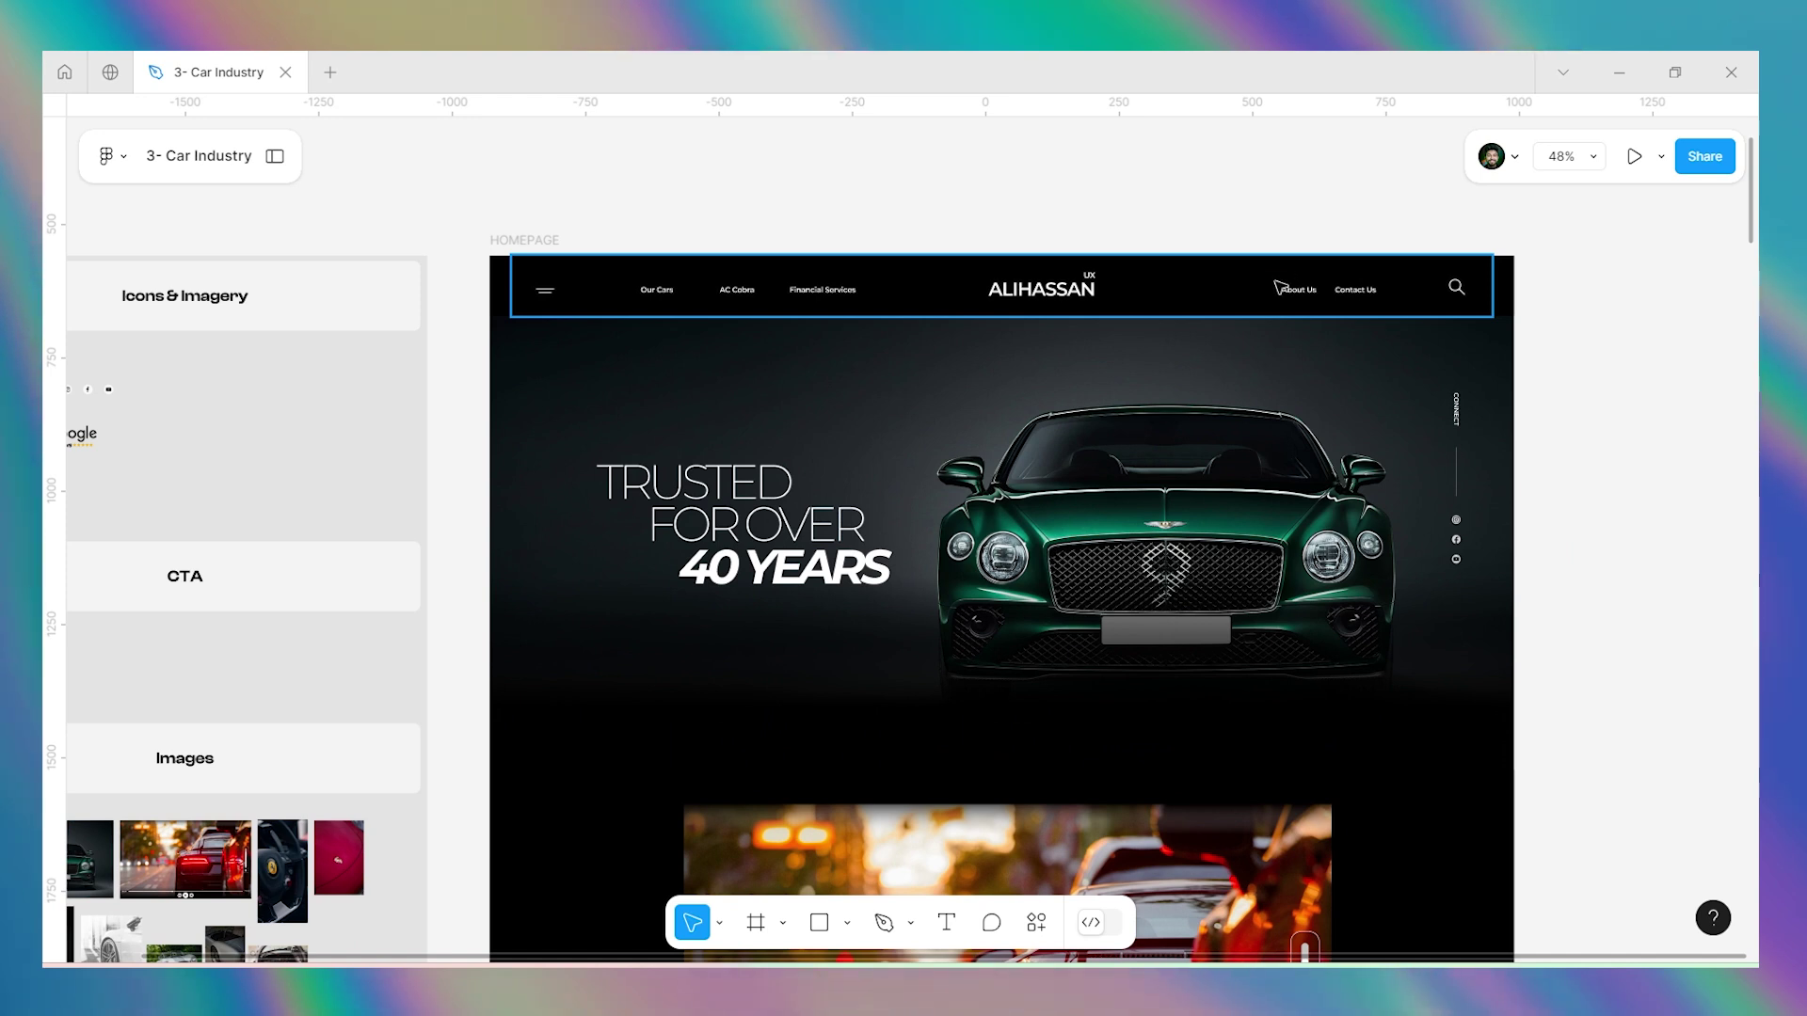
Add a 1920×1080 Slide 16:9 frame and place it beside the HOMEPAGE frame, aligned with its top edge.
{"action": "scroll", "coordinate": [743, 211], "scroll_direction": "down", "scroll_amount": 5}
{"action": "key", "text": "f"}
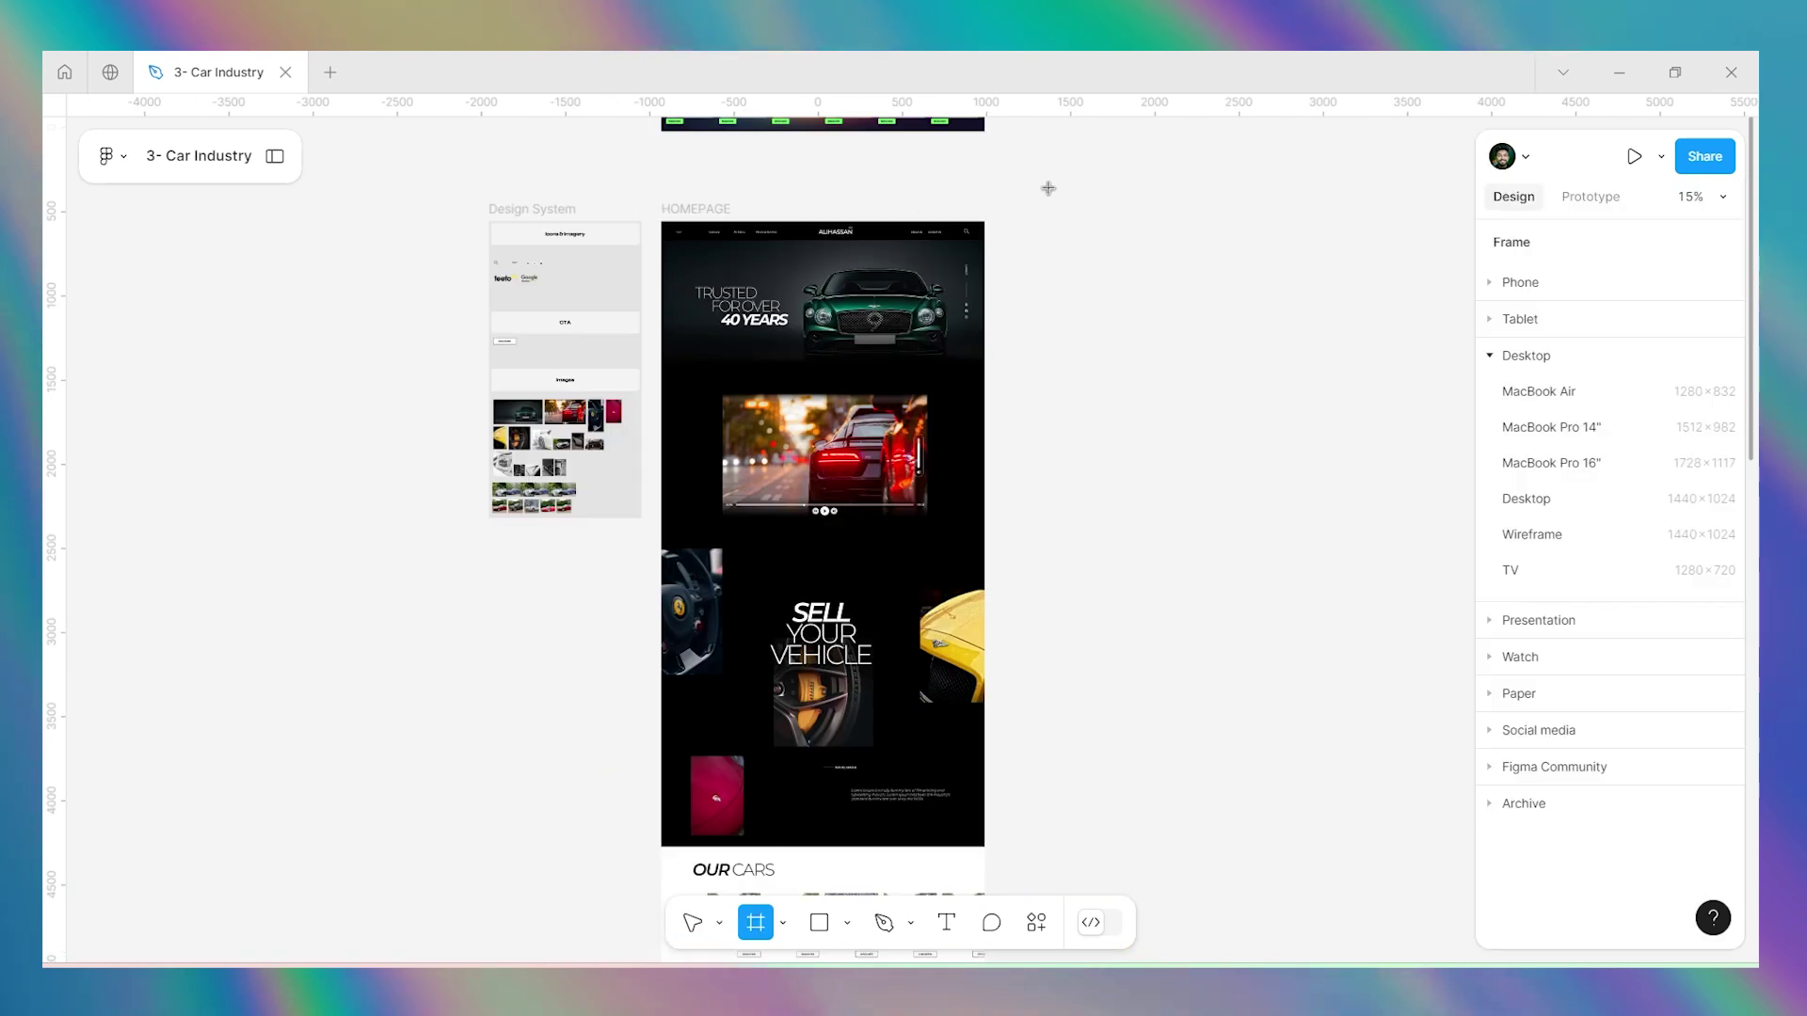
{"action": "left_click", "coordinate": [1551, 621]}
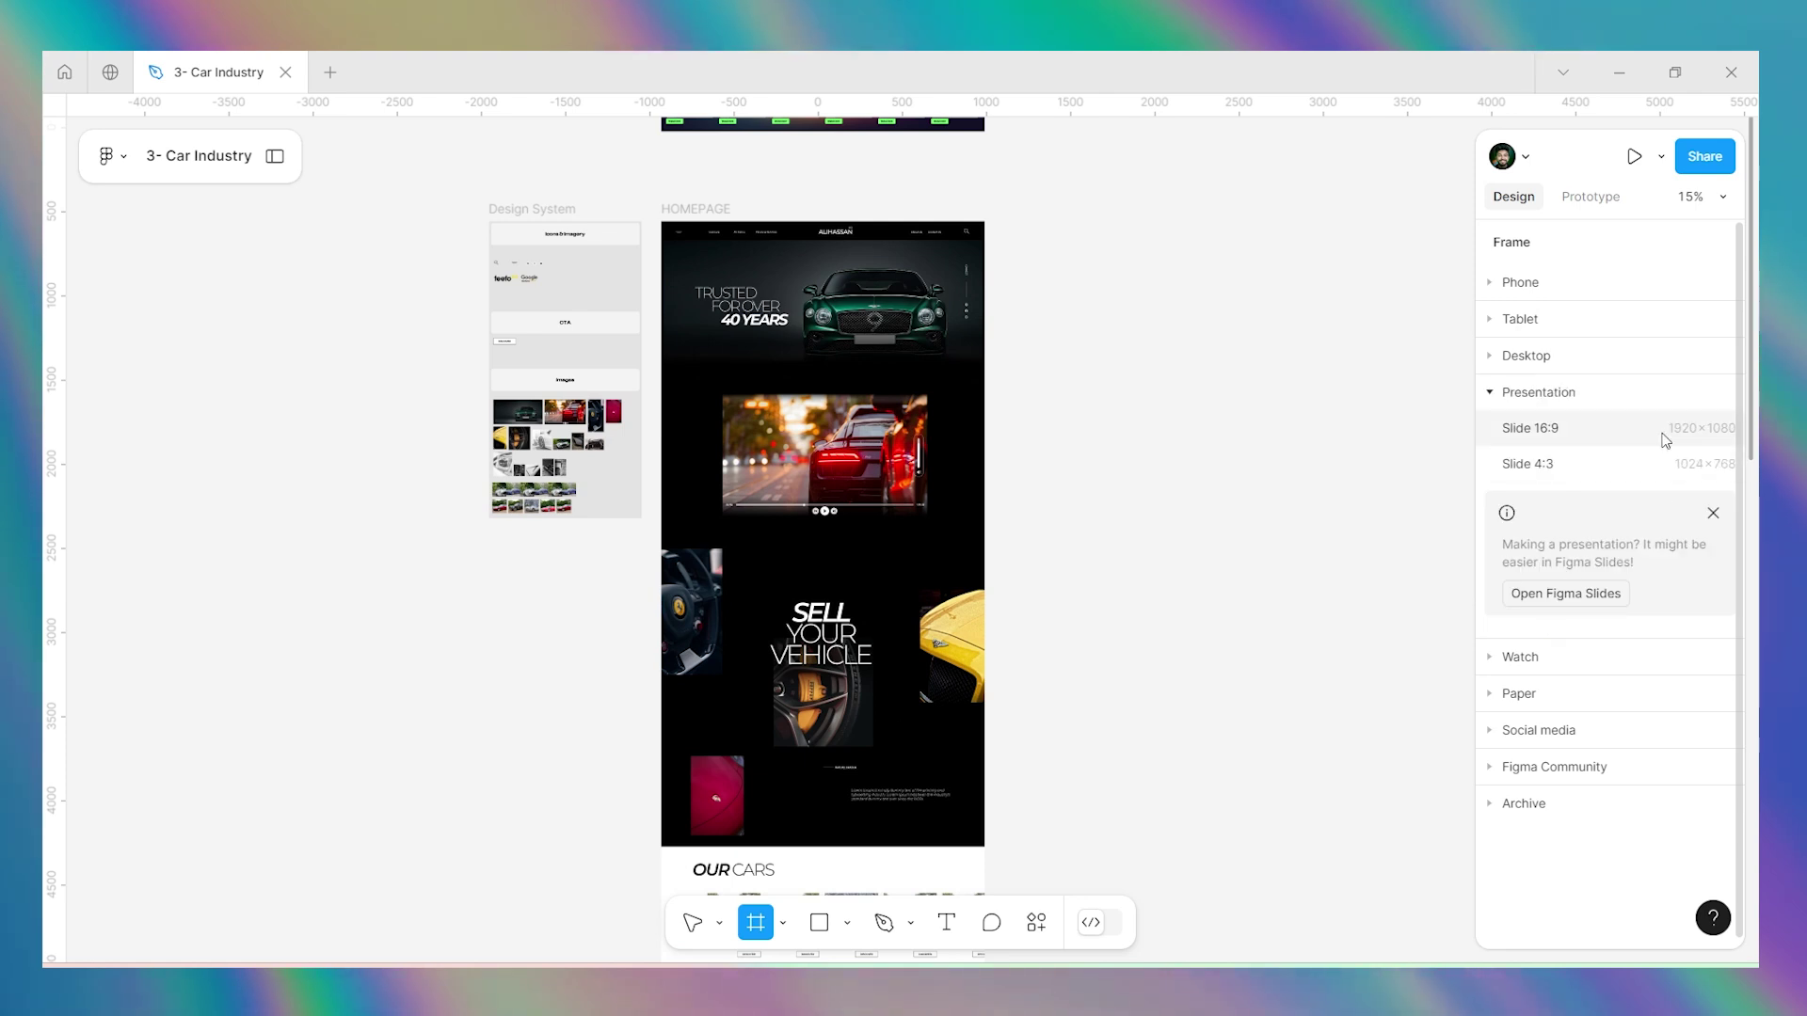
{"action": "left_click", "coordinate": [1652, 427]}
{"action": "left_click_drag", "start_coordinate": [1060, 429], "coordinate": [1065, 213]}
{"action": "left_click", "coordinate": [1205, 188]}
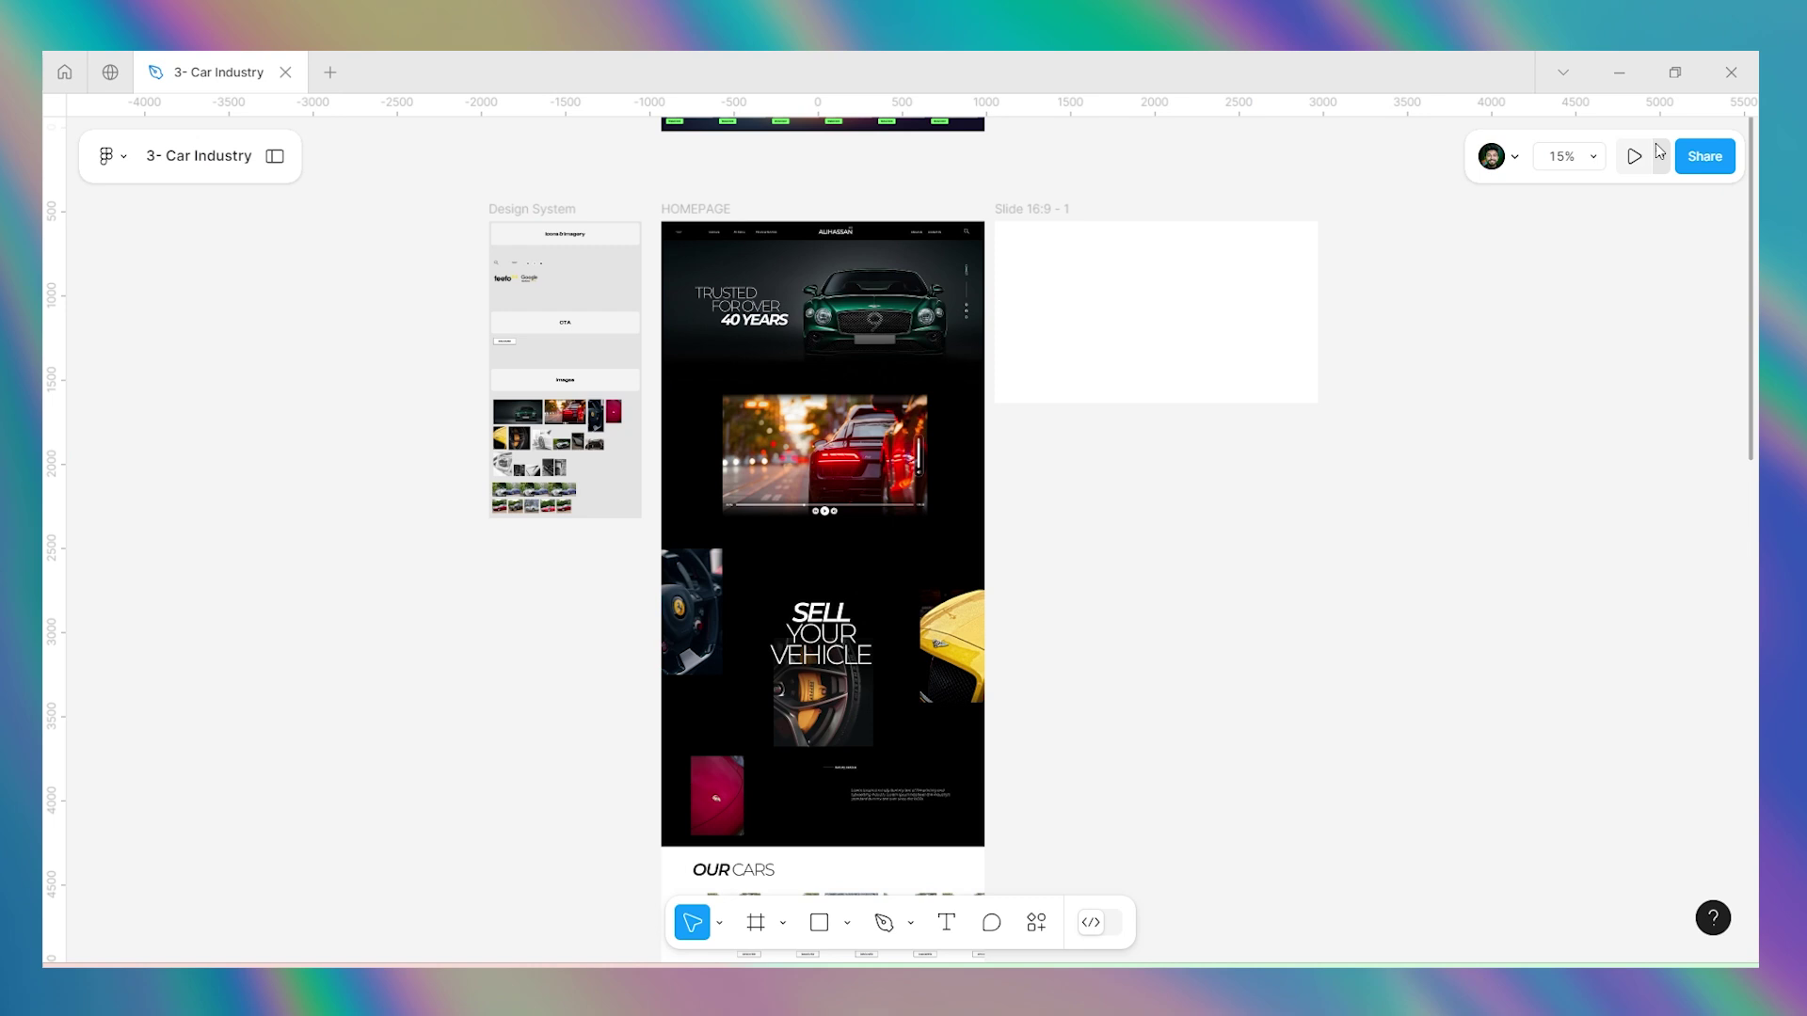
Rename the new 16:9 slide frame as Car.
{"action": "scroll", "coordinate": [1117, 197], "scroll_direction": "up", "scroll_amount": 5}
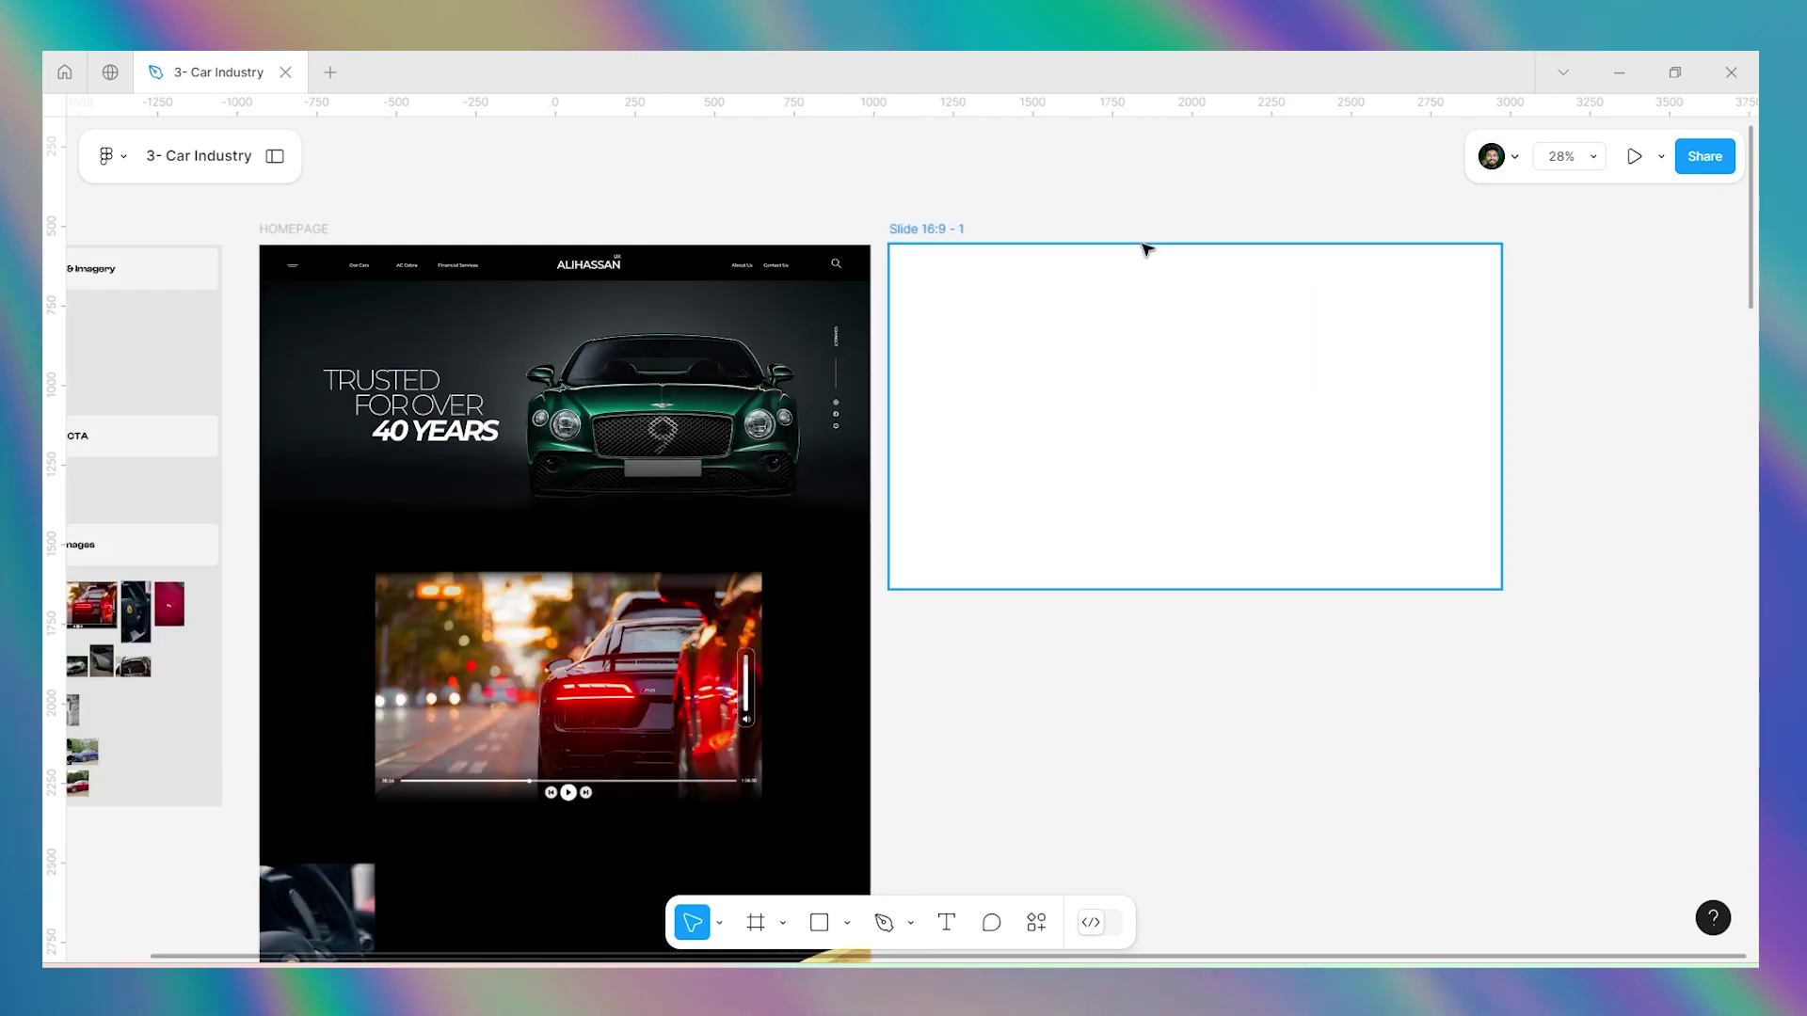
{"action": "left_click", "coordinate": [932, 237]}
{"action": "key", "text": "Return"}
{"action": "left_click", "coordinate": [1022, 212]}
{"action": "scroll", "coordinate": [1025, 215], "scroll_direction": "down", "scroll_amount": 4}
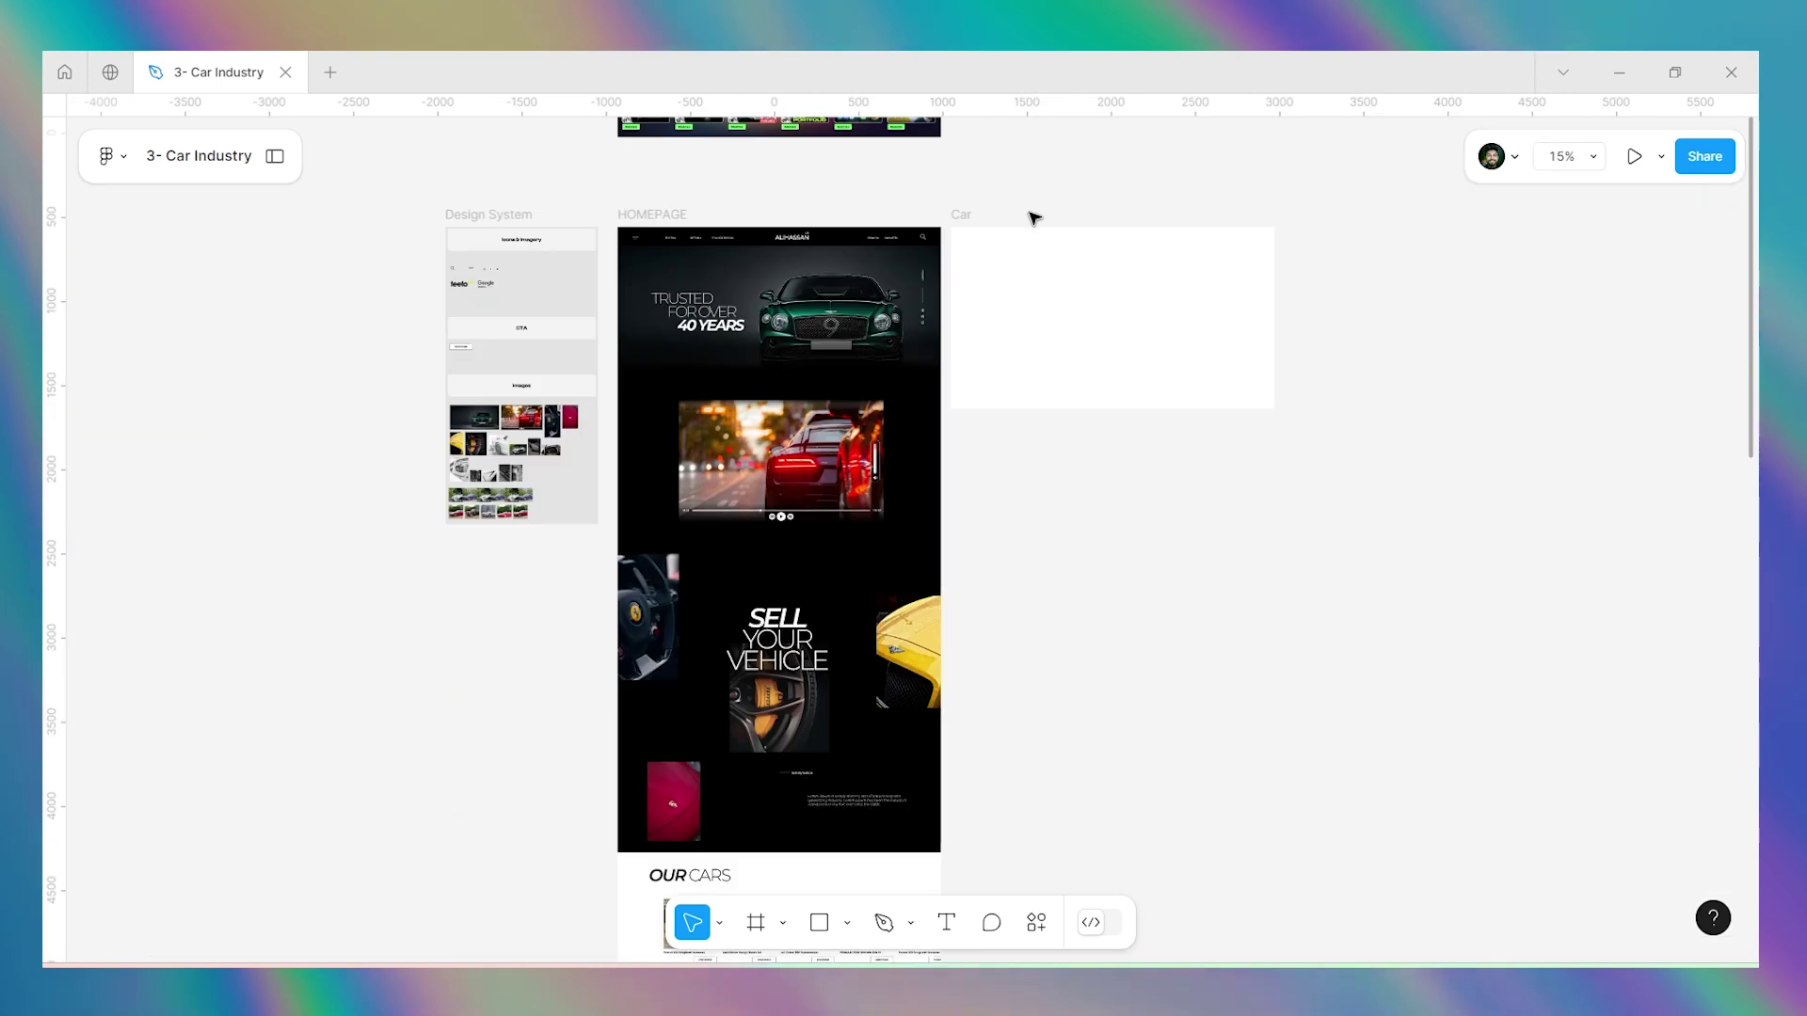
Examine the icons, CTA and images in the Design System frame alongside the homepage layout.
{"action": "scroll", "coordinate": [419, 231], "scroll_direction": "up", "scroll_amount": 6}
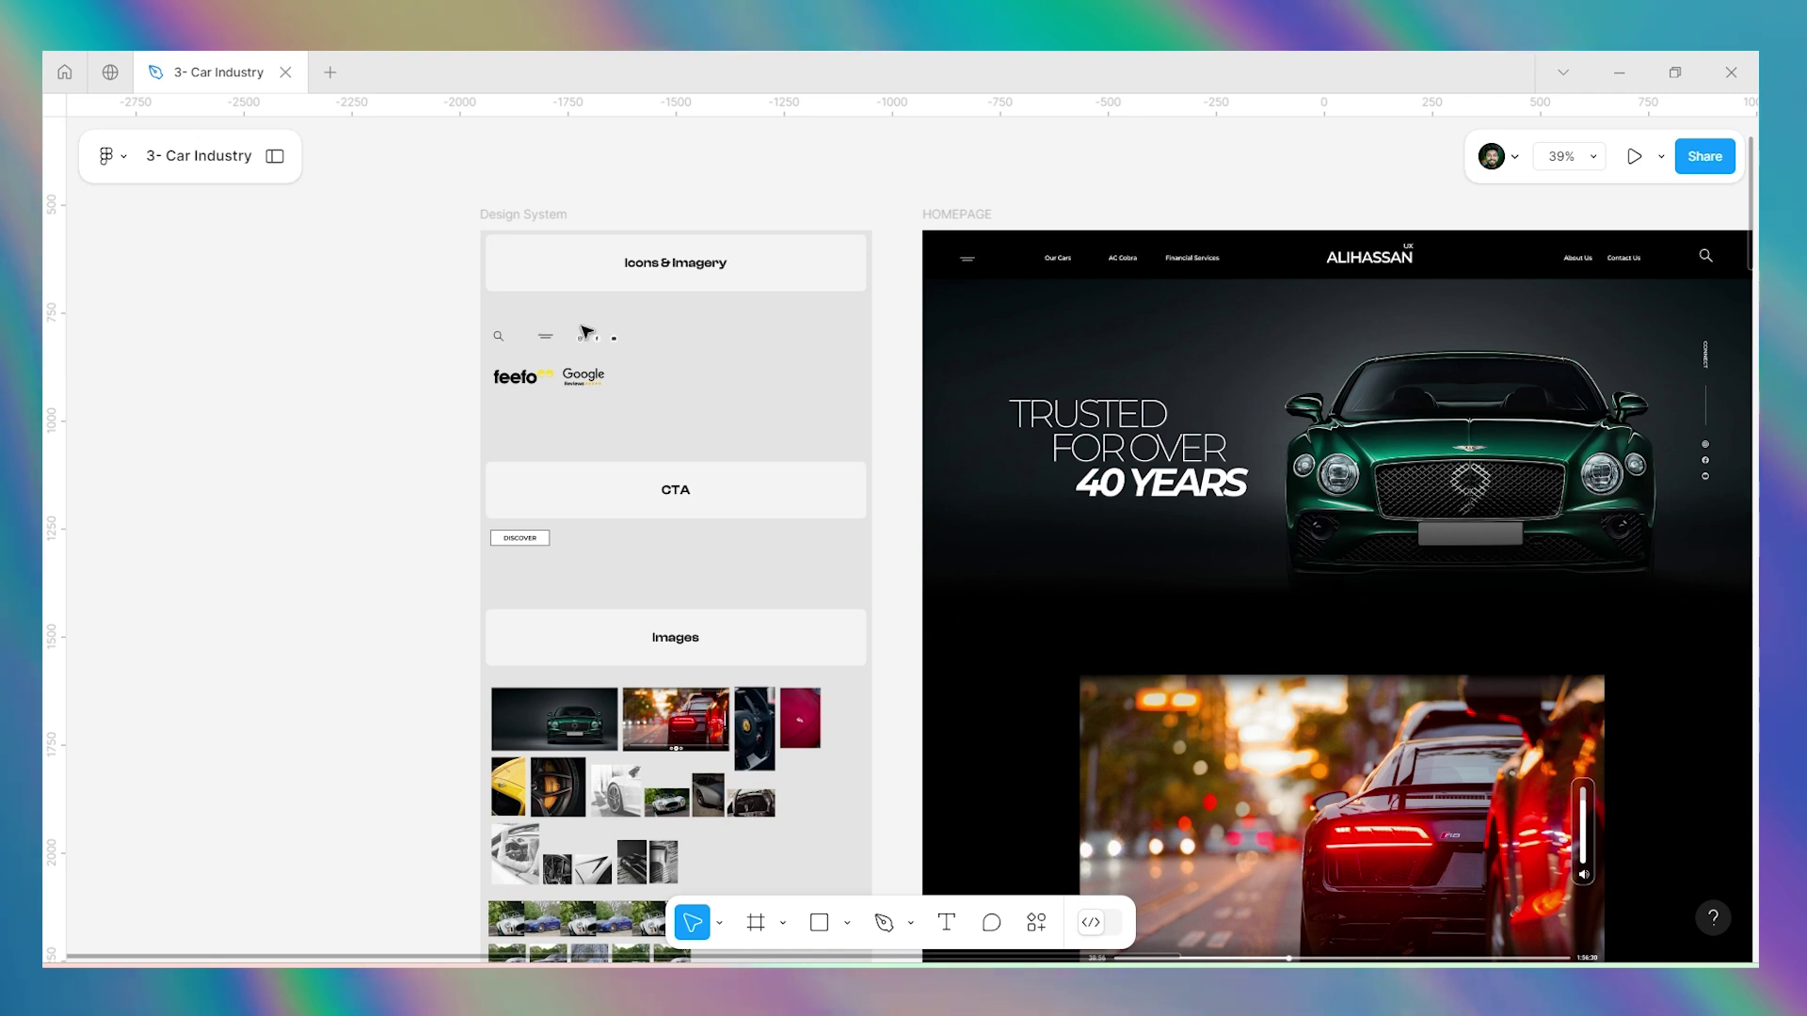
{"action": "scroll", "coordinate": [587, 331], "scroll_direction": "down", "scroll_amount": 3}
{"action": "scroll", "coordinate": [584, 330], "scroll_direction": "up", "scroll_amount": 5}
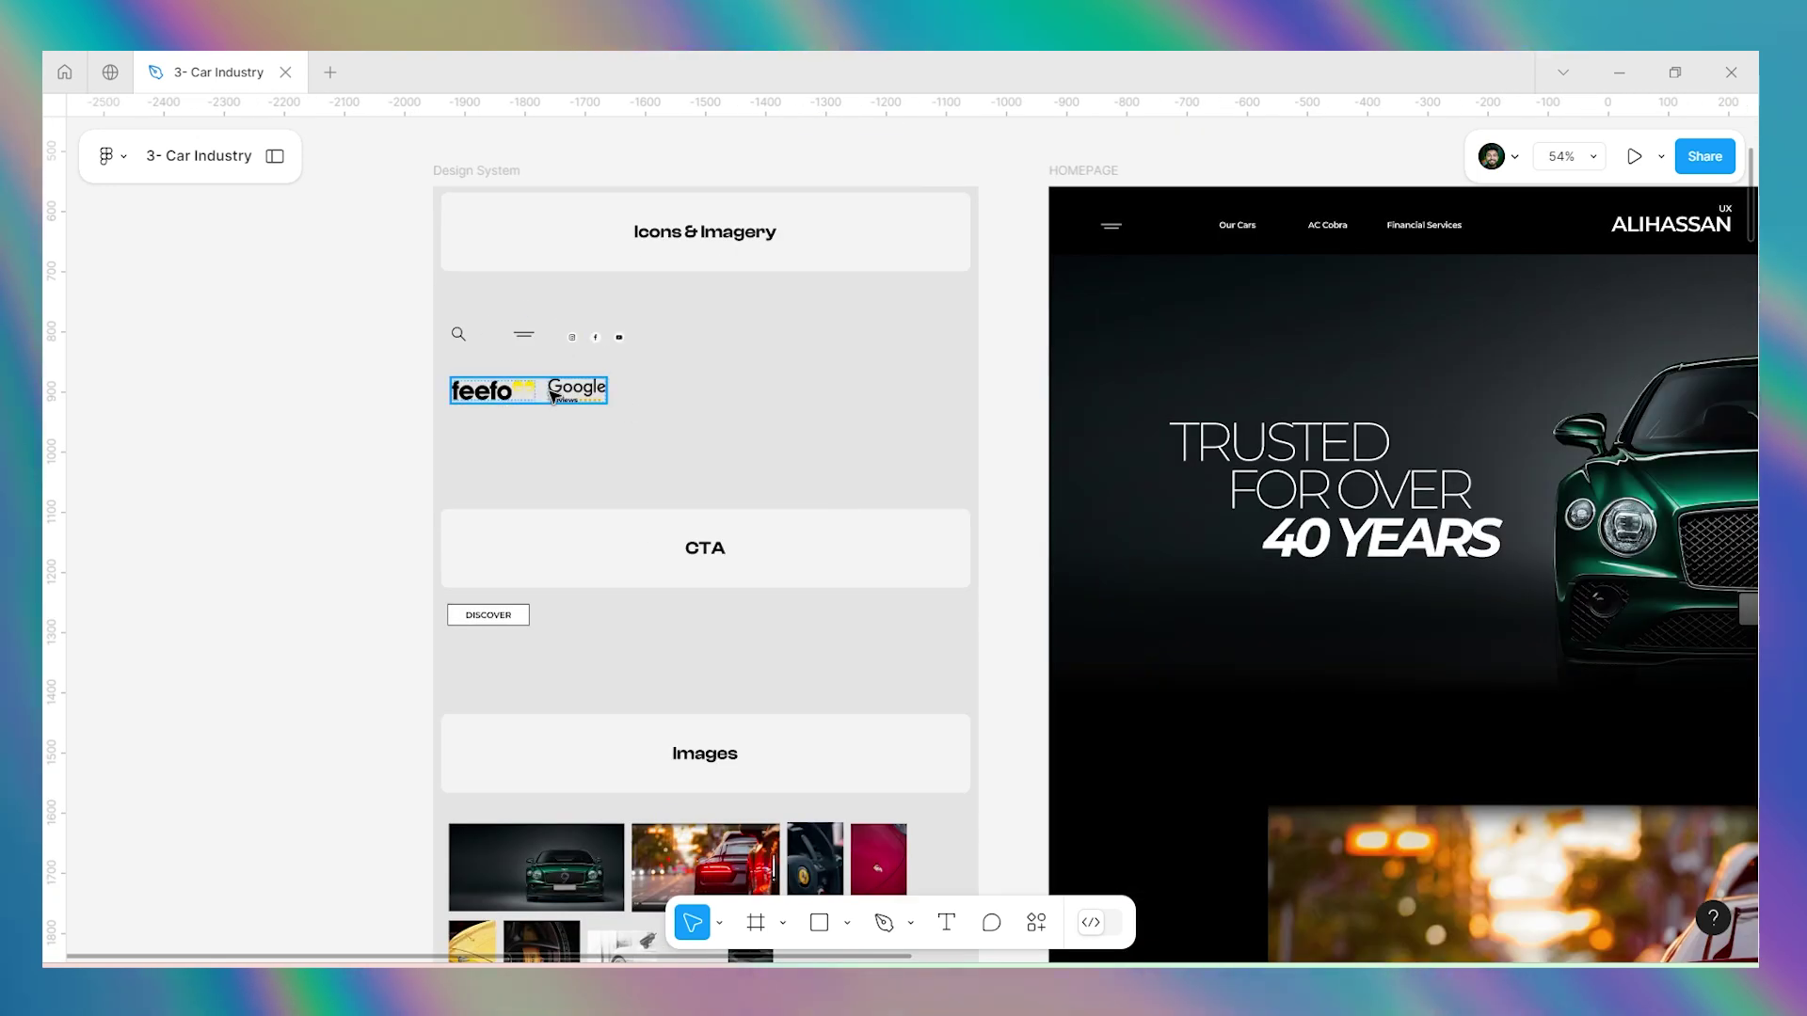
{"action": "scroll", "coordinate": [496, 333], "scroll_direction": "down", "scroll_amount": 3}
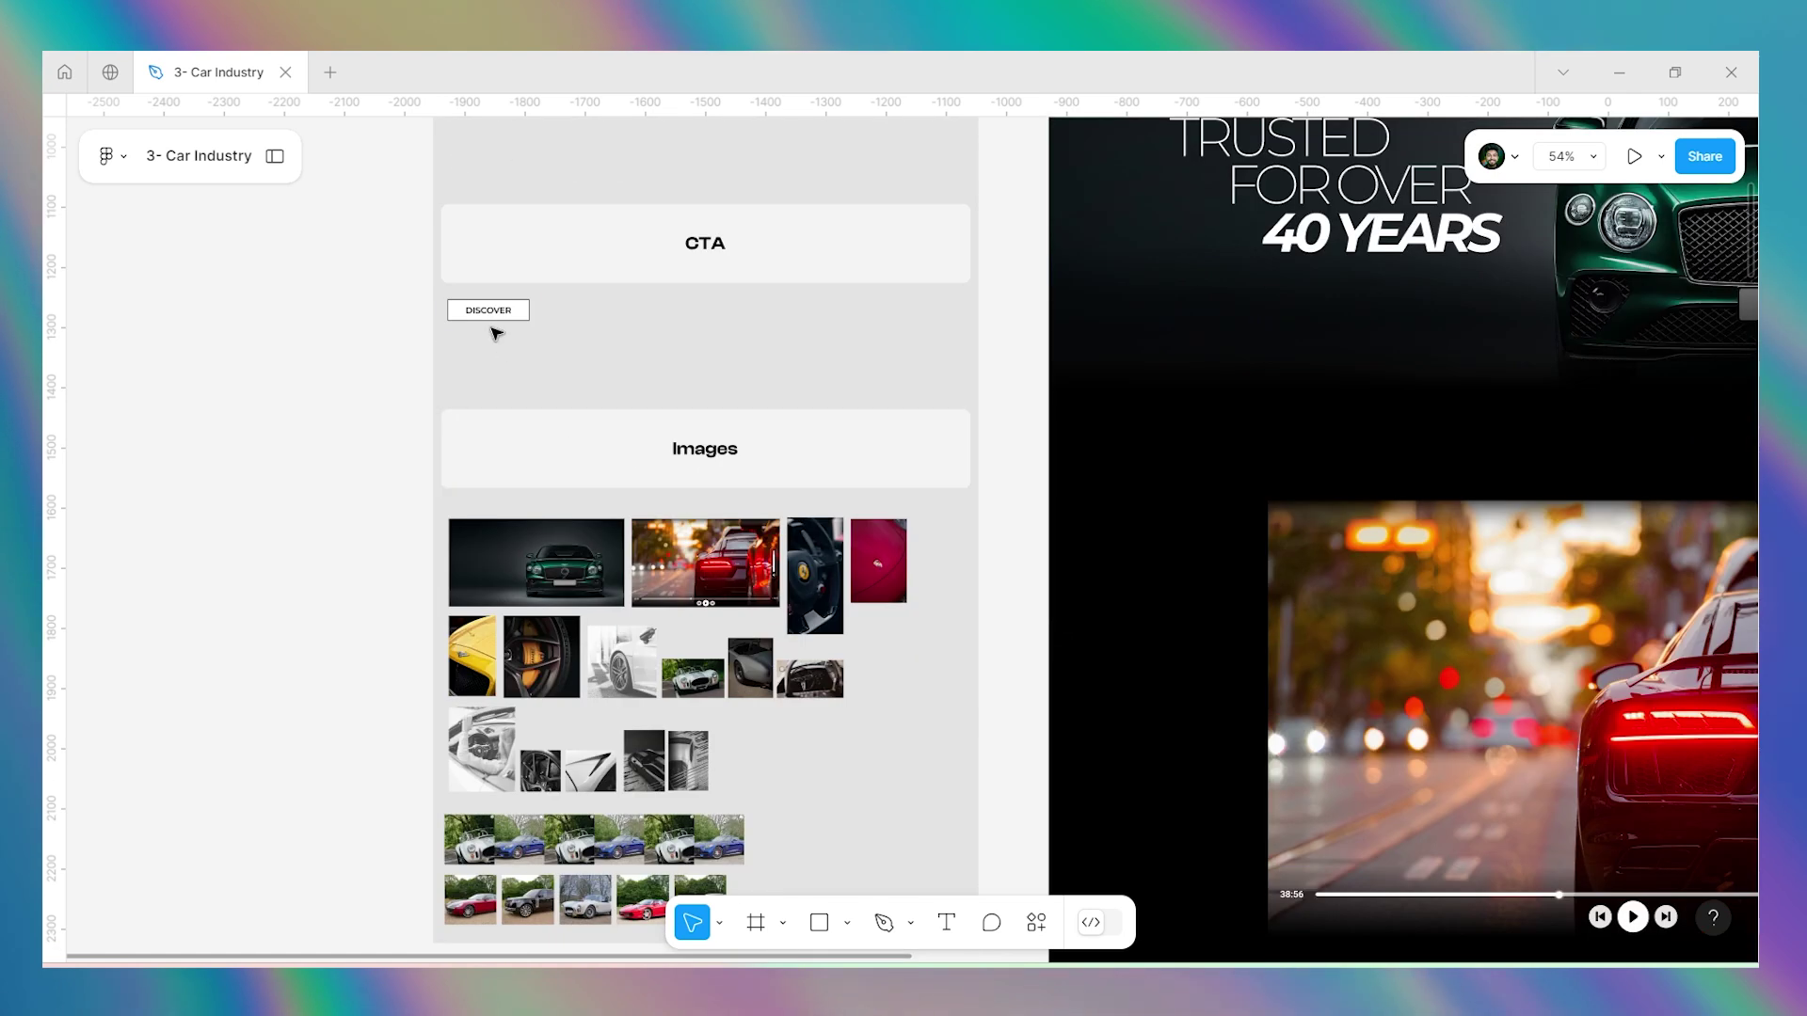
{"action": "scroll", "coordinate": [493, 310], "scroll_direction": "down", "scroll_amount": 5}
{"action": "scroll", "coordinate": [499, 301], "scroll_direction": "down", "scroll_amount": 3}
{"action": "scroll", "coordinate": [504, 294], "scroll_direction": "up", "scroll_amount": 5}
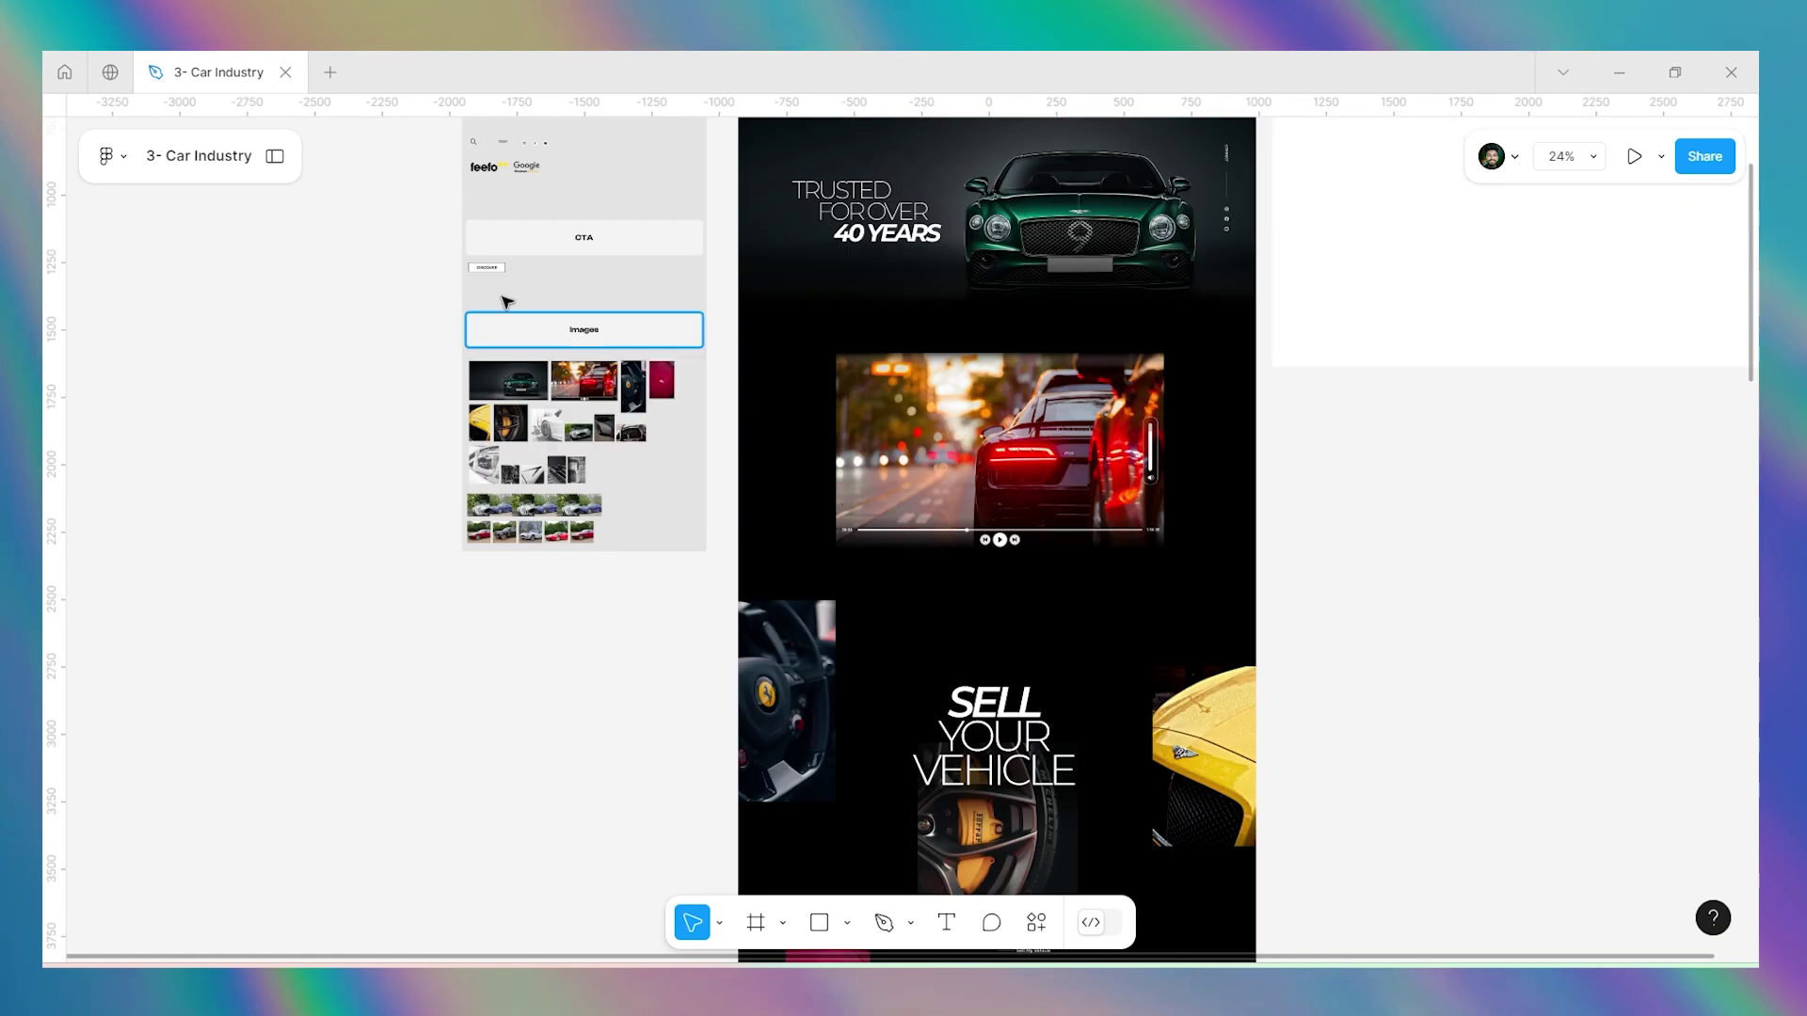
{"action": "scroll", "coordinate": [496, 456], "scroll_direction": "up", "scroll_amount": 5}
{"action": "scroll", "coordinate": [495, 456], "scroll_direction": "up", "scroll_amount": 2}
{"action": "scroll", "coordinate": [719, 508], "scroll_direction": "down", "scroll_amount": 8}
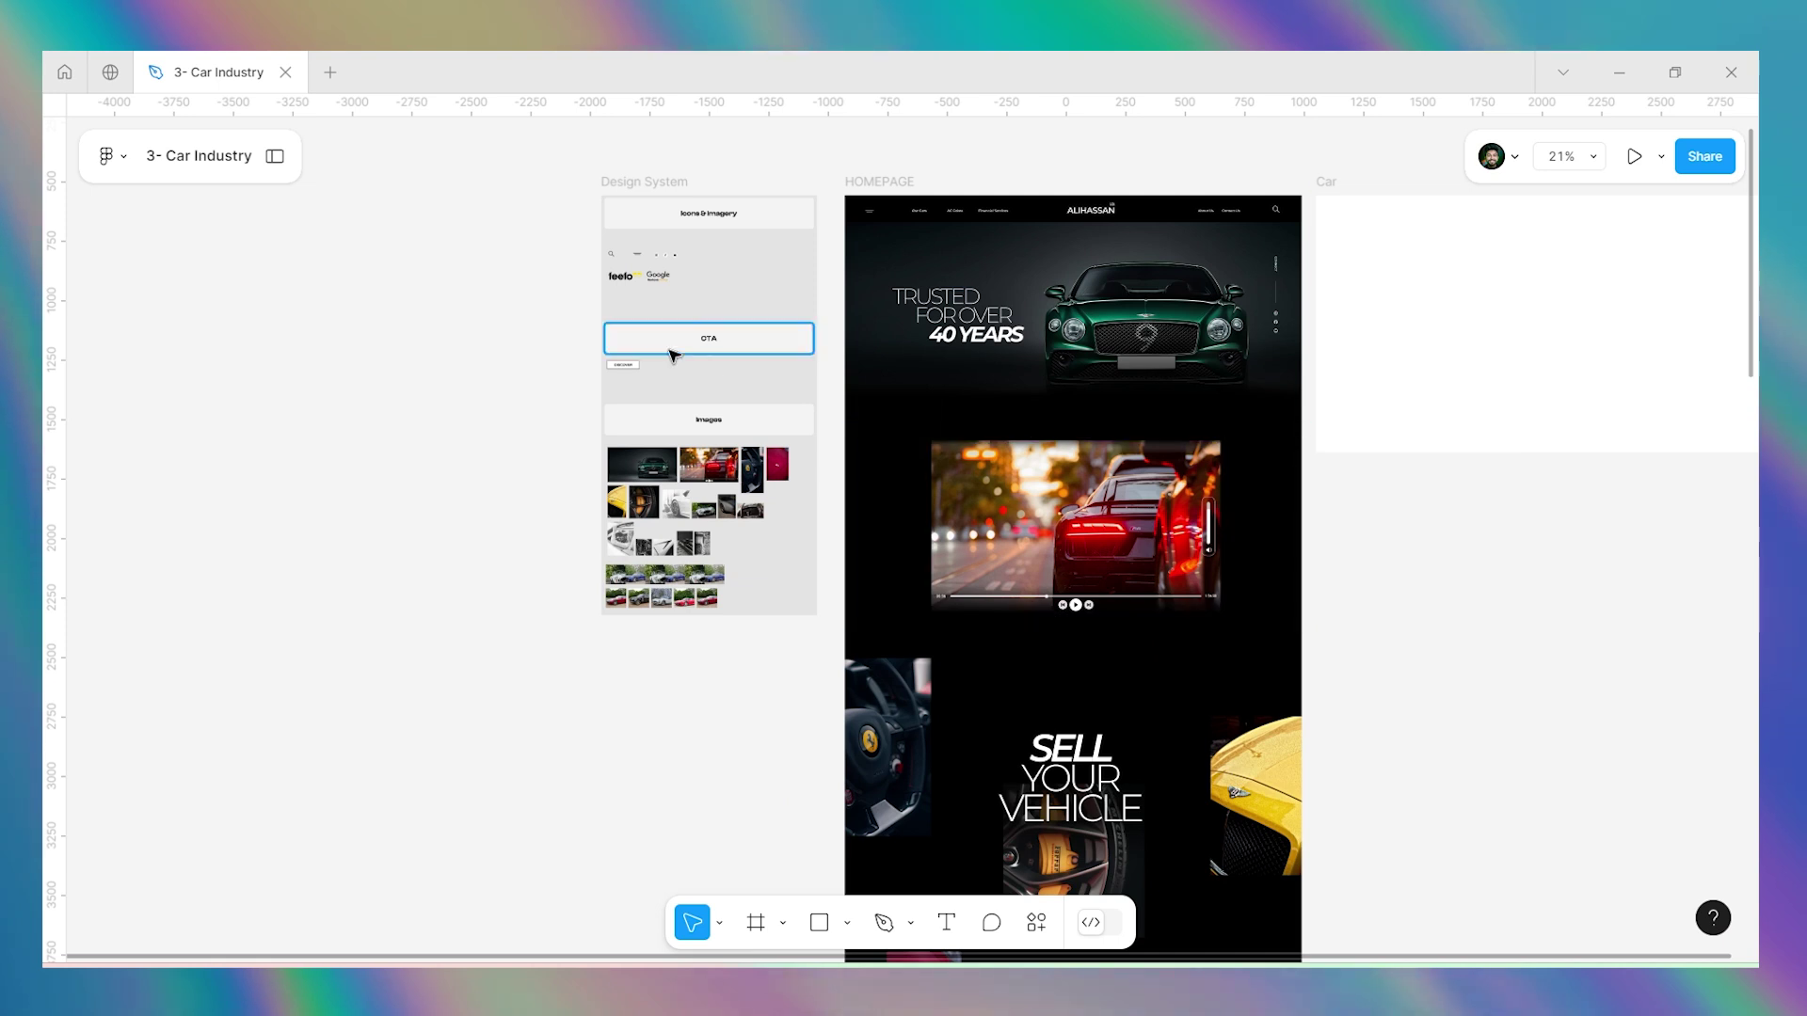
{"action": "scroll", "coordinate": [592, 344], "scroll_direction": "down", "scroll_amount": 3}
Draw a header frame 1920 wide along the top edge of the Car frame and adjust its height to 145.
{"action": "scroll", "coordinate": [1314, 274], "scroll_direction": "up", "scroll_amount": 5}
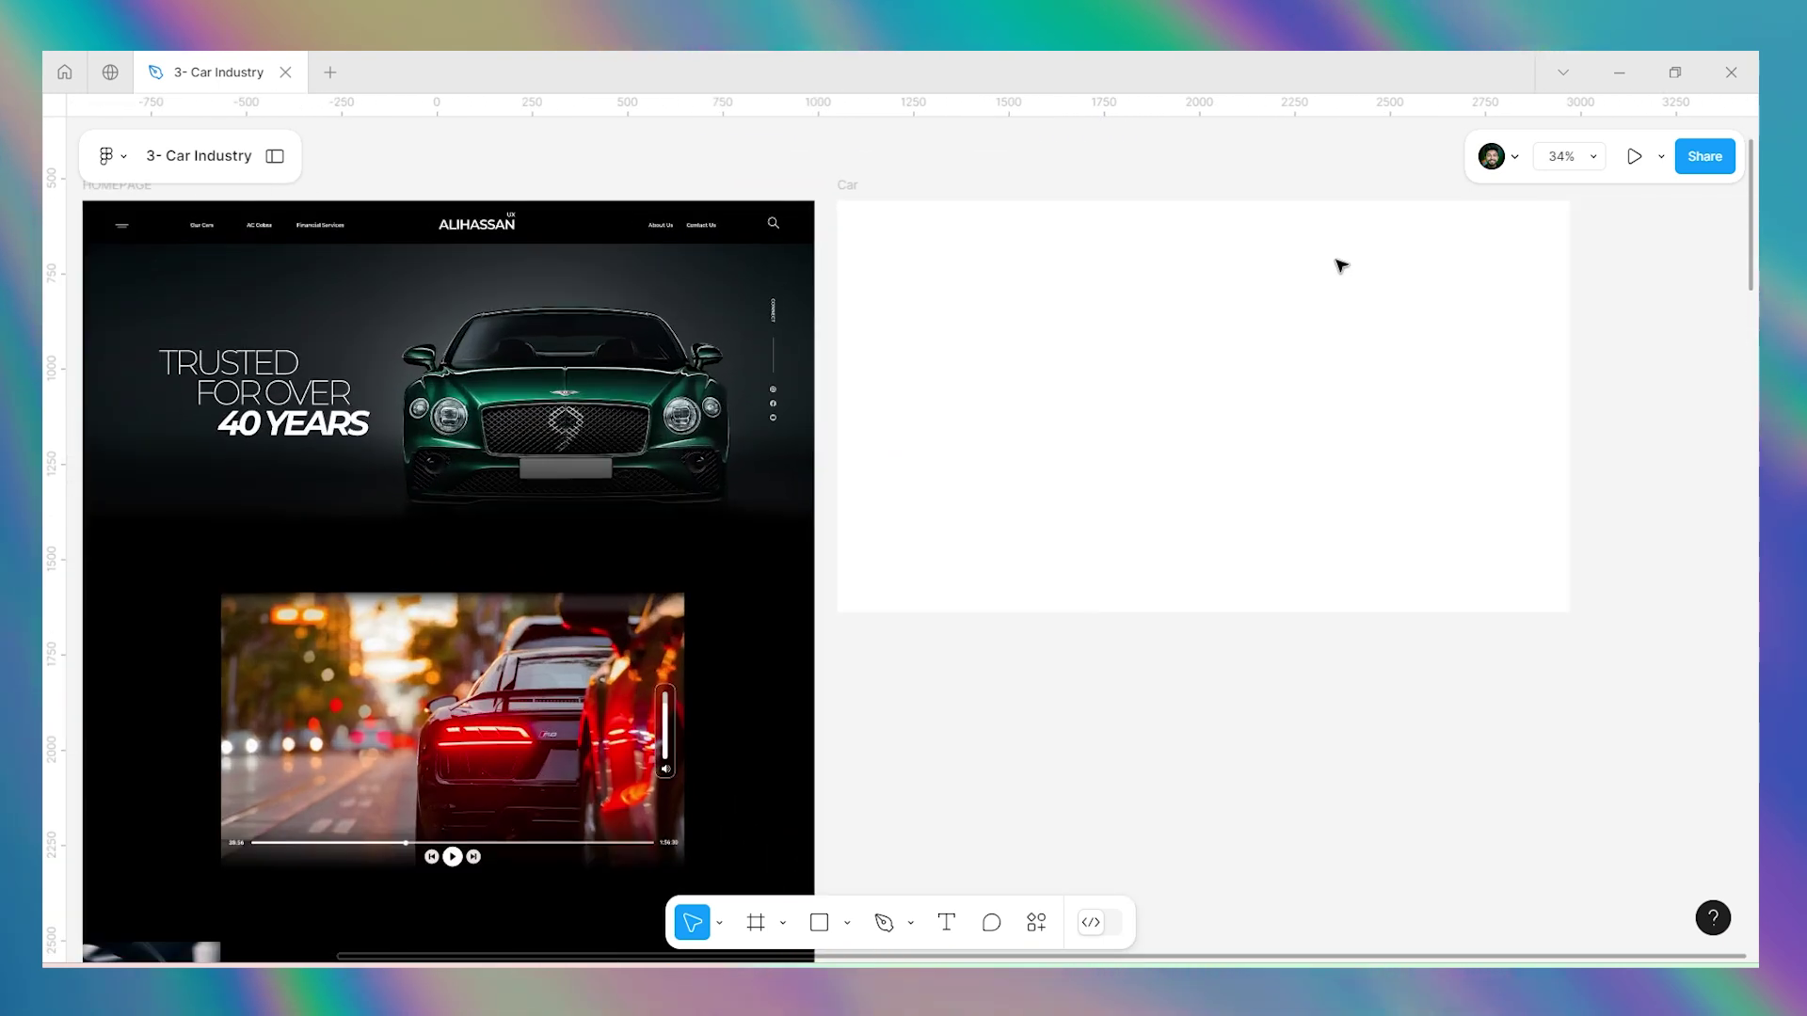
{"action": "left_click", "coordinate": [870, 183]}
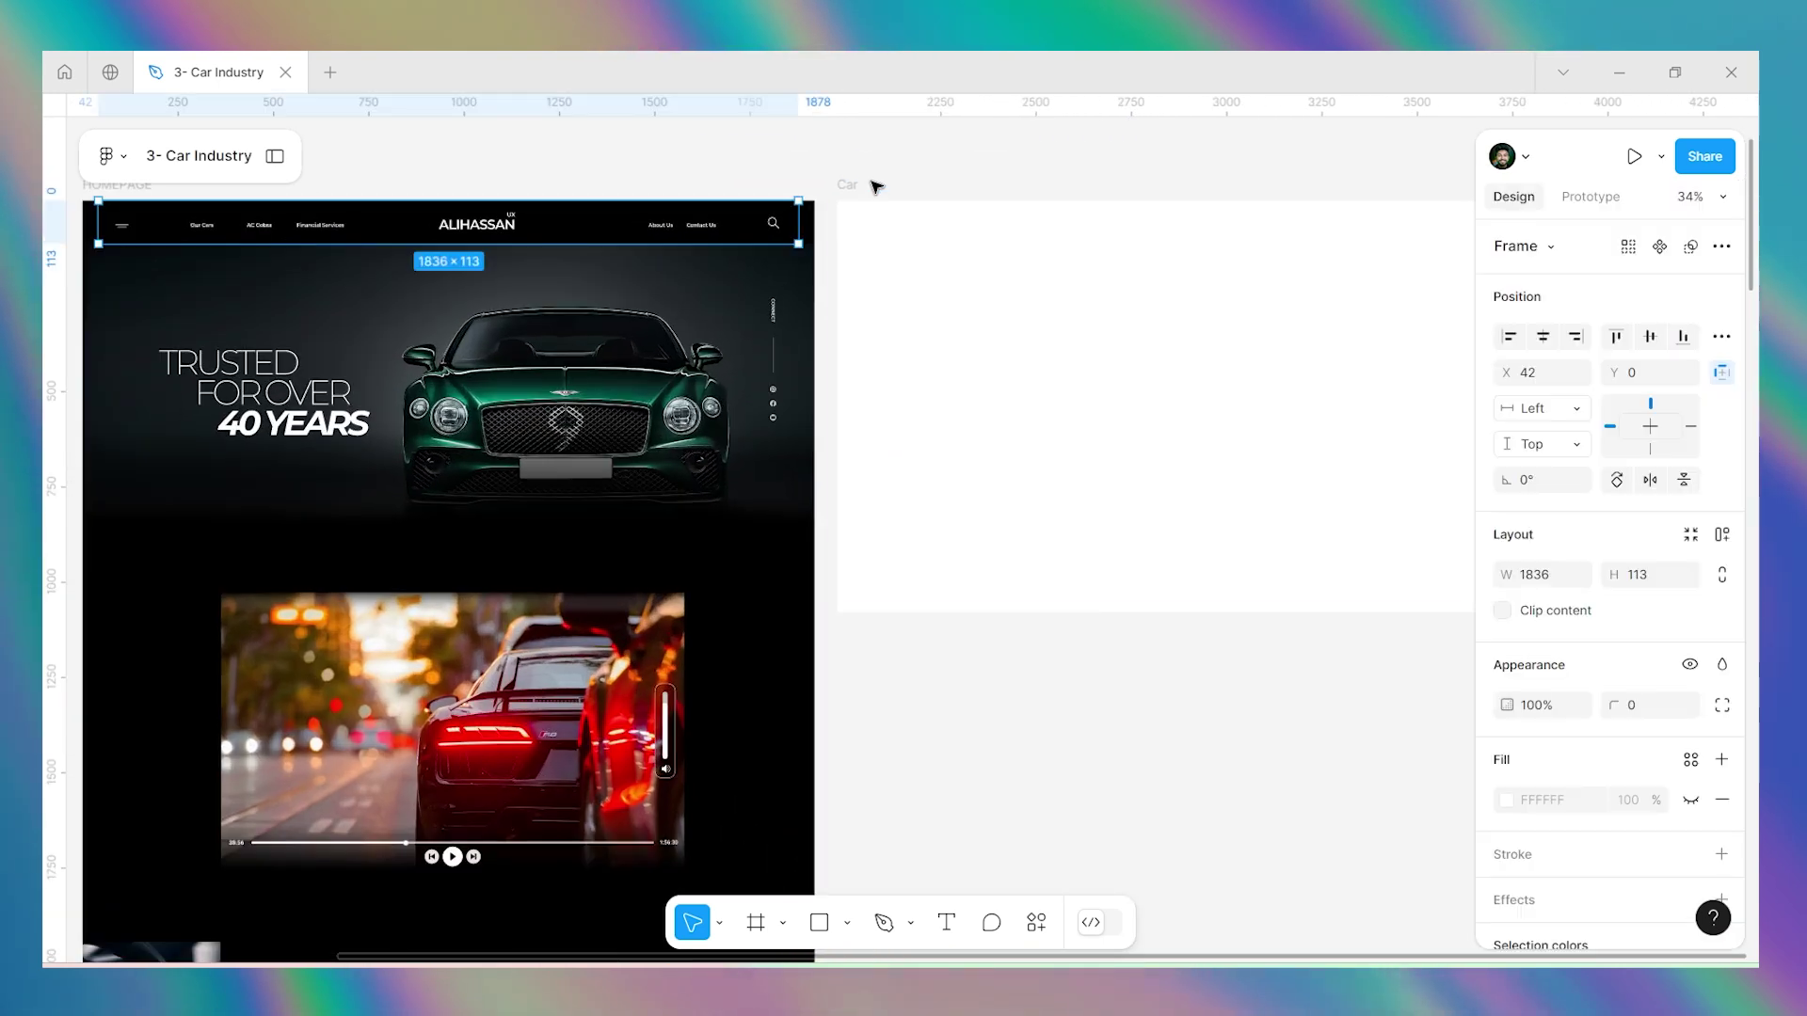
{"action": "key", "text": "shift+2"}
{"action": "left_click", "coordinate": [757, 920]}
{"action": "scroll", "coordinate": [644, 252], "scroll_direction": "down", "scroll_amount": 3}
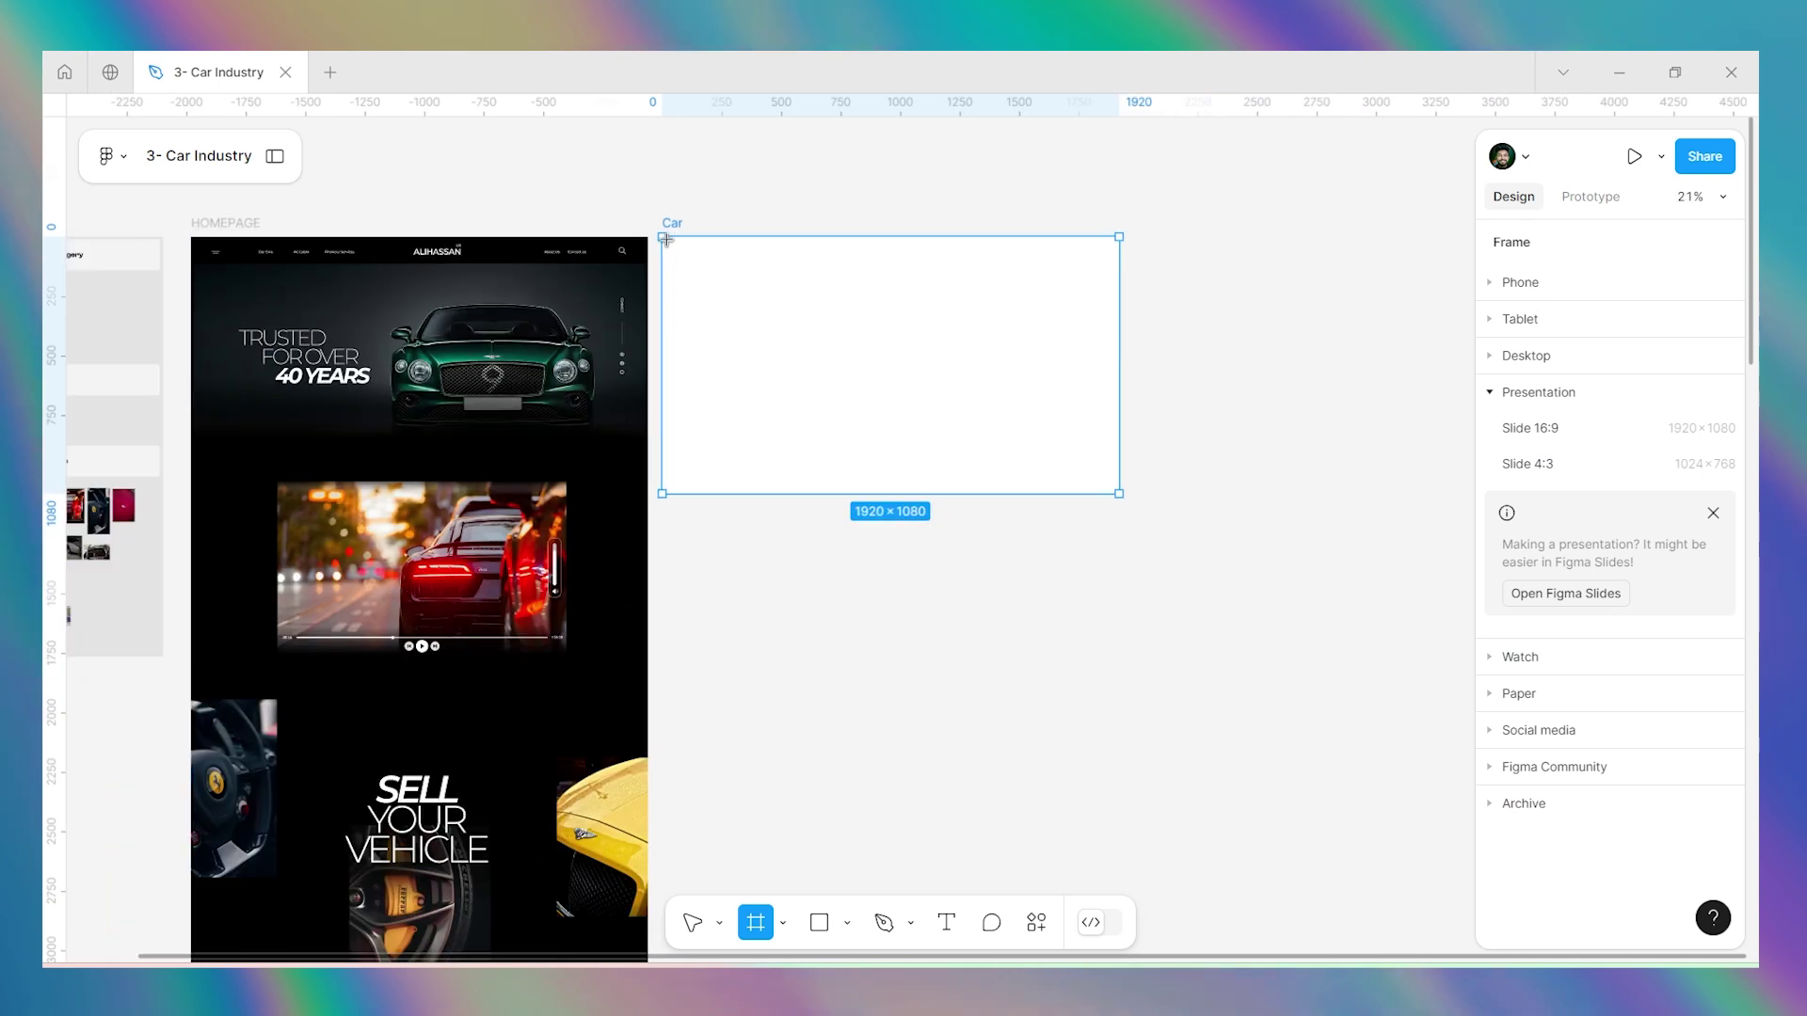
{"action": "left_click_drag", "start_coordinate": [660, 236], "coordinate": [1117, 280]}
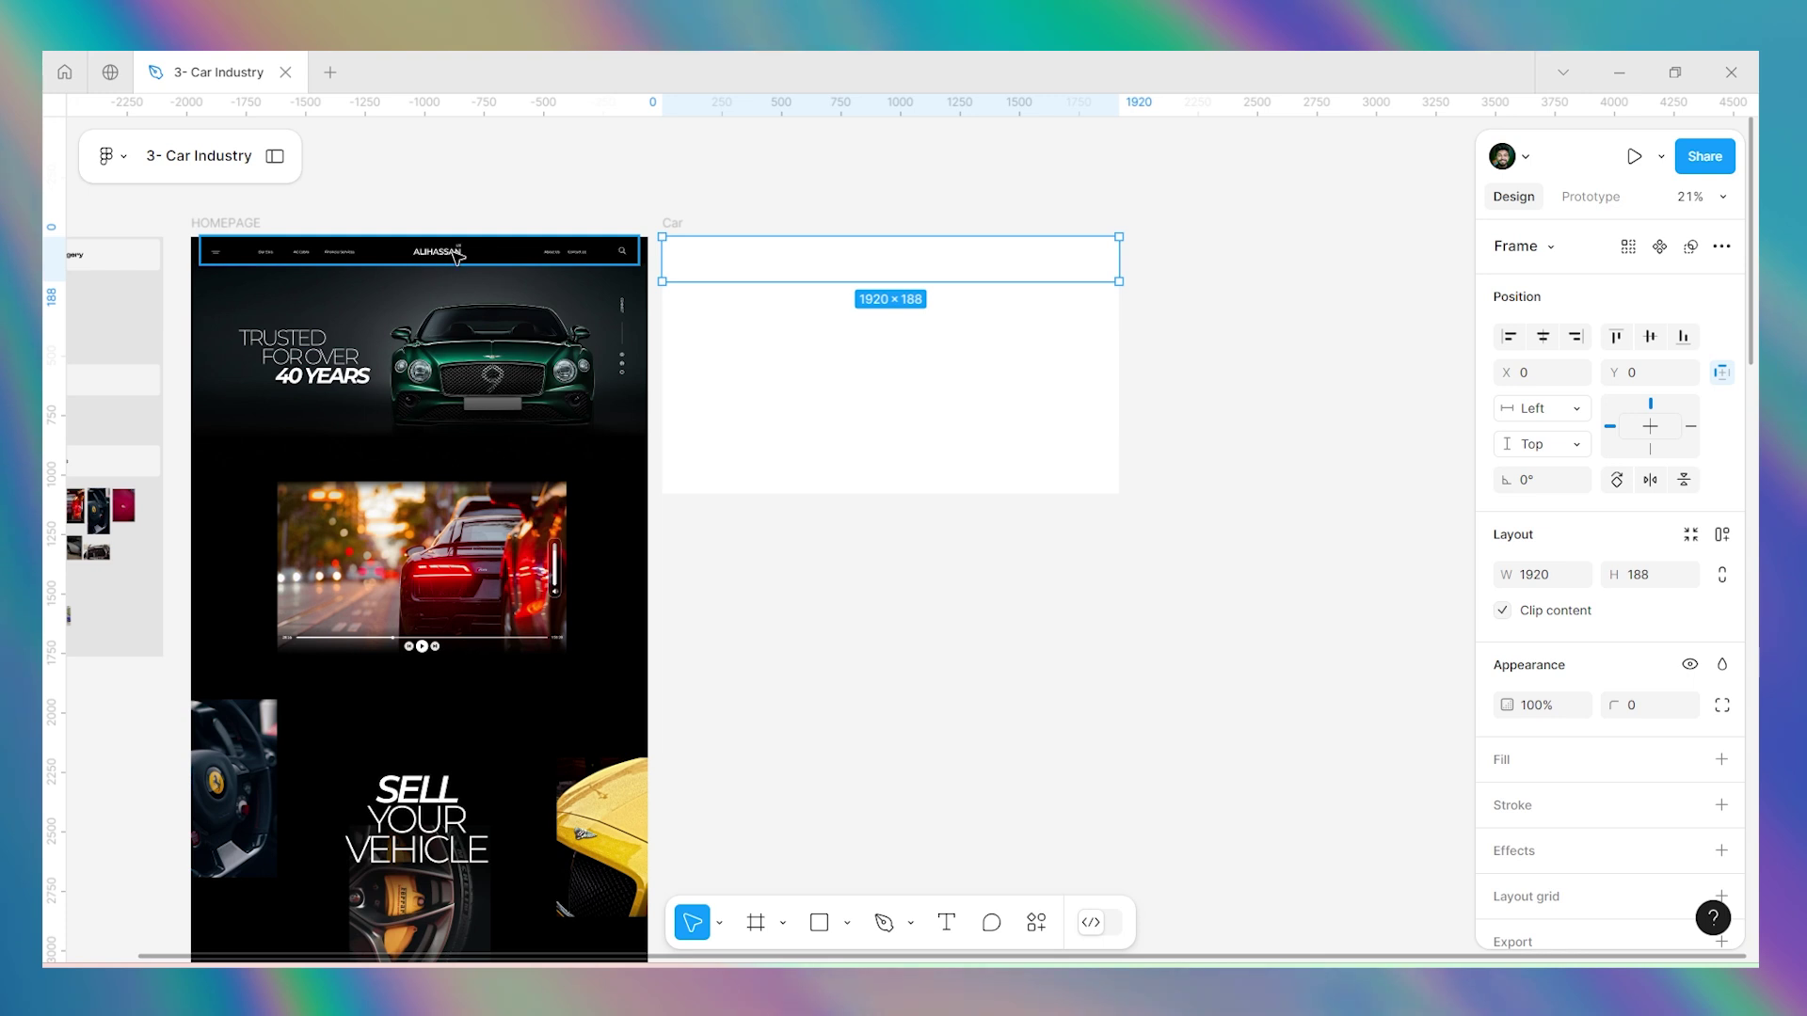
{"action": "left_click_drag", "start_coordinate": [787, 283], "coordinate": [800, 271]}
Fill the header frame with black (000000) sampled from the homepage's navigation bar.
{"action": "scroll", "coordinate": [1521, 746], "scroll_direction": "down", "scroll_amount": 1}
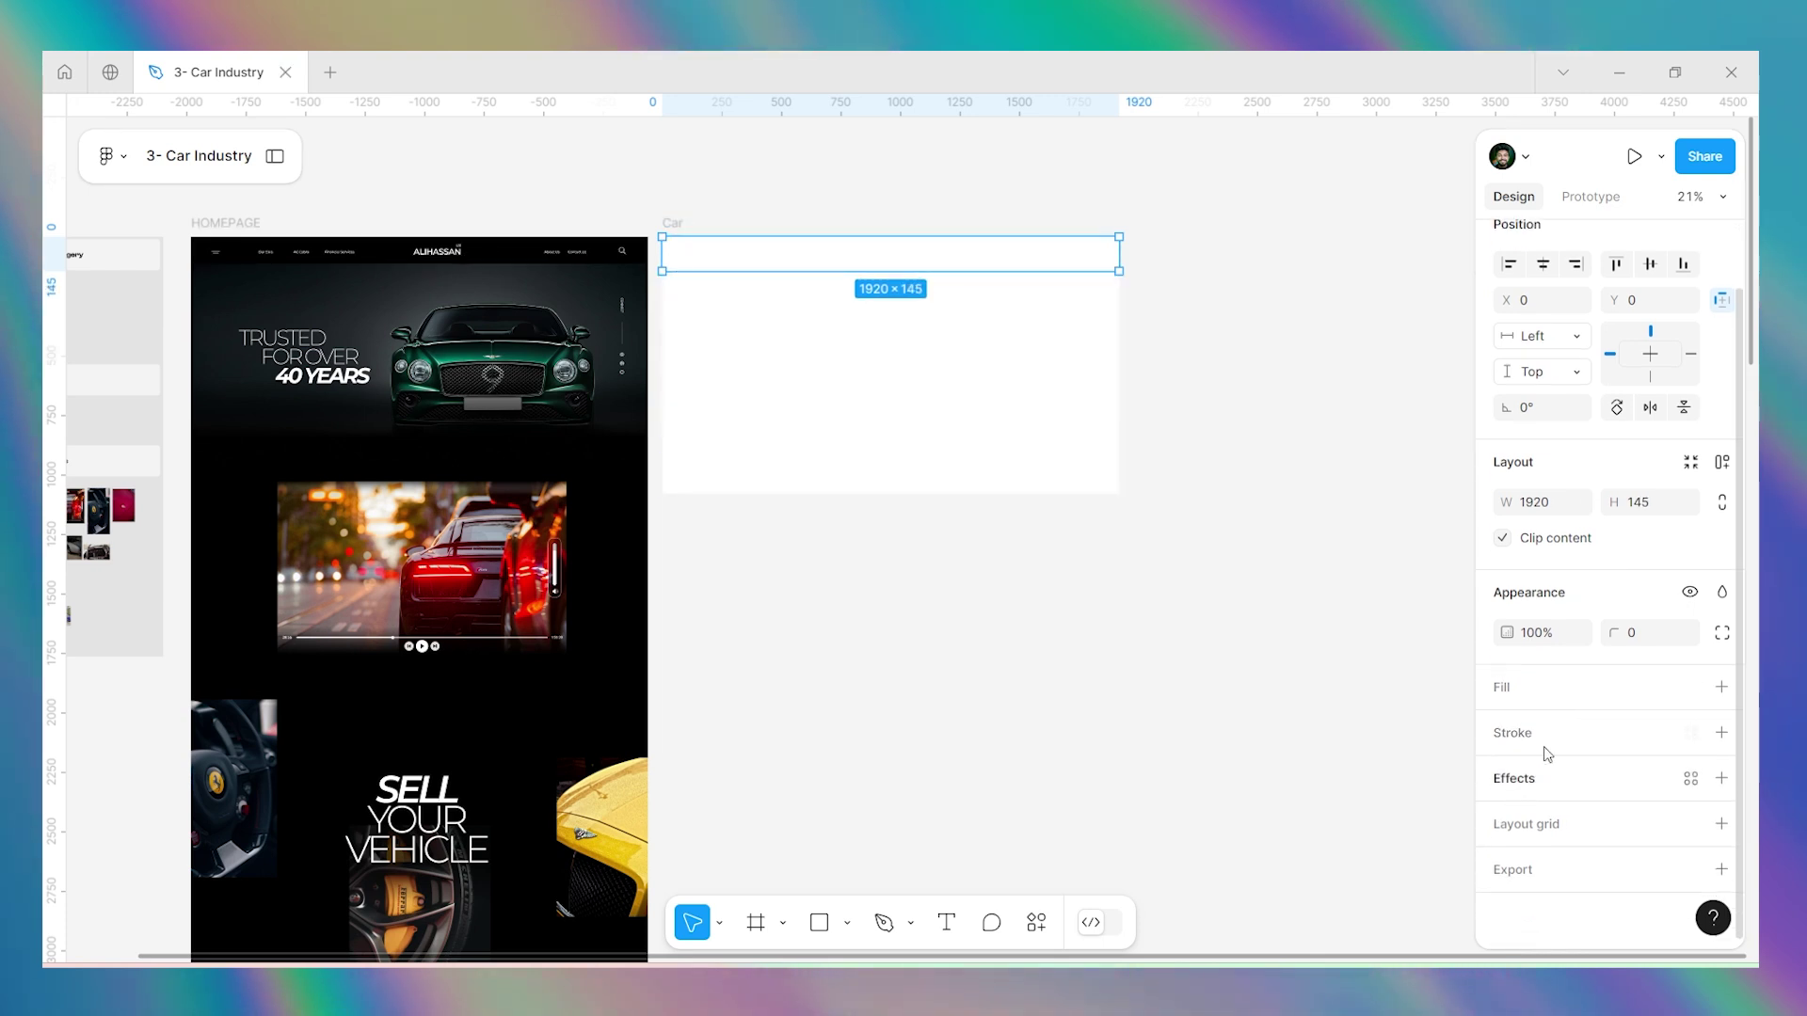
{"action": "left_click", "coordinate": [1513, 694]}
{"action": "left_click", "coordinate": [1507, 727]}
{"action": "left_click", "coordinate": [1238, 708]}
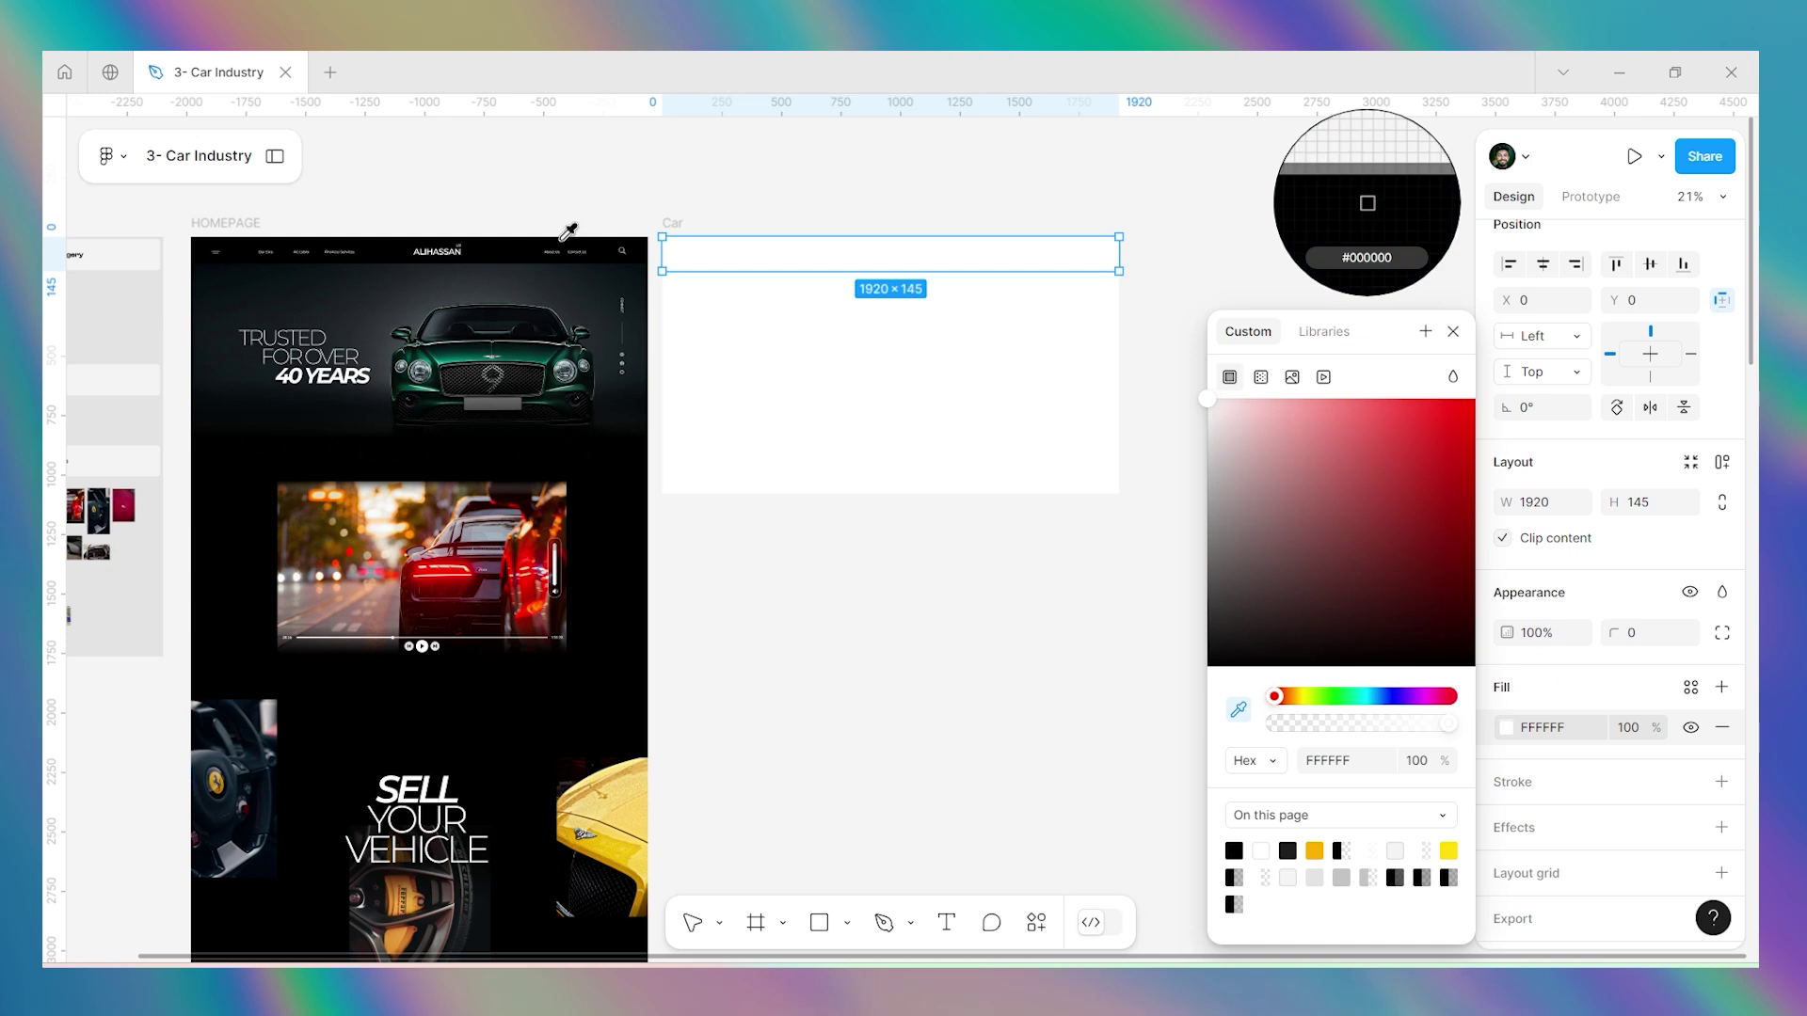
{"action": "left_click", "coordinate": [513, 247]}
{"action": "left_click", "coordinate": [938, 152]}
{"action": "left_click", "coordinate": [964, 256]}
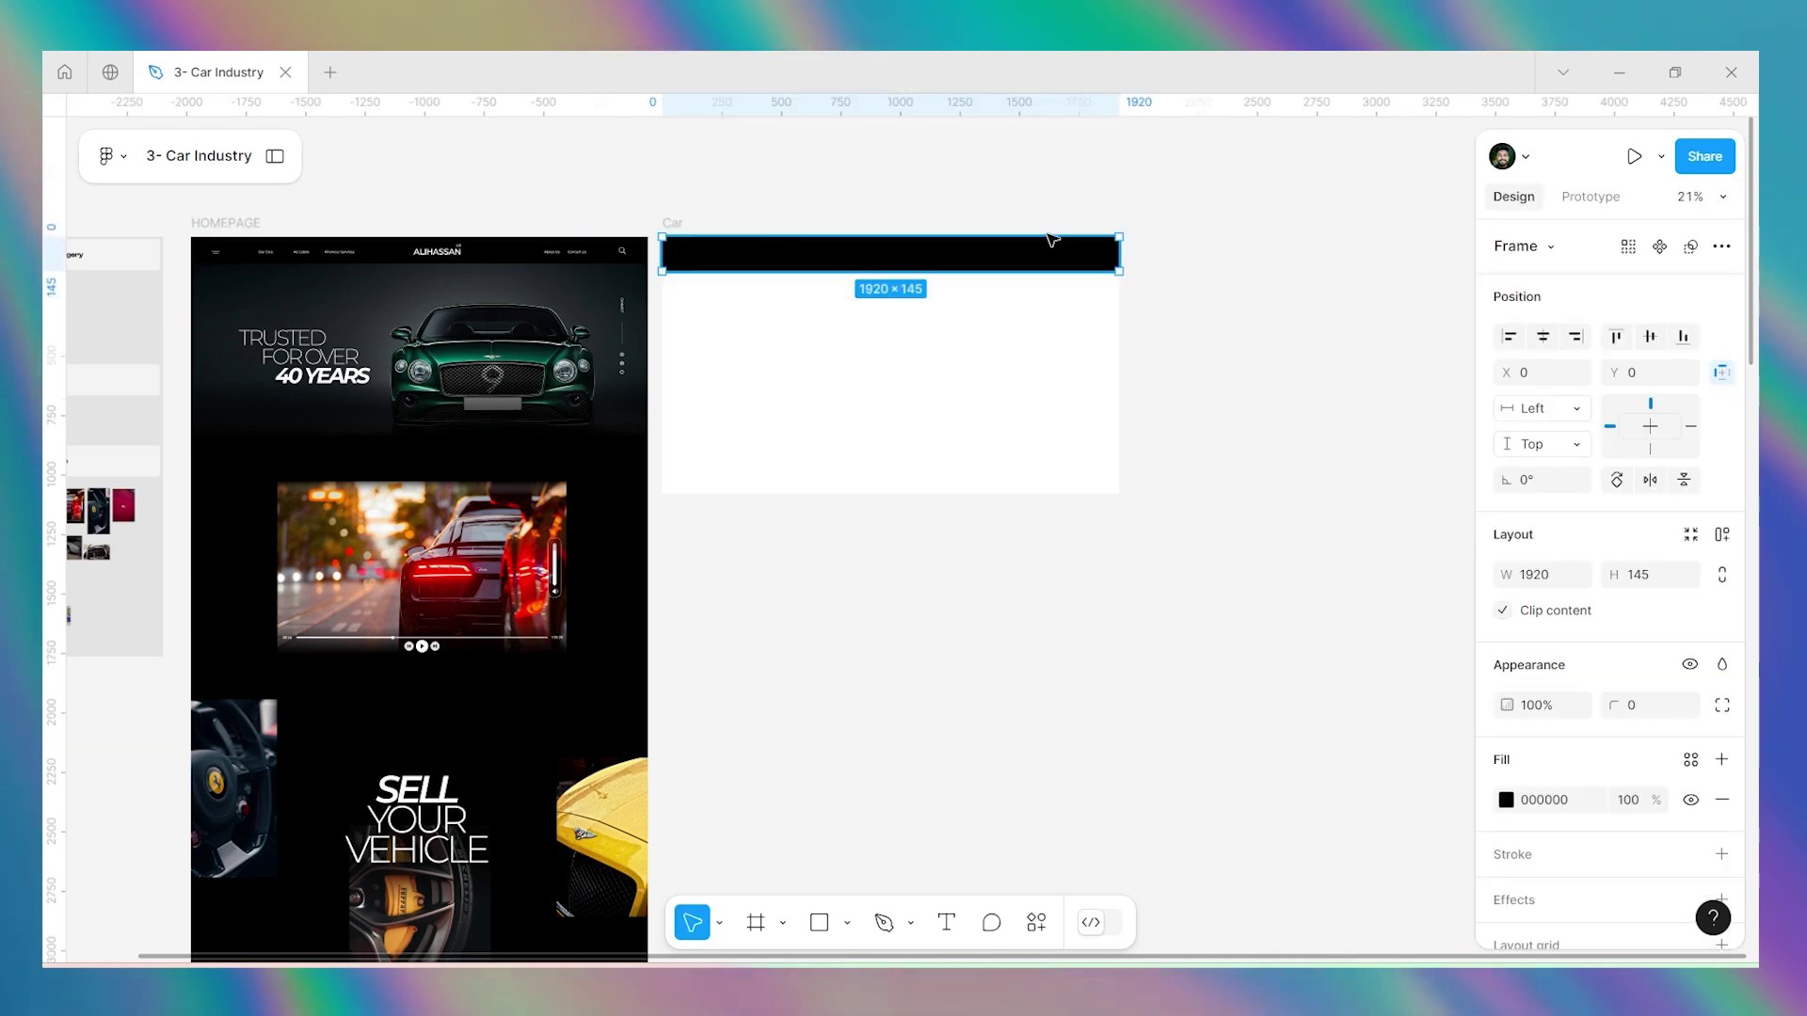
{"action": "left_click", "coordinate": [1506, 799]}
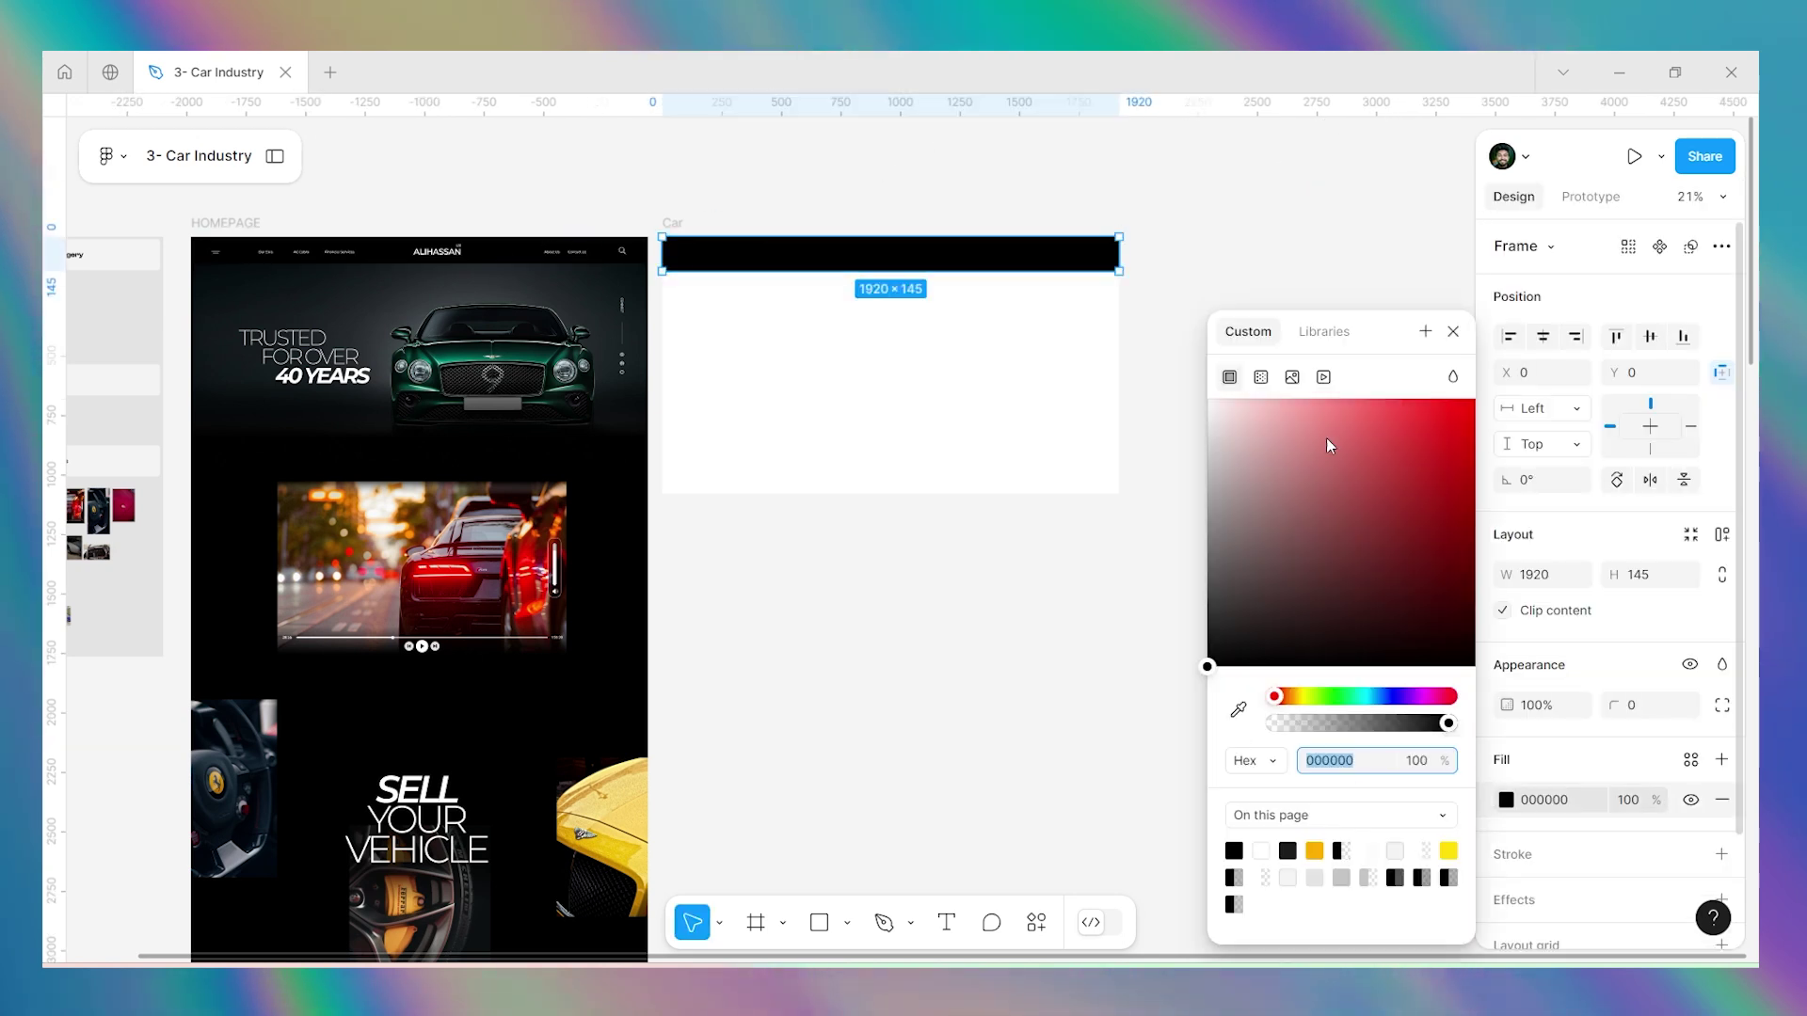
{"action": "left_click", "coordinate": [1318, 292]}
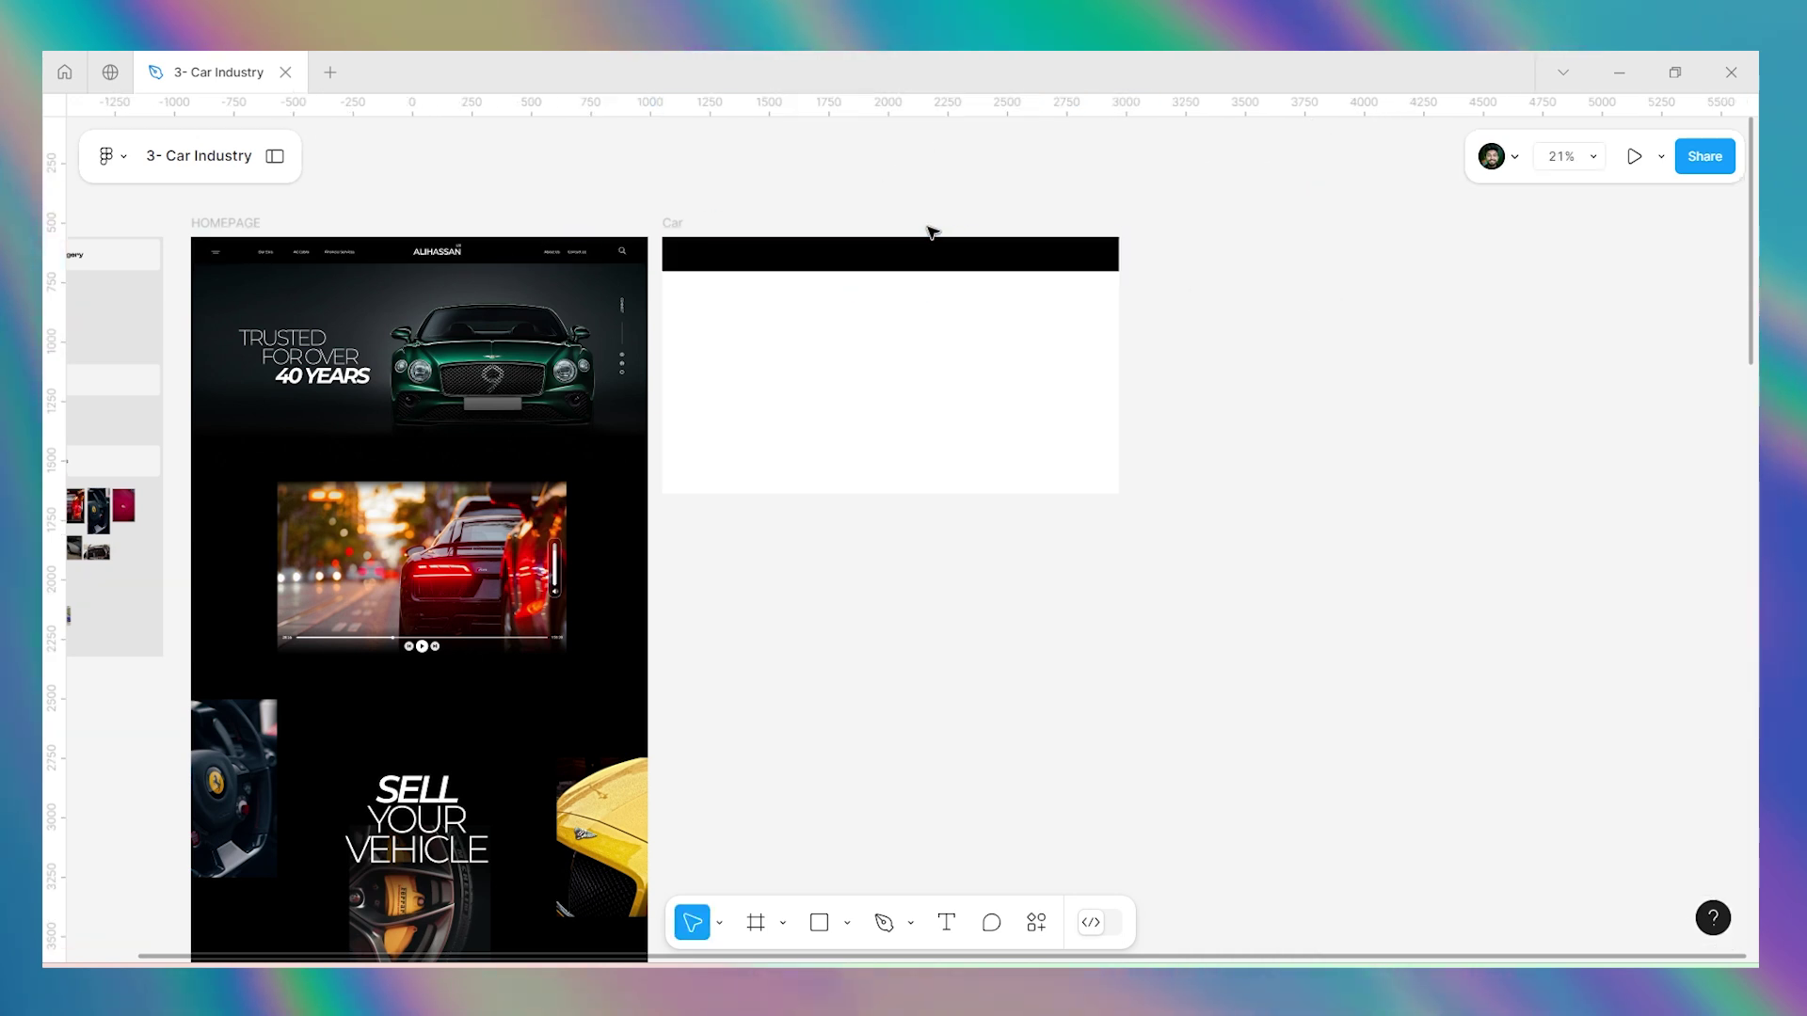
Add the text "Our Cars" on the white area below the black header in the Car frame.
{"action": "scroll", "coordinate": [571, 206], "scroll_direction": "up", "scroll_amount": 3}
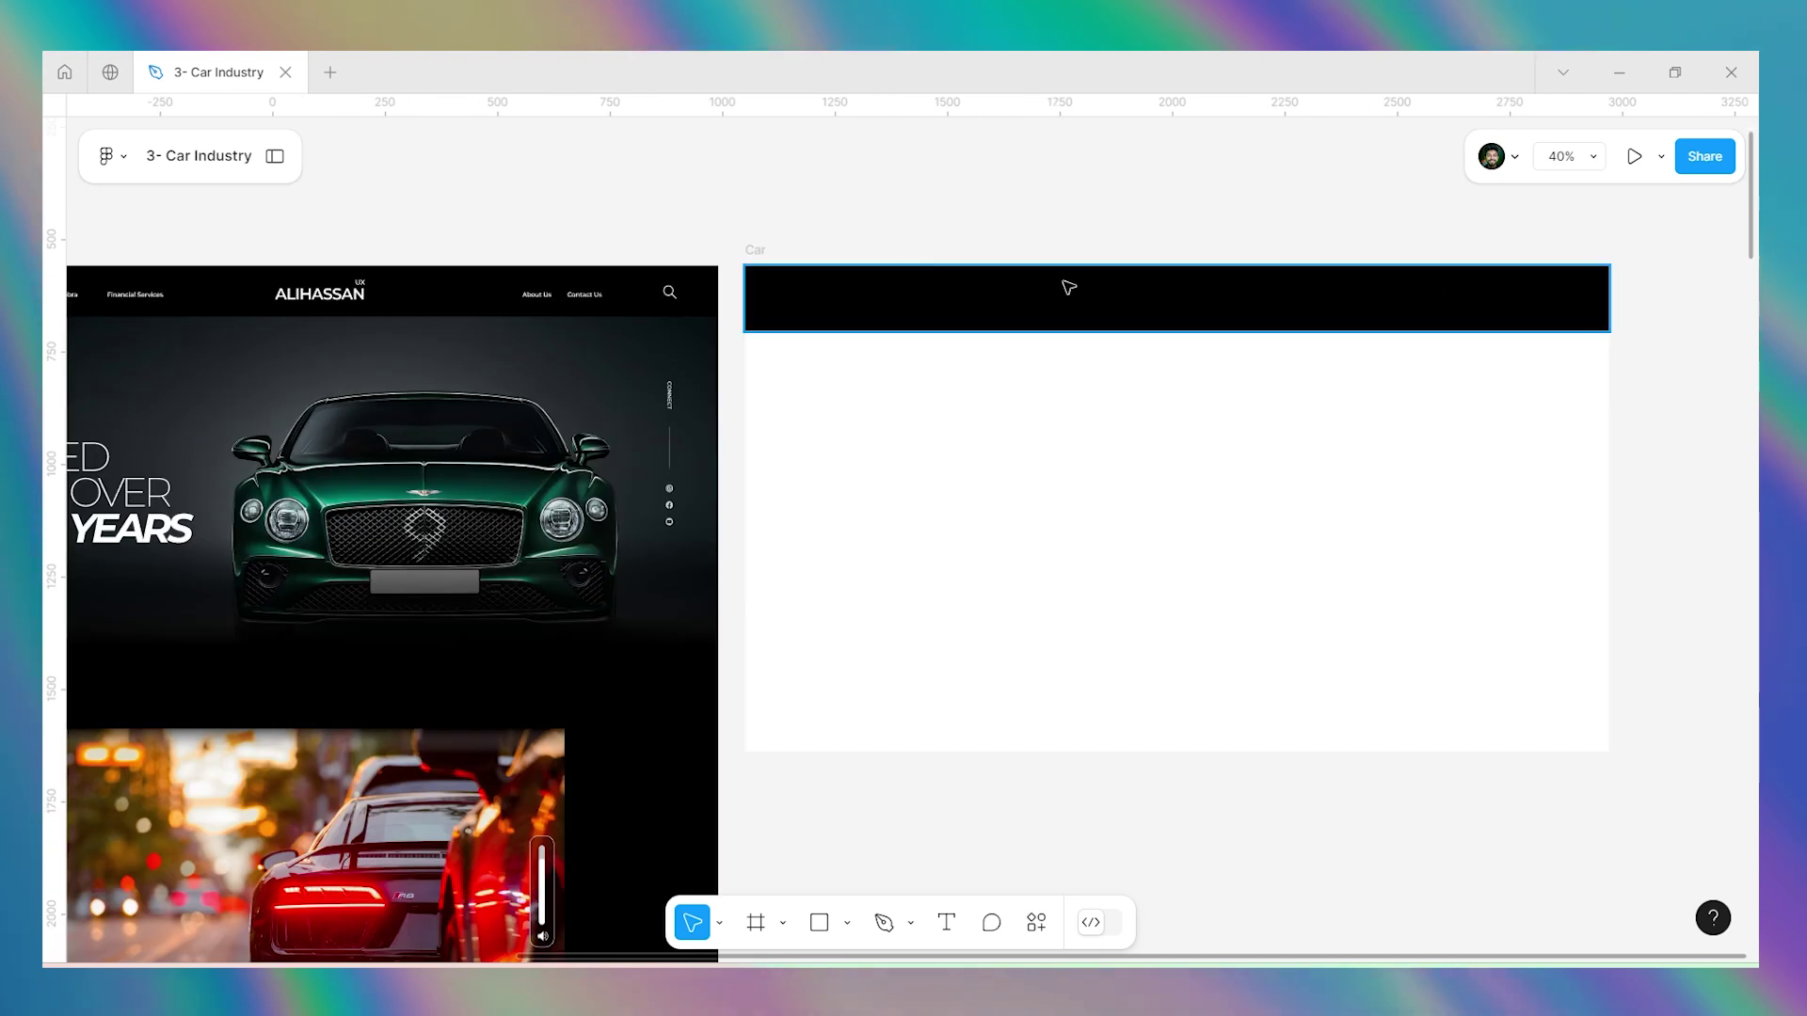
{"action": "scroll", "coordinate": [1143, 294], "scroll_direction": "down", "scroll_amount": 2}
{"action": "scroll", "coordinate": [267, 345], "scroll_direction": "up", "scroll_amount": 6}
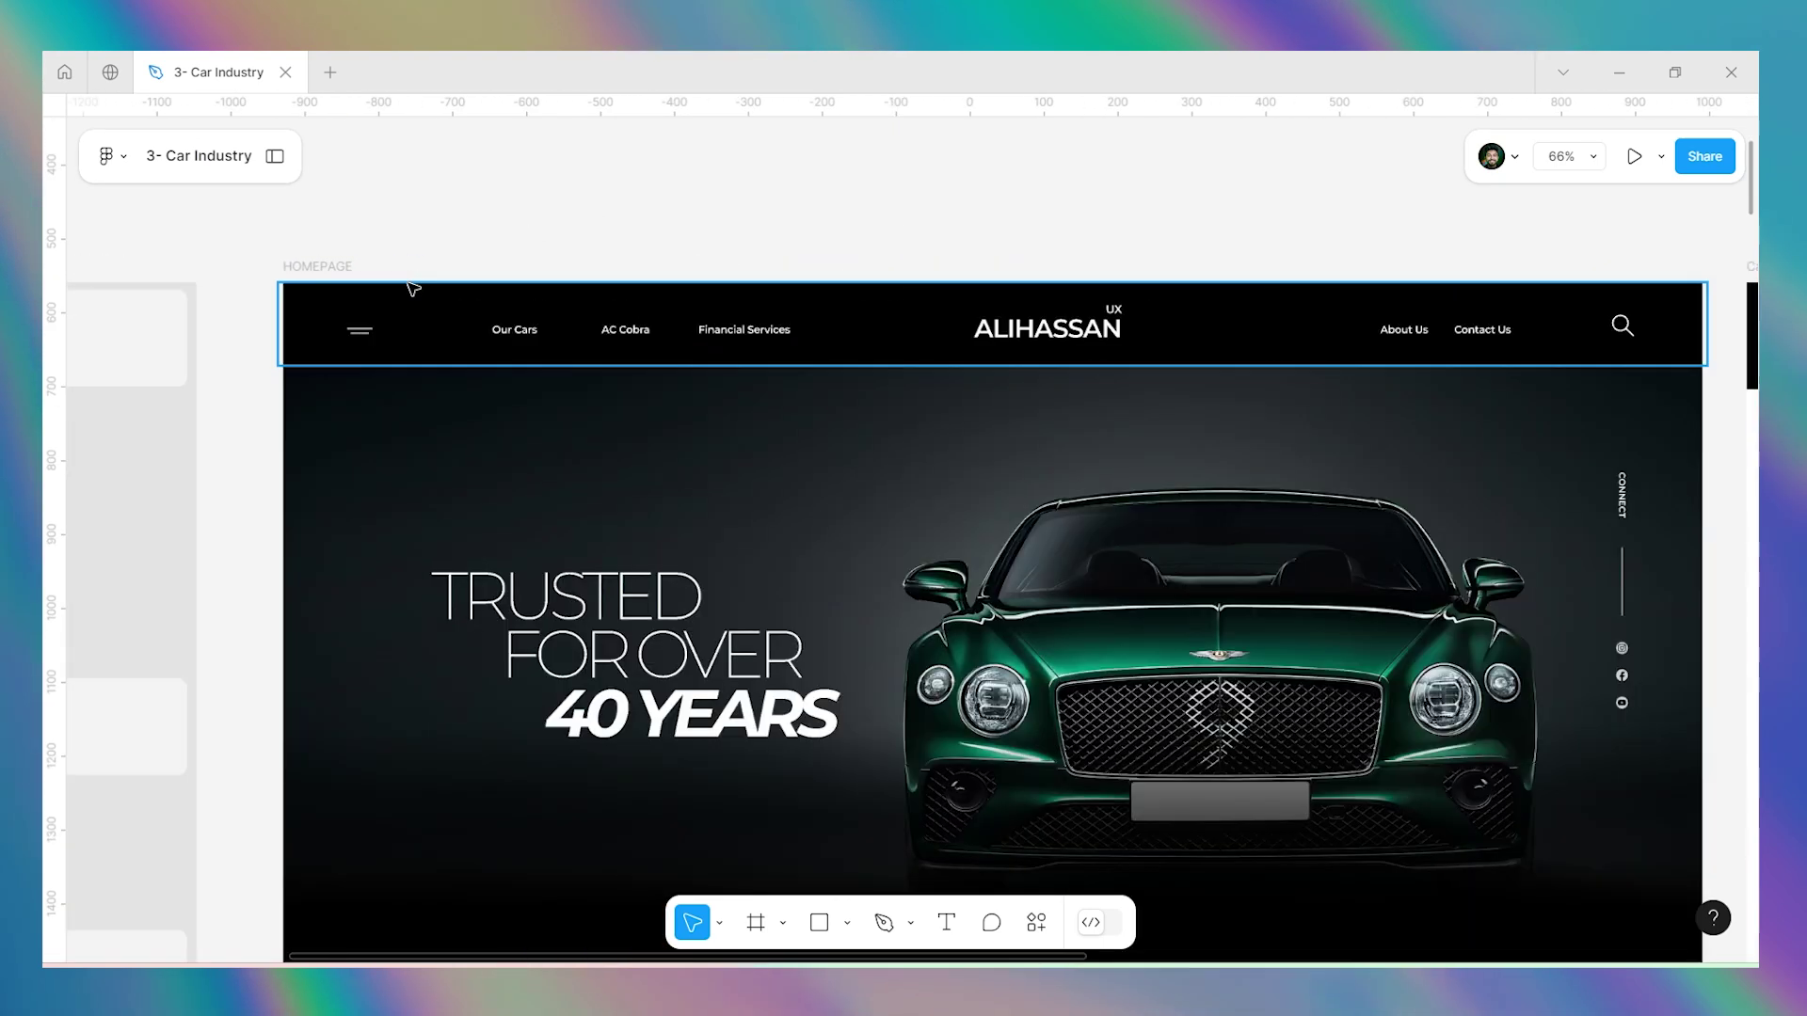
{"action": "scroll", "coordinate": [750, 237], "scroll_direction": "down", "scroll_amount": 5}
{"action": "scroll", "coordinate": [1714, 302], "scroll_direction": "down", "scroll_amount": 2}
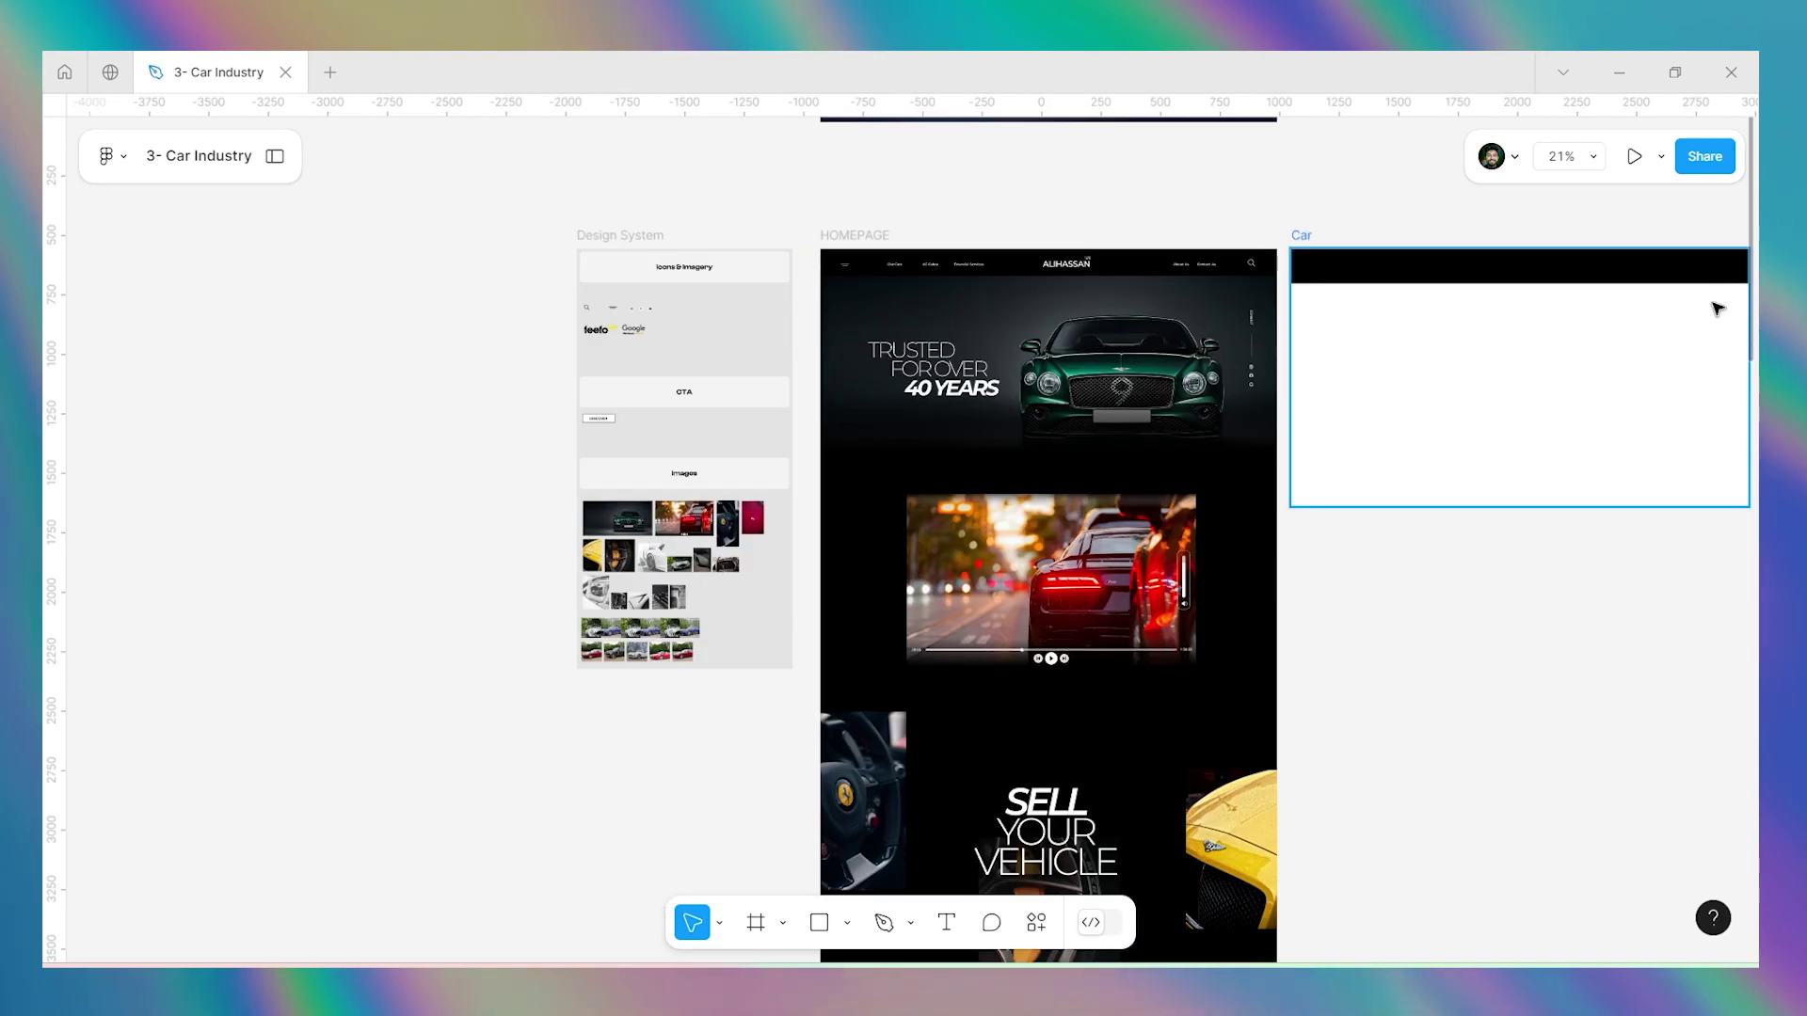
{"action": "scroll", "coordinate": [1394, 323], "scroll_direction": "up", "scroll_amount": 1}
{"action": "key", "text": "t"}
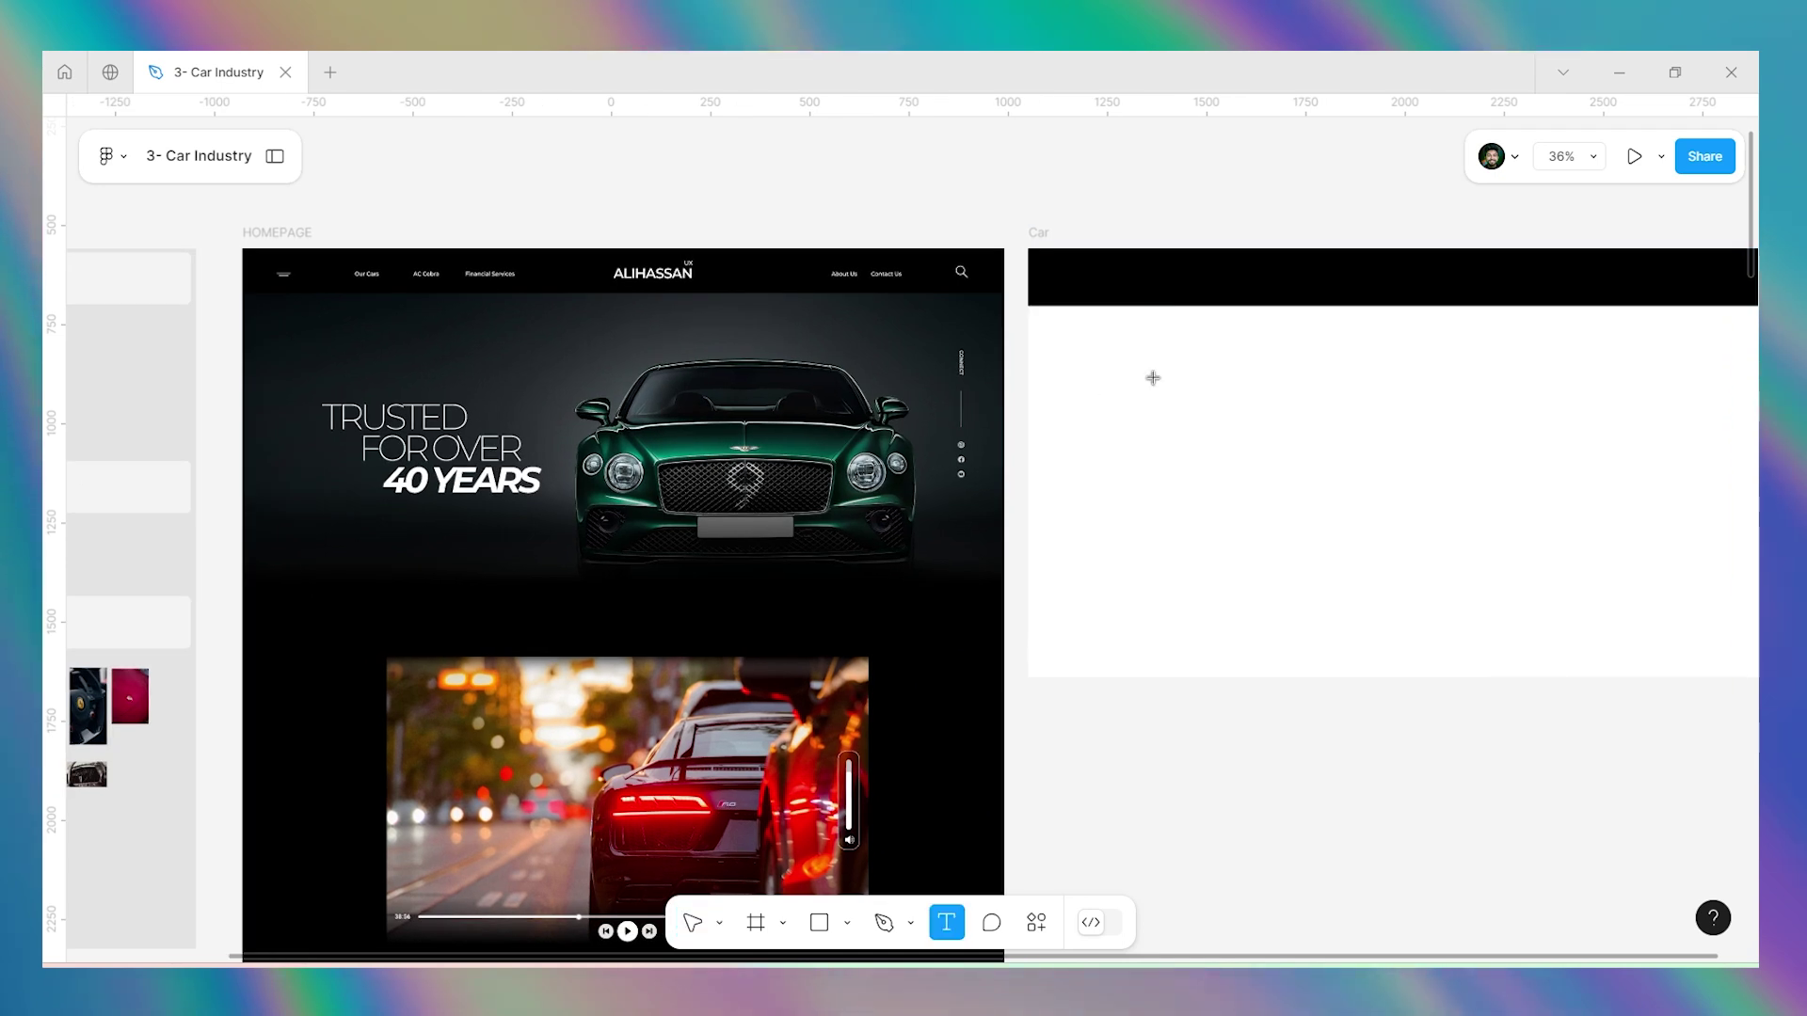
{"action": "left_click", "coordinate": [1153, 377]}
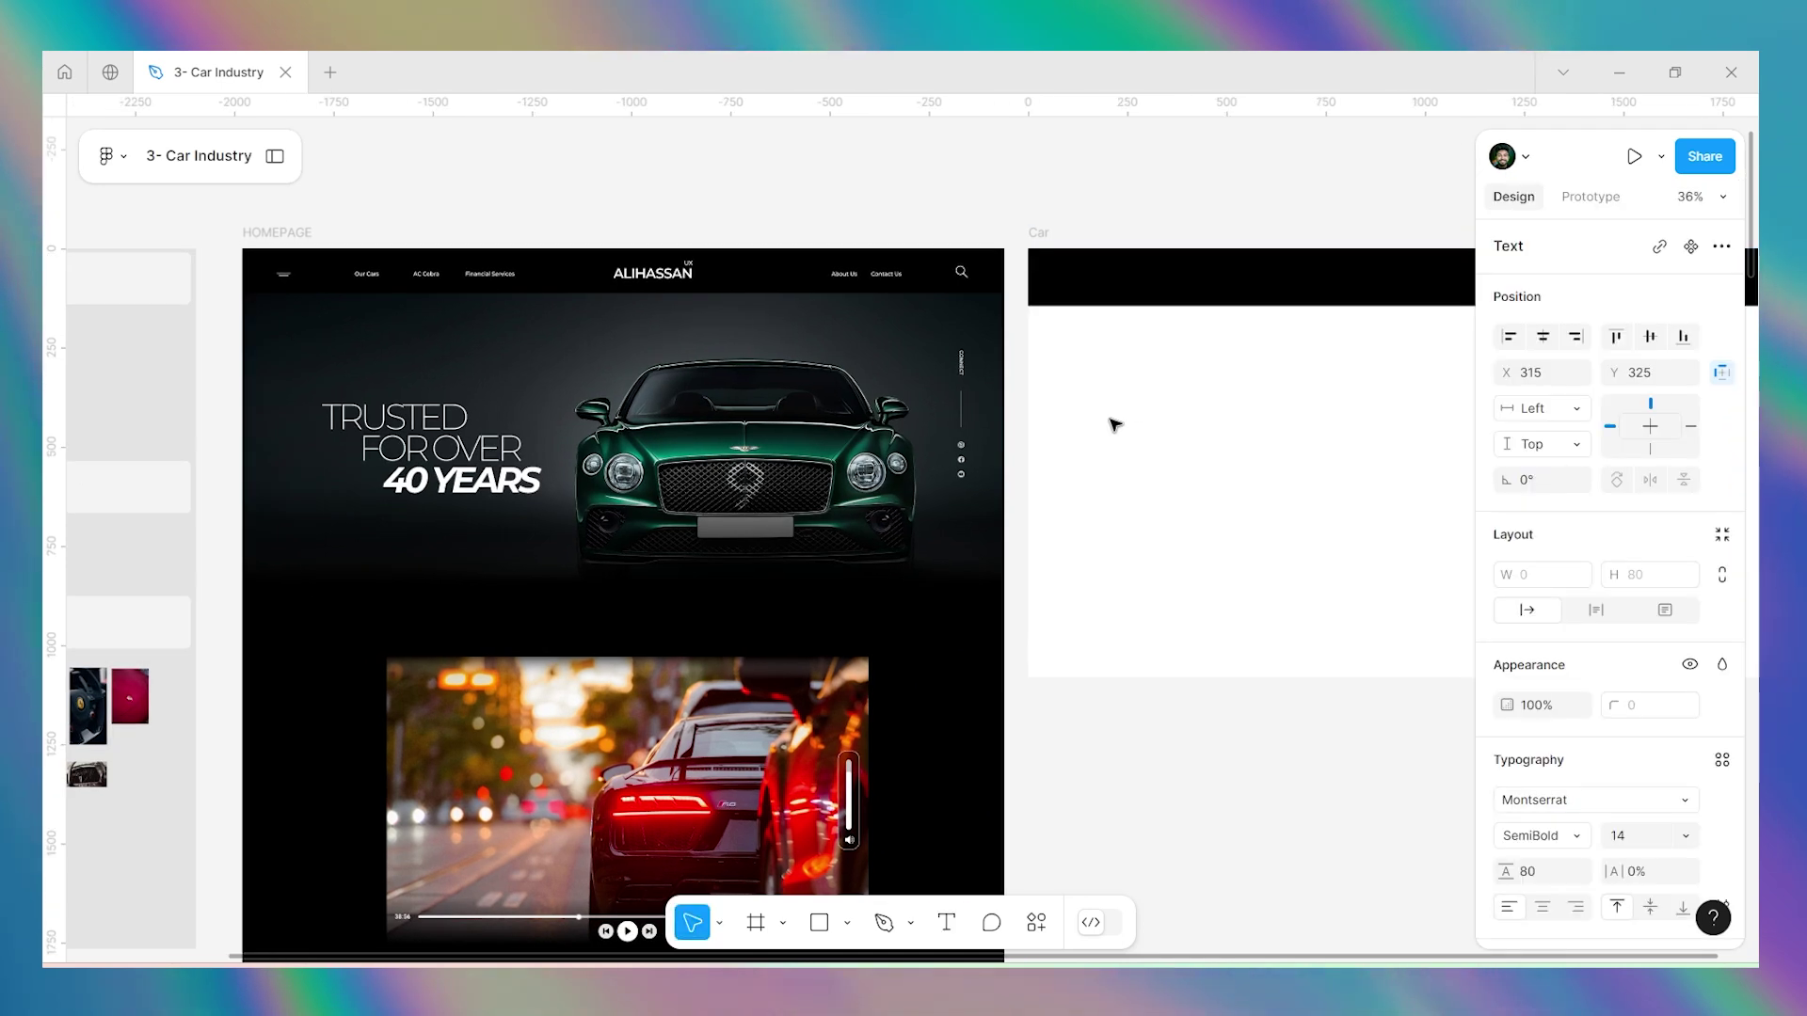
{"action": "type", "text": "Our Cars"}
{"action": "key", "text": "Escape"}
{"action": "key", "text": "shift+2"}
Wrap the "Our Cars" text in an auto layout frame with 10 padding.
{"action": "scroll", "coordinate": [1565, 603], "scroll_direction": "down", "scroll_amount": 2}
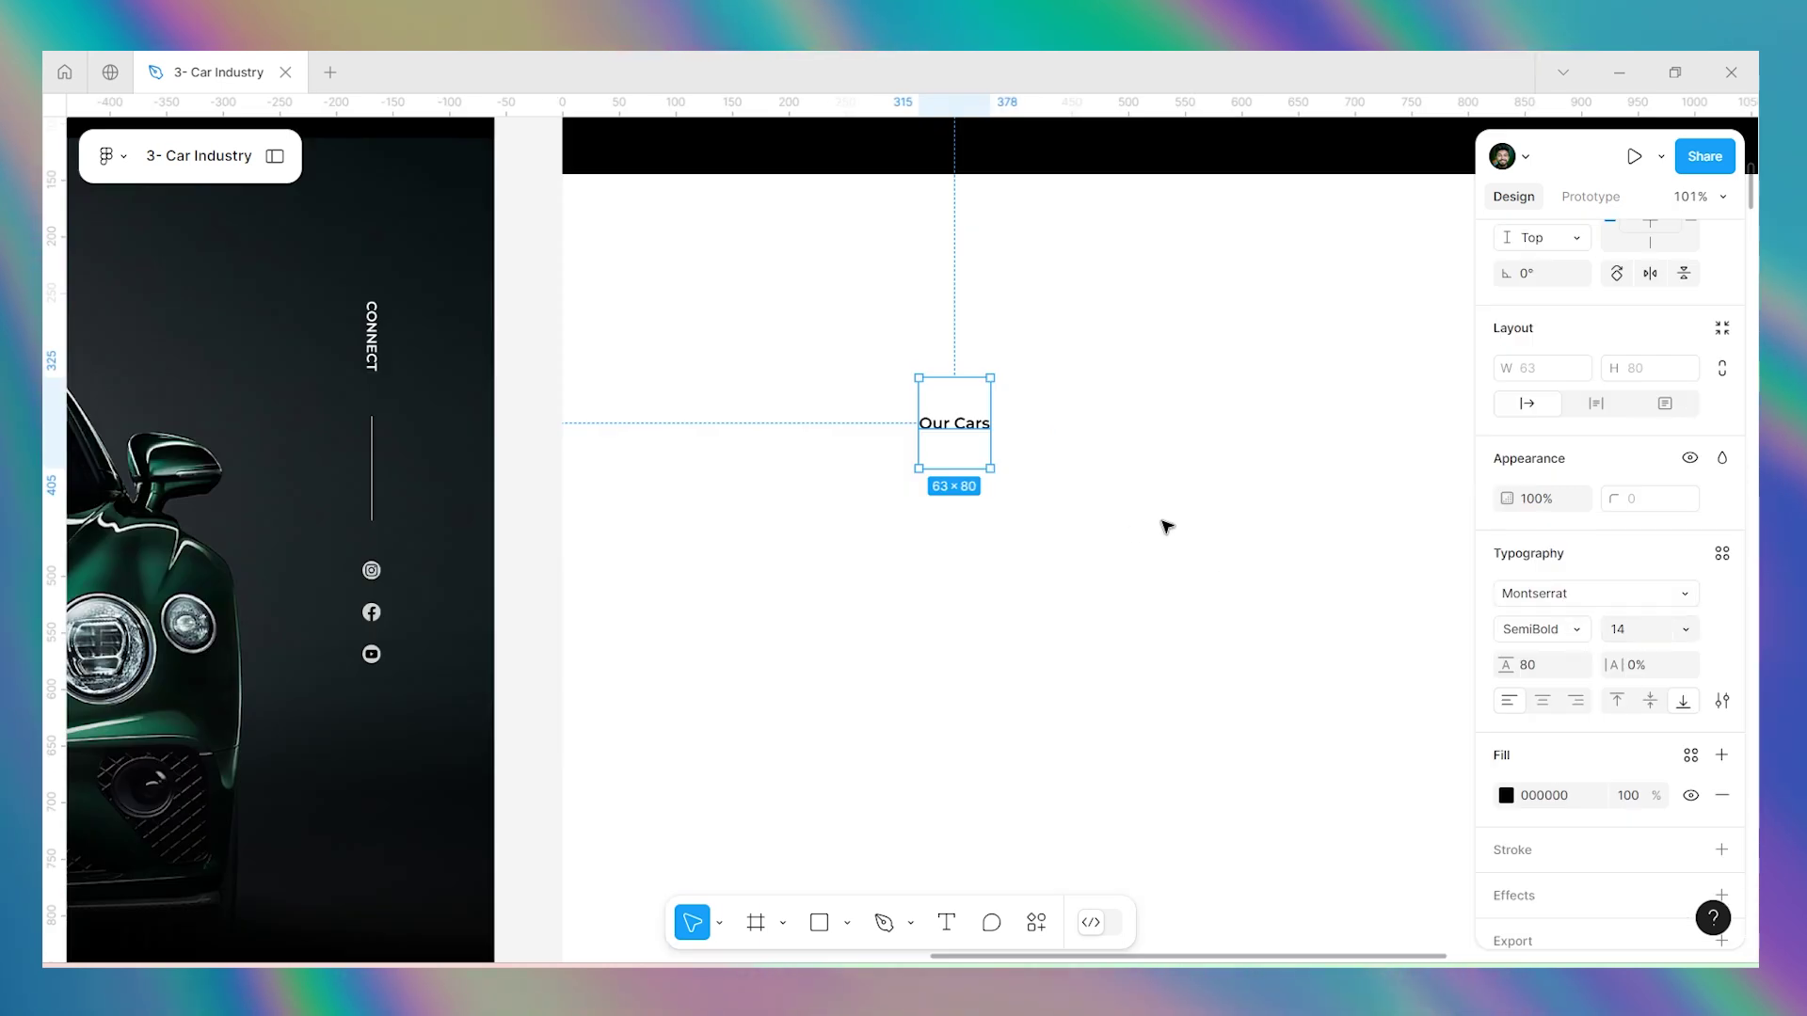
{"action": "key", "text": "shift+a"}
{"action": "key", "text": "shift+2"}
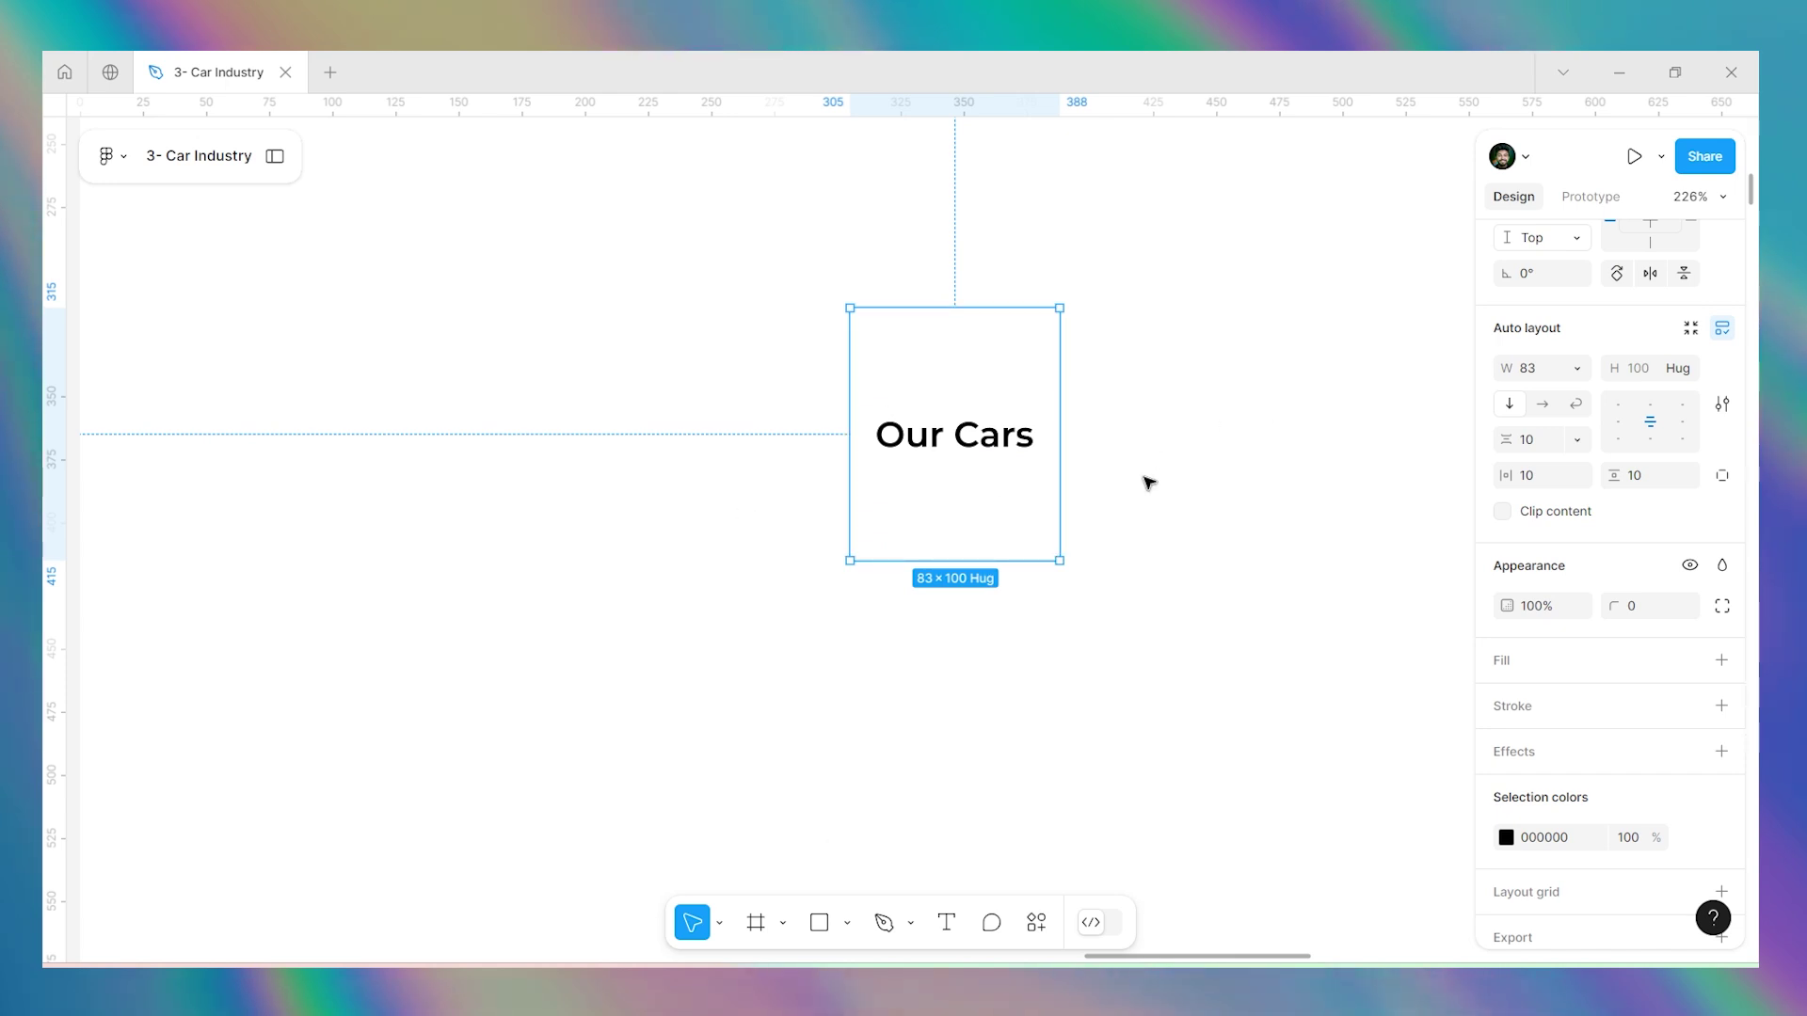
Reduce the "Our Cars" auto layout frame to a height of 44, hugging the text.
{"action": "left_click_drag", "start_coordinate": [980, 561], "coordinate": [984, 436]}
{"action": "key", "text": "ctrl+z"}
{"action": "key", "text": "ctrl+shift+z"}
{"action": "key", "text": "ctrl+z"}
{"action": "left_click", "coordinate": [984, 432]}
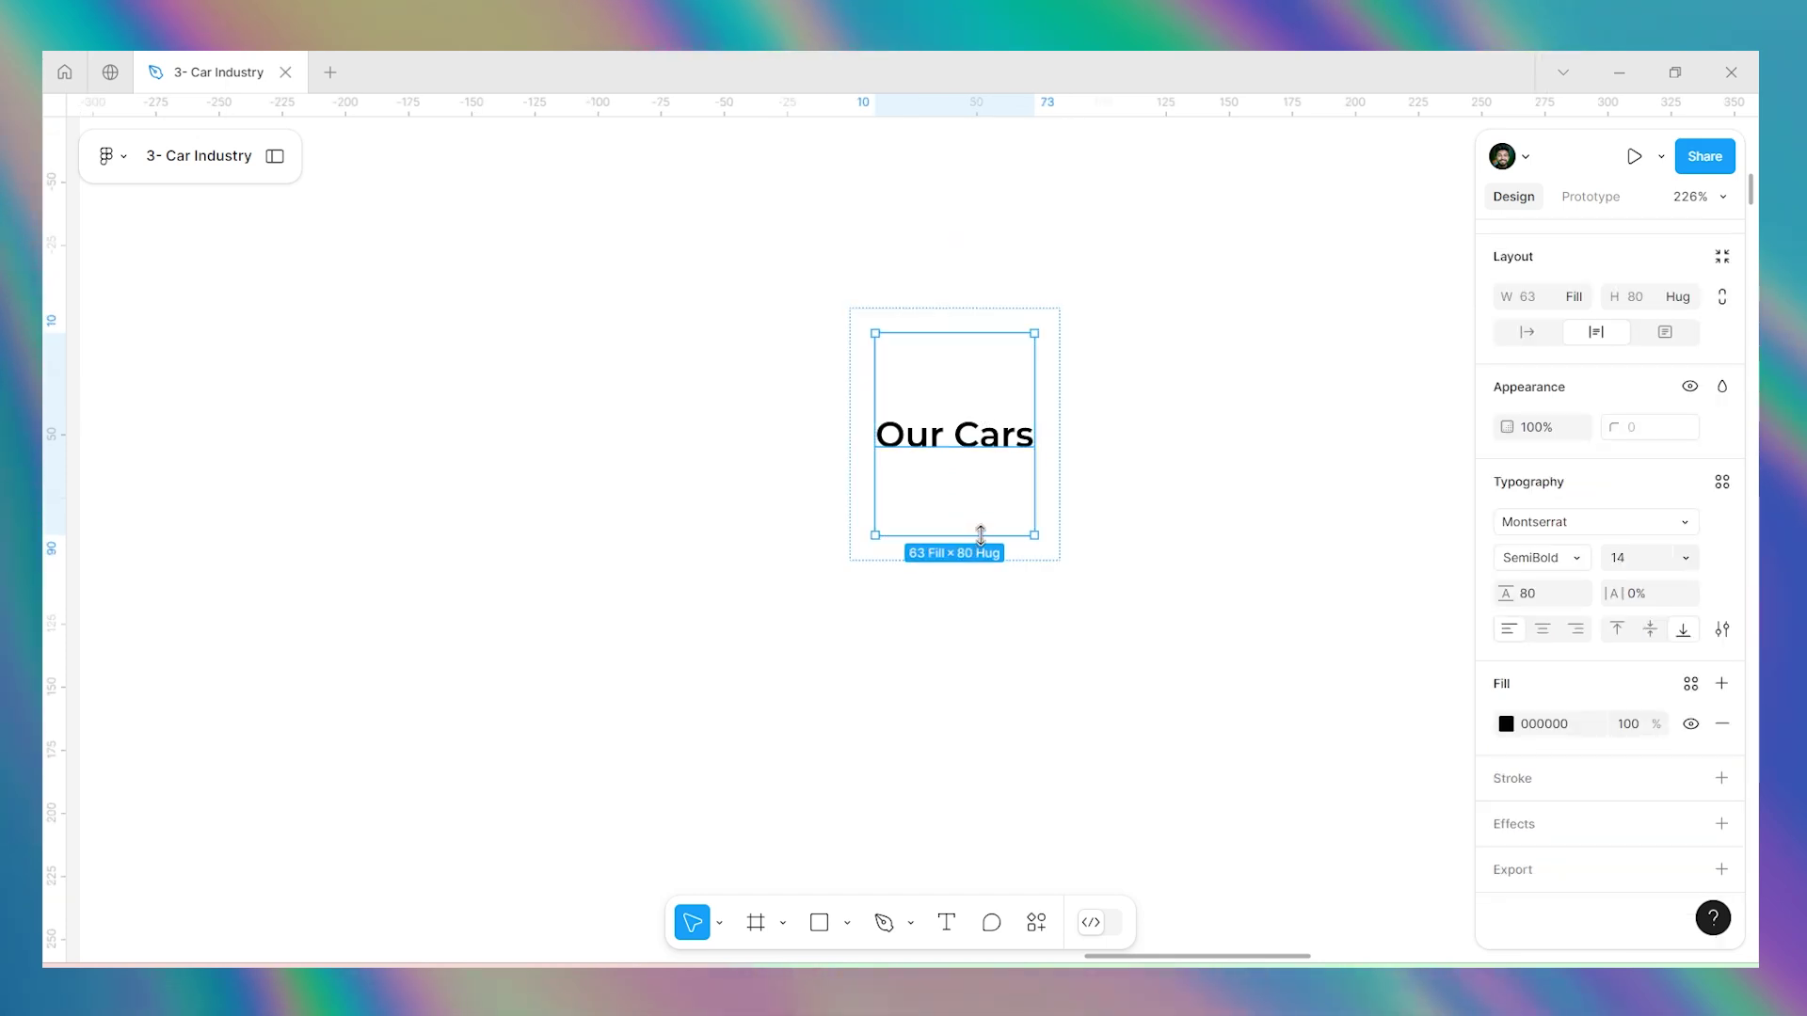
{"action": "key", "text": "ctrl+z"}
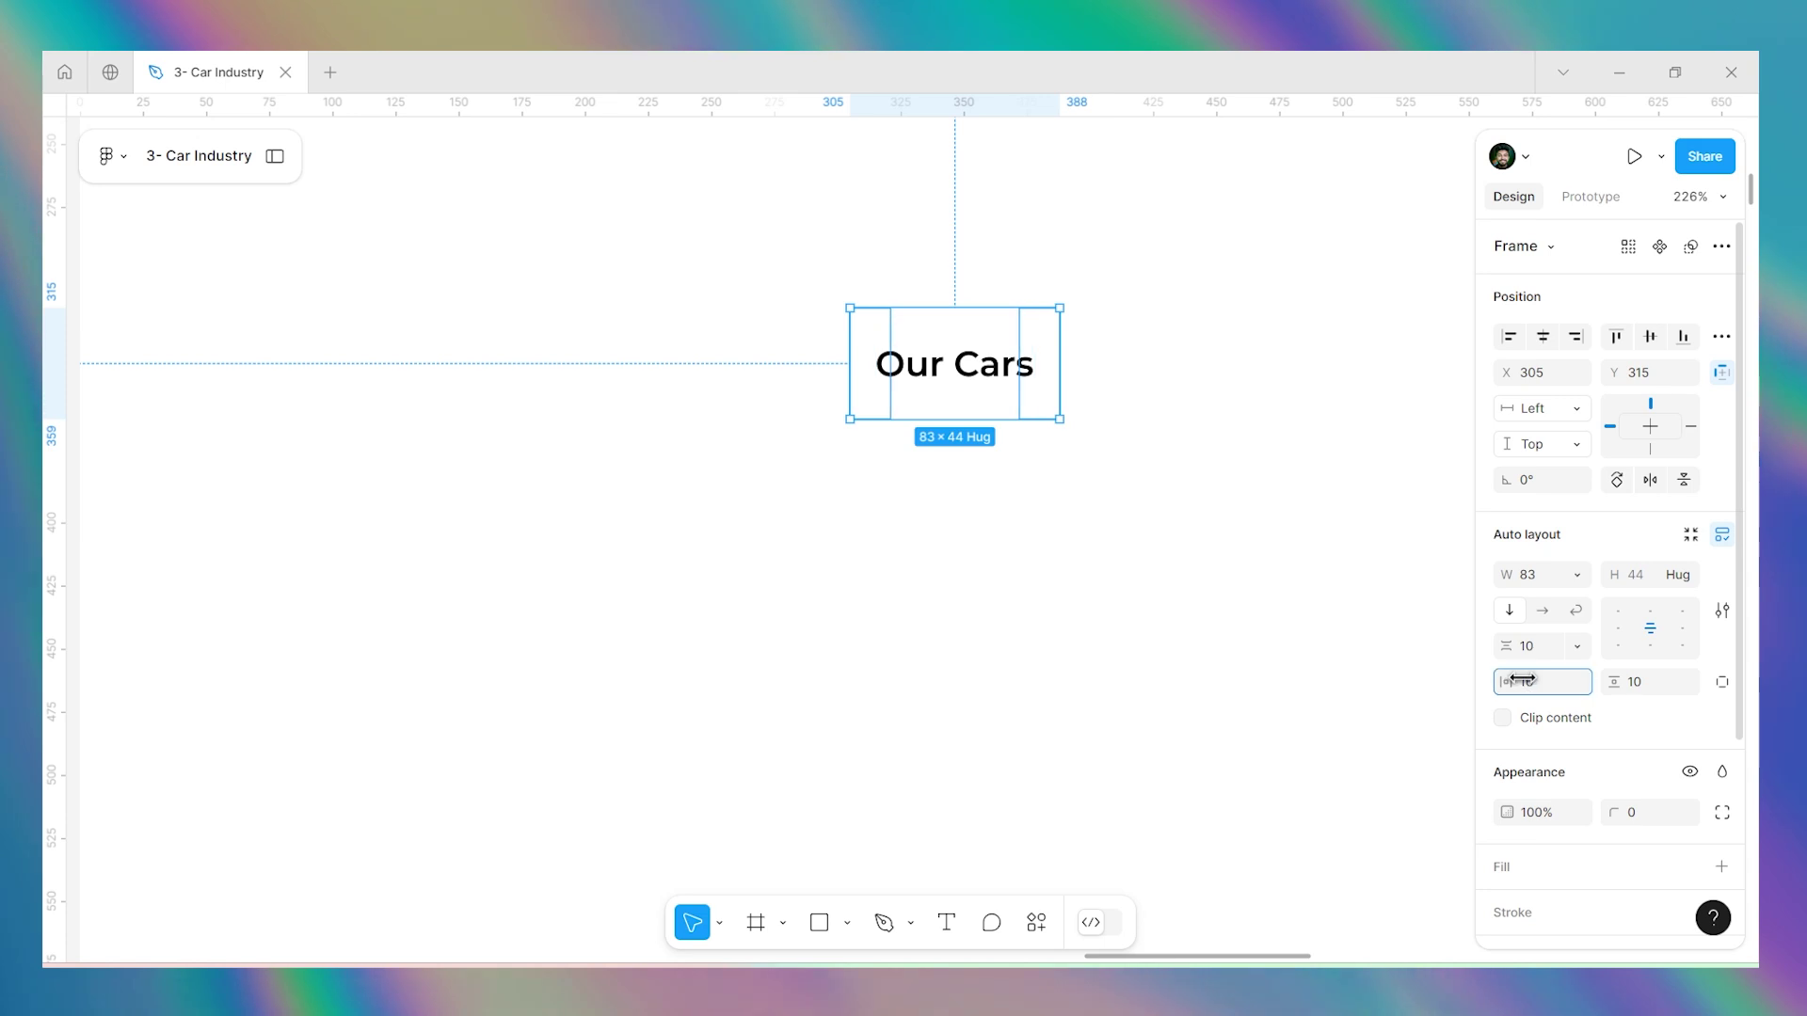
Duplicate the "Our Cars" label to its right with a gap of 7 and change the copy's text to "AC Cobra".
{"action": "scroll", "coordinate": [1036, 496], "scroll_direction": "down", "scroll_amount": 2}
{"action": "scroll", "coordinate": [875, 455], "scroll_direction": "down", "scroll_amount": 4}
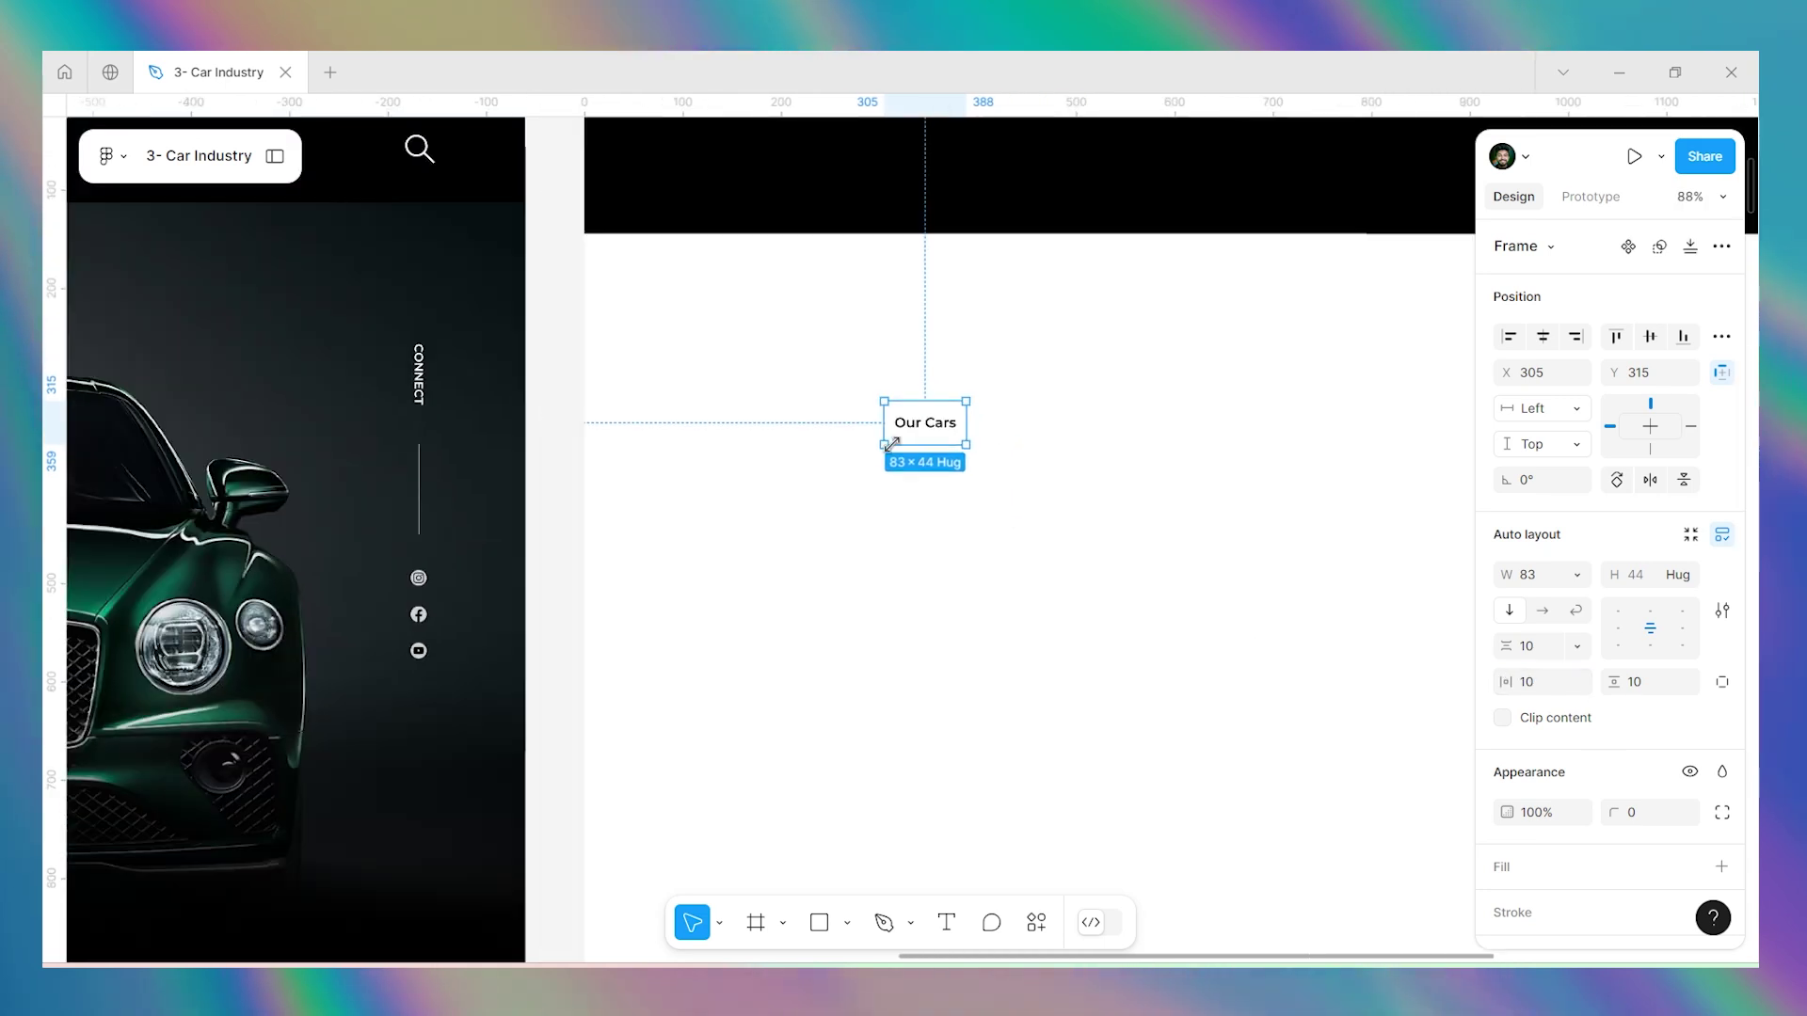
{"action": "left_click_drag", "start_coordinate": [956, 428], "coordinate": [1021, 442]}
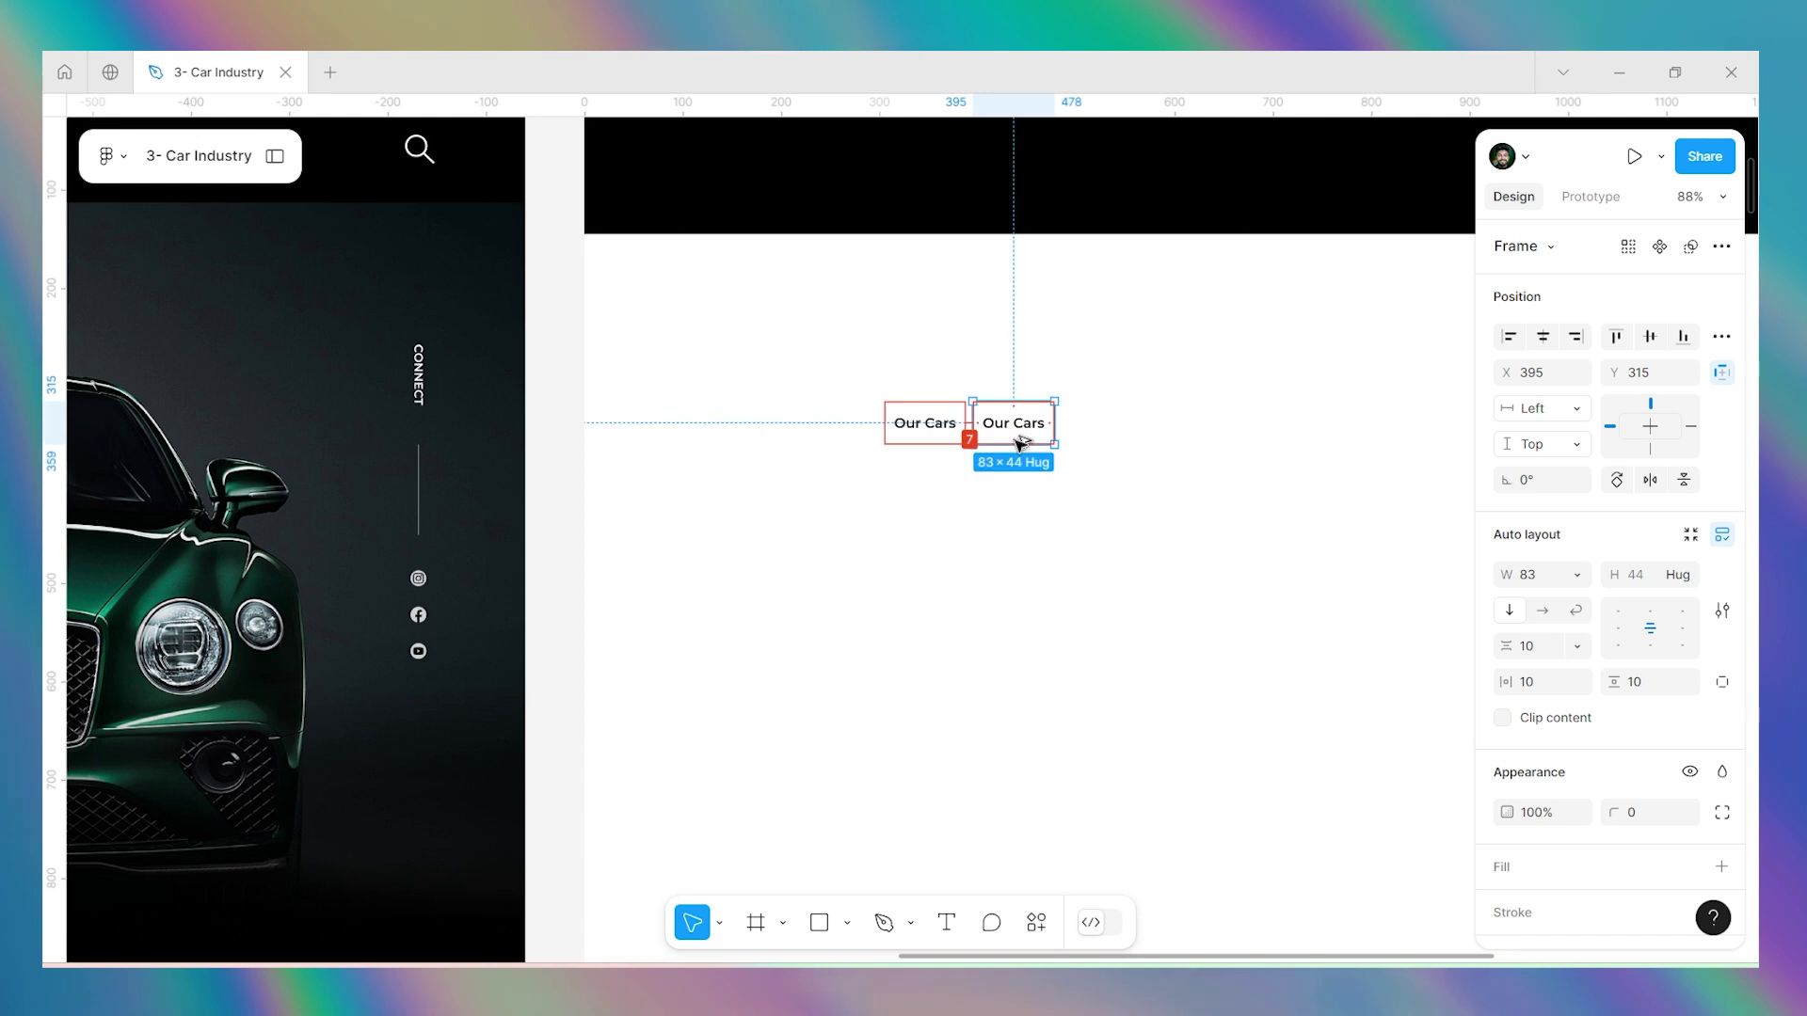
{"action": "scroll", "coordinate": [1020, 442], "scroll_direction": "down", "scroll_amount": 6}
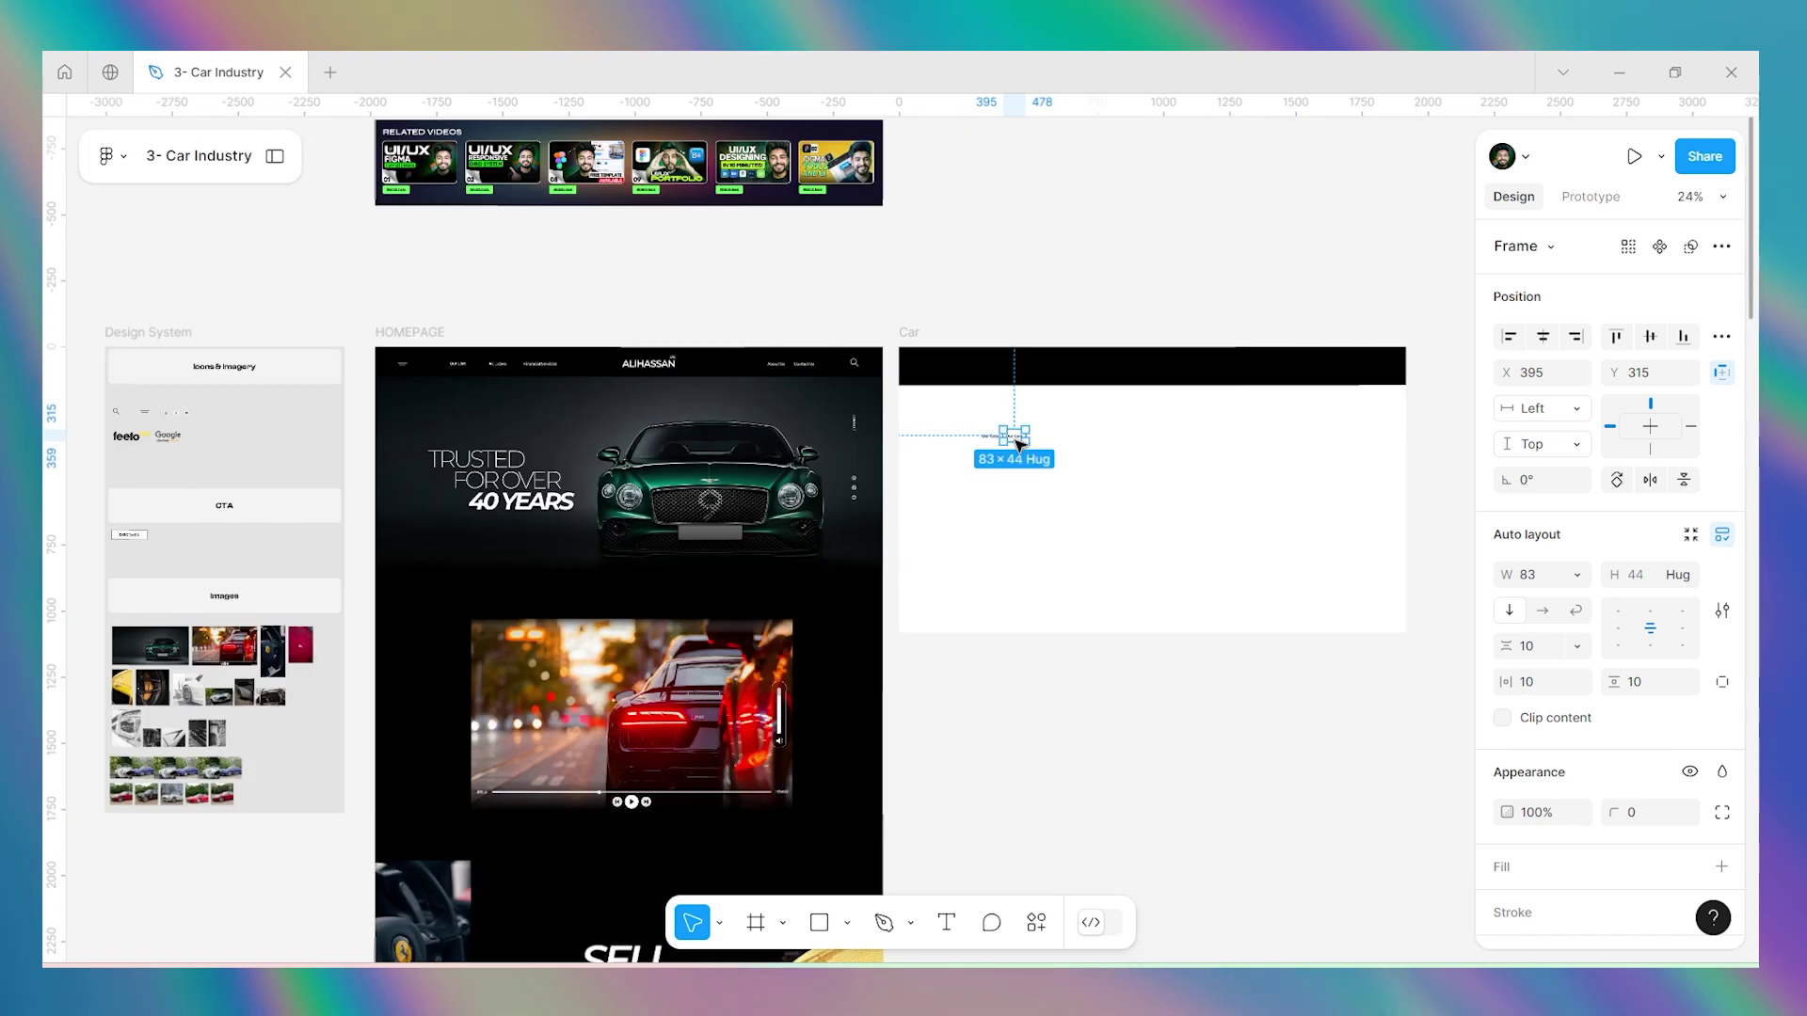
{"action": "scroll", "coordinate": [520, 364], "scroll_direction": "up", "scroll_amount": 4}
{"action": "scroll", "coordinate": [520, 364], "scroll_direction": "up", "scroll_amount": 2}
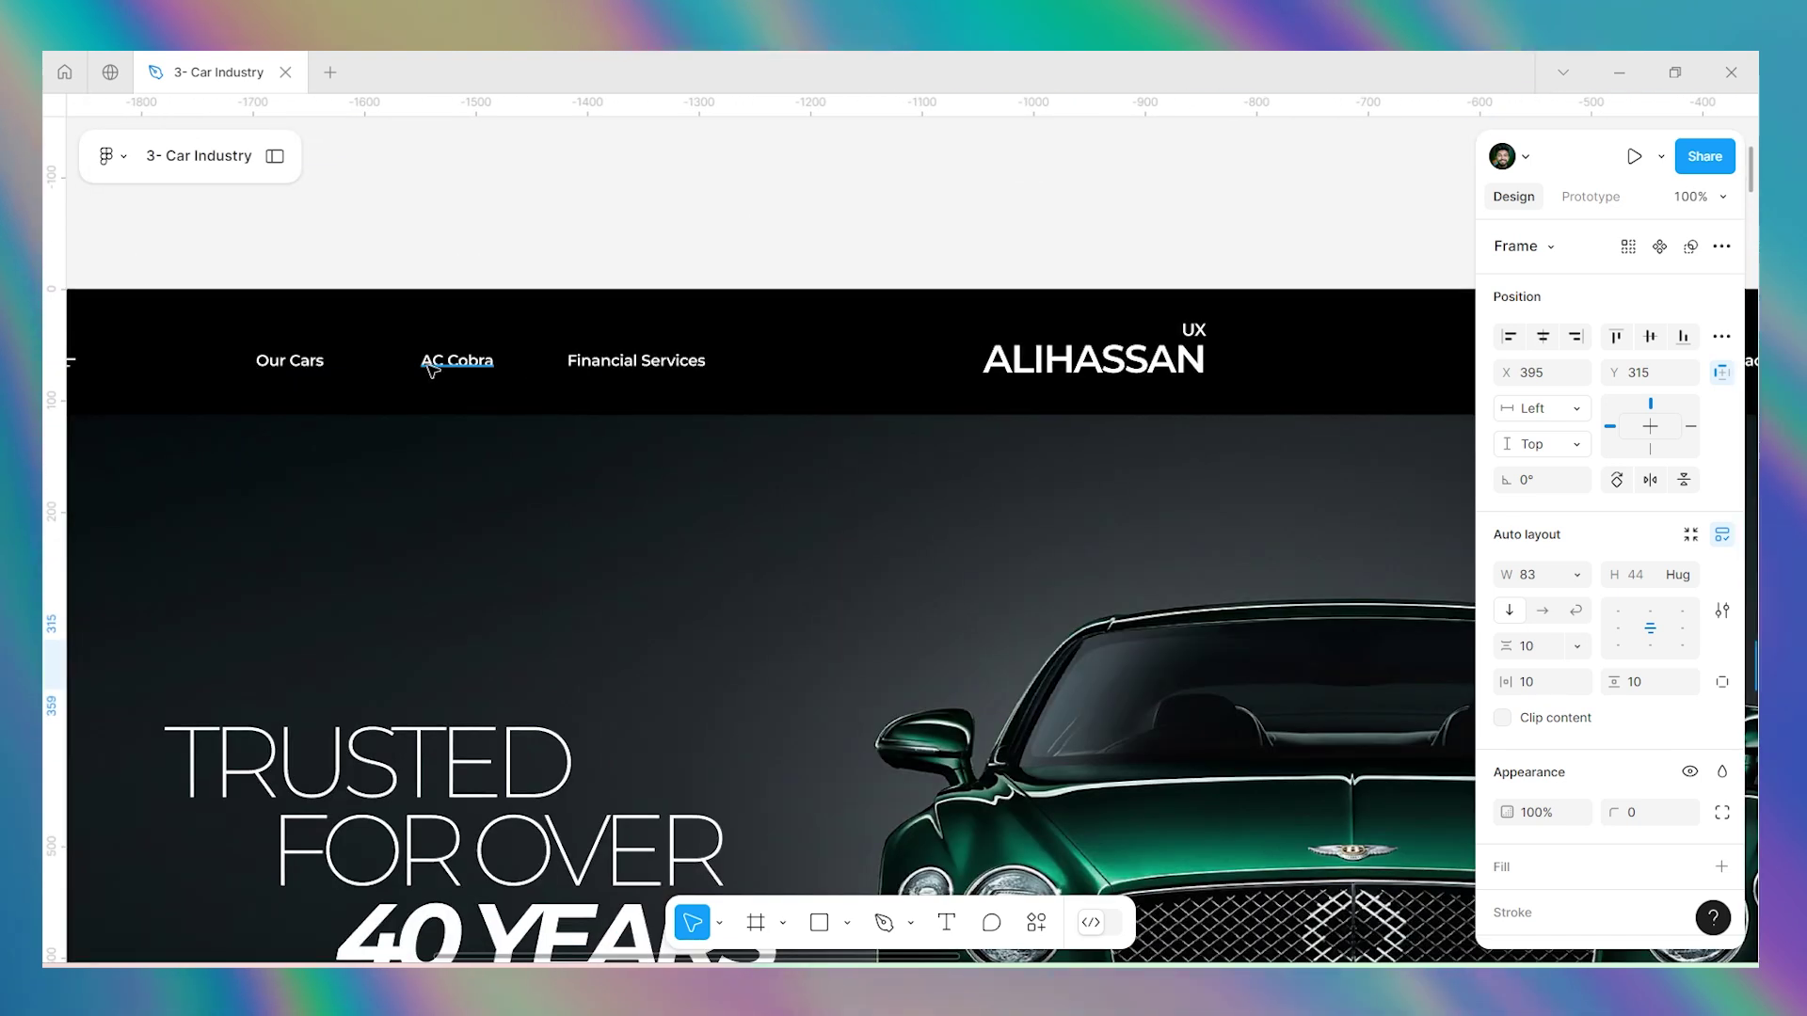
{"action": "scroll", "coordinate": [448, 381], "scroll_direction": "down", "scroll_amount": 6}
{"action": "scroll", "coordinate": [950, 441], "scroll_direction": "up", "scroll_amount": 10}
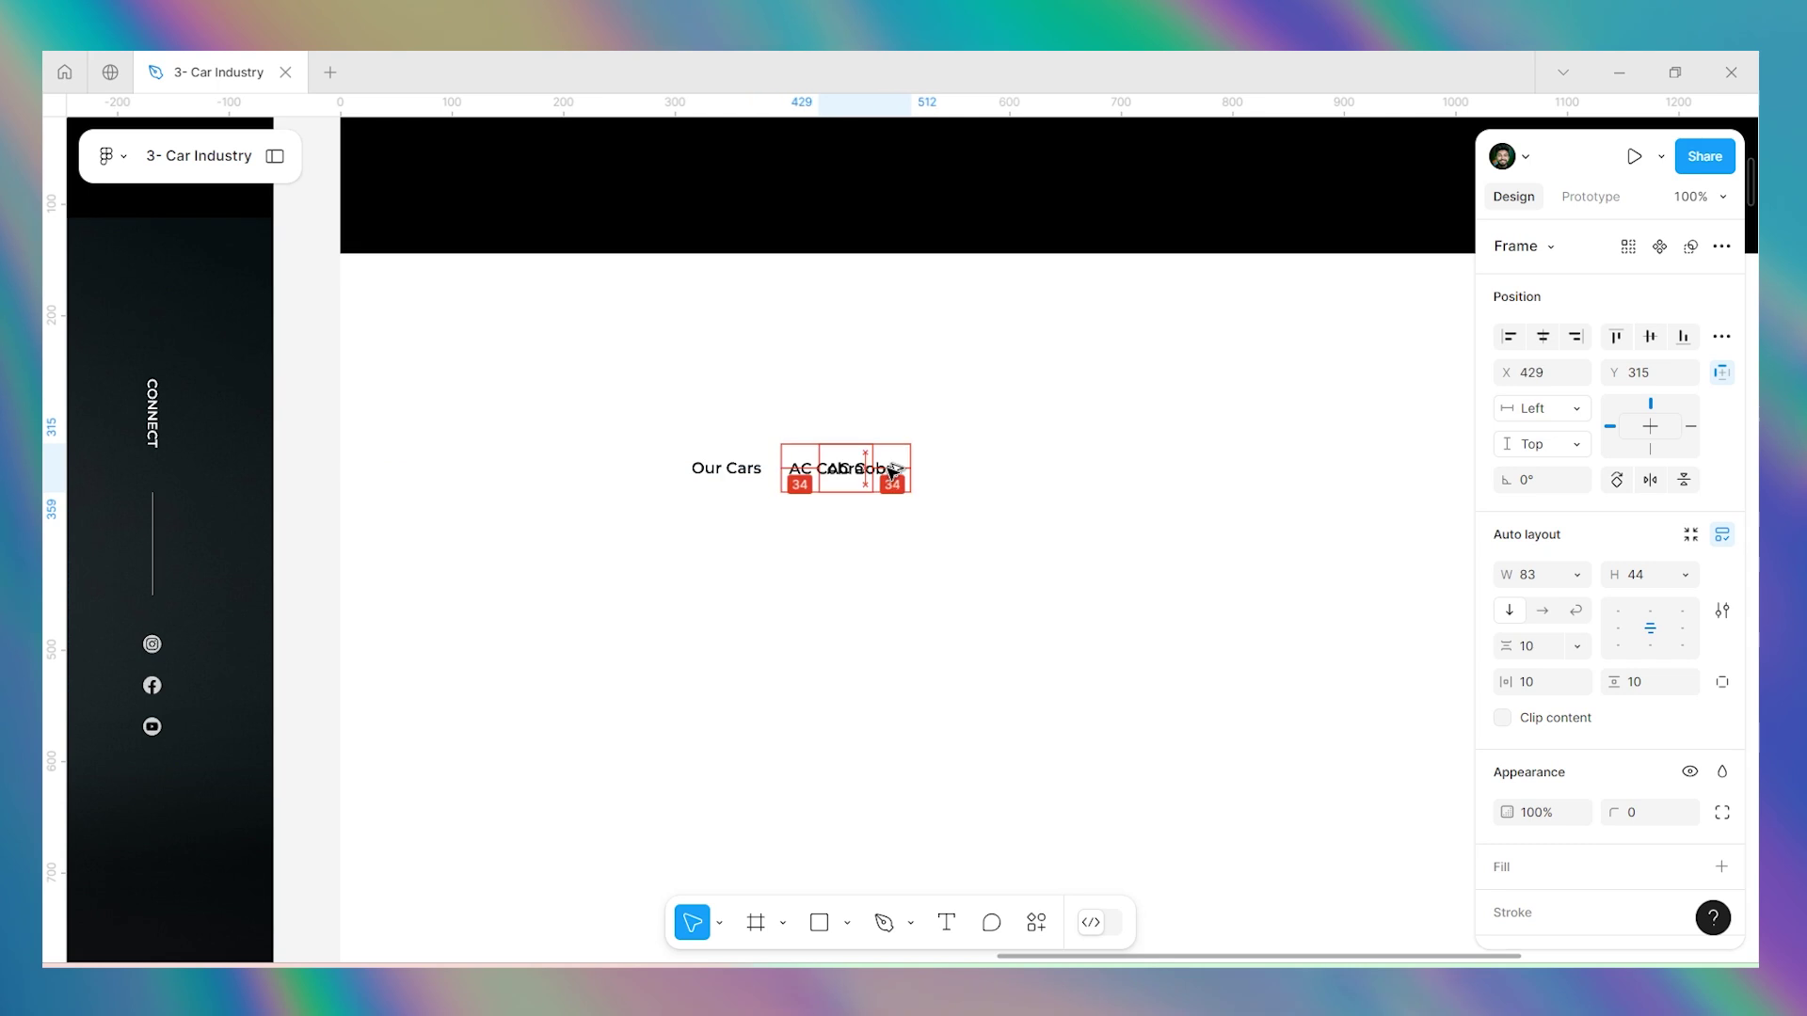
Combine the "Our Cars" and "AC Cobra" labels into one auto layout frame, discarding the extra "AC Cobra" copy.
{"action": "left_click_drag", "start_coordinate": [932, 474], "coordinate": [922, 476]}
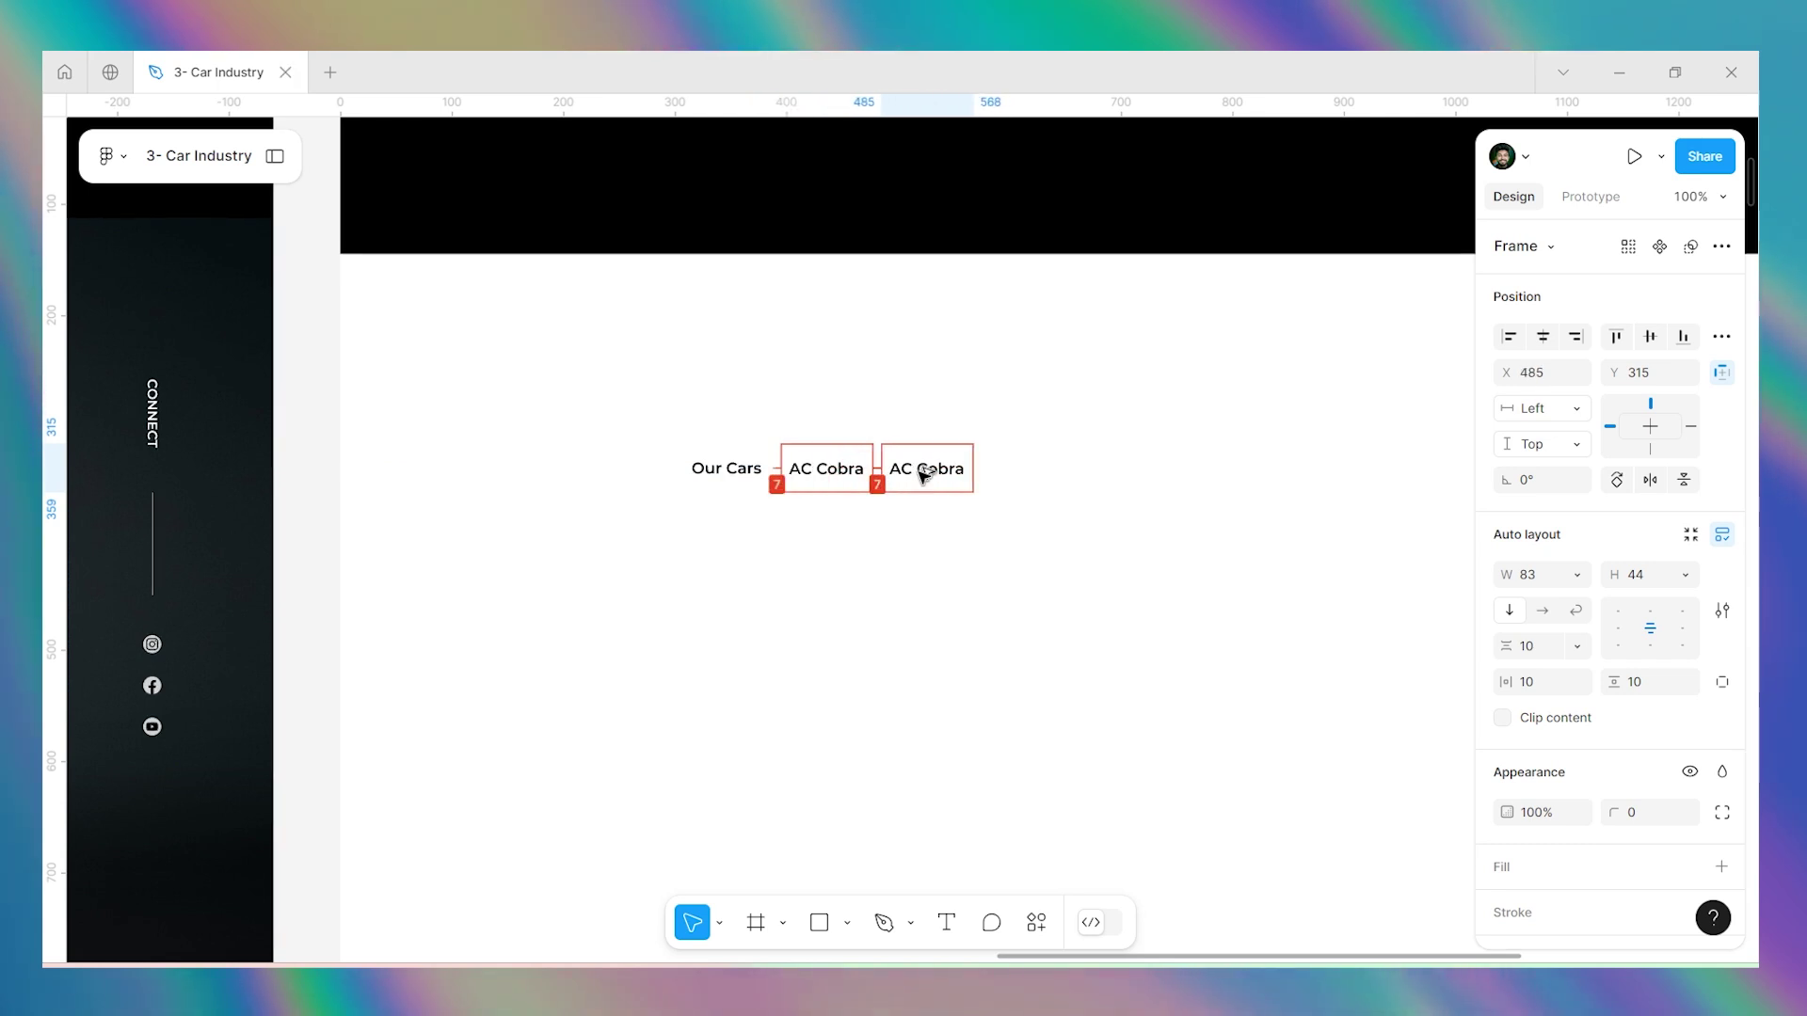
{"action": "key", "text": "ctrl+z"}
{"action": "left_click_drag", "start_coordinate": [898, 371], "coordinate": [723, 477]}
{"action": "key", "text": "shift+a"}
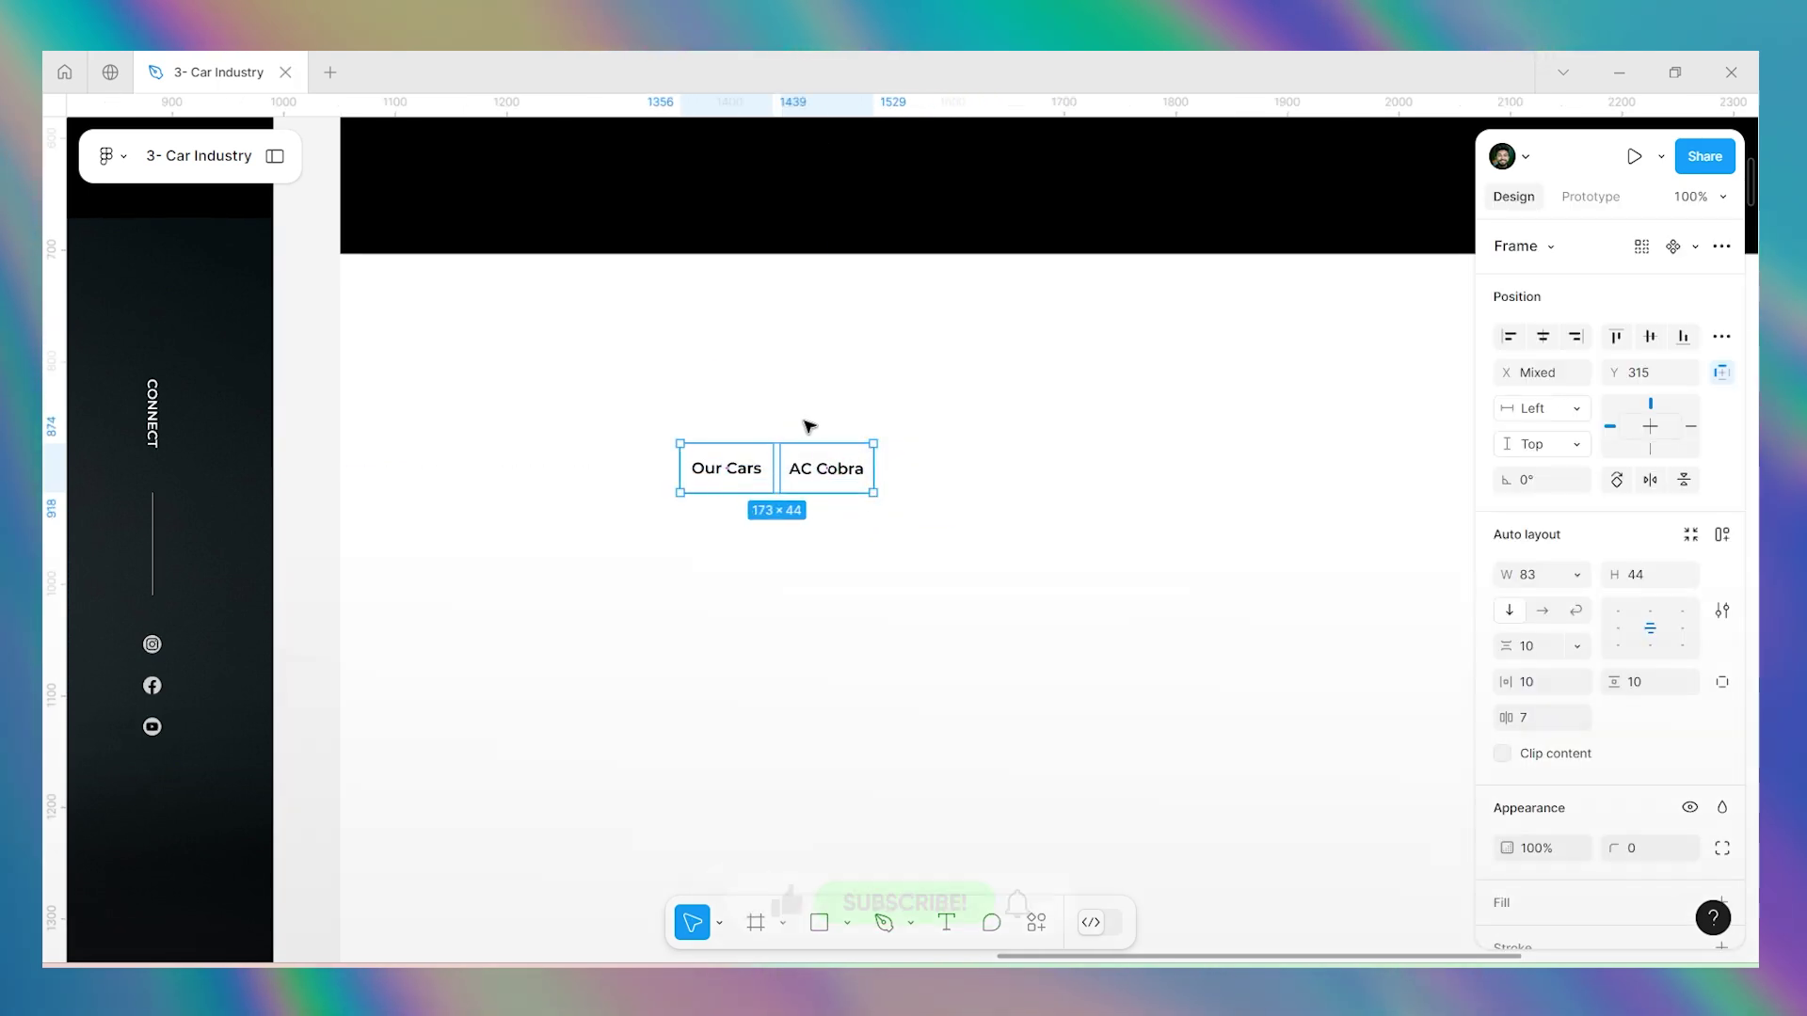
Duplicate the "AC Cobra" label within the auto layout row and replace the copy's text with "Financial Services" from the homepage header.
{"action": "double_click", "coordinate": [827, 465]}
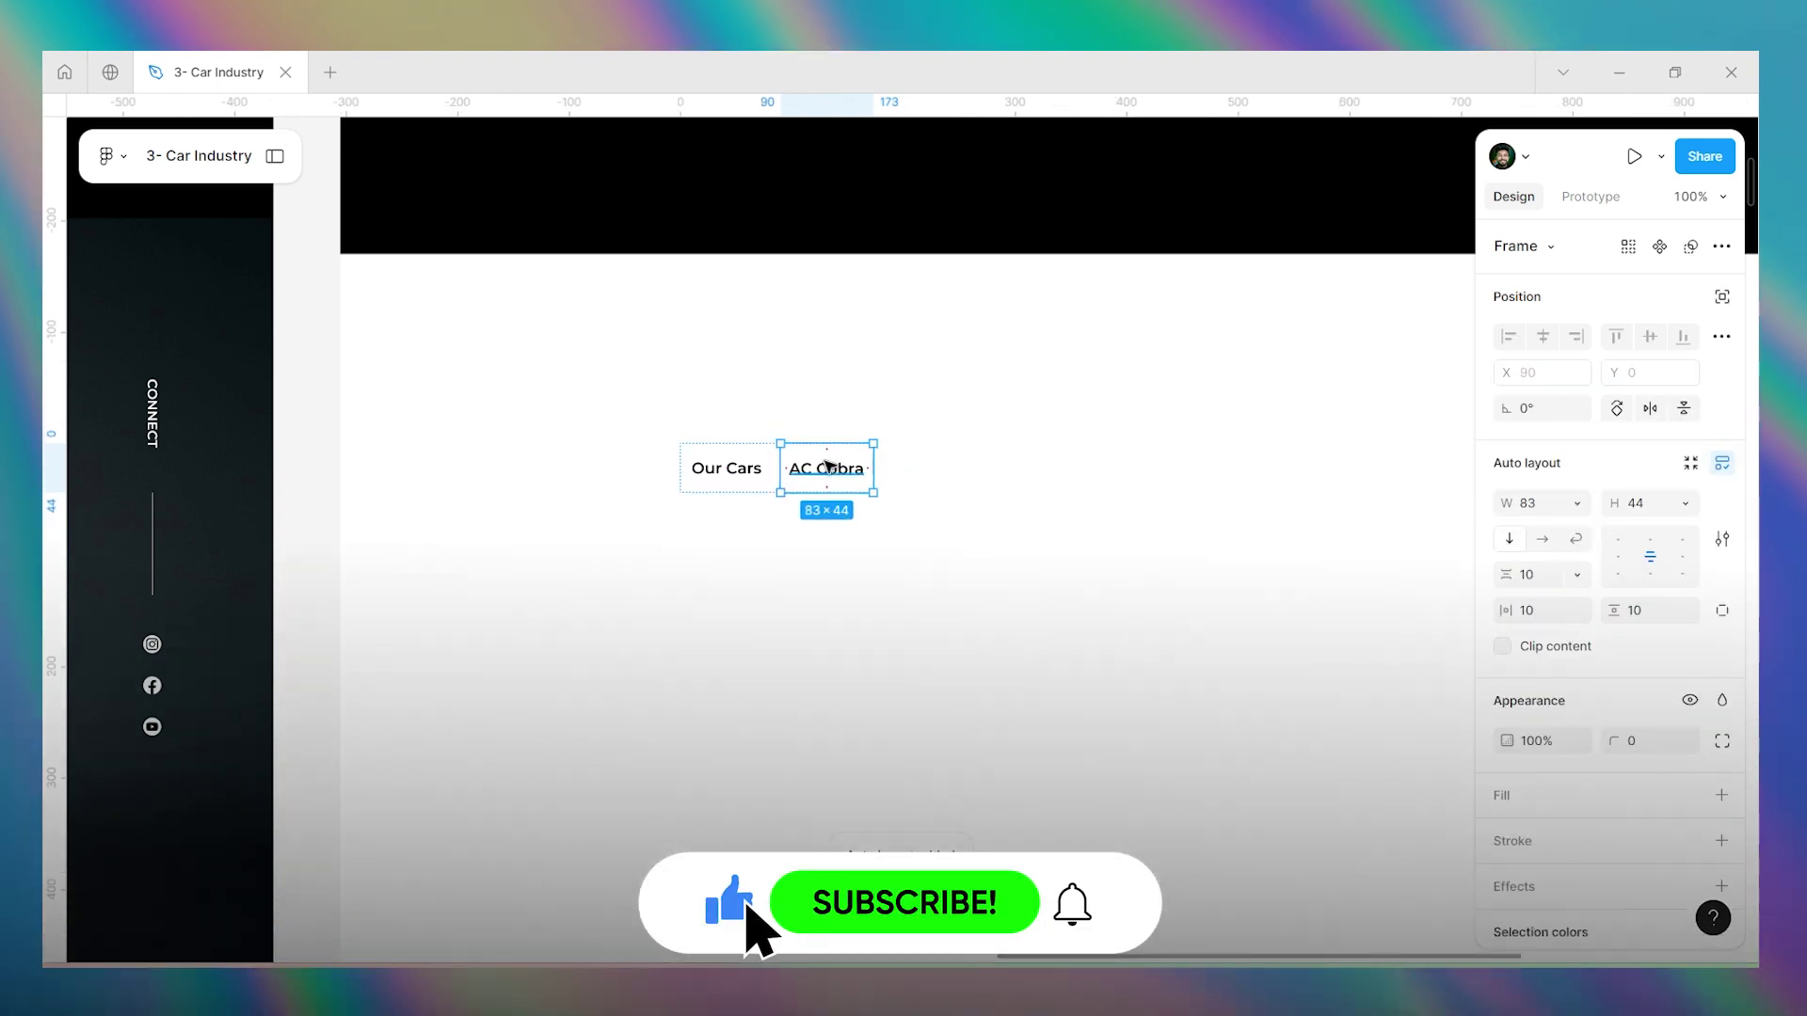
{"action": "key", "text": "ctrl+d"}
{"action": "scroll", "coordinate": [884, 463], "scroll_direction": "down", "scroll_amount": 10}
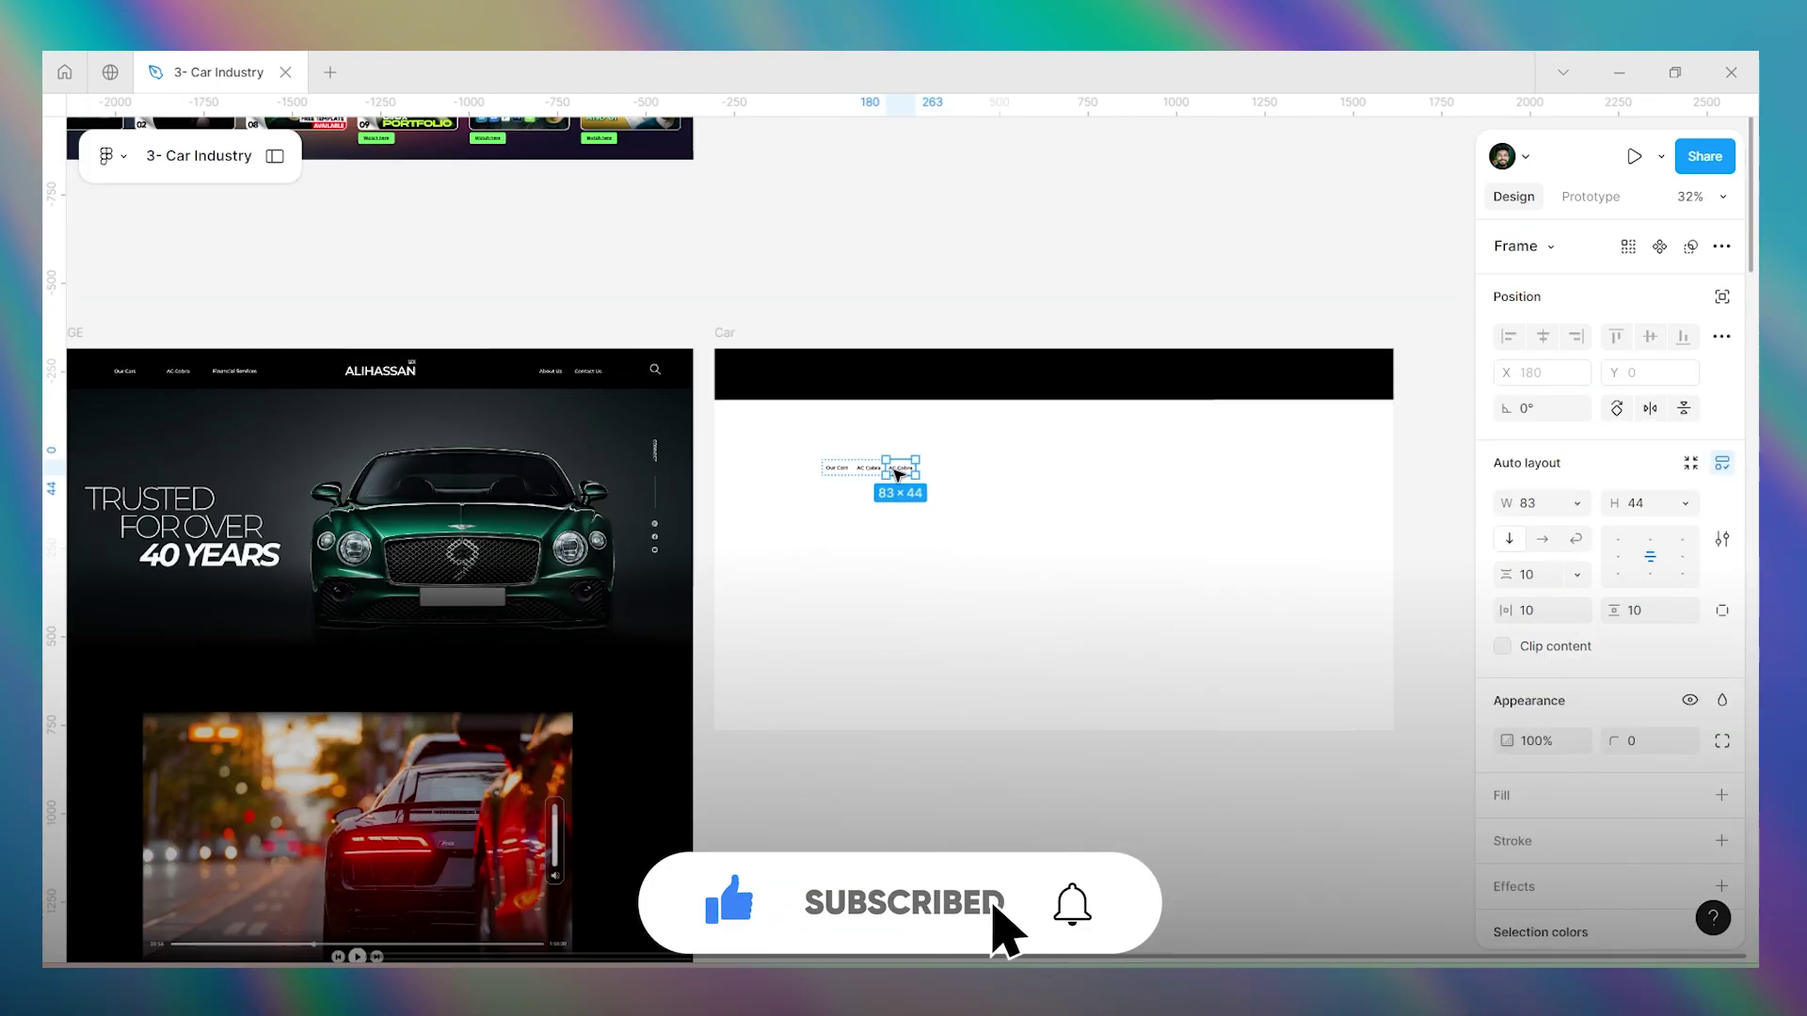
{"action": "scroll", "coordinate": [501, 418], "scroll_direction": "up", "scroll_amount": 10}
{"action": "double_click", "coordinate": [483, 408]}
{"action": "key", "text": "ctrl+c"}
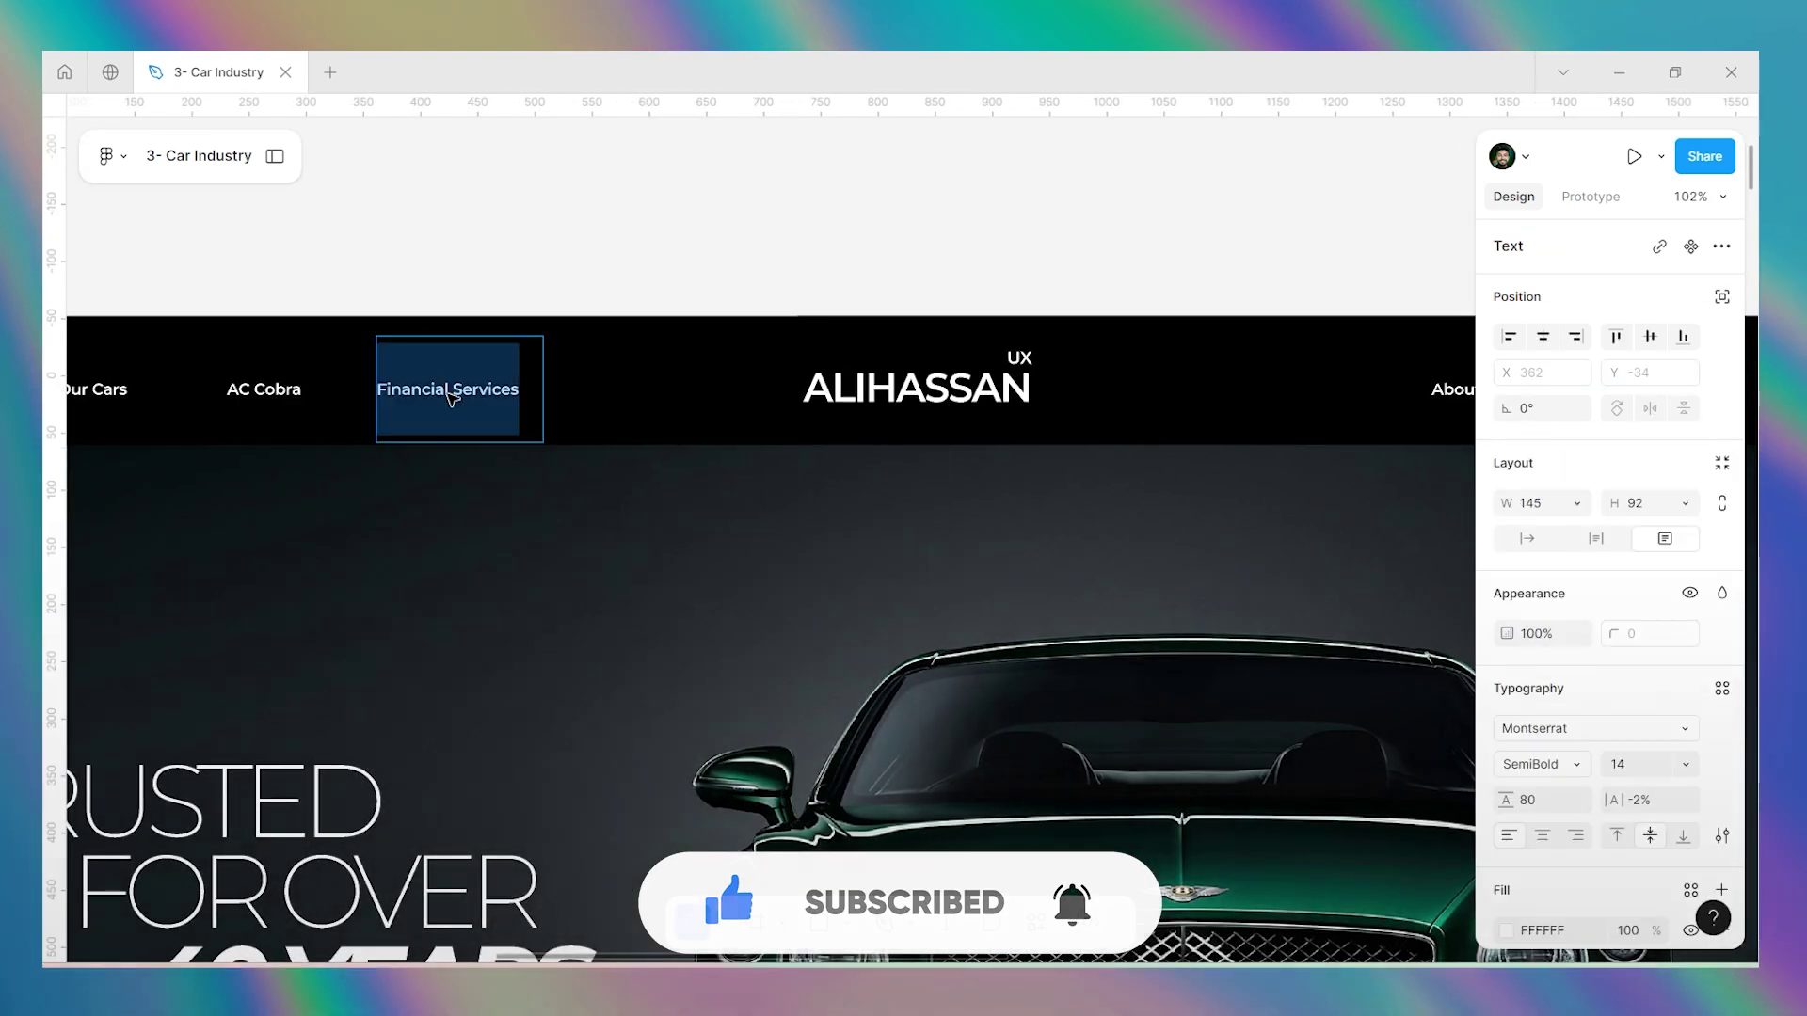
{"action": "scroll", "coordinate": [442, 399], "scroll_direction": "down", "scroll_amount": 10}
{"action": "scroll", "coordinate": [868, 424], "scroll_direction": "up", "scroll_amount": 12}
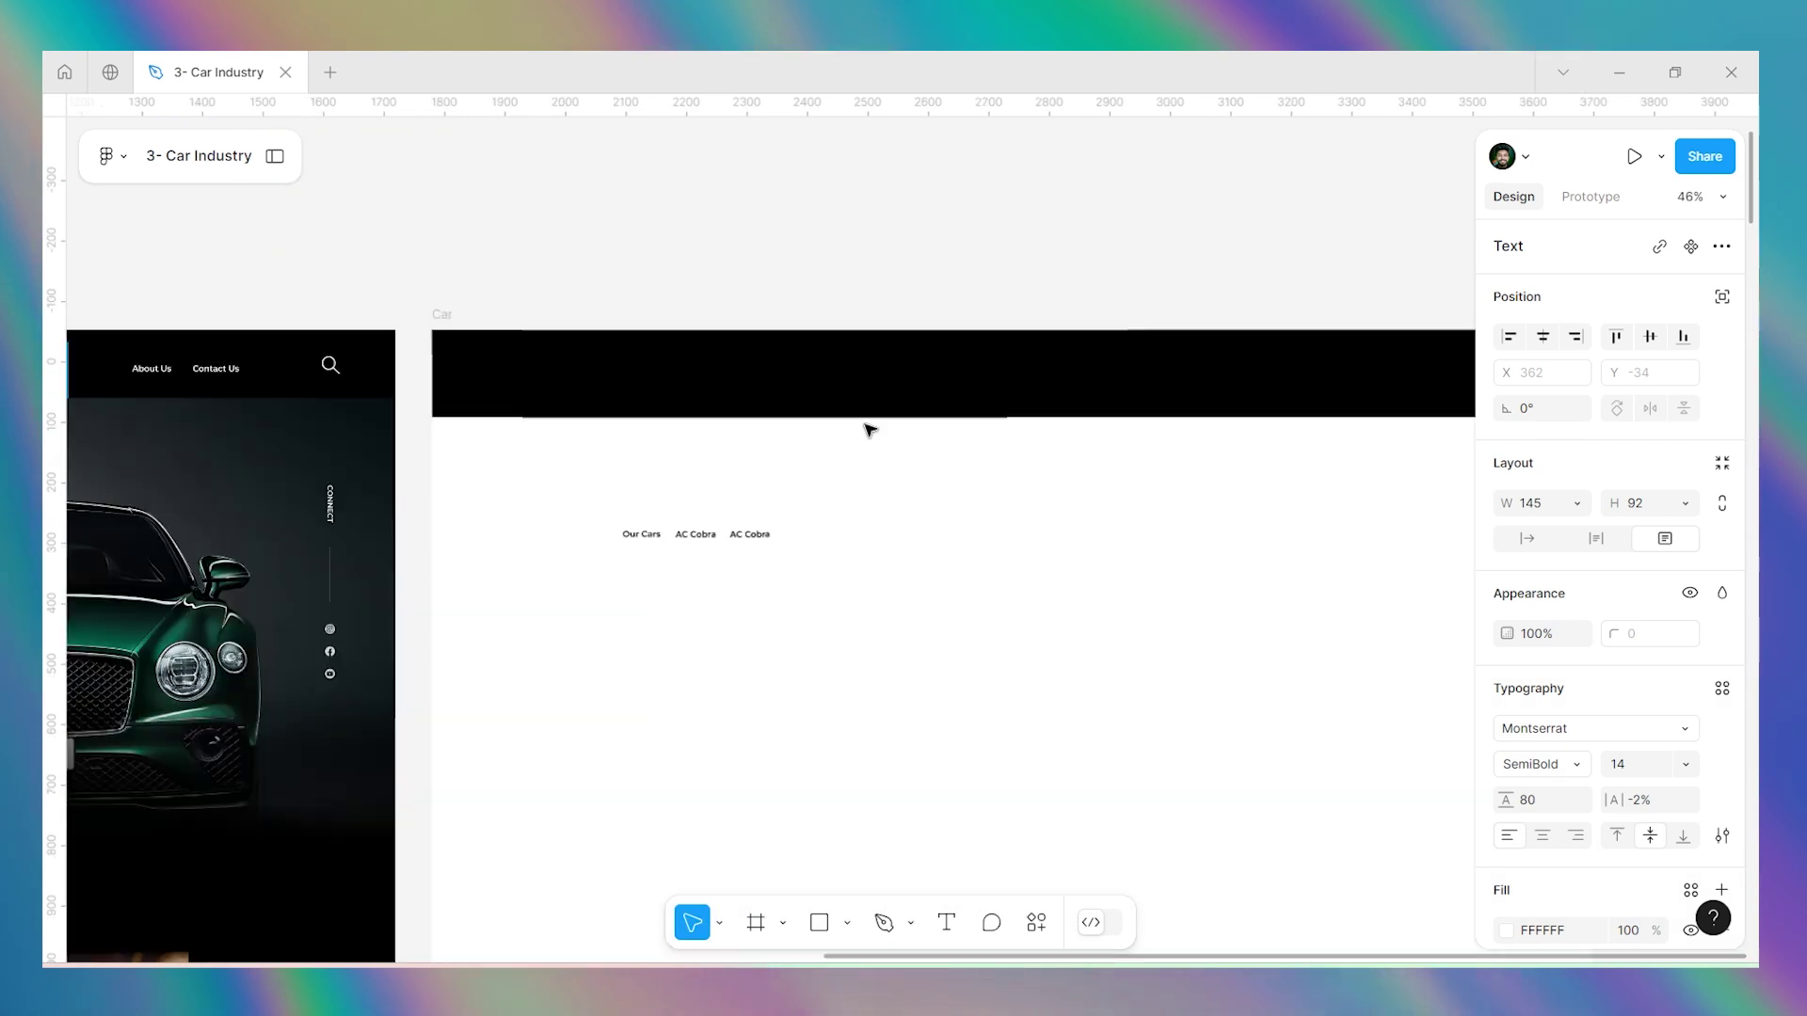
{"action": "left_click", "coordinate": [770, 656]}
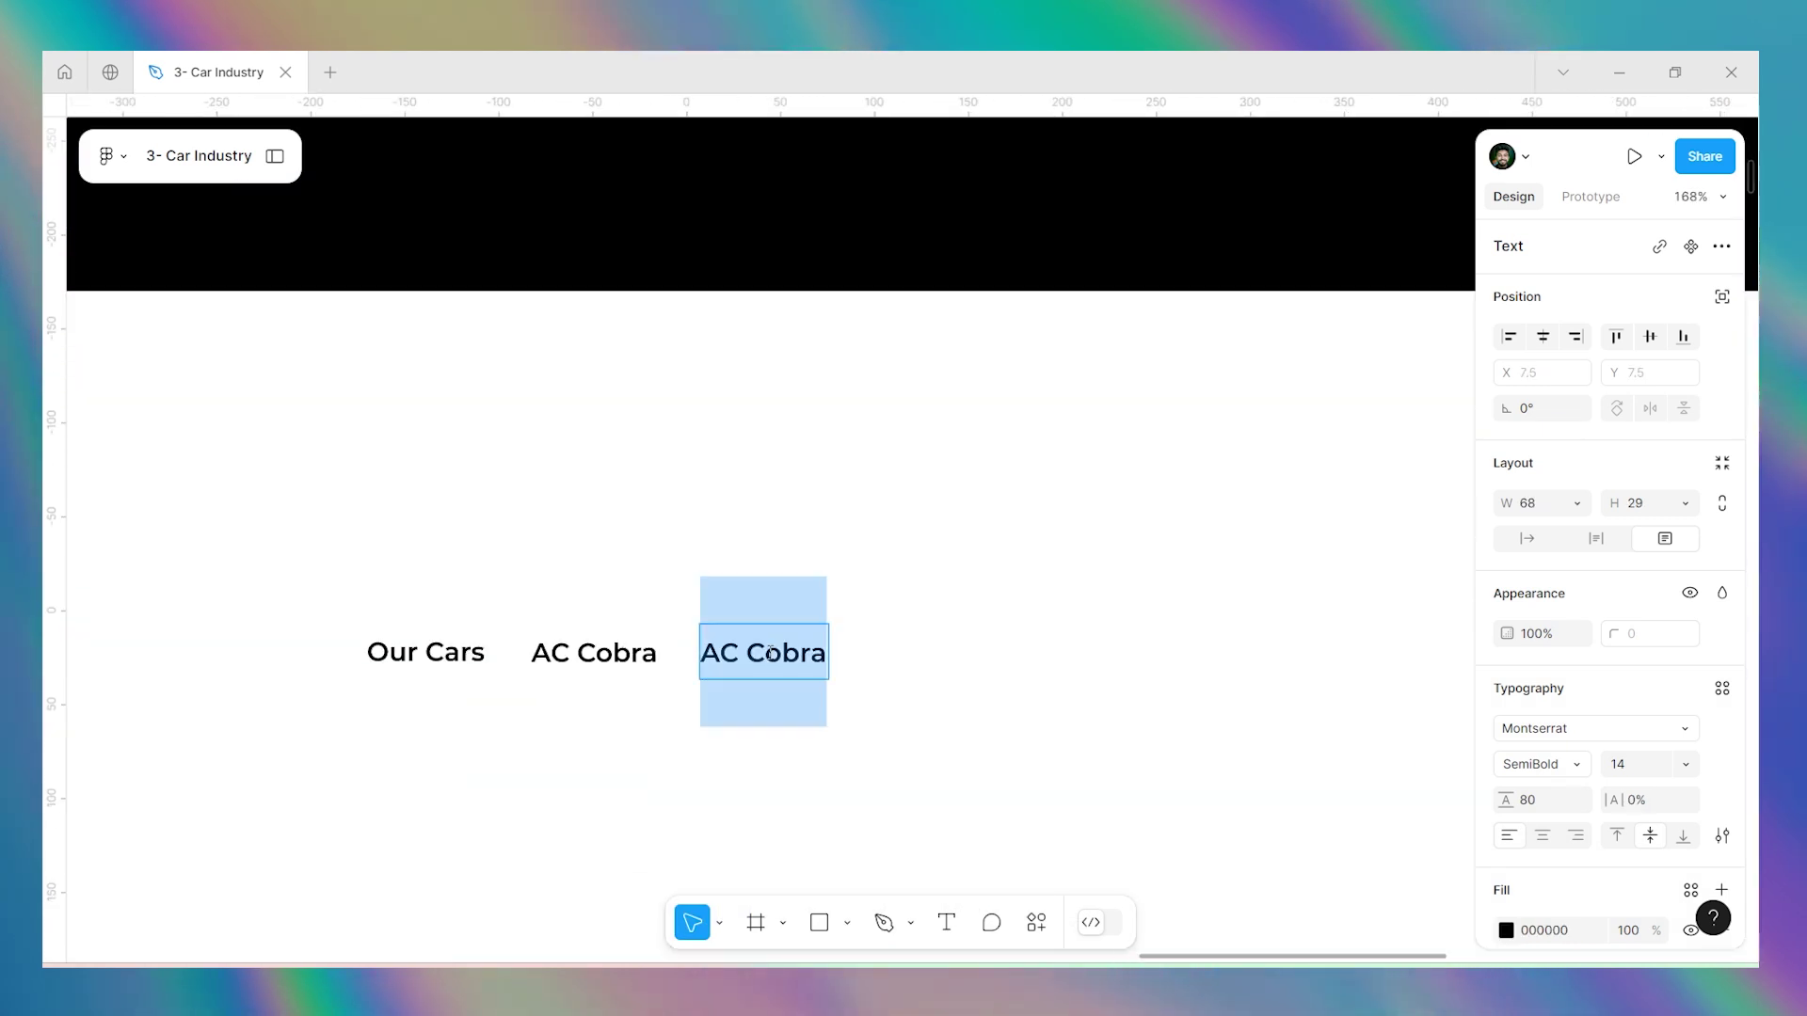
{"action": "key", "text": "ctrl+v"}
{"action": "key", "text": "Escape"}
Set the "Financial Services" text to auto width so it fits on a single line.
{"action": "scroll", "coordinate": [822, 614], "scroll_direction": "down", "scroll_amount": 3}
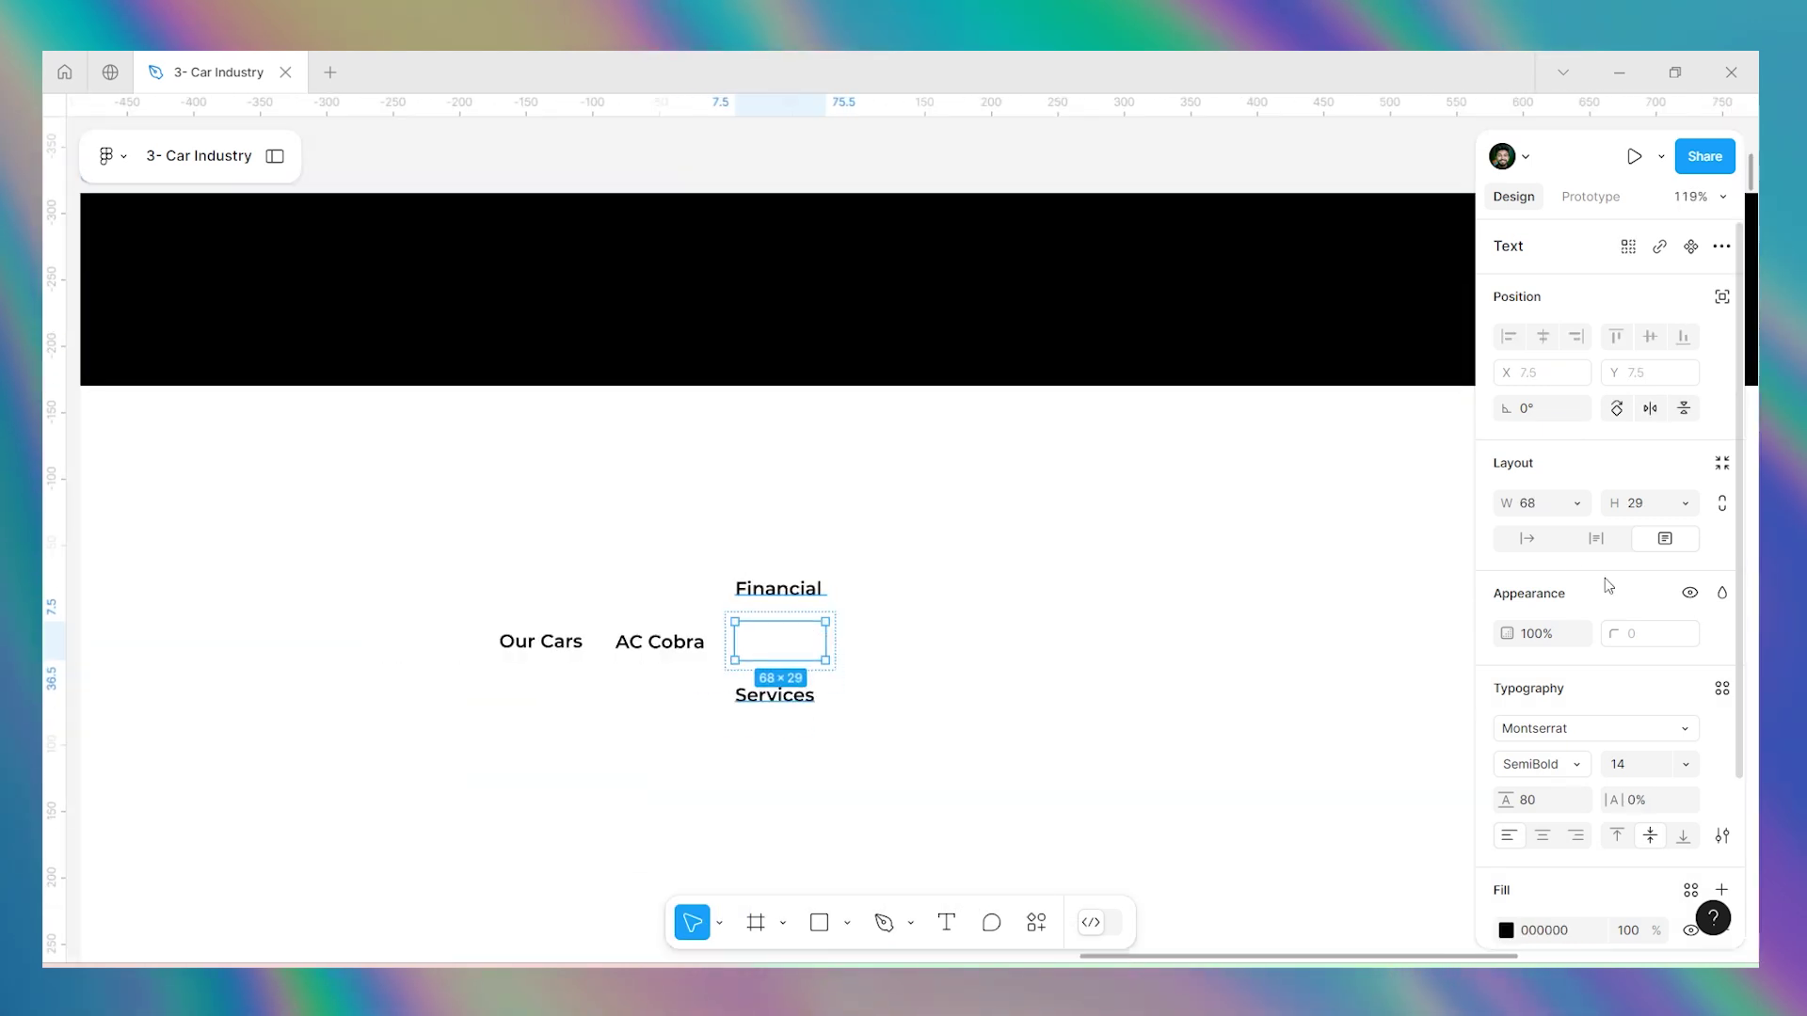
{"action": "left_click", "coordinate": [1527, 539]}
{"action": "scroll", "coordinate": [778, 648], "scroll_direction": "up", "scroll_amount": 3}
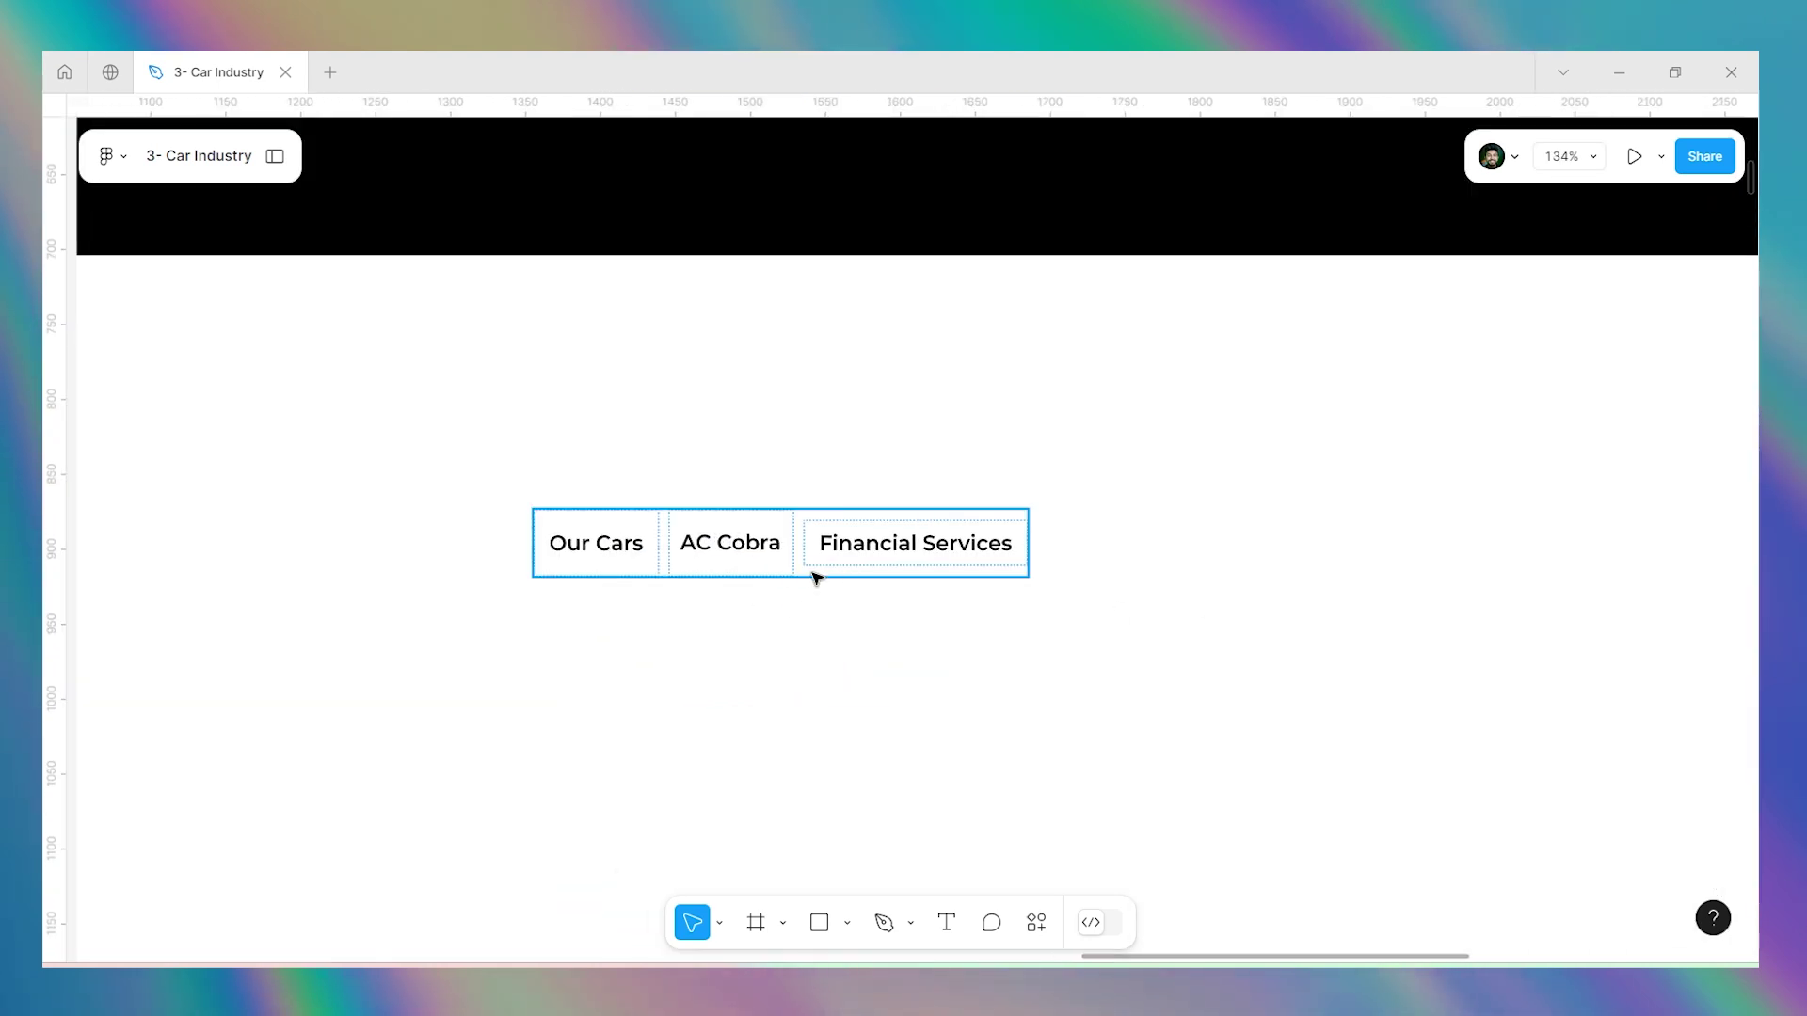
Move the three-label navigation row into the black header of the Car frame.
{"action": "scroll", "coordinate": [842, 560], "scroll_direction": "down", "scroll_amount": 10}
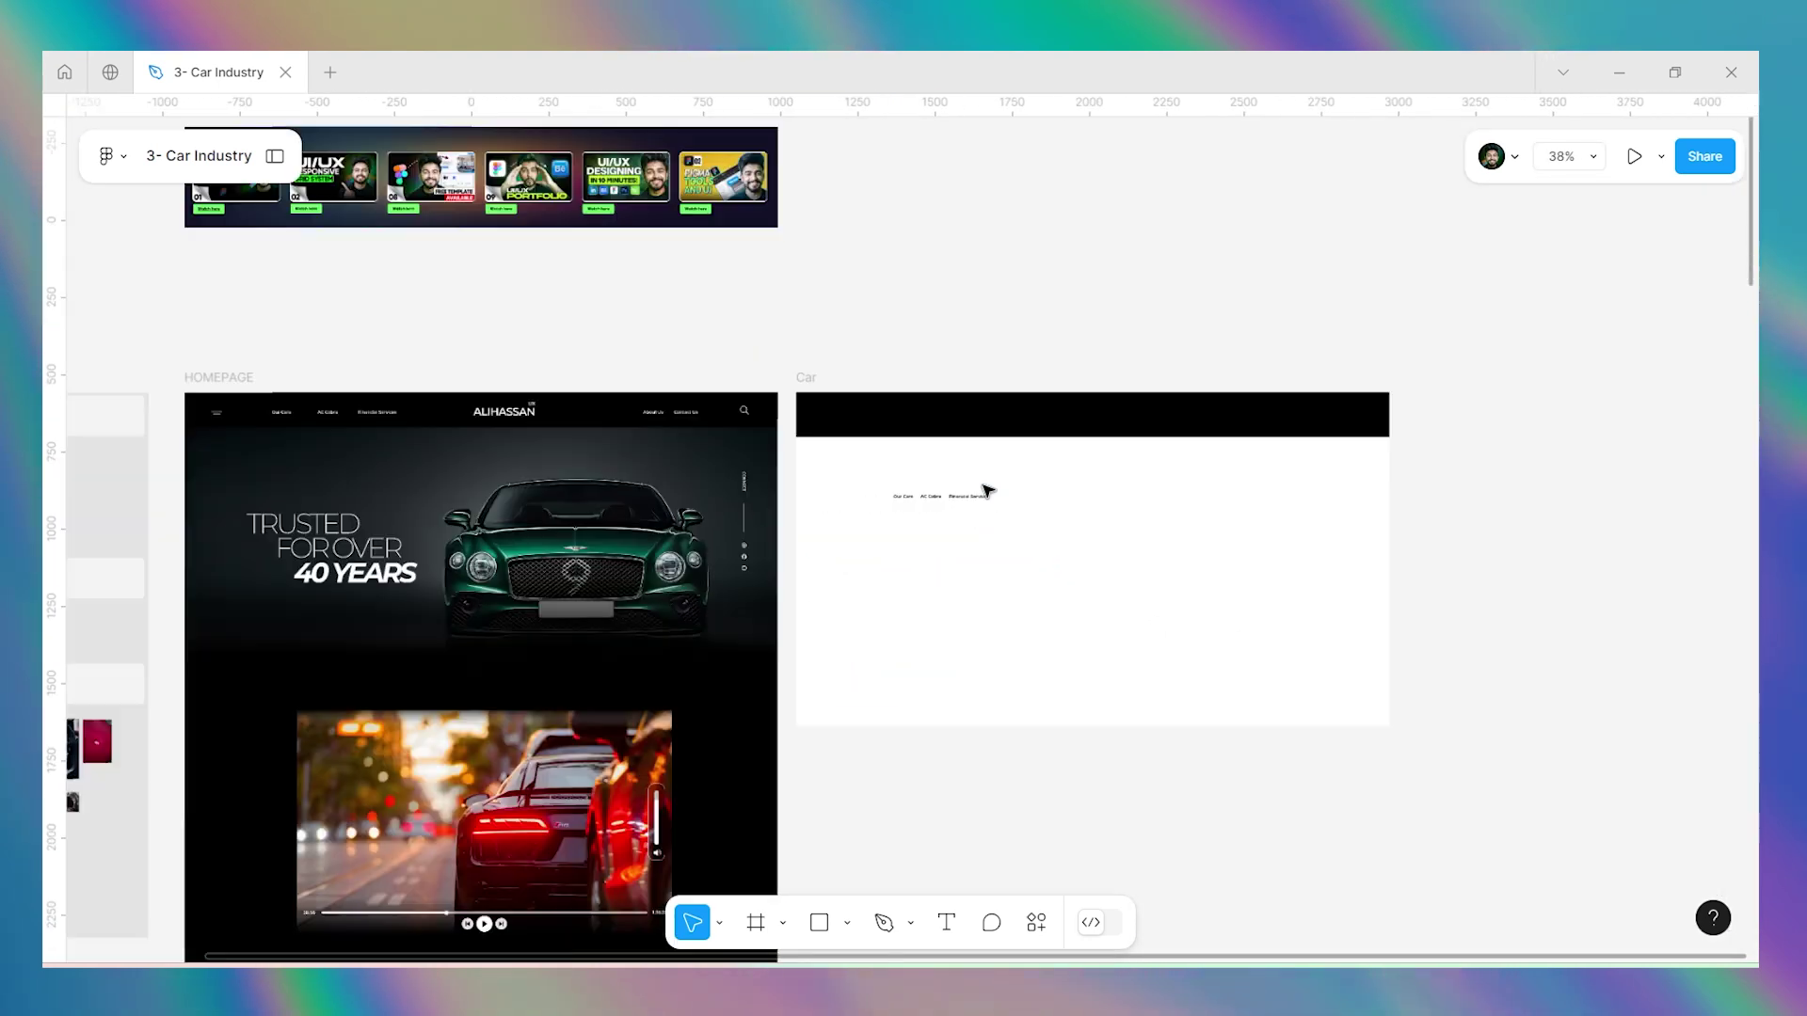
{"action": "scroll", "coordinate": [396, 404], "scroll_direction": "up", "scroll_amount": 5}
{"action": "scroll", "coordinate": [395, 404], "scroll_direction": "down", "scroll_amount": 5}
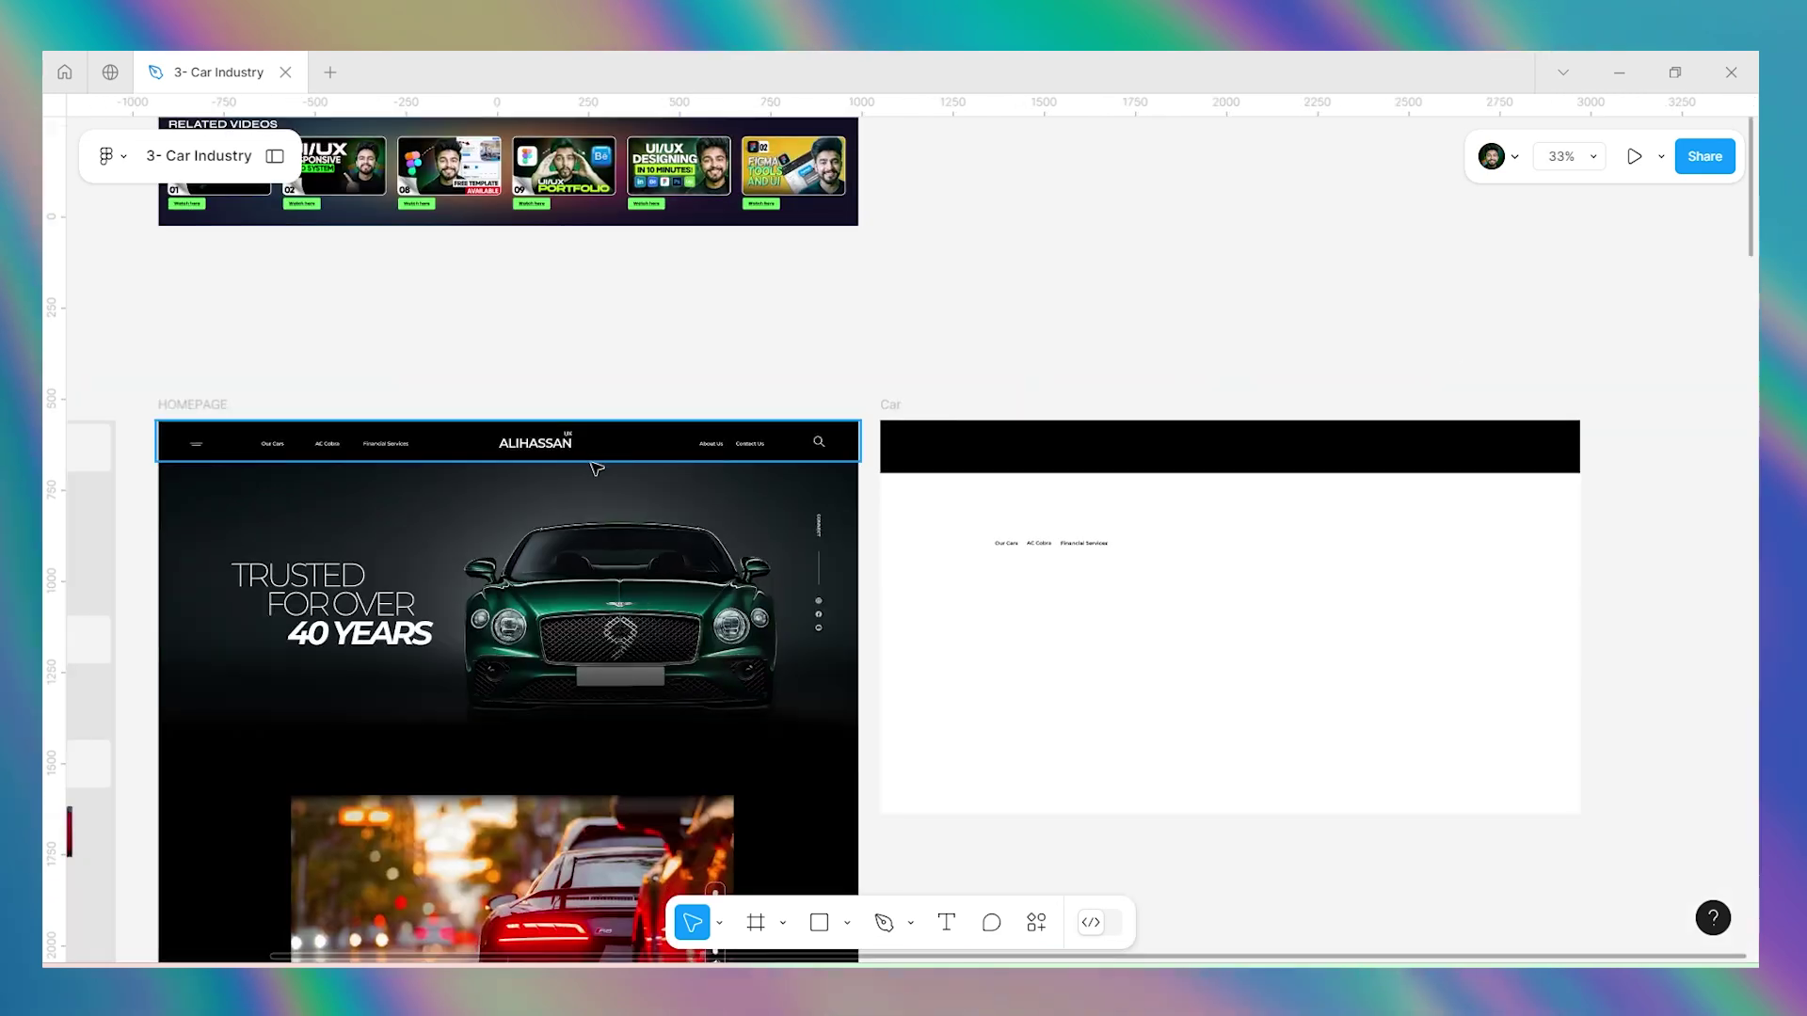
{"action": "scroll", "coordinate": [1079, 562], "scroll_direction": "up", "scroll_amount": 5}
{"action": "left_click", "coordinate": [1020, 528]}
{"action": "left_click_drag", "start_coordinate": [1020, 528], "coordinate": [977, 308]}
{"action": "scroll", "coordinate": [976, 308], "scroll_direction": "down", "scroll_amount": 5}
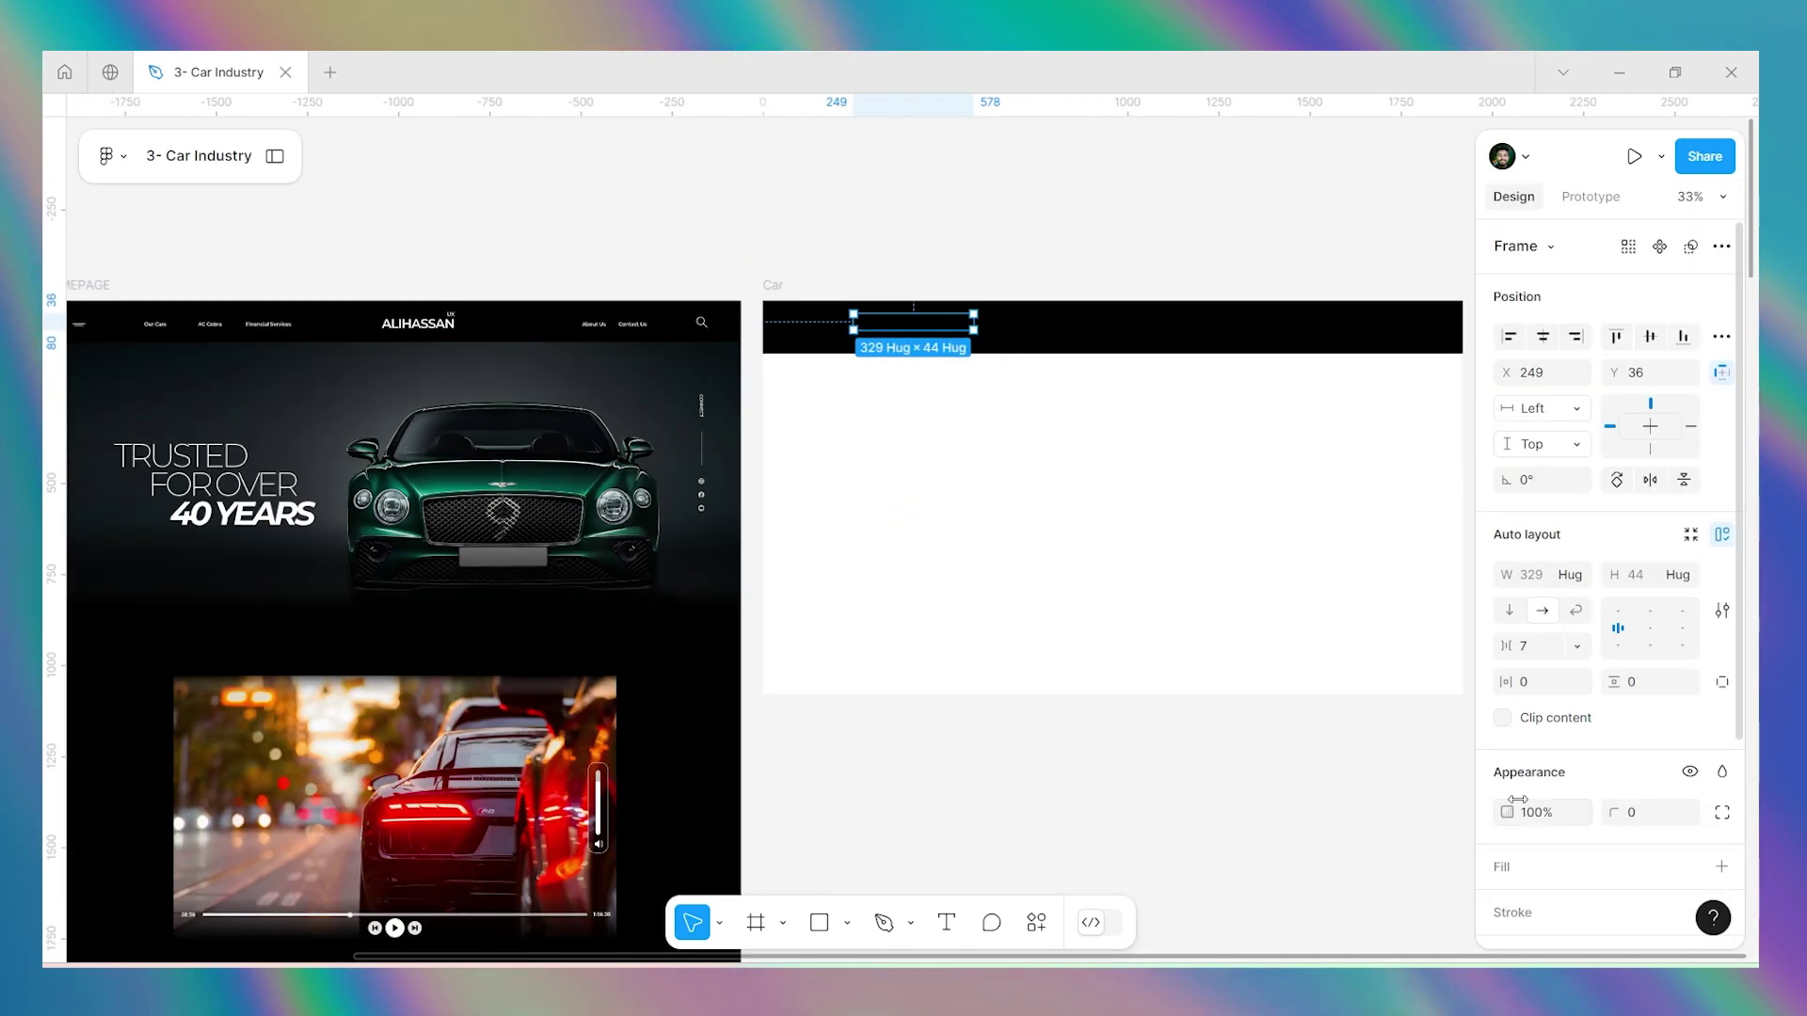
Change the navigation labels' colour to white, FFFFFF.
{"action": "scroll", "coordinate": [1524, 846], "scroll_direction": "down", "scroll_amount": 3}
{"action": "left_click", "coordinate": [1505, 769]}
{"action": "type", "text": "FFFFFF"}
{"action": "key", "text": "Return"}
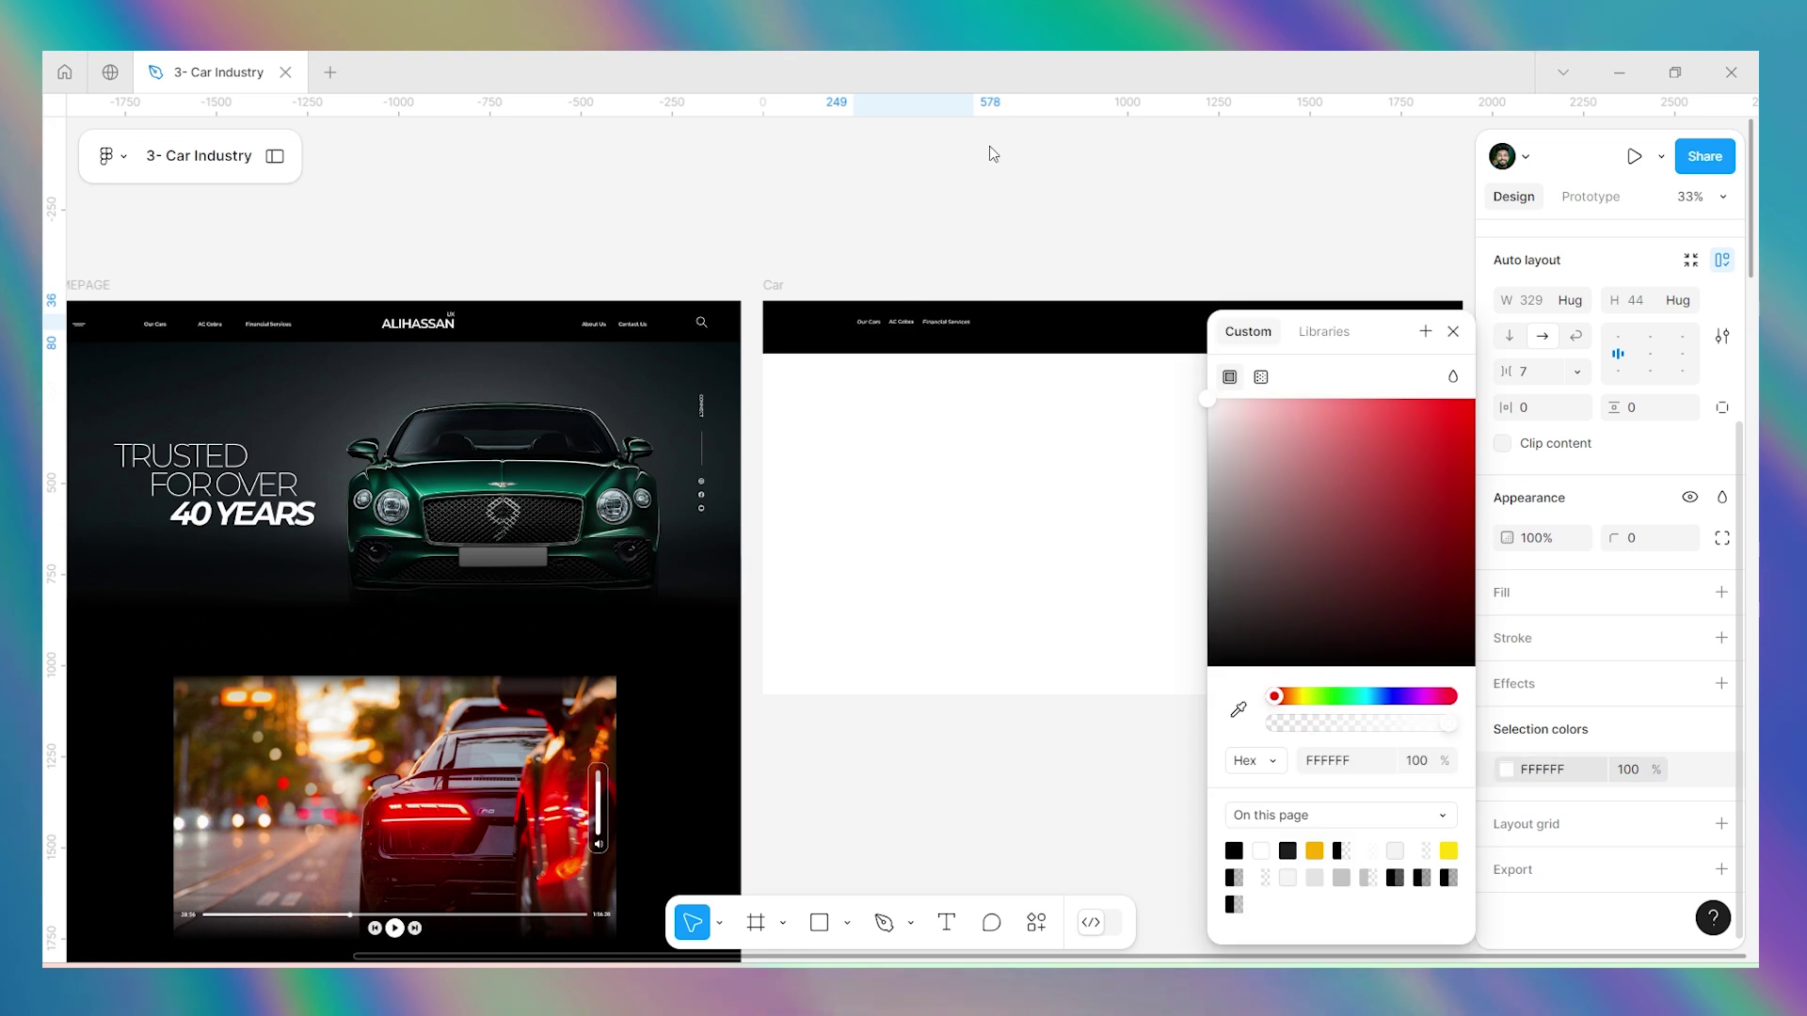
{"action": "left_click", "coordinate": [980, 276]}
Centre the navigation row vertically within the black Car header.
{"action": "scroll", "coordinate": [981, 275], "scroll_direction": "up", "scroll_amount": 1}
{"action": "scroll", "coordinate": [980, 276], "scroll_direction": "up", "scroll_amount": 4}
{"action": "left_click", "coordinate": [871, 386]}
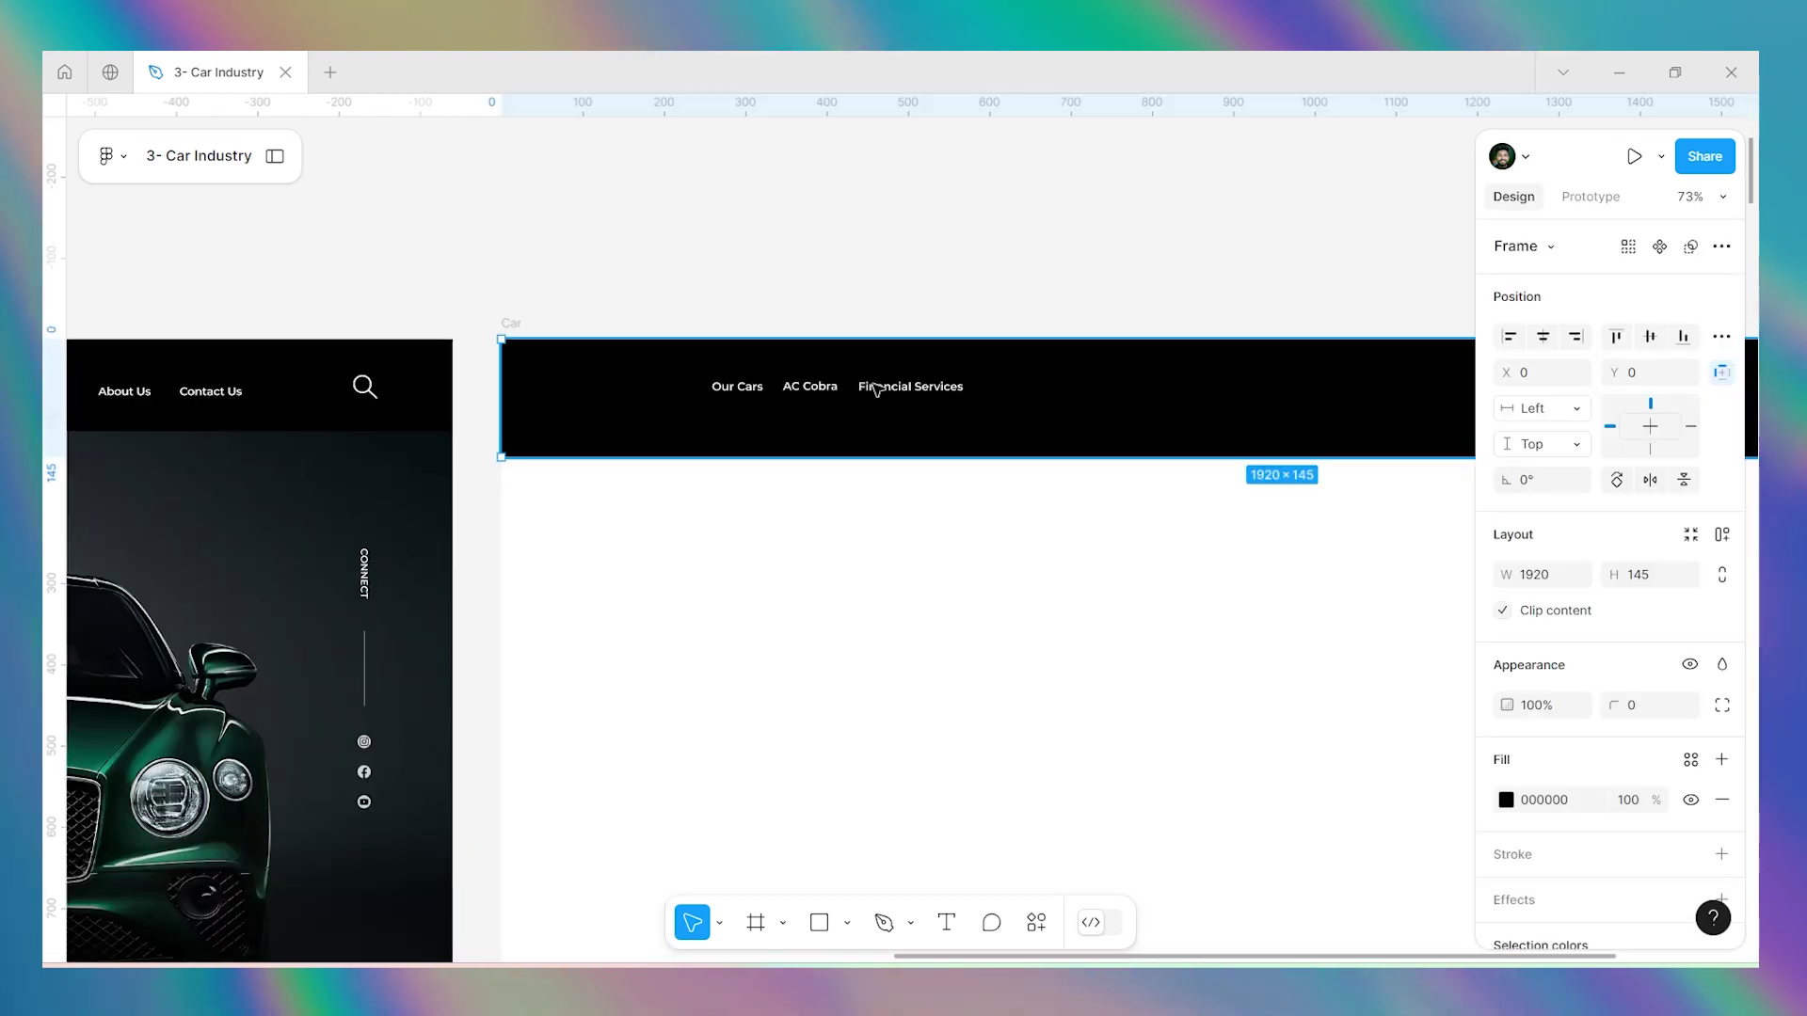
{"action": "left_click", "coordinate": [871, 387]}
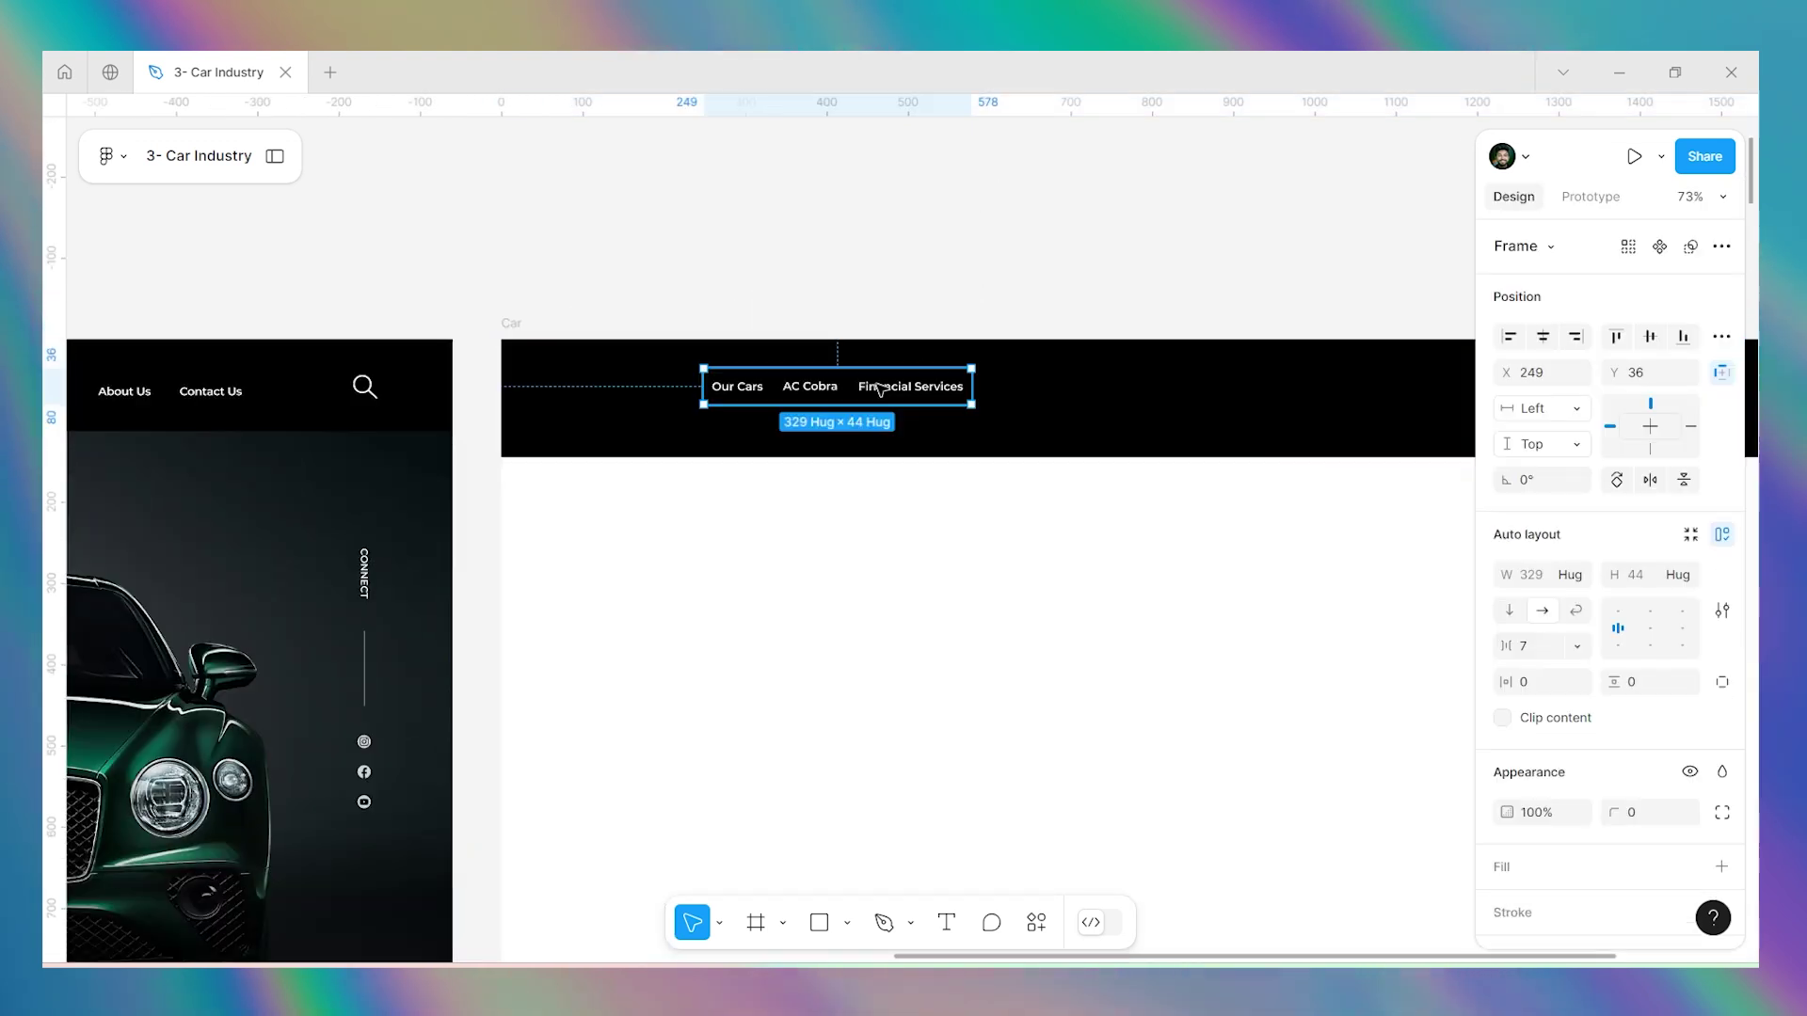
{"action": "left_click", "coordinate": [956, 286]}
{"action": "scroll", "coordinate": [956, 286], "scroll_direction": "left", "scroll_amount": 1}
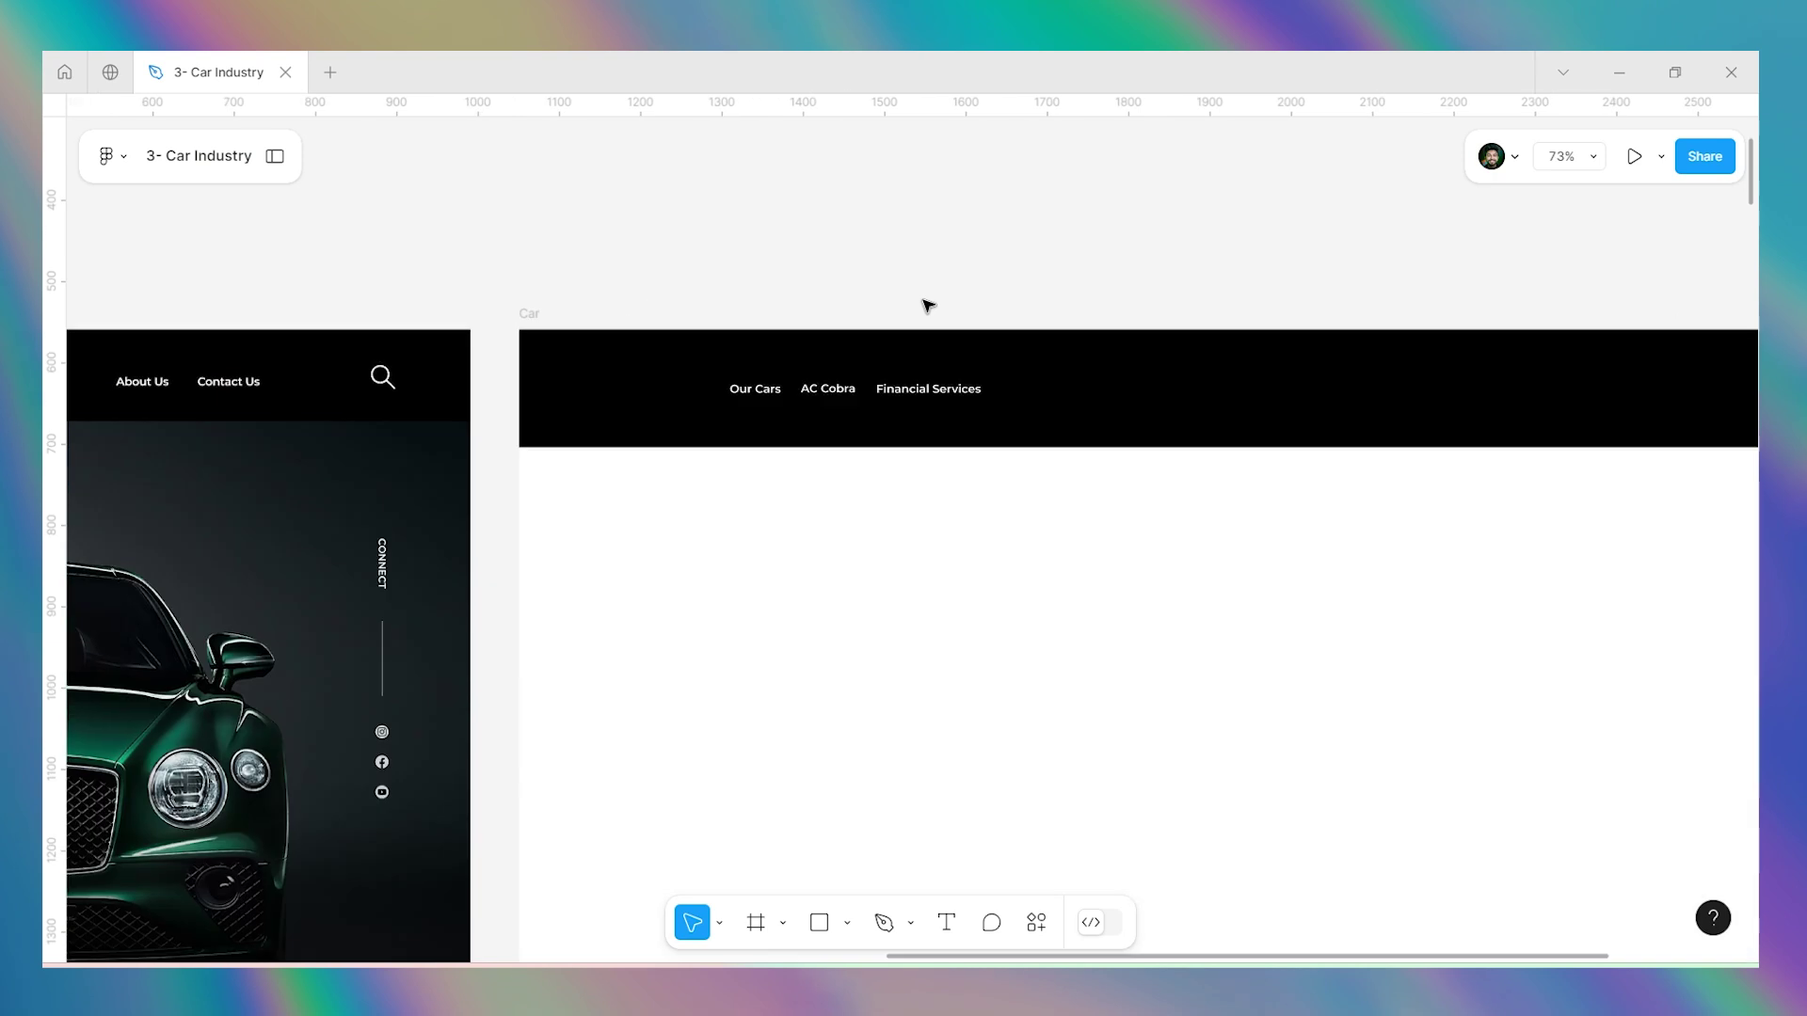
Compare the typography of the "Financial Services" label in the Car header with the matching homepage label.
{"action": "double_click", "coordinate": [891, 403]}
{"action": "scroll", "coordinate": [891, 402], "scroll_direction": "down", "scroll_amount": 4}
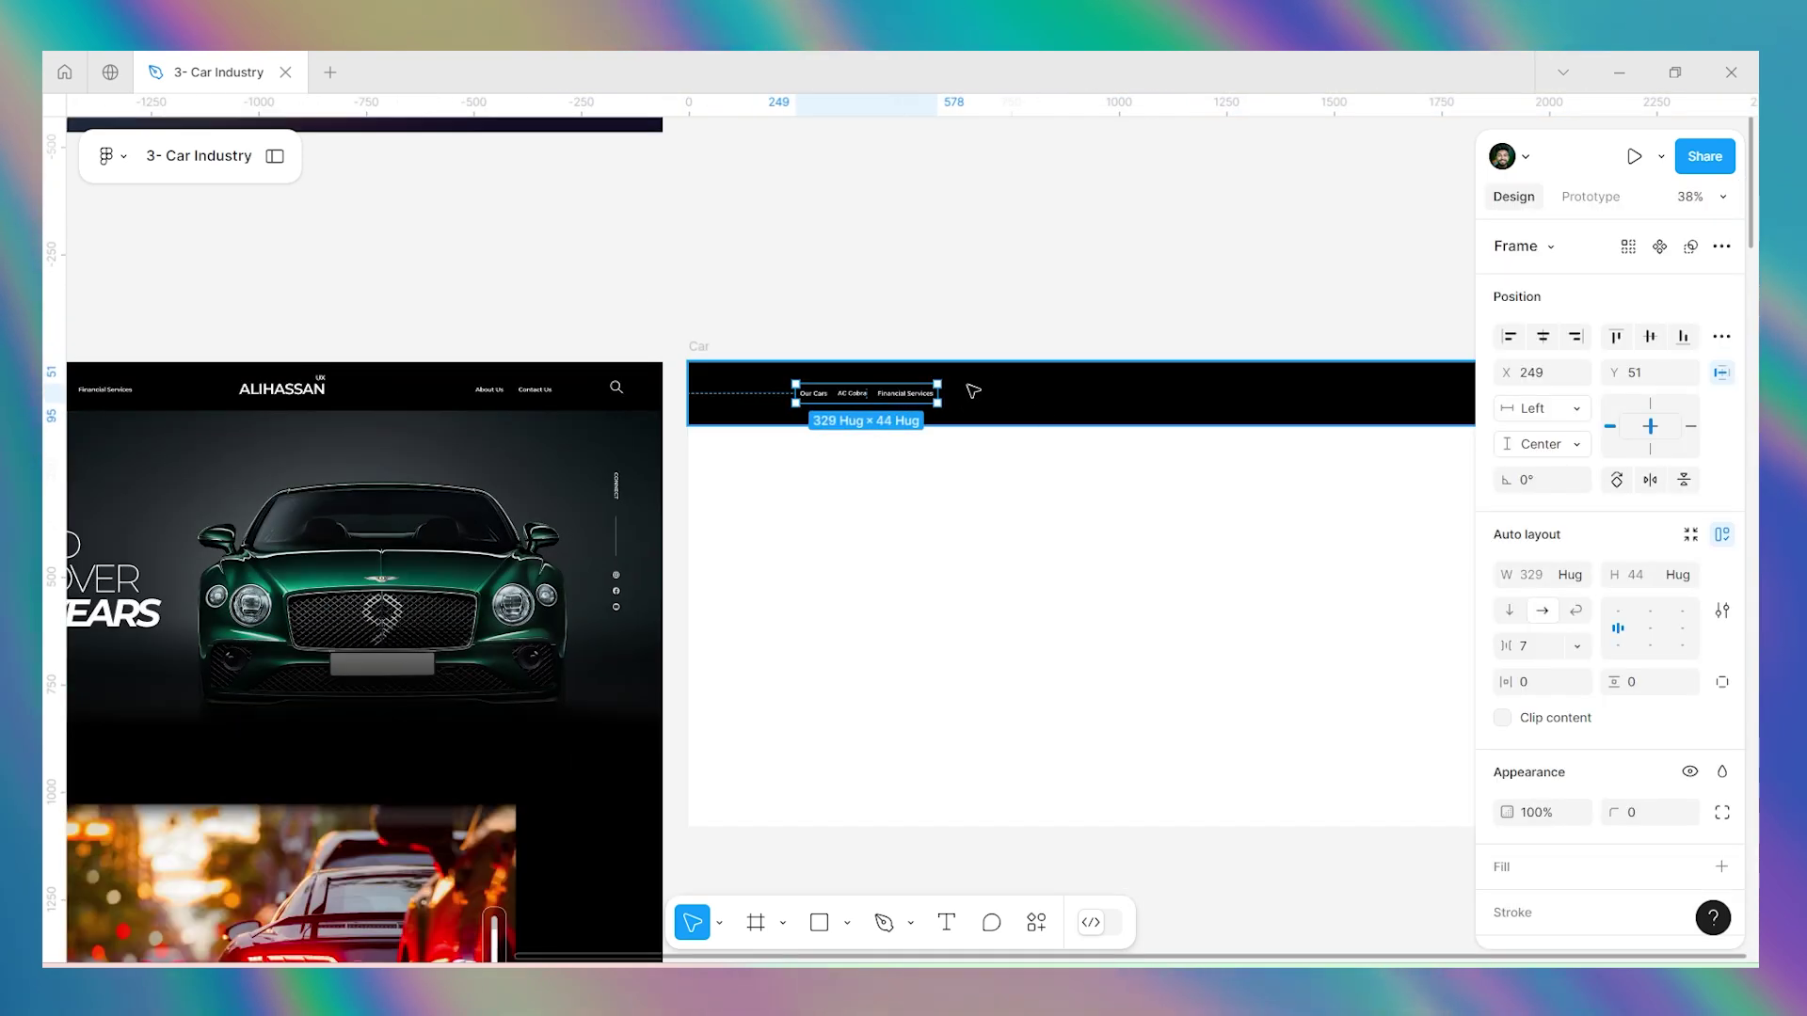
{"action": "double_click", "coordinate": [905, 394]}
{"action": "scroll", "coordinate": [1091, 249], "scroll_direction": "down", "scroll_amount": 1}
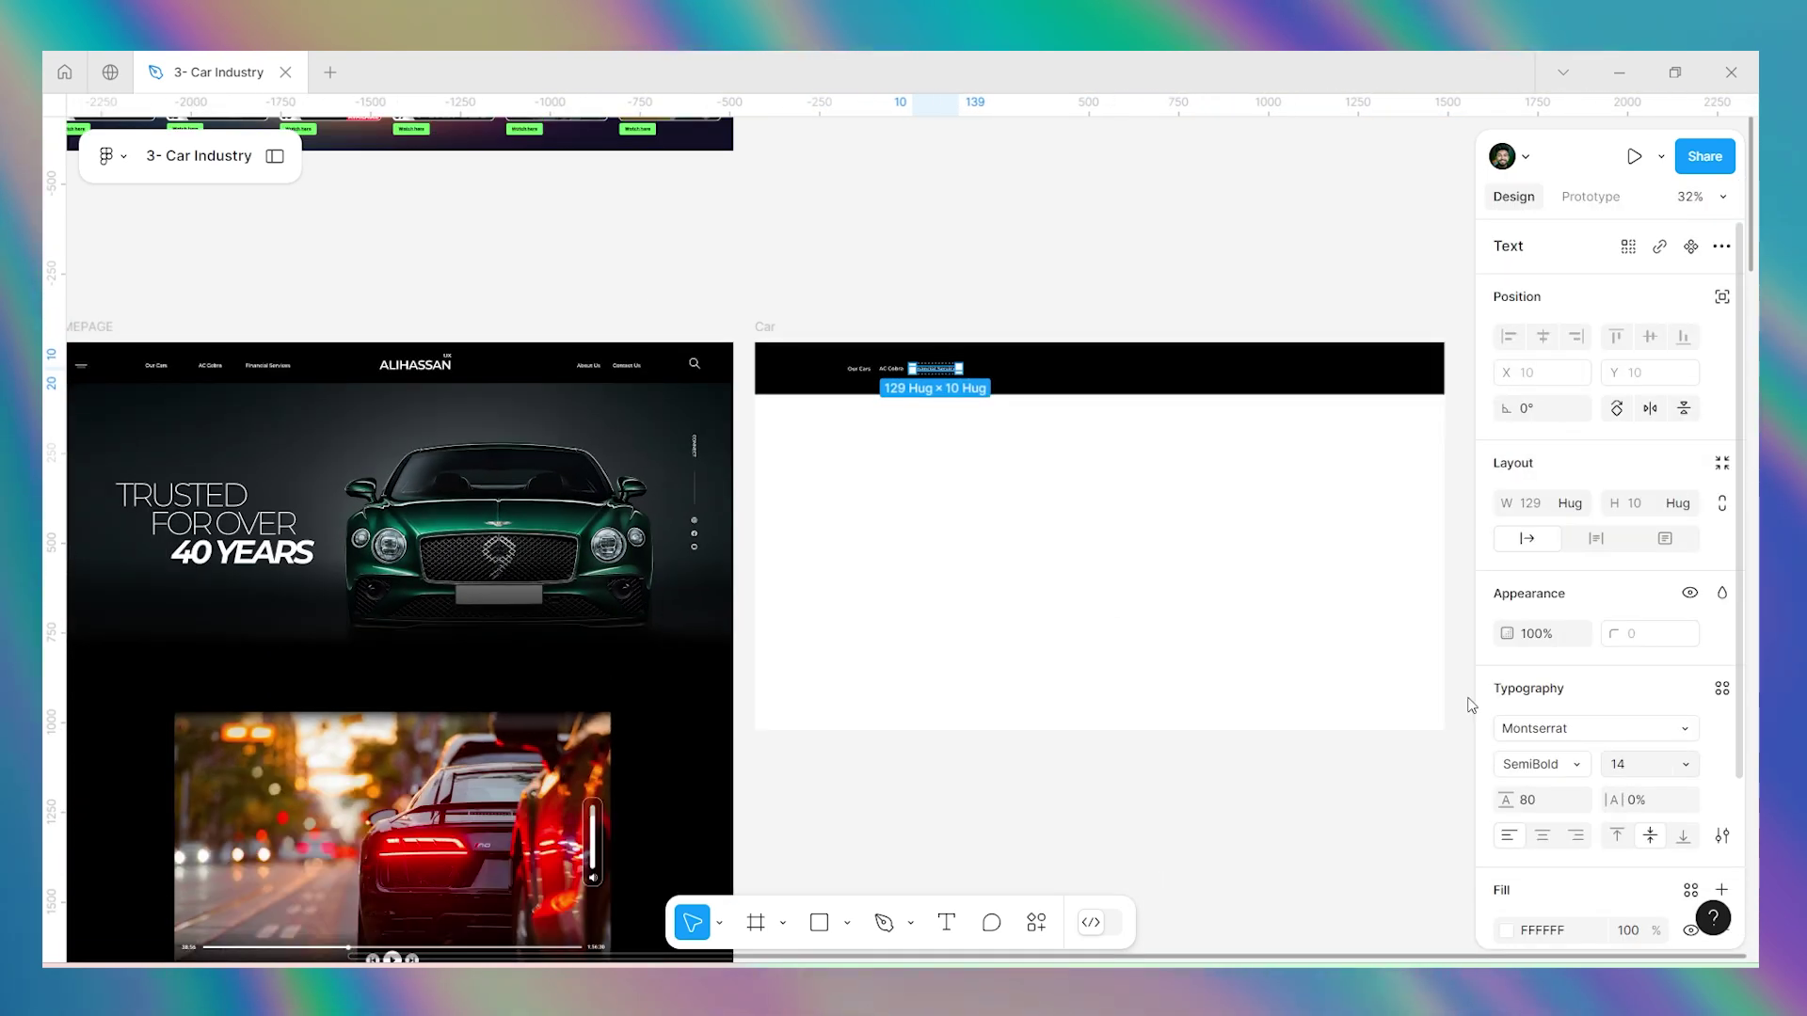
{"action": "scroll", "coordinate": [263, 395], "scroll_direction": "up", "scroll_amount": 3}
{"action": "double_click", "coordinate": [301, 336]}
{"action": "scroll", "coordinate": [658, 451], "scroll_direction": "left", "scroll_amount": 3}
{"action": "scroll", "coordinate": [659, 451], "scroll_direction": "up", "scroll_amount": 1}
{"action": "scroll", "coordinate": [972, 532], "scroll_direction": "down", "scroll_amount": 1}
{"action": "scroll", "coordinate": [1239, 432], "scroll_direction": "up", "scroll_amount": 3}
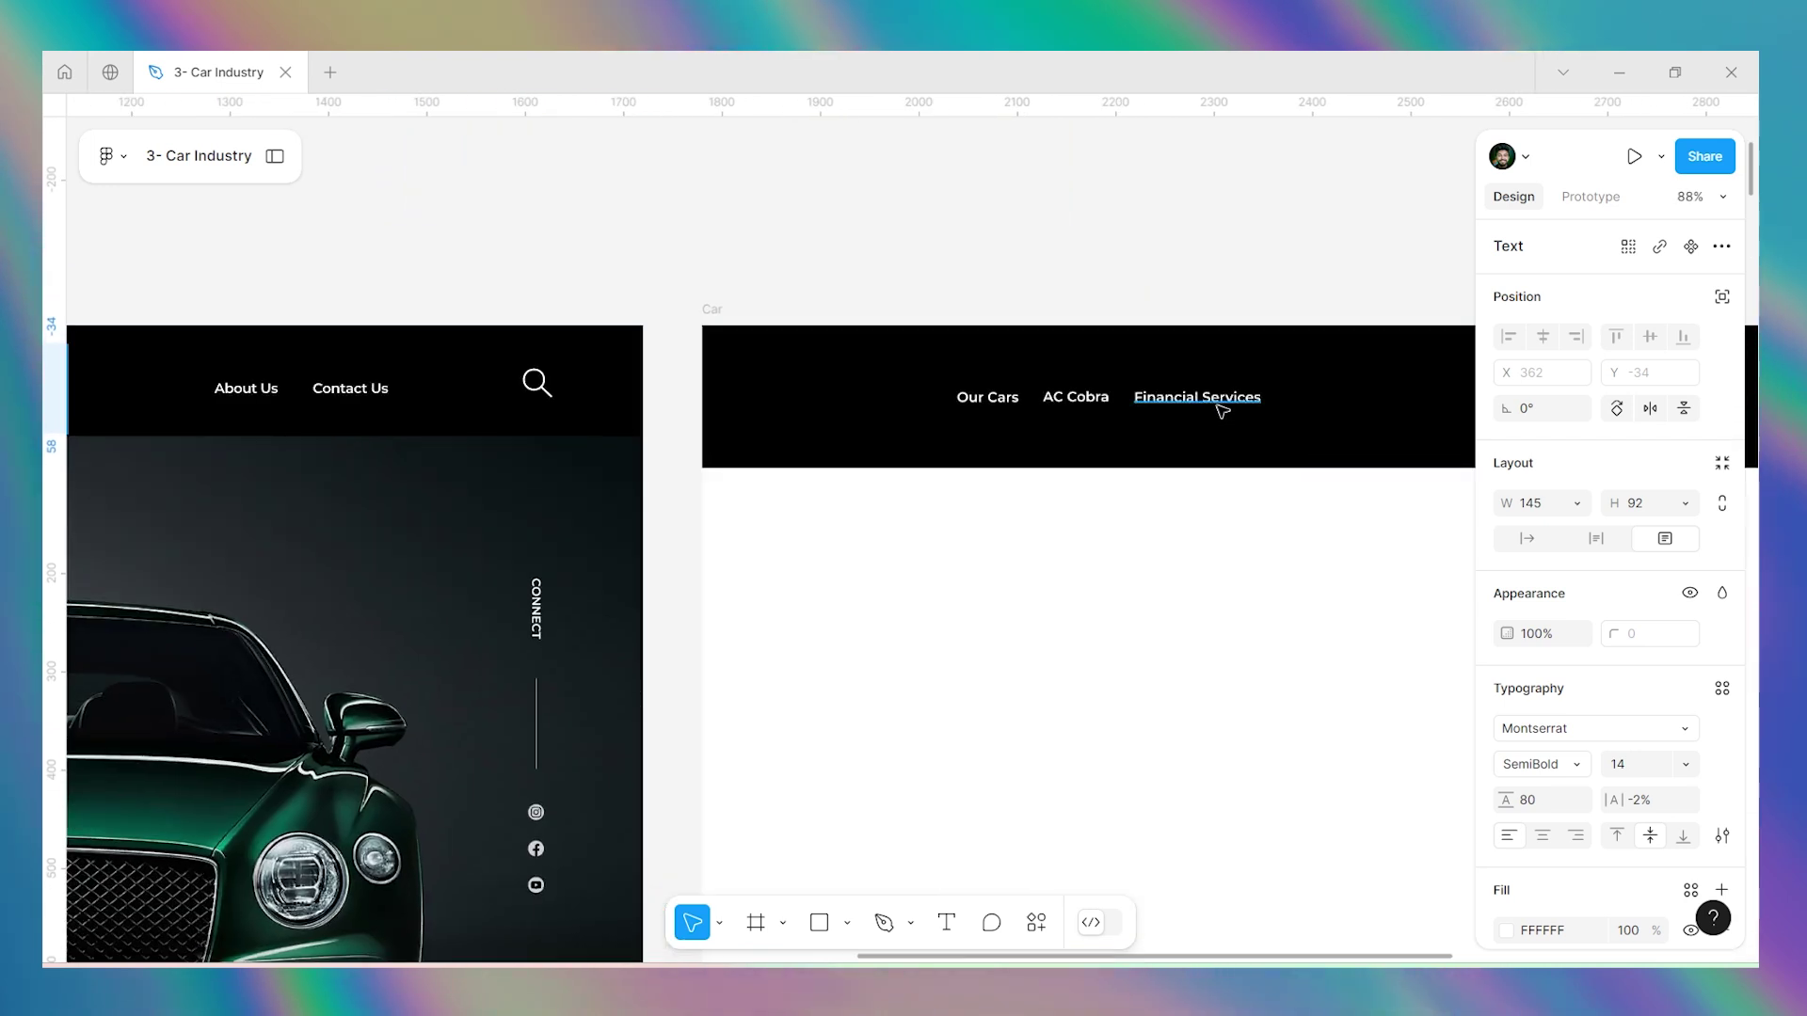
Set the letter spacing of the "Our Cars", "AC Cobra" and "Financial Services" texts to -2%.
{"action": "left_click", "coordinate": [1220, 409]}
{"action": "left_click", "coordinate": [1073, 394], "text": "shift"}
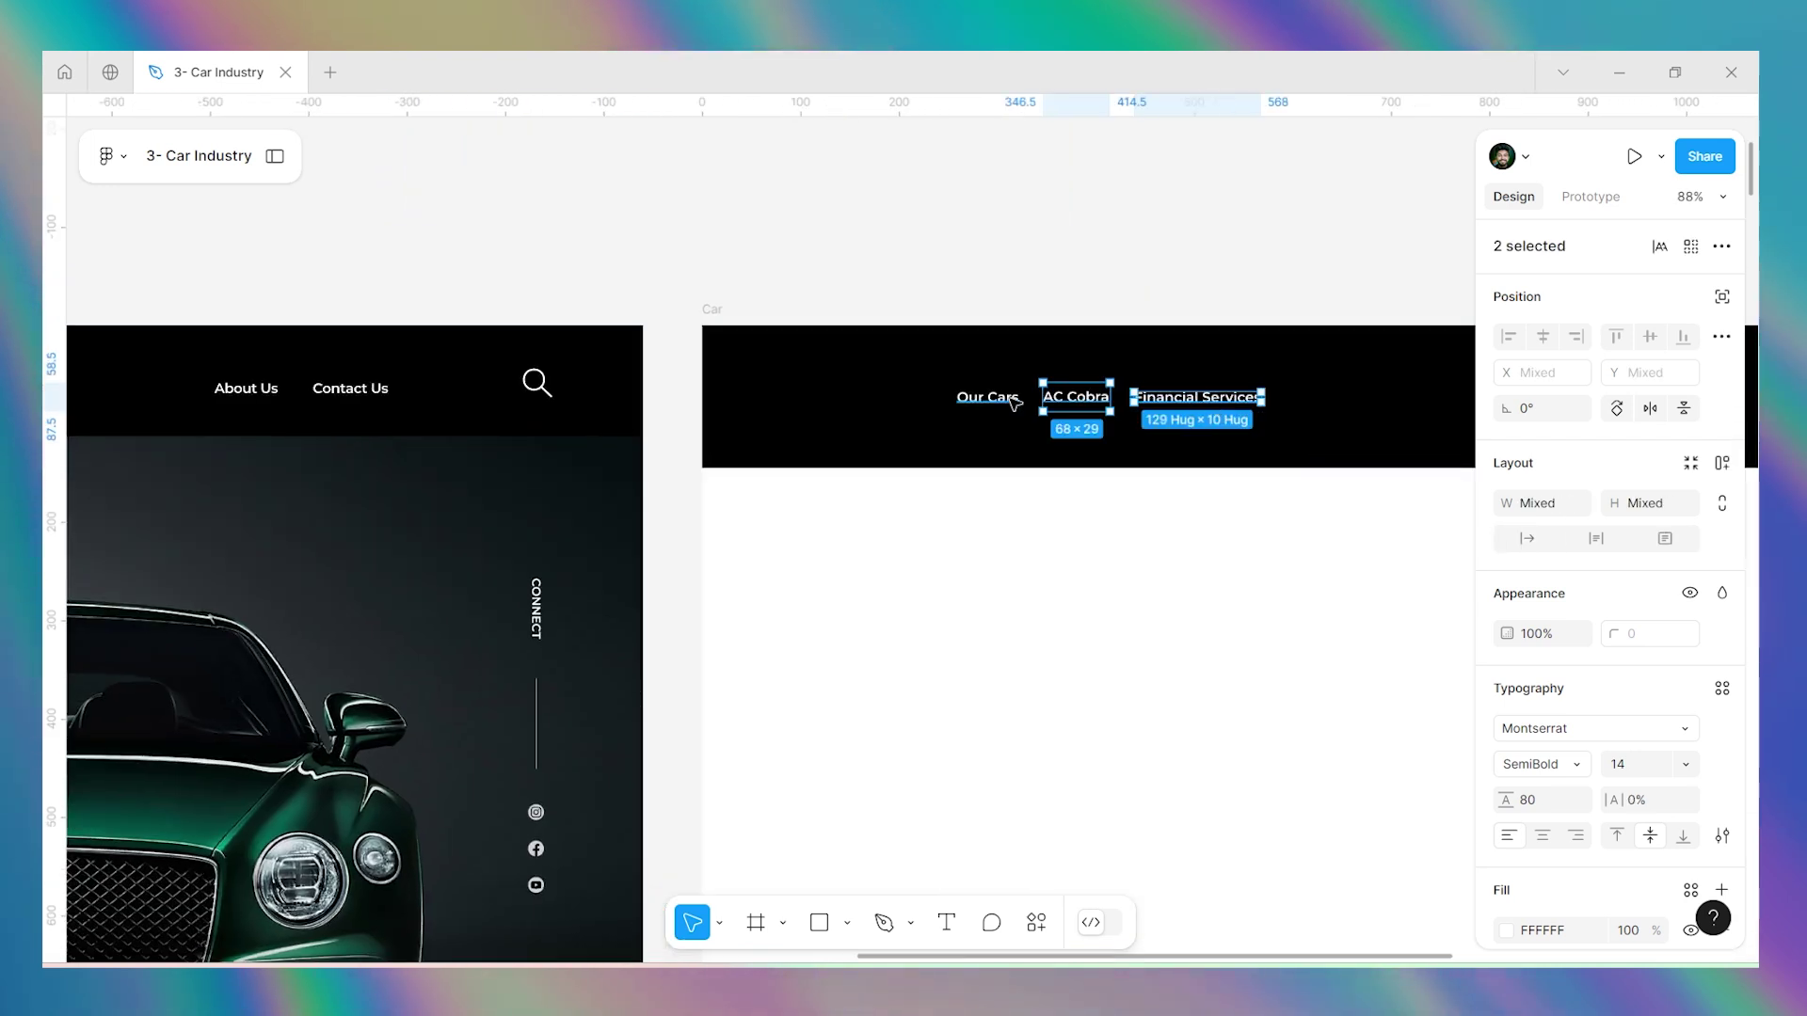
{"action": "left_click", "coordinate": [1014, 402], "text": "shift"}
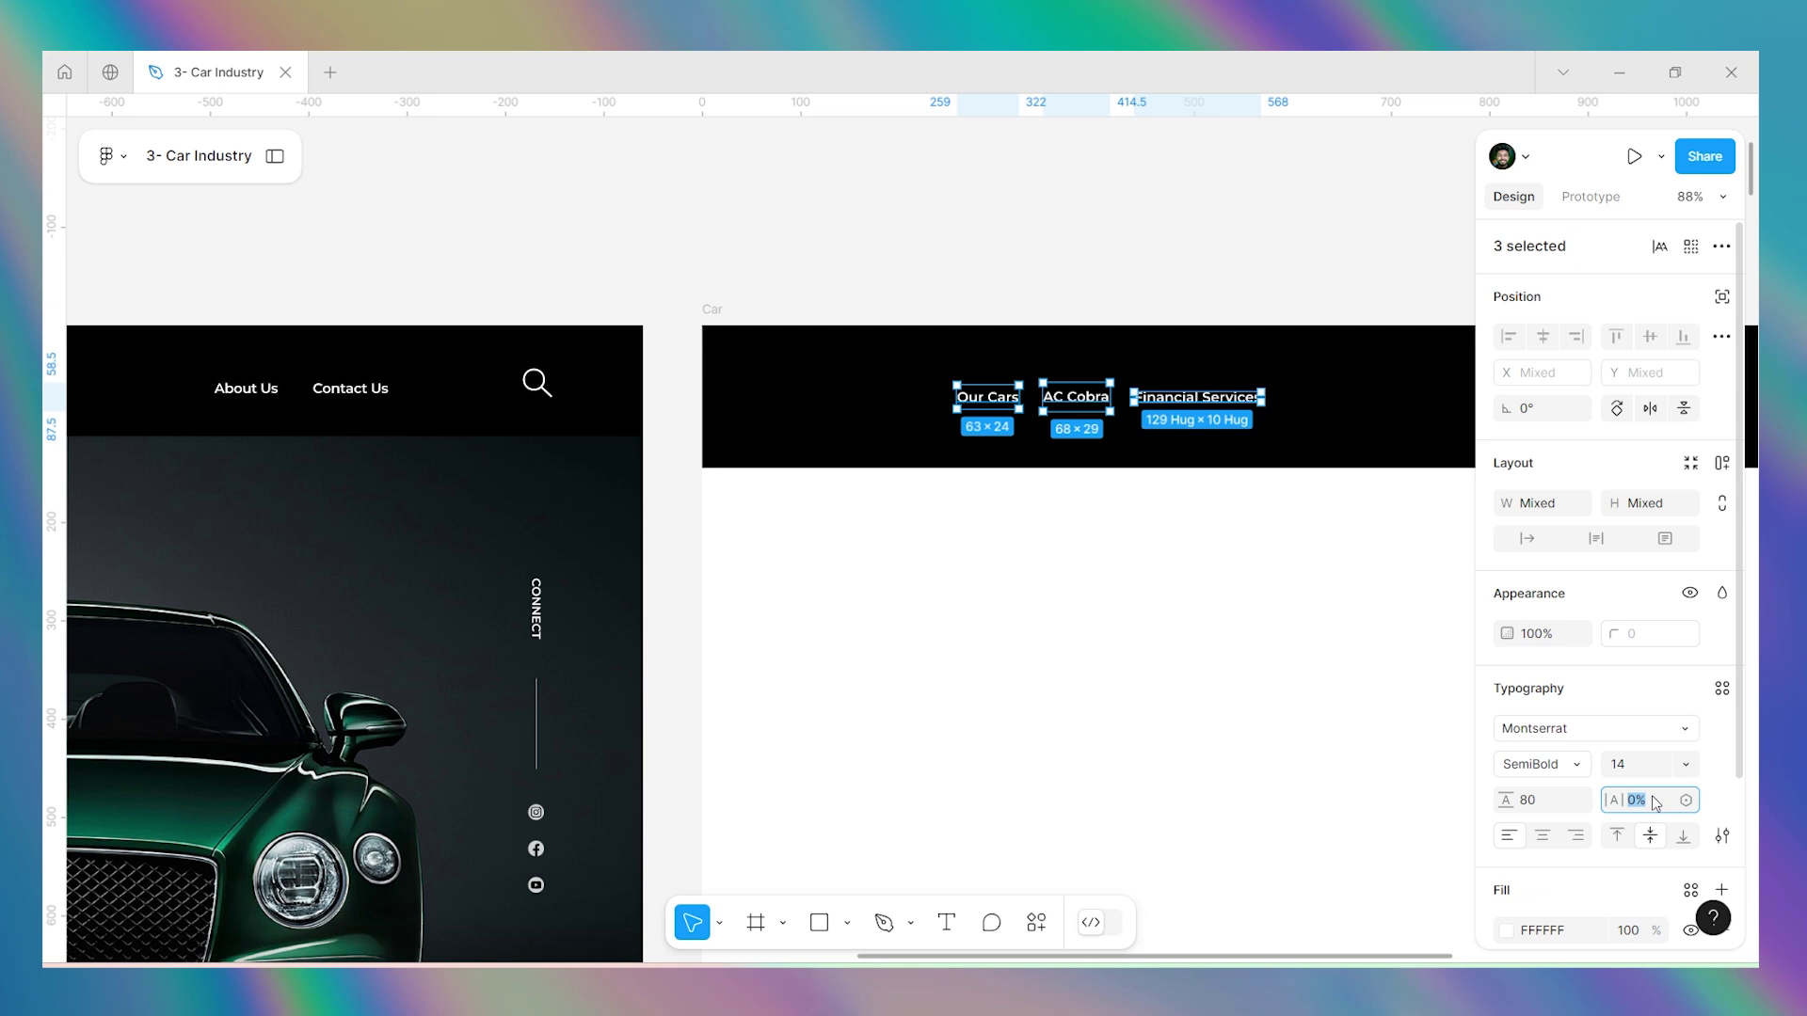
{"action": "key", "text": "Return"}
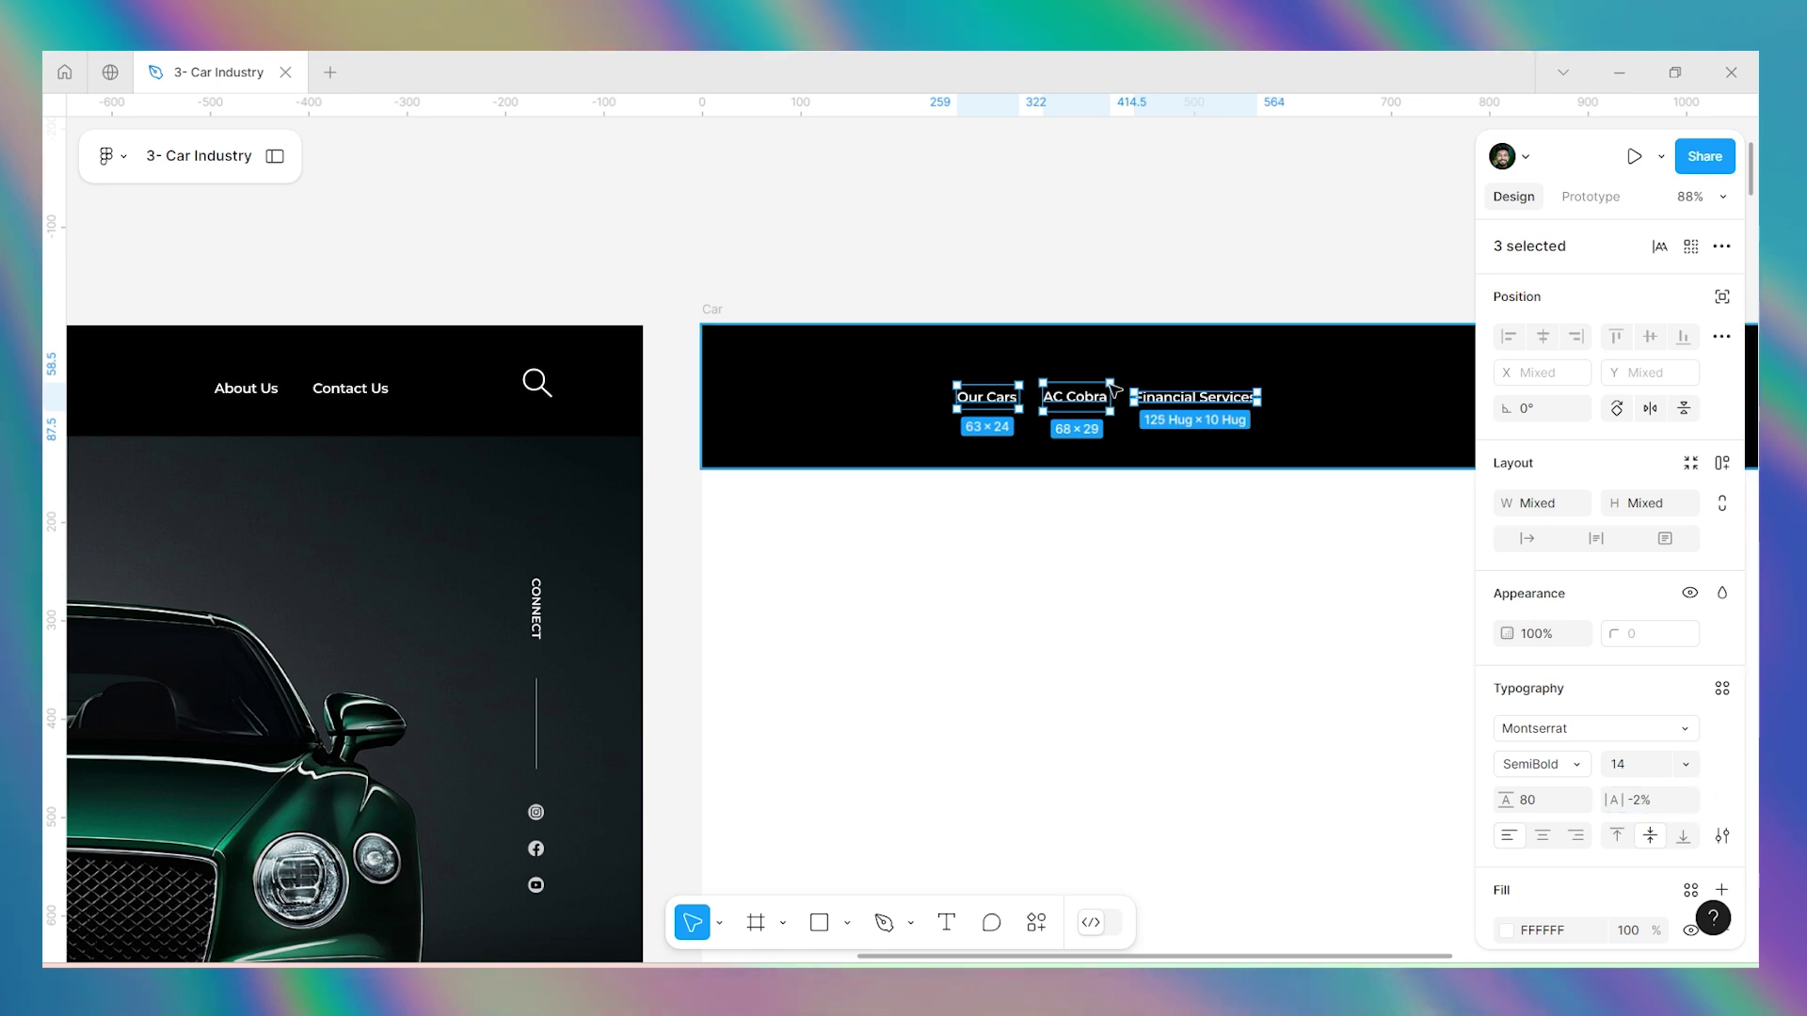
{"action": "left_click", "coordinate": [1048, 307]}
Widen the gap between the labels in the Car header's navigation row to resemble the homepage spacing.
{"action": "left_click", "coordinate": [1061, 404]}
{"action": "scroll", "coordinate": [1061, 405], "scroll_direction": "down", "scroll_amount": 5}
{"action": "left_click", "coordinate": [1062, 405]}
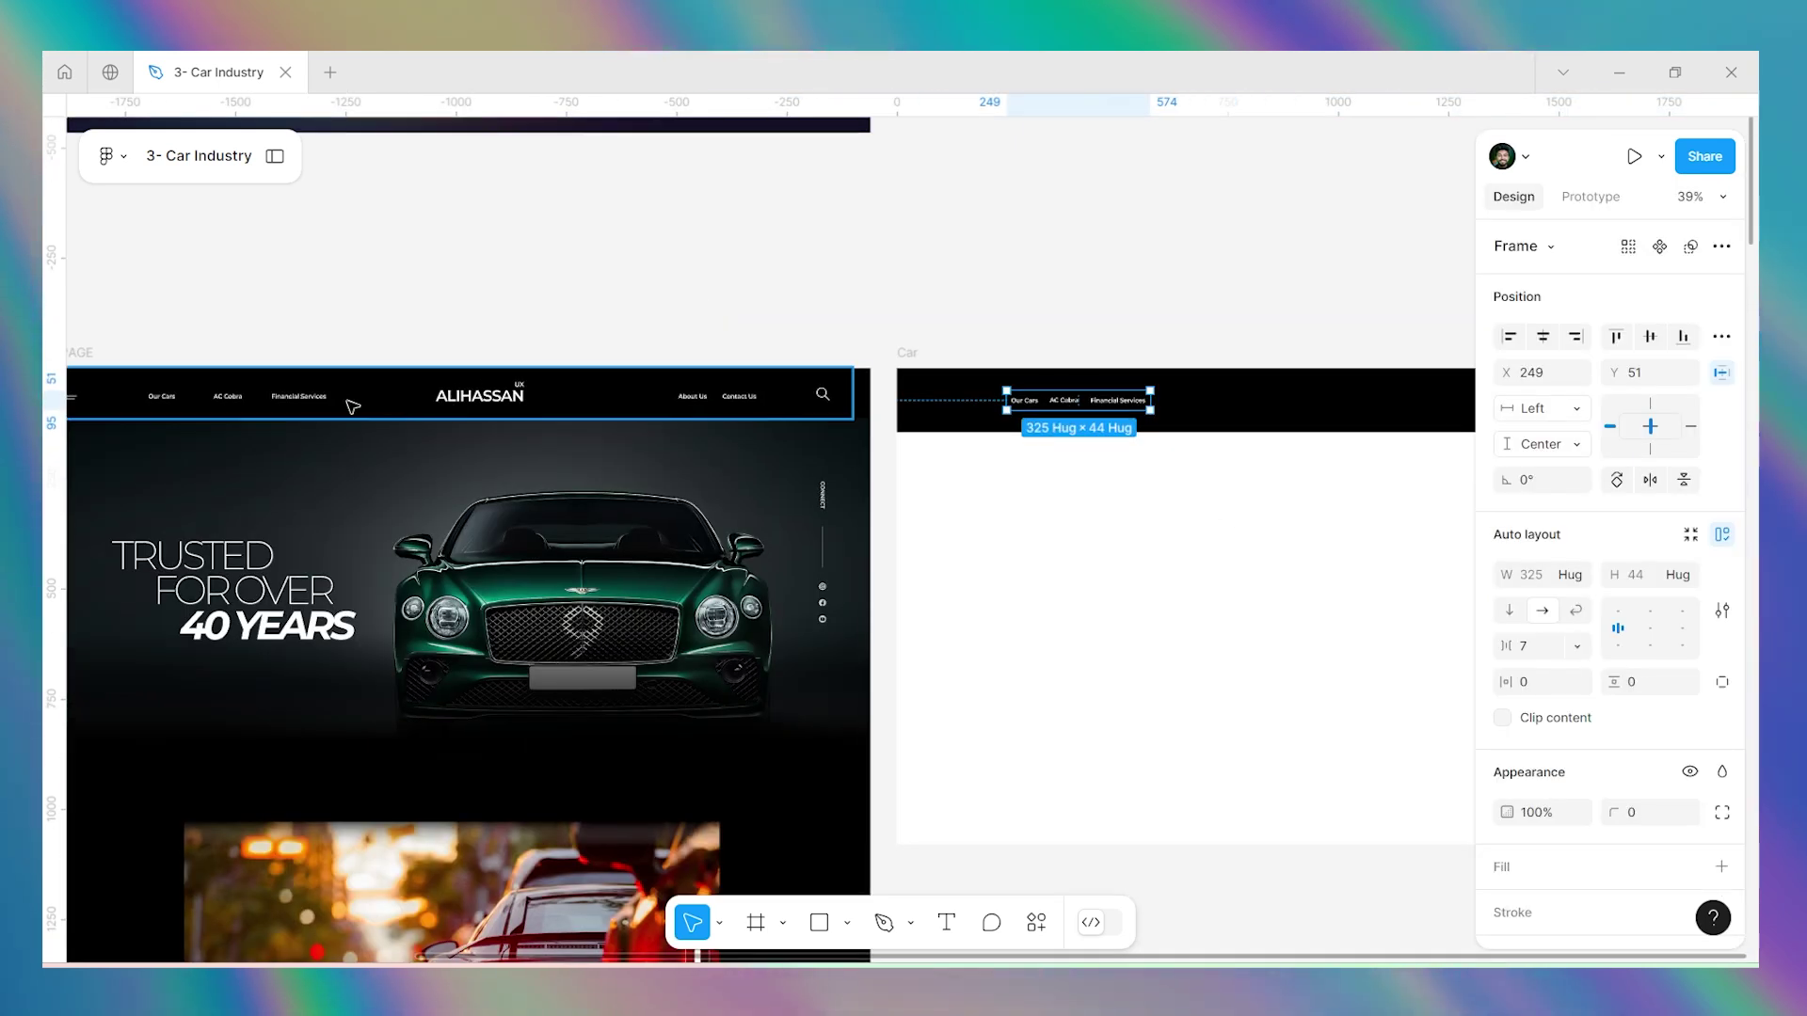
{"action": "scroll", "coordinate": [697, 394], "scroll_direction": "down", "scroll_amount": 2}
{"action": "left_click", "coordinate": [1039, 384]}
{"action": "left_click_drag", "start_coordinate": [1042, 384], "coordinate": [1057, 388]}
{"action": "left_click", "coordinate": [1039, 312]}
Copy the two-line menu icon from the Design System frame and paste it into the Car header.
{"action": "scroll", "coordinate": [1038, 312], "scroll_direction": "down", "scroll_amount": 4}
{"action": "scroll", "coordinate": [496, 399], "scroll_direction": "up", "scroll_amount": 12}
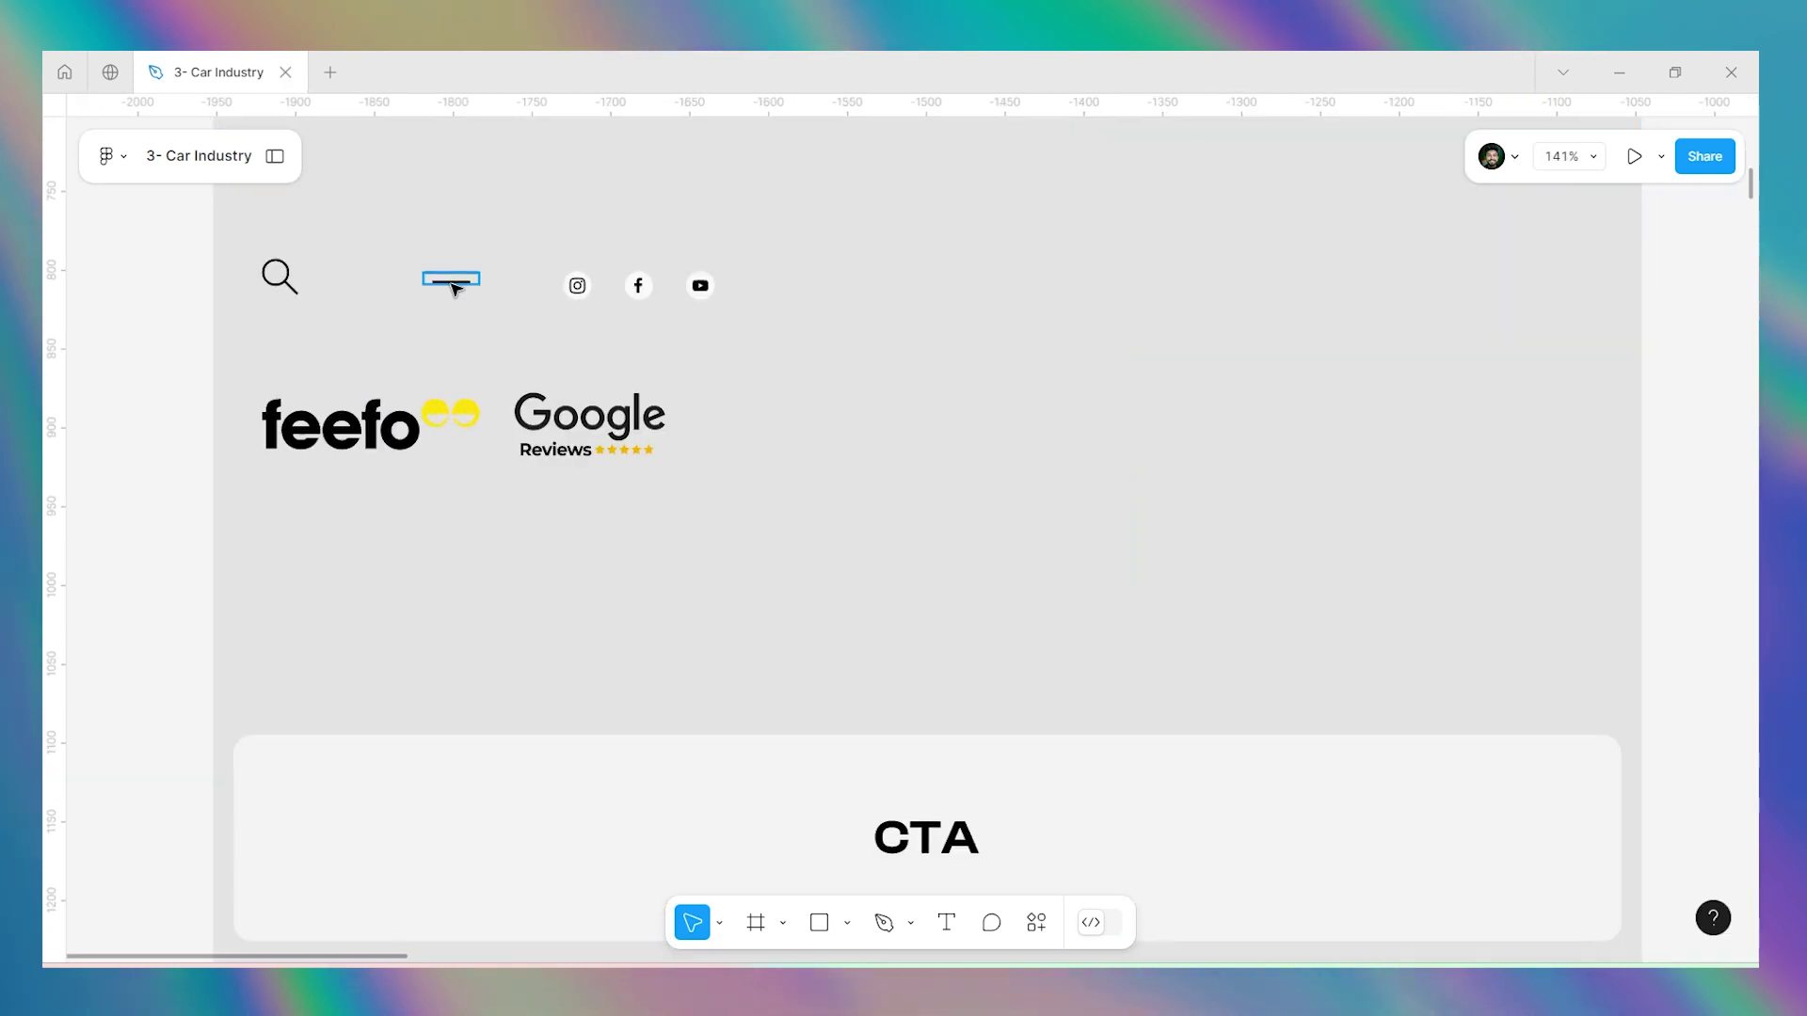
{"action": "left_click", "coordinate": [452, 284]}
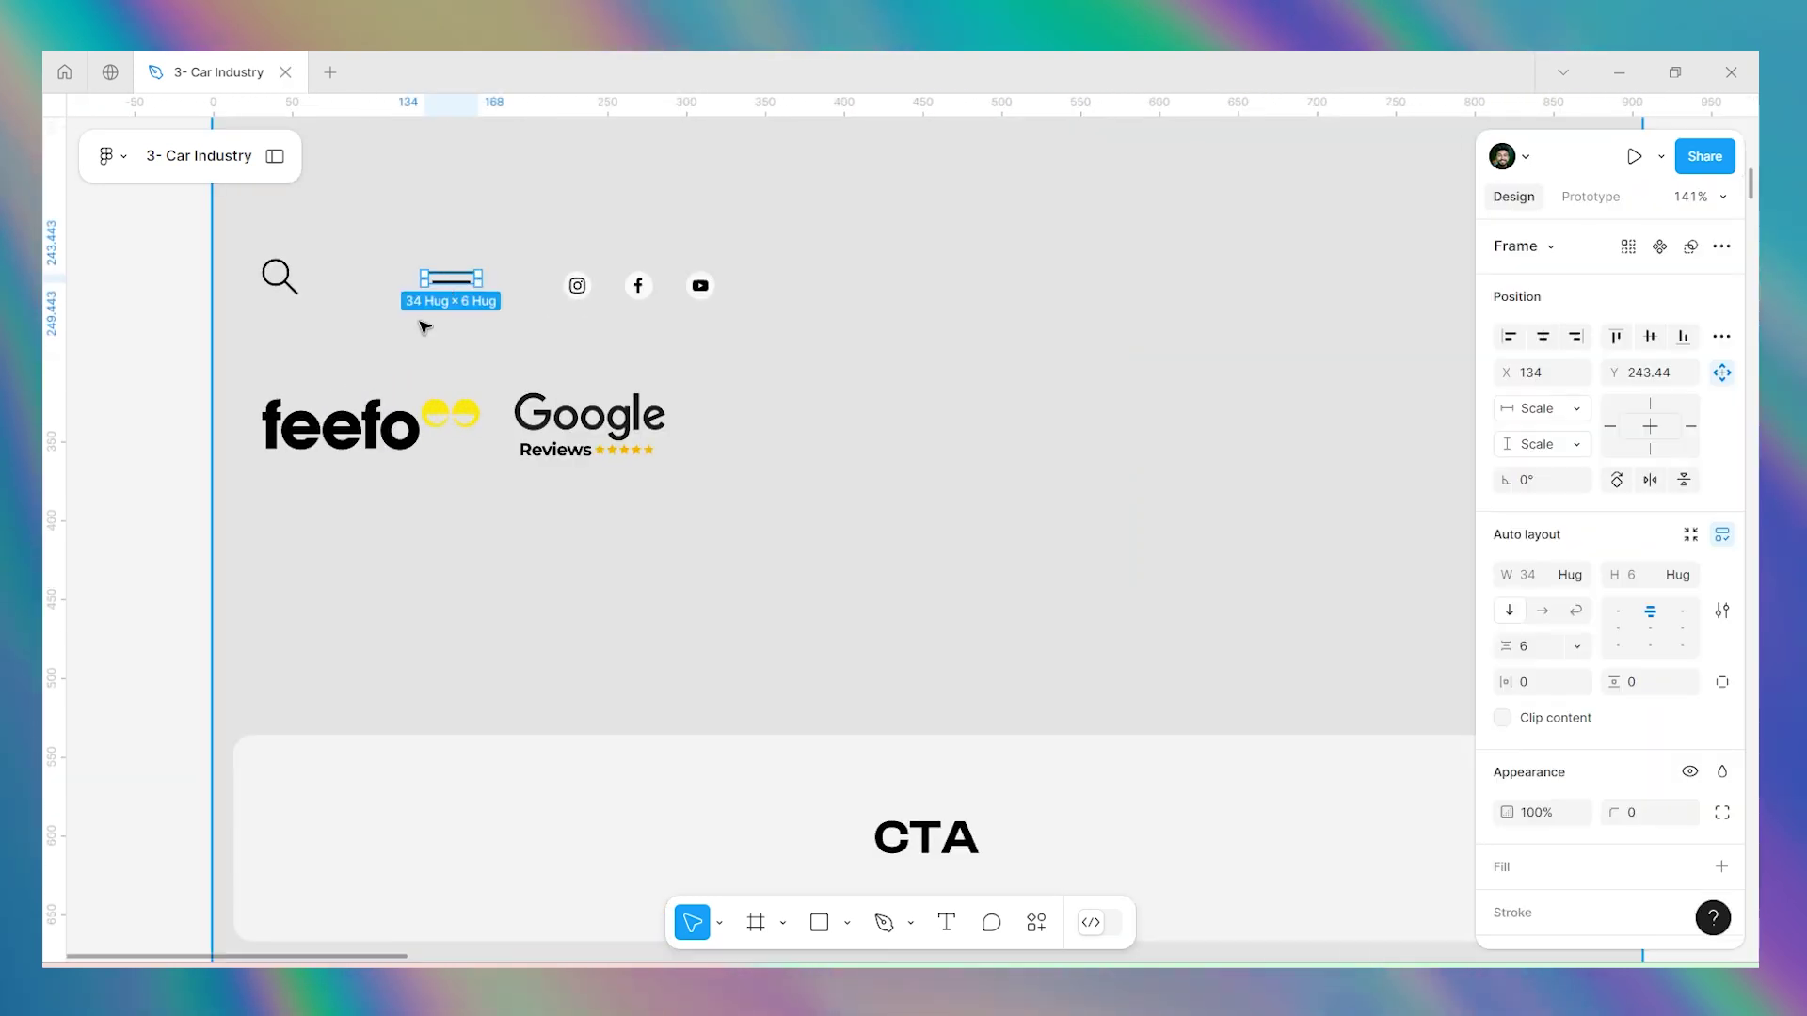
{"action": "scroll", "coordinate": [430, 314], "scroll_direction": "down", "scroll_amount": 8}
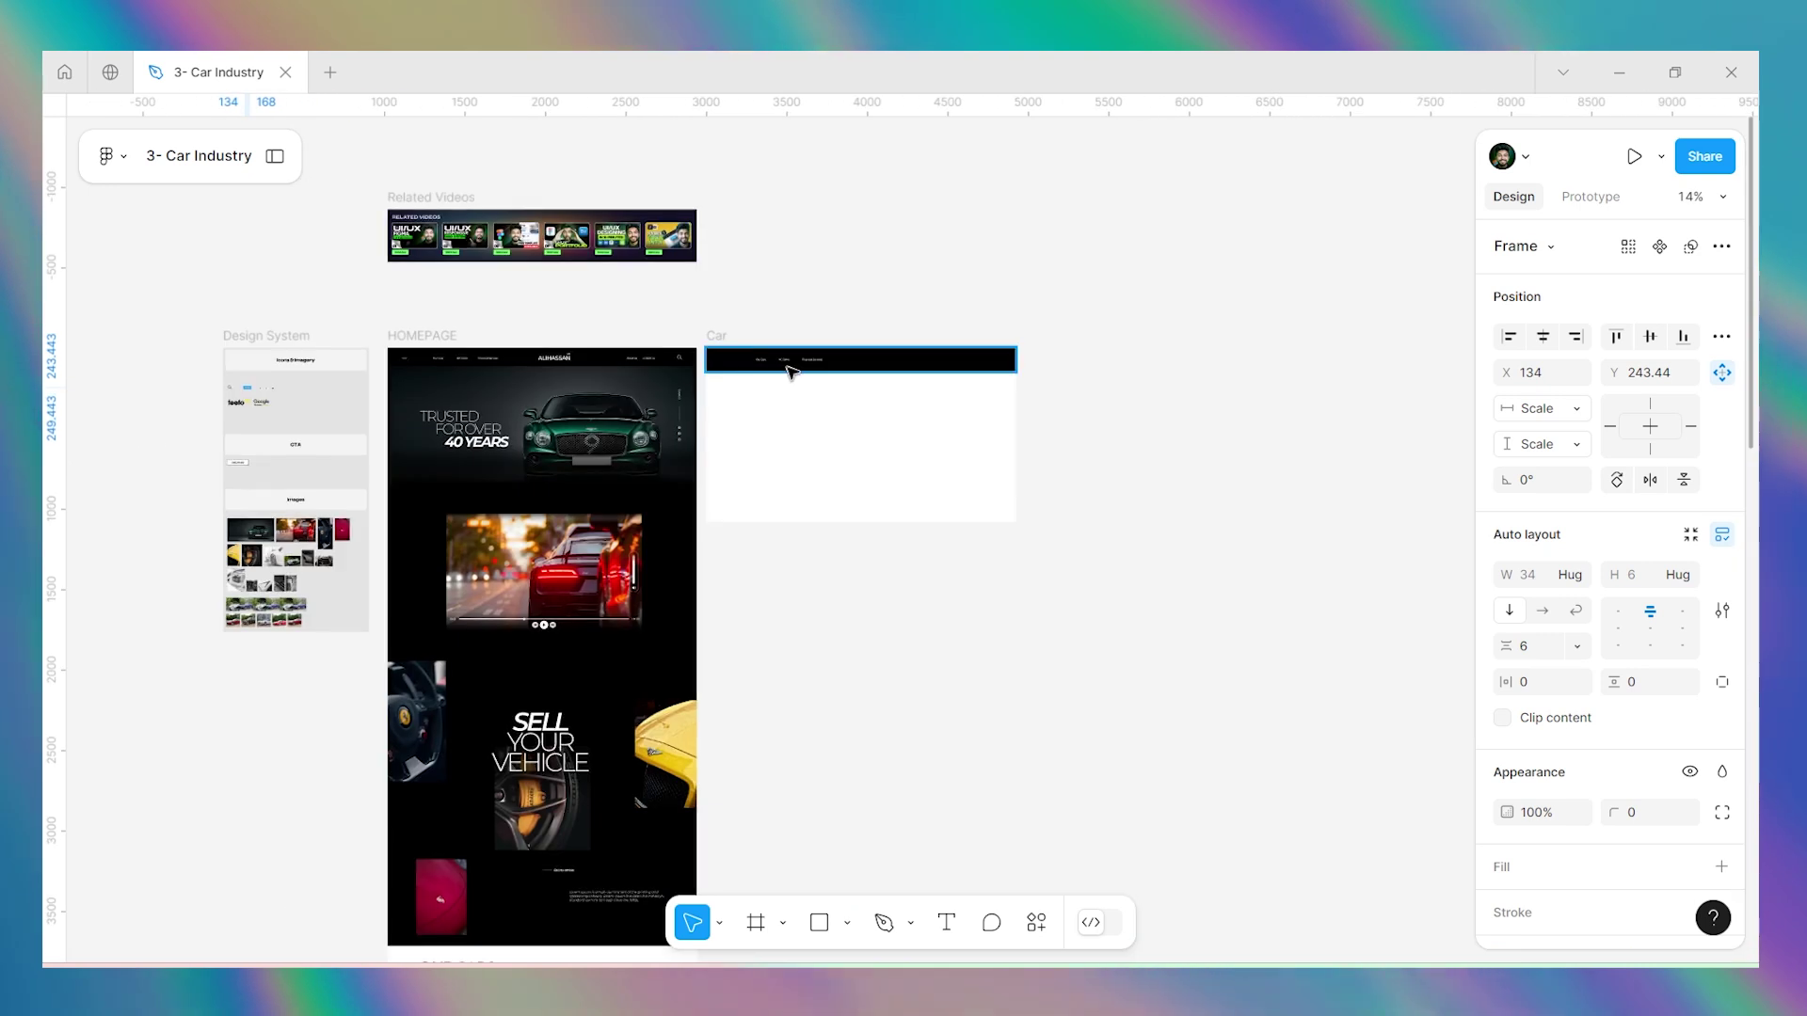
{"action": "scroll", "coordinate": [780, 370], "scroll_direction": "up", "scroll_amount": 10}
{"action": "left_click", "coordinate": [662, 339]}
{"action": "key", "text": "ctrl+v"}
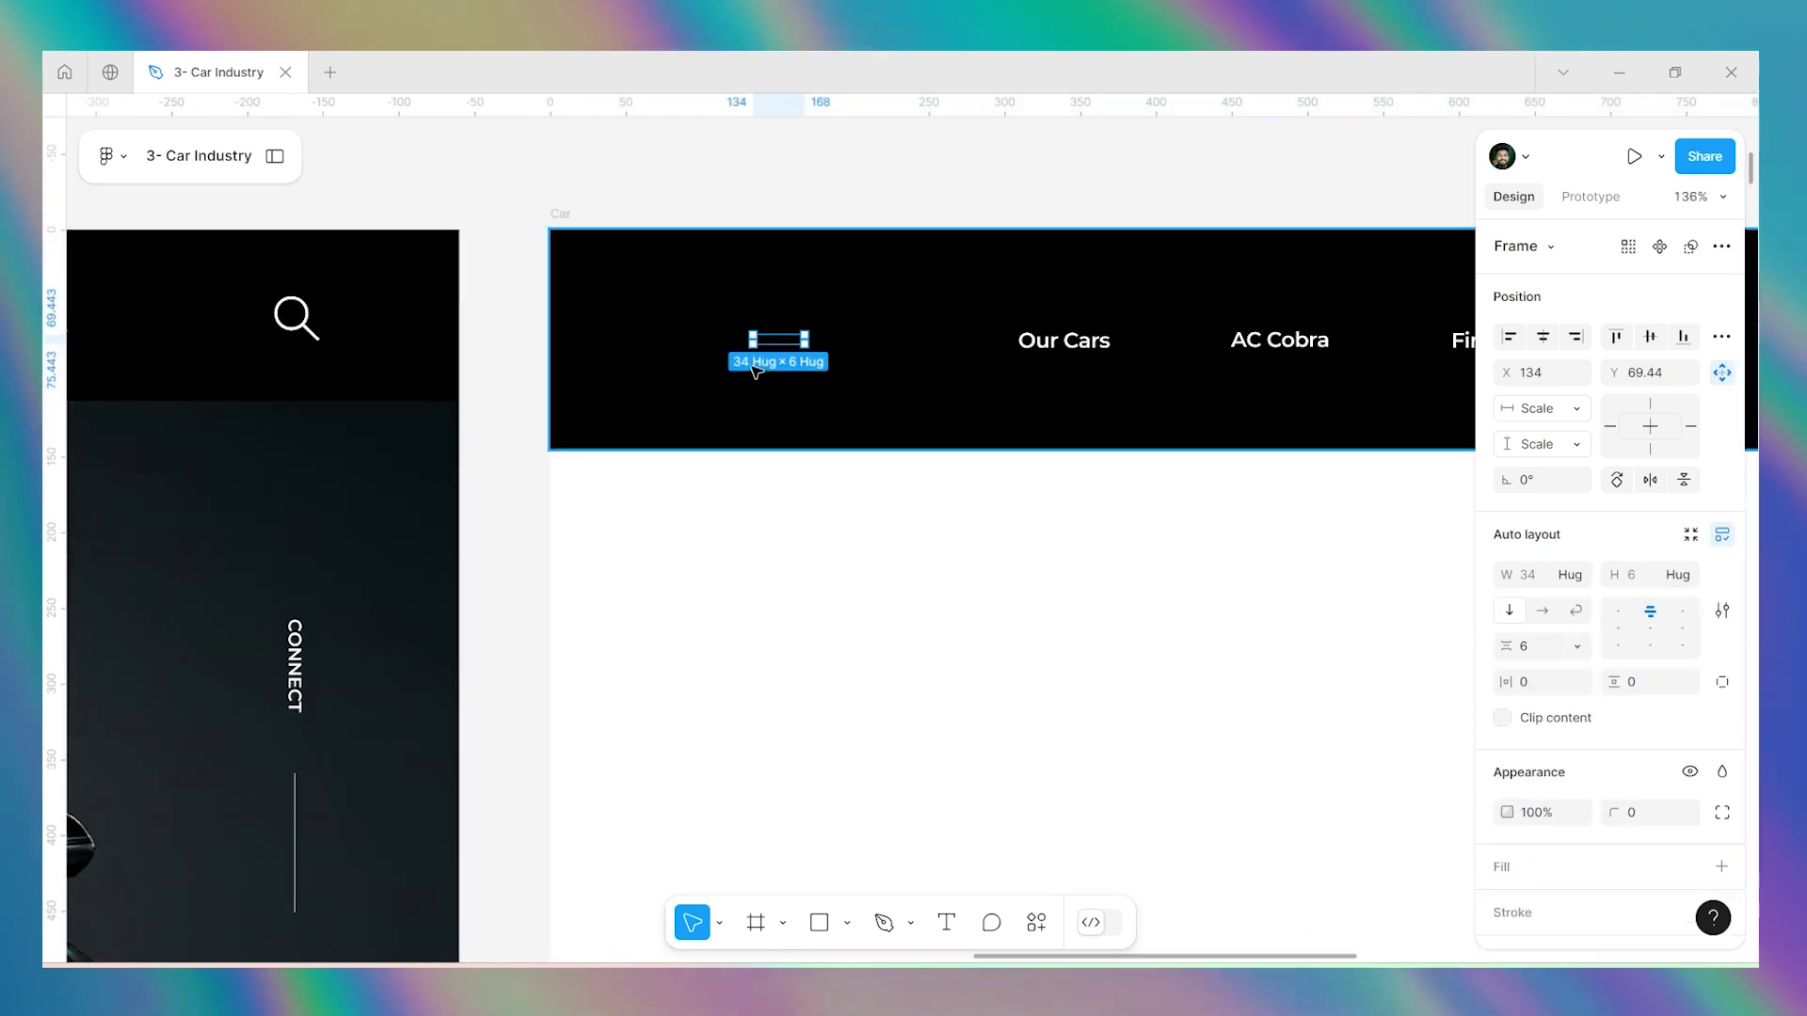
Change the pasted menu icon's colour to white, FFFFFF.
{"action": "scroll", "coordinate": [1567, 884], "scroll_direction": "down", "scroll_amount": 3}
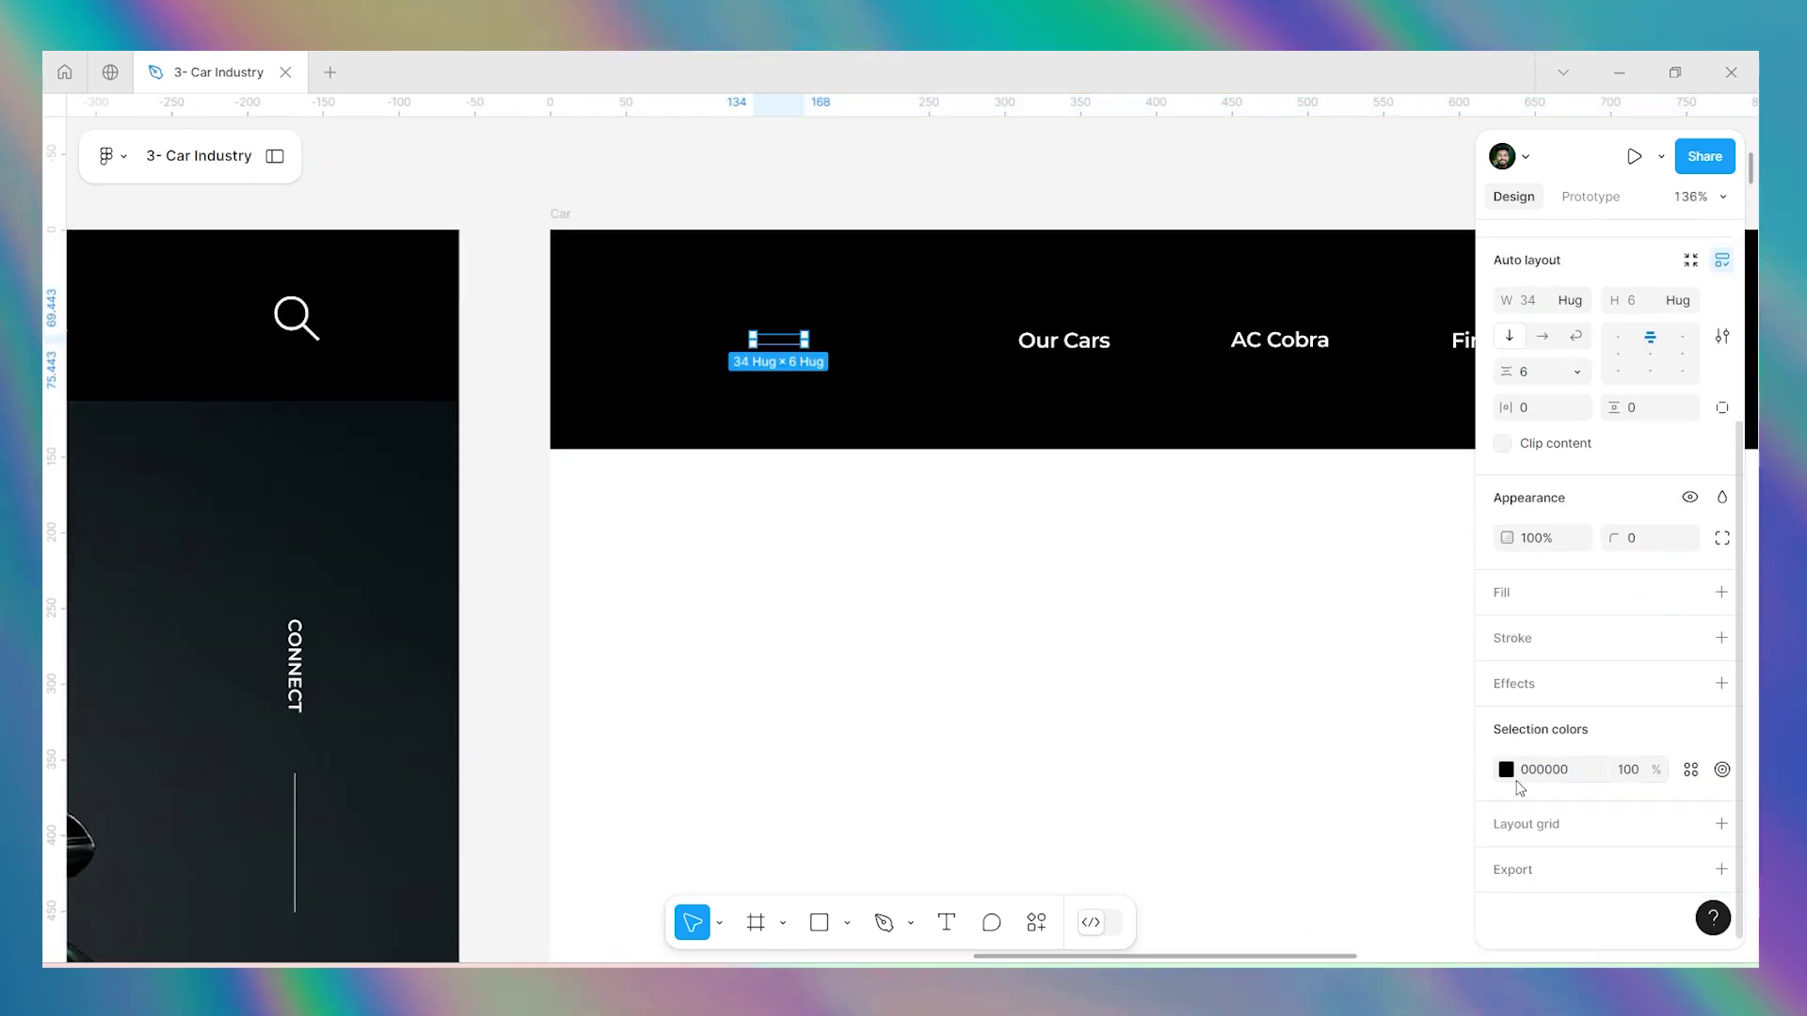
{"action": "left_click", "coordinate": [1505, 770]}
{"action": "type", "text": "FFFFFF"}
{"action": "key", "text": "Return"}
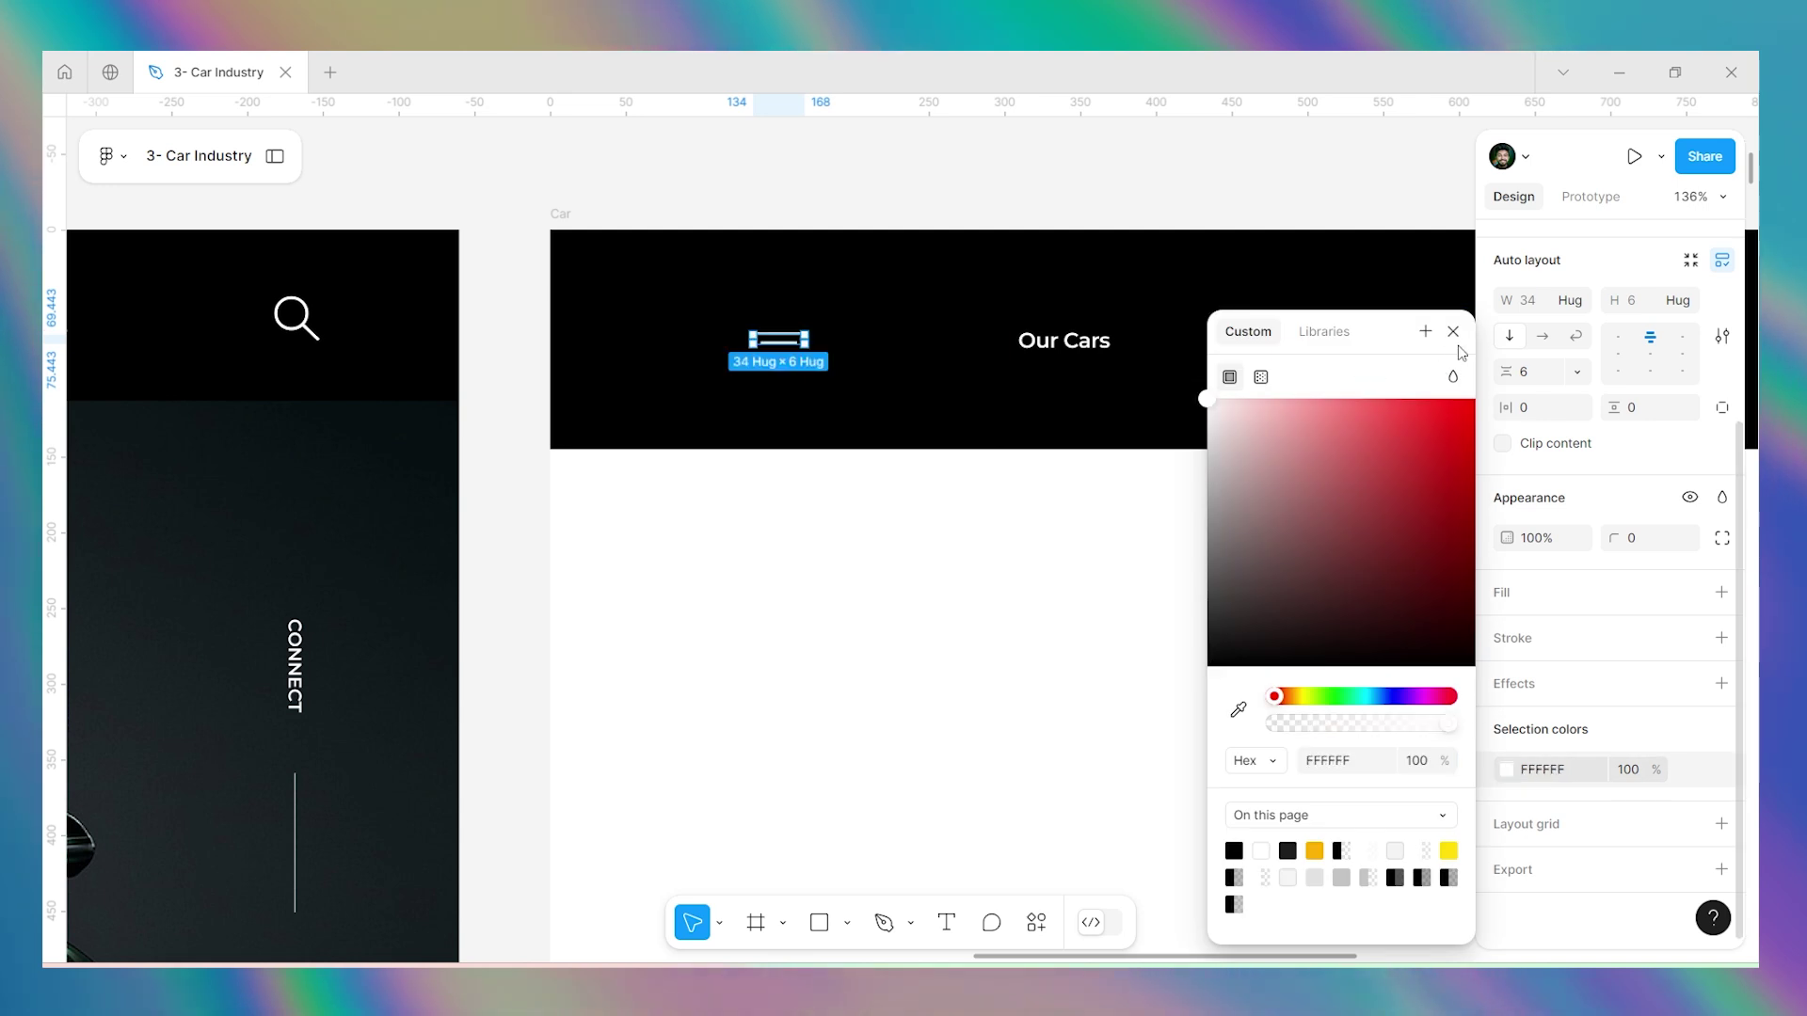
{"action": "key", "text": "Escape"}
Reduce the black Car header's height to 104.
{"action": "left_click", "coordinate": [820, 419]}
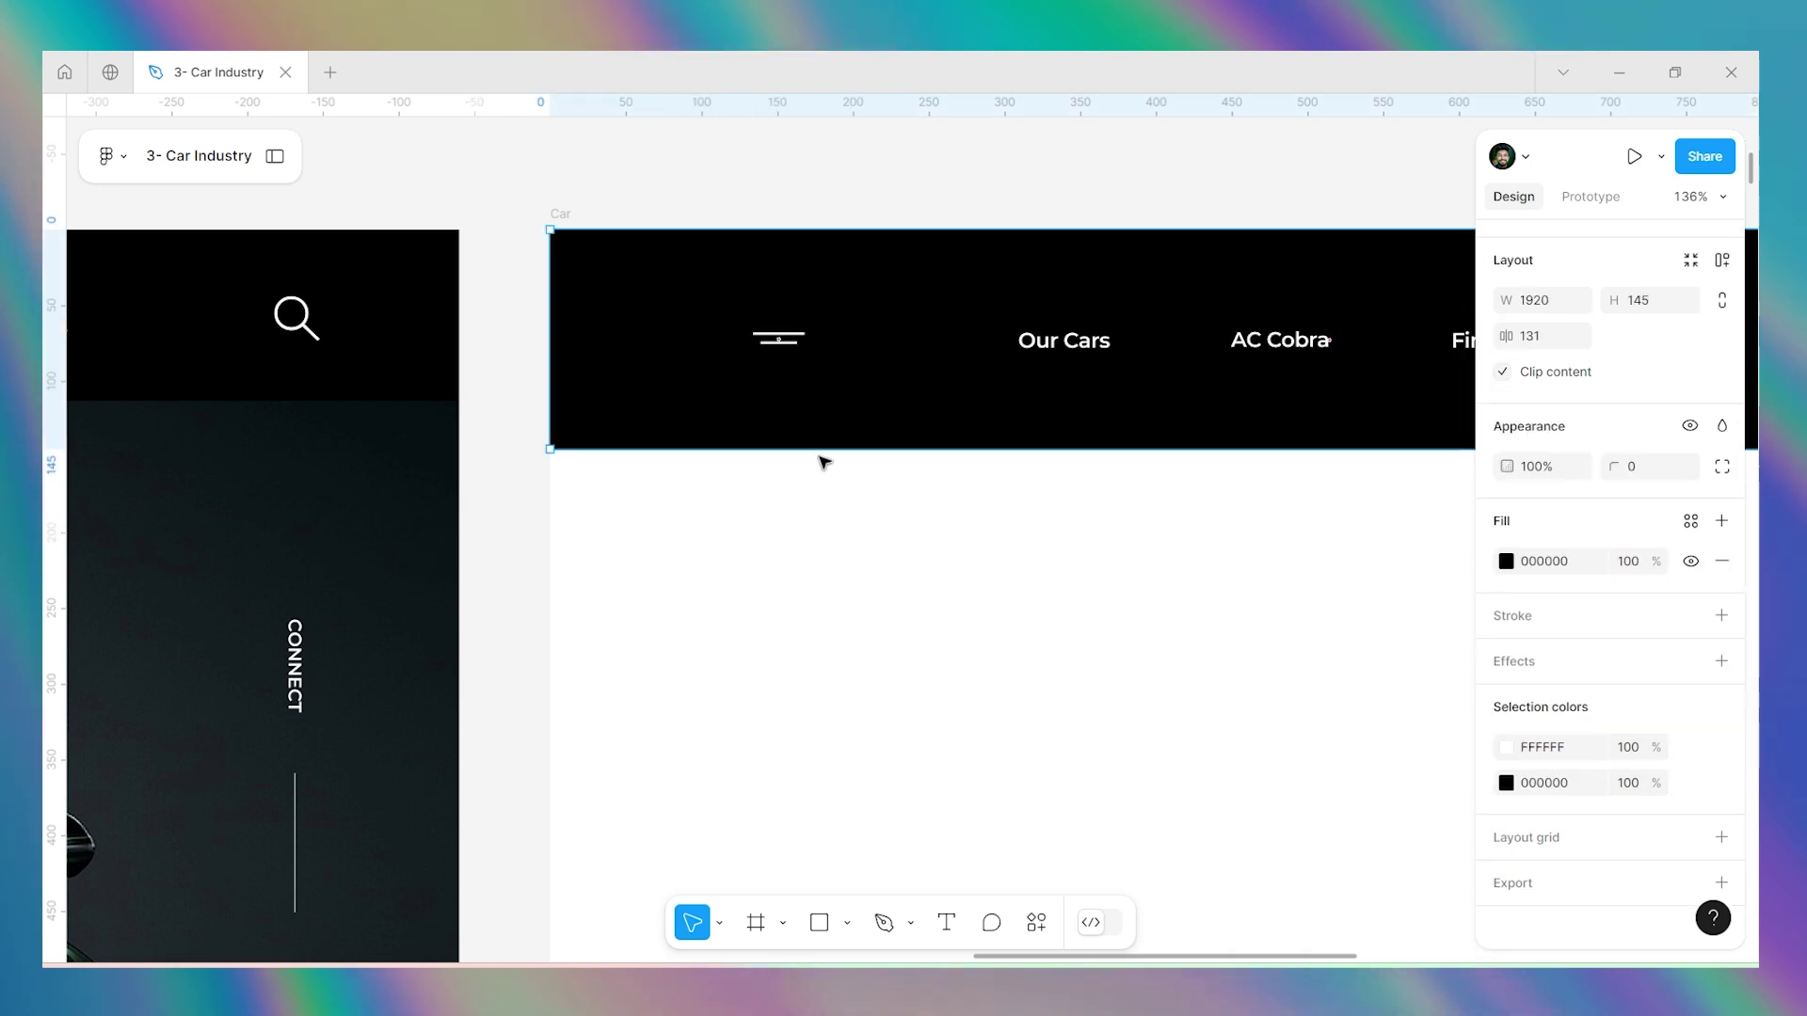
{"action": "left_click_drag", "start_coordinate": [818, 450], "coordinate": [835, 386]}
{"action": "scroll", "coordinate": [693, 403], "scroll_direction": "down", "scroll_amount": 5}
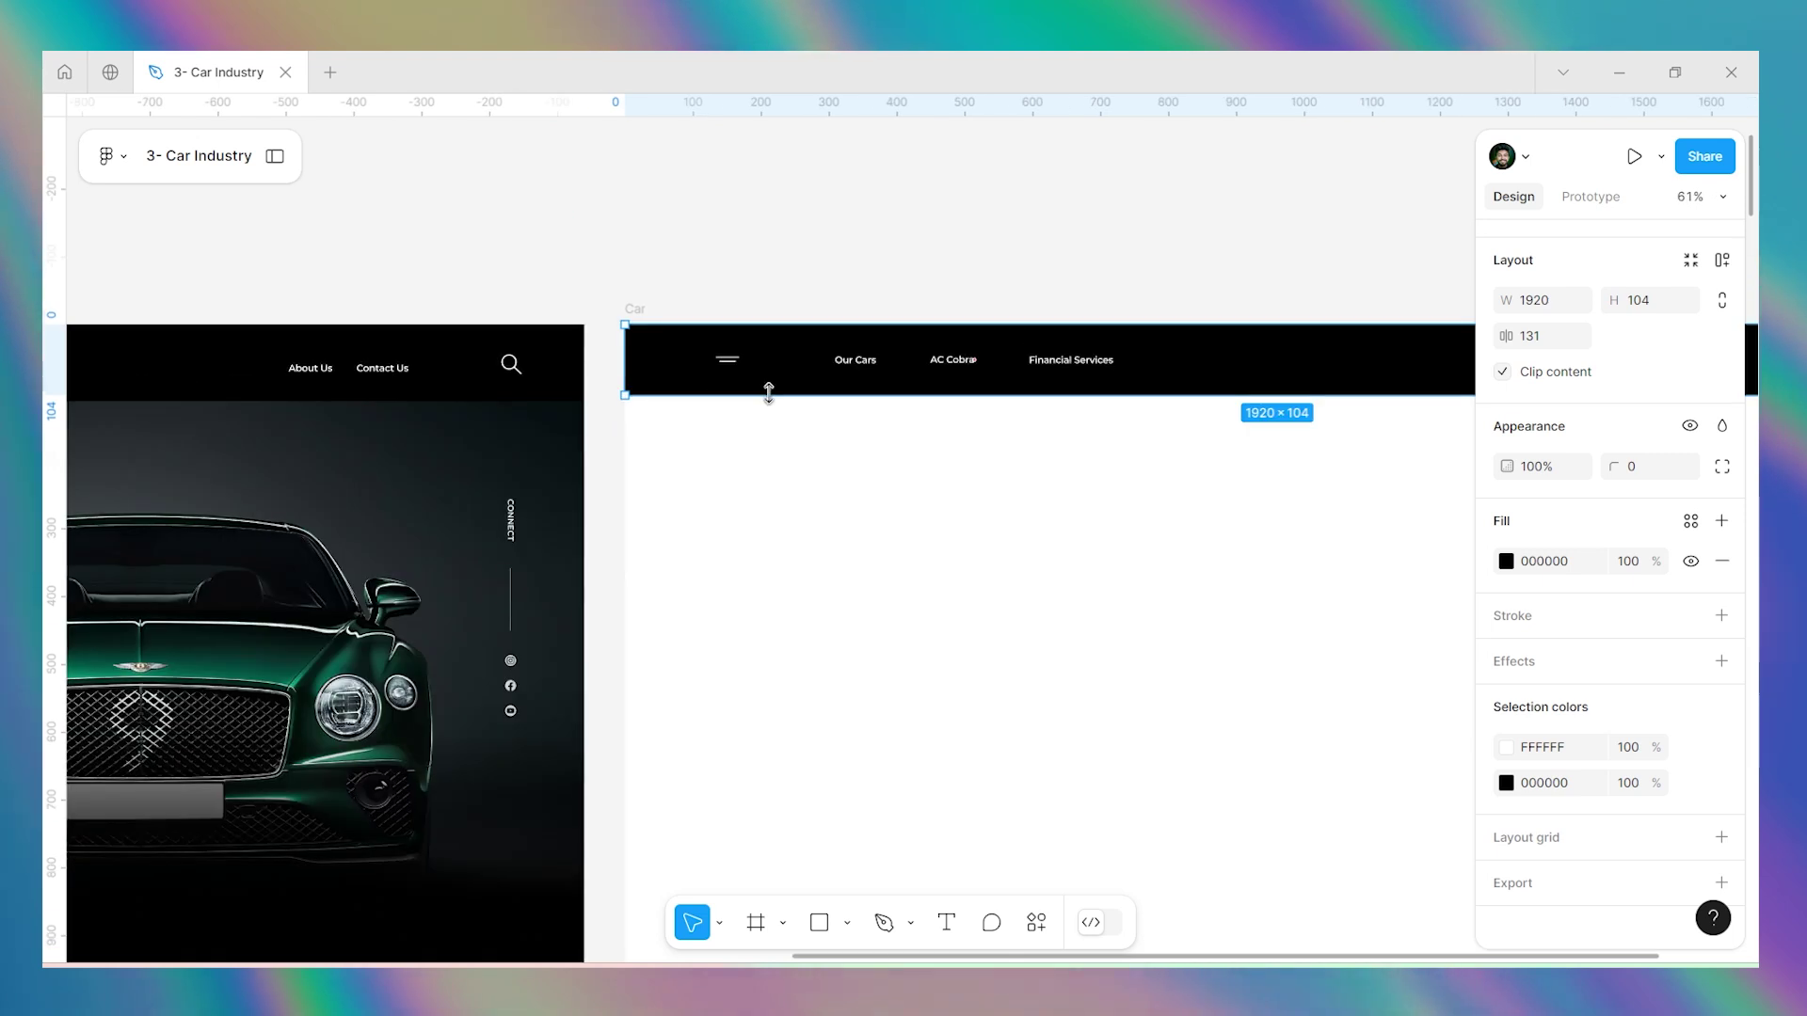
Check the placement of the menu icon and navigation labels in the shortened Car header.
{"action": "scroll", "coordinate": [714, 390], "scroll_direction": "up", "scroll_amount": 5}
{"action": "left_click", "coordinate": [752, 343]}
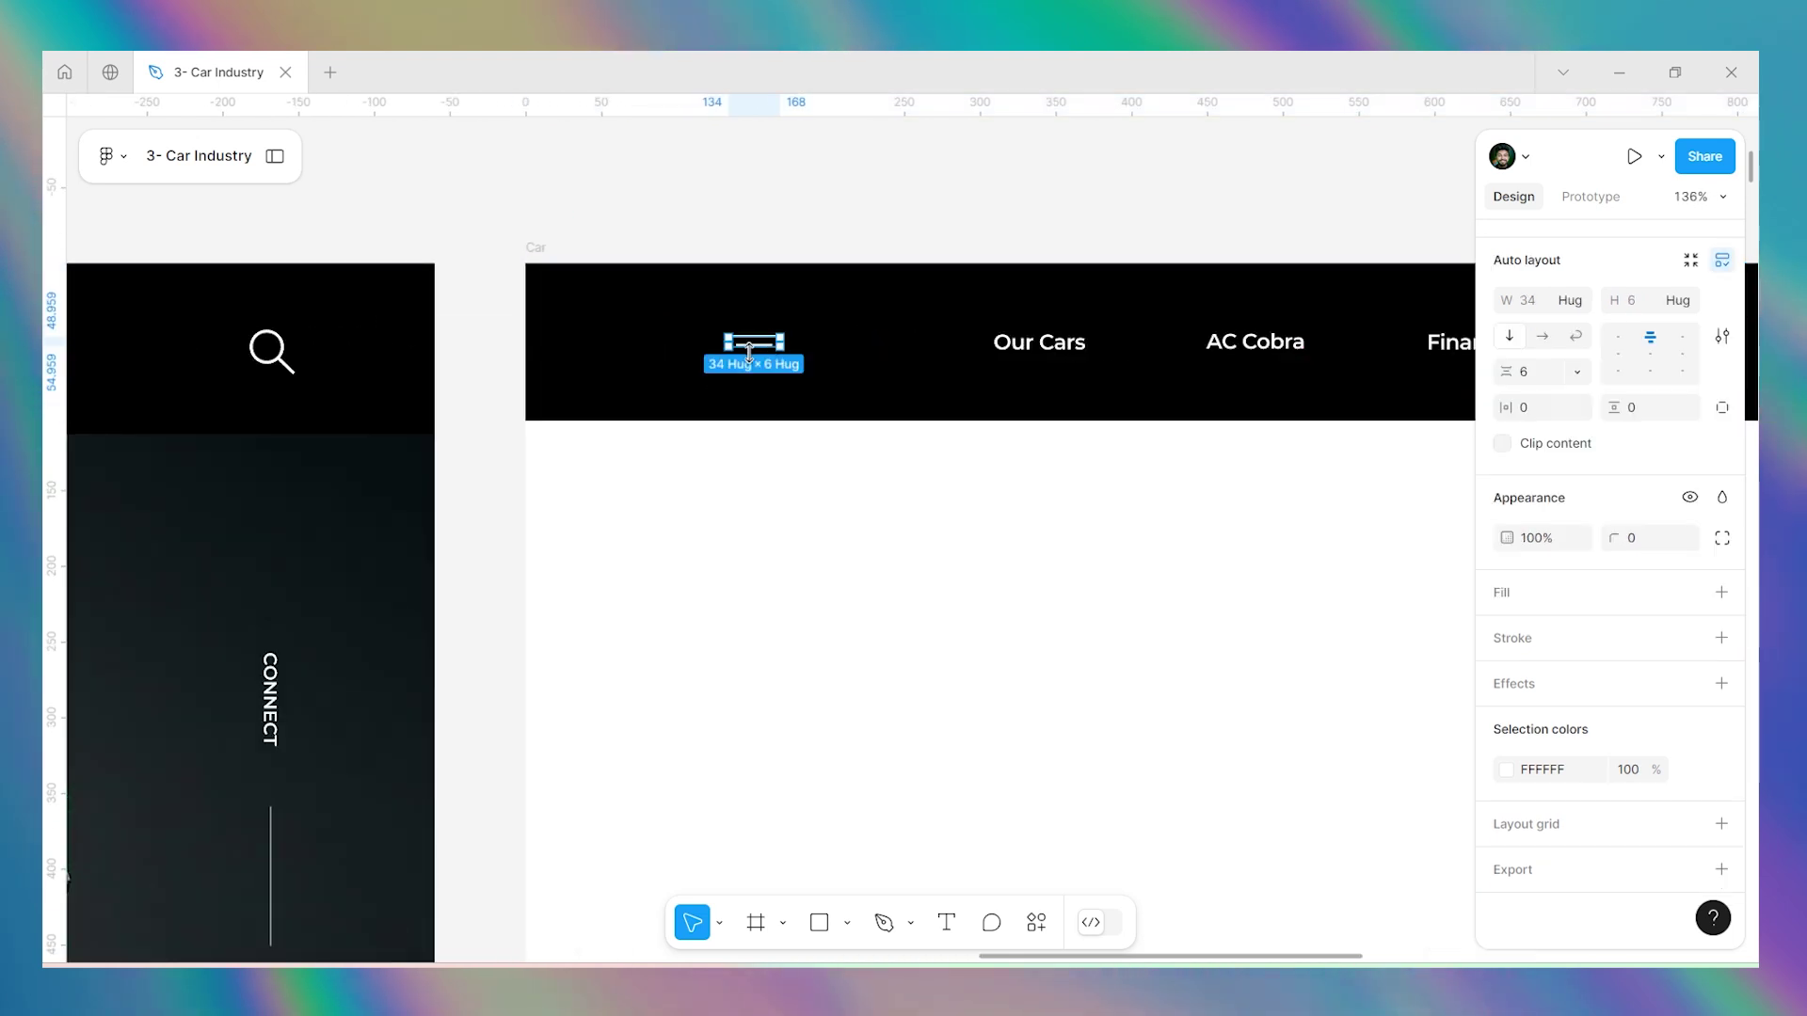
{"action": "left_click", "coordinate": [826, 152]}
{"action": "left_click", "coordinate": [1029, 358]}
{"action": "double_click", "coordinate": [1028, 353]}
{"action": "key", "text": "Escape"}
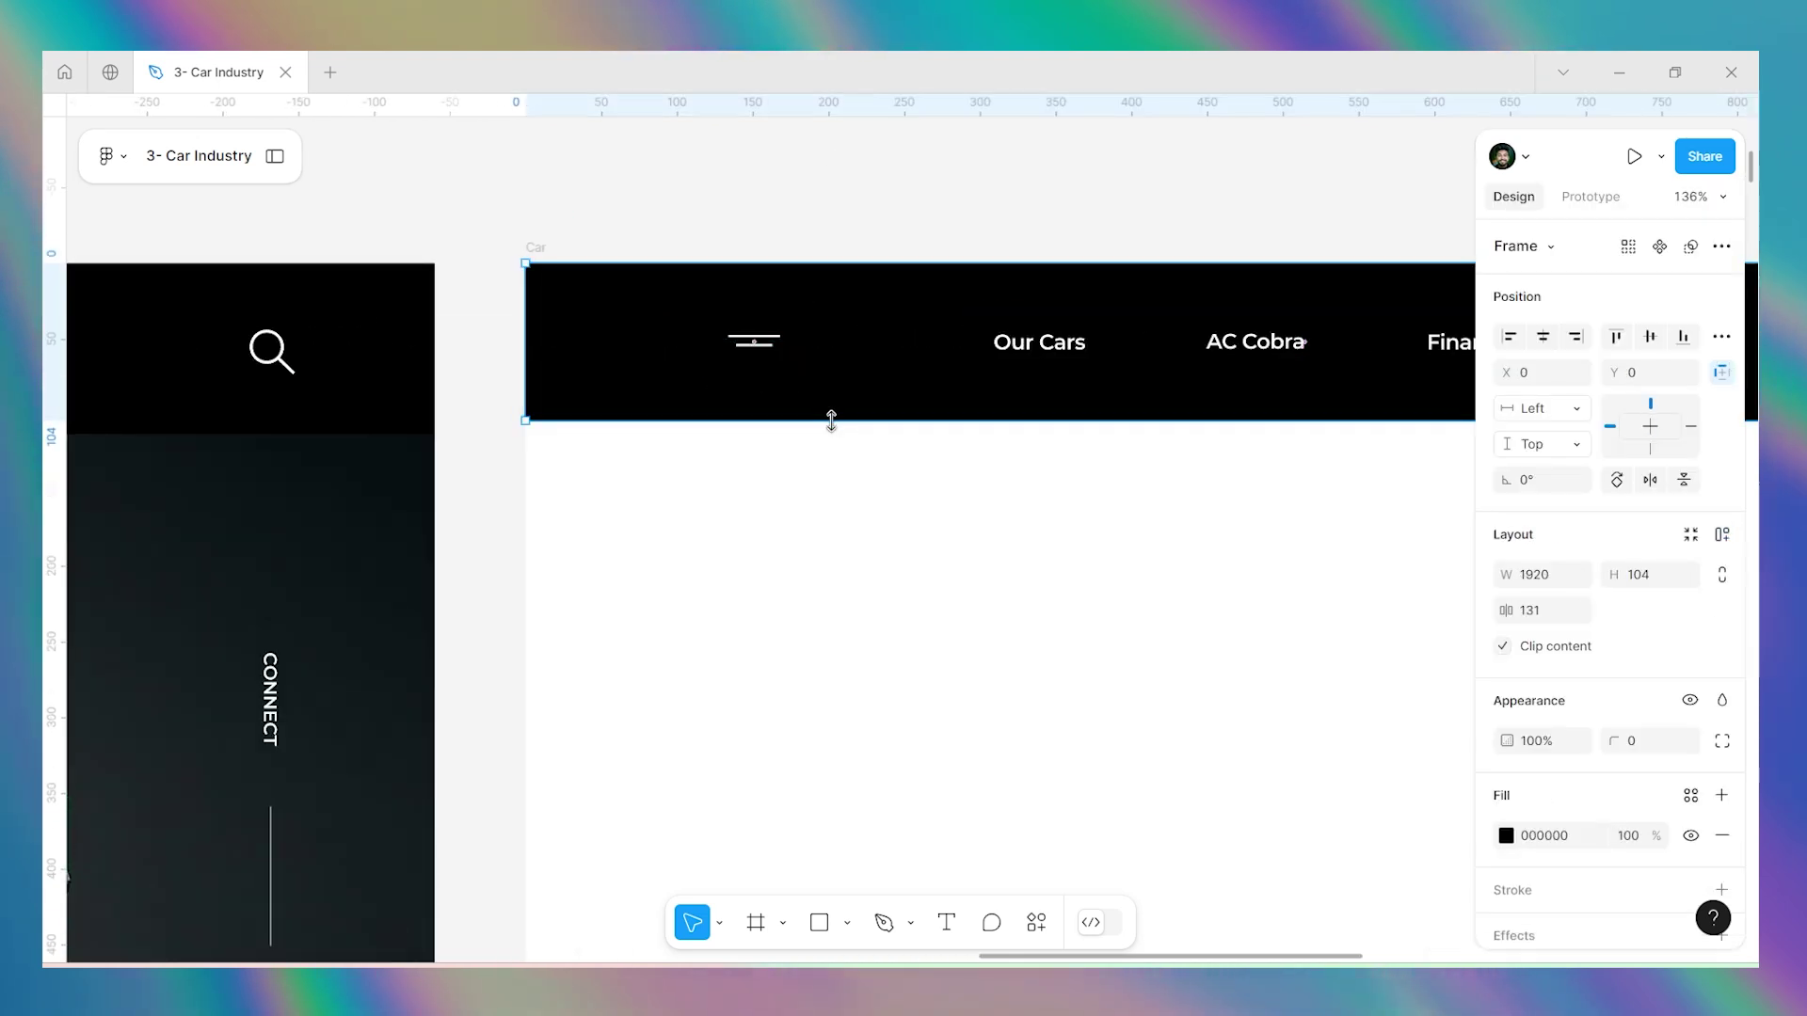
{"action": "scroll", "coordinate": [850, 425], "scroll_direction": "down", "scroll_amount": 8}
{"action": "key", "text": "Escape"}
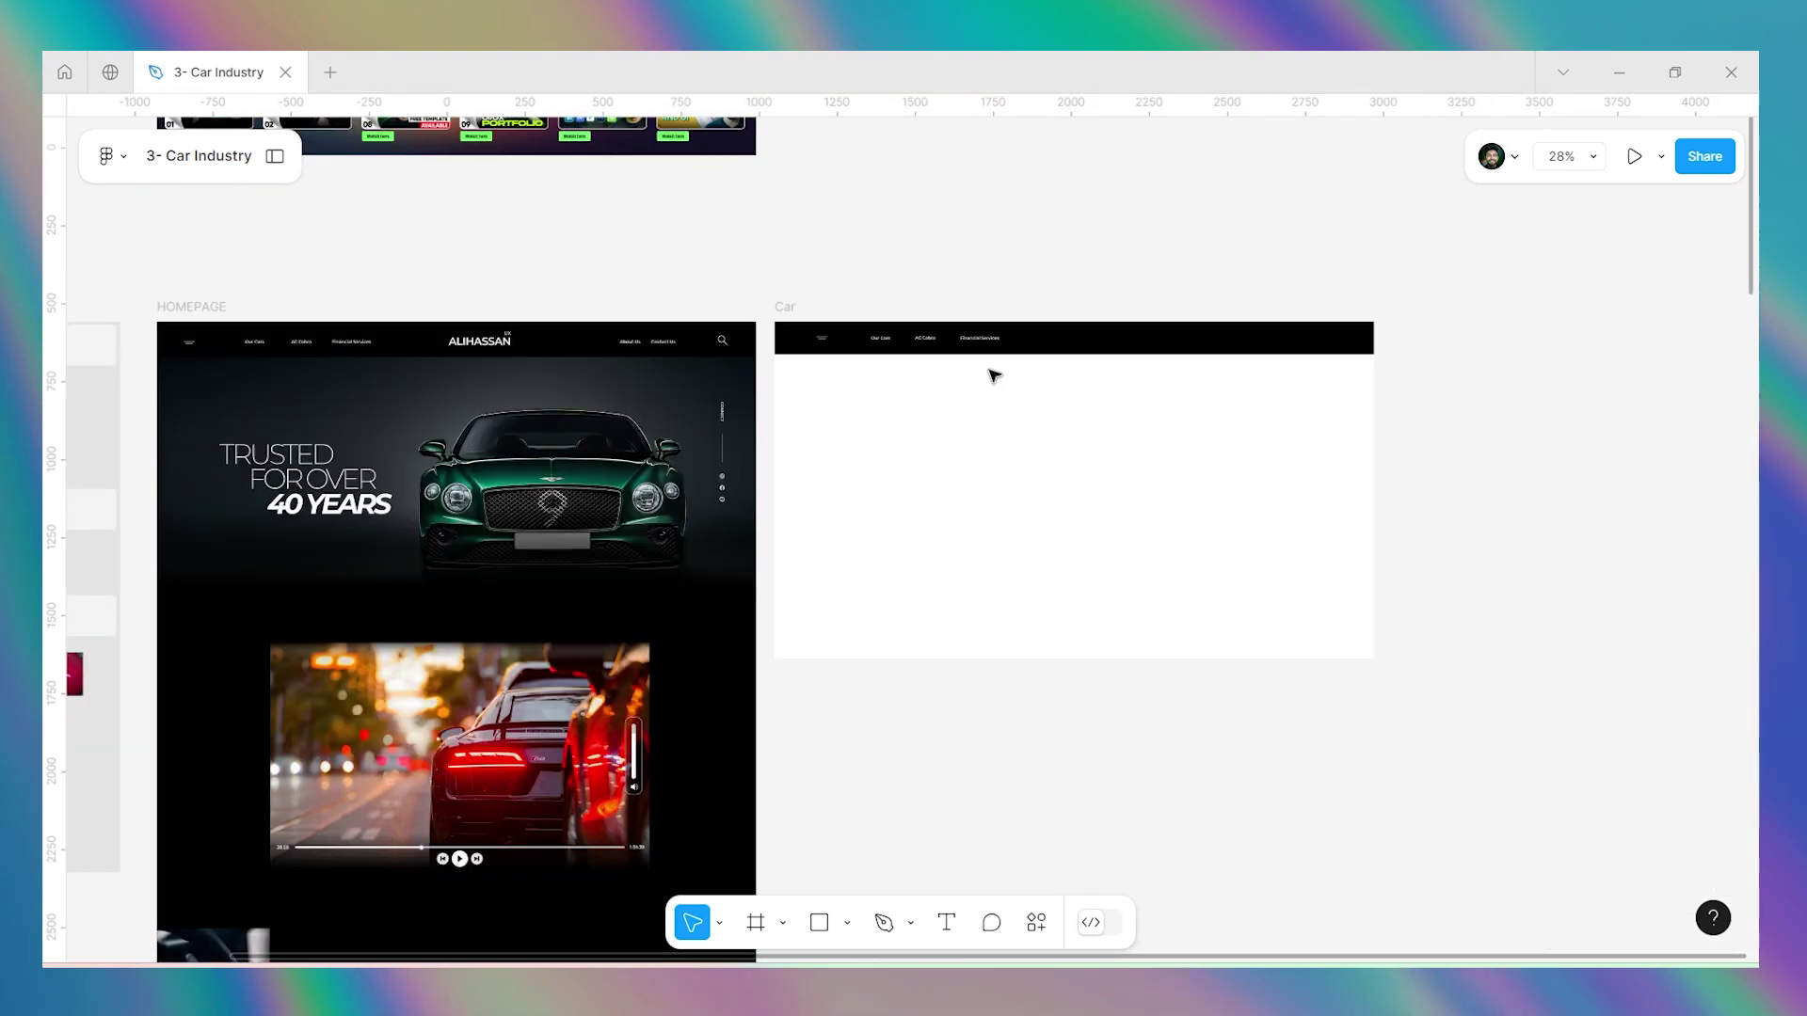
Copy the logo group from the homepage header into the Car header and centre it horizontally.
{"action": "left_click", "coordinate": [493, 350]}
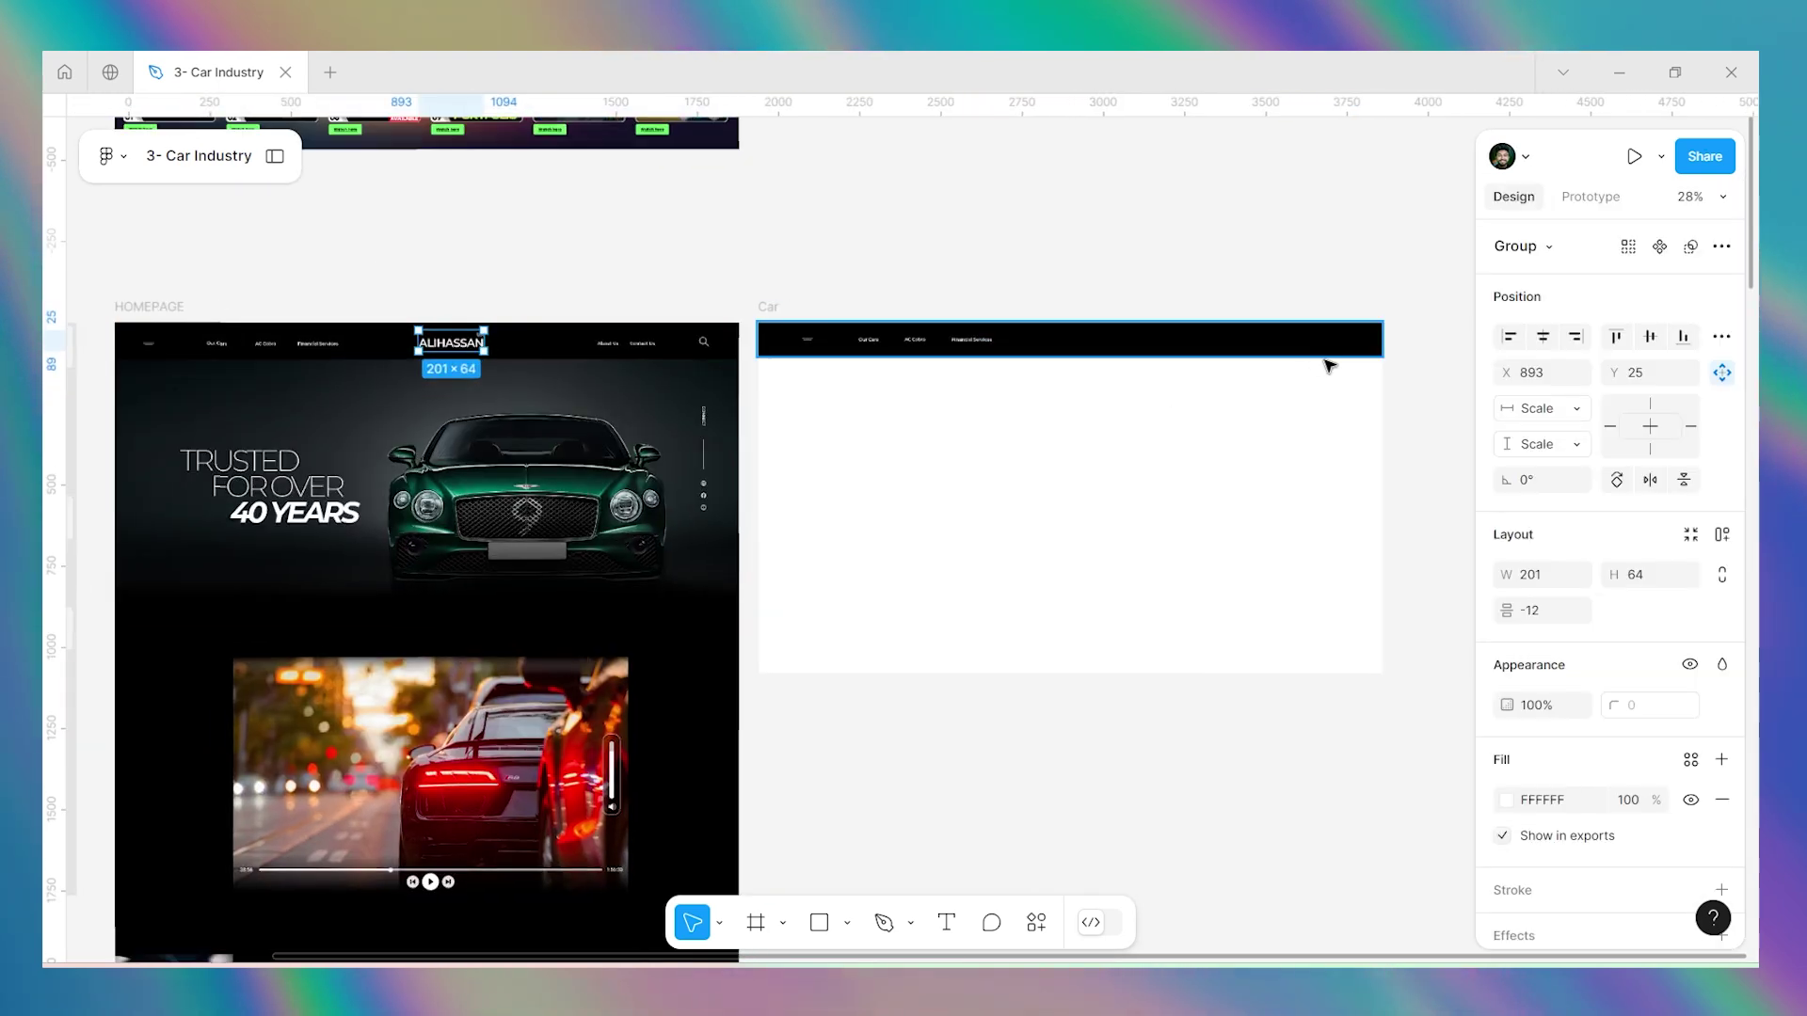
{"action": "scroll", "coordinate": [1299, 356], "scroll_direction": "up", "scroll_amount": 6}
{"action": "left_click", "coordinate": [667, 335]}
{"action": "key", "text": "ctrl+v"}
{"action": "scroll", "coordinate": [706, 334], "scroll_direction": "down", "scroll_amount": 5}
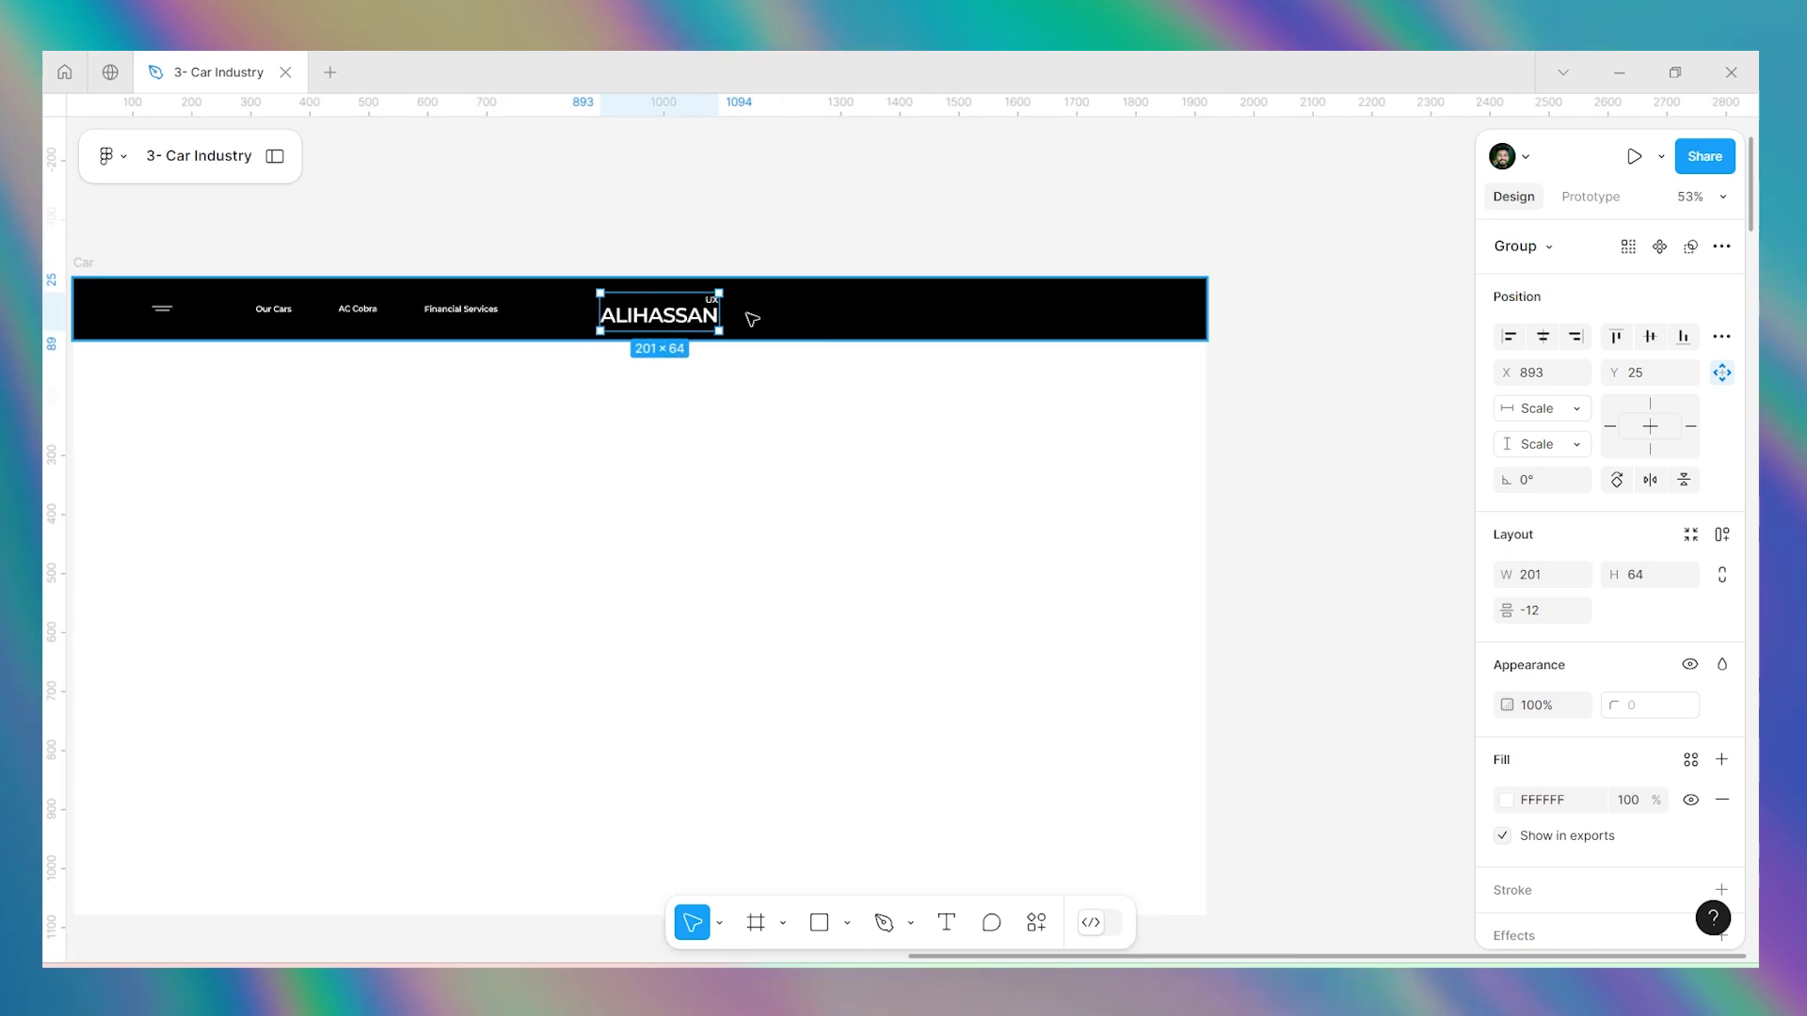
{"action": "left_click", "coordinate": [1543, 337]}
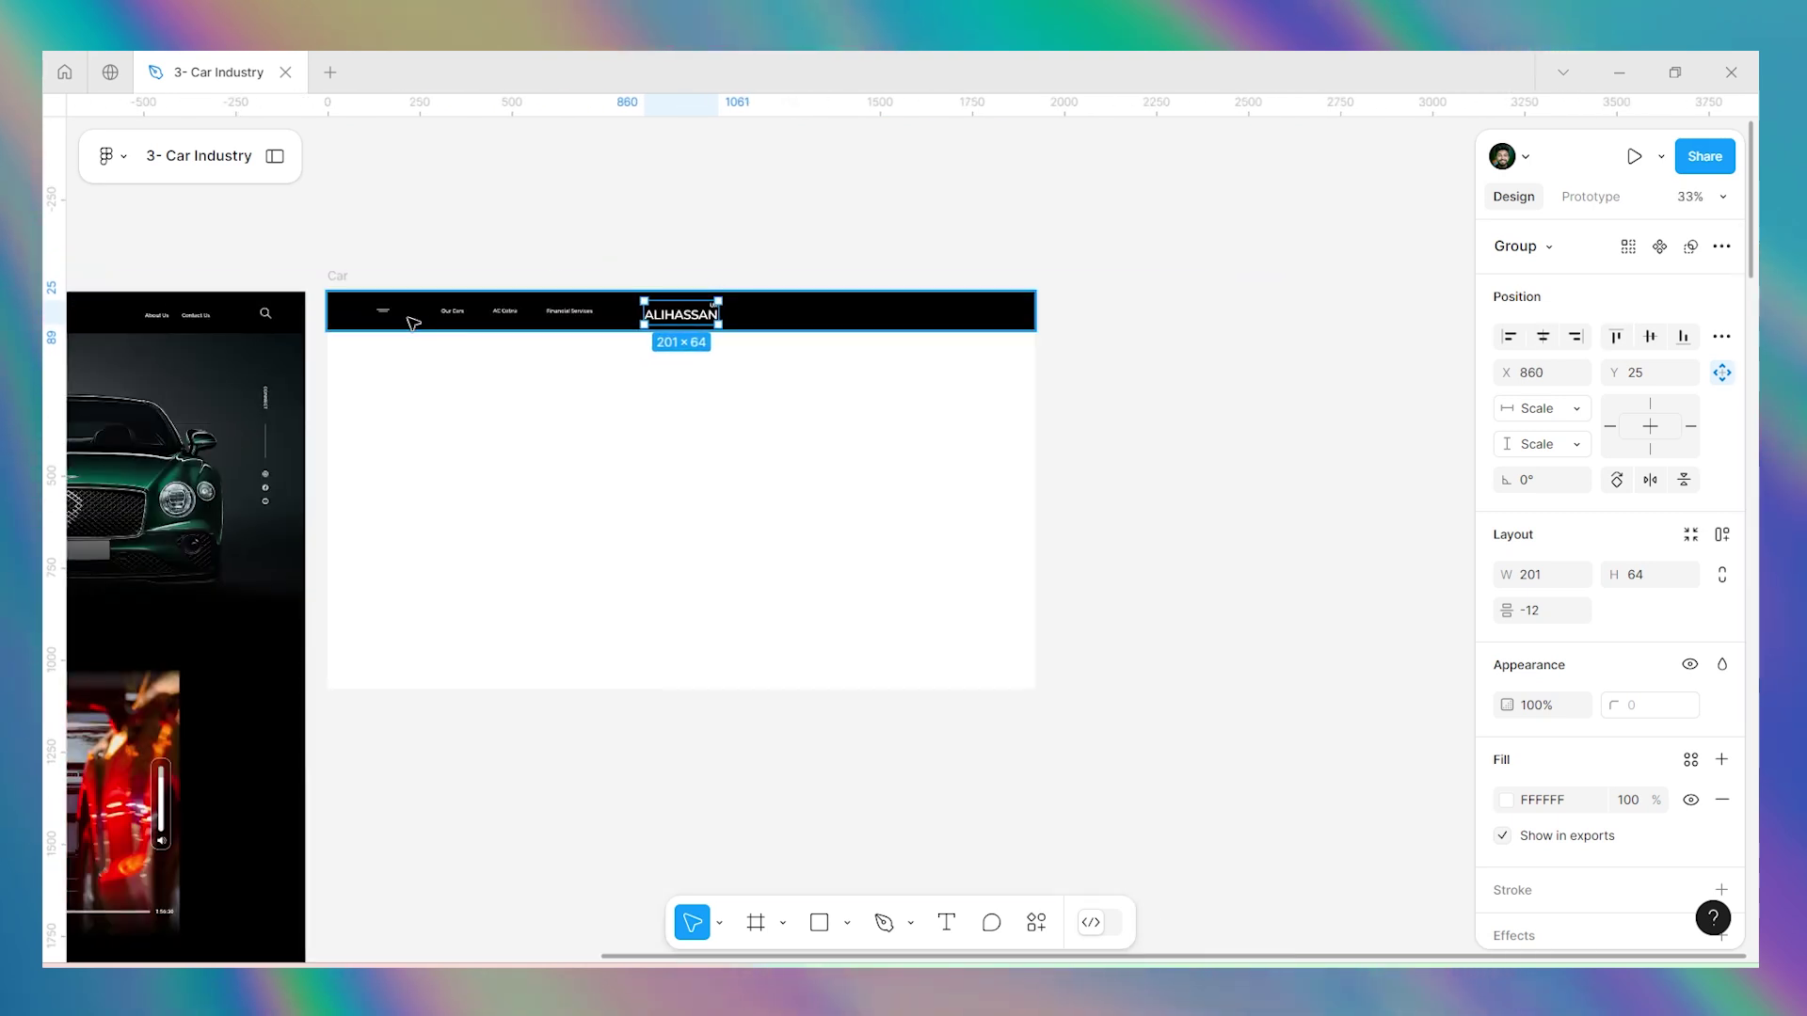
Duplicate the three-label navigation group within the Car header to the right of the logo, at X 1394.
{"action": "scroll", "coordinate": [717, 288], "scroll_direction": "up", "scroll_amount": 3}
{"action": "scroll", "coordinate": [868, 282], "scroll_direction": "down", "scroll_amount": 3}
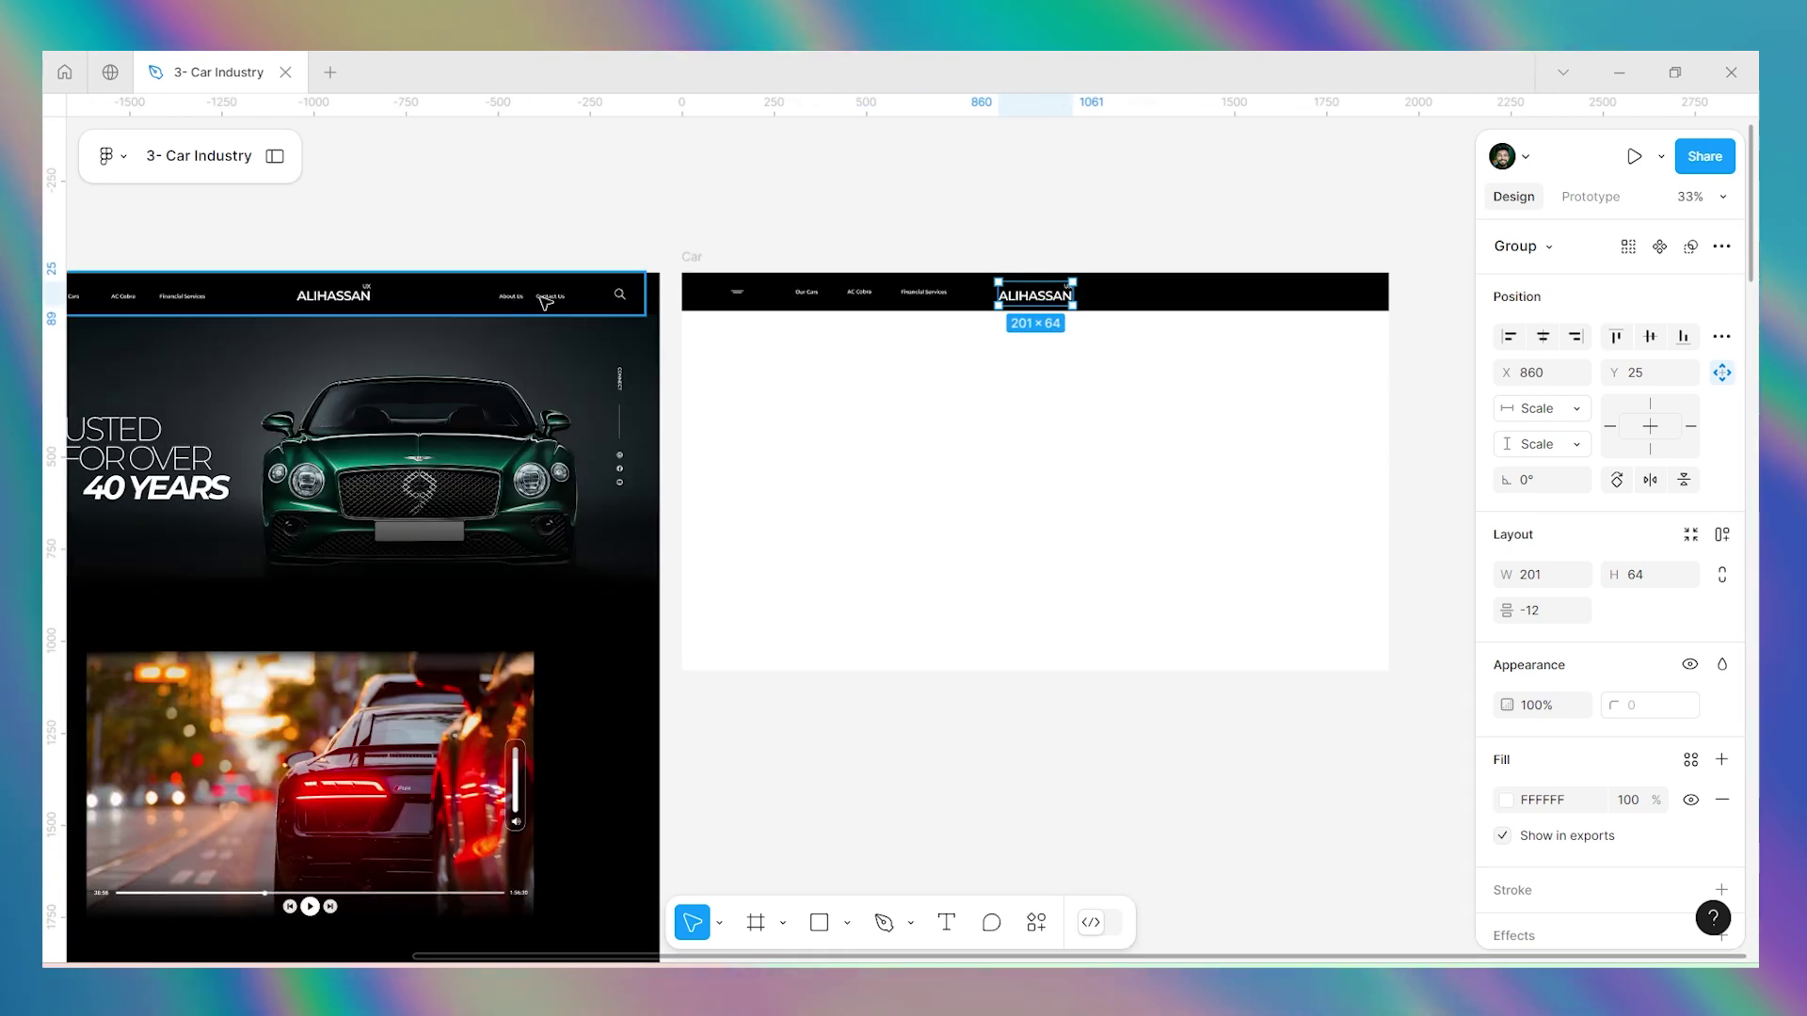
{"action": "left_click_drag", "start_coordinate": [939, 302], "coordinate": [1311, 303]}
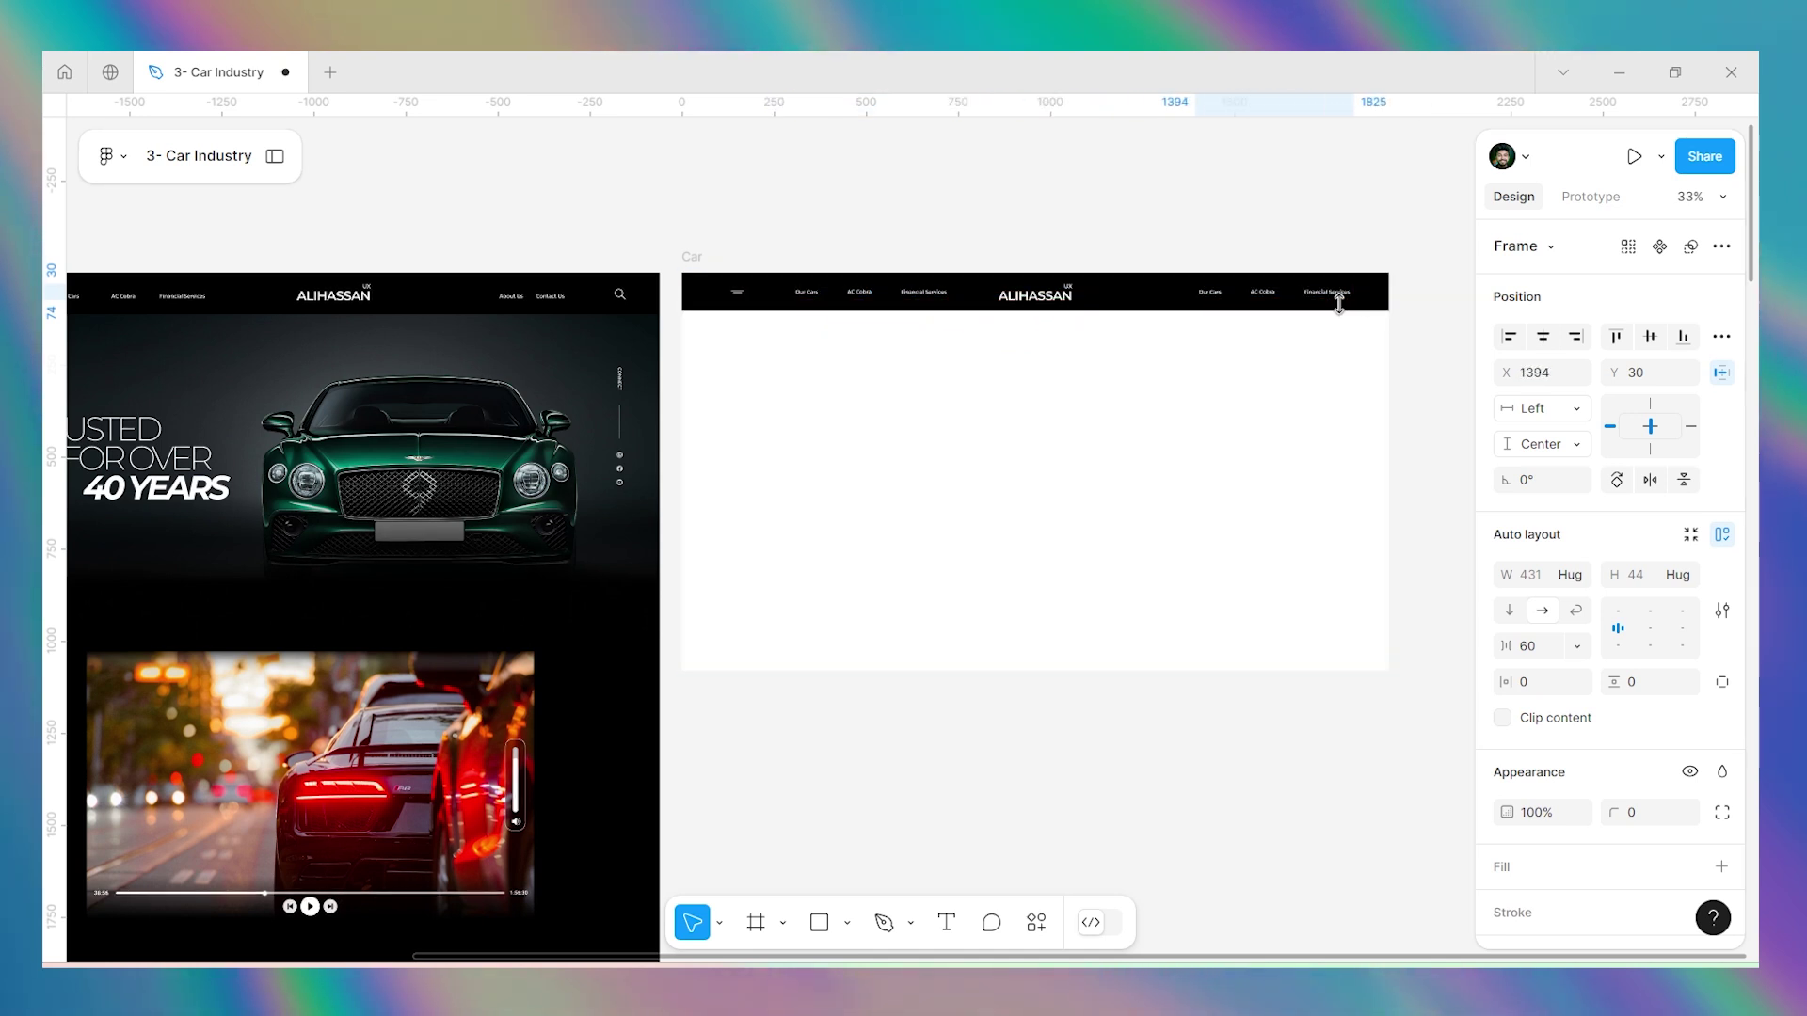
{"action": "scroll", "coordinate": [1317, 311], "scroll_direction": "up", "scroll_amount": 5}
{"action": "scroll", "coordinate": [1259, 327], "scroll_direction": "down", "scroll_amount": 5}
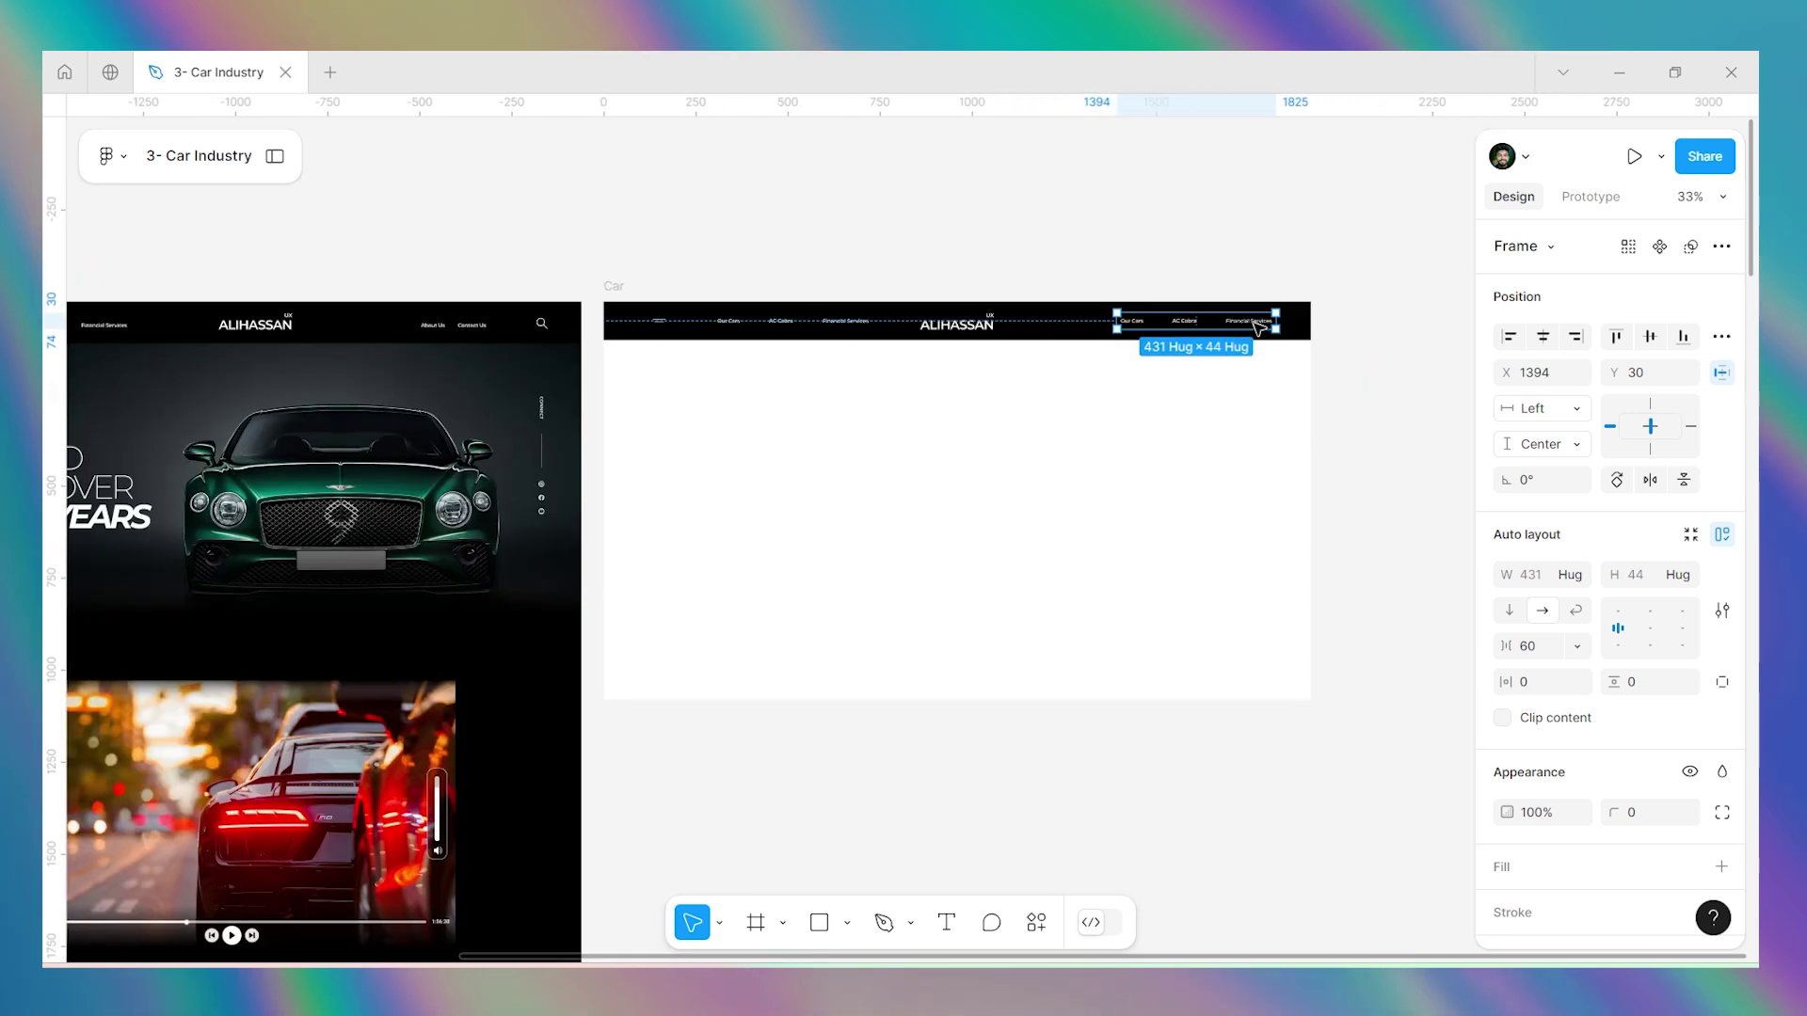
Retitle the duplicated labels, changing Financial Services to Contact Us and AC Cobra to About Us.
{"action": "scroll", "coordinate": [1258, 328], "scroll_direction": "up", "scroll_amount": 4}
{"action": "left_click", "coordinate": [1255, 323]}
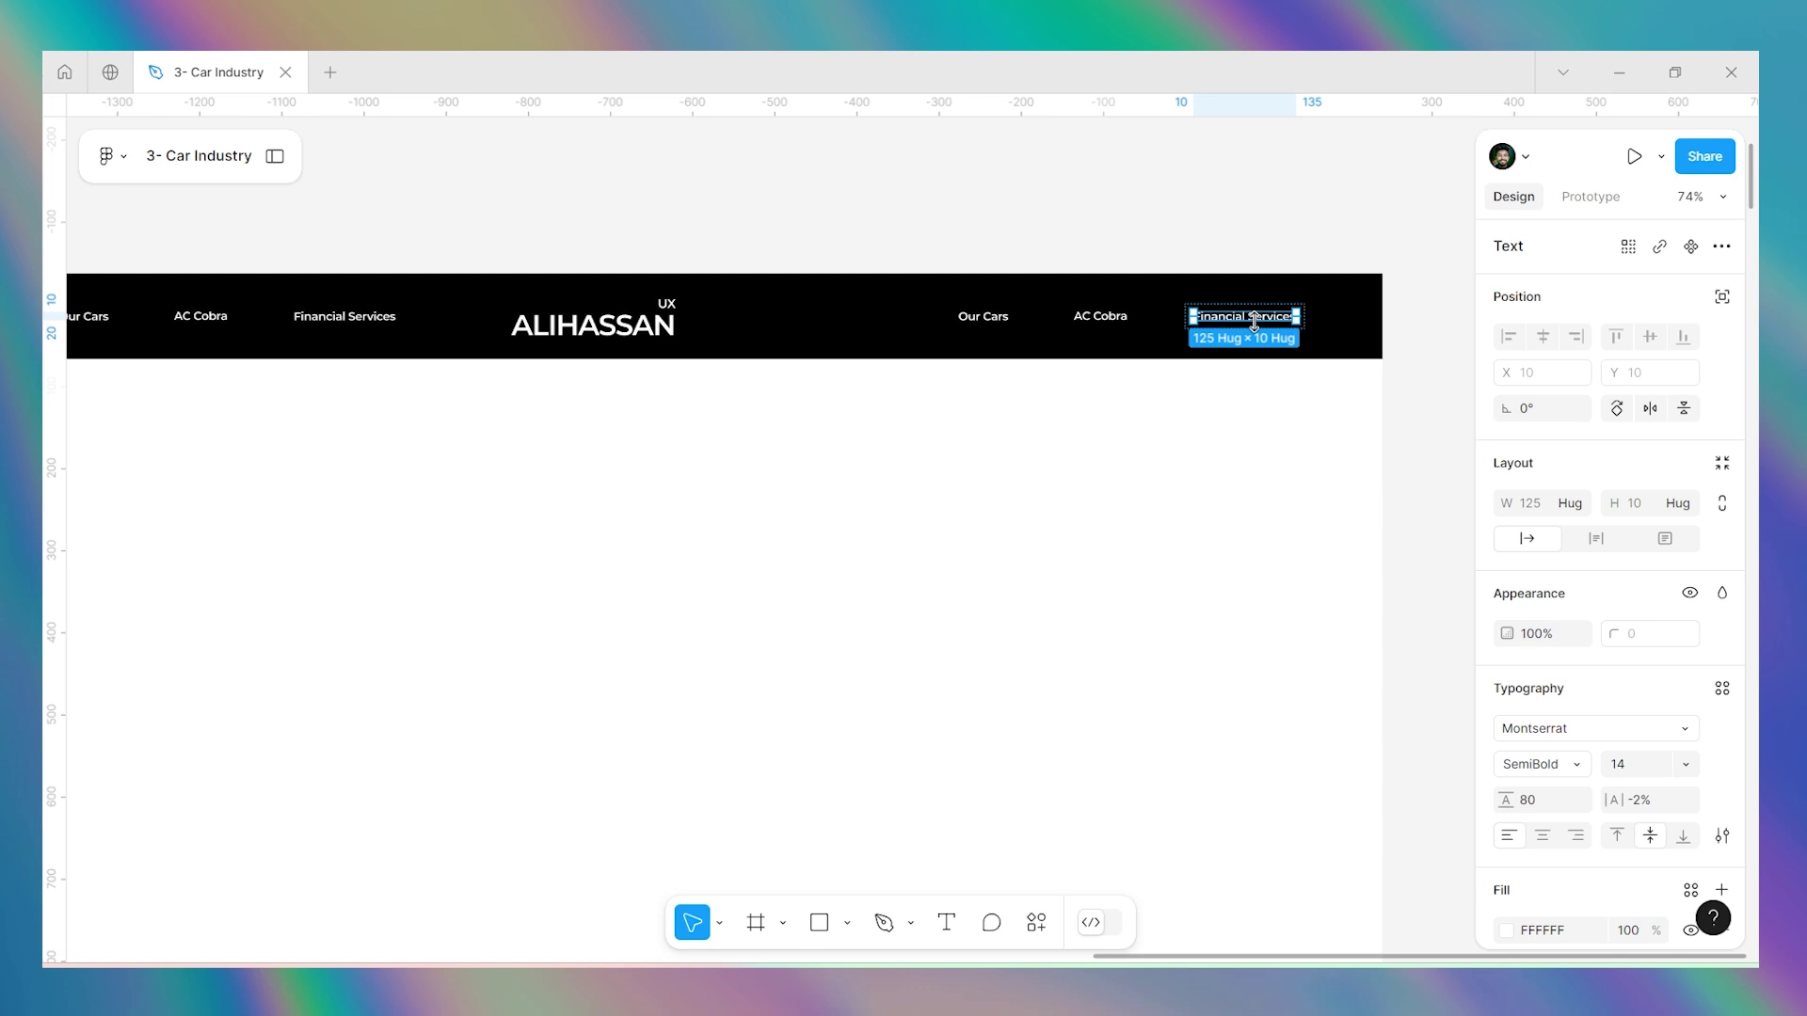
{"action": "double_click", "coordinate": [1262, 322]}
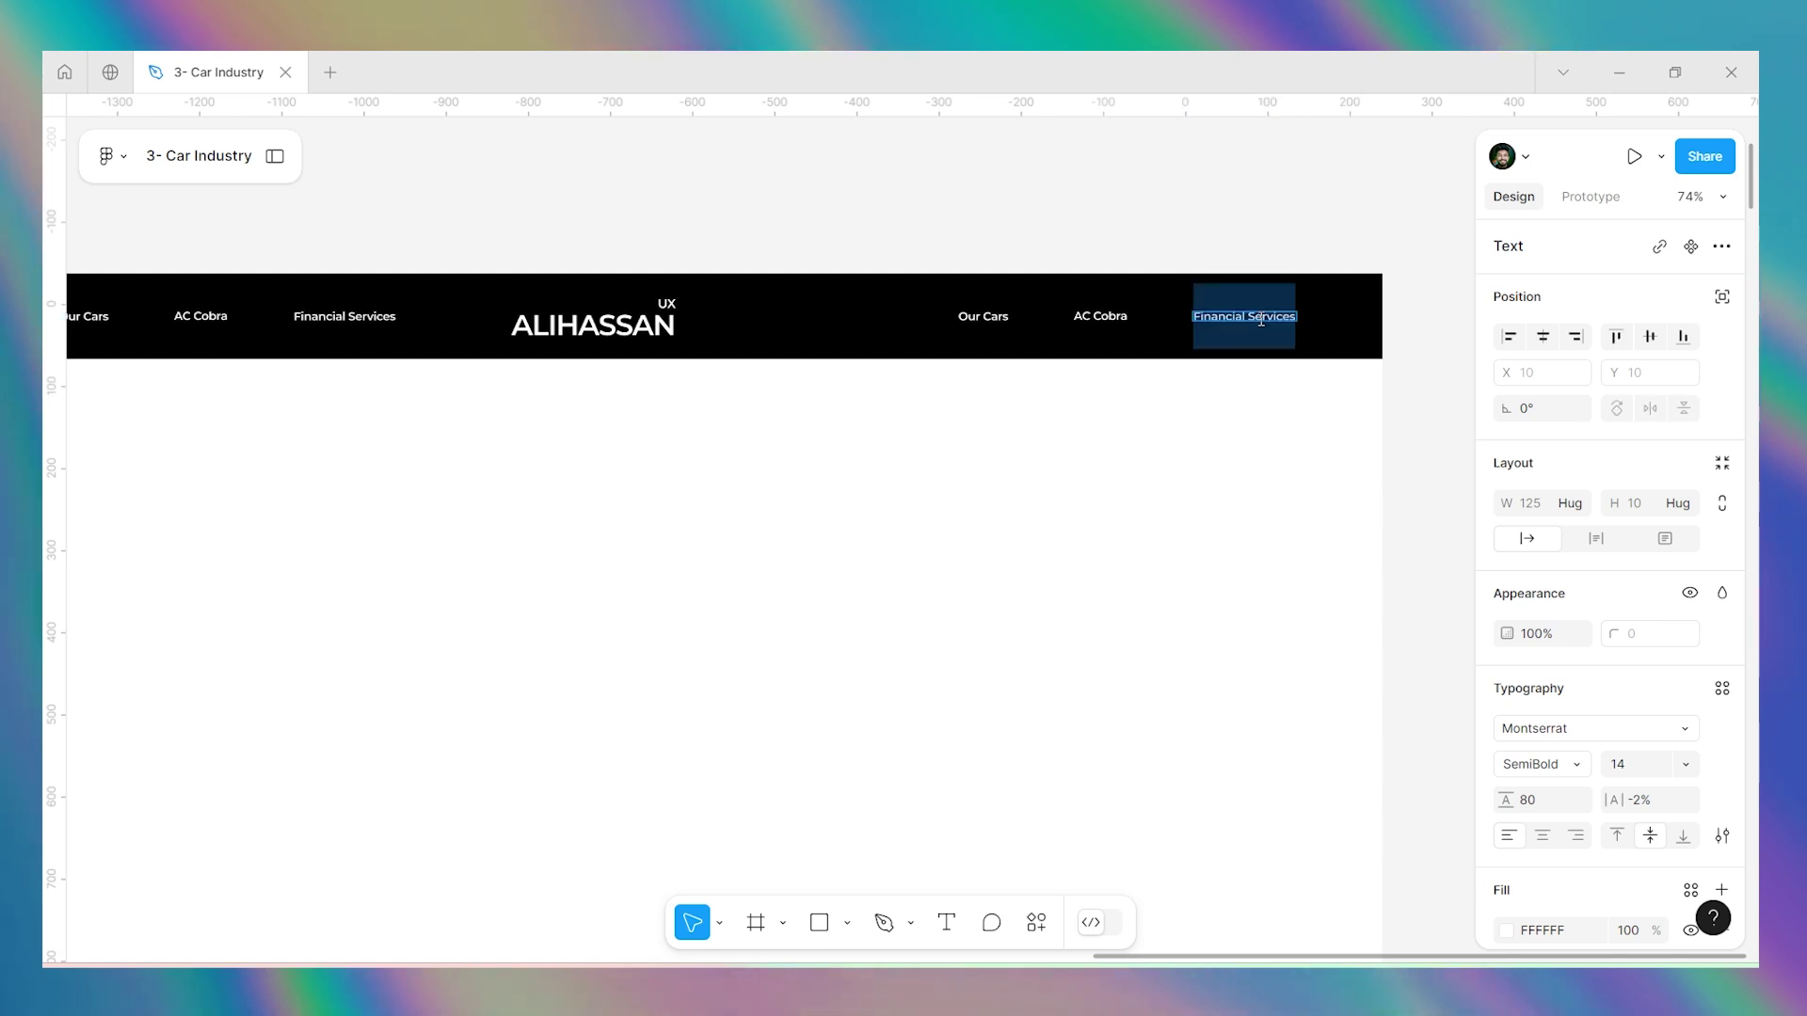
{"action": "type", "text": "Contact Us"}
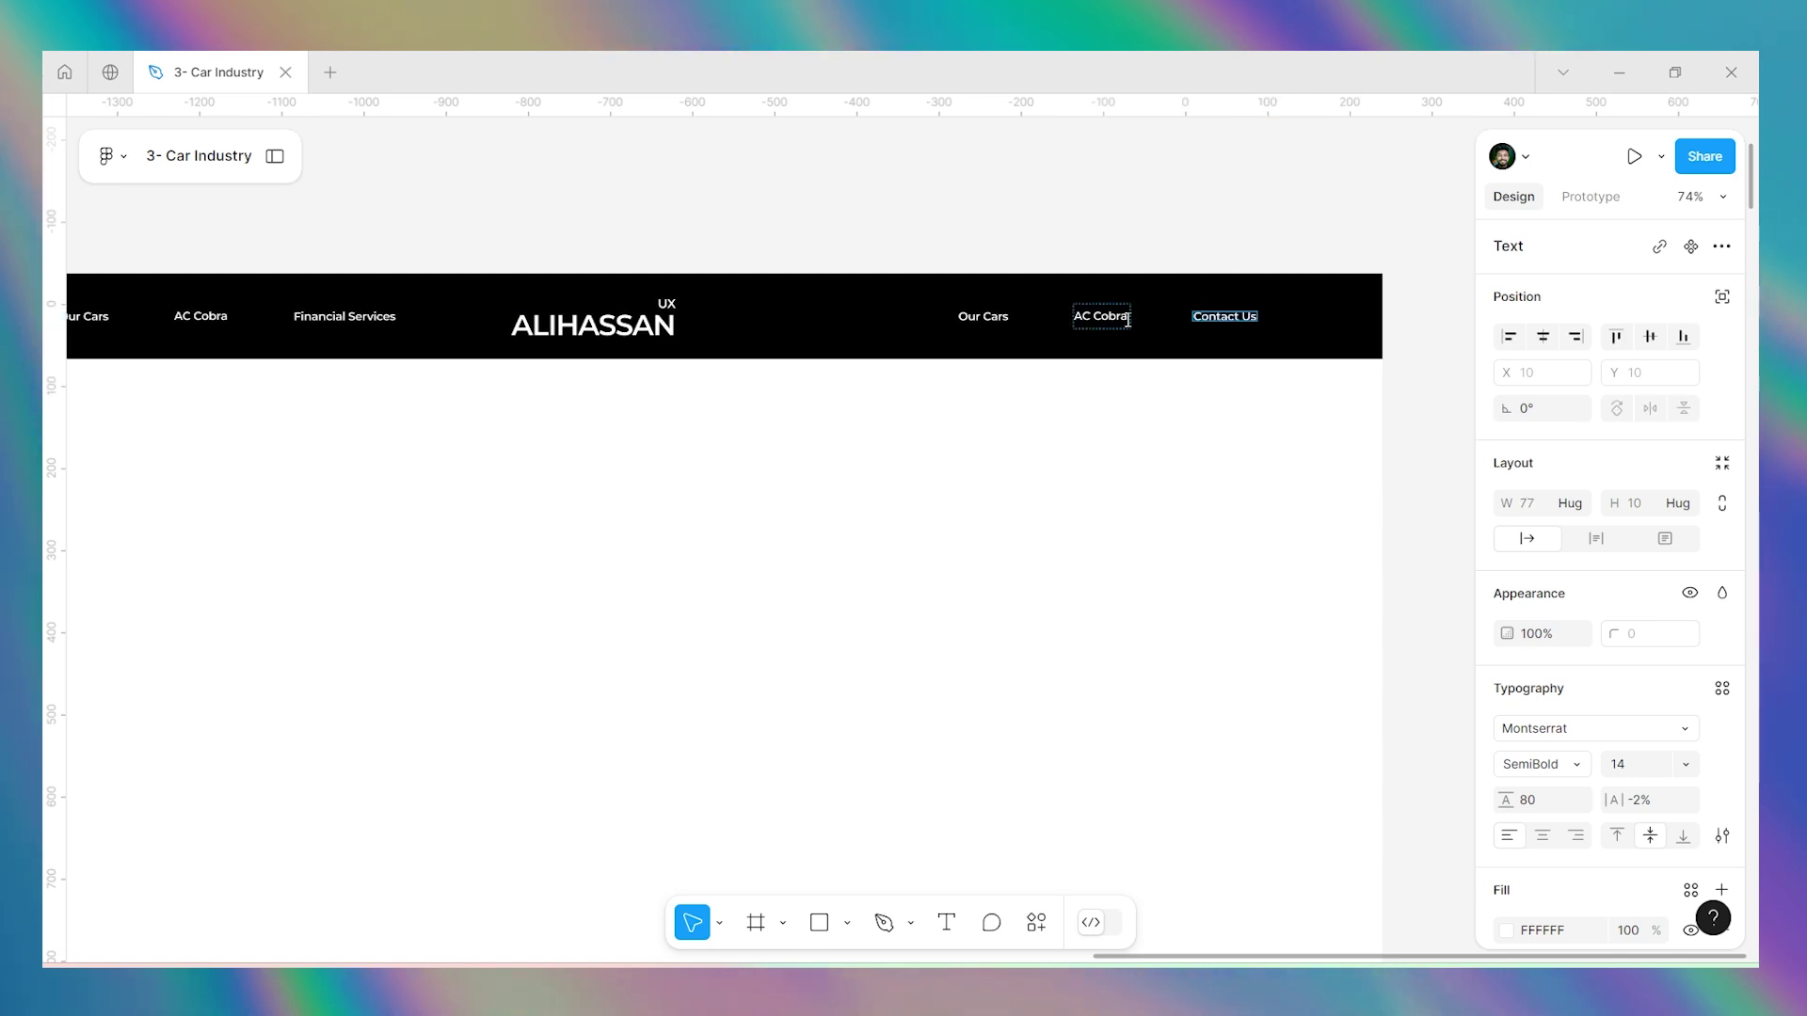
{"action": "left_click", "coordinate": [1112, 317]}
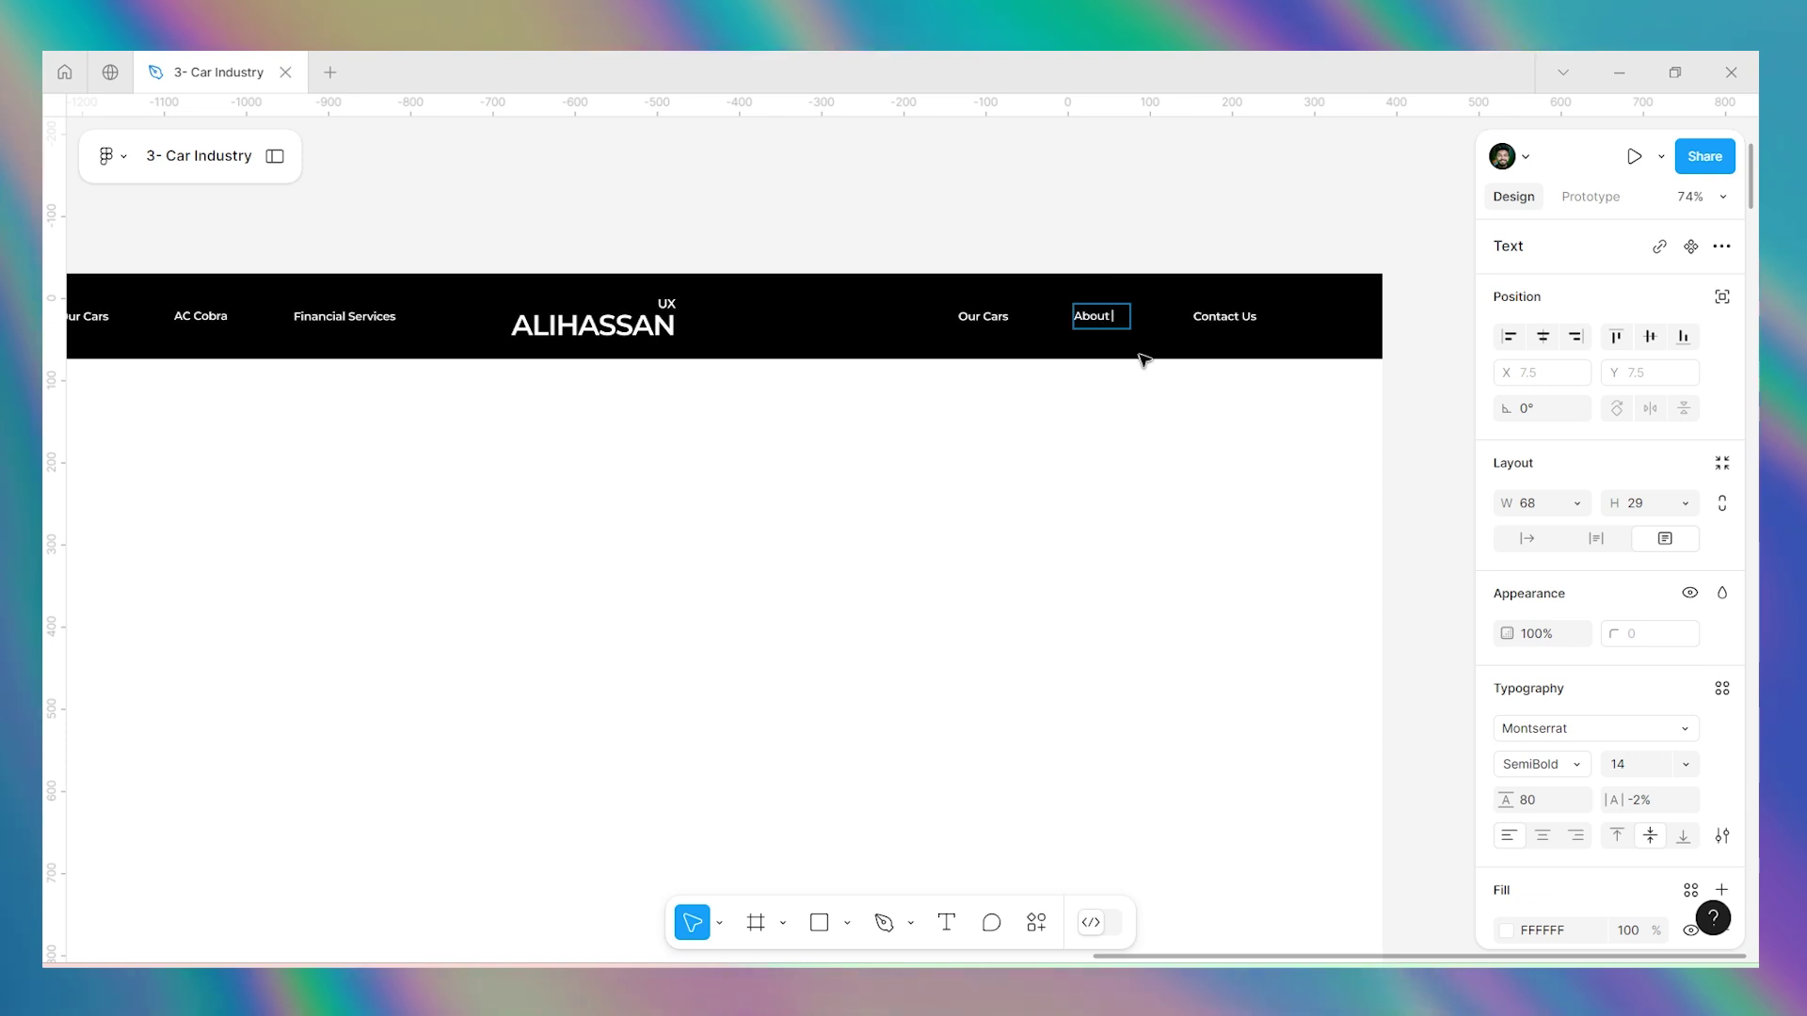
{"action": "key", "text": "Escape"}
Delete the duplicated Our Cars label from the navigation group right of the logo.
{"action": "left_click", "coordinate": [984, 318]}
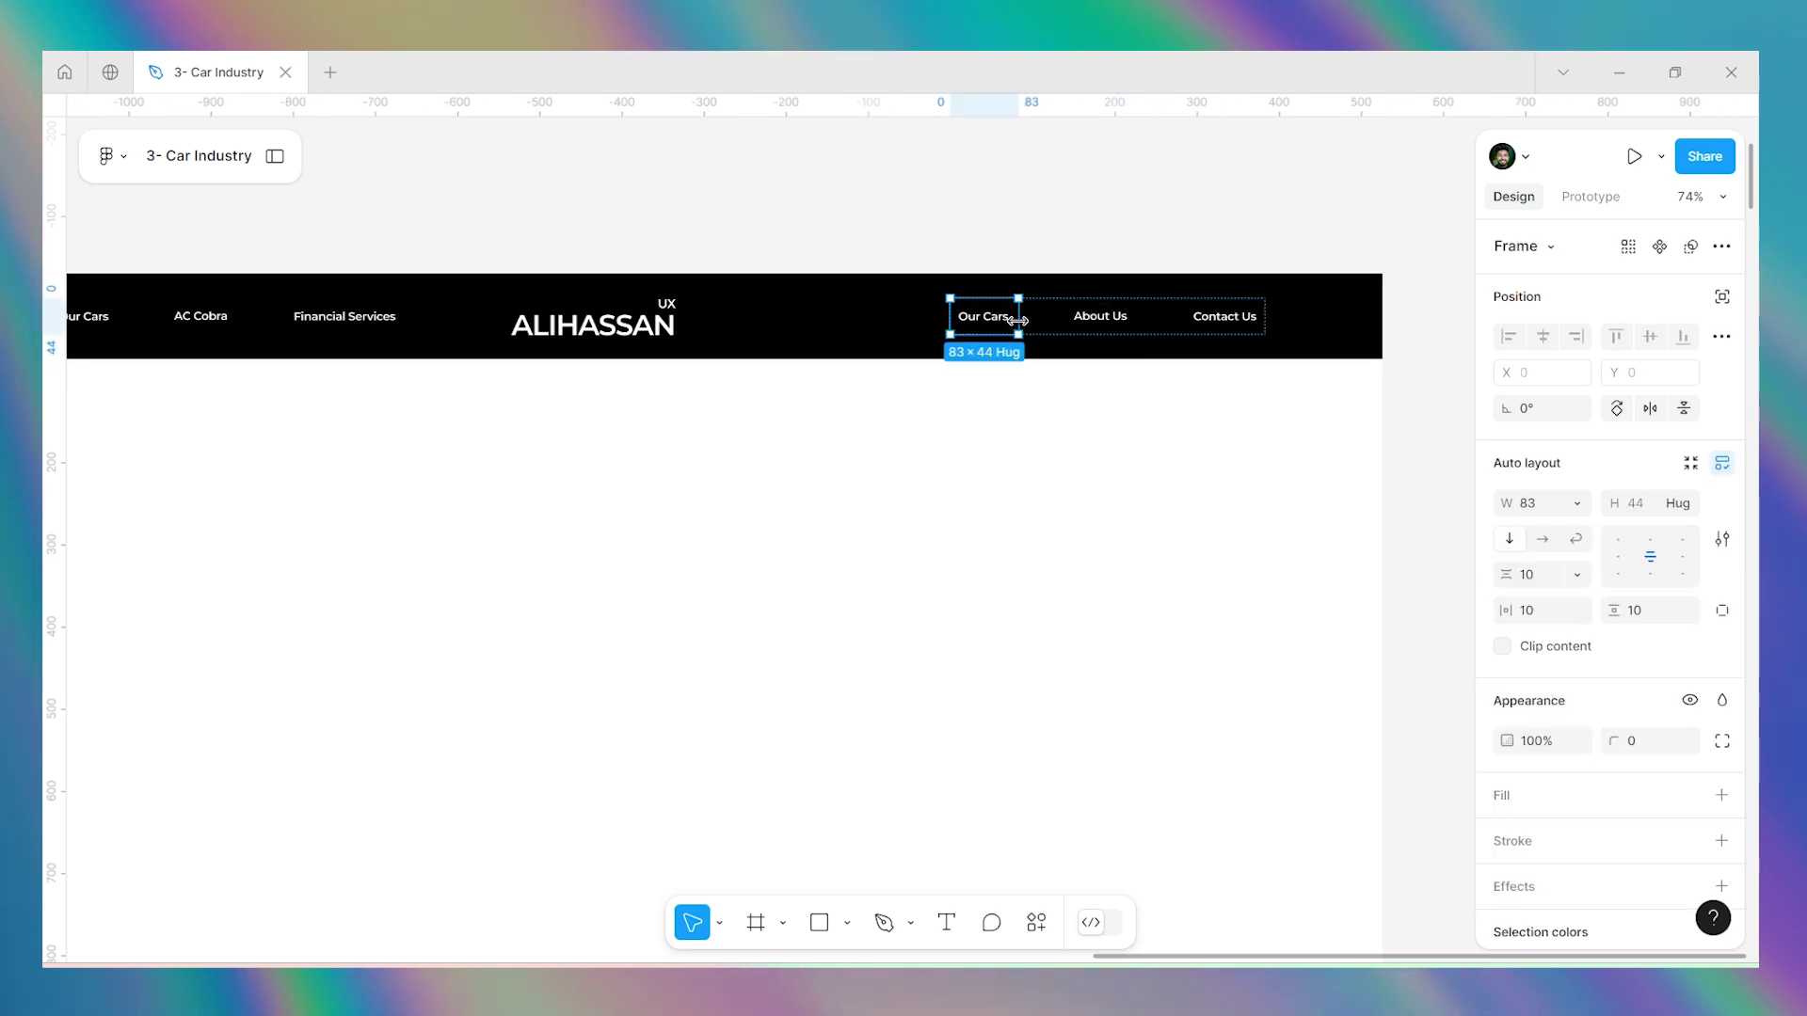
{"action": "key", "text": "Delete"}
{"action": "scroll", "coordinate": [1164, 216], "scroll_direction": "down", "scroll_amount": 5}
{"action": "scroll", "coordinate": [1190, 271], "scroll_direction": "up", "scroll_amount": 3}
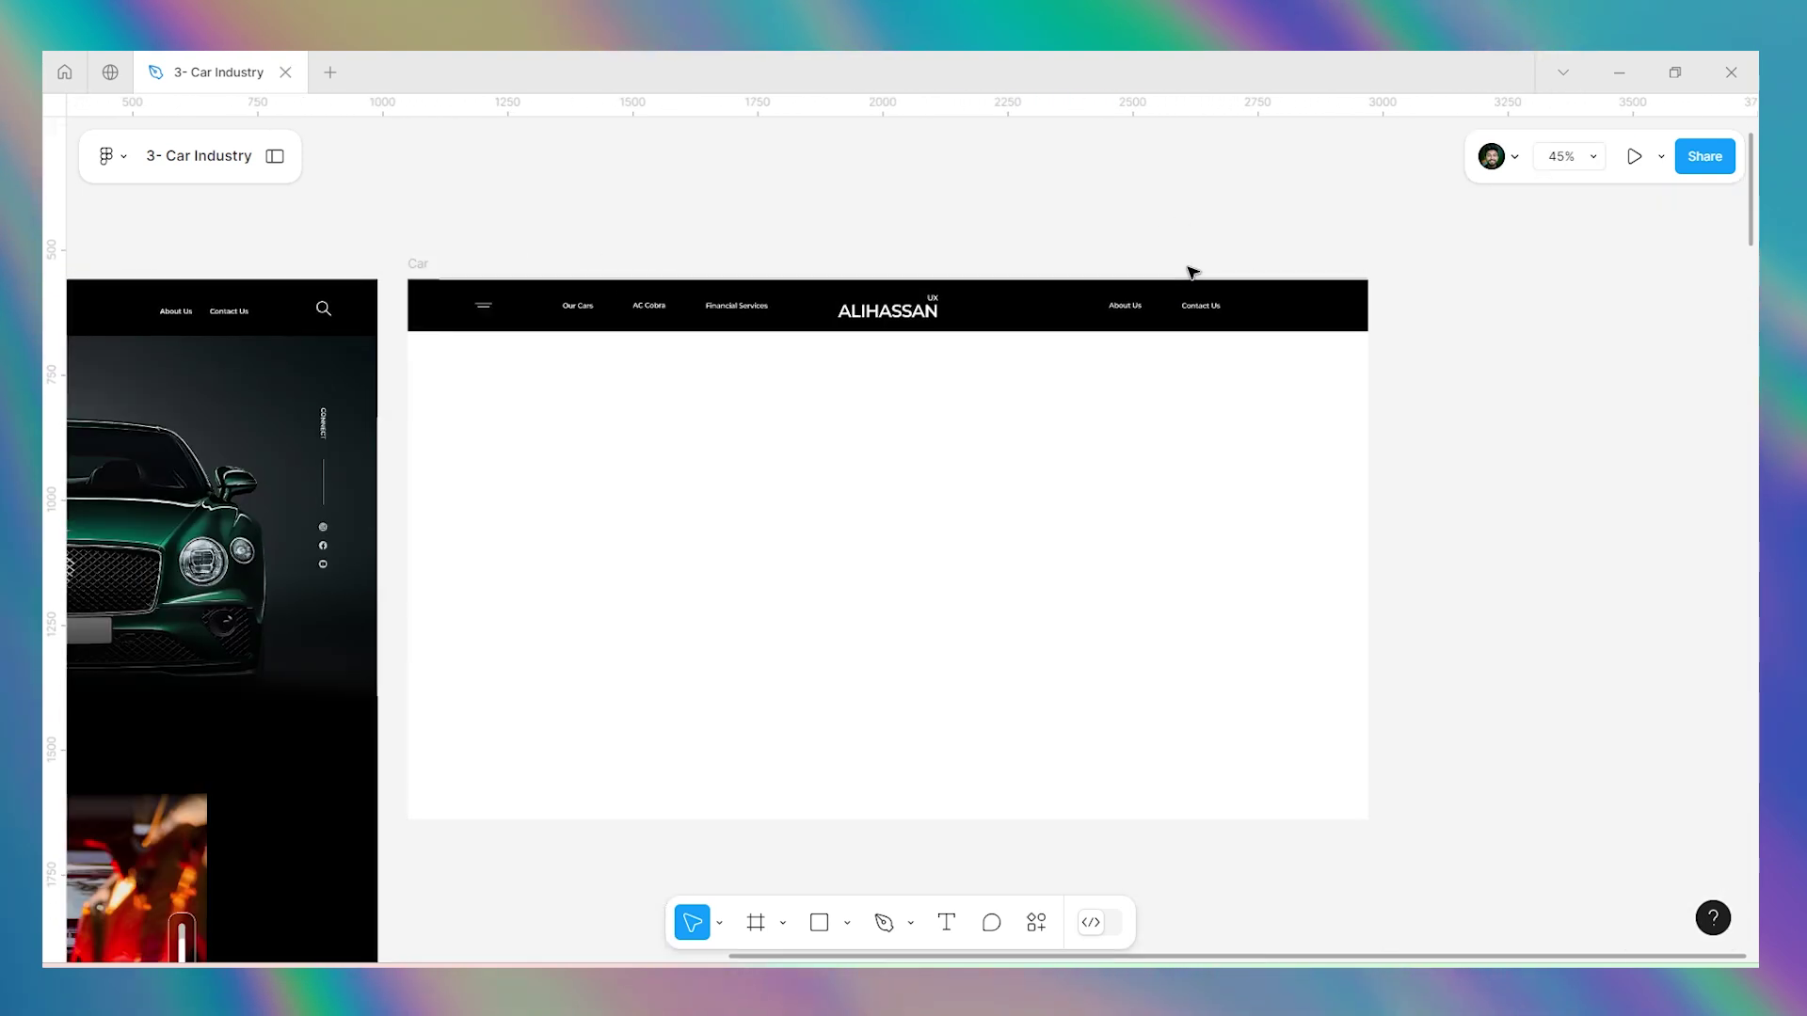
Move the About Us and Contact Us navigation group further toward the Car header's right end.
{"action": "left_click", "coordinate": [1136, 303]}
{"action": "left_click", "coordinate": [1136, 303]}
{"action": "left_click_drag", "start_coordinate": [1136, 303], "coordinate": [1200, 320]}
{"action": "left_click", "coordinate": [1193, 196]}
{"action": "scroll", "coordinate": [1197, 191], "scroll_direction": "down", "scroll_amount": 3}
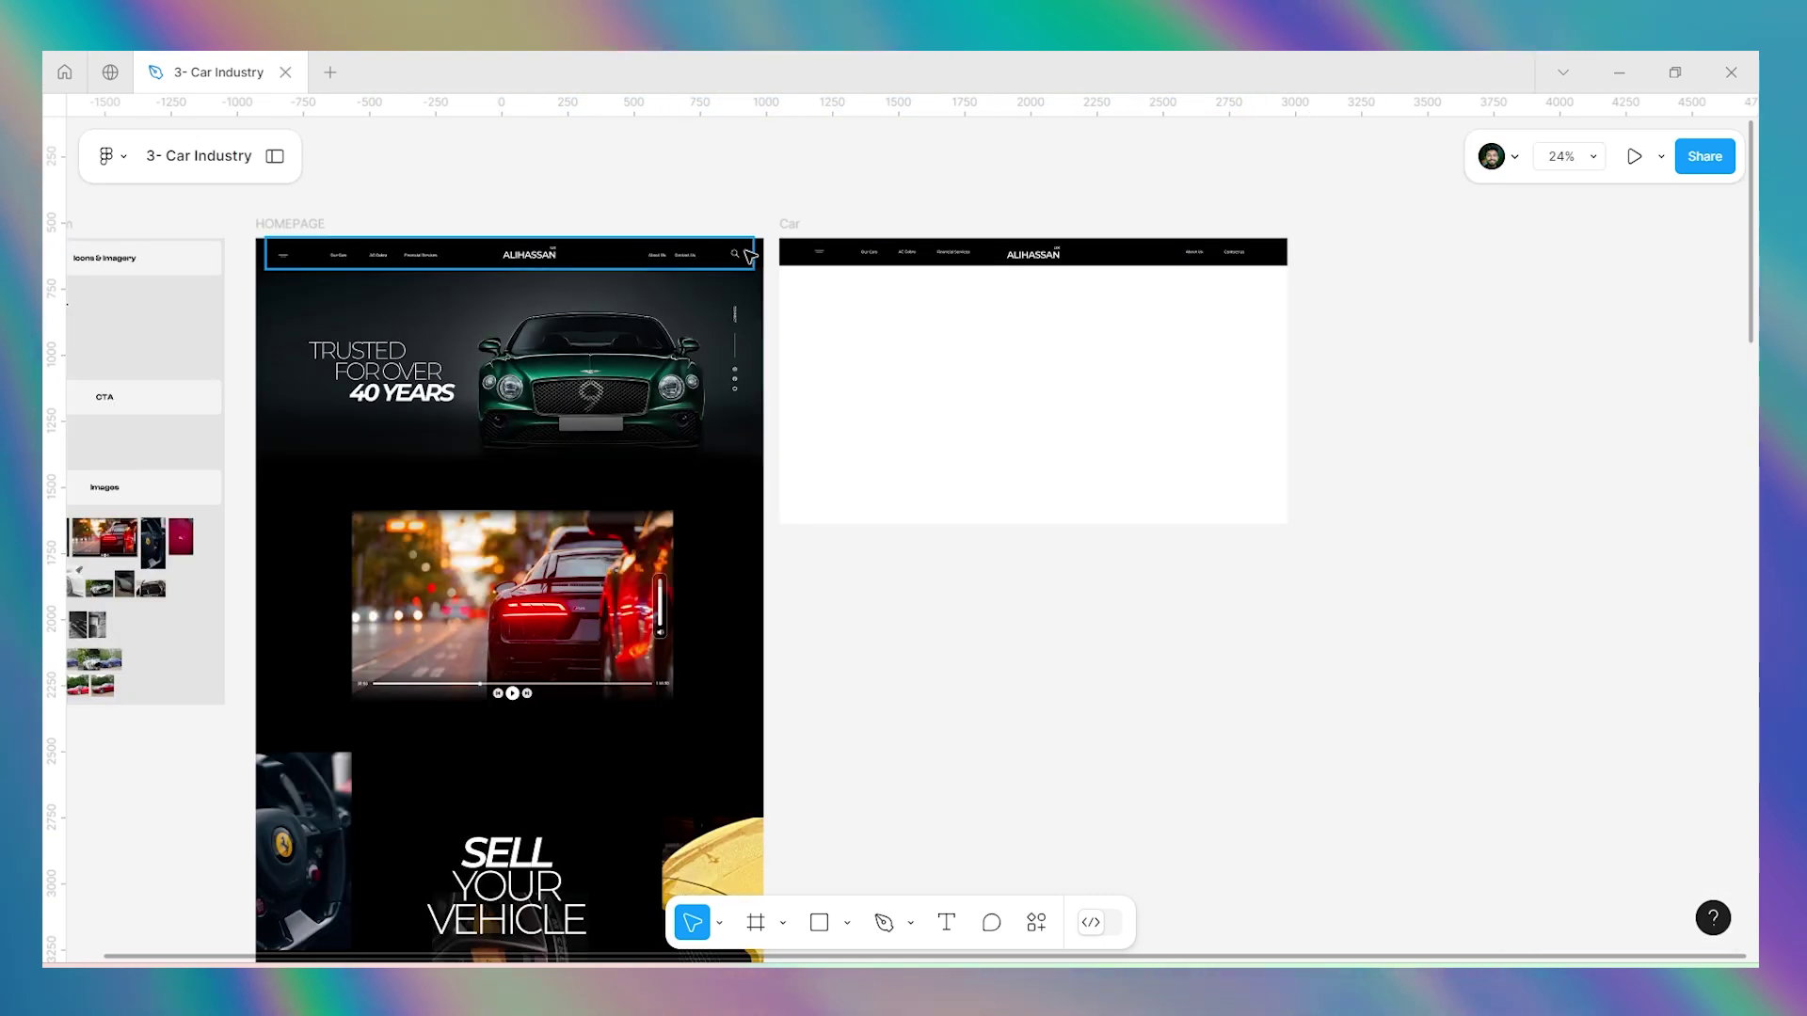
Extend the Car frame downward to a height of 1955.
{"action": "left_click", "coordinate": [792, 226]}
{"action": "left_click_drag", "start_coordinate": [953, 521], "coordinate": [954, 752]}
{"action": "scroll", "coordinate": [1533, 712], "scroll_direction": "down", "scroll_amount": 3}
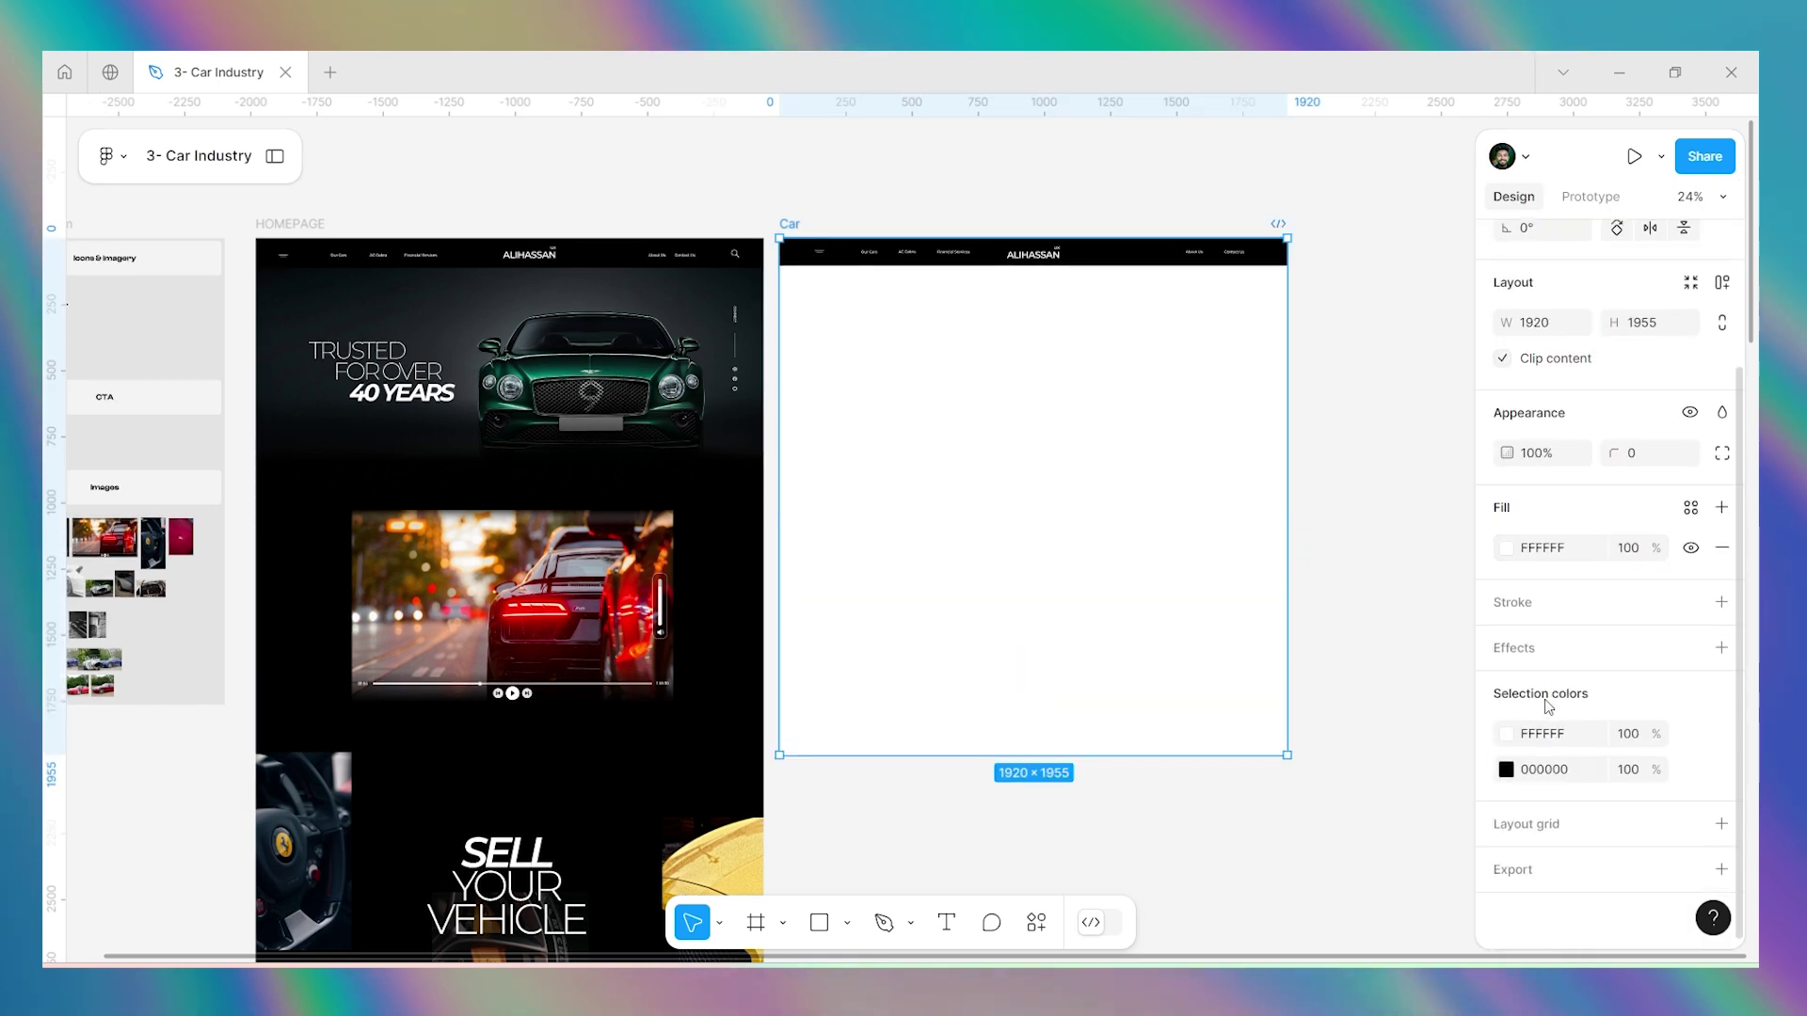
Add a column layout grid to the Car frame with 12 columns and a margin of 78.
{"action": "left_click", "coordinate": [1721, 824]}
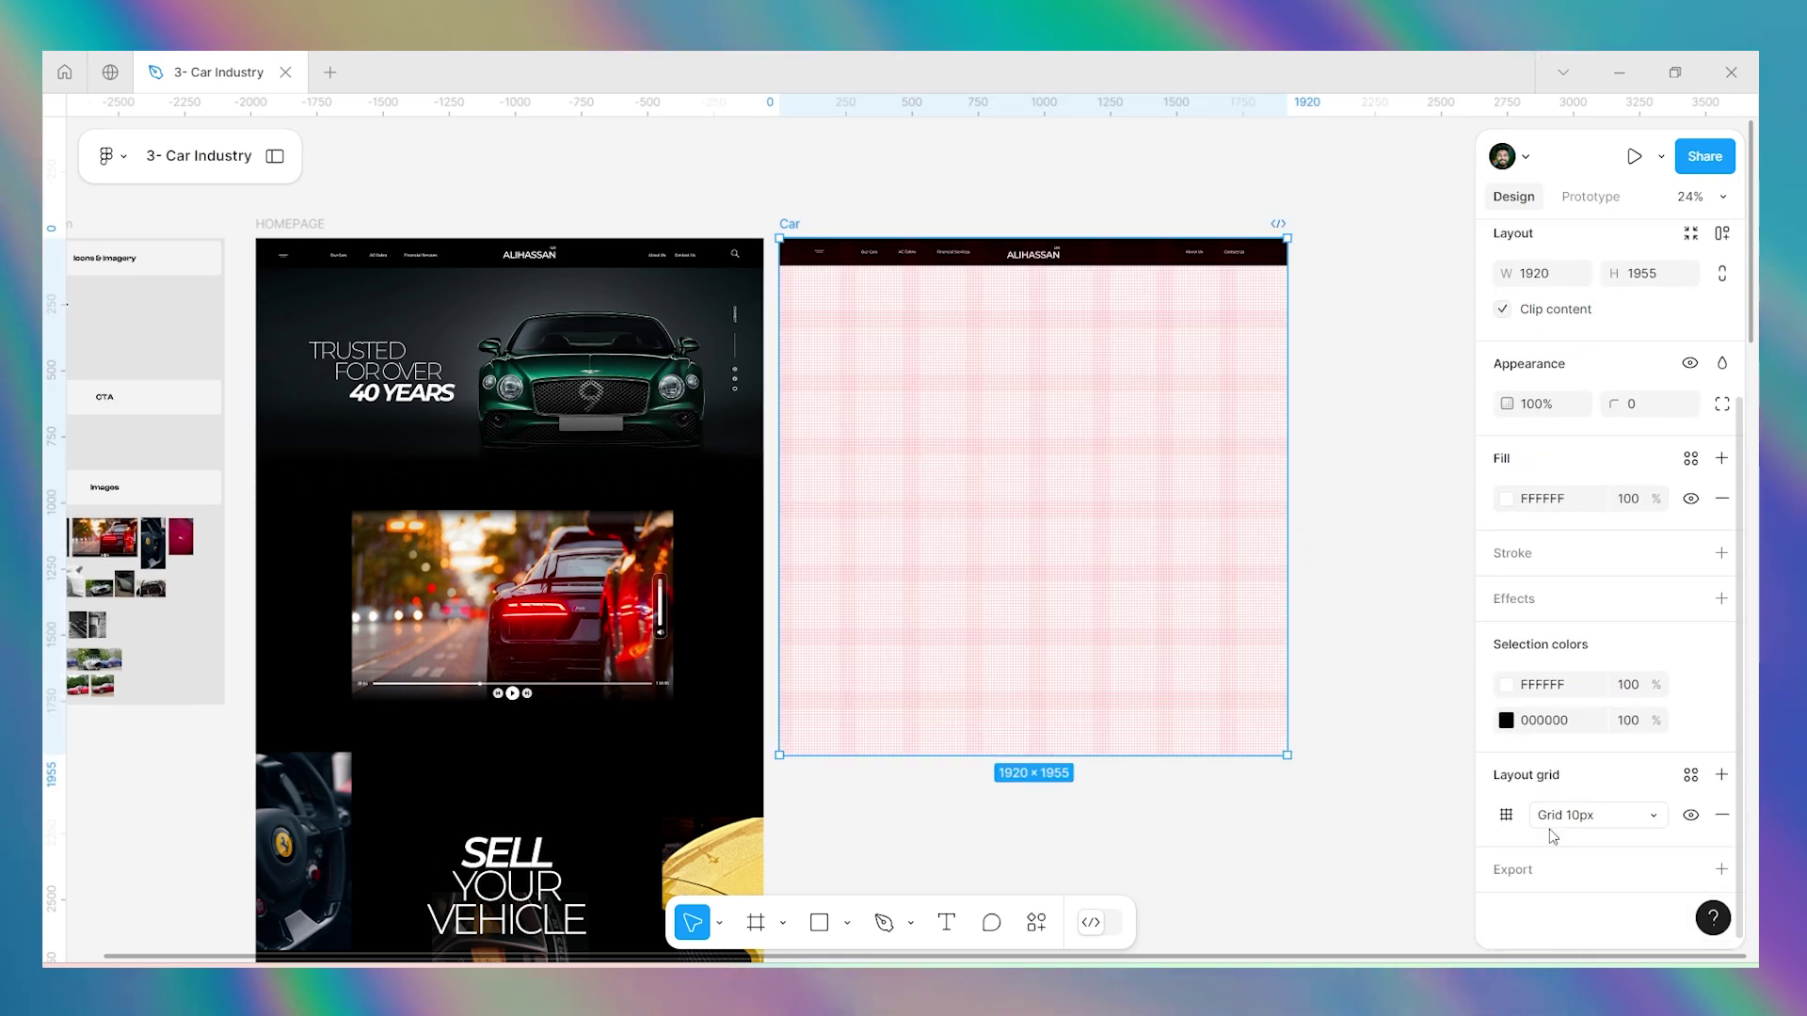
{"action": "left_click", "coordinate": [1583, 828]}
{"action": "left_click", "coordinate": [1581, 840]}
{"action": "left_click", "coordinate": [1503, 816]}
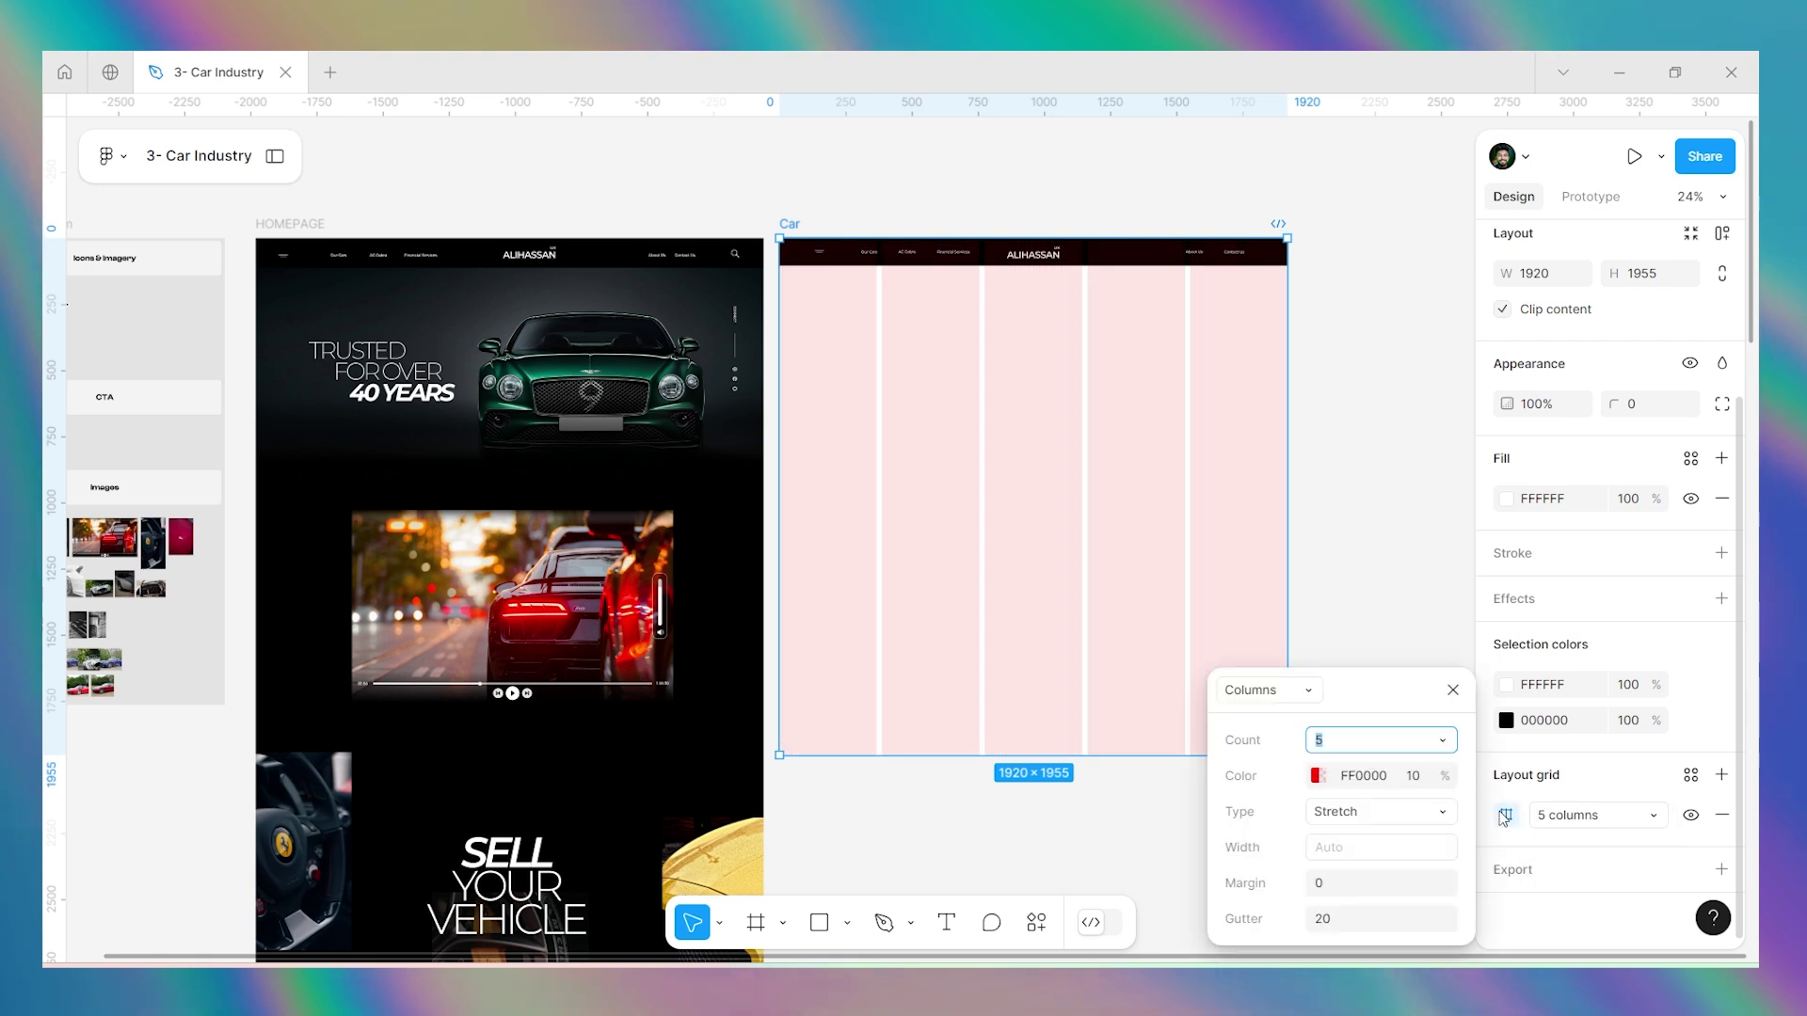
{"action": "key", "text": "Return"}
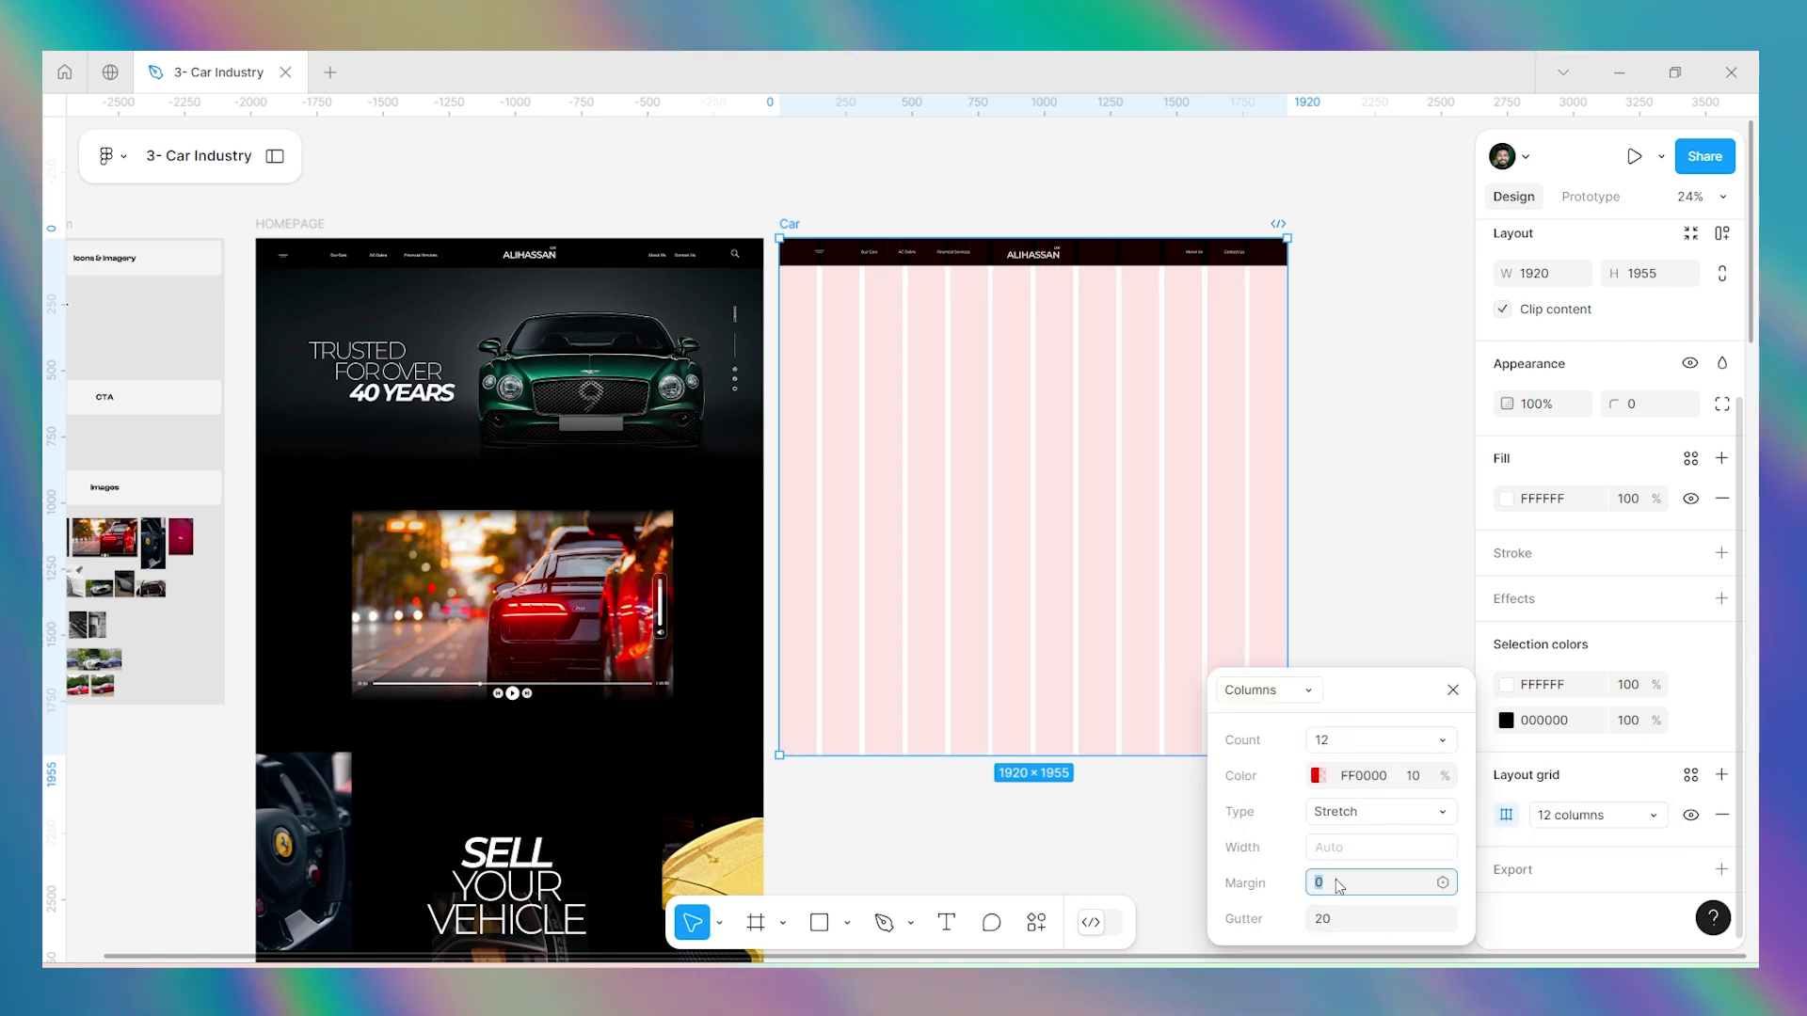
{"action": "left_click", "coordinate": [1337, 885]}
{"action": "type", "text": "78"}
{"action": "key", "text": "Return"}
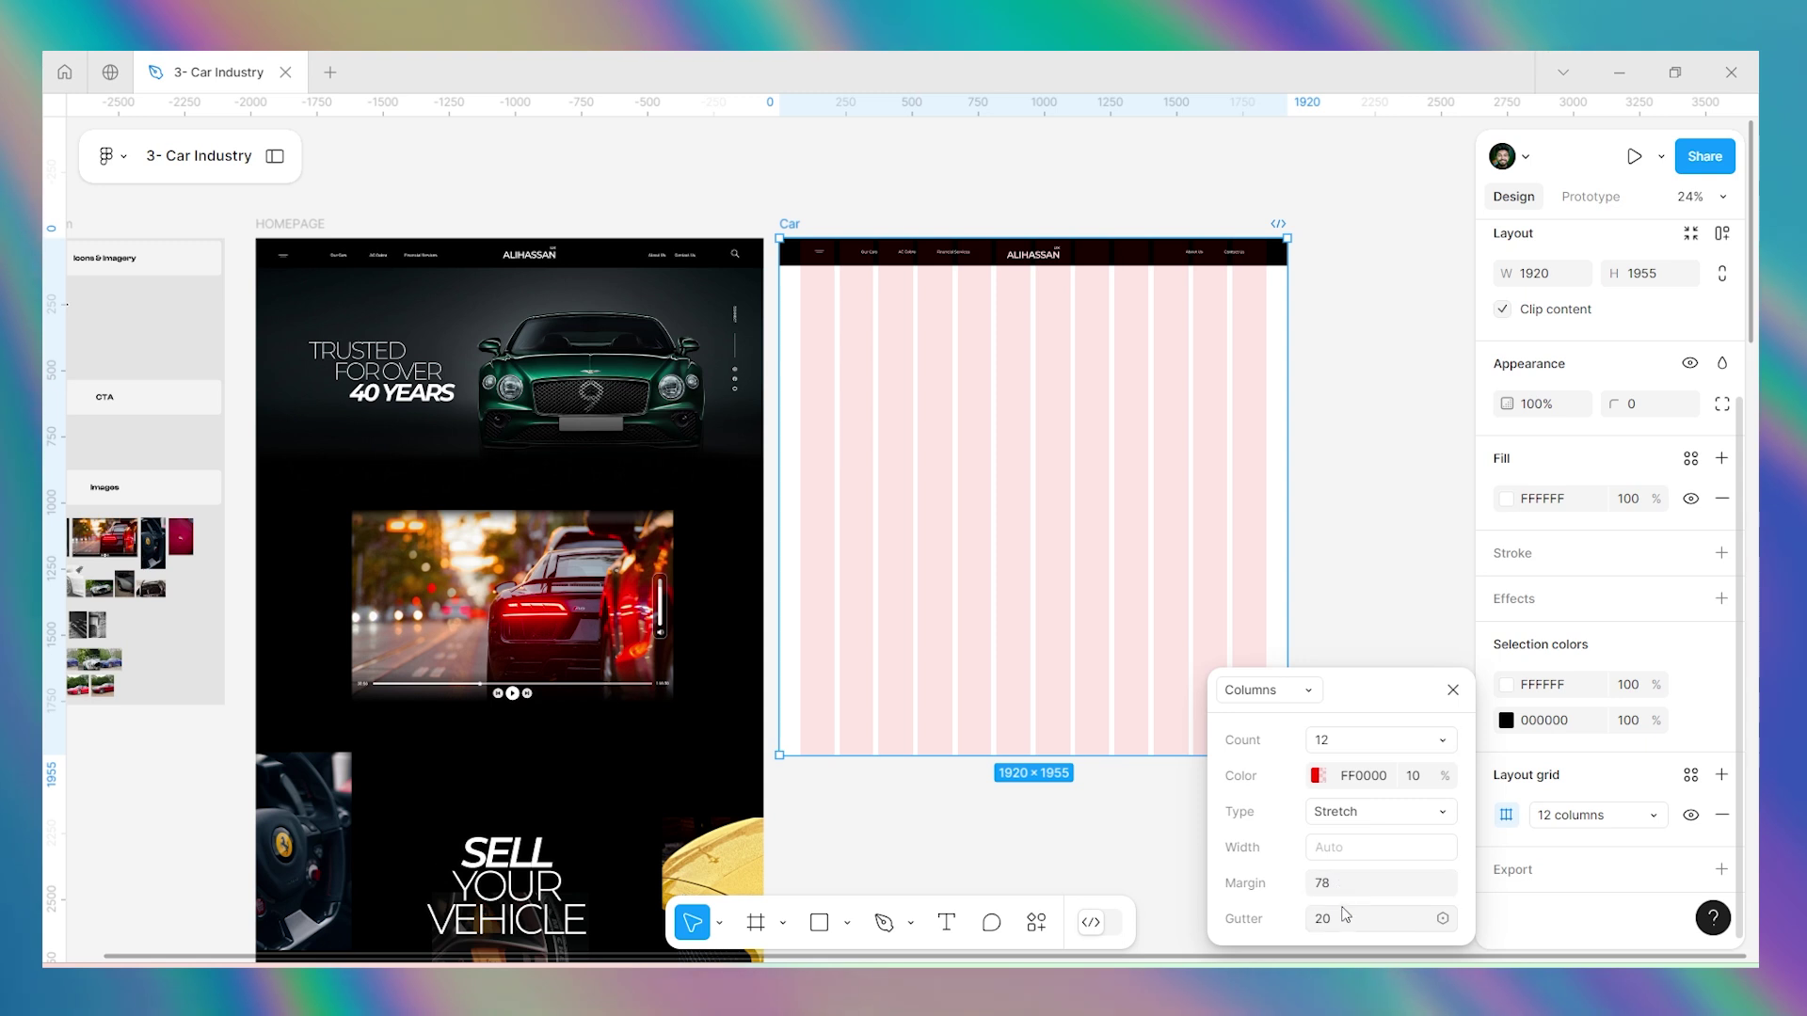
{"action": "left_click", "coordinate": [1453, 690]}
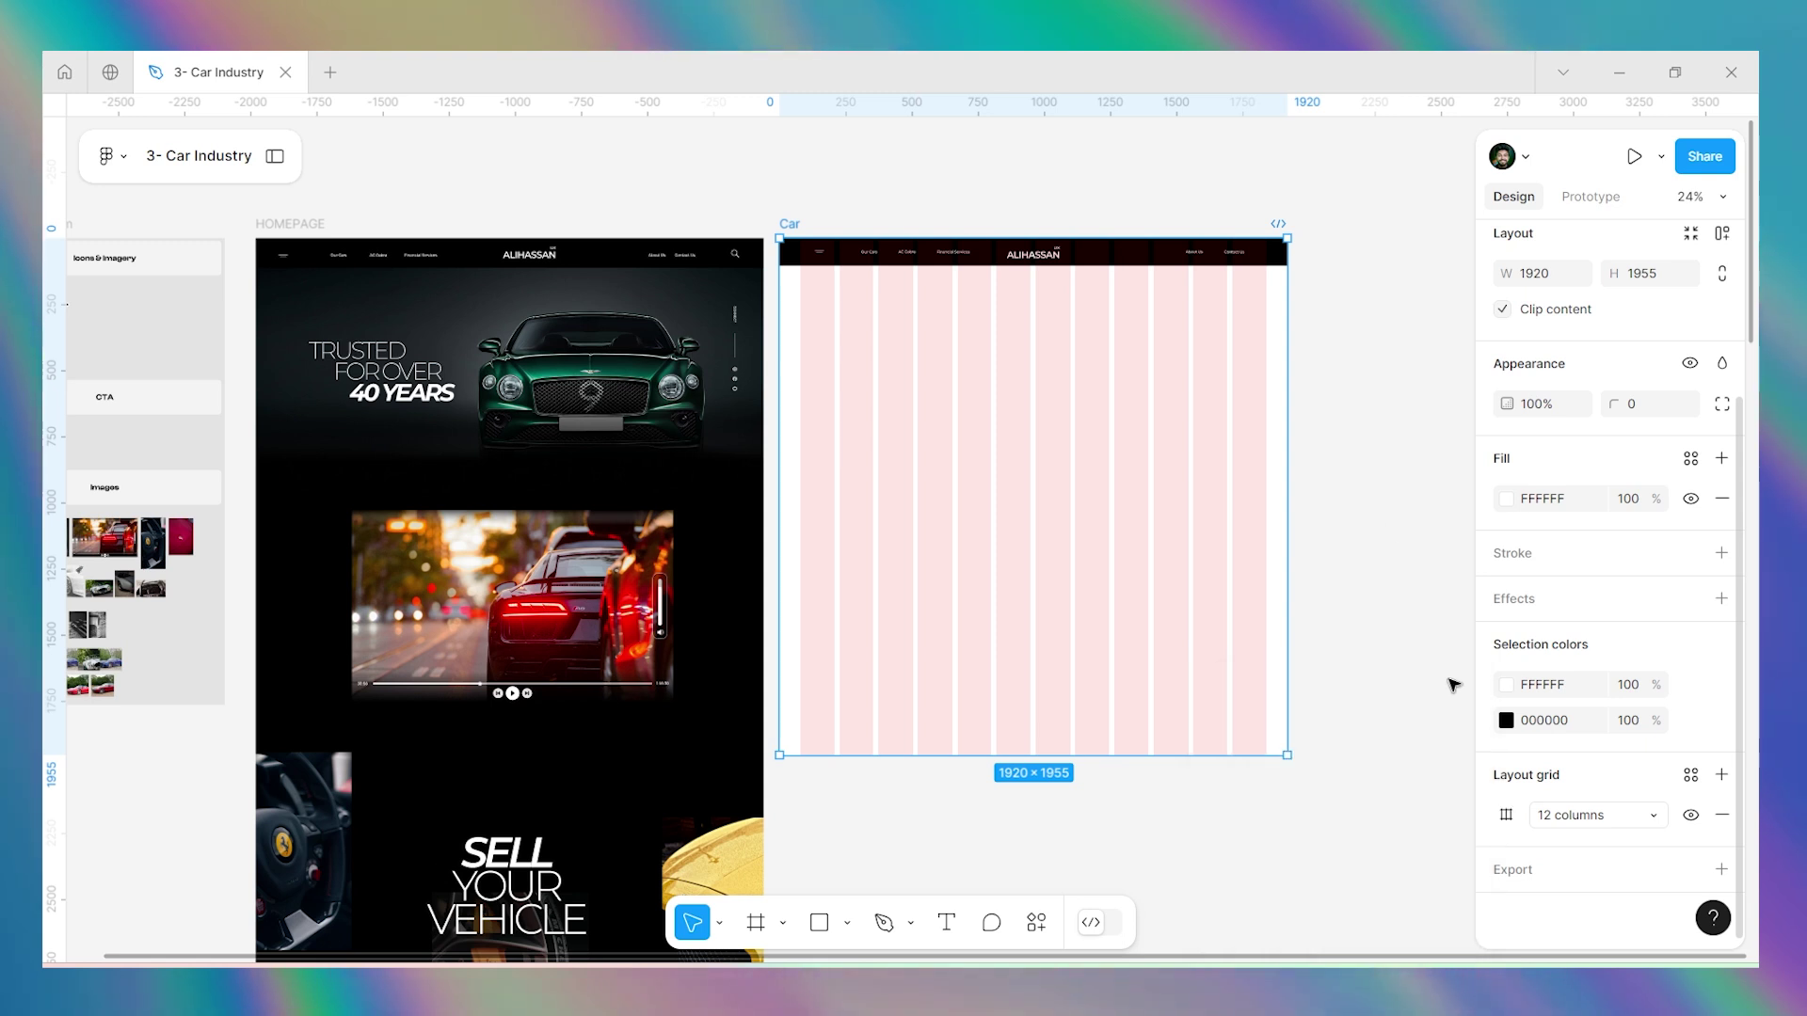
{"action": "left_click", "coordinate": [1391, 524]}
Copy the search icon from the Design System's icons into the Car header, right of Contact Us.
{"action": "scroll", "coordinate": [1013, 177], "scroll_direction": "up", "scroll_amount": 5}
{"action": "scroll", "coordinate": [686, 314], "scroll_direction": "up", "scroll_amount": 4}
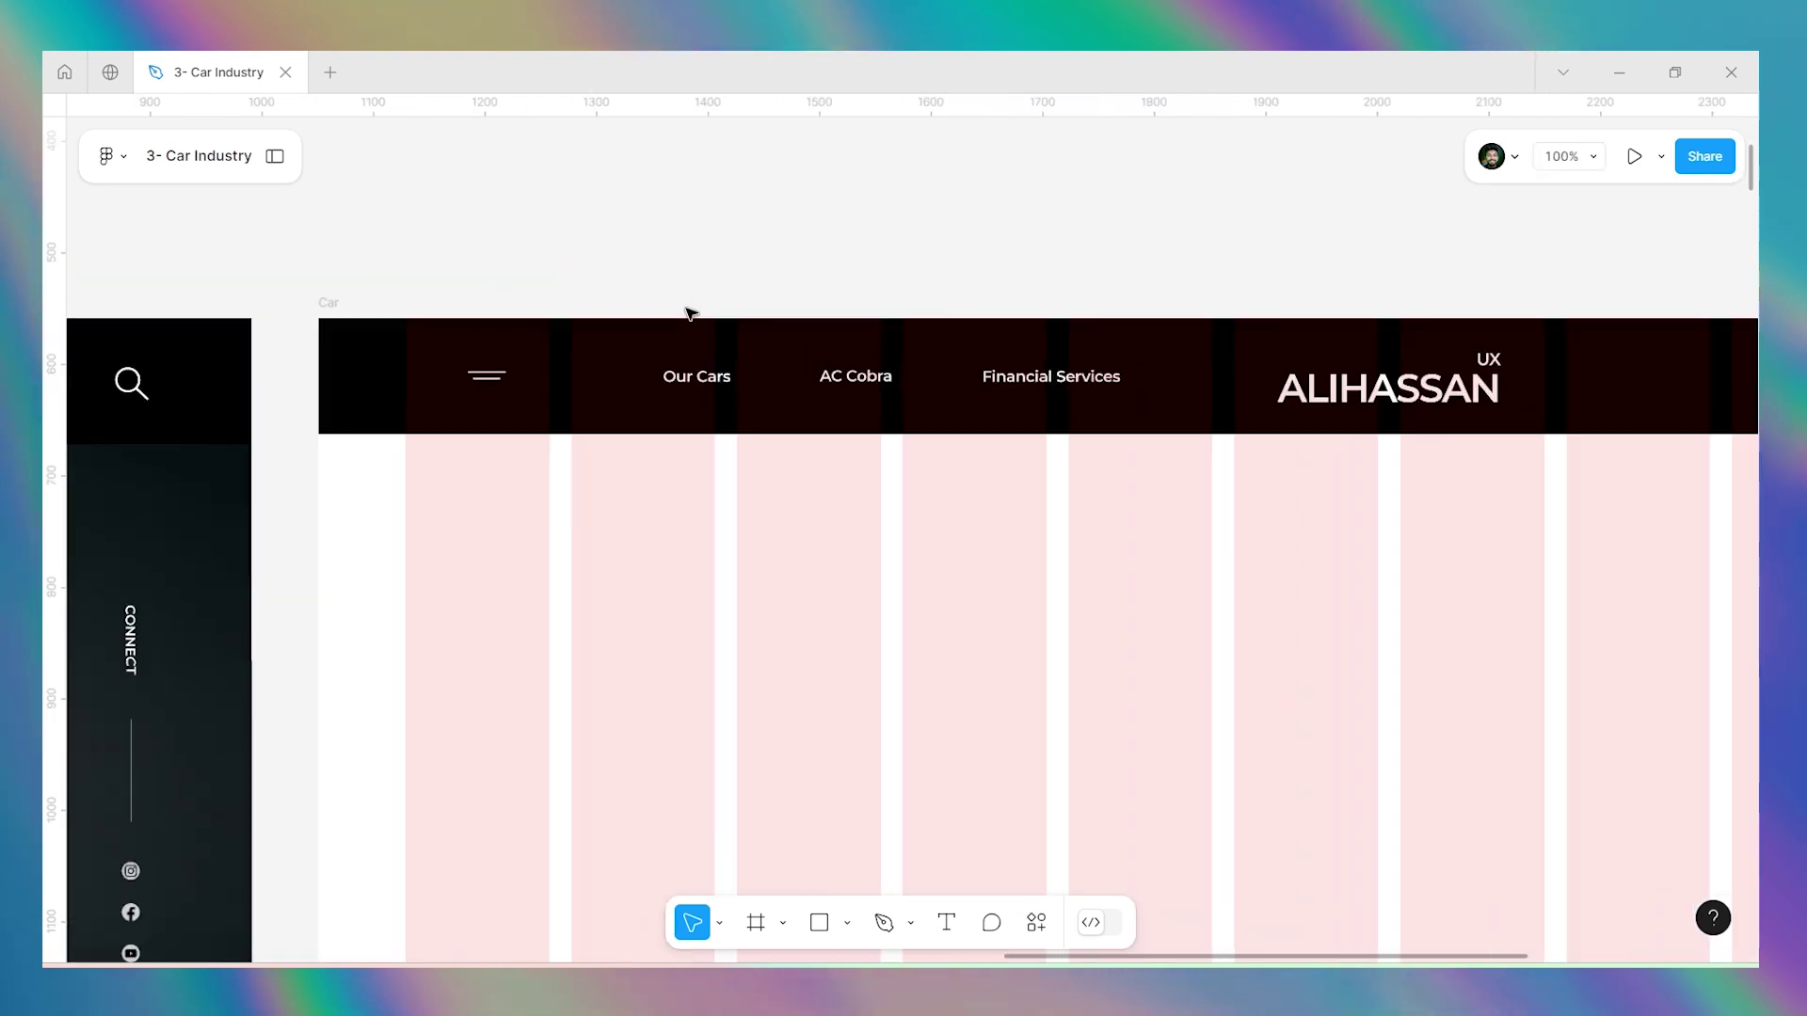
{"action": "scroll", "coordinate": [790, 392], "scroll_direction": "down", "scroll_amount": 6}
{"action": "scroll", "coordinate": [1320, 405], "scroll_direction": "up", "scroll_amount": 6}
{"action": "scroll", "coordinate": [1314, 408], "scroll_direction": "down", "scroll_amount": 6}
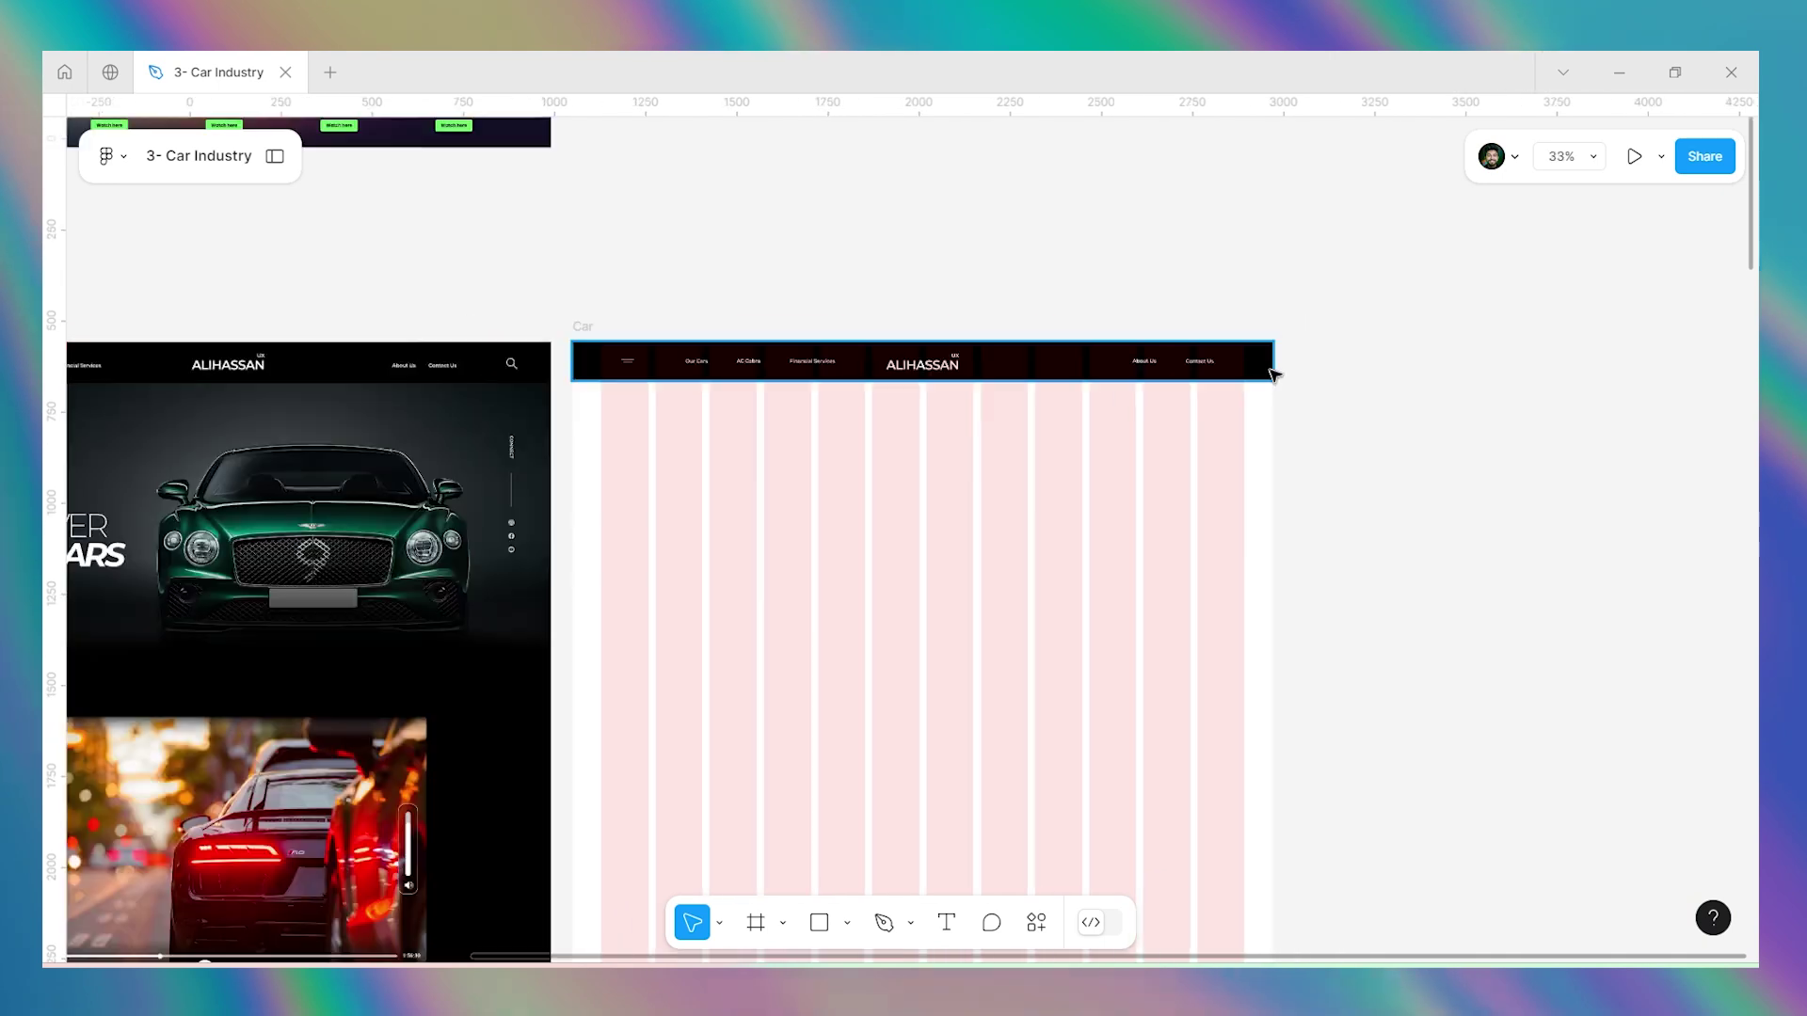
{"action": "scroll", "coordinate": [250, 389], "scroll_direction": "up", "scroll_amount": 4}
{"action": "scroll", "coordinate": [249, 388], "scroll_direction": "up", "scroll_amount": 2}
{"action": "left_click", "coordinate": [387, 339]}
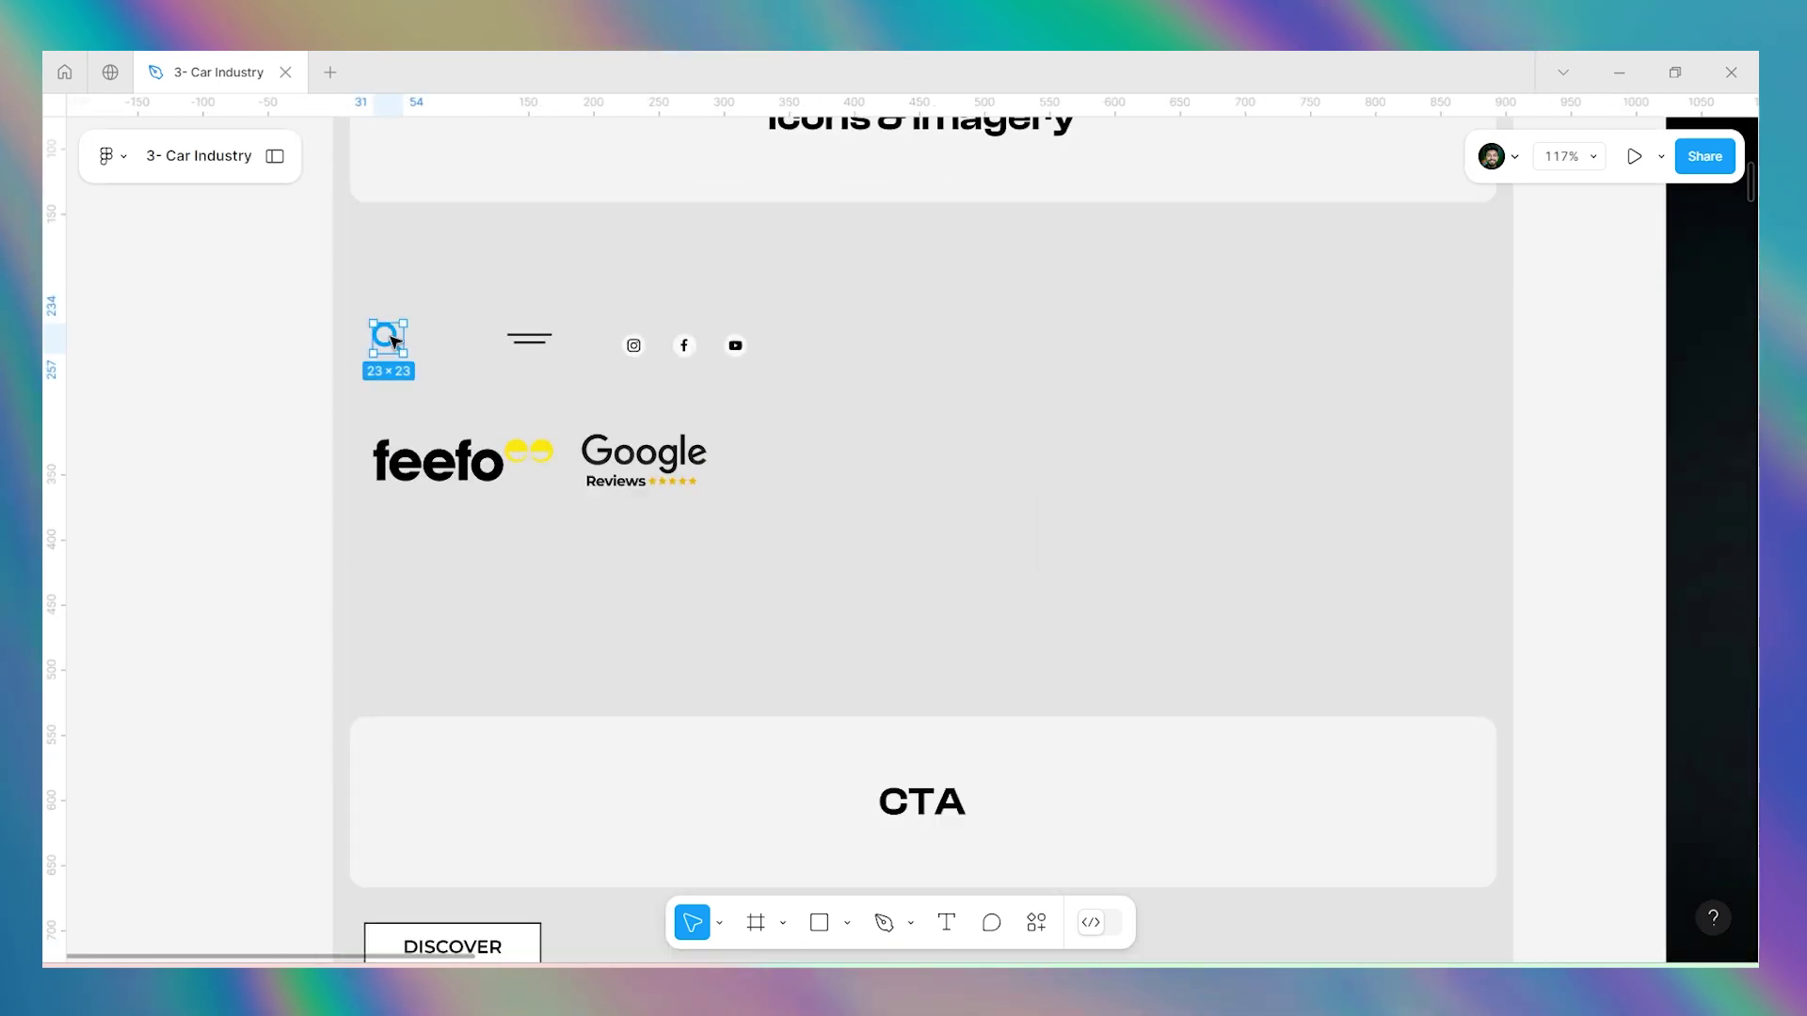
{"action": "scroll", "coordinate": [250, 339], "scroll_direction": "down", "scroll_amount": 4}
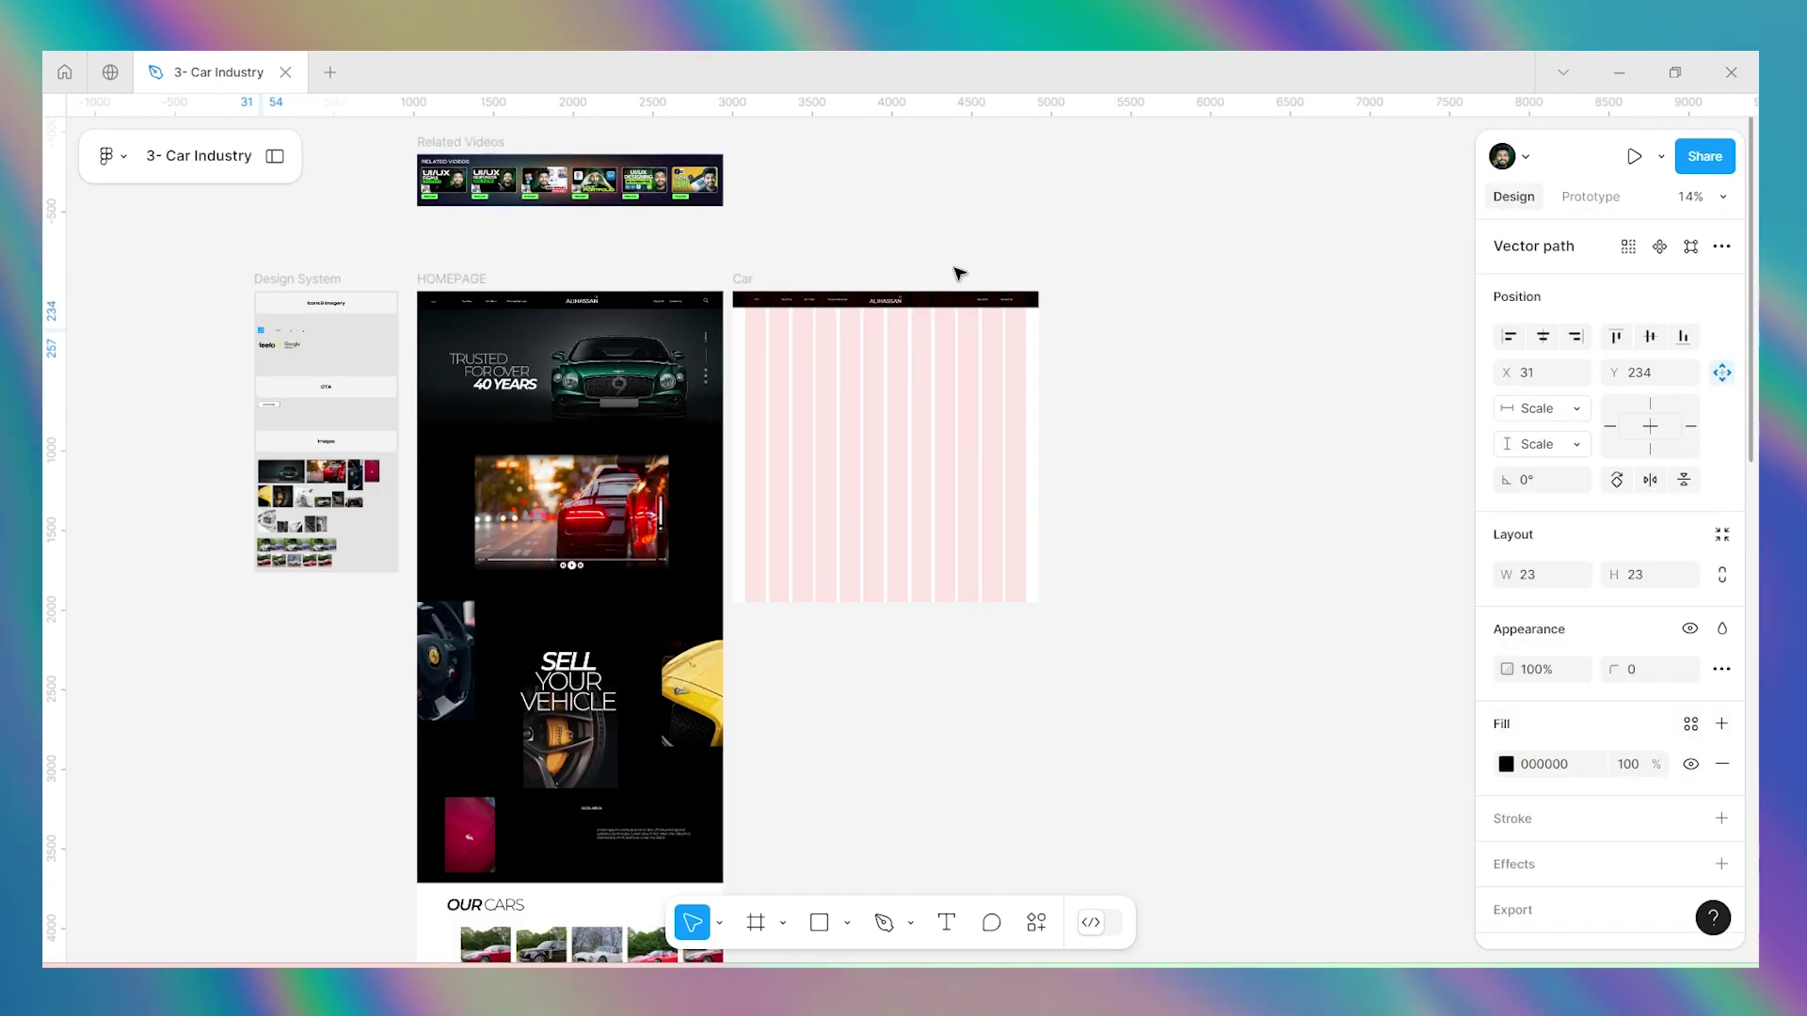
{"action": "scroll", "coordinate": [956, 274], "scroll_direction": "up", "scroll_amount": 4}
{"action": "key", "text": "ctrl+v"}
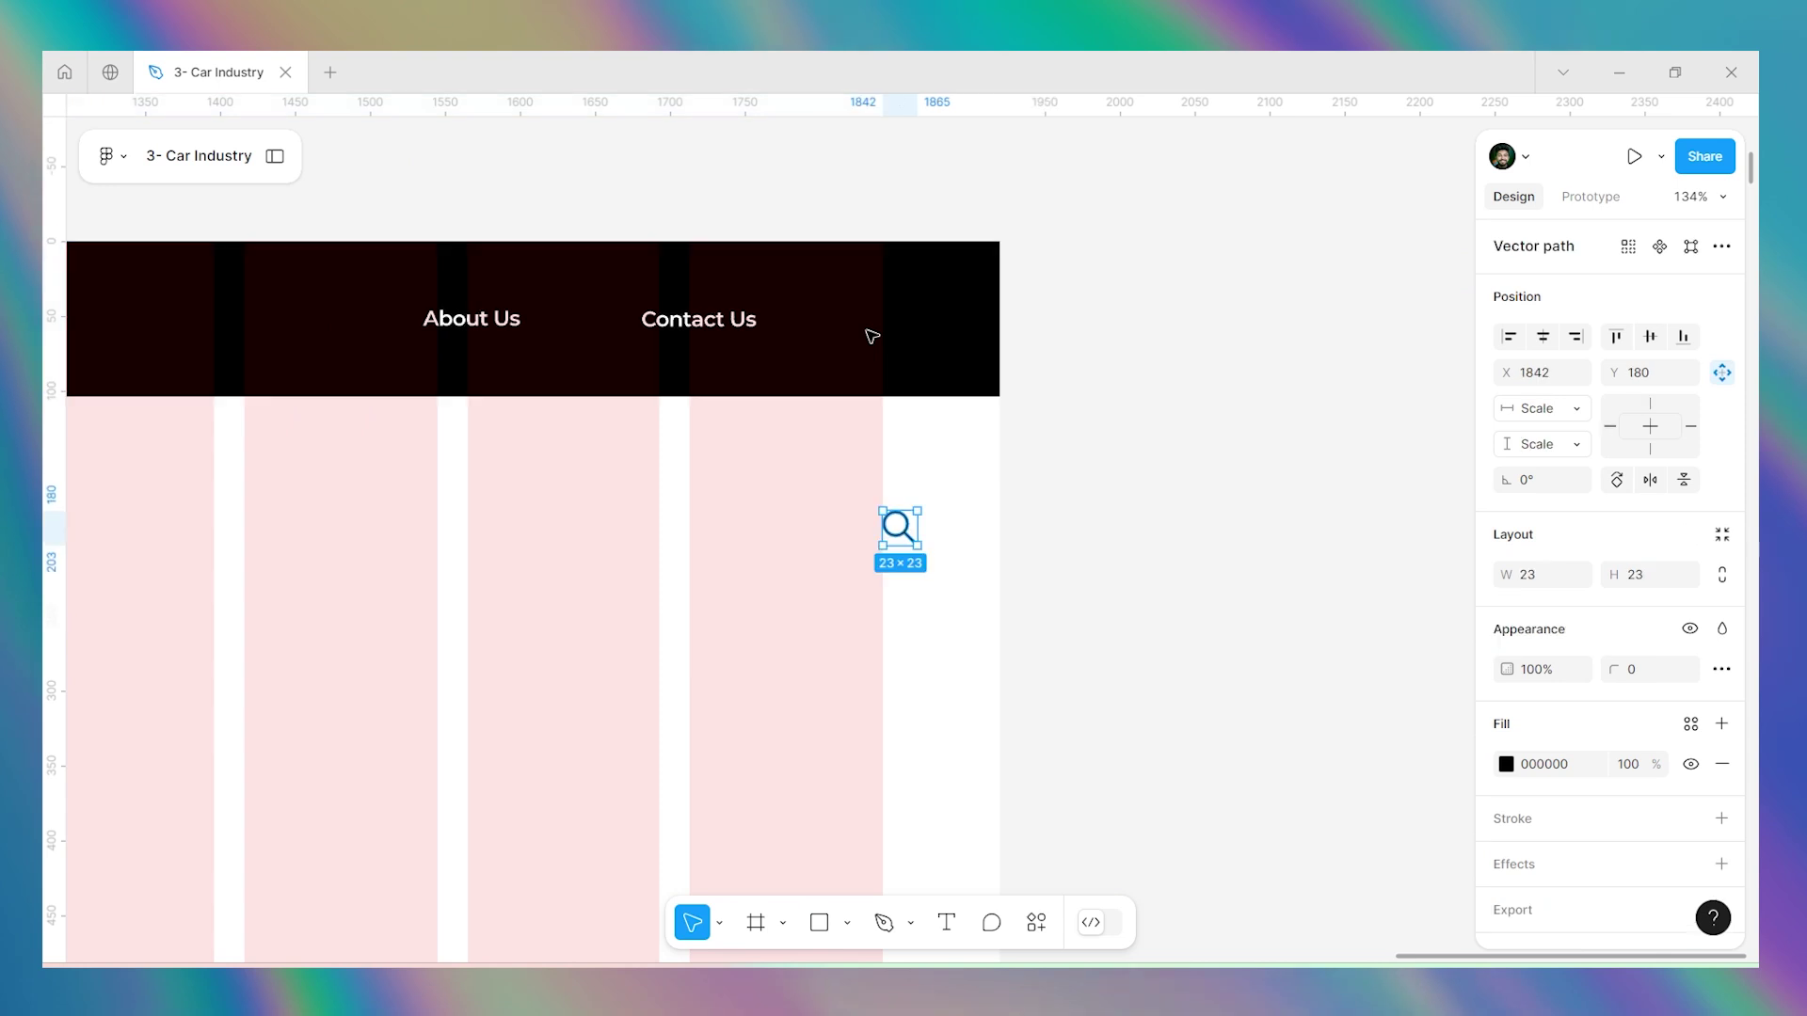
{"action": "left_click_drag", "start_coordinate": [899, 527], "coordinate": [864, 334]}
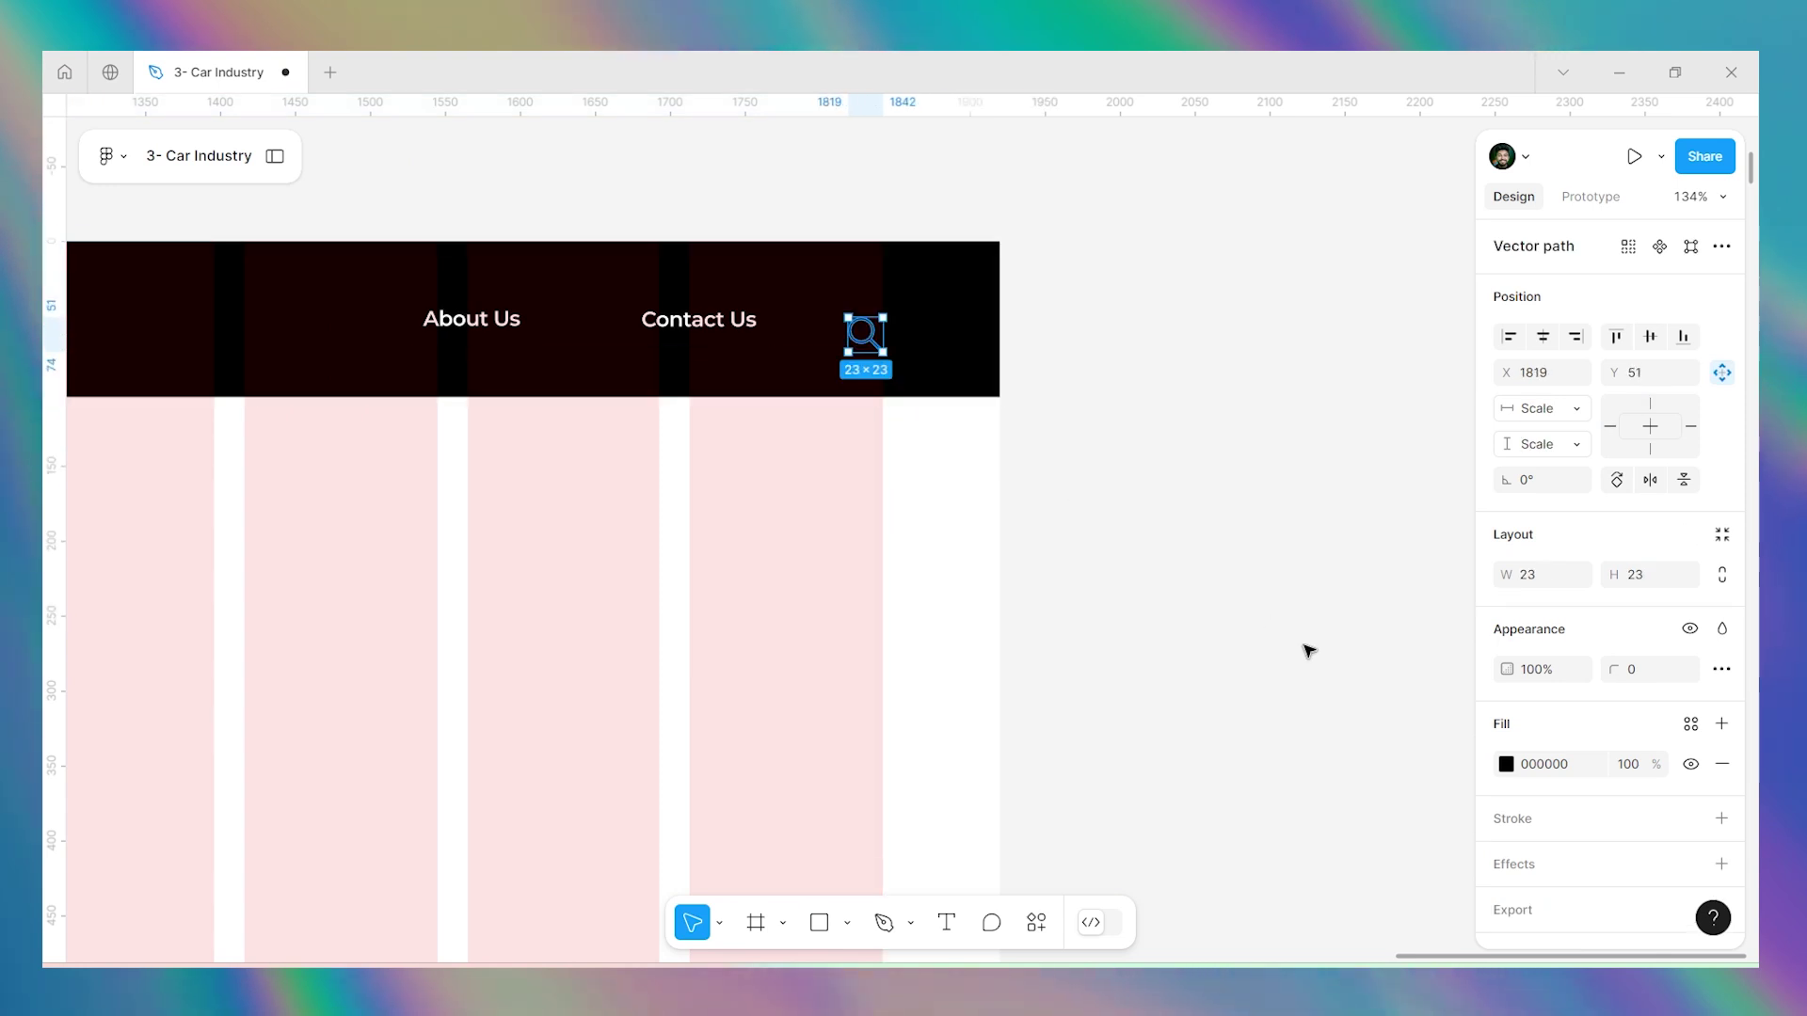
Change the search icon's fill to FFFFFF and place it after Contact Us inside the navigation auto layout.
{"action": "left_click", "coordinate": [1505, 763]}
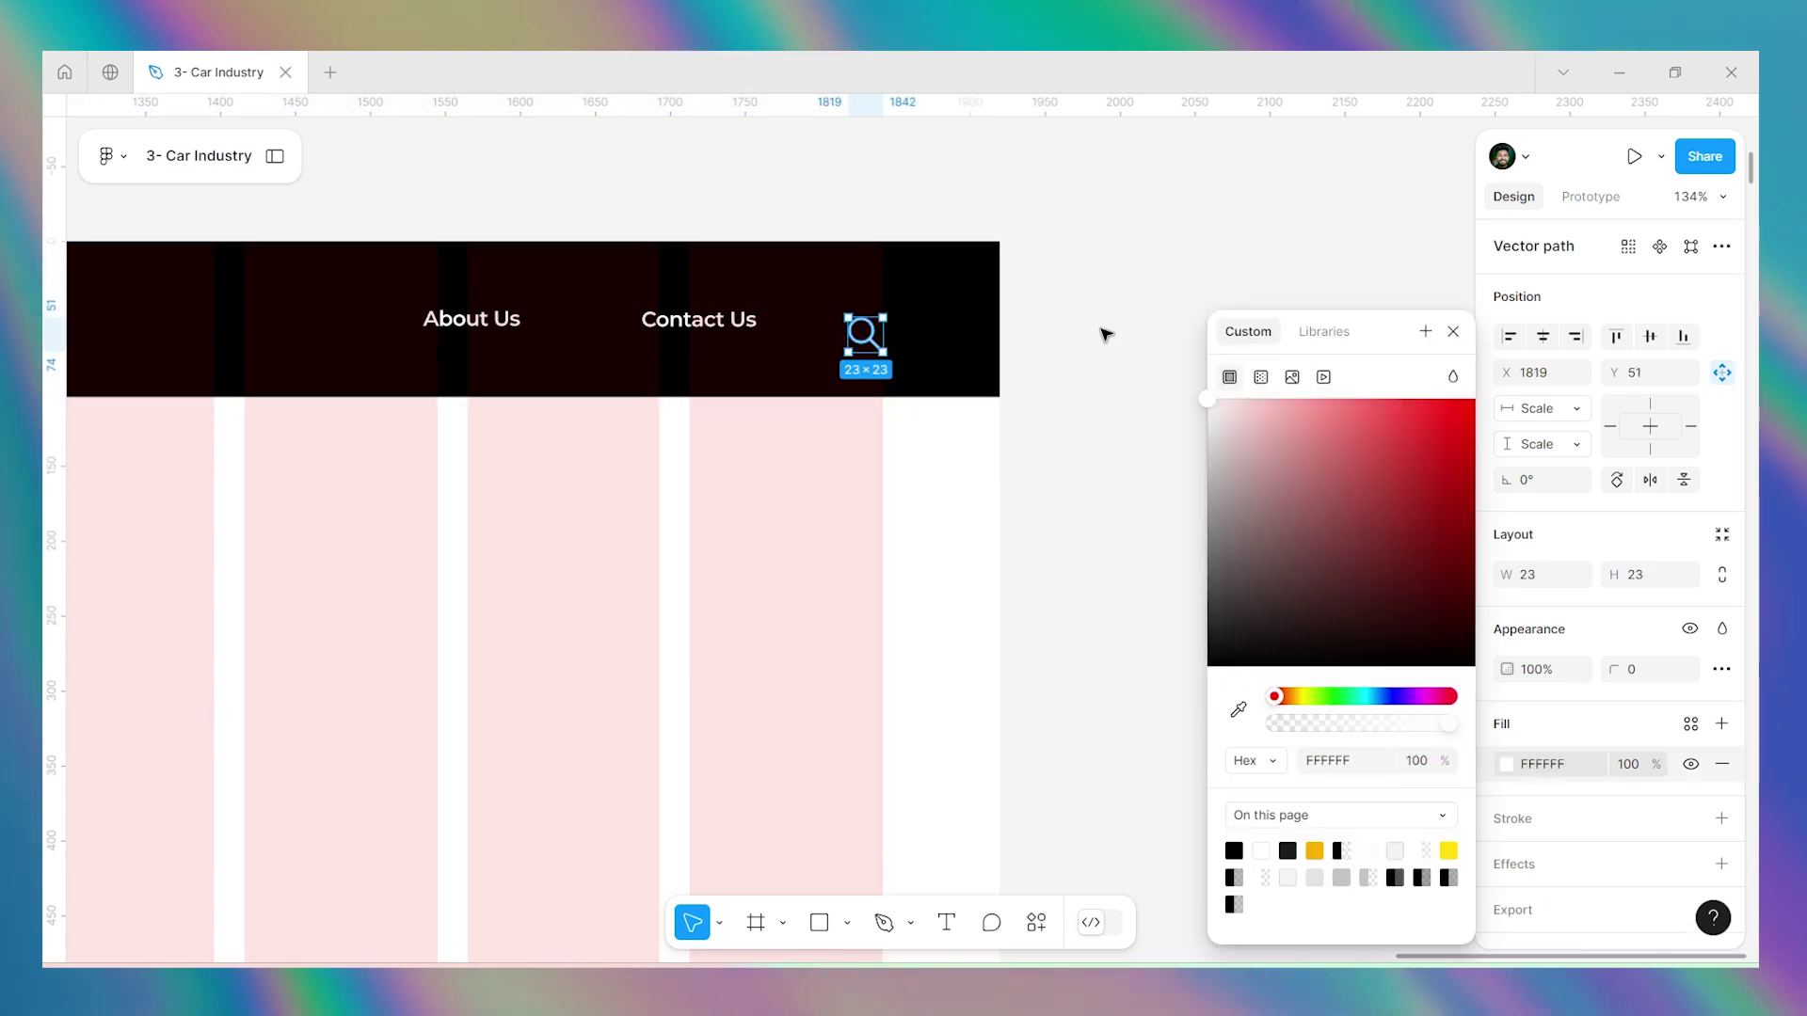
{"action": "left_click", "coordinate": [1106, 334]}
{"action": "scroll", "coordinate": [484, 282], "scroll_direction": "up", "scroll_amount": 4}
{"action": "scroll", "coordinate": [1157, 359], "scroll_direction": "down", "scroll_amount": 3}
{"action": "left_click_drag", "start_coordinate": [1219, 364], "coordinate": [950, 354]}
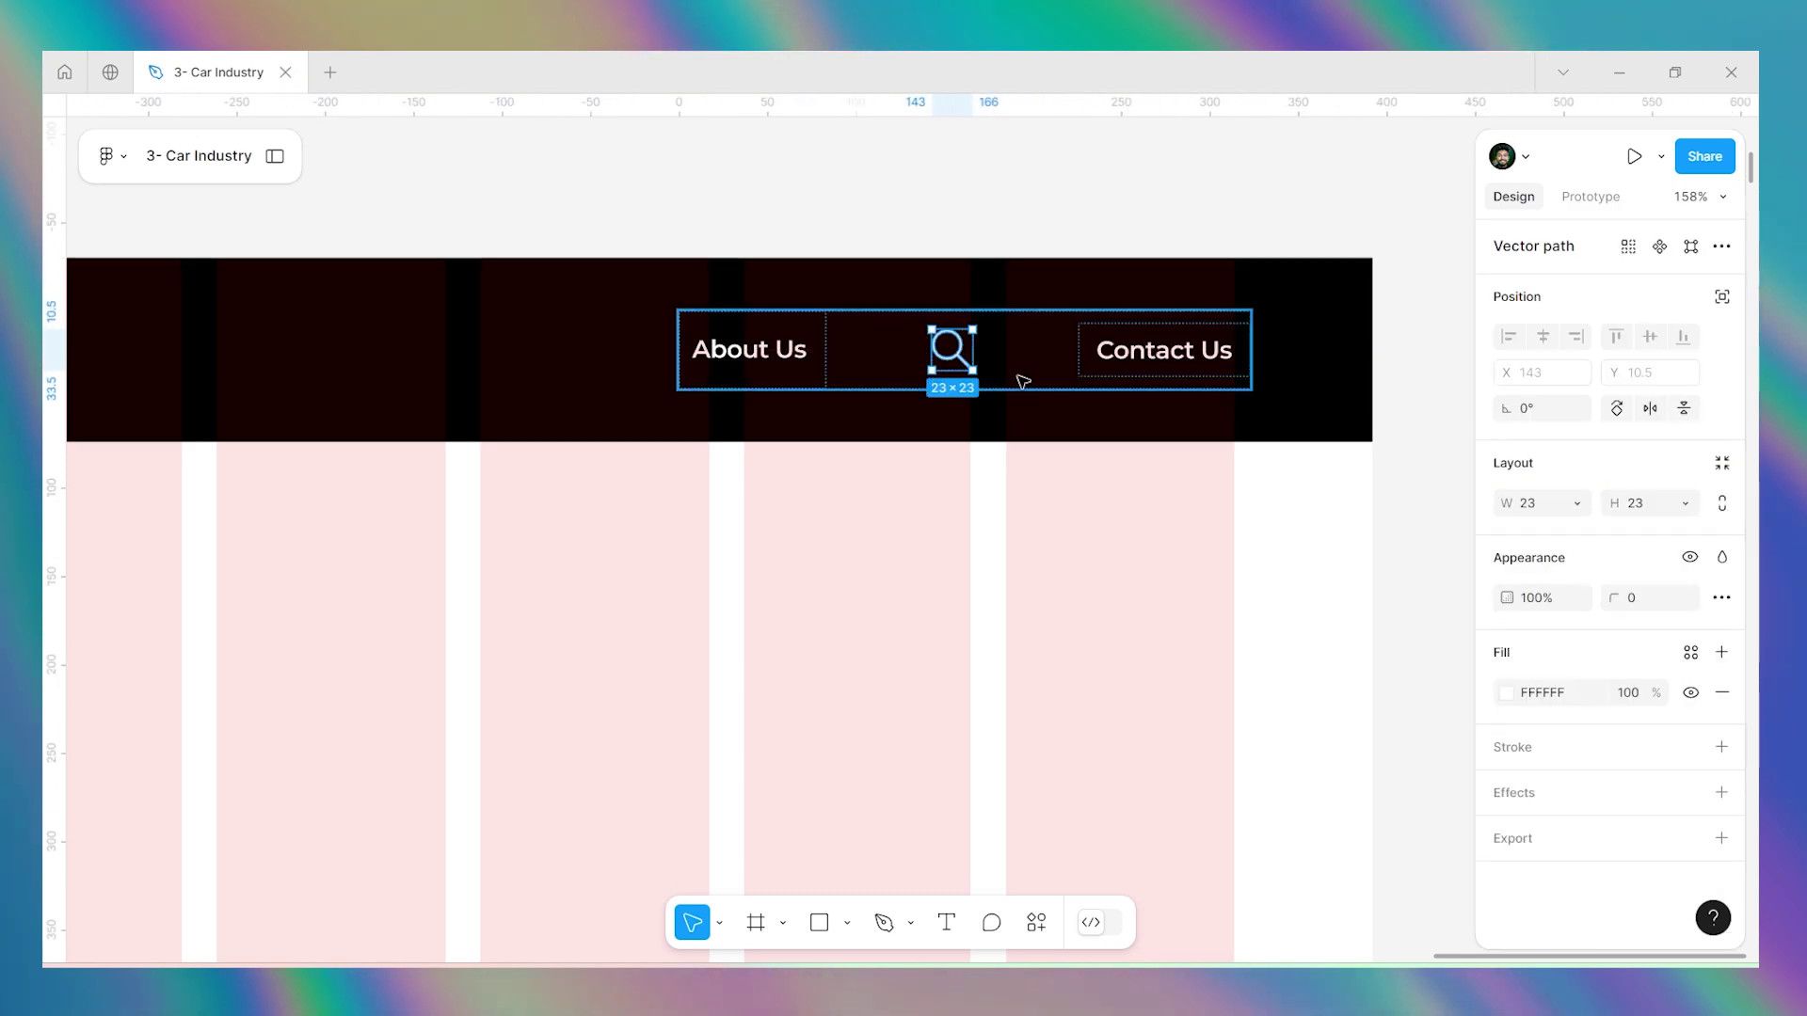
{"action": "key", "text": "ctrl+z"}
{"action": "key", "text": "Escape"}
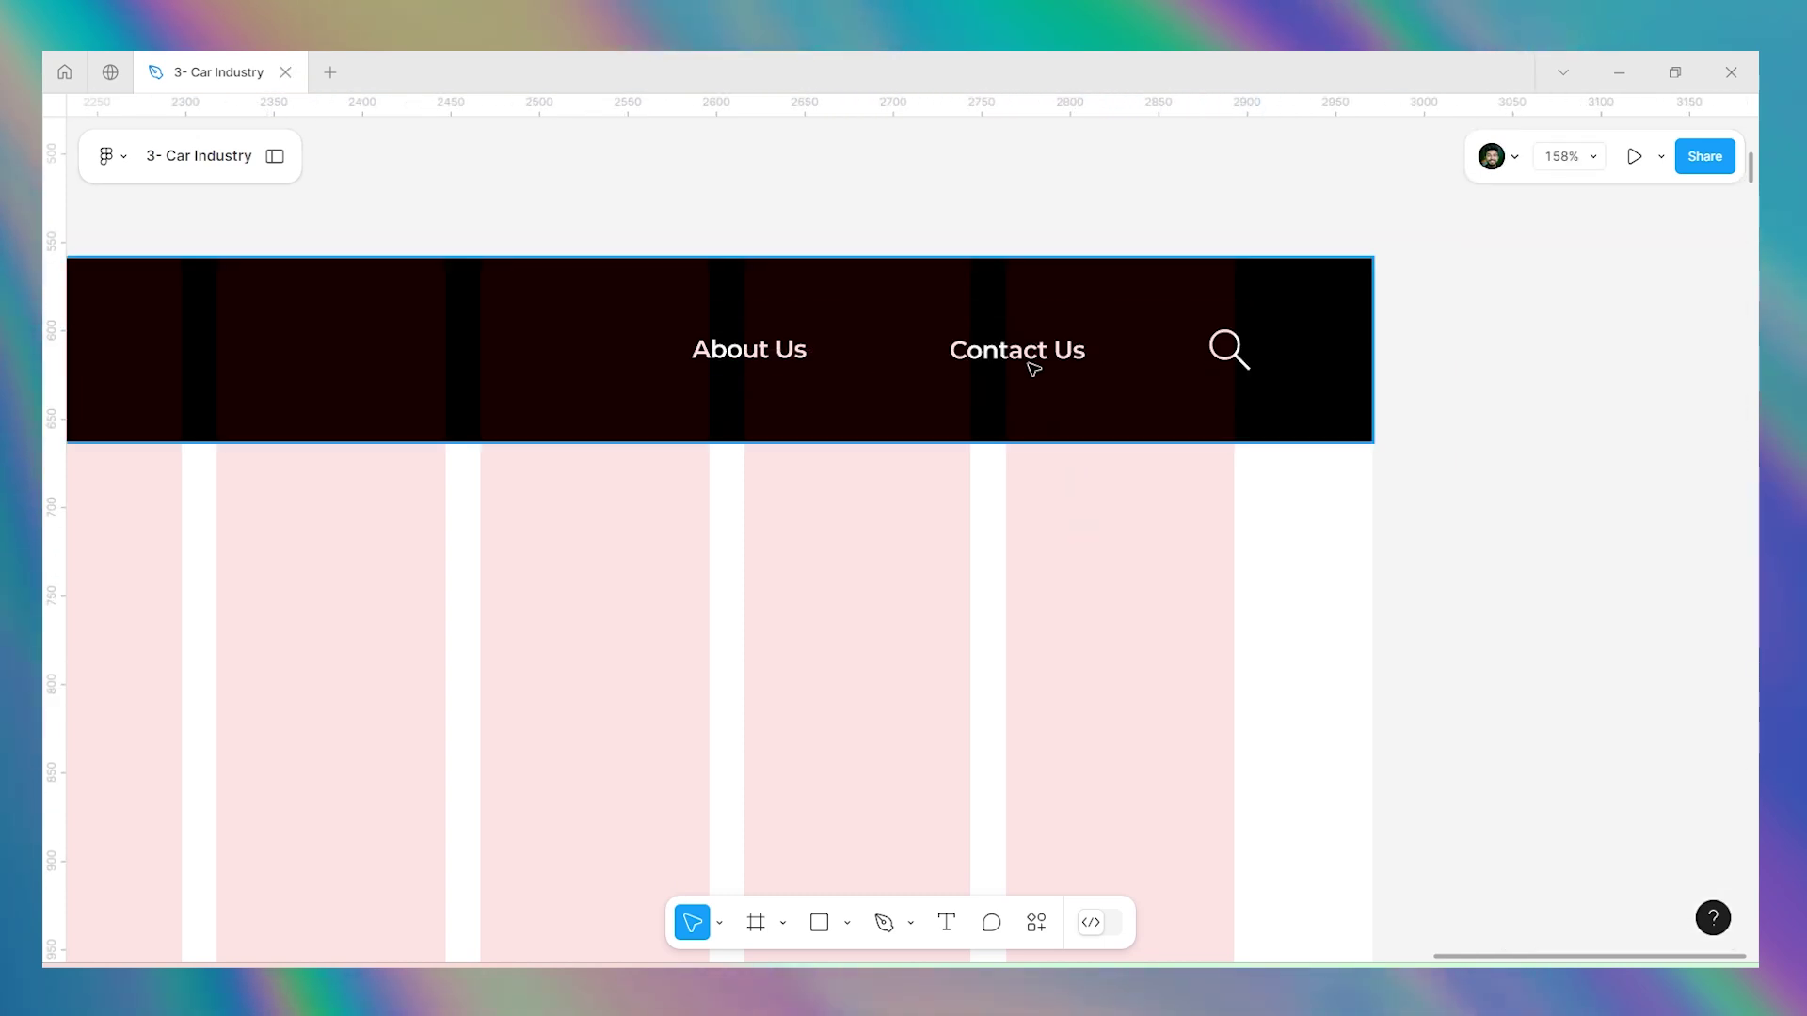
Shift the About Us, Contact Us and search icon group left to X 1517, ending at the last grid column.
{"action": "left_click", "coordinate": [1033, 369]}
{"action": "key", "text": "shift+Left"}
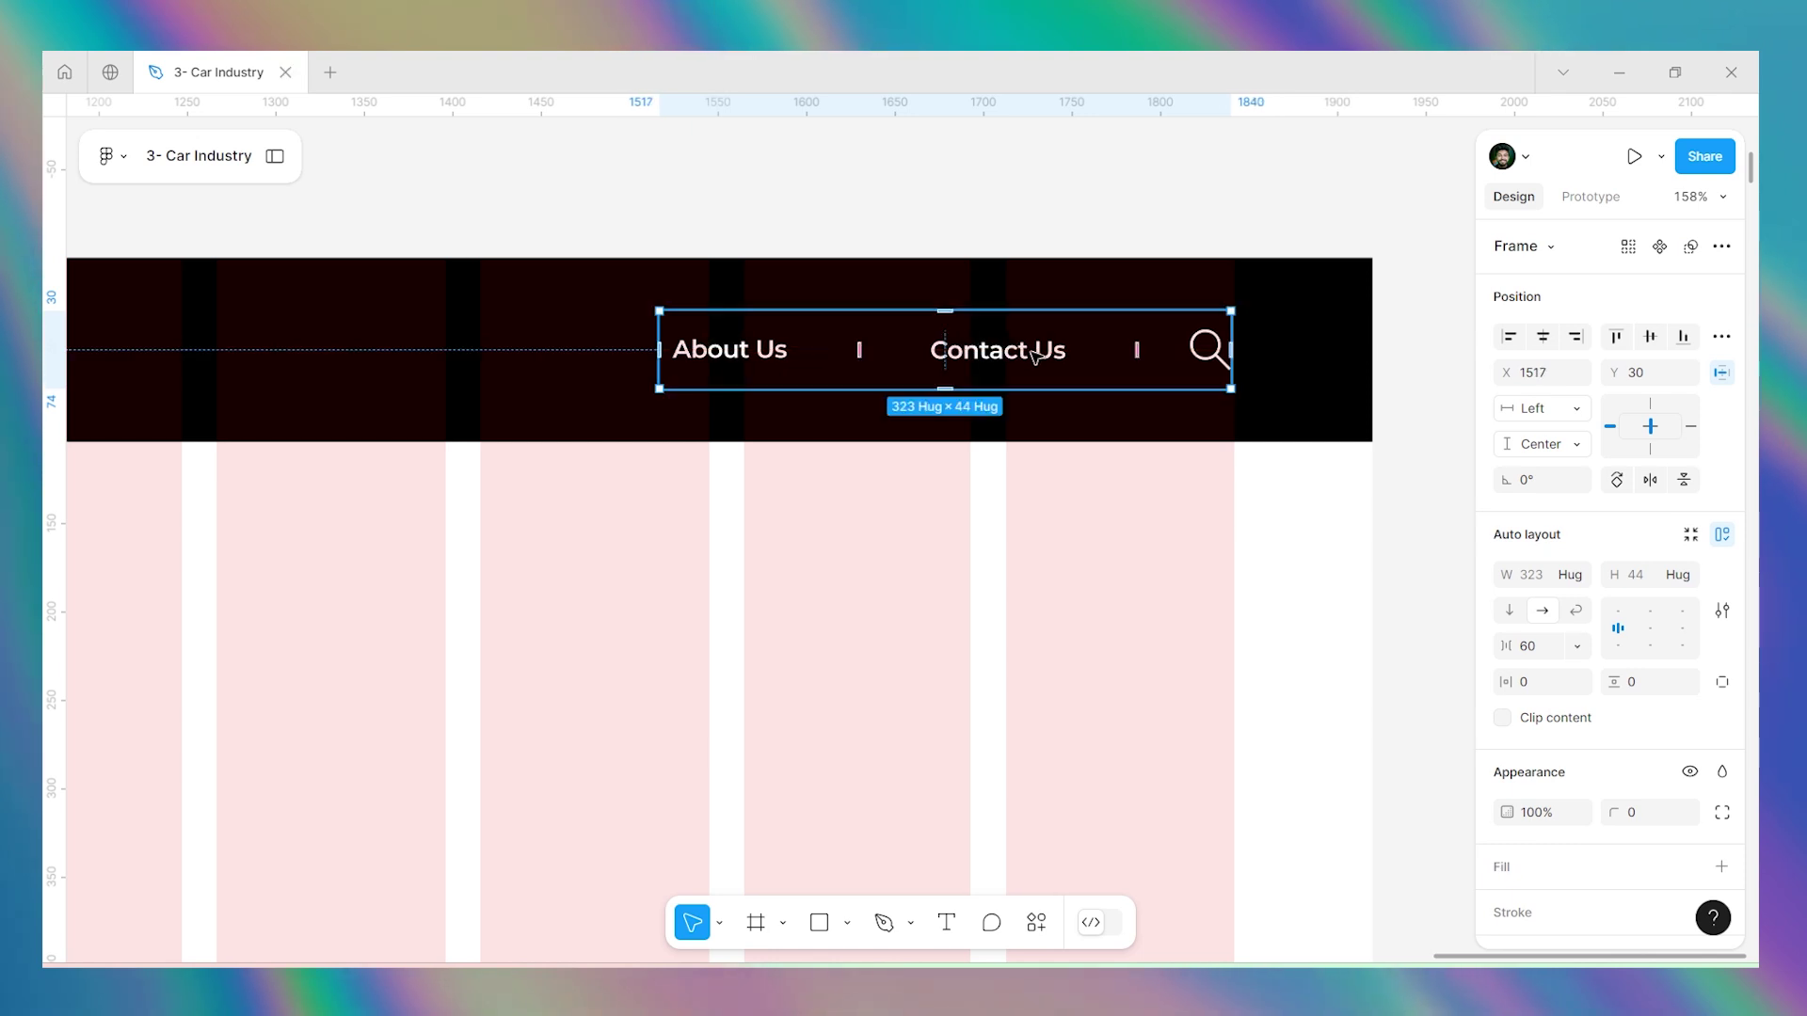
{"action": "scroll", "coordinate": [1170, 257], "scroll_direction": "down", "scroll_amount": 5}
{"action": "left_click", "coordinate": [1311, 222]}
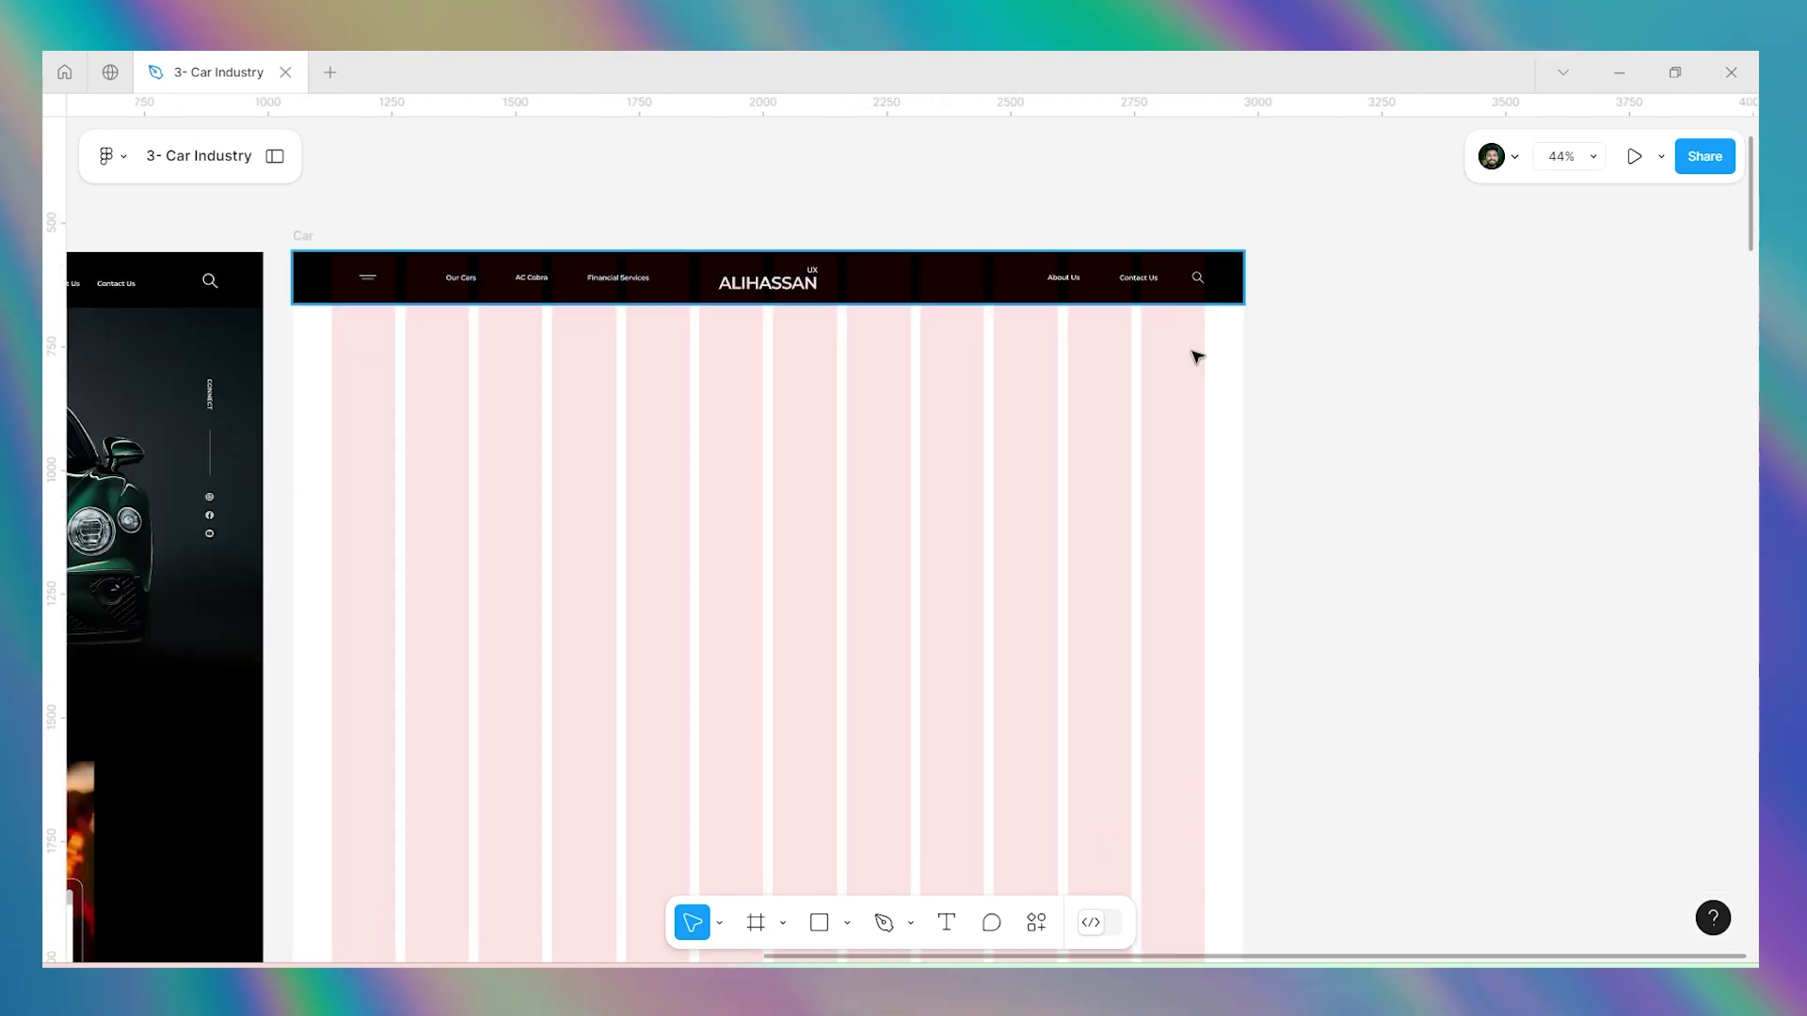
Vertically centre the logo, the left navigation labels and the menu icon in the Car header.
{"action": "scroll", "coordinate": [1113, 298], "scroll_direction": "left", "scroll_amount": 3}
{"action": "scroll", "coordinate": [235, 231], "scroll_direction": "up", "scroll_amount": 1}
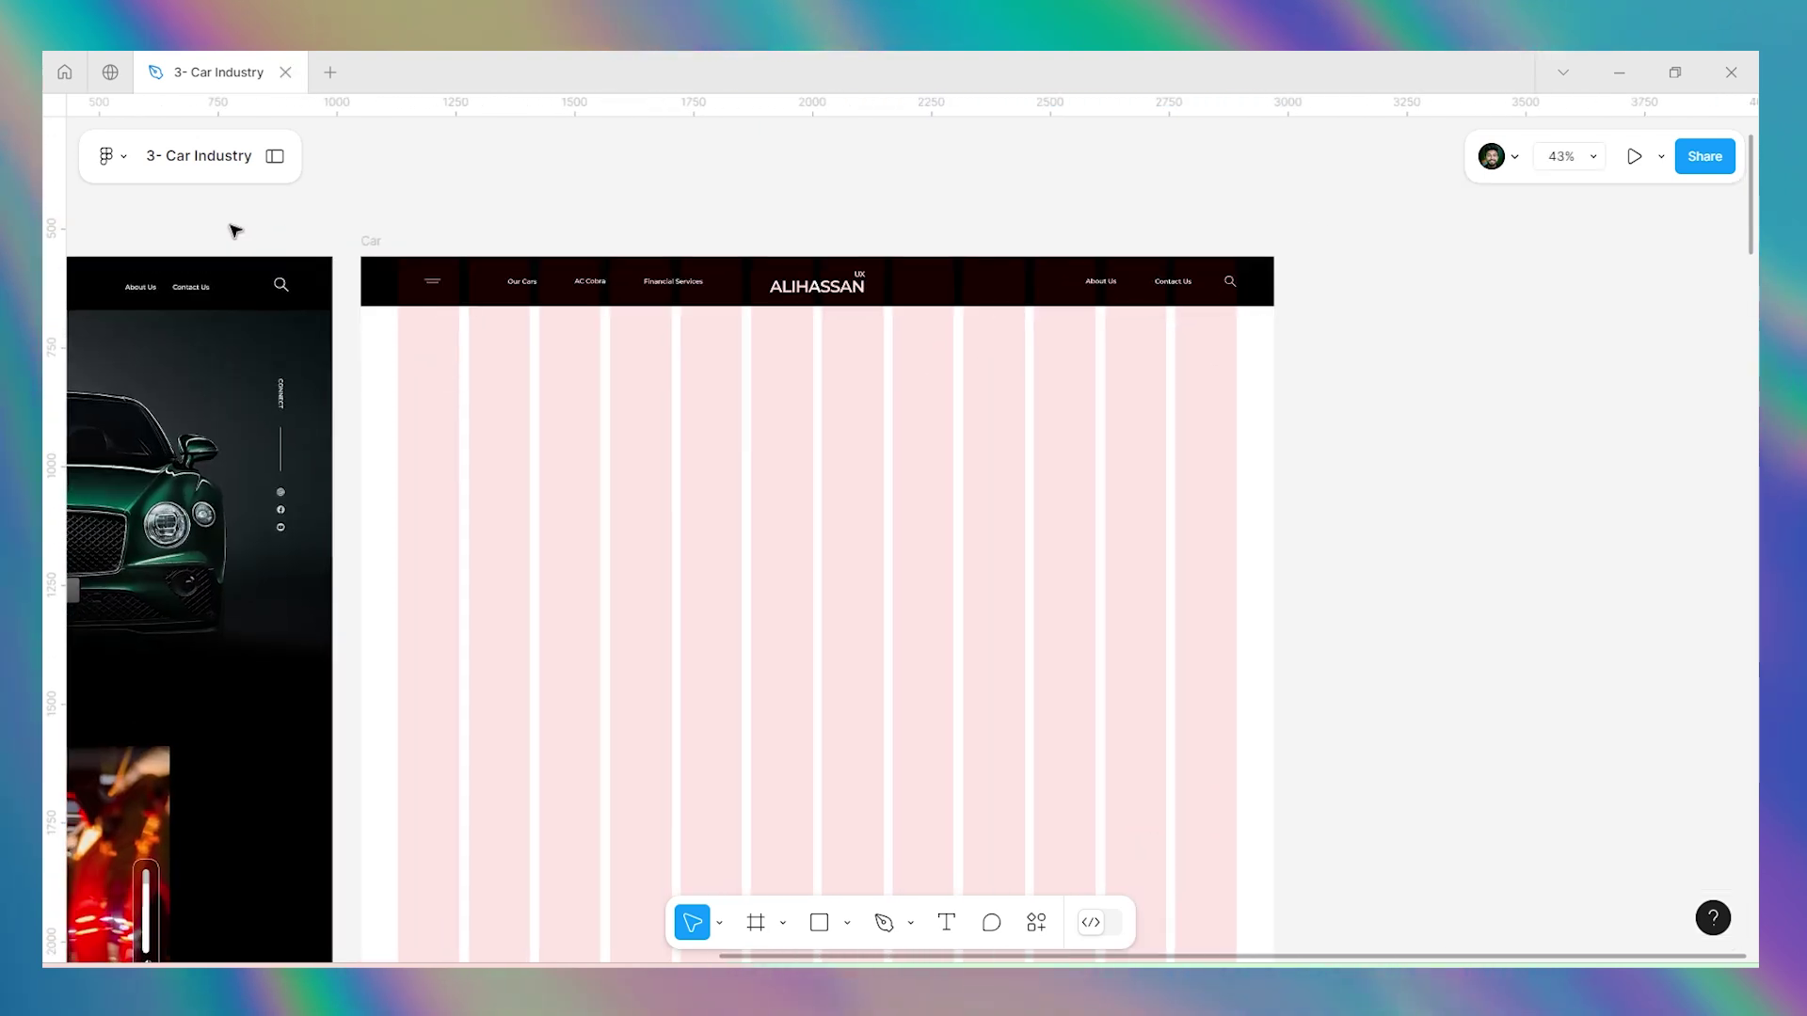
{"action": "scroll", "coordinate": [235, 231], "scroll_direction": "up", "scroll_amount": 3}
{"action": "left_click", "coordinate": [1251, 314]}
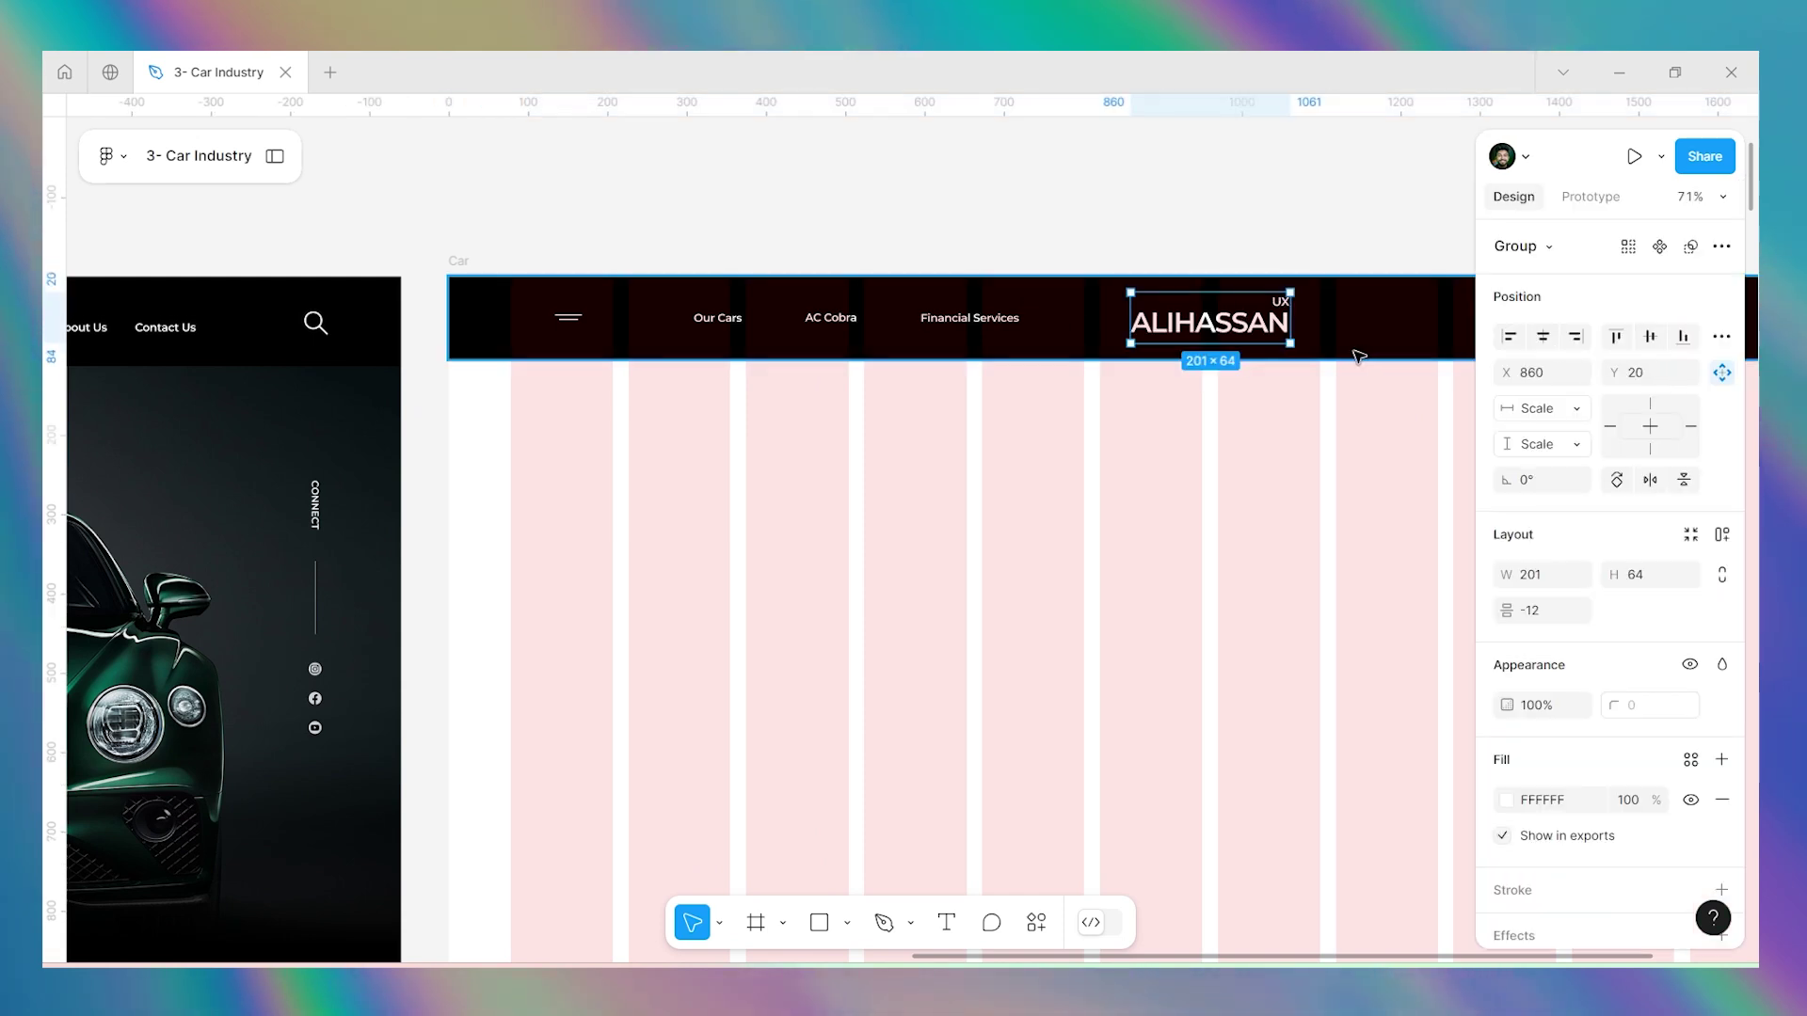
{"action": "left_click", "coordinate": [852, 318]}
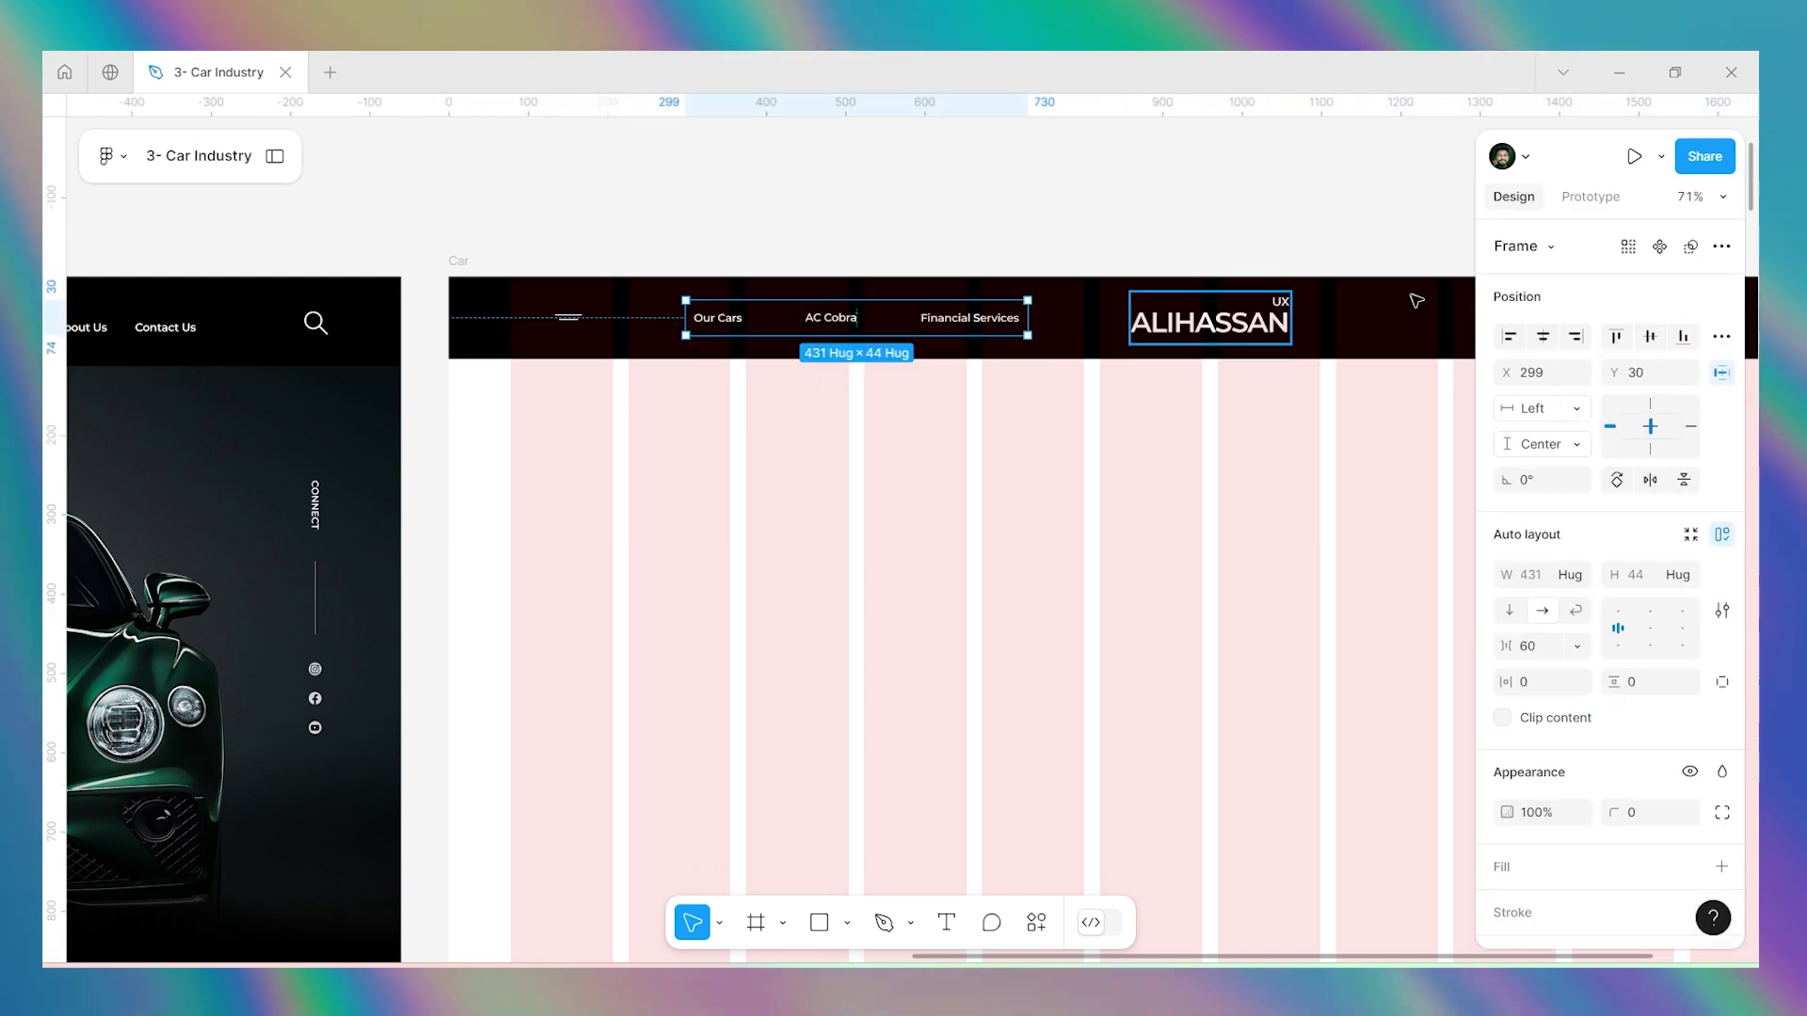
{"action": "left_click", "coordinate": [568, 317]}
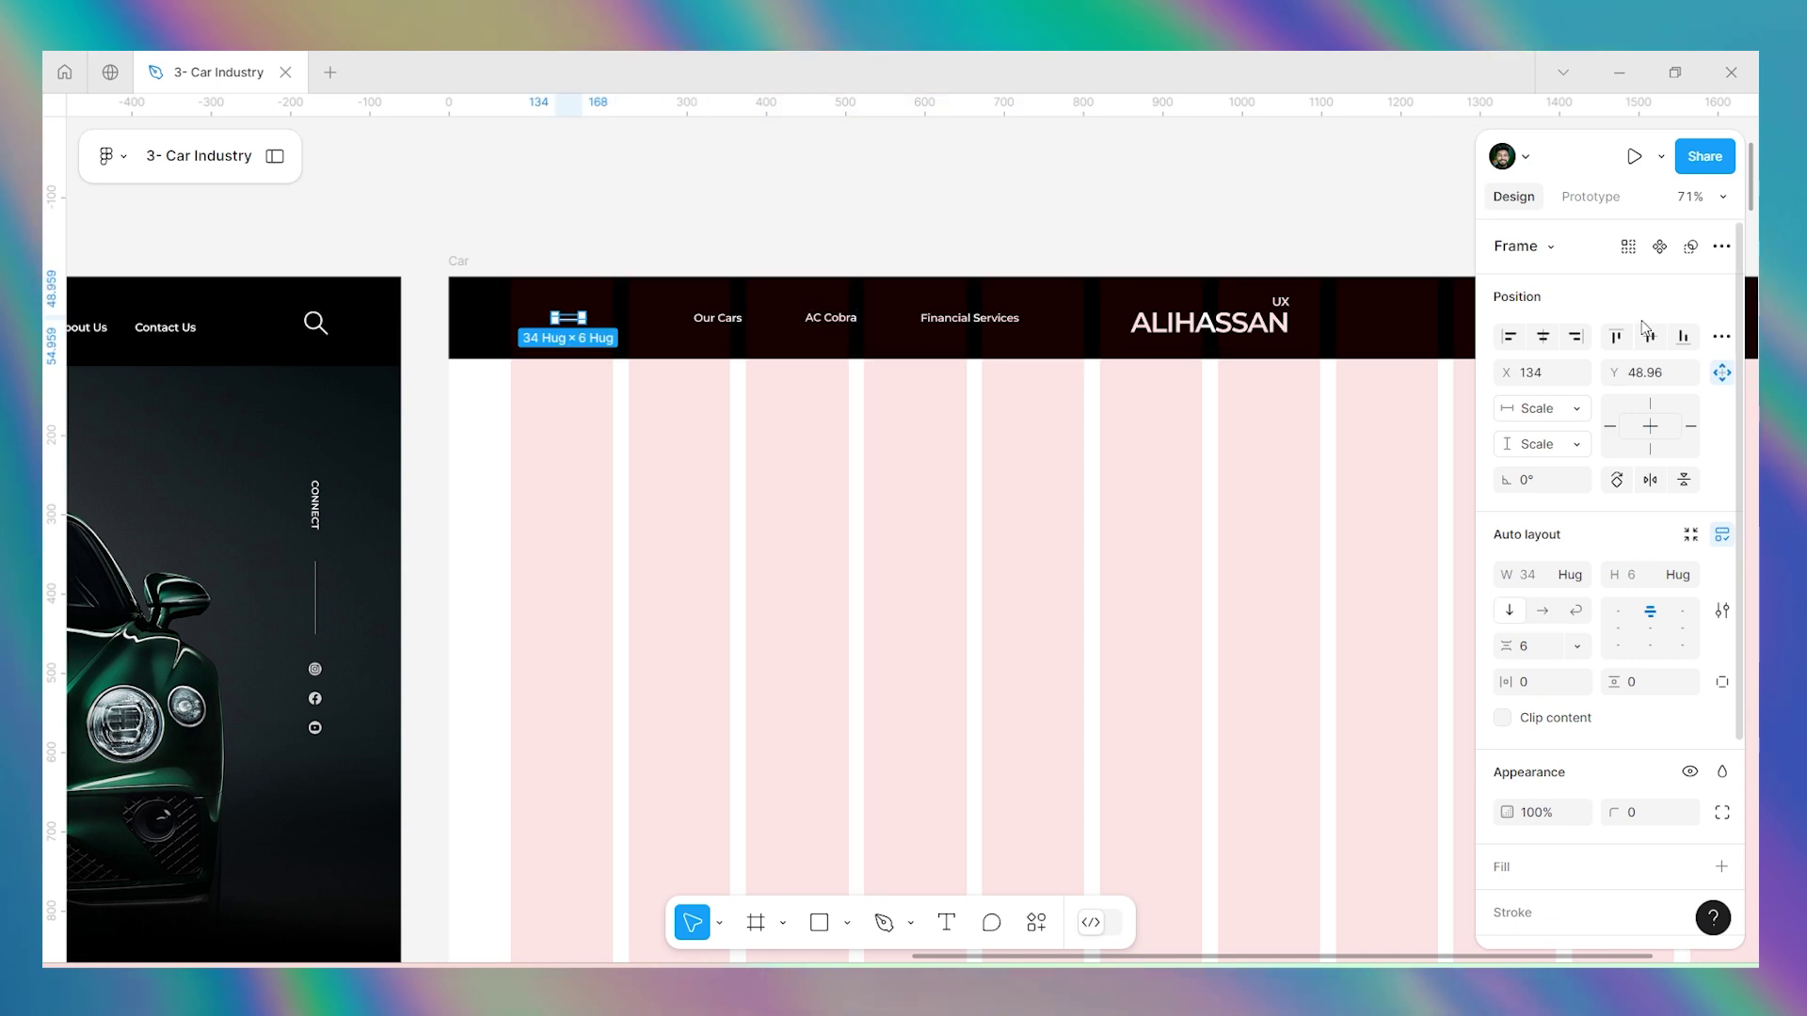
{"action": "left_click", "coordinate": [600, 246]}
Move the menu icon to the start of the first grid column, at X 77, and centre it vertically in the header.
{"action": "scroll", "coordinate": [524, 249], "scroll_direction": "up", "scroll_amount": 5}
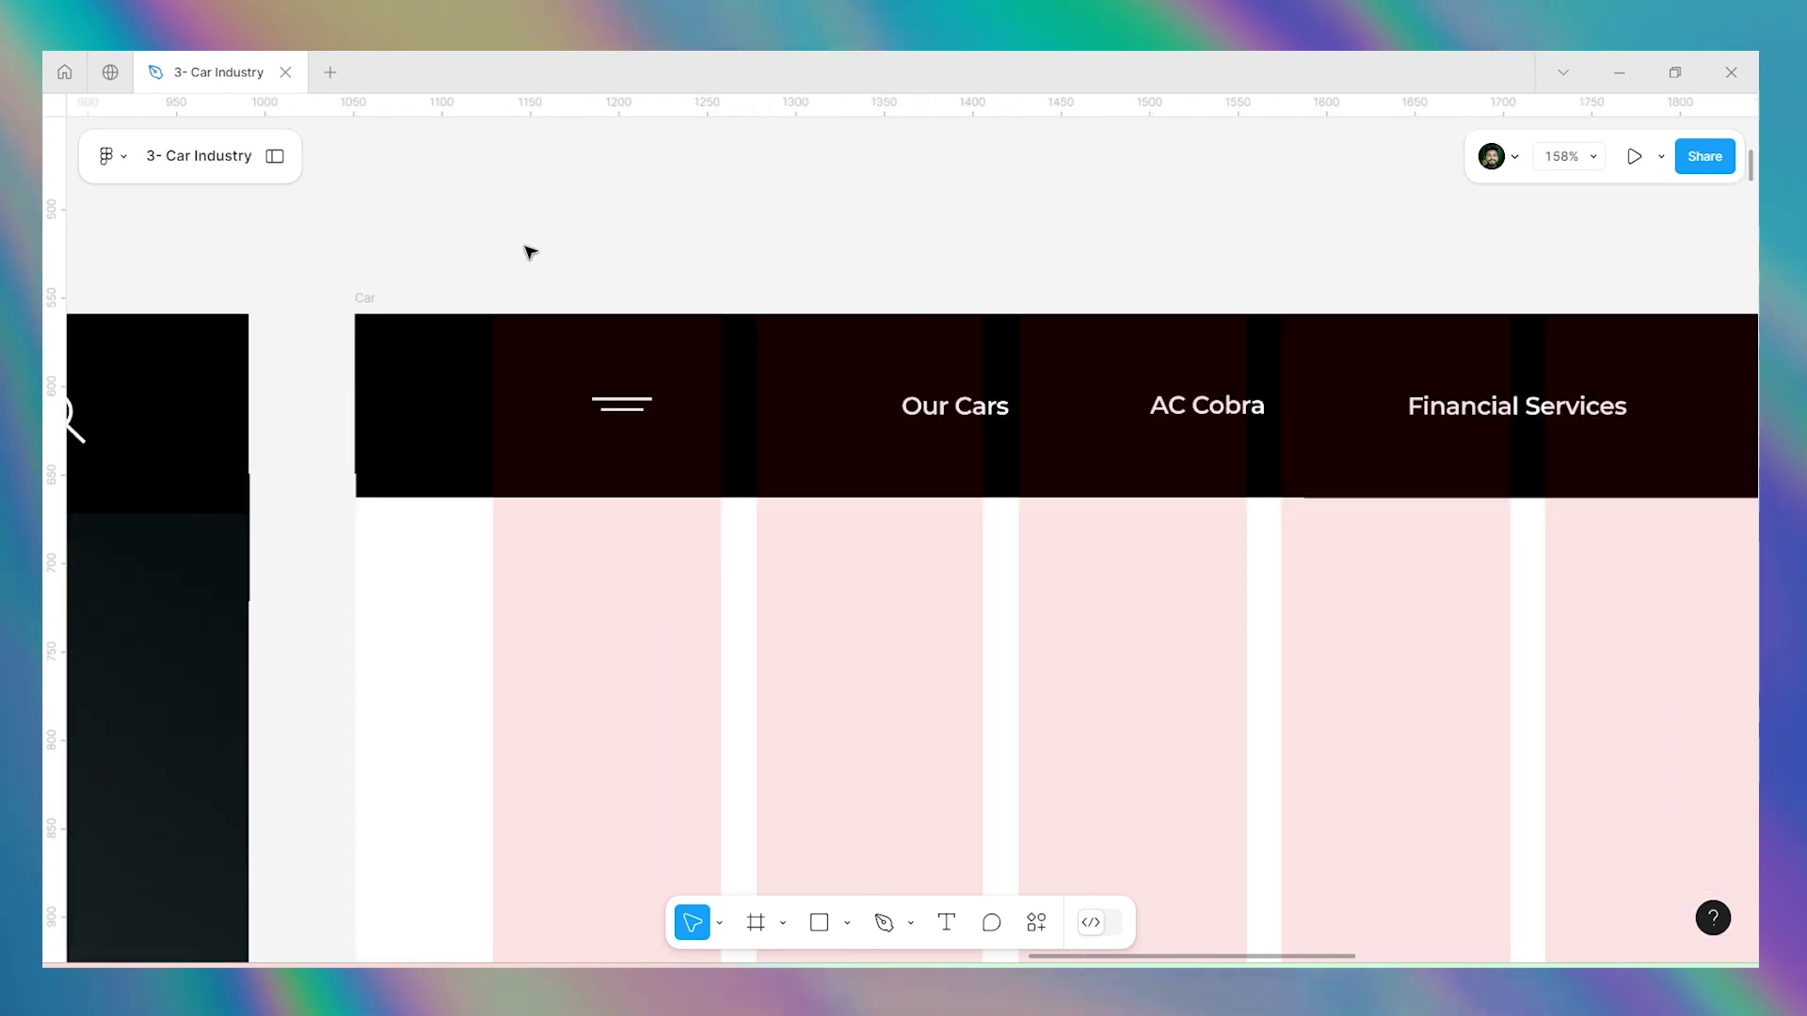
{"action": "left_click", "coordinate": [626, 415]}
{"action": "left_click_drag", "start_coordinate": [625, 414], "coordinate": [533, 420]}
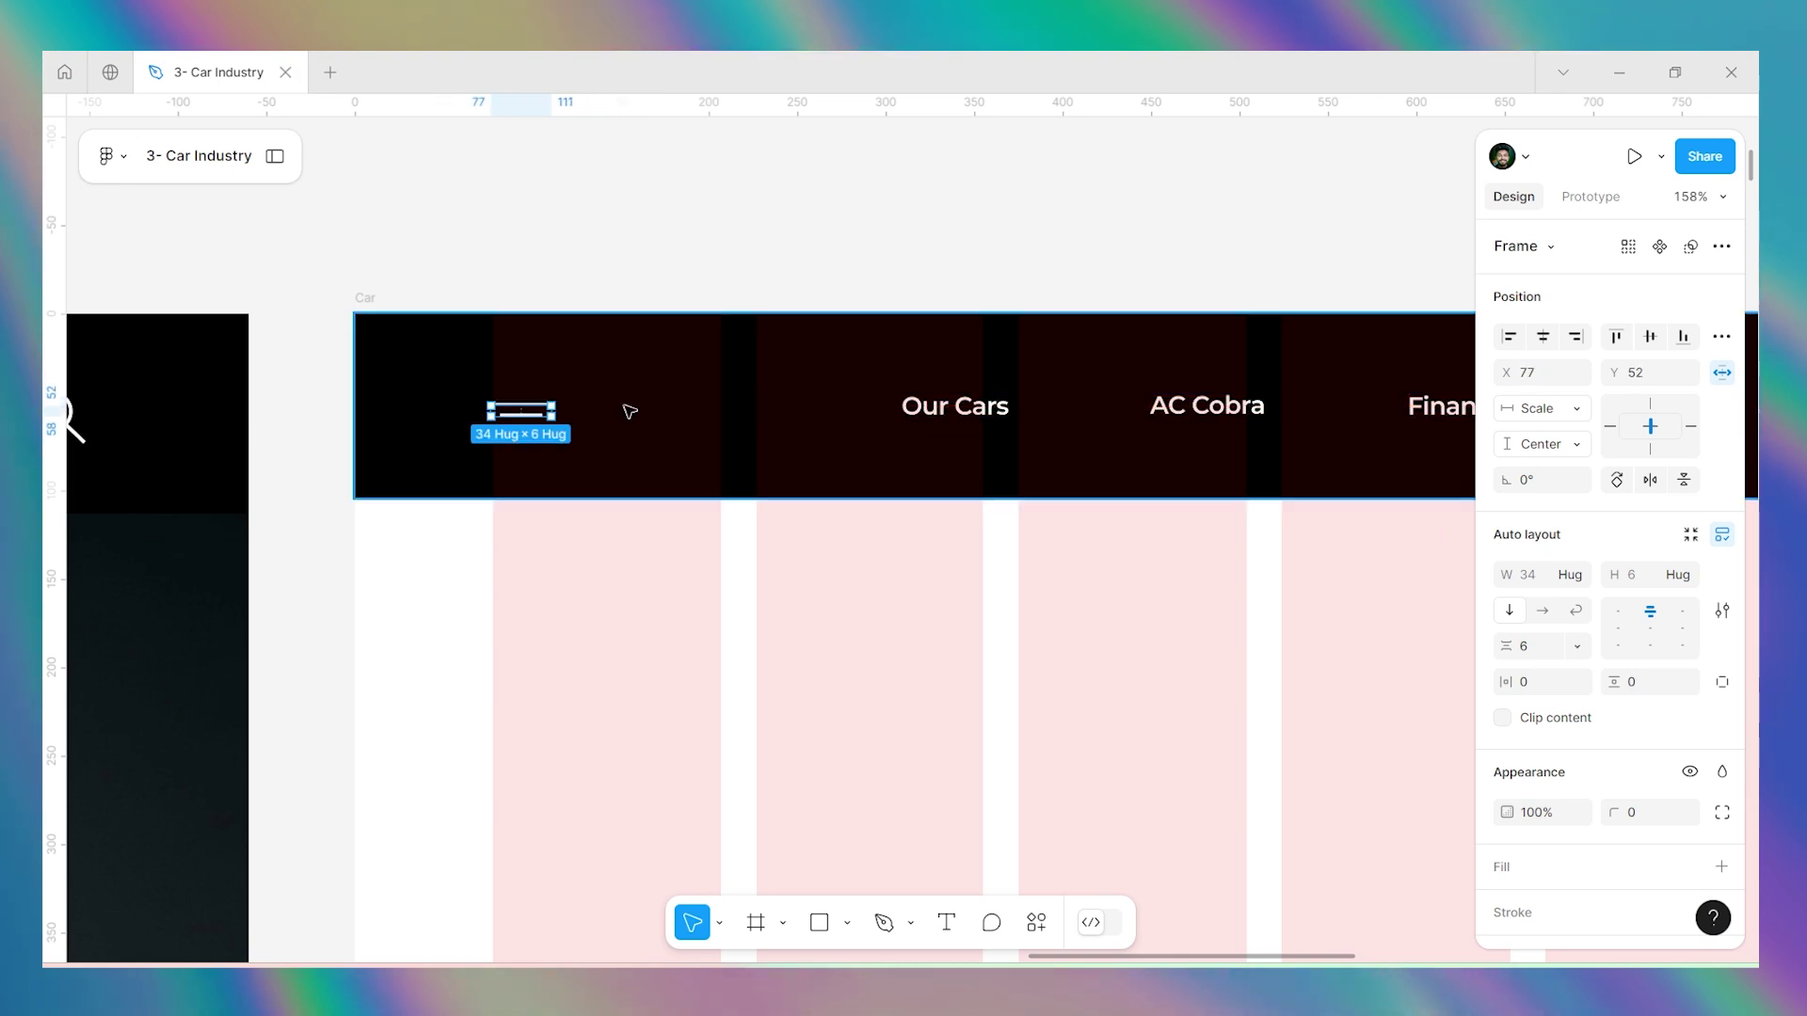
{"action": "left_click", "coordinate": [1651, 339]}
Shift the Our Cars, AC Cobra and Financial Services group left to X 216, aligning its first label with the second grid column.
{"action": "scroll", "coordinate": [322, 383], "scroll_direction": "down", "scroll_amount": 5}
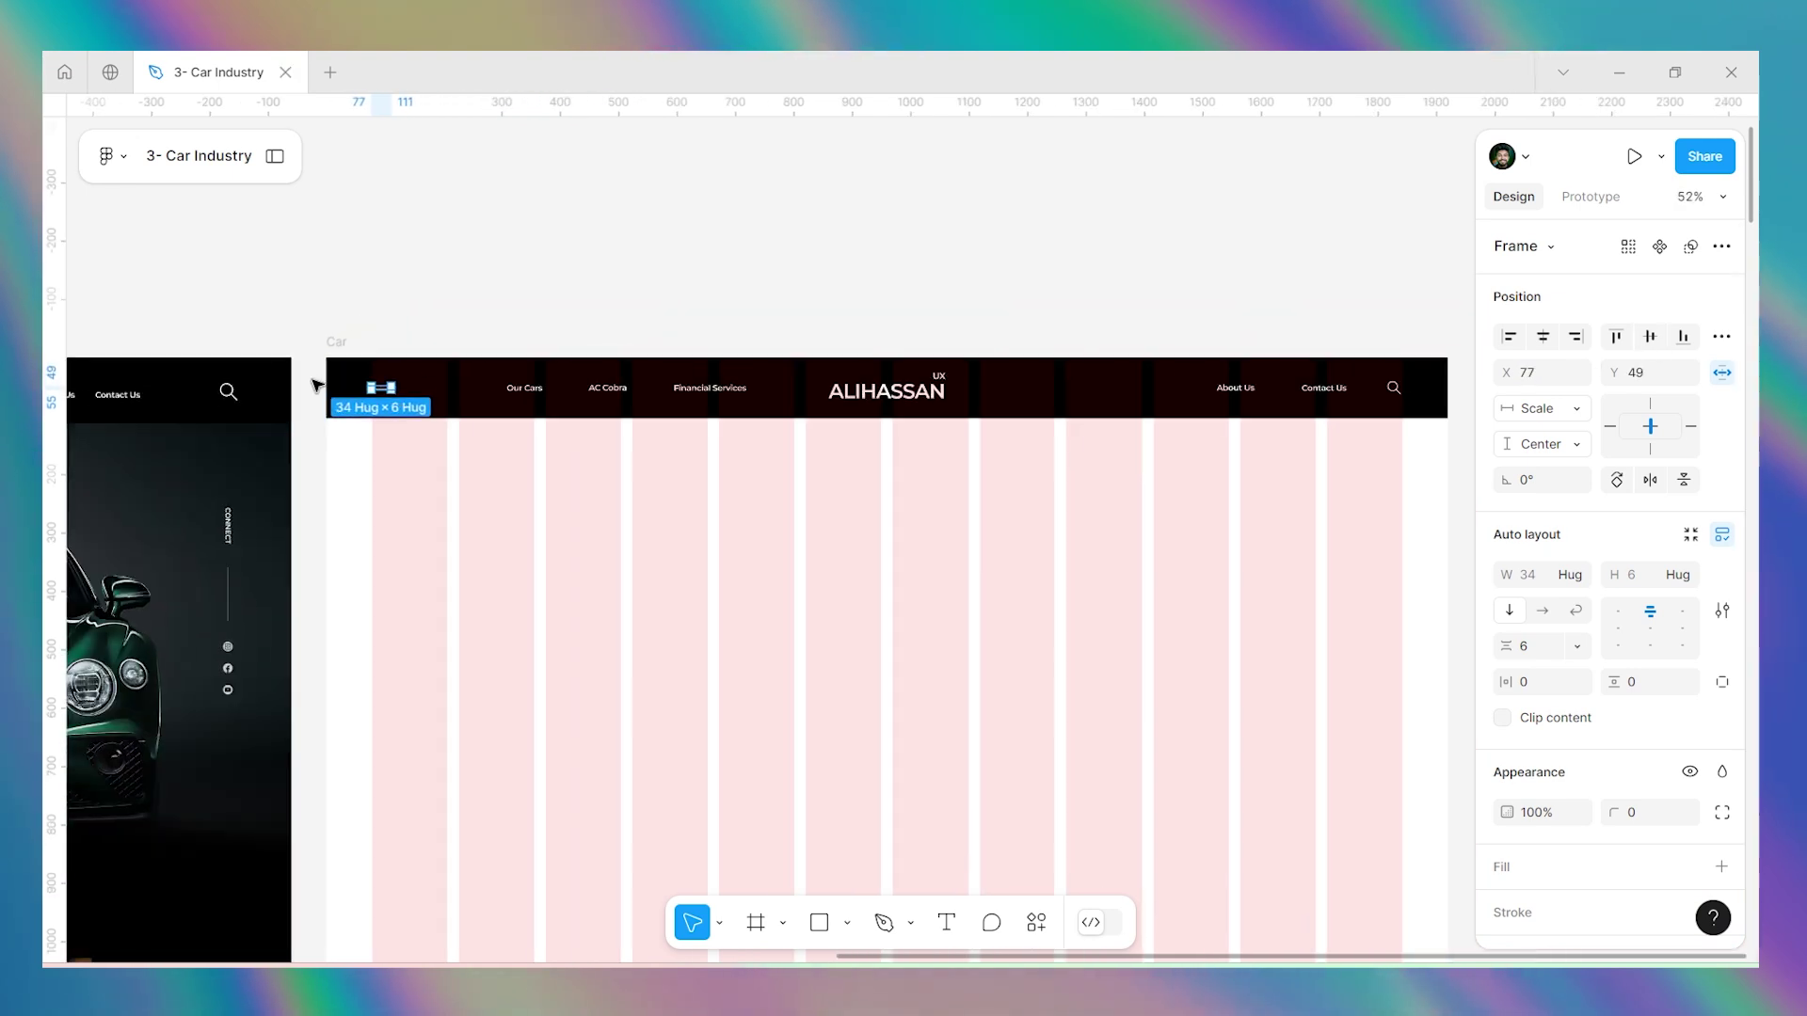
{"action": "left_click", "coordinate": [529, 386]}
{"action": "scroll", "coordinate": [412, 378], "scroll_direction": "up", "scroll_amount": 5}
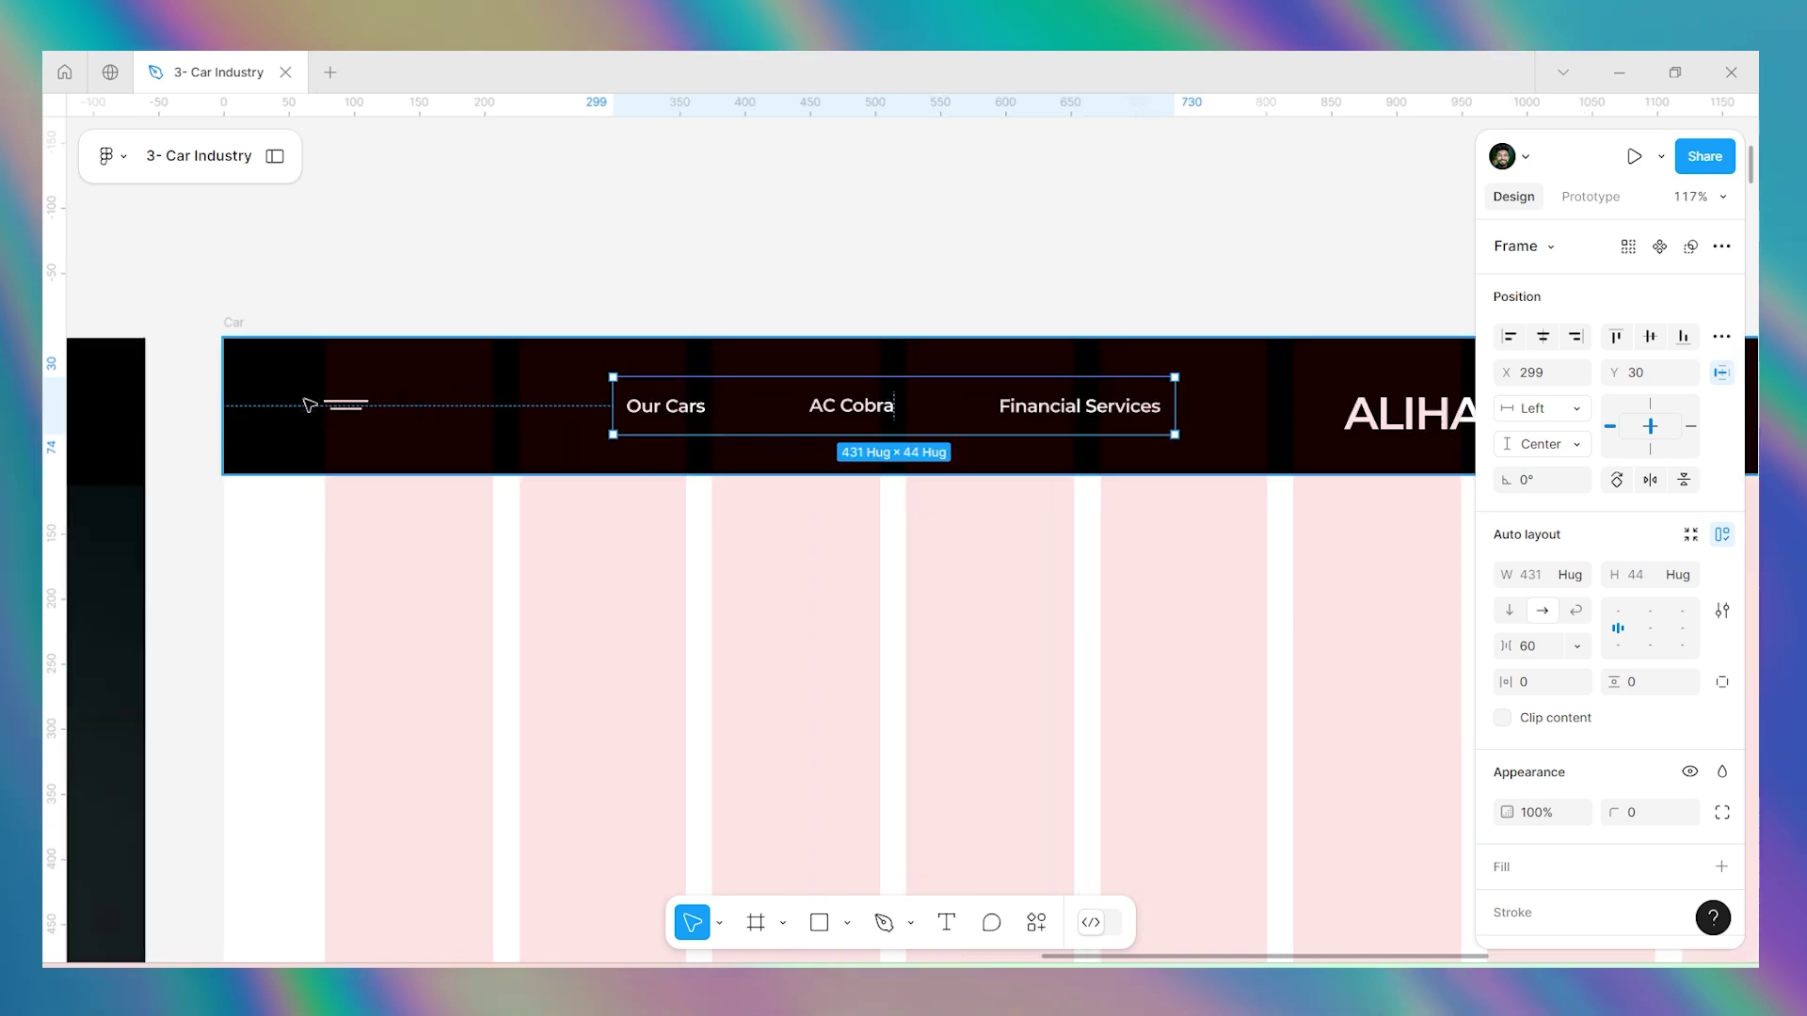
{"action": "left_click_drag", "start_coordinate": [643, 405], "coordinate": [520, 397]}
{"action": "key", "text": "alt"}
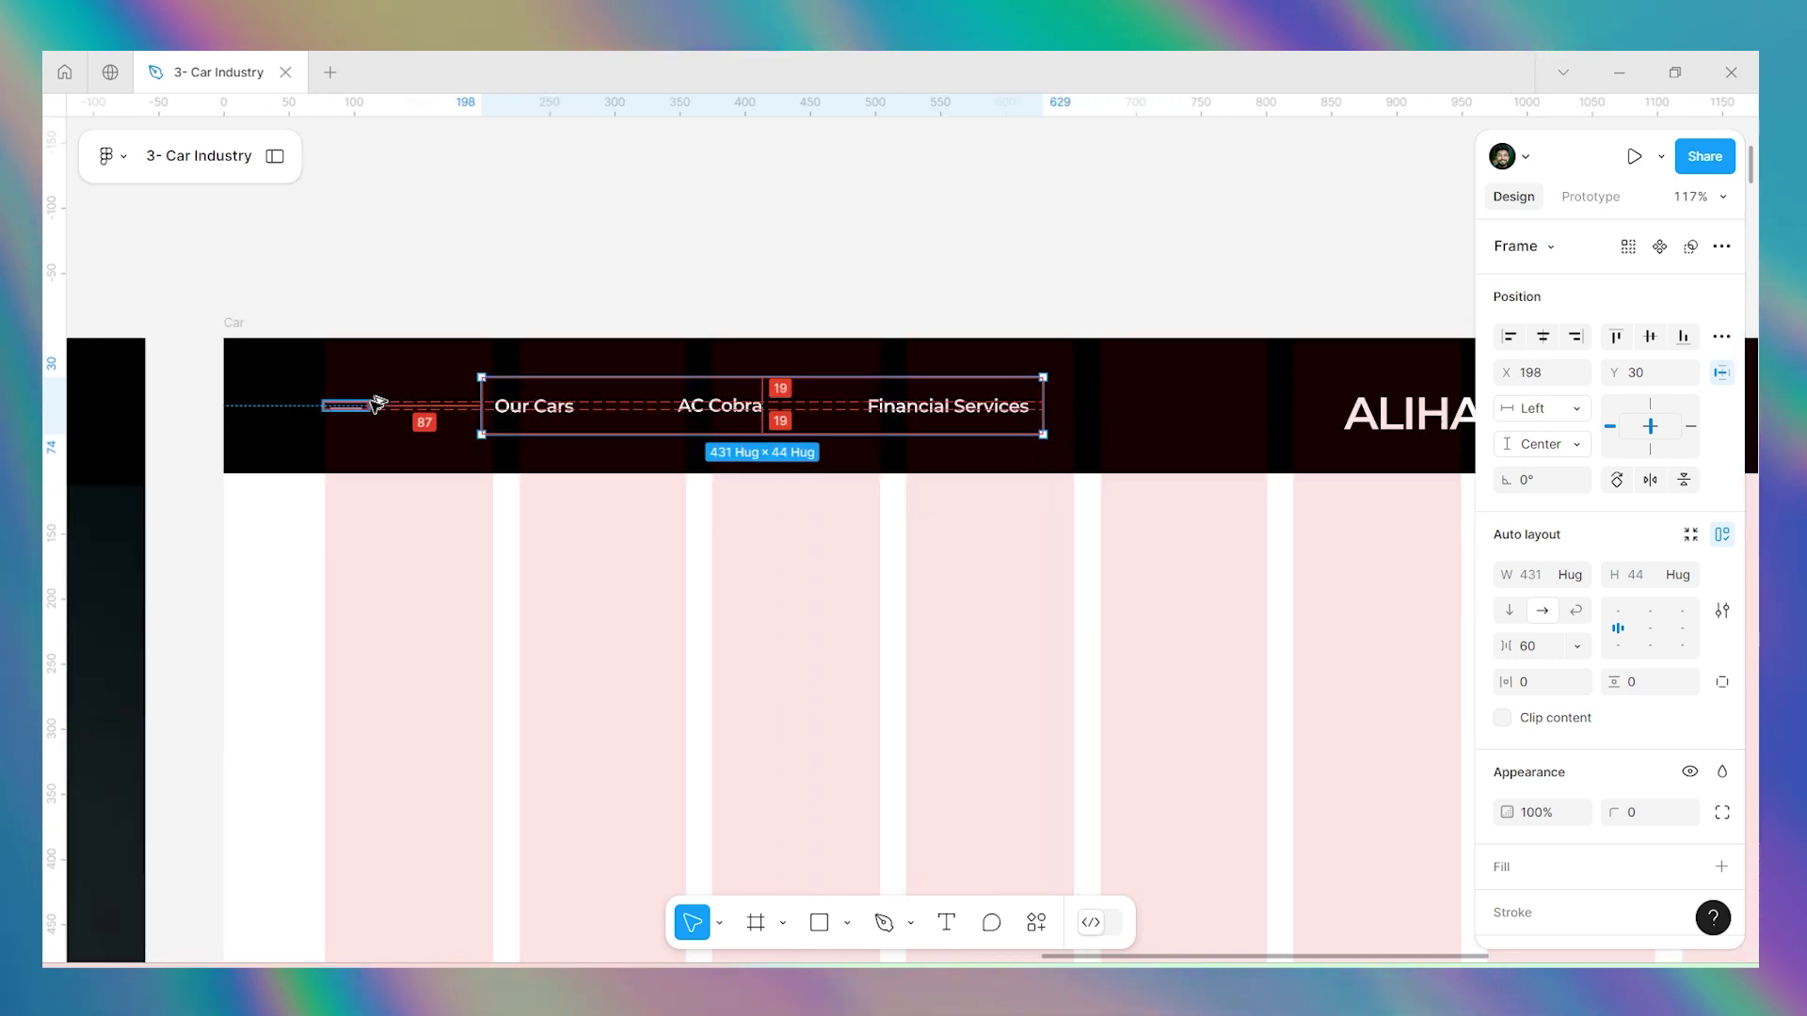
{"action": "key", "text": "Right"}
{"action": "key", "text": "Right"}
{"action": "key", "text": "Right"}
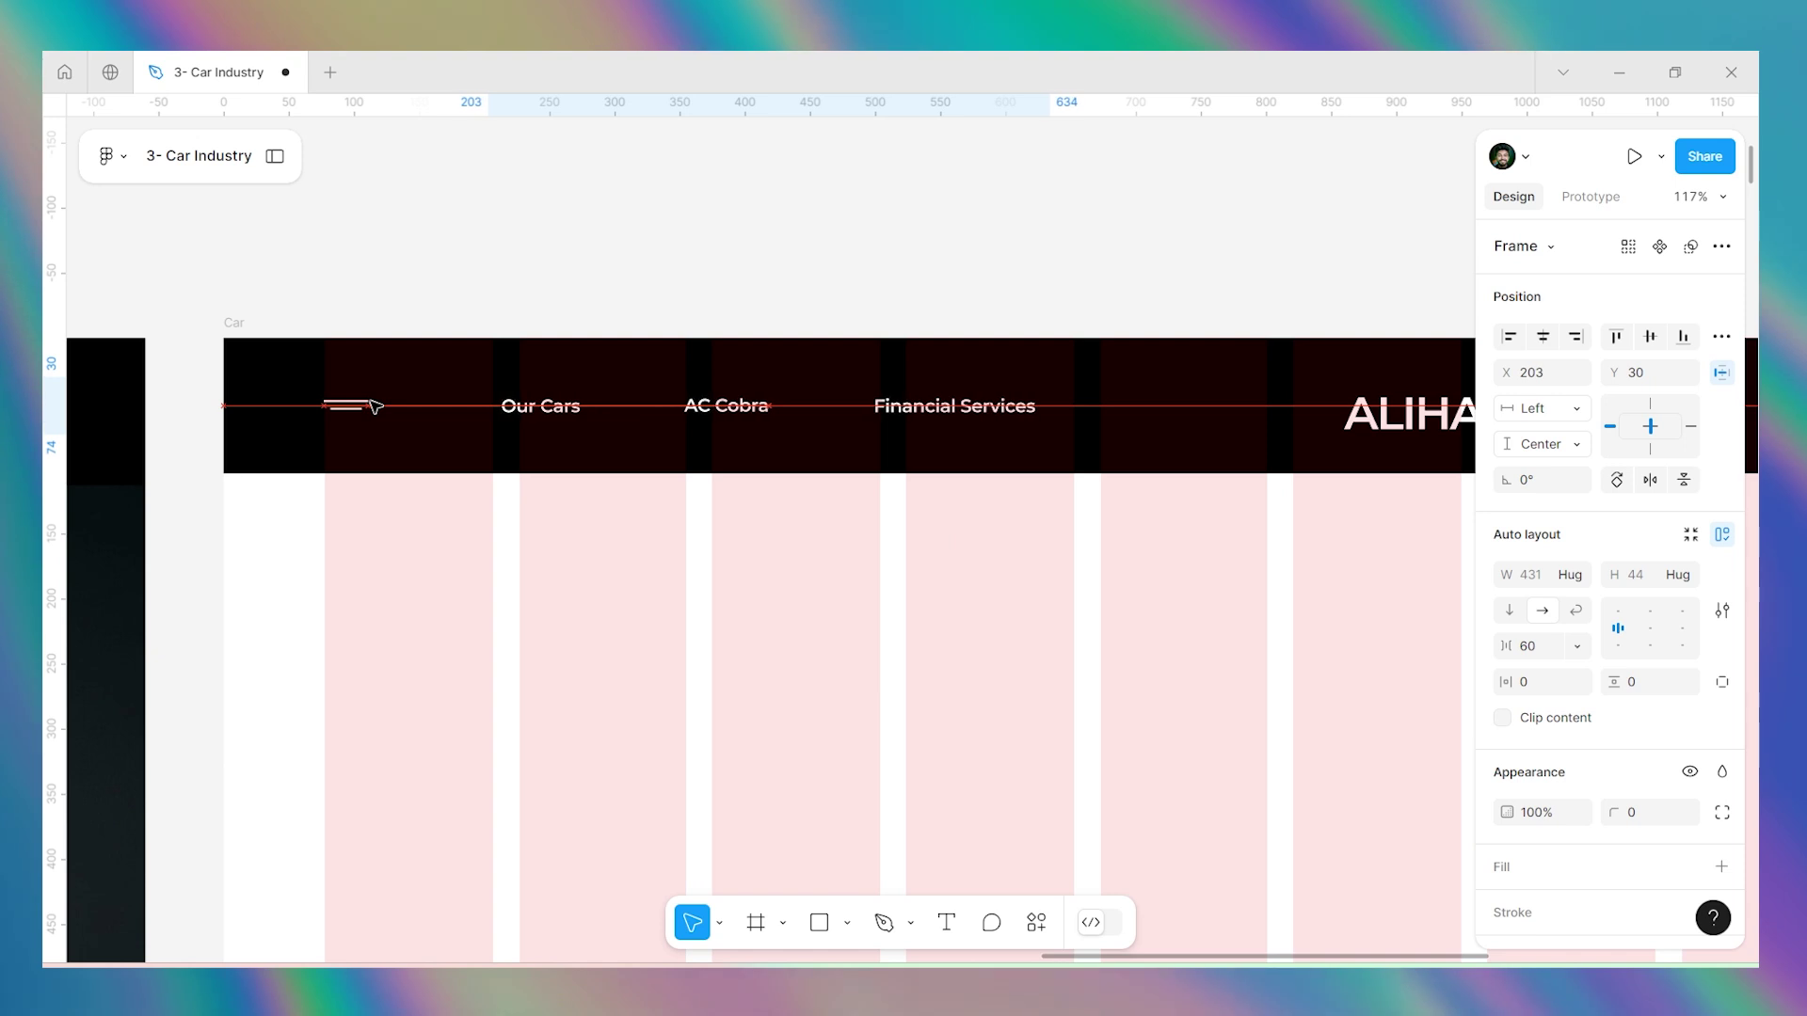
{"action": "key", "text": "shift+Right"}
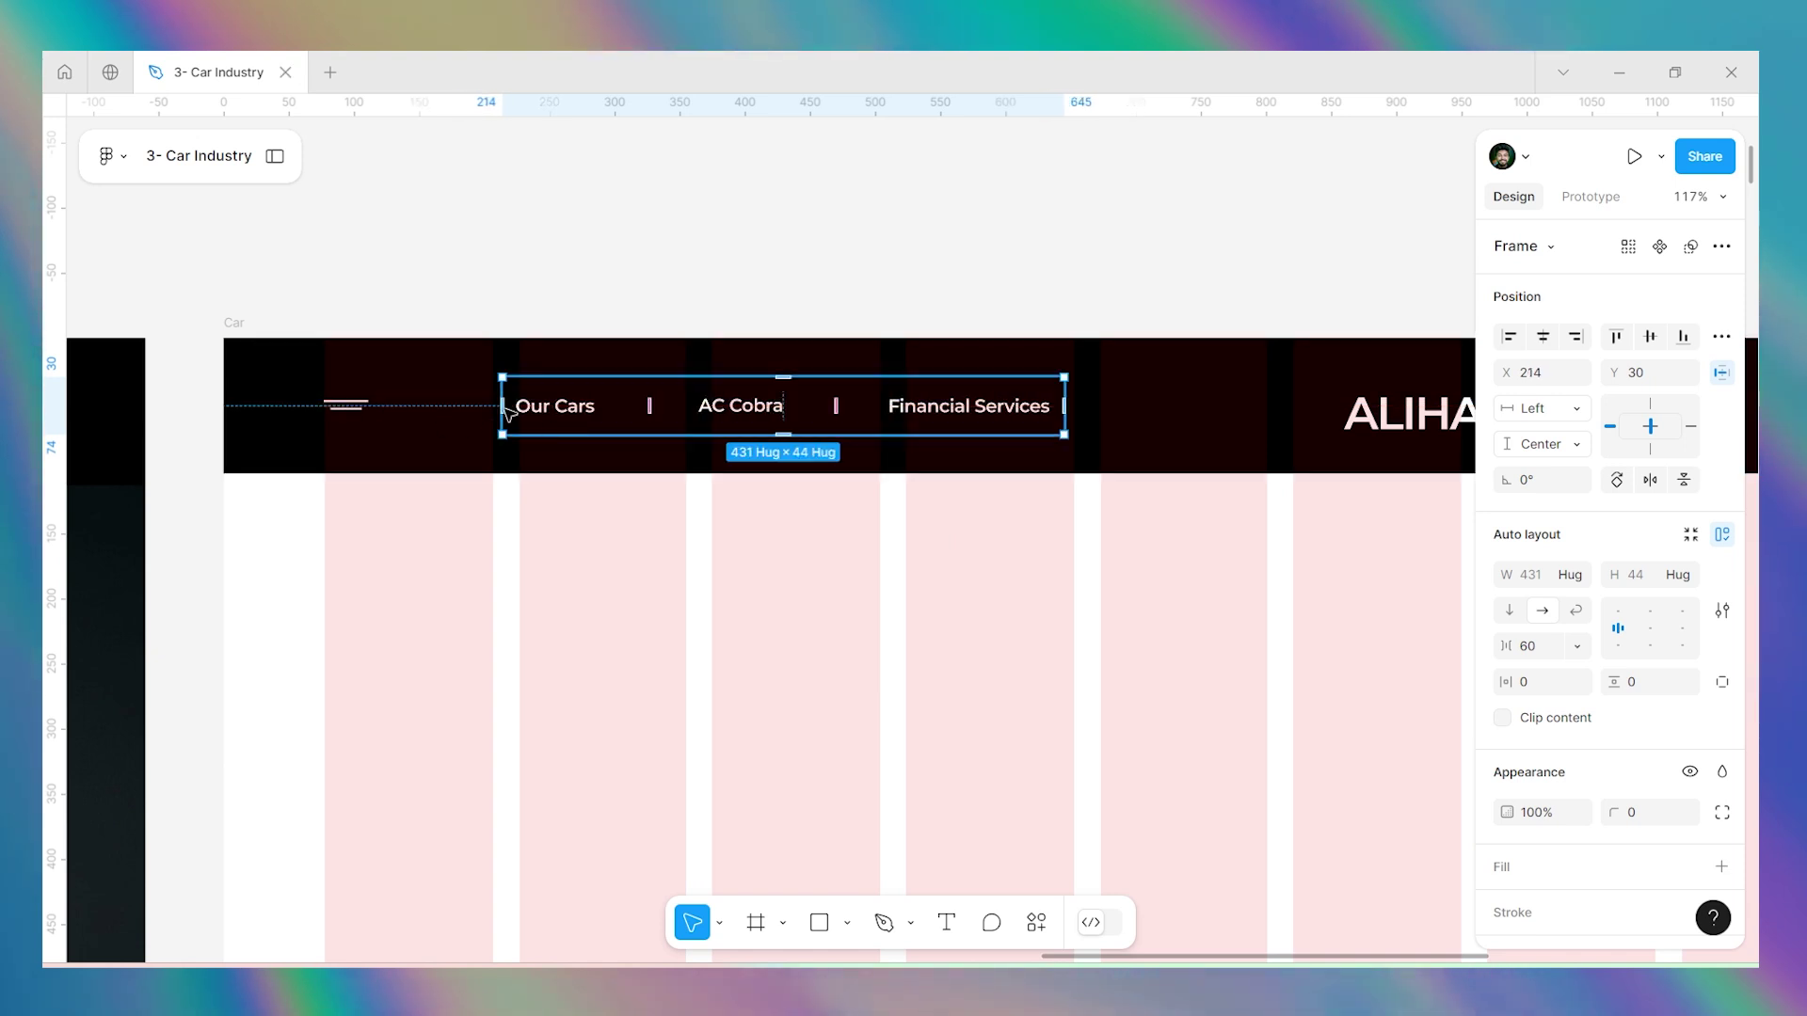
{"action": "scroll", "coordinate": [509, 420], "scroll_direction": "up", "scroll_amount": 3}
{"action": "scroll", "coordinate": [509, 421], "scroll_direction": "up", "scroll_amount": 2}
{"action": "key", "text": "Right"}
{"action": "key", "text": "Right"}
{"action": "scroll", "coordinate": [646, 443], "scroll_direction": "down", "scroll_amount": 10}
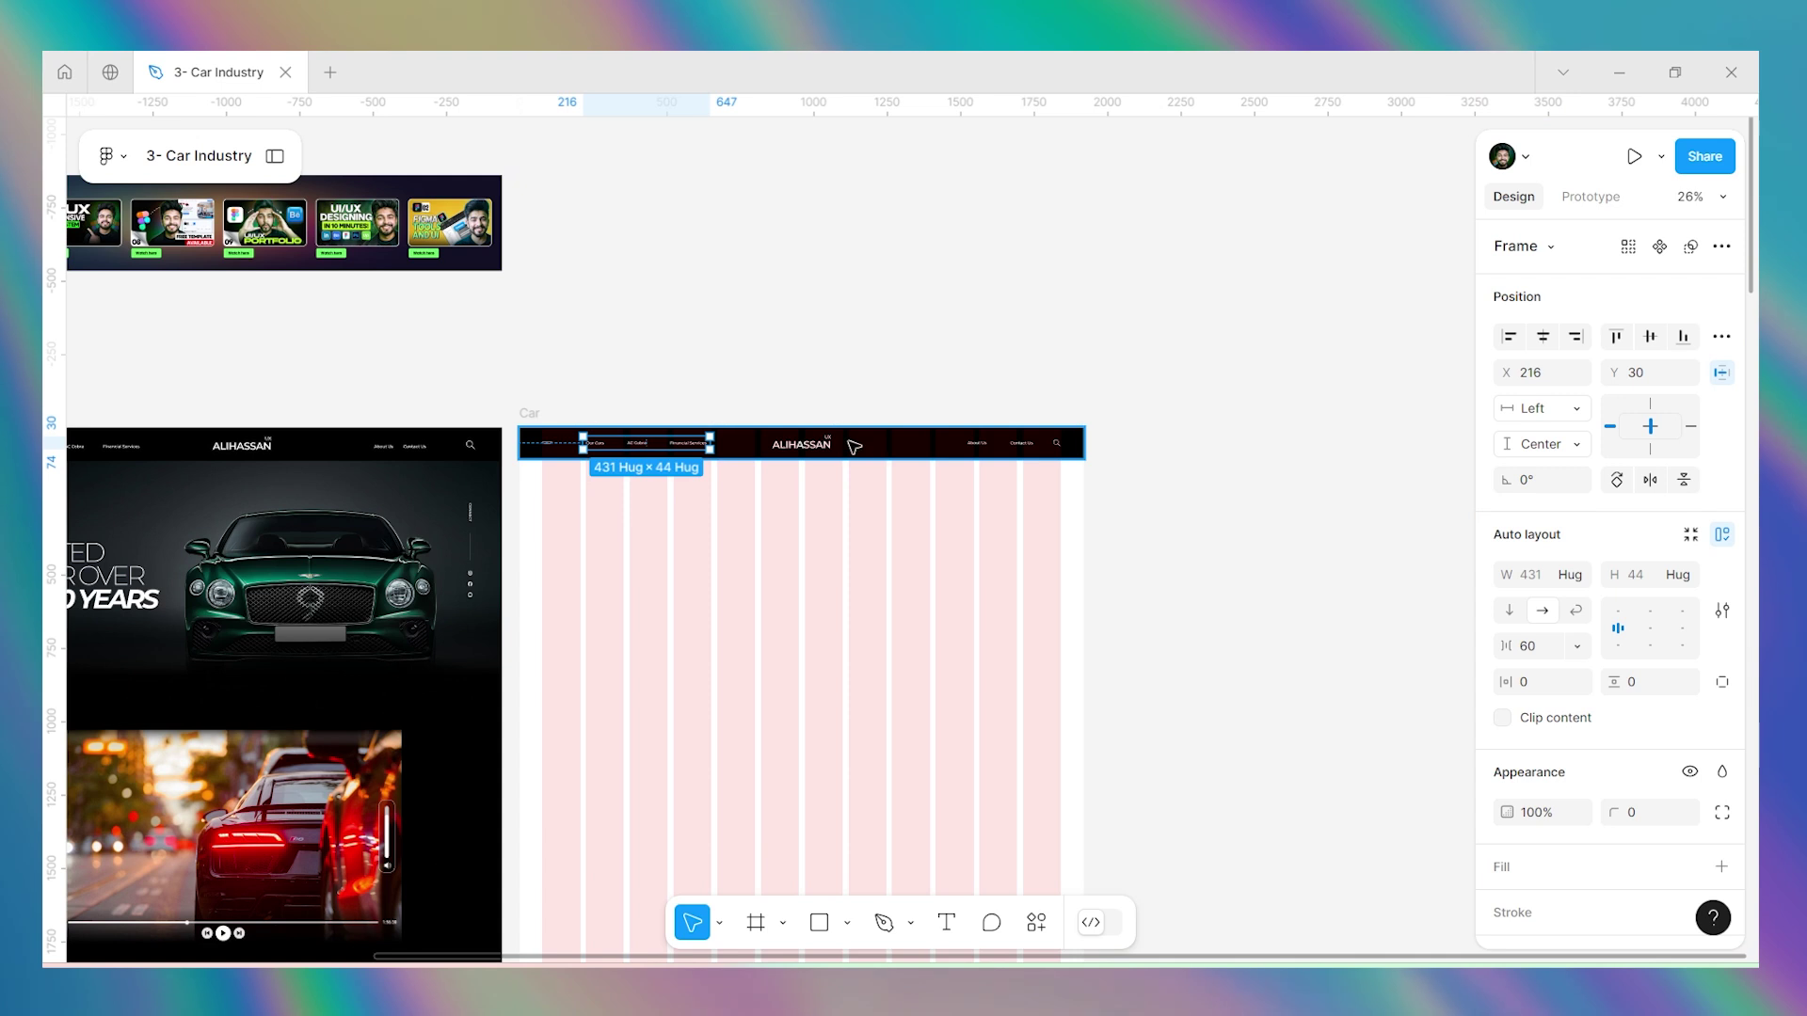
Nudge the About Us, Contact Us and search icon group to X 1519 so it ends at the last grid column's edge.
{"action": "left_click", "coordinate": [817, 444]}
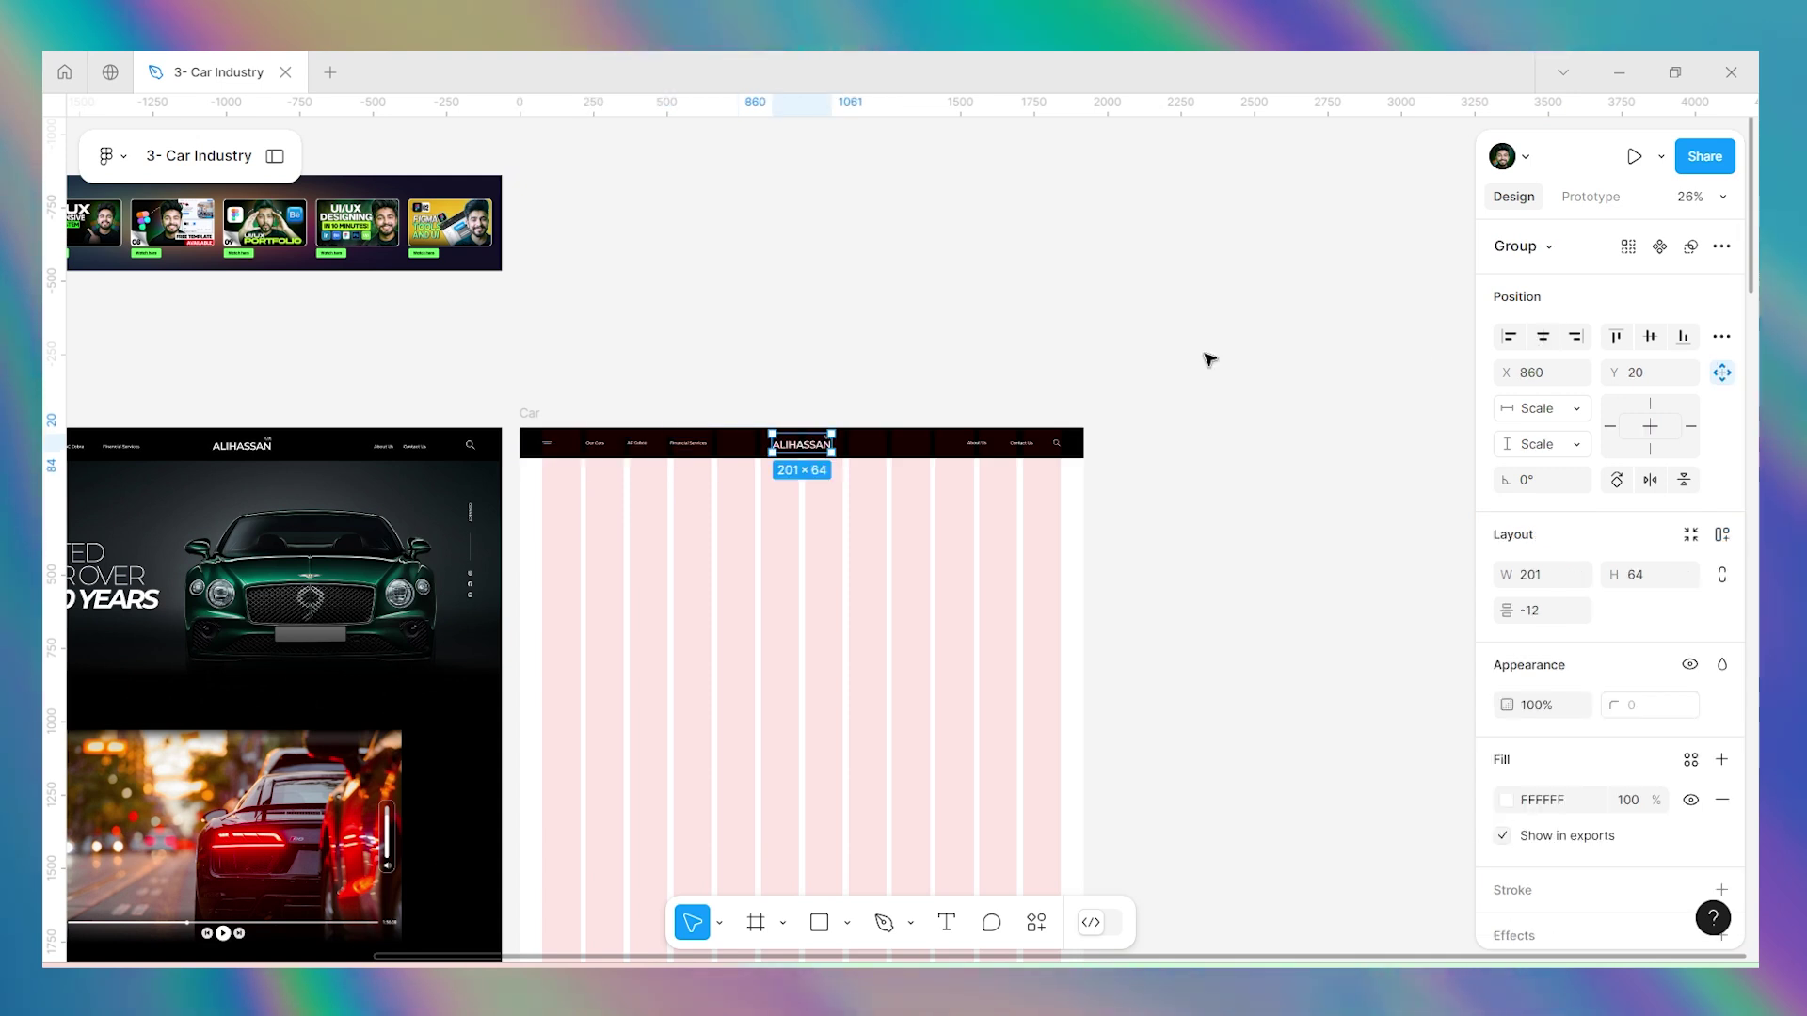
{"action": "scroll", "coordinate": [1081, 423], "scroll_direction": "up", "scroll_amount": 10}
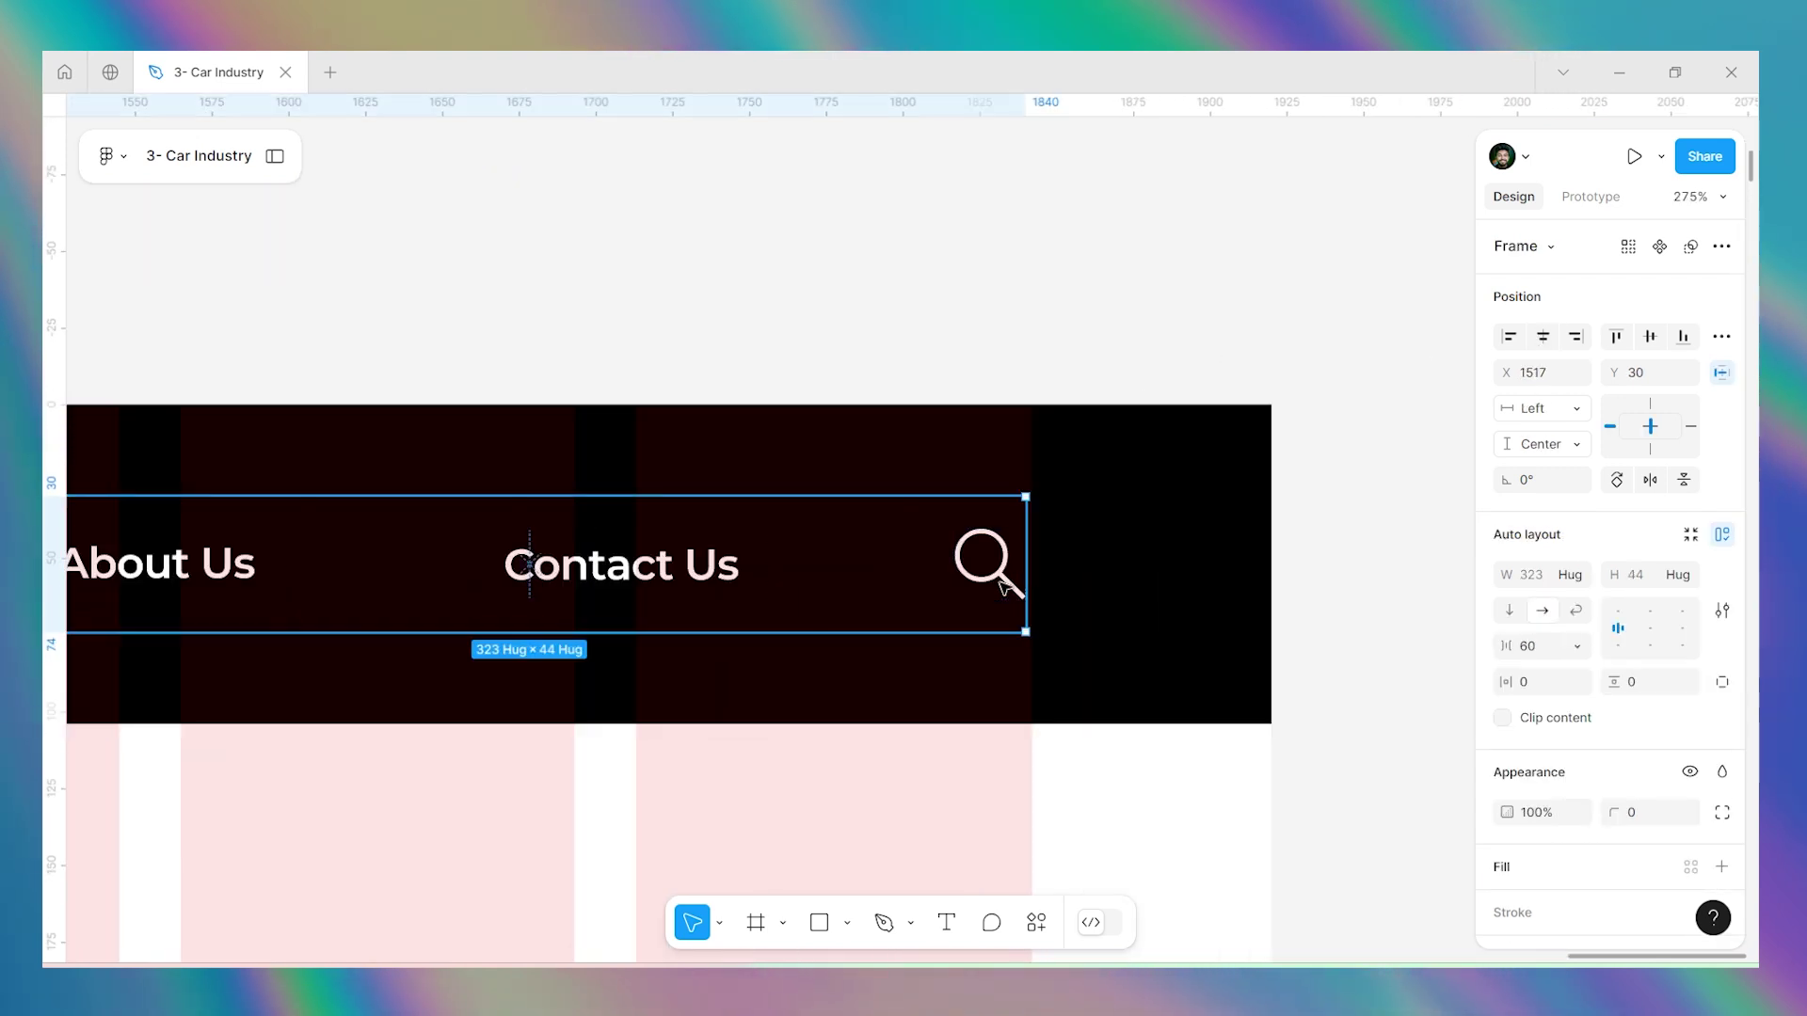
{"action": "left_click", "coordinate": [1005, 585]}
{"action": "scroll", "coordinate": [1016, 593], "scroll_direction": "up", "scroll_amount": 6}
{"action": "key", "text": "Right"}
{"action": "scroll", "coordinate": [1040, 527], "scroll_direction": "down", "scroll_amount": 15}
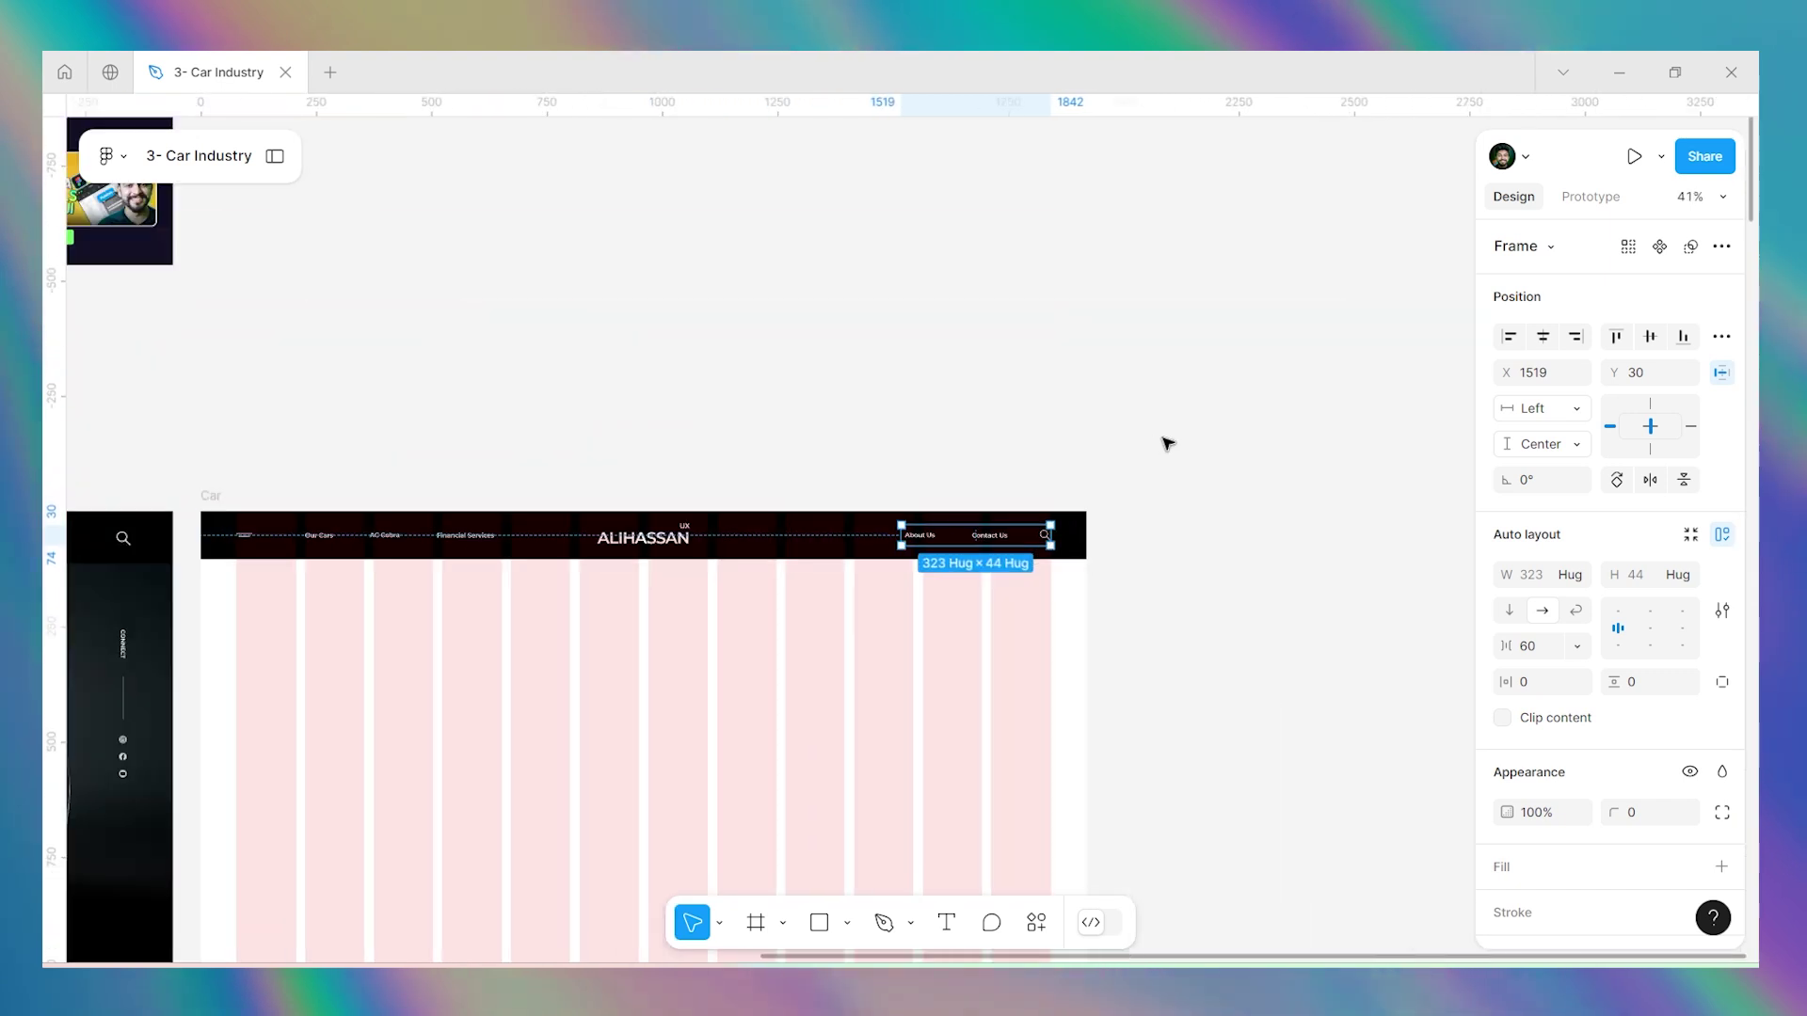
Check the logo's horizontal centring in the Car header and compare the header with the homepage's.
{"action": "left_click", "coordinate": [1167, 443]}
{"action": "scroll", "coordinate": [1167, 443], "scroll_direction": "down", "scroll_amount": 3}
{"action": "scroll", "coordinate": [951, 560], "scroll_direction": "up", "scroll_amount": 6}
{"action": "left_click", "coordinate": [842, 405]}
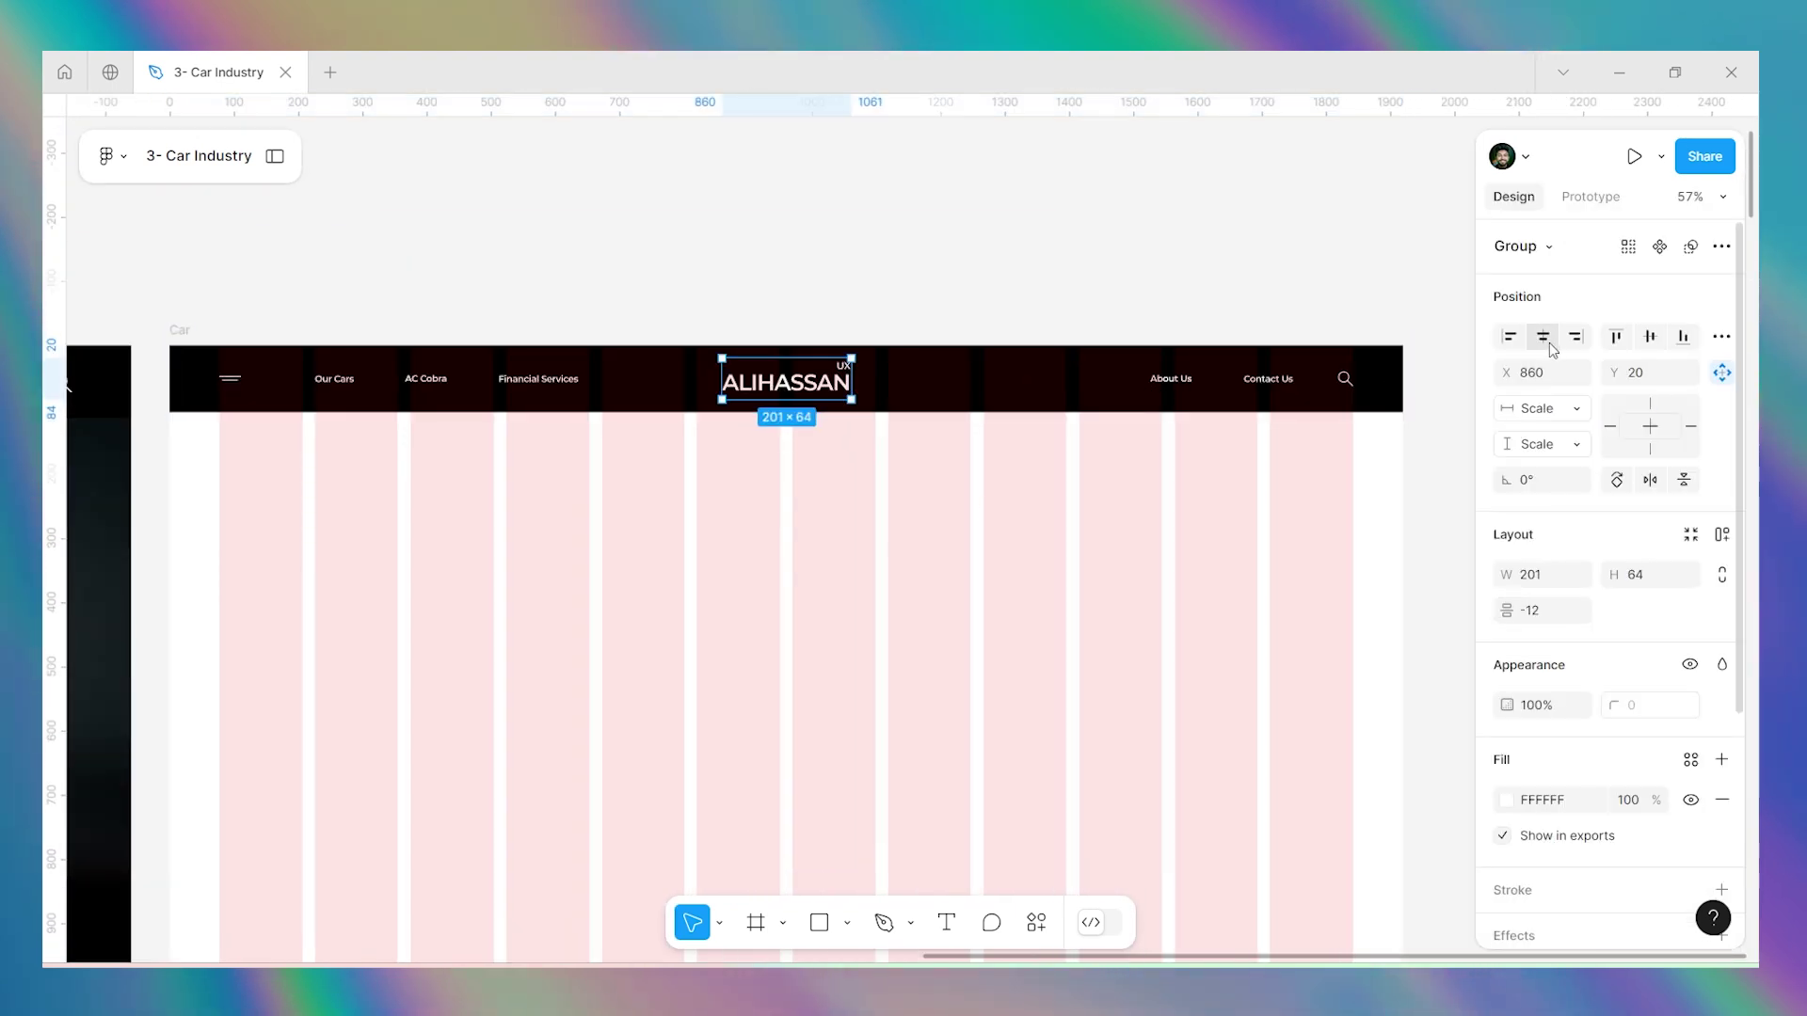
{"action": "left_click", "coordinate": [827, 242]}
{"action": "scroll", "coordinate": [827, 242], "scroll_direction": "down", "scroll_amount": 5}
{"action": "scroll", "coordinate": [1126, 245], "scroll_direction": "up", "scroll_amount": 1}
{"action": "scroll", "coordinate": [847, 252], "scroll_direction": "down", "scroll_amount": 3}
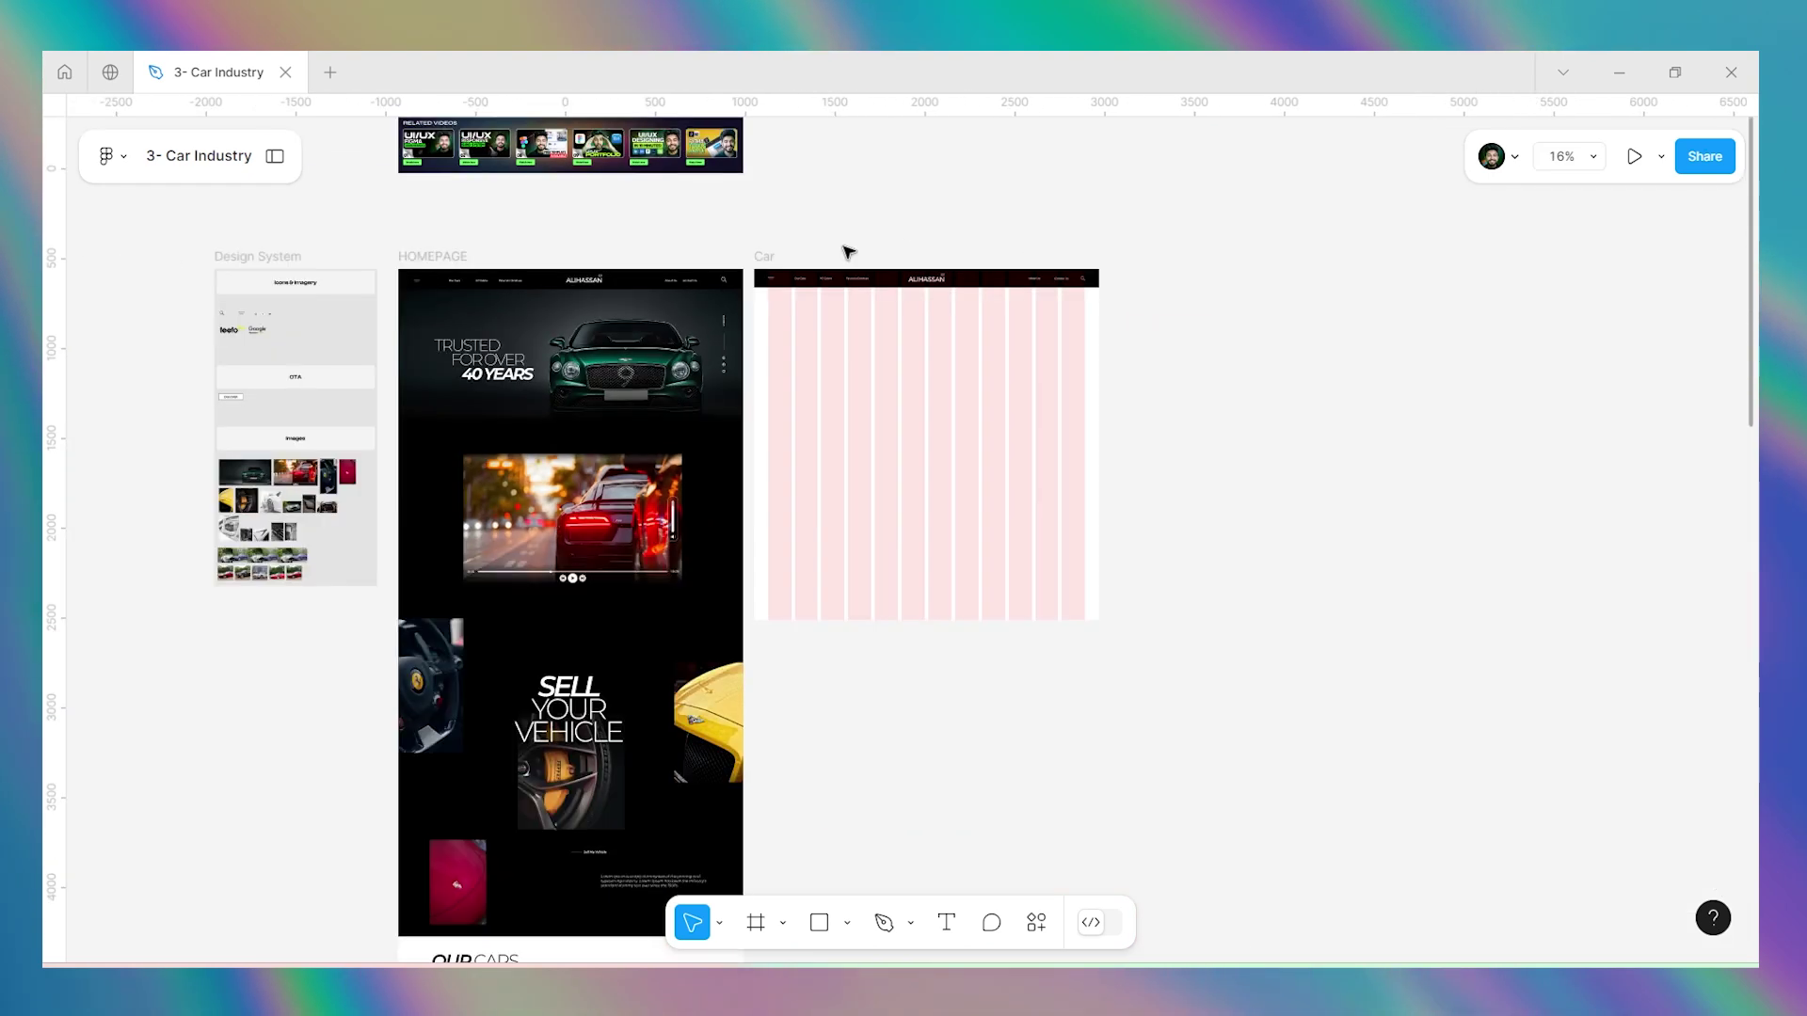
{"action": "scroll", "coordinate": [848, 253], "scroll_direction": "up", "scroll_amount": 3}
{"action": "scroll", "coordinate": [1262, 277], "scroll_direction": "down", "scroll_amount": 1}
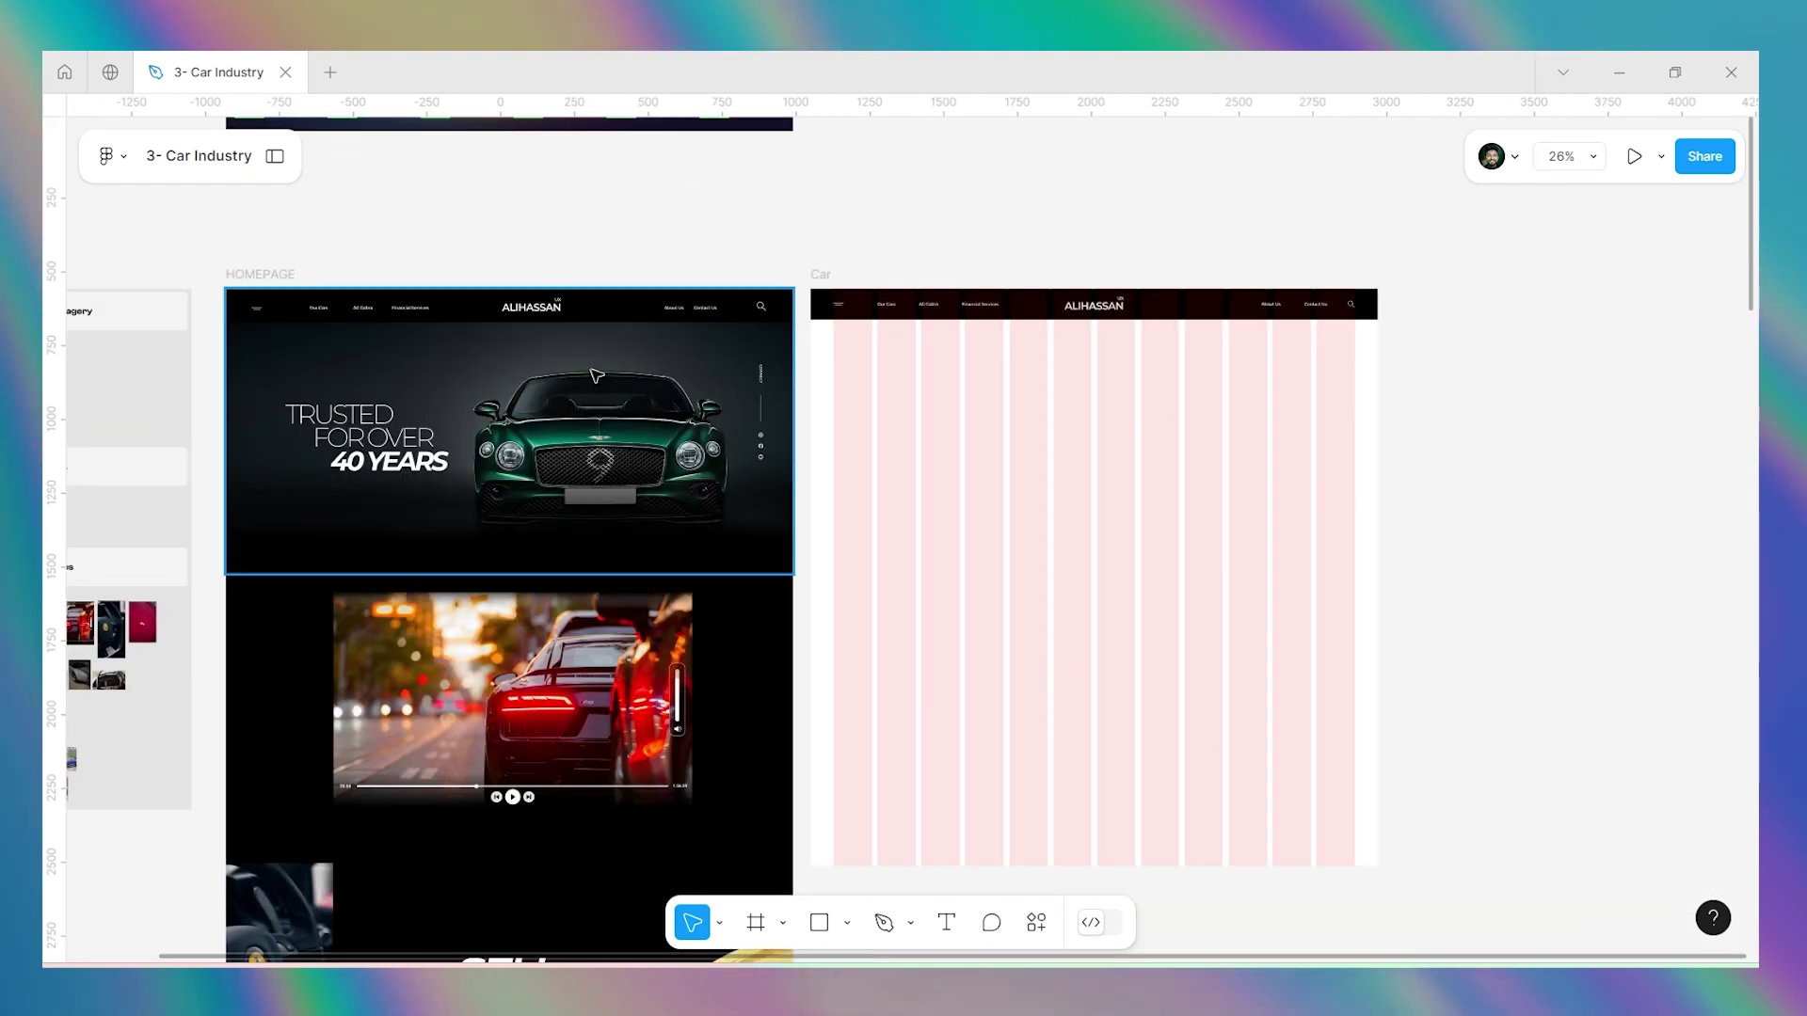
Copy the dark green Bentley image from the Design System frame and paste it into the Car frame.
{"action": "scroll", "coordinate": [1327, 415], "scroll_direction": "down", "scroll_amount": 2}
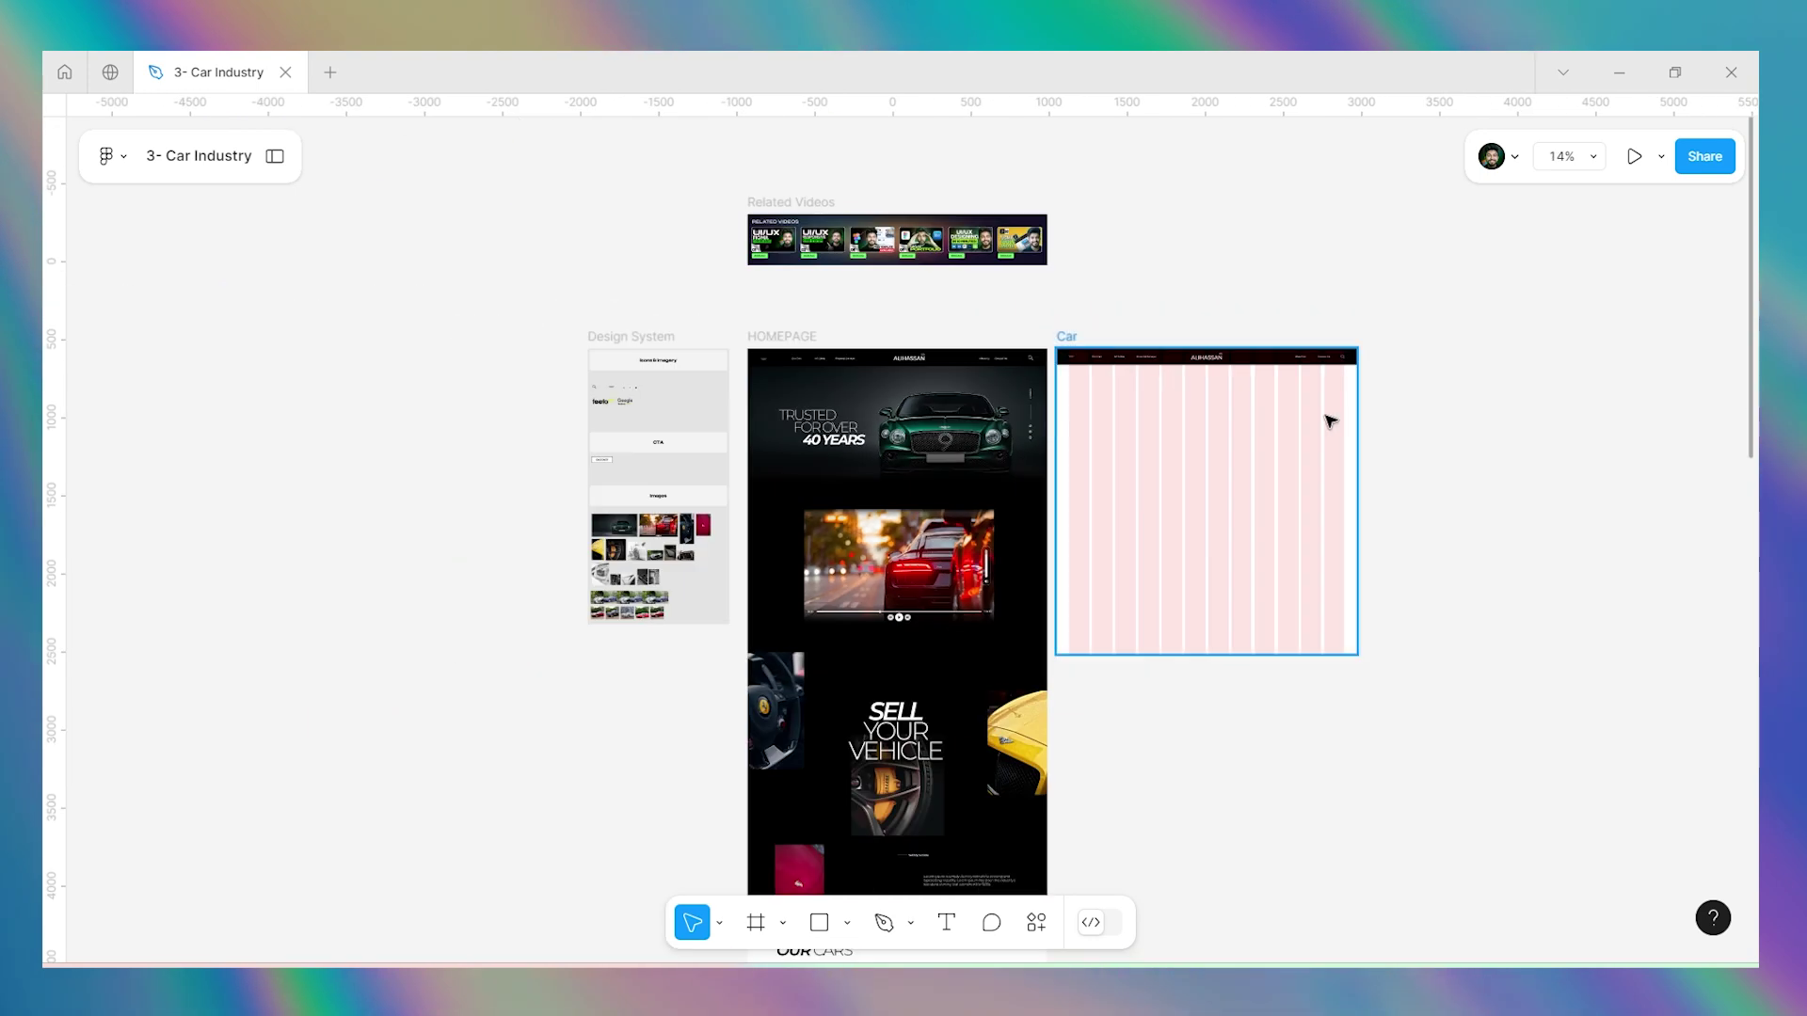
{"action": "scroll", "coordinate": [639, 499], "scroll_direction": "up", "scroll_amount": 3}
{"action": "left_click", "coordinate": [636, 459]}
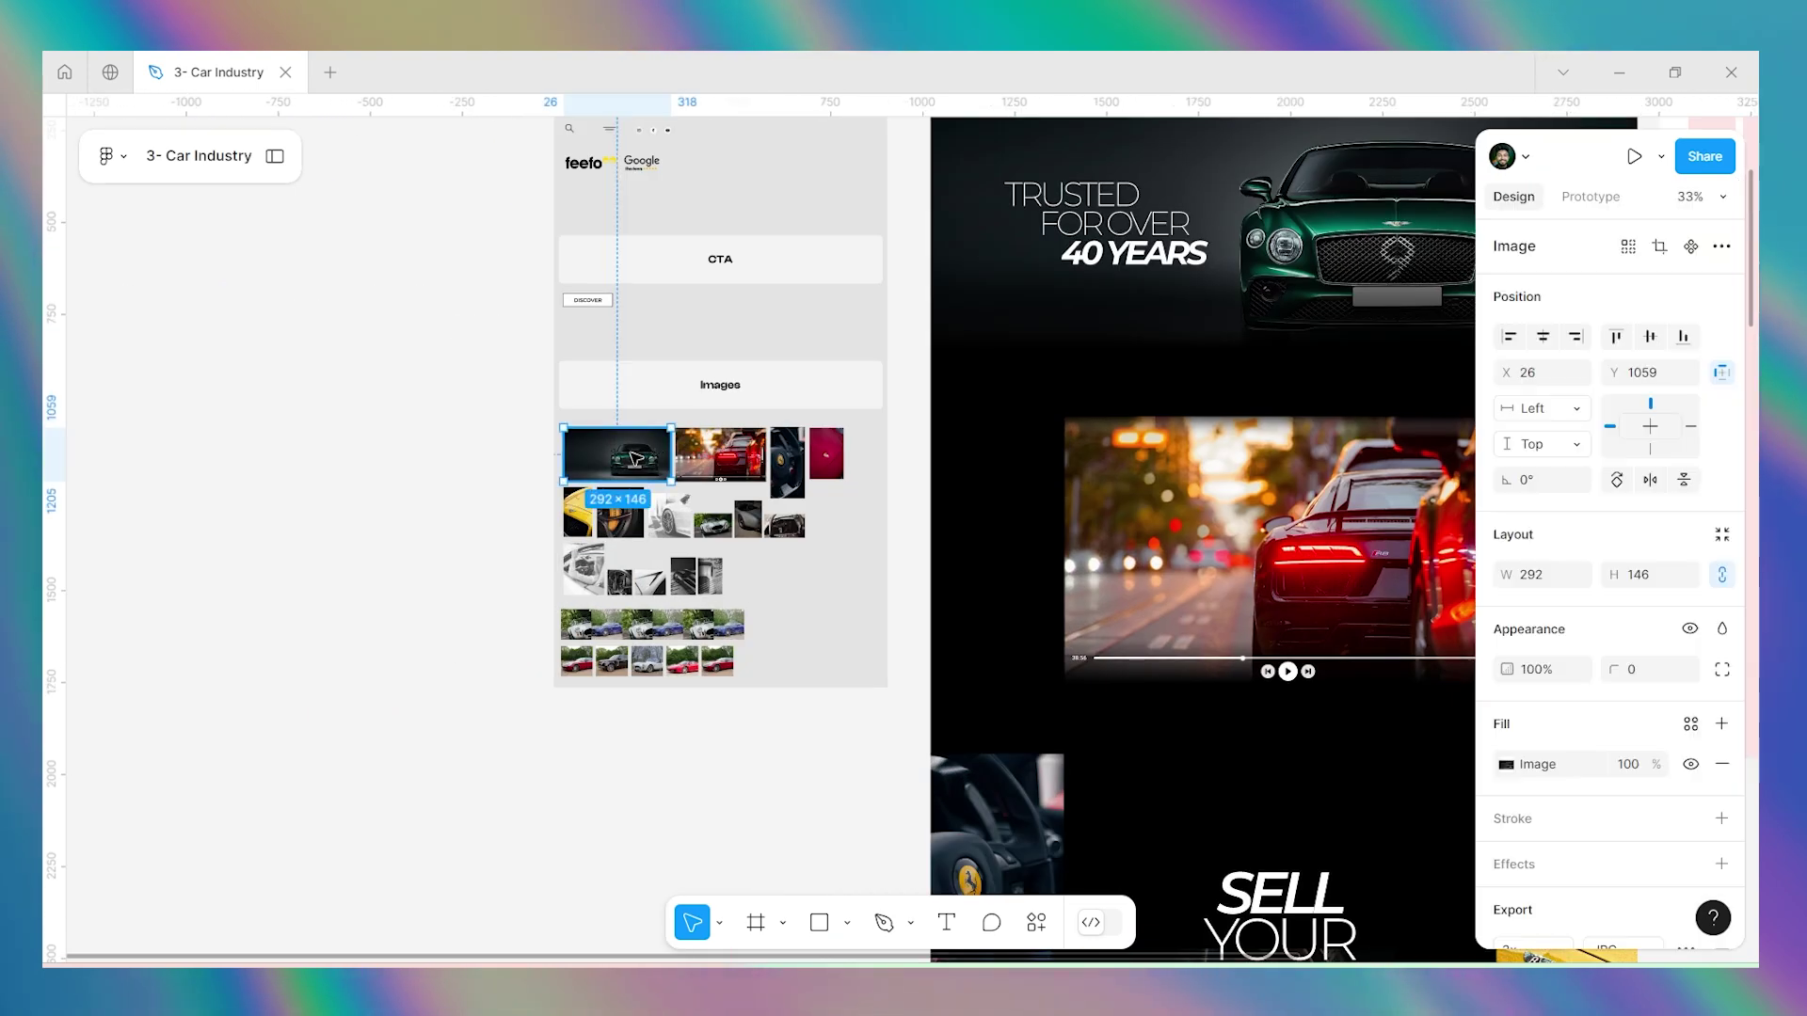
{"action": "scroll", "coordinate": [509, 448], "scroll_direction": "down", "scroll_amount": 2}
{"action": "scroll", "coordinate": [939, 323], "scroll_direction": "up", "scroll_amount": 3}
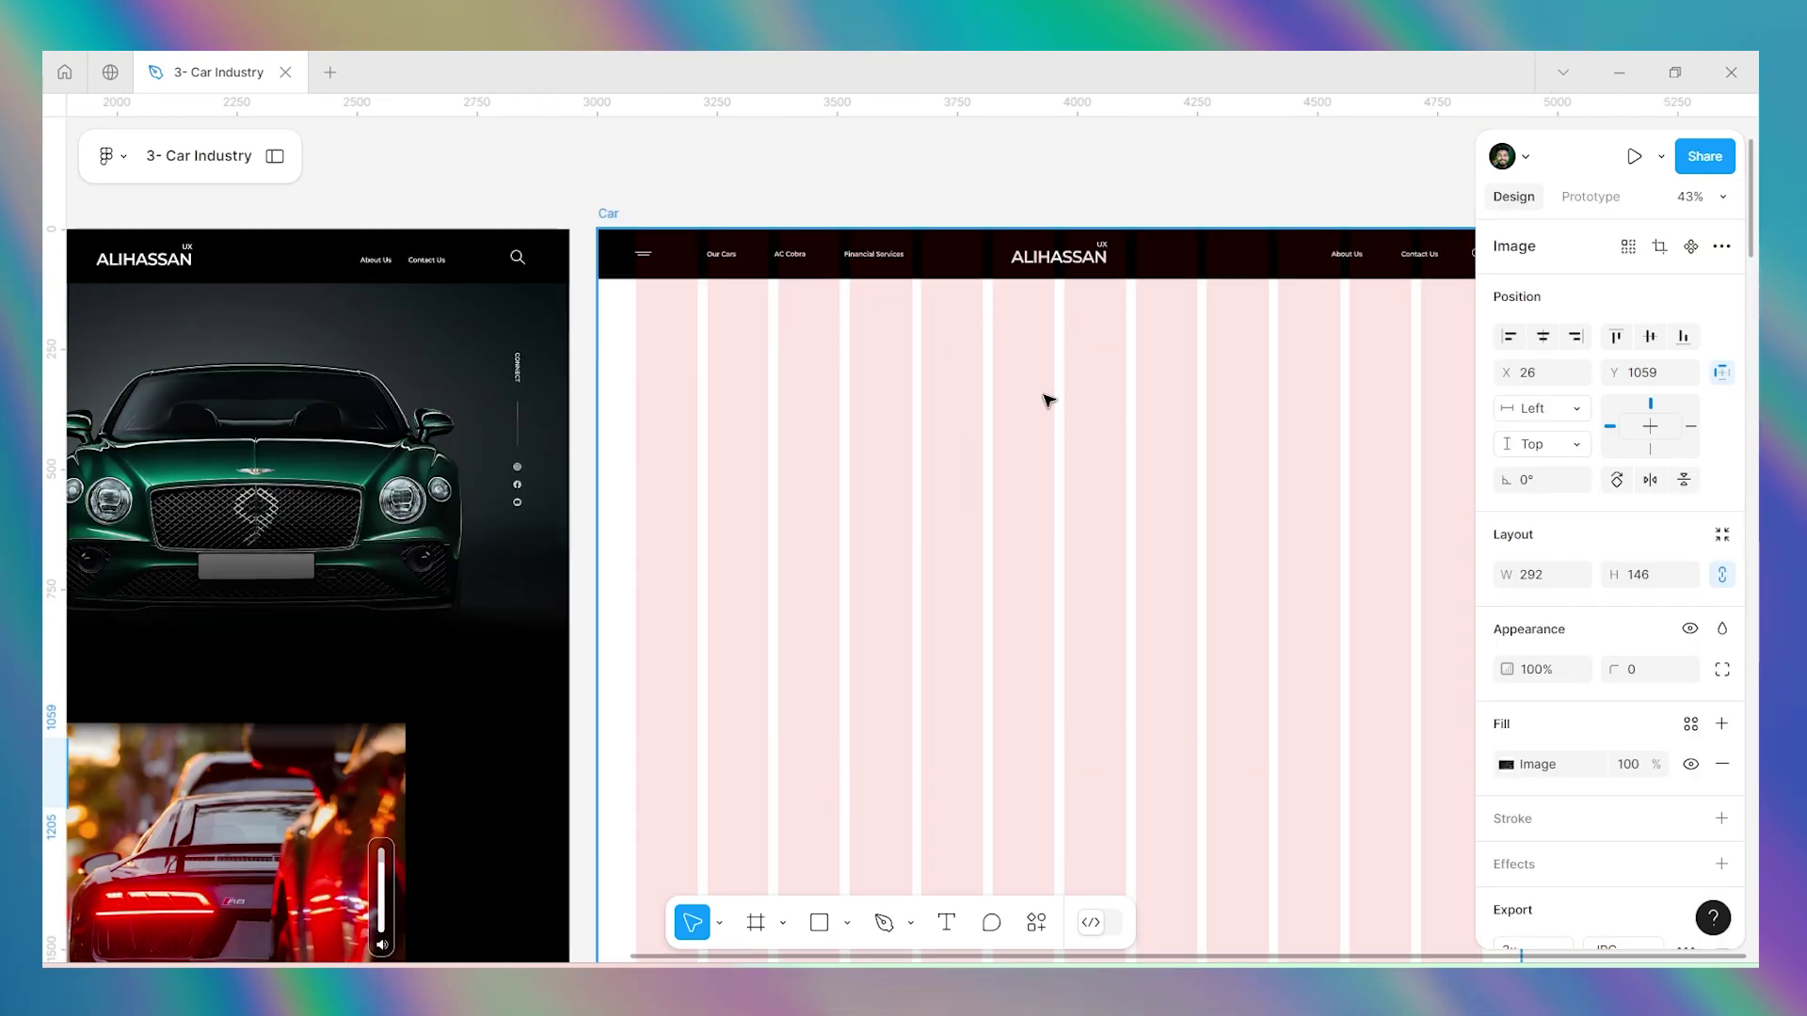
{"action": "scroll", "coordinate": [789, 416], "scroll_direction": "up", "scroll_amount": 2}
{"action": "left_click", "coordinate": [879, 464]}
{"action": "key", "text": "ctrl+v"}
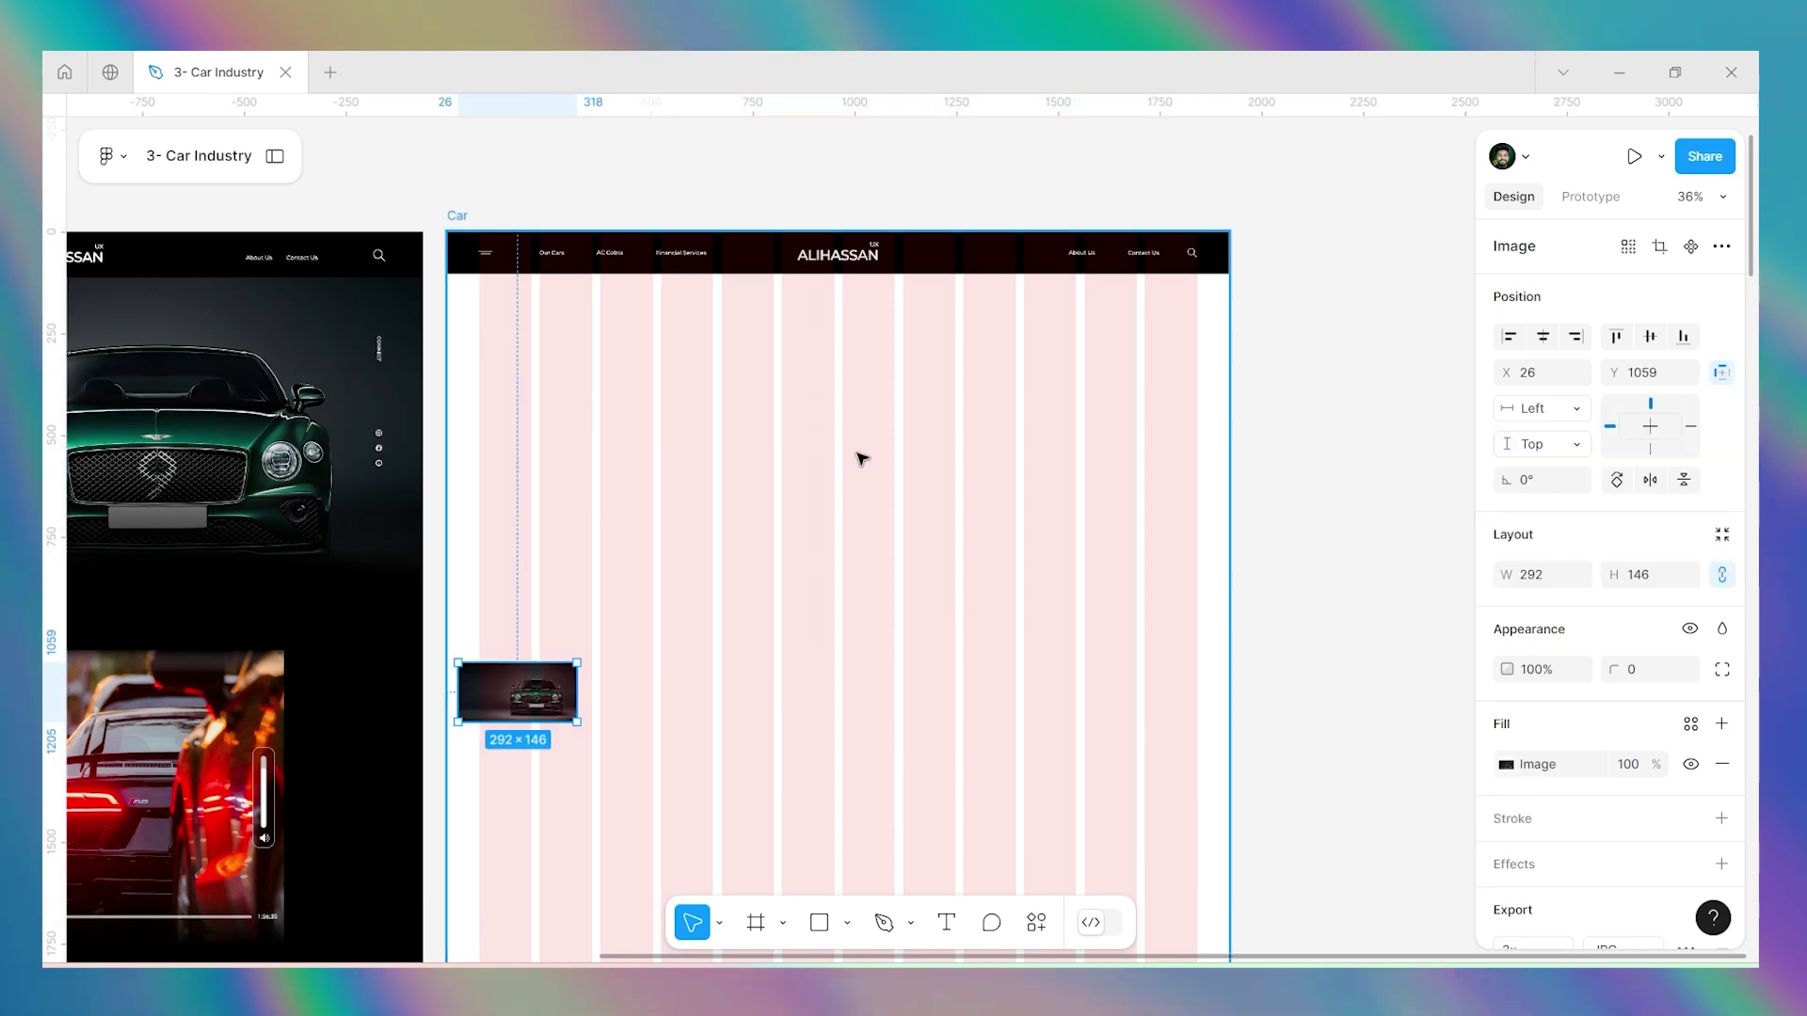
Scale the Bentley image to 1920 × 974, spanning the Car frame's full width, and place it at X 0, Y 0.
{"action": "left_click_drag", "start_coordinate": [577, 663], "coordinate": [969, 448]}
{"action": "left_click", "coordinate": [1542, 335]}
{"action": "left_click_drag", "start_coordinate": [1235, 339], "coordinate": [1228, 334]}
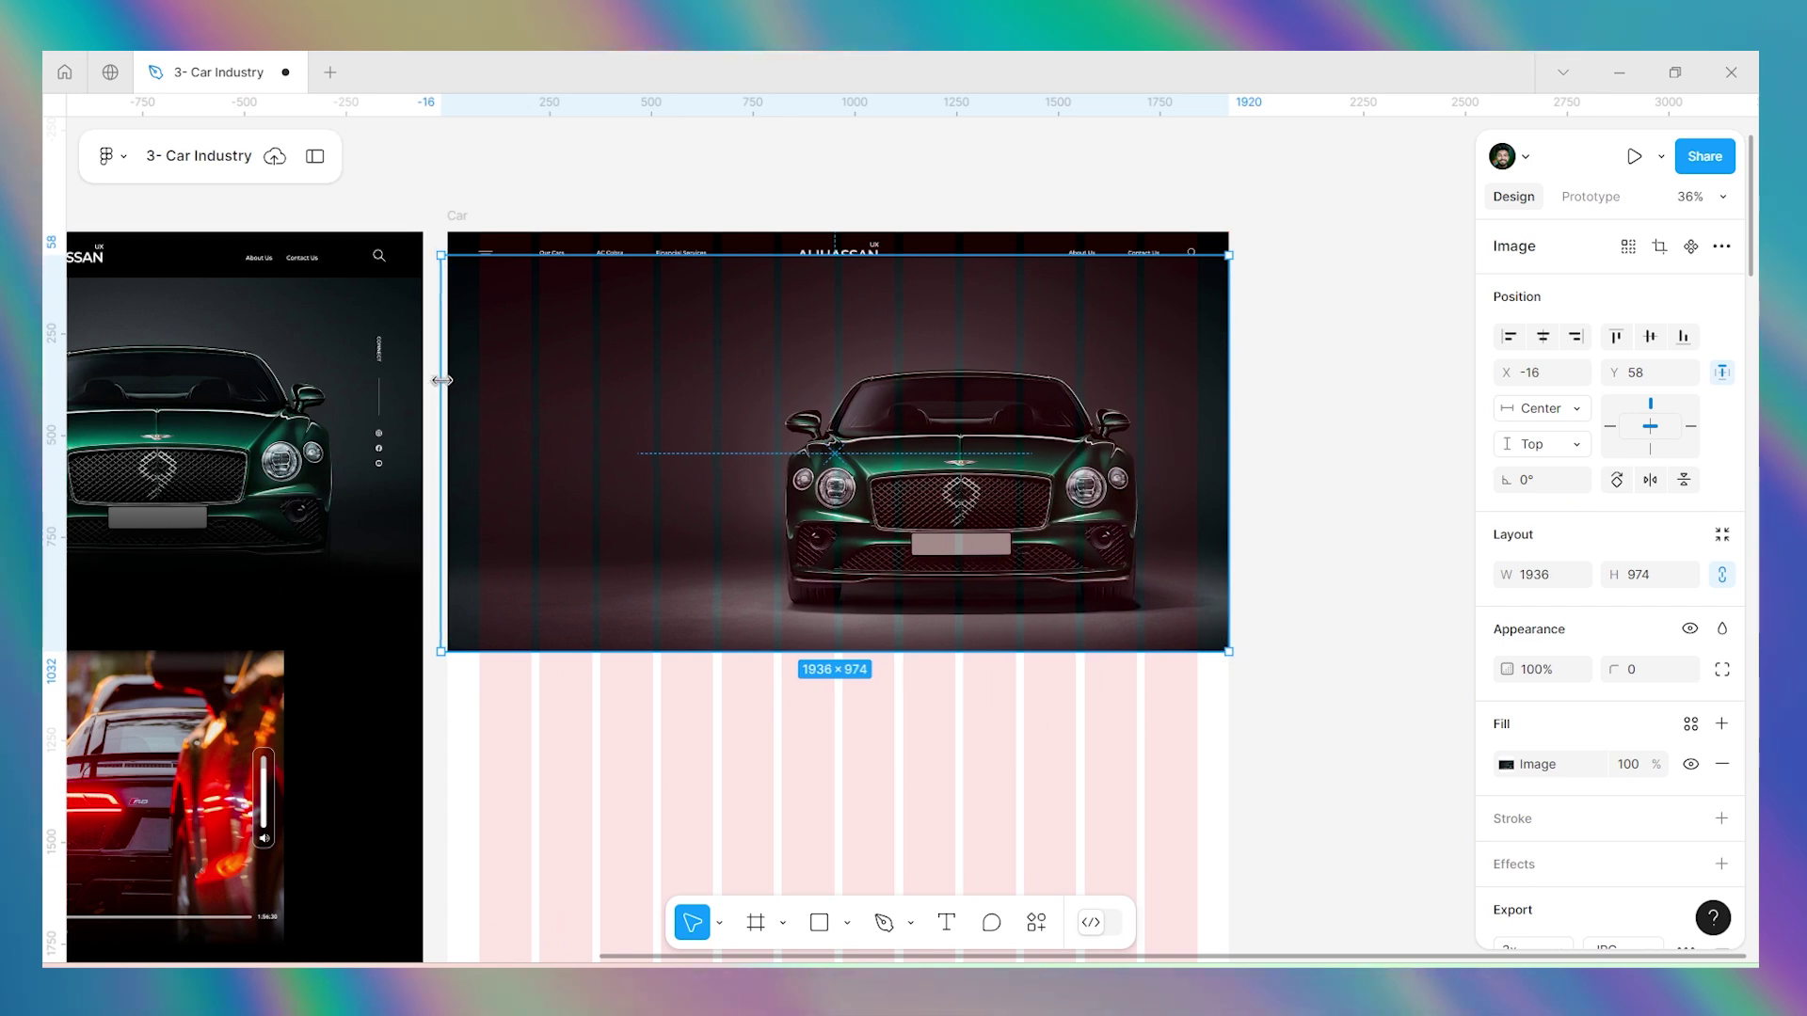
{"action": "left_click_drag", "start_coordinate": [441, 380], "coordinate": [445, 380]}
{"action": "left_click_drag", "start_coordinate": [592, 387], "coordinate": [602, 377]}
Move the Bentley image layer beneath the header frame in the Car frame's layer order.
{"action": "left_click", "coordinate": [314, 155]}
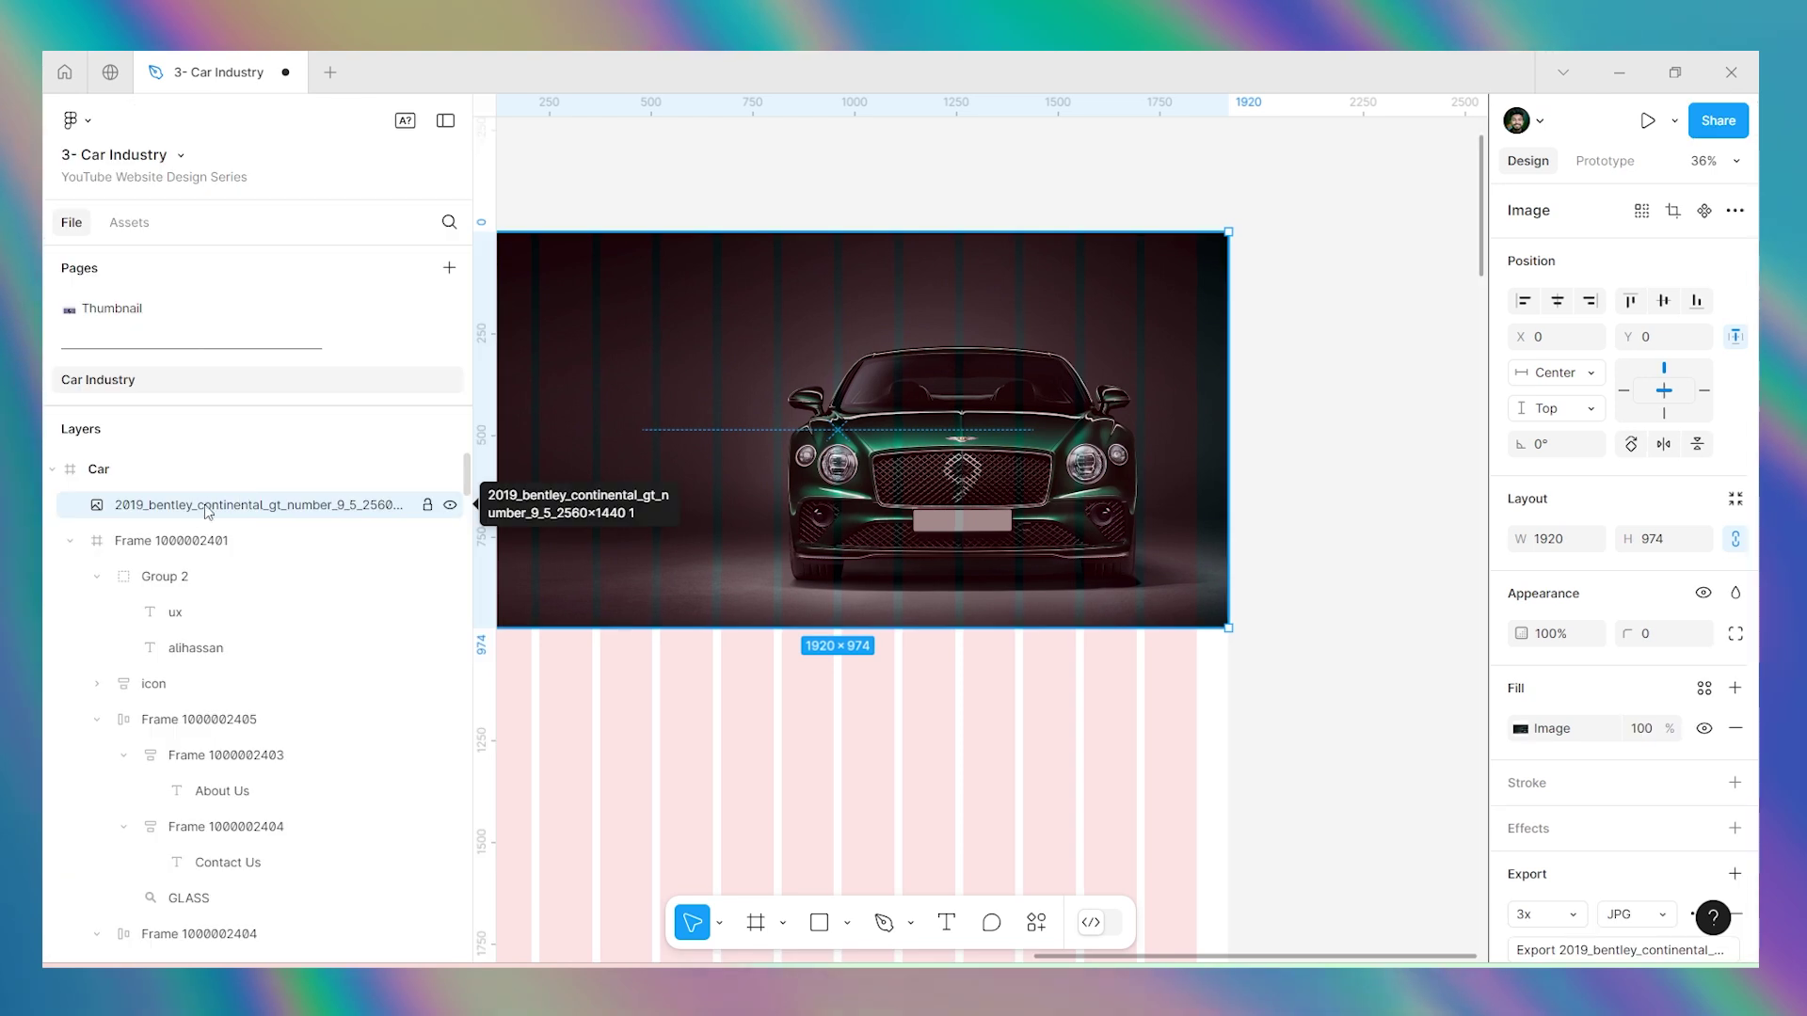
{"action": "left_click", "coordinate": [70, 540]}
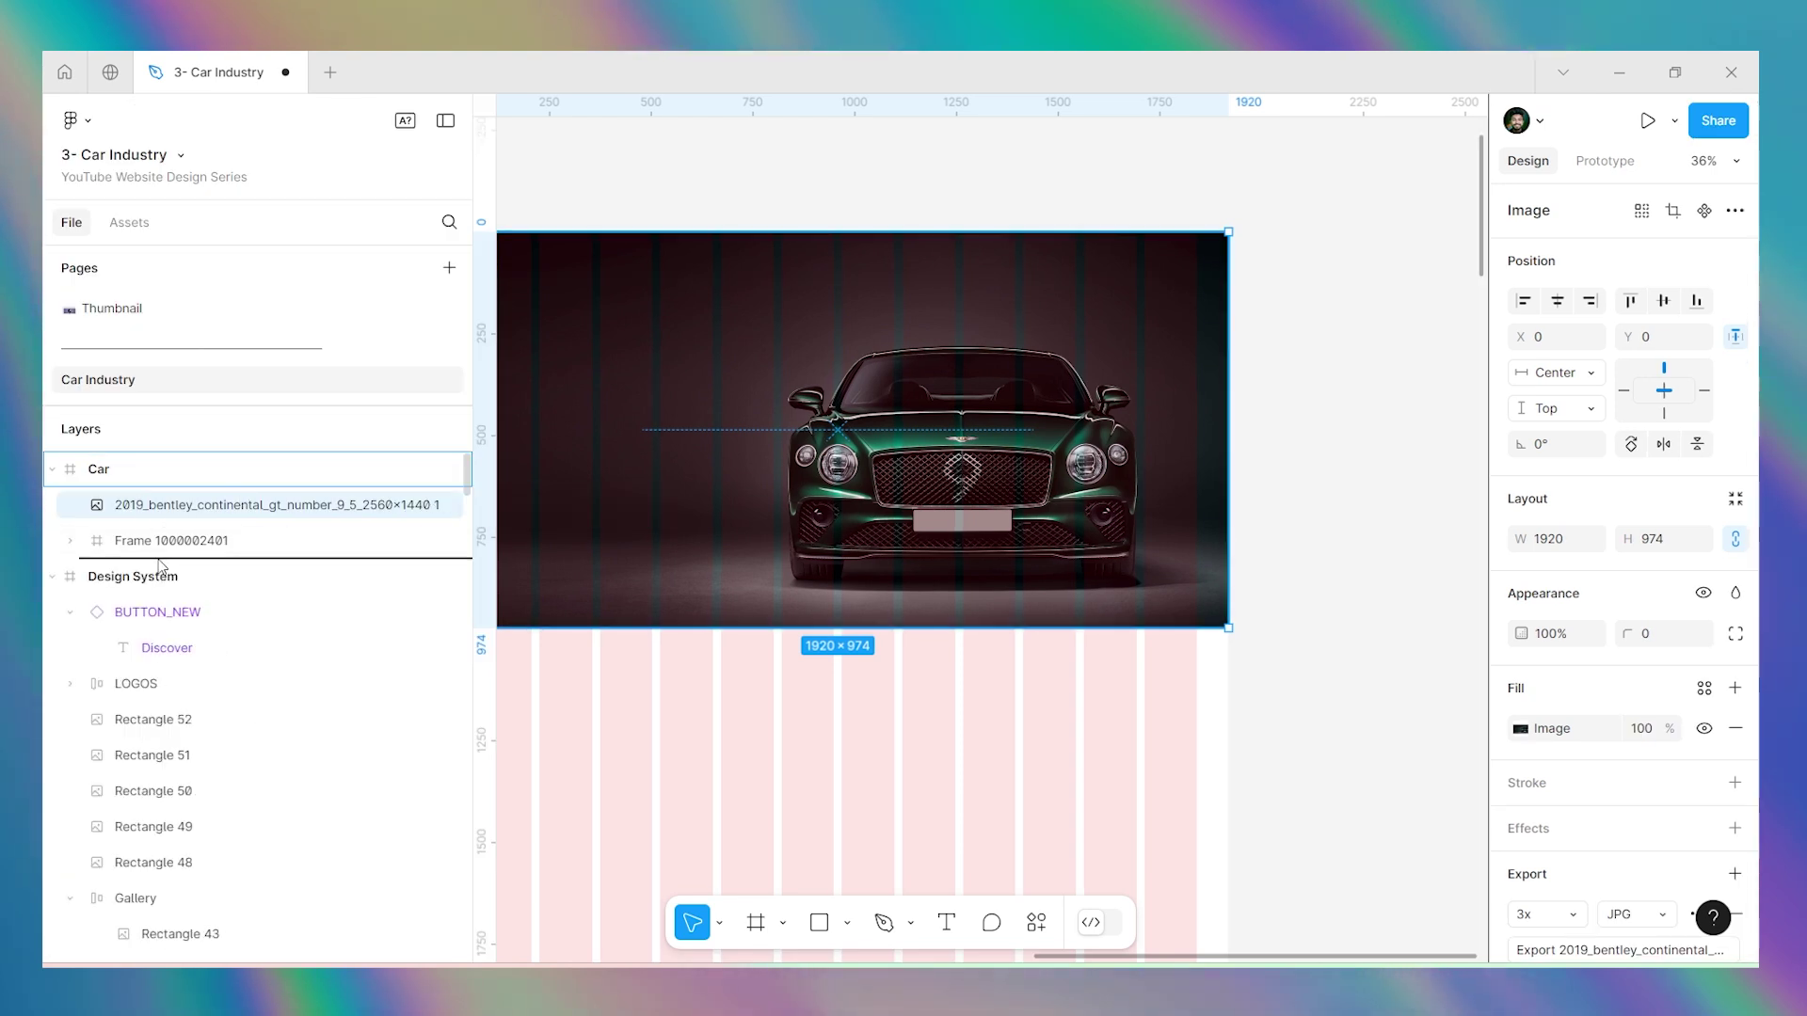
{"action": "left_click_drag", "start_coordinate": [283, 504], "coordinate": [282, 555]}
{"action": "scroll", "coordinate": [894, 310], "scroll_direction": "down", "scroll_amount": 3, "text": "ctrl"}
{"action": "scroll", "coordinate": [893, 311], "scroll_direction": "down", "scroll_amount": 2}
{"action": "left_click", "coordinate": [1282, 222]}
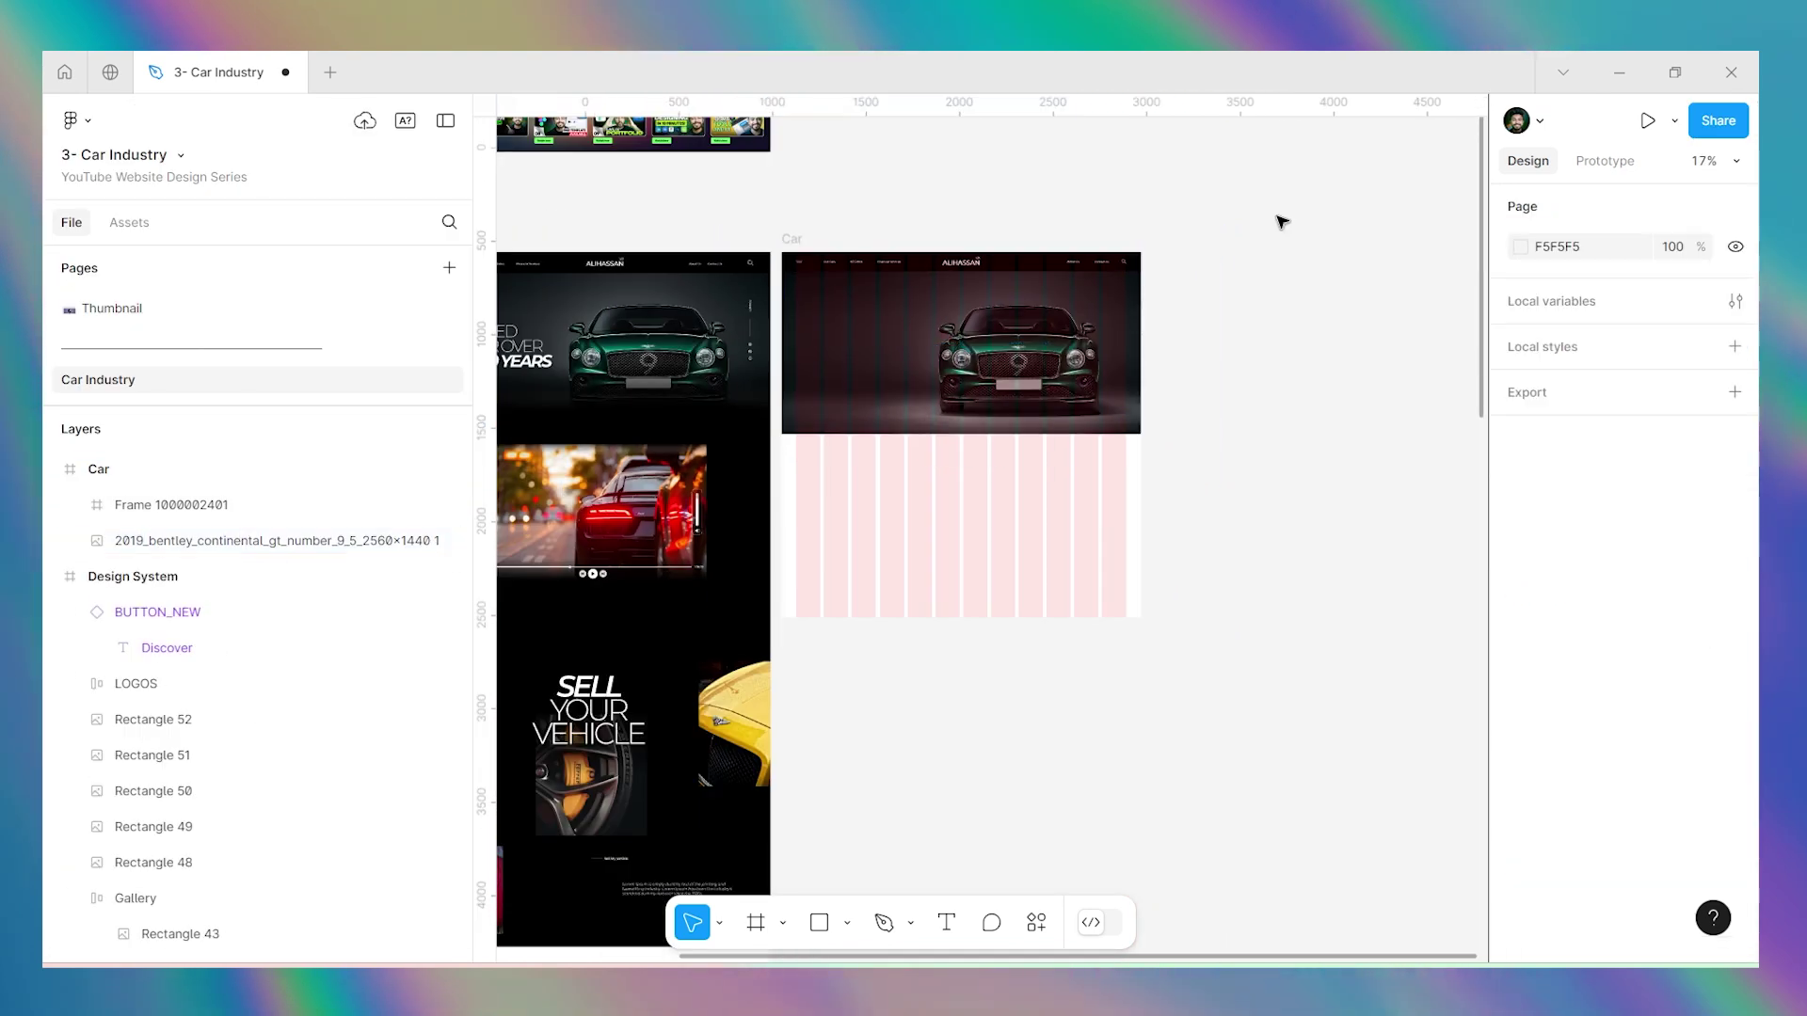
{"action": "left_click", "coordinate": [445, 121]}
Add the text "Trusted" on the Bentley image, left of the car at about X 353, Y 311.
{"action": "left_click", "coordinate": [894, 282]}
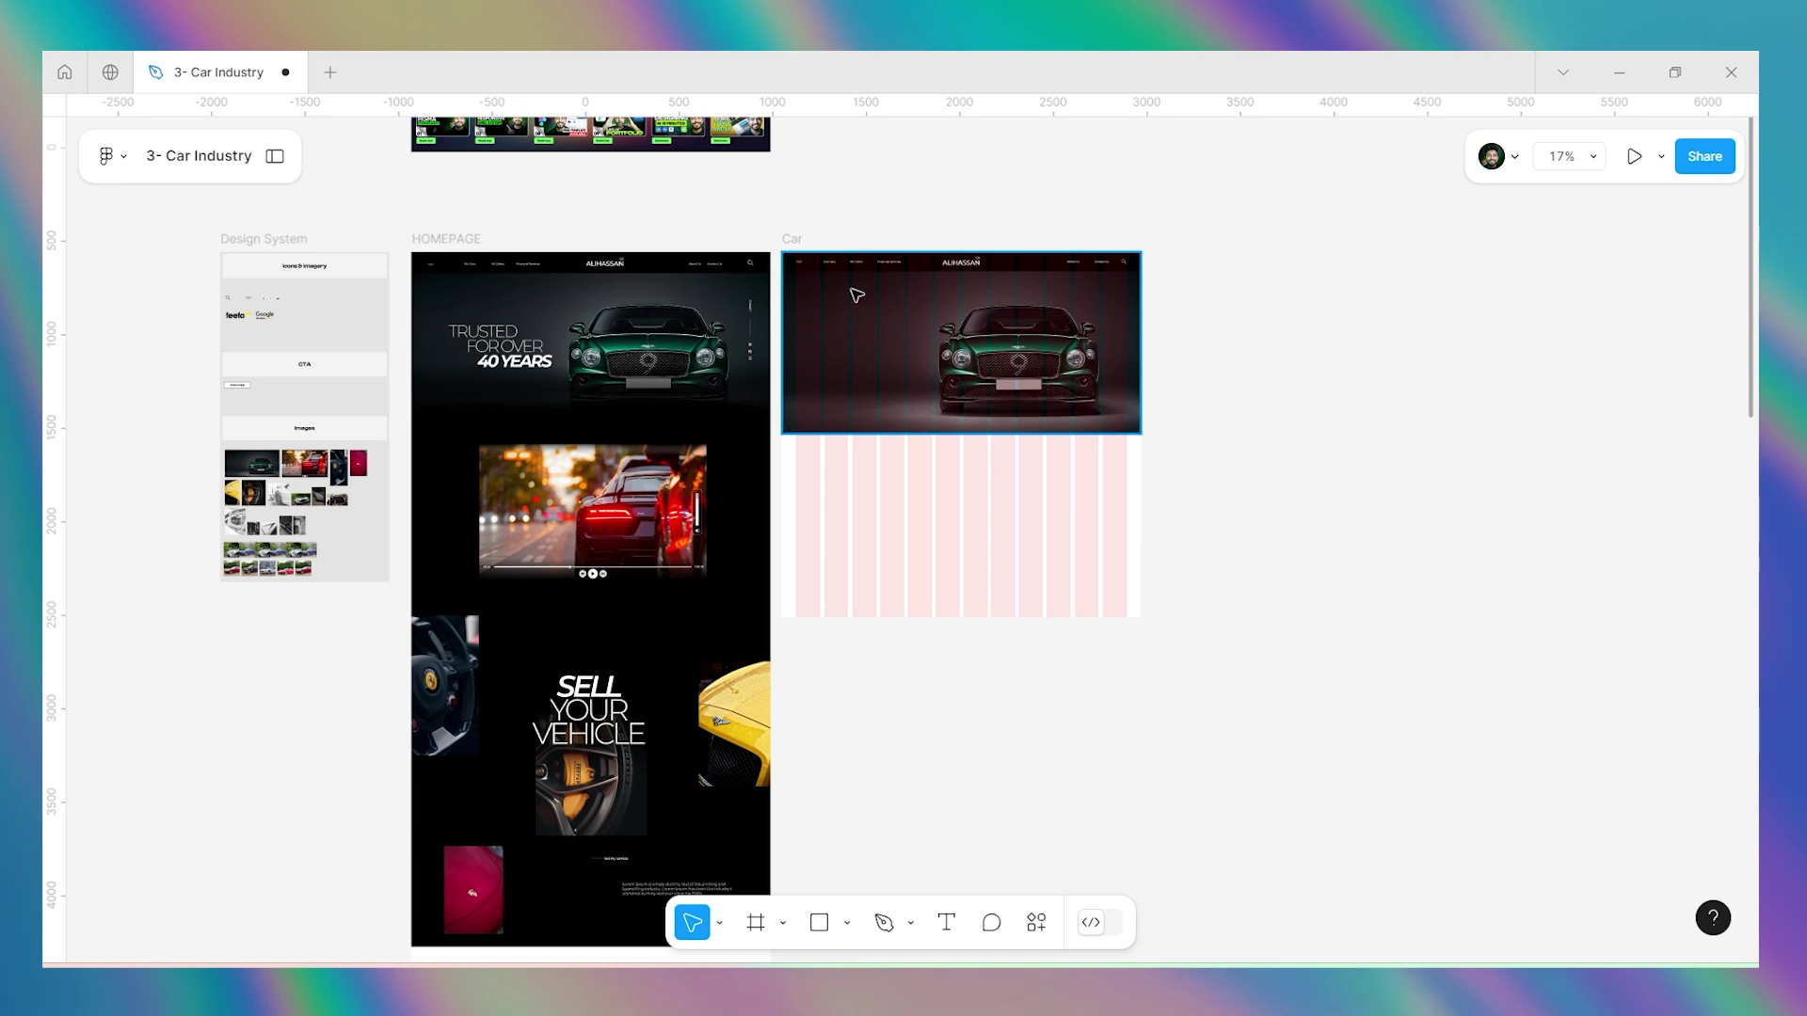
{"action": "scroll", "coordinate": [894, 283], "scroll_direction": "up", "scroll_amount": 3, "text": "ctrl"}
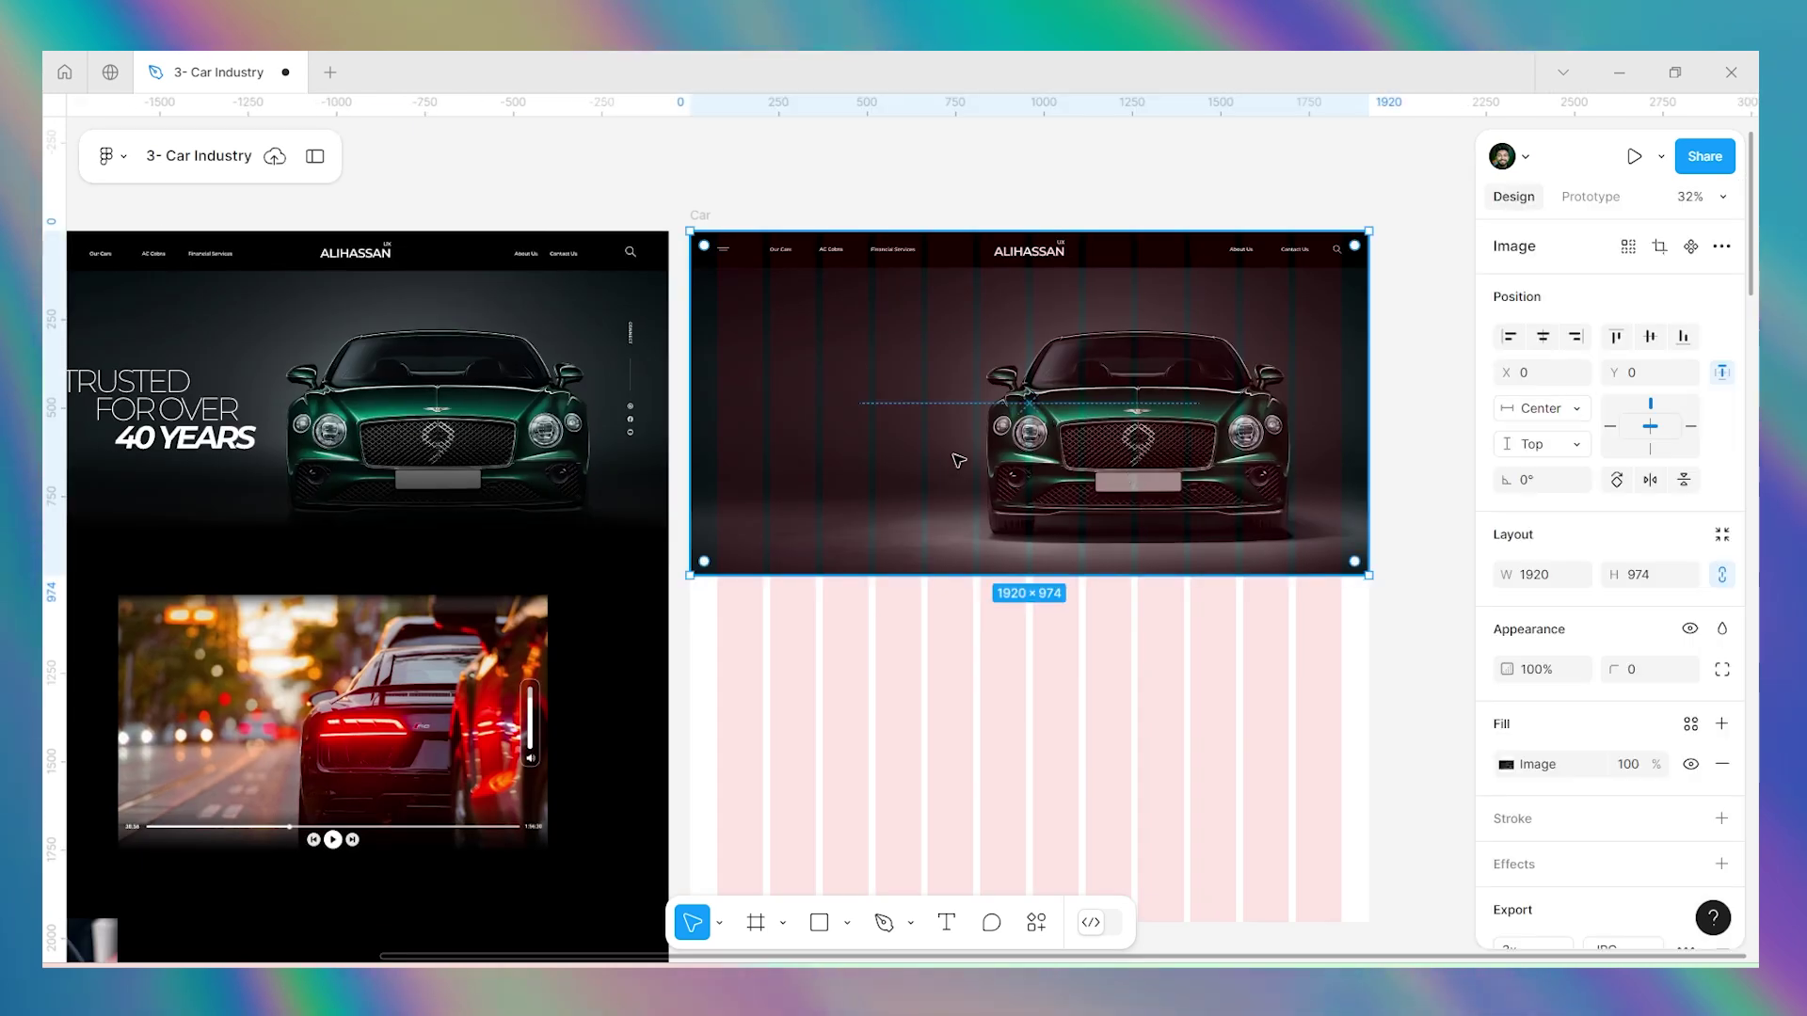
{"action": "scroll", "coordinate": [958, 461], "scroll_direction": "down", "scroll_amount": 2}
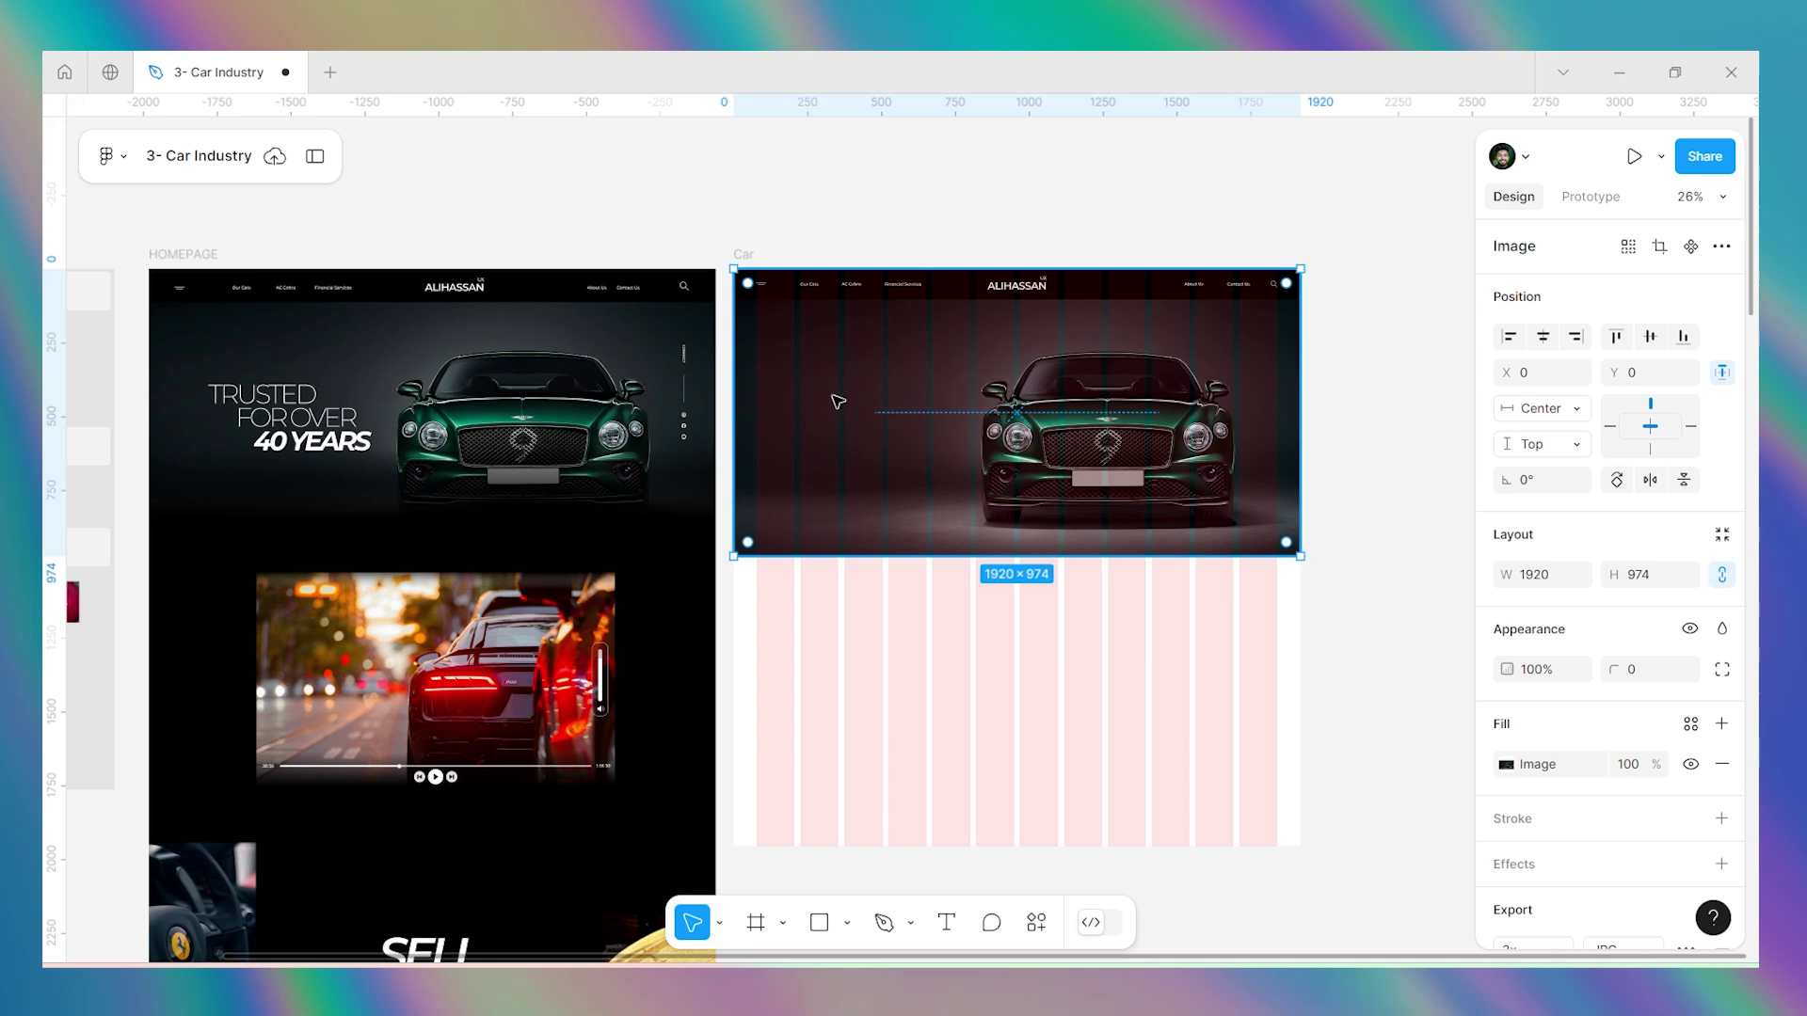
{"action": "key", "text": "t"}
{"action": "left_click", "coordinate": [838, 362]}
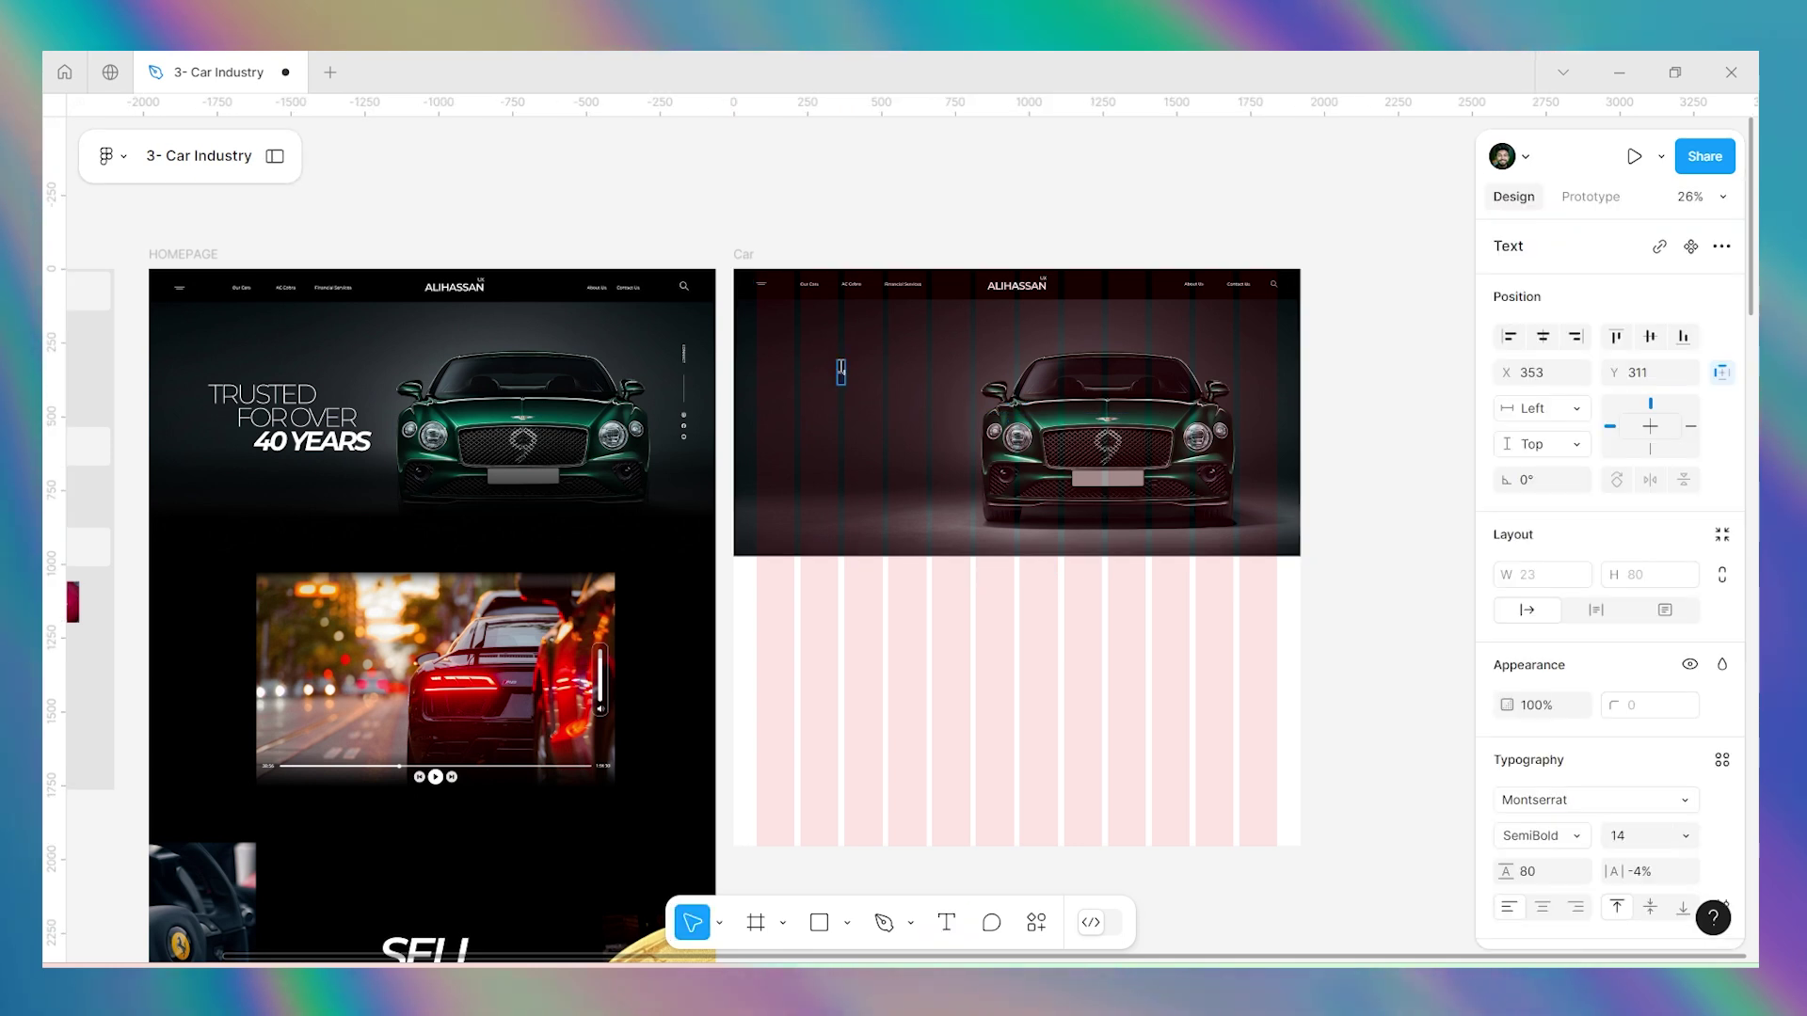
{"action": "type", "text": "e"}
{"action": "key", "text": "Escape"}
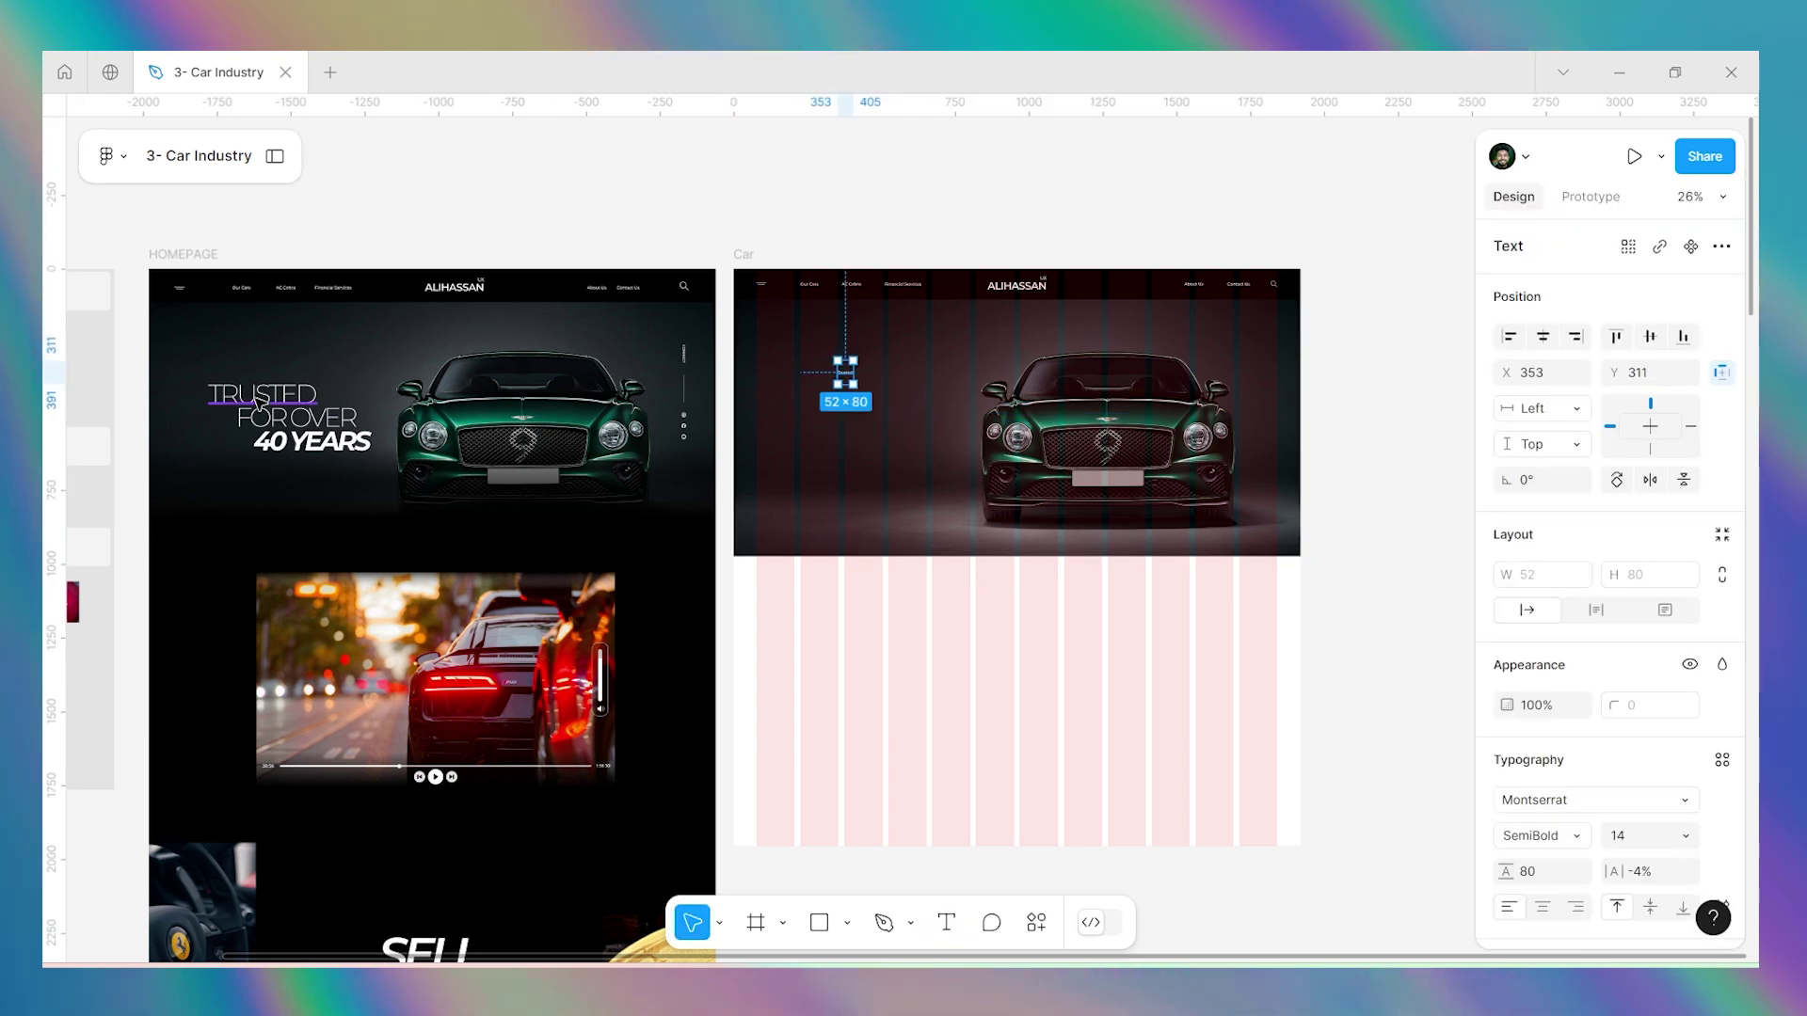
Match the Trusted text to the homepage headline's first line with font size 90 and ExtraLight weight.
{"action": "left_click", "coordinate": [273, 396]}
{"action": "scroll", "coordinate": [1596, 603], "scroll_direction": "down", "scroll_amount": 3}
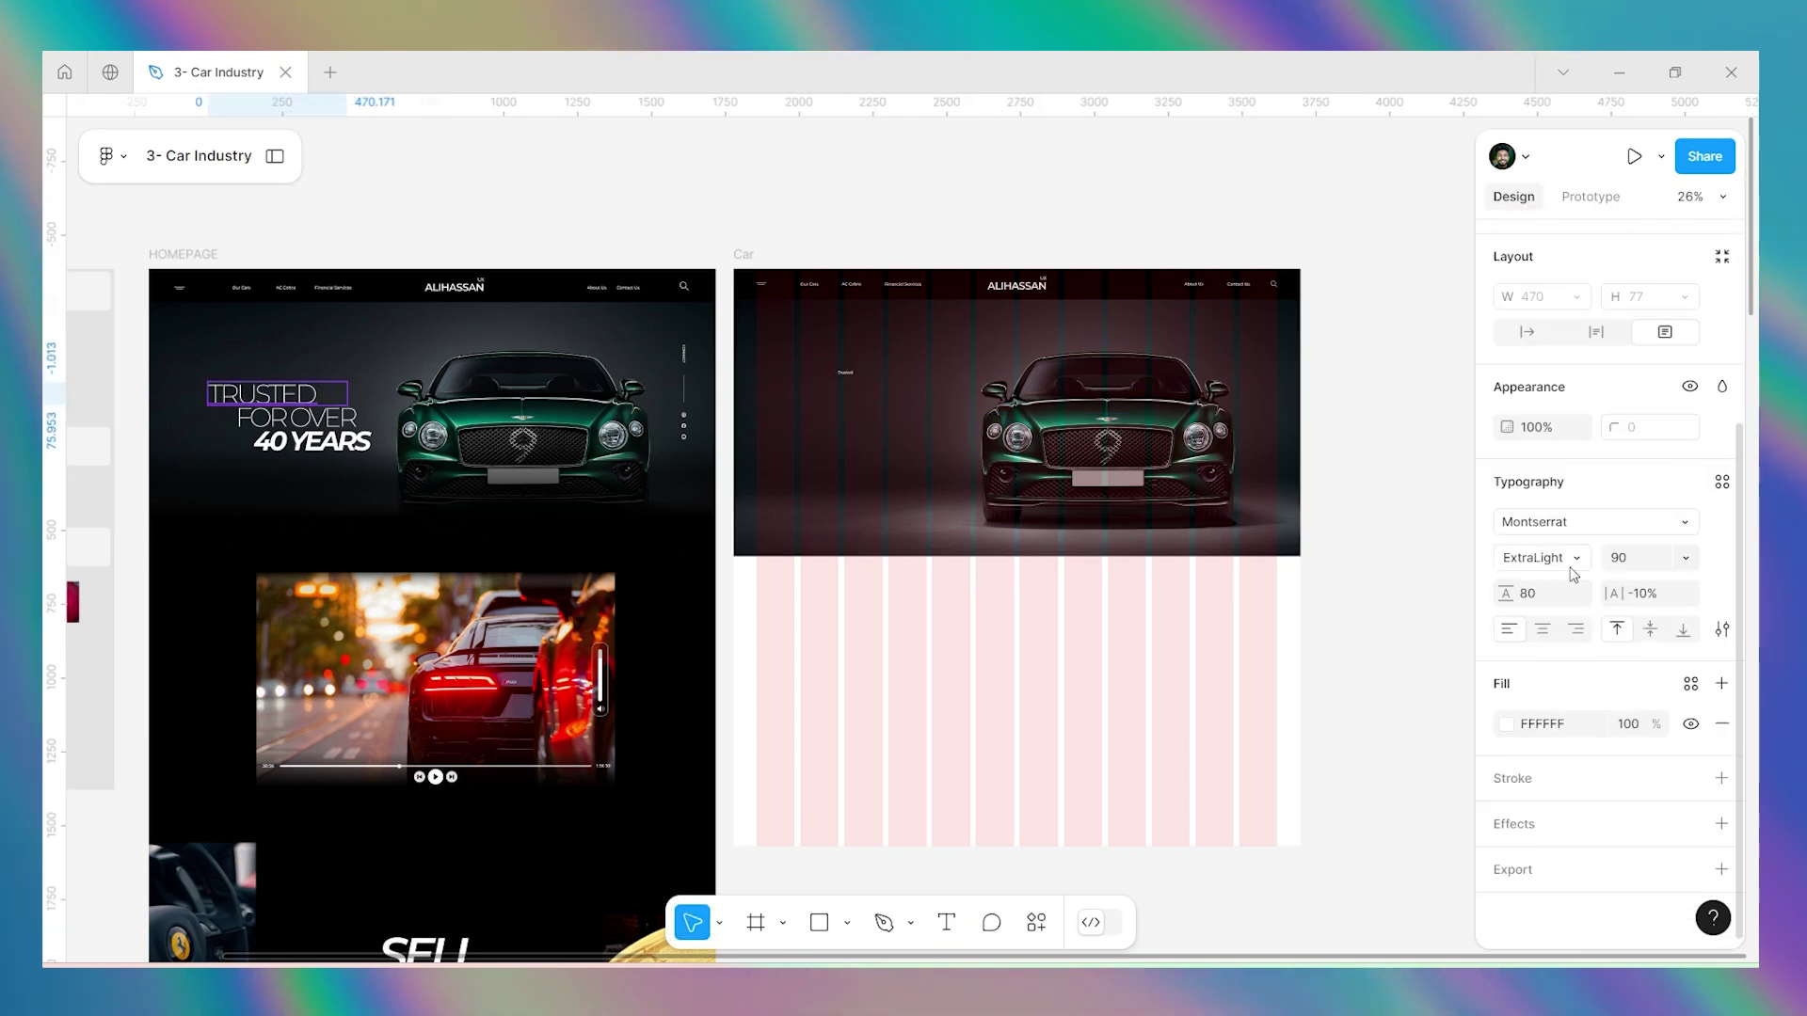
{"action": "scroll", "coordinate": [838, 403], "scroll_direction": "up", "scroll_amount": 5}
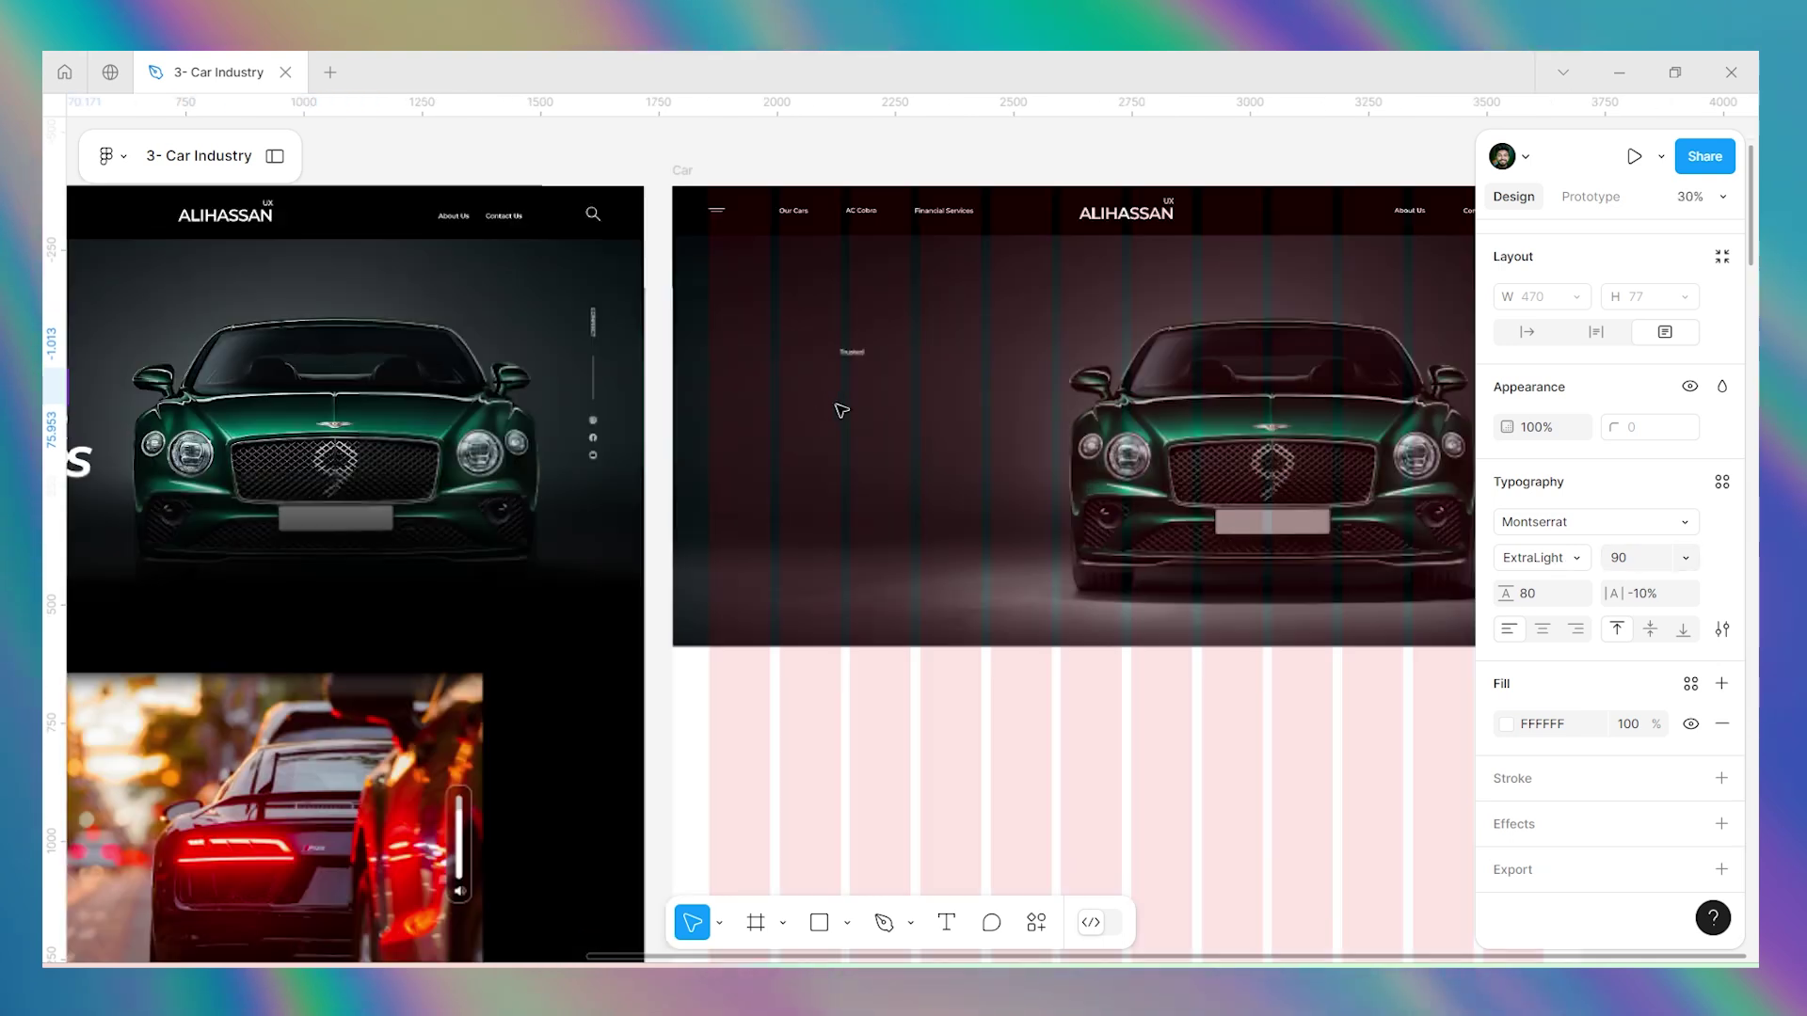
{"action": "left_click", "coordinate": [845, 373]}
{"action": "scroll", "coordinate": [881, 389], "scroll_direction": "down", "scroll_amount": 3}
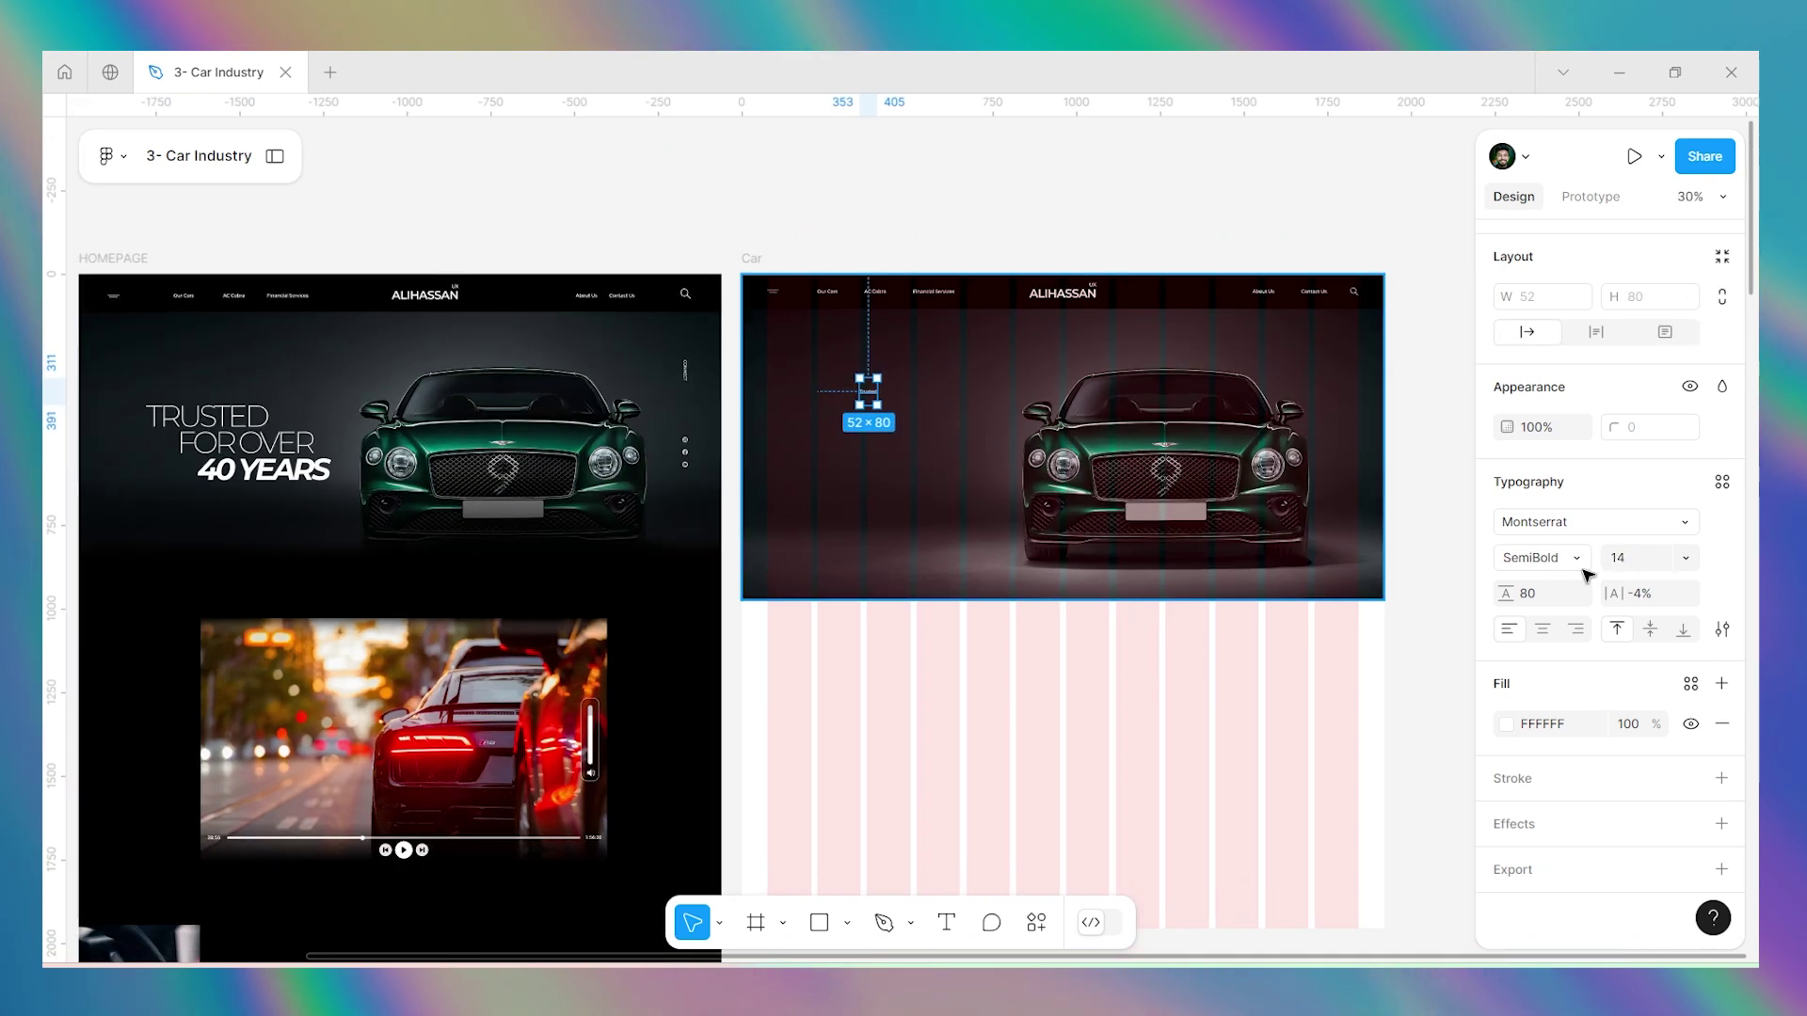
{"action": "left_click", "coordinate": [1640, 566]}
{"action": "type", "text": "90"}
{"action": "key", "text": "Return"}
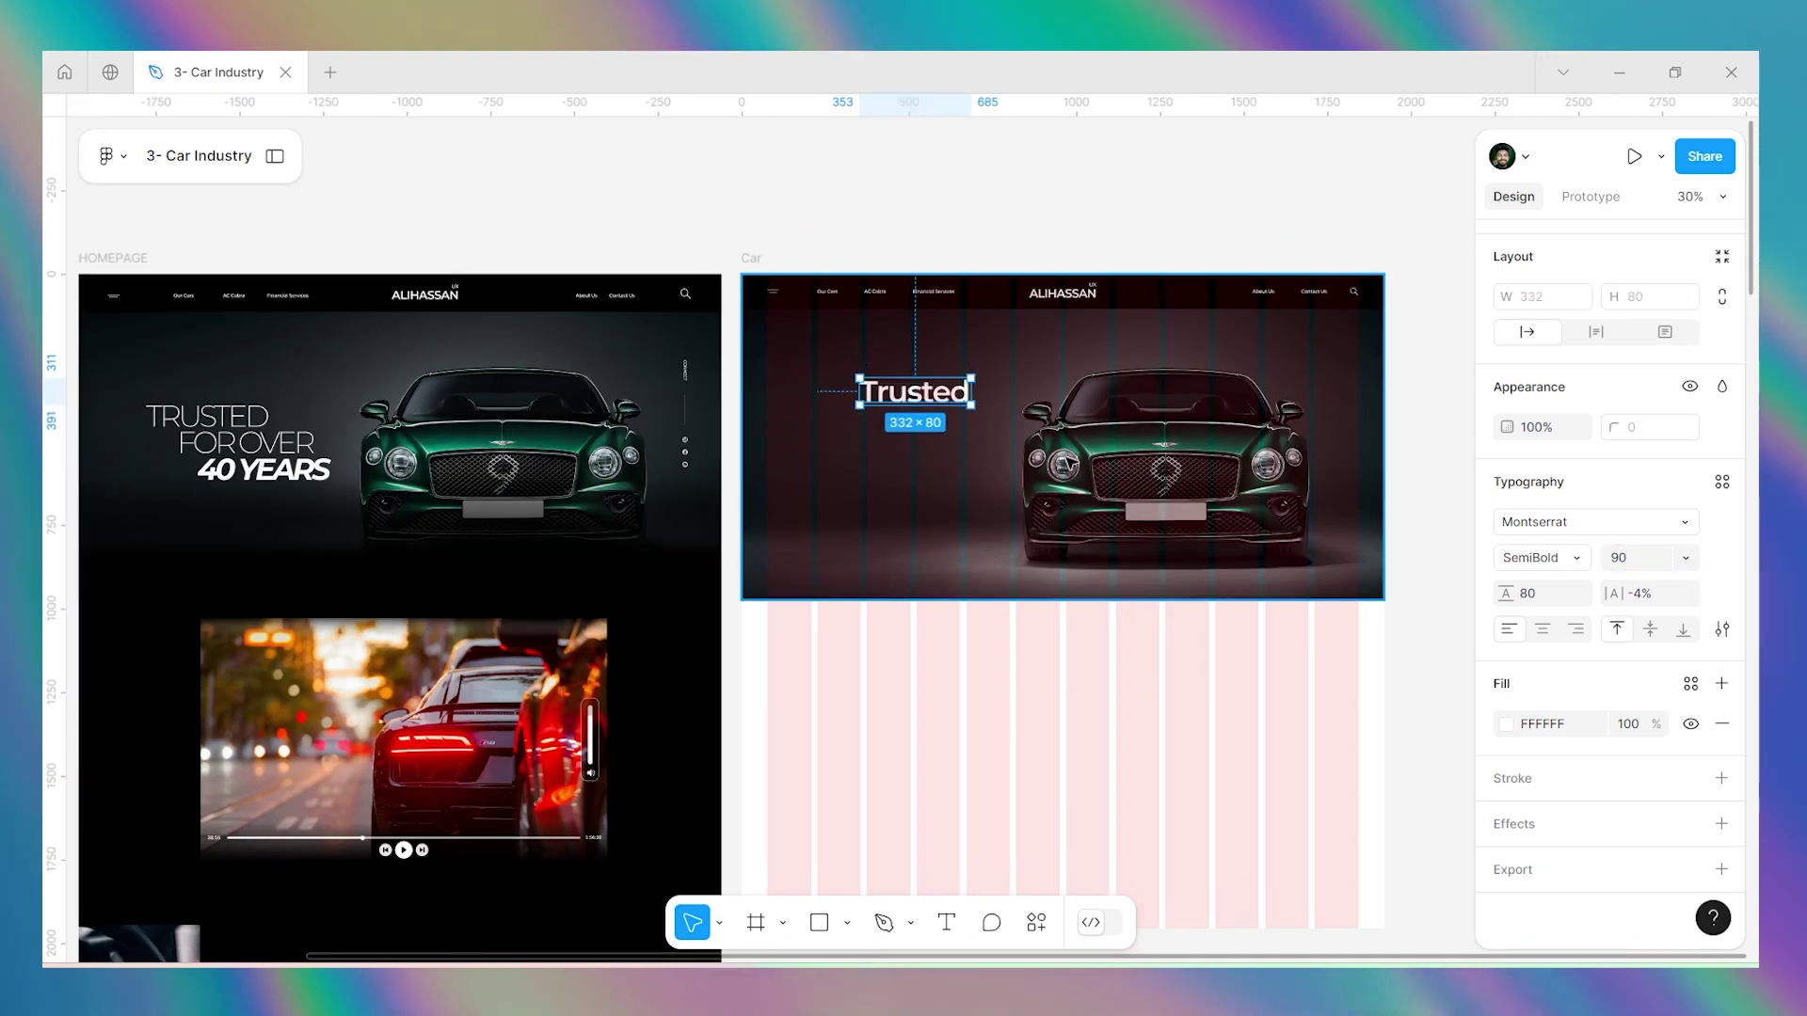
{"action": "left_click", "coordinate": [1532, 553]}
{"action": "left_click", "coordinate": [1551, 448]}
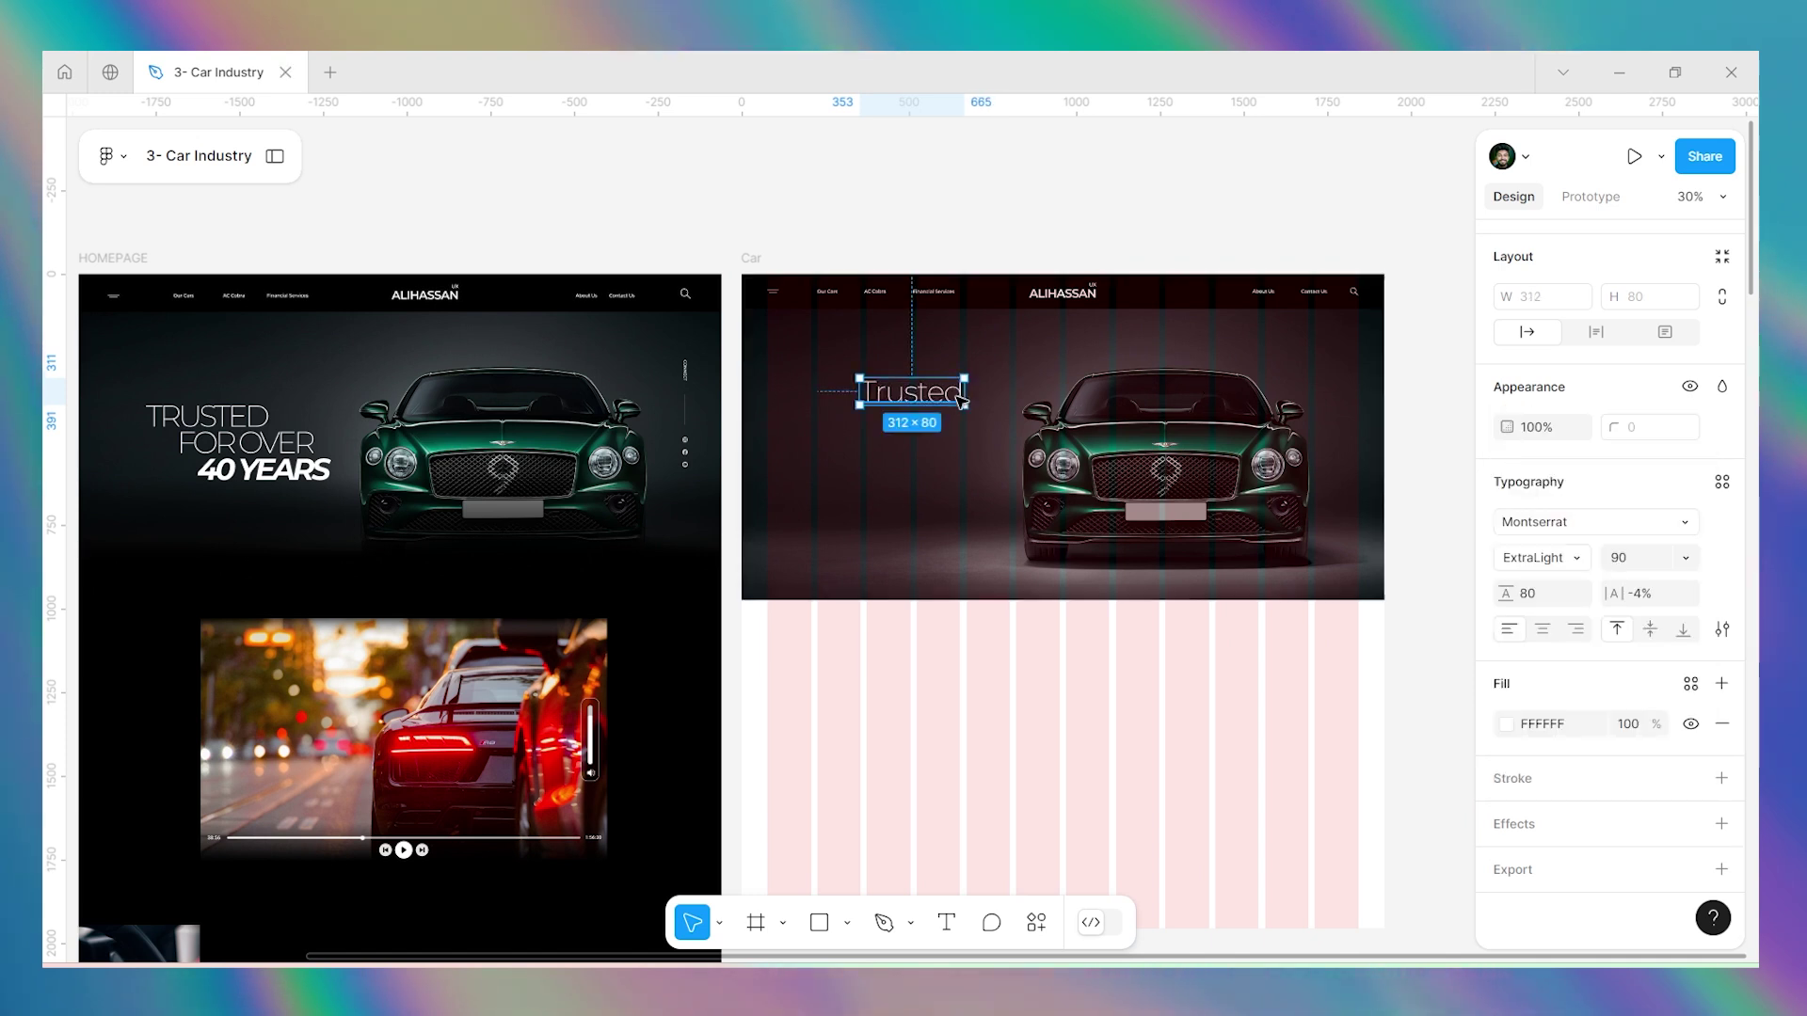
Set the Trusted text's letter case to uppercase.
{"action": "left_click", "coordinate": [1722, 629]}
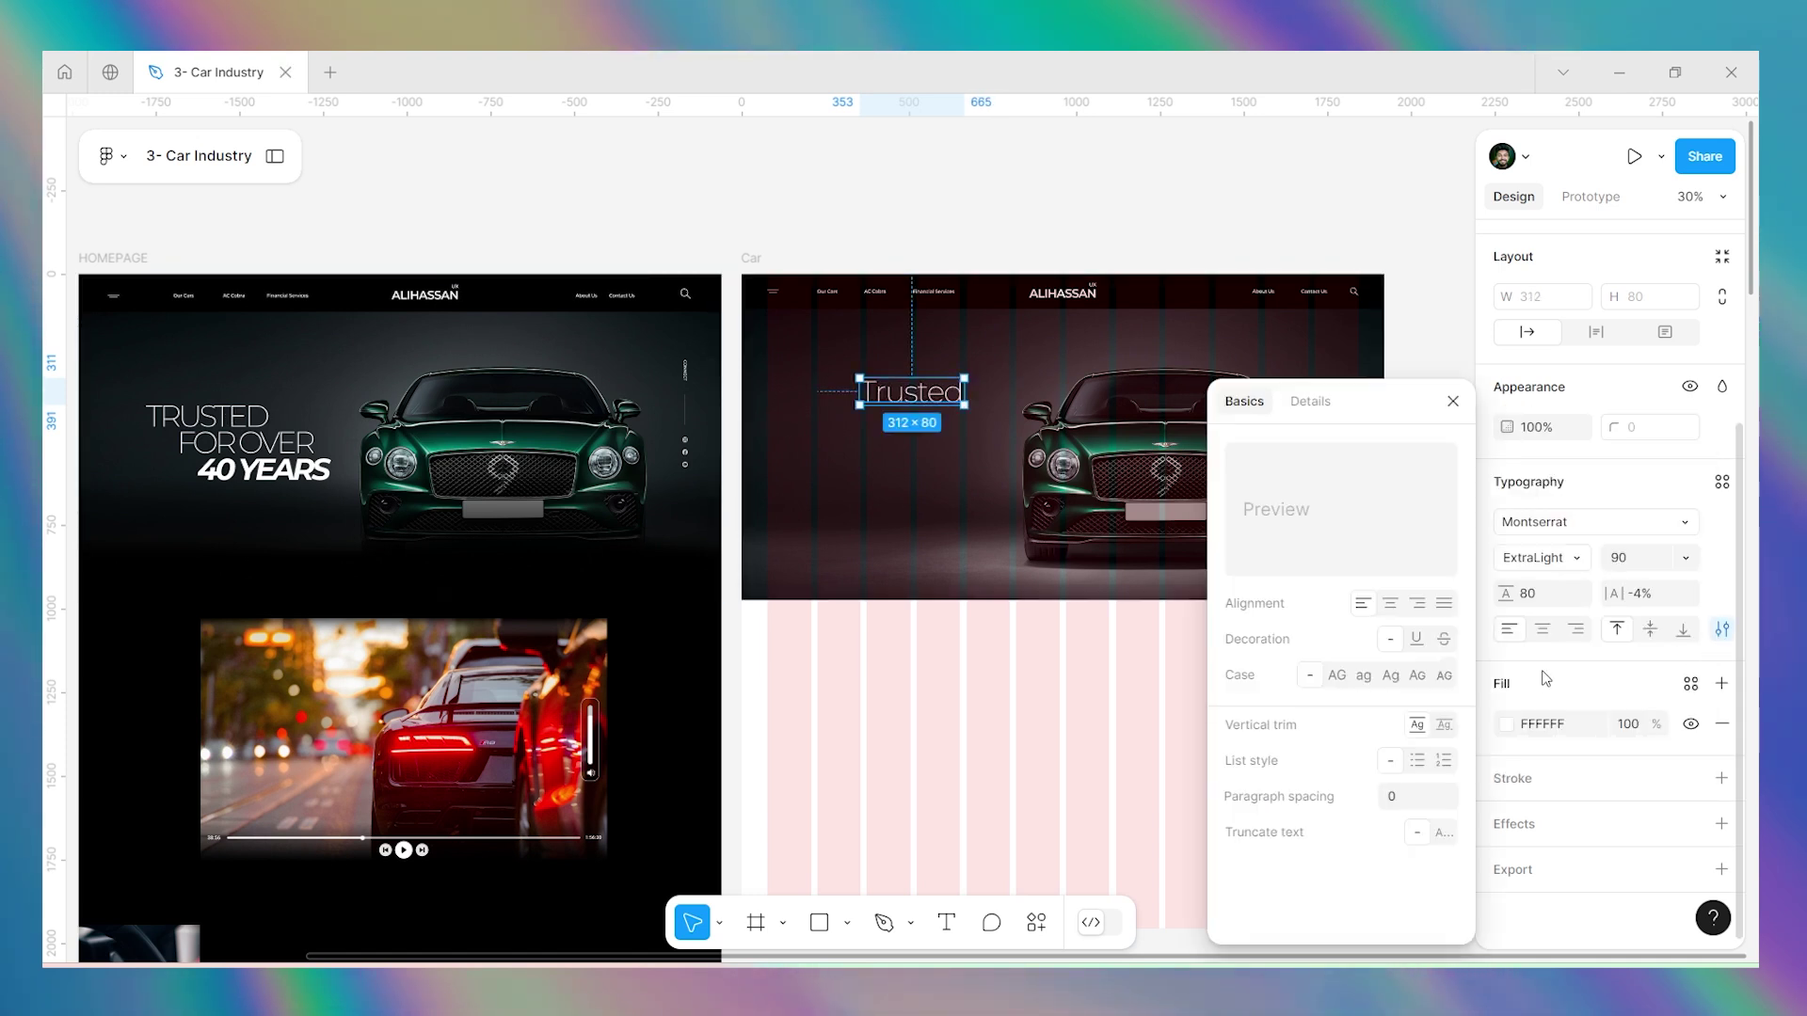
{"action": "left_click", "coordinate": [1336, 674]}
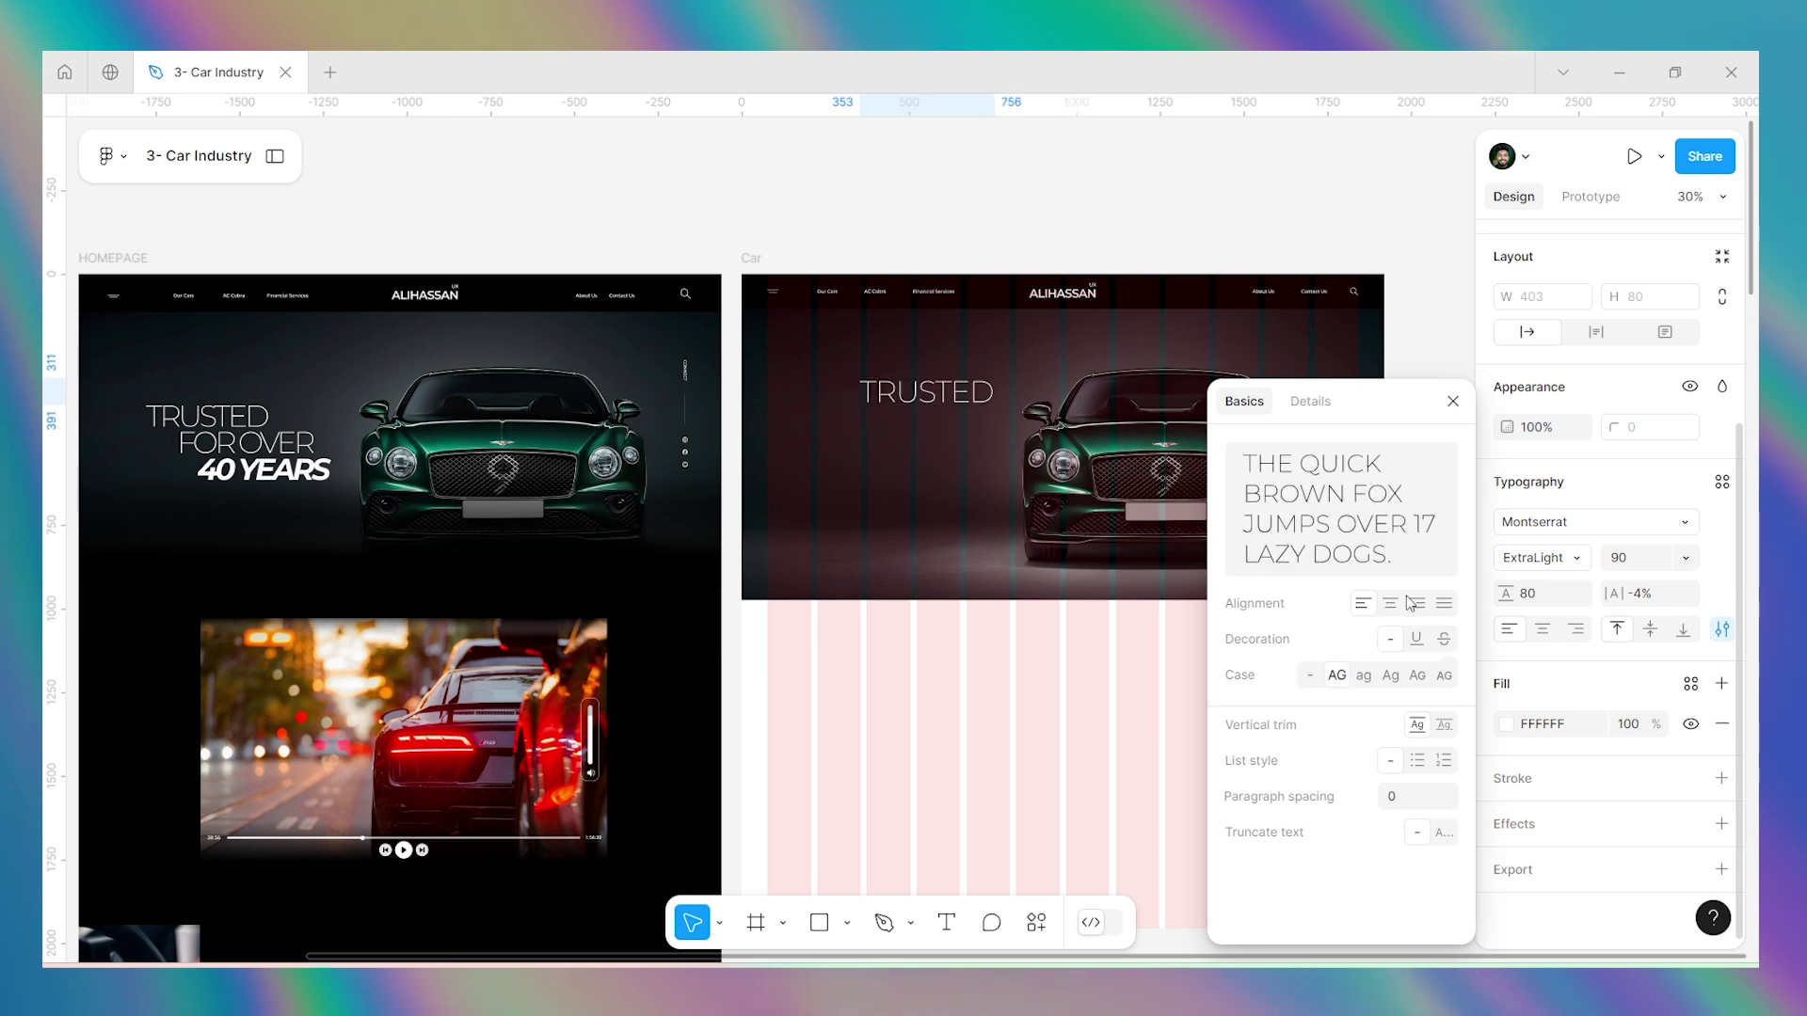
{"action": "left_click", "coordinate": [1451, 402]}
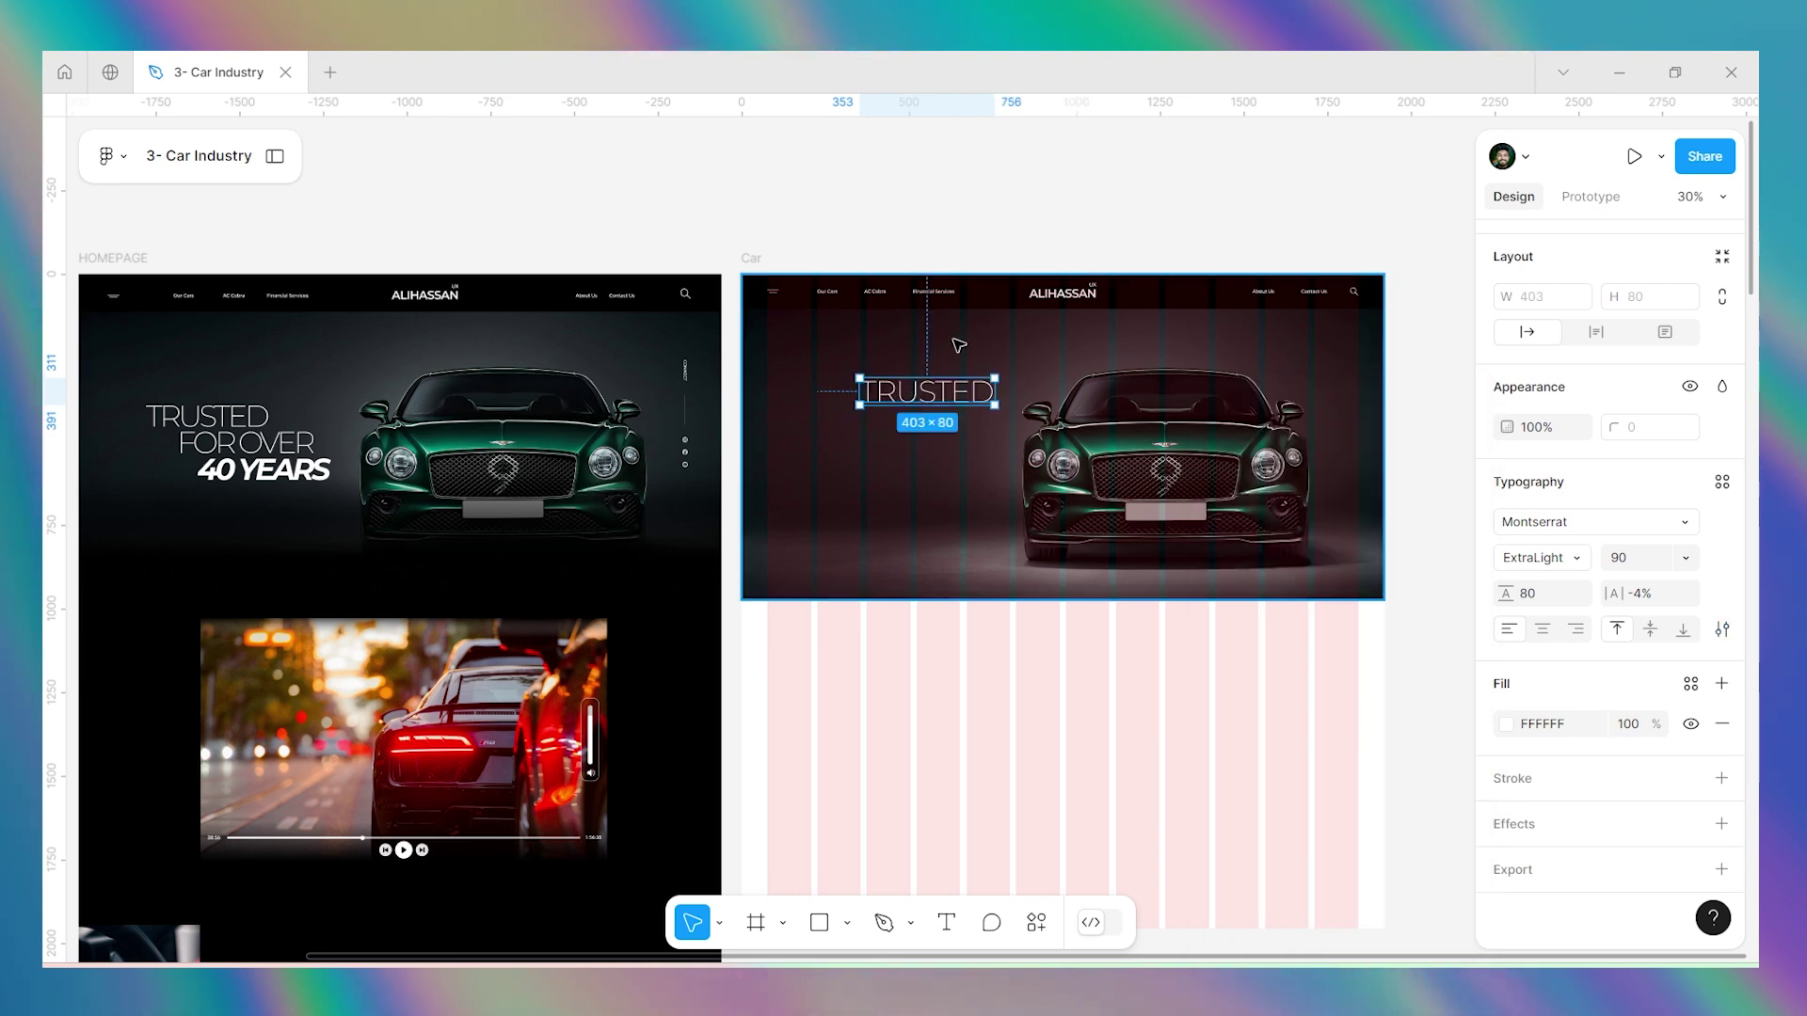
Move the TRUSTED text up and left on the Bentley image to X 157, Y 273.
{"action": "scroll", "coordinate": [821, 390], "scroll_direction": "up", "scroll_amount": 2}
{"action": "scroll", "coordinate": [941, 395], "scroll_direction": "down", "scroll_amount": 4}
{"action": "scroll", "coordinate": [1058, 403], "scroll_direction": "up", "scroll_amount": 5}
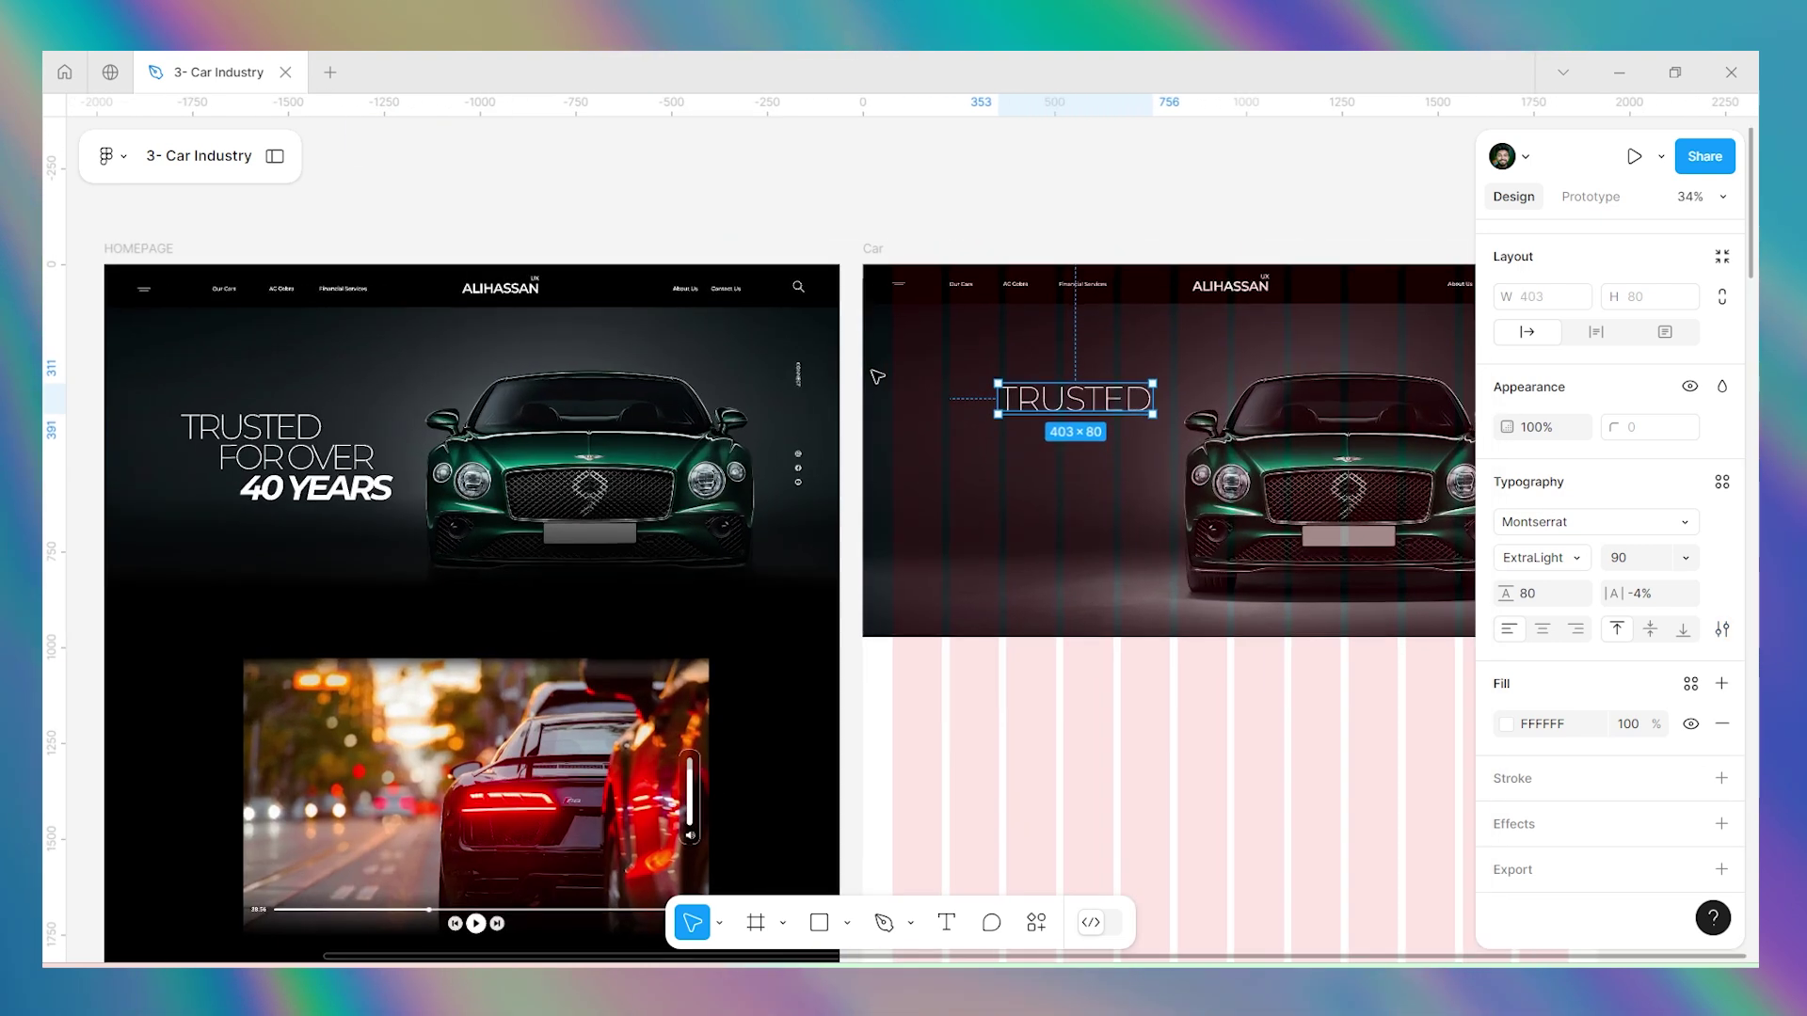
{"action": "left_click_drag", "start_coordinate": [1058, 402], "coordinate": [981, 387]}
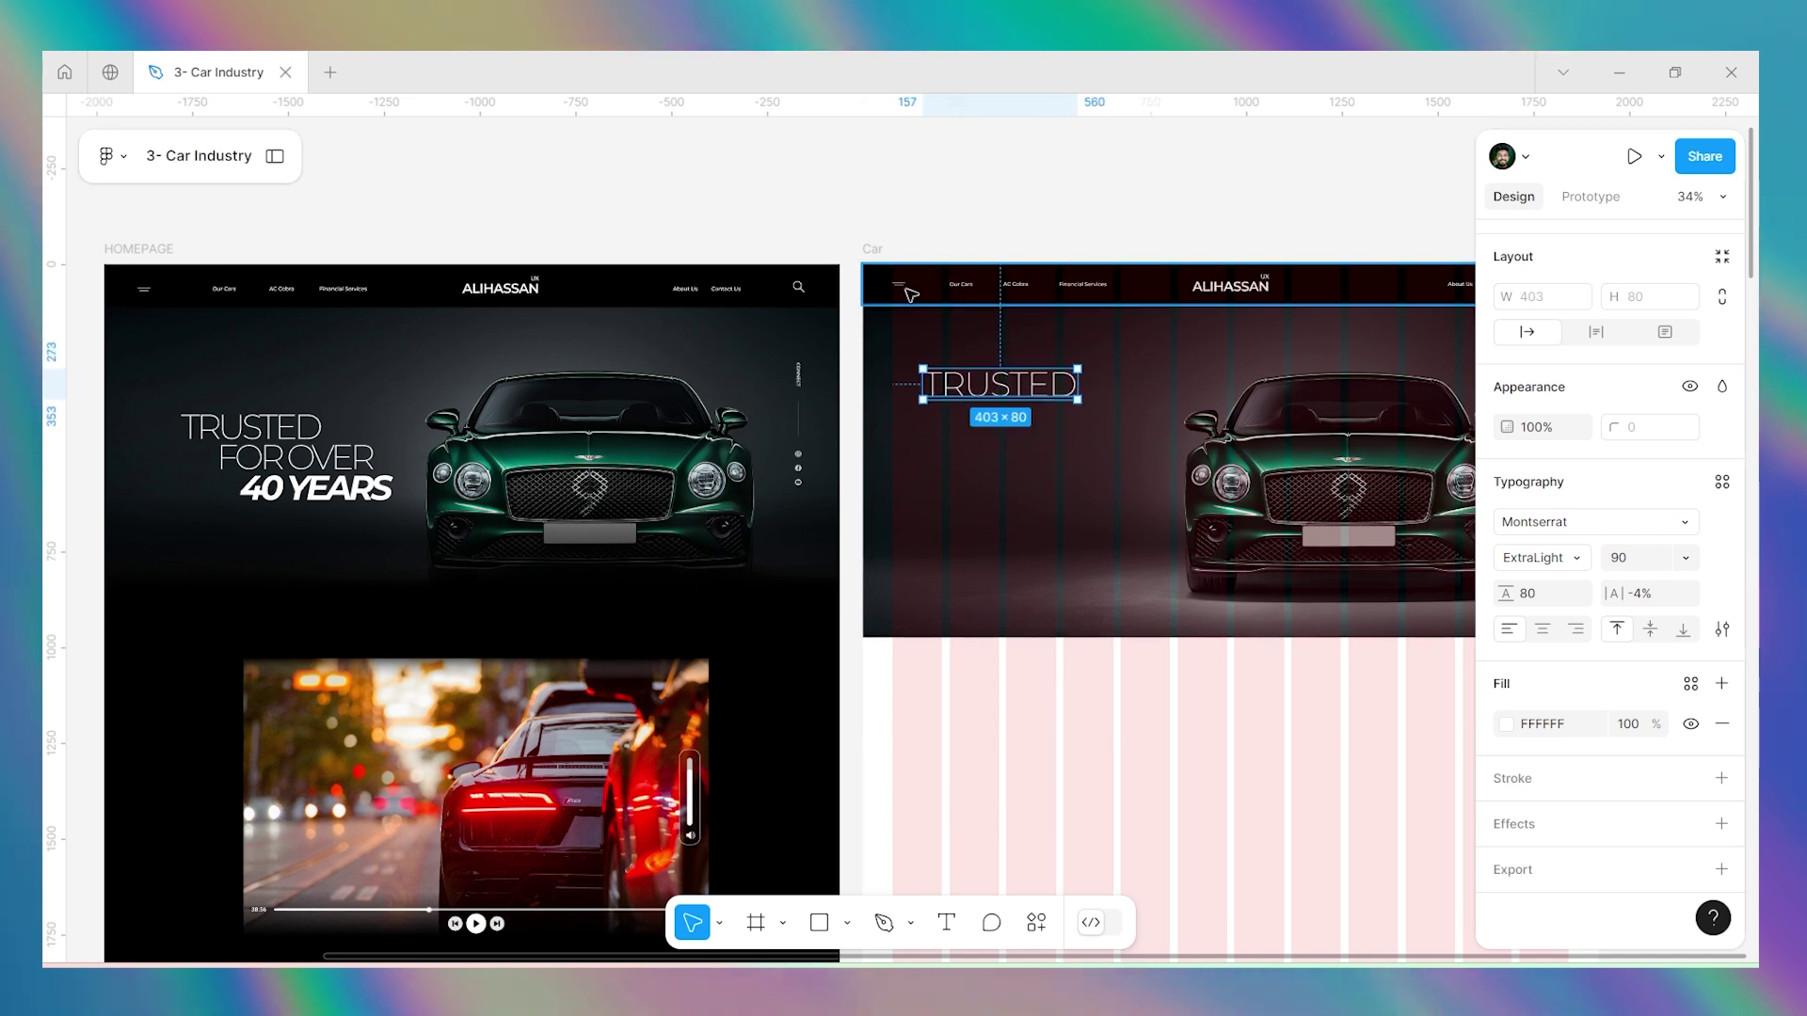
Duplicate the TRUSTED text below itself as the indented headline lines FOR OVER and 40 YEARS.
{"action": "left_click_drag", "start_coordinate": [962, 381], "coordinate": [999, 426]}
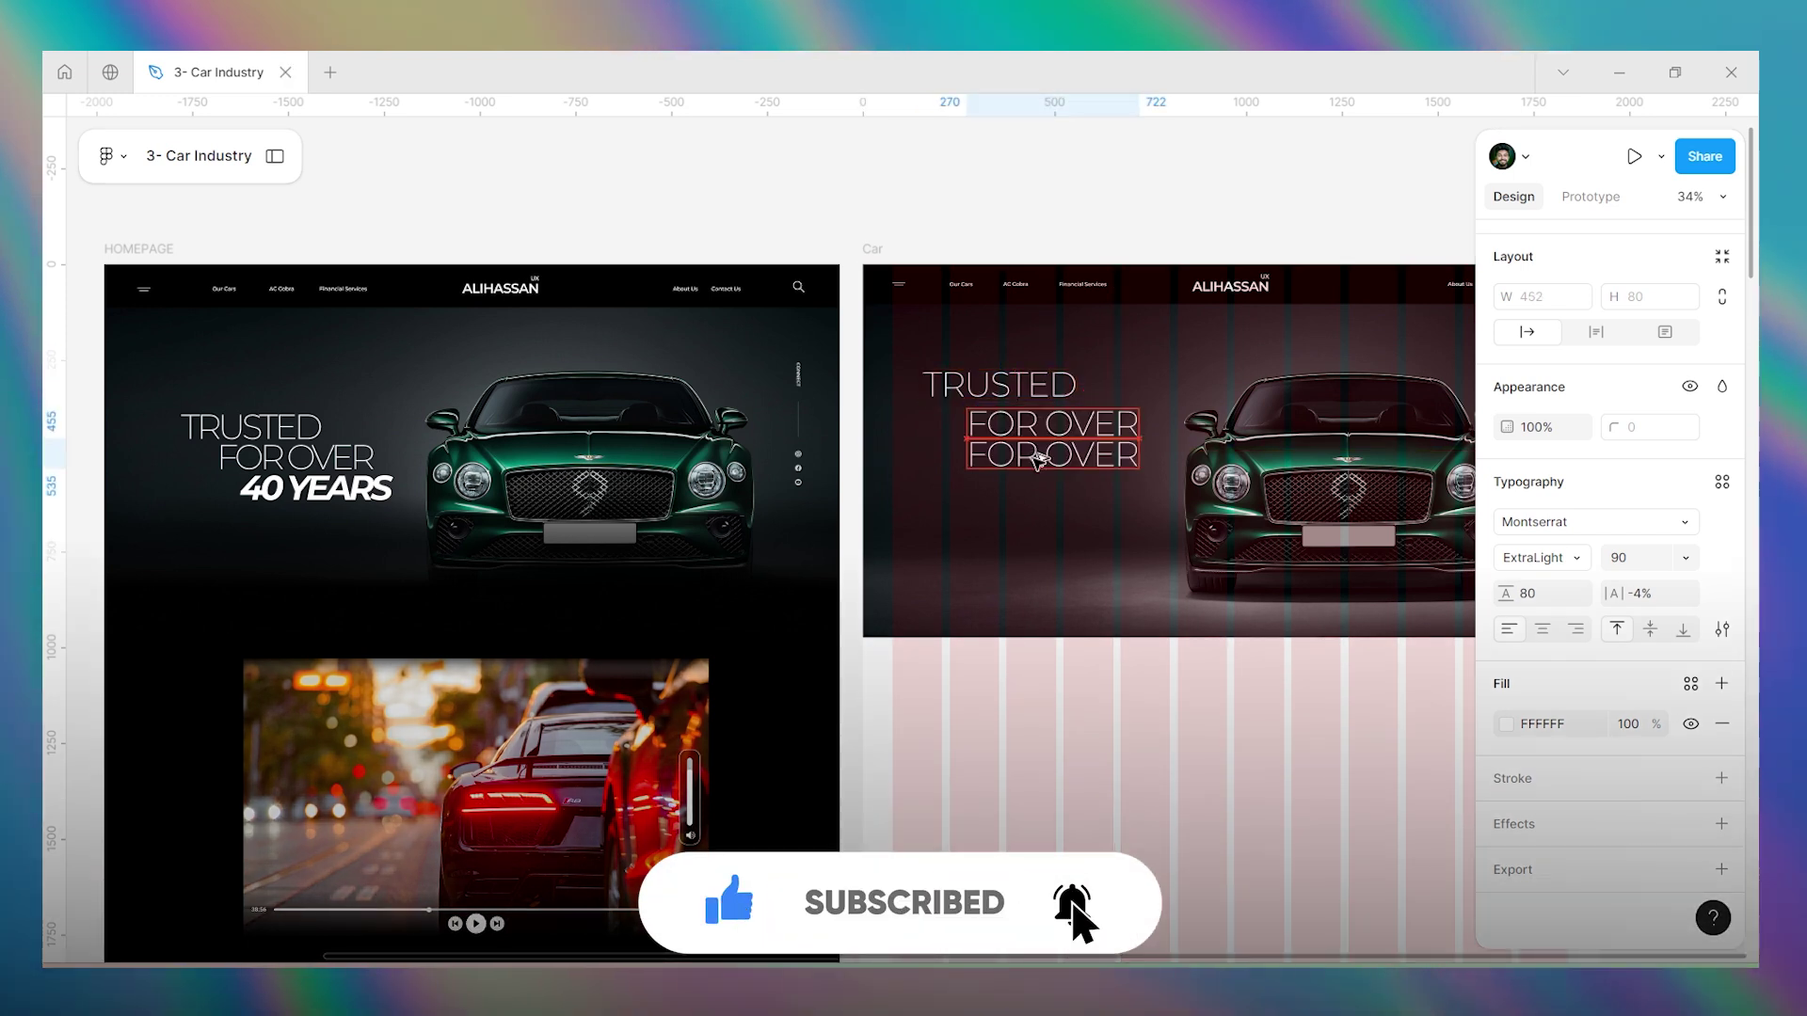
{"action": "left_click_drag", "start_coordinate": [1039, 460], "coordinate": [1035, 465]}
{"action": "double_click", "coordinate": [1035, 465]}
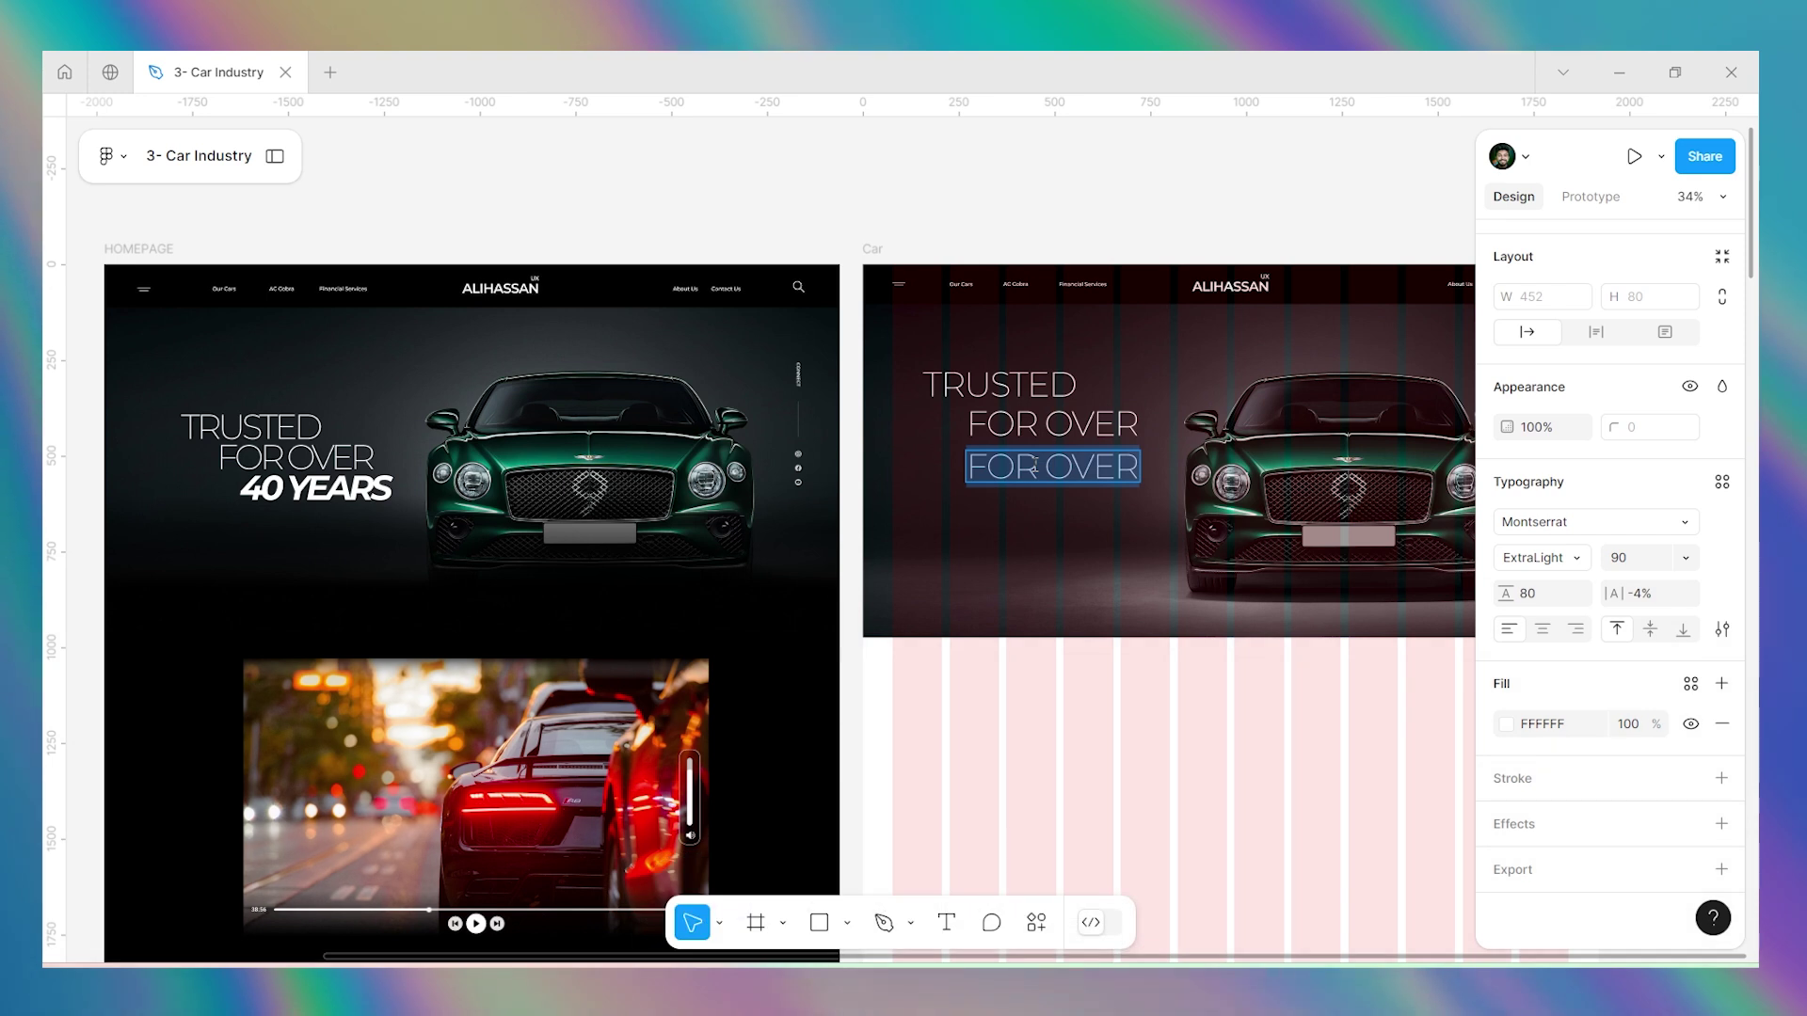
{"action": "type", "text": "40 YEARS"}
{"action": "key", "text": "Escape"}
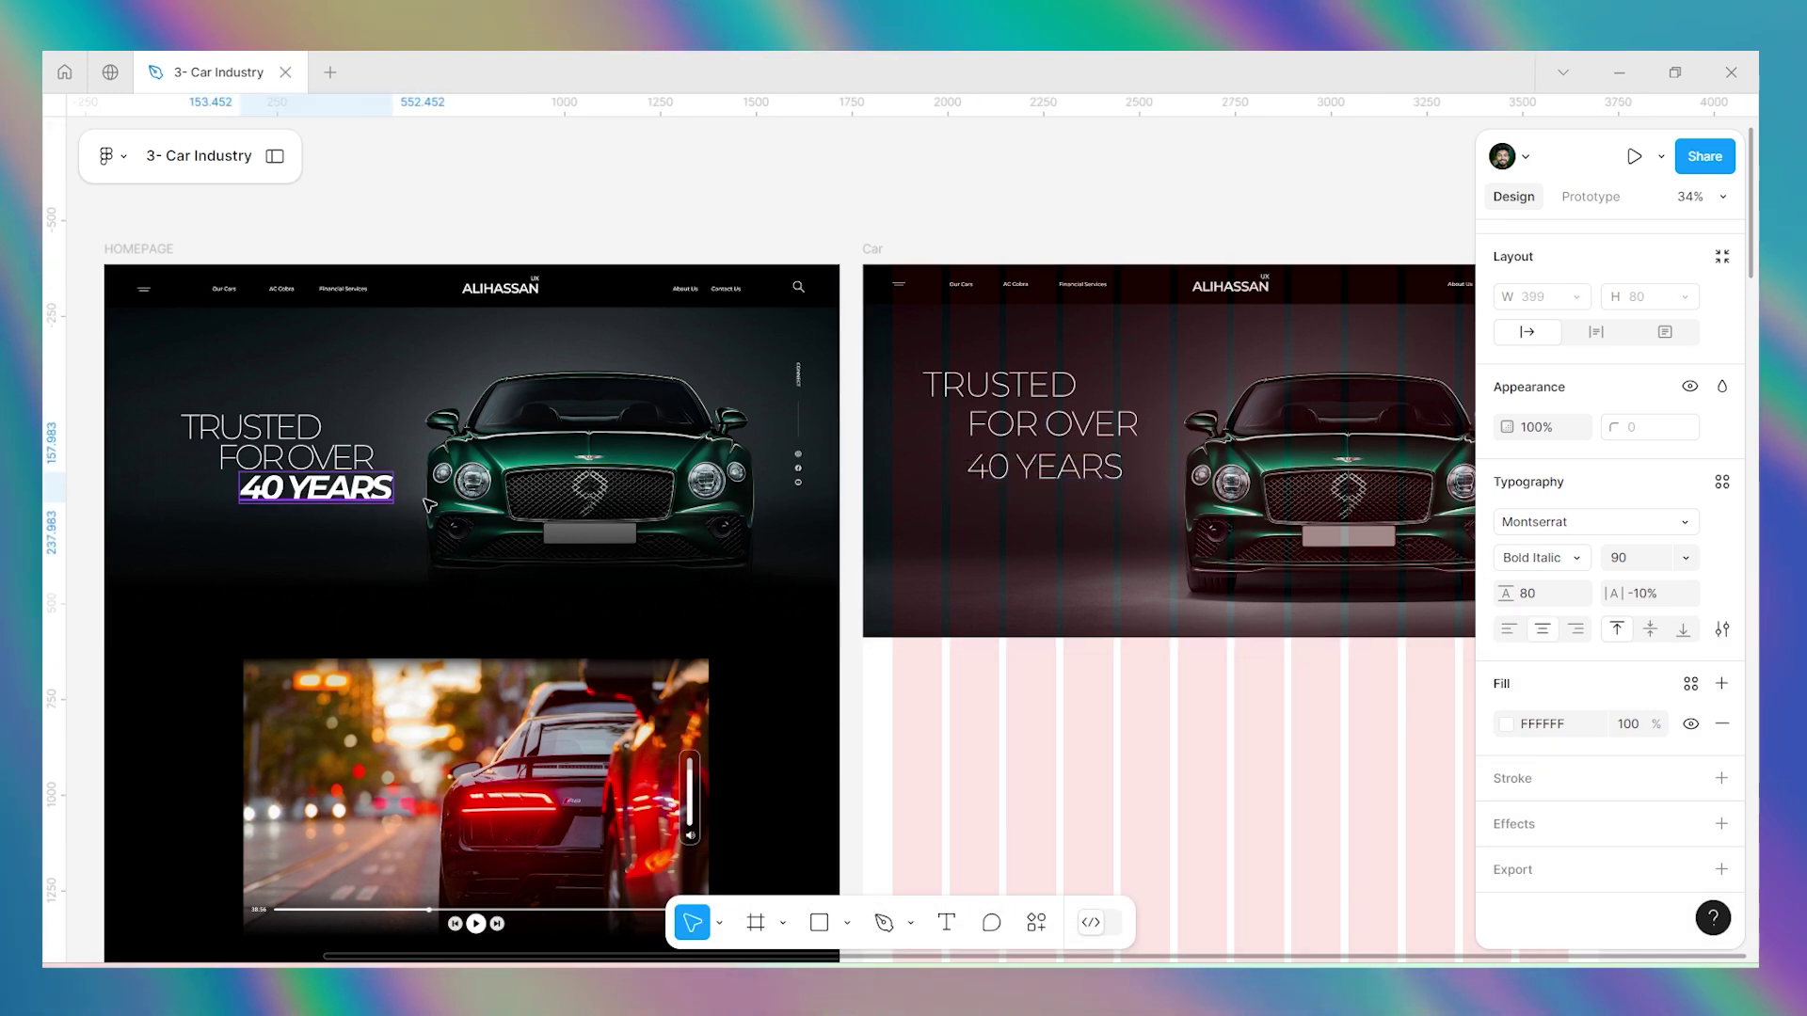
Set the 40 YEARS text to Bold Italic and move it to X 341, Y 455, beneath FOR OVER.
{"action": "left_click", "coordinate": [1541, 557]}
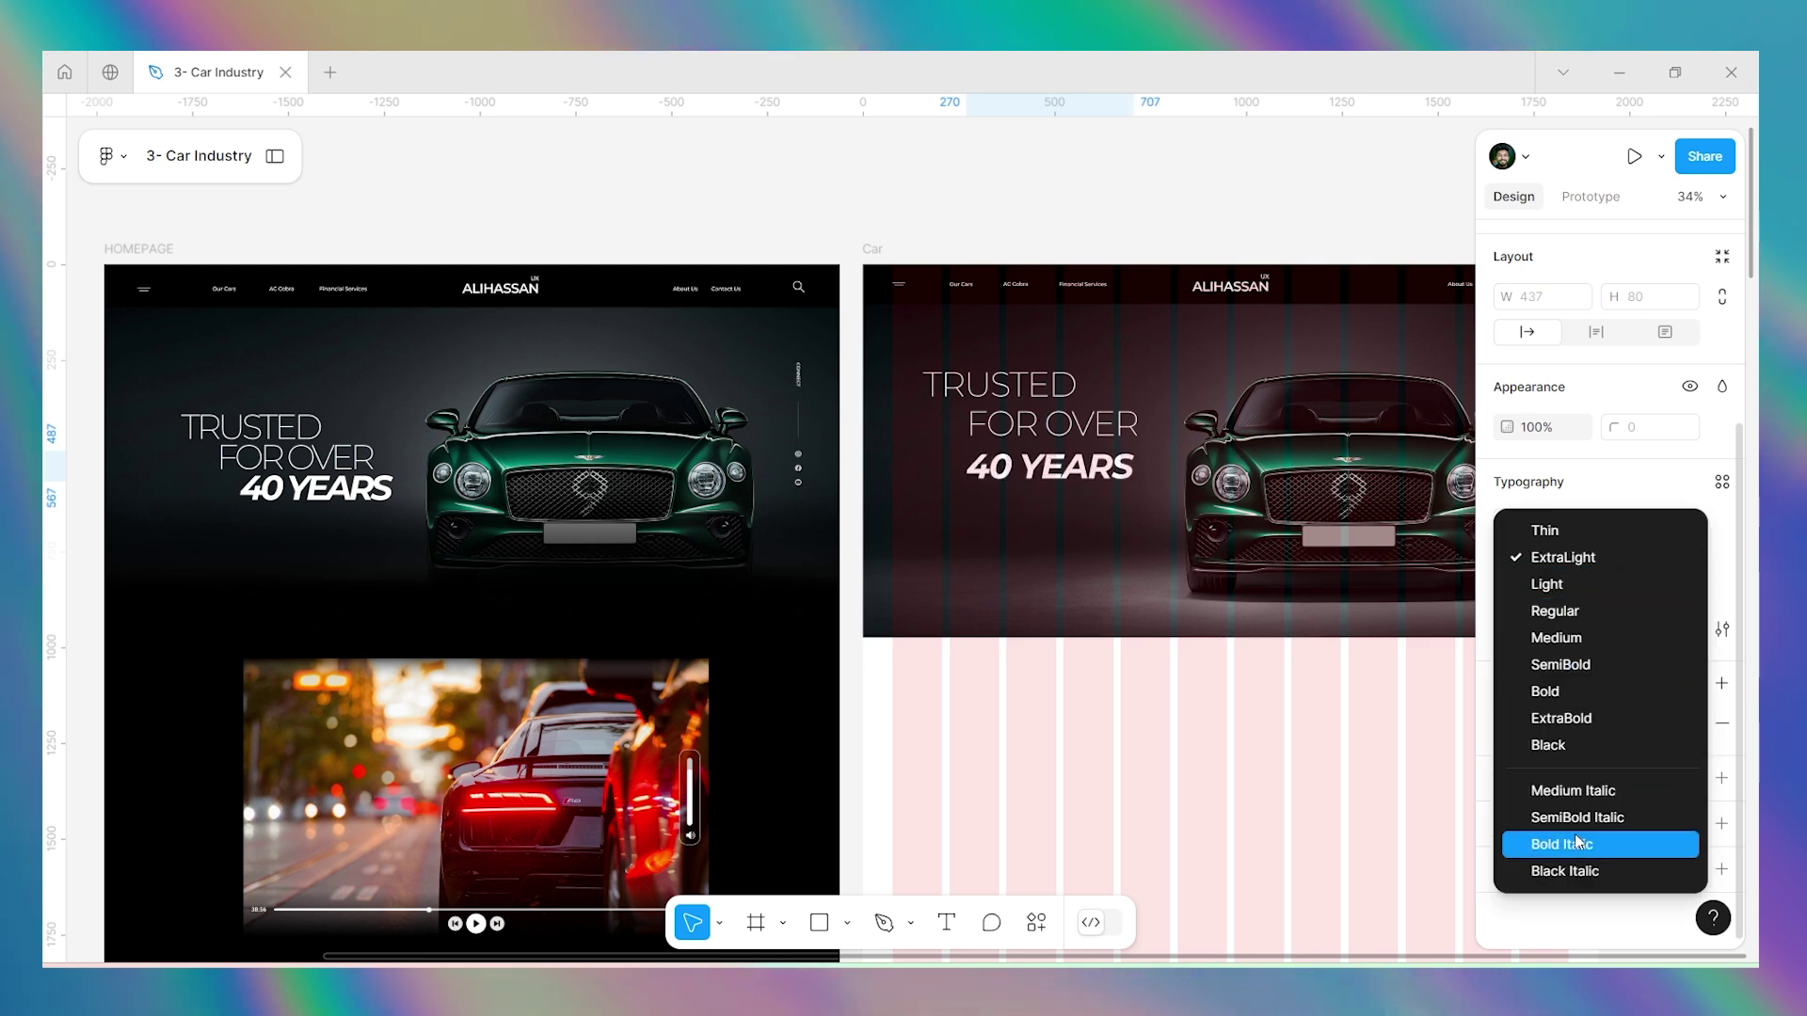
{"action": "left_click", "coordinate": [1602, 844]}
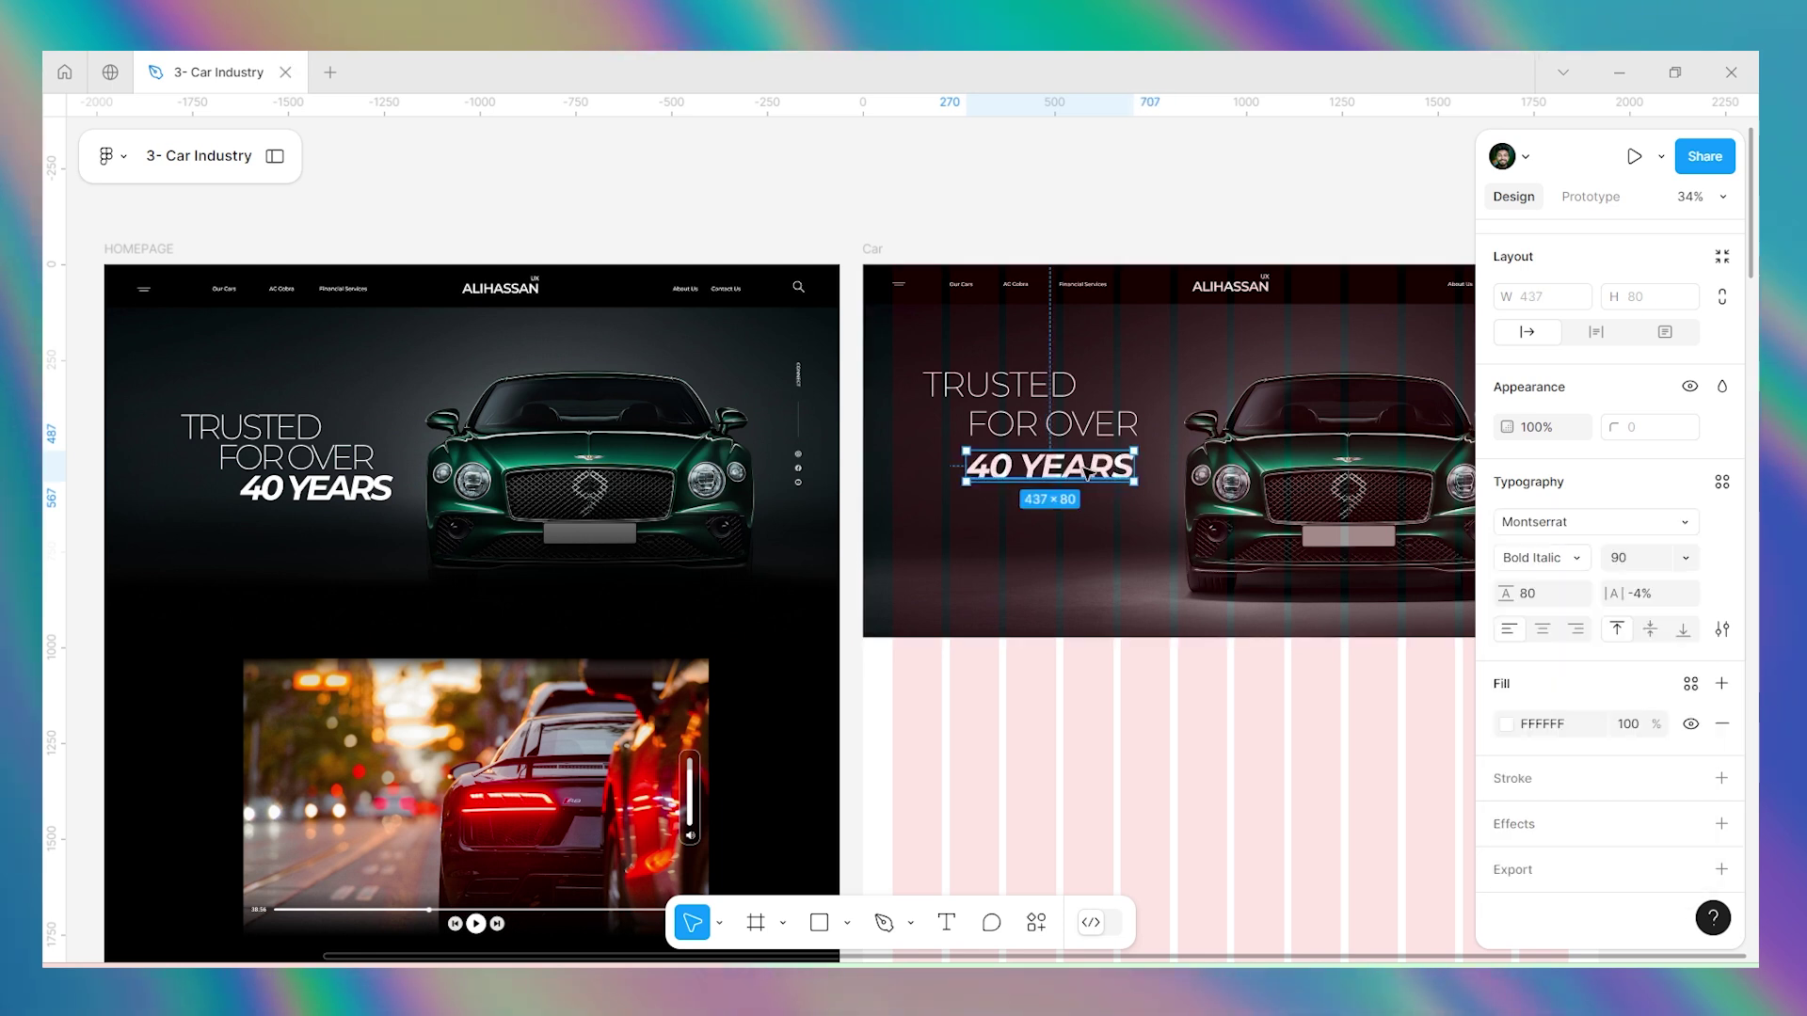
{"action": "left_click_drag", "start_coordinate": [1075, 475], "coordinate": [1104, 467]}
Move the TRUSTED text closer to the FOR OVER line, to X 187, Y 303.
{"action": "left_click", "coordinate": [1059, 391], "text": "shift"}
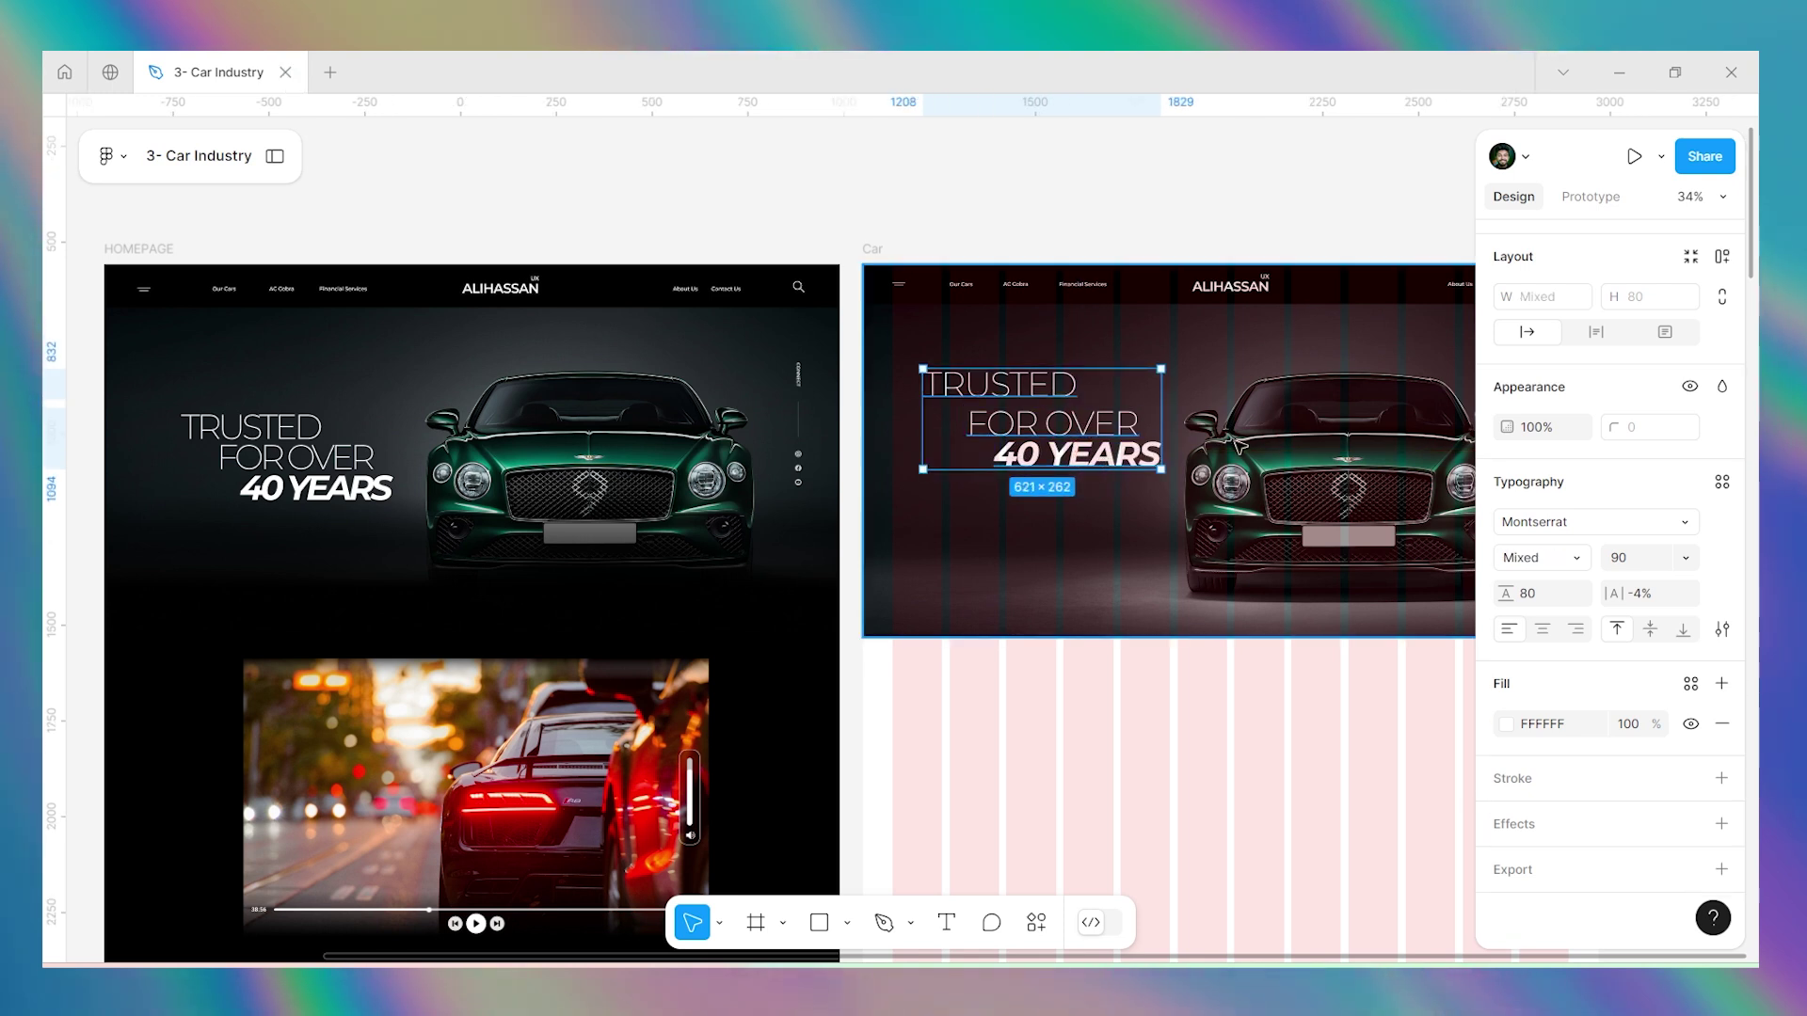
{"action": "scroll", "coordinate": [1073, 510], "scroll_direction": "up", "scroll_amount": 5}
{"action": "left_click", "coordinate": [1060, 436]}
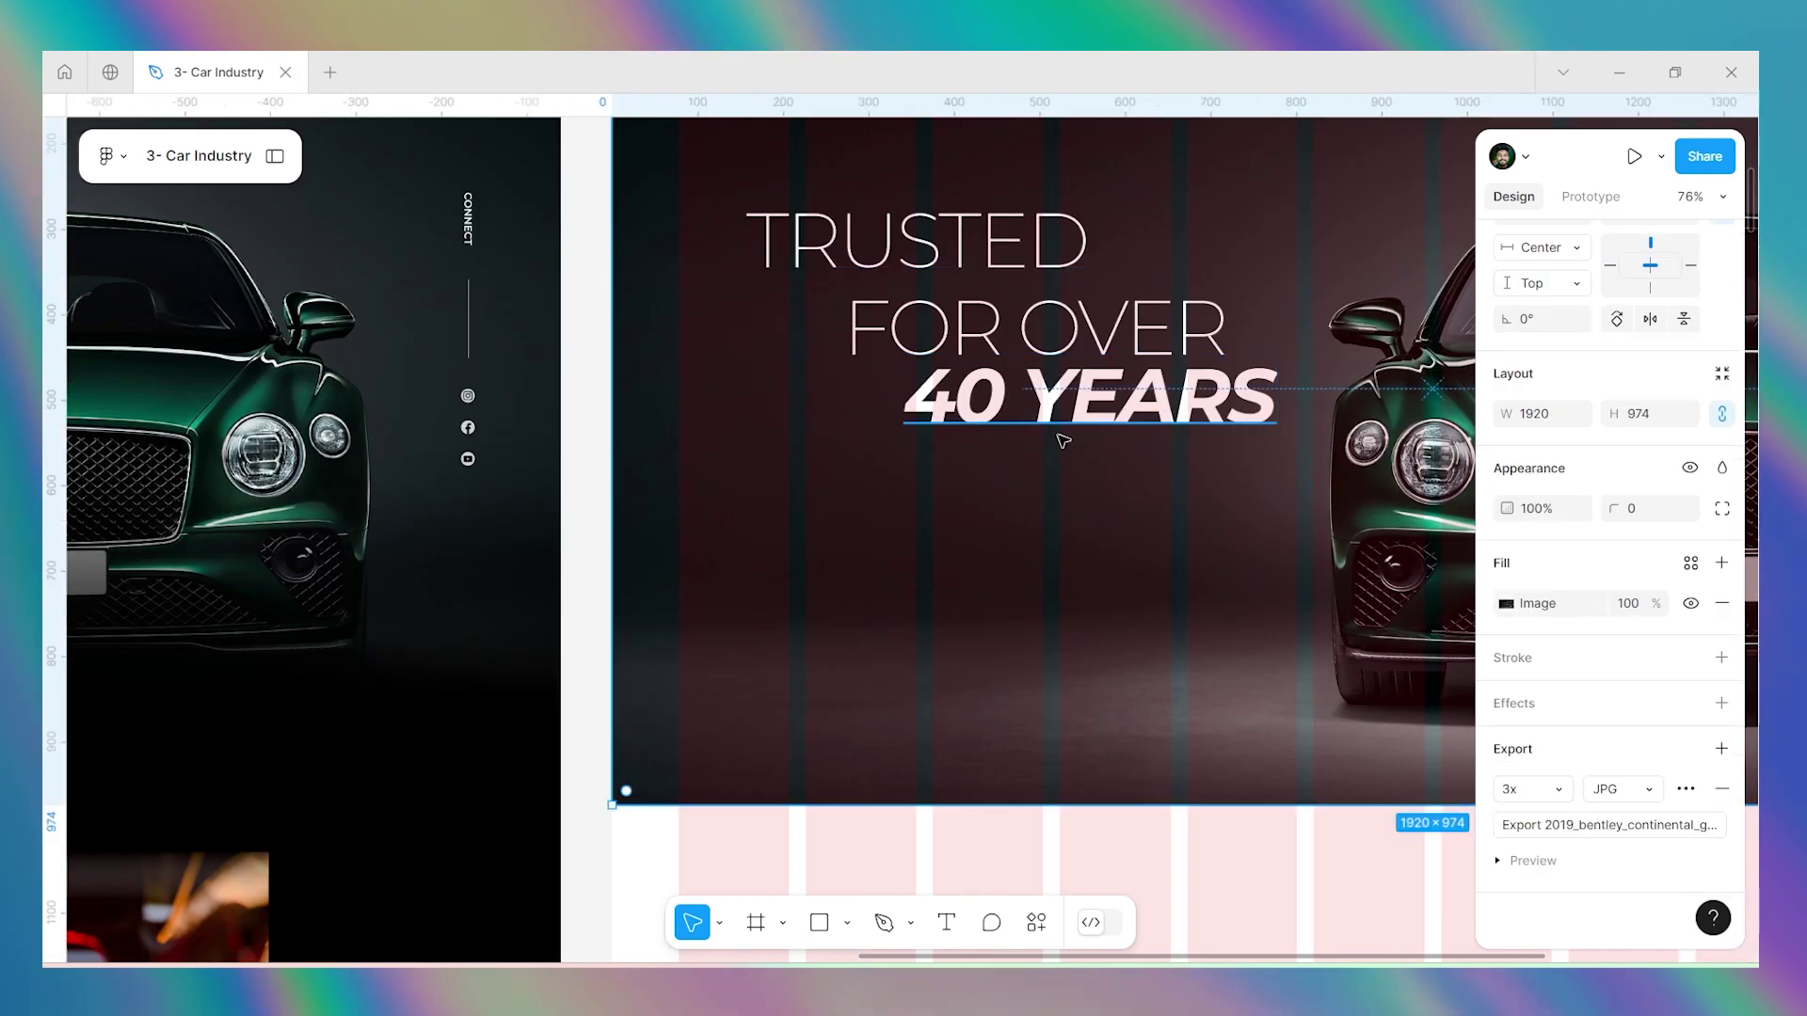
{"action": "left_click", "coordinate": [1052, 414]}
{"action": "scroll", "coordinate": [1052, 414], "scroll_direction": "down", "scroll_amount": 5}
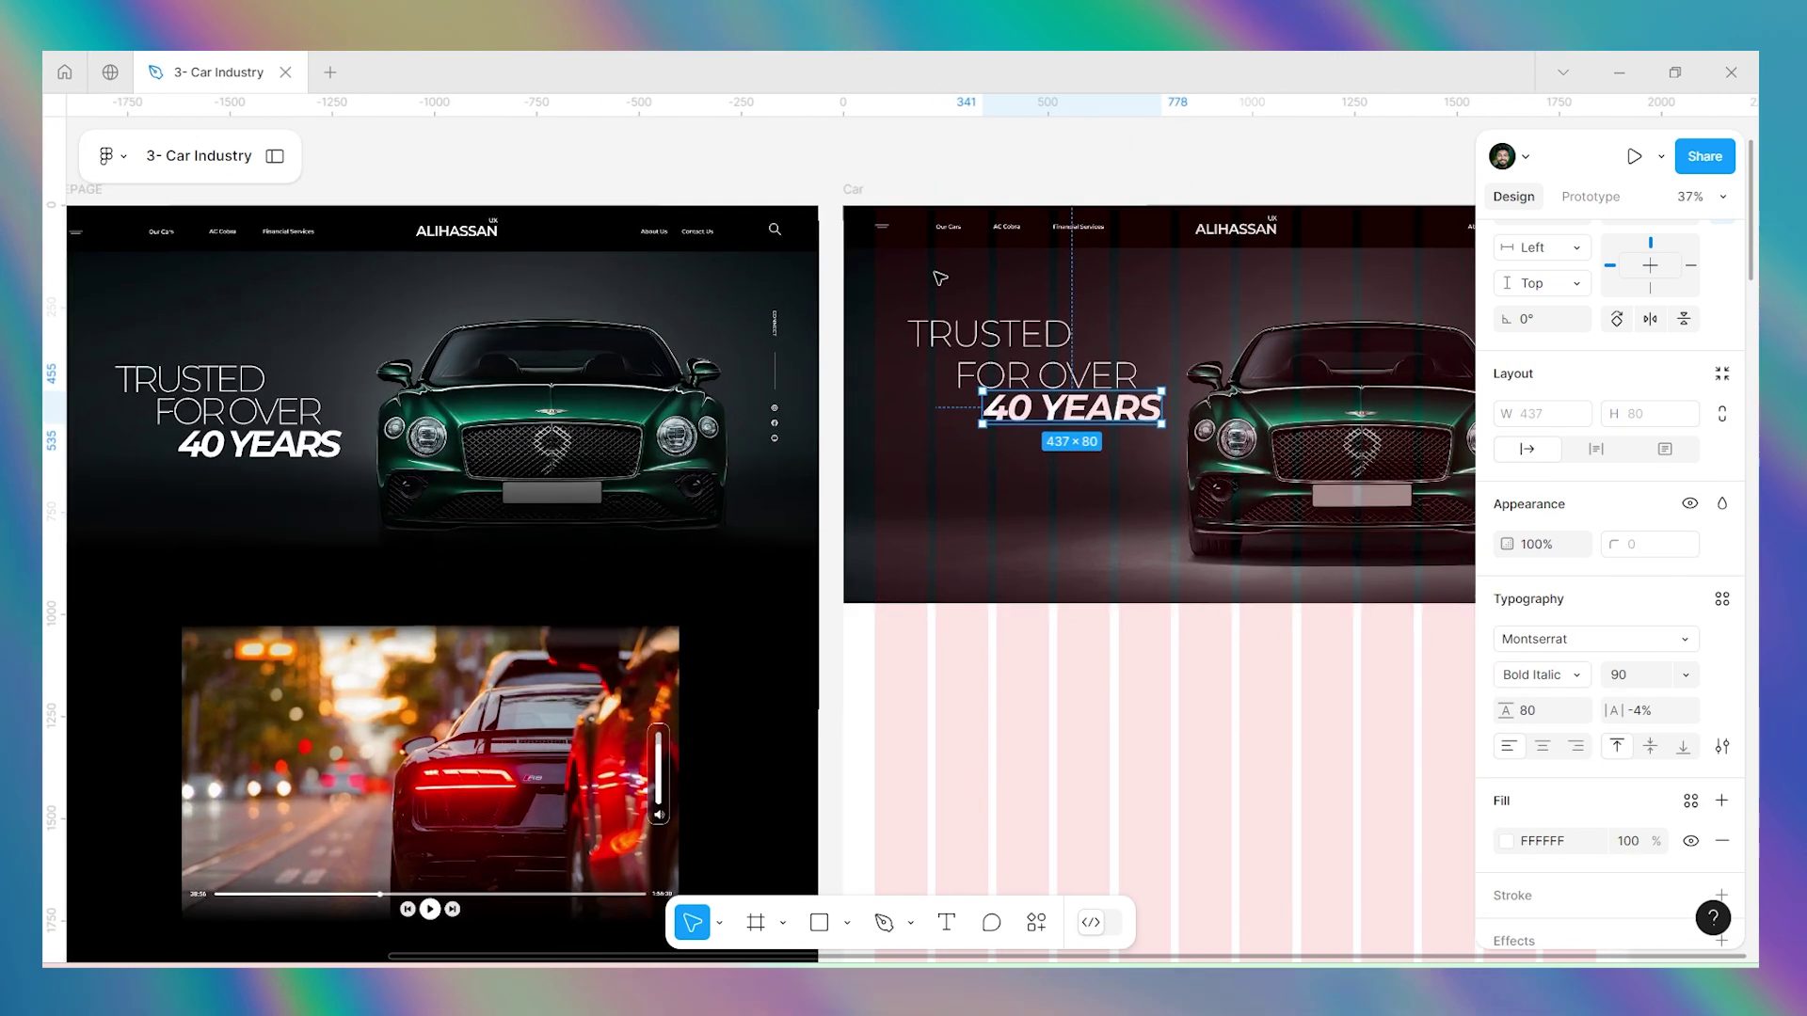
{"action": "scroll", "coordinate": [1235, 384], "scroll_direction": "up", "scroll_amount": 6}
{"action": "left_click", "coordinate": [956, 369]}
{"action": "key", "text": "shift+Down"}
{"action": "key", "text": "shift+Down"}
{"action": "key", "text": "shift+Down"}
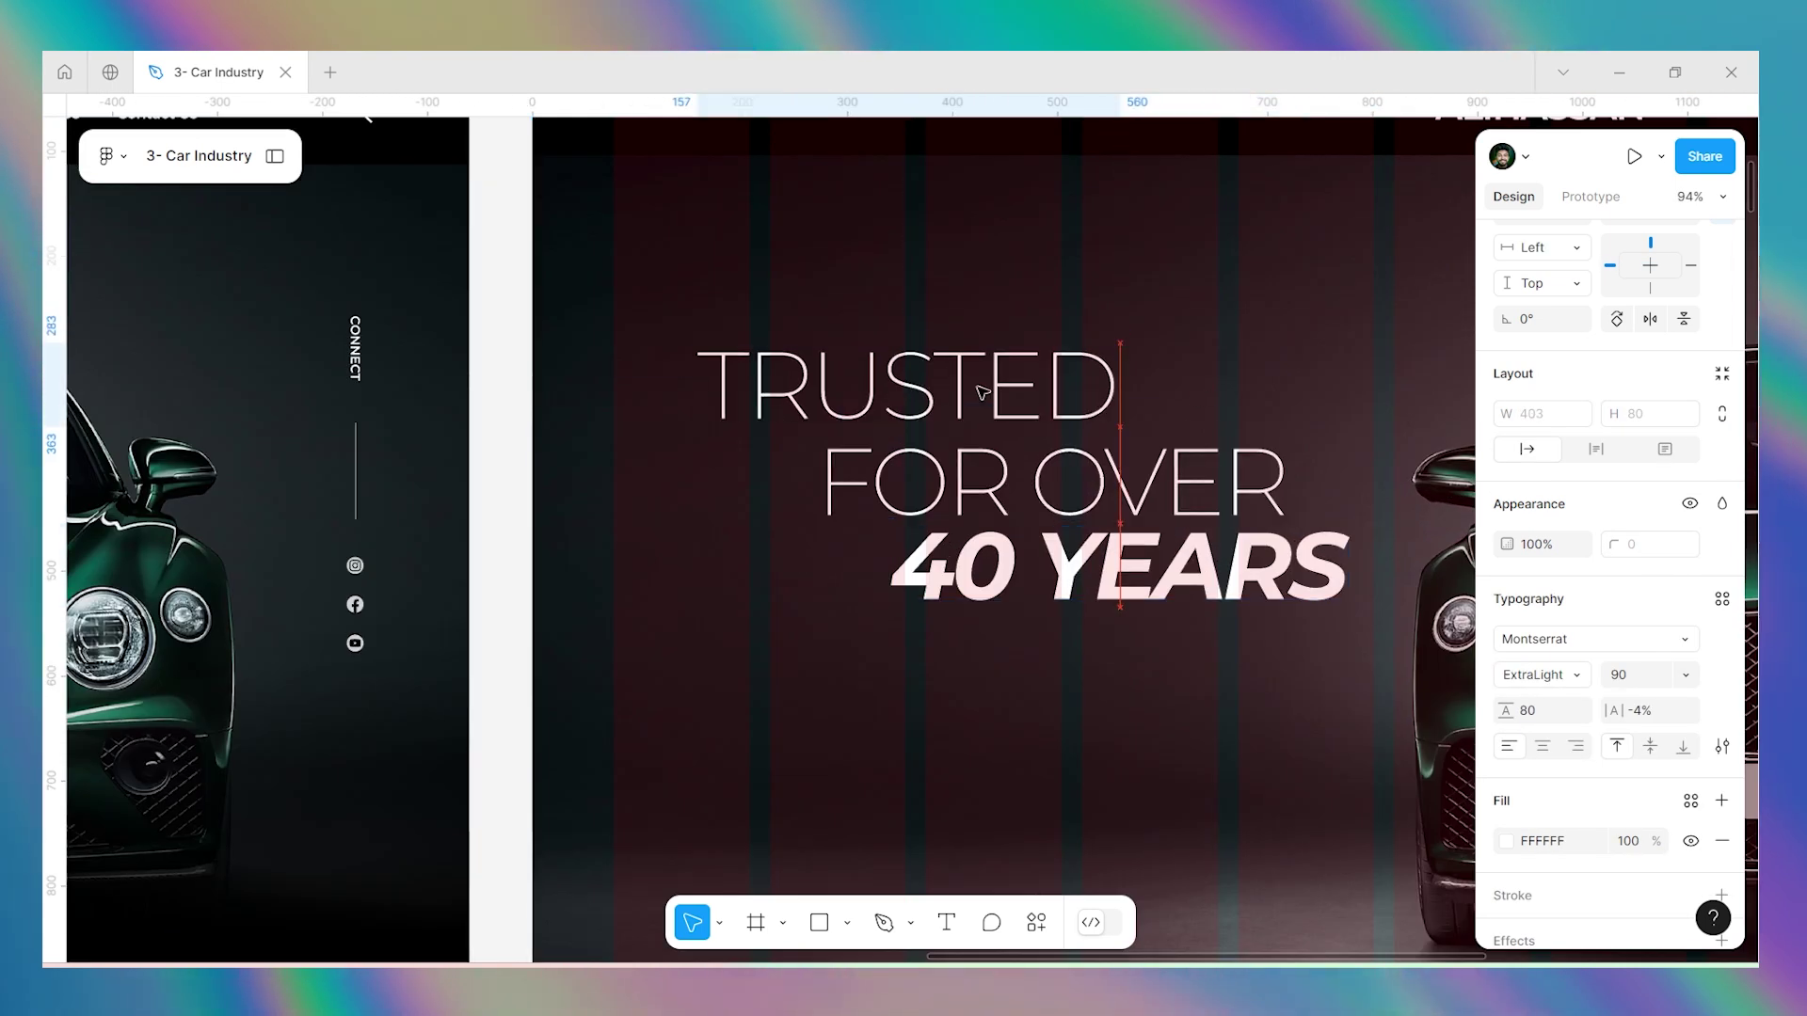
{"action": "mouse_move", "coordinate": [999, 399]}
{"action": "left_mouse_down"}
{"action": "mouse_move", "coordinate": [1042, 387]}
{"action": "mouse_move", "coordinate": [1026, 378]}
{"action": "left_mouse_up"}
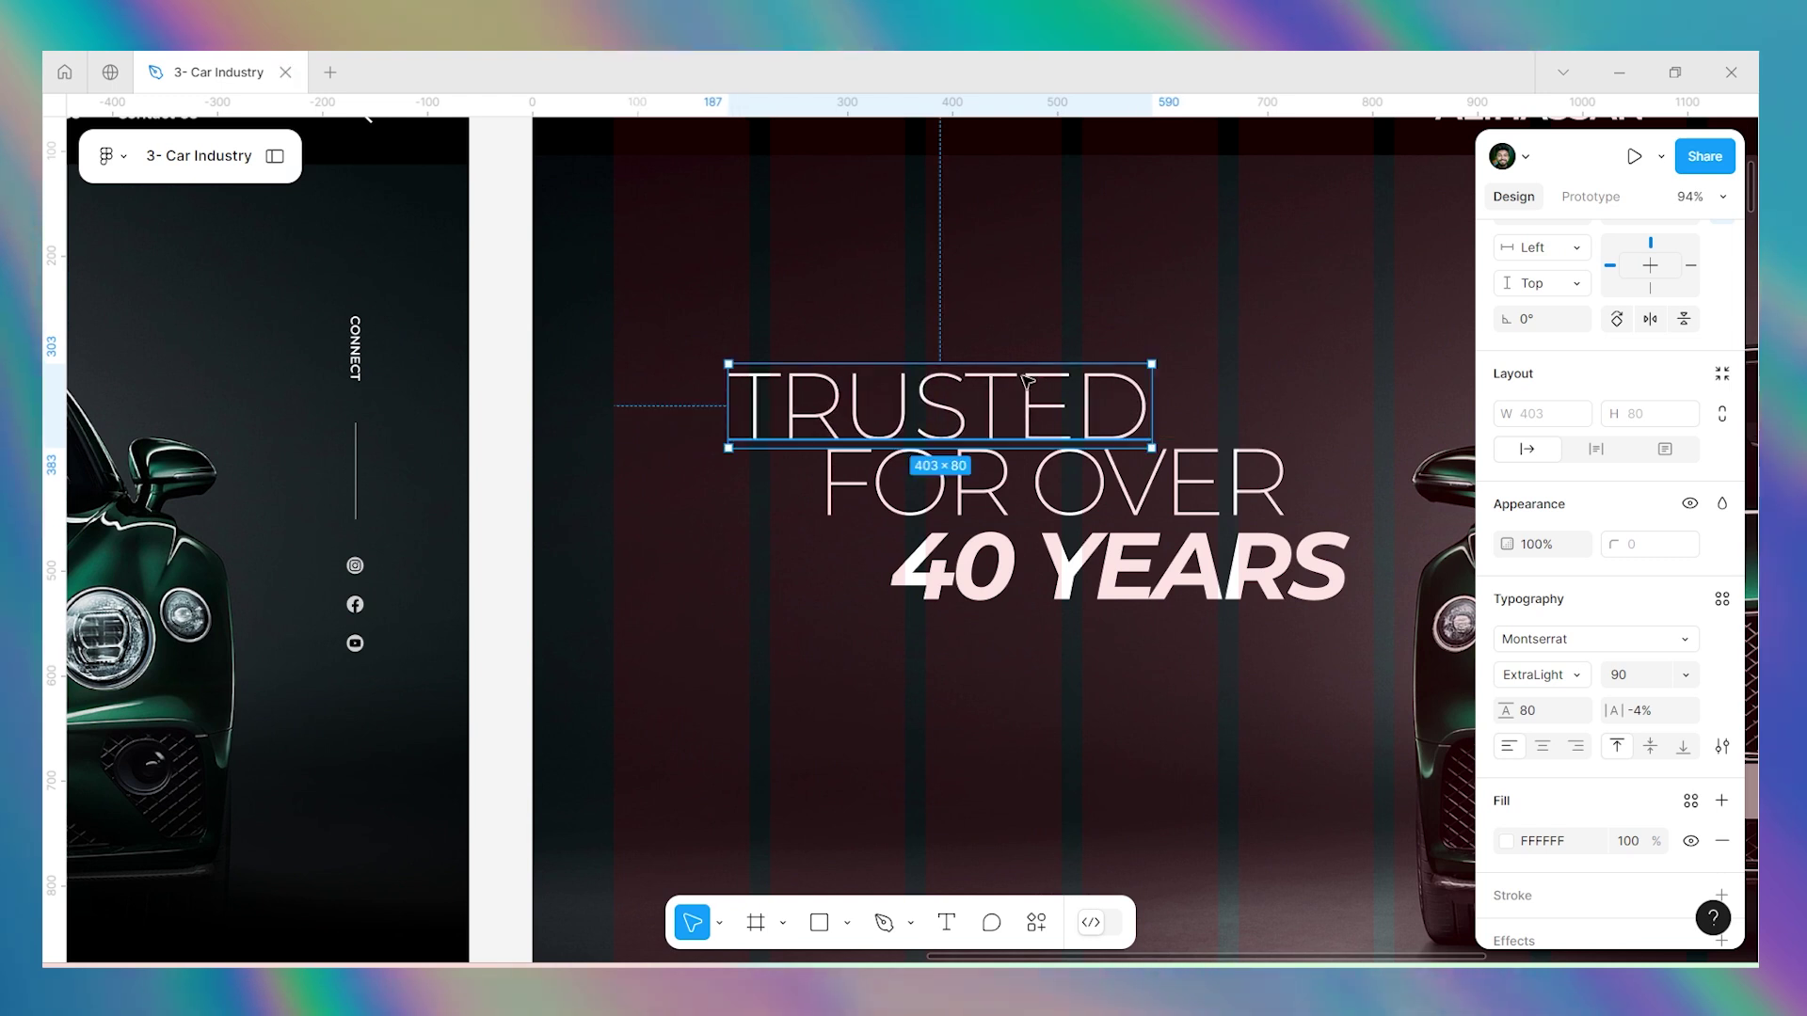
{"action": "scroll", "coordinate": [1026, 378], "scroll_direction": "down", "scroll_amount": 5}
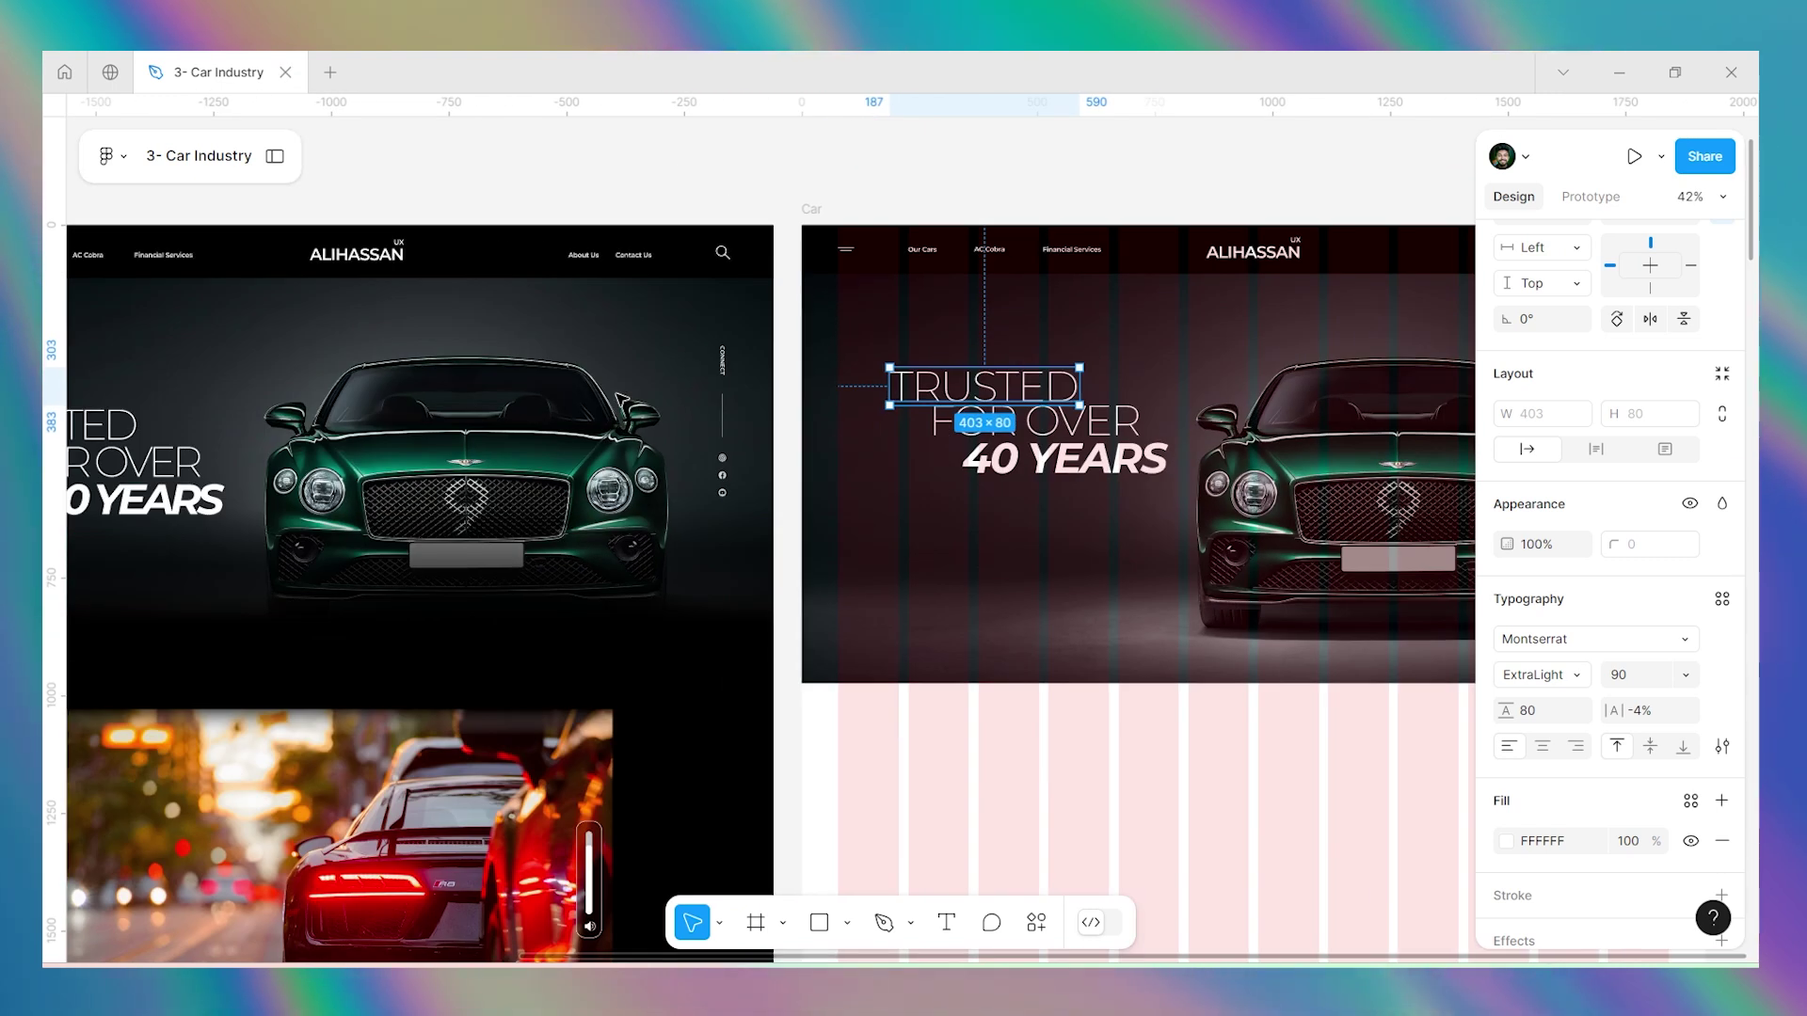
Group the three headline lines and move the group to X 210, Y 371 on the Bentley image.
{"action": "scroll", "coordinate": [1158, 461], "scroll_direction": "up", "scroll_amount": 5}
{"action": "scroll", "coordinate": [1063, 446], "scroll_direction": "down", "scroll_amount": 7}
{"action": "left_click", "coordinate": [1039, 449]}
{"action": "left_click", "coordinate": [1042, 426], "text": "shift"}
{"action": "scroll", "coordinate": [1016, 419], "scroll_direction": "up", "scroll_amount": 1}
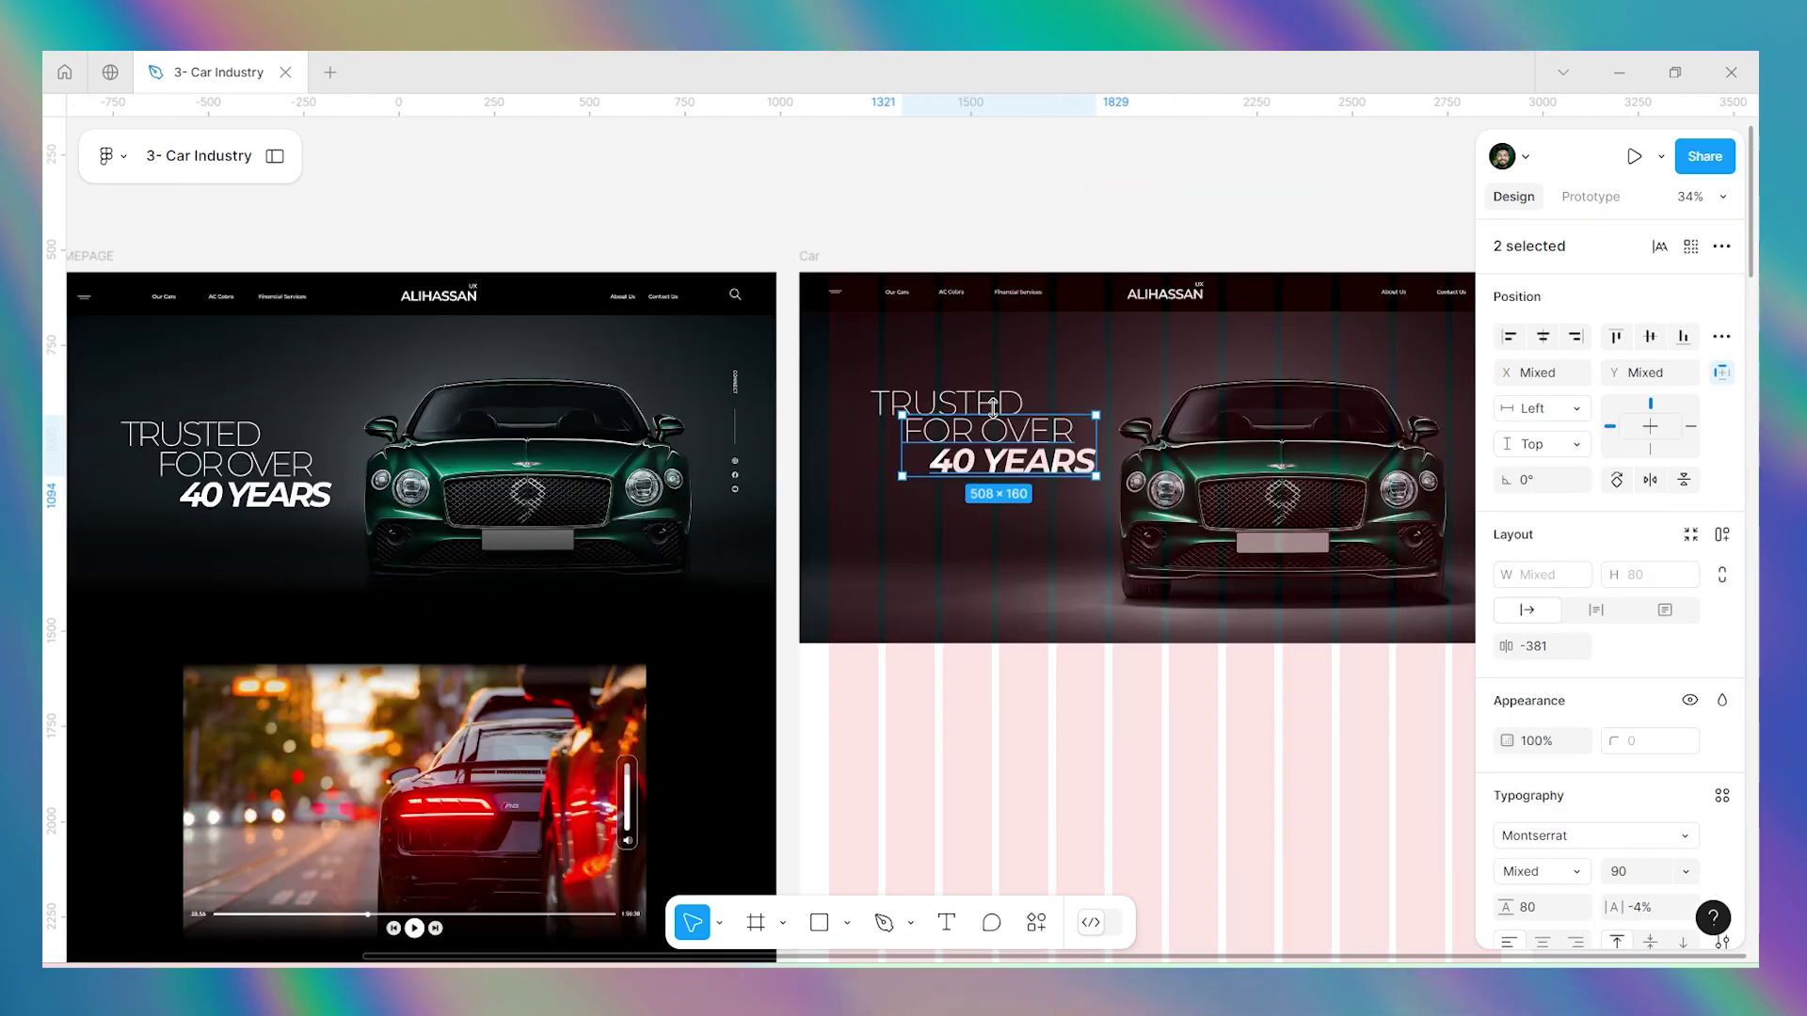
{"action": "left_click", "coordinate": [993, 407], "text": "shift"}
{"action": "key", "text": "ctrl+g"}
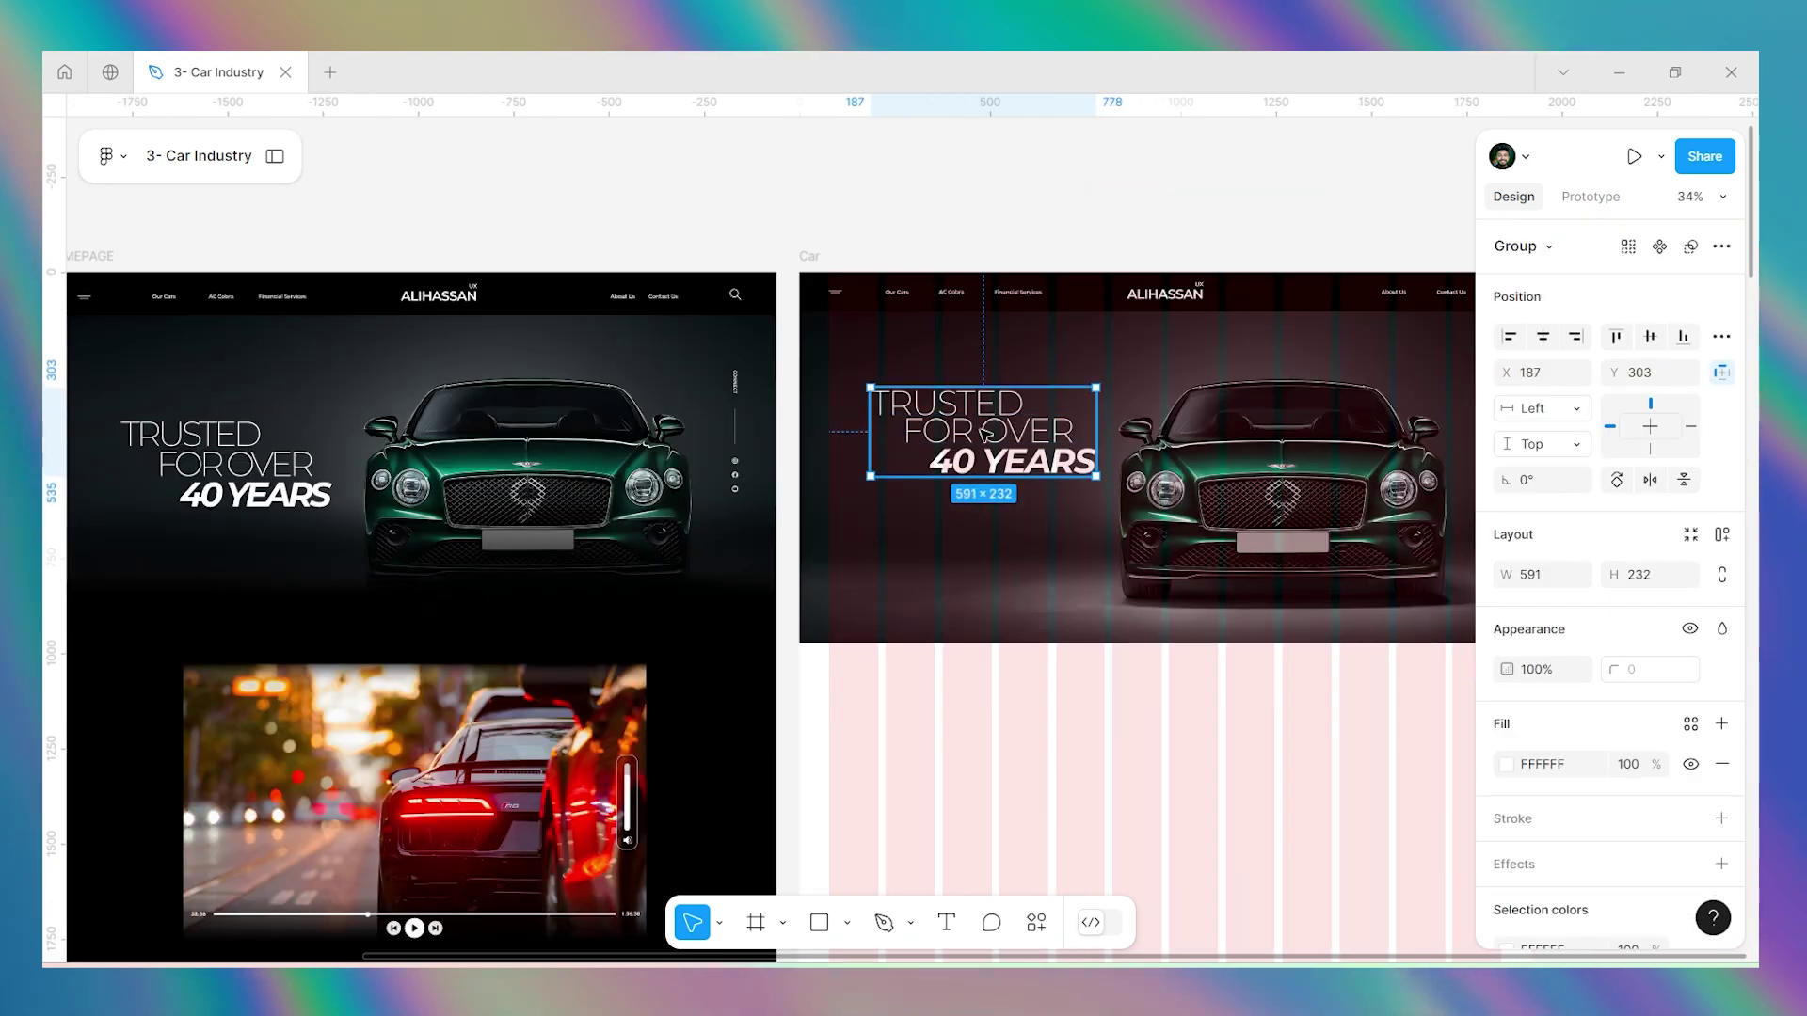
{"action": "left_click_drag", "start_coordinate": [986, 440], "coordinate": [994, 459]}
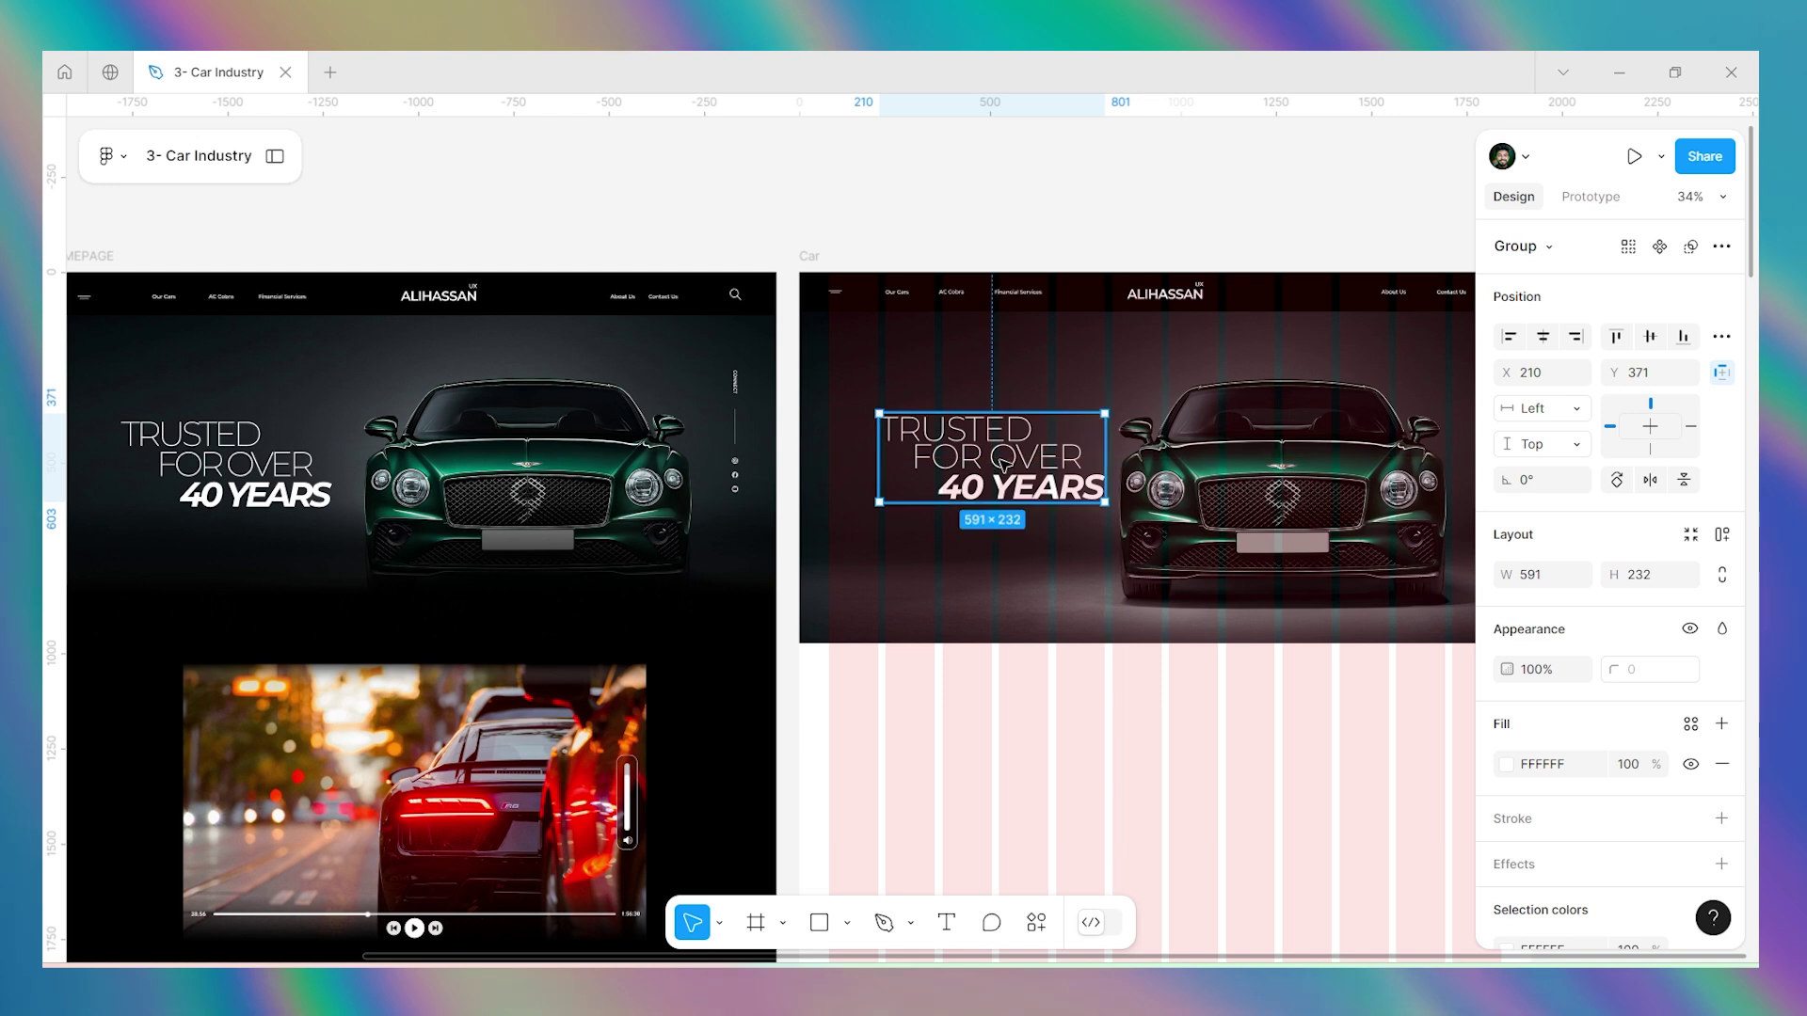
{"action": "left_click", "coordinate": [1036, 598]}
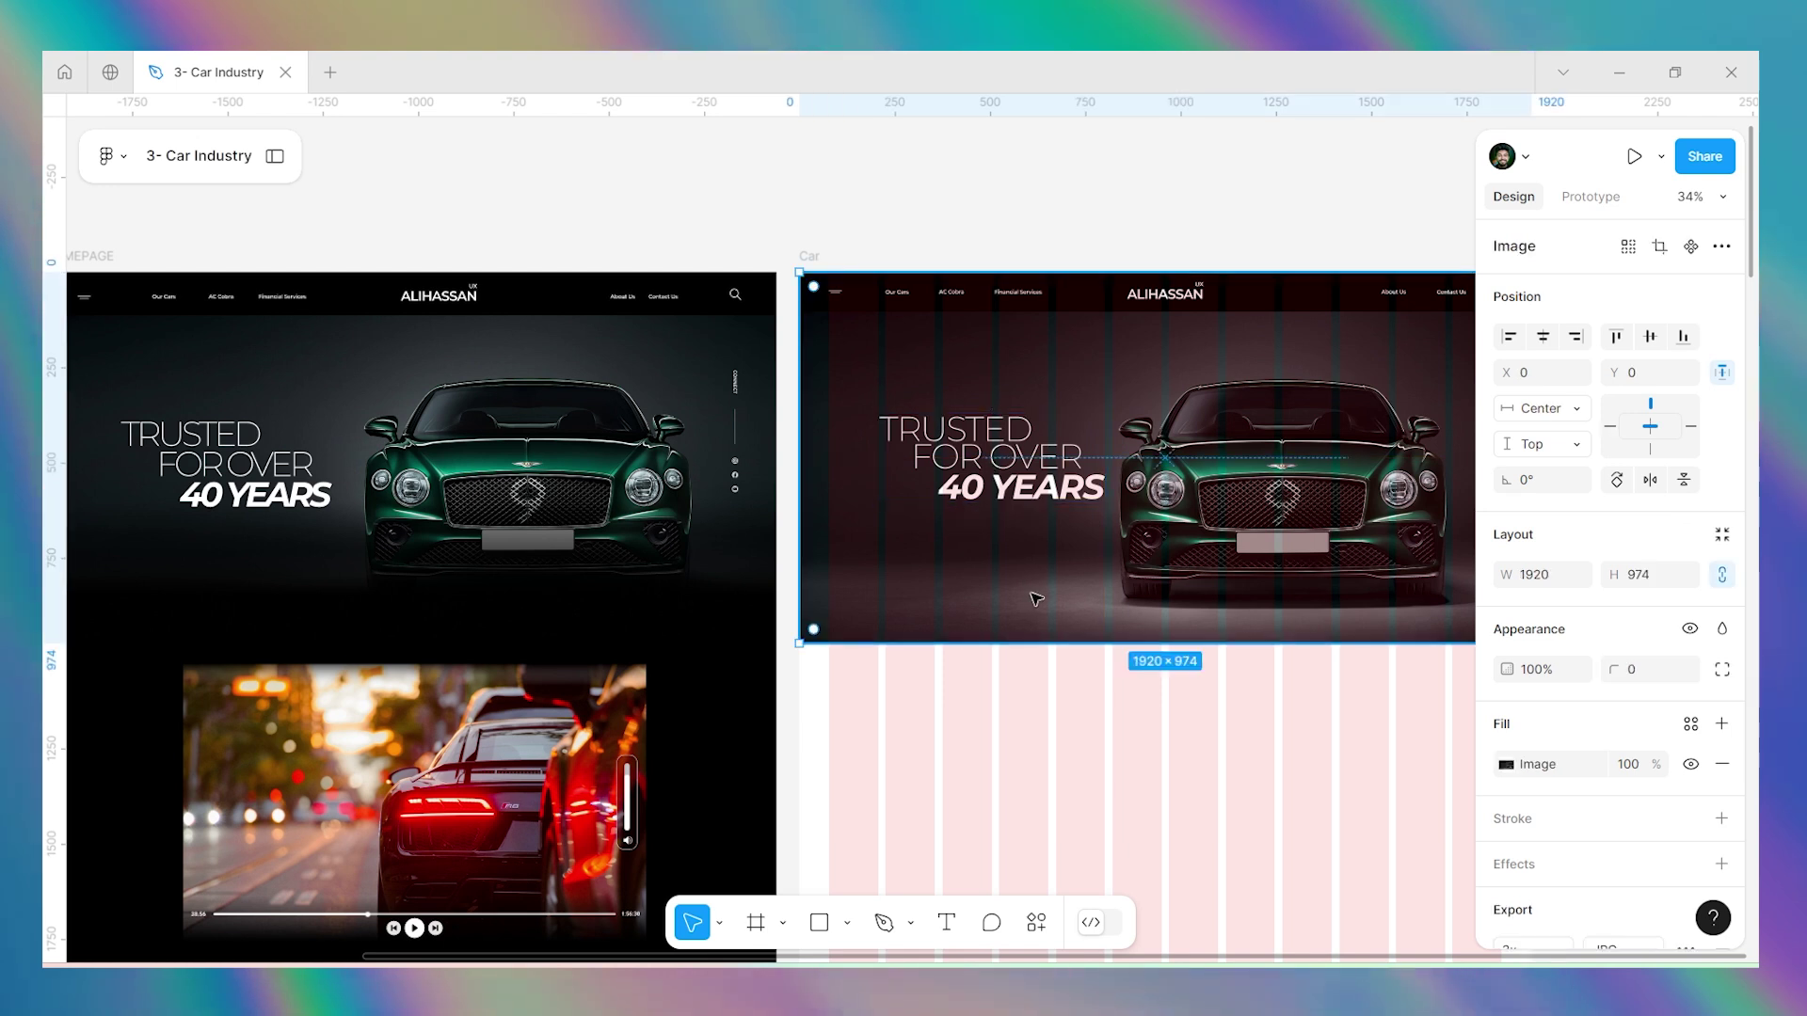
{"action": "left_click", "coordinate": [1659, 336]}
{"action": "key", "text": "ctrl+z"}
{"action": "left_click", "coordinate": [951, 161]}
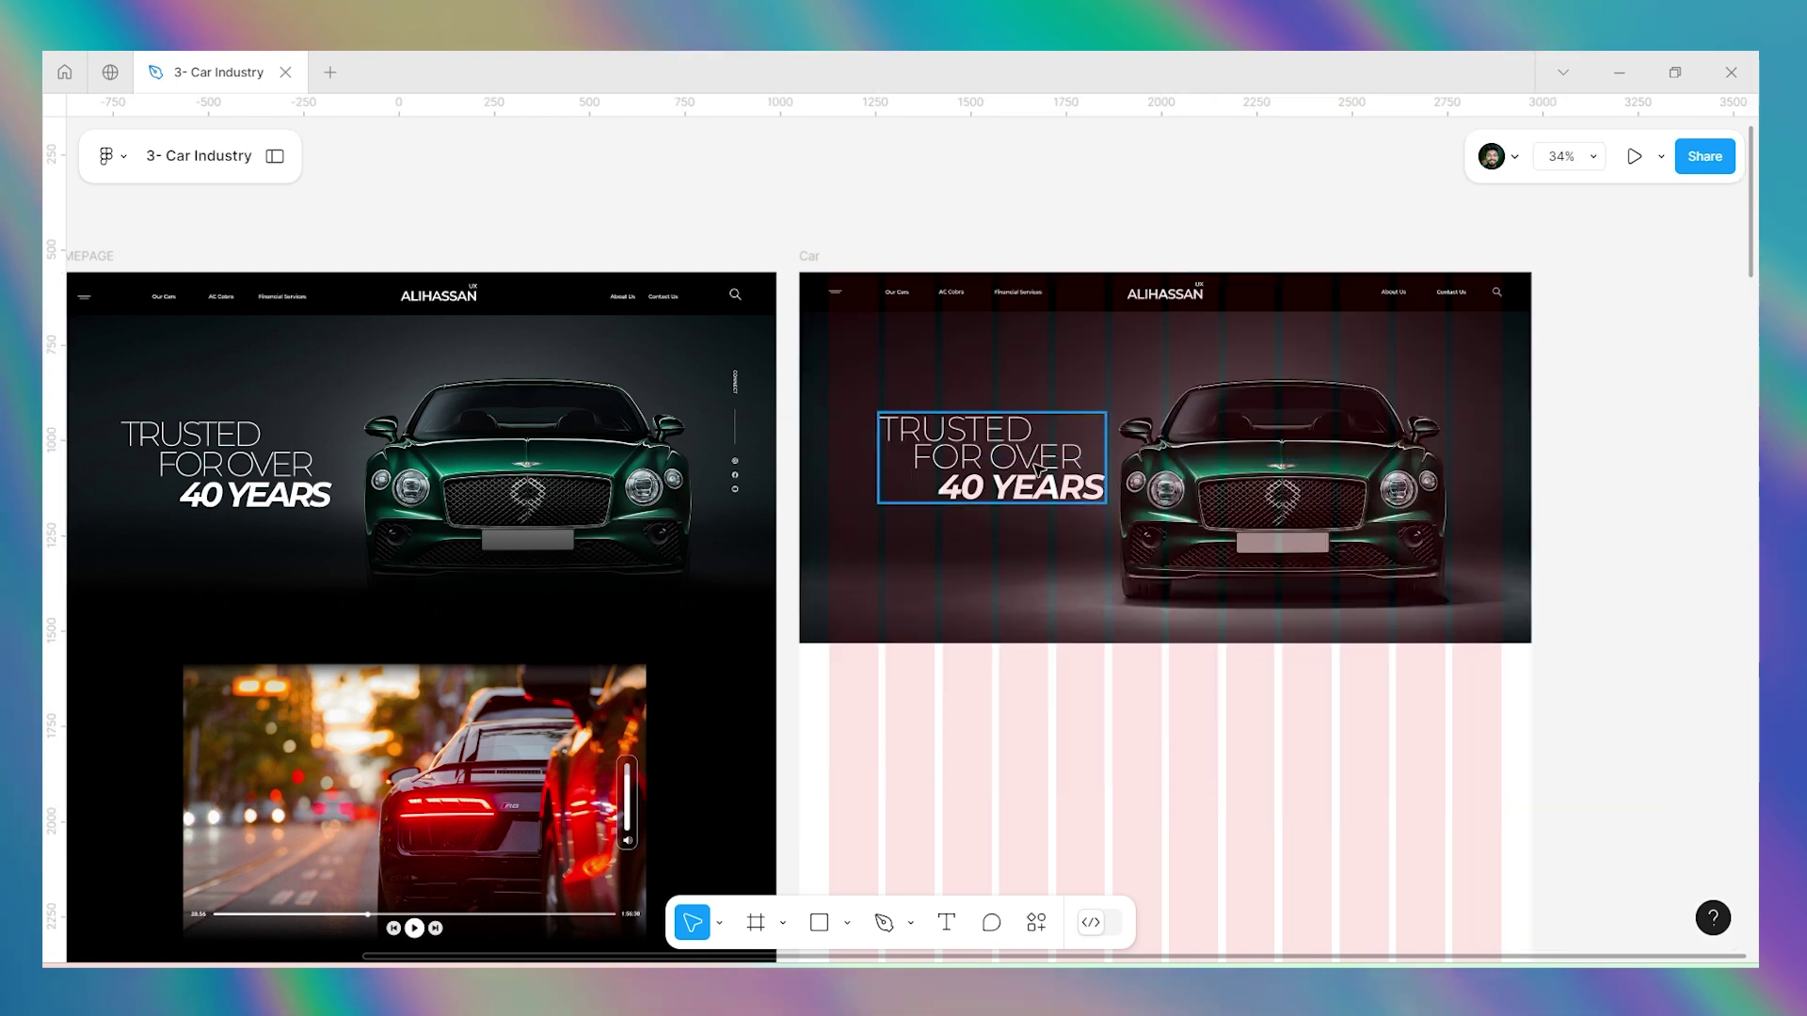
Reposition the headline group beside the car to X 211, Y 373.
{"action": "left_click", "coordinate": [1044, 480]}
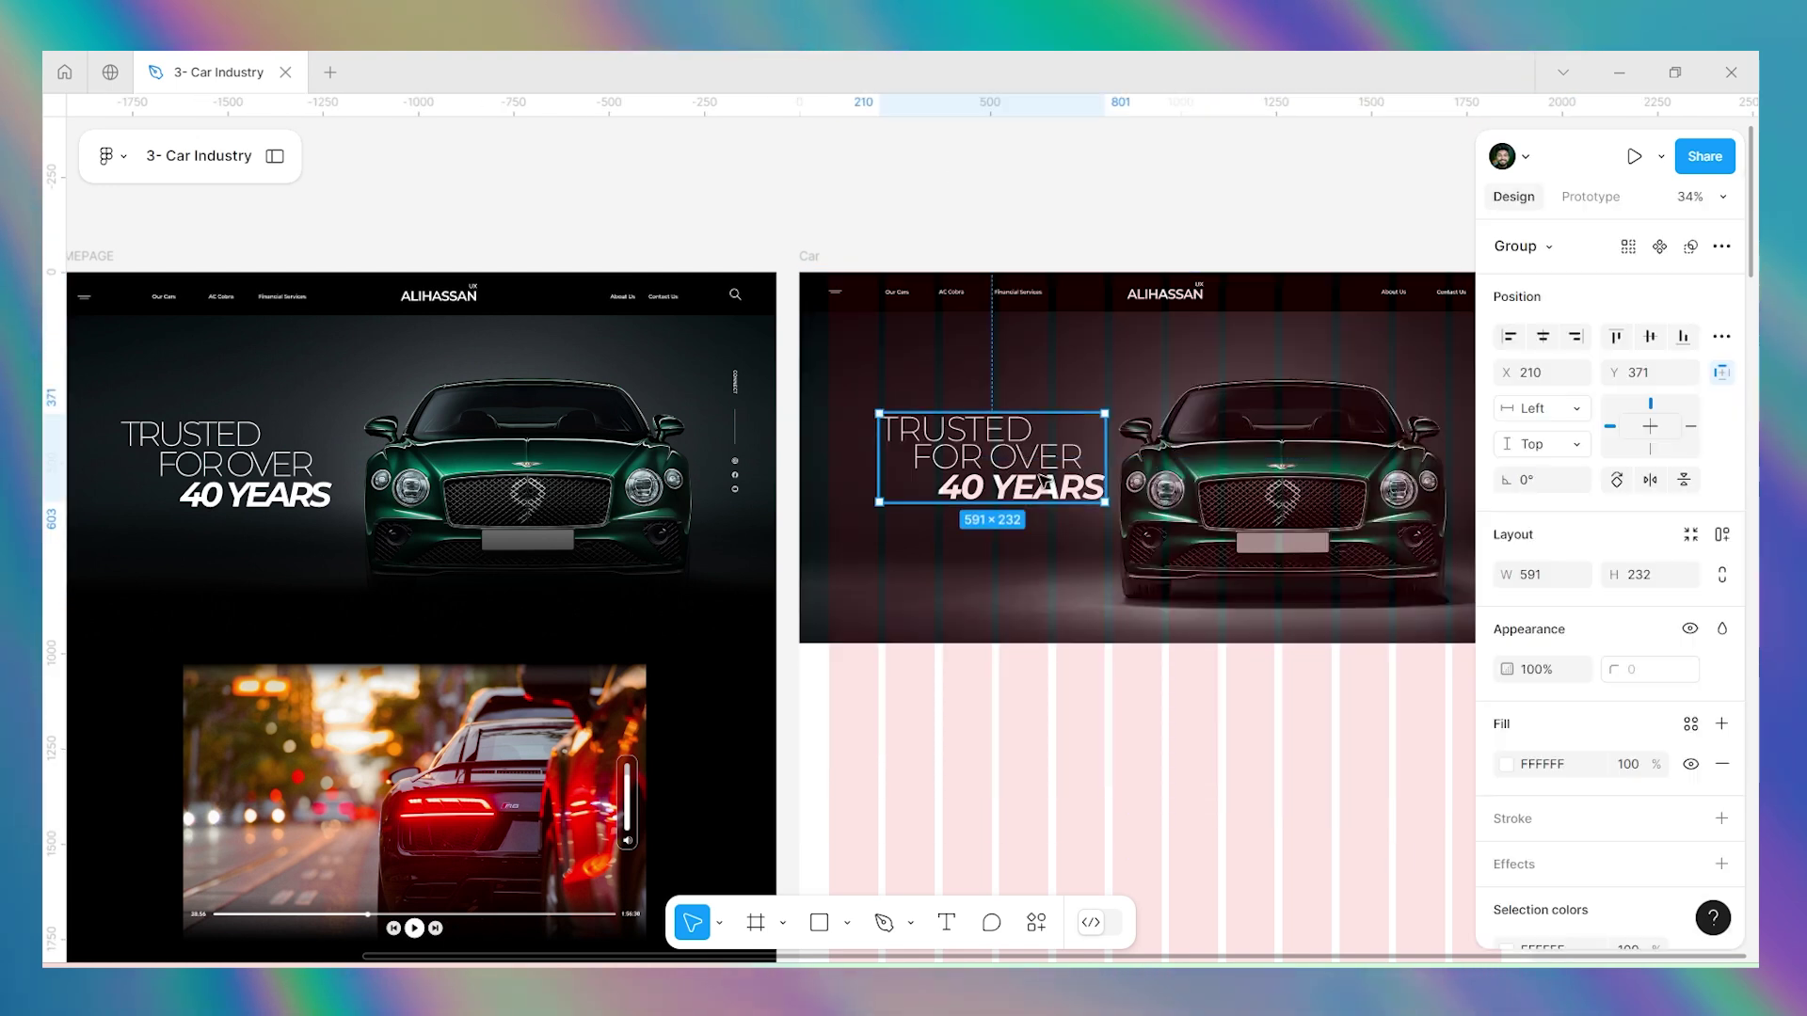
{"action": "left_click", "coordinate": [1642, 337]}
{"action": "left_click_drag", "start_coordinate": [1015, 626], "coordinate": [985, 470]}
{"action": "key", "text": "ctrl+z"}
{"action": "key", "text": "ctrl+z"}
{"action": "key", "text": "Right"}
{"action": "key", "text": "Right"}
{"action": "key", "text": "Right"}
{"action": "key", "text": "Right"}
{"action": "key", "text": "Right"}
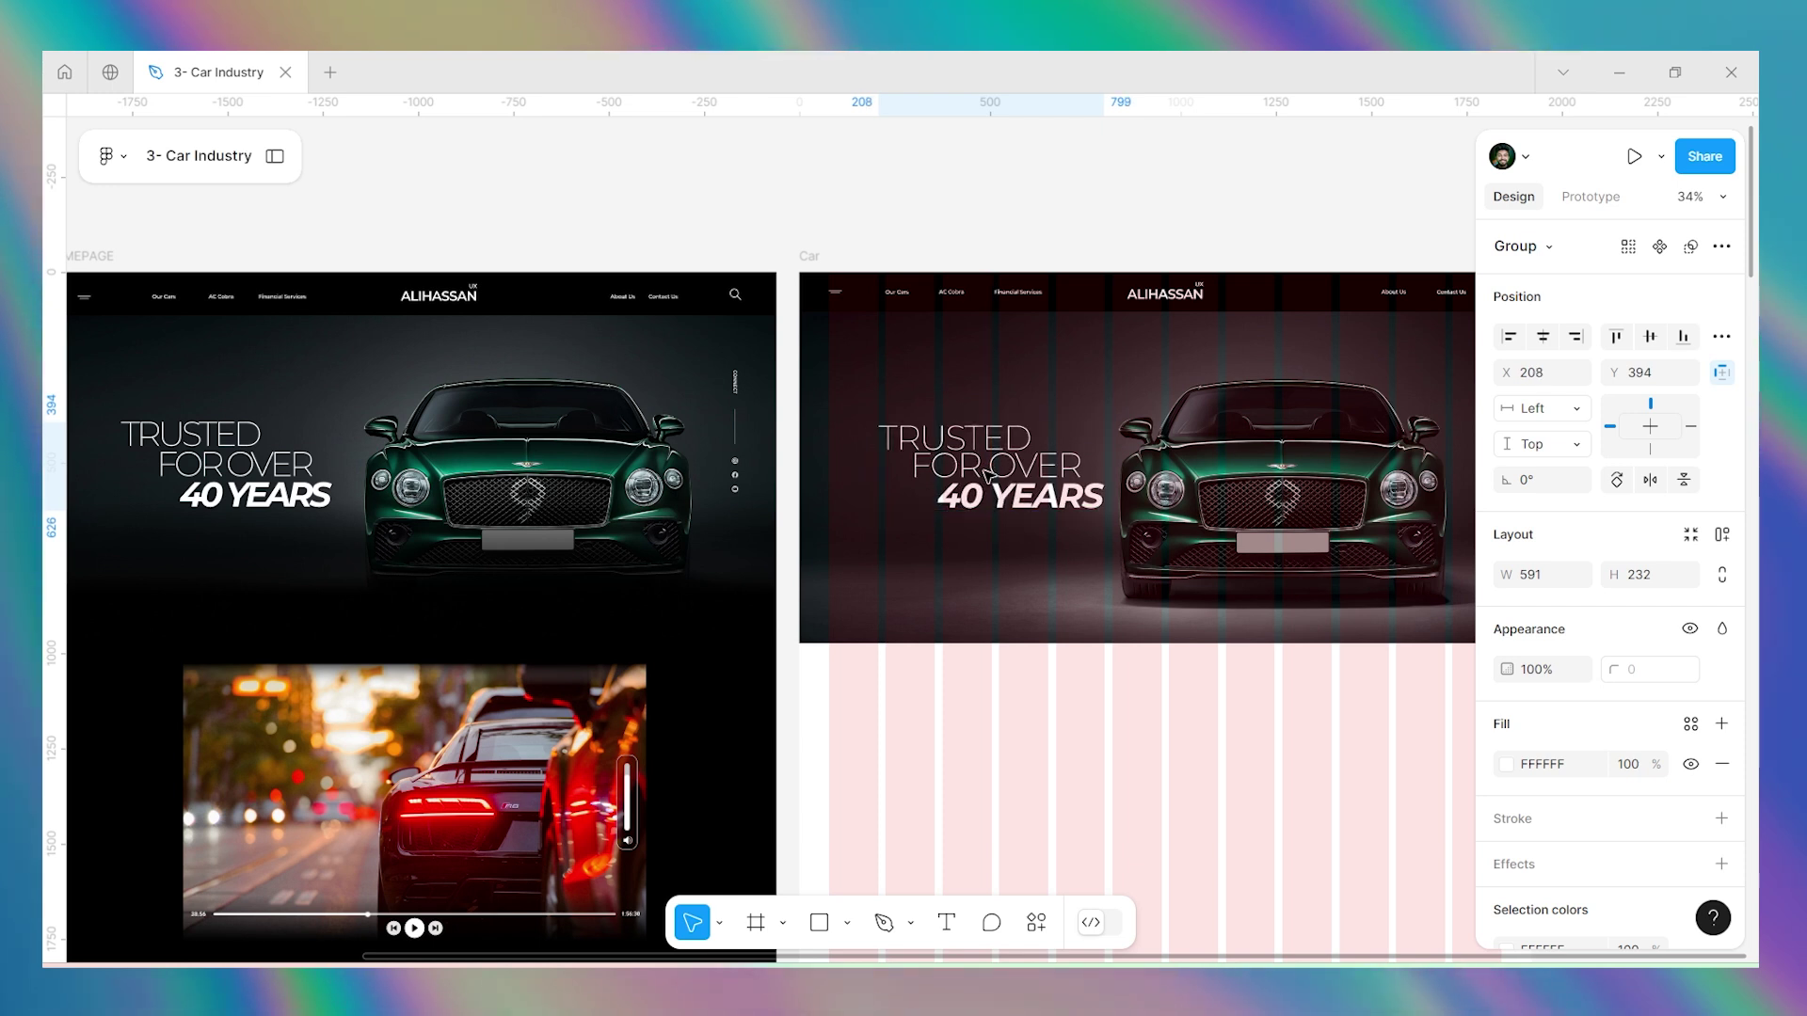
{"action": "key", "text": "Up"}
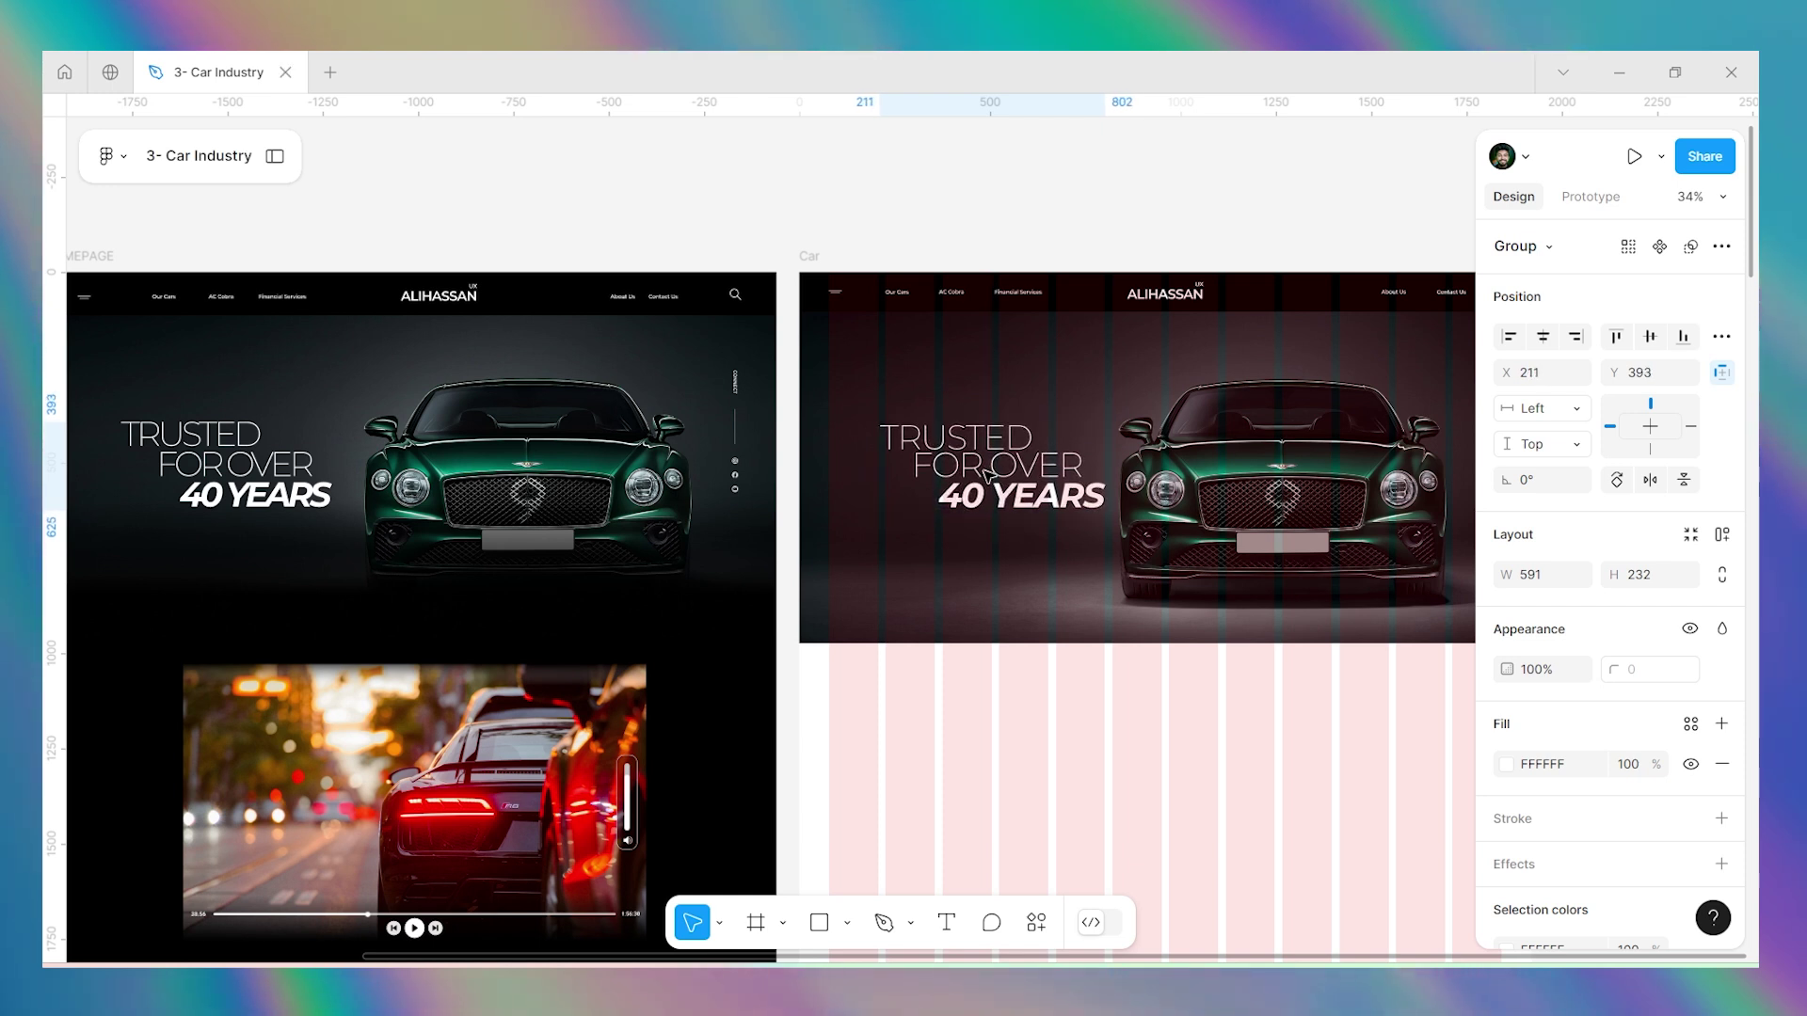
{"action": "key", "text": "shift+Up"}
{"action": "key", "text": "shift+Up"}
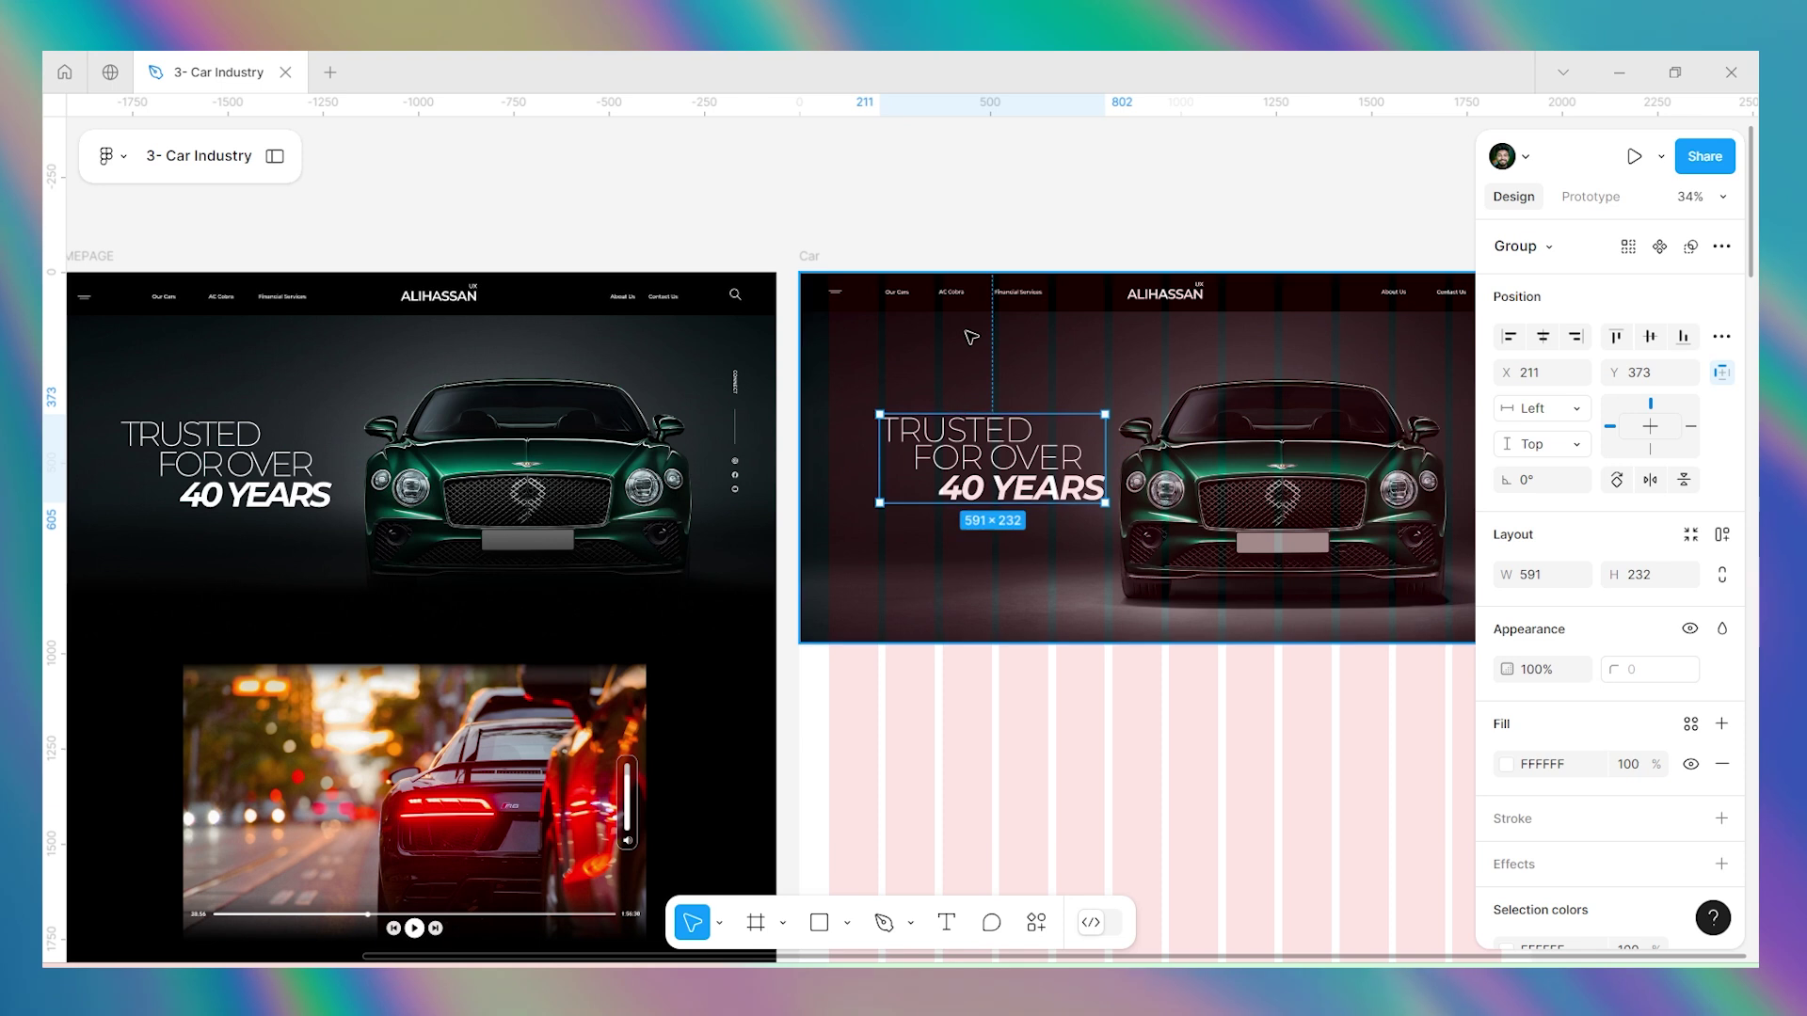
Copy the row of social media icons from the Design System frame and paste it onto the Car page's hero.
{"action": "scroll", "coordinate": [868, 388], "scroll_direction": "down", "scroll_amount": 3, "text": "ctrl"}
{"action": "left_click", "coordinate": [1384, 383]}
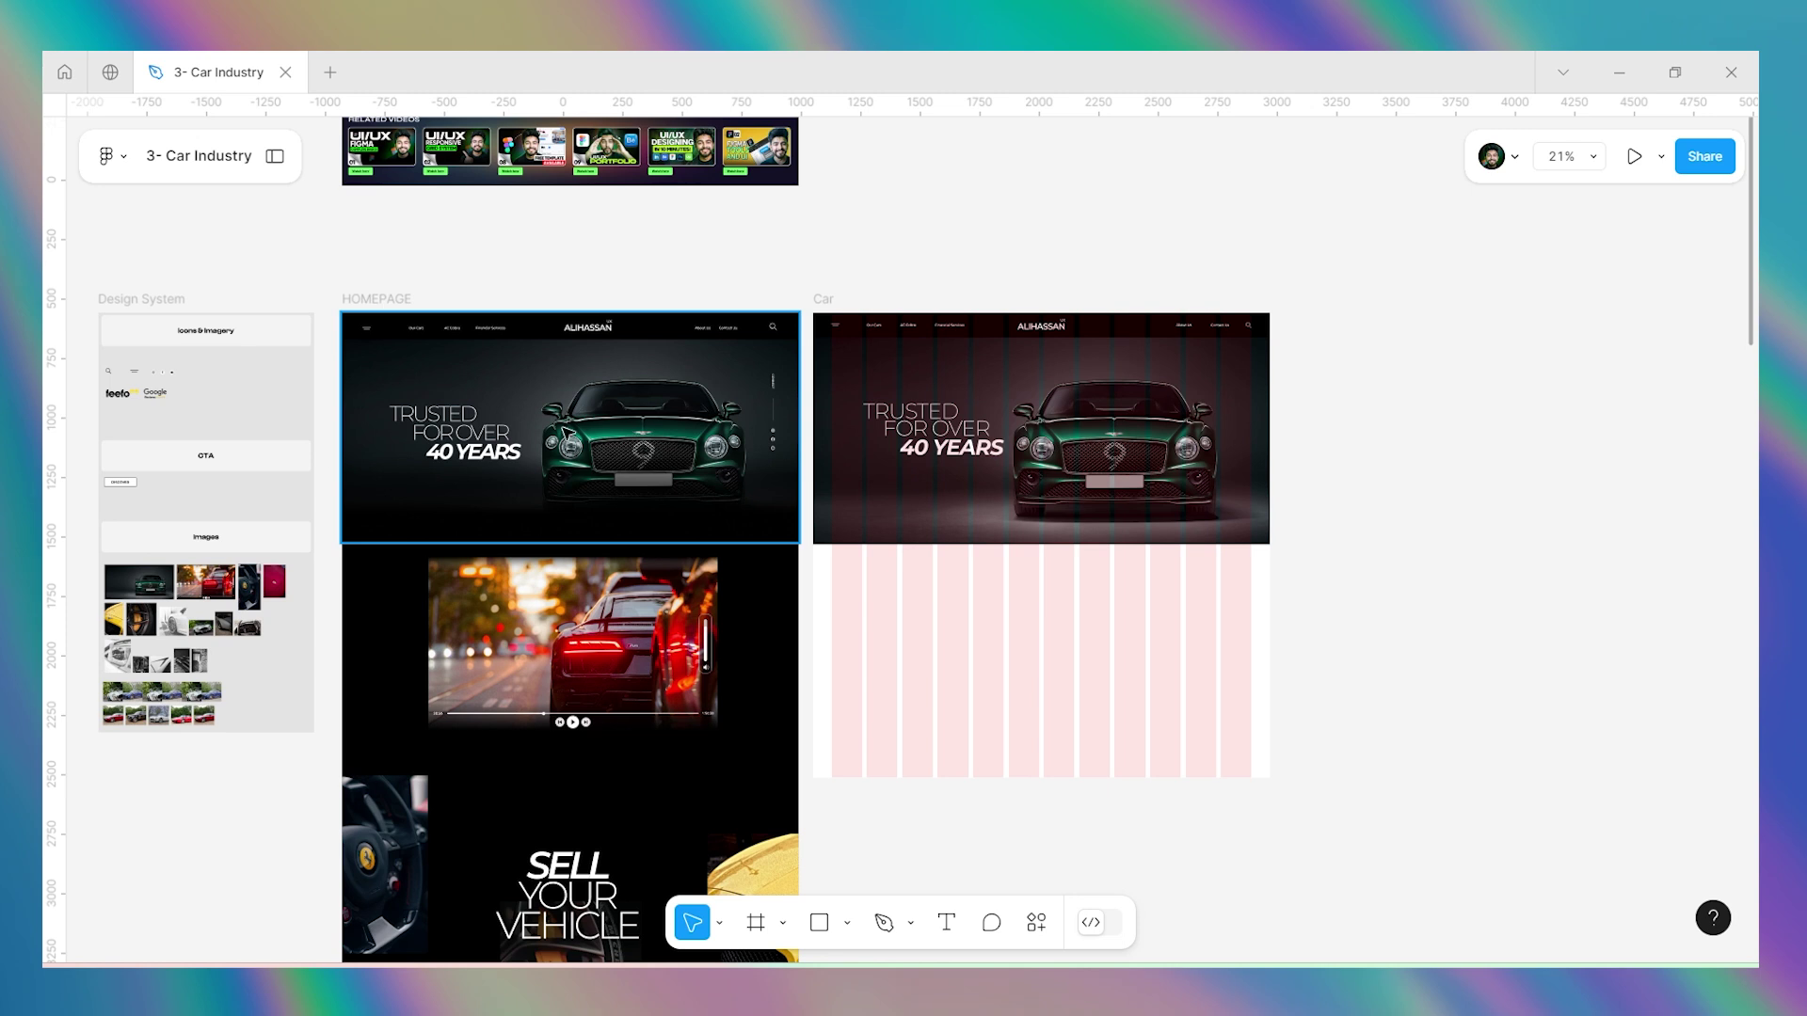
{"action": "scroll", "coordinate": [167, 376], "scroll_direction": "up", "scroll_amount": 8}
{"action": "left_click", "coordinate": [202, 400]}
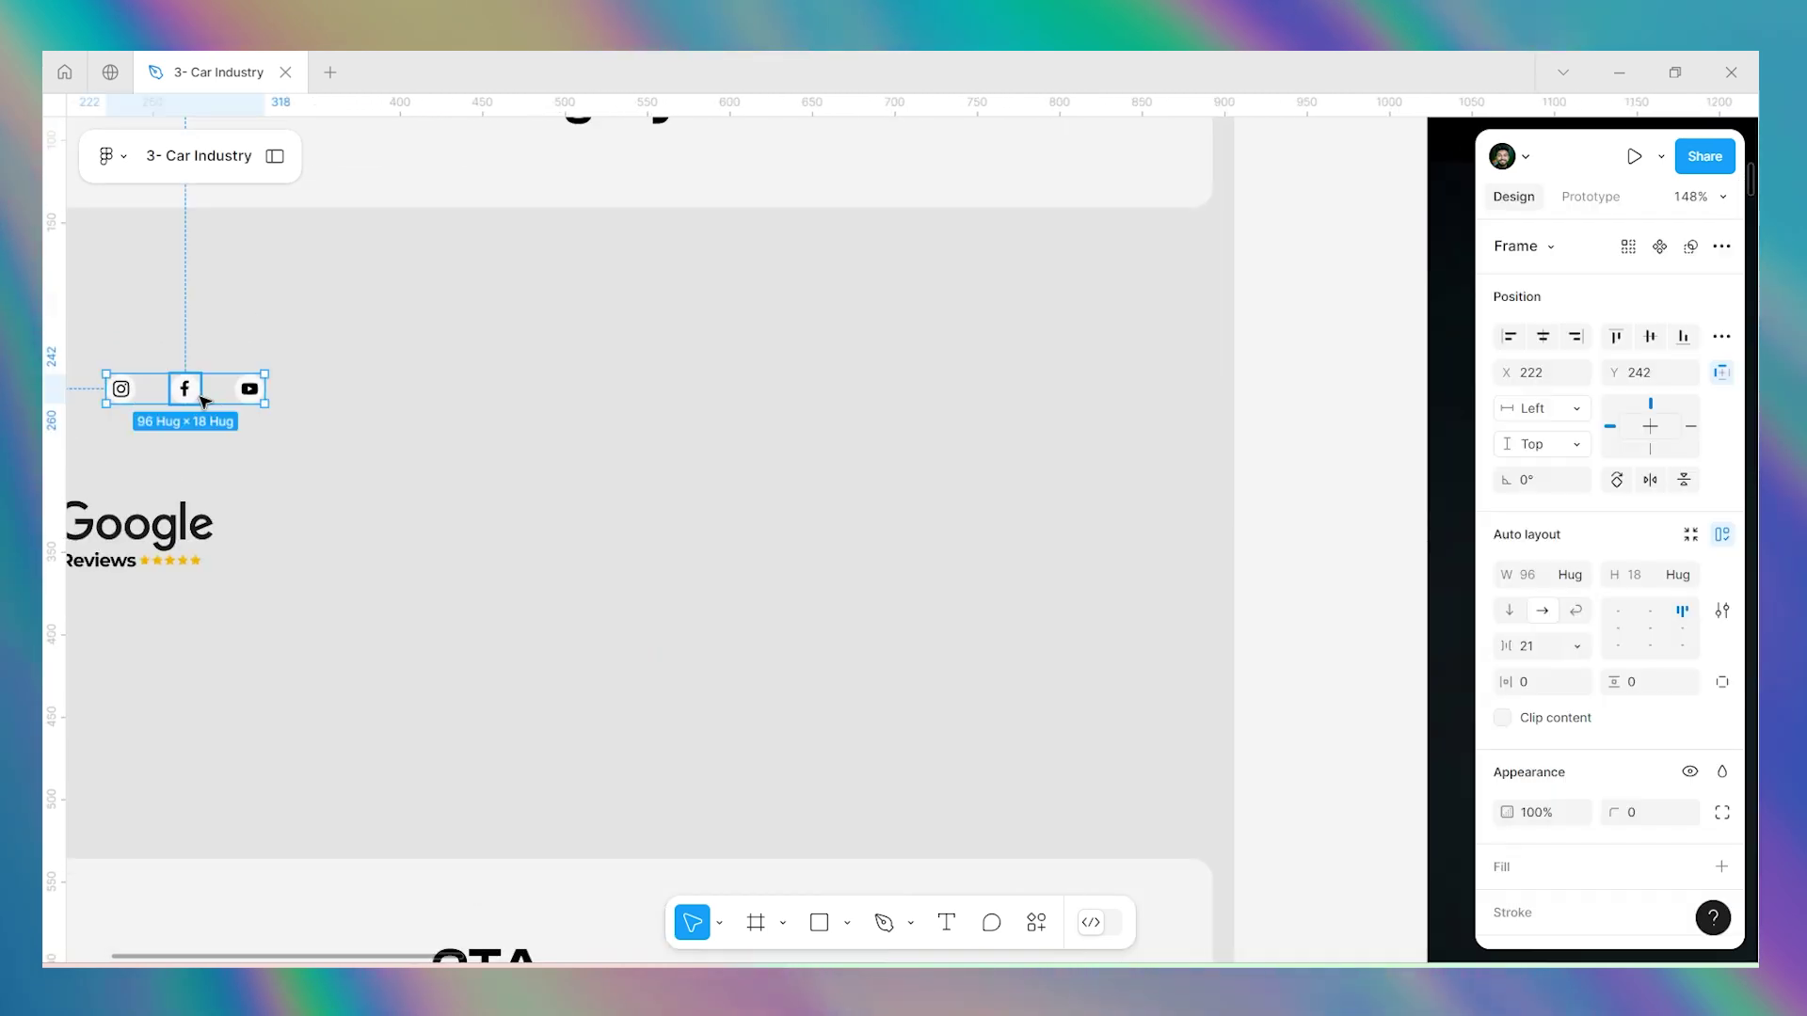
{"action": "scroll", "coordinate": [214, 402], "scroll_direction": "down", "scroll_amount": 4}
{"action": "scroll", "coordinate": [215, 402], "scroll_direction": "down", "scroll_amount": 4}
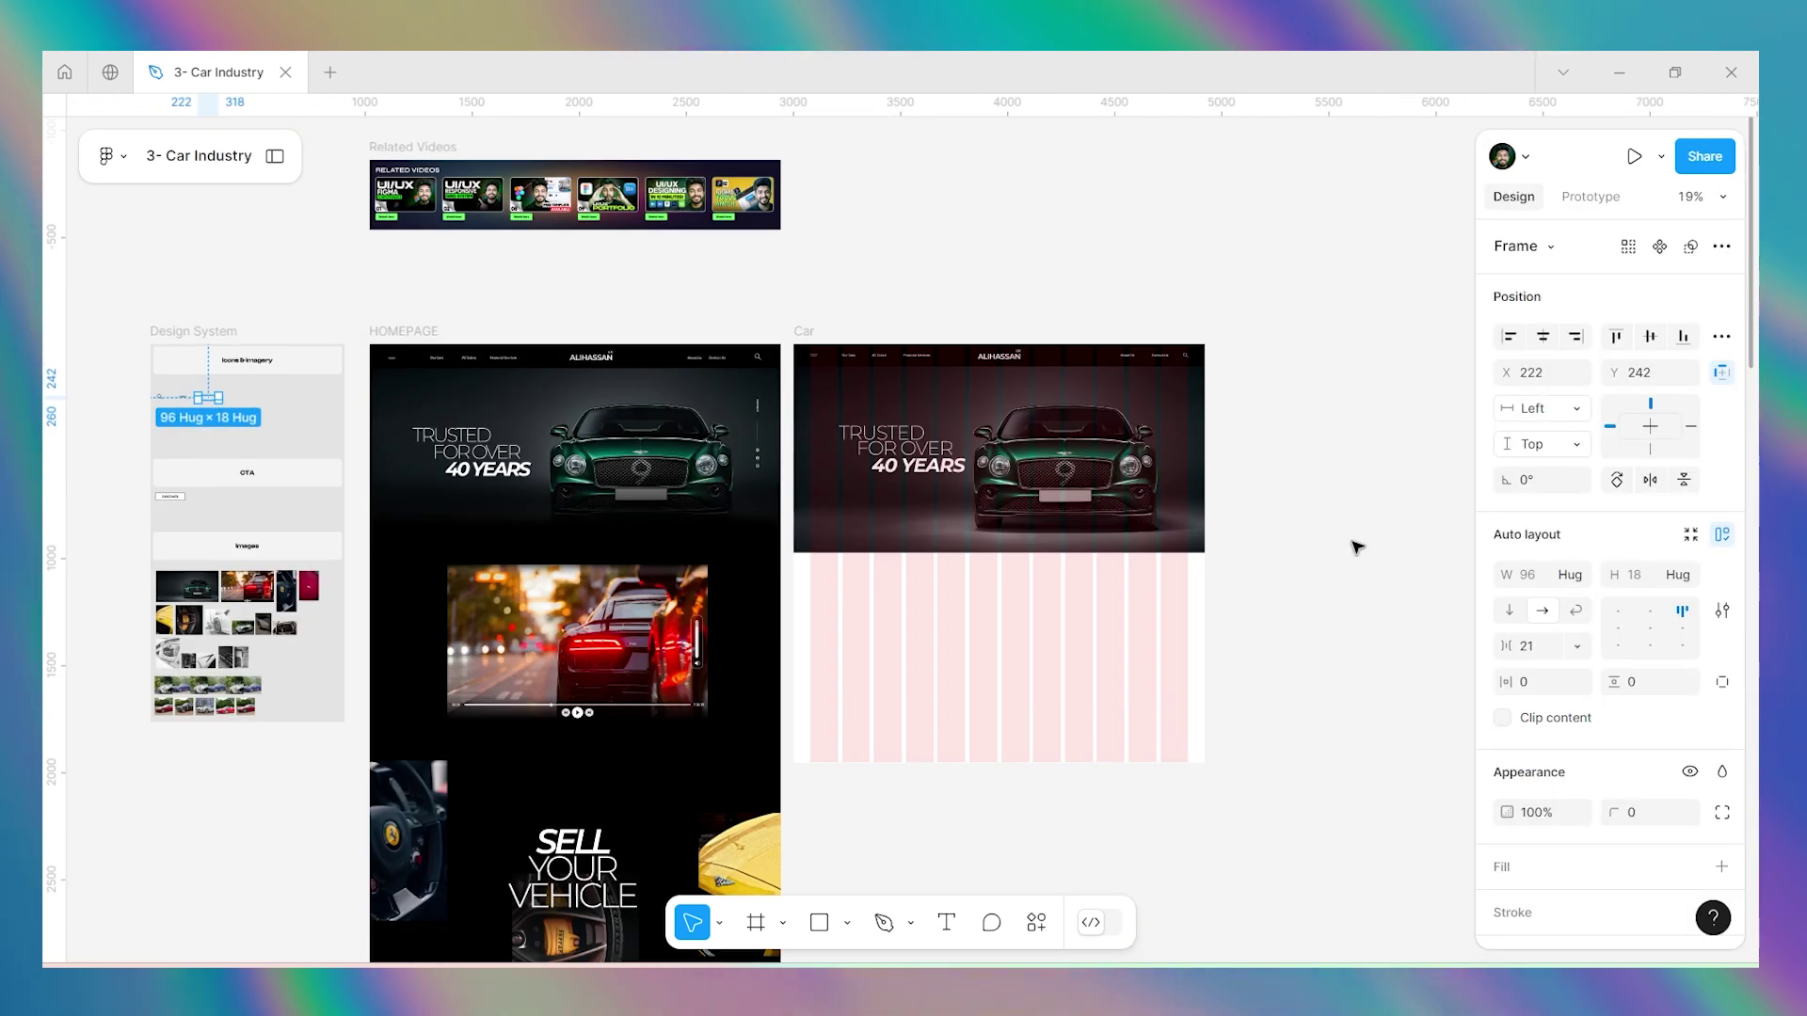
{"action": "scroll", "coordinate": [1170, 366], "scroll_direction": "up", "scroll_amount": 6}
{"action": "left_click", "coordinate": [1098, 368]}
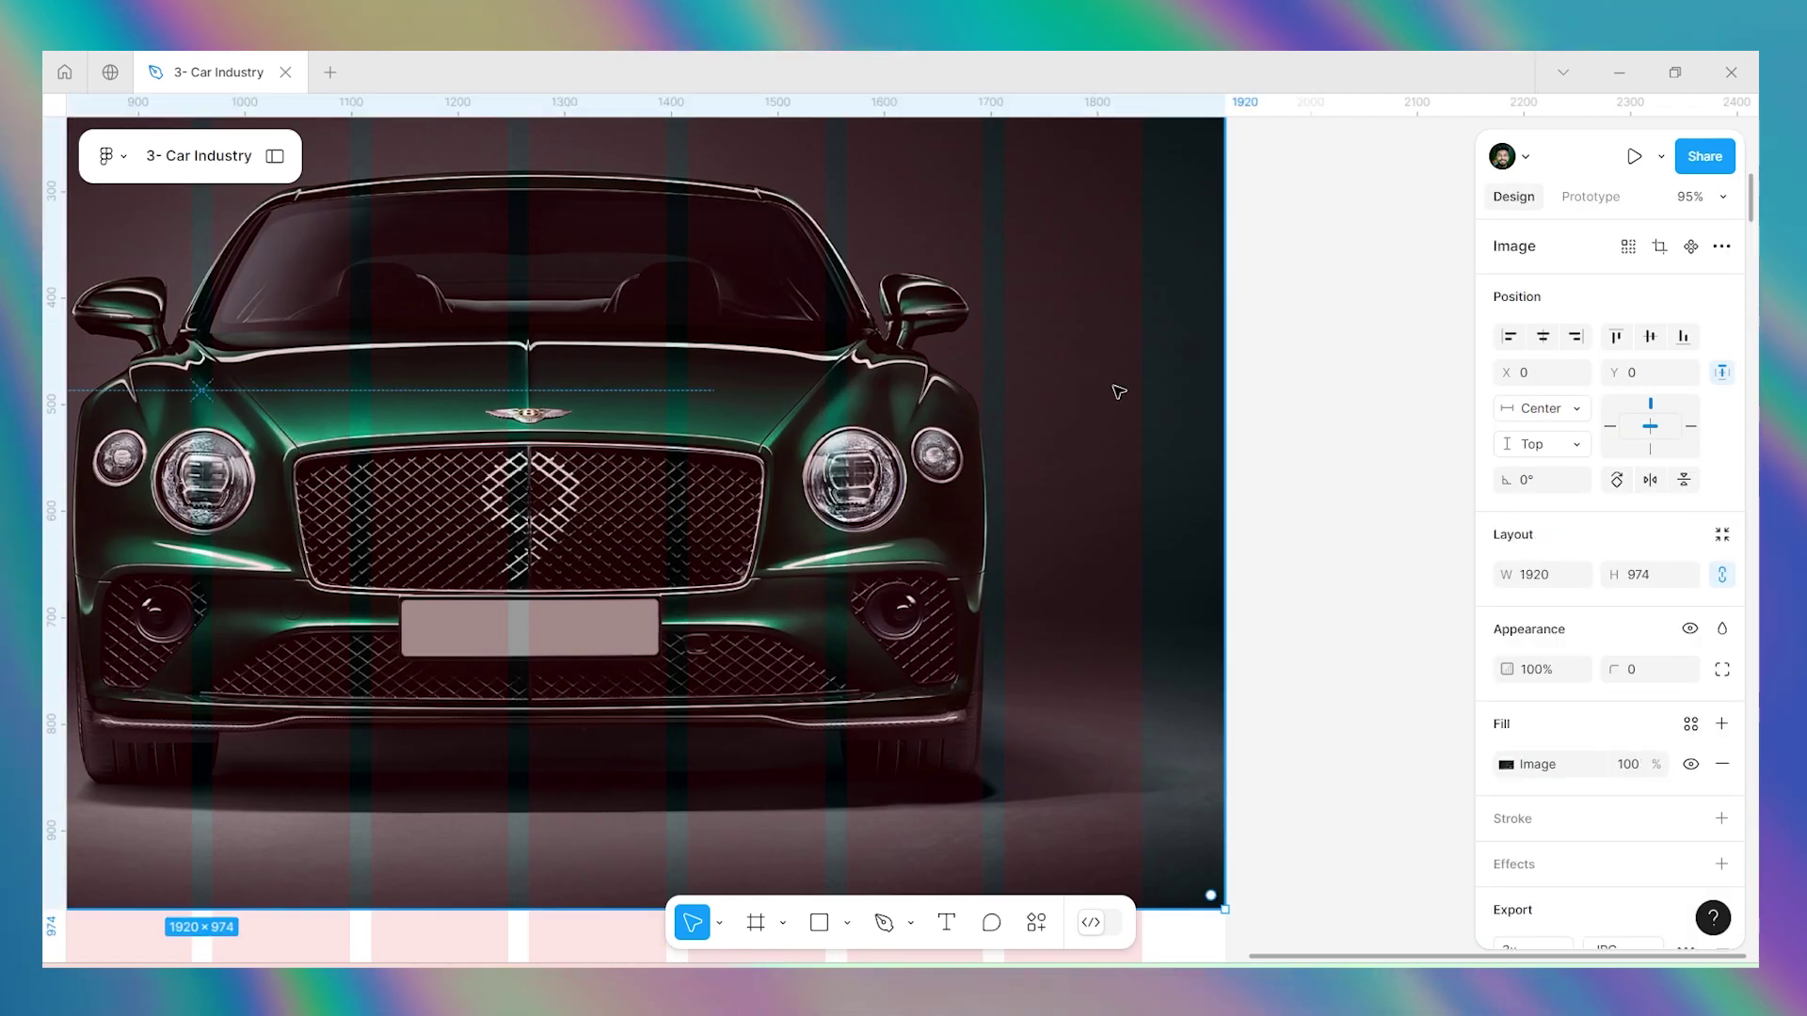
{"action": "key", "text": "ctrl+z"}
{"action": "scroll", "coordinate": [724, 398], "scroll_direction": "down", "scroll_amount": 5}
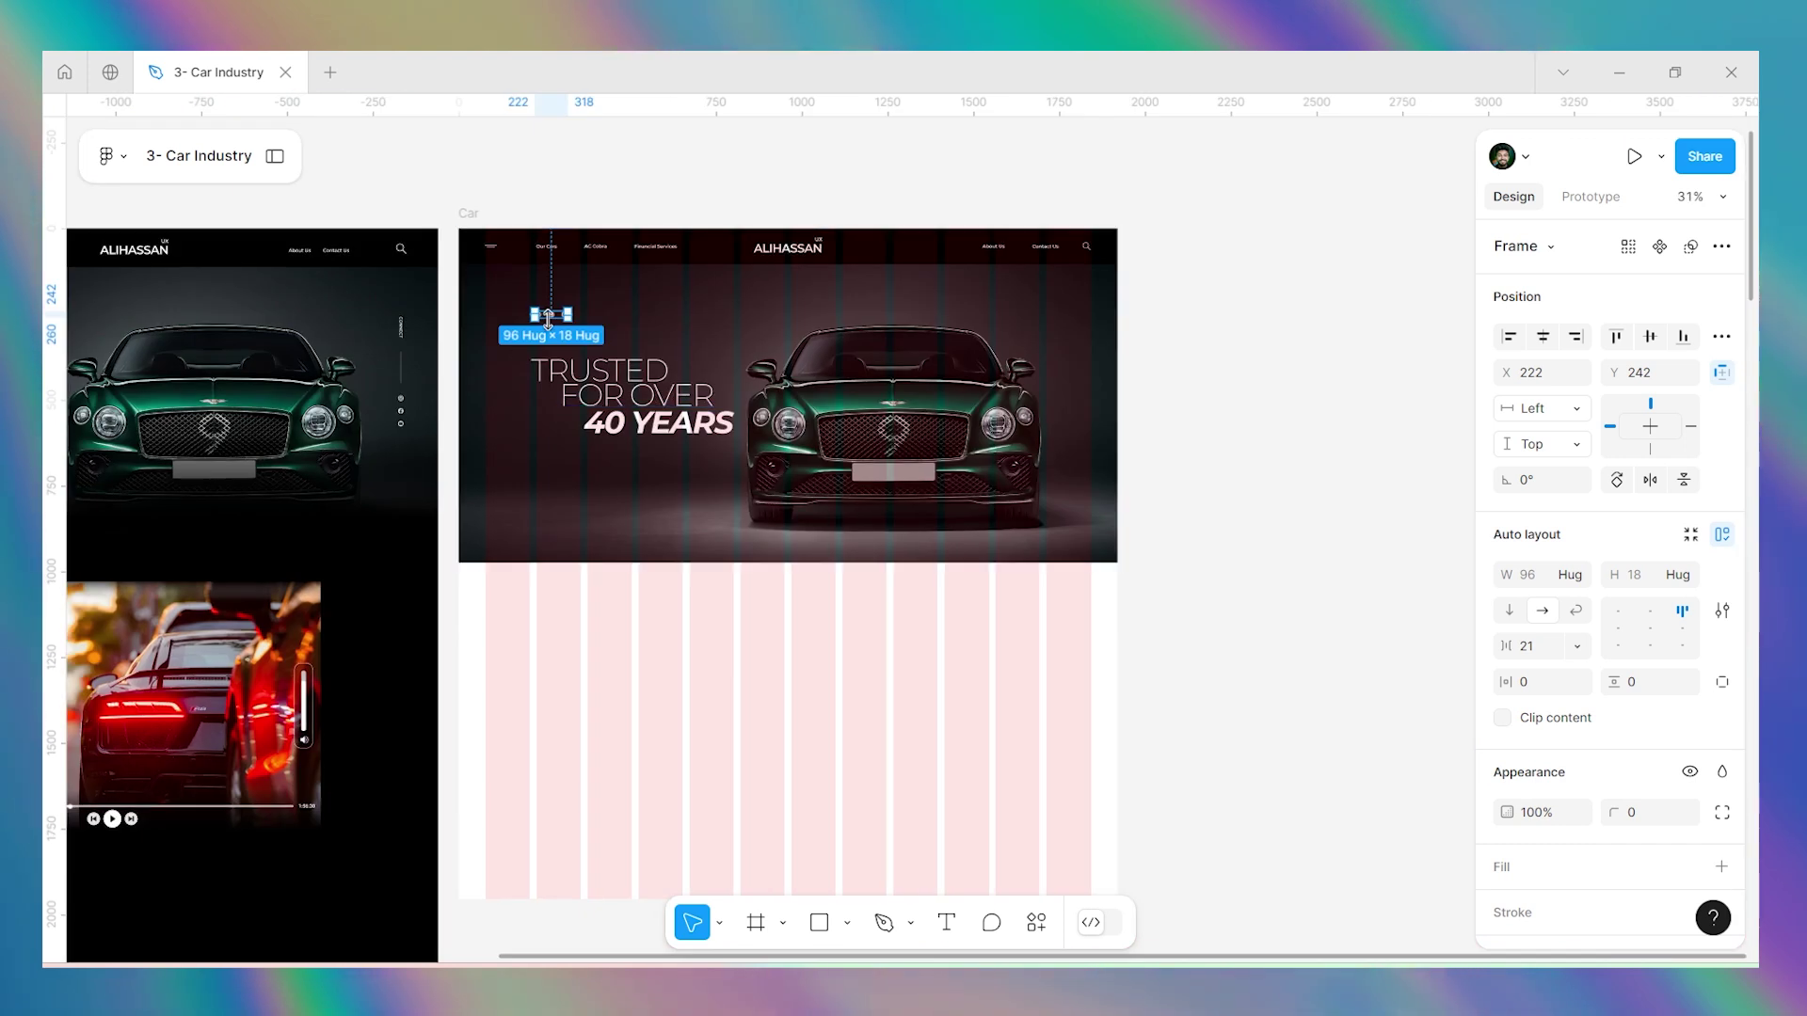
Move the social icons row to the empty area right of the car at X 1771, Y 517.
{"action": "left_click_drag", "start_coordinate": [553, 319], "coordinate": [1072, 418]}
{"action": "key", "text": "ctrl+z"}
{"action": "left_click_drag", "start_coordinate": [551, 315], "coordinate": [1099, 409]}
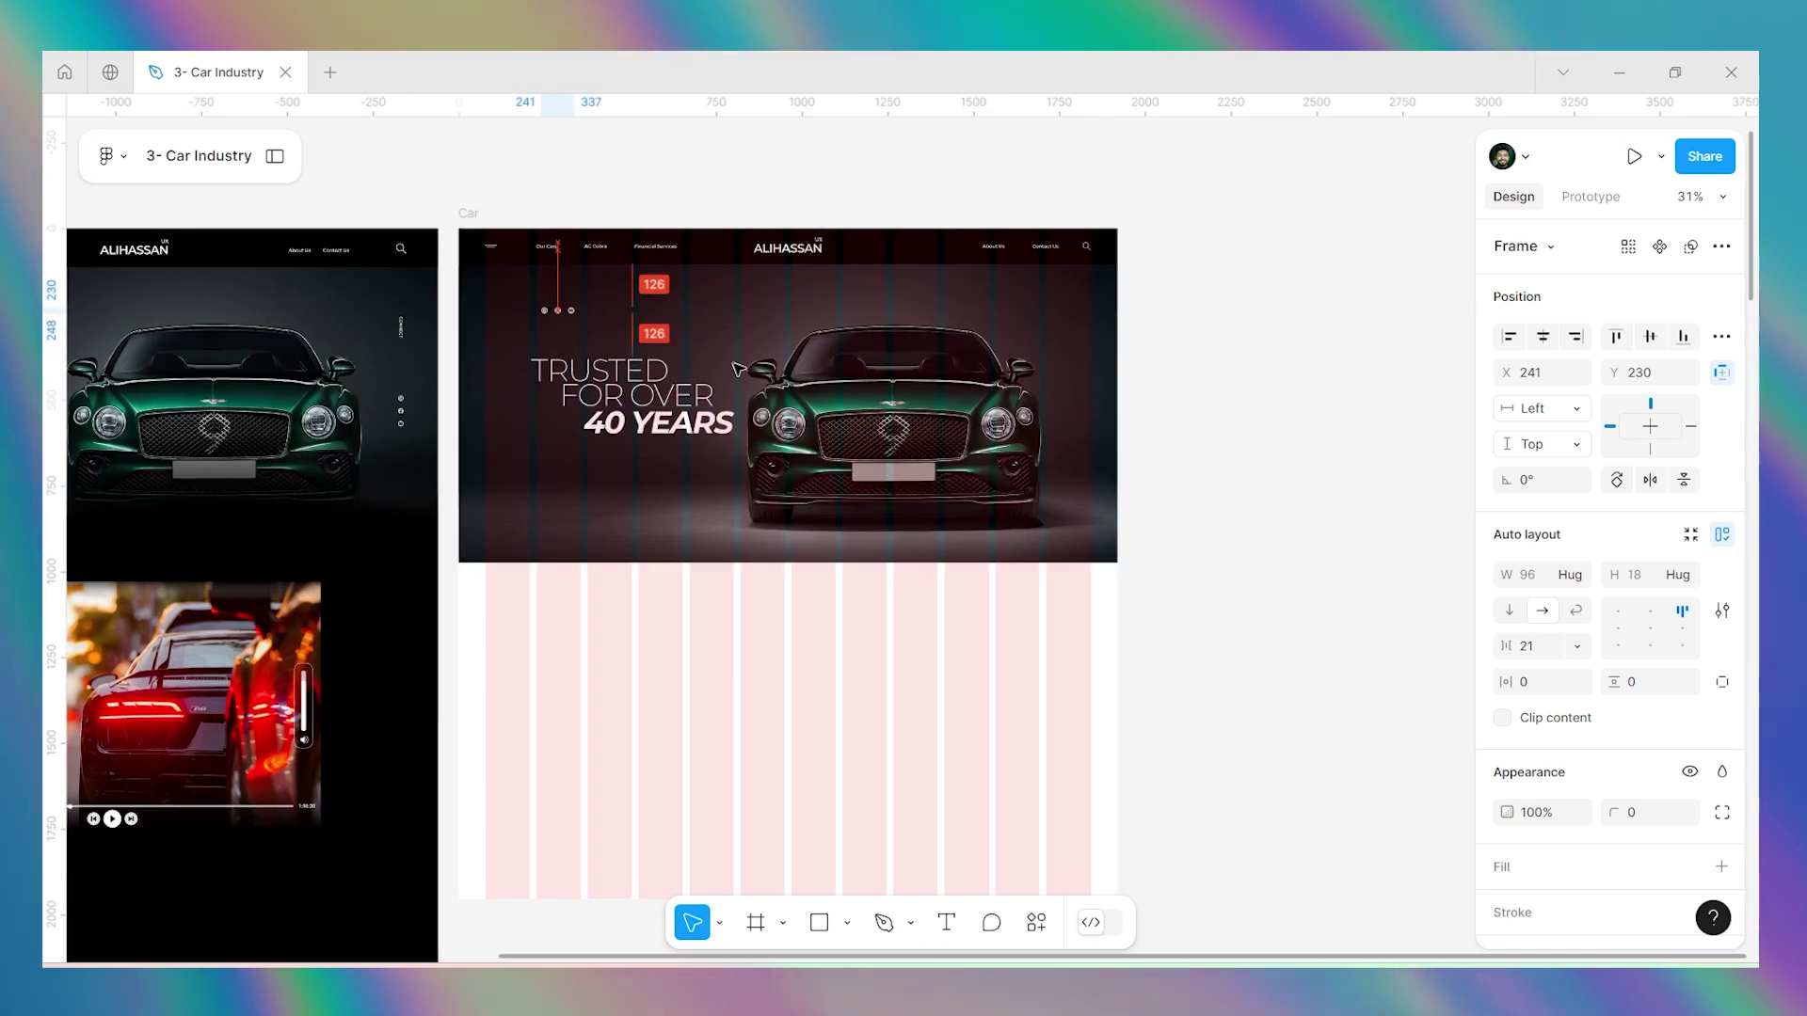
{"action": "scroll", "coordinate": [1108, 395], "scroll_direction": "up", "scroll_amount": 10, "text": "ctrl"}
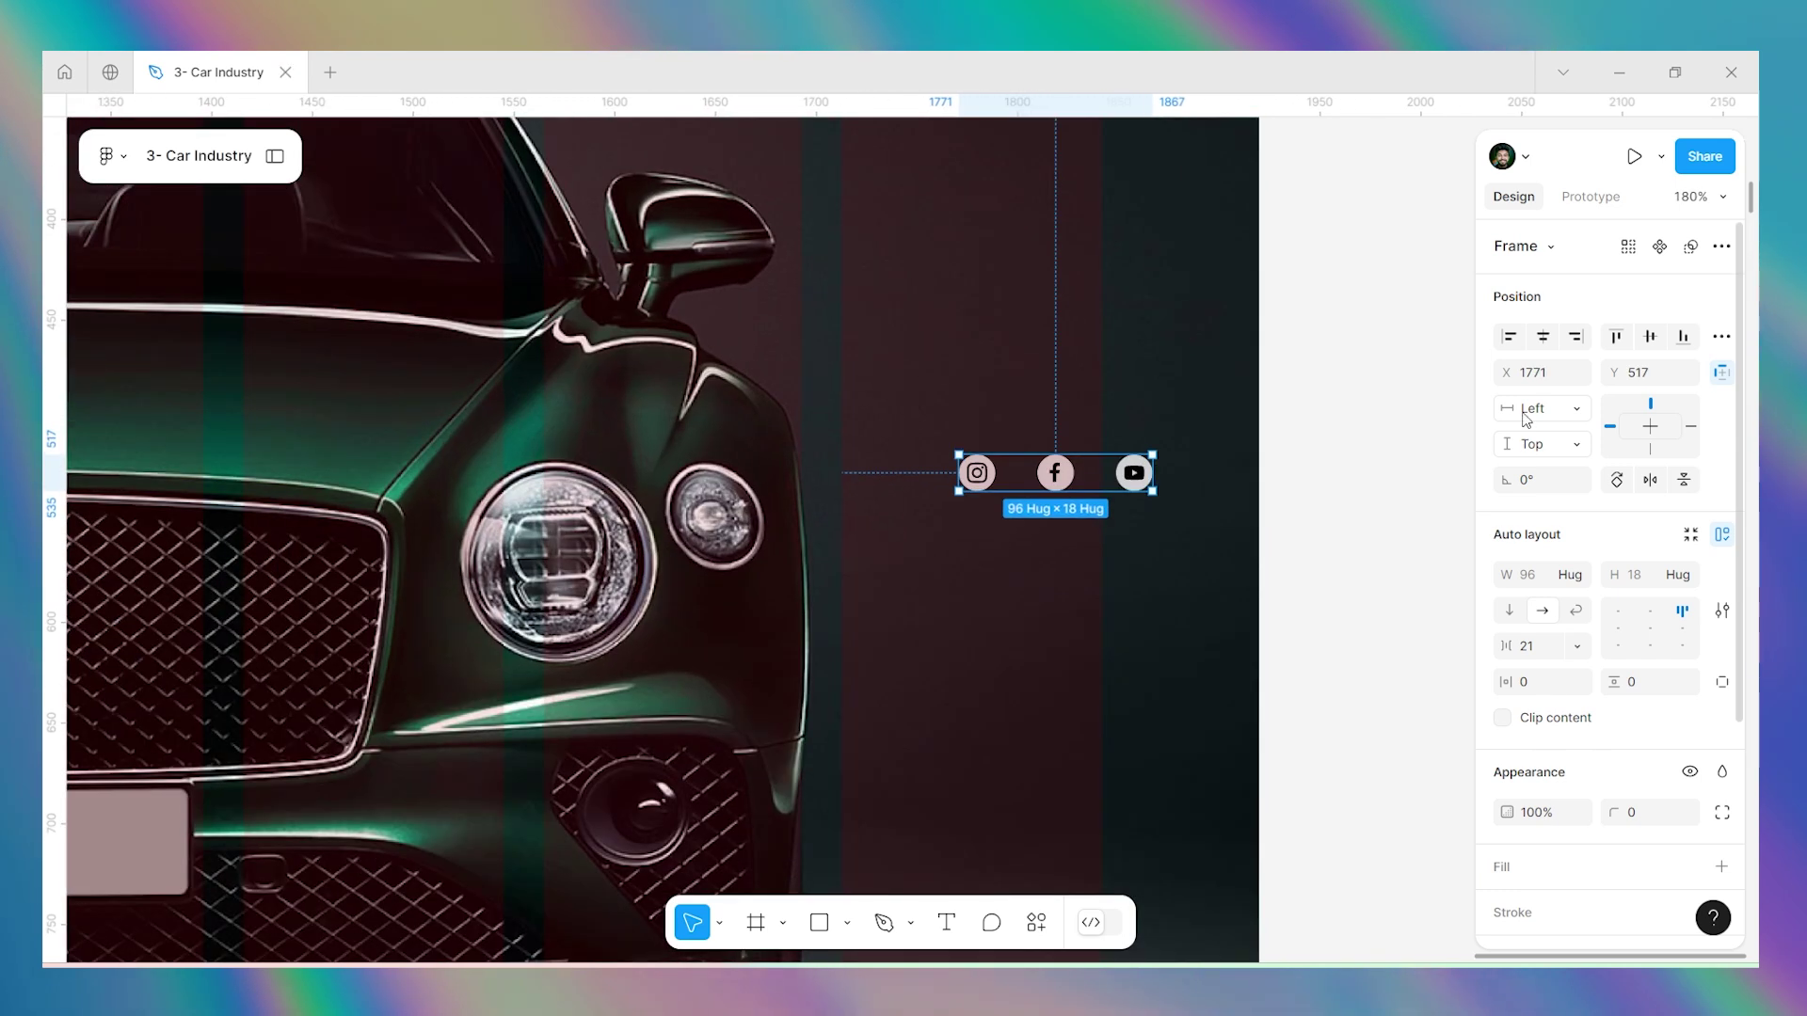
Stack the social icons vertically and move them to the last grid column's edge at X 1824, Y 510.
{"action": "left_click", "coordinate": [1508, 609]}
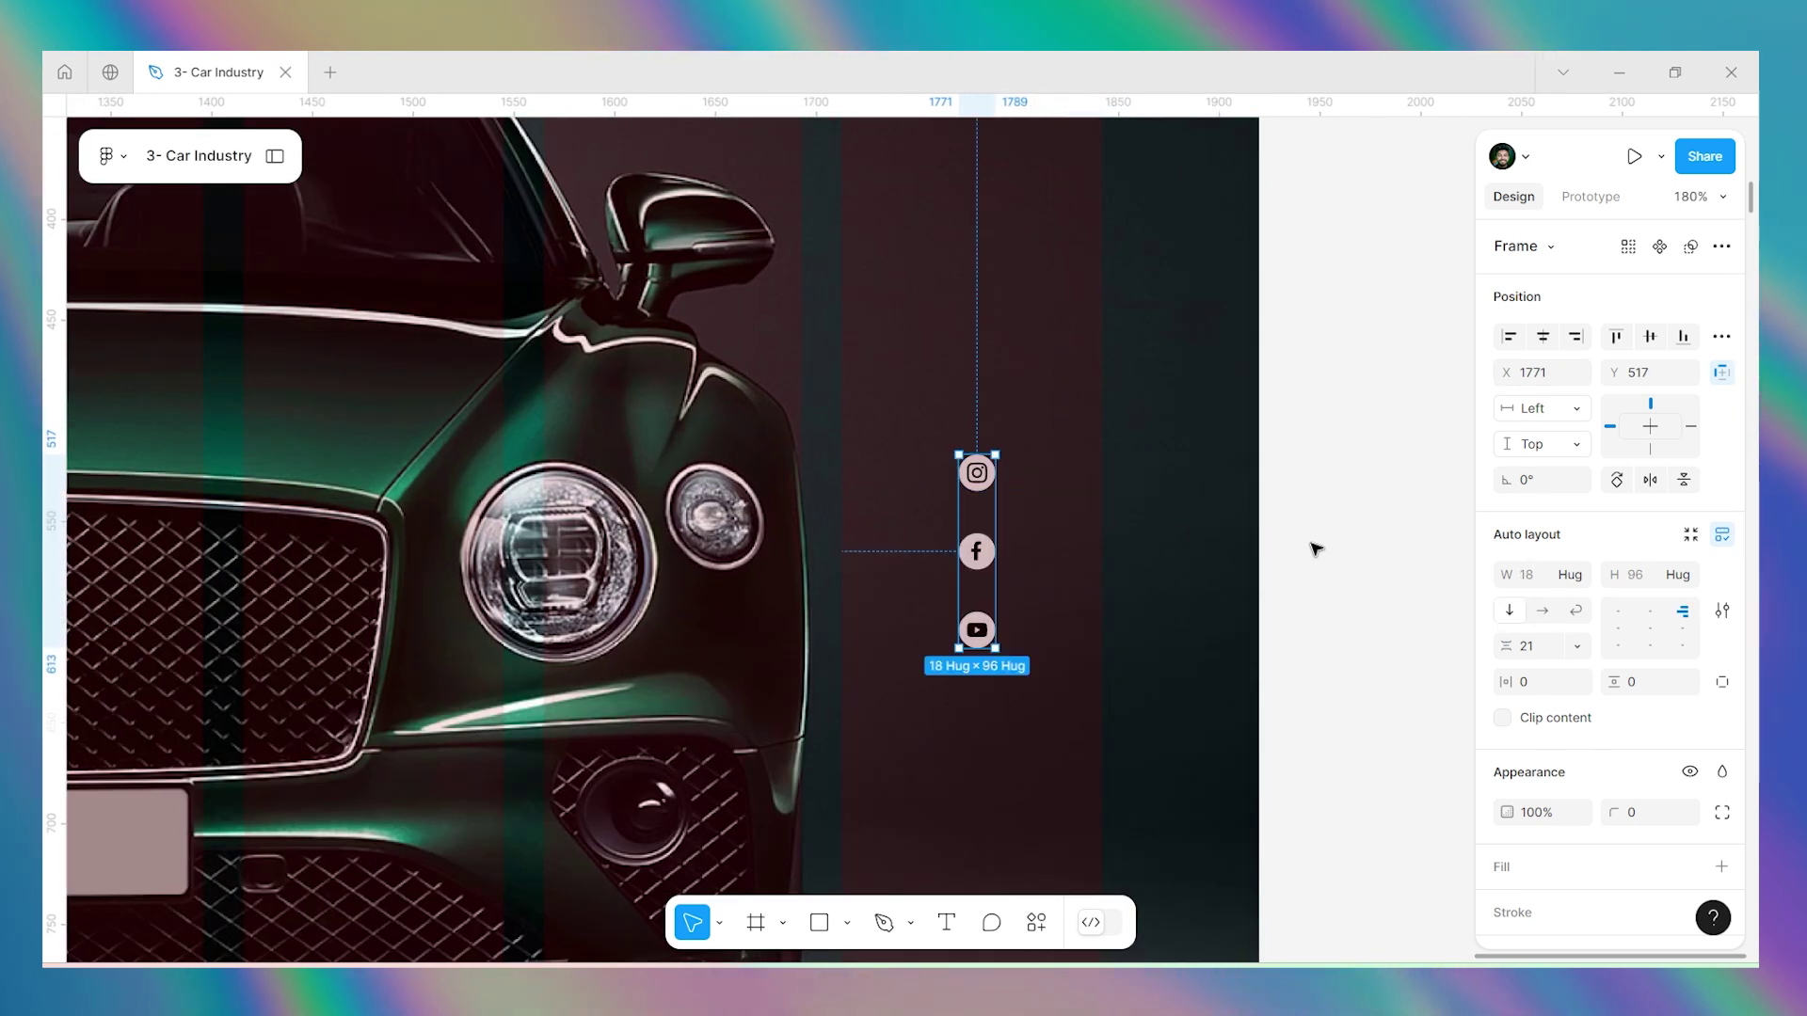
{"action": "scroll", "coordinate": [972, 494], "scroll_direction": "down", "scroll_amount": 8, "text": "ctrl"}
{"action": "left_click_drag", "start_coordinate": [924, 468], "coordinate": [967, 465]}
{"action": "scroll", "coordinate": [1190, 397], "scroll_direction": "down", "scroll_amount": 8, "text": "ctrl"}
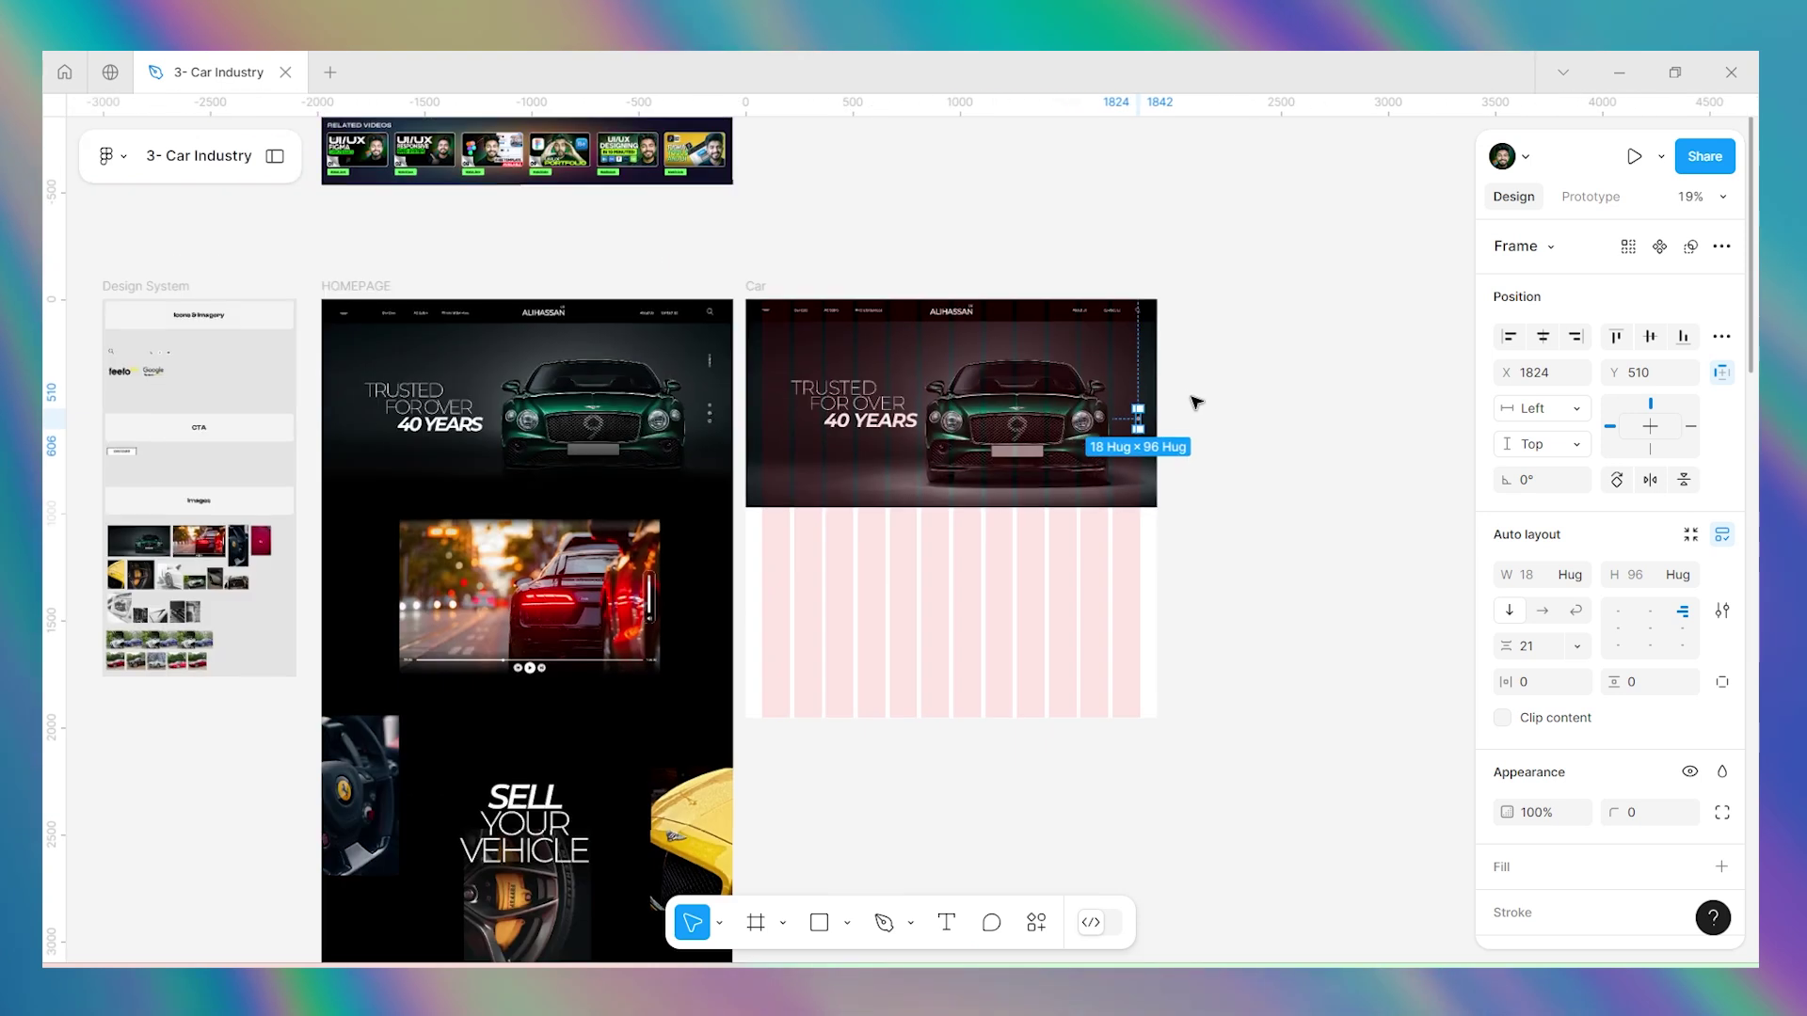
Draw a vertical line about 109 long, centred above the social icons as on the homepage.
{"action": "scroll", "coordinate": [807, 350], "scroll_direction": "up", "scroll_amount": 3, "text": "ctrl"}
{"action": "scroll", "coordinate": [701, 385], "scroll_direction": "up", "scroll_amount": 5, "text": "ctrl"}
{"action": "scroll", "coordinate": [574, 423], "scroll_direction": "down", "scroll_amount": 8, "text": "ctrl"}
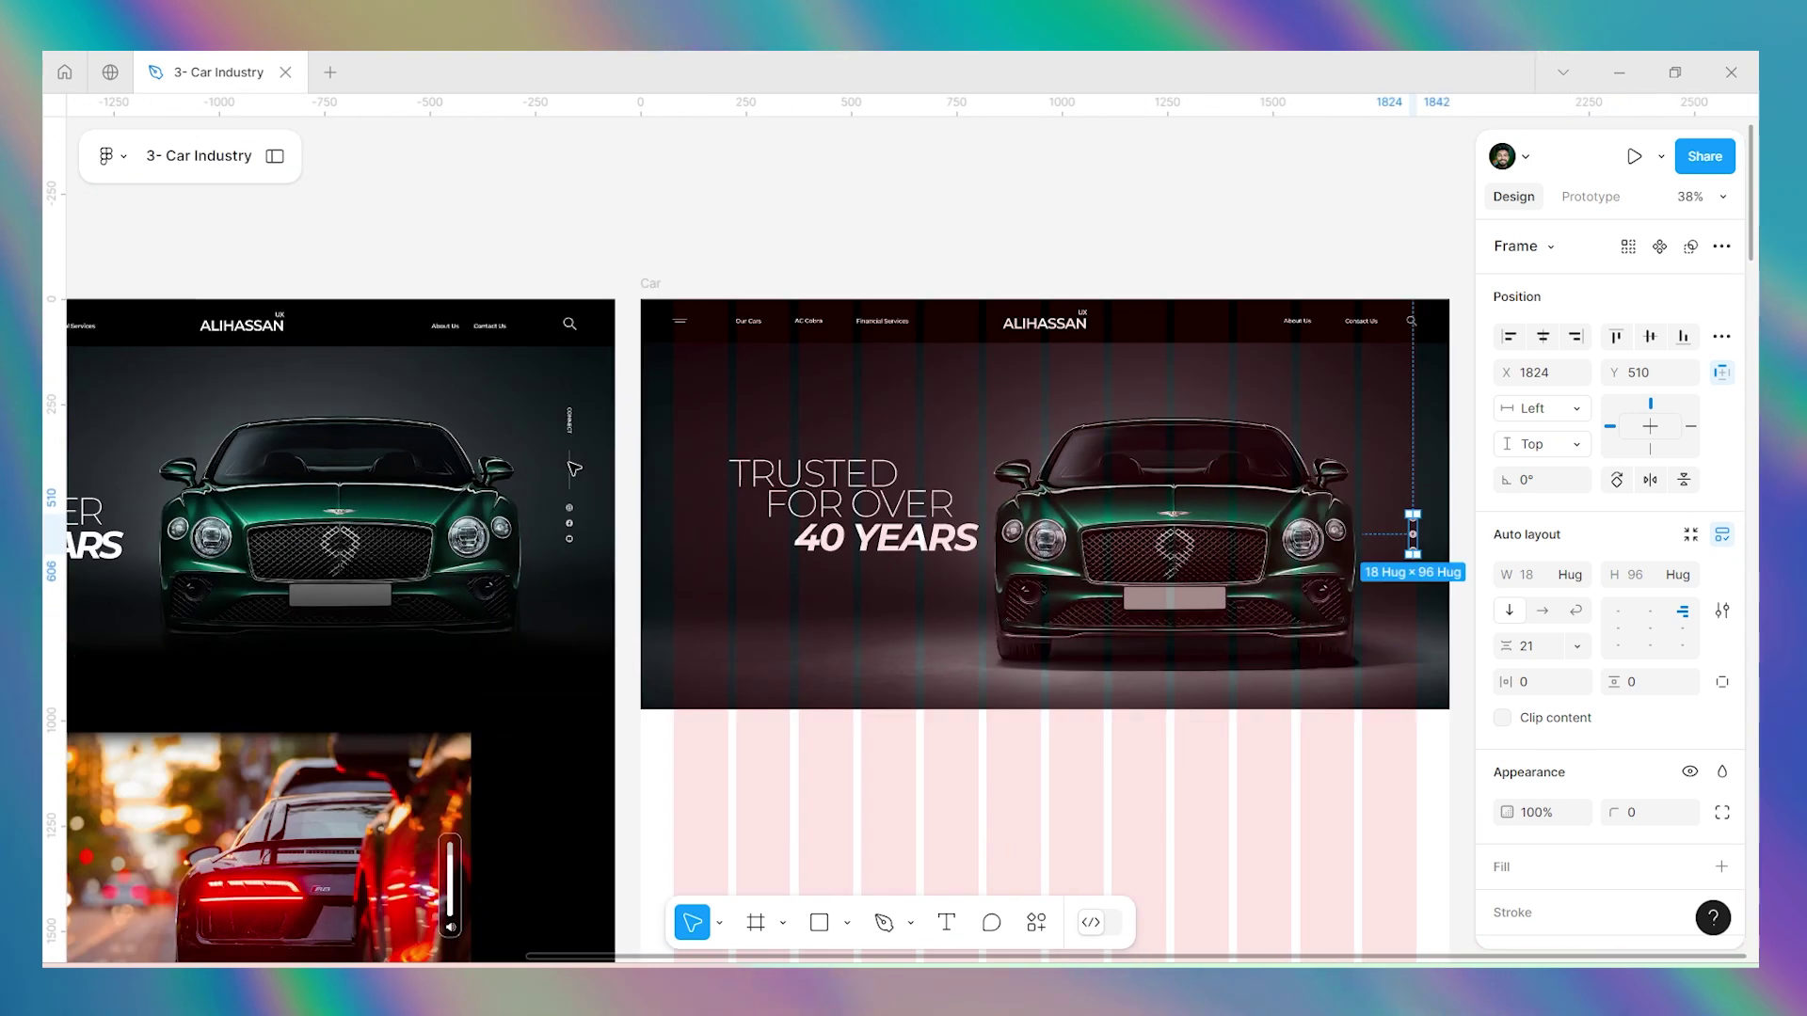
{"action": "scroll", "coordinate": [1073, 513], "scroll_direction": "up", "scroll_amount": 10, "text": "ctrl"}
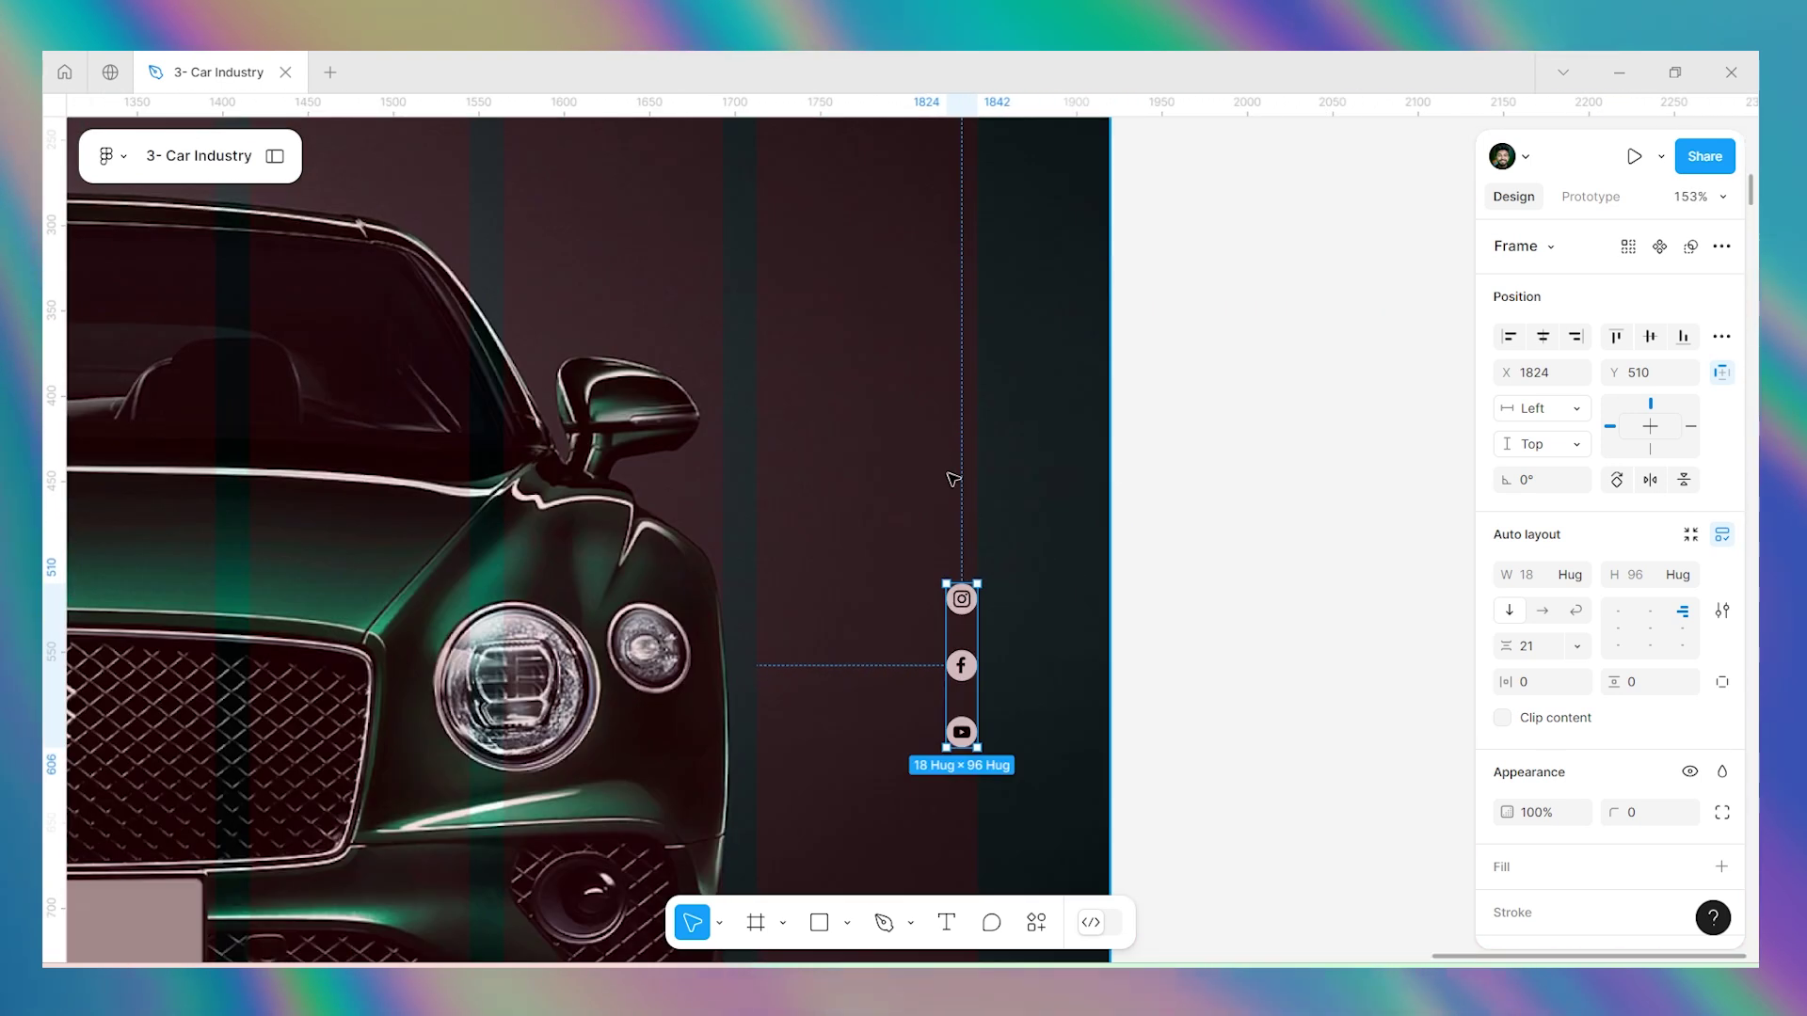
{"action": "left_click", "coordinate": [846, 923]}
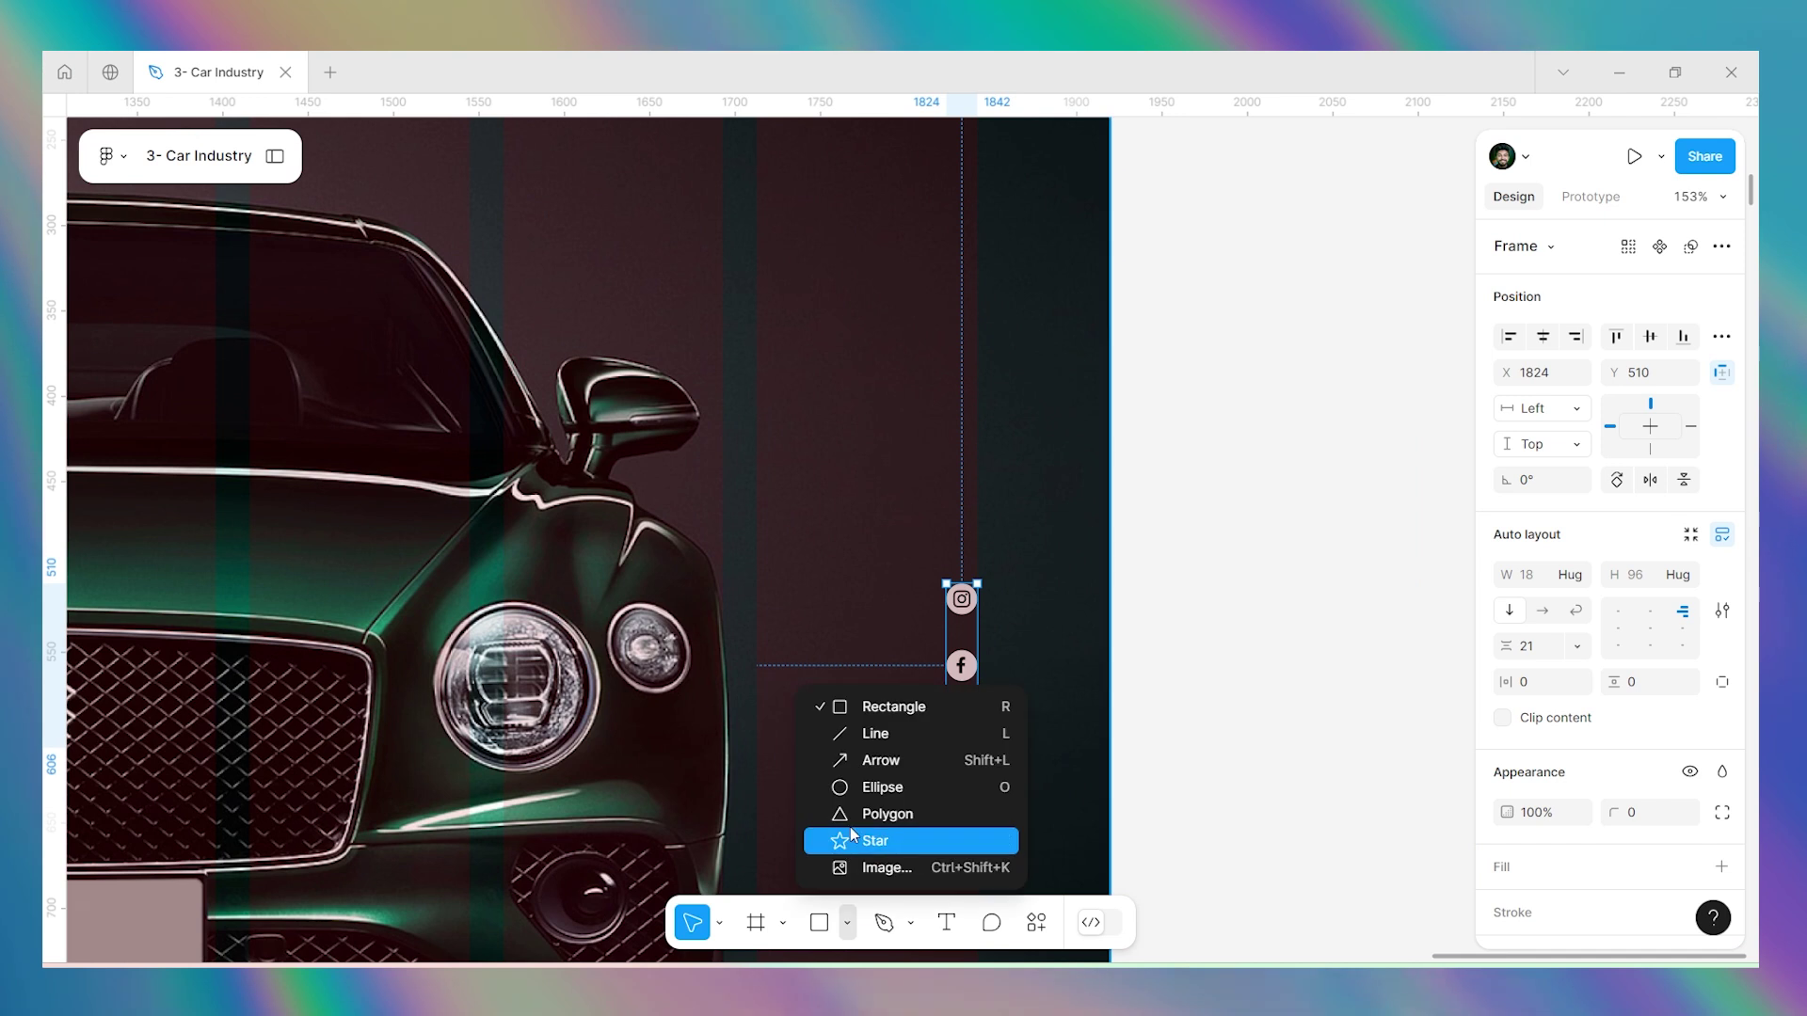
{"action": "left_click", "coordinate": [880, 733]}
{"action": "left_click_drag", "start_coordinate": [961, 538], "coordinate": [961, 353]}
{"action": "scroll", "coordinate": [1535, 726], "scroll_direction": "down", "scroll_amount": 2}
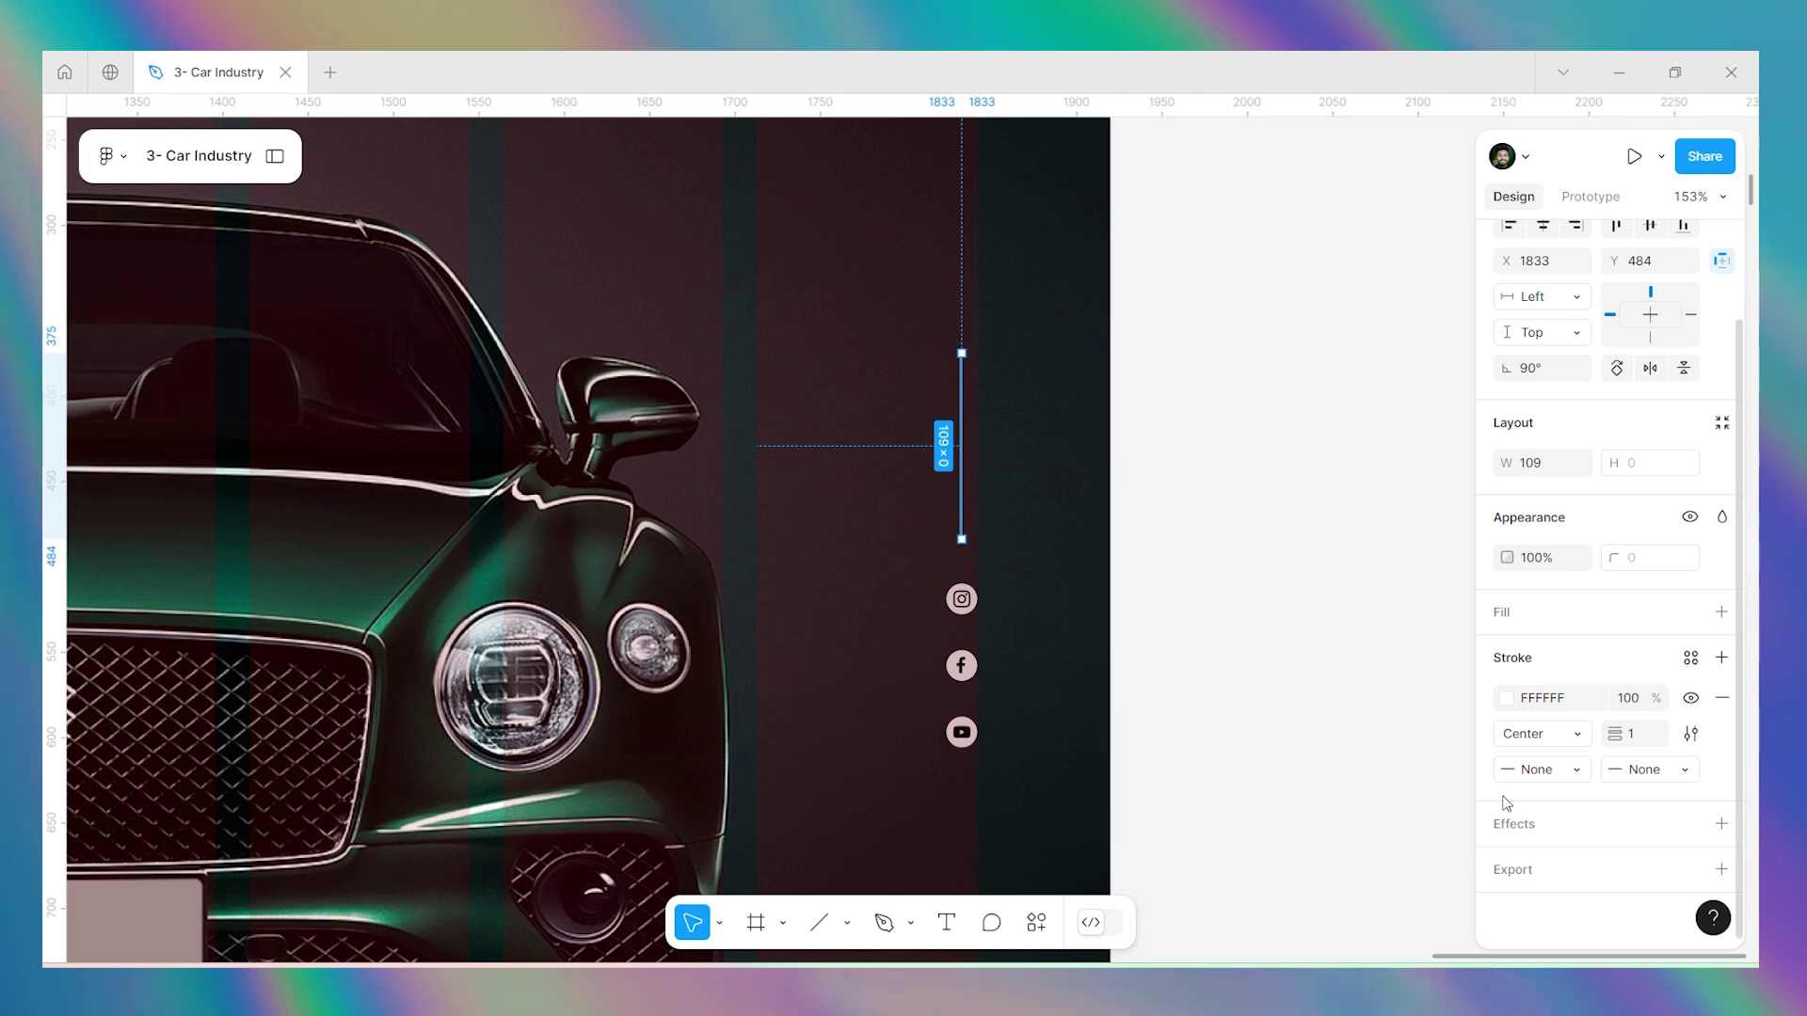
Set both end points of the vertical line to Round.
{"action": "left_click", "coordinate": [1553, 780]}
{"action": "left_click", "coordinate": [1562, 904]}
{"action": "left_click", "coordinate": [1626, 782]}
{"action": "left_click", "coordinate": [1565, 904]}
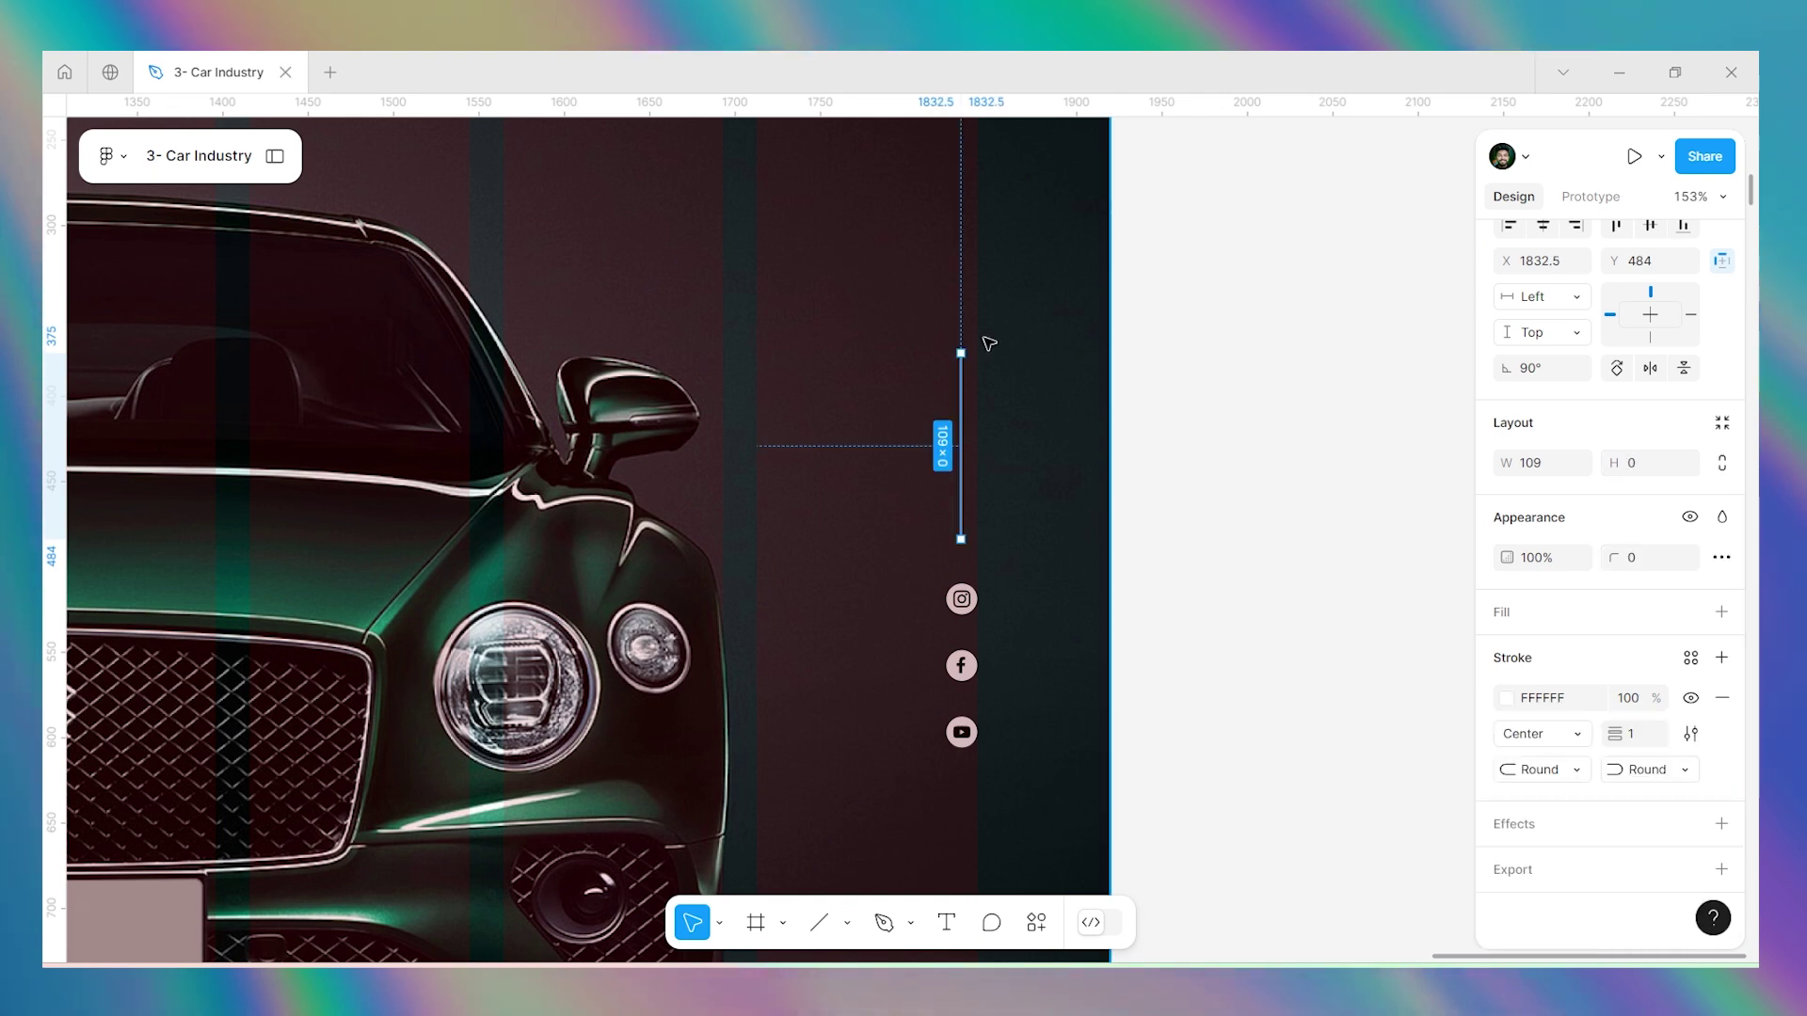
Duplicate the header's Contact Us text above the vertical line on the Car page and change the copy to "Connect".
{"action": "scroll", "coordinate": [987, 343], "scroll_direction": "down", "scroll_amount": 5}
{"action": "left_click", "coordinate": [1007, 198]}
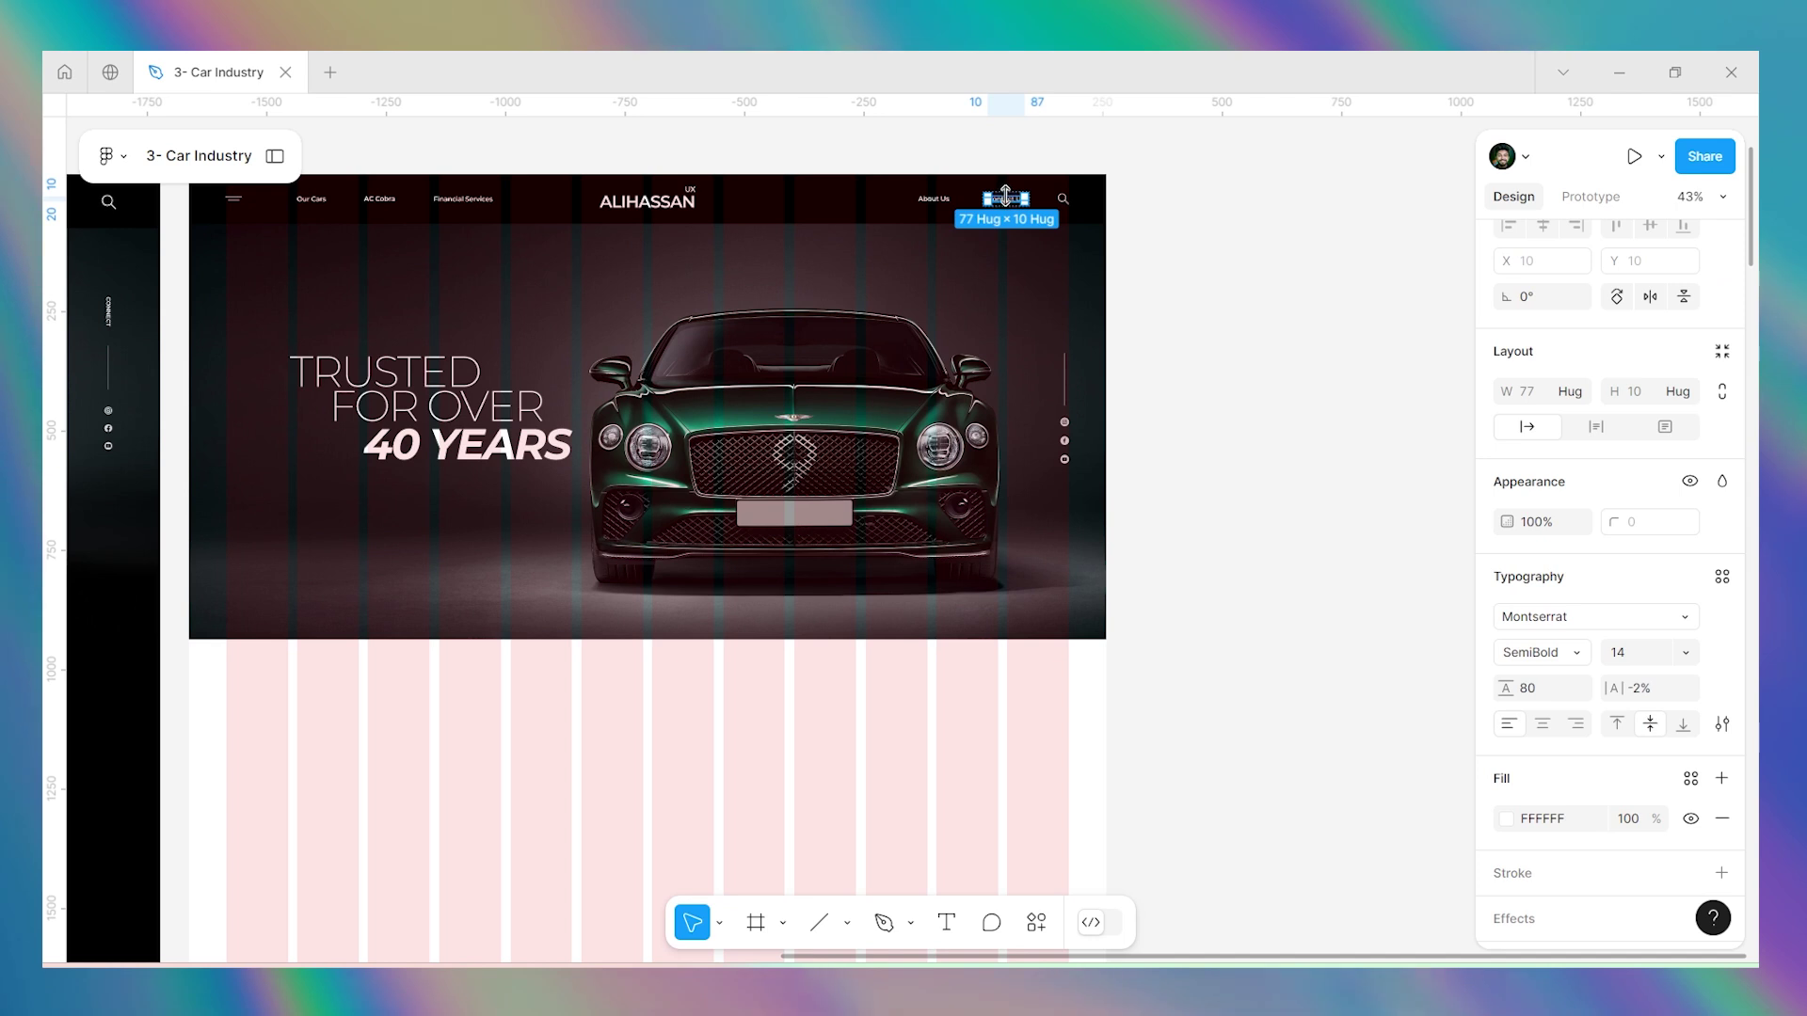
{"action": "left_click_drag", "start_coordinate": [1007, 200], "coordinate": [1063, 341]}
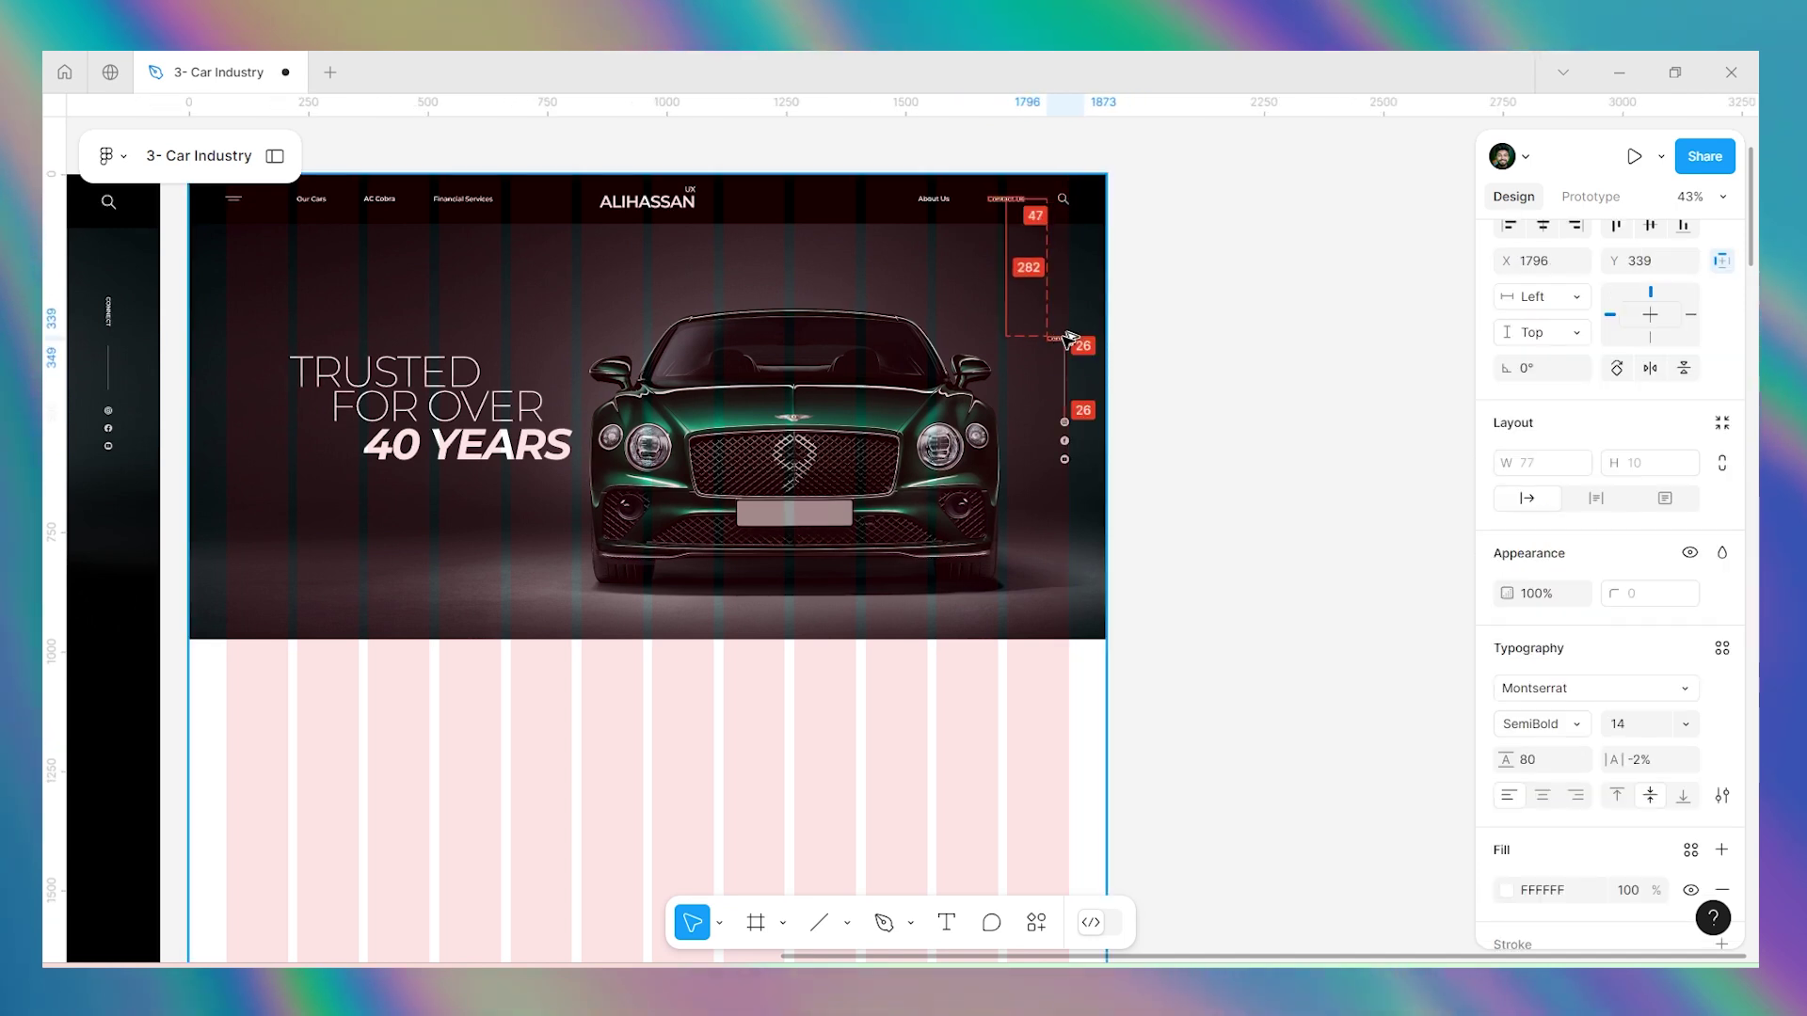
{"action": "scroll", "coordinate": [1063, 341], "scroll_direction": "up", "scroll_amount": 5}
{"action": "scroll", "coordinate": [1063, 341], "scroll_direction": "up", "scroll_amount": 4}
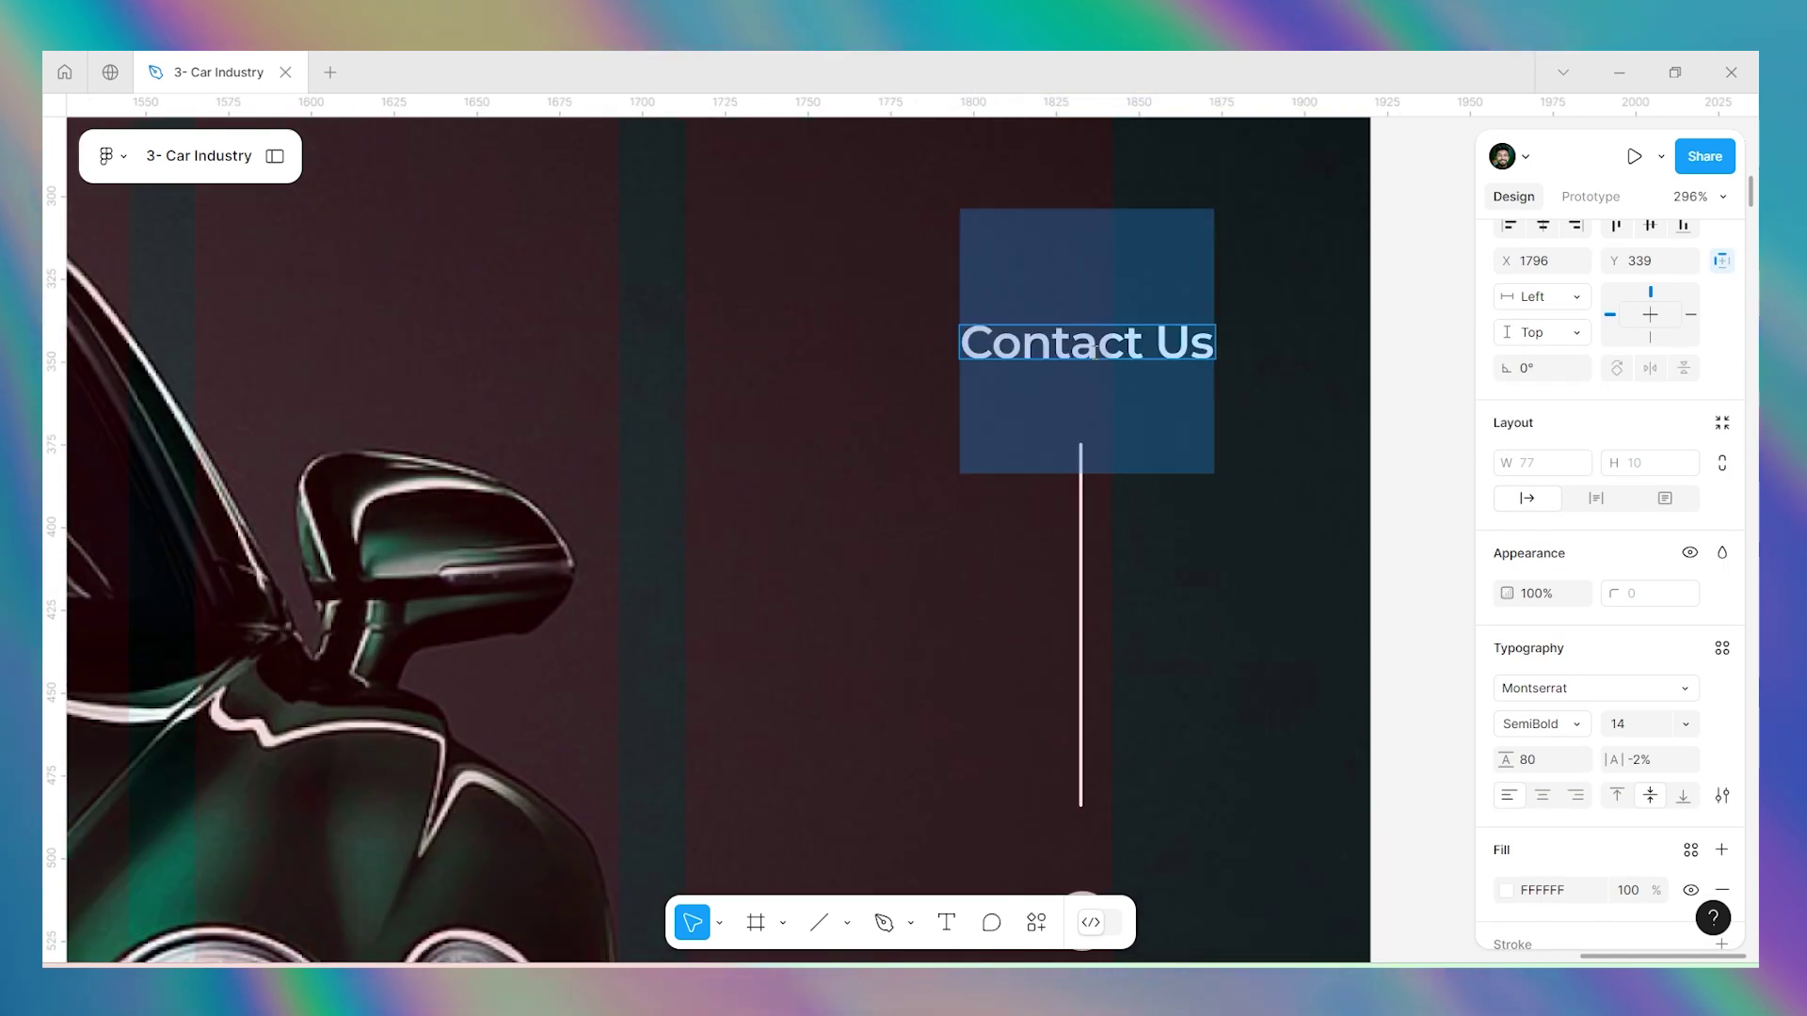
{"action": "key", "text": "Return"}
{"action": "type", "text": "Connect"}
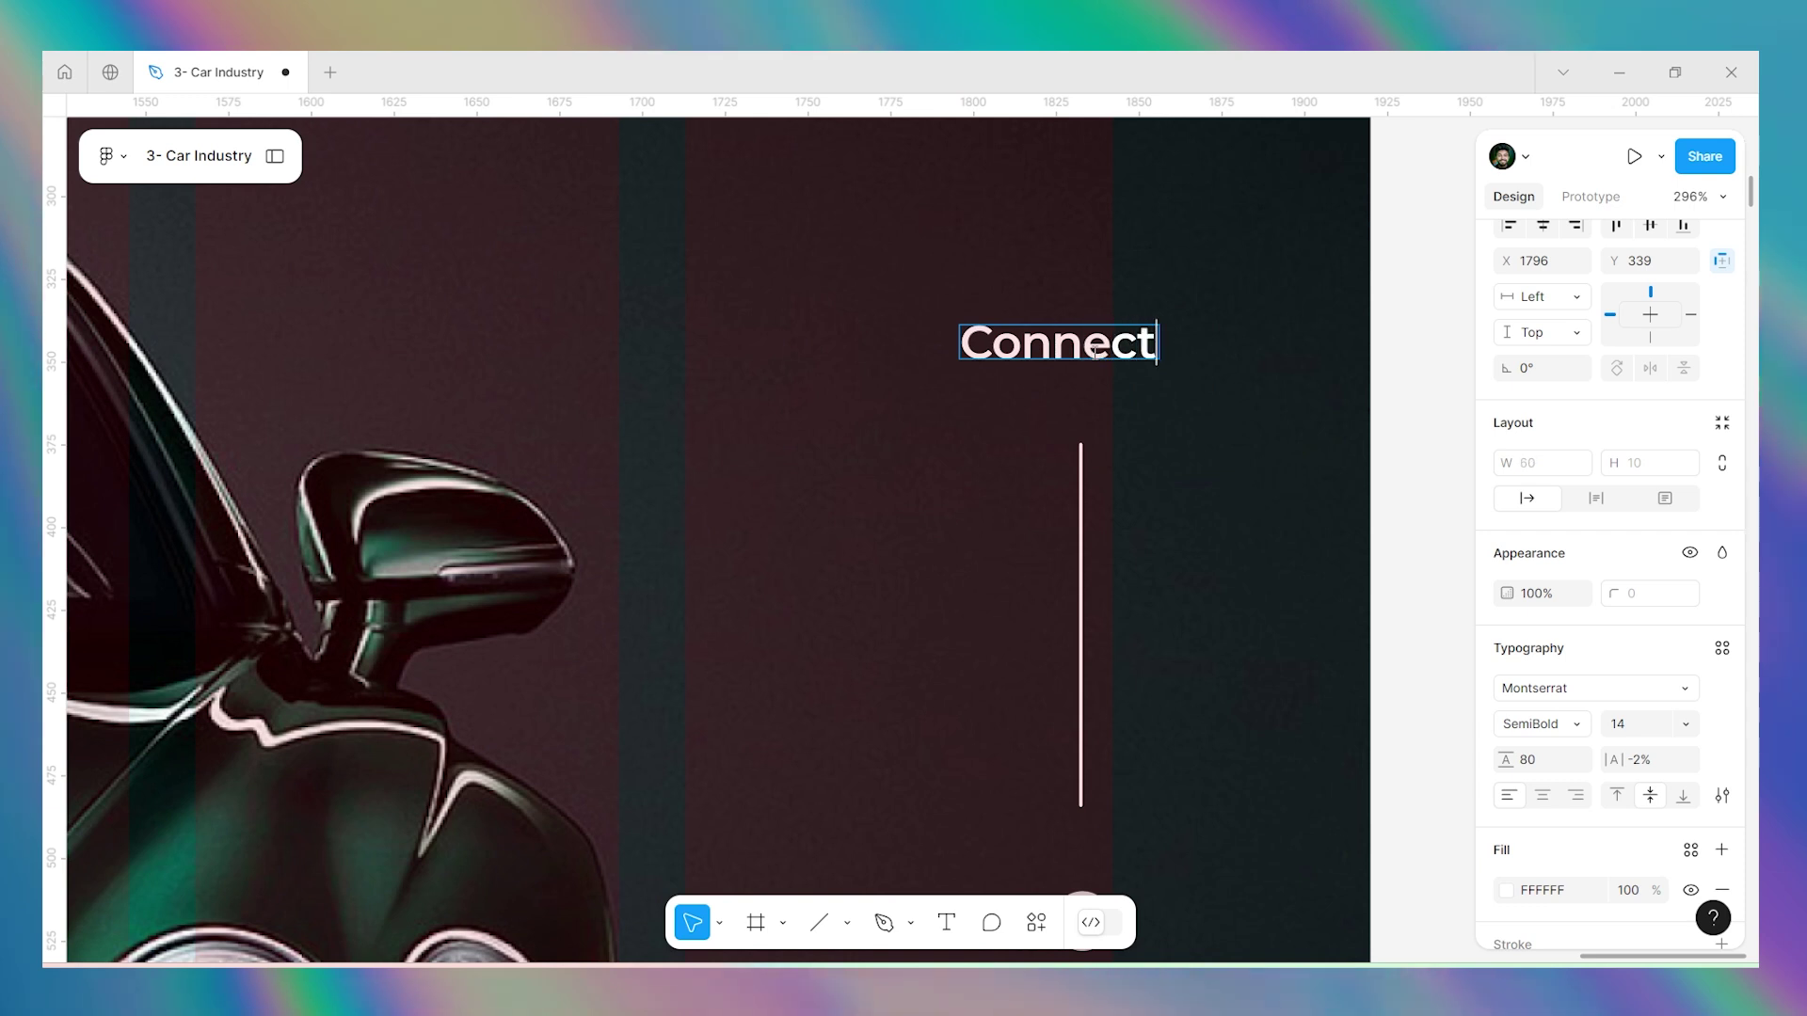
{"action": "key", "text": "Escape"}
Rotate the Connect text so it reads downward and place it above the vertical line.
{"action": "scroll", "coordinate": [960, 313], "scroll_direction": "down", "scroll_amount": 2}
{"action": "scroll", "coordinate": [960, 313], "scroll_direction": "down", "scroll_amount": 3}
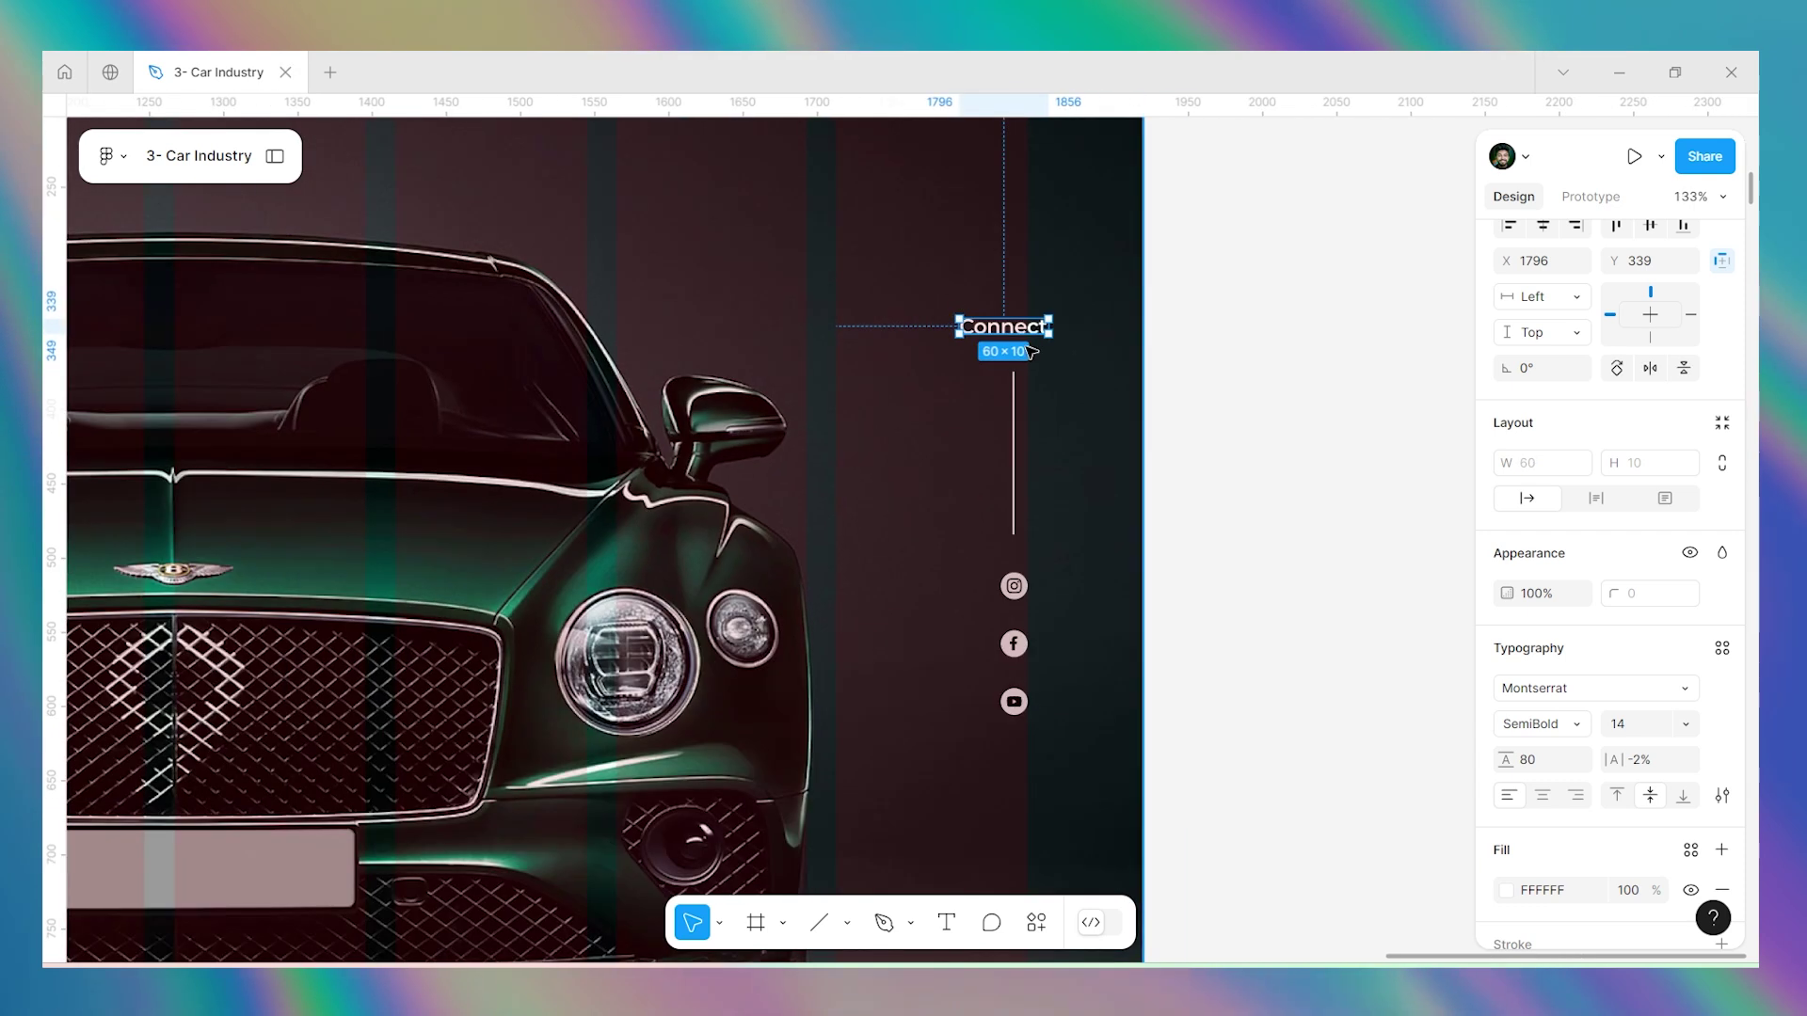
{"action": "left_click_drag", "start_coordinate": [1042, 344], "coordinate": [1014, 297]}
Combine the Connect text, line and social icons in a vertical auto layout 28 wide, placed at X 1814, Y 274.
{"action": "left_click", "coordinate": [1013, 585]}
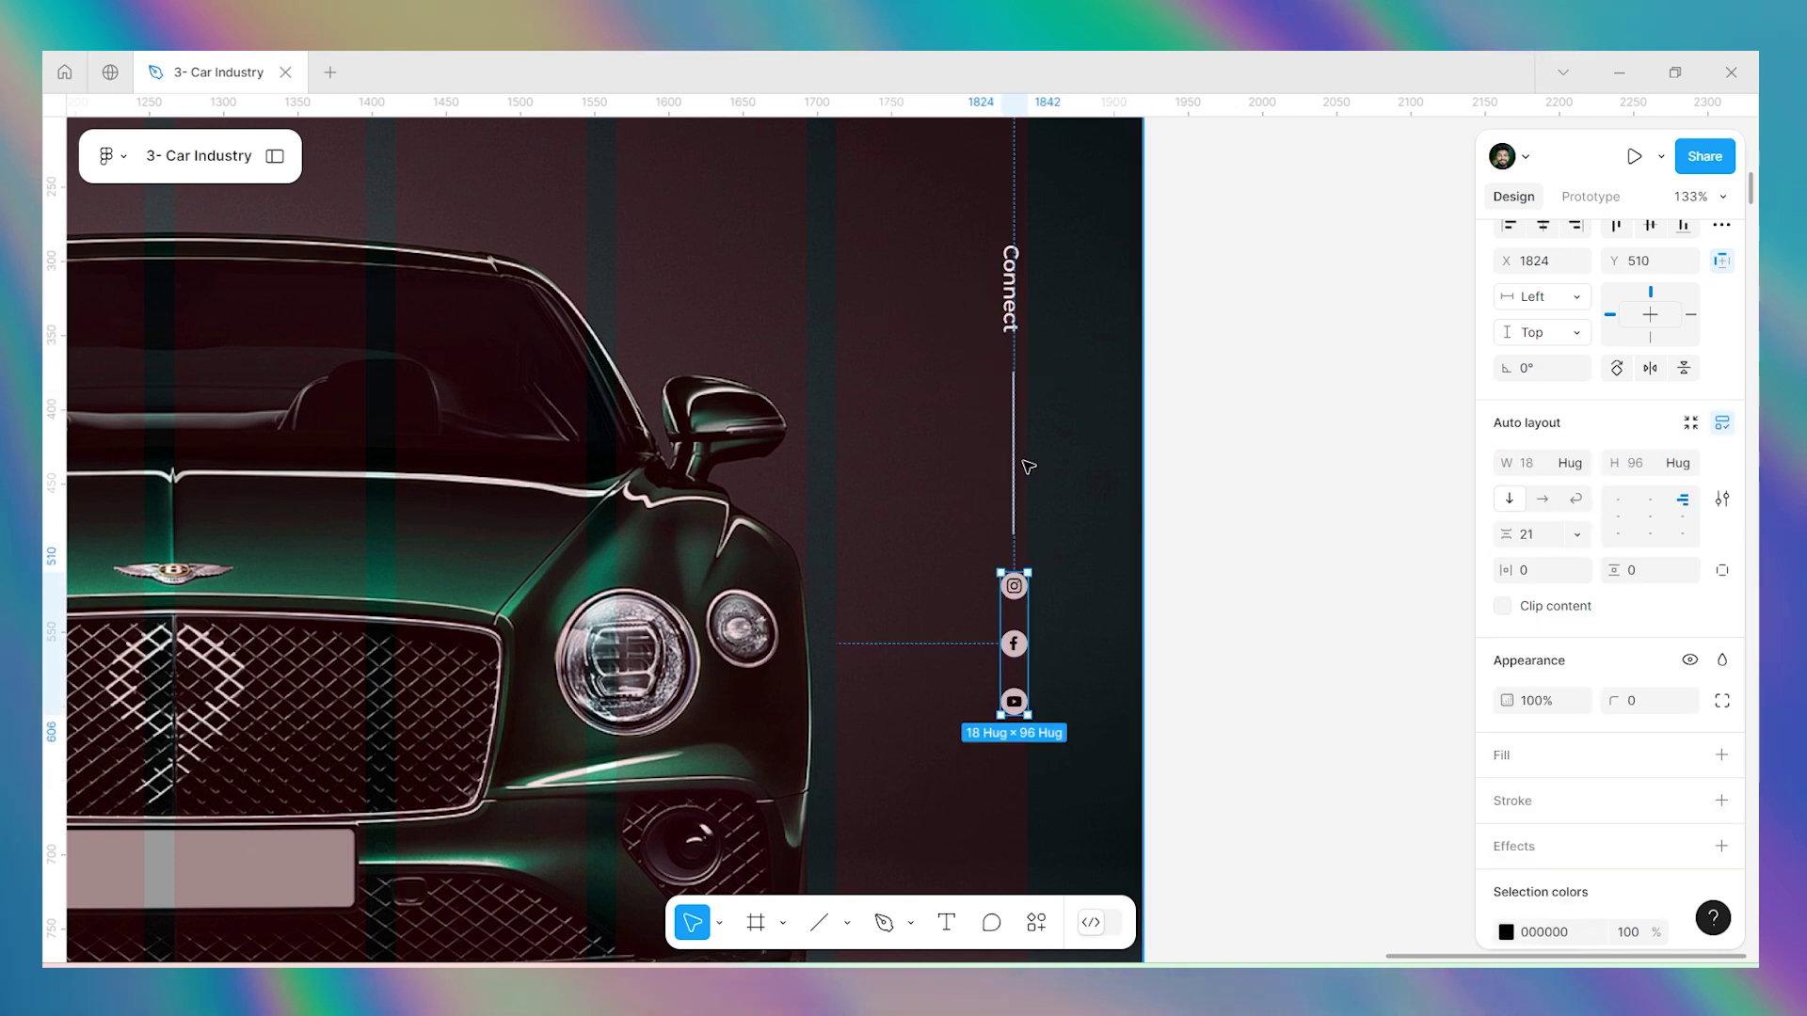
{"action": "left_click", "coordinate": [1013, 433], "text": "shift"}
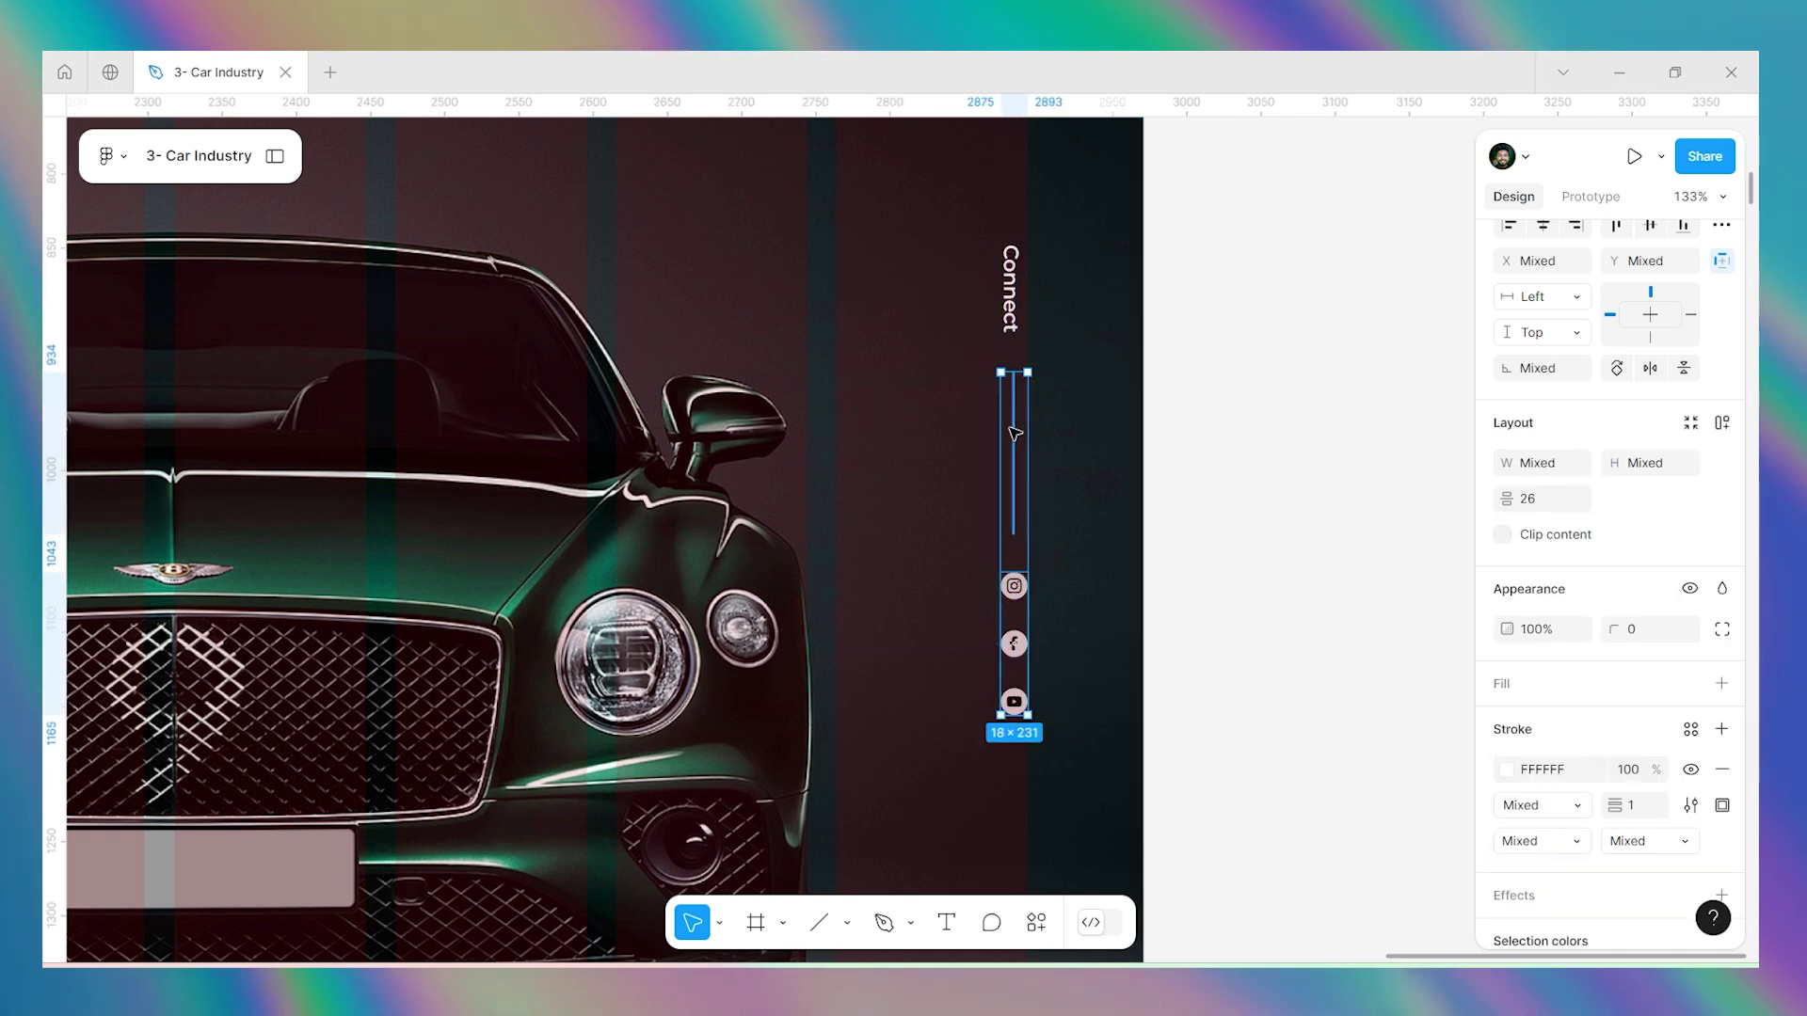
{"action": "left_click", "coordinate": [1006, 297], "text": "shift"}
{"action": "key", "text": "shift+a"}
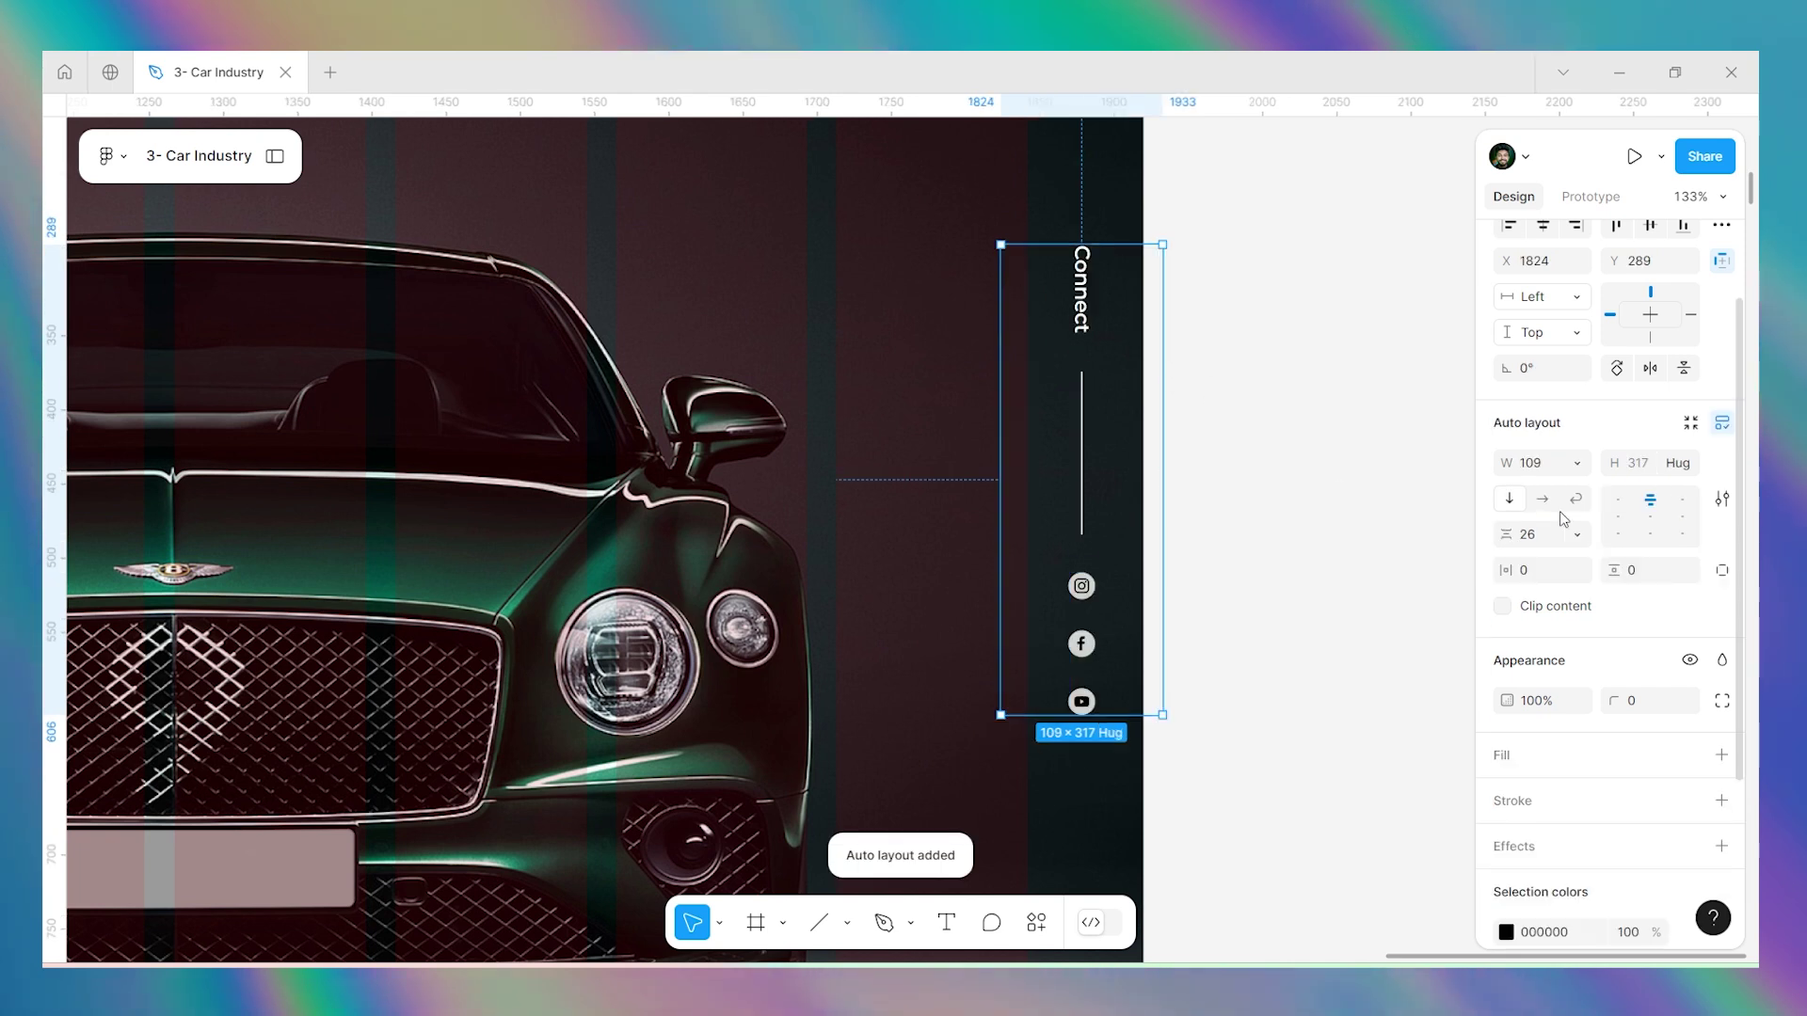
{"action": "left_click_drag", "start_coordinate": [1102, 318], "coordinate": [1040, 313]}
{"action": "left_click_drag", "start_coordinate": [1101, 382], "coordinate": [1014, 305]}
Align the hero headline and the Connect column on their vertical centres.
{"action": "scroll", "coordinate": [1014, 305], "scroll_direction": "down", "scroll_amount": 10}
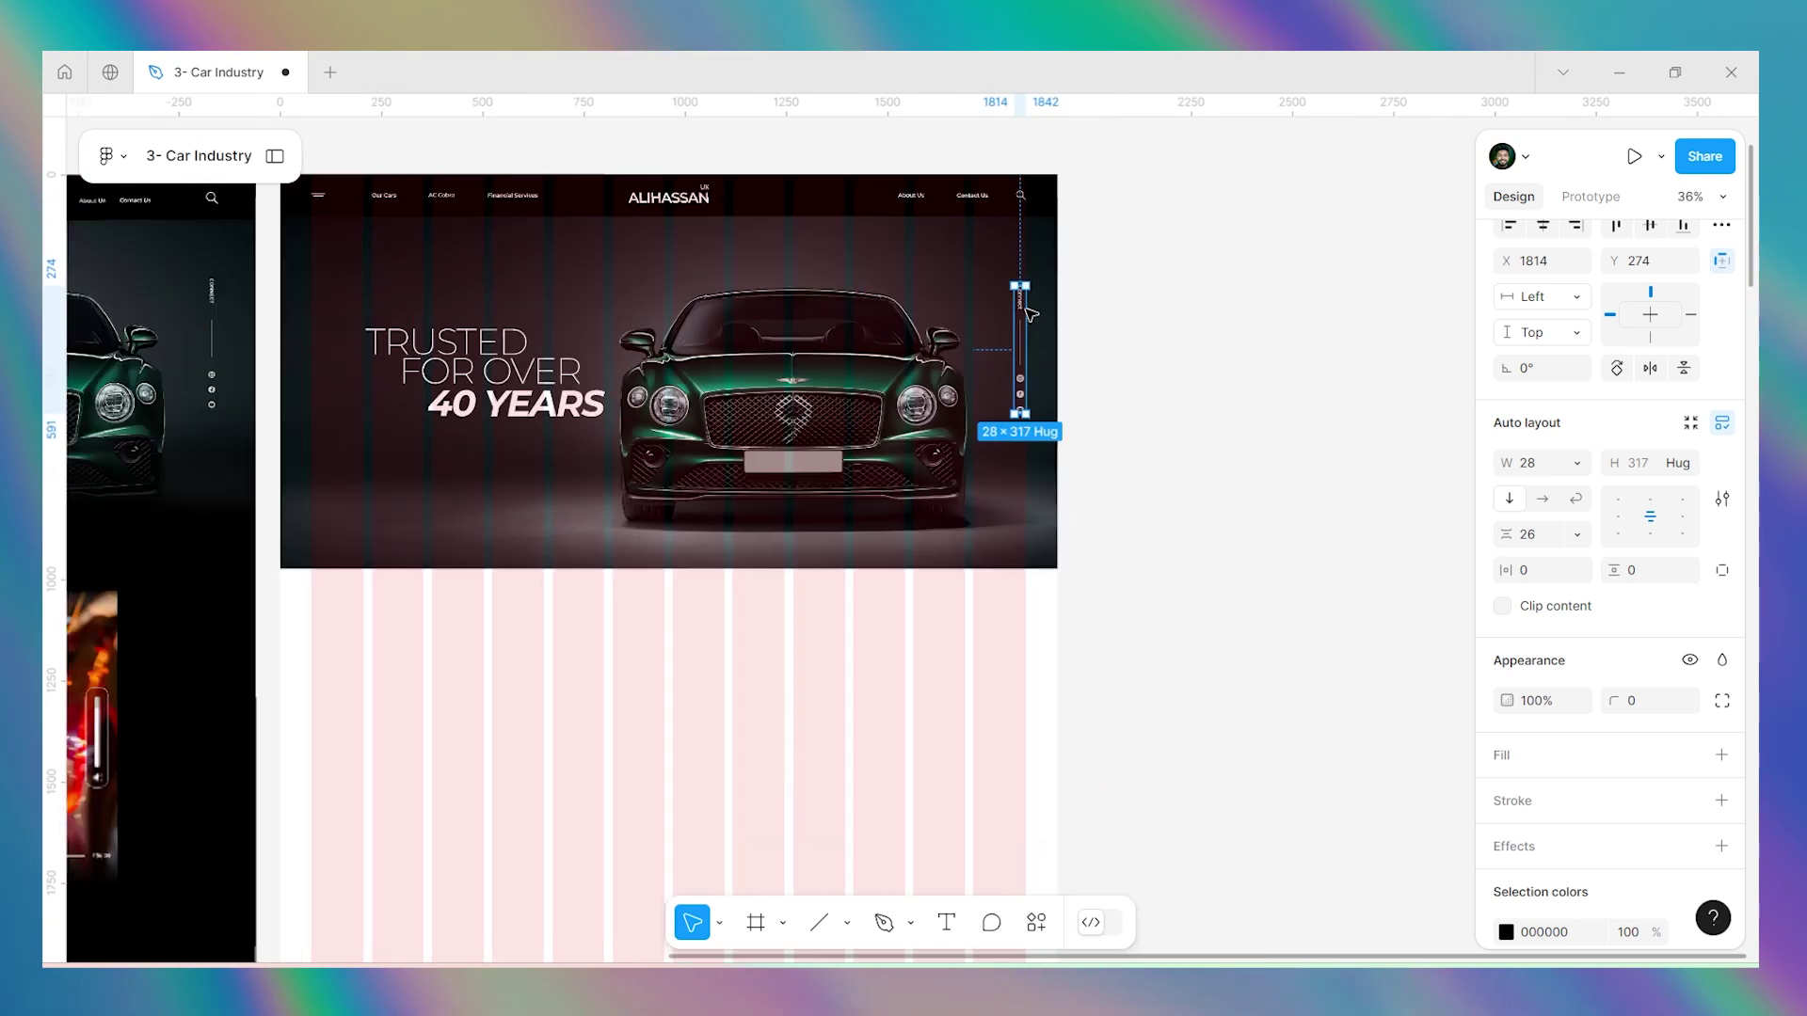
{"action": "left_click", "coordinate": [558, 373], "text": "shift"}
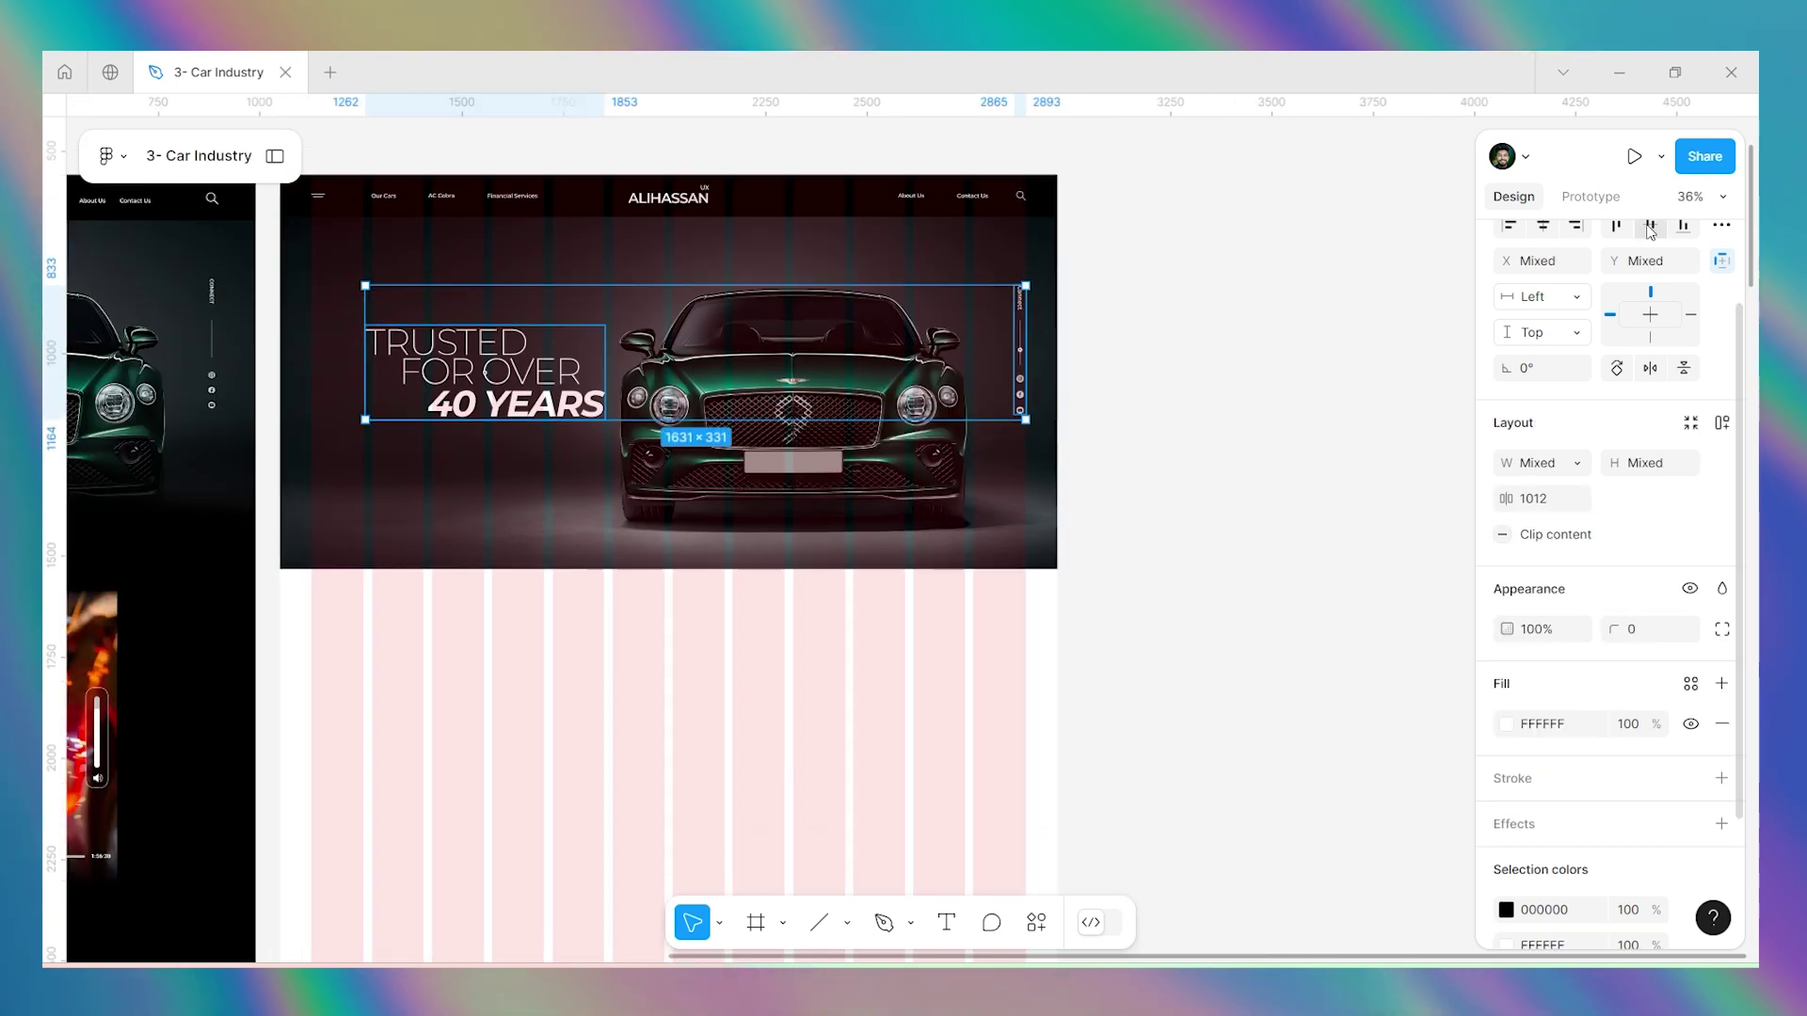
{"action": "left_click", "coordinate": [1649, 228]}
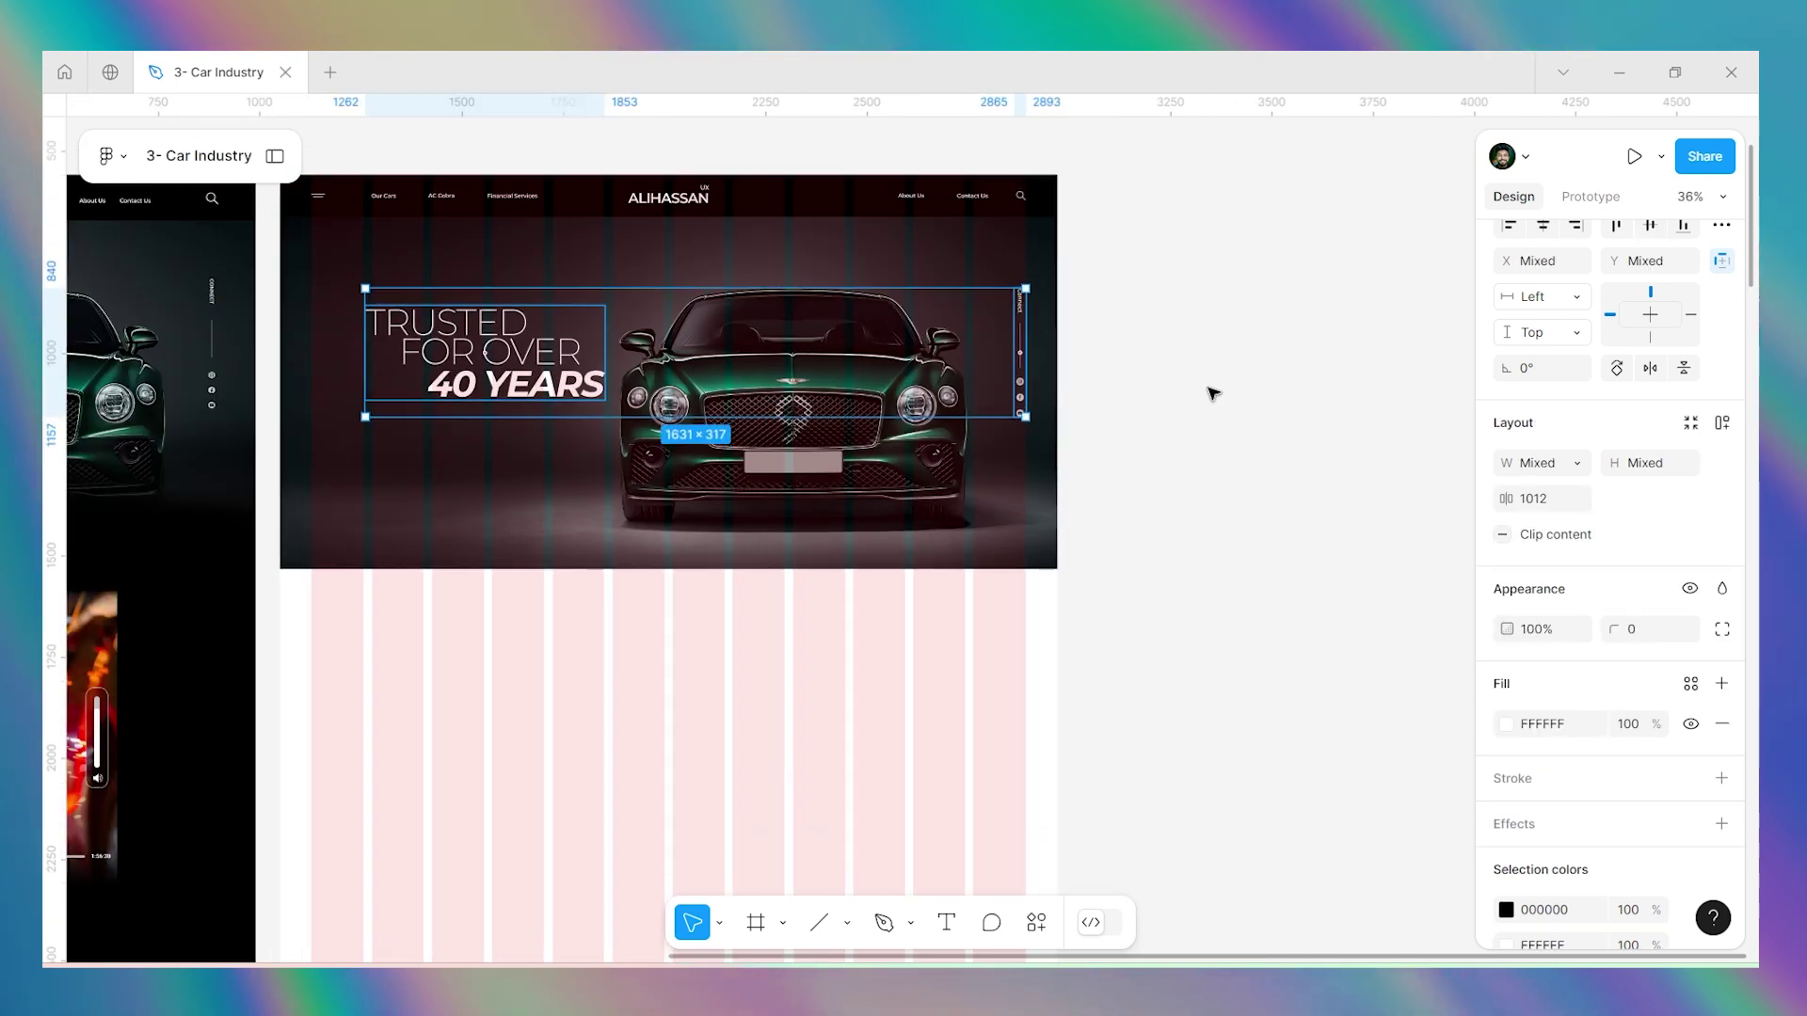
{"action": "left_click", "coordinate": [1212, 393]}
Preview the Car page as a prototype and return to the design file.
{"action": "scroll", "coordinate": [1157, 392], "scroll_direction": "down", "scroll_amount": 3}
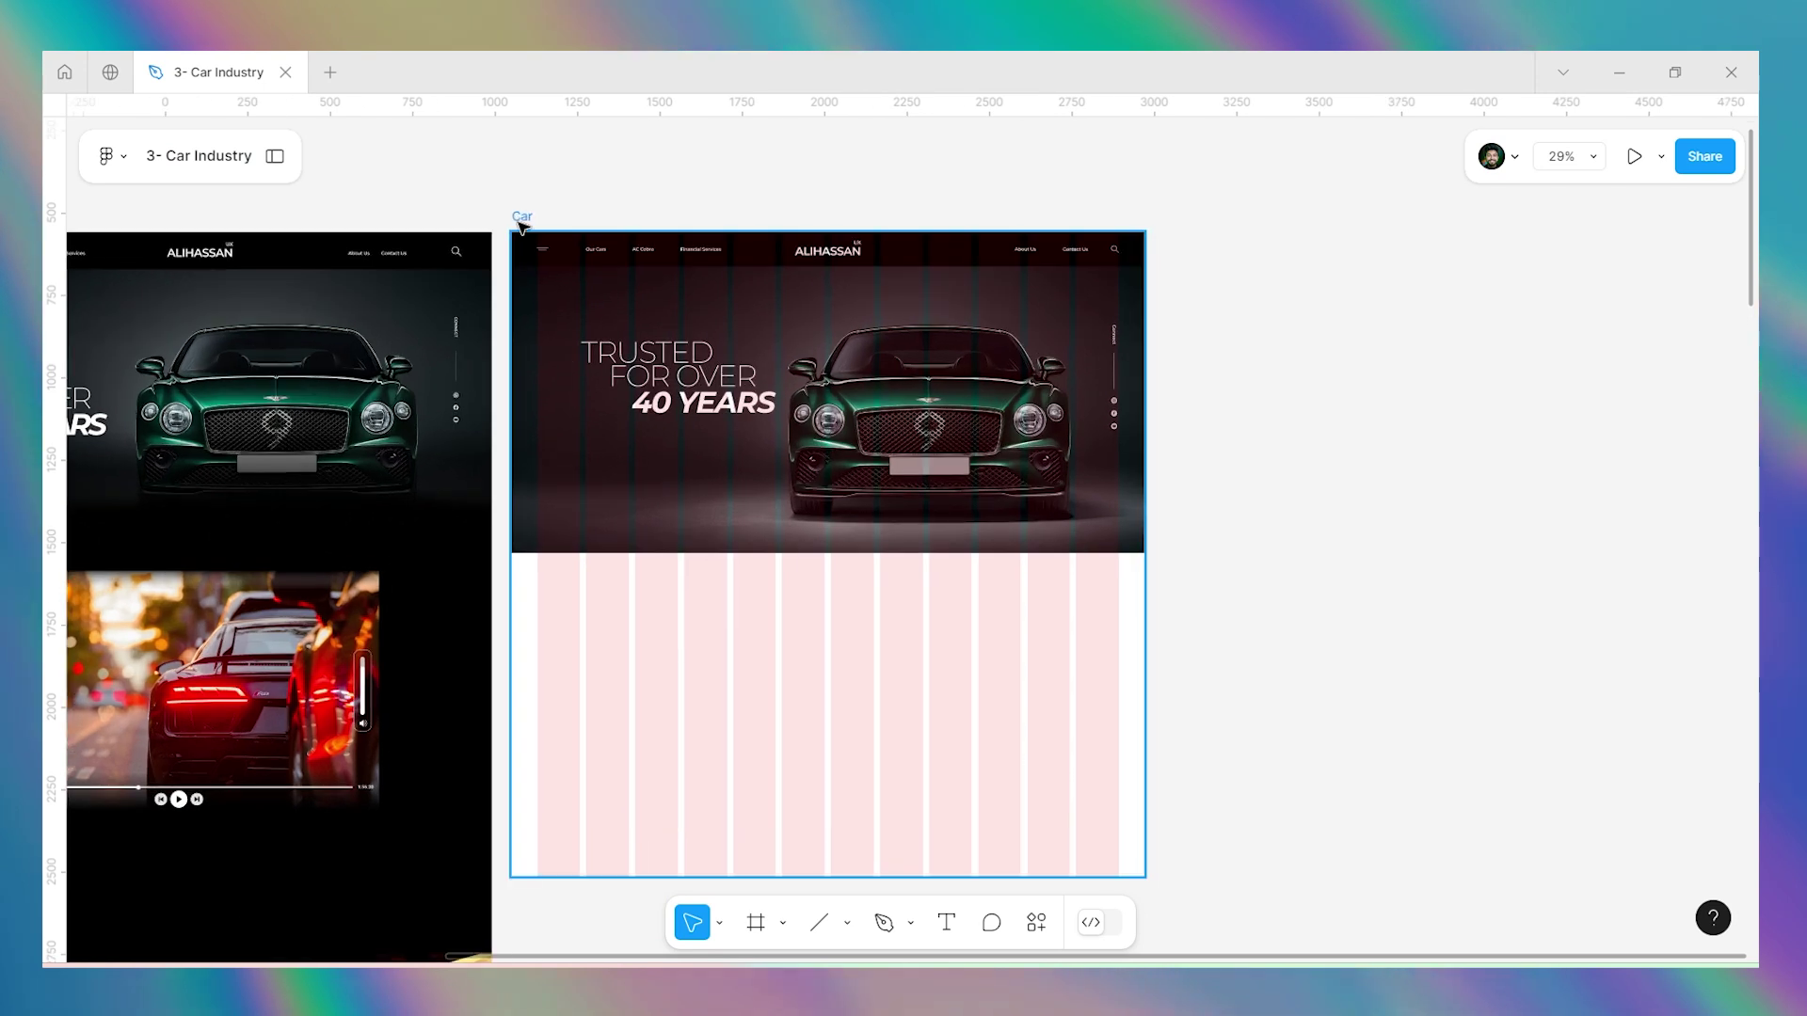
{"action": "left_click", "coordinate": [519, 222]}
{"action": "left_click", "coordinate": [1633, 156]}
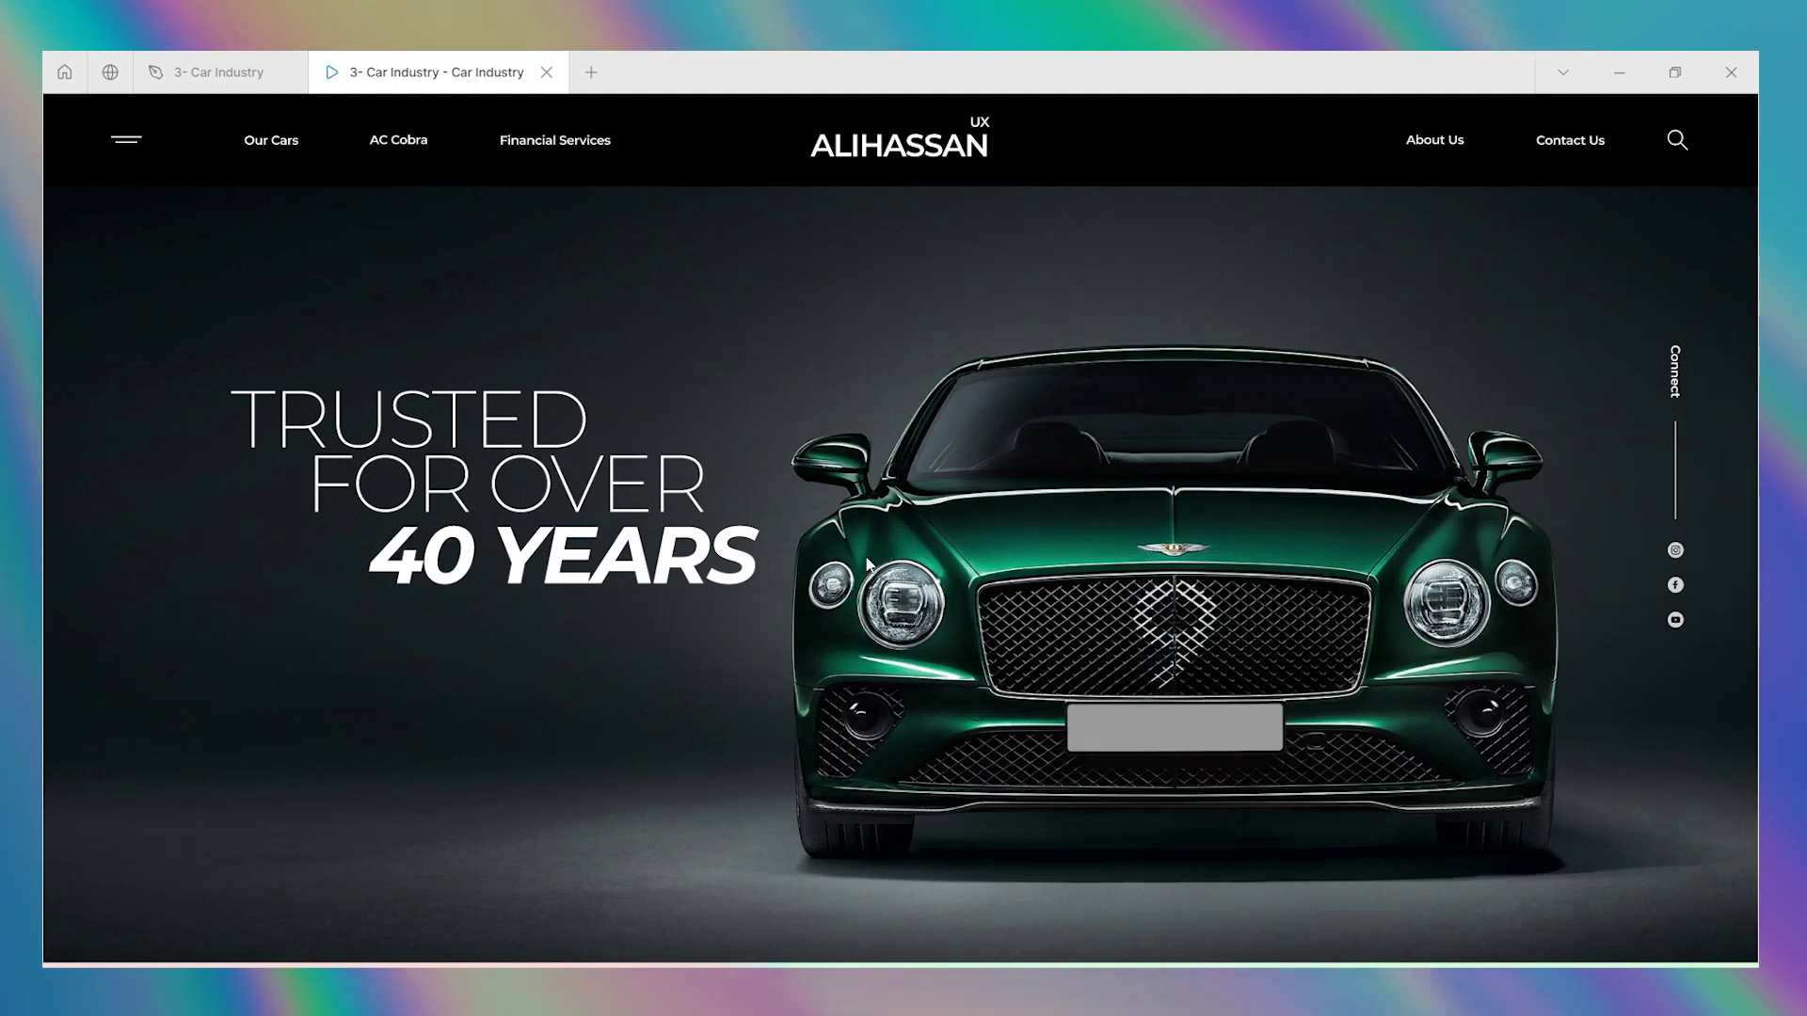
{"action": "key", "text": "ctrl+shift+Tab"}
{"action": "left_click", "coordinate": [1298, 391]}
Add a black linear gradient fill over the Bentley hero image and shorten it to the image's lower part.
{"action": "scroll", "coordinate": [1298, 392], "scroll_direction": "down", "scroll_amount": 3}
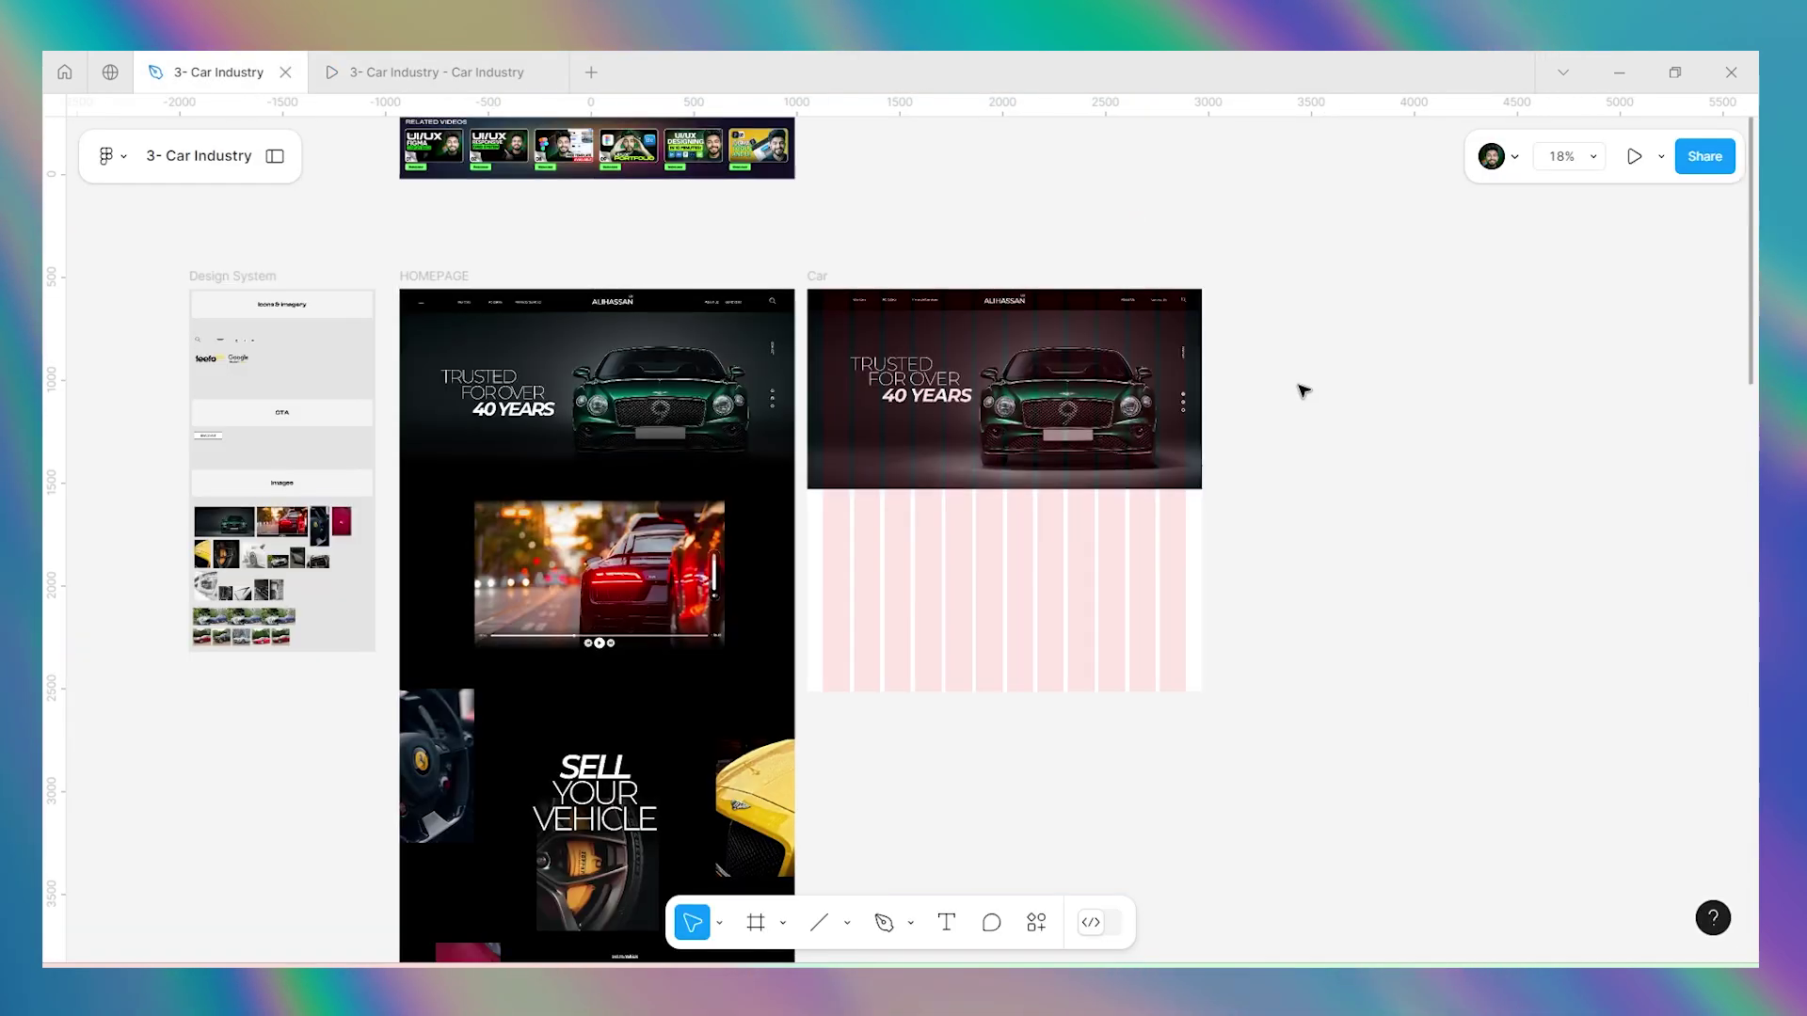
{"action": "scroll", "coordinate": [906, 569], "scroll_direction": "up", "scroll_amount": 5}
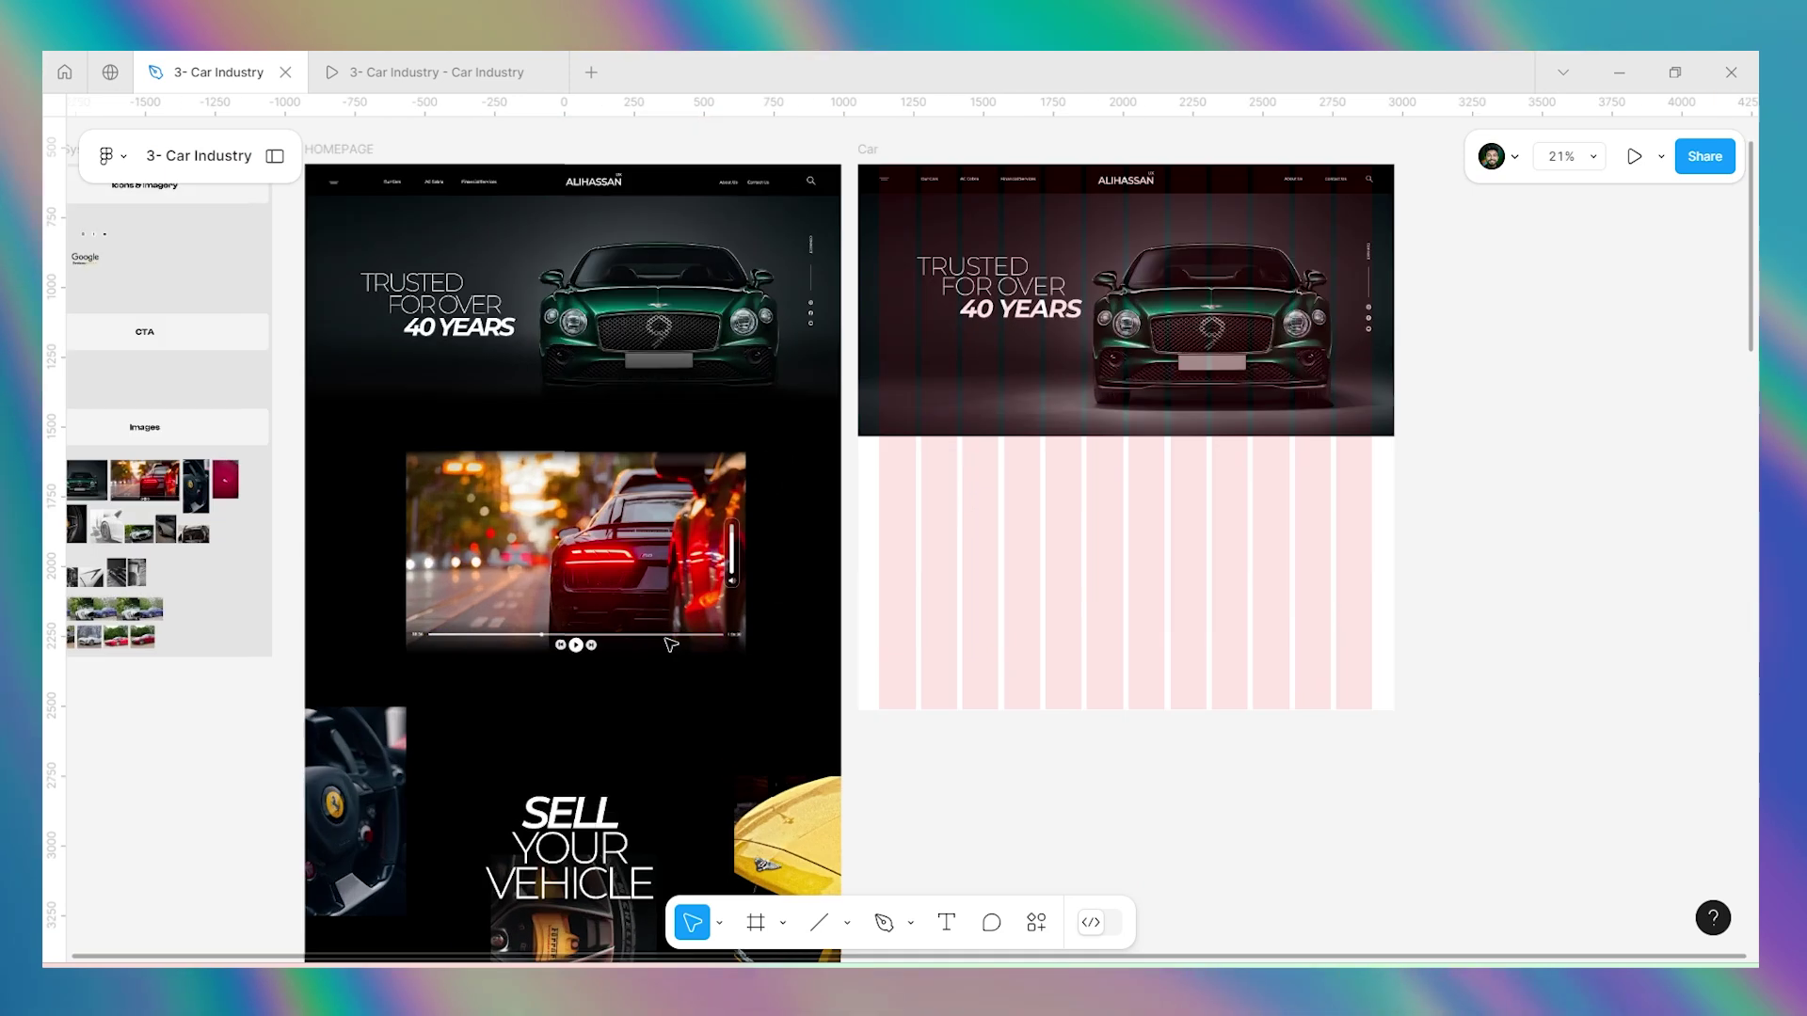
{"action": "scroll", "coordinate": [705, 653], "scroll_direction": "down", "scroll_amount": 4}
{"action": "left_click", "coordinate": [1064, 349]}
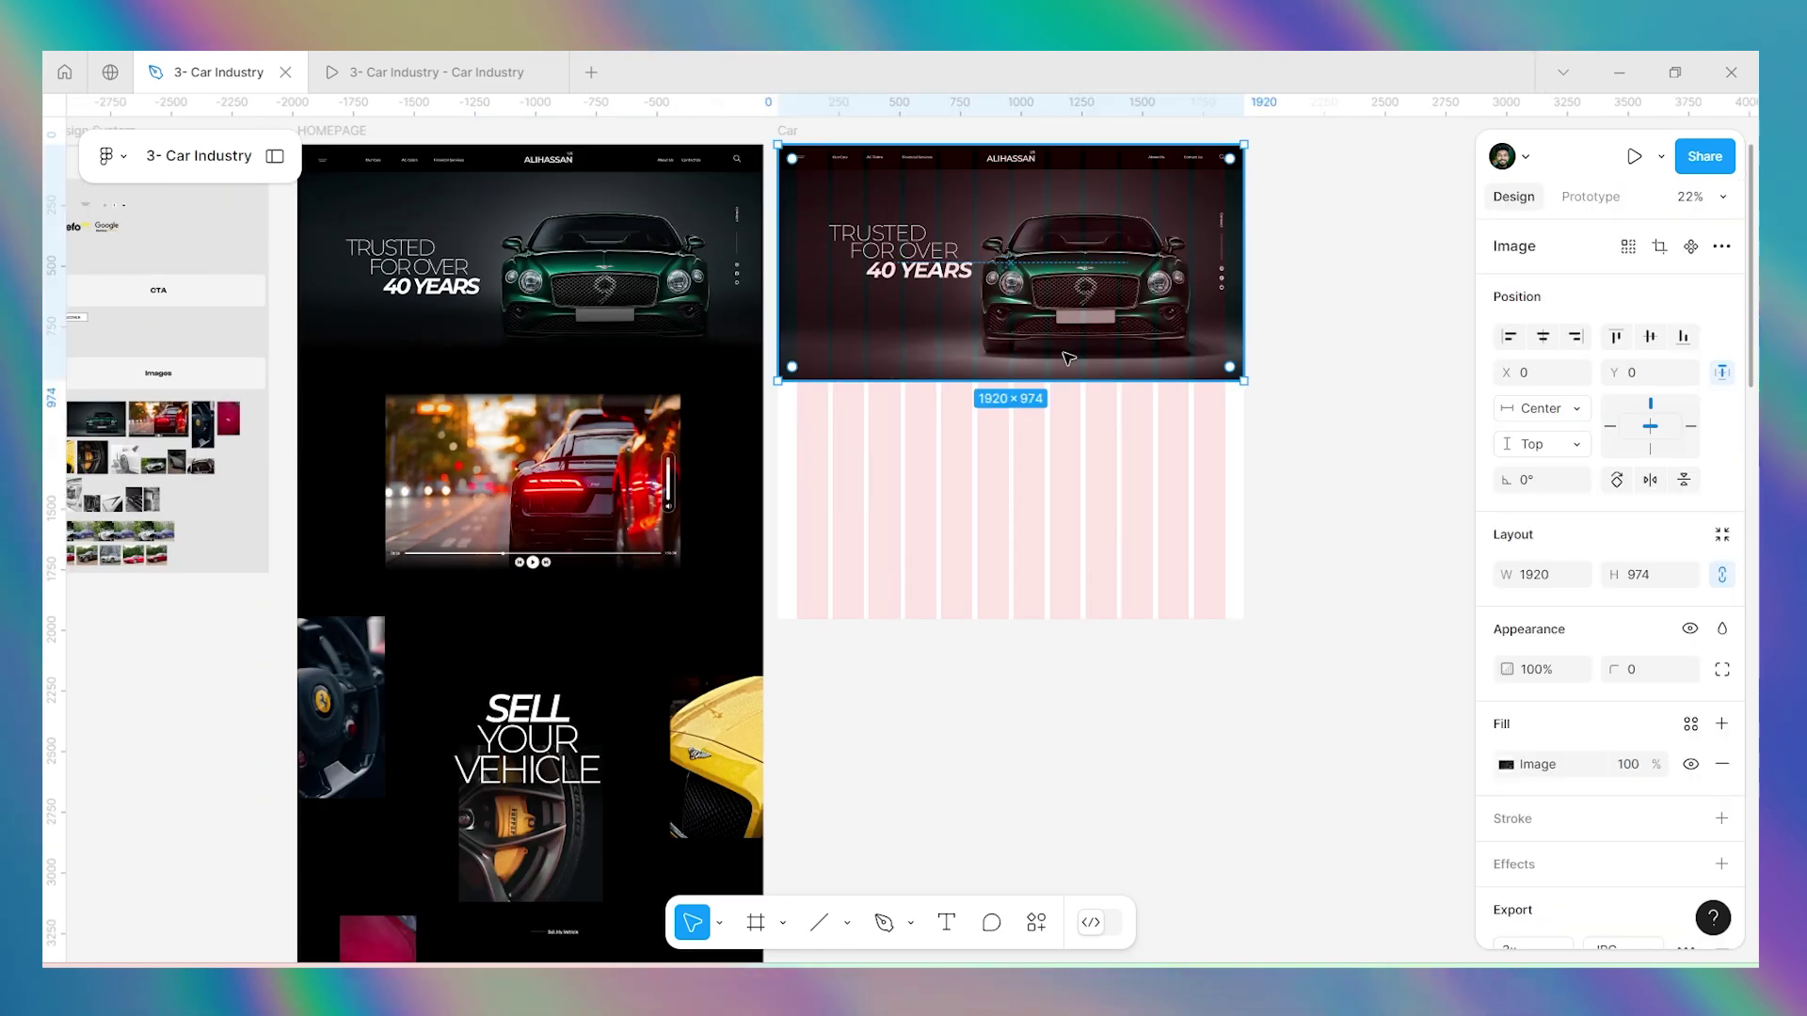
{"action": "scroll", "coordinate": [1068, 339], "scroll_direction": "up", "scroll_amount": 3}
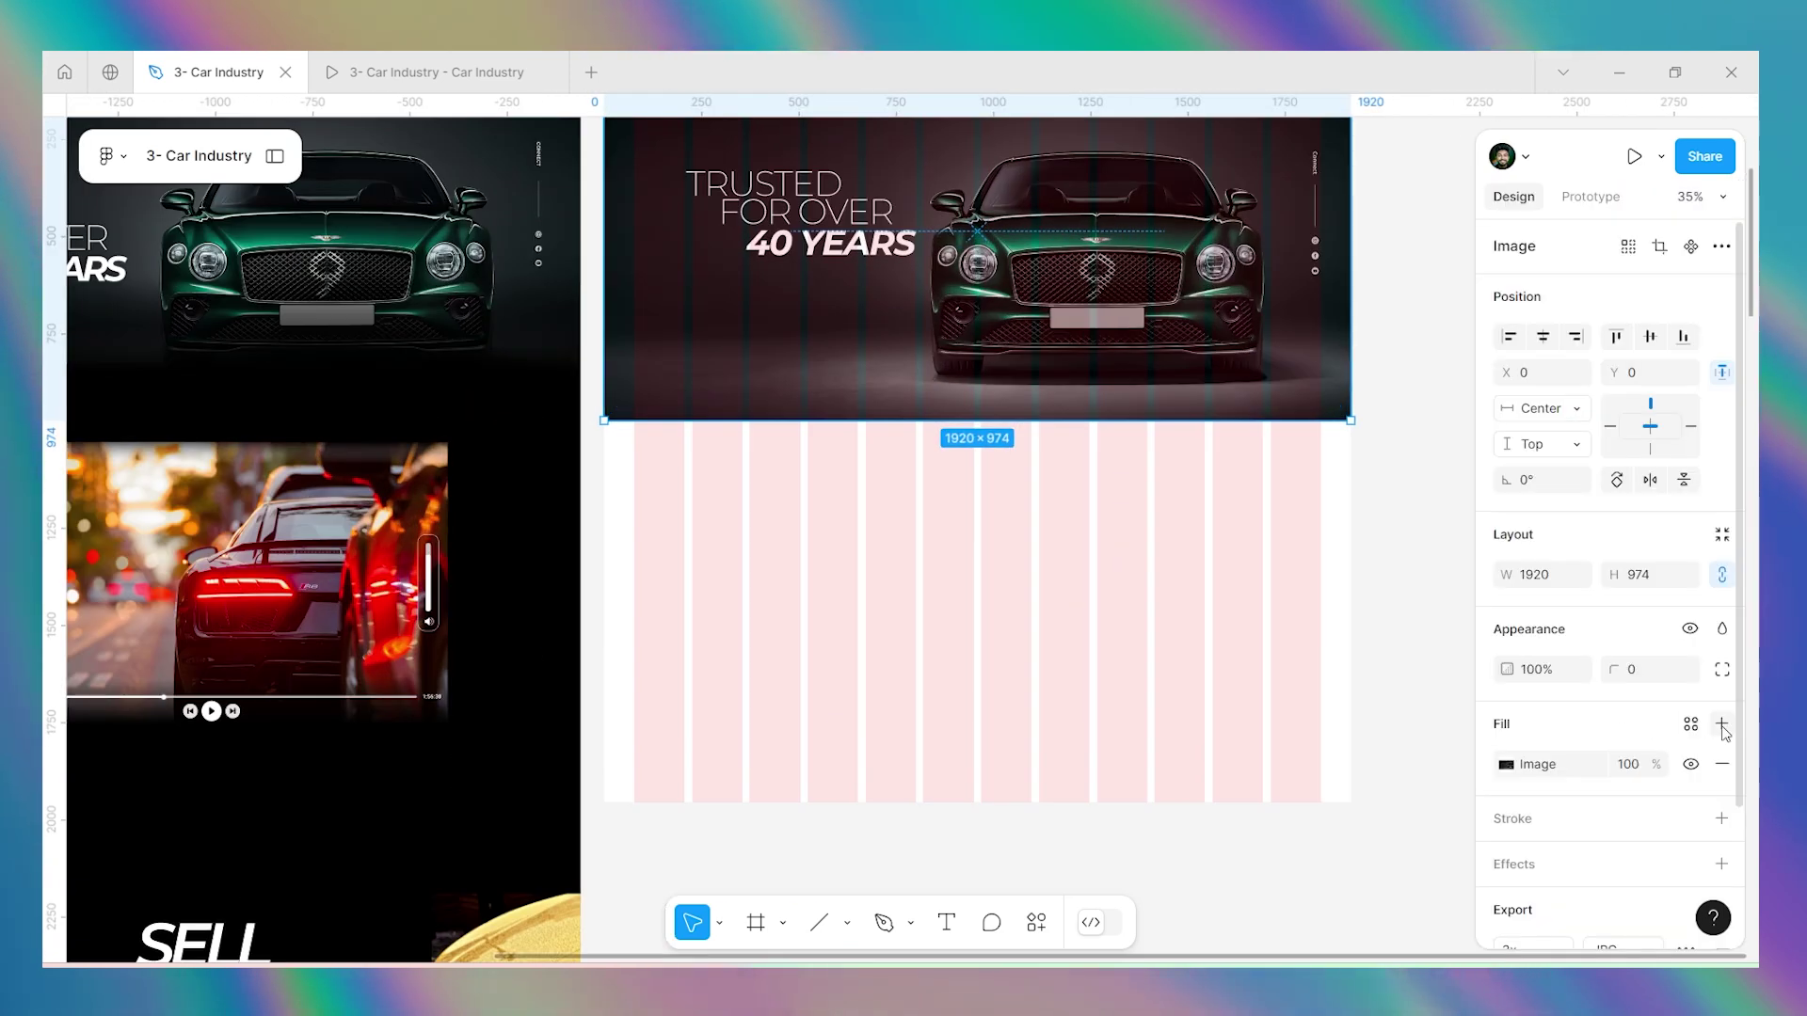
{"action": "left_click", "coordinate": [1722, 725]}
{"action": "left_click", "coordinate": [1506, 764]}
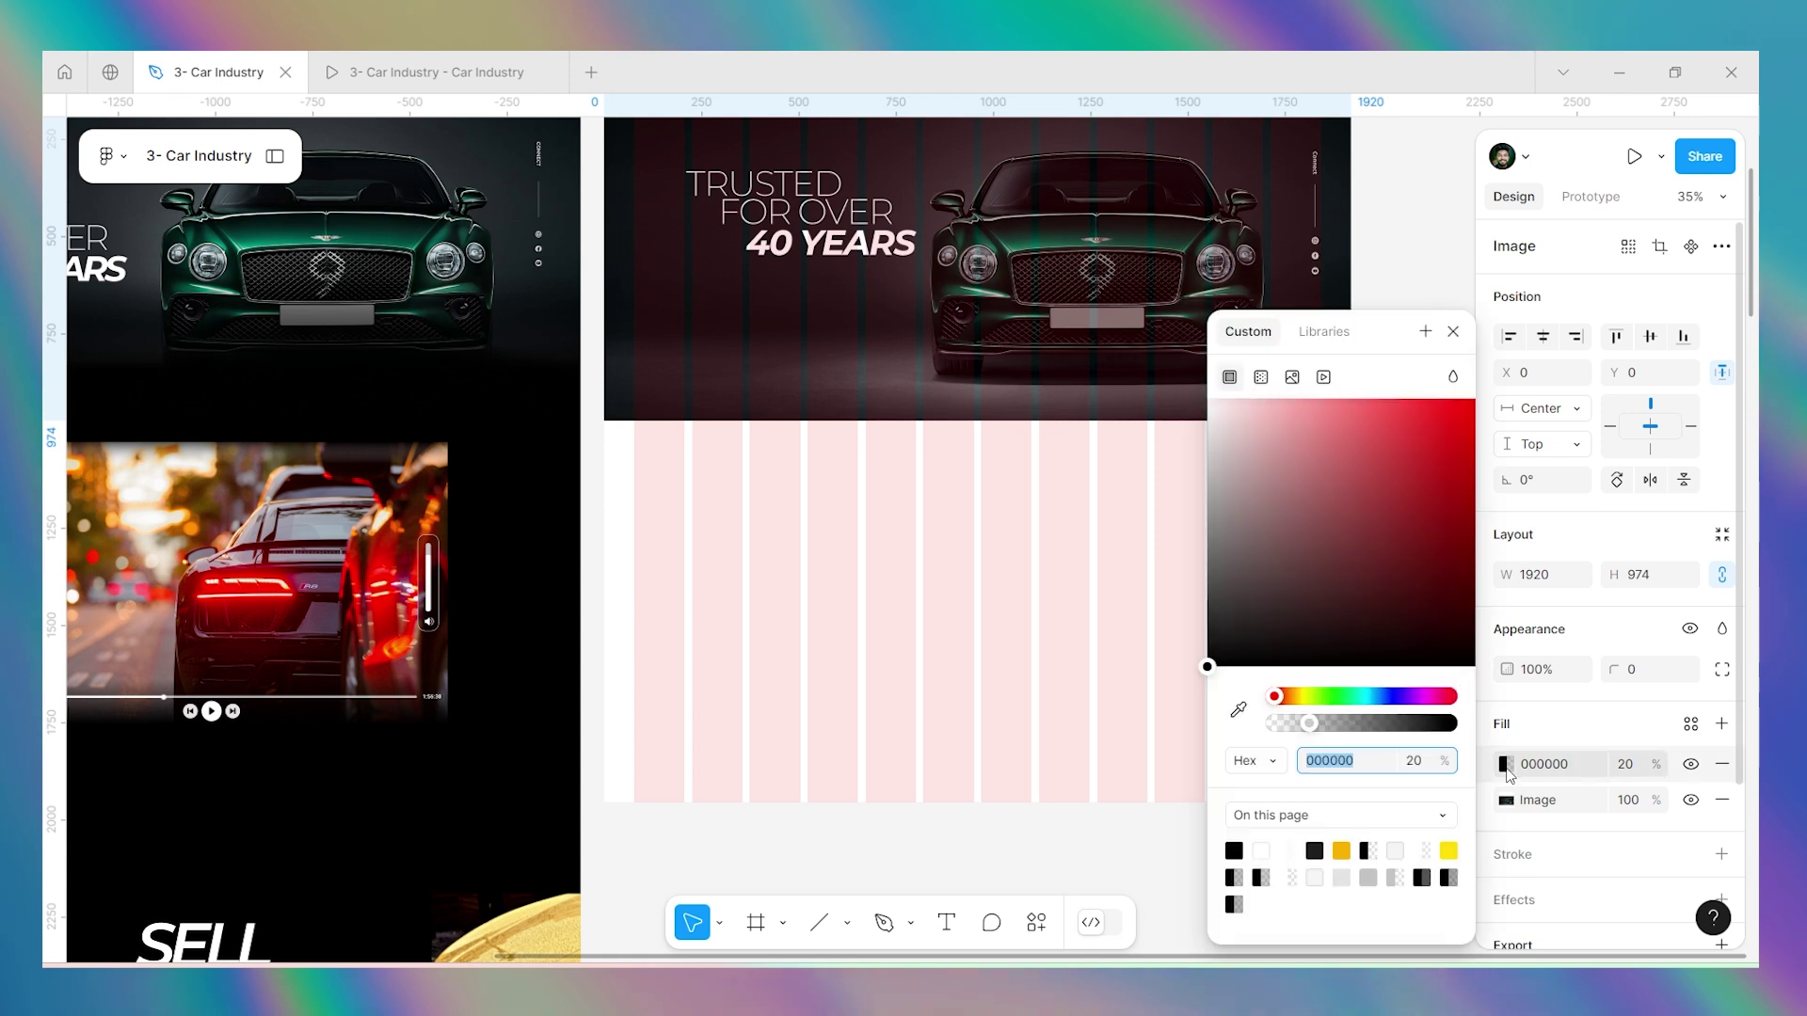
{"action": "left_click", "coordinate": [1262, 377]}
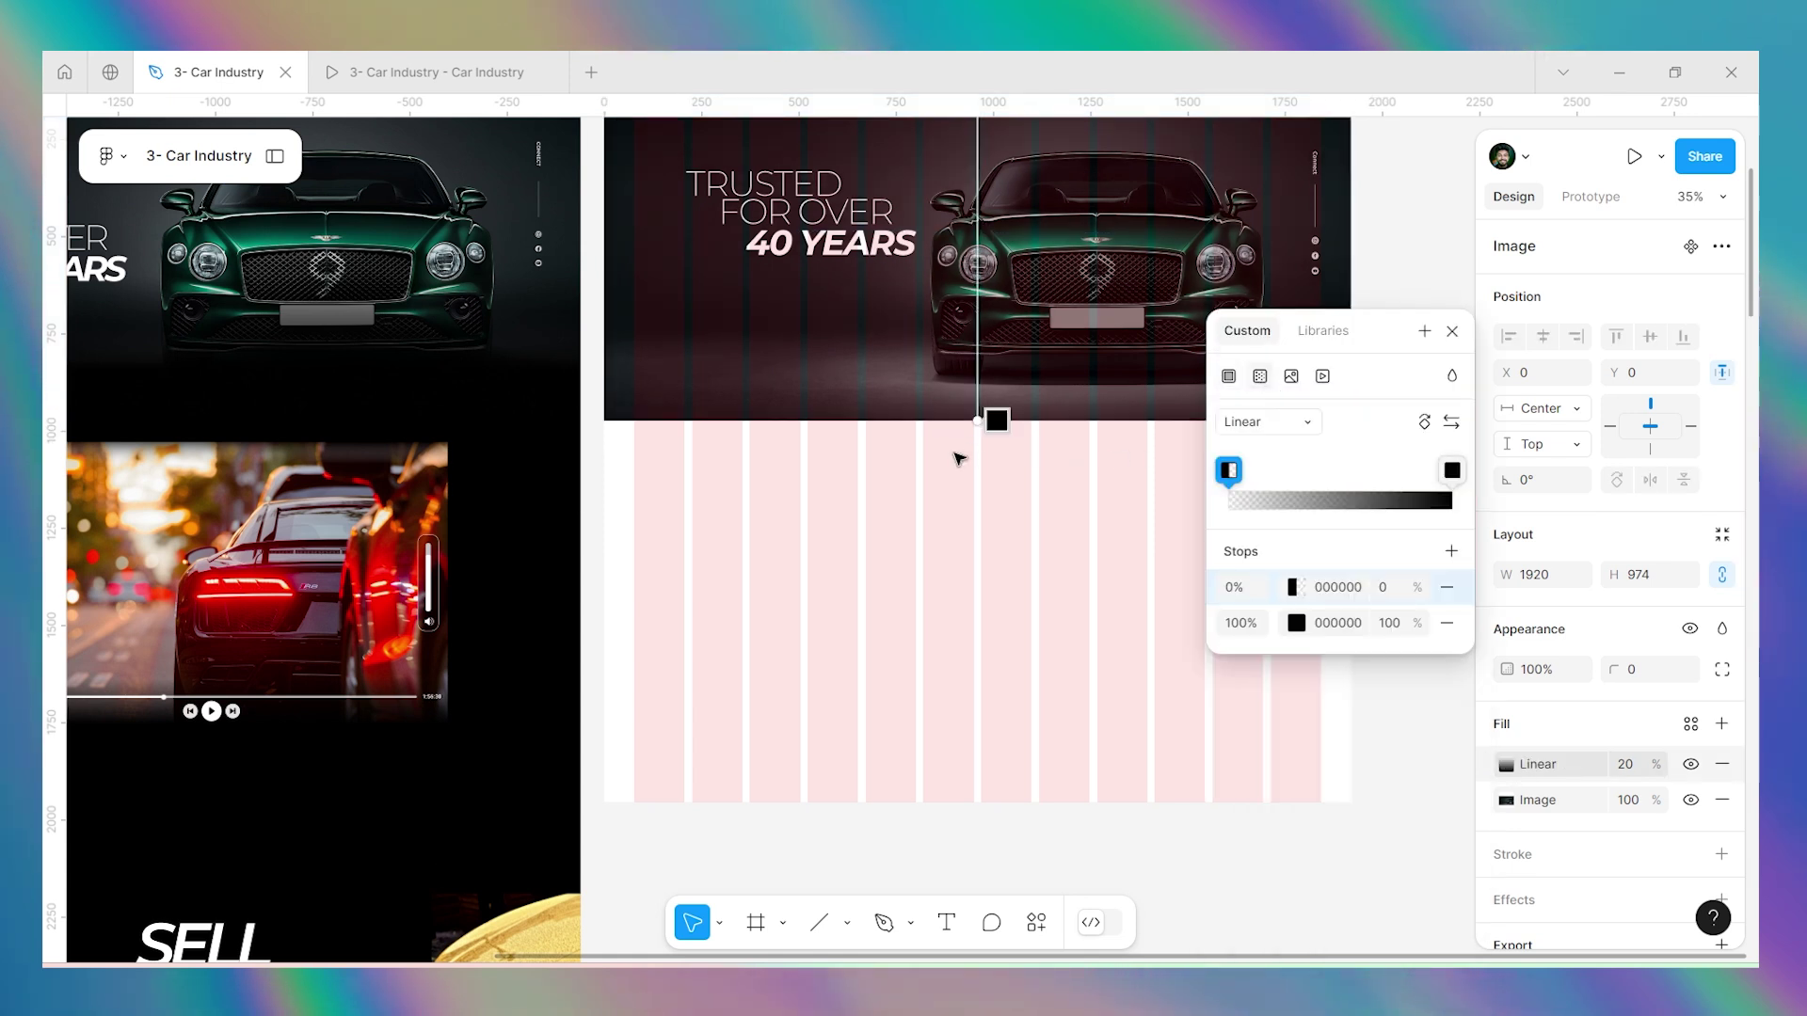
{"action": "scroll", "coordinate": [968, 455], "scroll_direction": "down", "scroll_amount": 4}
{"action": "left_click_drag", "start_coordinate": [969, 215], "coordinate": [974, 391]}
Reverse the gradient's opacity by setting the 0% stop to 100% and the 100% stop to 0%.
{"action": "scroll", "coordinate": [974, 391], "scroll_direction": "up", "scroll_amount": 8}
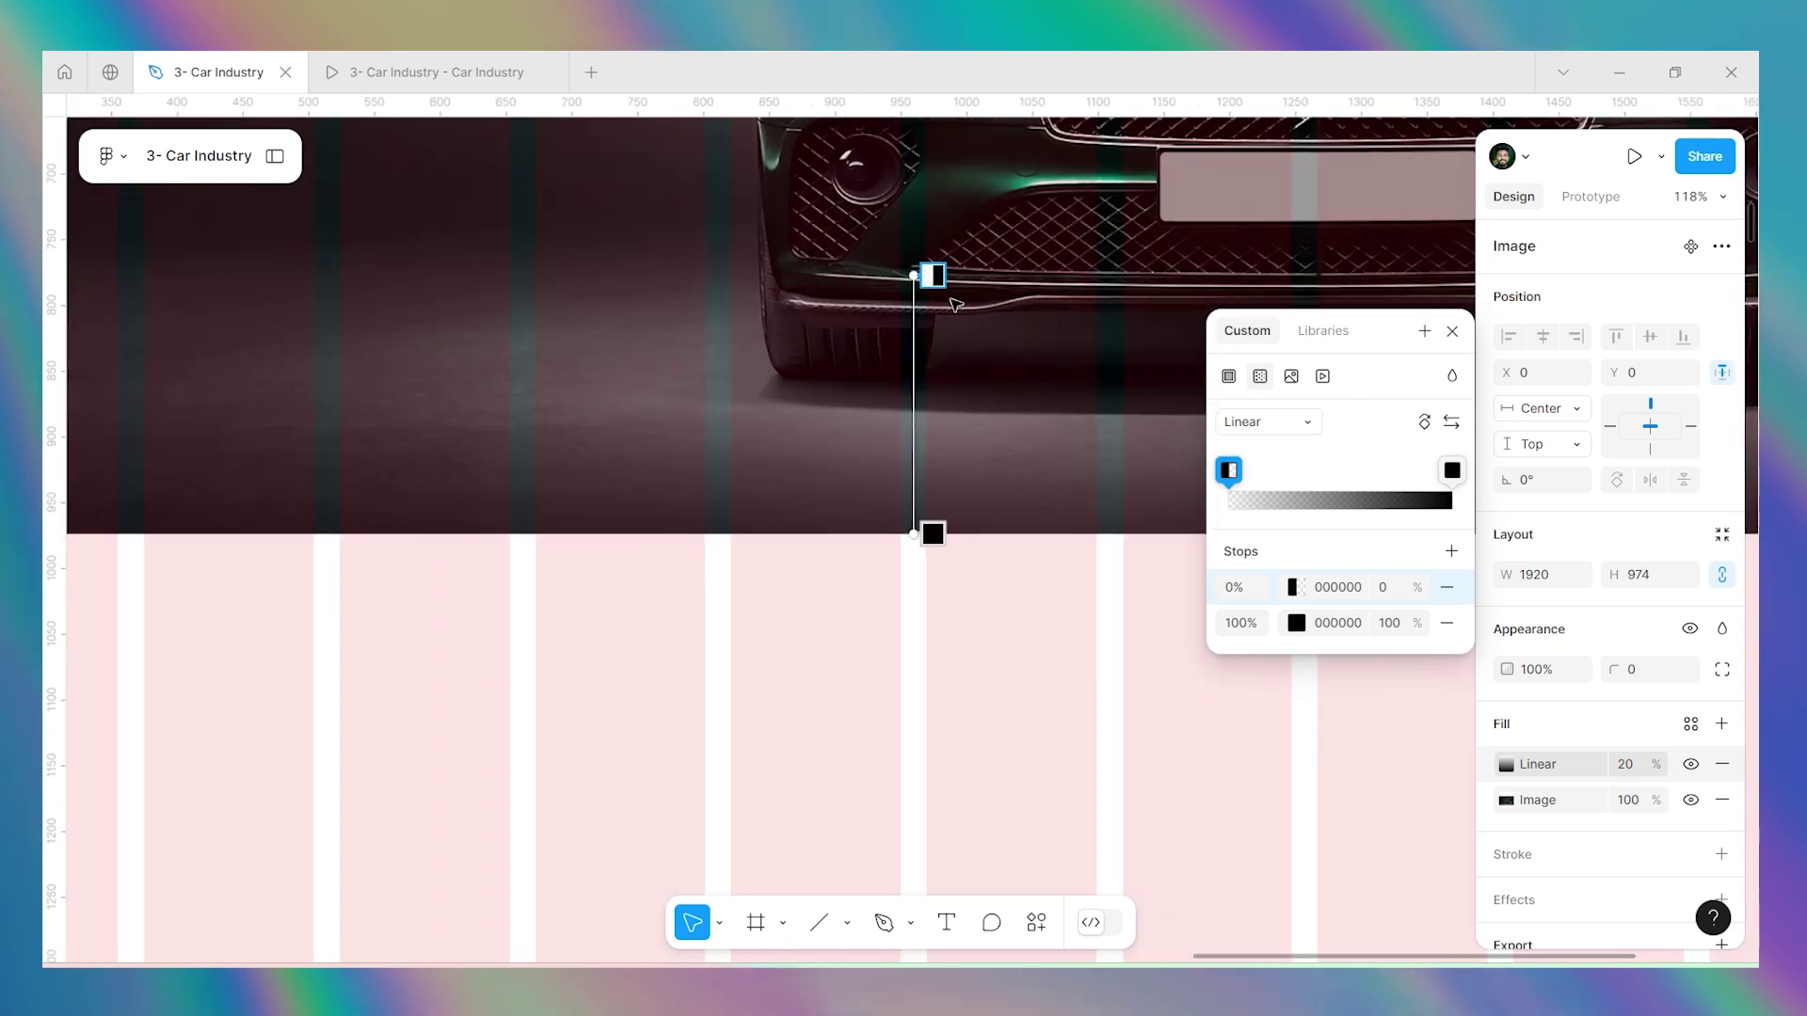
{"action": "left_click", "coordinate": [934, 280]}
{"action": "key", "text": "Delete"}
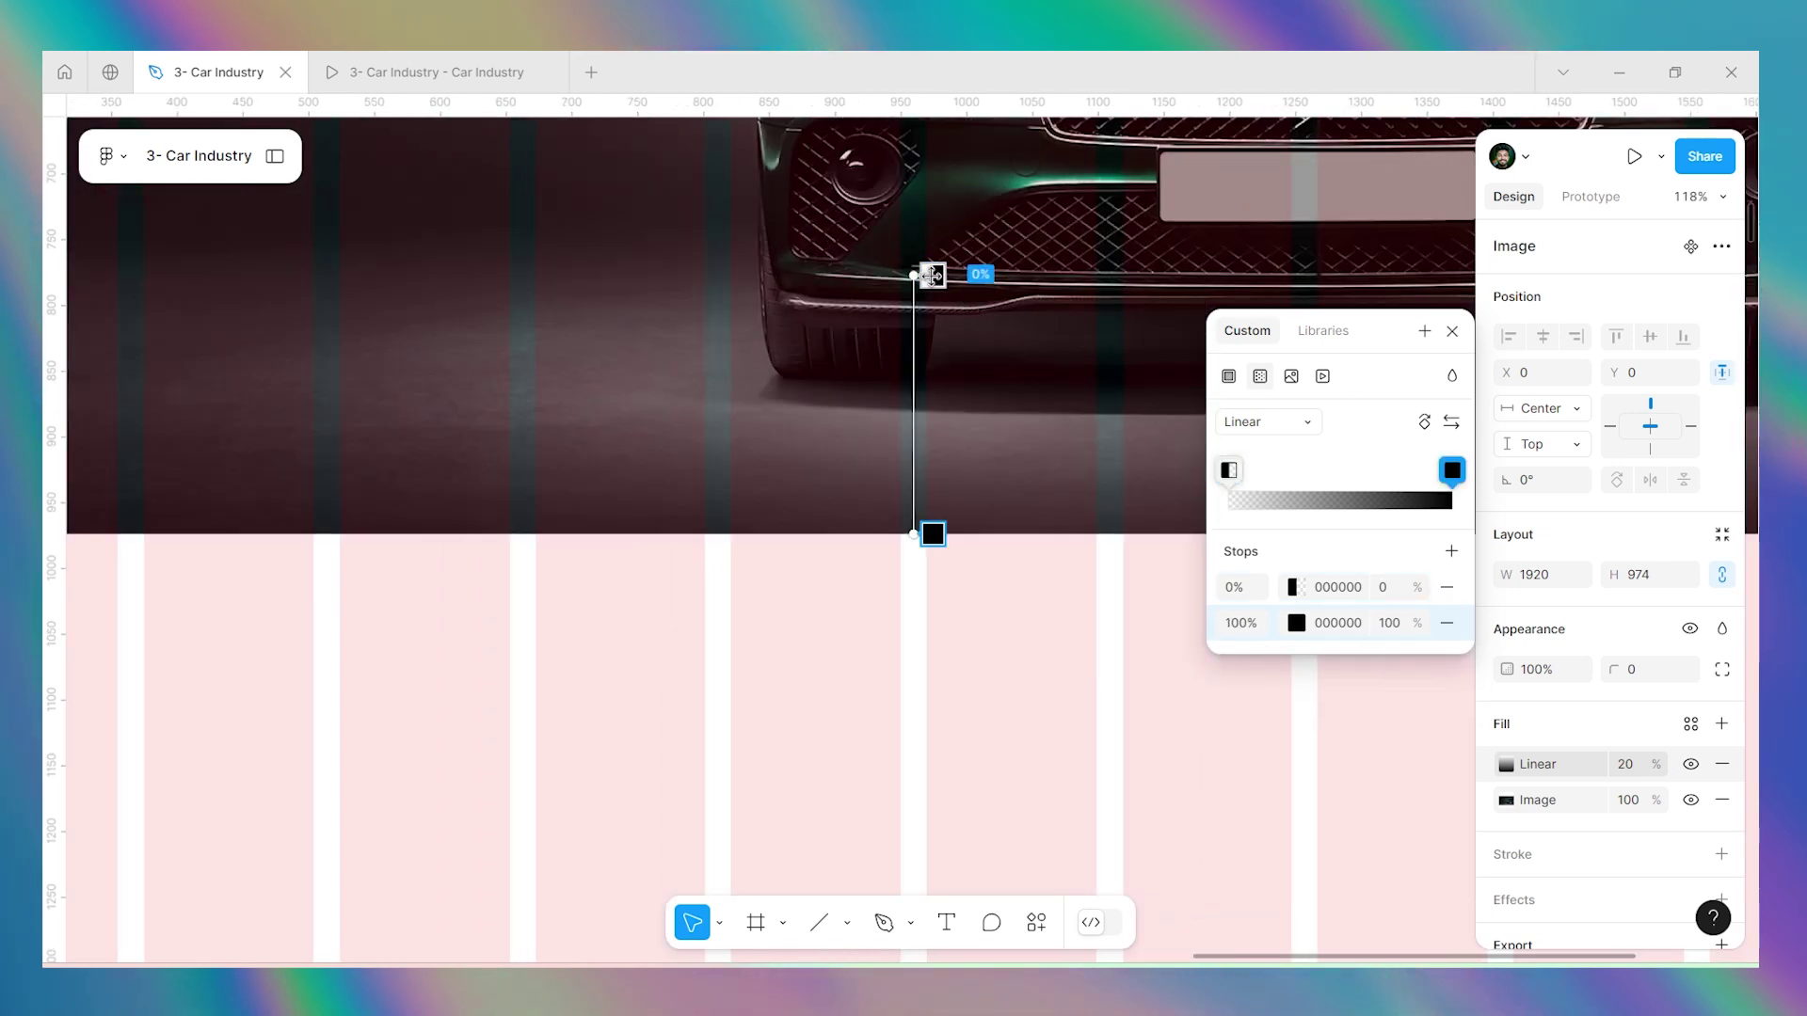
{"action": "left_click", "coordinate": [931, 275]}
{"action": "left_click", "coordinate": [932, 275]}
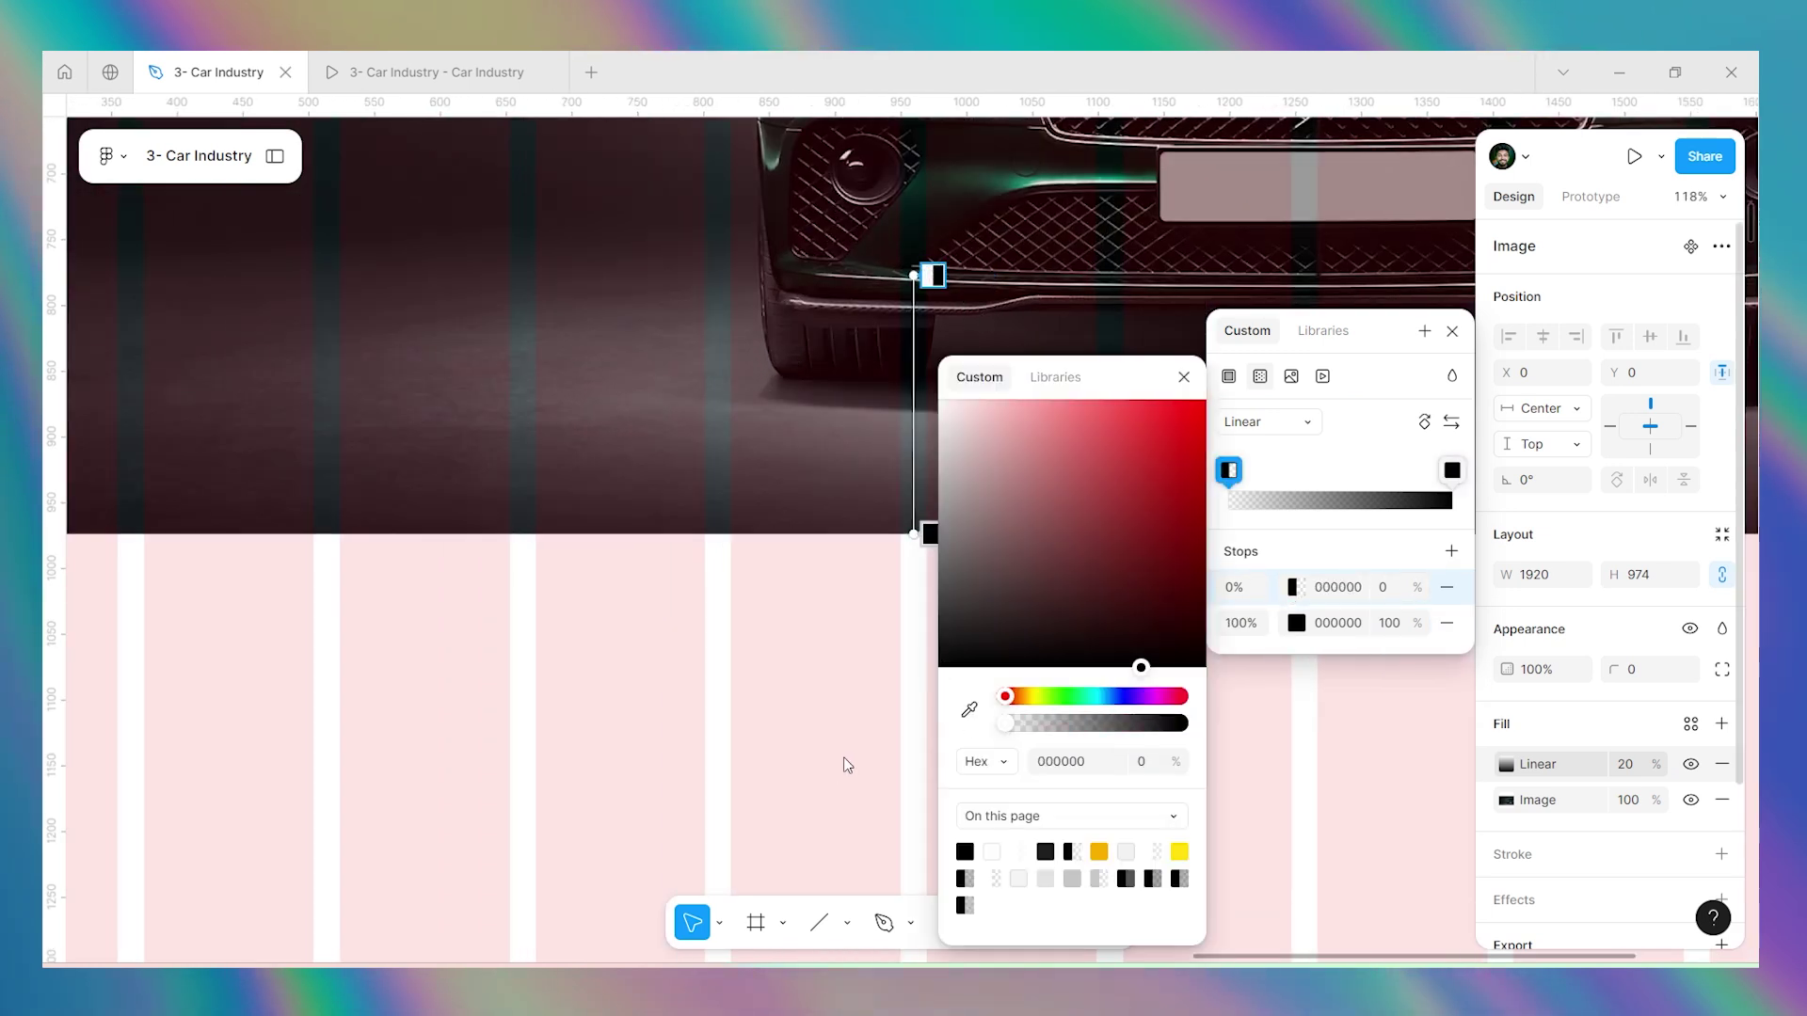
{"action": "left_click", "coordinate": [1401, 589]}
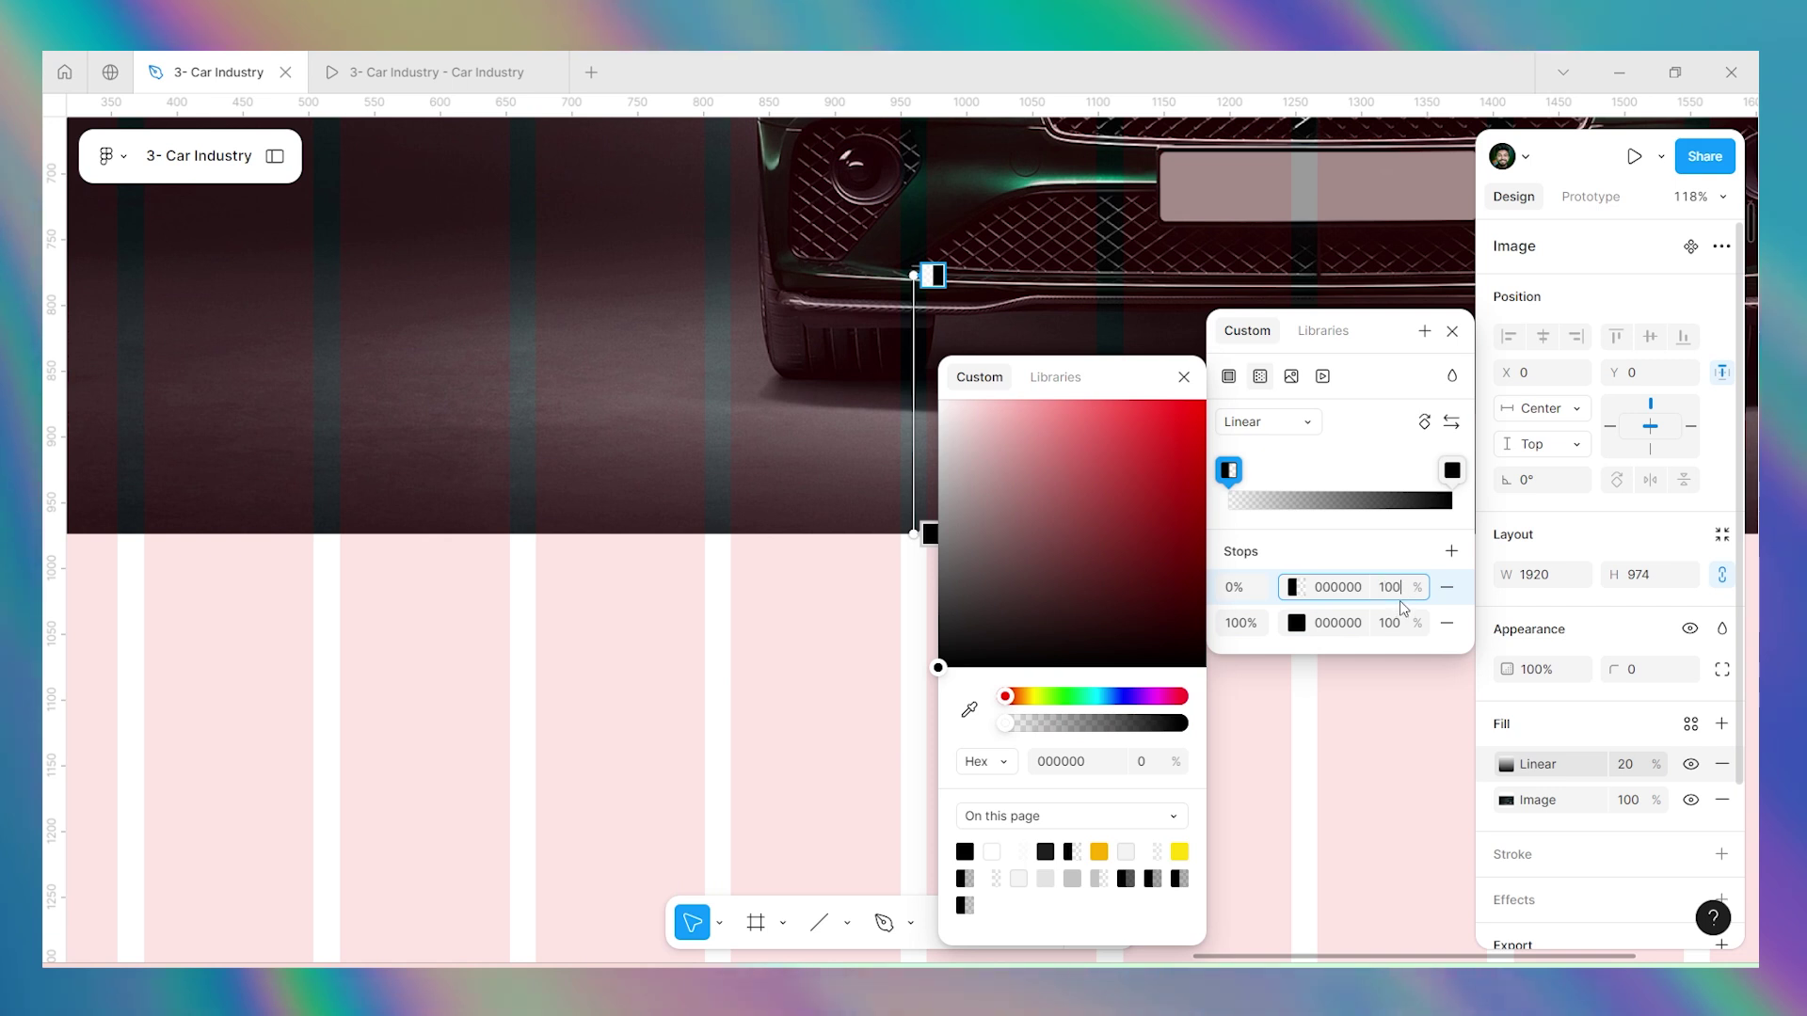
{"action": "key", "text": "Return"}
{"action": "left_click", "coordinate": [1452, 470]}
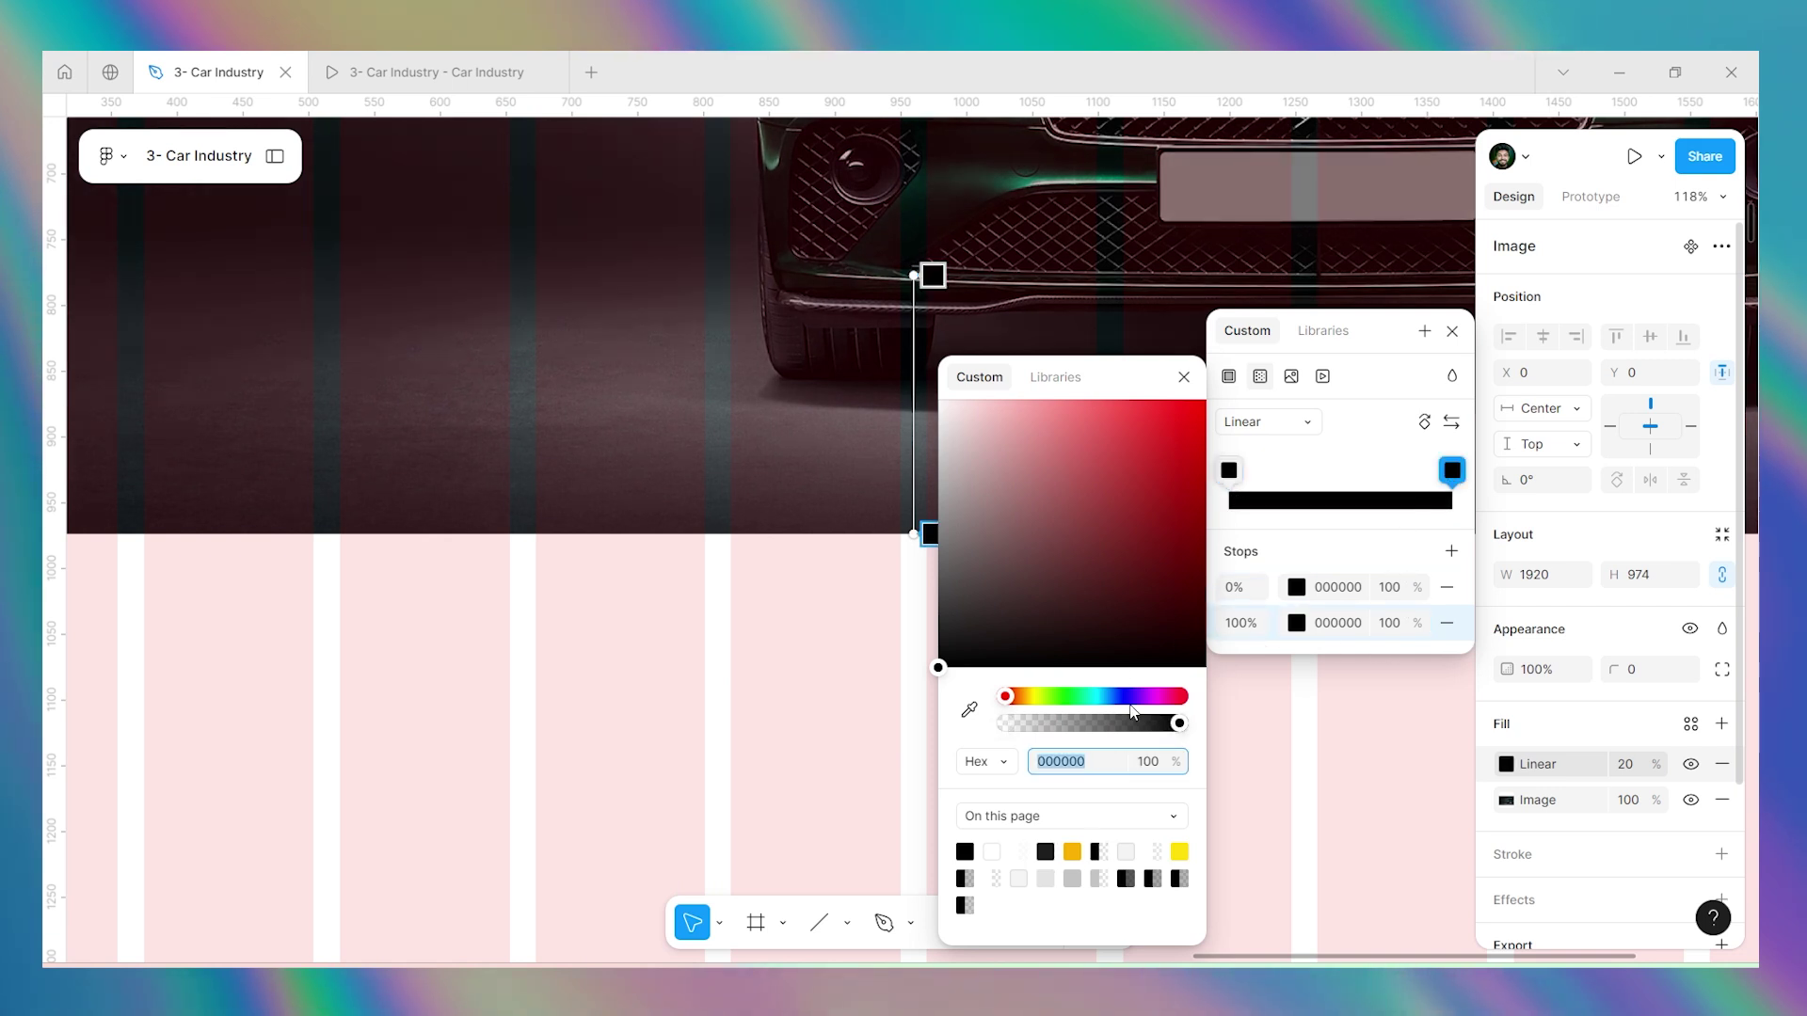
{"action": "left_click", "coordinate": [1411, 626]}
{"action": "type", "text": "0"}
{"action": "key", "text": "Return"}
Set the opacity of the hero image's linear gradient fill to 100%.
{"action": "left_click", "coordinate": [1625, 763]}
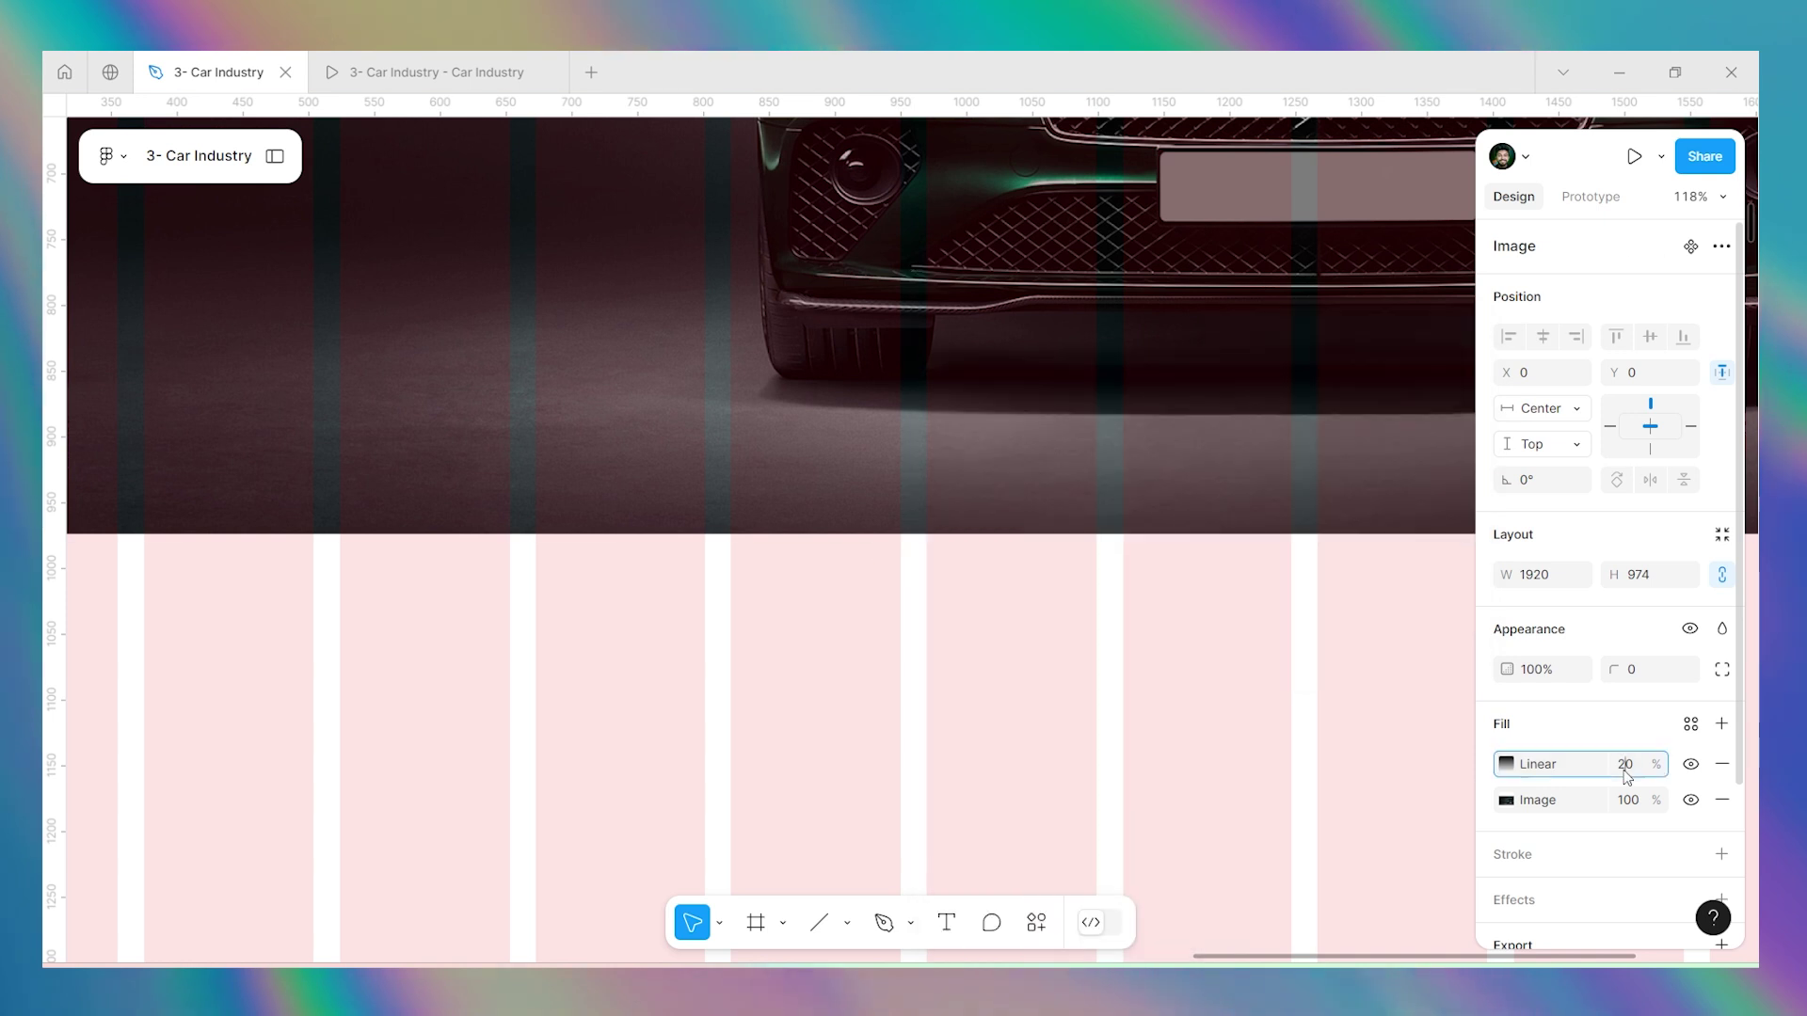
{"action": "type", "text": "100"}
{"action": "key", "text": "Return"}
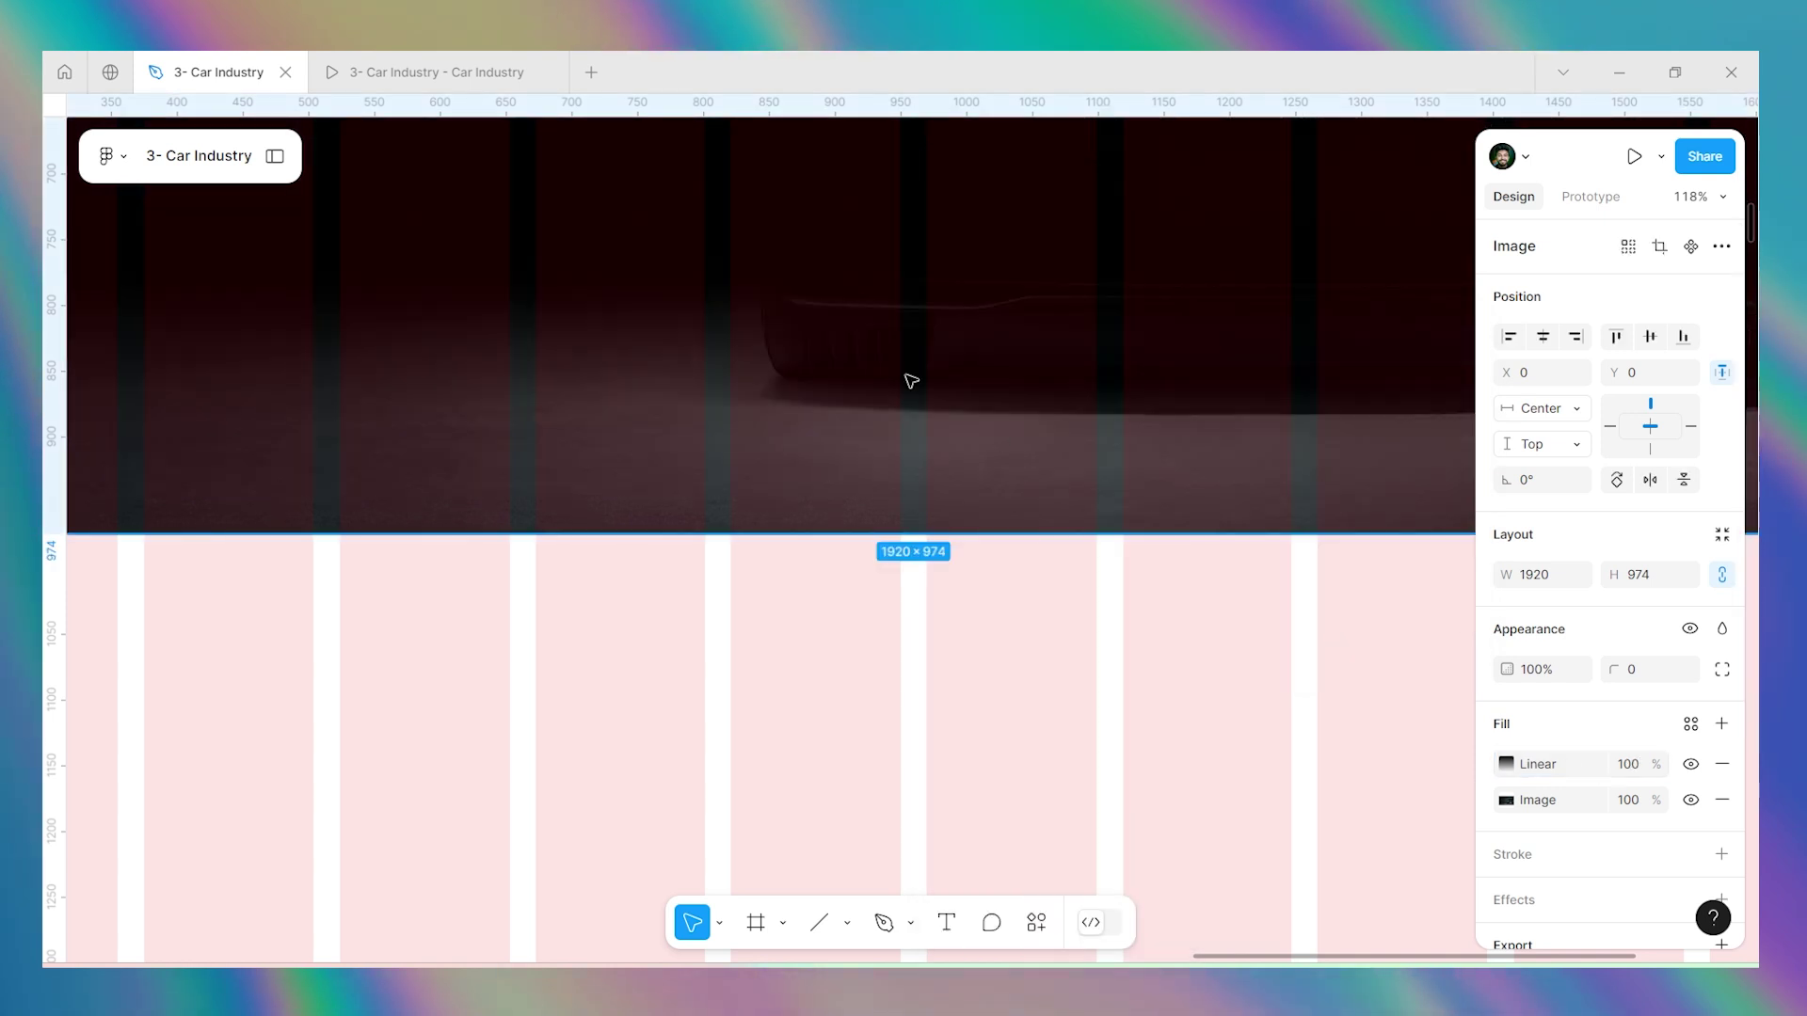
Flip the hero gradient to fade from black near the image's lower edge to transparent at about mid-height.
{"action": "key", "text": "shift+1"}
{"action": "key", "text": "shift+2"}
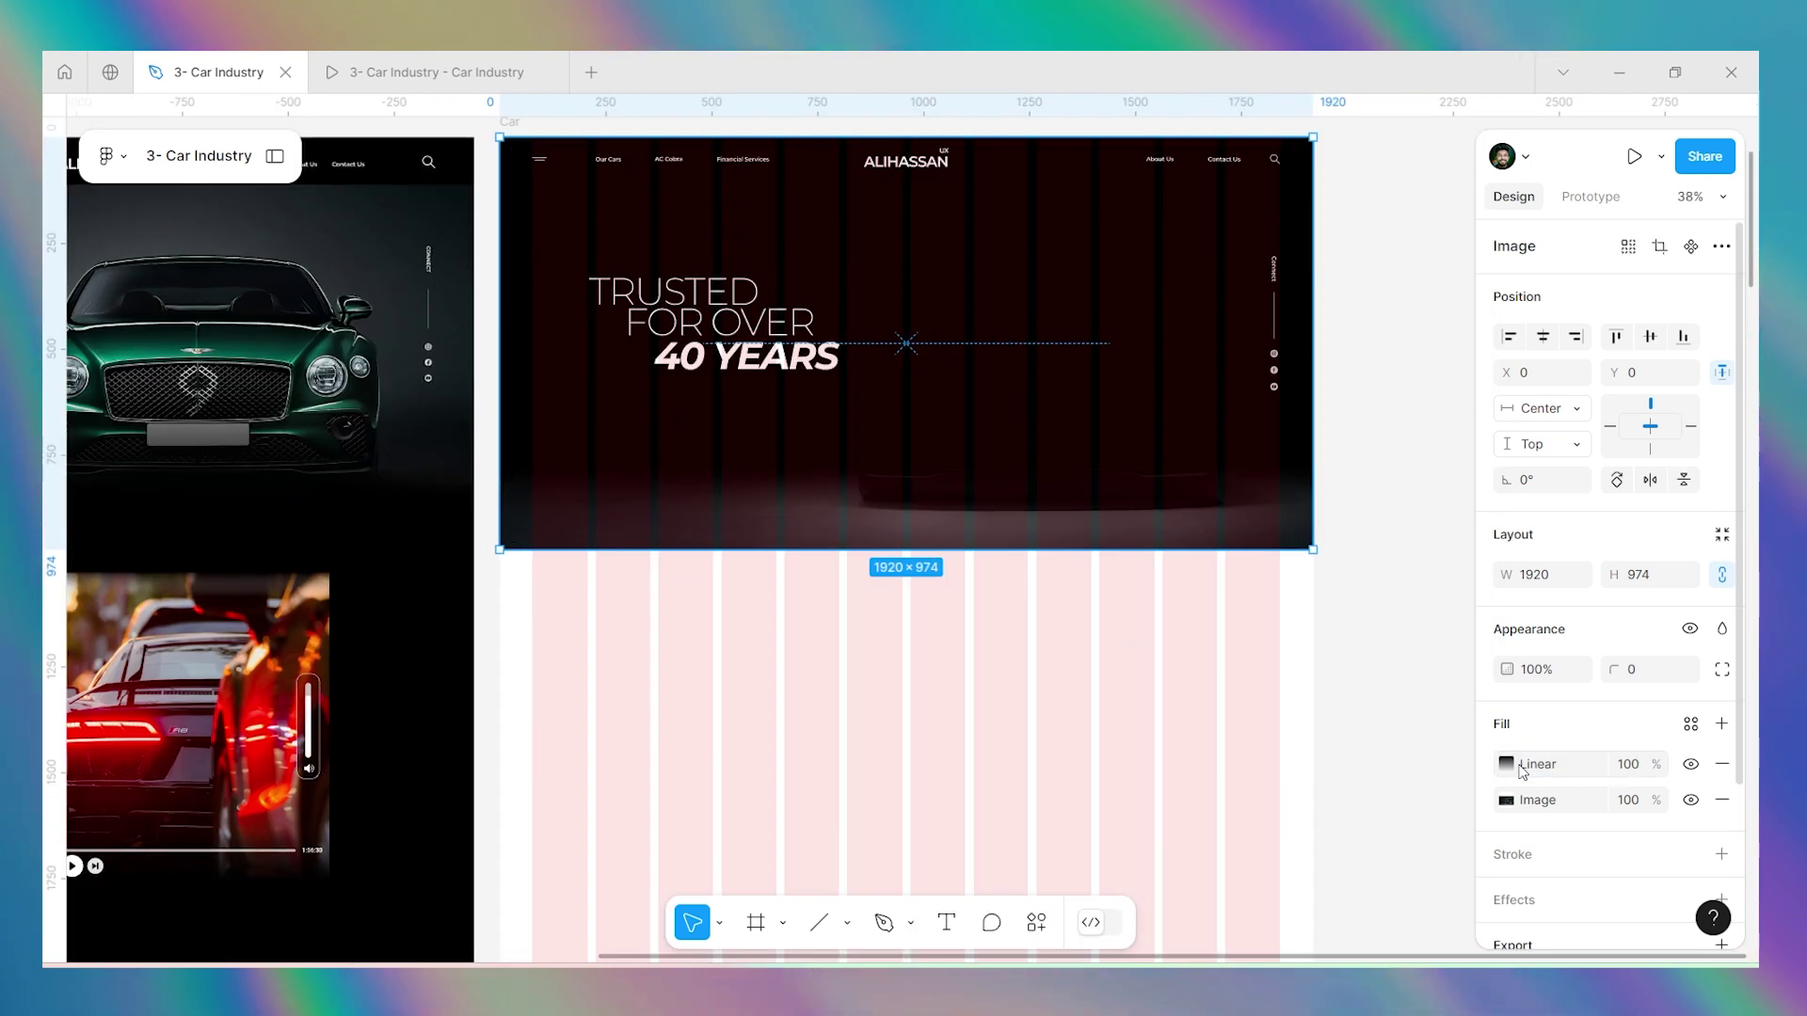
{"action": "left_click", "coordinate": [1508, 764]}
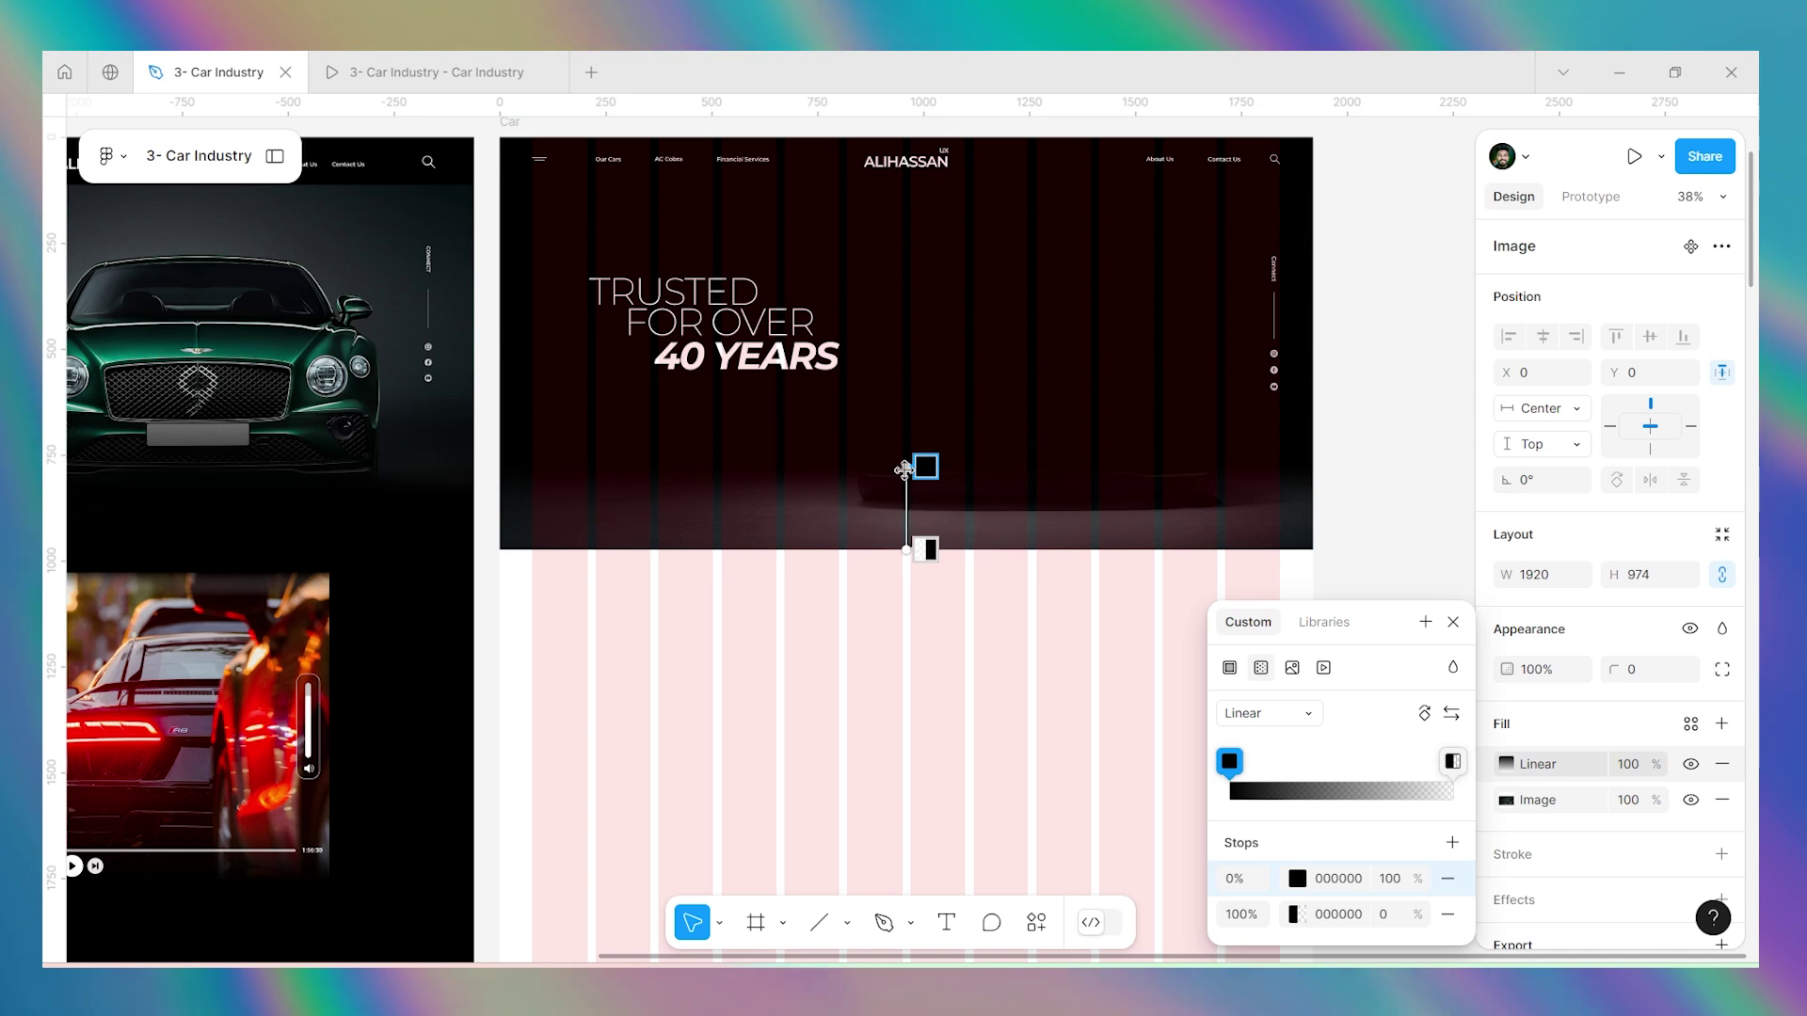
{"action": "left_click_drag", "start_coordinate": [925, 466], "coordinate": [887, 606]}
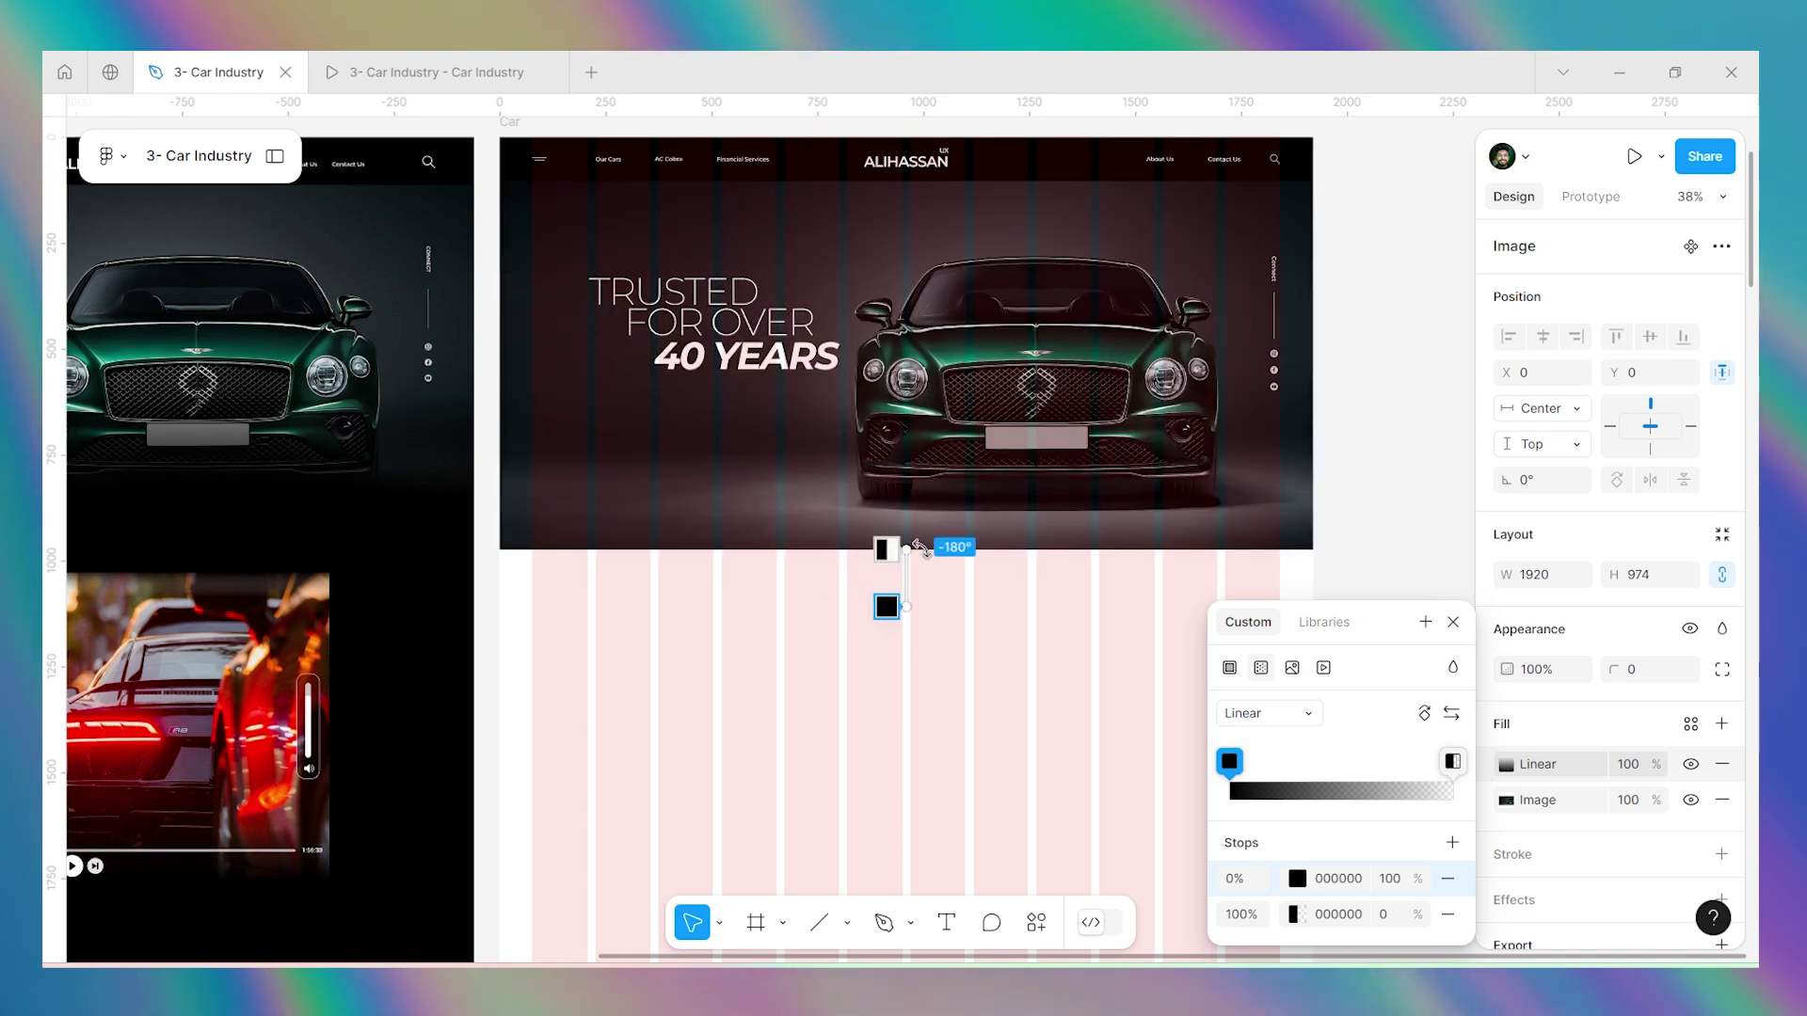
{"action": "left_click_drag", "start_coordinate": [909, 548], "coordinate": [906, 351]}
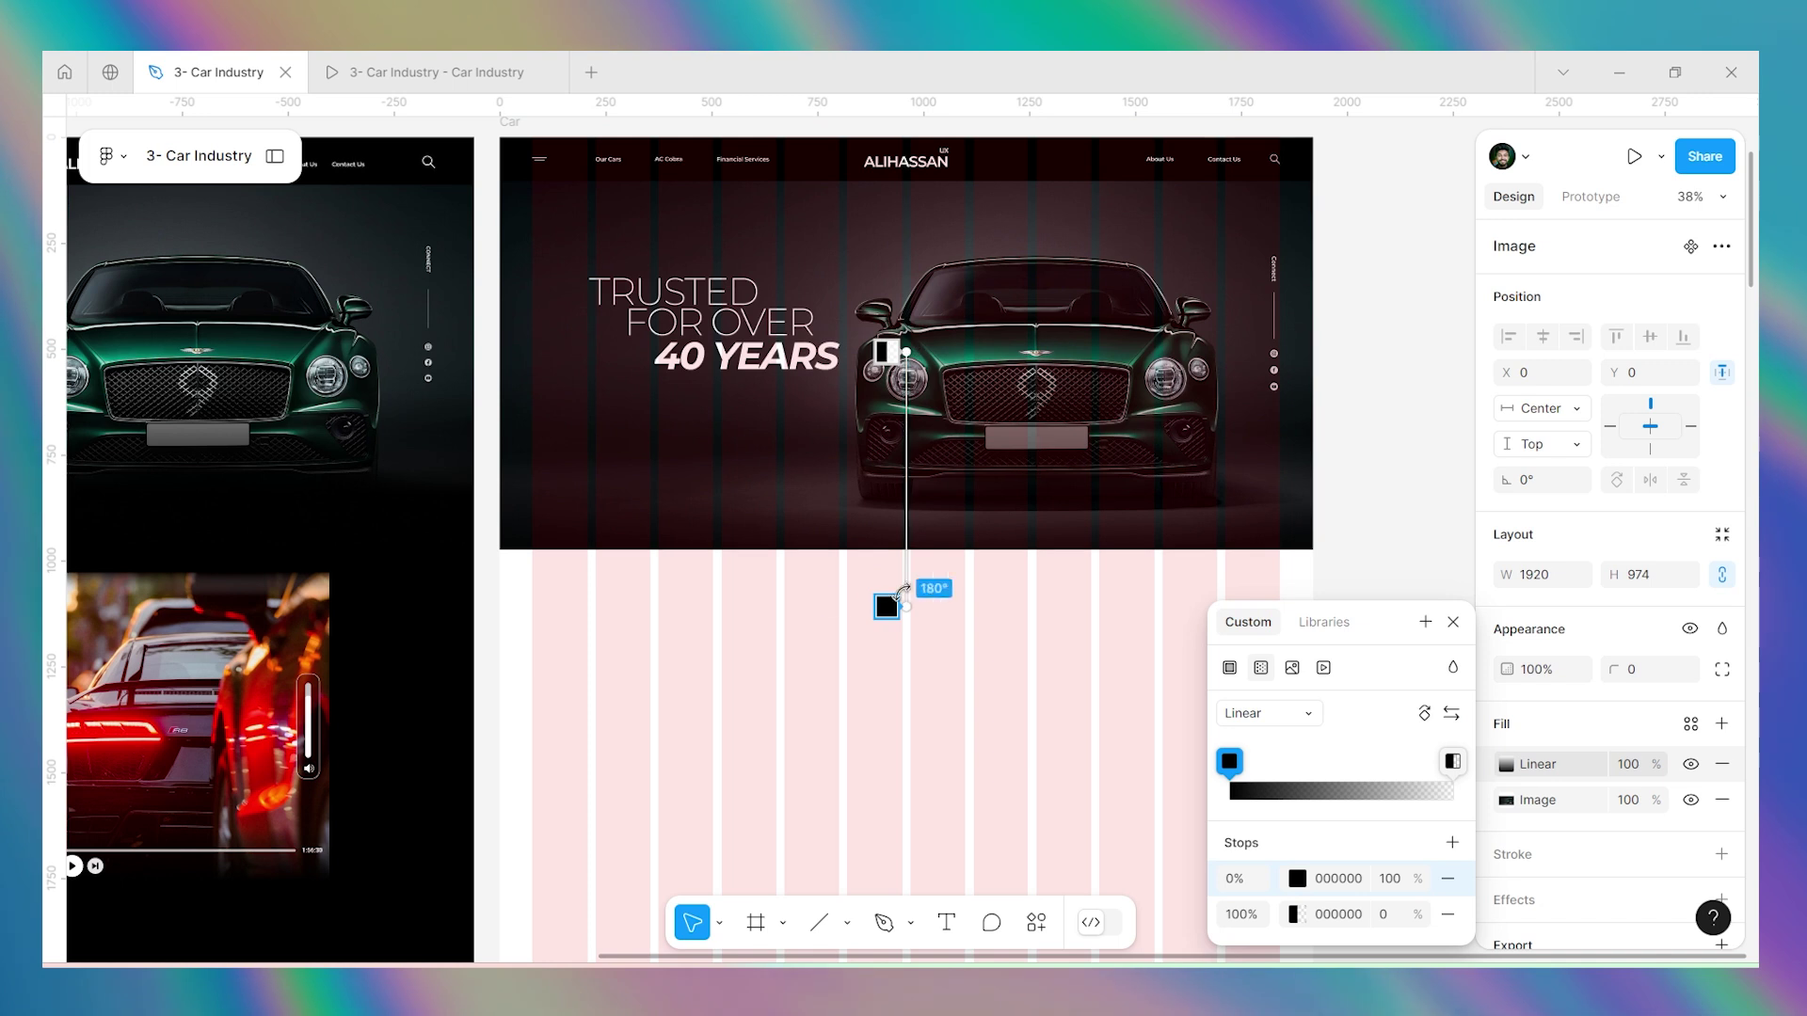
{"action": "left_click_drag", "start_coordinate": [907, 605], "coordinate": [914, 536]}
{"action": "scroll", "coordinate": [969, 418], "scroll_direction": "down", "scroll_amount": 5}
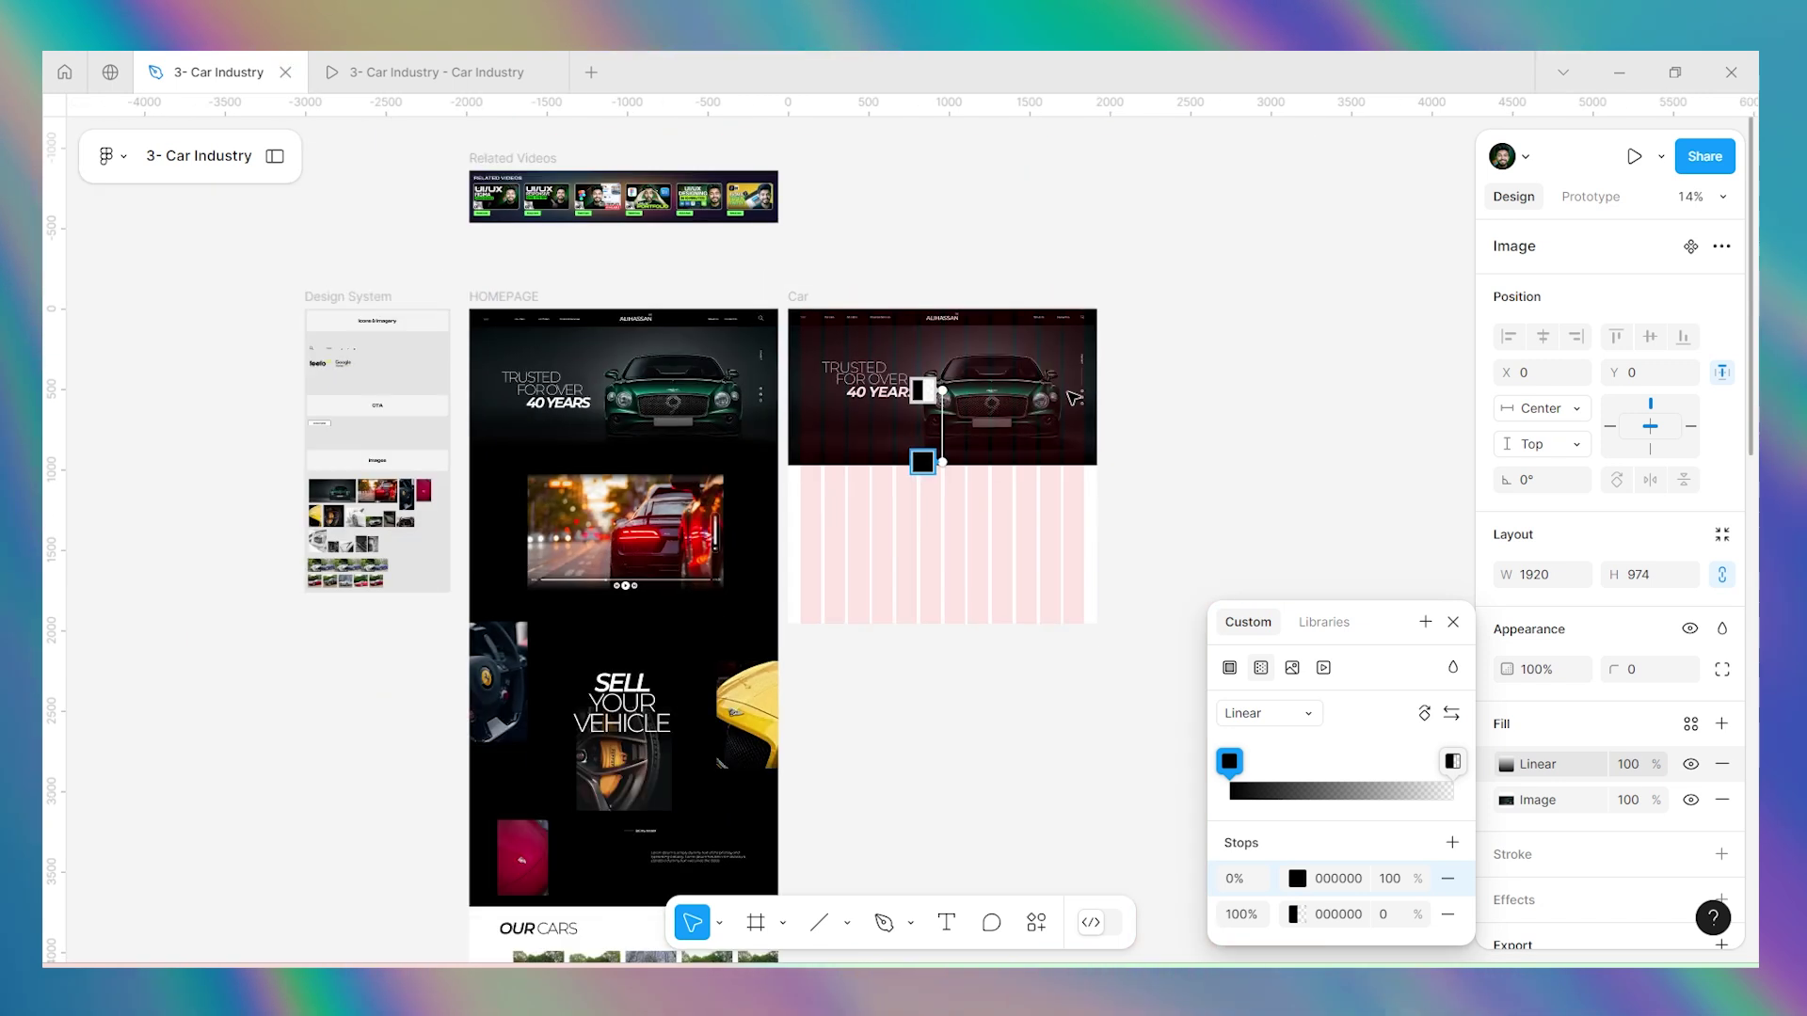
{"action": "left_click", "coordinate": [1198, 376]}
Extend the Car page frame far downward to make room for more sections below the hero.
{"action": "scroll", "coordinate": [984, 849], "scroll_direction": "up", "scroll_amount": 3}
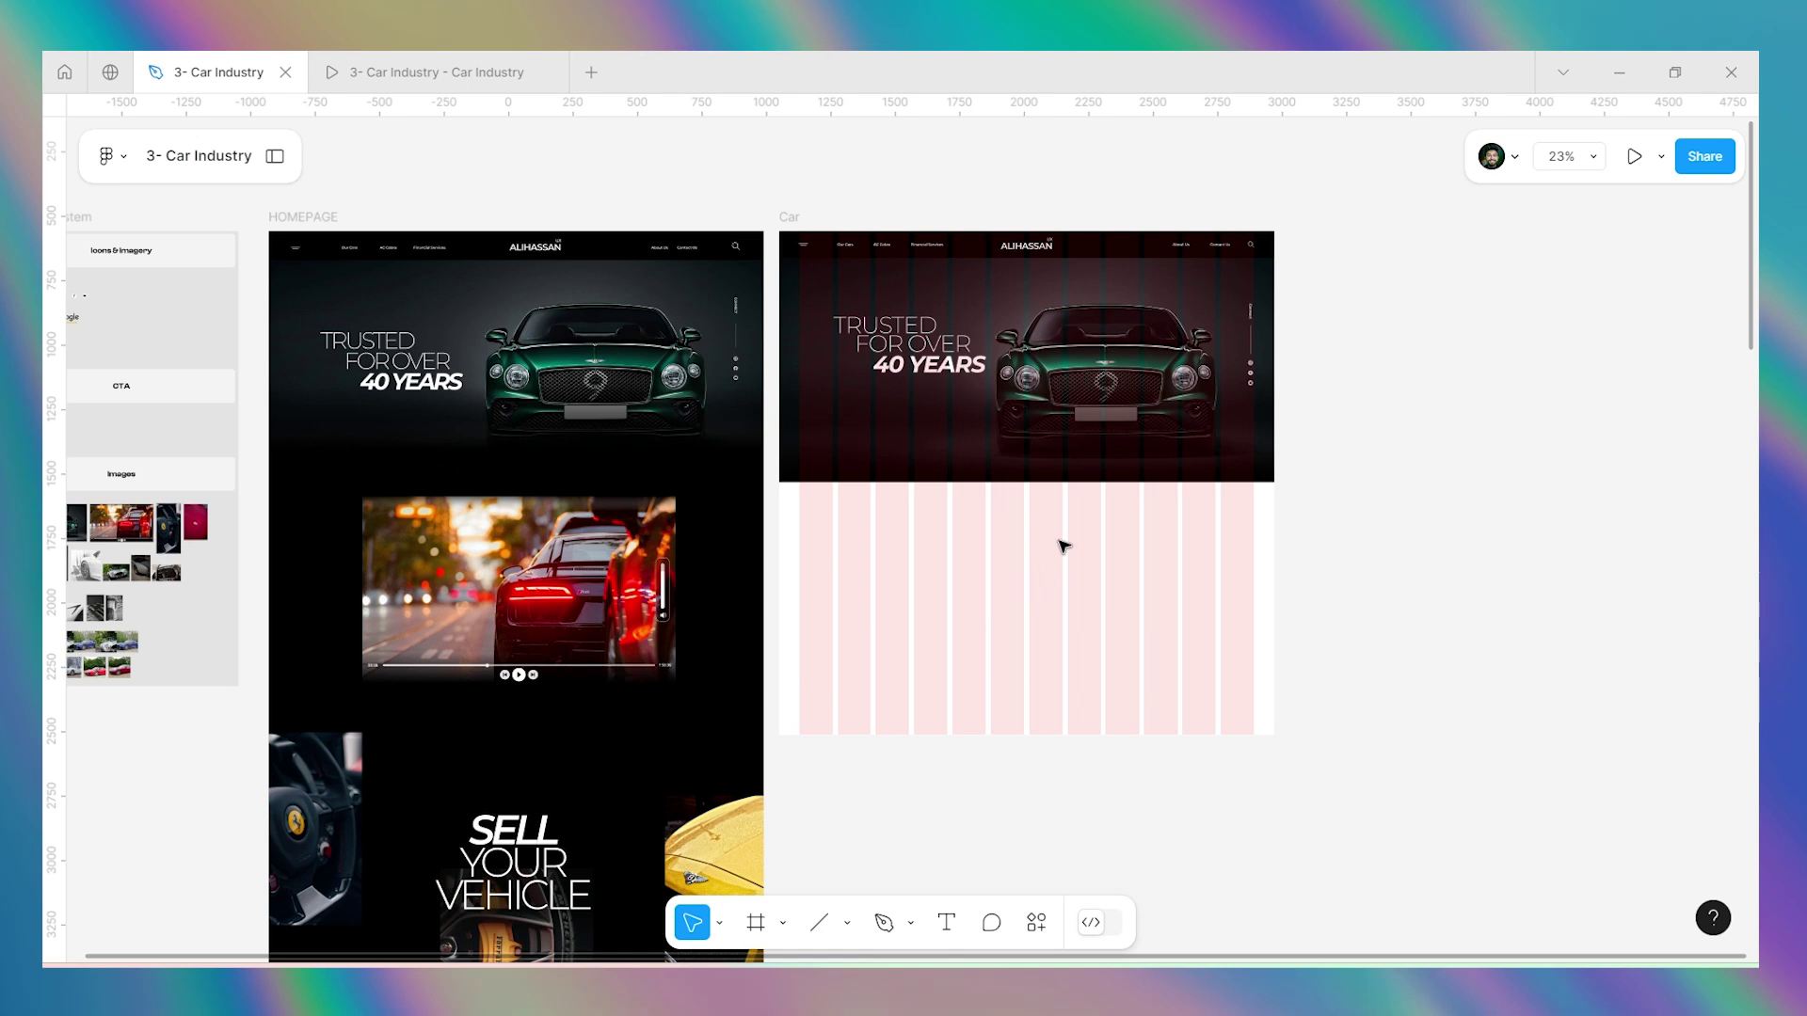
{"action": "left_click", "coordinate": [788, 217]}
{"action": "scroll", "coordinate": [903, 282], "scroll_direction": "down", "scroll_amount": 5}
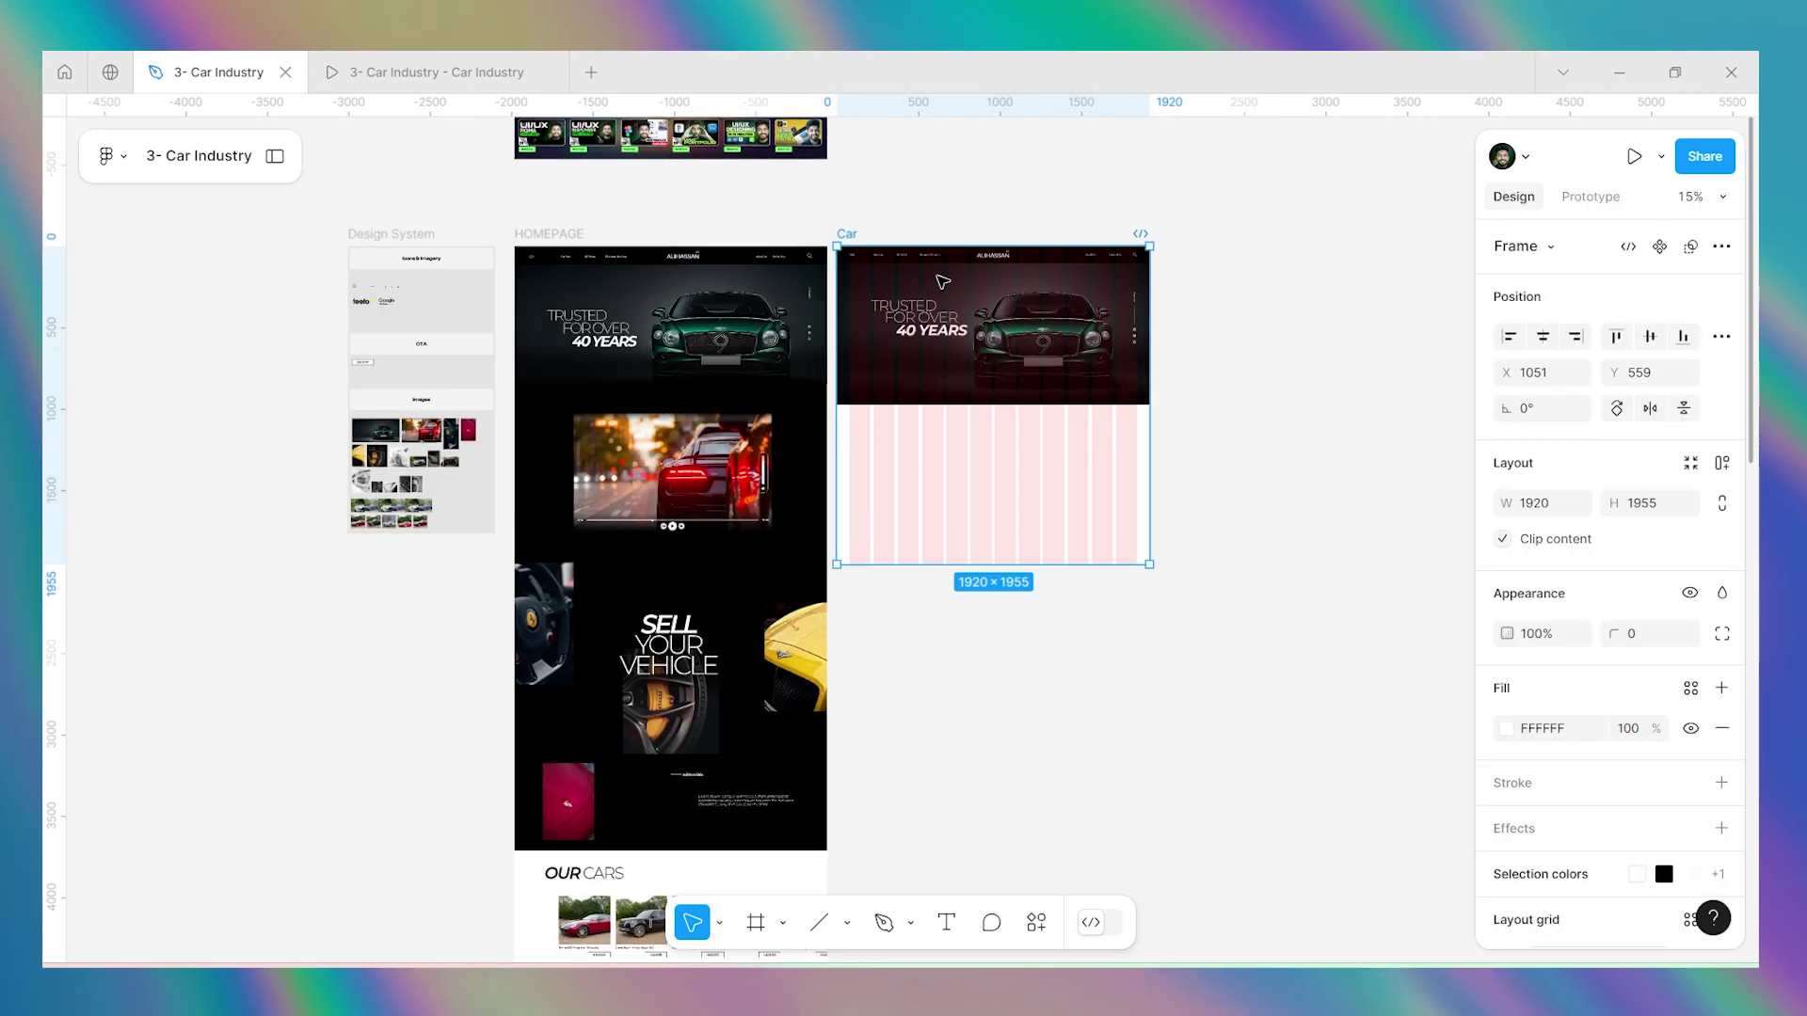
{"action": "left_click_drag", "start_coordinate": [984, 428], "coordinate": [1040, 917]}
{"action": "left_click", "coordinate": [1238, 408]}
{"action": "scroll", "coordinate": [969, 357], "scroll_direction": "up", "scroll_amount": 5}
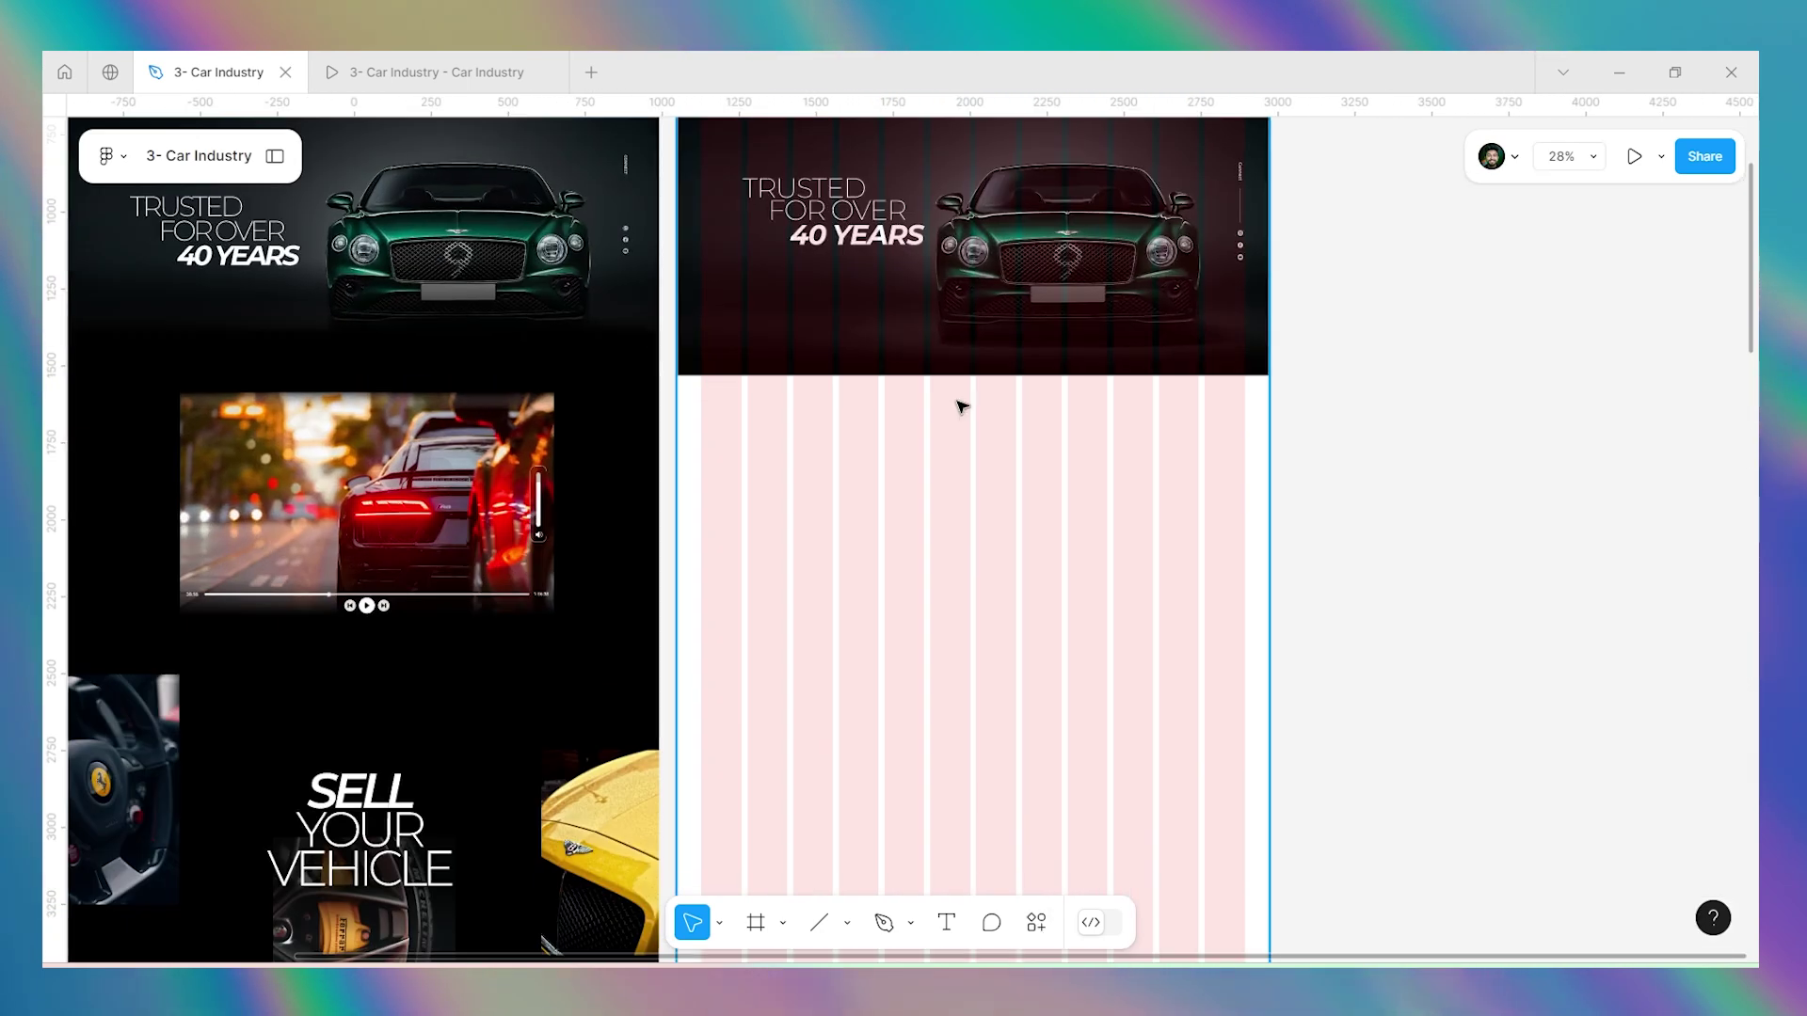
{"action": "scroll", "coordinate": [1129, 377], "scroll_direction": "down", "scroll_amount": 1}
{"action": "scroll", "coordinate": [592, 436], "scroll_direction": "down", "scroll_amount": 3}
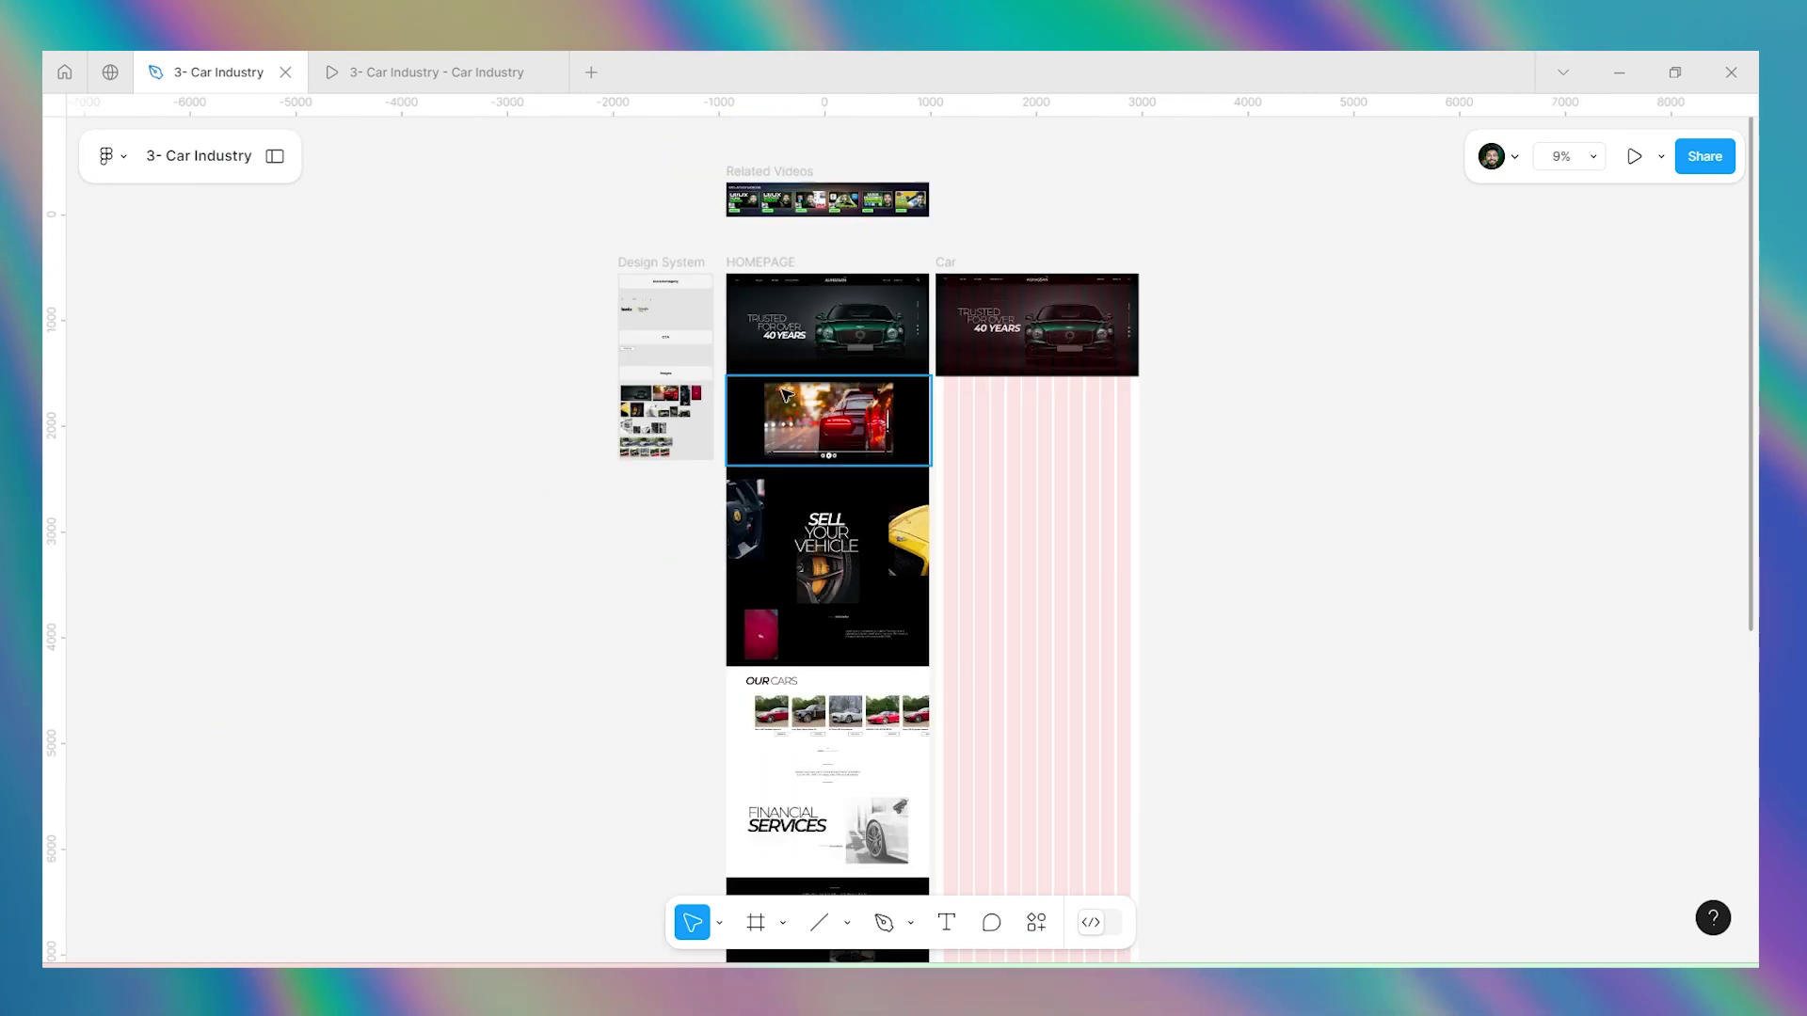
Paste the video player component below the hero on the Car page and scale it up to about 1140 × 681.
{"action": "scroll", "coordinate": [697, 414], "scroll_direction": "up", "scroll_amount": 6}
{"action": "left_click", "coordinate": [712, 402]}
{"action": "scroll", "coordinate": [437, 395], "scroll_direction": "down", "scroll_amount": 5}
{"action": "scroll", "coordinate": [1129, 414], "scroll_direction": "up", "scroll_amount": 4}
{"action": "left_click", "coordinate": [877, 444]}
{"action": "key", "text": "ctrl+v"}
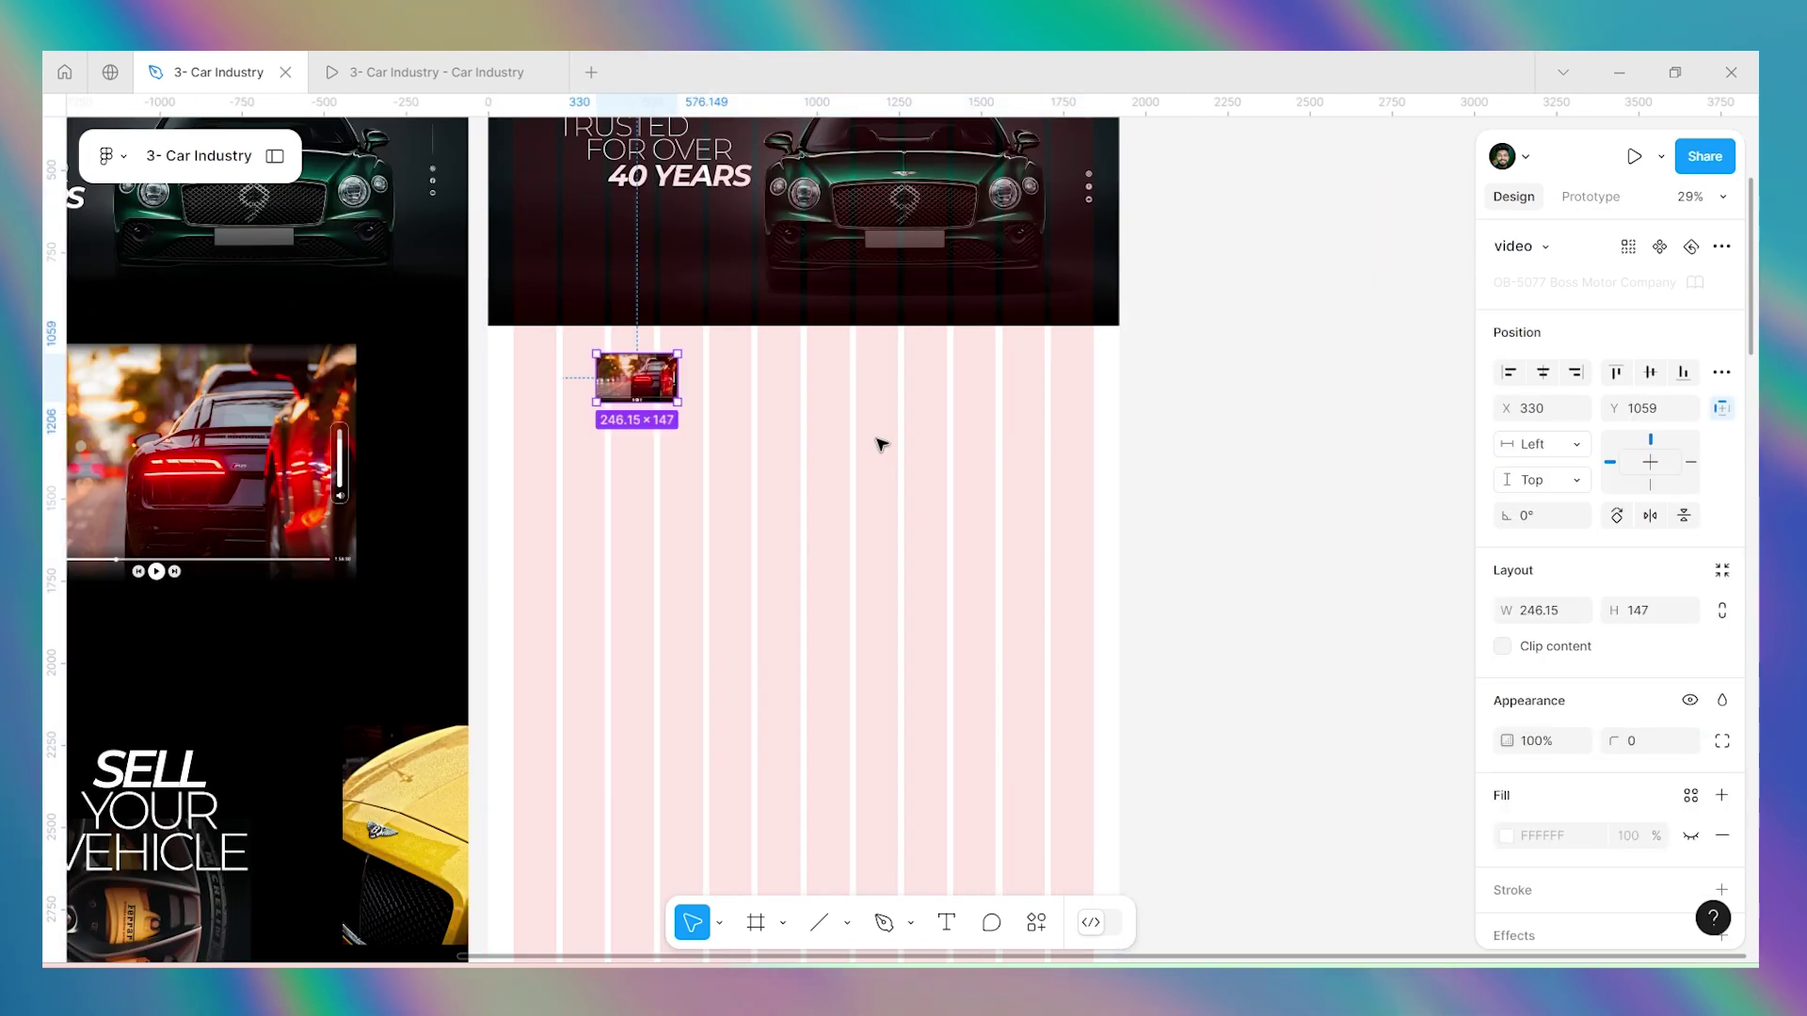
{"action": "key", "text": "k"}
{"action": "left_click_drag", "start_coordinate": [681, 352], "coordinate": [804, 501]}
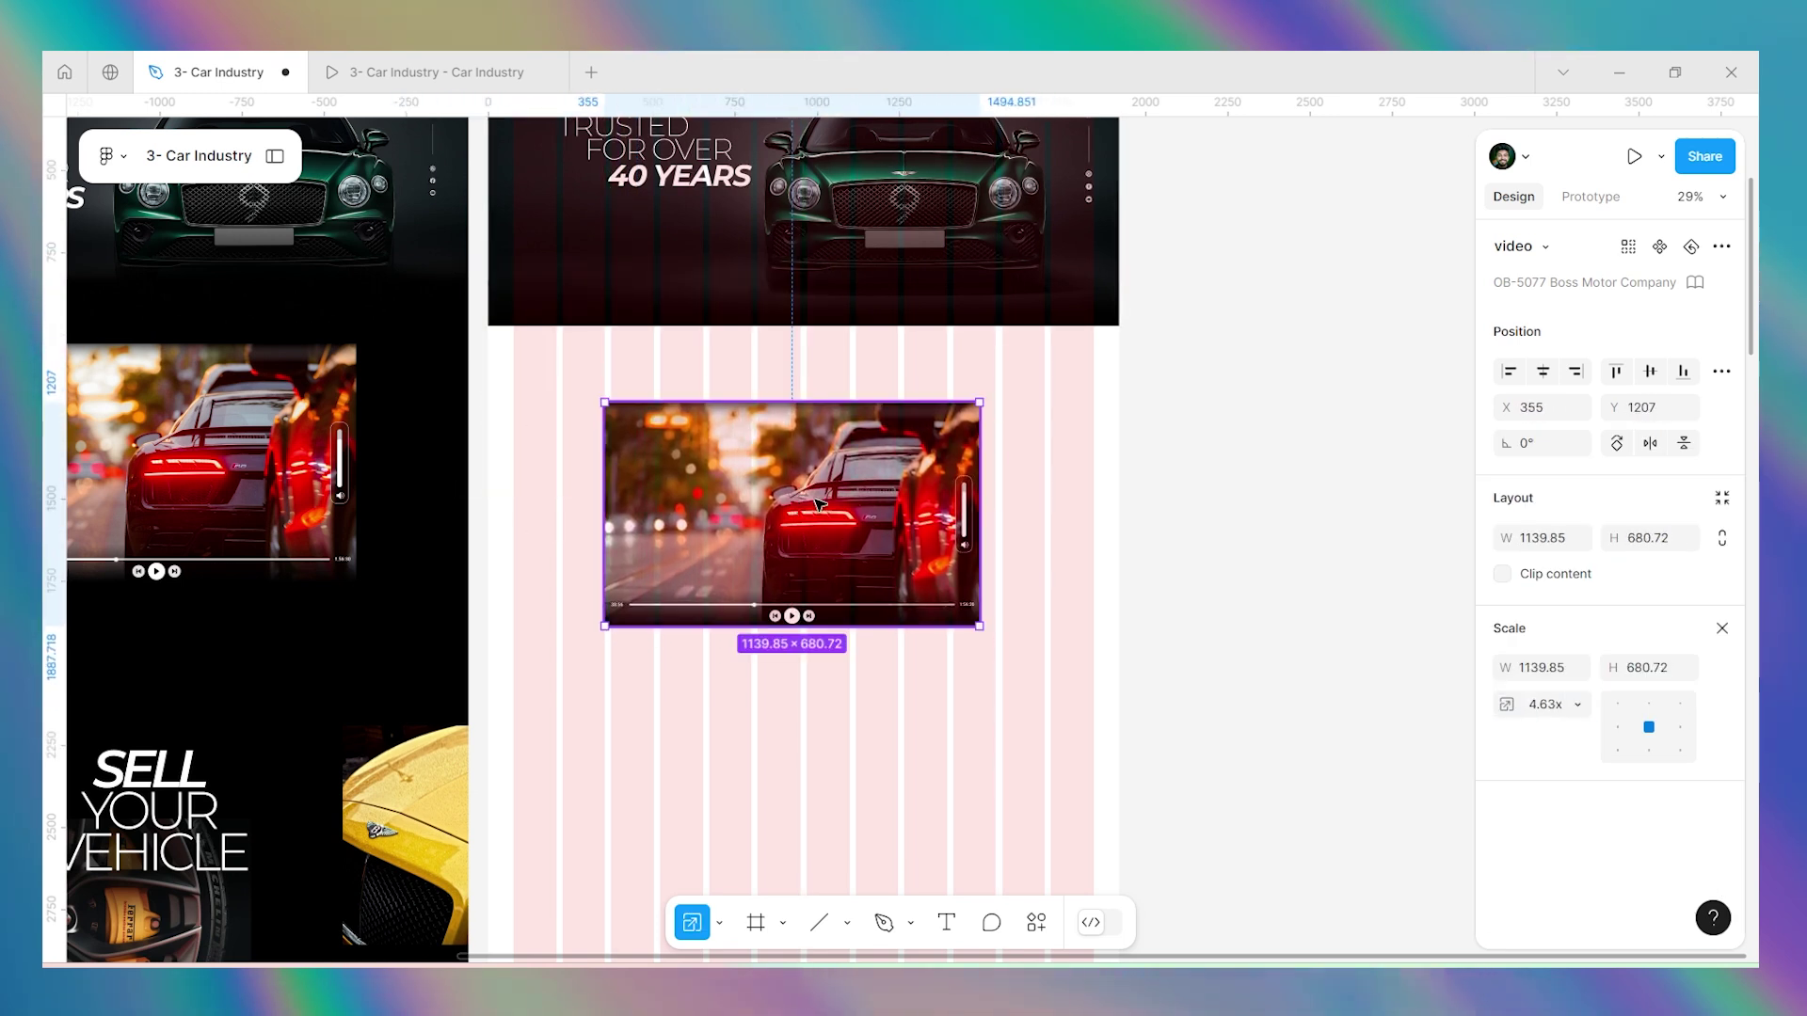
Scale the video player slightly larger to about 1170 × 699 and set its X position to 375.
{"action": "scroll", "coordinate": [725, 612], "scroll_direction": "up", "scroll_amount": 3}
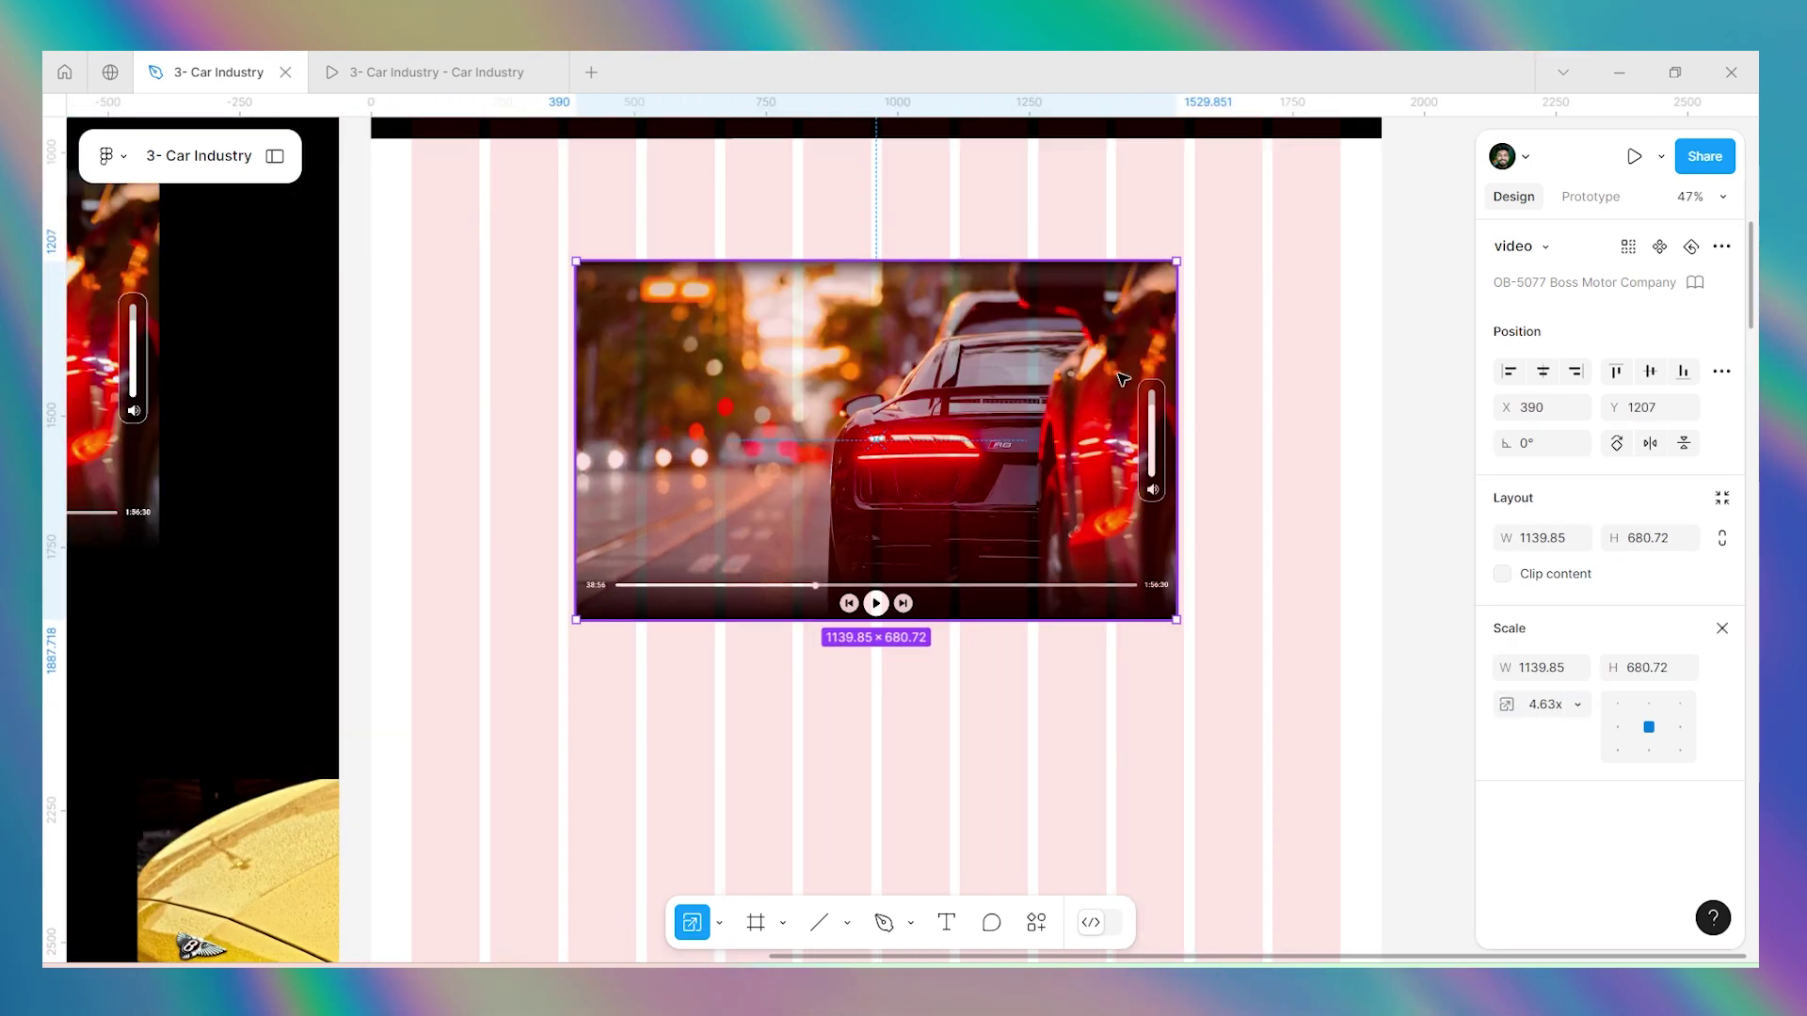
{"action": "left_click_drag", "start_coordinate": [1178, 257], "coordinate": [1180, 256]}
{"action": "left_click", "coordinate": [1543, 406]}
{"action": "type", "text": "375"}
{"action": "key", "text": "Return"}
{"action": "scroll", "coordinate": [1066, 436], "scroll_direction": "down", "scroll_amount": 5}
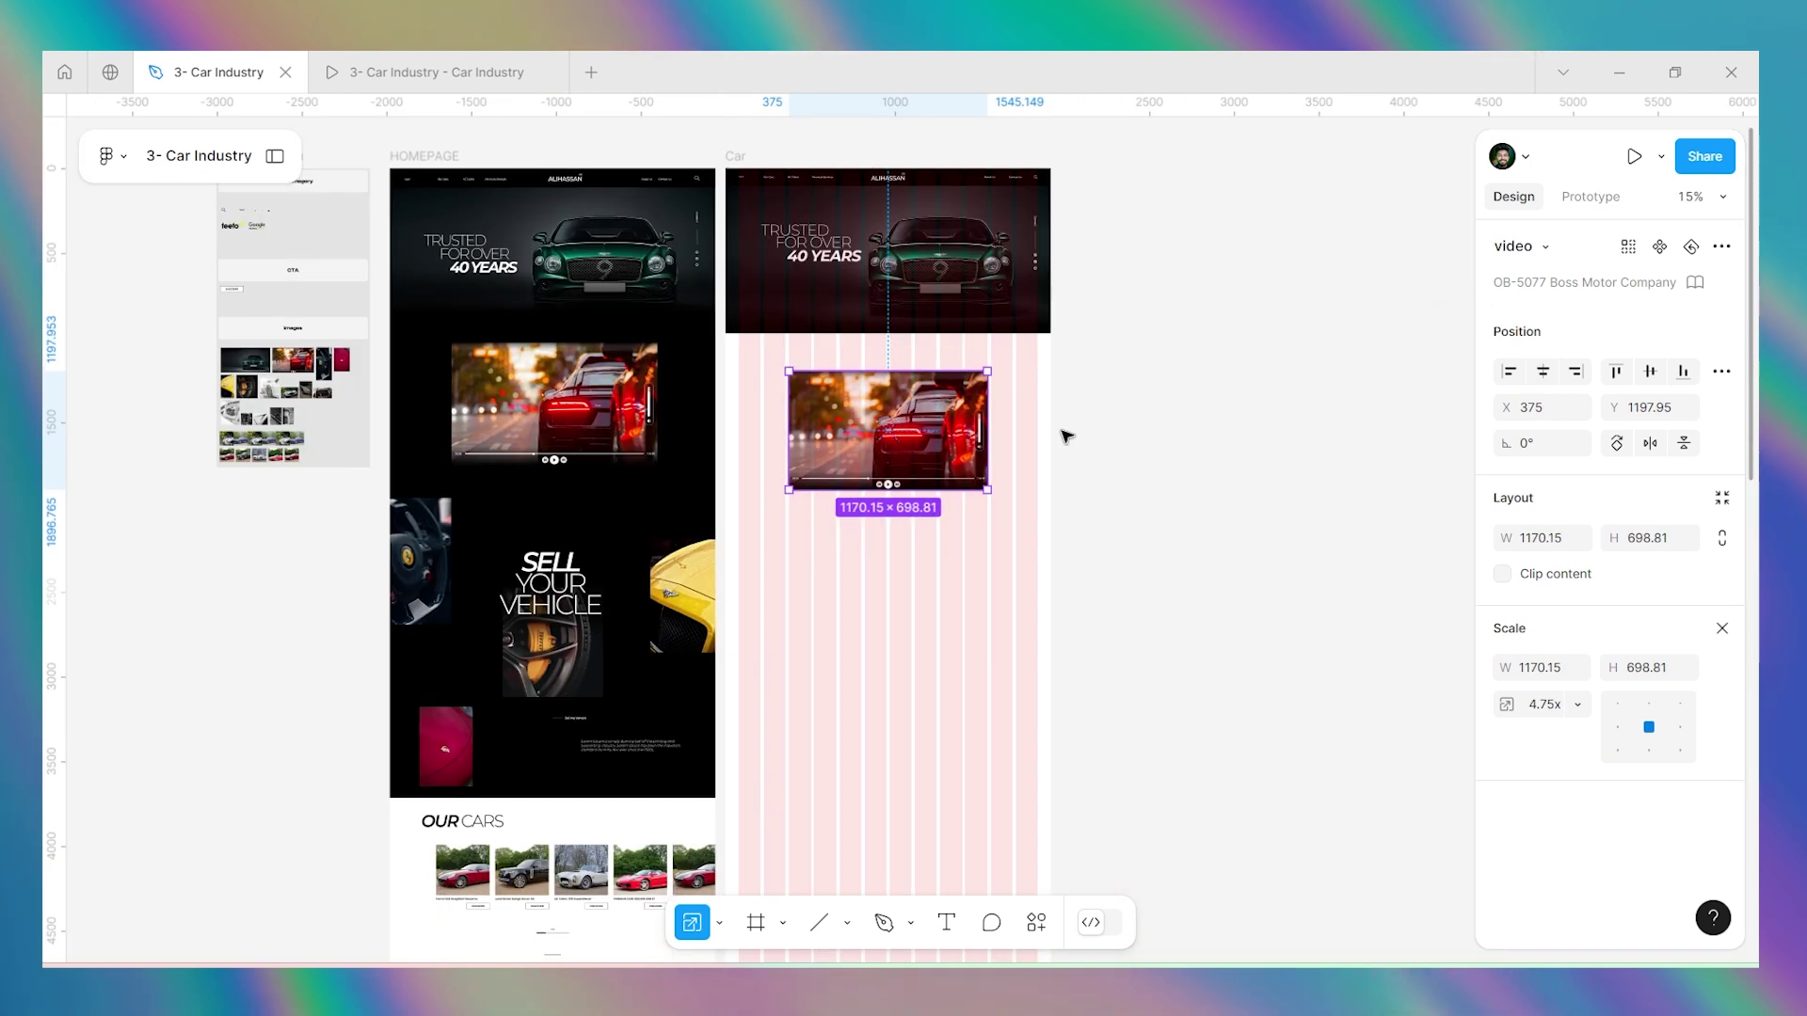
{"action": "left_click", "coordinate": [1160, 401]}
Draw a full-width frame of about 1920 × 1123 around the video player, starting at the hero's lower edge.
{"action": "scroll", "coordinate": [798, 612], "scroll_direction": "up", "scroll_amount": 4}
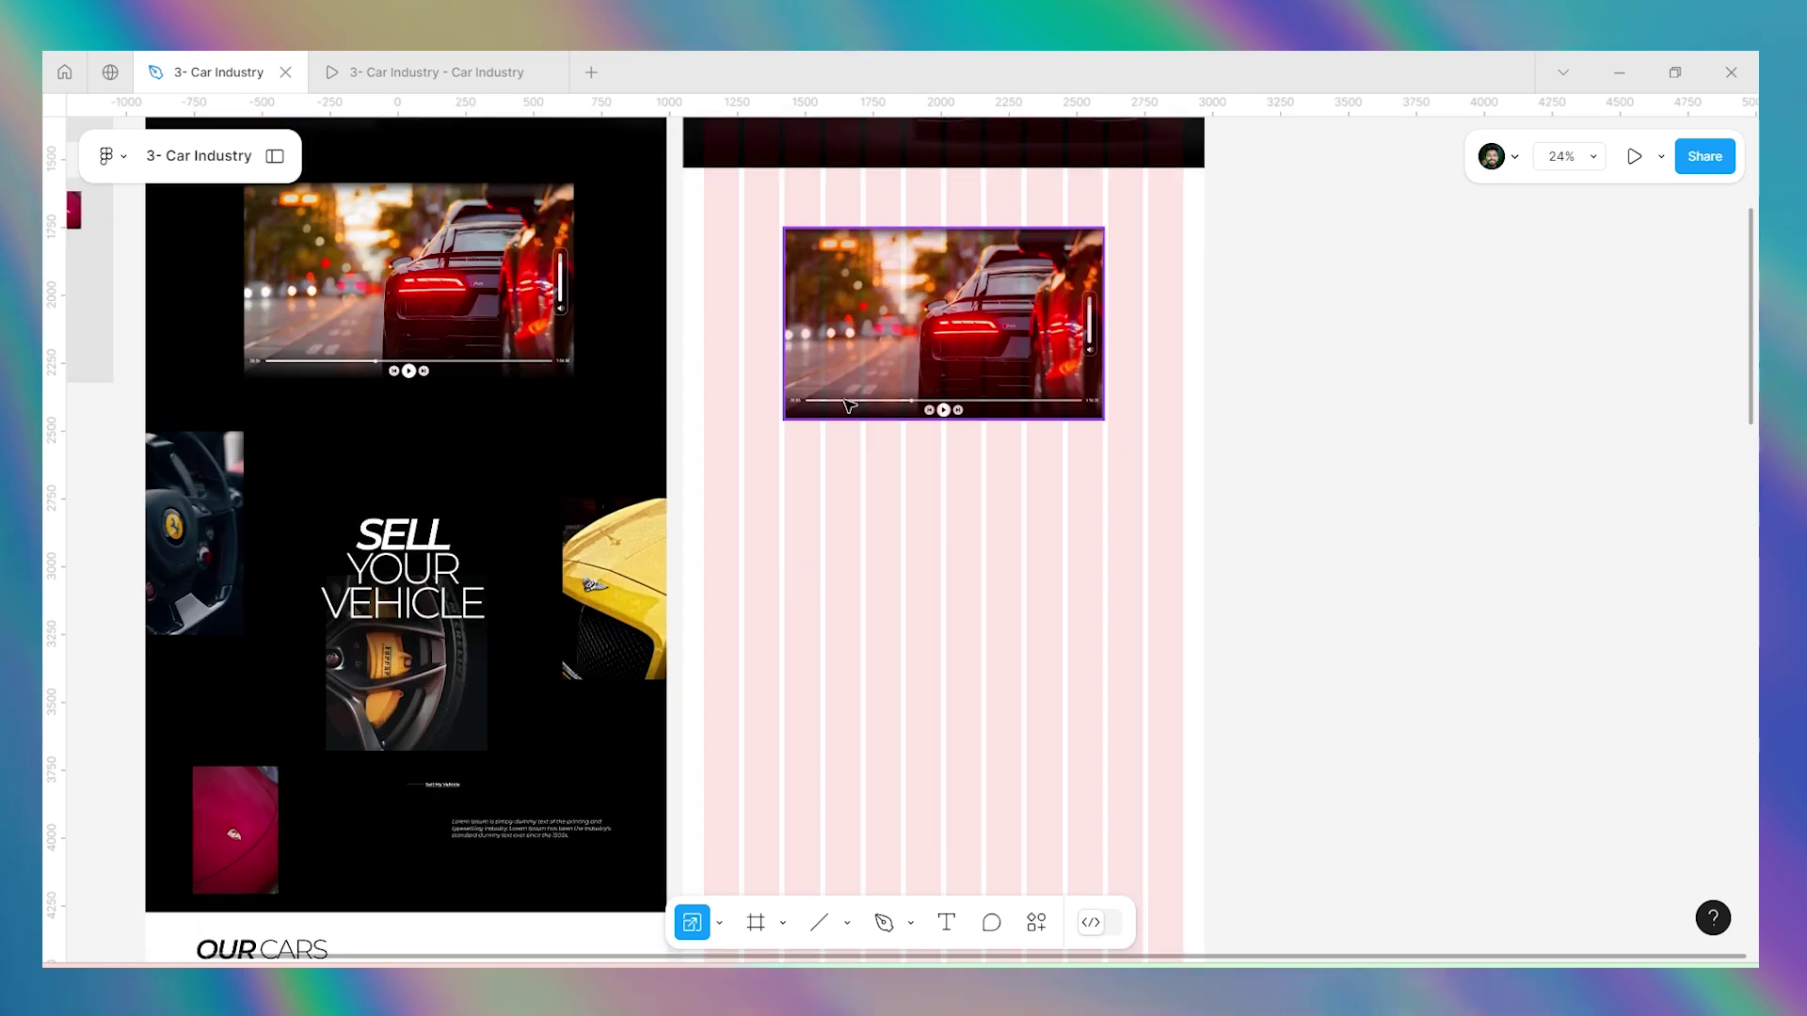
{"action": "left_click", "coordinate": [719, 922]}
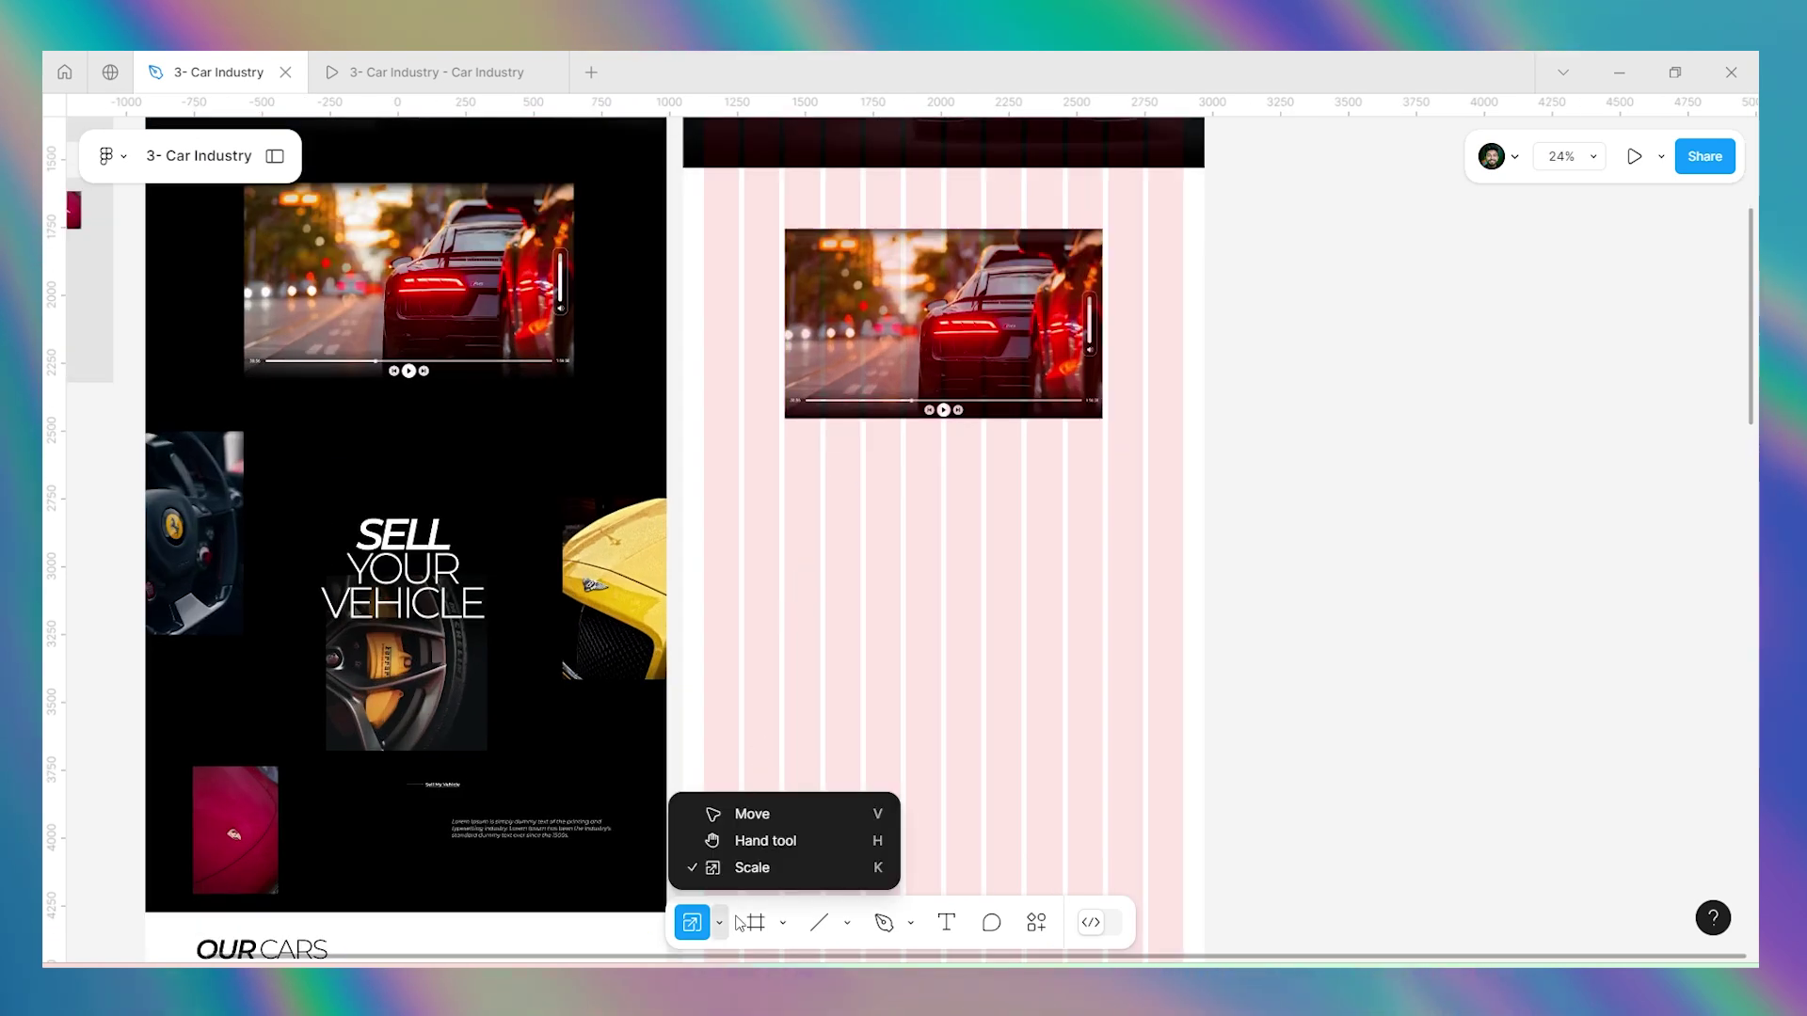
{"action": "left_click", "coordinate": [756, 922]}
{"action": "left_click_drag", "start_coordinate": [681, 168], "coordinate": [1205, 473]}
Give the video section frame a solid black fill, 000000.
{"action": "scroll", "coordinate": [1502, 690], "scroll_direction": "down", "scroll_amount": 1}
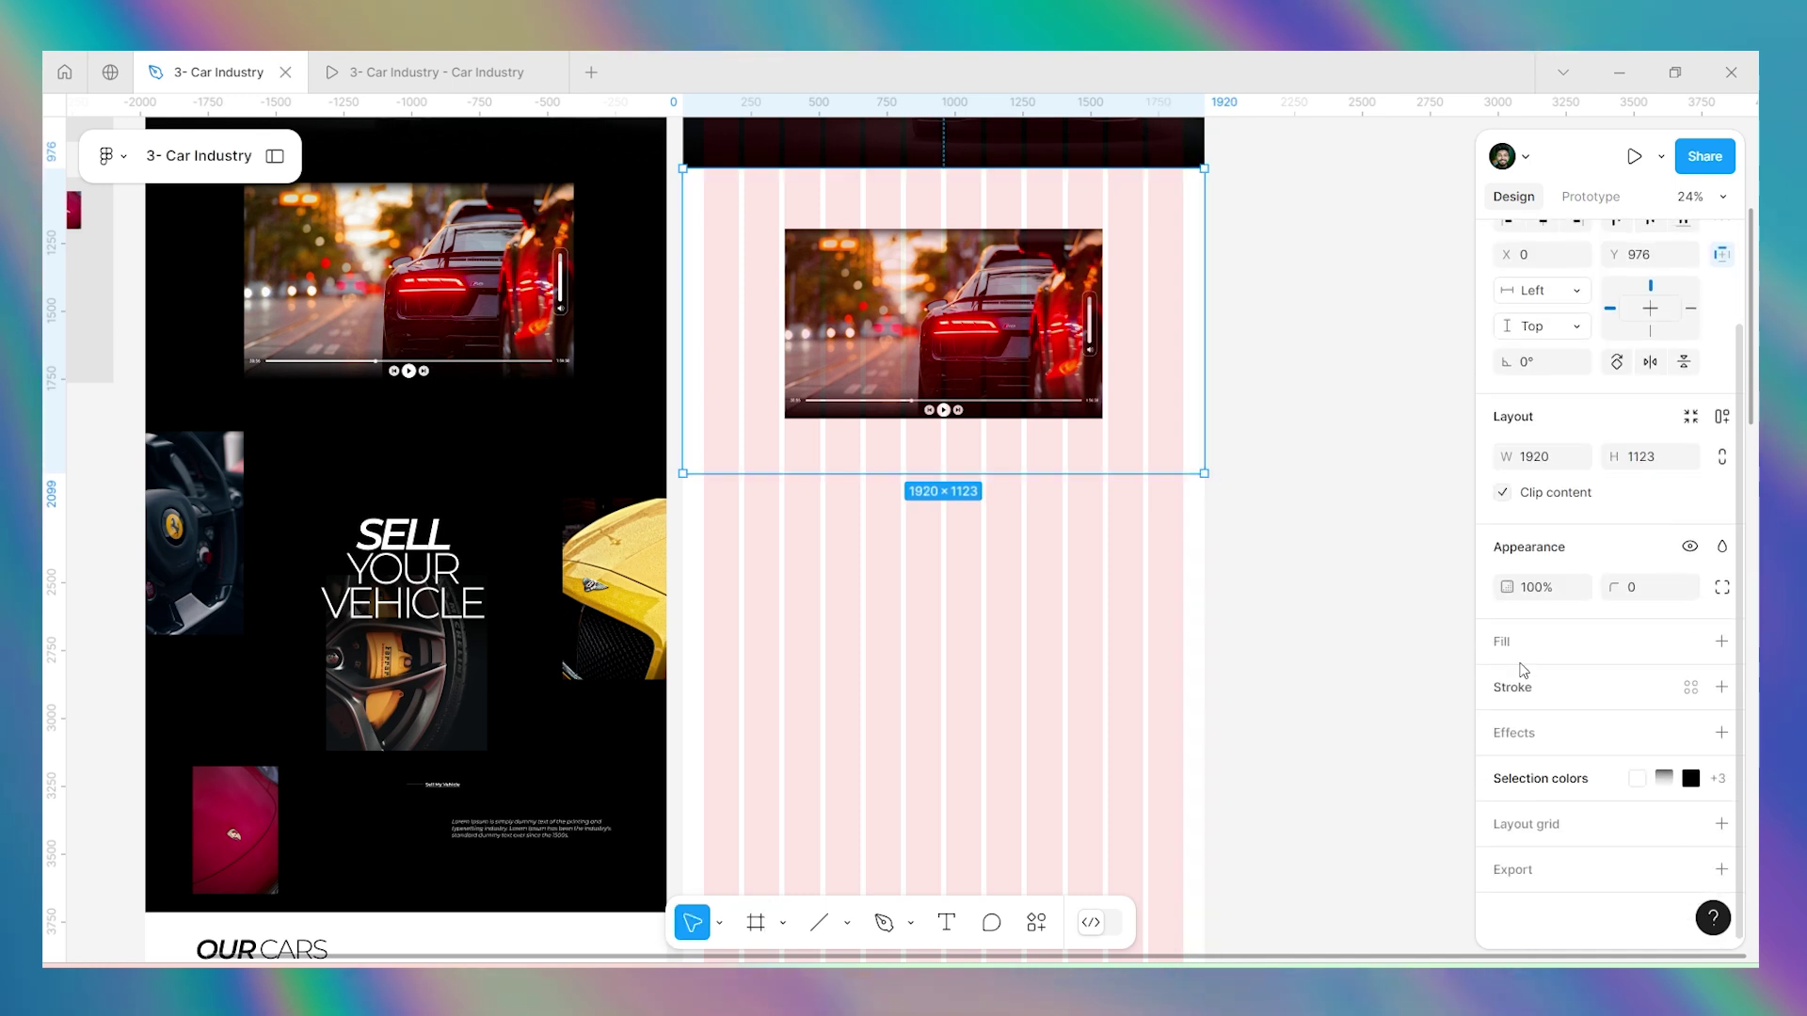
{"action": "left_click", "coordinate": [1524, 649]}
{"action": "left_click", "coordinate": [1506, 681]}
{"action": "left_click_drag", "start_coordinate": [1362, 573], "coordinate": [1125, 787]}
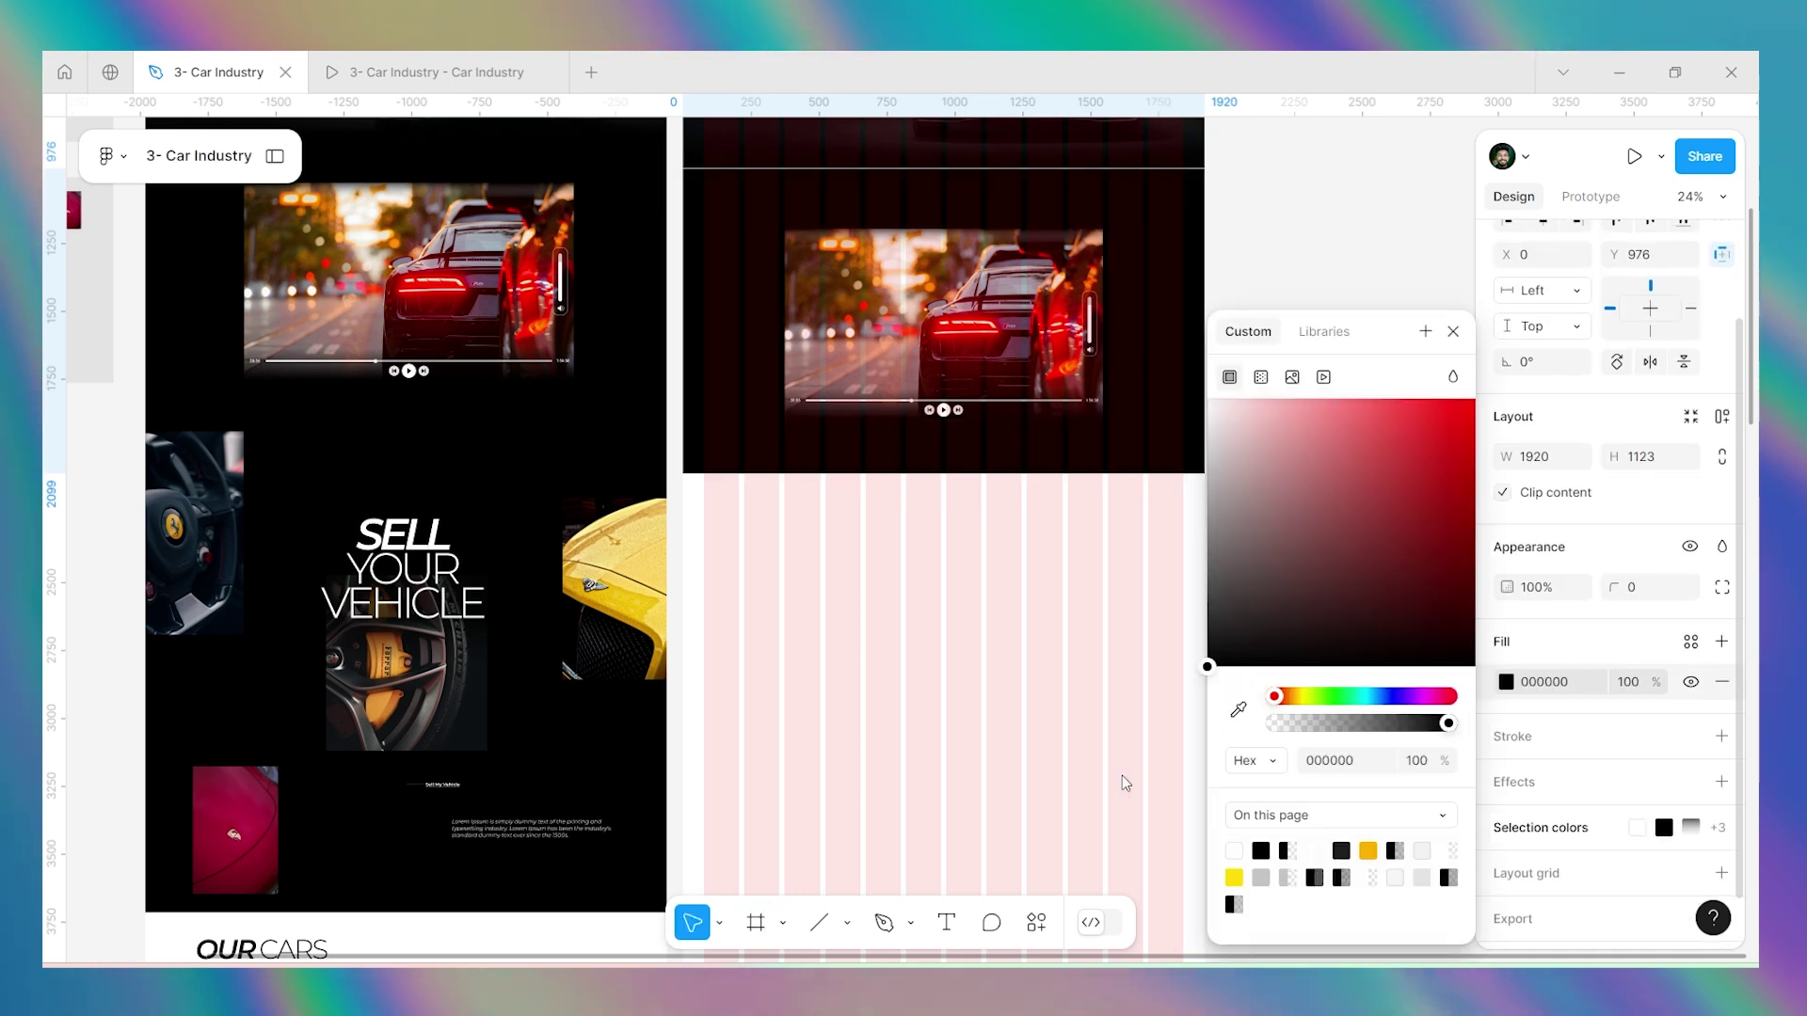
{"action": "left_click", "coordinate": [1449, 332]}
{"action": "left_click", "coordinate": [1359, 335]}
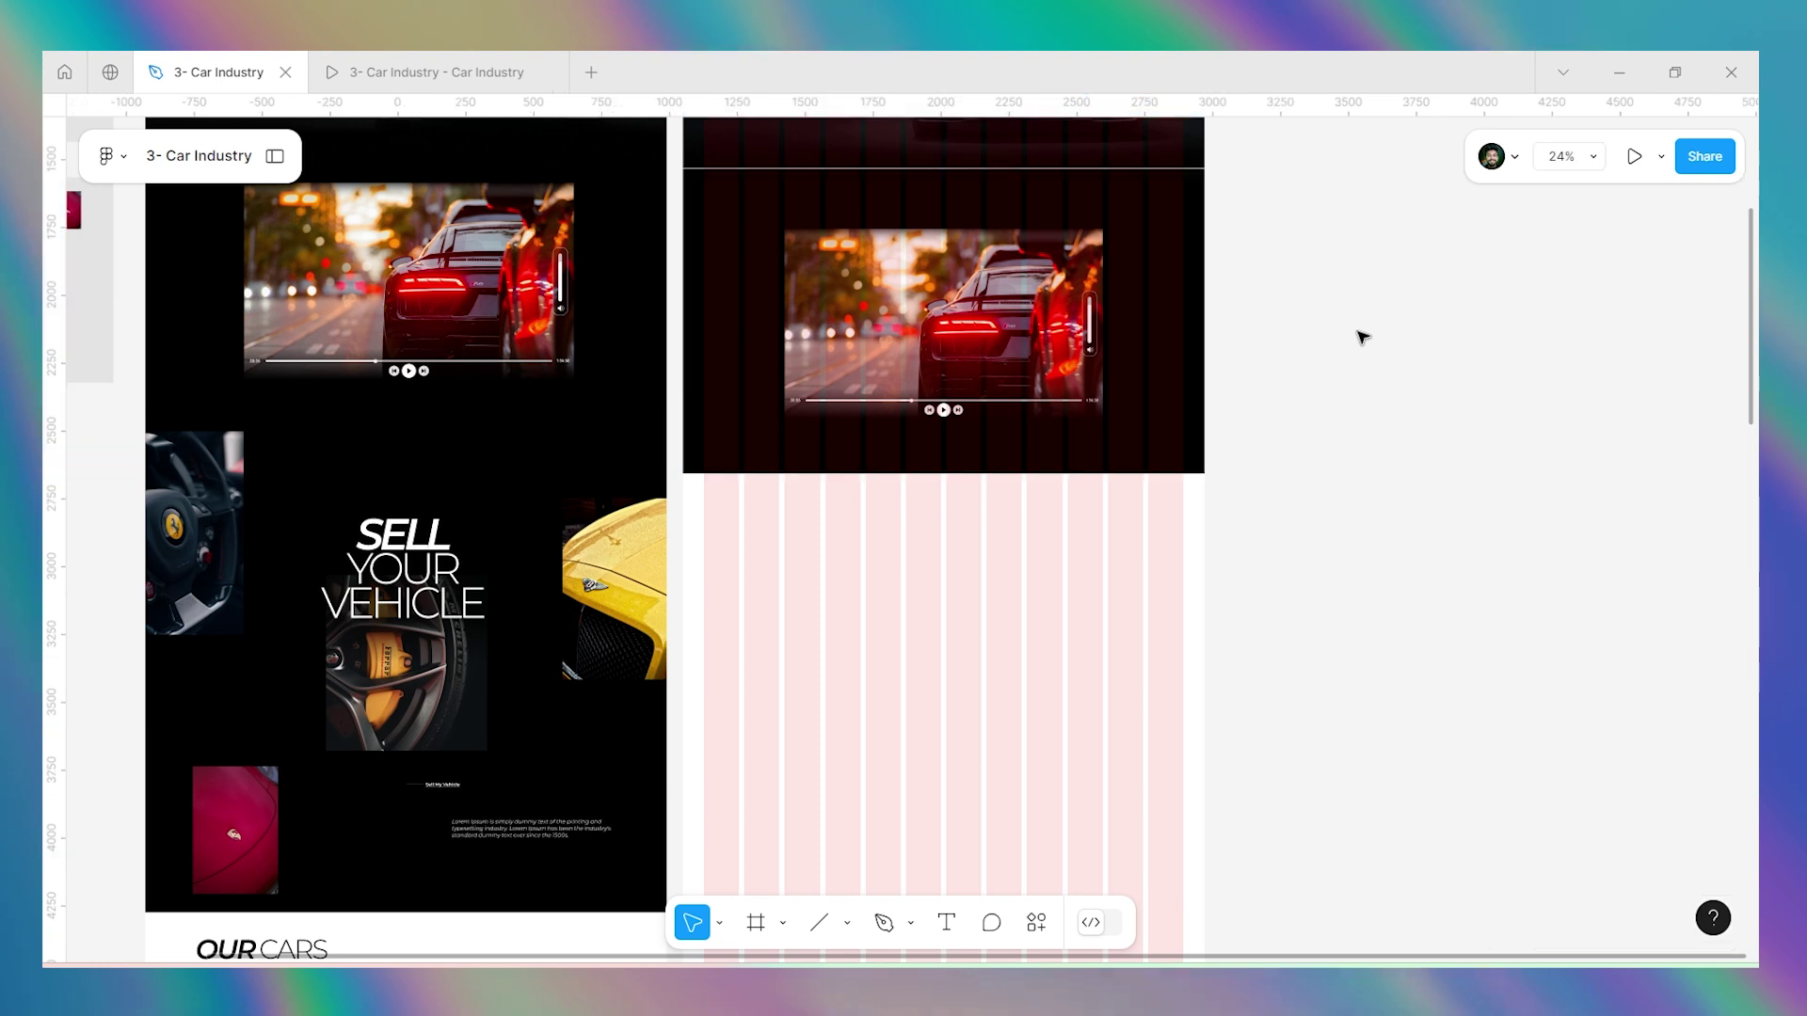
Move the video section frame up to Y 972 to close the thin gap below the hero.
{"action": "scroll", "coordinate": [1246, 404], "scroll_direction": "up", "scroll_amount": 1}
{"action": "scroll", "coordinate": [985, 203], "scroll_direction": "up", "scroll_amount": 3}
{"action": "scroll", "coordinate": [985, 203], "scroll_direction": "up", "scroll_amount": 3}
{"action": "left_click", "coordinate": [991, 281]}
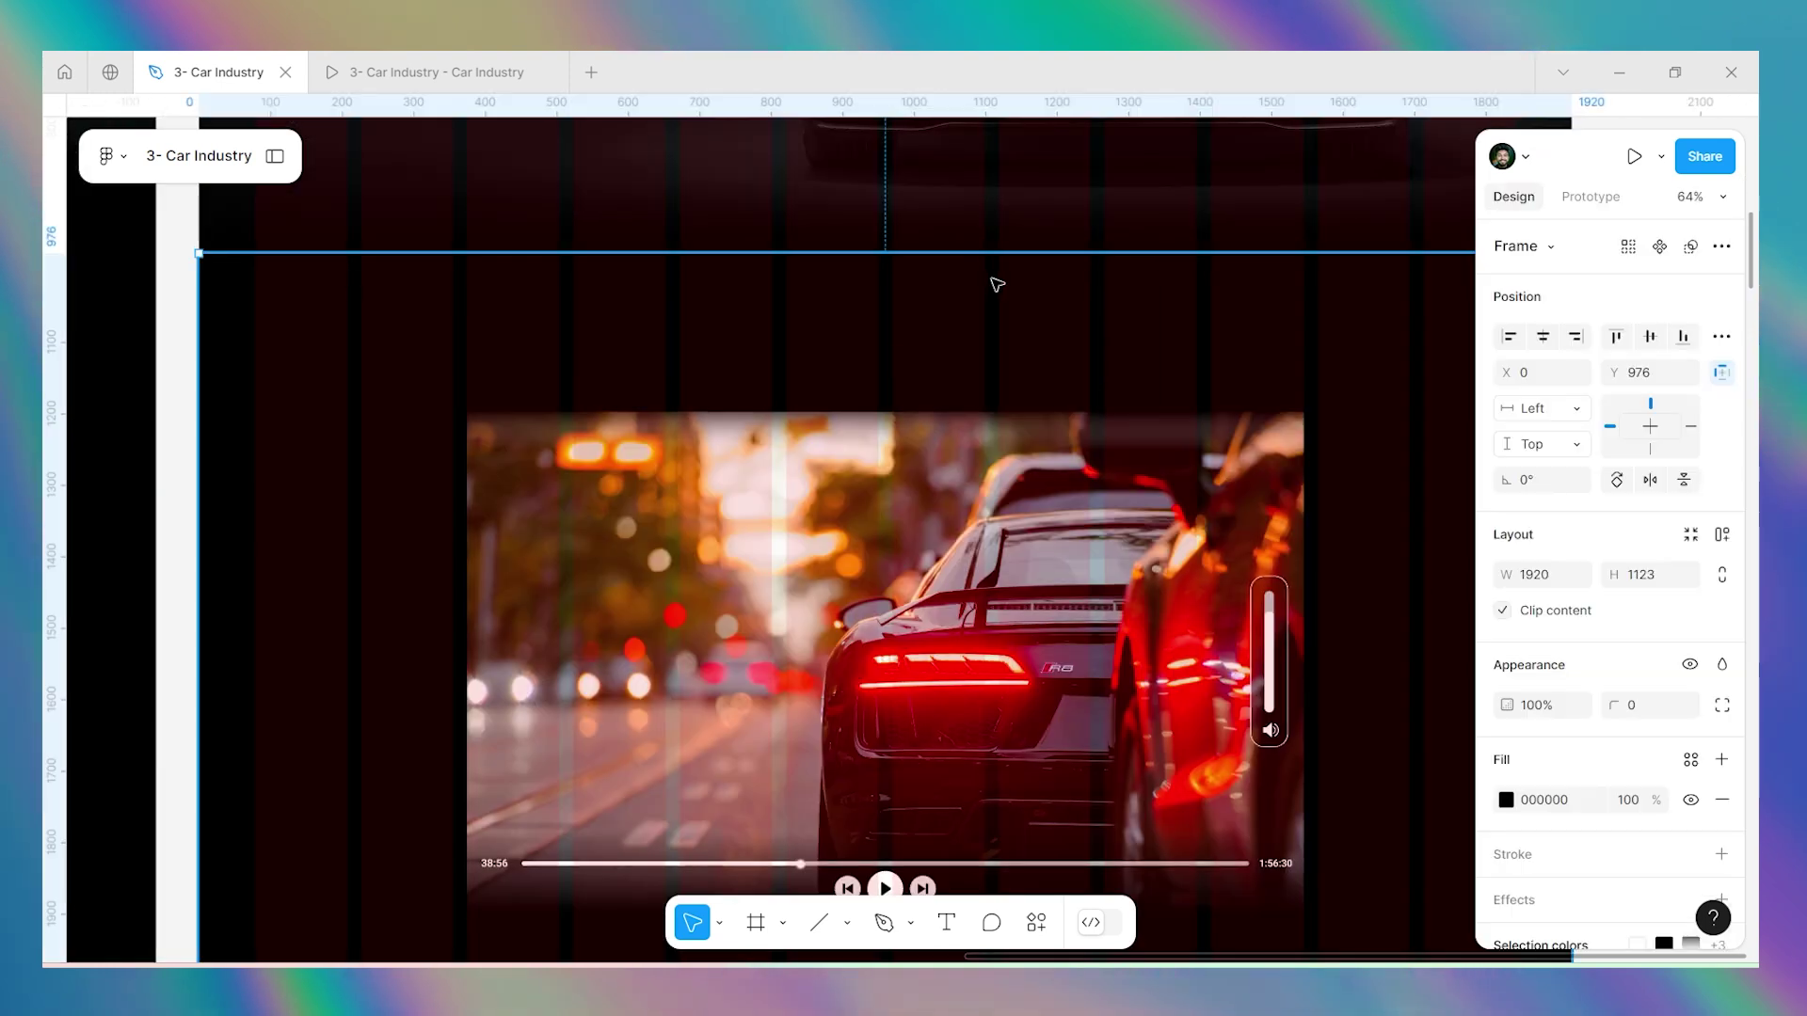
{"action": "scroll", "coordinate": [941, 282], "scroll_direction": "down", "scroll_amount": 5}
{"action": "left_click", "coordinate": [1299, 266]}
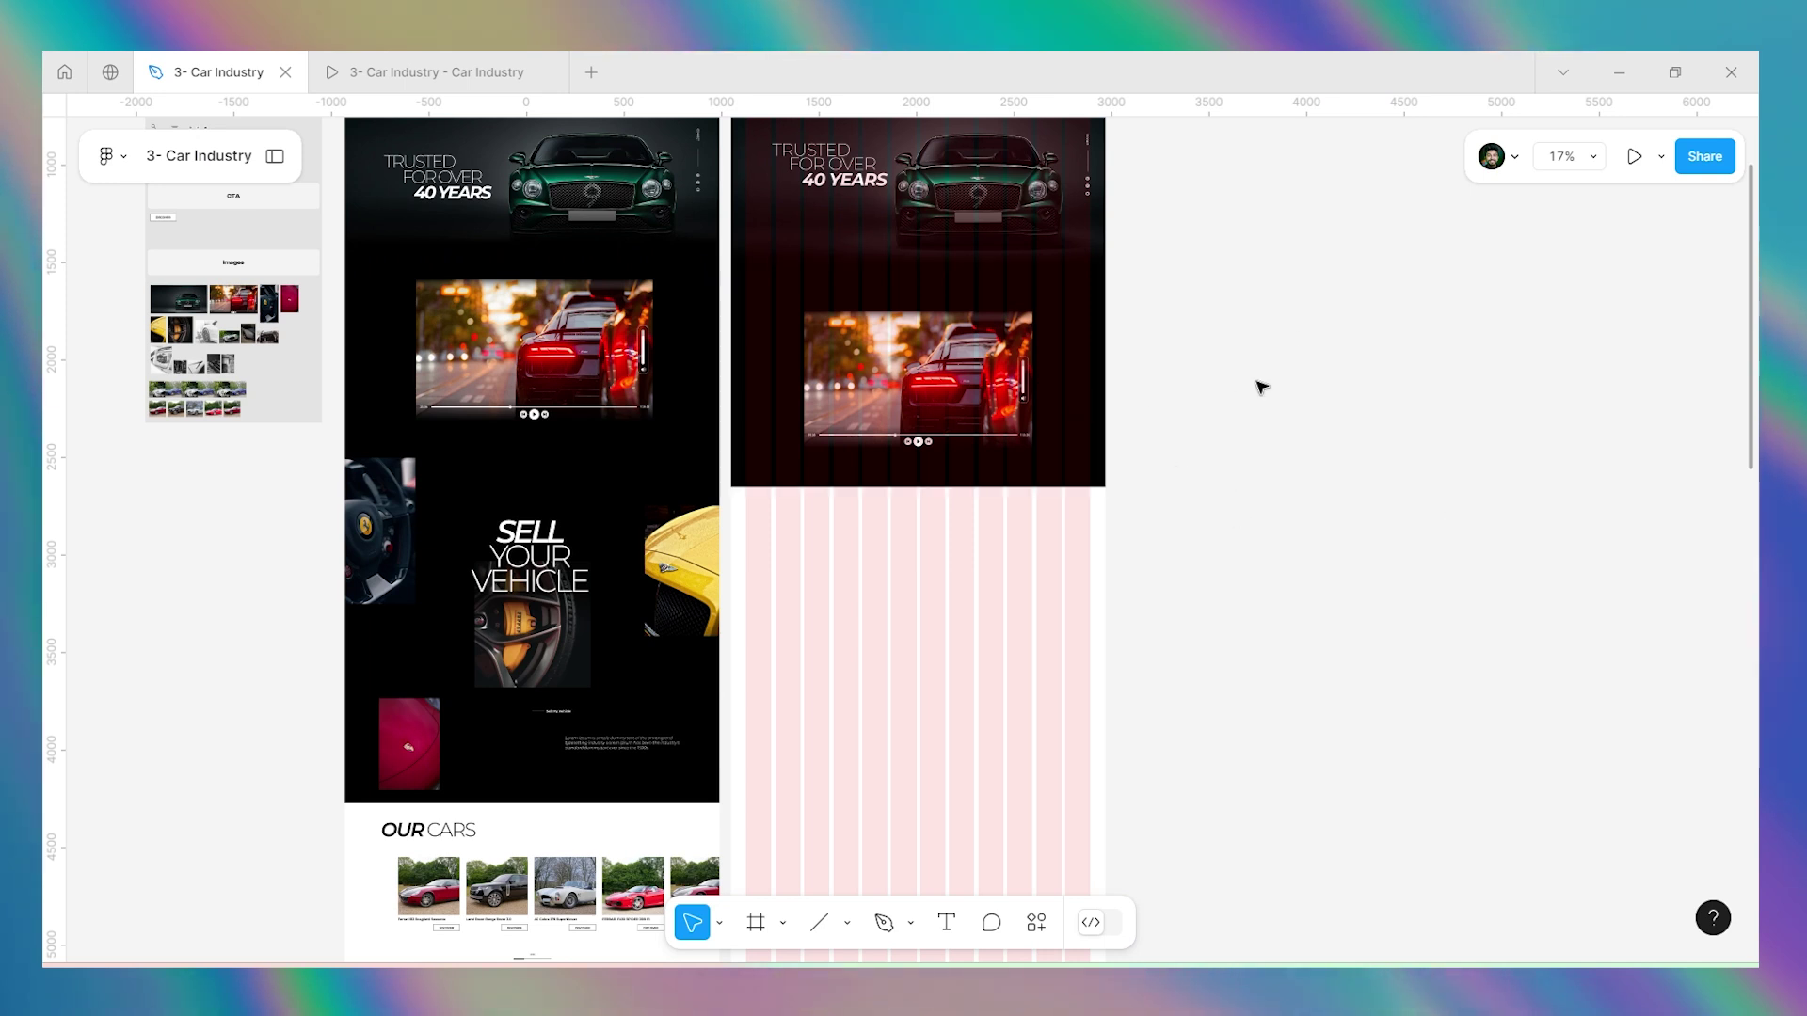
Move the video player up to Y 85 in its section and shorten the section frame to about 946 high.
{"action": "scroll", "coordinate": [1258, 387], "scroll_direction": "up", "scroll_amount": 3}
{"action": "scroll", "coordinate": [1258, 387], "scroll_direction": "down", "scroll_amount": 1}
{"action": "scroll", "coordinate": [828, 489], "scroll_direction": "up", "scroll_amount": 3}
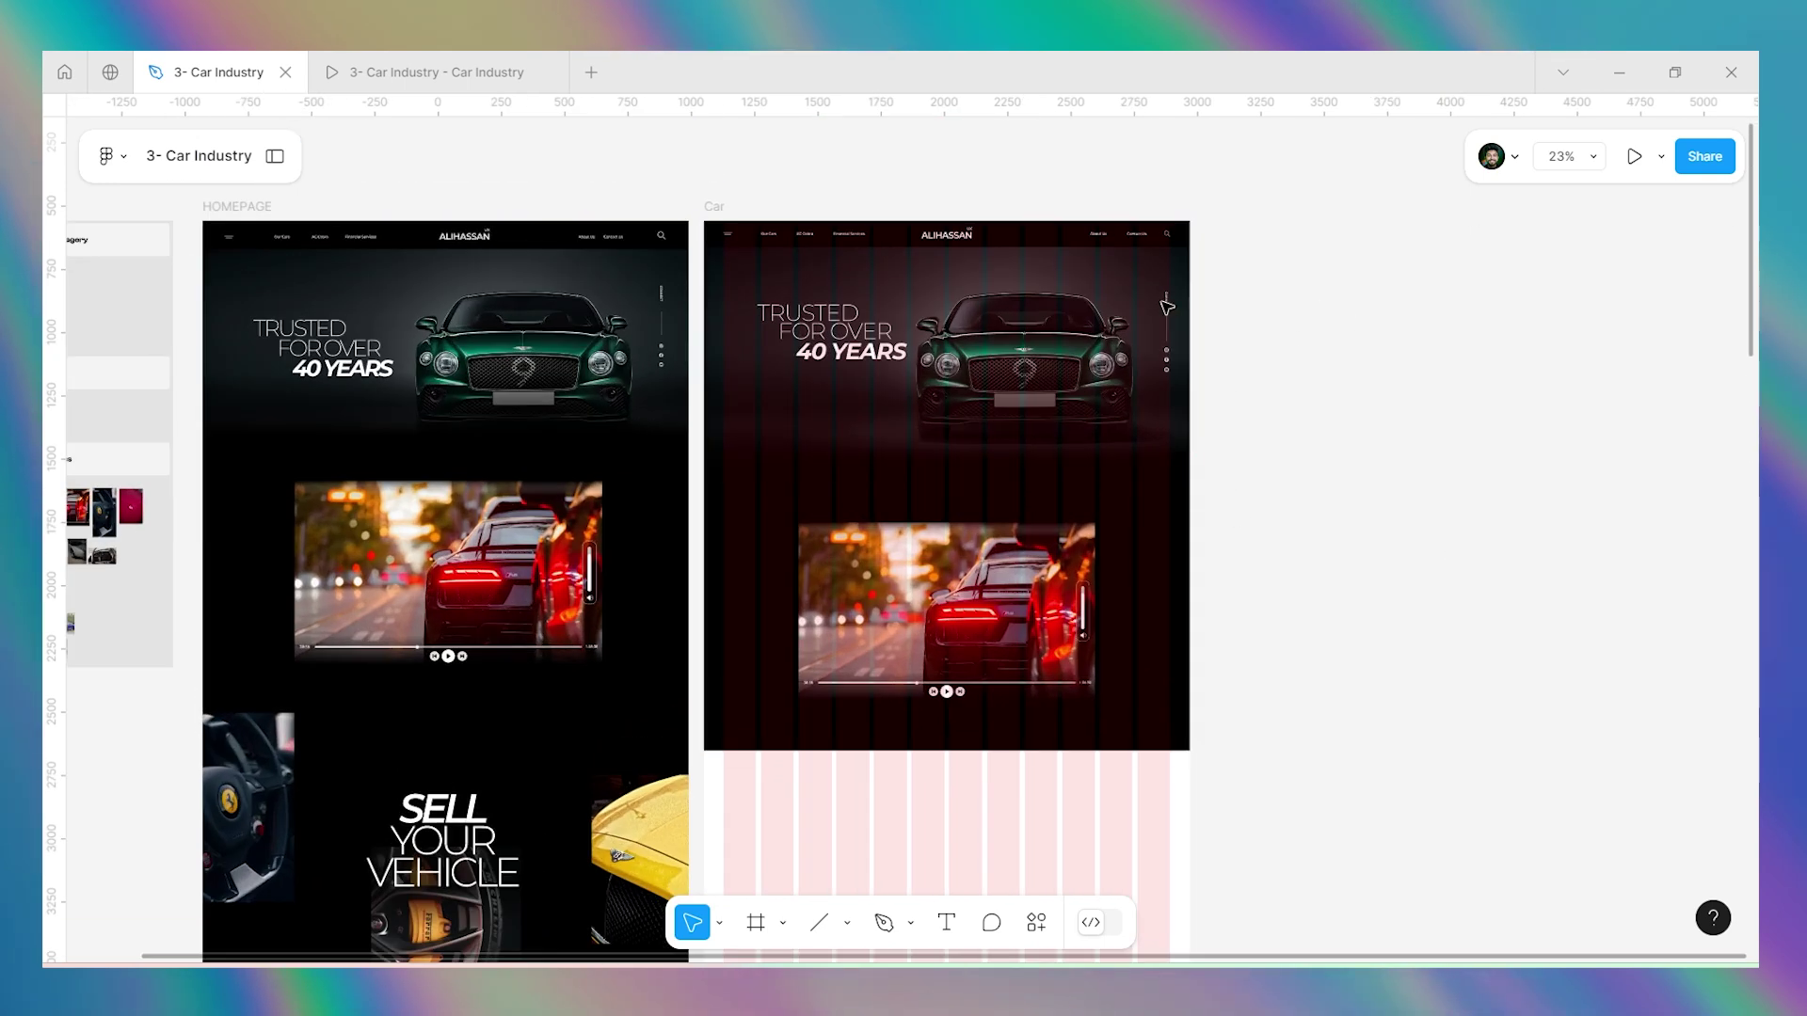
{"action": "scroll", "coordinate": [1357, 391], "scroll_direction": "down", "scroll_amount": 1}
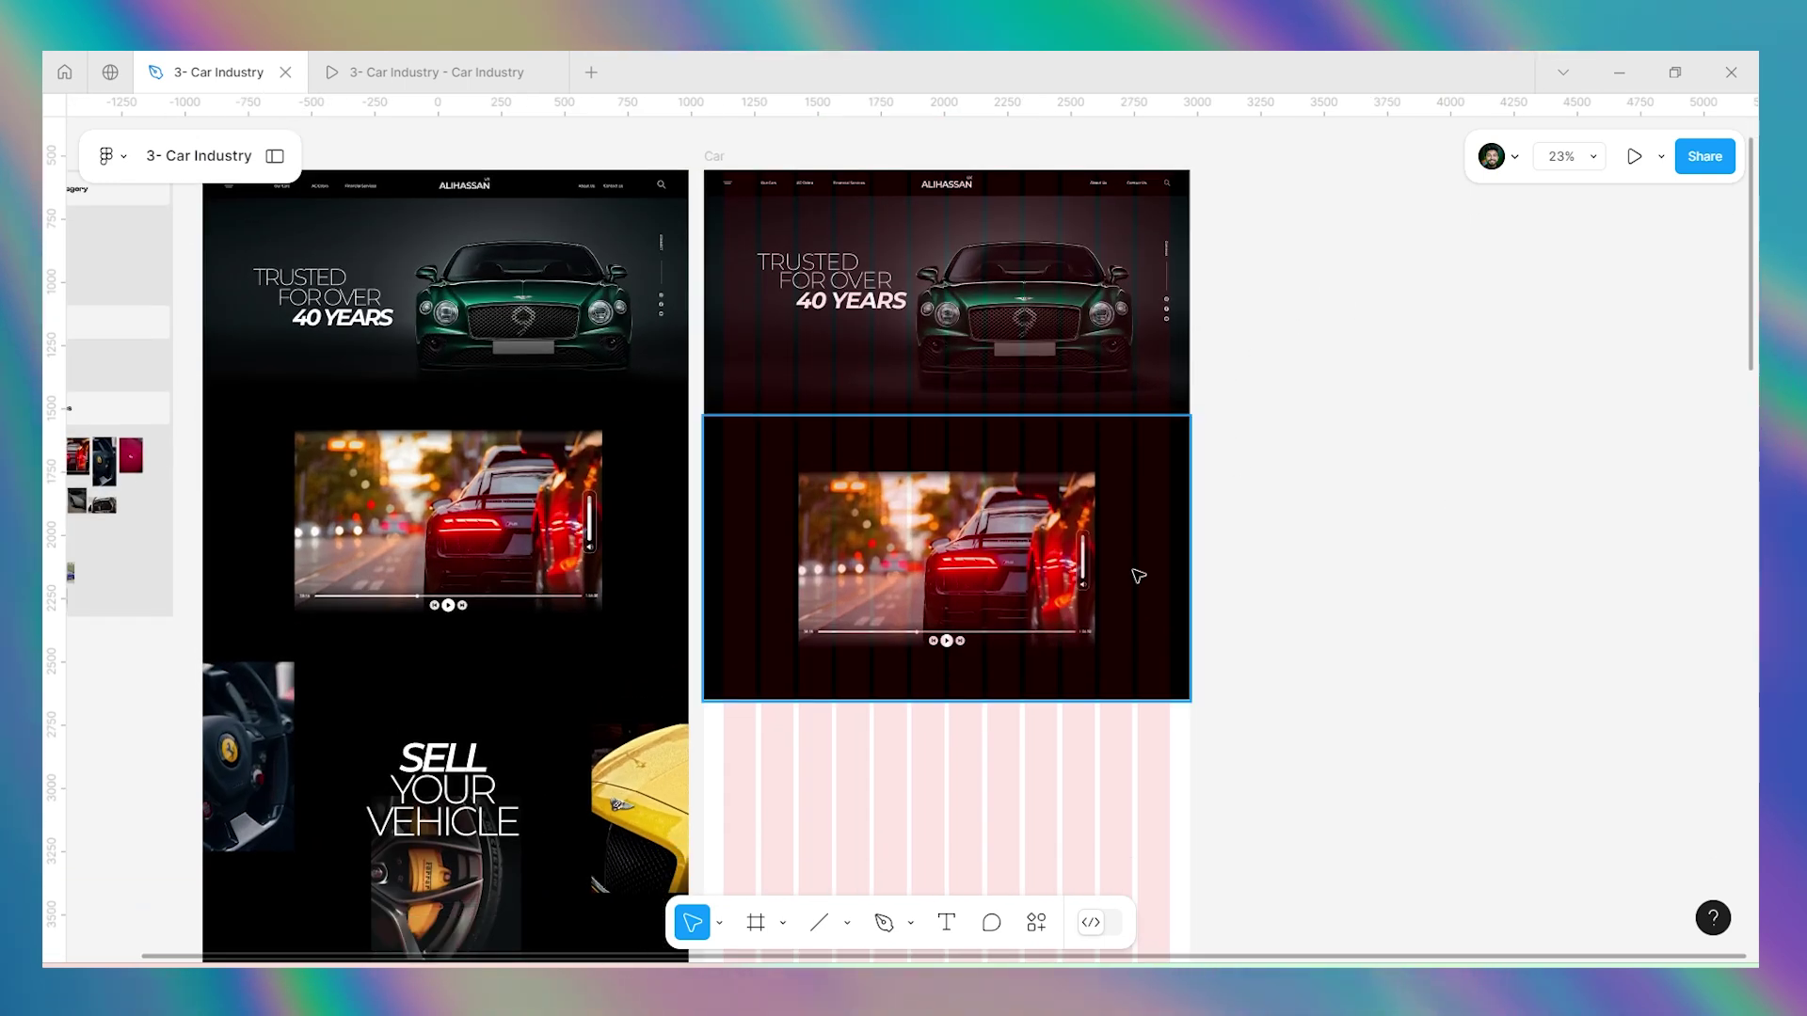
{"action": "left_click", "coordinate": [1176, 620]}
{"action": "left_click", "coordinate": [969, 600]}
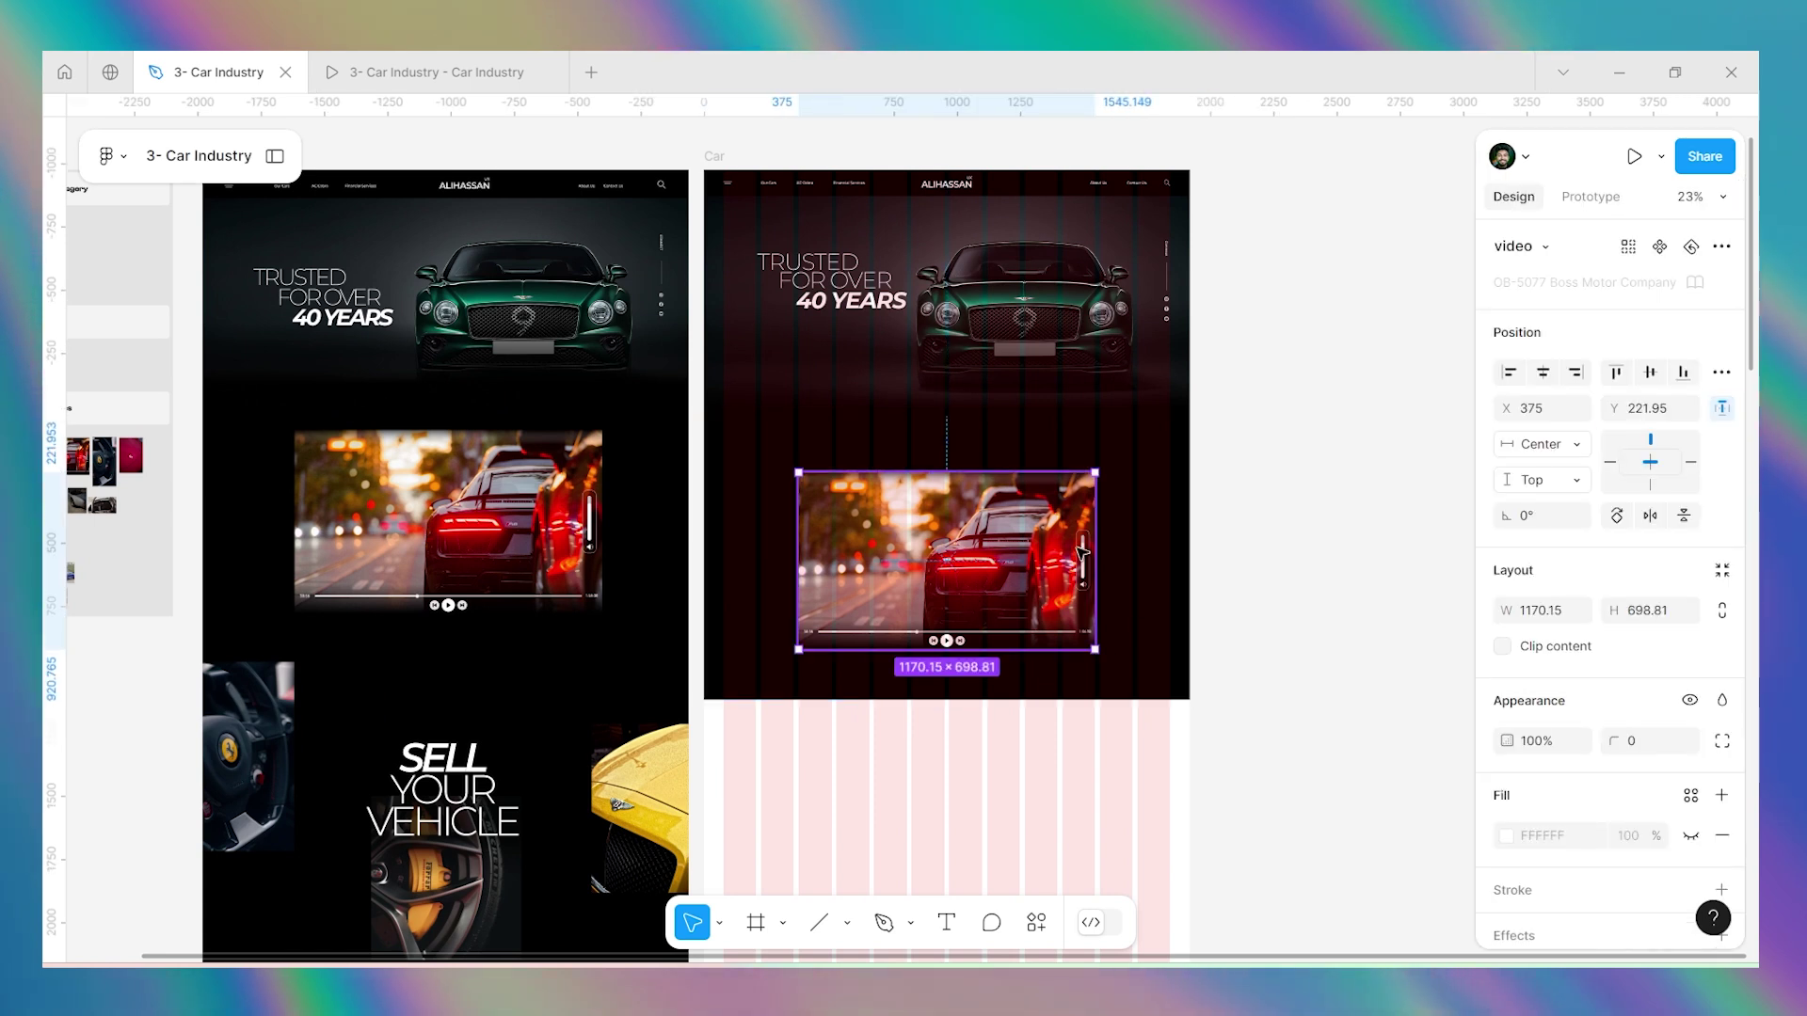
{"action": "left_click_drag", "start_coordinate": [967, 571], "coordinate": [969, 538]}
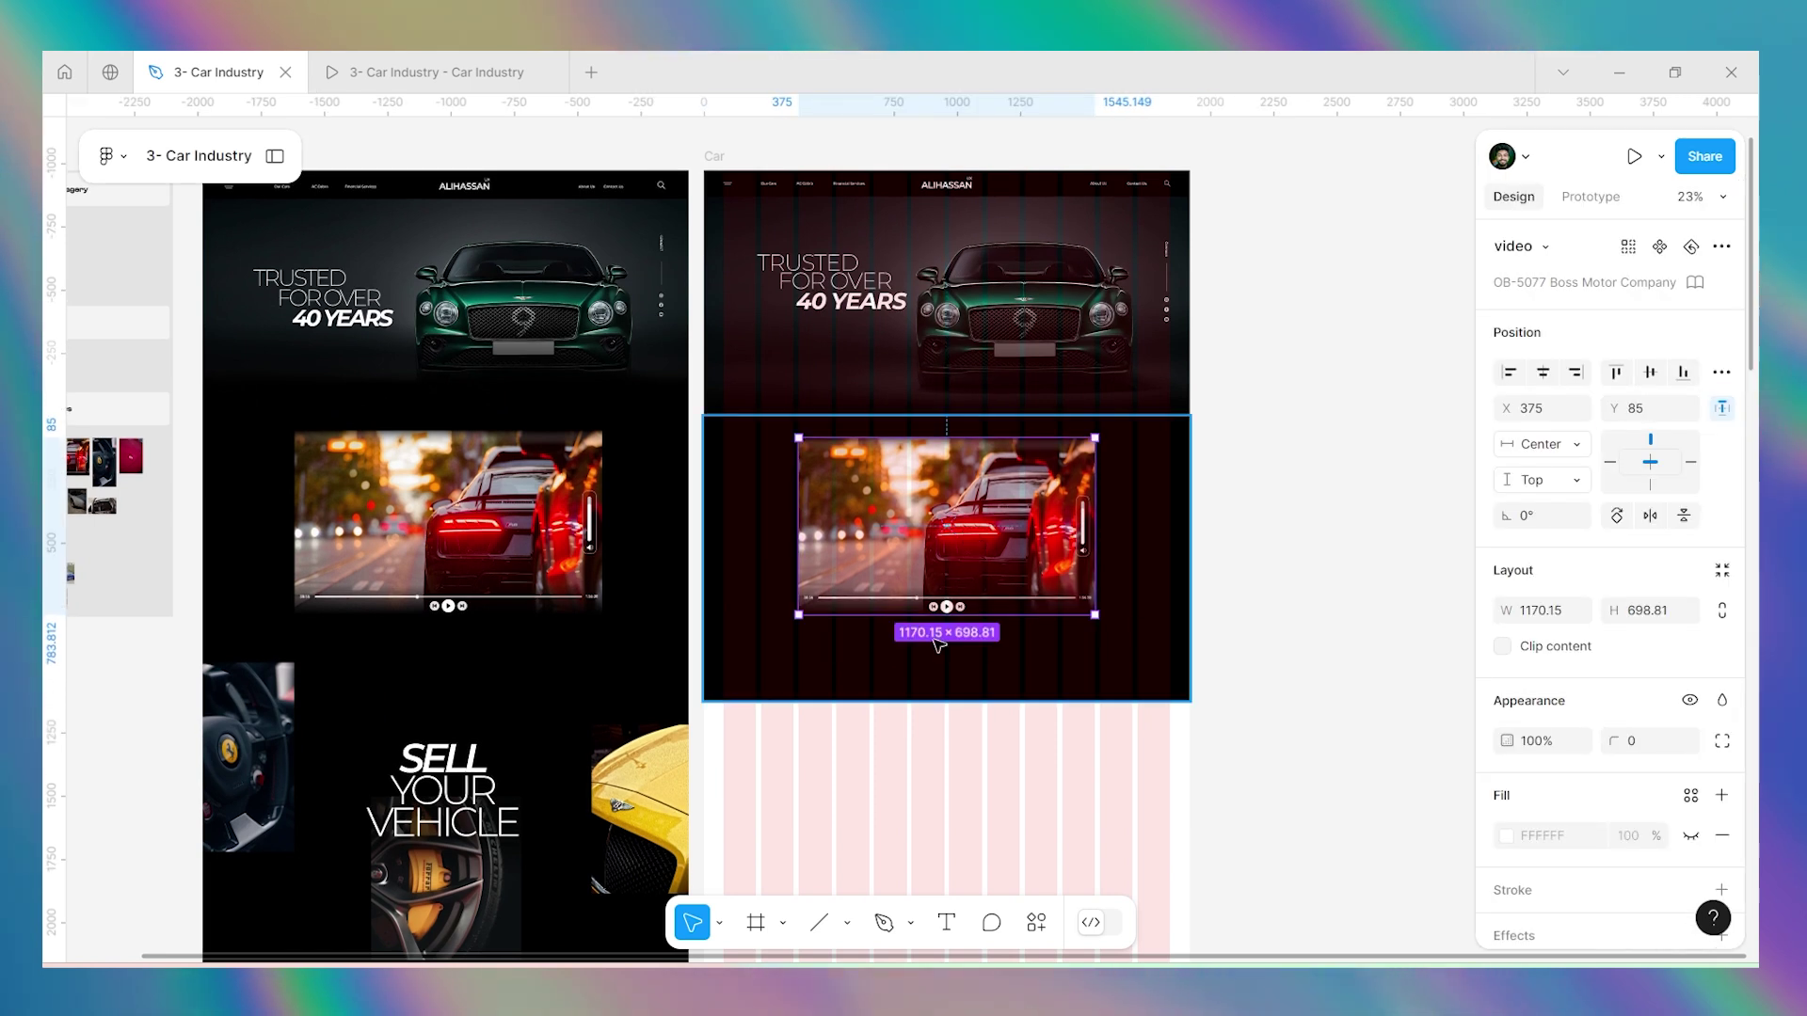
{"action": "left_click", "coordinate": [919, 696]}
{"action": "left_click_drag", "start_coordinate": [919, 697], "coordinate": [918, 653]}
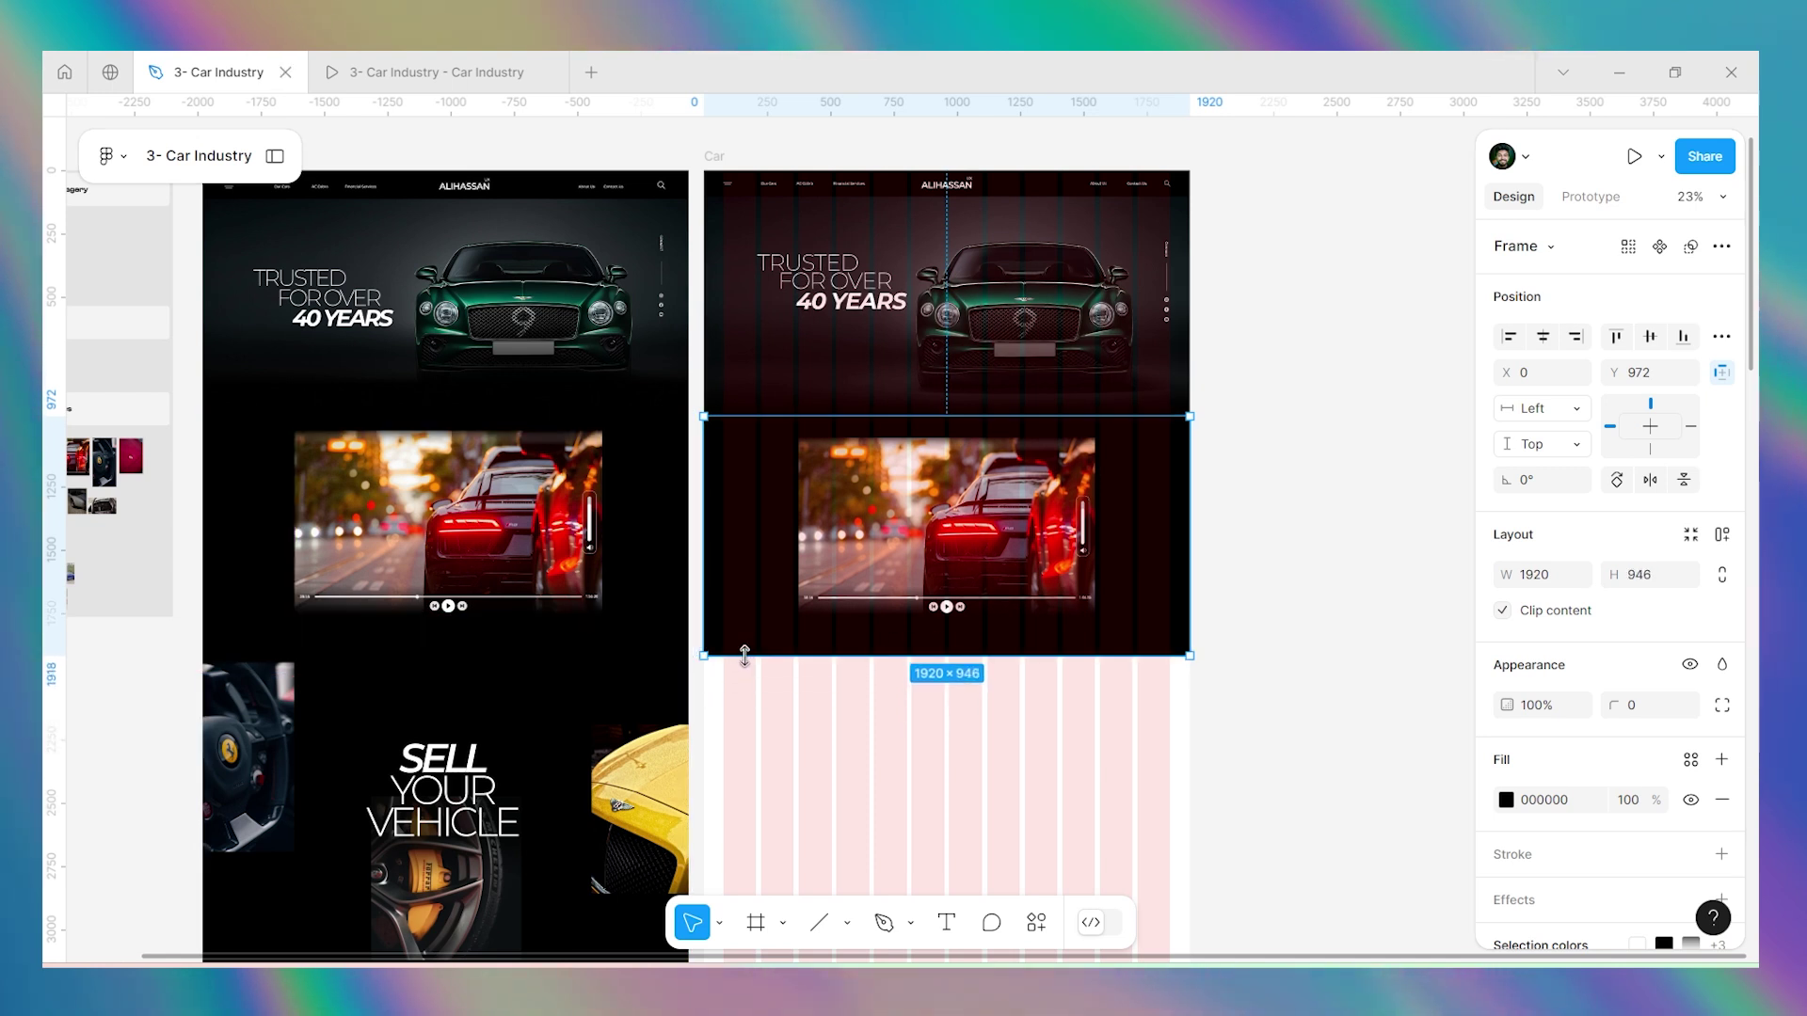
Preview the Car page prototype and check the transition from the hero to the video section.
{"action": "key", "text": "ctrl+alt+Return"}
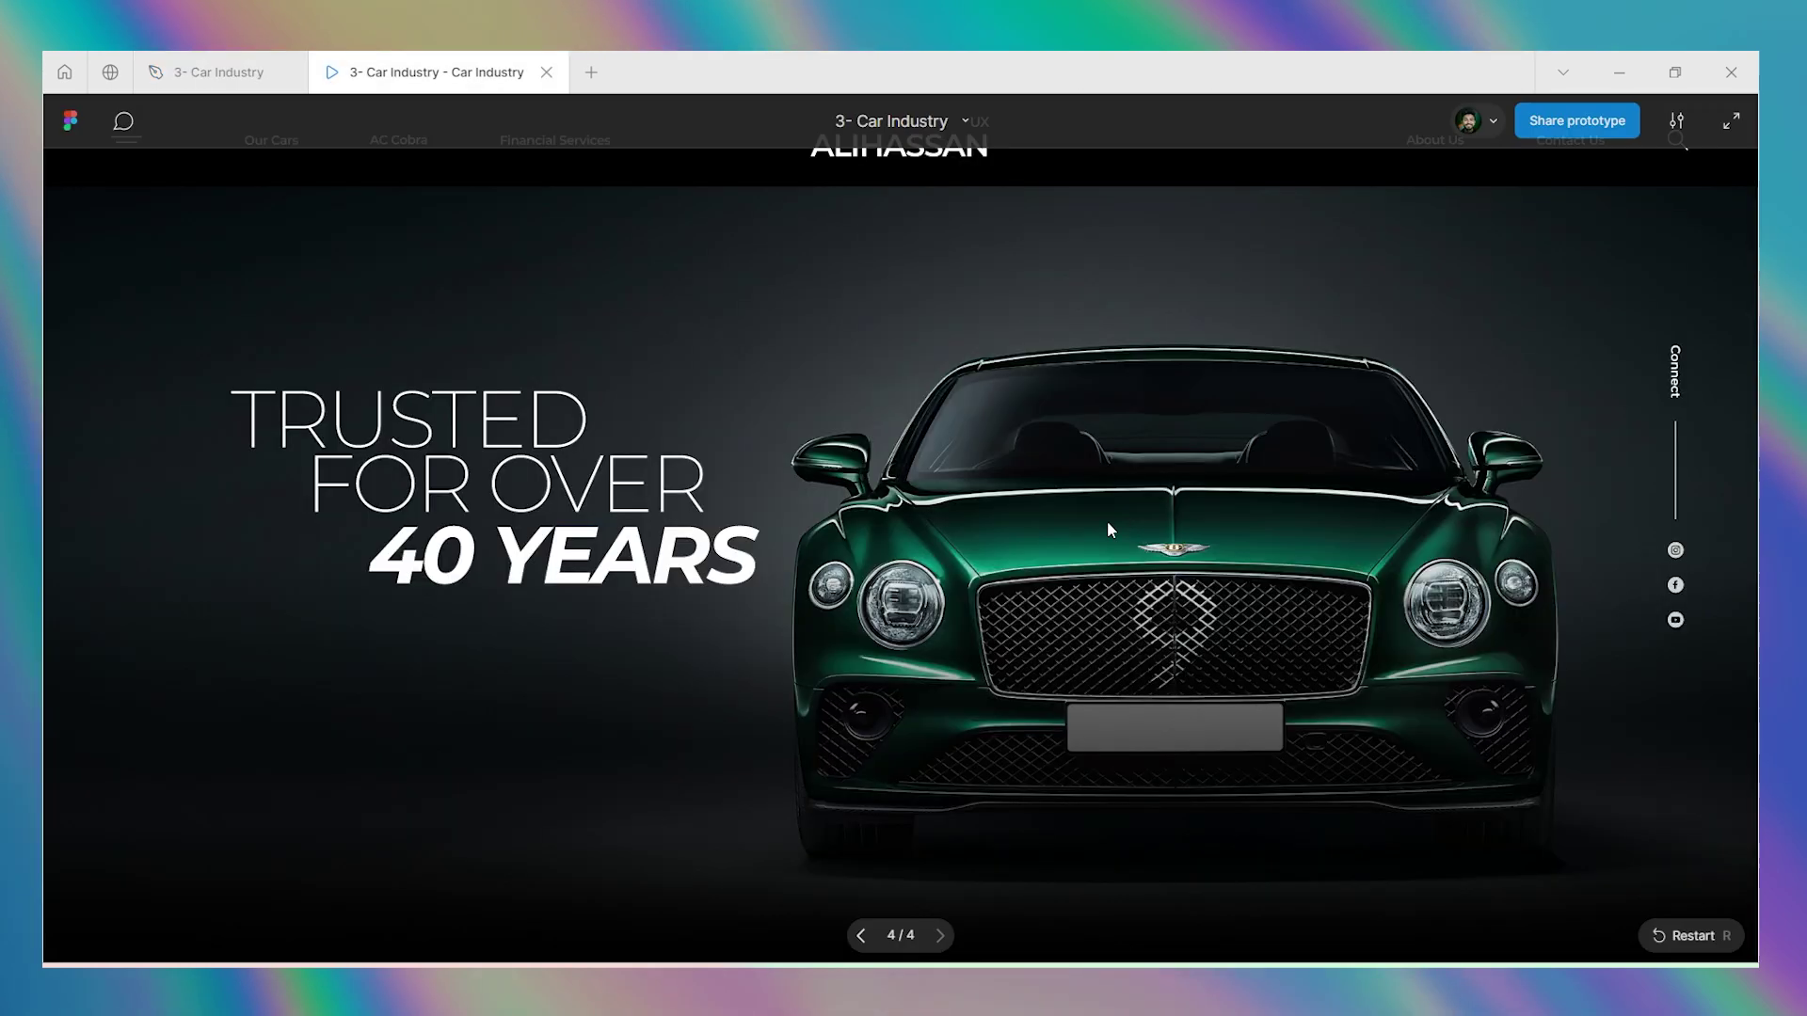
{"action": "scroll", "coordinate": [1104, 517], "scroll_direction": "down", "scroll_amount": 5}
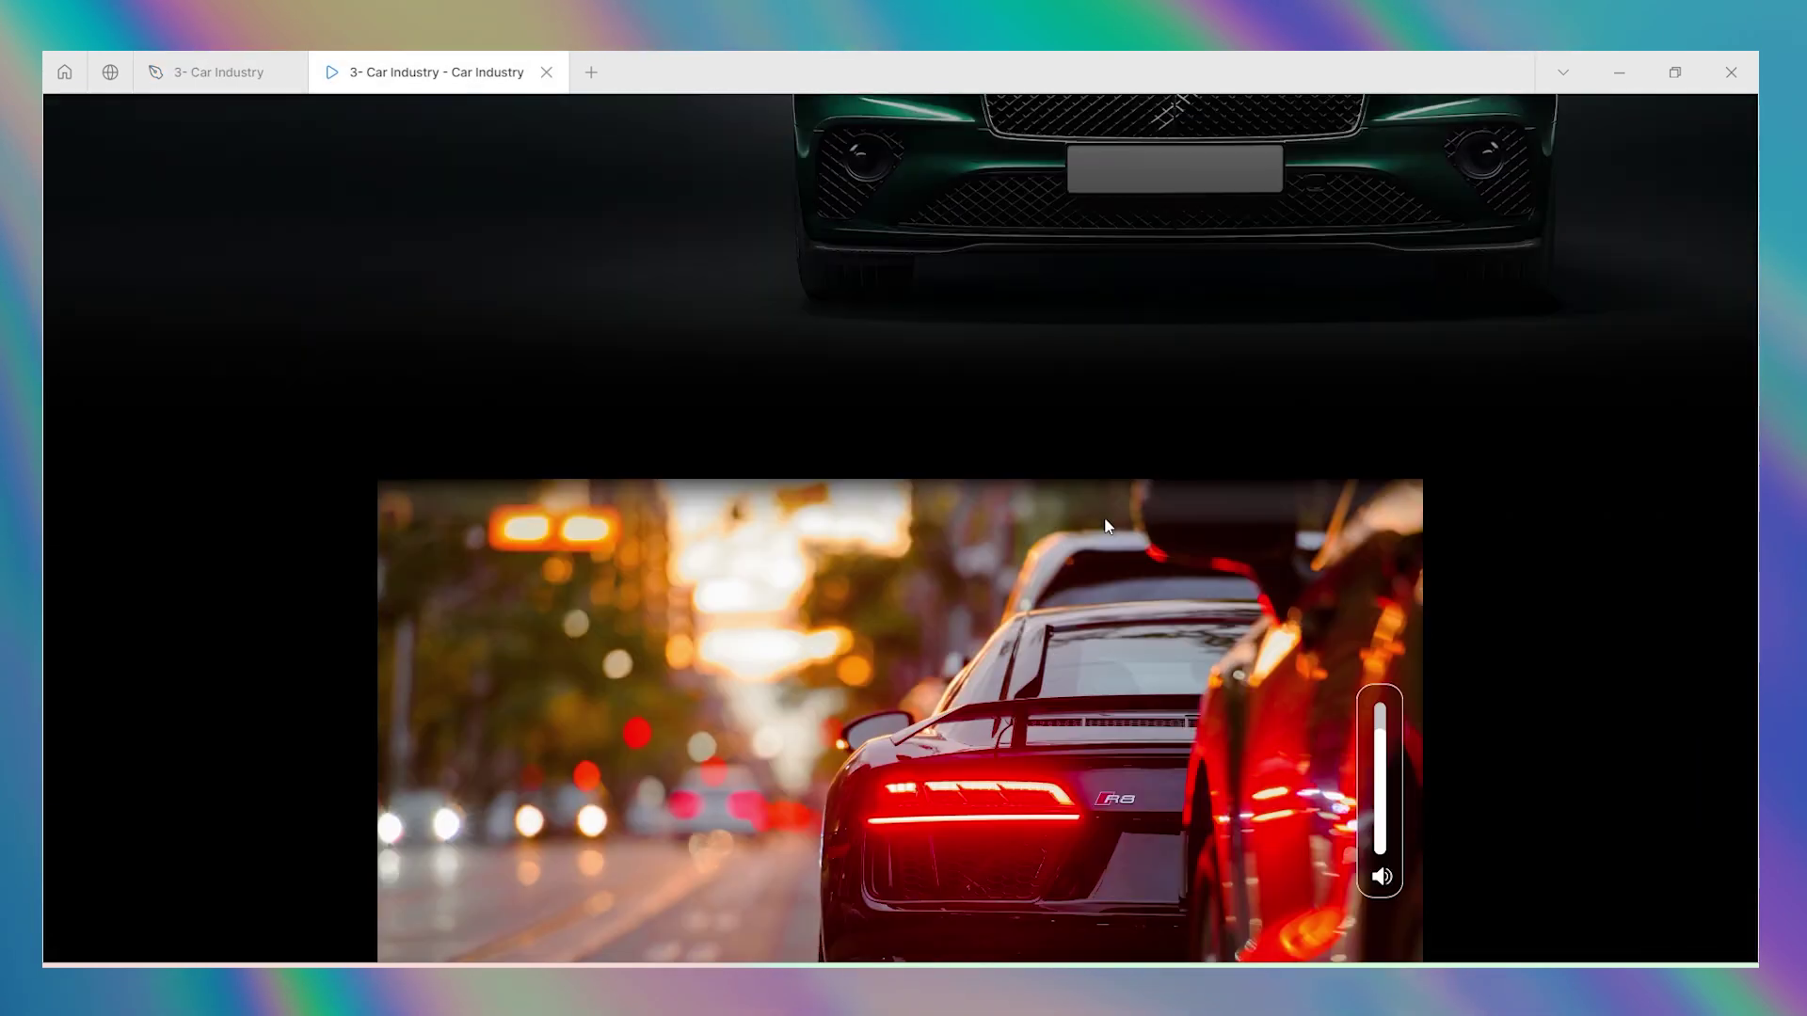
{"action": "scroll", "coordinate": [1106, 525], "scroll_direction": "down", "scroll_amount": 3}
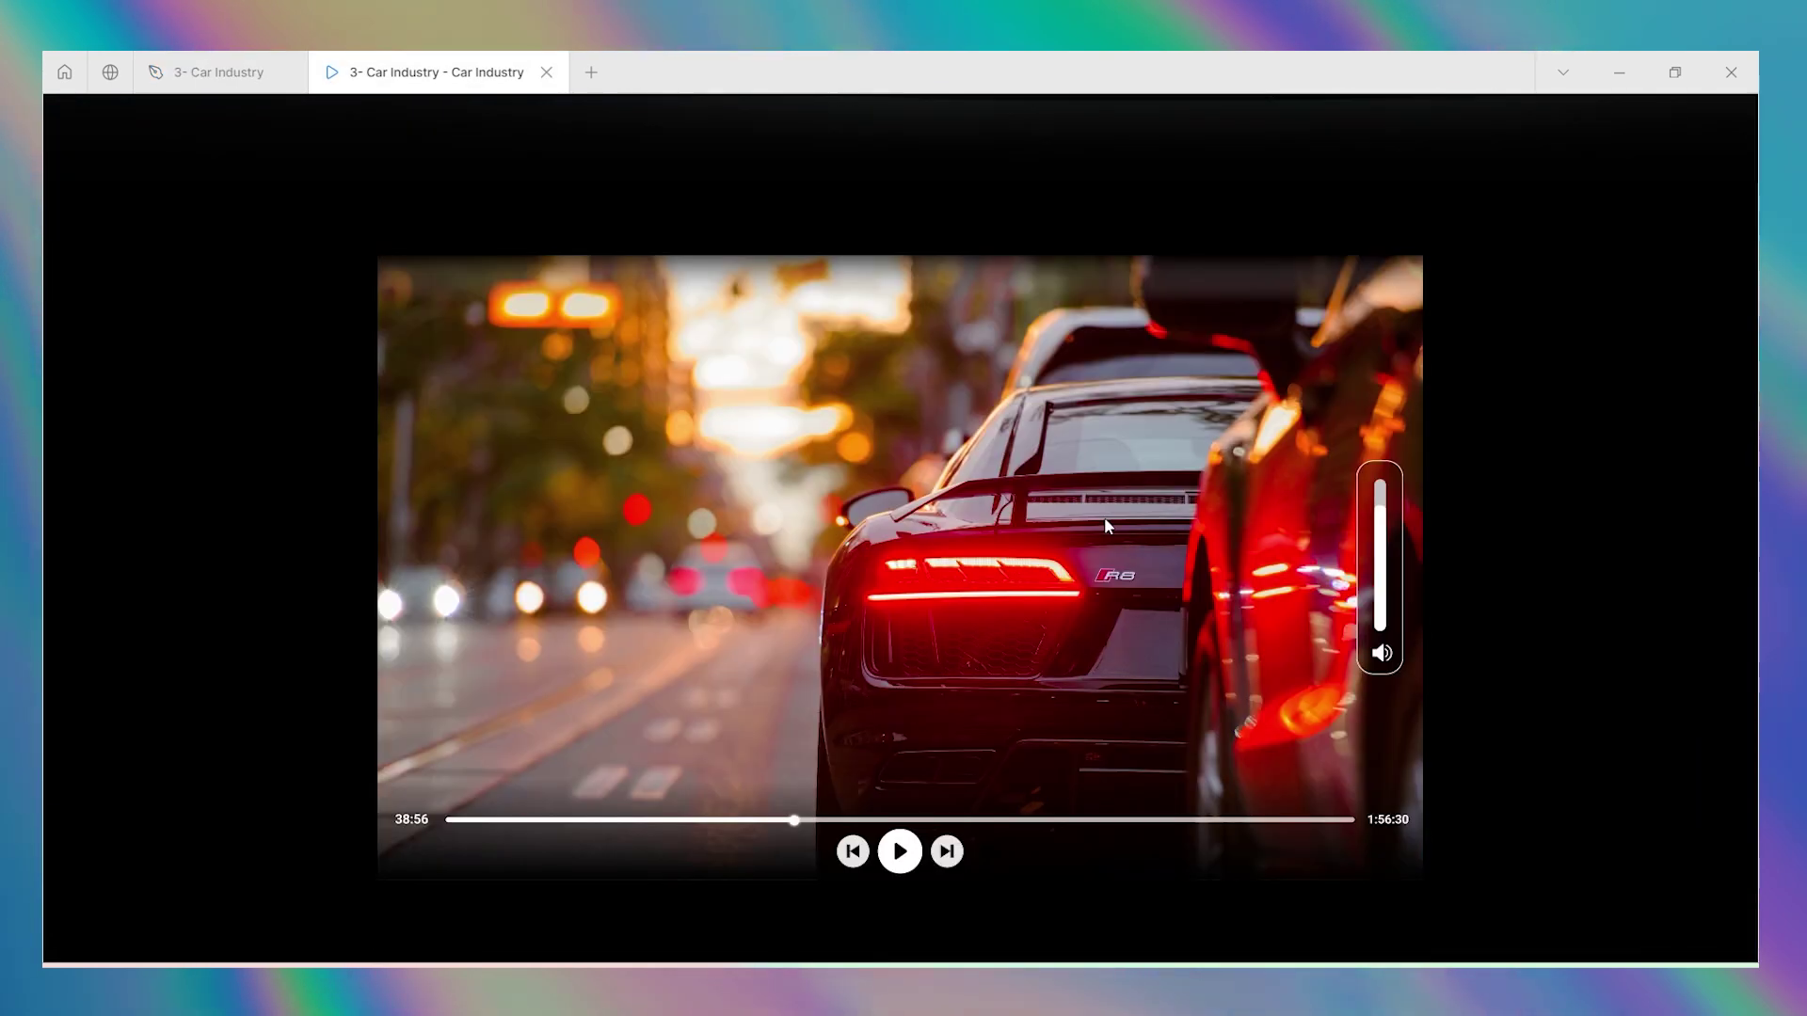
{"action": "key", "text": "ctrl+shift+Tab"}
Scale the video player down to about 1056 × 631 and move it down to Y 158 in its section.
{"action": "left_click", "coordinate": [992, 505]}
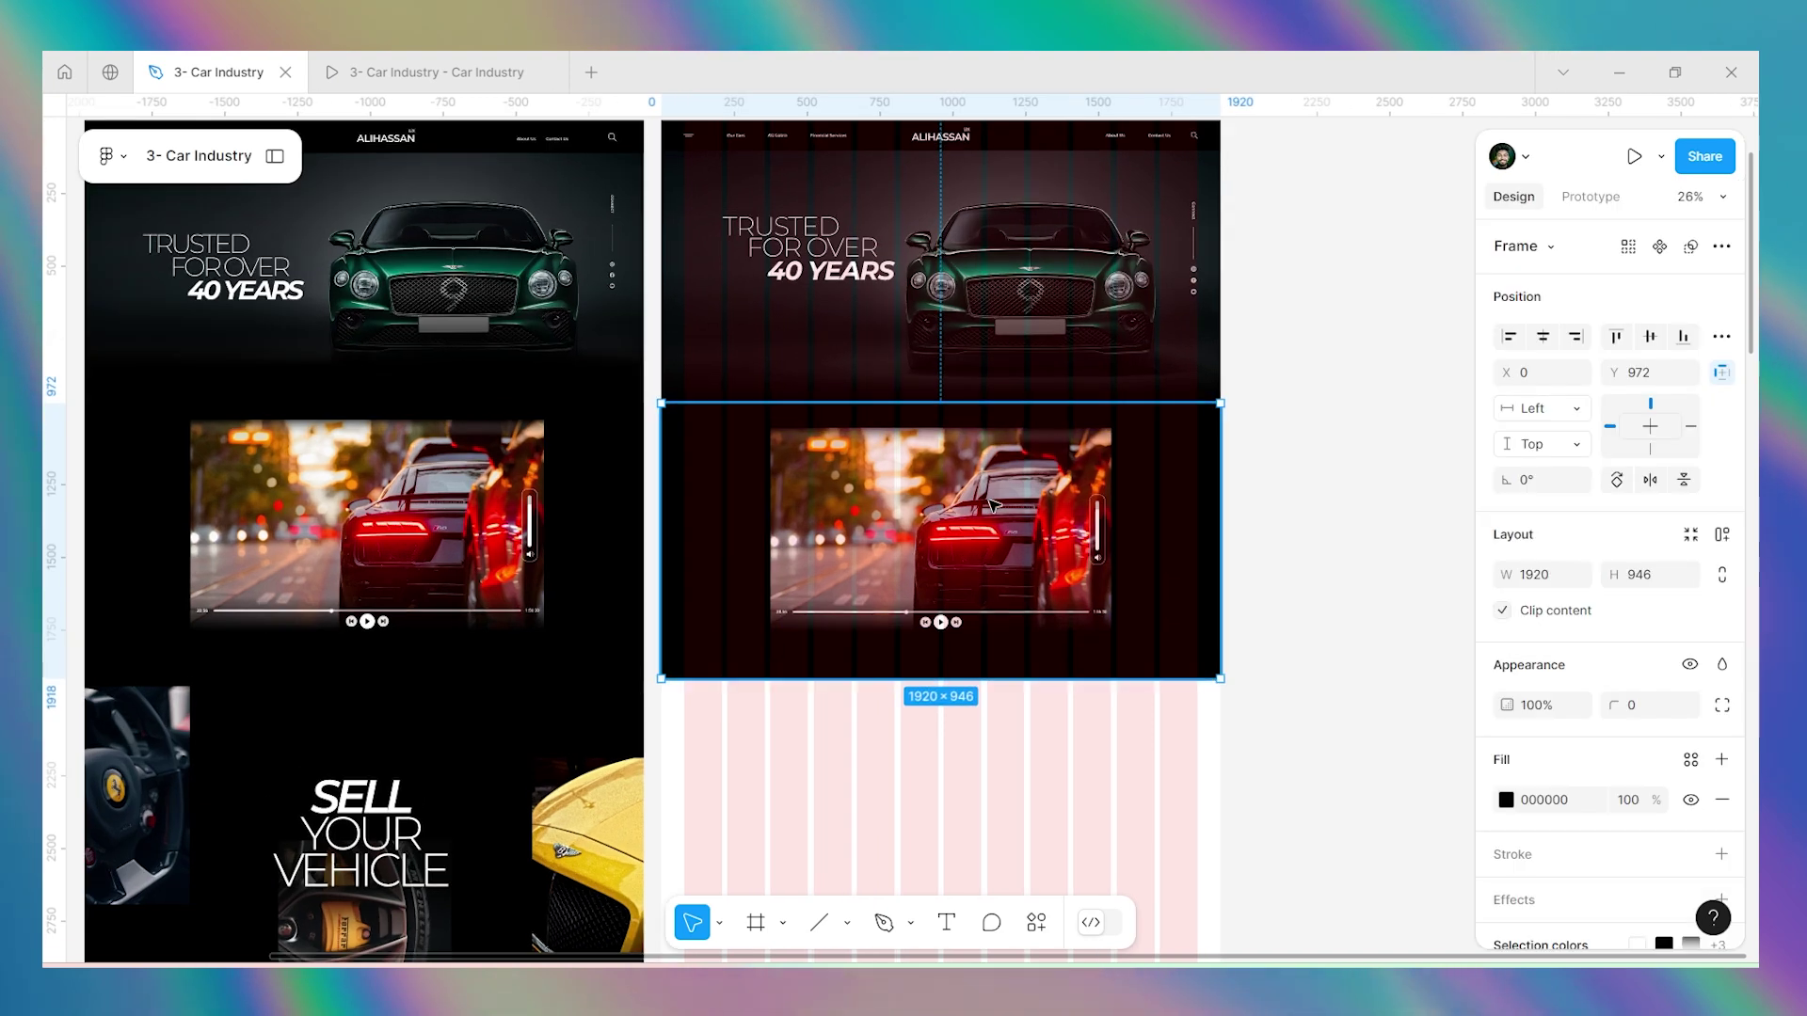
{"action": "double_click", "coordinate": [993, 505]}
{"action": "key", "text": "k"}
{"action": "left_click_drag", "start_coordinate": [1116, 429], "coordinate": [1090, 437]}
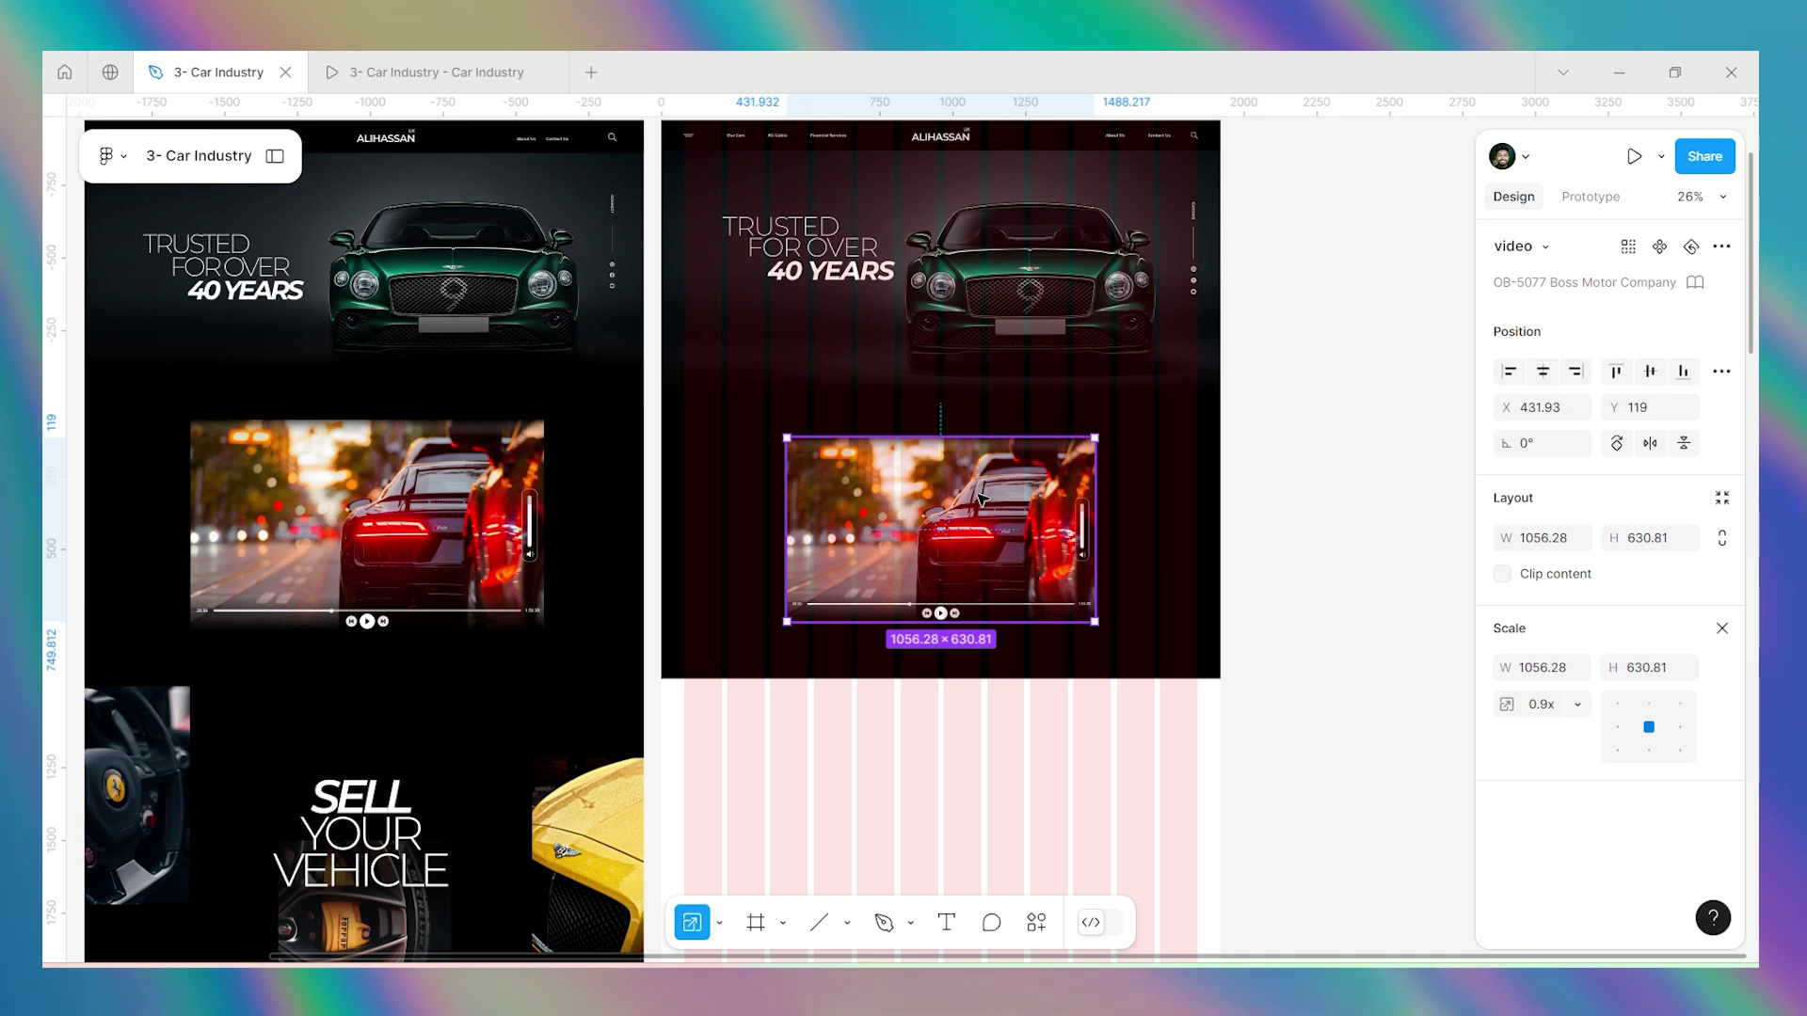
{"action": "key", "text": "Escape"}
{"action": "key", "text": "Escape"}
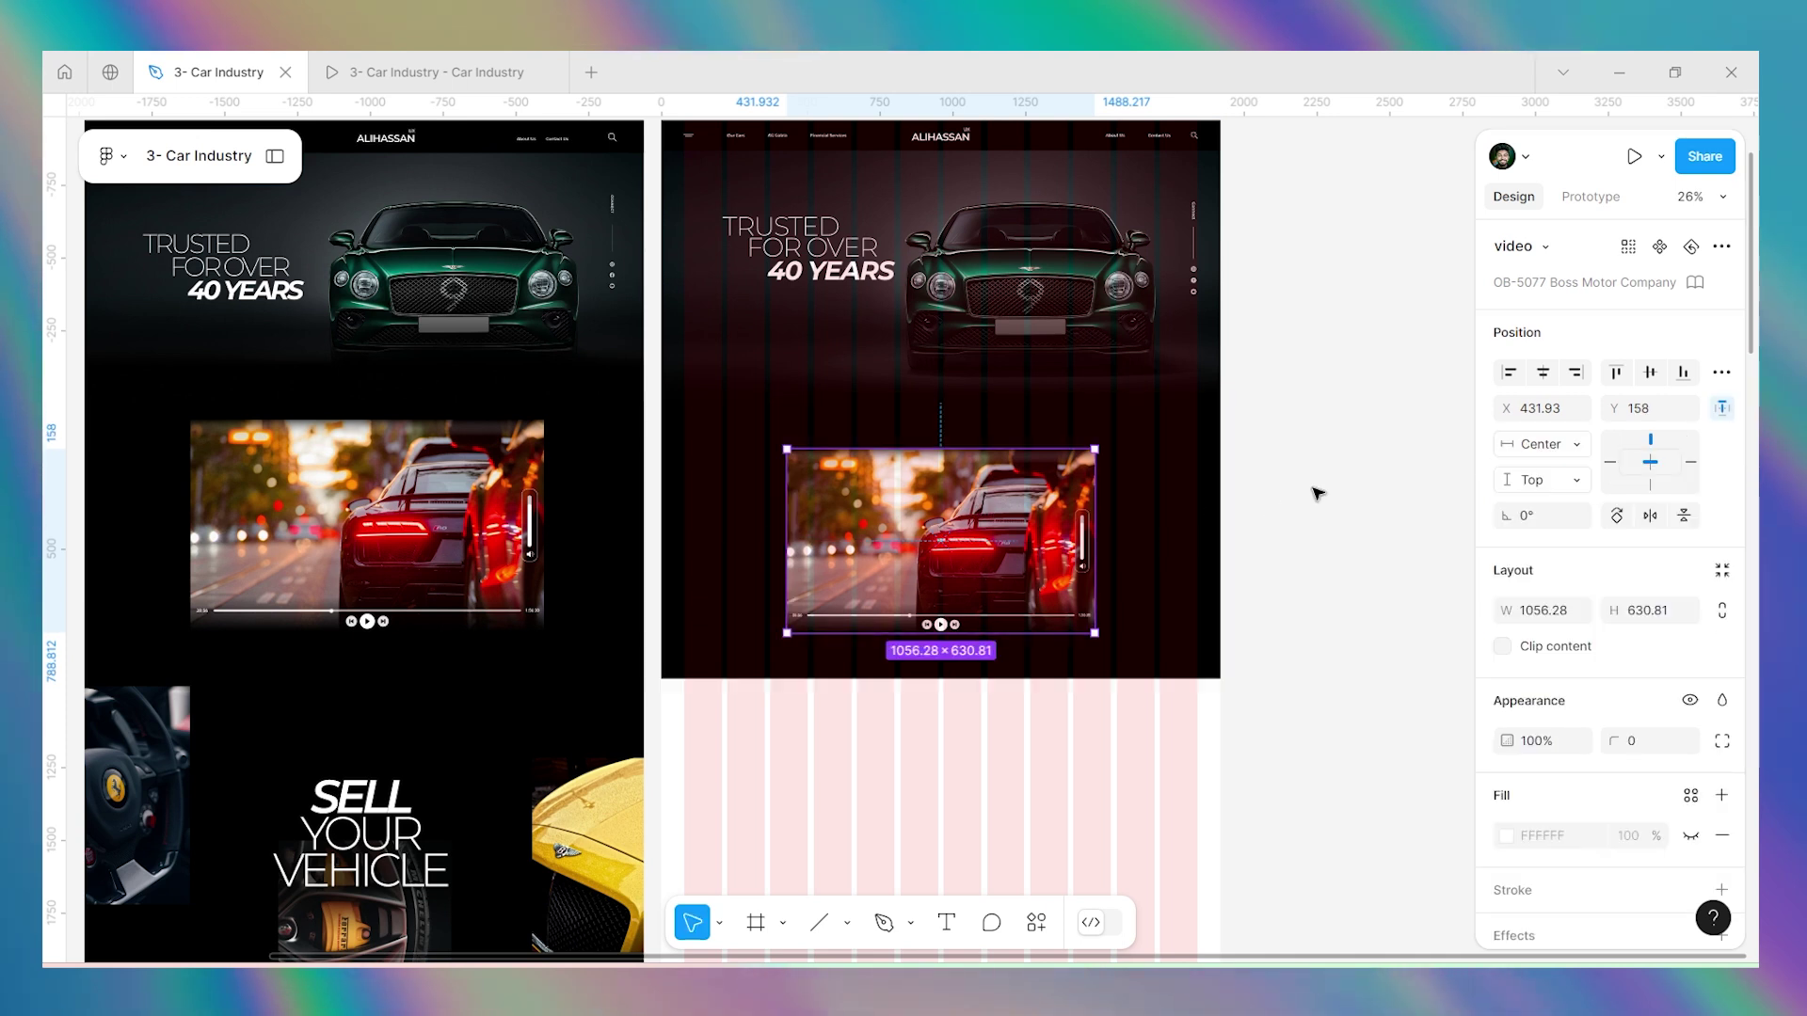
Apply auto layout to the video section frame and align its content to the centre.
{"action": "left_click", "coordinate": [1164, 475]}
{"action": "left_click", "coordinate": [986, 583]}
{"action": "left_click", "coordinate": [1180, 565]}
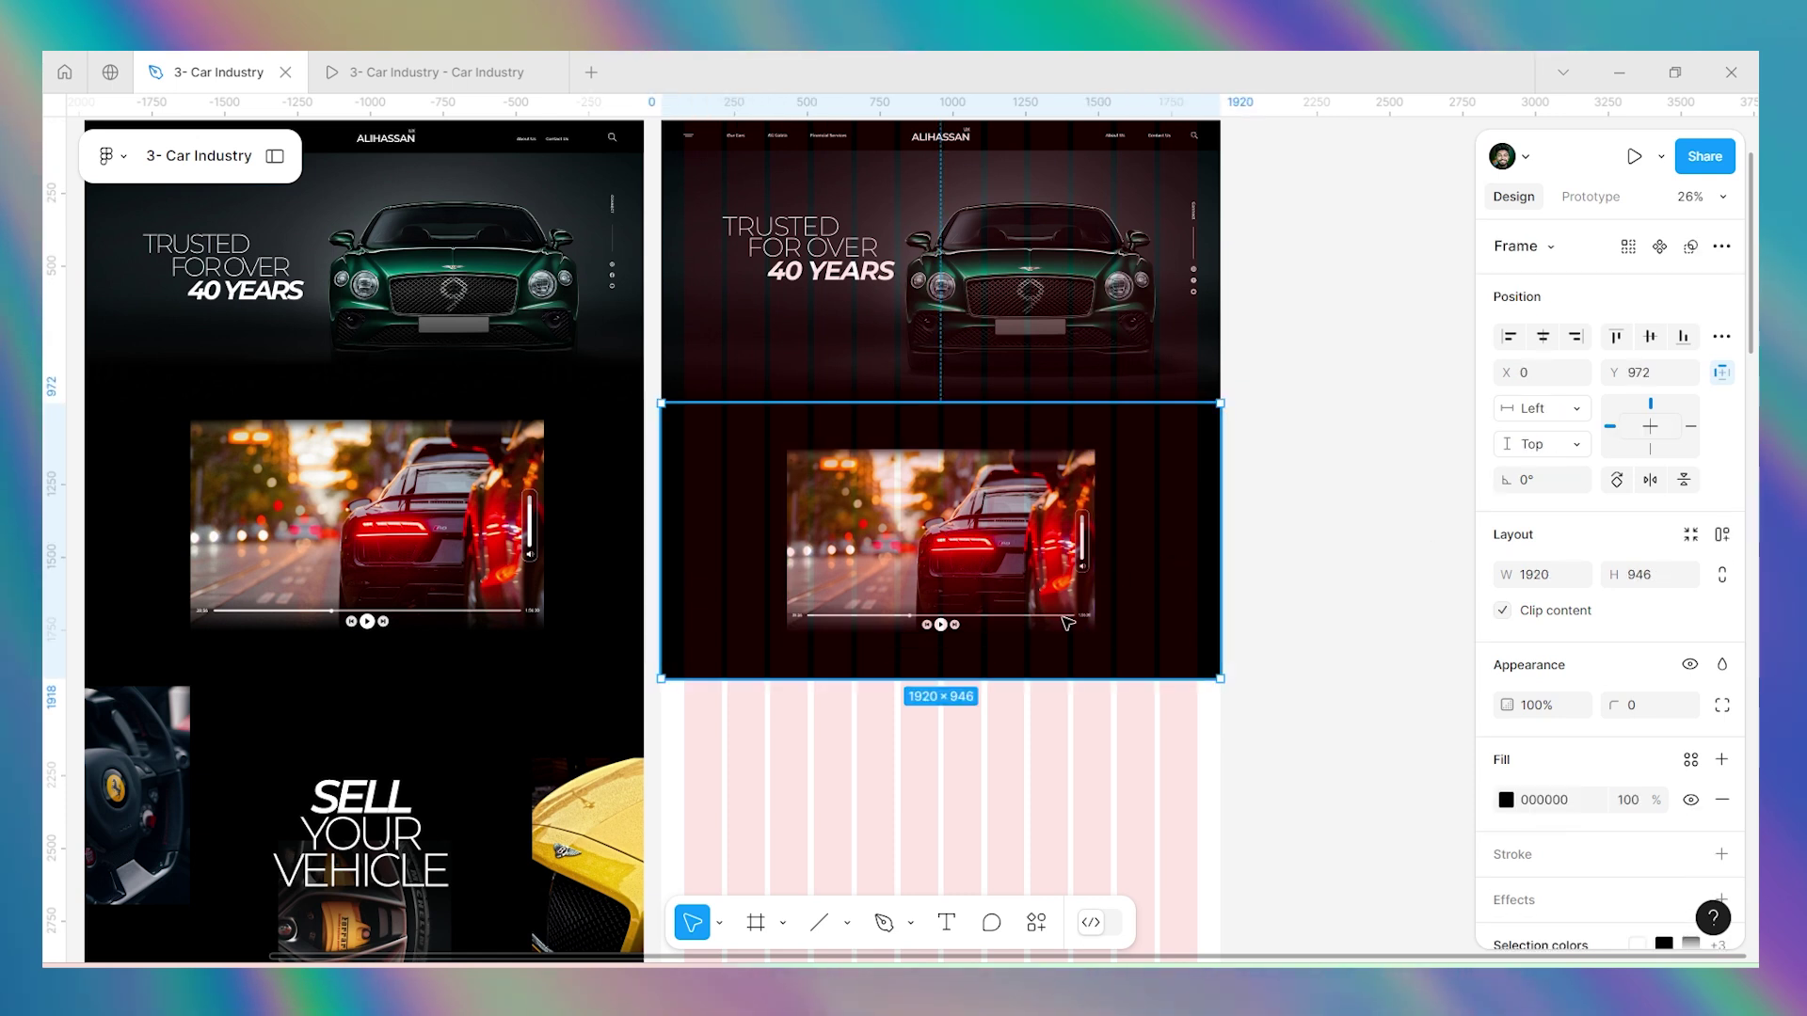
{"action": "key", "text": "shift+a"}
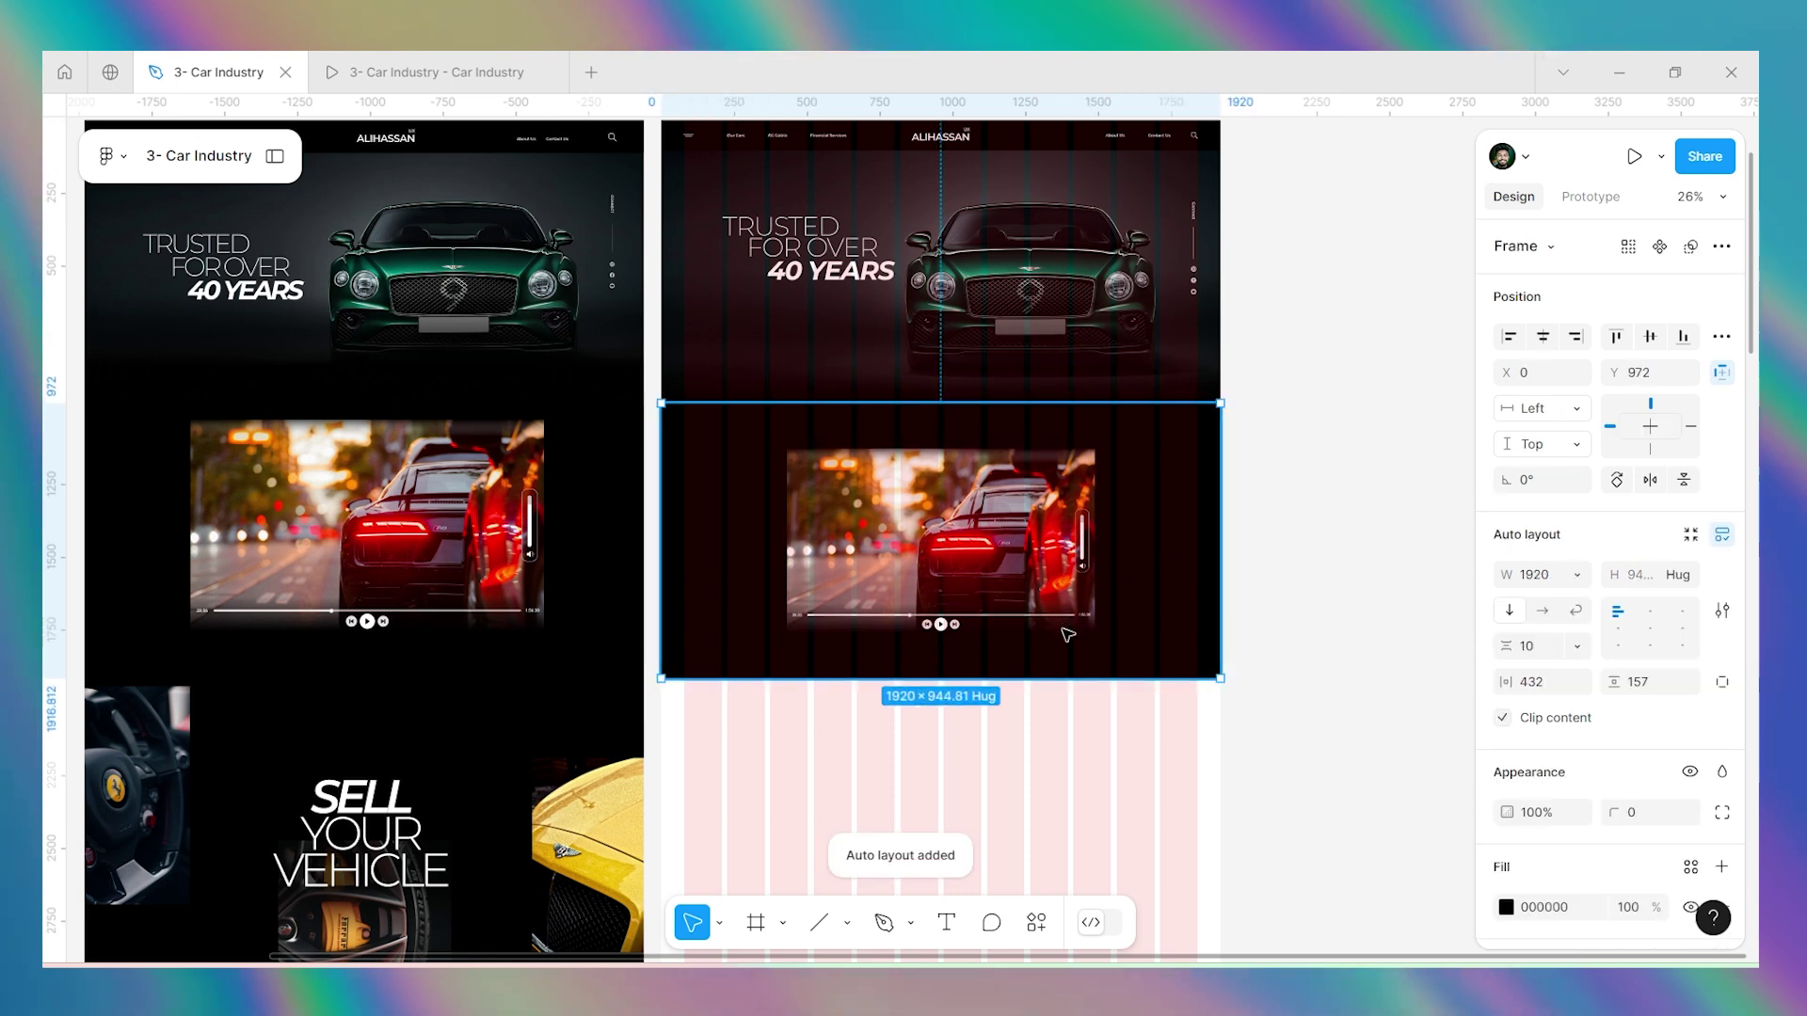
{"action": "left_click", "coordinate": [1648, 634]}
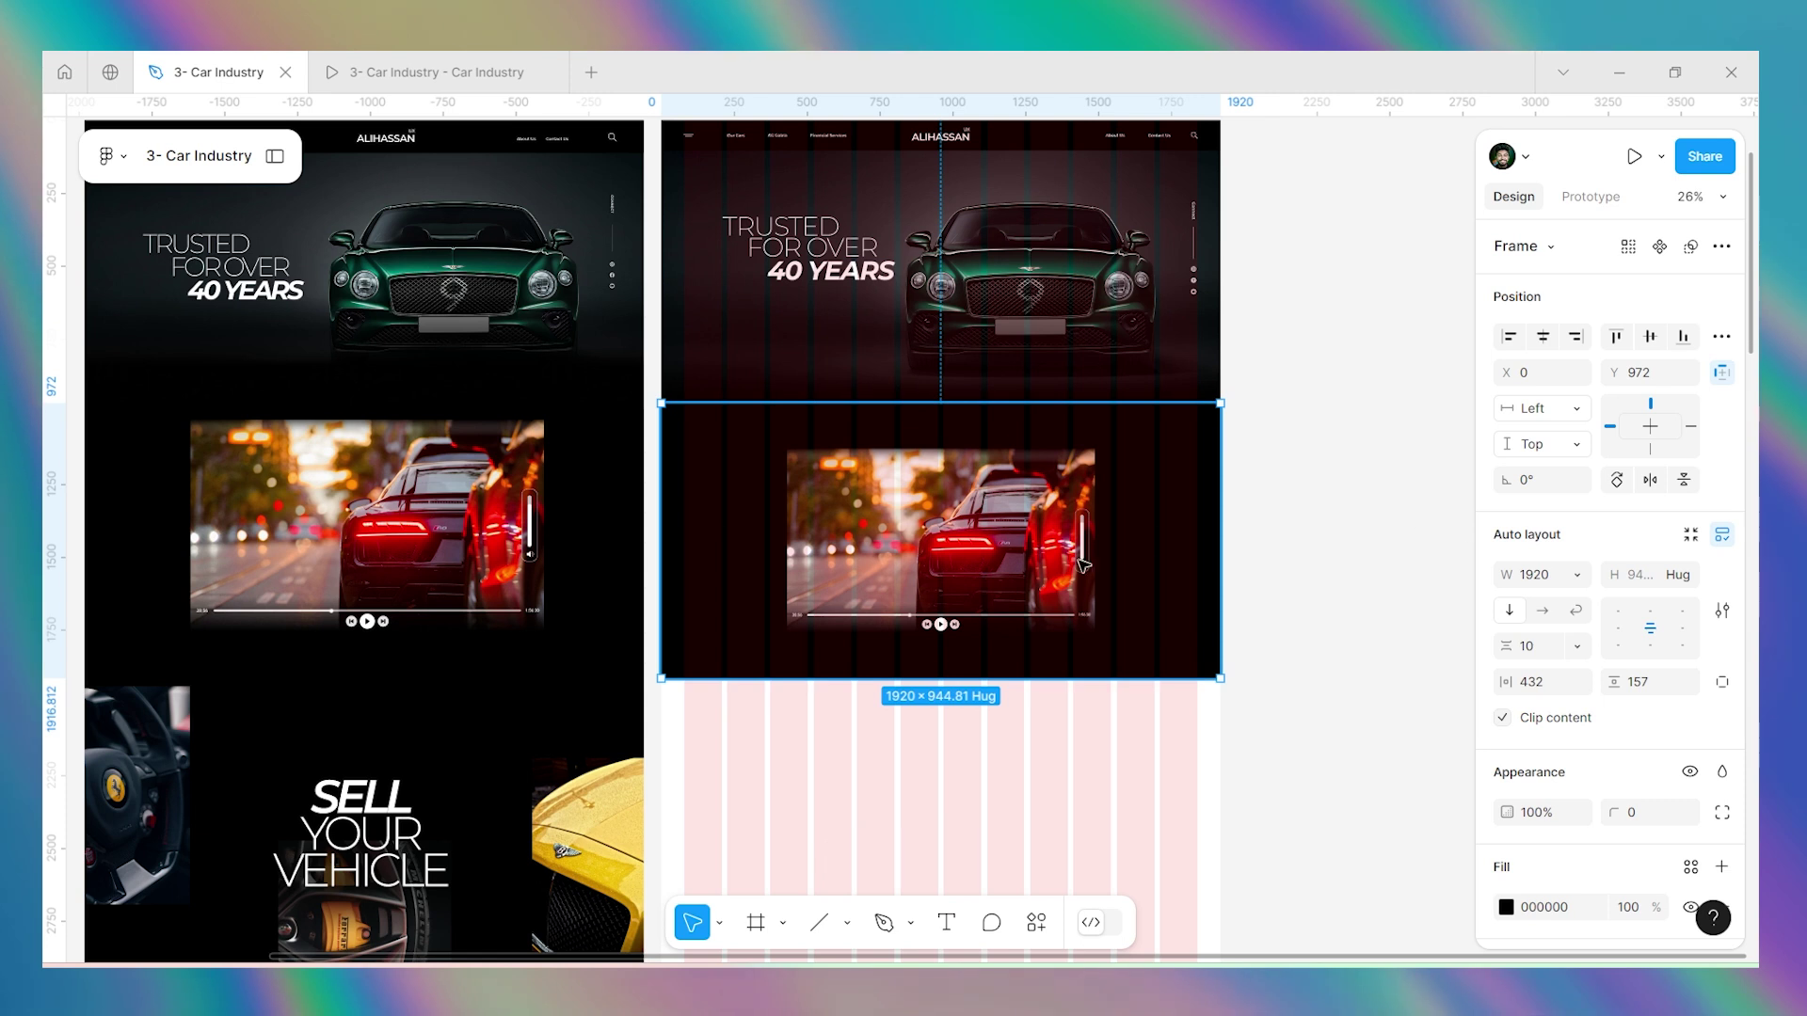
{"action": "left_click", "coordinate": [1366, 570]}
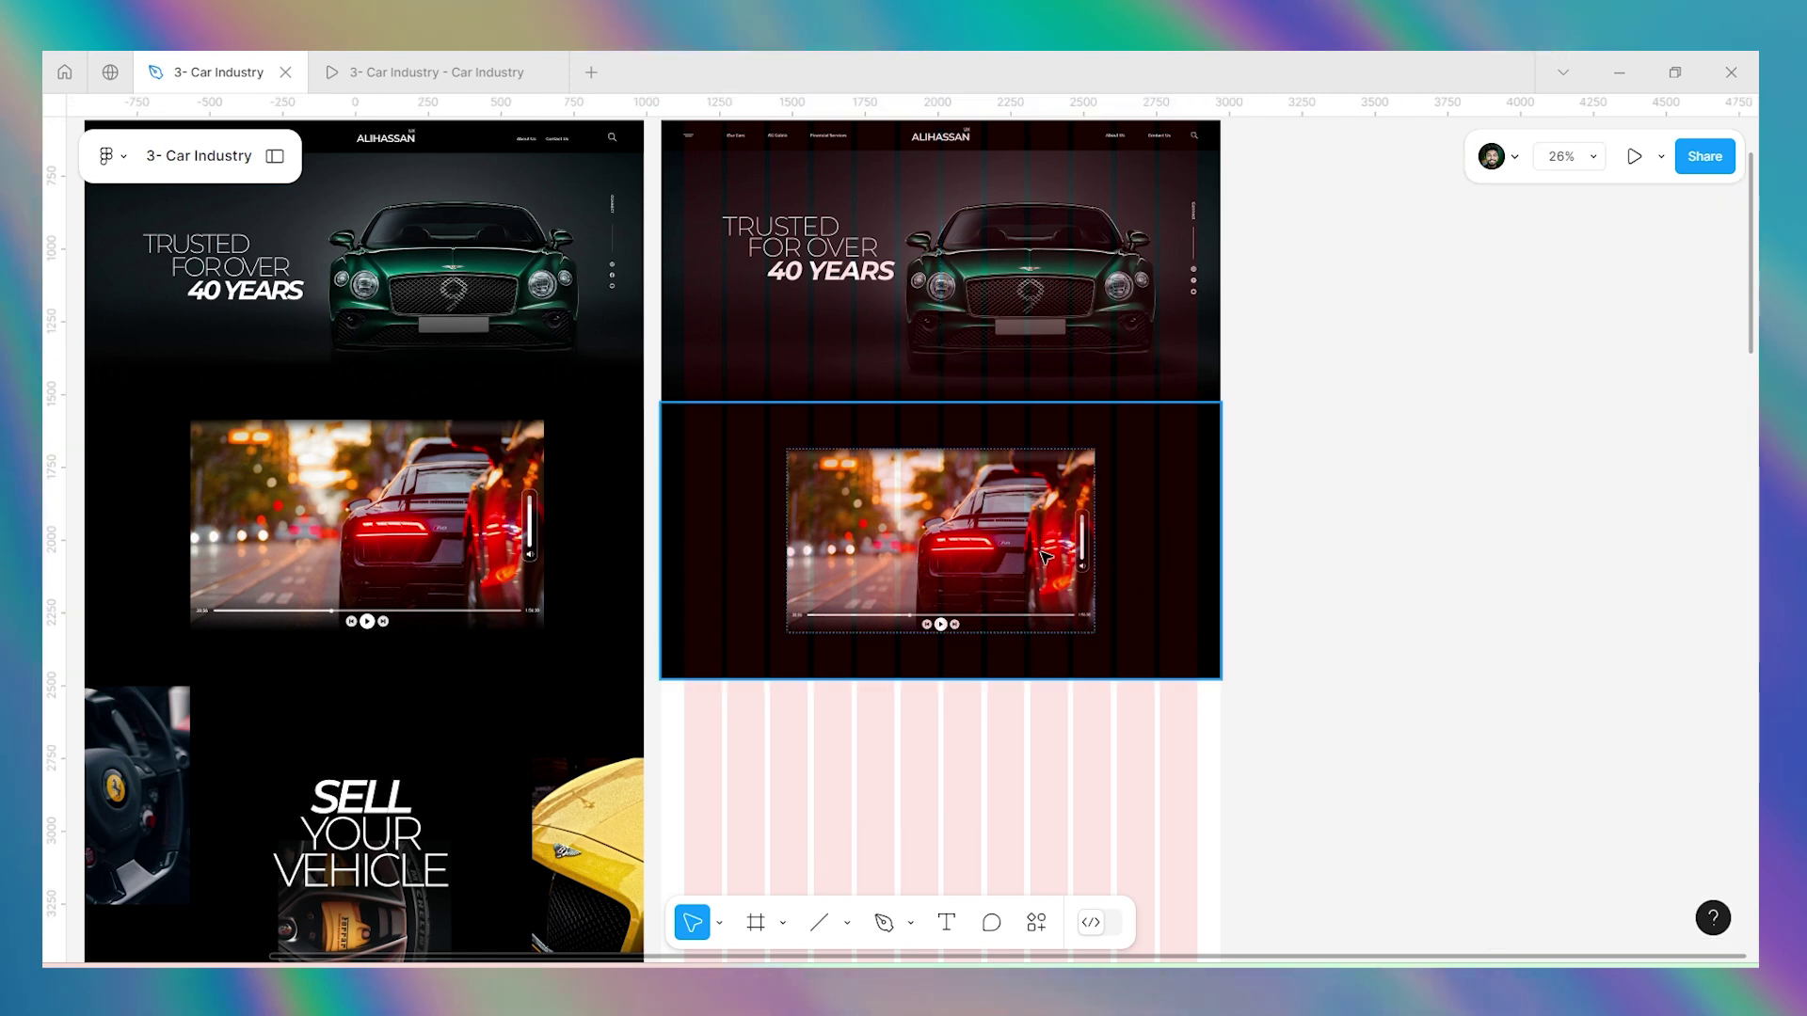
Preview the prototype again to check the video player's size and spacing below the hero.
{"action": "key", "text": "ctrl+alt+Return"}
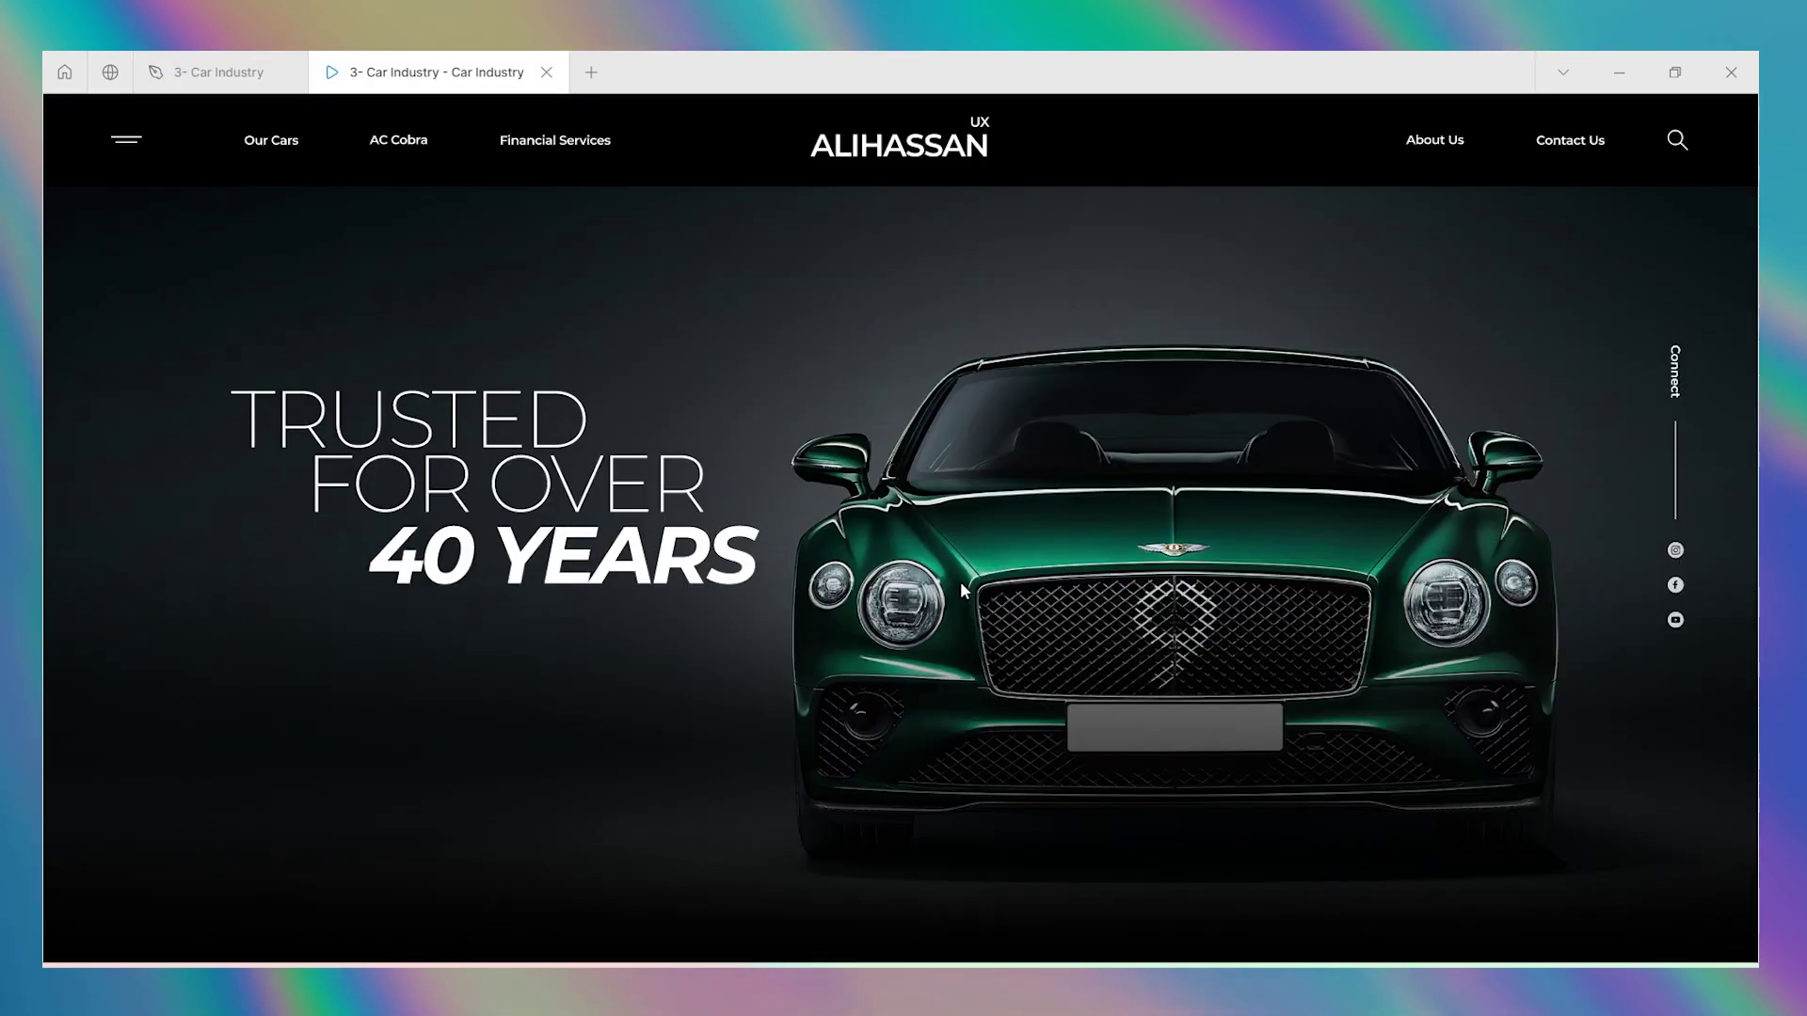
{"action": "scroll", "coordinate": [960, 583], "scroll_direction": "down", "scroll_amount": 6}
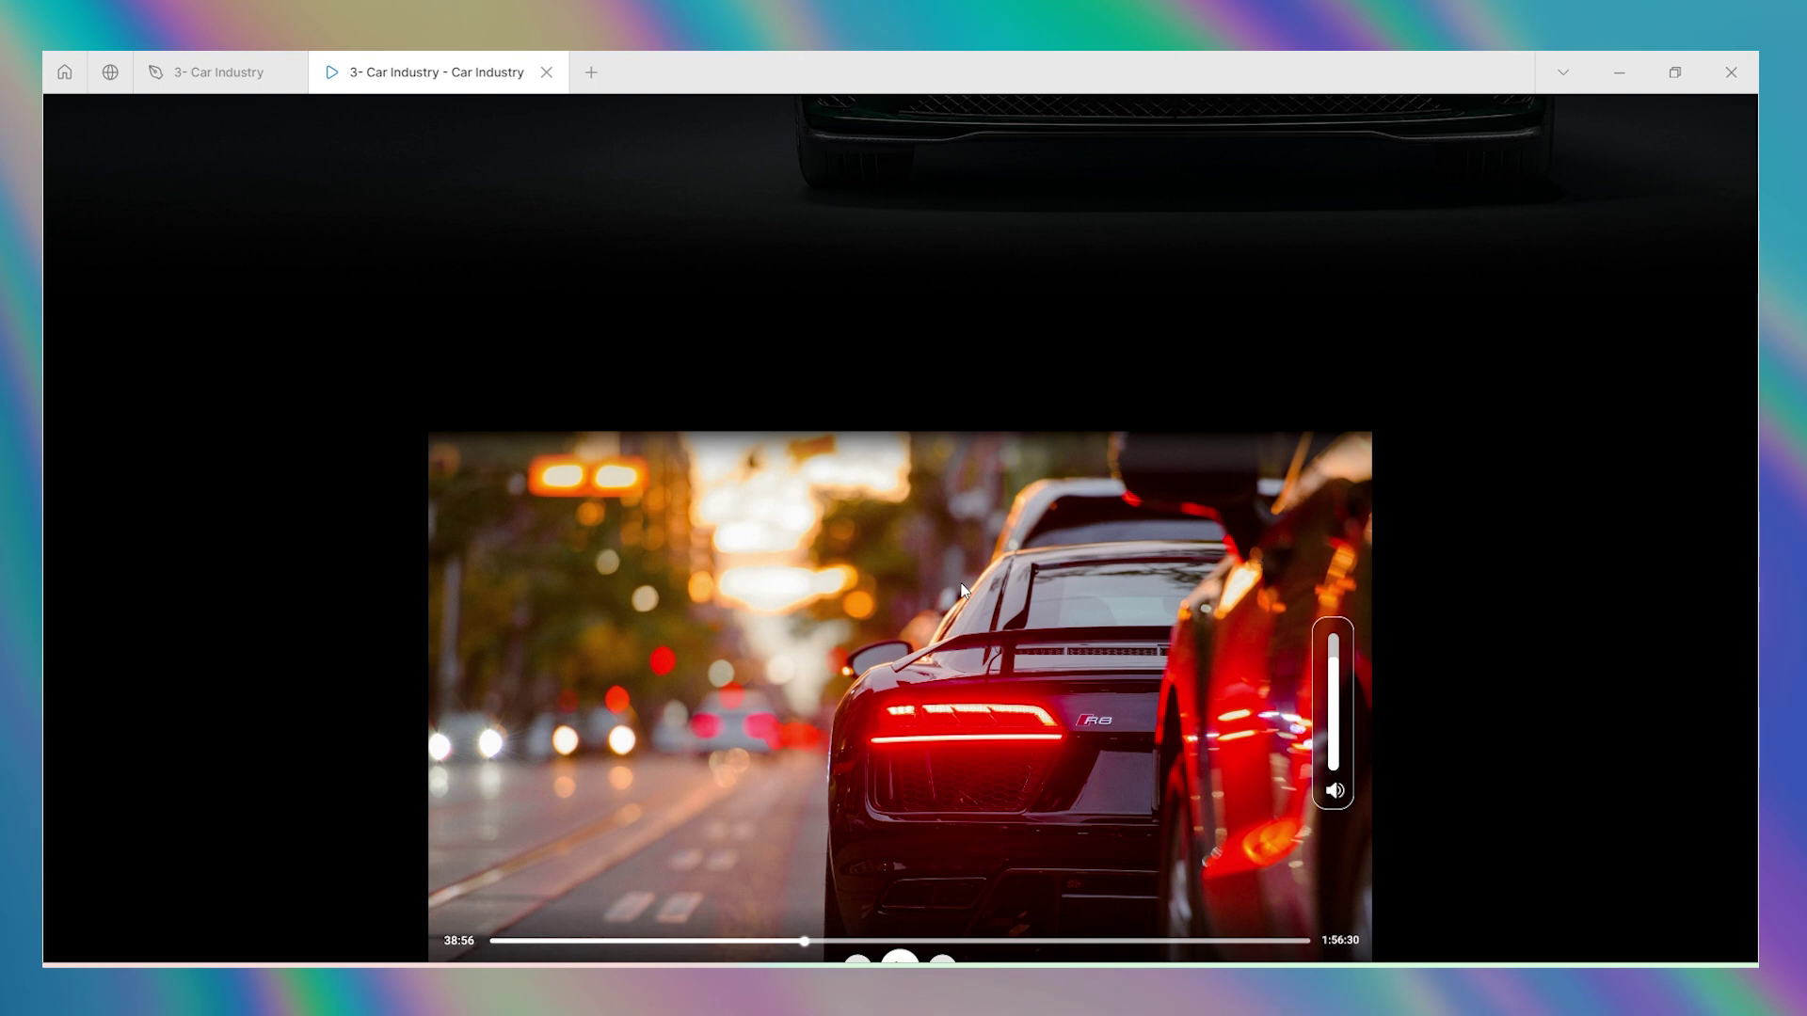
{"action": "scroll", "coordinate": [960, 579], "scroll_direction": "down", "scroll_amount": 2}
{"action": "key", "text": "ctrl+shift+Tab"}
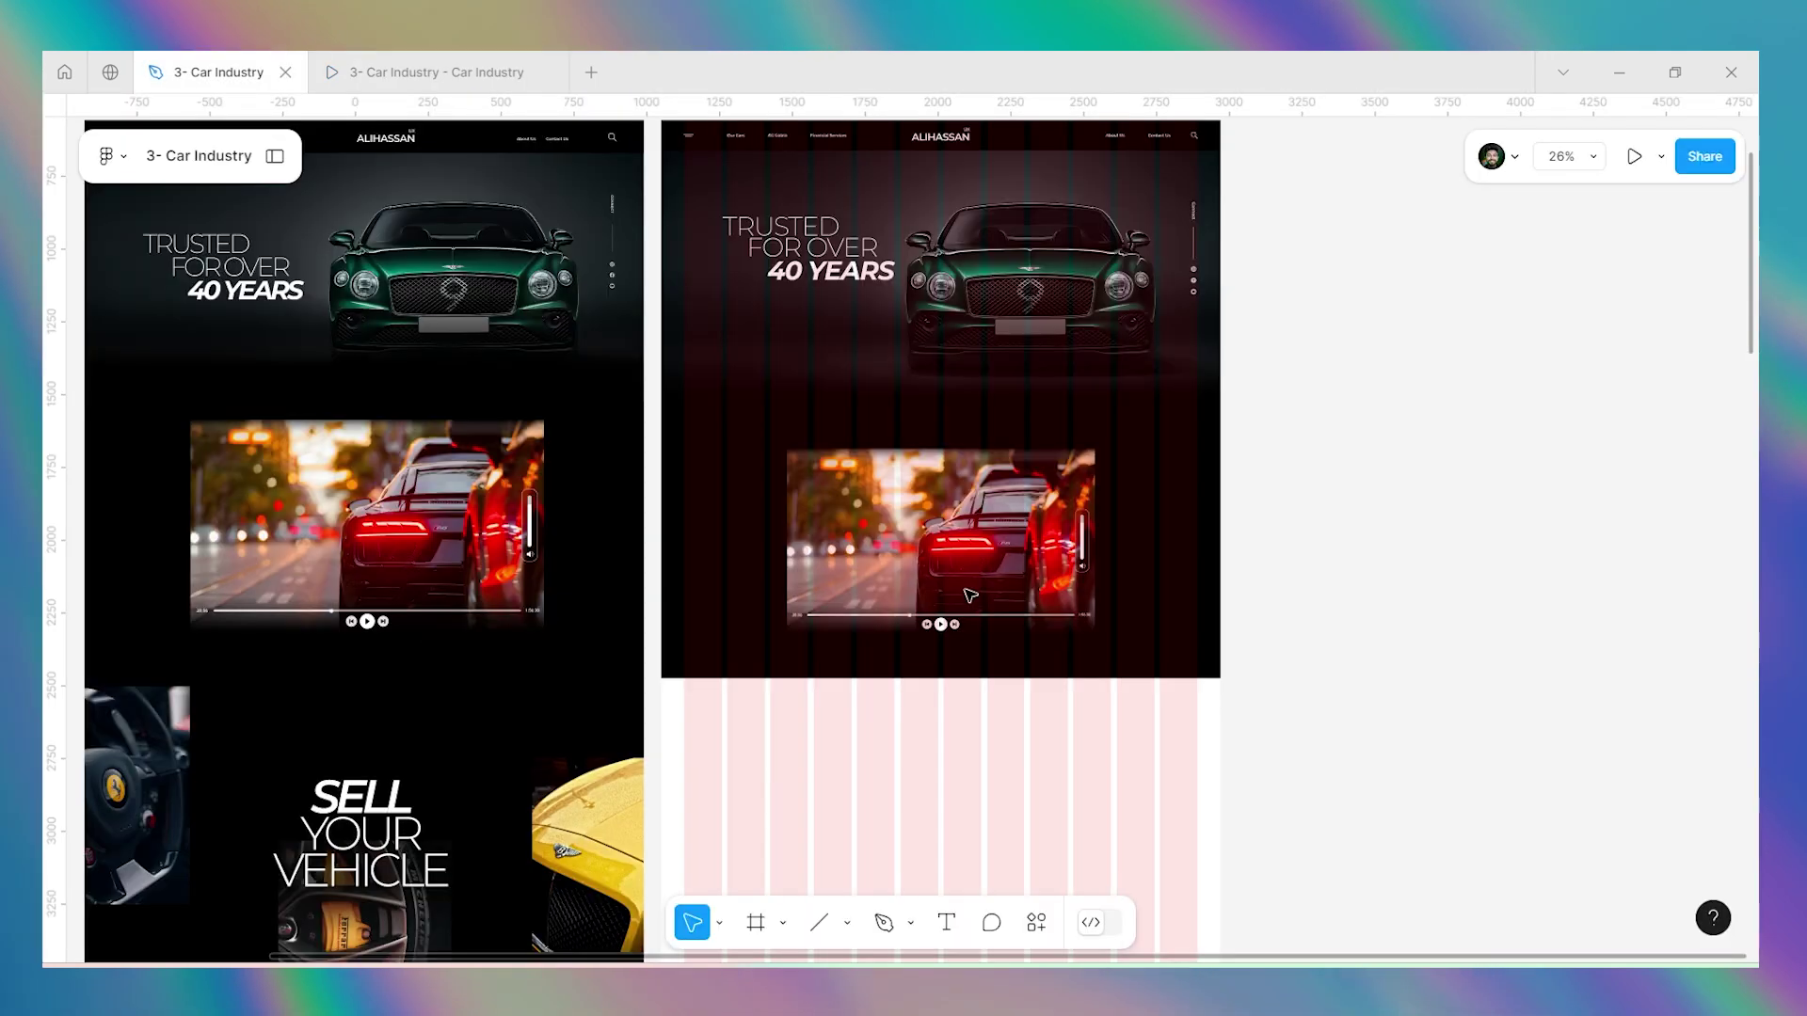
Duplicate the black video section frame and place the copy directly below the original on the Car page.
{"action": "scroll", "coordinate": [970, 594], "scroll_direction": "down", "scroll_amount": 5}
{"action": "scroll", "coordinate": [996, 490], "scroll_direction": "down", "scroll_amount": 3}
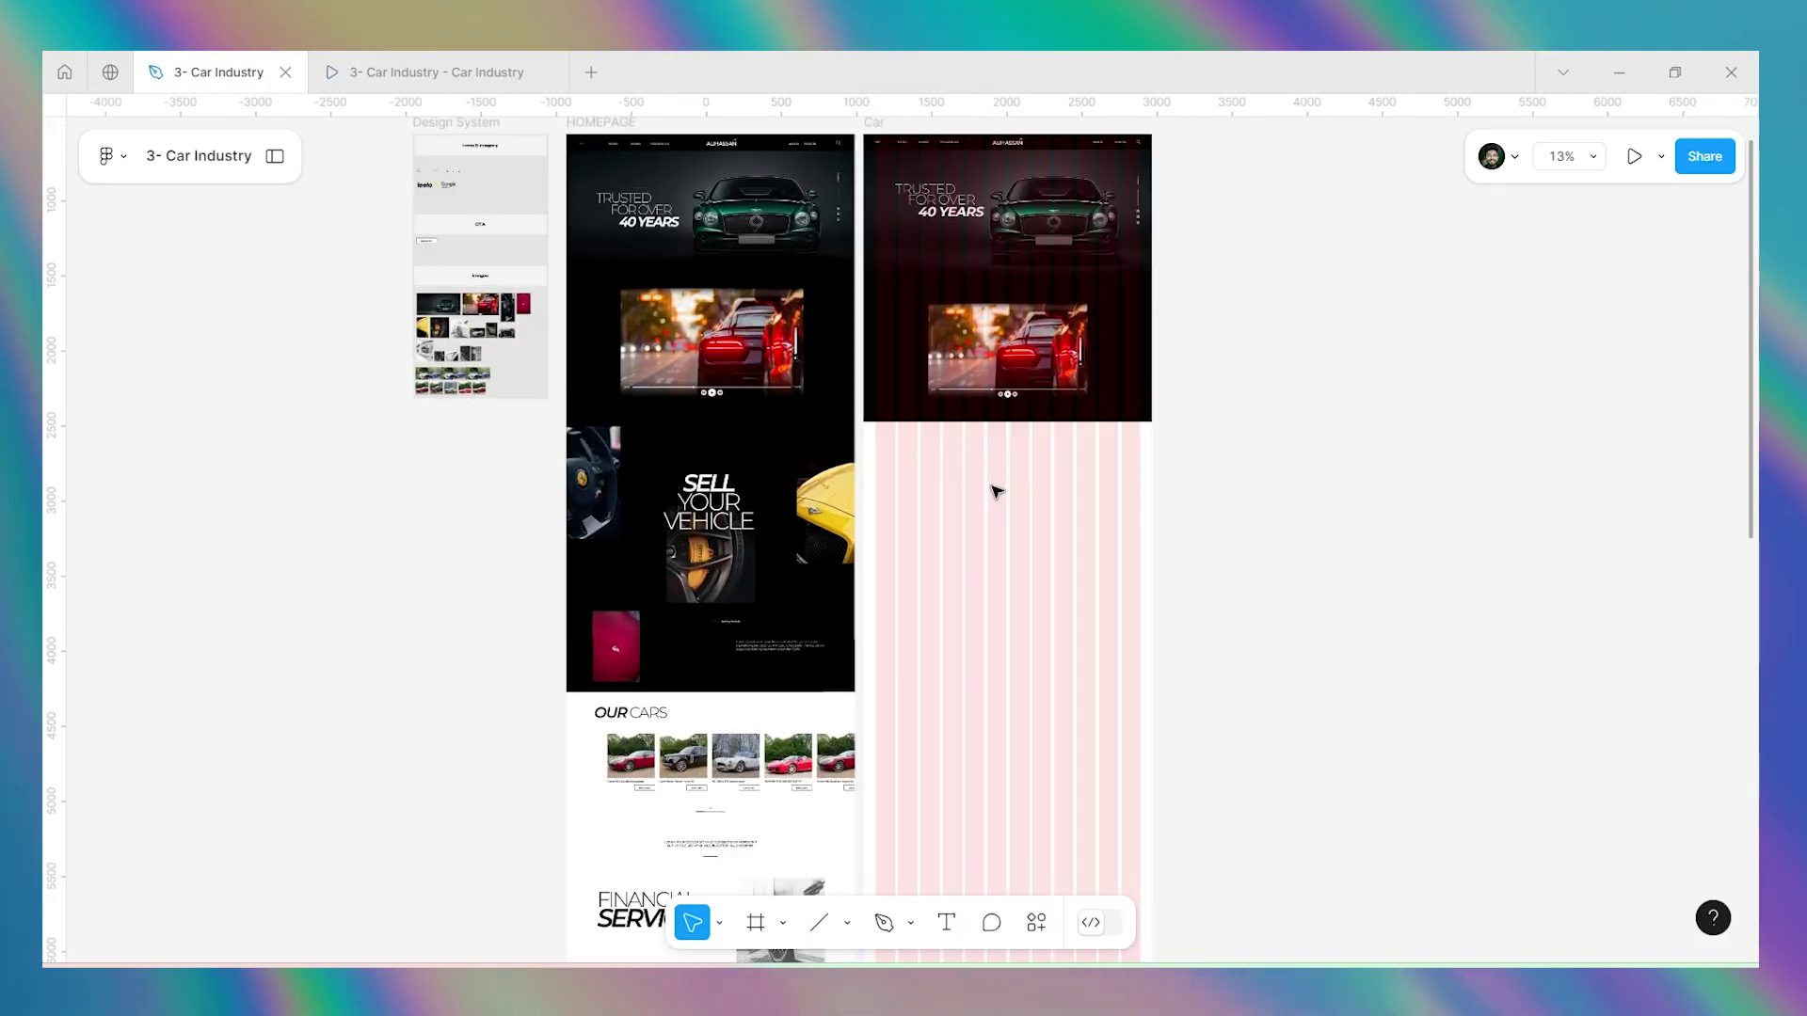
{"action": "scroll", "coordinate": [442, 479], "scroll_direction": "up", "scroll_amount": 5}
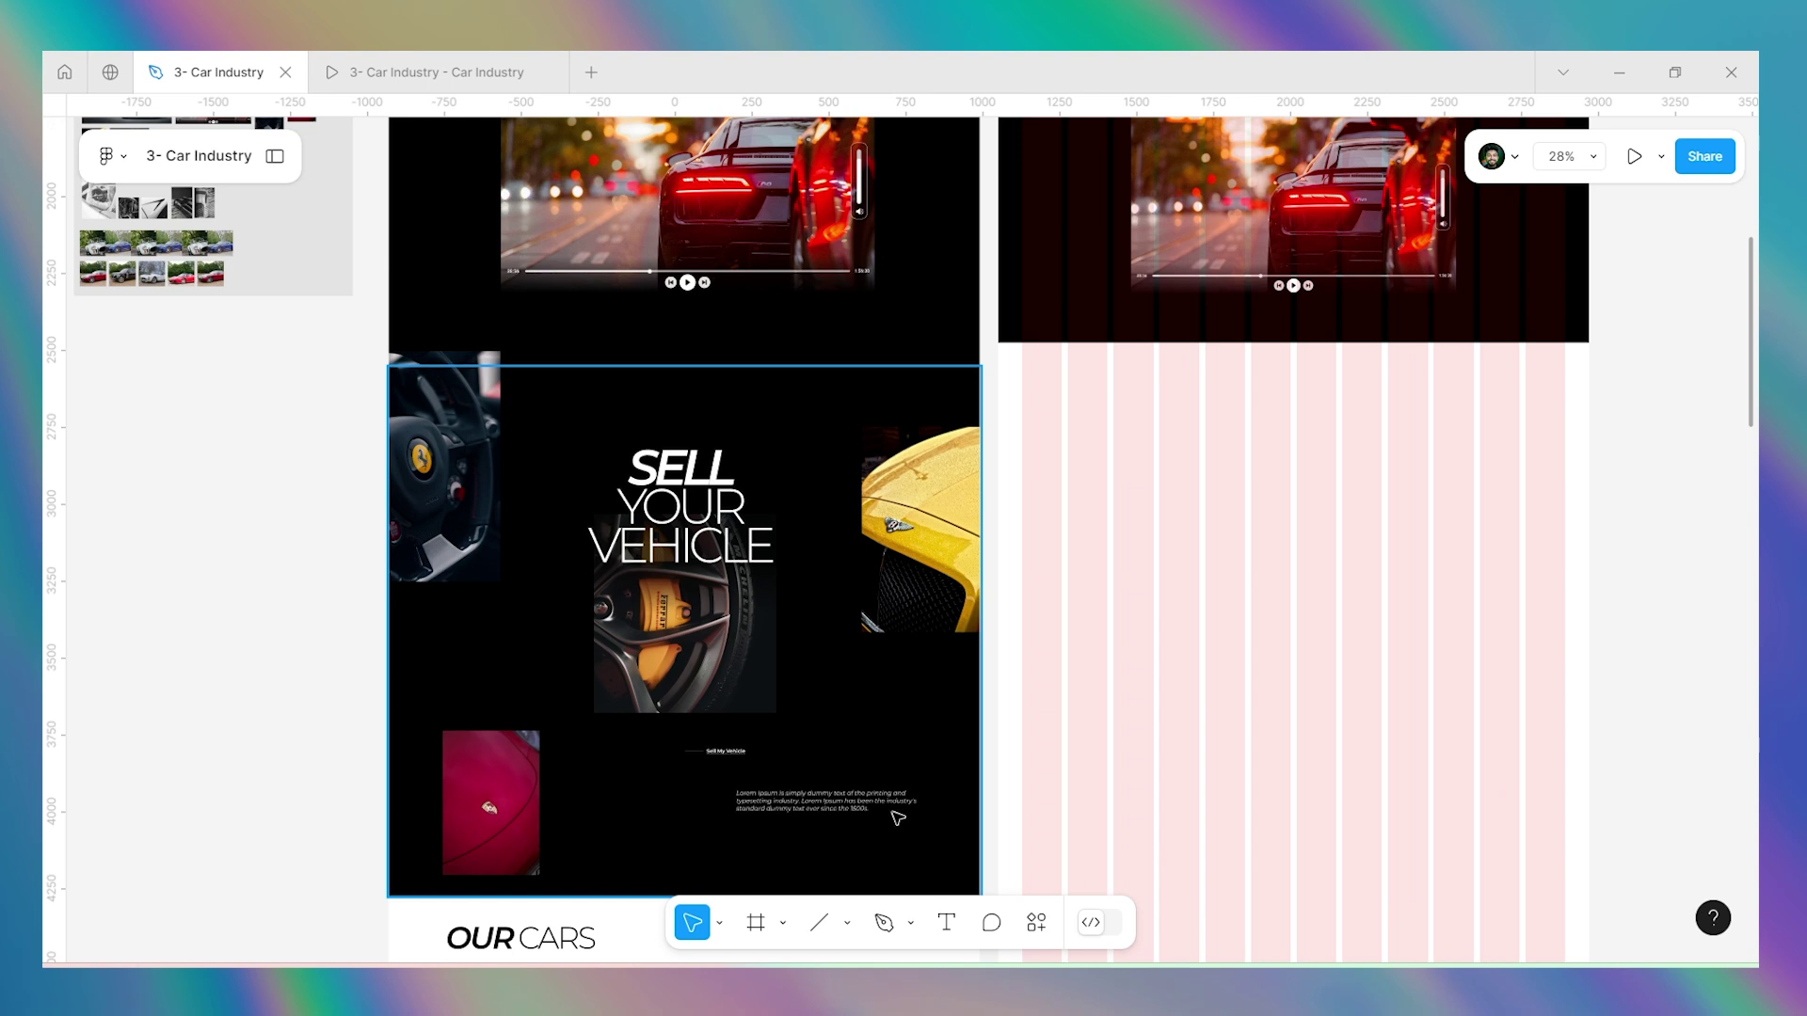
{"action": "scroll", "coordinate": [1234, 415], "scroll_direction": "down", "scroll_amount": 4}
{"action": "scroll", "coordinate": [1044, 471], "scroll_direction": "down", "scroll_amount": 2}
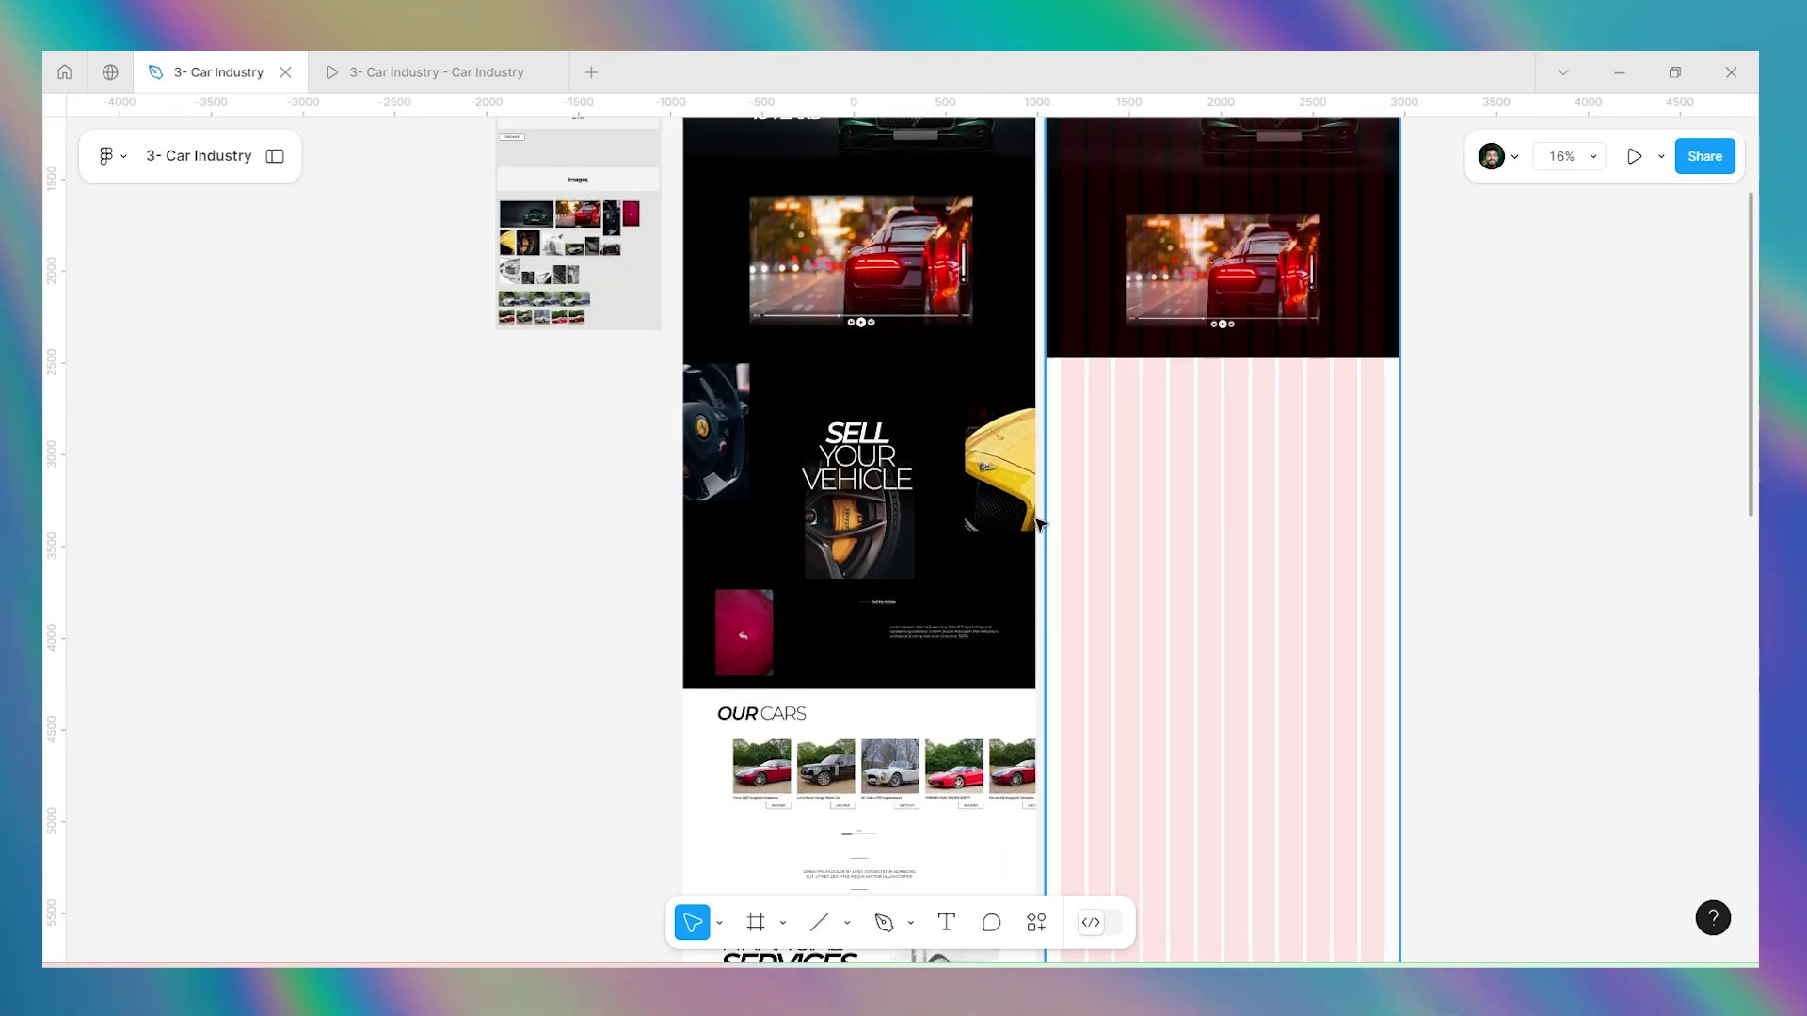
{"action": "left_click", "coordinate": [1197, 339]}
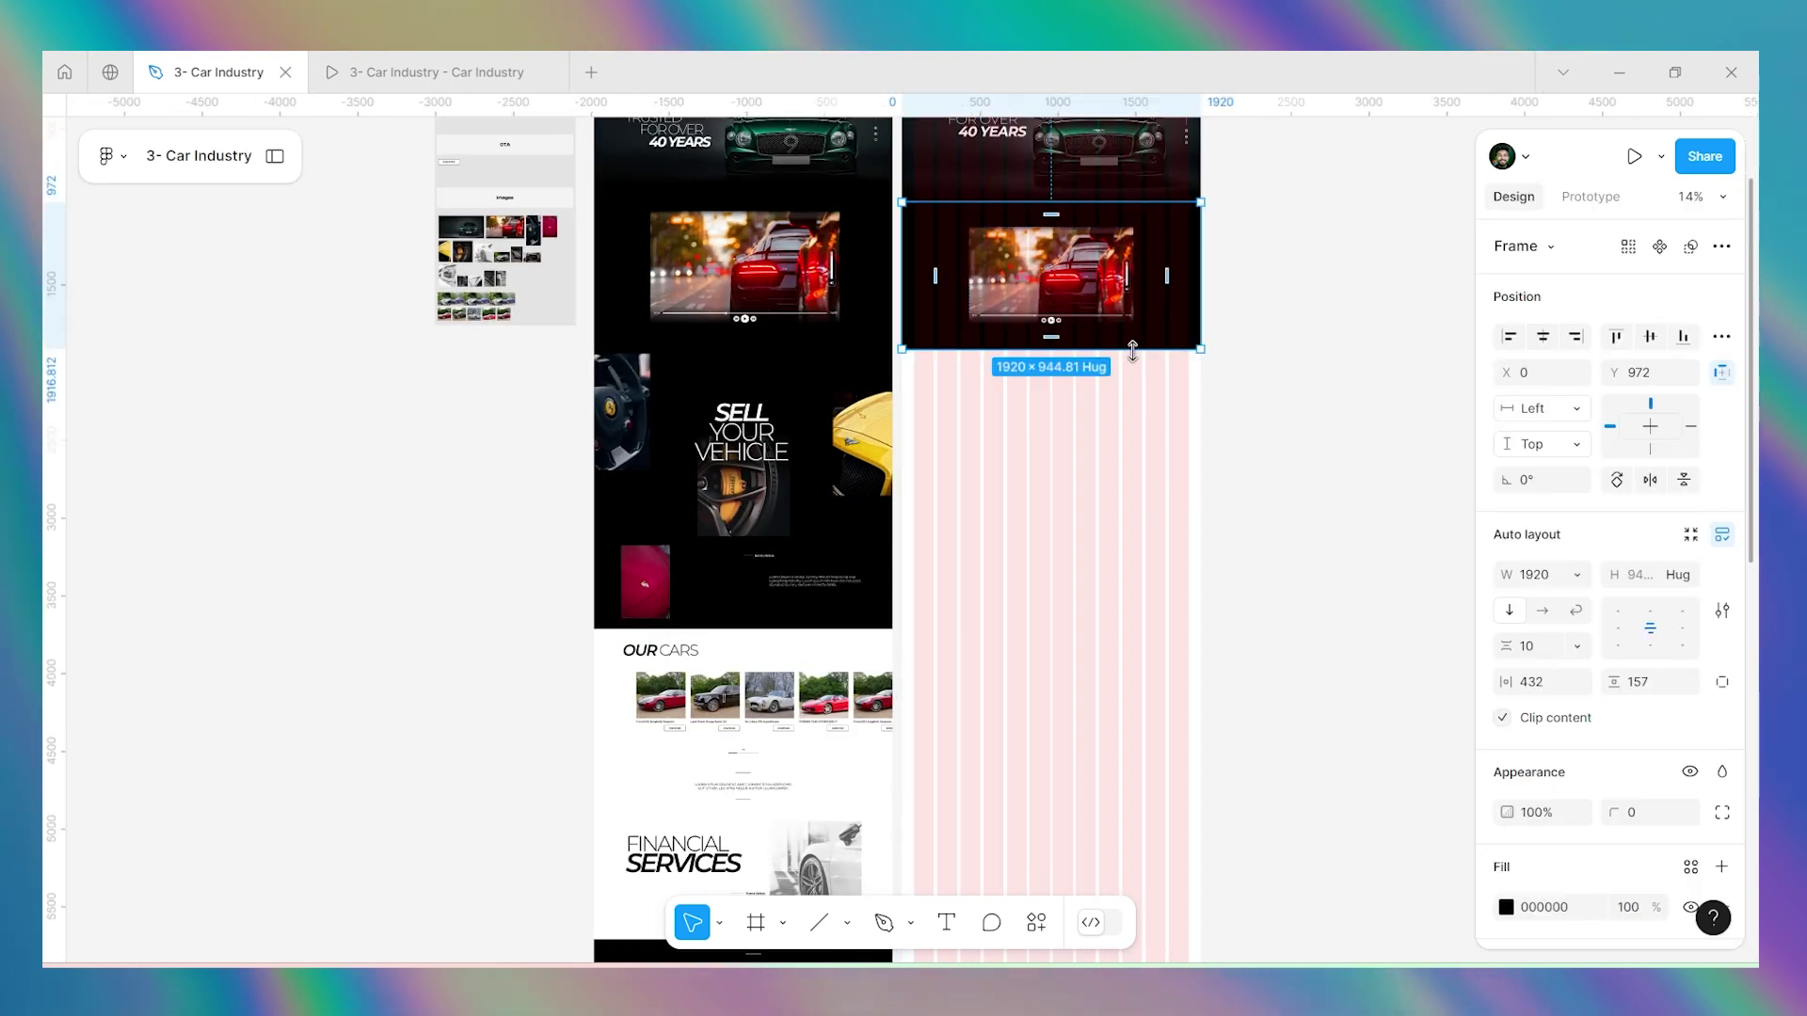
{"action": "left_click_drag", "start_coordinate": [1182, 335], "coordinate": [1184, 475]}
Delete the video player from the duplicated section and extend the empty frame to about 1805 high.
{"action": "left_click", "coordinate": [1078, 452]}
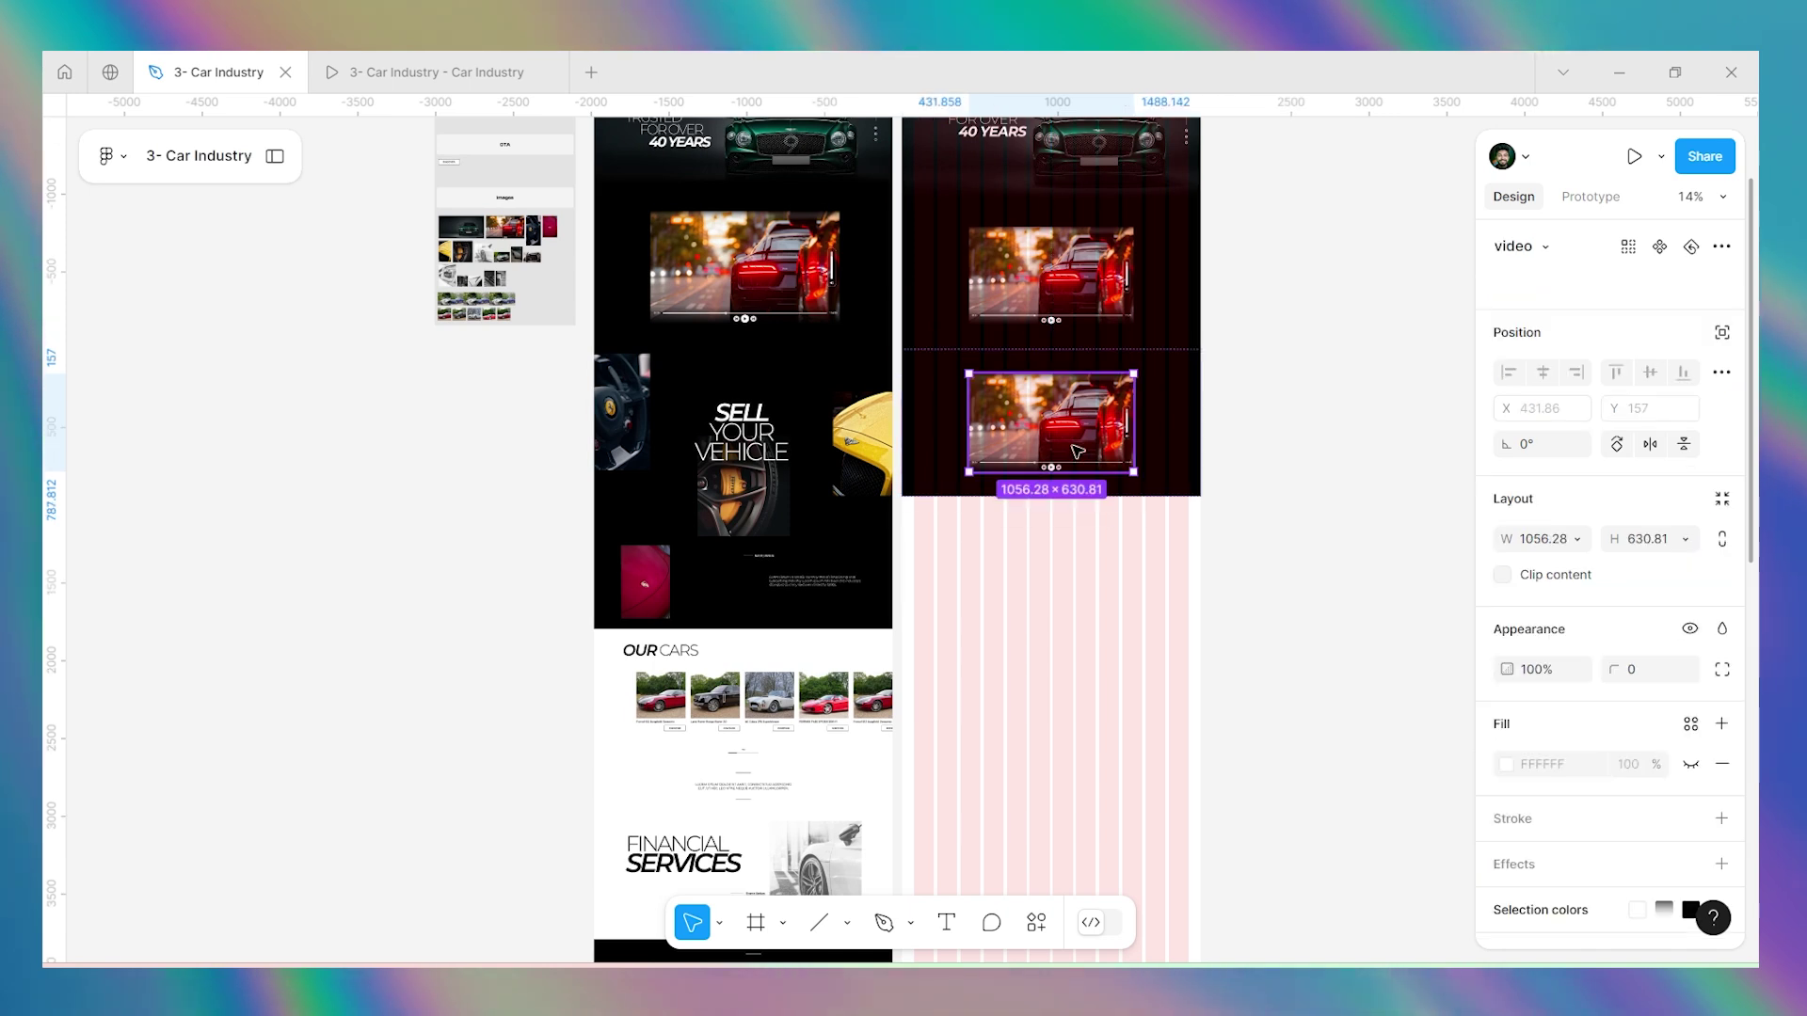
{"action": "key", "text": "Delete"}
{"action": "left_click", "coordinate": [1077, 451]}
{"action": "left_click_drag", "start_coordinate": [1061, 496], "coordinate": [1074, 628]}
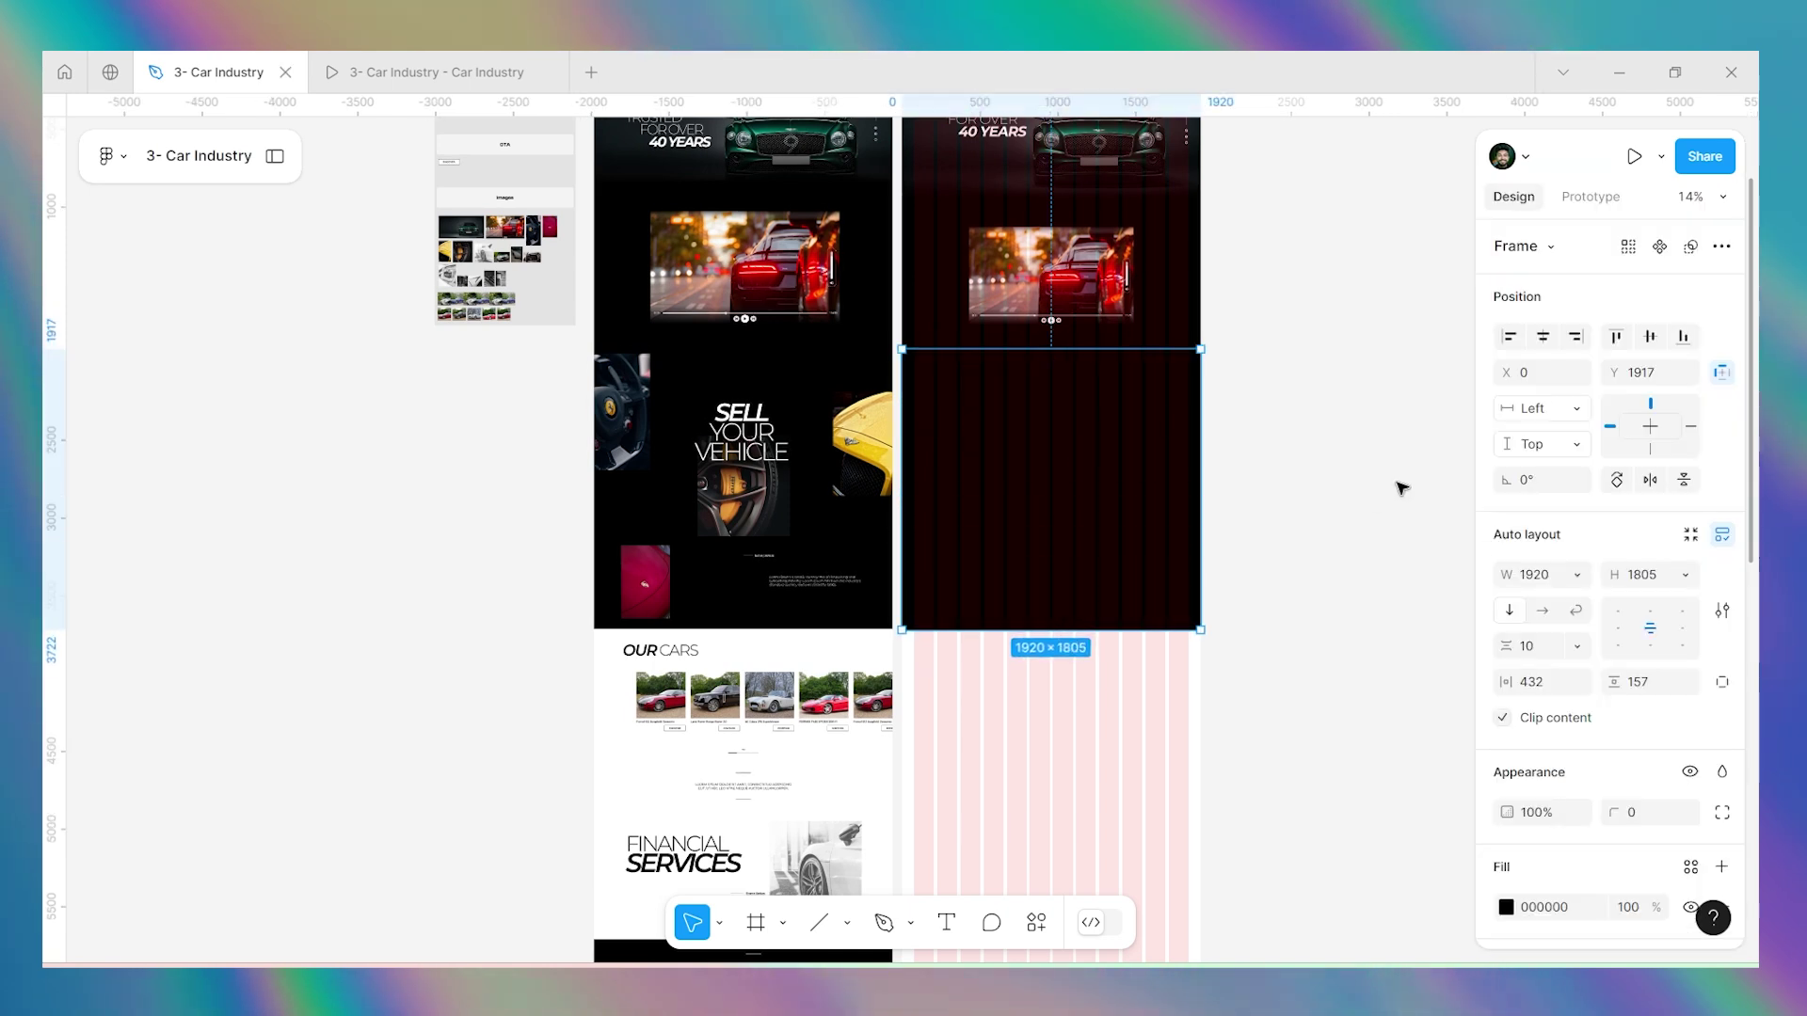
Copy the steering wheel, red bodywork, yellow car and wheel rim images from the Images collection into the empty black section.
{"action": "left_click", "coordinate": [1402, 488]}
{"action": "left_click", "coordinate": [1198, 430]}
{"action": "scroll", "coordinate": [442, 236], "scroll_direction": "up", "scroll_amount": 5}
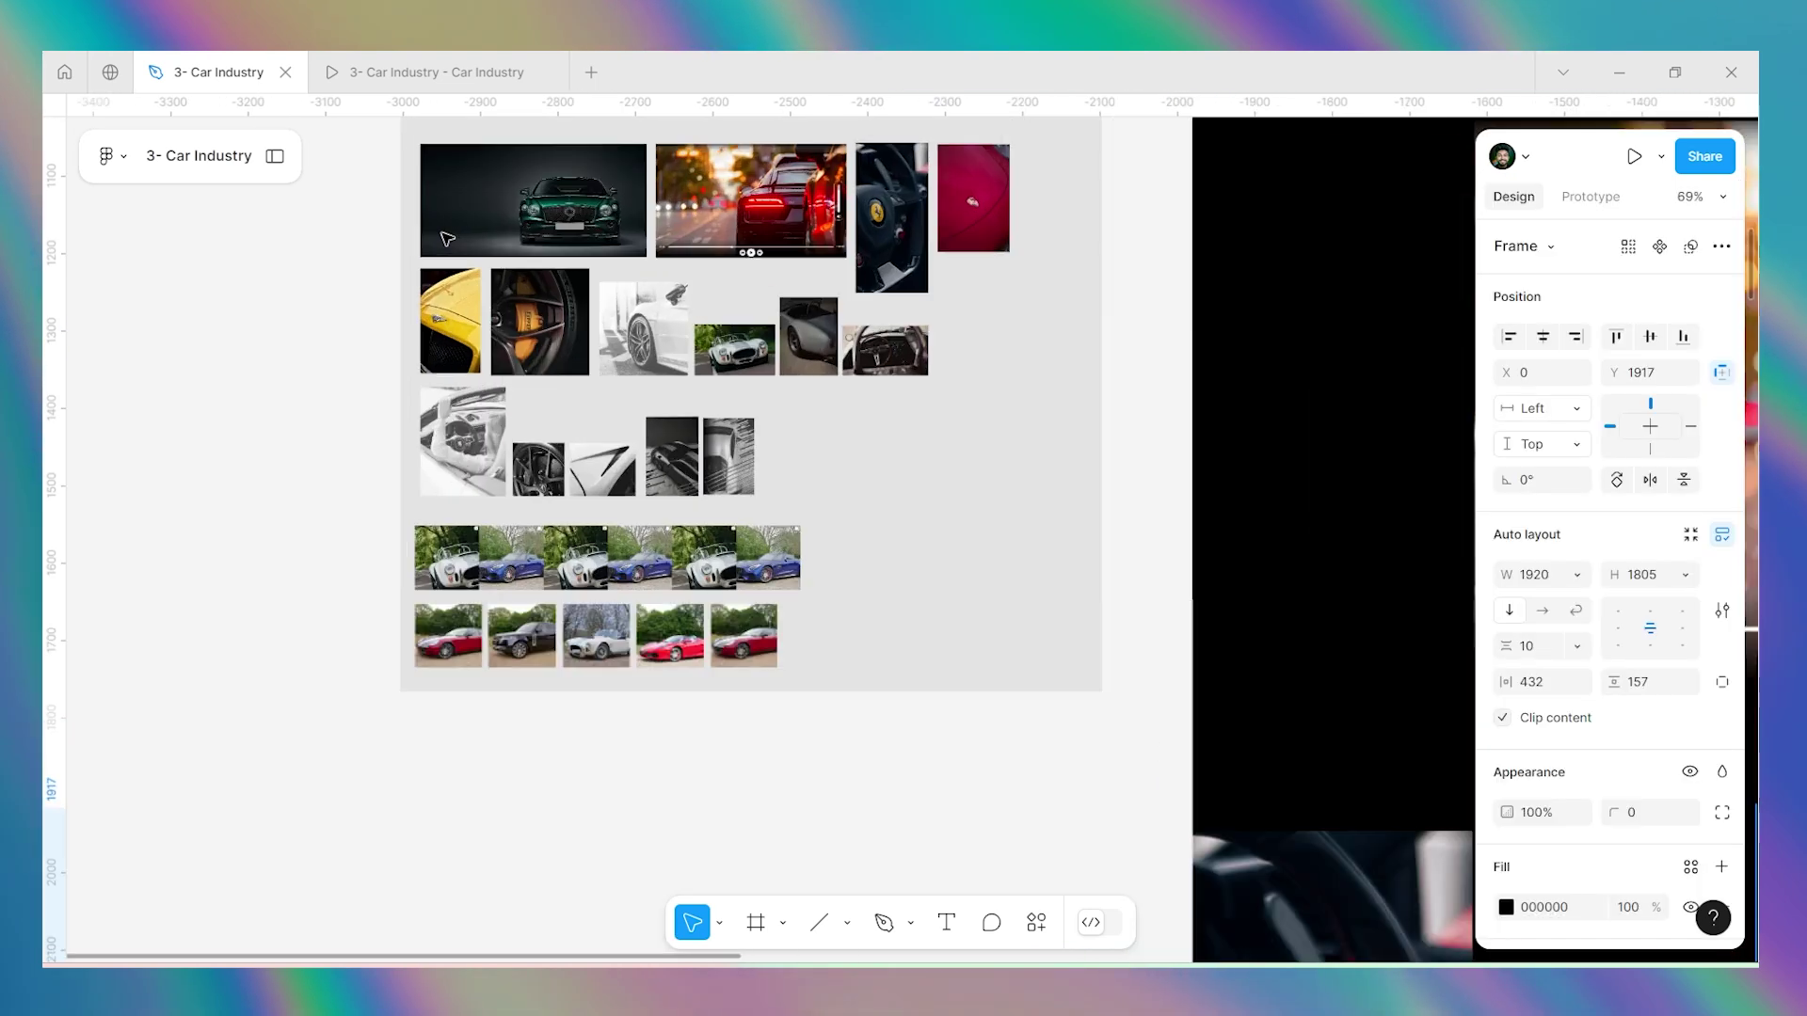
{"action": "scroll", "coordinate": [442, 236], "scroll_direction": "down", "scroll_amount": 3}
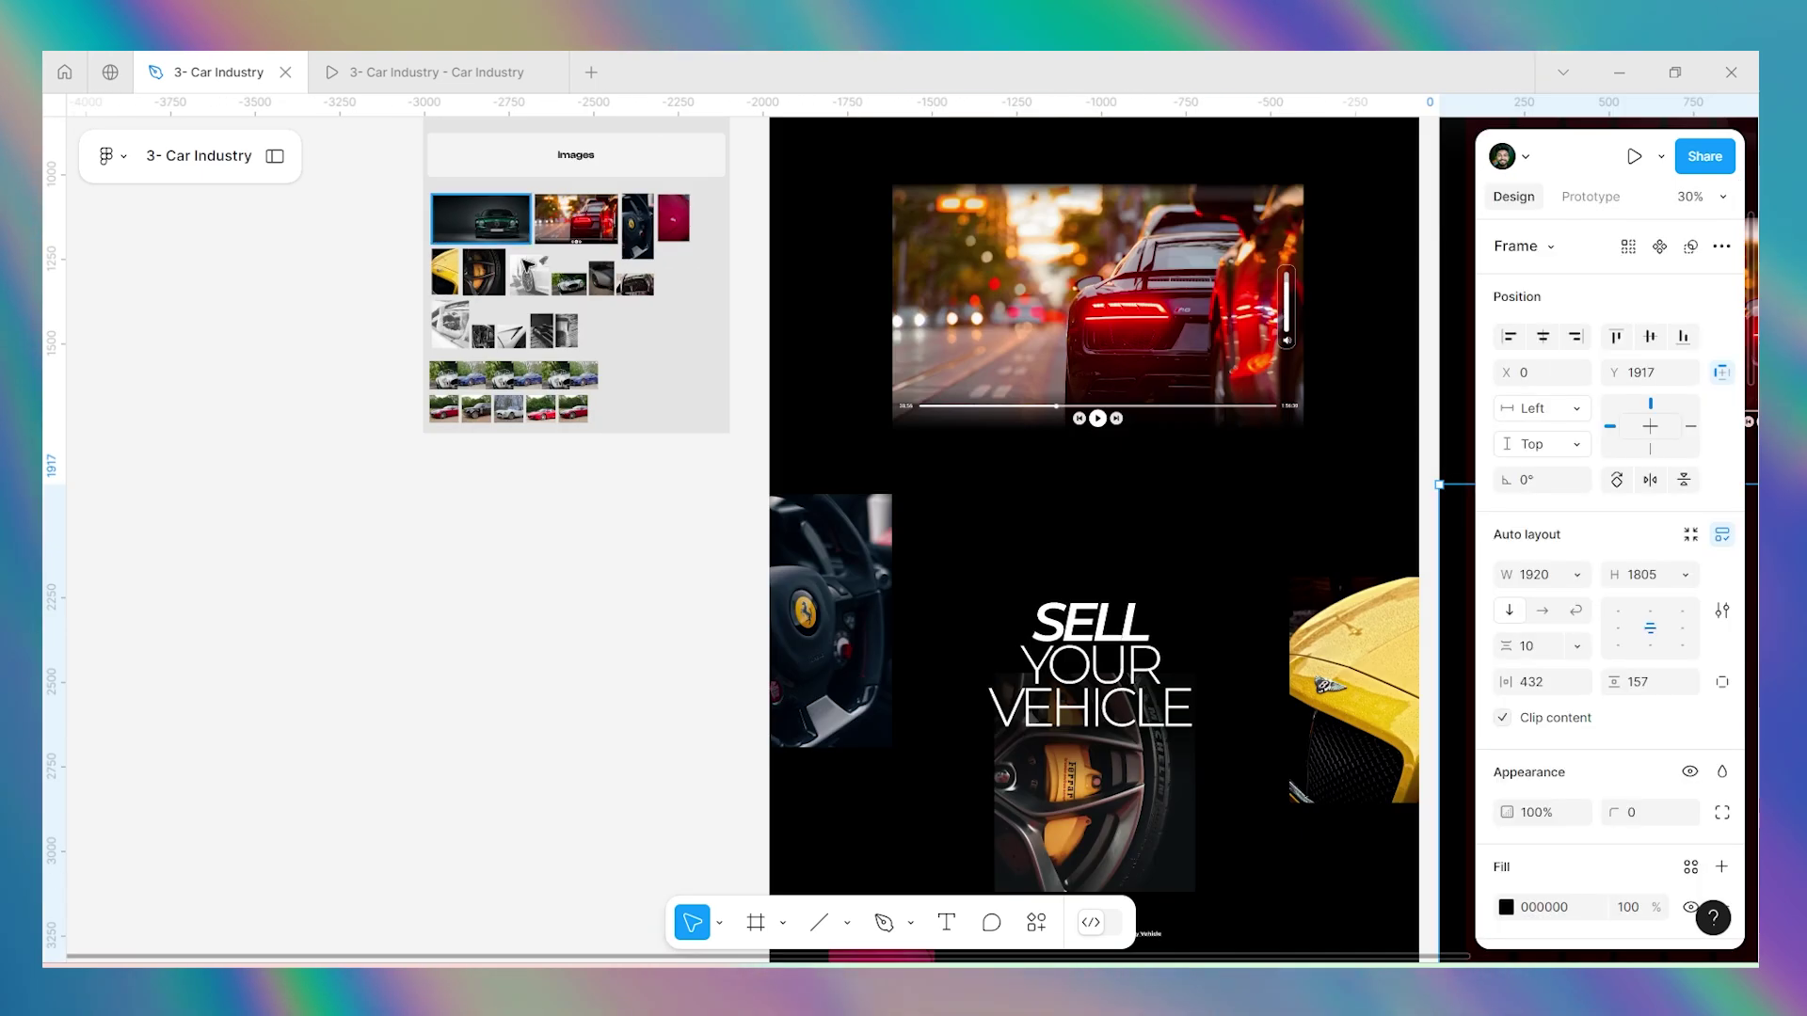
{"action": "scroll", "coordinate": [621, 209], "scroll_direction": "up", "scroll_amount": 4}
{"action": "left_click", "coordinate": [650, 234]}
{"action": "scroll", "coordinate": [649, 233], "scroll_direction": "down", "scroll_amount": 5}
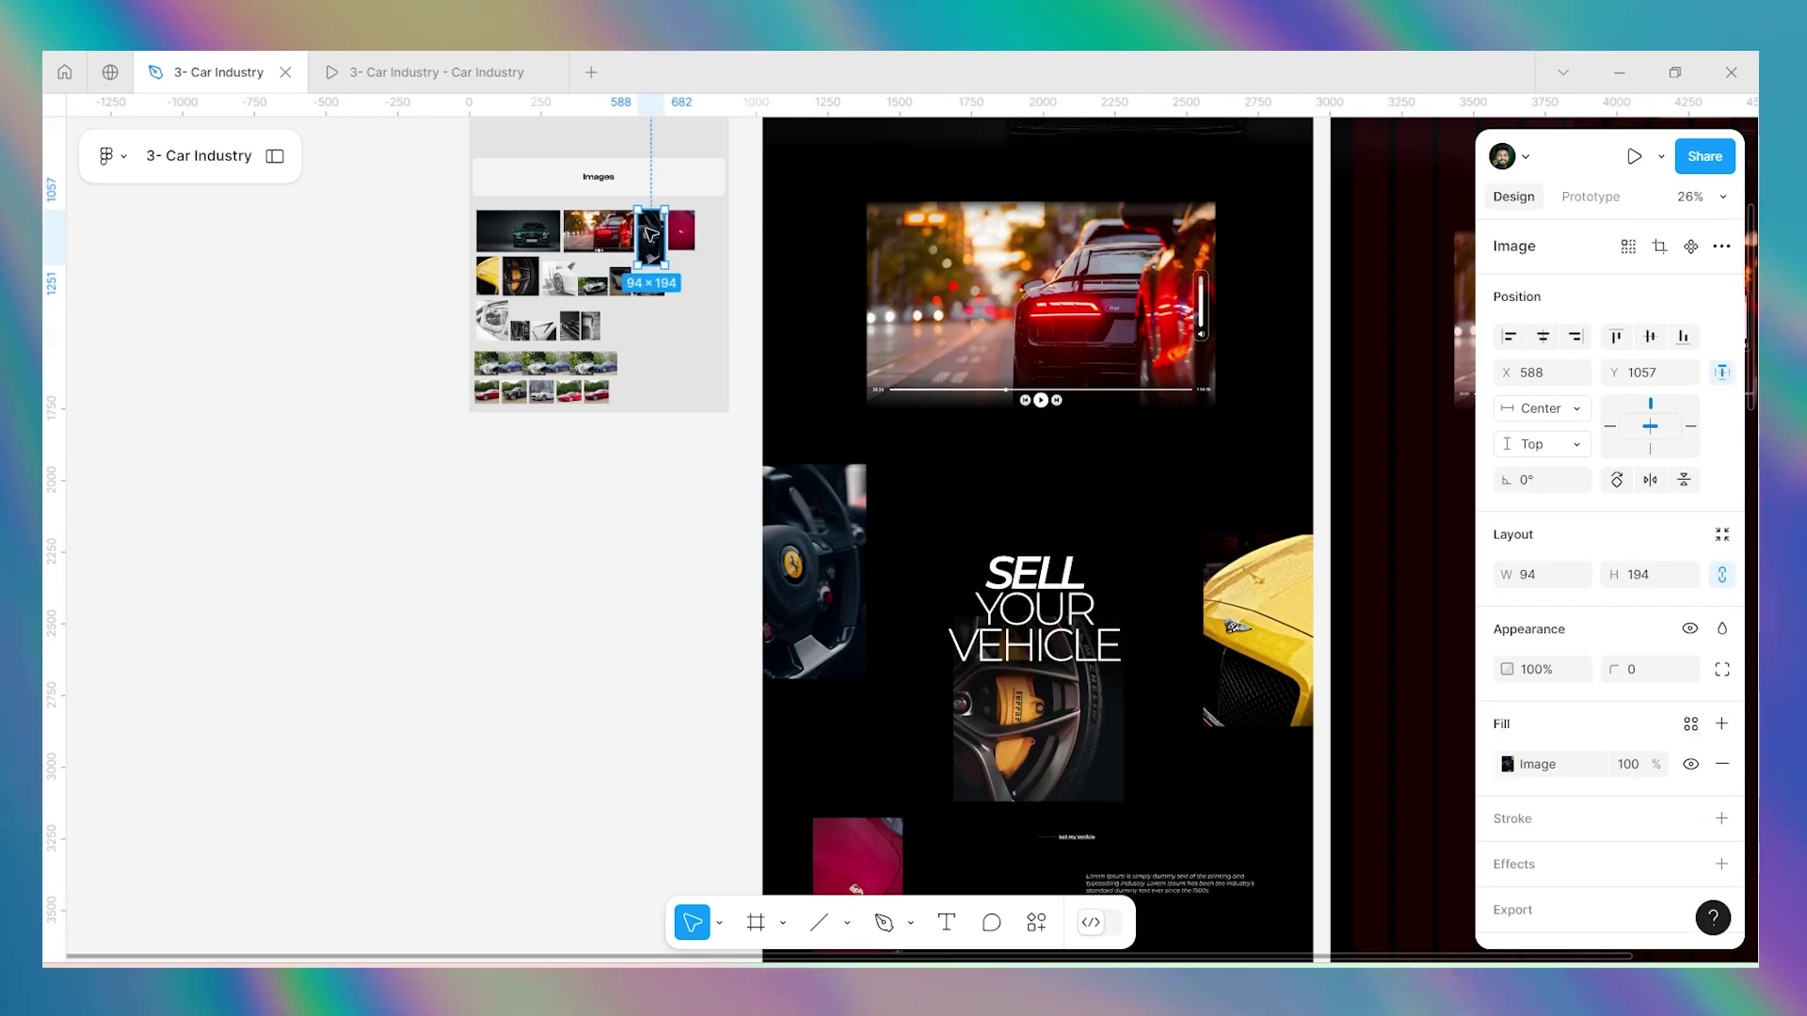
{"action": "left_click", "coordinate": [689, 235], "text": "shift"}
{"action": "left_click", "coordinate": [488, 275], "text": "shift"}
{"action": "scroll", "coordinate": [488, 264], "scroll_direction": "down", "scroll_amount": 1}
{"action": "scroll", "coordinate": [487, 263], "scroll_direction": "up", "scroll_amount": 5}
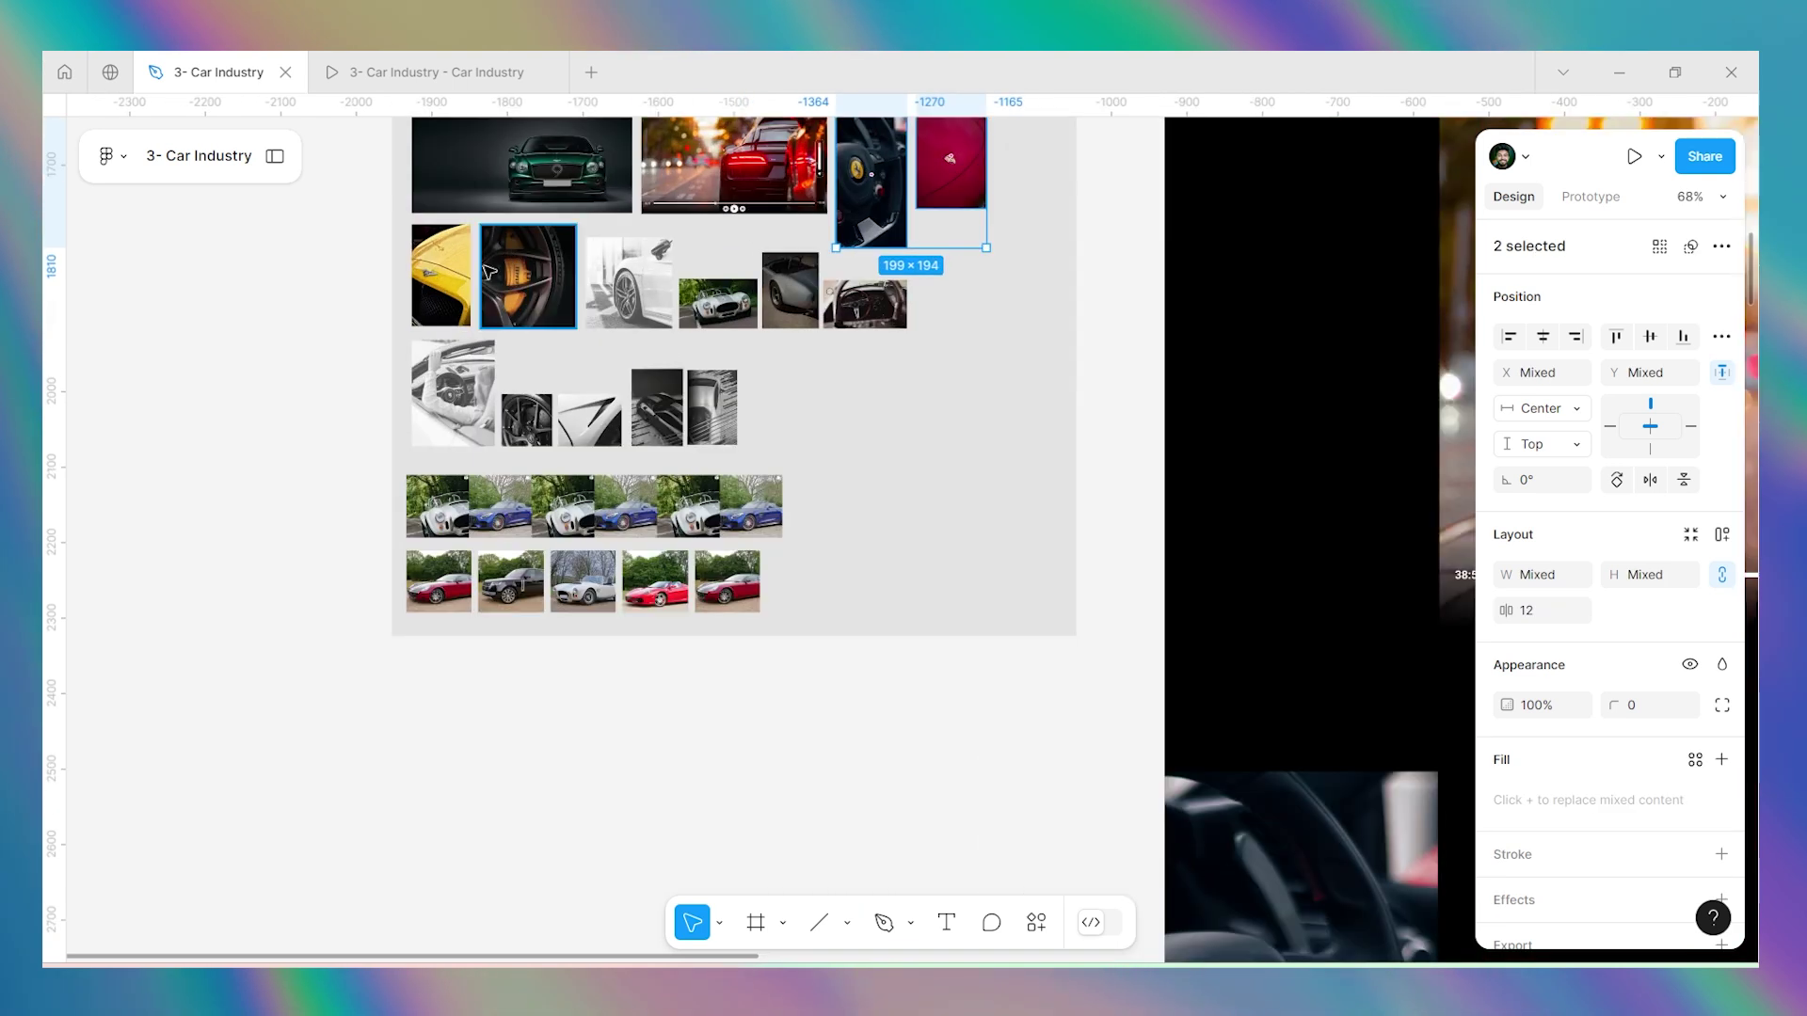
{"action": "left_click", "coordinate": [494, 278], "text": "shift"}
{"action": "scroll", "coordinate": [480, 282], "scroll_direction": "down", "scroll_amount": 5}
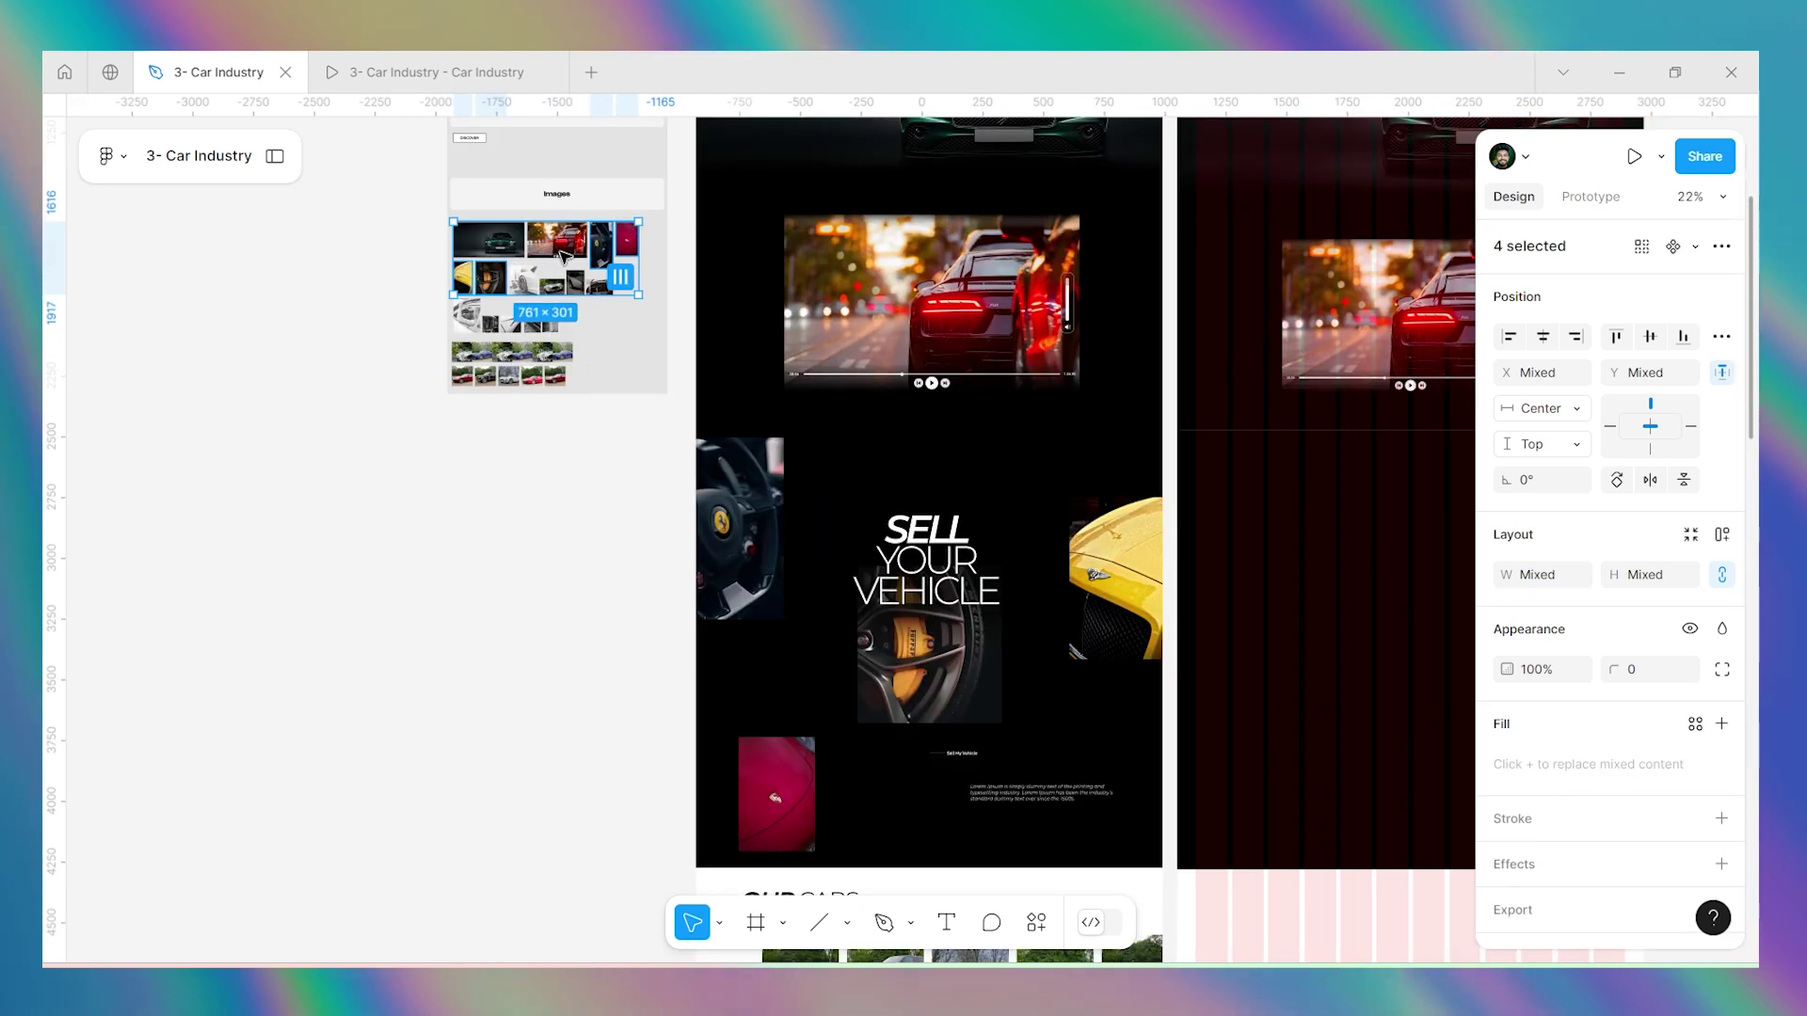
{"action": "scroll", "coordinate": [503, 251], "scroll_direction": "down", "scroll_amount": 3}
{"action": "left_click_drag", "start_coordinate": [558, 246], "coordinate": [977, 460]}
{"action": "scroll", "coordinate": [977, 461], "scroll_direction": "up", "scroll_amount": 4}
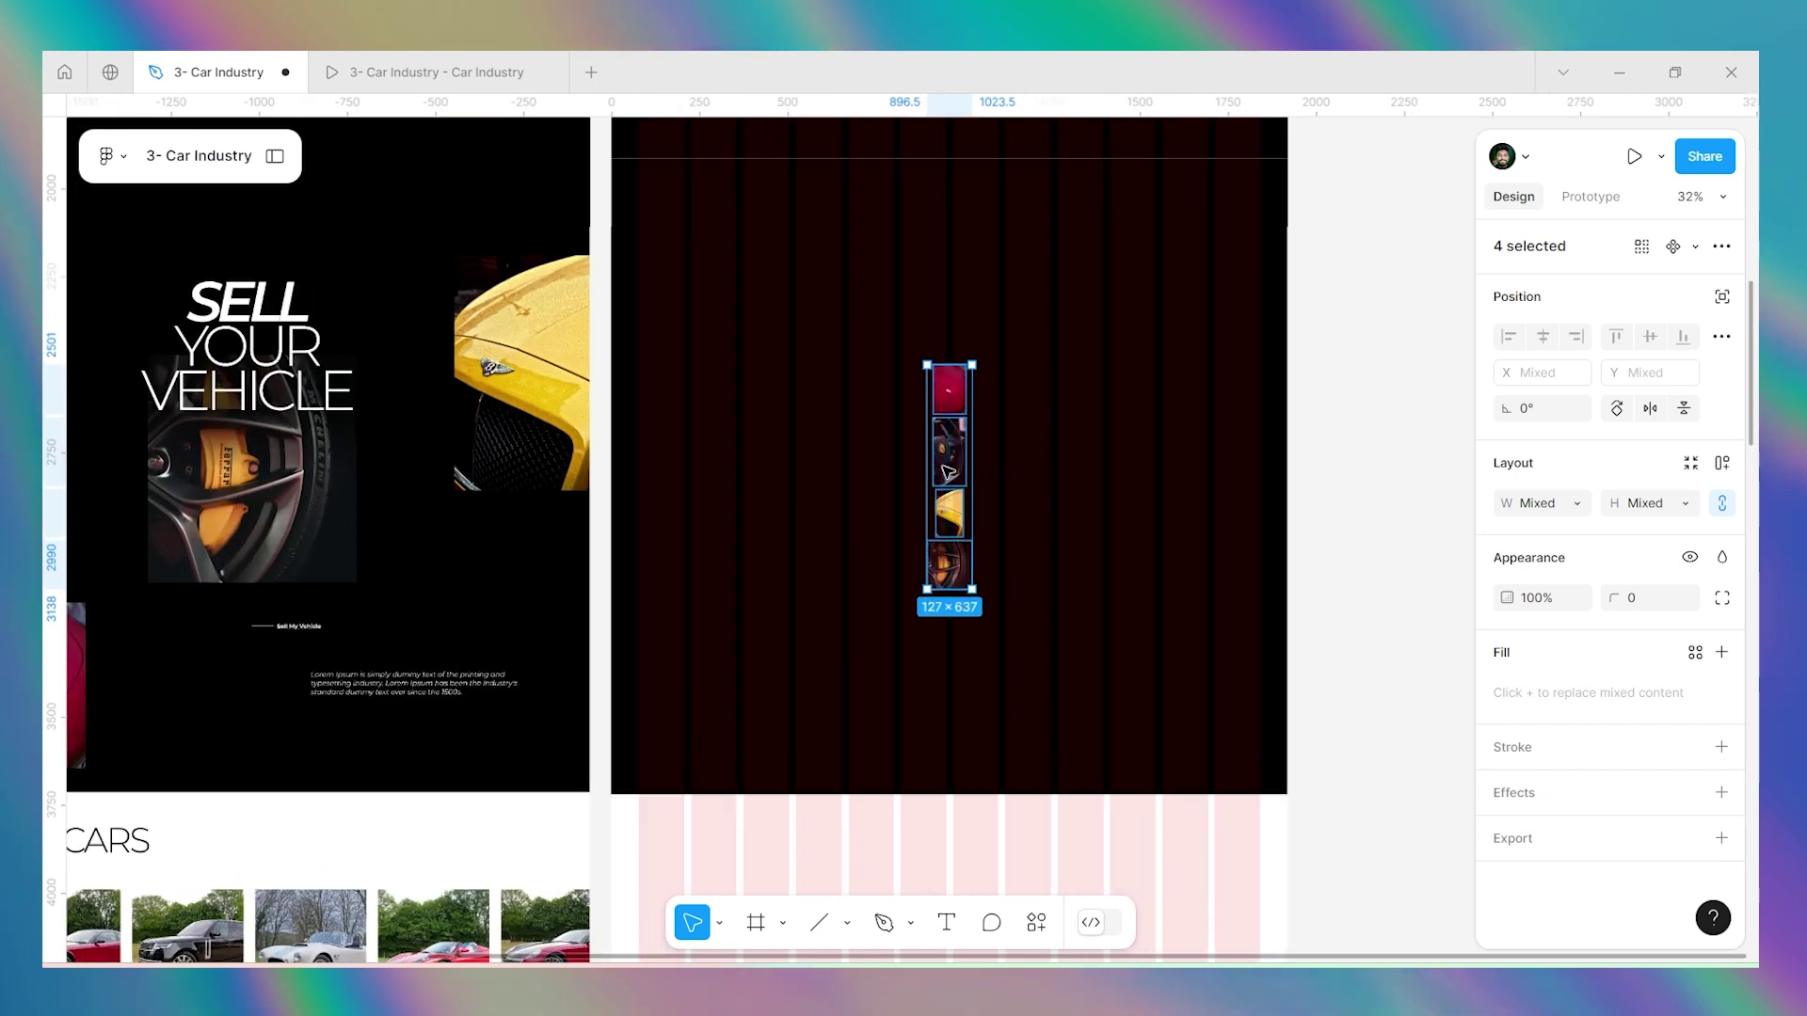
Remove auto layout from the black section frame that holds the four small images.
{"action": "scroll", "coordinate": [953, 473], "scroll_direction": "down", "scroll_amount": 4}
{"action": "left_click", "coordinate": [979, 472]}
{"action": "scroll", "coordinate": [1035, 503], "scroll_direction": "up", "scroll_amount": 3}
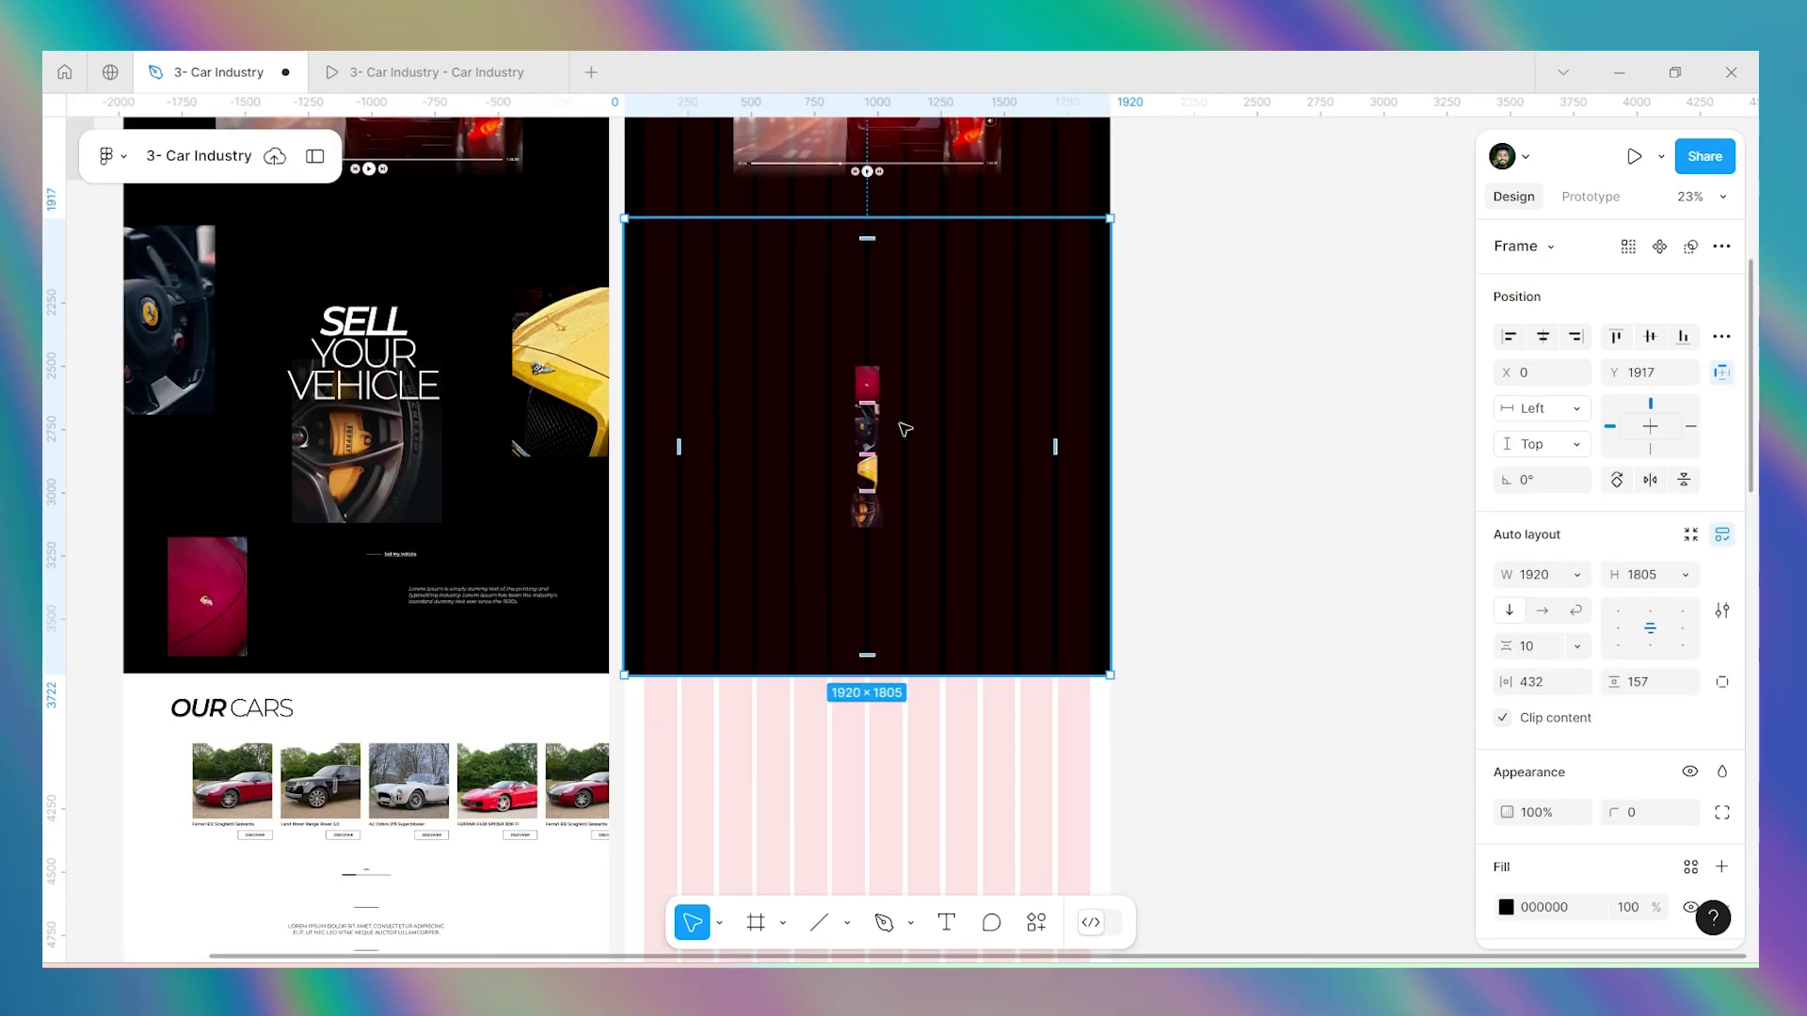
{"action": "right_click", "coordinate": [969, 459]}
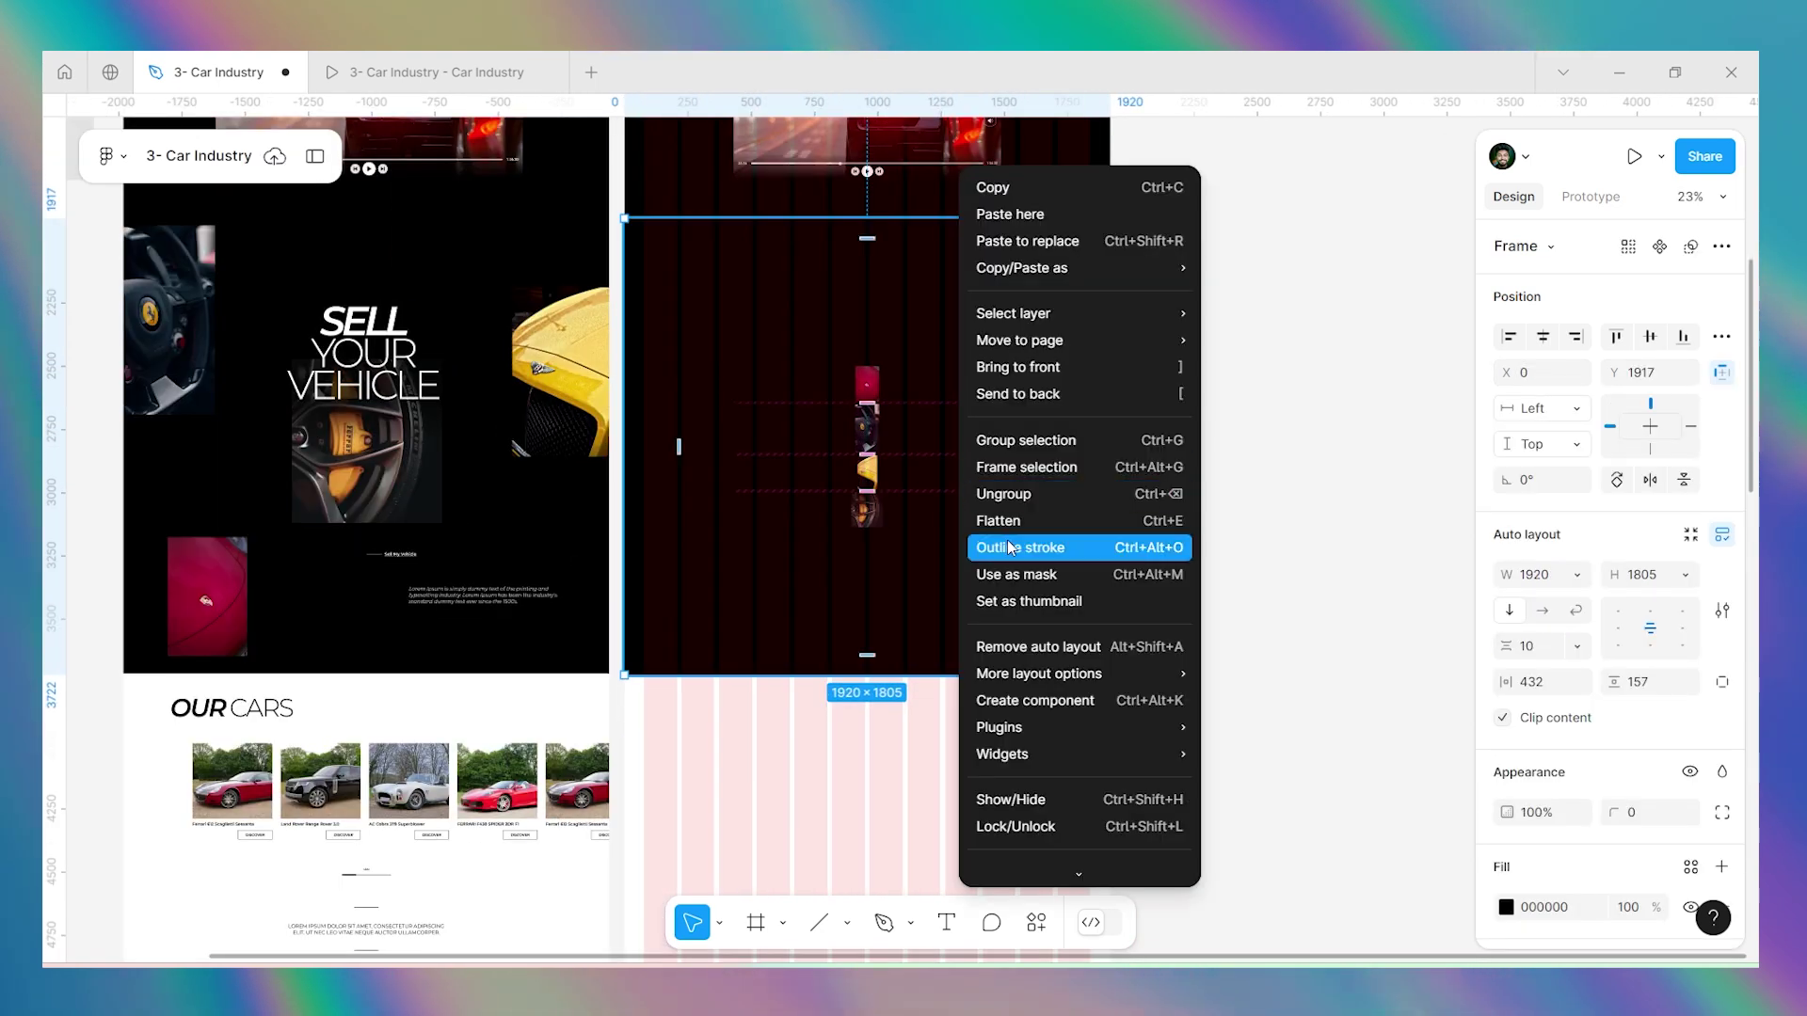
{"action": "left_click", "coordinate": [997, 641]}
{"action": "left_click", "coordinate": [1289, 516]}
Move the small red bodywork image out of the centred column towards the section's lower left.
{"action": "scroll", "coordinate": [1289, 517], "scroll_direction": "down", "scroll_amount": 3}
{"action": "scroll", "coordinate": [963, 439], "scroll_direction": "up", "scroll_amount": 2}
{"action": "left_click", "coordinate": [979, 438]}
{"action": "left_click", "coordinate": [1050, 434]}
{"action": "left_click_drag", "start_coordinate": [1047, 429], "coordinate": [969, 516]}
Place the steering wheel image against the section's upper left edge and enlarge it to about 472 × 976.
{"action": "left_click", "coordinate": [1050, 461]}
{"action": "left_click_drag", "start_coordinate": [1050, 461], "coordinate": [1065, 310]}
{"action": "key", "text": "alt"}
{"action": "mouse_move", "coordinate": [927, 320]}
{"action": "left_mouse_down"}
{"action": "mouse_move", "coordinate": [913, 316]}
{"action": "mouse_move", "coordinate": [937, 312]}
{"action": "left_mouse_up"}
{"action": "left_click_drag", "start_coordinate": [876, 420], "coordinate": [898, 407]}
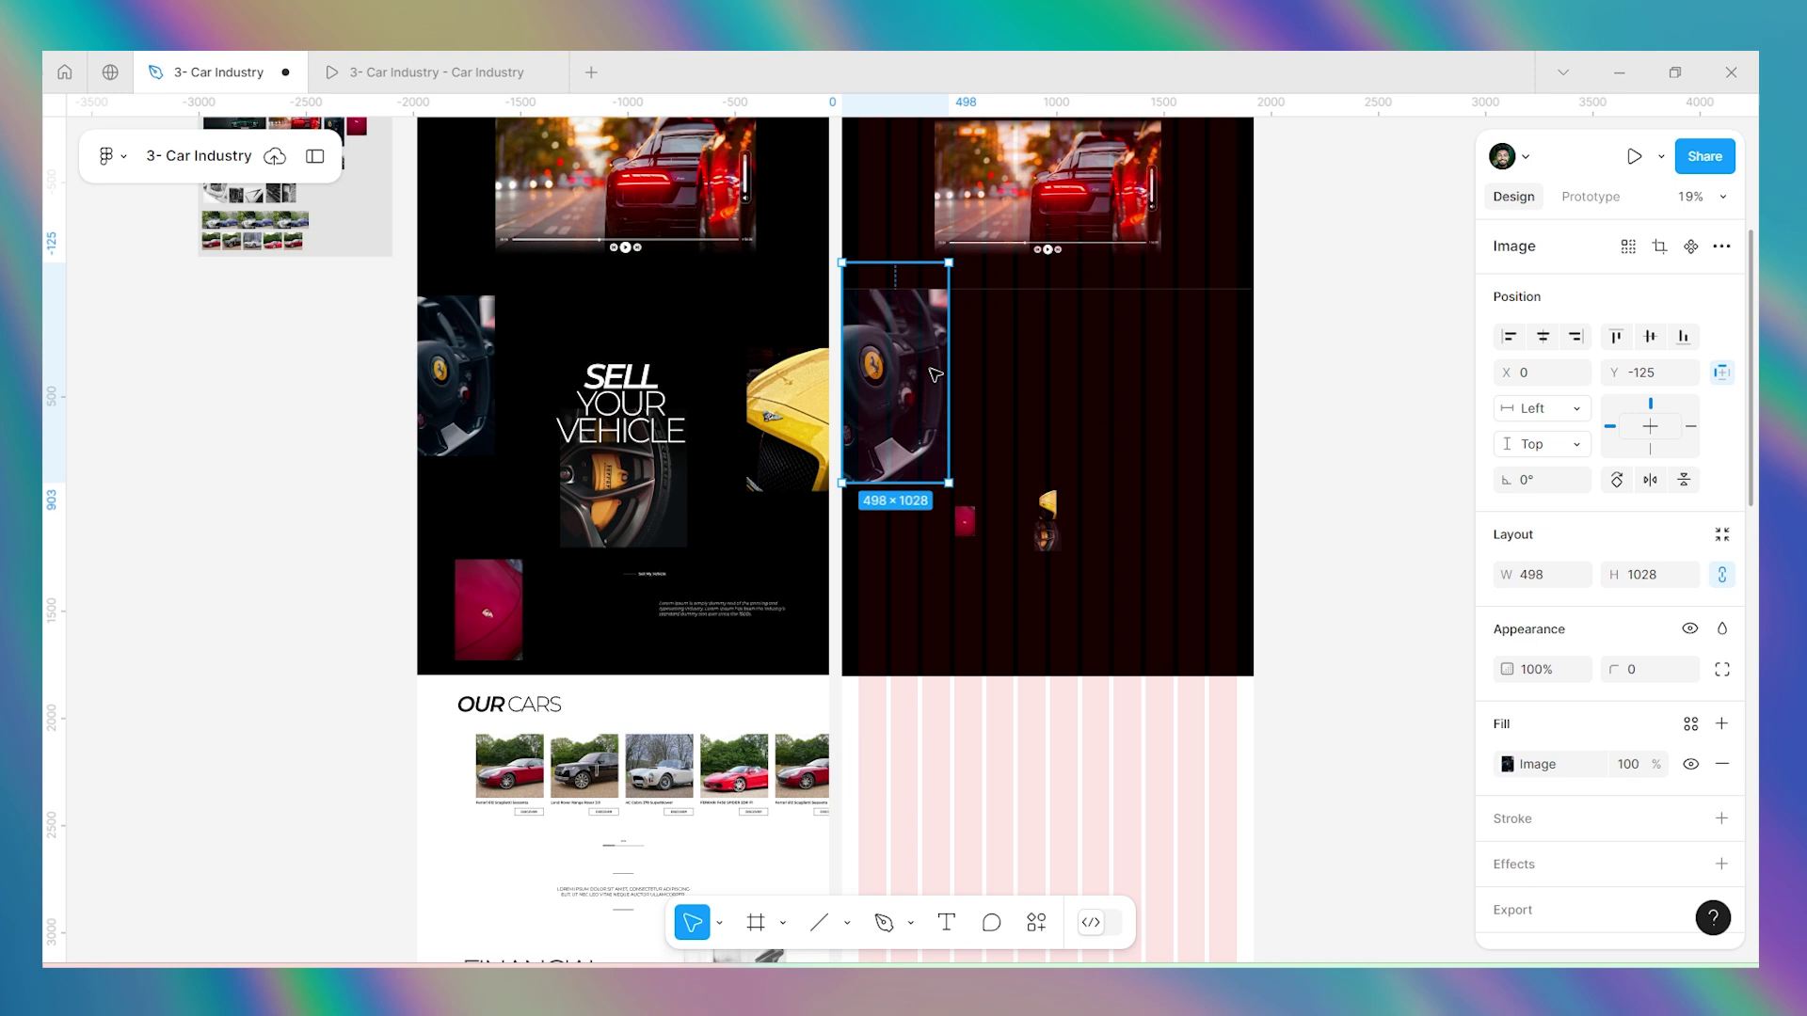
{"action": "key", "text": "alt"}
{"action": "left_click_drag", "start_coordinate": [939, 266], "coordinate": [917, 349]}
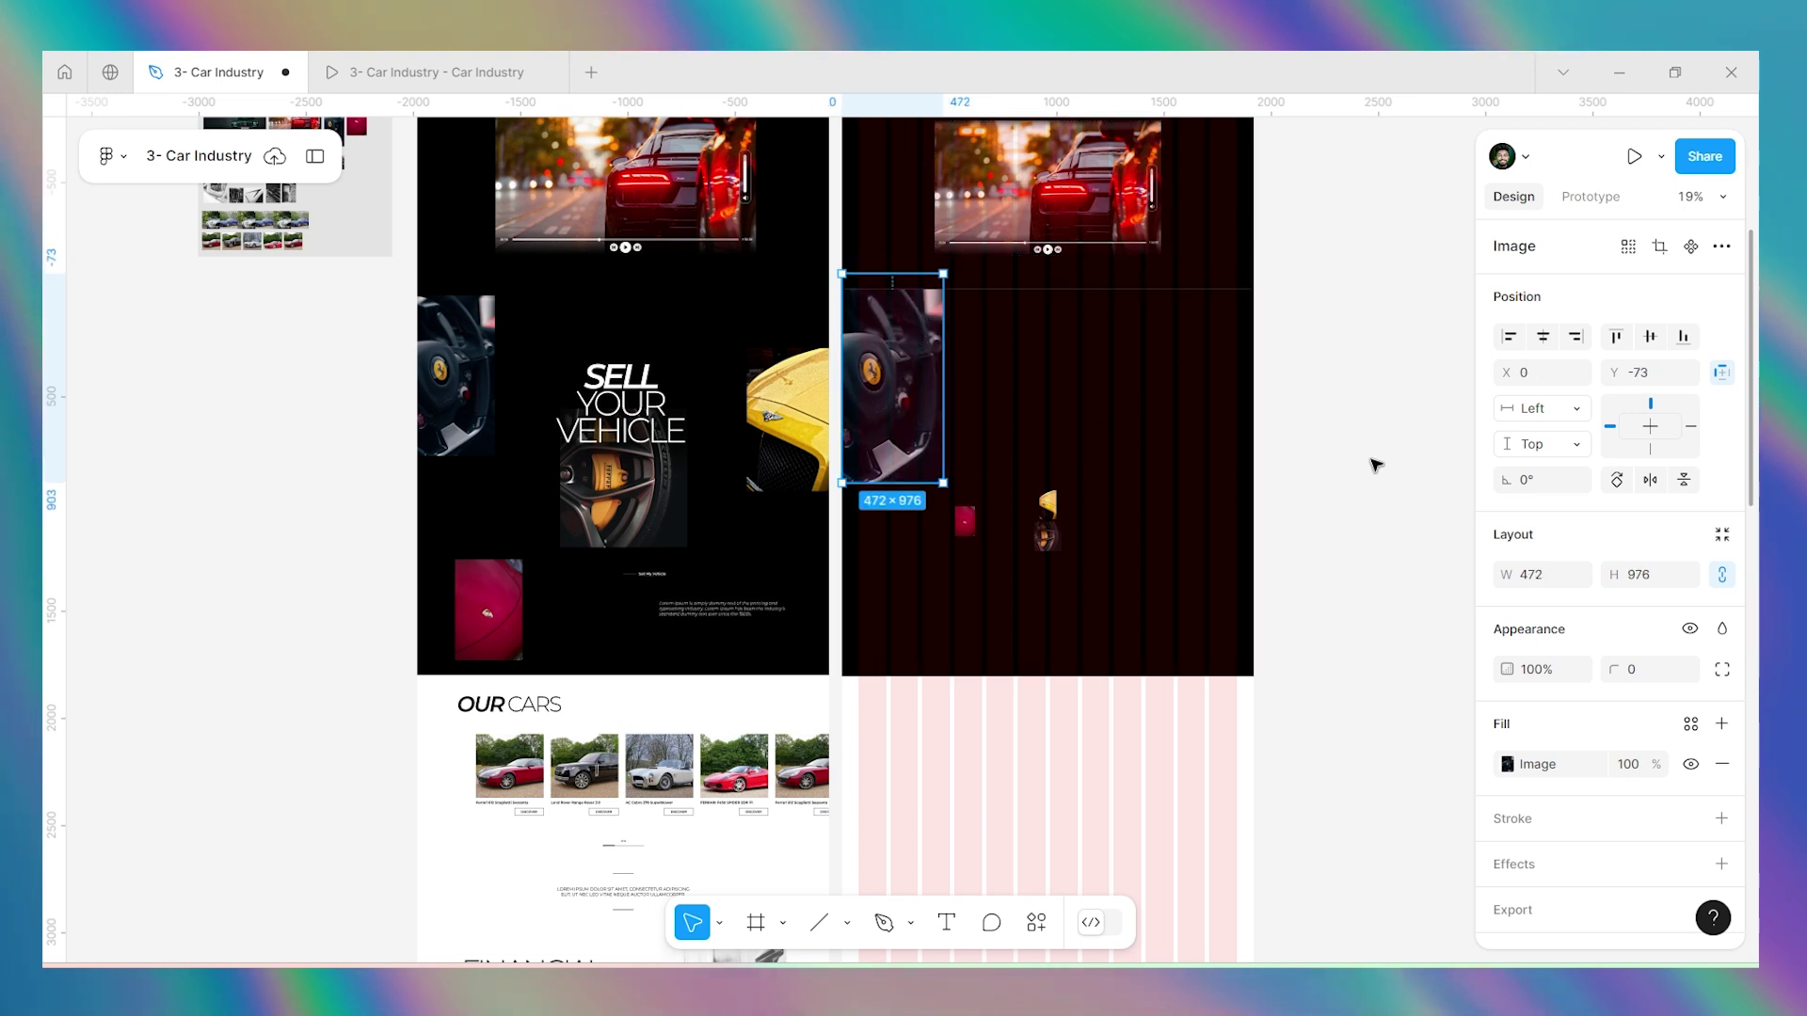
Enlarge the yellow car image to about 512 × 887 and place it partly beyond the section's right edge.
{"action": "left_click", "coordinate": [1373, 458]}
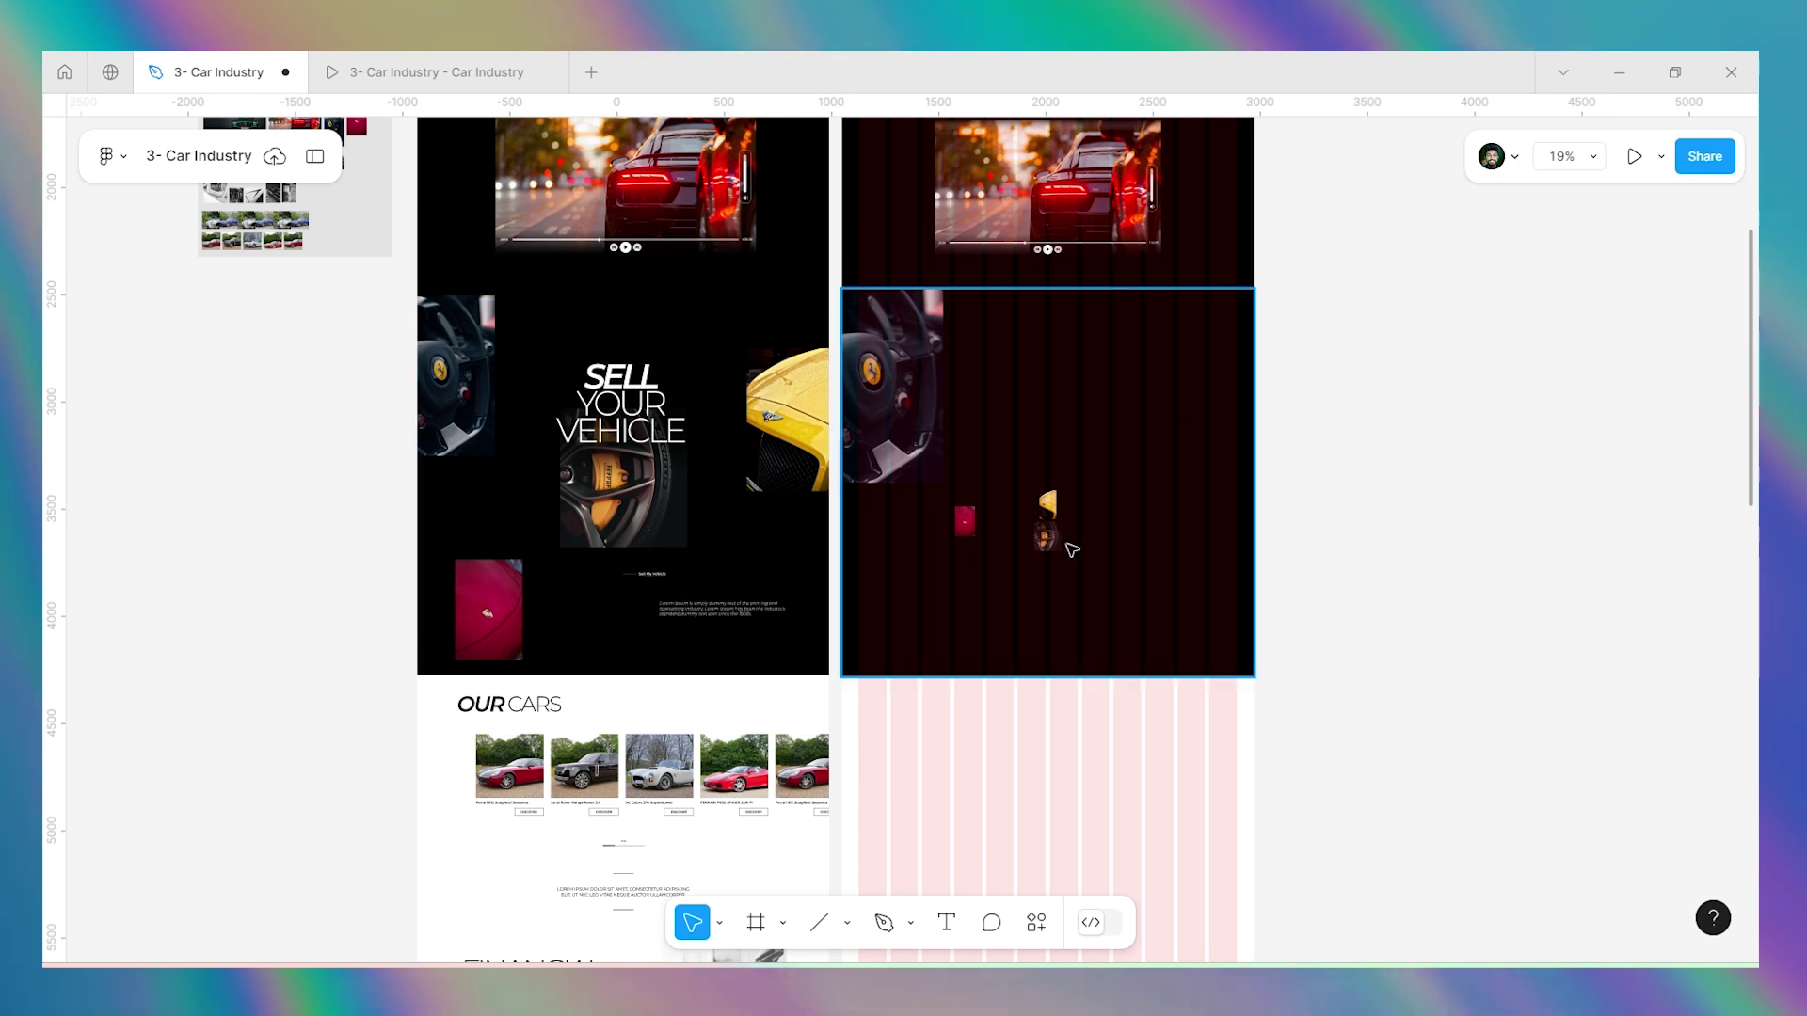
{"action": "left_click_drag", "start_coordinate": [1050, 505], "coordinate": [1238, 422]}
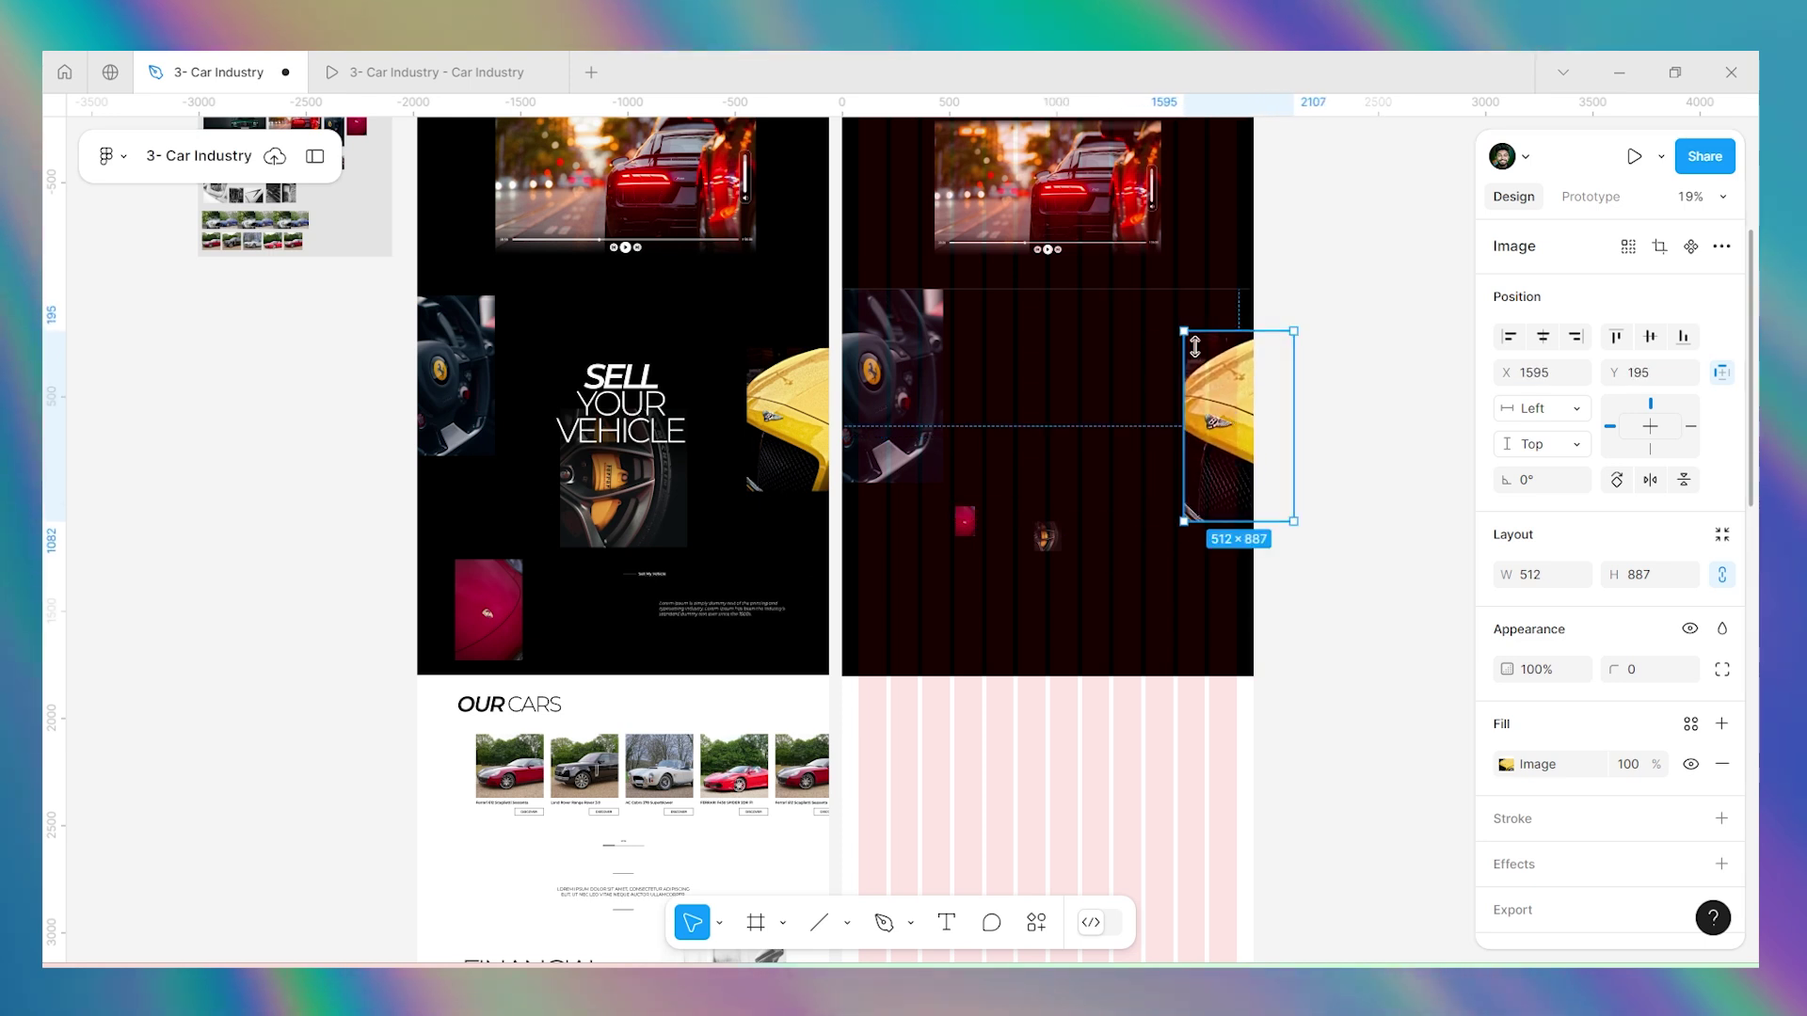
{"action": "left_click", "coordinate": [1299, 299]}
Enlarge the red bodywork image to about 357 × 536 and position it in the section's lower left at about X 236, Y 1183.
{"action": "scroll", "coordinate": [1082, 489], "scroll_direction": "down", "scroll_amount": 1}
{"action": "left_click", "coordinate": [964, 471]}
{"action": "mouse_move", "coordinate": [975, 488]}
{"action": "left_mouse_down"}
{"action": "mouse_move", "coordinate": [1013, 519]}
{"action": "mouse_move", "coordinate": [976, 527]}
{"action": "mouse_move", "coordinate": [988, 476]}
{"action": "mouse_move", "coordinate": [969, 486]}
{"action": "left_mouse_up"}
{"action": "left_click_drag", "start_coordinate": [952, 527], "coordinate": [949, 531]}
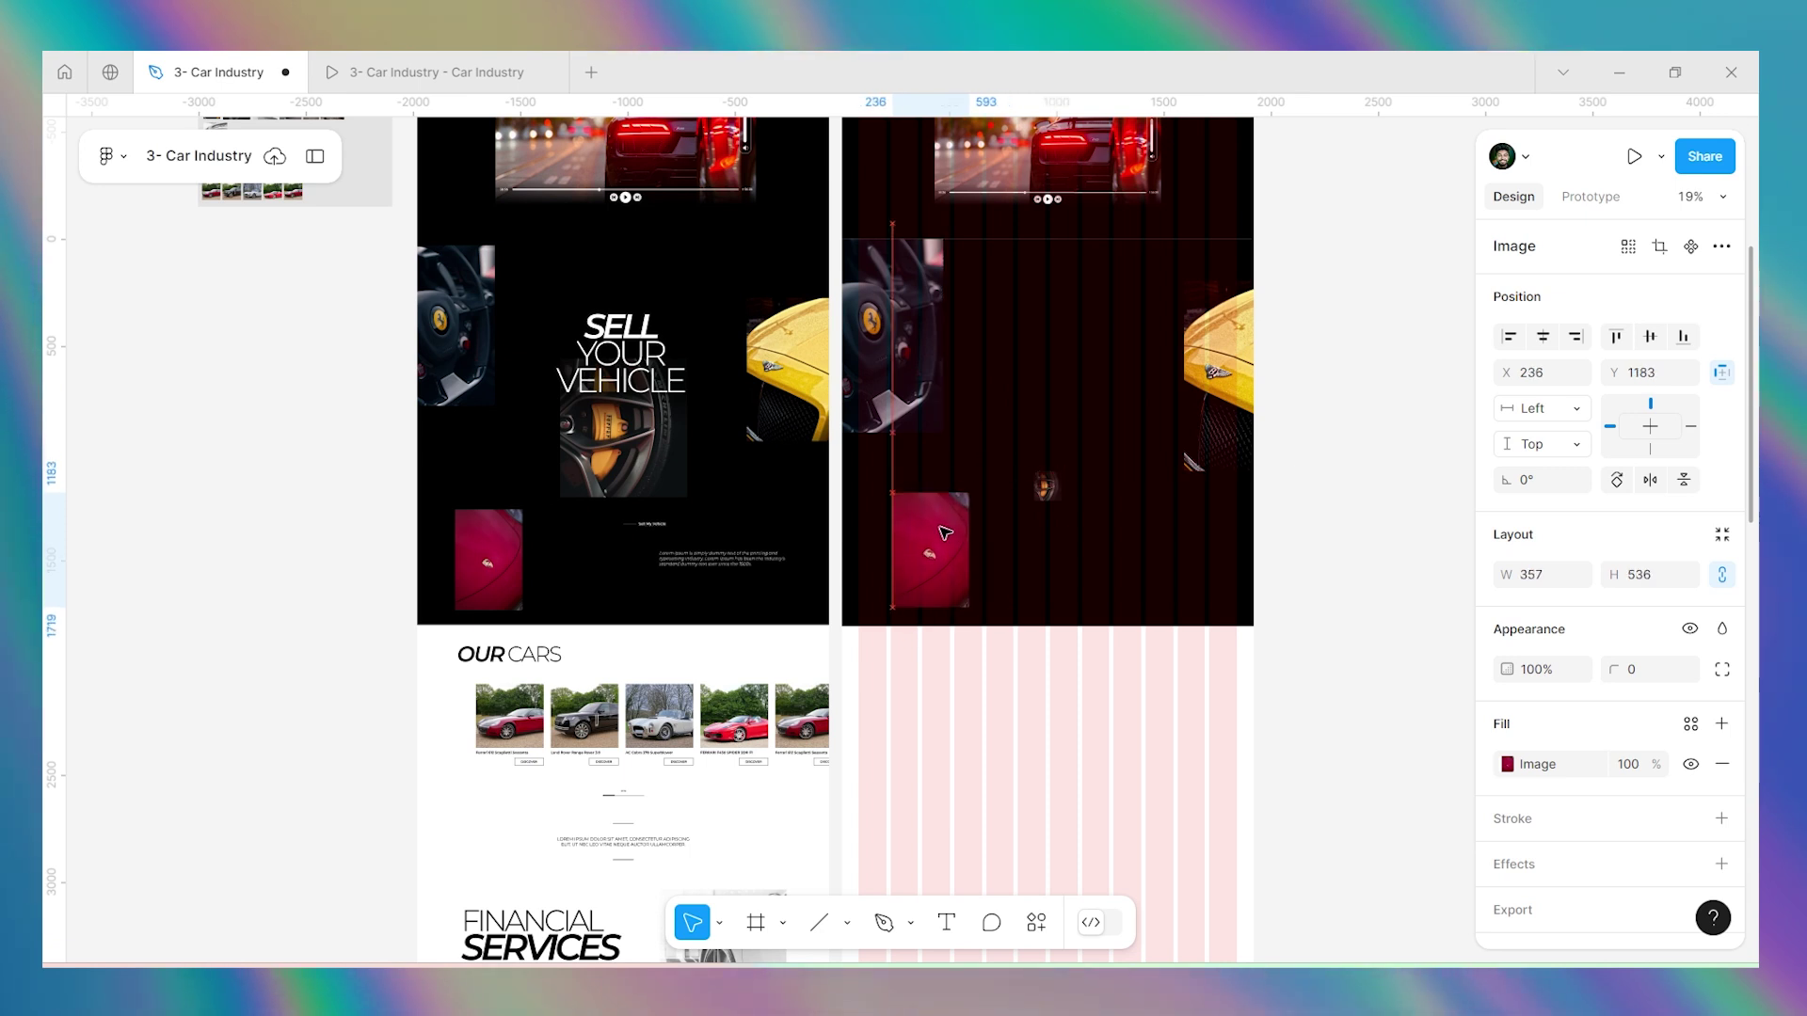
Resize the wheel rim image to about 564 × 804 and centre it horizontally in the section at about Y 352.
{"action": "left_click", "coordinate": [1044, 486]}
{"action": "key", "text": "alt"}
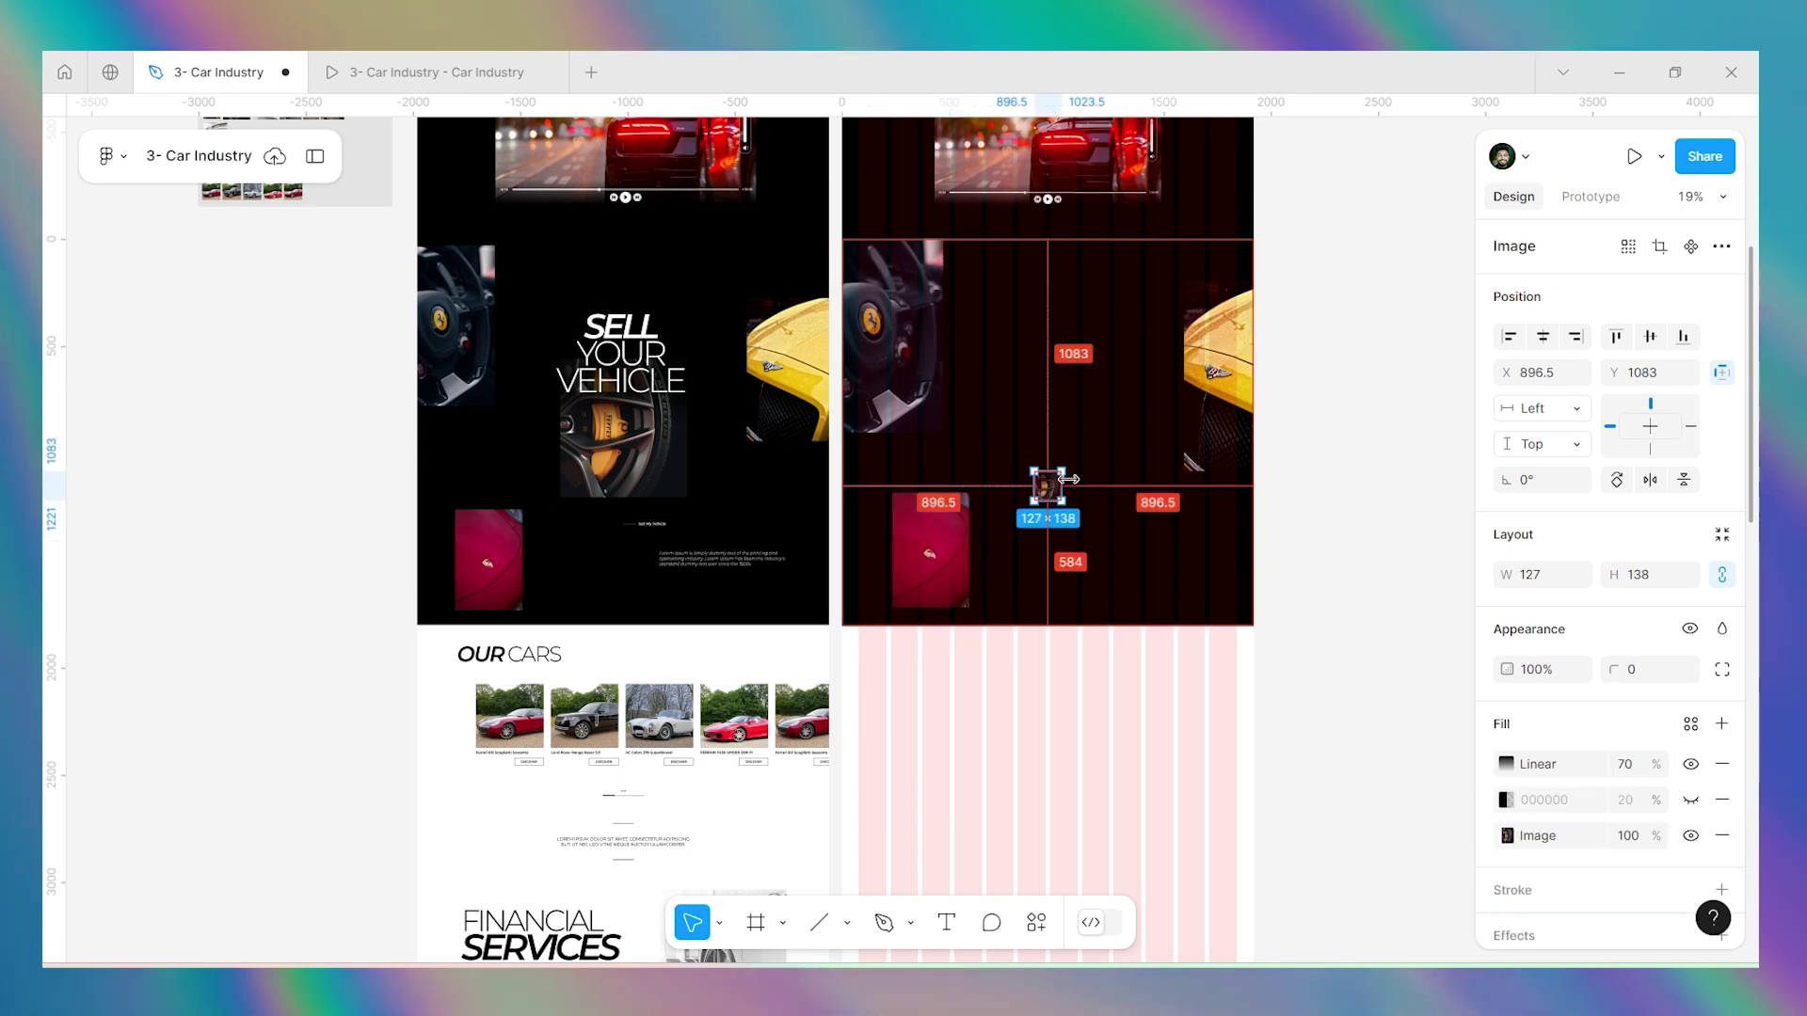
{"action": "left_click_drag", "start_coordinate": [1067, 466], "coordinate": [1111, 400]}
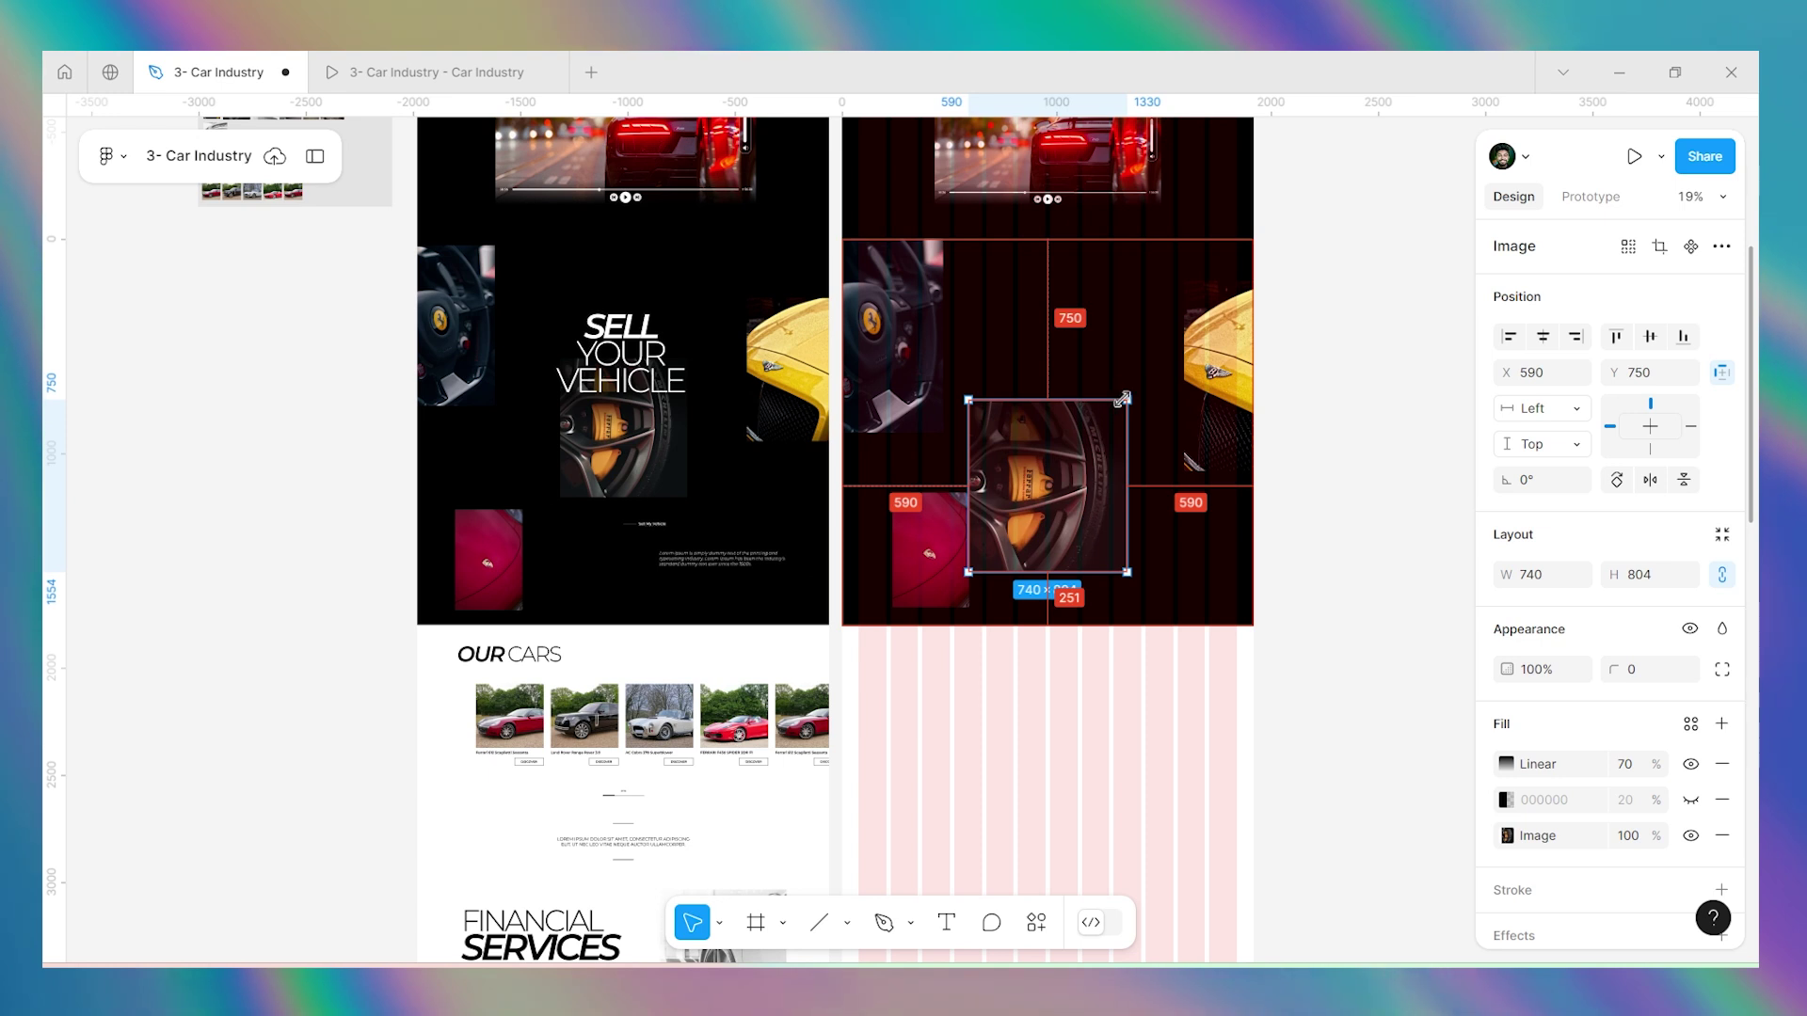
{"action": "left_click_drag", "start_coordinate": [1042, 452], "coordinate": [1041, 380]}
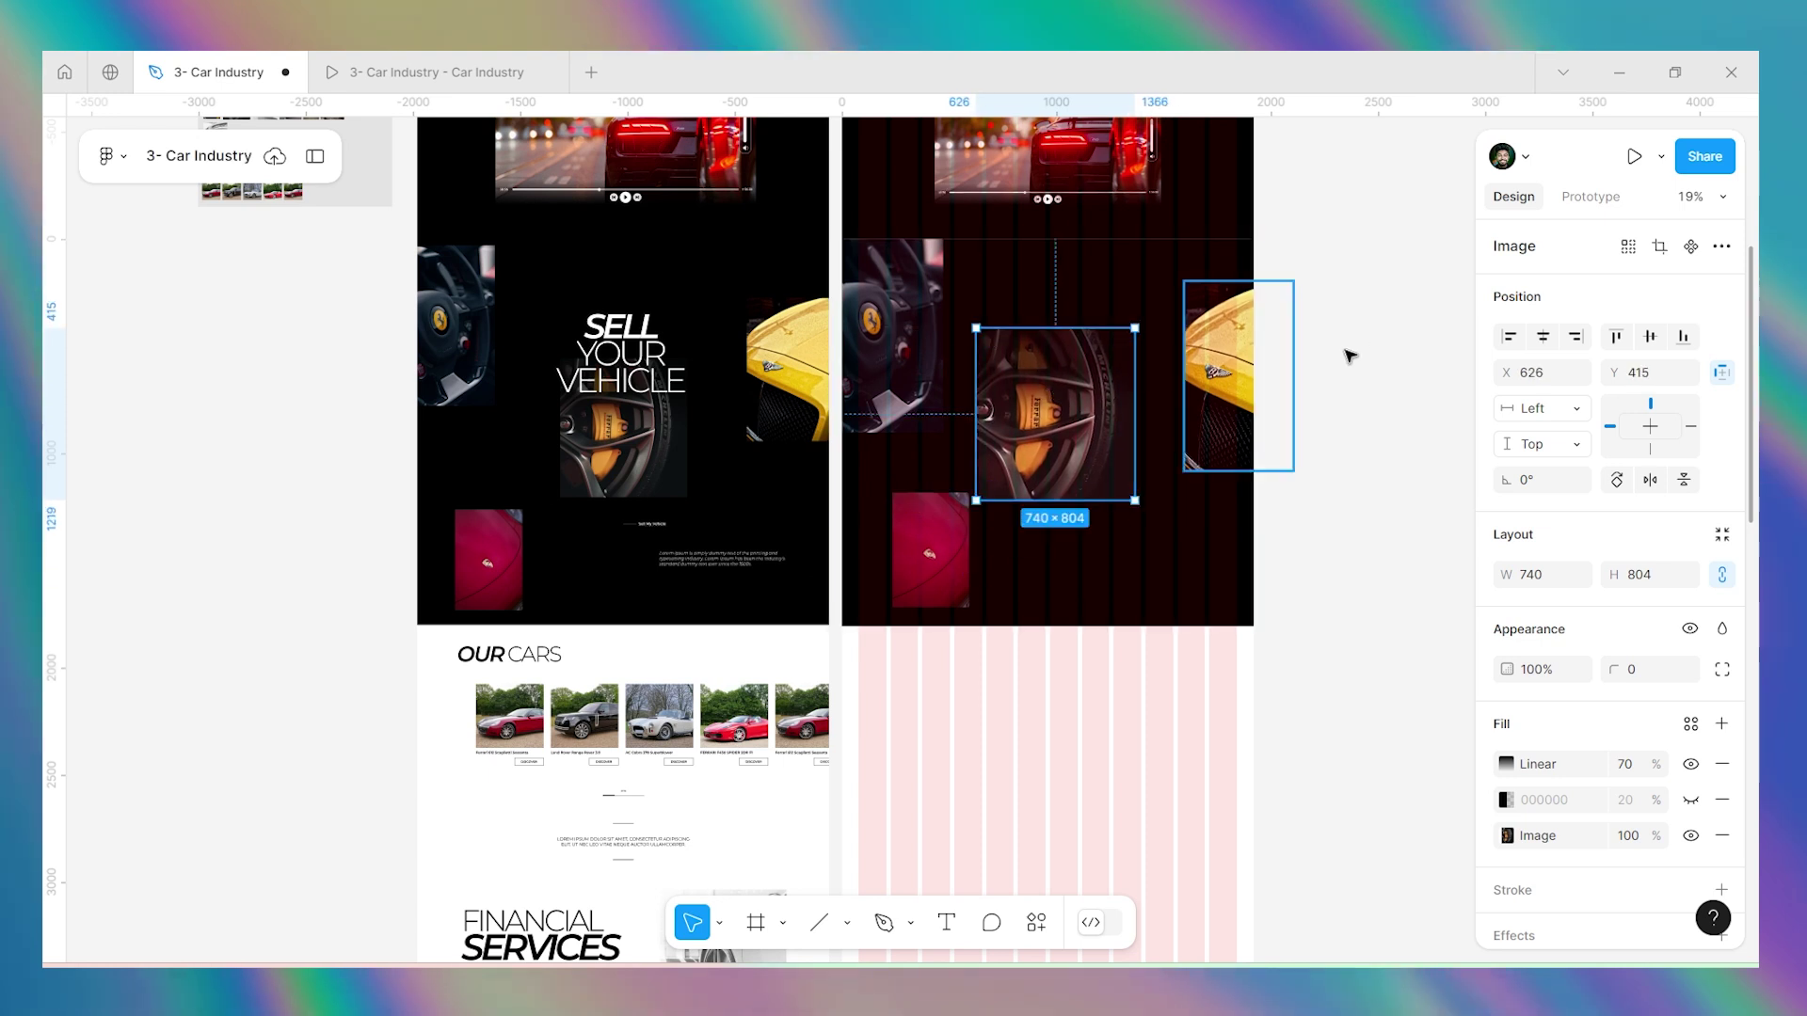
{"action": "left_click", "coordinate": [1542, 336]}
{"action": "left_click_drag", "start_coordinate": [1046, 446], "coordinate": [1042, 405]}
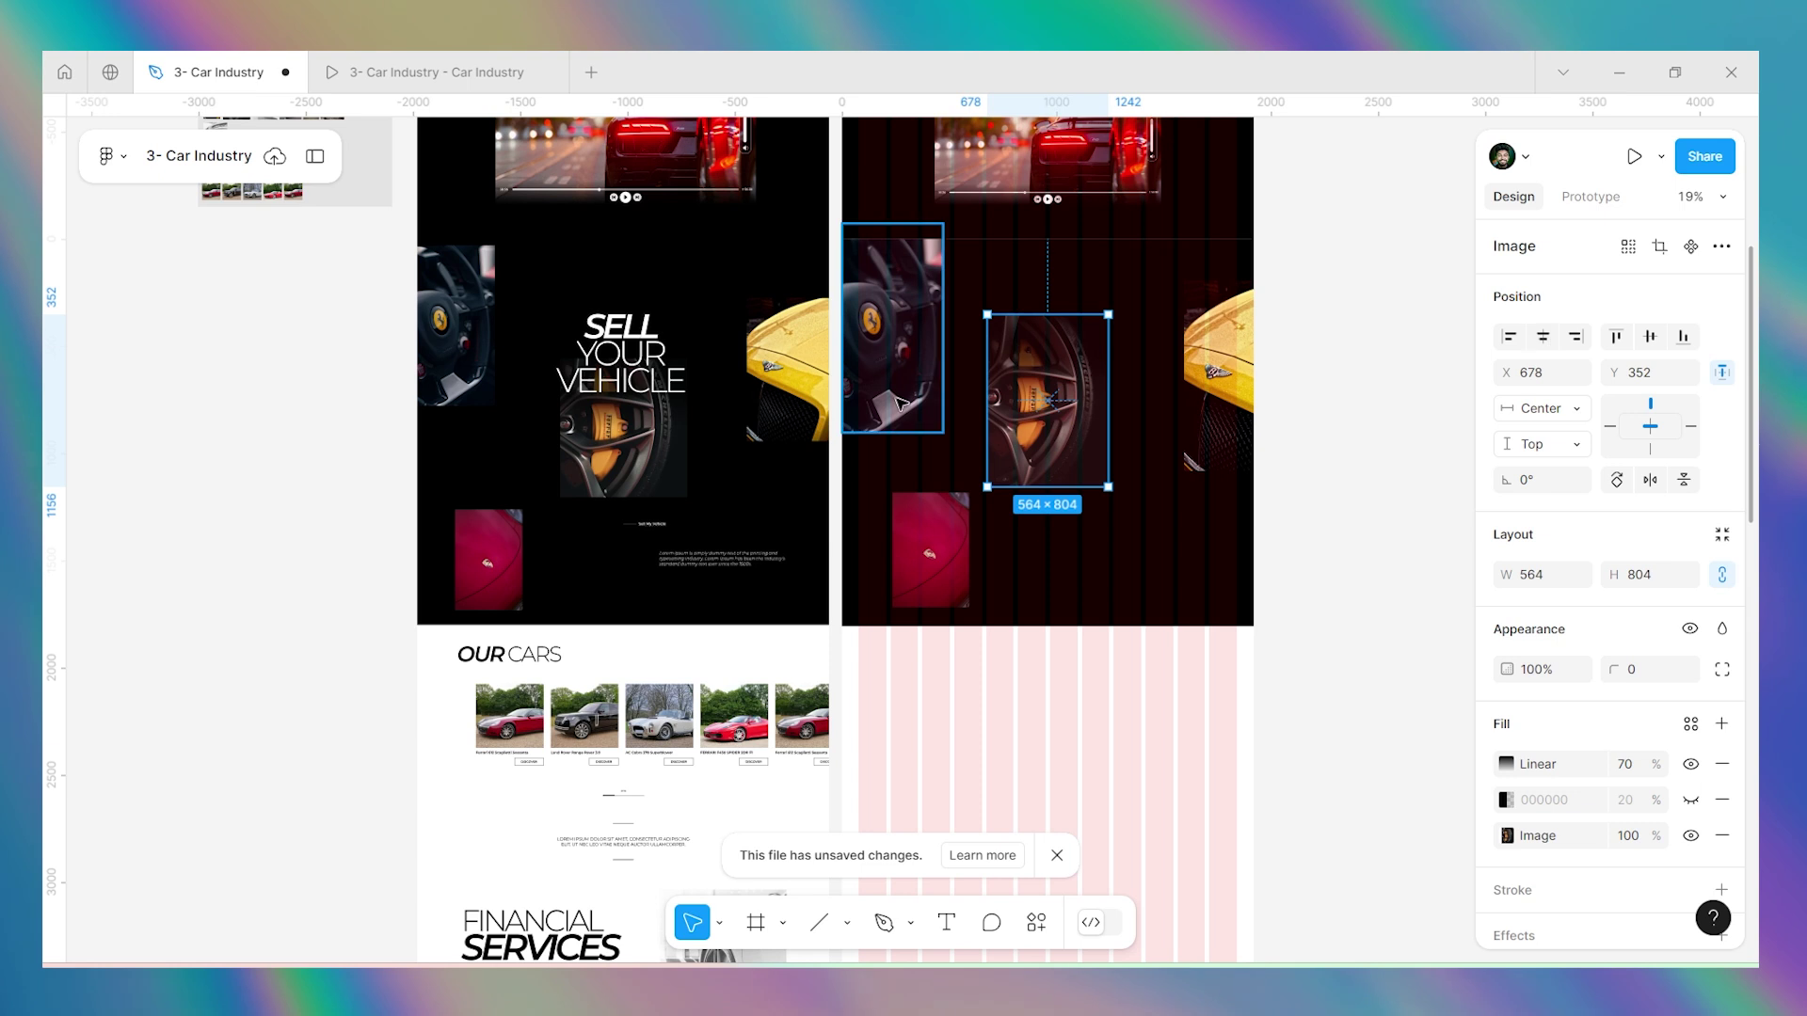
{"action": "left_click", "coordinate": [1305, 410]}
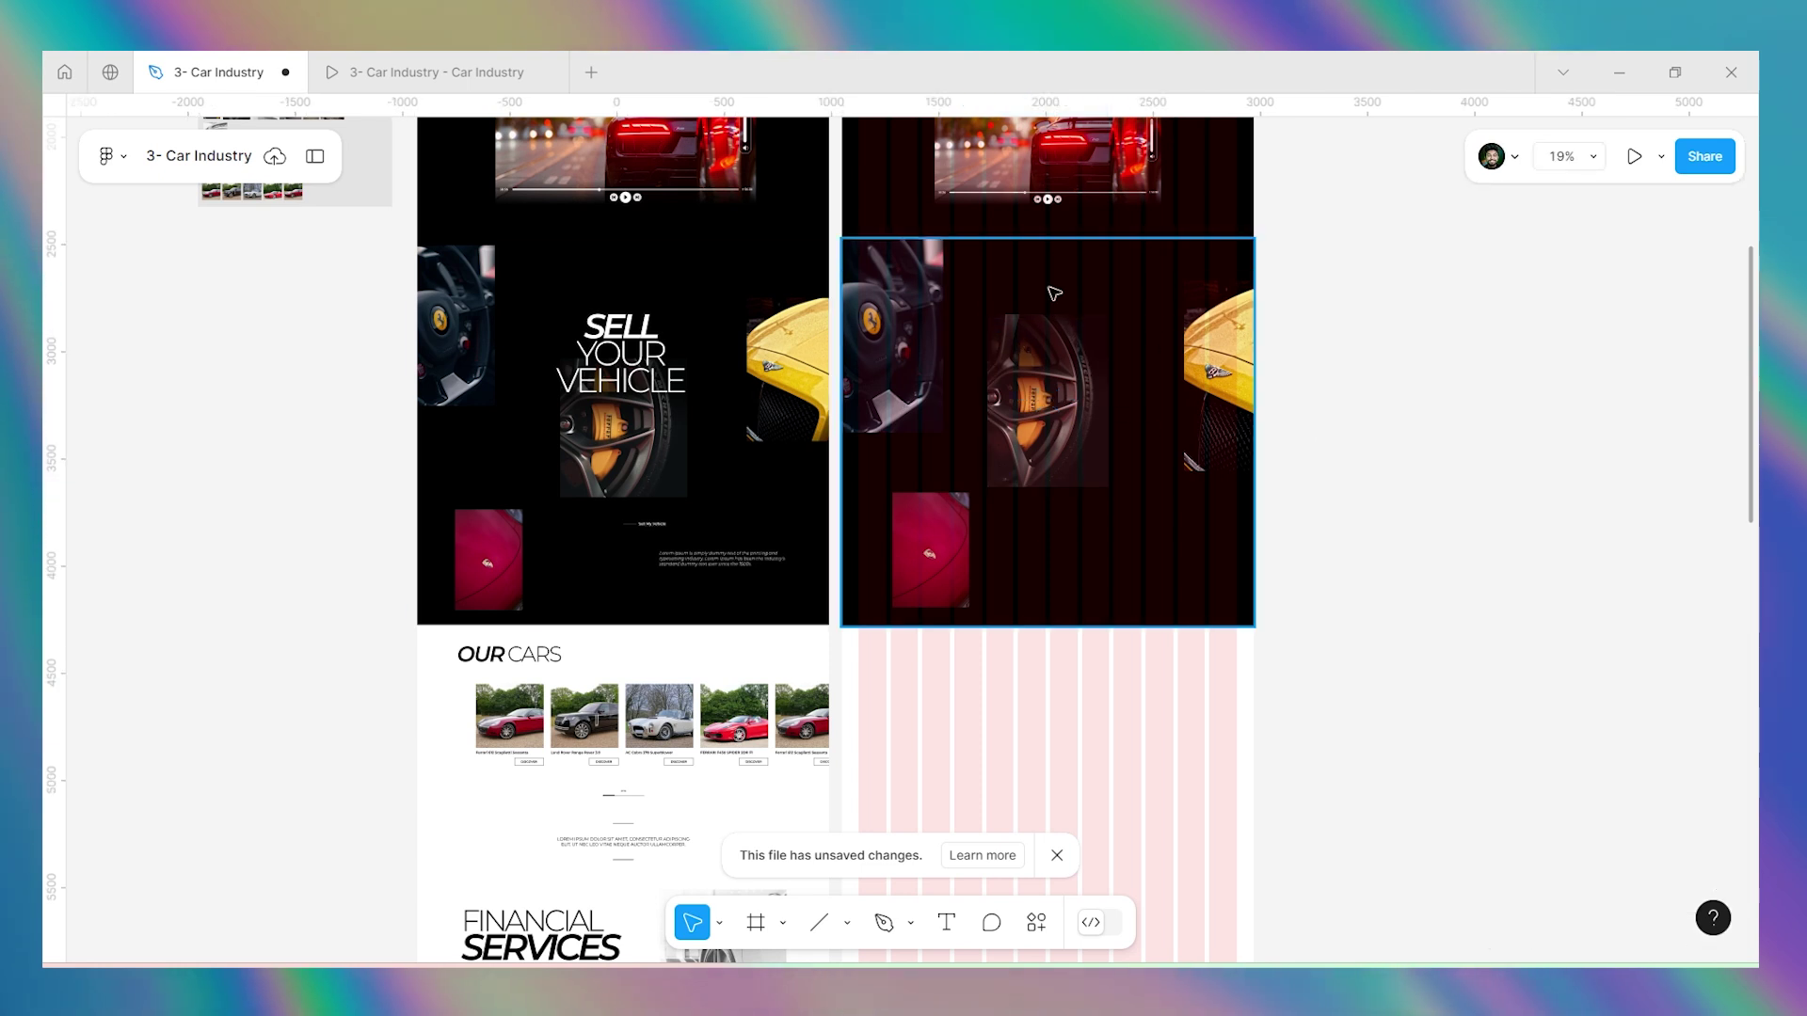
Add the text "Sell" over the top of the wheel rim image and set its font to Montserrat.
{"action": "scroll", "coordinate": [1038, 332], "scroll_direction": "up", "scroll_amount": 3}
{"action": "key", "text": "t"}
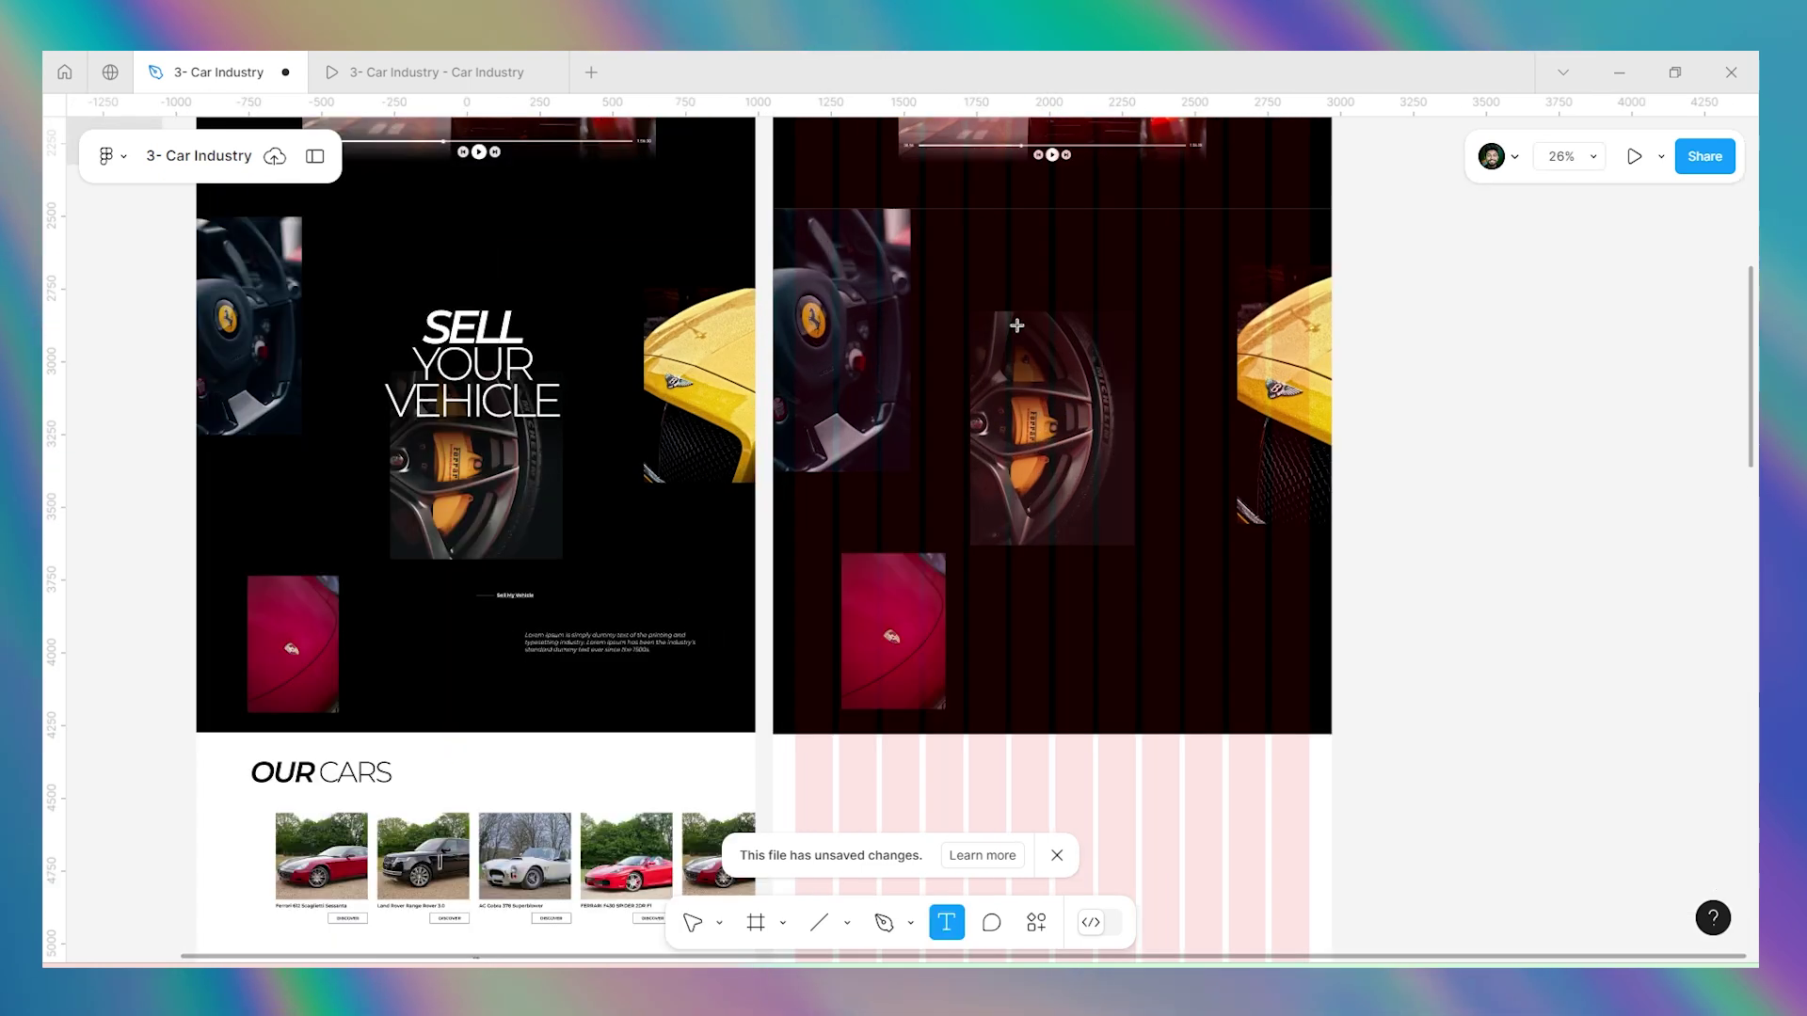
{"action": "left_click", "coordinate": [1023, 326]}
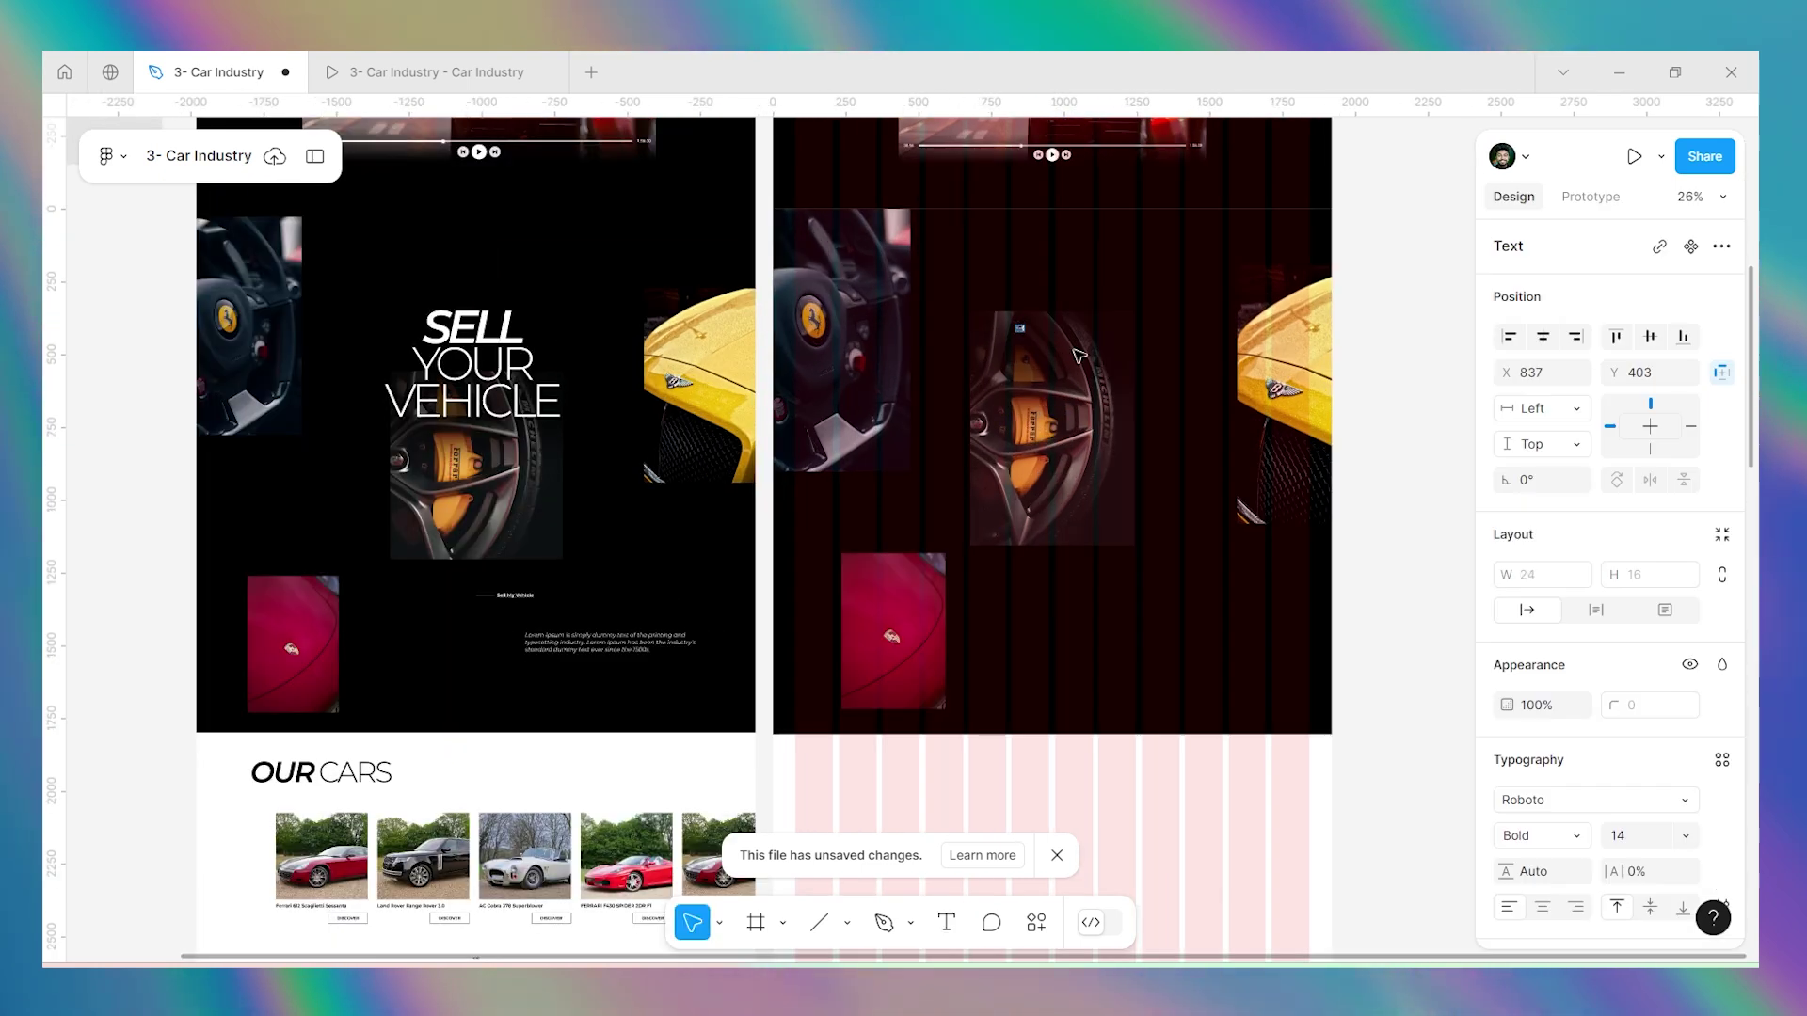
{"action": "left_click", "coordinate": [512, 331]}
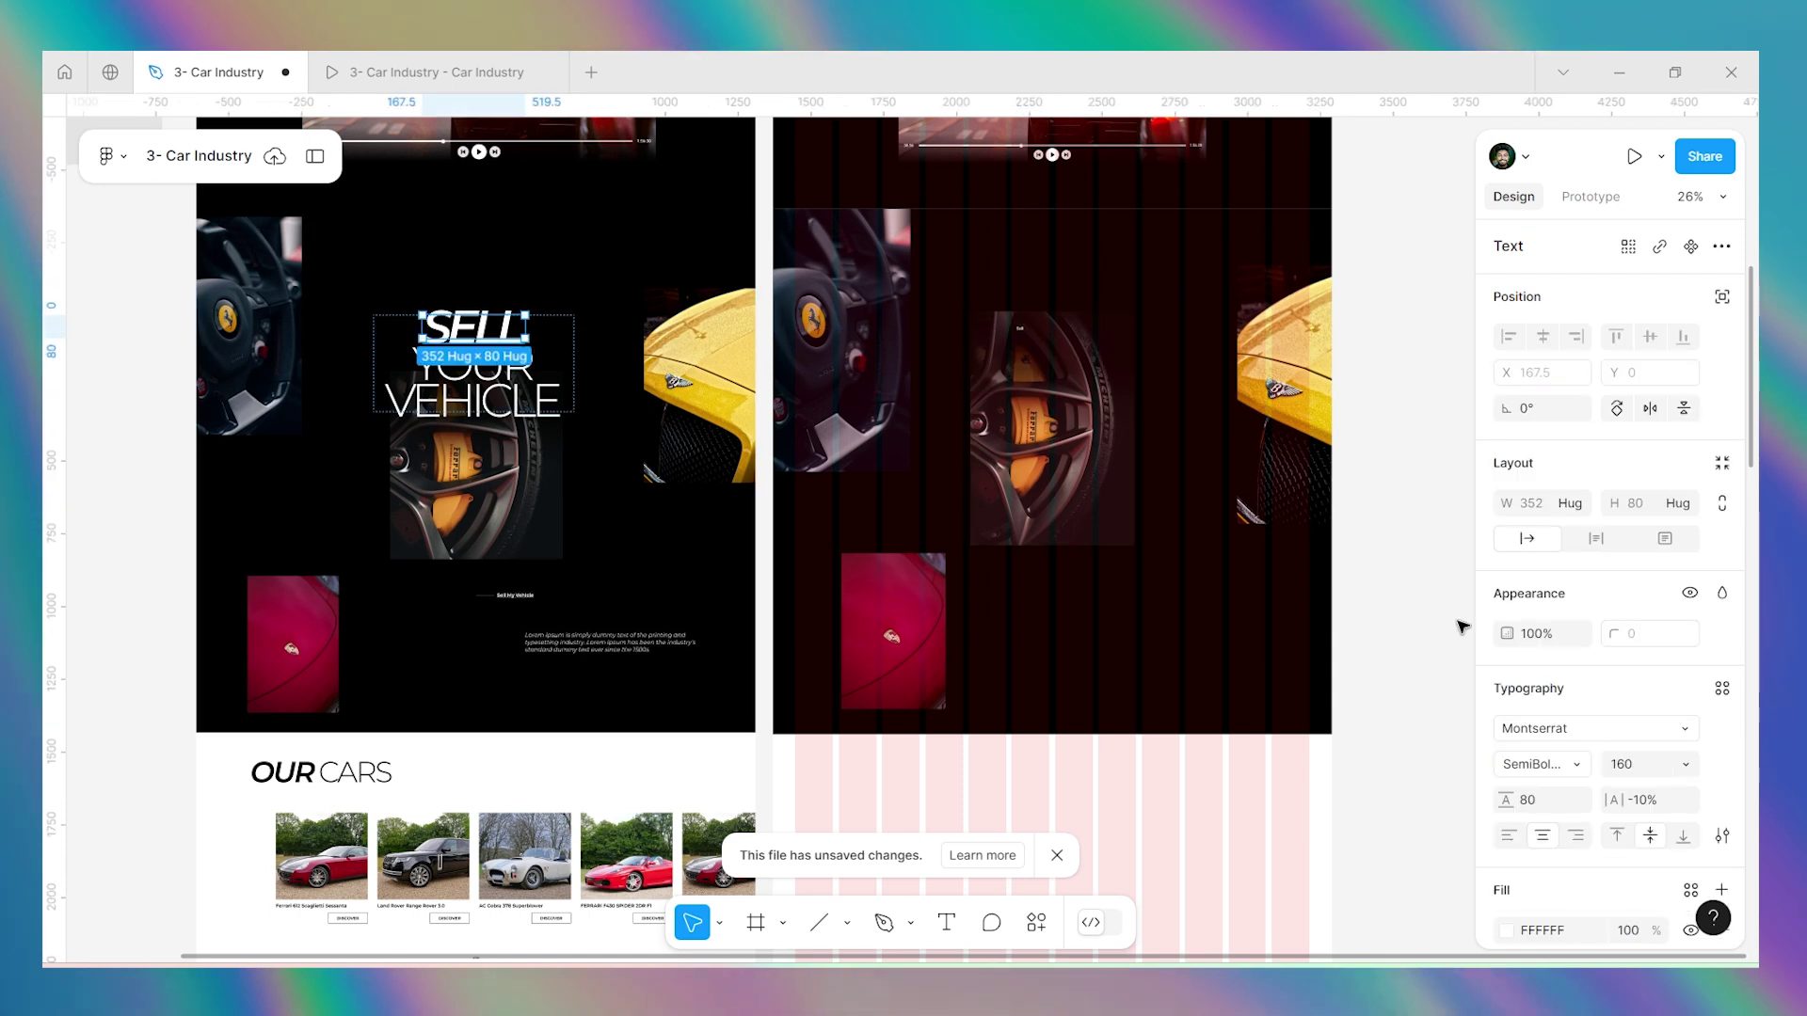
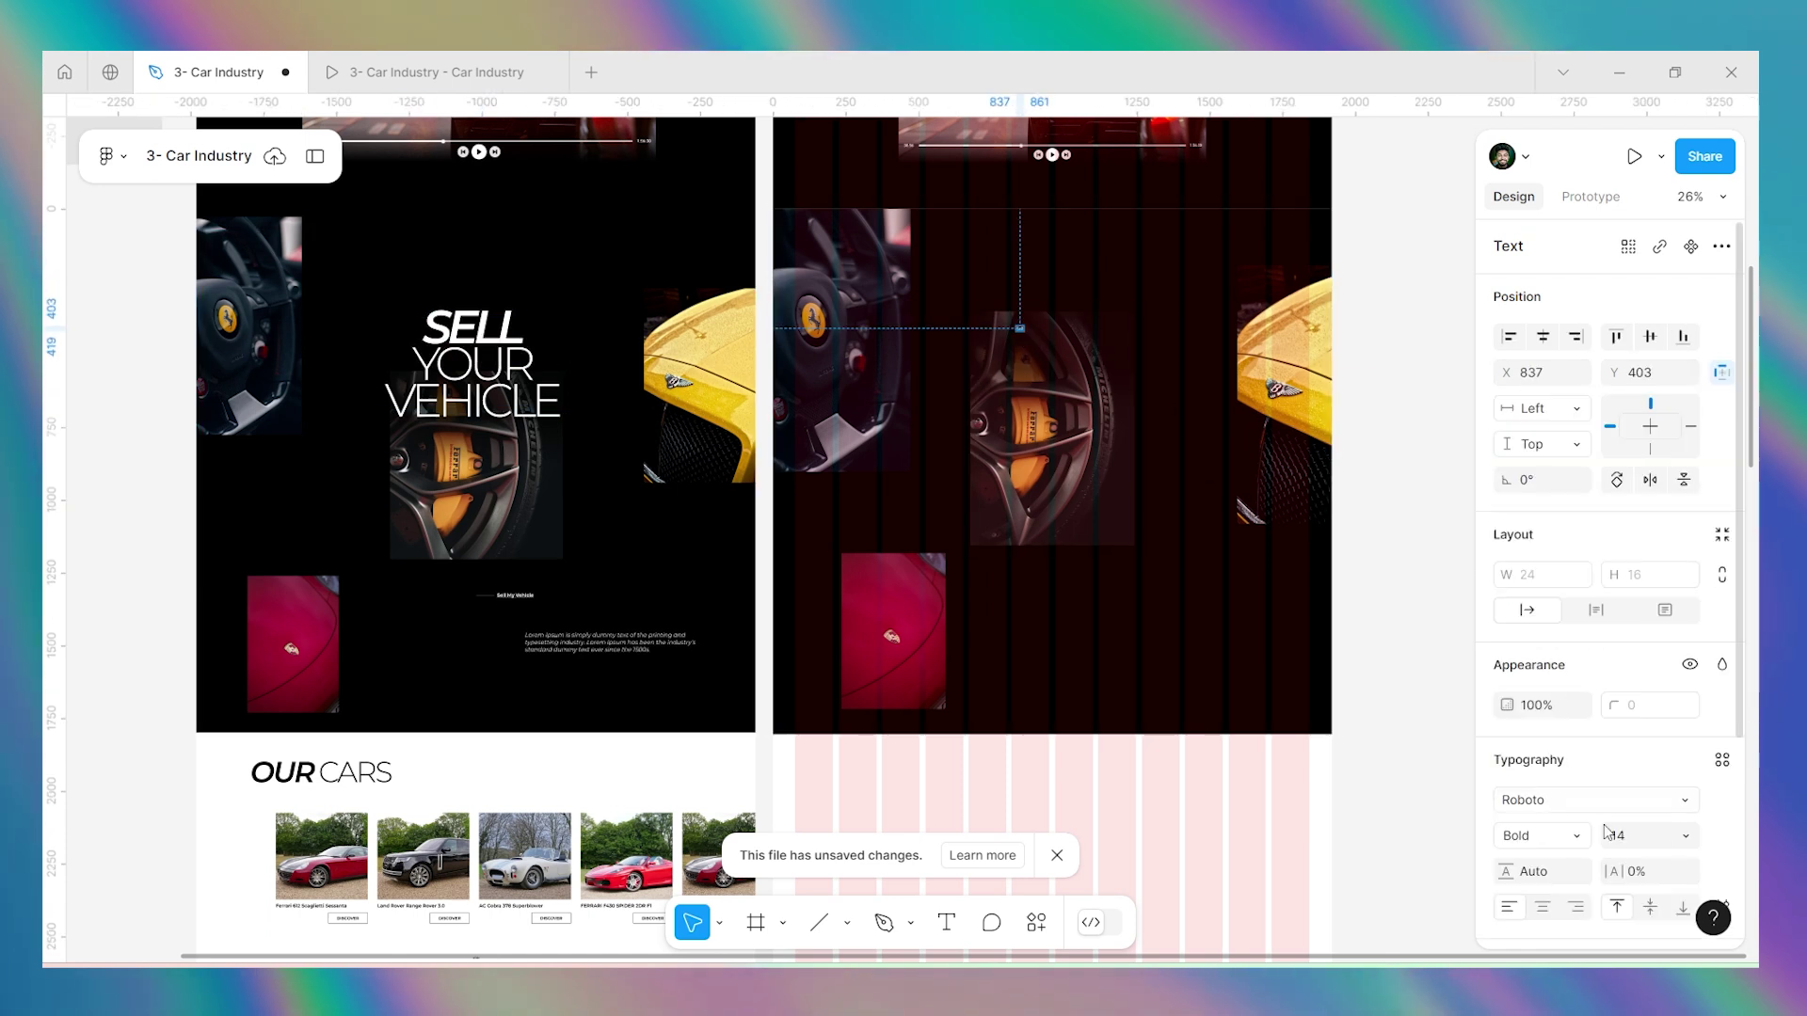
{"action": "left_click", "coordinate": [1619, 812]}
{"action": "type", "text": "mont"}
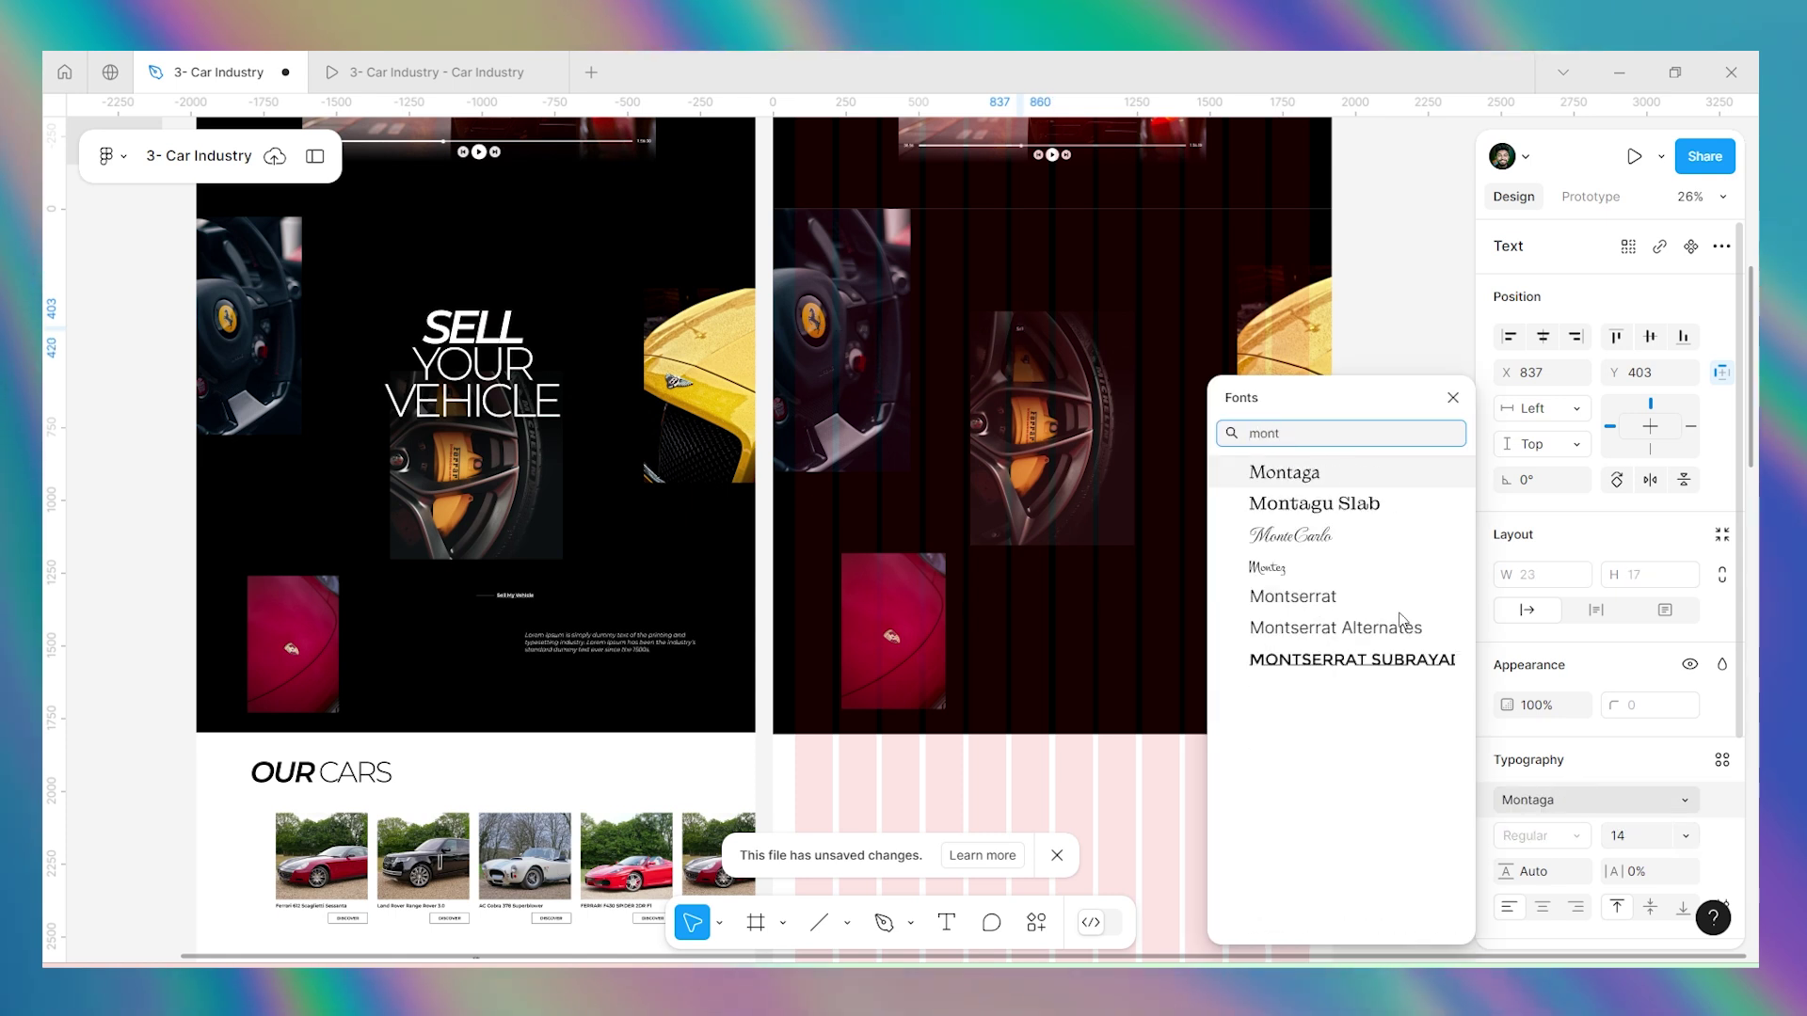
{"action": "left_click", "coordinate": [1400, 602]}
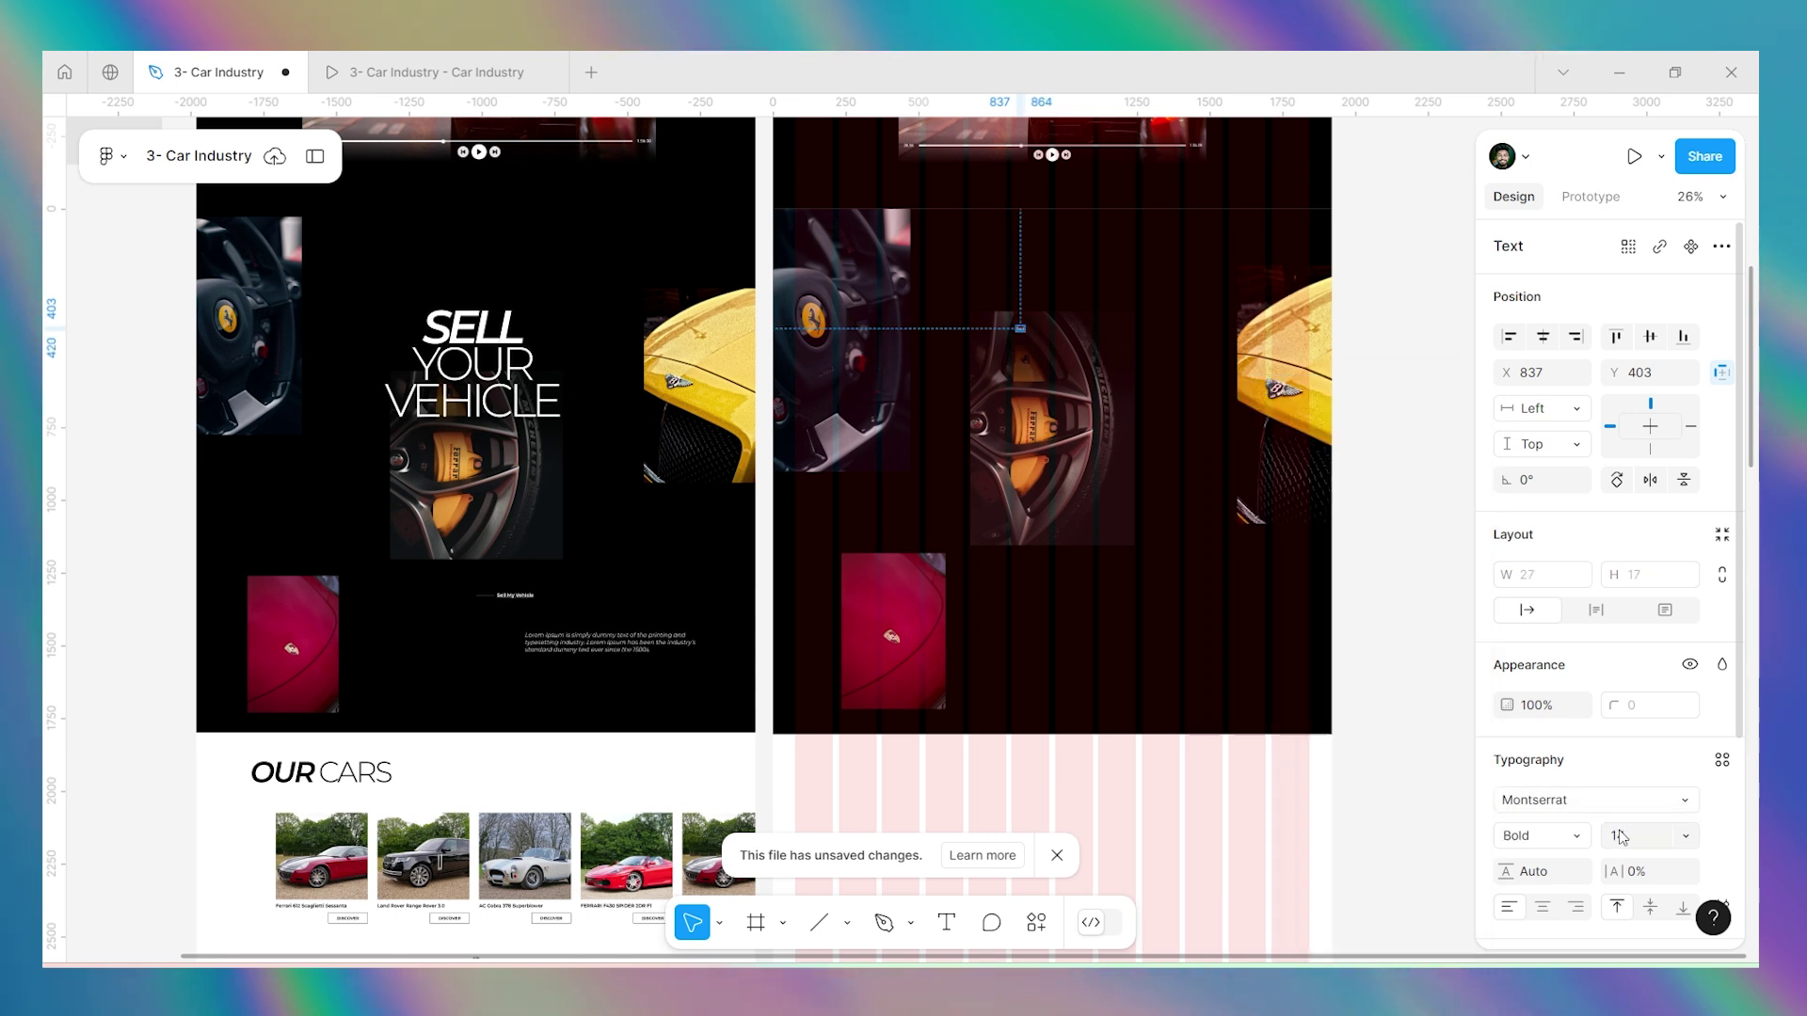
Set the Sell text's font size to 160 and its weight to SemiBold.
{"action": "left_click", "coordinate": [1621, 837]}
{"action": "type", "text": "160"}
{"action": "key", "text": "Return"}
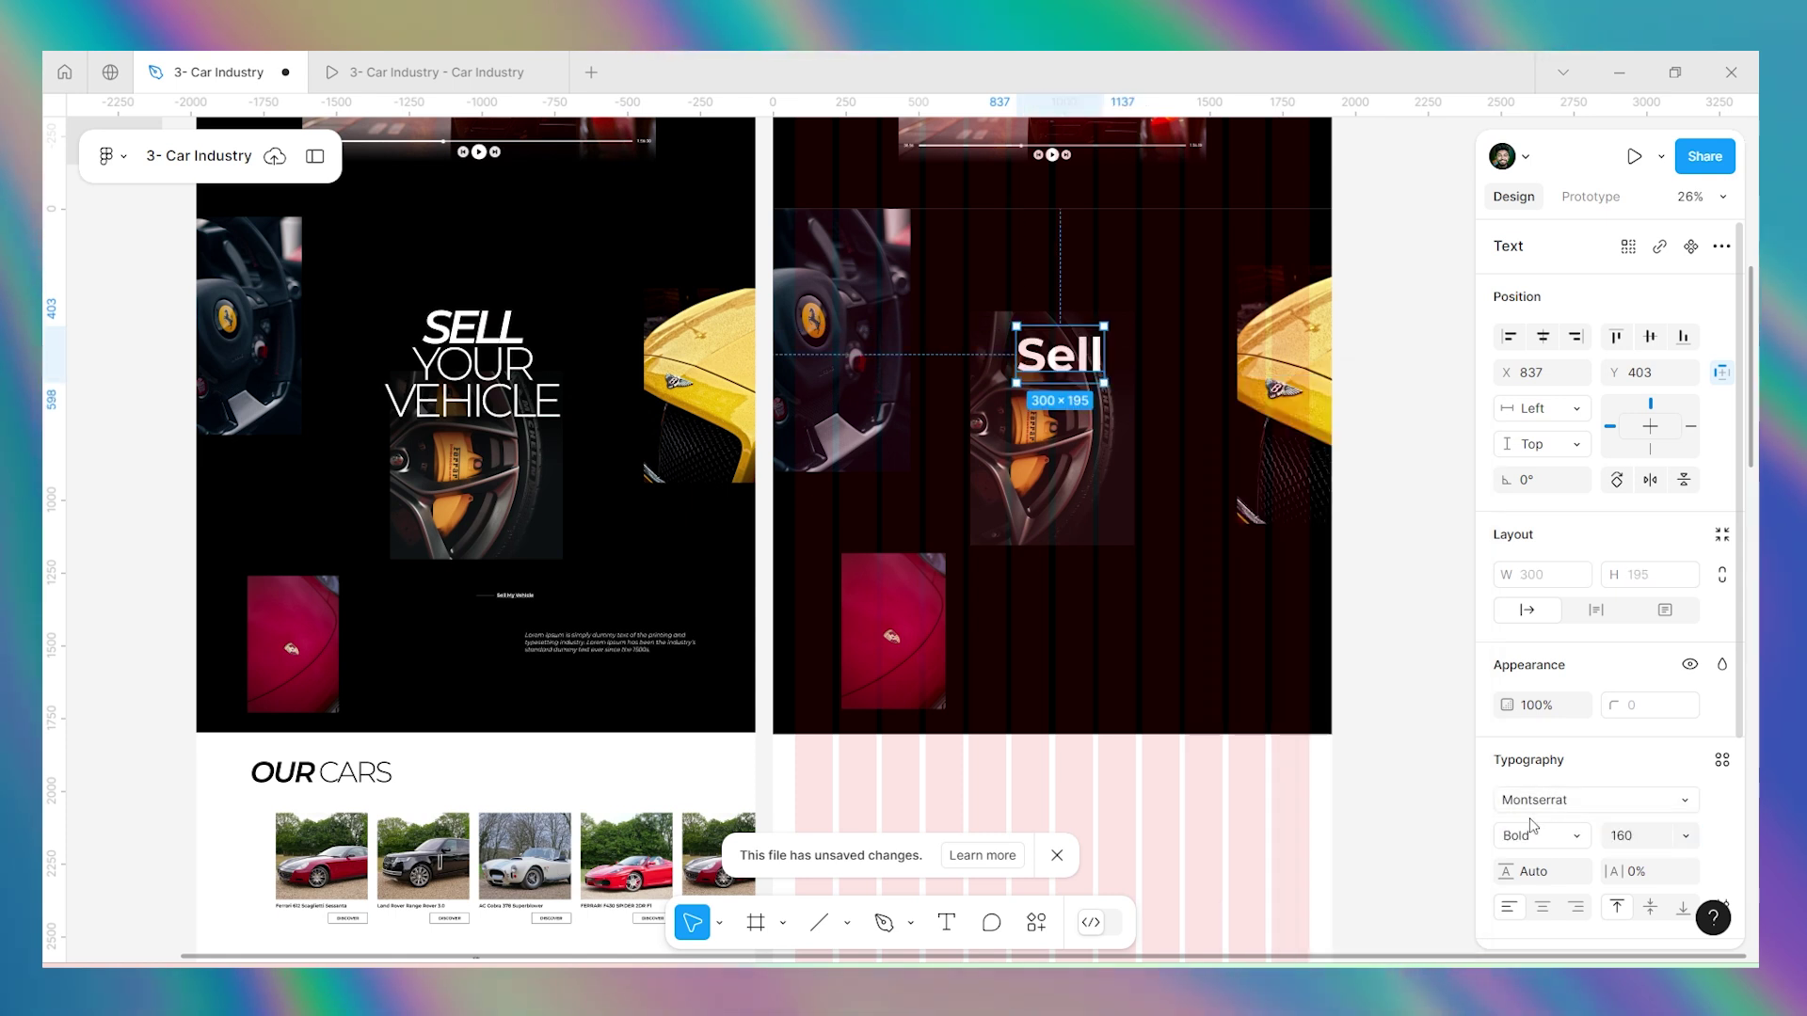
{"action": "left_click", "coordinate": [1550, 837]}
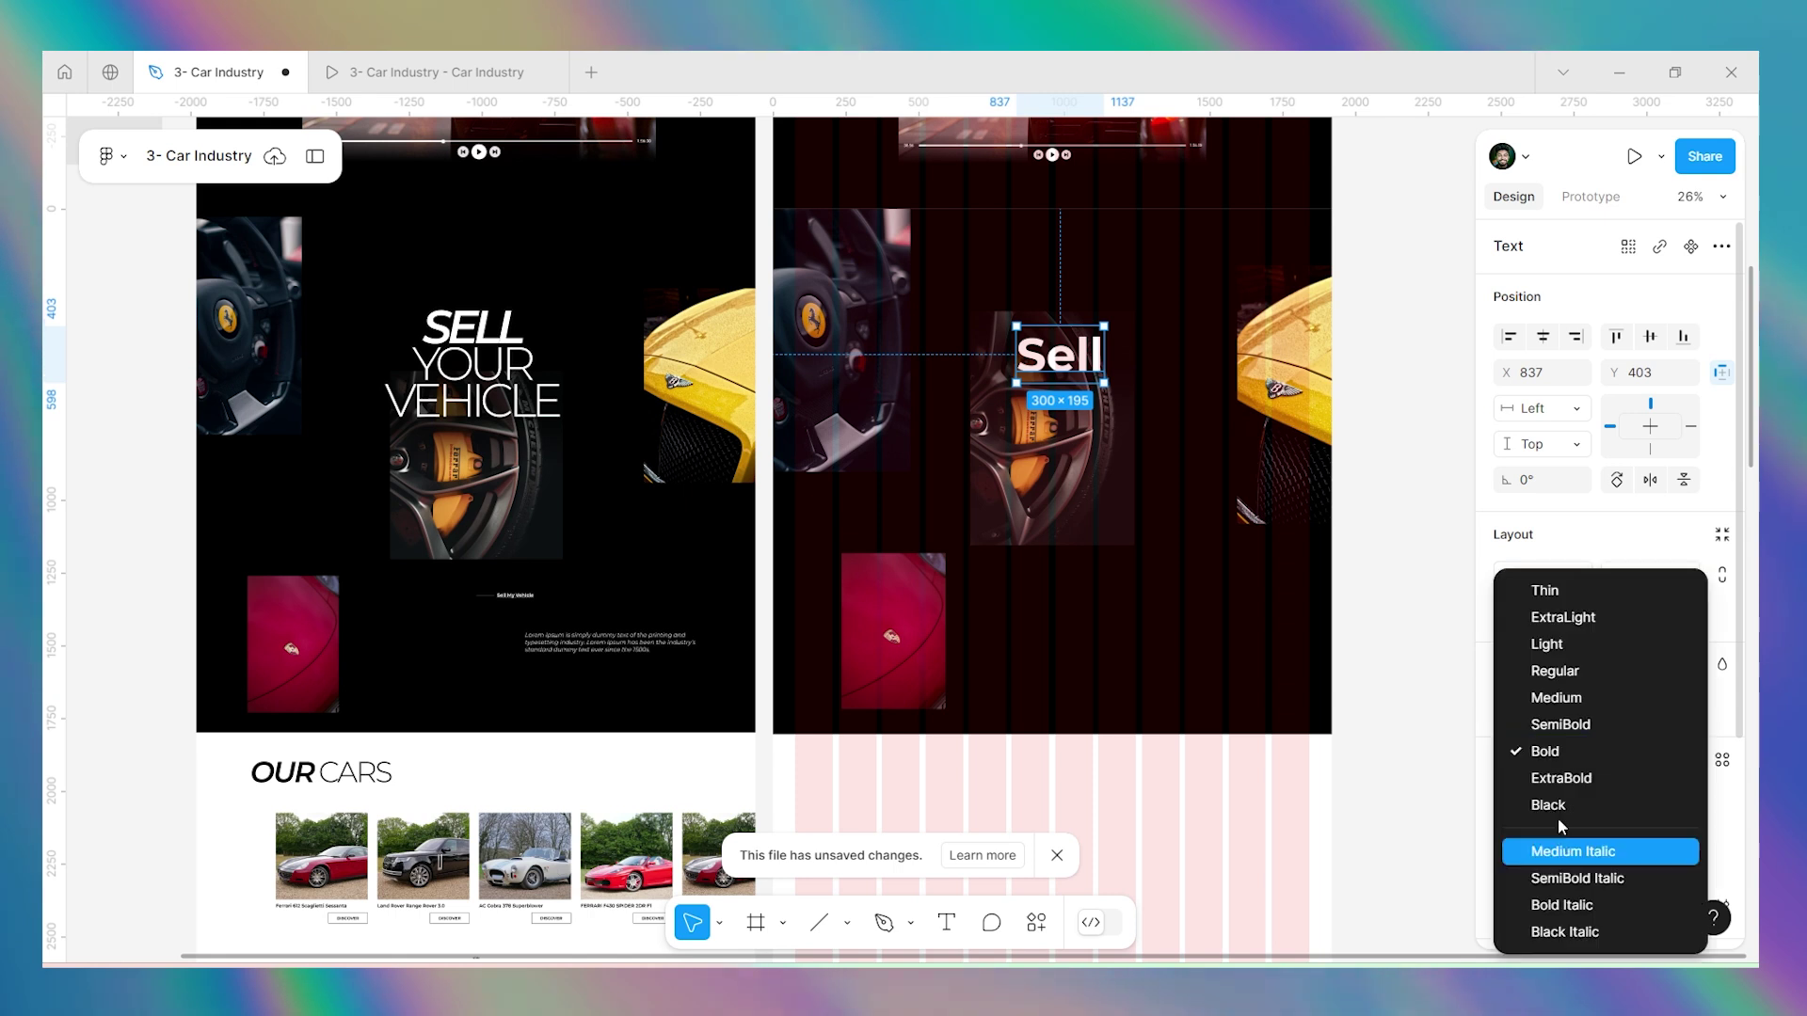
{"action": "left_click", "coordinate": [1552, 725]}
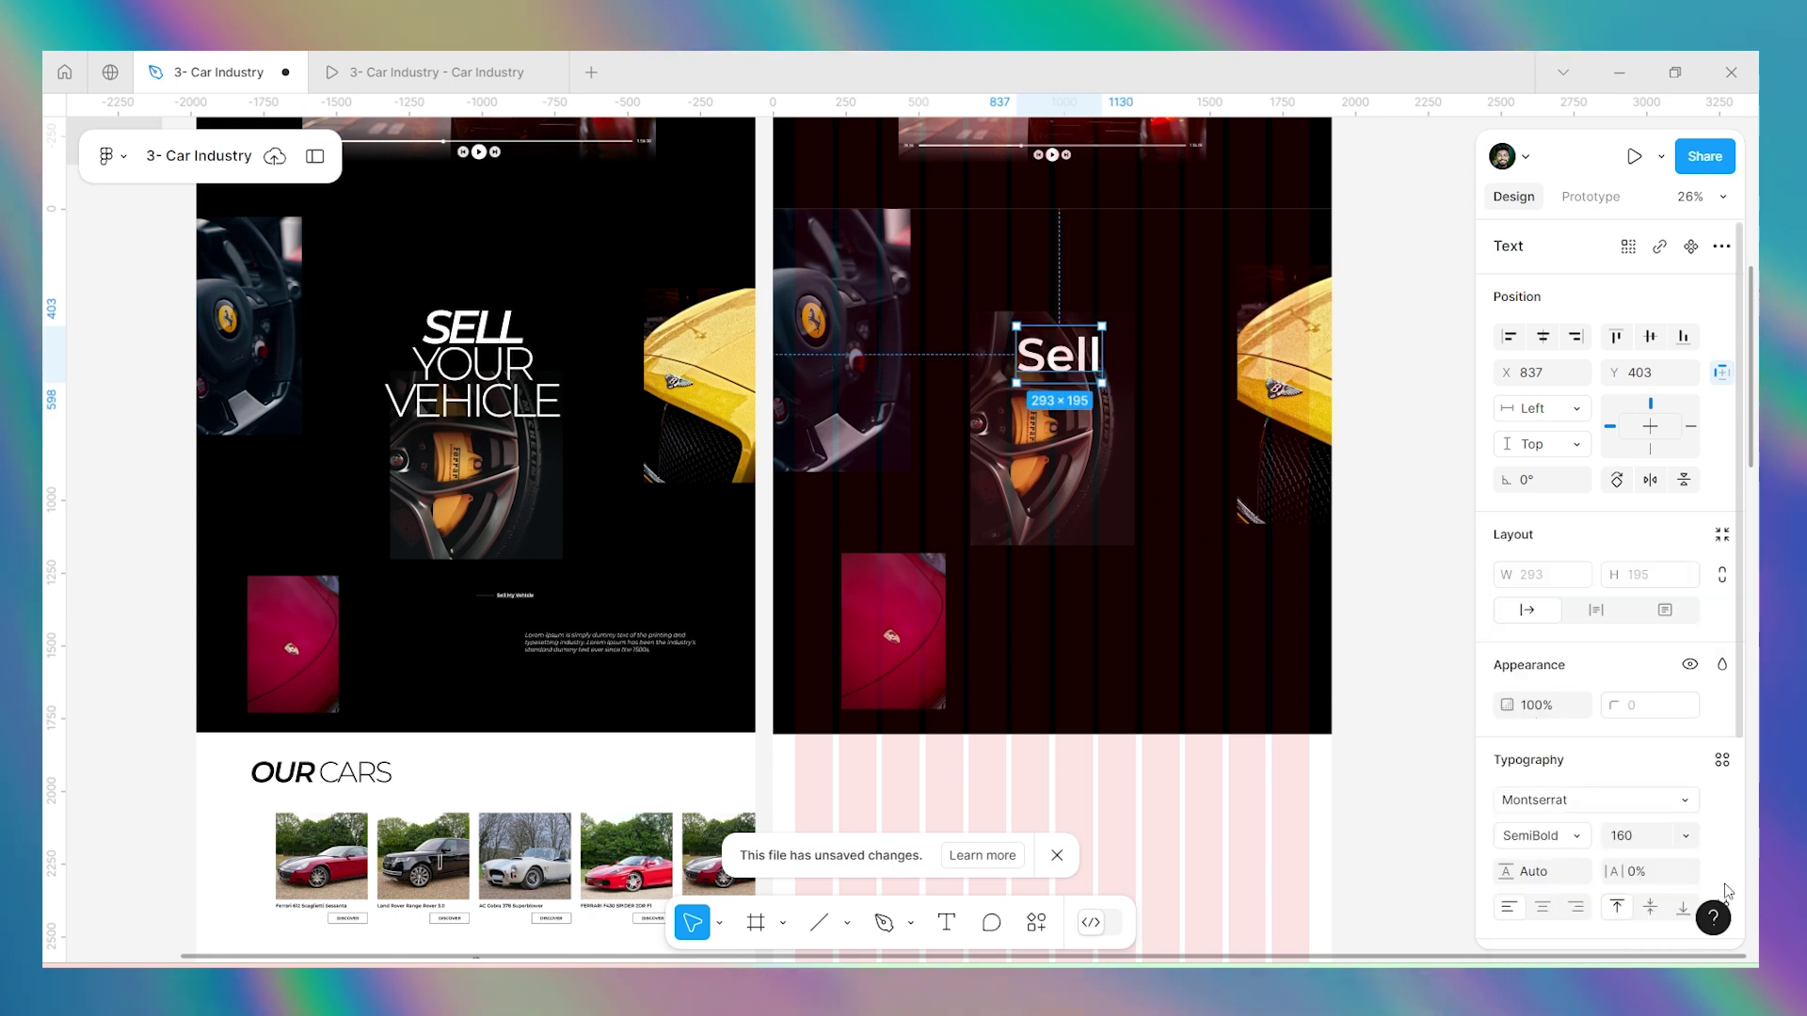
Convert the Sell text to uppercase and change its style to SemiBold Italic.
{"action": "scroll", "coordinate": [1730, 891], "scroll_direction": "down", "scroll_amount": 3}
{"action": "left_click", "coordinate": [1723, 628]}
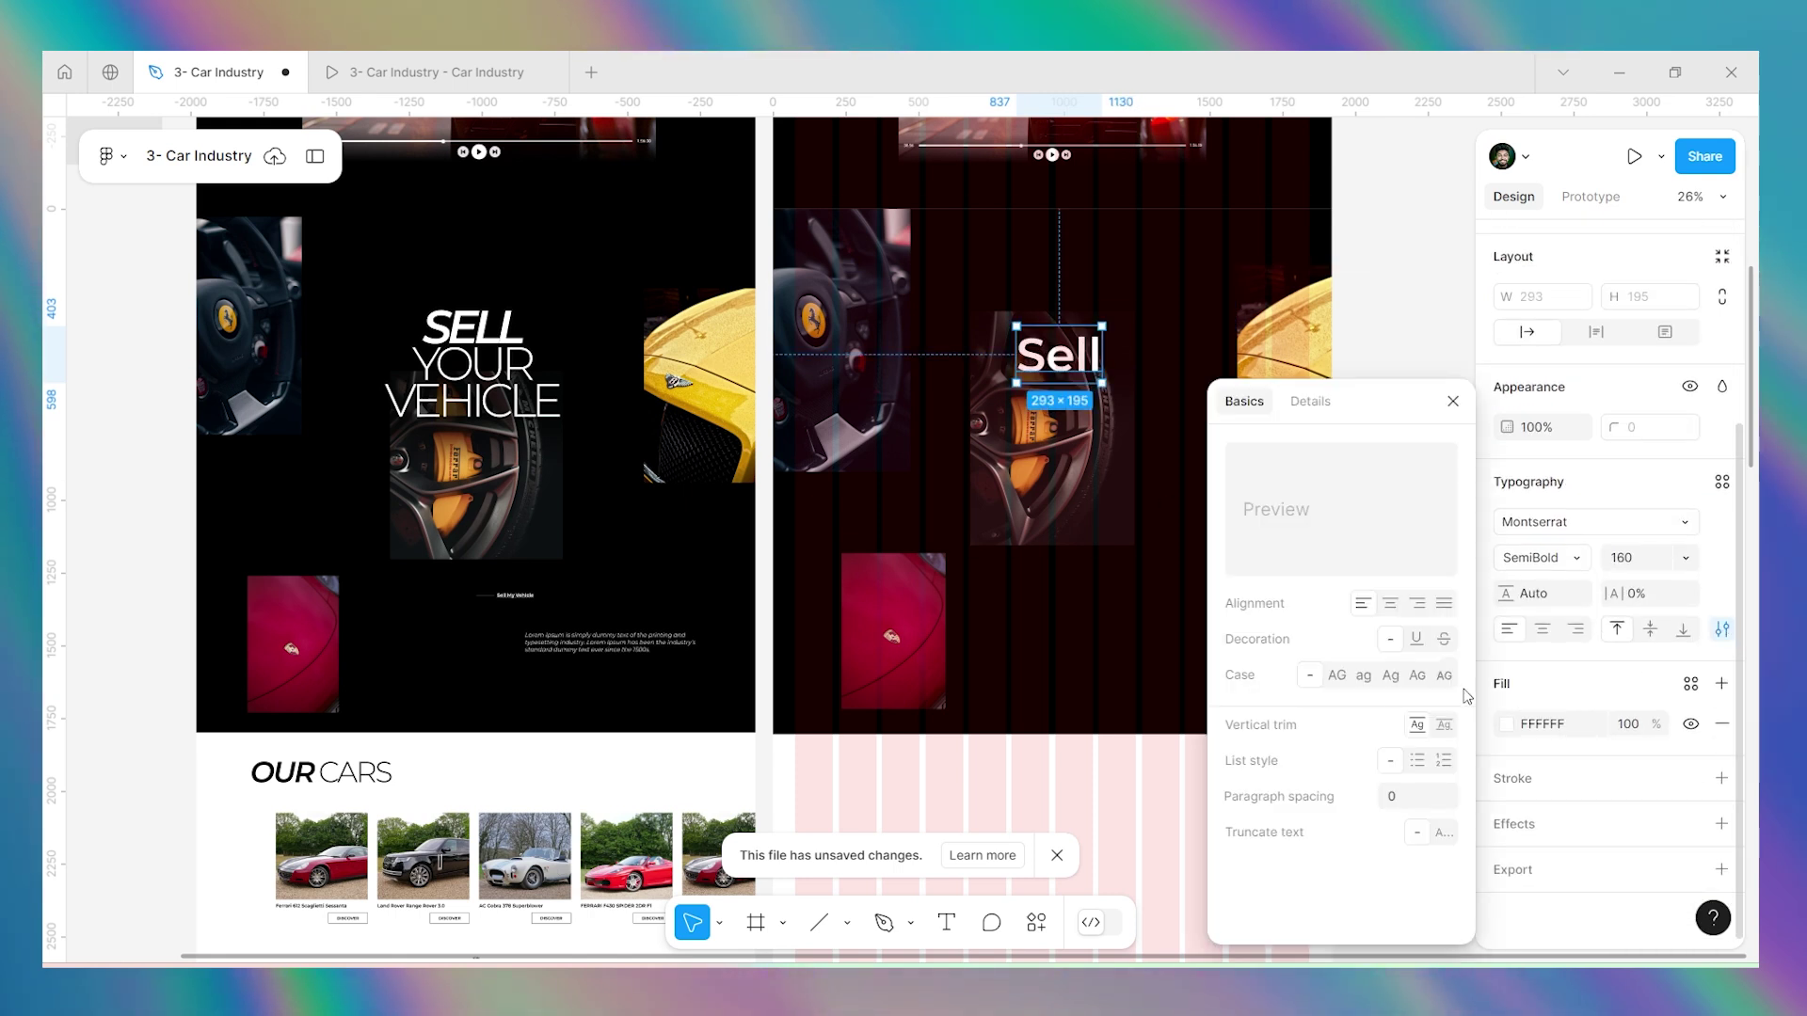
{"action": "left_click", "coordinate": [1336, 675]}
{"action": "left_click", "coordinate": [1453, 401]}
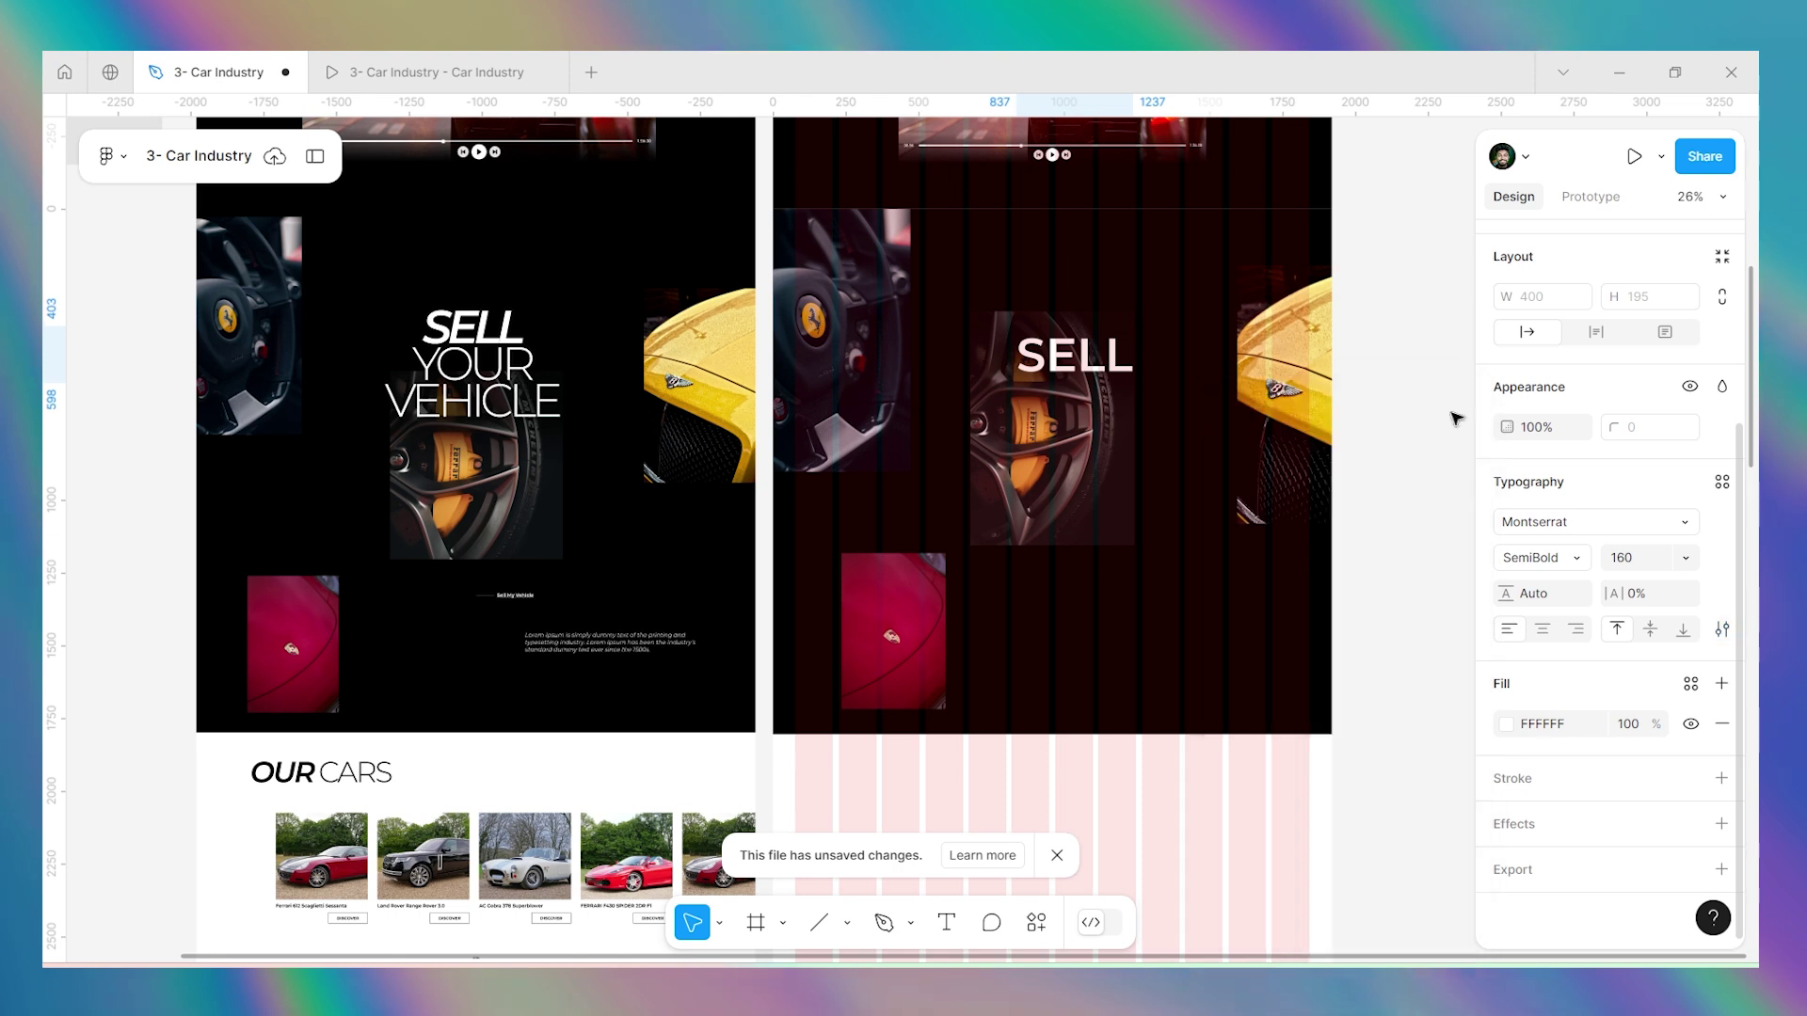
{"action": "left_click", "coordinate": [1521, 562]}
{"action": "left_click", "coordinate": [1543, 703]}
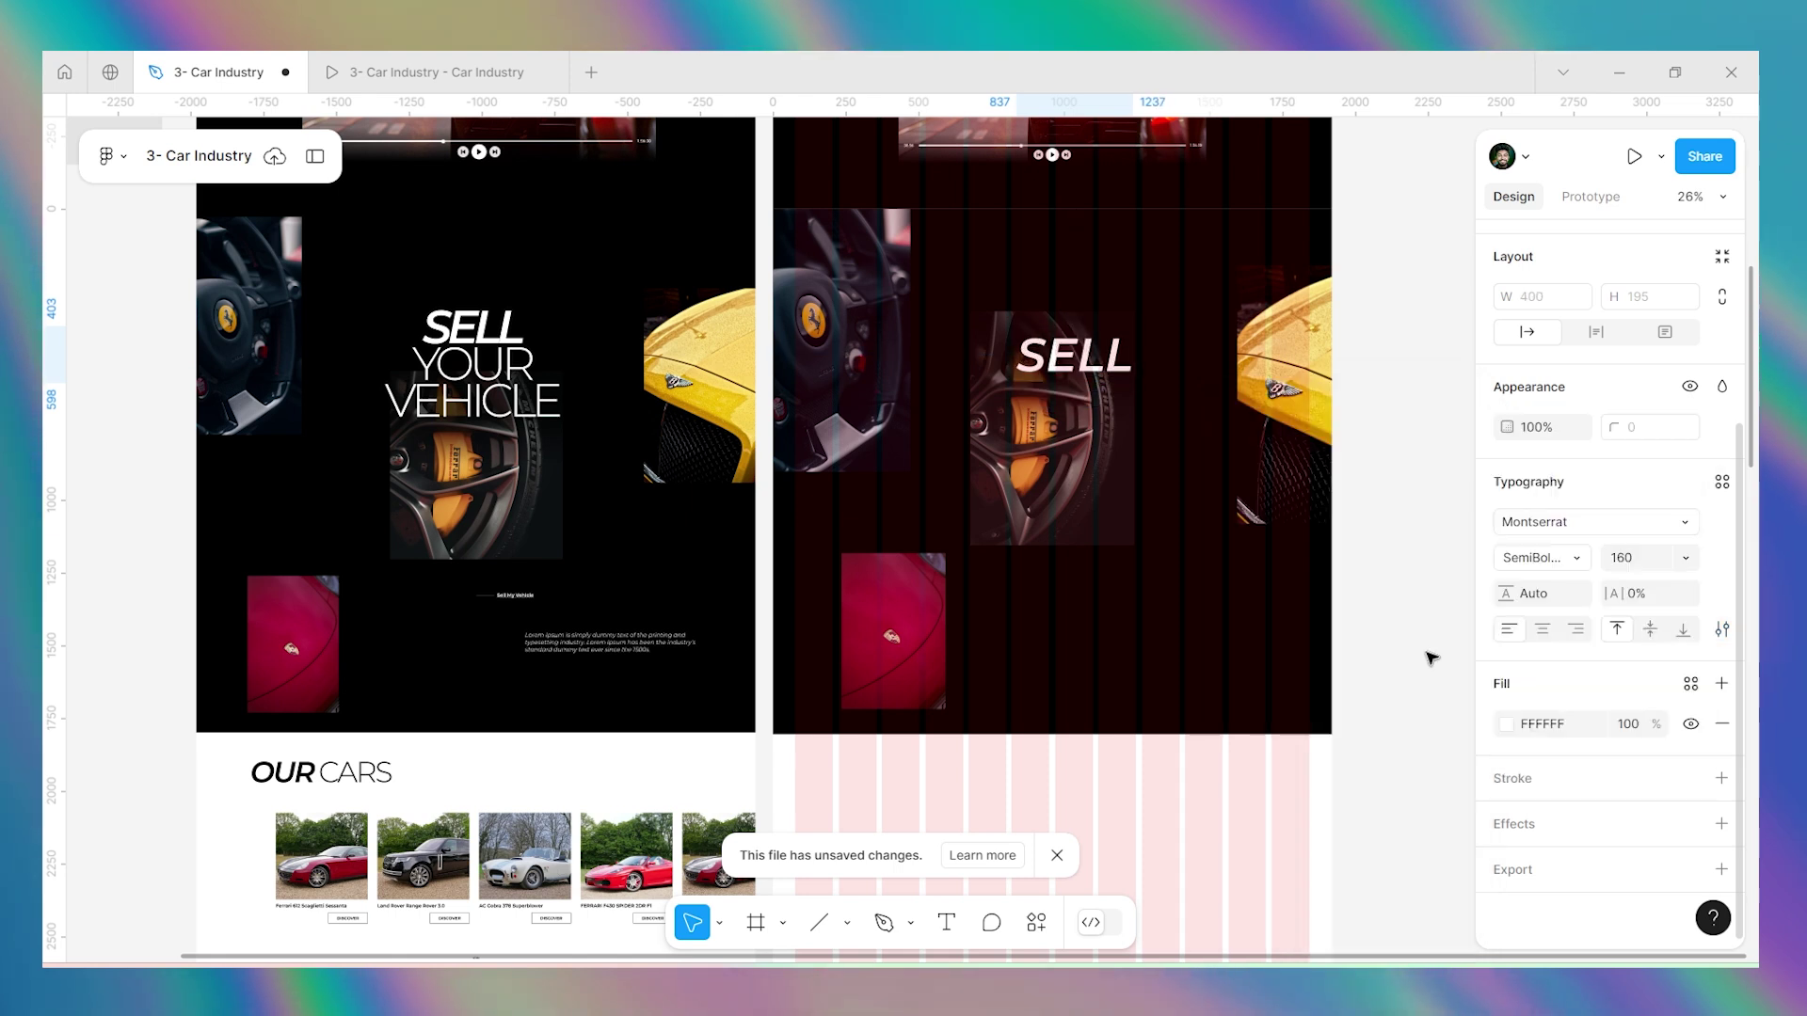
Match the homepage heading by setting the SELL text's letter spacing to -10%.
{"action": "left_click", "coordinate": [505, 327]}
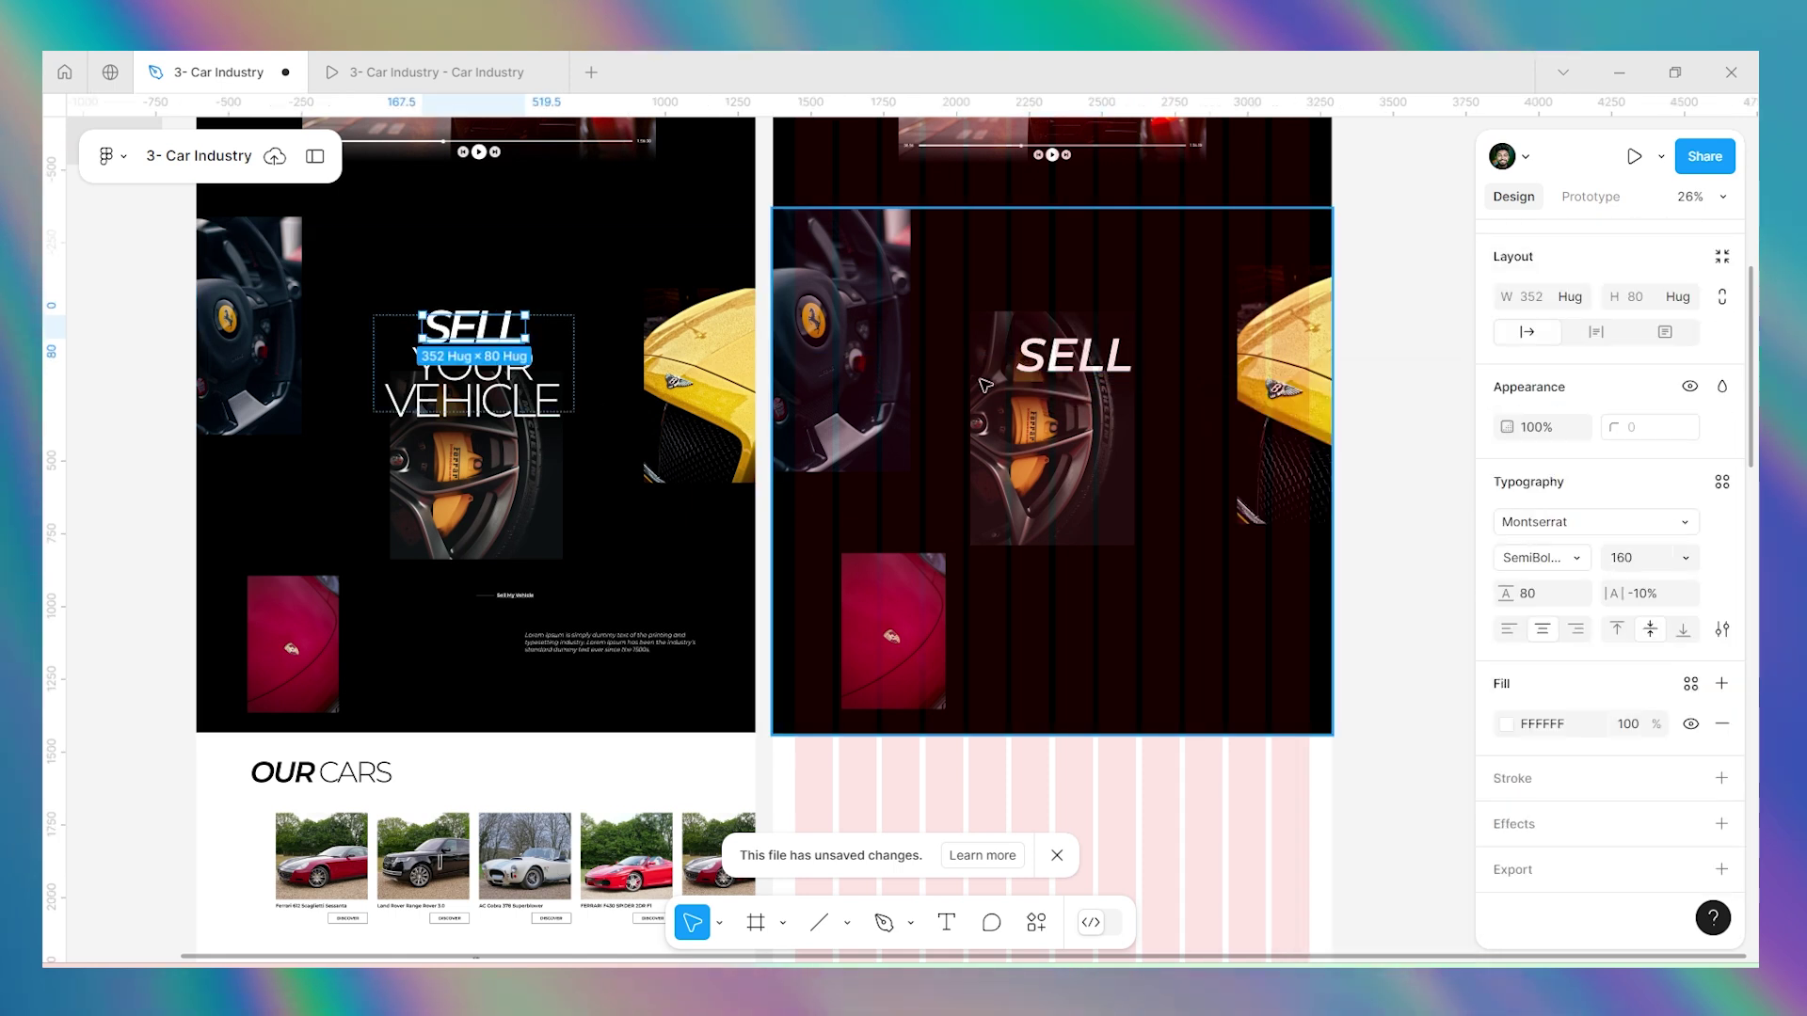
{"action": "left_click", "coordinate": [1078, 373]}
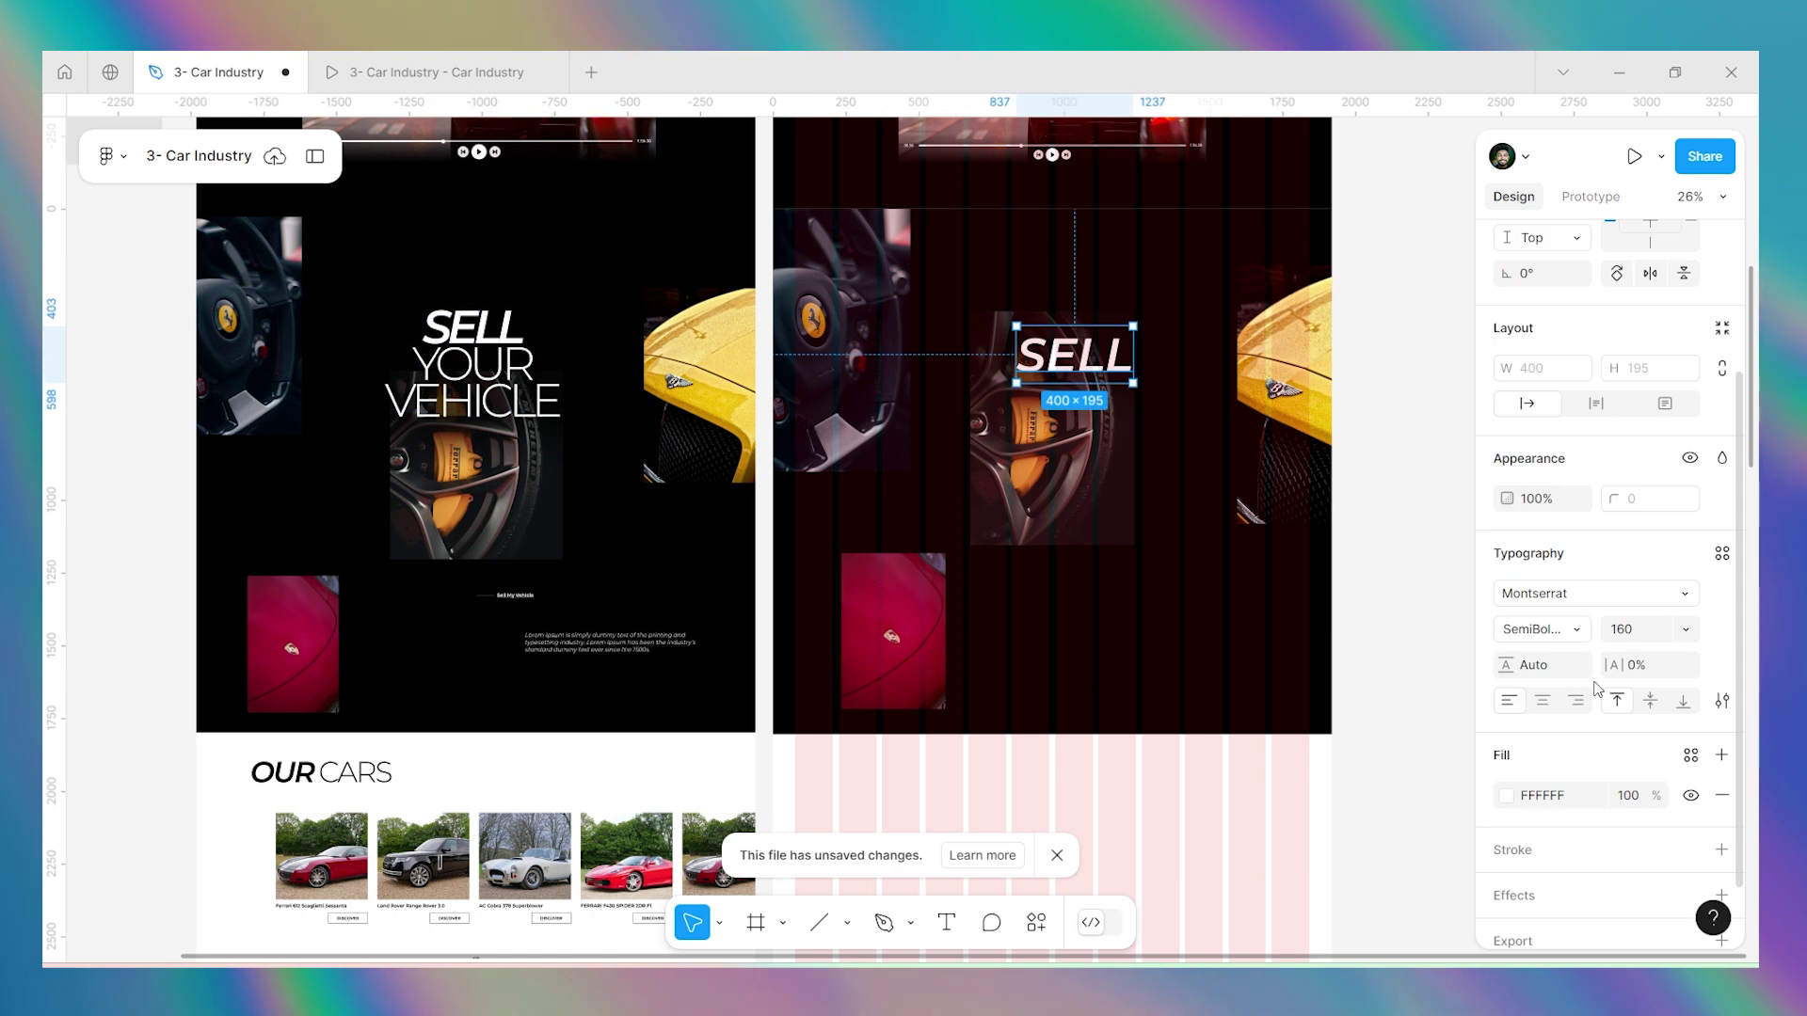
{"action": "left_click", "coordinate": [1645, 670]}
{"action": "type", "text": "-10"}
{"action": "key", "text": "Return"}
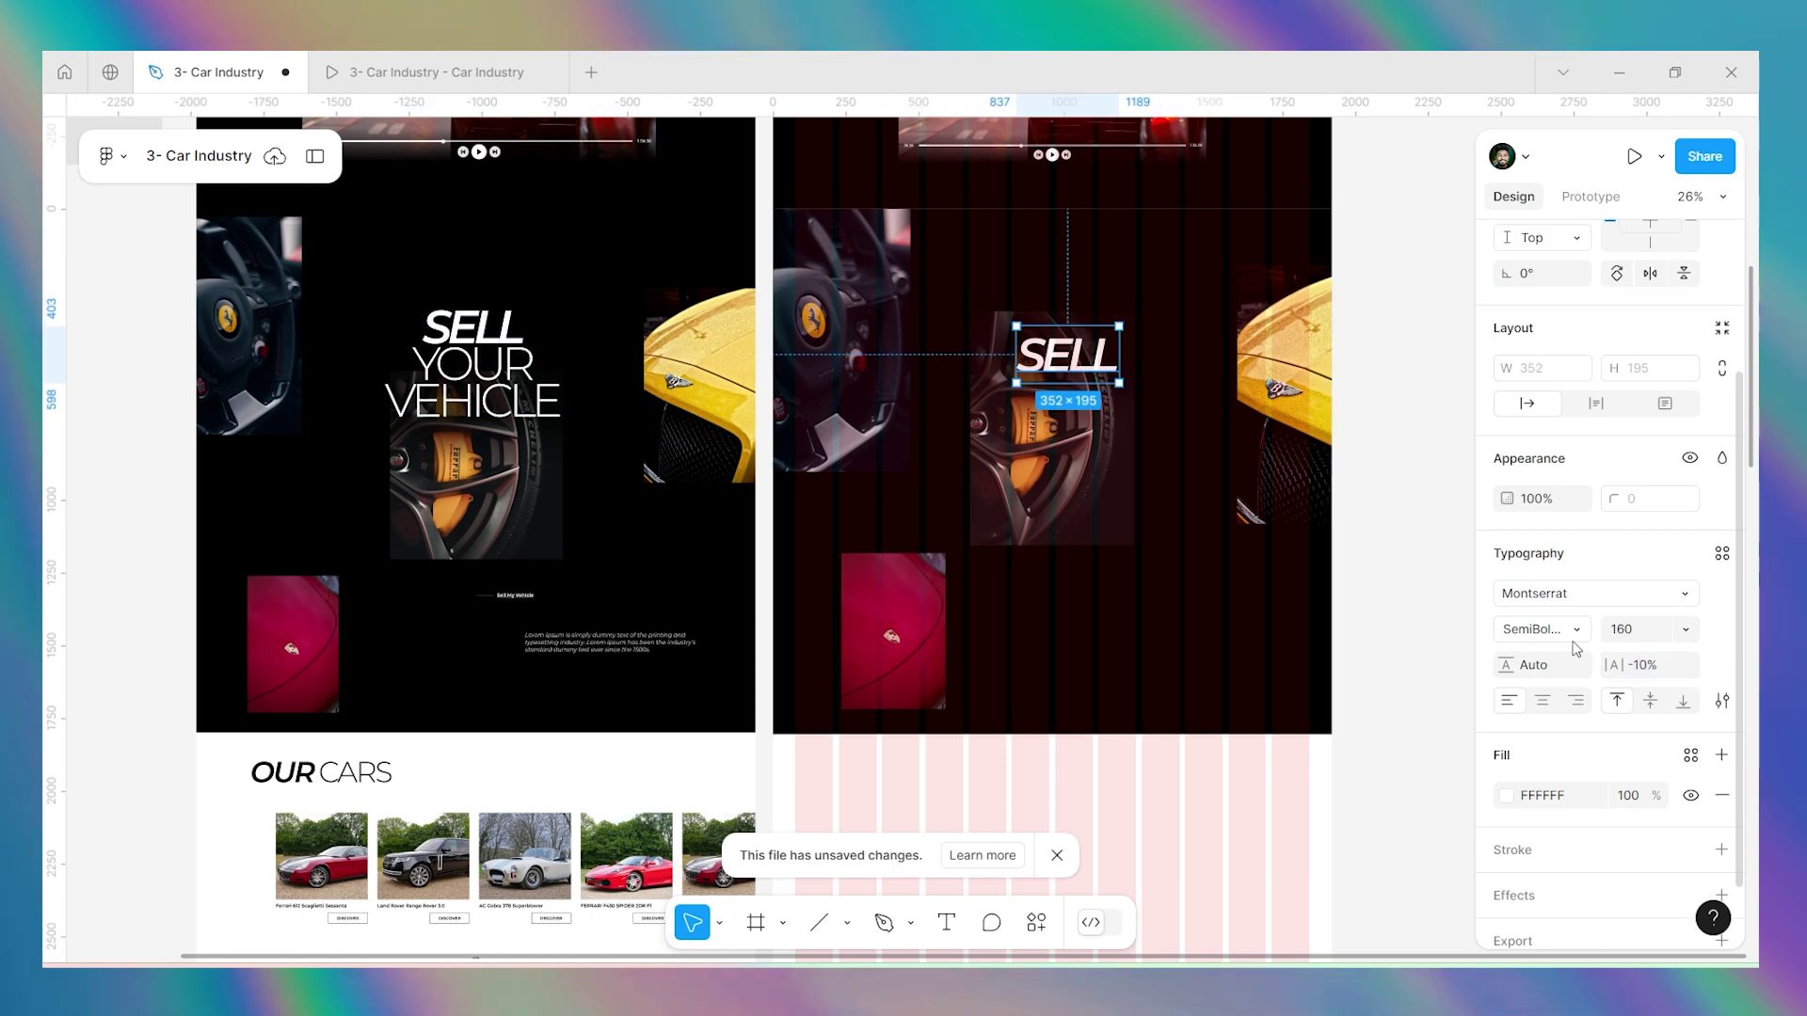
Duplicate the SELL text directly below itself and change the copy's wording to YOUR.
{"action": "mouse_move", "coordinate": [1071, 365]}
{"action": "left_mouse_down"}
{"action": "mouse_move", "coordinate": [1036, 320]}
{"action": "mouse_move", "coordinate": [1073, 369]}
{"action": "left_mouse_up"}
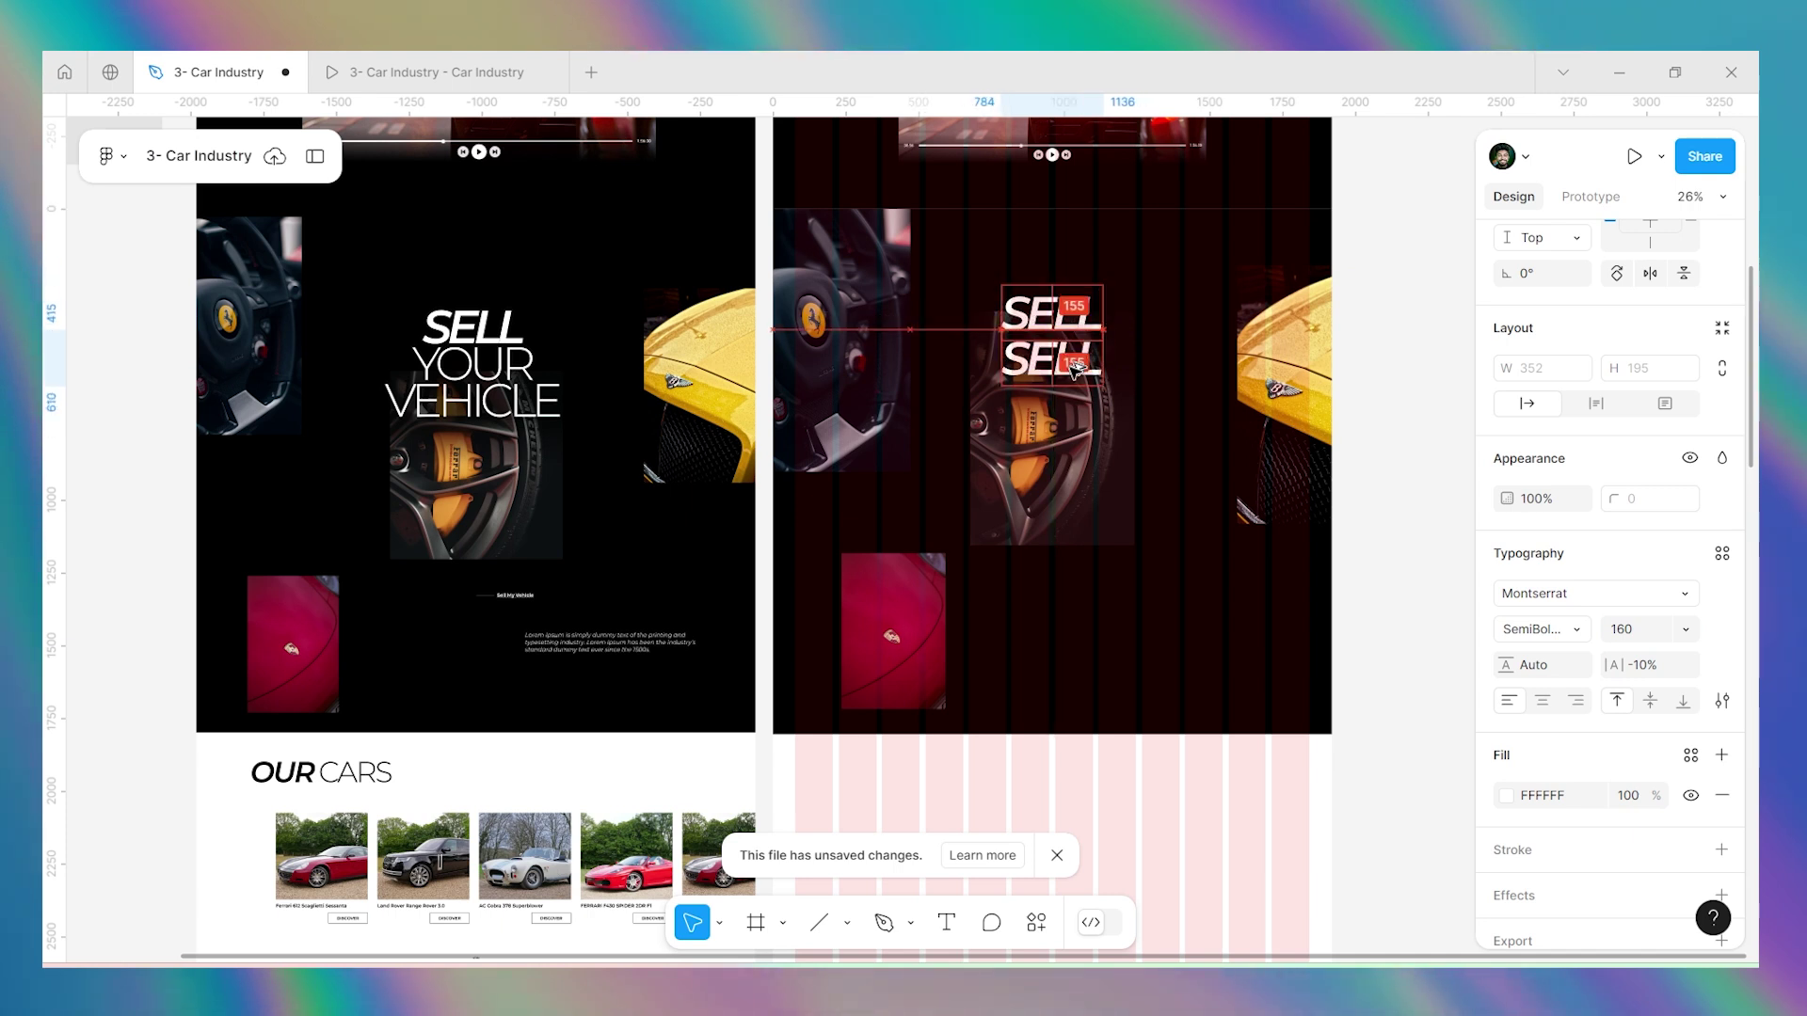
{"action": "double_click", "coordinate": [1071, 368]}
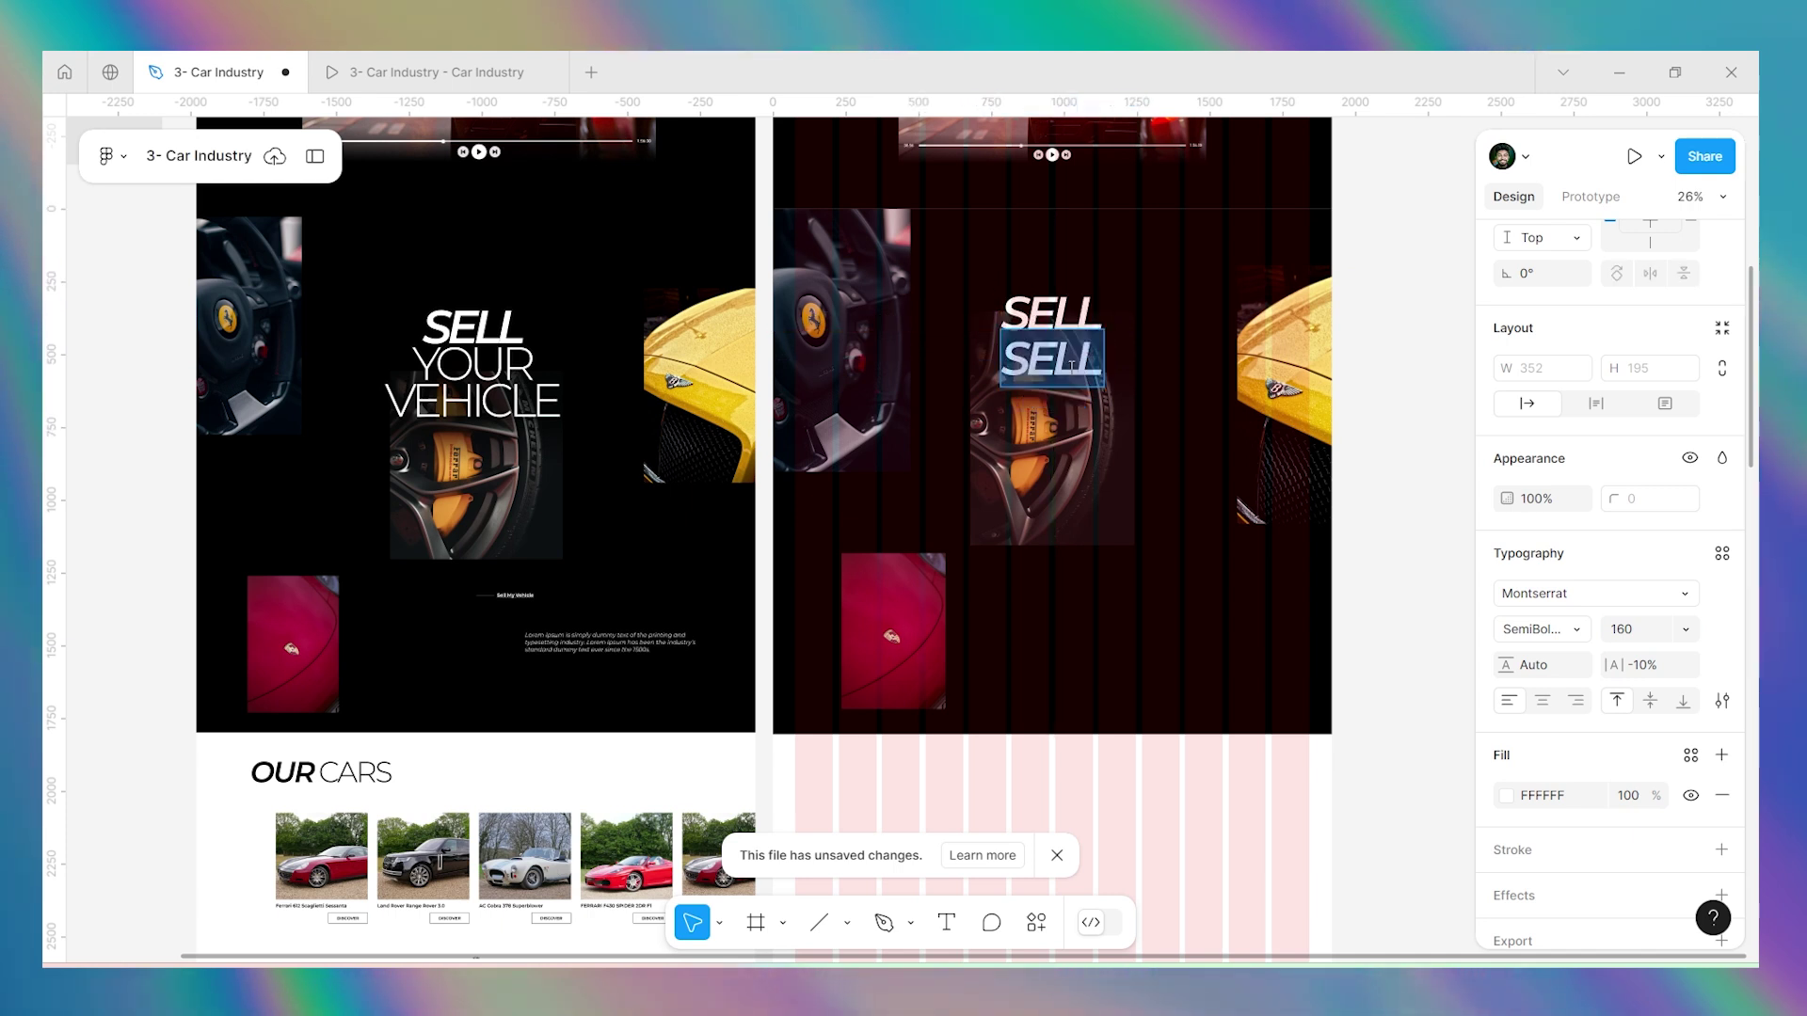
{"action": "type", "text": "YOU"}
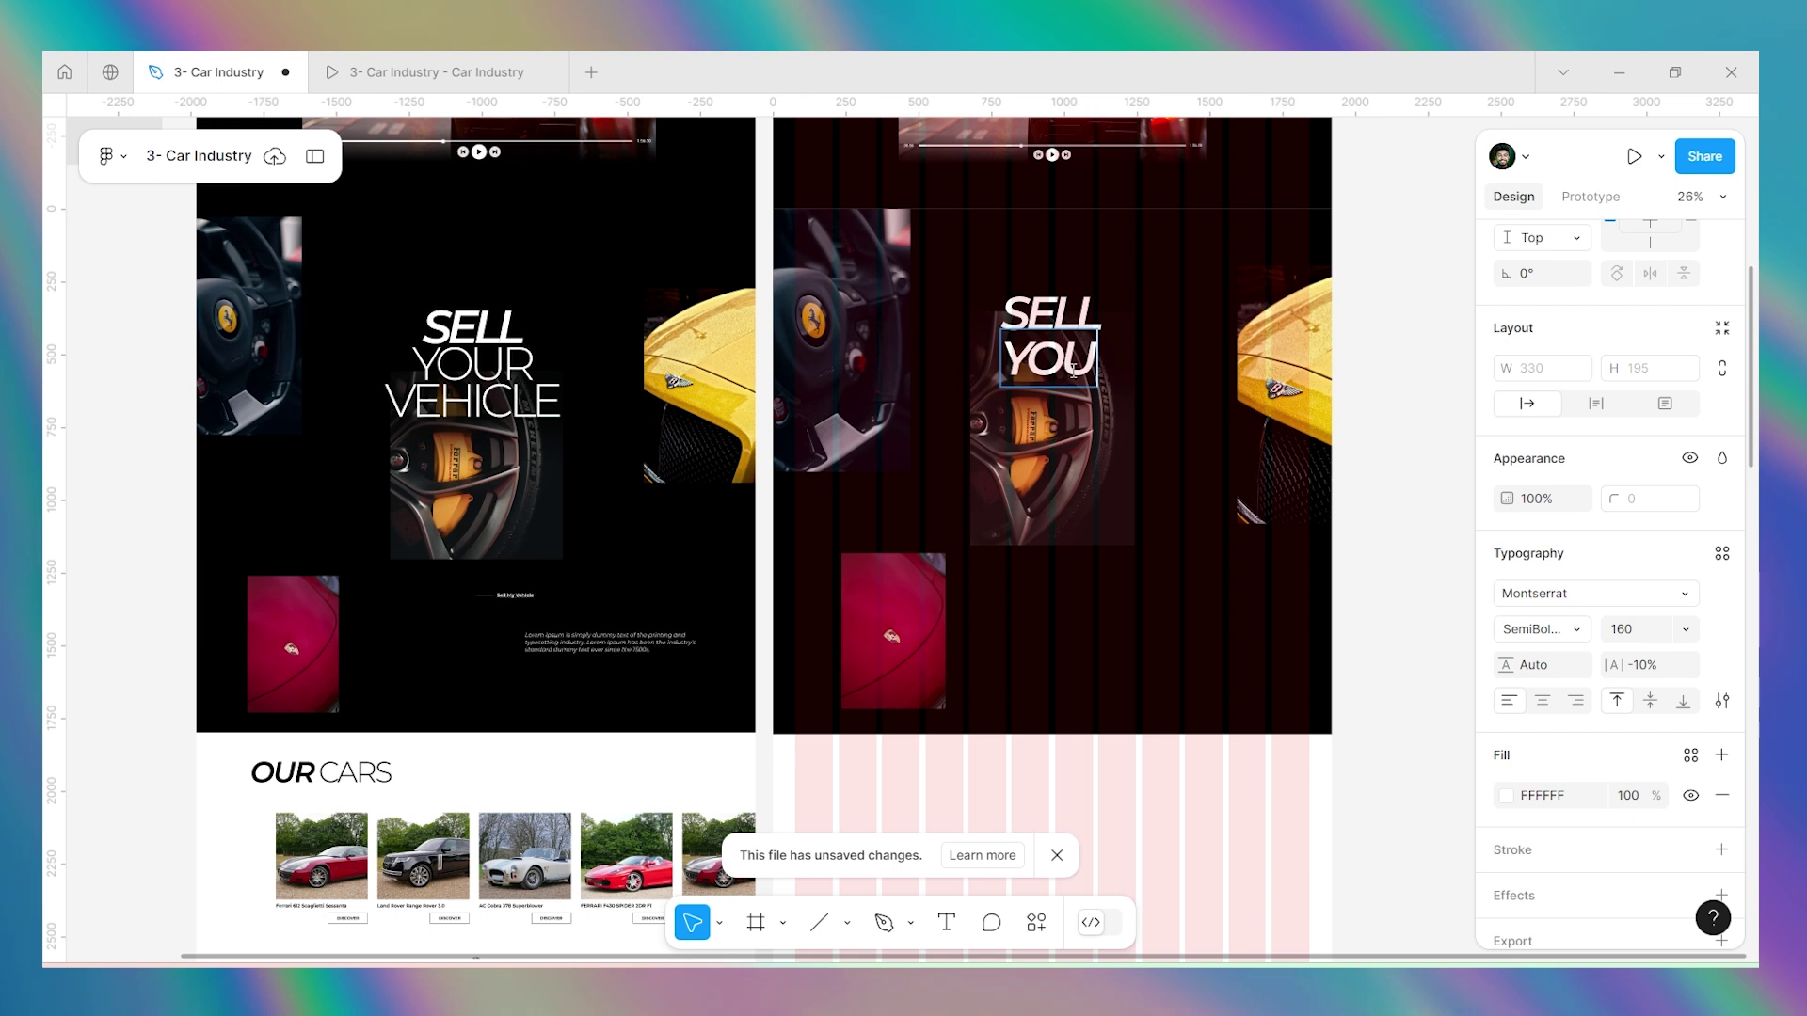
{"action": "type", "text": "R"}
{"action": "key", "text": "Escape"}
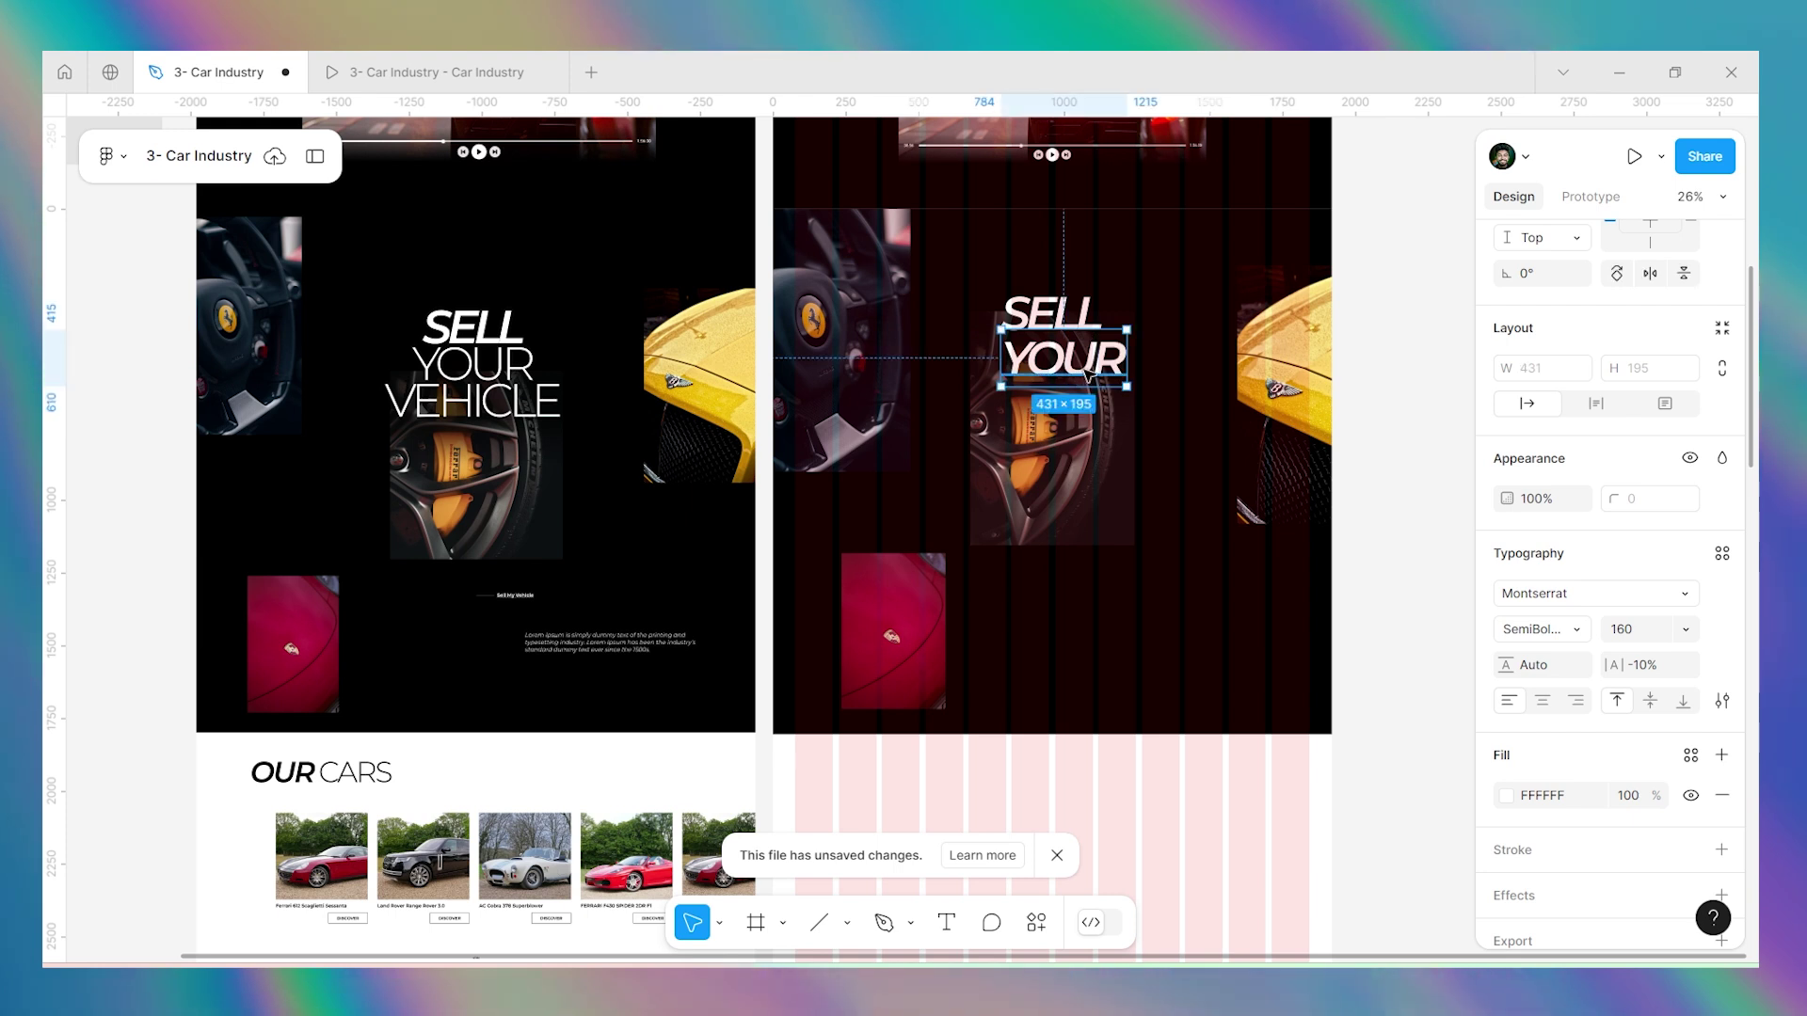
Set the YOUR text's style to ExtraLight and center it horizontally in the section under SELL.
{"action": "left_click", "coordinate": [1540, 628]}
{"action": "left_click", "coordinate": [1573, 369]}
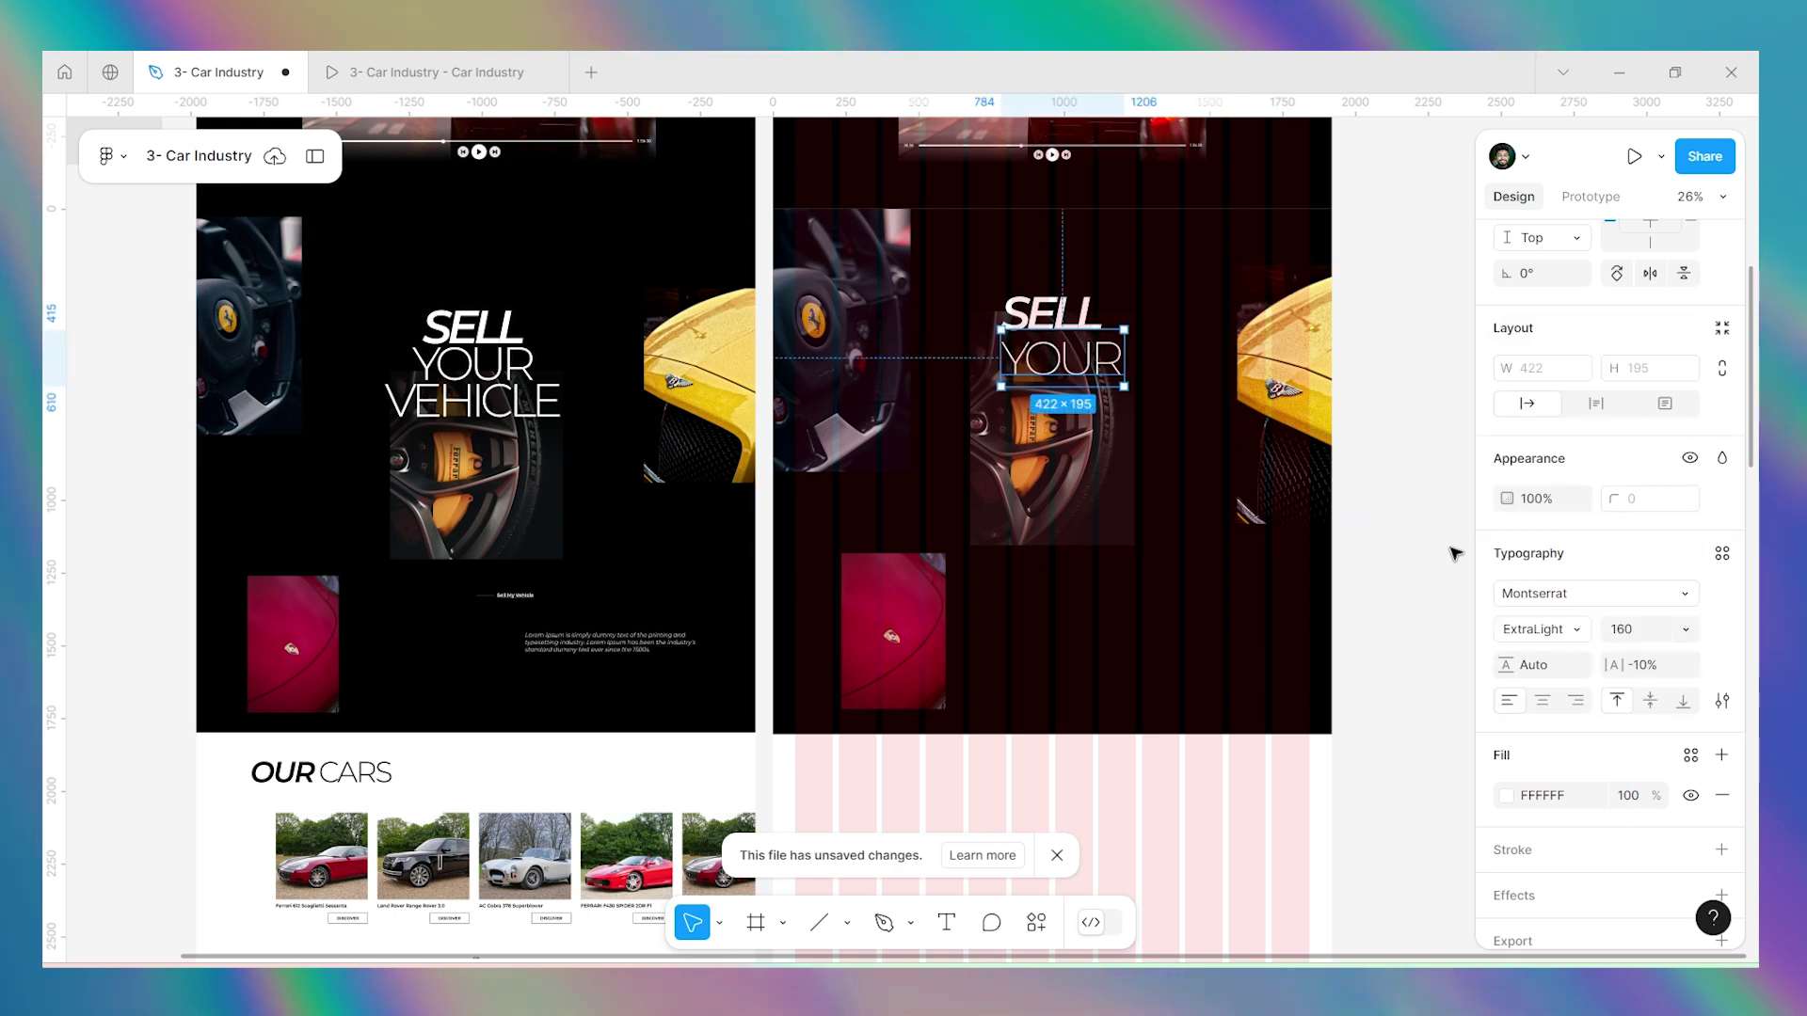
{"action": "scroll", "coordinate": [1547, 371], "scroll_direction": "up", "scroll_amount": 3}
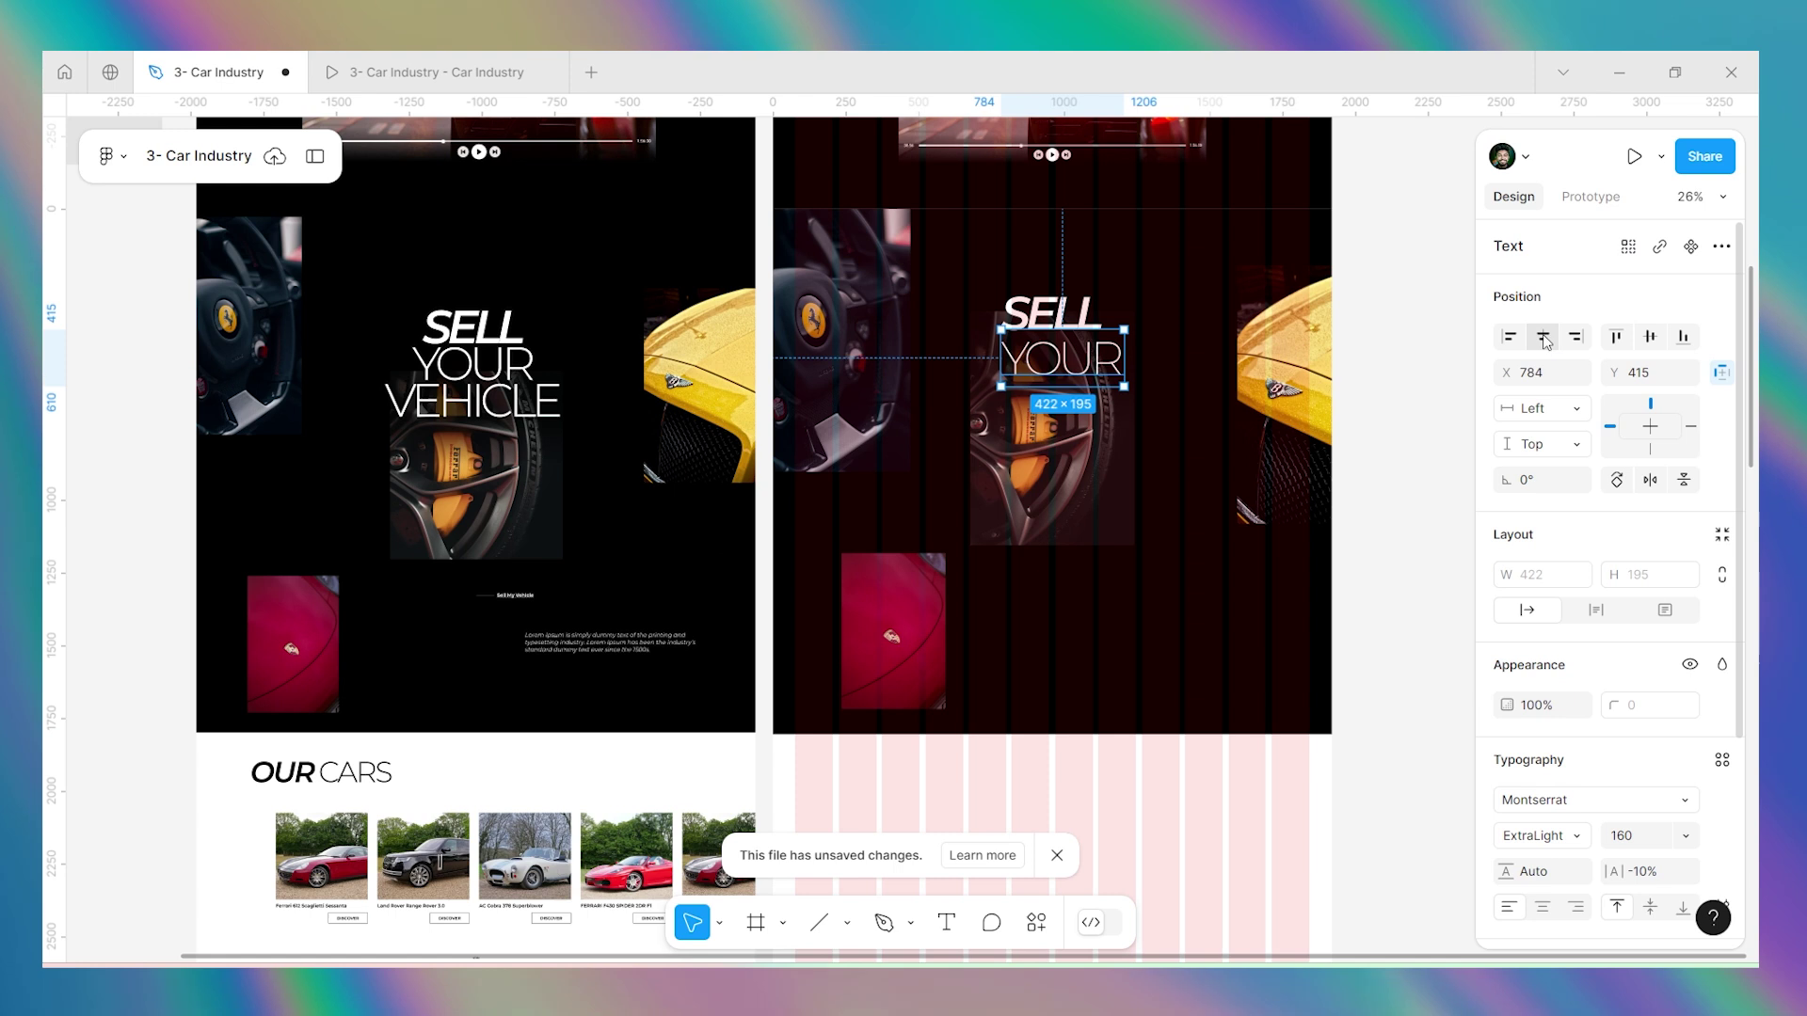
{"action": "left_click", "coordinate": [1544, 339]}
{"action": "left_click", "coordinate": [1090, 316]}
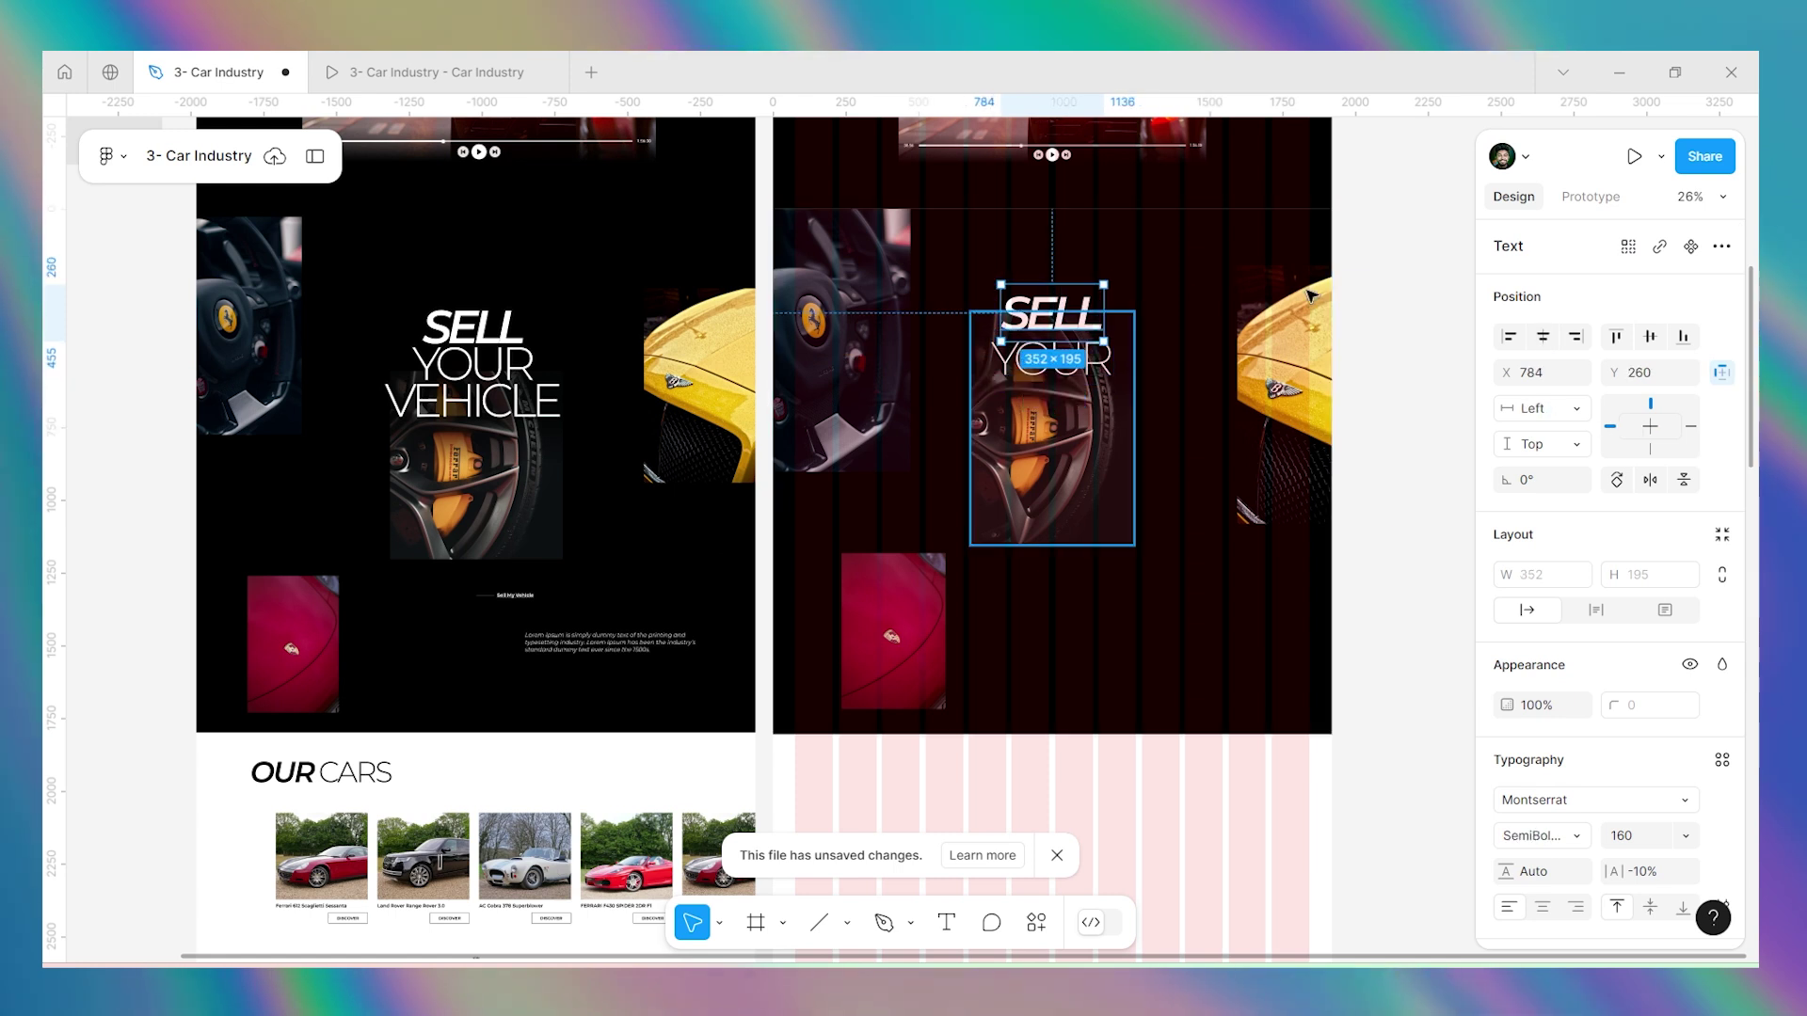
Duplicate the YOUR text below itself, change the copy to VEHICLE and center it horizontally in the section.
{"action": "left_click", "coordinate": [1098, 370]}
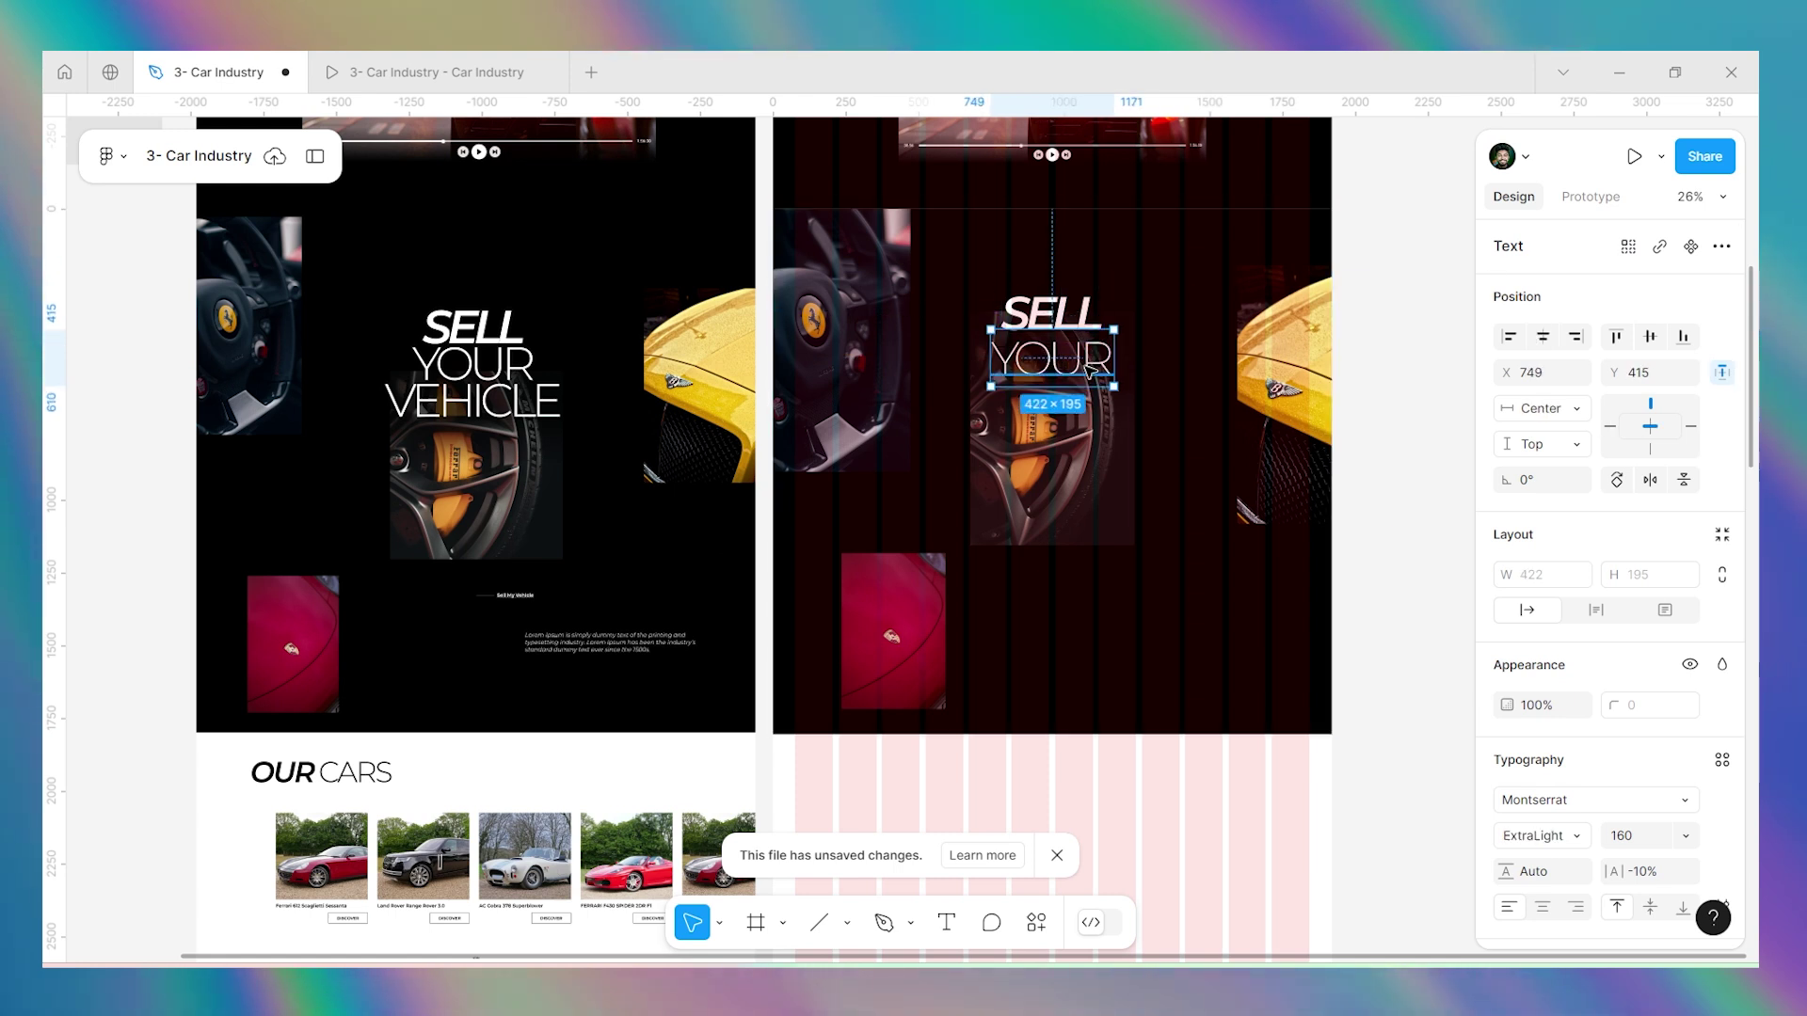
{"action": "key", "text": "ctrl+v"}
{"action": "scroll", "coordinate": [1082, 404], "scroll_direction": "up", "scroll_amount": 4}
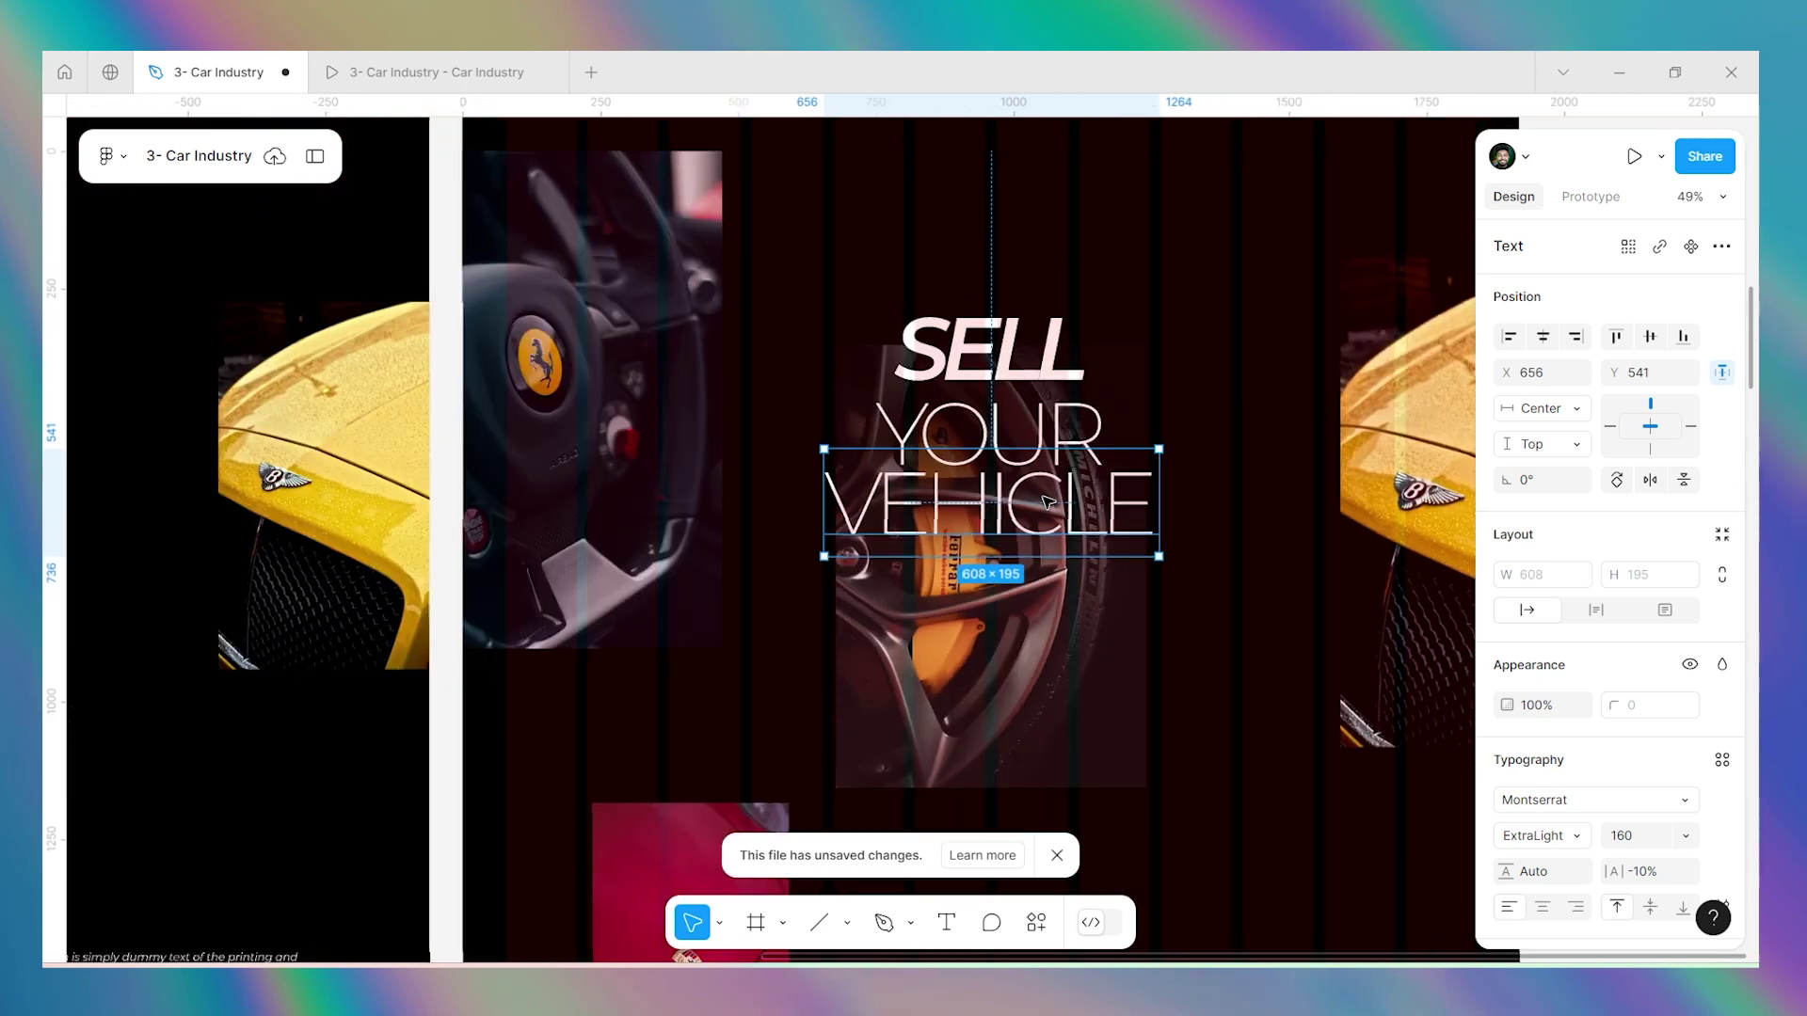
{"action": "scroll", "coordinate": [1047, 500], "scroll_direction": "down", "scroll_amount": 5}
{"action": "left_click", "coordinate": [1355, 423]}
{"action": "scroll", "coordinate": [1317, 555], "scroll_direction": "down", "scroll_amount": 3}
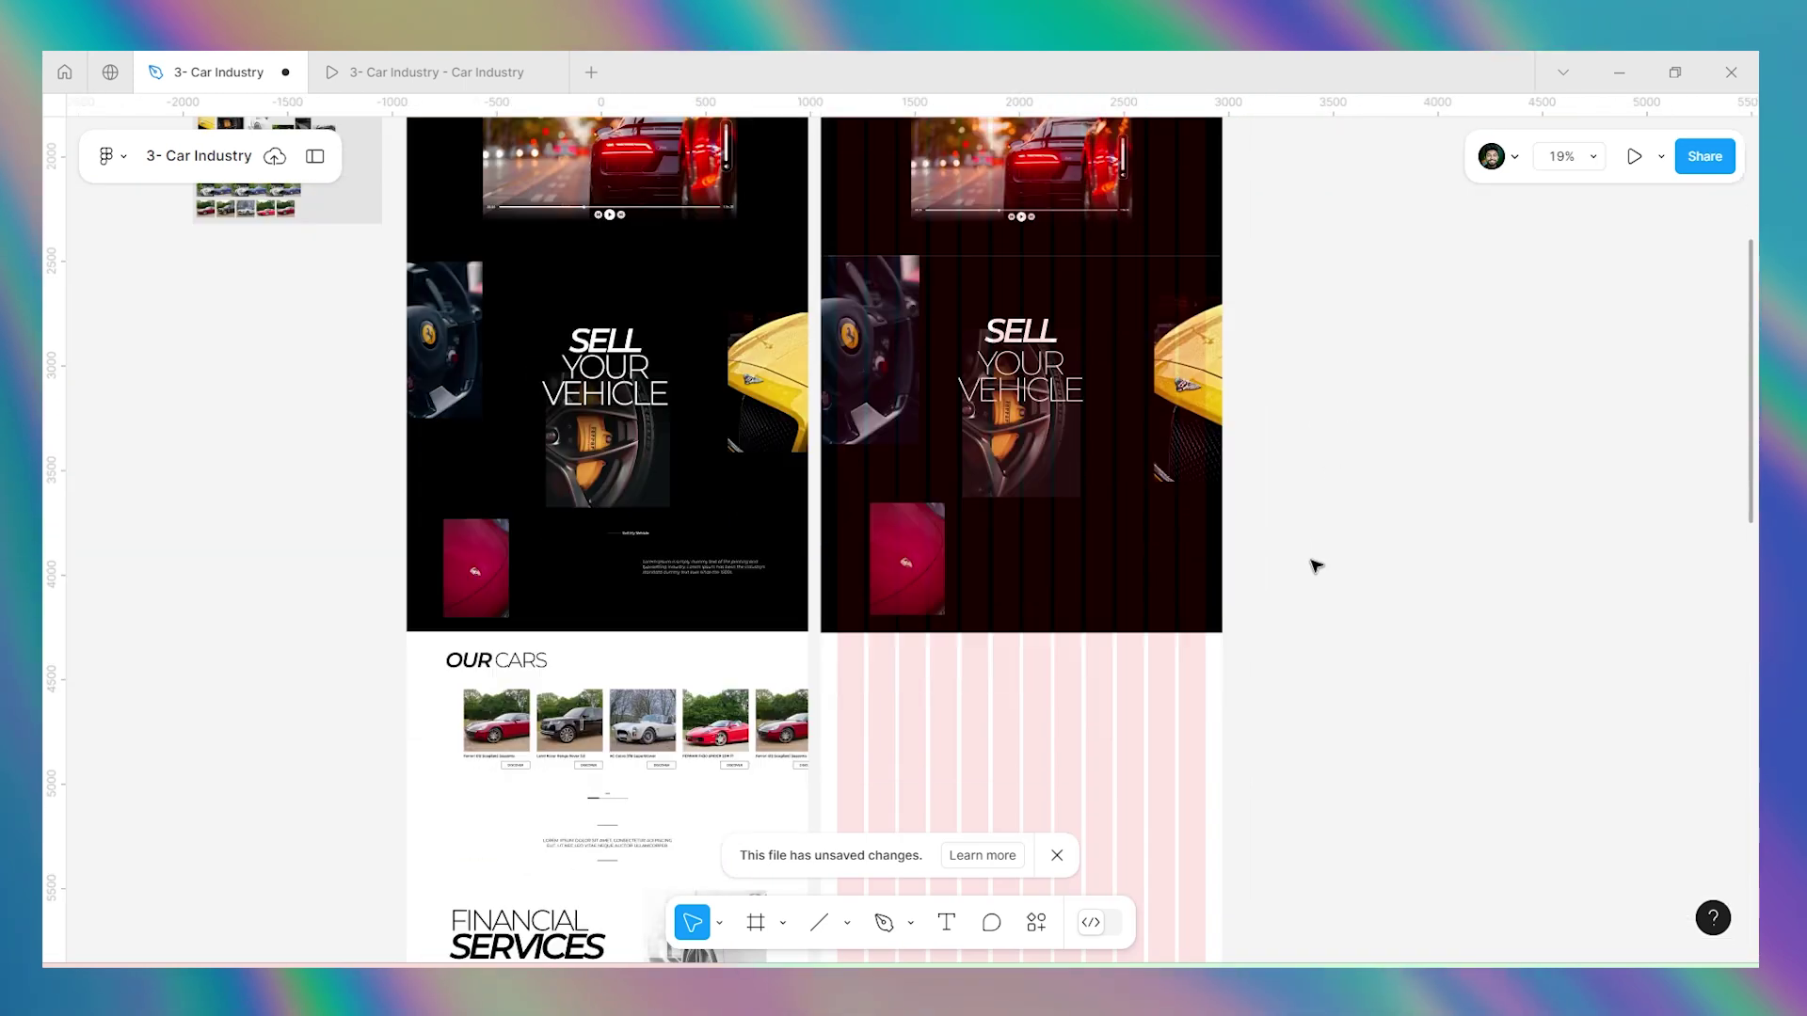
{"action": "scroll", "coordinate": [1014, 433], "scroll_direction": "up", "scroll_amount": 3}
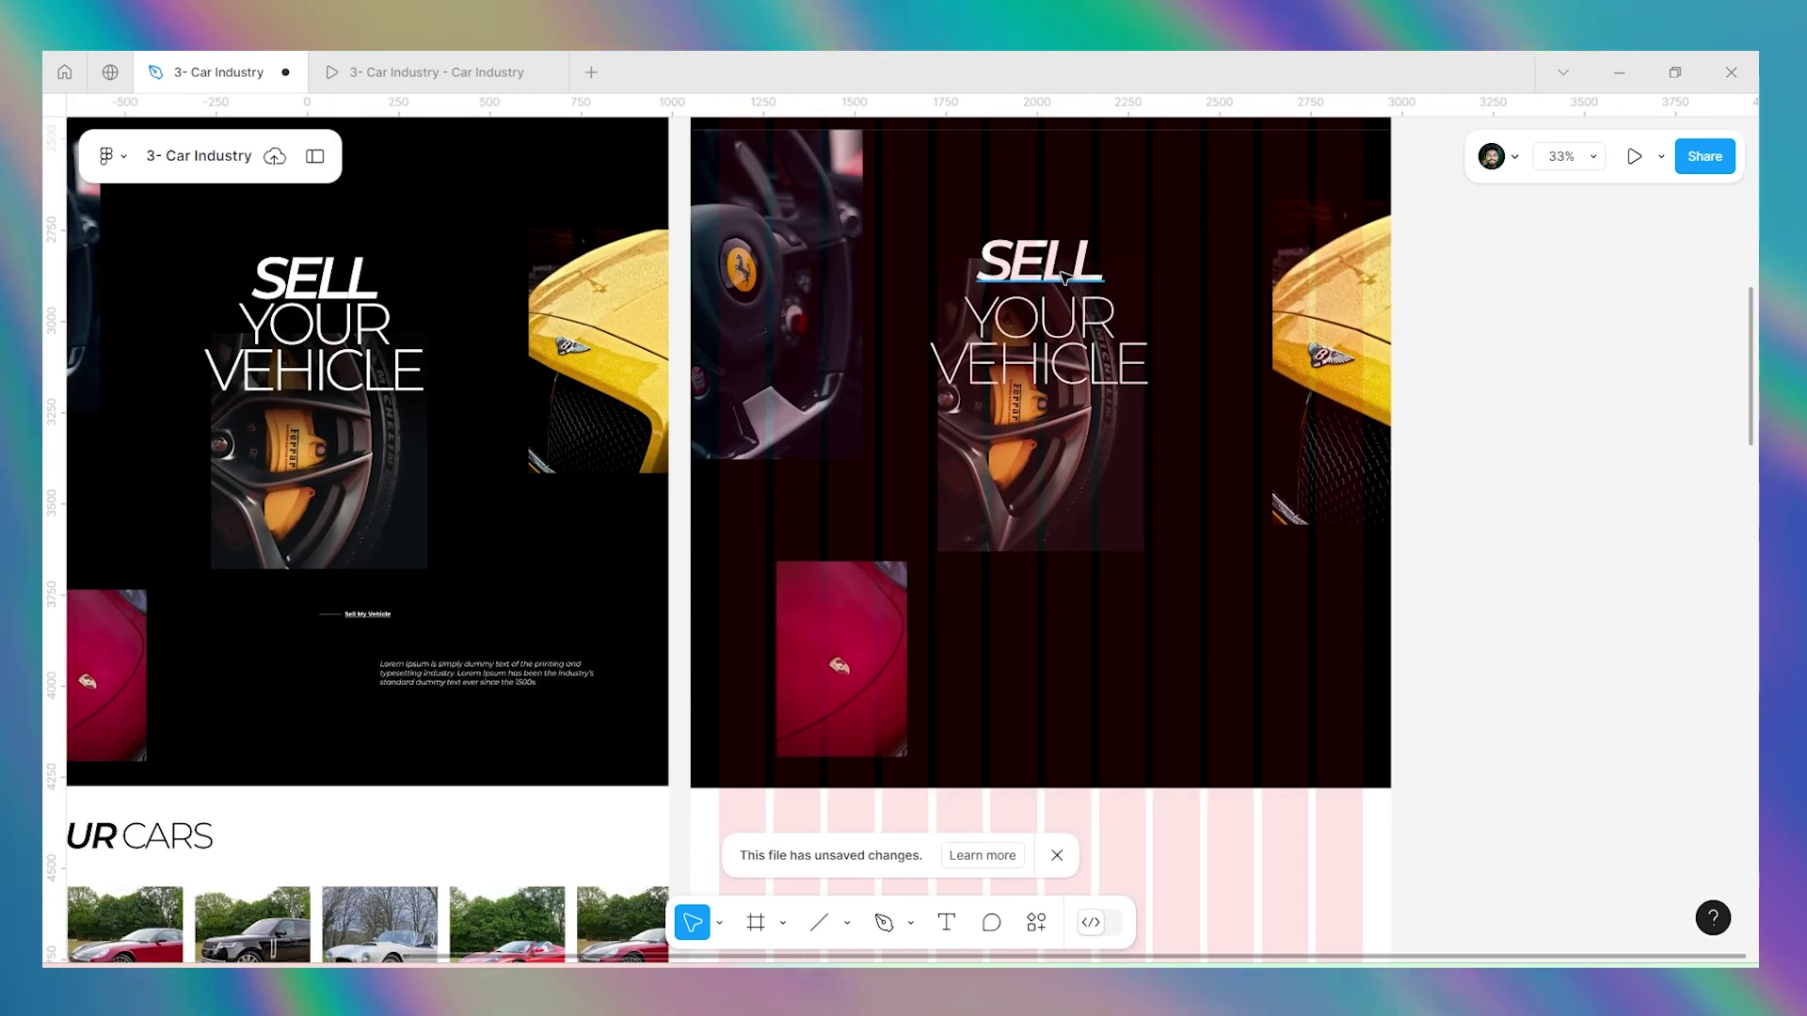
Tighten the stacked heading by moving YOUR up toward SELL and VEHICLE up to Y 520.
{"action": "left_click", "coordinate": [1058, 325]}
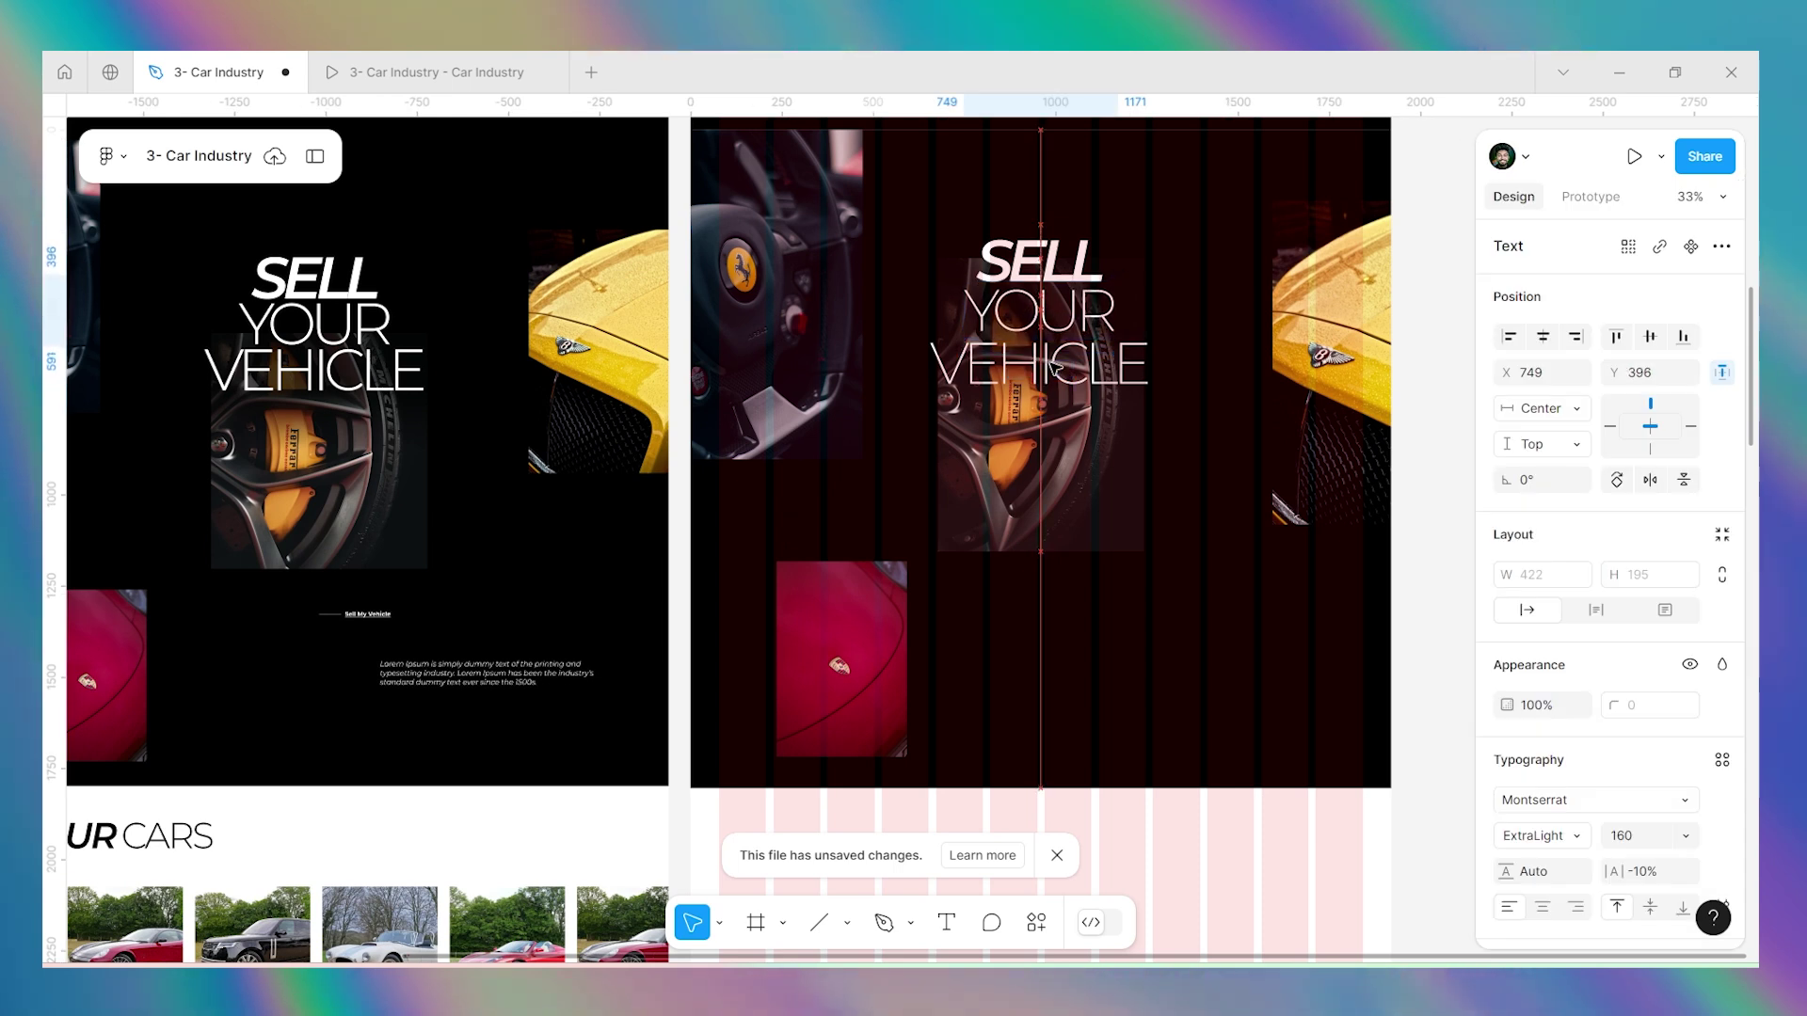
{"action": "left_click_drag", "start_coordinate": [1054, 367], "coordinate": [1063, 391]}
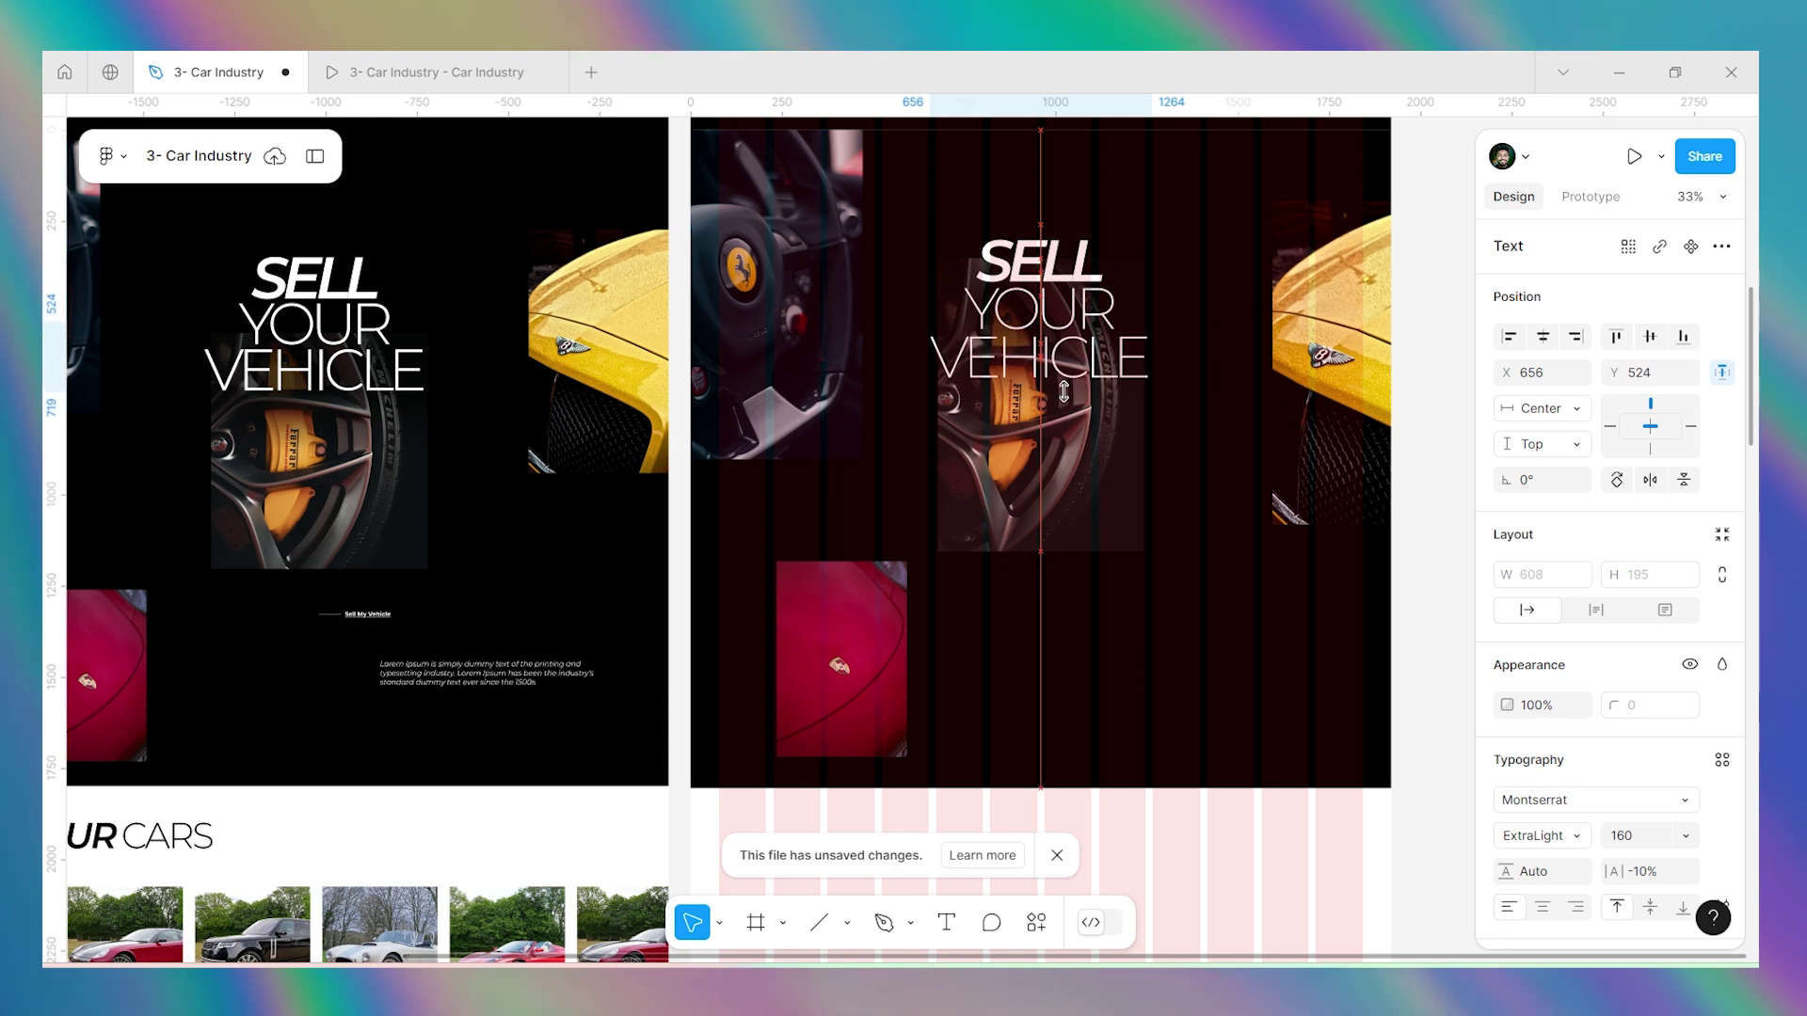
{"action": "left_click_drag", "start_coordinate": [1063, 391], "coordinate": [1063, 390]}
{"action": "scroll", "coordinate": [1064, 390], "scroll_direction": "down", "scroll_amount": 5}
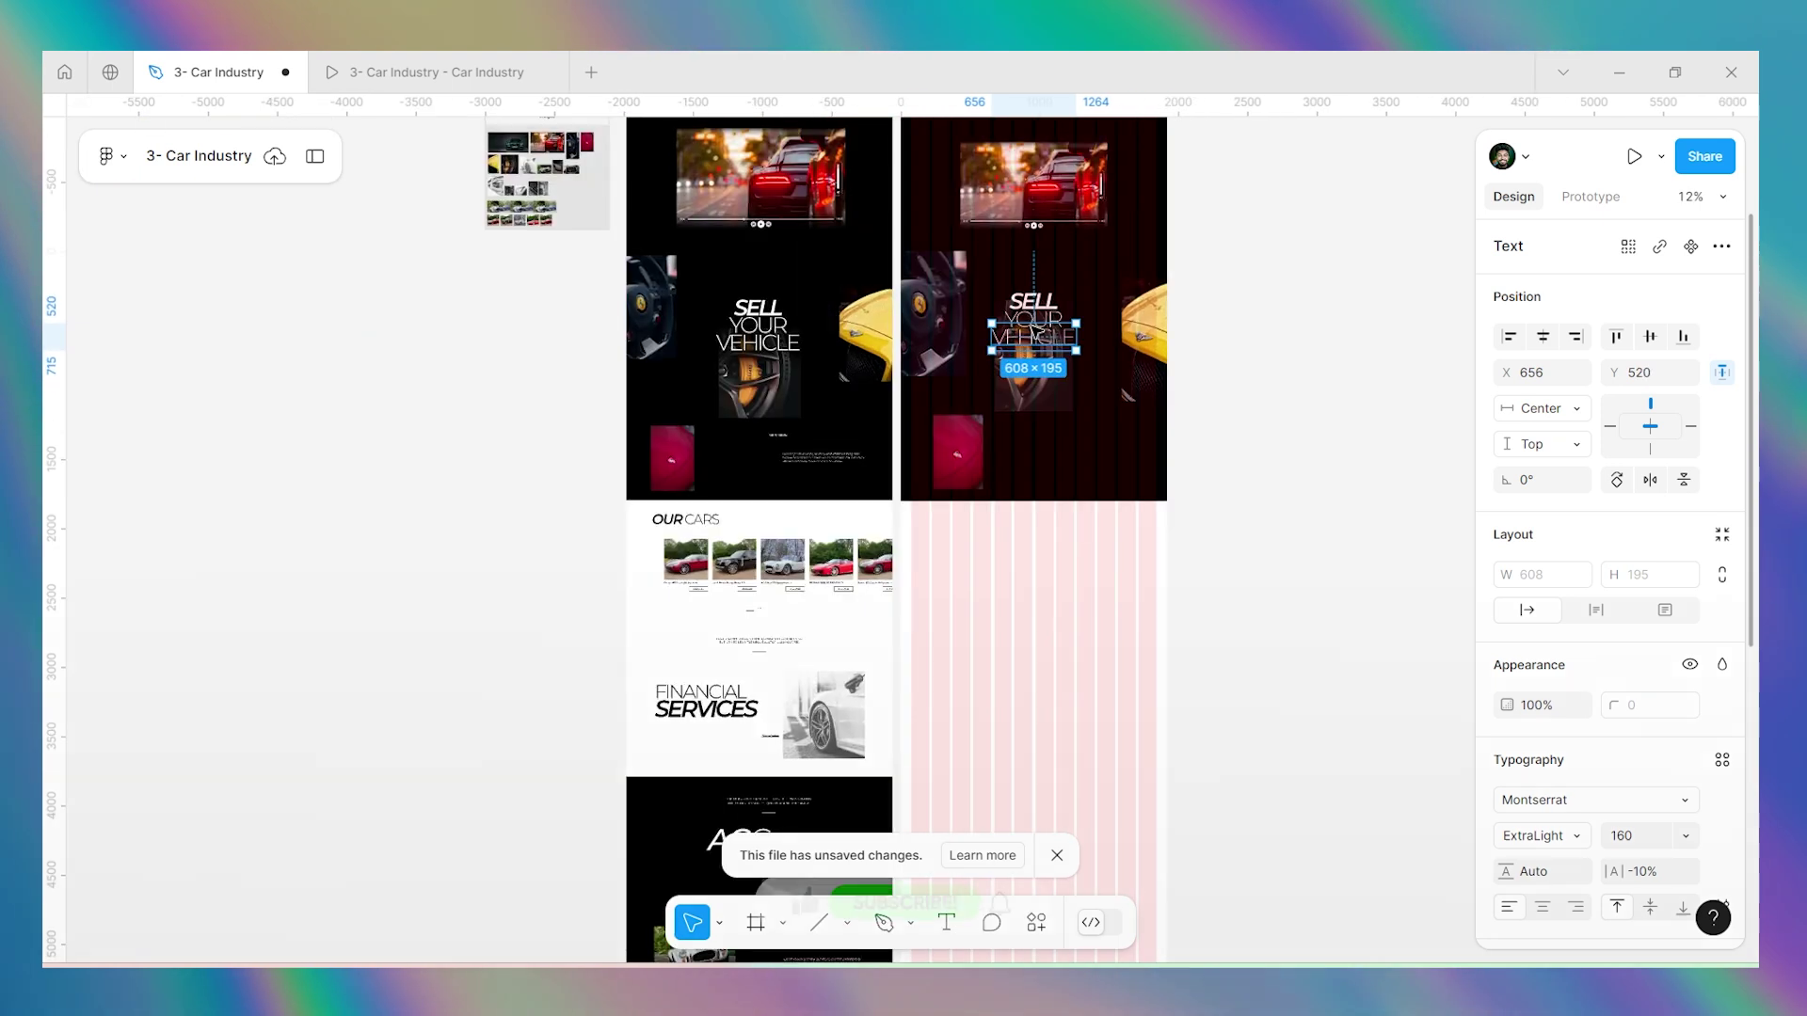
Preview the prototype and check the SELL YOUR VEHICLE heading as the page scrolls past the video.
{"action": "left_click", "coordinate": [1277, 327]}
{"action": "key", "text": "ctrl+alt+Return"}
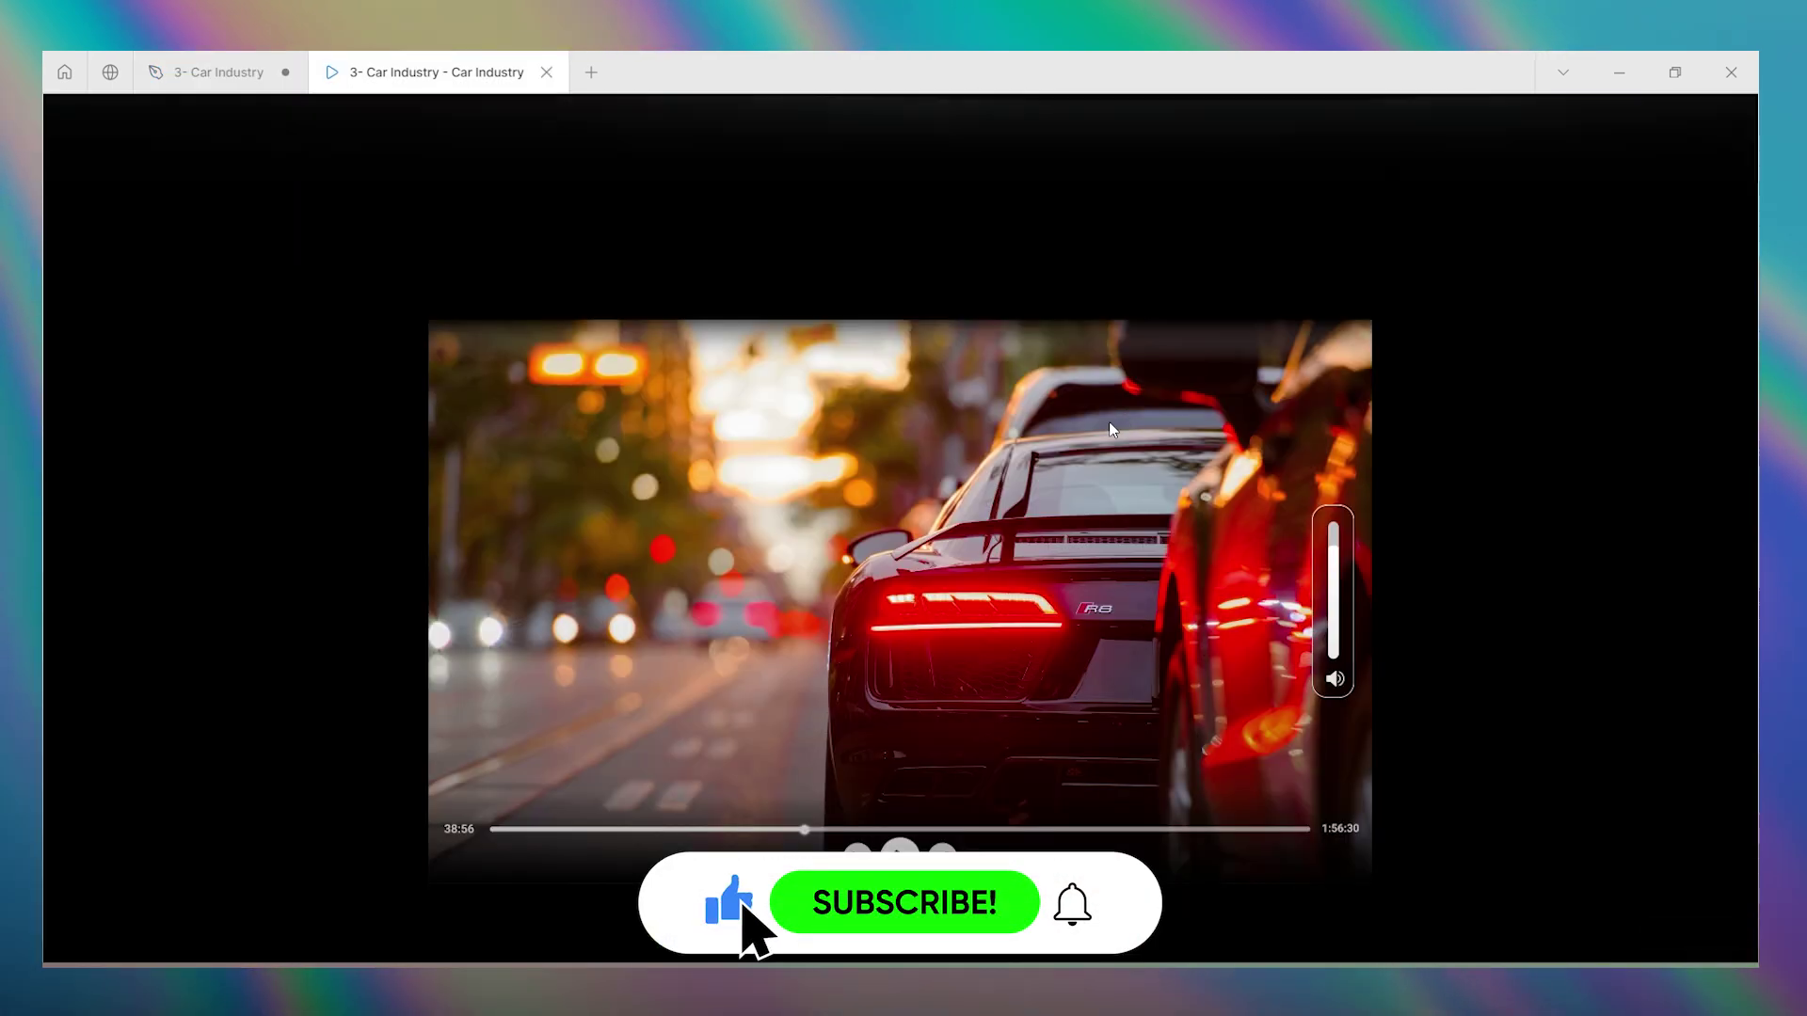
{"action": "scroll", "coordinate": [1108, 423], "scroll_direction": "down", "scroll_amount": 8}
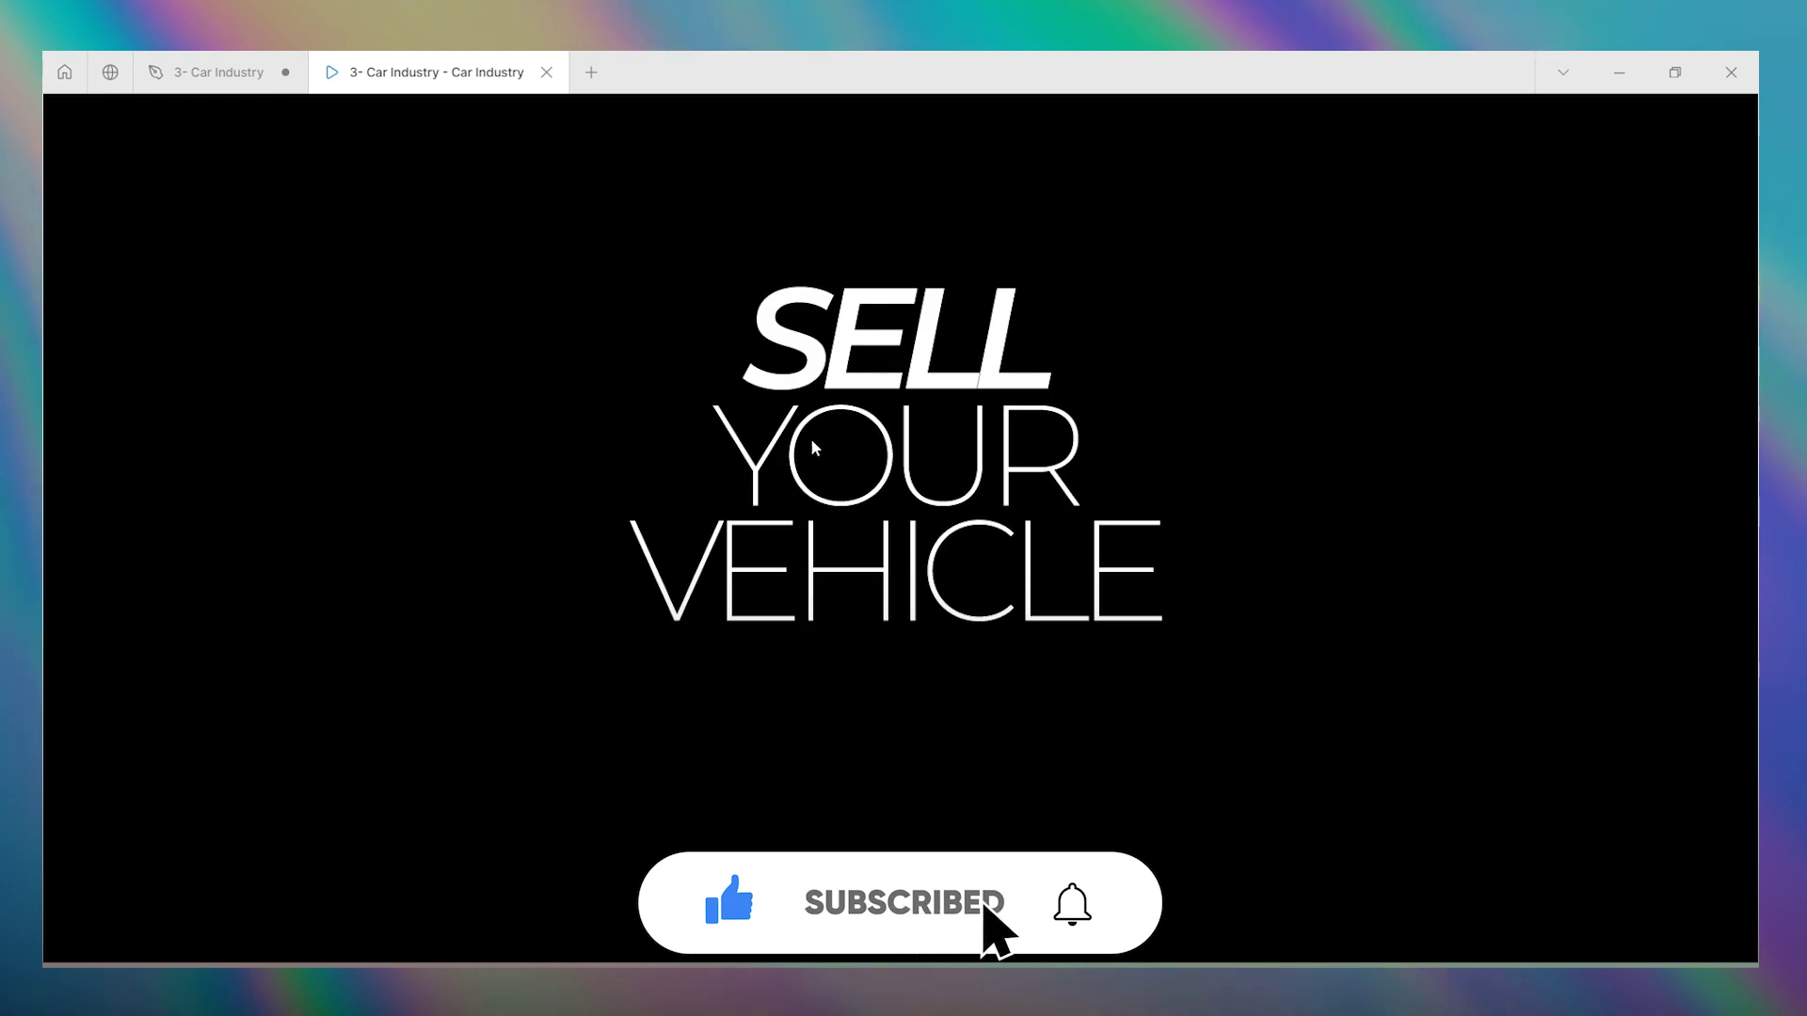
{"action": "key", "text": "ctrl+shift+Tab"}
Show the layer list for the black section frame and recheck the heading over the wheel image in the preview.
{"action": "left_click", "coordinate": [1071, 380]}
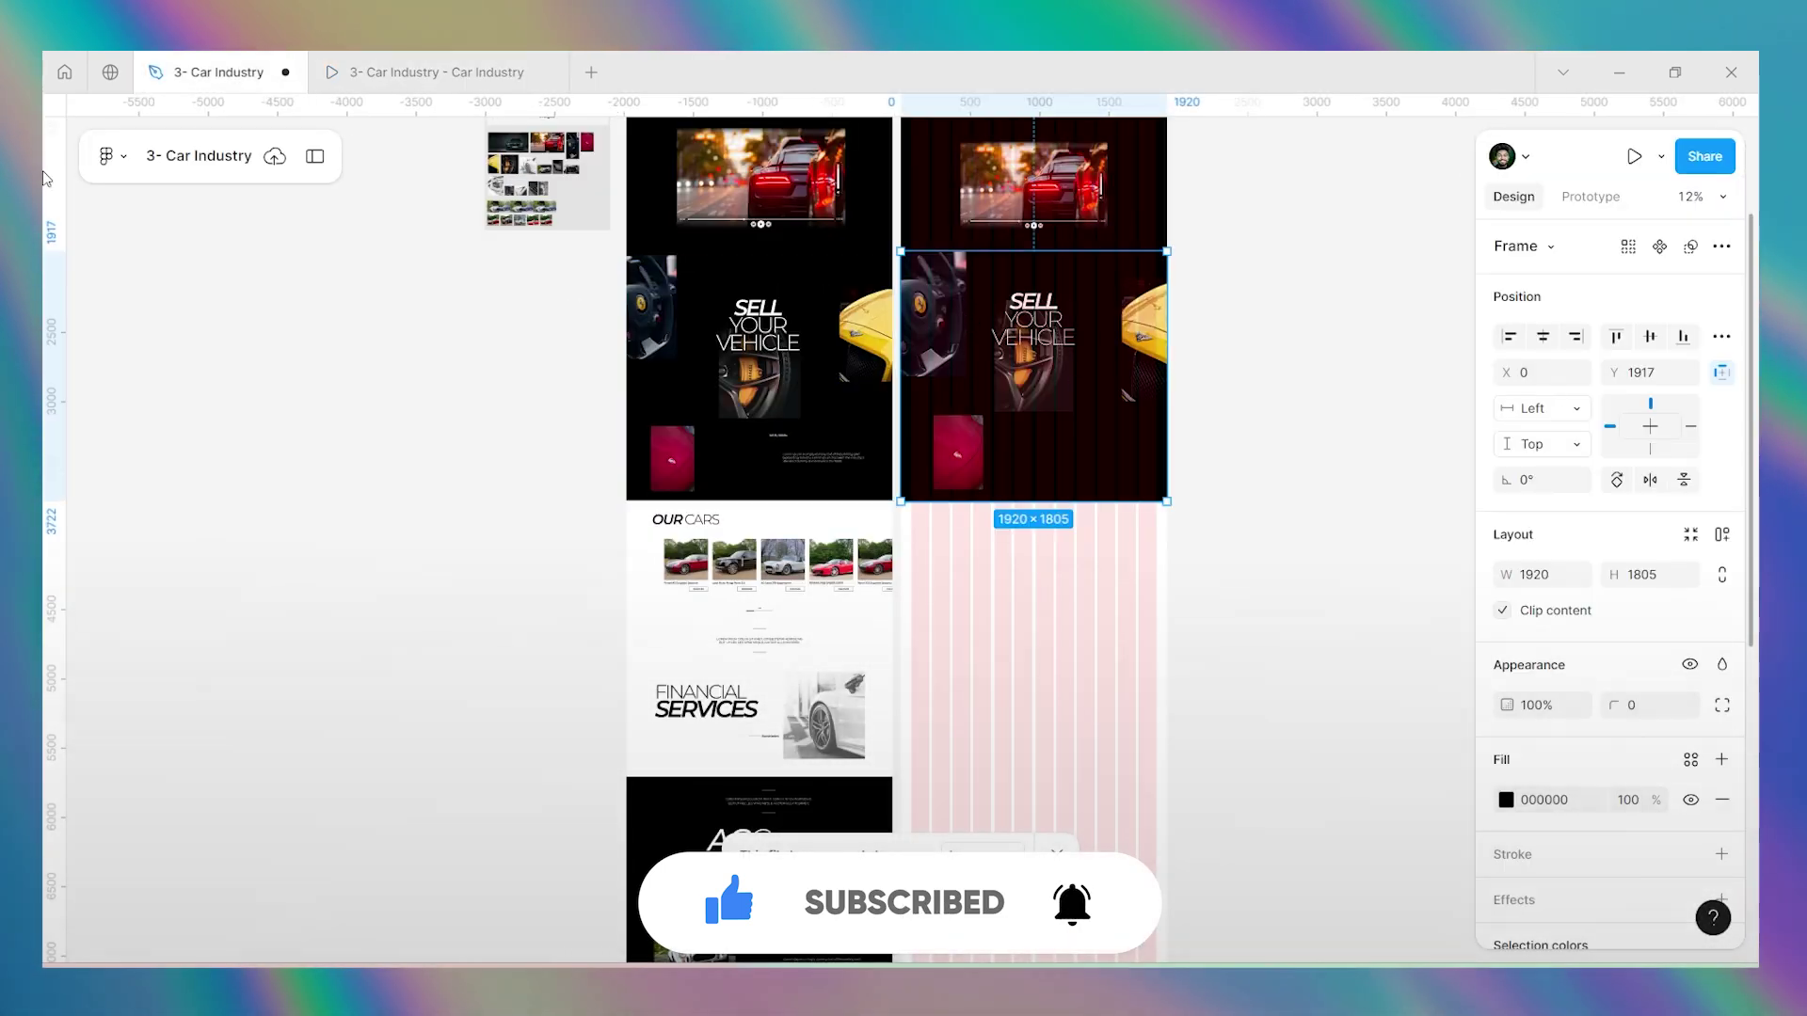
{"action": "left_click", "coordinate": [316, 157]}
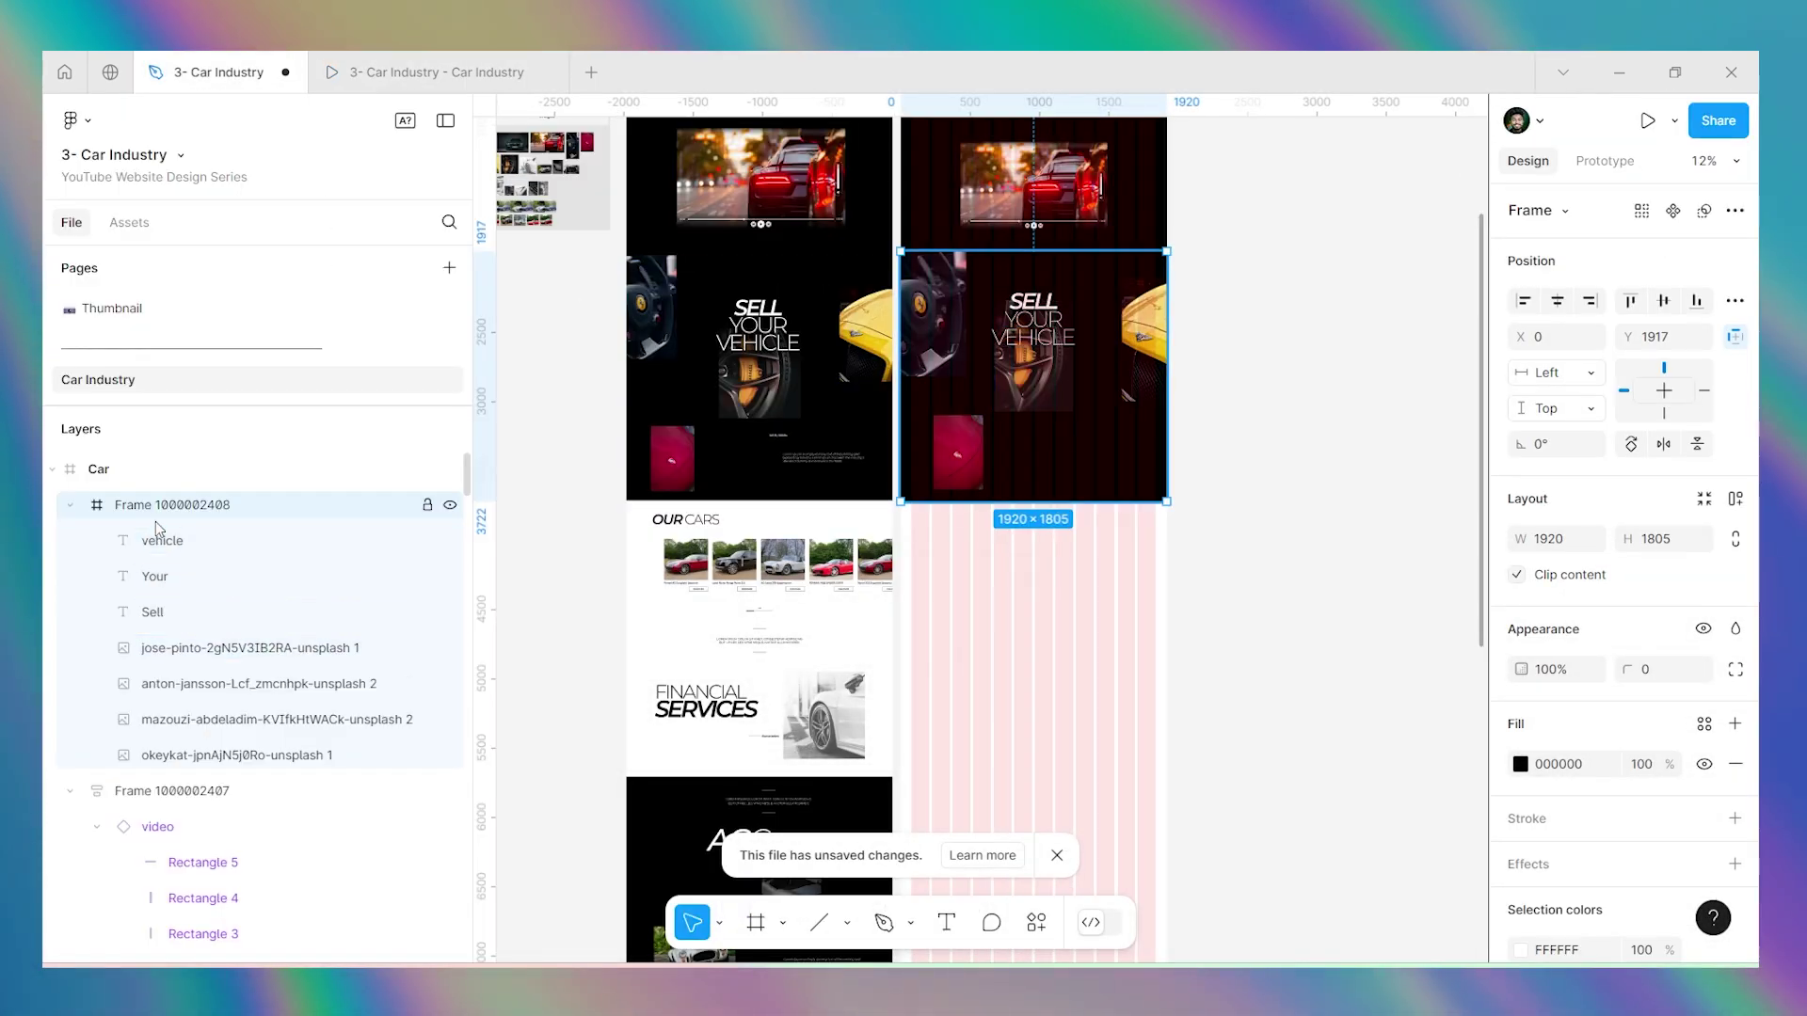
{"action": "key", "text": "ctrl+Tab"}
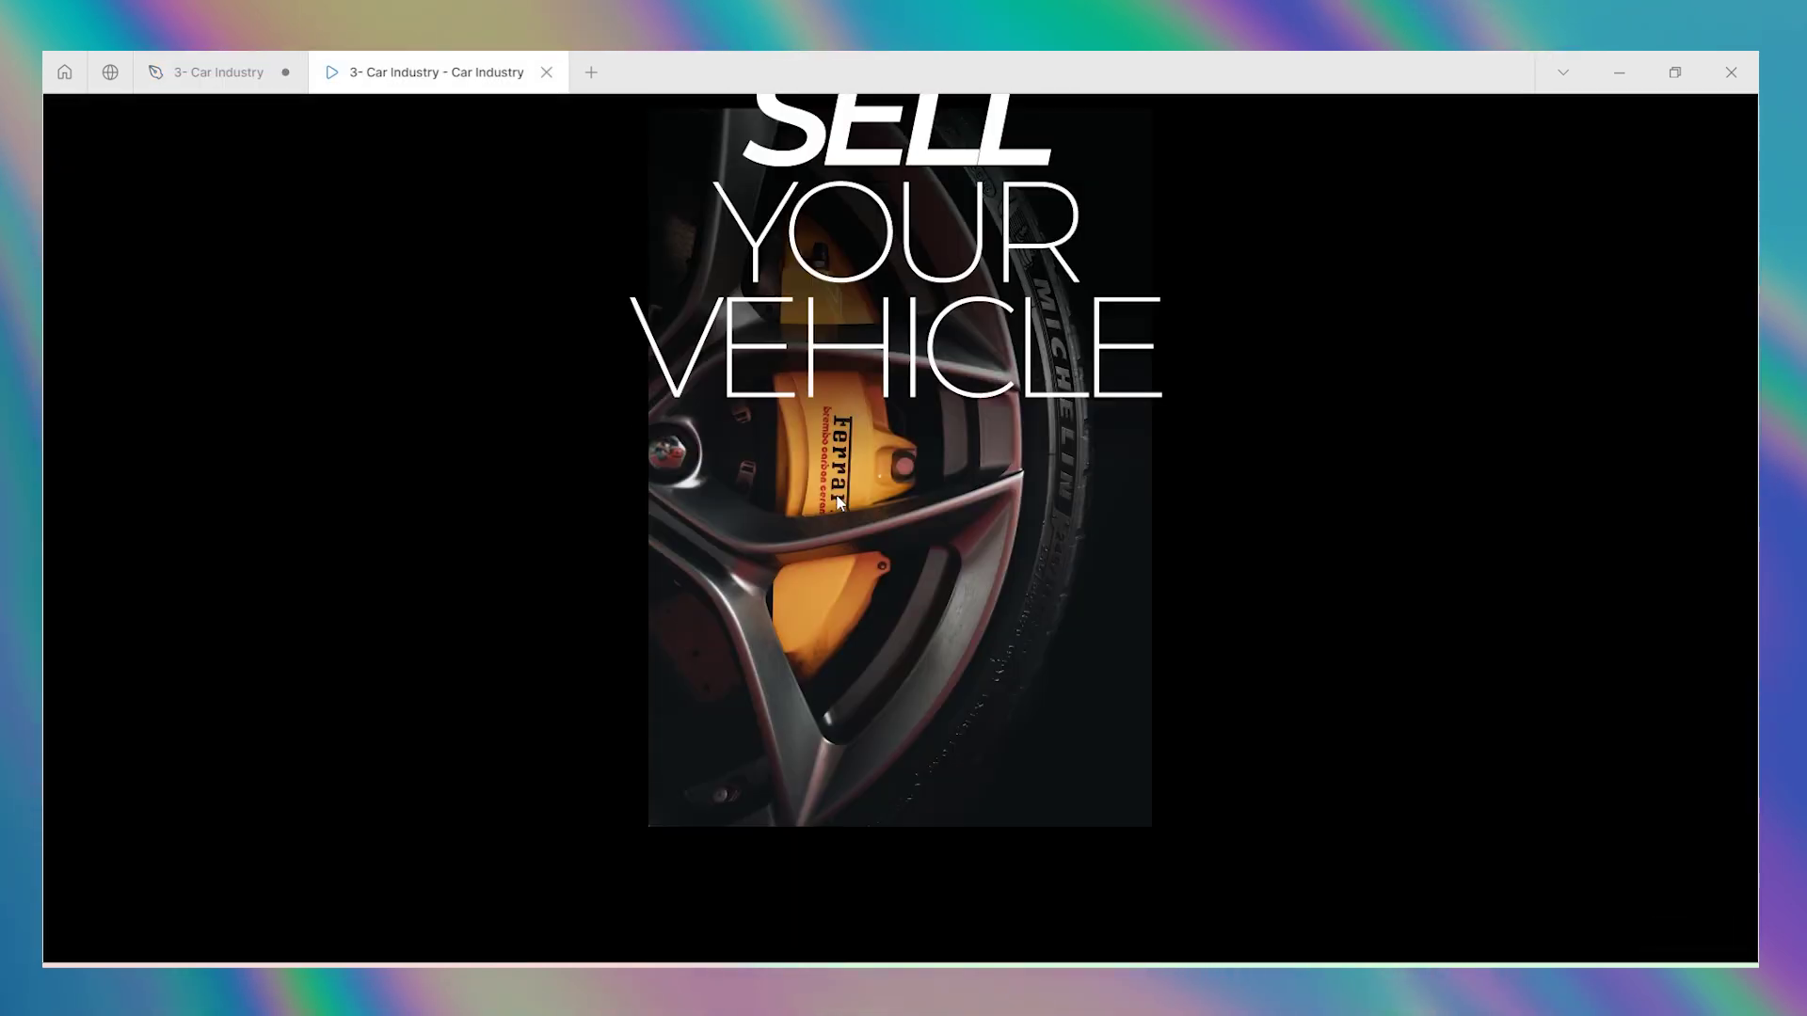
{"action": "key", "text": "ctrl+Tab"}
Select the wheel rim image behind the heading in the Car page's black section.
{"action": "left_click", "coordinate": [1009, 392]}
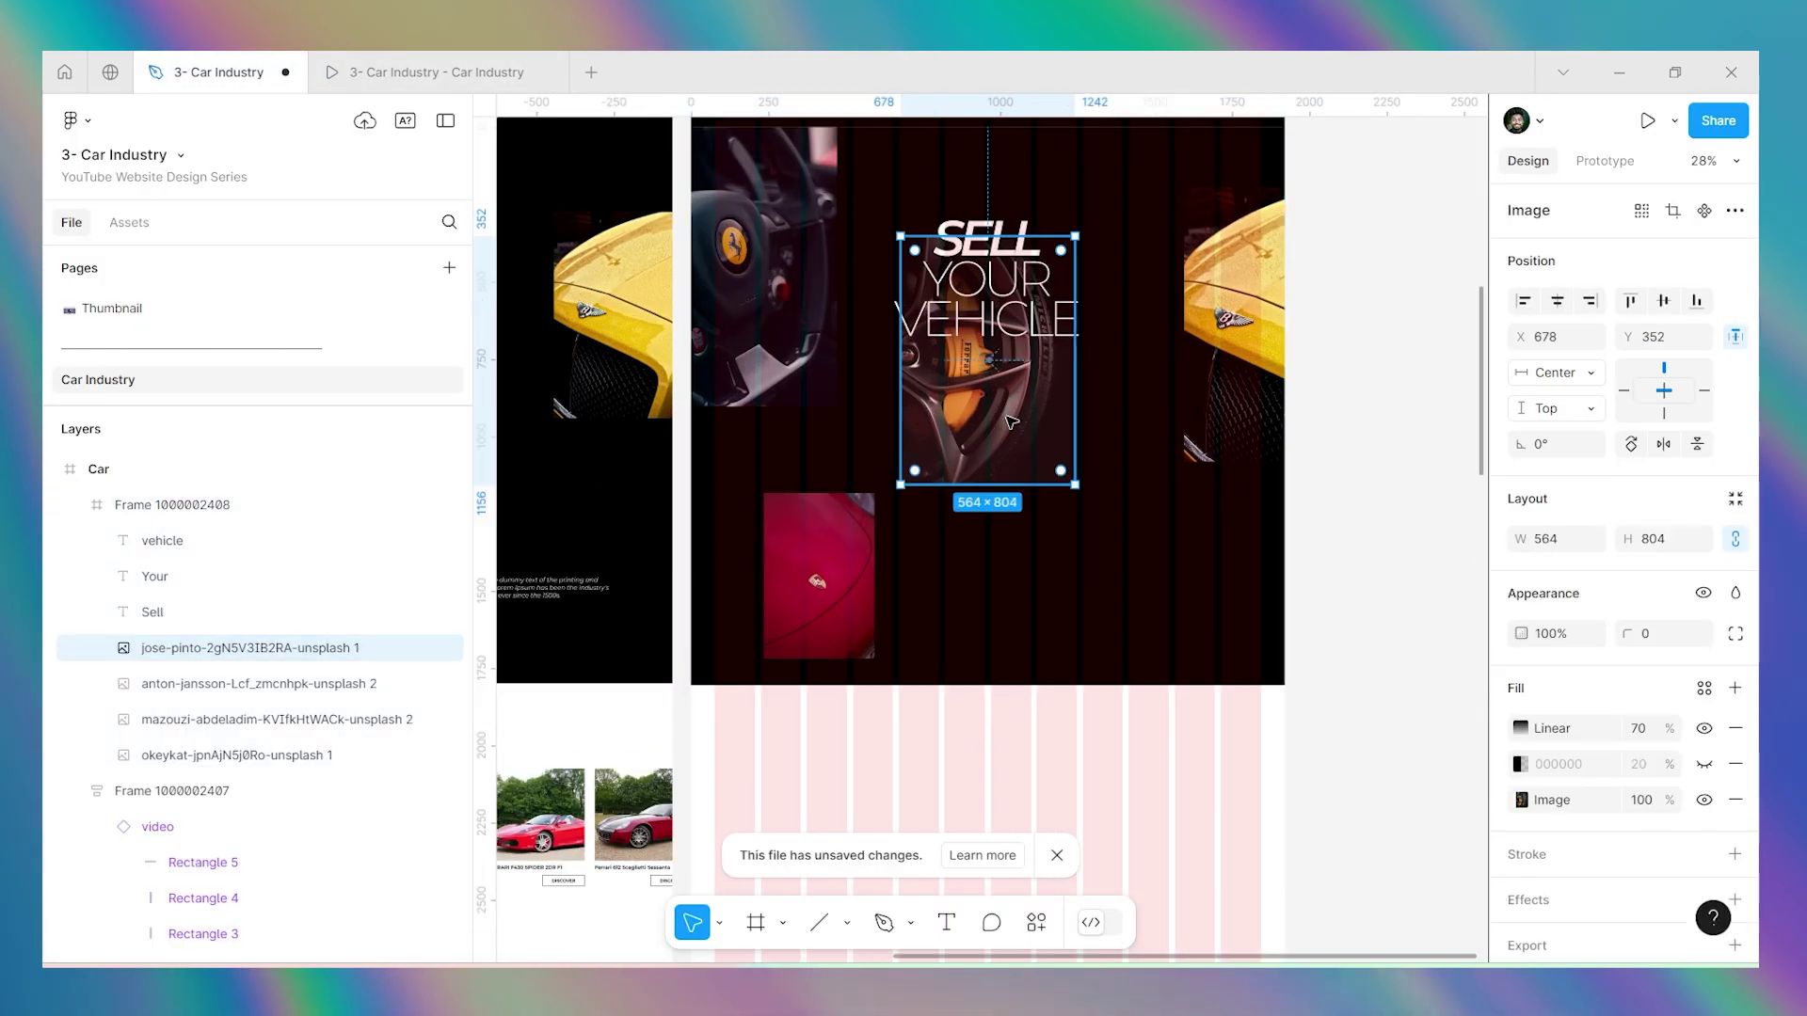
{"action": "scroll", "coordinate": [1035, 386], "scroll_direction": "down", "scroll_amount": 3}
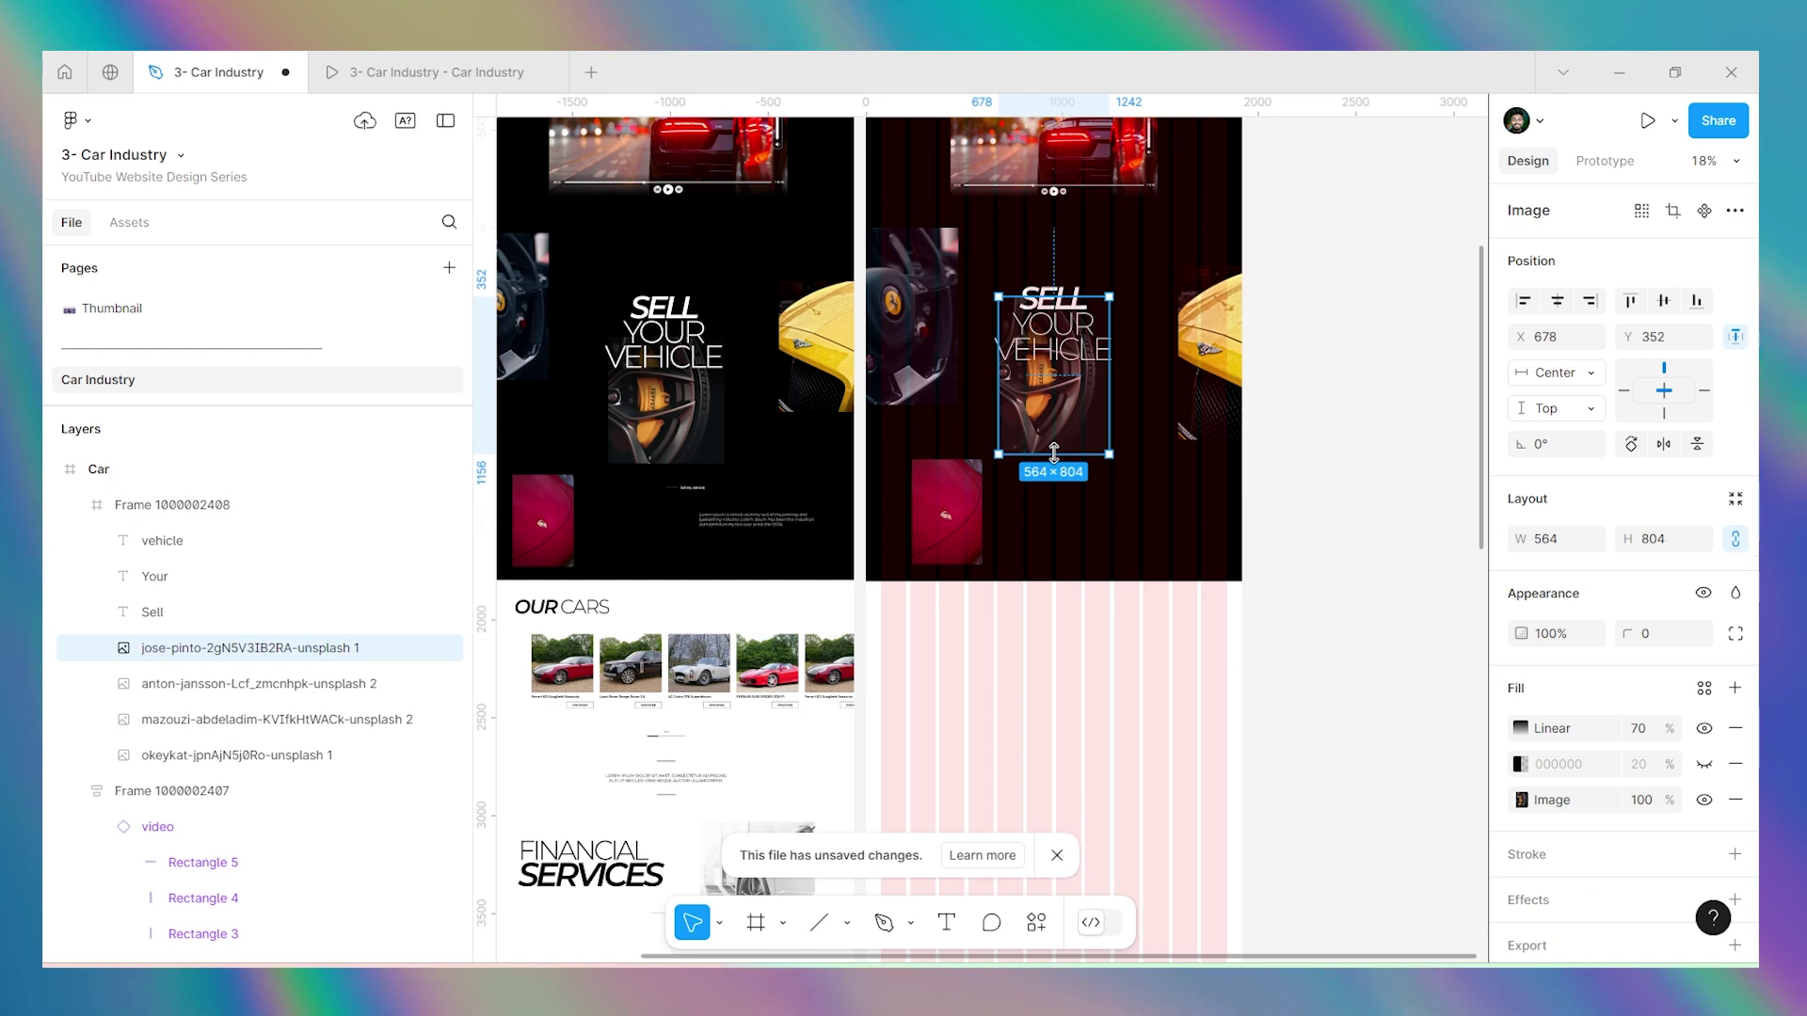
Resize the wheel image behind the Sell Your Vehicle heading to about 569 × 656 and keep it horizontally centred in the section.
{"action": "left_click_drag", "start_coordinate": [1108, 458], "coordinate": [1061, 401]}
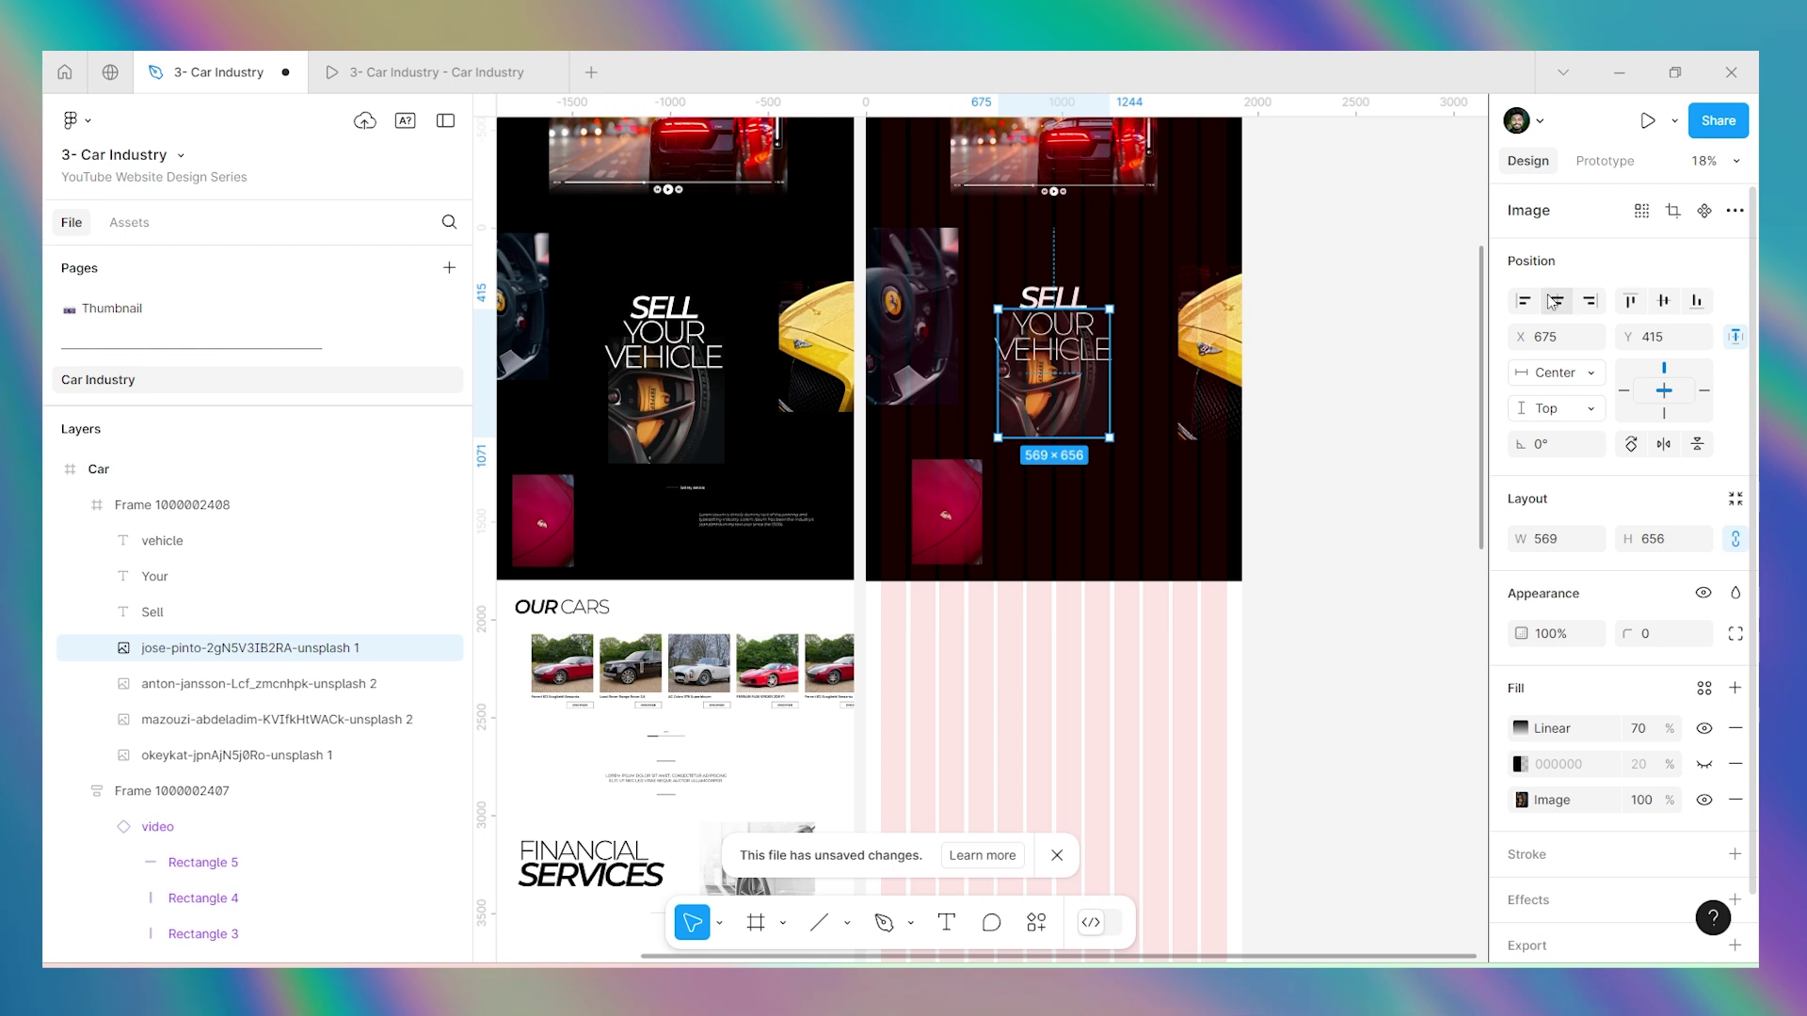
{"action": "left_click", "coordinate": [1269, 386]}
Add the text "Sell My Vehicle" in Montserrat SemiBold below the existing link in the reference design.
{"action": "scroll", "coordinate": [1268, 386], "scroll_direction": "down", "scroll_amount": 2}
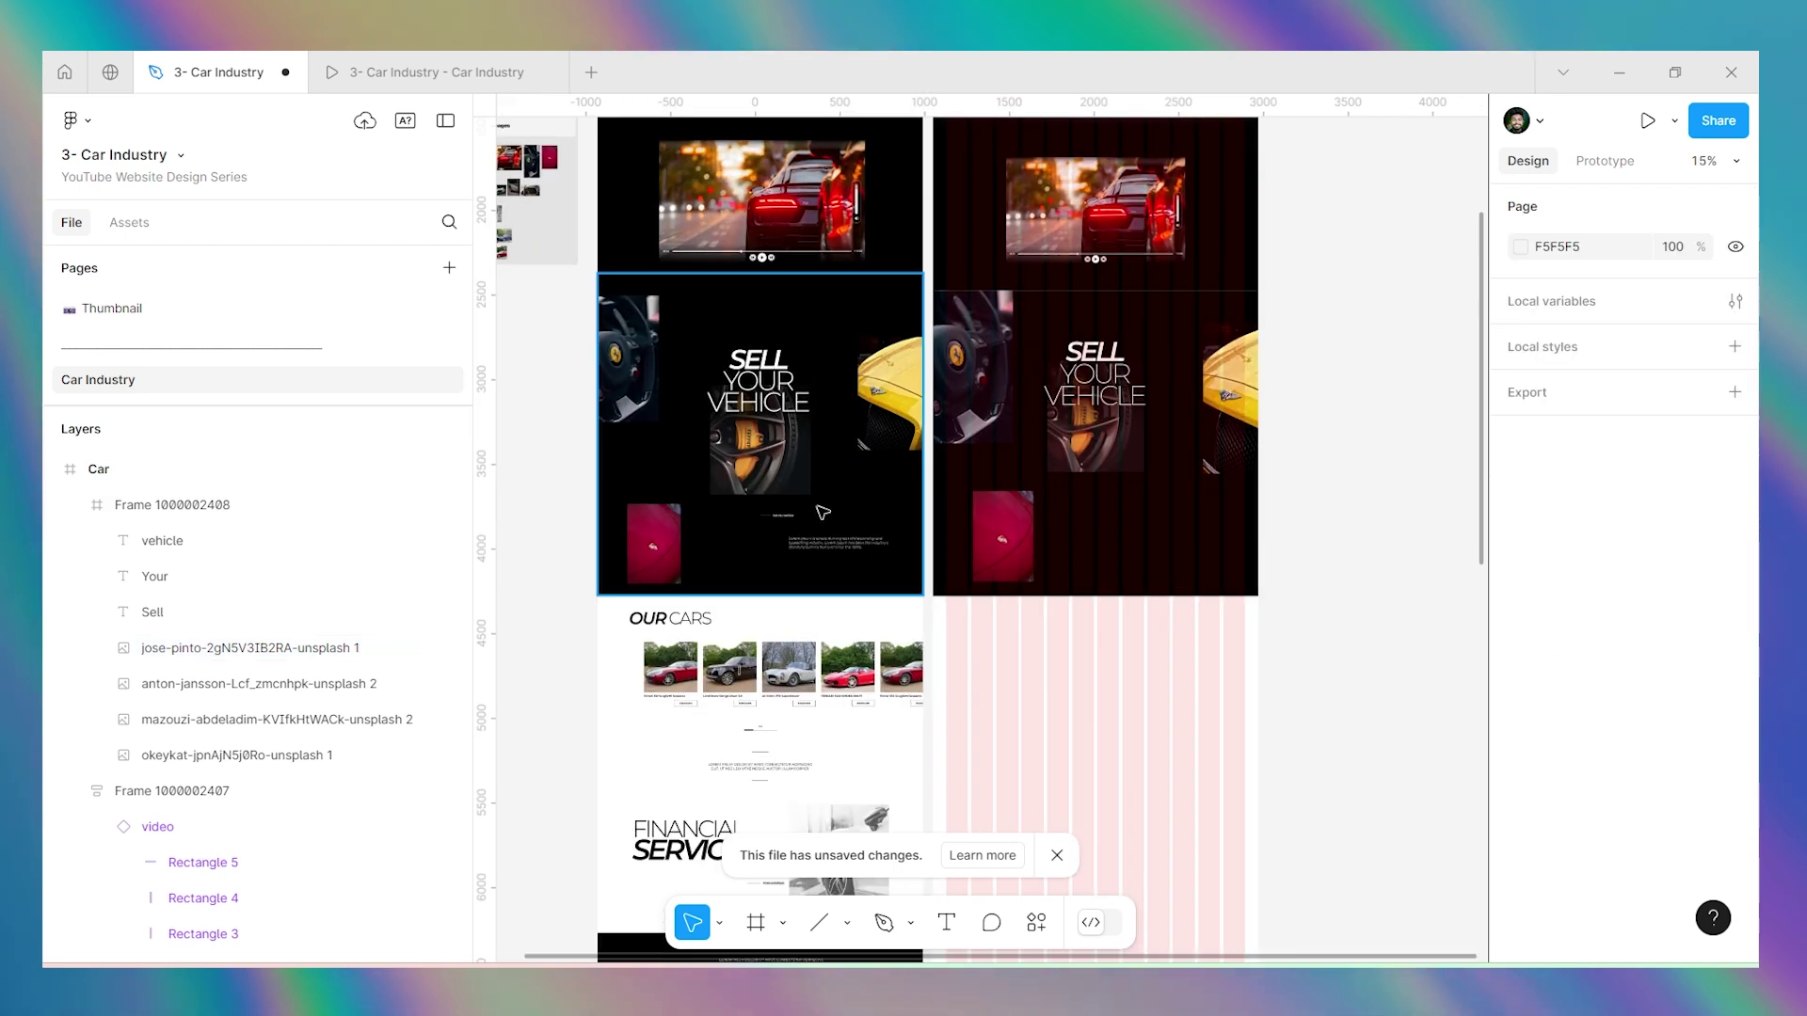
{"action": "scroll", "coordinate": [790, 538], "scroll_direction": "up", "scroll_amount": 6}
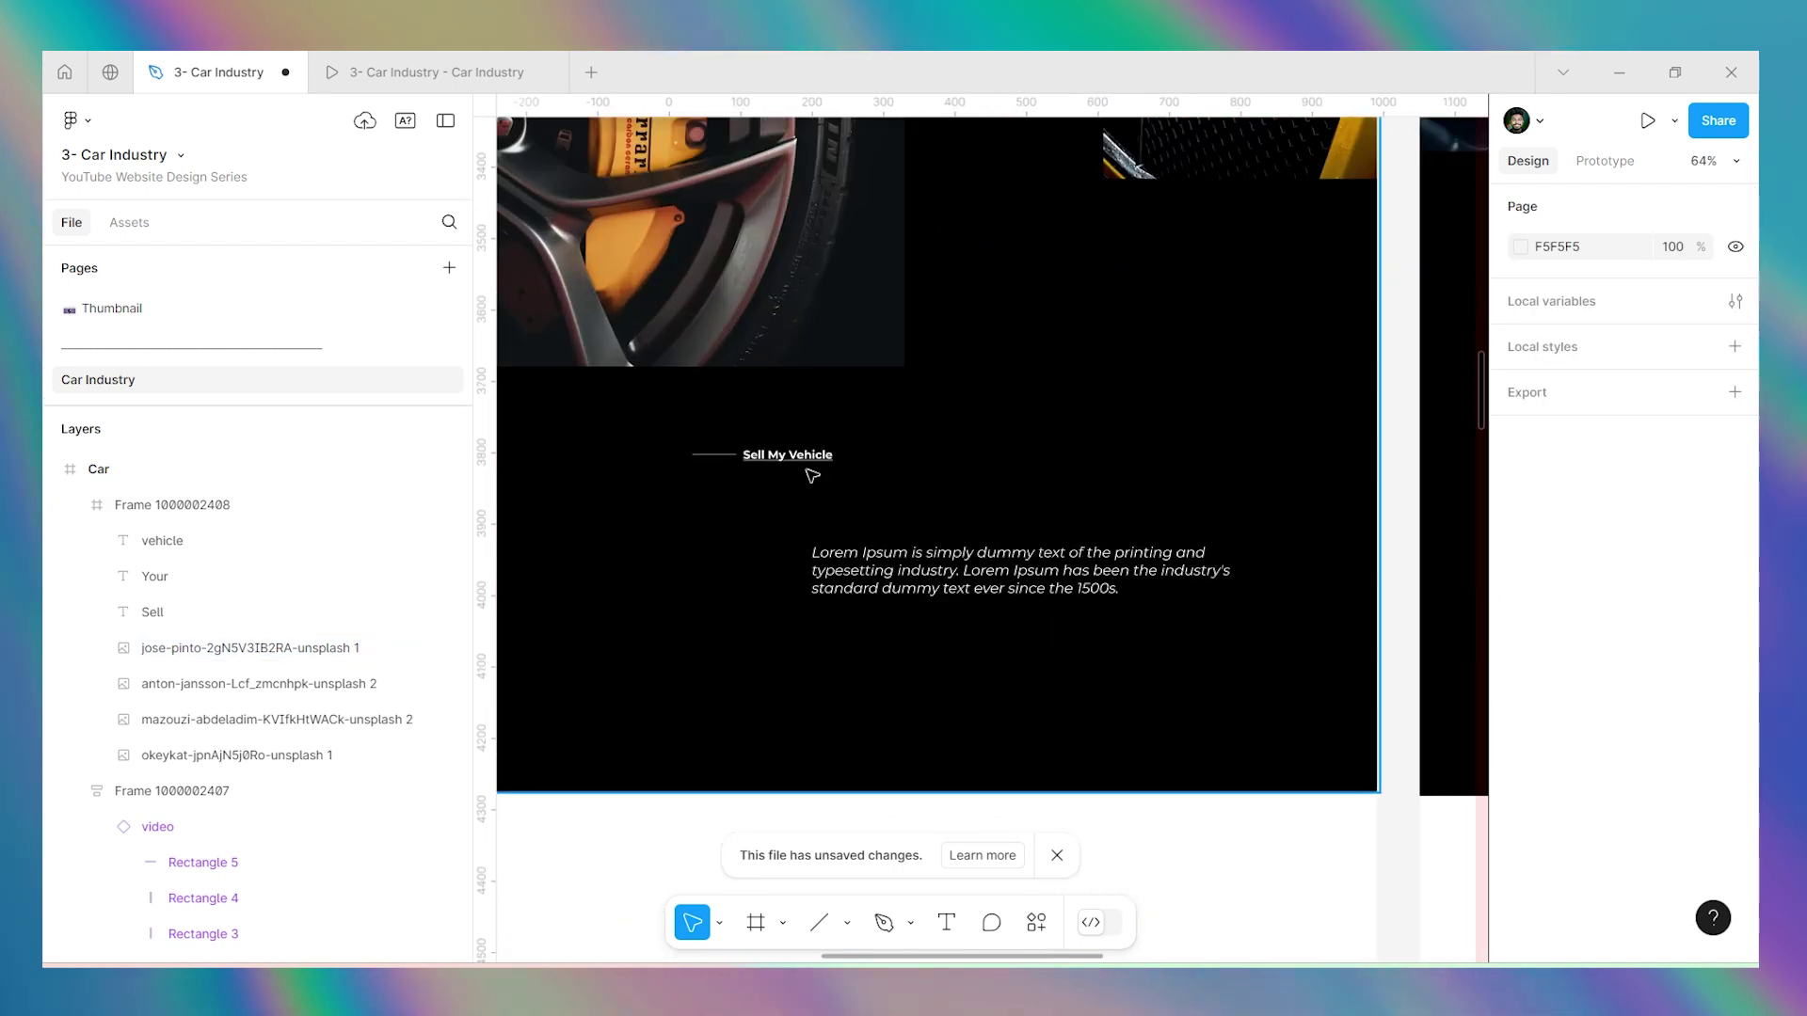
{"action": "scroll", "coordinate": [725, 480], "scroll_direction": "up", "scroll_amount": 3}
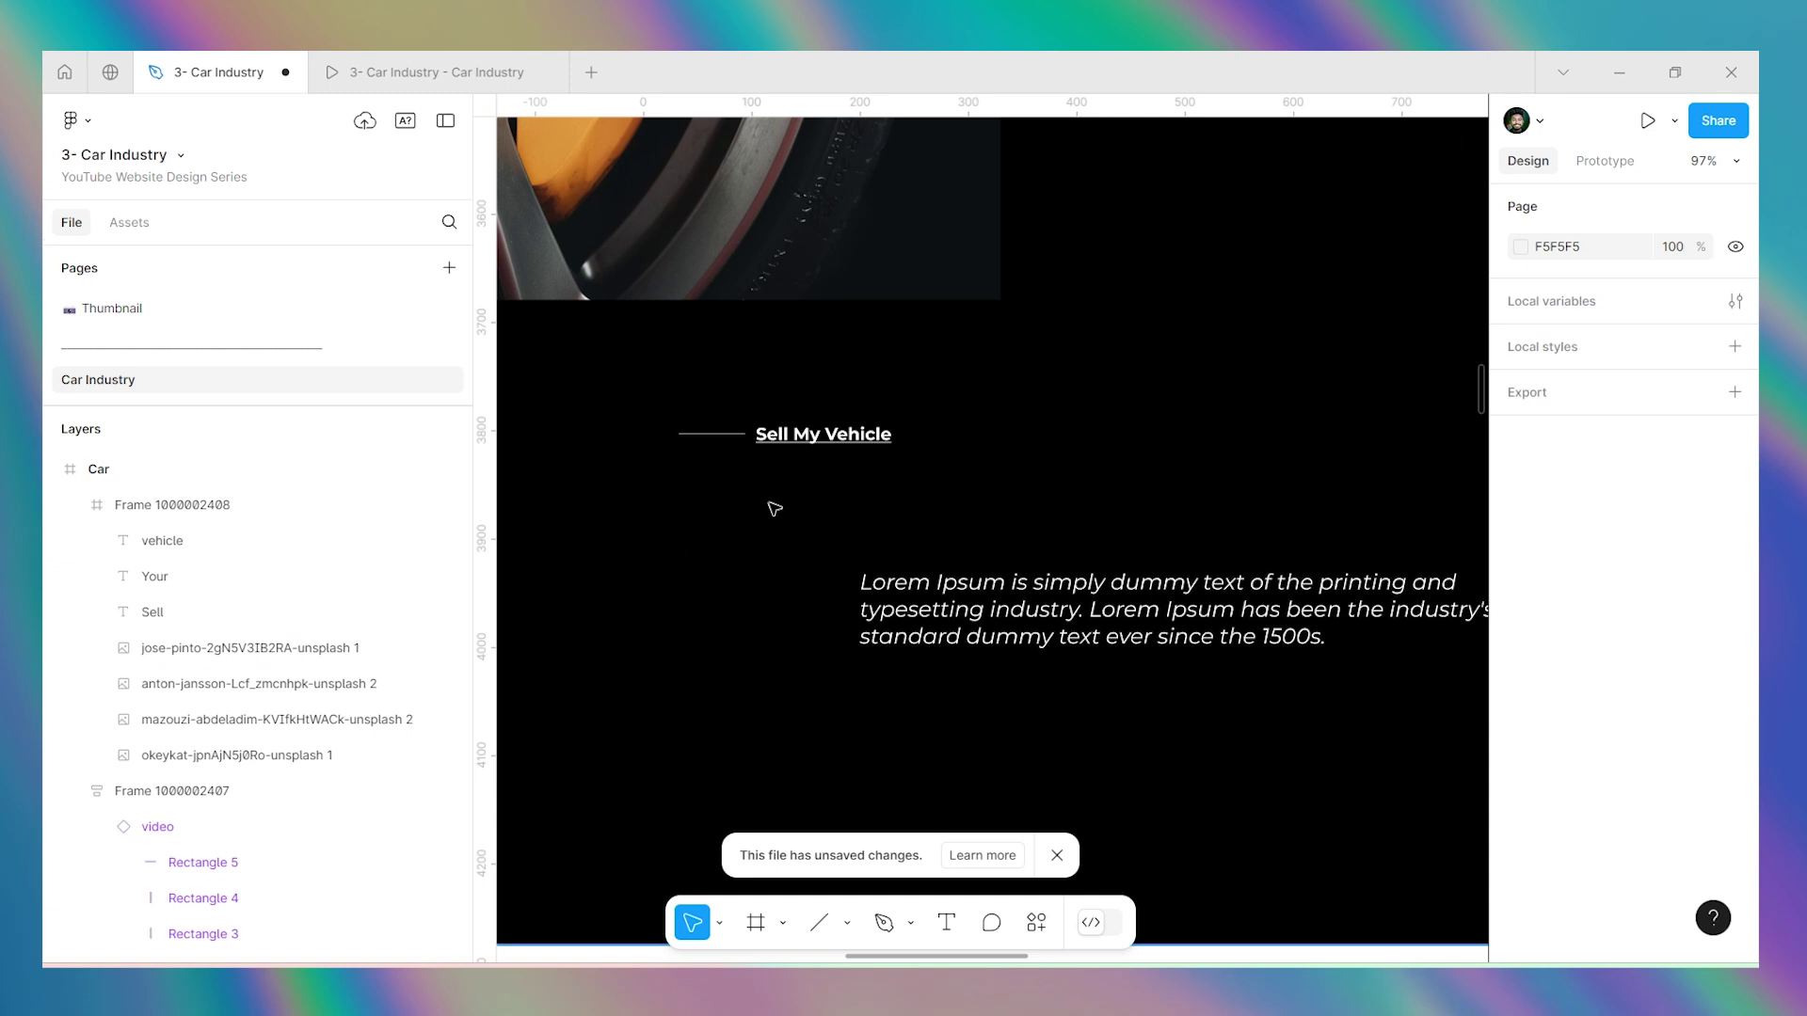
{"action": "left_click", "coordinate": [767, 502]}
{"action": "type", "text": "Sell"}
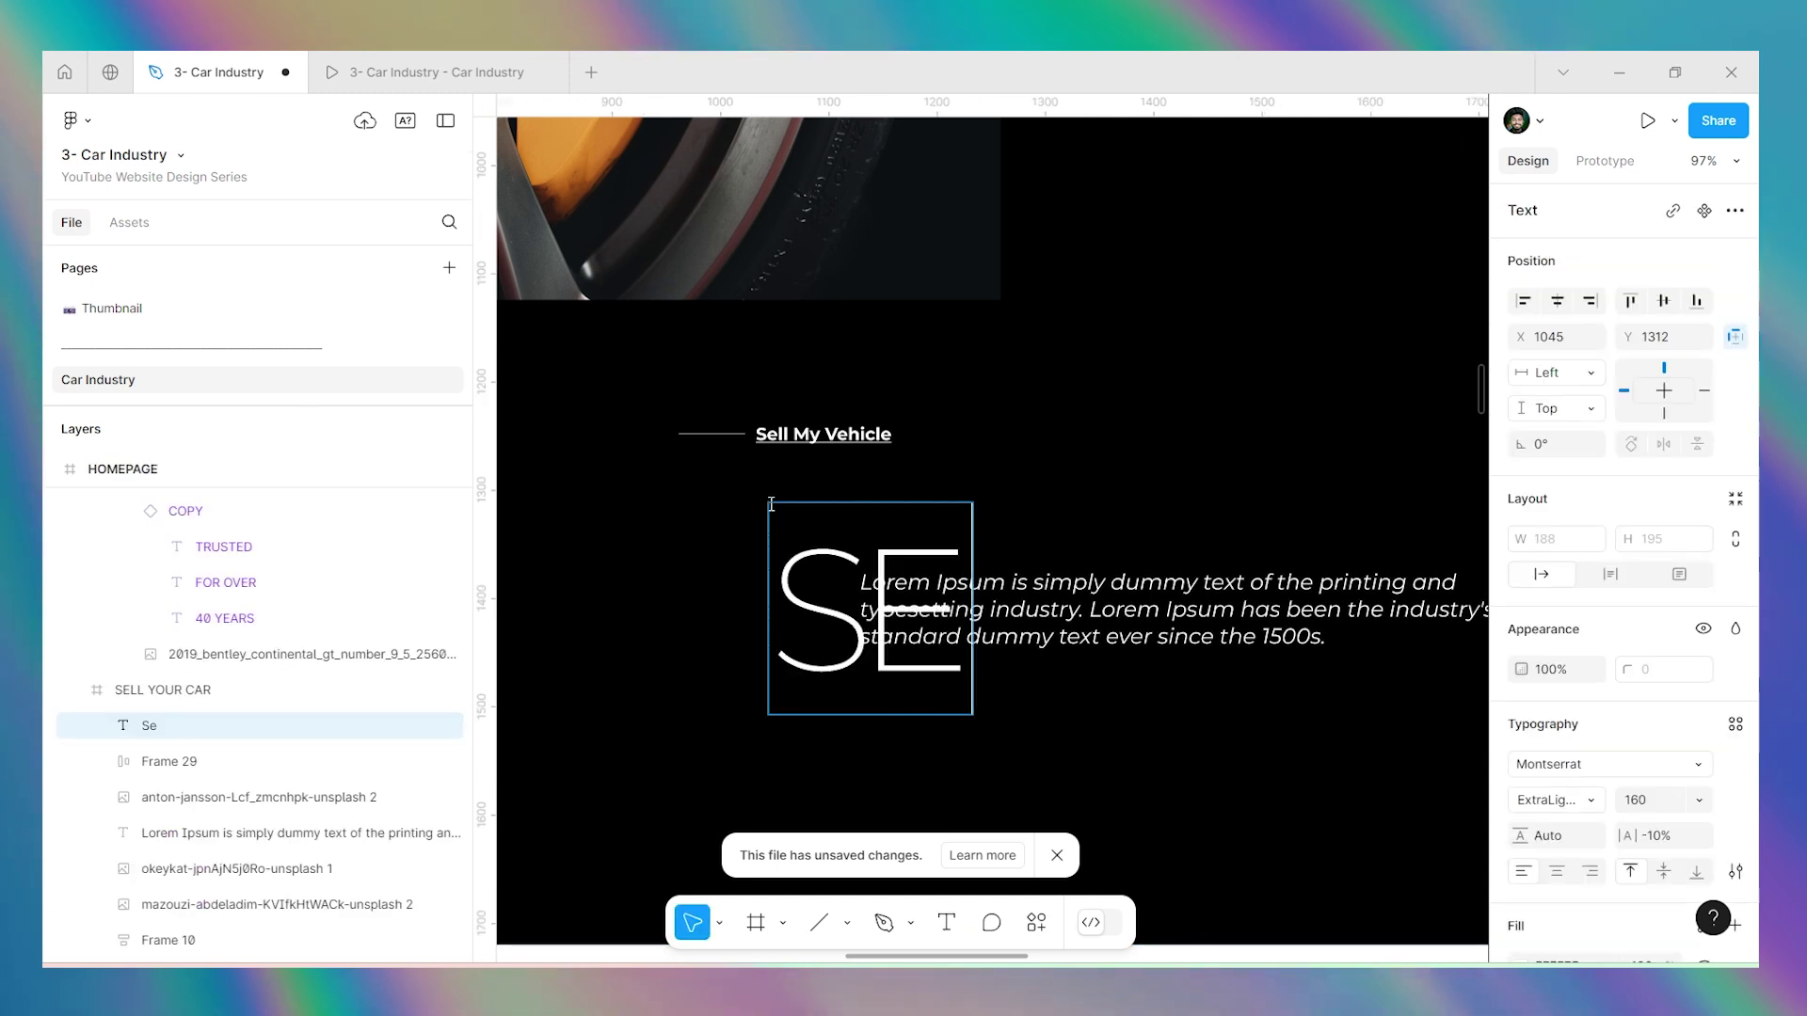
{"action": "type", "text": " My"}
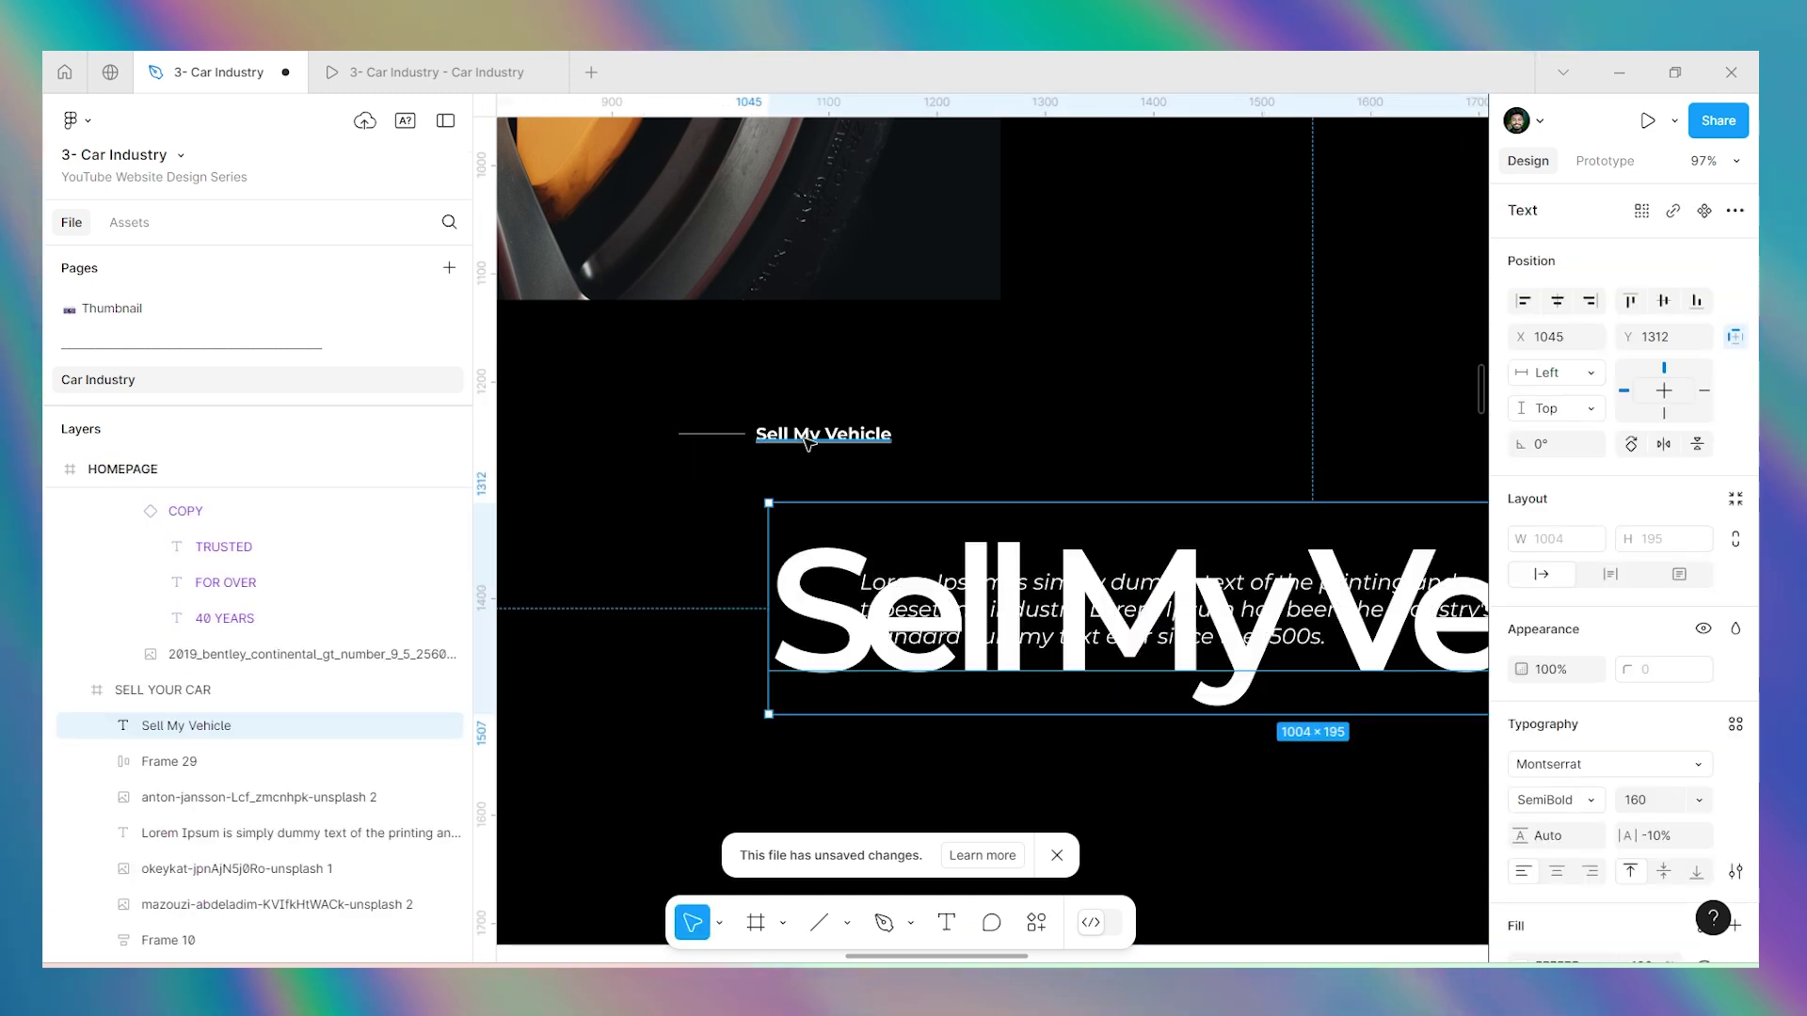
Set the new Sell My Vehicle text's font size to 16 and move it just below the reference link.
{"action": "double_click", "coordinate": [808, 445]}
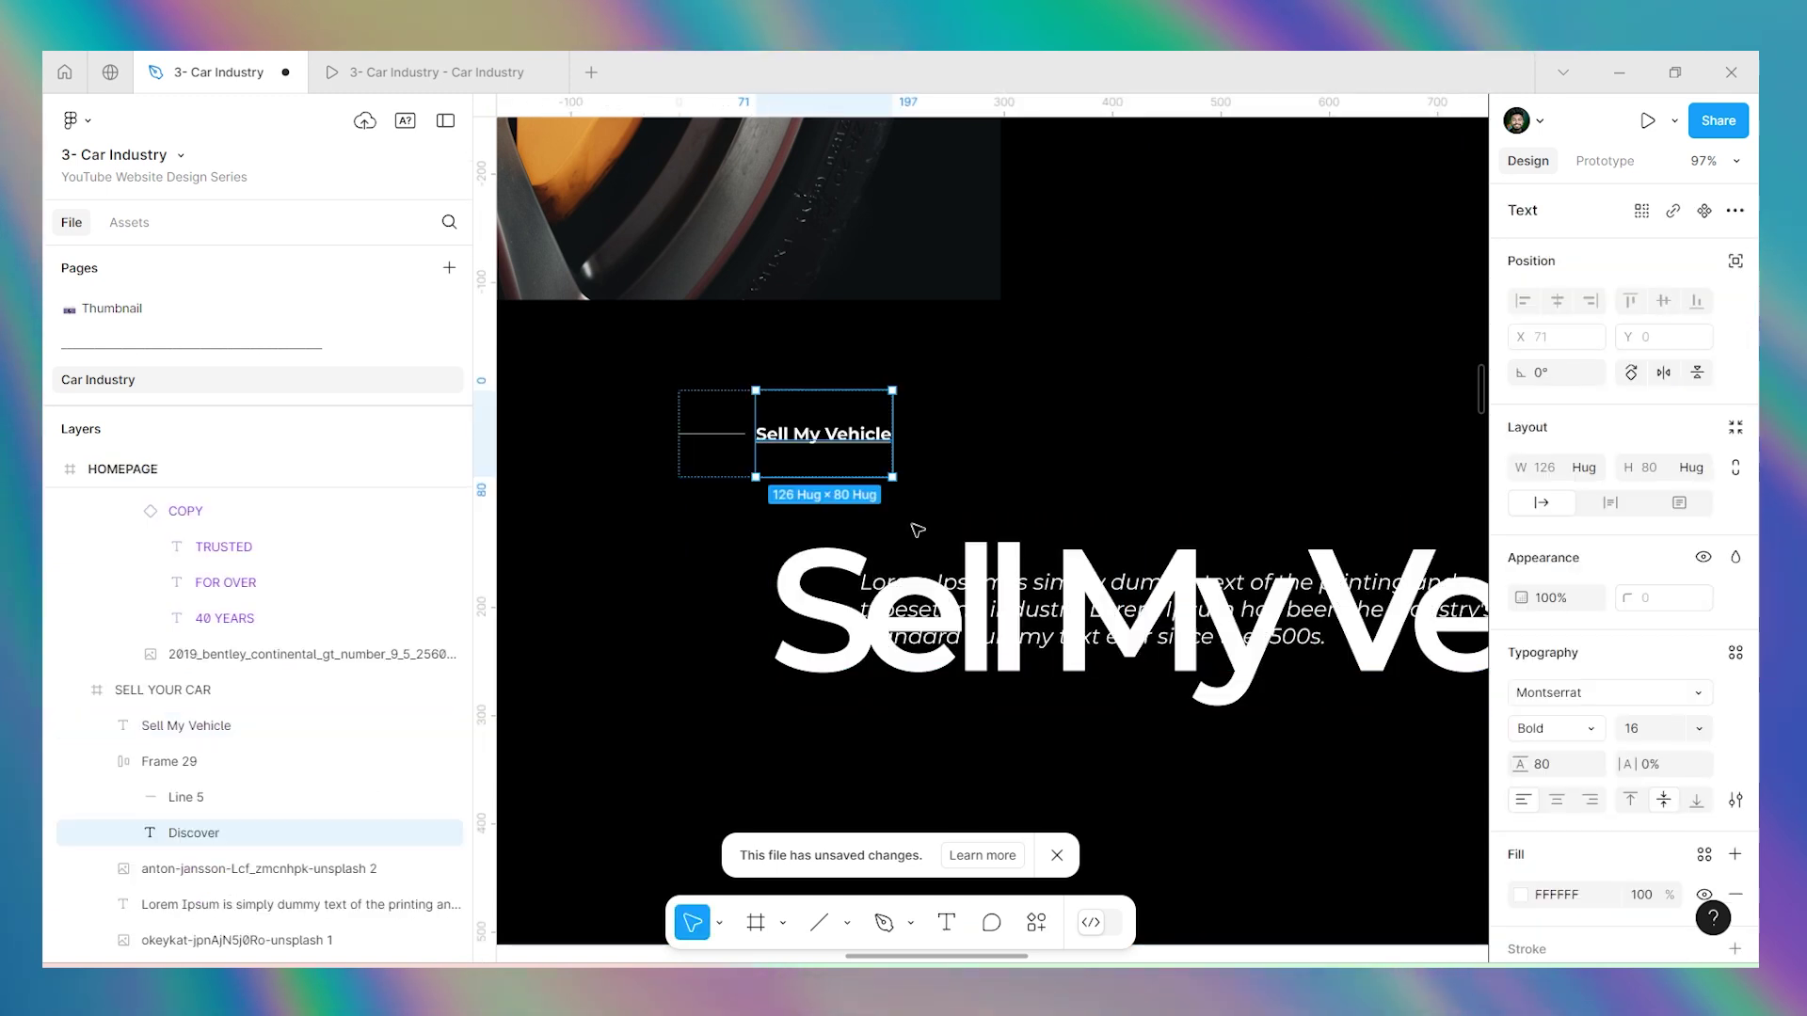
{"action": "left_click", "coordinate": [949, 598]}
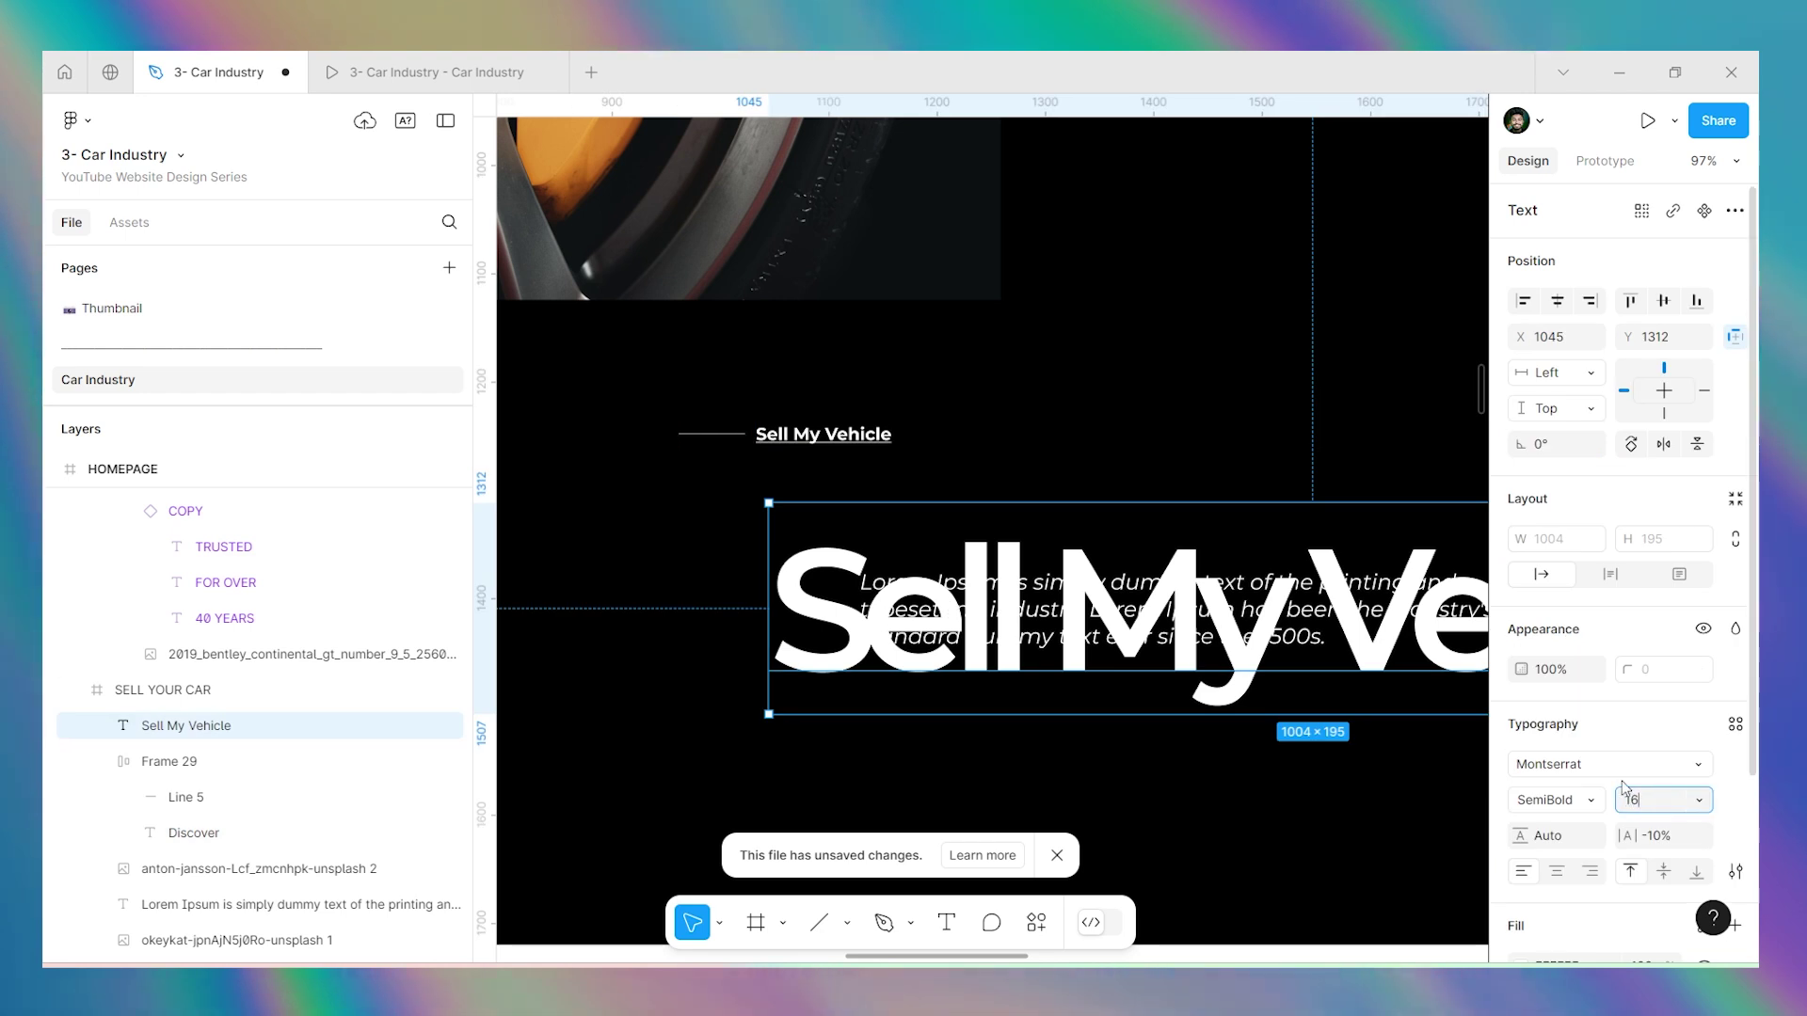
{"action": "key", "text": "Return"}
{"action": "left_click_drag", "start_coordinate": [844, 525], "coordinate": [840, 481]}
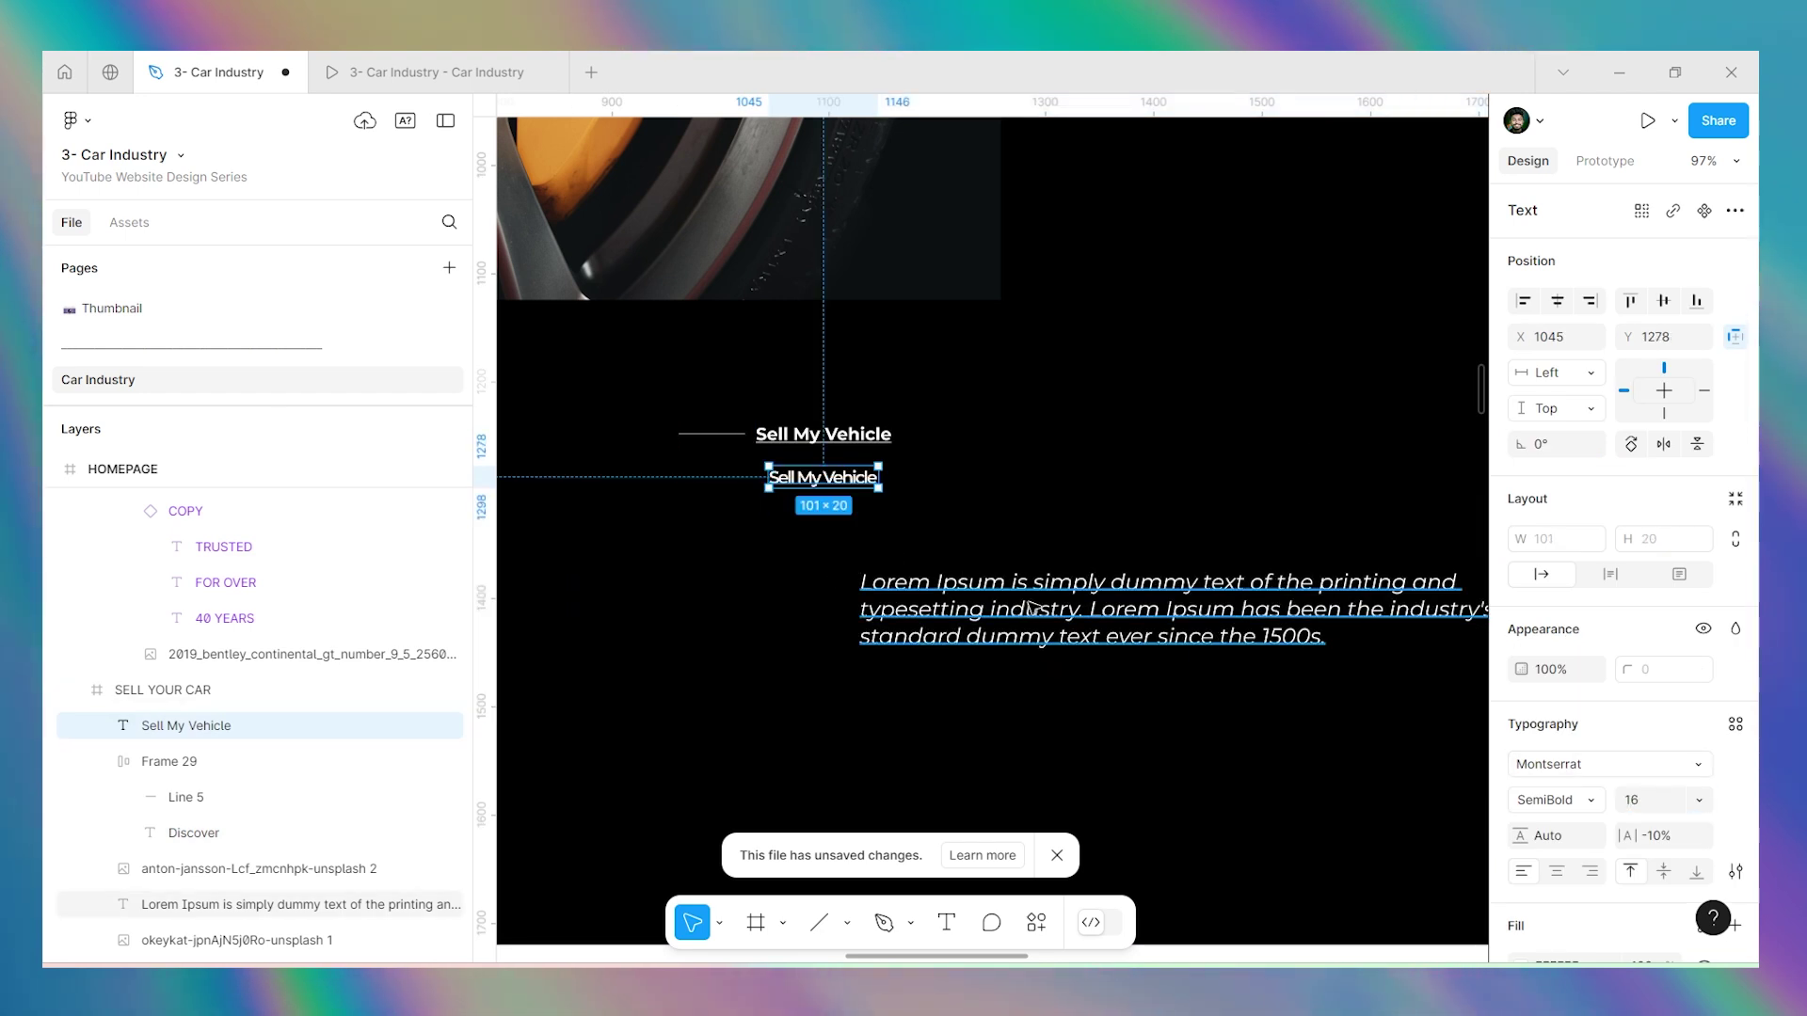
Set the new text's letter spacing to 0% and line up its left edge with the reference link text.
{"action": "left_click", "coordinate": [1661, 840]}
{"action": "type", "text": "0"}
{"action": "key", "text": "Return"}
{"action": "left_click_drag", "start_coordinate": [836, 487], "coordinate": [867, 477]}
Underline the new Sell My Vehicle text through its advanced type settings.
{"action": "scroll", "coordinate": [1456, 726], "scroll_direction": "down", "scroll_amount": 1}
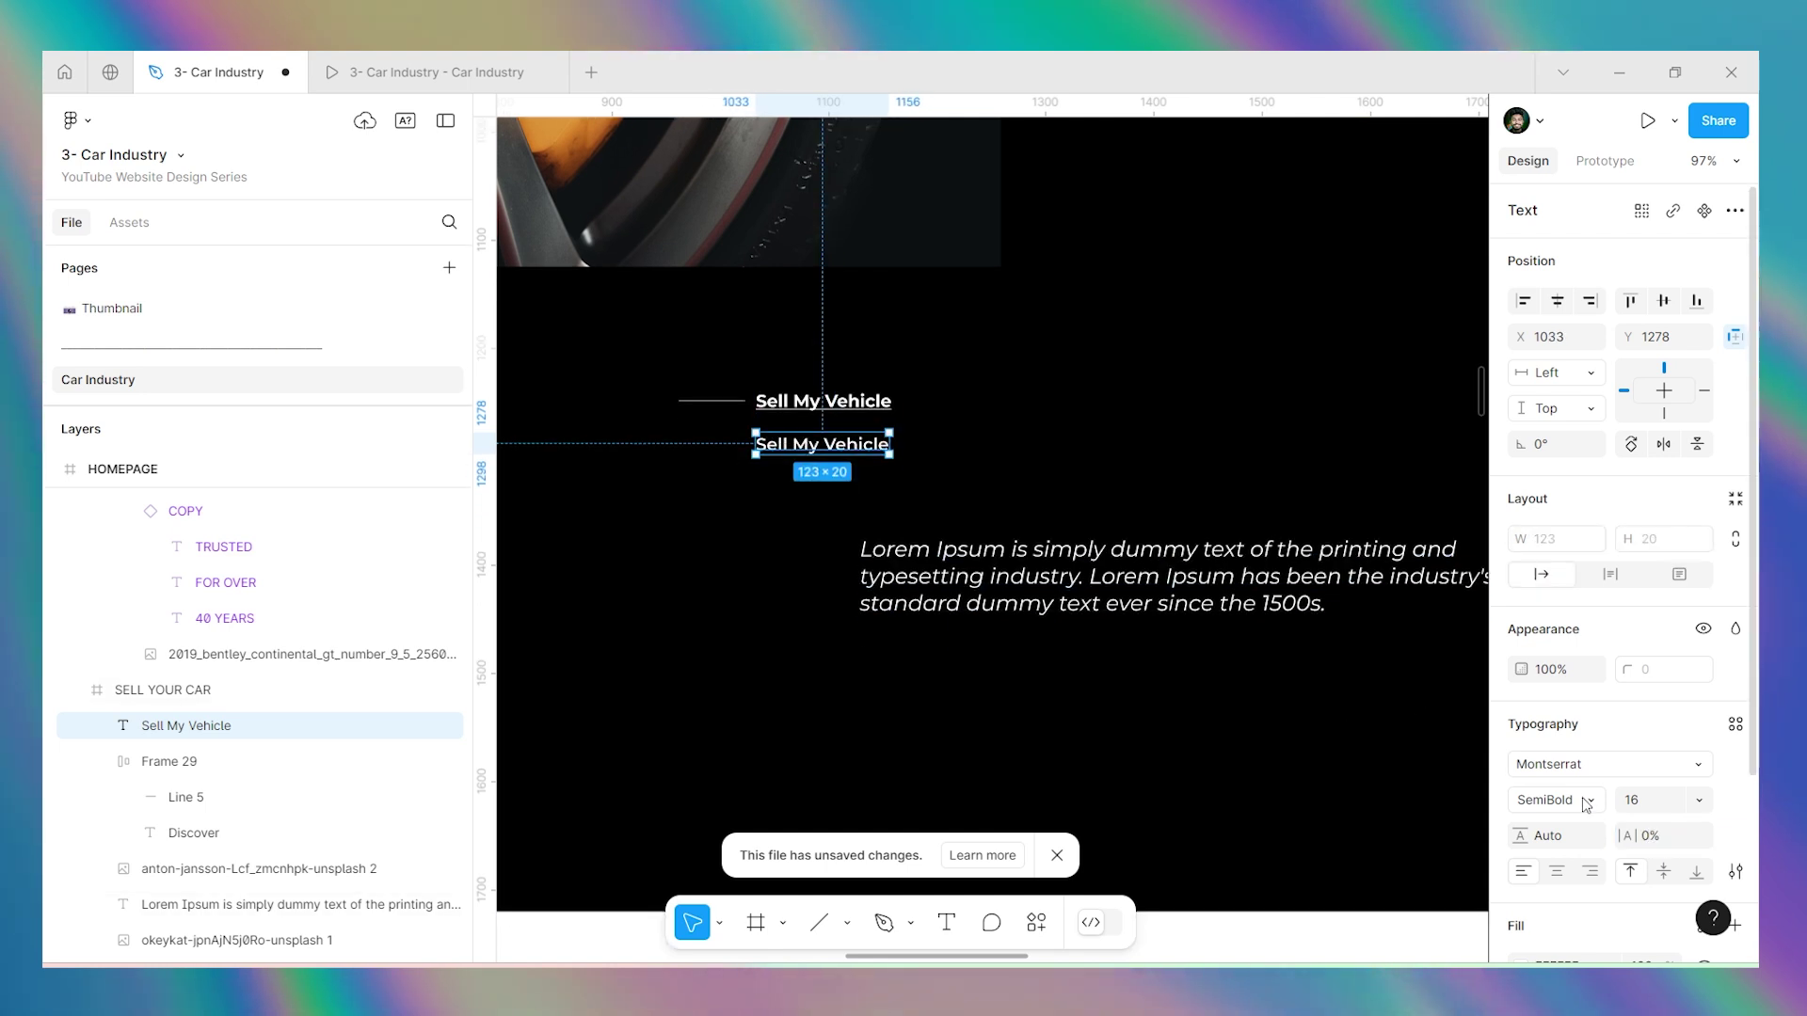
{"action": "scroll", "coordinate": [1691, 736], "scroll_direction": "down", "scroll_amount": 3}
{"action": "left_click", "coordinate": [1736, 642]}
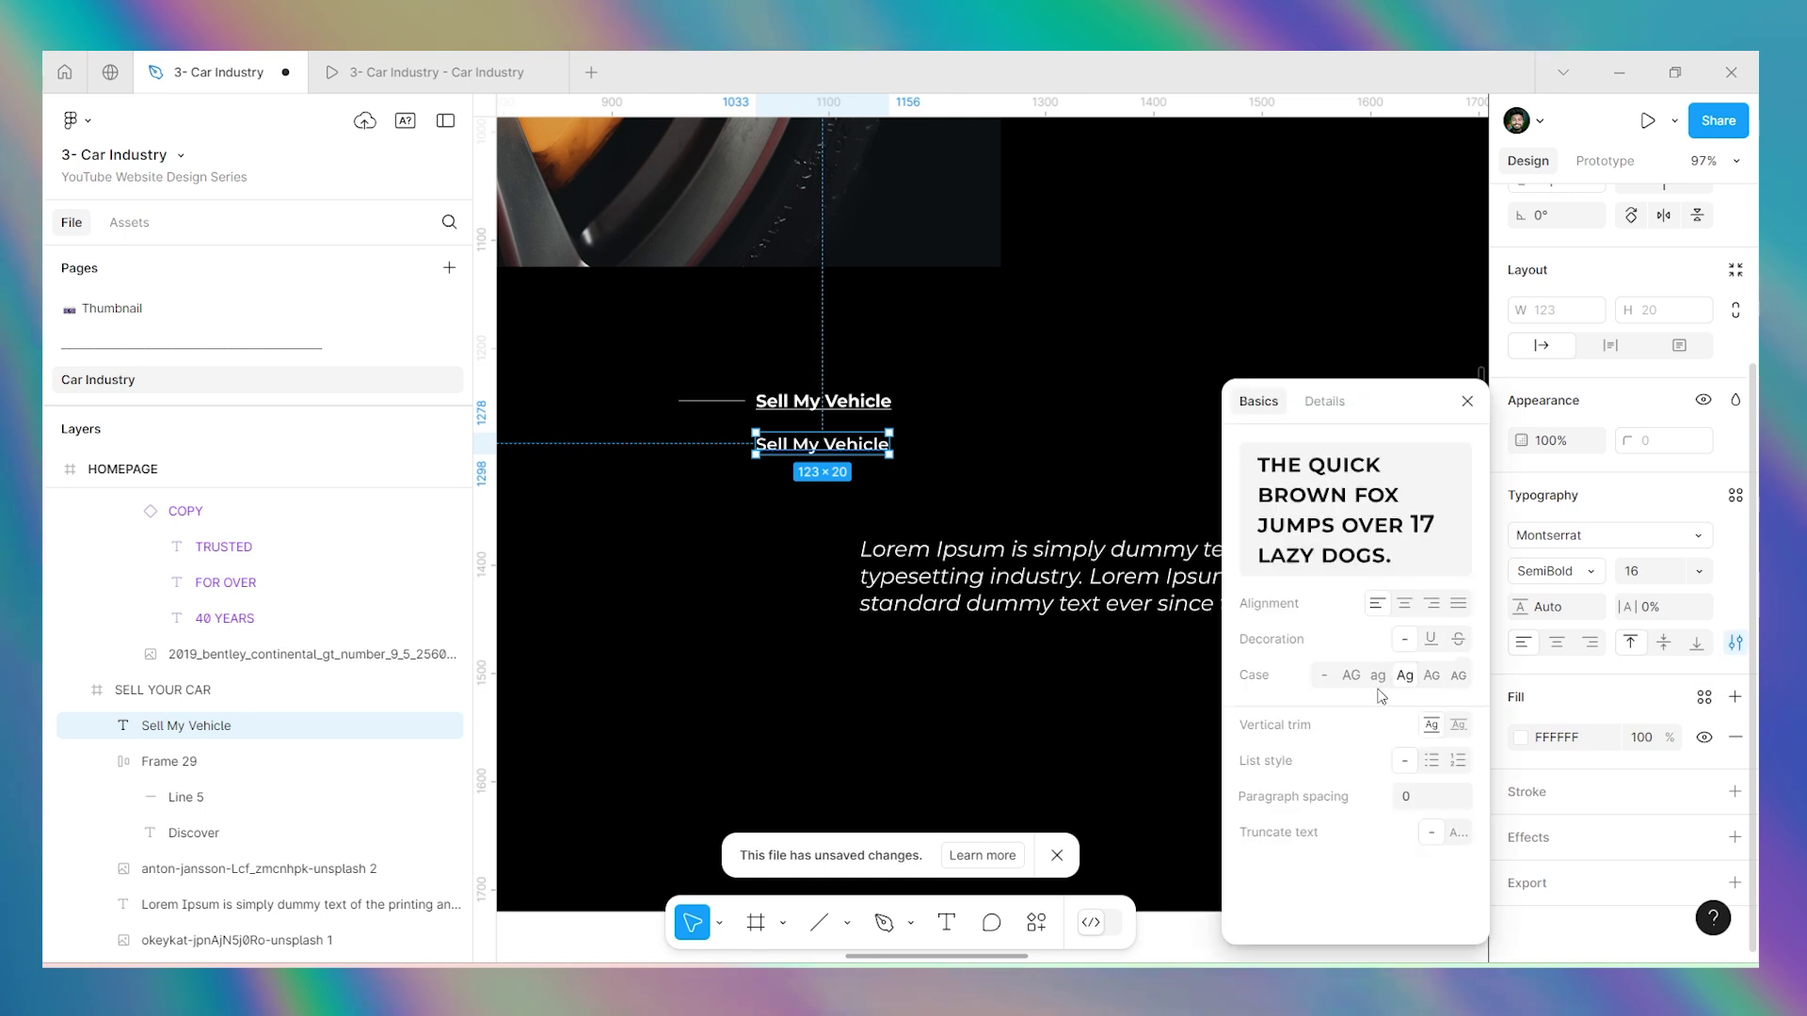
{"action": "left_click", "coordinate": [1432, 641]}
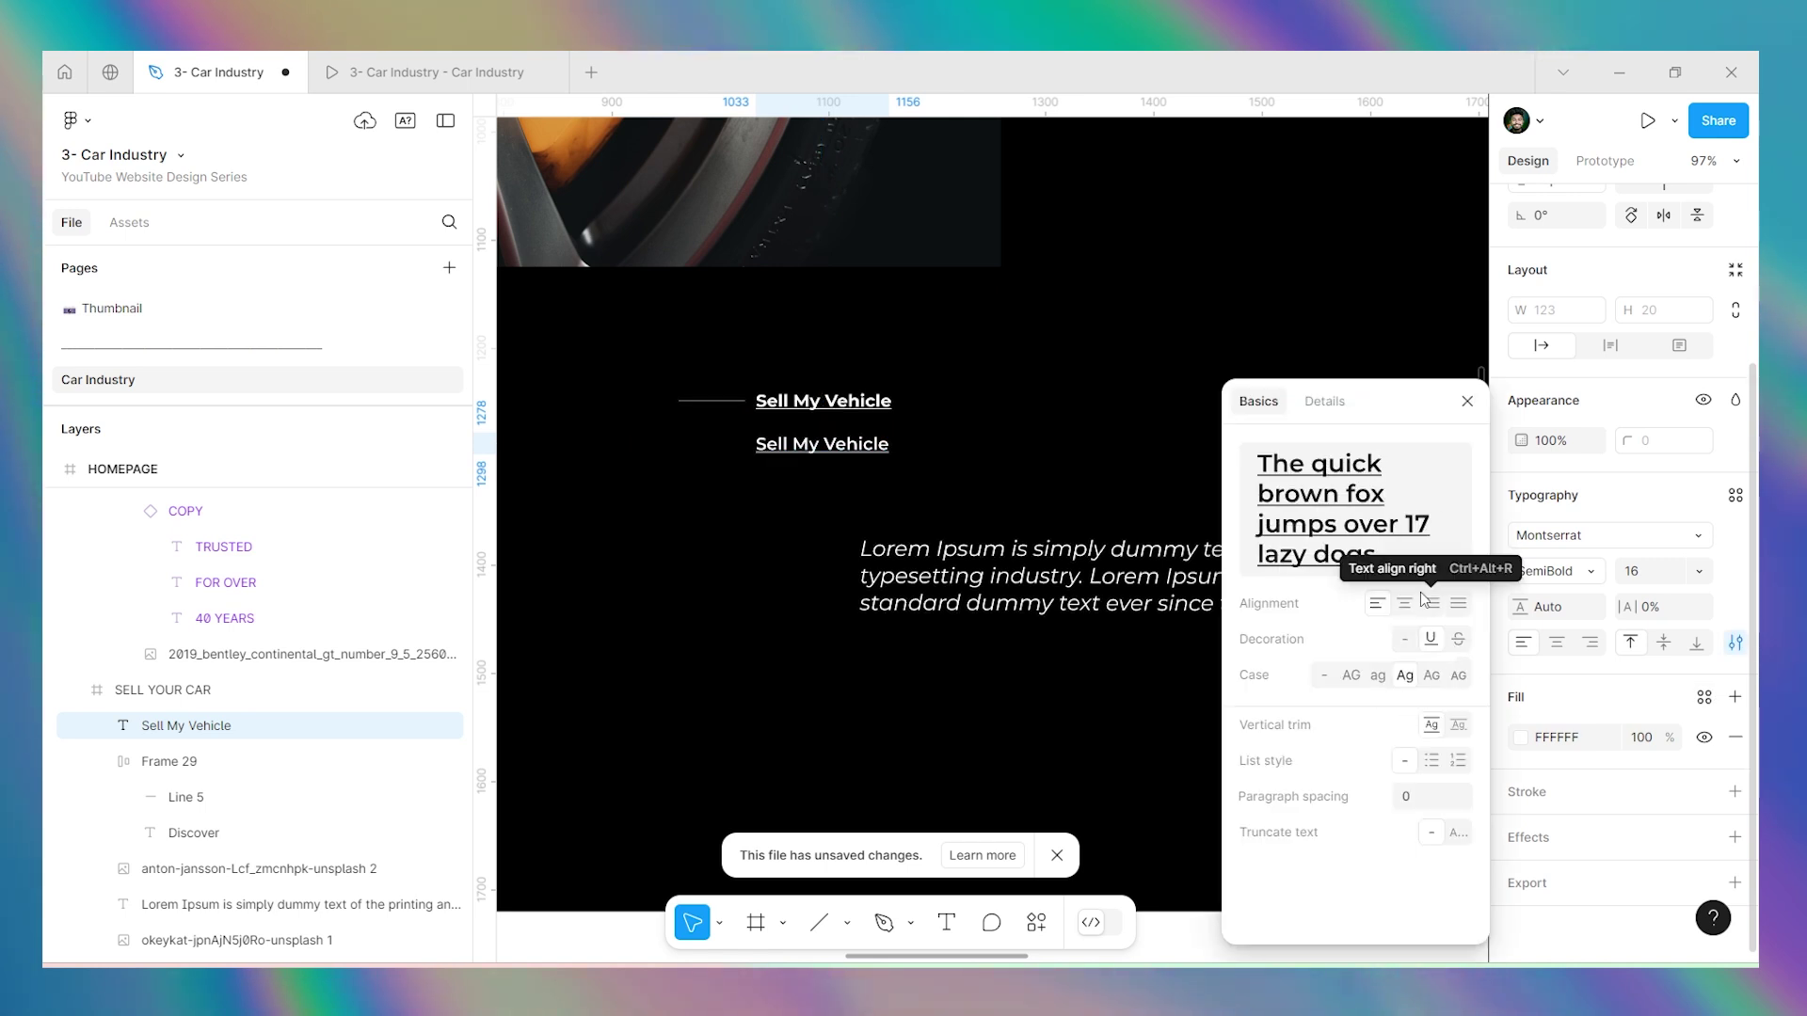
{"action": "left_click", "coordinate": [1467, 401]}
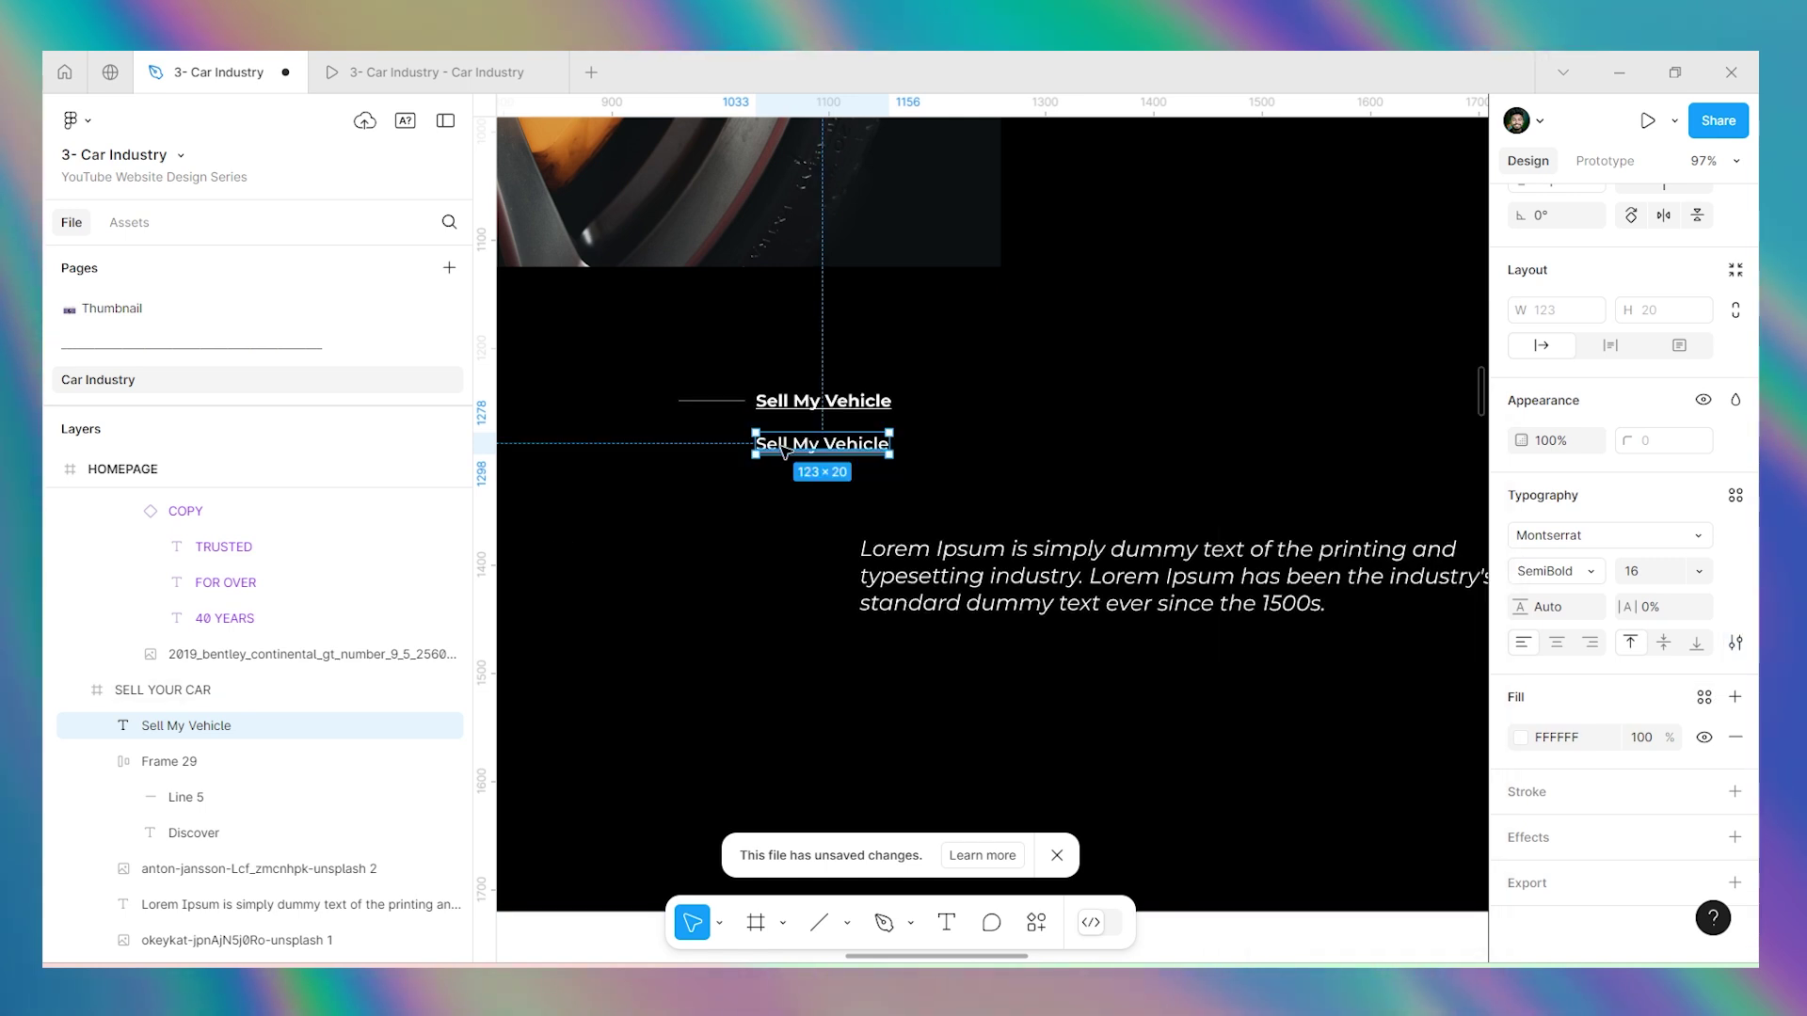
Draw a horizontal line about 63 px long before the new text and combine line and text in an auto layout.
{"action": "scroll", "coordinate": [593, 423], "scroll_direction": "up", "scroll_amount": 5}
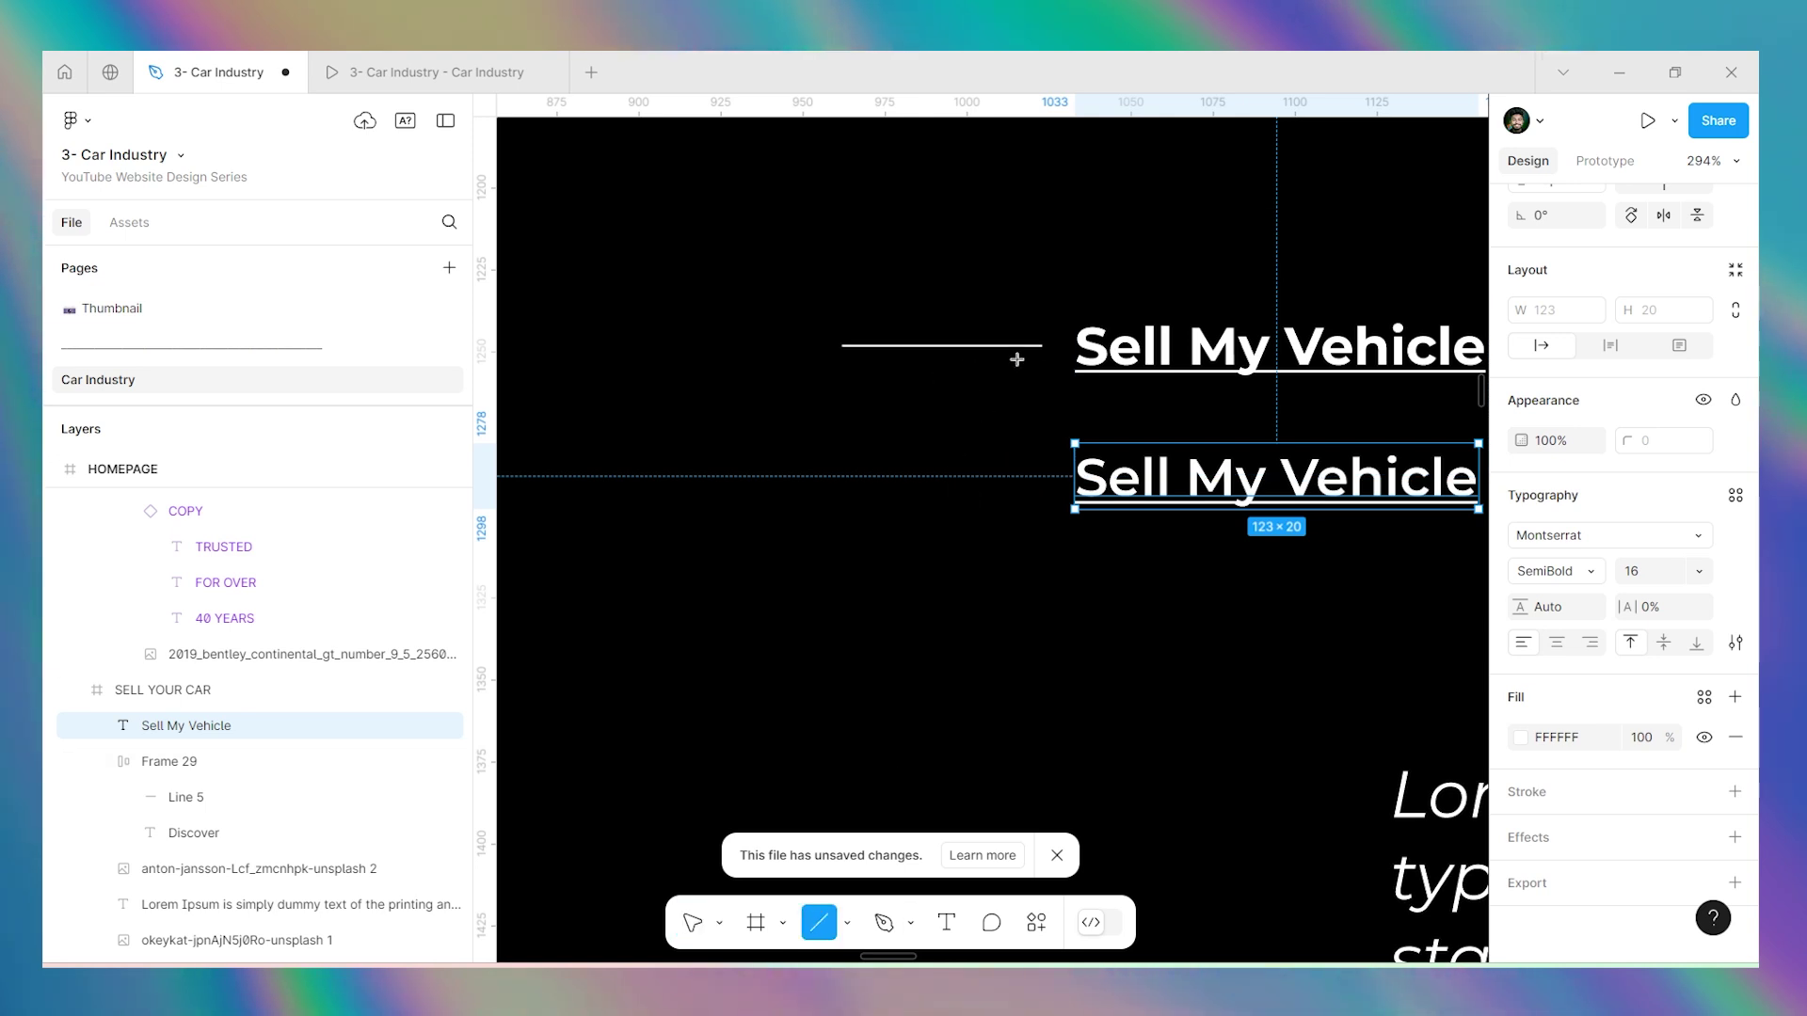
{"action": "left_click_drag", "start_coordinate": [835, 471], "coordinate": [1044, 475]}
{"action": "left_click", "coordinate": [1170, 501], "text": "shift"}
{"action": "scroll", "coordinate": [779, 459], "scroll_direction": "down", "scroll_amount": 6}
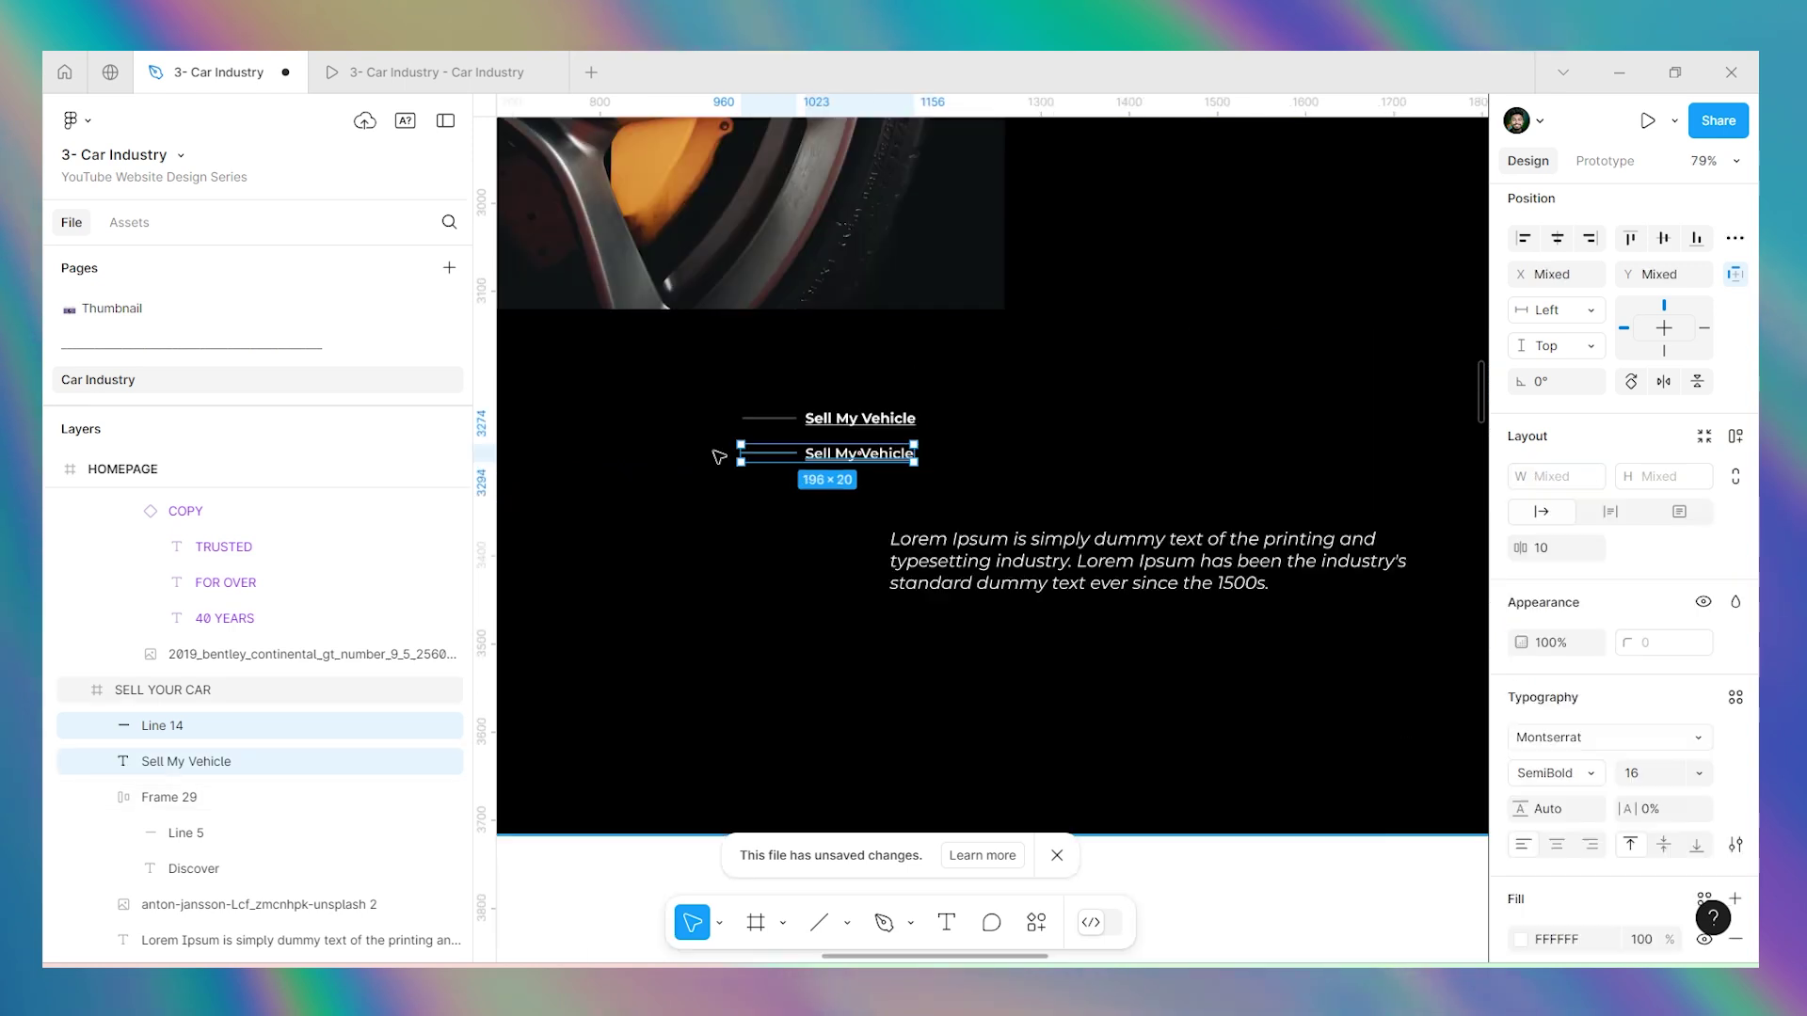
{"action": "key", "text": "shift+a"}
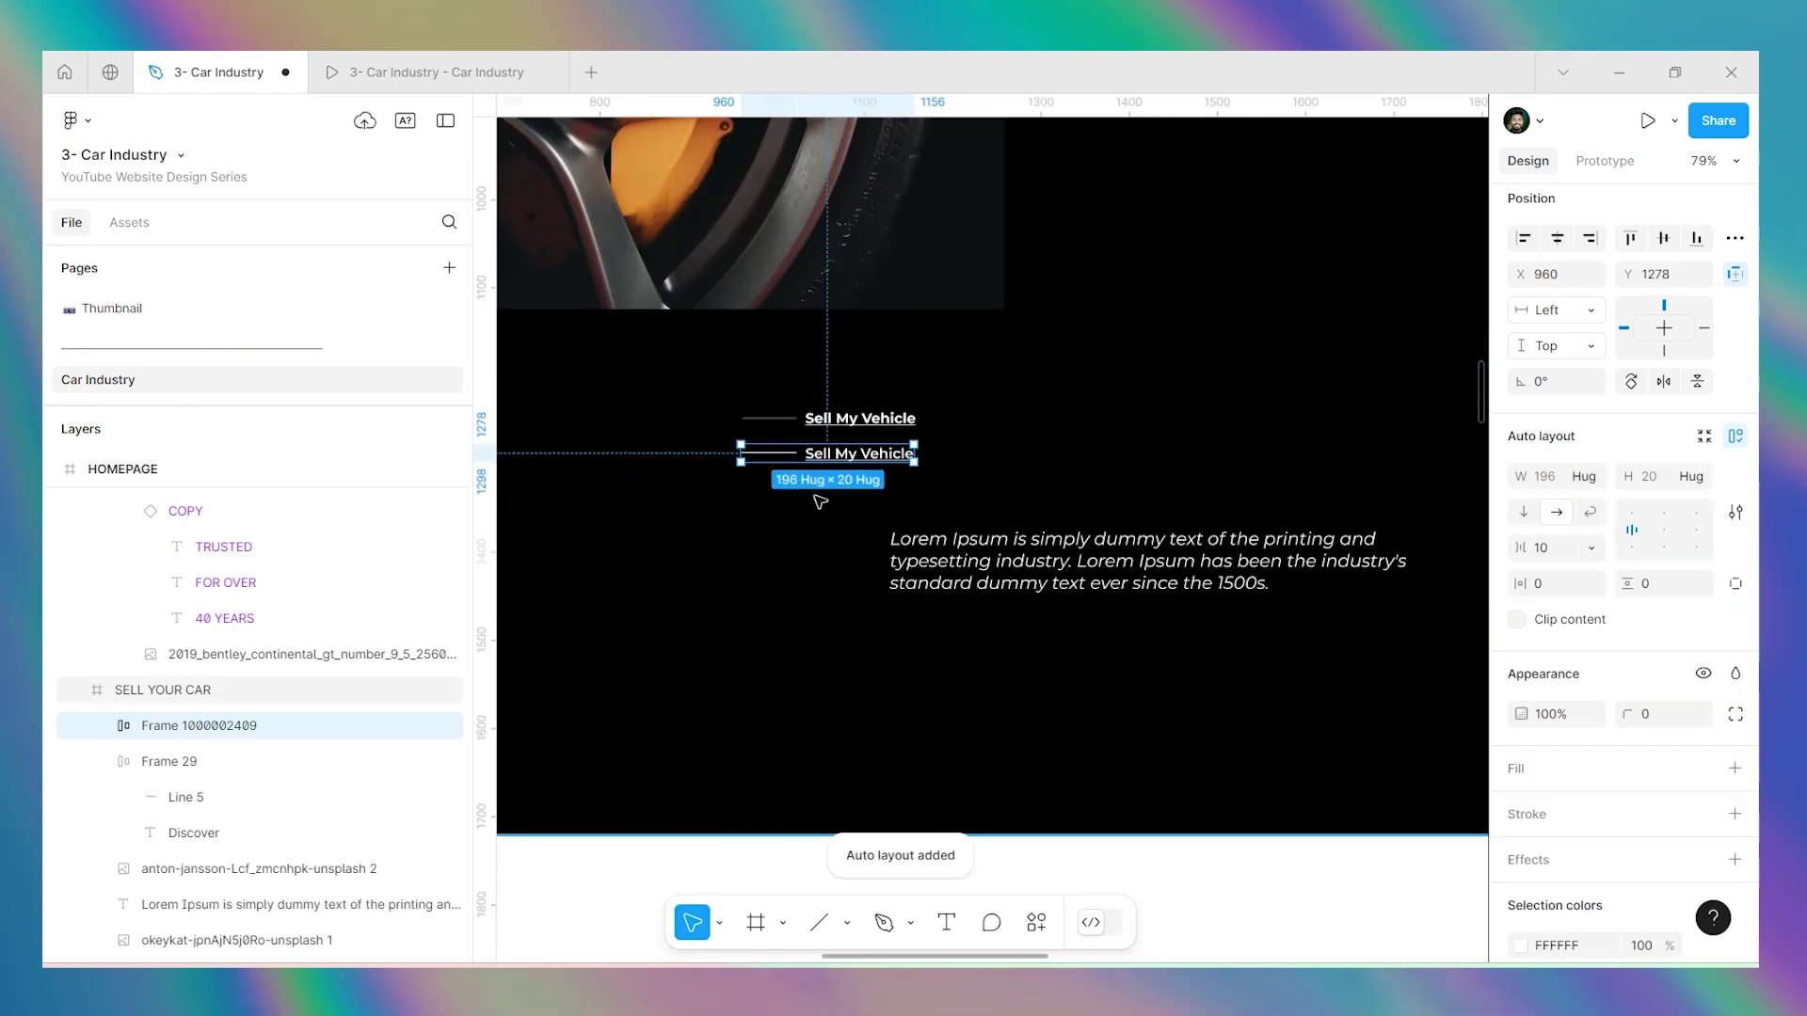
Cut the new line-and-text link from the reference design and paste it into the Car frame's Sell Your Vehicle section.
{"action": "key", "text": "Delete"}
{"action": "scroll", "coordinate": [668, 451], "scroll_direction": "down", "scroll_amount": 3}
{"action": "scroll", "coordinate": [669, 452], "scroll_direction": "down", "scroll_amount": 3}
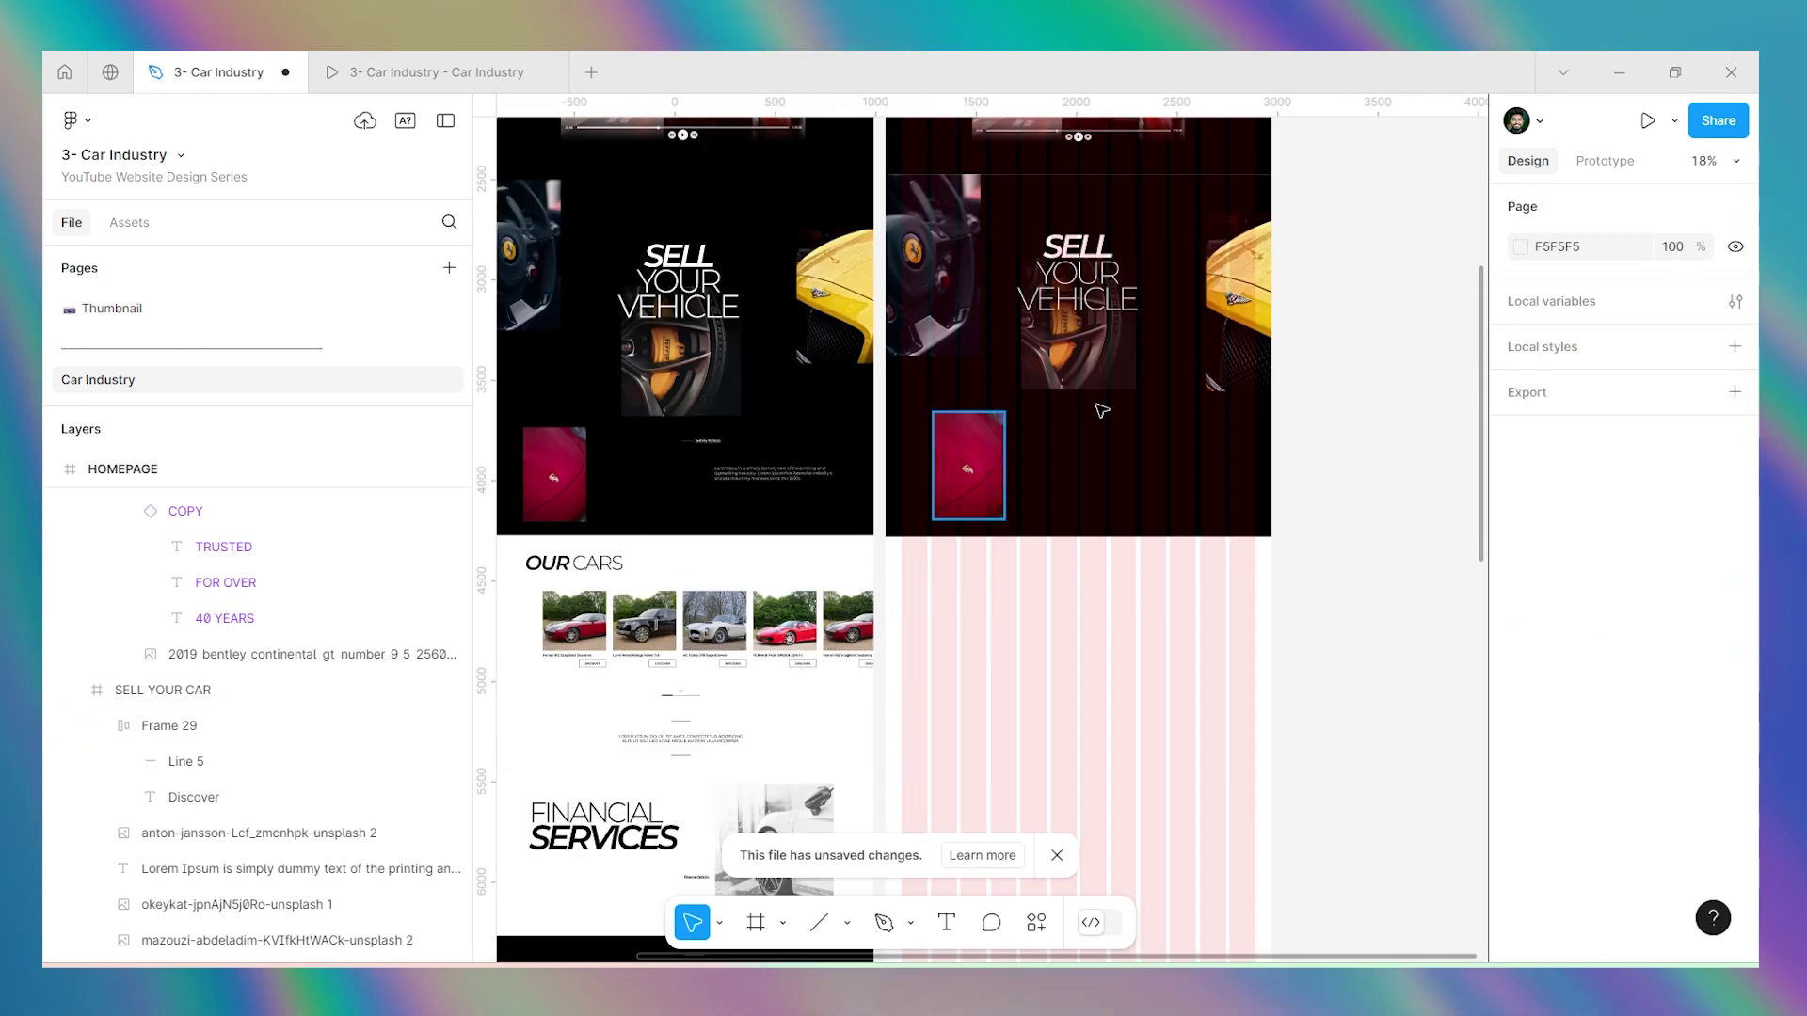
{"action": "scroll", "coordinate": [1187, 447], "scroll_direction": "up", "scroll_amount": 3}
{"action": "key", "text": "ctrl+v"}
{"action": "scroll", "coordinate": [1234, 461], "scroll_direction": "up", "scroll_amount": 3}
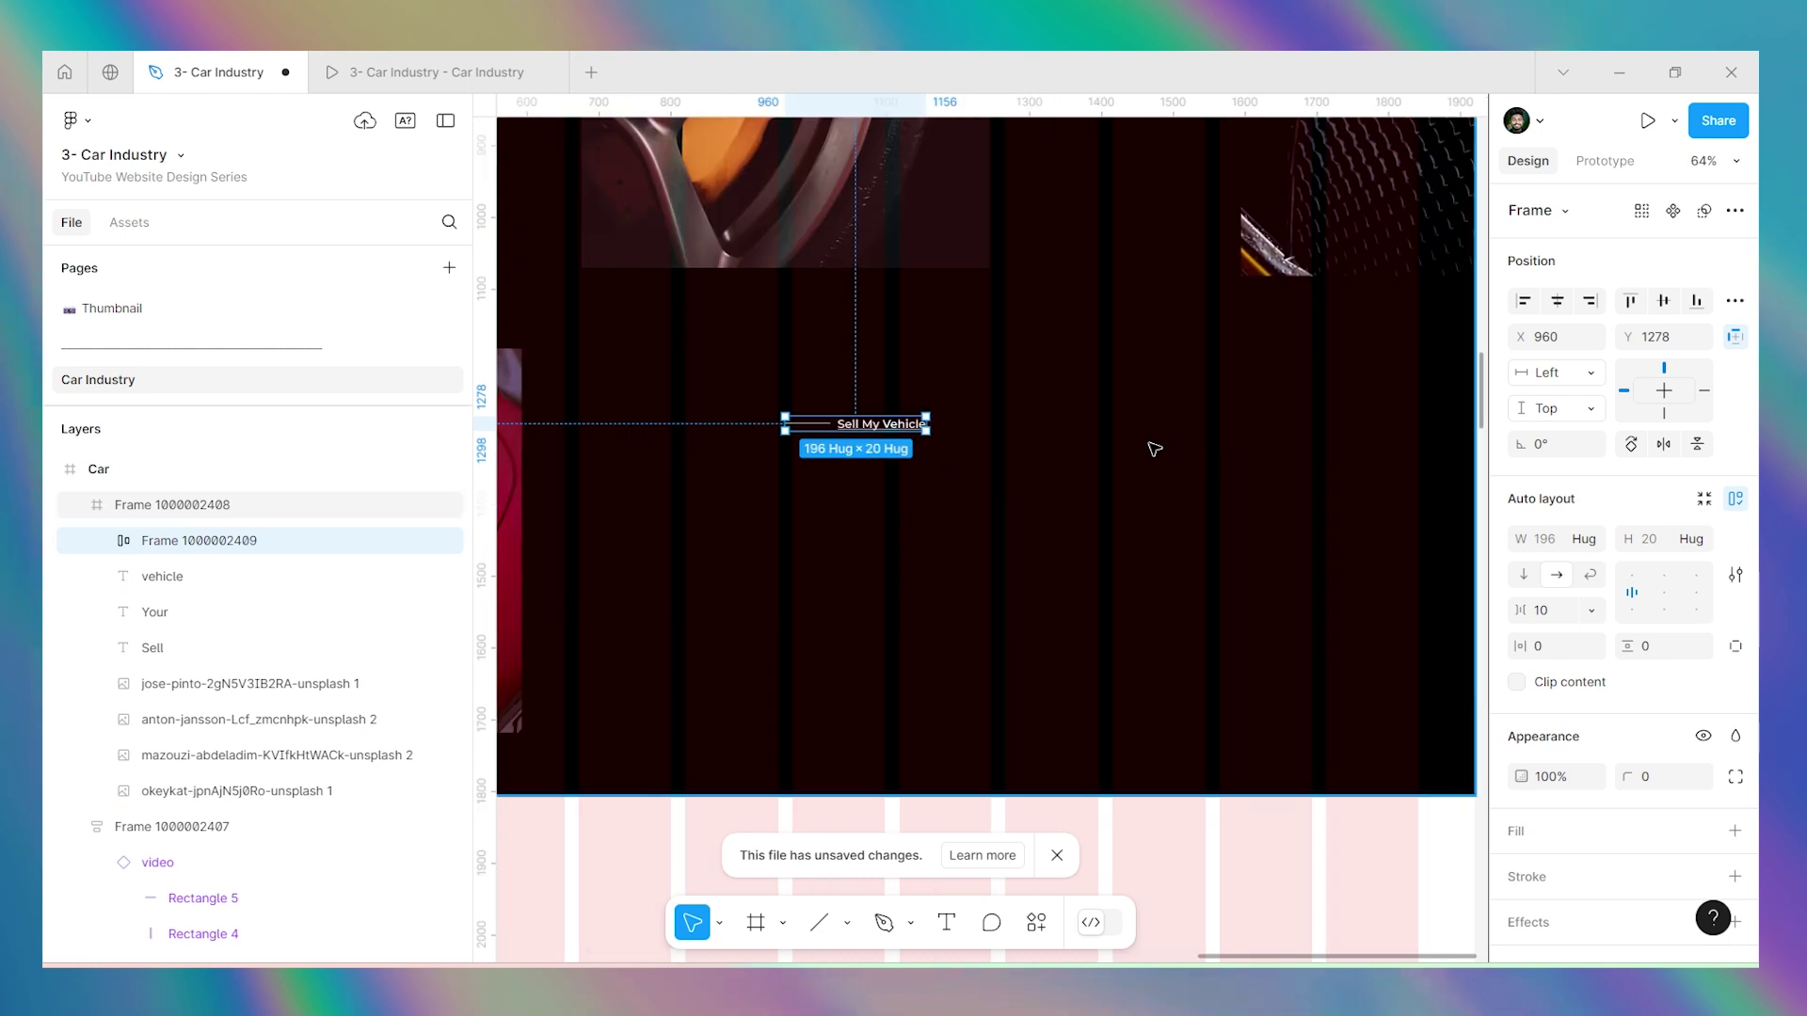
Move the pasted Sell My Vehicle link to X 1269, Y 1263, between the wheel and yellow car images.
{"action": "left_click_drag", "start_coordinate": [889, 424], "coordinate": [1213, 425]}
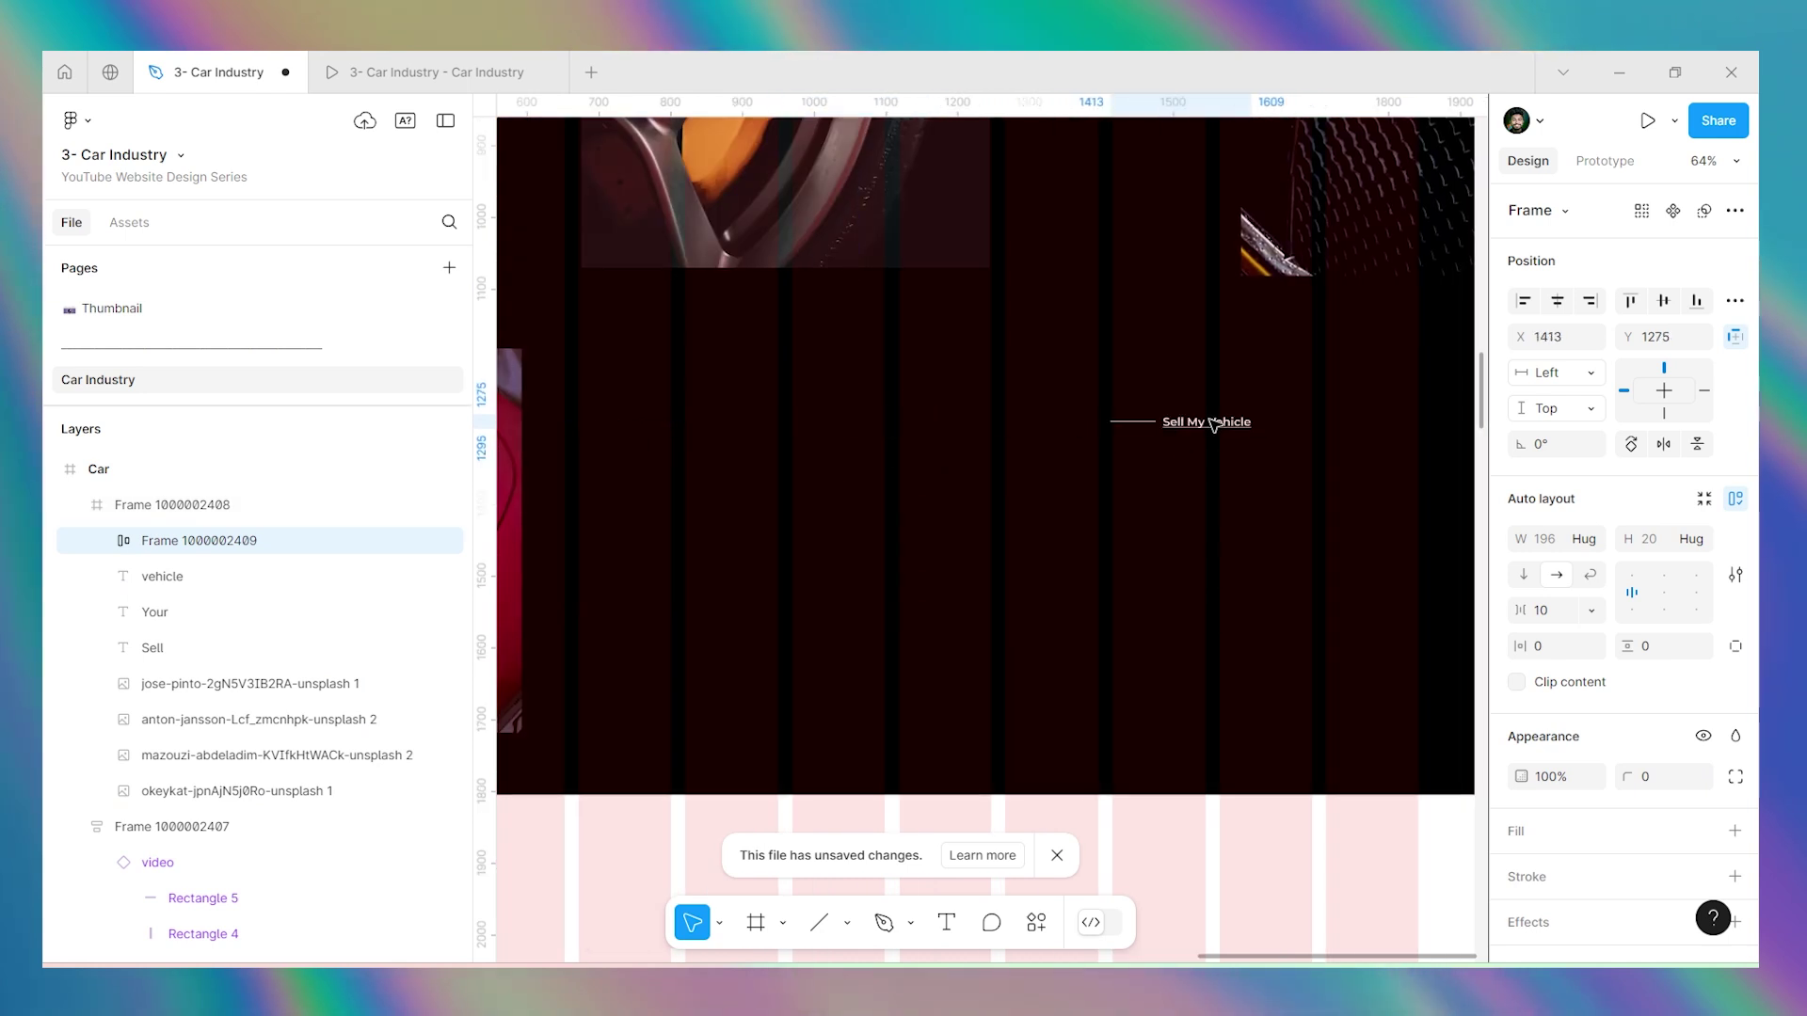
{"action": "scroll", "coordinate": [1213, 423], "scroll_direction": "down", "scroll_amount": 5}
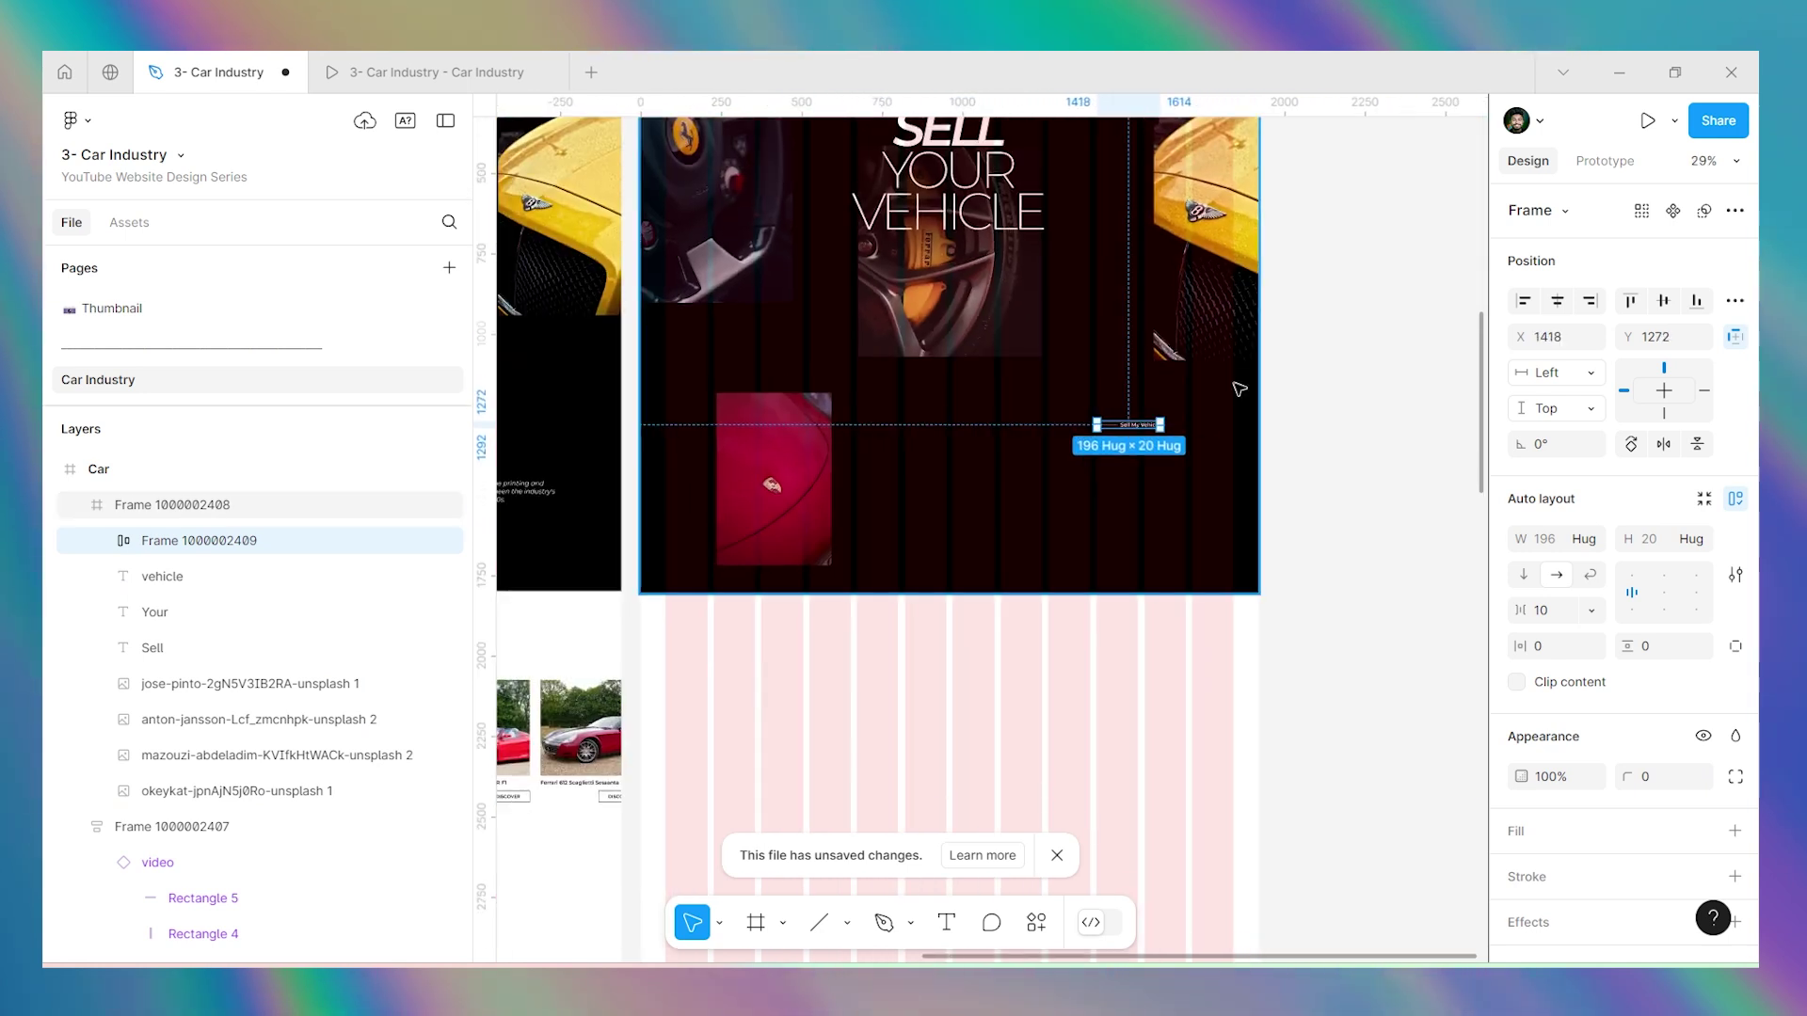
{"action": "scroll", "coordinate": [1184, 426], "scroll_direction": "up", "scroll_amount": 4}
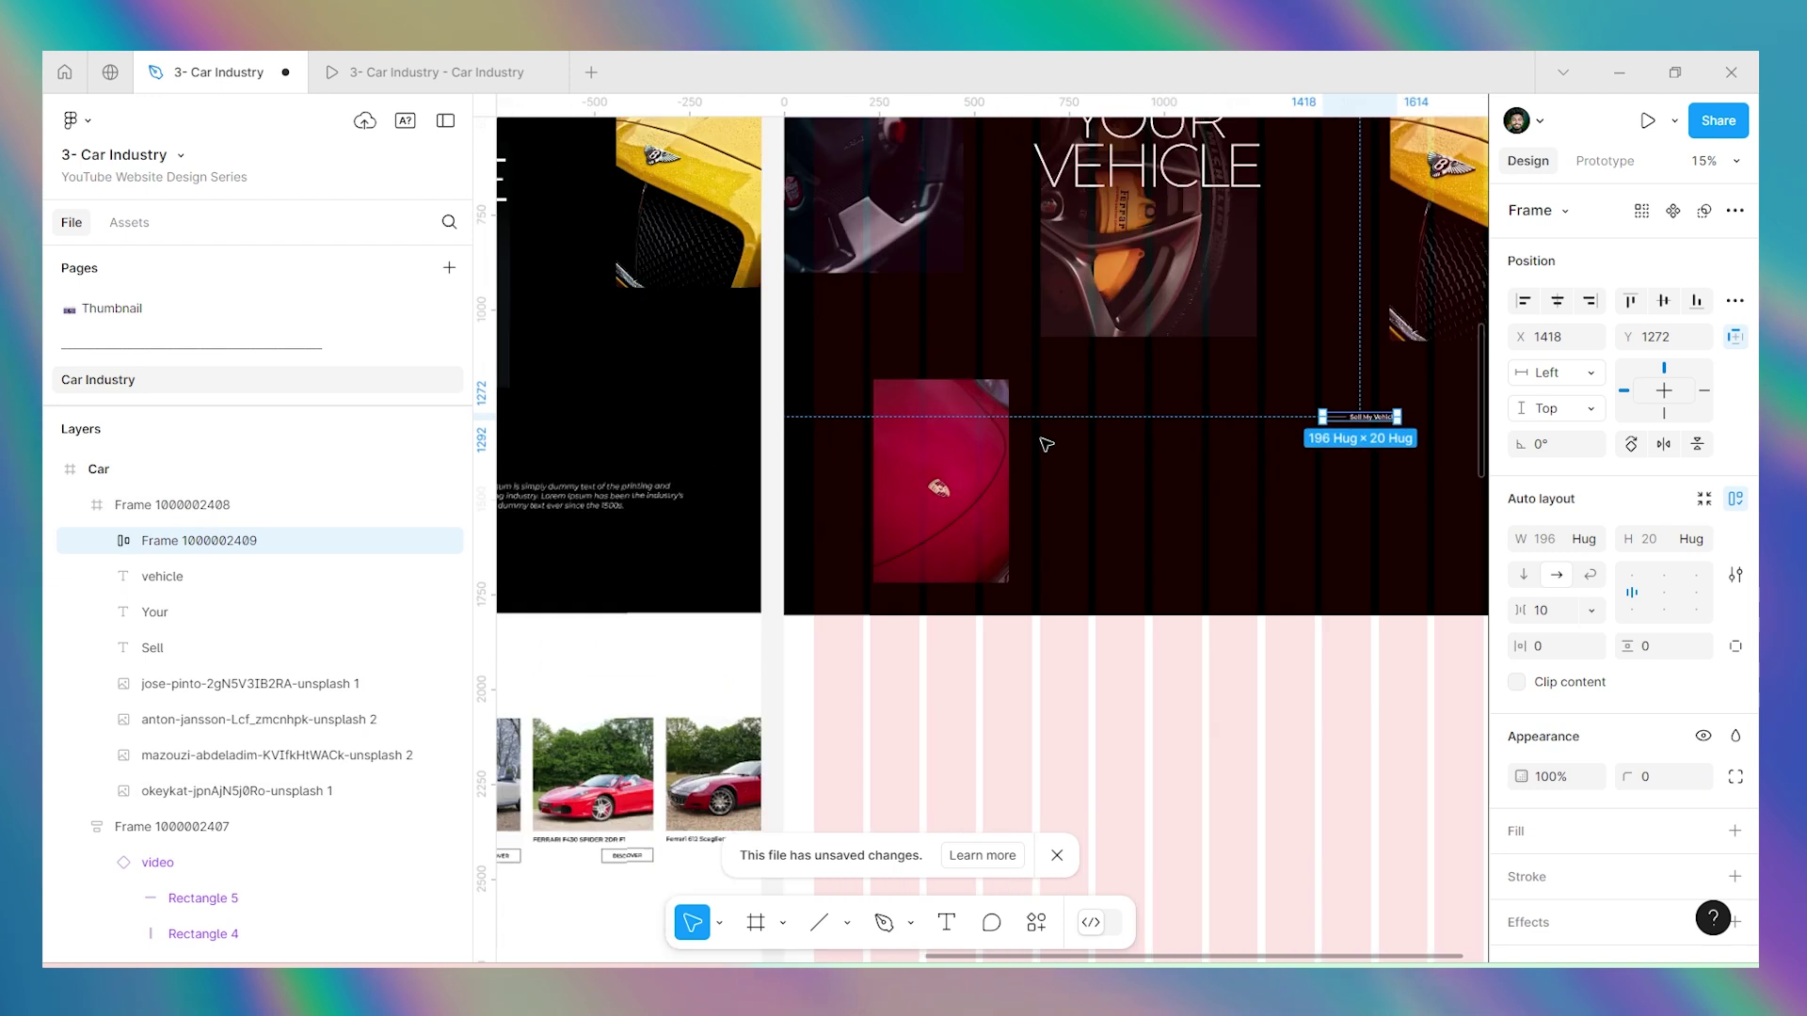
{"action": "left_click_drag", "start_coordinate": [1399, 411], "coordinate": [1306, 404]}
{"action": "scroll", "coordinate": [1318, 414], "scroll_direction": "down", "scroll_amount": 3}
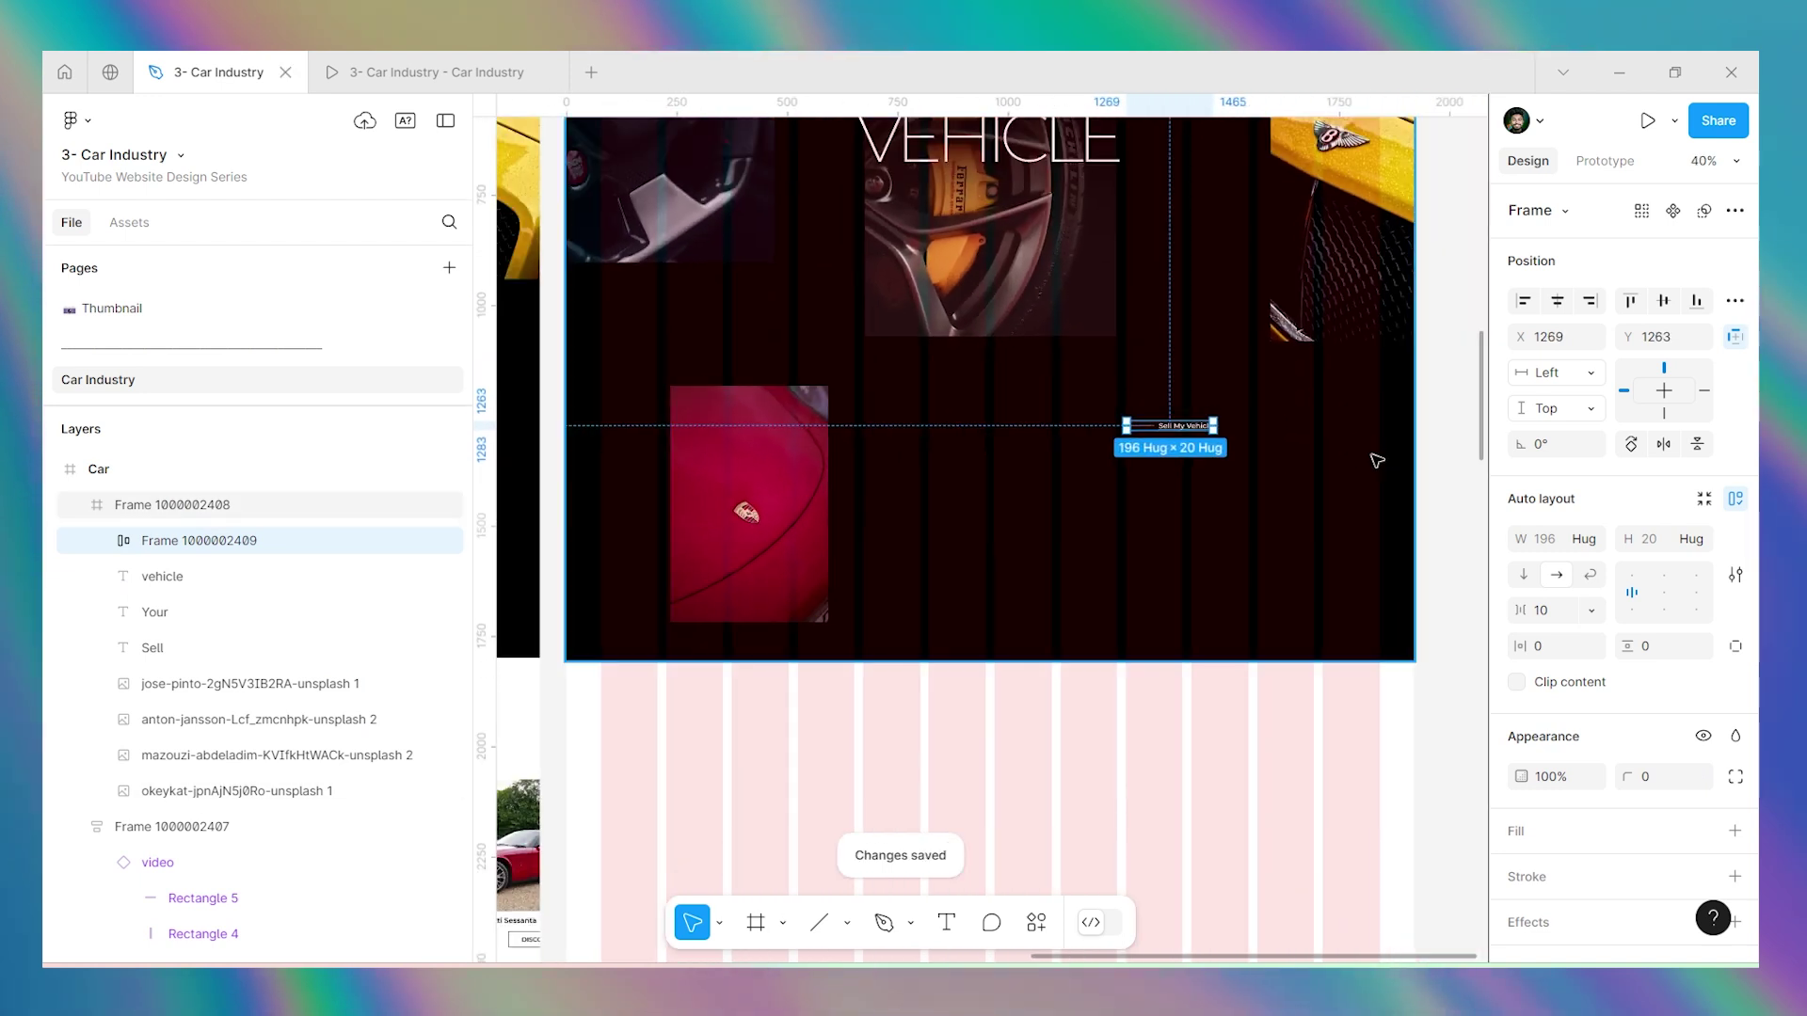
{"action": "scroll", "coordinate": [1369, 452], "scroll_direction": "up", "scroll_amount": 2}
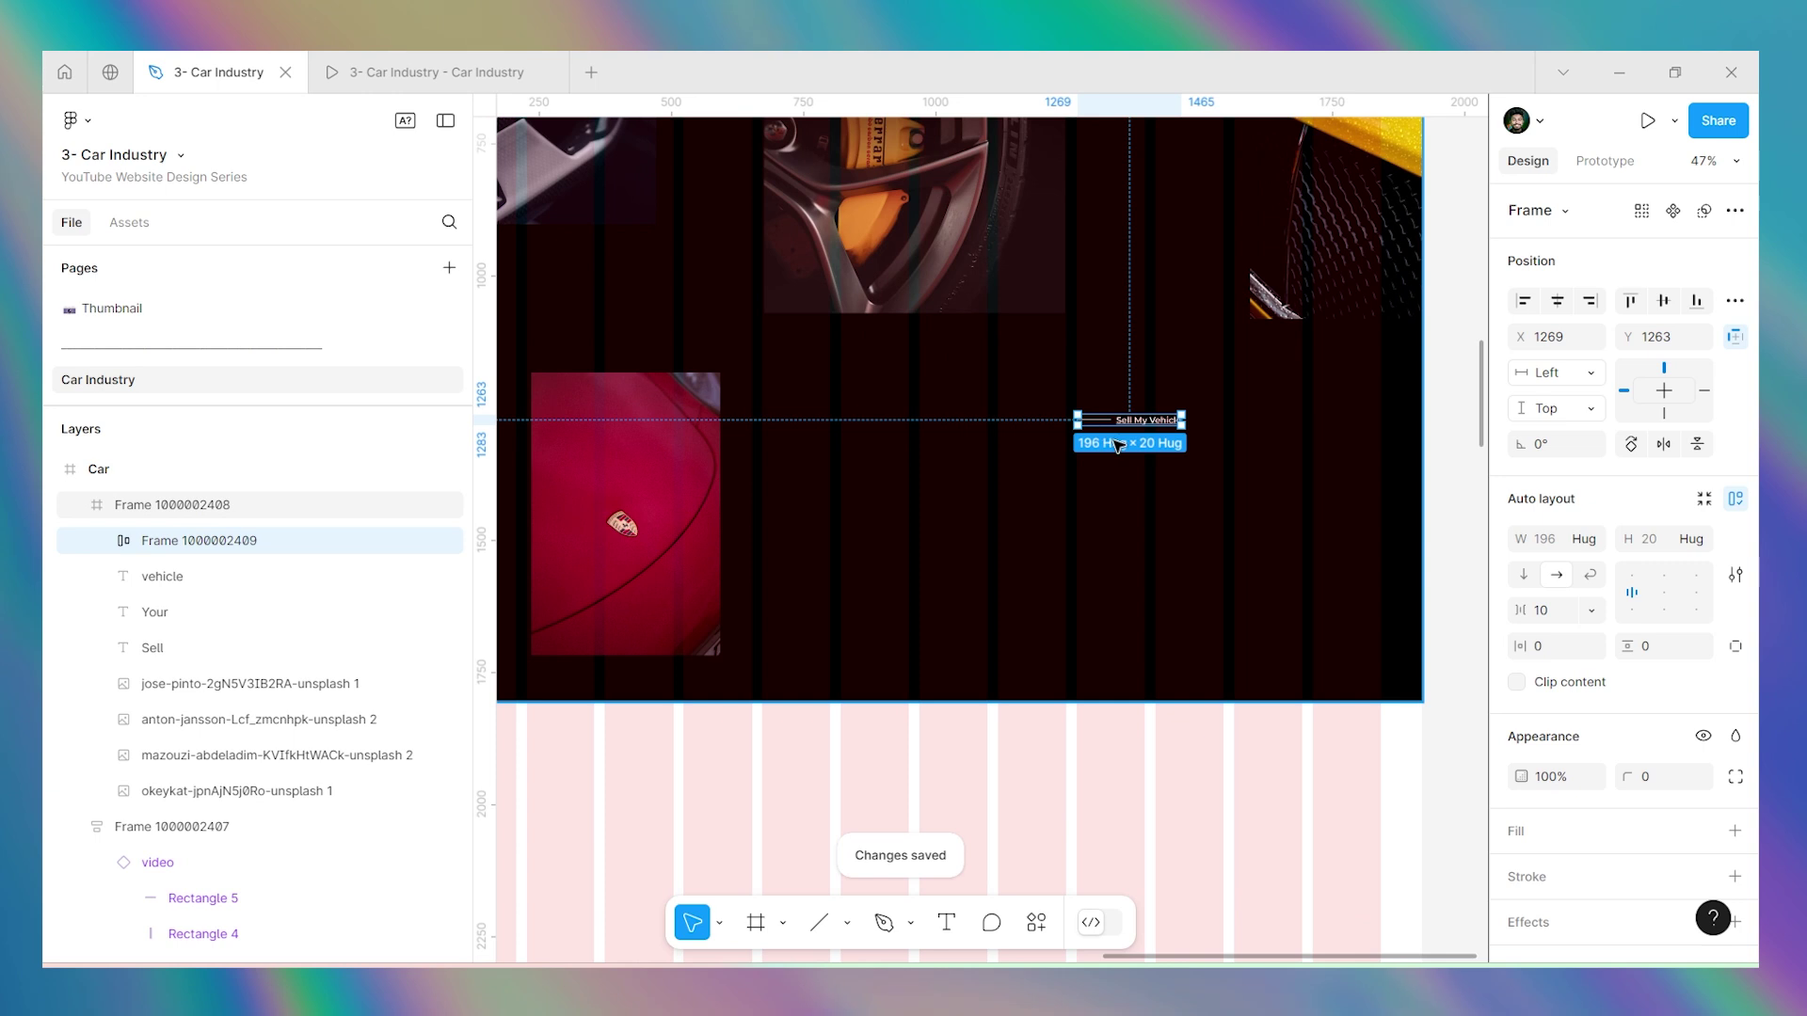
Copy the italic Lorem Ipsum paragraph from the reference design into the Car frame's Sell Your Vehicle section.
{"action": "scroll", "coordinate": [1109, 440], "scroll_direction": "down", "scroll_amount": 5}
{"action": "scroll", "coordinate": [883, 301], "scroll_direction": "up", "scroll_amount": 6}
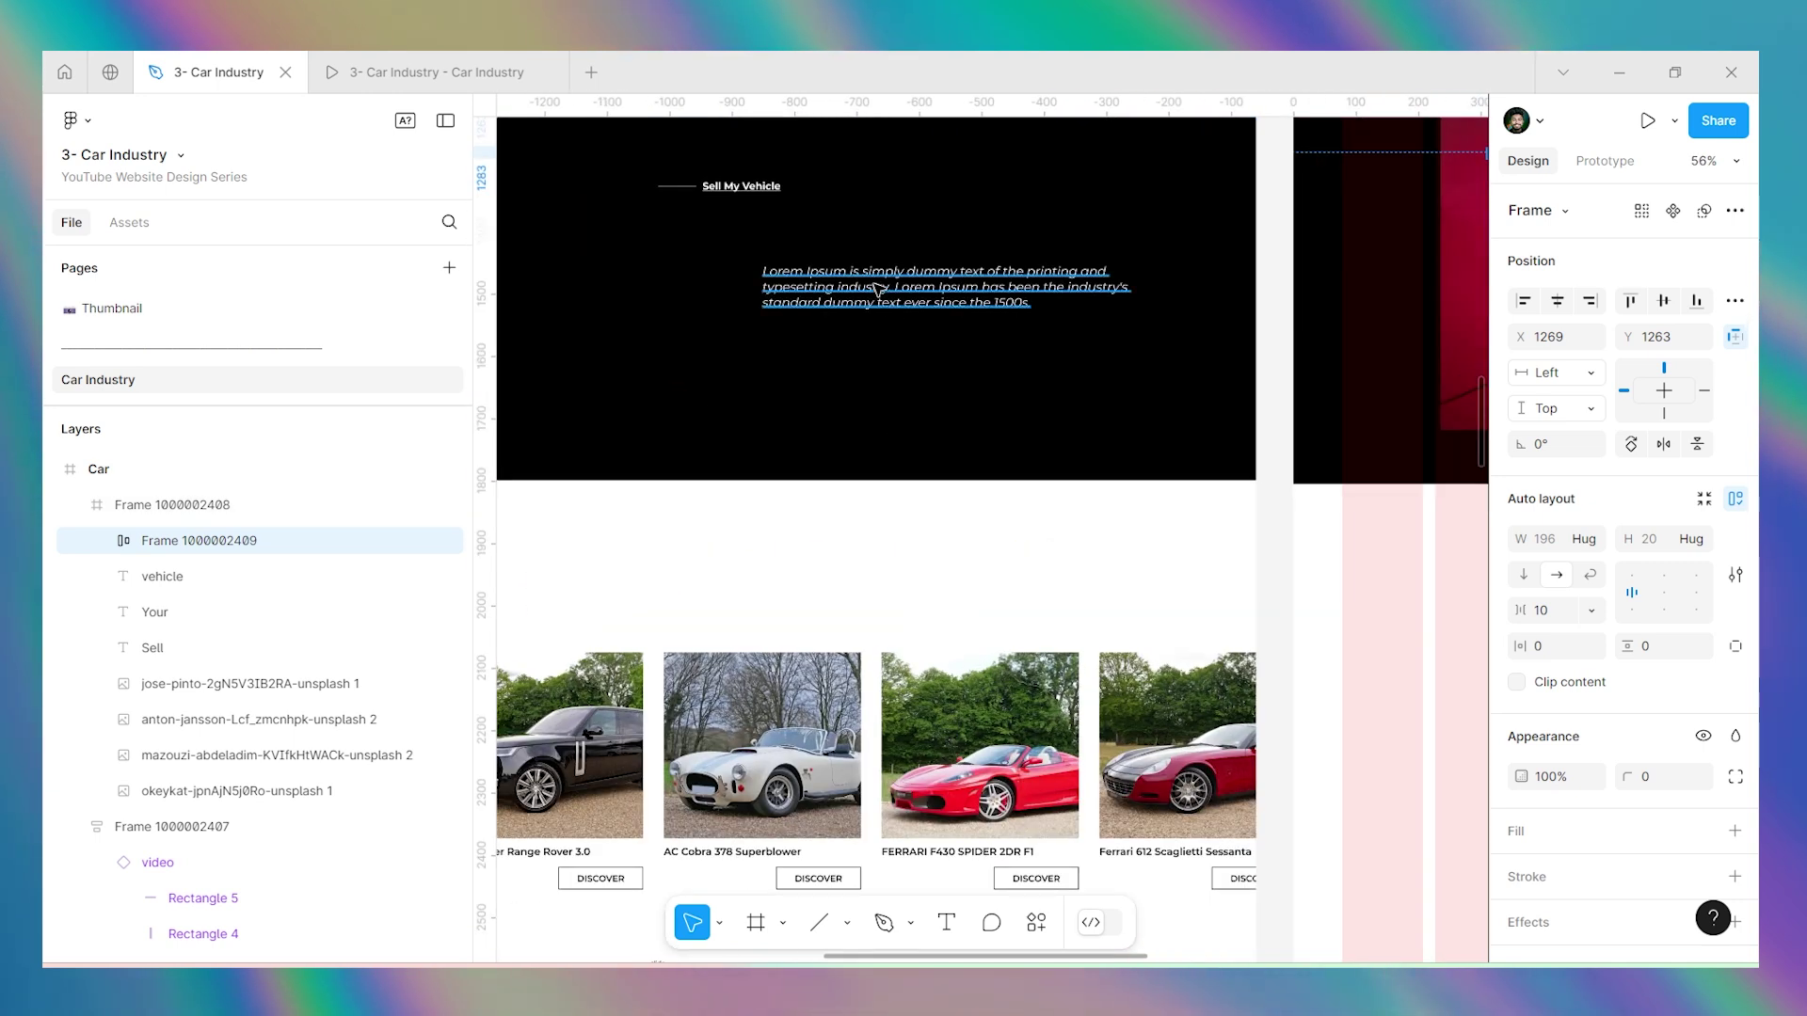
{"action": "left_click", "coordinate": [878, 289]}
{"action": "scroll", "coordinate": [801, 299], "scroll_direction": "down", "scroll_amount": 5}
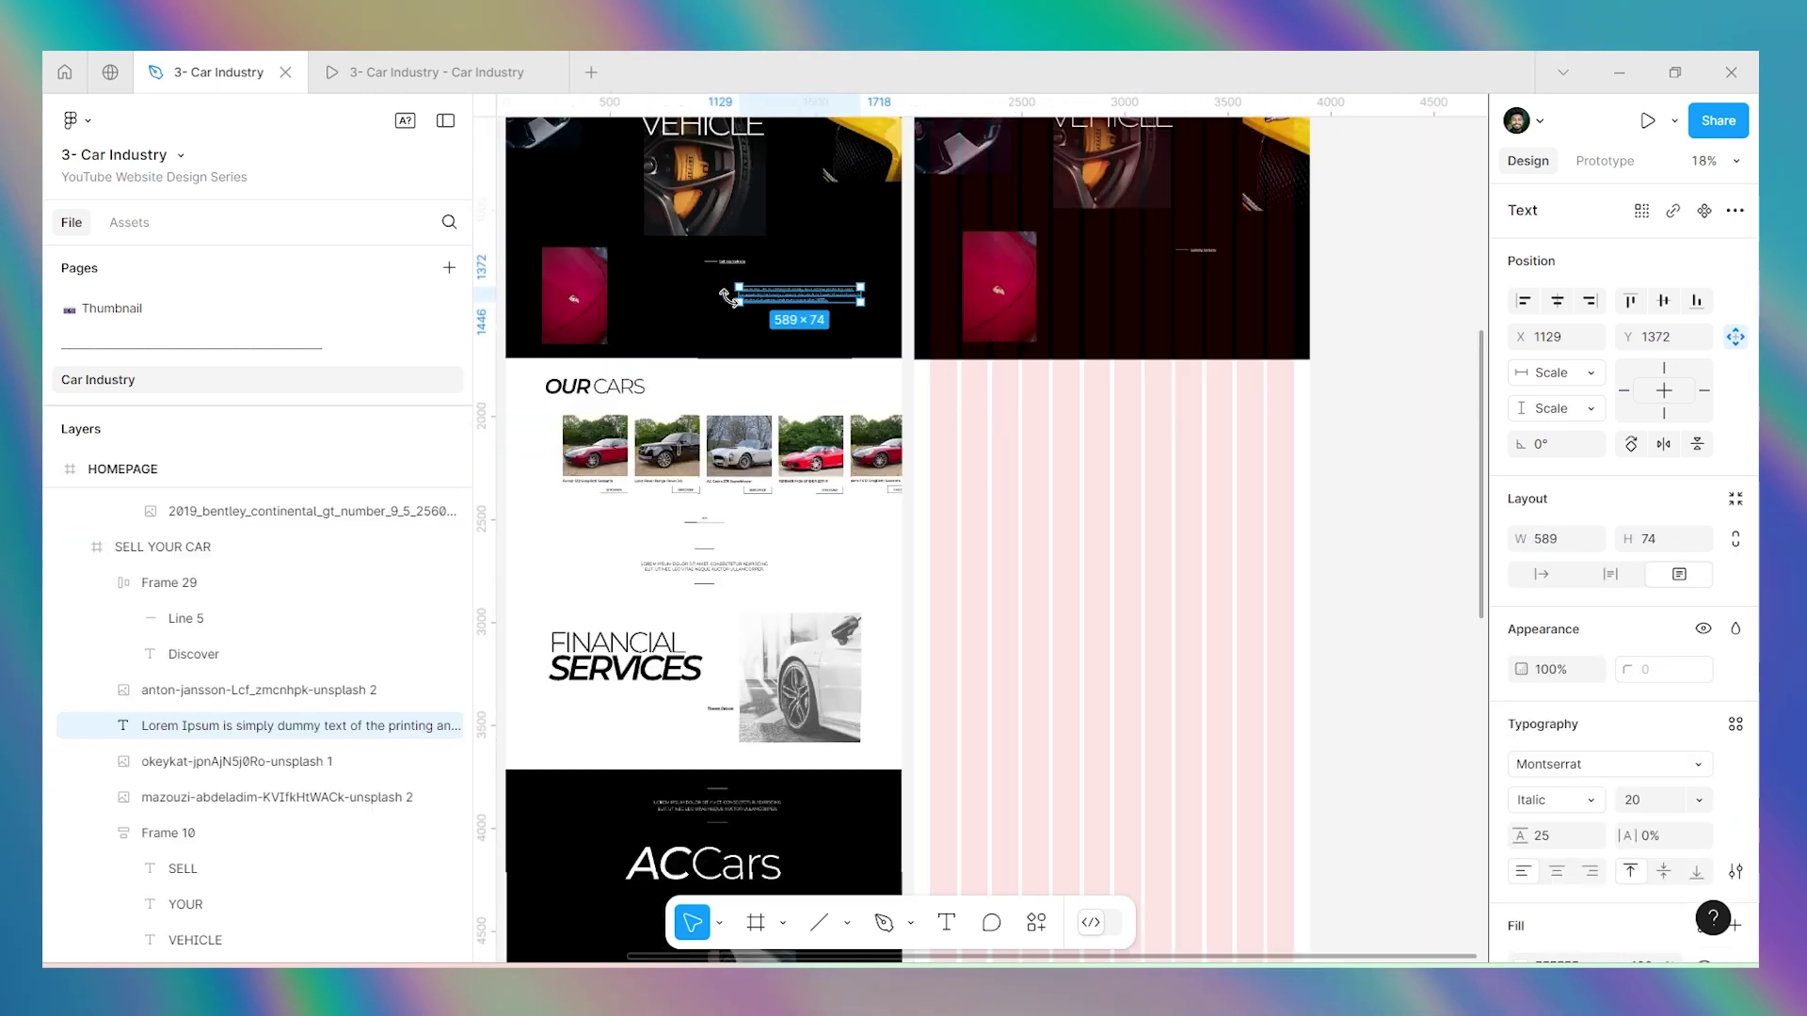
{"action": "scroll", "coordinate": [1107, 317], "scroll_direction": "up", "scroll_amount": 4}
{"action": "left_click", "coordinate": [1108, 316]}
Place the paragraph under the Sell My Vehicle link at X 1269, Y 1346 and narrow its text box to 535.
{"action": "scroll", "coordinate": [1107, 316], "scroll_direction": "up", "scroll_amount": 5}
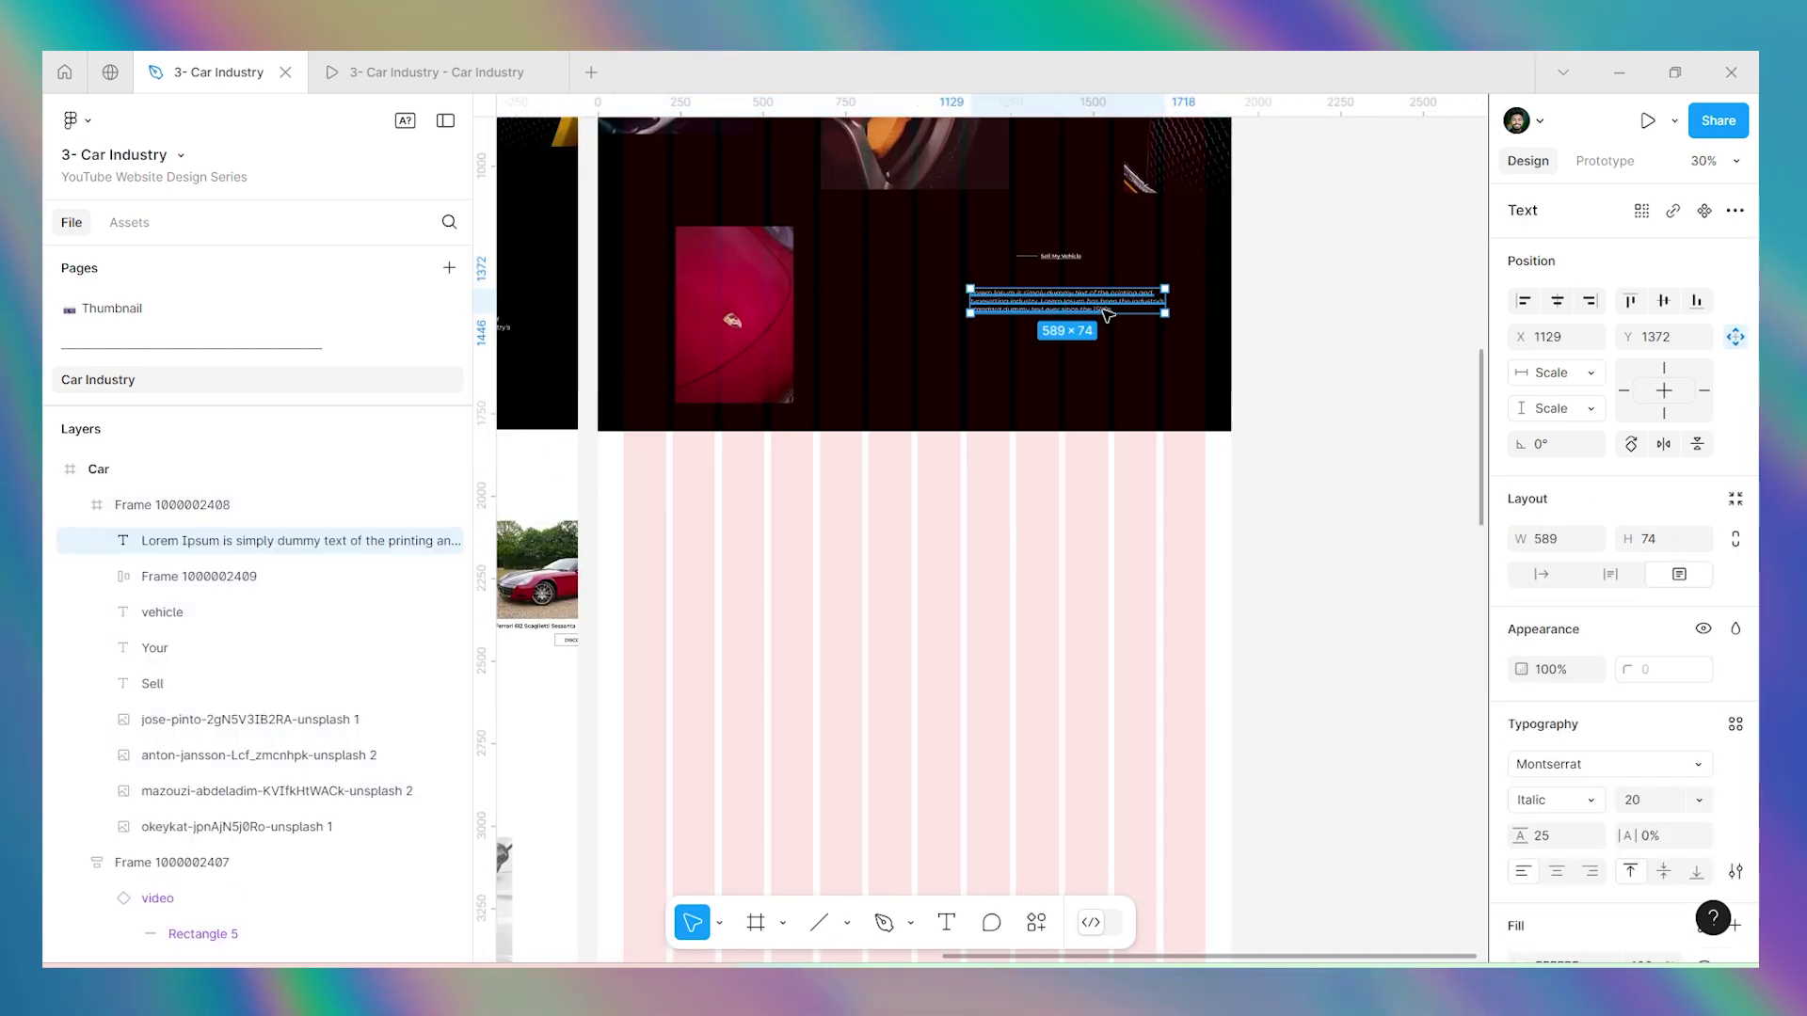
{"action": "left_click_drag", "start_coordinate": [992, 304], "coordinate": [1008, 271]}
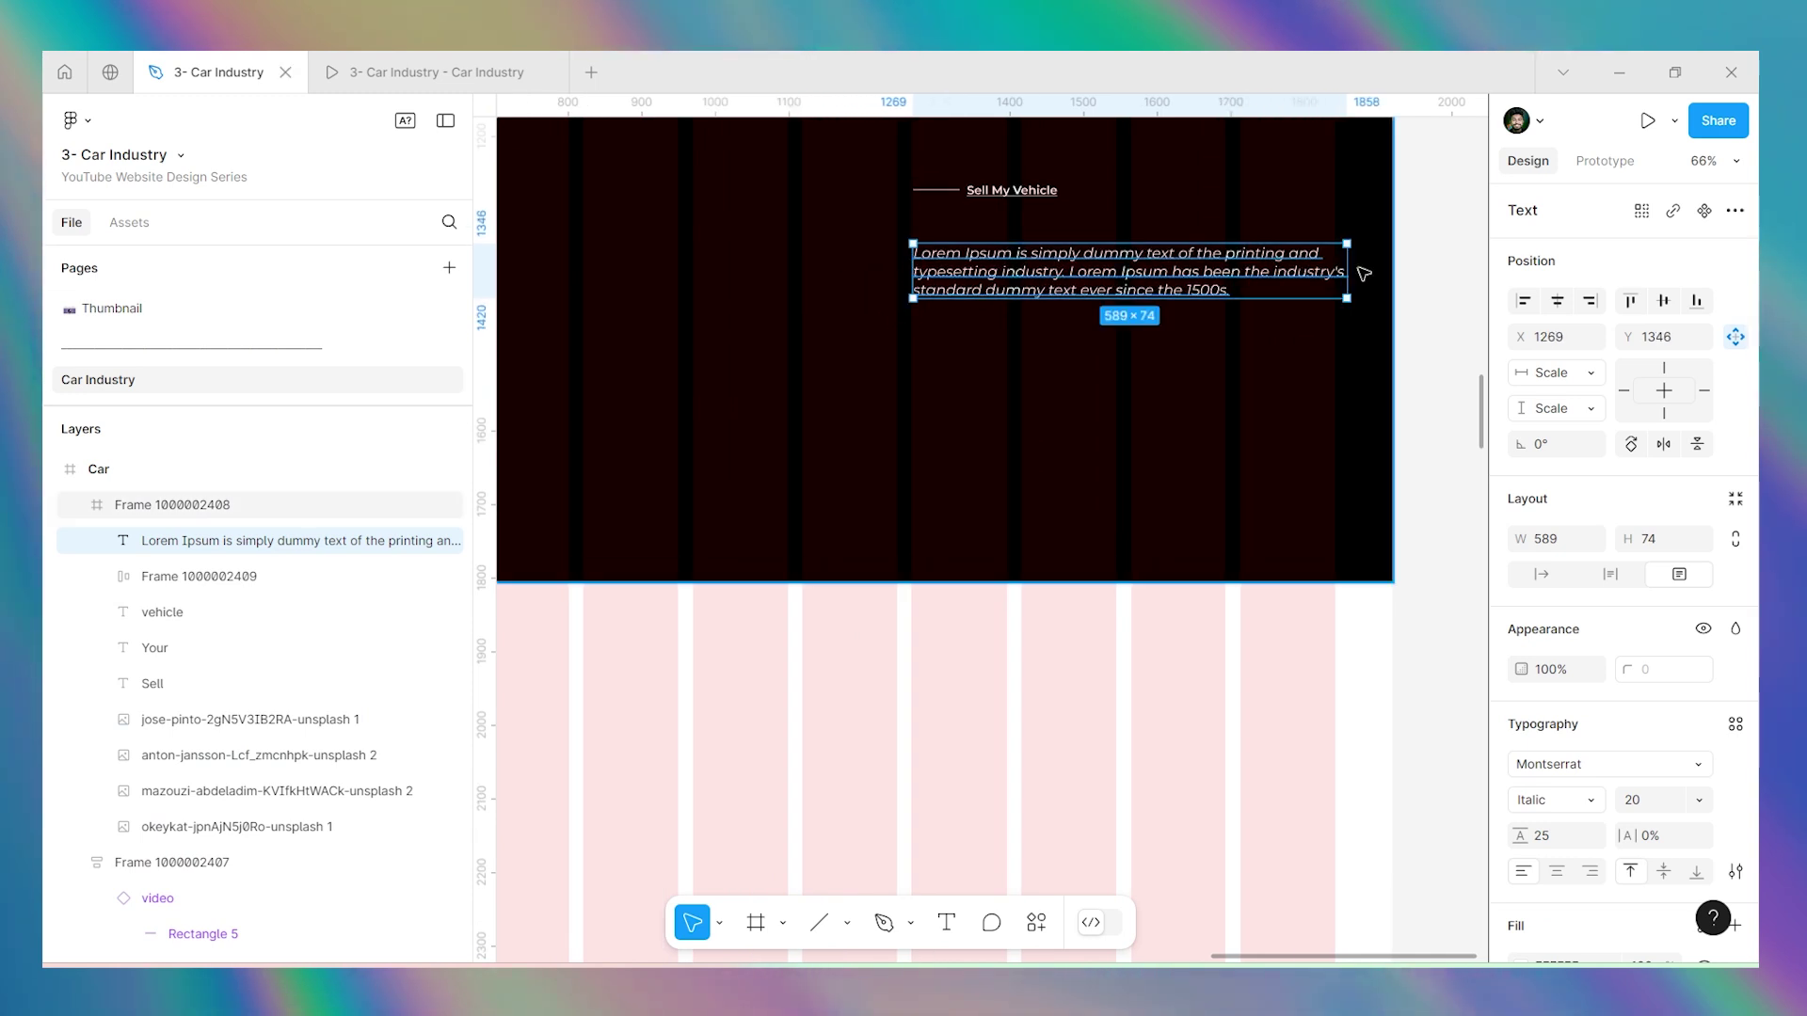
{"action": "left_click_drag", "start_coordinate": [1345, 270], "coordinate": [1323, 241]}
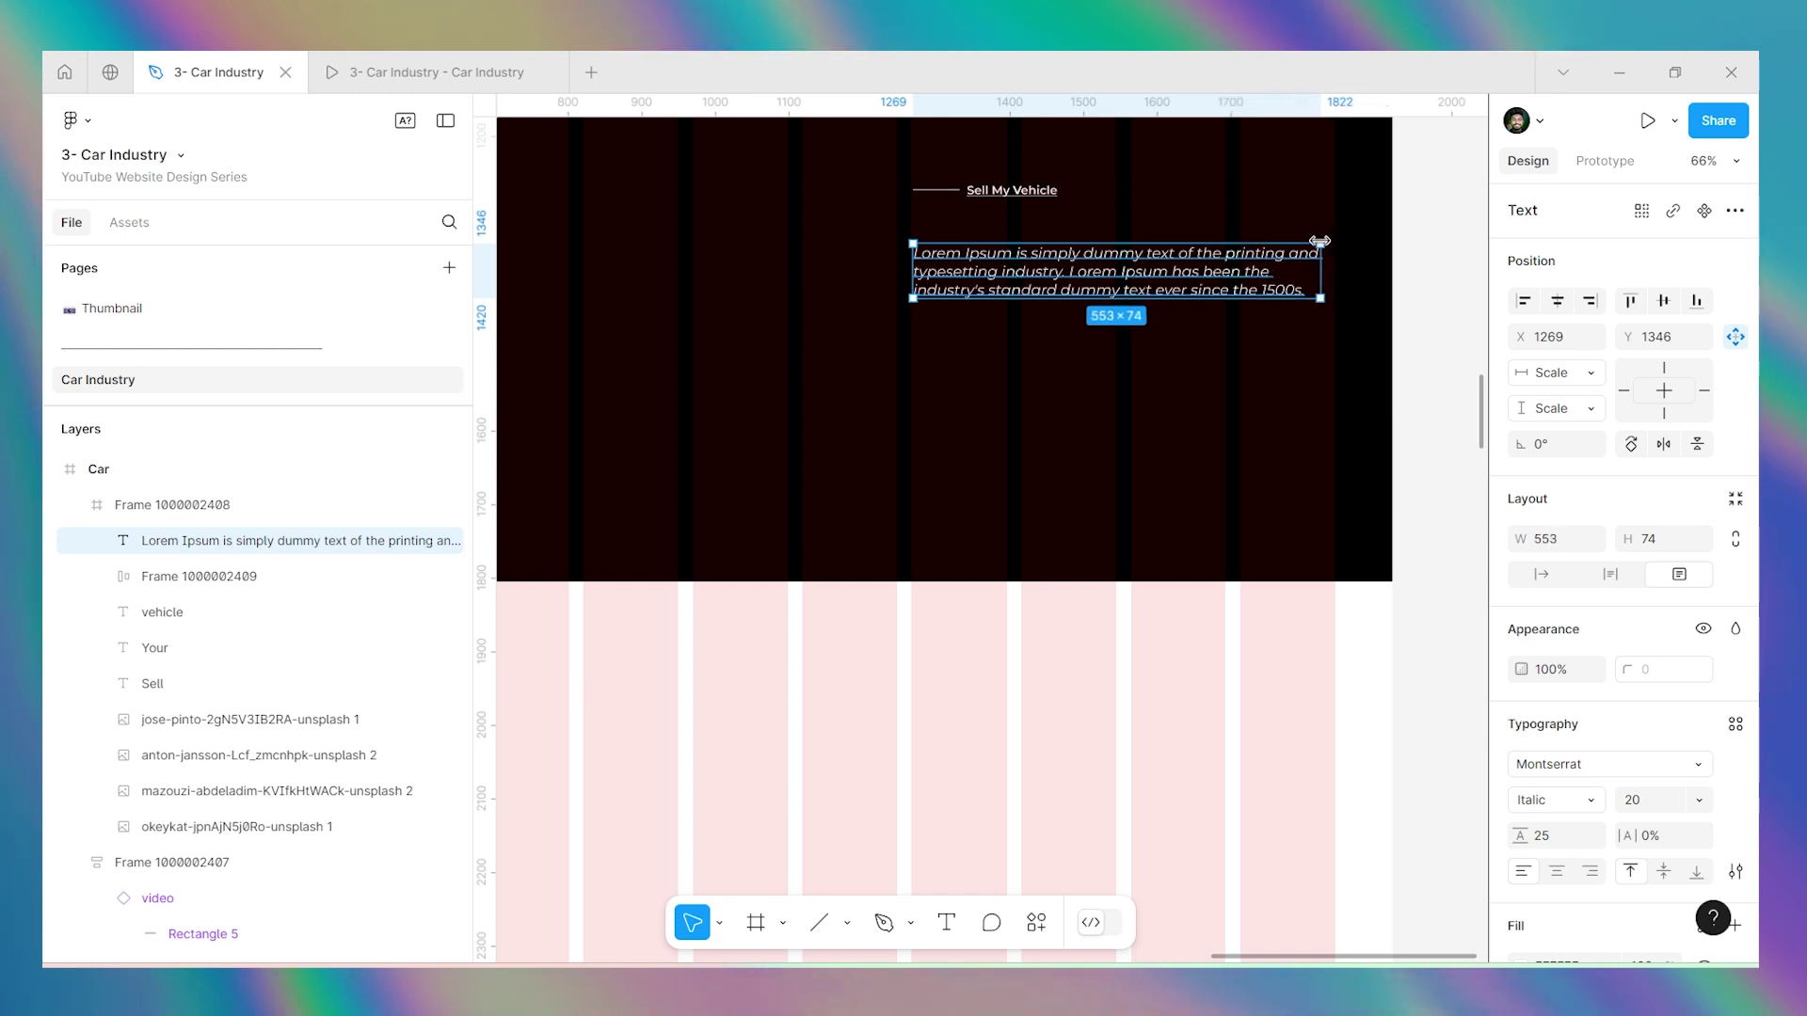
Shift the Sell My Vehicle link to X 1119, Y 1263 so that it starts before the paragraph.
{"action": "scroll", "coordinate": [1308, 245], "scroll_direction": "down", "scroll_amount": 5}
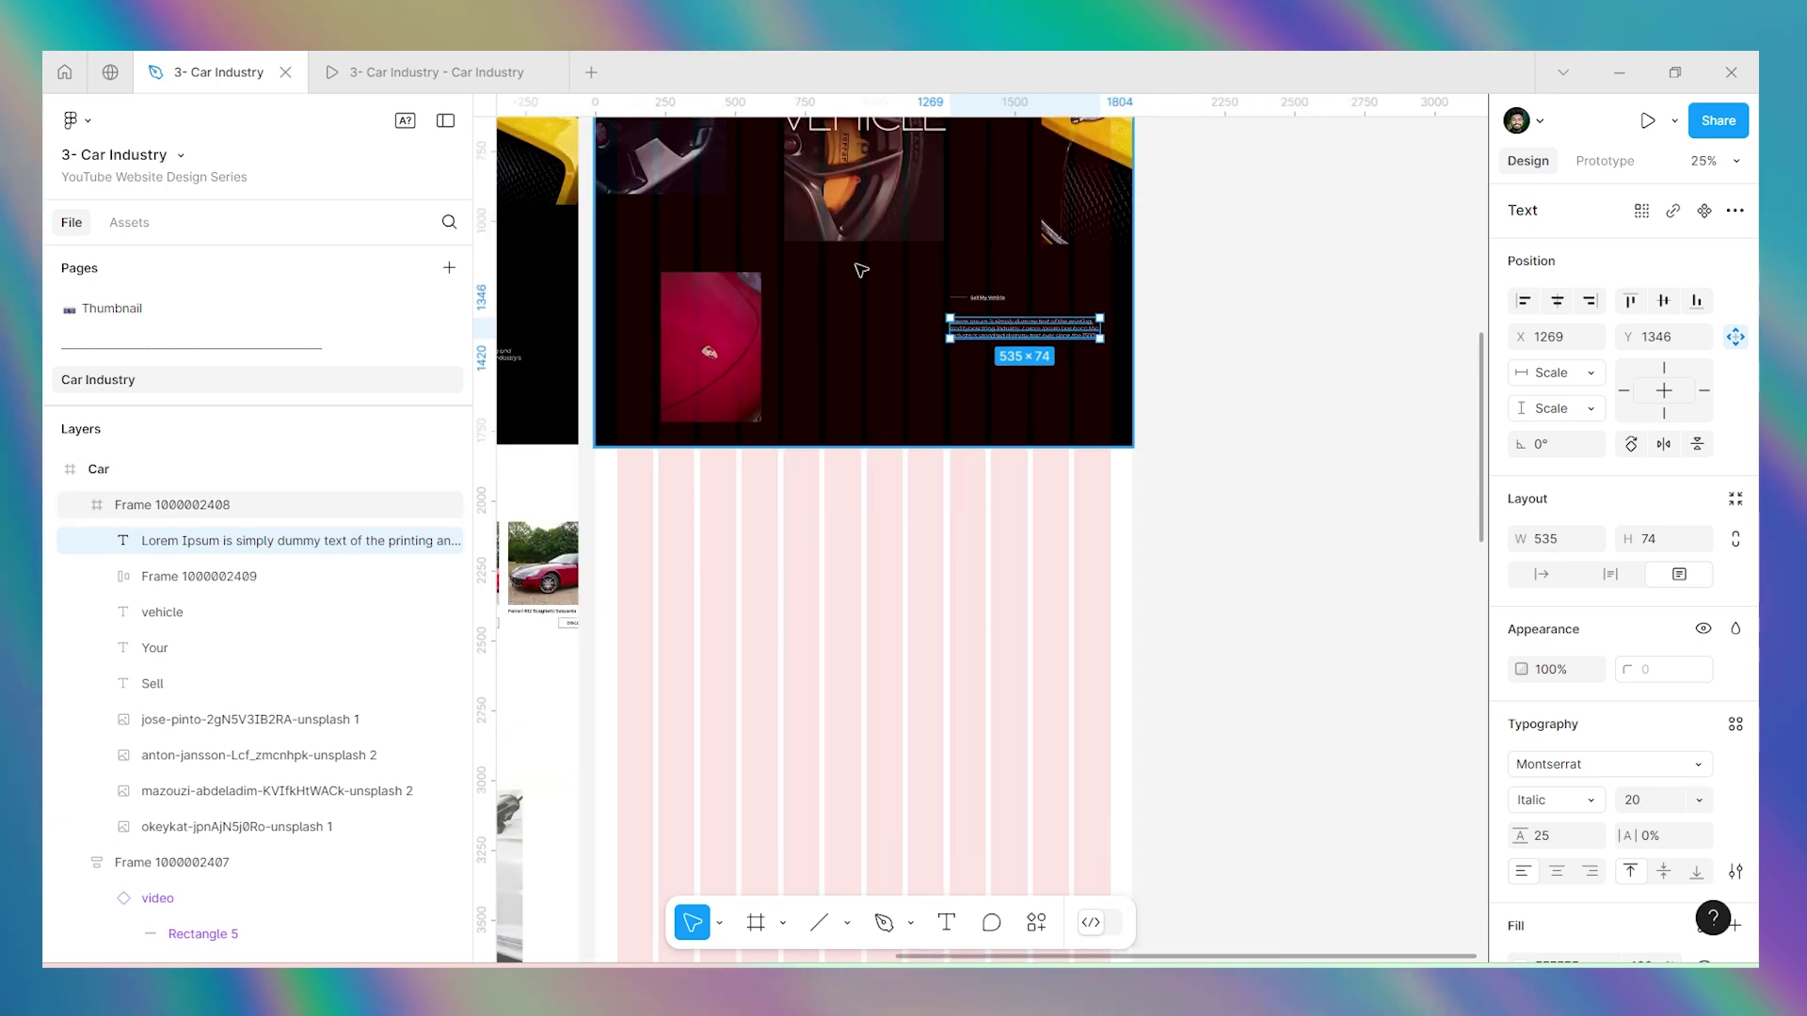
{"action": "scroll", "coordinate": [1204, 348], "scroll_direction": "up", "scroll_amount": 2}
{"action": "scroll", "coordinate": [1182, 341], "scroll_direction": "down", "scroll_amount": 2}
{"action": "scroll", "coordinate": [1182, 340], "scroll_direction": "up", "scroll_amount": 3}
{"action": "left_click_drag", "start_coordinate": [1160, 321], "coordinate": [1091, 325]}
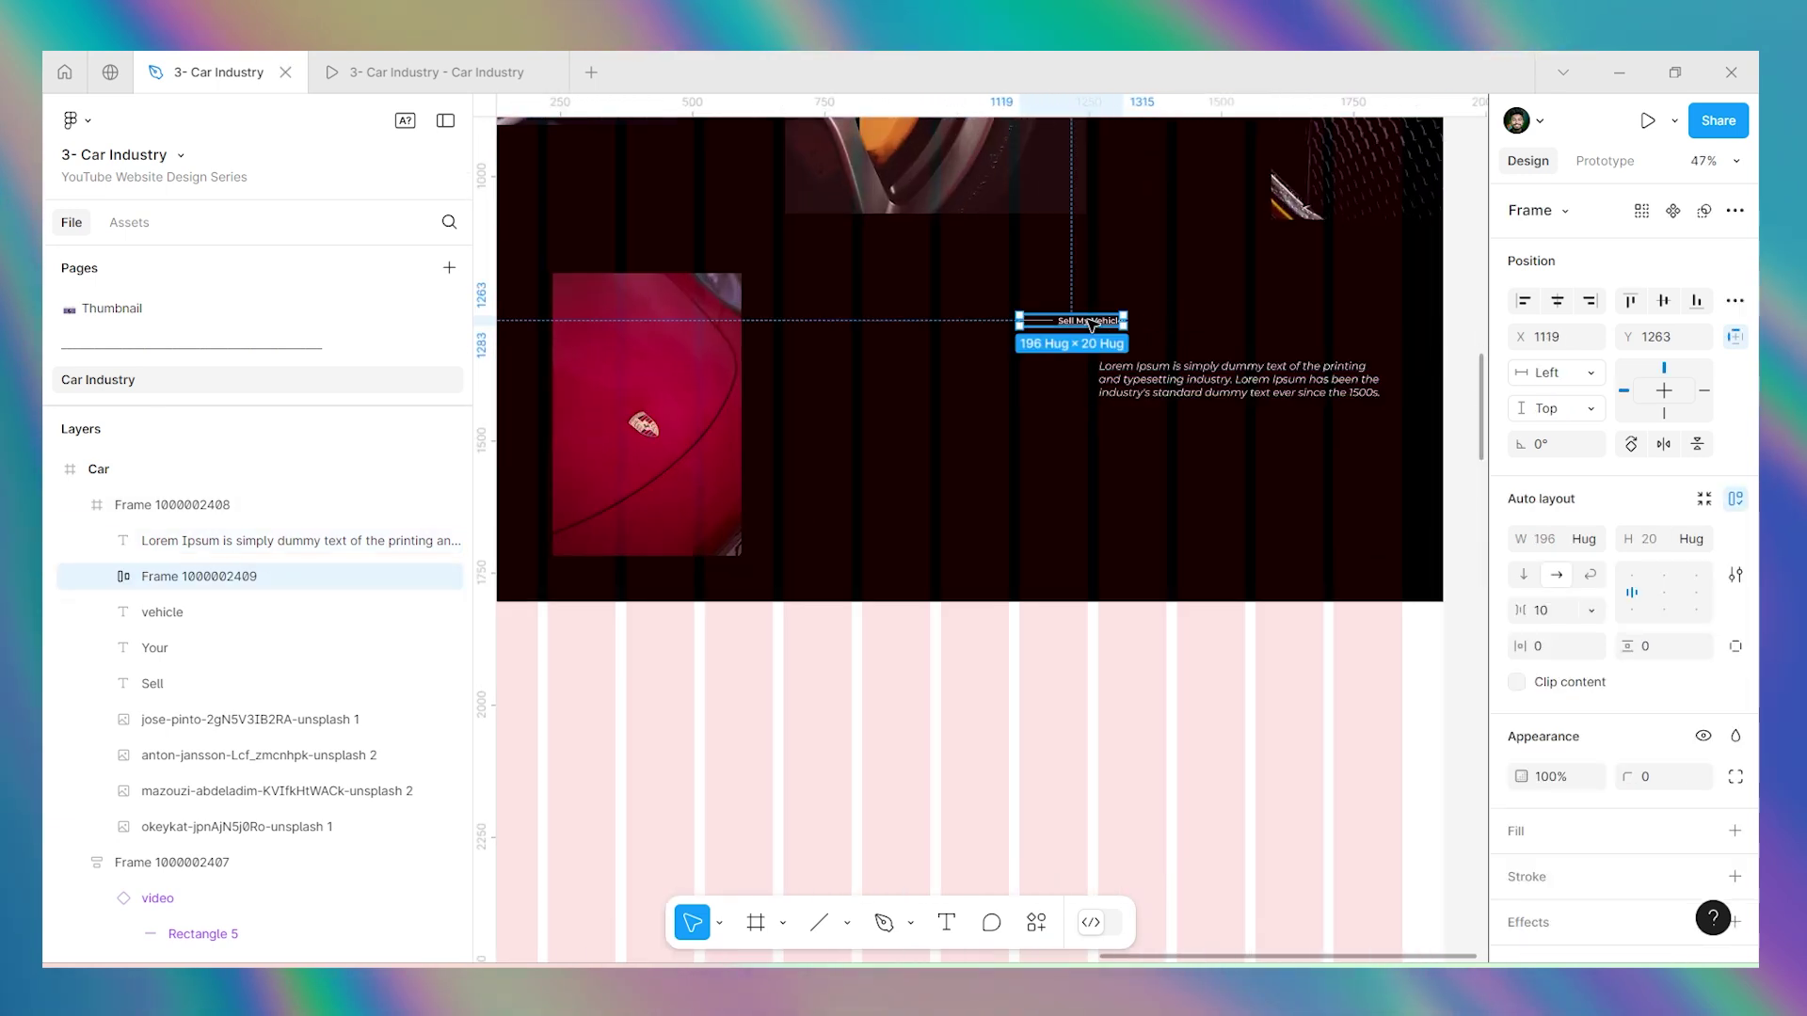
Preview the Car page in the prototype presentation and return to the design file.
{"action": "key", "text": "shift+1"}
{"action": "left_click", "coordinate": [1303, 367]}
{"action": "key", "text": "ctrl+alt+Return"}
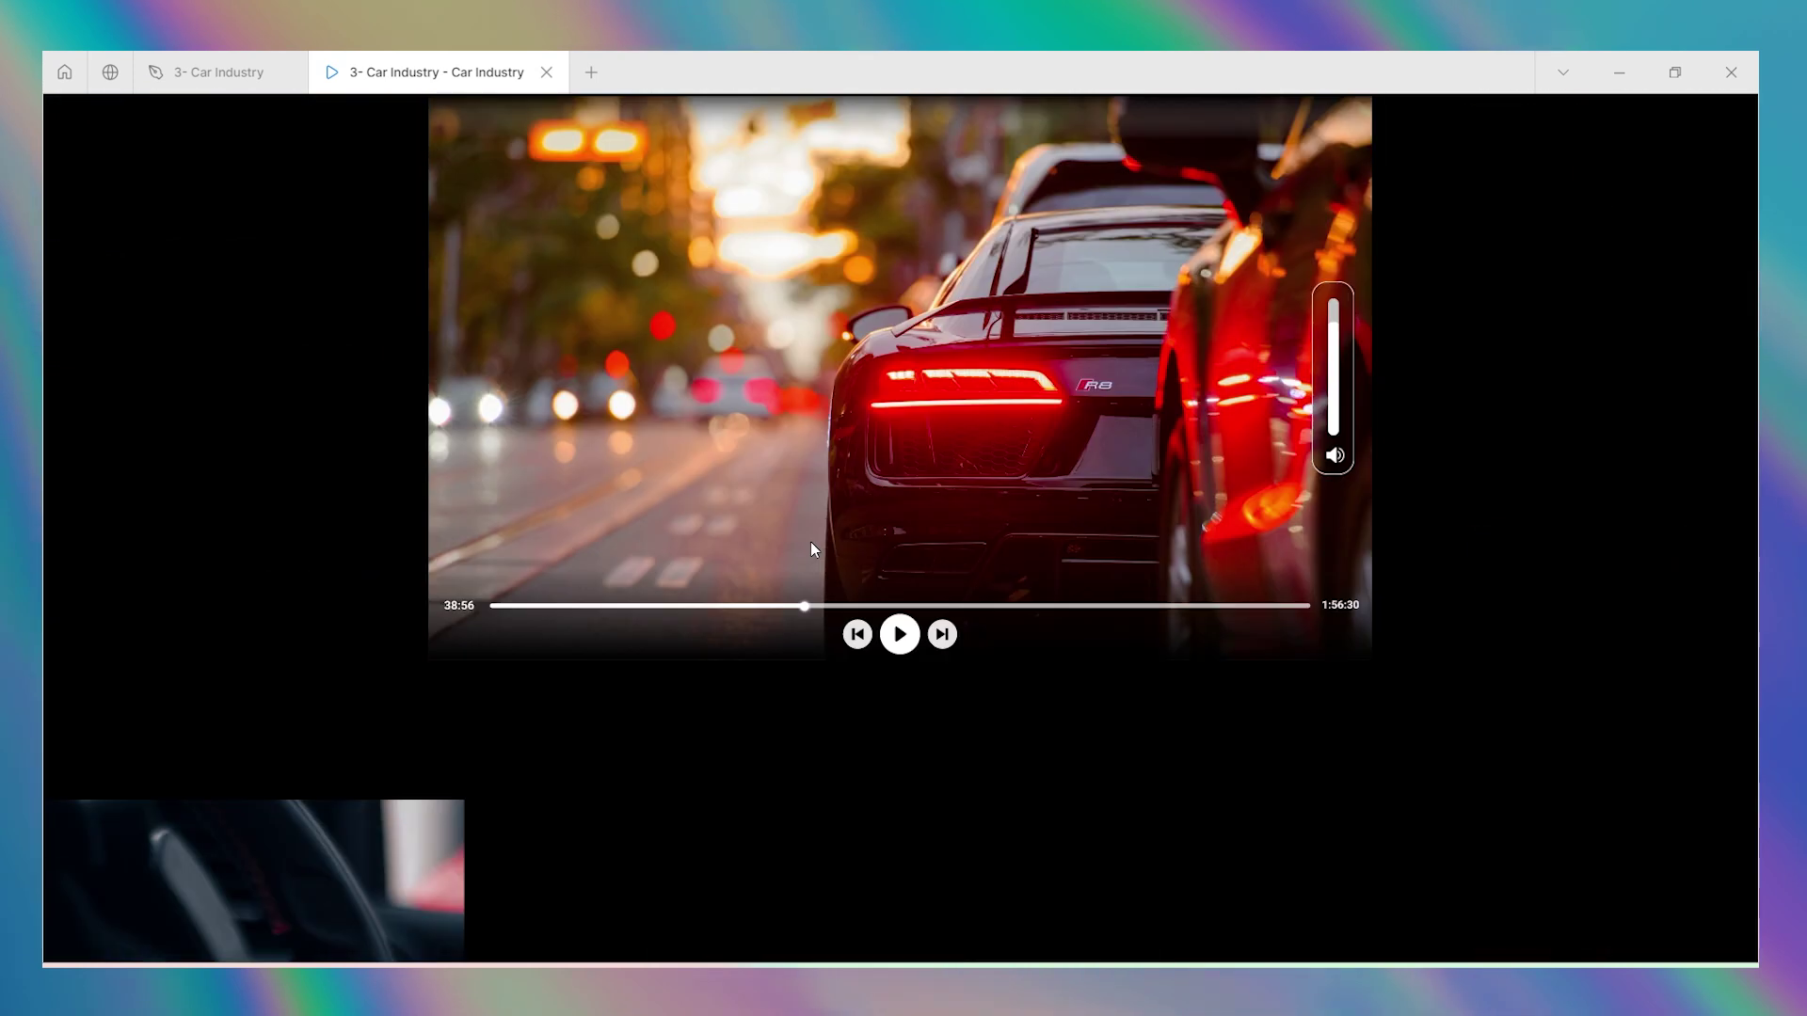
{"action": "key", "text": "ctrl+Tab"}
Reduce the steering wheel image to about 344 × 712 and move it upward along the section's left edge.
{"action": "scroll", "coordinate": [920, 514], "scroll_direction": "down", "scroll_amount": 3}
{"action": "scroll", "coordinate": [918, 518], "scroll_direction": "up", "scroll_amount": 5}
{"action": "scroll", "coordinate": [911, 526], "scroll_direction": "up", "scroll_amount": 1}
{"action": "scroll", "coordinate": [911, 525], "scroll_direction": "up", "scroll_amount": 3}
{"action": "left_click", "coordinate": [911, 525]}
{"action": "left_click_drag", "start_coordinate": [1005, 553], "coordinate": [990, 516]}
{"action": "left_click_drag", "start_coordinate": [939, 428], "coordinate": [923, 386]}
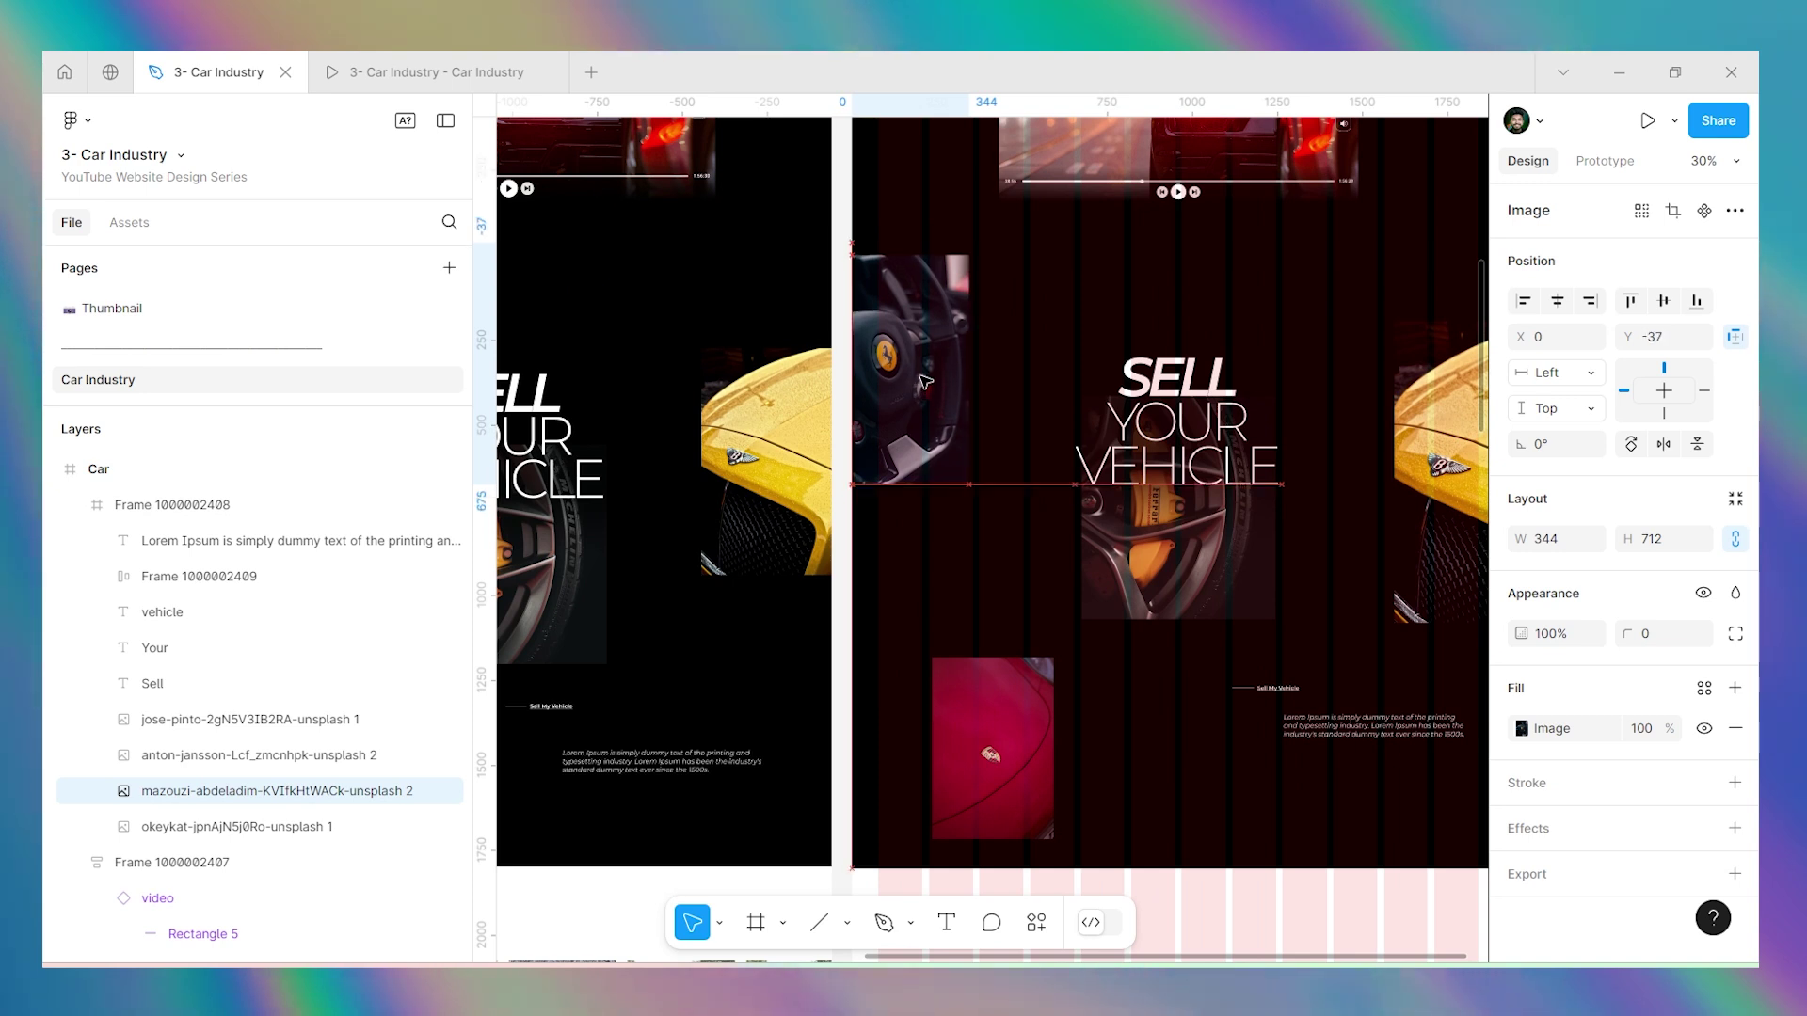
{"action": "key", "text": "Escape"}
{"action": "scroll", "coordinate": [925, 381], "scroll_direction": "down", "scroll_amount": 3}
{"action": "scroll", "coordinate": [1108, 545], "scroll_direction": "down", "scroll_amount": 5}
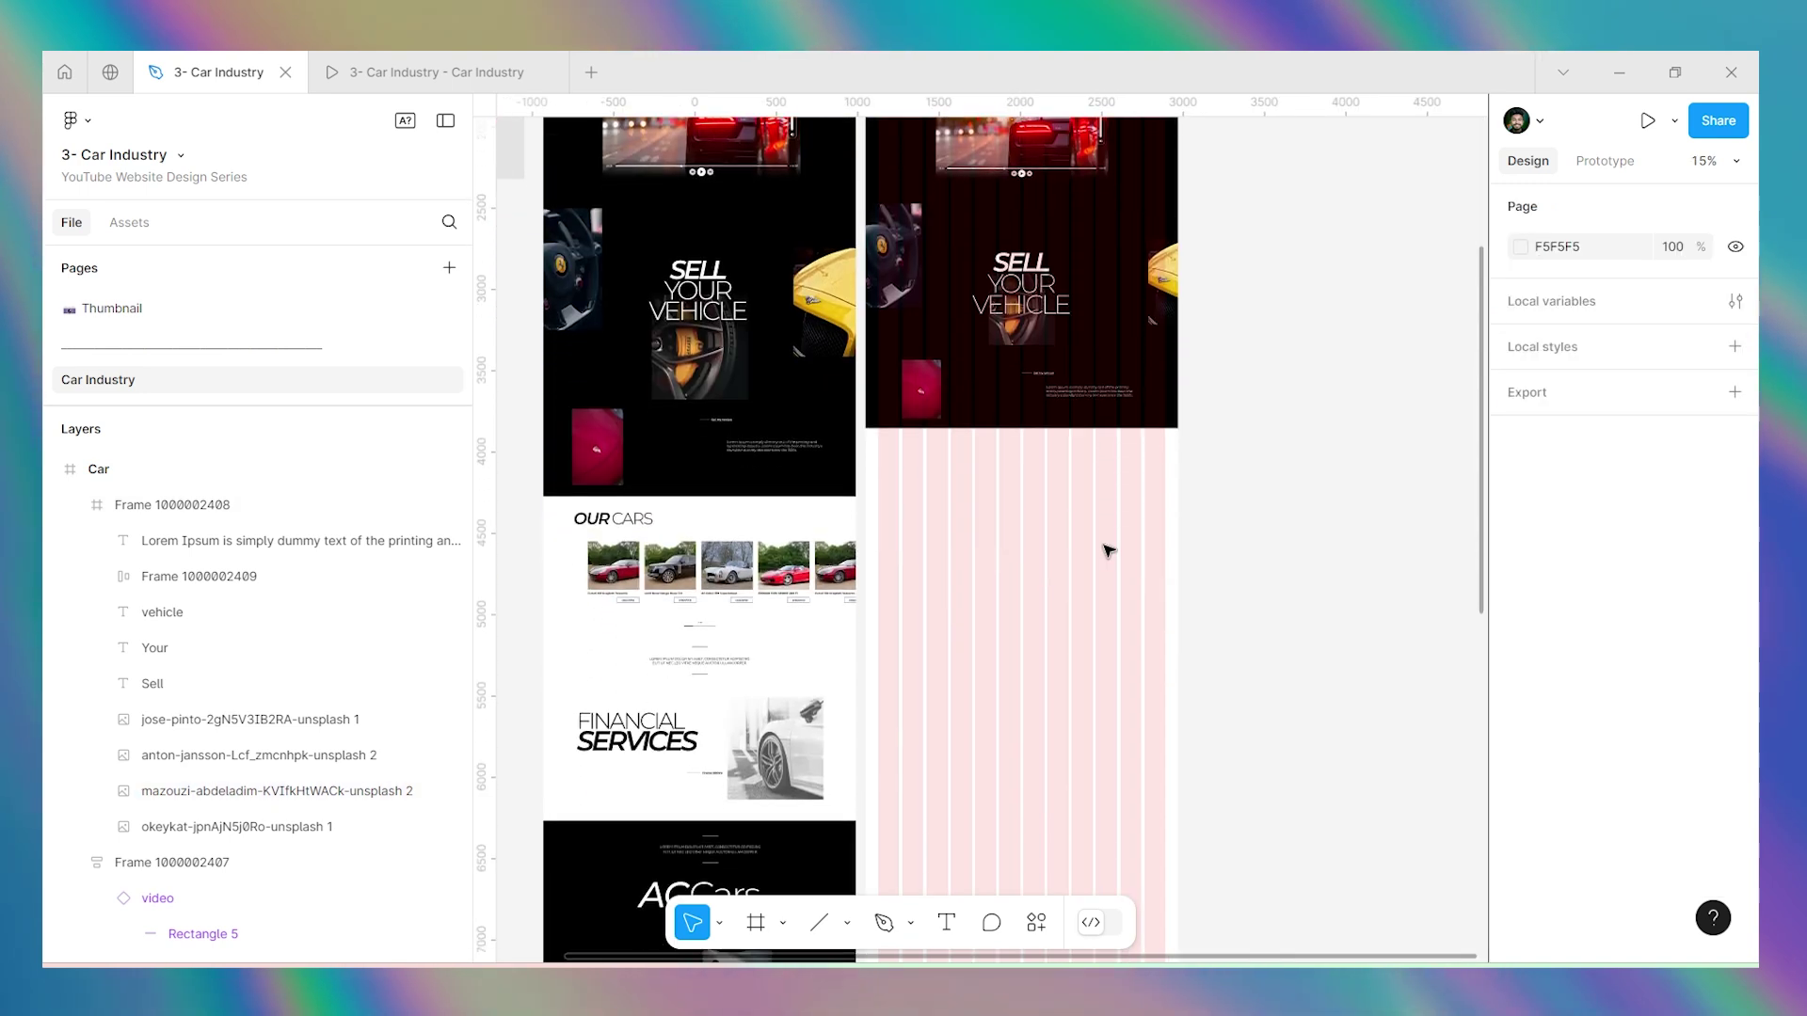
{"action": "scroll", "coordinate": [671, 624], "scroll_direction": "up", "scroll_amount": 5}
{"action": "scroll", "coordinate": [858, 510], "scroll_direction": "down", "scroll_amount": 3}
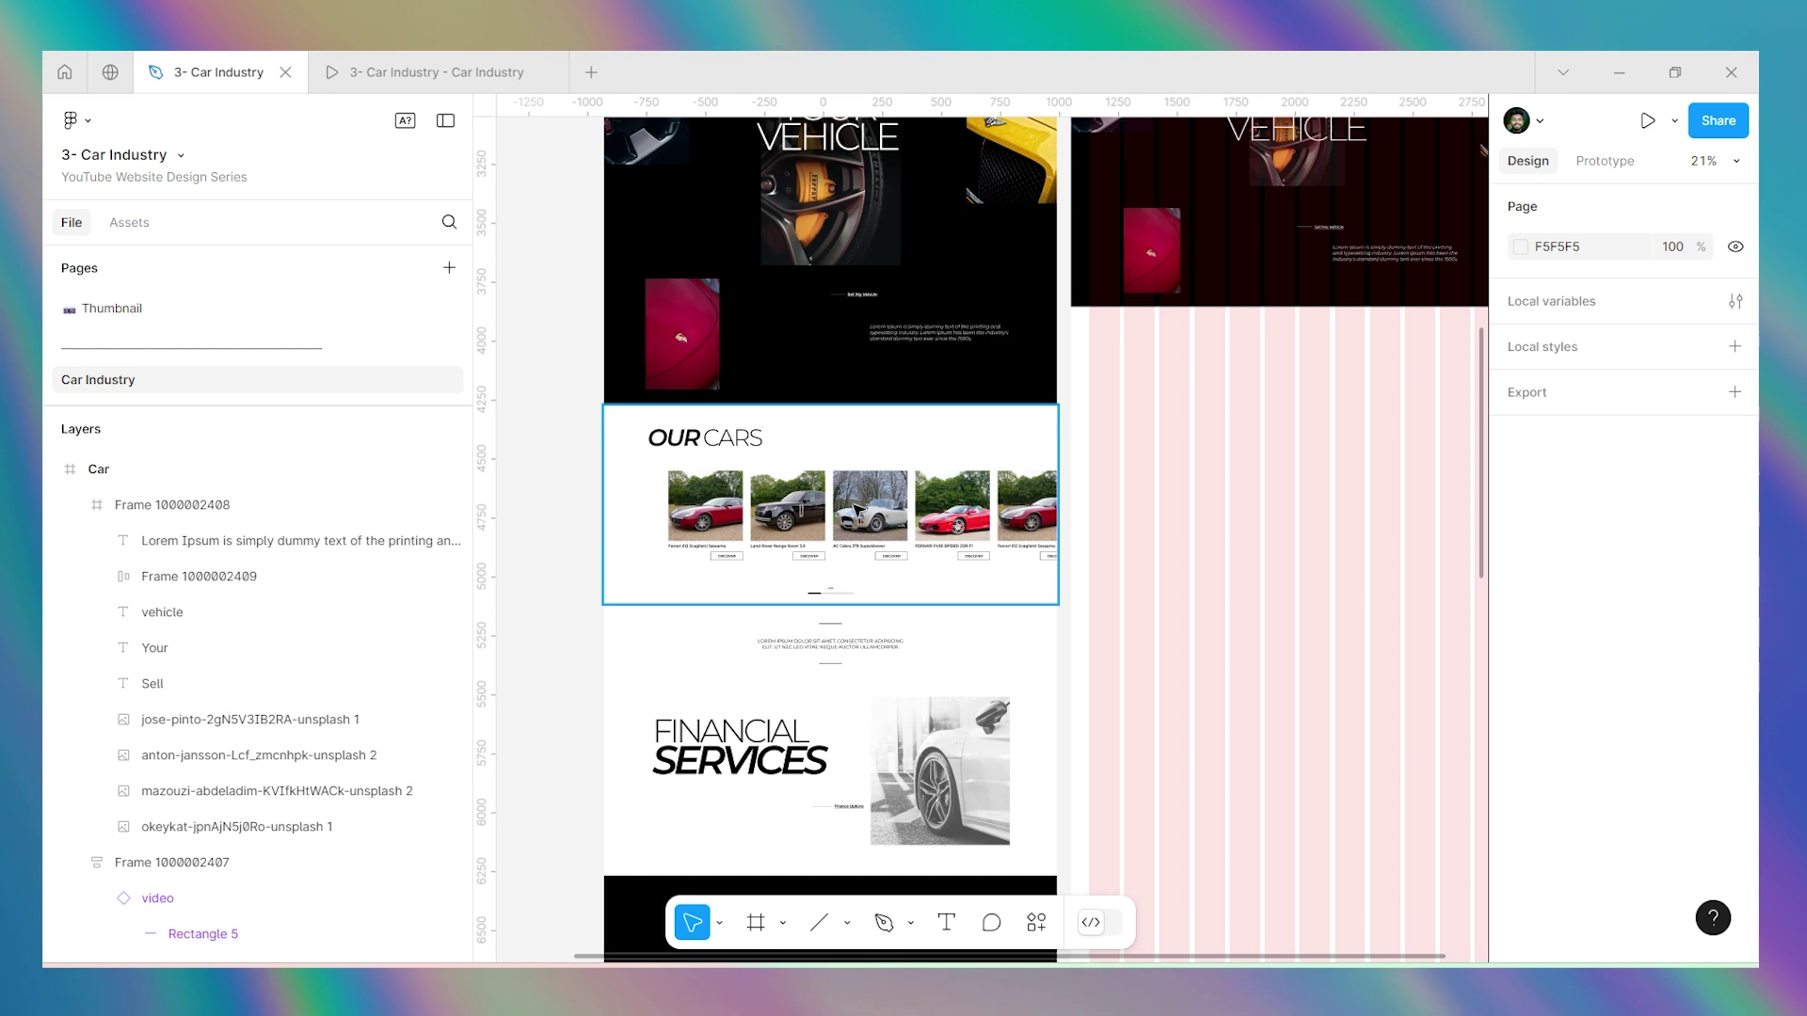
{"action": "scroll", "coordinate": [704, 534], "scroll_direction": "down", "scroll_amount": 2}
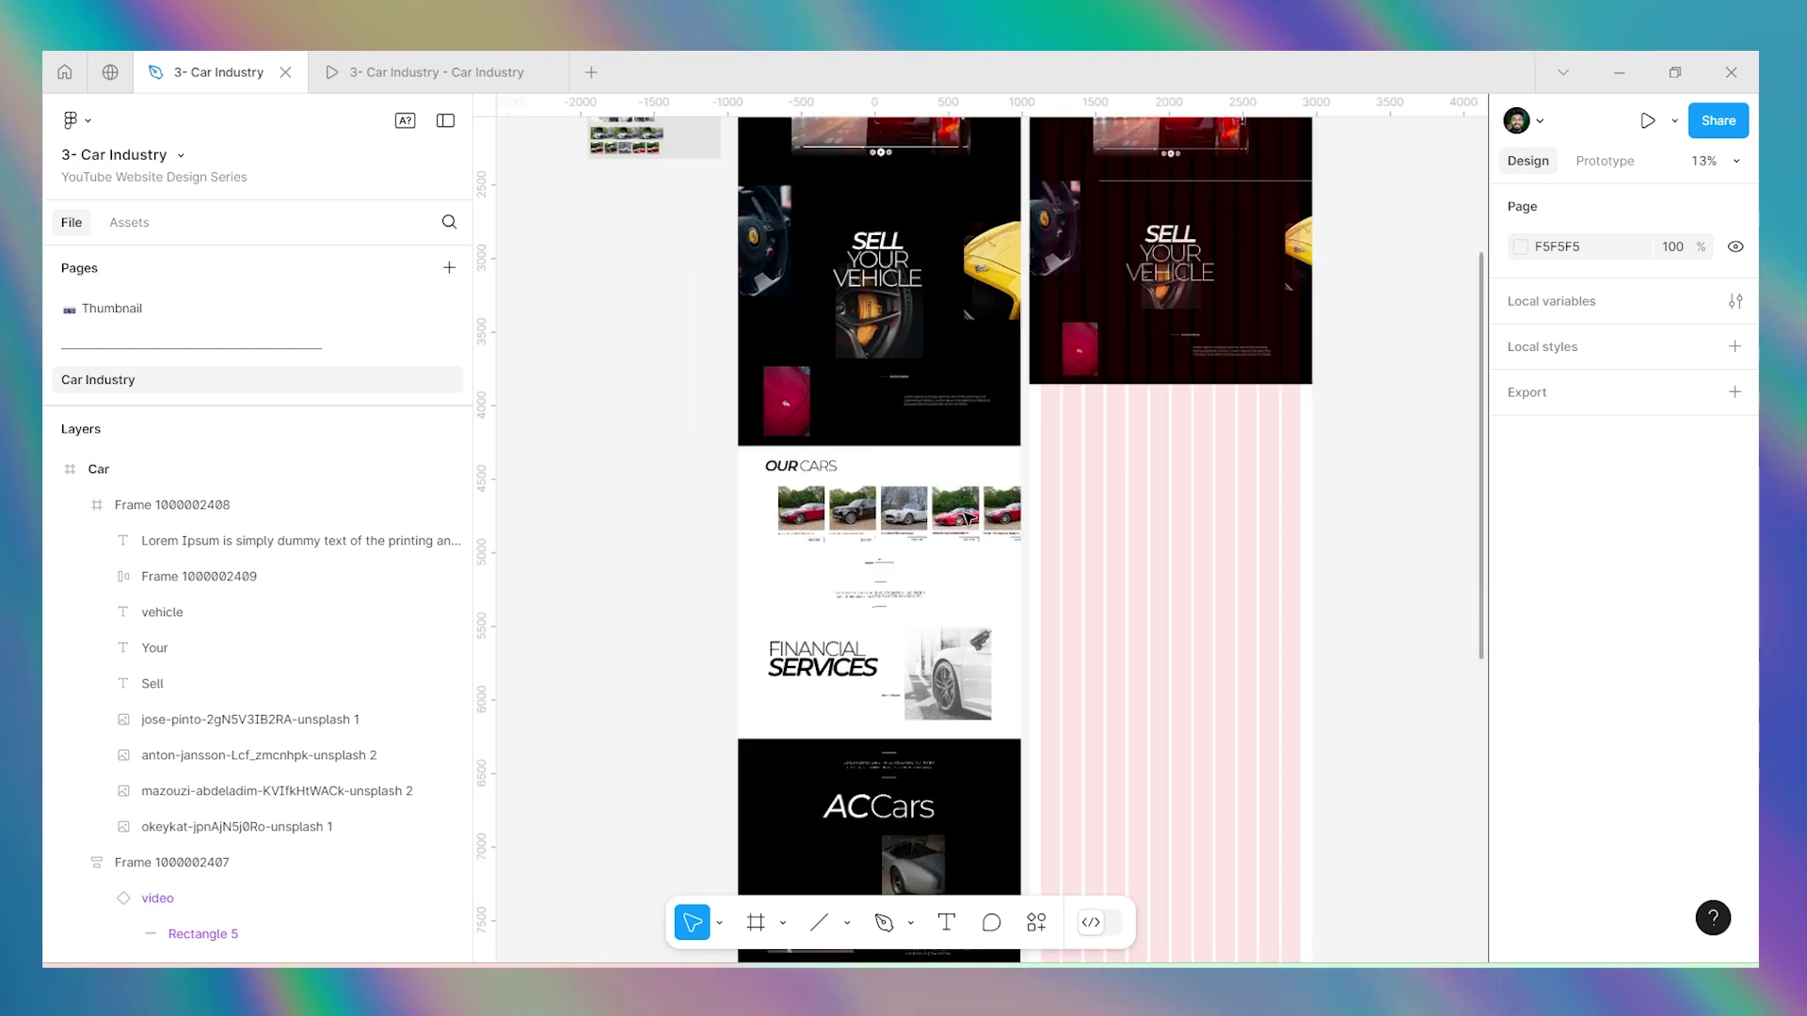
Copy the red Ferrari image from the Design System's Images group onto the empty canvas beside the reference Our Cars section.
{"action": "scroll", "coordinate": [611, 531], "scroll_direction": "up", "scroll_amount": 5}
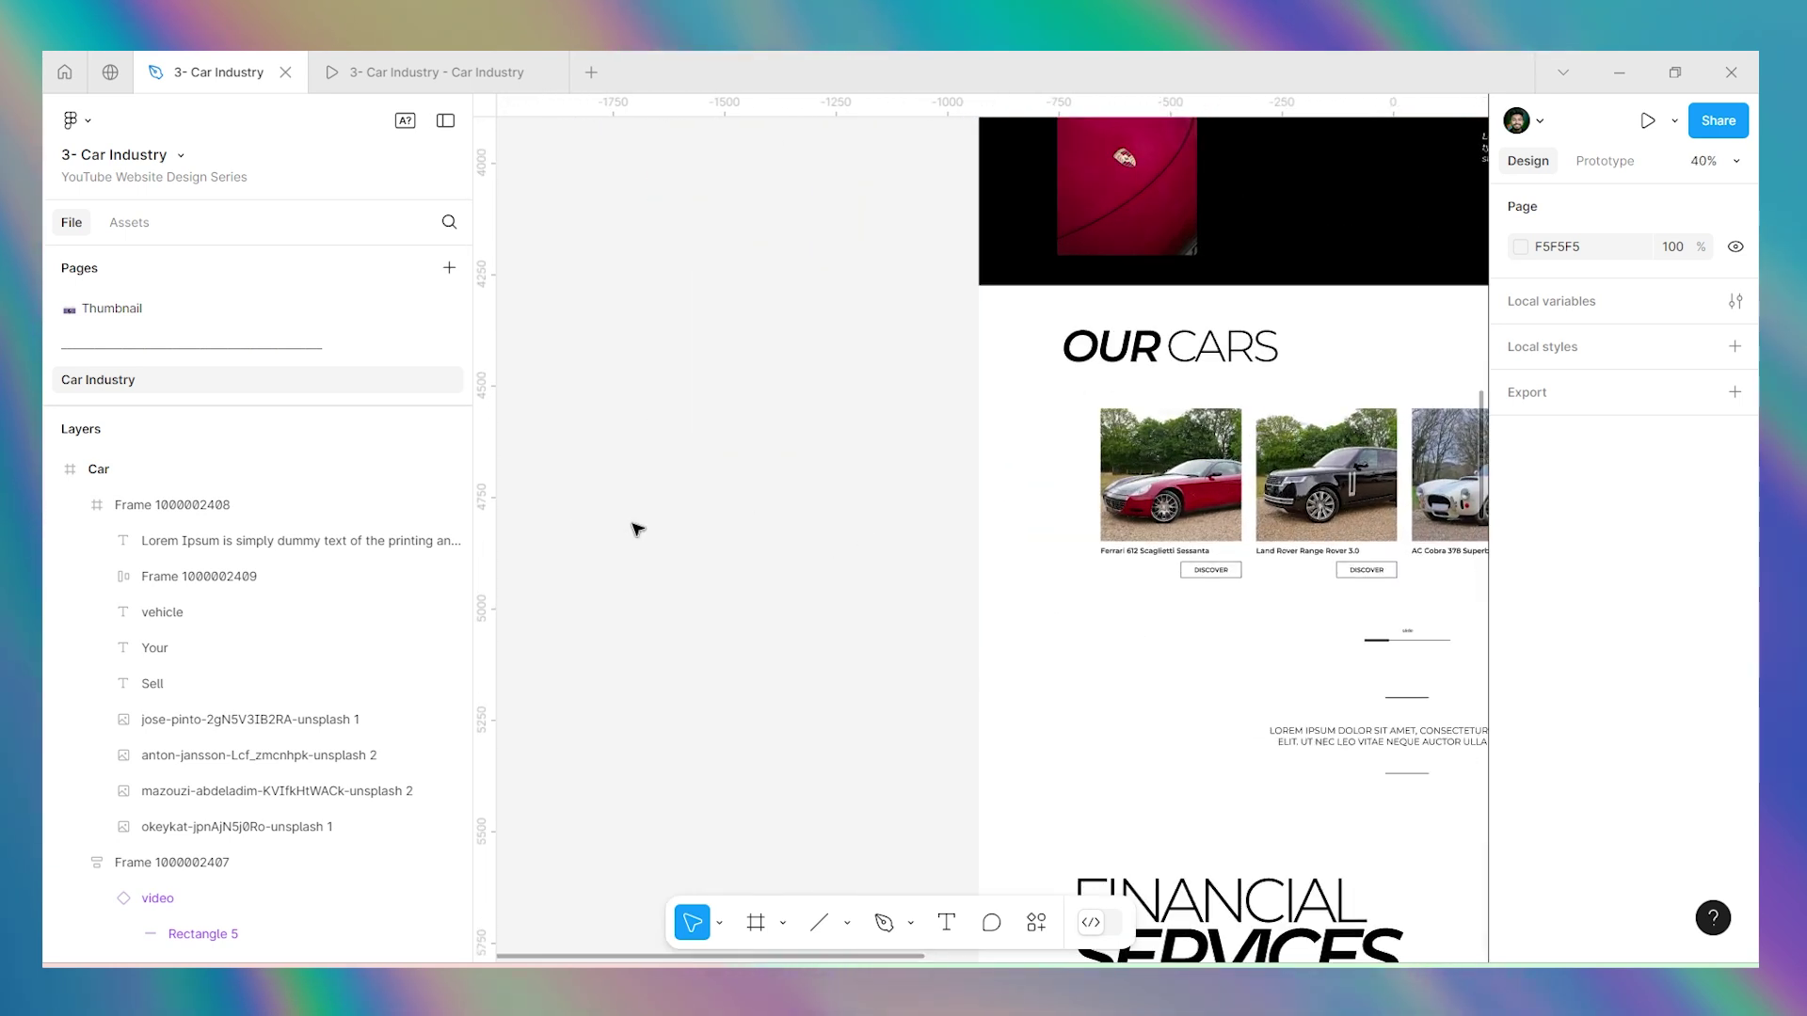
{"action": "scroll", "coordinate": [966, 562], "scroll_direction": "down", "scroll_amount": 5}
{"action": "scroll", "coordinate": [847, 553], "scroll_direction": "up", "scroll_amount": 3}
{"action": "scroll", "coordinate": [799, 489], "scroll_direction": "up", "scroll_amount": 5}
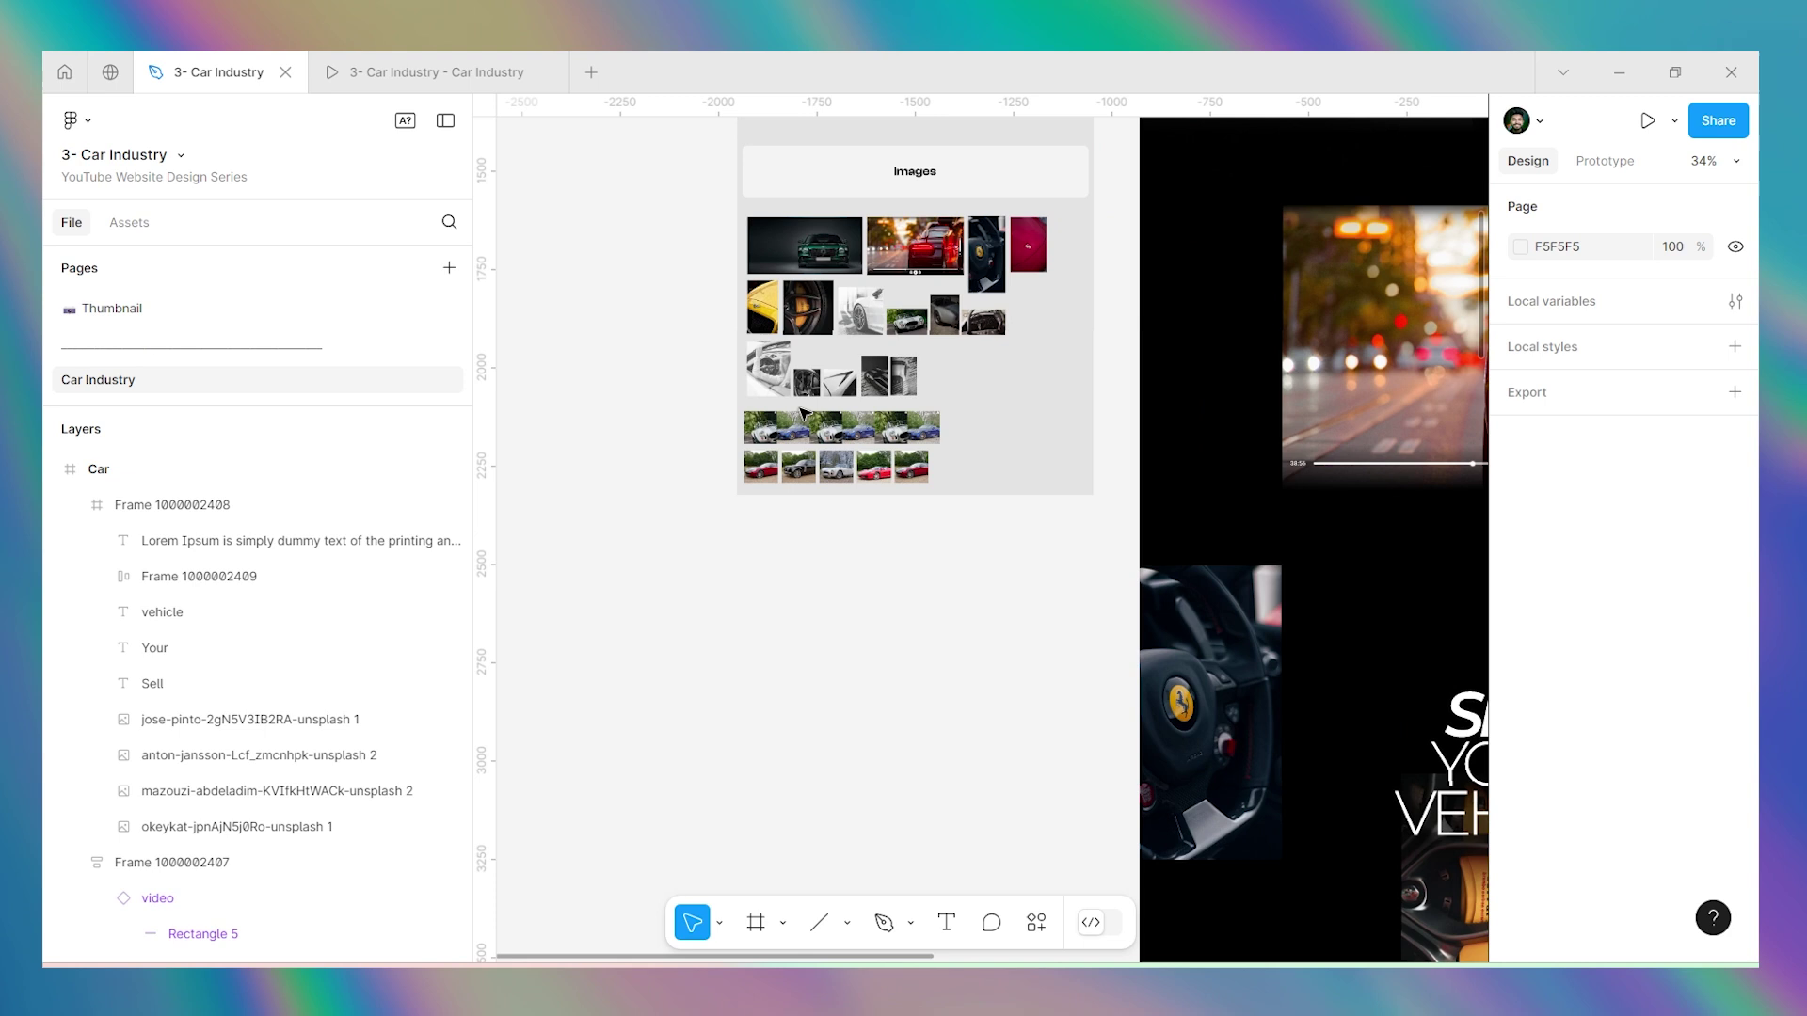
{"action": "left_click", "coordinate": [757, 437]}
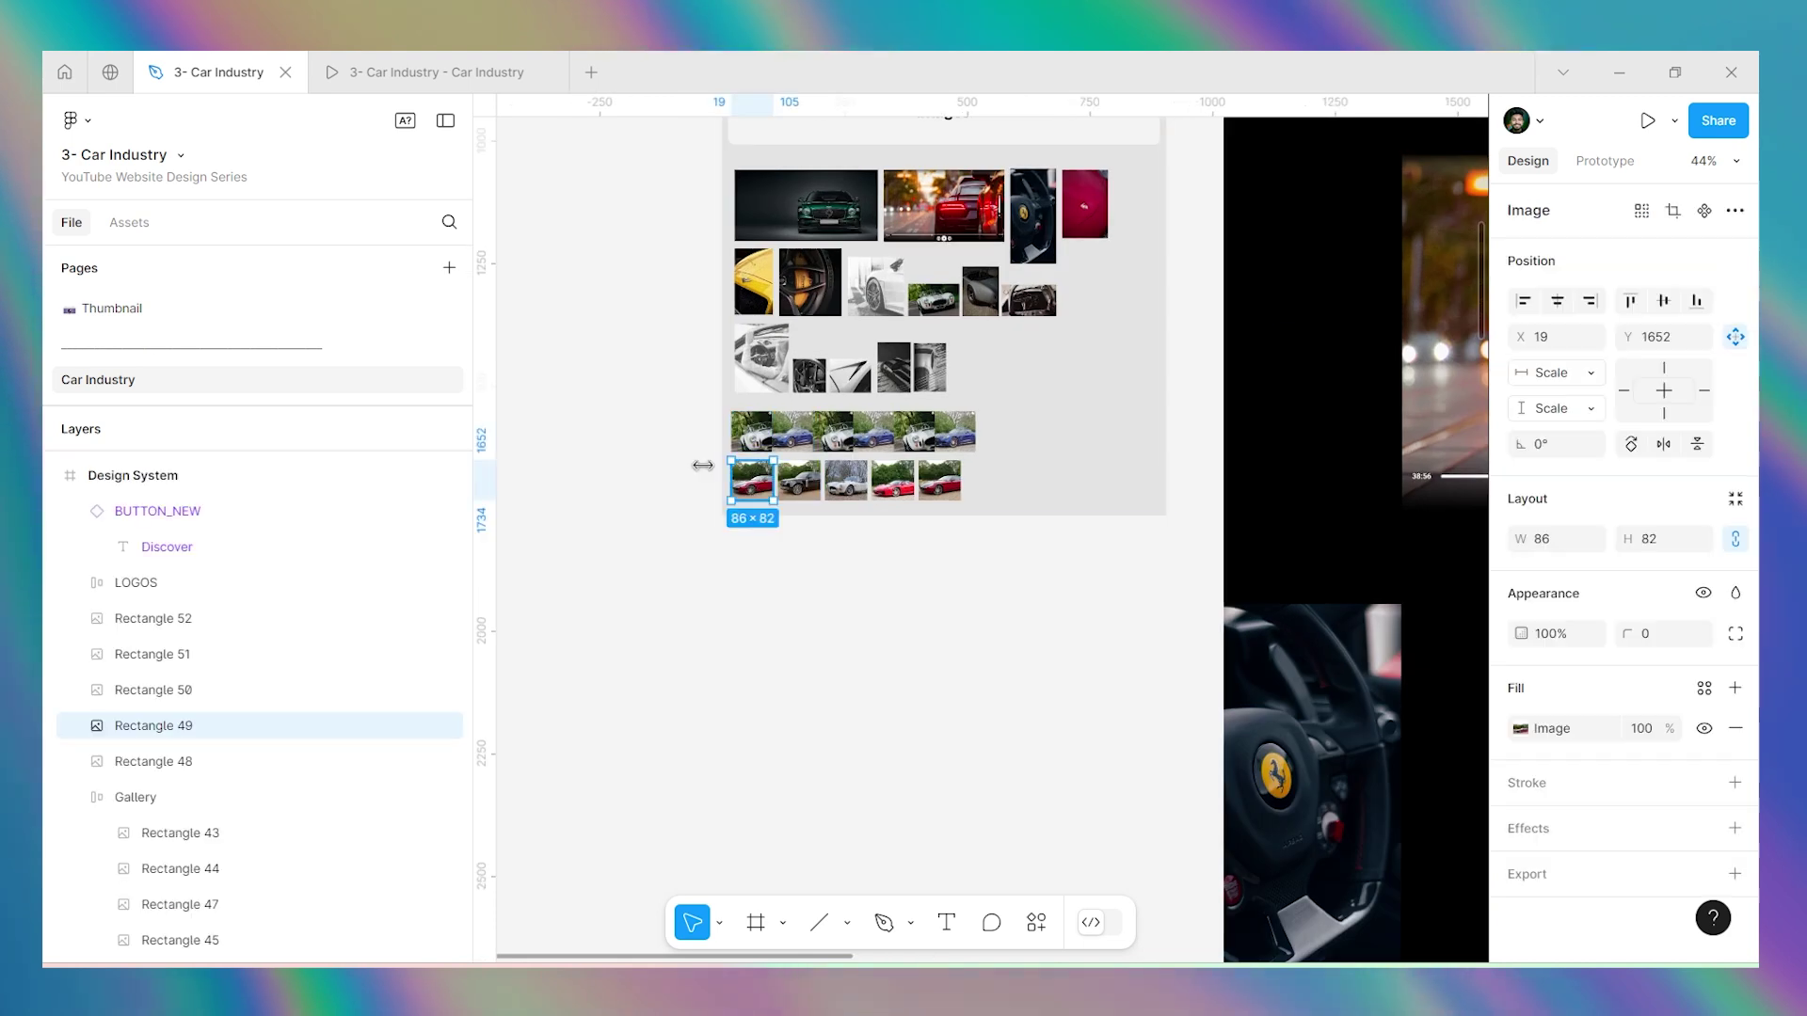
{"action": "scroll", "coordinate": [664, 430], "scroll_direction": "down", "scroll_amount": 5}
{"action": "left_click_drag", "start_coordinate": [692, 444], "coordinate": [811, 835]}
{"action": "scroll", "coordinate": [880, 782], "scroll_direction": "up", "scroll_amount": 8}
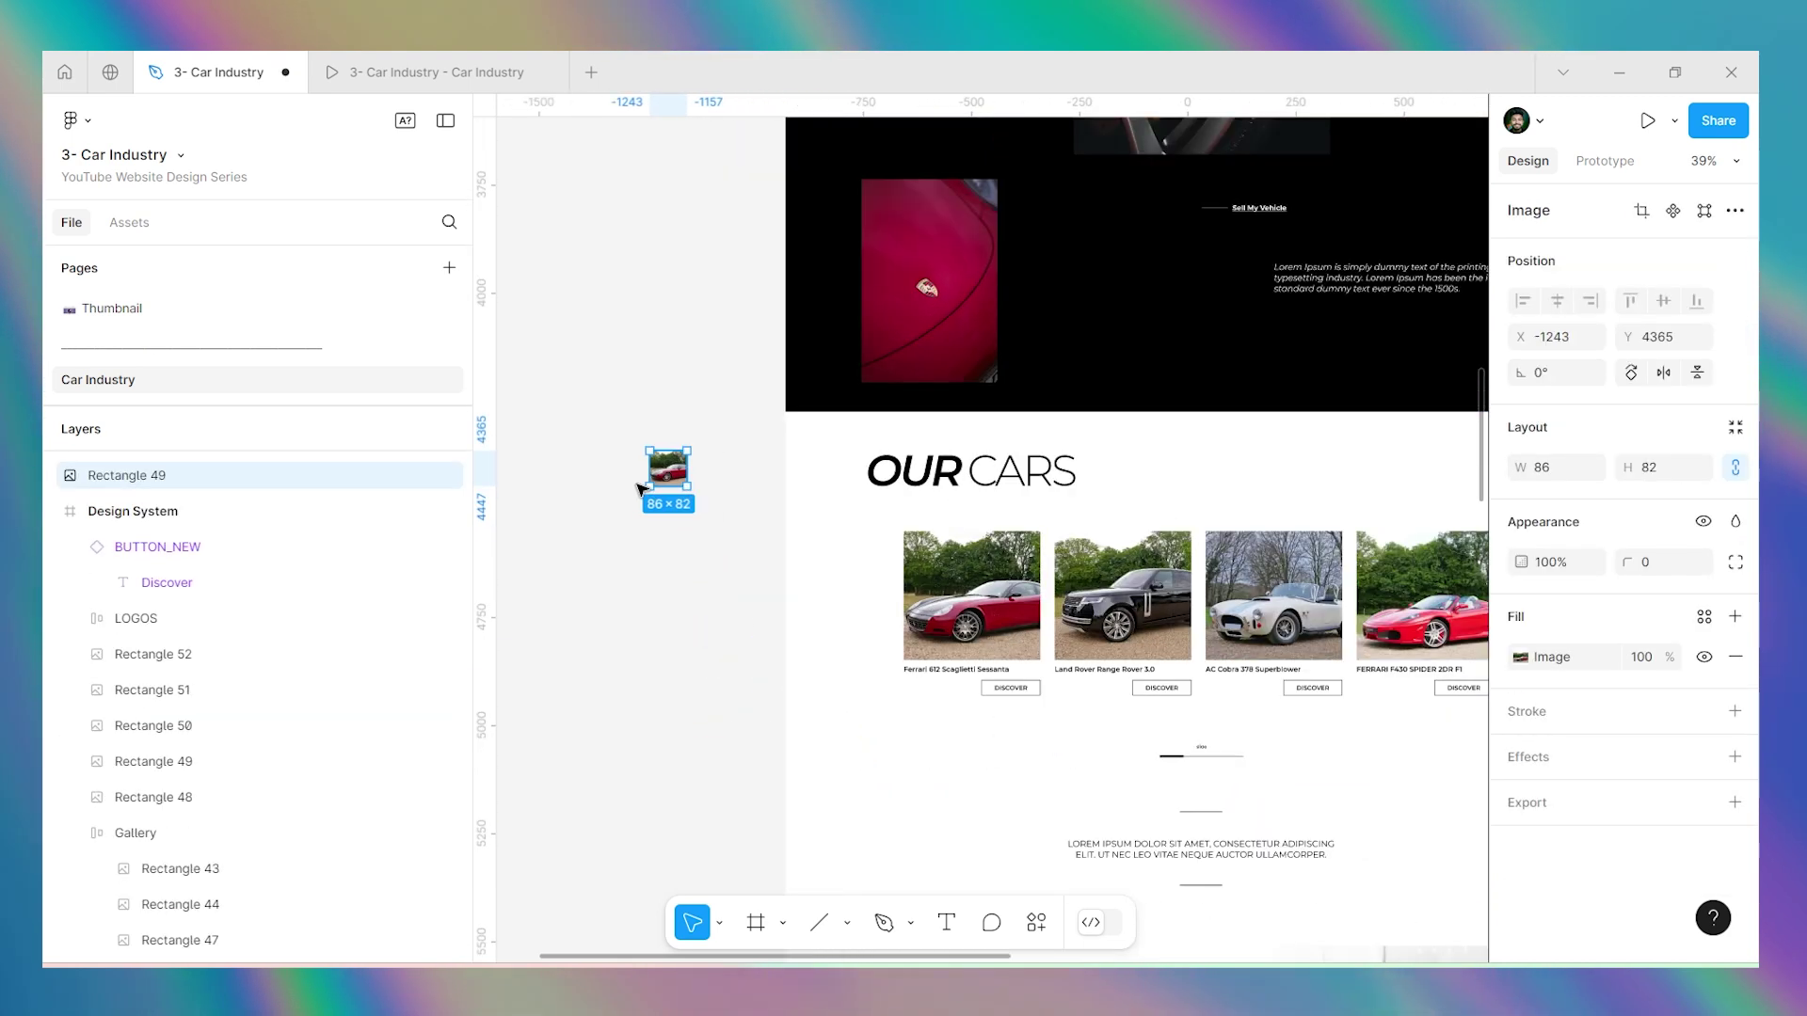
Enlarge the copied Ferrari image proportionally to about 348 × 332, with its corner at about X -1392, Y 4466.
{"action": "left_click_drag", "start_coordinate": [664, 397], "coordinate": [789, 513]}
{"action": "scroll", "coordinate": [848, 482], "scroll_direction": "down", "scroll_amount": 3}
{"action": "scroll", "coordinate": [847, 484], "scroll_direction": "up", "scroll_amount": 1}
{"action": "left_click_drag", "start_coordinate": [766, 383], "coordinate": [754, 502]}
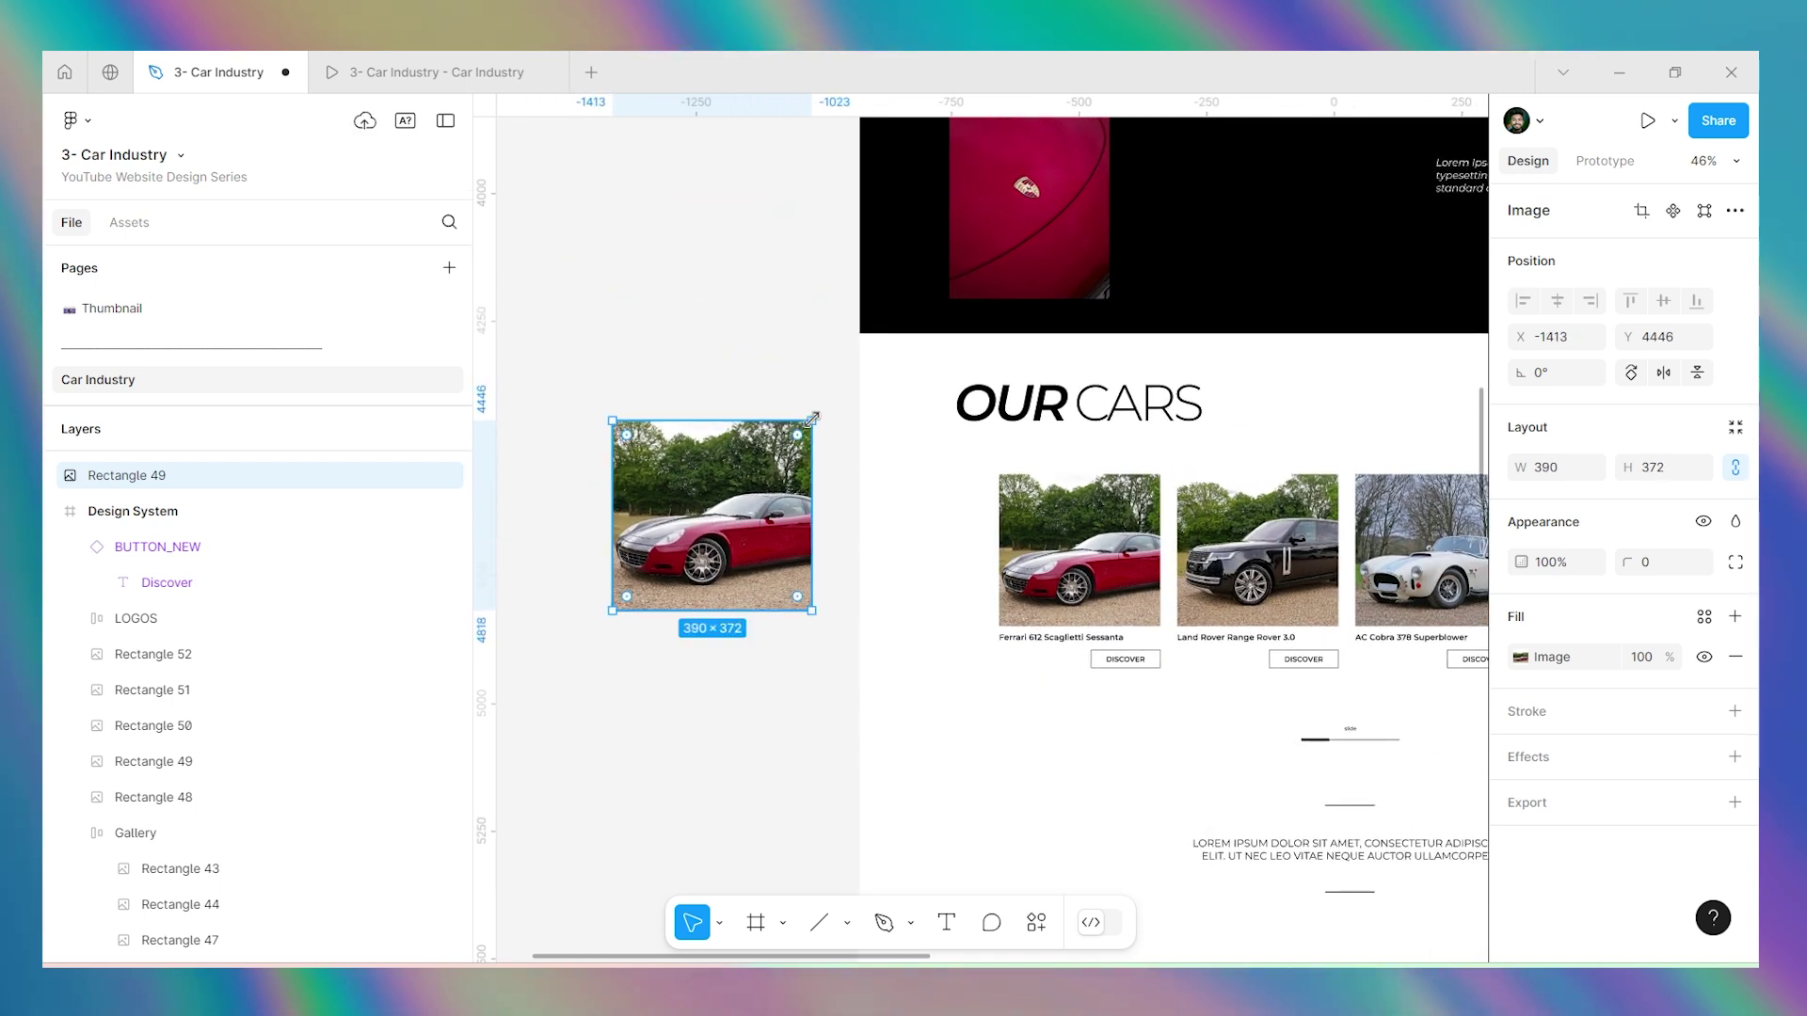
{"action": "left_click_drag", "start_coordinate": [811, 418], "coordinate": [803, 430]}
{"action": "left_click", "coordinate": [758, 319]}
{"action": "scroll", "coordinate": [753, 377], "scroll_direction": "down", "scroll_amount": 2}
{"action": "left_click", "coordinate": [741, 428]}
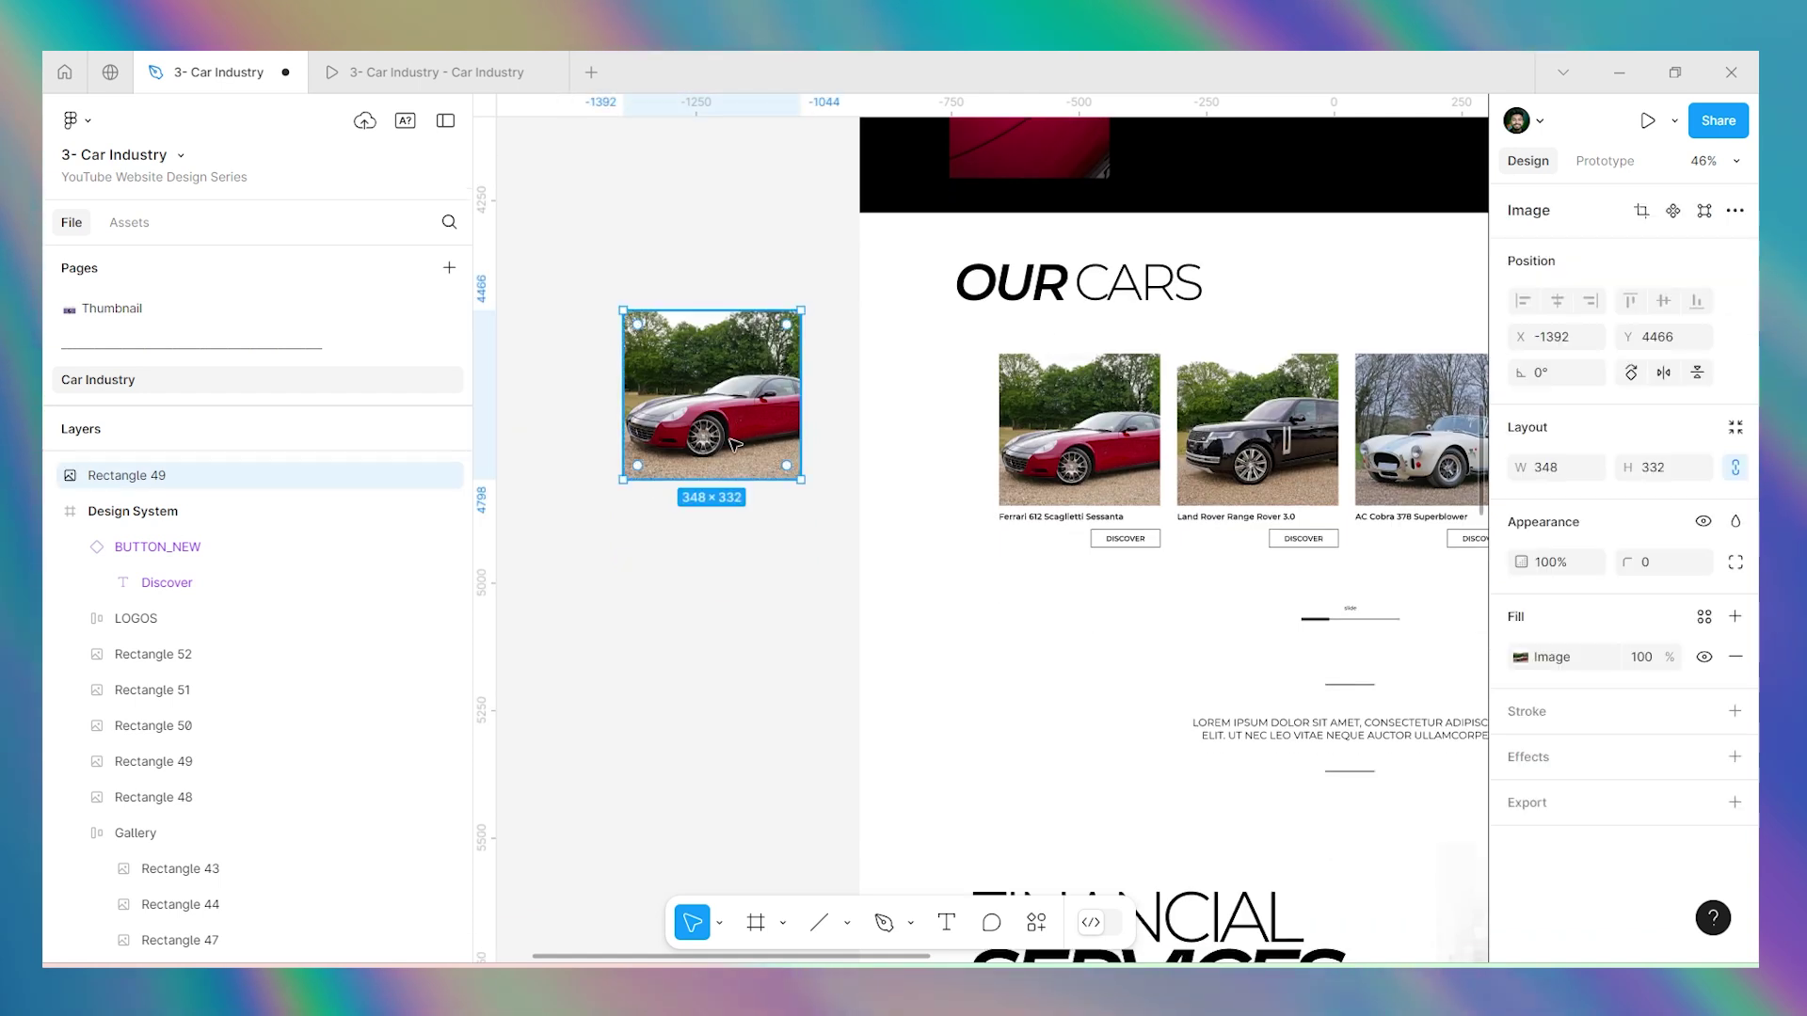
Copy the reference caption Ferrari 612 Scaglietti Sessanta under the image at X -1392, Y 4811 and make its box auto width.
{"action": "scroll", "coordinate": [650, 508], "scroll_direction": "up", "scroll_amount": 3}
{"action": "left_click", "coordinate": [1355, 522], "text": "ctrl"}
{"action": "left_click", "coordinate": [742, 404]}
{"action": "scroll", "coordinate": [551, 491], "scroll_direction": "up", "scroll_amount": 4}
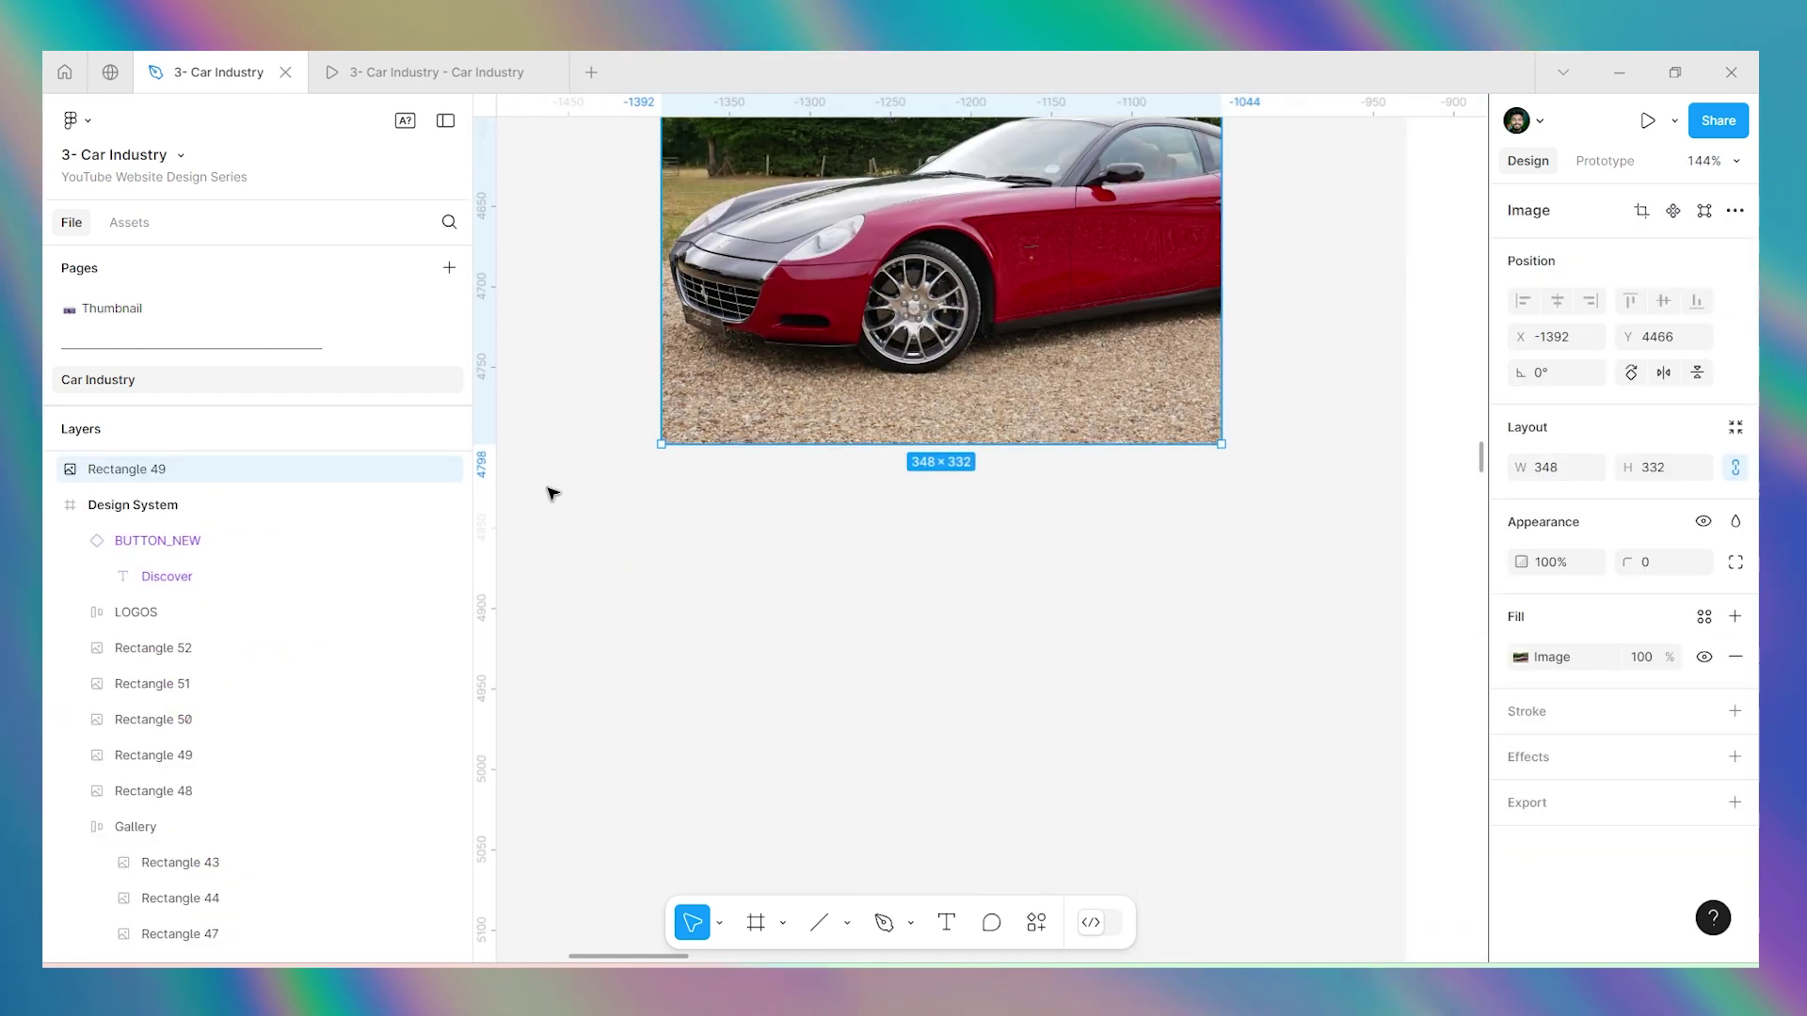
{"action": "key", "text": "ctrl+v"}
{"action": "left_click_drag", "start_coordinate": [878, 539], "coordinate": [814, 488]}
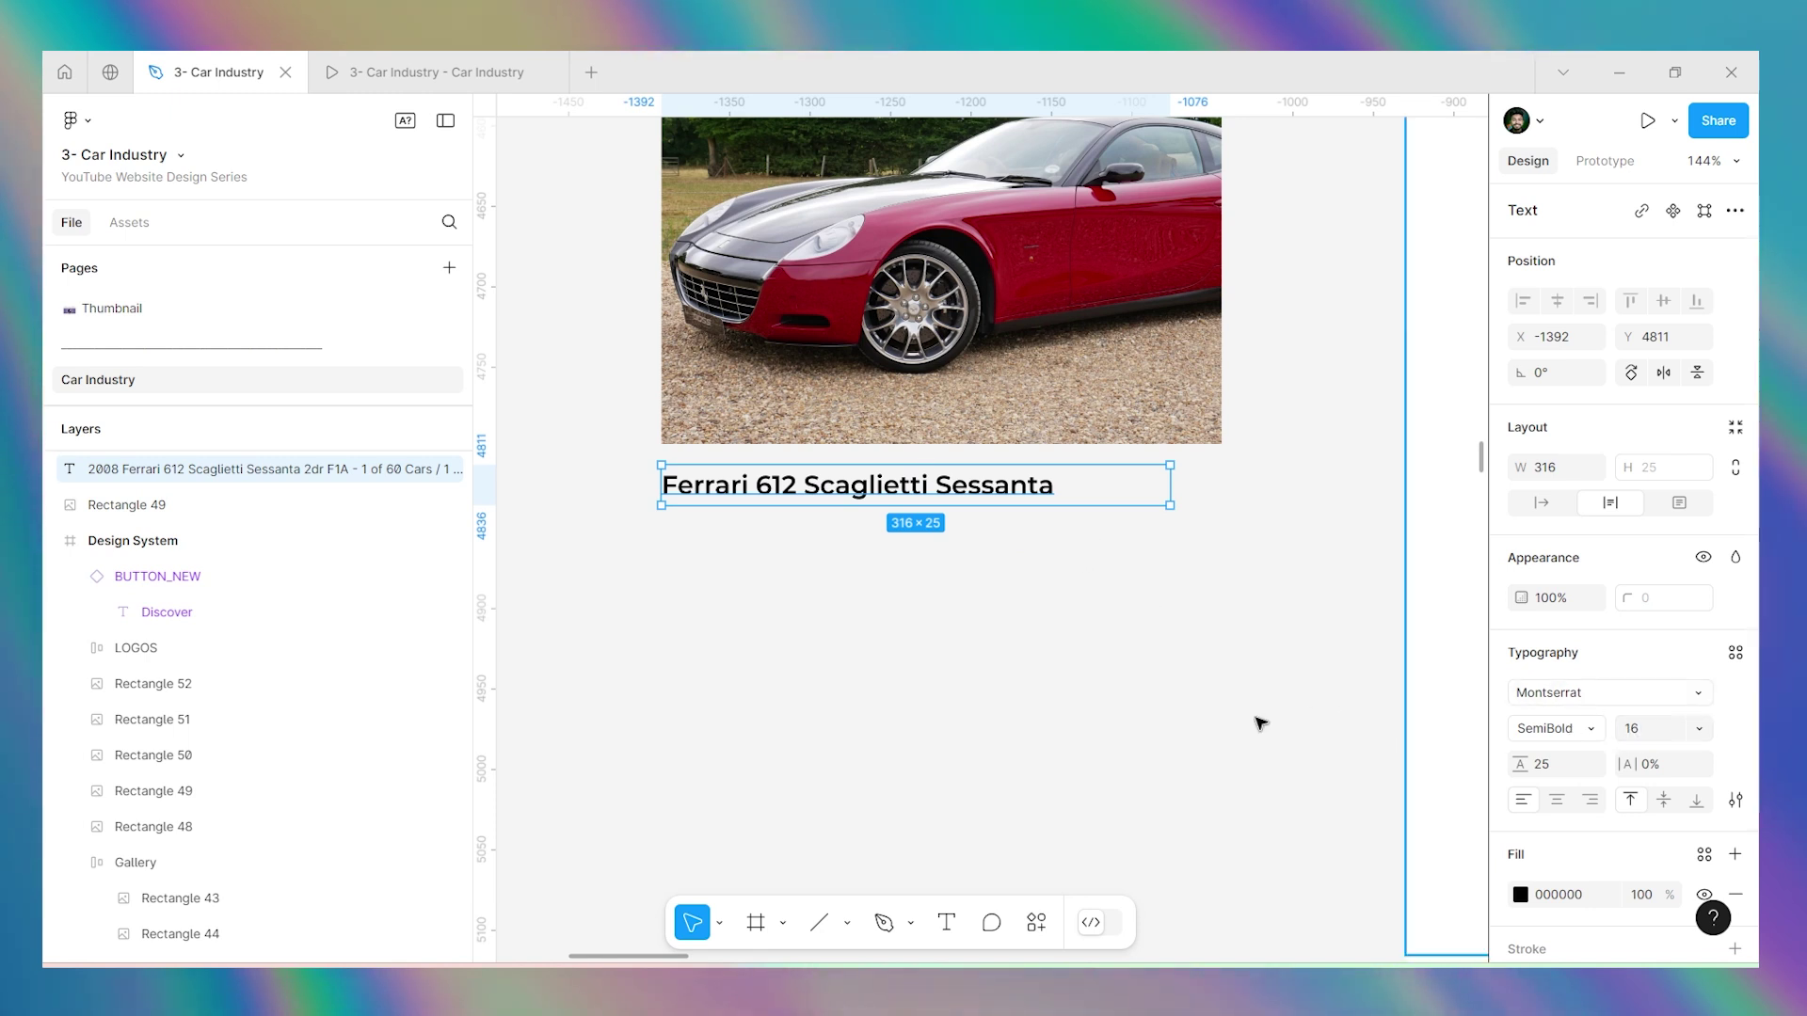
{"action": "scroll", "coordinate": [782, 545], "scroll_direction": "down", "scroll_amount": 5}
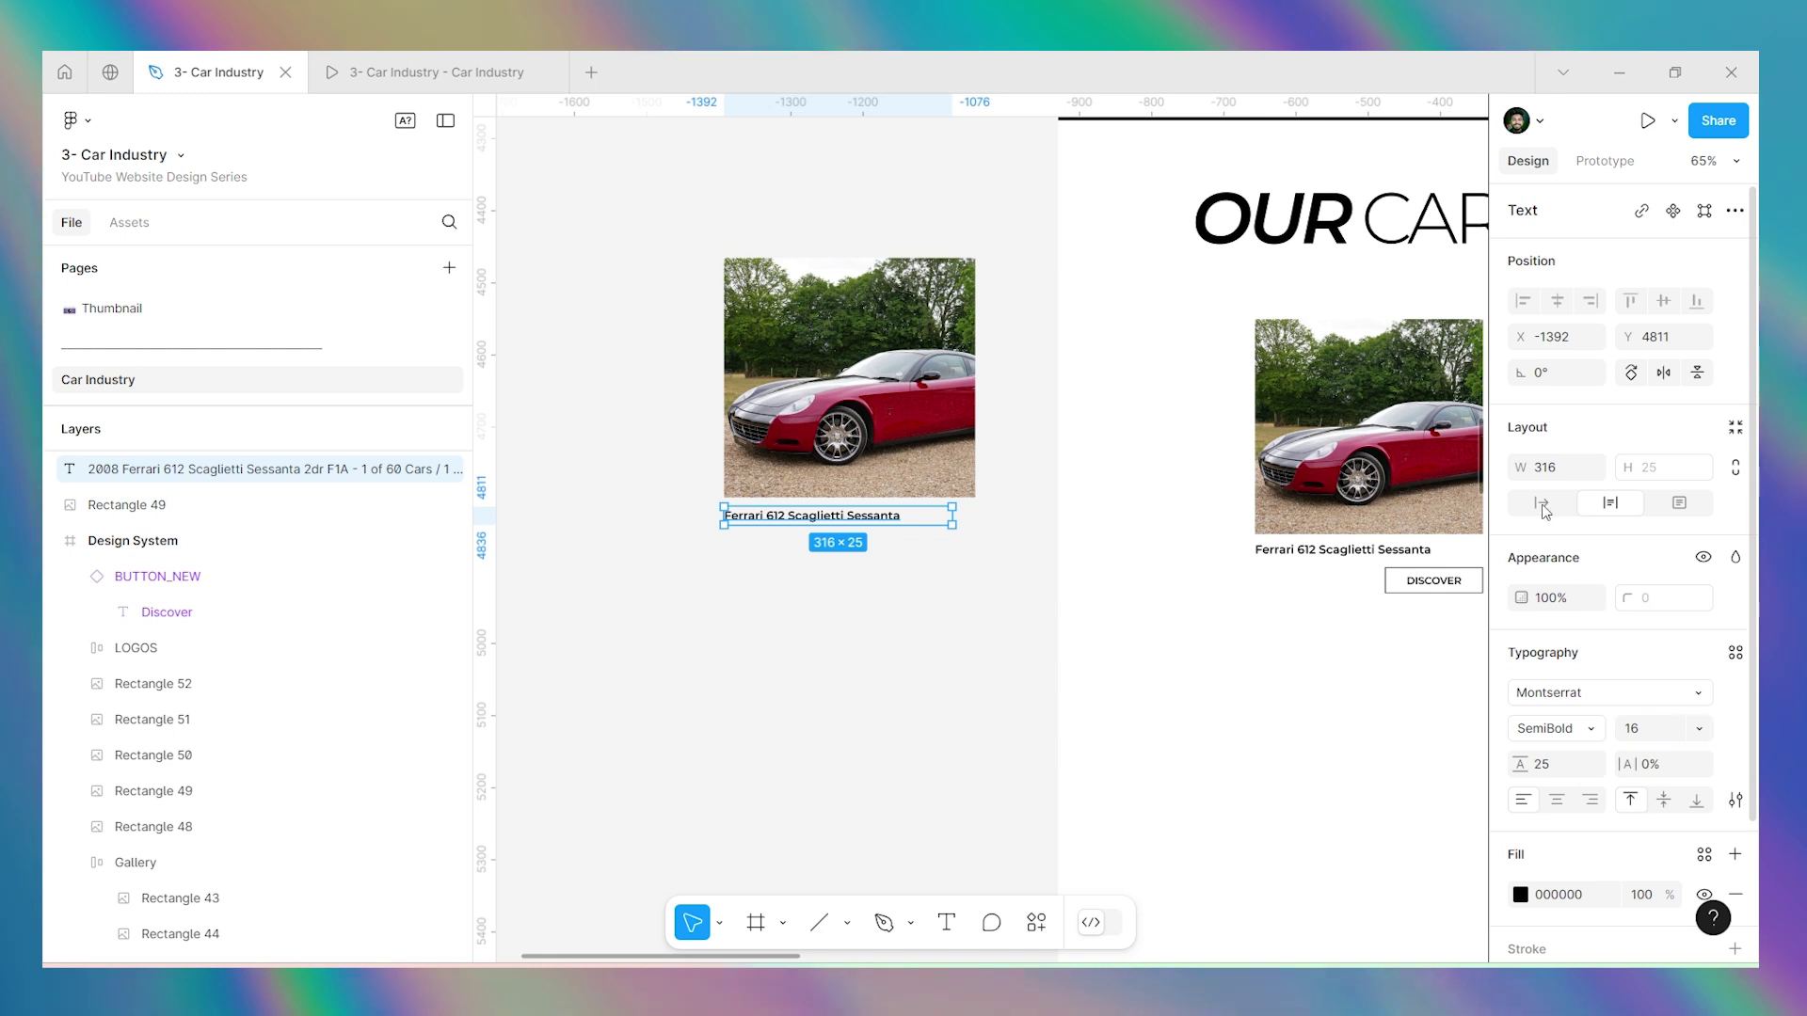
{"action": "left_click", "coordinate": [1542, 503]}
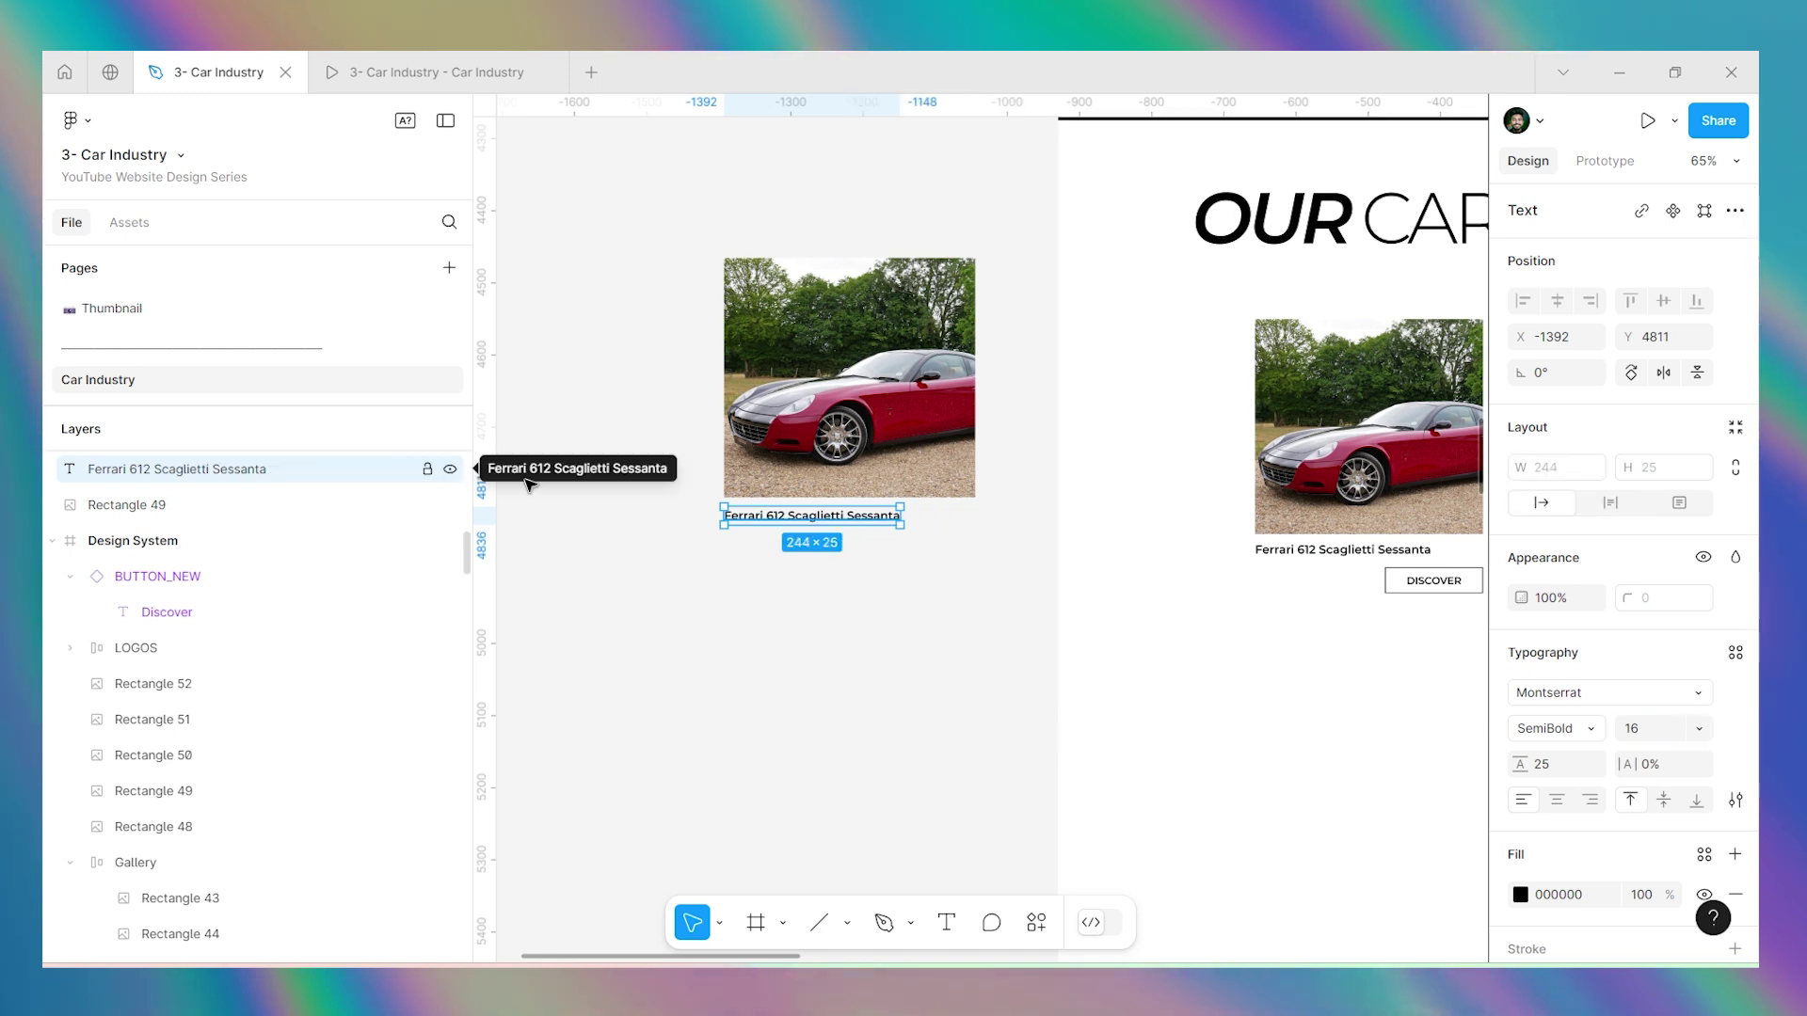
{"action": "scroll", "coordinate": [453, 471], "scroll_direction": "down", "scroll_amount": 2}
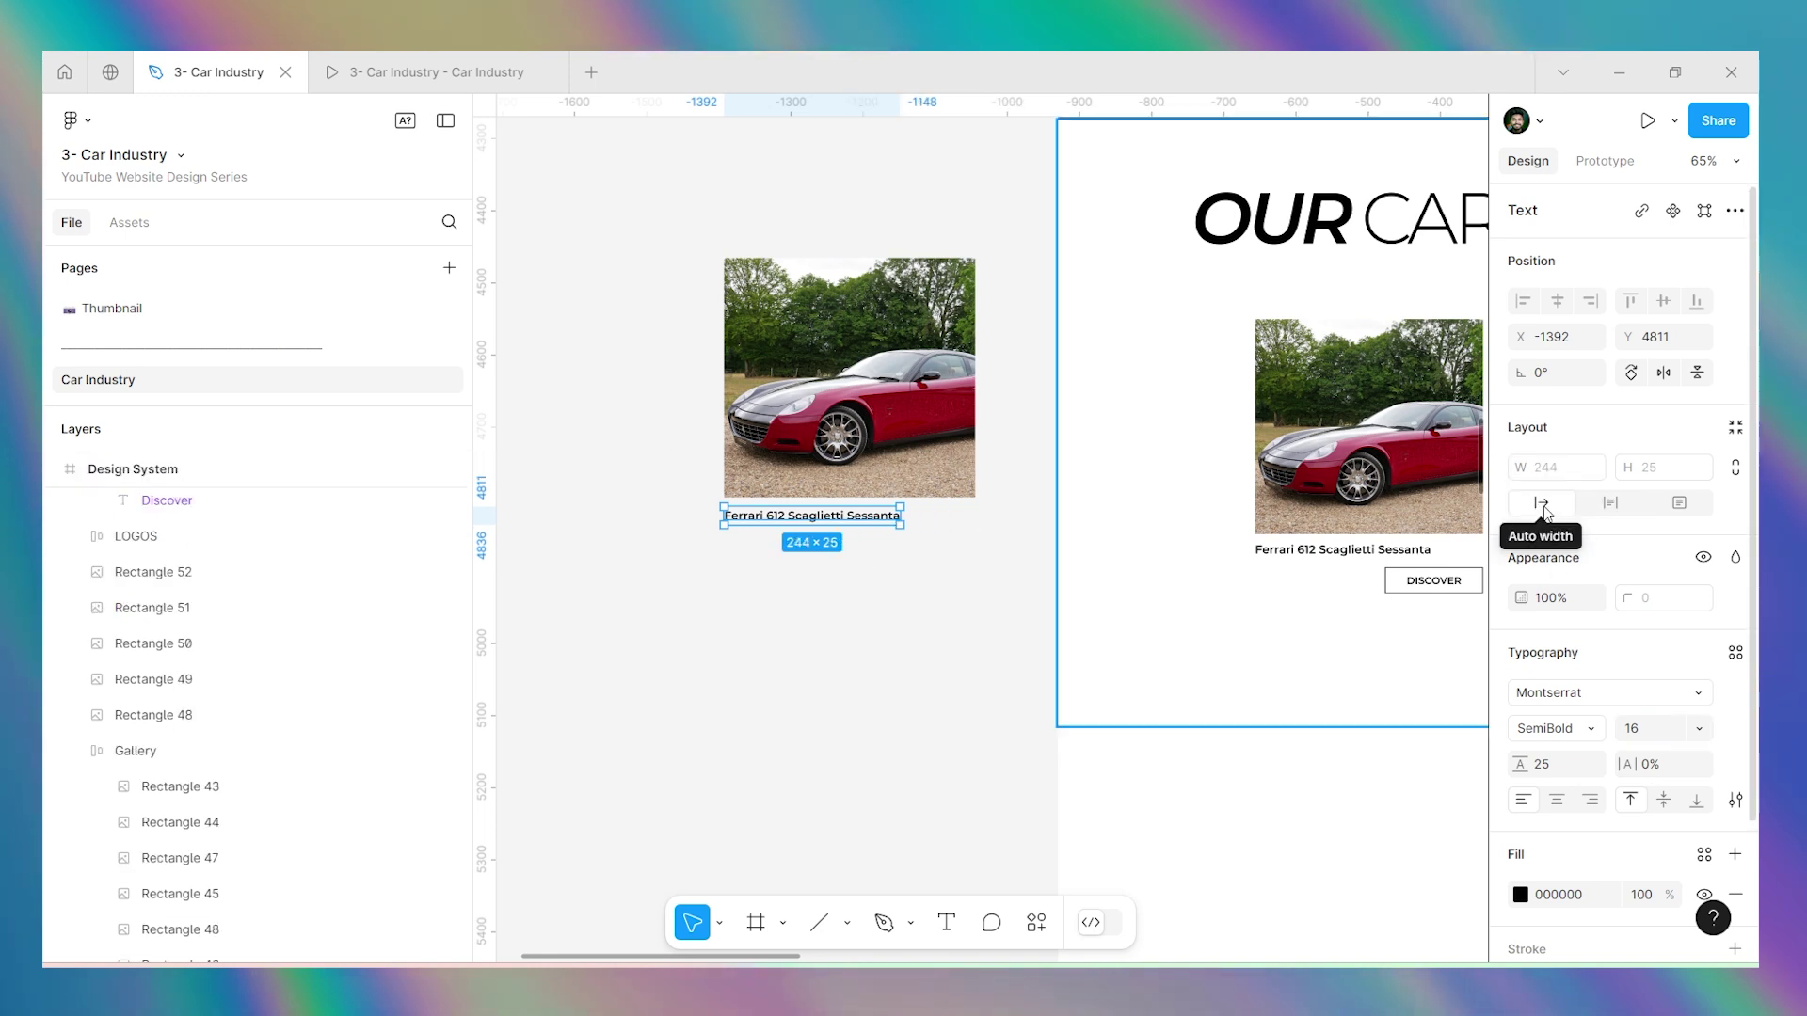
Copy the Discover button from the Design System and place it below the caption, flush with the image's right edge.
{"action": "scroll", "coordinate": [605, 517], "scroll_direction": "down", "scroll_amount": 5}
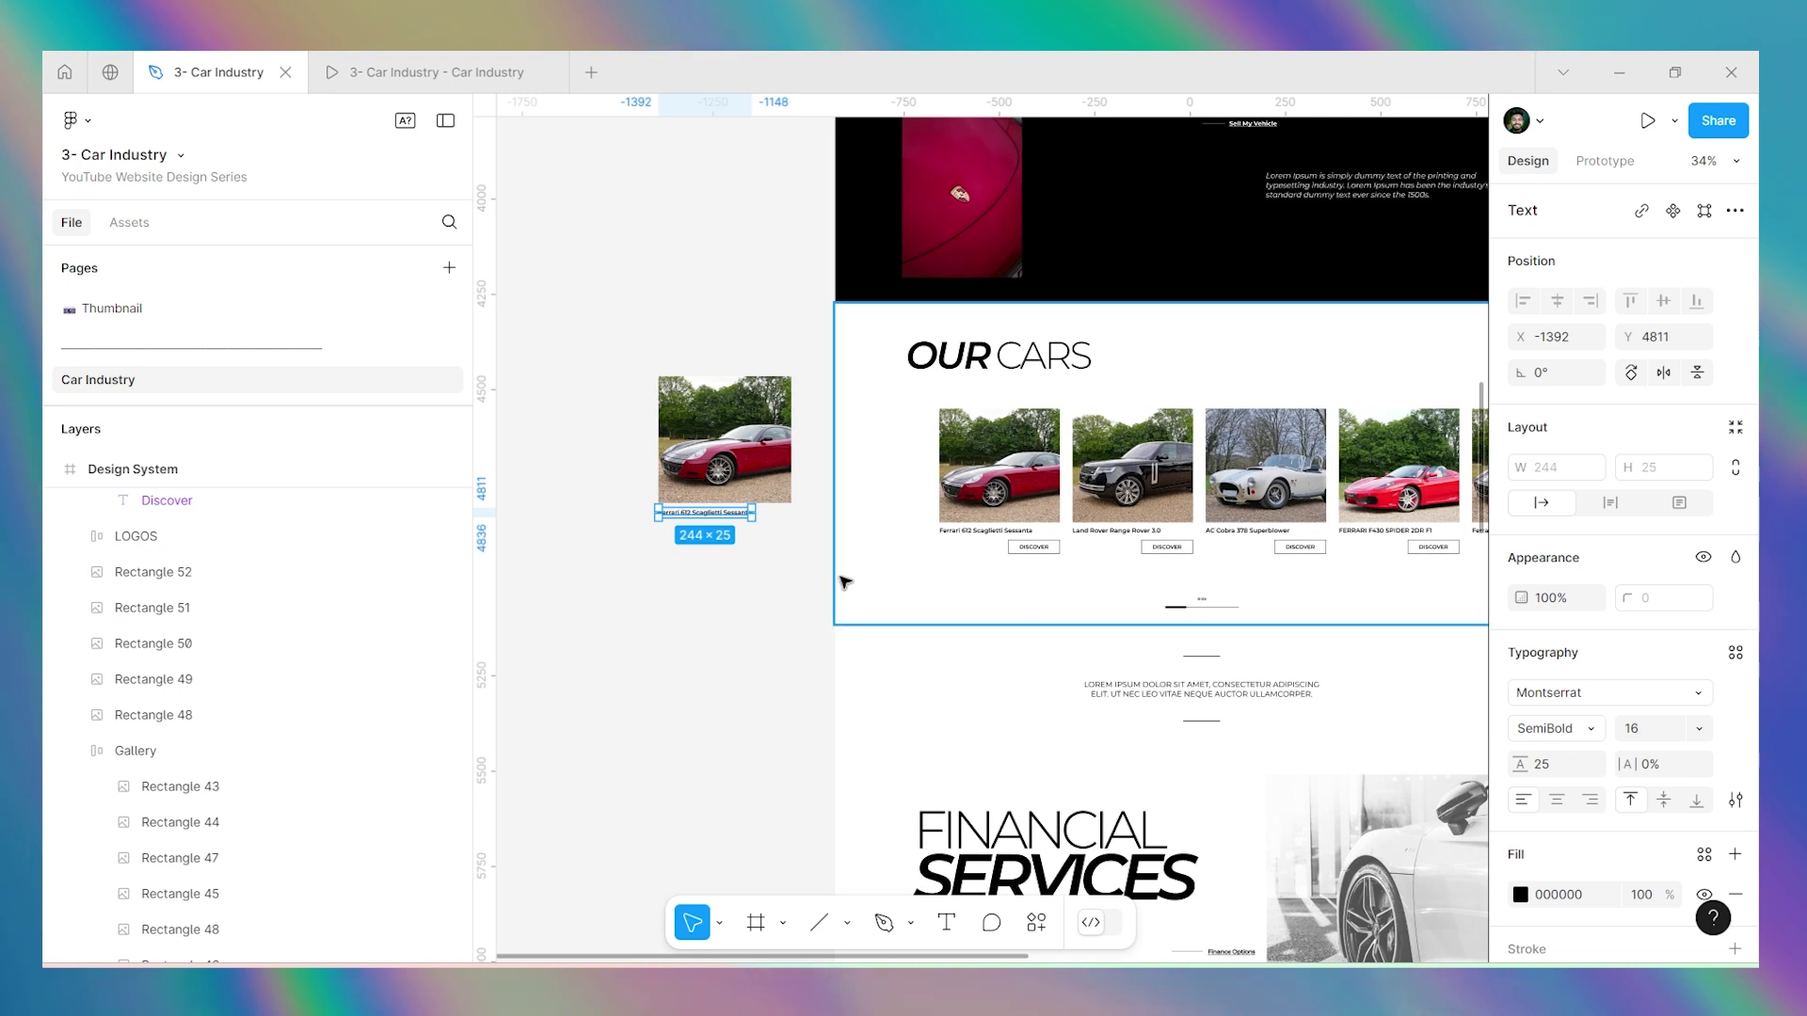
{"action": "scroll", "coordinate": [939, 556], "scroll_direction": "down", "scroll_amount": 3}
{"action": "scroll", "coordinate": [835, 569], "scroll_direction": "up", "scroll_amount": 10}
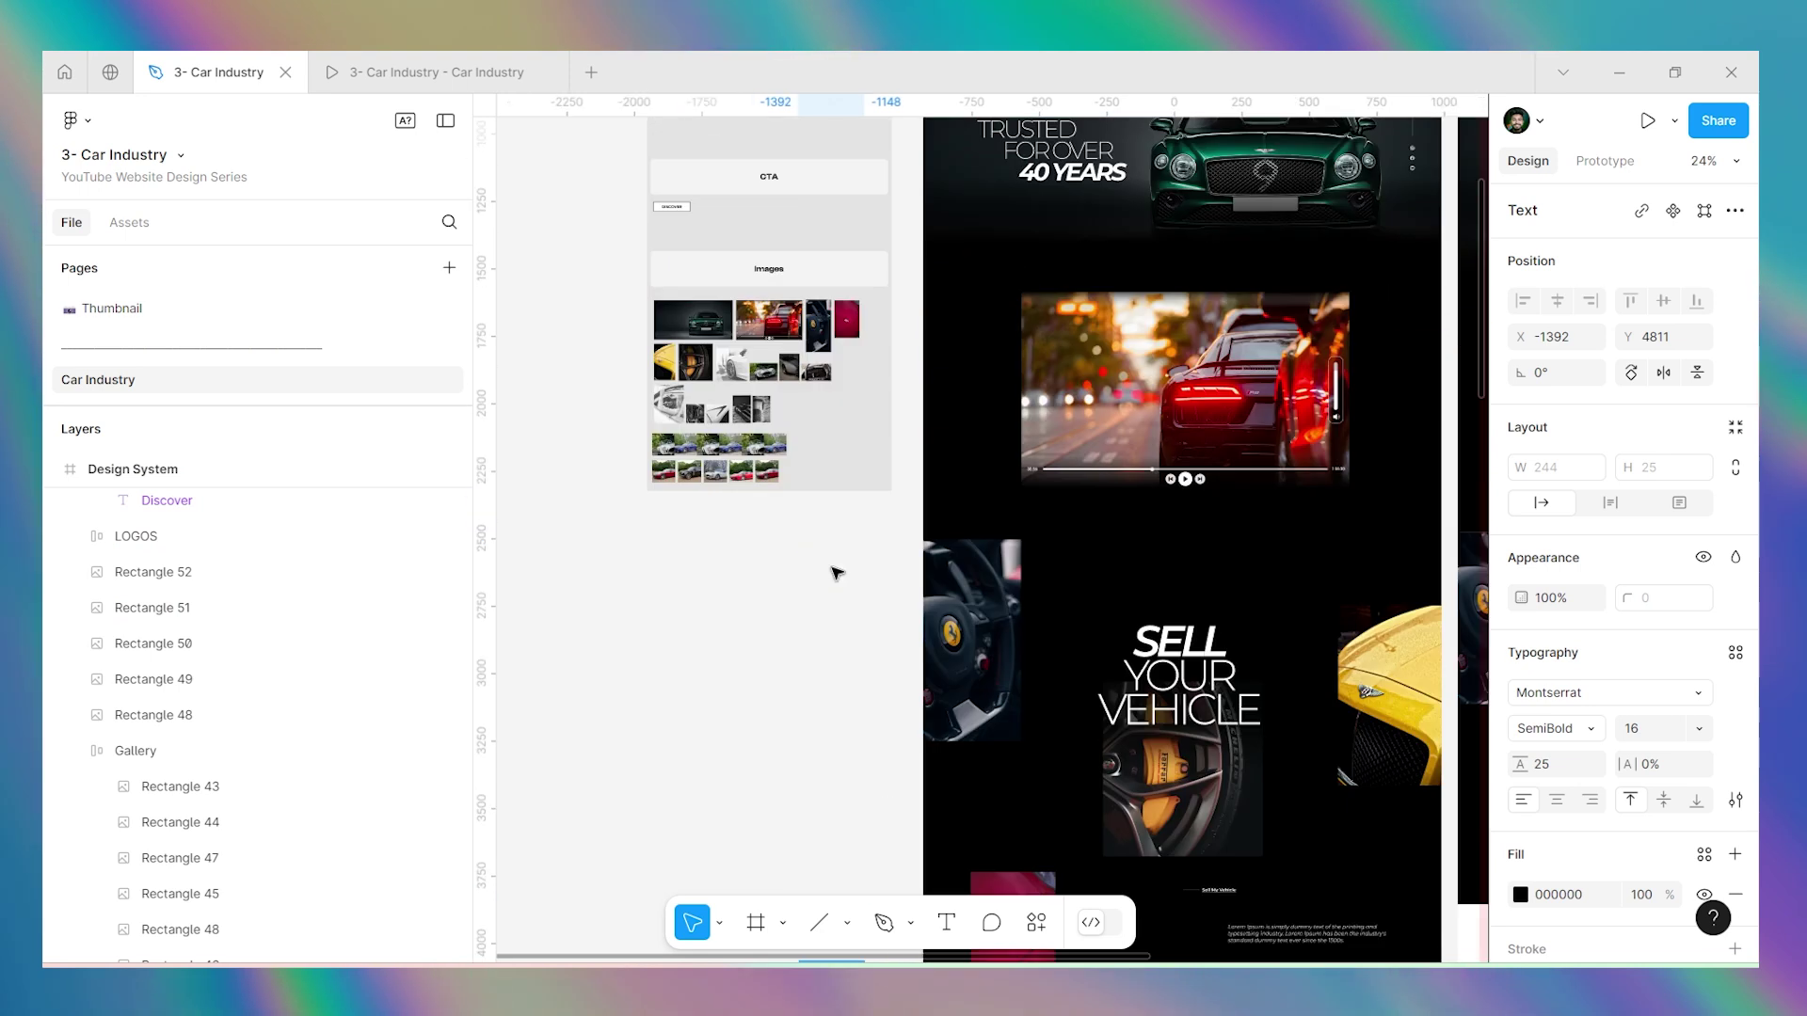
{"action": "left_click", "coordinate": [684, 324]}
{"action": "left_click_drag", "start_coordinate": [679, 321], "coordinate": [859, 621]}
{"action": "scroll", "coordinate": [936, 583], "scroll_direction": "up", "scroll_amount": 10}
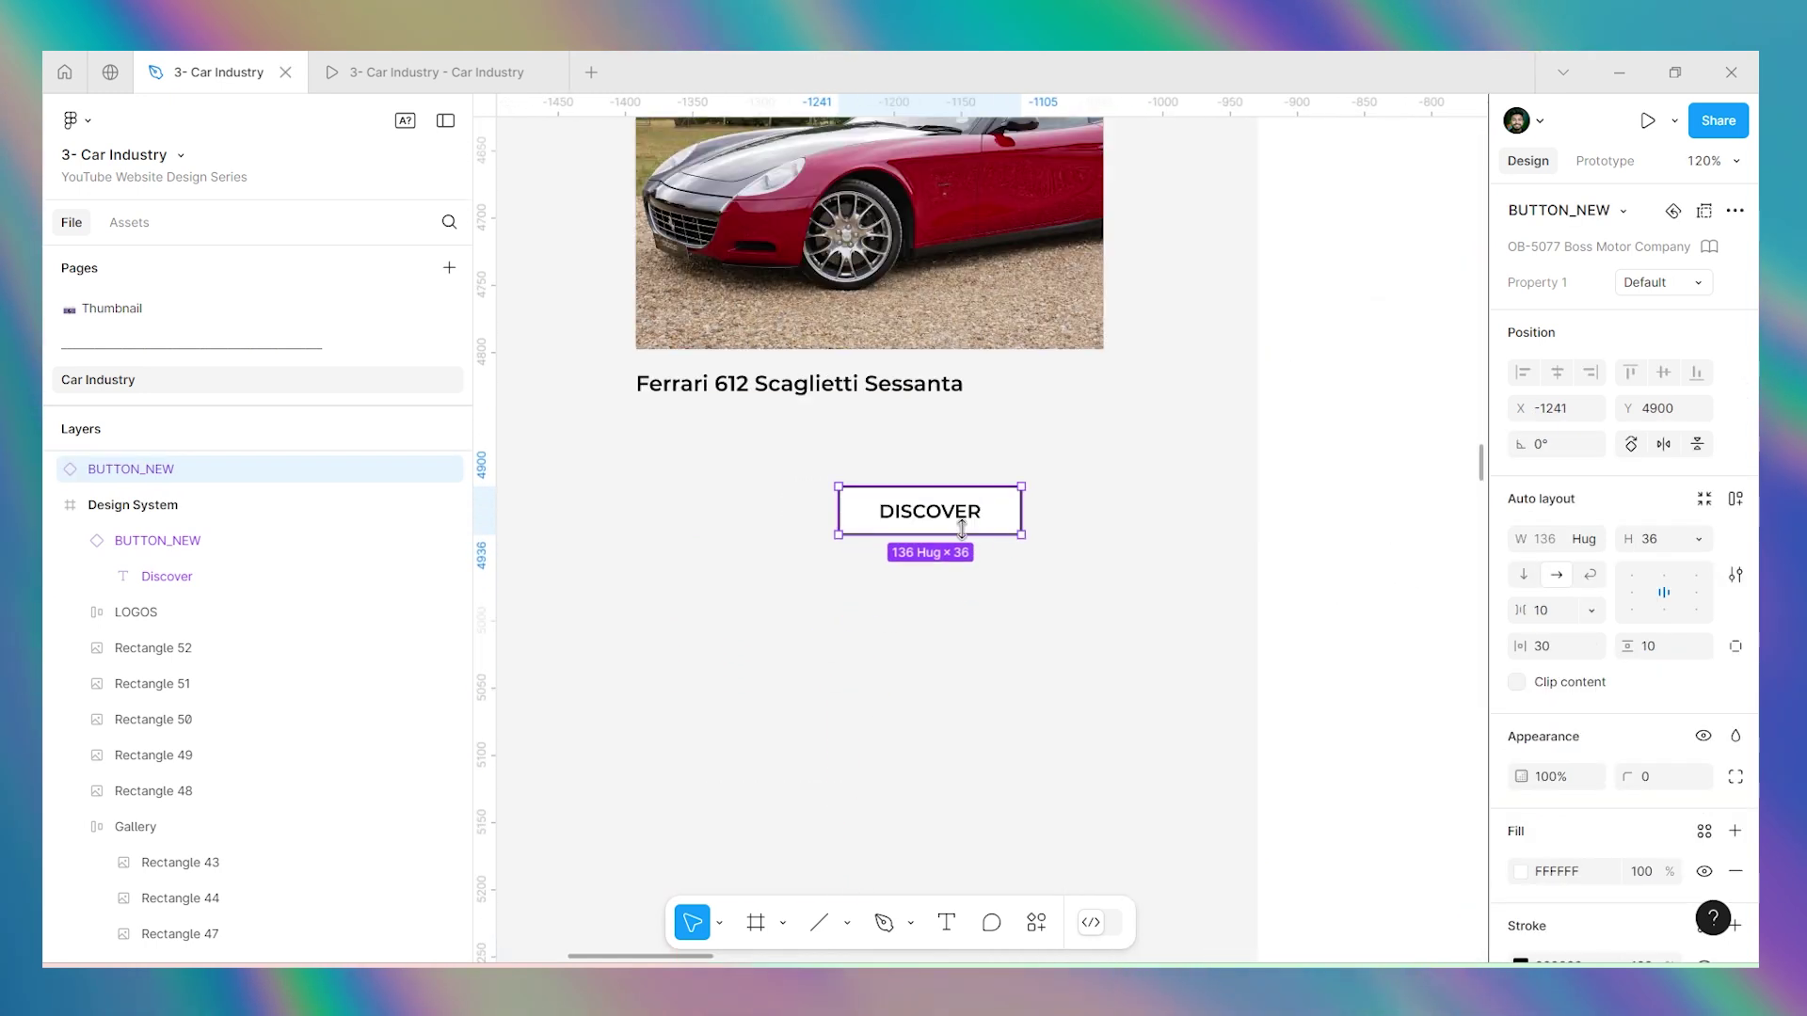
{"action": "left_click_drag", "start_coordinate": [959, 492], "coordinate": [1019, 450]}
Combine the Ferrari image, caption and Discover button into one auto layout card.
{"action": "left_click", "coordinate": [903, 387], "text": "shift"}
{"action": "left_click", "coordinate": [937, 339], "text": "shift"}
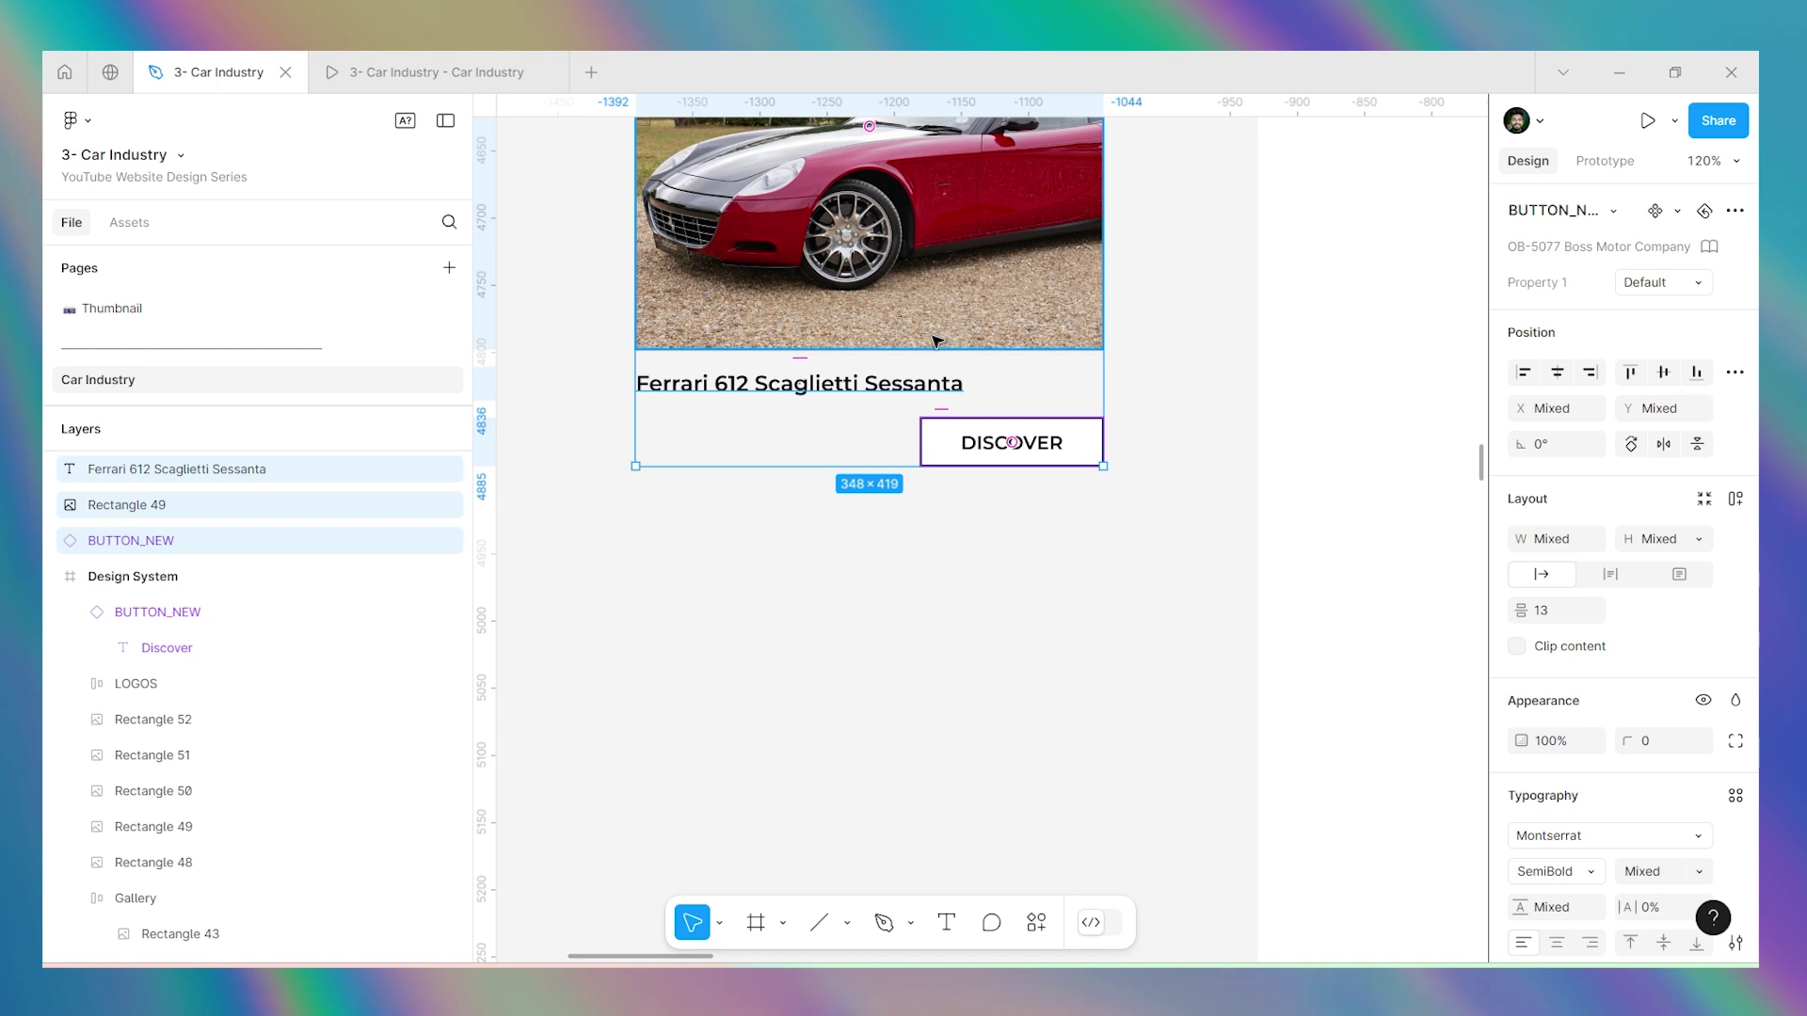
{"action": "key", "text": "shift+a"}
{"action": "left_click", "coordinate": [713, 491]}
{"action": "scroll", "coordinate": [713, 491], "scroll_direction": "down", "scroll_amount": 3}
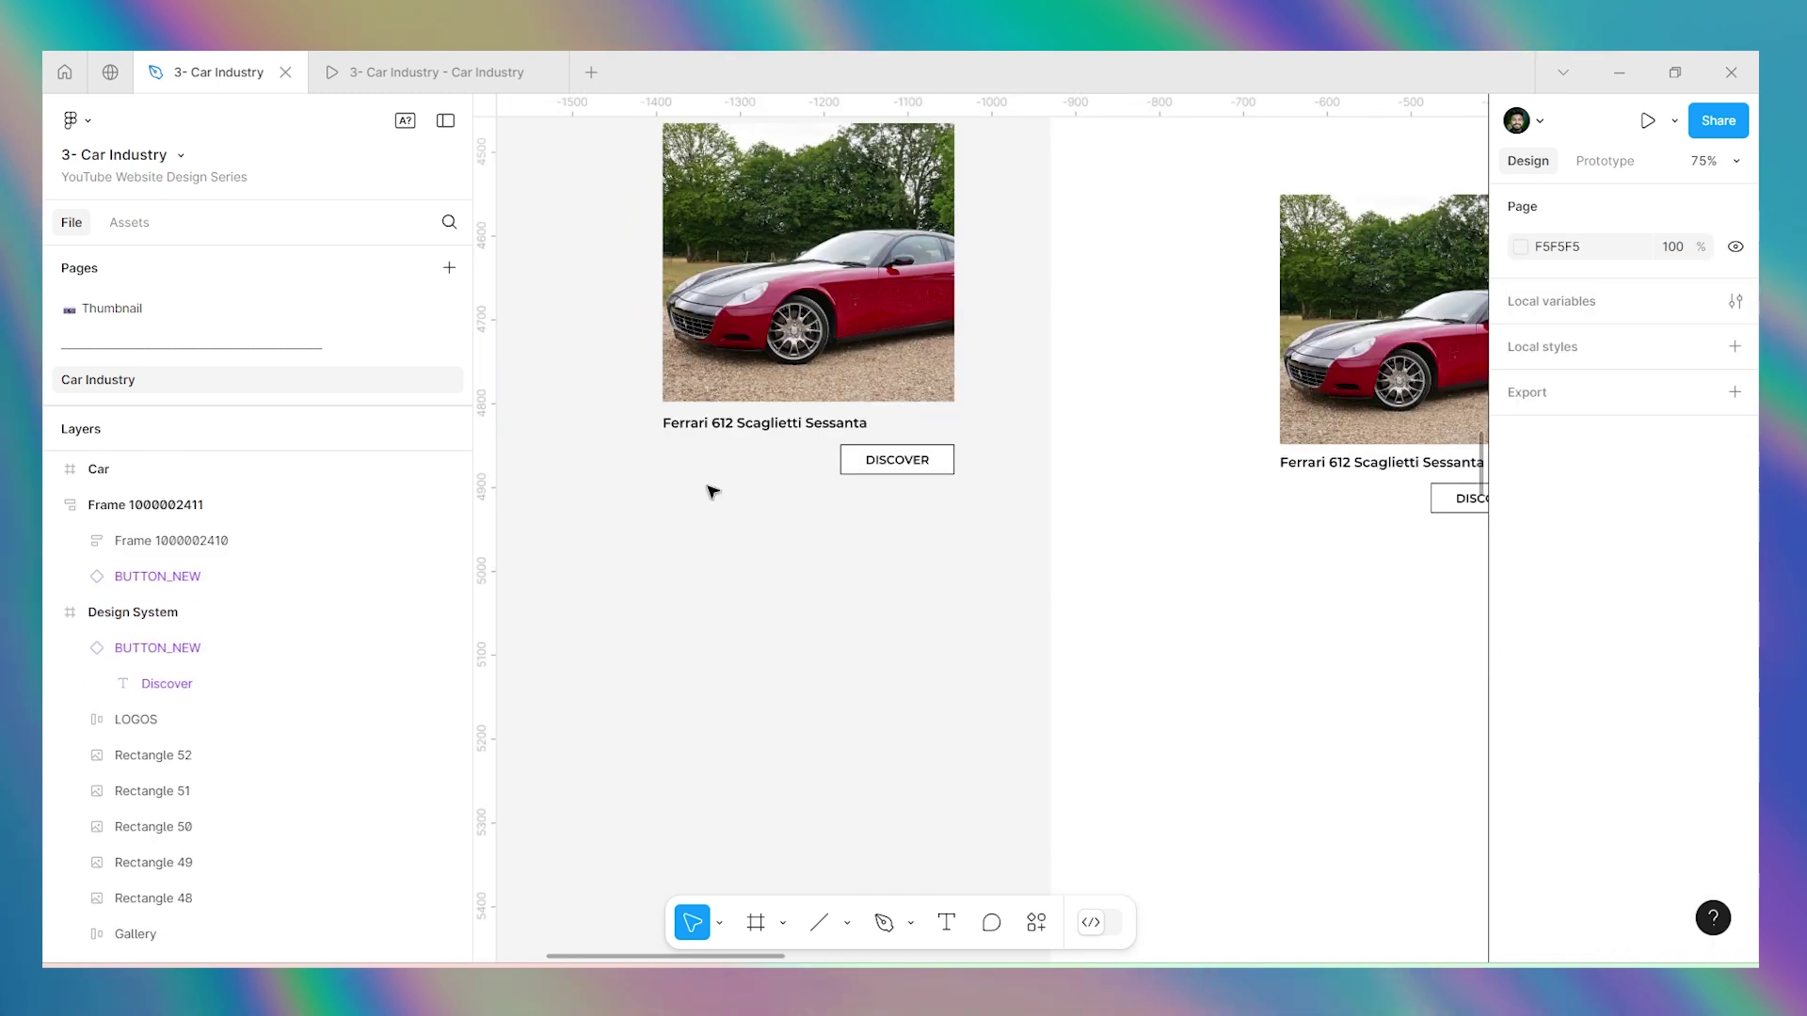
Set the vertical gap to 12 in both the image-and-caption frame and the outer card frame.
{"action": "left_click", "coordinate": [171, 540]}
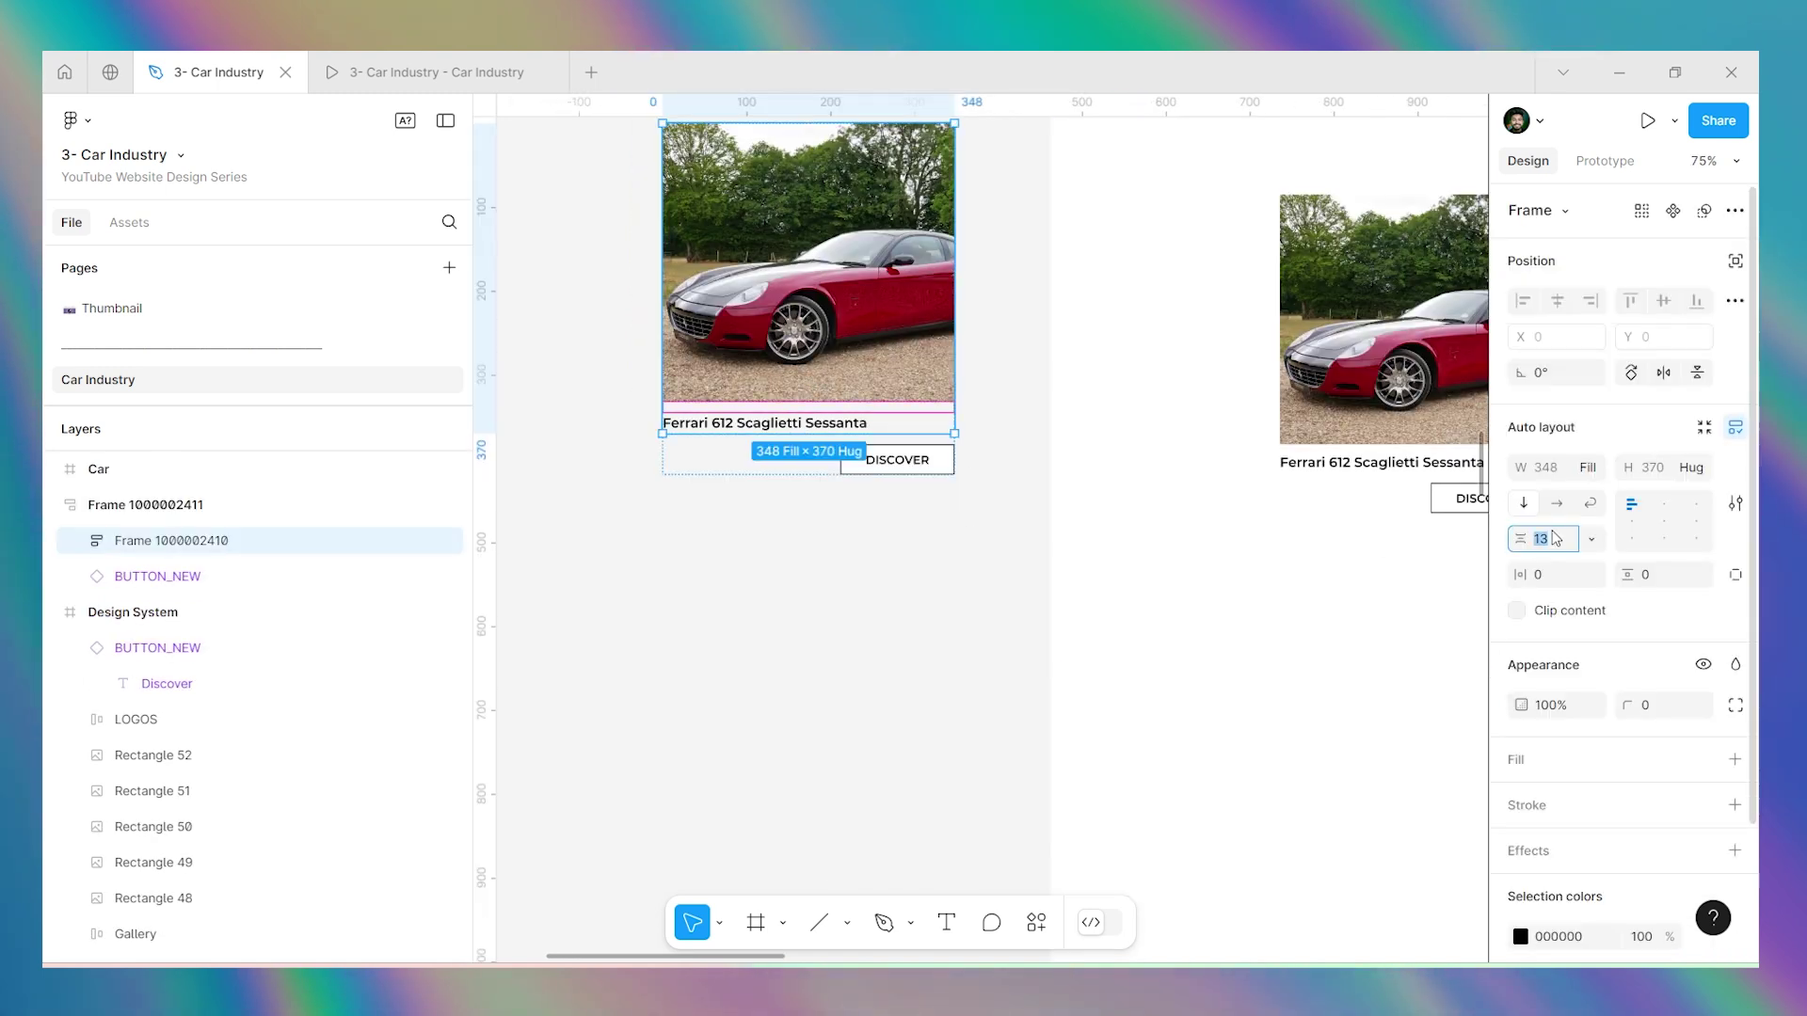
{"action": "left_click", "coordinate": [896, 461]}
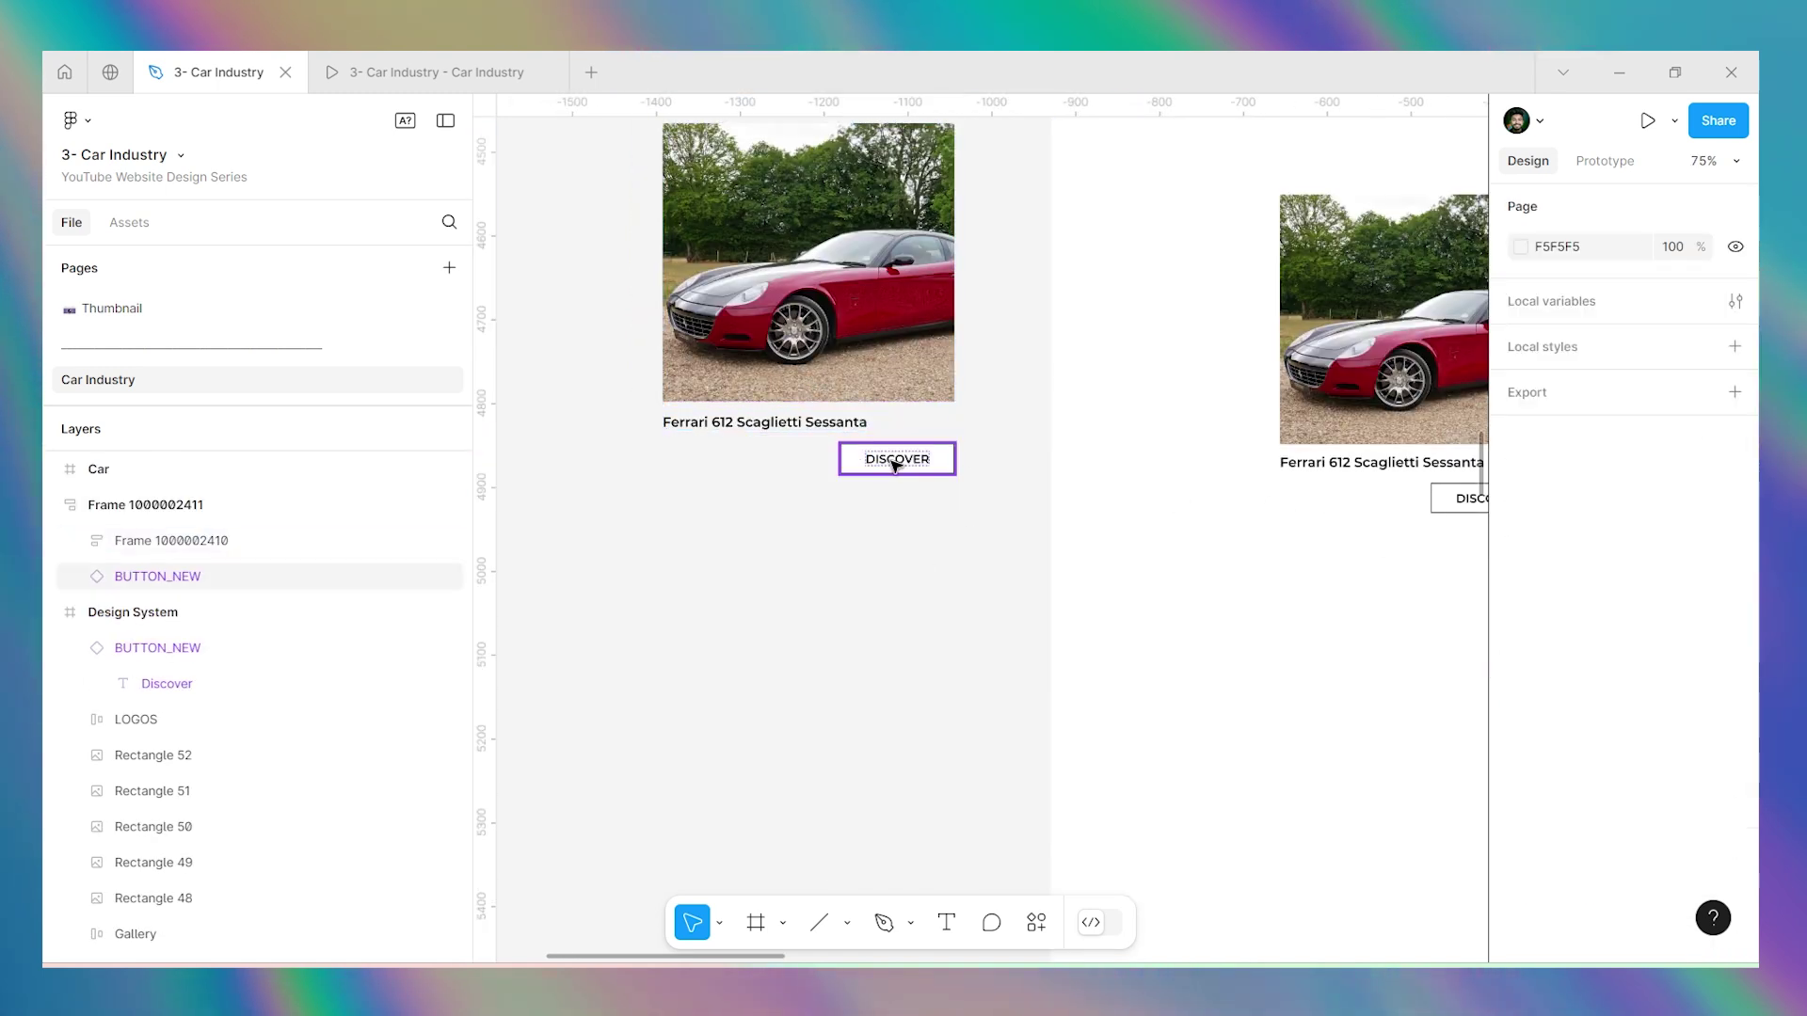
{"action": "left_click", "coordinate": [926, 405]}
{"action": "key", "text": "Escape"}
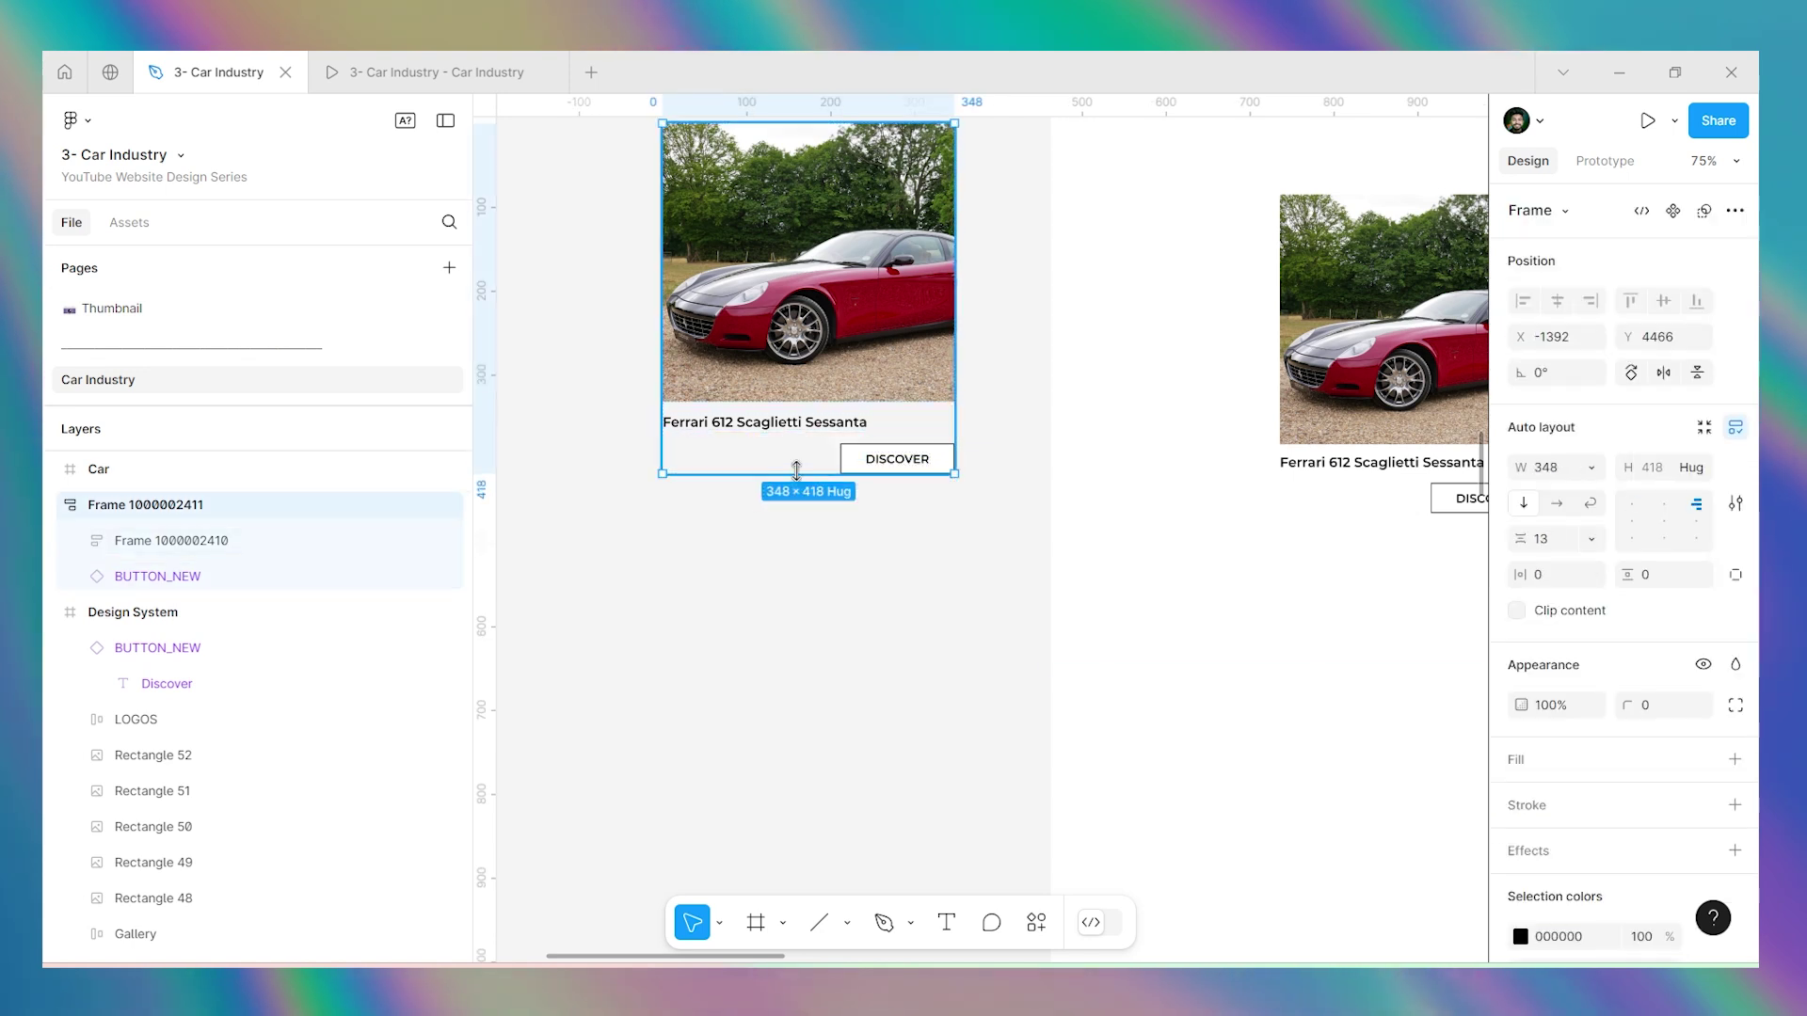
{"action": "left_click", "coordinate": [1560, 551]}
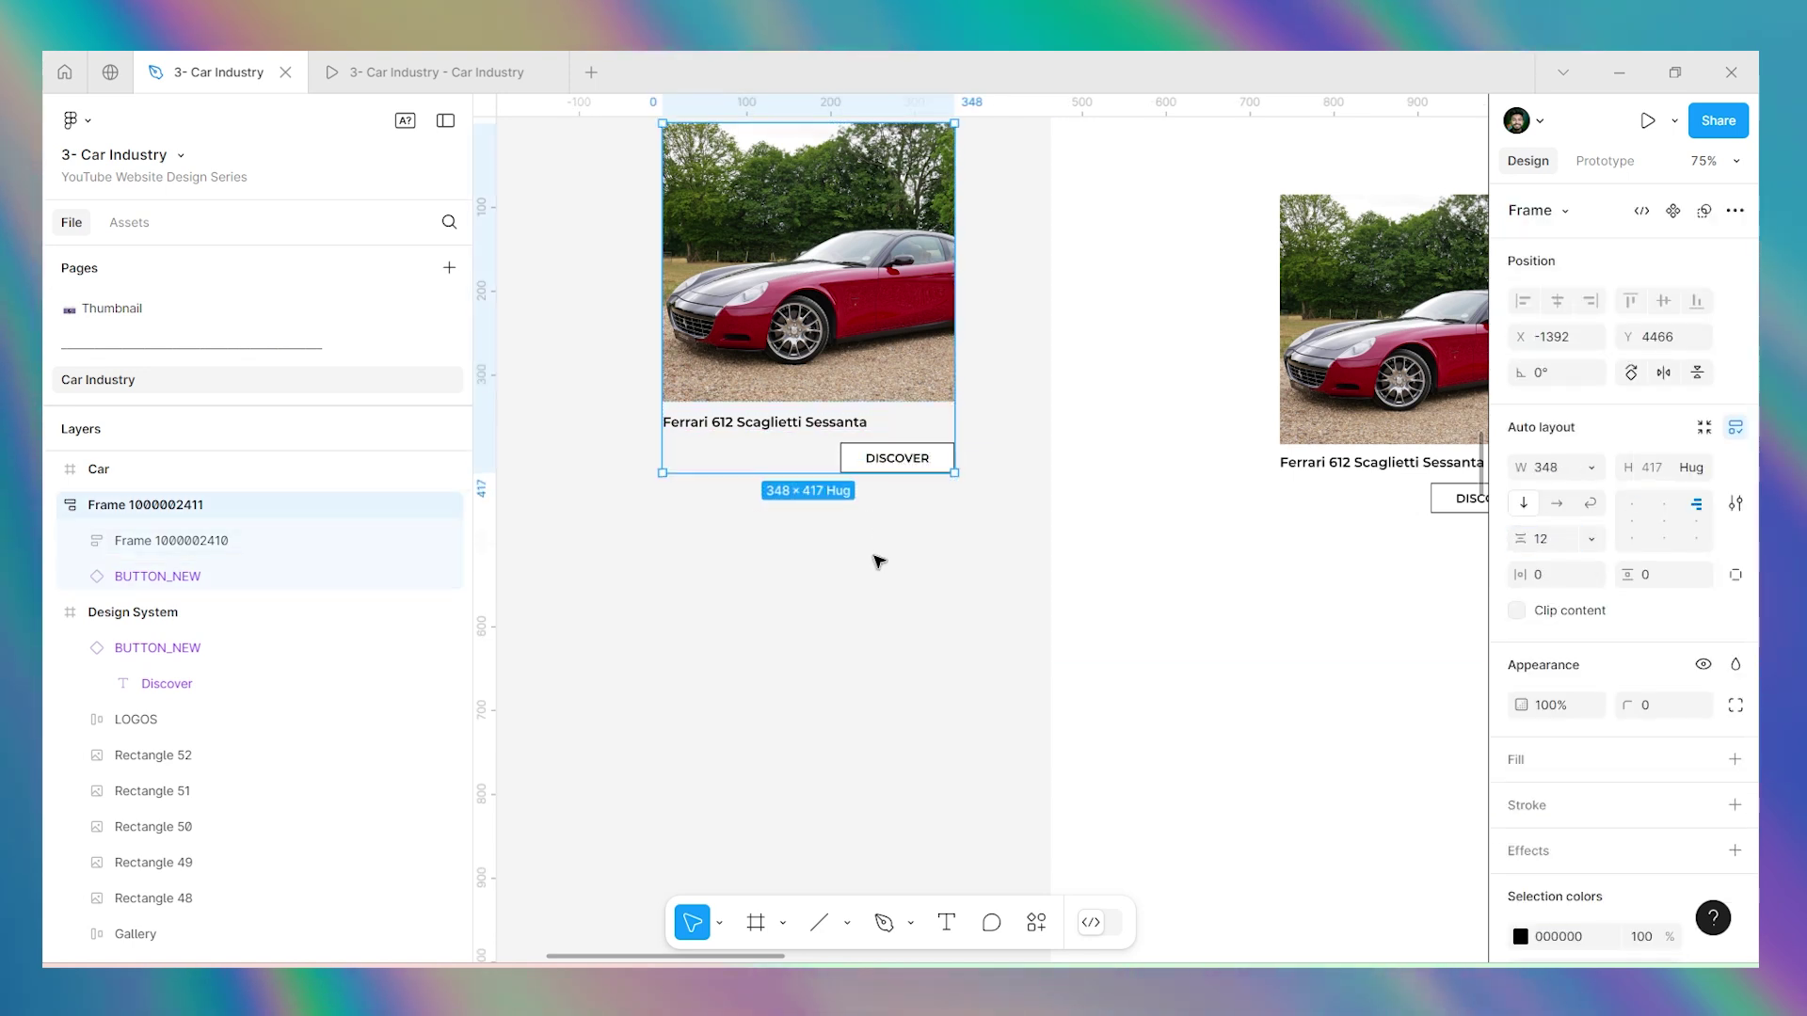
{"action": "left_click", "coordinate": [929, 504]}
Turn the car card frame into a component and move it up slightly to X -1394, Y 4406.
{"action": "scroll", "coordinate": [715, 403], "scroll_direction": "down", "scroll_amount": 3}
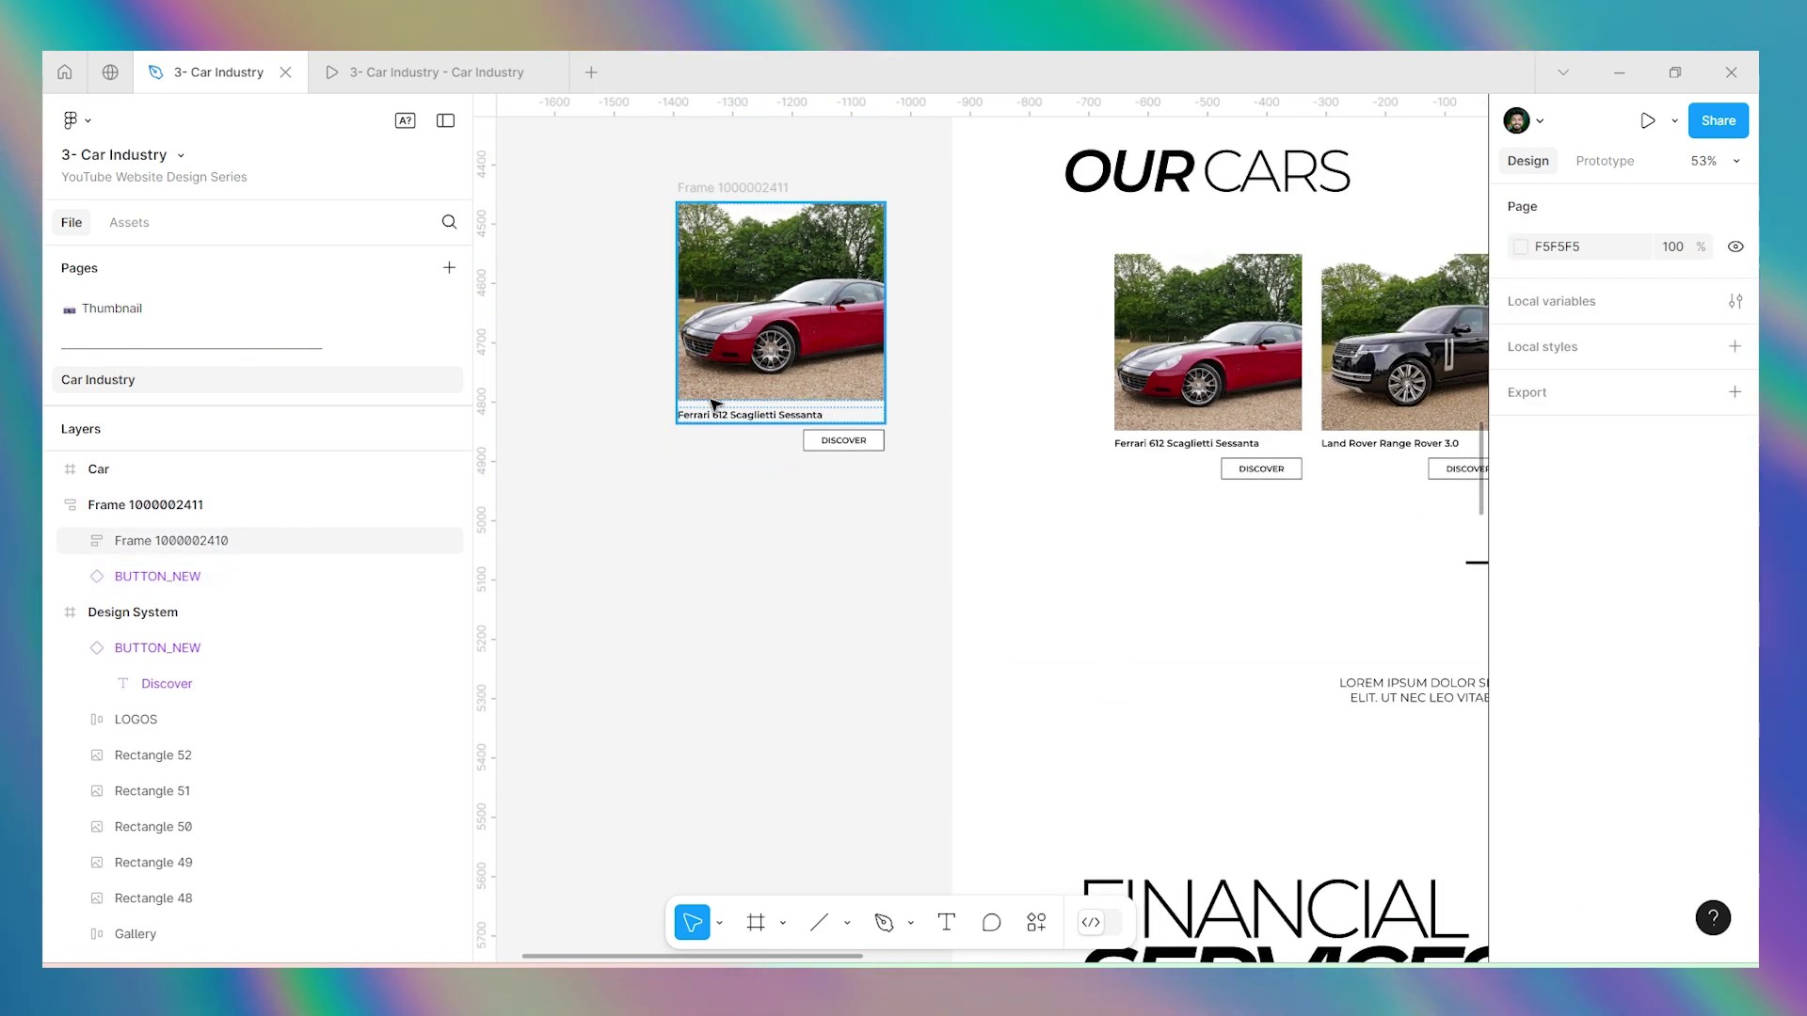
{"action": "scroll", "coordinate": [715, 393], "scroll_direction": "down", "scroll_amount": 3}
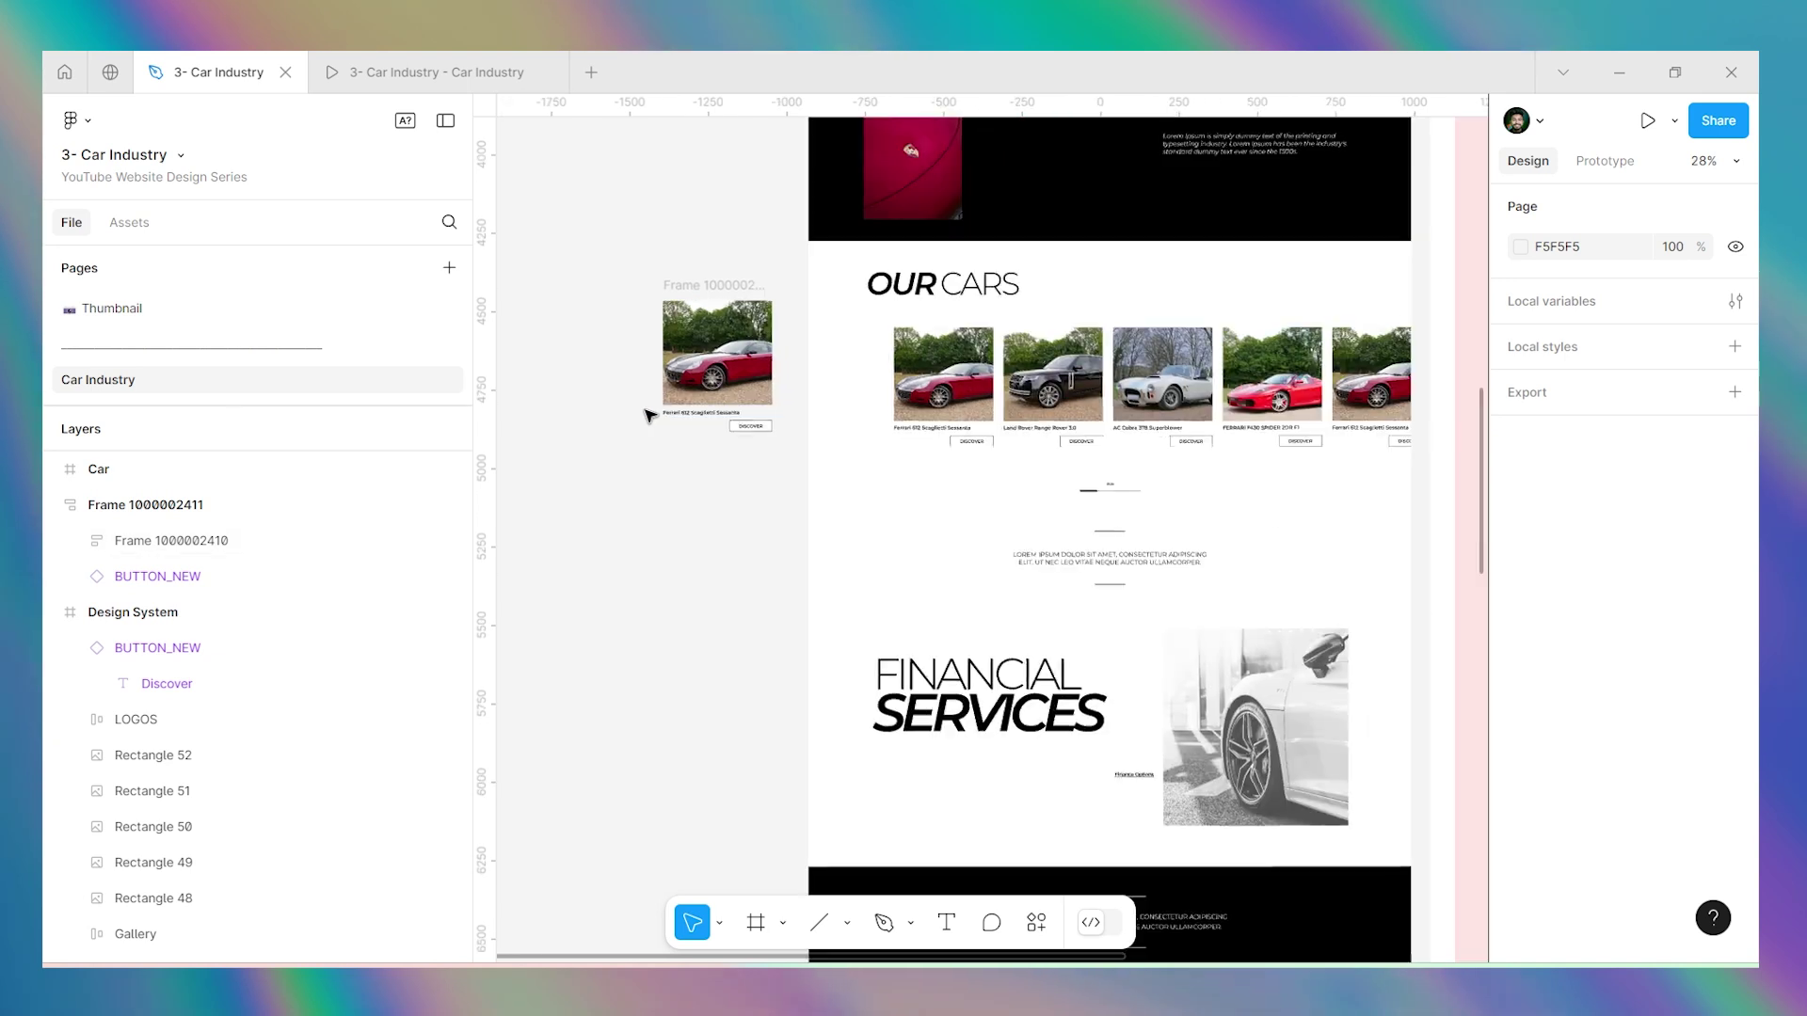
{"action": "left_click", "coordinate": [701, 284]}
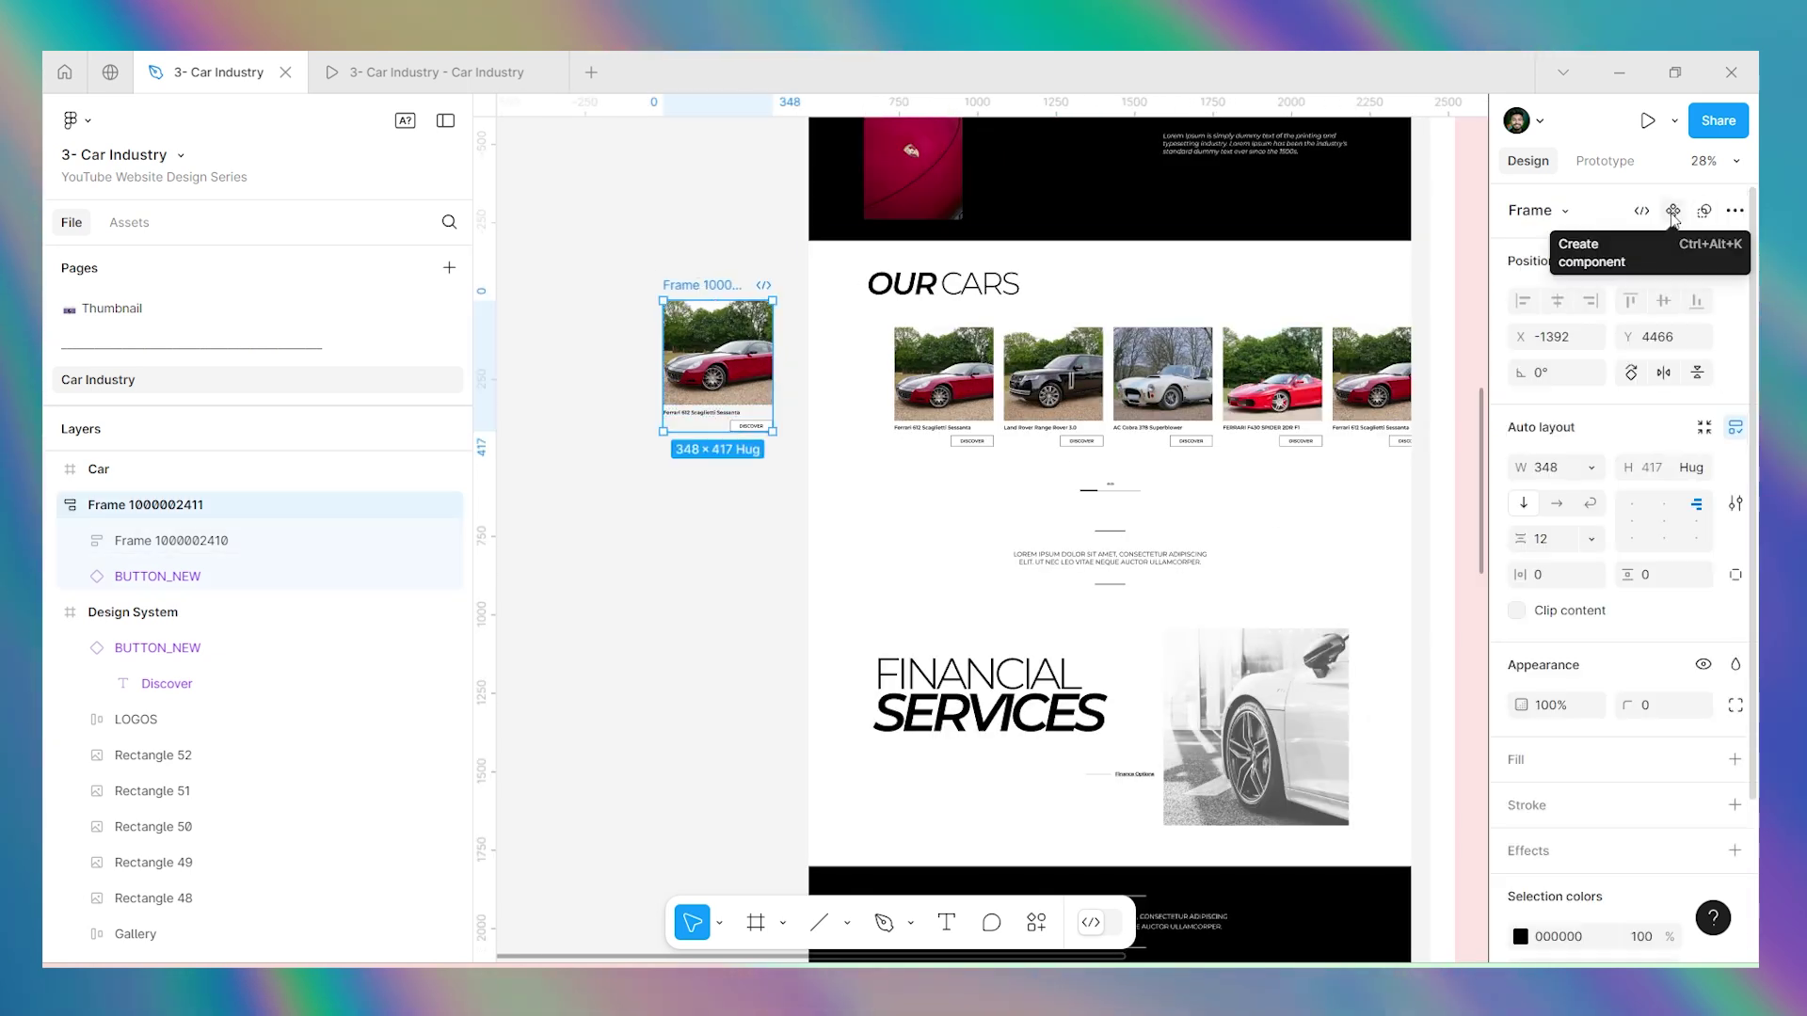
{"action": "left_click", "coordinate": [1673, 211]}
{"action": "scroll", "coordinate": [941, 404], "scroll_direction": "down", "scroll_amount": 3}
{"action": "scroll", "coordinate": [858, 390], "scroll_direction": "up", "scroll_amount": 3}
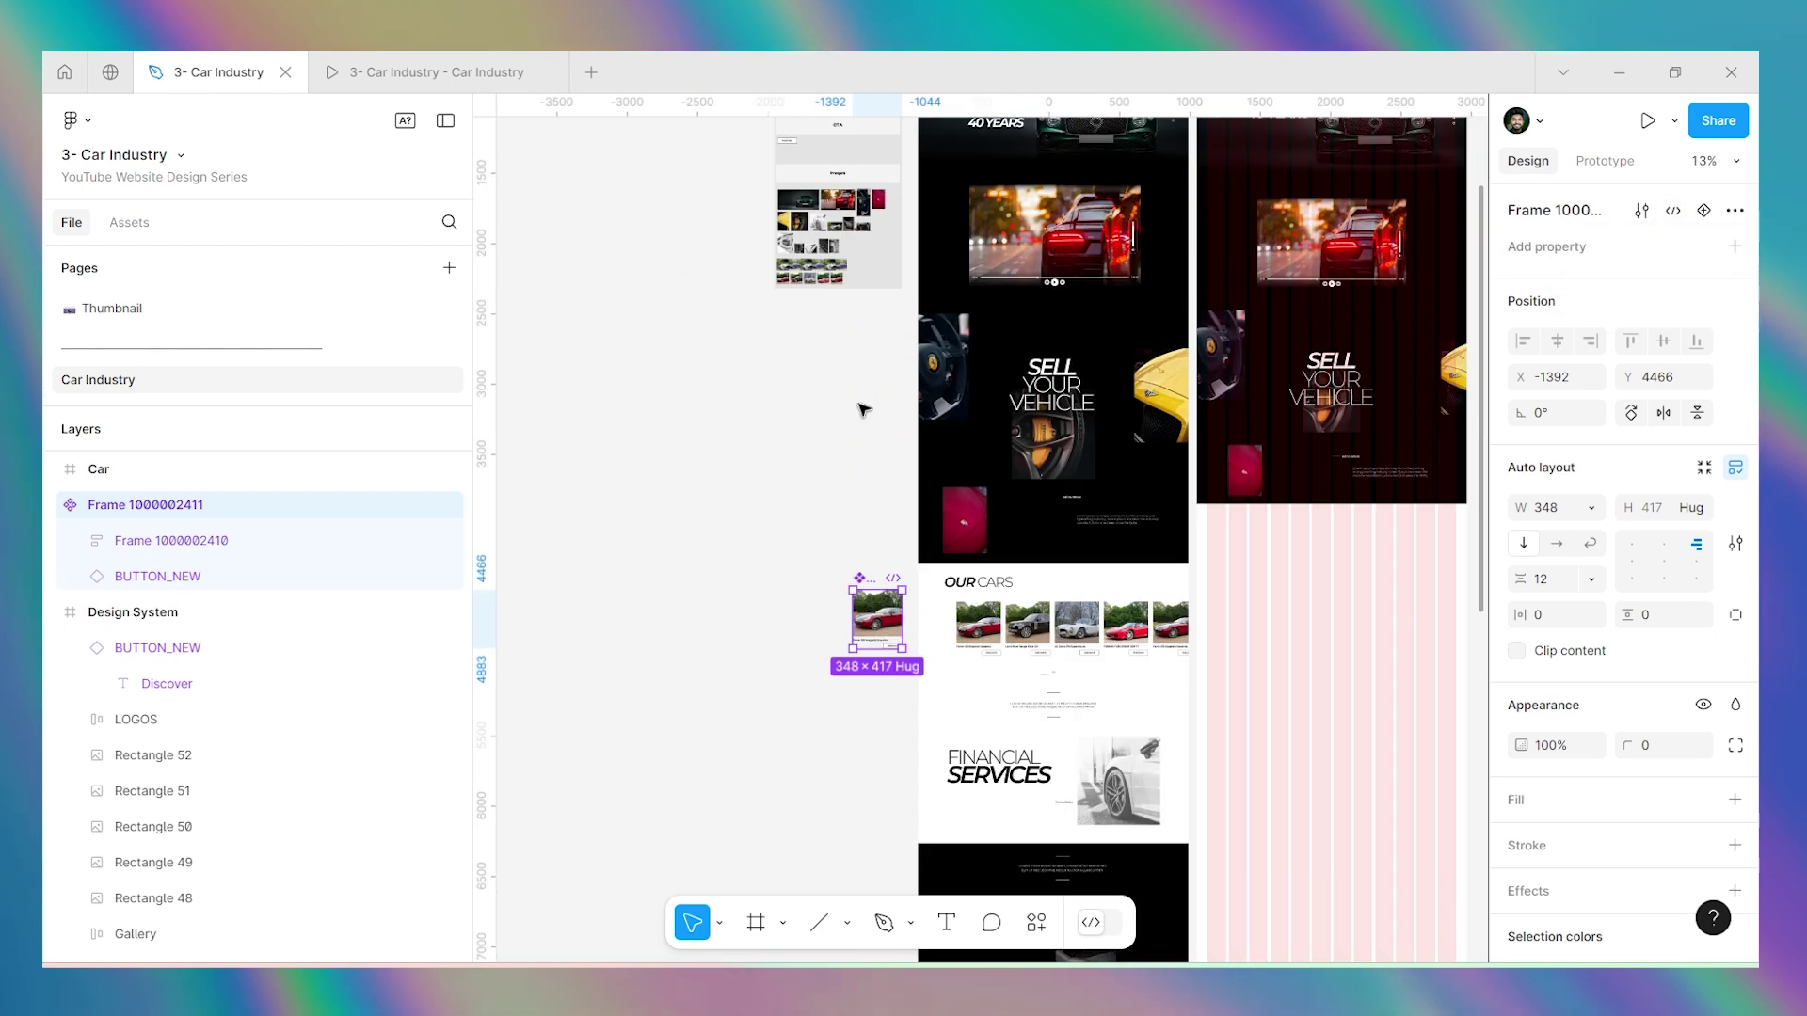
{"action": "left_click_drag", "start_coordinate": [868, 576], "coordinate": [872, 568]}
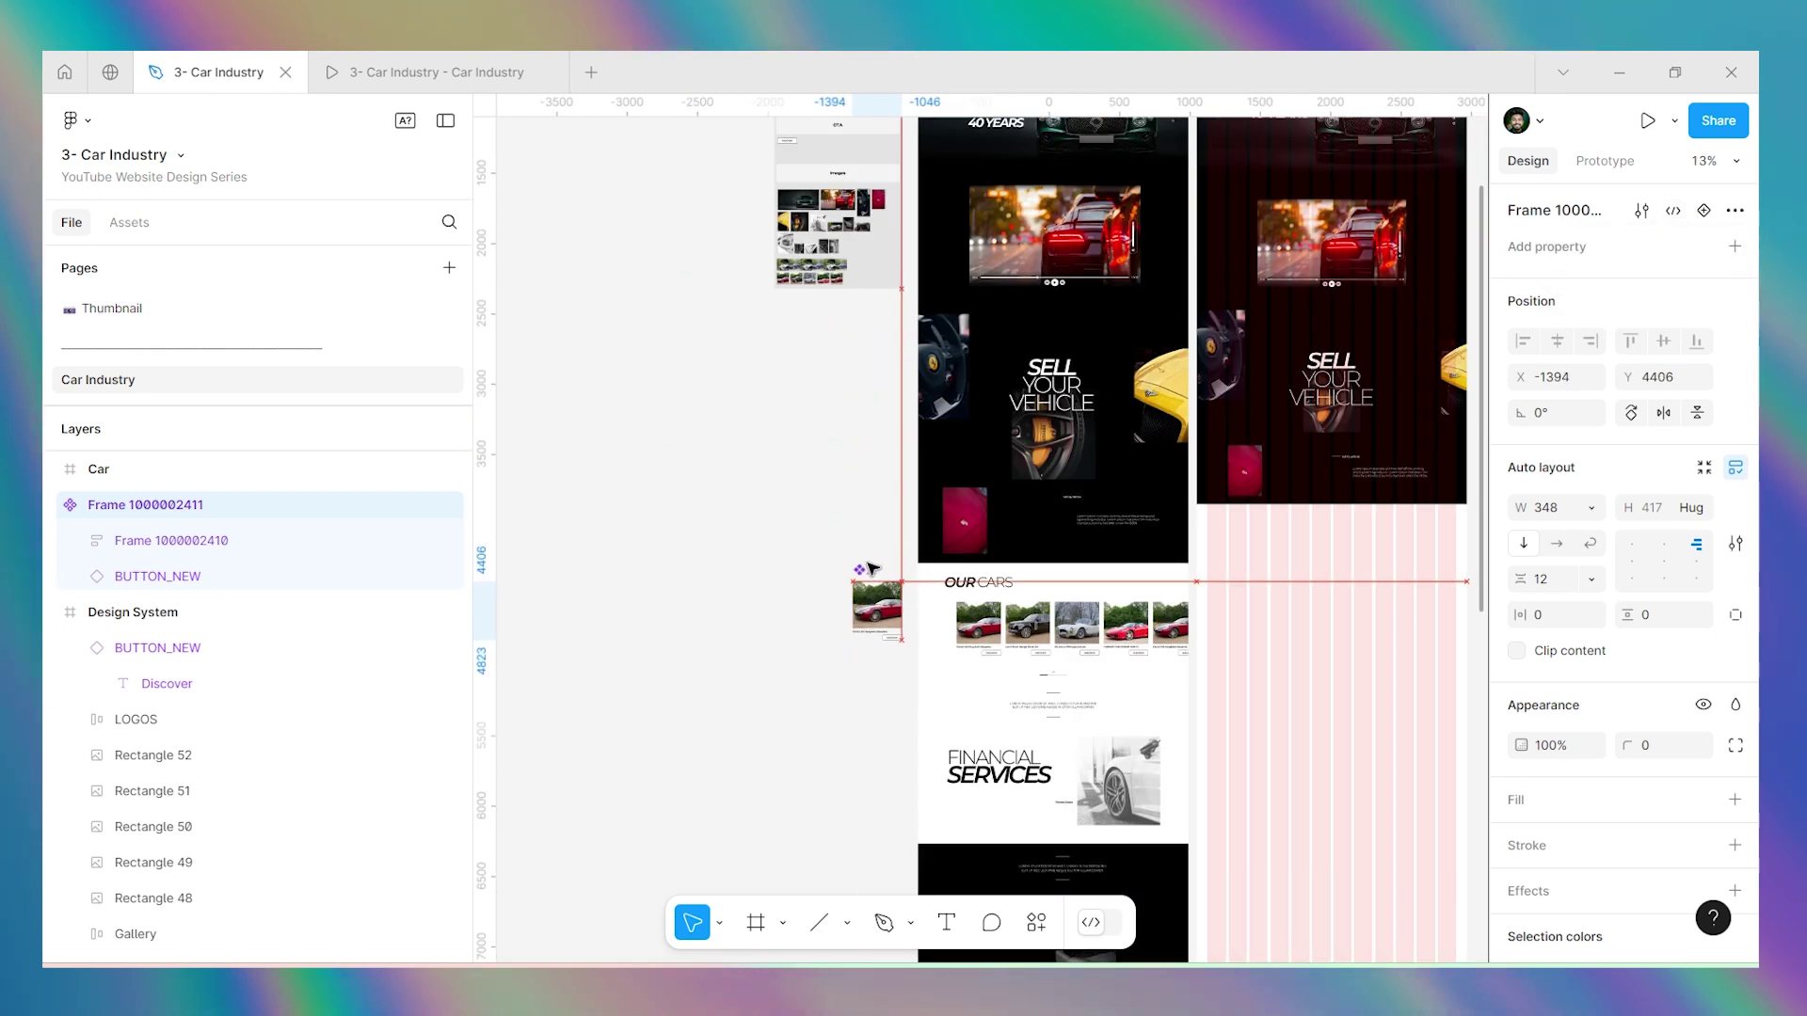
Insert an instance of the car card component from the local assets into the Car frame, below the Sell Your Vehicle section.
{"action": "scroll", "coordinate": [872, 568], "scroll_direction": "up", "scroll_amount": 3}
{"action": "left_click", "coordinate": [129, 222]}
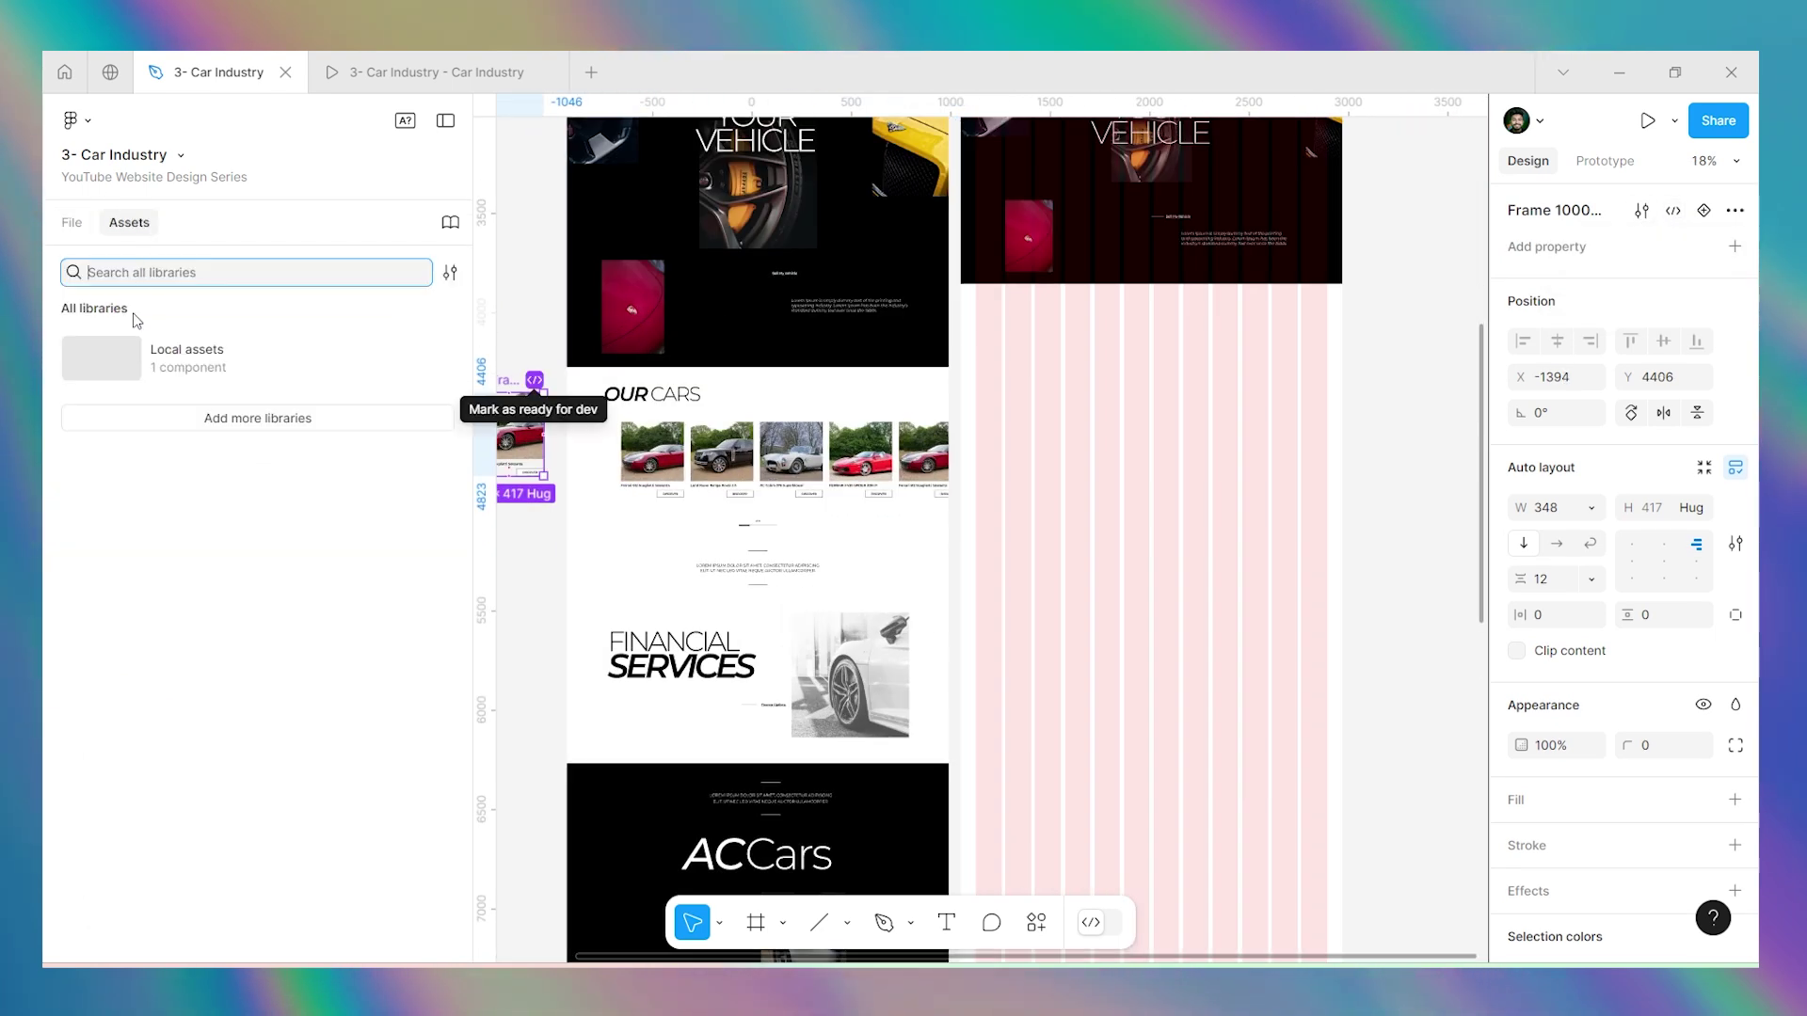
{"action": "left_click", "coordinate": [141, 355]}
{"action": "left_click_drag", "start_coordinate": [128, 365], "coordinate": [1001, 363]}
{"action": "left_click", "coordinate": [1206, 396]}
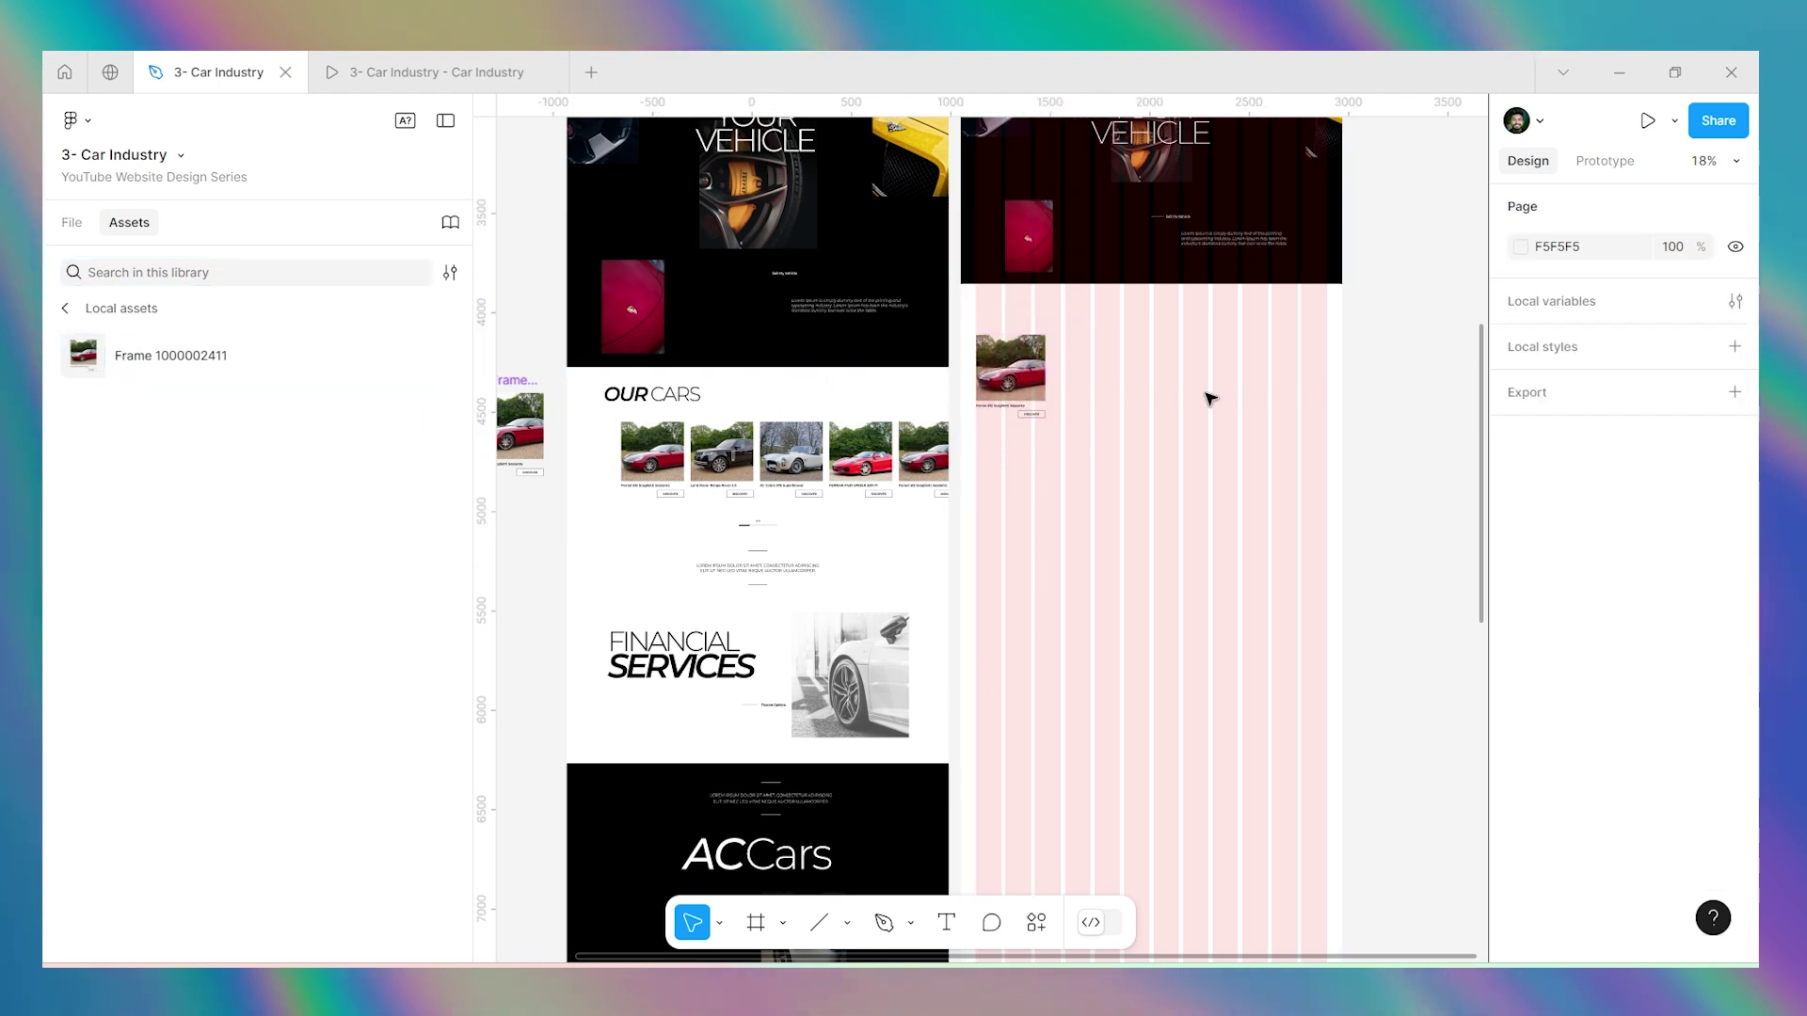
Examine the heading and card arrangement of the reference Our Cars section beside the new card instance.
{"action": "scroll", "coordinate": [1035, 470], "scroll_direction": "down", "scroll_amount": 3}
{"action": "scroll", "coordinate": [746, 412], "scroll_direction": "up", "scroll_amount": 5}
{"action": "scroll", "coordinate": [747, 411], "scroll_direction": "down", "scroll_amount": 3}
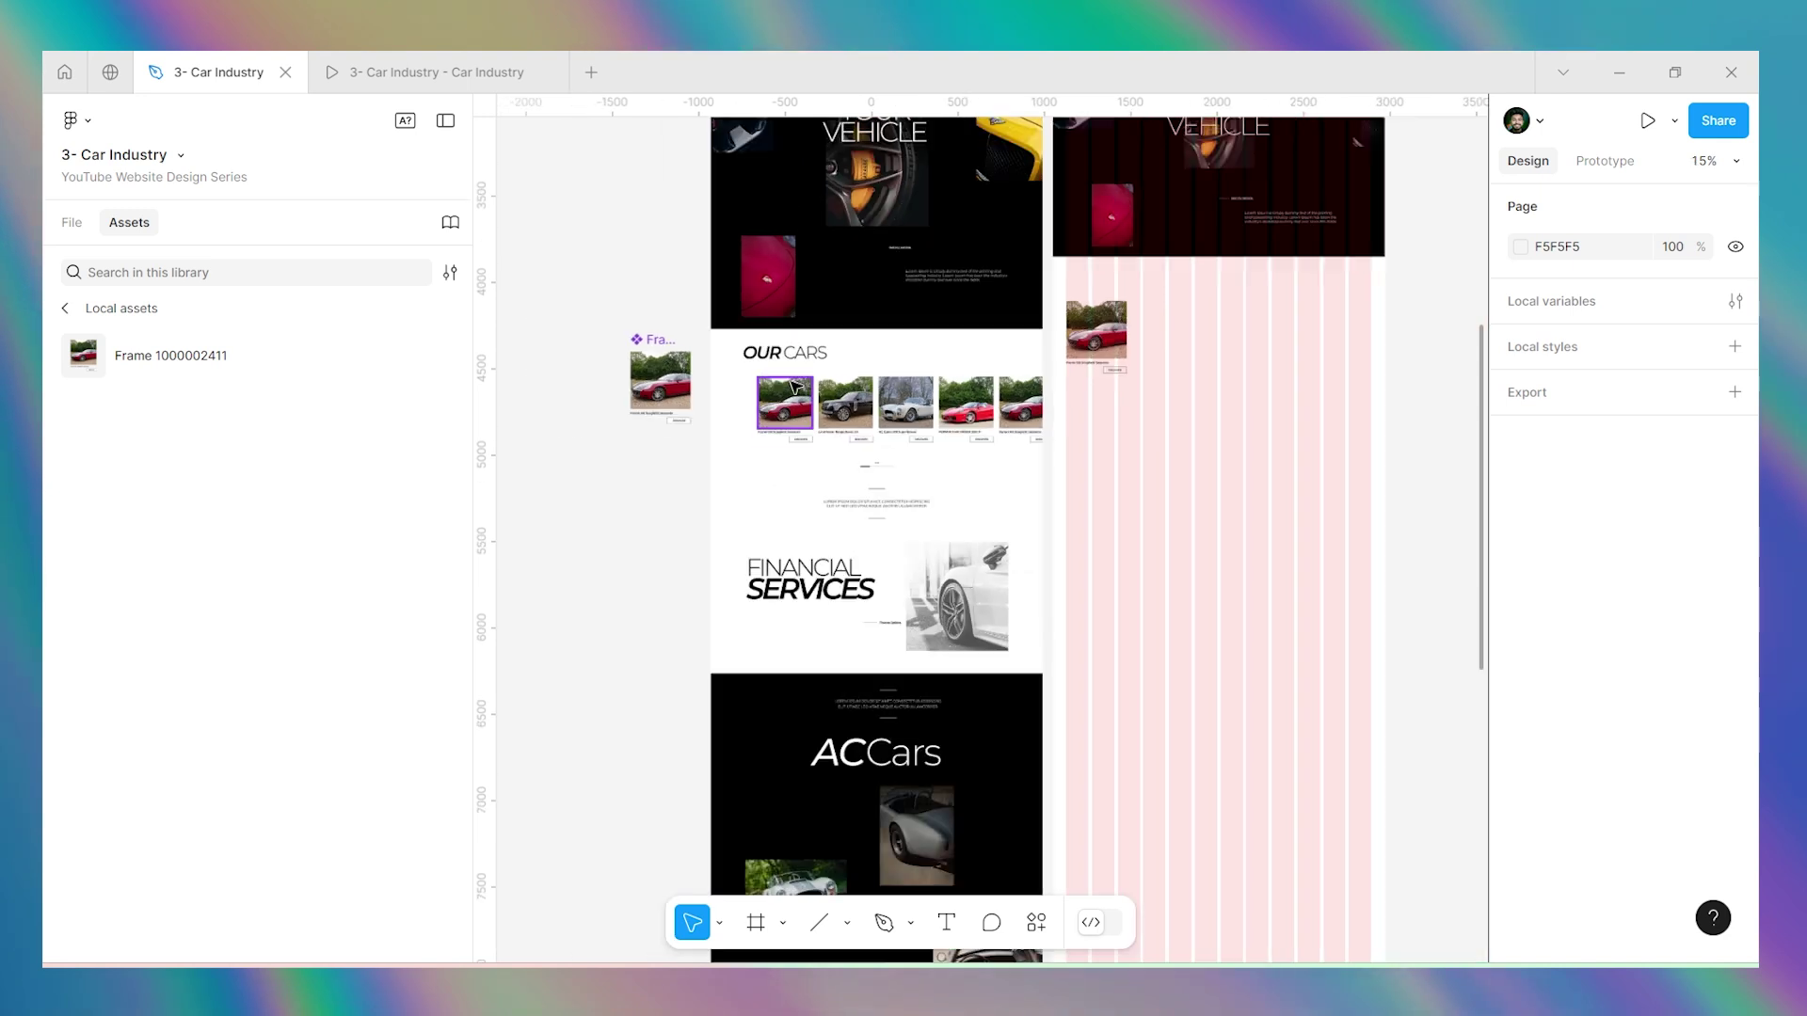
{"action": "scroll", "coordinate": [1007, 379], "scroll_direction": "up", "scroll_amount": 3}
{"action": "scroll", "coordinate": [527, 367], "scroll_direction": "down", "scroll_amount": 2}
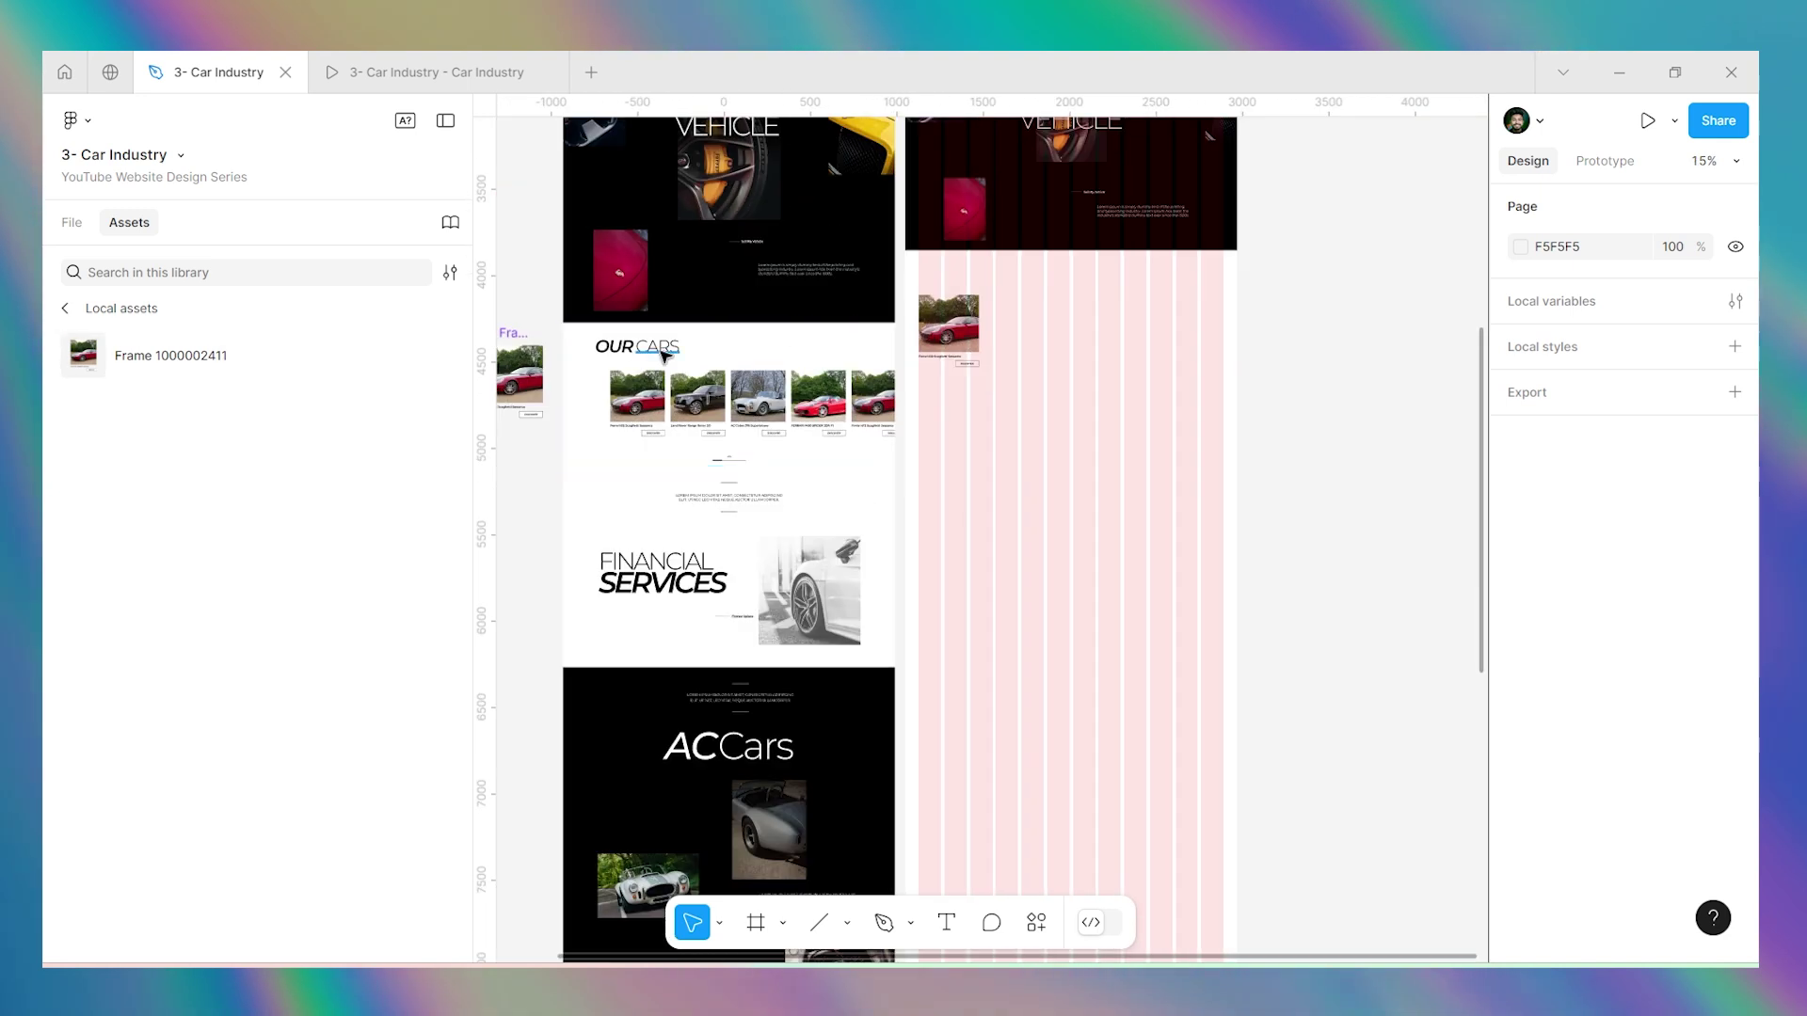
{"action": "scroll", "coordinate": [674, 376], "scroll_direction": "up", "scroll_amount": 5}
{"action": "scroll", "coordinate": [750, 393], "scroll_direction": "down", "scroll_amount": 2}
{"action": "scroll", "coordinate": [640, 360], "scroll_direction": "down", "scroll_amount": 3}
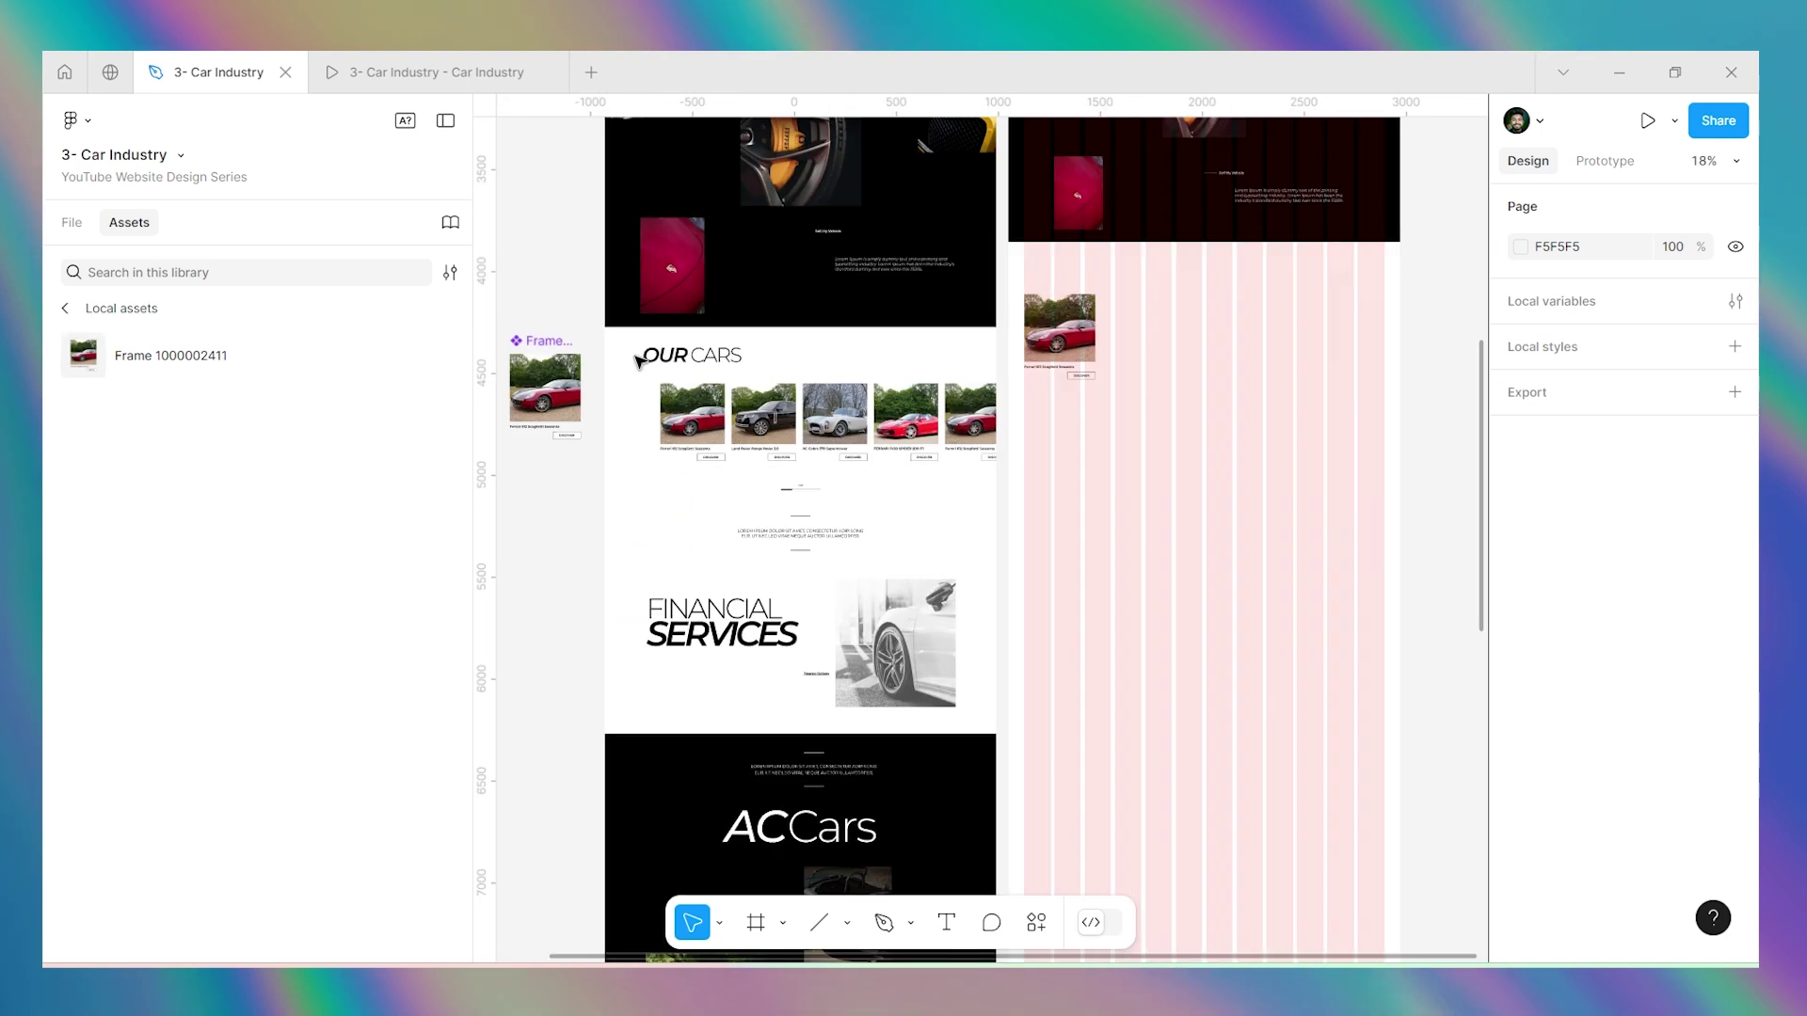
Add the heading text "Our Cars" to the Car frame in Montserrat ExtraLight, size 100, with uppercase lettering.
{"action": "key", "text": "t"}
{"action": "left_click", "coordinate": [1112, 456]}
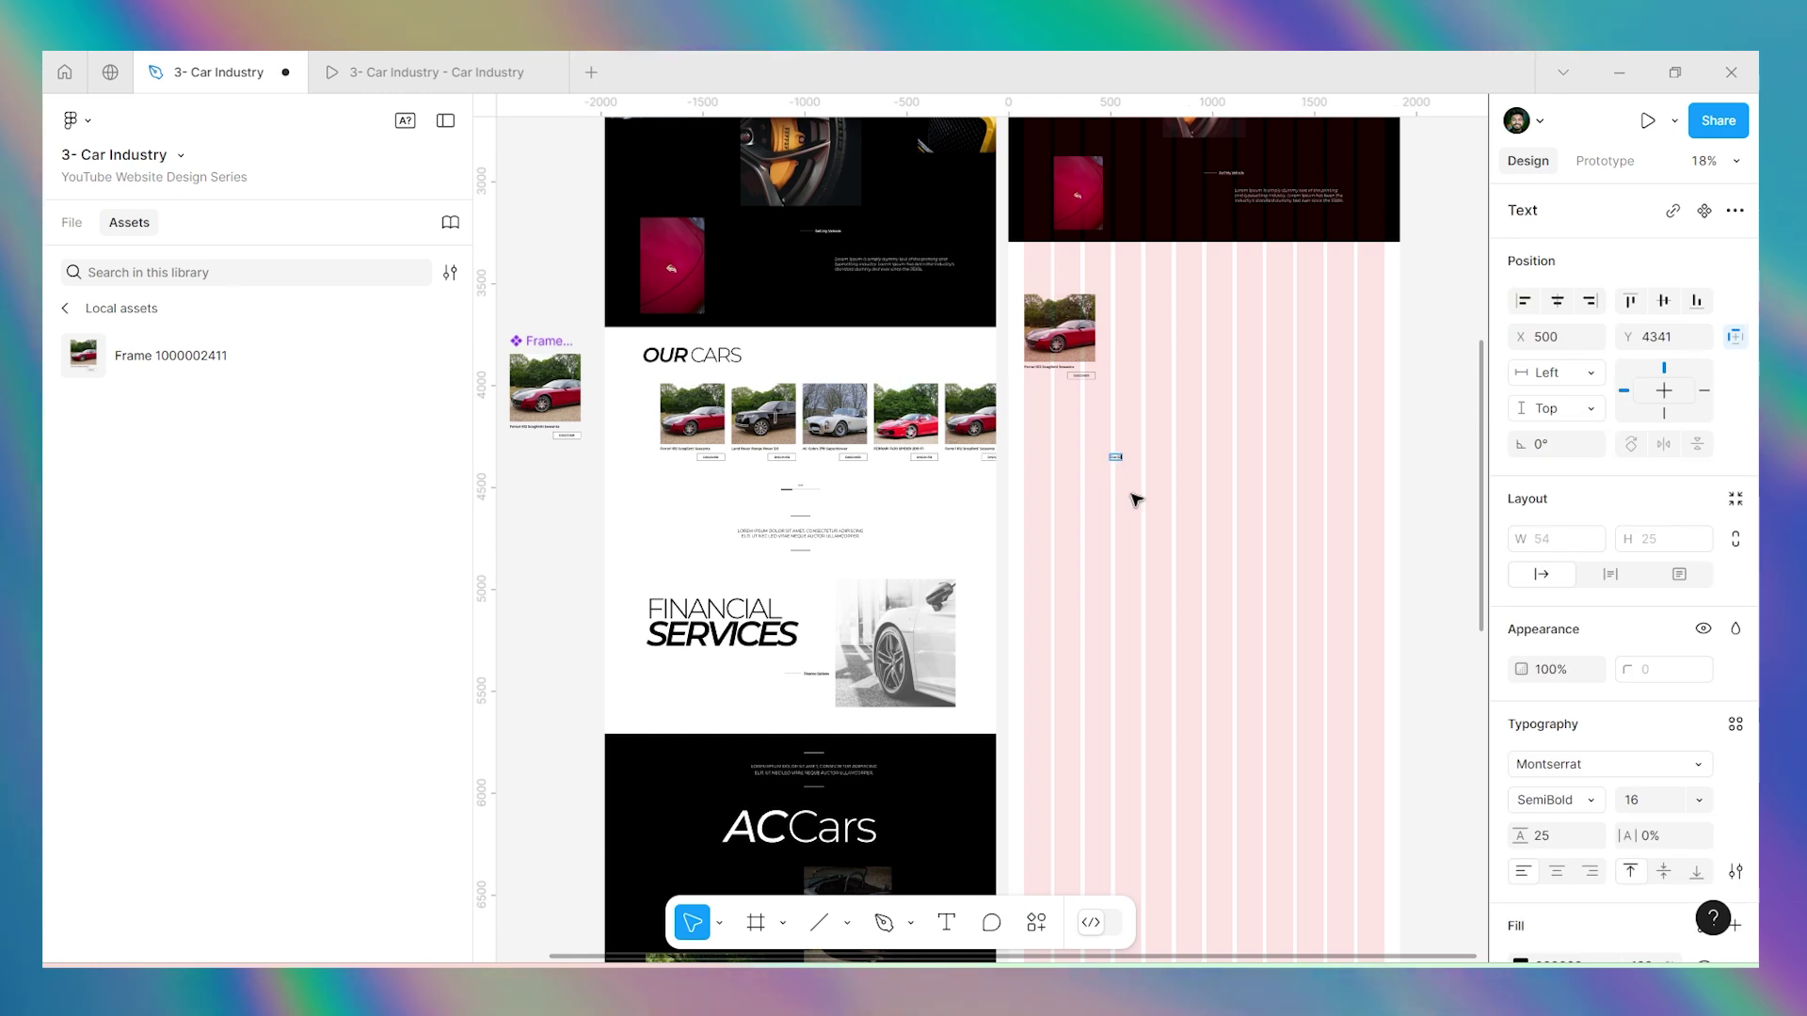
{"action": "type", "text": "Our Cars"}
{"action": "left_click", "coordinate": [1736, 871]}
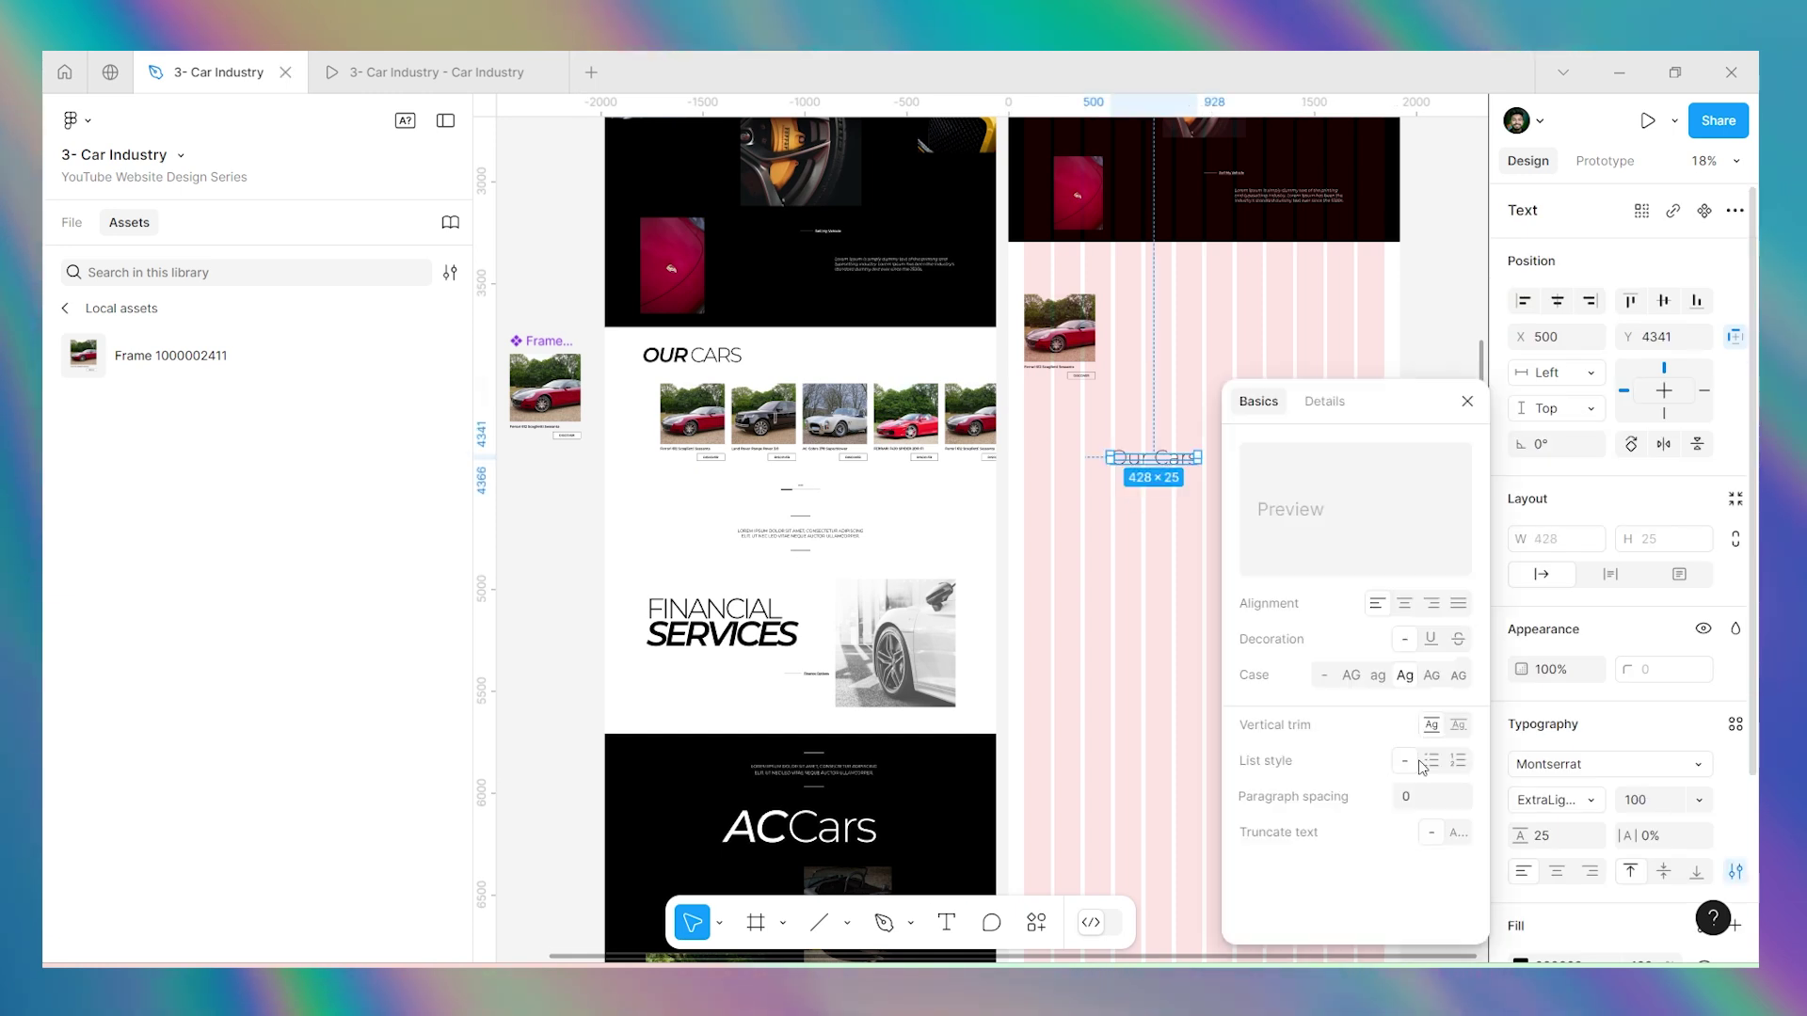
{"action": "left_click", "coordinate": [1352, 675]}
Make "Our" in the heading bold italic and place the heading above the car card at the grid's first column.
{"action": "left_click", "coordinate": [1165, 461]}
{"action": "double_click", "coordinate": [1171, 468]}
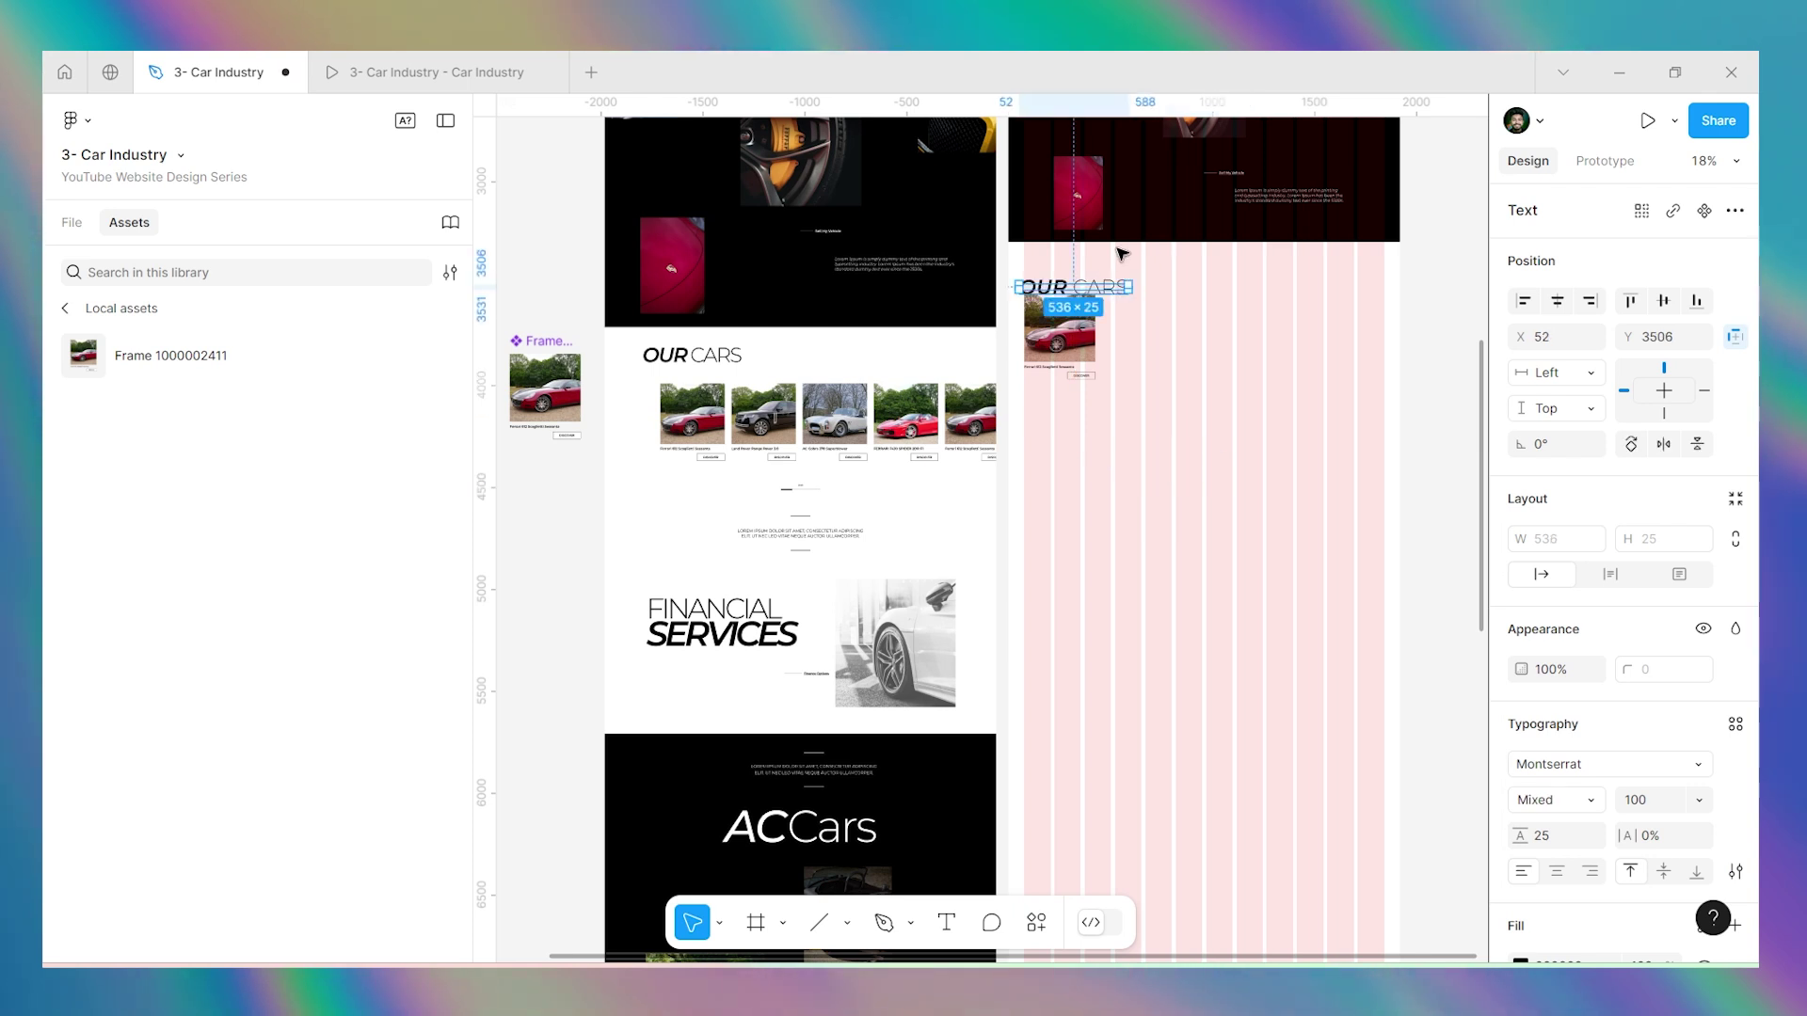
{"action": "key", "text": "shift+Right"}
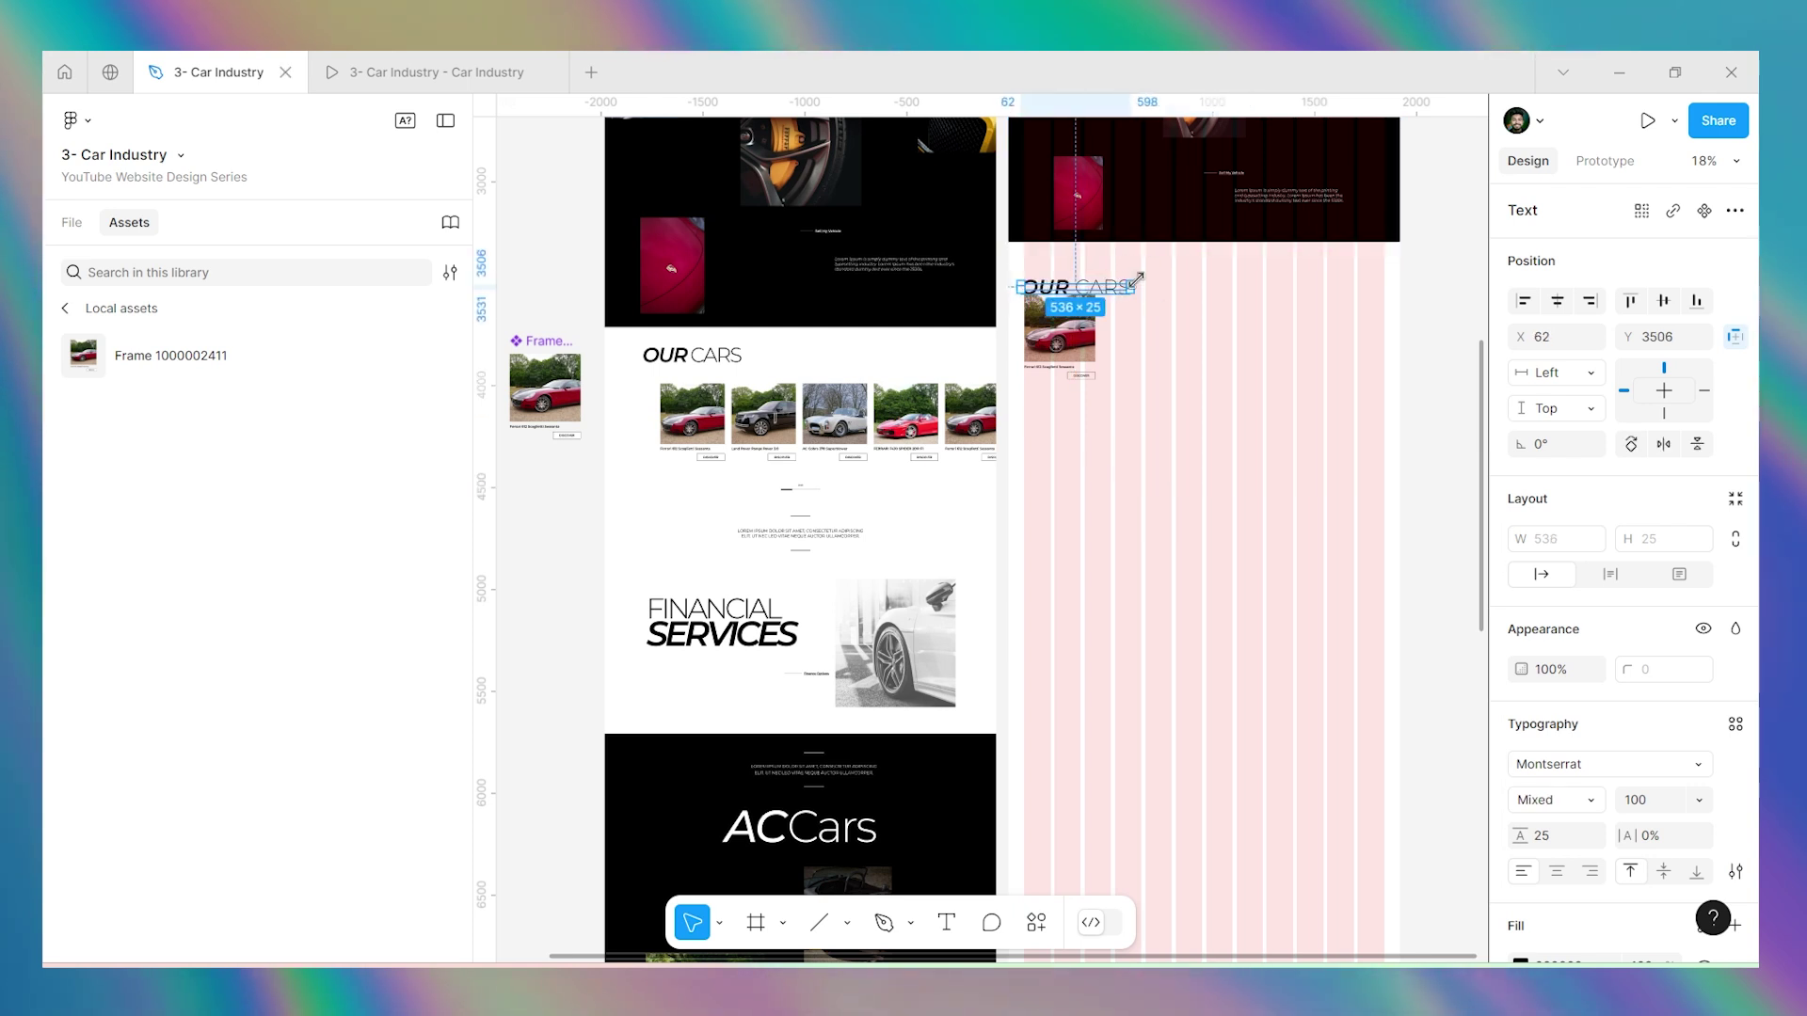
{"action": "scroll", "coordinate": [1138, 246], "scroll_direction": "up", "scroll_amount": 5}
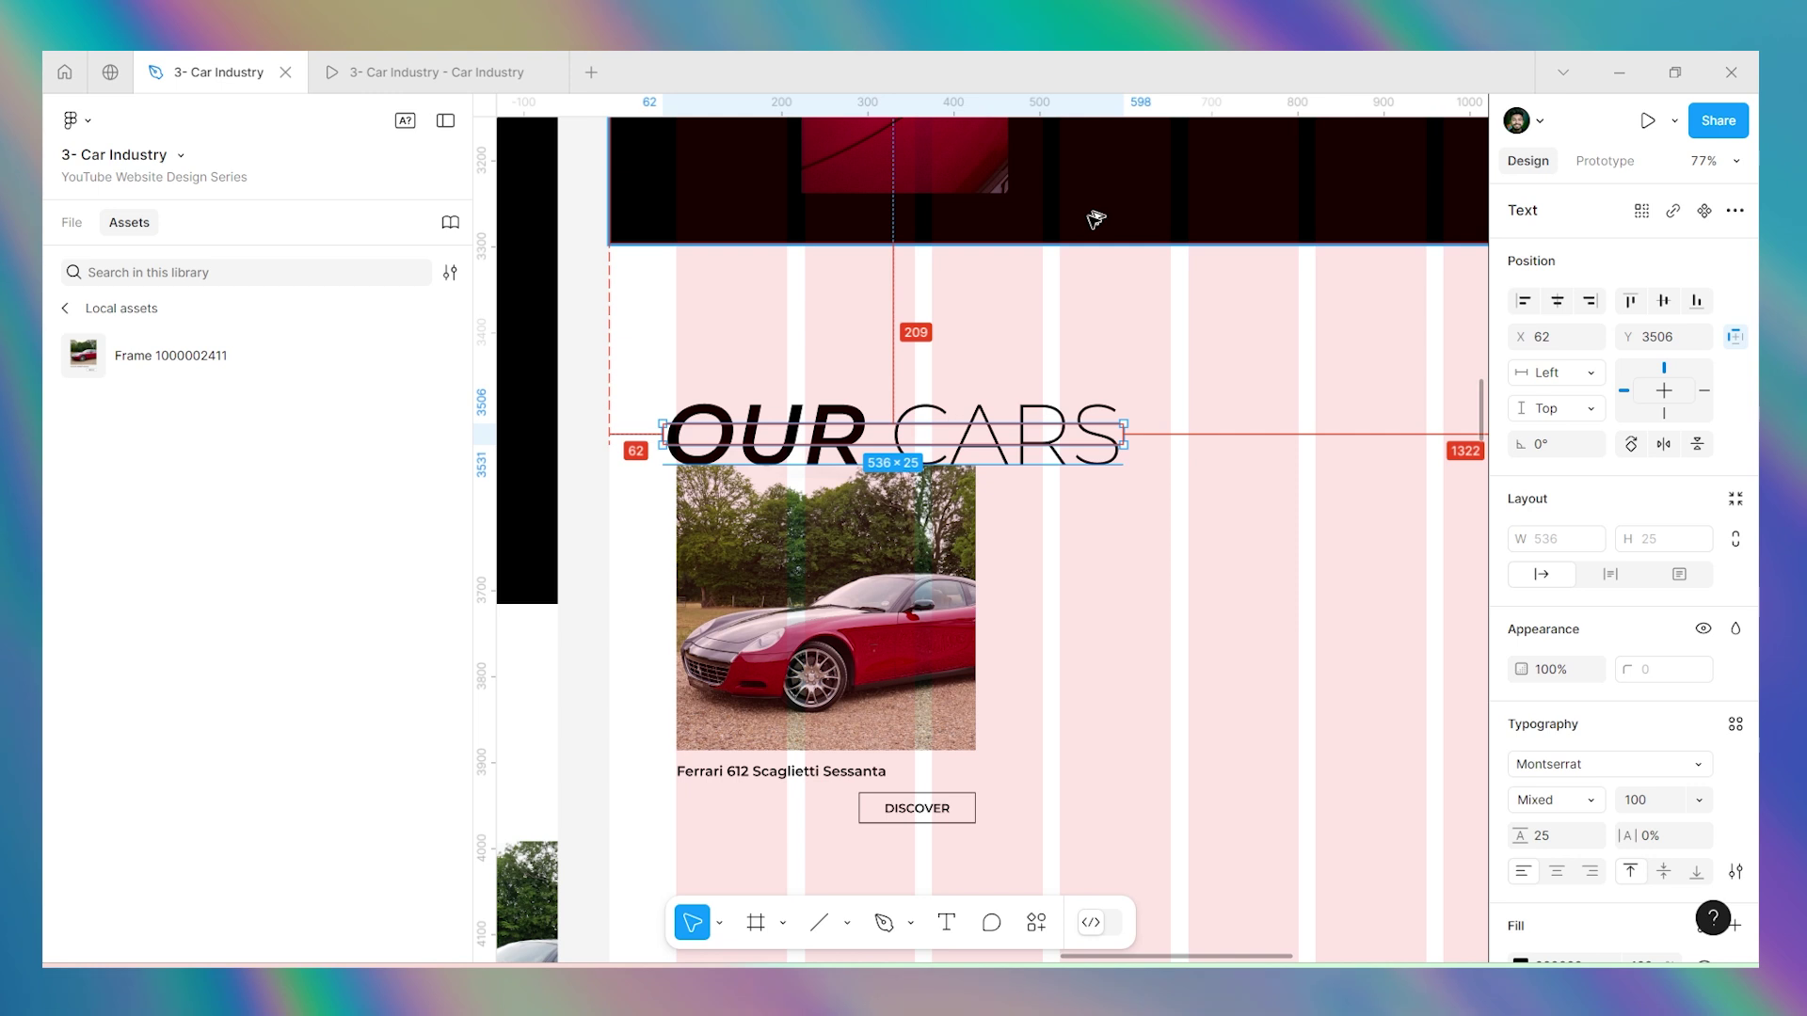
{"action": "key", "text": "shift+Right"}
Move the car card instance below the Our Cars heading to X 227, Y 3638.
{"action": "scroll", "coordinate": [1111, 273], "scroll_direction": "down", "scroll_amount": 3}
{"action": "left_click", "coordinate": [1042, 404]}
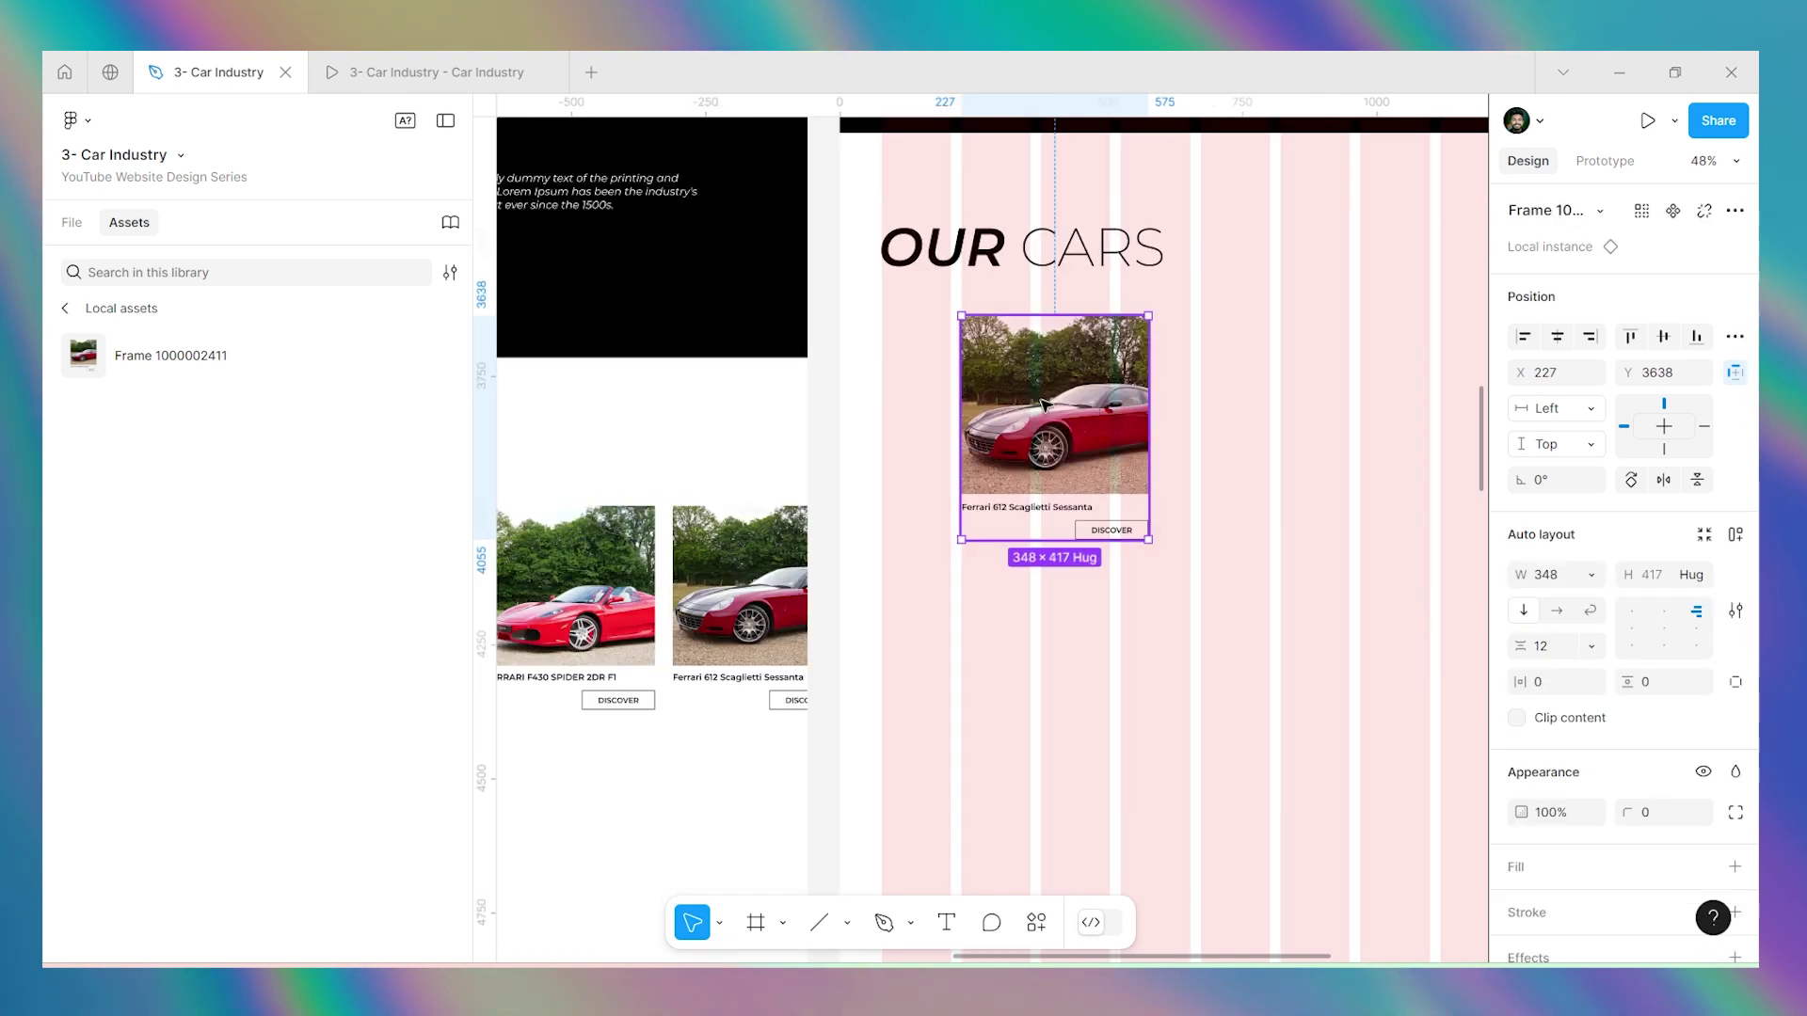
{"action": "scroll", "coordinate": [1042, 433], "scroll_direction": "down", "scroll_amount": 5}
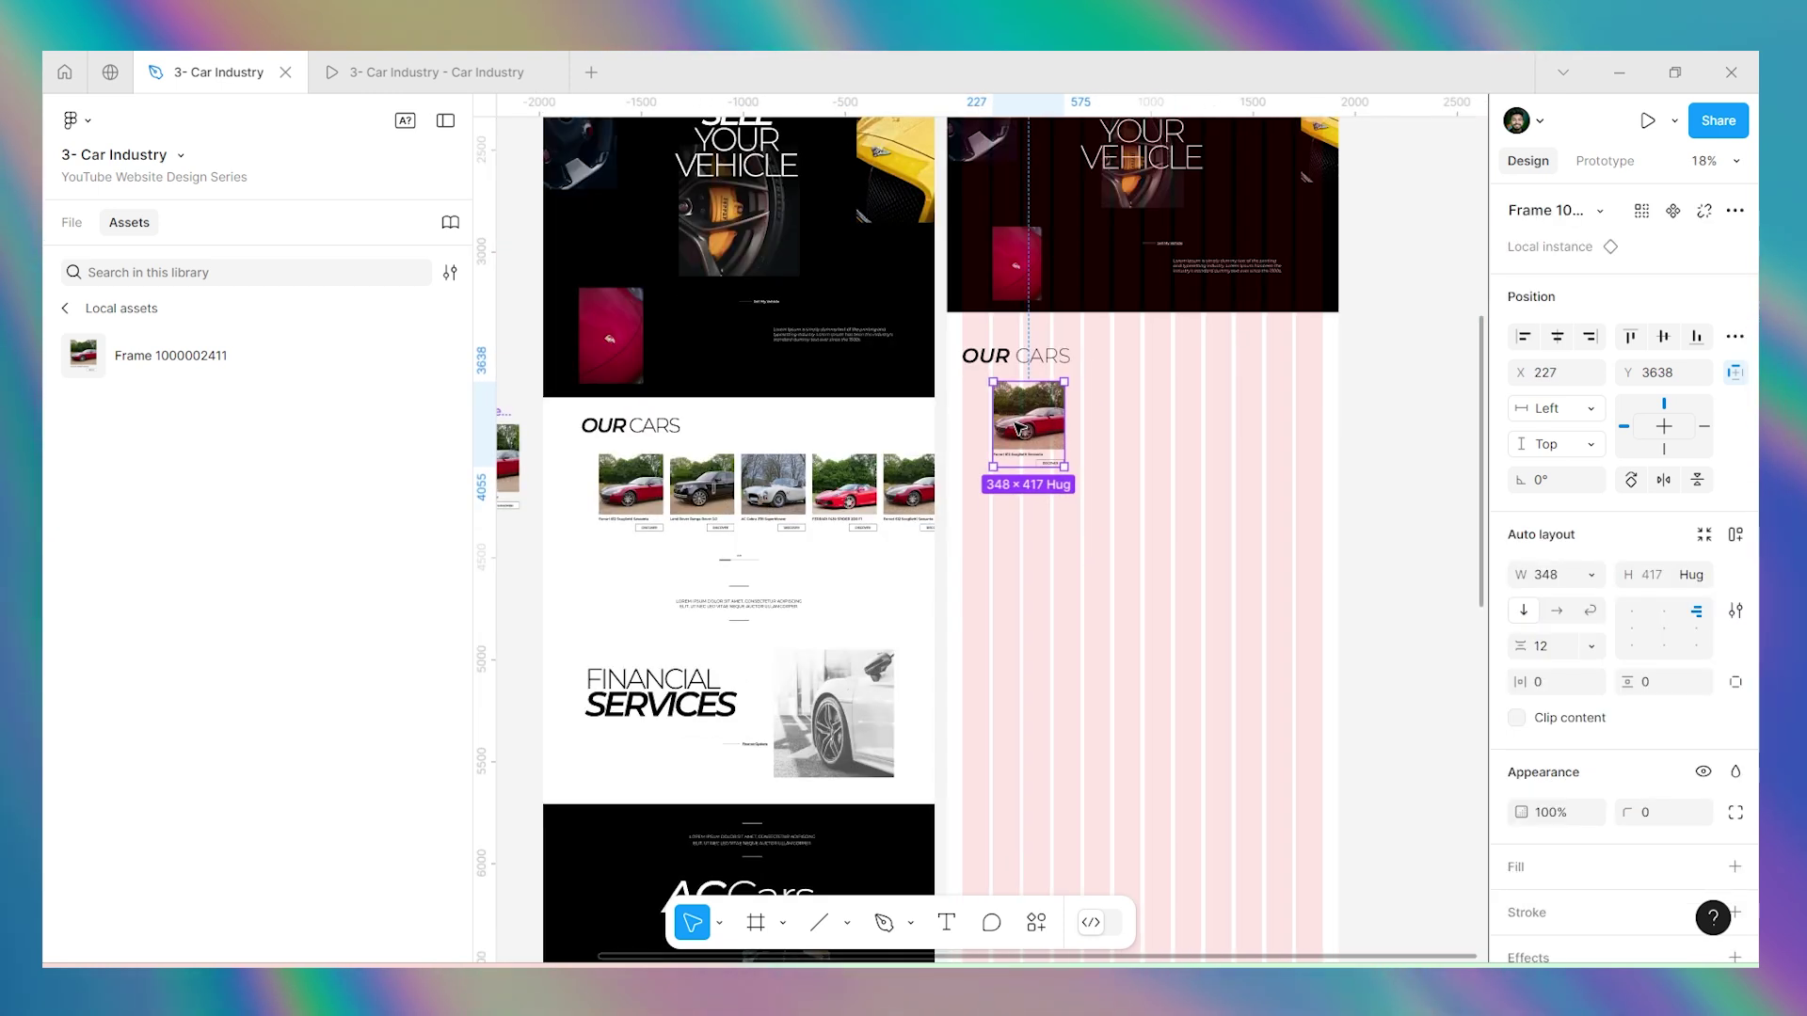
{"action": "scroll", "coordinate": [1018, 428], "scroll_direction": "up", "scroll_amount": 1}
{"action": "left_click_drag", "start_coordinate": [1021, 429], "coordinate": [1117, 430]}
{"action": "key", "text": "ctrl+z"}
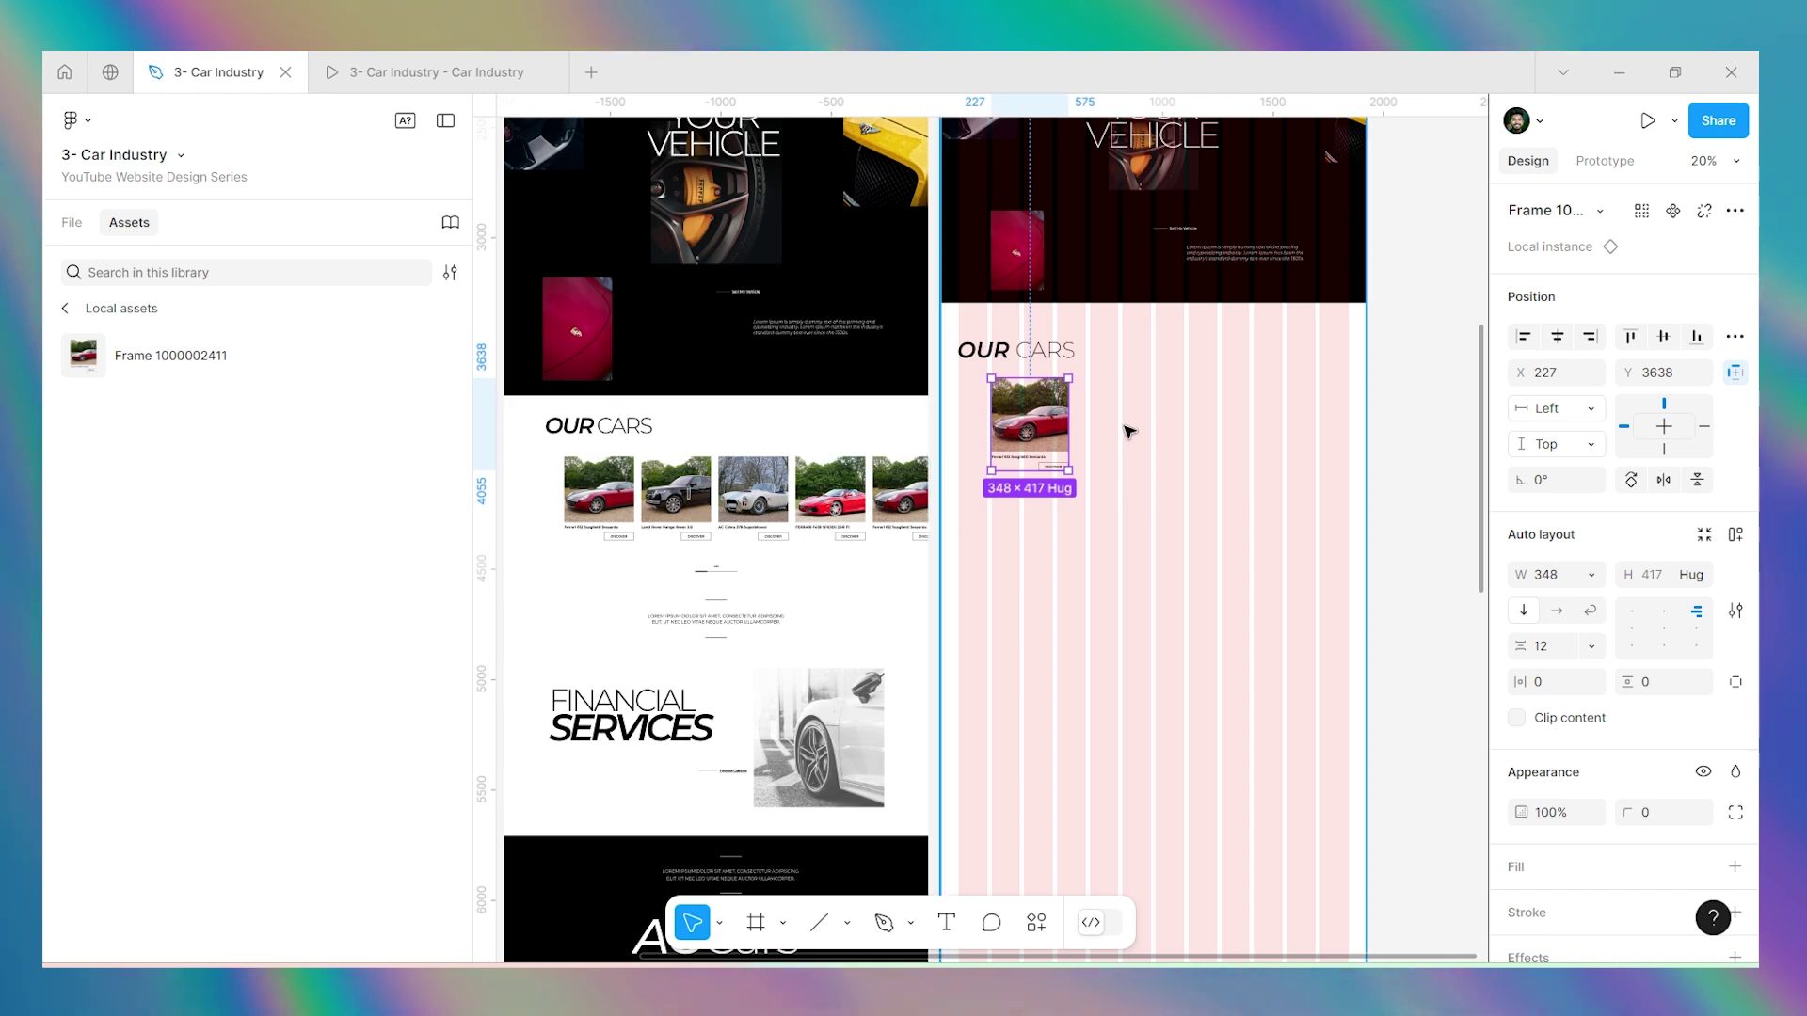
Copy the car card to X 602, Y 3638 and repeat the copy three more times to form a row of five.
{"action": "scroll", "coordinate": [1139, 436], "scroll_direction": "up", "scroll_amount": 3}
{"action": "scroll", "coordinate": [944, 435], "scroll_direction": "down", "scroll_amount": 1}
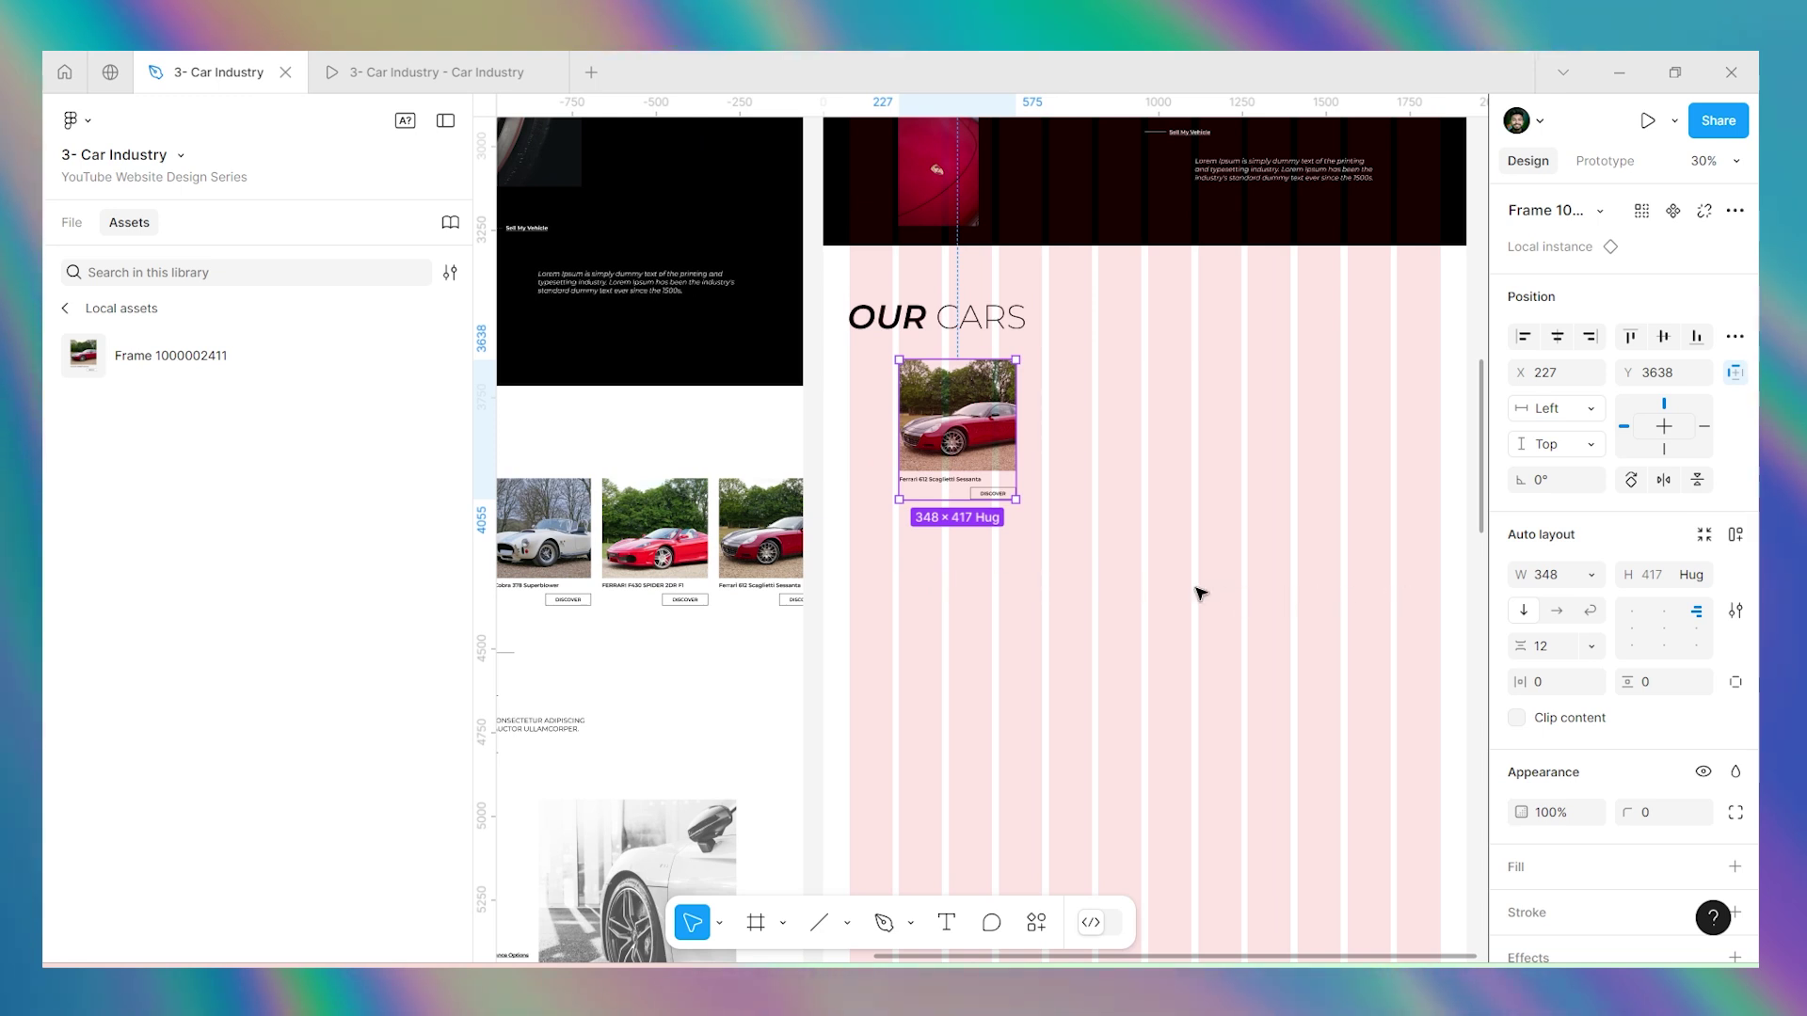
{"action": "scroll", "coordinate": [1061, 527], "scroll_direction": "down", "scroll_amount": 2}
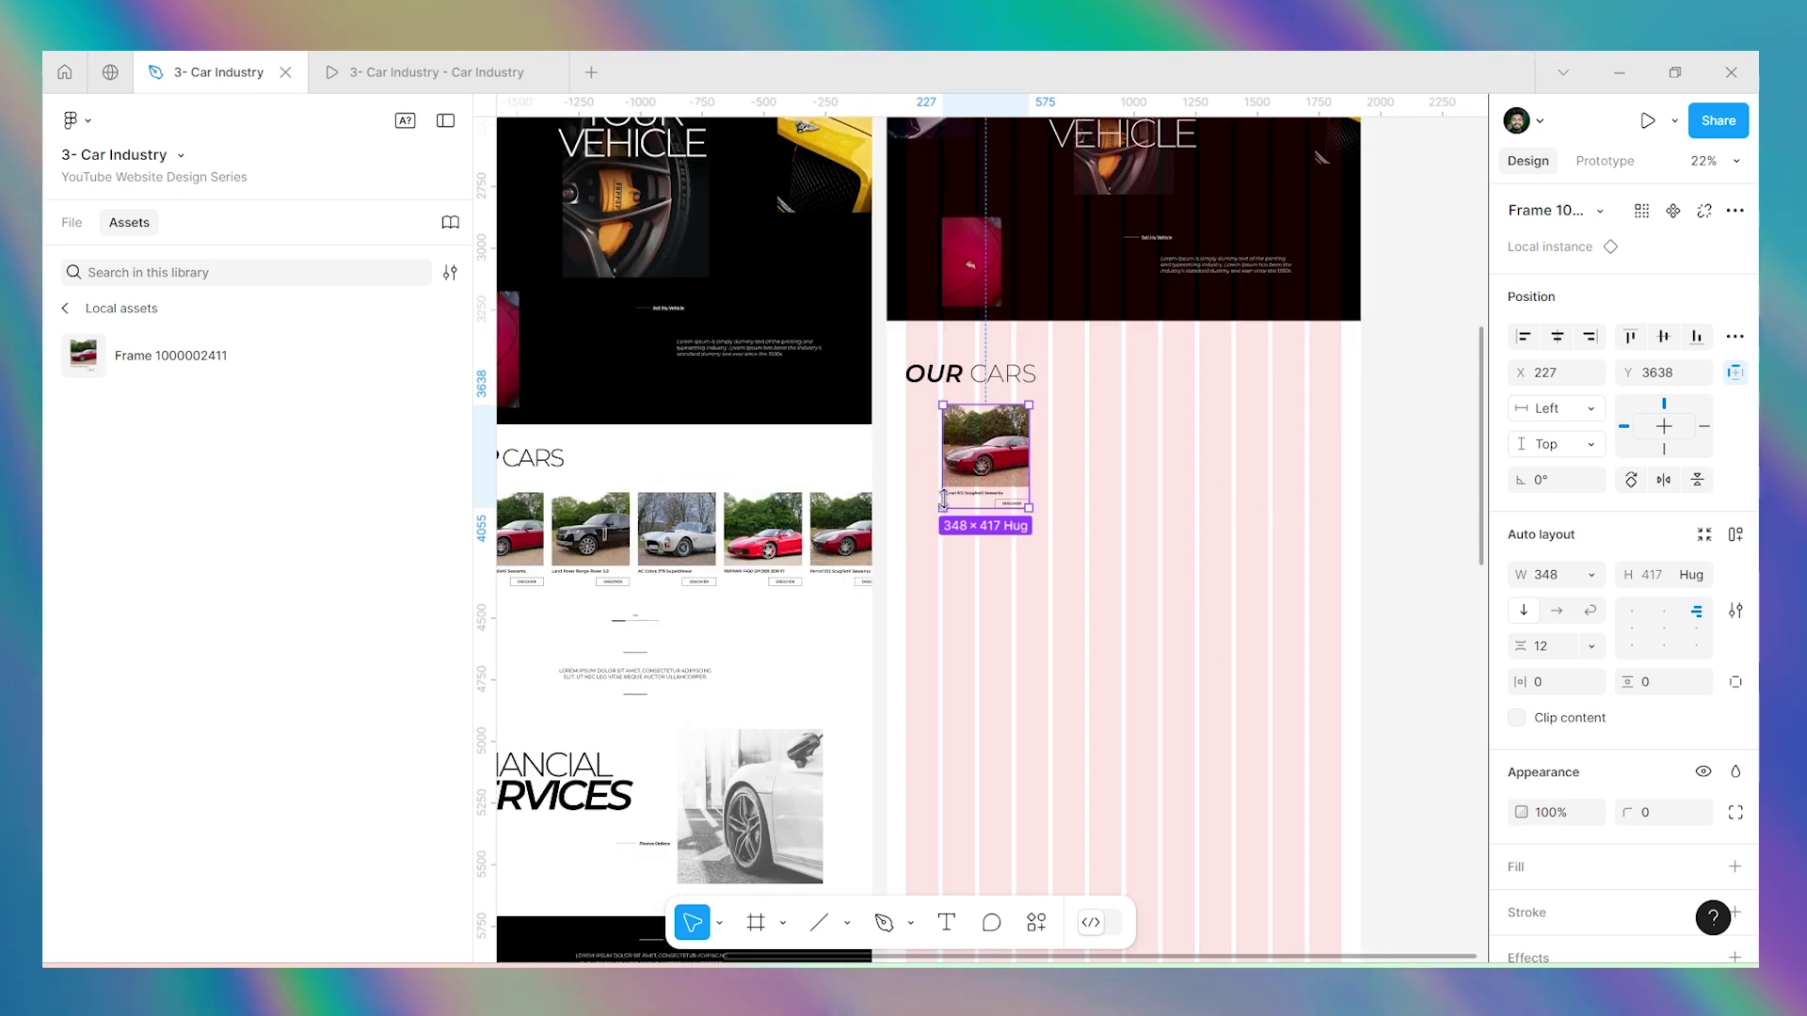
{"action": "scroll", "coordinate": [944, 497], "scroll_direction": "up", "scroll_amount": 3}
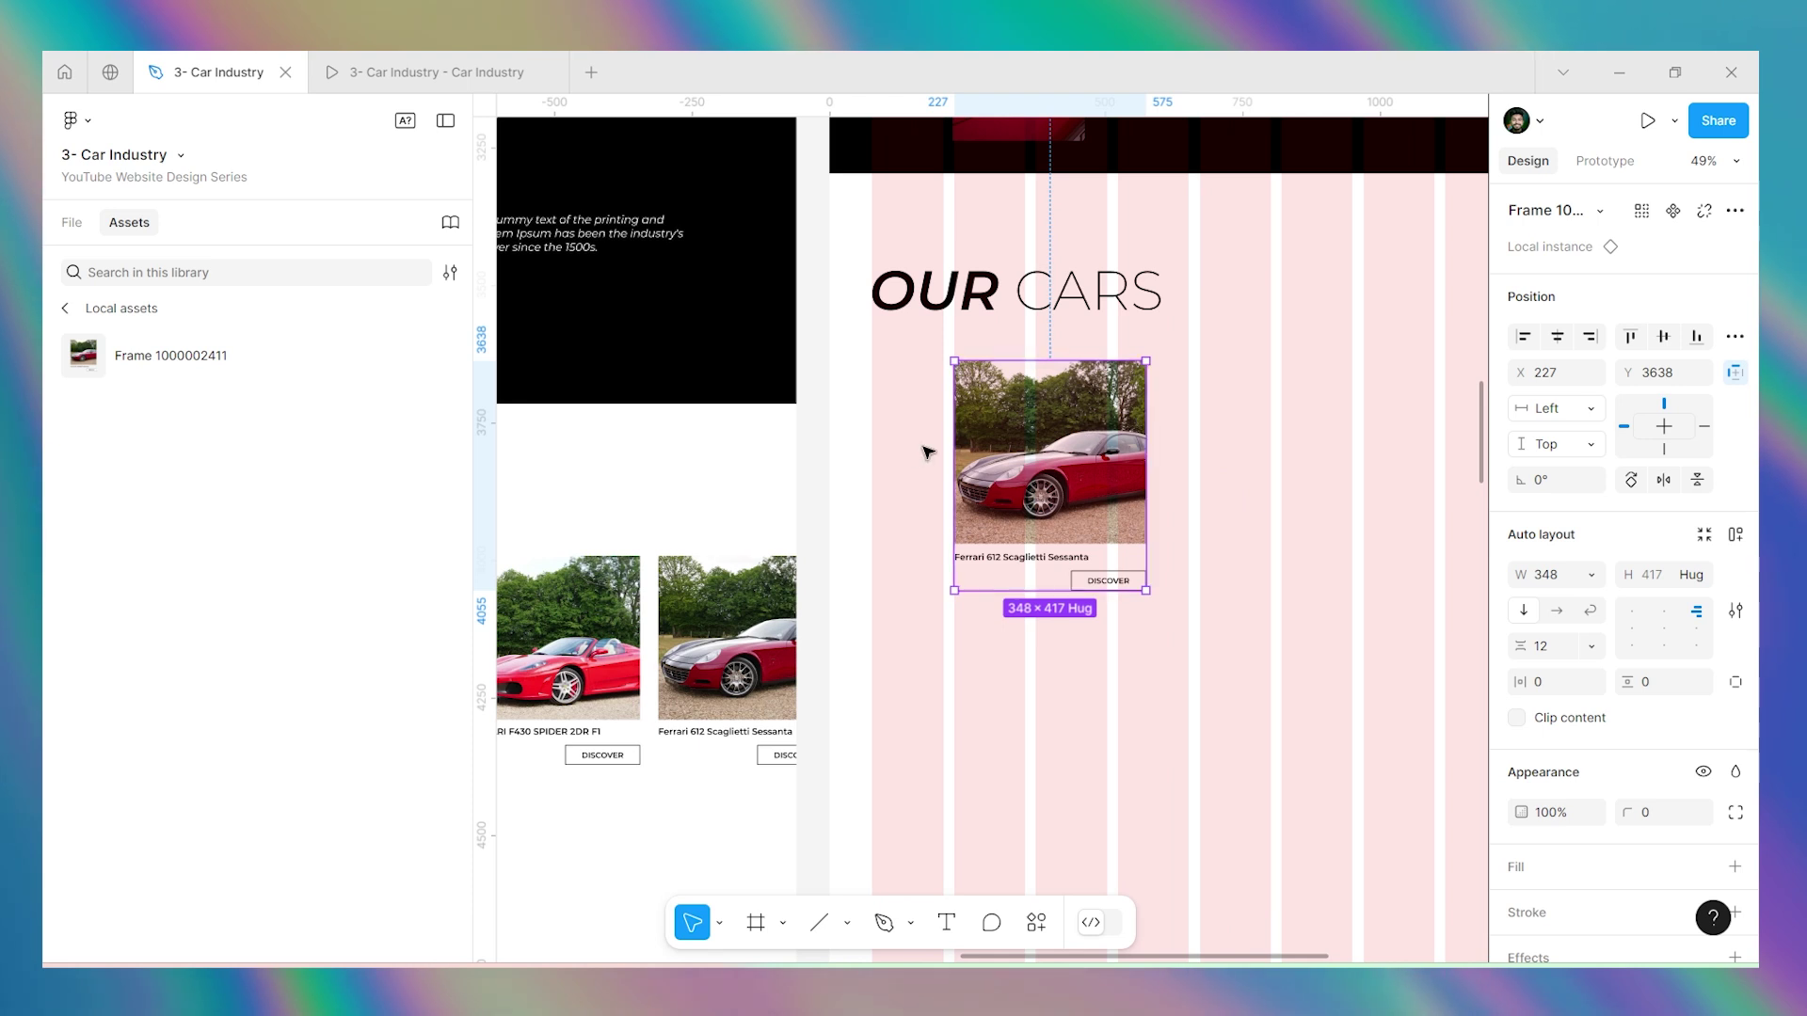
{"action": "scroll", "coordinate": [945, 448], "scroll_direction": "down", "scroll_amount": 1}
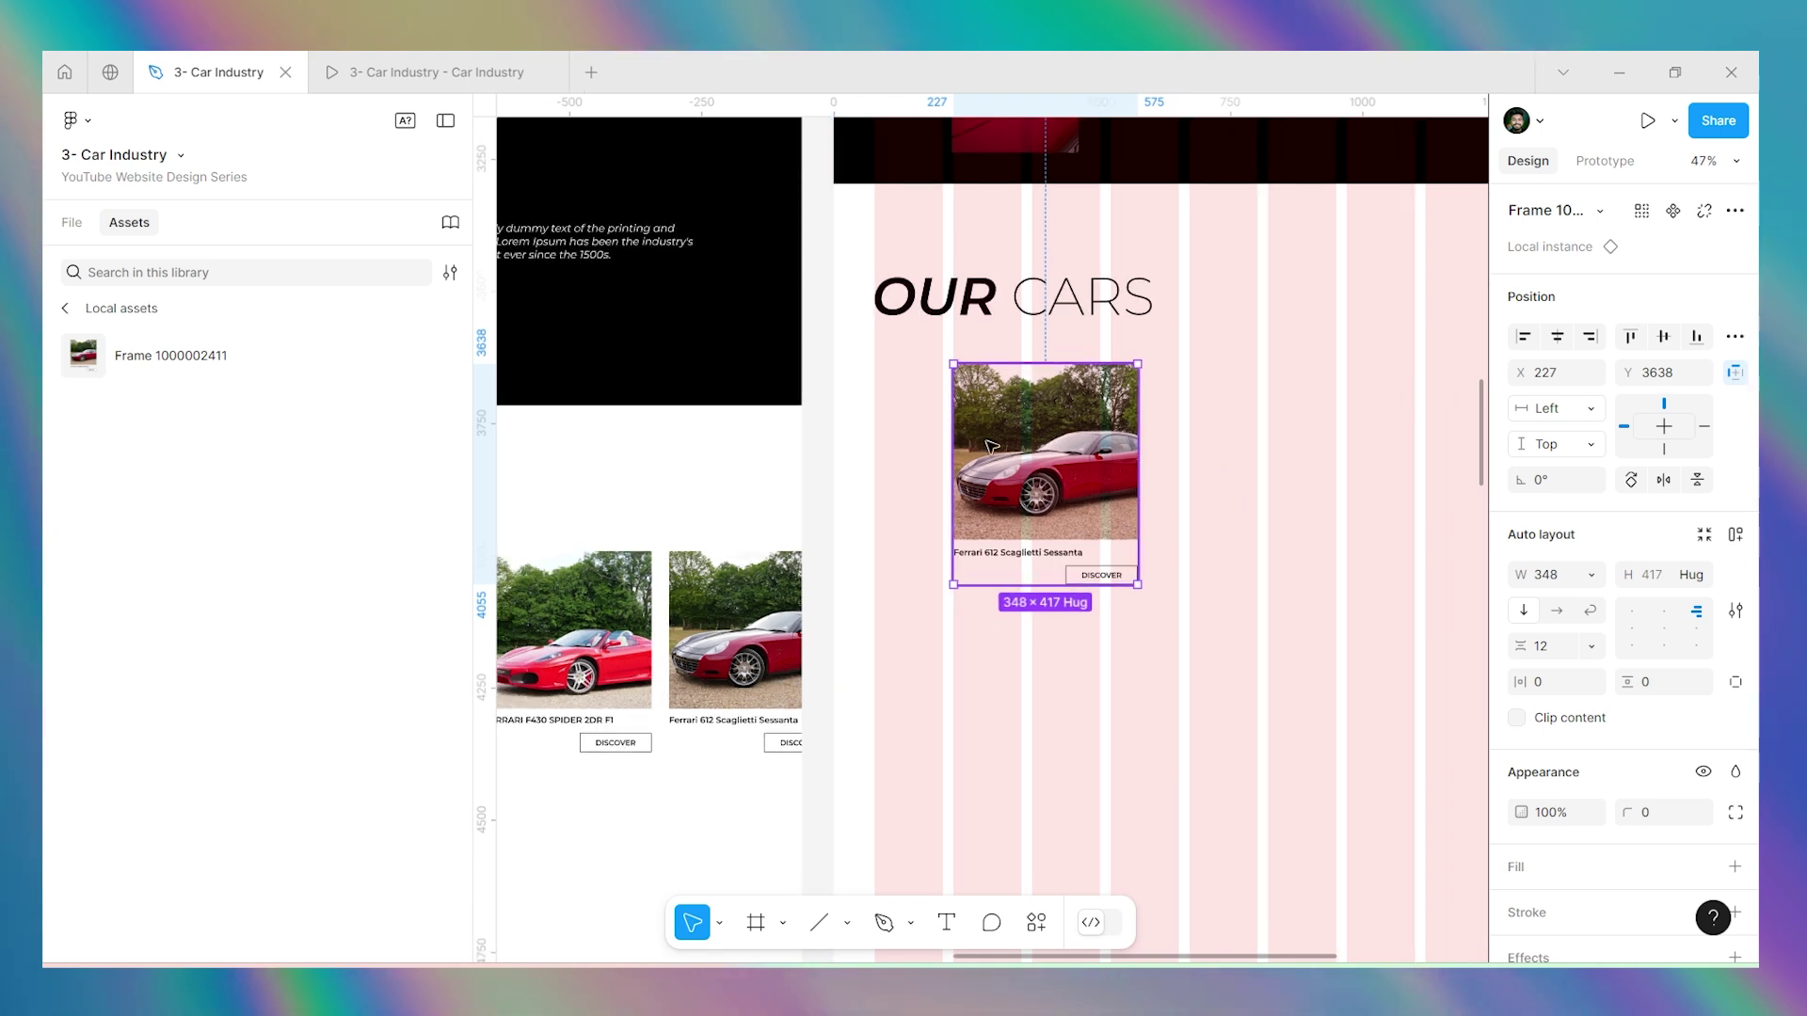
{"action": "scroll", "coordinate": [1026, 432], "scroll_direction": "down", "scroll_amount": 3}
{"action": "left_click_drag", "start_coordinate": [1025, 440], "coordinate": [1171, 440]}
{"action": "scroll", "coordinate": [837, 451], "scroll_direction": "down", "scroll_amount": 4}
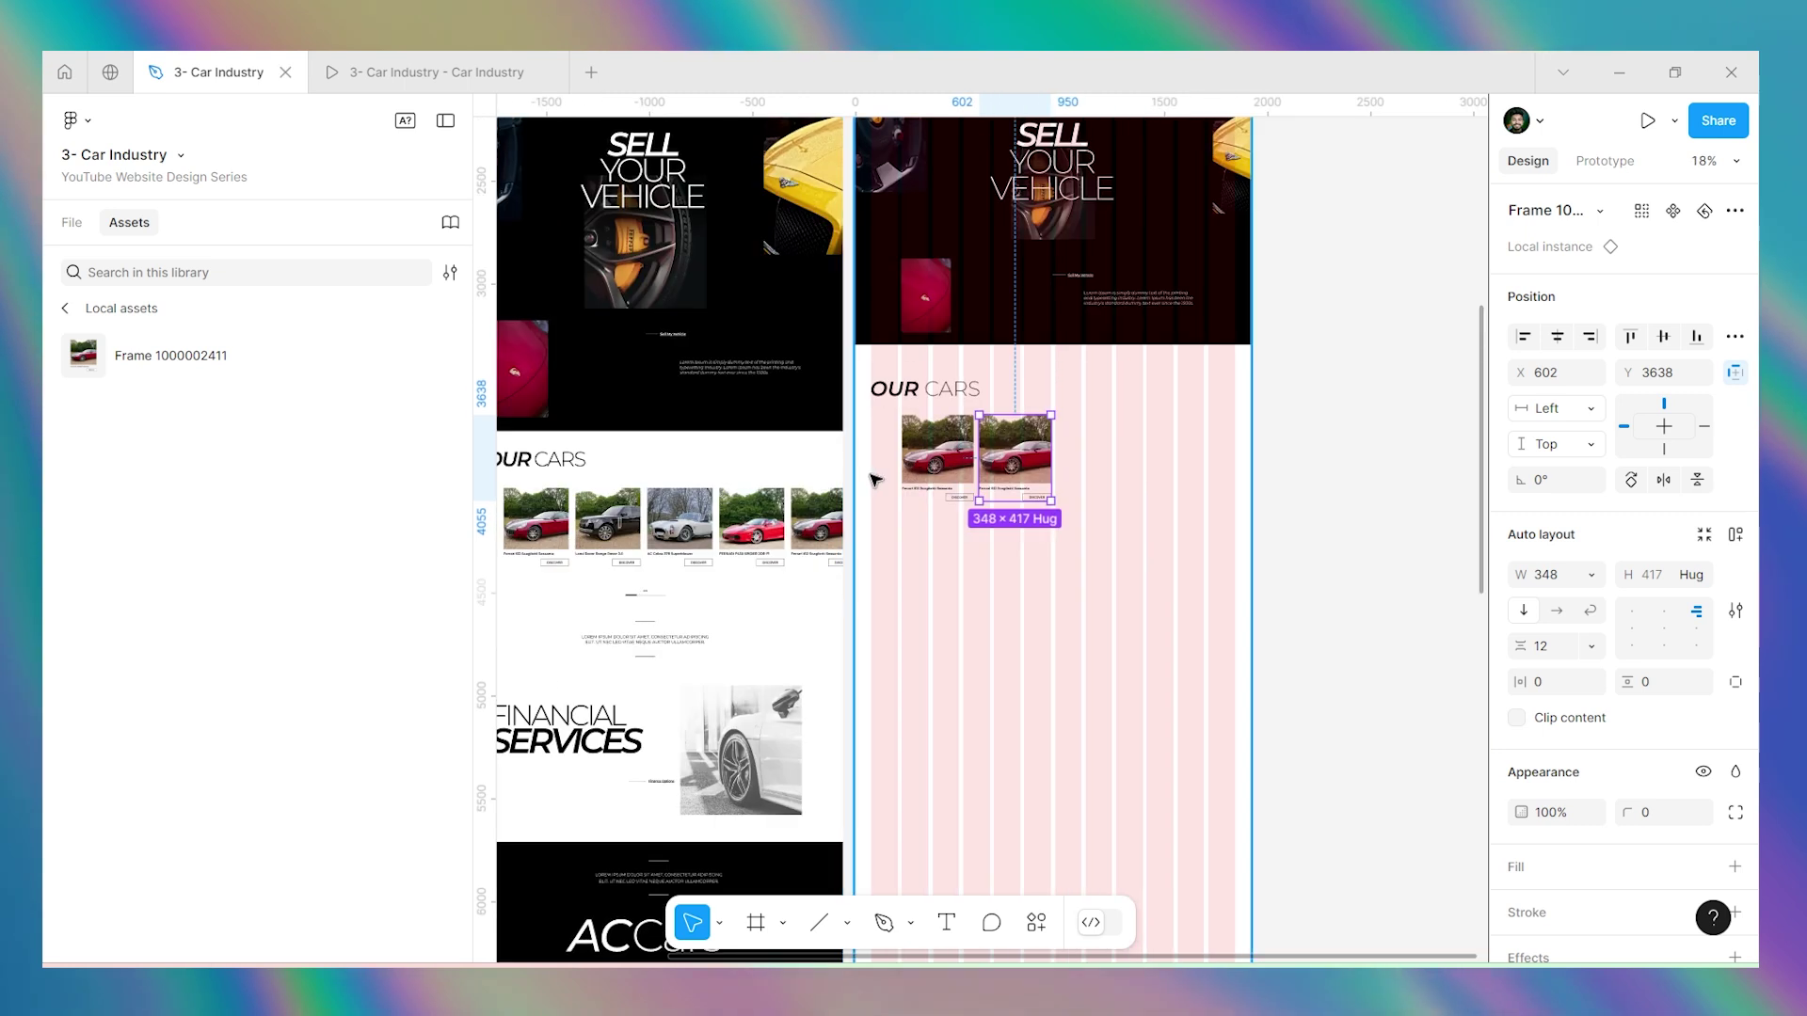
{"action": "key", "text": "ctrl+d"}
{"action": "key", "text": "ctrl+d"}
{"action": "key", "text": "ctrl+d"}
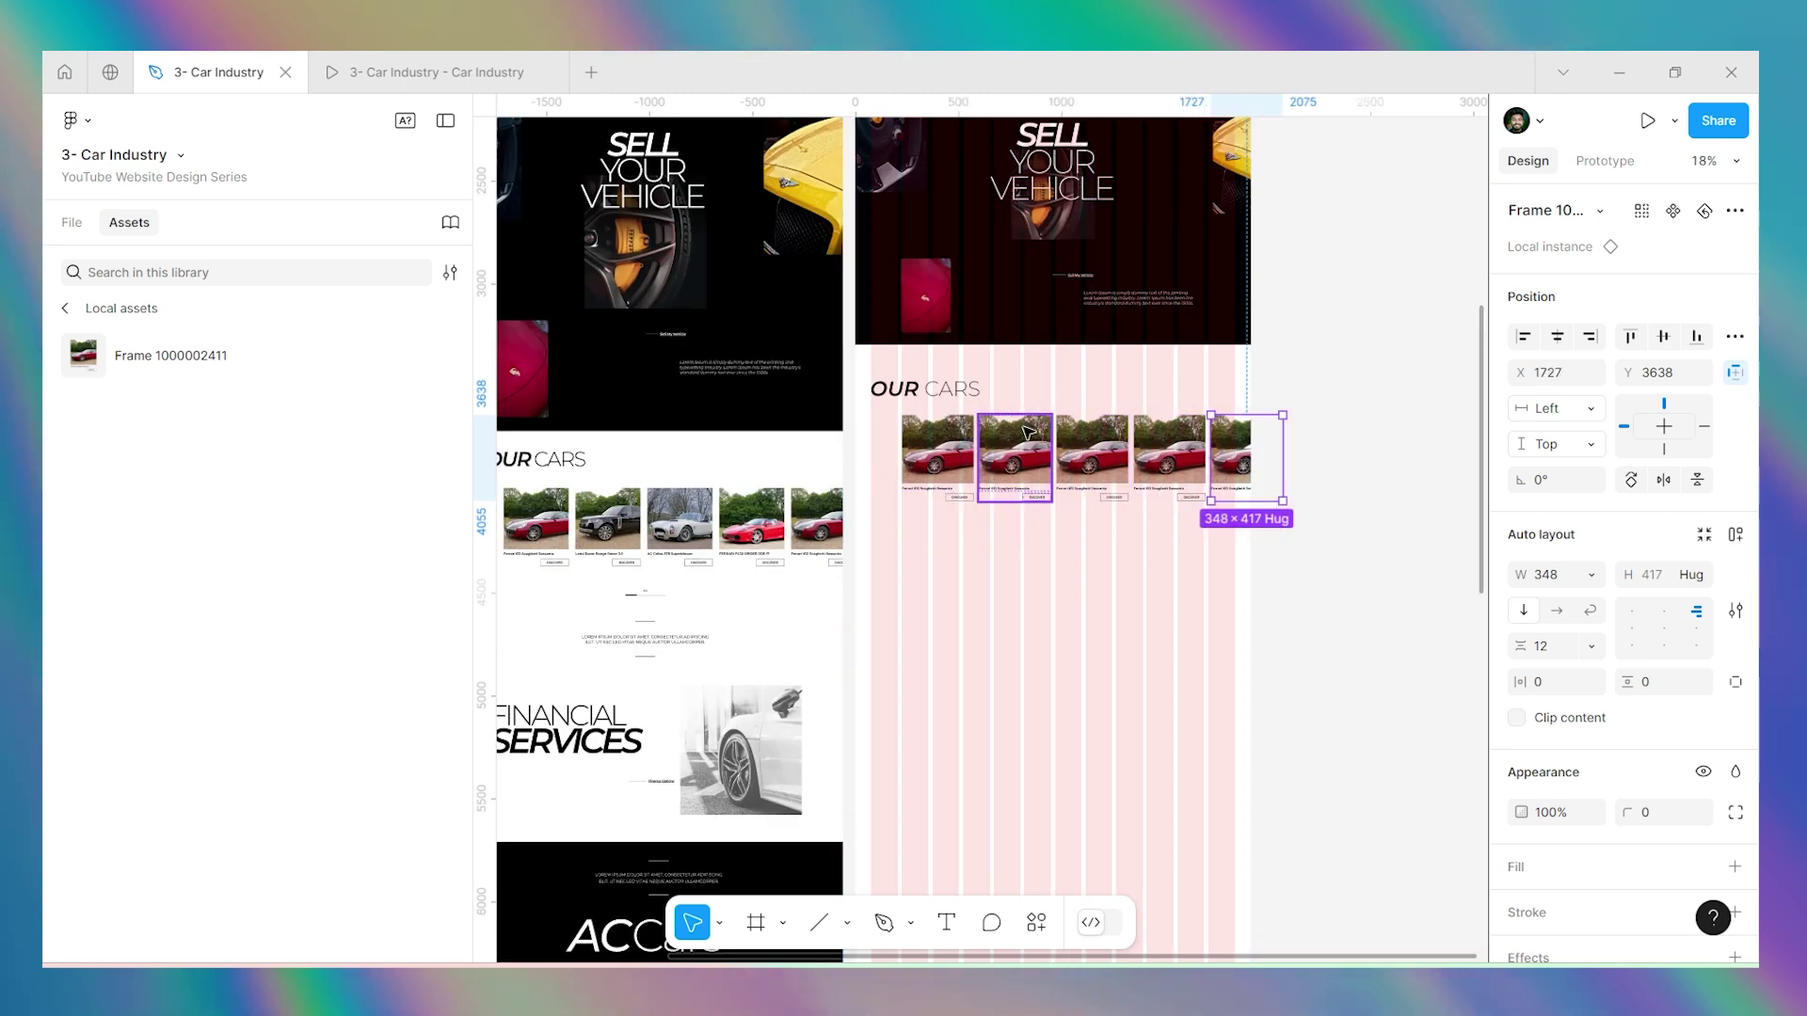
{"action": "left_click", "coordinate": [1143, 575]}
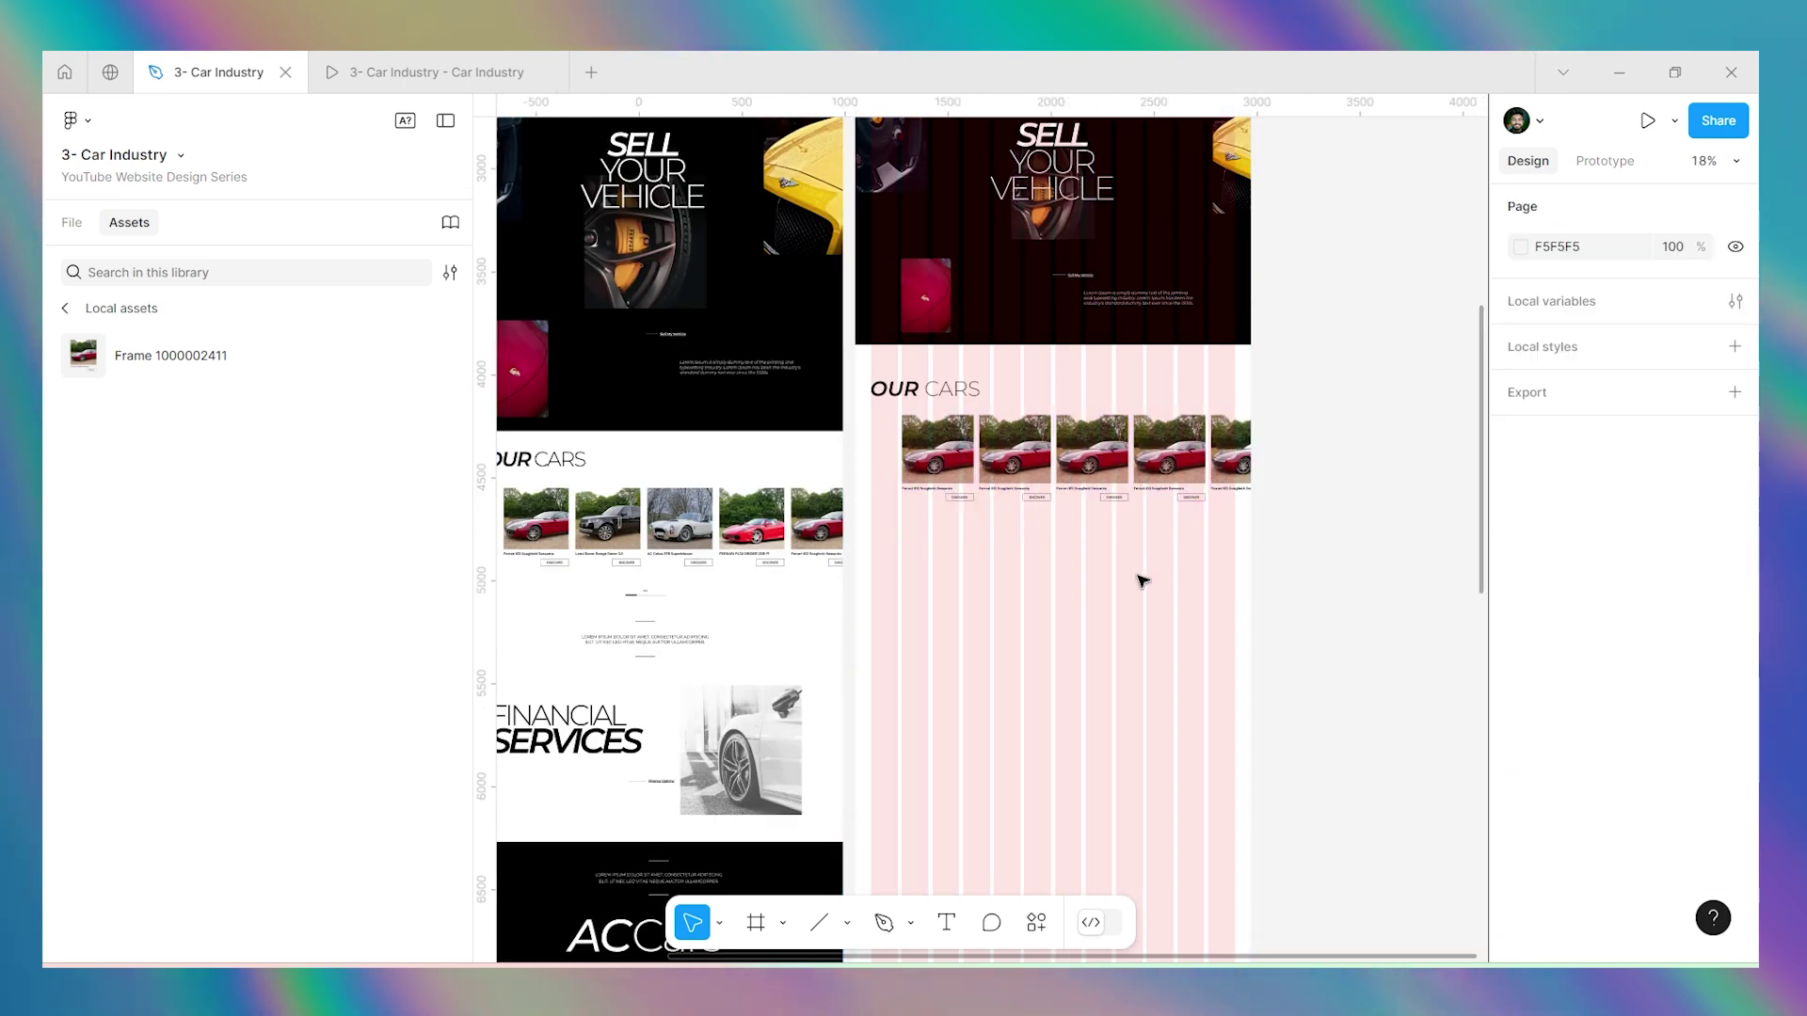
{"action": "scroll", "coordinate": [1122, 573], "scroll_direction": "down", "scroll_amount": 1}
{"action": "scroll", "coordinate": [1035, 546], "scroll_direction": "up", "scroll_amount": 1}
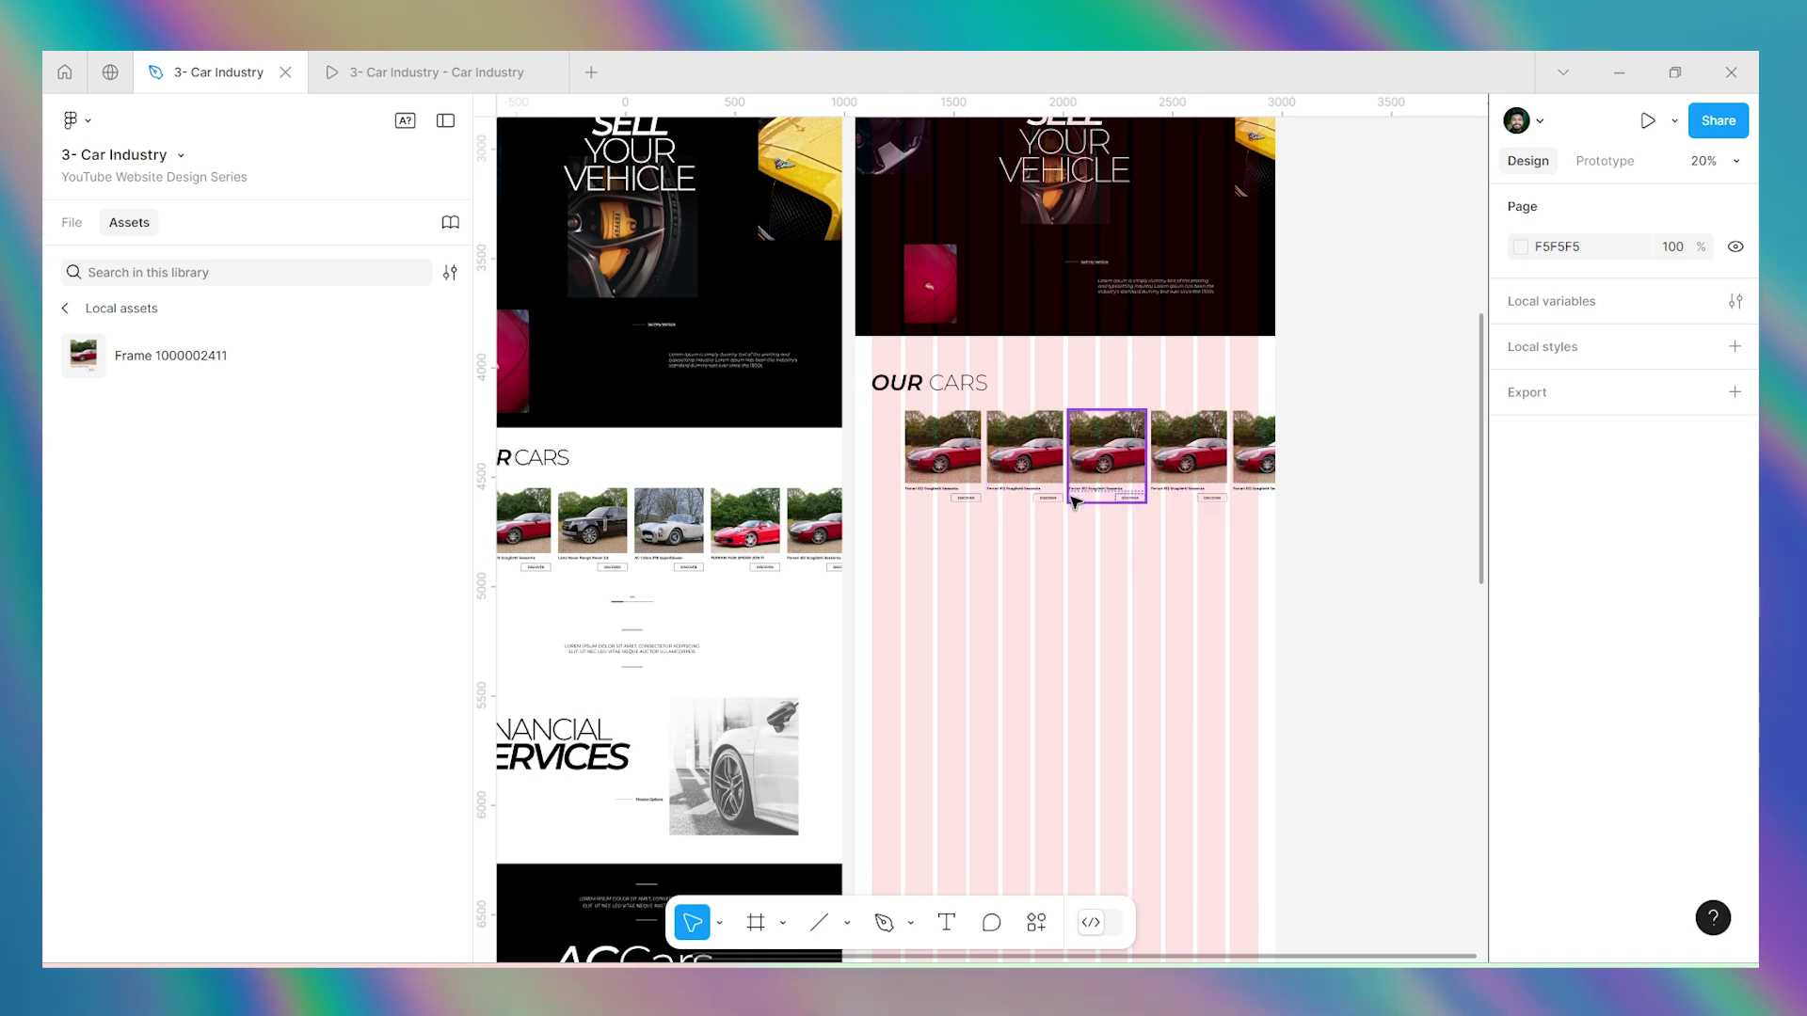
Replace the second card's name with "Land Rover Range Rover 3.0" copied from the reference Our Cars section.
{"action": "scroll", "coordinate": [1091, 489], "scroll_direction": "down", "scroll_amount": 1}
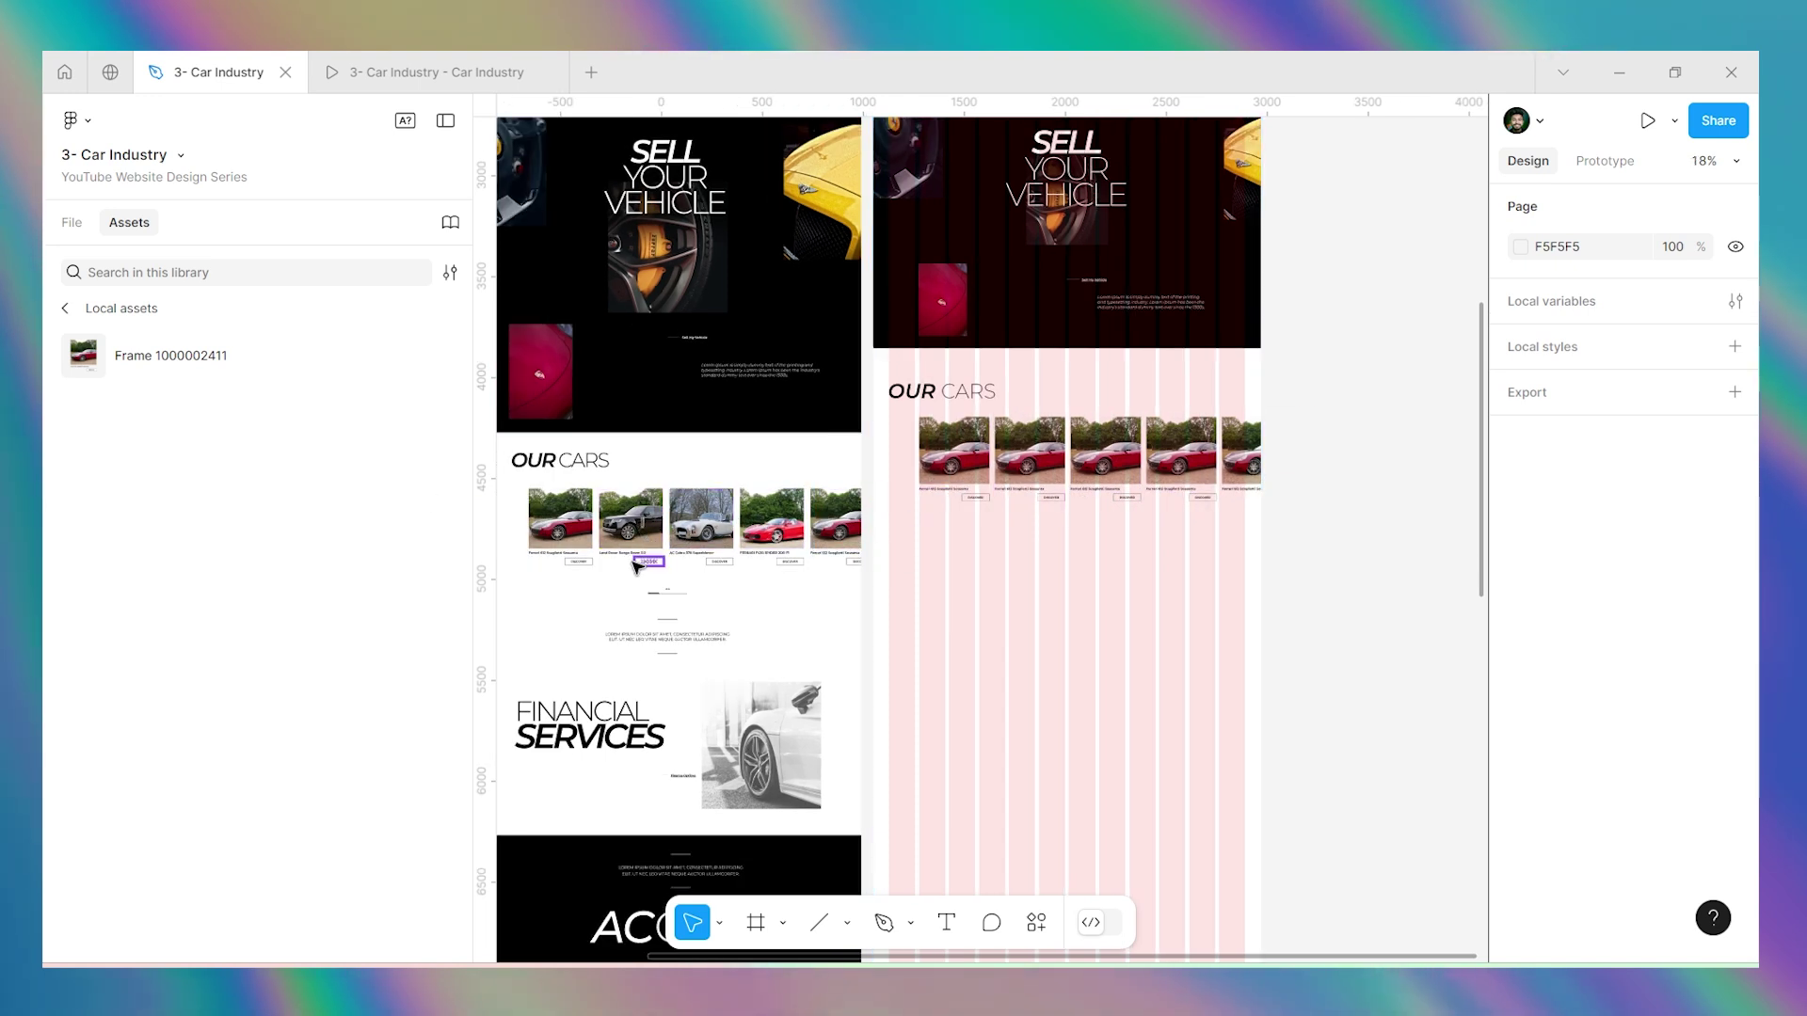
{"action": "scroll", "coordinate": [974, 509], "scroll_direction": "down", "scroll_amount": 1}
{"action": "scroll", "coordinate": [1028, 517], "scroll_direction": "up", "scroll_amount": 6}
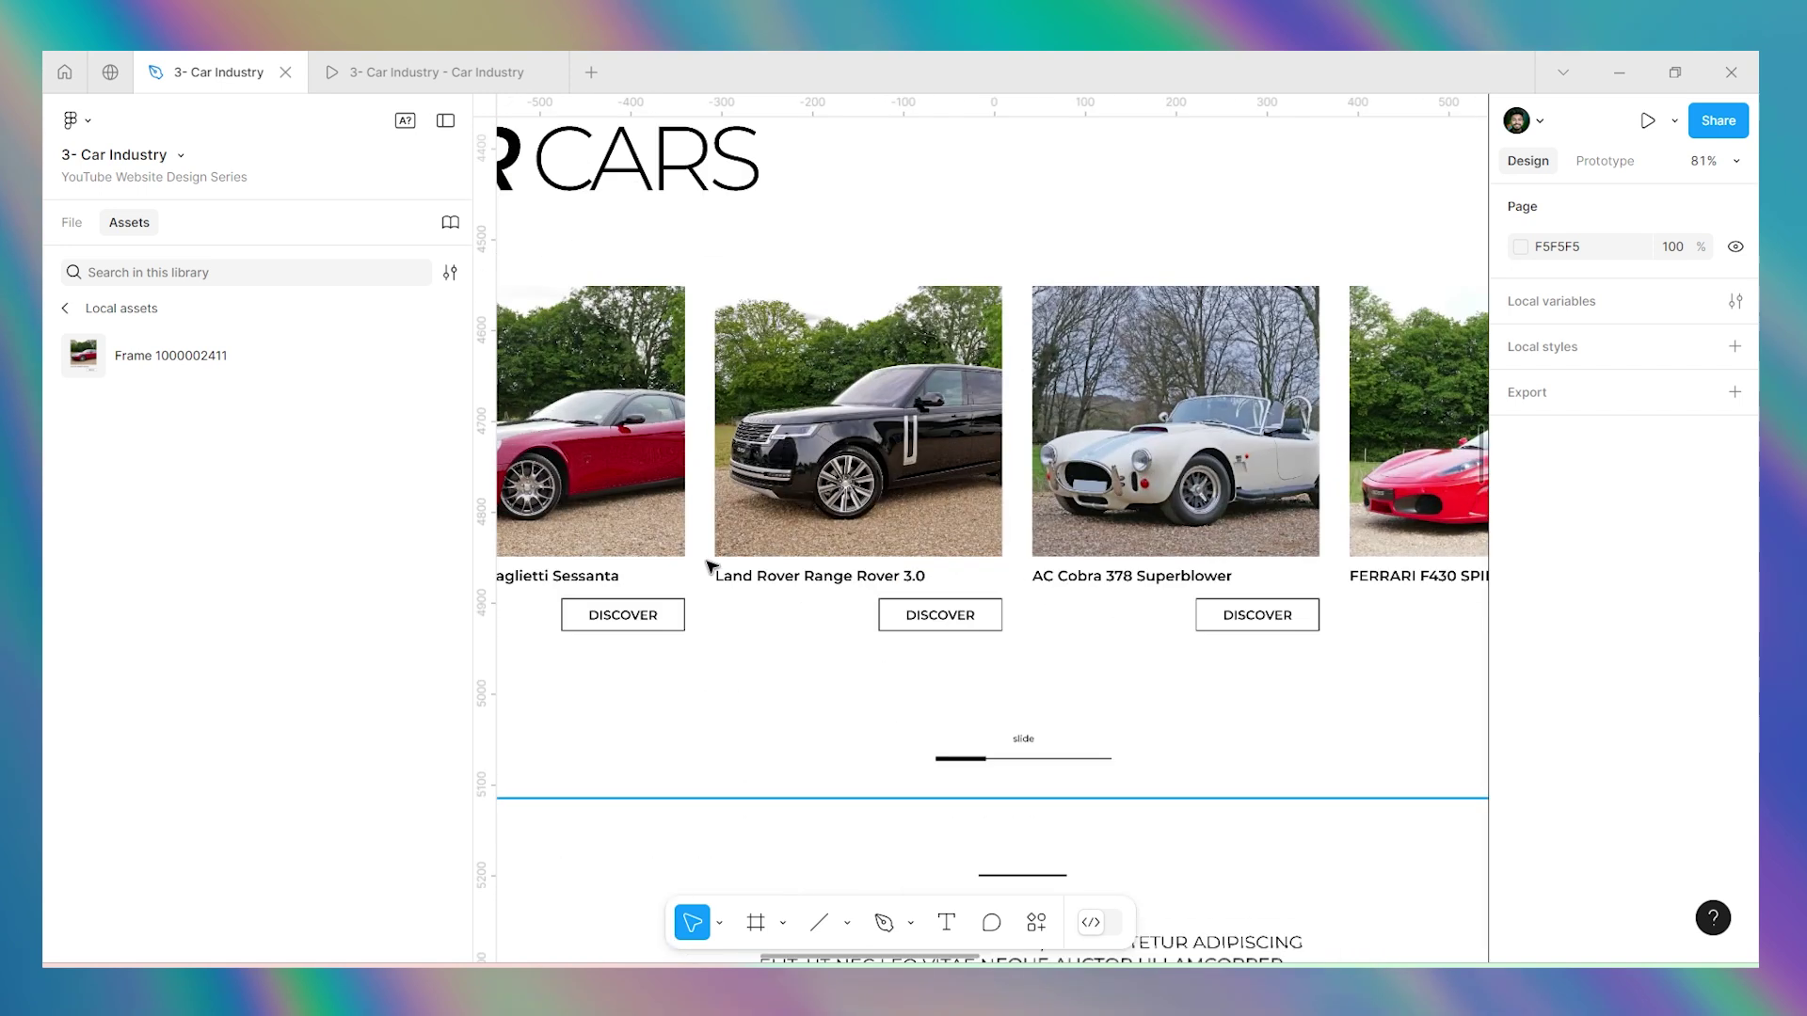
{"action": "double_click", "coordinate": [770, 578]}
{"action": "key", "text": "ctrl+c"}
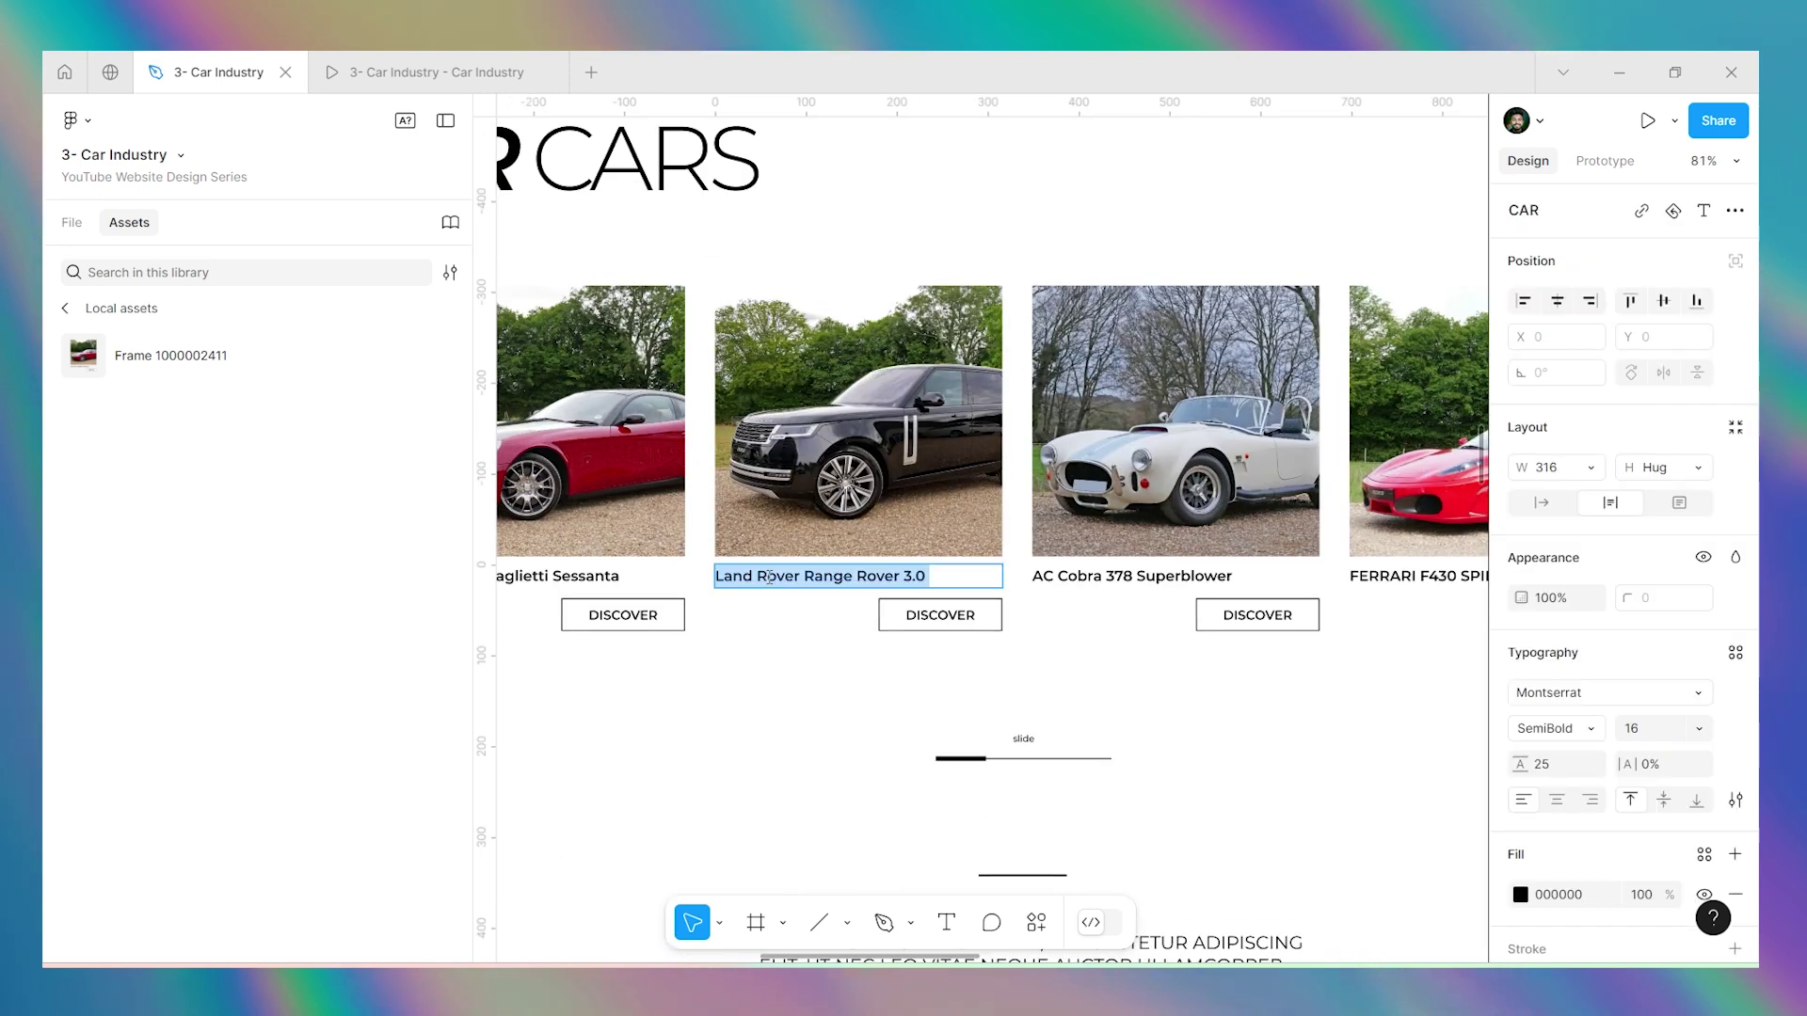
{"action": "scroll", "coordinate": [847, 545], "scroll_direction": "down", "scroll_amount": 3}
{"action": "scroll", "coordinate": [974, 517], "scroll_direction": "up", "scroll_amount": 5}
{"action": "double_click", "coordinate": [964, 527]}
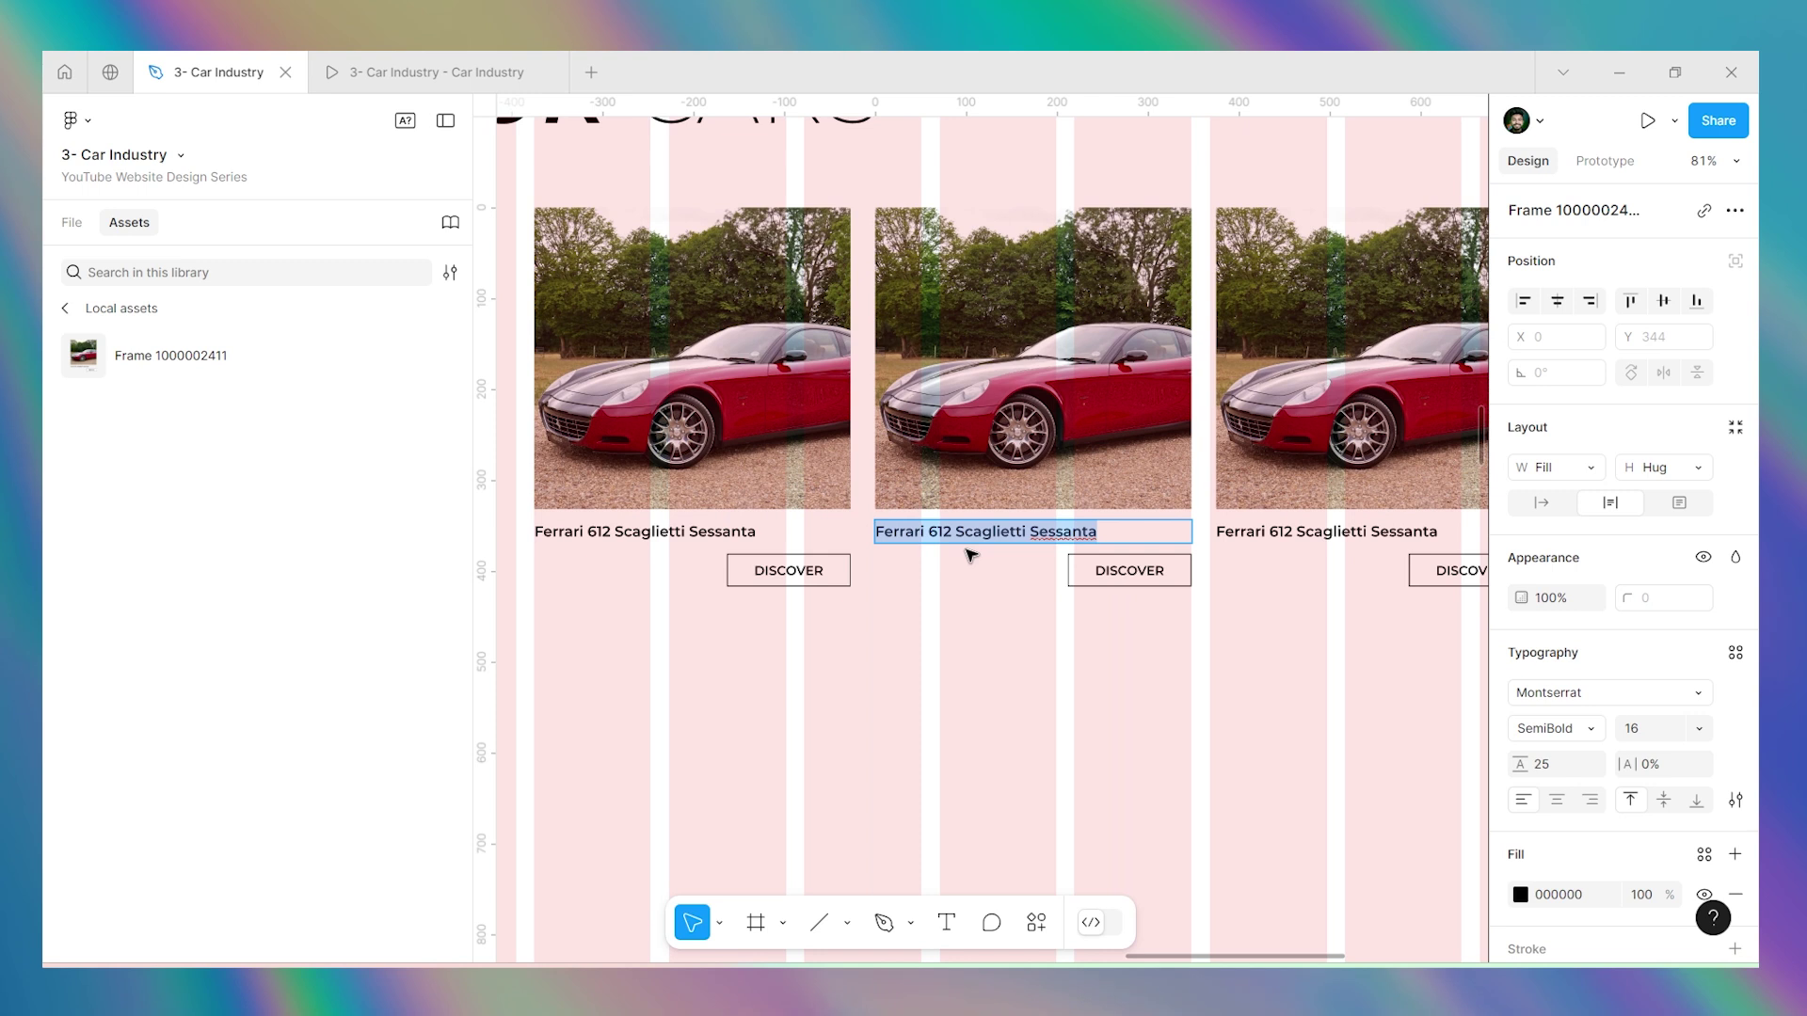
{"action": "key", "text": "ctrl+v"}
{"action": "key", "text": "Escape"}
{"action": "scroll", "coordinate": [985, 557], "scroll_direction": "down", "scroll_amount": 5}
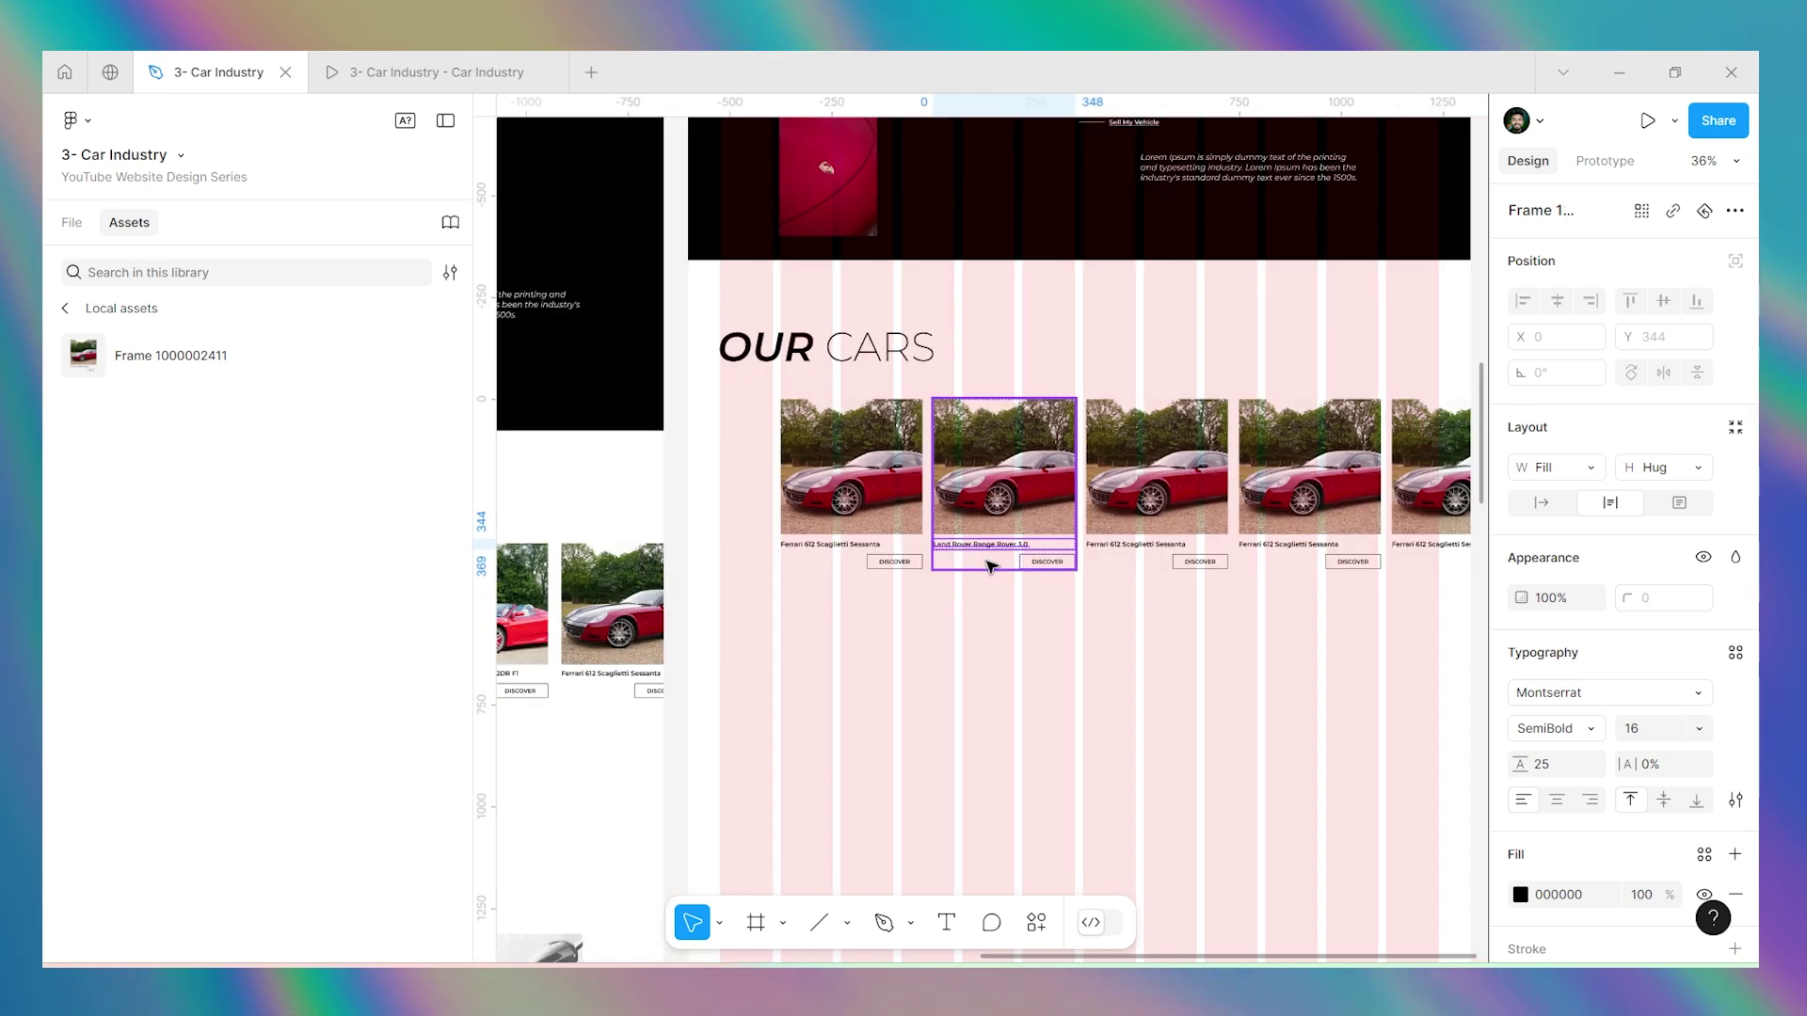
{"action": "key", "text": "Escape"}
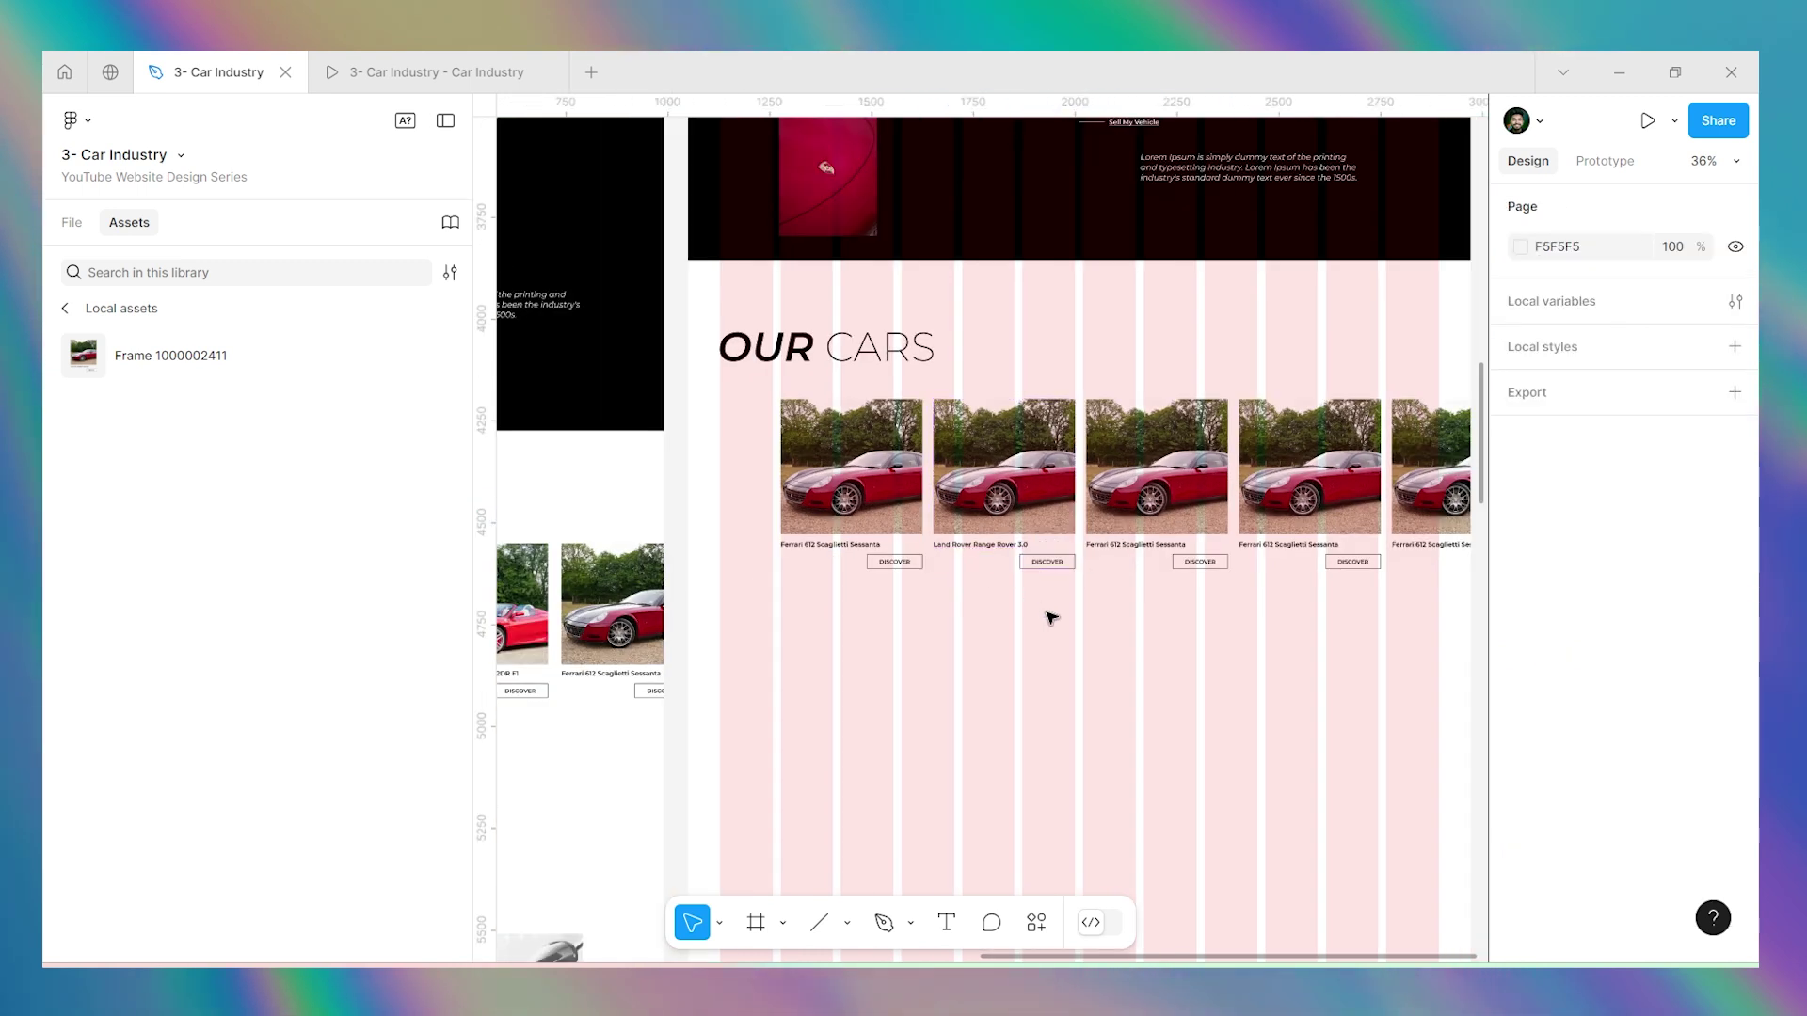
Detach the second card from its component and replace its Ferrari picture with the Range Rover image from the Design System frame.
{"action": "left_click", "coordinate": [1012, 510]}
{"action": "scroll", "coordinate": [1082, 602], "scroll_direction": "down", "scroll_amount": 8}
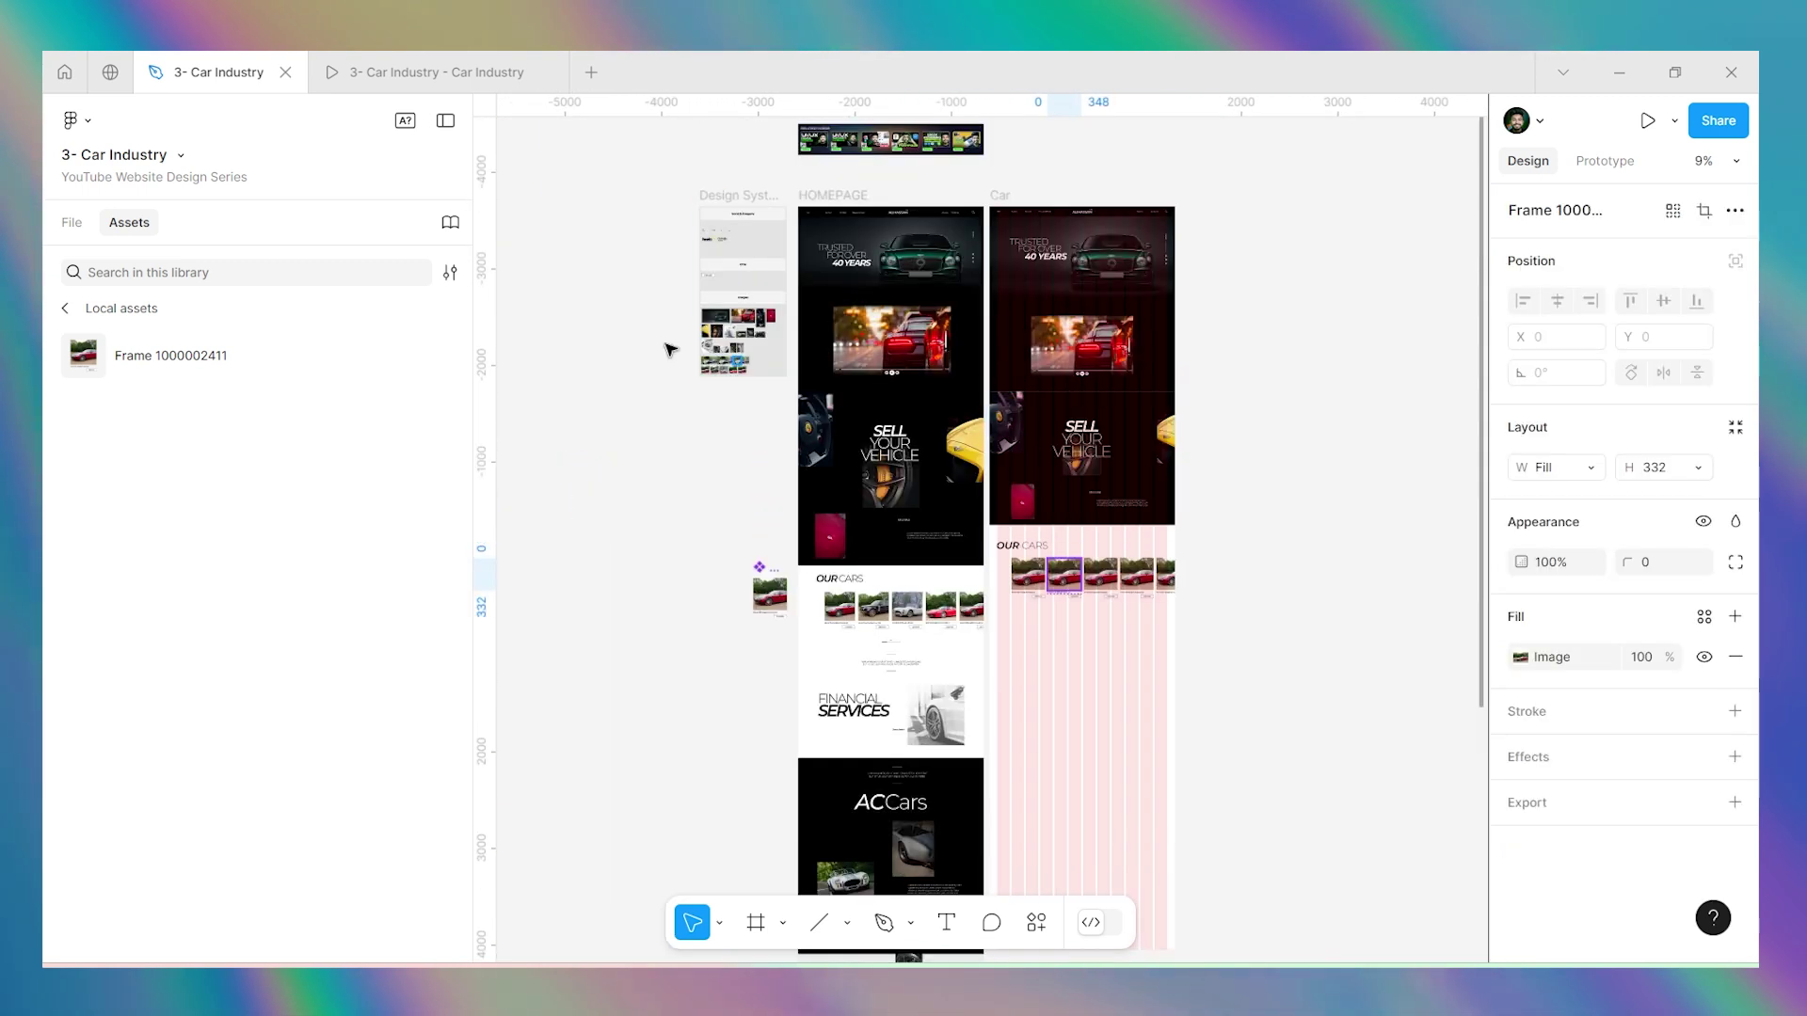
{"action": "scroll", "coordinate": [739, 363], "scroll_direction": "up", "scroll_amount": 10}
{"action": "left_click", "coordinate": [875, 461]}
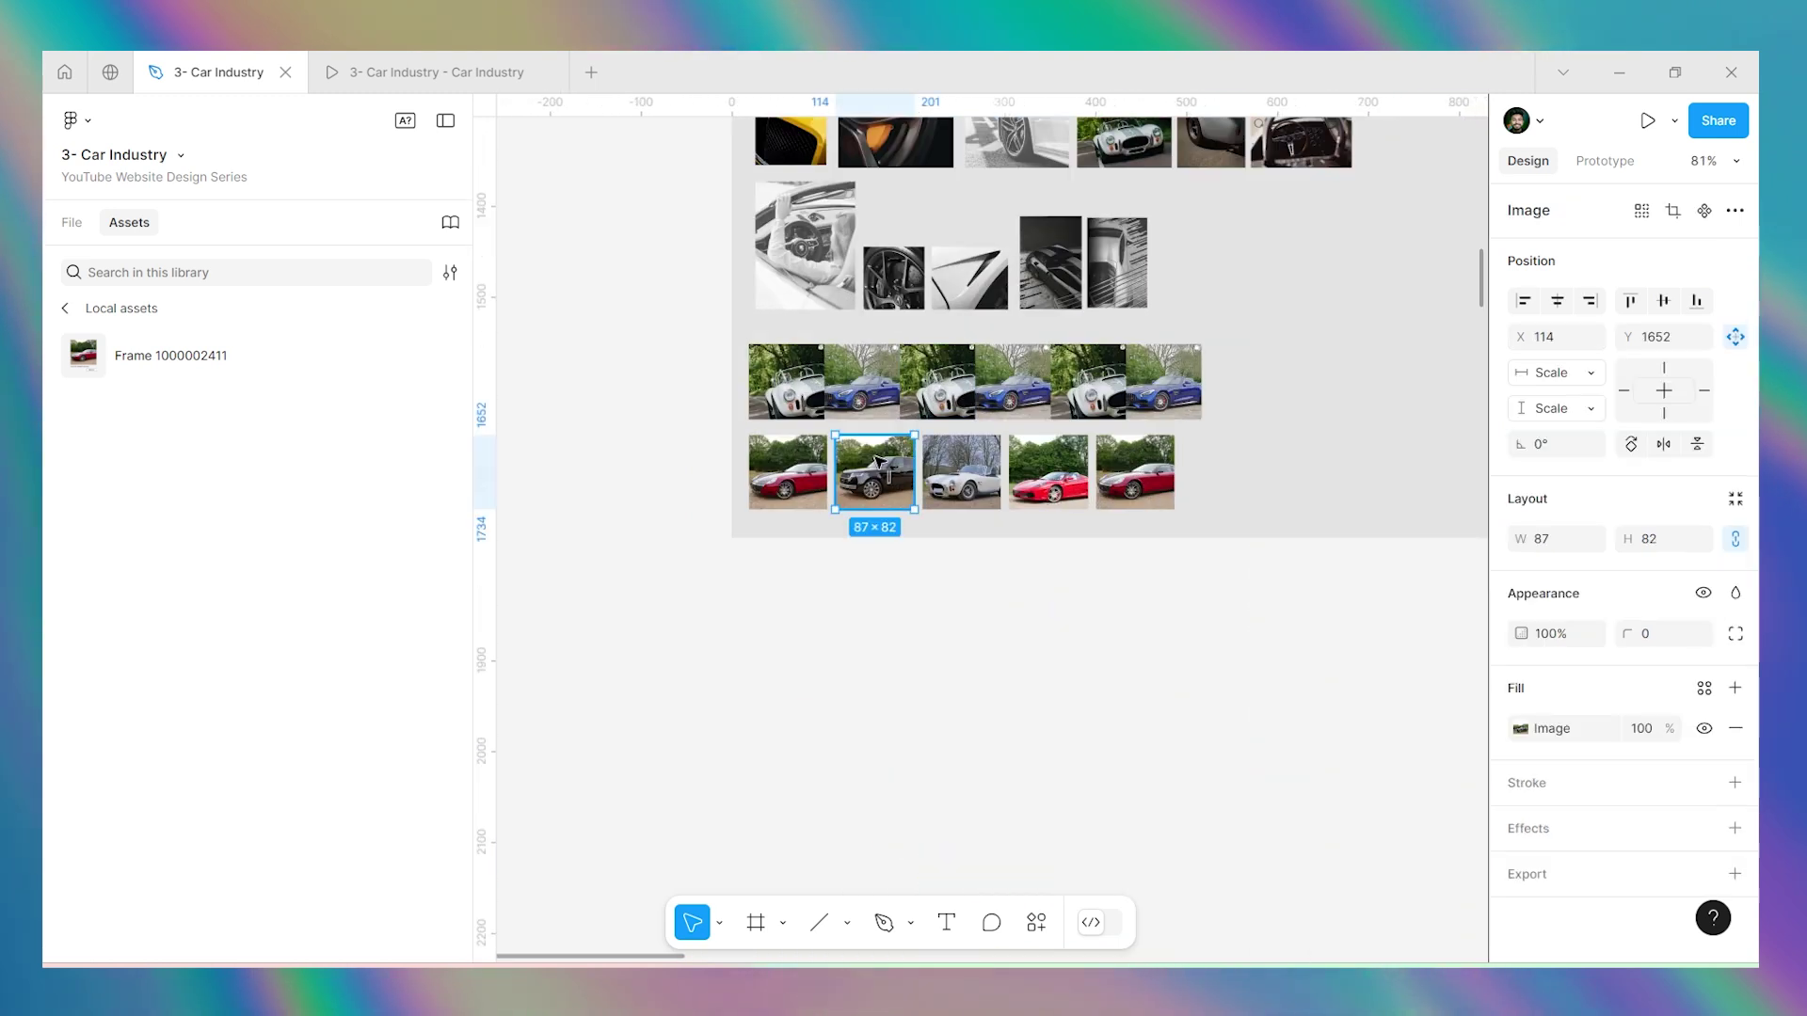
{"action": "scroll", "coordinate": [597, 407], "scroll_direction": "down", "scroll_amount": 6}
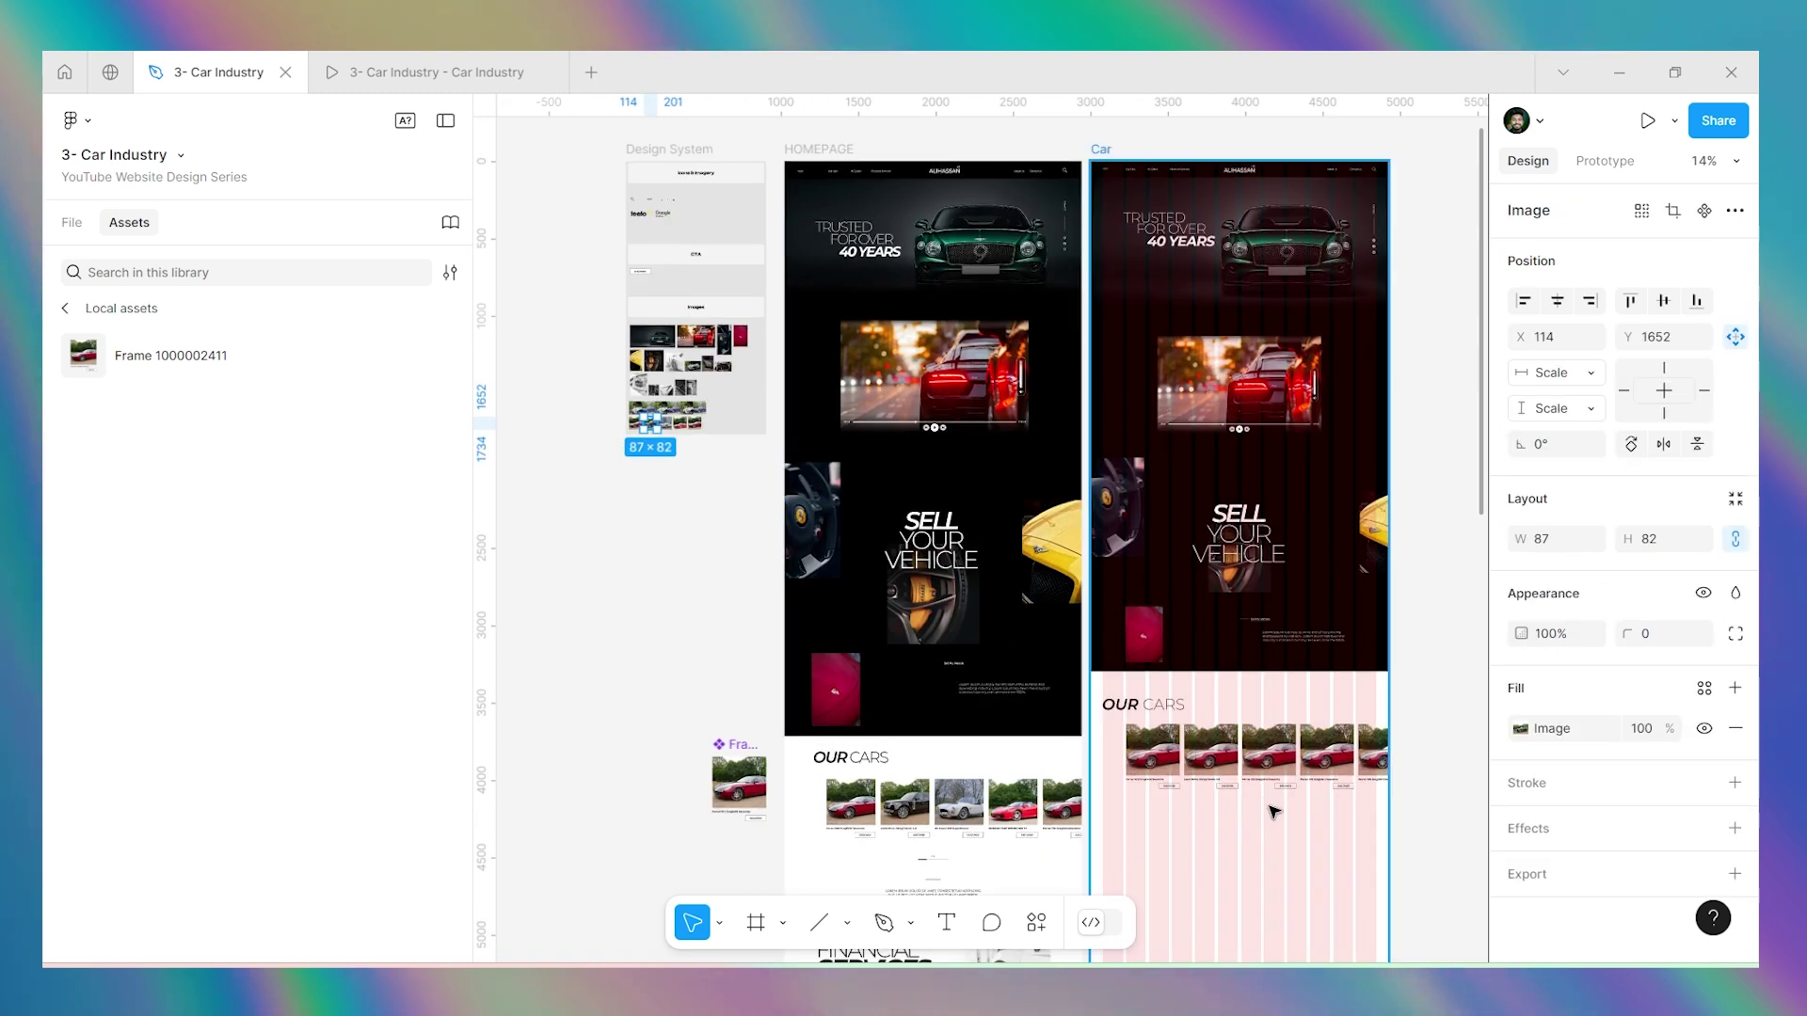
{"action": "scroll", "coordinate": [1310, 821], "scroll_direction": "up", "scroll_amount": 6}
{"action": "left_click", "coordinate": [988, 527]}
{"action": "key", "text": "ctrl+v"}
{"action": "left_click_drag", "start_coordinate": [983, 564], "coordinate": [1041, 336]}
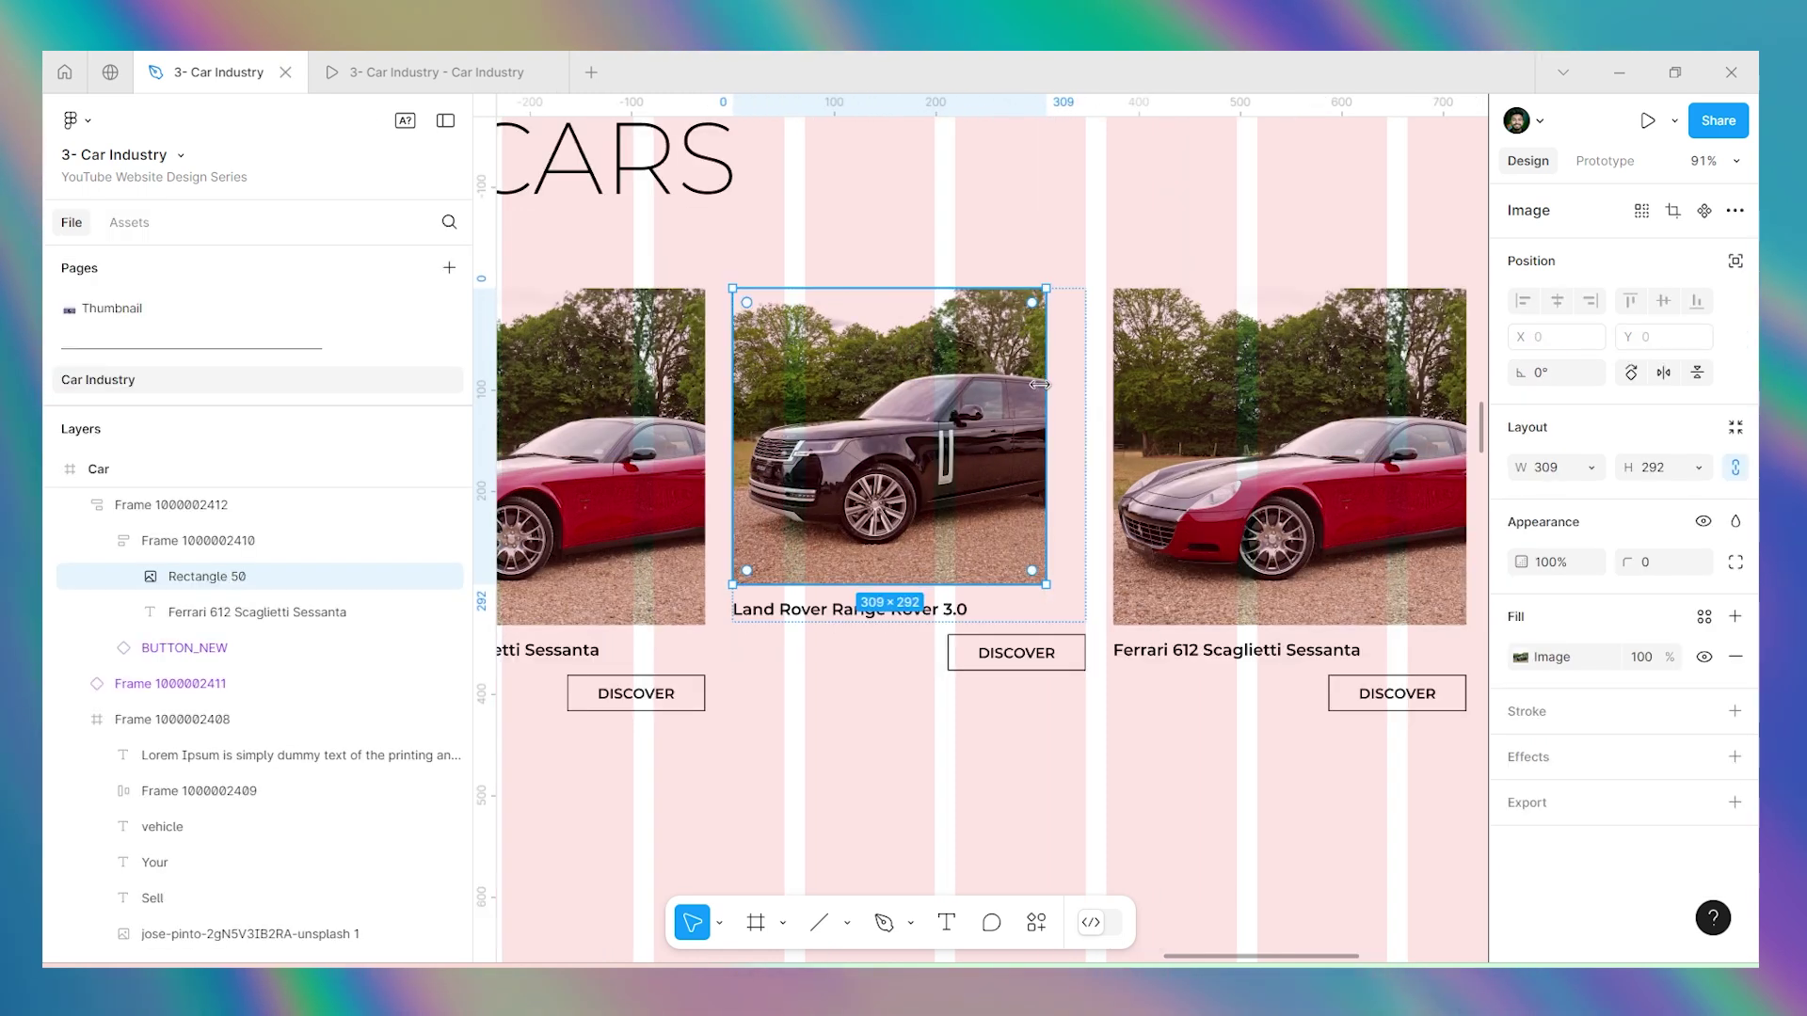
Enlarge the Range Rover image to the full card width of 348 and a height of 329.
{"action": "left_click_drag", "start_coordinate": [1039, 384], "coordinate": [1096, 381]}
{"action": "left_click_drag", "start_coordinate": [988, 589], "coordinate": [980, 620]}
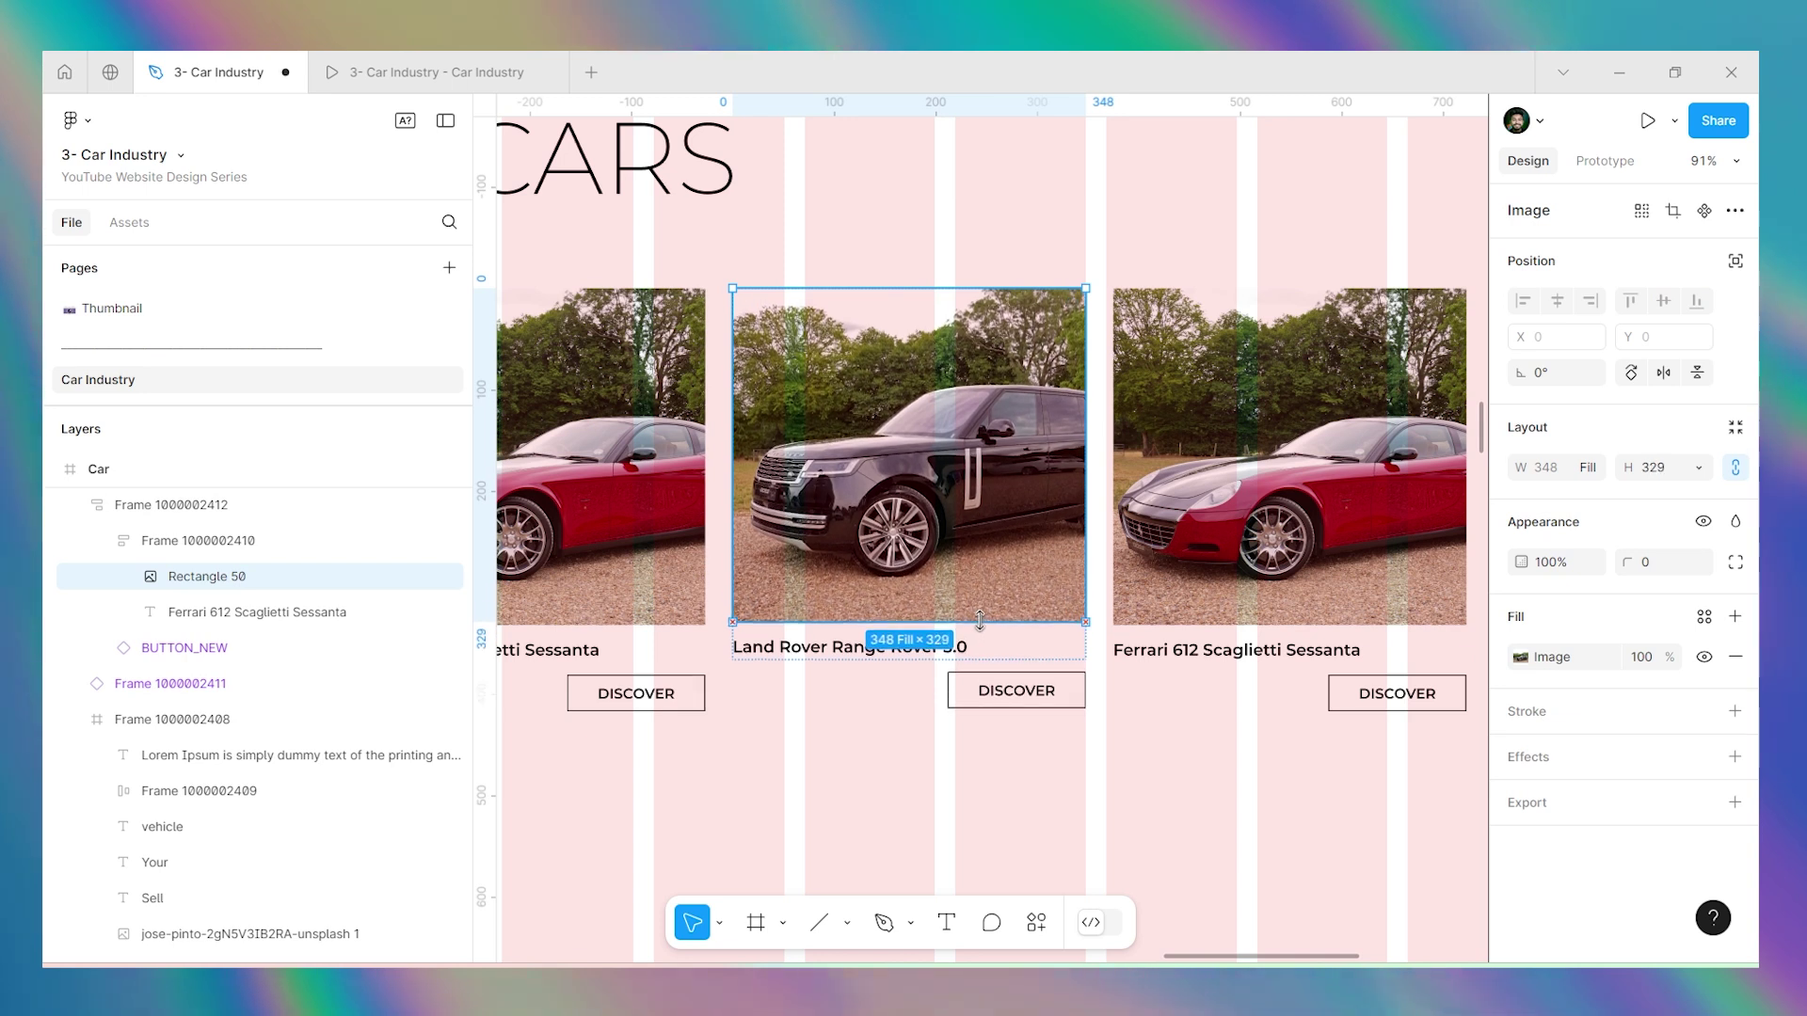
{"action": "scroll", "coordinate": [895, 510], "scroll_direction": "down", "scroll_amount": 5}
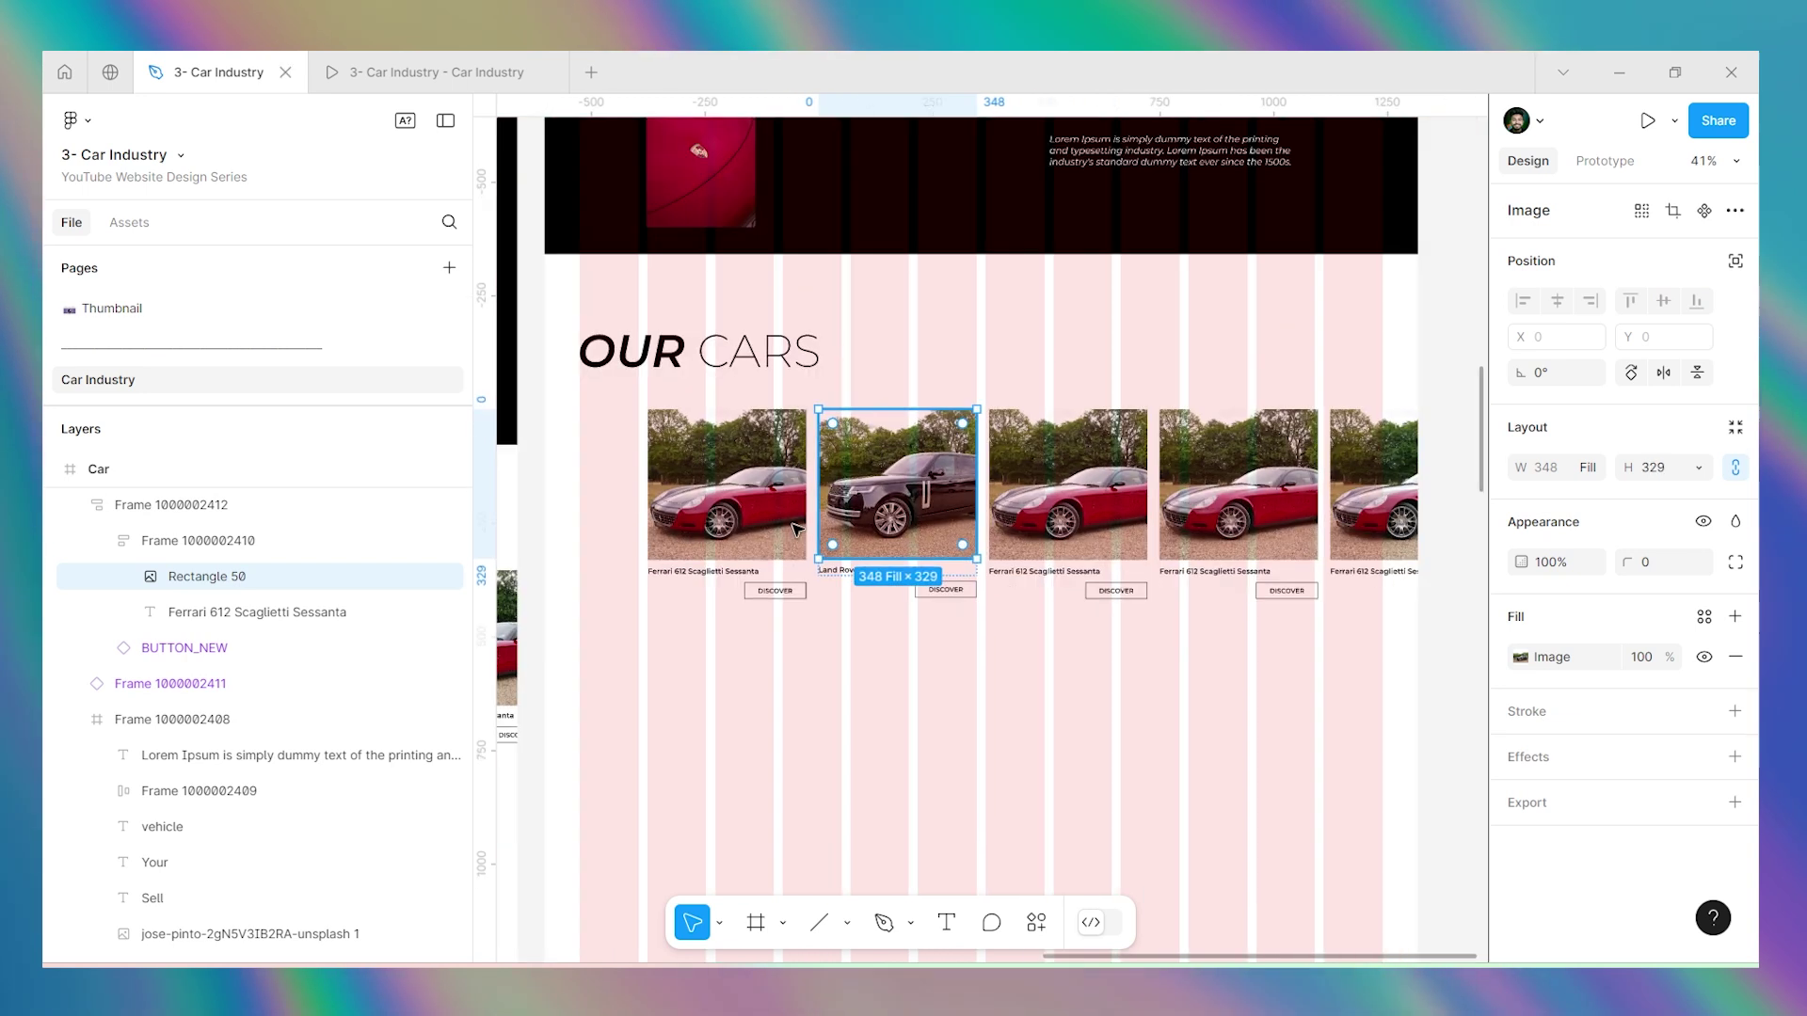
{"action": "left_click", "coordinate": [1464, 476]}
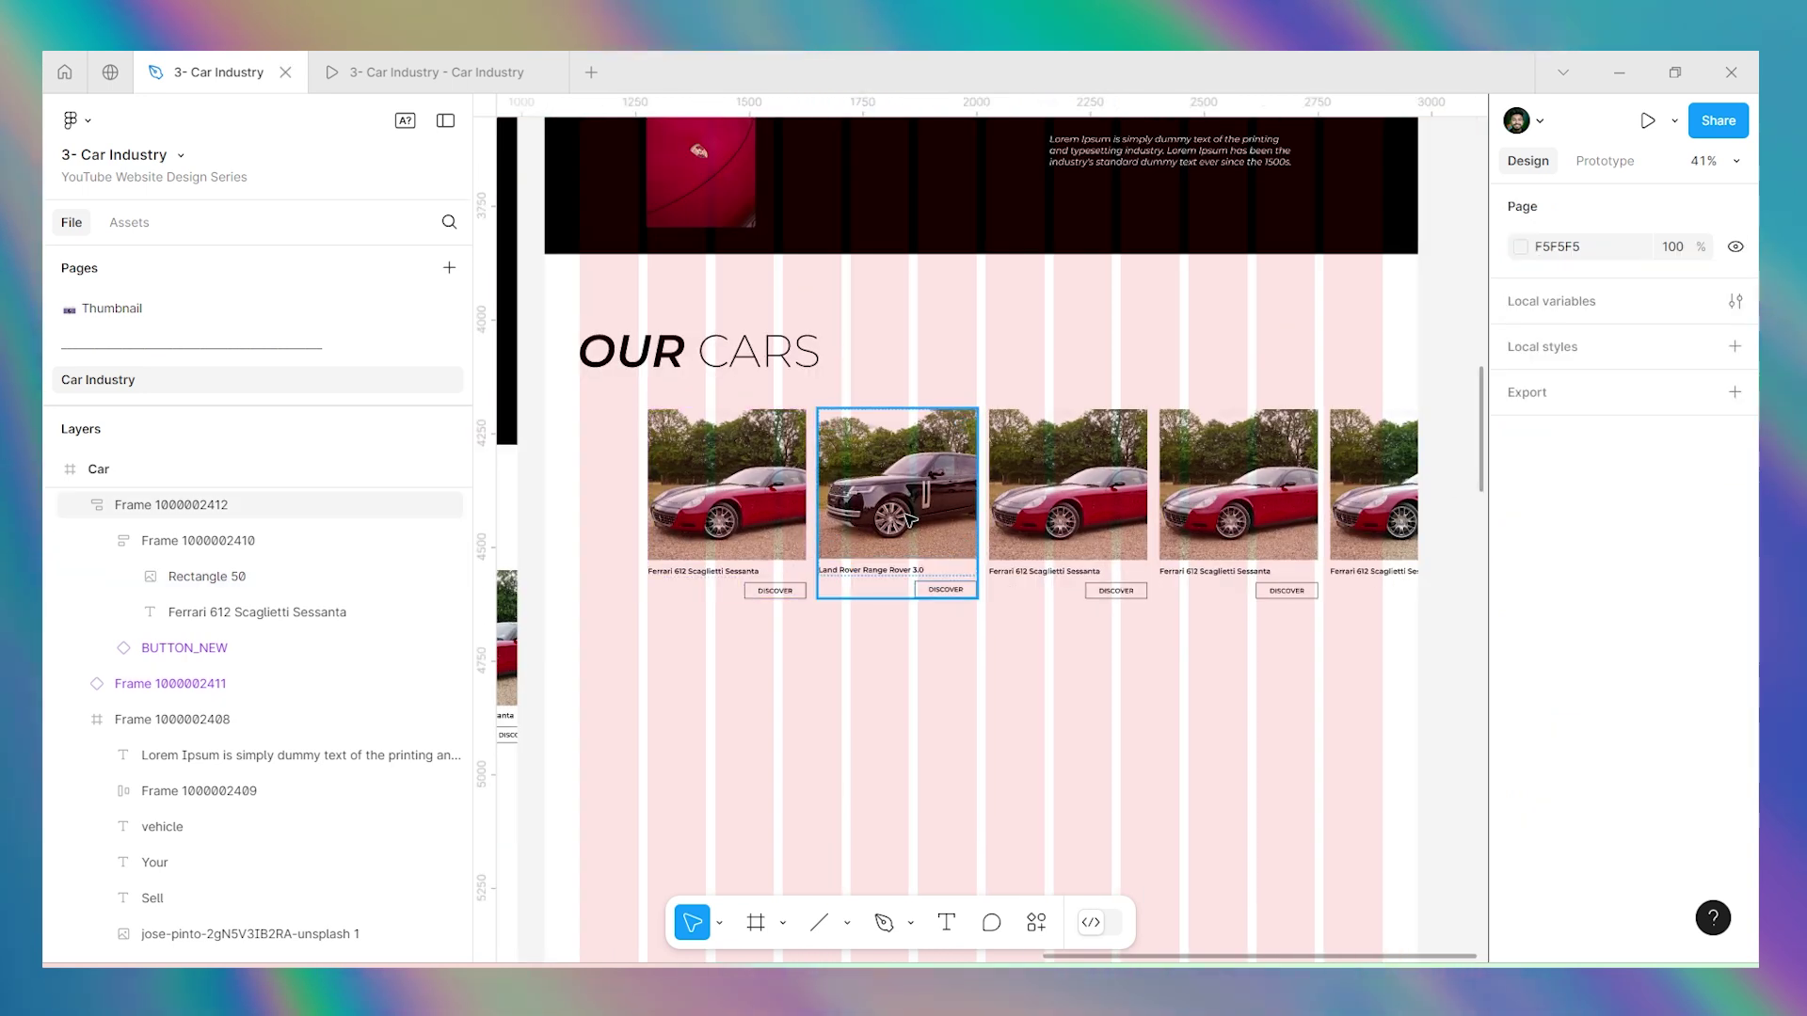
Delete the three Ferrari cards after the Range Rover card.
{"action": "left_click", "coordinate": [1120, 514]}
{"action": "scroll", "coordinate": [1158, 504], "scroll_direction": "down", "scroll_amount": 3}
{"action": "scroll", "coordinate": [1176, 499], "scroll_direction": "up", "scroll_amount": 3}
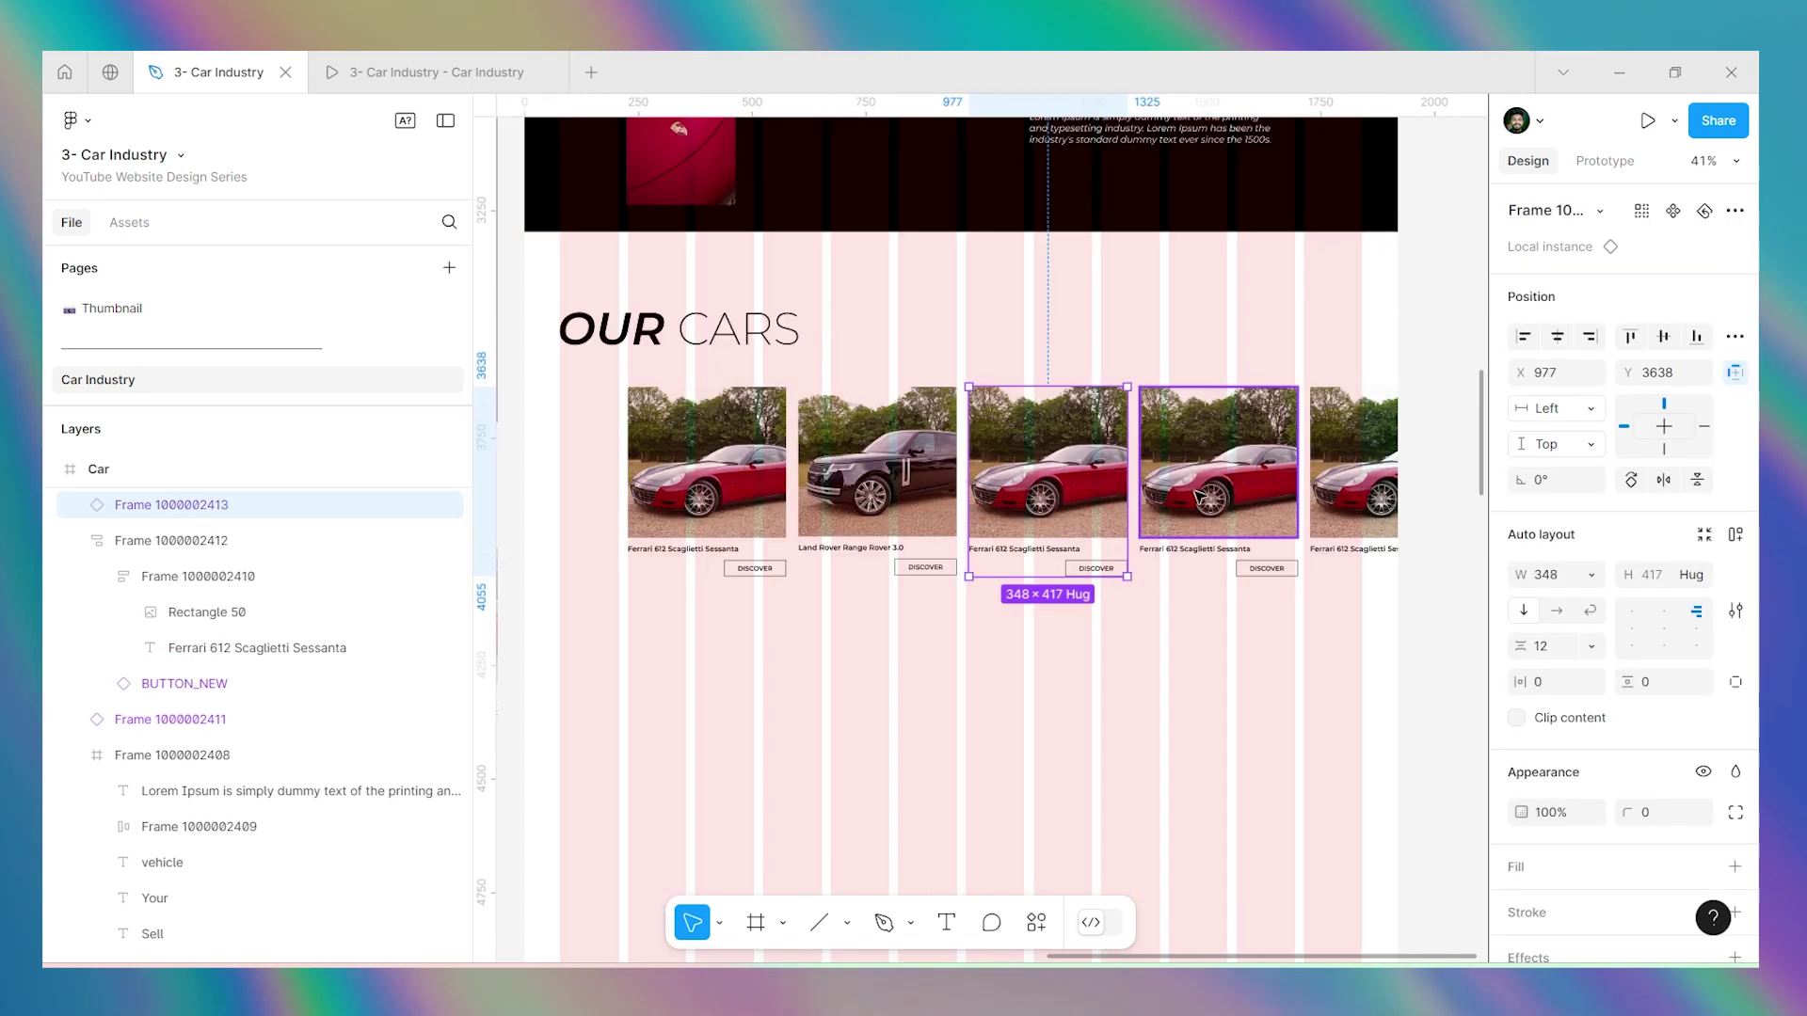
{"action": "key", "text": "Delete"}
{"action": "left_click", "coordinate": [1213, 480]}
{"action": "key", "text": "Delete"}
{"action": "left_click", "coordinate": [1327, 464]}
{"action": "key", "text": "Delete"}
Wrap the Ferrari and Range Rover cards in one horizontal auto layout frame.
{"action": "left_click", "coordinate": [875, 475]}
{"action": "left_click", "coordinate": [735, 486], "text": "shift"}
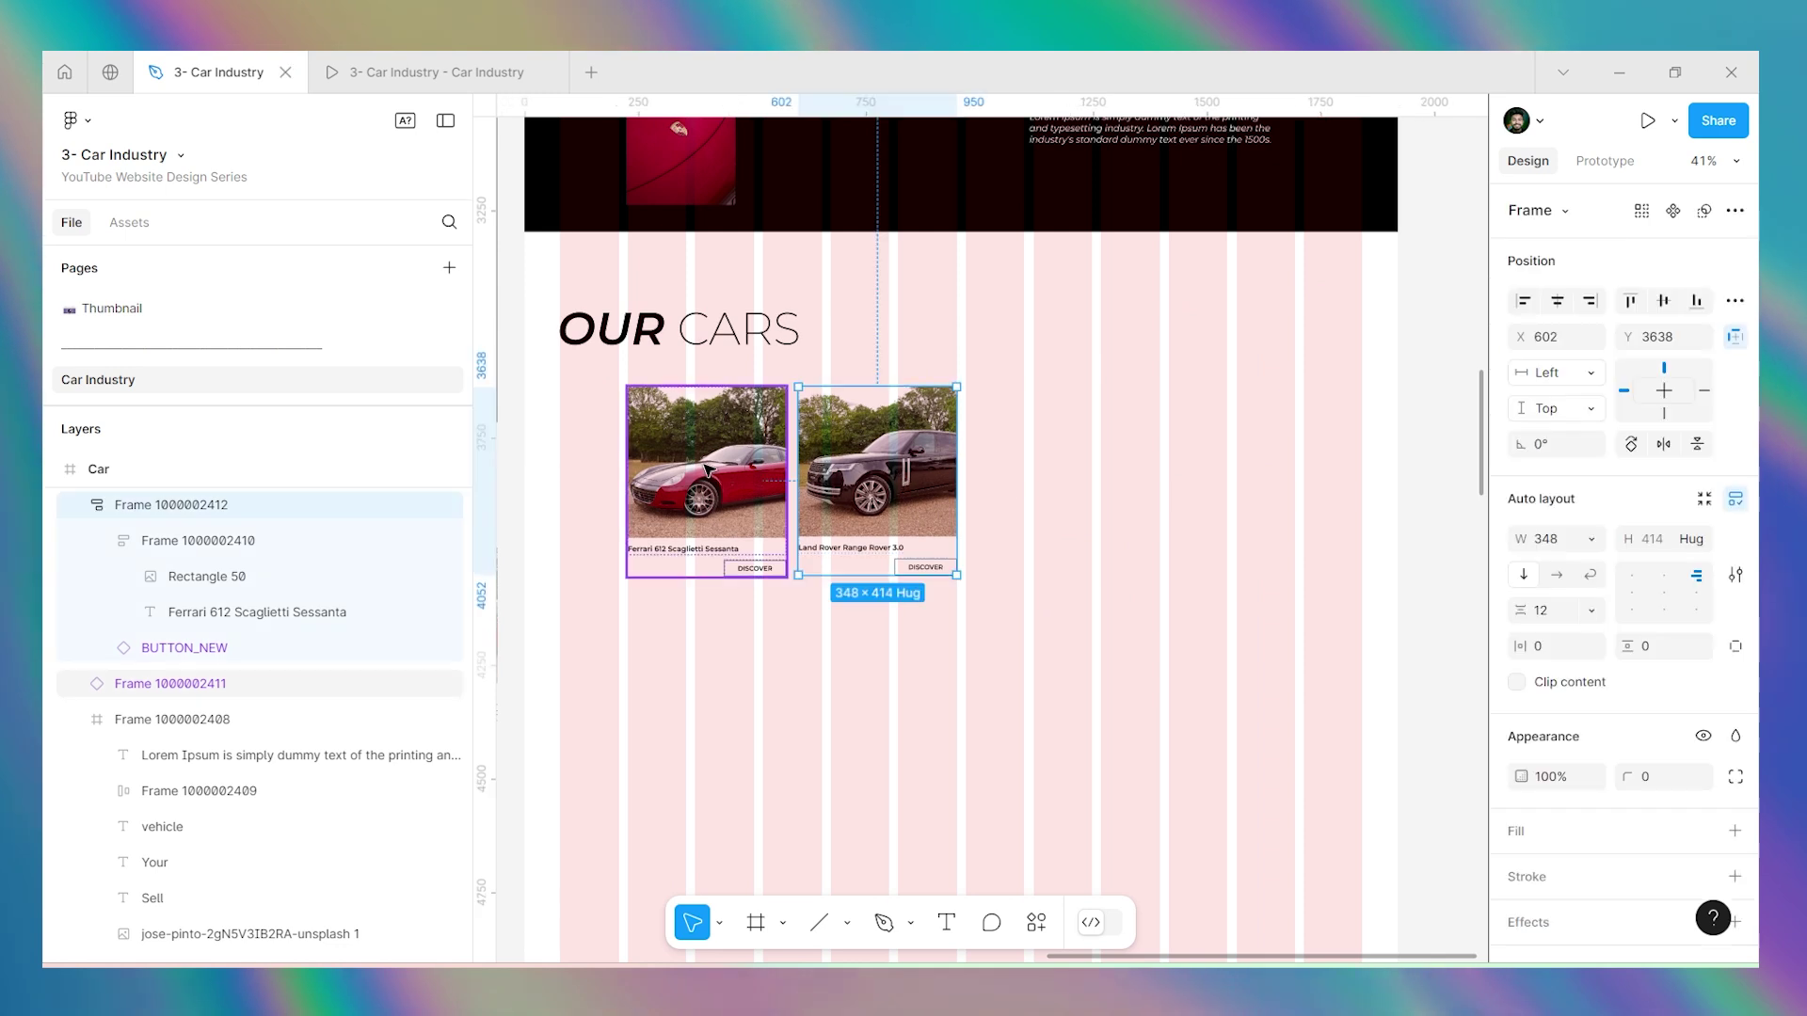
{"action": "key", "text": "shift+a"}
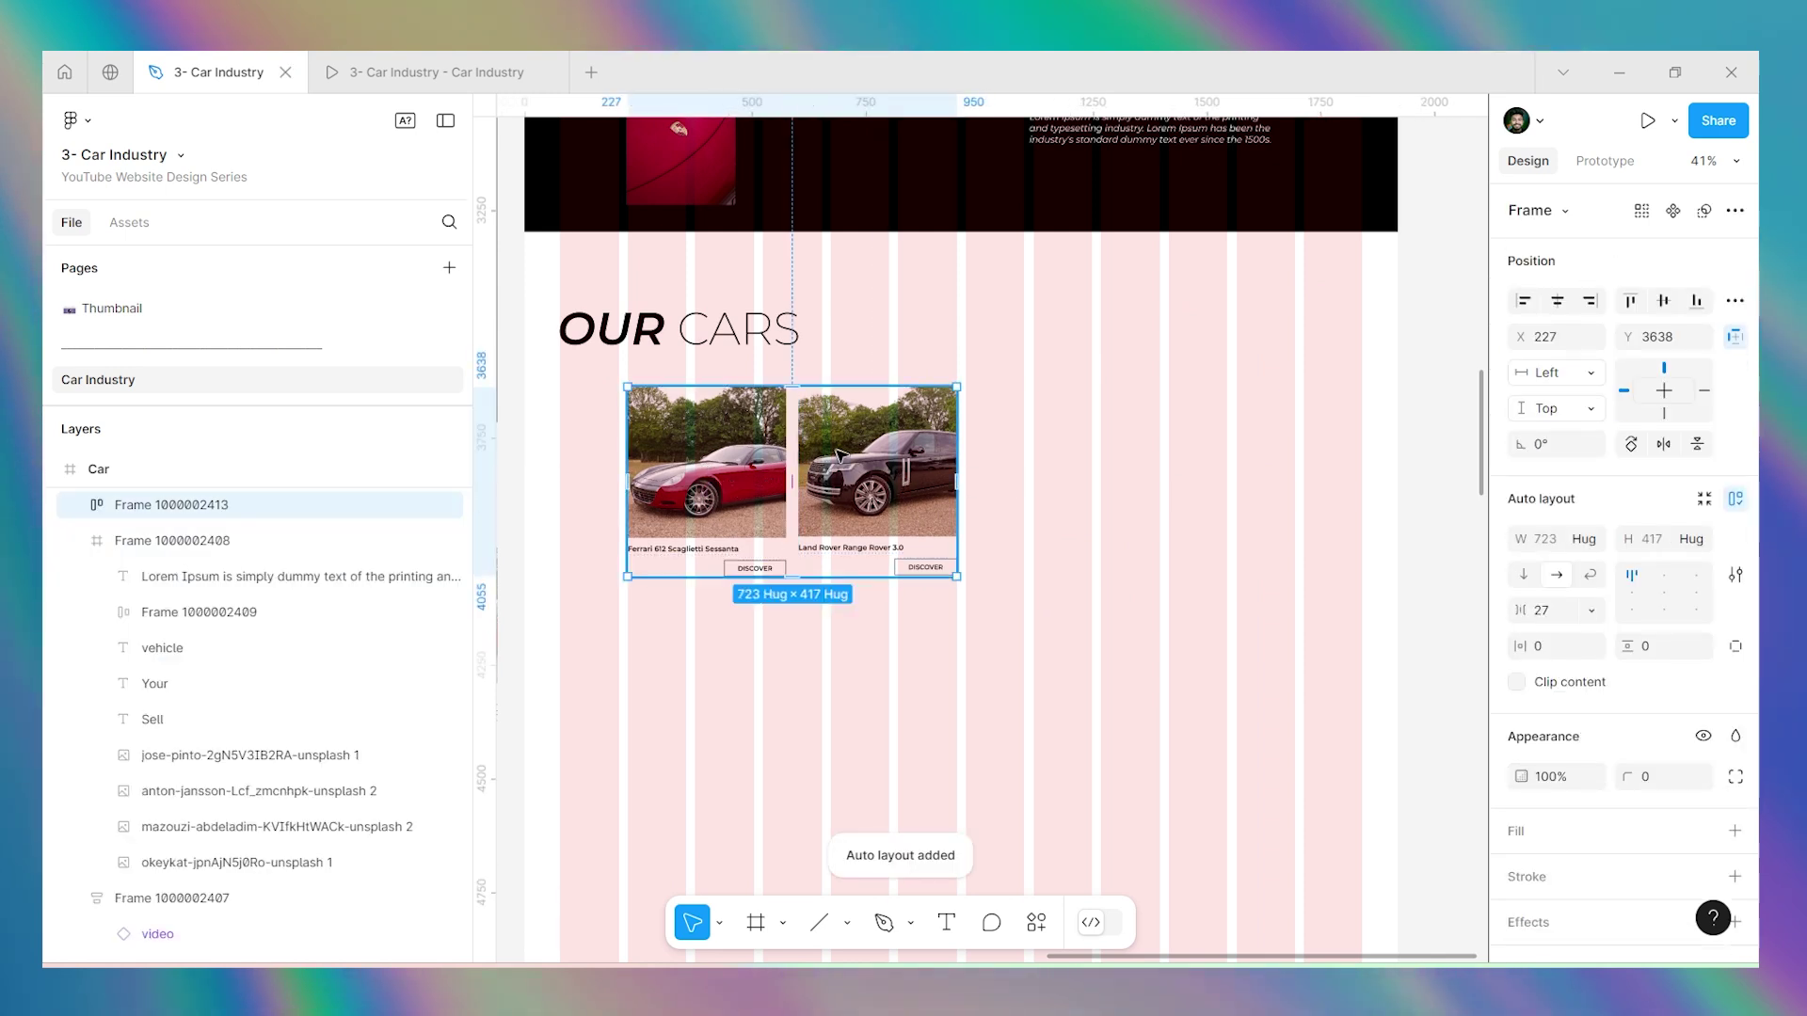
Duplicate the Ferrari card twice and the Range Rover card once inside the auto layout row to make five cards.
{"action": "double_click", "coordinate": [697, 473]}
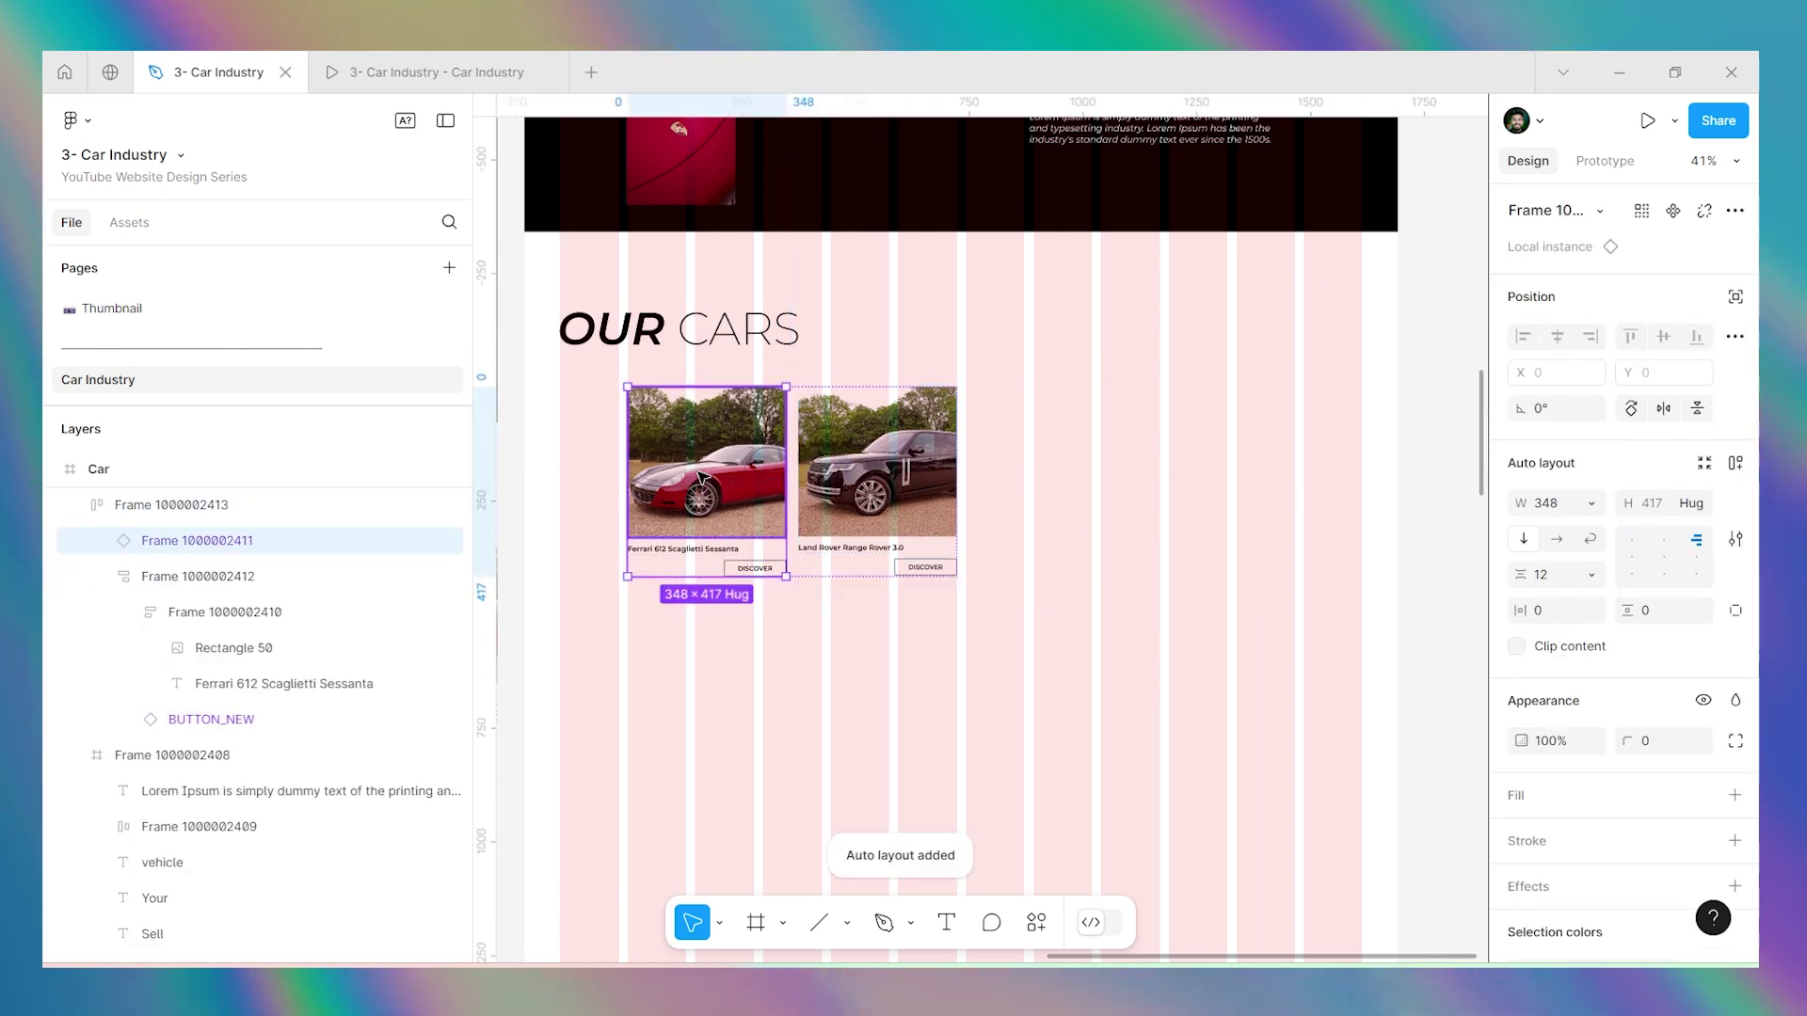
{"action": "key", "text": "ctrl+d"}
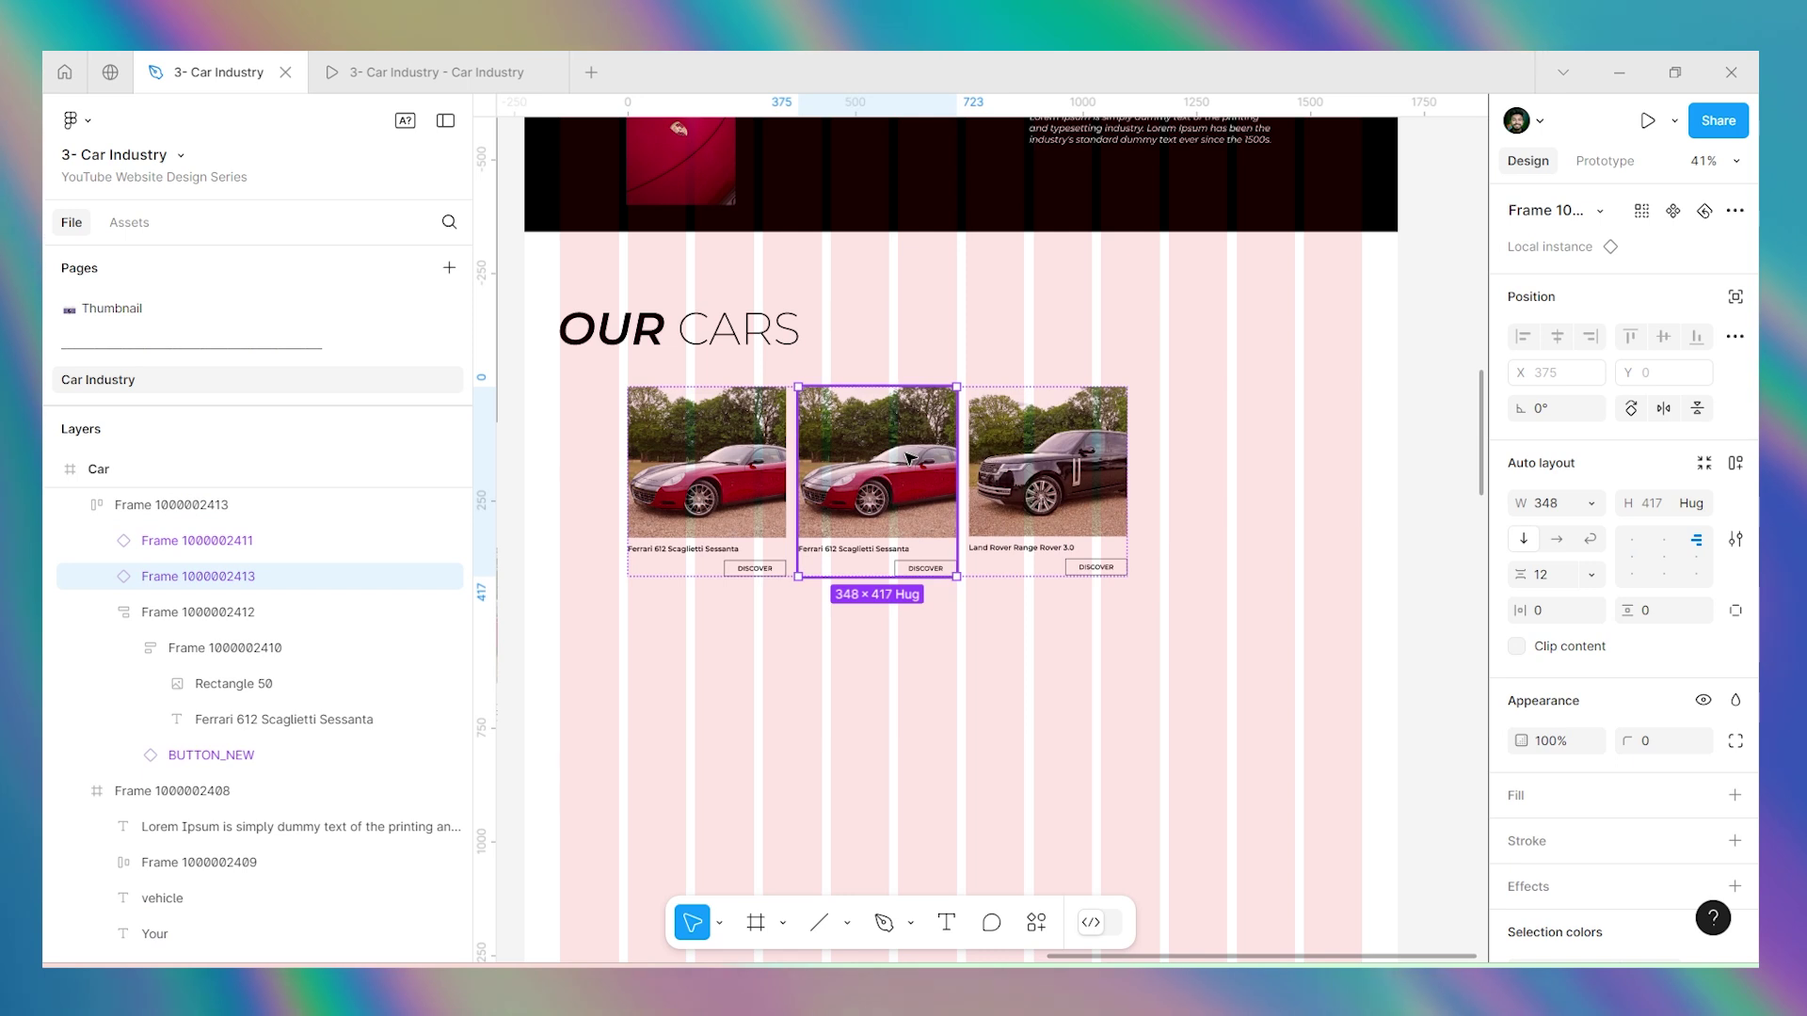
{"action": "left_click", "coordinate": [1120, 471]}
{"action": "key", "text": "ctrl+d"}
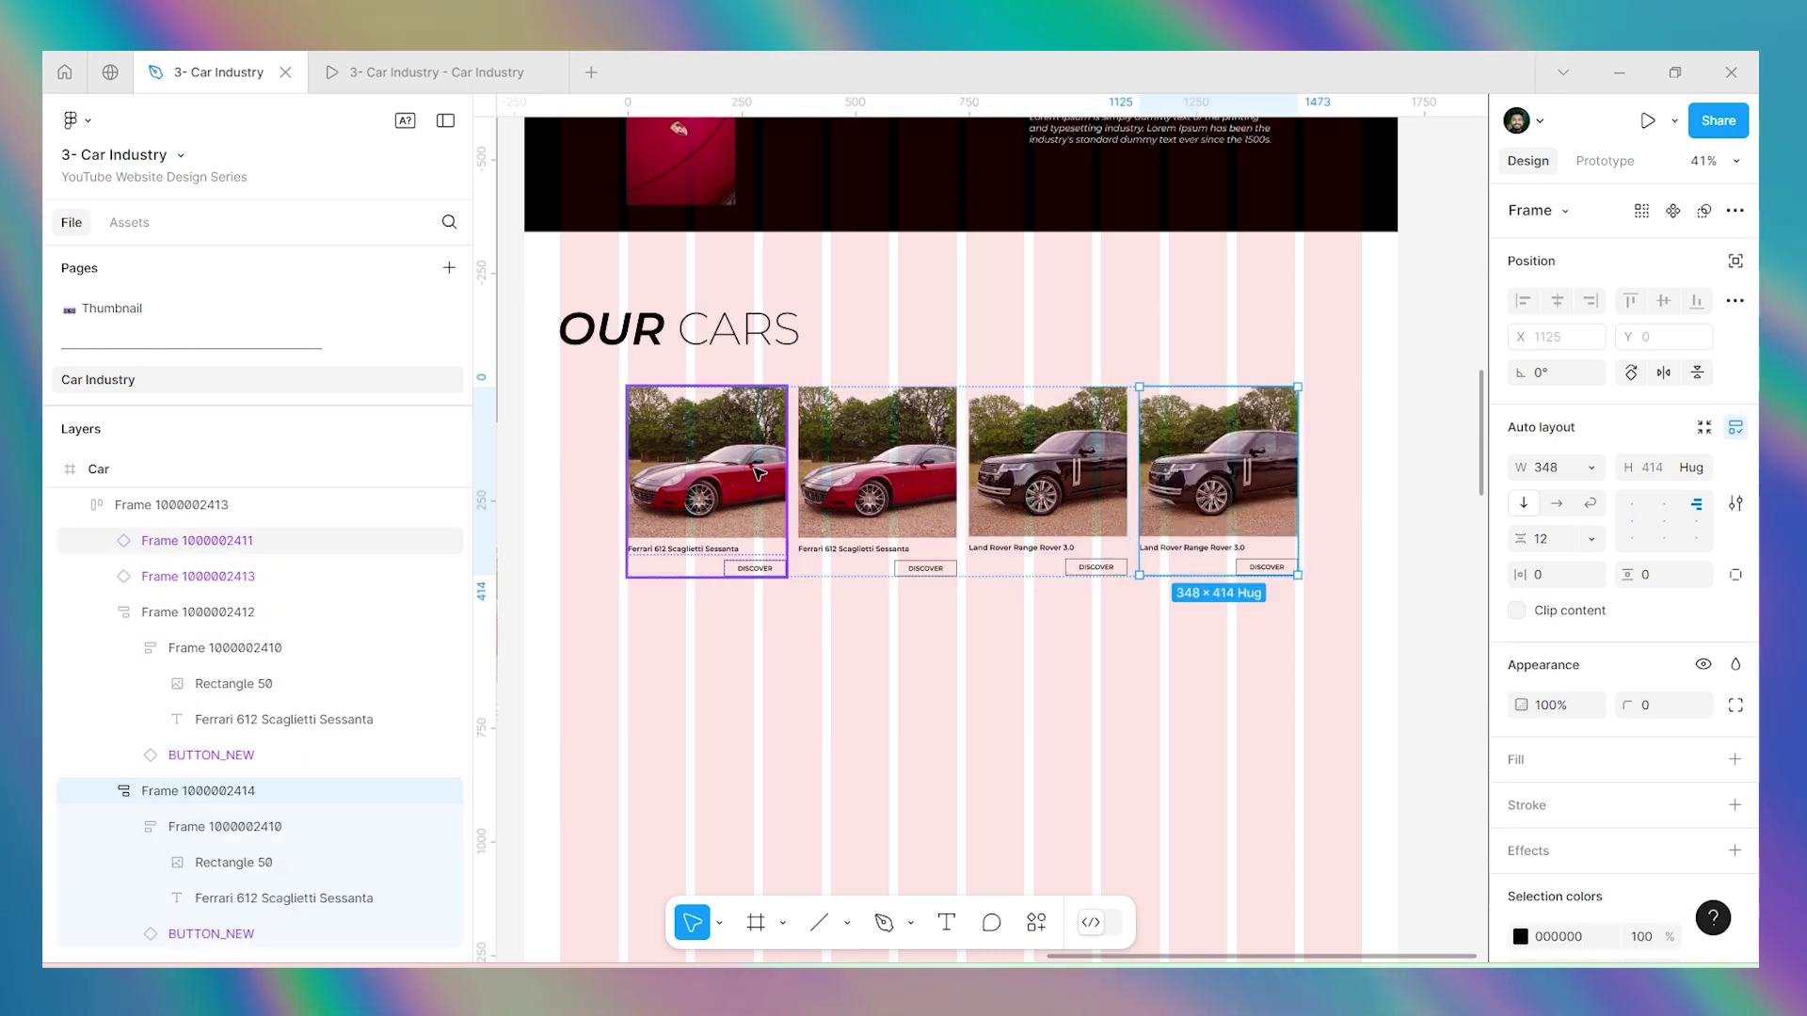
{"action": "left_click", "coordinate": [712, 487]}
{"action": "key", "text": "ctrl+d"}
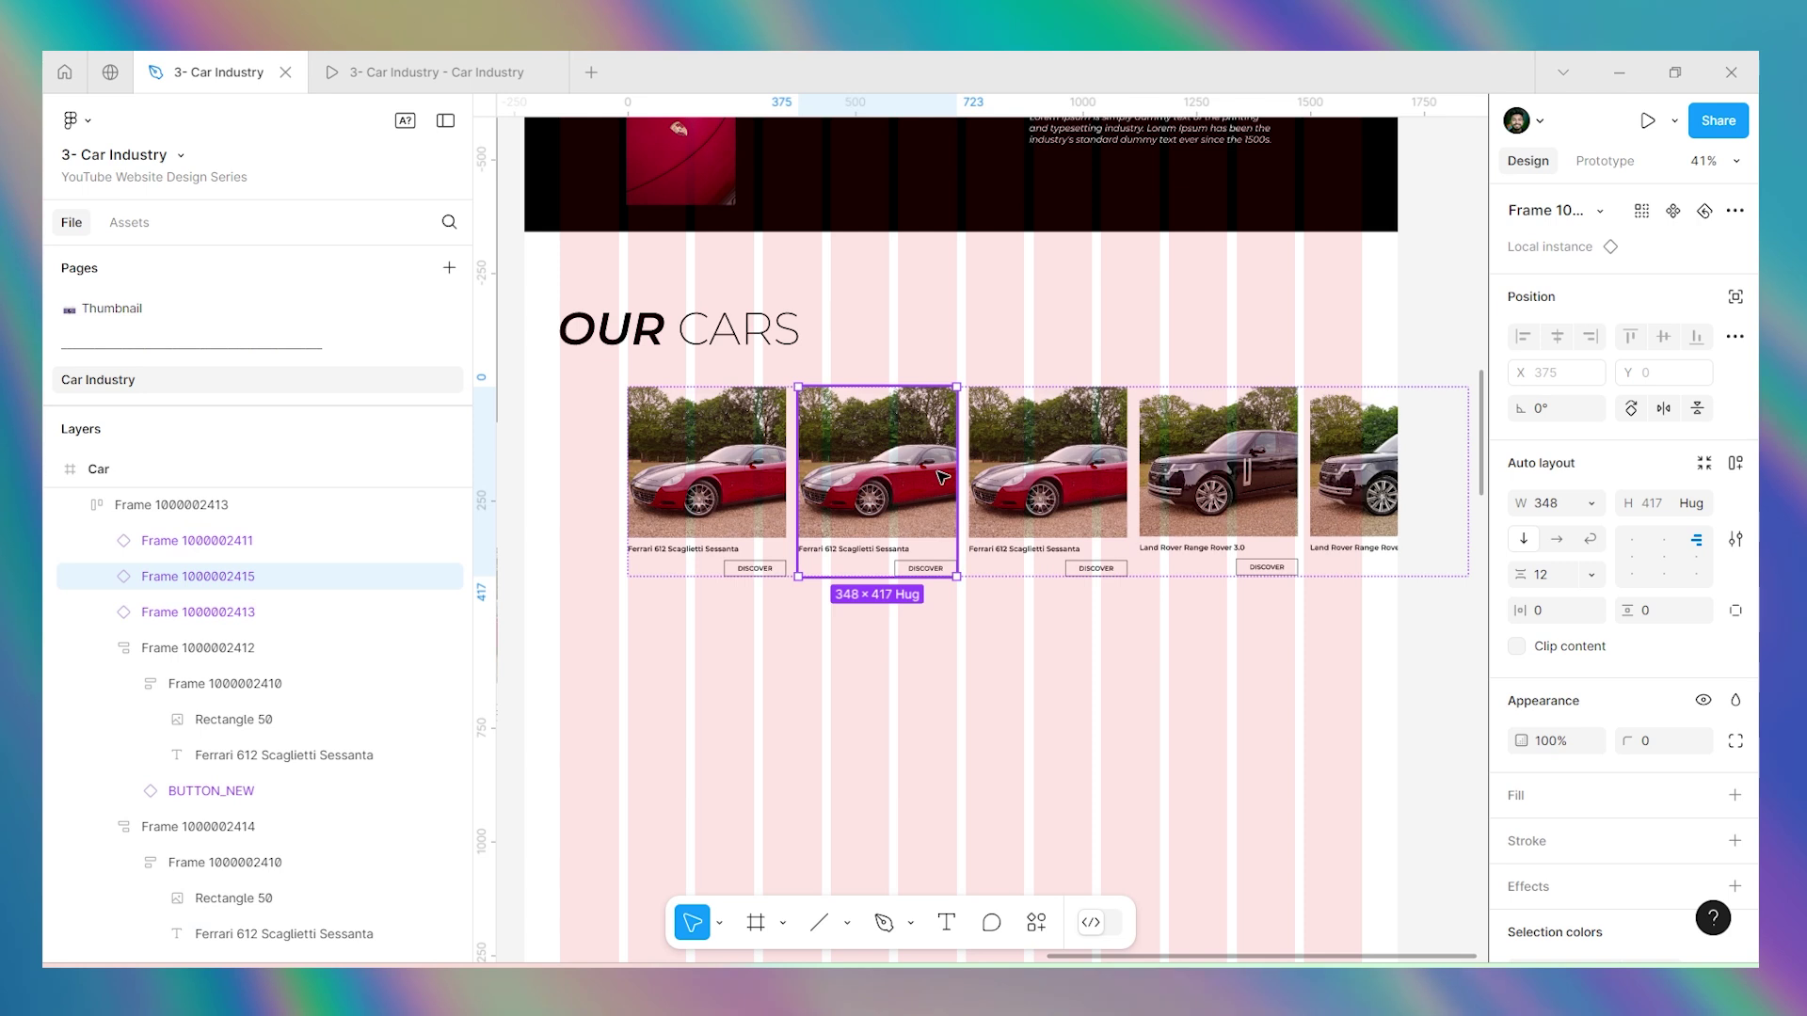
Move the first Range Rover card two places forward so it is second in the row.
{"action": "left_click", "coordinate": [1266, 484]}
{"action": "key", "text": "Left"}
{"action": "key", "text": "Left"}
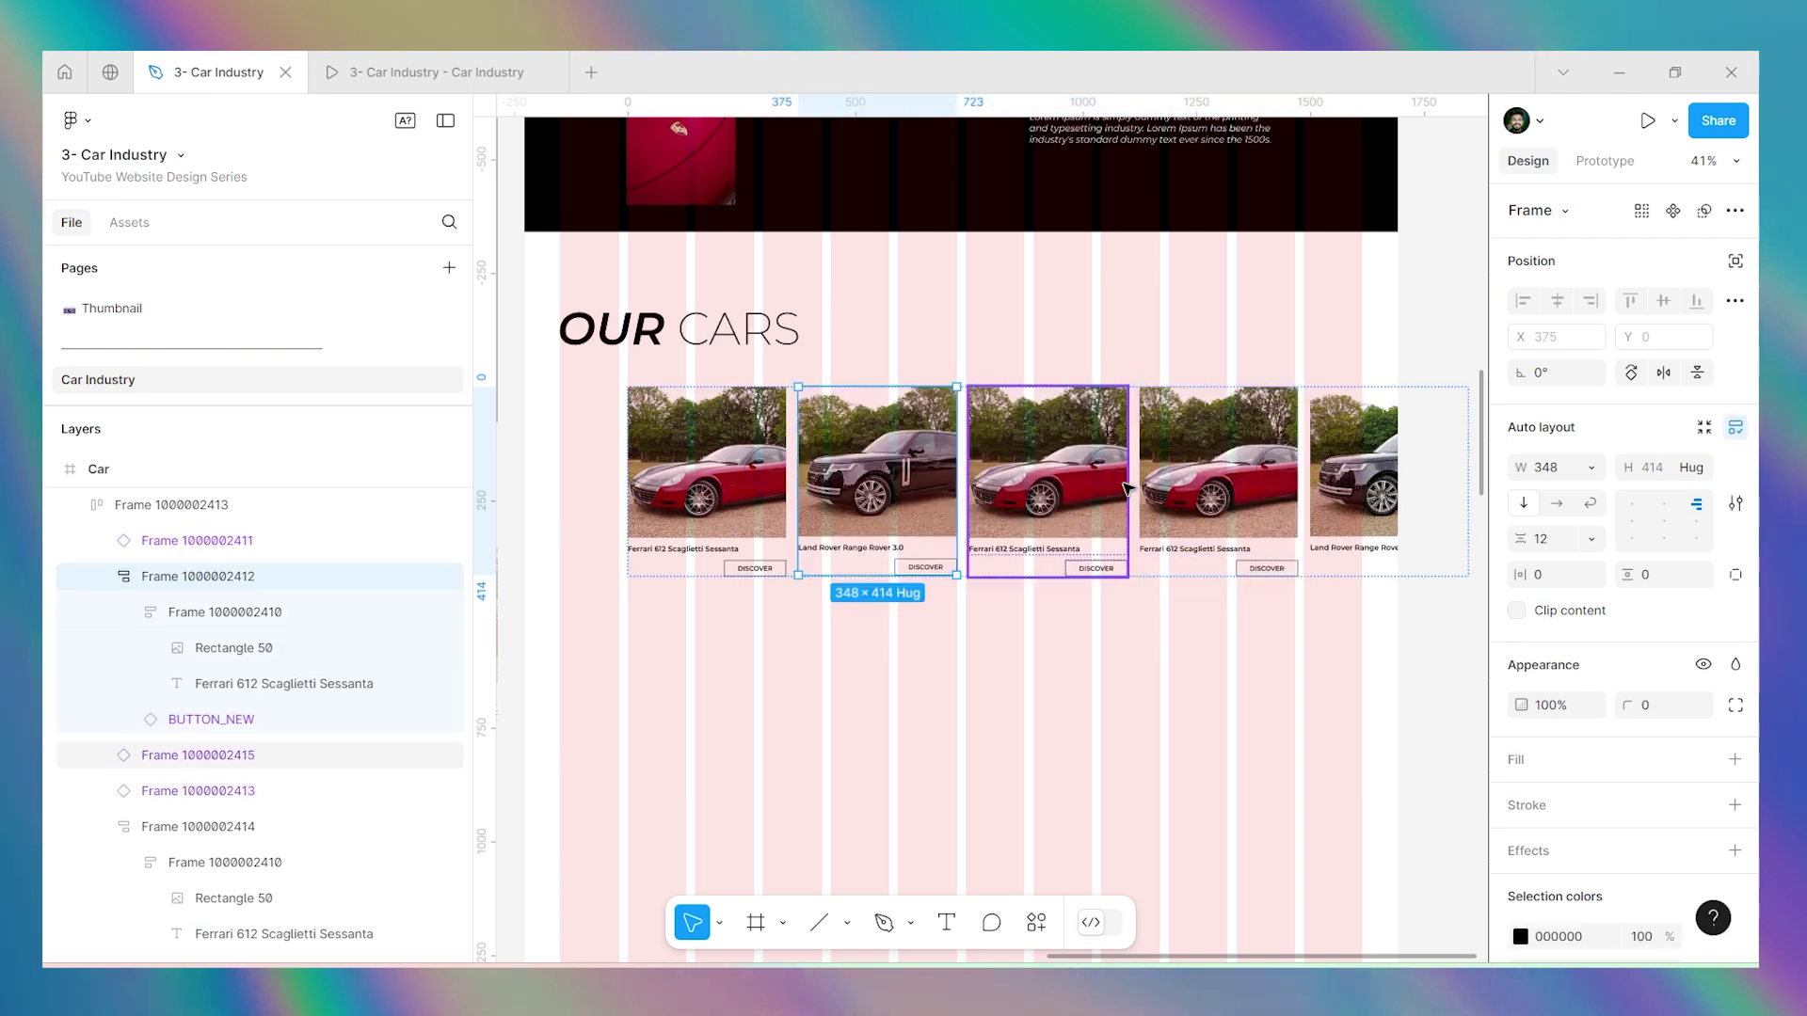
Reorder the last three cards in the row so that the Ferrari and Range Rover cards alternate.
{"action": "left_click", "coordinate": [1003, 491]}
{"action": "key", "text": "Right"}
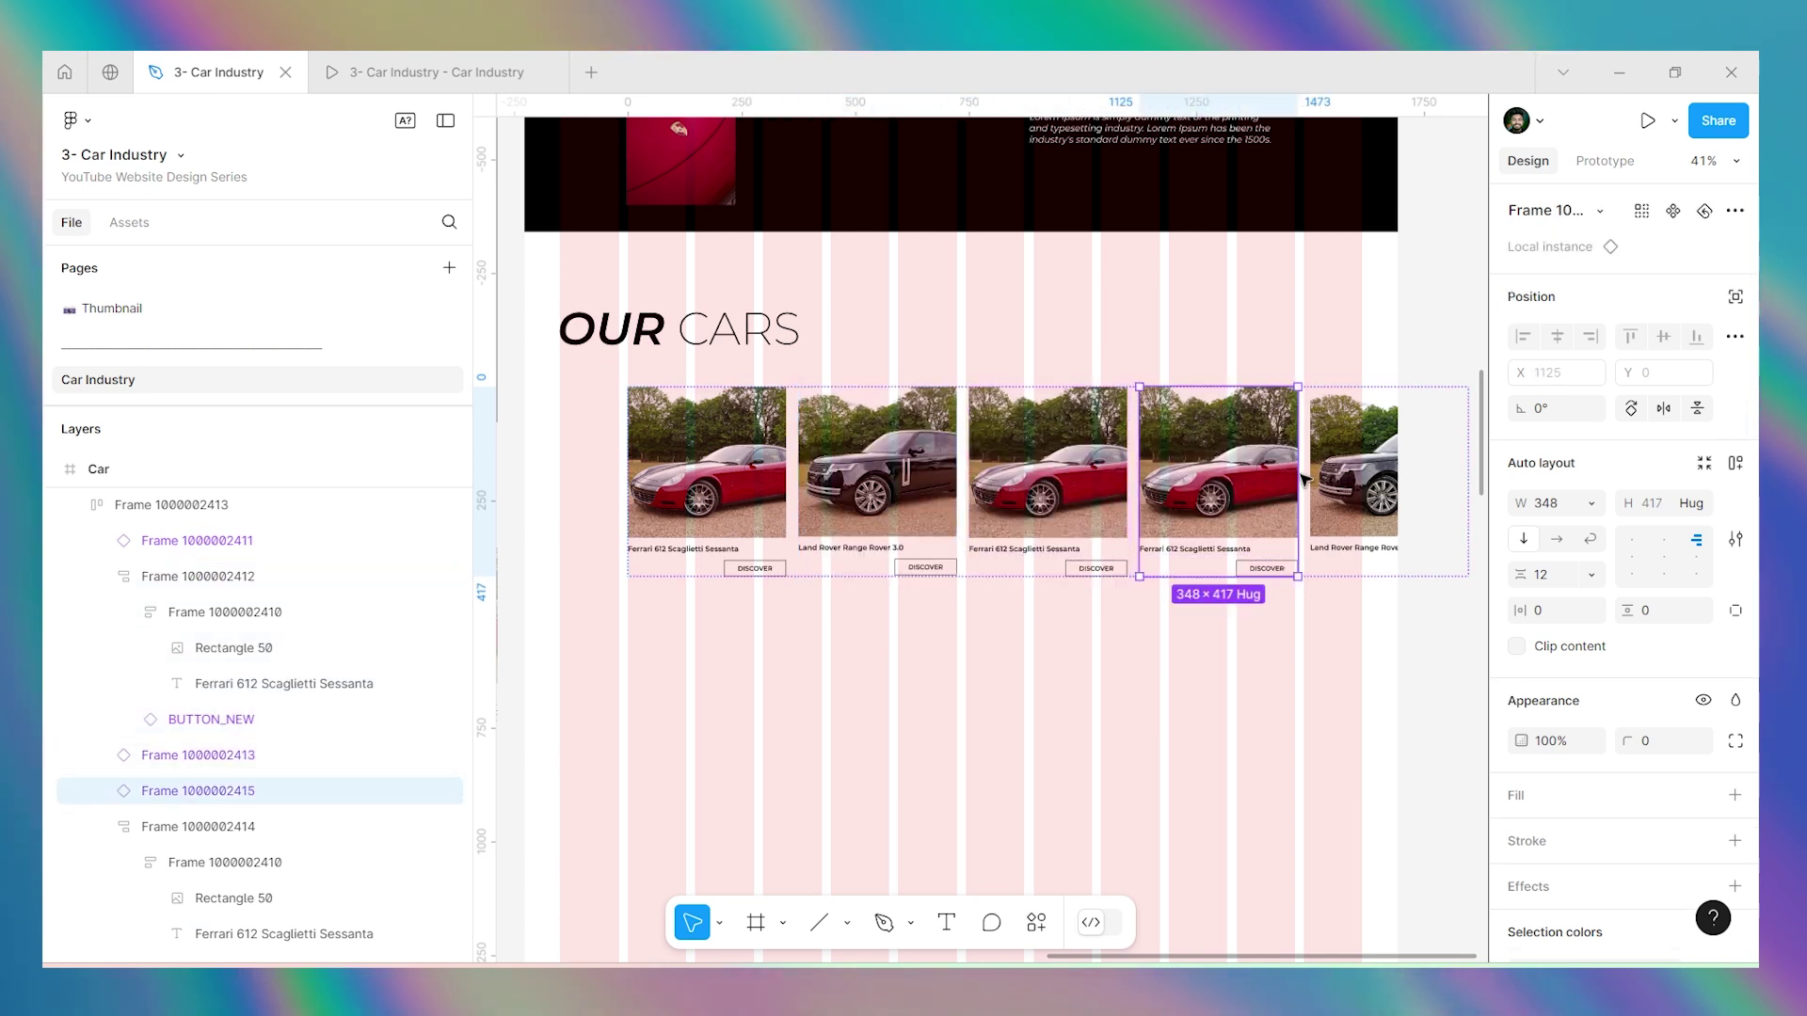
{"action": "left_click", "coordinate": [1390, 504]}
{"action": "key", "text": "Left"}
{"action": "left_click", "coordinate": [1456, 375]}
Compare the placement of the new card row under the Our Cars heading with the reference section.
{"action": "scroll", "coordinate": [1031, 457], "scroll_direction": "down", "scroll_amount": 3}
{"action": "left_click", "coordinate": [1082, 475]}
{"action": "scroll", "coordinate": [1082, 480], "scroll_direction": "down", "scroll_amount": 4}
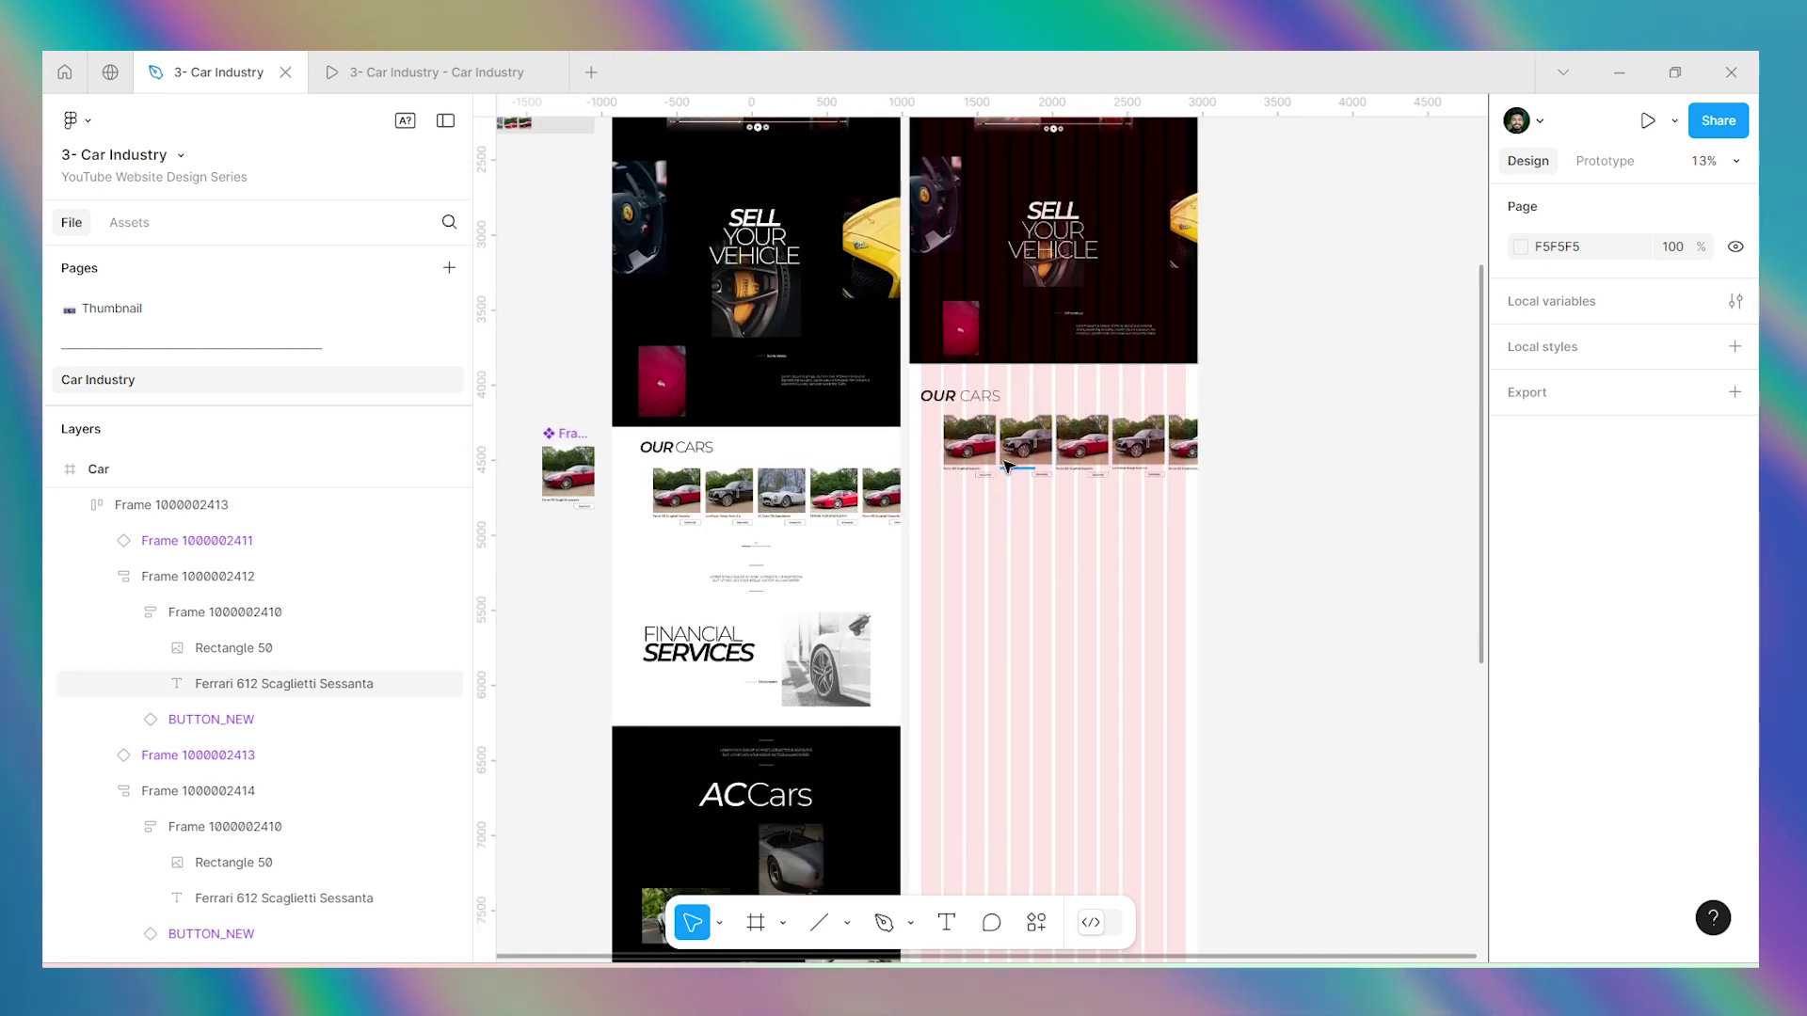
{"action": "scroll", "coordinate": [1002, 461], "scroll_direction": "up", "scroll_amount": 3}
{"action": "left_click", "coordinate": [1000, 458]}
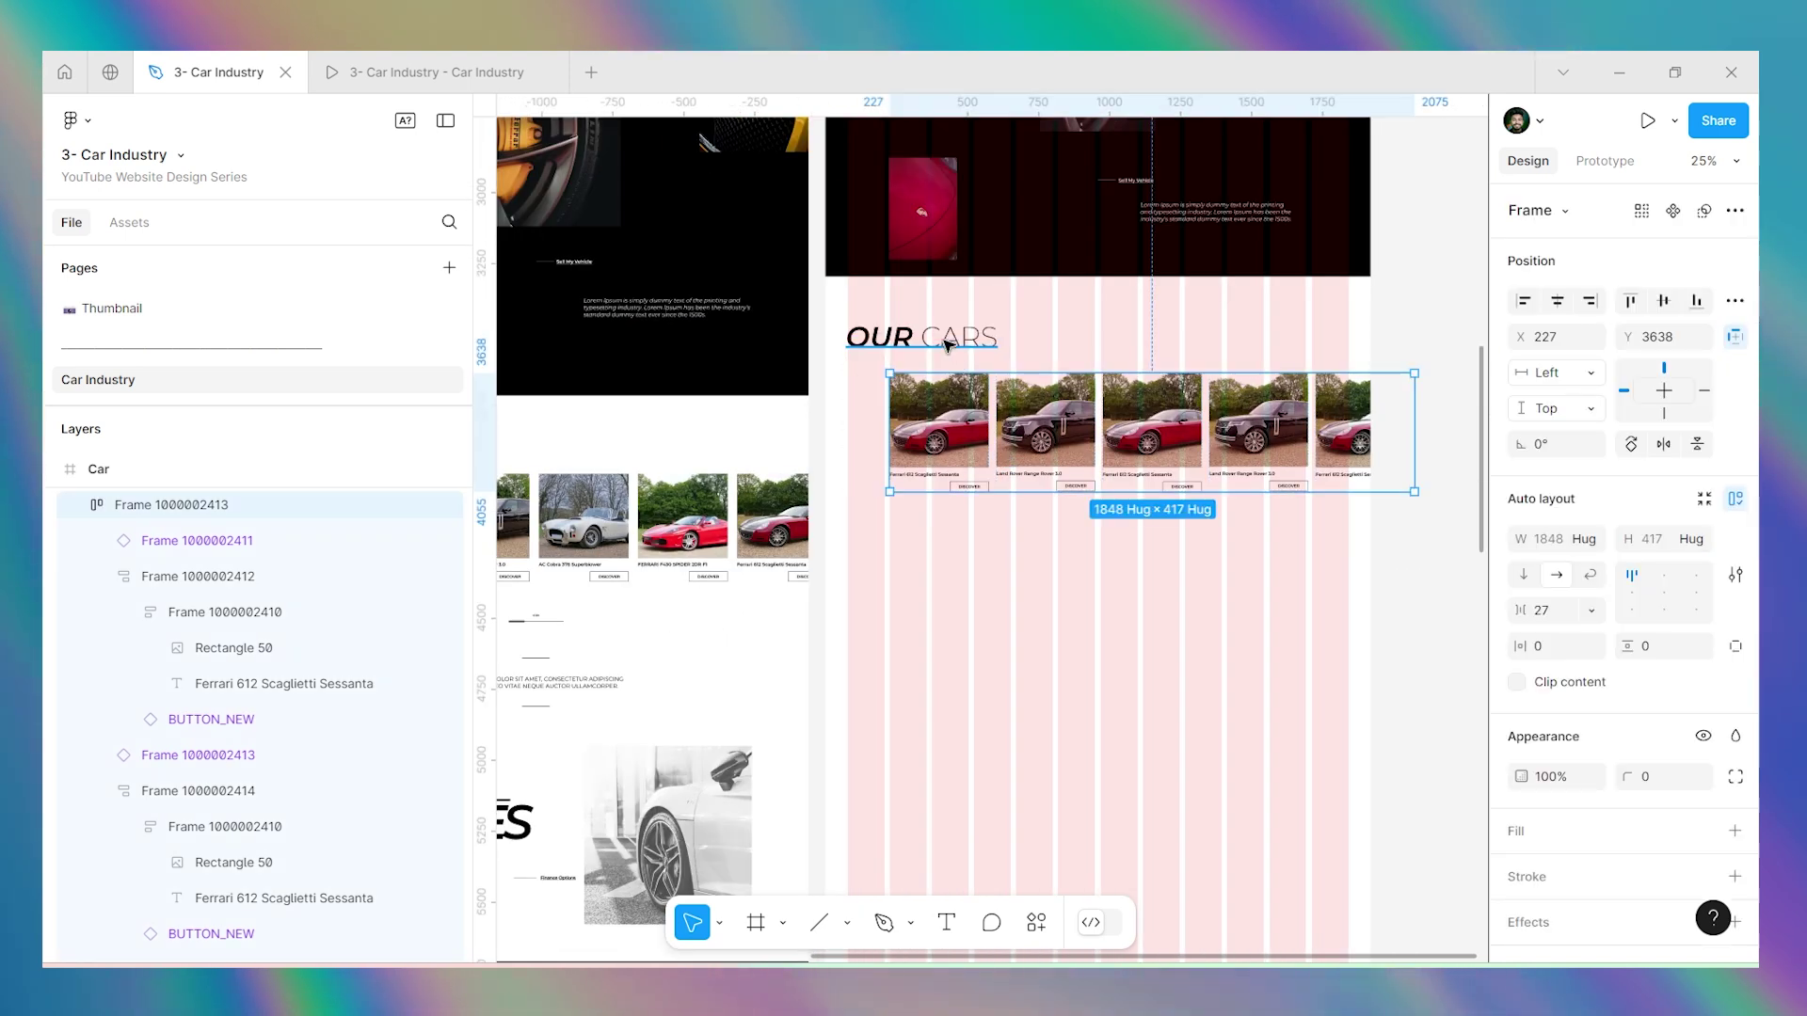
{"action": "scroll", "coordinate": [1025, 420], "scroll_direction": "down", "scroll_amount": 2}
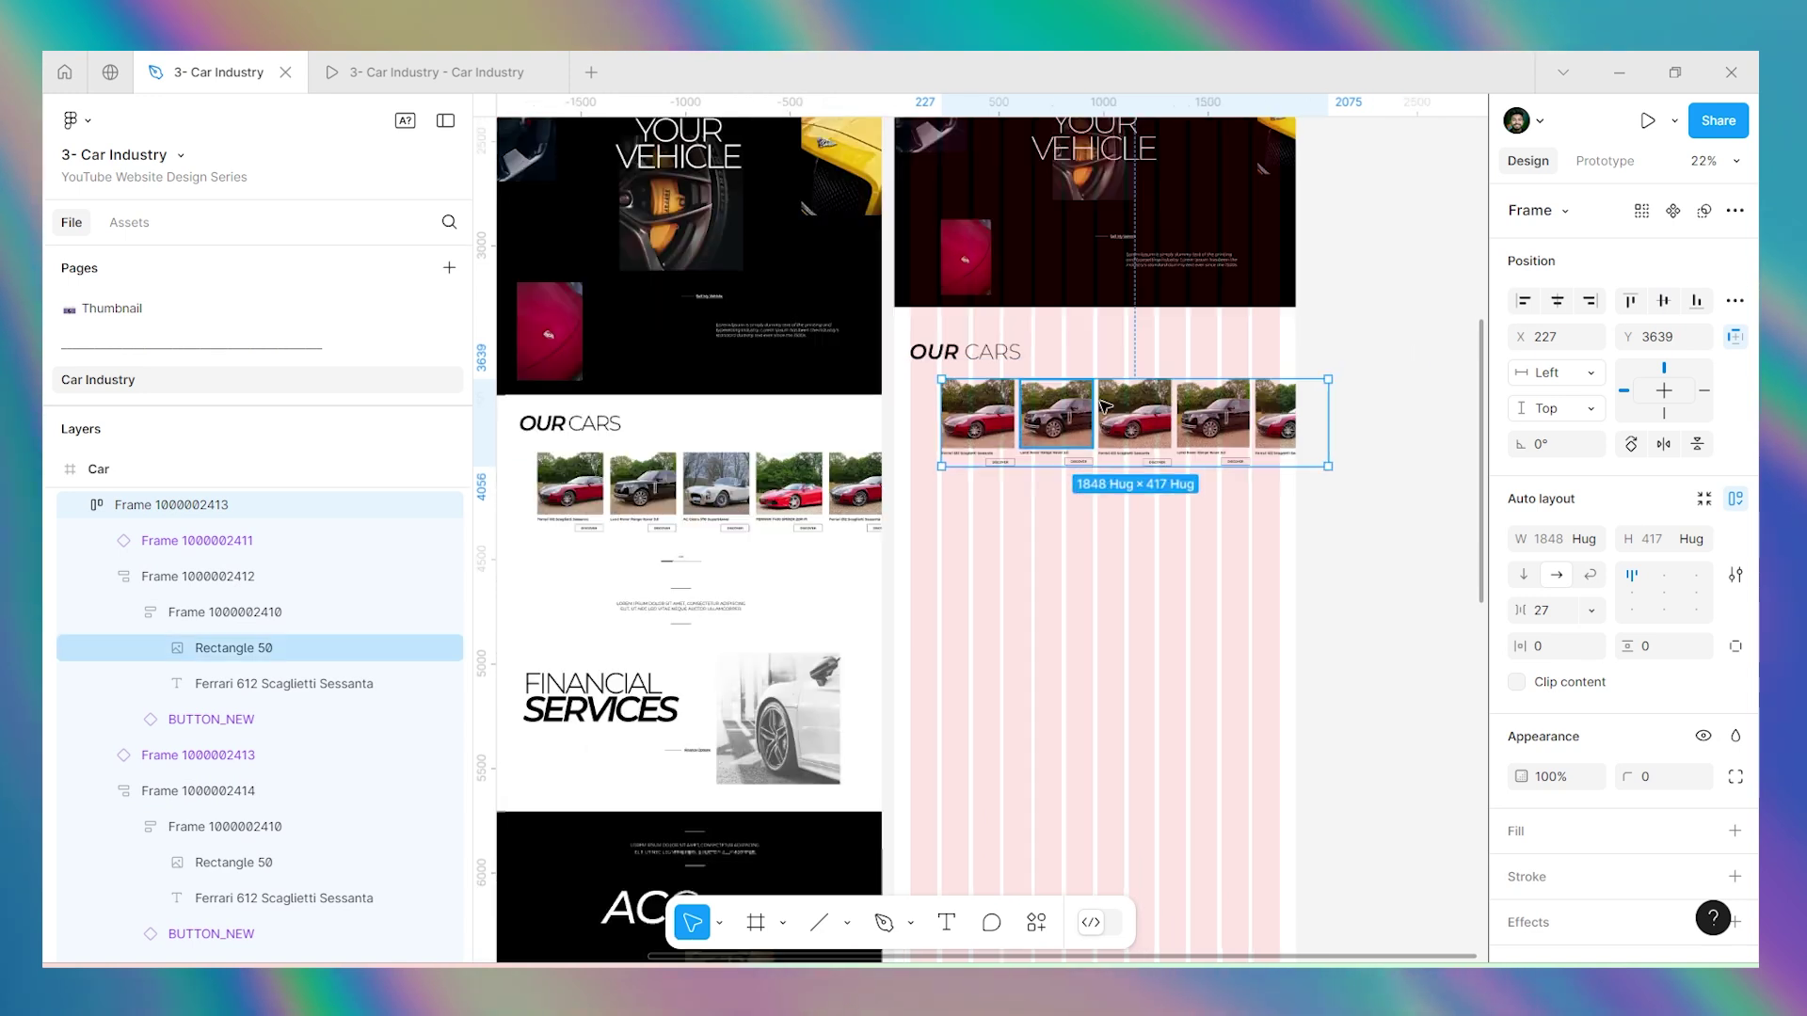
{"action": "scroll", "coordinate": [625, 455], "scroll_direction": "up", "scroll_amount": 5}
{"action": "left_click", "coordinate": [1021, 424]}
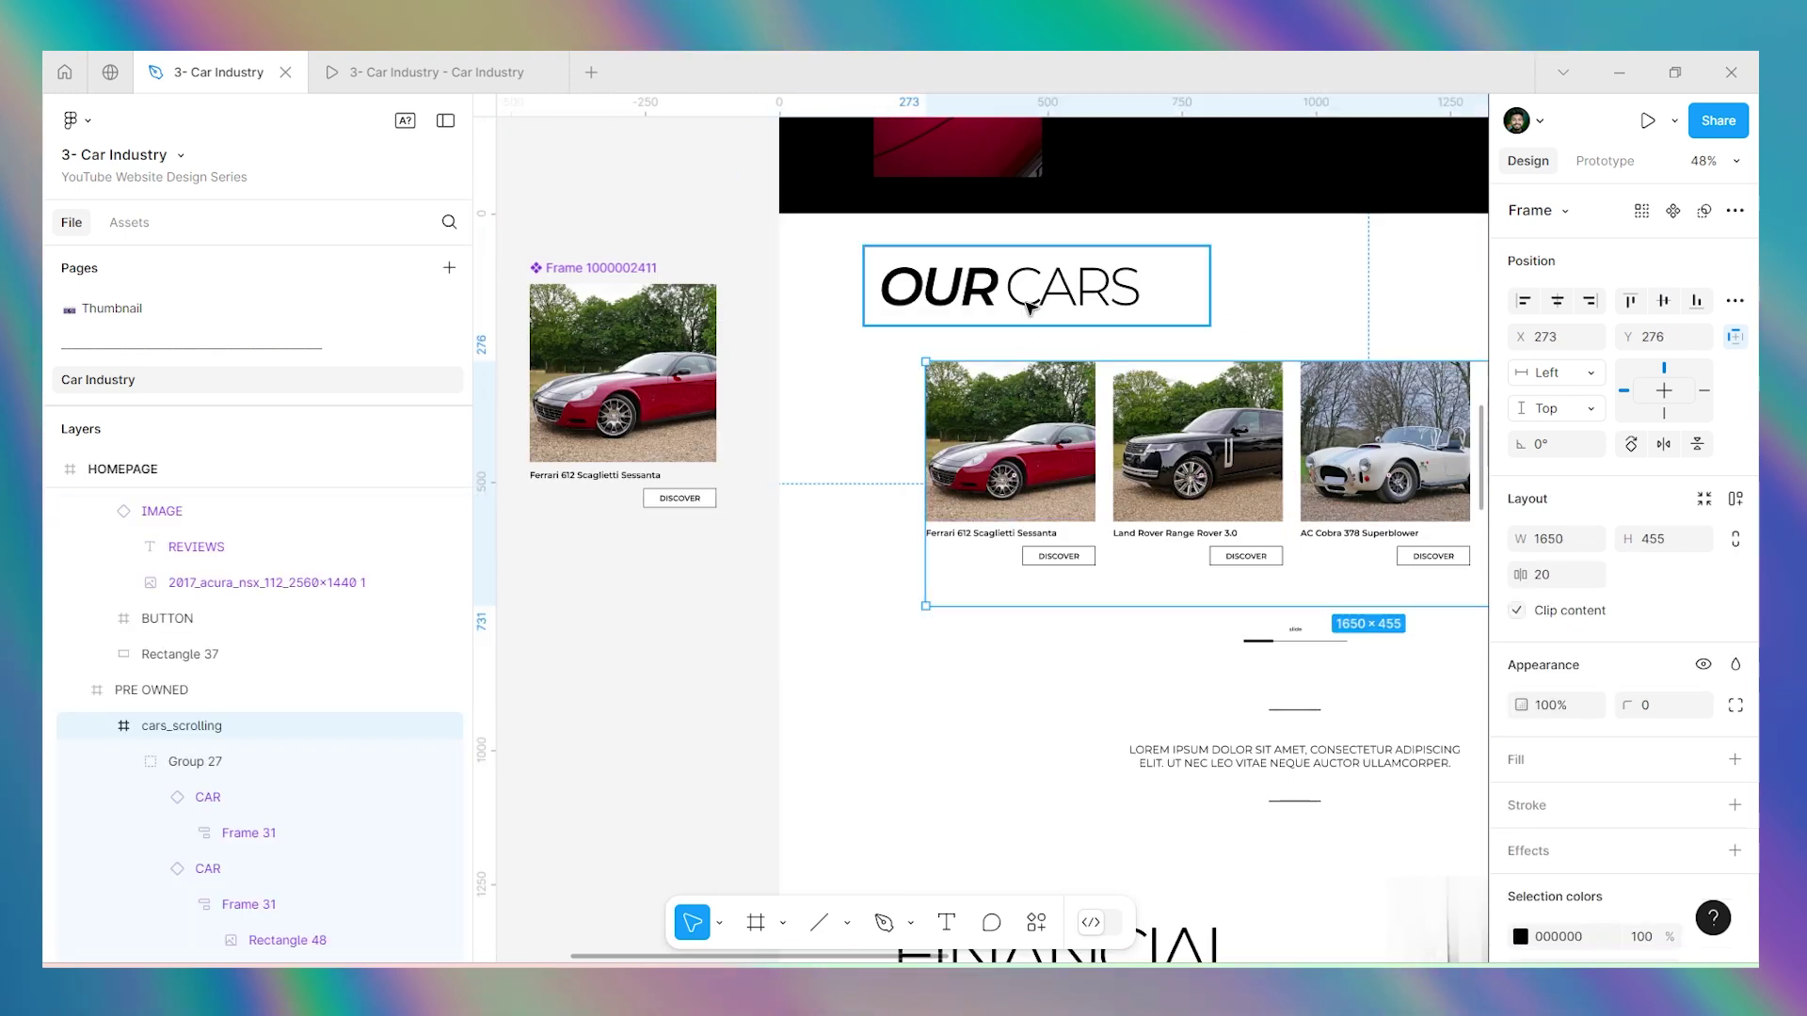
{"action": "scroll", "coordinate": [748, 374], "scroll_direction": "down", "scroll_amount": 3}
{"action": "scroll", "coordinate": [748, 375], "scroll_direction": "down", "scroll_amount": 2}
{"action": "scroll", "coordinate": [918, 216], "scroll_direction": "up", "scroll_amount": 4}
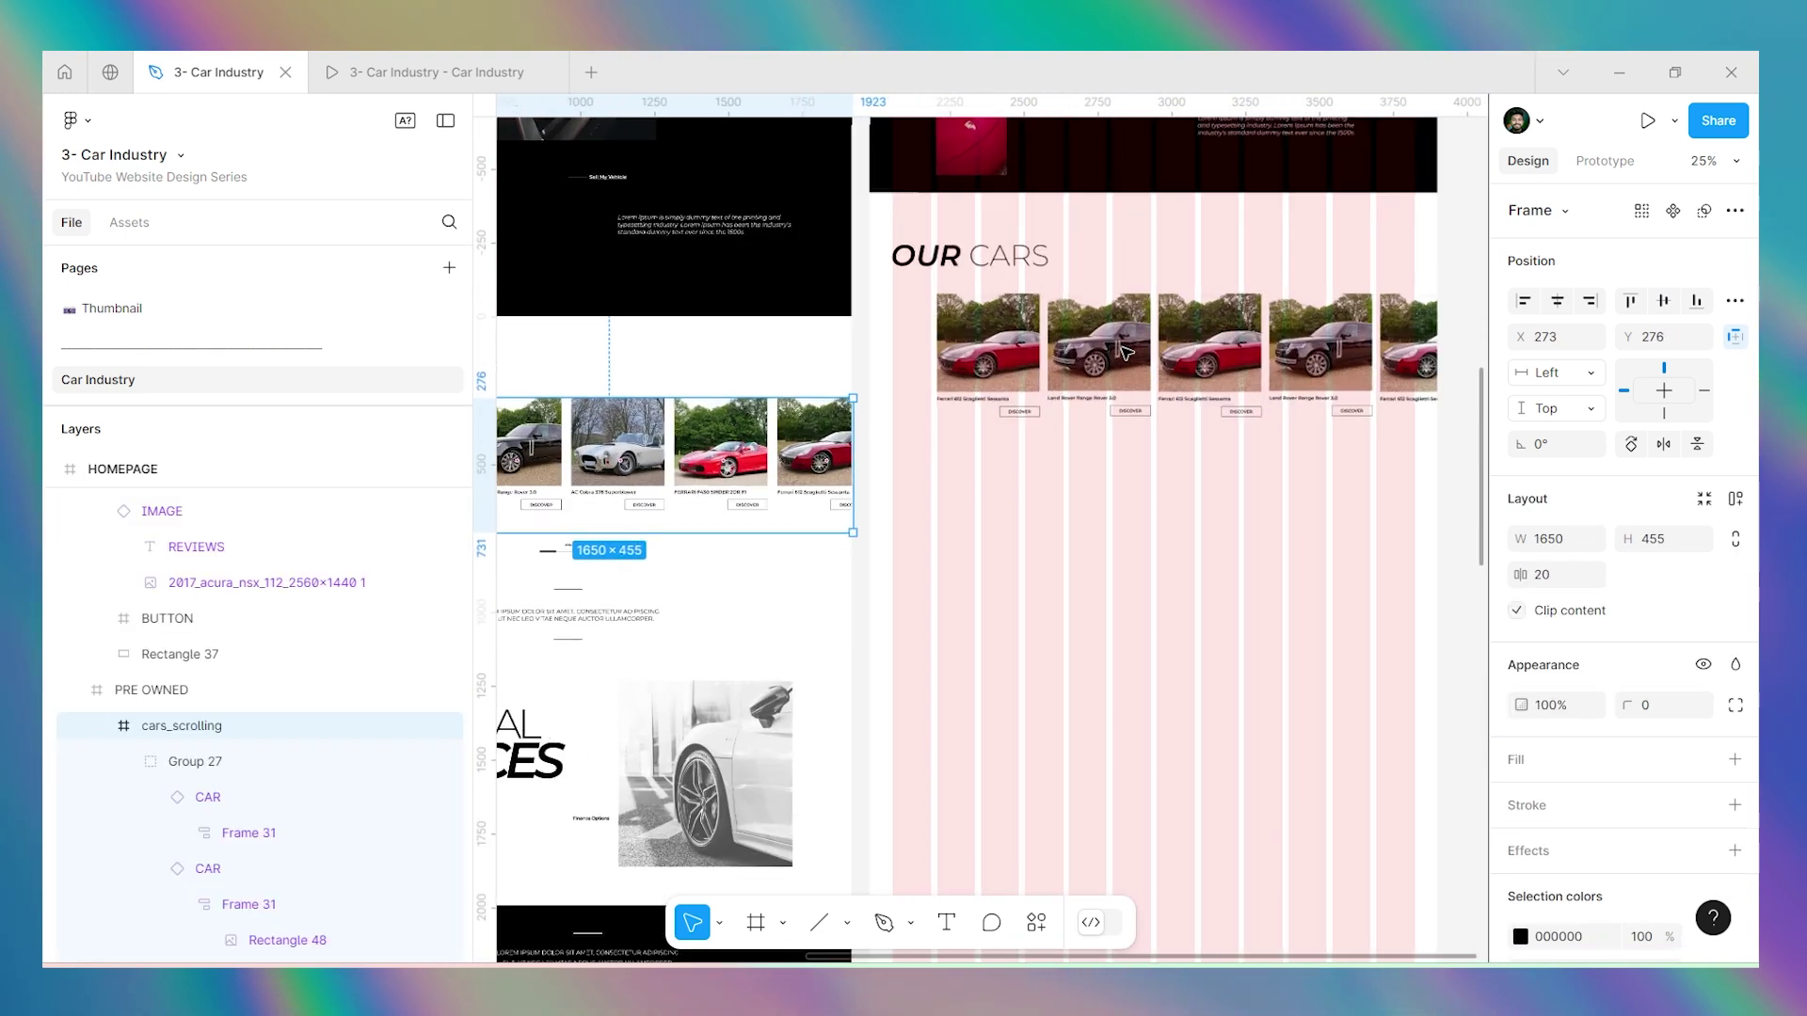
Move the card row up towards the Our Cars heading to Y 3592.
{"action": "left_click", "coordinate": [922, 282]}
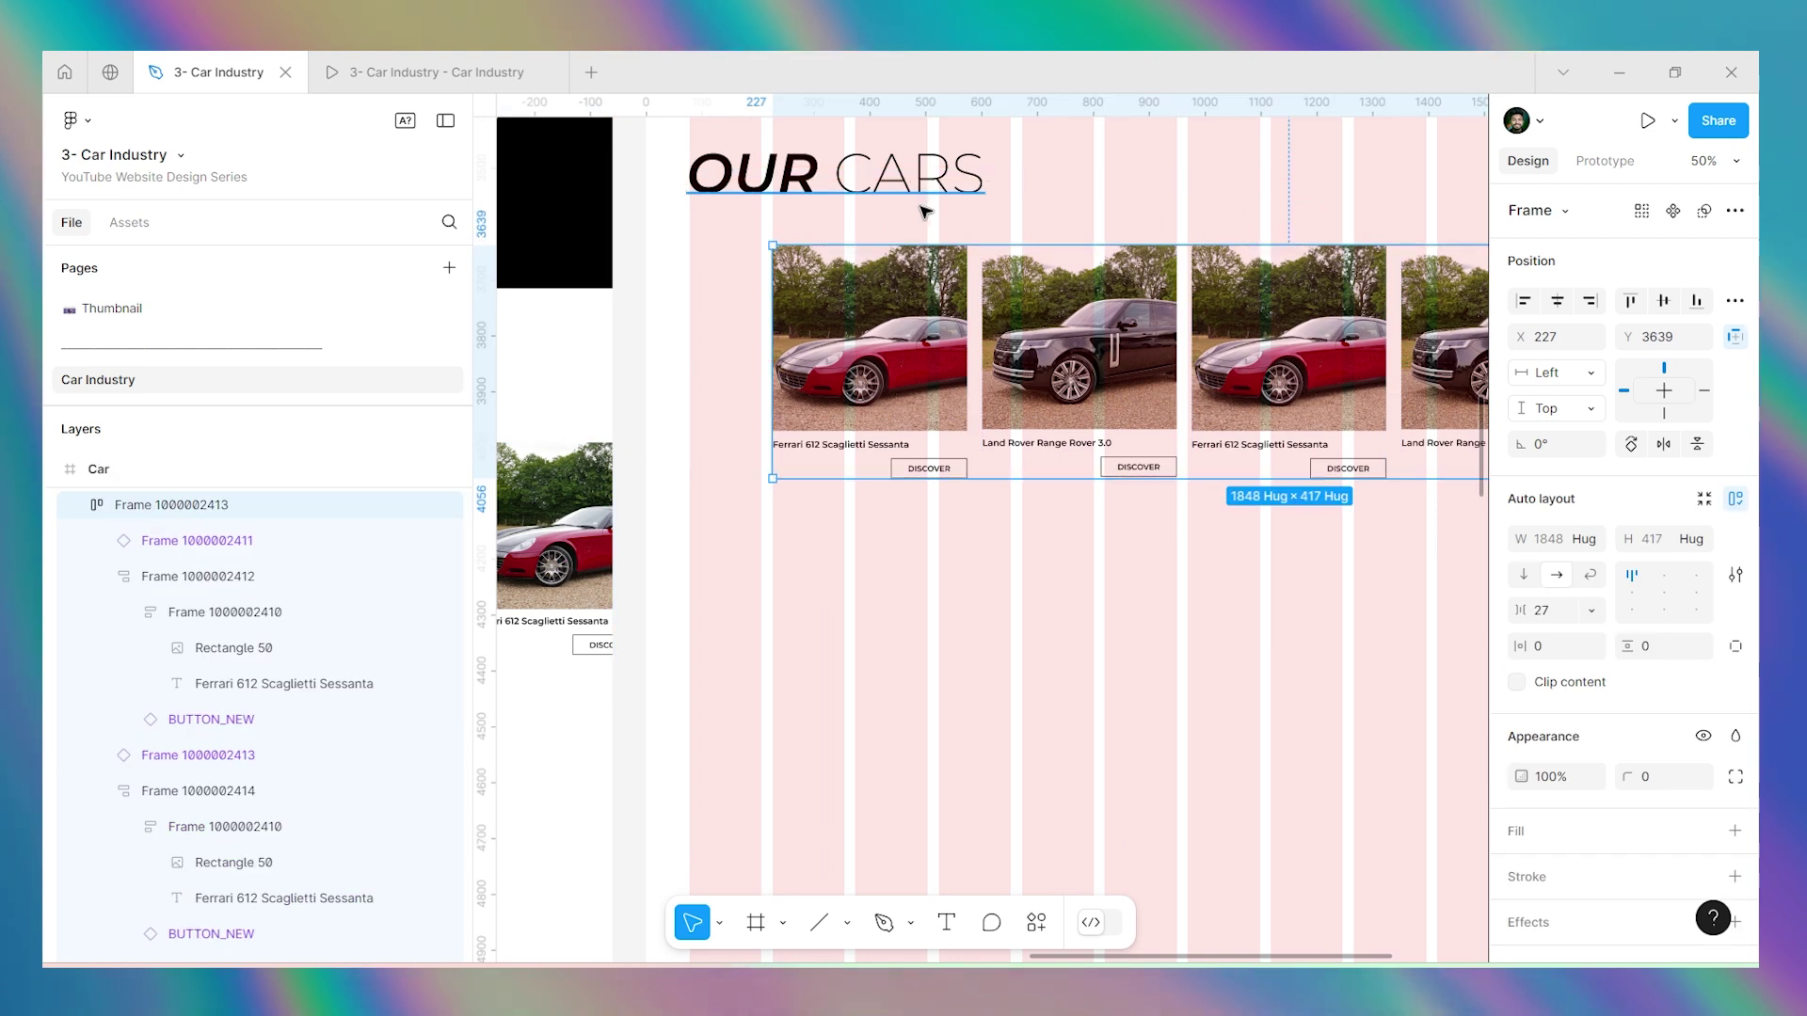
{"action": "key", "text": "shift+Up"}
{"action": "key", "text": "shift+Up"}
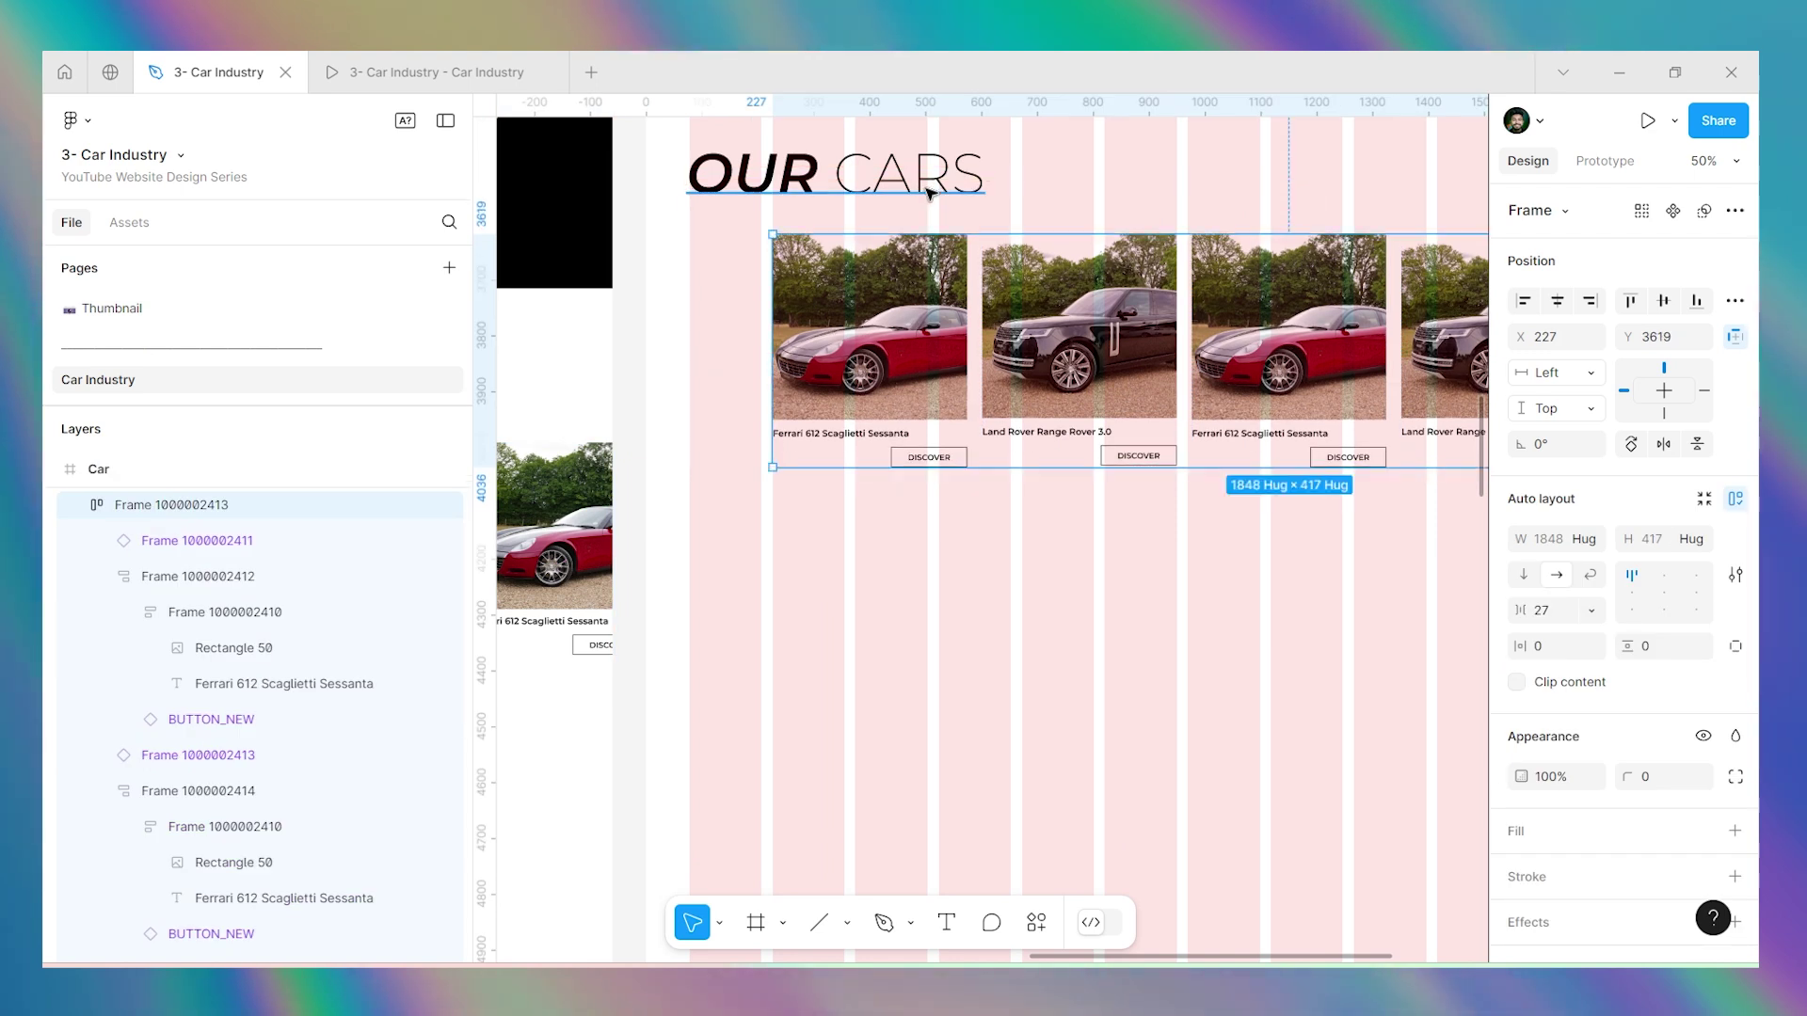
{"action": "key", "text": "shift+Up"}
{"action": "key", "text": "shift+Up"}
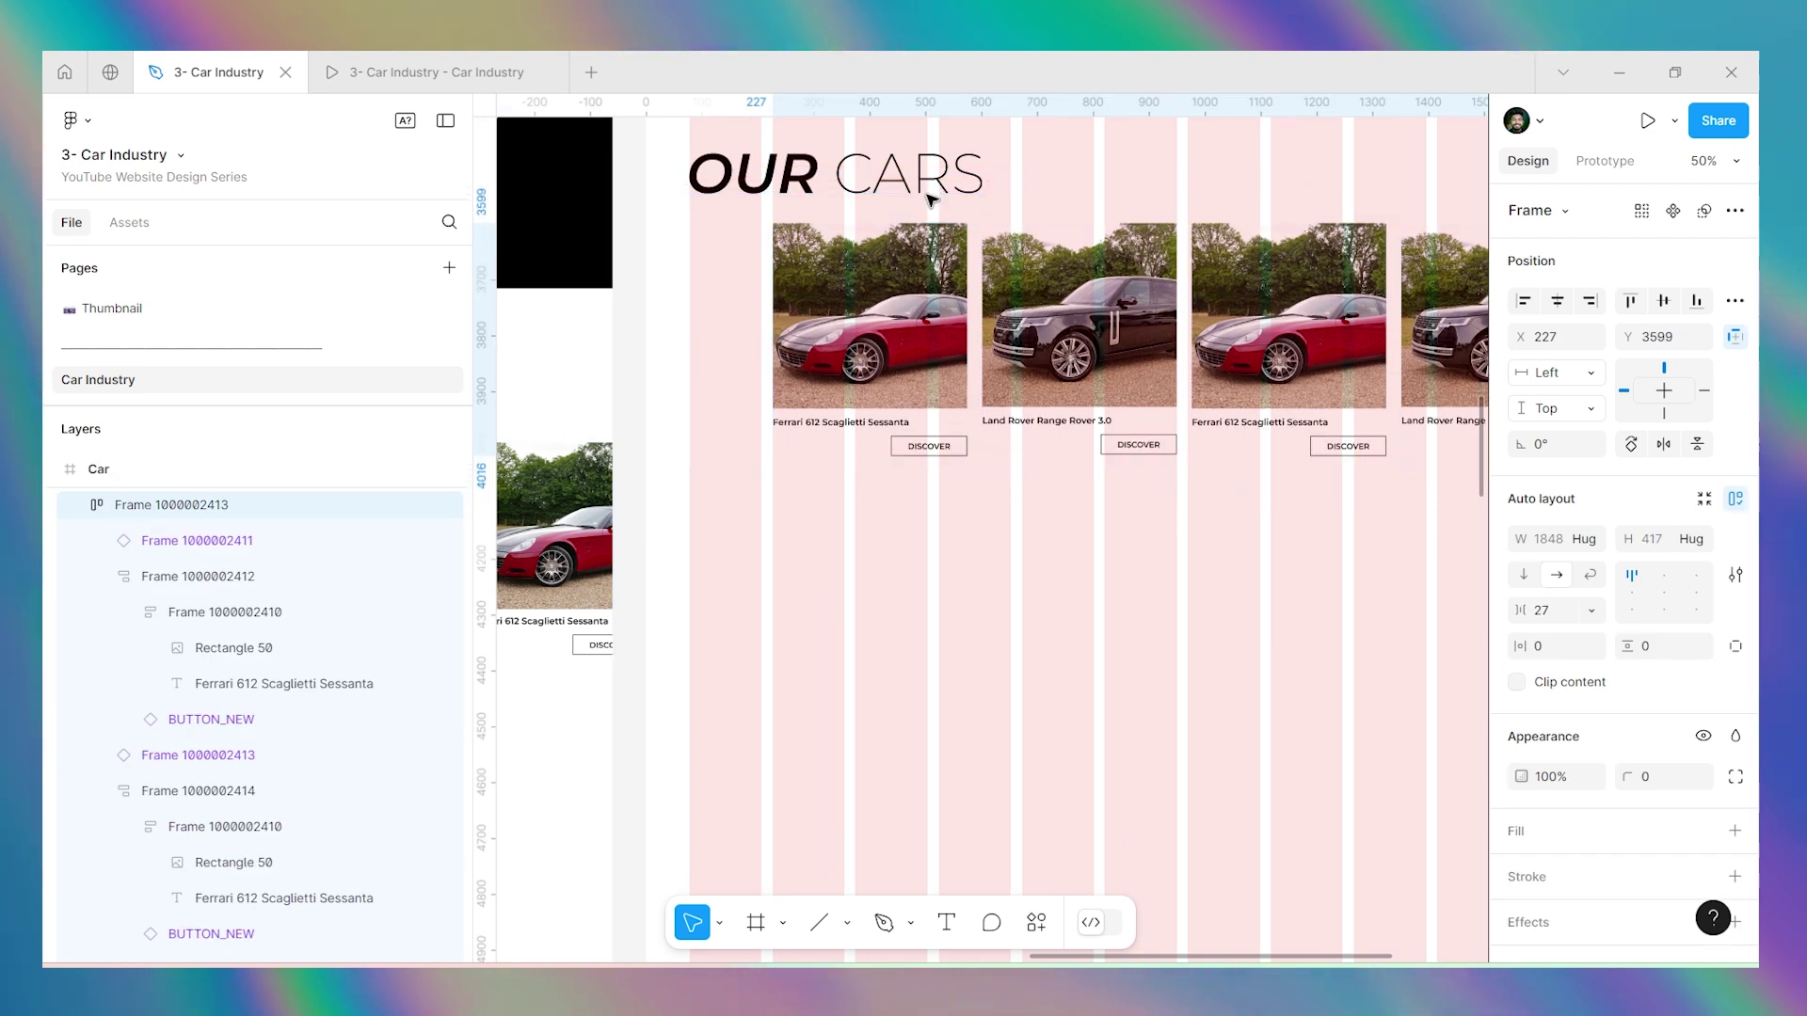
{"action": "key", "text": "Up"}
{"action": "key", "text": "Up"}
{"action": "key", "text": "Up"}
{"action": "key", "text": "Up"}
{"action": "key", "text": "Up"}
{"action": "key", "text": "Up"}
{"action": "key", "text": "Up"}
{"action": "key", "text": "Up"}
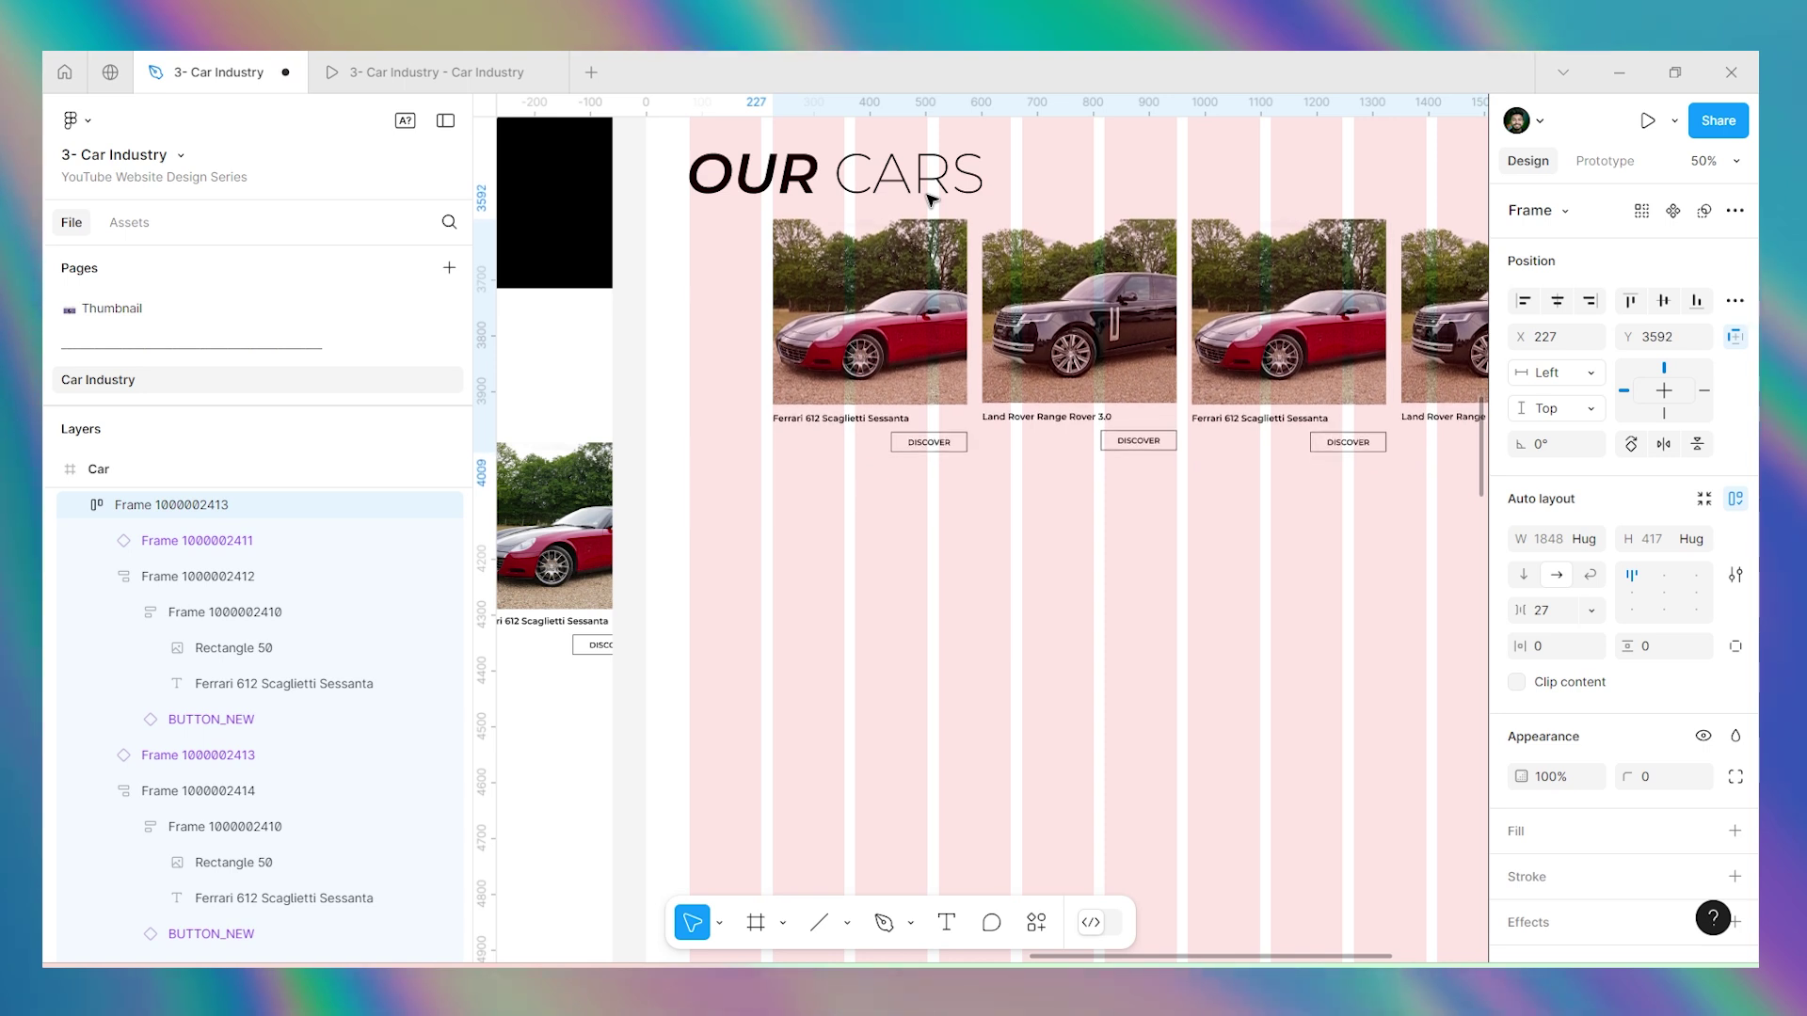
Measure the gap between the Our Cars heading and the card row in the reference homepage.
{"action": "scroll", "coordinate": [932, 200], "scroll_direction": "down", "scroll_amount": 6}
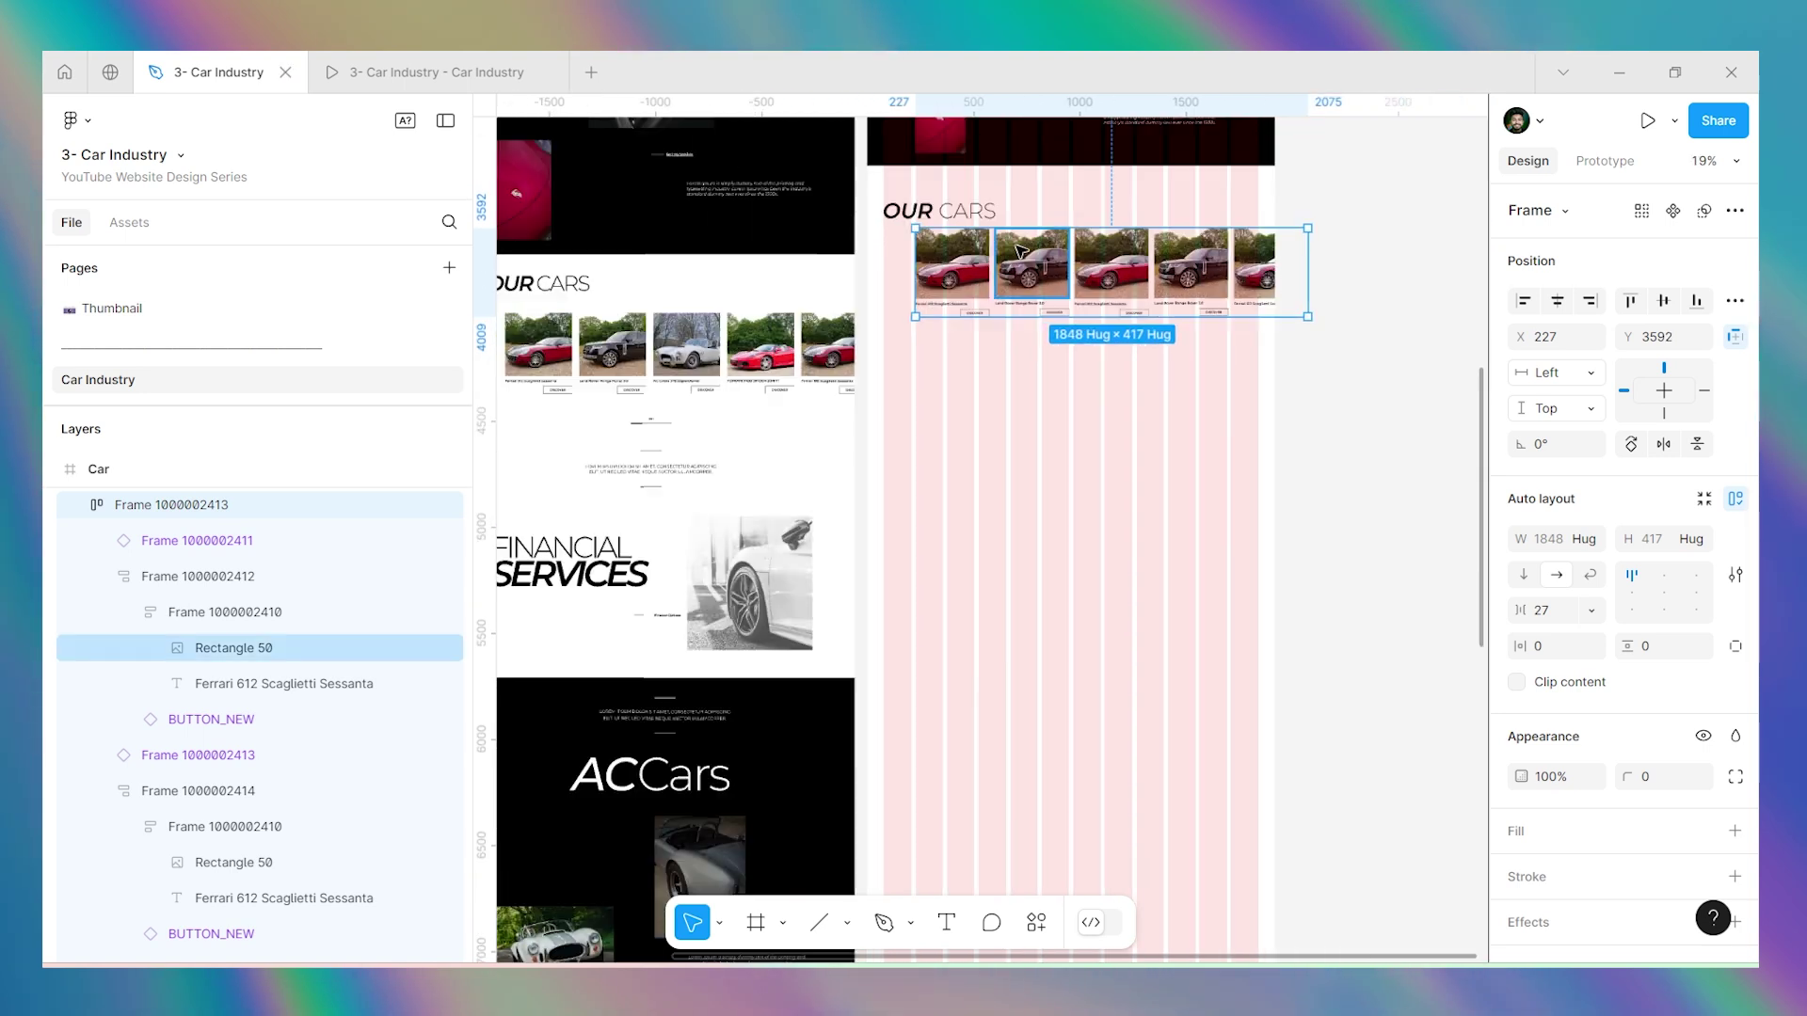
{"action": "left_click", "coordinate": [1113, 399]}
{"action": "scroll", "coordinate": [666, 319], "scroll_direction": "up", "scroll_amount": 7}
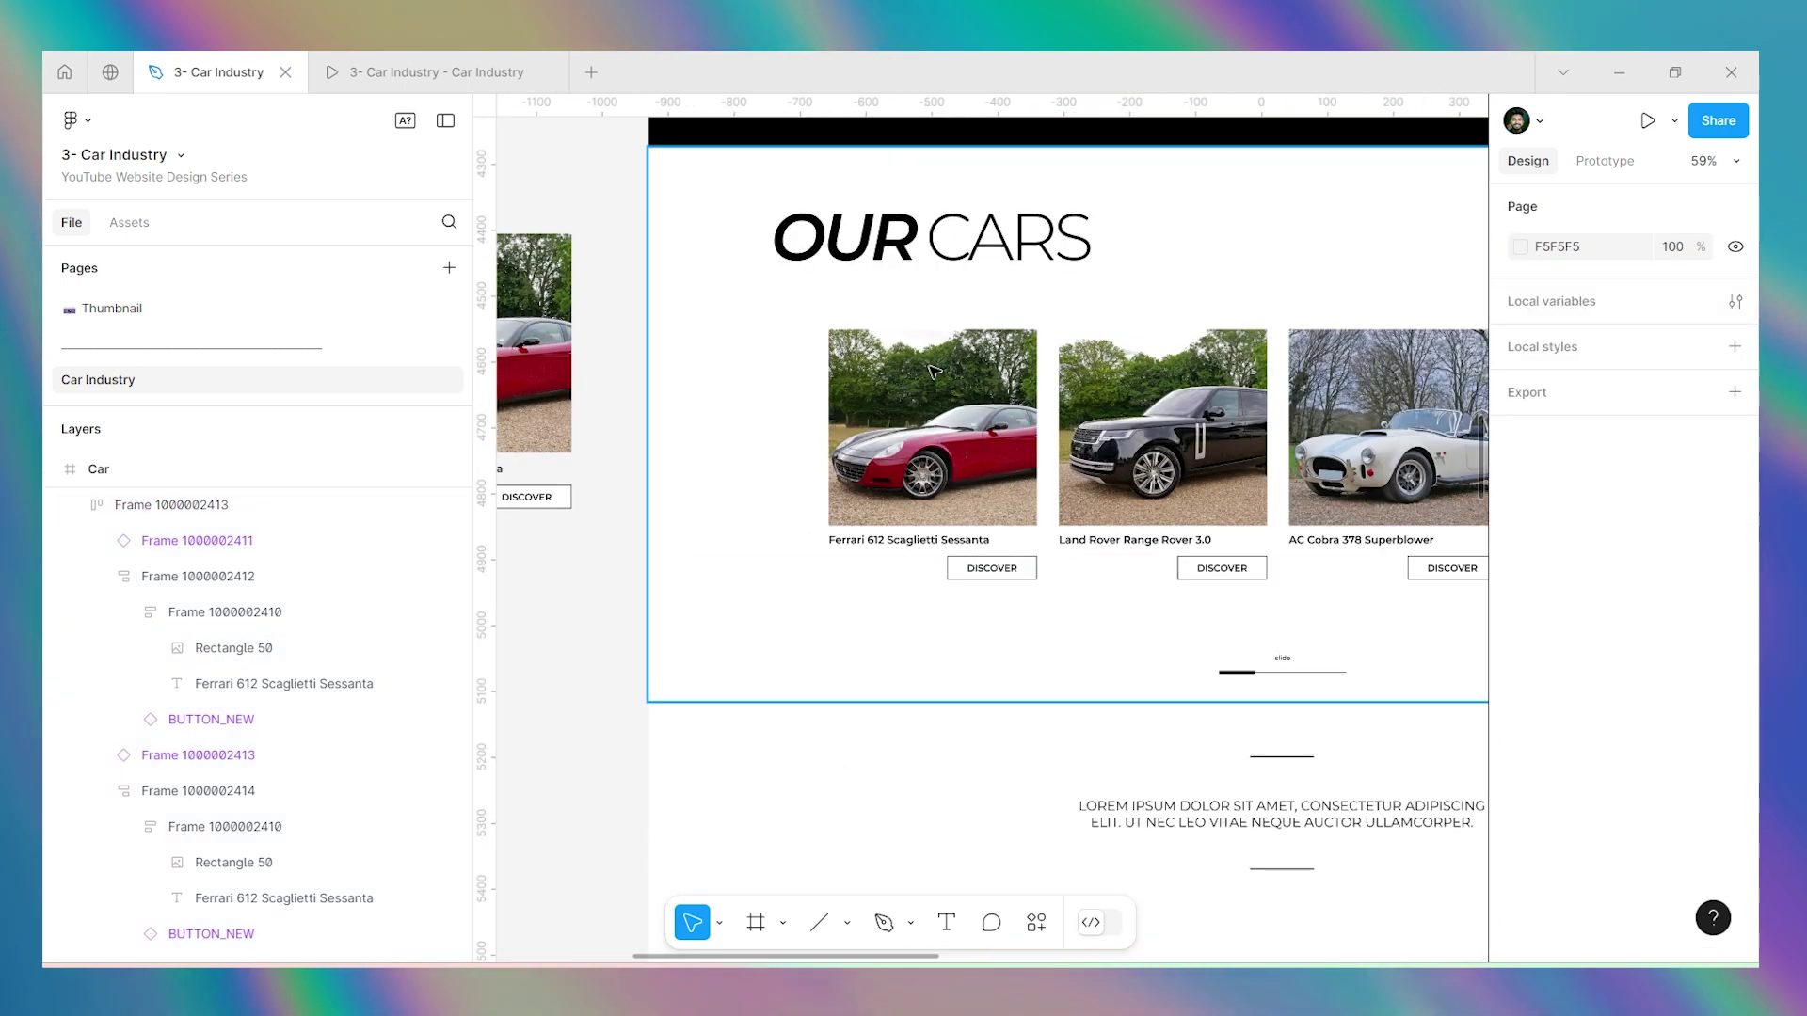
{"action": "left_click", "coordinate": [894, 357]}
{"action": "left_click", "coordinate": [917, 216]}
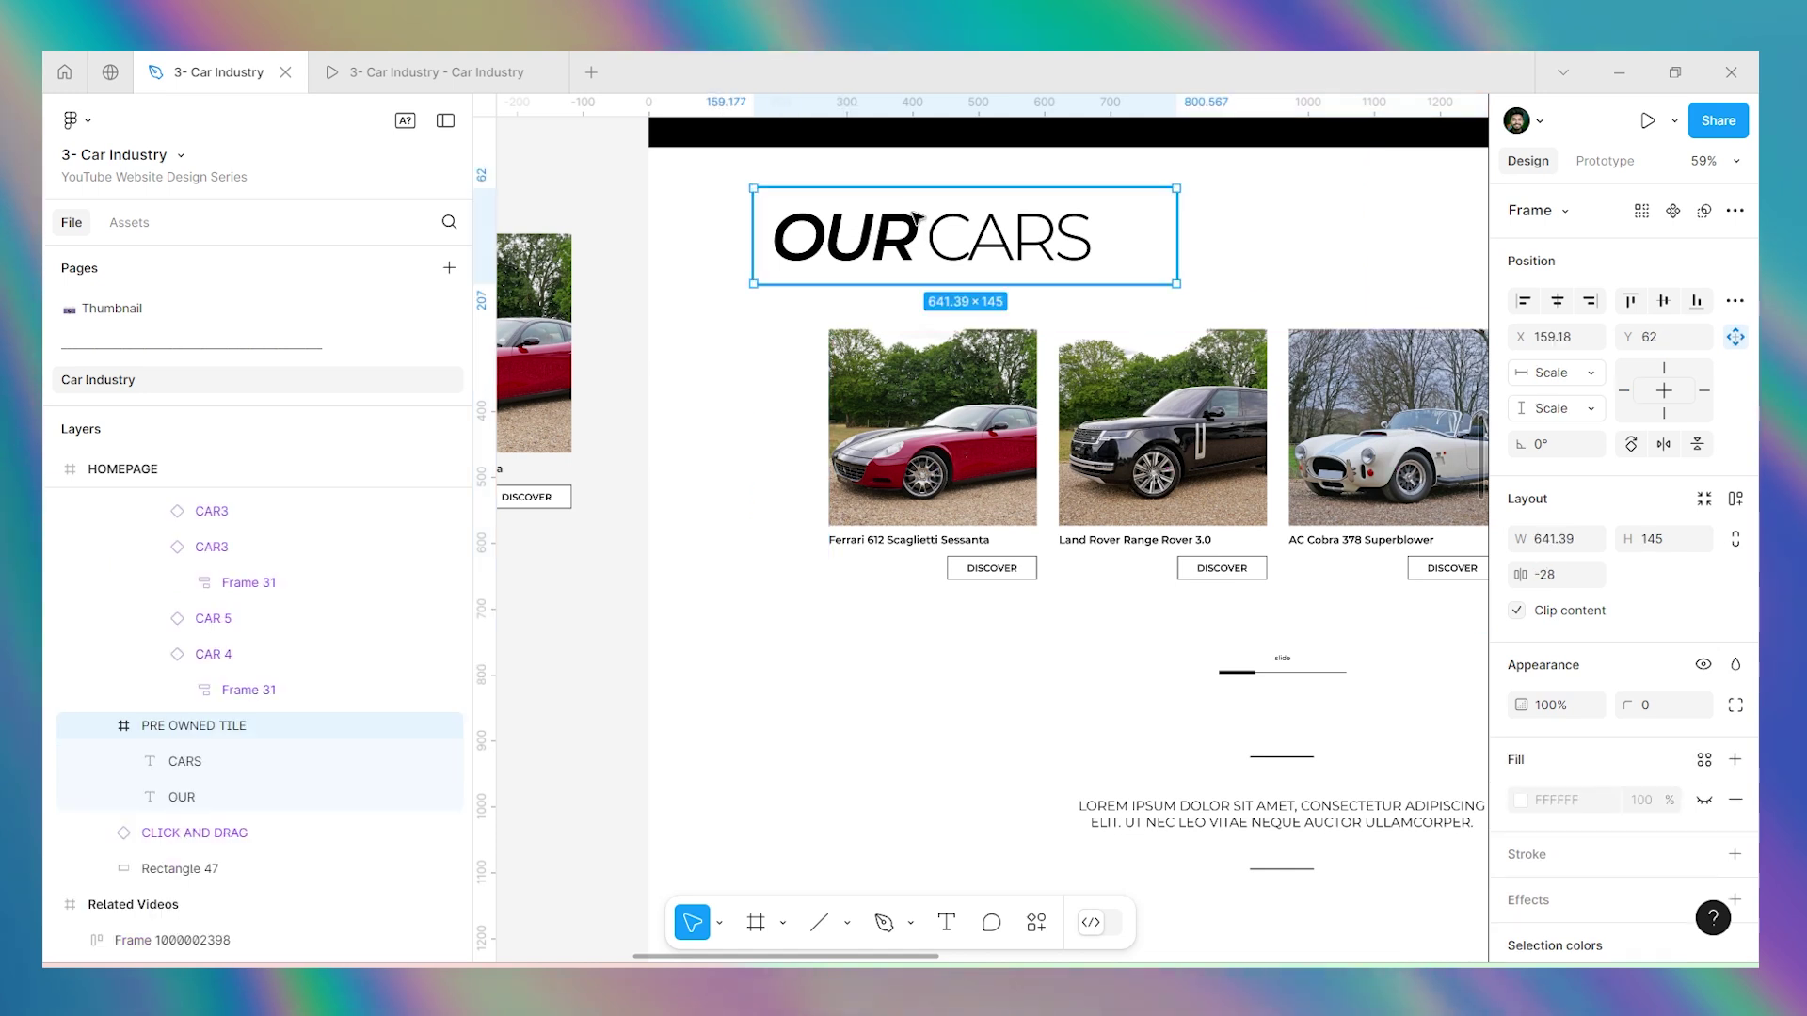
{"action": "scroll", "coordinate": [721, 293], "scroll_direction": "down", "scroll_amount": 4}
{"action": "scroll", "coordinate": [813, 340], "scroll_direction": "up", "scroll_amount": 3}
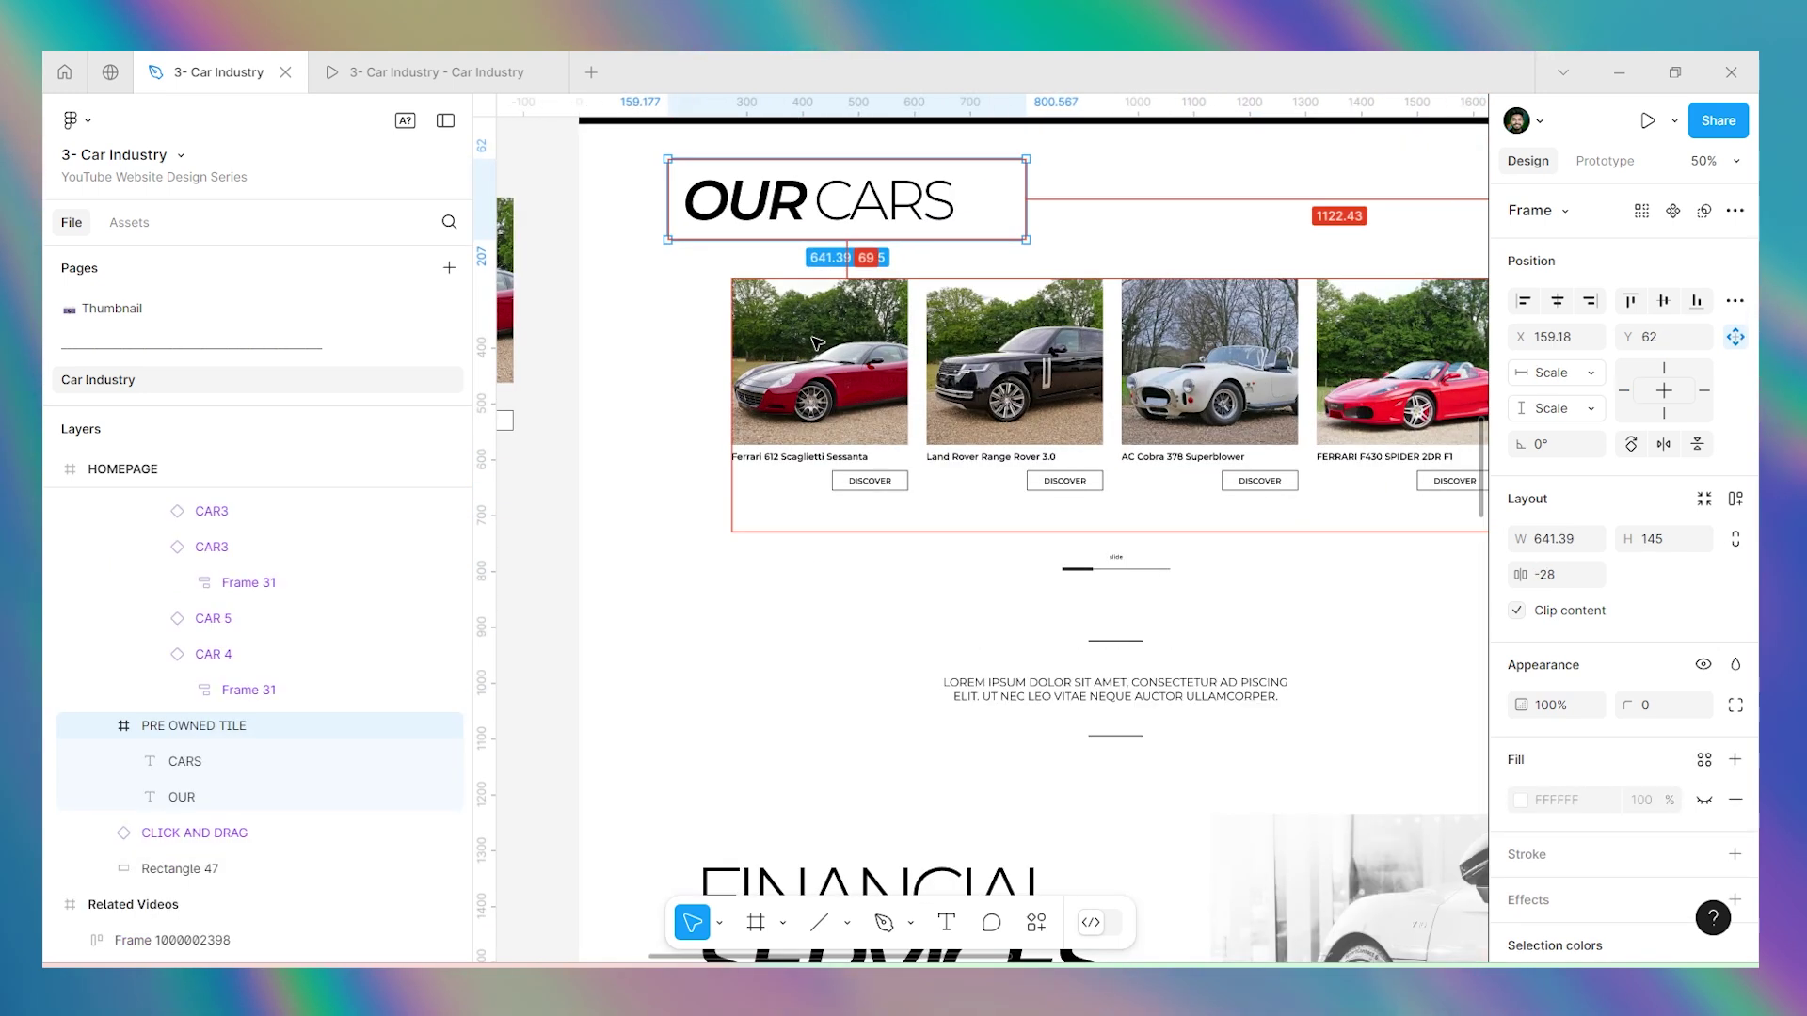
{"action": "left_click", "coordinate": [861, 209]}
{"action": "left_click", "coordinate": [772, 247]}
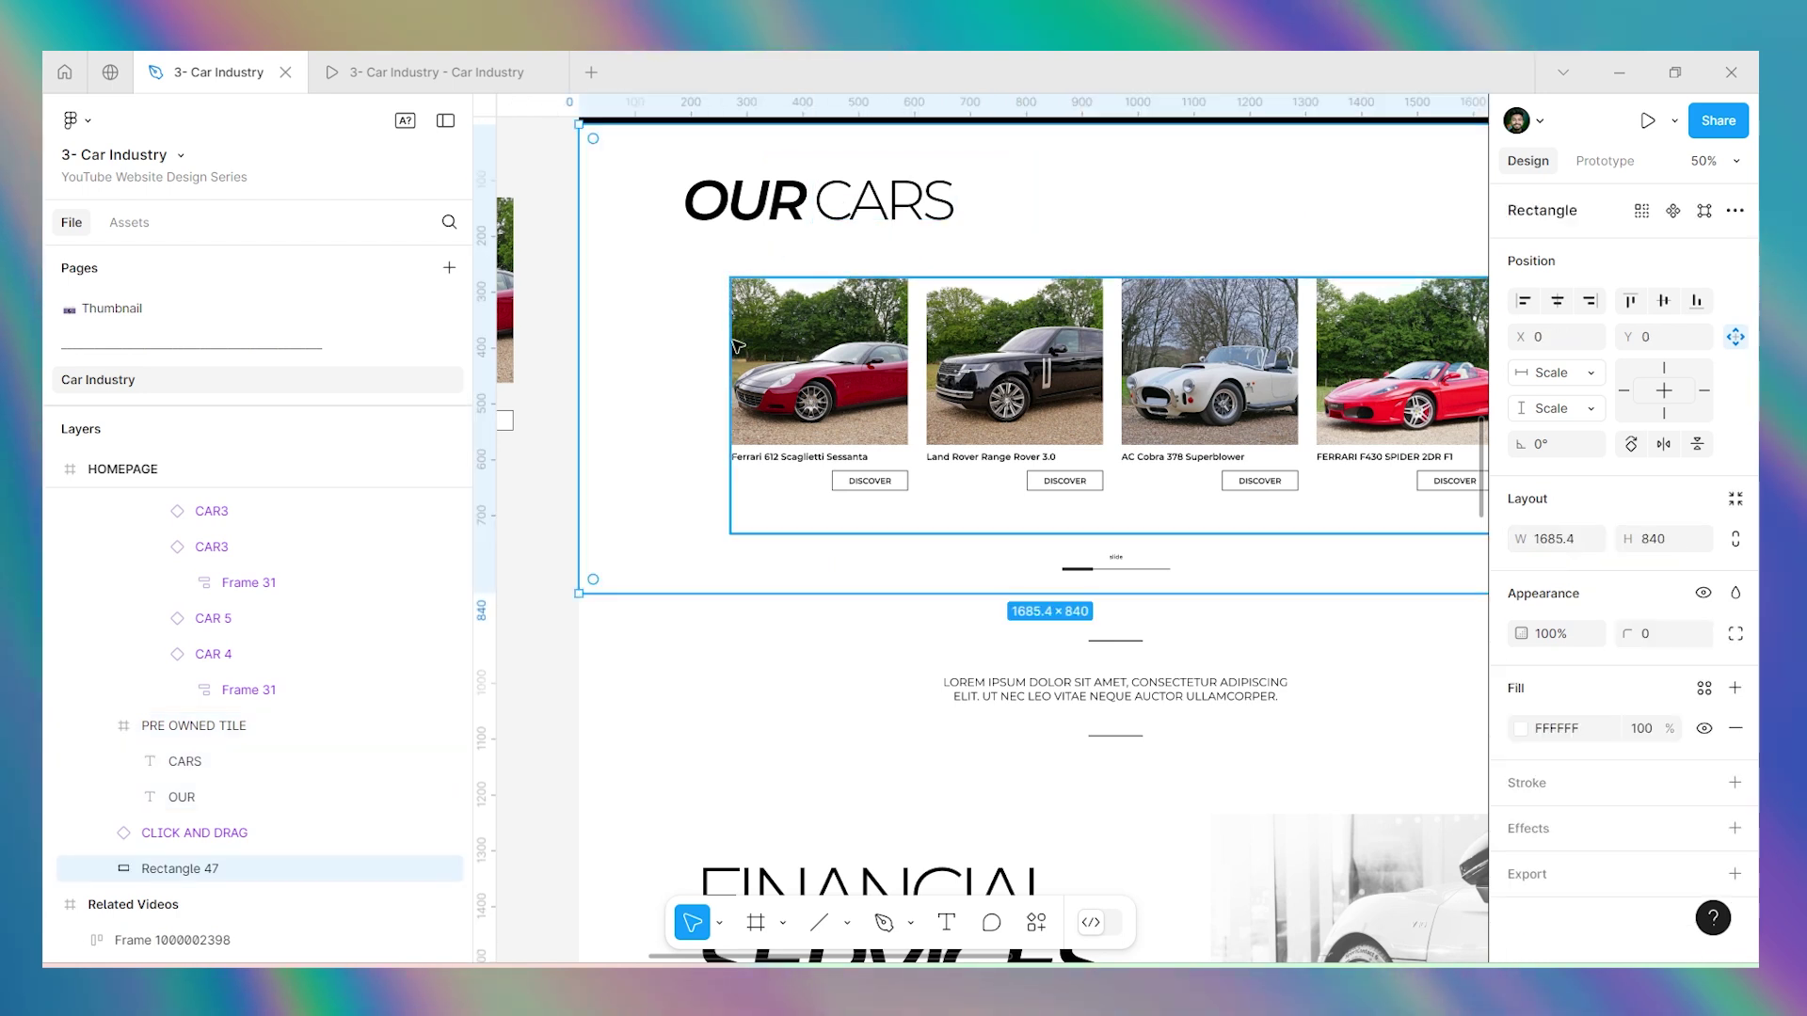
{"action": "left_click", "coordinate": [804, 231]}
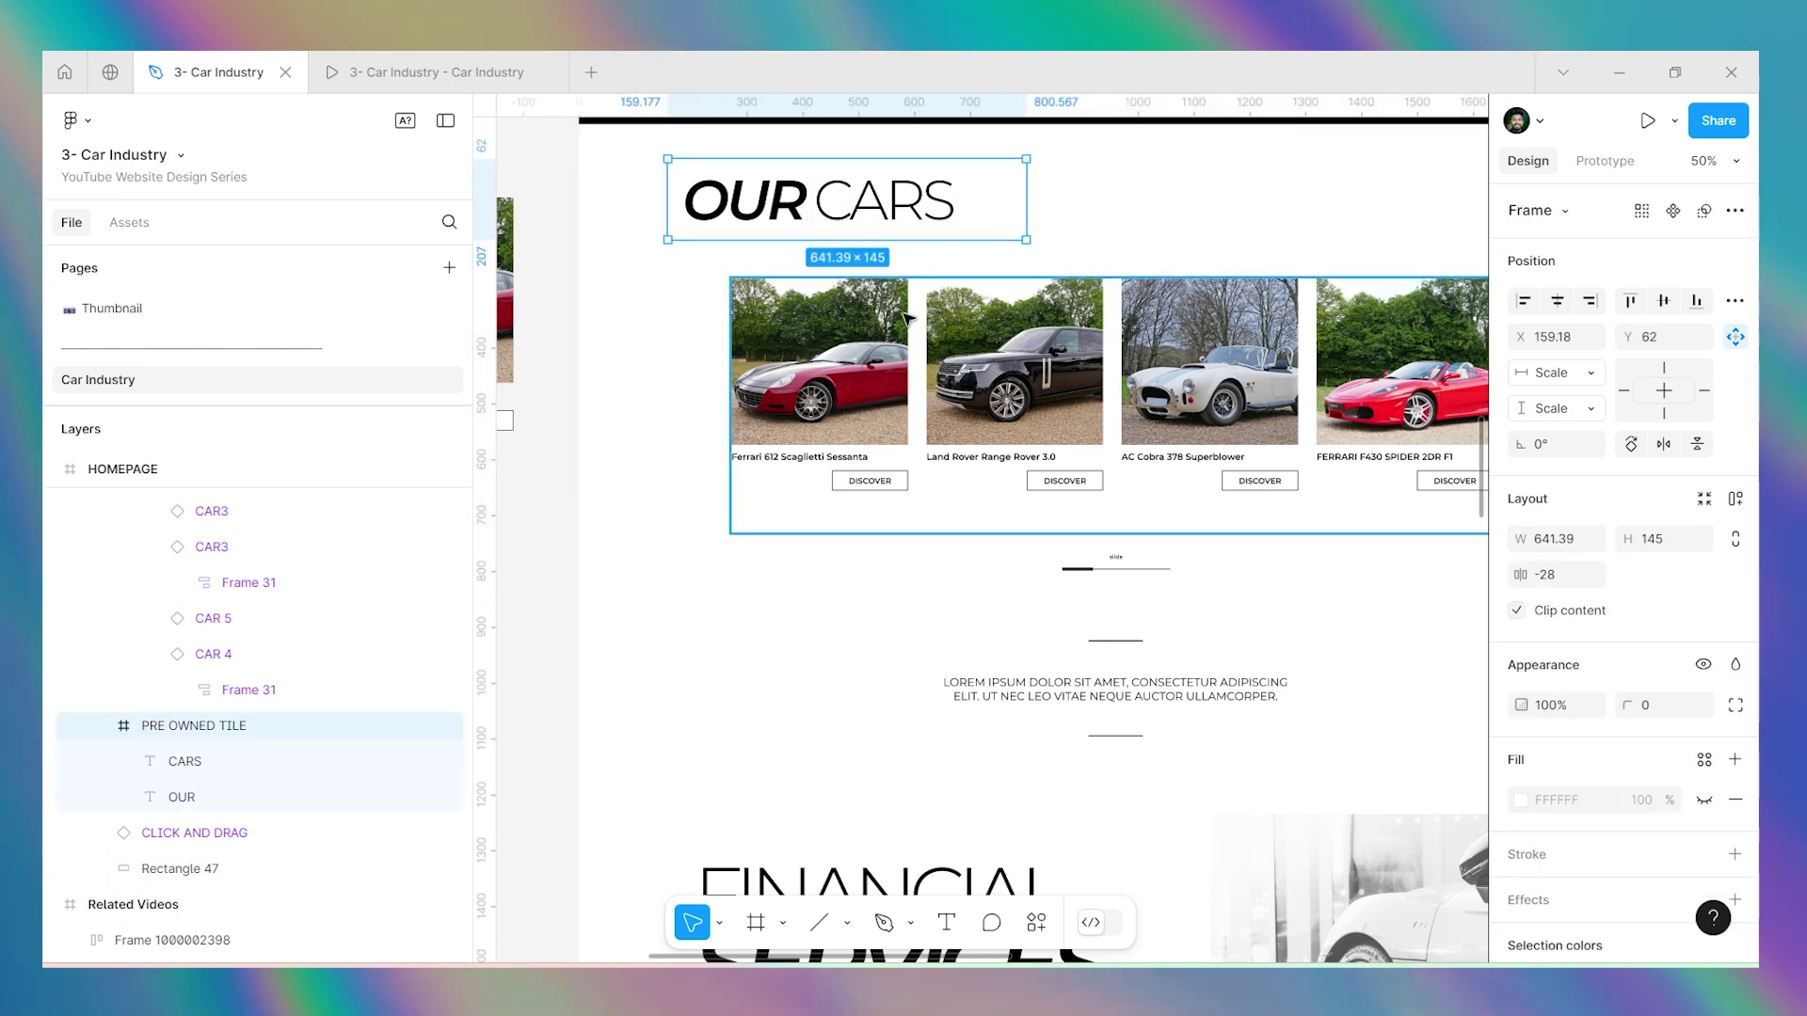
{"action": "scroll", "coordinate": [850, 385], "scroll_direction": "down", "scroll_amount": 5}
{"action": "scroll", "coordinate": [1174, 277], "scroll_direction": "up", "scroll_amount": 1}
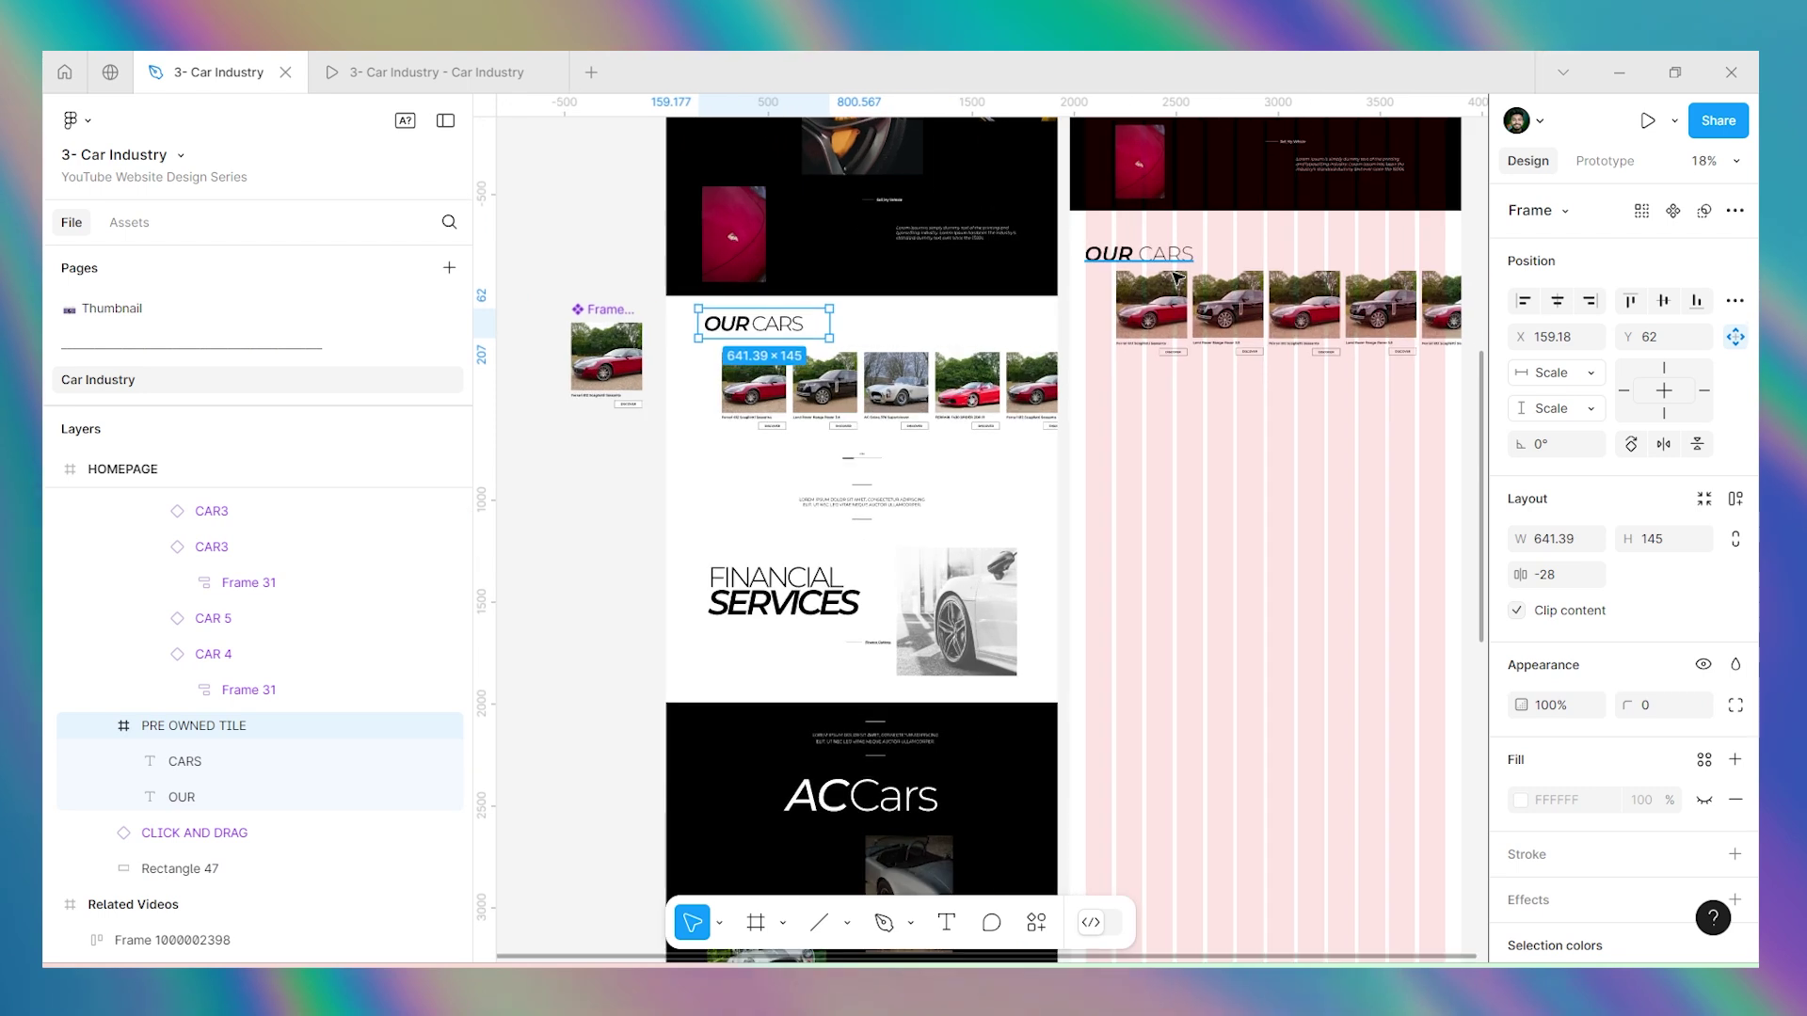
Move the card row in the Car frame down 30 px to Y 3622.
{"action": "left_click", "coordinate": [1216, 293]}
{"action": "scroll", "coordinate": [1216, 287], "scroll_direction": "up", "scroll_amount": 8}
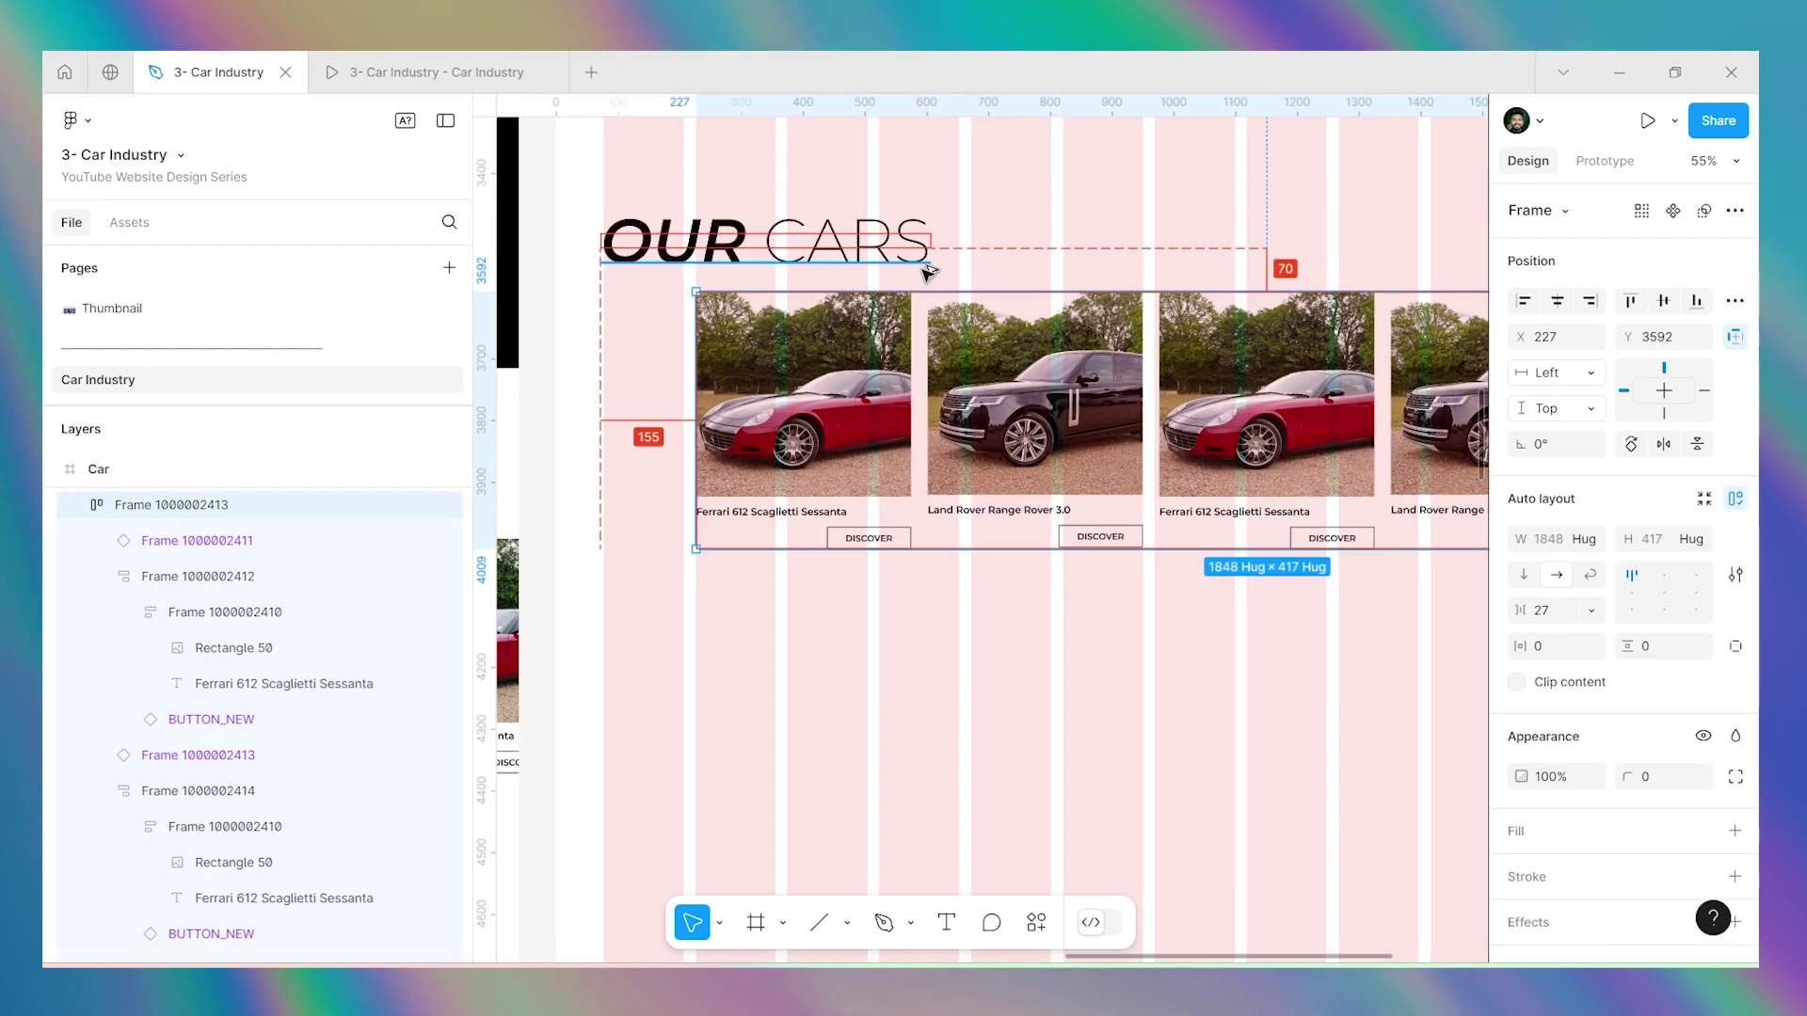
{"action": "key", "text": "shift+Down"}
{"action": "key", "text": "shift+Down"}
{"action": "key", "text": "shift+Down"}
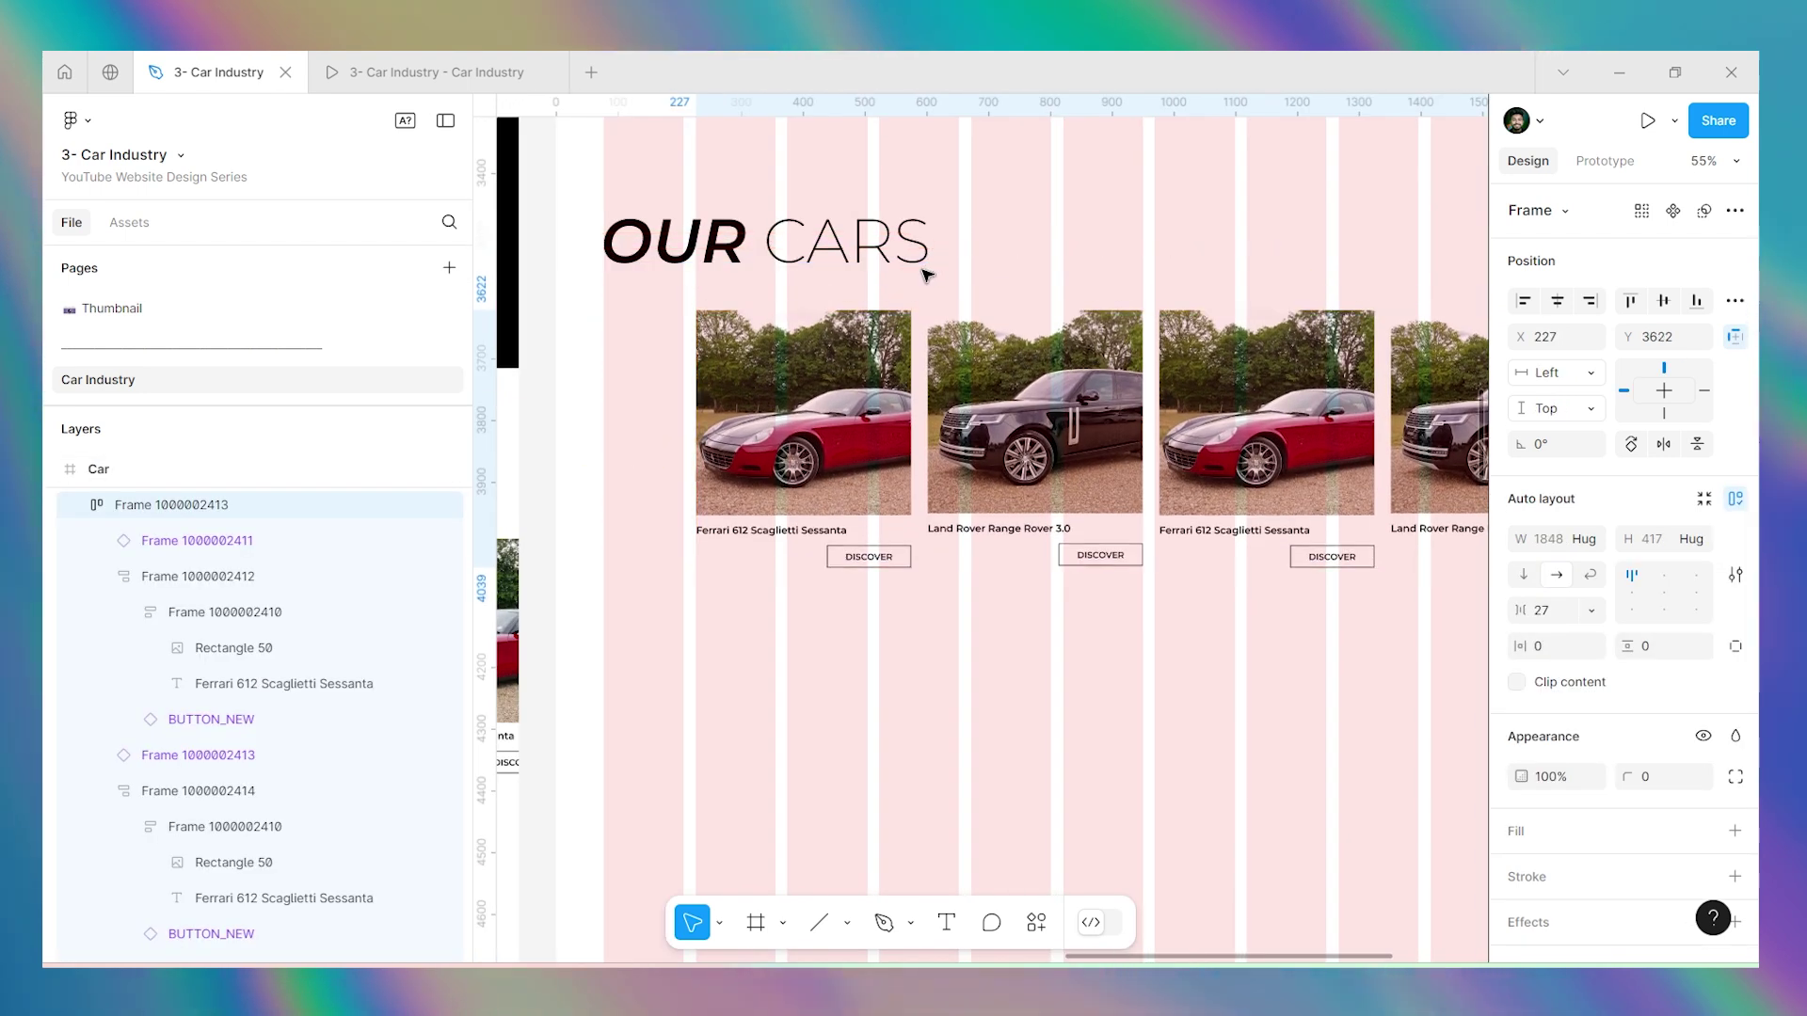
{"action": "scroll", "coordinate": [927, 275], "scroll_direction": "down", "scroll_amount": 4}
{"action": "scroll", "coordinate": [1076, 285], "scroll_direction": "down", "scroll_amount": 4}
{"action": "left_click", "coordinate": [1081, 435]}
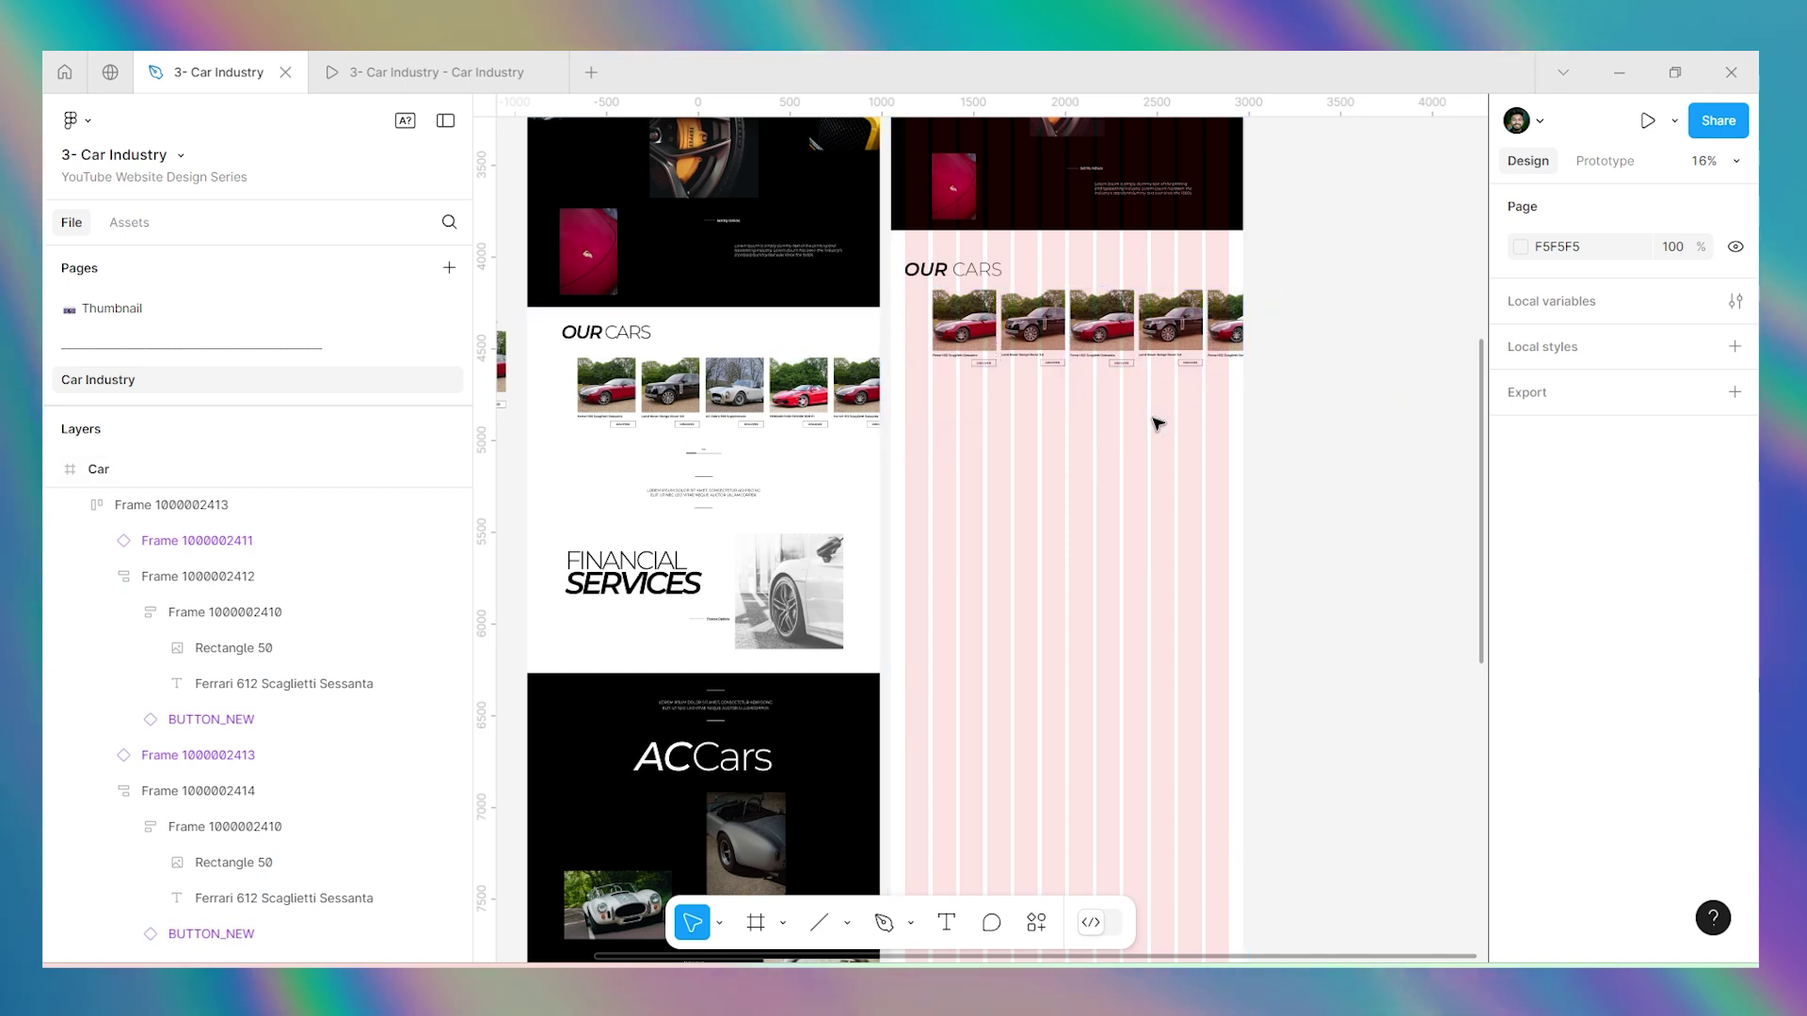
Add a "Slide" text and place it above the slider label in the reference section.
{"action": "scroll", "coordinate": [1193, 411], "scroll_direction": "down", "scroll_amount": 2}
{"action": "scroll", "coordinate": [1095, 442], "scroll_direction": "down", "scroll_amount": 1}
{"action": "scroll", "coordinate": [825, 405], "scroll_direction": "up", "scroll_amount": 10}
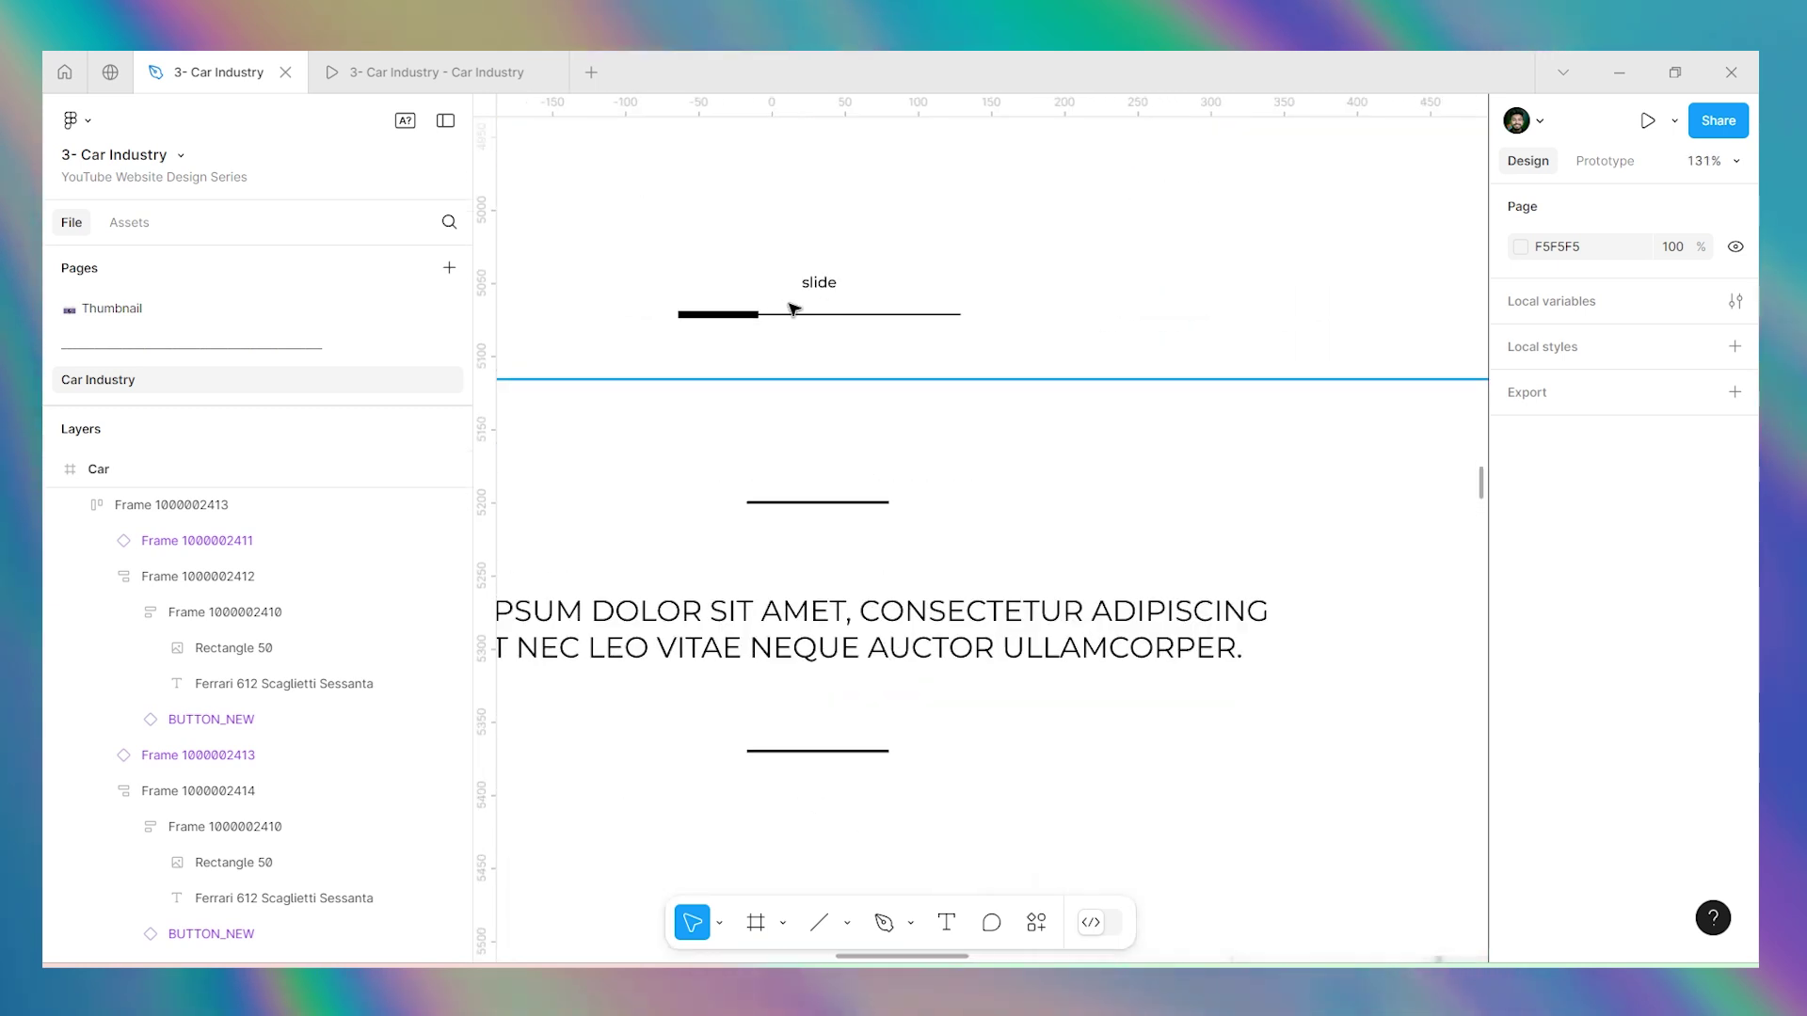
{"action": "scroll", "coordinate": [814, 325], "scroll_direction": "down", "scroll_amount": 1}
{"action": "scroll", "coordinate": [904, 383], "scroll_direction": "up", "scroll_amount": 1}
{"action": "scroll", "coordinate": [891, 392], "scroll_direction": "down", "scroll_amount": 2}
{"action": "scroll", "coordinate": [798, 316], "scroll_direction": "up", "scroll_amount": 1}
{"action": "scroll", "coordinate": [798, 315], "scroll_direction": "up", "scroll_amount": 3}
{"action": "key", "text": "t"}
{"action": "left_click", "coordinate": [872, 351]}
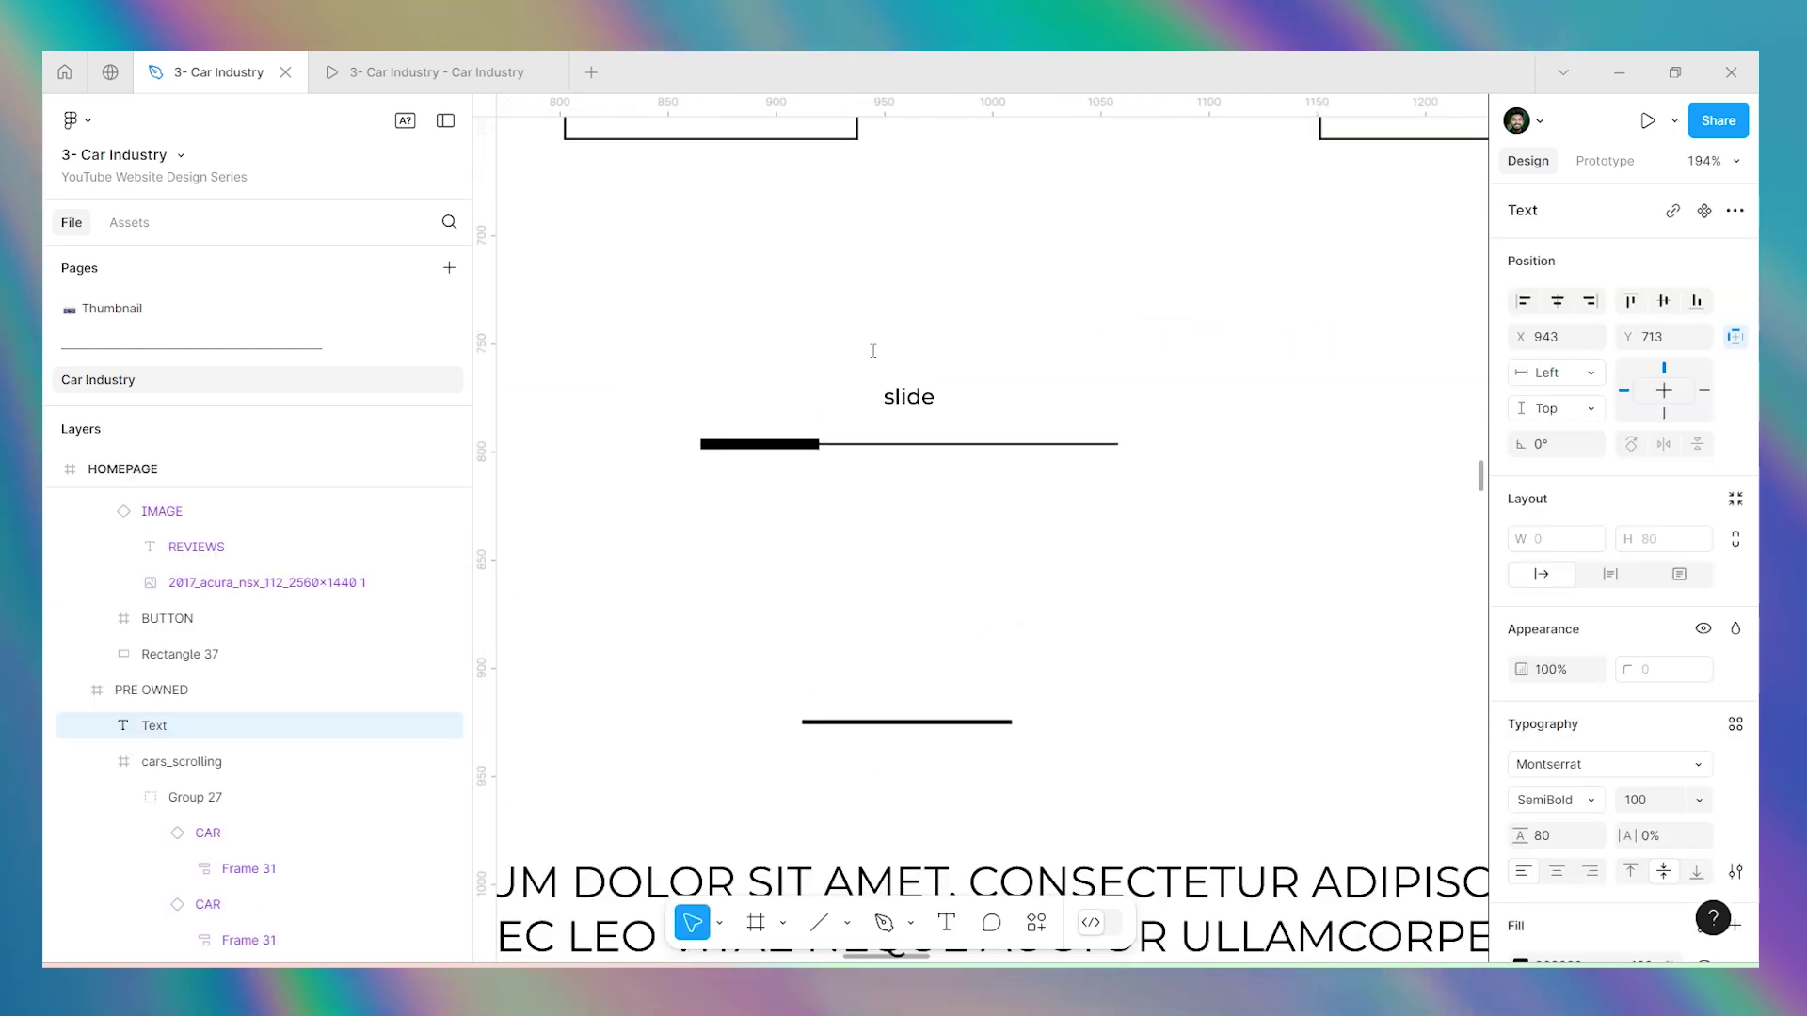
{"action": "type", "text": "Slide"}
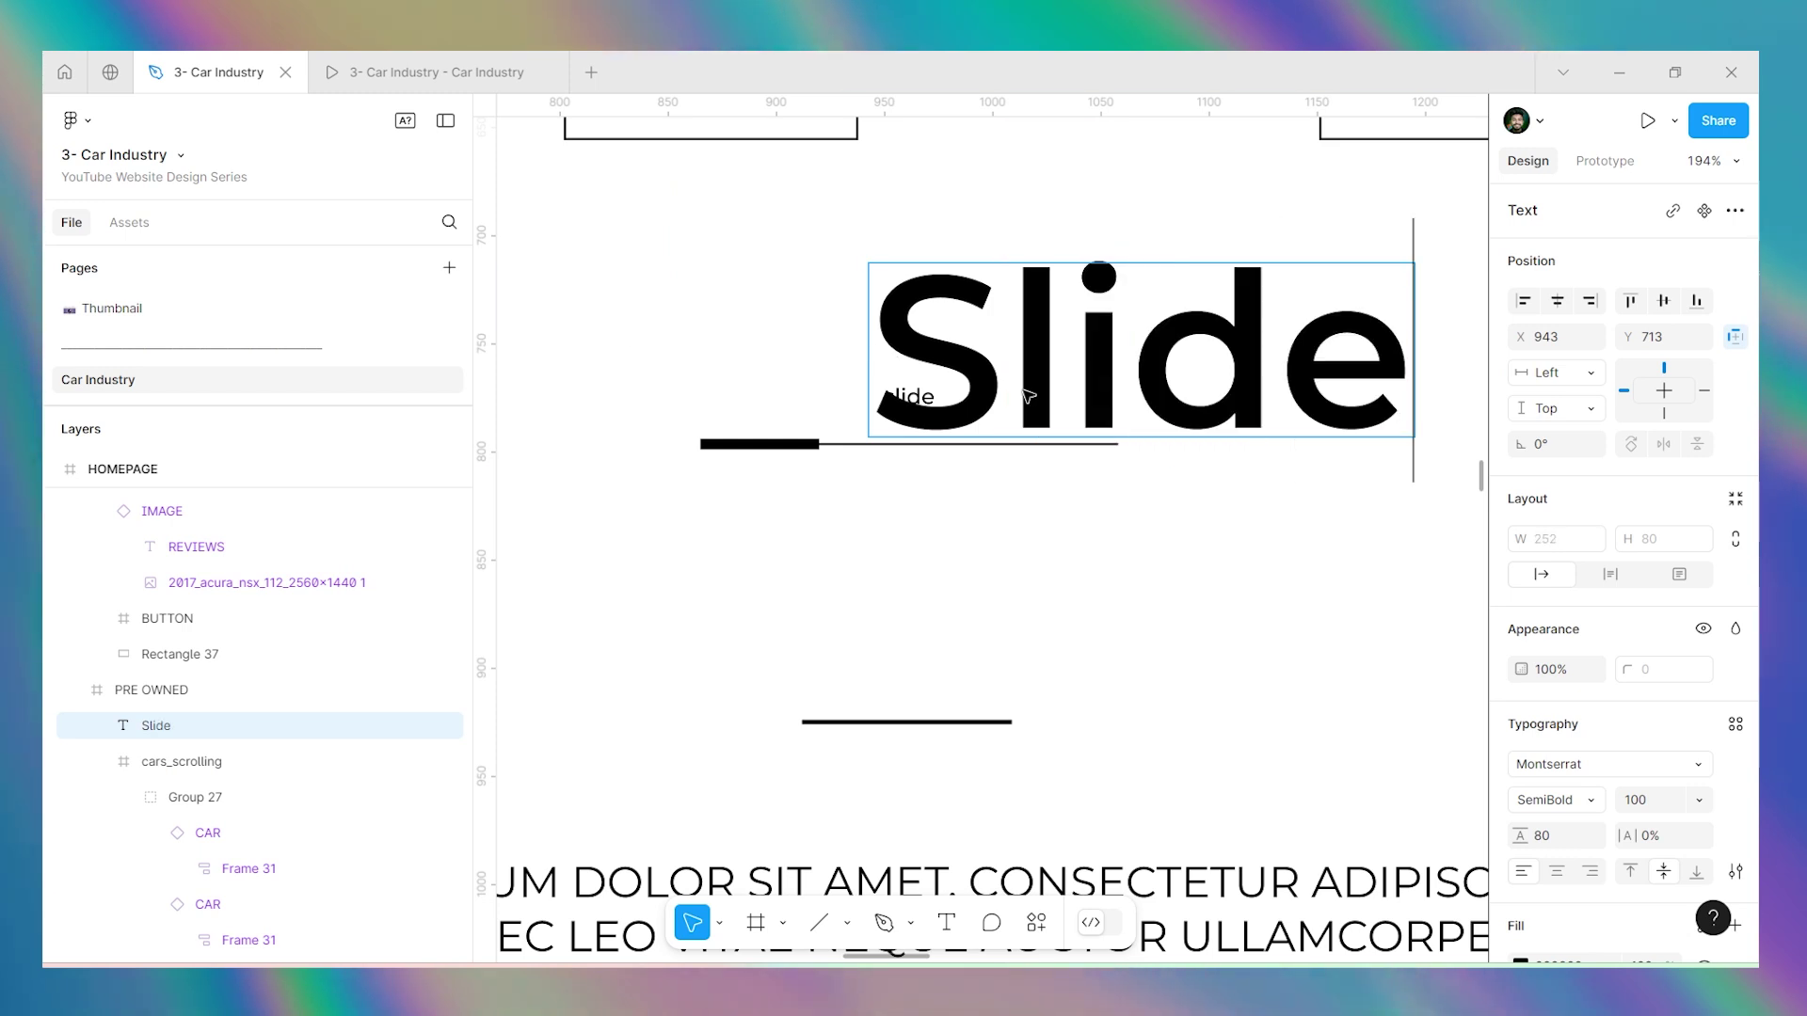
{"action": "key", "text": "Escape"}
{"action": "left_click_drag", "start_coordinate": [896, 364], "coordinate": [821, 241]}
Set the new Slide text's font size to 12 and trim its text box height to the letters.
{"action": "left_click", "coordinate": [922, 399]}
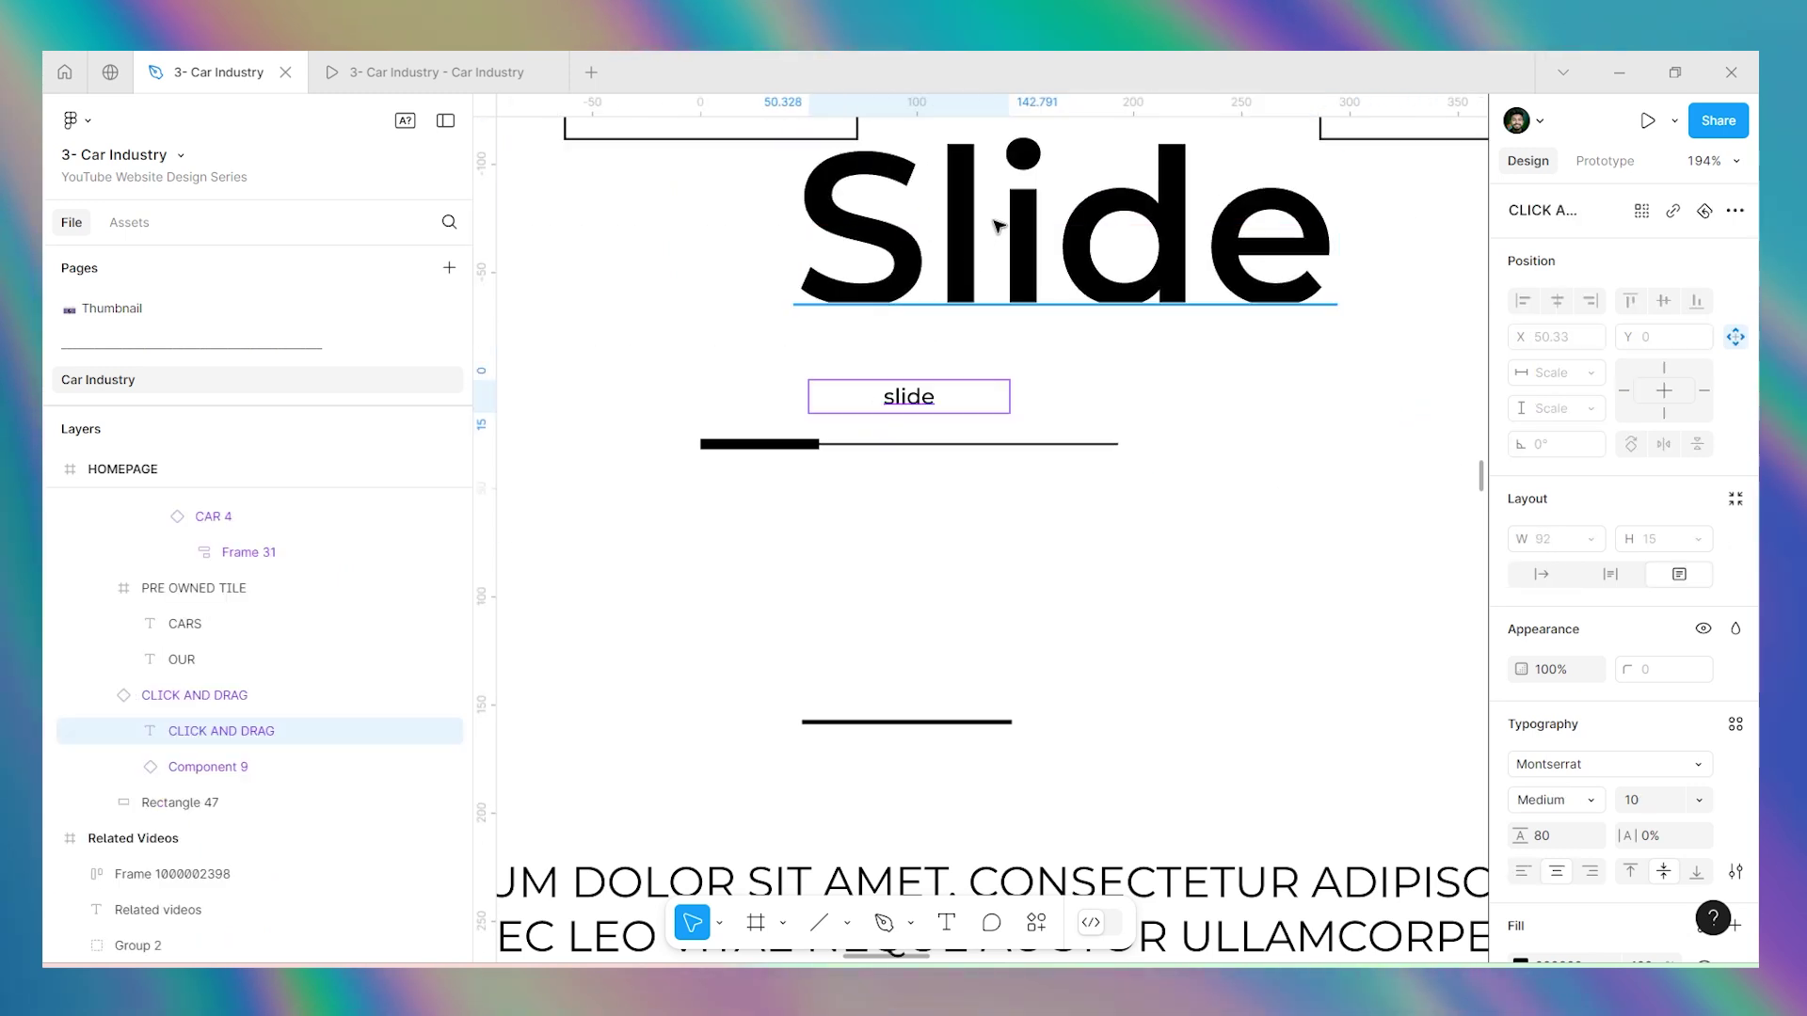
{"action": "left_click", "coordinate": [995, 230]}
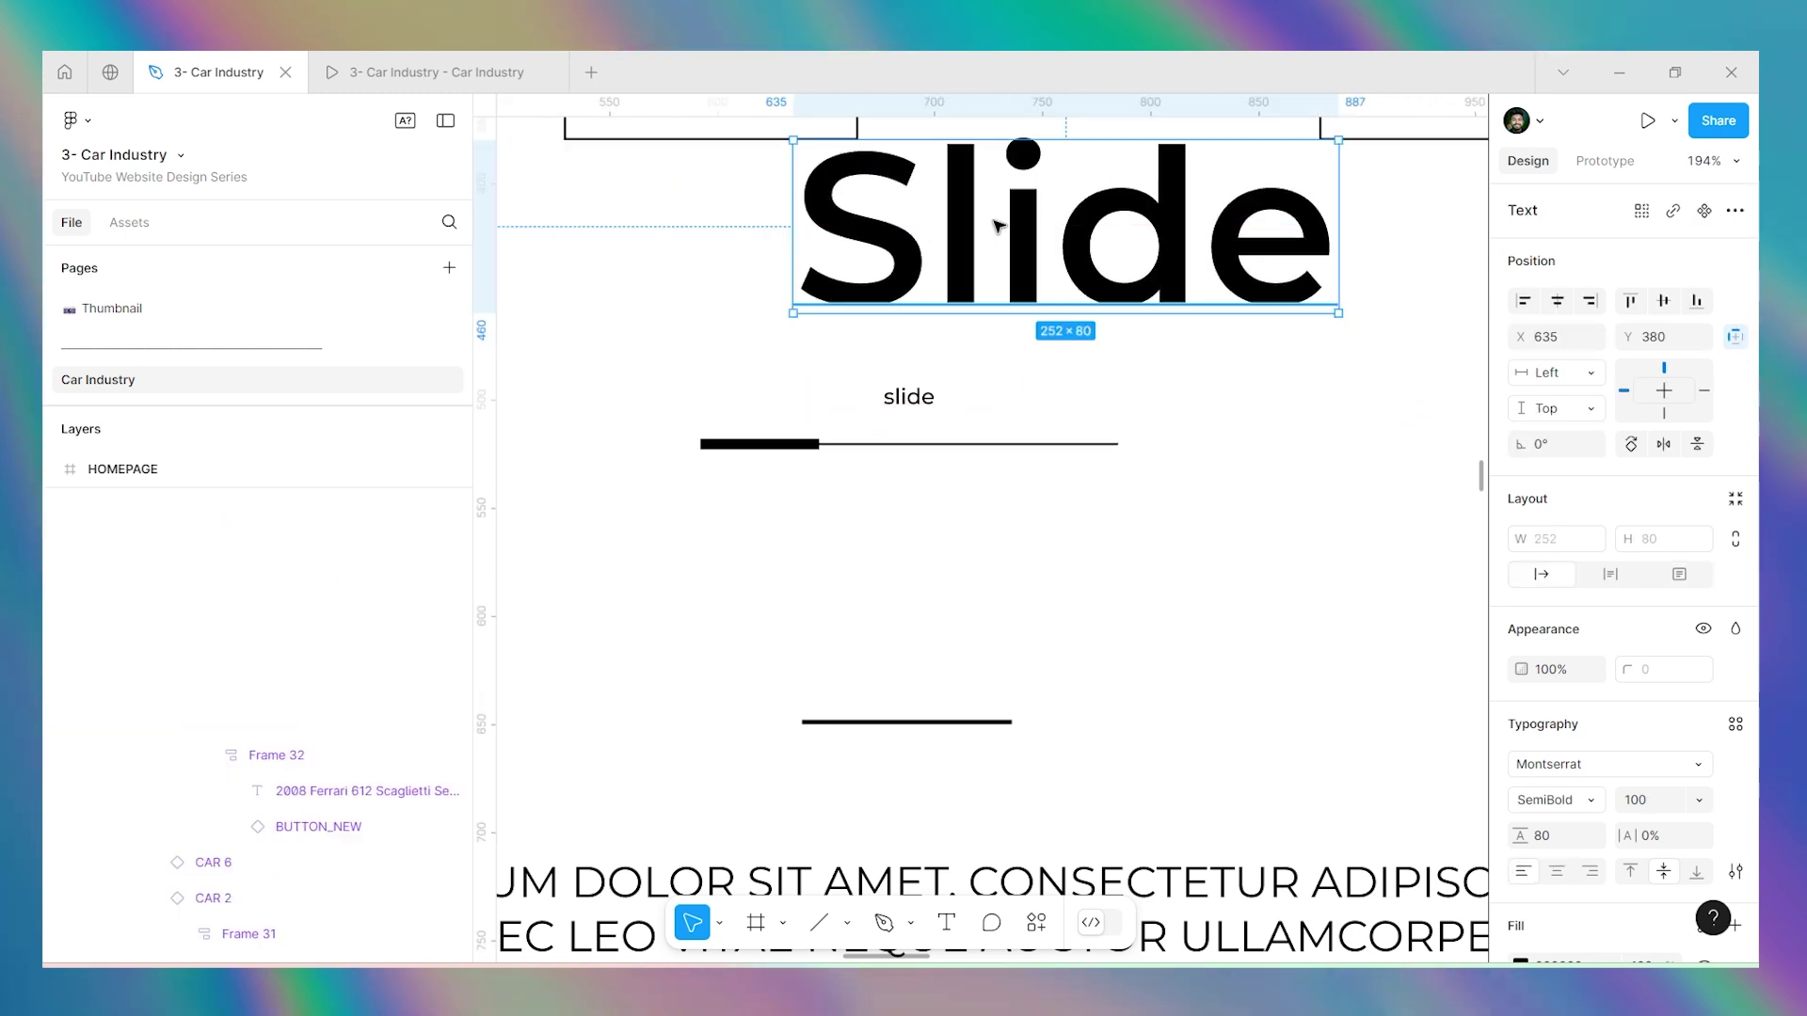
{"action": "left_click", "coordinate": [1634, 795]}
{"action": "type", "text": "12"}
{"action": "key", "text": "Return"}
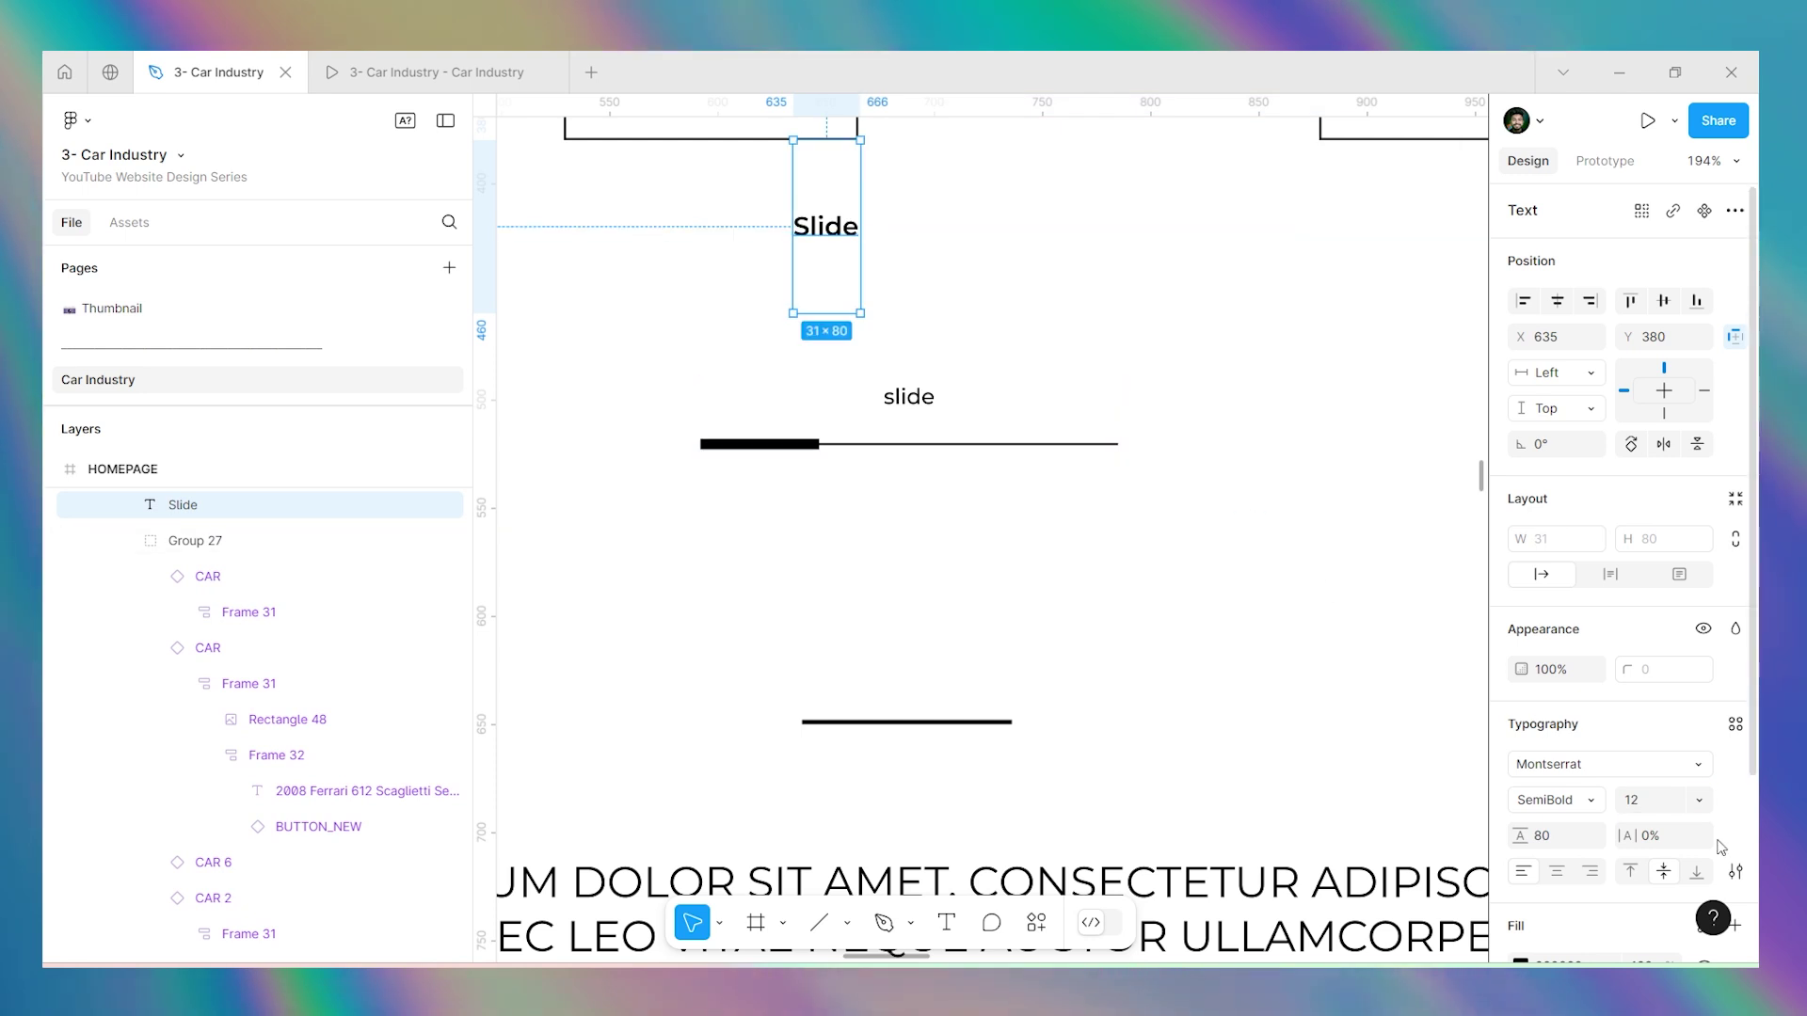
{"action": "left_click", "coordinate": [1736, 871]}
Place the new Slide text centred just above the reference slider label and set its weight to Medium.
{"action": "left_click_drag", "start_coordinate": [826, 226], "coordinate": [890, 373]}
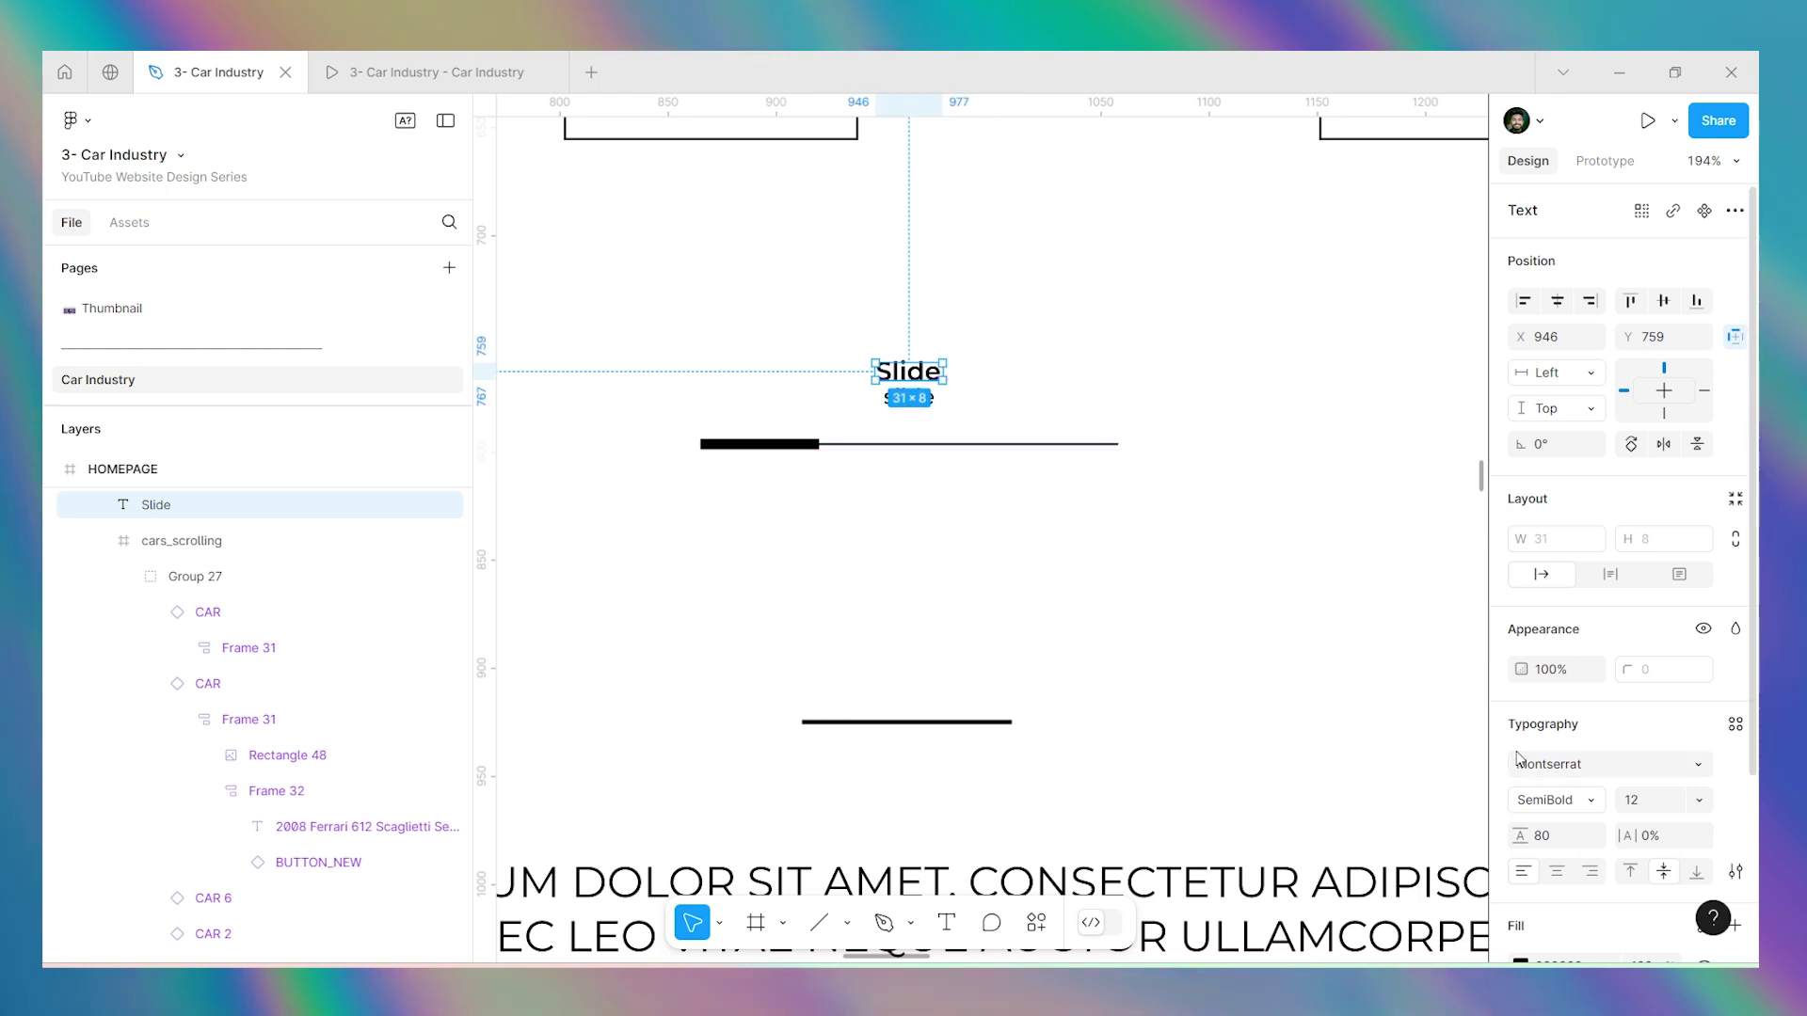
{"action": "left_click", "coordinate": [1534, 799]}
{"action": "left_click", "coordinate": [1555, 695]}
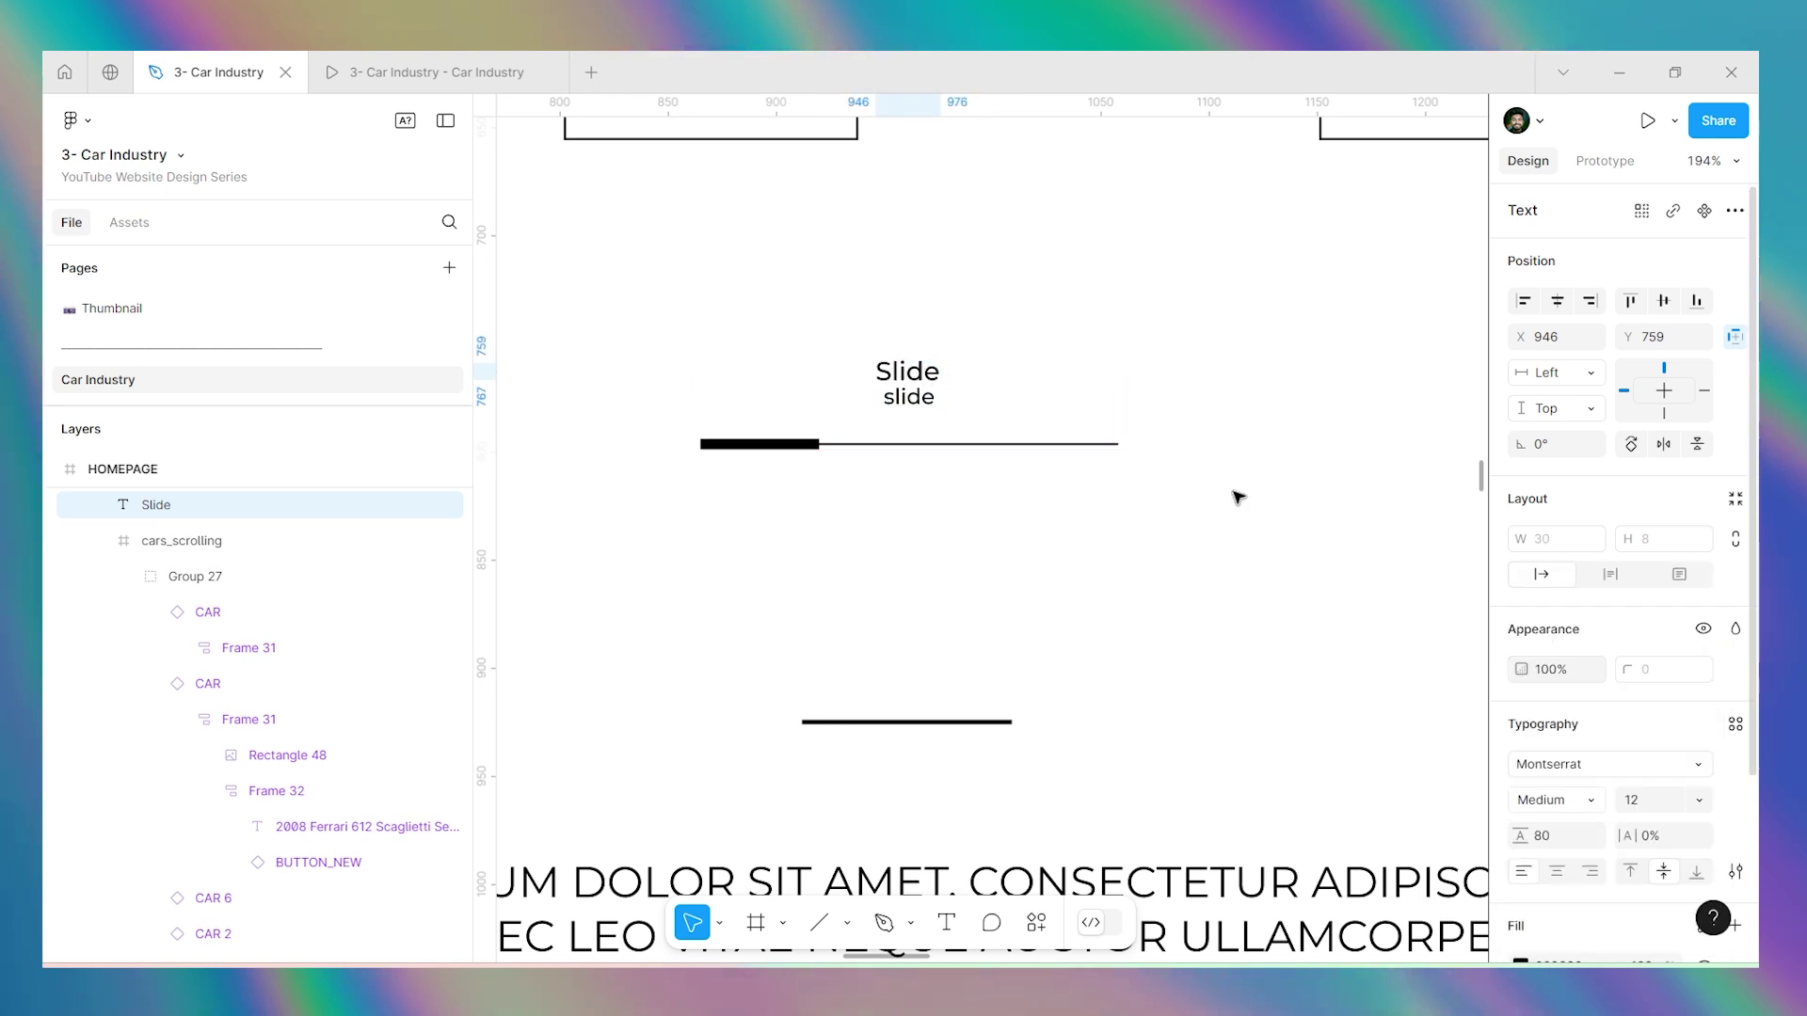
{"action": "left_click_drag", "start_coordinate": [918, 369], "coordinate": [925, 356]}
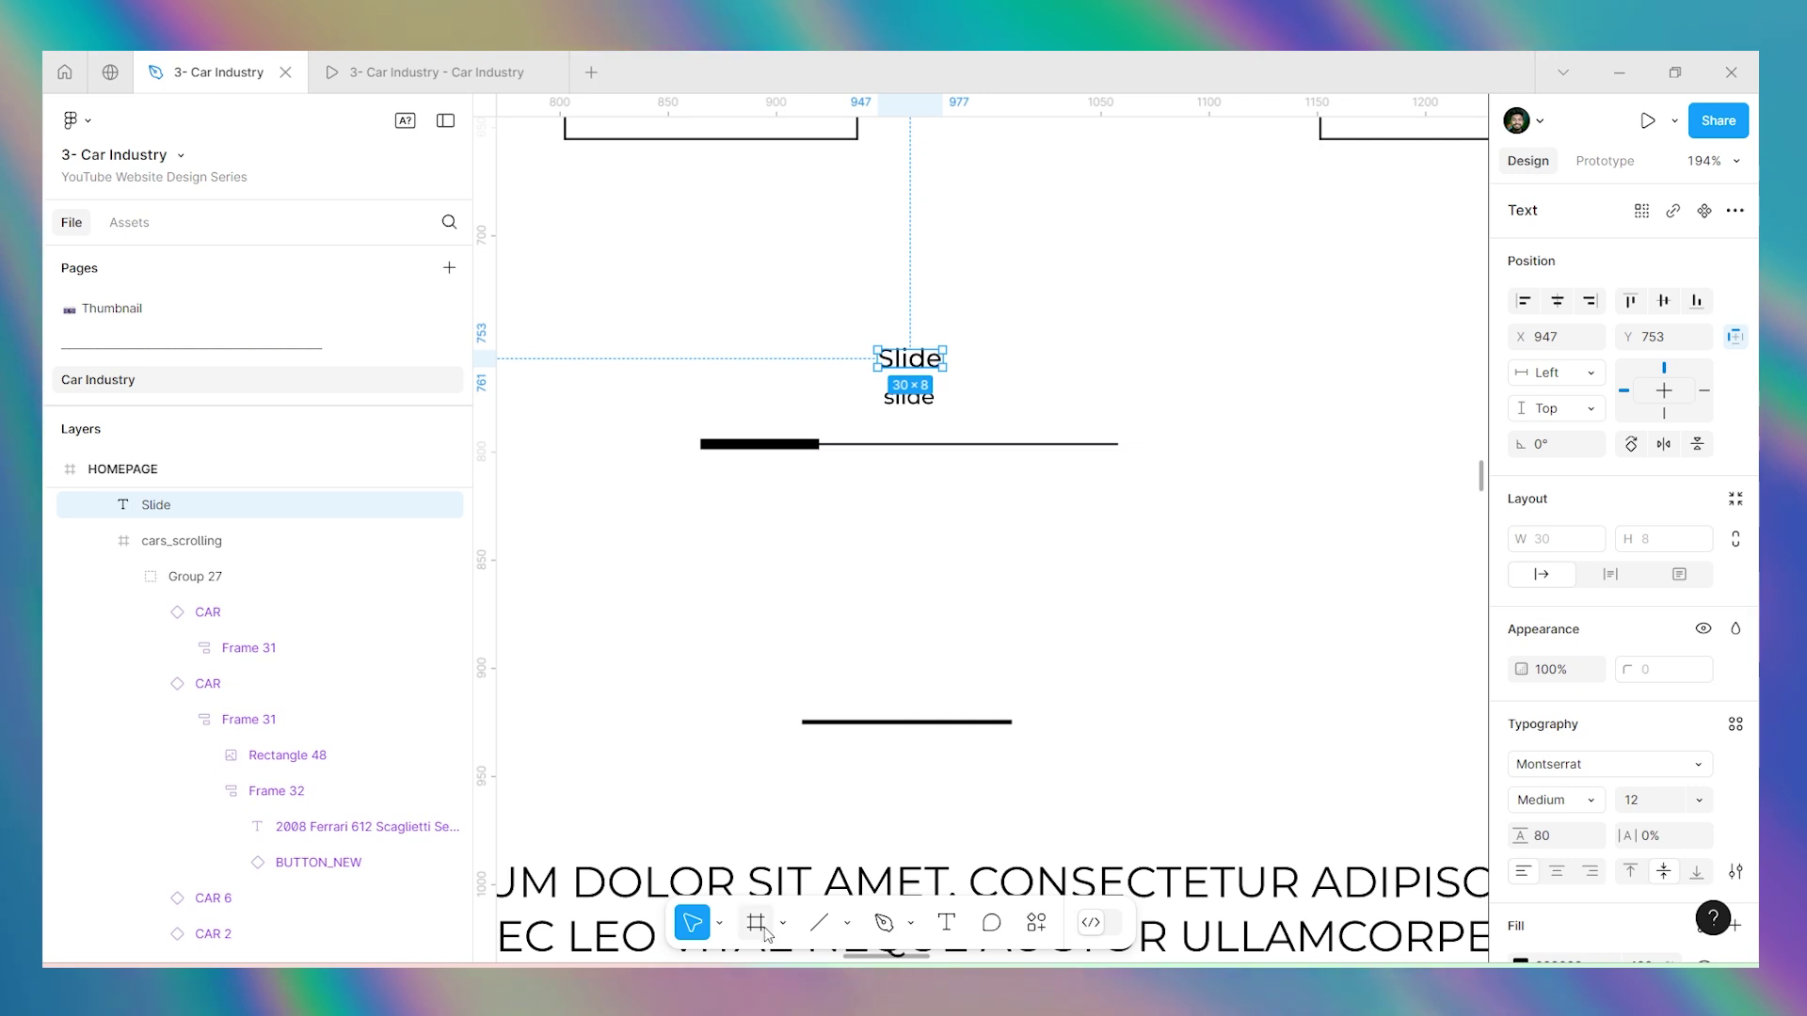
Draw a horizontal line about 140 px long over the slider's thin track and set its stroke colour to 000000.
{"action": "scroll", "coordinate": [853, 462], "scroll_direction": "up", "scroll_amount": 5}
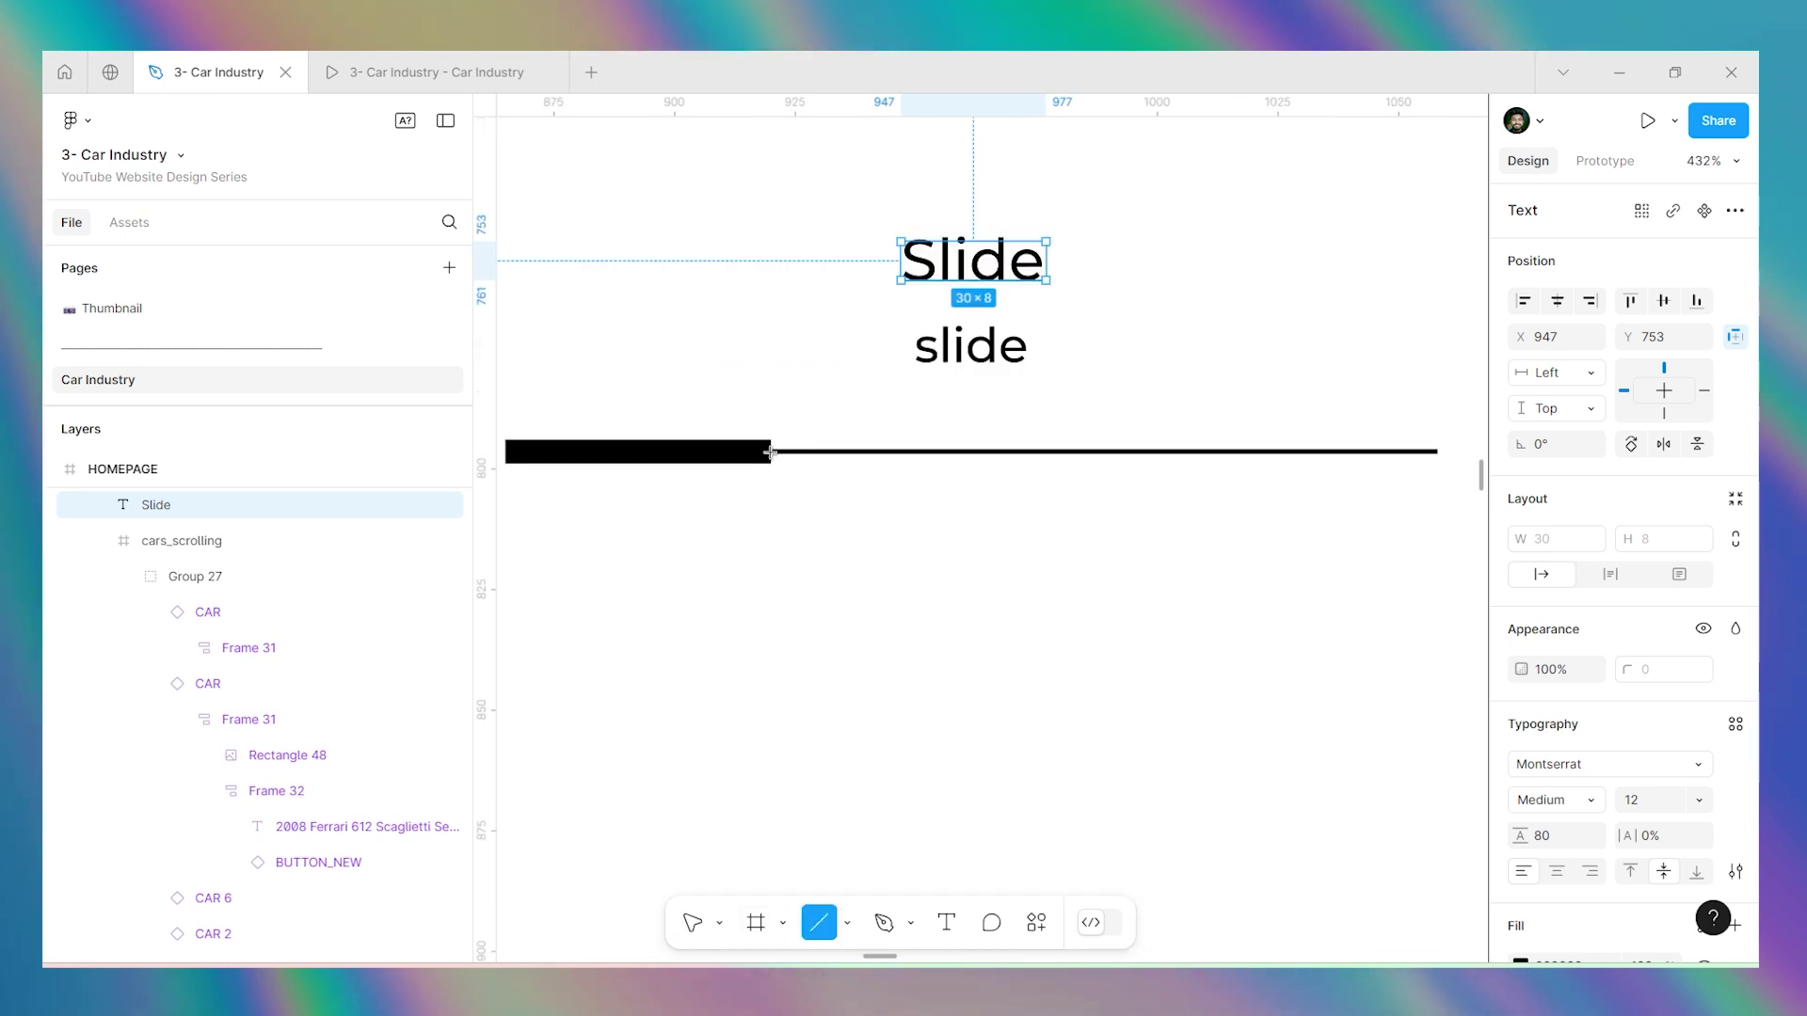
{"action": "scroll", "coordinate": [769, 452], "scroll_direction": "down", "scroll_amount": 3}
{"action": "left_click_drag", "start_coordinate": [765, 451], "coordinate": [1121, 451]}
{"action": "left_click", "coordinate": [1521, 773]}
{"action": "type", "text": "000000"}
{"action": "key", "text": "Return"}
{"action": "left_click", "coordinate": [1467, 331]}
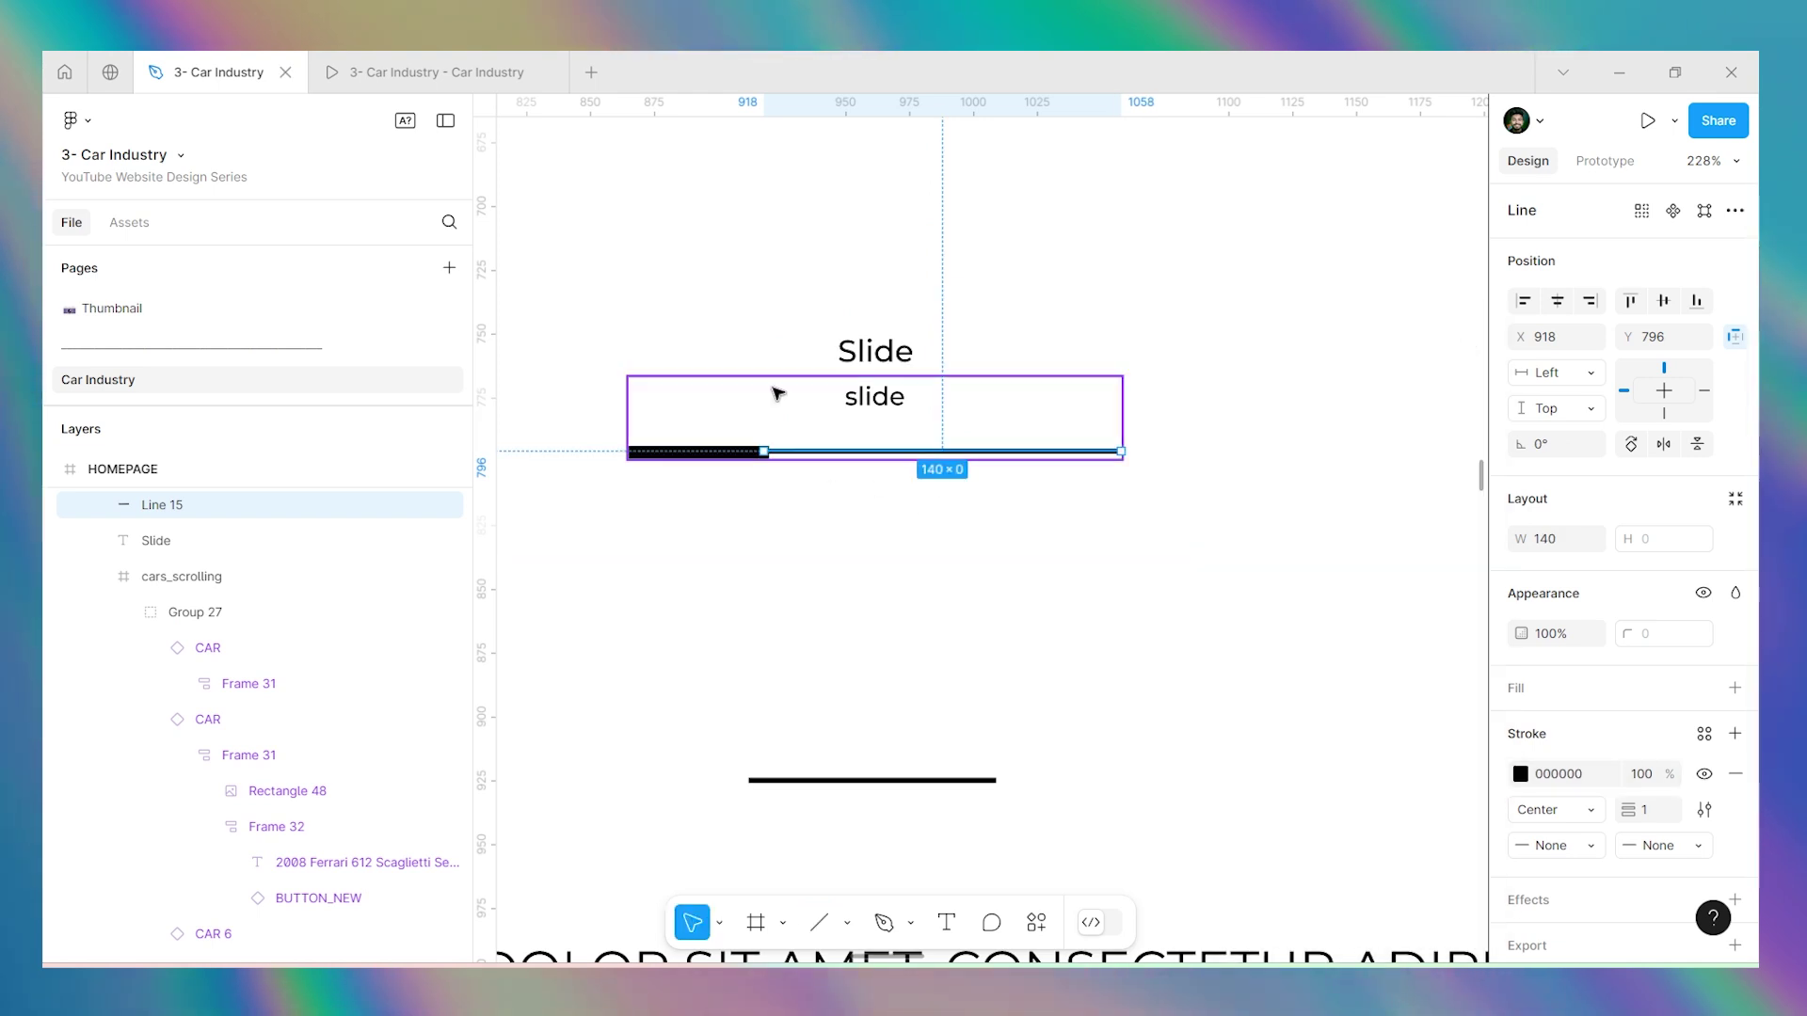
Duplicate the line over the slider's thick segment and shorten the copy to 55 px, starting at X 865.
{"action": "scroll", "coordinate": [758, 461], "scroll_direction": "up", "scroll_amount": 5}
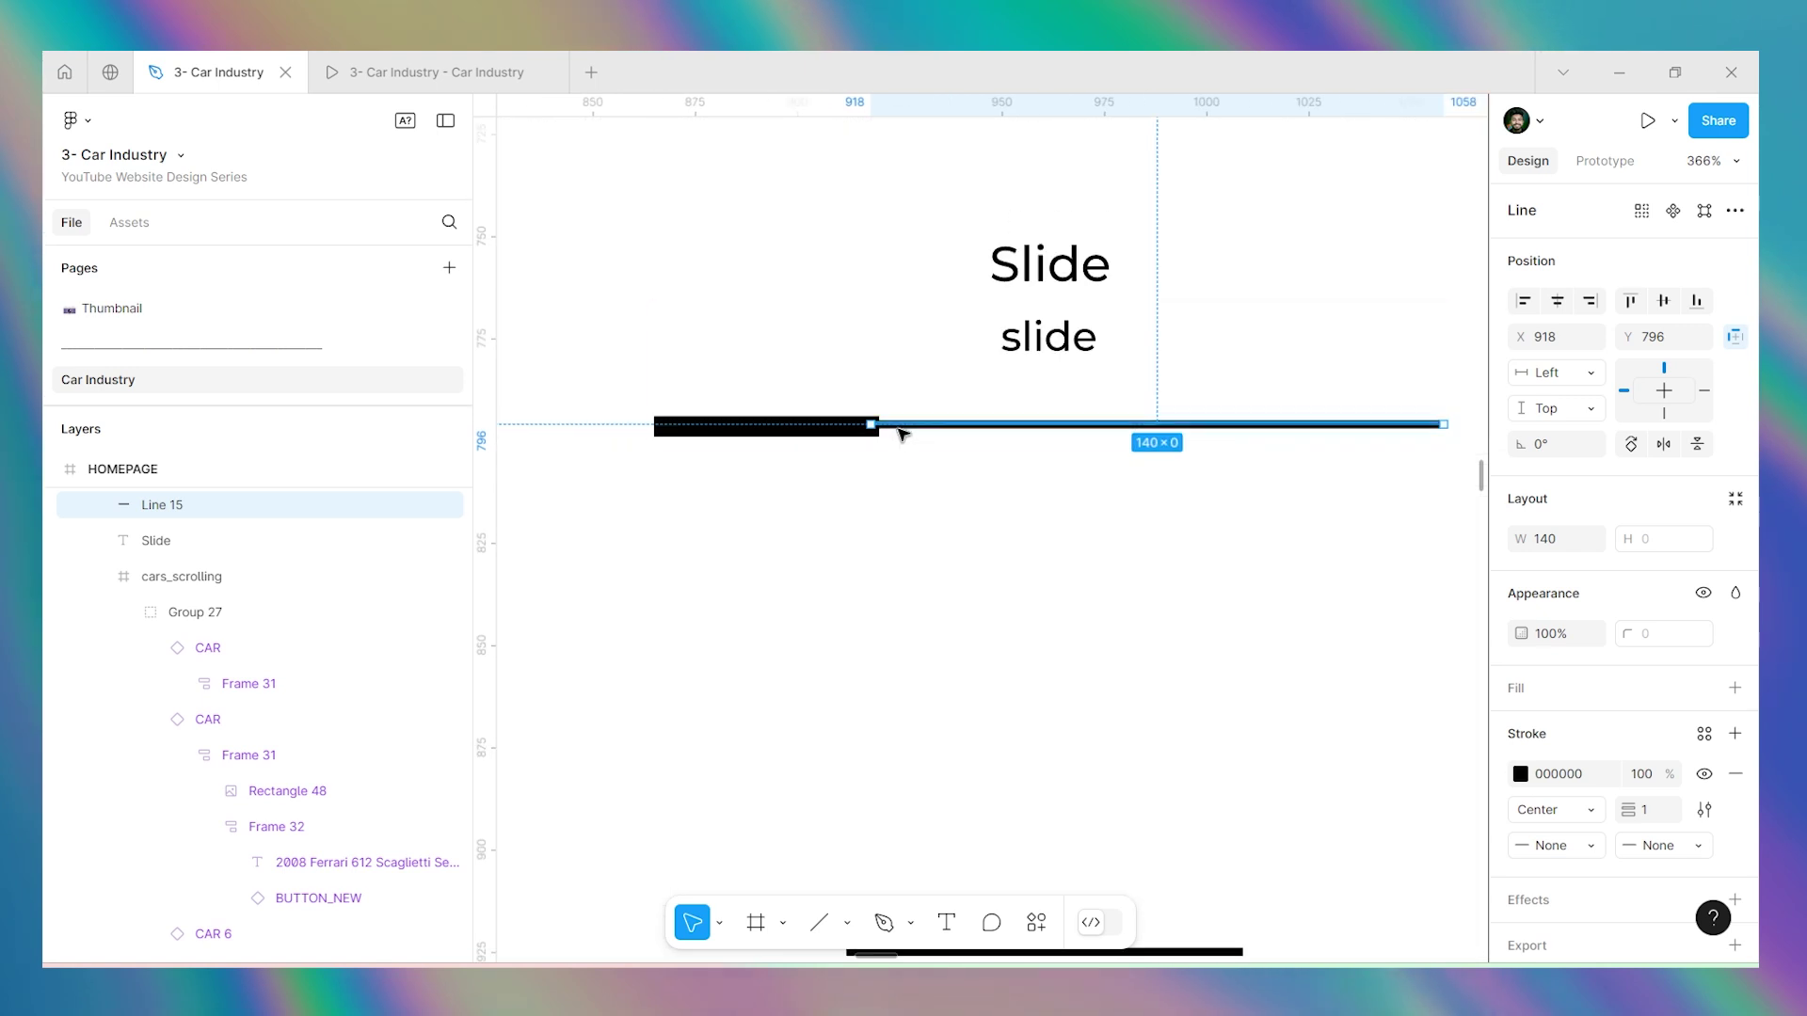
{"action": "scroll", "coordinate": [902, 432], "scroll_direction": "up", "scroll_amount": 6}
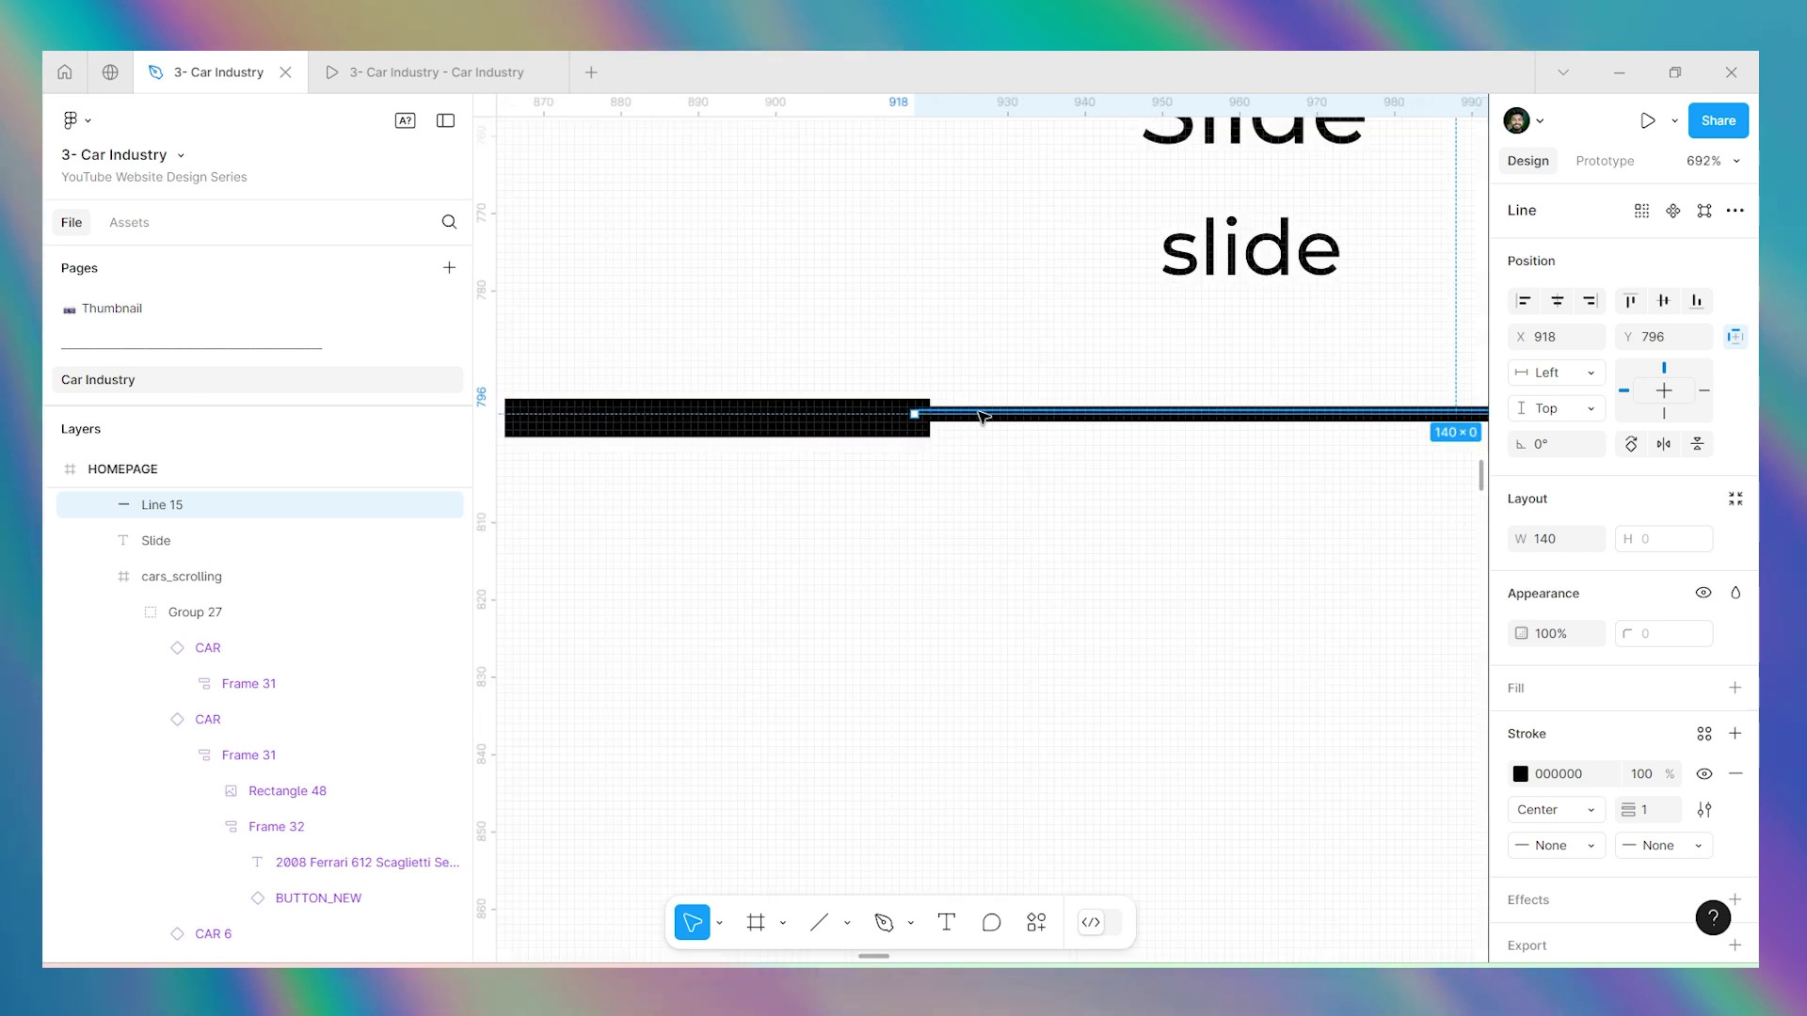
{"action": "left_click_drag", "start_coordinate": [982, 416], "coordinate": [877, 414]}
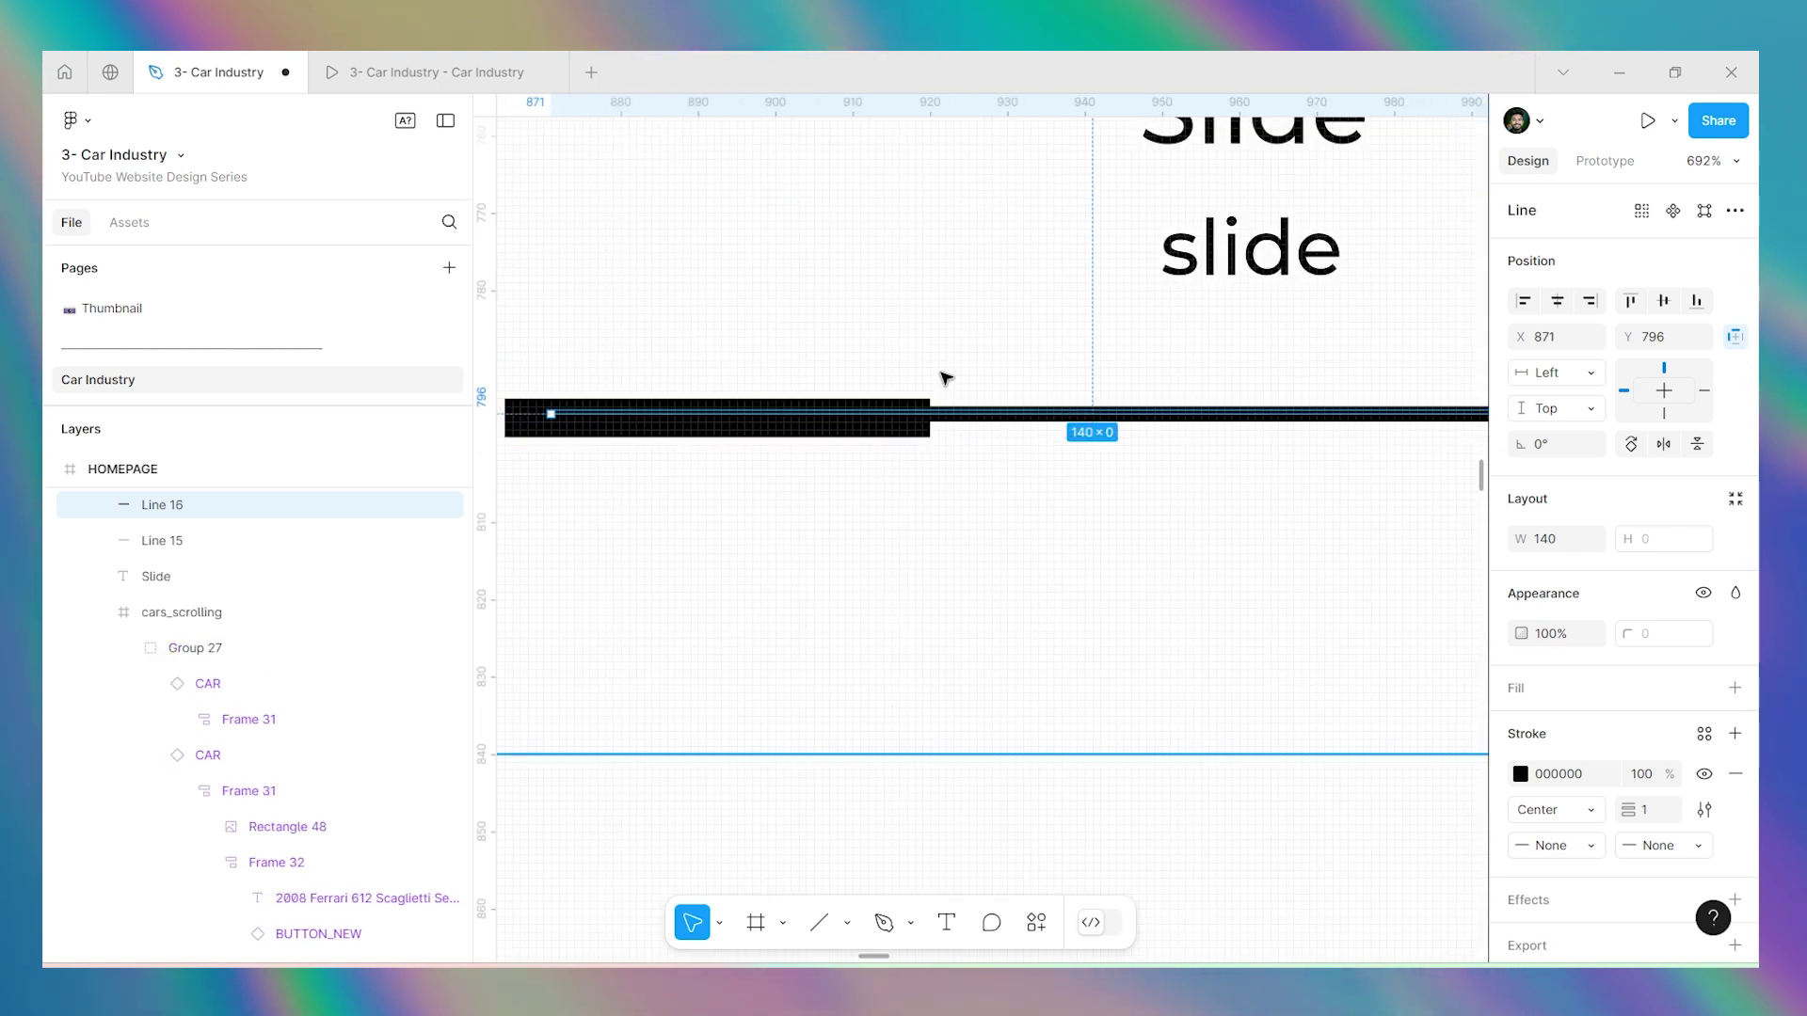
{"action": "scroll", "coordinate": [940, 381], "scroll_direction": "down", "scroll_amount": 6}
{"action": "left_click_drag", "start_coordinate": [1249, 394], "coordinate": [707, 393]}
{"action": "scroll", "coordinate": [810, 394], "scroll_direction": "up", "scroll_amount": 4}
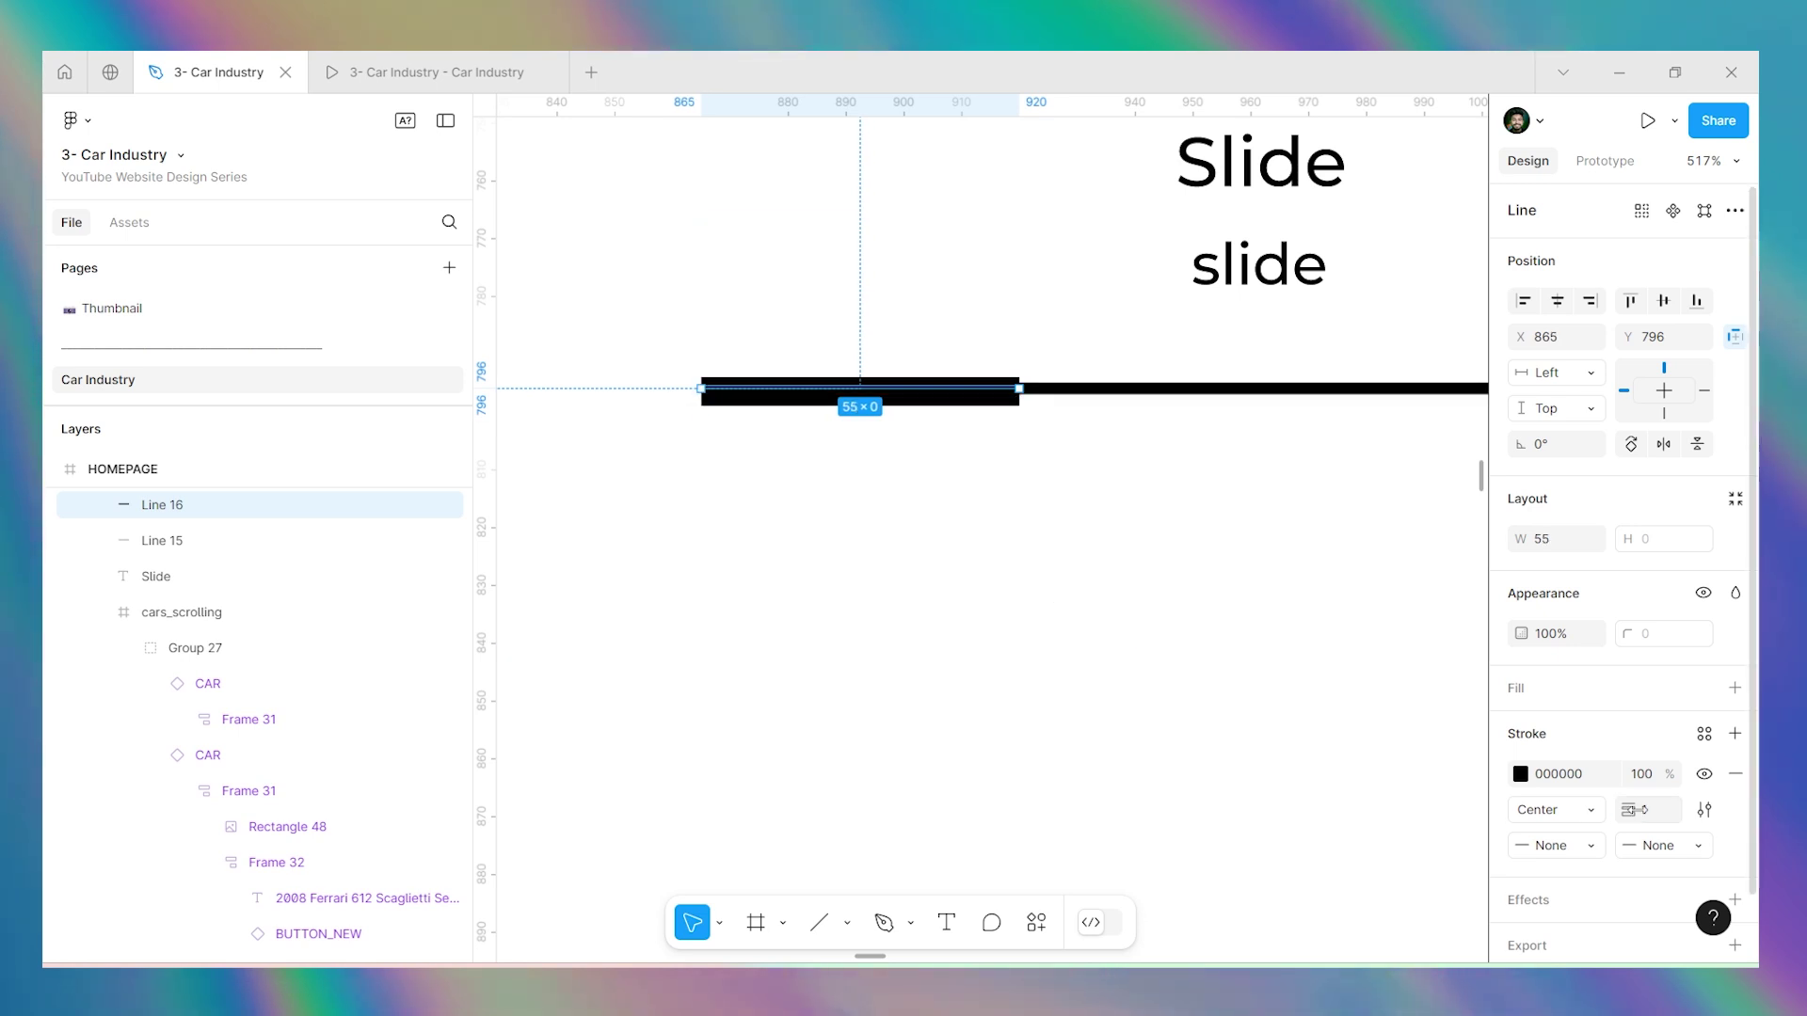
Set the 55 px slider line's stroke position to Outside and its stroke weight to 5.
{"action": "left_click", "coordinate": [1554, 809]}
{"action": "left_click", "coordinate": [1552, 864]}
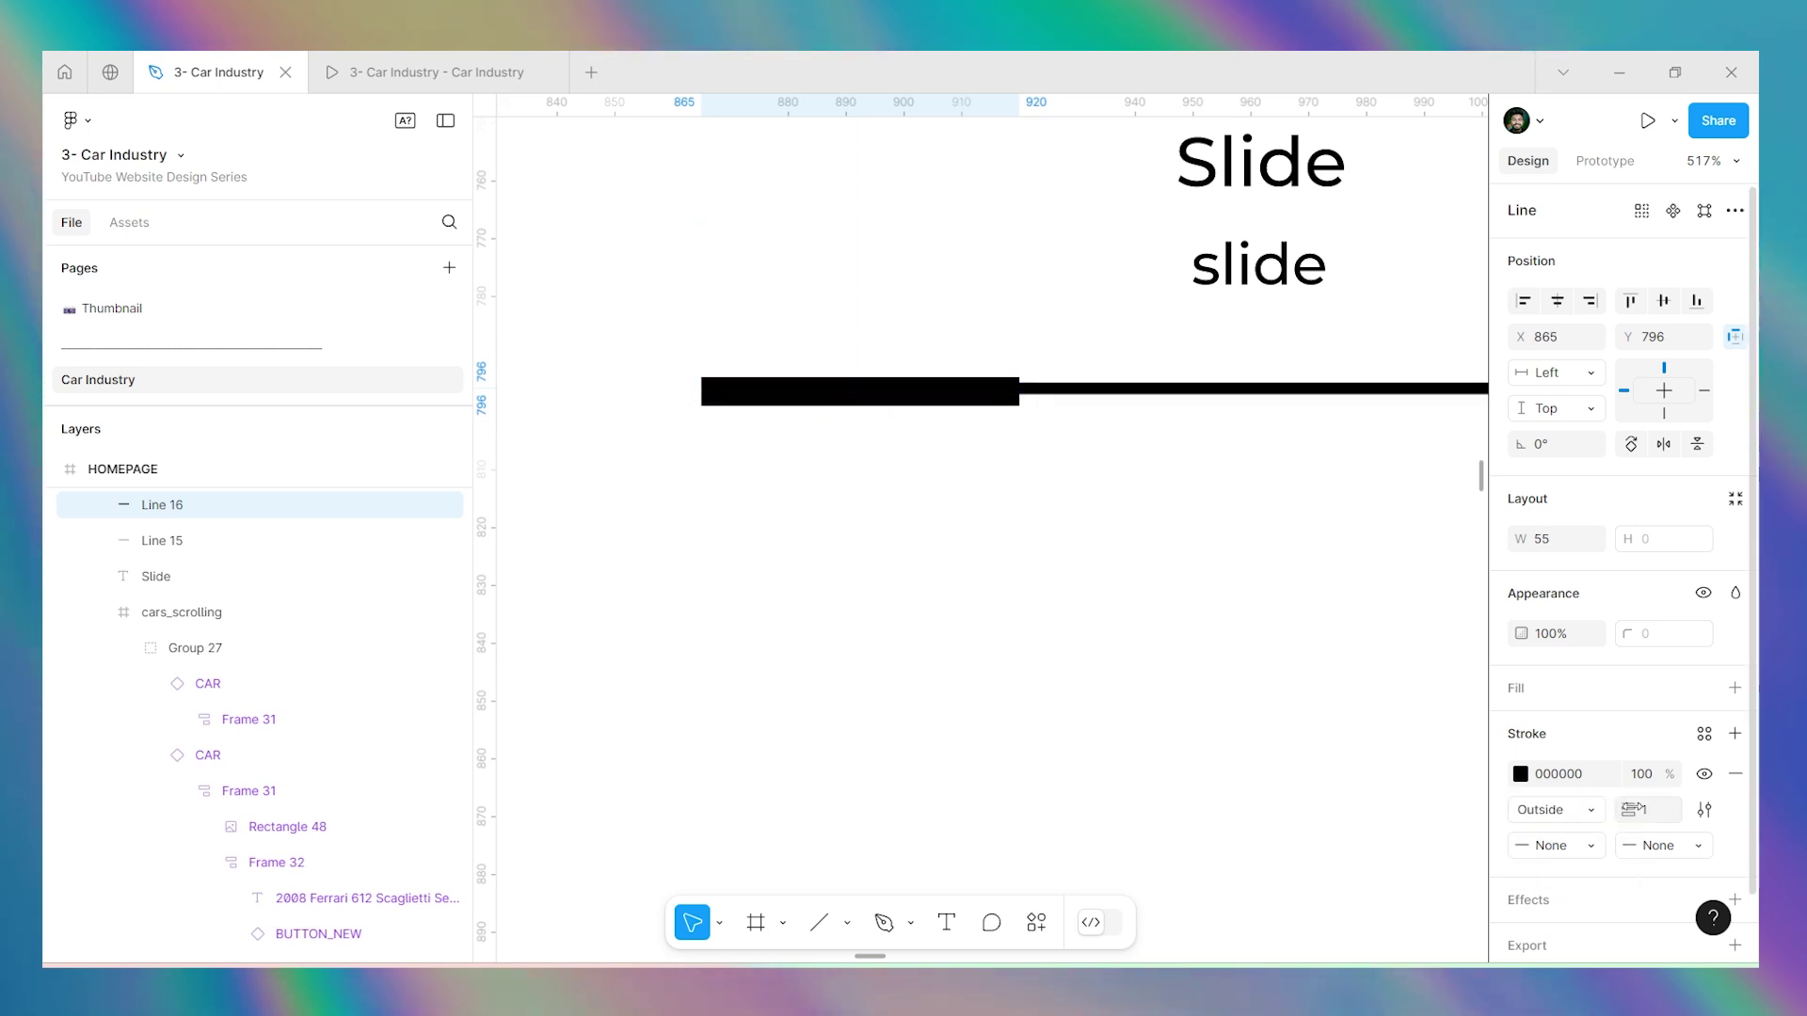
{"action": "scroll", "coordinate": [923, 367], "scroll_direction": "up", "scroll_amount": 4}
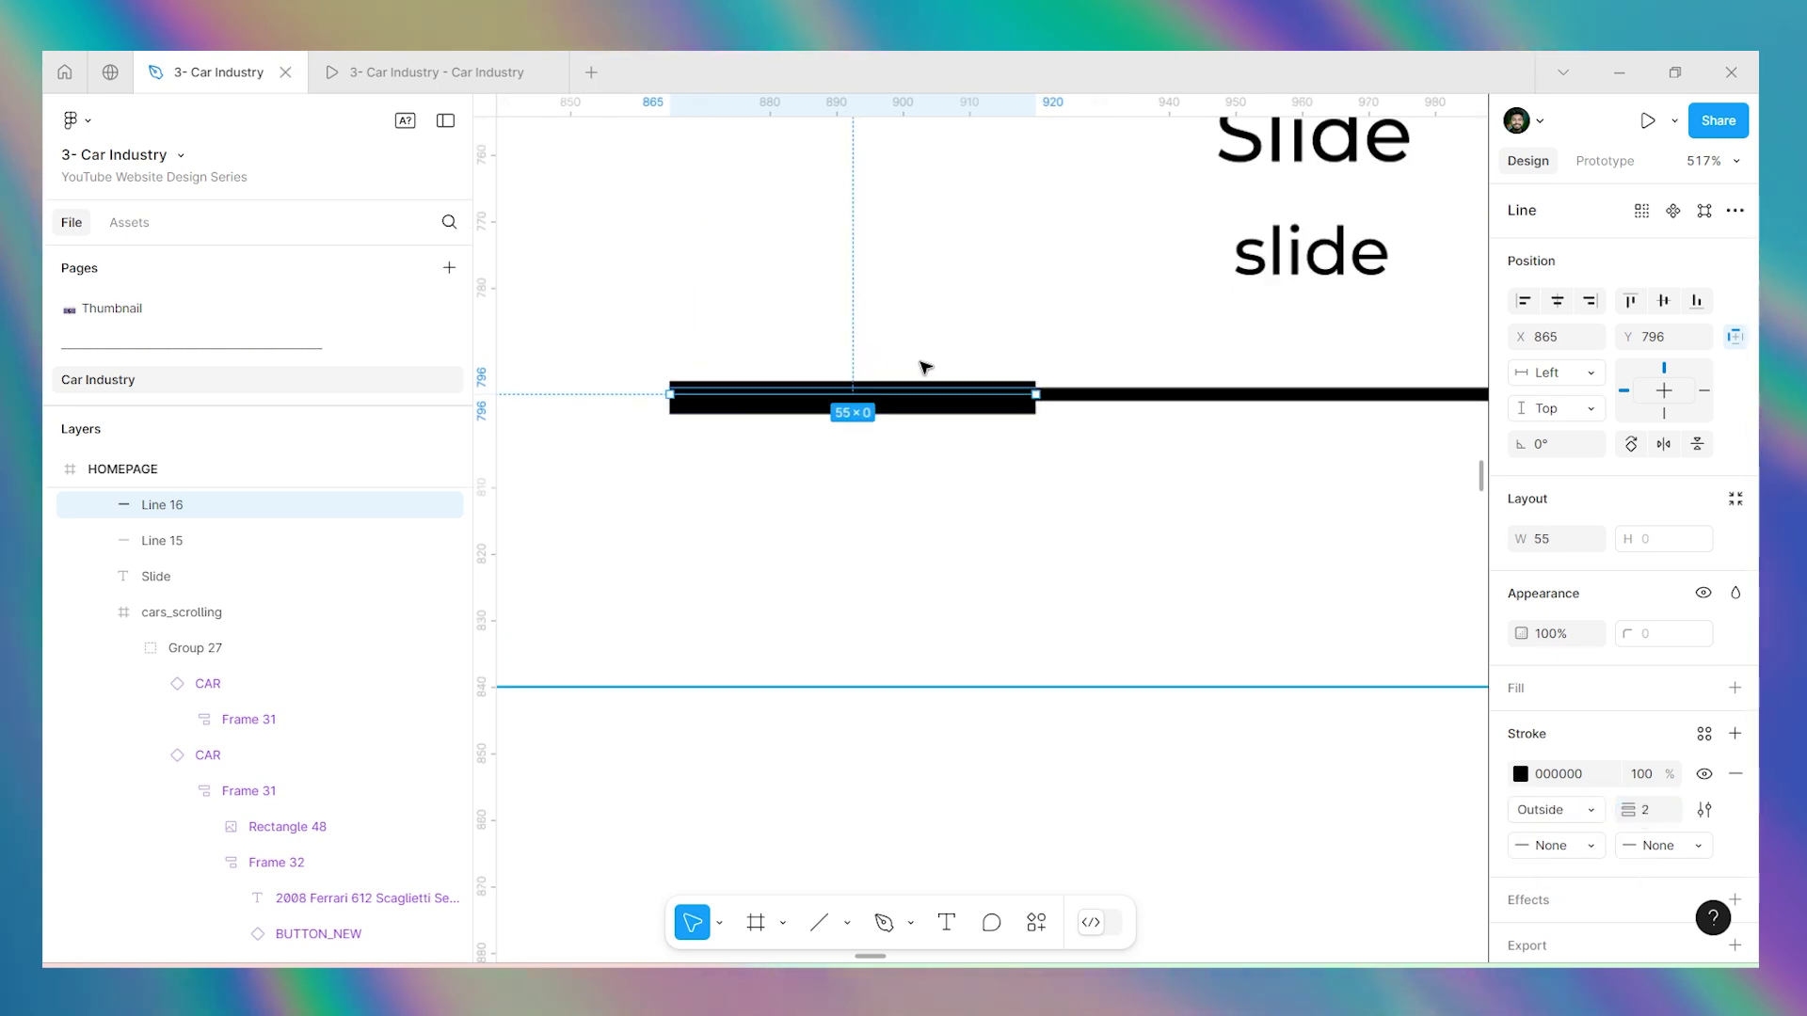
{"action": "left_click_drag", "start_coordinate": [1626, 809], "coordinate": [1633, 810]}
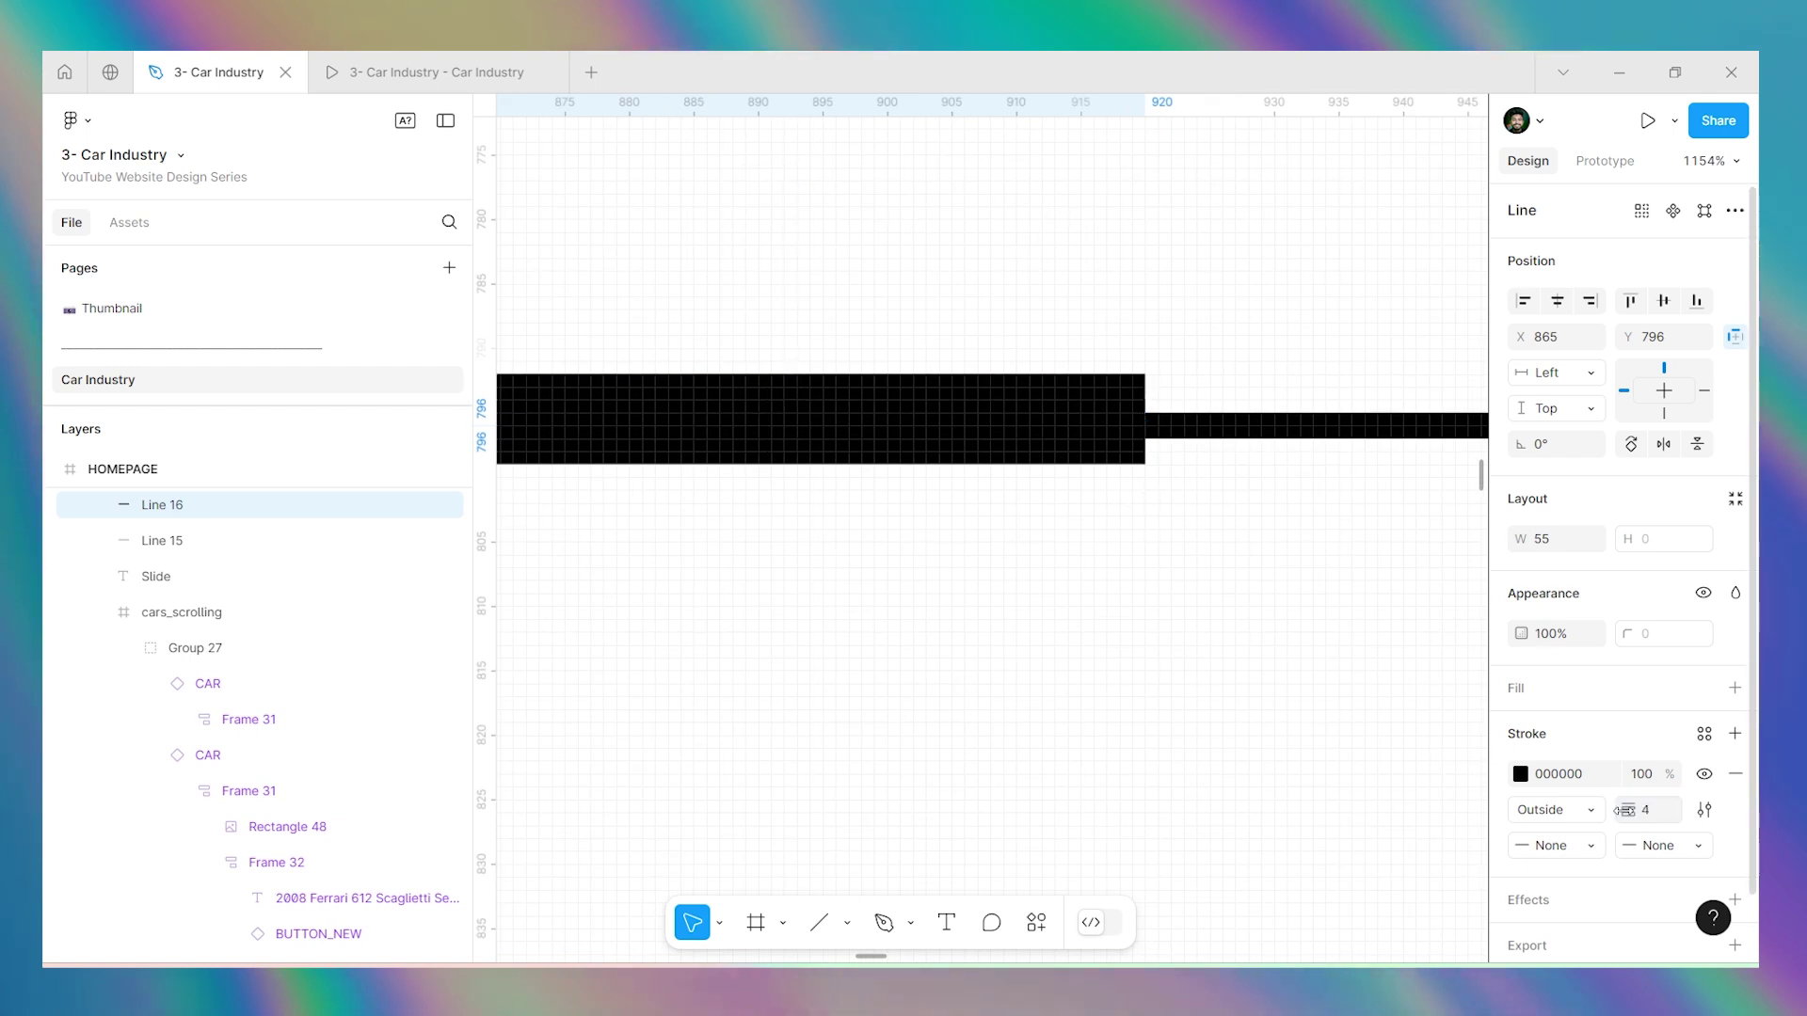
{"action": "type", "text": "5"}
{"action": "key", "text": "Return"}
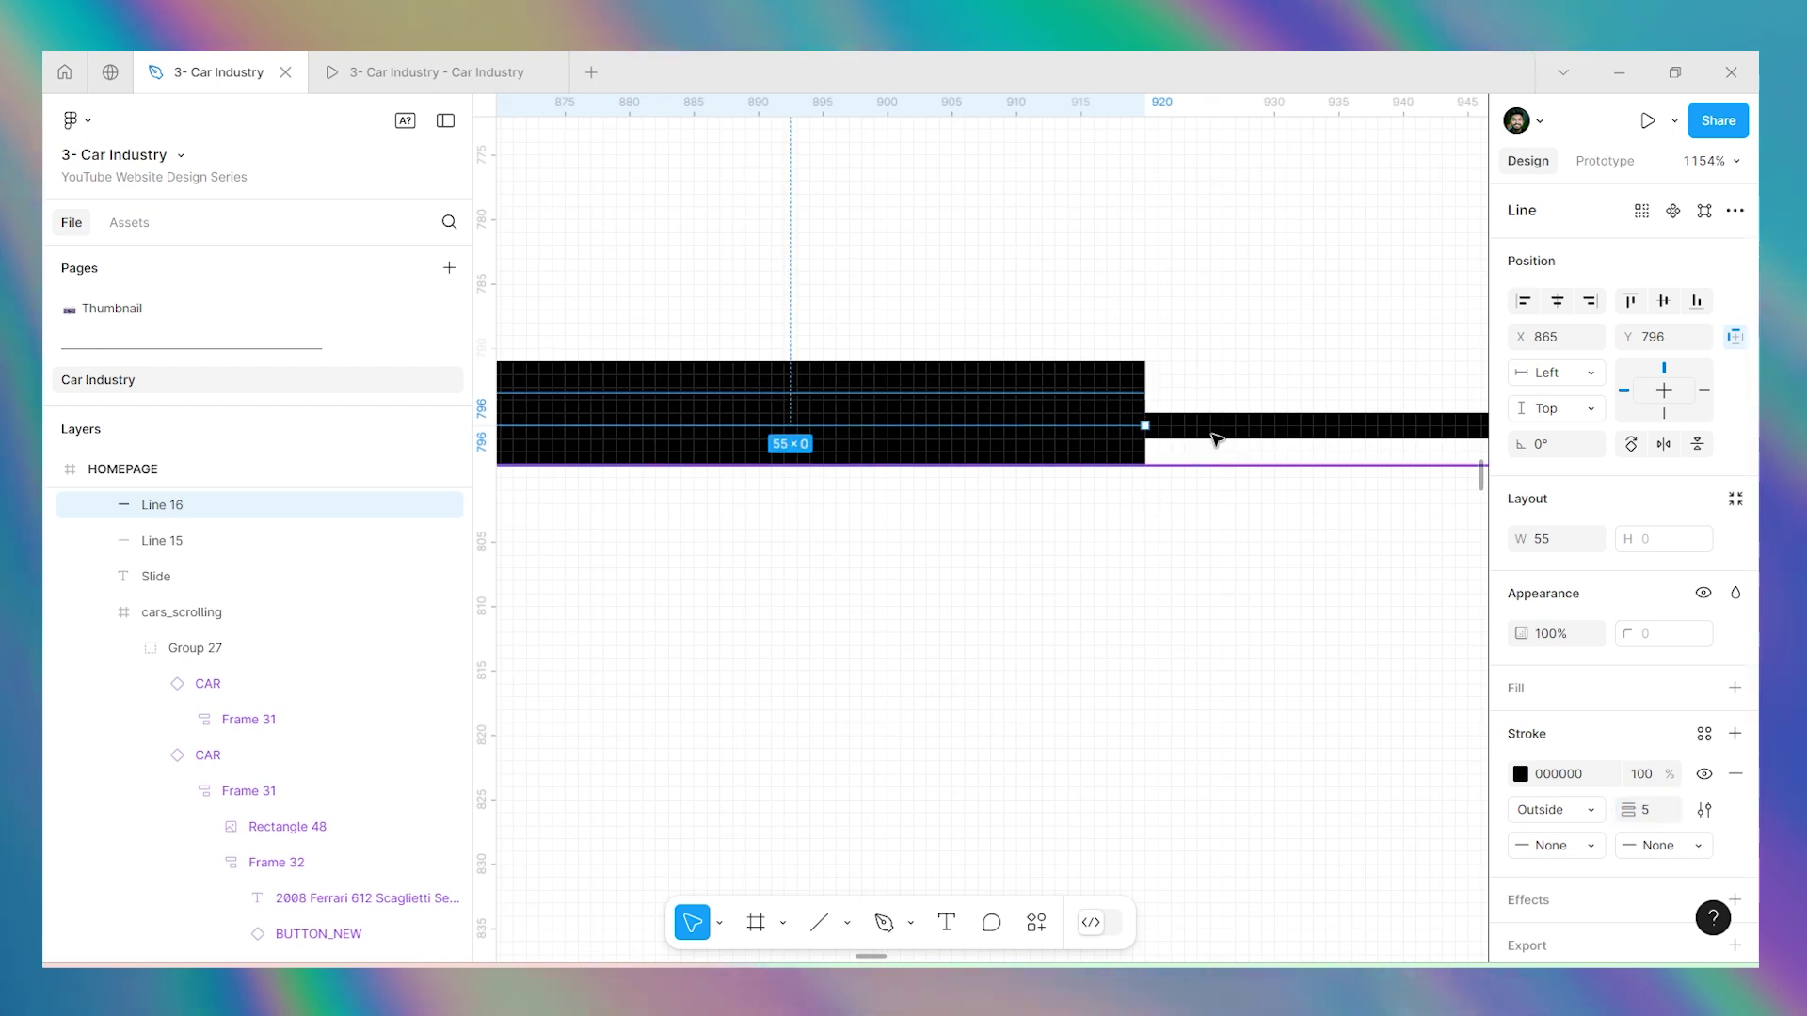
{"action": "left_click", "coordinate": [1214, 439]}
{"action": "scroll", "coordinate": [725, 435], "scroll_direction": "down", "scroll_amount": 5}
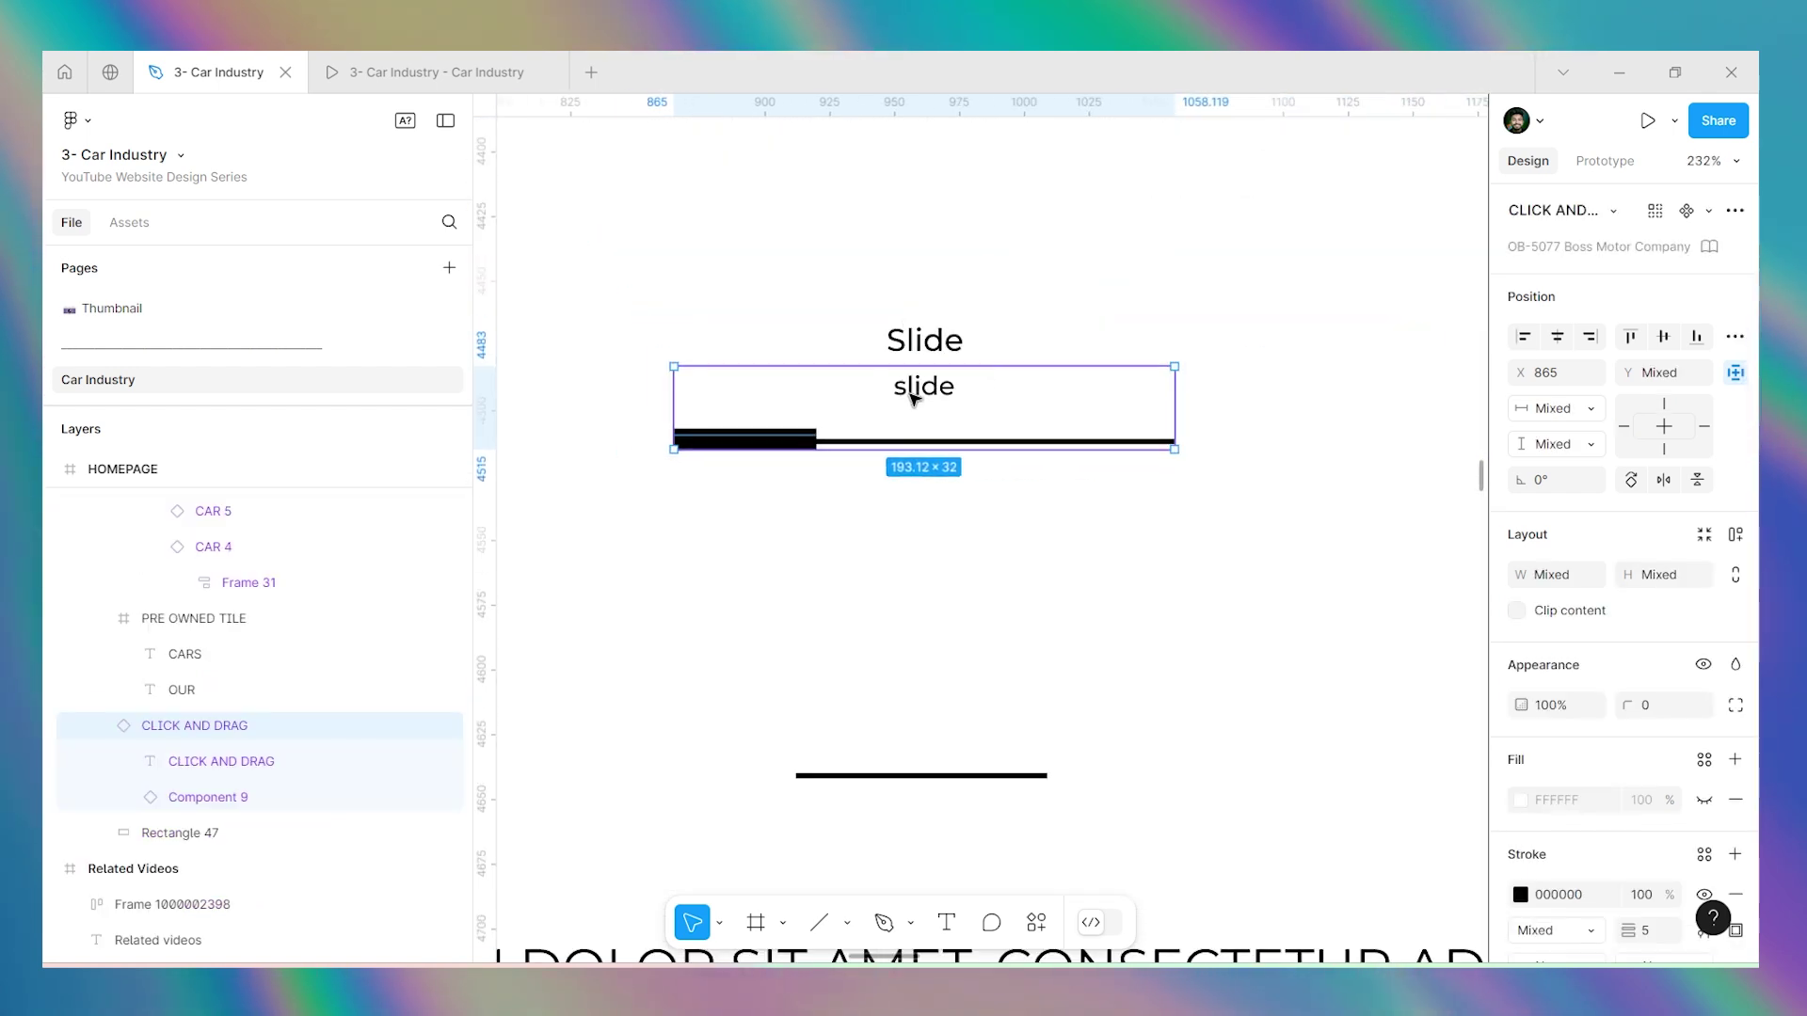
{"action": "scroll", "coordinate": [917, 334], "scroll_direction": "down", "scroll_amount": 10}
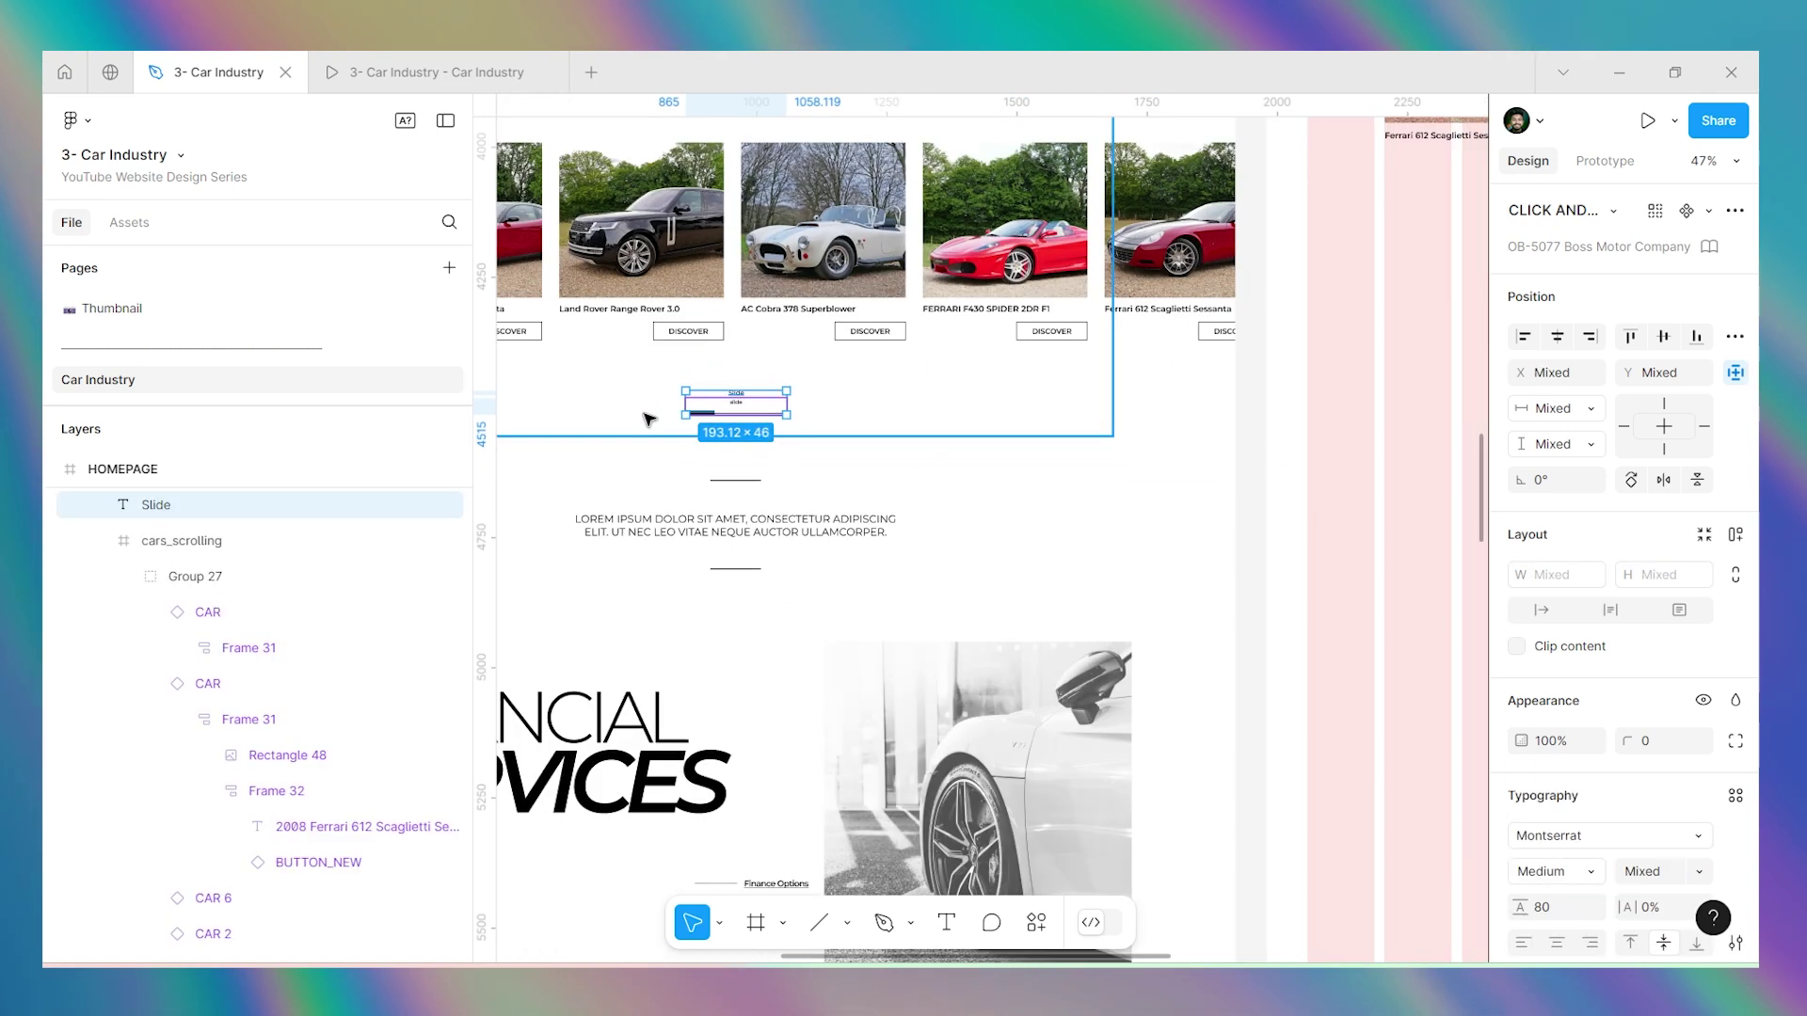
{"action": "left_click", "coordinate": [587, 411]}
{"action": "left_click", "coordinate": [605, 408]}
Move both slider lines and the new Slide text into the Car frame, placing them below the card row.
{"action": "scroll", "coordinate": [605, 408], "scroll_direction": "up", "scroll_amount": 10}
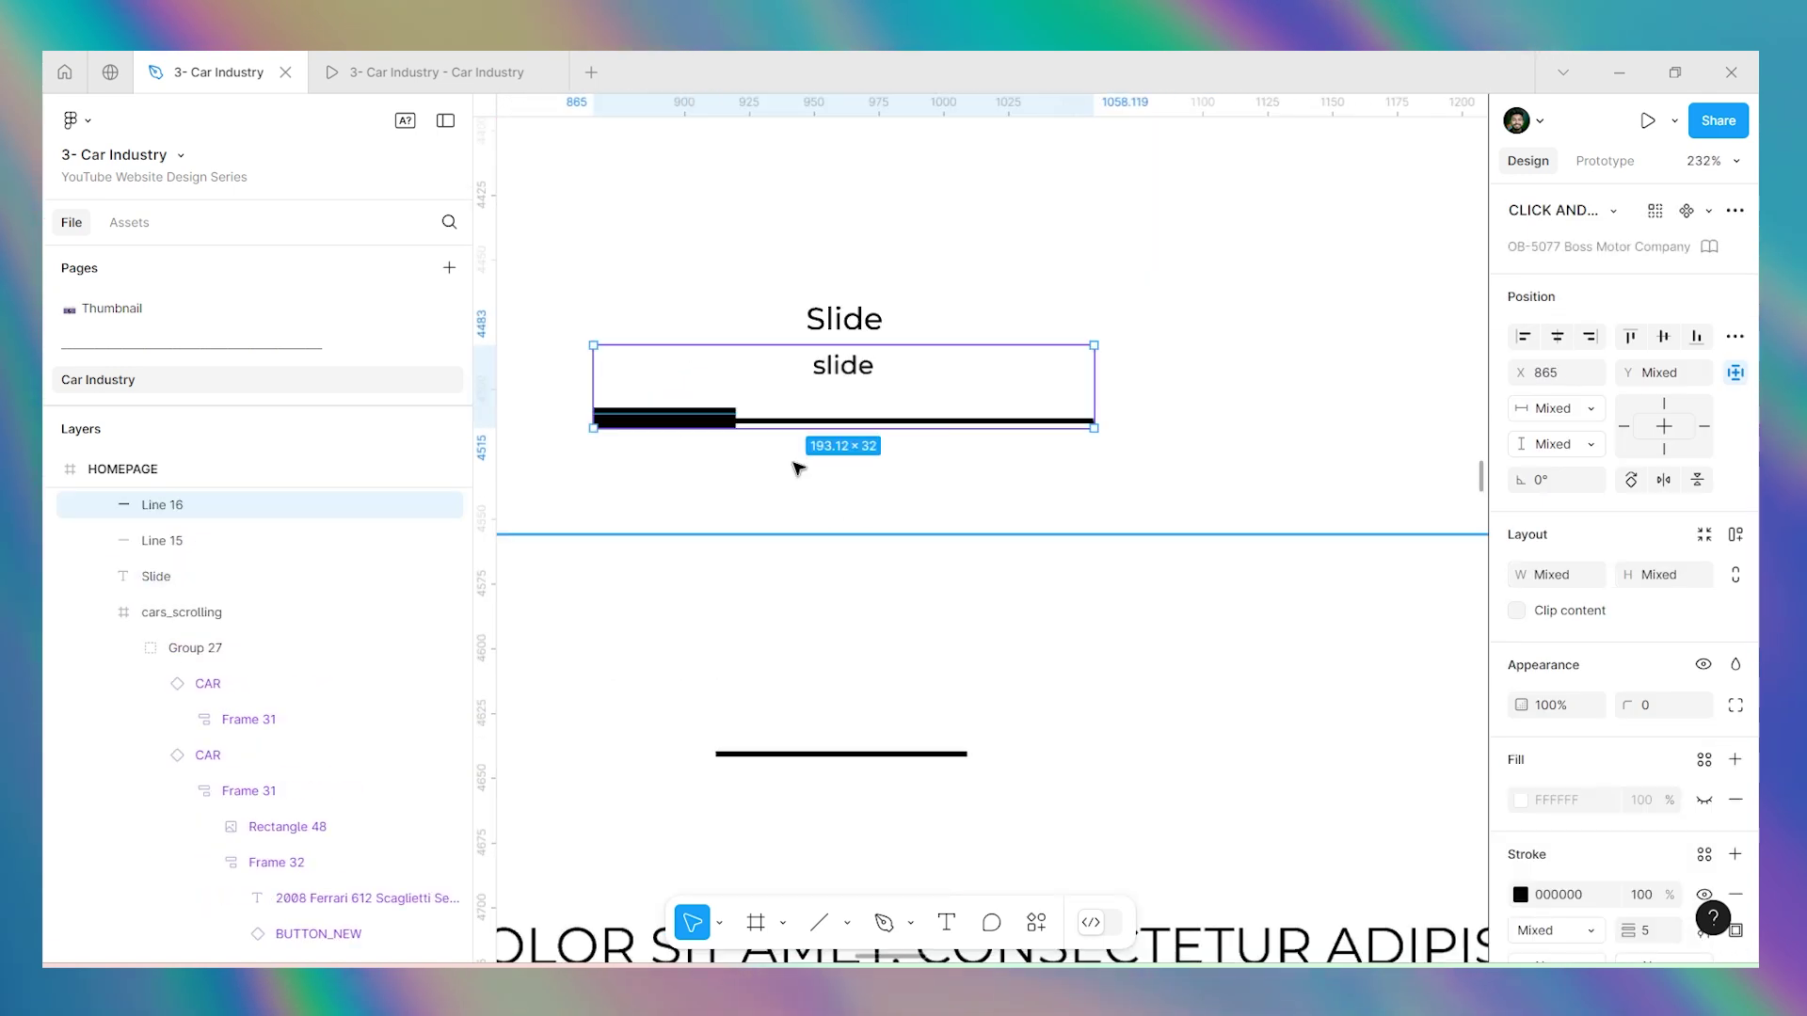
{"action": "left_click", "coordinate": [799, 439]}
{"action": "left_click", "coordinate": [677, 409]}
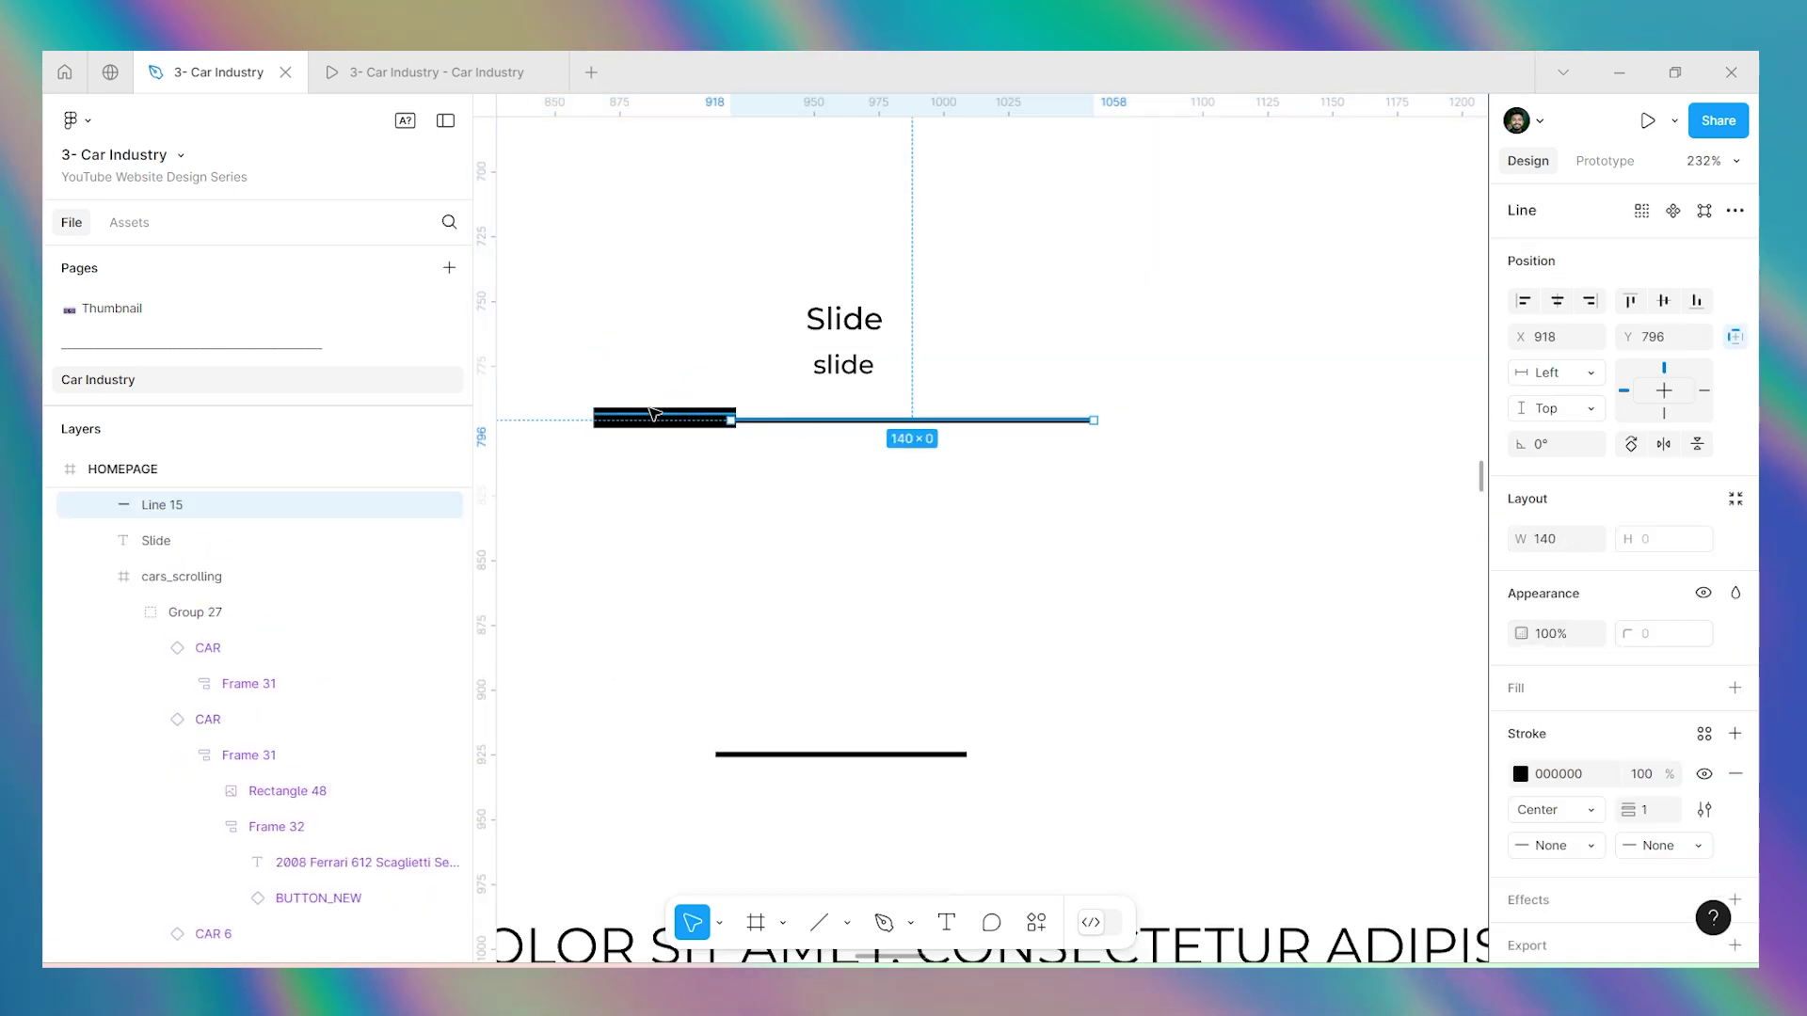
{"action": "left_click", "coordinate": [654, 412], "text": "shift"}
{"action": "left_click", "coordinate": [830, 315], "text": "shift"}
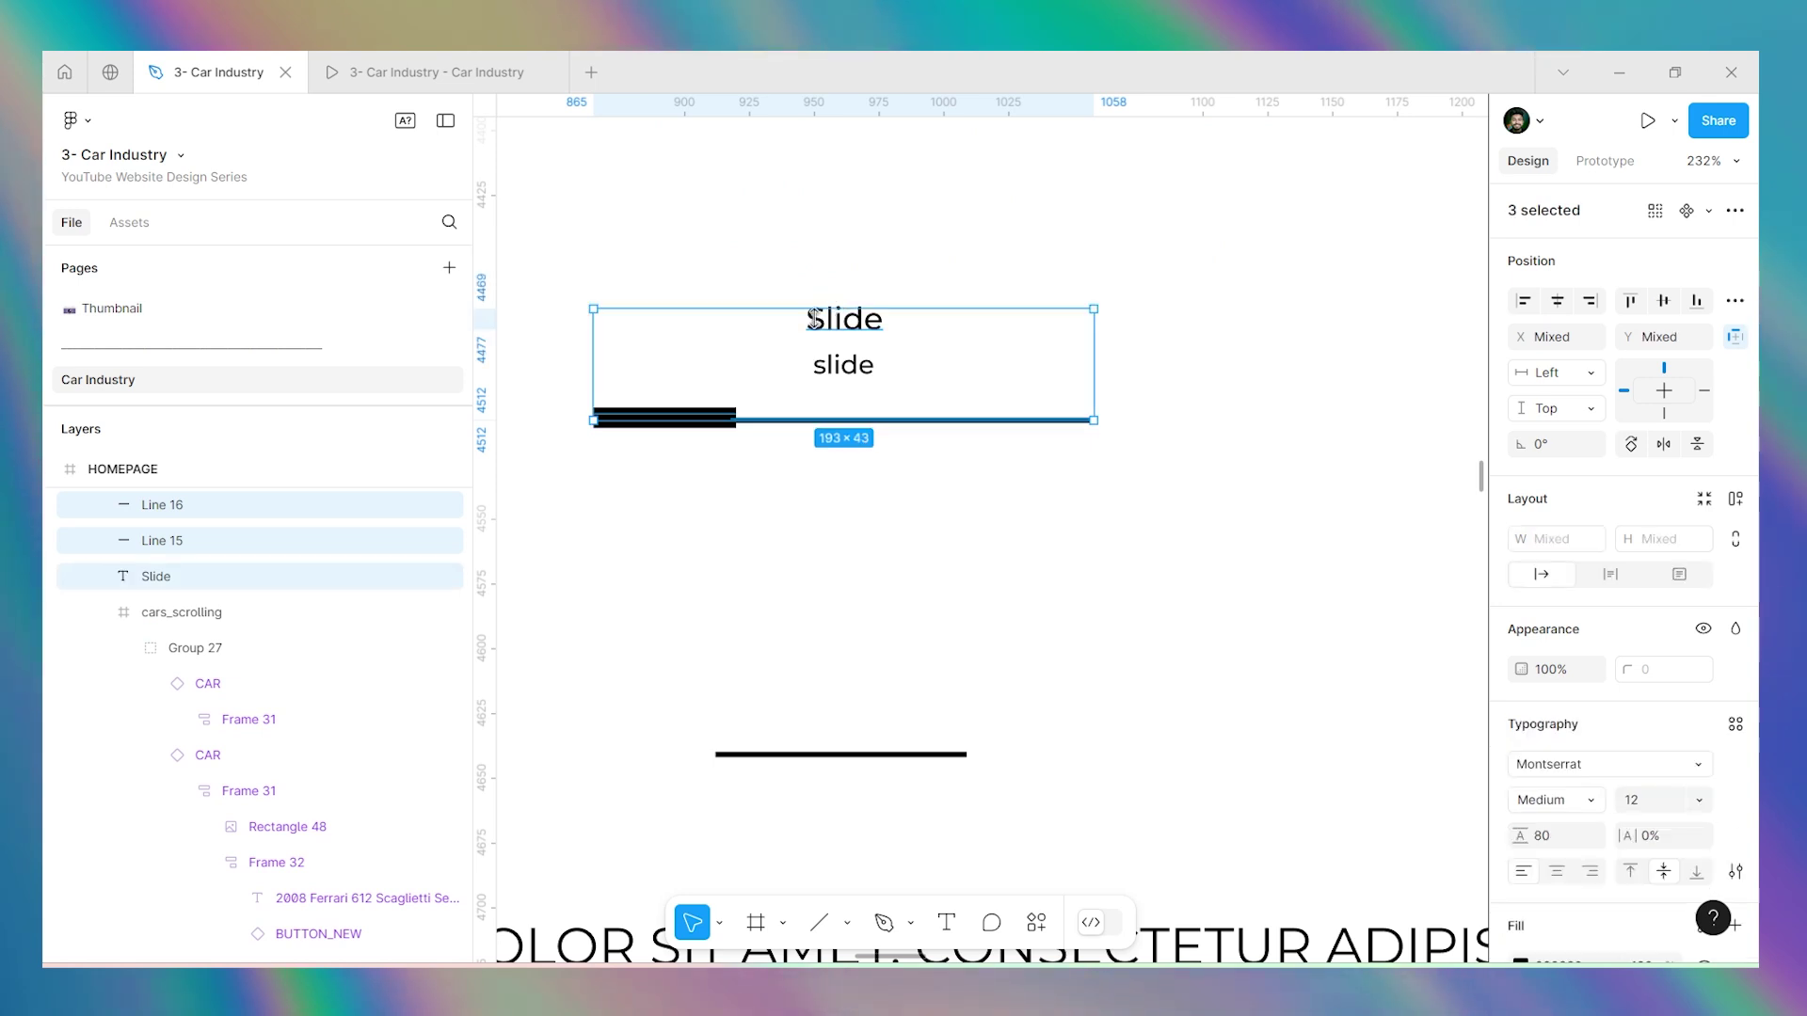
{"action": "scroll", "coordinate": [828, 309], "scroll_direction": "down", "scroll_amount": 10}
{"action": "scroll", "coordinate": [1291, 396], "scroll_direction": "up", "scroll_amount": 4}
{"action": "left_click", "coordinate": [1080, 348]}
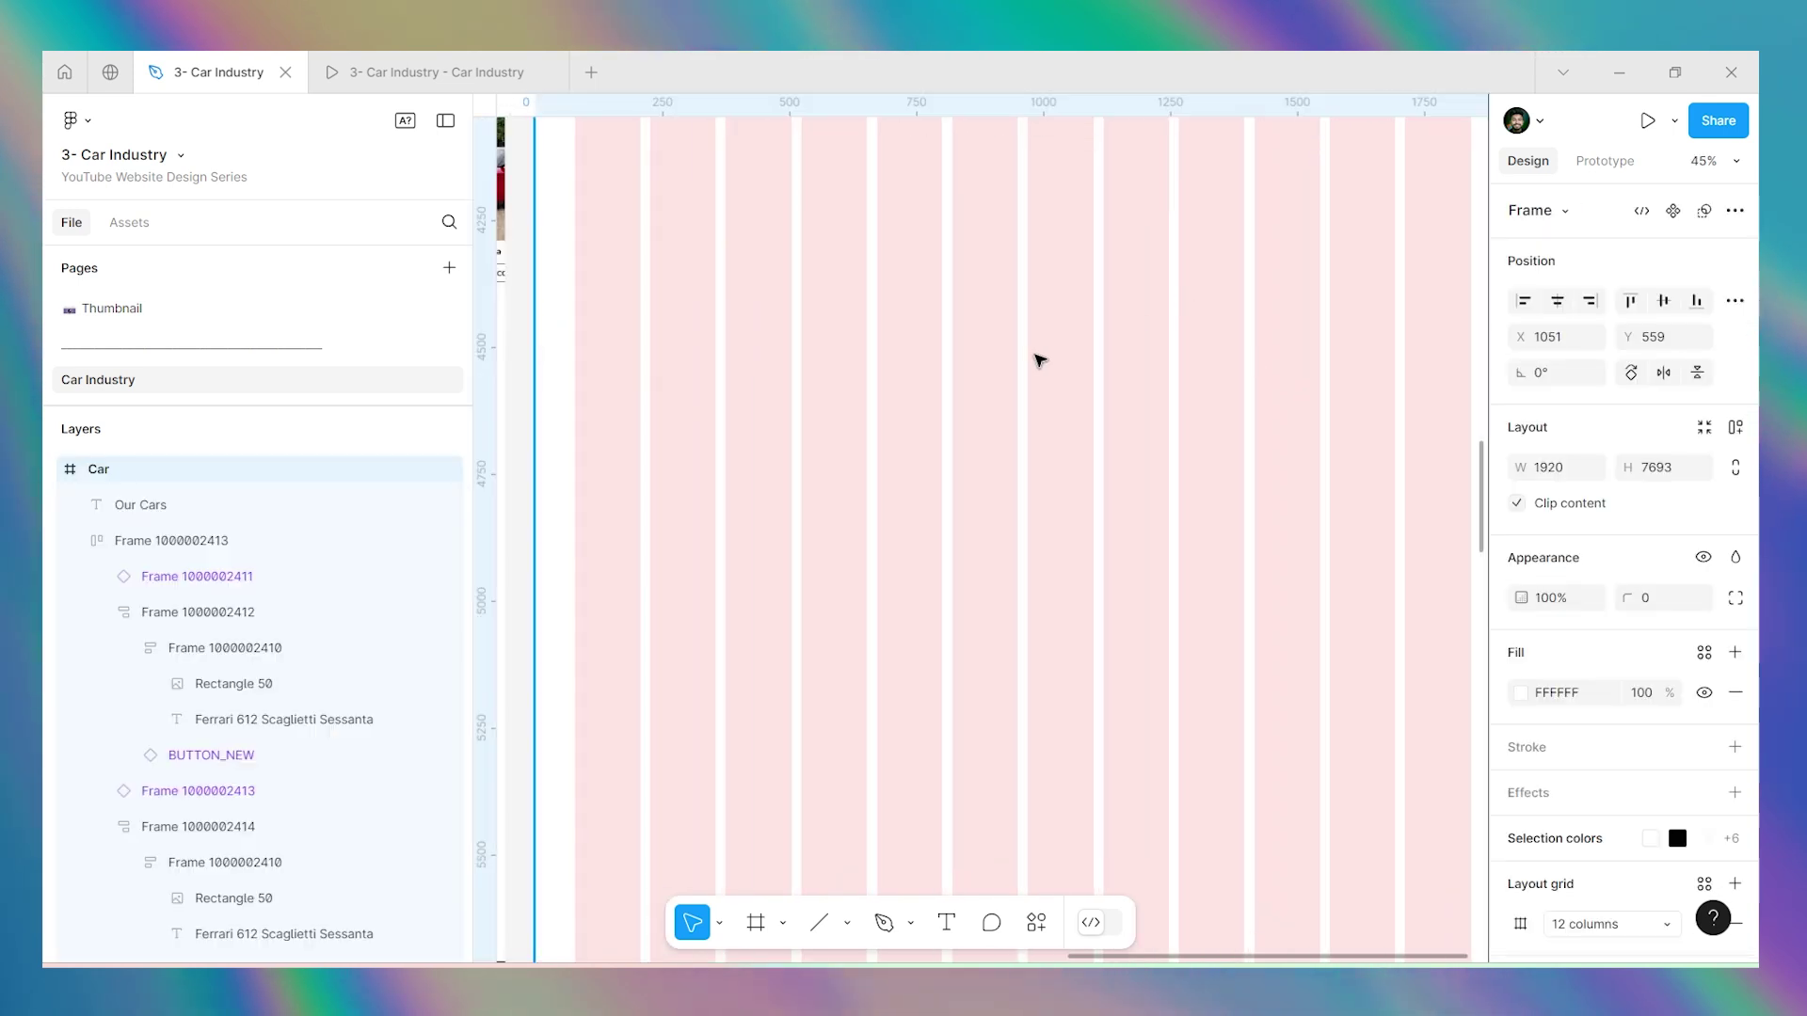
{"action": "scroll", "coordinate": [1080, 348], "scroll_direction": "down", "scroll_amount": 5}
{"action": "key", "text": "ctrl+z"}
{"action": "scroll", "coordinate": [1029, 363], "scroll_direction": "up", "scroll_amount": 5}
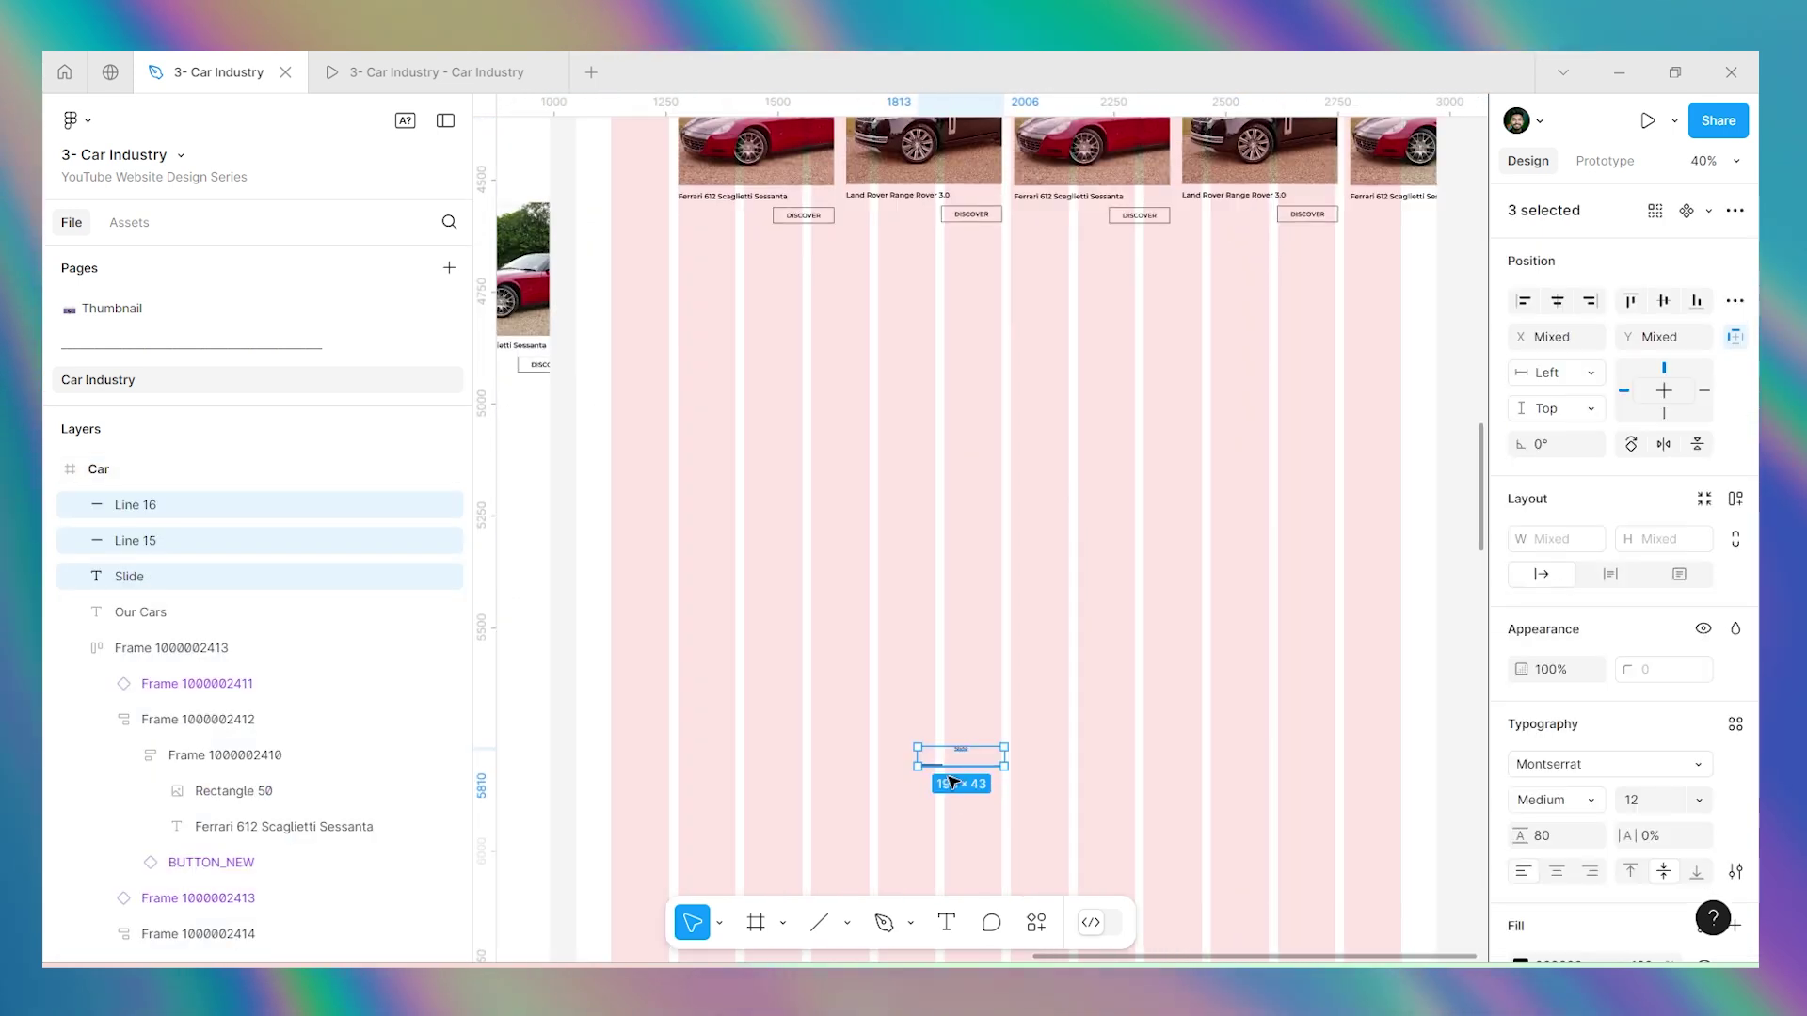
{"action": "left_click_drag", "start_coordinate": [953, 762], "coordinate": [1027, 354]}
{"action": "left_click", "coordinate": [1044, 494]}
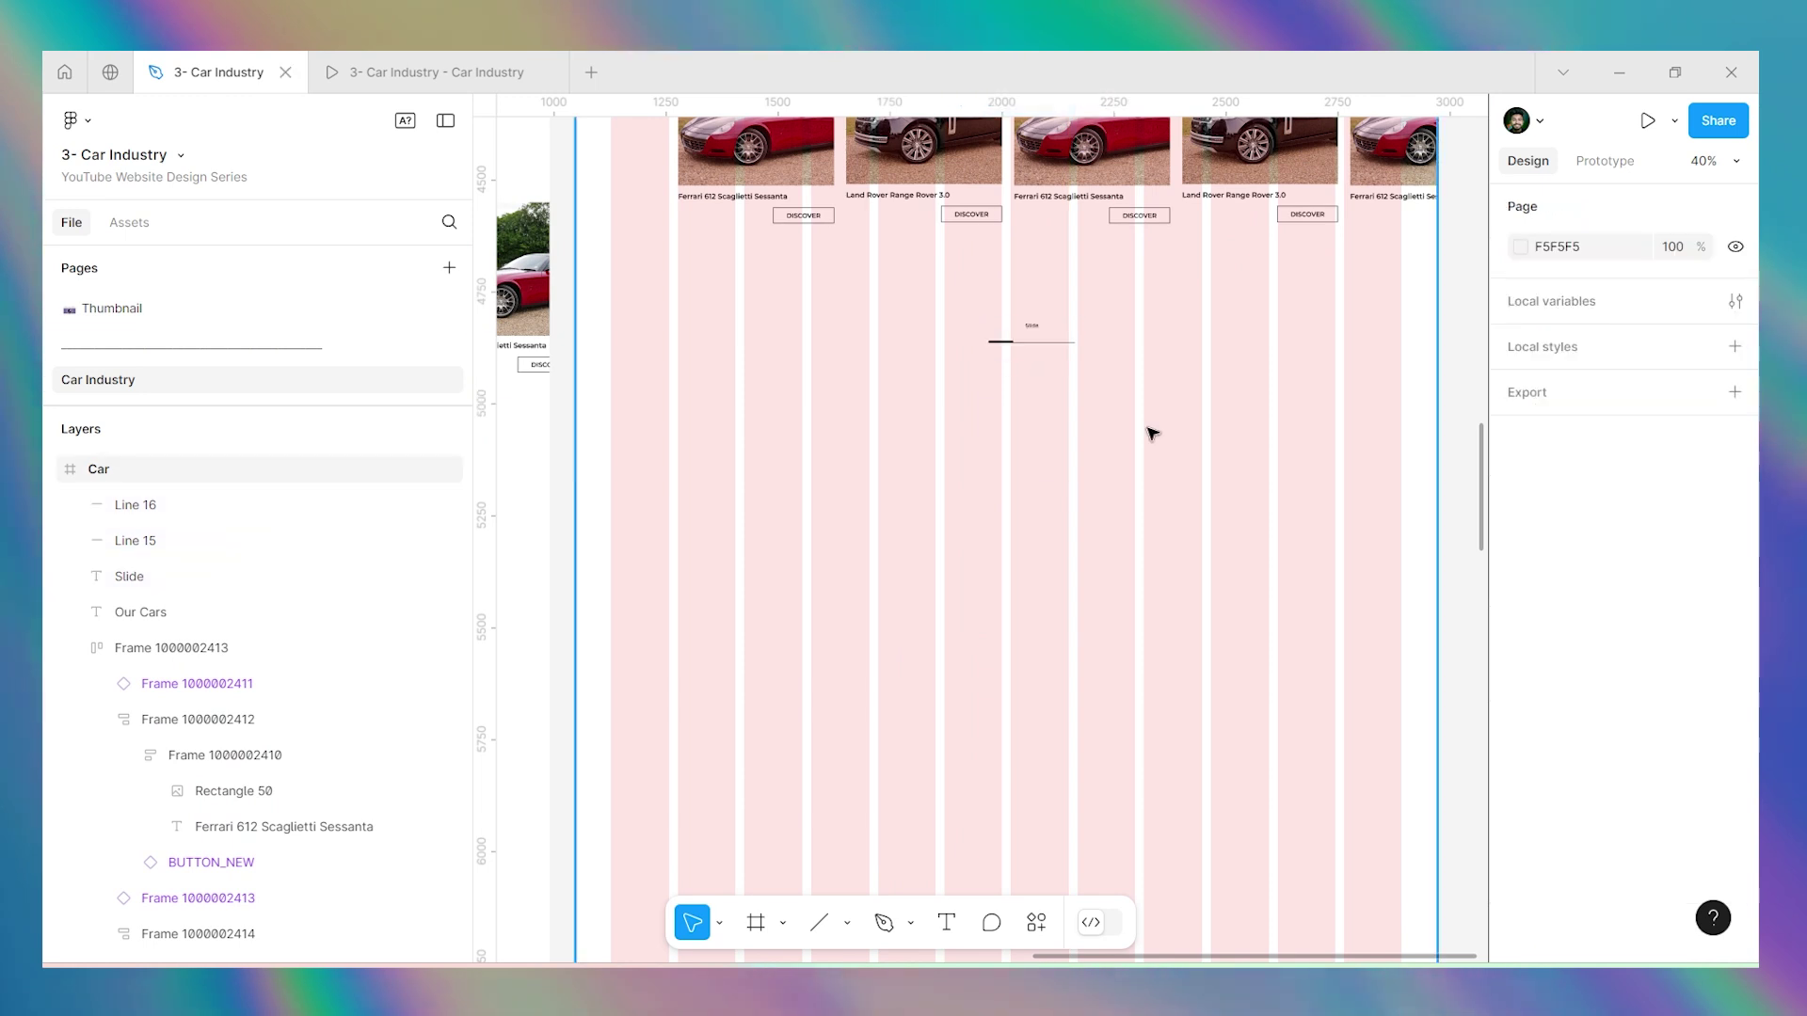
Wrap the thick and thin slider lines in a vertical auto layout frame aligned to the left and vertically centred.
{"action": "scroll", "coordinate": [1149, 432], "scroll_direction": "up", "scroll_amount": 10}
{"action": "scroll", "coordinate": [1095, 401], "scroll_direction": "up", "scroll_amount": 10}
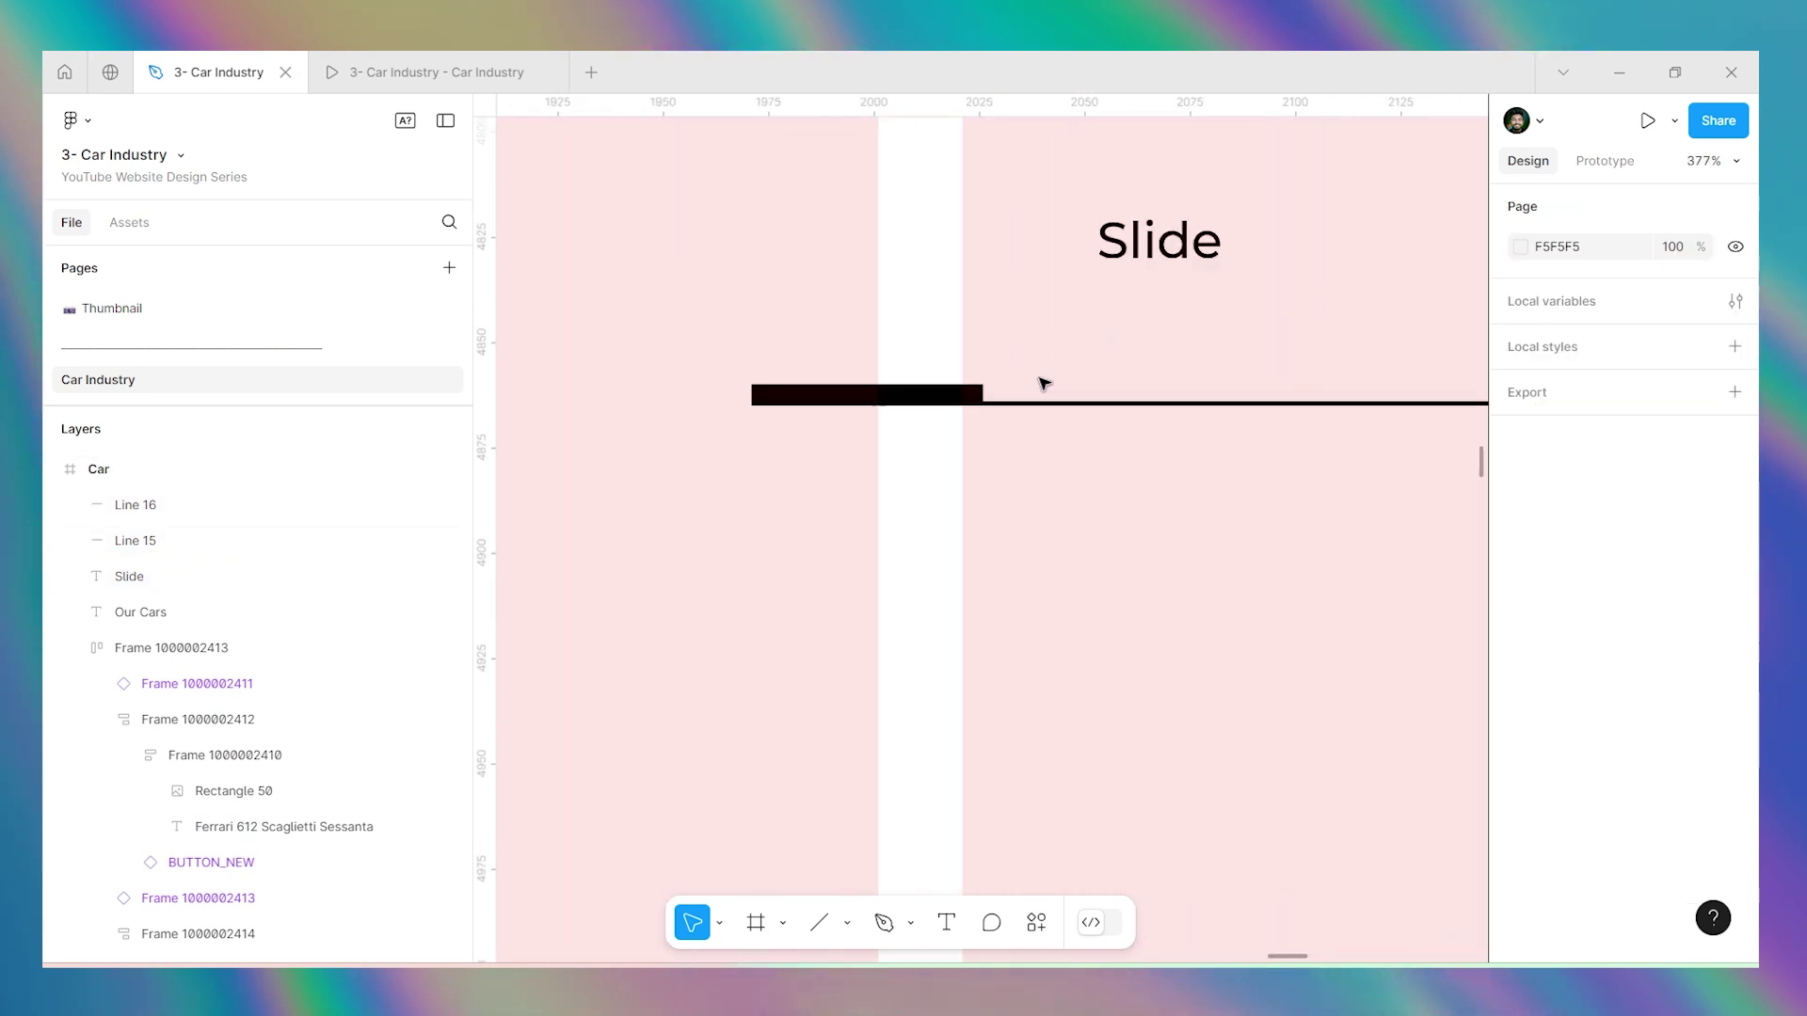
{"action": "left_click", "coordinate": [1069, 405]}
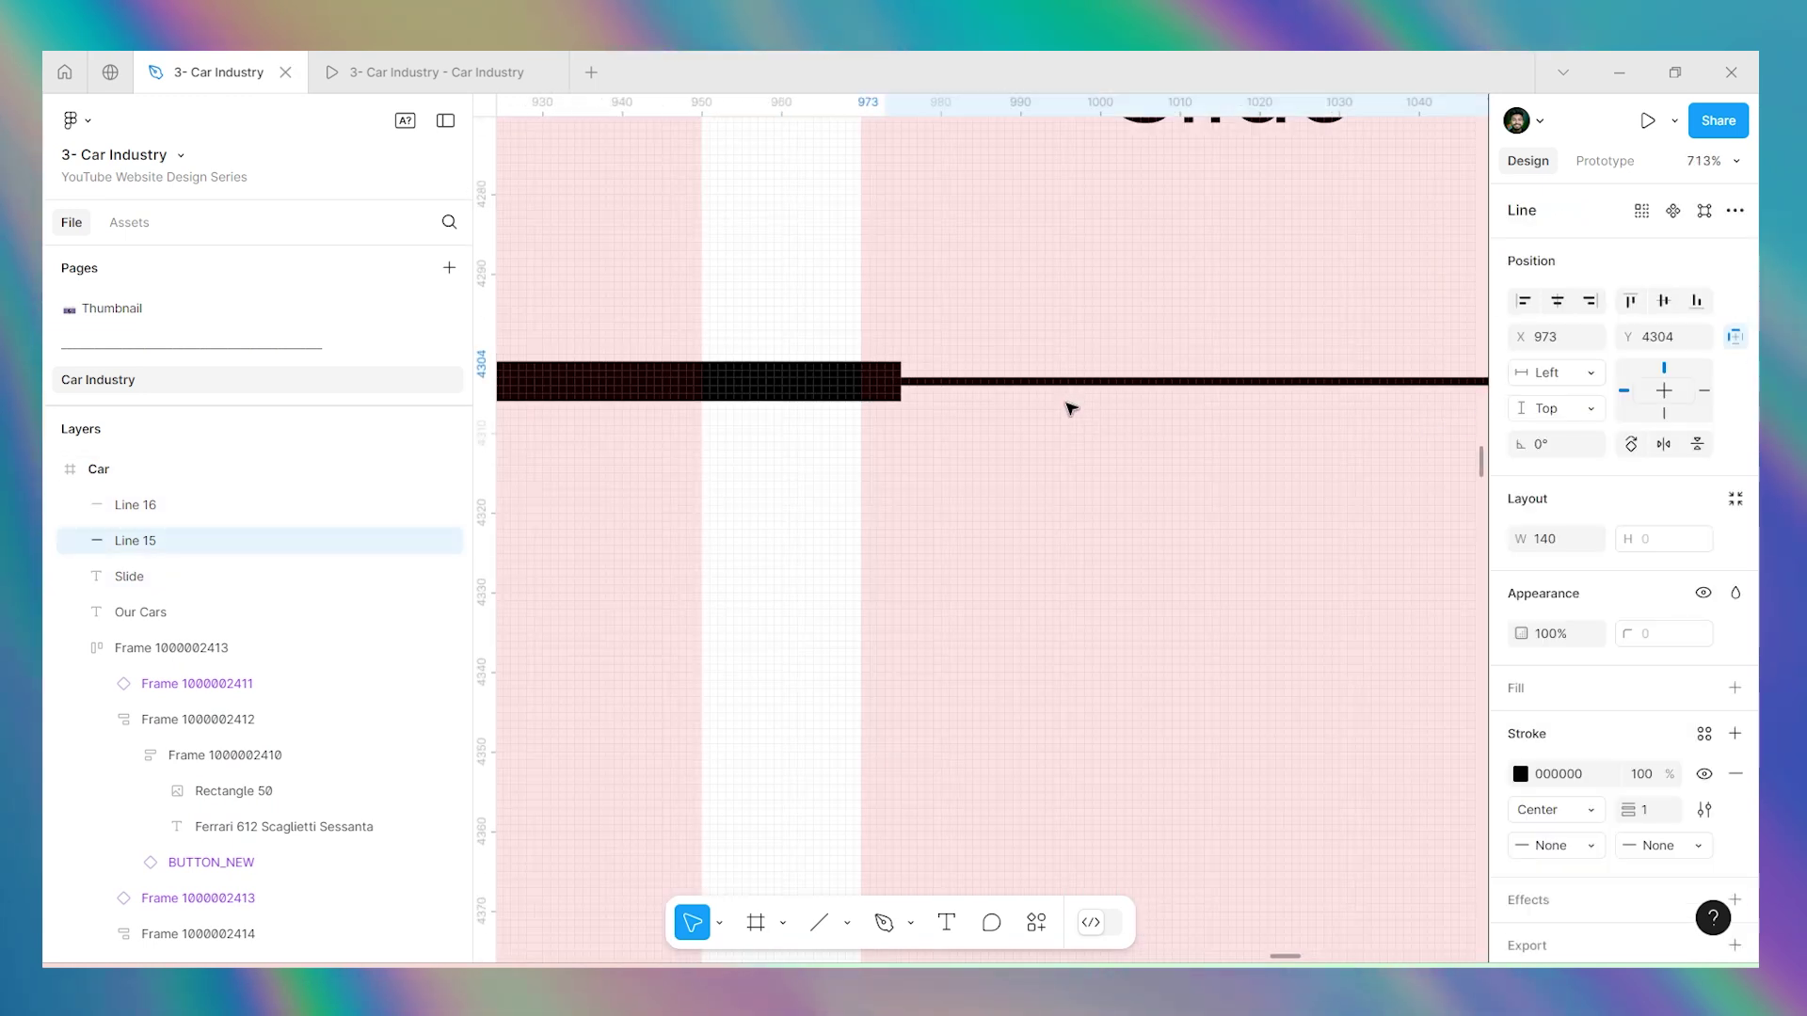
{"action": "left_click", "coordinate": [951, 464]}
{"action": "scroll", "coordinate": [922, 451], "scroll_direction": "down", "scroll_amount": 5}
{"action": "left_click", "coordinate": [901, 417]}
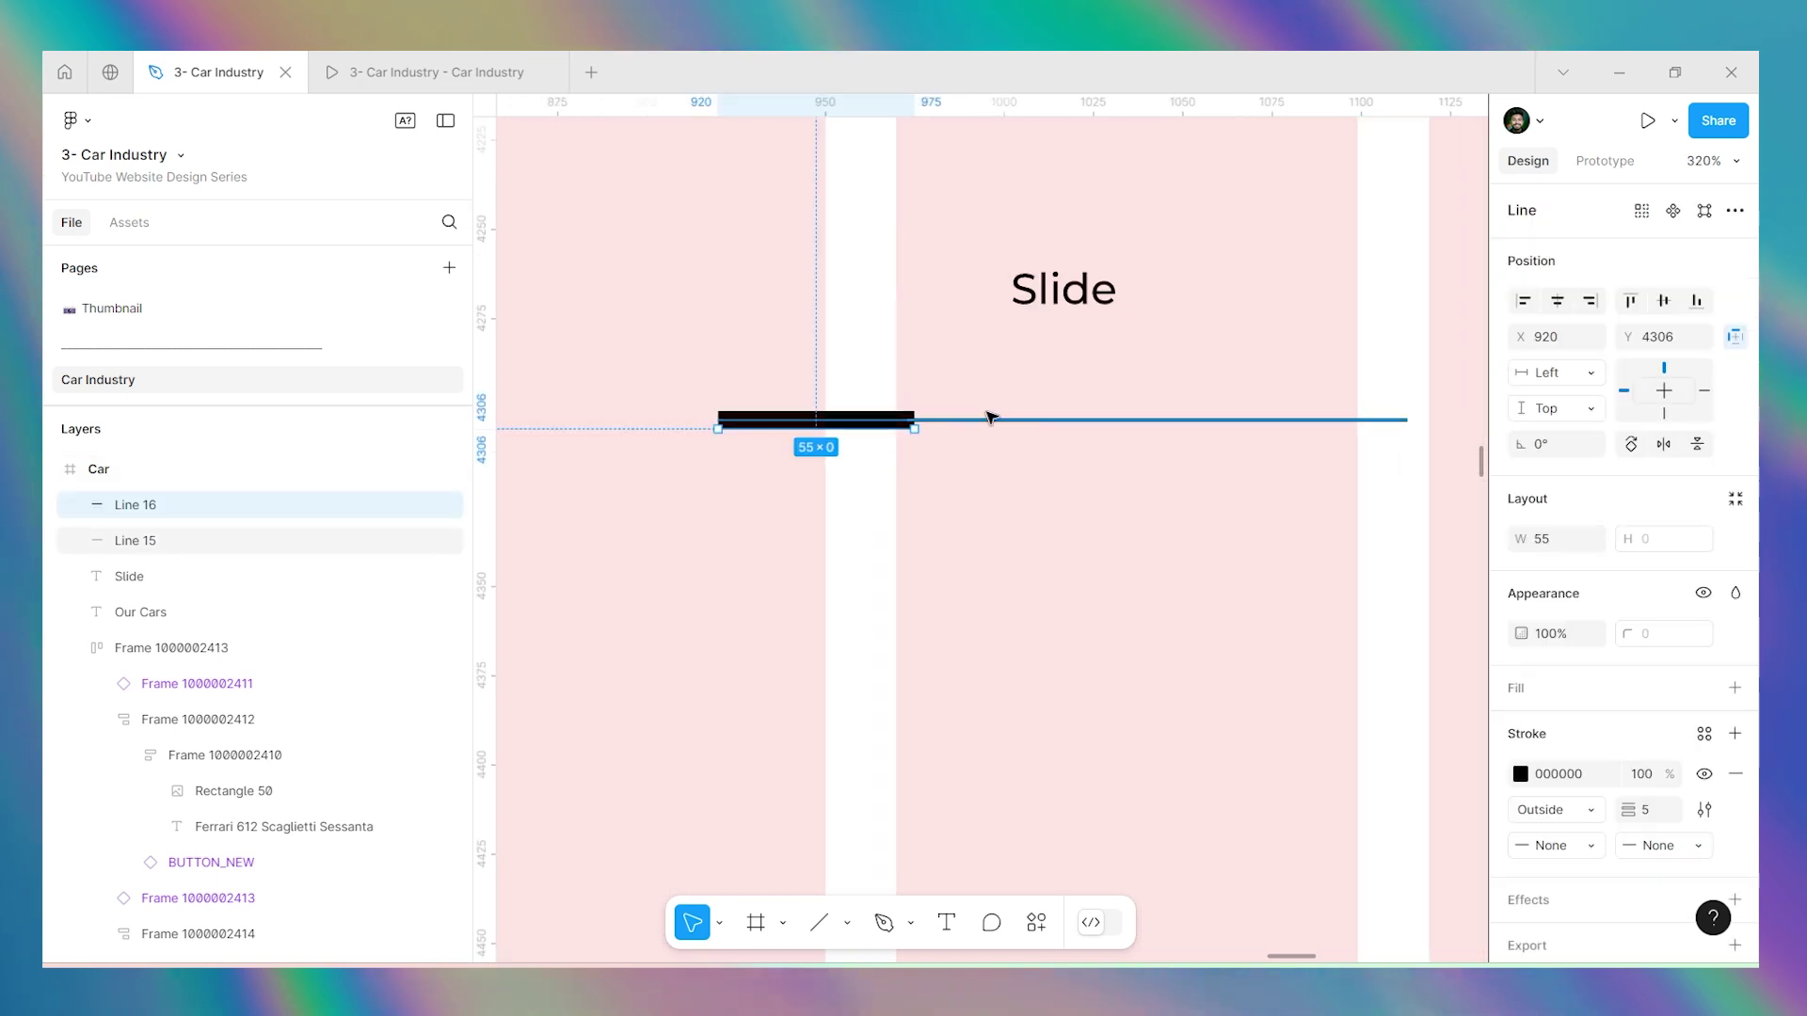
{"action": "left_click", "coordinate": [959, 421], "text": "shift"}
{"action": "key", "text": "shift+a"}
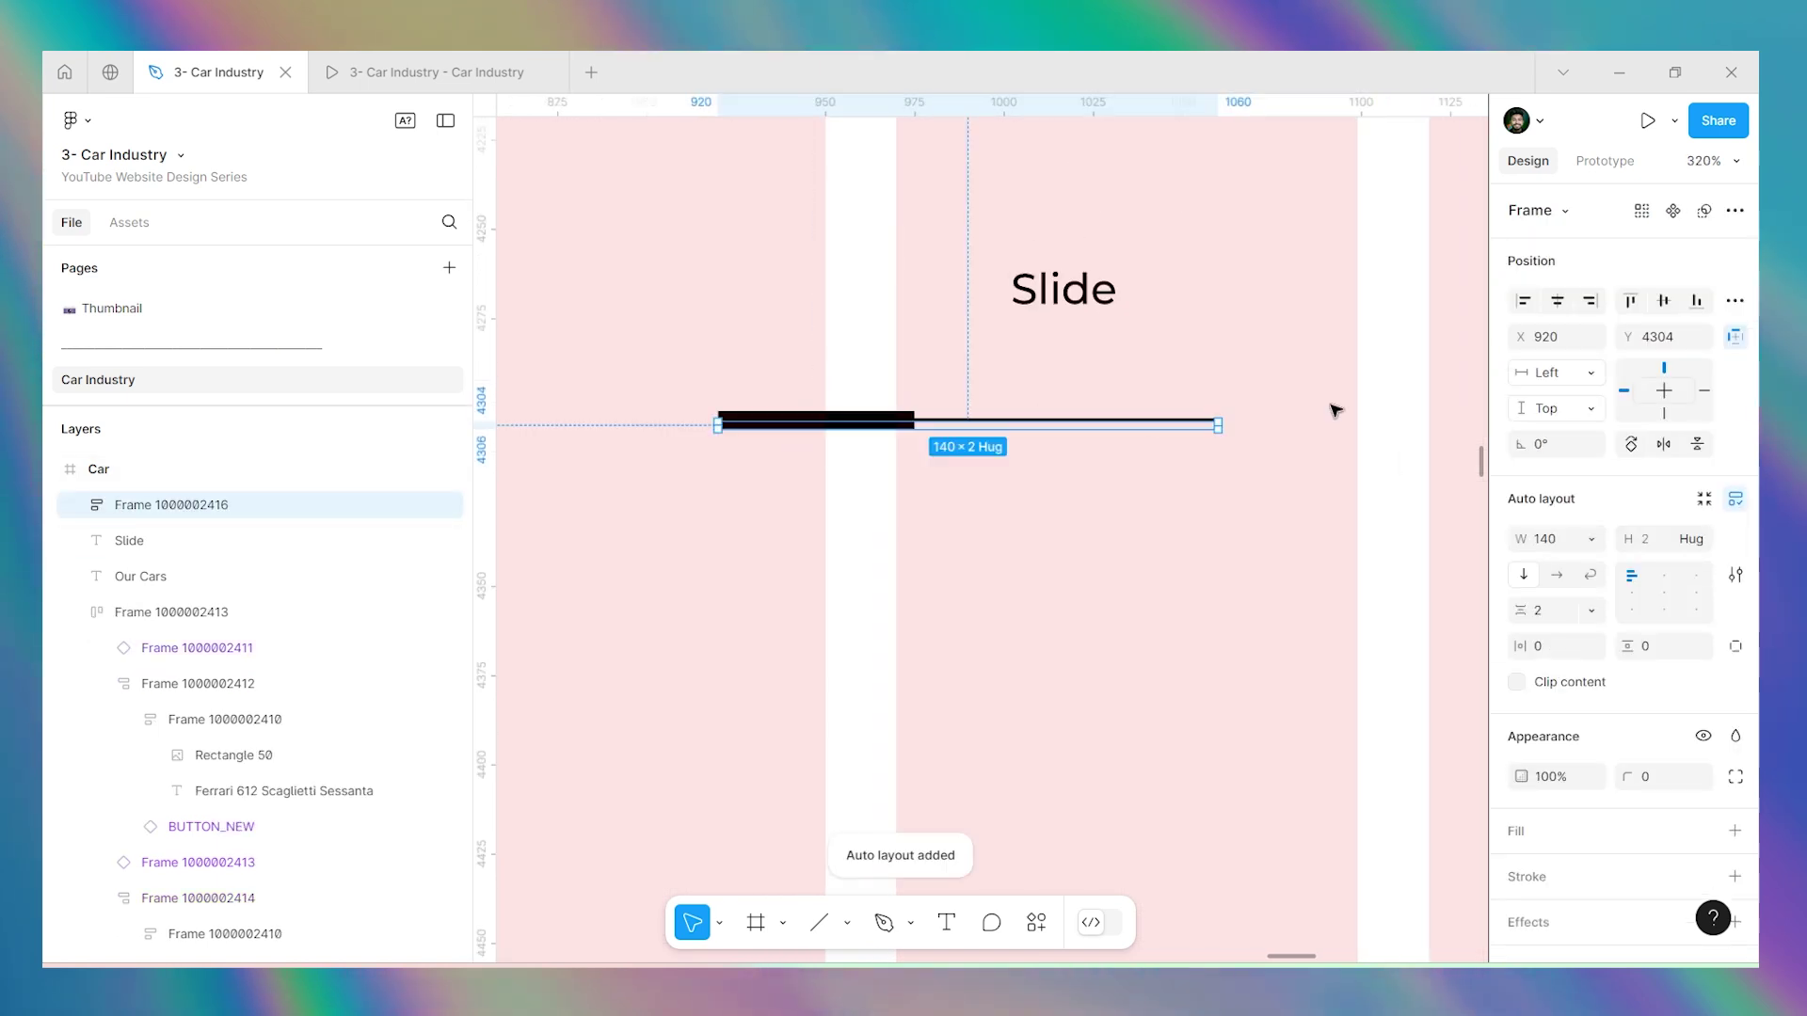
{"action": "left_click", "coordinate": [1635, 595]}
{"action": "left_click", "coordinate": [1030, 298], "text": "shift"}
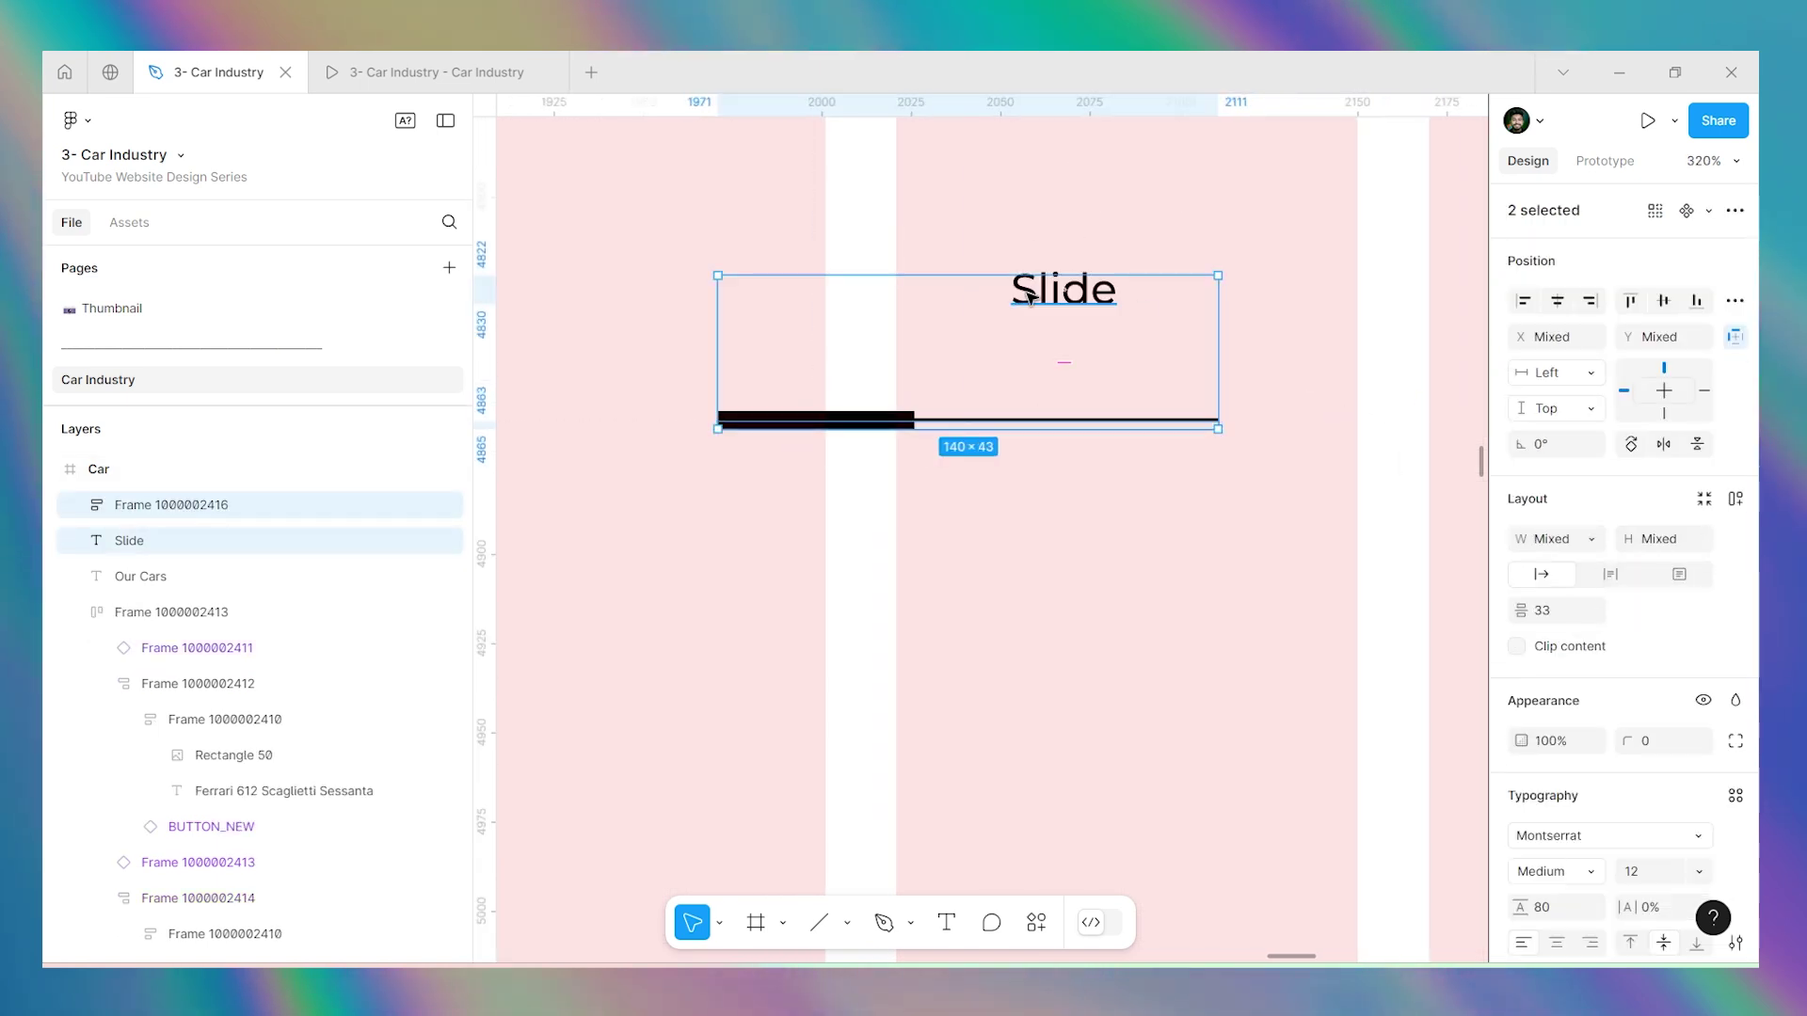
{"action": "key", "text": "shift+a"}
{"action": "key", "text": "ctrl+z"}
{"action": "left_click", "coordinate": [968, 404]}
{"action": "left_click", "coordinate": [970, 423]}
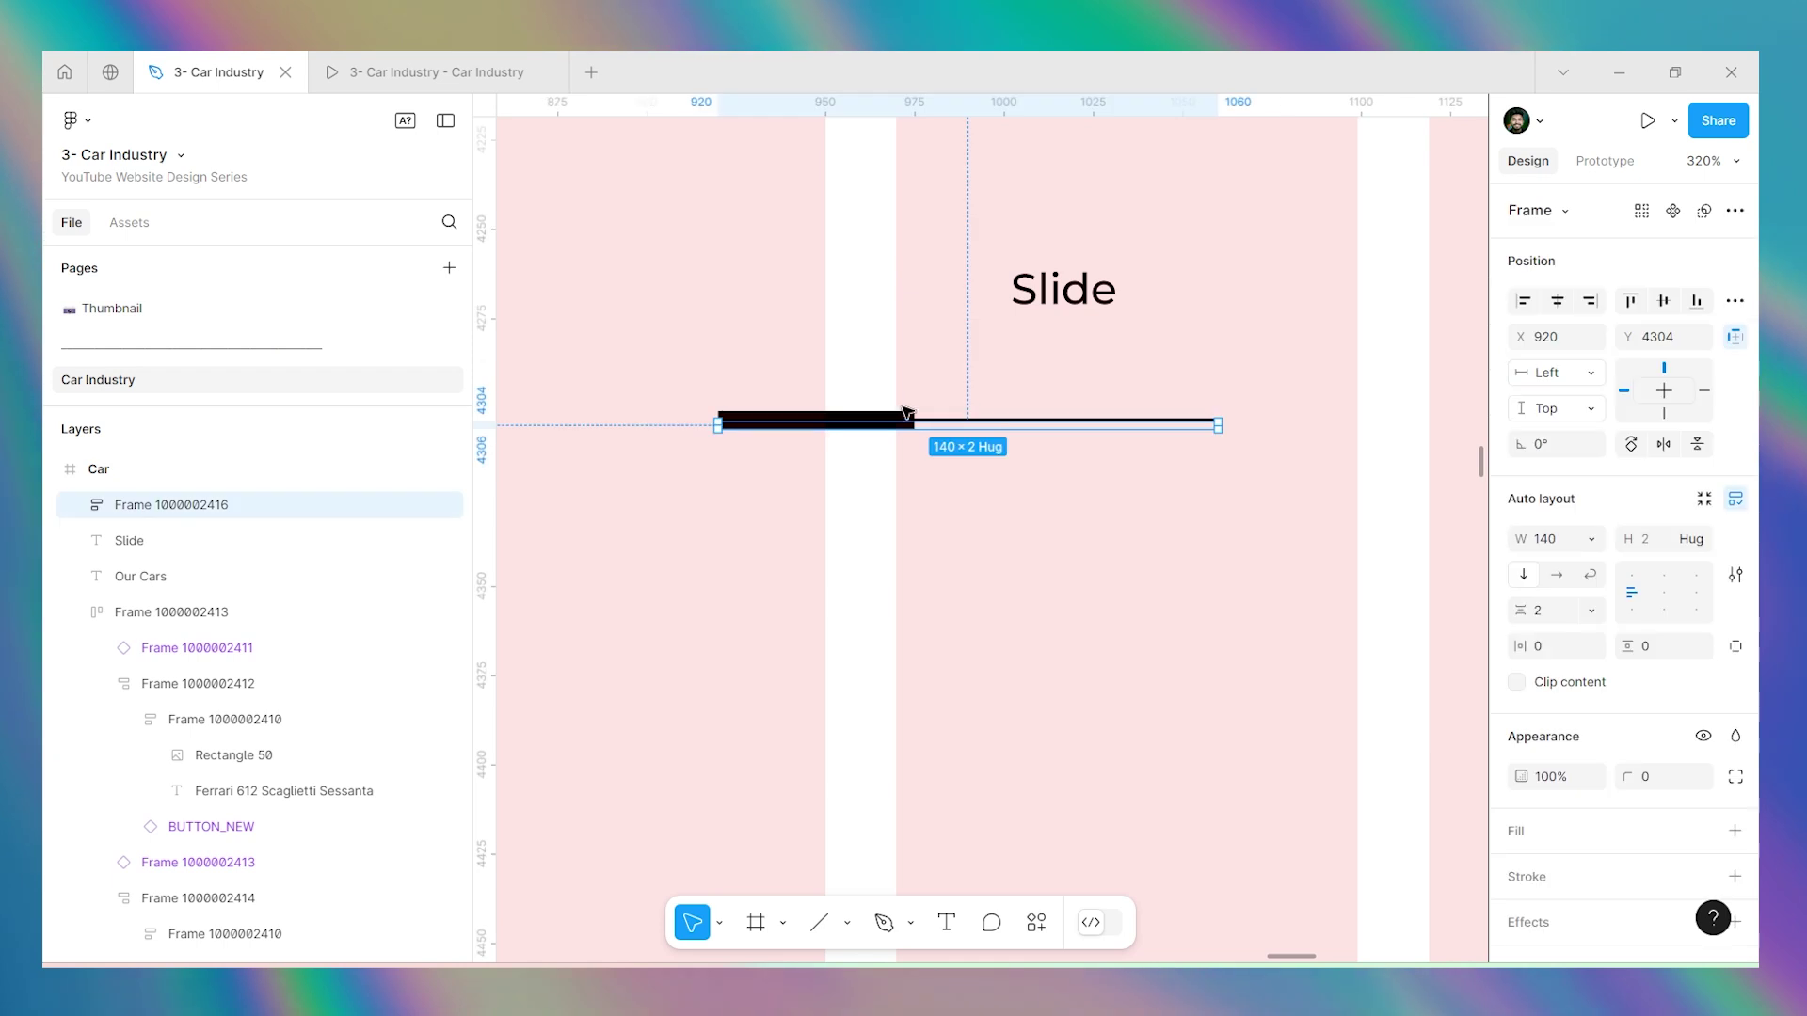
{"action": "left_click", "coordinate": [890, 415]}
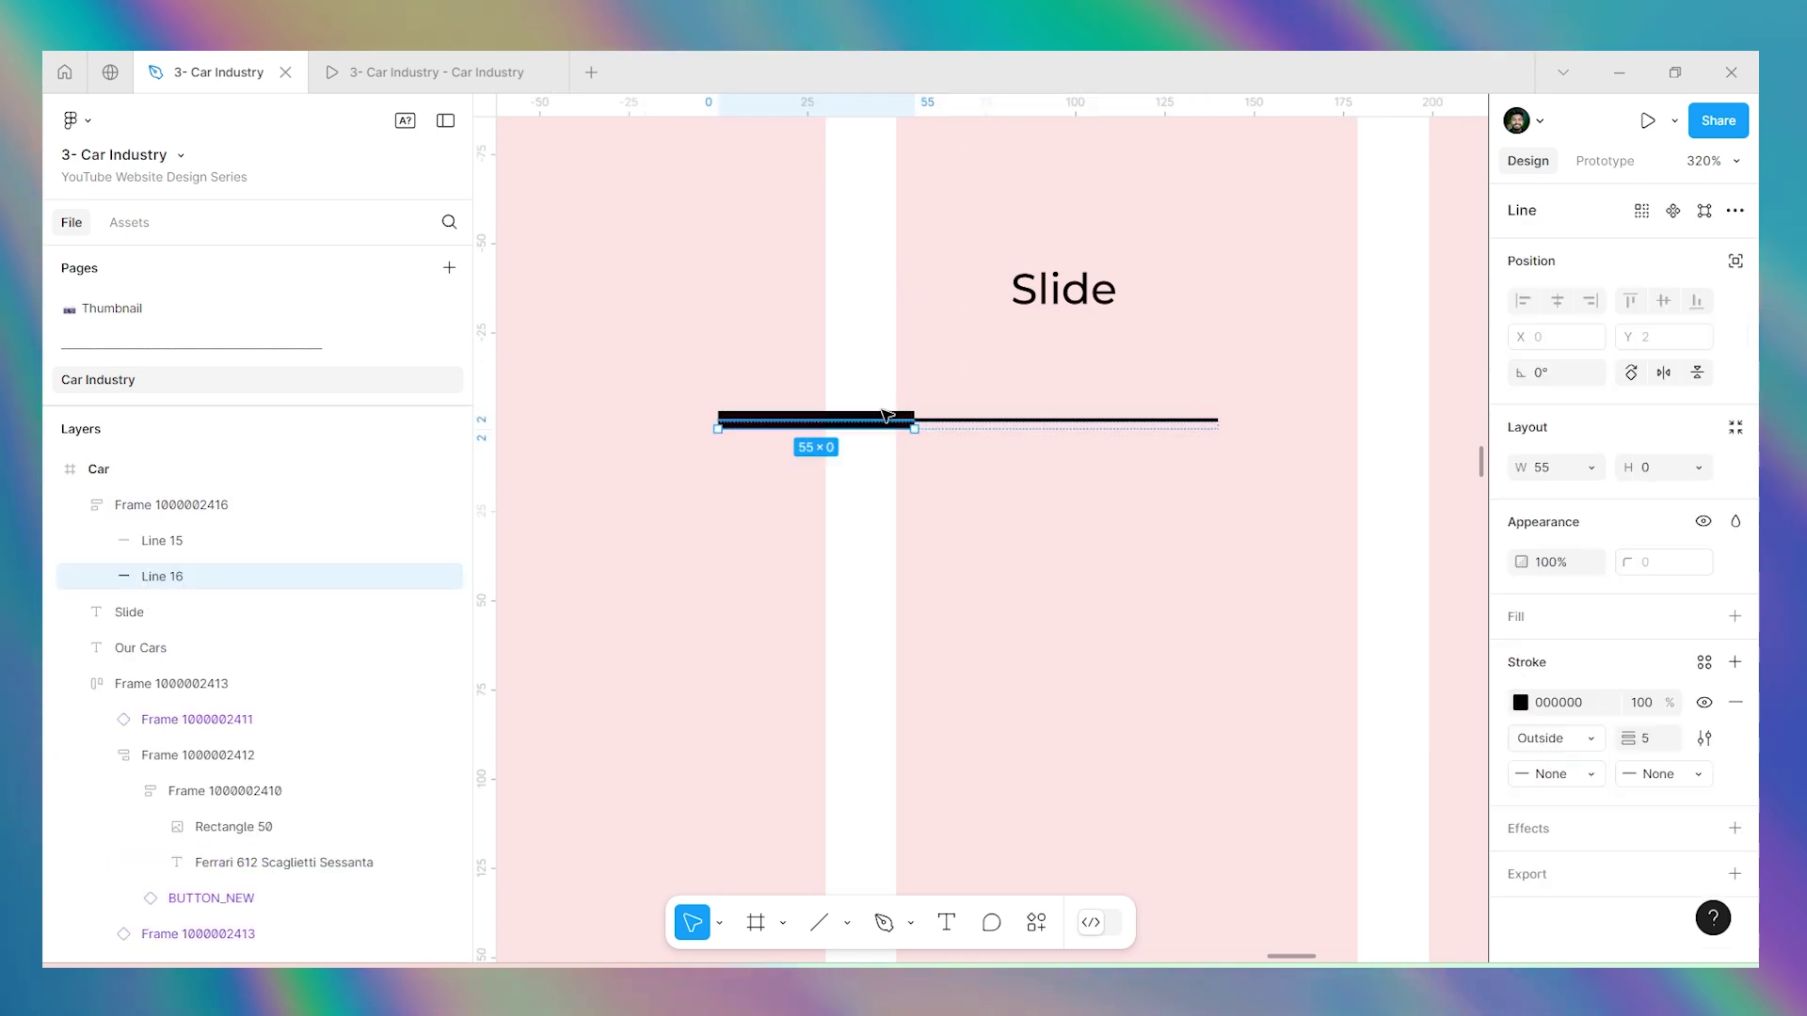
Combine the Slide text and the slider lines' frame in an auto layout, and centre-align the Slide text.
{"action": "left_click", "coordinate": [194, 508]}
{"action": "left_click", "coordinate": [82, 509]}
{"action": "left_click", "coordinate": [1050, 279], "text": "shift"}
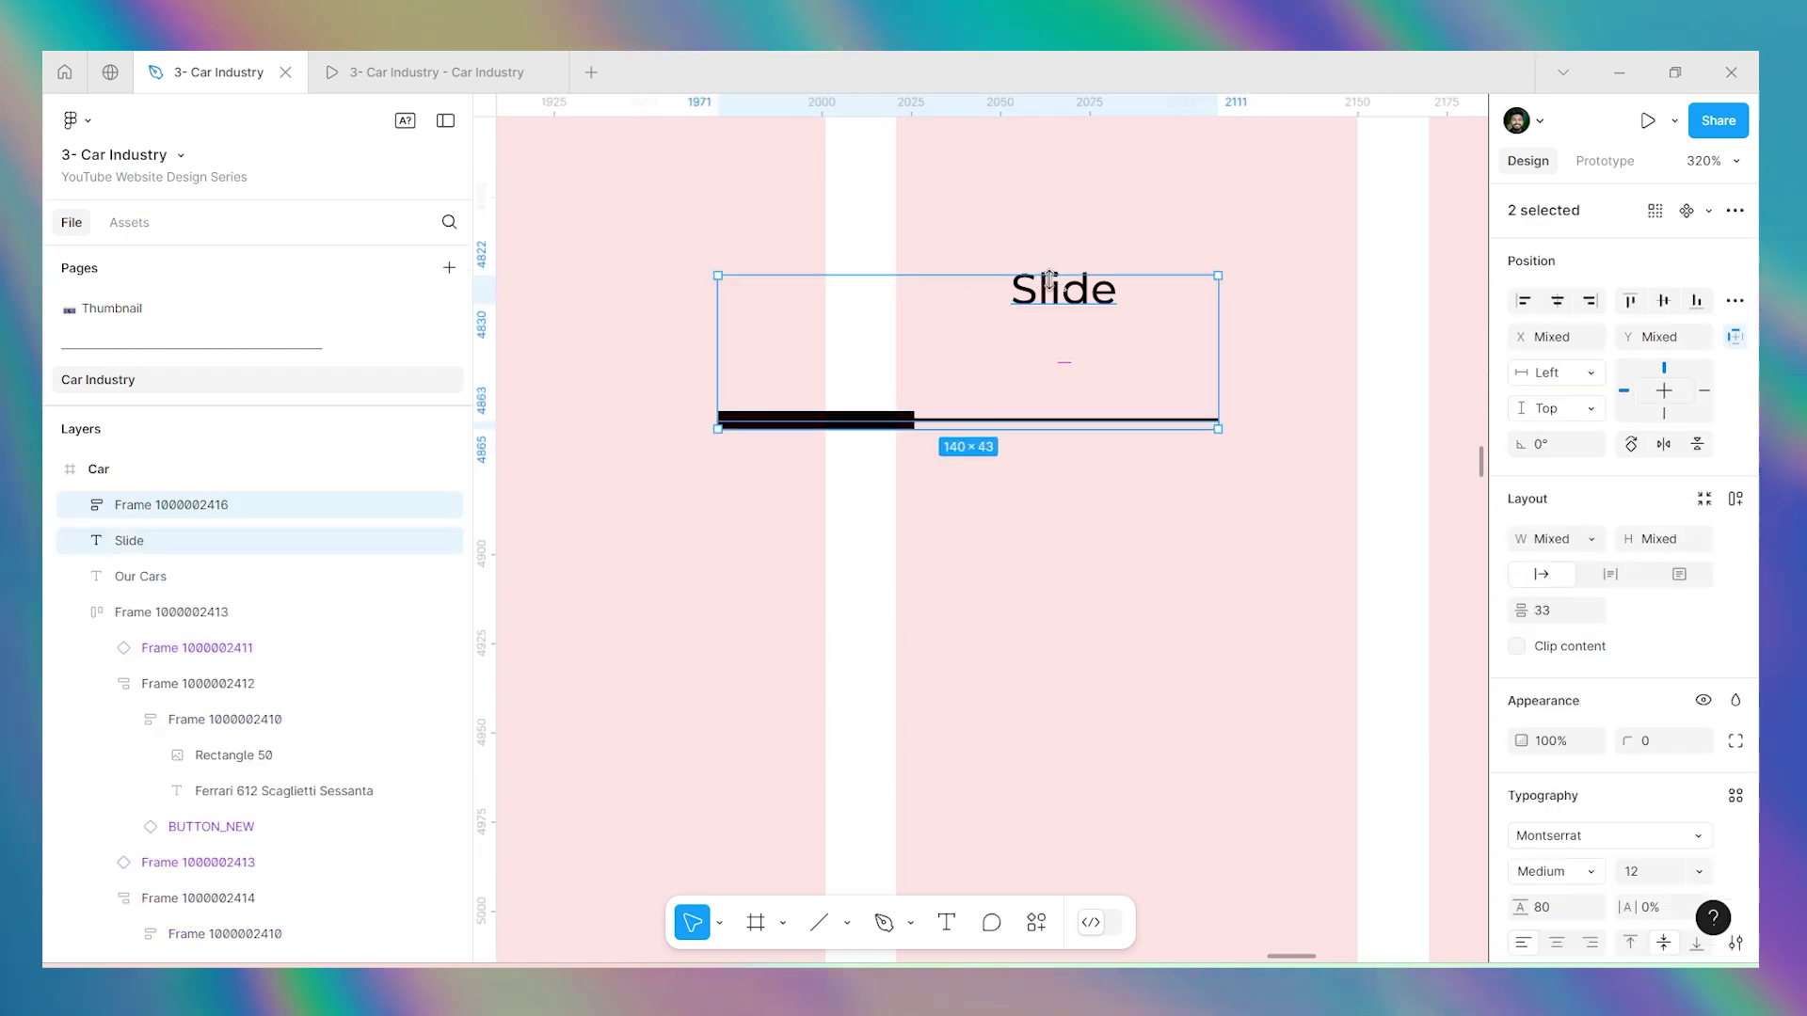
{"action": "key", "text": "shift+a"}
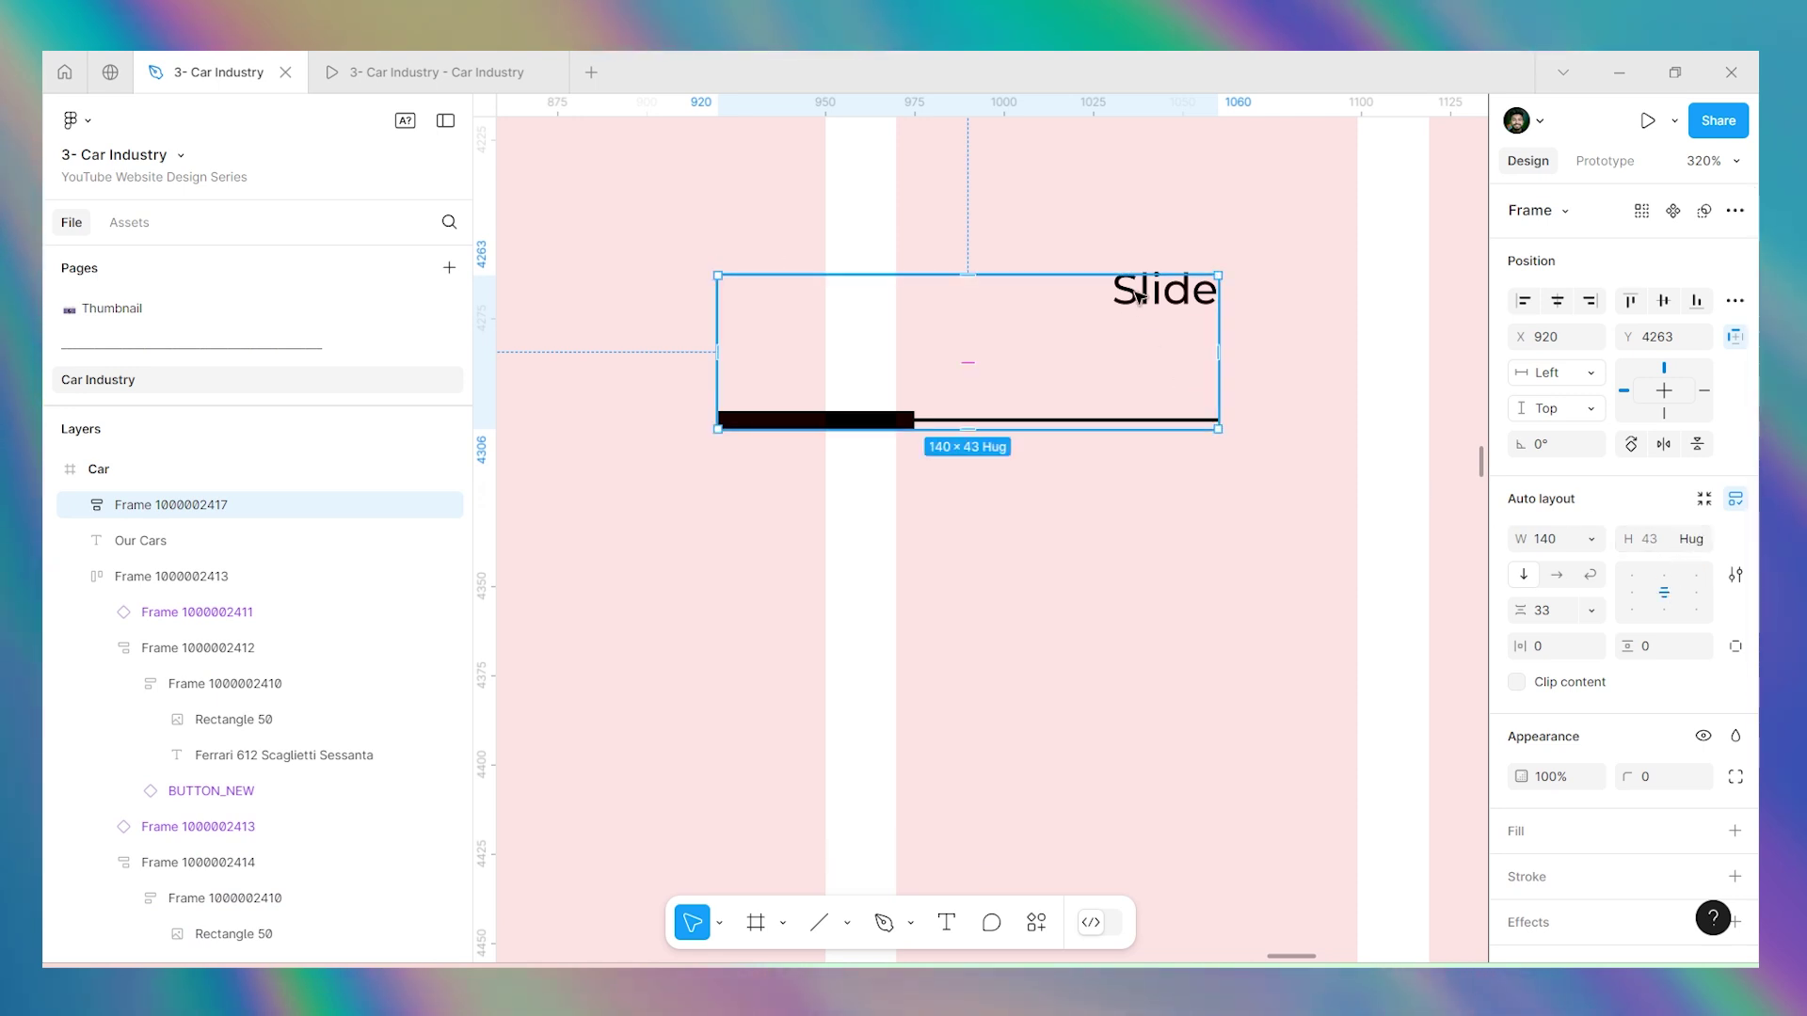
{"action": "left_click", "coordinate": [1165, 289]}
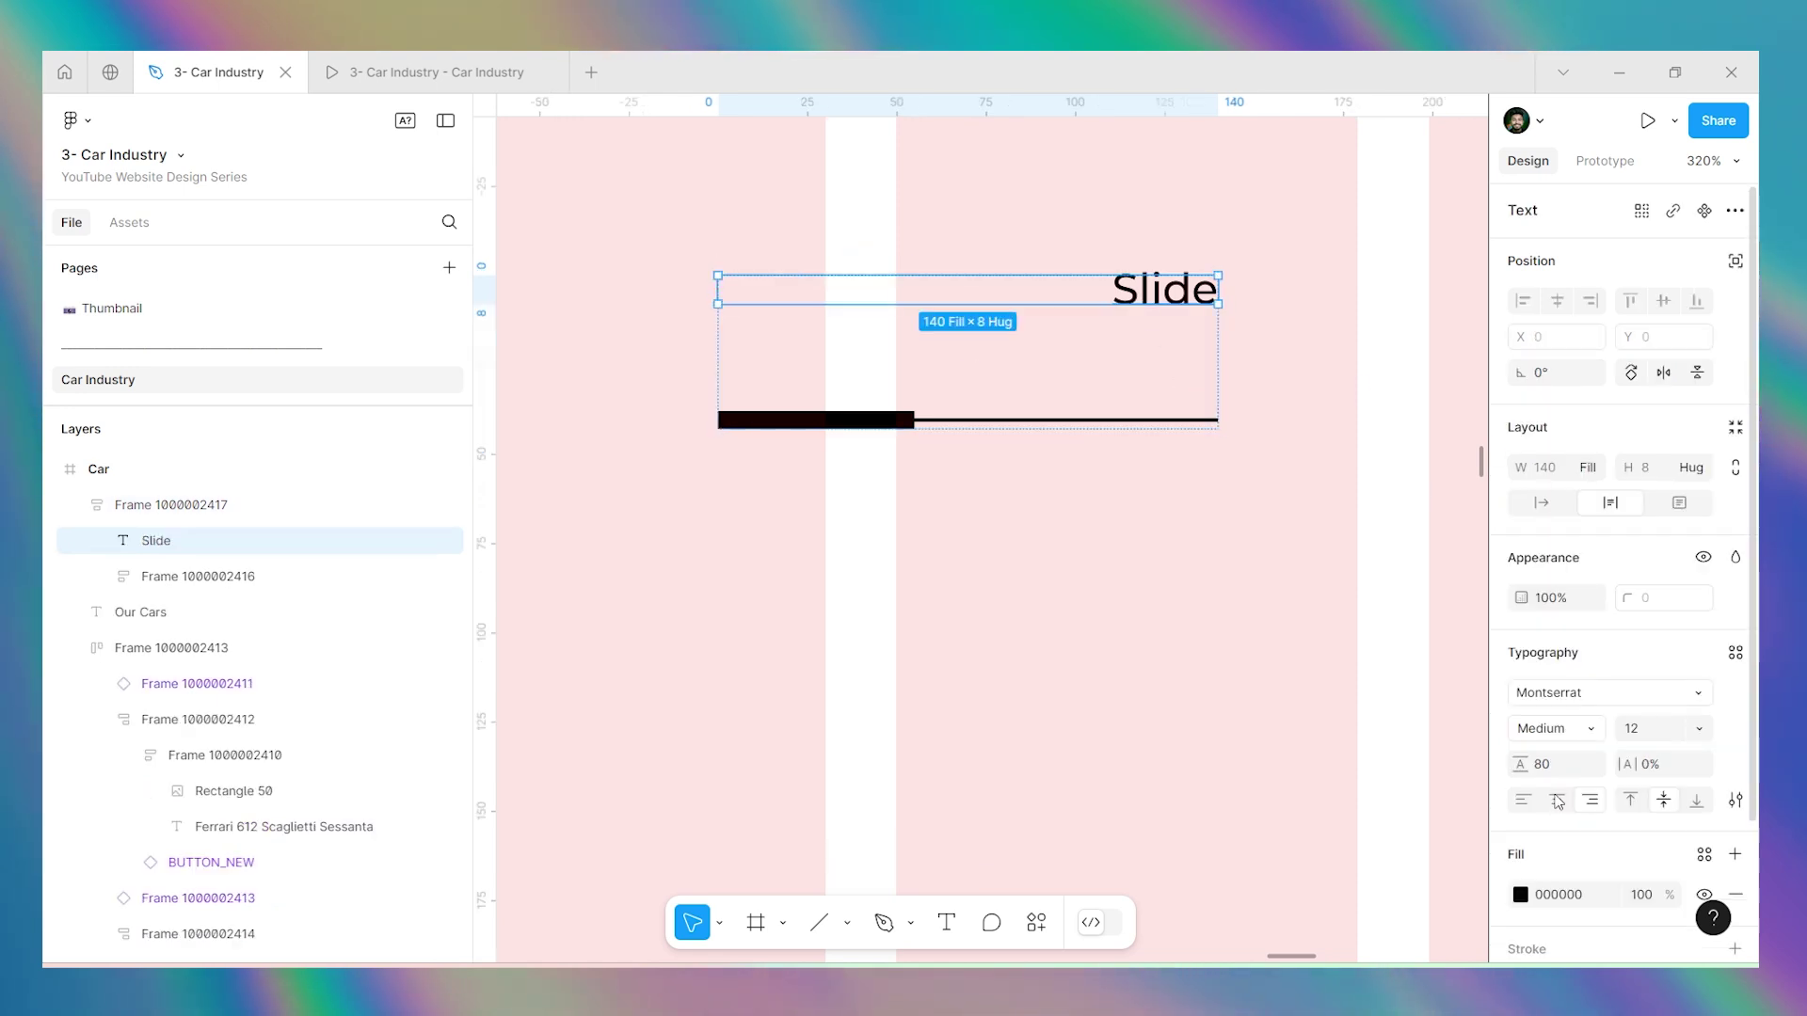
{"action": "left_click", "coordinate": [1558, 801]}
{"action": "left_click", "coordinate": [1161, 645]}
Centre the whole slider frame horizontally in the Car frame and move it up to Y 4134, below the car cards.
{"action": "left_click", "coordinate": [959, 420]}
{"action": "scroll", "coordinate": [1038, 306], "scroll_direction": "down", "scroll_amount": 3}
{"action": "scroll", "coordinate": [1038, 305], "scroll_direction": "down", "scroll_amount": 10}
{"action": "left_click", "coordinate": [1558, 300]}
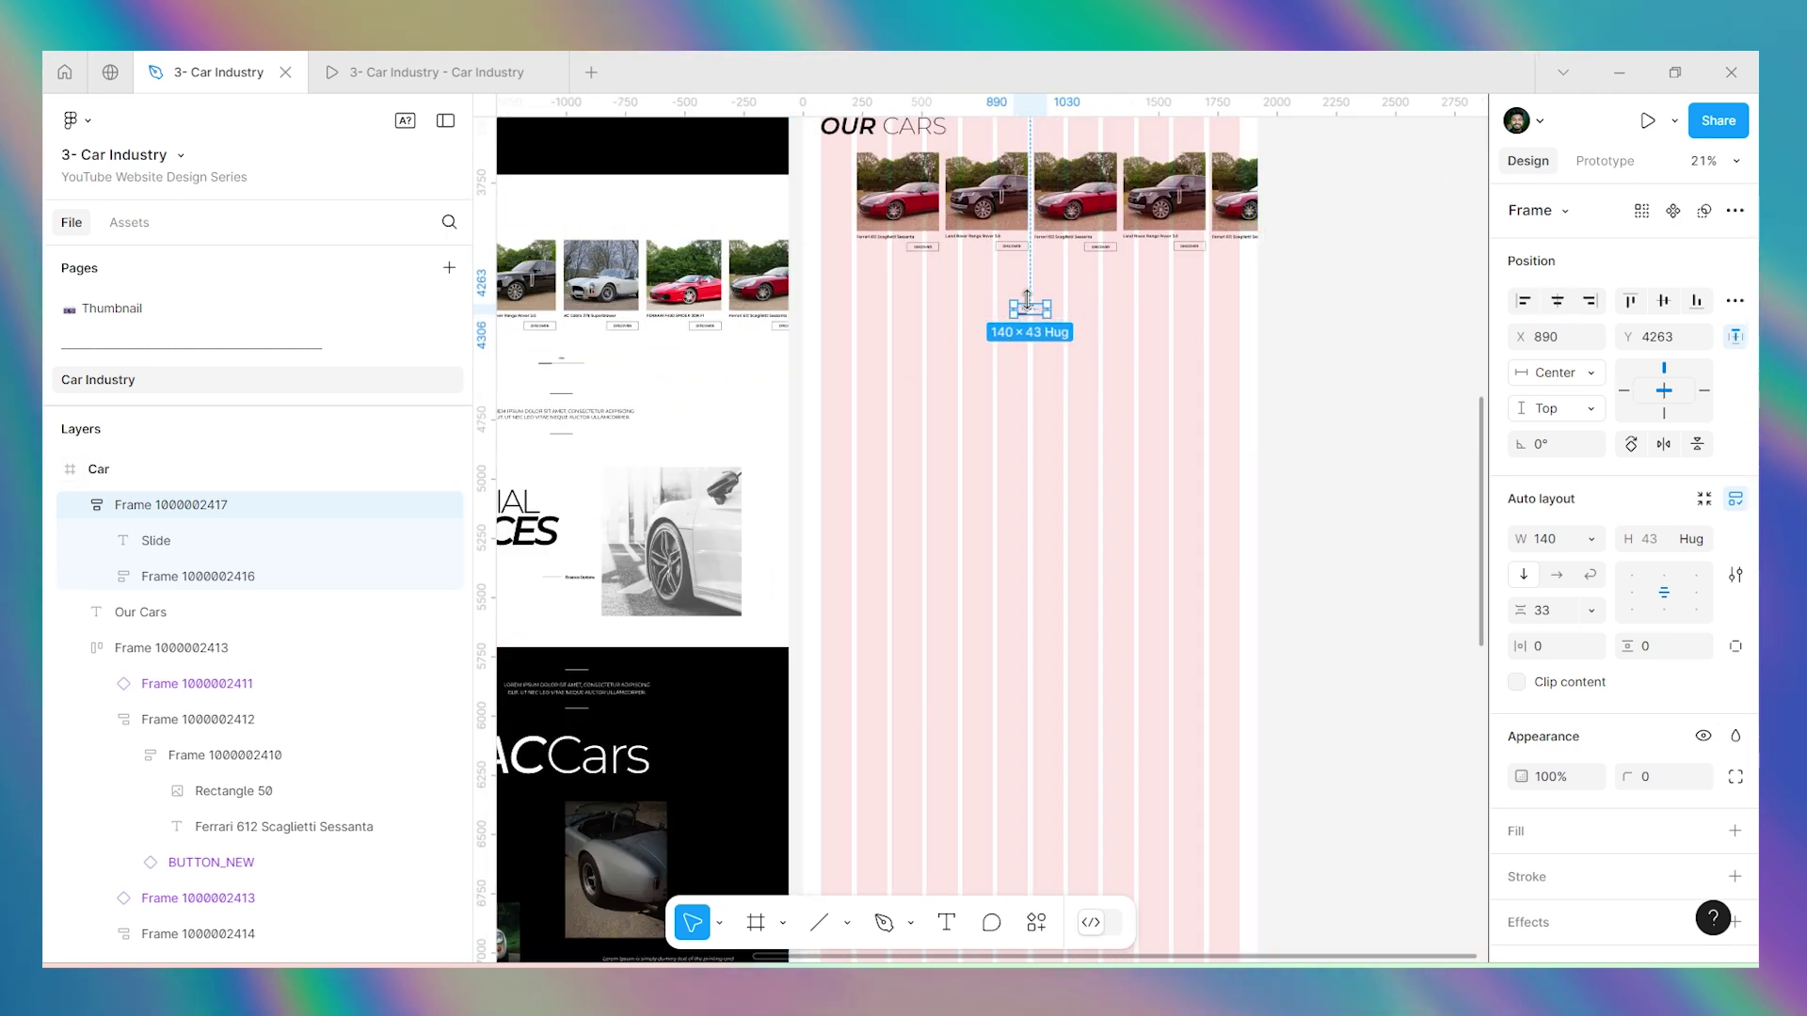
{"action": "scroll", "coordinate": [1027, 300], "scroll_direction": "down", "scroll_amount": 1}
{"action": "scroll", "coordinate": [1042, 282], "scroll_direction": "up", "scroll_amount": 8}
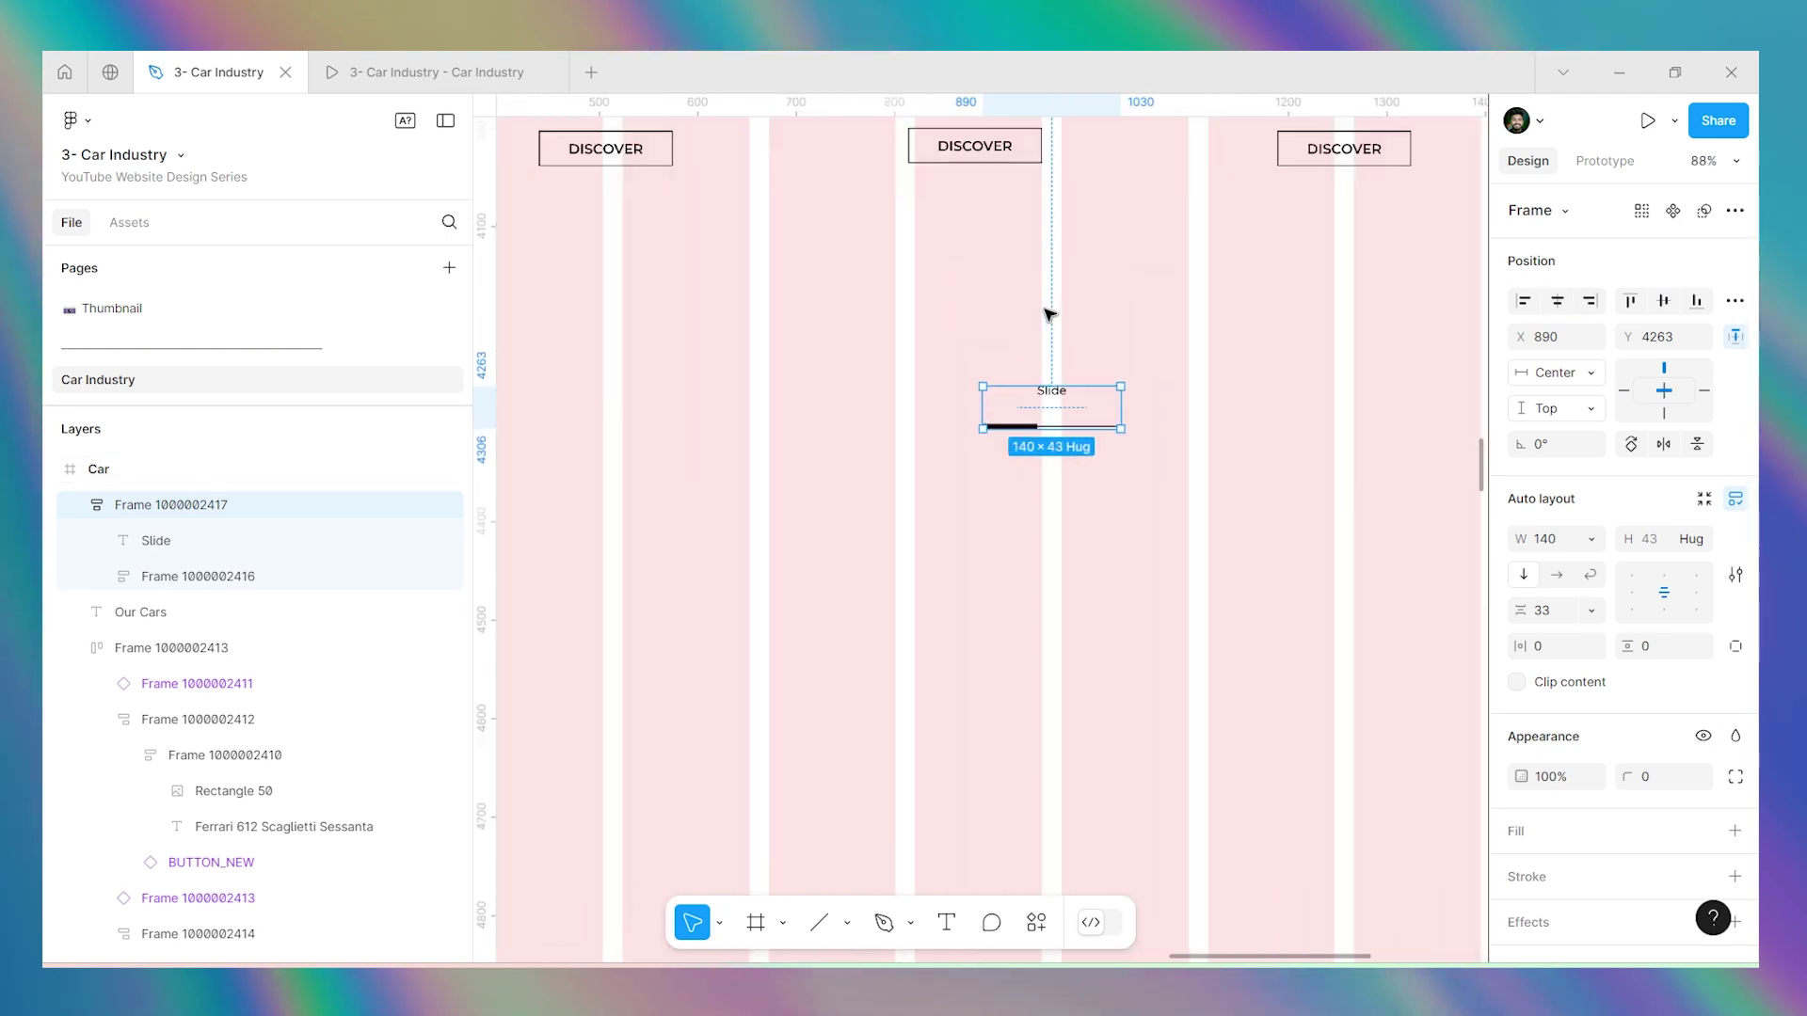
{"action": "left_click_drag", "start_coordinate": [1060, 417], "coordinate": [1057, 352]}
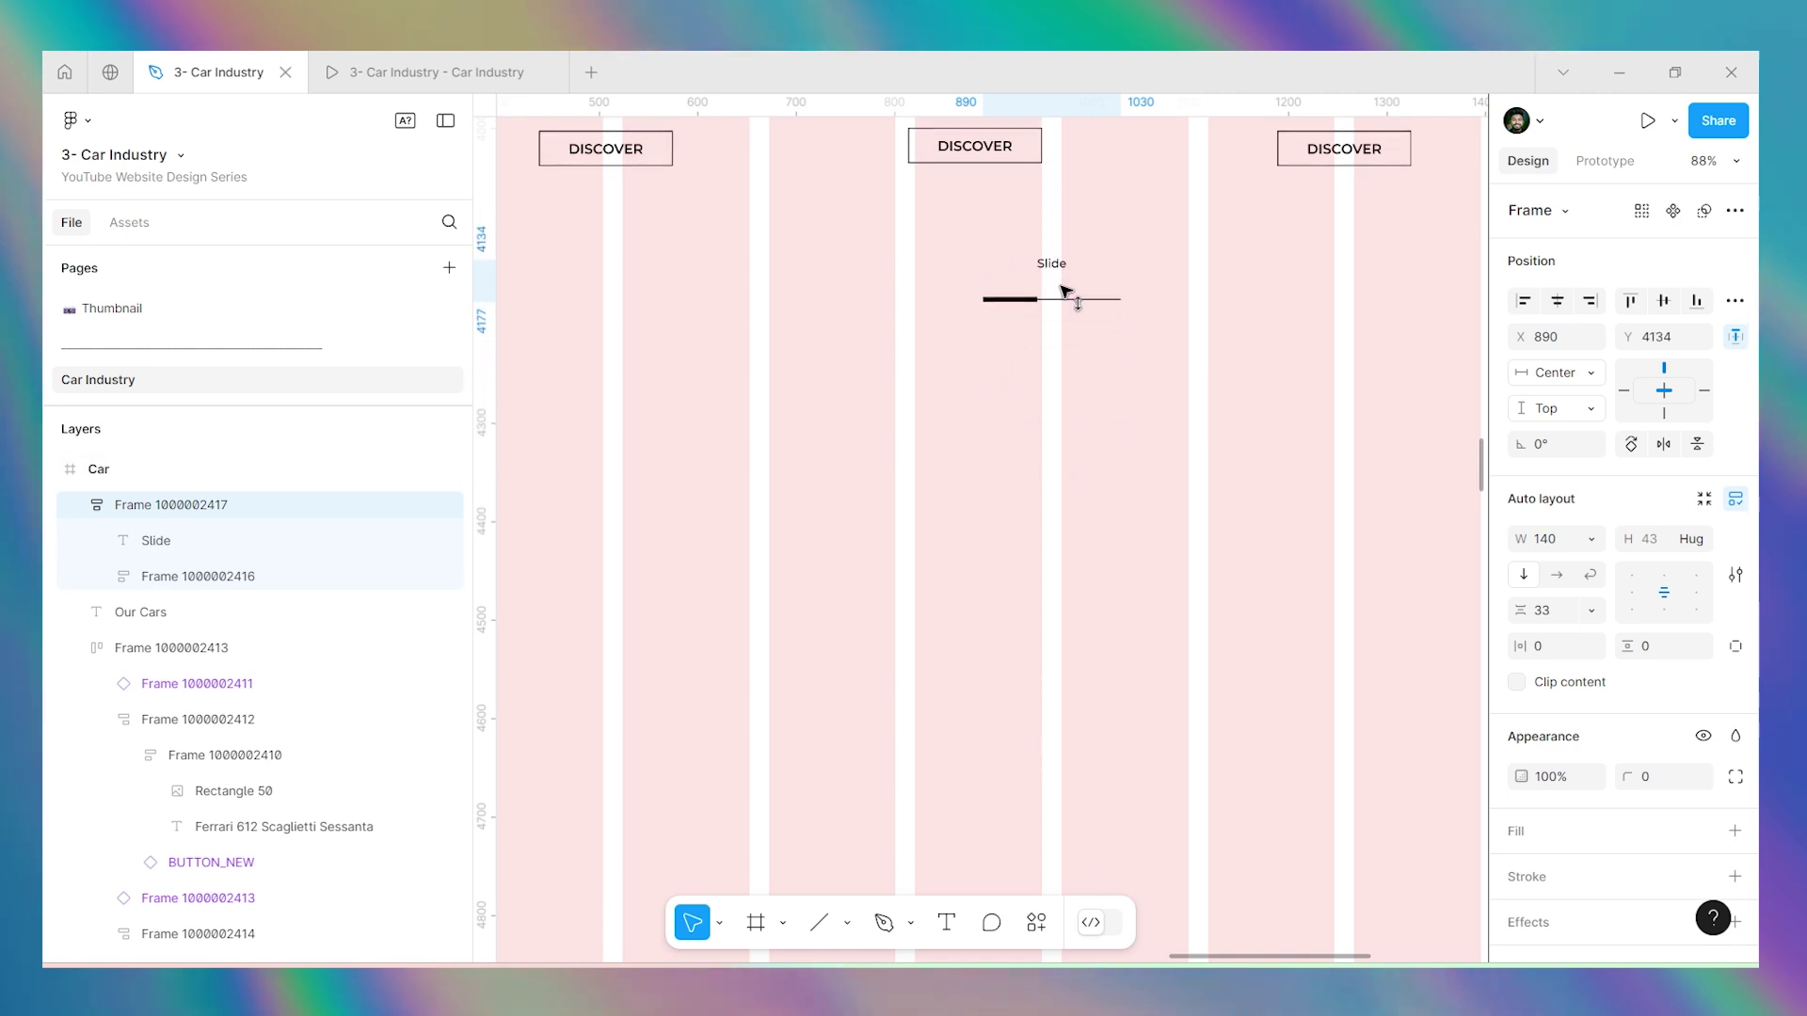
{"action": "left_click_drag", "start_coordinate": [1077, 301], "coordinate": [992, 164]}
{"action": "key", "text": "Escape"}
Examine the reference's Financial Services section, including the lorem ipsum intro framed by two short lines.
{"action": "scroll", "coordinate": [1081, 371], "scroll_direction": "down", "scroll_amount": 5}
{"action": "scroll", "coordinate": [1081, 370], "scroll_direction": "down", "scroll_amount": 5}
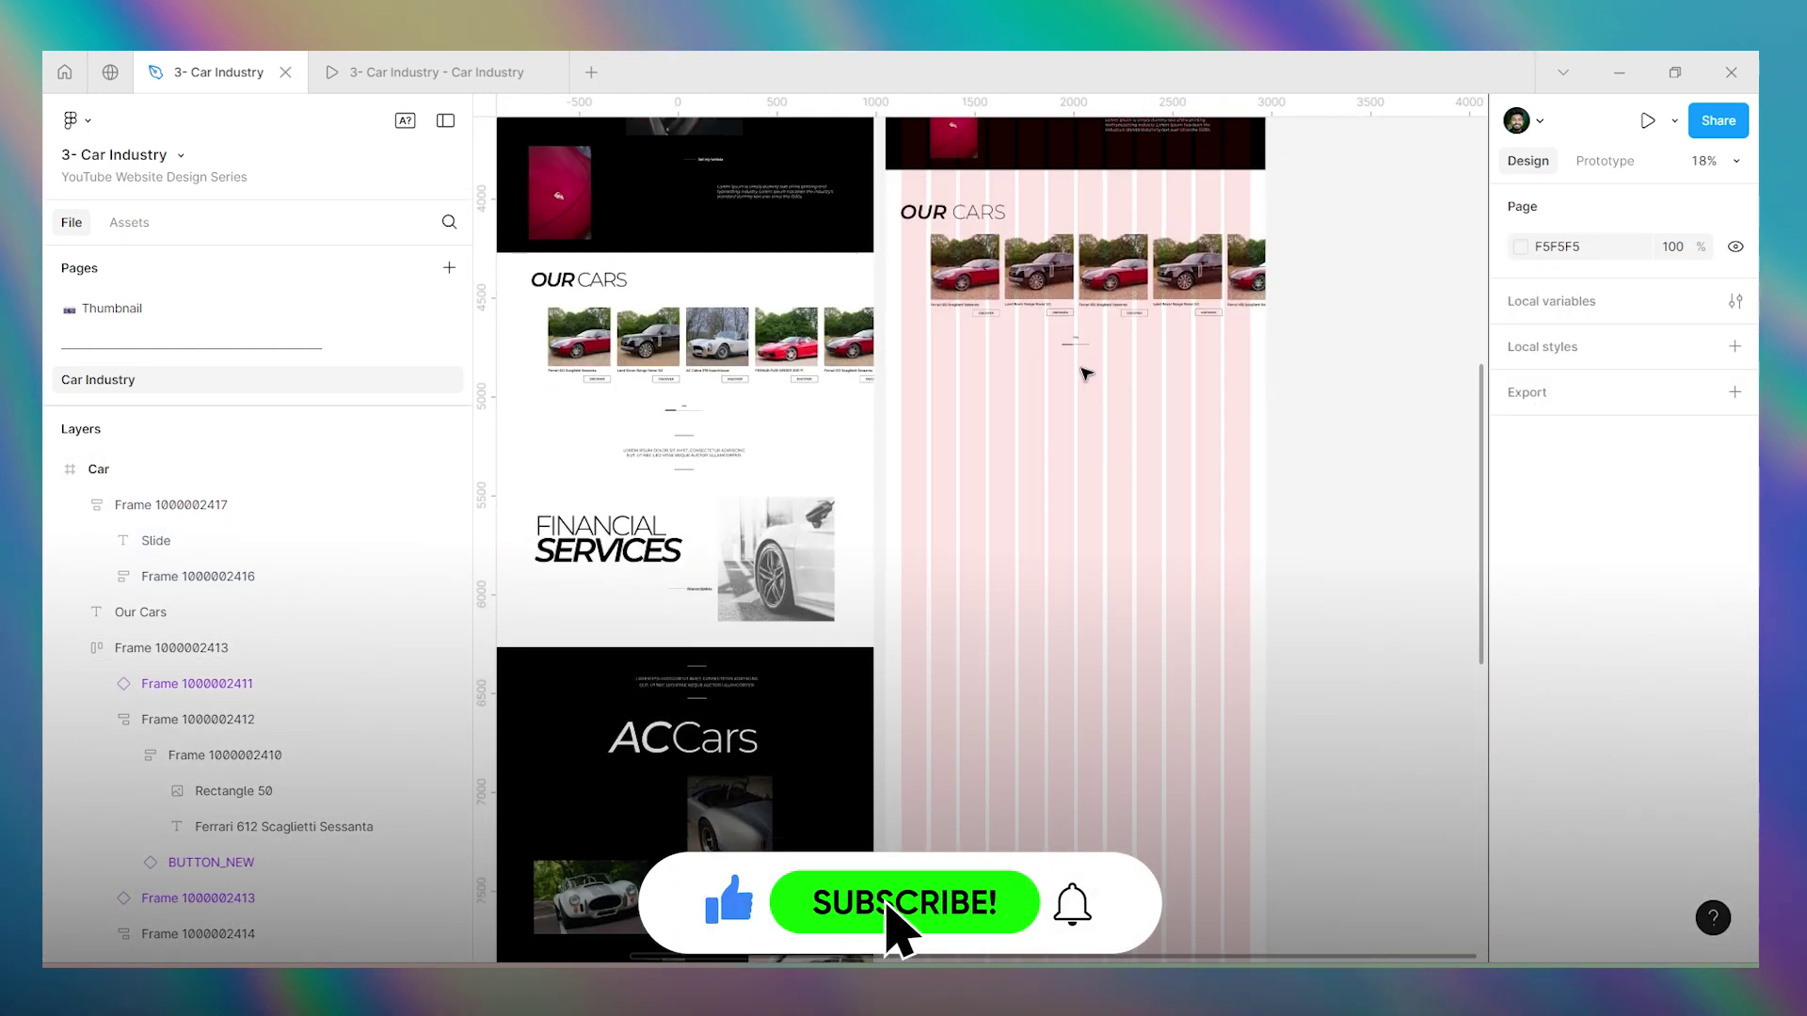
{"action": "scroll", "coordinate": [998, 310], "scroll_direction": "up", "scroll_amount": 3}
{"action": "scroll", "coordinate": [835, 347], "scroll_direction": "down", "scroll_amount": 2}
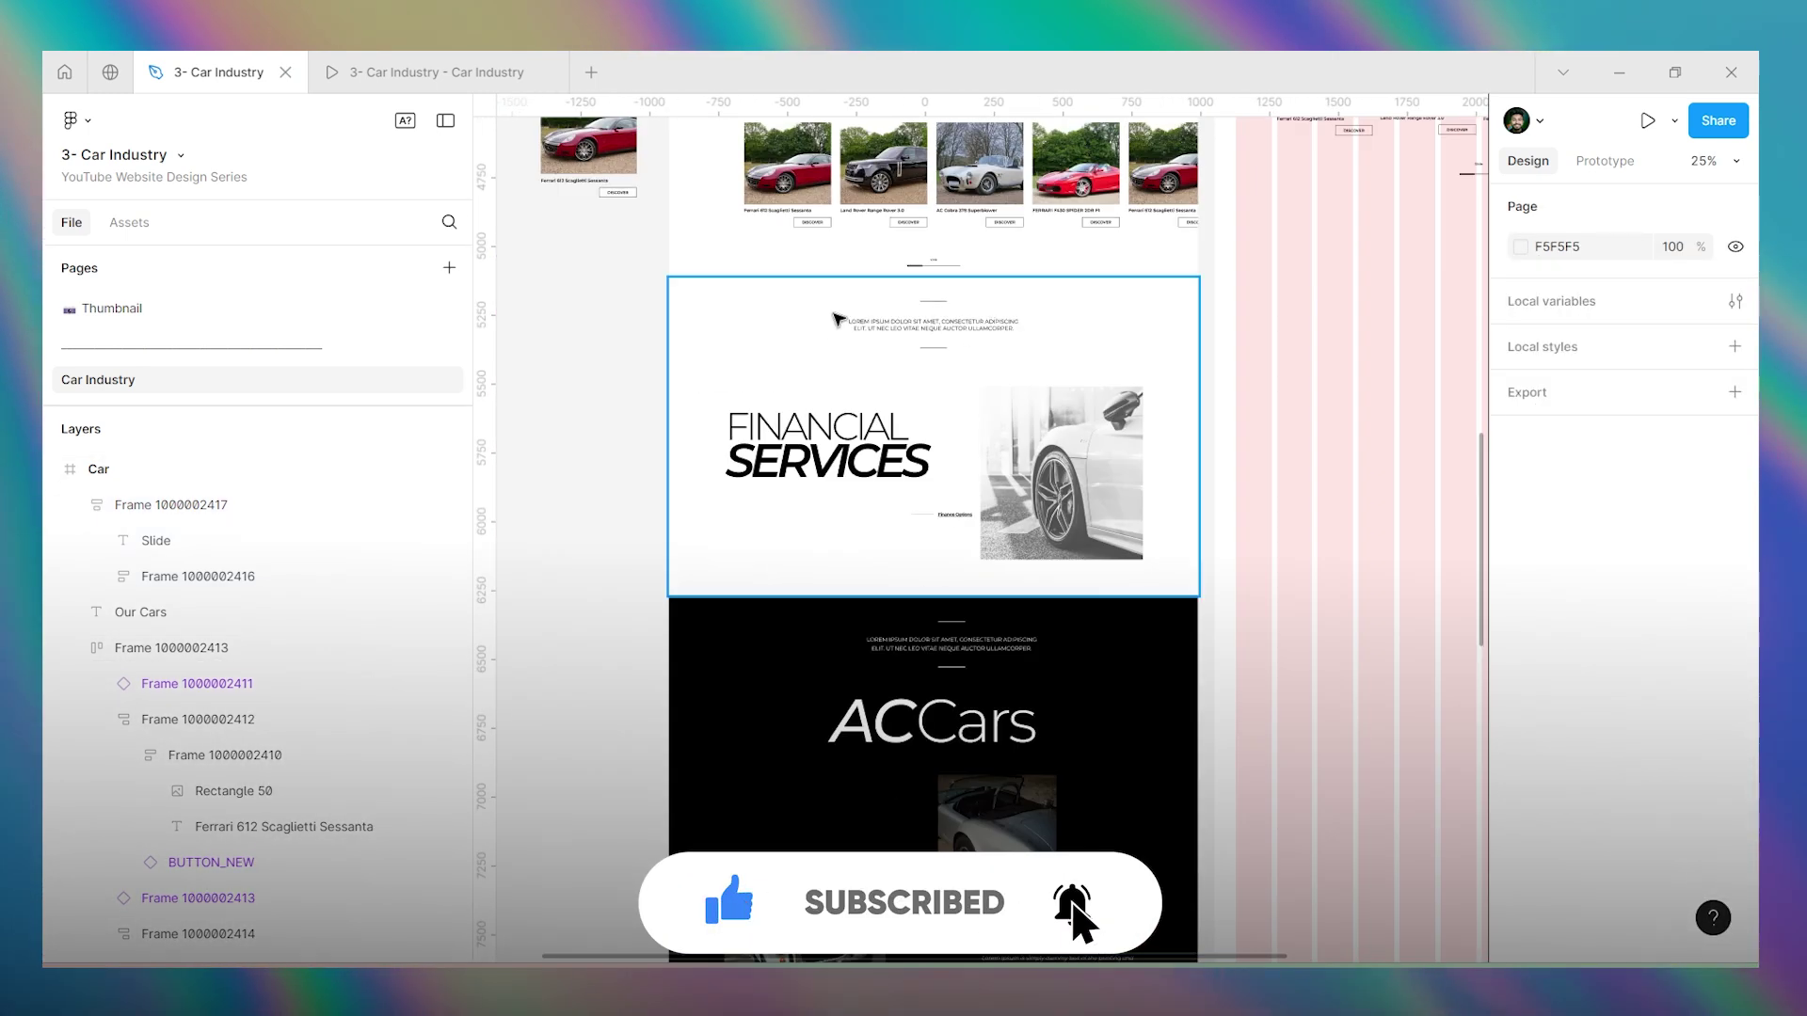
{"action": "scroll", "coordinate": [936, 436], "scroll_direction": "up", "scroll_amount": 3}
{"action": "scroll", "coordinate": [858, 367], "scroll_direction": "down", "scroll_amount": 2}
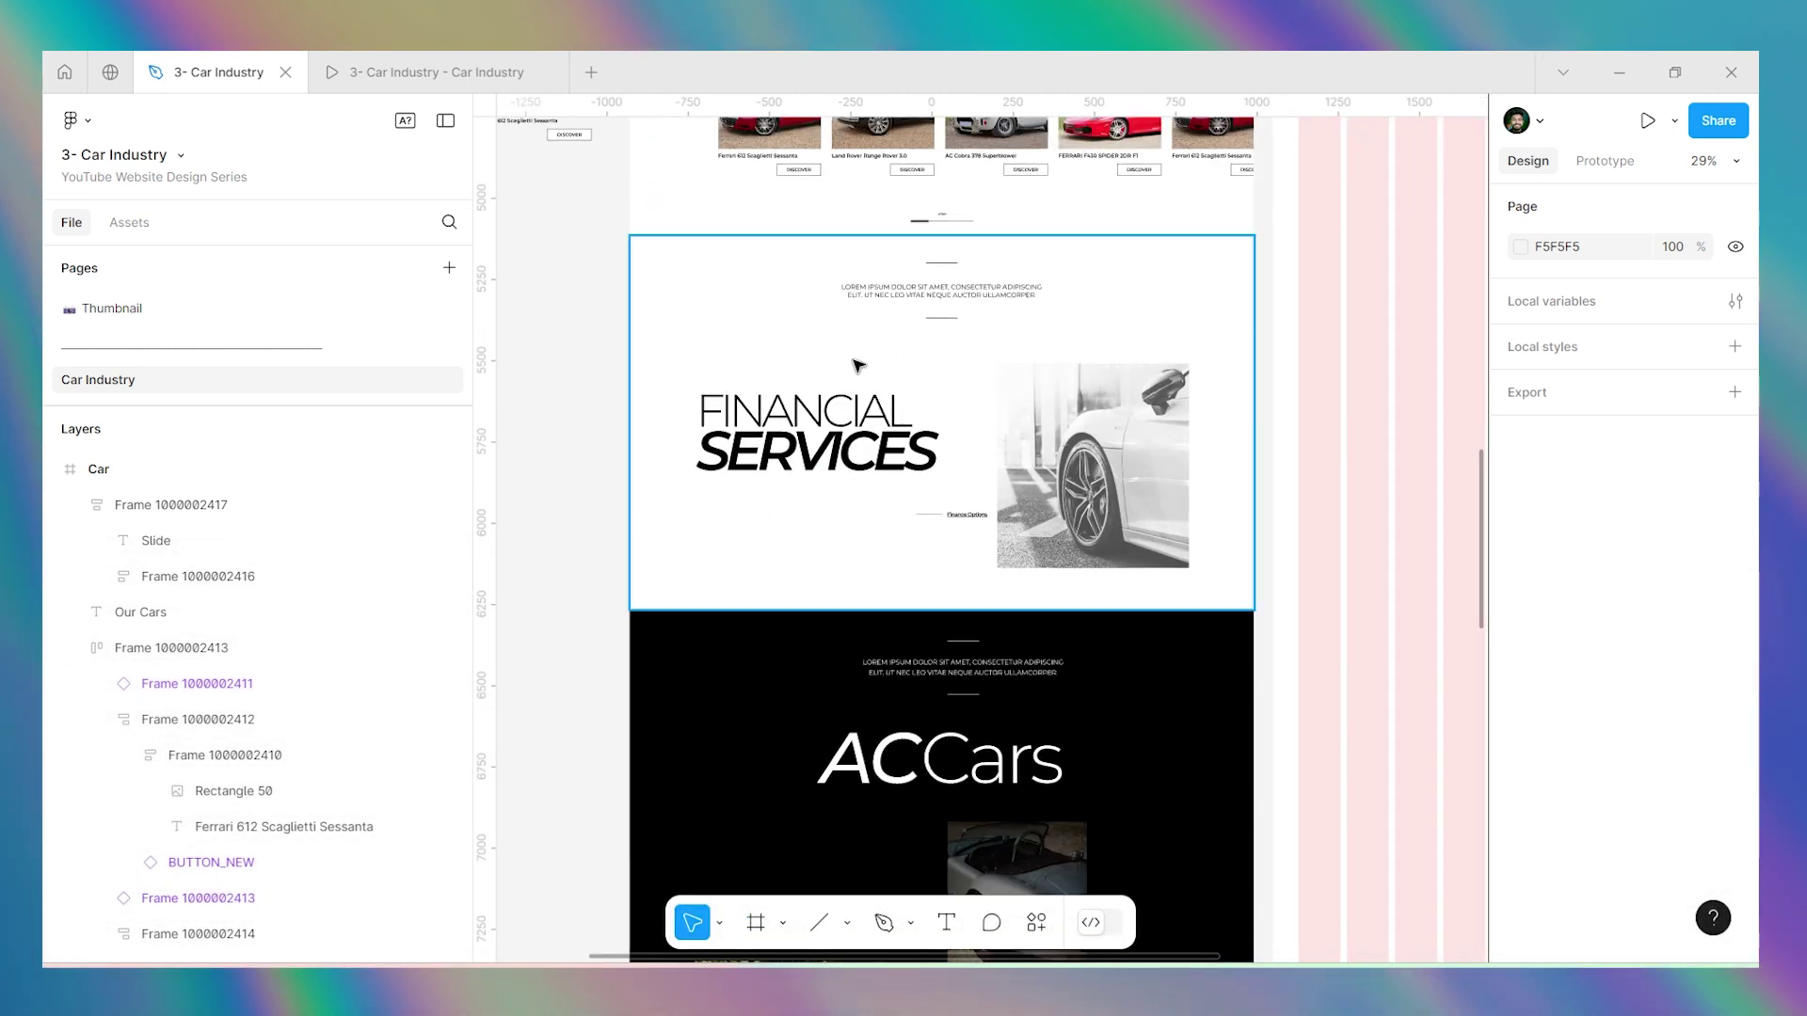
{"action": "scroll", "coordinate": [858, 367], "scroll_direction": "up", "scroll_amount": 3}
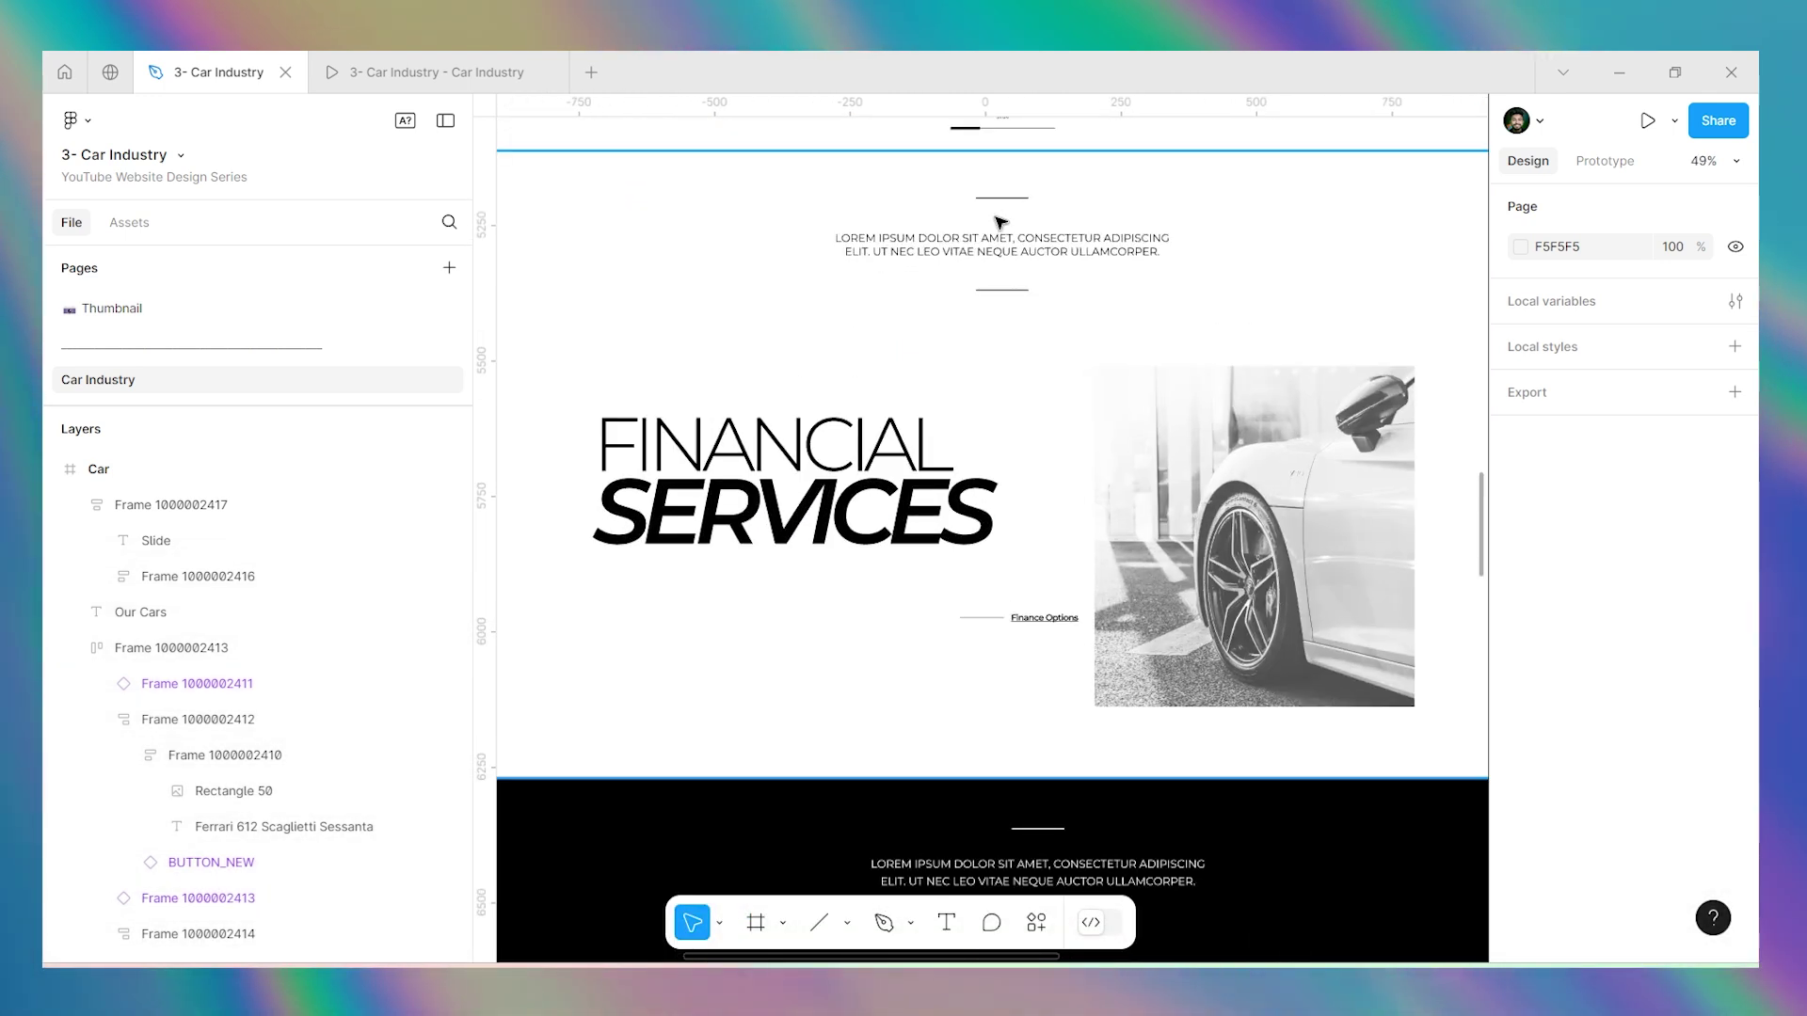
{"action": "scroll", "coordinate": [706, 282], "scroll_direction": "down", "scroll_amount": 3}
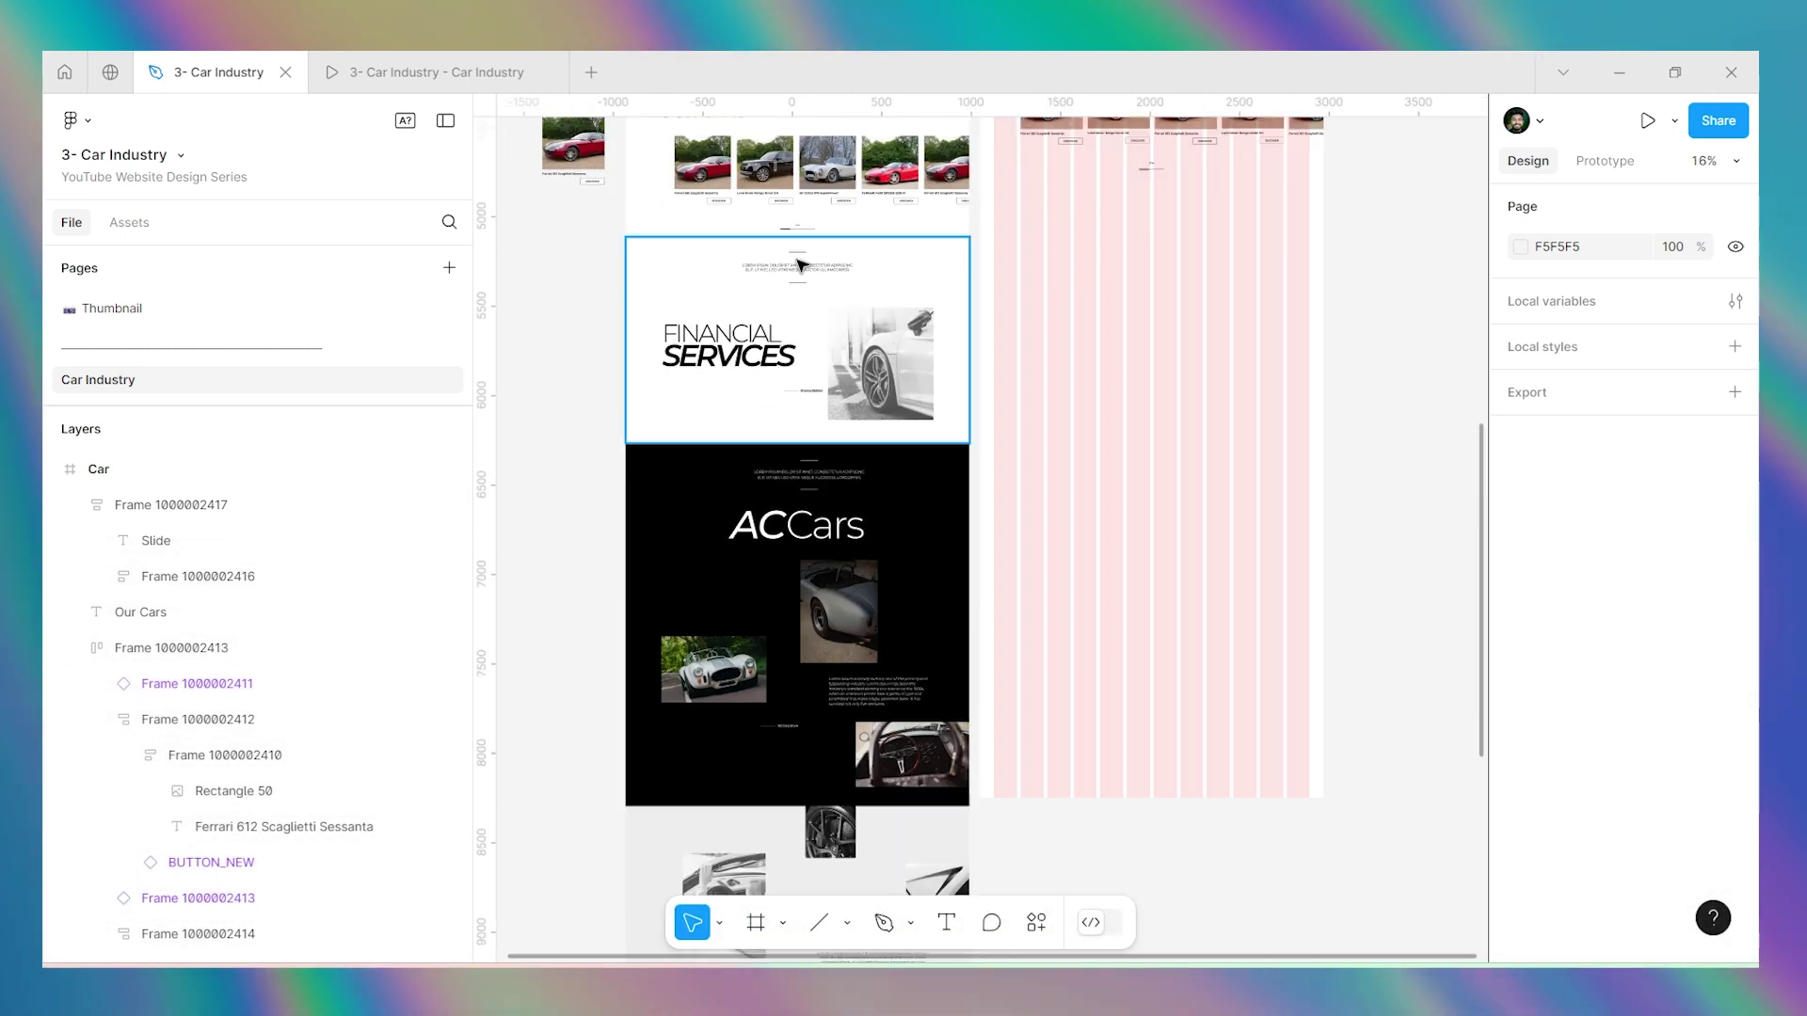
{"action": "scroll", "coordinate": [1214, 235], "scroll_direction": "right", "scroll_amount": 3}
{"action": "scroll", "coordinate": [1182, 250], "scroll_direction": "left", "scroll_amount": 3}
{"action": "scroll", "coordinate": [1161, 259], "scroll_direction": "up", "scroll_amount": 1}
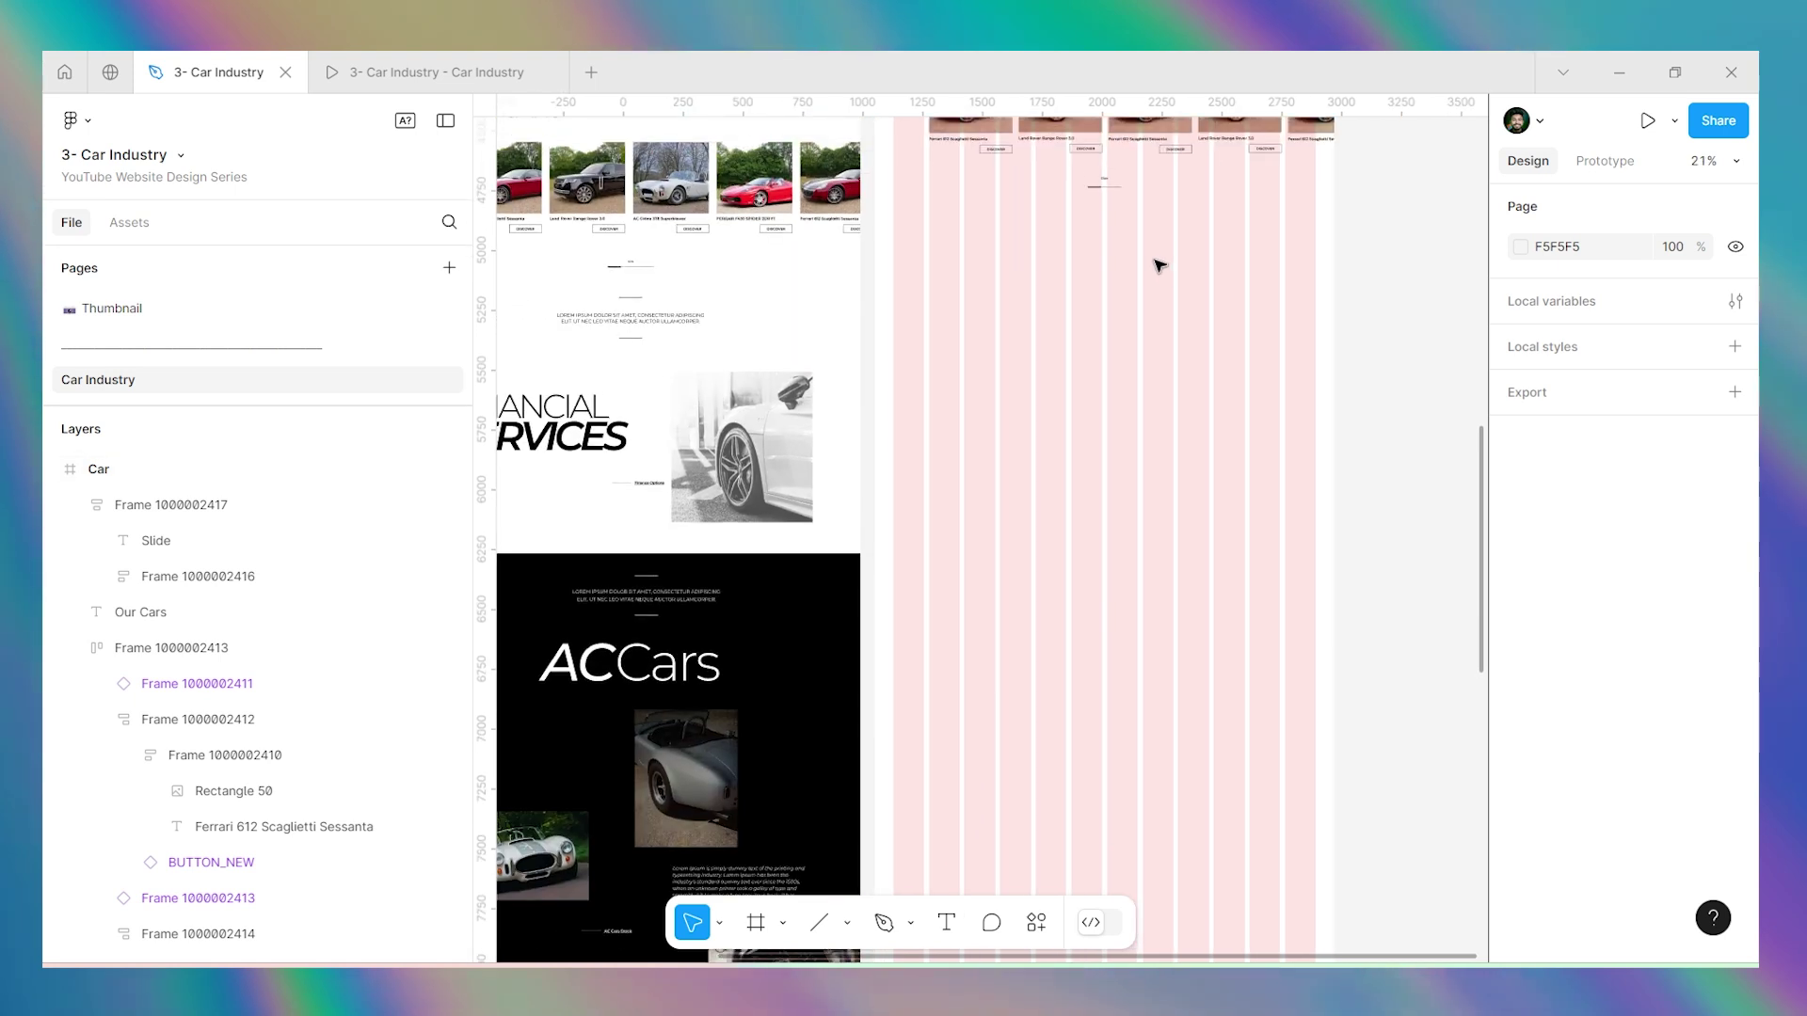
Draw a horizontal line about 139 px long below the slider at about X 821, Y 4340, with stroke weight 2.
{"action": "scroll", "coordinate": [1148, 282], "scroll_direction": "right", "scroll_amount": 3}
{"action": "scroll", "coordinate": [1138, 302], "scroll_direction": "up", "scroll_amount": 1}
{"action": "scroll", "coordinate": [1078, 315], "scroll_direction": "up", "scroll_amount": 2}
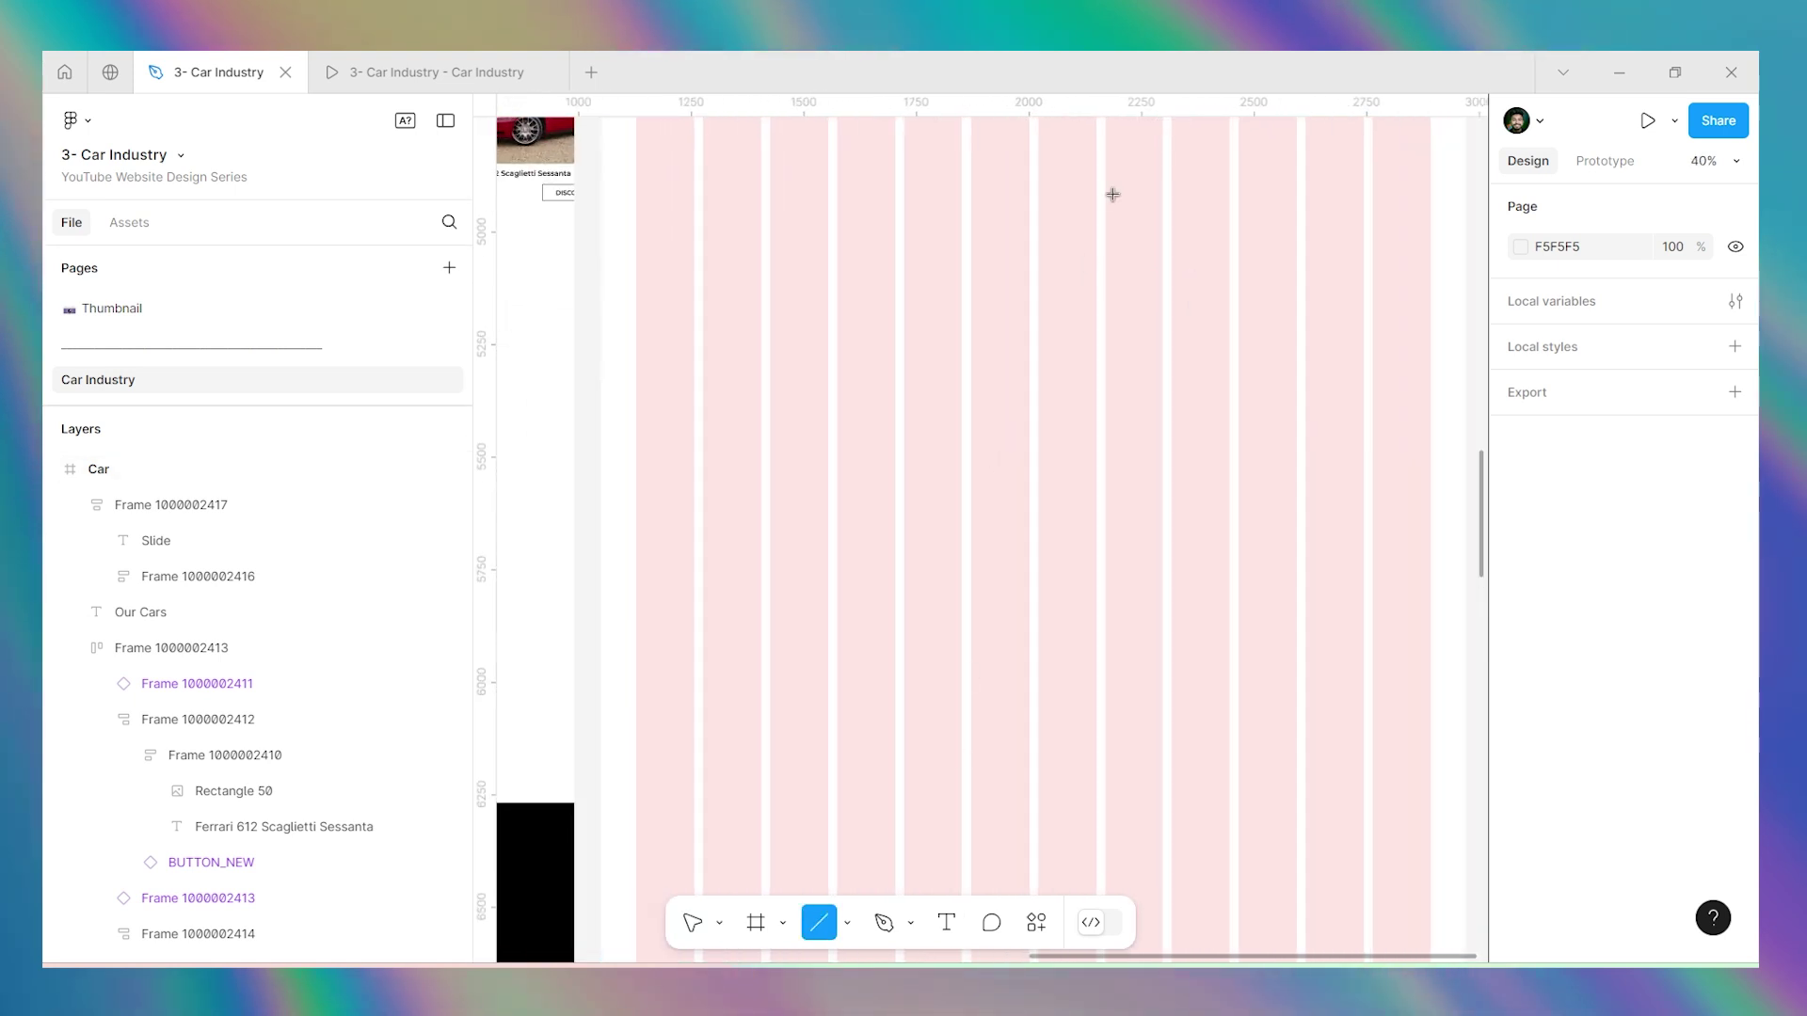
{"action": "left_click_drag", "start_coordinate": [978, 187], "coordinate": [1034, 187]}
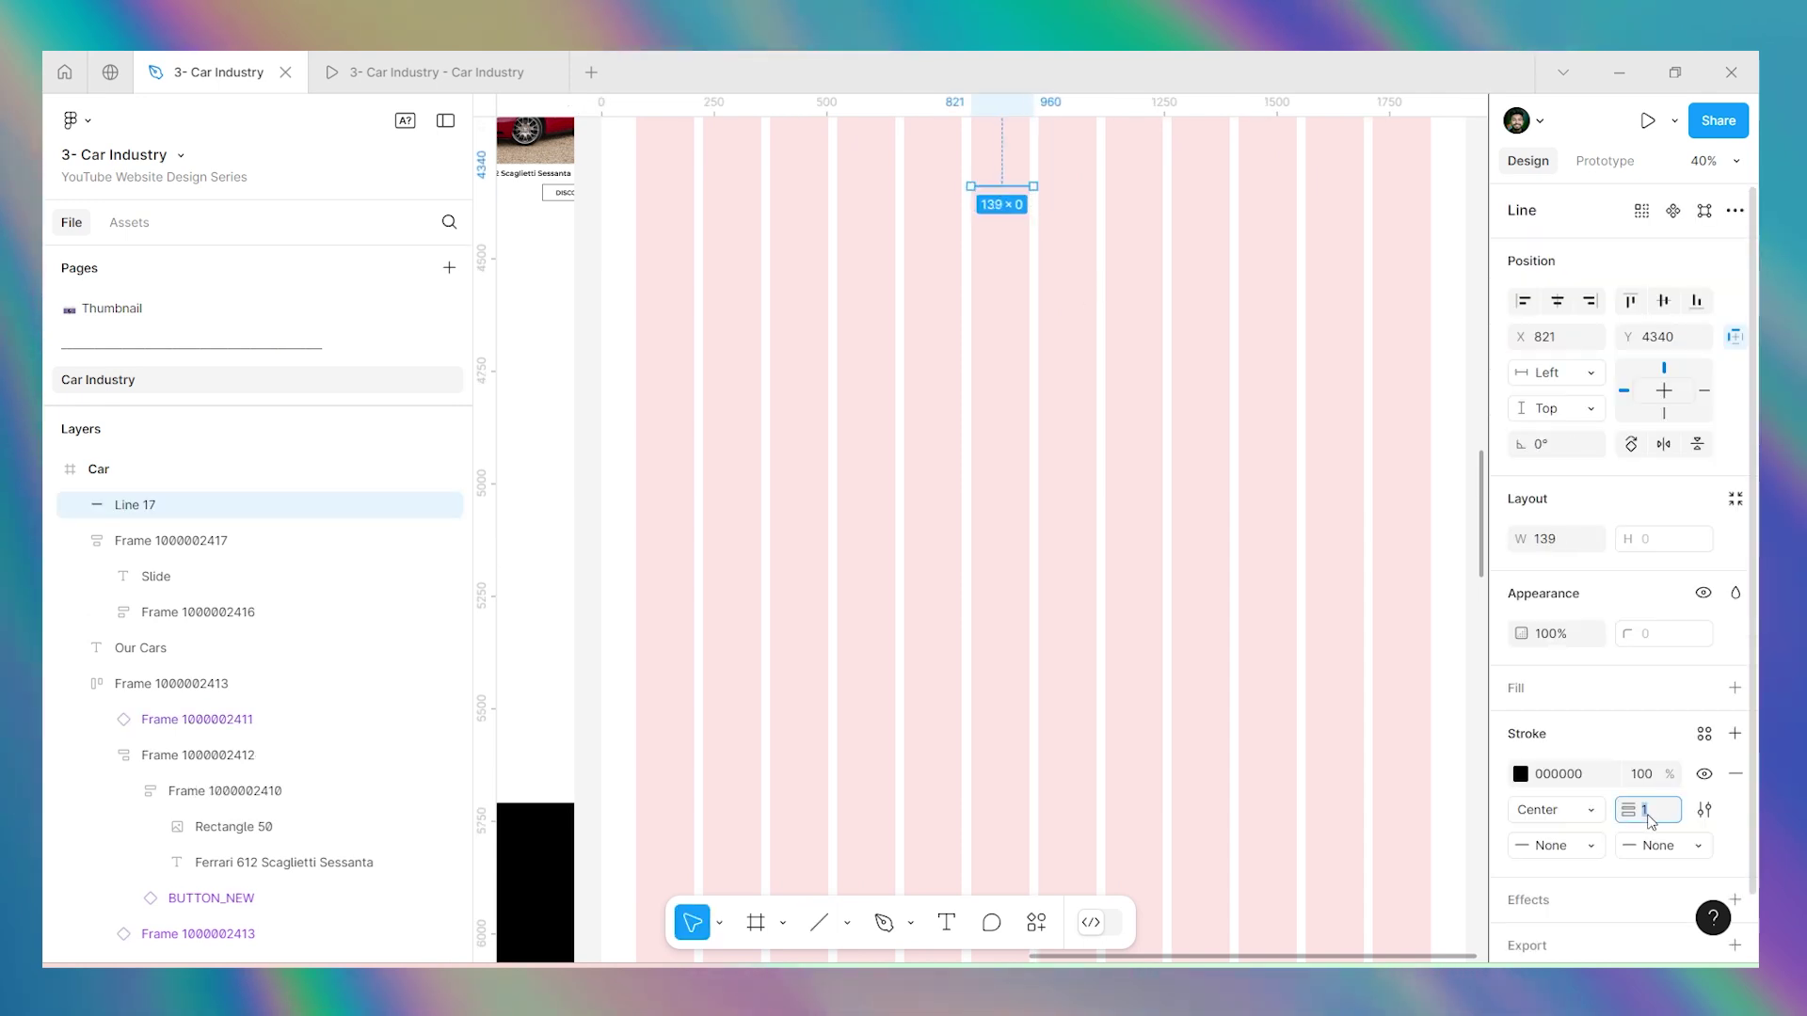
{"action": "type", "text": "2"}
{"action": "left_click", "coordinate": [1032, 141]}
{"action": "scroll", "coordinate": [1032, 188], "scroll_direction": "up", "scroll_amount": 5}
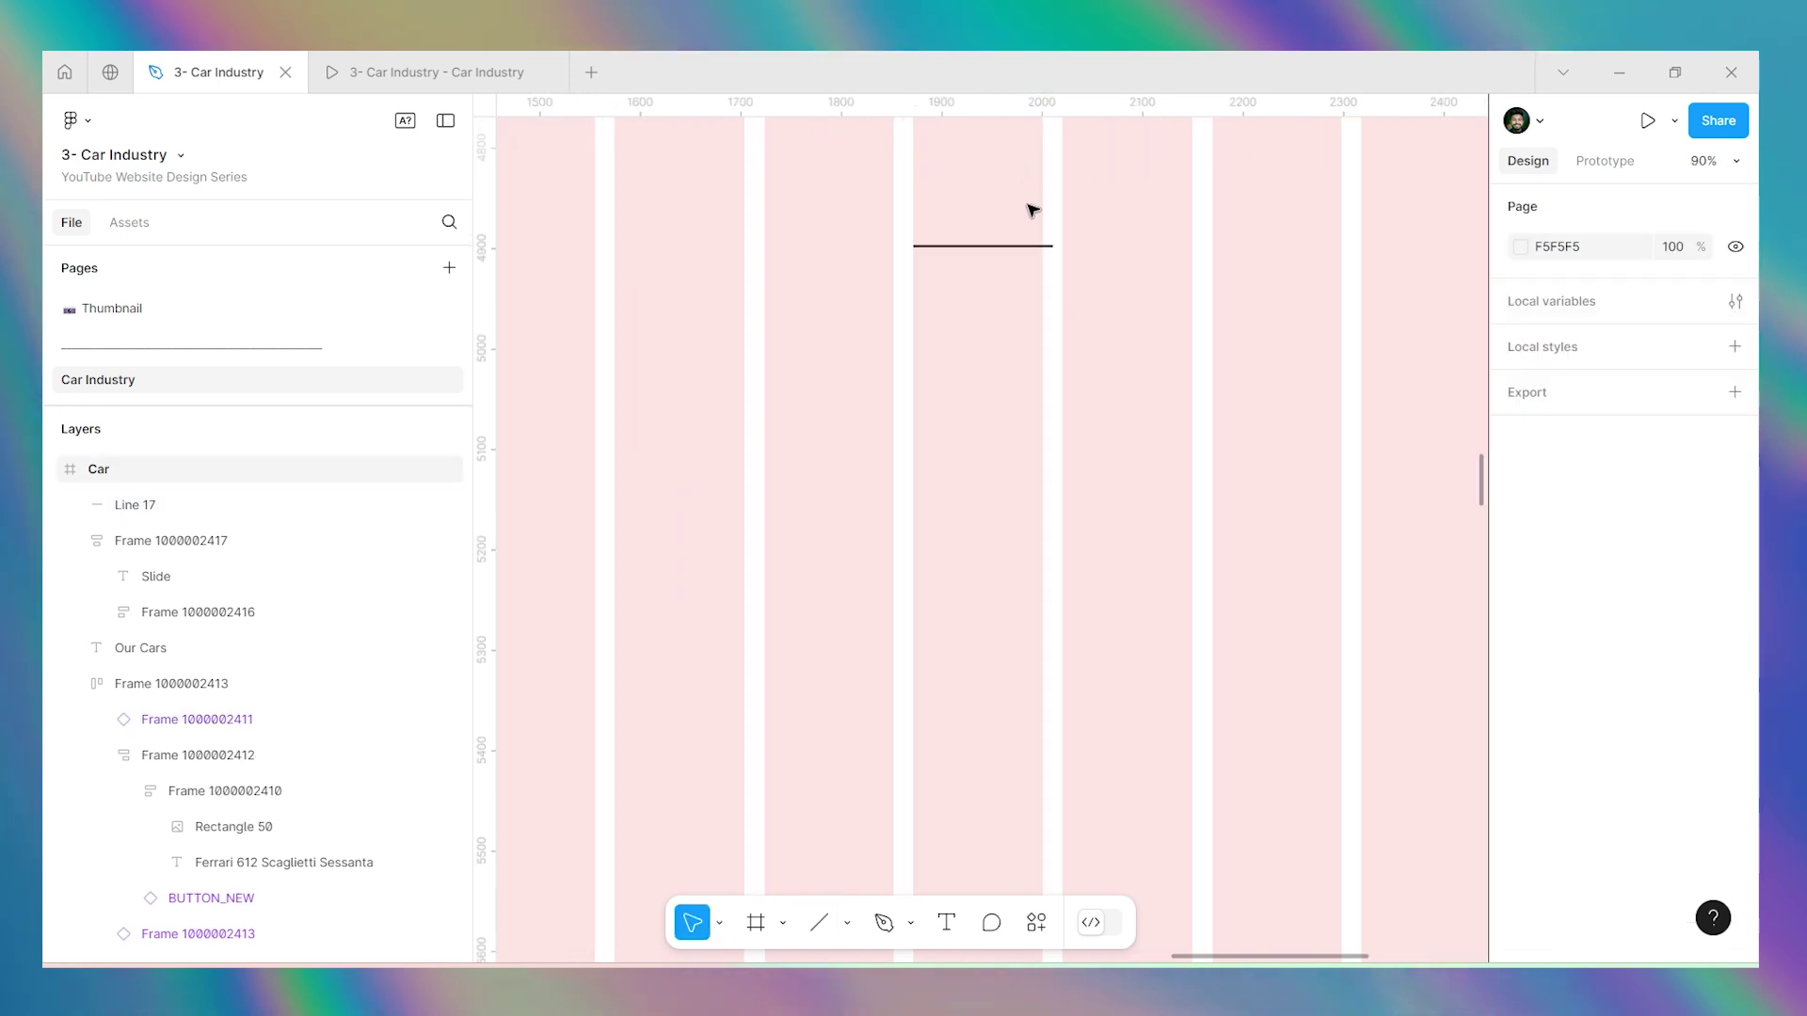
{"action": "left_click", "coordinate": [1021, 245]}
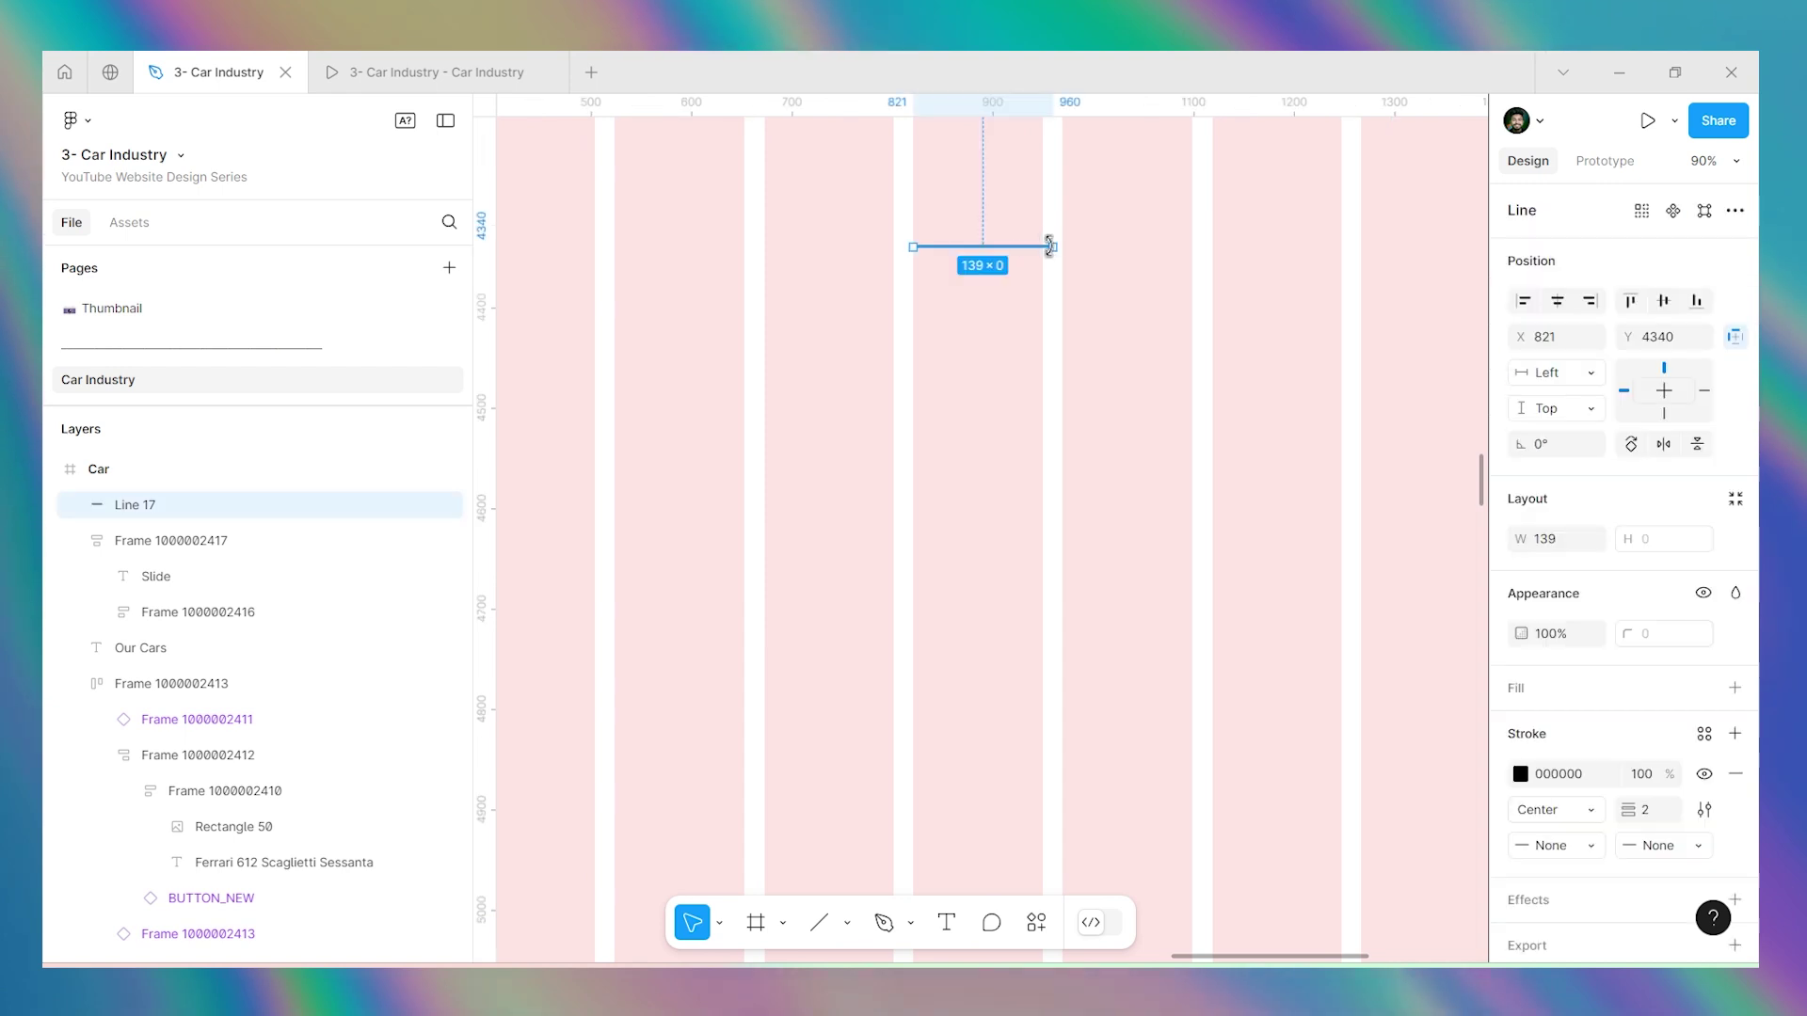
Shorten the line to 129 px and place a duplicate of it directly below, at about Y 4514.
{"action": "scroll", "coordinate": [1045, 248], "scroll_direction": "up", "scroll_amount": 8}
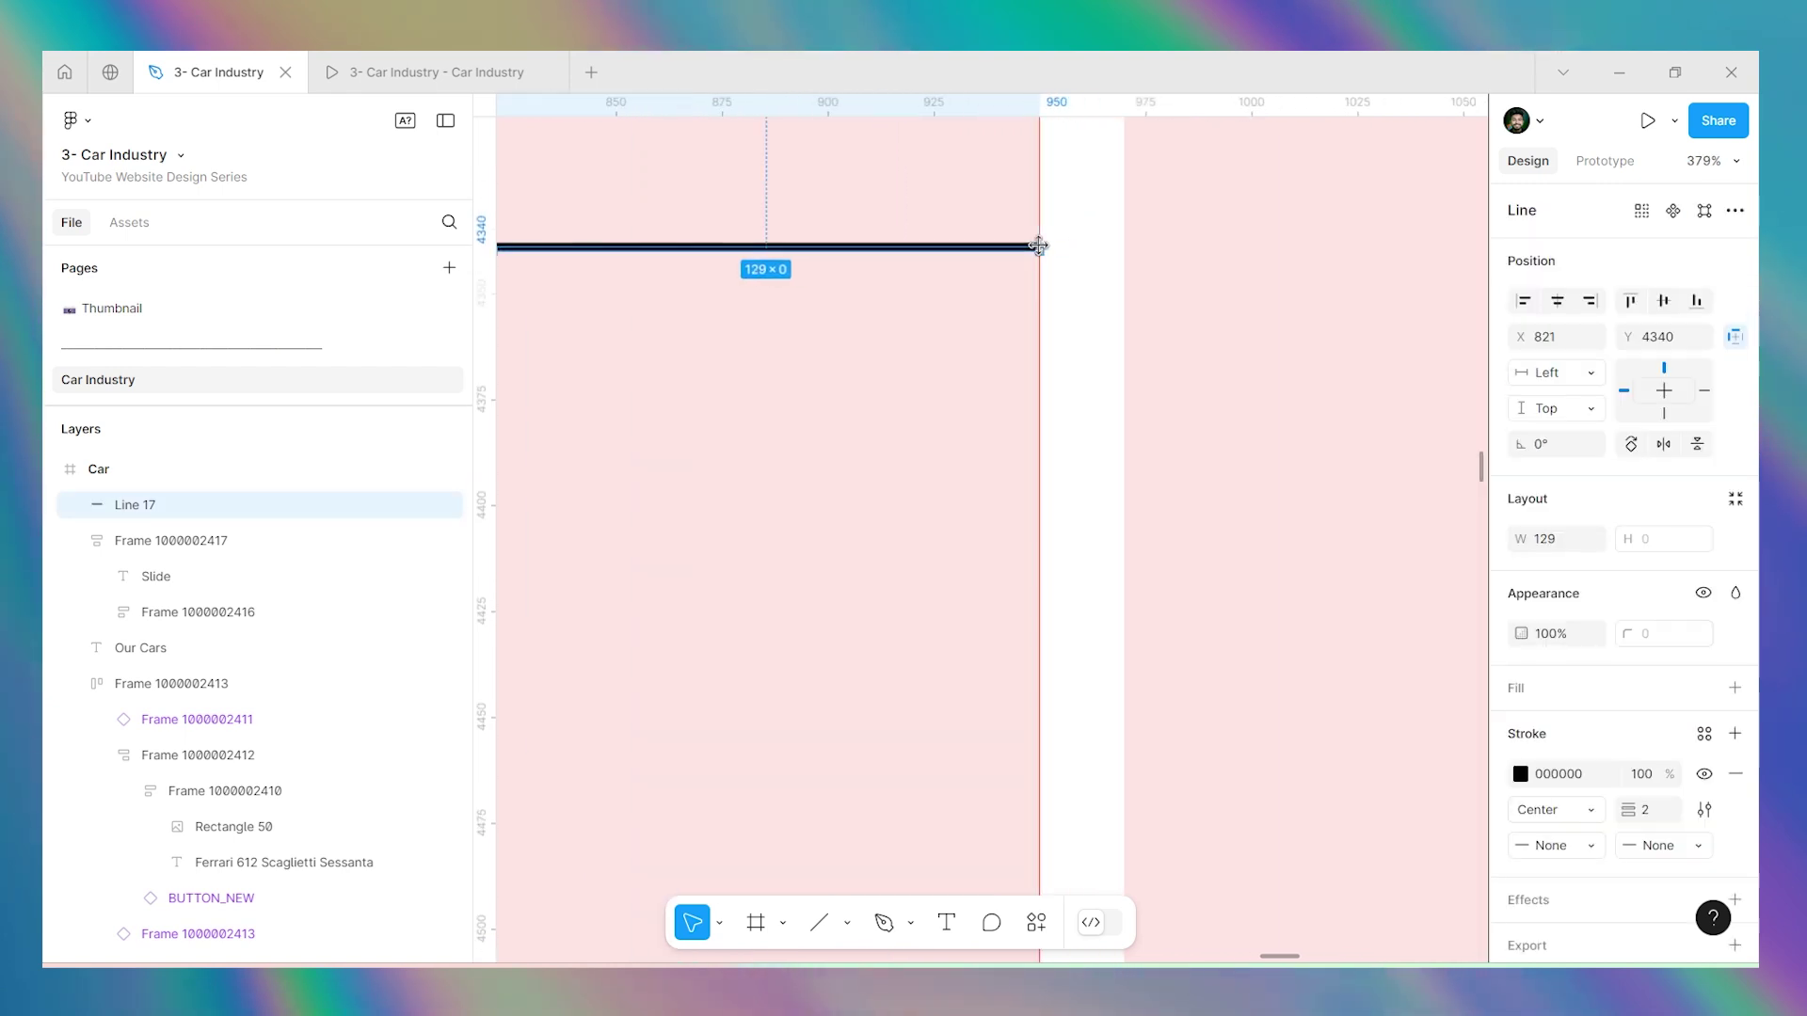
{"action": "scroll", "coordinate": [1038, 246], "scroll_direction": "down", "scroll_amount": 10}
{"action": "left_click_drag", "start_coordinate": [999, 244], "coordinate": [1027, 303]}
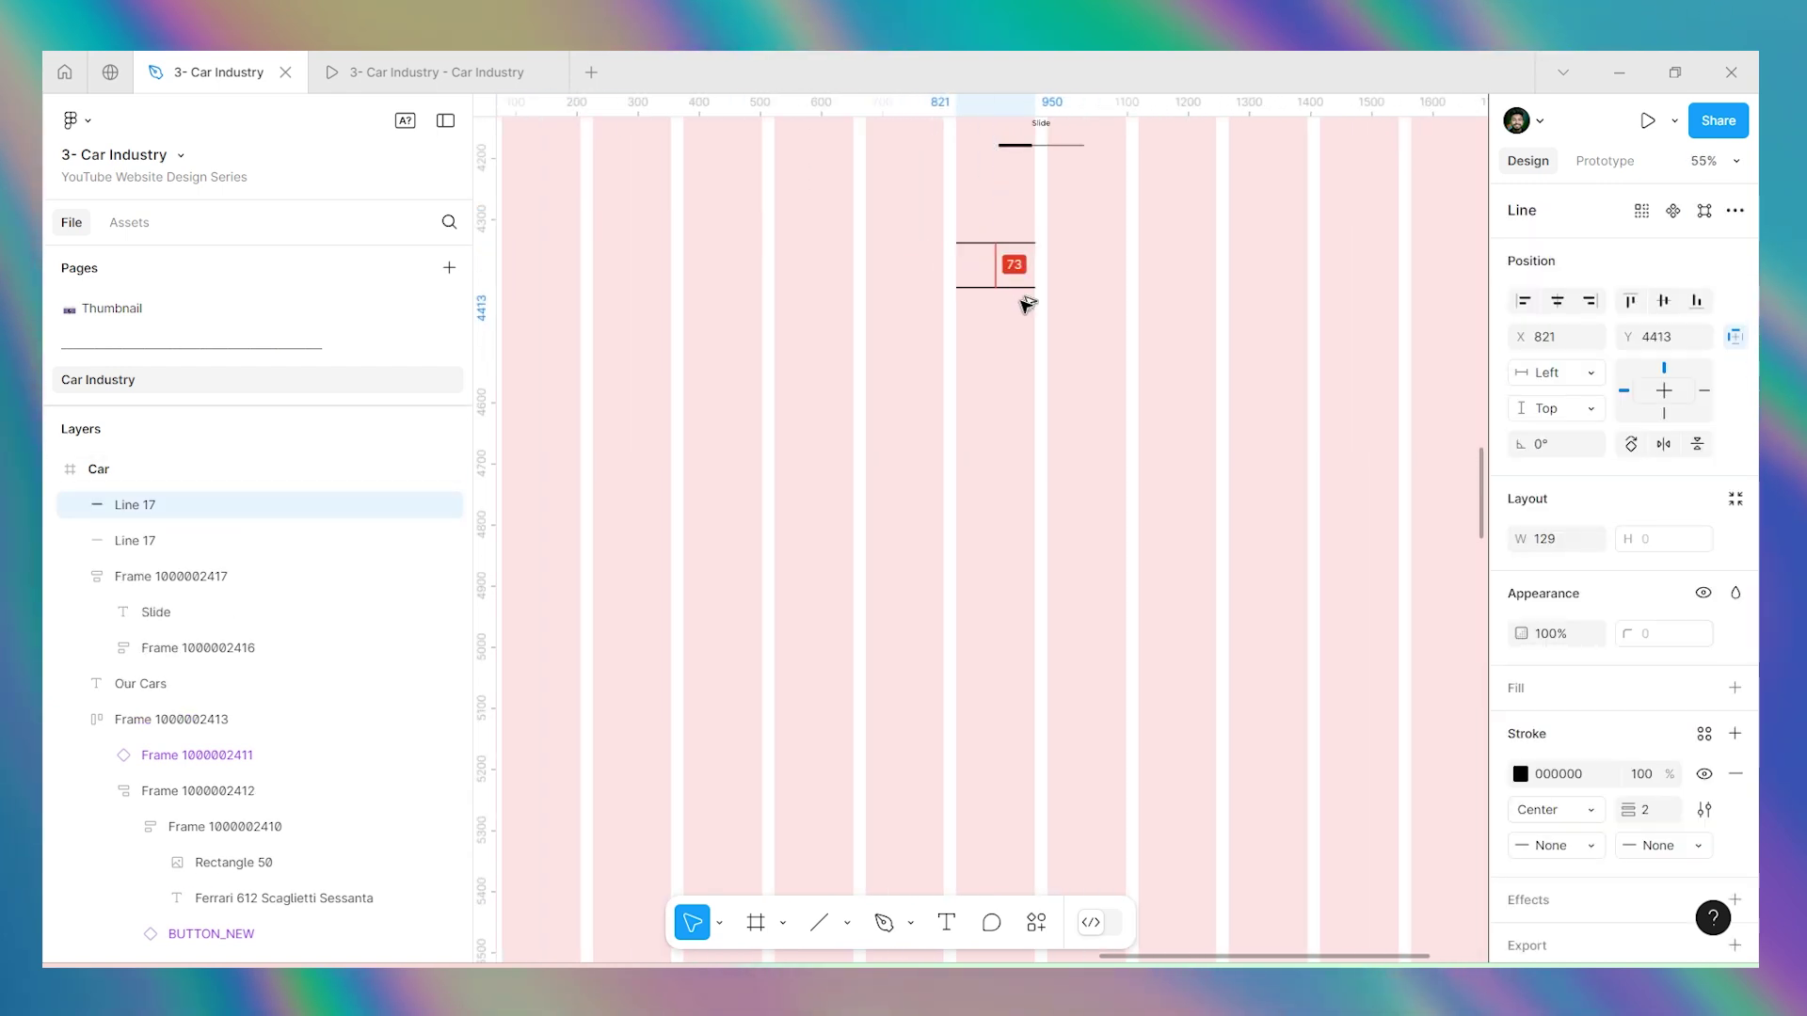
{"action": "scroll", "coordinate": [1166, 244], "scroll_direction": "down", "scroll_amount": 5}
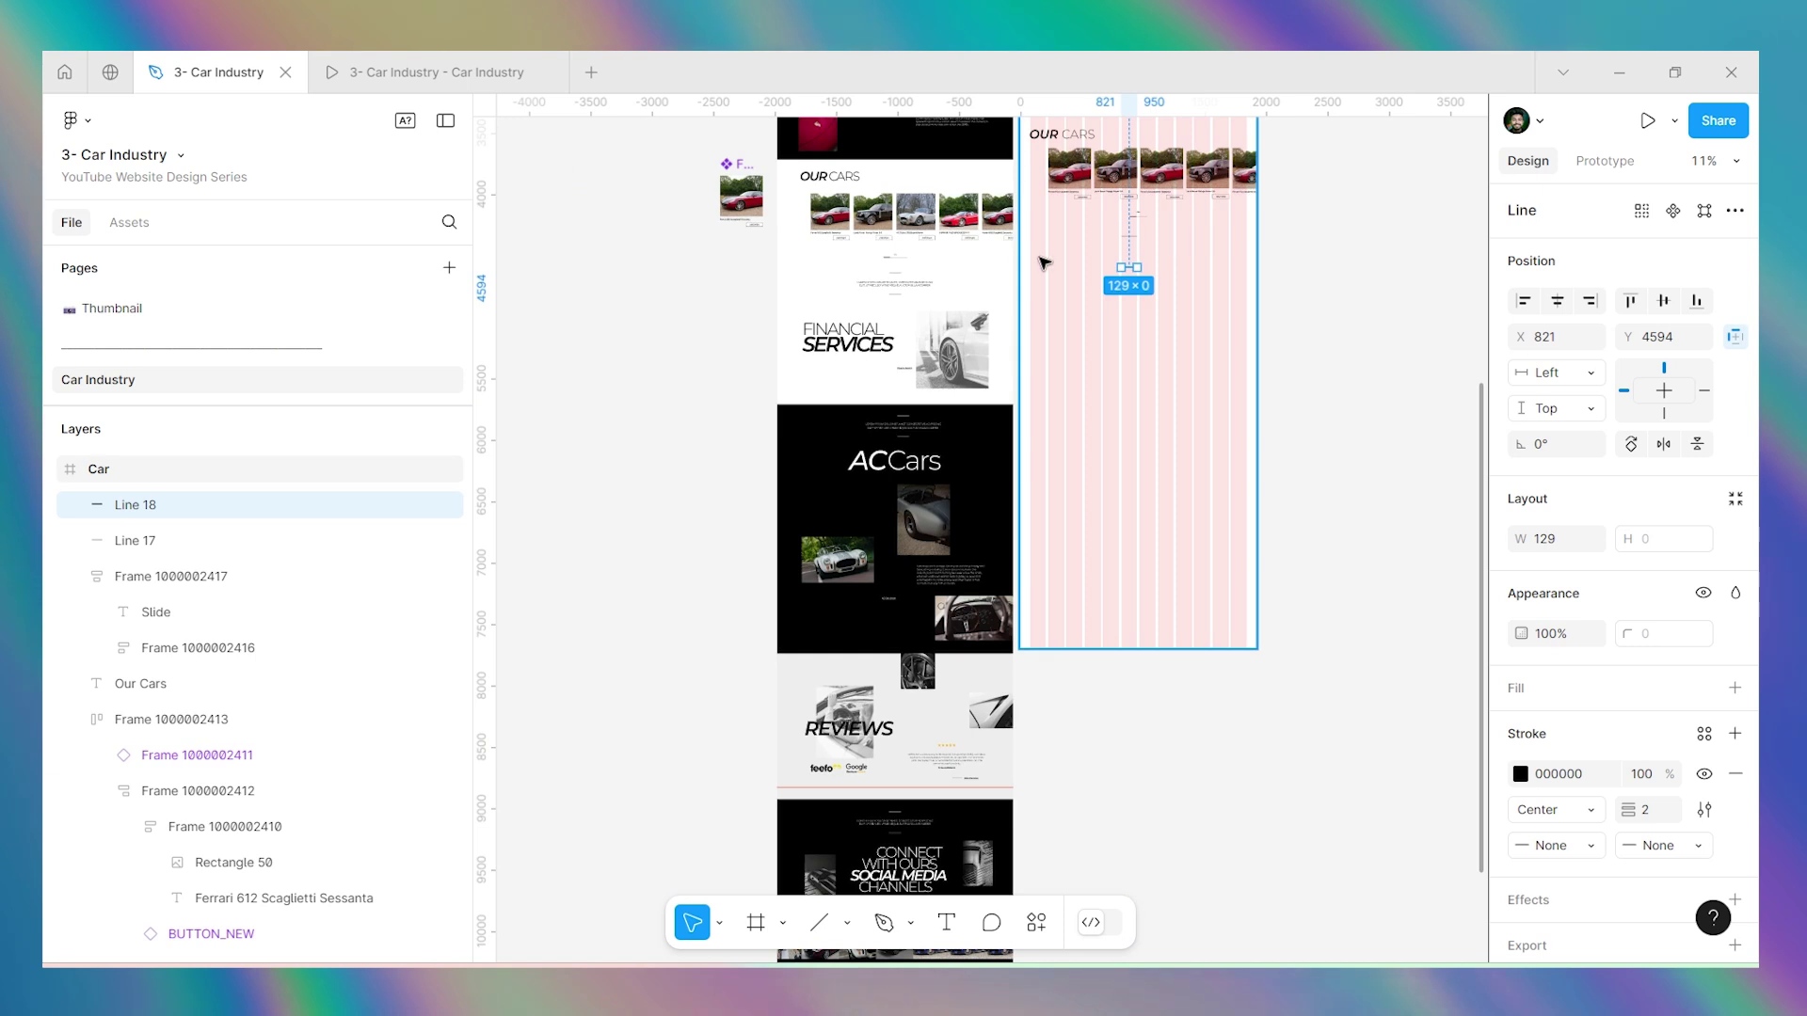
{"action": "scroll", "coordinate": [894, 287], "scroll_direction": "left", "scroll_amount": 3}
{"action": "scroll", "coordinate": [1218, 250], "scroll_direction": "down", "scroll_amount": 2}
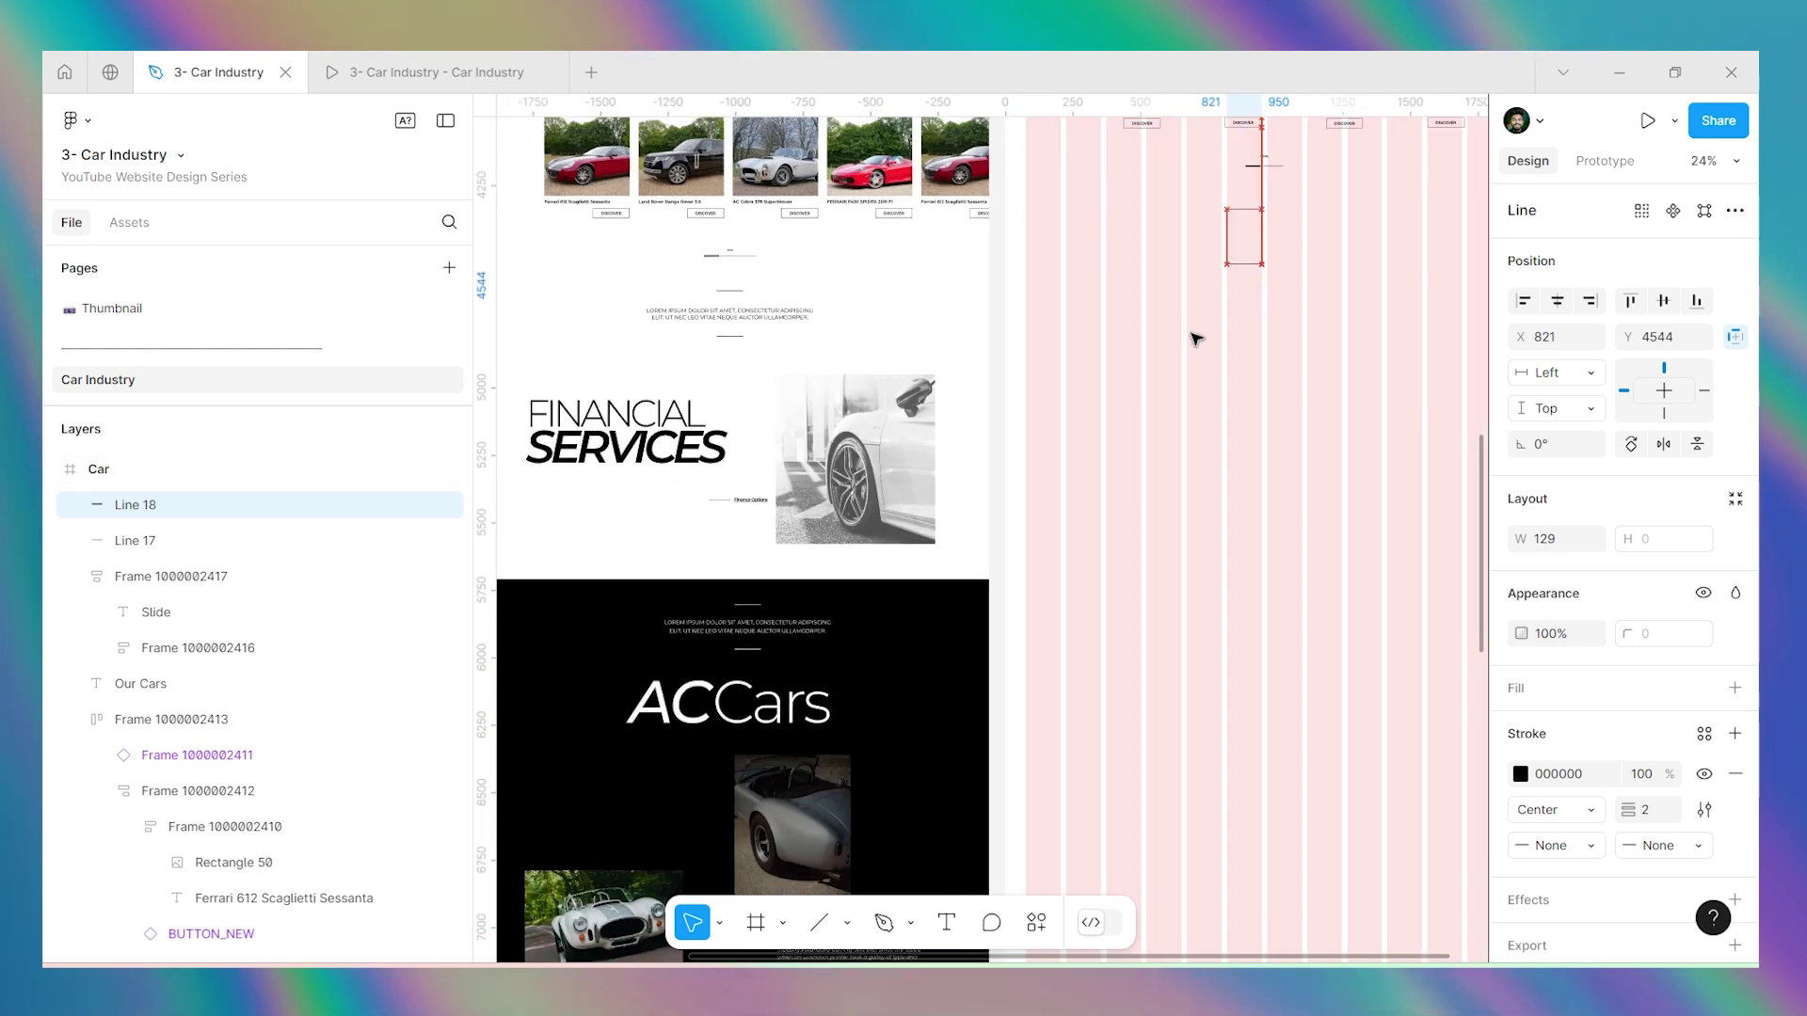
Copy the reference's lorem ipsum intro text into the Car frame between the two lines at Y 4402, and centre it horizontally.
{"action": "left_click", "coordinate": [779, 320], "text": "ctrl"}
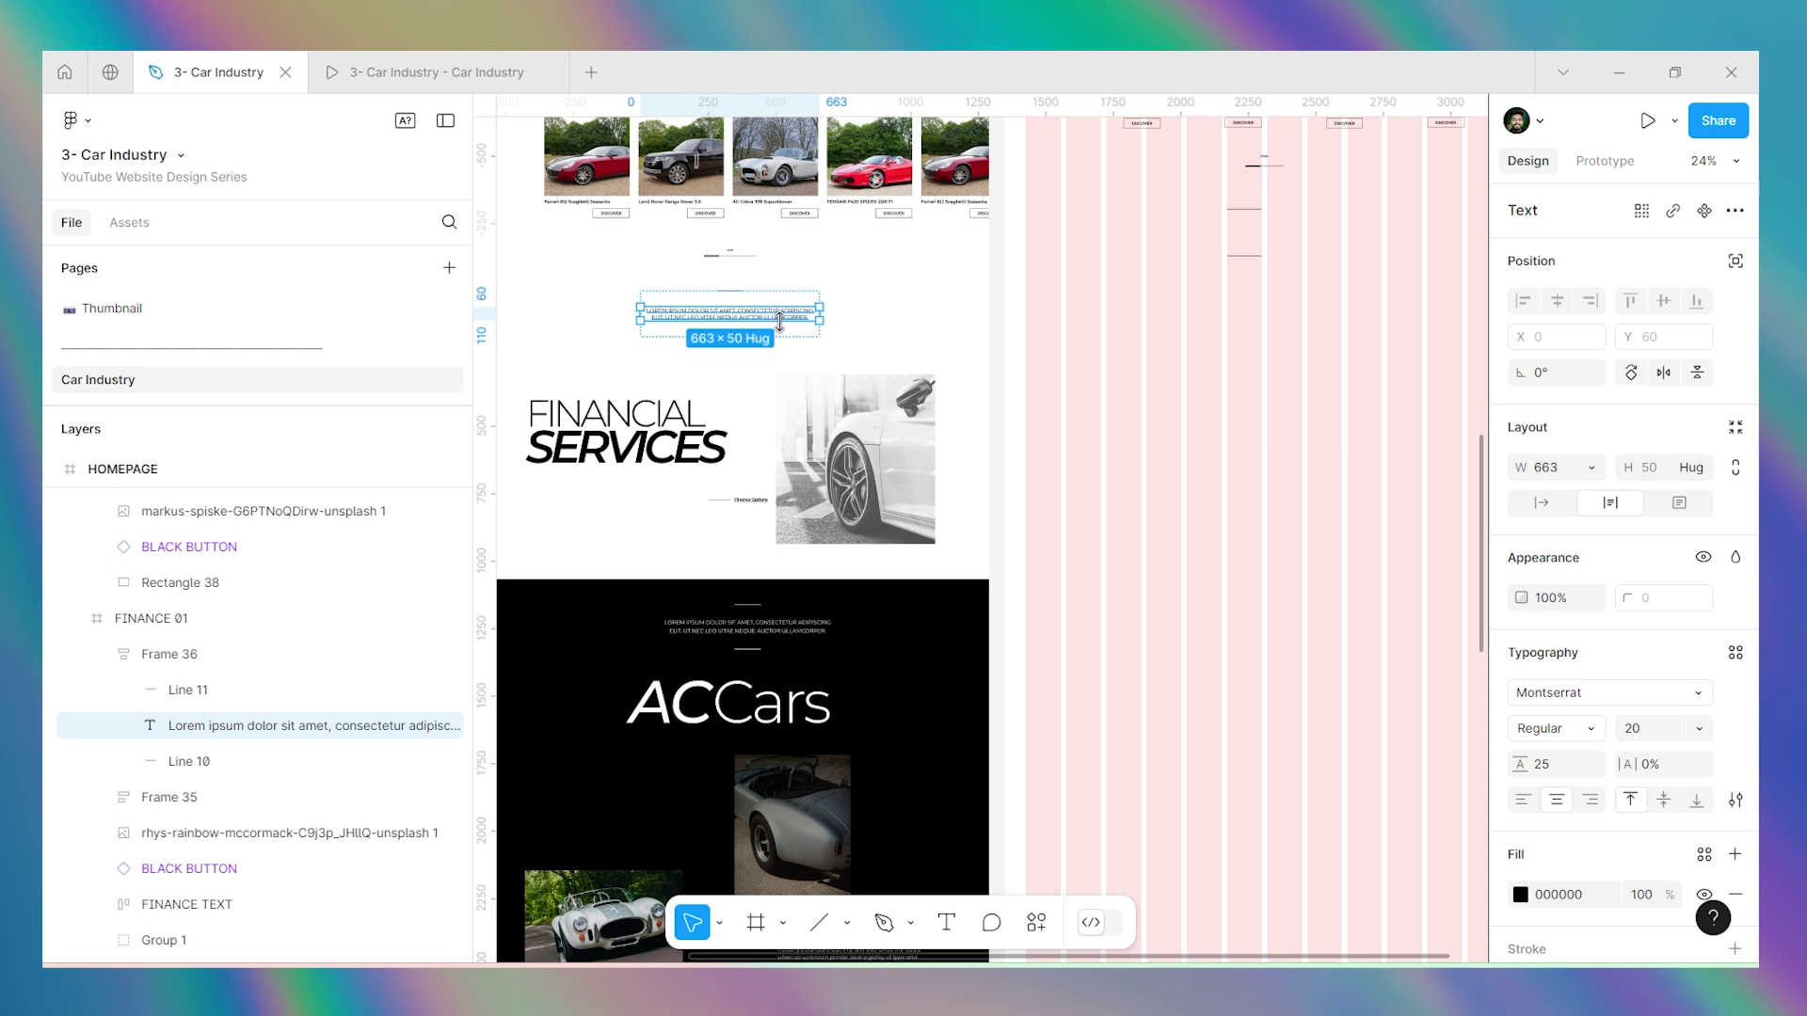
{"action": "scroll", "coordinate": [1448, 259], "scroll_direction": "up", "scroll_amount": 5}
{"action": "left_click", "coordinate": [1085, 191]}
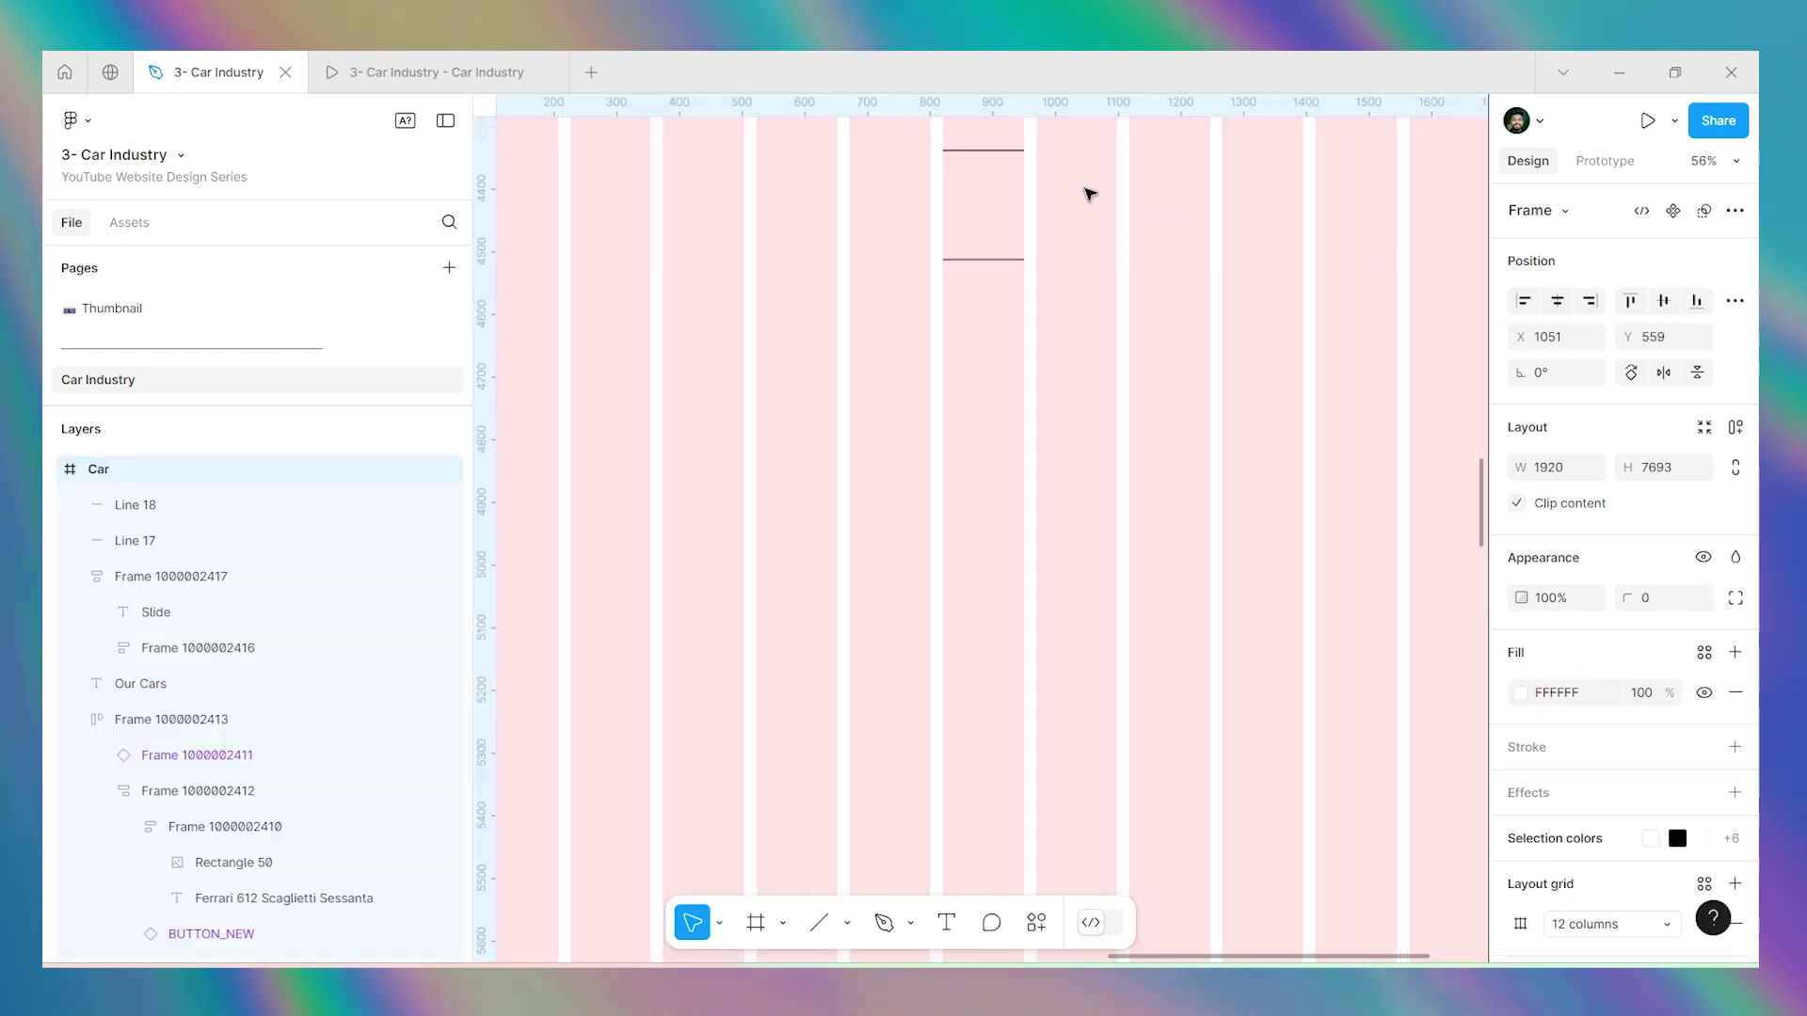
{"action": "key", "text": "ctrl+v"}
{"action": "scroll", "coordinate": [1105, 222], "scroll_direction": "down", "scroll_amount": 4}
{"action": "left_click_drag", "start_coordinate": [1061, 383], "coordinate": [1073, 212]}
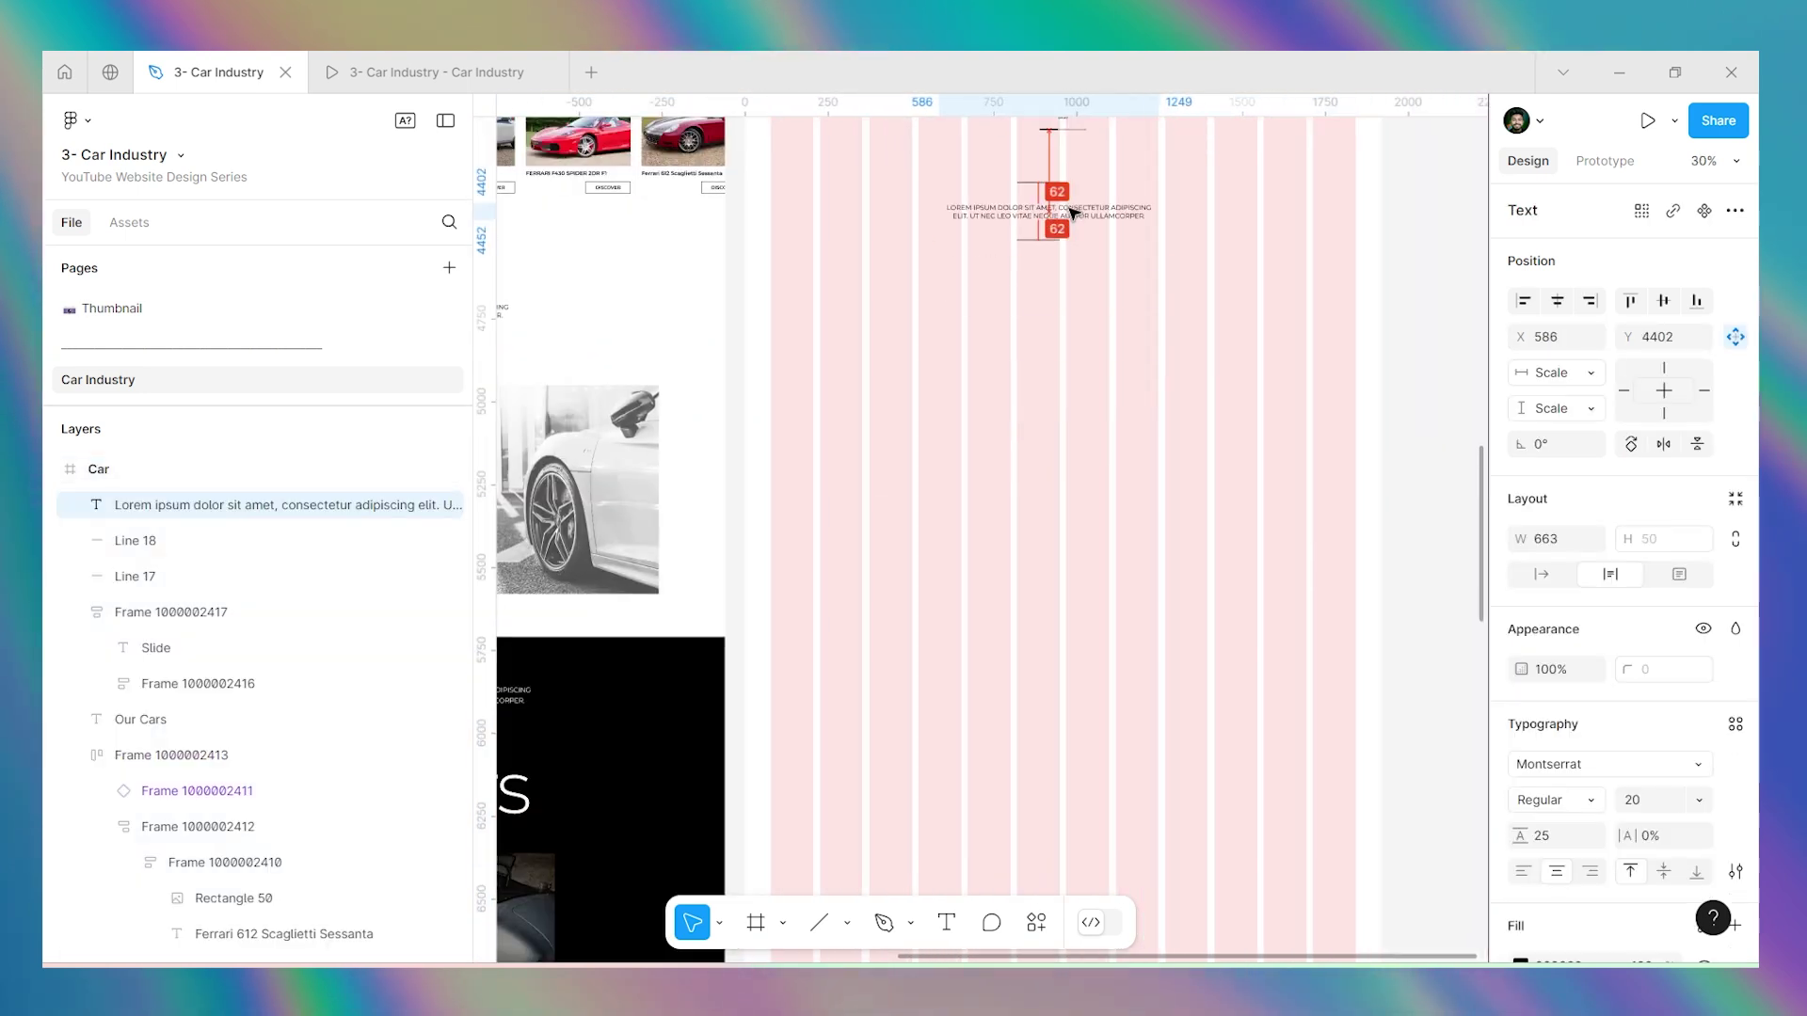
{"action": "left_click", "coordinate": [1557, 300]}
{"action": "scroll", "coordinate": [1047, 151], "scroll_direction": "up", "scroll_amount": 5}
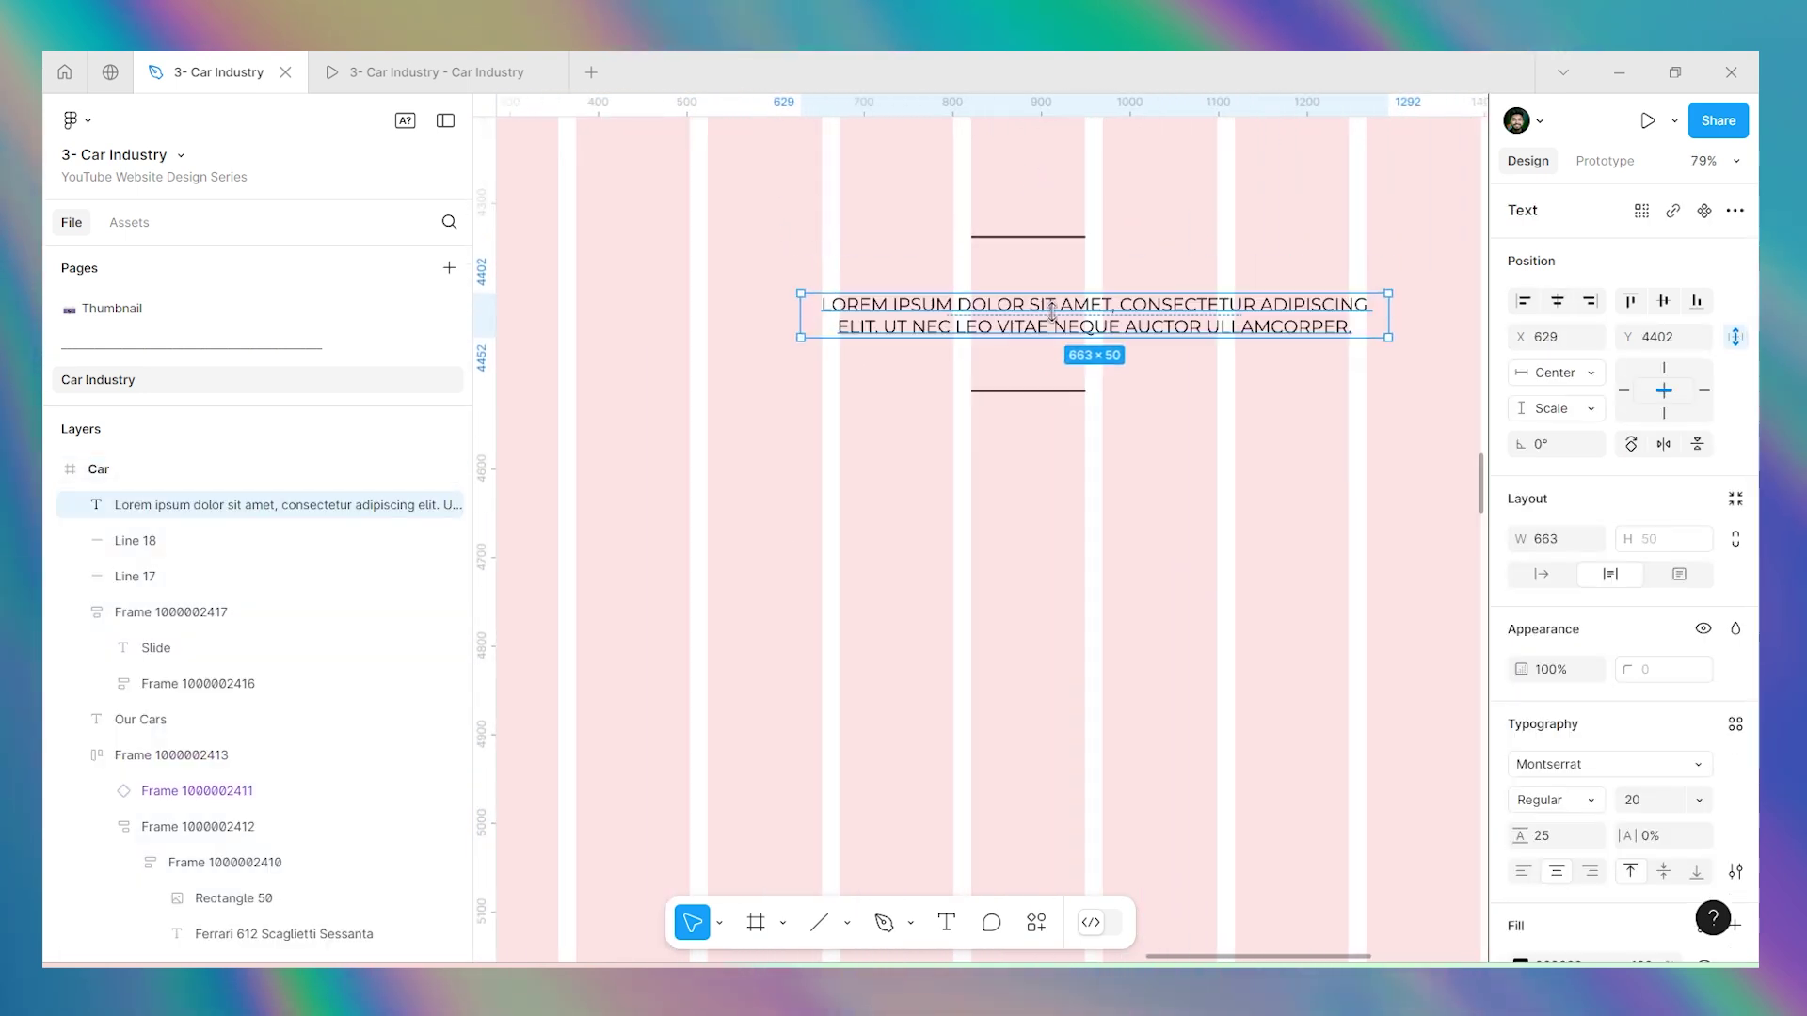
Combine the intro text and its two lines in a vertical auto layout and centre it horizontally in the Car frame.
{"action": "left_click_drag", "start_coordinate": [1109, 195], "coordinate": [1010, 443]}
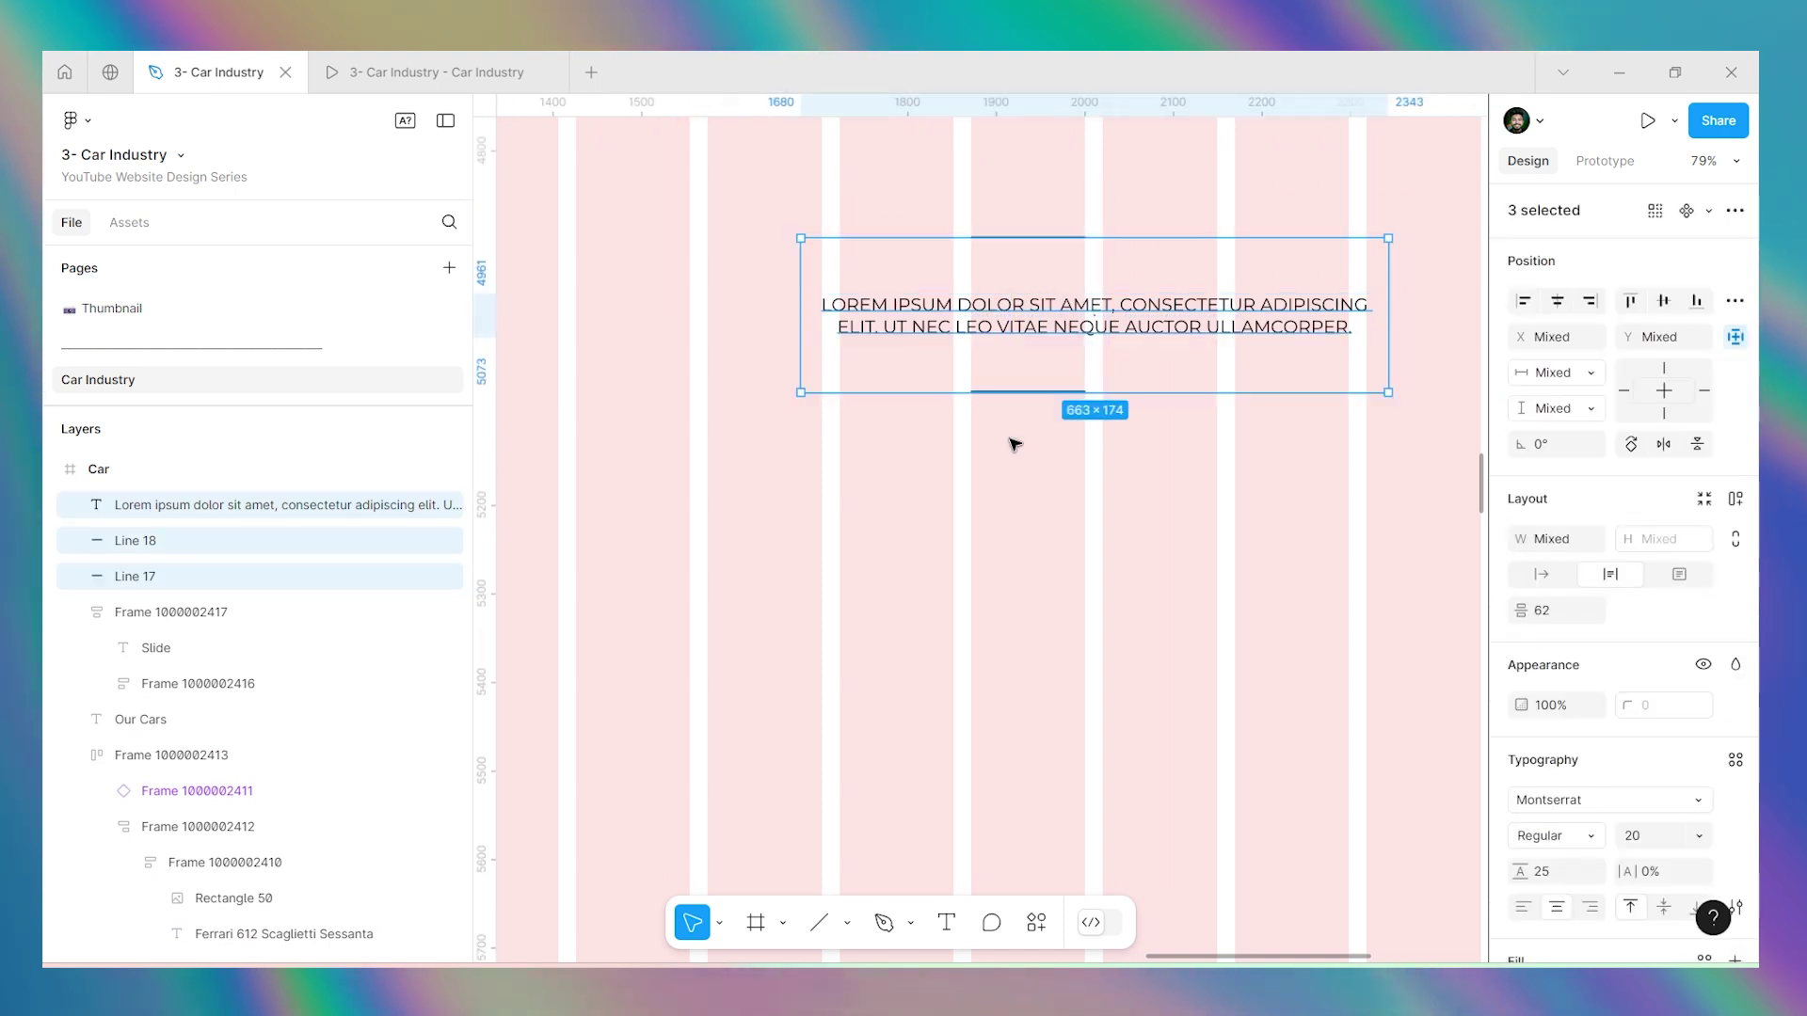
{"action": "key", "text": "shift+a"}
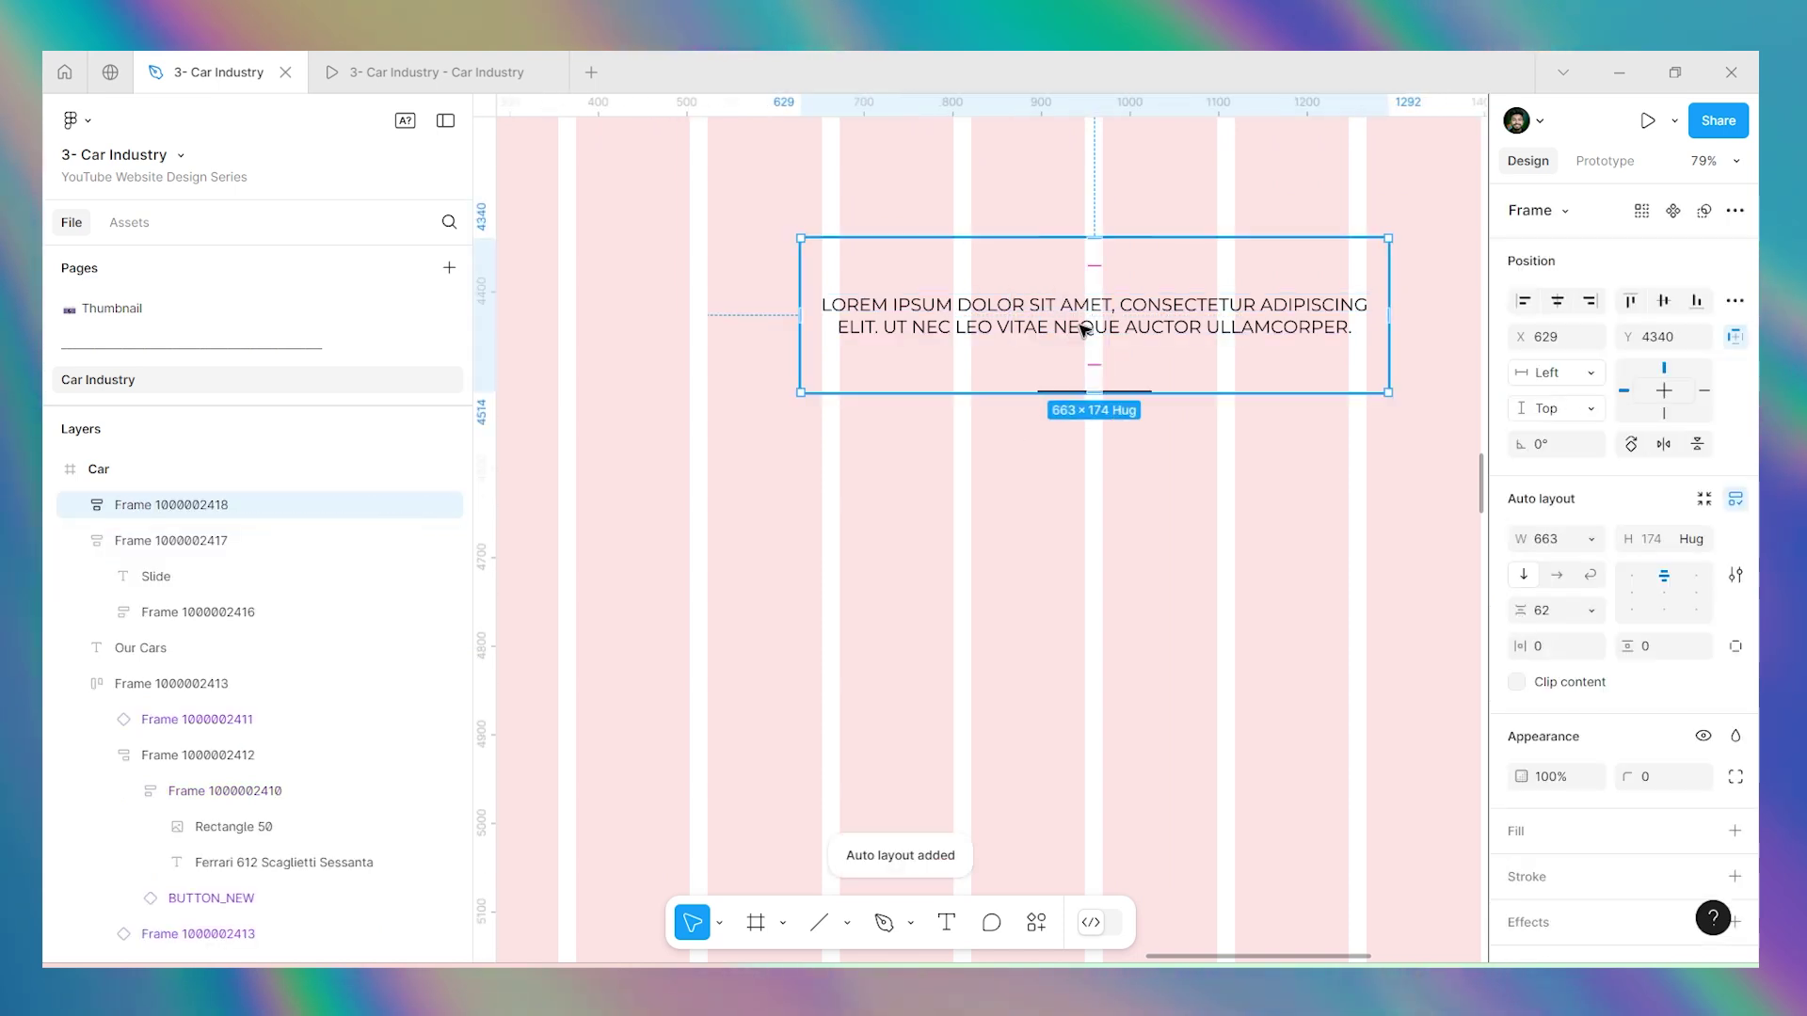
{"action": "left_click", "coordinate": [1569, 301]}
{"action": "scroll", "coordinate": [1122, 381], "scroll_direction": "down", "scroll_amount": 8}
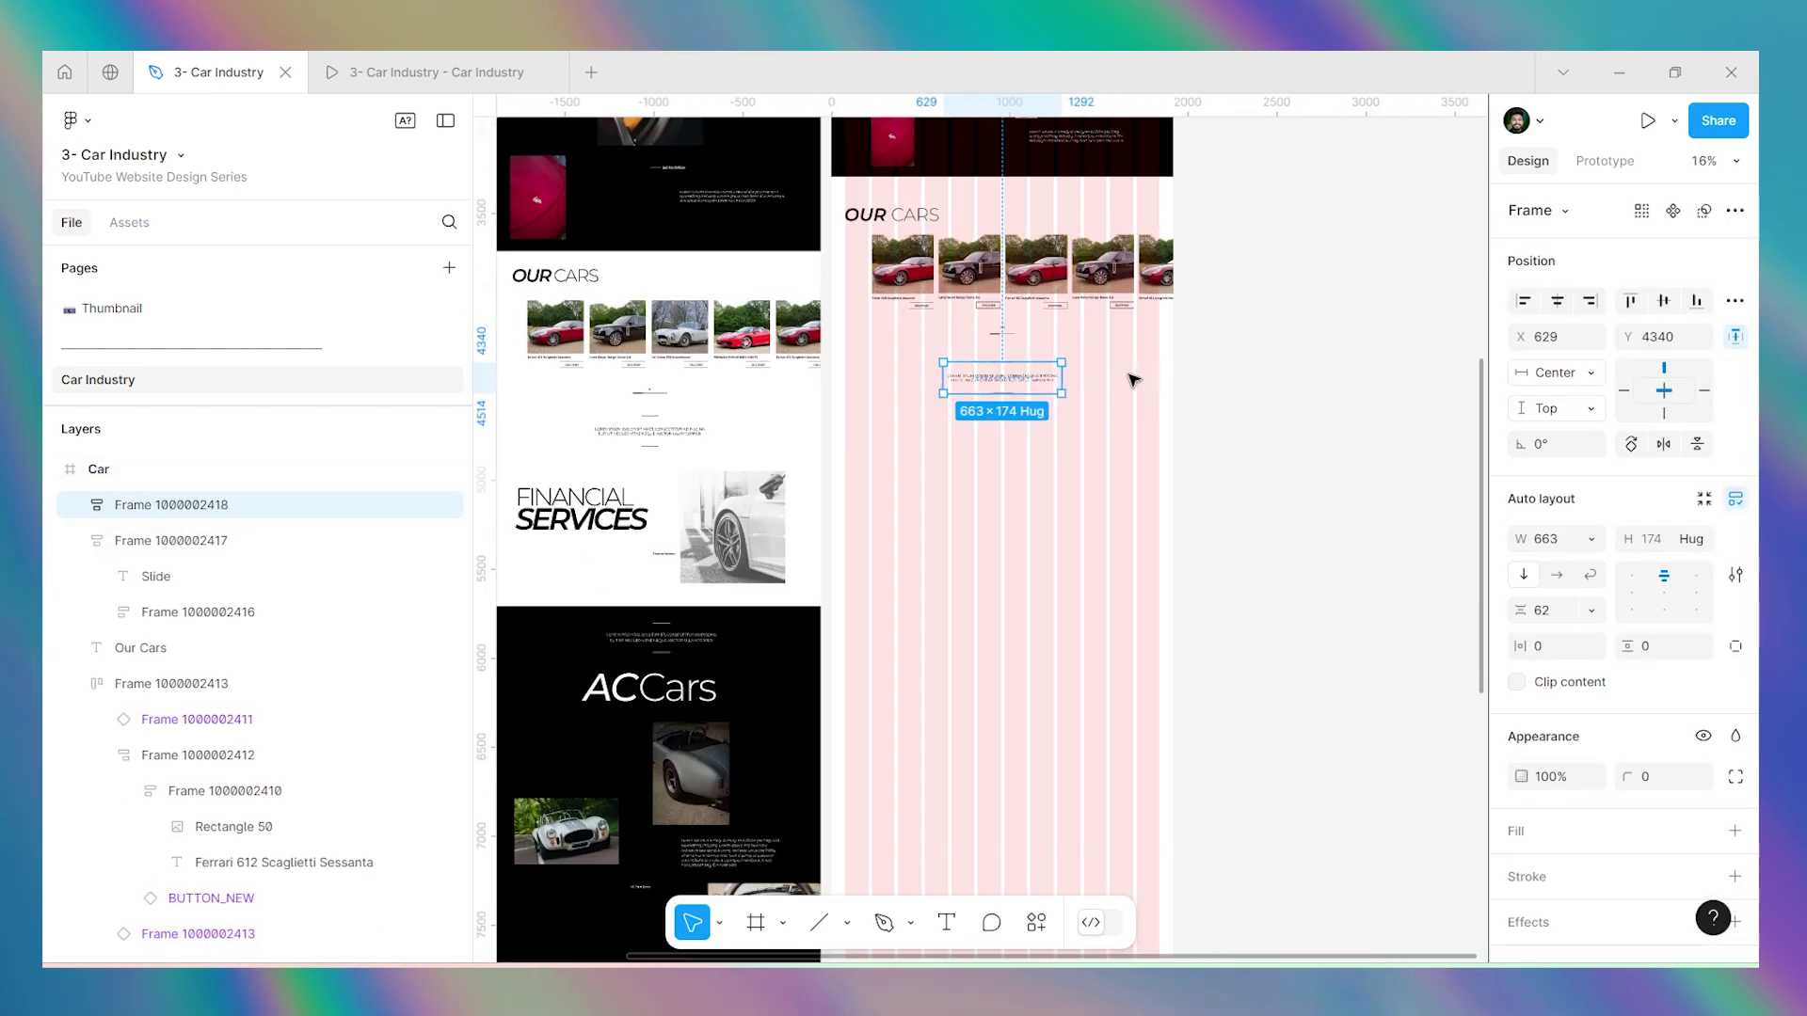
Set the gap between the intro text and its lines to 50.
{"action": "left_click", "coordinate": [1374, 340]}
{"action": "left_click", "coordinate": [1001, 391]}
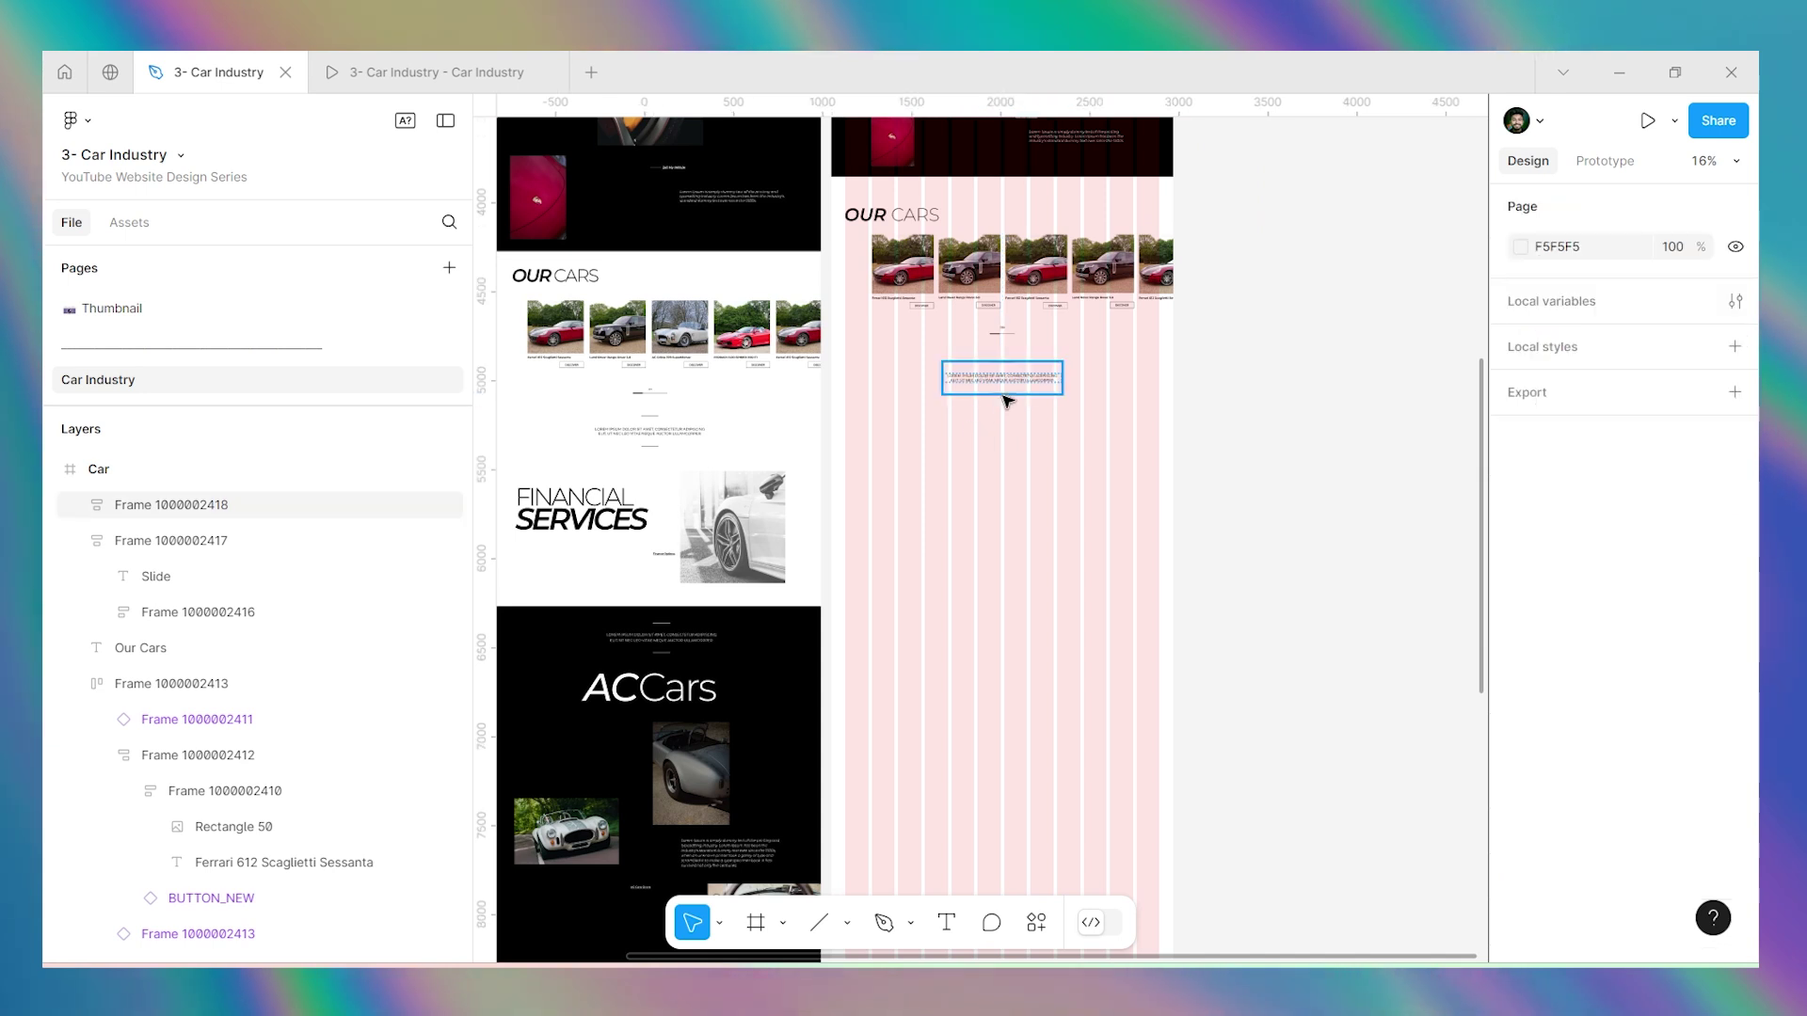
{"action": "left_click", "coordinate": [1552, 614]}
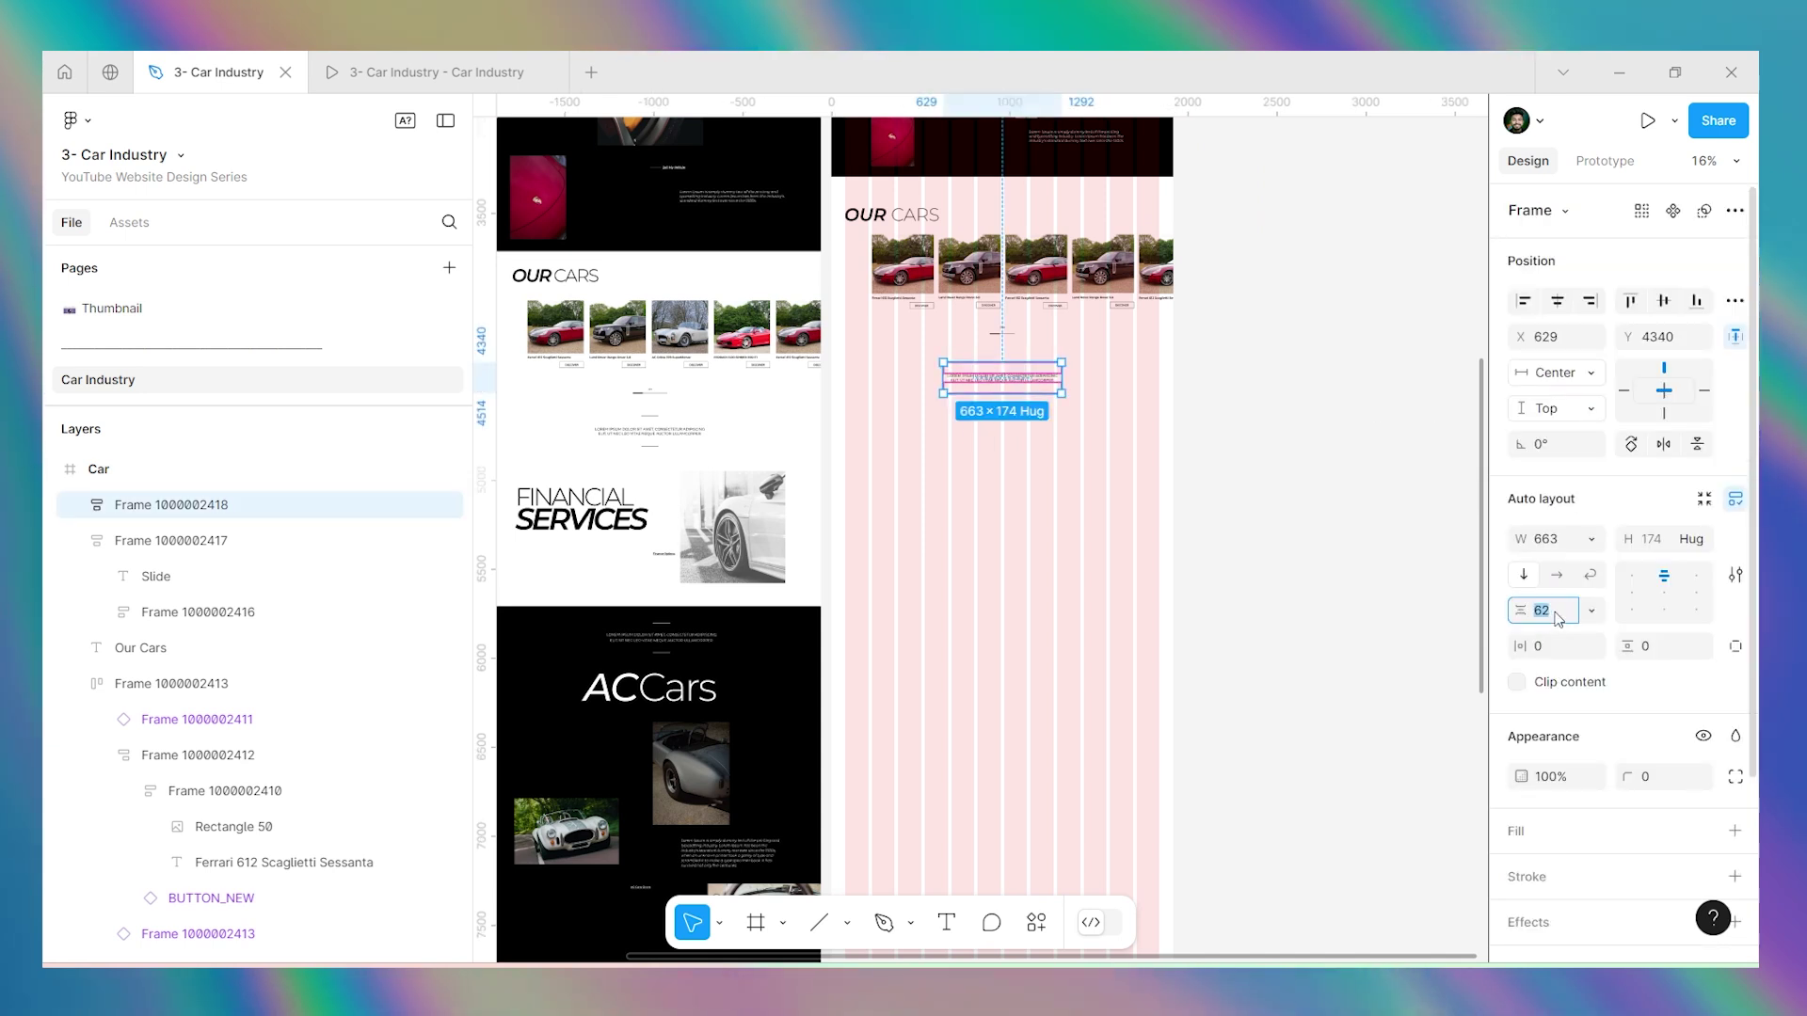
{"action": "type", "text": "5"}
{"action": "key", "text": "Return"}
{"action": "left_click", "coordinate": [1217, 415]}
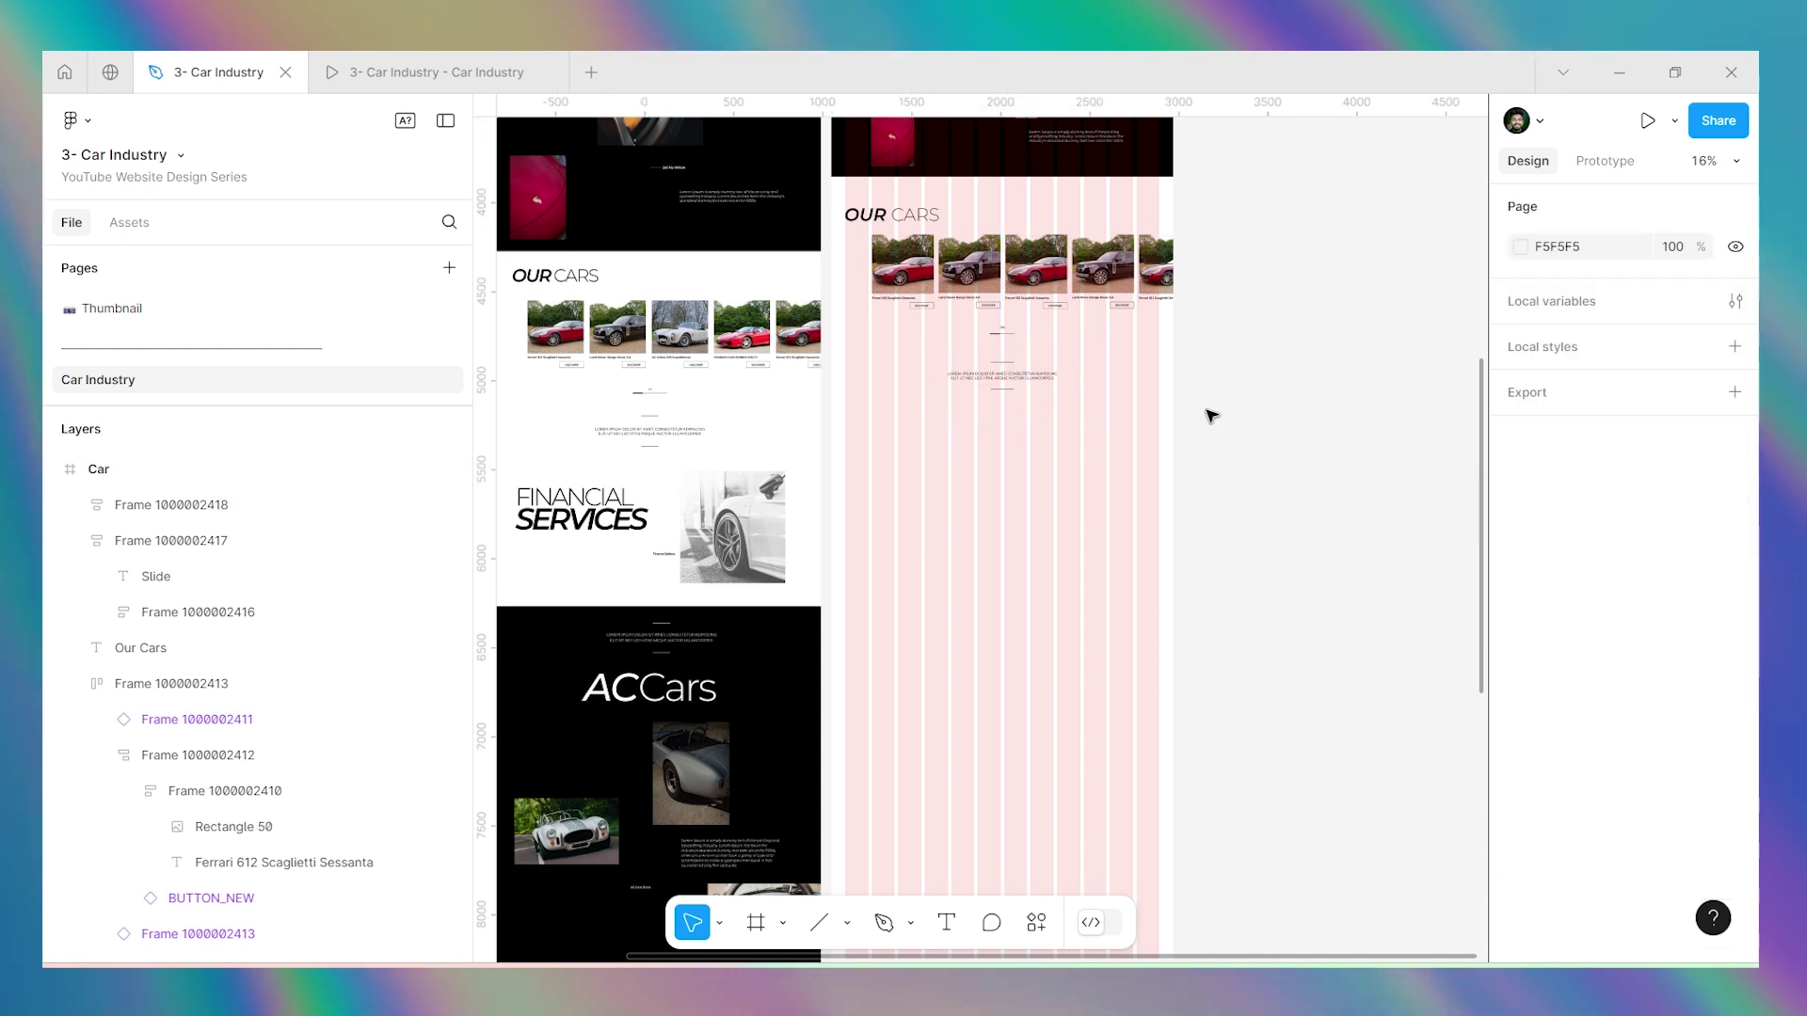
Move the intro frame up toward the slider, to about Y 4313.
{"action": "scroll", "coordinate": [984, 381], "scroll_direction": "up", "scroll_amount": 5}
{"action": "left_click", "coordinate": [1012, 343]}
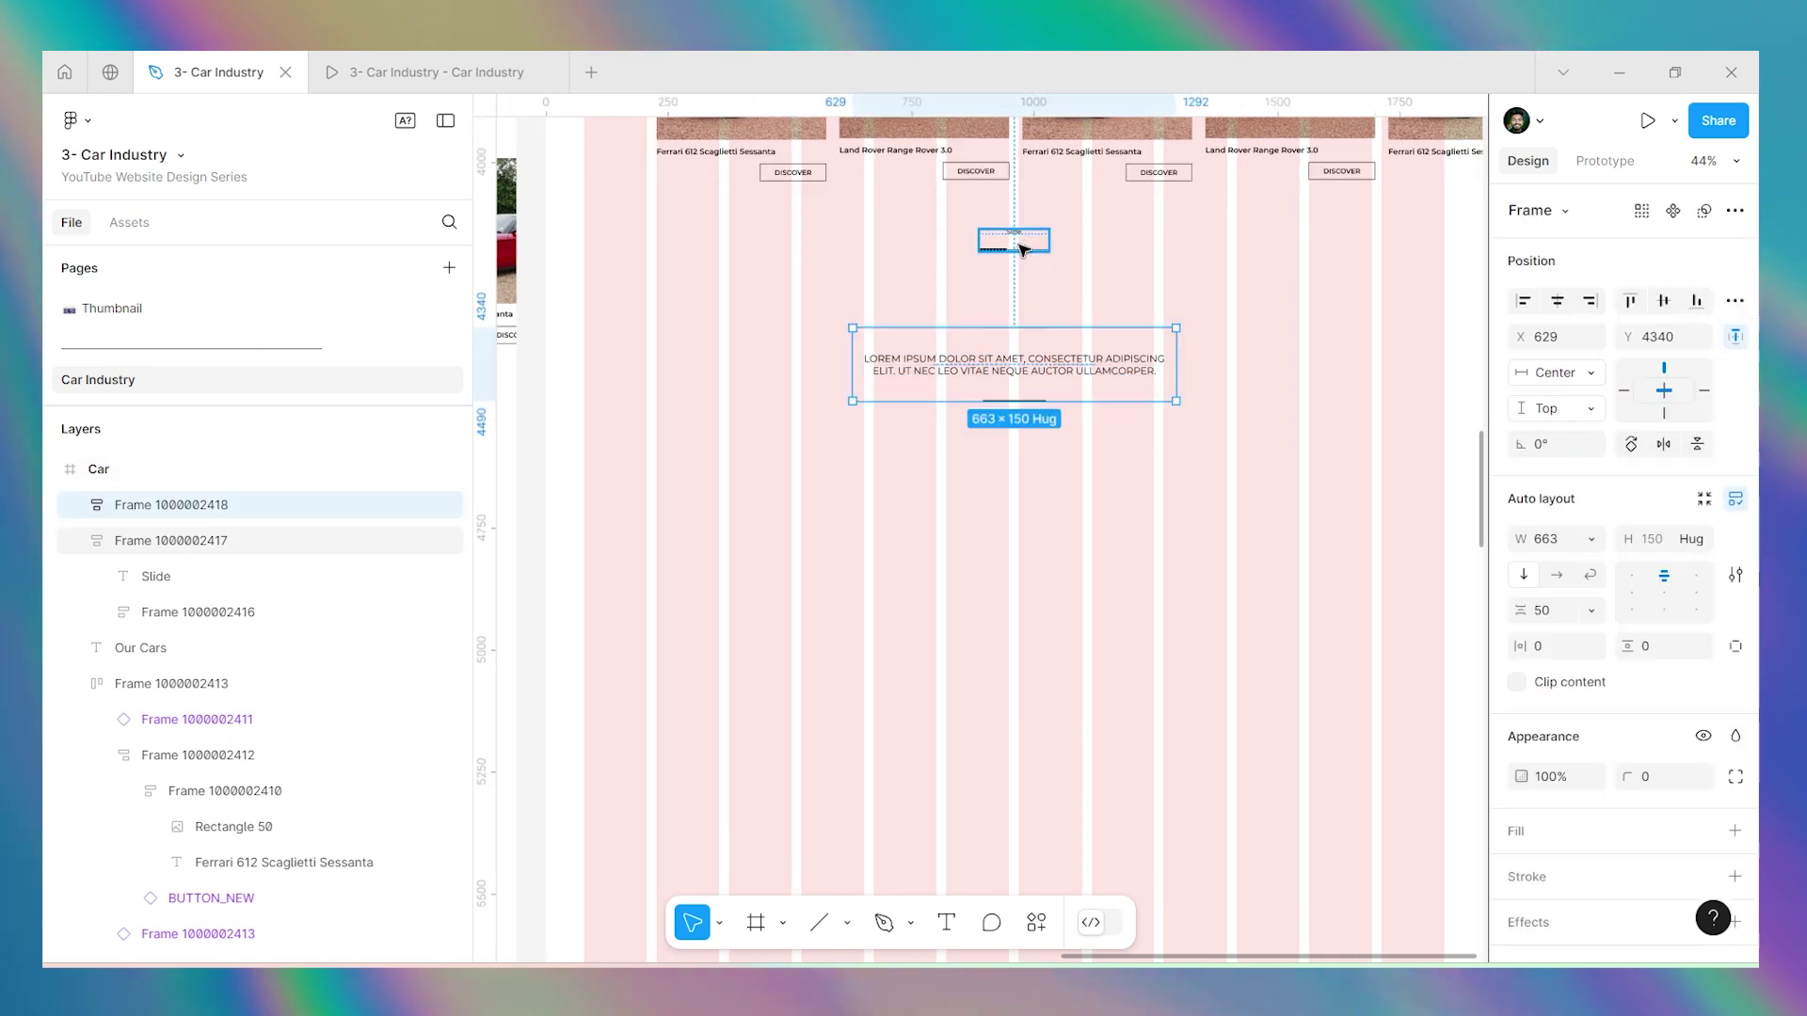
{"action": "key", "text": "shift+Up"}
{"action": "key", "text": "shift+Up"}
{"action": "key", "text": "shift+Up"}
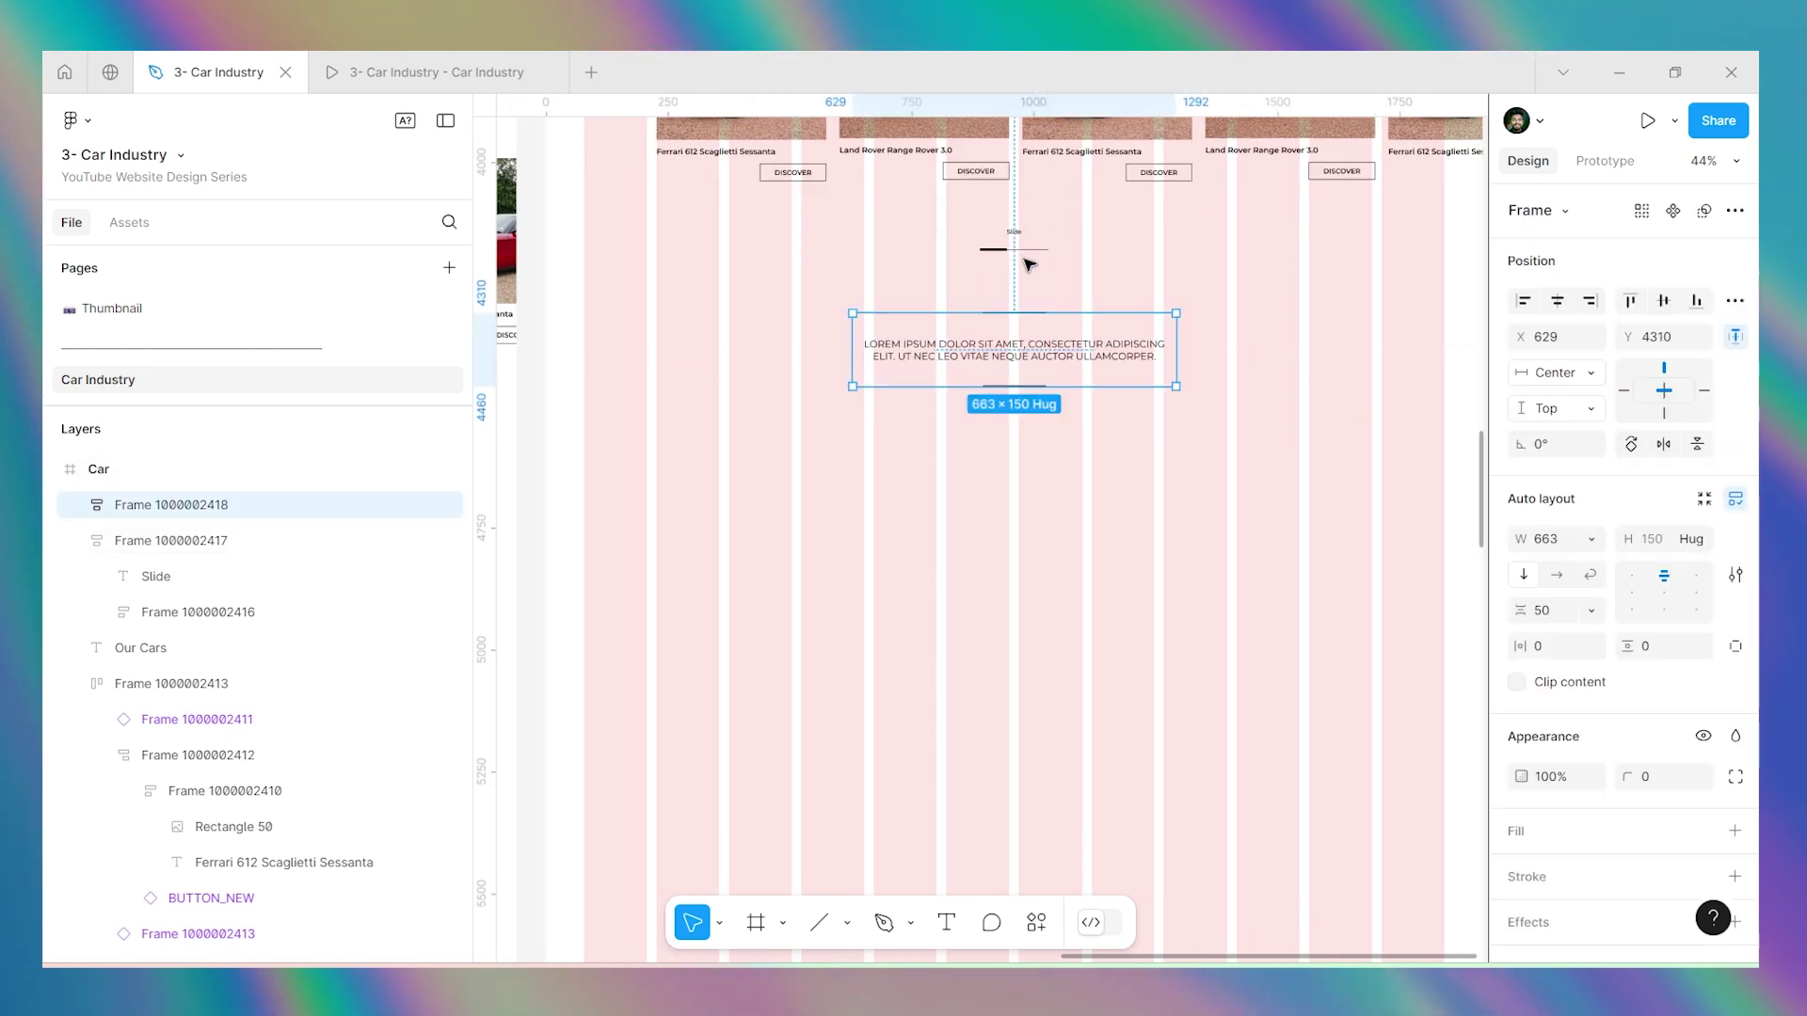
{"action": "key", "text": "Down"}
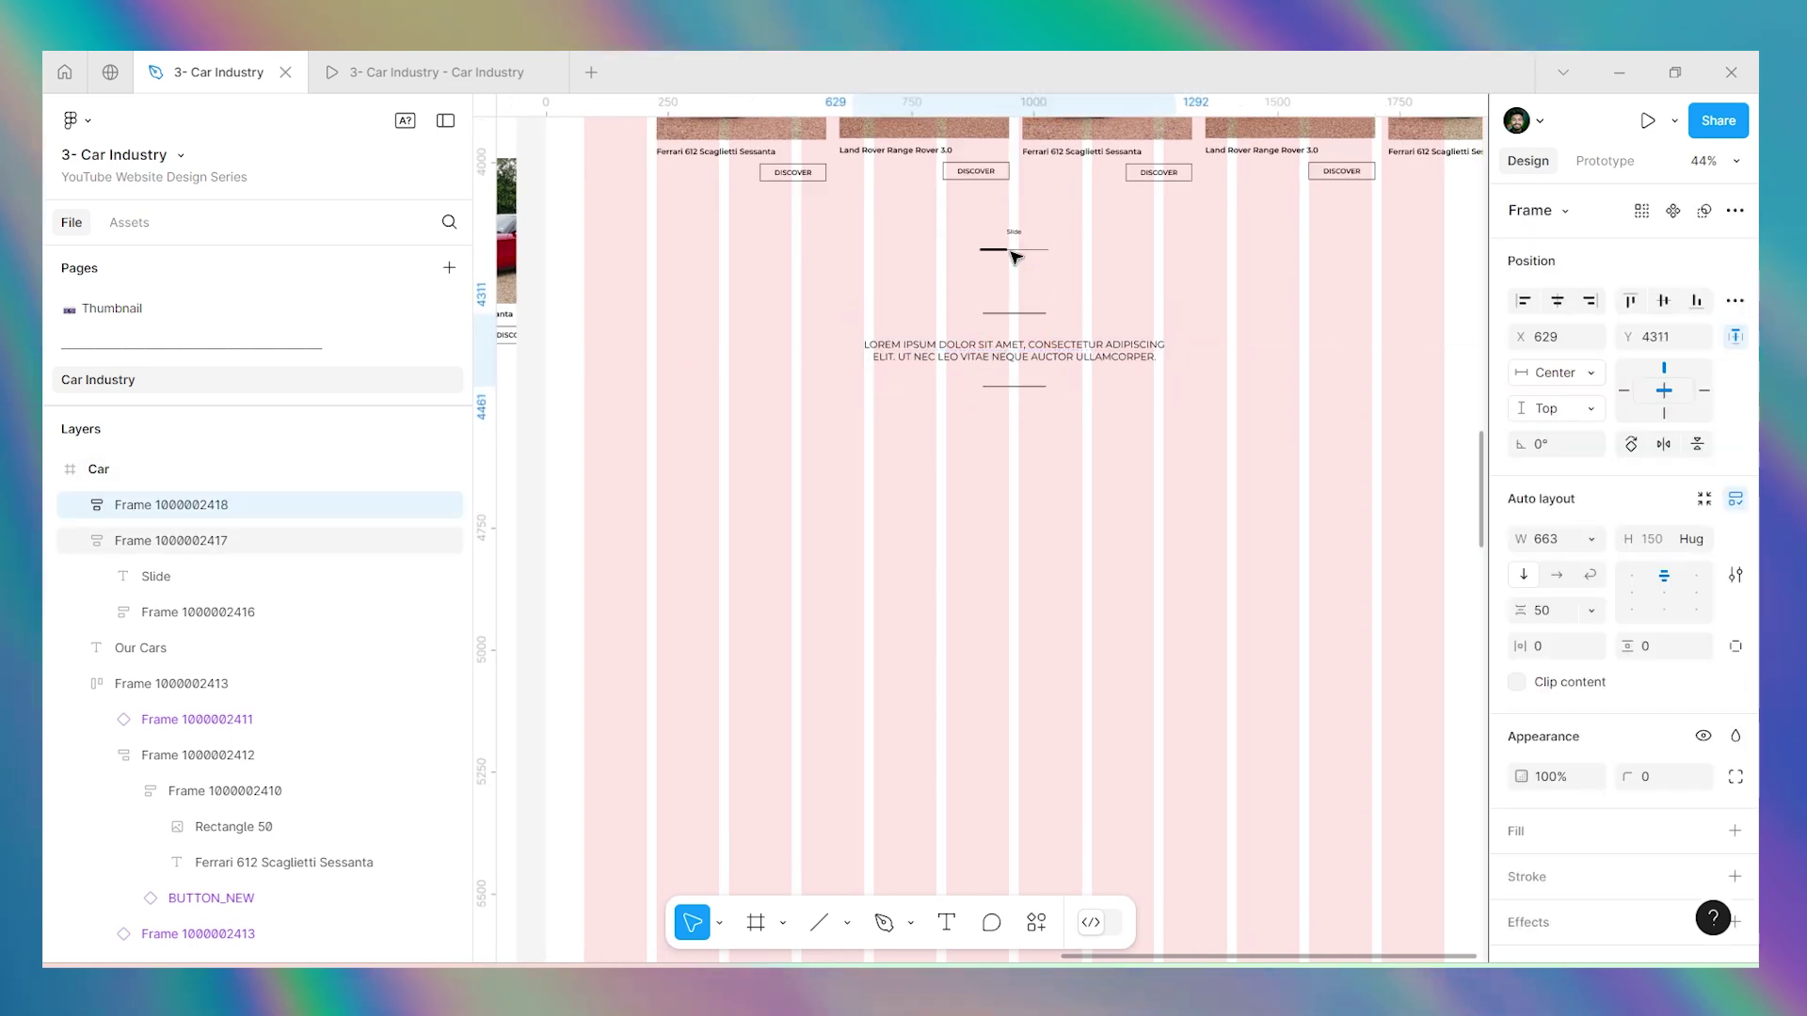
Examine the Our Cars slider and the intro text's spacing in the prototype preview.
{"action": "scroll", "coordinate": [1096, 296], "scroll_direction": "down", "scroll_amount": 5}
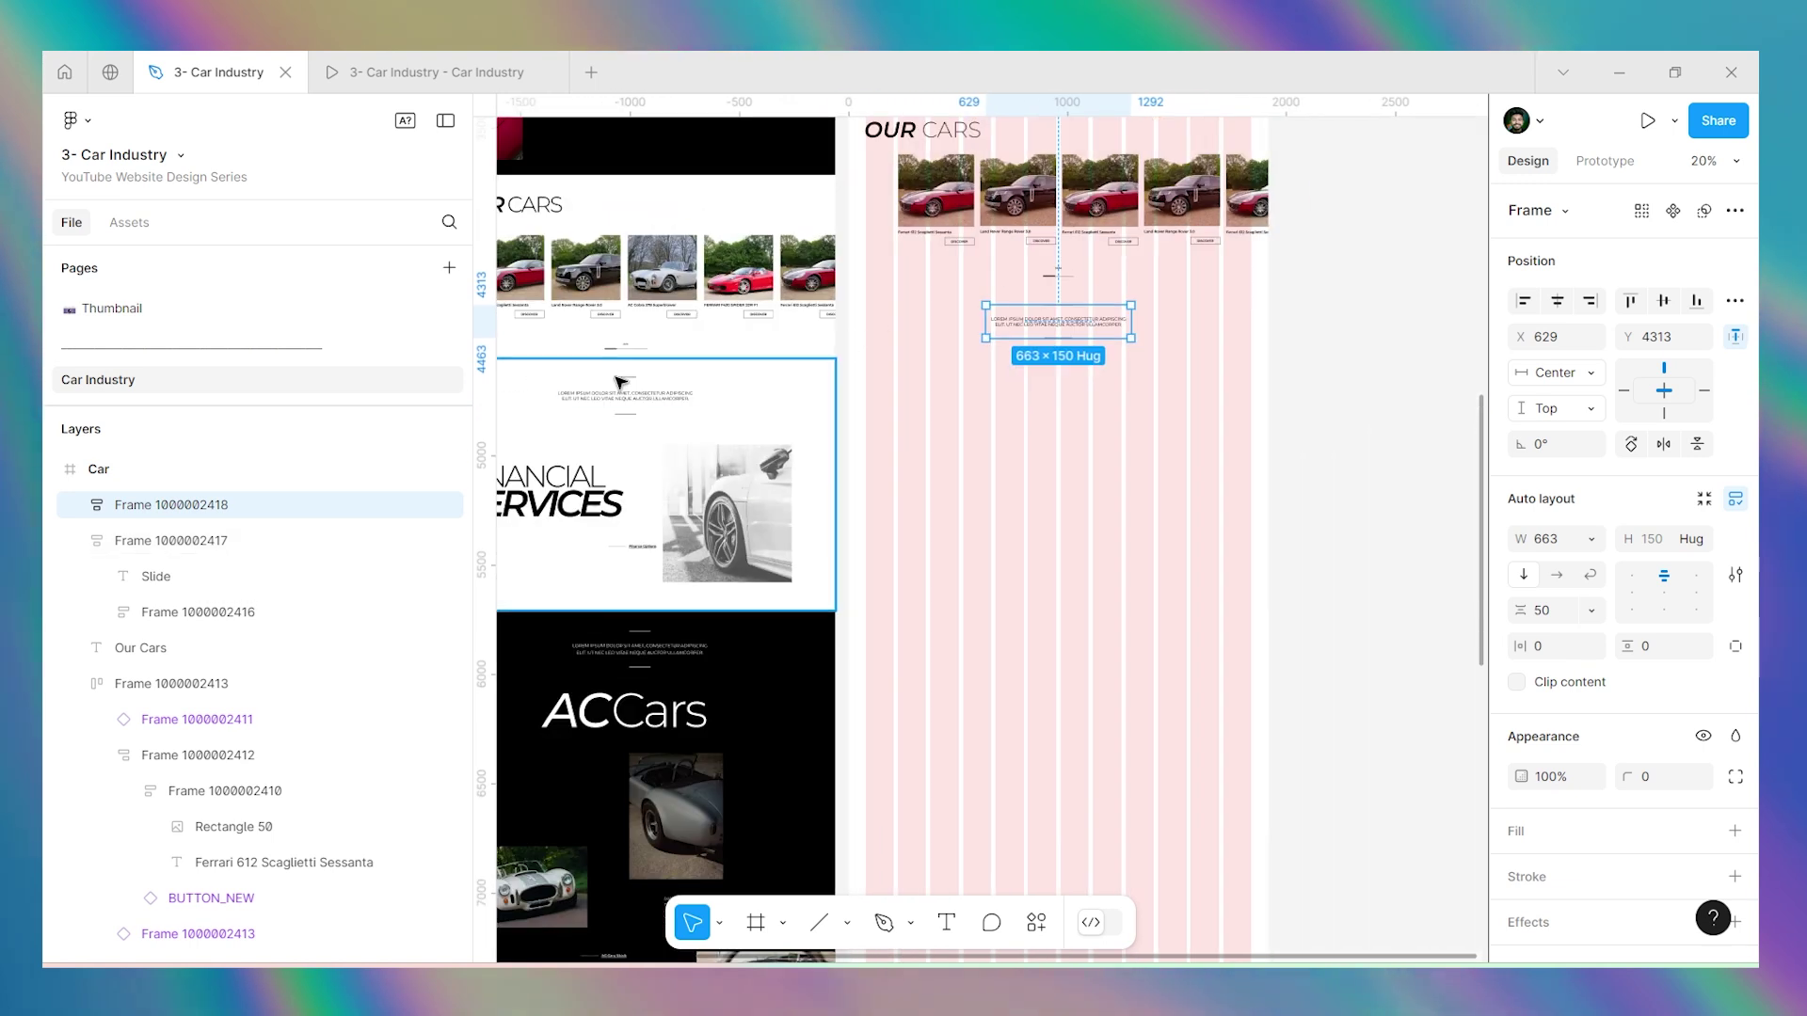
{"action": "key", "text": "ctrl+Tab"}
{"action": "scroll", "coordinate": [969, 421], "scroll_direction": "up", "scroll_amount": 5}
{"action": "scroll", "coordinate": [969, 421], "scroll_direction": "down", "scroll_amount": 3}
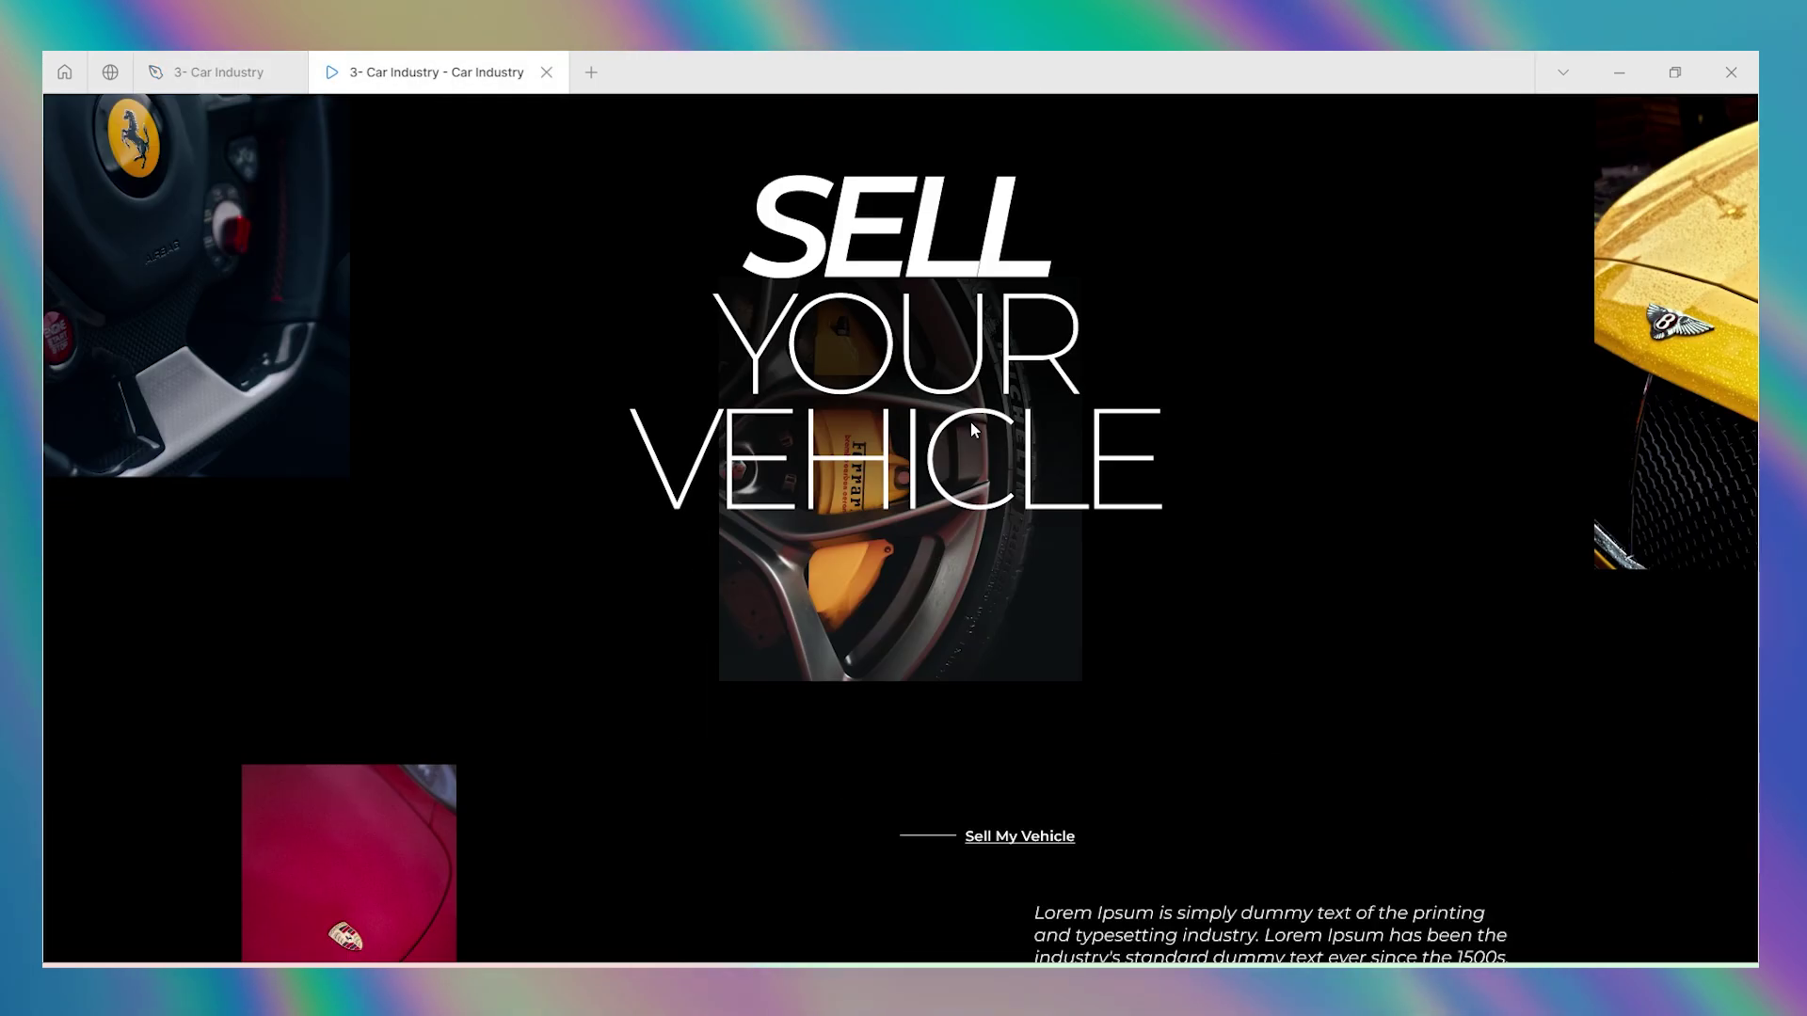
{"action": "scroll", "coordinate": [972, 429], "scroll_direction": "down", "scroll_amount": 10}
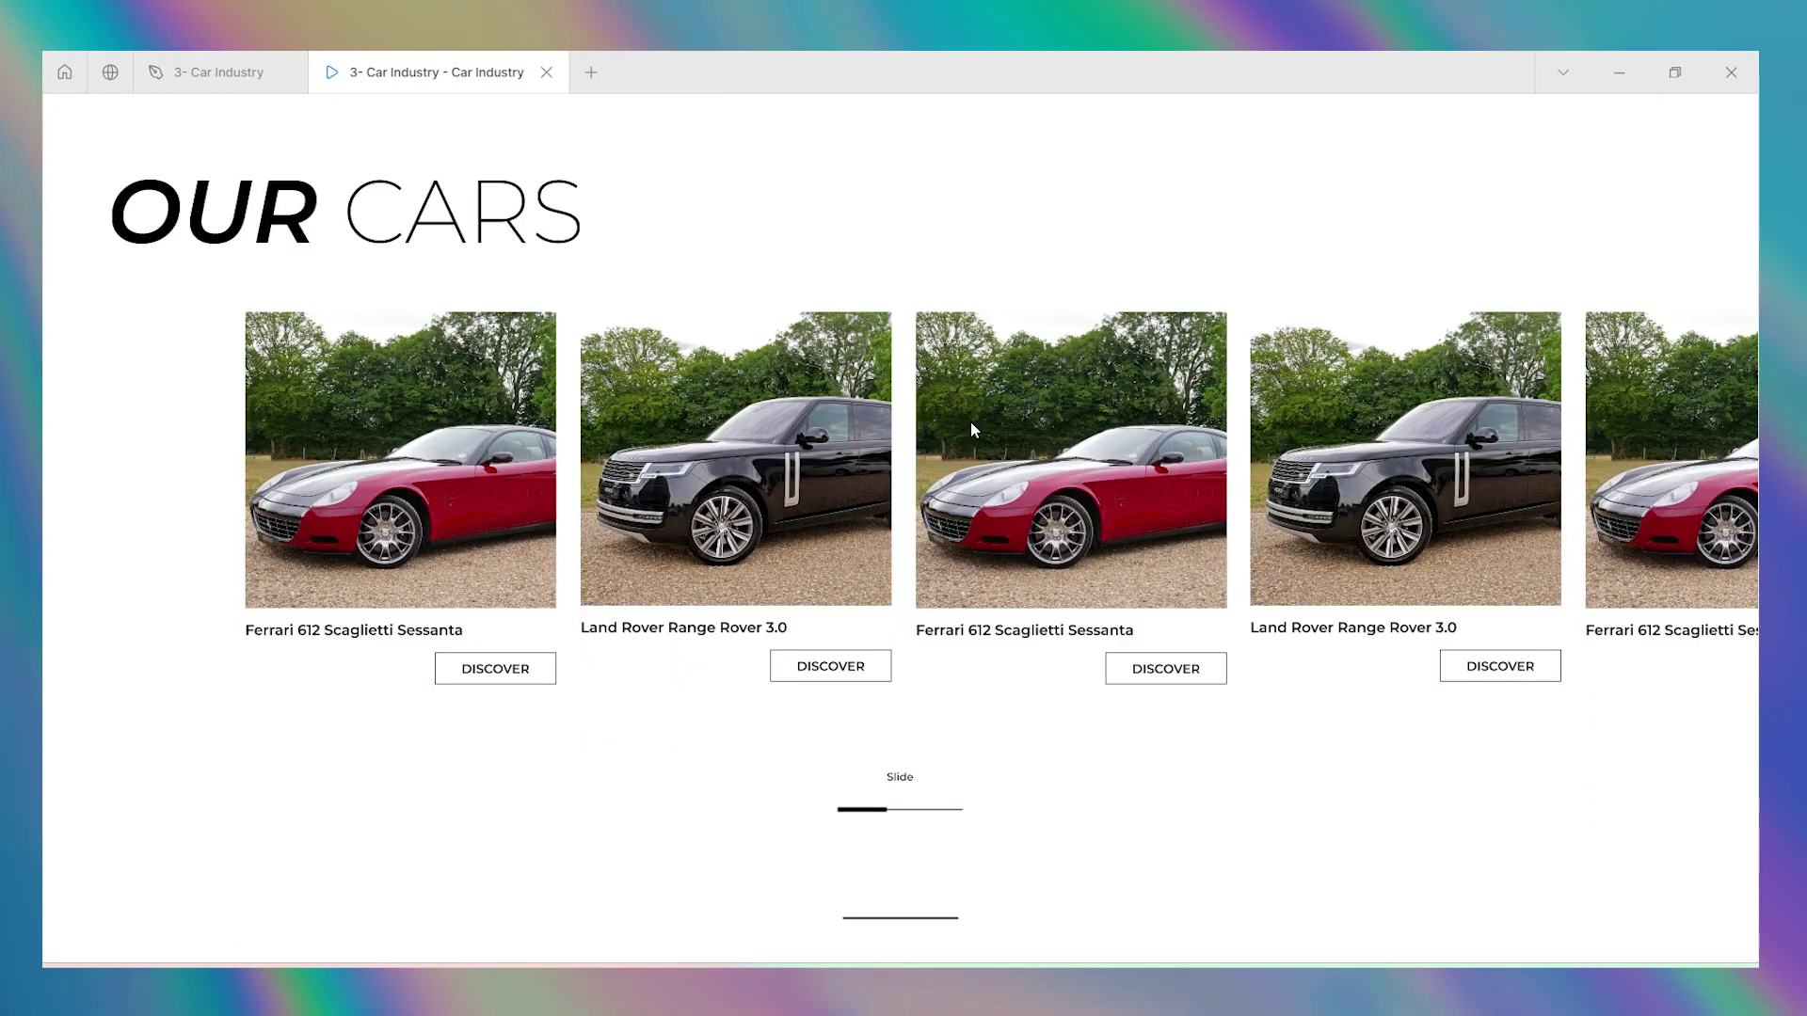
{"action": "scroll", "coordinate": [1015, 465], "scroll_direction": "down", "scroll_amount": 3}
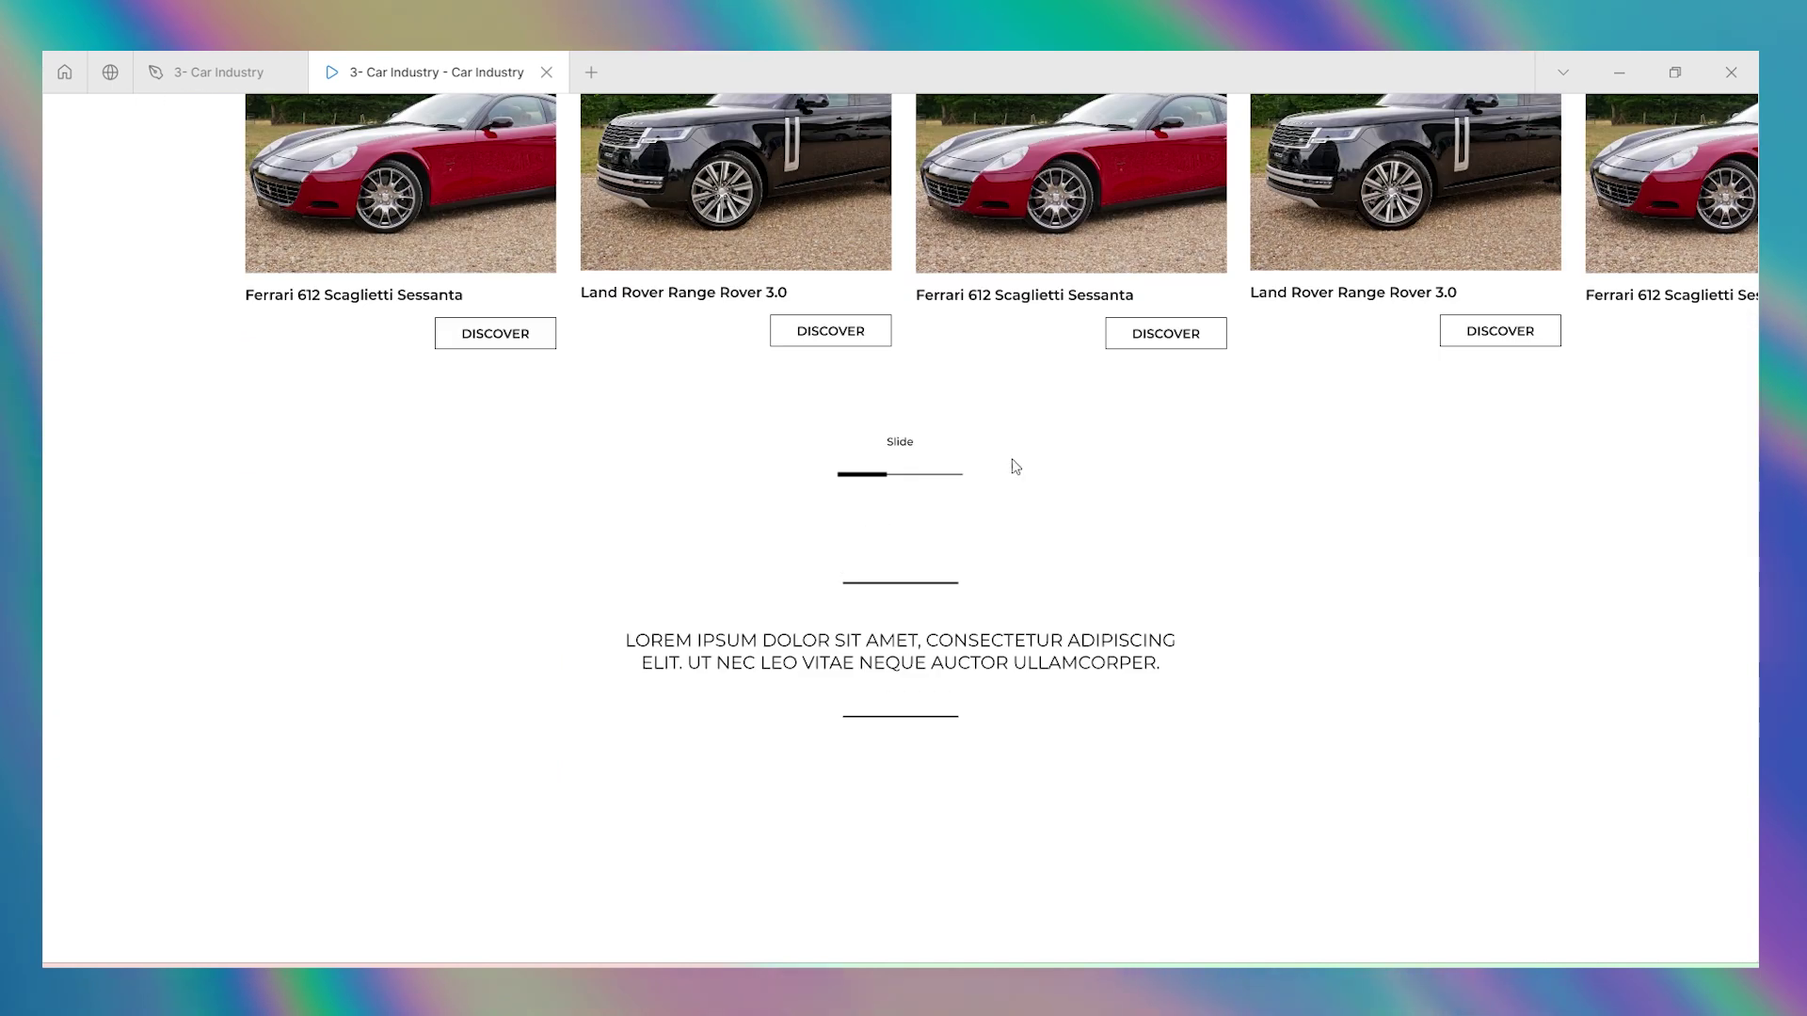
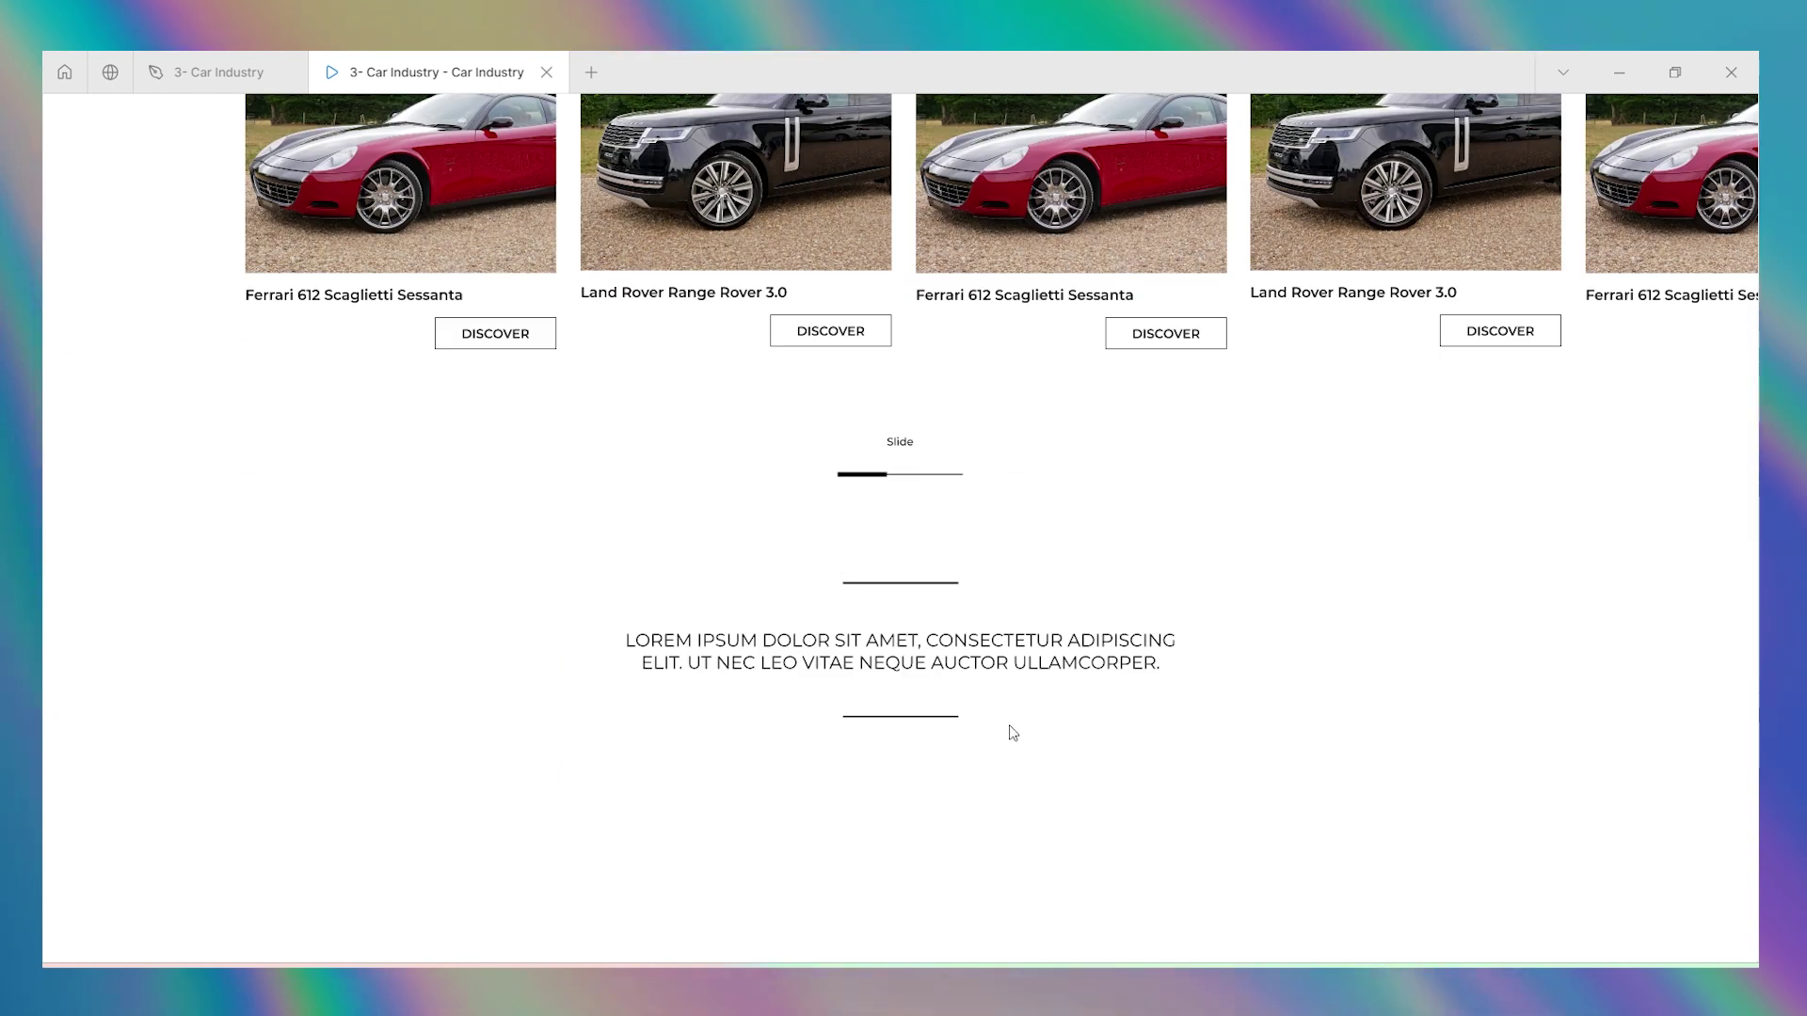
Move the intro frame further down from the slider and check the new spacing in the prototype preview.
{"action": "key", "text": "ctrl+Tab"}
{"action": "scroll", "coordinate": [1049, 335], "scroll_direction": "down", "scroll_amount": 5}
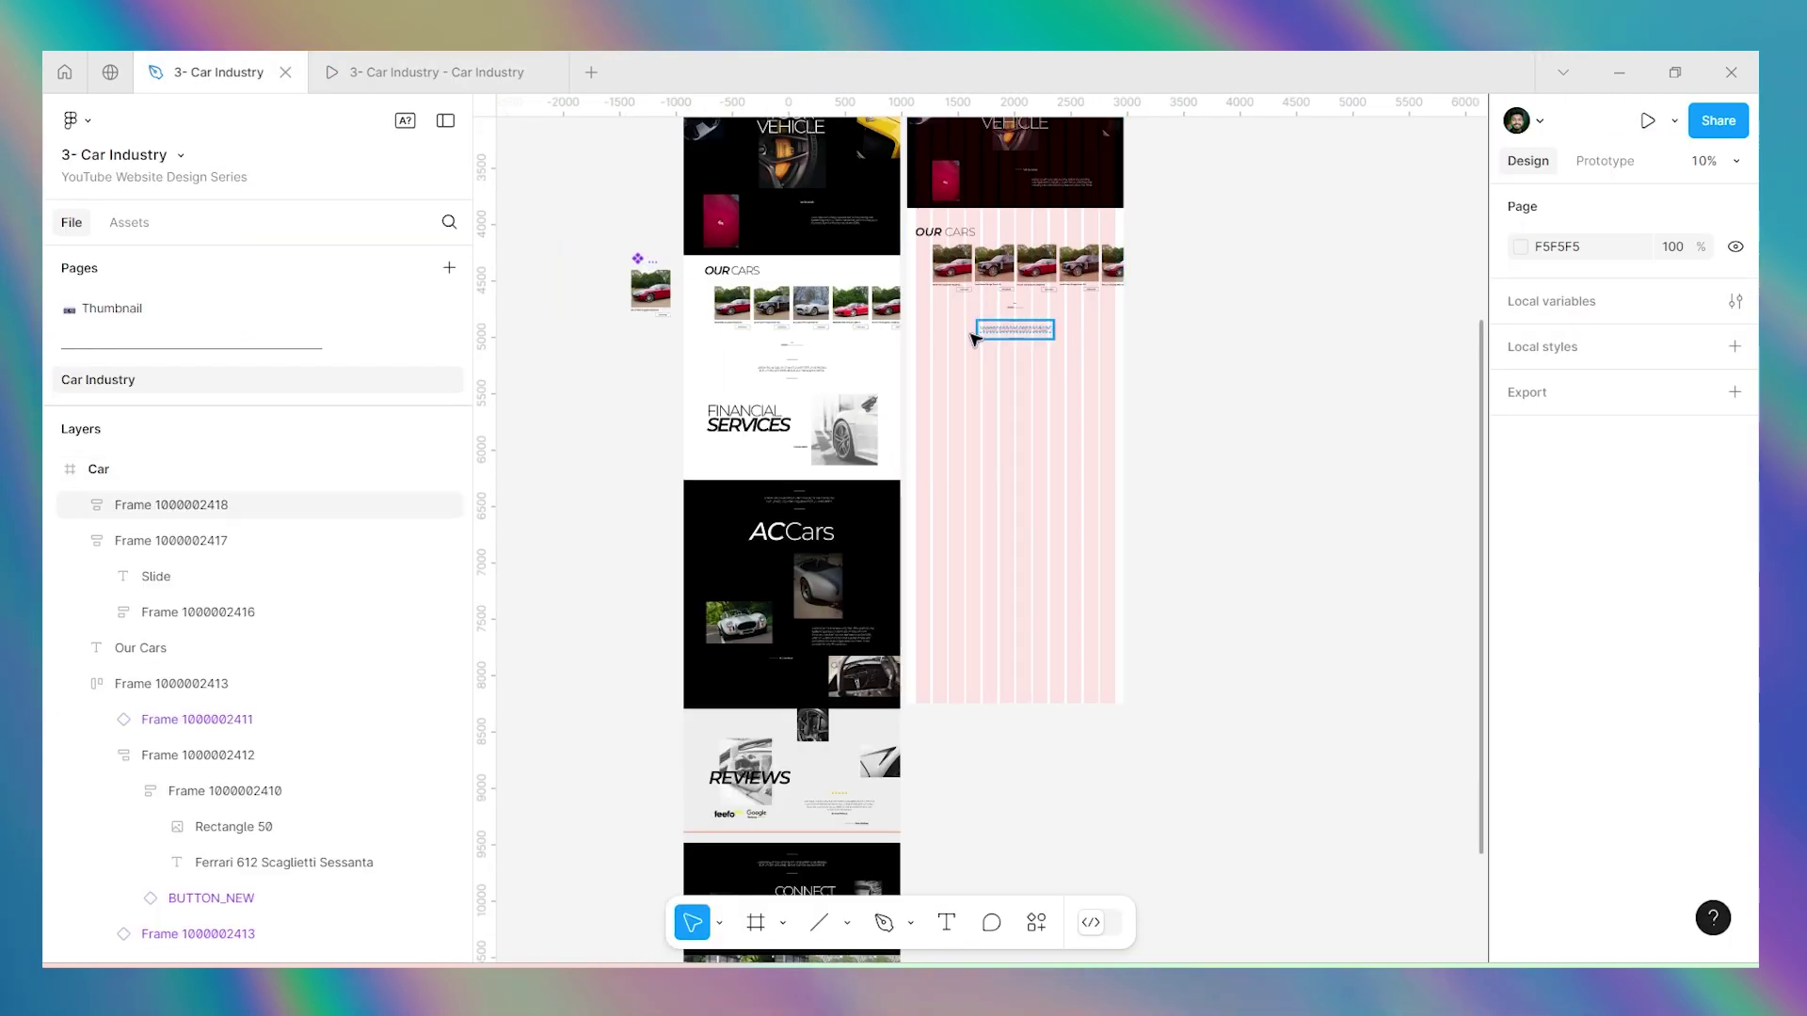
{"action": "scroll", "coordinate": [1066, 369], "scroll_direction": "up", "scroll_amount": 4}
{"action": "scroll", "coordinate": [1066, 370], "scroll_direction": "up", "scroll_amount": 3}
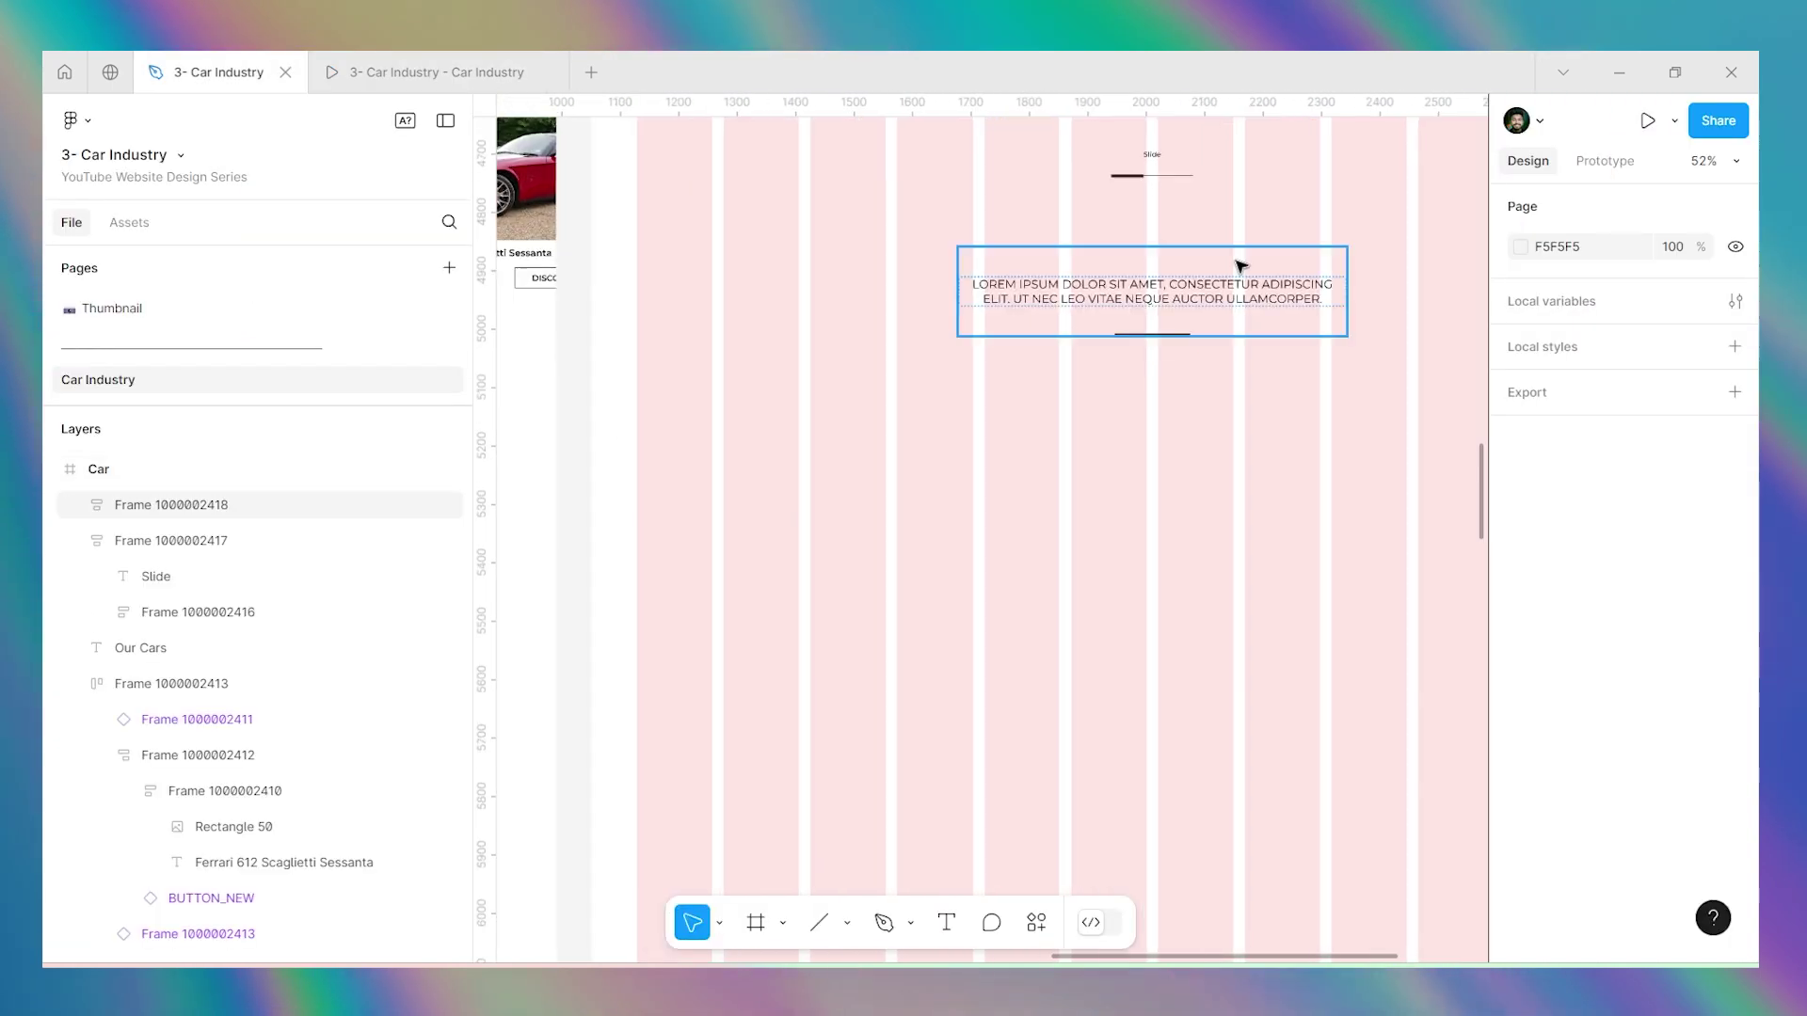
{"action": "left_click", "coordinate": [1176, 301]}
{"action": "left_click_drag", "start_coordinate": [1176, 301], "coordinate": [1188, 367]}
{"action": "scroll", "coordinate": [847, 386], "scroll_direction": "down", "scroll_amount": 3}
{"action": "key", "text": "ctrl+alt+Return"}
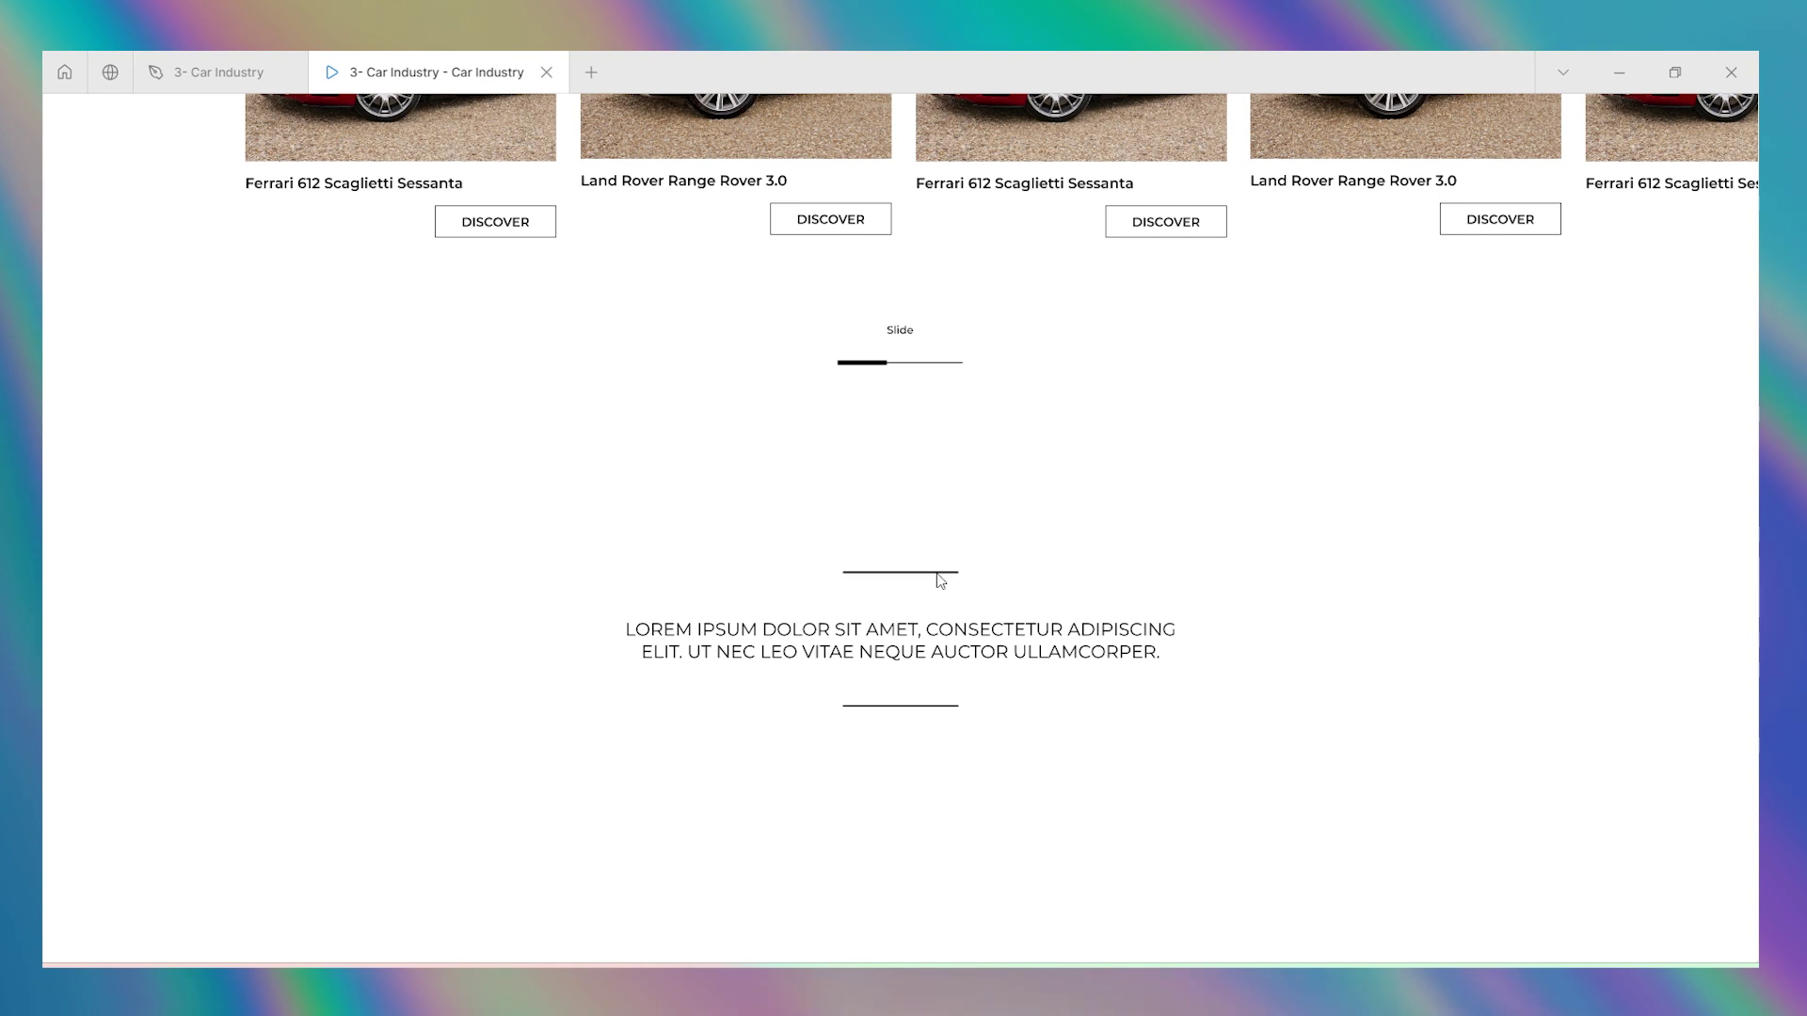
{"action": "key", "text": "ctrl+shift+Tab"}
Copy the white sports car wheel image used in the reference's Financial Services section from the Design System frame into the Car frame.
{"action": "left_click", "coordinate": [1142, 456]}
{"action": "scroll", "coordinate": [1138, 453], "scroll_direction": "down", "scroll_amount": 5}
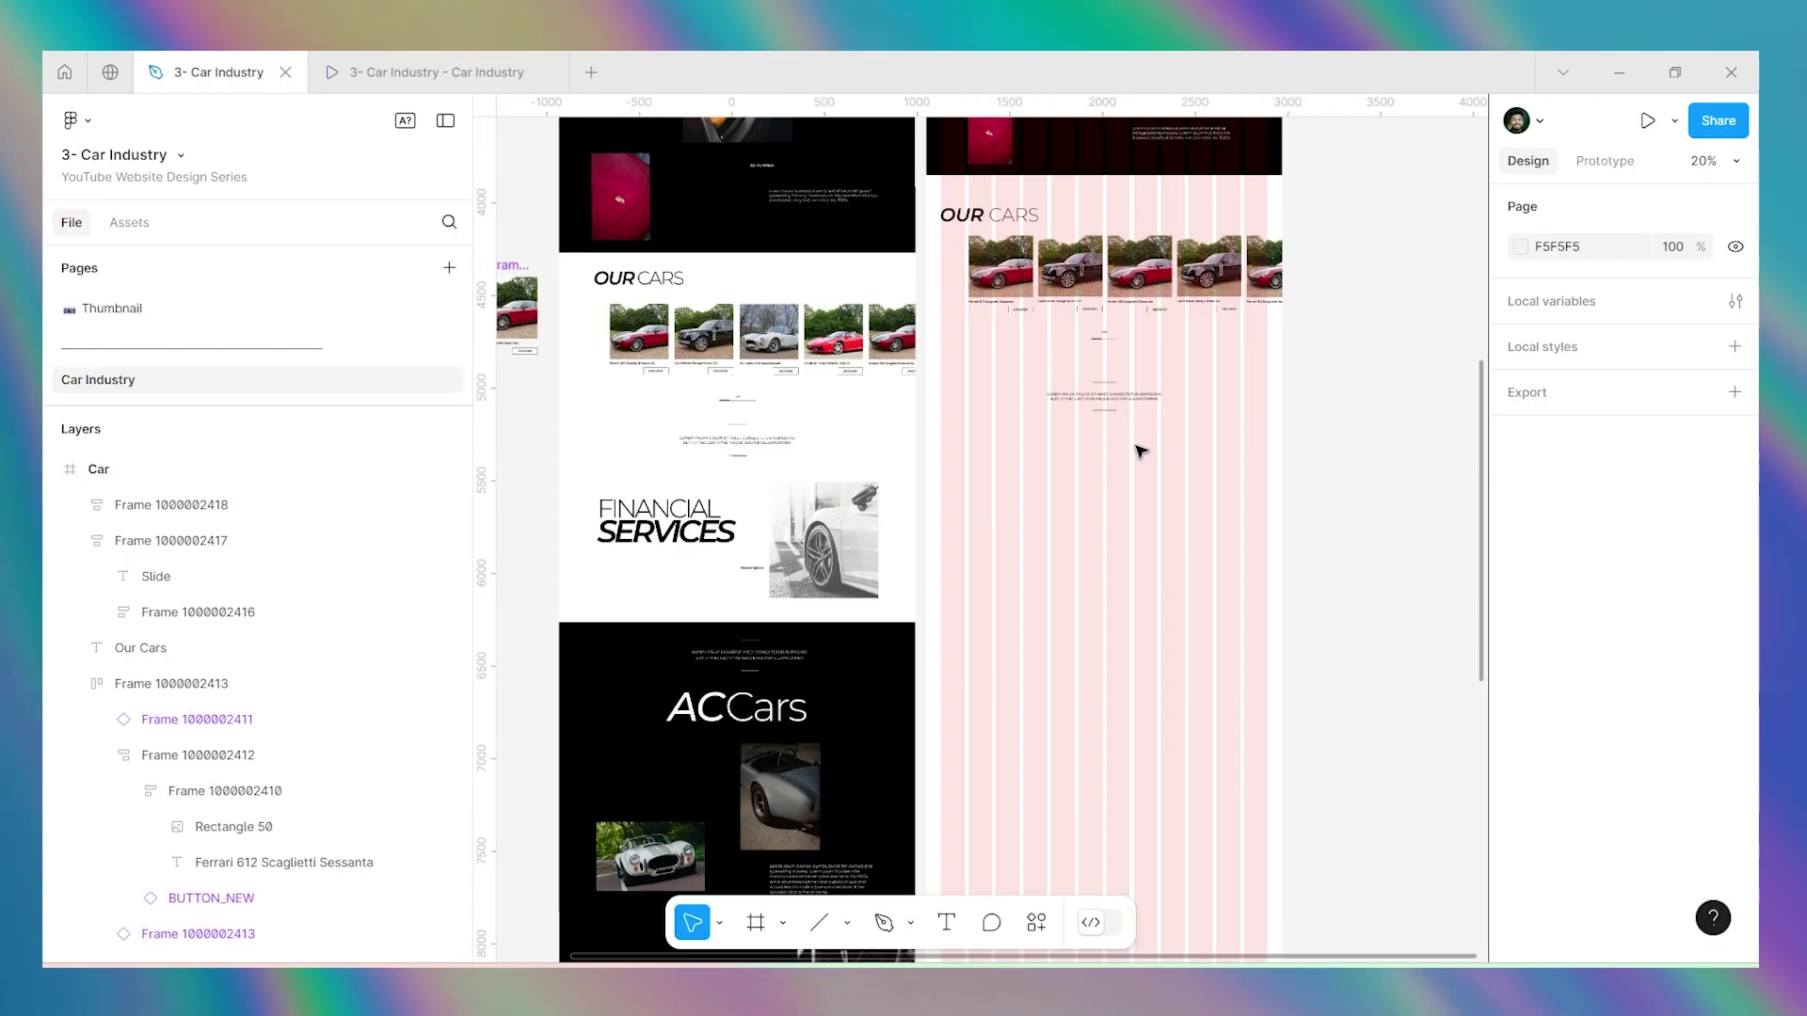
{"action": "scroll", "coordinate": [1110, 446], "scroll_direction": "down", "scroll_amount": 2}
{"action": "scroll", "coordinate": [715, 404], "scroll_direction": "up", "scroll_amount": 5, "text": "ctrl"}
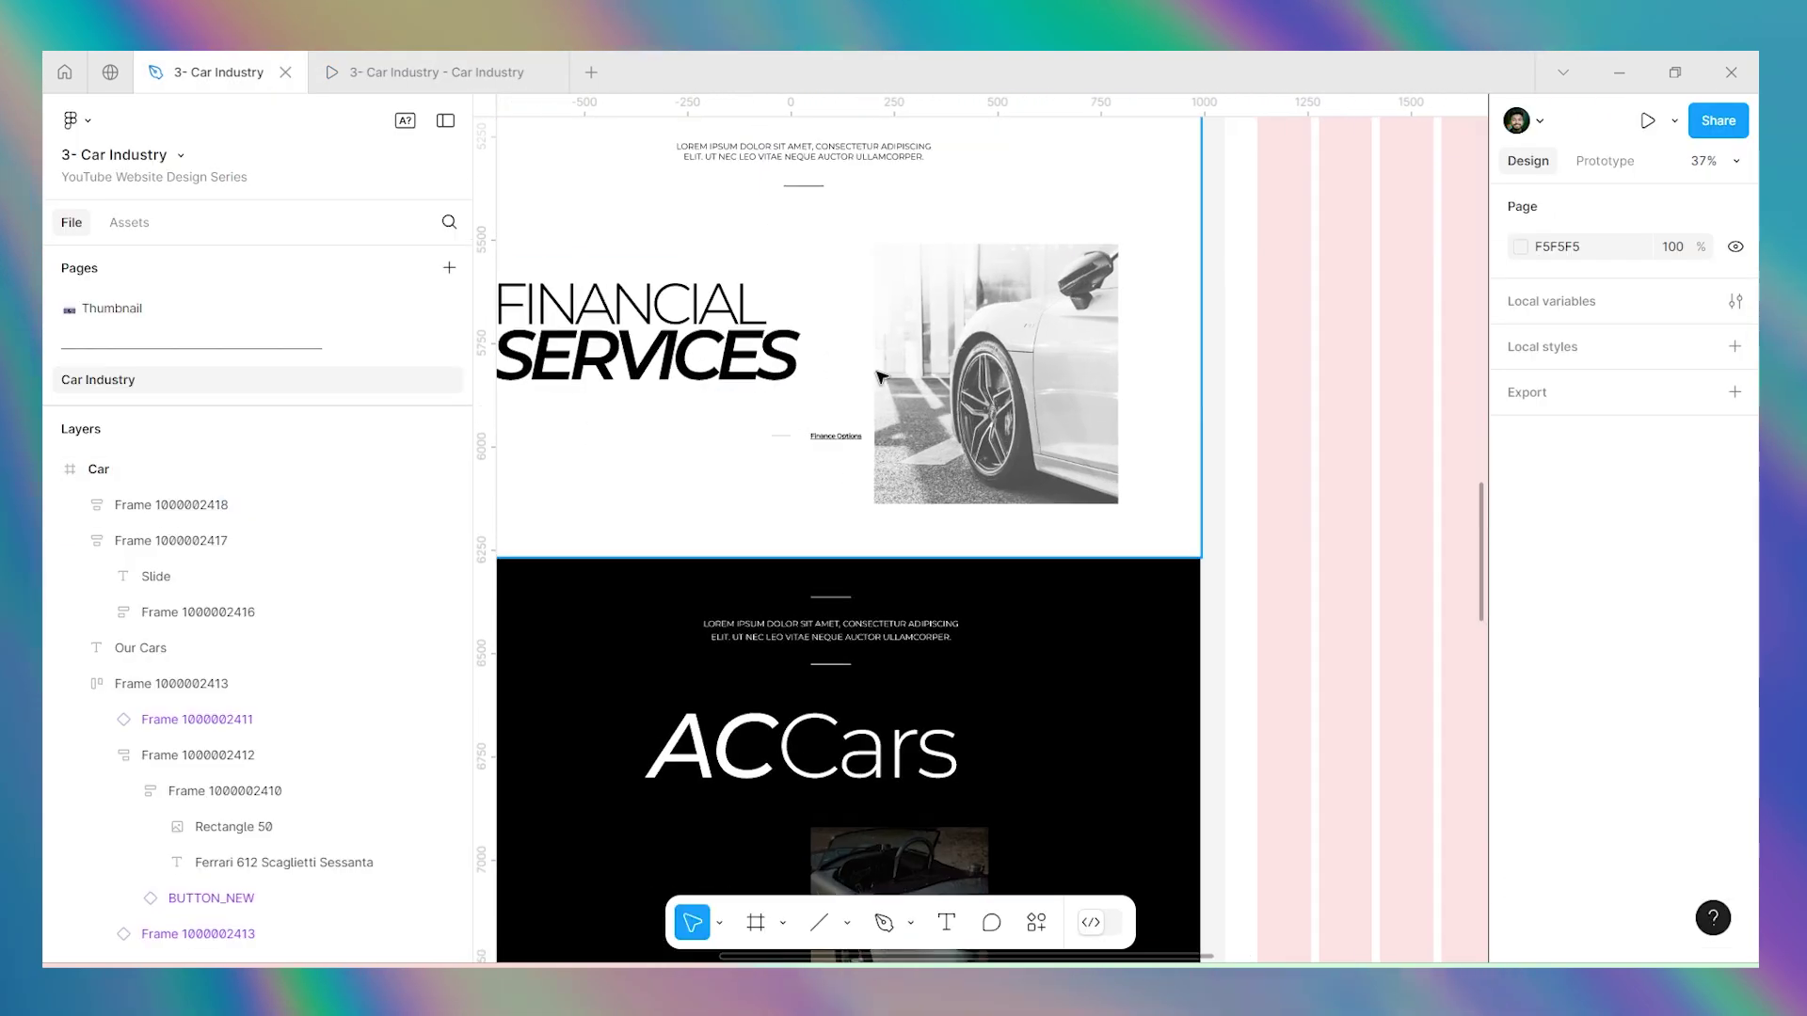
{"action": "scroll", "coordinate": [1038, 333], "scroll_direction": "down", "scroll_amount": 5, "text": "ctrl"}
{"action": "scroll", "coordinate": [941, 377], "scroll_direction": "up", "scroll_amount": 5}
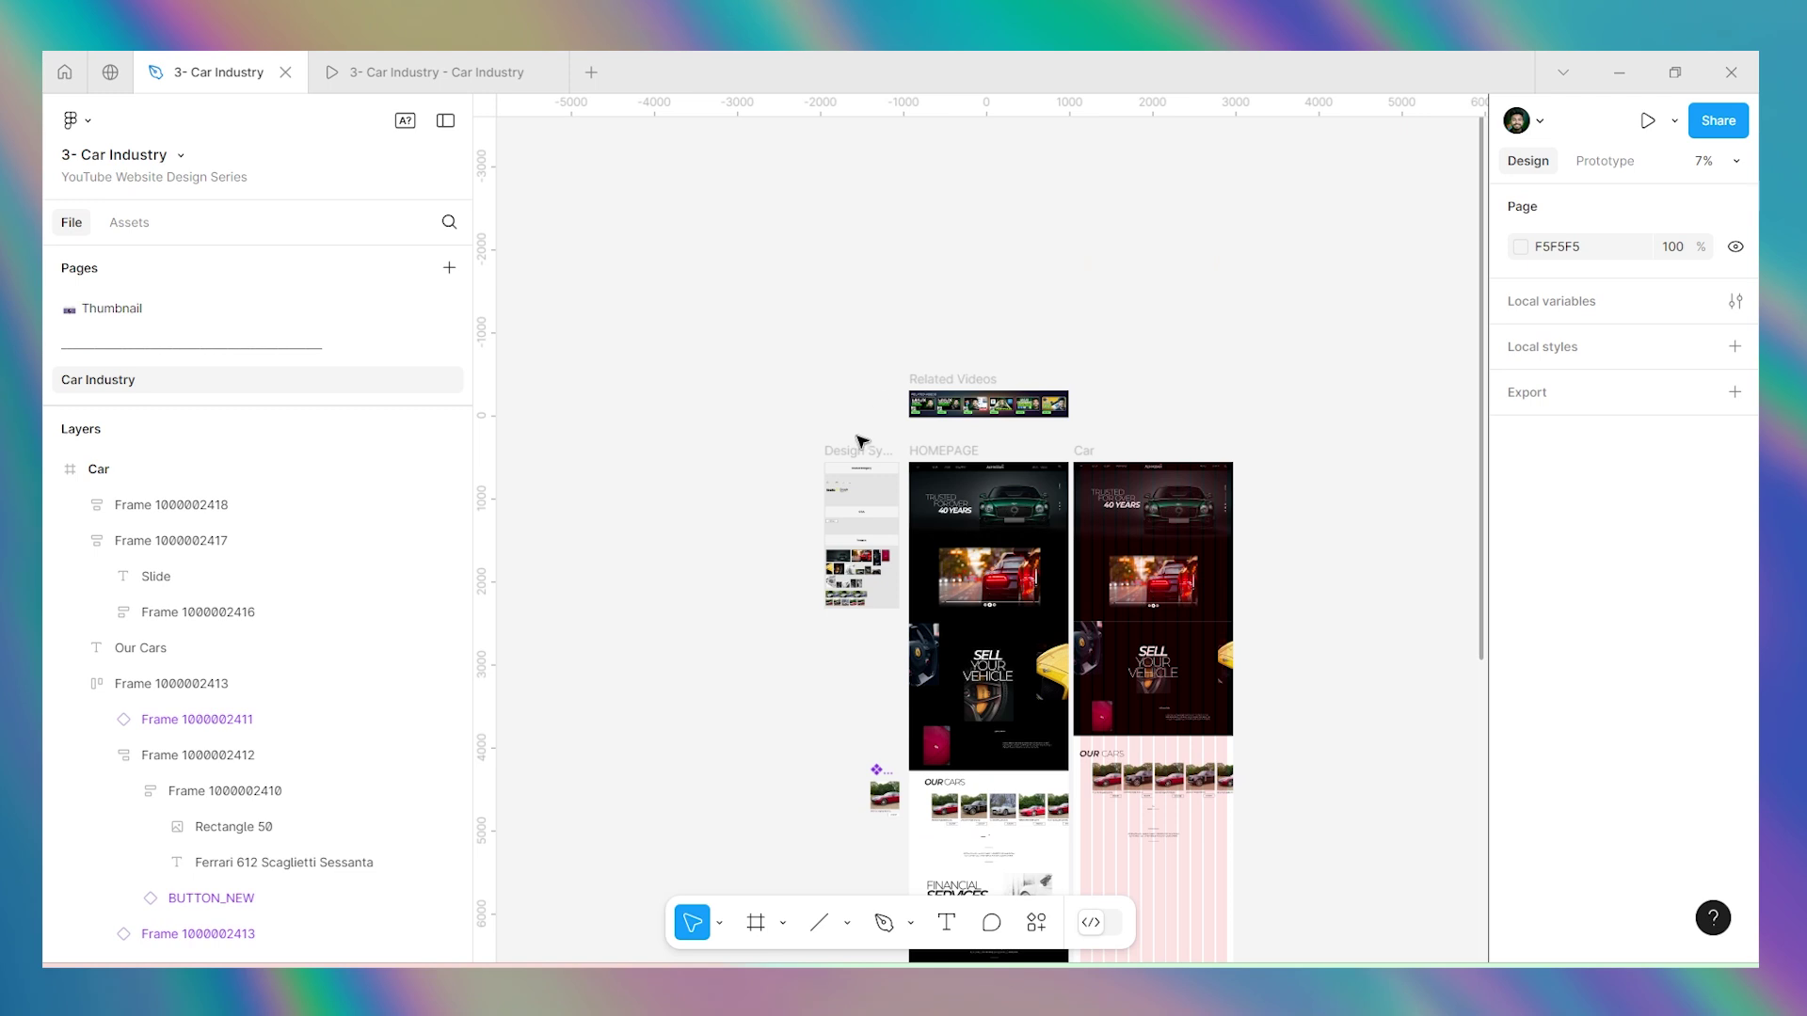
{"action": "scroll", "coordinate": [838, 595], "scroll_direction": "up", "scroll_amount": 3, "text": "ctrl"}
{"action": "scroll", "coordinate": [833, 556], "scroll_direction": "up", "scroll_amount": 4, "text": "ctrl"}
{"action": "left_click", "coordinate": [826, 360]}
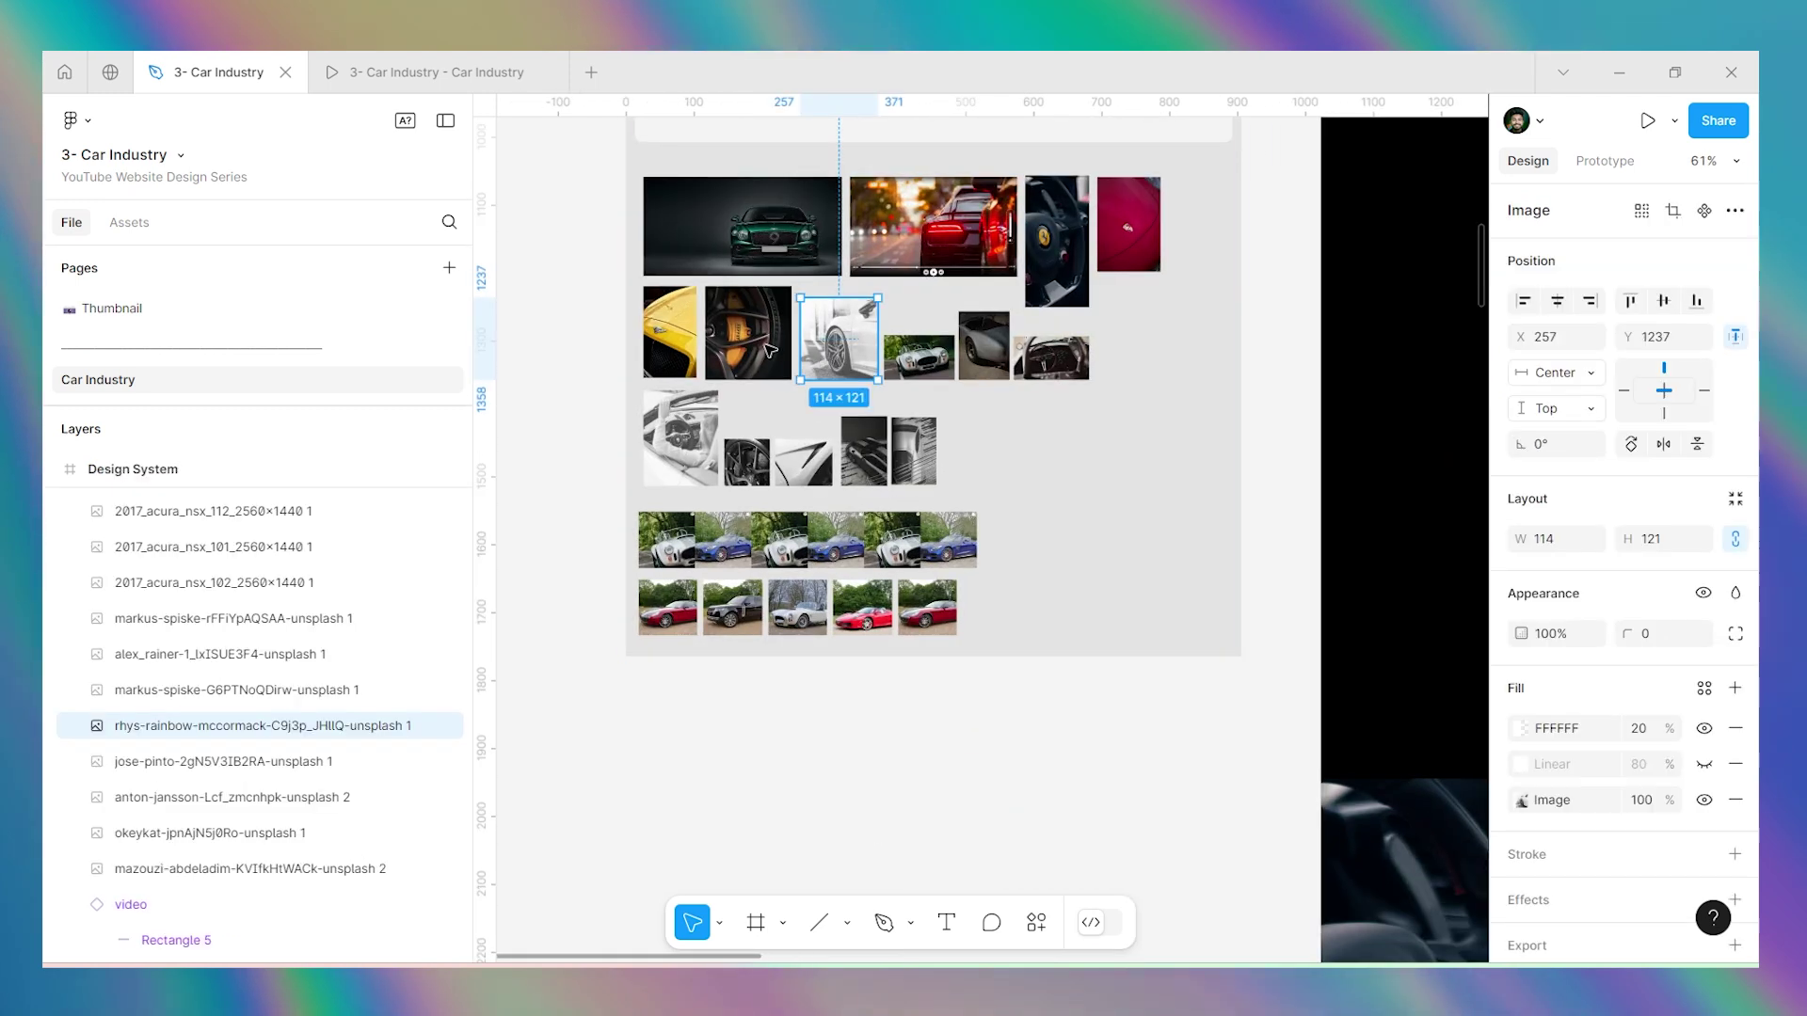
{"action": "scroll", "coordinate": [770, 350], "scroll_direction": "down", "scroll_amount": 5, "text": "ctrl"}
{"action": "scroll", "coordinate": [854, 421], "scroll_direction": "up", "scroll_amount": 2, "text": "ctrl"}
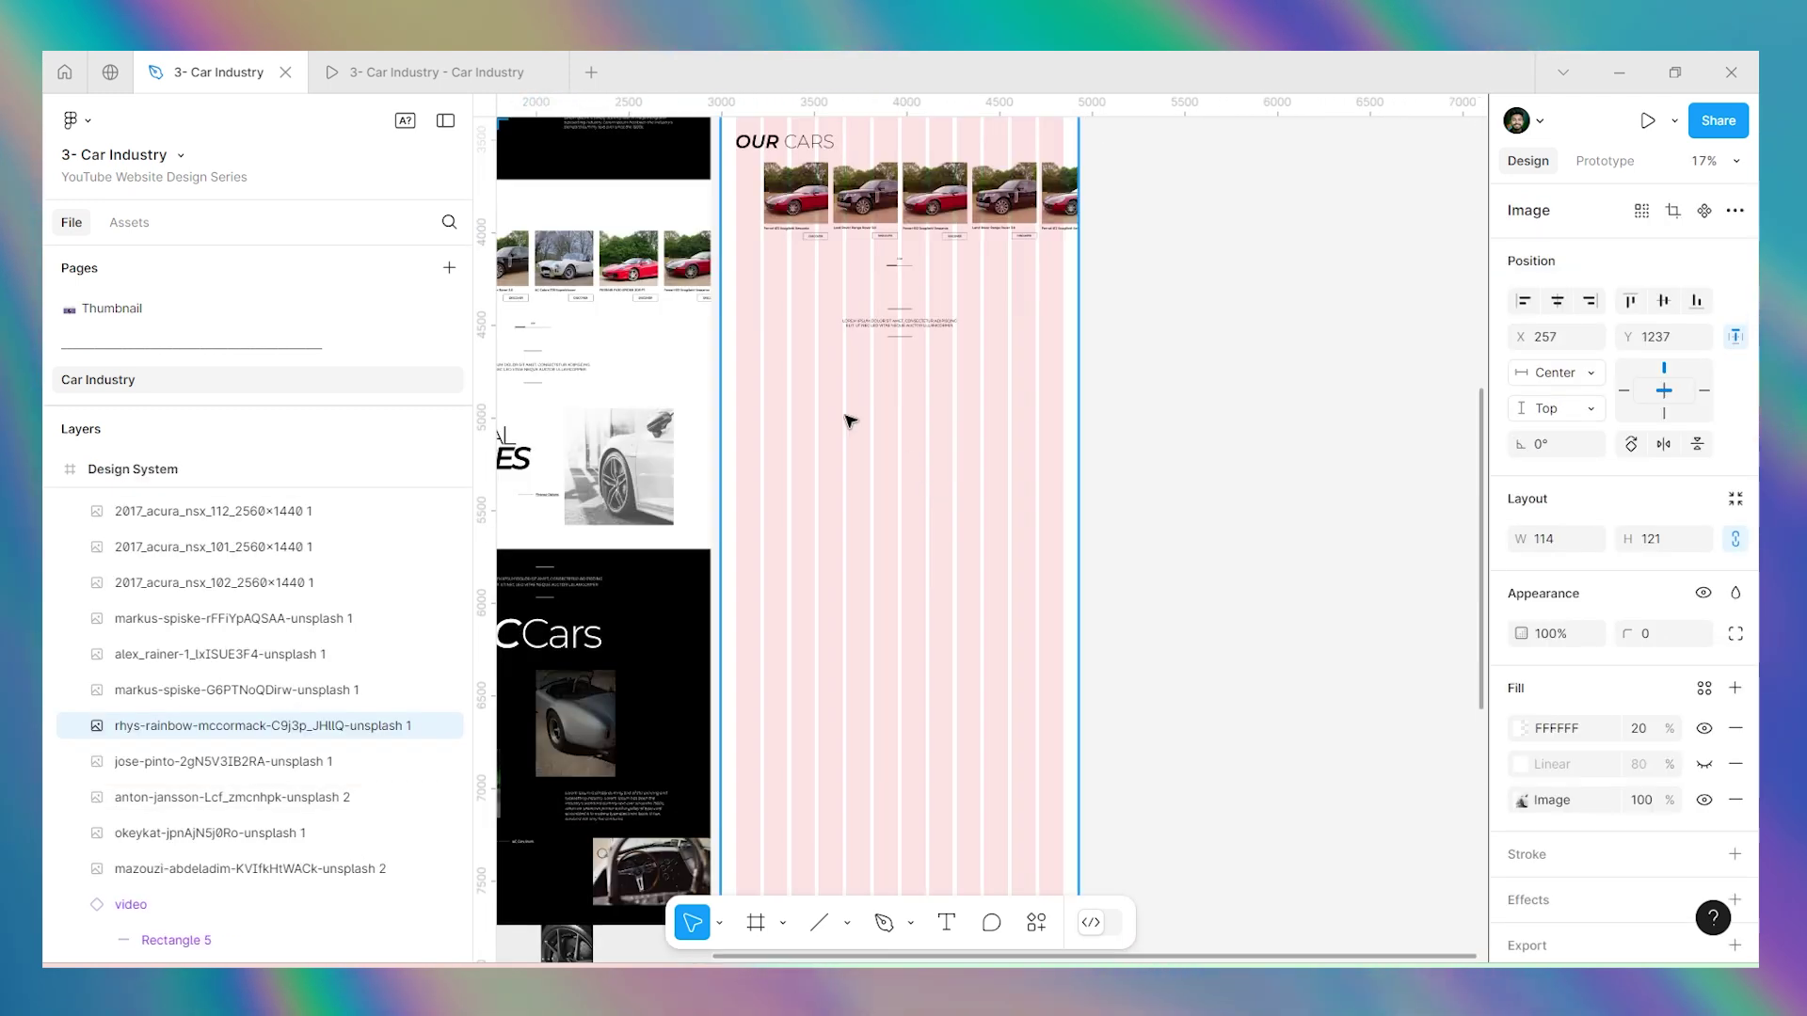
{"action": "left_click", "coordinate": [854, 420]}
{"action": "key", "text": "ctrl+v"}
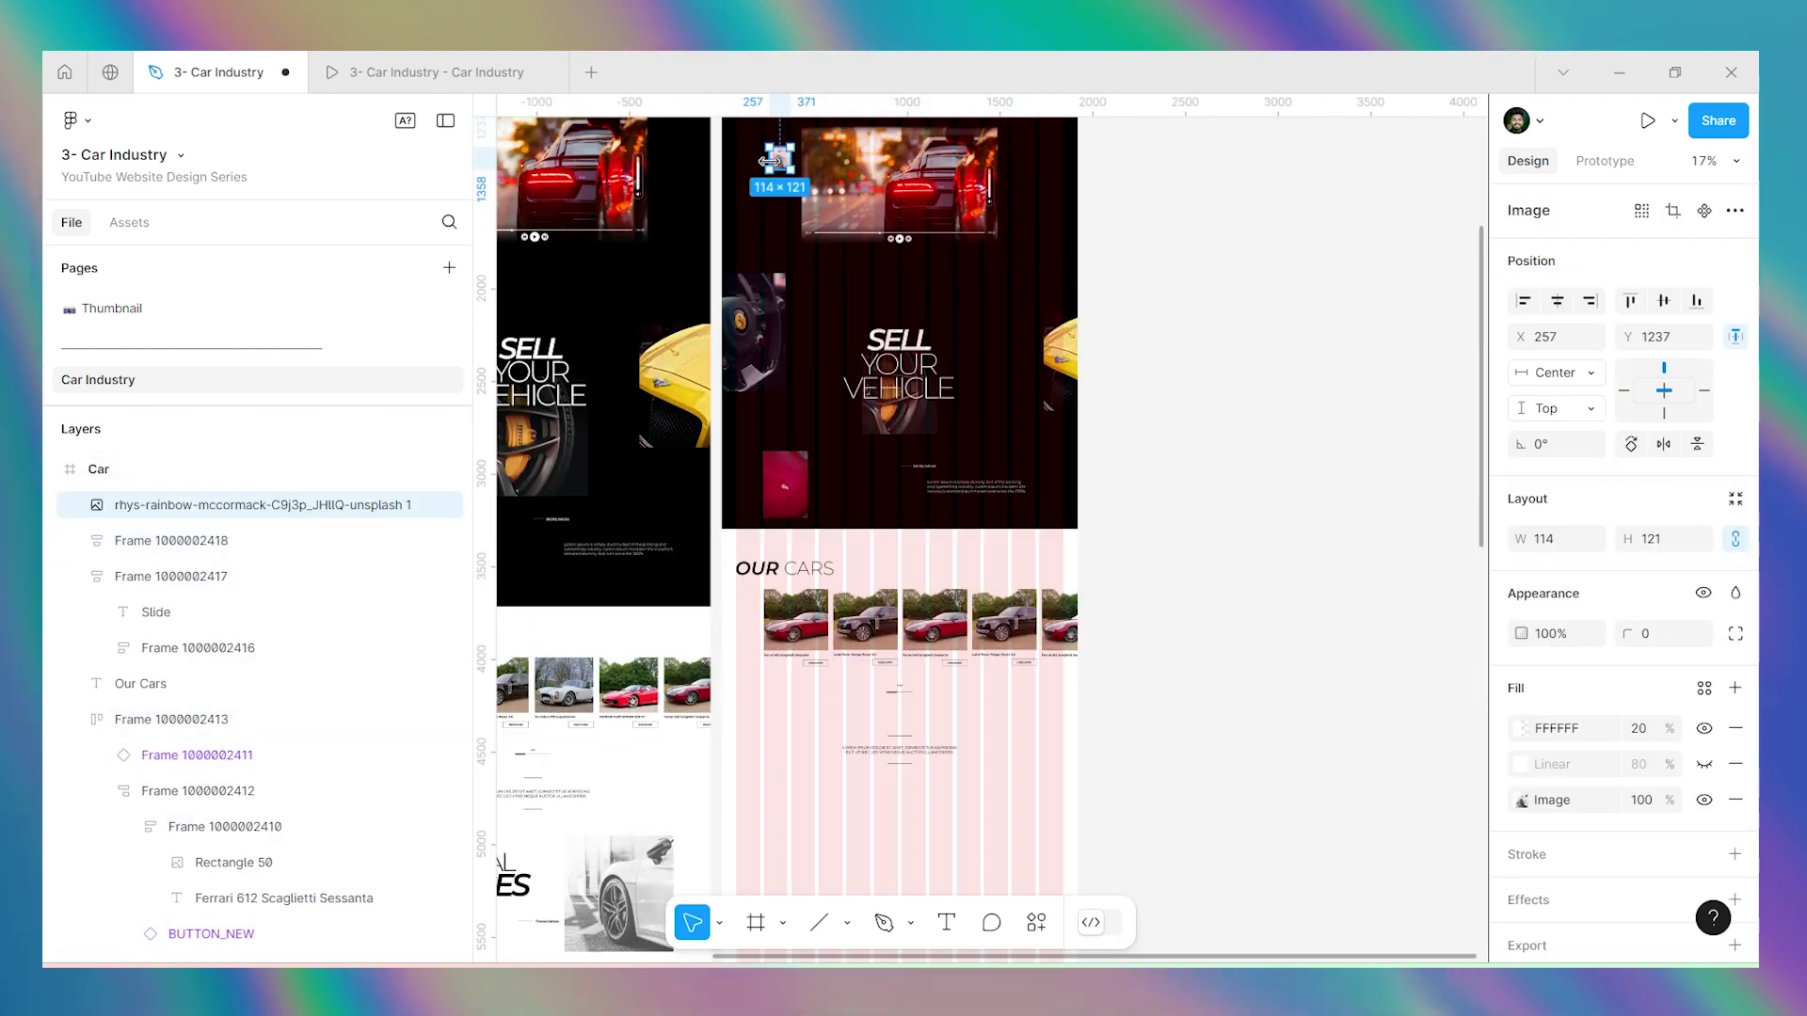
Move the white car image below the intro text, toward the Car frame's right side, and enlarge it proportionally.
{"action": "left_click_drag", "start_coordinate": [779, 162], "coordinate": [998, 812]}
{"action": "scroll", "coordinate": [973, 778], "scroll_direction": "down", "scroll_amount": 5}
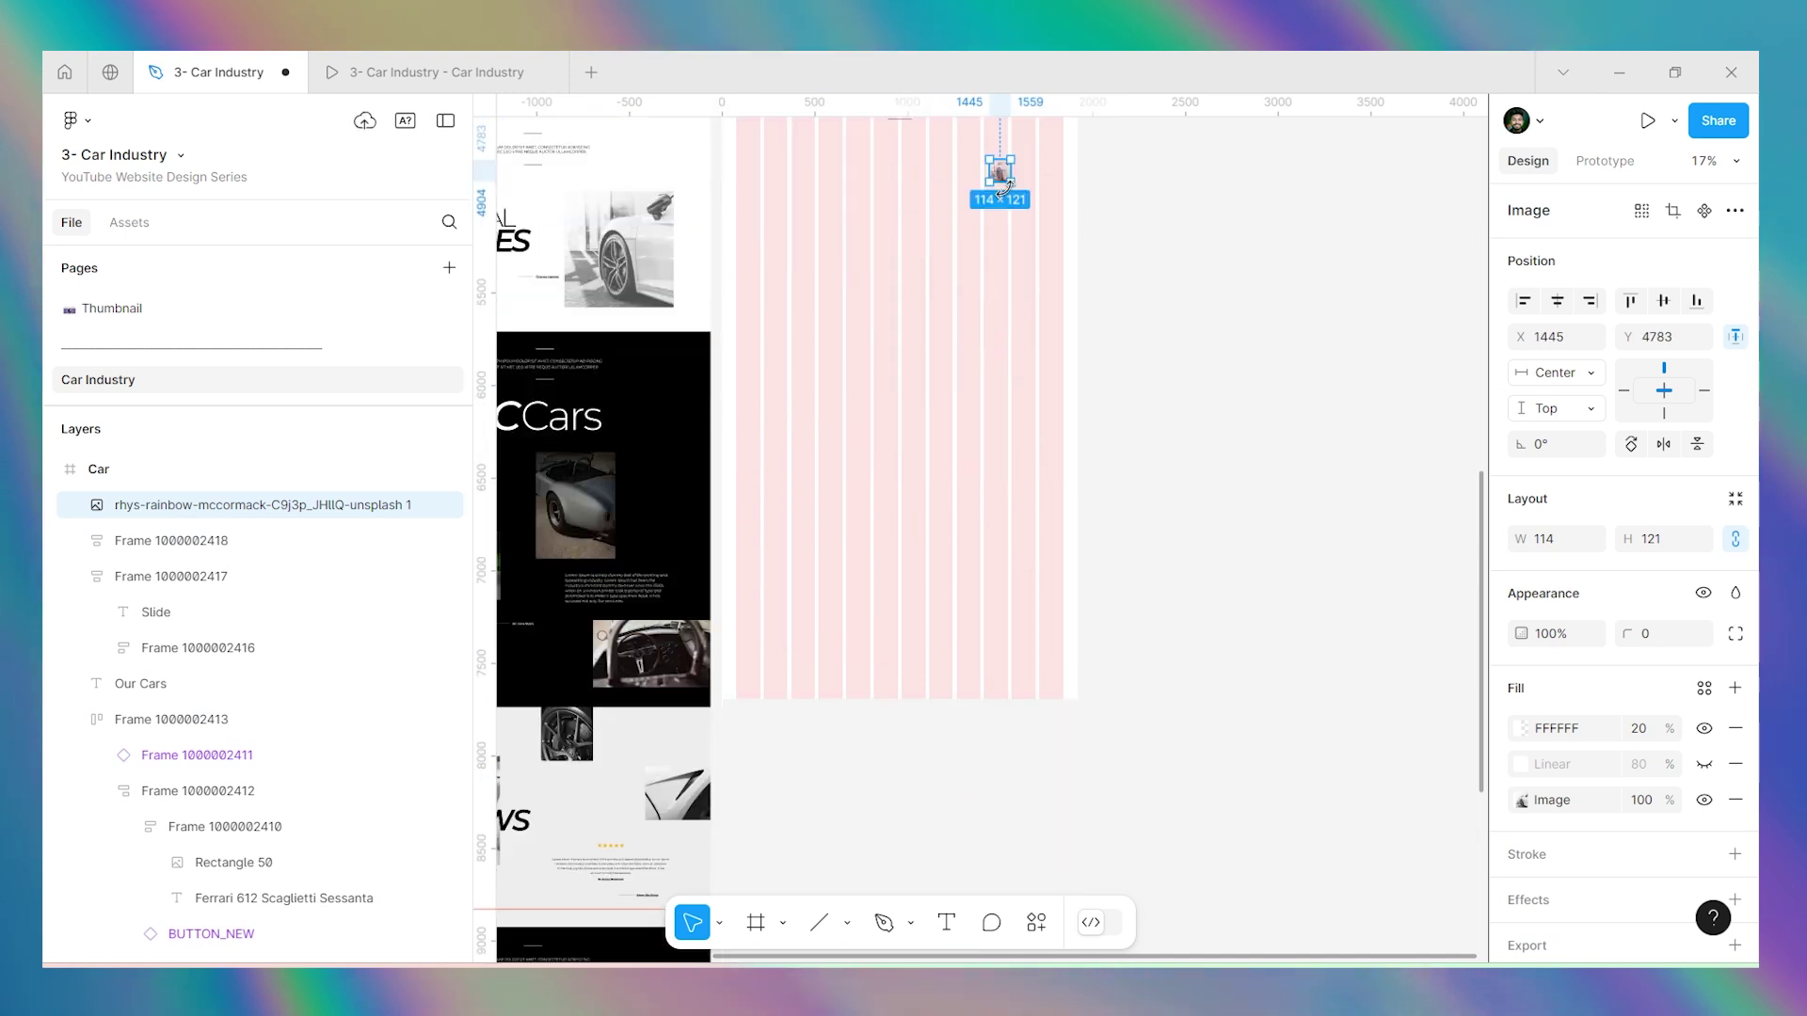
{"action": "scroll", "coordinate": [999, 195], "scroll_direction": "up", "scroll_amount": 1}
{"action": "scroll", "coordinate": [1016, 217], "scroll_direction": "up", "scroll_amount": 5, "text": "ctrl"}
{"action": "left_click_drag", "start_coordinate": [1078, 258], "coordinate": [1148, 211]}
{"action": "left_click_drag", "start_coordinate": [1044, 333], "coordinate": [1041, 349]}
{"action": "scroll", "coordinate": [1070, 344], "scroll_direction": "down", "scroll_amount": 4, "text": "ctrl"}
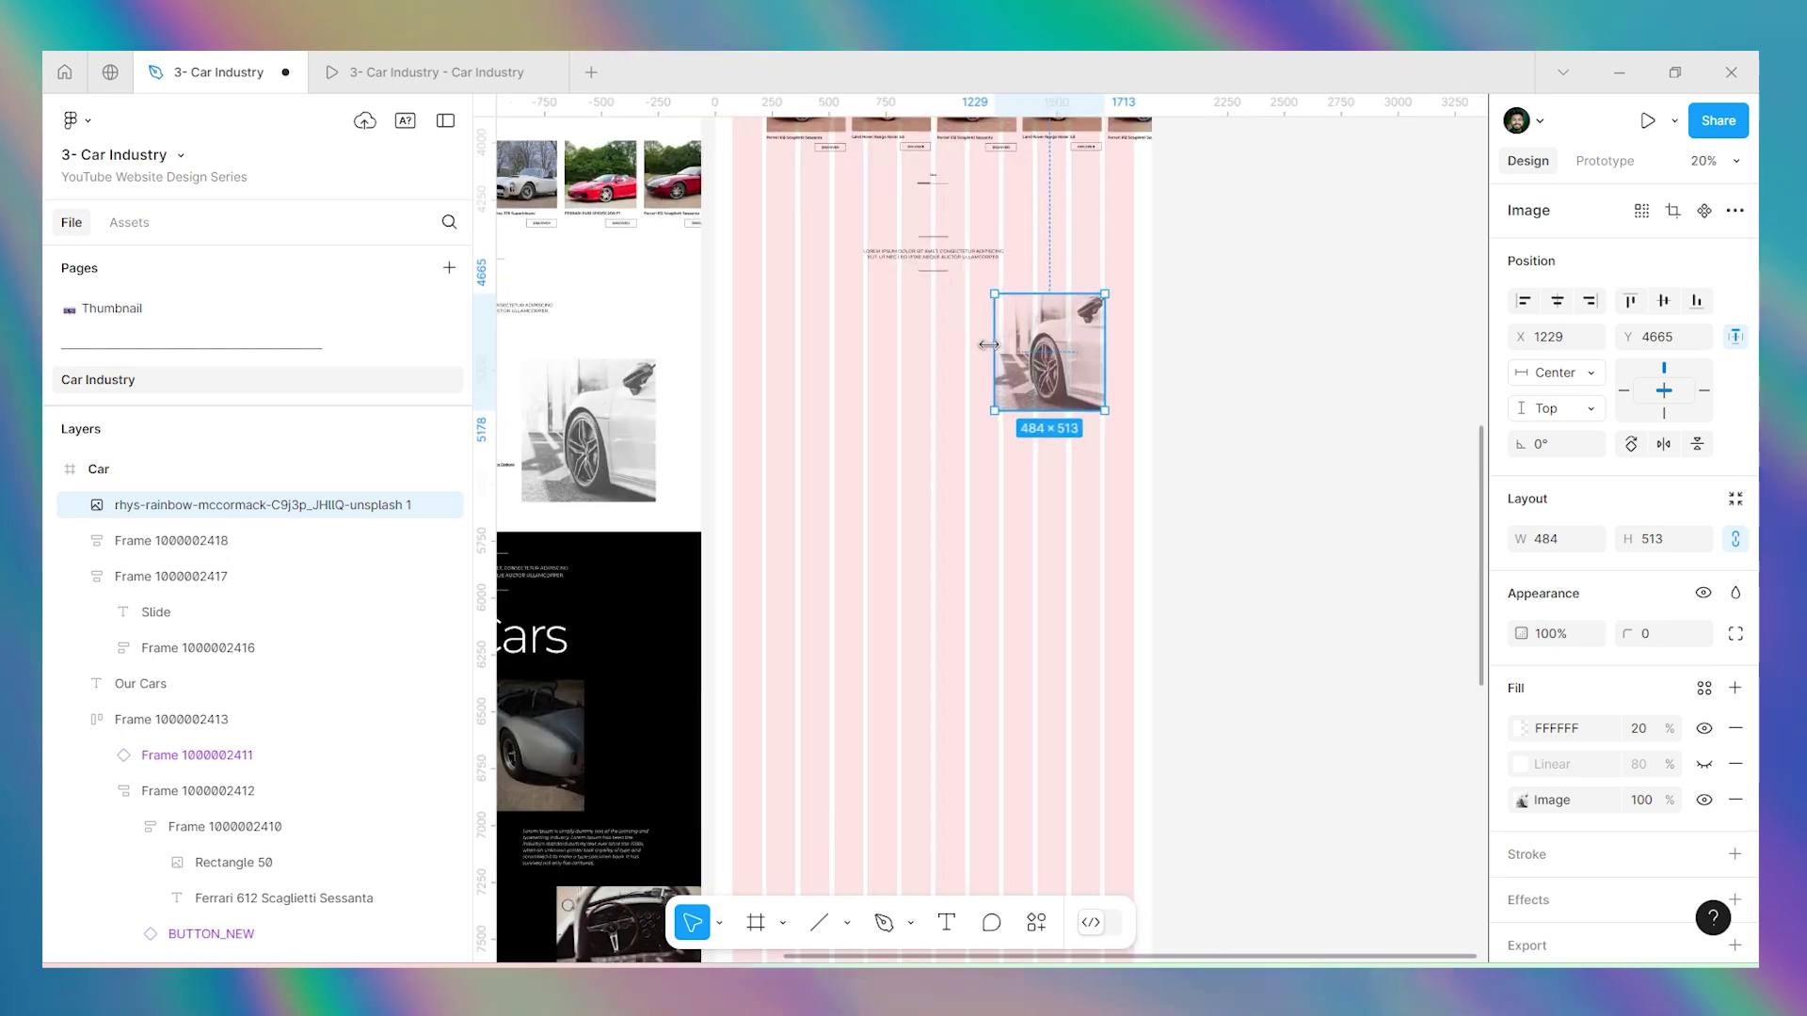
{"action": "scroll", "coordinate": [991, 346], "scroll_direction": "up", "scroll_amount": 3, "text": "ctrl"}
{"action": "key", "text": "Escape"}
{"action": "scroll", "coordinate": [1035, 377], "scroll_direction": "down", "scroll_amount": 5, "text": "ctrl"}
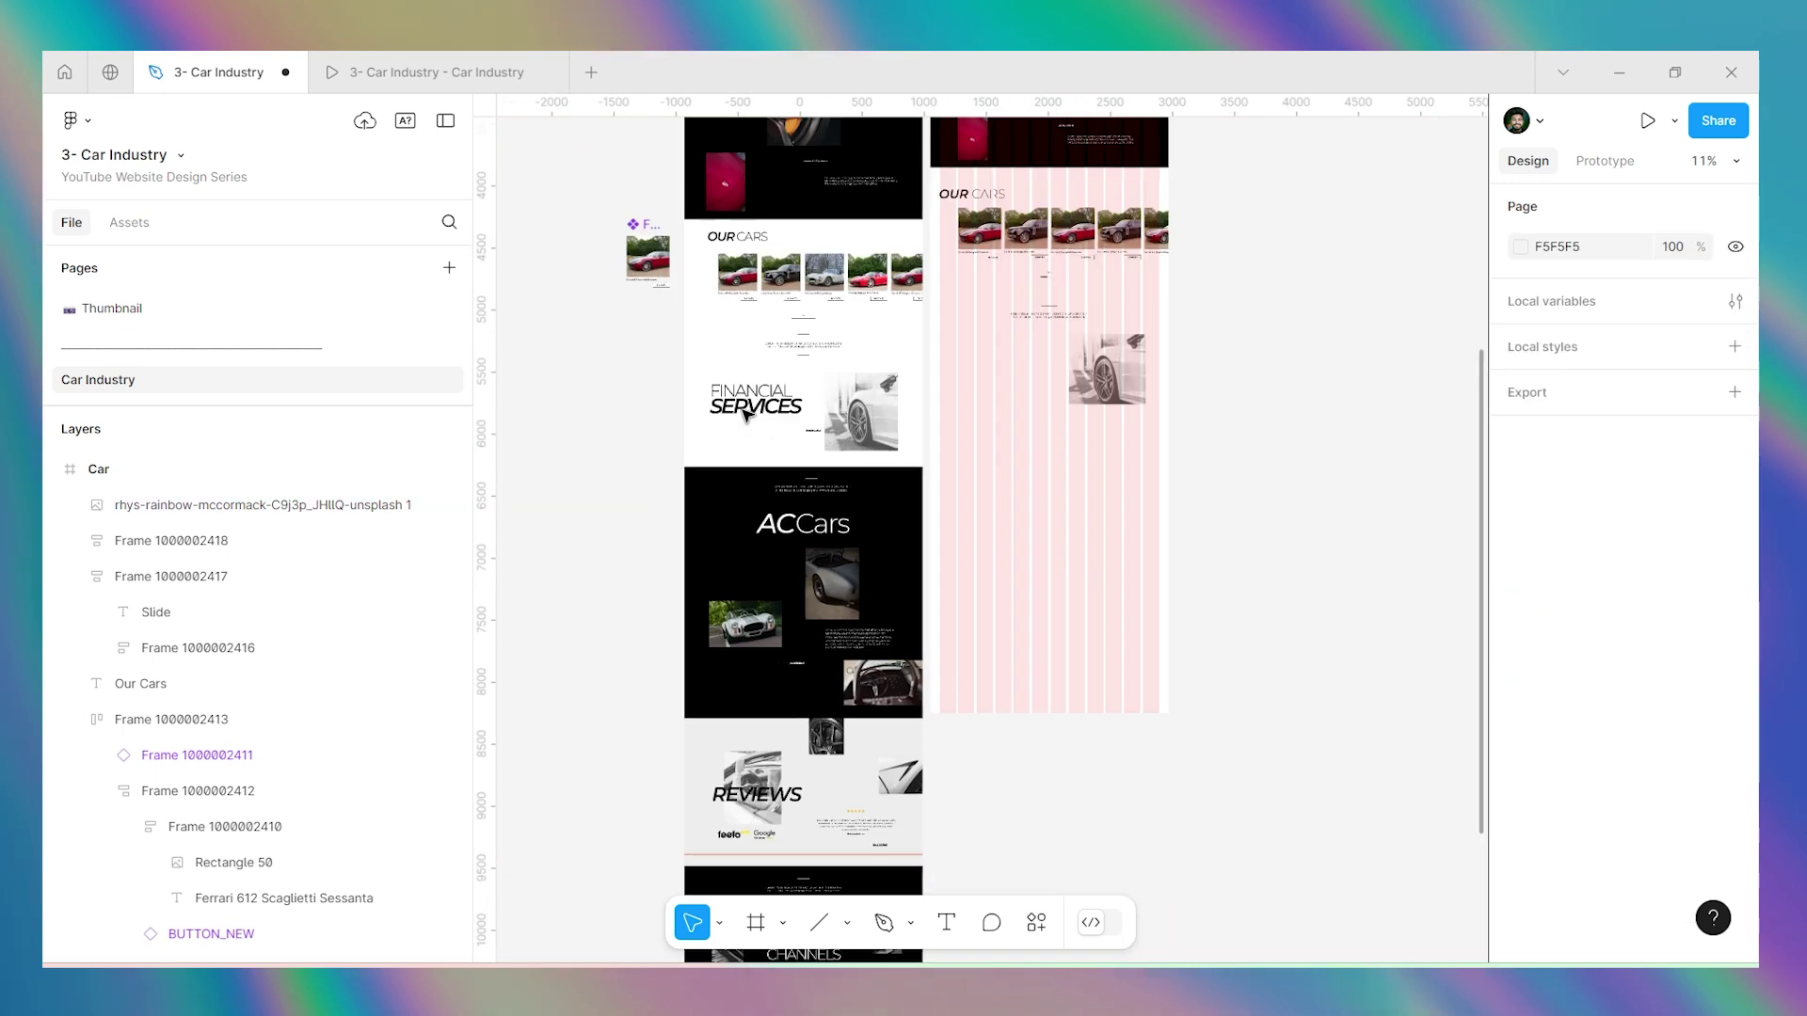
{"action": "scroll", "coordinate": [762, 421], "scroll_direction": "up", "scroll_amount": 6}
{"action": "scroll", "coordinate": [761, 421], "scroll_direction": "down", "scroll_amount": 6}
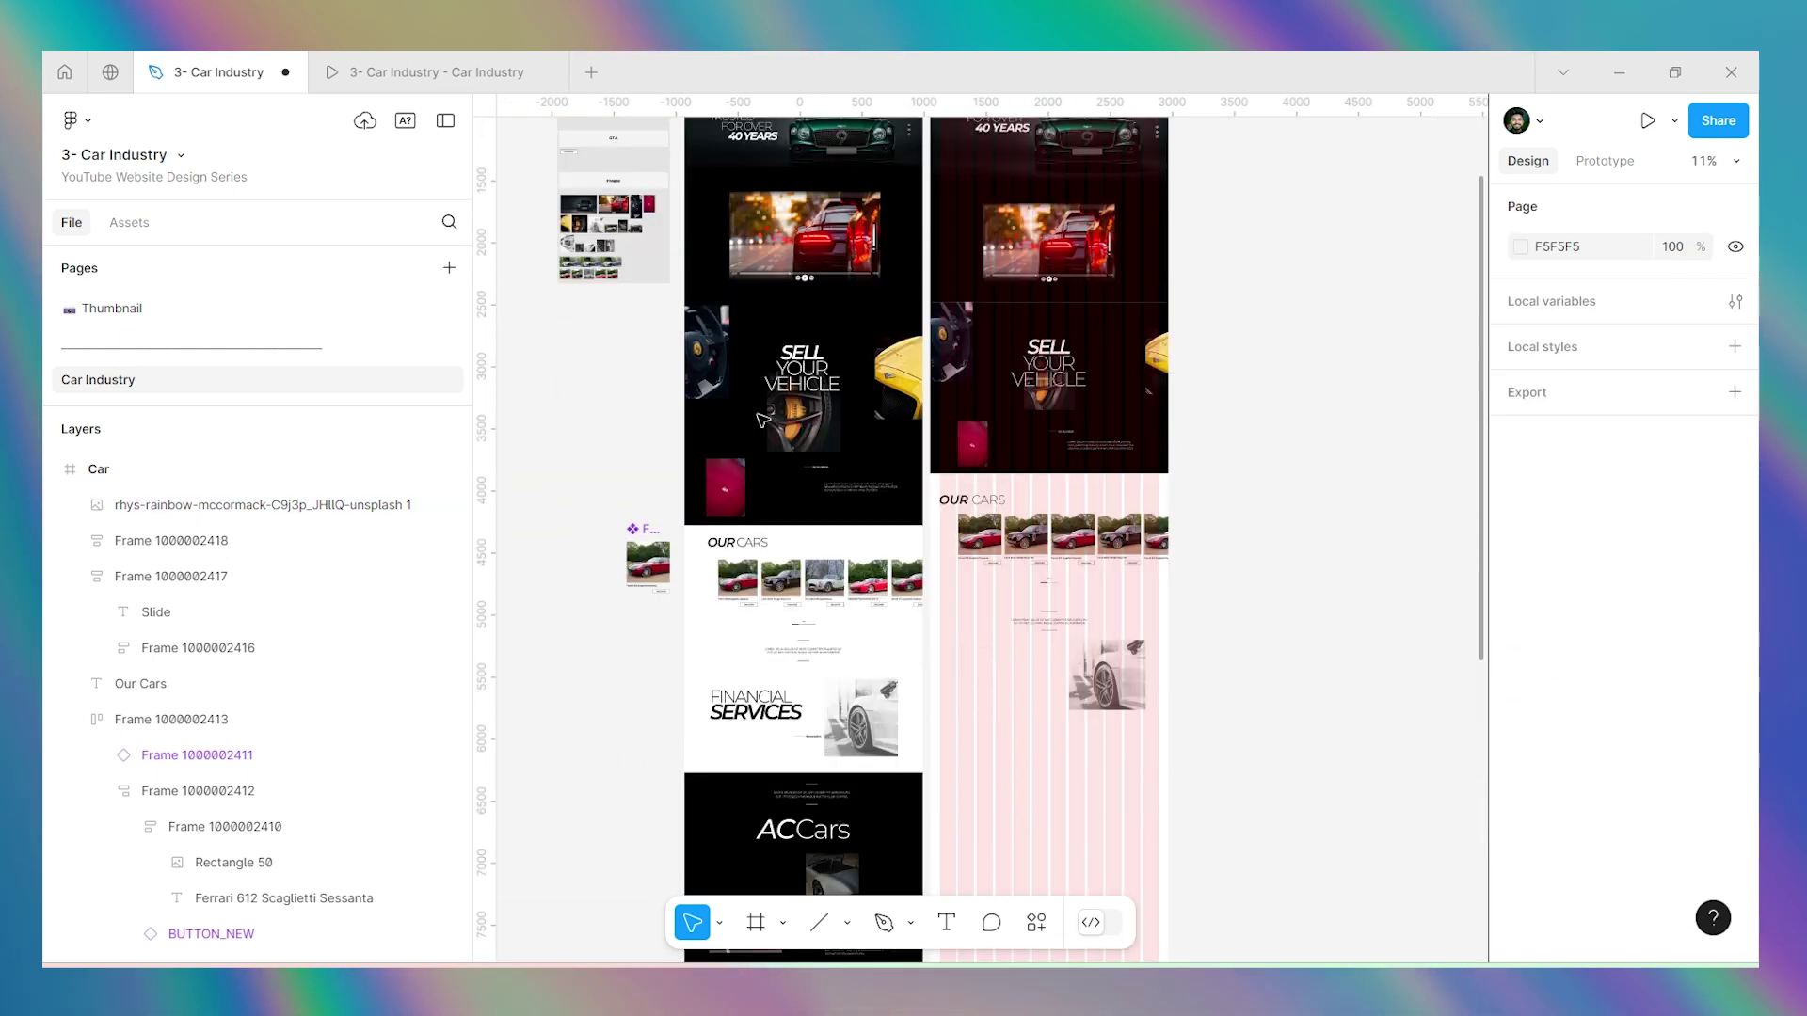
Copy the Sell and Vehicle heading lines from the Car frame's Sell Your Vehicle section into the empty space beside the white car image.
{"action": "scroll", "coordinate": [729, 412], "scroll_direction": "up", "scroll_amount": 4}
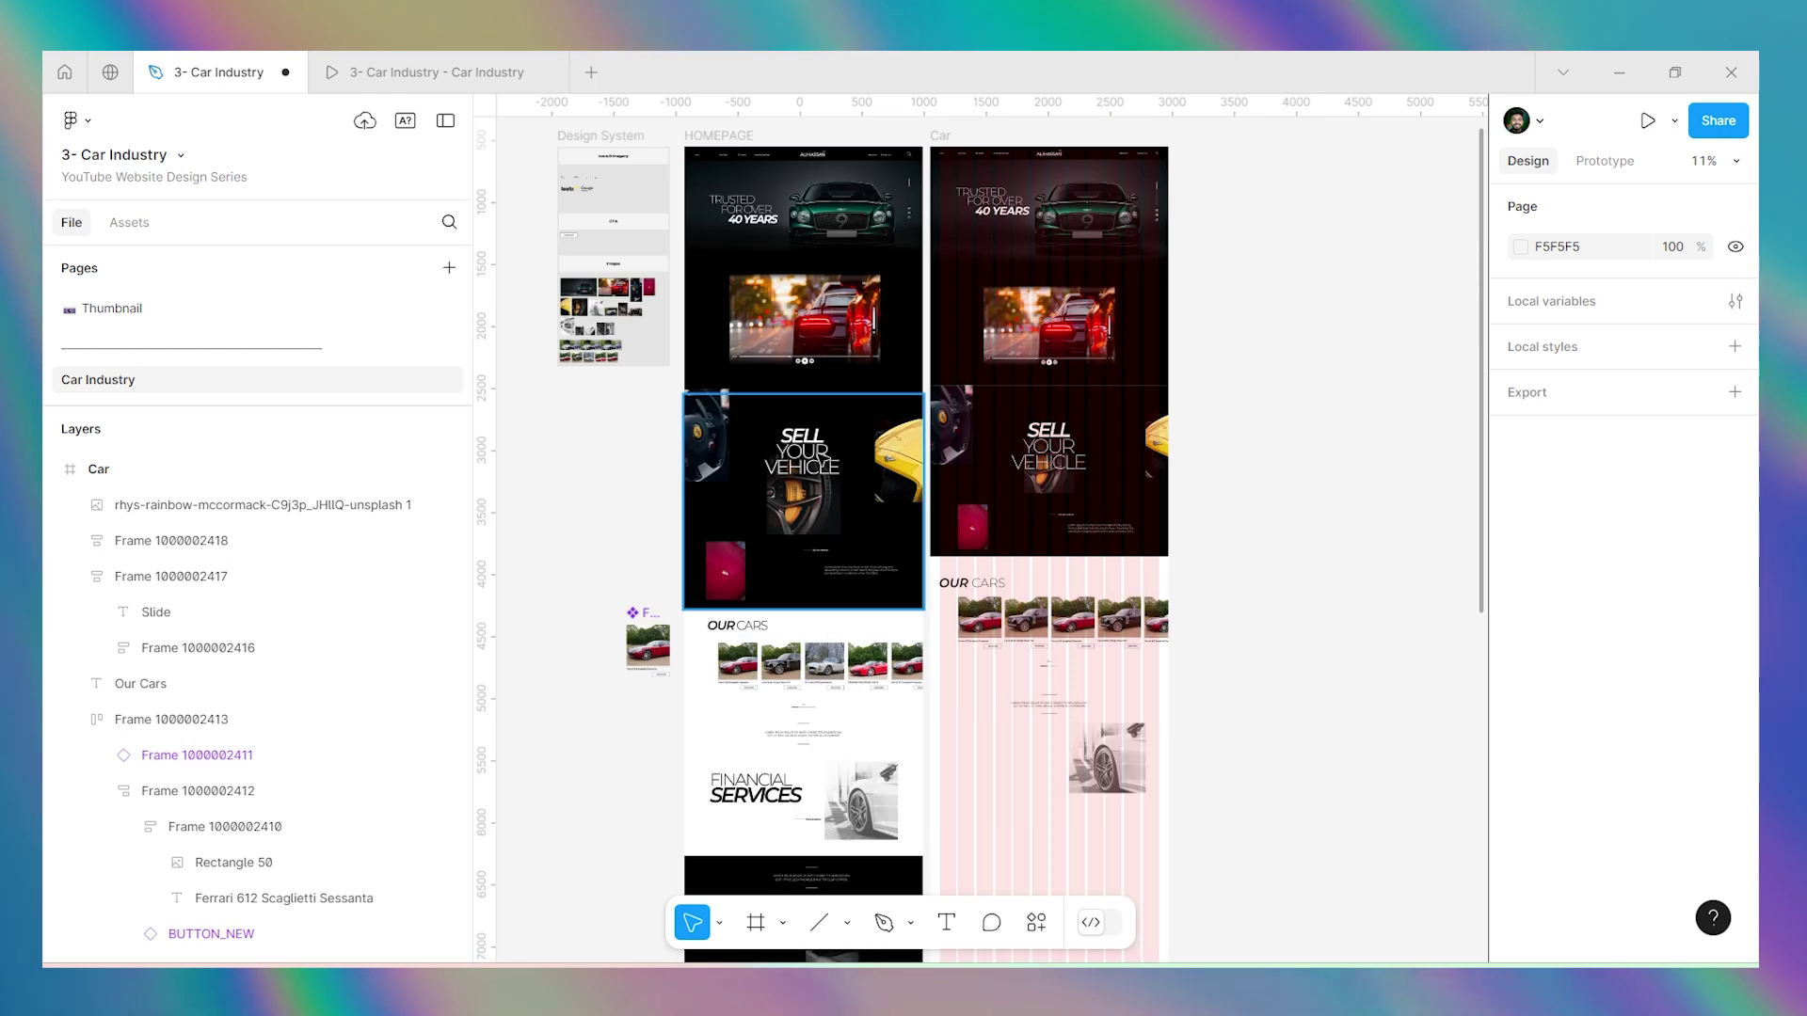
{"action": "scroll", "coordinate": [821, 462], "scroll_direction": "down", "scroll_amount": 3}
{"action": "scroll", "coordinate": [1071, 428], "scroll_direction": "up", "scroll_amount": 2}
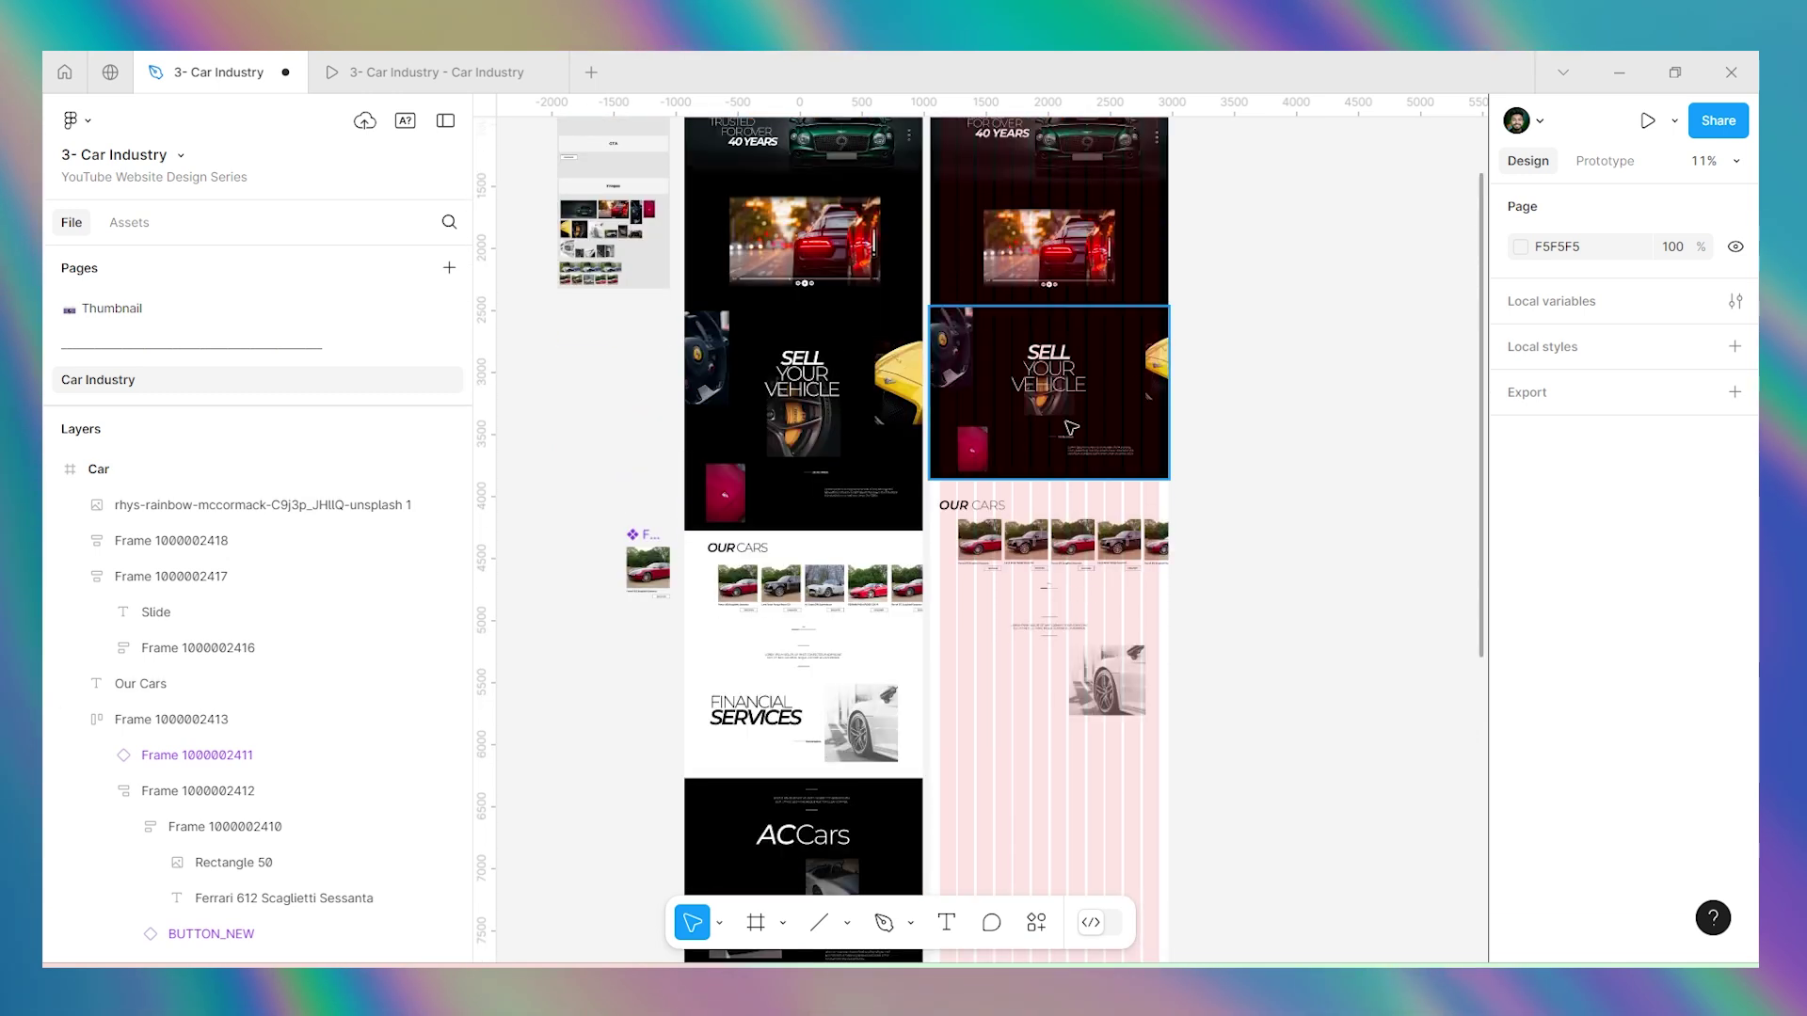
{"action": "double_click", "coordinate": [1064, 374]}
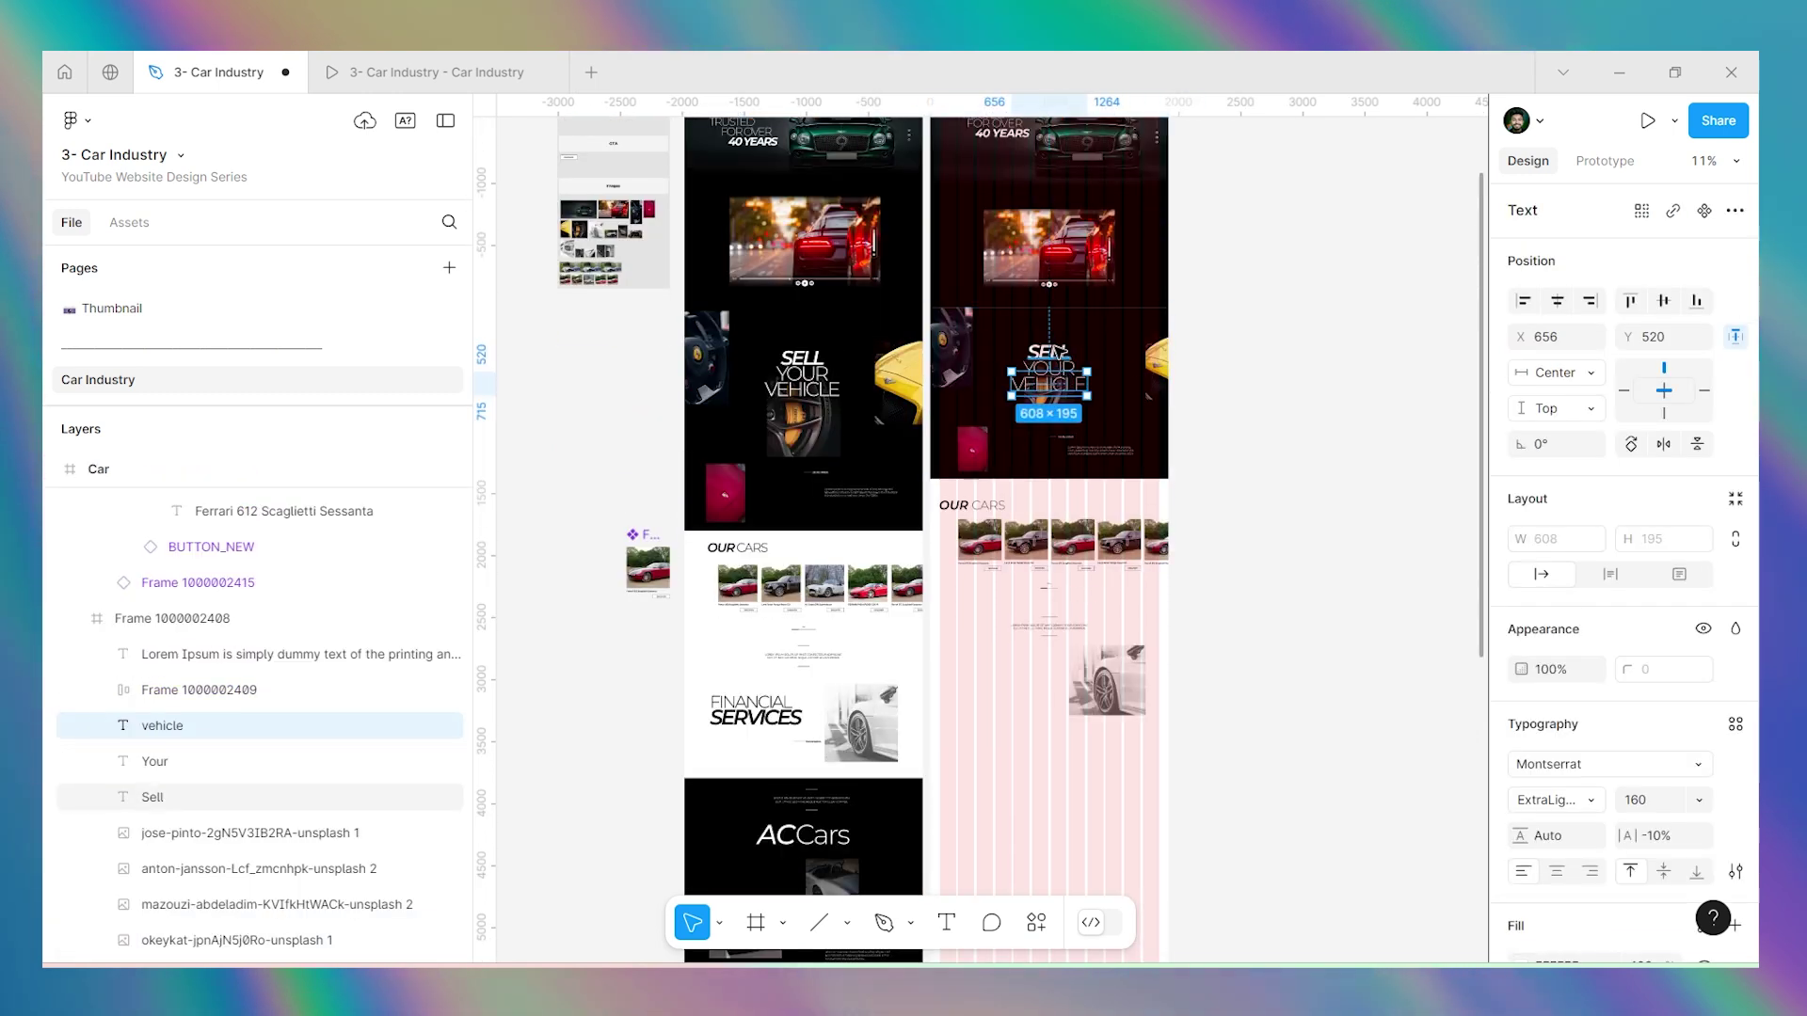
{"action": "left_click", "coordinate": [1054, 354]}
{"action": "left_click", "coordinate": [1056, 375], "text": "shift"}
{"action": "left_click_drag", "start_coordinate": [1055, 372], "coordinate": [1042, 746]}
{"action": "scroll", "coordinate": [1043, 746], "scroll_direction": "up", "scroll_amount": 3}
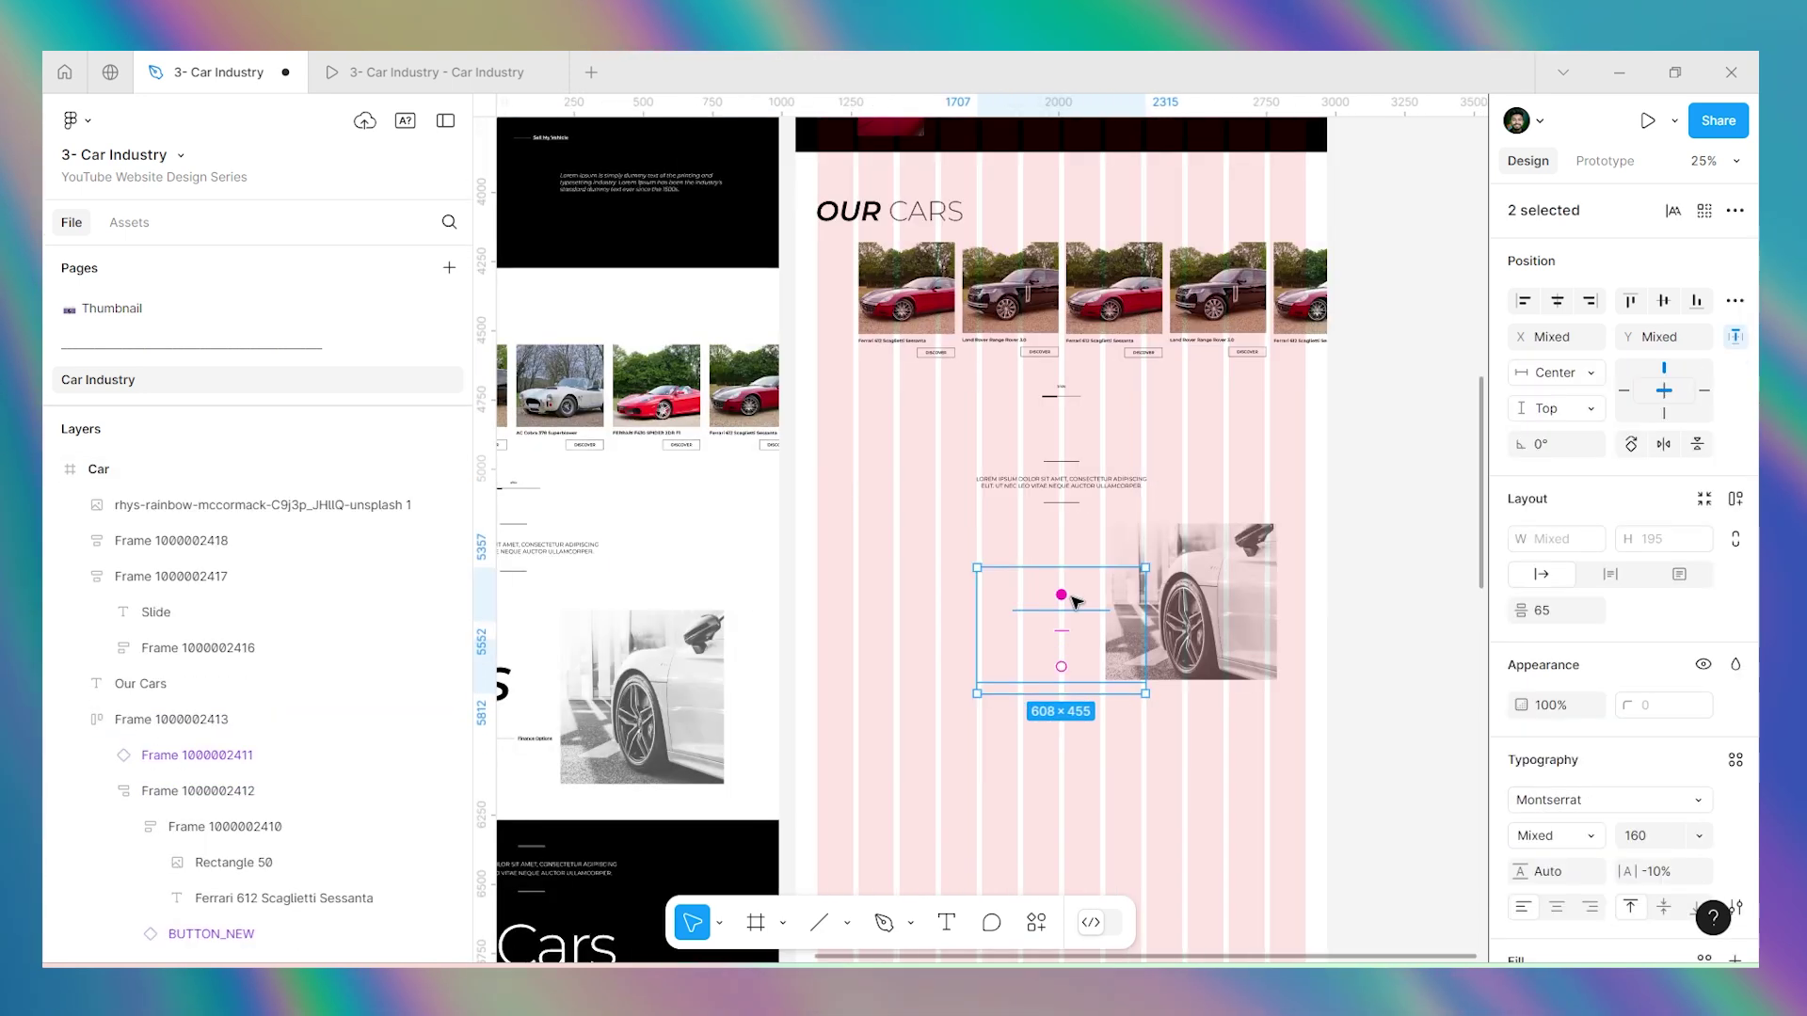
{"action": "scroll", "coordinate": [1751, 863], "scroll_direction": "down", "scroll_amount": 3}
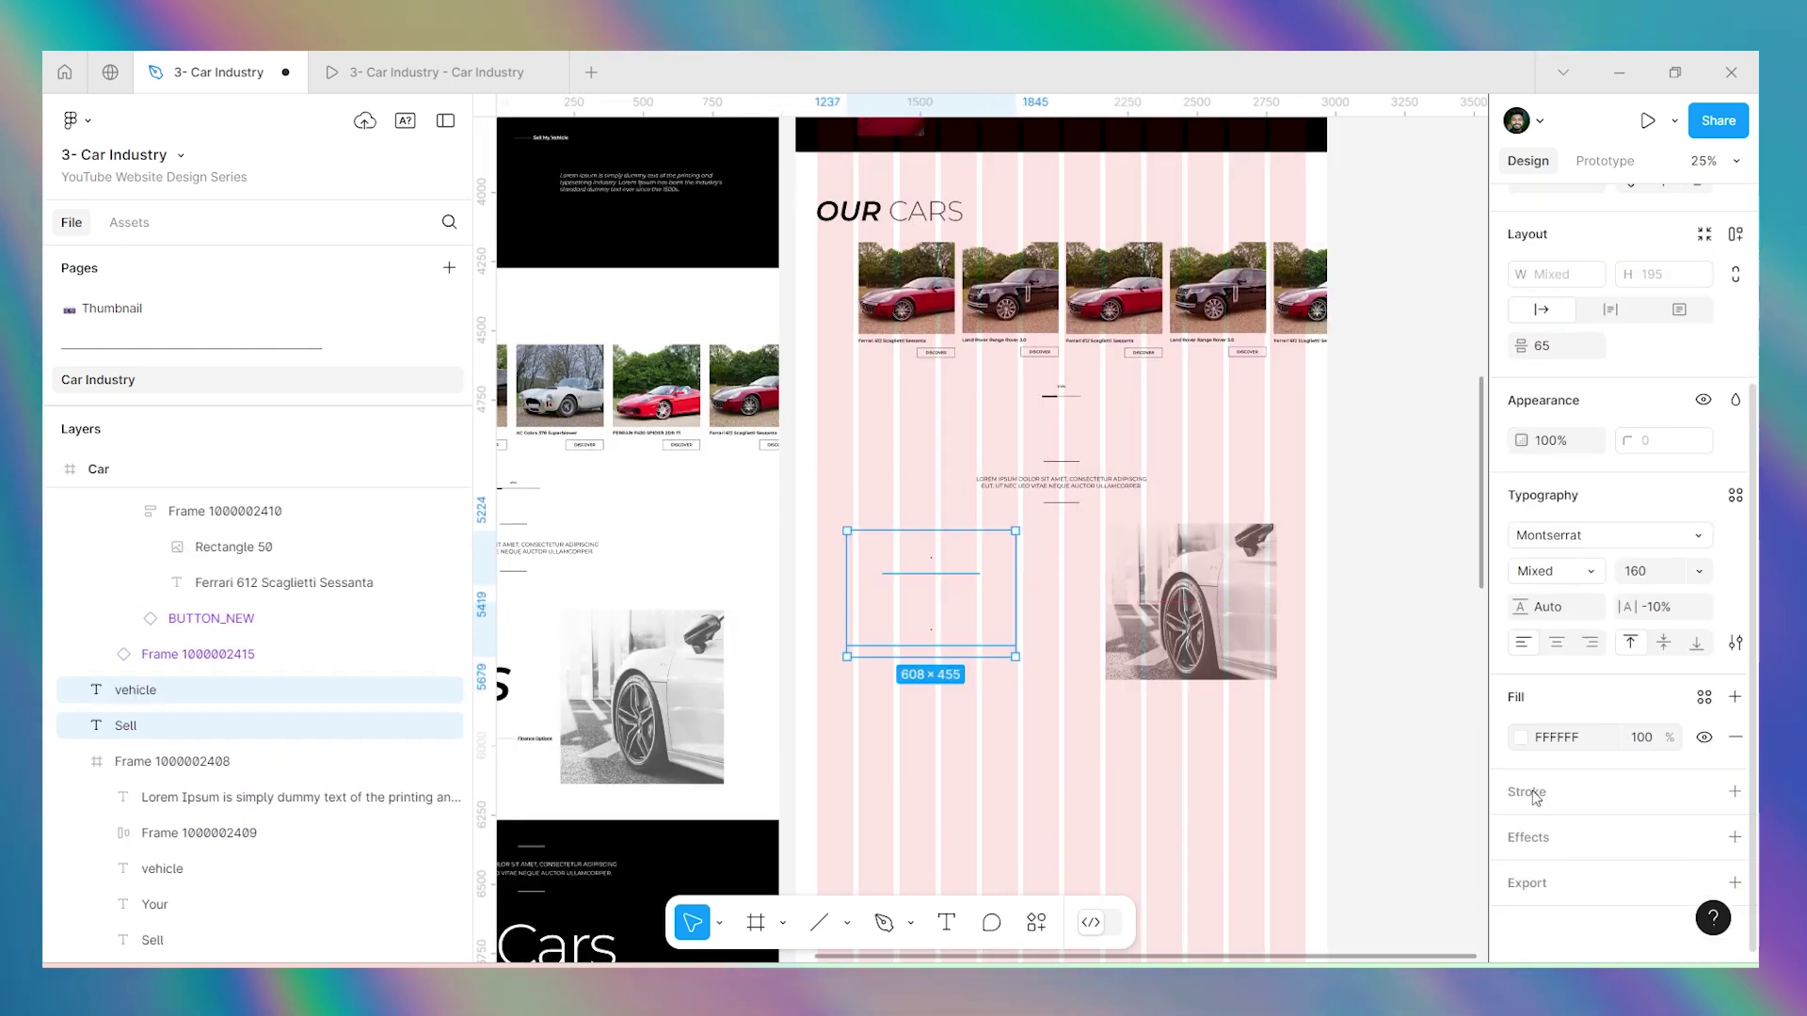
Set the fill of both copied heading lines to black, 000000.
{"action": "left_click", "coordinate": [1520, 737]}
{"action": "left_click_drag", "start_coordinate": [1396, 612], "coordinate": [1222, 666]}
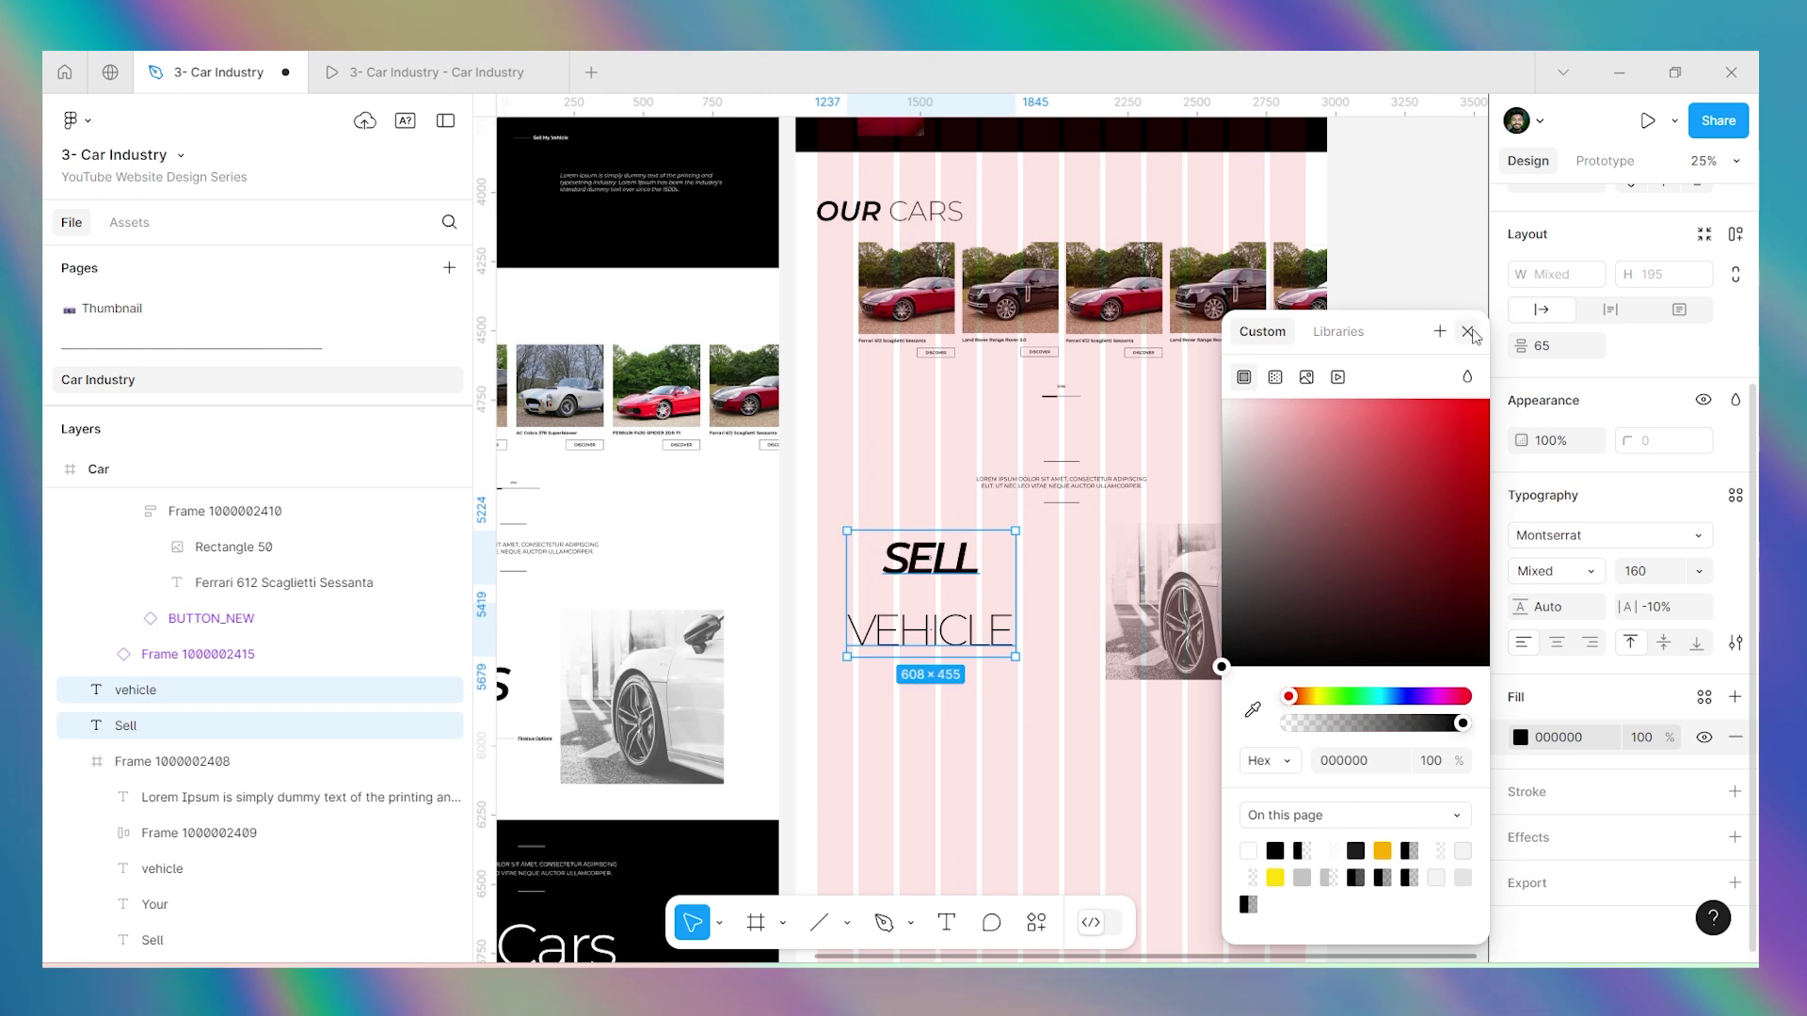
{"action": "left_click", "coordinate": [1469, 332]}
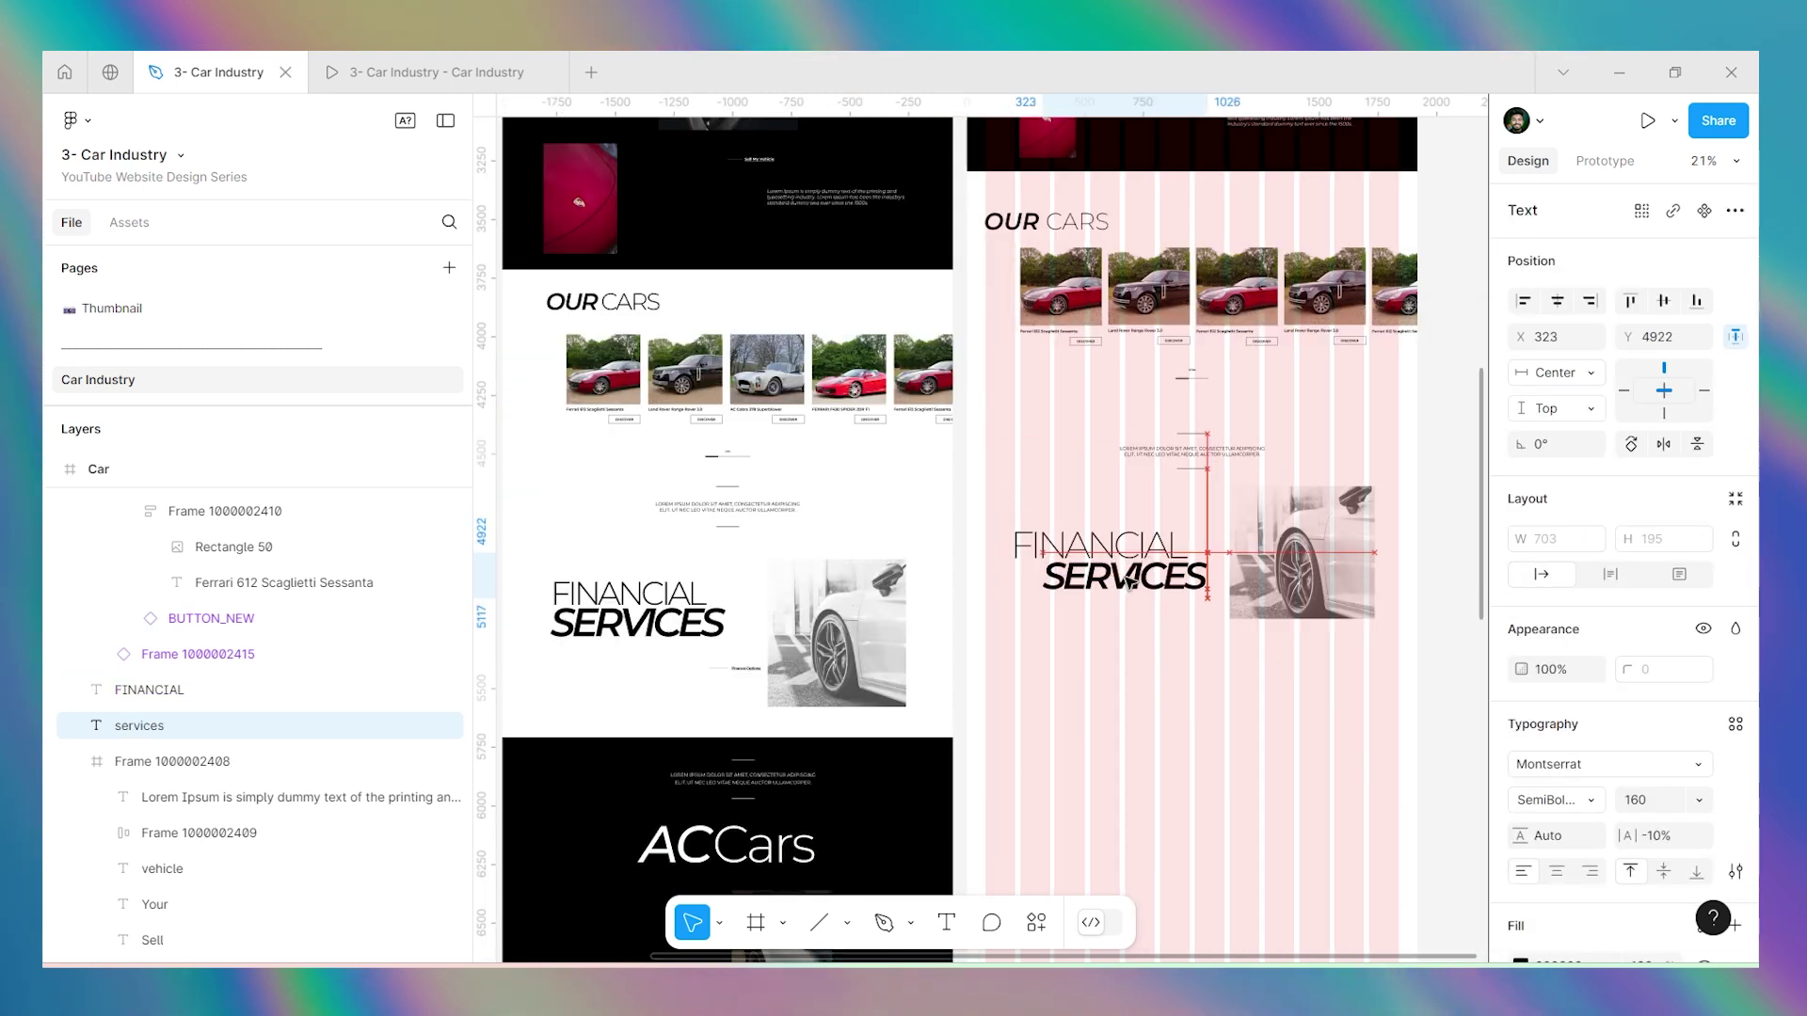
Move the FINANCIAL and SERVICES lines up beside the car image and nudge SERVICES left beneath FINANCIAL, comparing with the reference heading.
{"action": "left_click", "coordinate": [1122, 544], "text": "shift"}
{"action": "left_click_drag", "start_coordinate": [1136, 581], "coordinate": [1140, 556]}
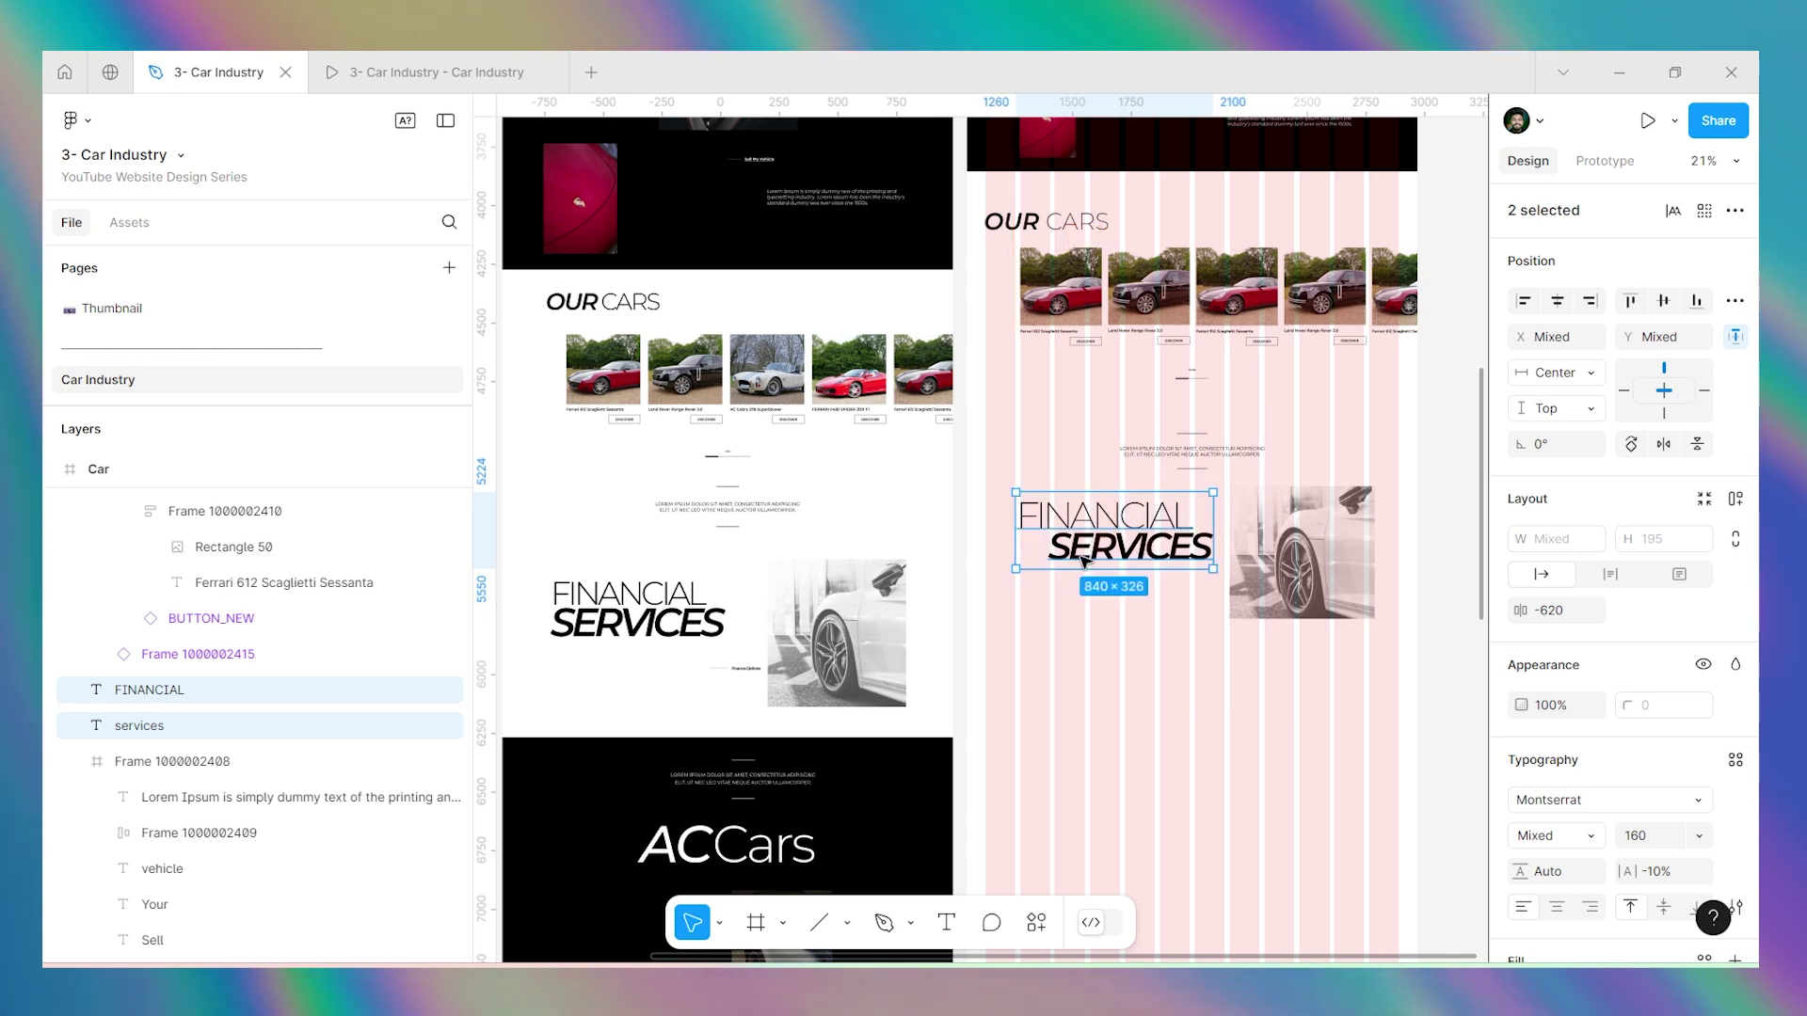
{"action": "left_click", "coordinate": [1107, 553]}
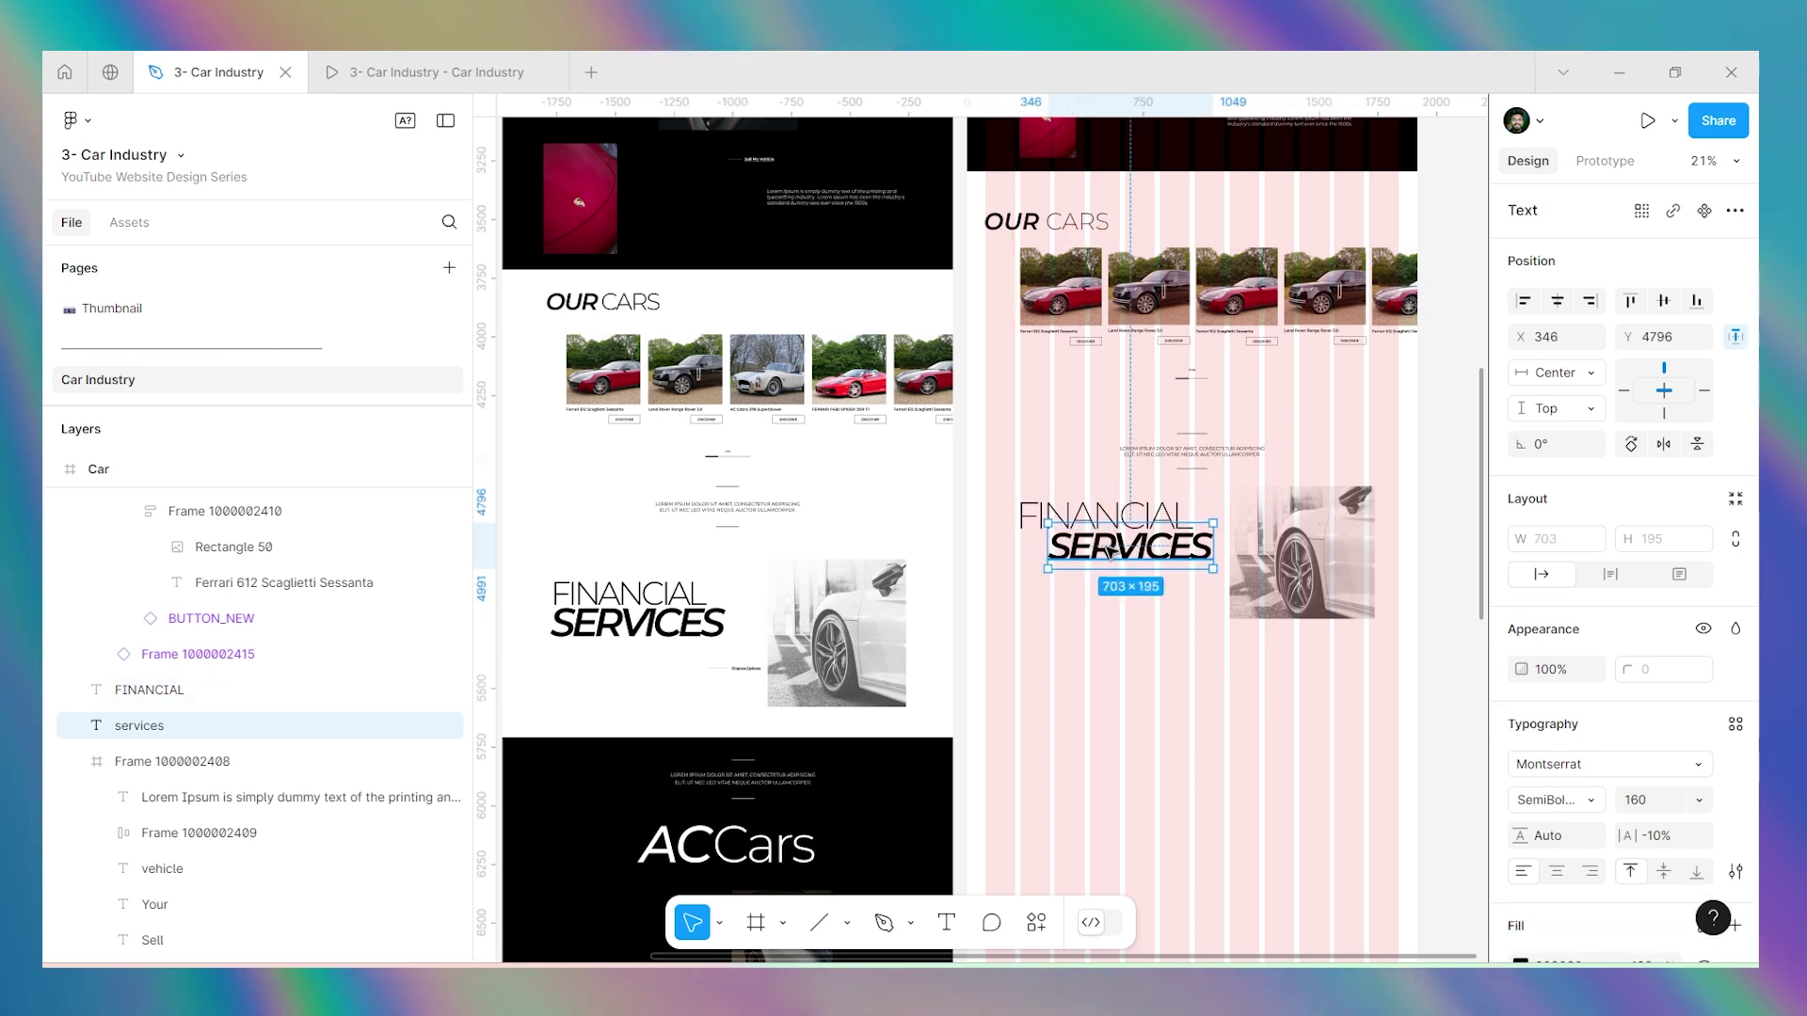
{"action": "key", "text": "shift+Left"}
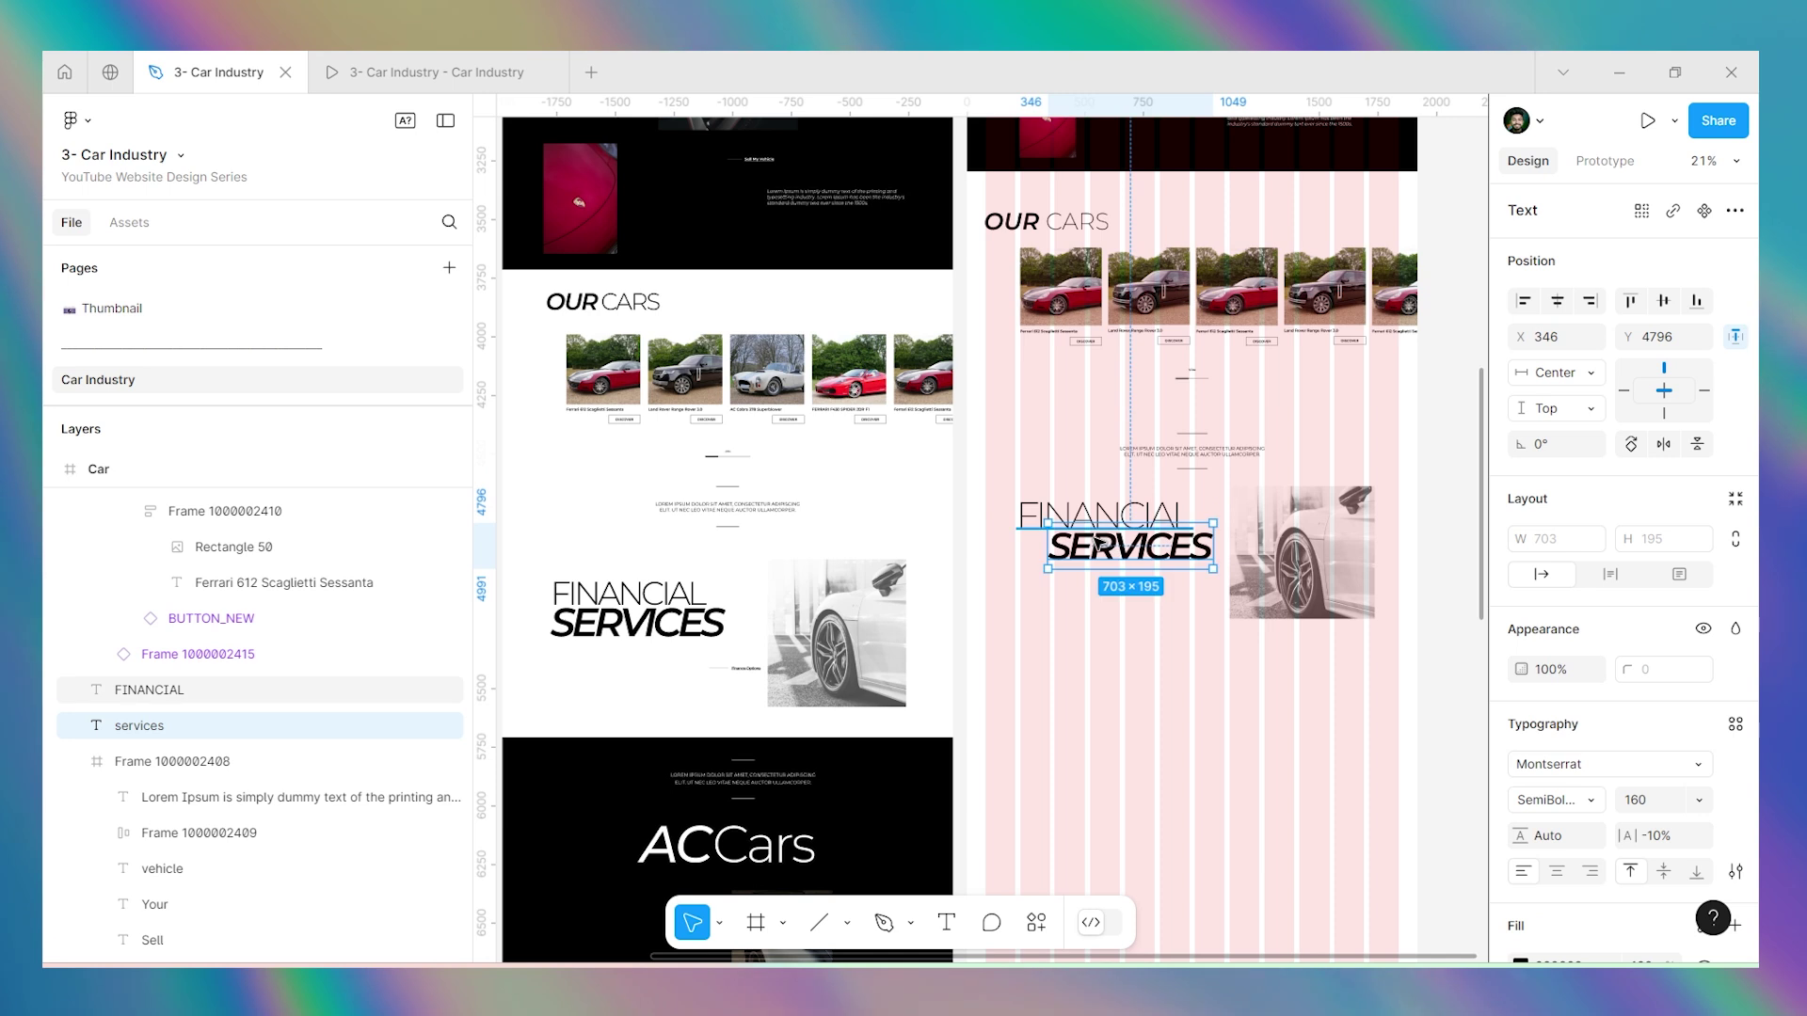
{"action": "left_click", "coordinate": [658, 610]}
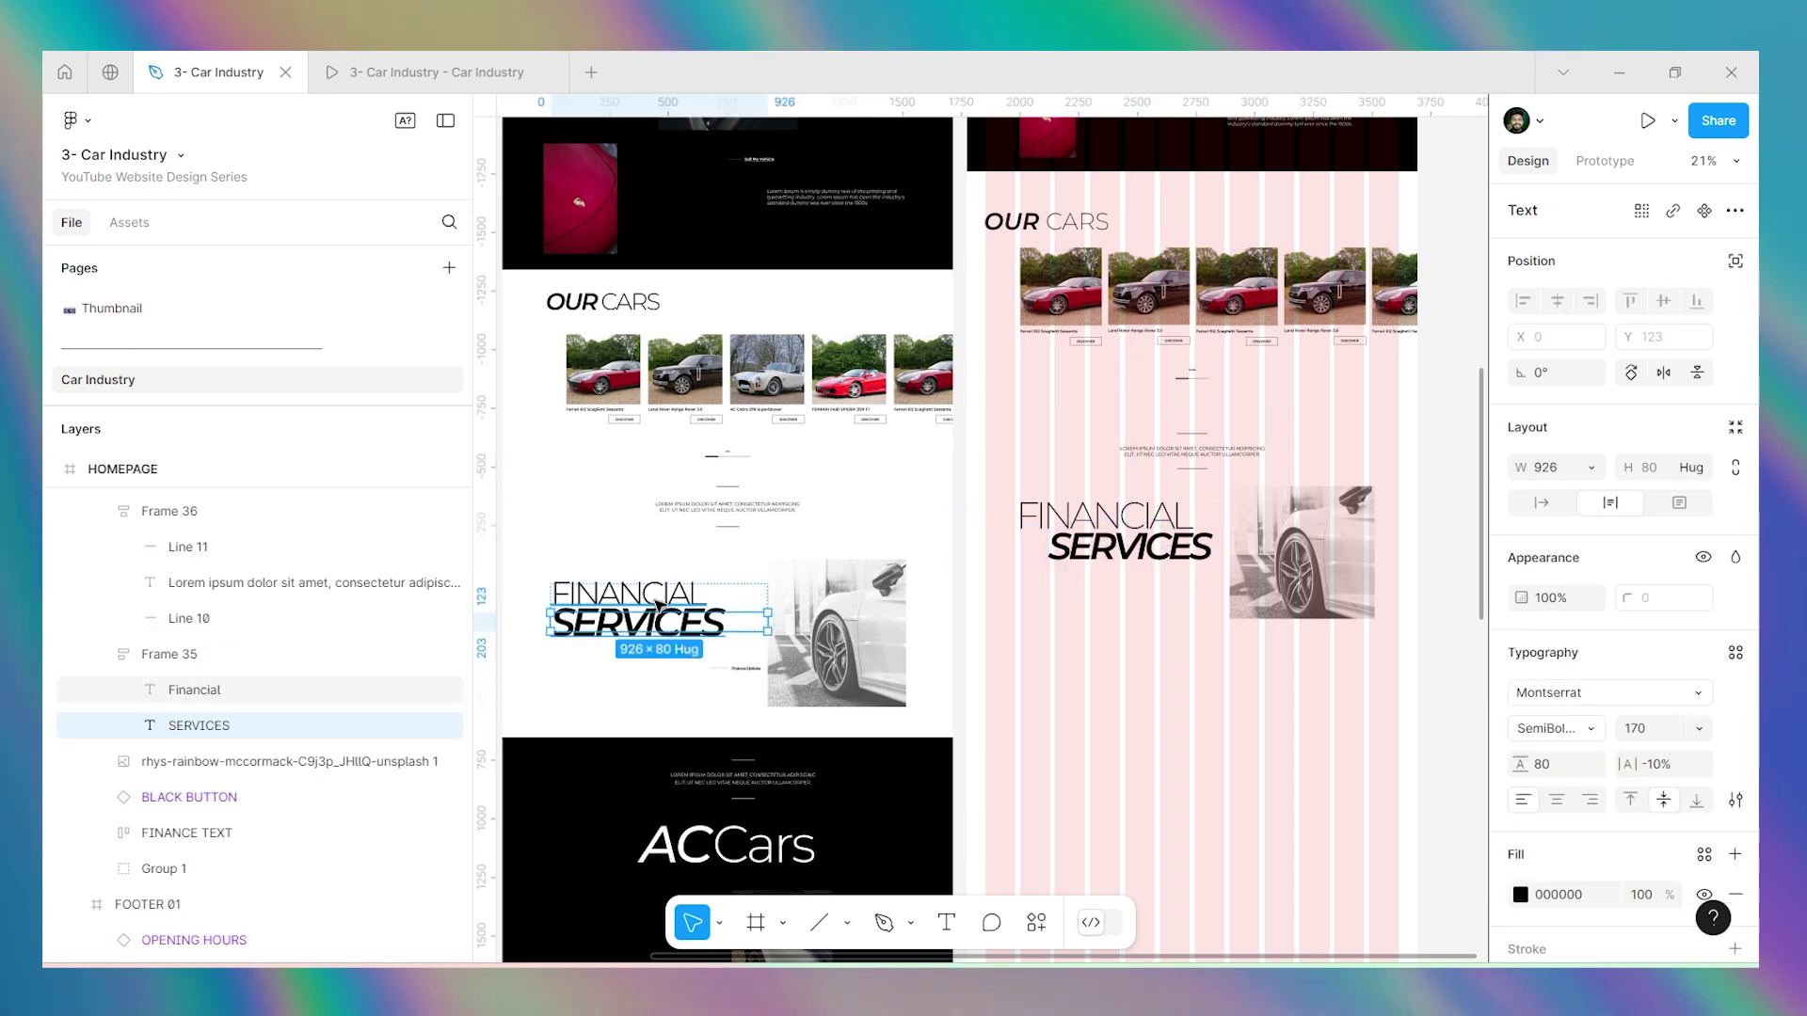
{"action": "left_click", "coordinate": [1133, 535]}
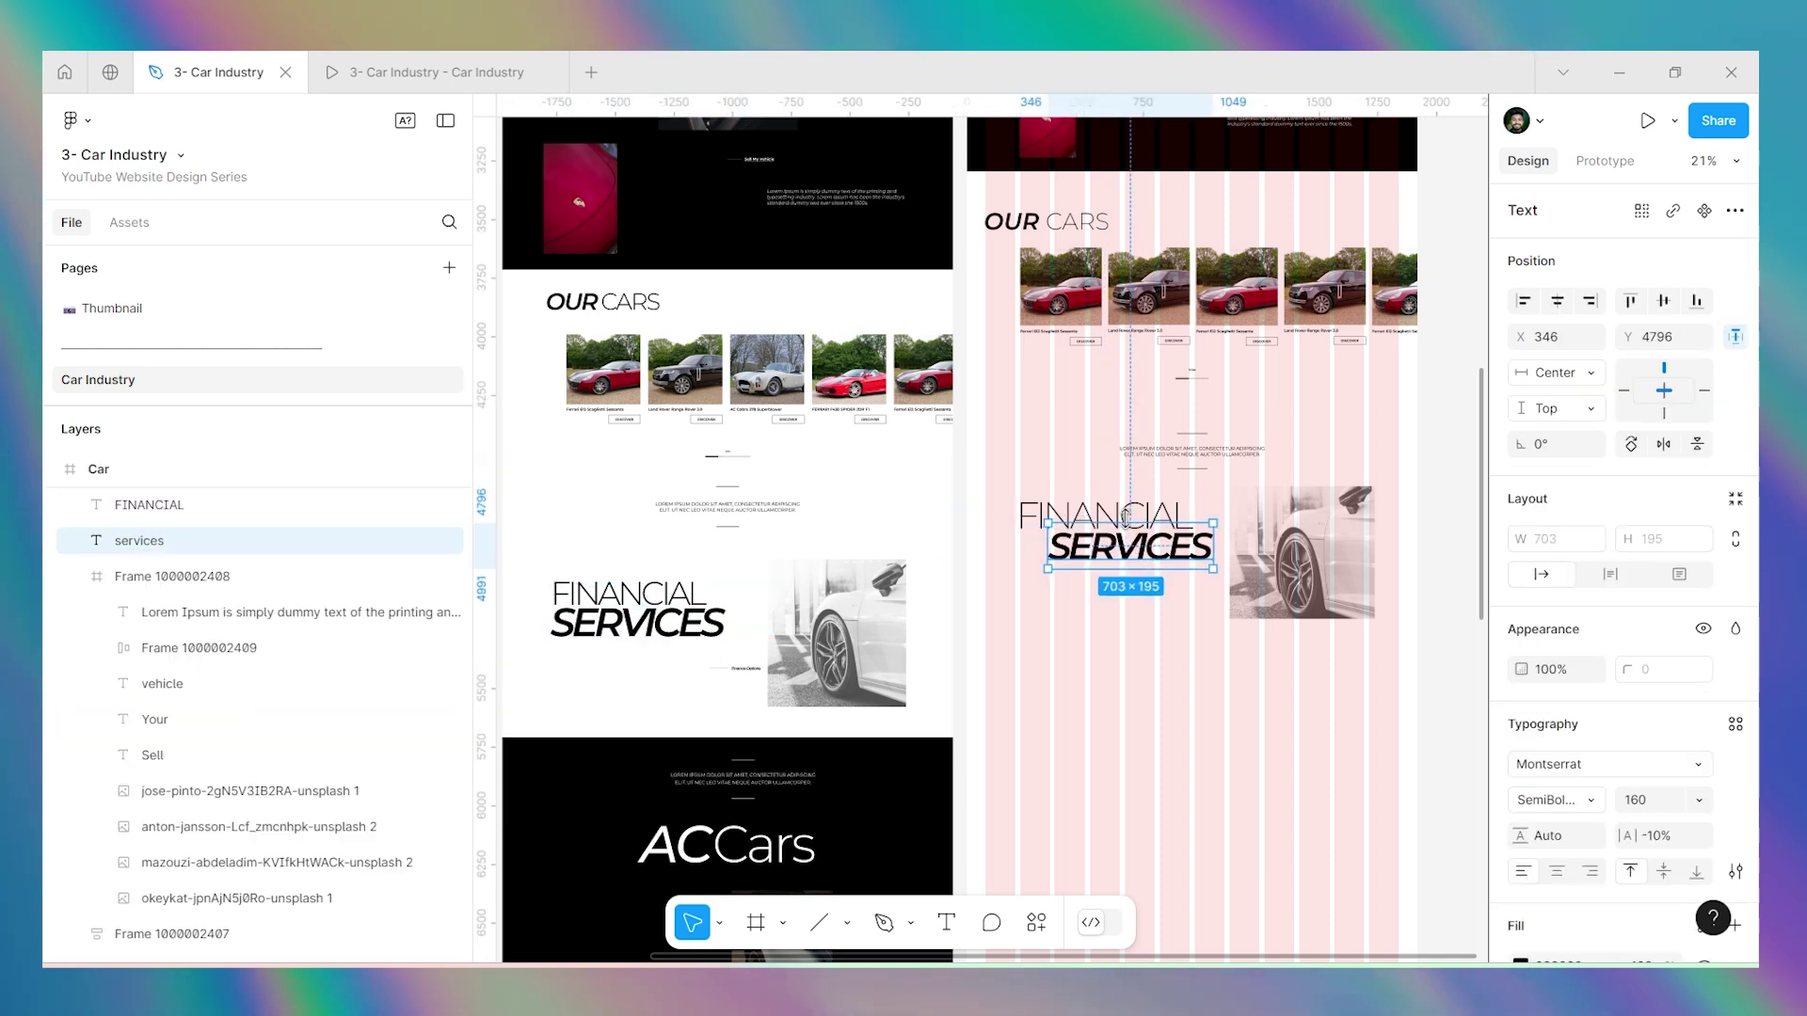
{"action": "left_click", "coordinate": [1124, 519], "text": "shift"}
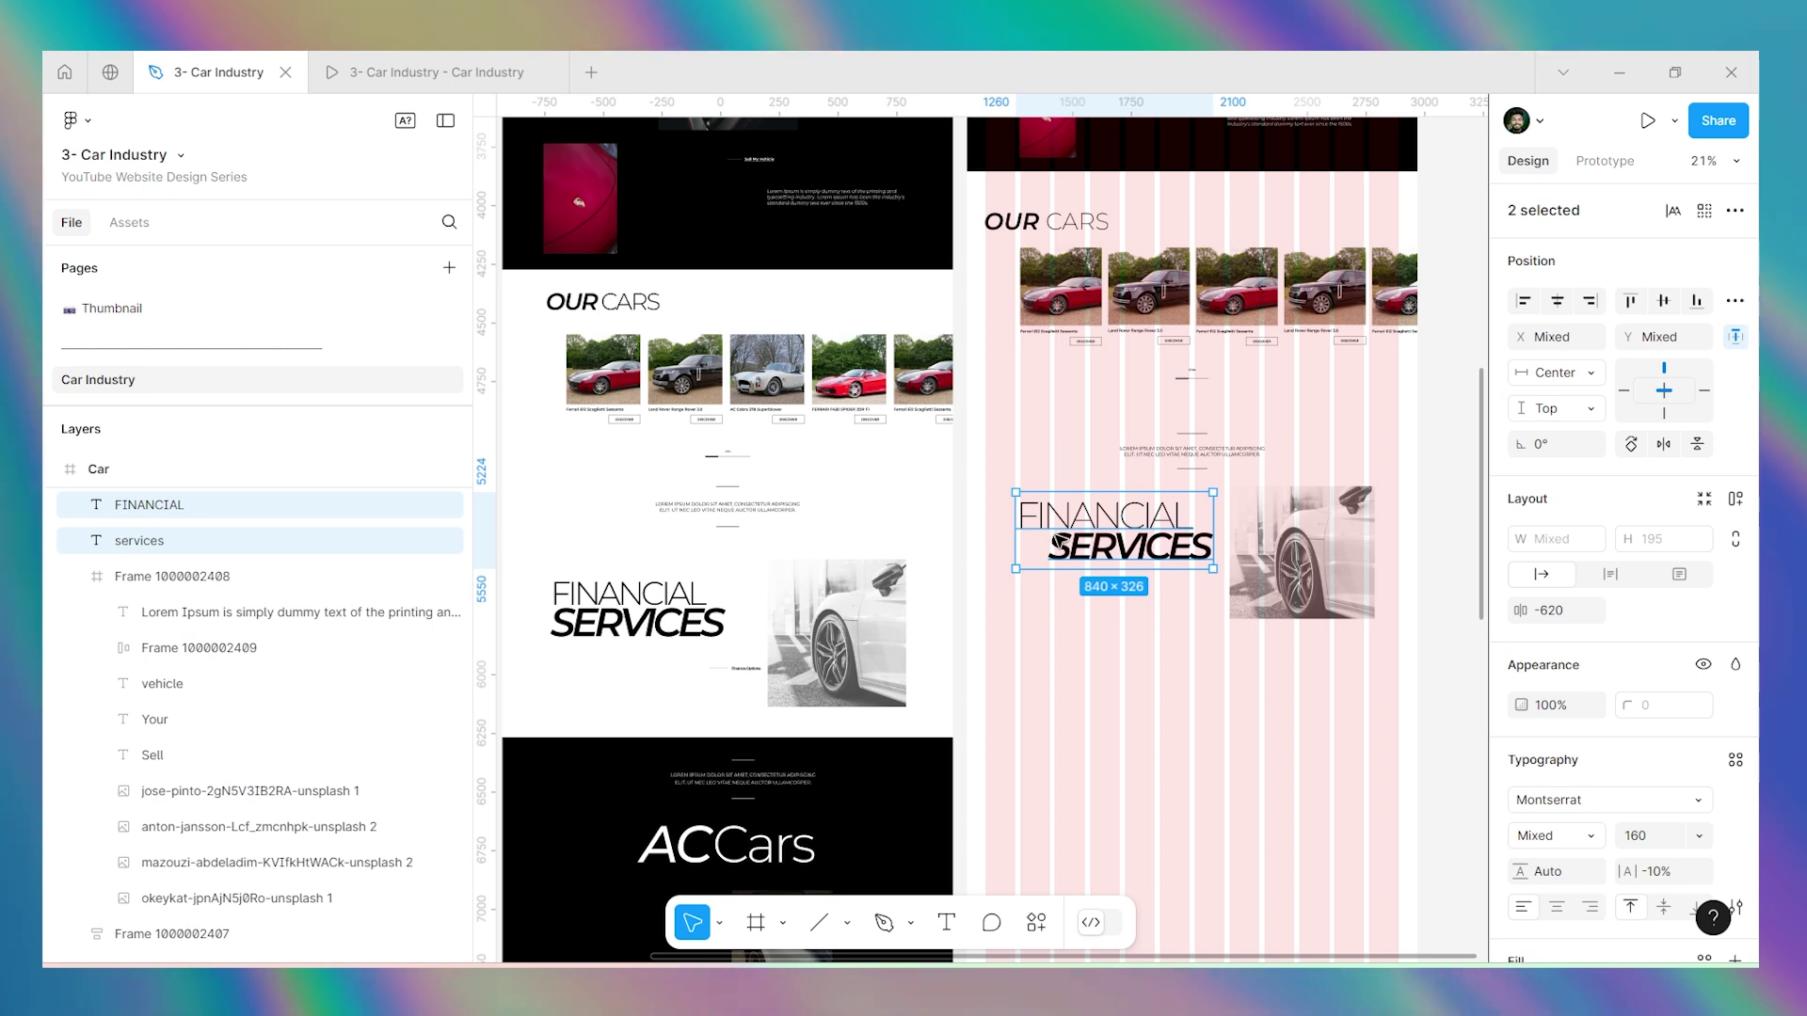
{"action": "left_click", "coordinate": [1132, 559]}
{"action": "key", "text": "shift+Left"}
{"action": "key", "text": "shift+Left"}
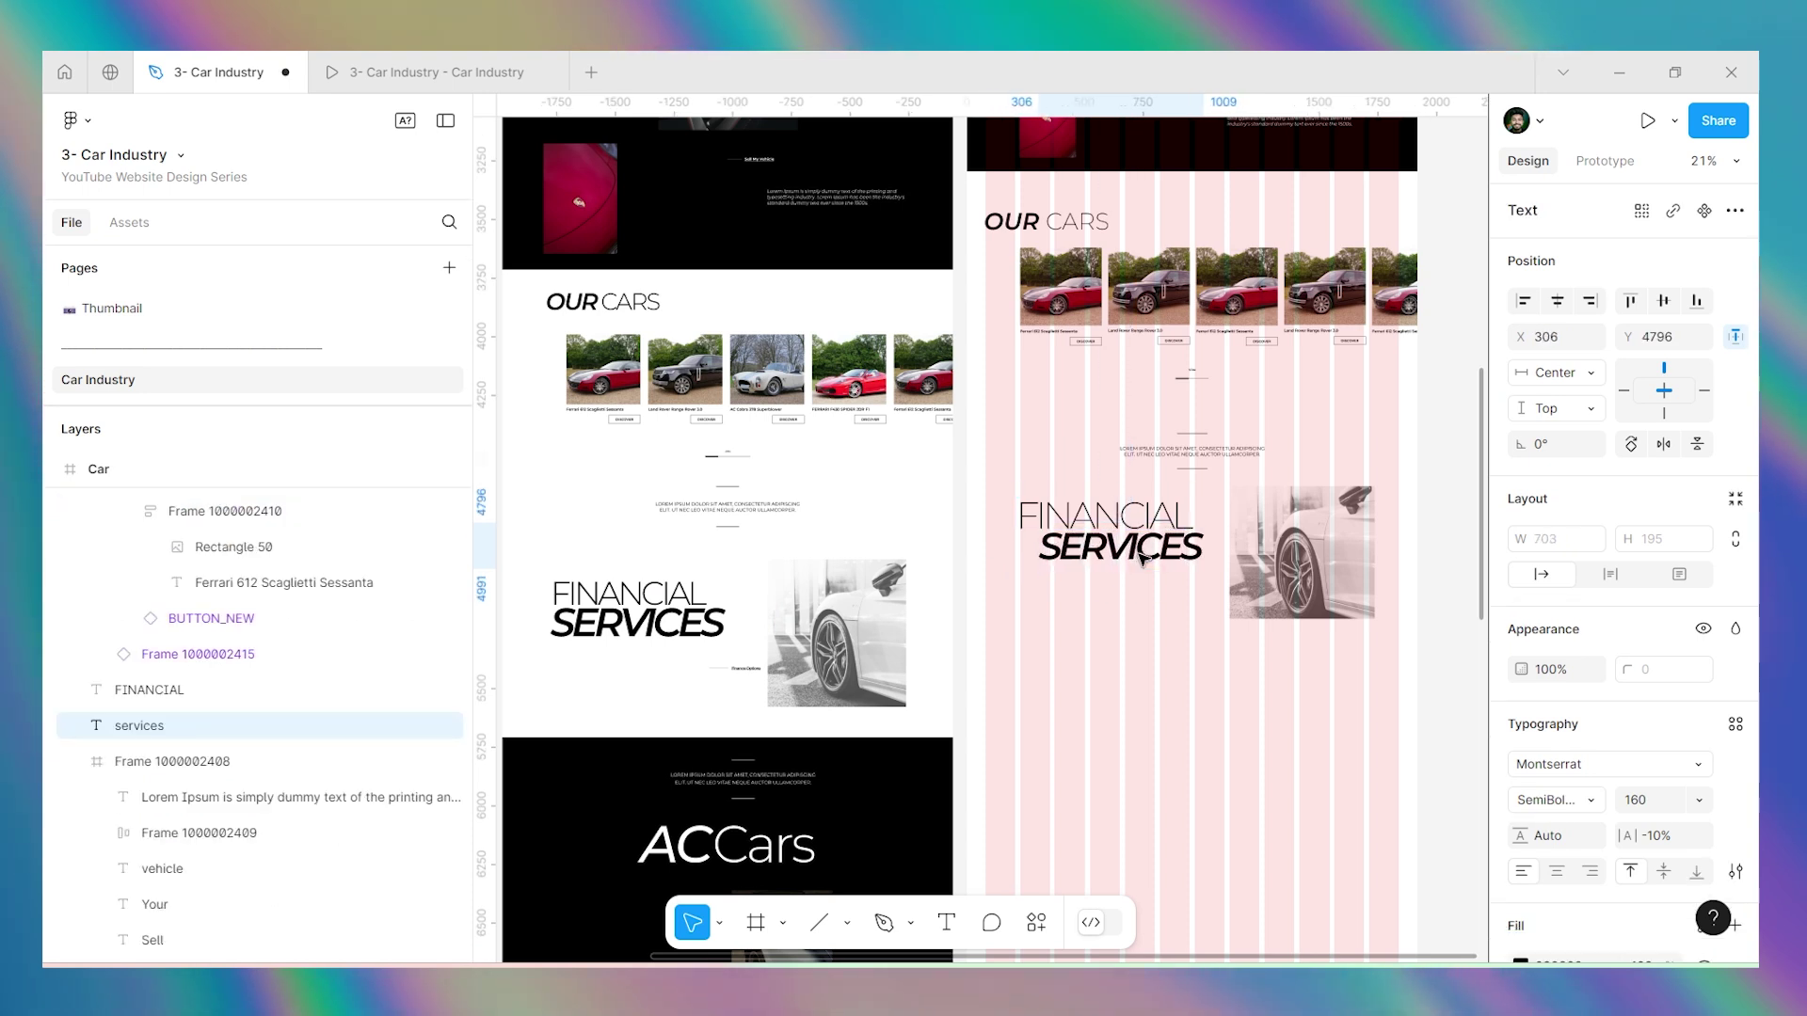
{"action": "key", "text": "shift+Left"}
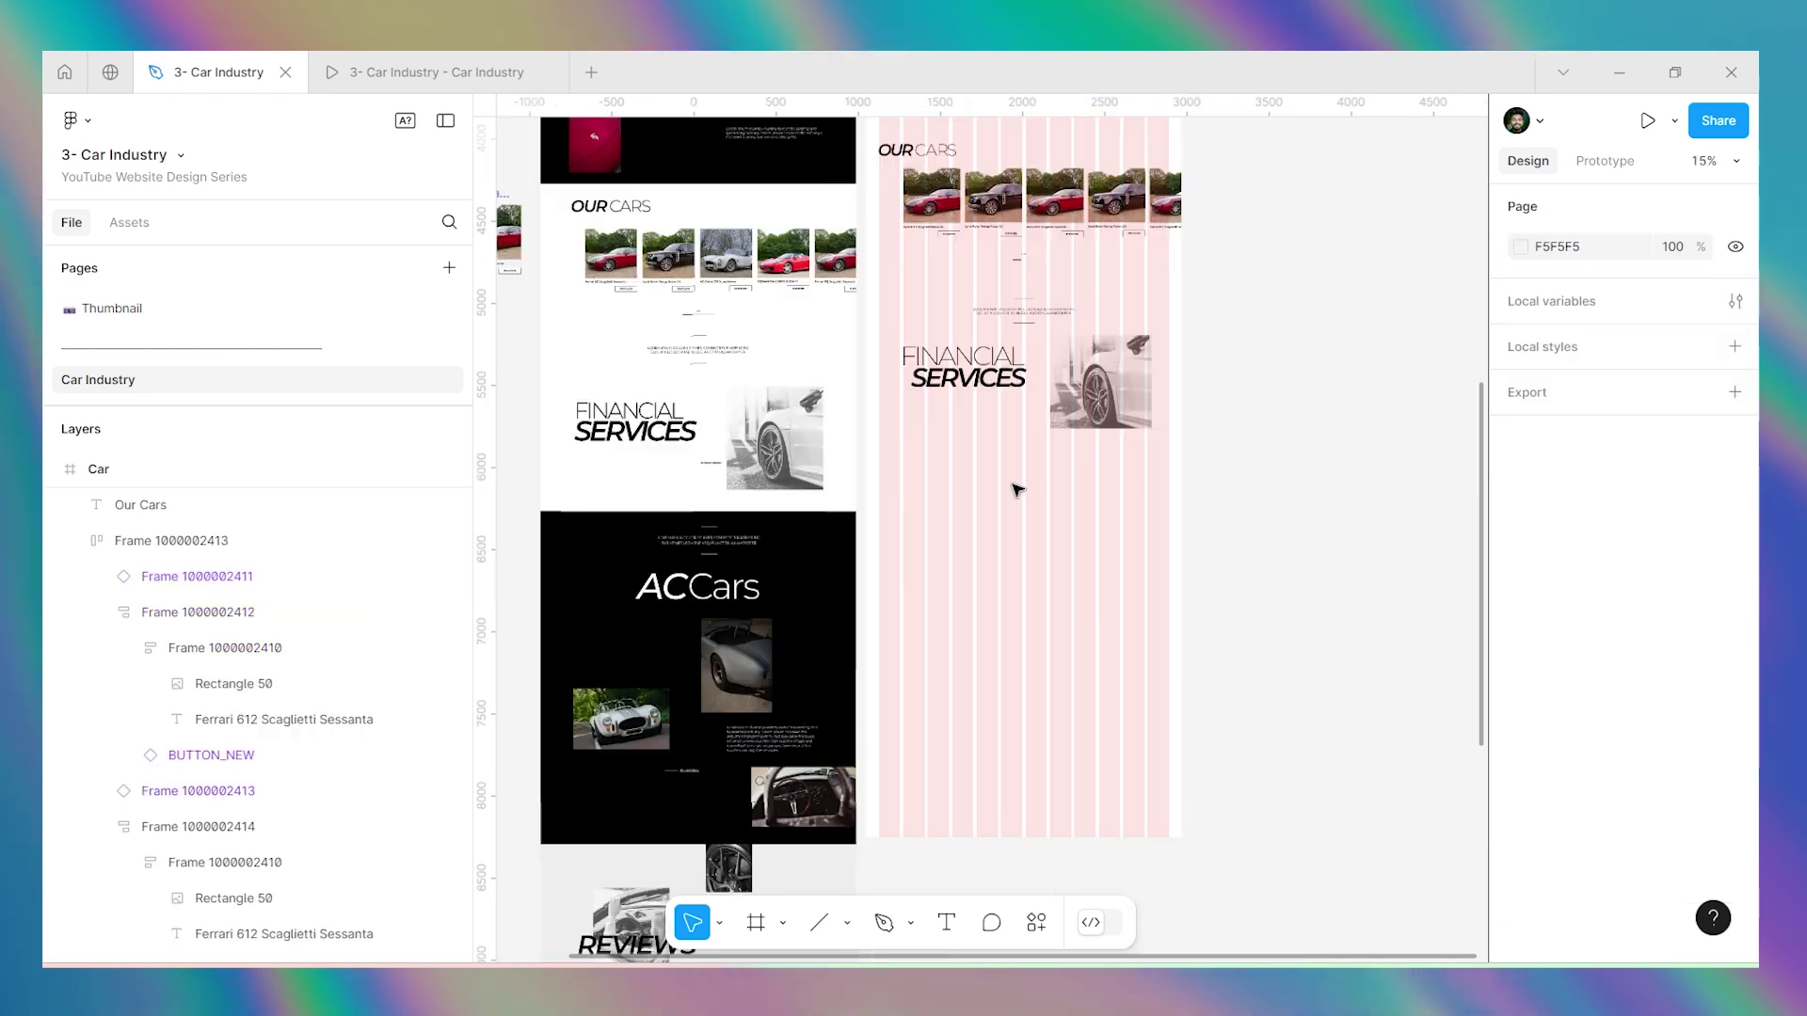
Check the Financial Services heading in the prototype preview and examine the Finance Options link in the reference section.
{"action": "scroll", "coordinate": [1015, 491], "scroll_direction": "up", "scroll_amount": 1}
{"action": "key", "text": "ctrl+Tab"}
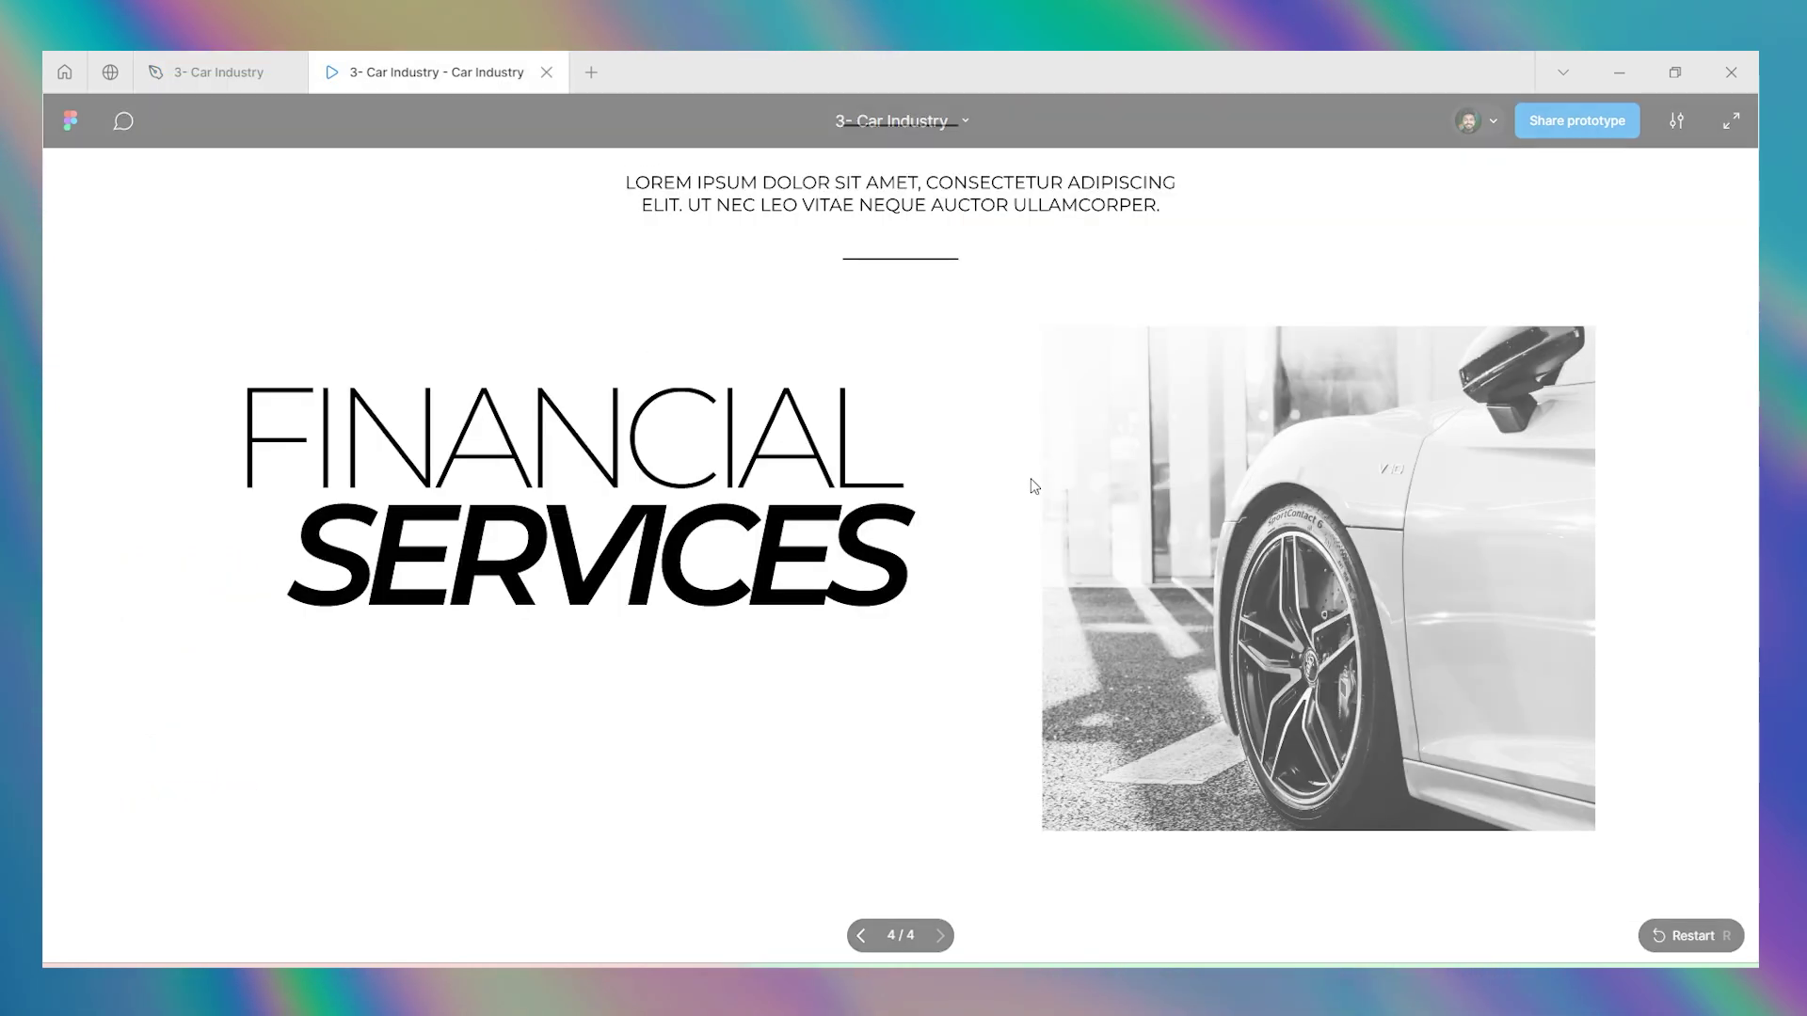
{"action": "key", "text": "ctrl+Tab"}
{"action": "scroll", "coordinate": [1022, 495], "scroll_direction": "down", "scroll_amount": 1}
{"action": "scroll", "coordinate": [1169, 395], "scroll_direction": "down", "scroll_amount": 1}
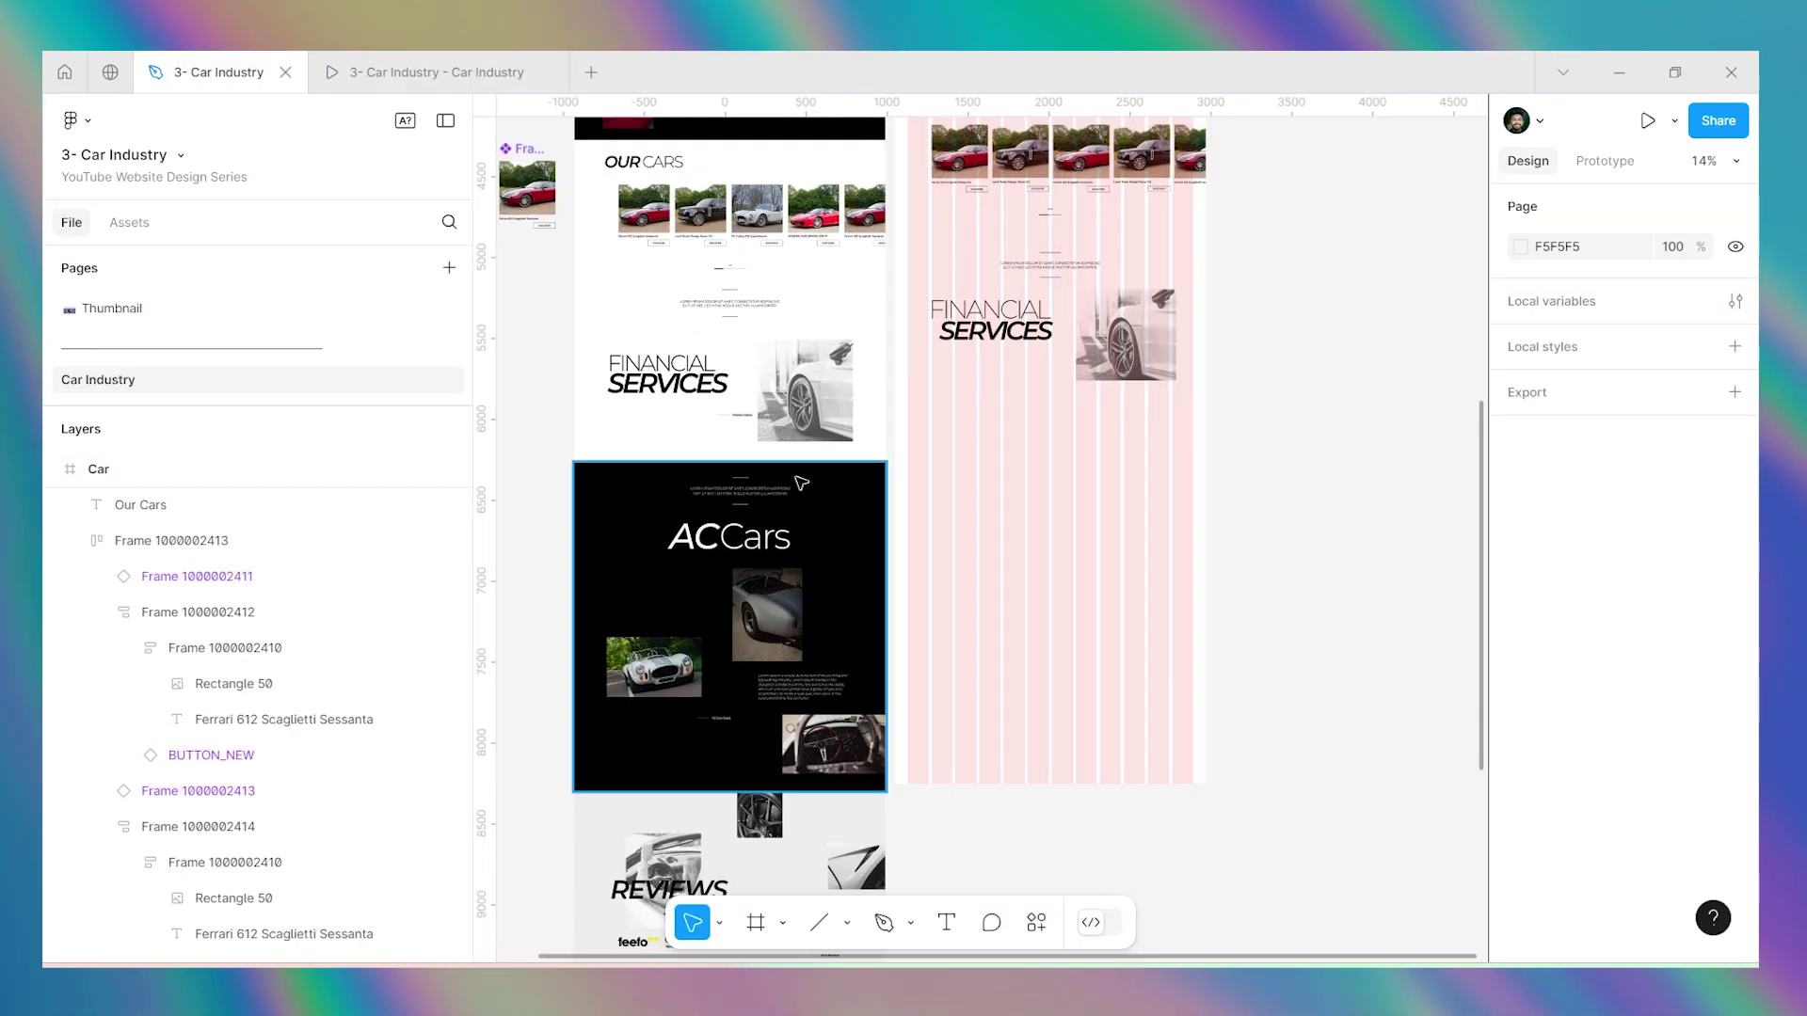
{"action": "scroll", "coordinate": [780, 582], "scroll_direction": "up", "scroll_amount": 1}
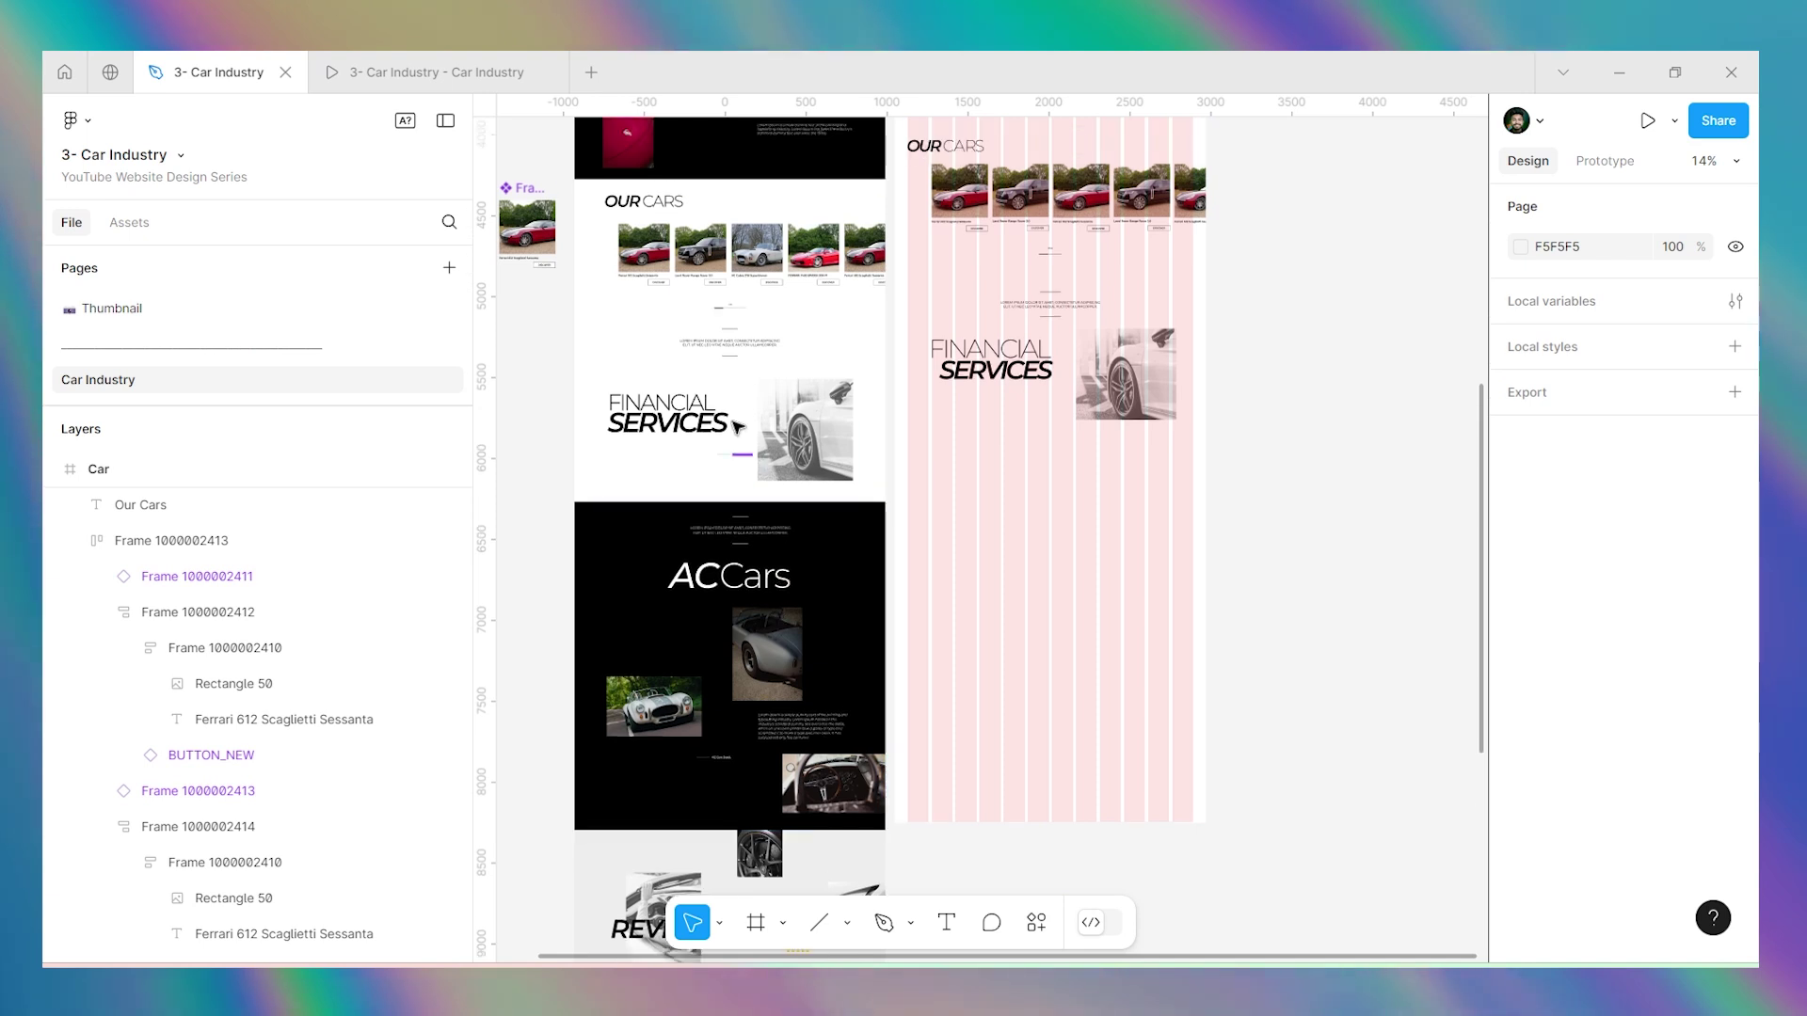
{"action": "scroll", "coordinate": [735, 428], "scroll_direction": "up", "scroll_amount": 5}
{"action": "scroll", "coordinate": [803, 551], "scroll_direction": "down", "scroll_amount": 5}
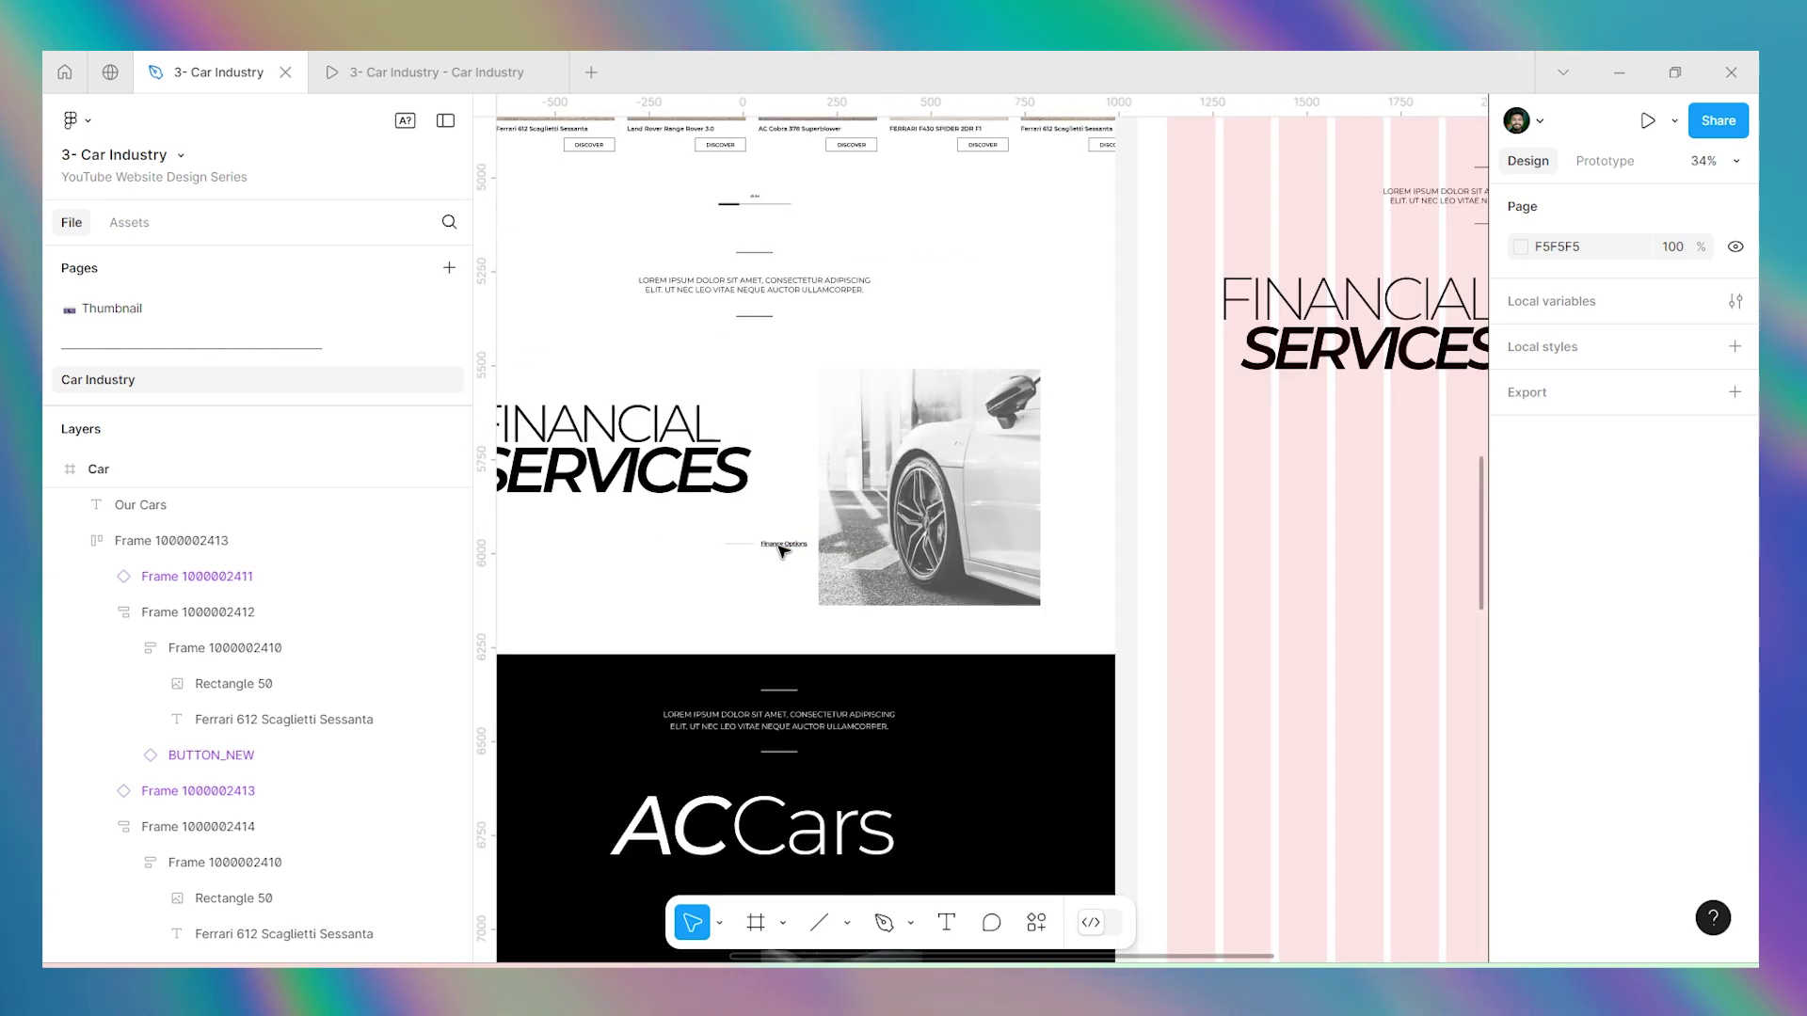
{"action": "scroll", "coordinate": [1044, 320], "scroll_direction": "up", "scroll_amount": 2}
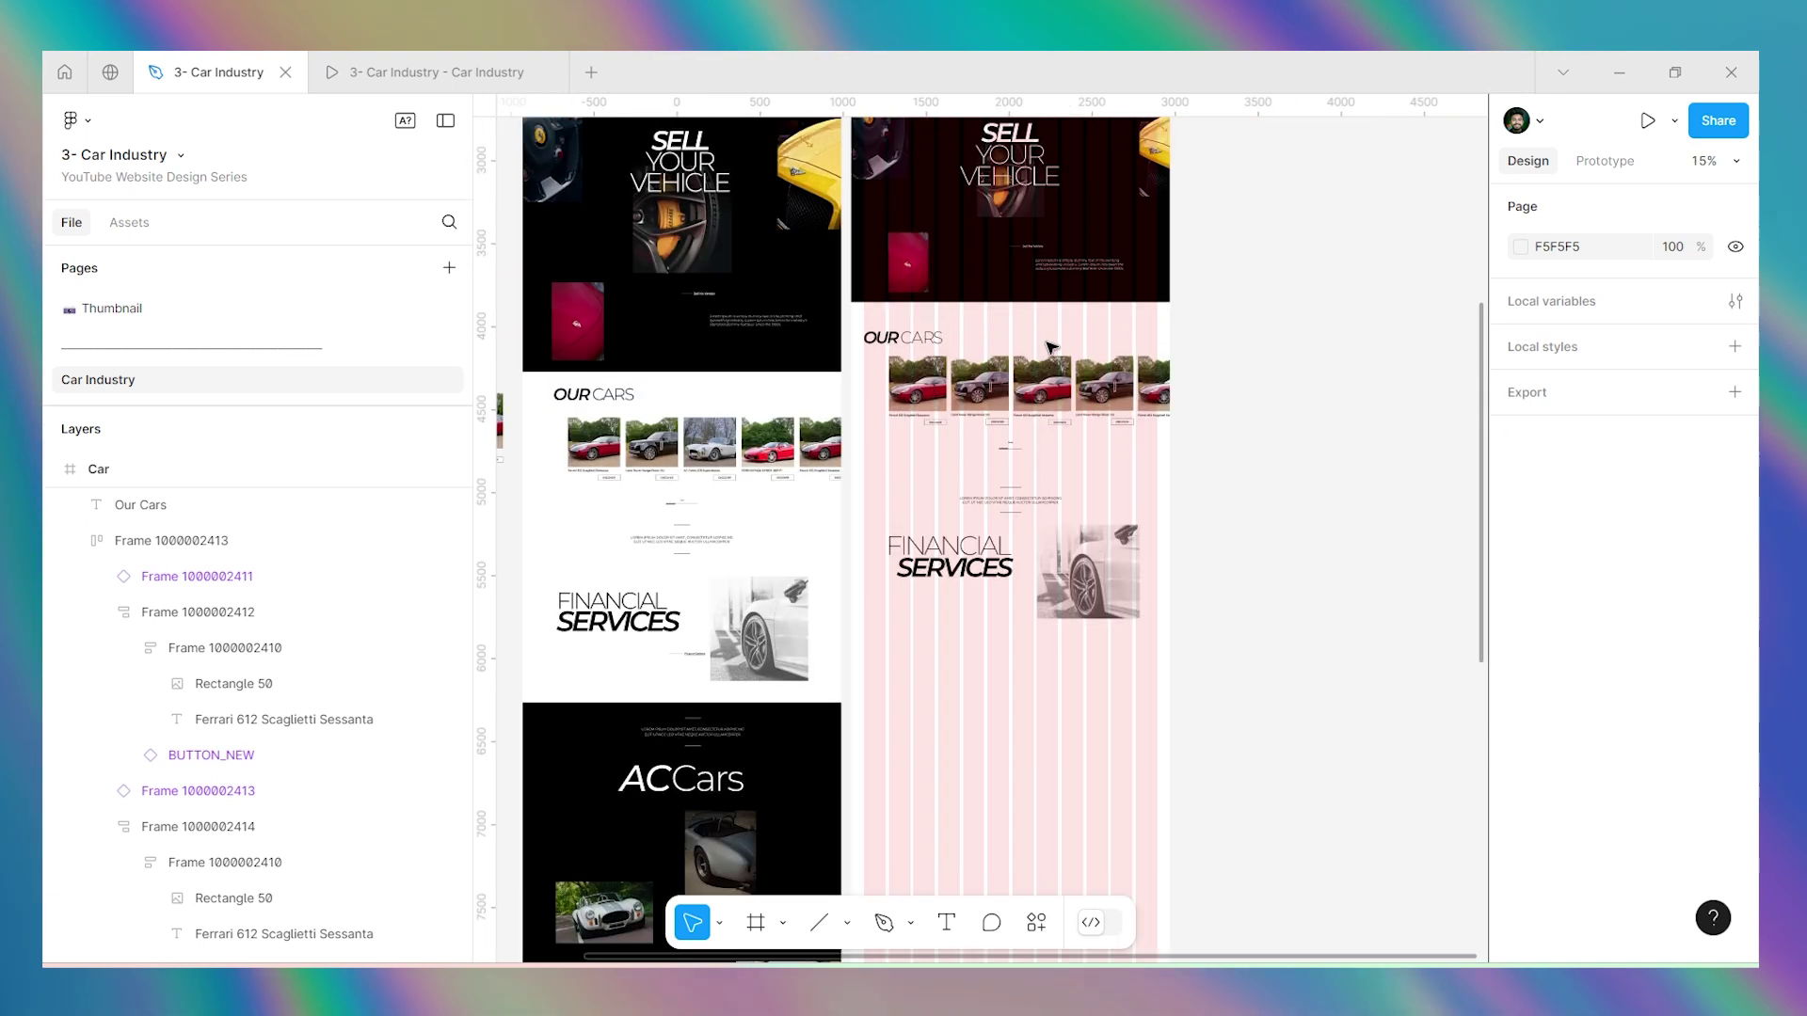
Turn the Sell My Vehicle link with its line, in the Car frame's Sell Your Vehicle section, into a component.
{"action": "scroll", "coordinate": [1035, 246], "scroll_direction": "up", "scroll_amount": 5}
{"action": "scroll", "coordinate": [947, 250], "scroll_direction": "up", "scroll_amount": 3}
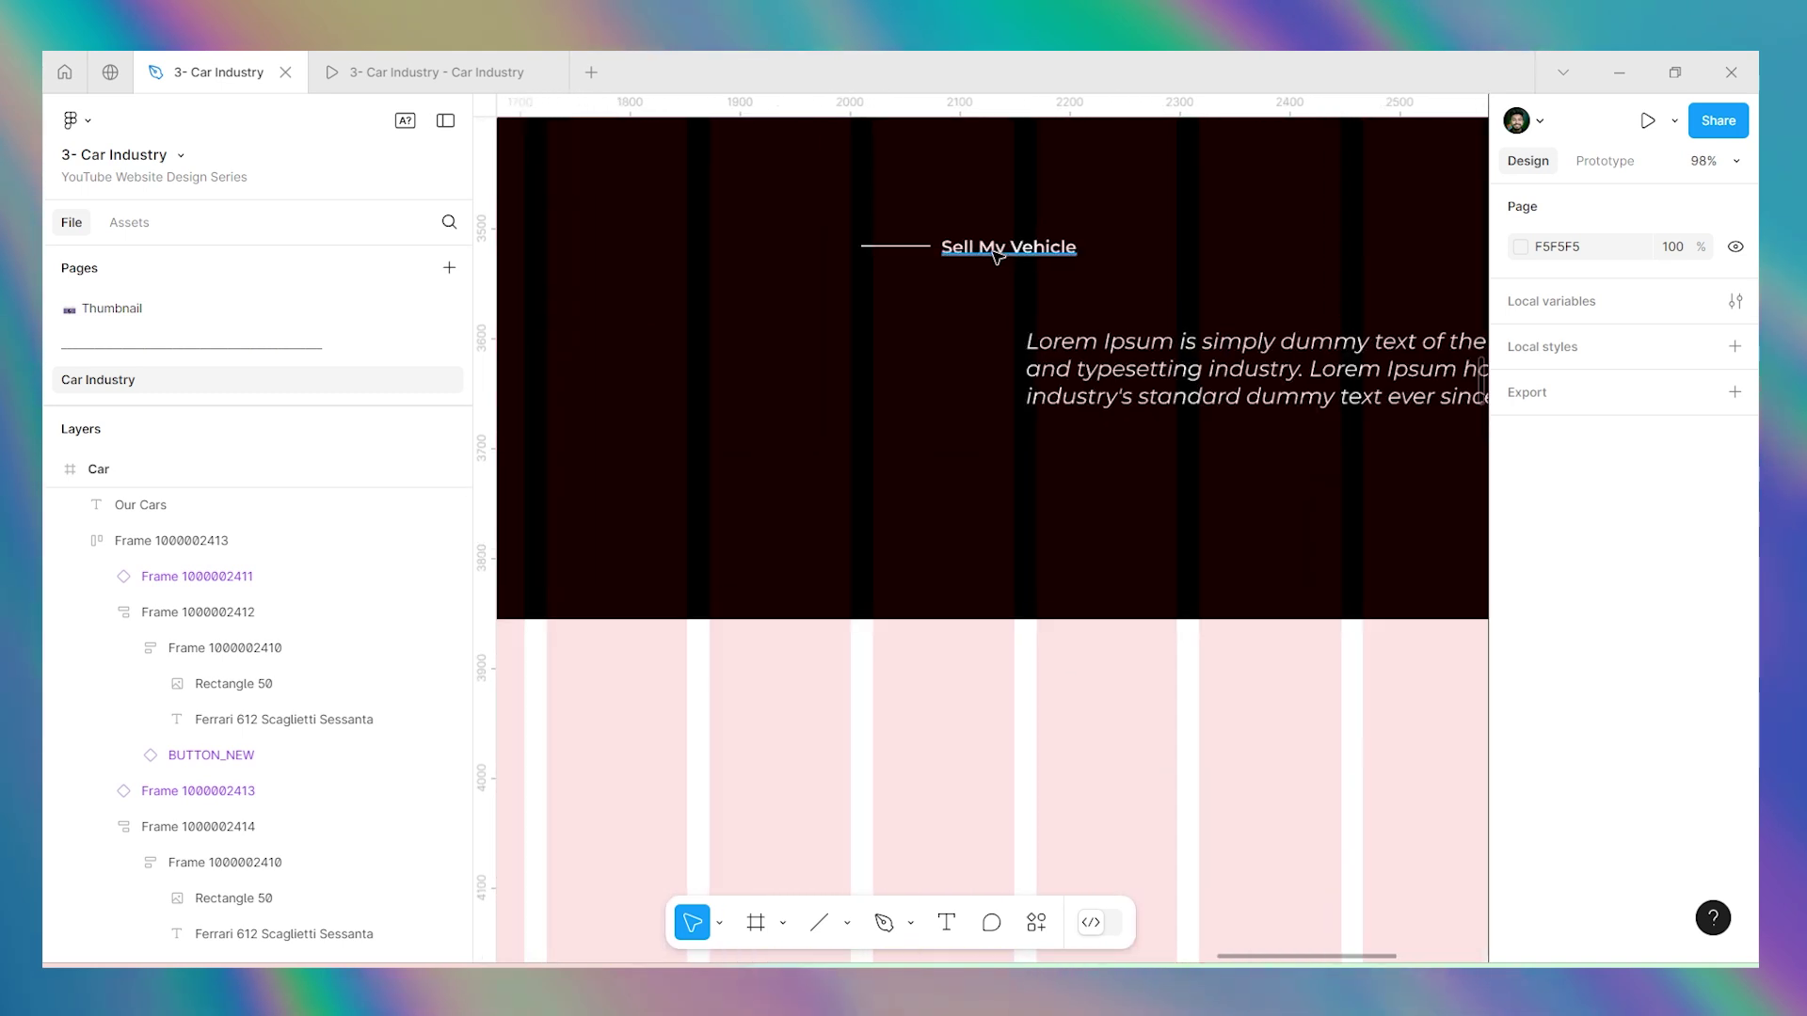
{"action": "left_click", "coordinate": [974, 256], "text": "ctrl"}
{"action": "left_click", "coordinate": [921, 286]}
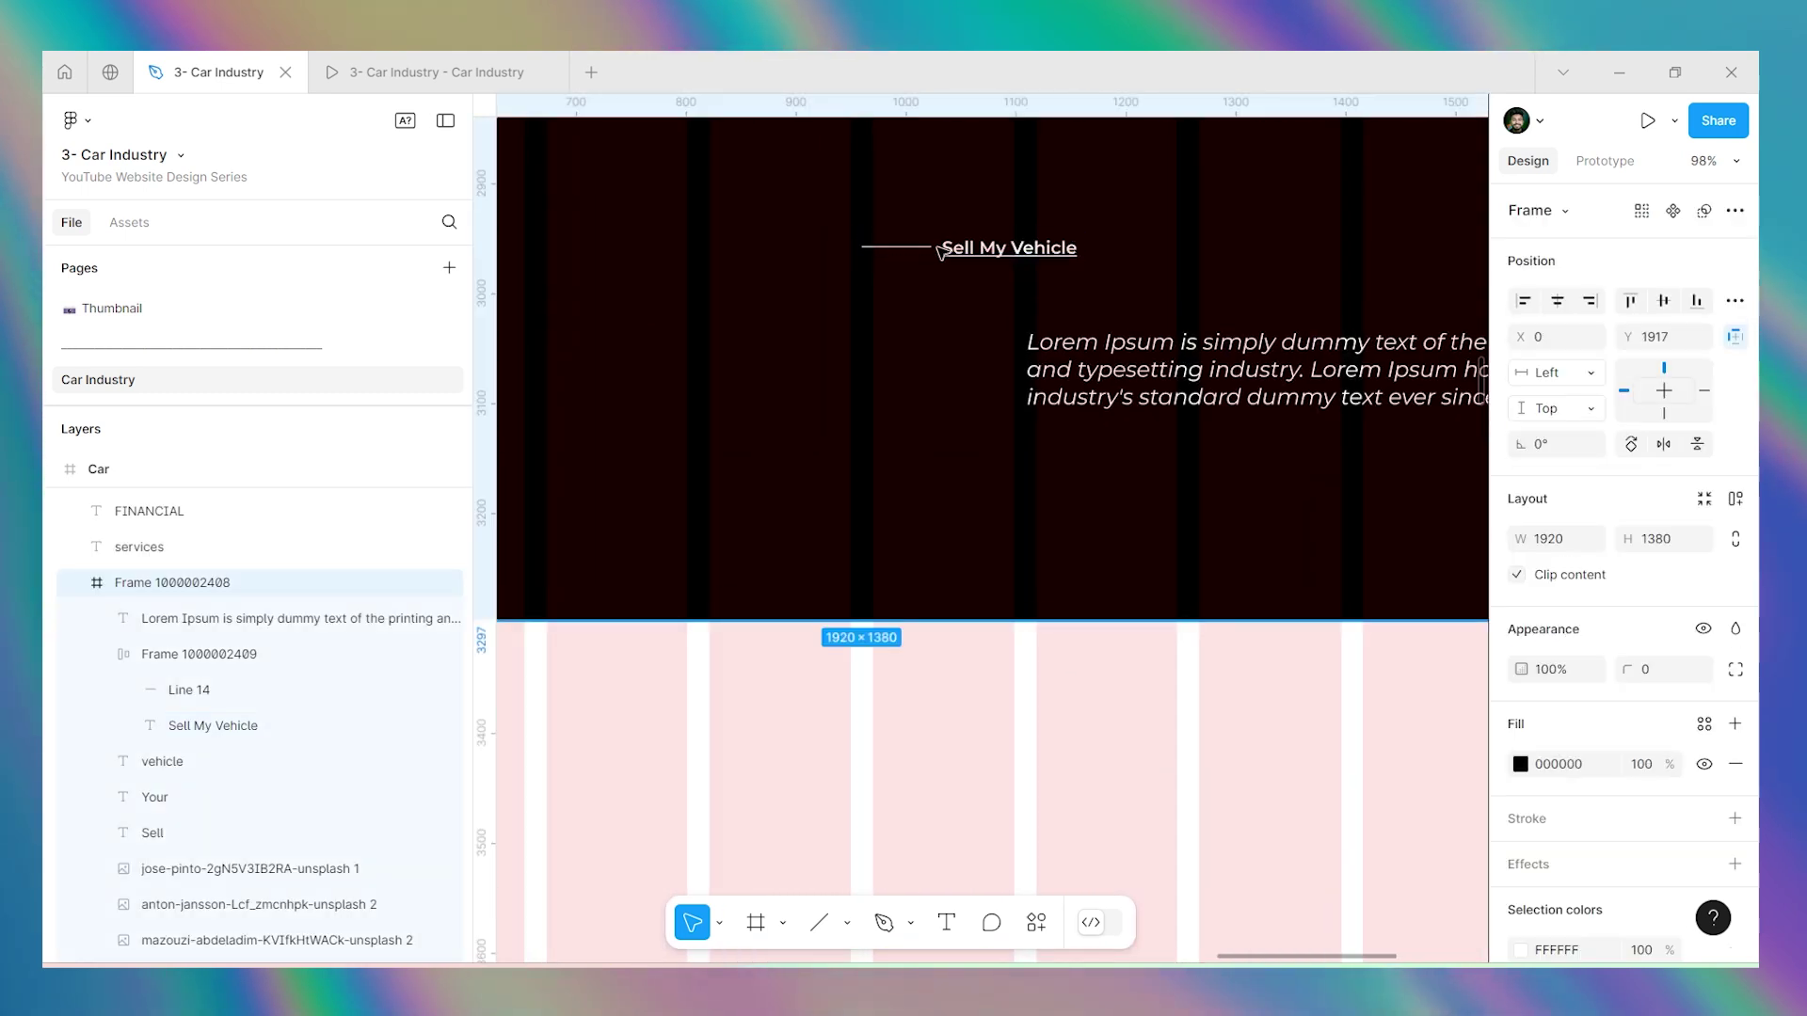
{"action": "left_click", "coordinate": [941, 253]}
{"action": "scroll", "coordinate": [1080, 280], "scroll_direction": "down", "scroll_amount": 6}
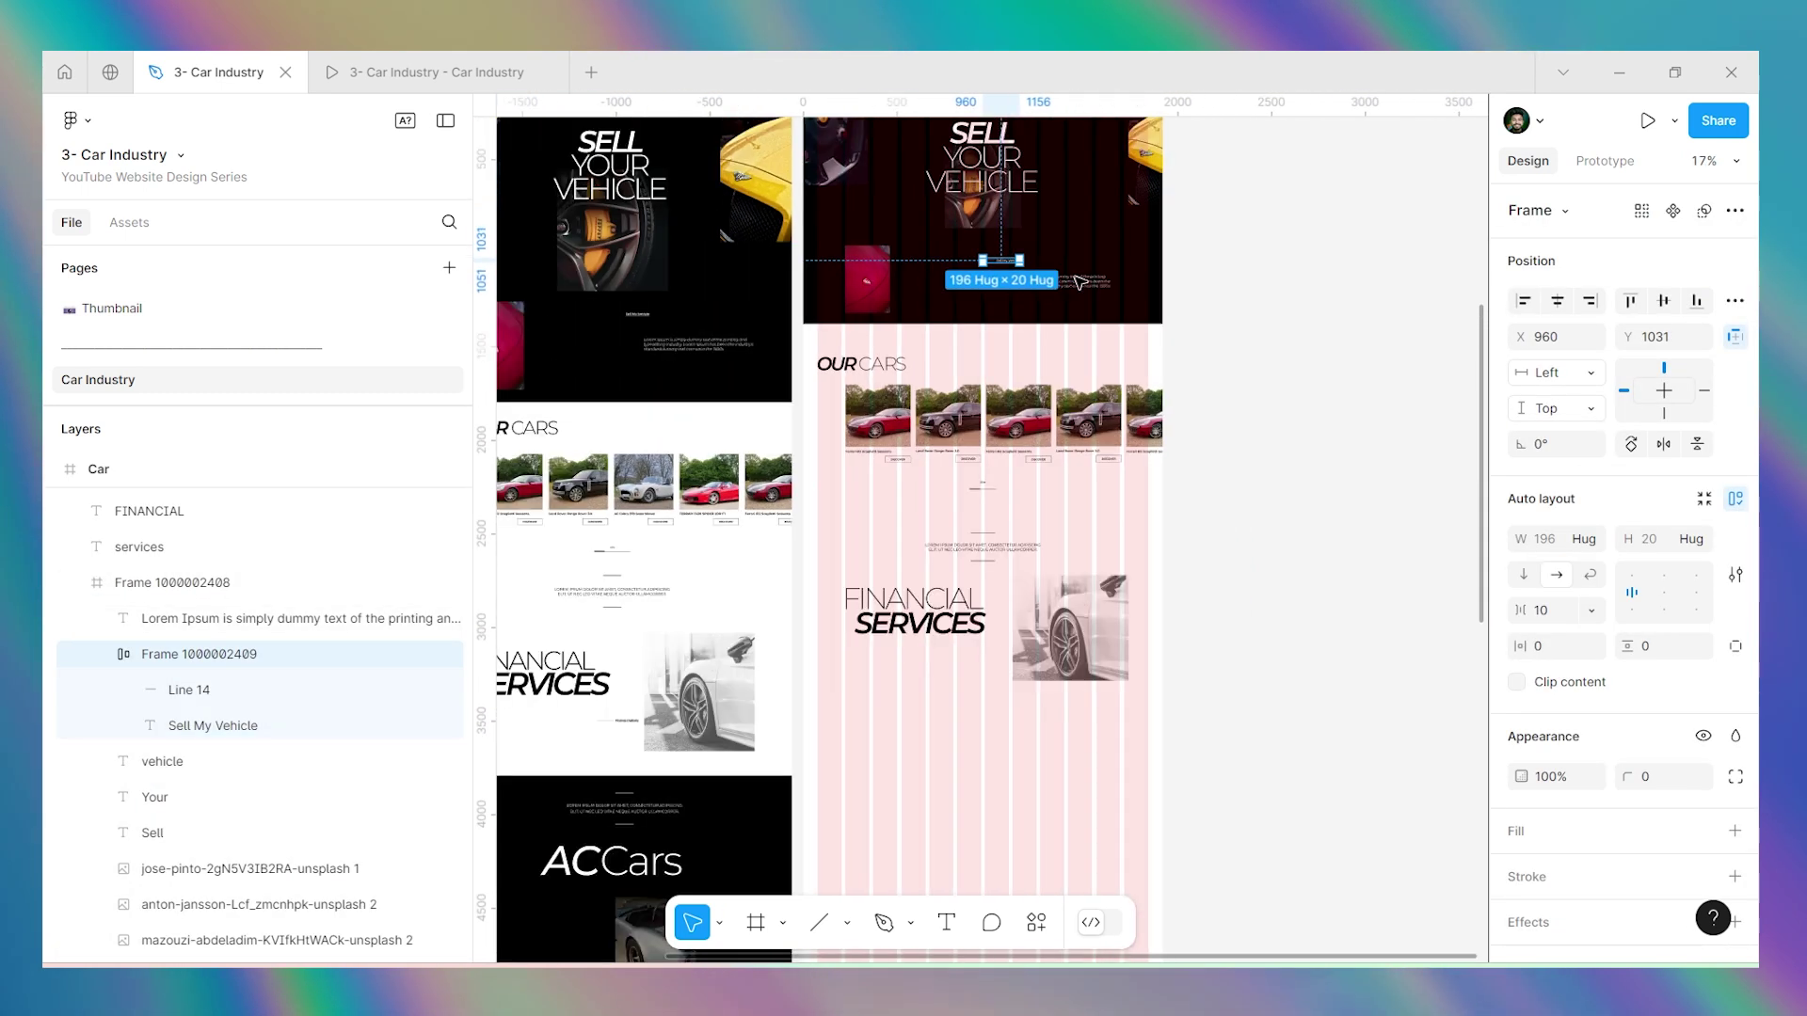
{"action": "scroll", "coordinate": [1080, 280], "scroll_direction": "down", "scroll_amount": 2}
{"action": "scroll", "coordinate": [1082, 301], "scroll_direction": "up", "scroll_amount": 3}
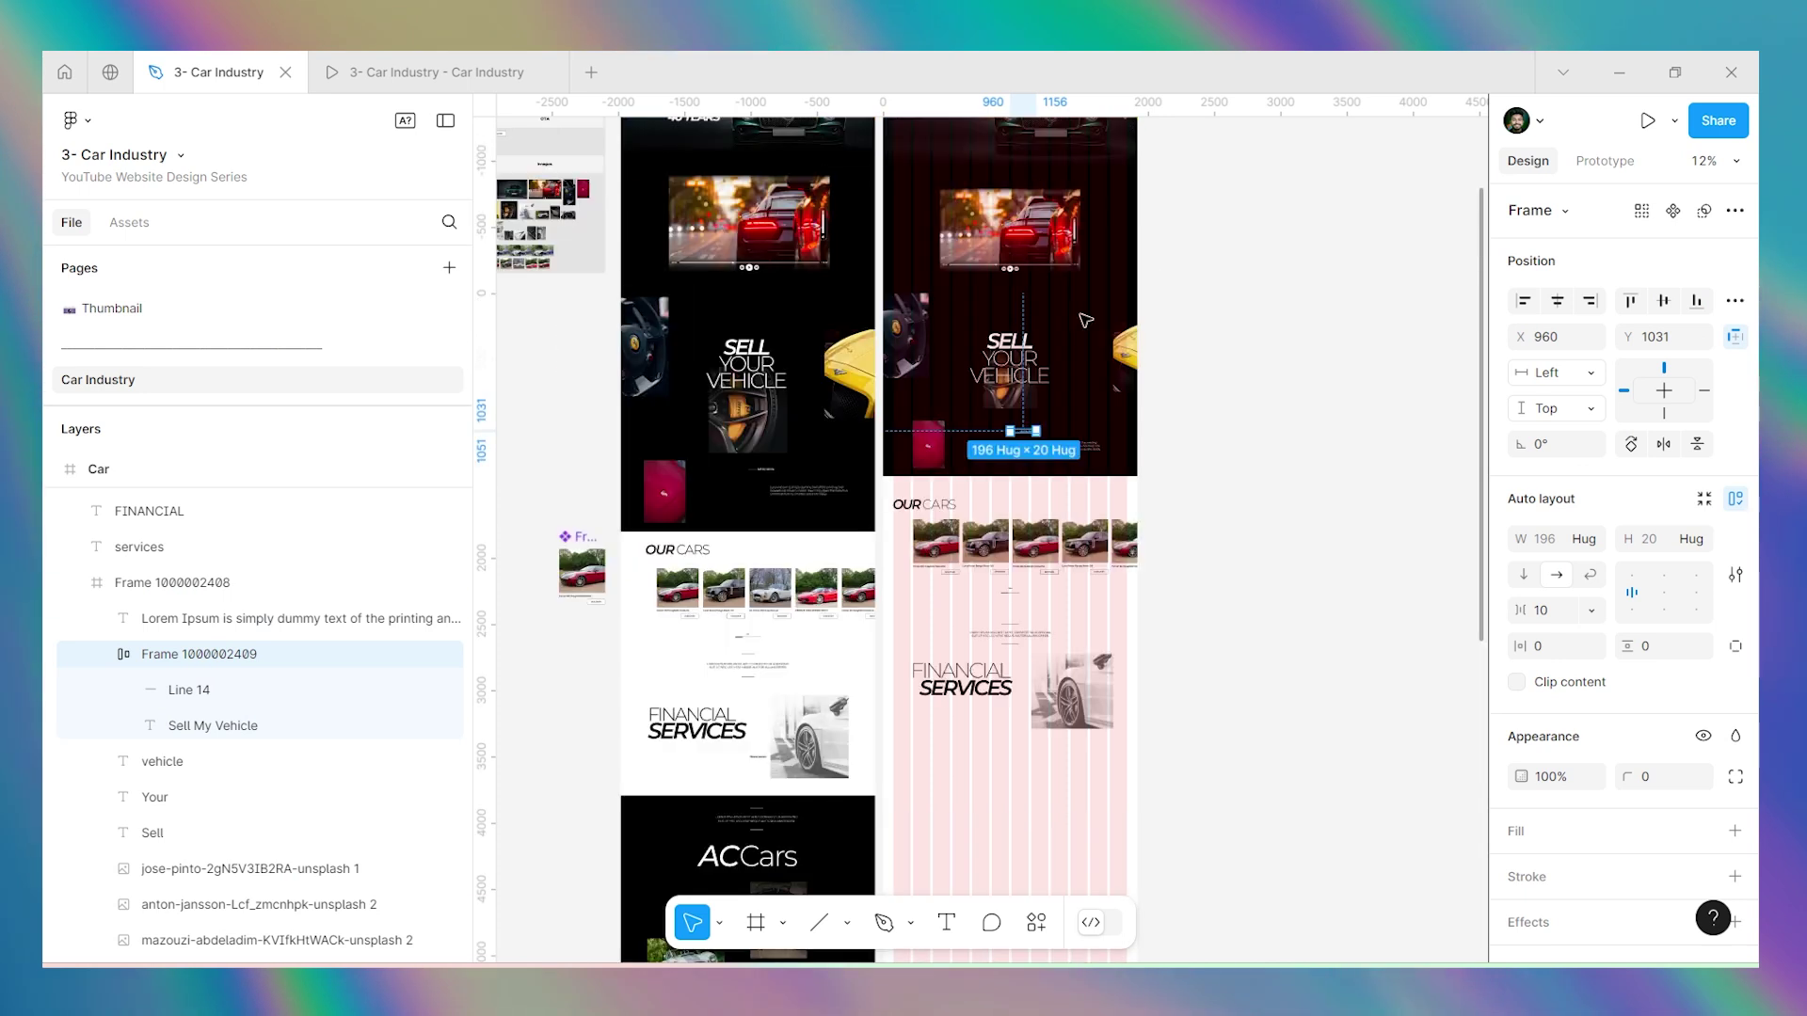
{"action": "scroll", "coordinate": [1085, 320], "scroll_direction": "up", "scroll_amount": 3}
{"action": "left_click", "coordinate": [1673, 214]}
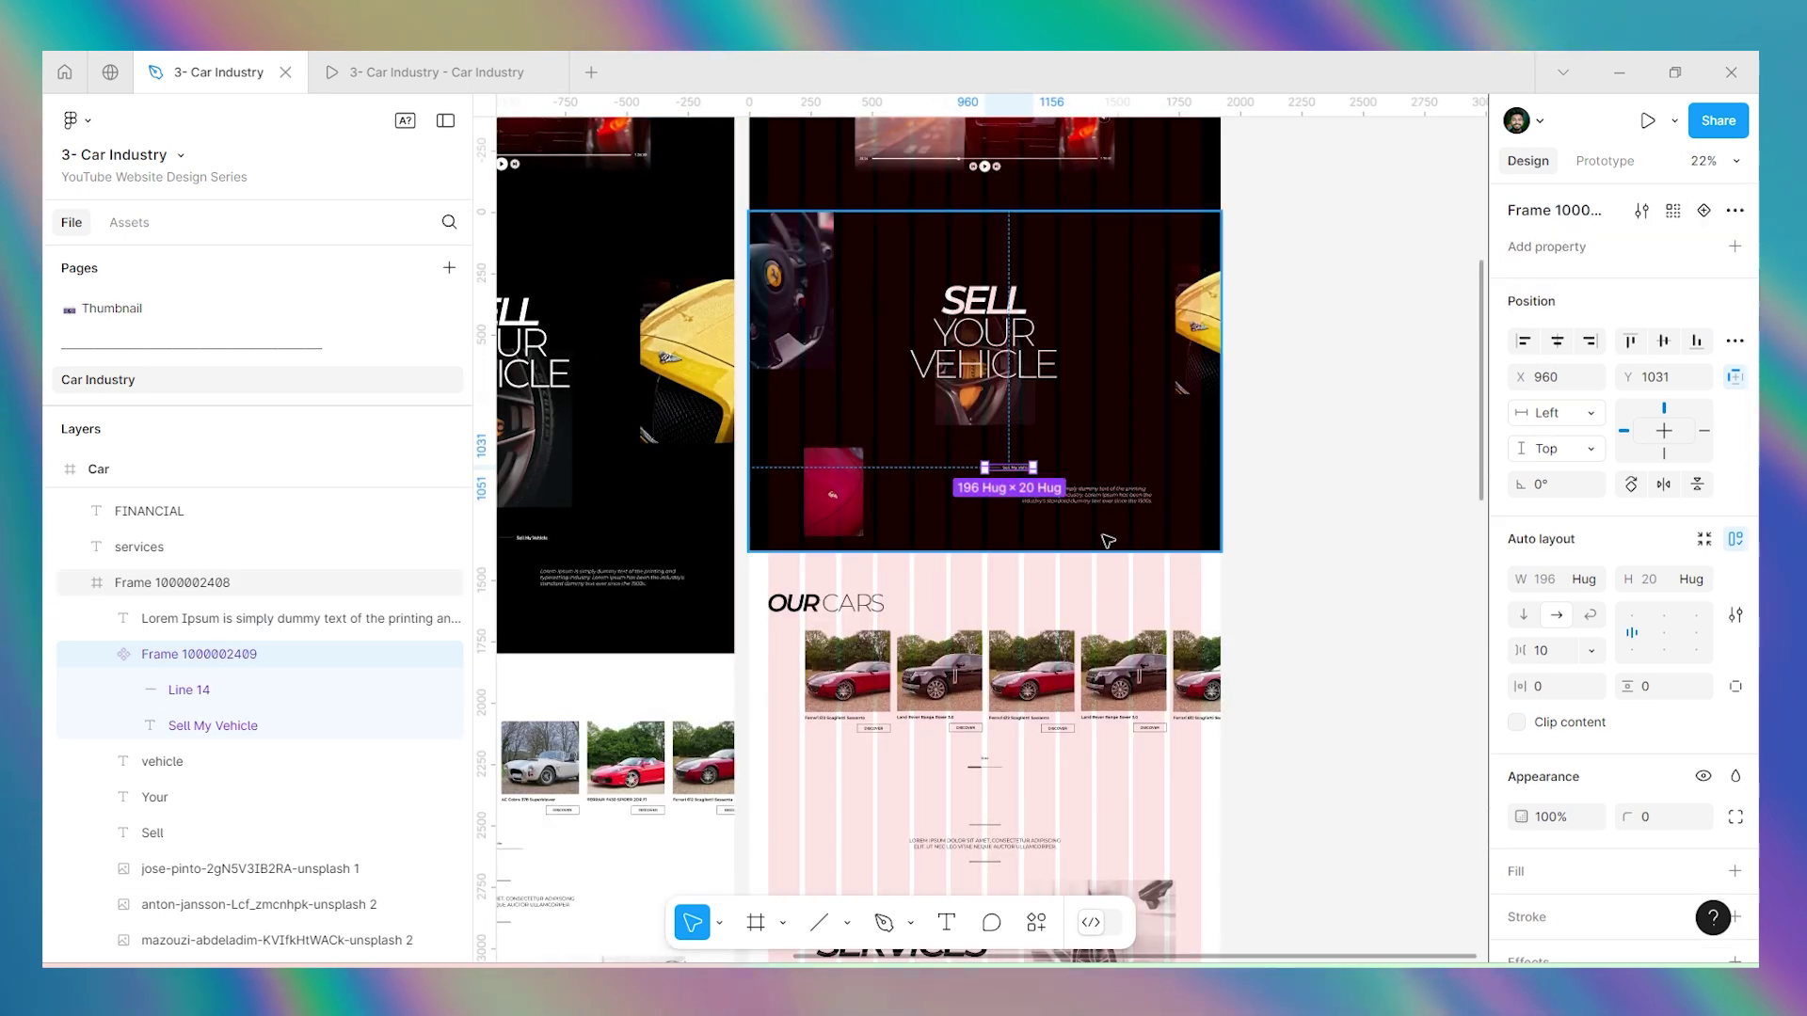
{"action": "scroll", "coordinate": [1081, 533], "scroll_direction": "down", "scroll_amount": 8}
{"action": "scroll", "coordinate": [992, 537], "scroll_direction": "up", "scroll_amount": 3}
{"action": "scroll", "coordinate": [992, 537], "scroll_direction": "up", "scroll_amount": 2}
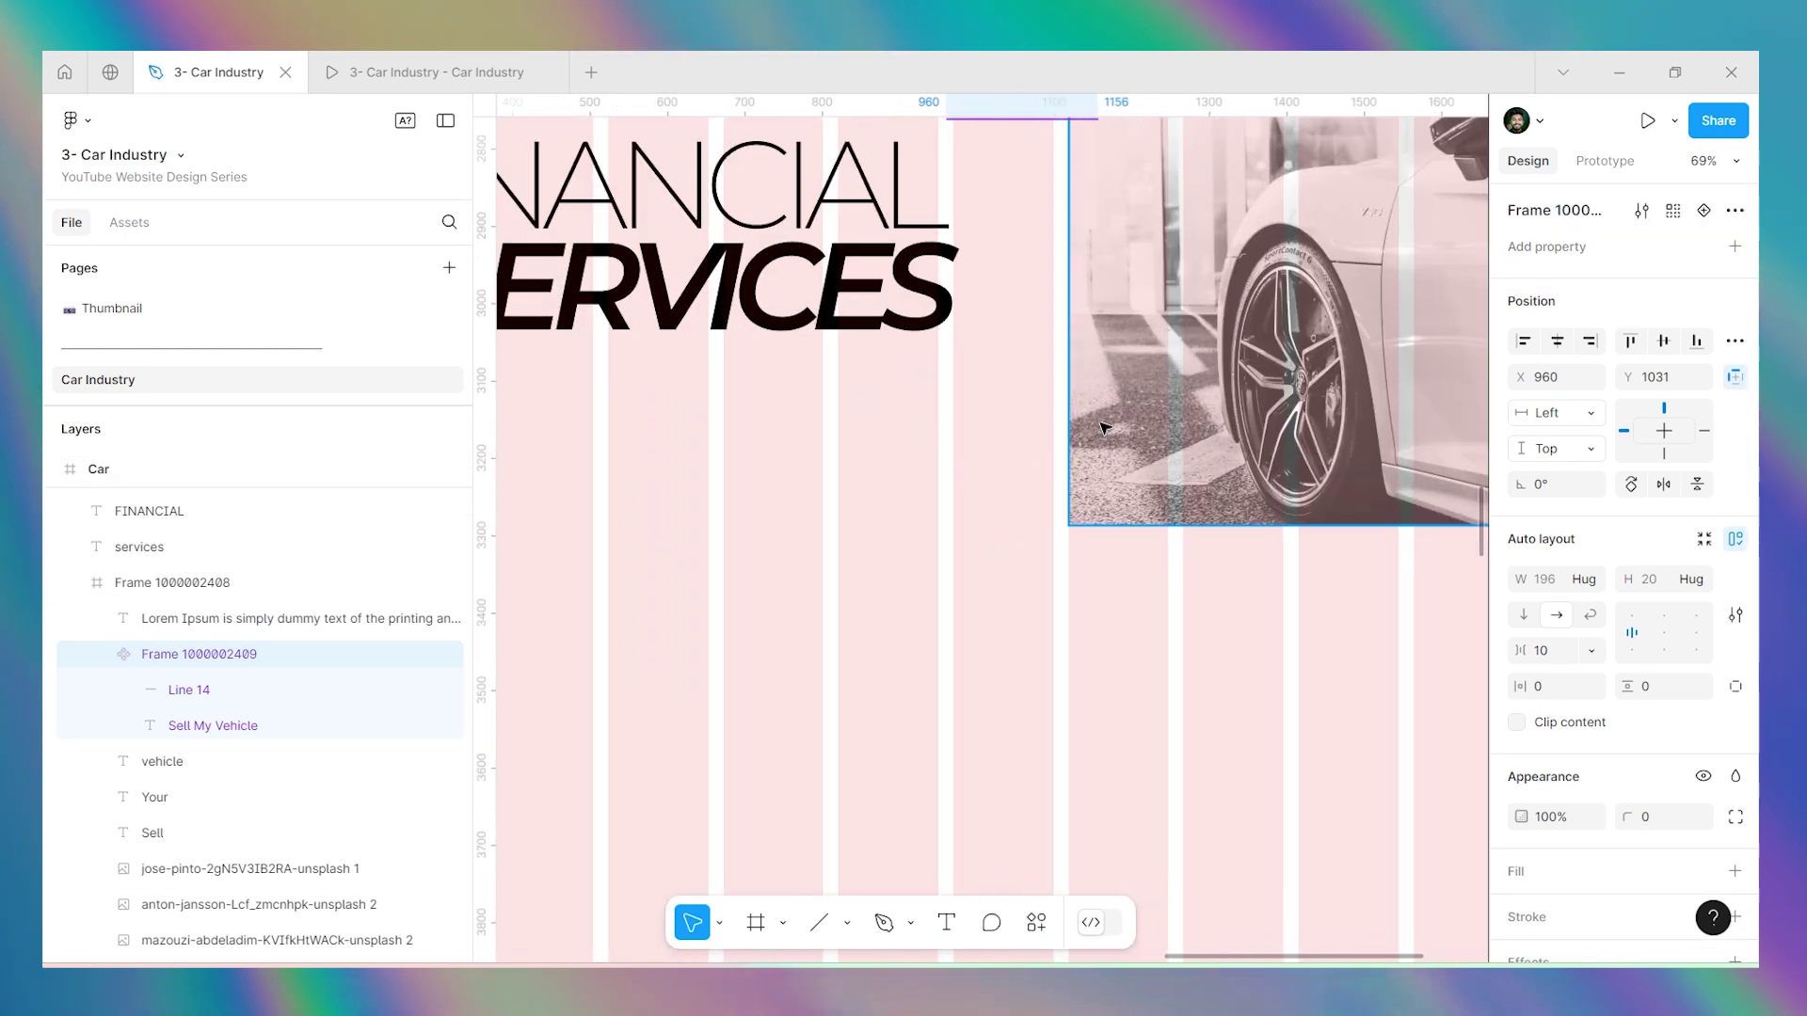
{"action": "left_click", "coordinate": [1109, 423]}
{"action": "left_click", "coordinate": [128, 222]}
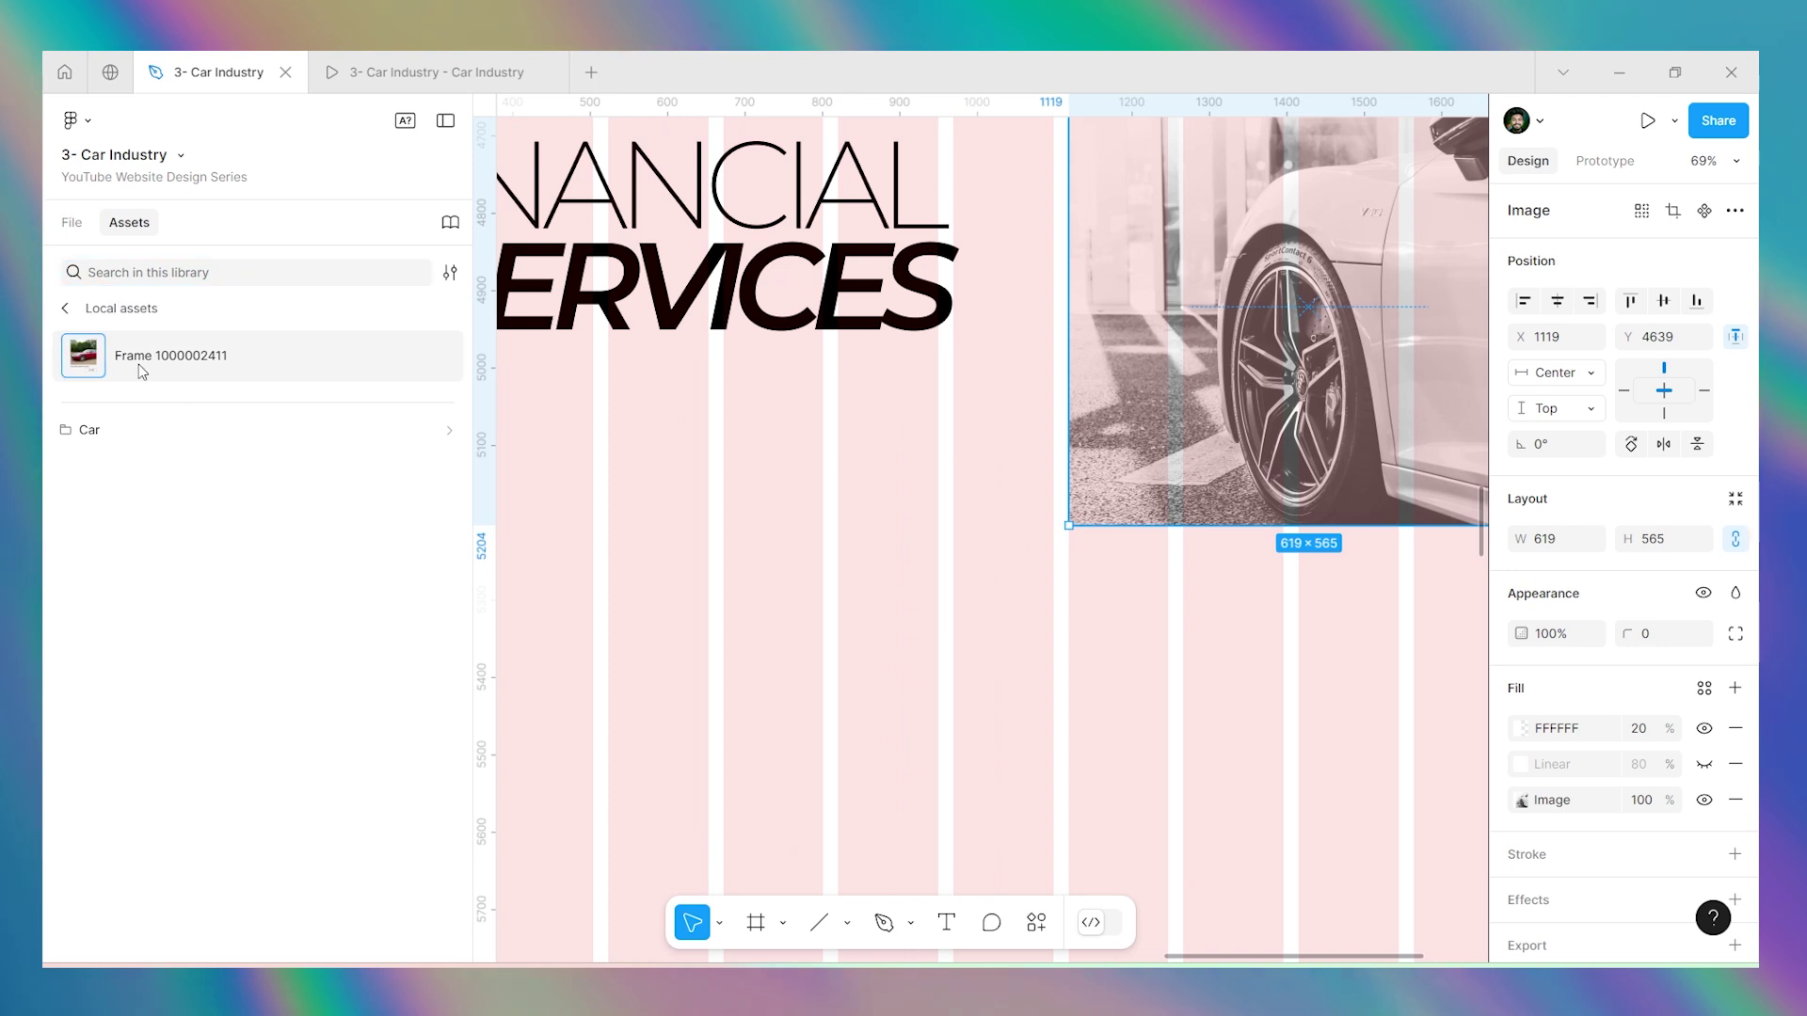
{"action": "left_click", "coordinate": [138, 364]}
{"action": "left_click_drag", "start_coordinate": [218, 374], "coordinate": [1077, 574]}
Set the new link instance's colour to black, 000000.
{"action": "scroll", "coordinate": [1531, 758], "scroll_direction": "down", "scroll_amount": 5}
{"action": "left_click", "coordinate": [1526, 788]}
{"action": "left_click_drag", "start_coordinate": [1406, 633], "coordinate": [1072, 778]}
{"action": "left_click", "coordinate": [1469, 334]}
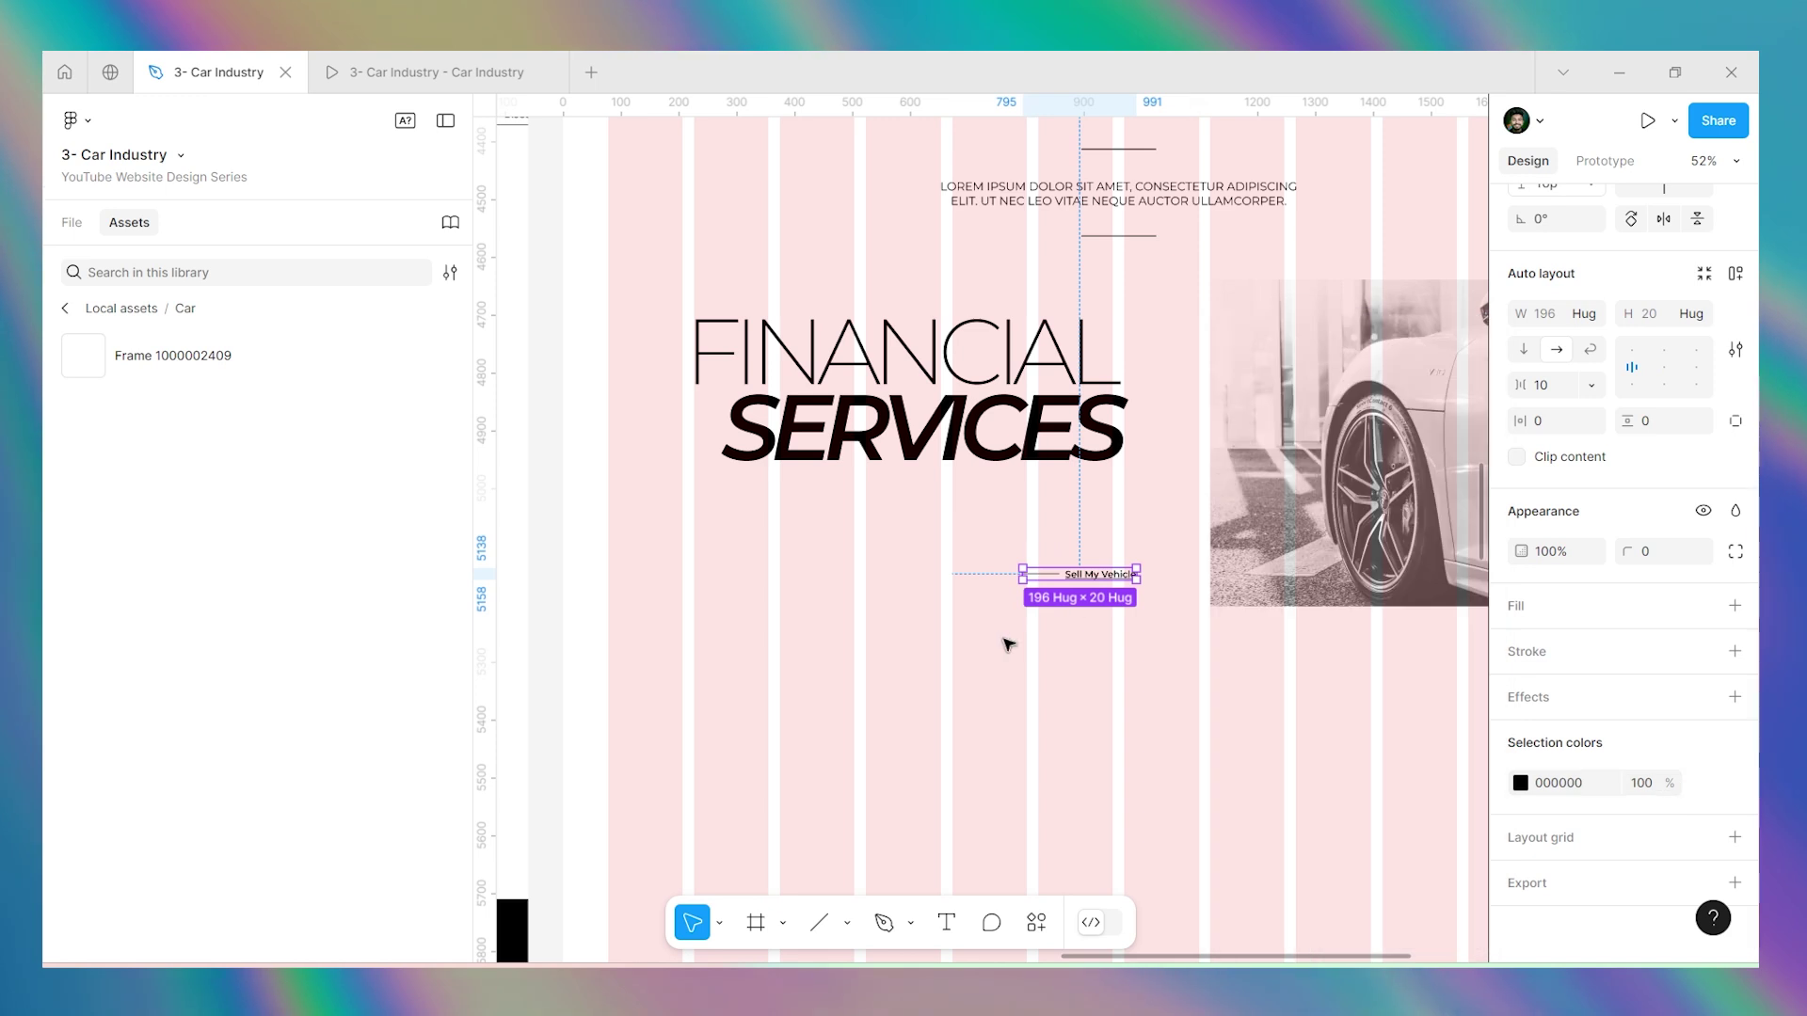
Replace the link instance's Sell My Vehicle label with Finance Options, copied from the reference's Financial Services section.
{"action": "scroll", "coordinate": [1074, 588], "scroll_direction": "down", "scroll_amount": 3}
{"action": "scroll", "coordinate": [677, 652], "scroll_direction": "up", "scroll_amount": 6}
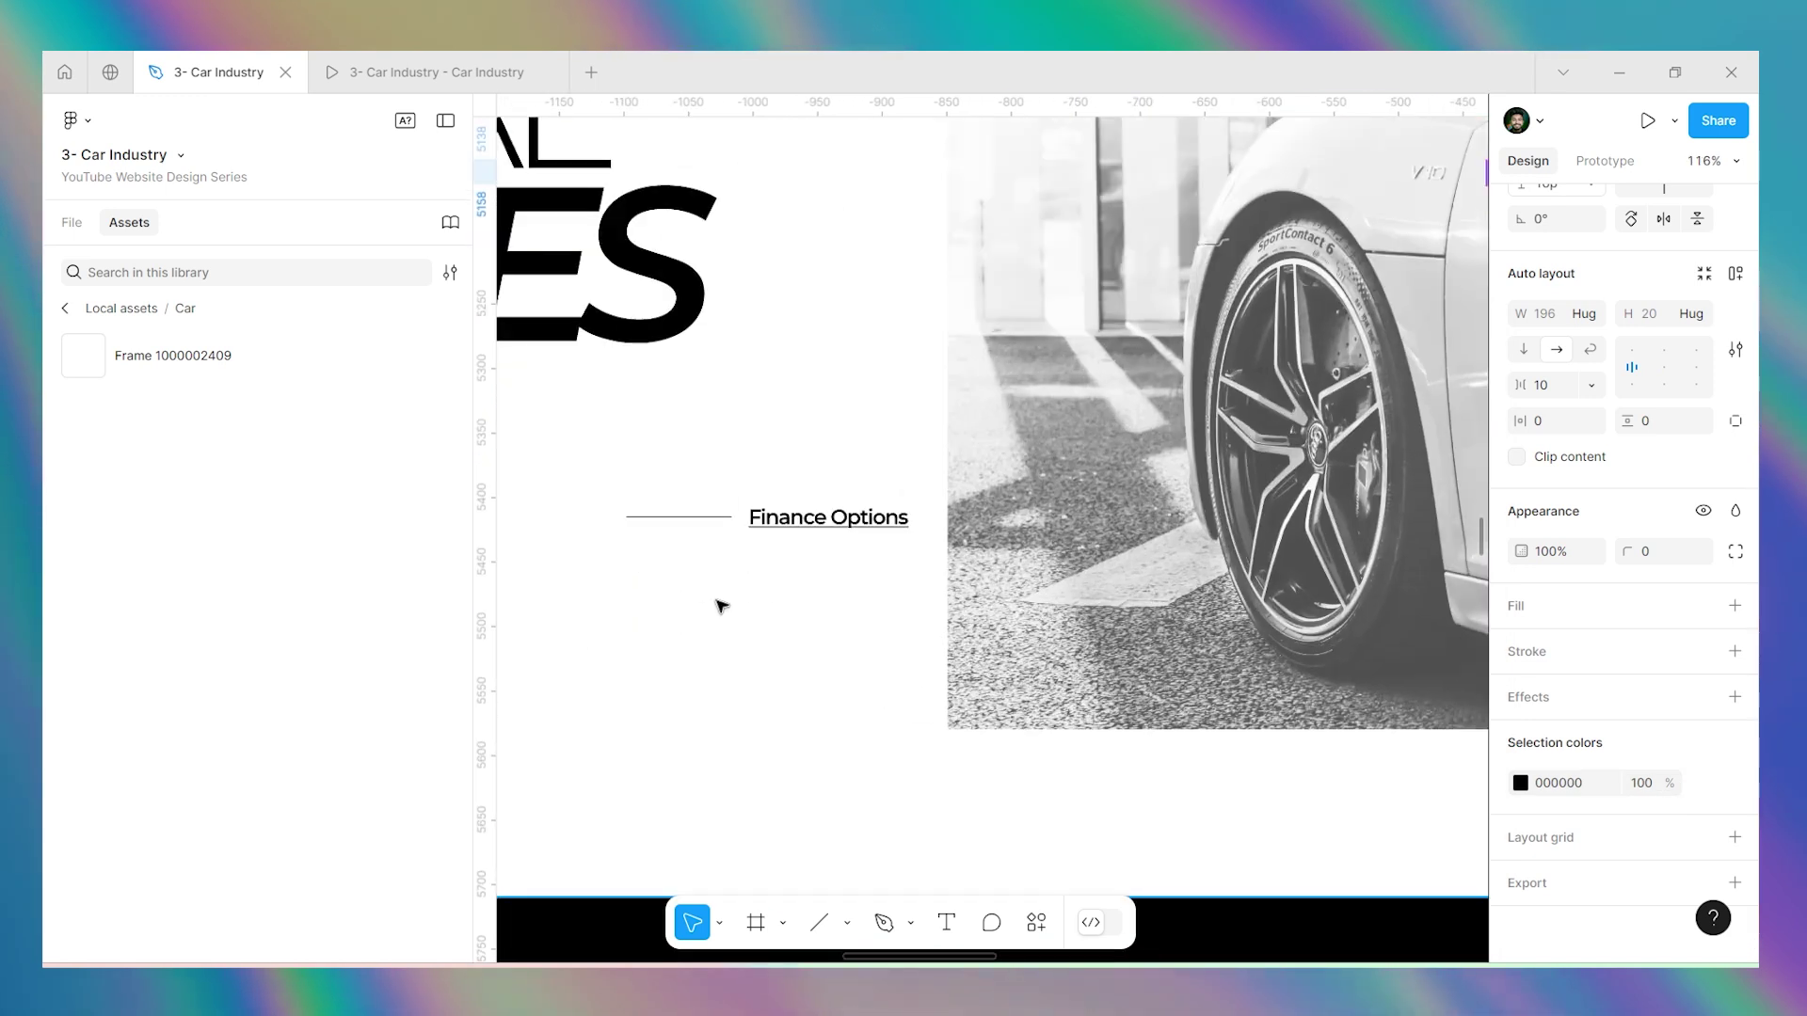
{"action": "double_click", "coordinate": [805, 525]}
{"action": "left_click", "coordinate": [805, 525]}
{"action": "key", "text": "ctrl+a"}
{"action": "scroll", "coordinate": [659, 483], "scroll_direction": "down", "scroll_amount": 5}
{"action": "scroll", "coordinate": [658, 483], "scroll_direction": "down", "scroll_amount": 1}
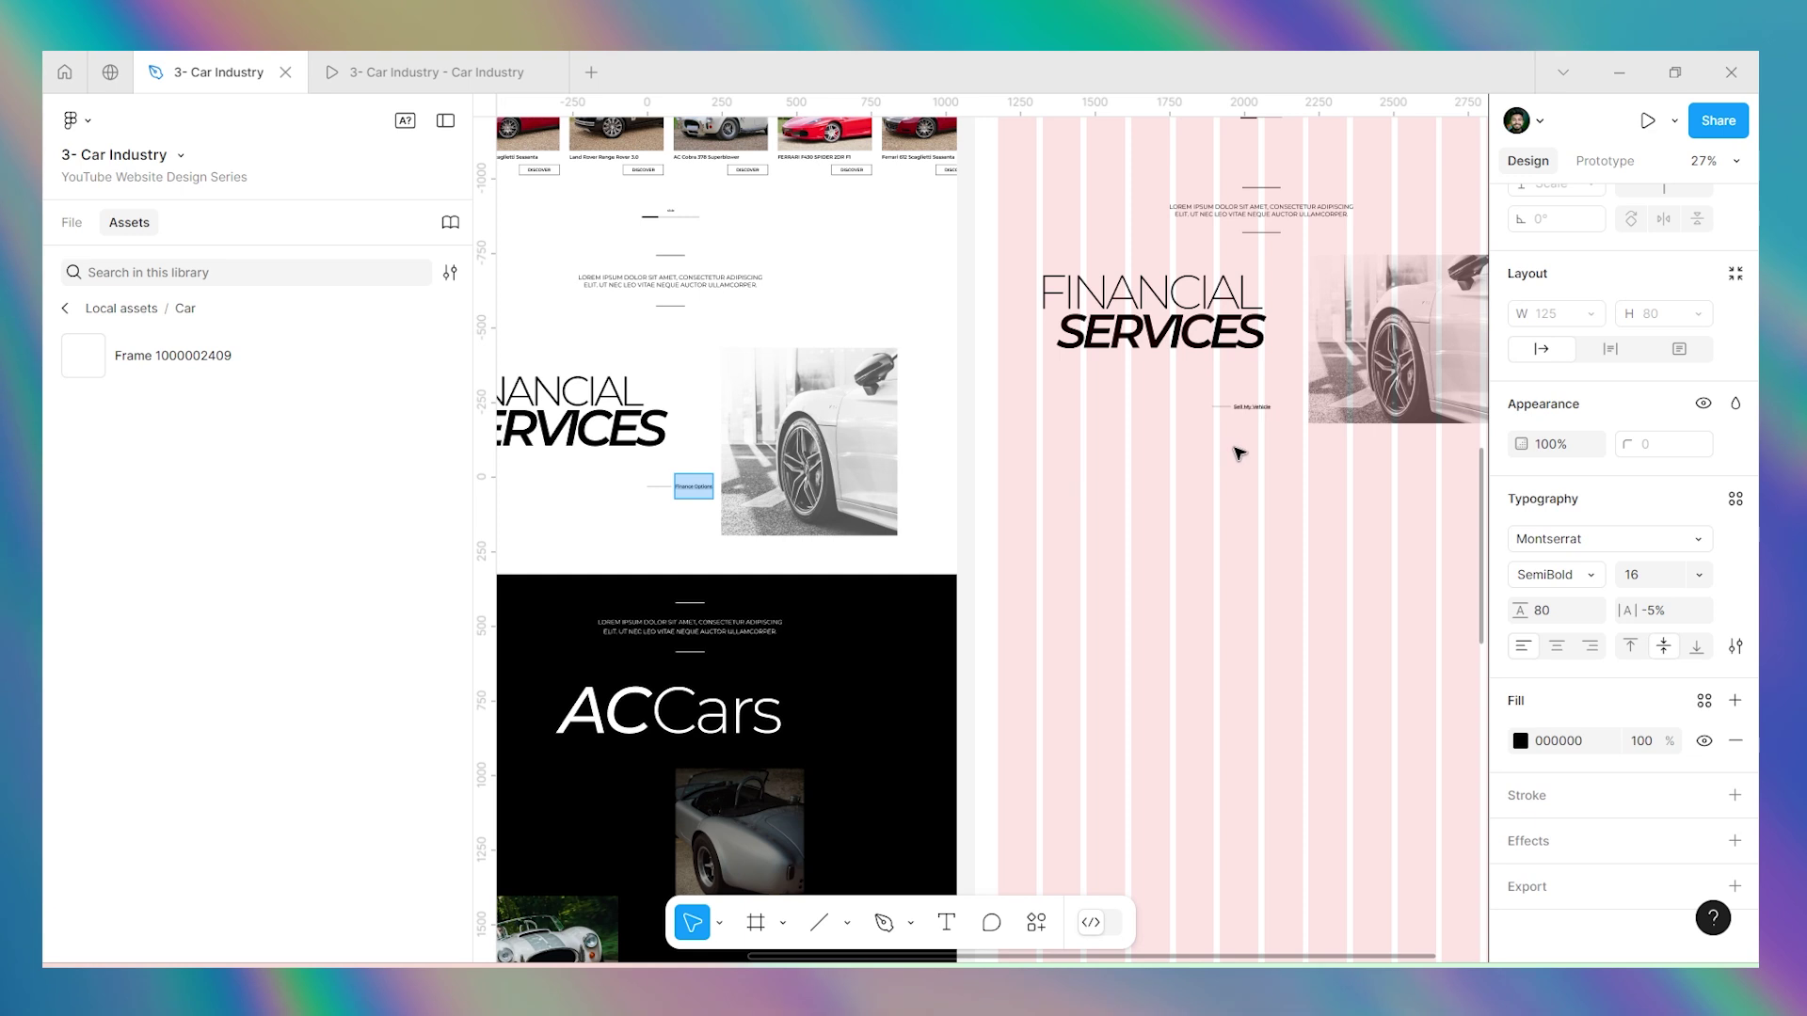
{"action": "scroll", "coordinate": [1238, 451], "scroll_direction": "up", "scroll_amount": 8}
{"action": "double_click", "coordinate": [899, 344]}
{"action": "key", "text": "ctrl+a"}
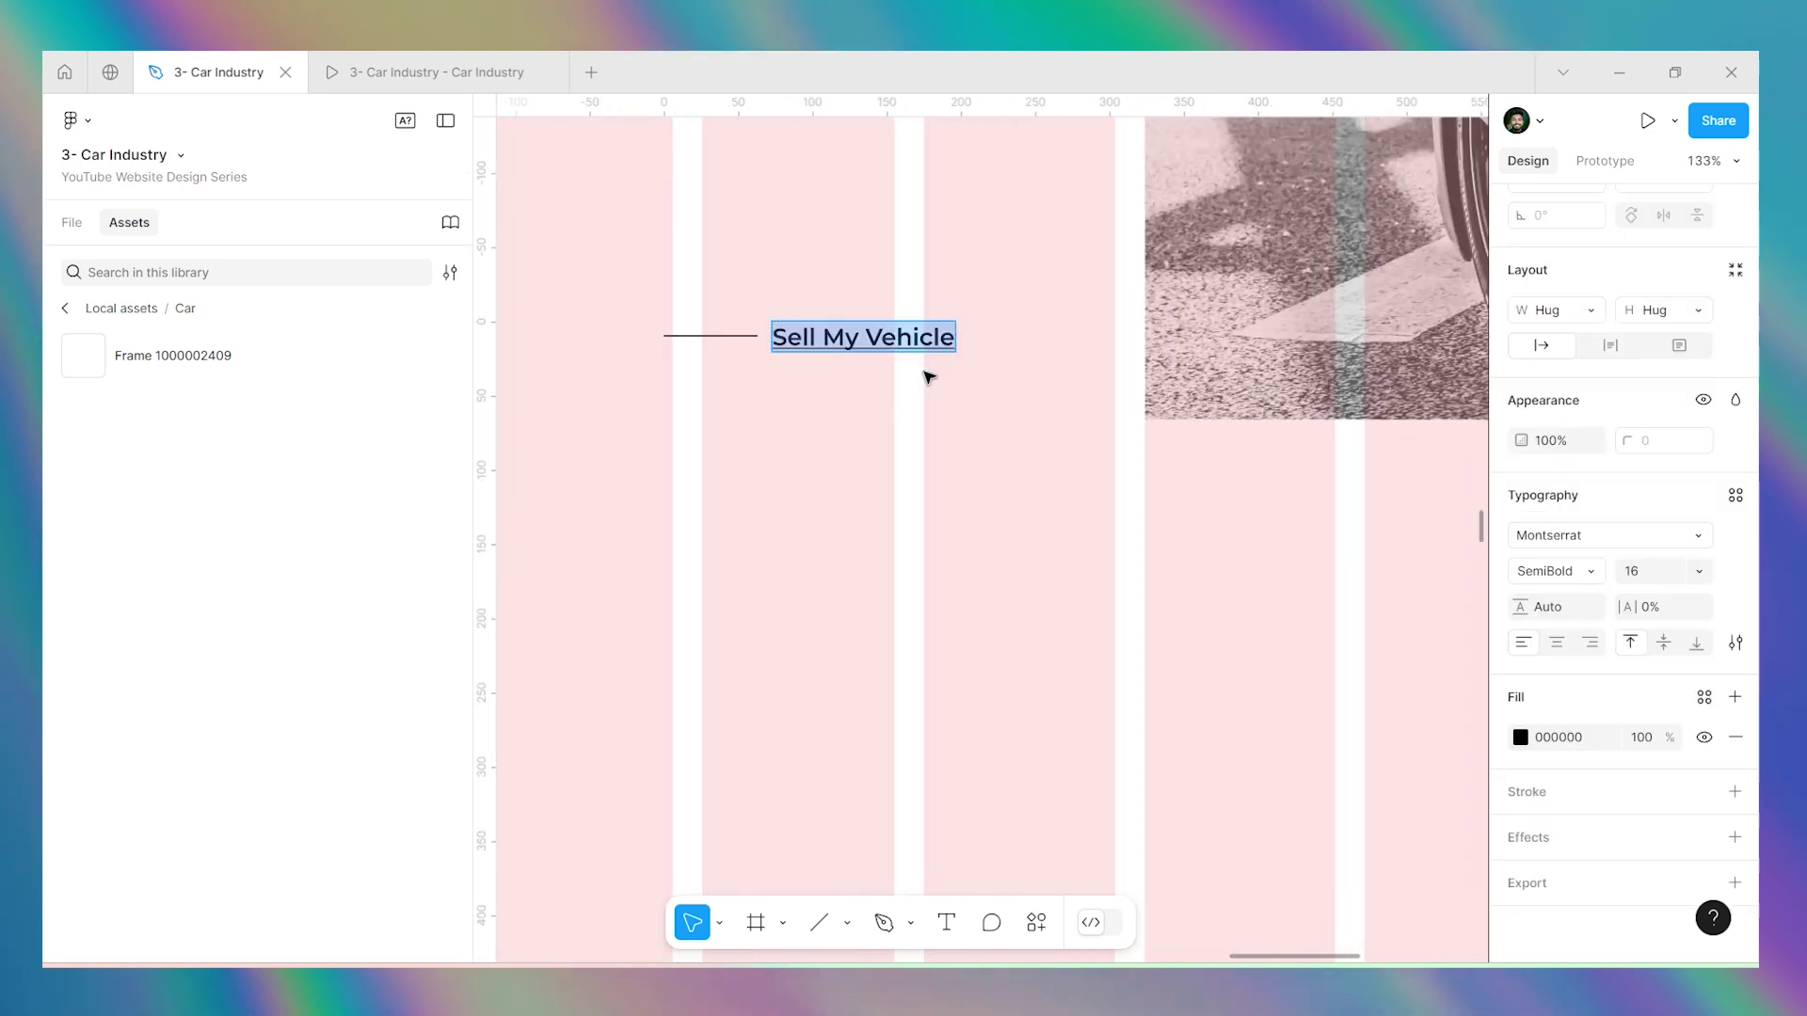
{"action": "scroll", "coordinate": [1060, 363], "scroll_direction": "down", "scroll_amount": 6}
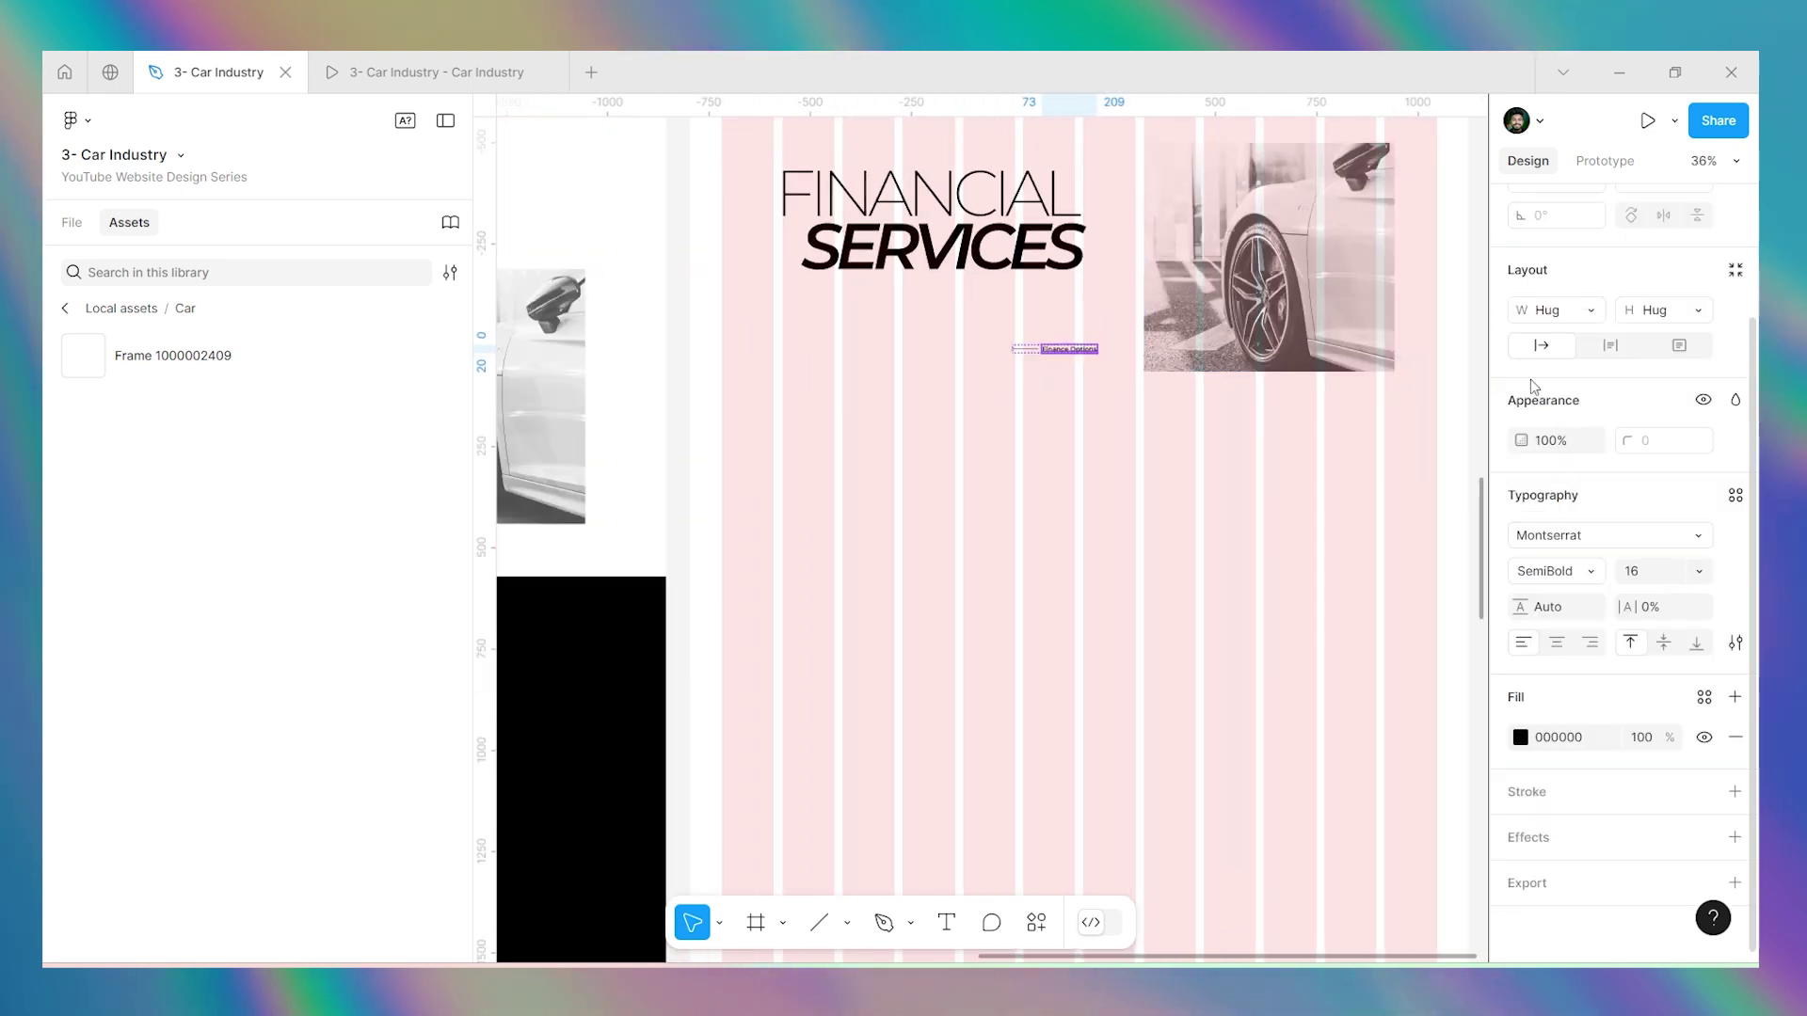
Move the Finance Options link closer to the car image, to about X 885, Y 5117.
{"action": "left_click", "coordinate": [1475, 367]}
{"action": "scroll", "coordinate": [1115, 374], "scroll_direction": "up", "scroll_amount": 3}
{"action": "left_click_drag", "start_coordinate": [1045, 421], "coordinate": [1078, 417]}
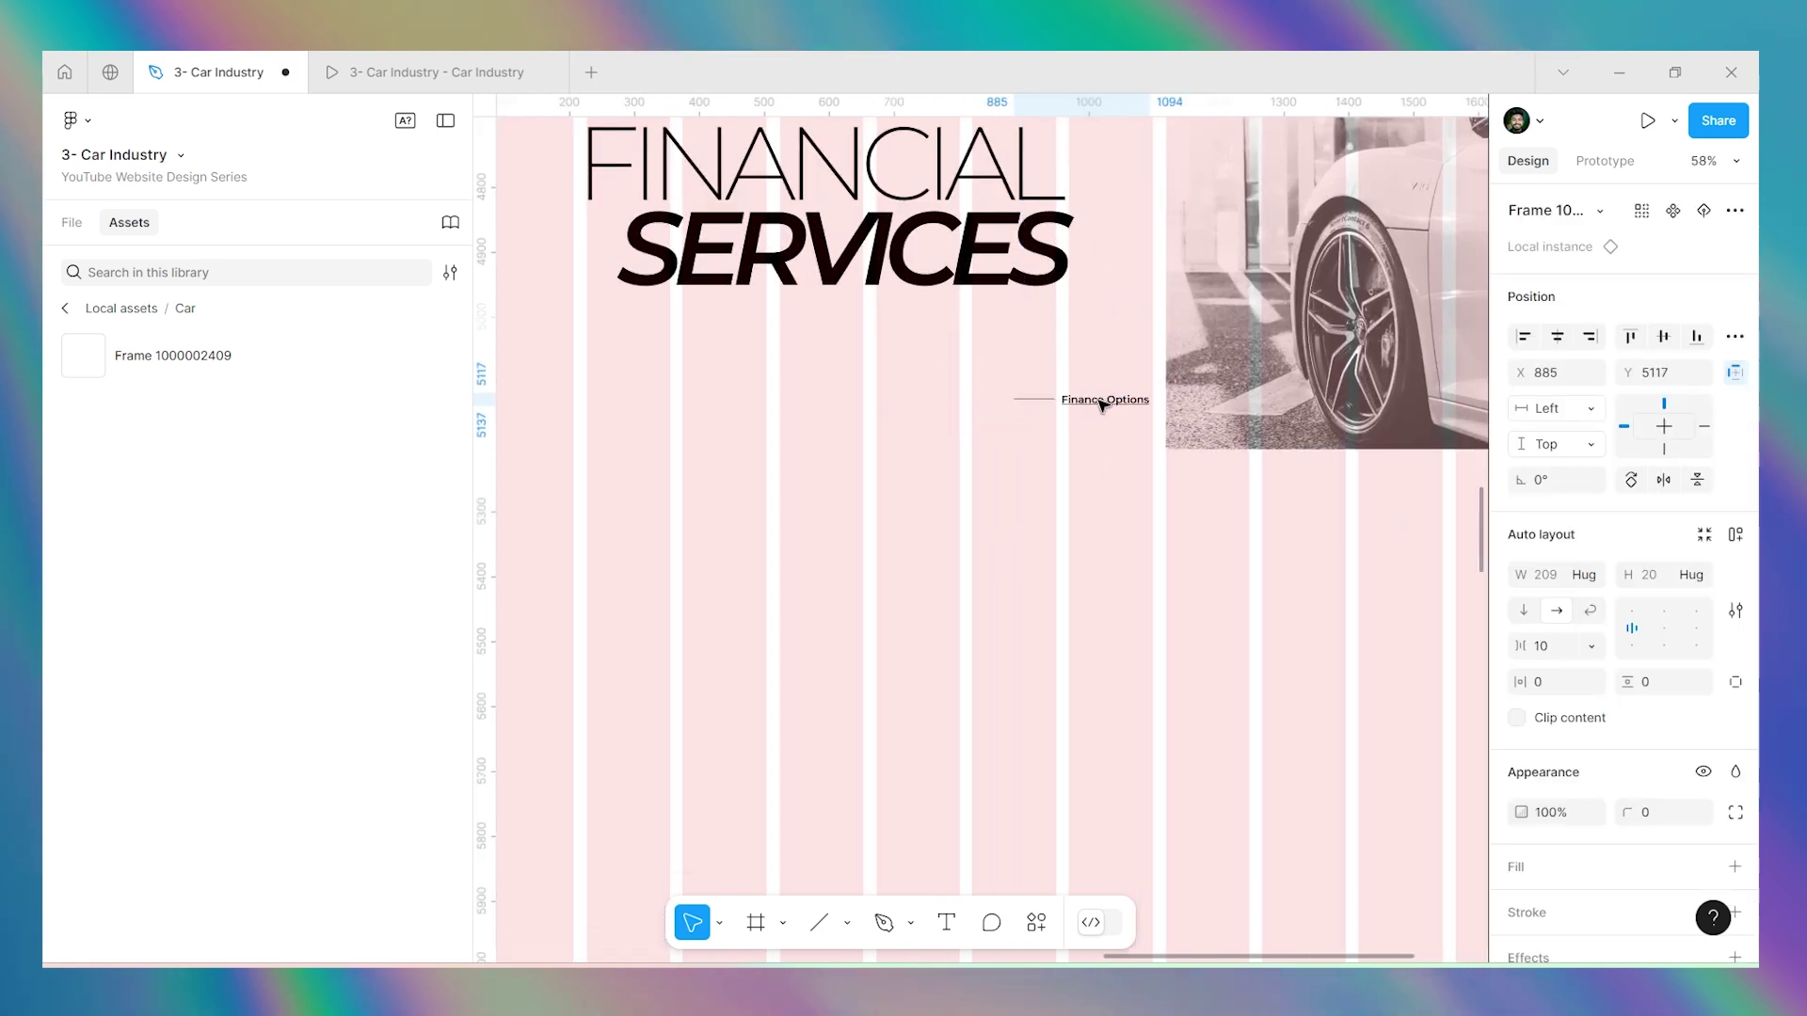
{"action": "scroll", "coordinate": [1101, 404], "scroll_direction": "down", "scroll_amount": 5}
{"action": "scroll", "coordinate": [1097, 403], "scroll_direction": "up", "scroll_amount": 5}
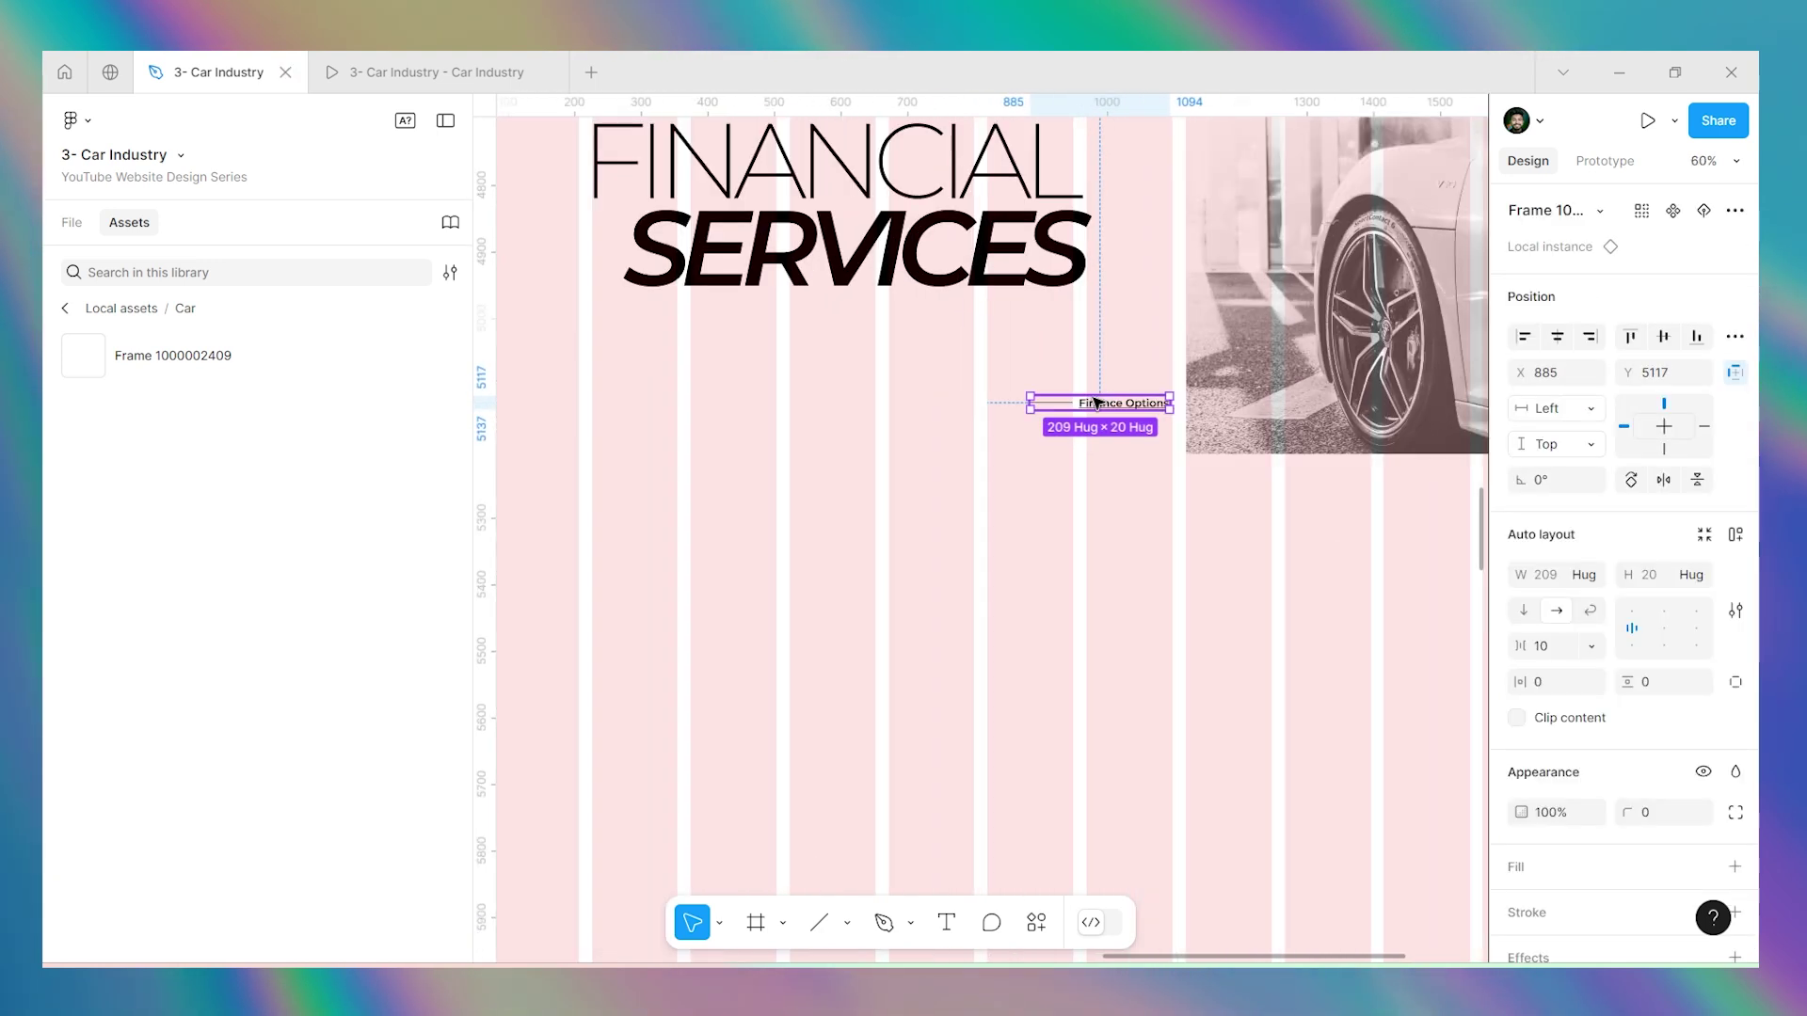
Extend the white car image downward to about 619 × 643.
{"action": "scroll", "coordinate": [1110, 405], "scroll_direction": "down", "scroll_amount": 5}
{"action": "left_click", "coordinate": [1199, 402]}
{"action": "left_click_drag", "start_coordinate": [1201, 414], "coordinate": [1194, 440]}
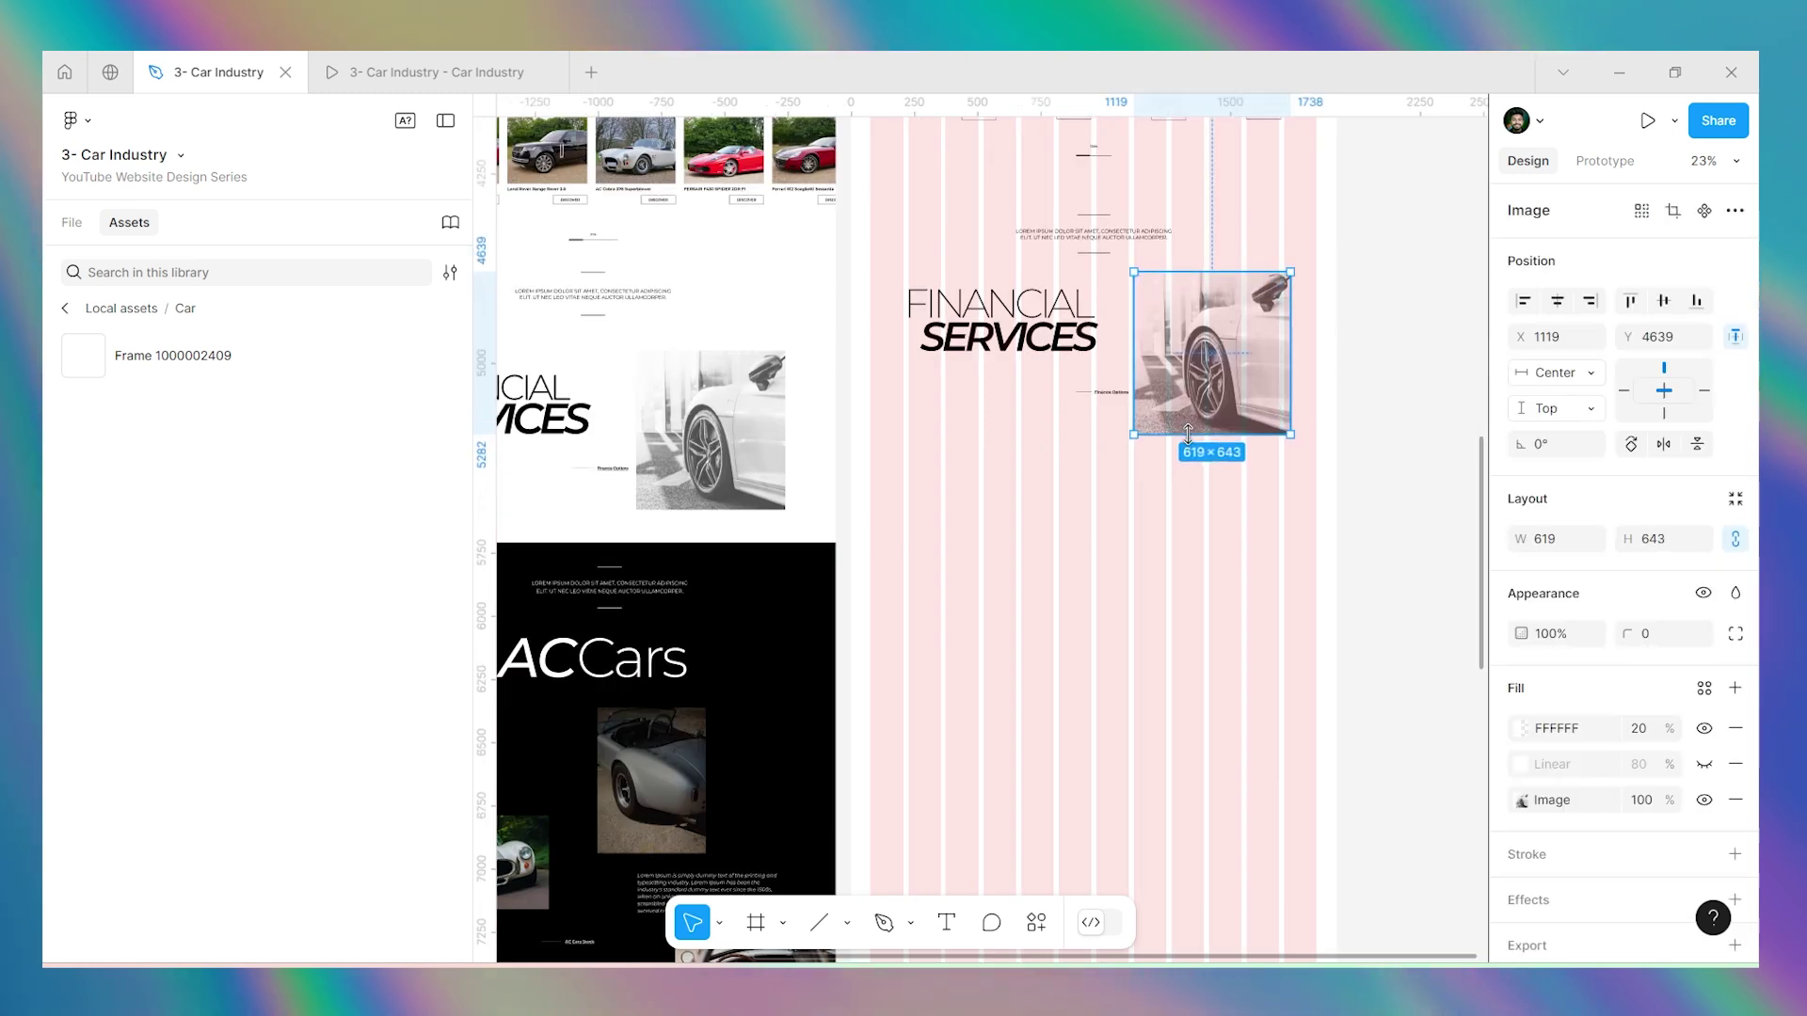
Check the Financial Services section in the prototype preview and shorten the white car image to about 599 high.
{"action": "key", "text": "ctrl+alt+Return"}
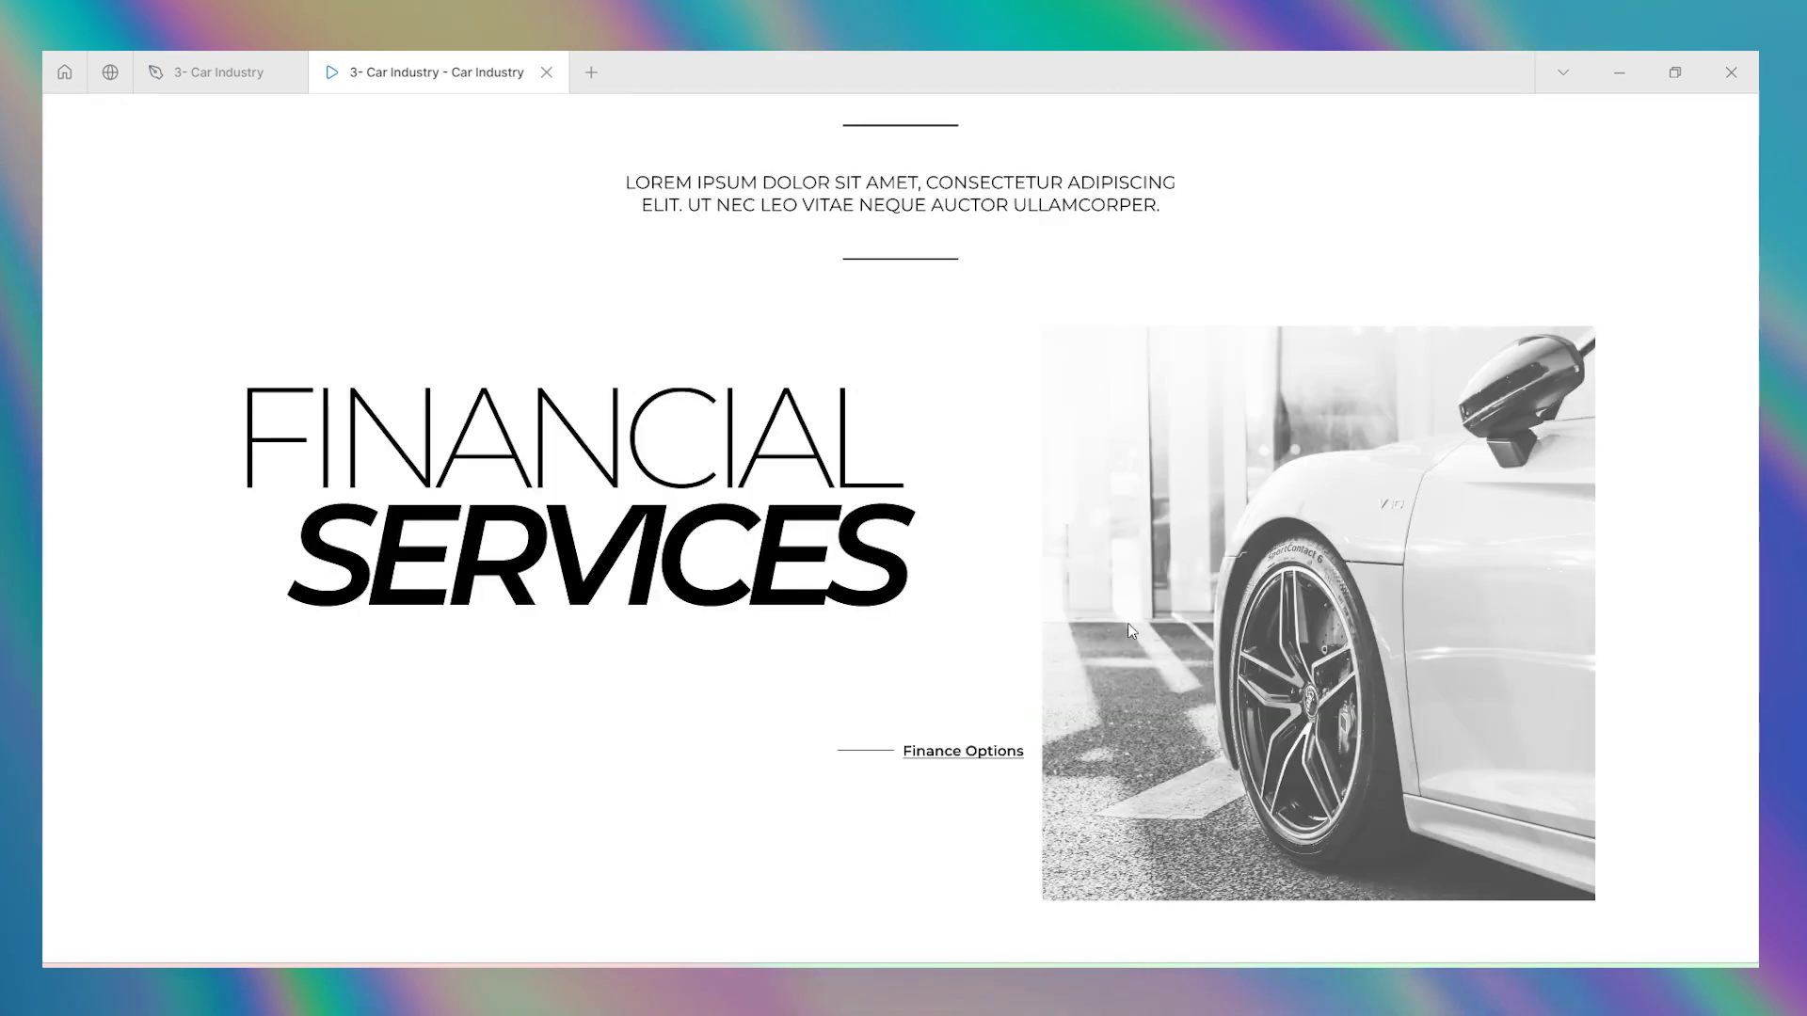
{"action": "key", "text": "ctrl+shift+Tab"}
{"action": "left_click", "coordinate": [1166, 431]}
{"action": "left_click_drag", "start_coordinate": [1185, 440], "coordinate": [1200, 424]}
{"action": "left_click", "coordinate": [1187, 460]}
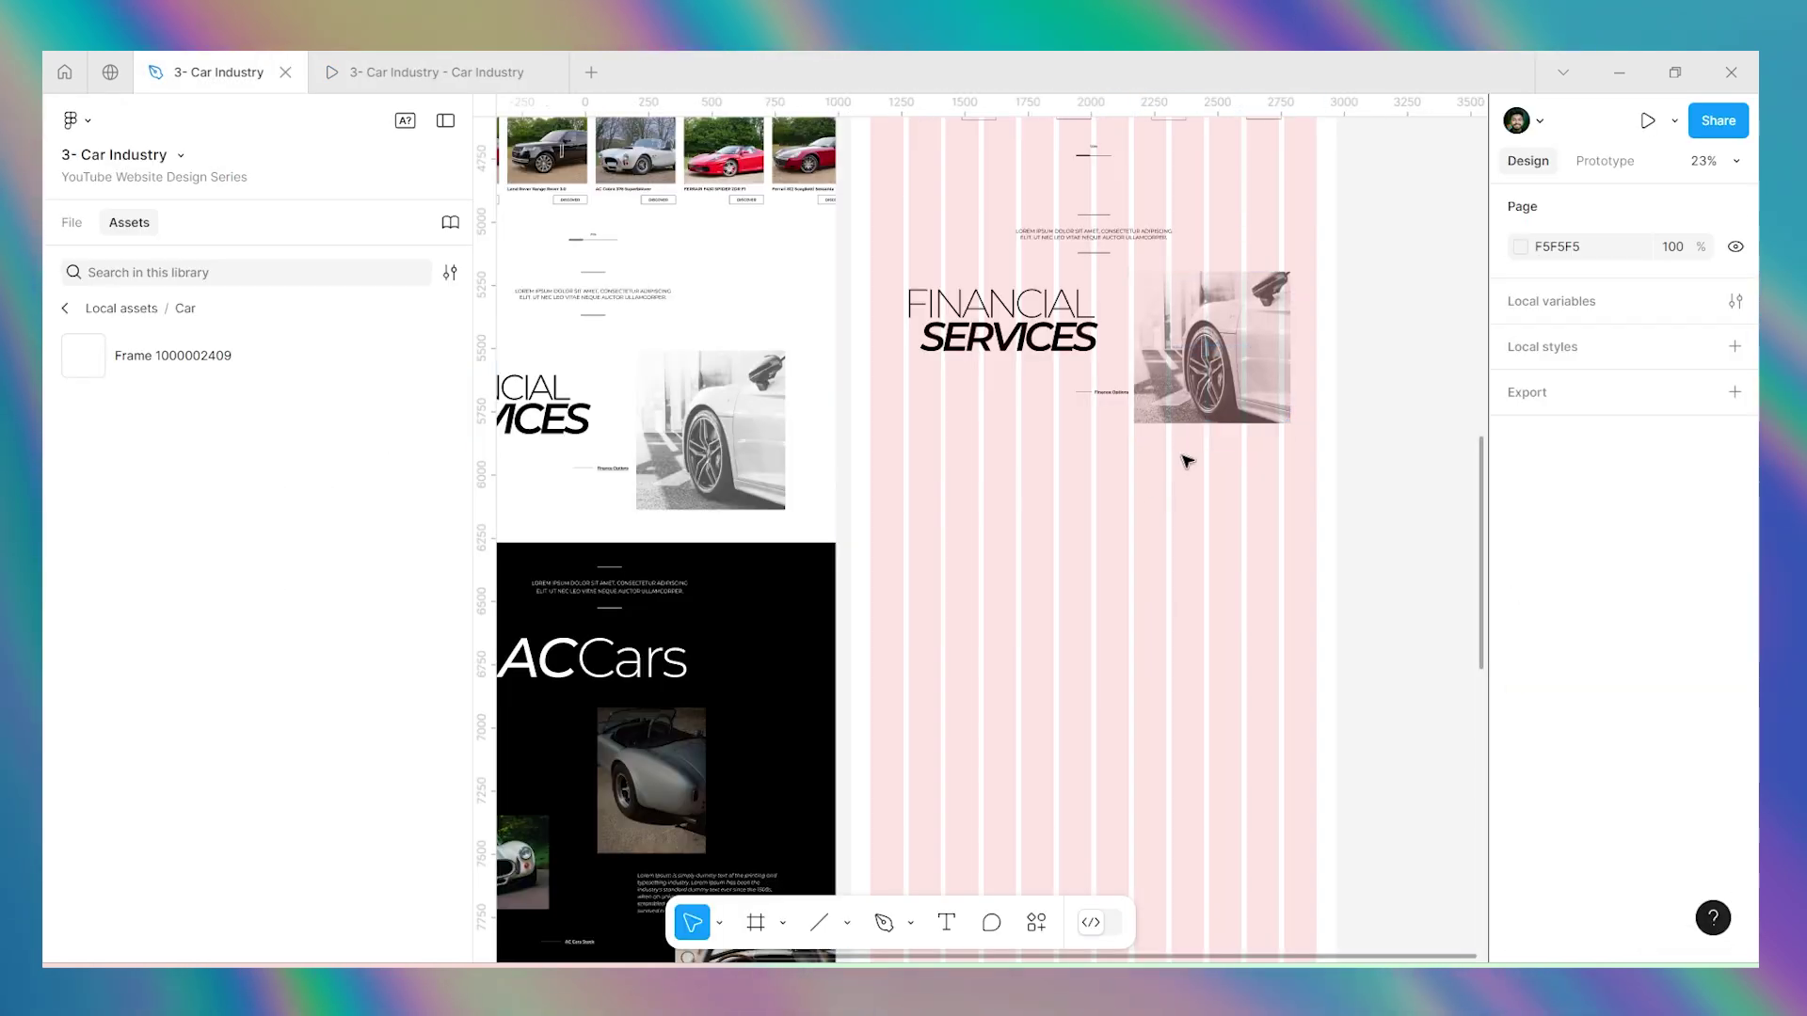
Narrow the white car image to about 581 × 599 and check the result in the prototype preview.
{"action": "left_click", "coordinate": [1212, 400]}
{"action": "left_click_drag", "start_coordinate": [1290, 312], "coordinate": [1282, 311]}
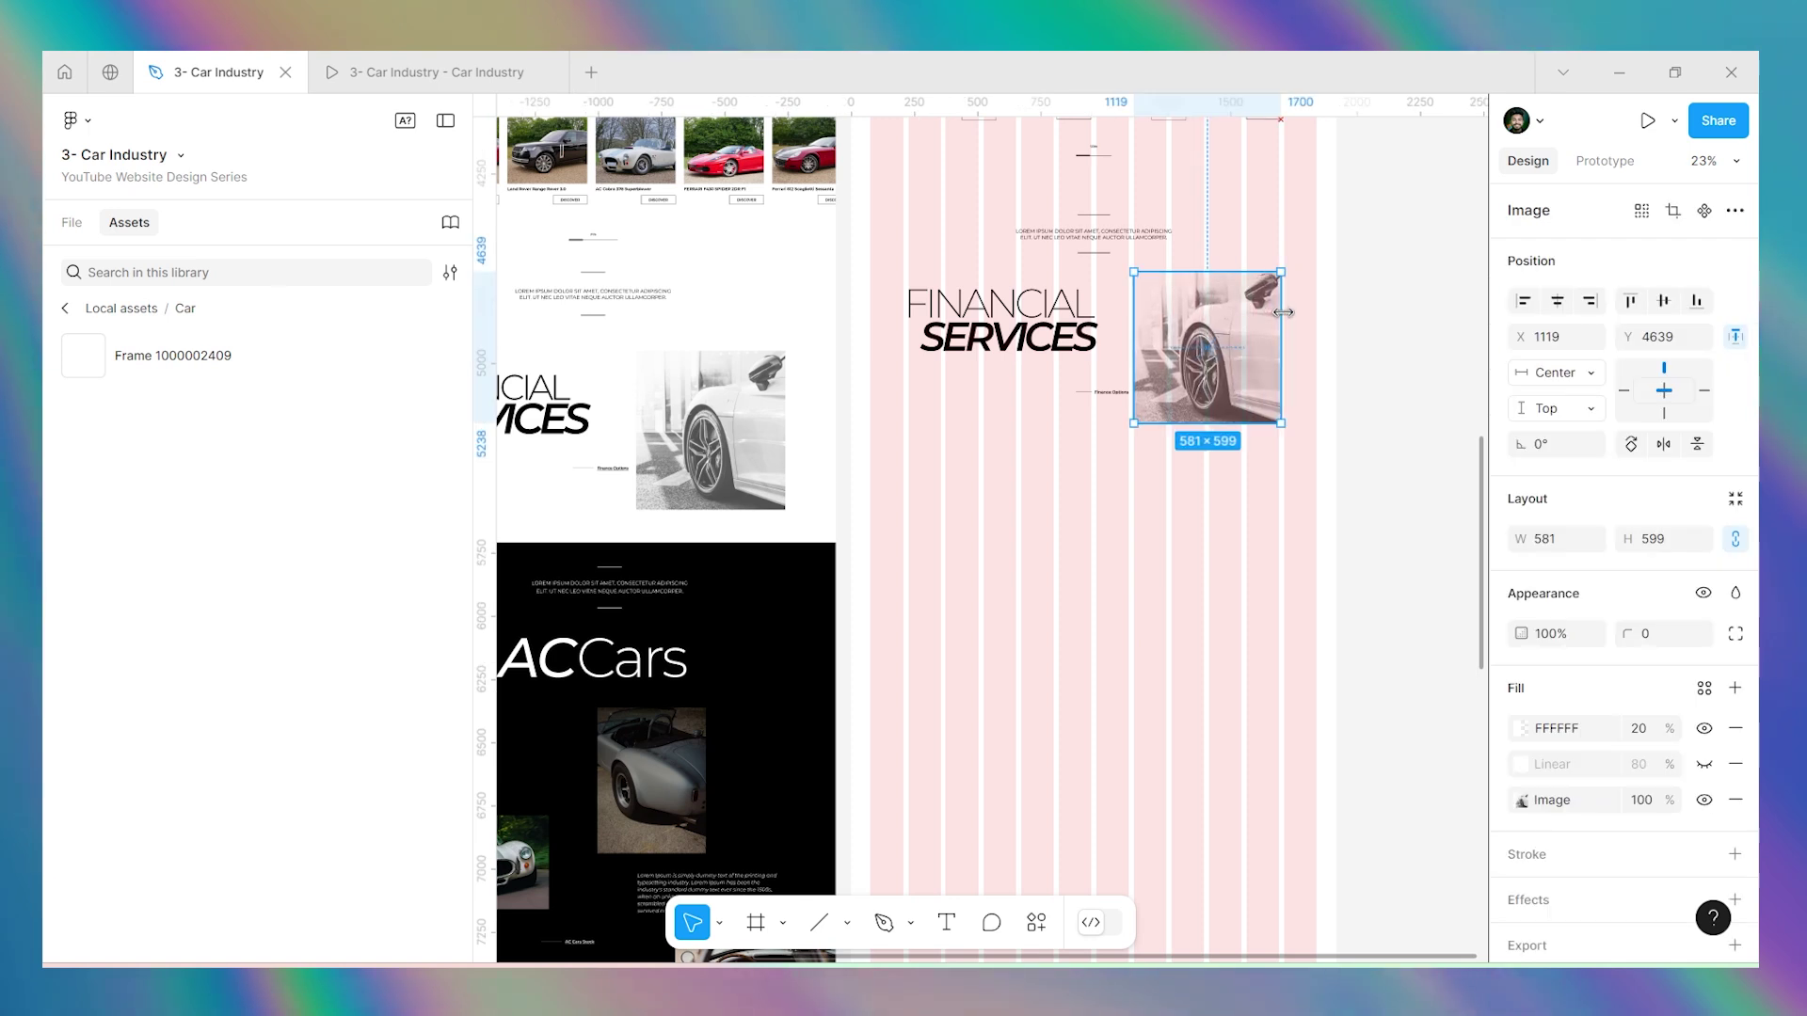
{"action": "left_click", "coordinate": [1317, 336]}
{"action": "scroll", "coordinate": [1323, 324], "scroll_direction": "up", "scroll_amount": 5}
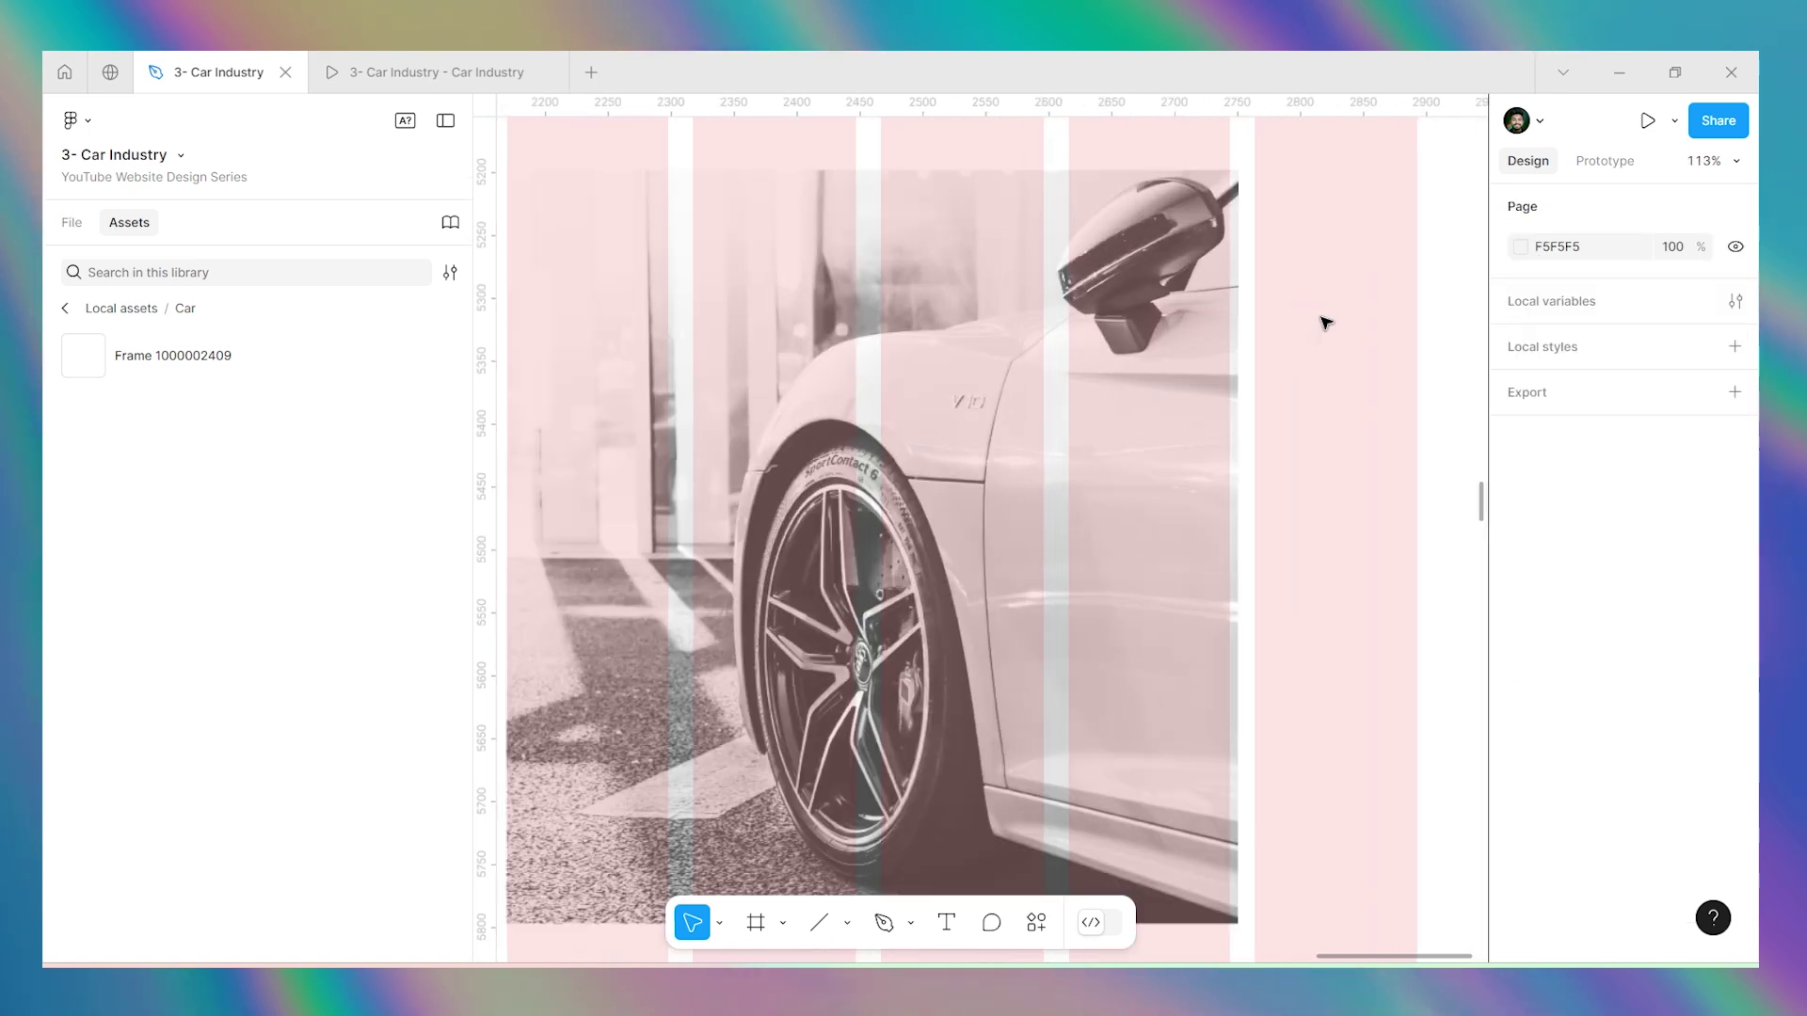
{"action": "left_click", "coordinate": [1188, 356]}
{"action": "scroll", "coordinate": [1187, 356], "scroll_direction": "down", "scroll_amount": 5}
{"action": "left_click", "coordinate": [1363, 376]}
{"action": "key", "text": "ctrl+alt+Return"}
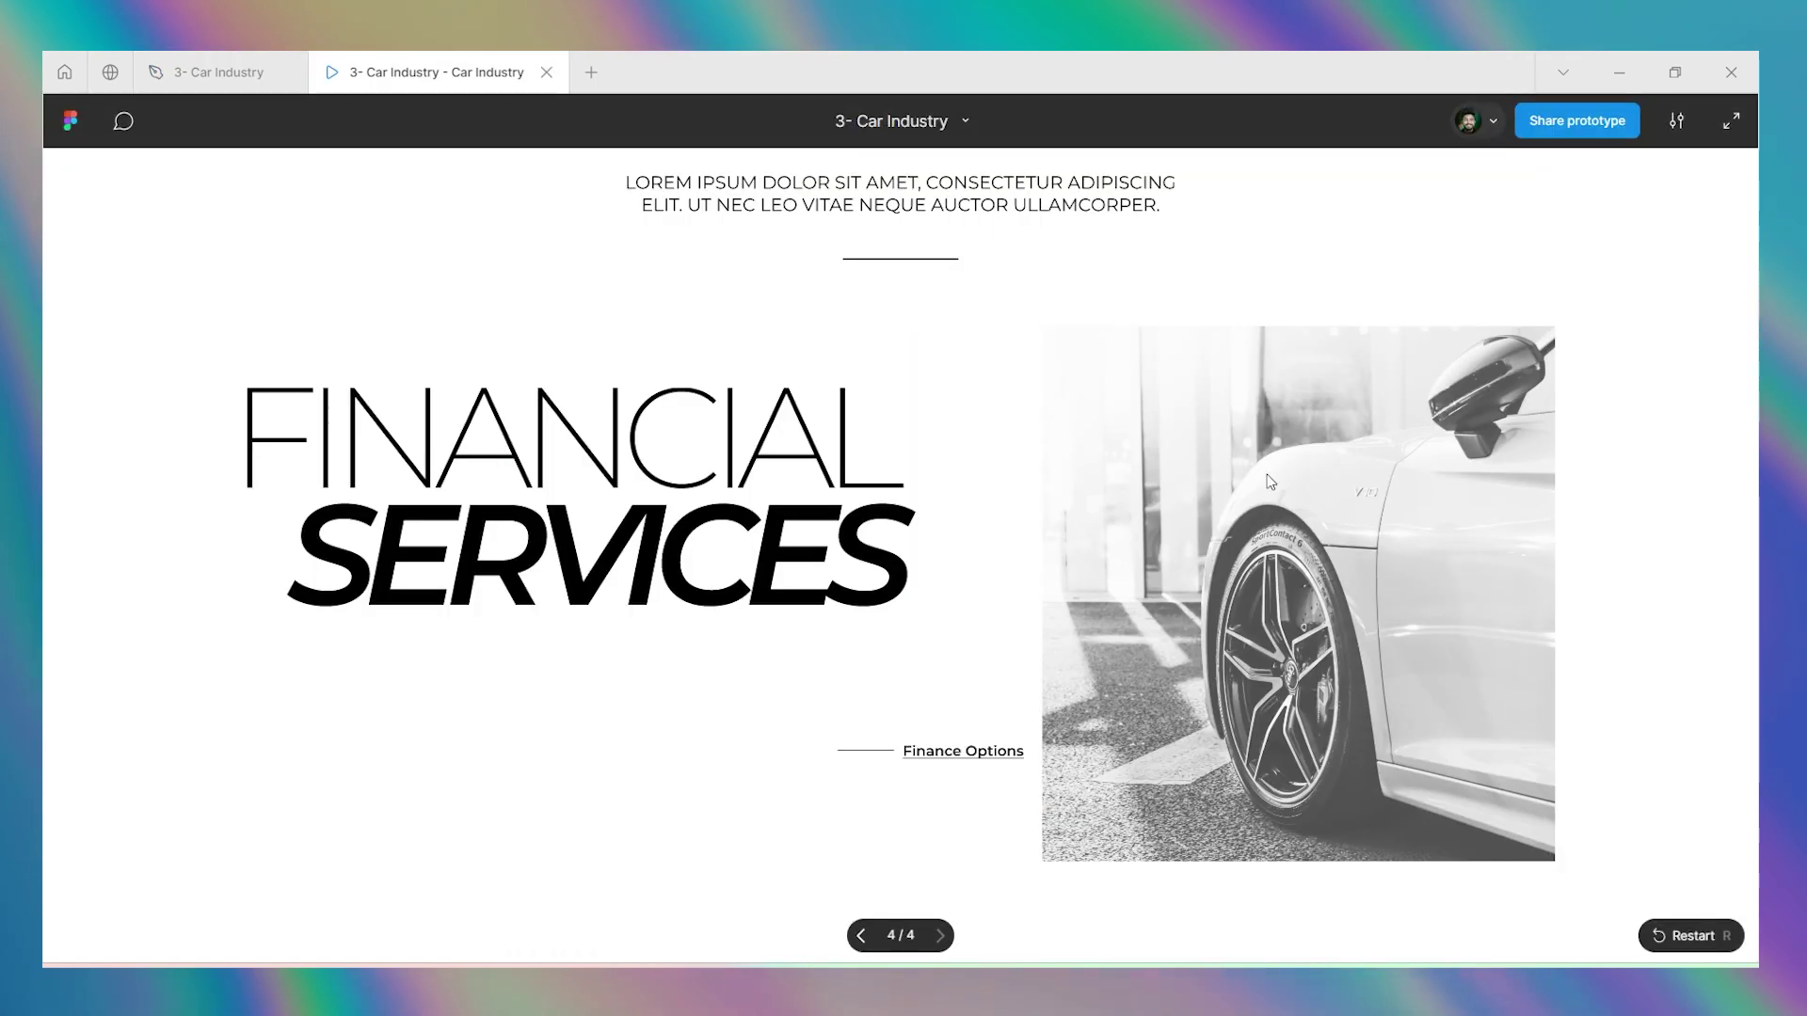
{"action": "key", "text": "ctrl+shift+Tab"}
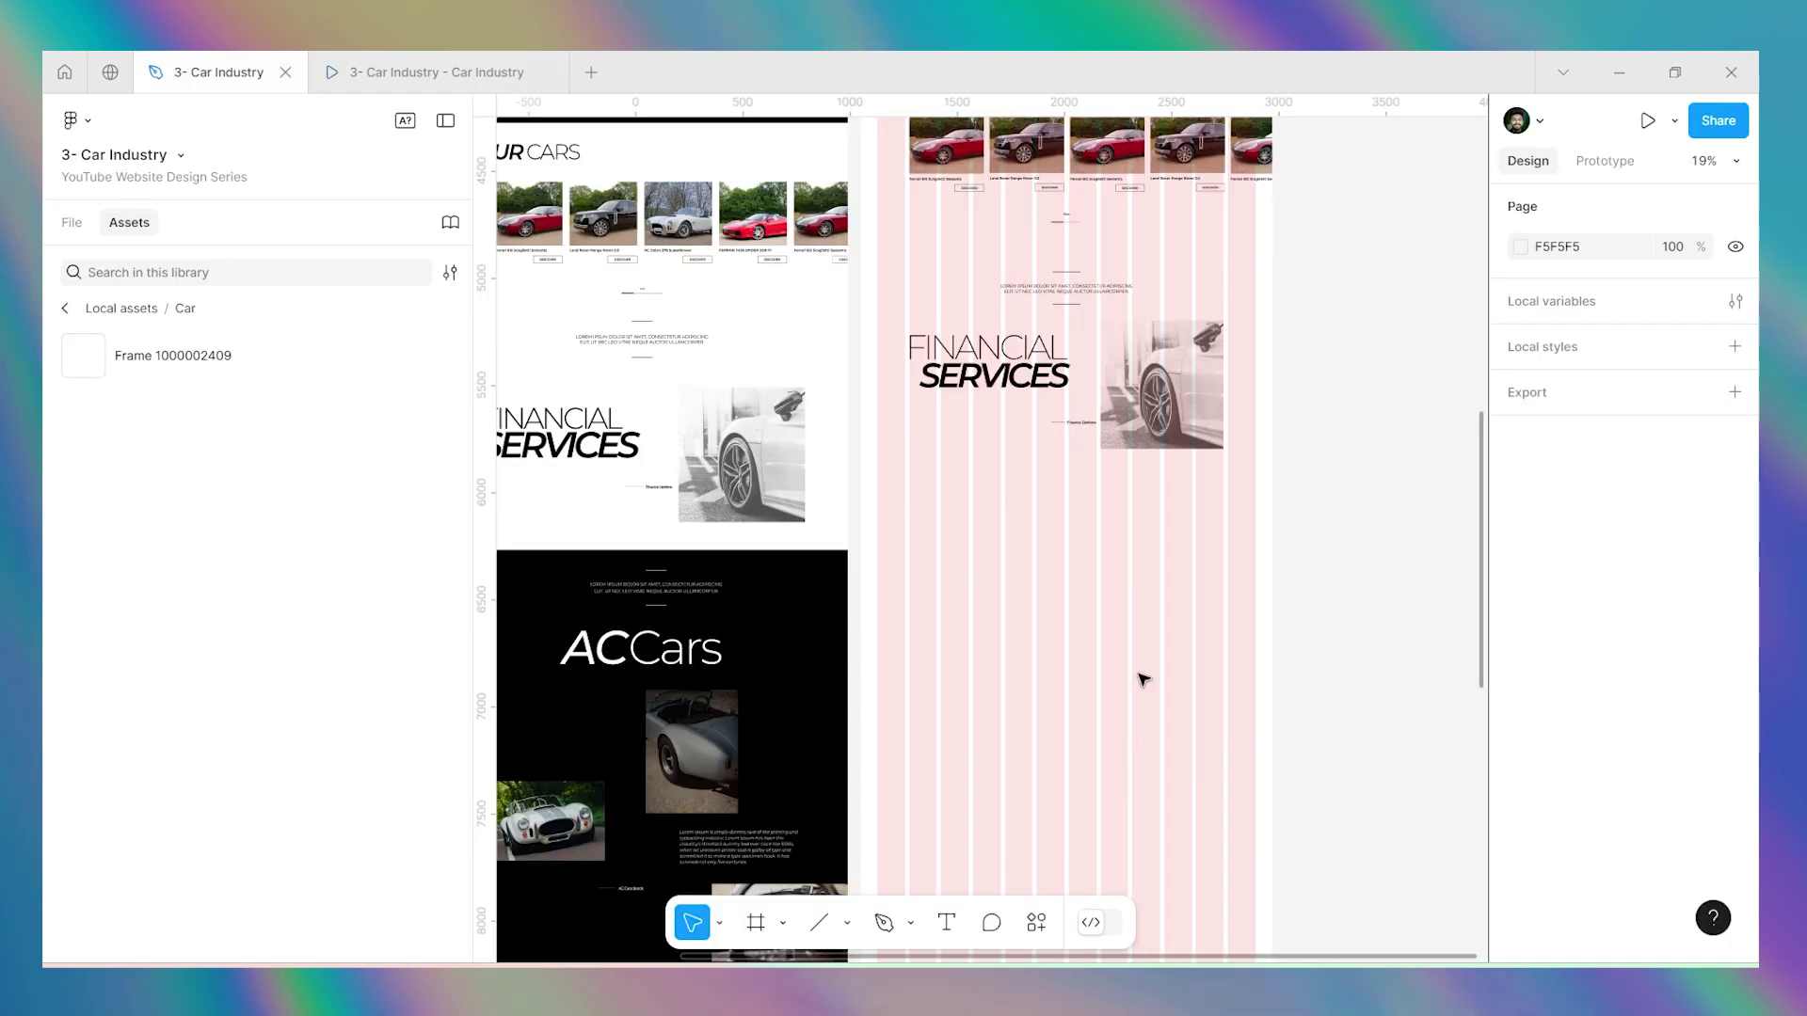
Remove the uppercase setting from the paragraph above the Financial Services heading and check it in the prototype preview.
{"action": "left_click", "coordinate": [1073, 303]}
{"action": "scroll", "coordinate": [1073, 281], "scroll_direction": "up", "scroll_amount": 3}
{"action": "scroll", "coordinate": [1074, 280], "scroll_direction": "up", "scroll_amount": 3}
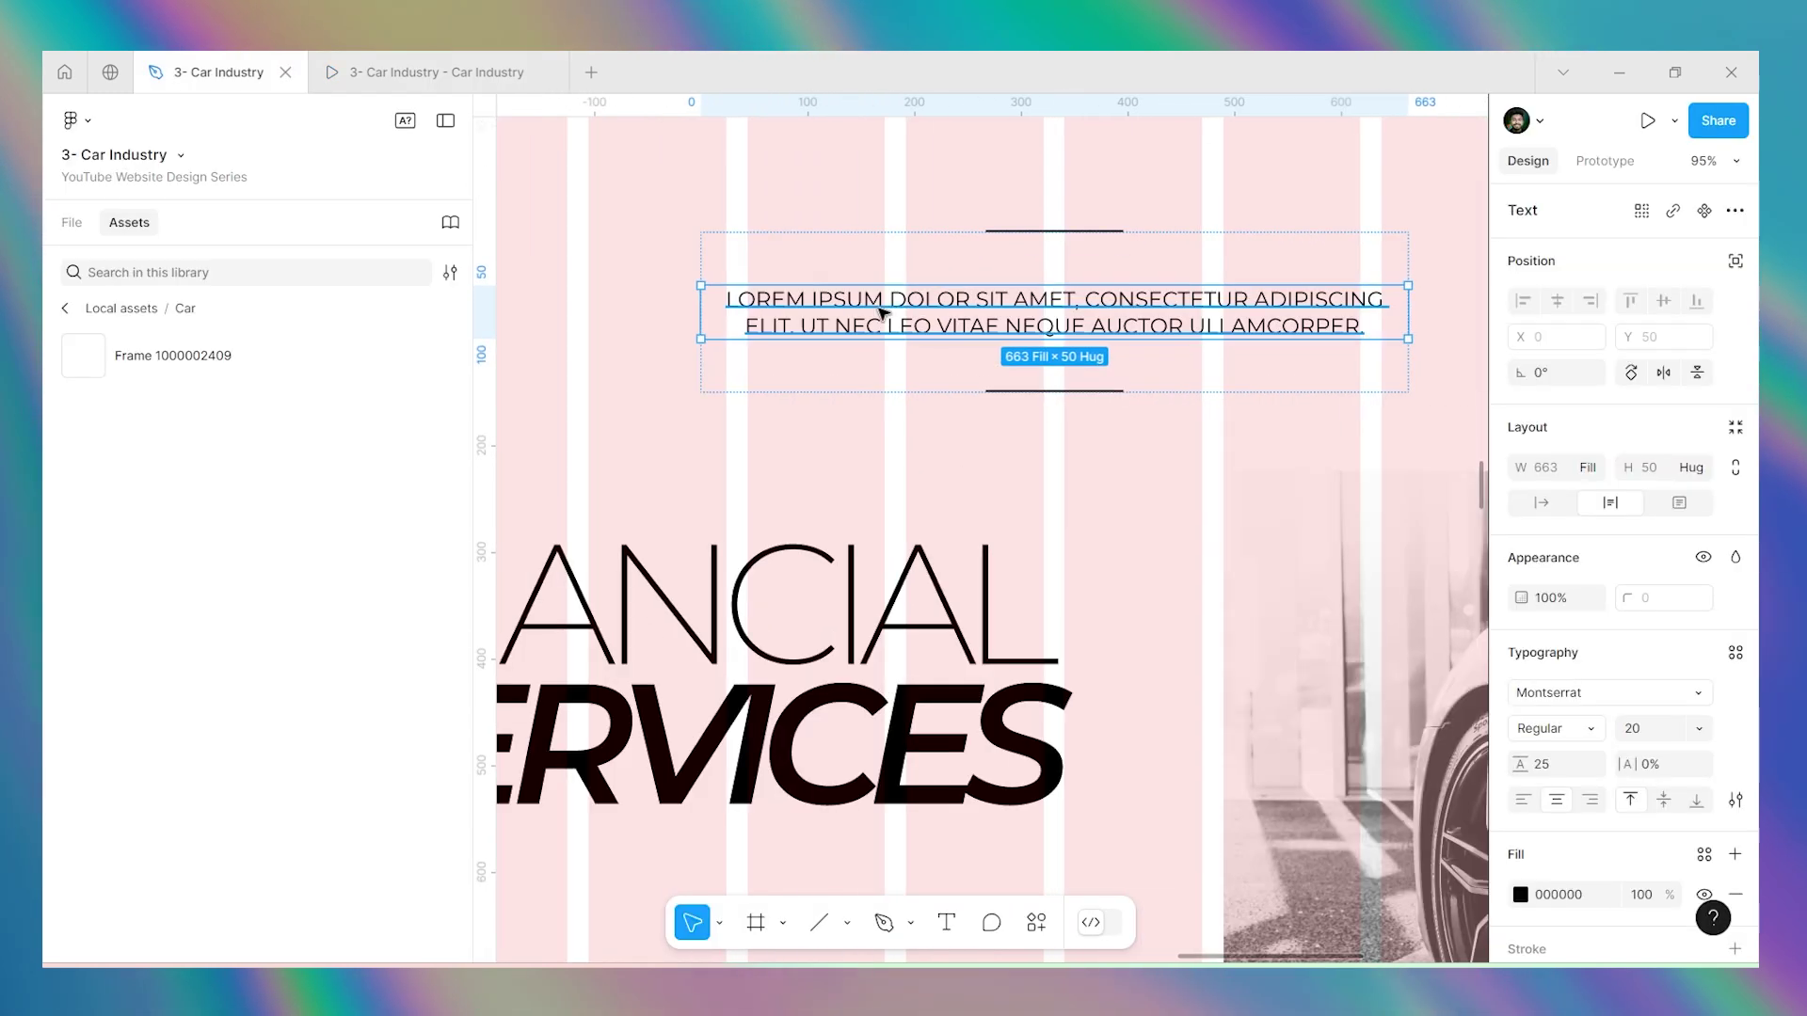
{"action": "scroll", "coordinate": [1699, 770], "scroll_direction": "down", "scroll_amount": 2}
{"action": "left_click", "coordinate": [1735, 687]}
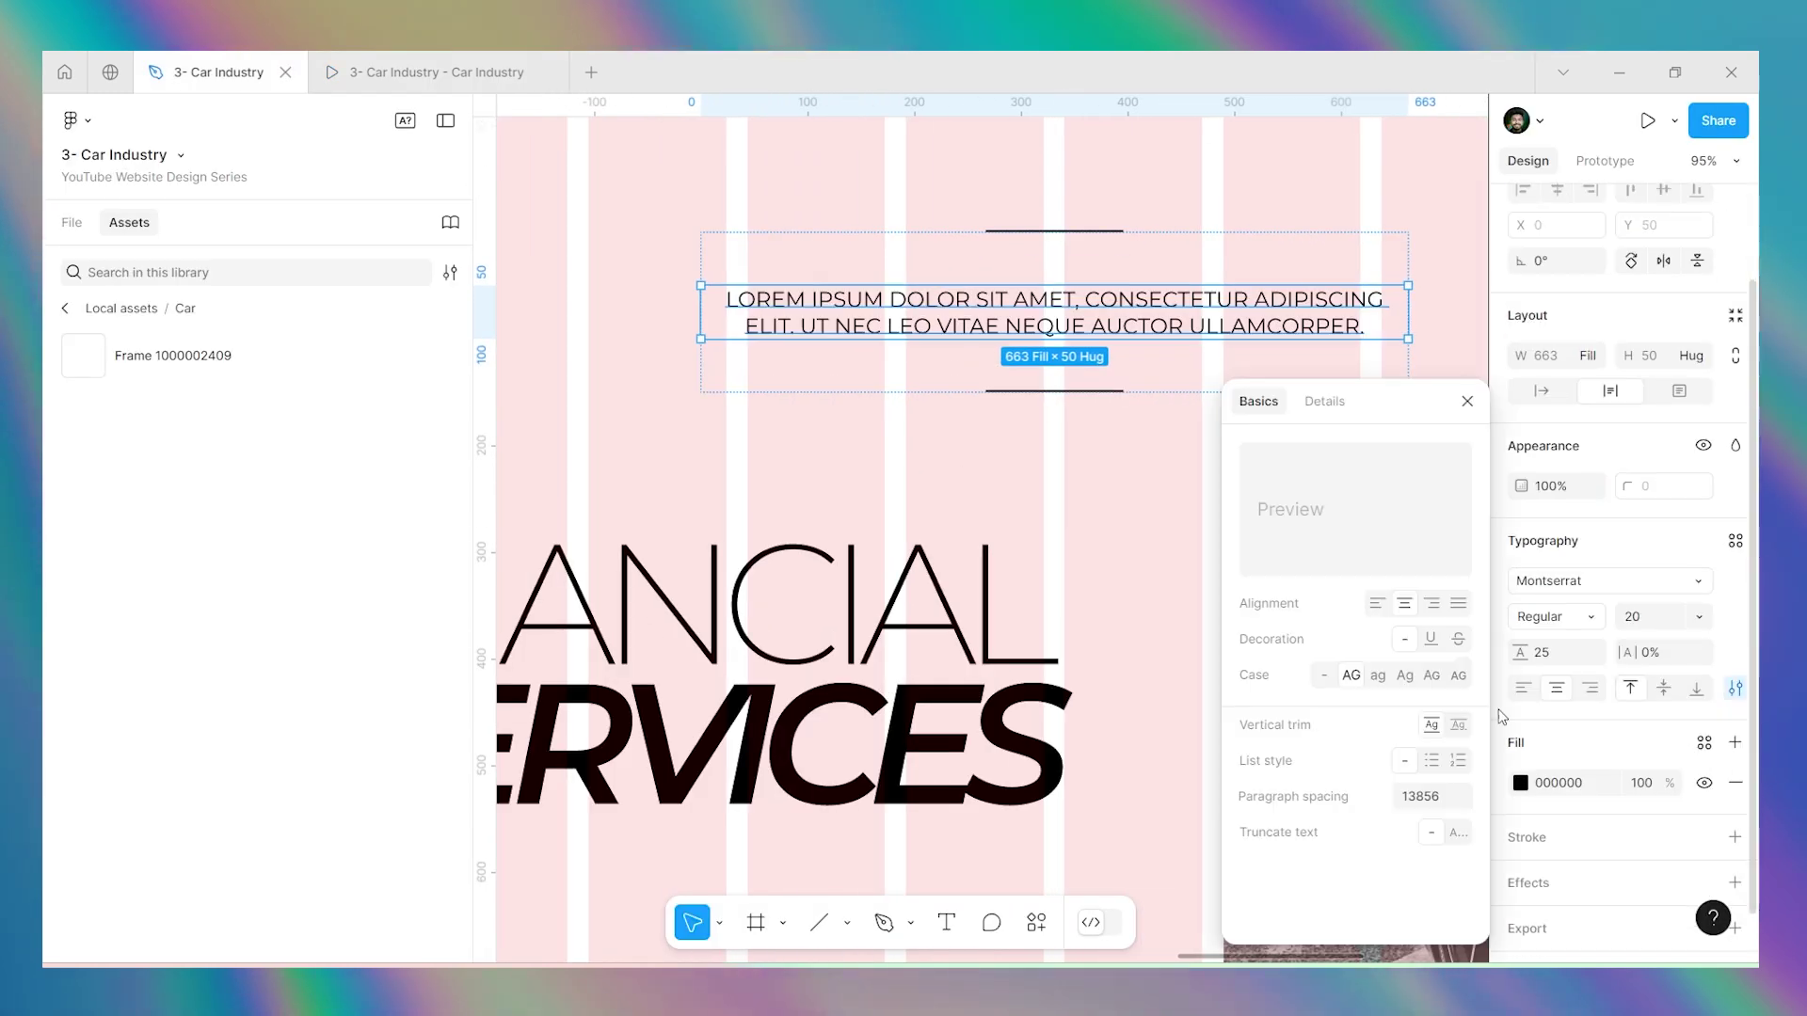
{"action": "left_click", "coordinate": [1325, 674]}
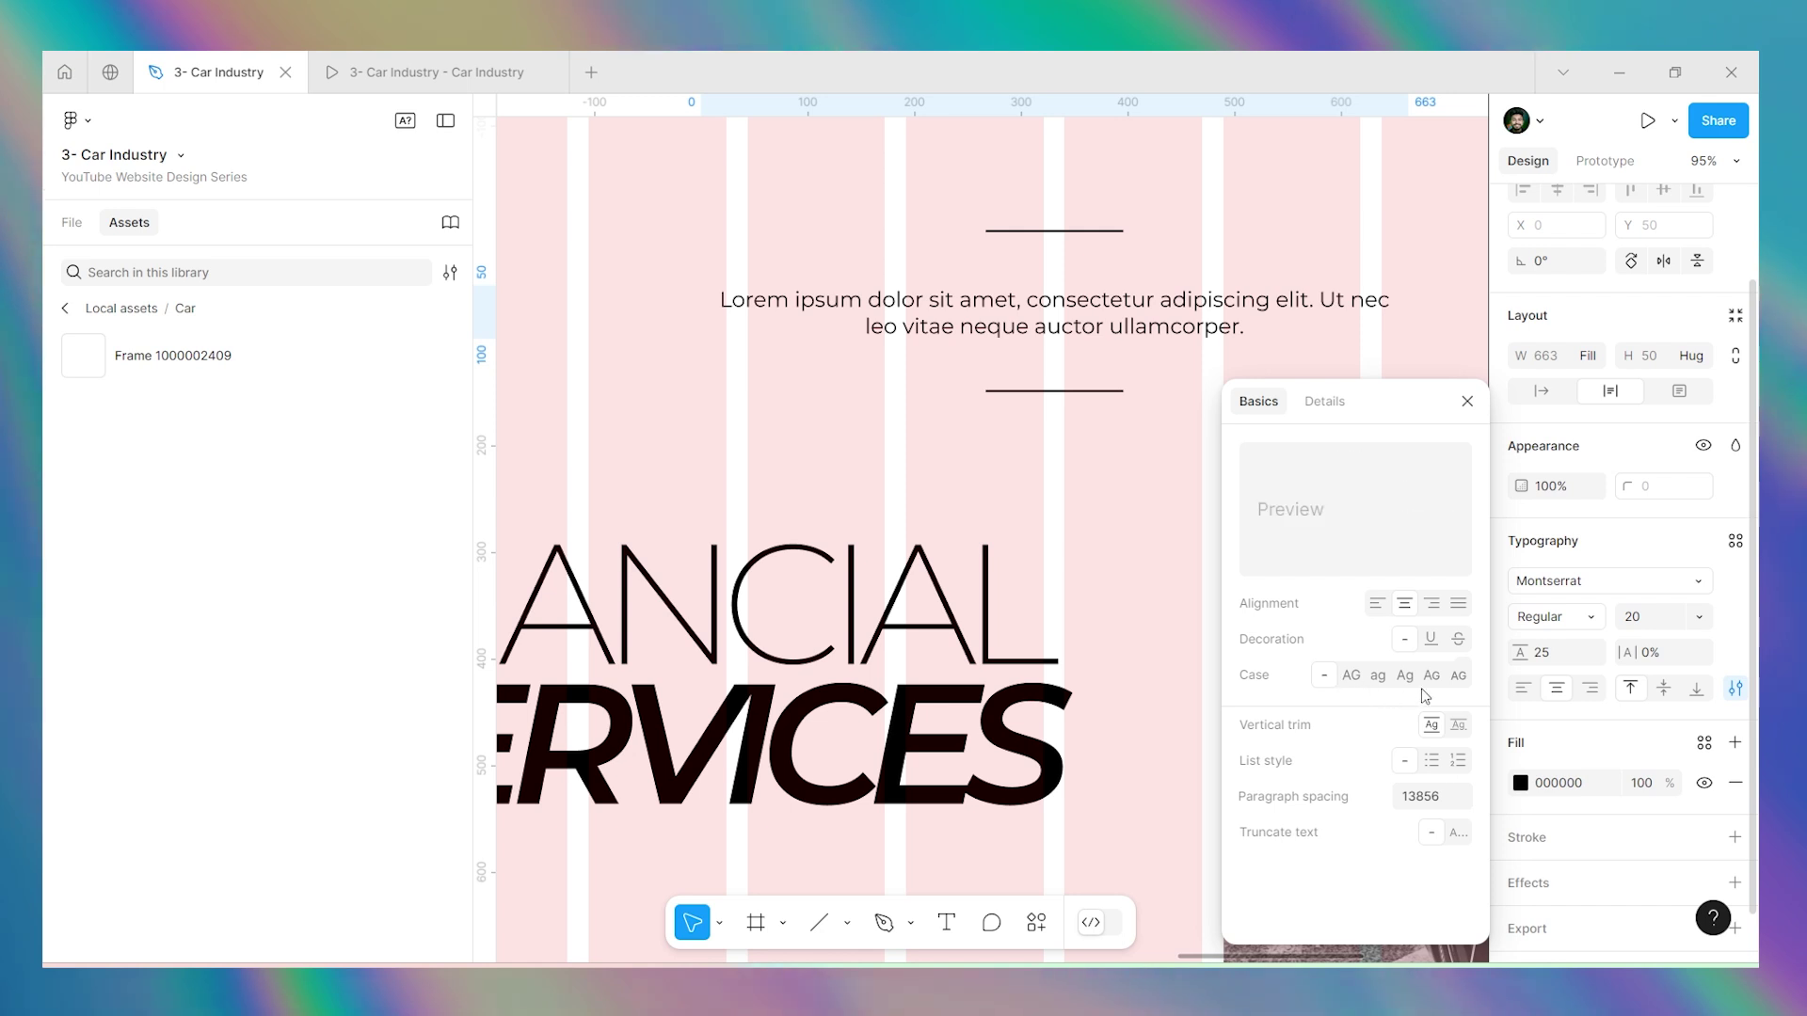
{"action": "left_click", "coordinate": [1467, 401]}
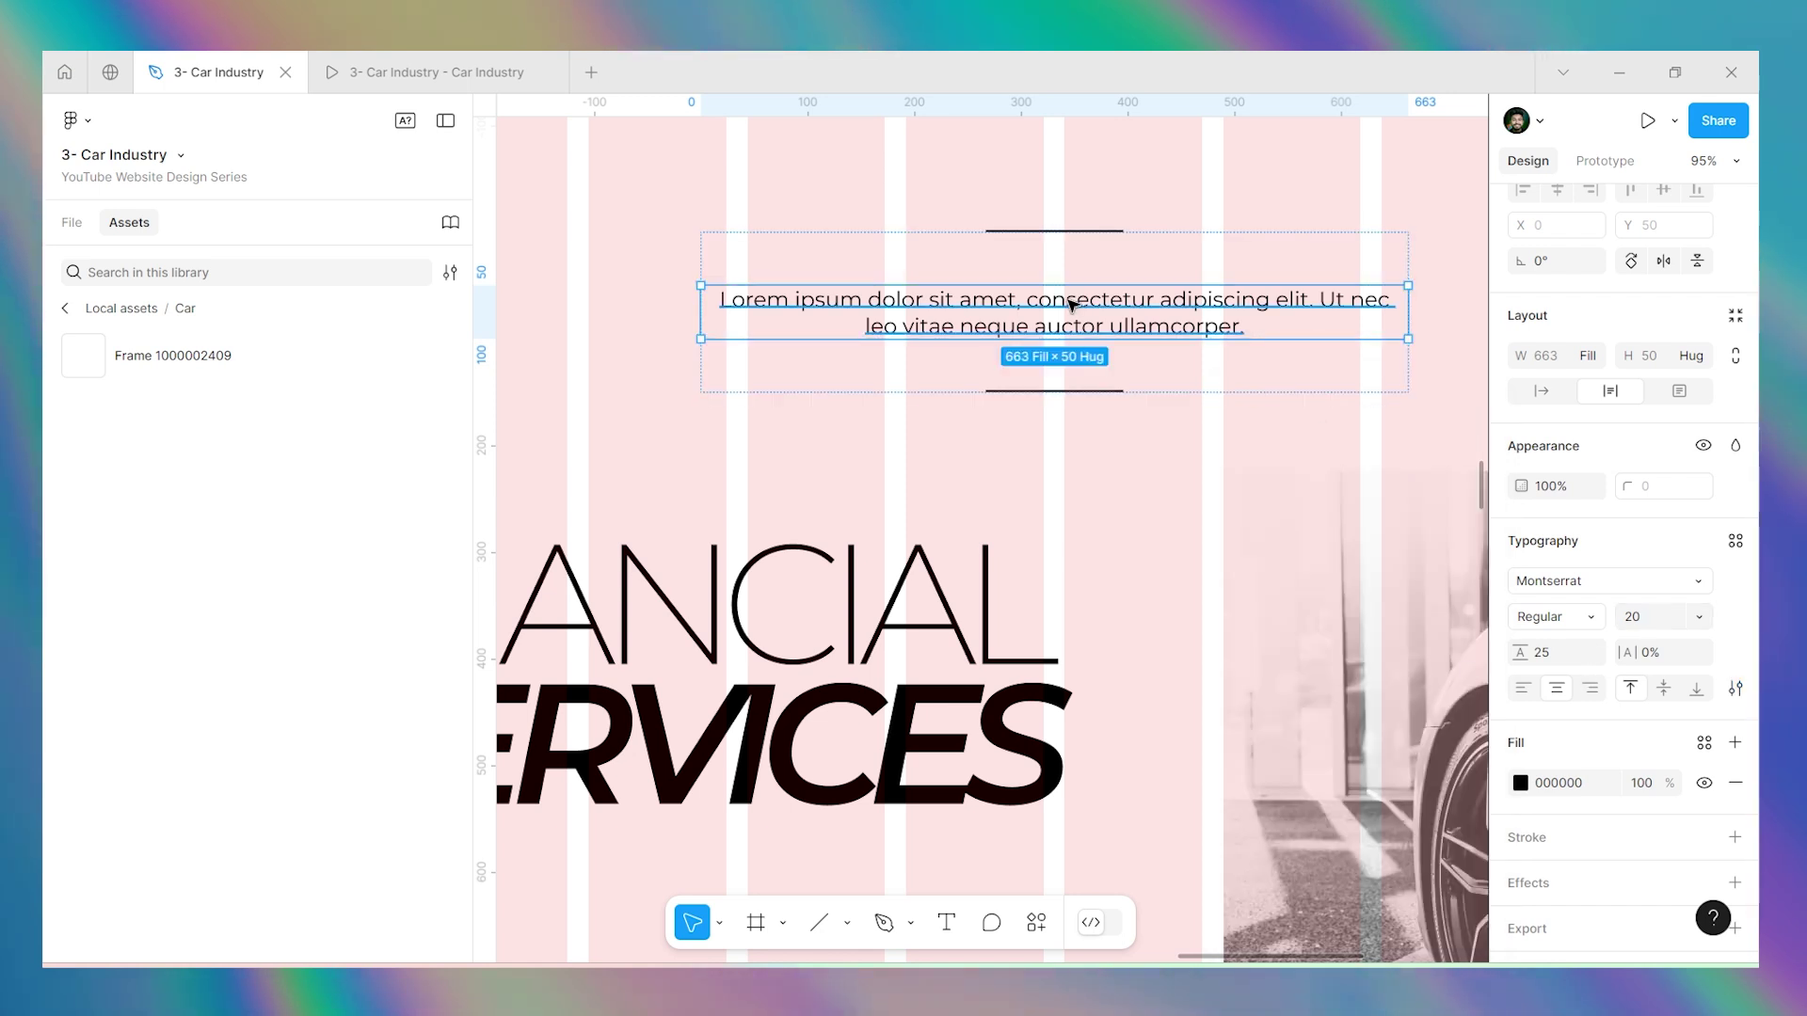
{"action": "scroll", "coordinate": [1098, 391], "scroll_direction": "down", "scroll_amount": 5}
{"action": "left_click", "coordinate": [1366, 408]}
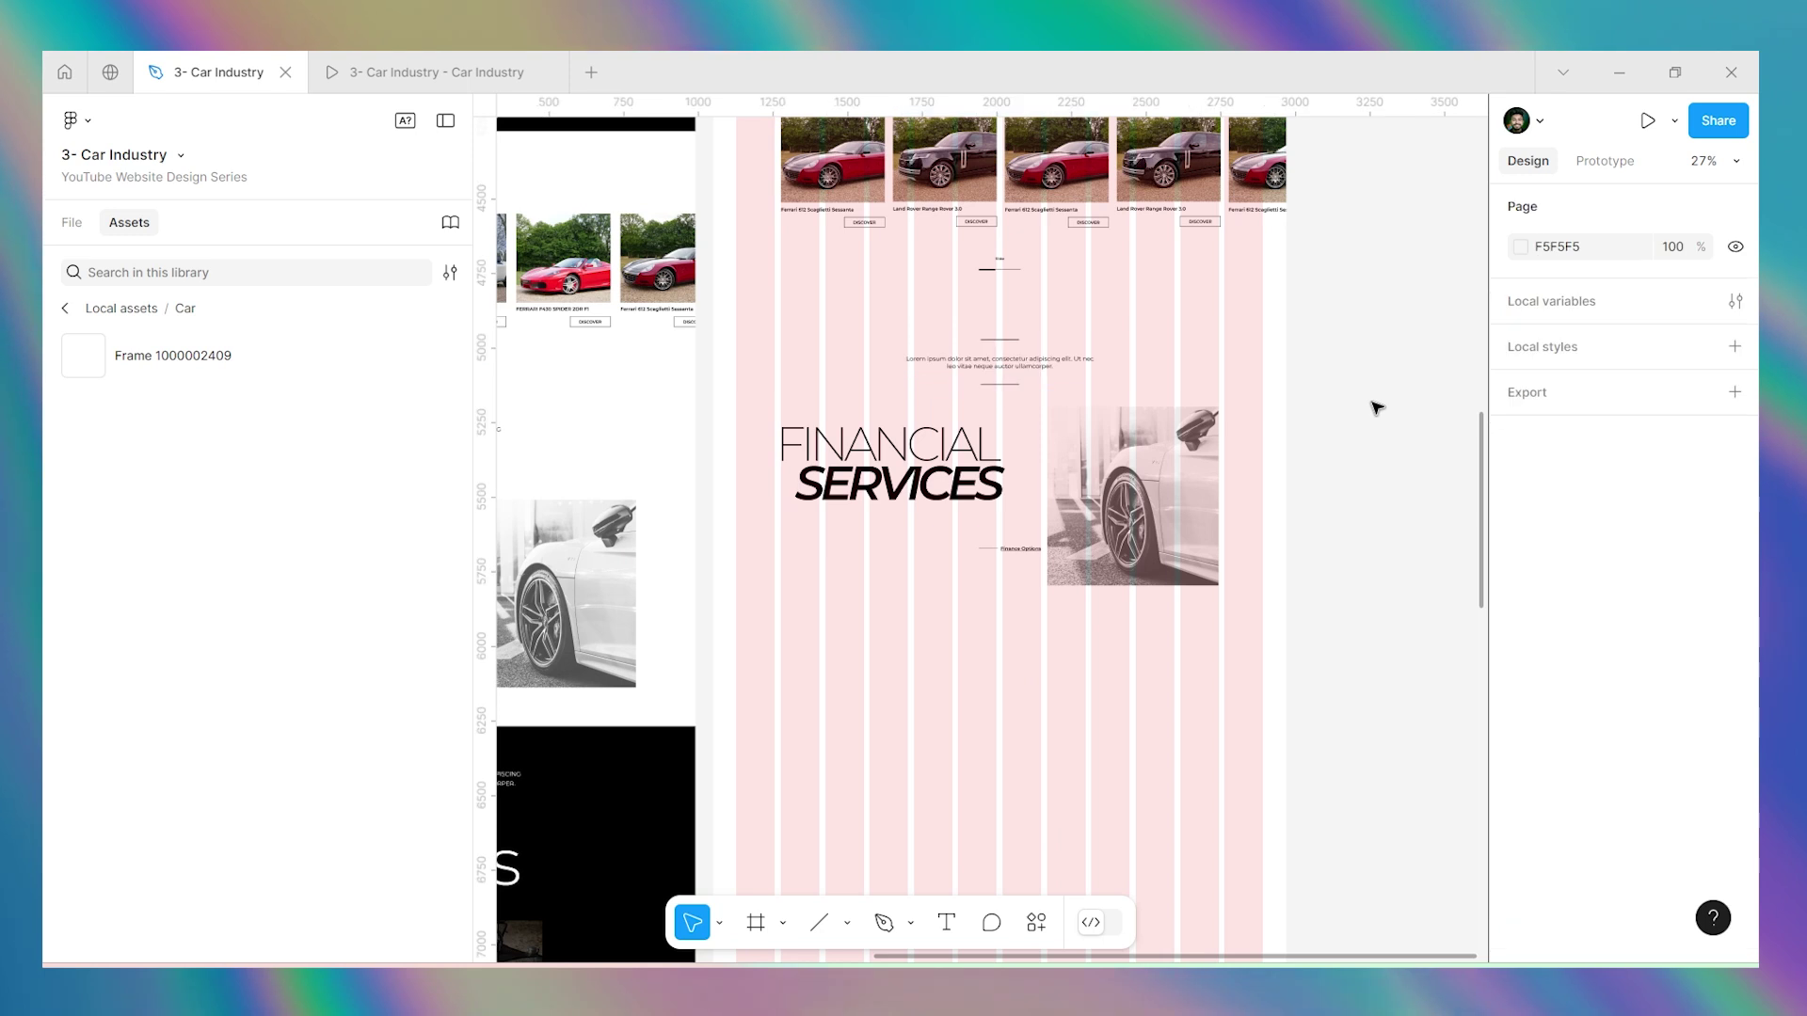
{"action": "key", "text": "ctrl+alt+Return"}
{"action": "scroll", "coordinate": [932, 301], "scroll_direction": "up", "scroll_amount": 3}
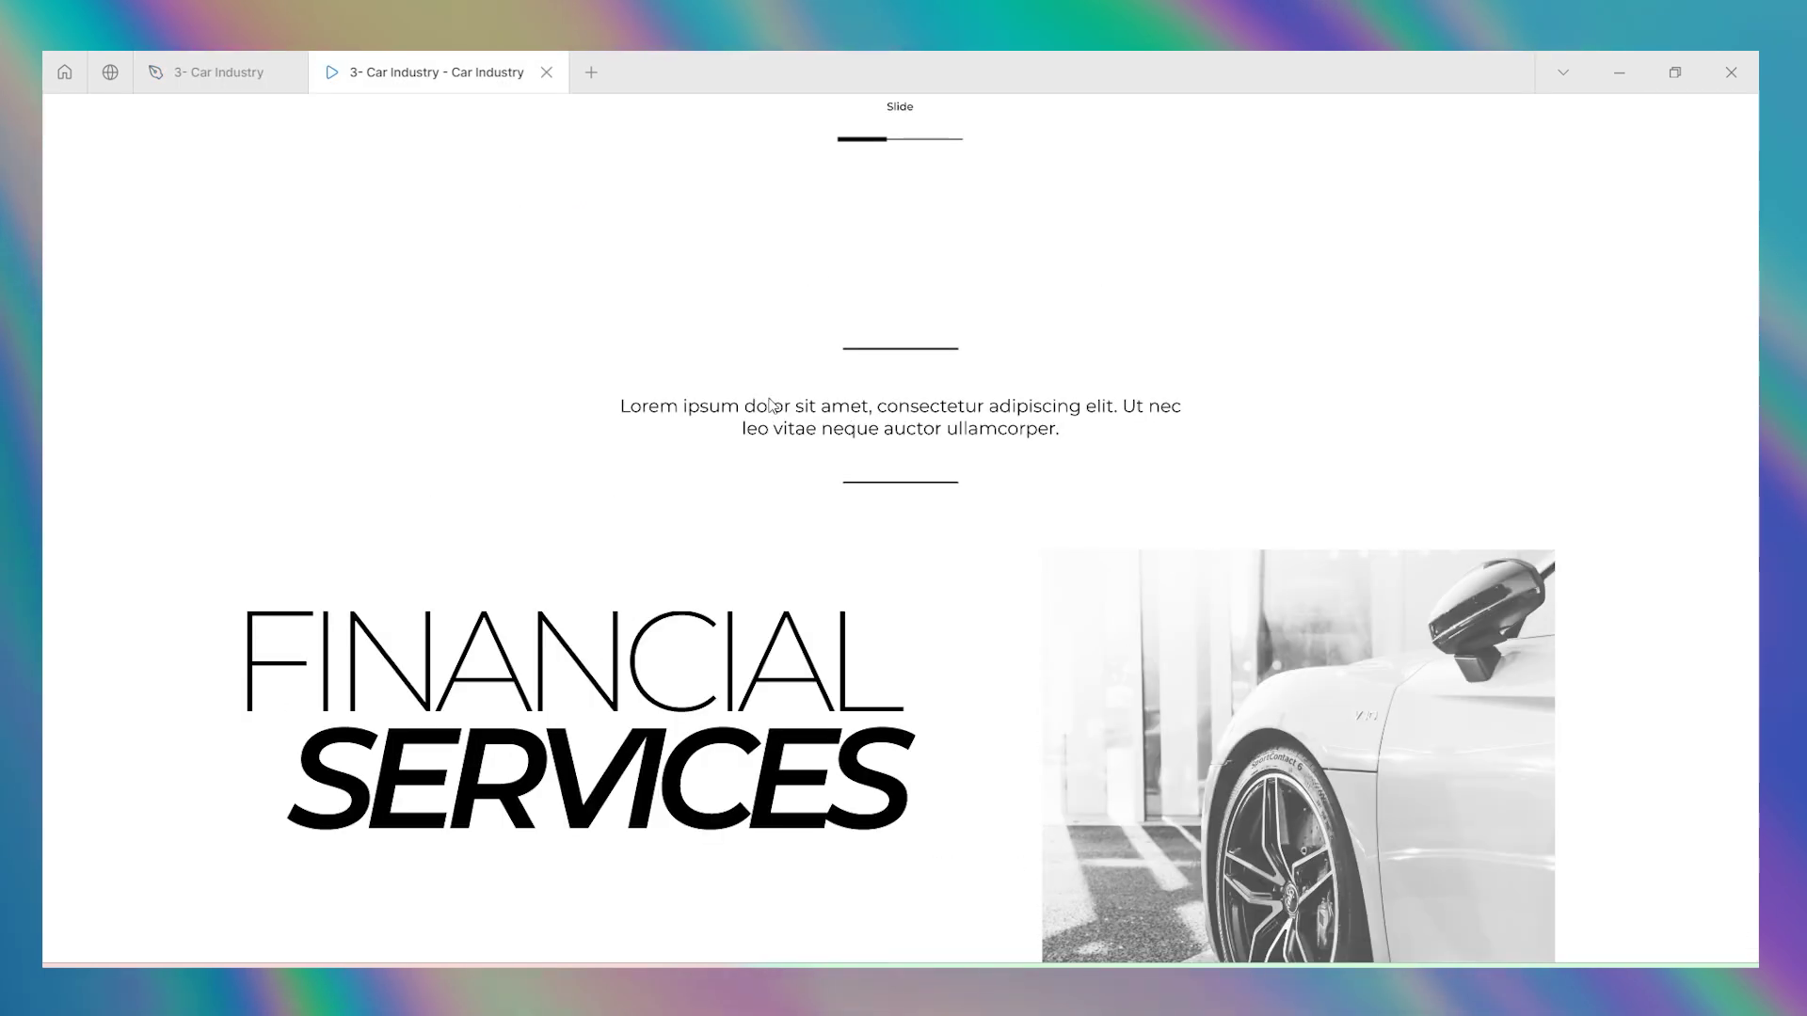
{"action": "key", "text": "ctrl+shift+Tab"}
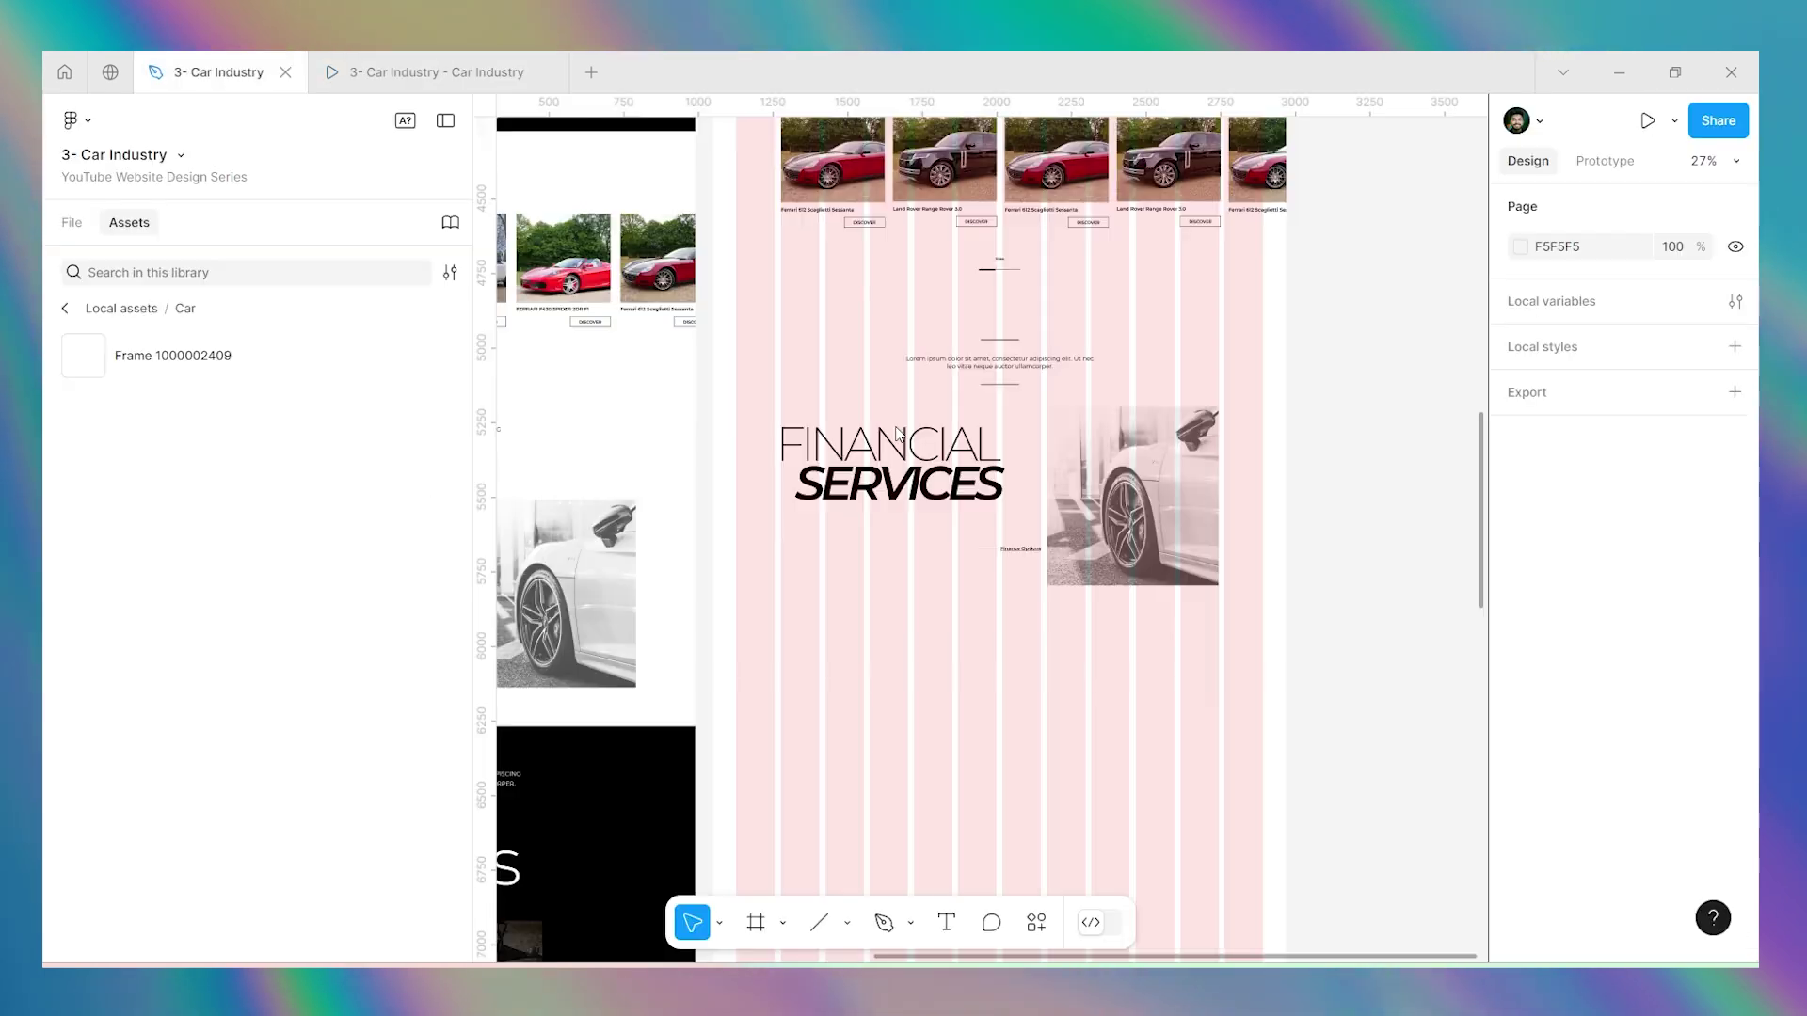
Try uppercase letters in Medium weight on the paragraph above the Financial Services heading and check the prototype preview.
{"action": "left_click", "coordinate": [999, 370]}
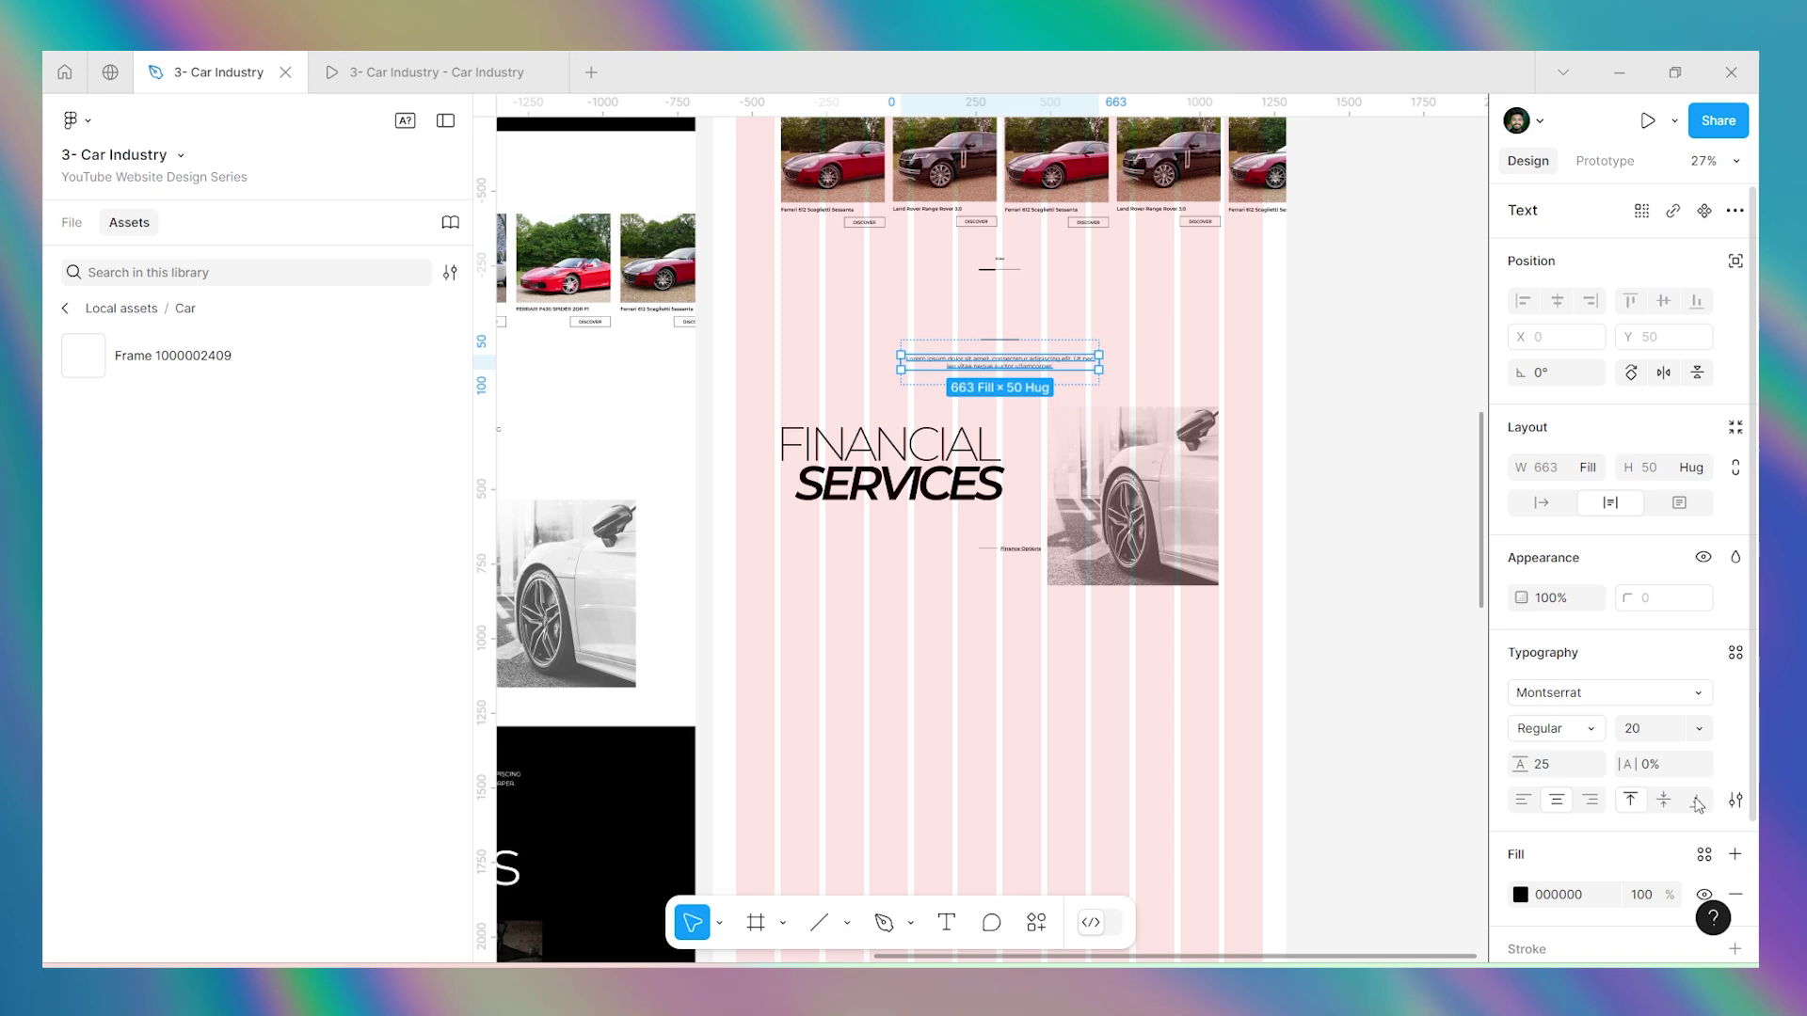
{"action": "left_click", "coordinate": [1734, 801]}
{"action": "left_click", "coordinate": [1351, 675]}
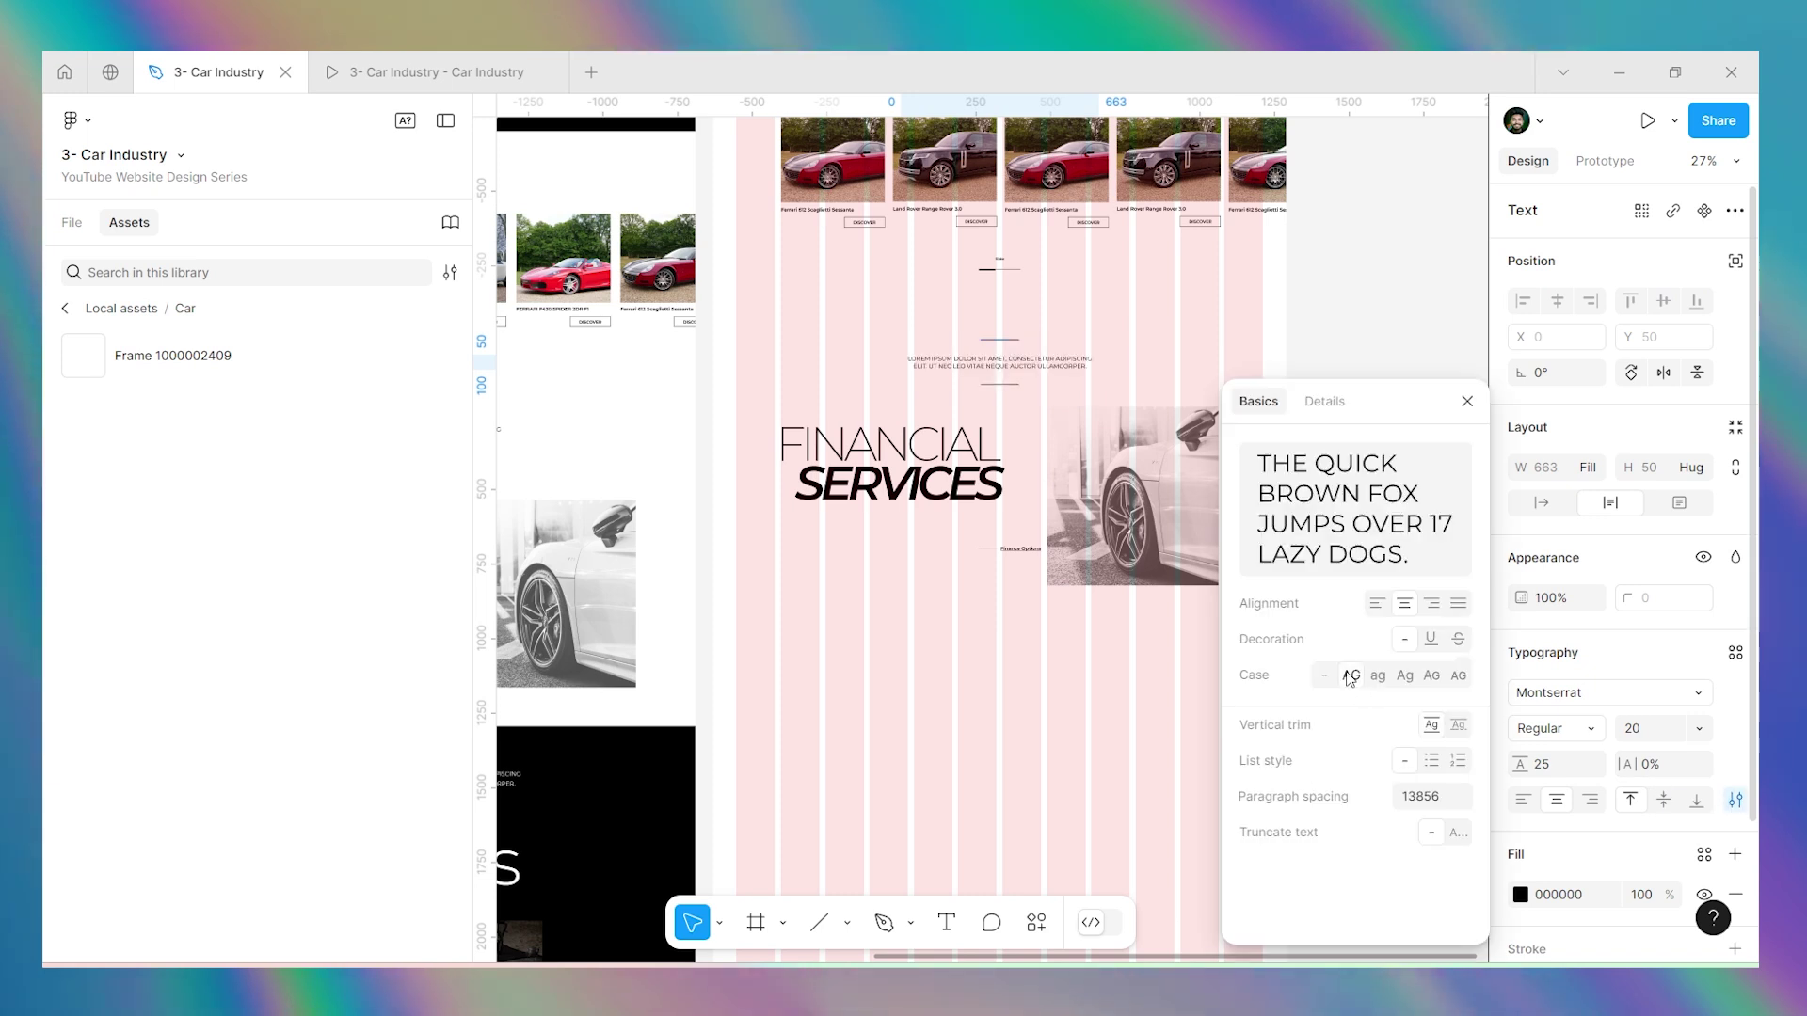
{"action": "left_click", "coordinate": [1552, 728]}
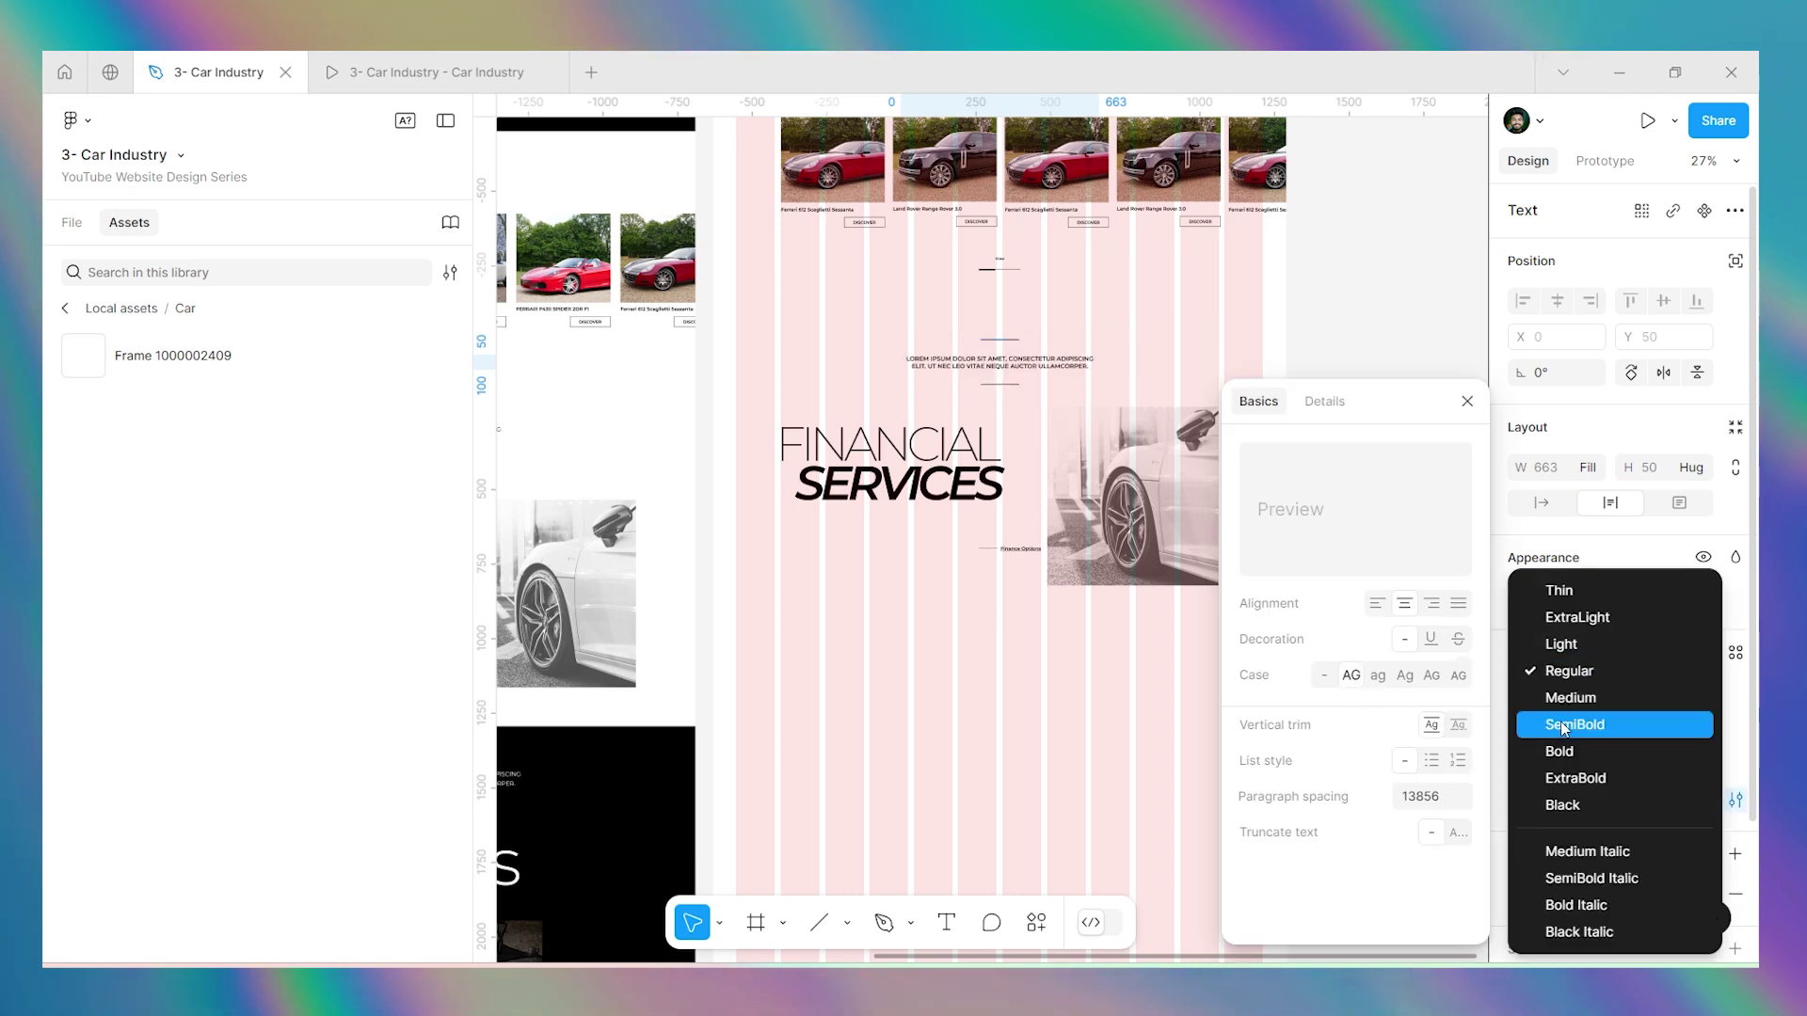
{"action": "left_click", "coordinate": [1562, 698]}
{"action": "key", "text": "ctrl+Tab"}
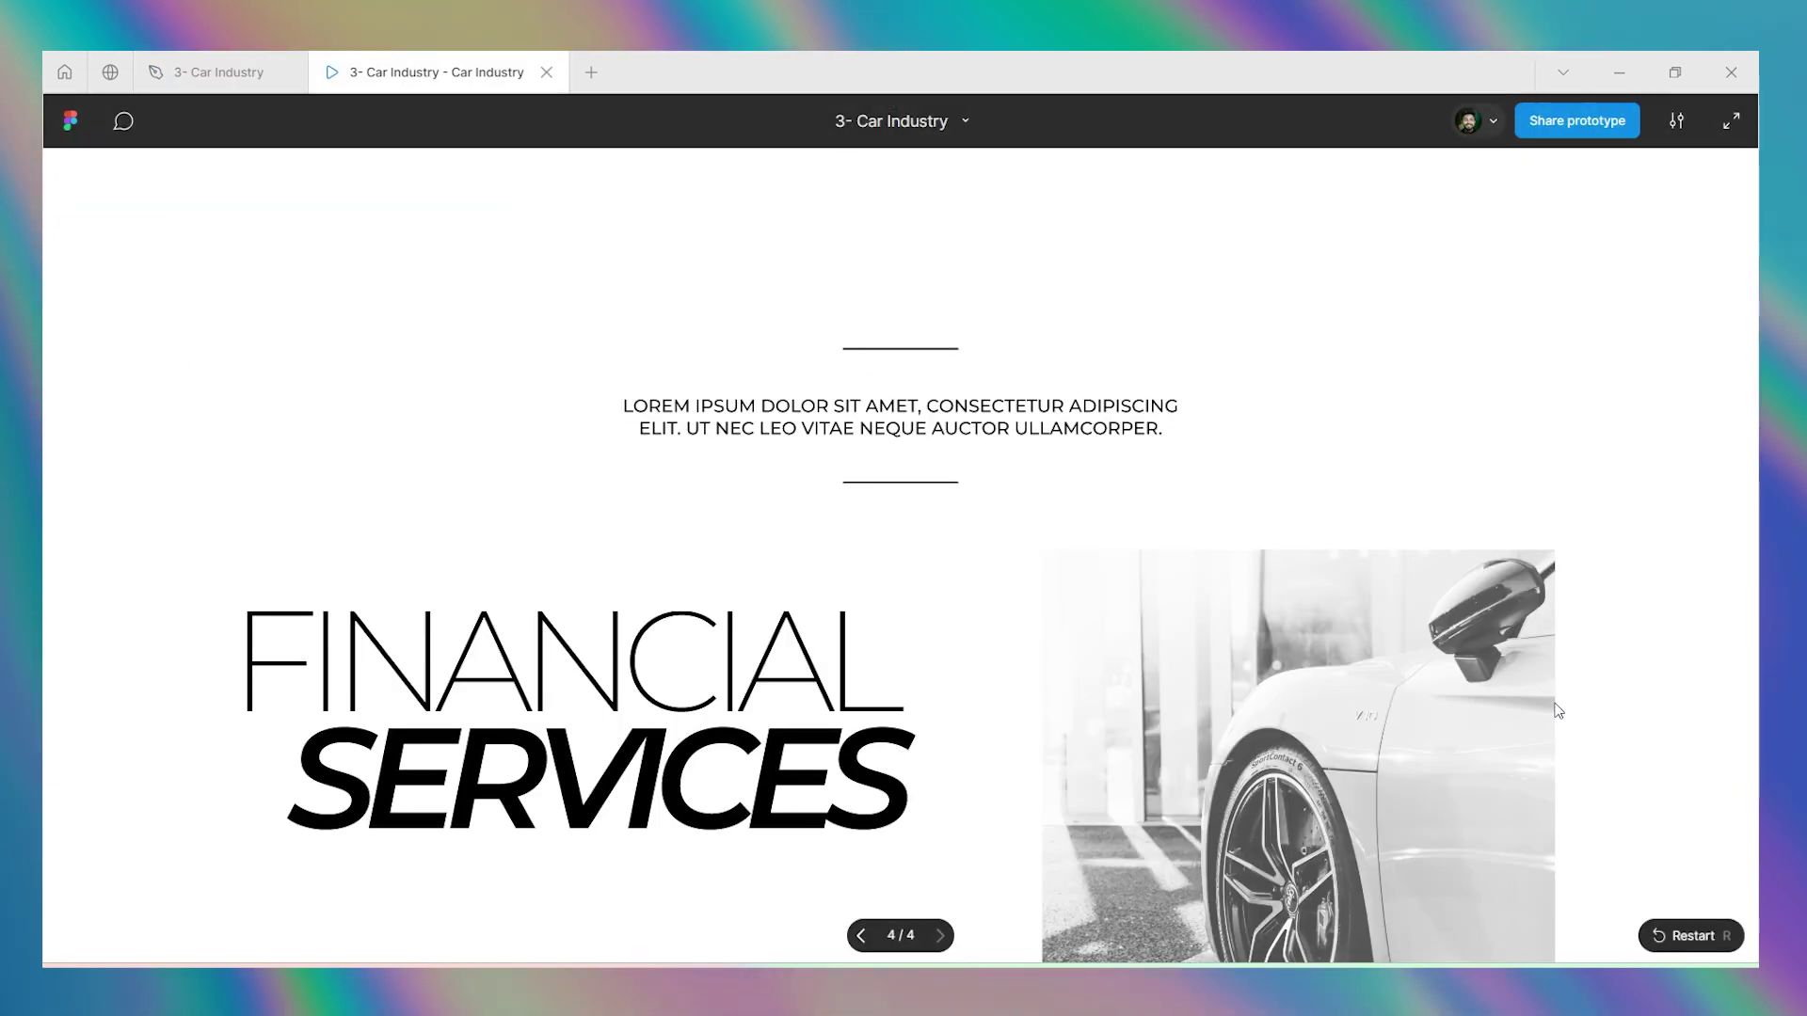
{"action": "key", "text": "ctrl+shift+Tab"}
{"action": "left_click", "coordinate": [1358, 246]}
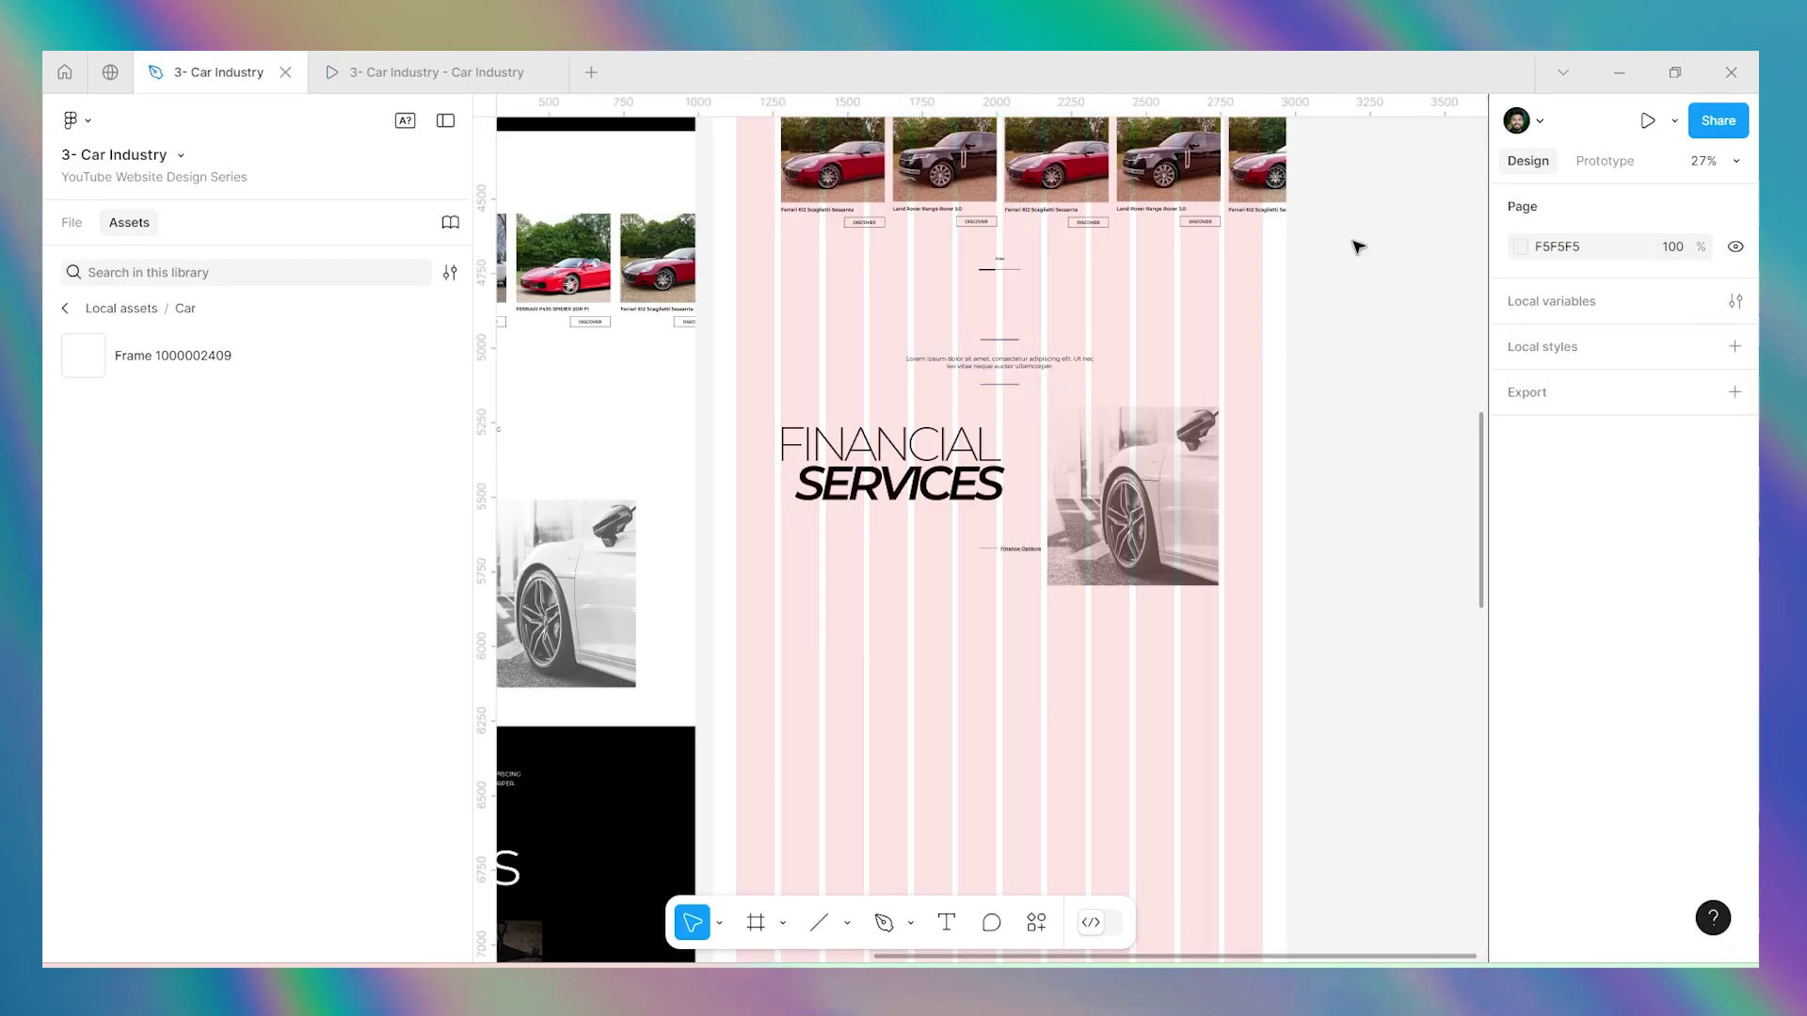
Extend the Car frame downward to make room for the AC Cars section and those following it in the reference.
{"action": "scroll", "coordinate": [1023, 475], "scroll_direction": "down", "scroll_amount": 2}
{"action": "scroll", "coordinate": [1020, 484], "scroll_direction": "down", "scroll_amount": 3}
{"action": "scroll", "coordinate": [633, 564], "scroll_direction": "down", "scroll_amount": 3}
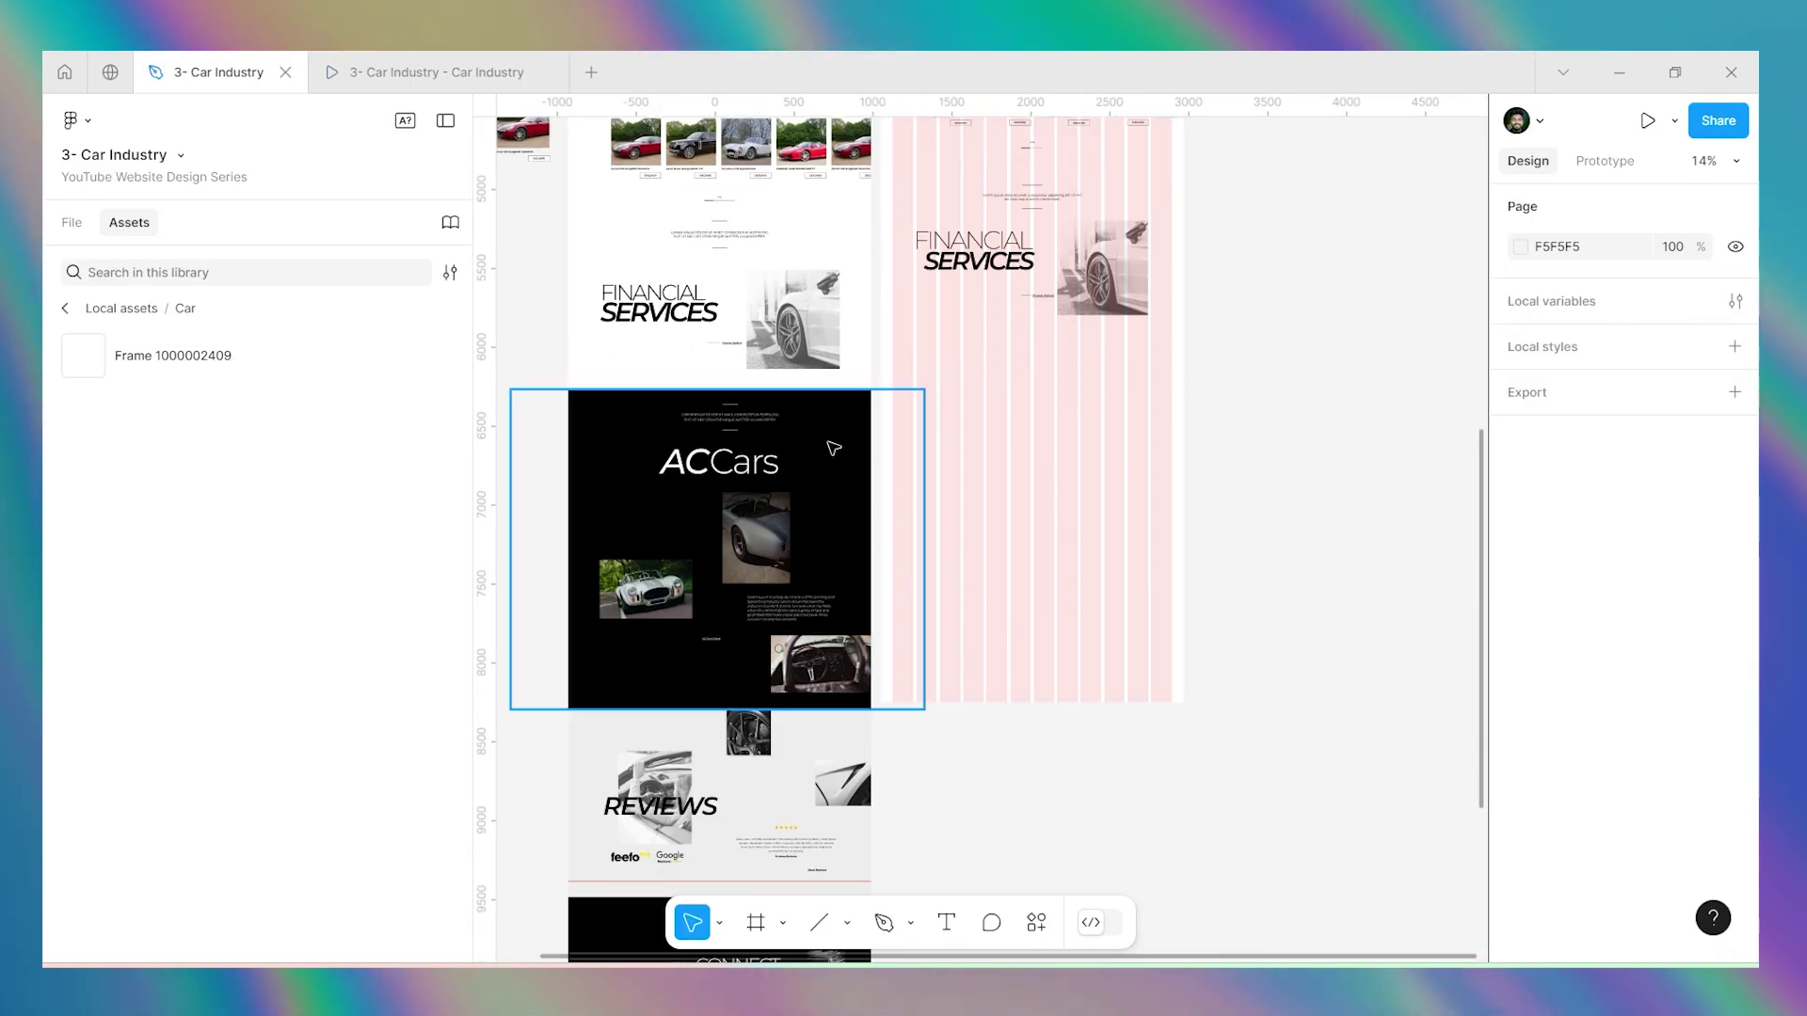
{"action": "scroll", "coordinate": [831, 448], "scroll_direction": "down", "scroll_amount": 3}
{"action": "left_click", "coordinate": [948, 478]}
{"action": "left_click_drag", "start_coordinate": [944, 553], "coordinate": [953, 861]}
{"action": "left_click", "coordinate": [1247, 537]}
Duplicate the black Sell Your Vehicle section below the Financial Services section, at X 0, Y 5351.
{"action": "scroll", "coordinate": [836, 493], "scroll_direction": "up", "scroll_amount": 3}
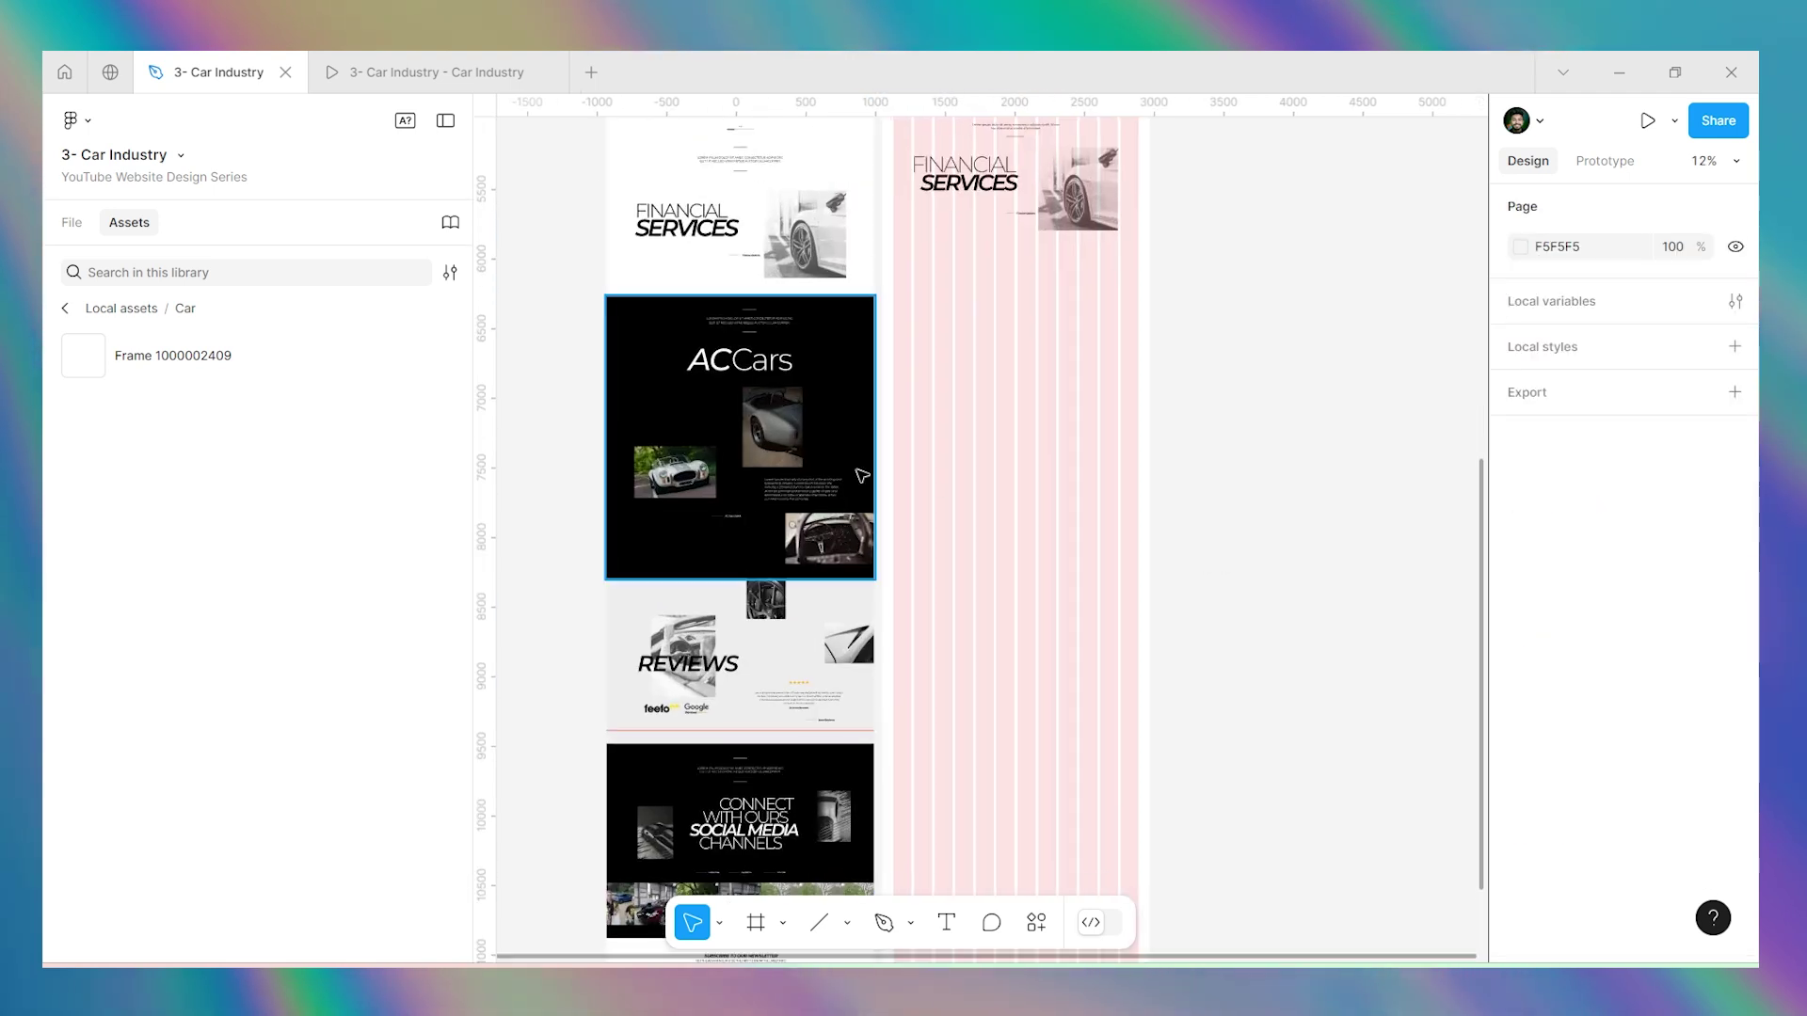
{"action": "scroll", "coordinate": [944, 476], "scroll_direction": "up", "scroll_amount": 3}
{"action": "scroll", "coordinate": [970, 396], "scroll_direction": "down", "scroll_amount": 2}
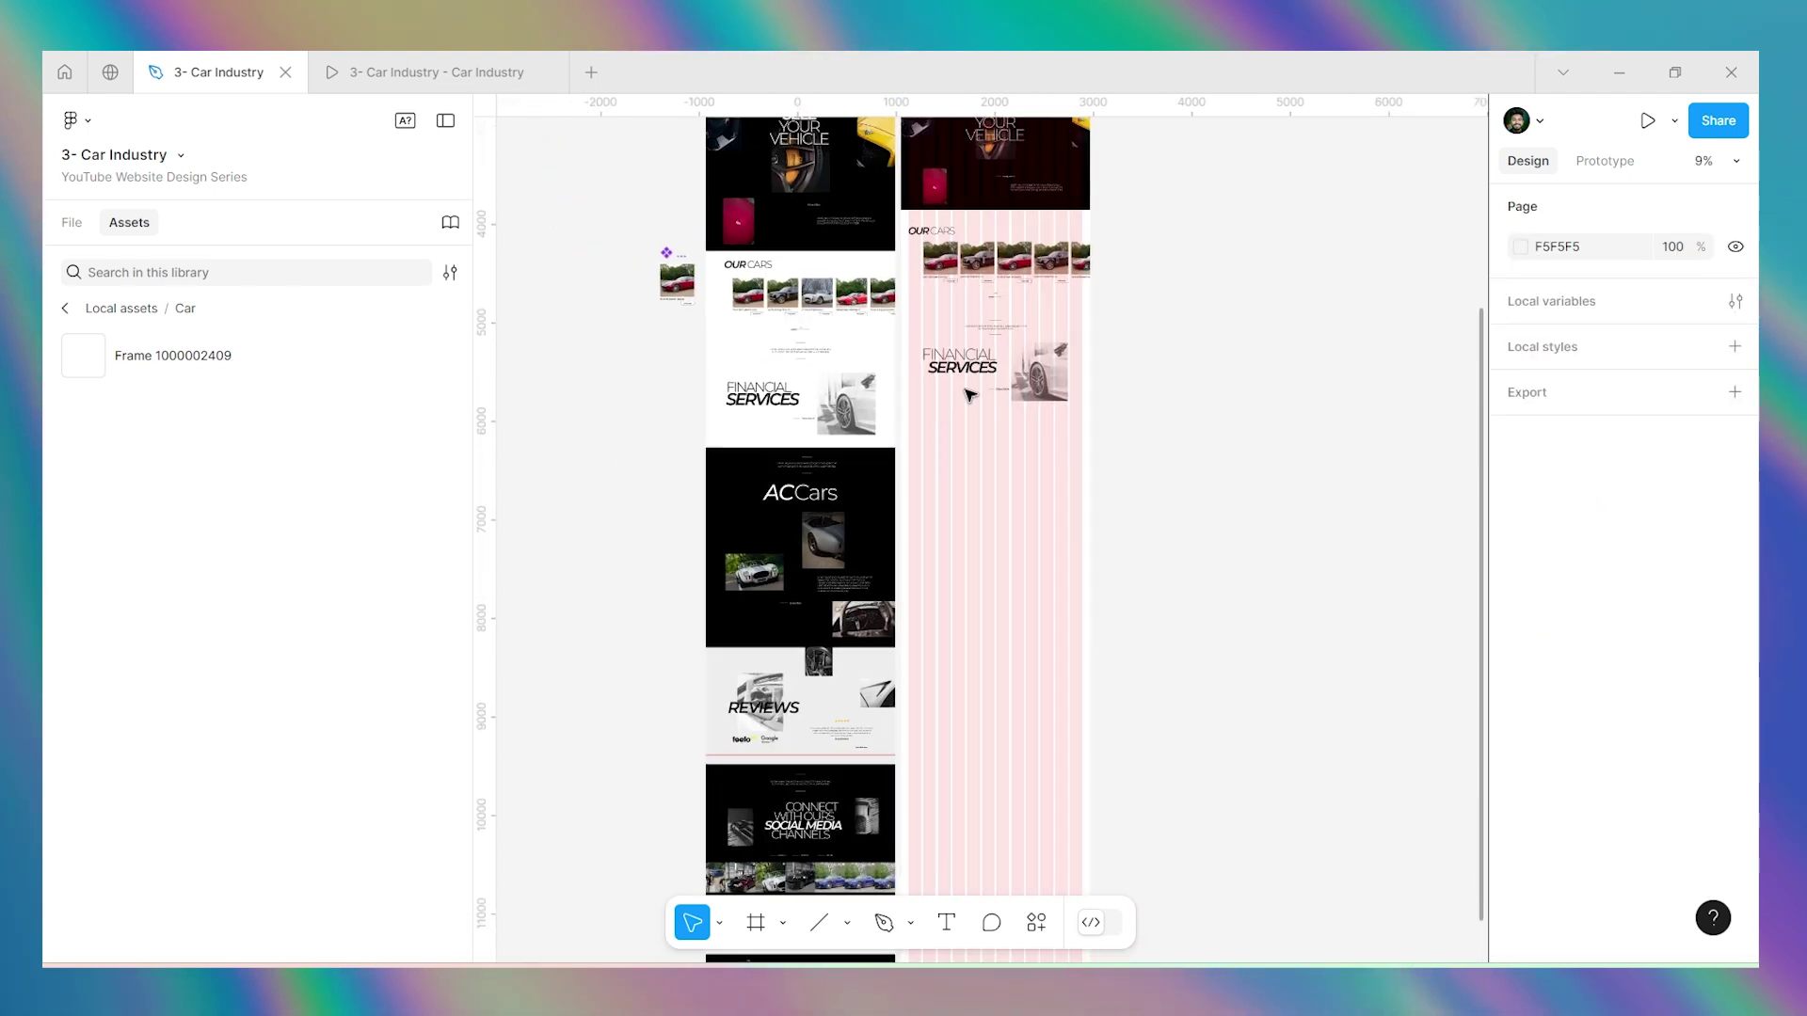
{"action": "left_click", "coordinate": [1017, 169]}
{"action": "scroll", "coordinate": [1035, 244], "scroll_direction": "up", "scroll_amount": 2}
{"action": "left_click_drag", "start_coordinate": [1037, 287], "coordinate": [1038, 592]}
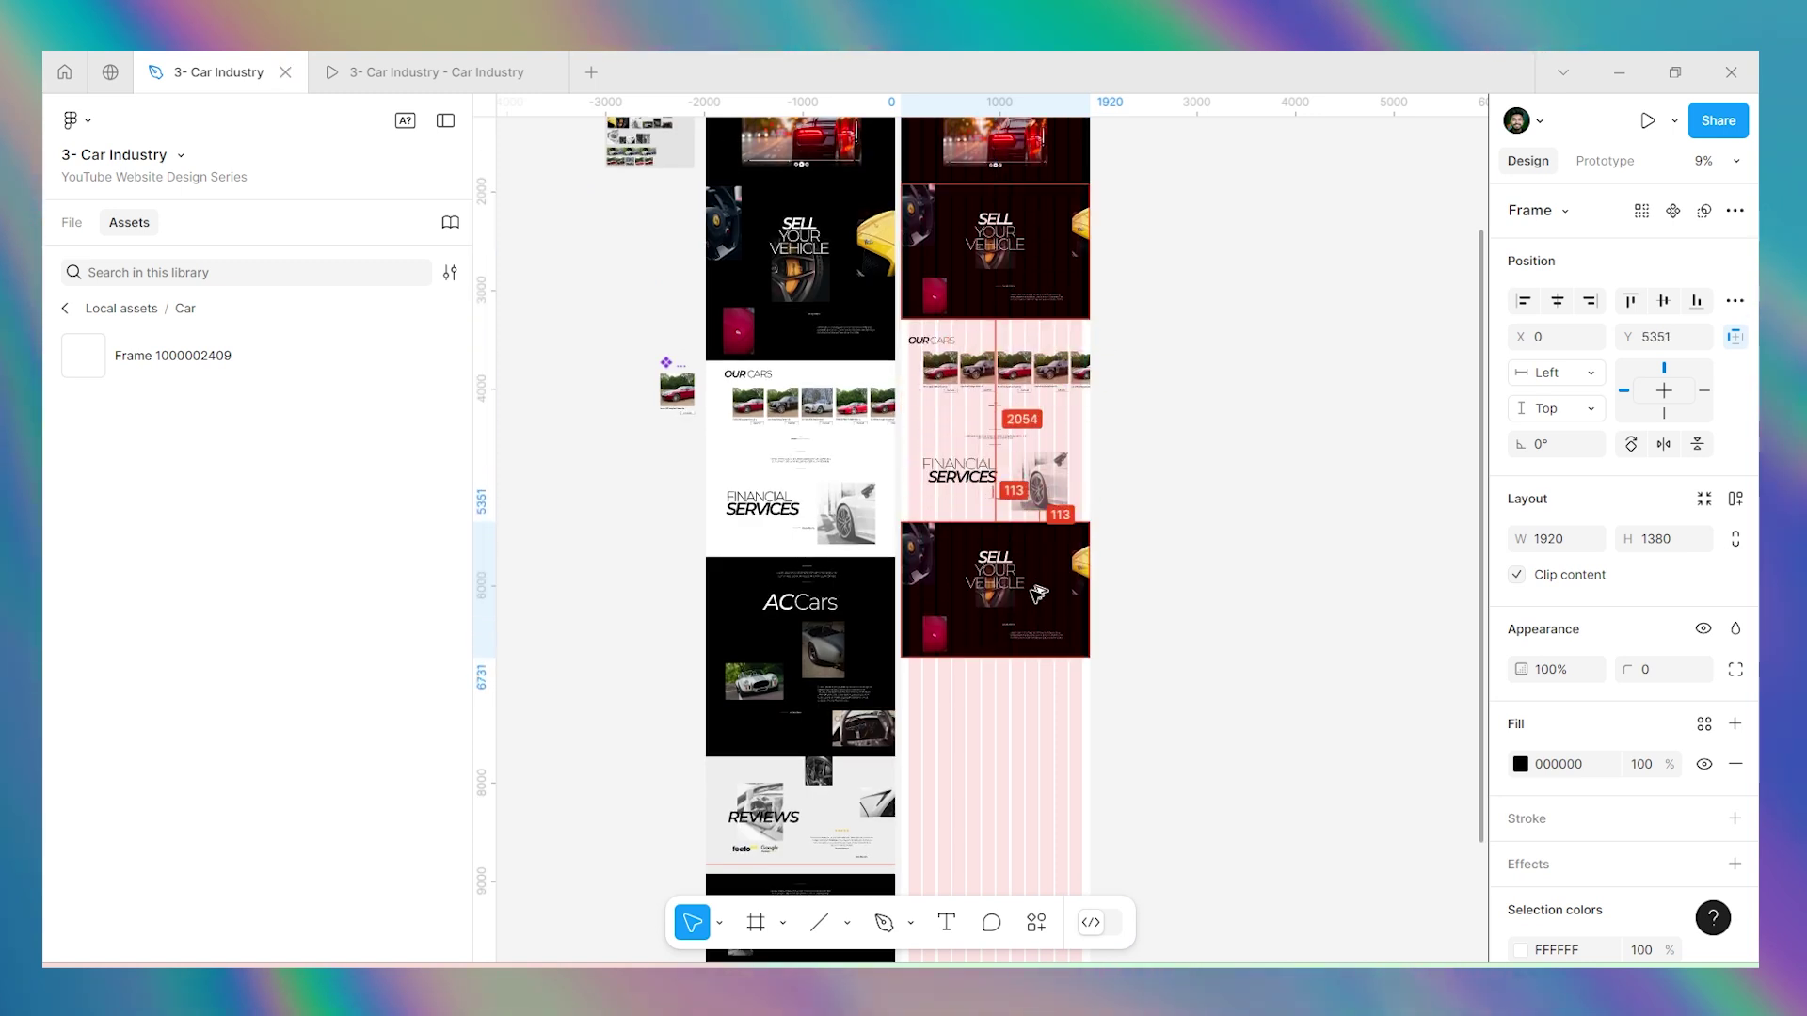
Adjust the gap beneath the Financial Services car image by moving the duplicated black section to Y 5368.
{"action": "scroll", "coordinate": [809, 578], "scroll_direction": "up", "scroll_amount": 5}
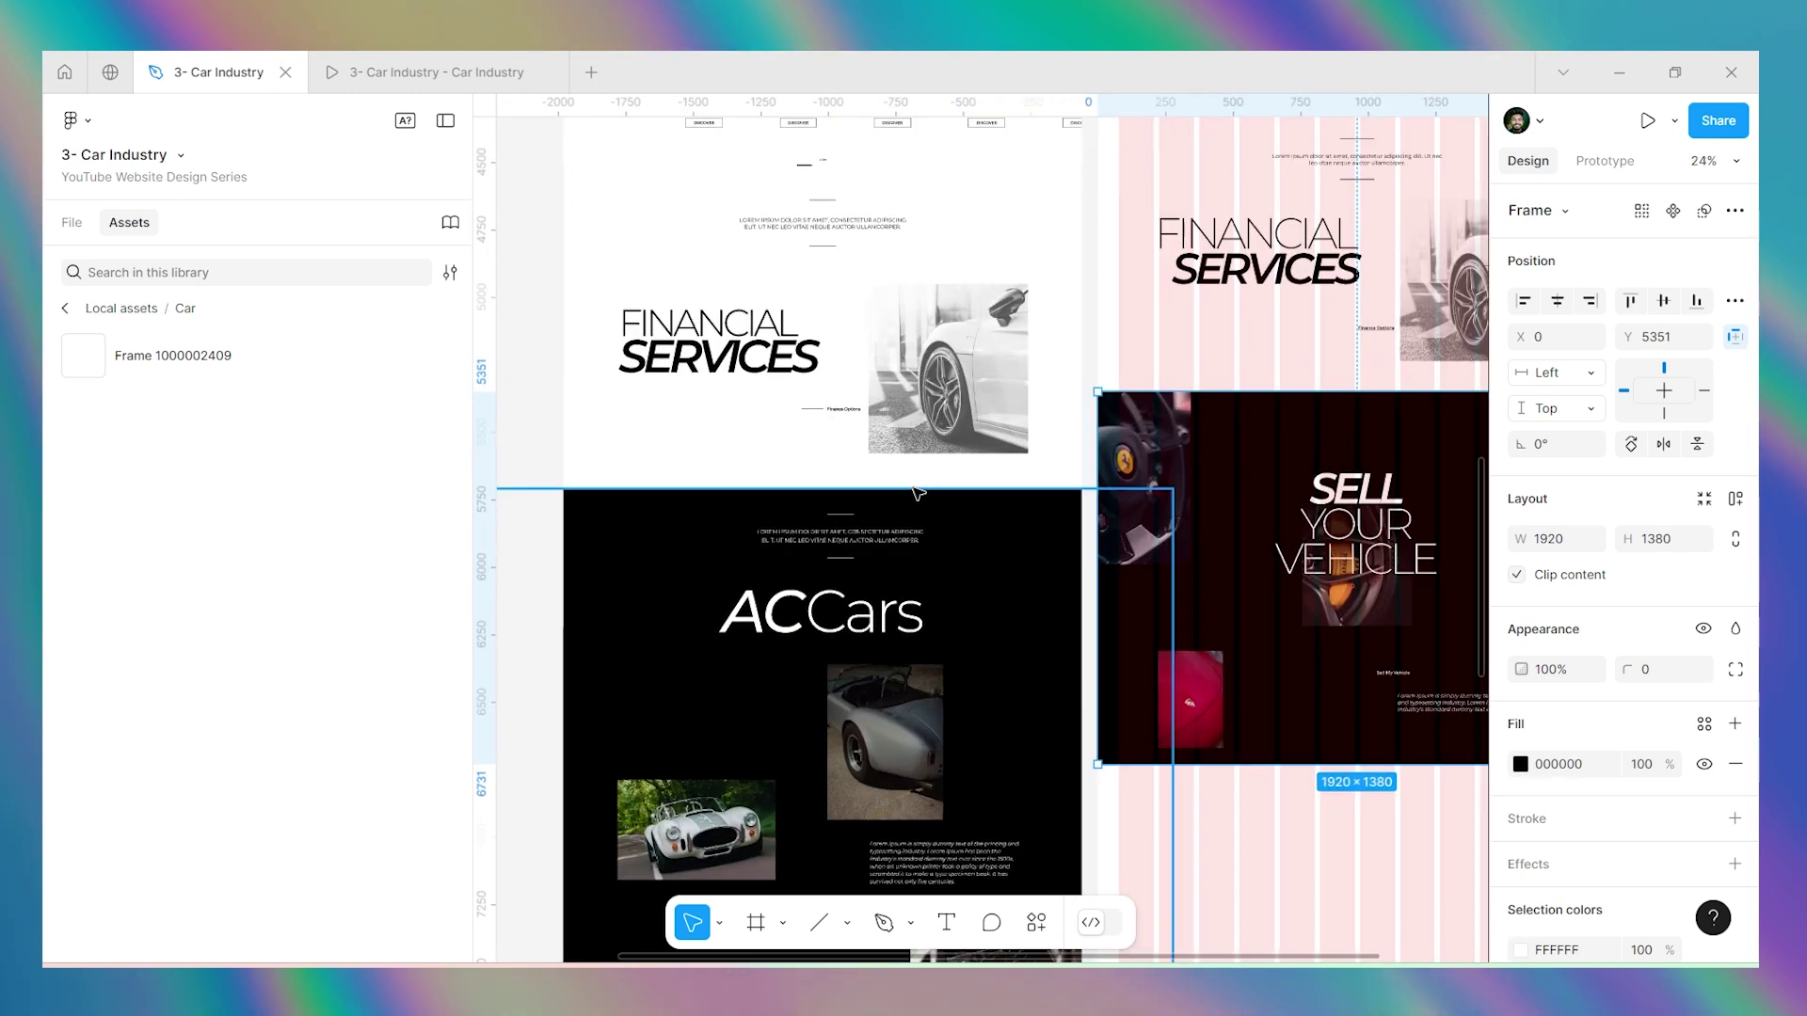
{"action": "left_click", "coordinate": [908, 435]}
{"action": "scroll", "coordinate": [816, 448], "scroll_direction": "down", "scroll_amount": 4}
{"action": "left_click", "coordinate": [1035, 442]}
{"action": "scroll", "coordinate": [1035, 415], "scroll_direction": "up", "scroll_amount": 3}
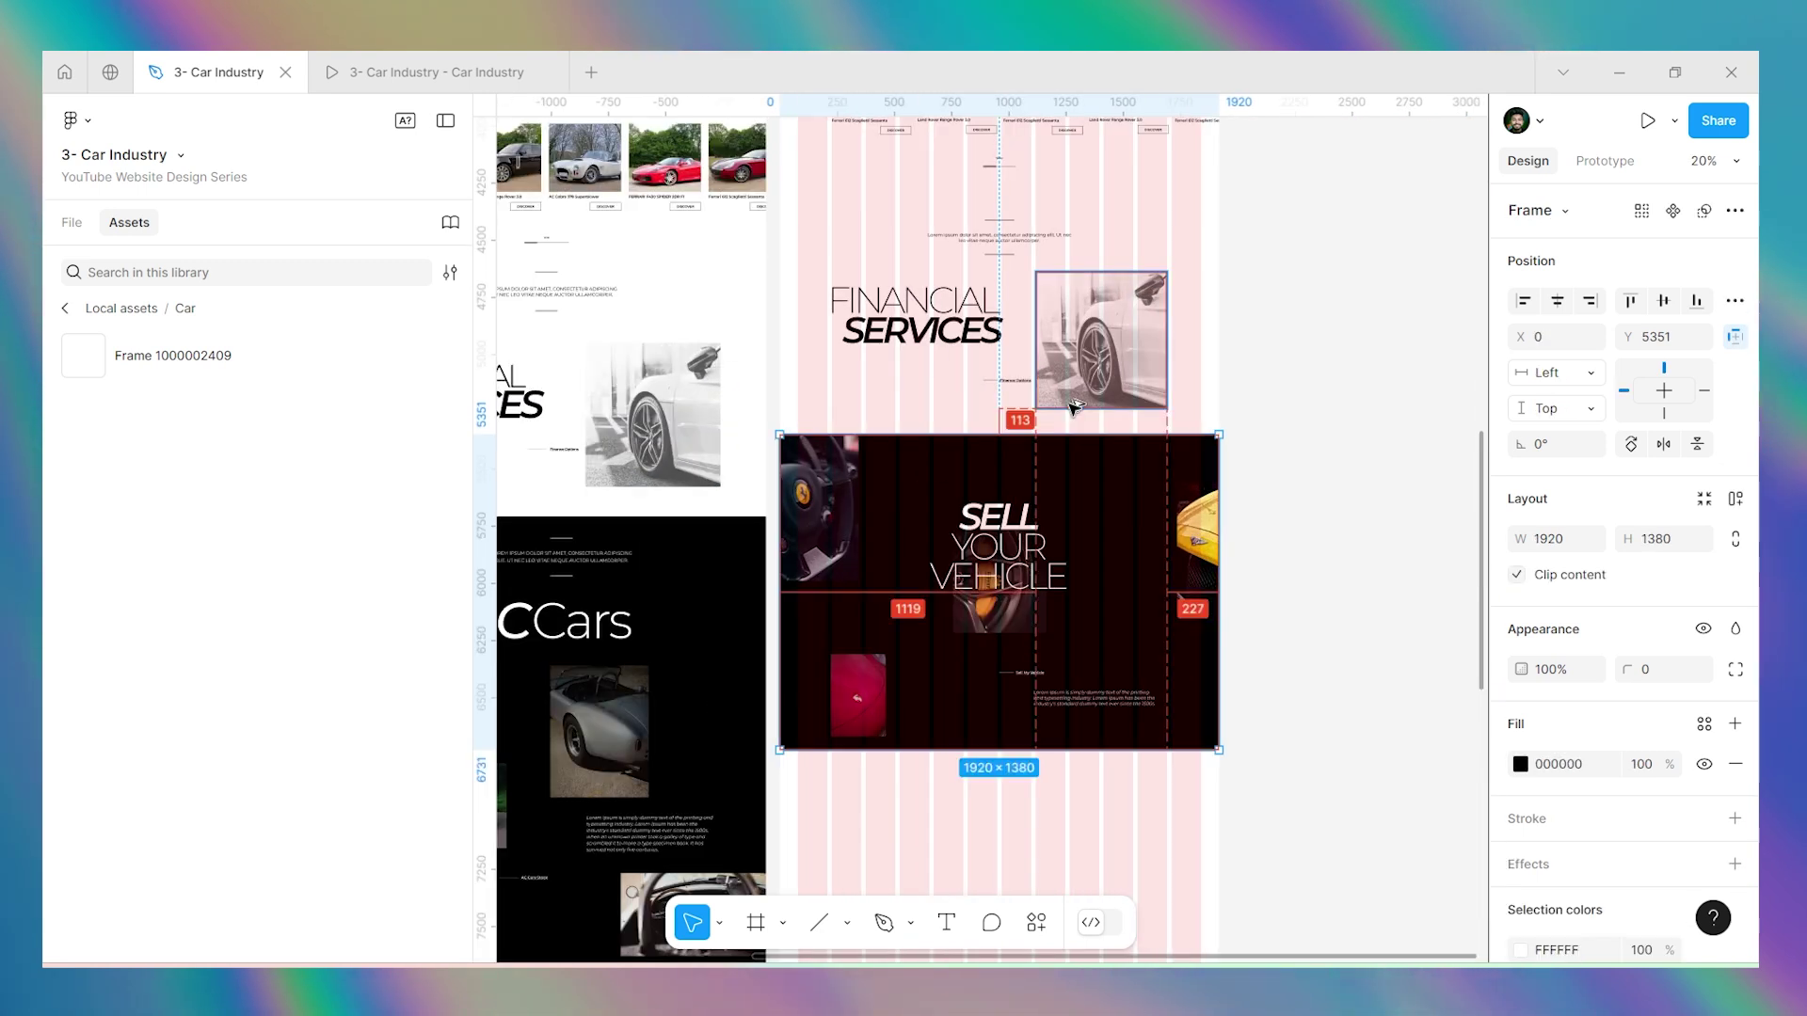
{"action": "key", "text": "shift+Down"}
{"action": "key", "text": "alt"}
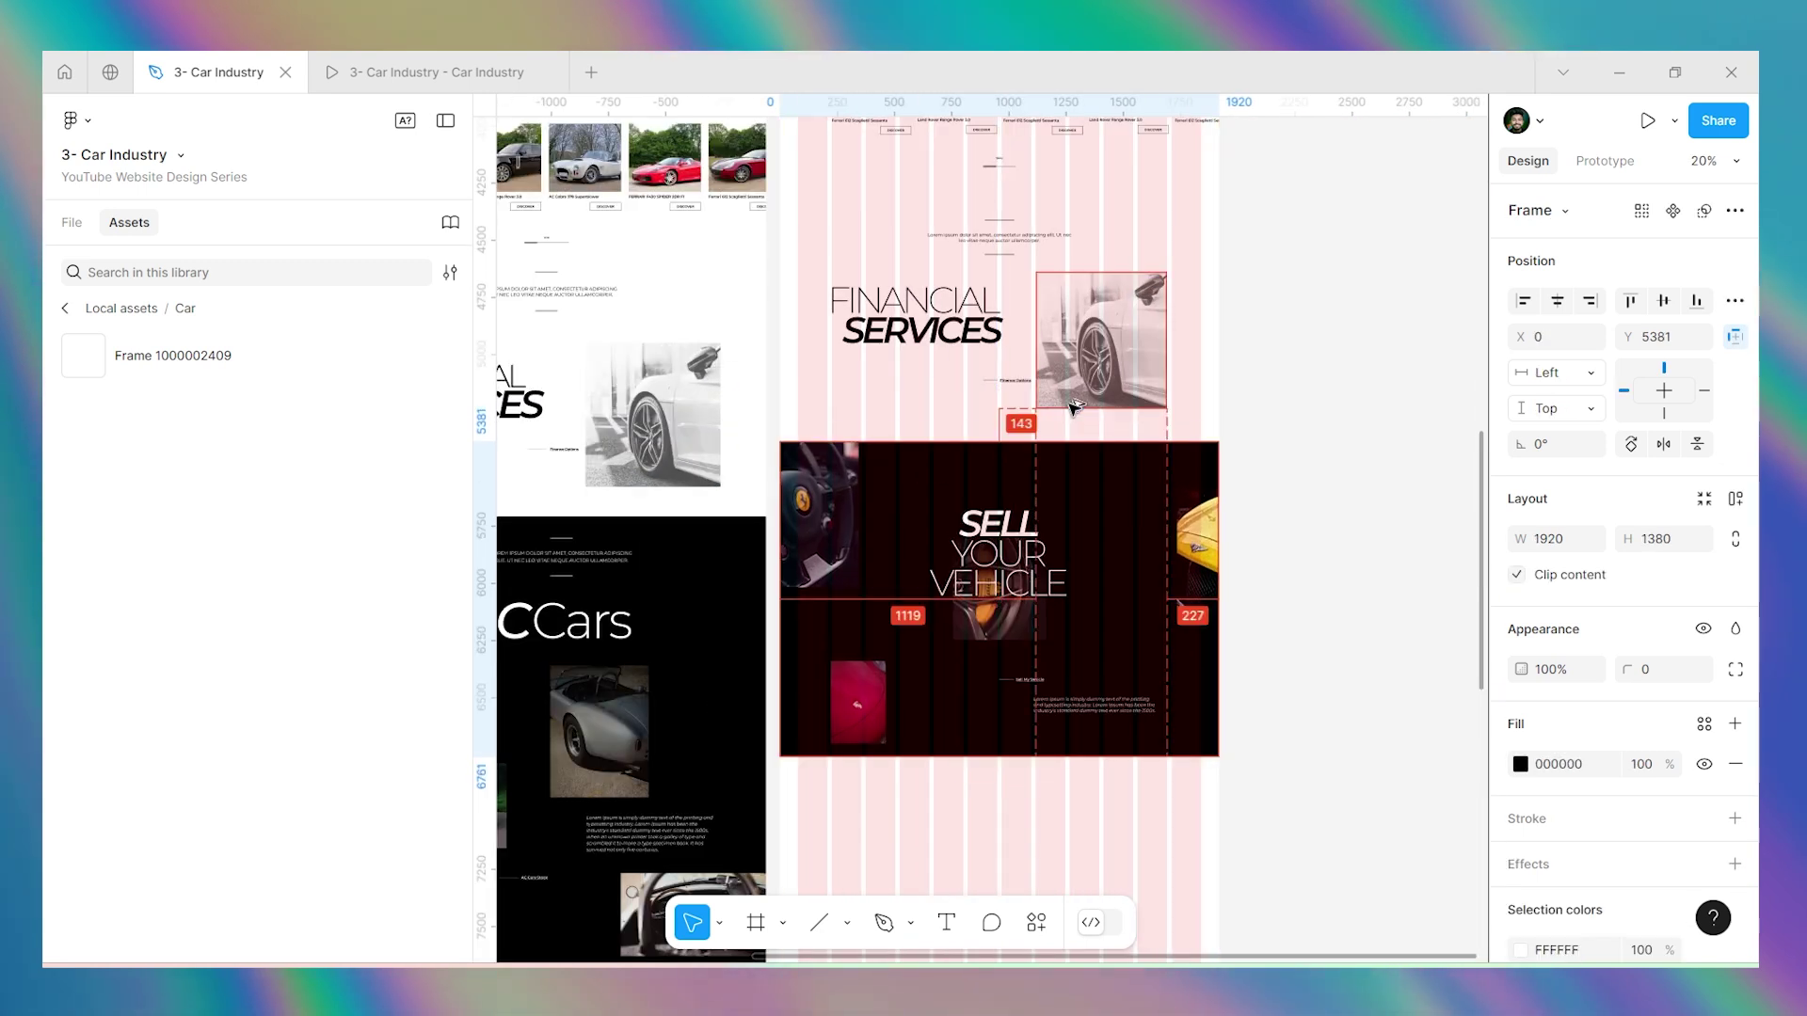
{"action": "key", "text": "shift+Up"}
{"action": "key", "text": "shift+Up"}
{"action": "key", "text": "alt"}
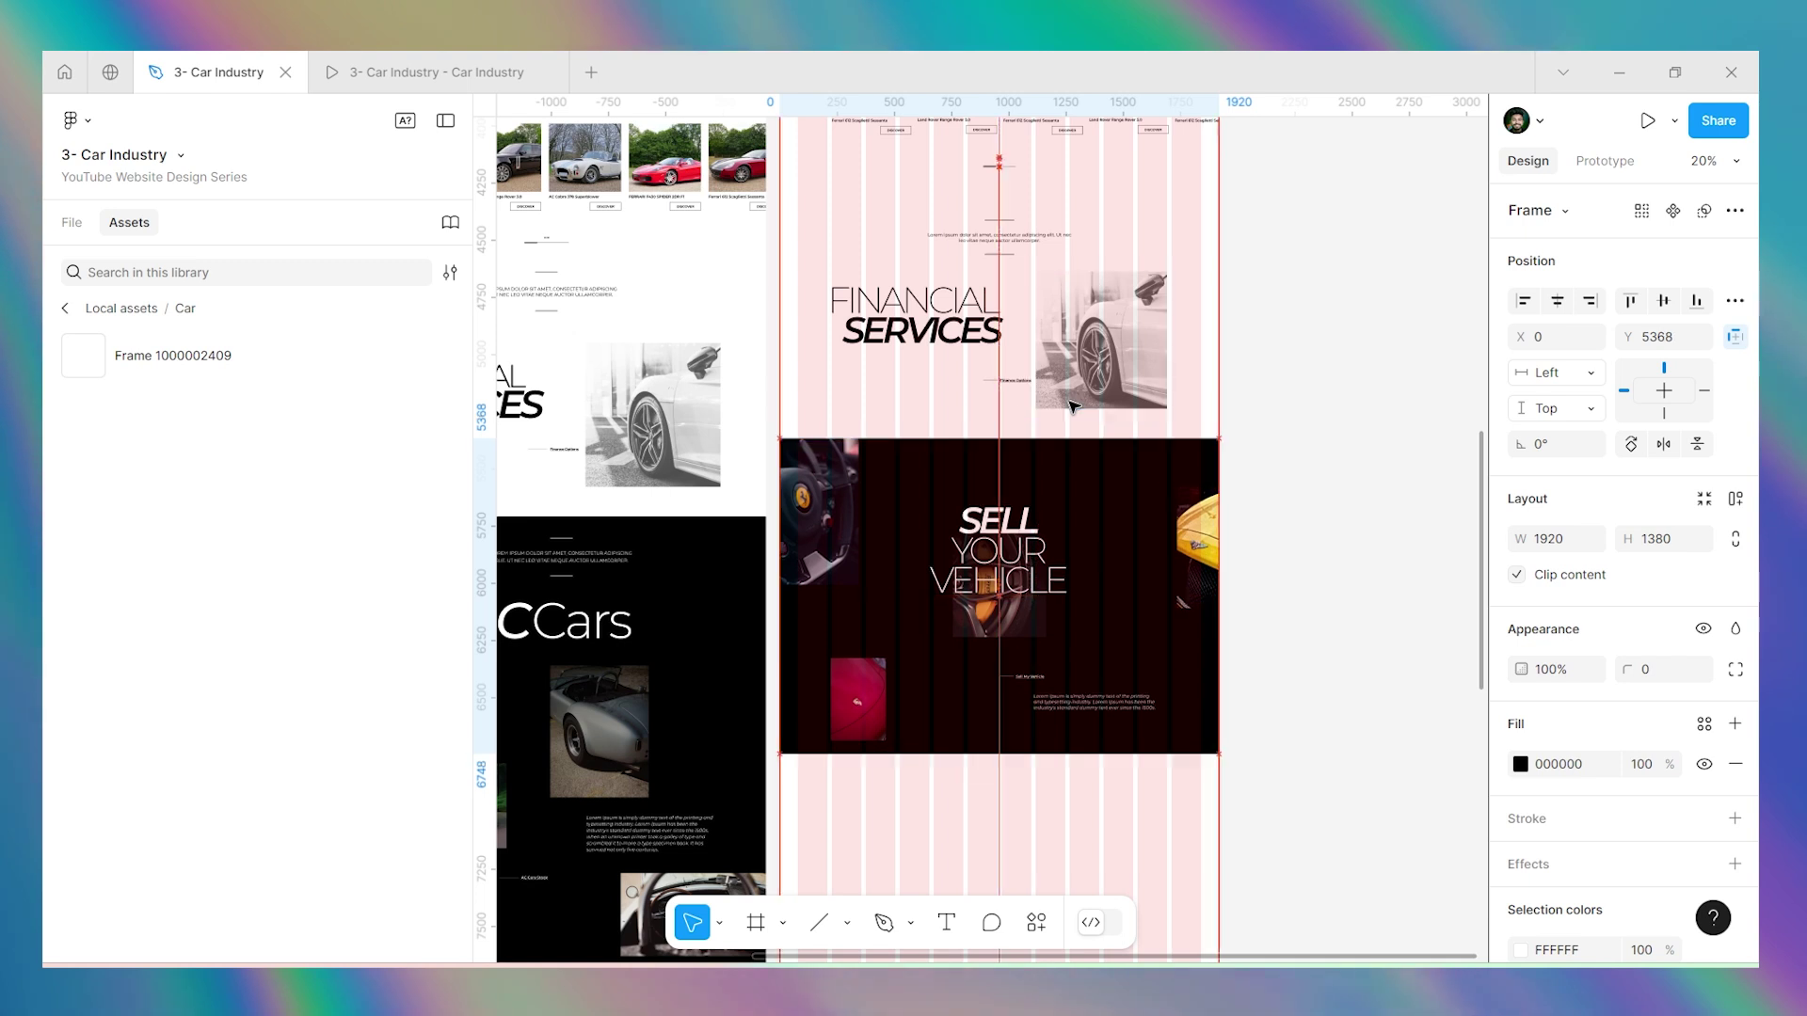
{"action": "left_click", "coordinate": [1218, 354]}
Duplicate the Financial Services paragraph block with its divider lines into the duplicated black section, at X 629, Y 64.
{"action": "scroll", "coordinate": [1214, 355], "scroll_direction": "down", "scroll_amount": 3}
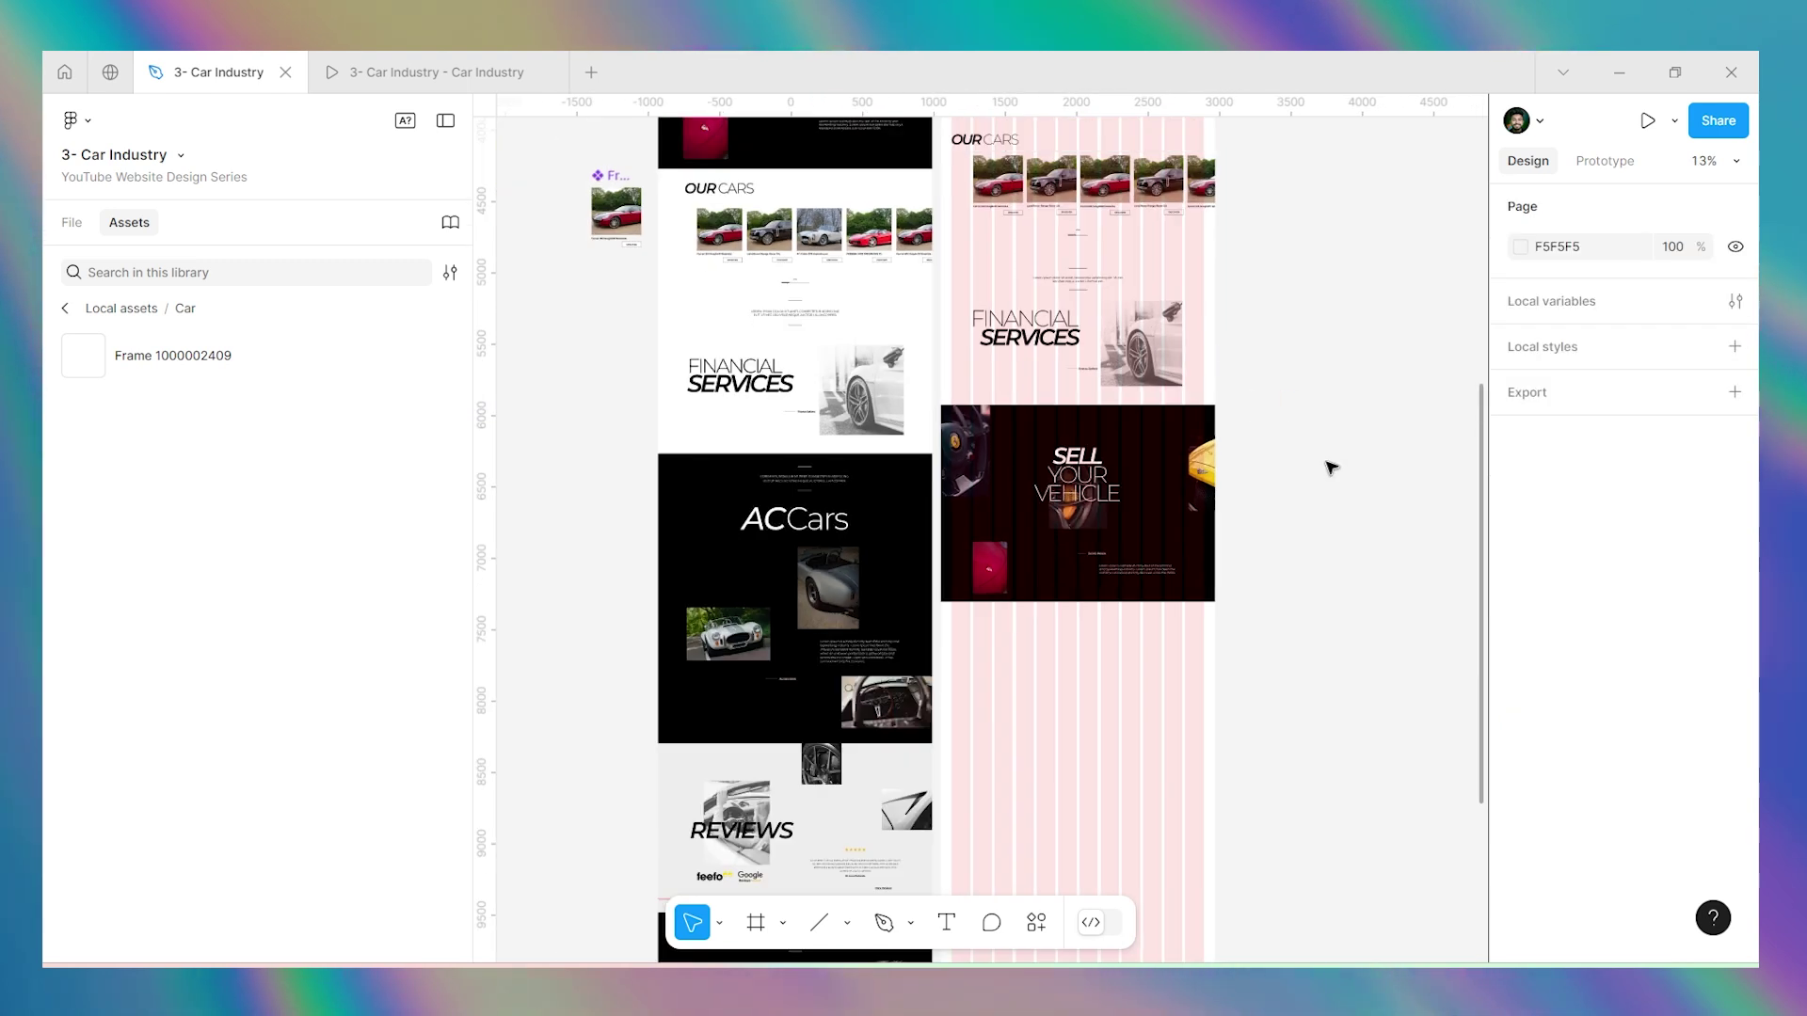
{"action": "scroll", "coordinate": [1277, 481], "scroll_direction": "down", "scroll_amount": 1}
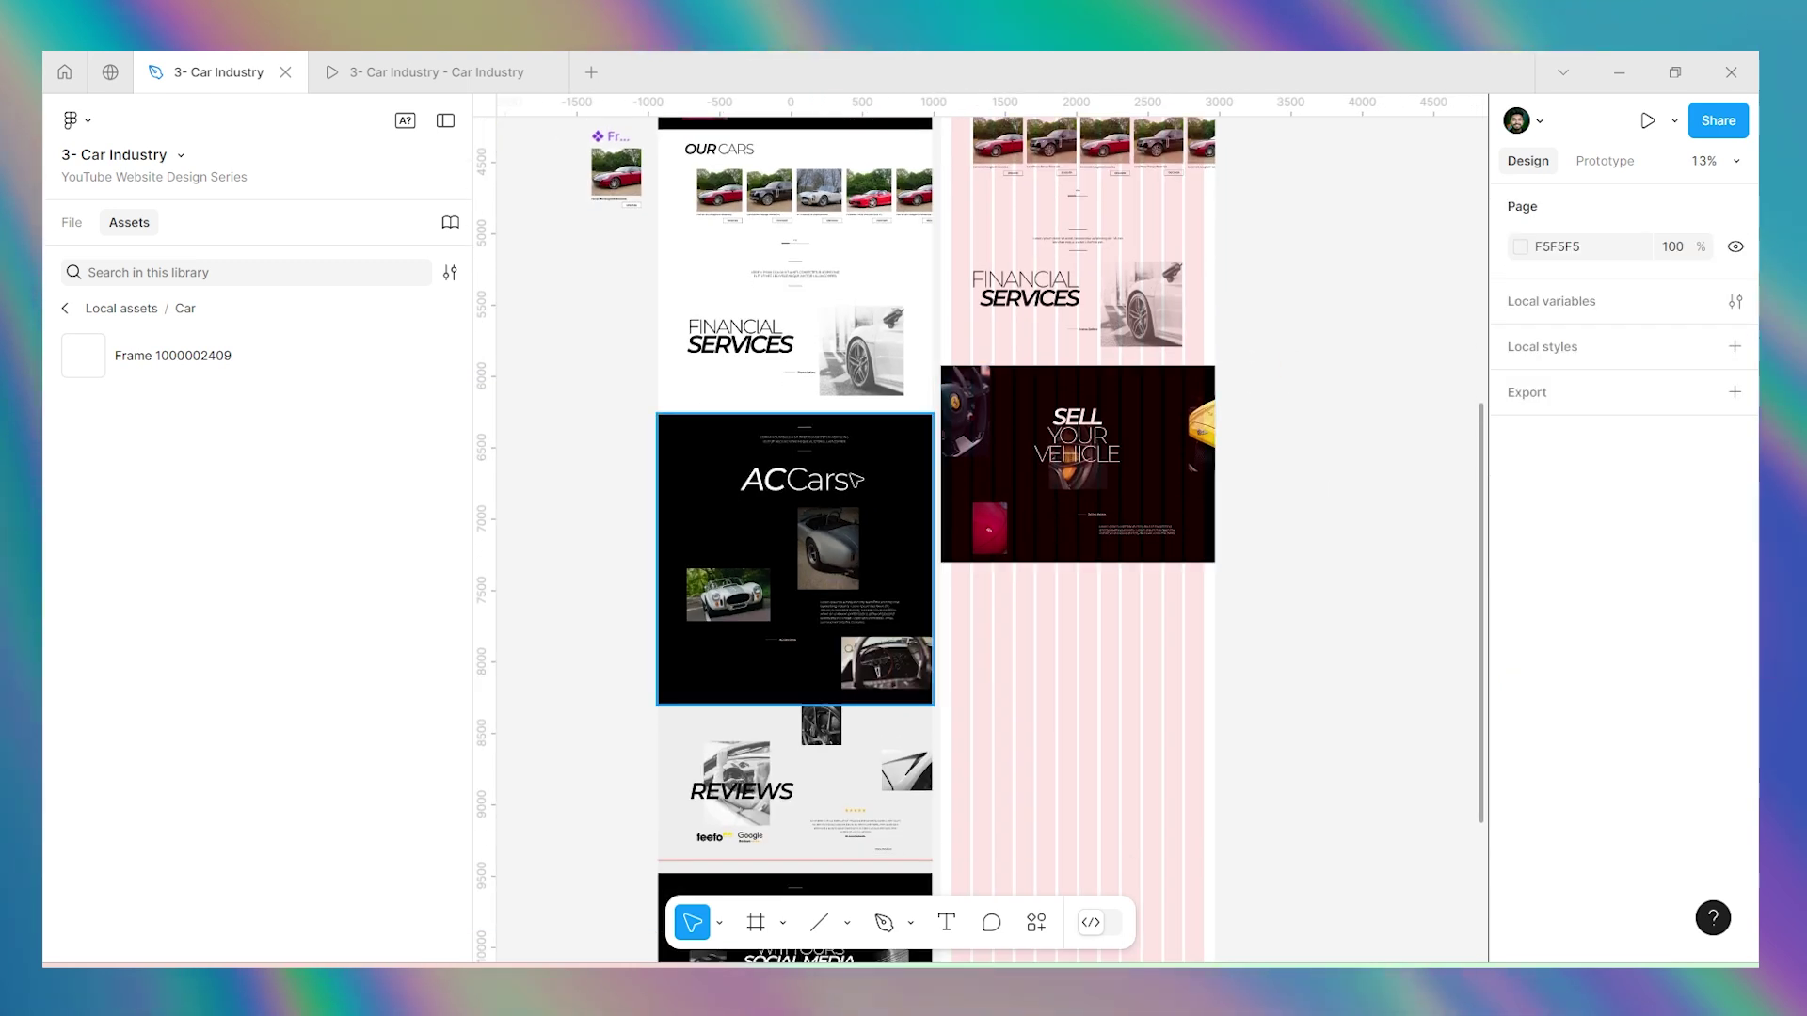
{"action": "scroll", "coordinate": [787, 442], "scroll_direction": "up", "scroll_amount": 8}
{"action": "scroll", "coordinate": [913, 367], "scroll_direction": "down", "scroll_amount": 8}
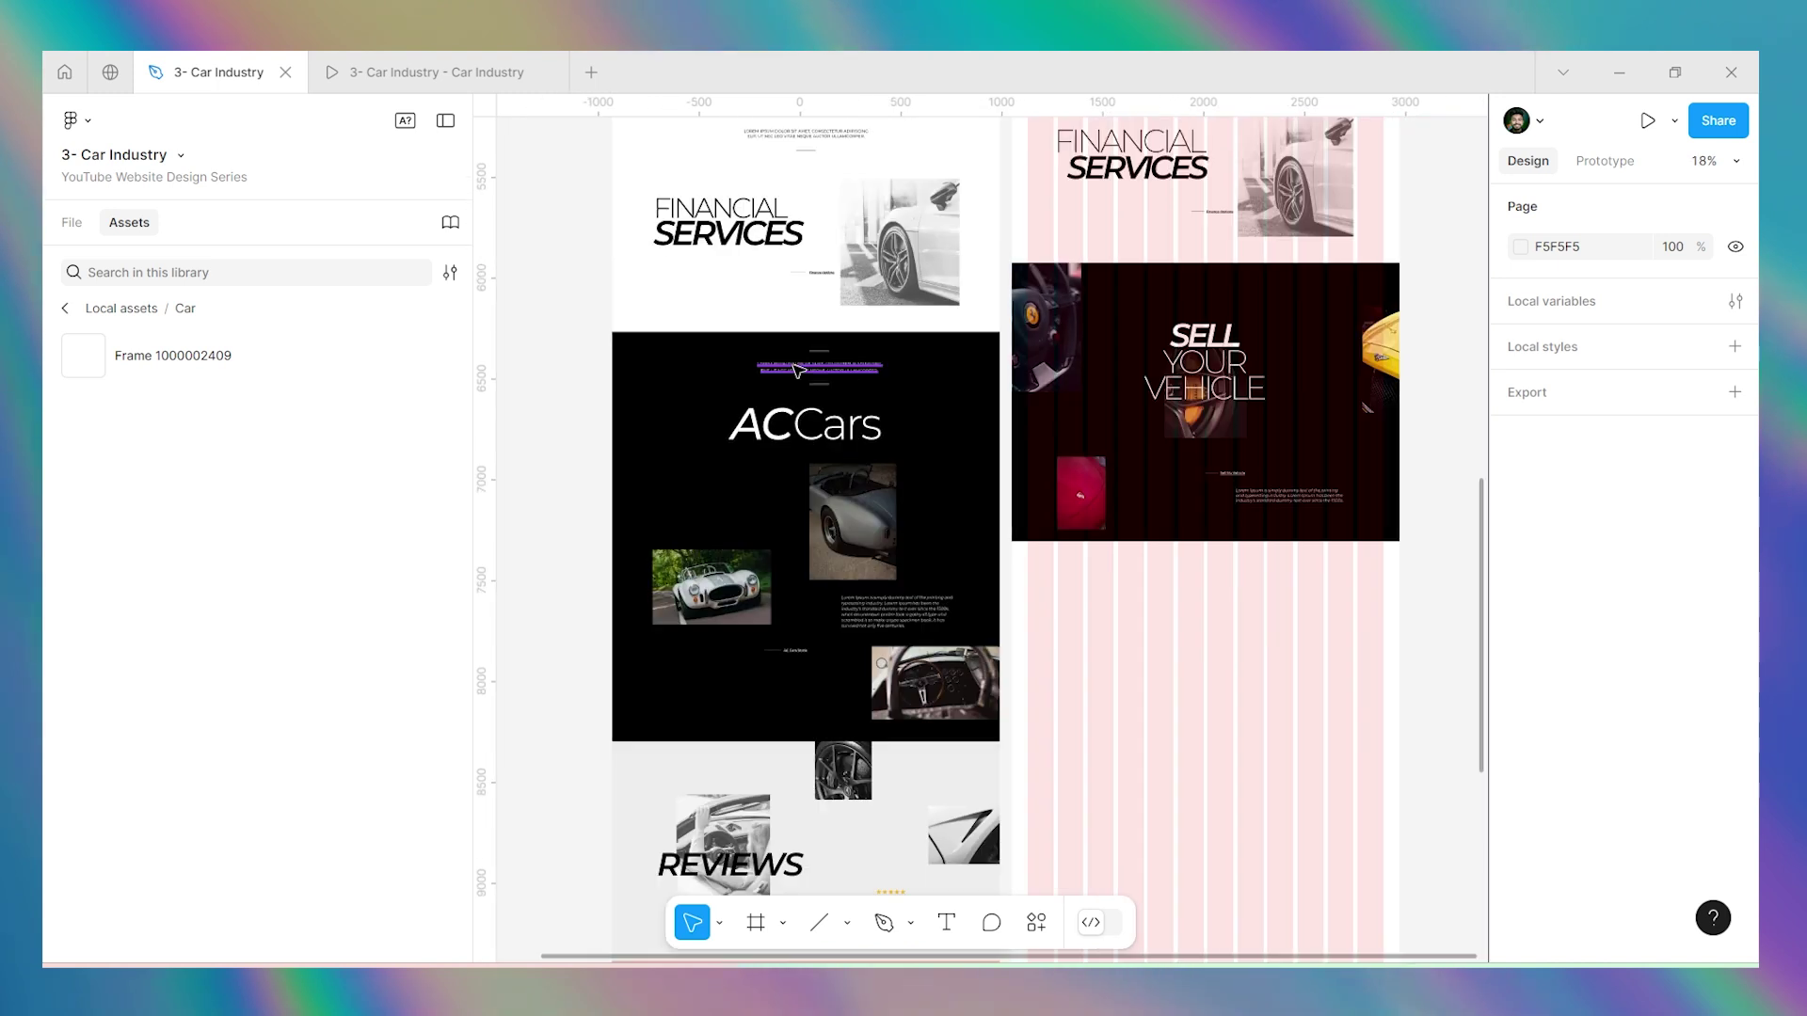
{"action": "scroll", "coordinate": [1122, 375], "scroll_direction": "up", "scroll_amount": 3}
{"action": "left_click", "coordinate": [1106, 415]}
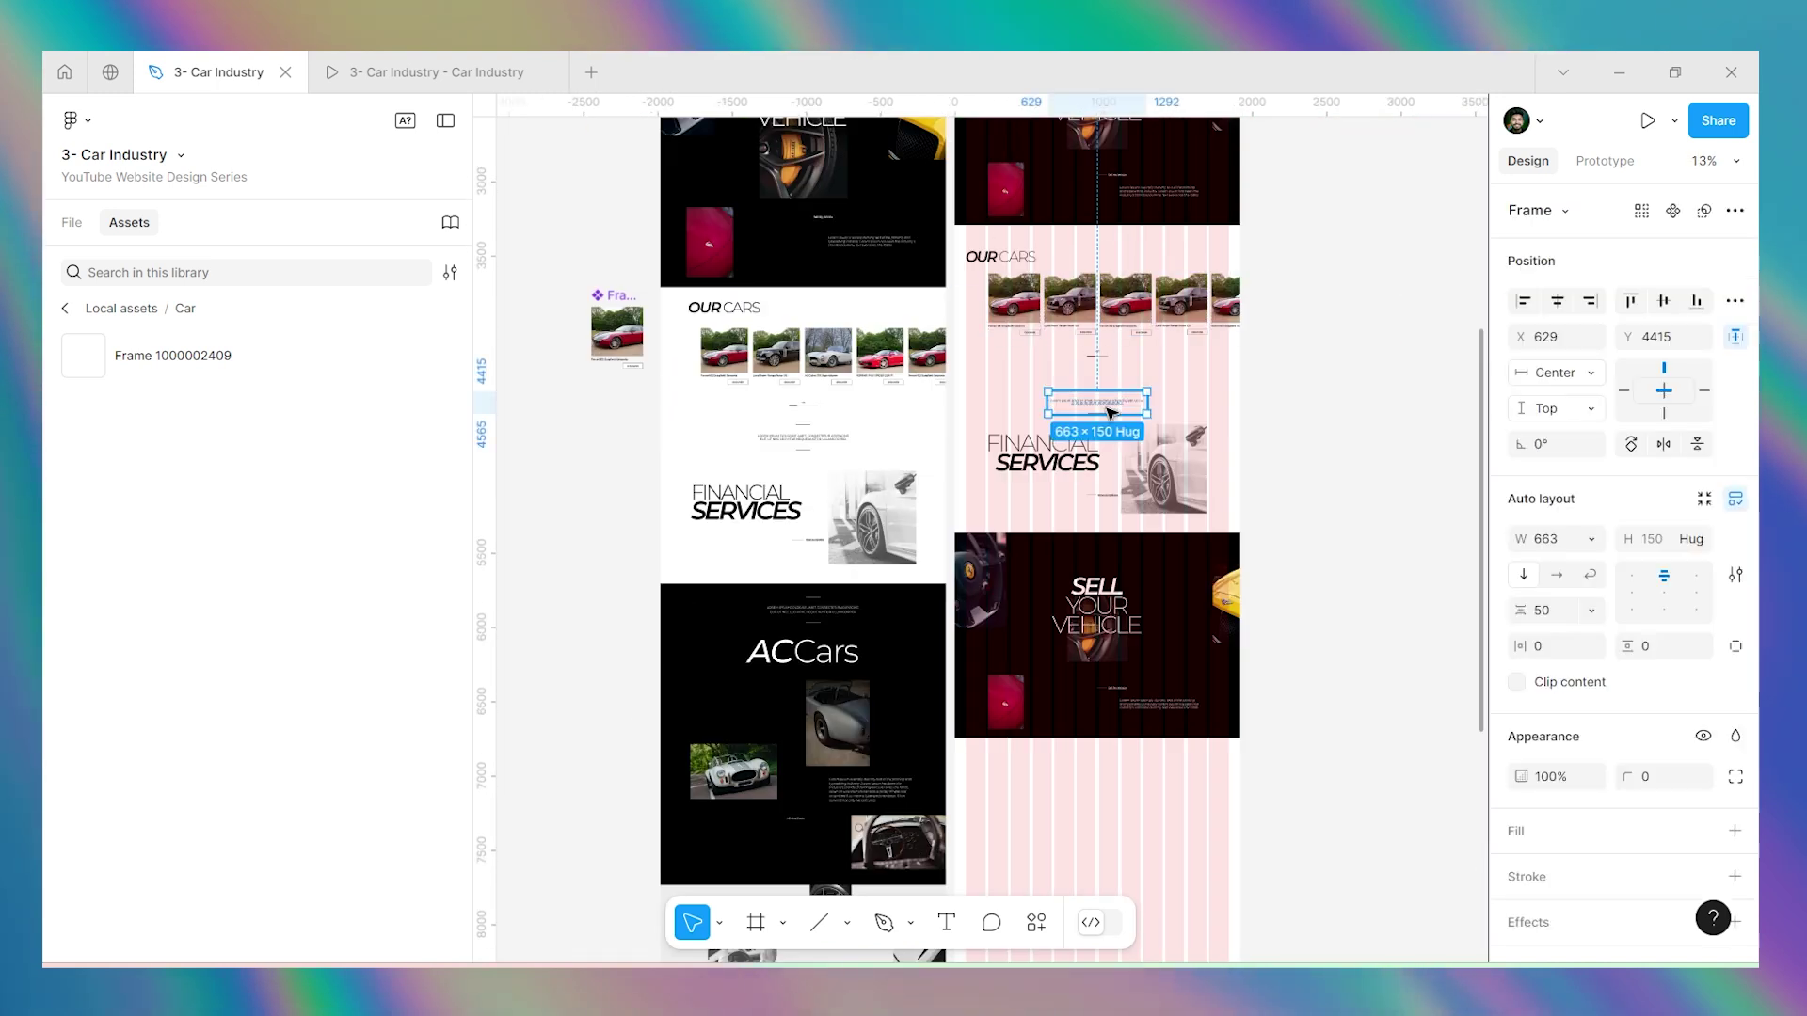
{"action": "left_click_drag", "start_coordinate": [1110, 411], "coordinate": [1110, 565]}
{"action": "scroll", "coordinate": [1111, 564], "scroll_direction": "up", "scroll_amount": 3}
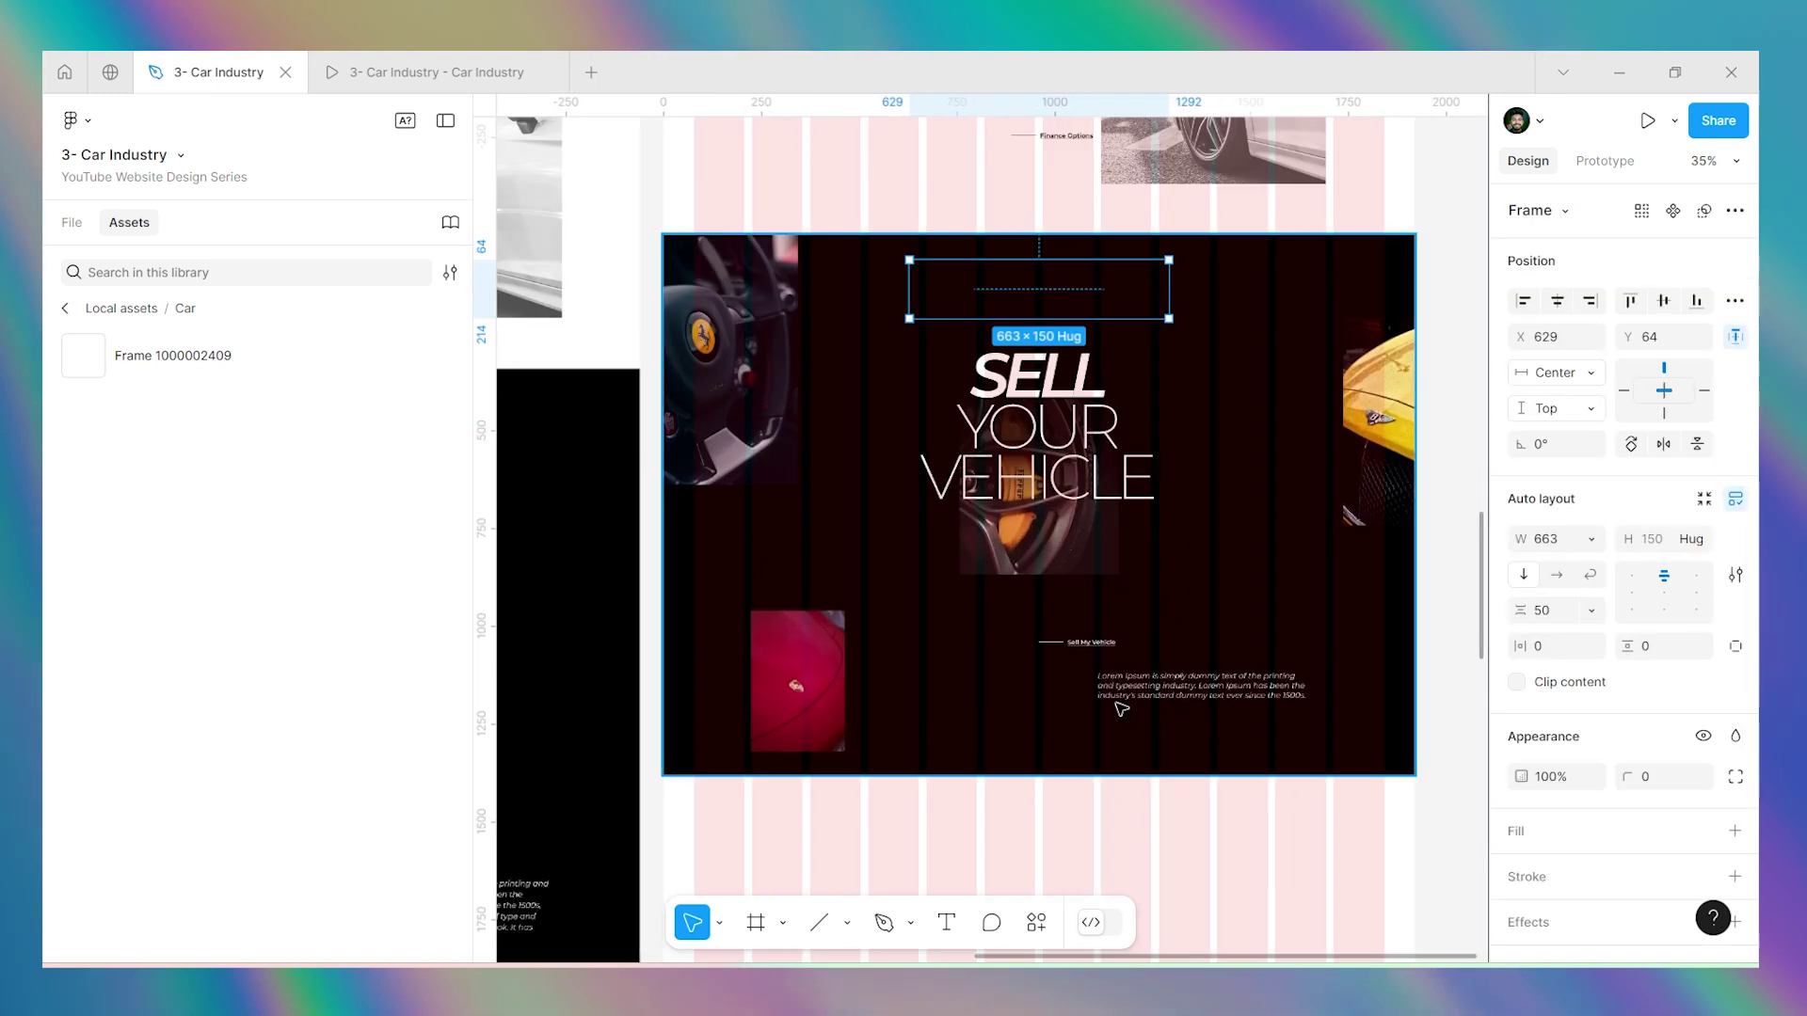
Recolour the copied paragraph block and its divider lines white, FFFFFF, and move the block down to about Y 101.
{"action": "left_click", "coordinate": [1043, 450]}
{"action": "scroll", "coordinate": [1043, 449], "scroll_direction": "down", "scroll_amount": 2}
{"action": "scroll", "coordinate": [1613, 822], "scroll_direction": "down", "scroll_amount": 3}
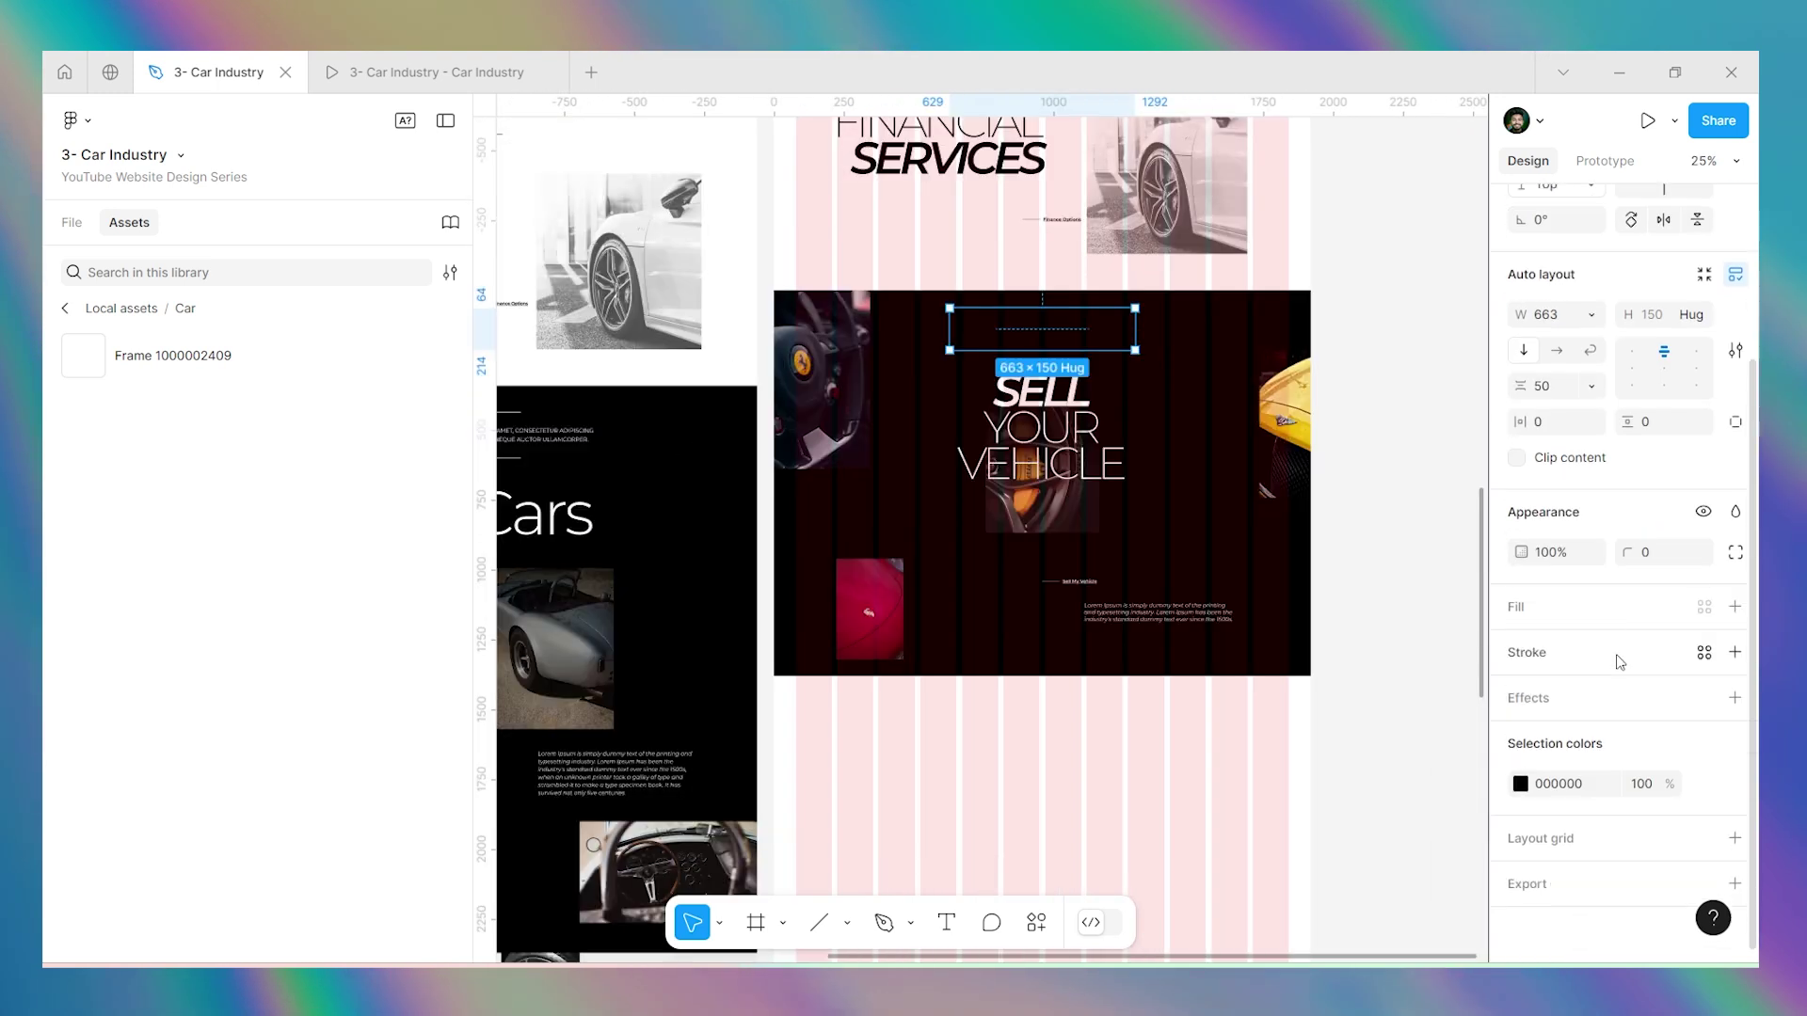
{"action": "left_click", "coordinate": [1521, 783]}
{"action": "left_click_drag", "start_coordinate": [1458, 634], "coordinate": [1122, 291]}
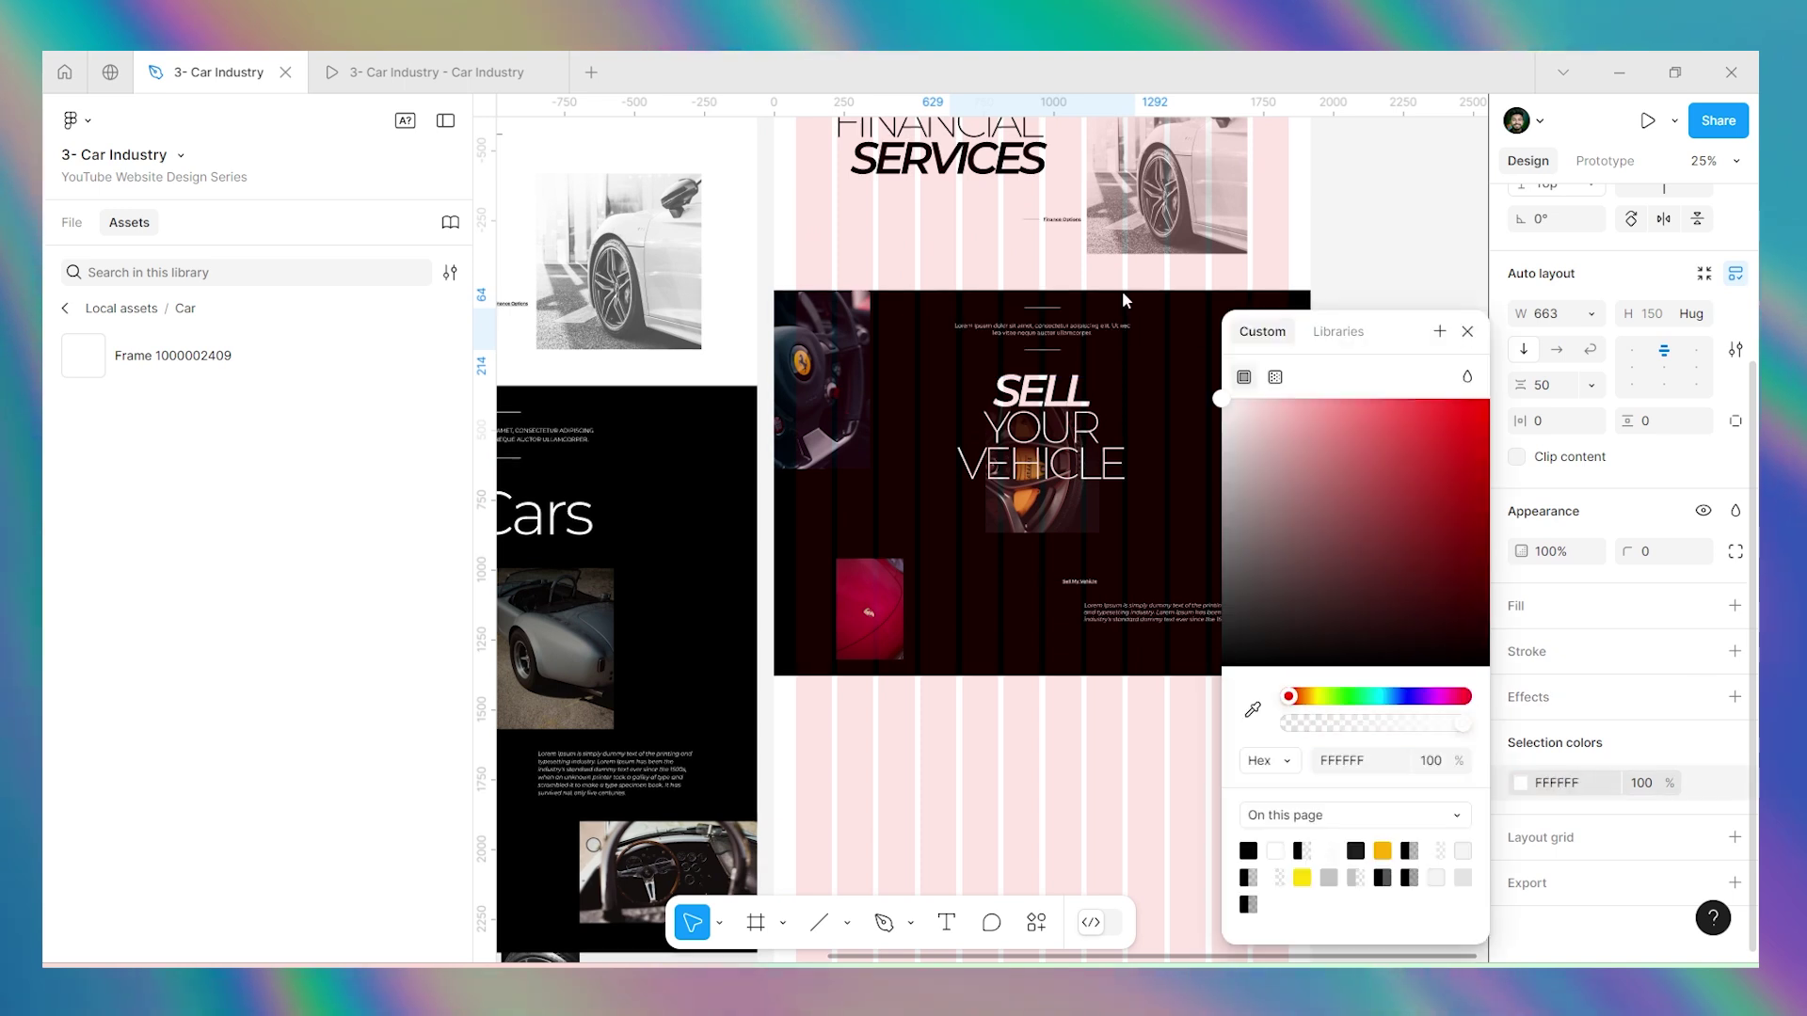
{"action": "left_click", "coordinate": [1467, 334]}
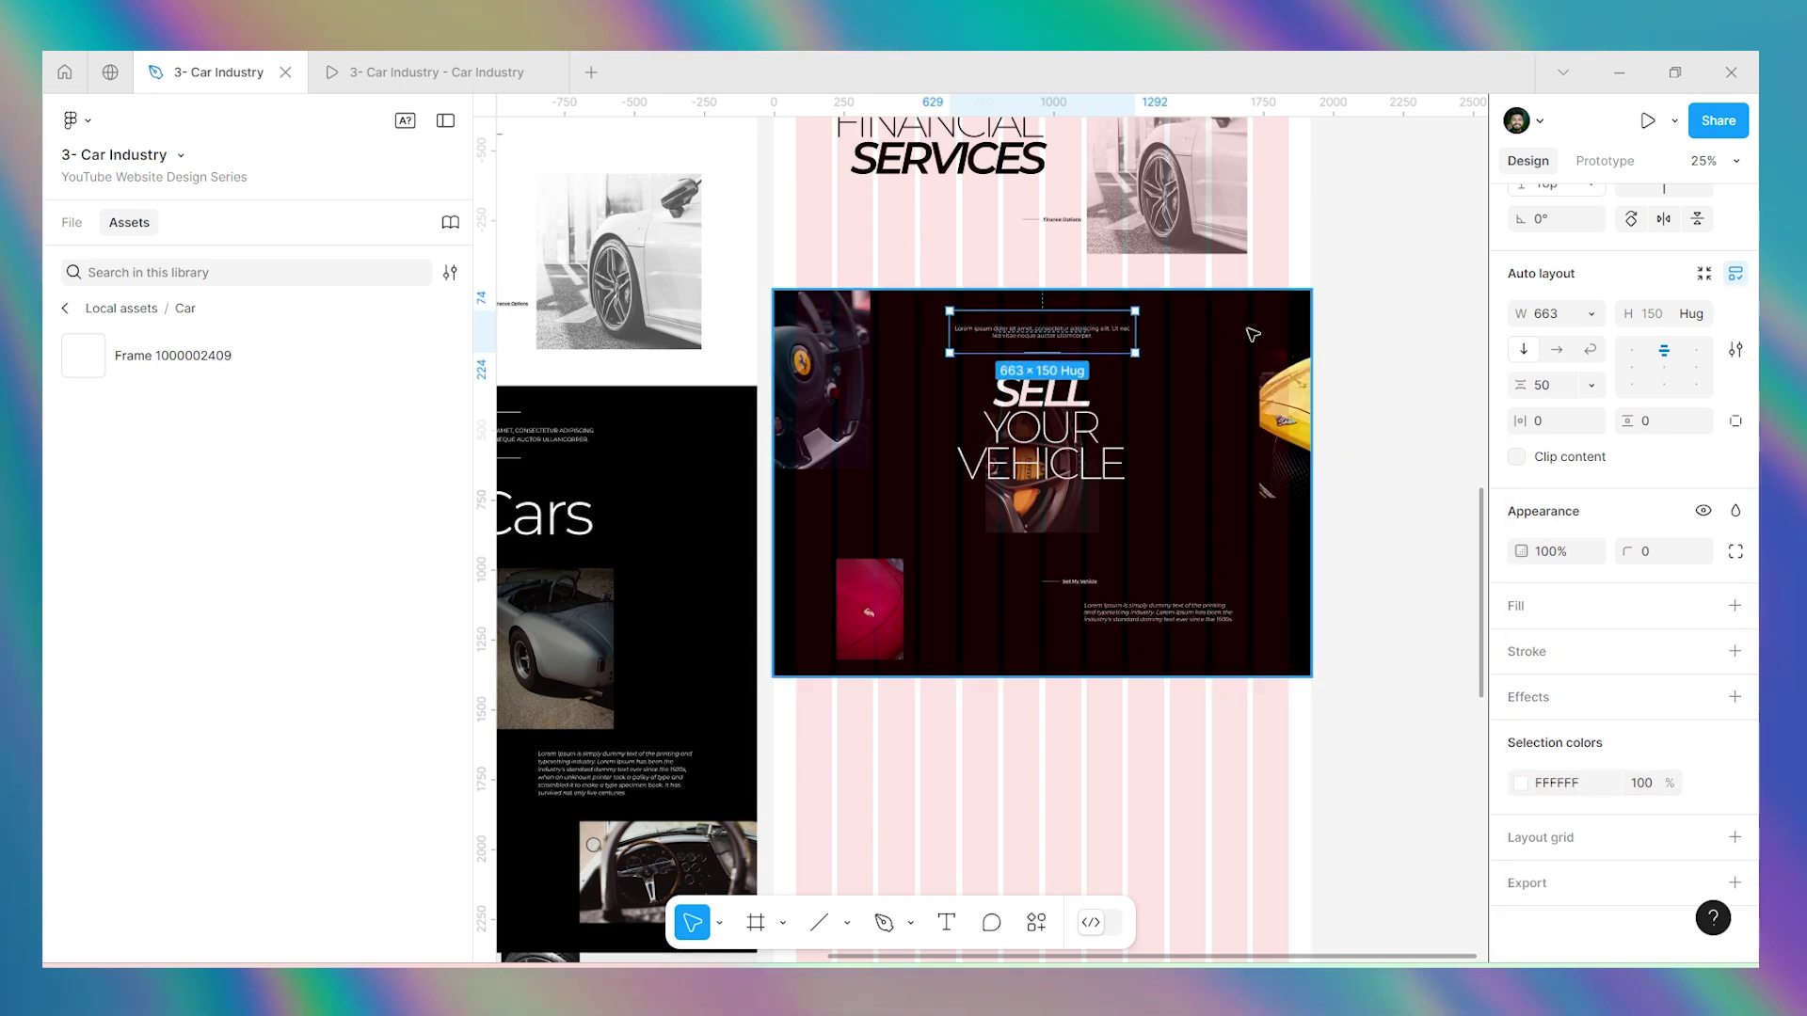
{"action": "key", "text": "alt"}
{"action": "key", "text": "alt"}
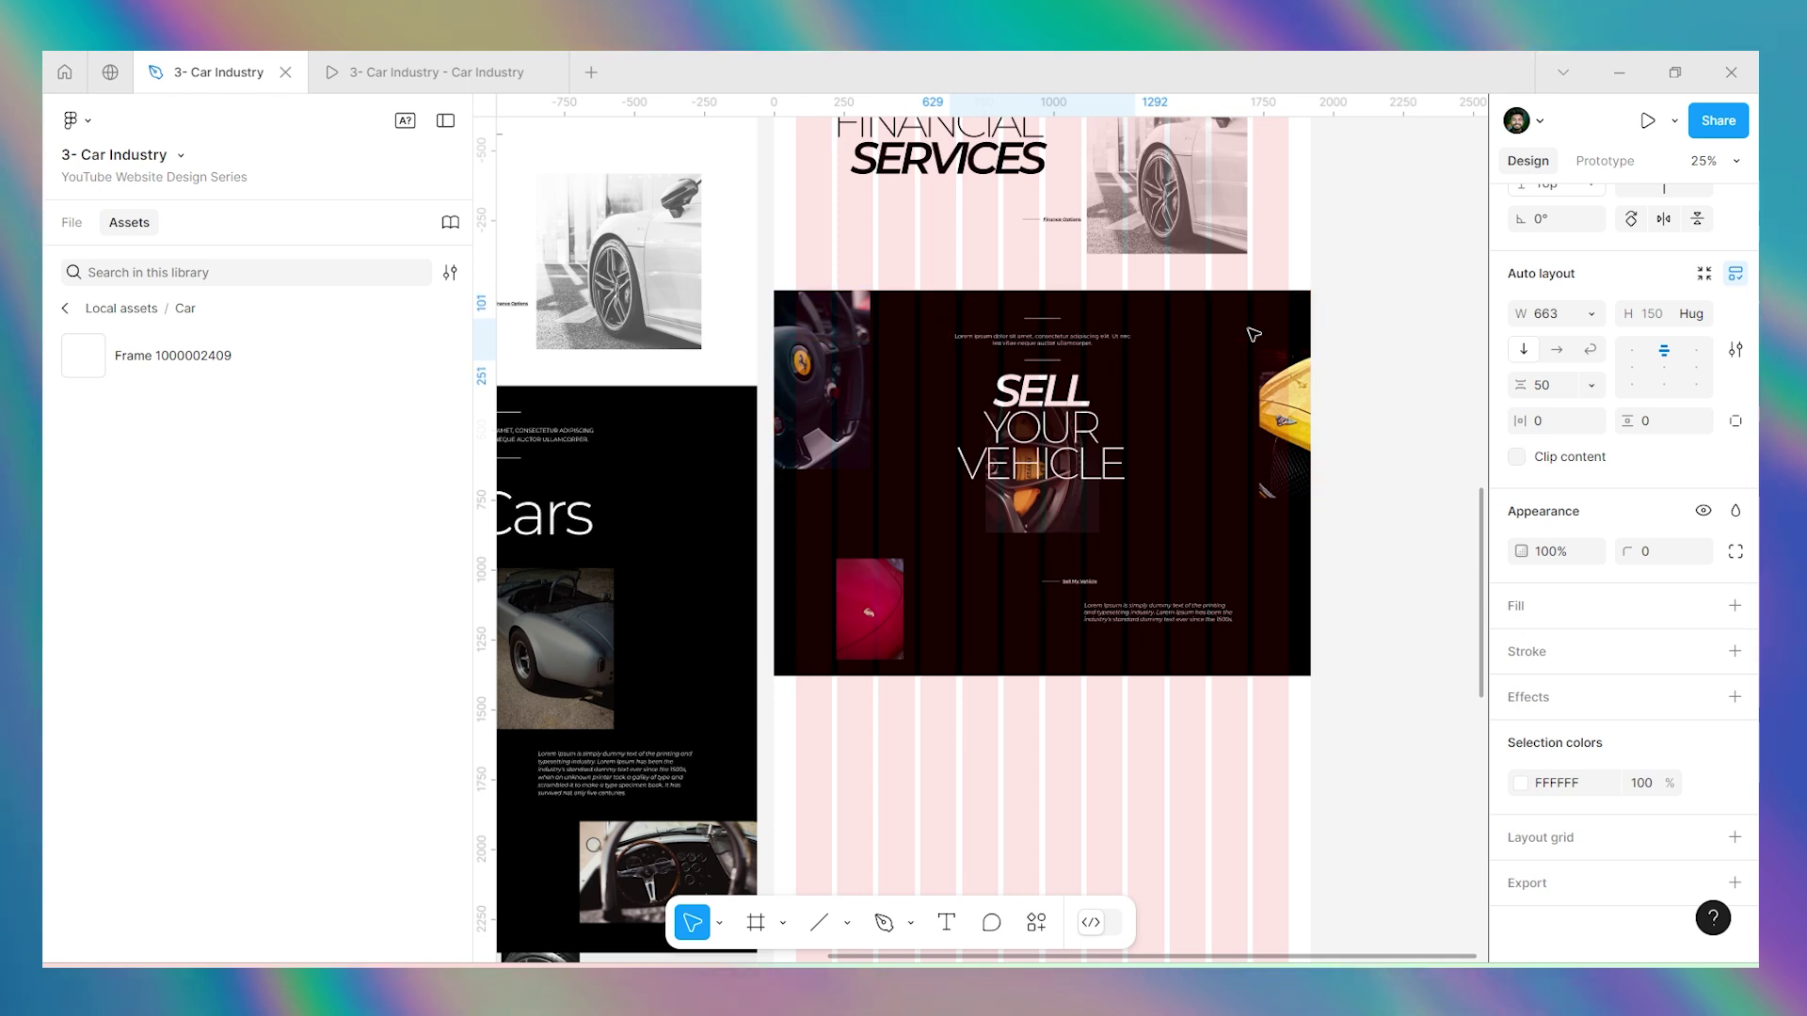
Change the SELL heading in the duplicated black section to AC and delete the YOUR and VEHICLE text lines.
{"action": "left_click", "coordinate": [1444, 287]}
{"action": "scroll", "coordinate": [1326, 286], "scroll_direction": "down", "scroll_amount": 3}
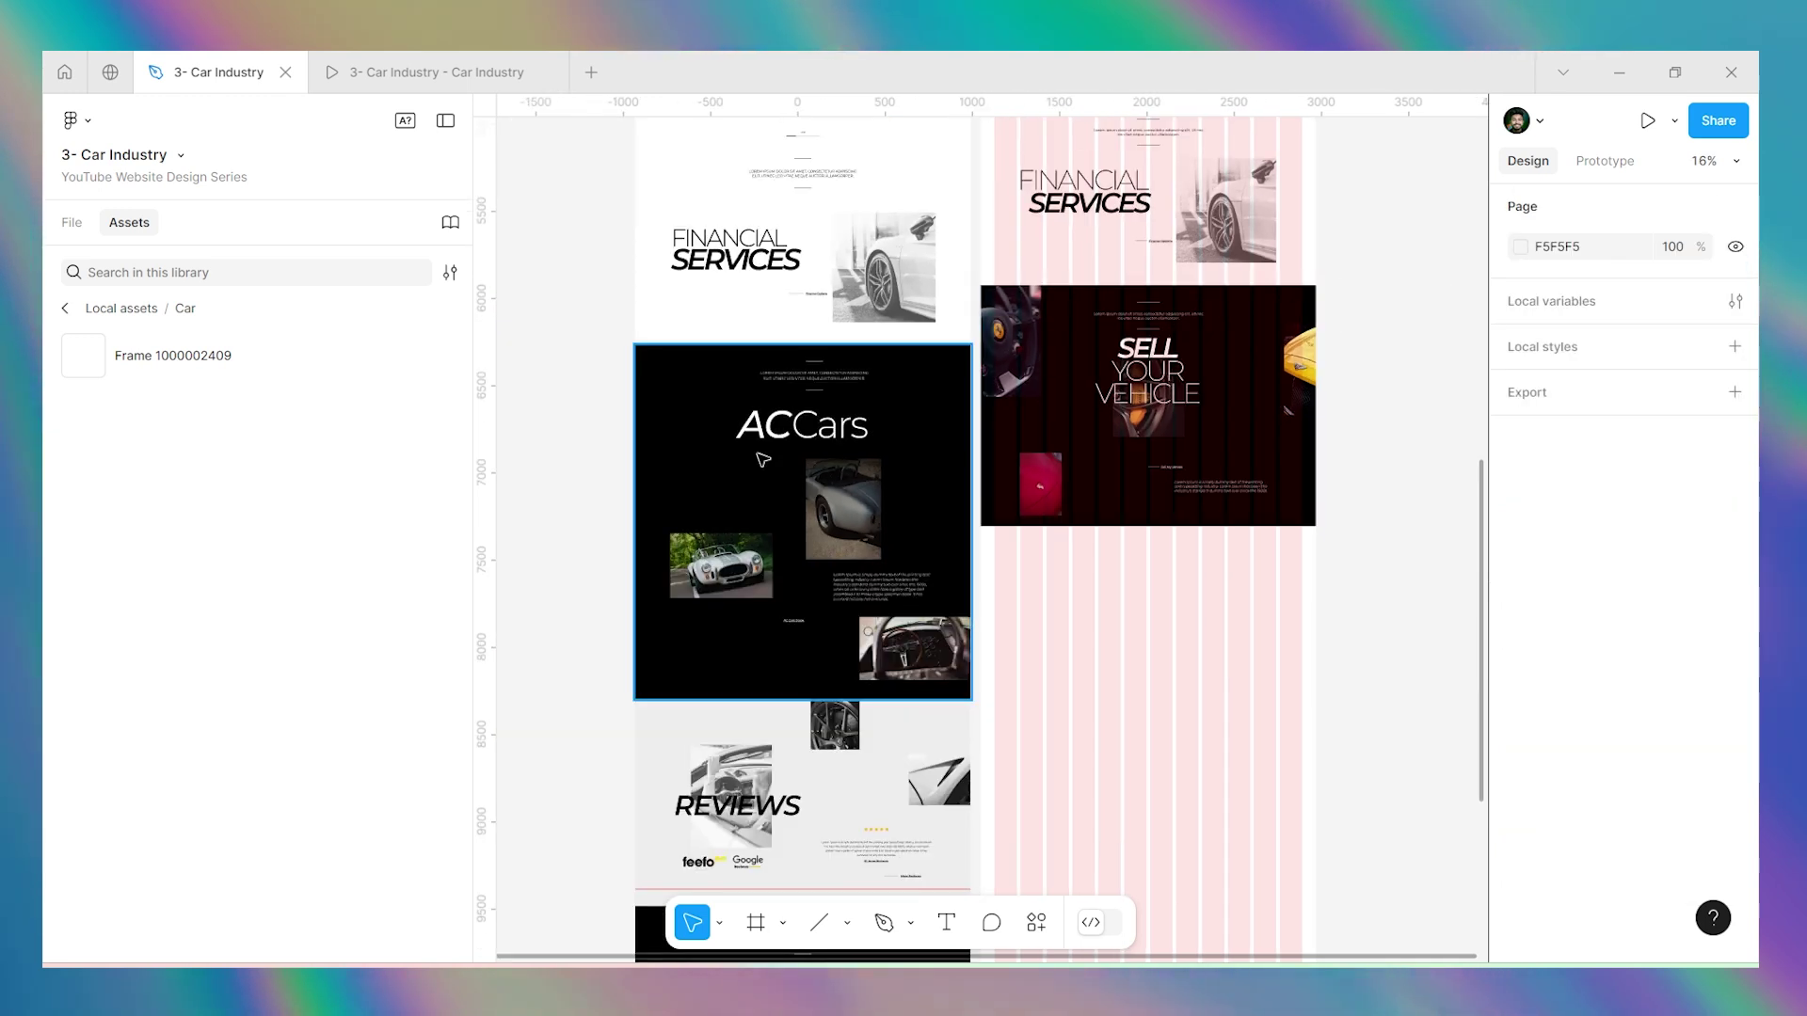
{"action": "scroll", "coordinate": [1208, 411], "scroll_direction": "up", "scroll_amount": 2}
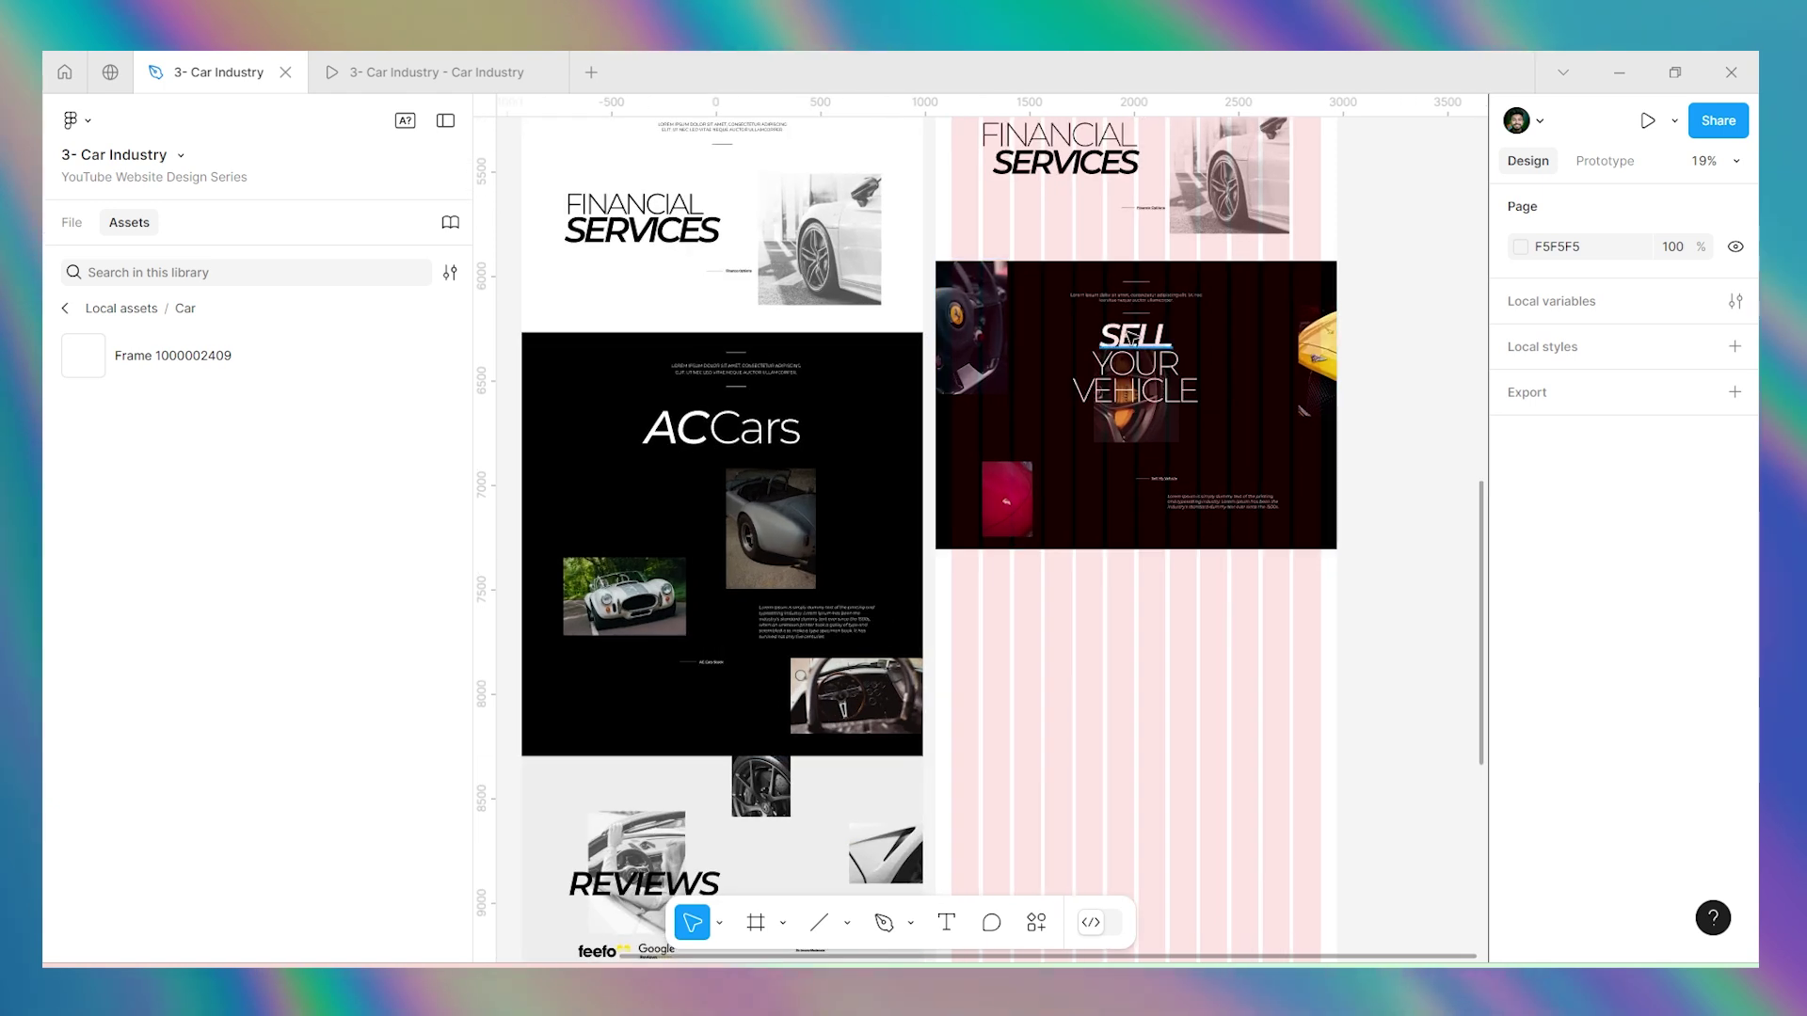
{"action": "left_click", "coordinate": [1133, 336]}
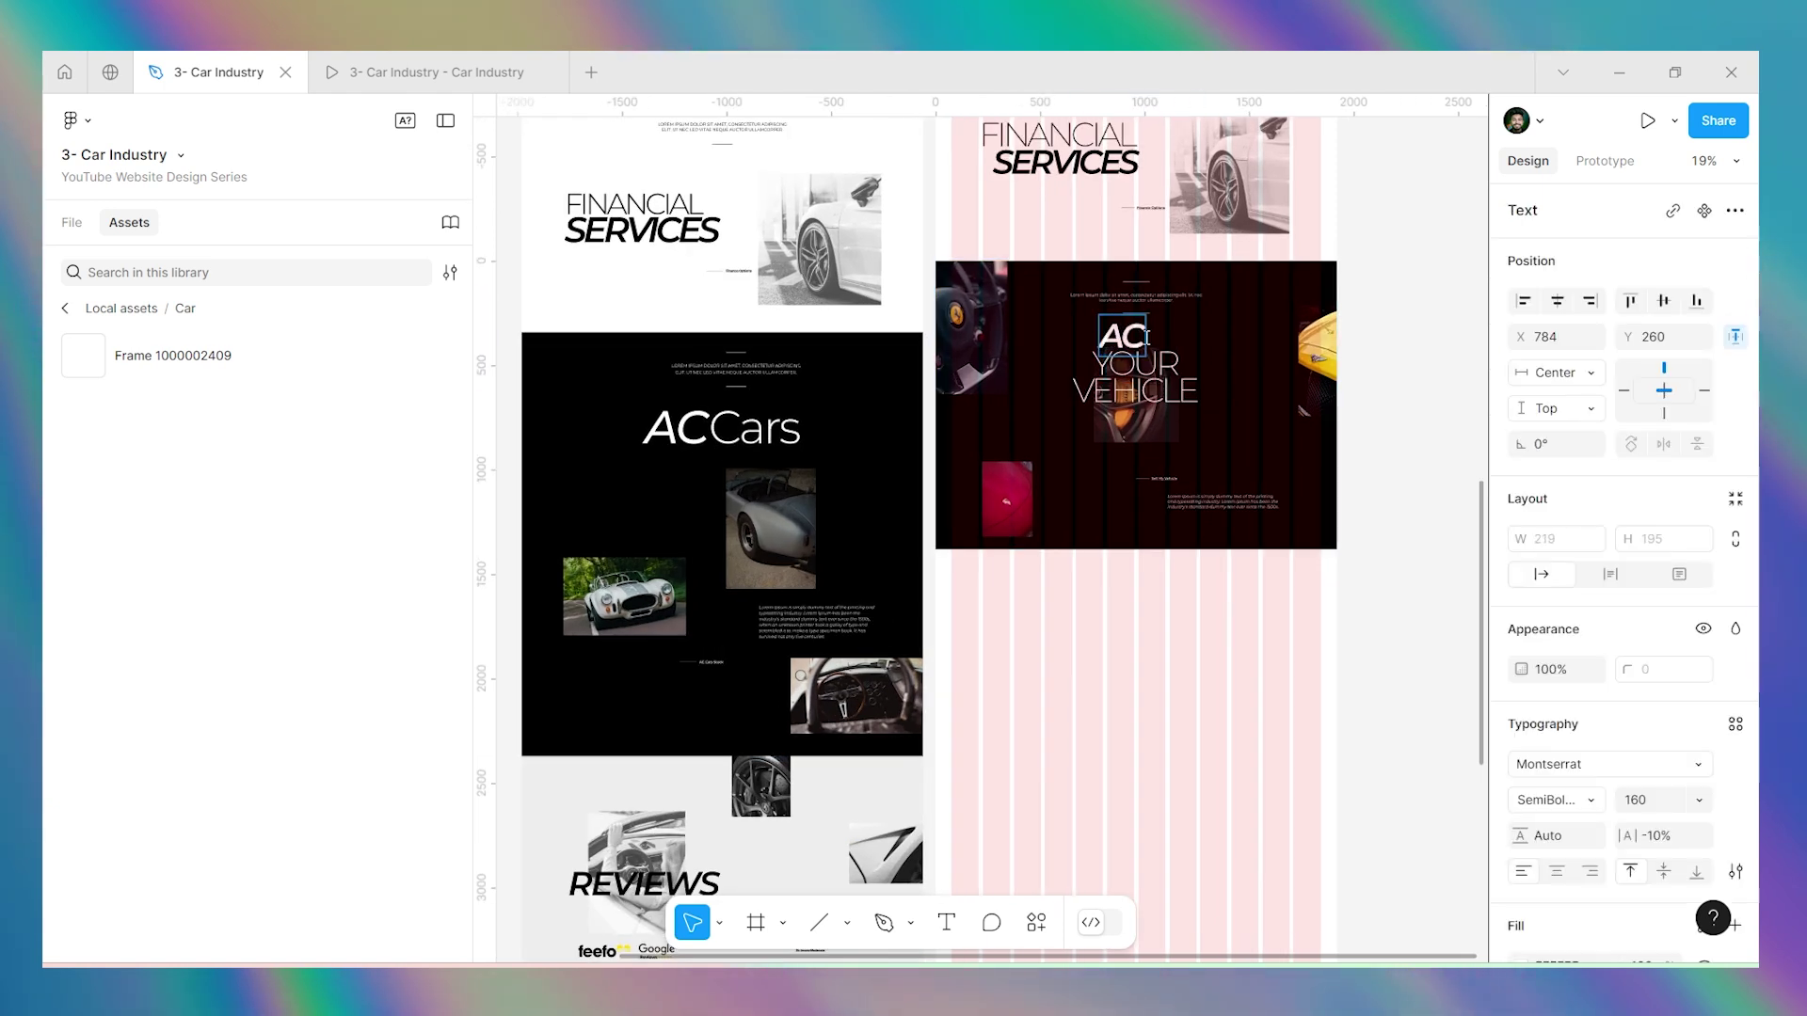
{"action": "left_click", "coordinate": [1167, 363]}
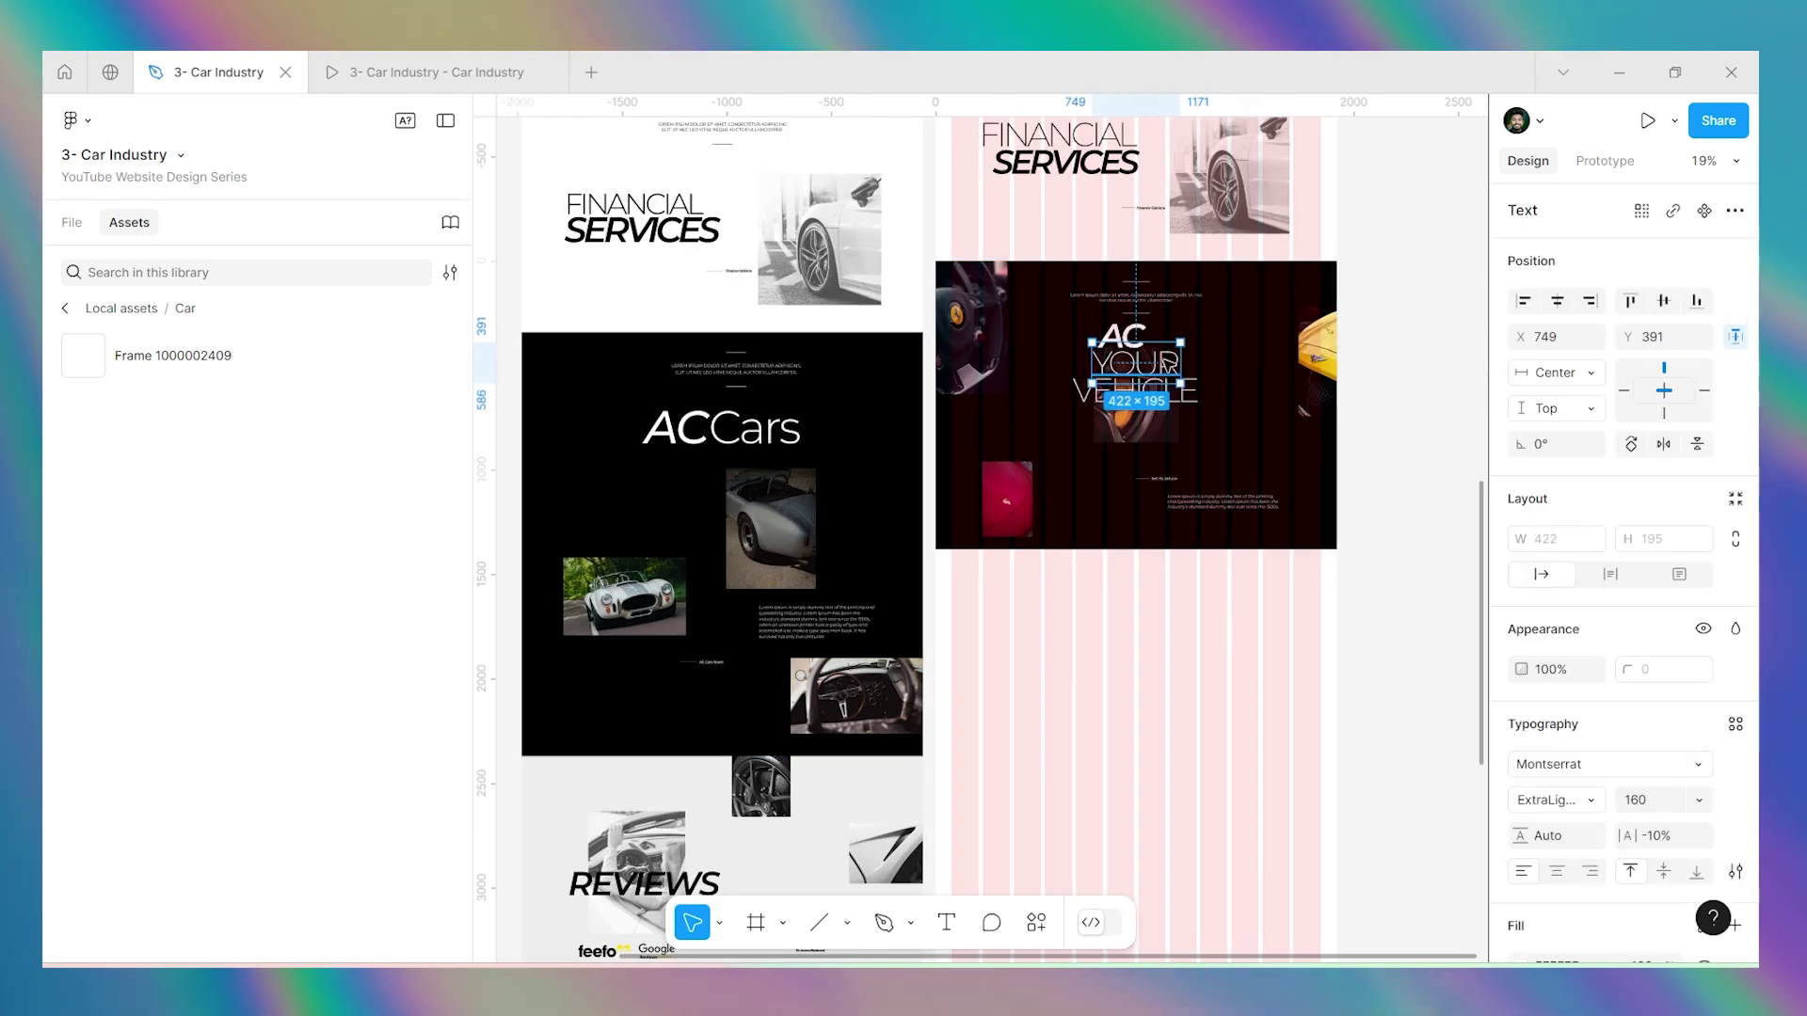
{"action": "key", "text": "Delete"}
{"action": "left_click", "coordinate": [1142, 393]}
{"action": "key", "text": "Delete"}
Add Cars to the AC heading, styling the added word in Montserrat ExtraLight with its letter case as typed.
{"action": "left_click", "coordinate": [1136, 340]}
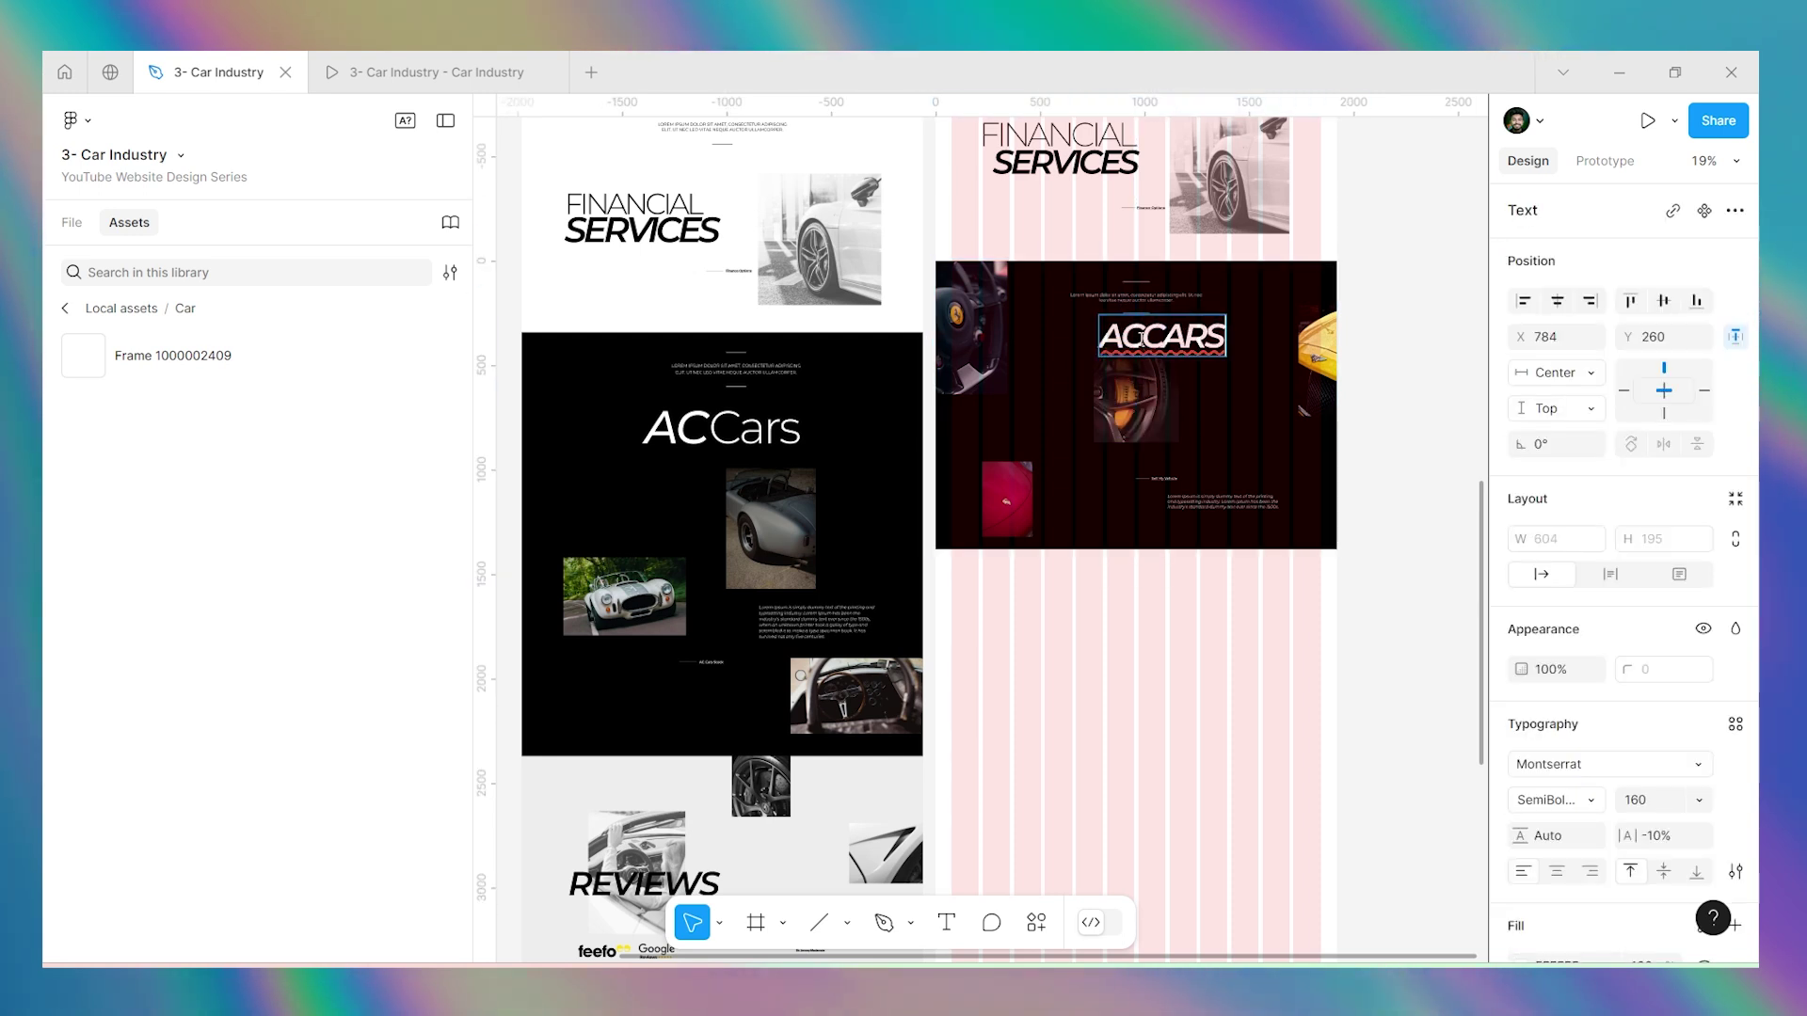
{"action": "left_click", "coordinate": [1582, 800]}
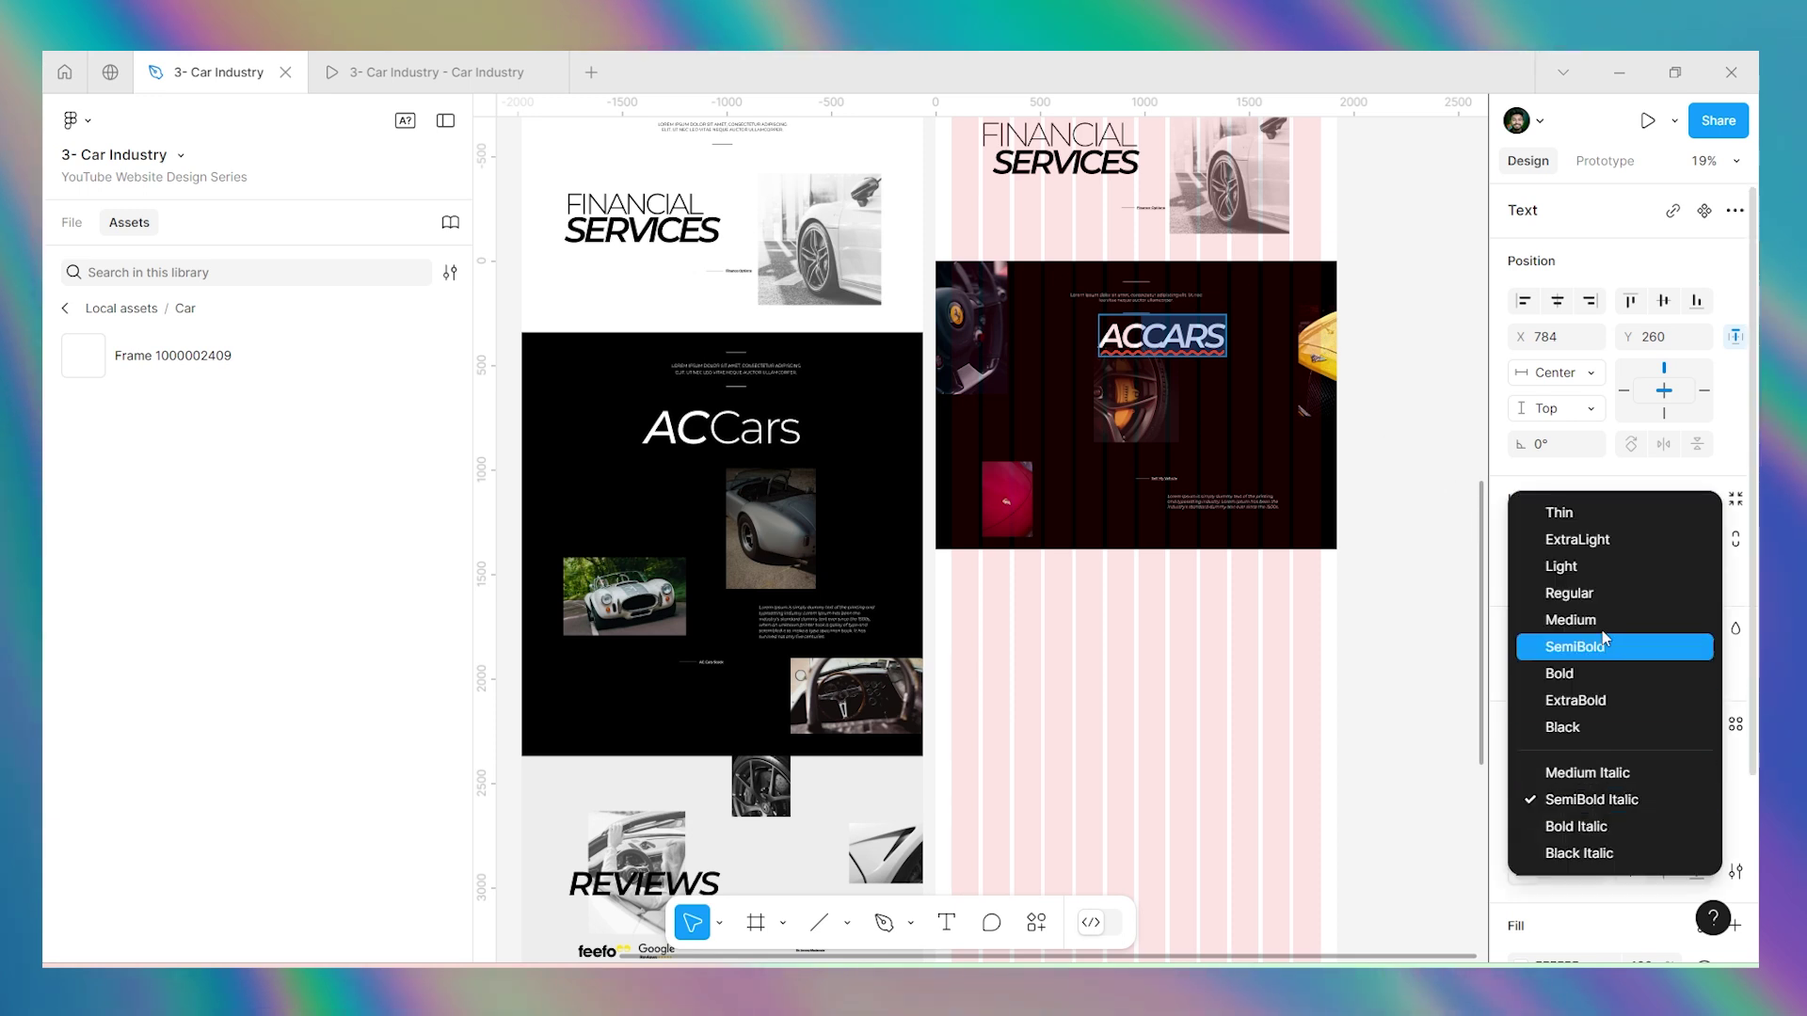
{"action": "left_click", "coordinate": [1592, 551]}
{"action": "left_click", "coordinate": [1734, 870]}
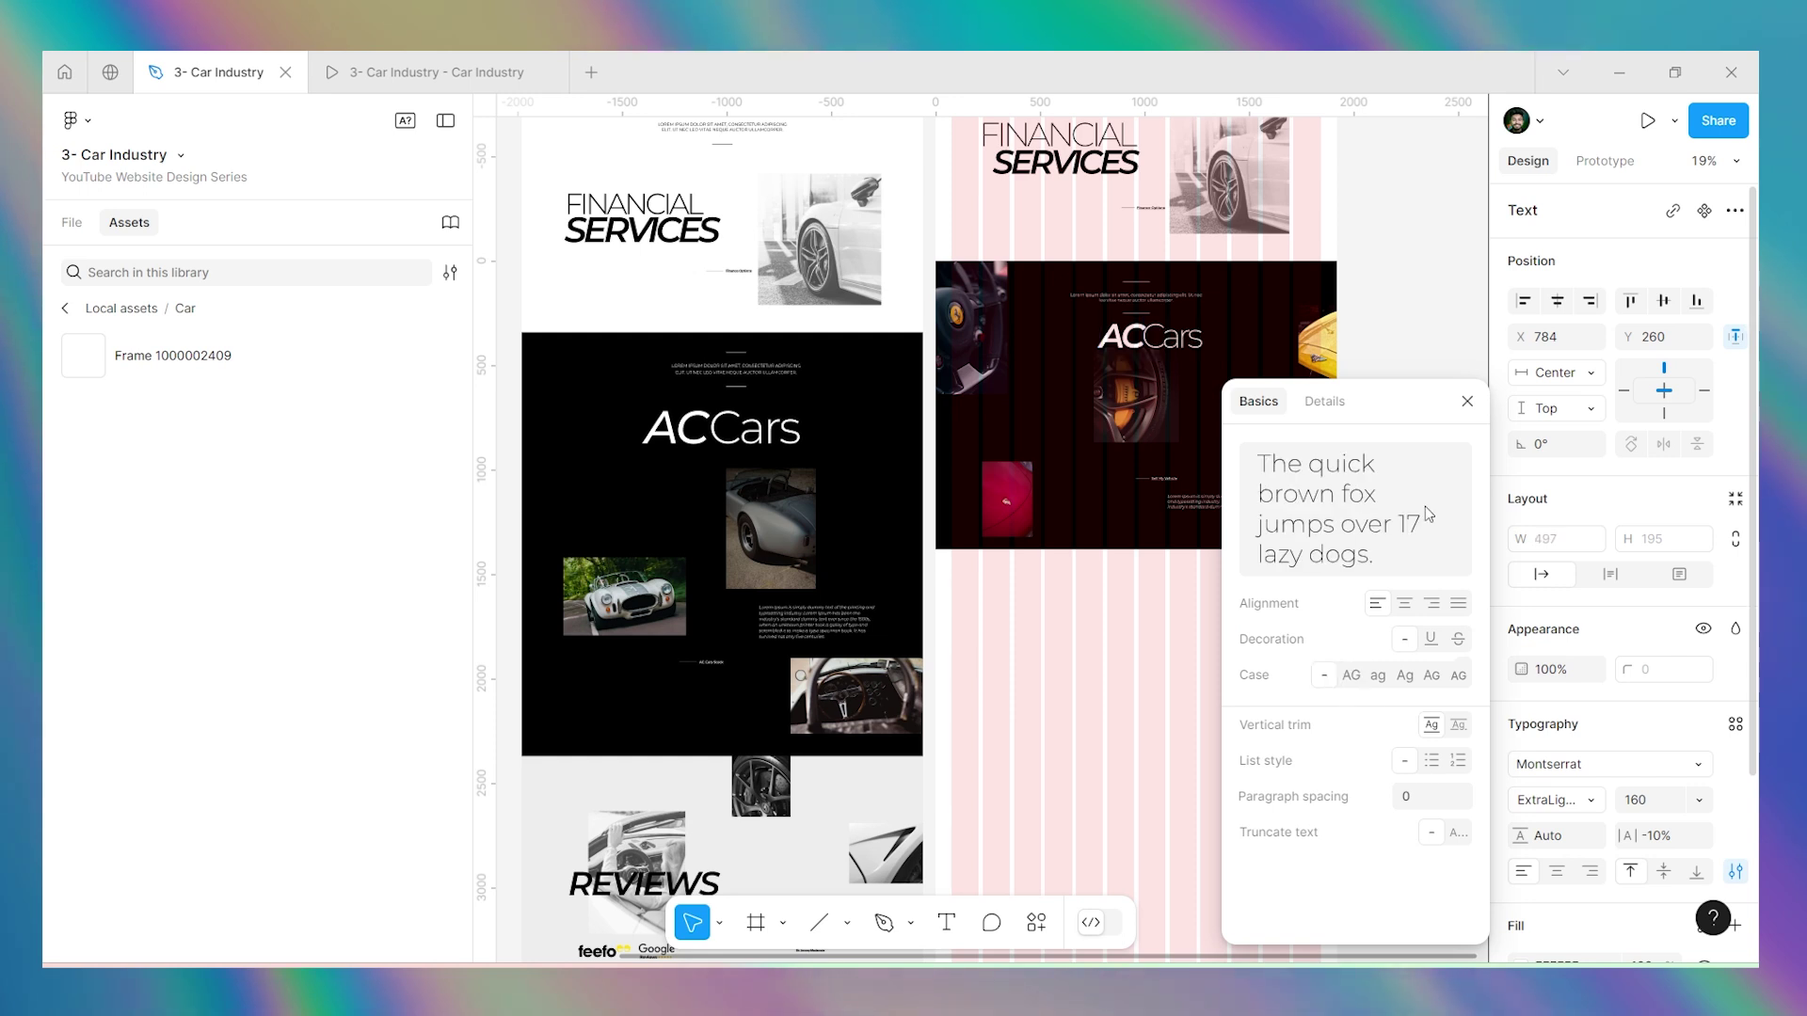
{"action": "left_click", "coordinate": [1467, 402]}
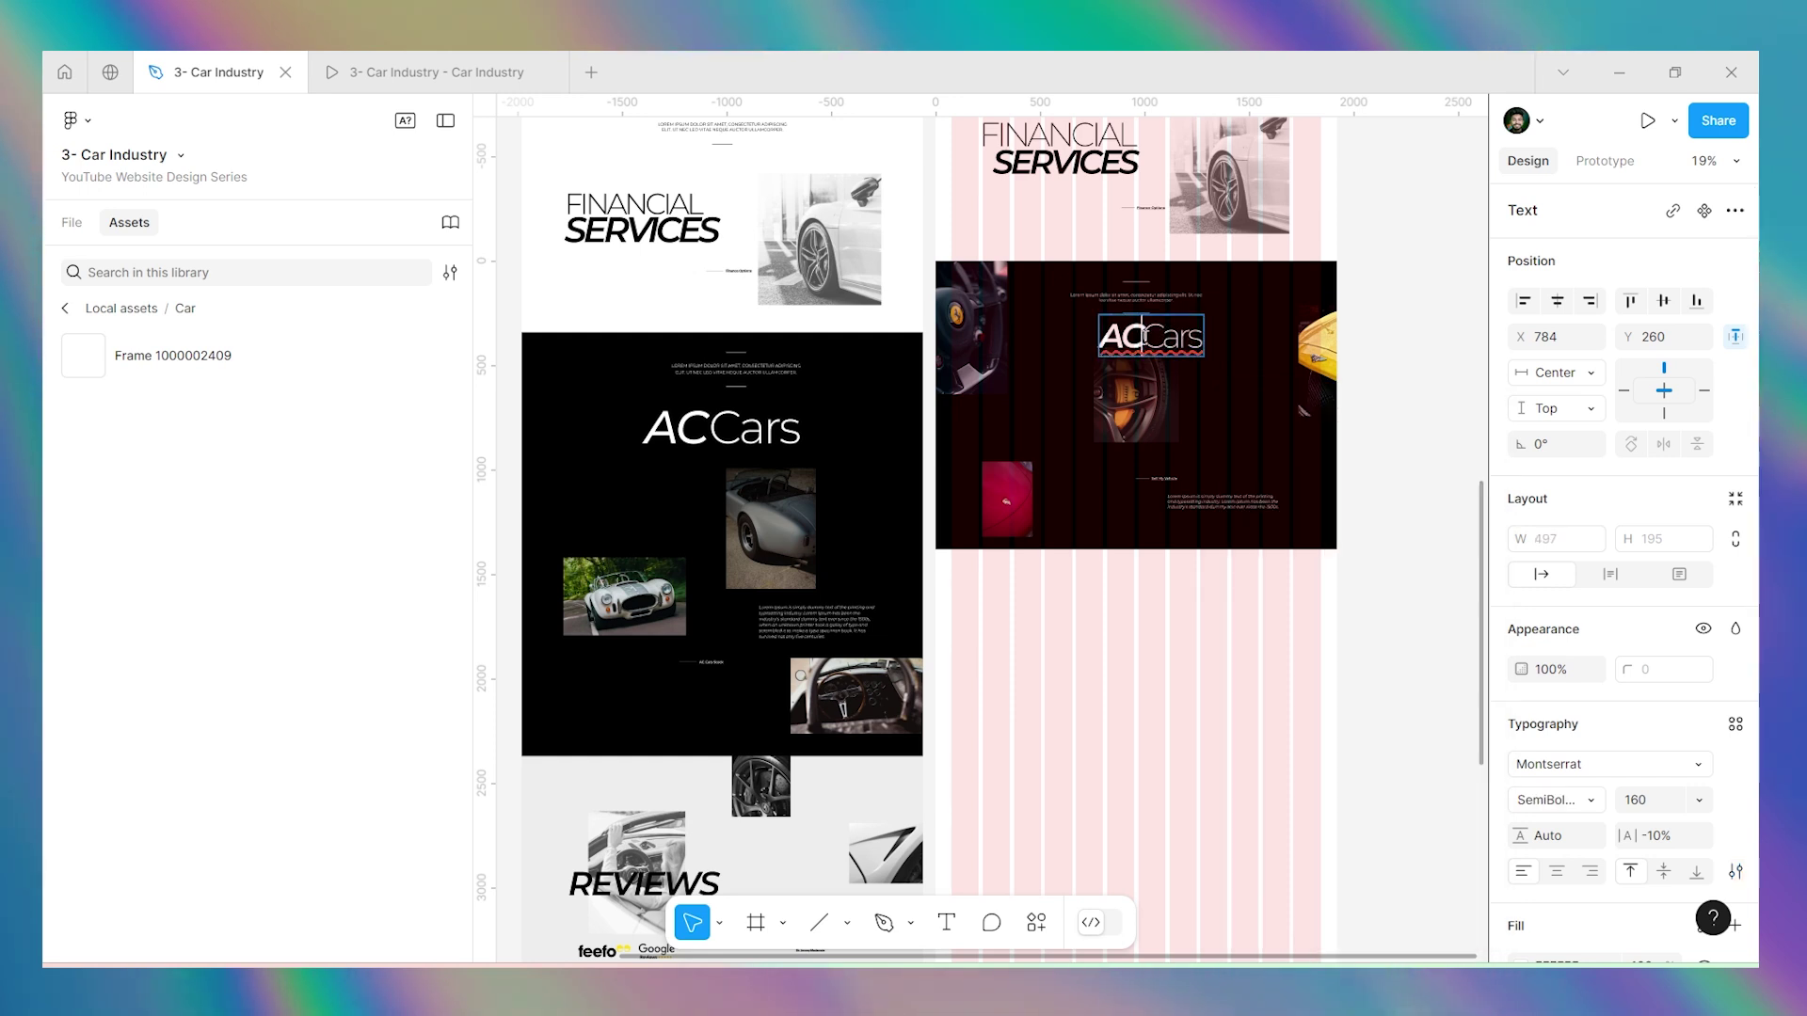
{"action": "key", "text": "Escape"}
Delete the steering wheel, yellow car, red car and brake wheel images from the duplicated black section.
{"action": "scroll", "coordinate": [1082, 423], "scroll_direction": "up", "scroll_amount": 1}
{"action": "left_click", "coordinate": [1129, 442]}
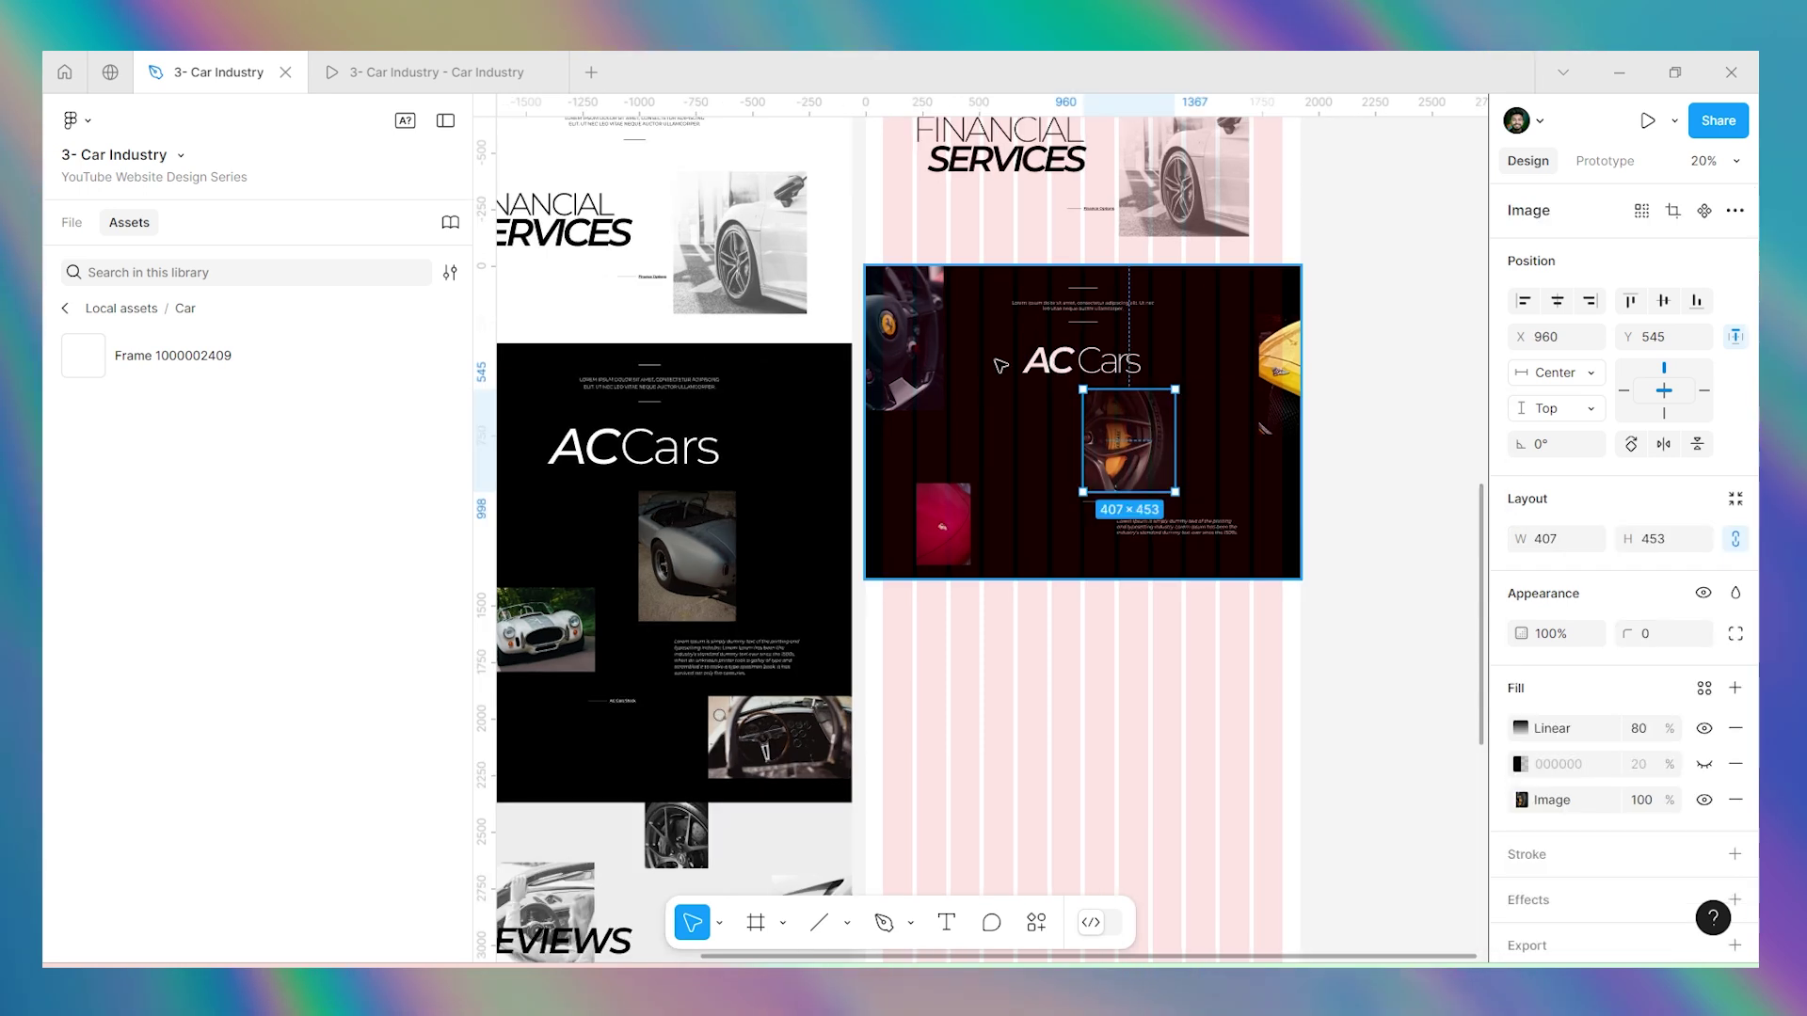
{"action": "left_click", "coordinate": [937, 332]}
{"action": "key", "text": "Delete"}
{"action": "left_click", "coordinate": [1280, 362]}
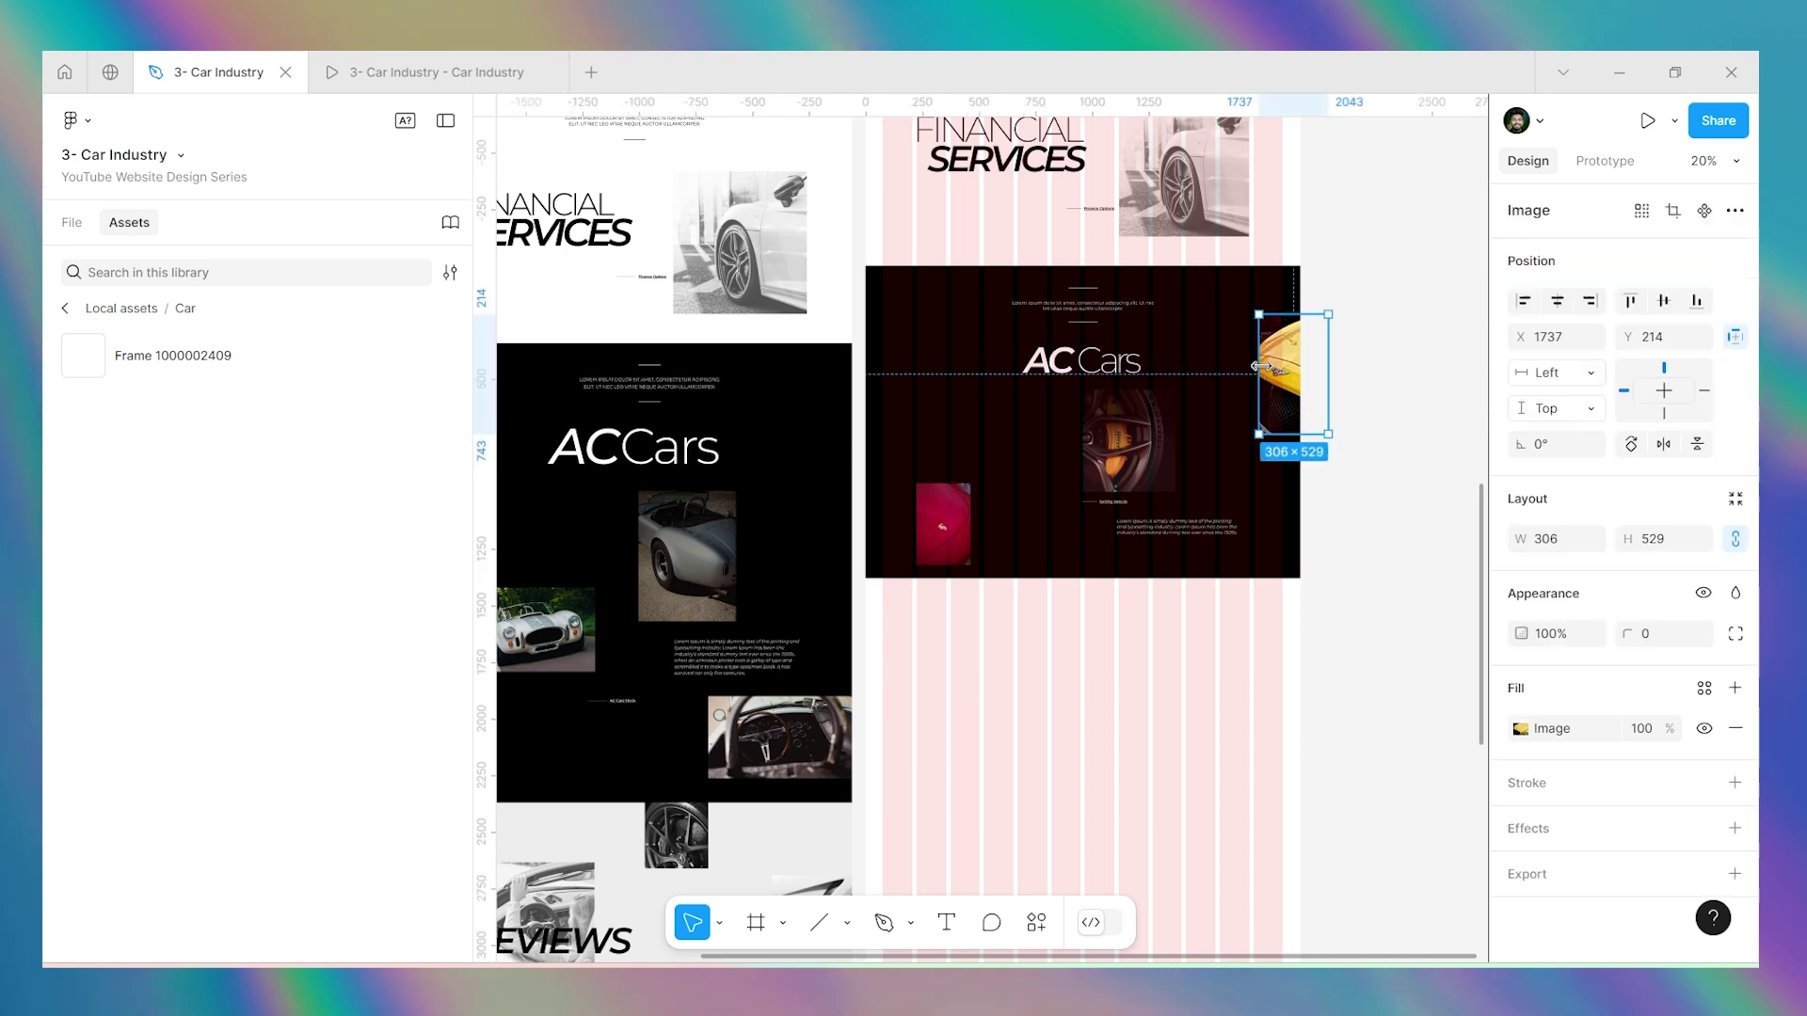
{"action": "key", "text": "Delete"}
{"action": "left_click", "coordinate": [964, 512]}
{"action": "key", "text": "Delete"}
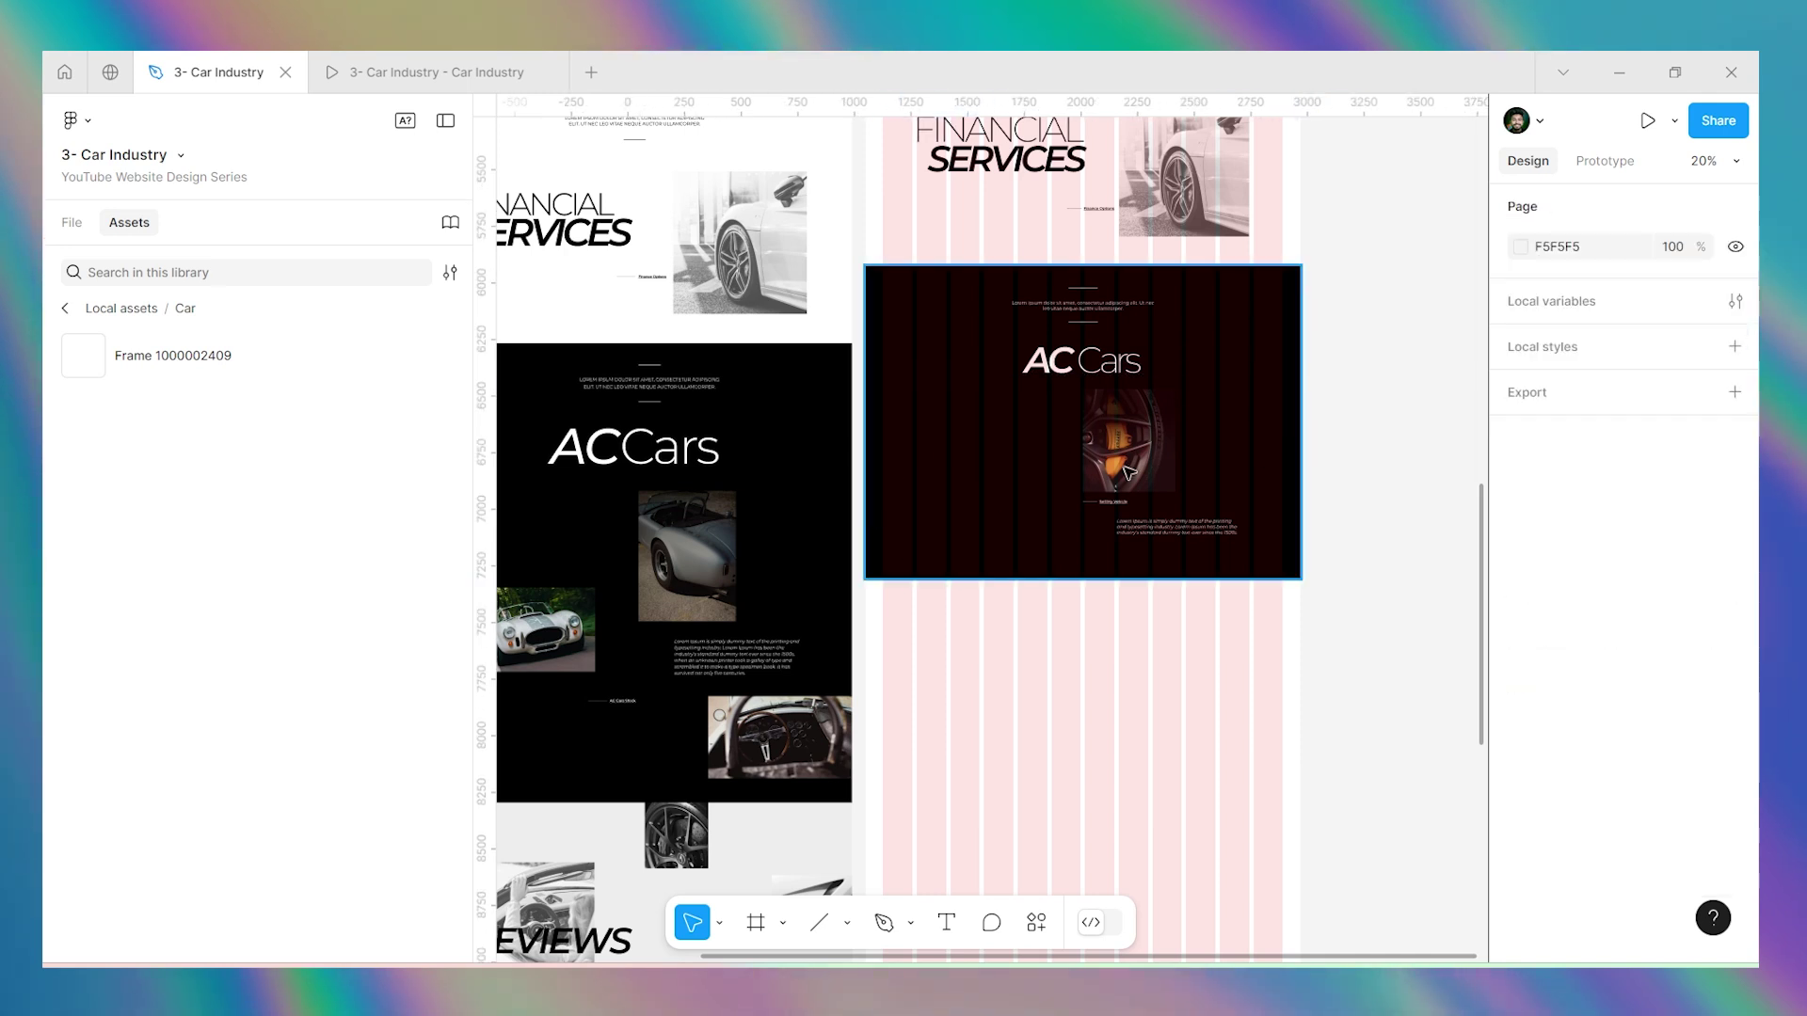
{"action": "left_click", "coordinate": [1147, 471]}
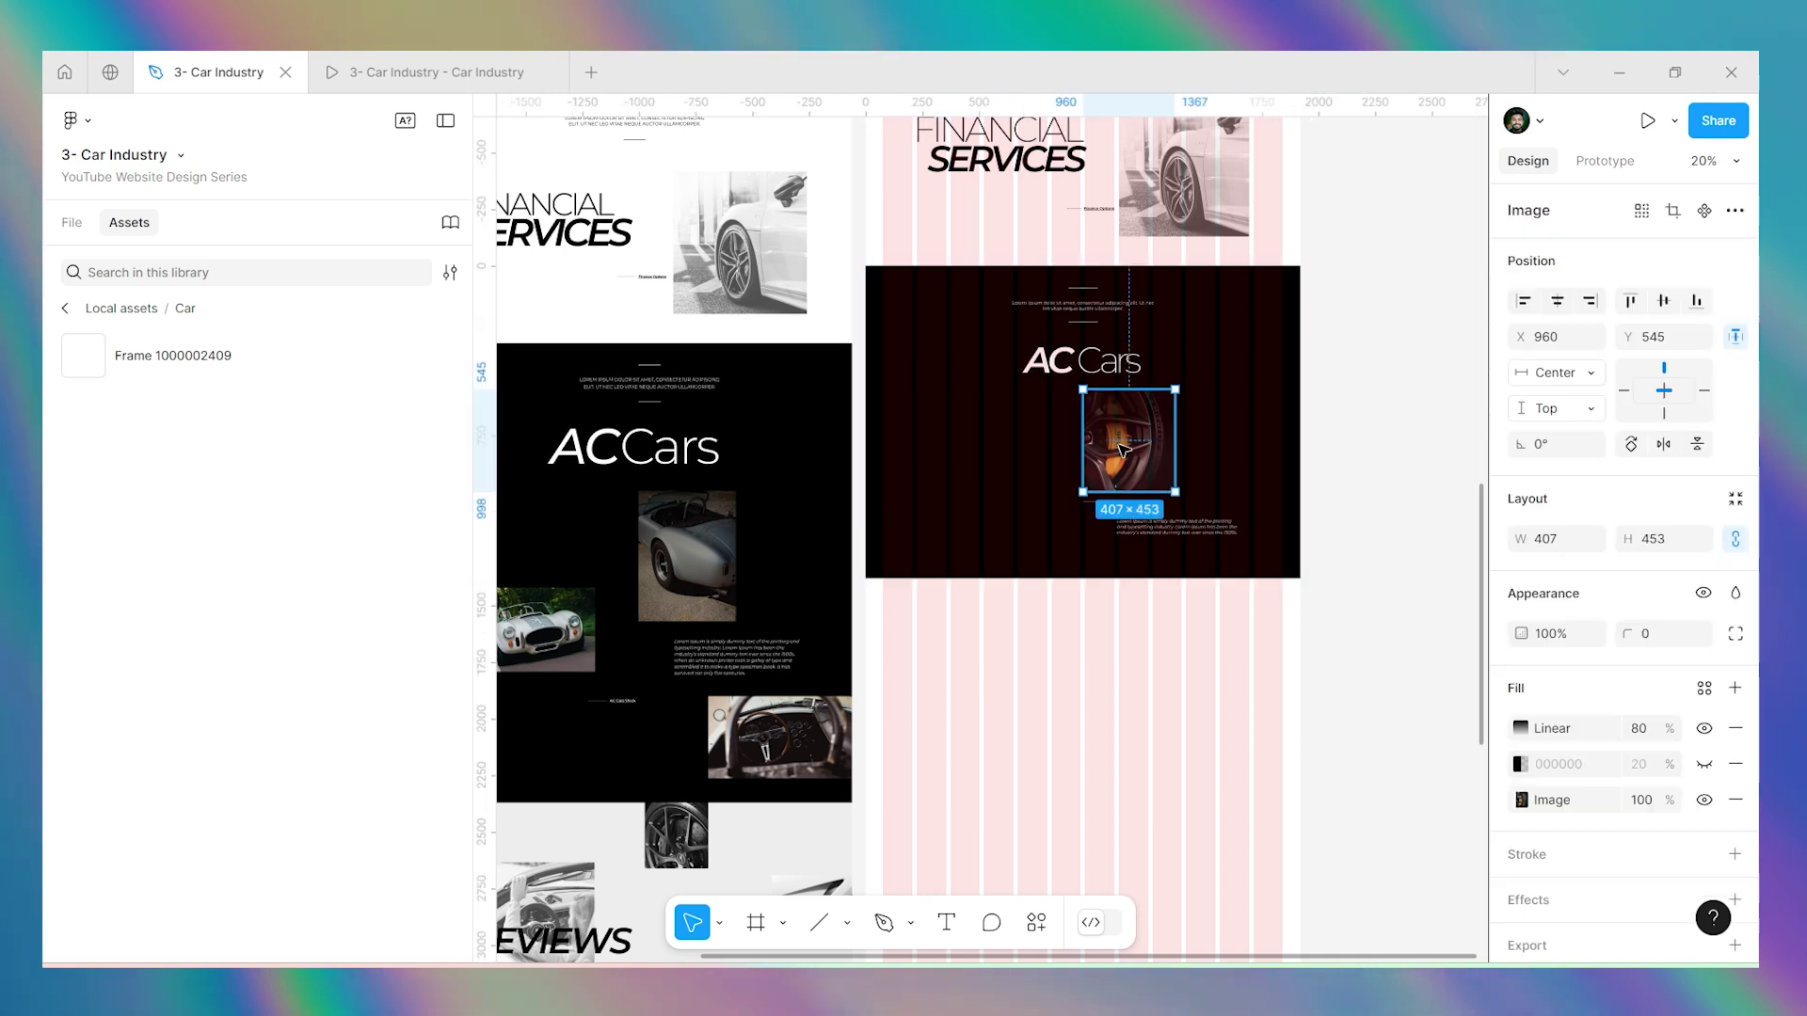
{"action": "key", "text": "Delete"}
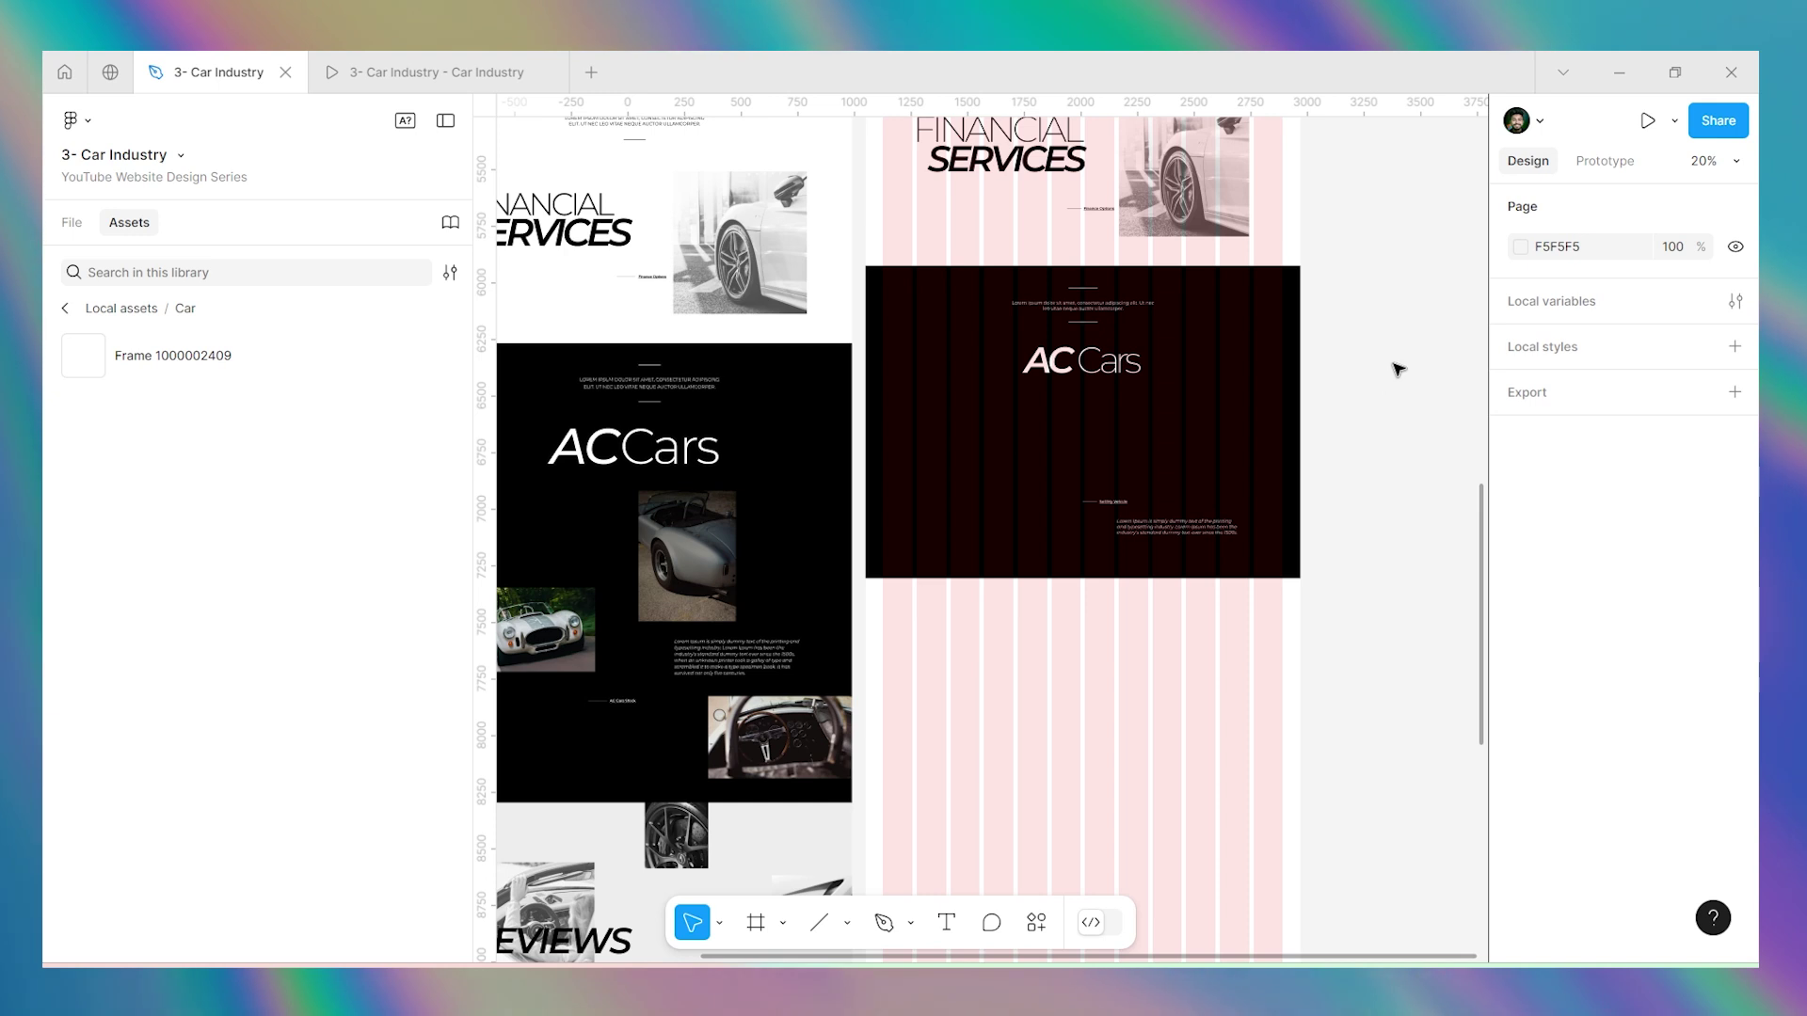
Extend the black AC Cars section downward to a height of 1892.
{"action": "scroll", "coordinate": [1101, 508], "scroll_direction": "down", "scroll_amount": 2}
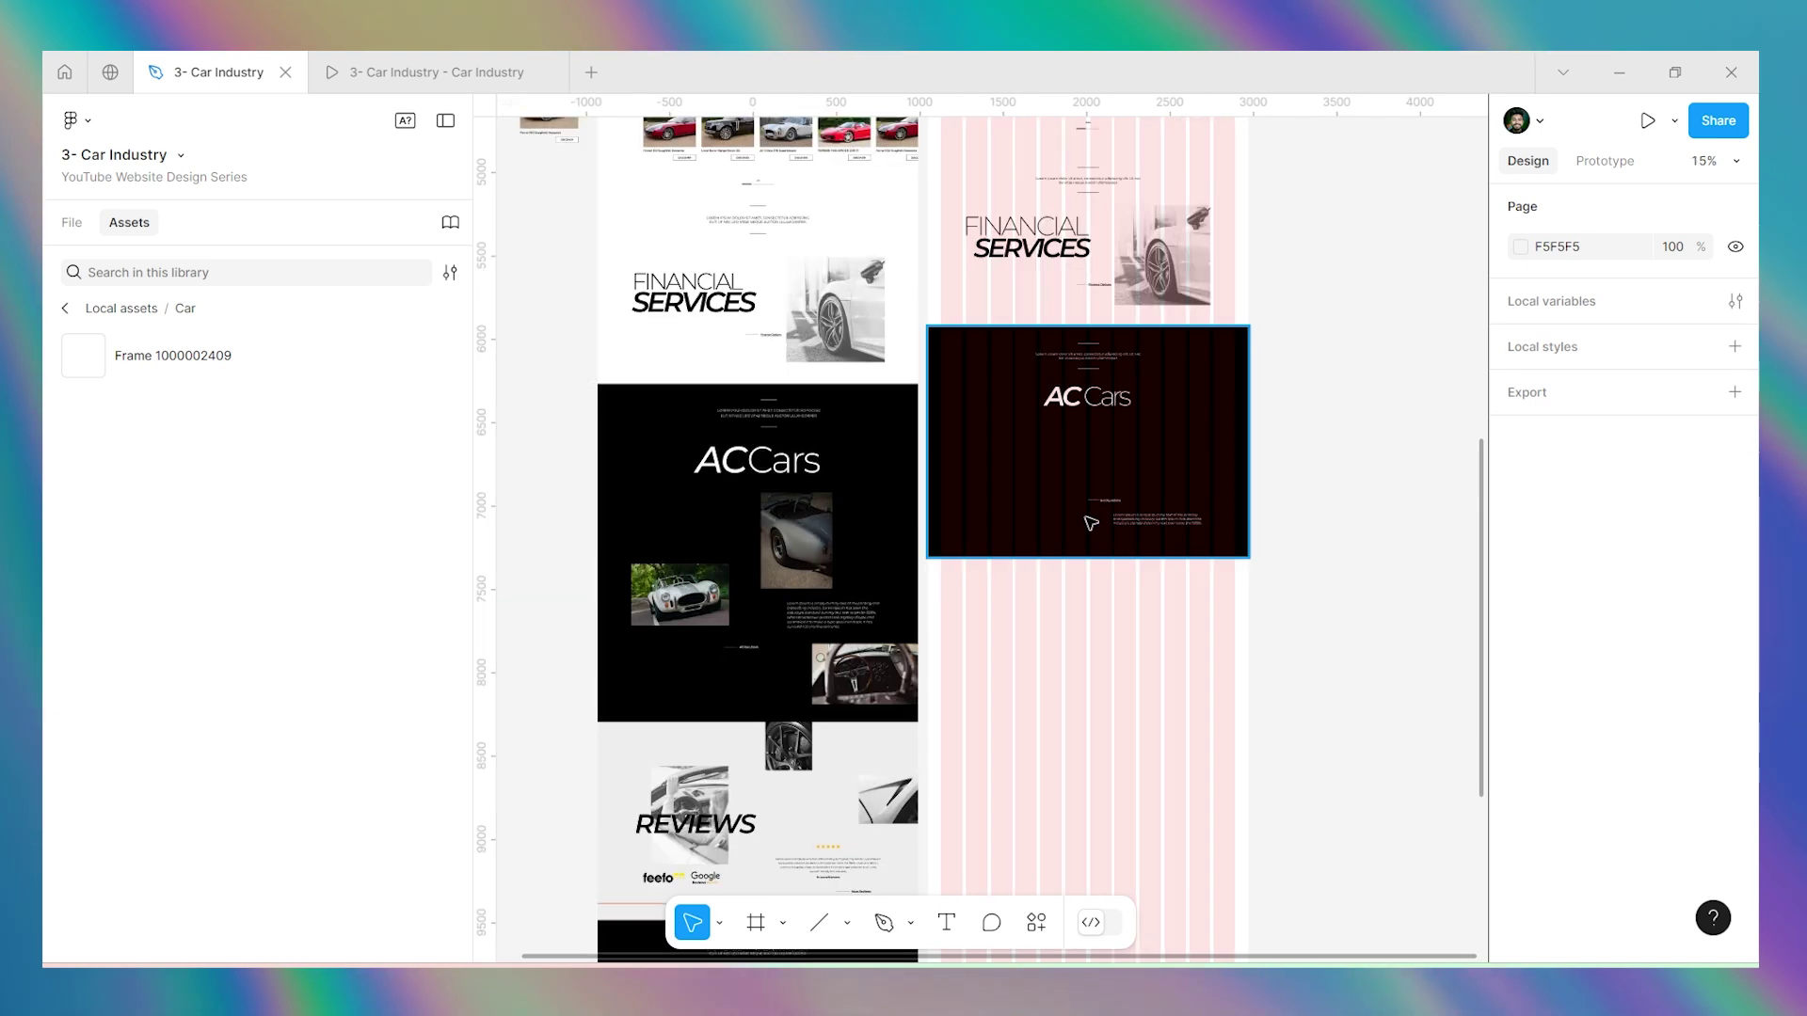
{"action": "left_click", "coordinate": [1096, 522]}
{"action": "left_click_drag", "start_coordinate": [1084, 554], "coordinate": [1074, 642]}
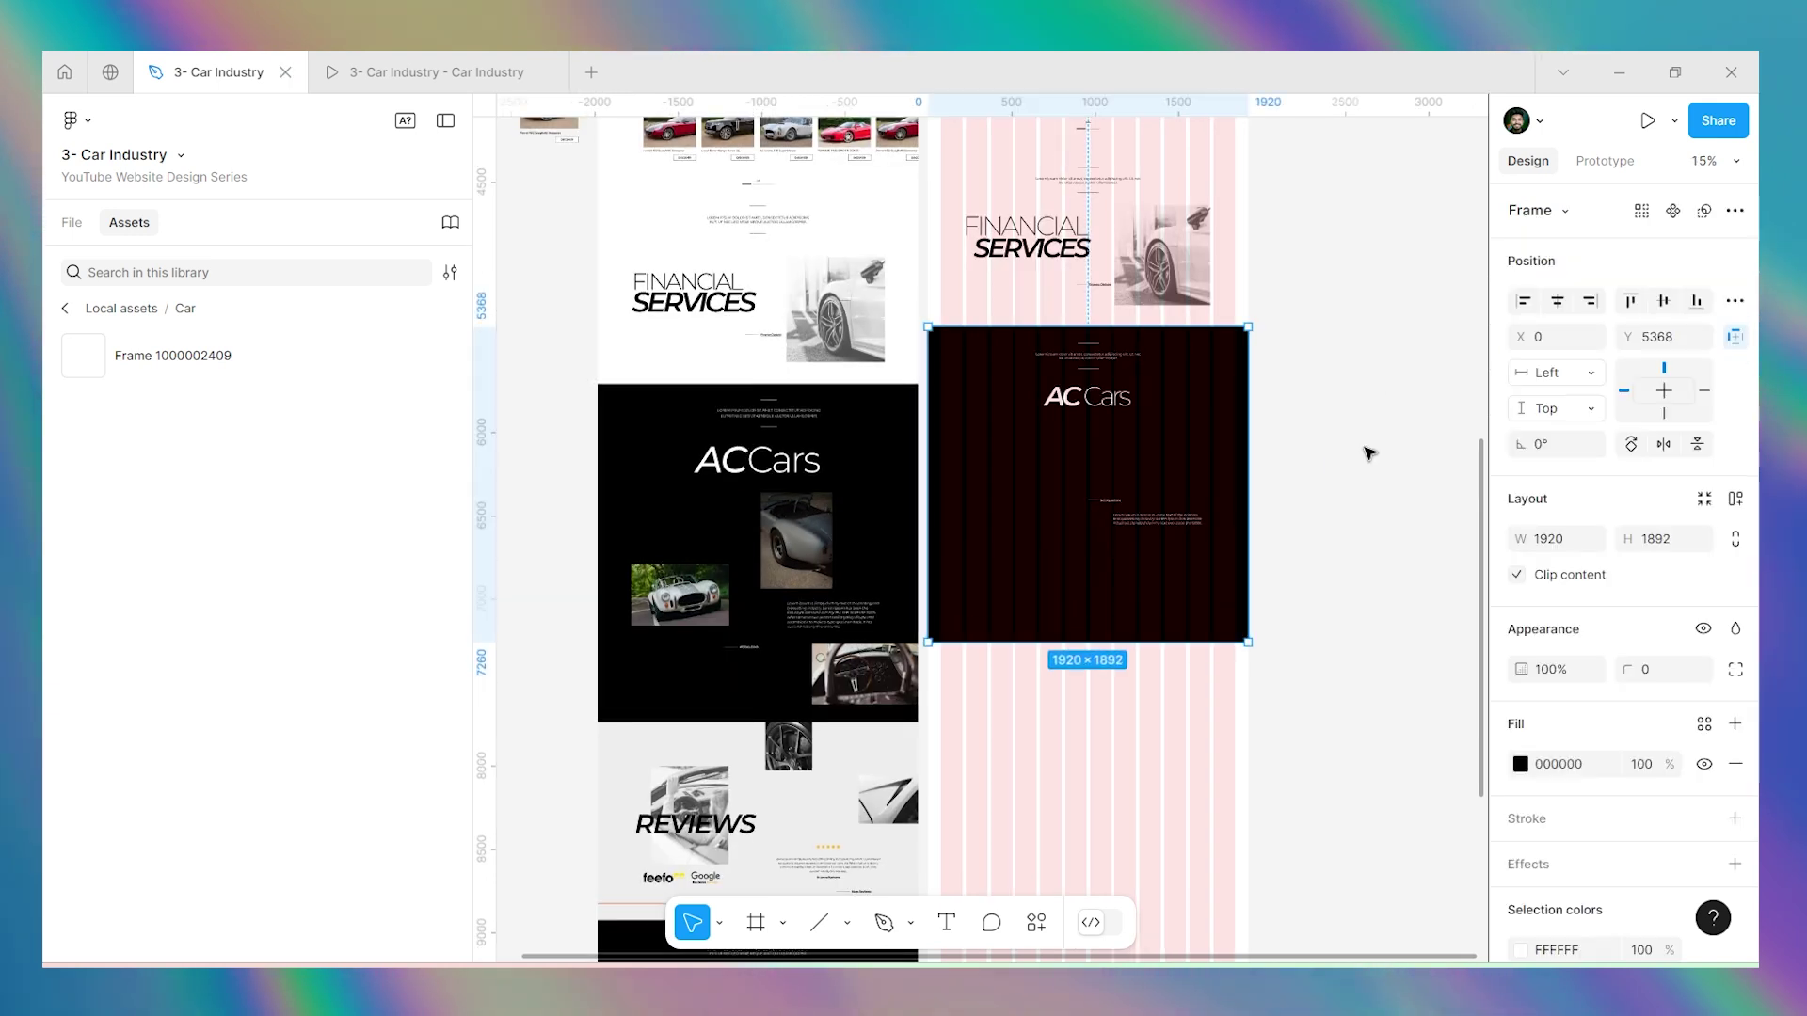
{"action": "left_click", "coordinate": [1369, 453]}
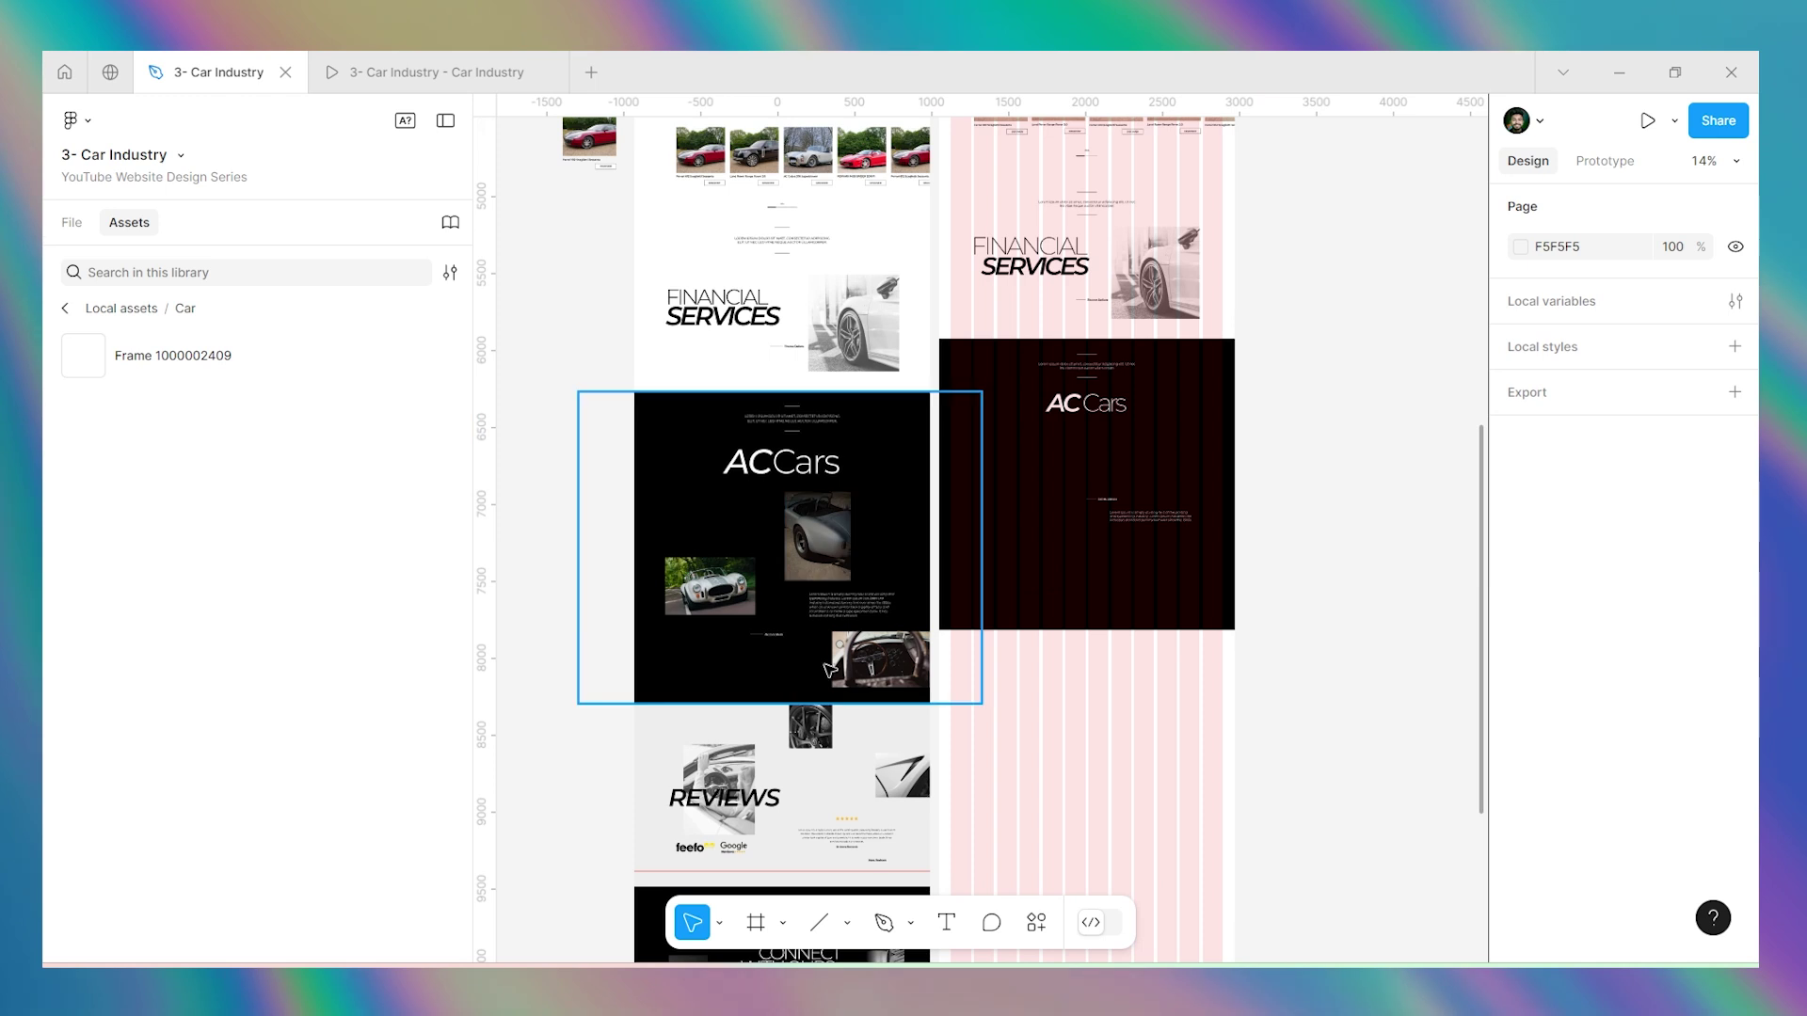
Select the three AC Cars photos in the Images collection: the striped white car, the grey car's rear and the dashboard.
{"action": "scroll", "coordinate": [1285, 376], "scroll_direction": "down", "scroll_amount": 3}
{"action": "scroll", "coordinate": [1223, 367], "scroll_direction": "up", "scroll_amount": 4}
{"action": "scroll", "coordinate": [818, 385], "scroll_direction": "up", "scroll_amount": 10}
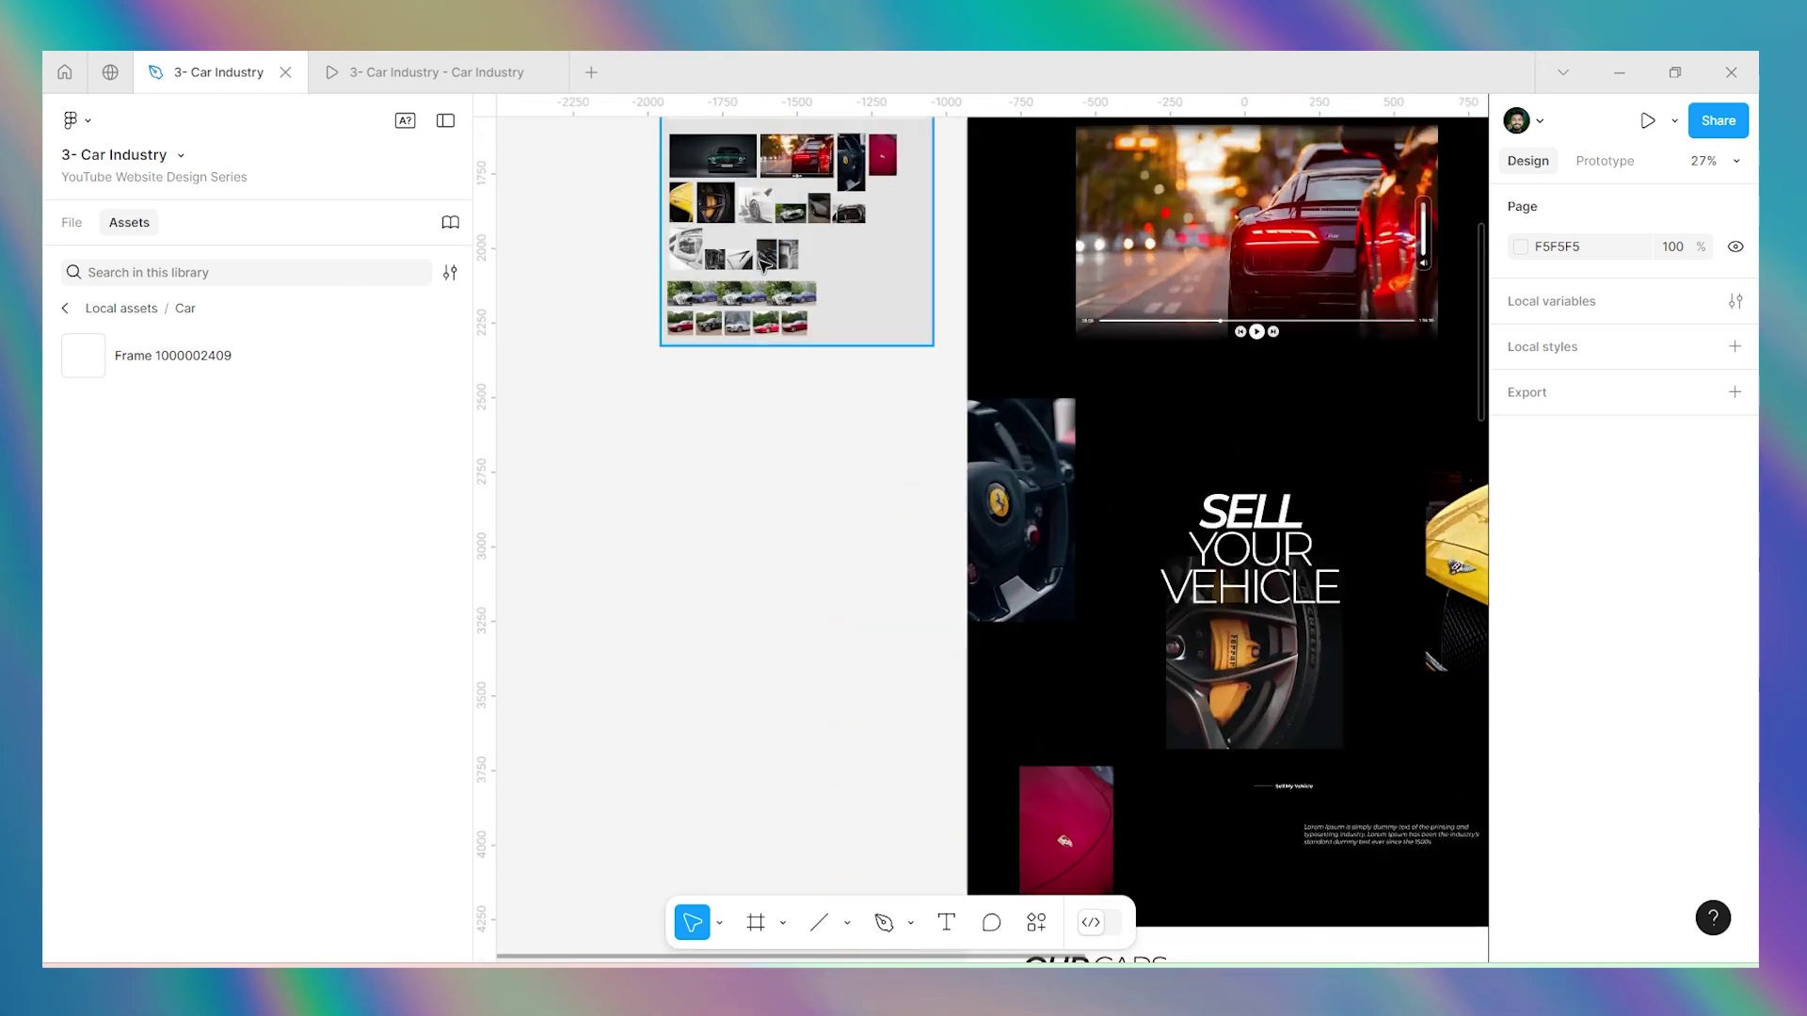
{"action": "left_click", "coordinate": [1035, 262]}
{"action": "scroll", "coordinate": [875, 179], "scroll_direction": "down", "scroll_amount": 9}
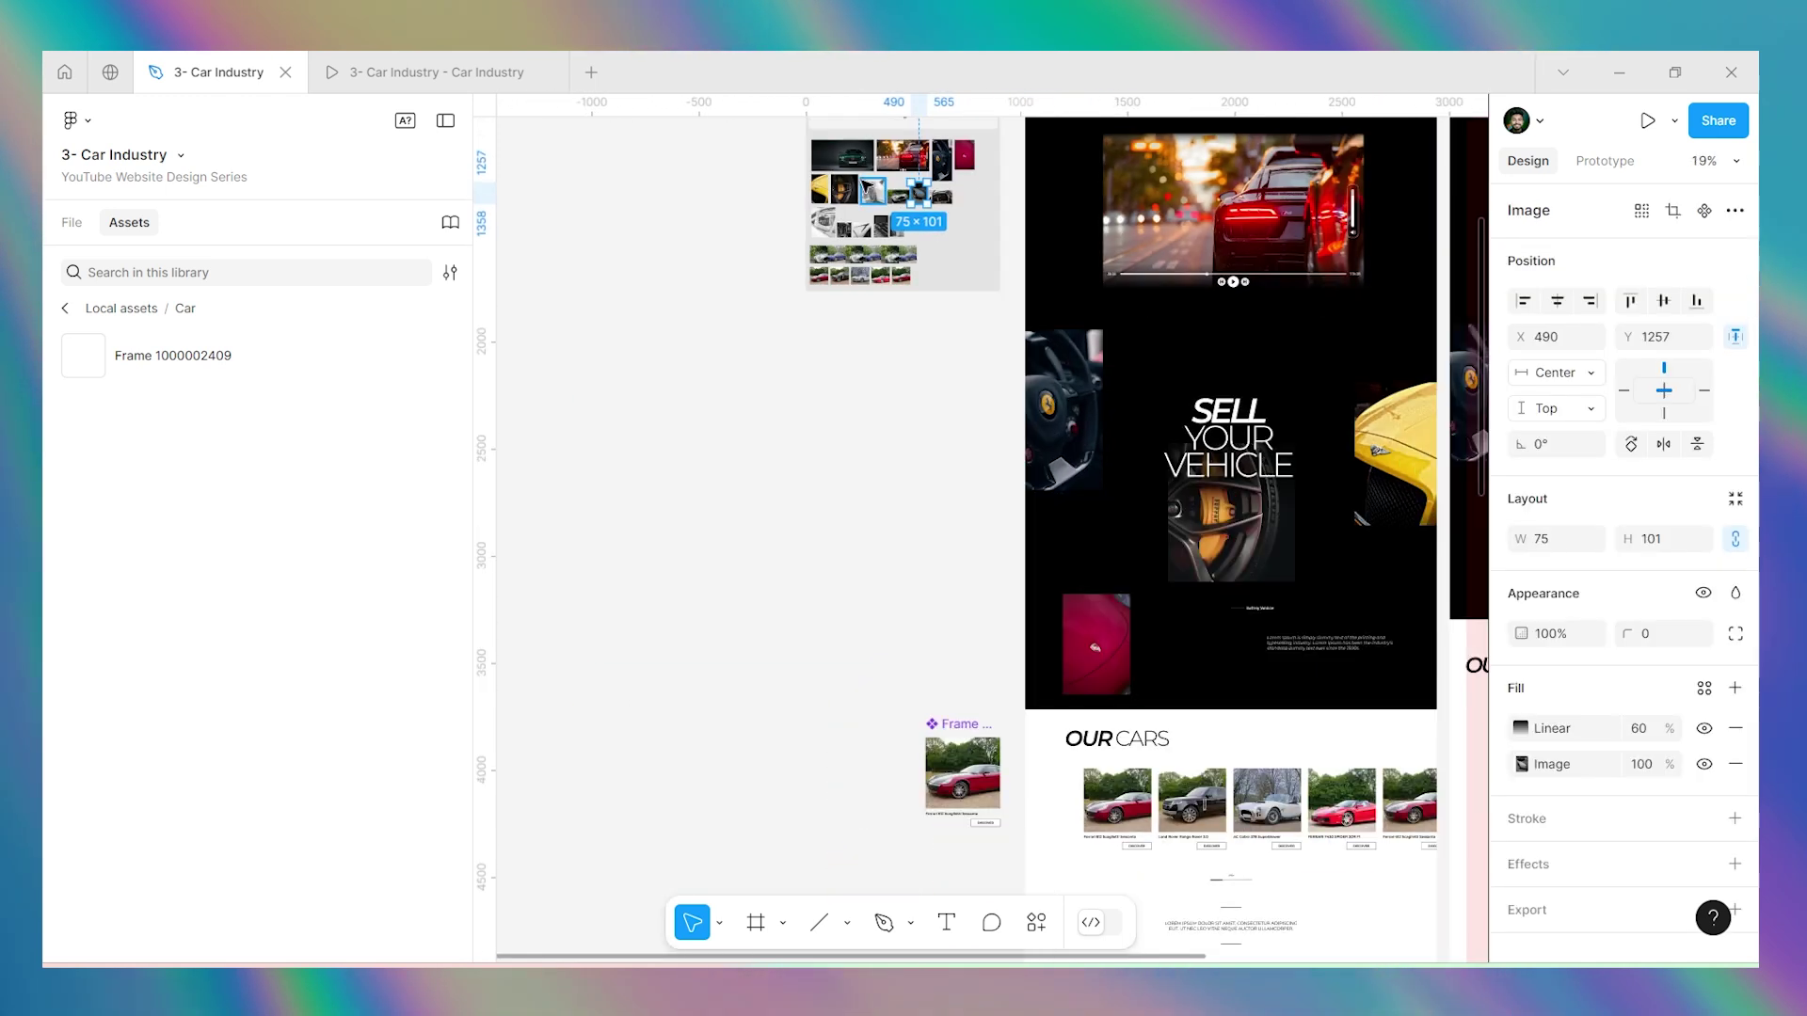
{"action": "scroll", "coordinate": [860, 181], "scroll_direction": "up", "scroll_amount": 8}
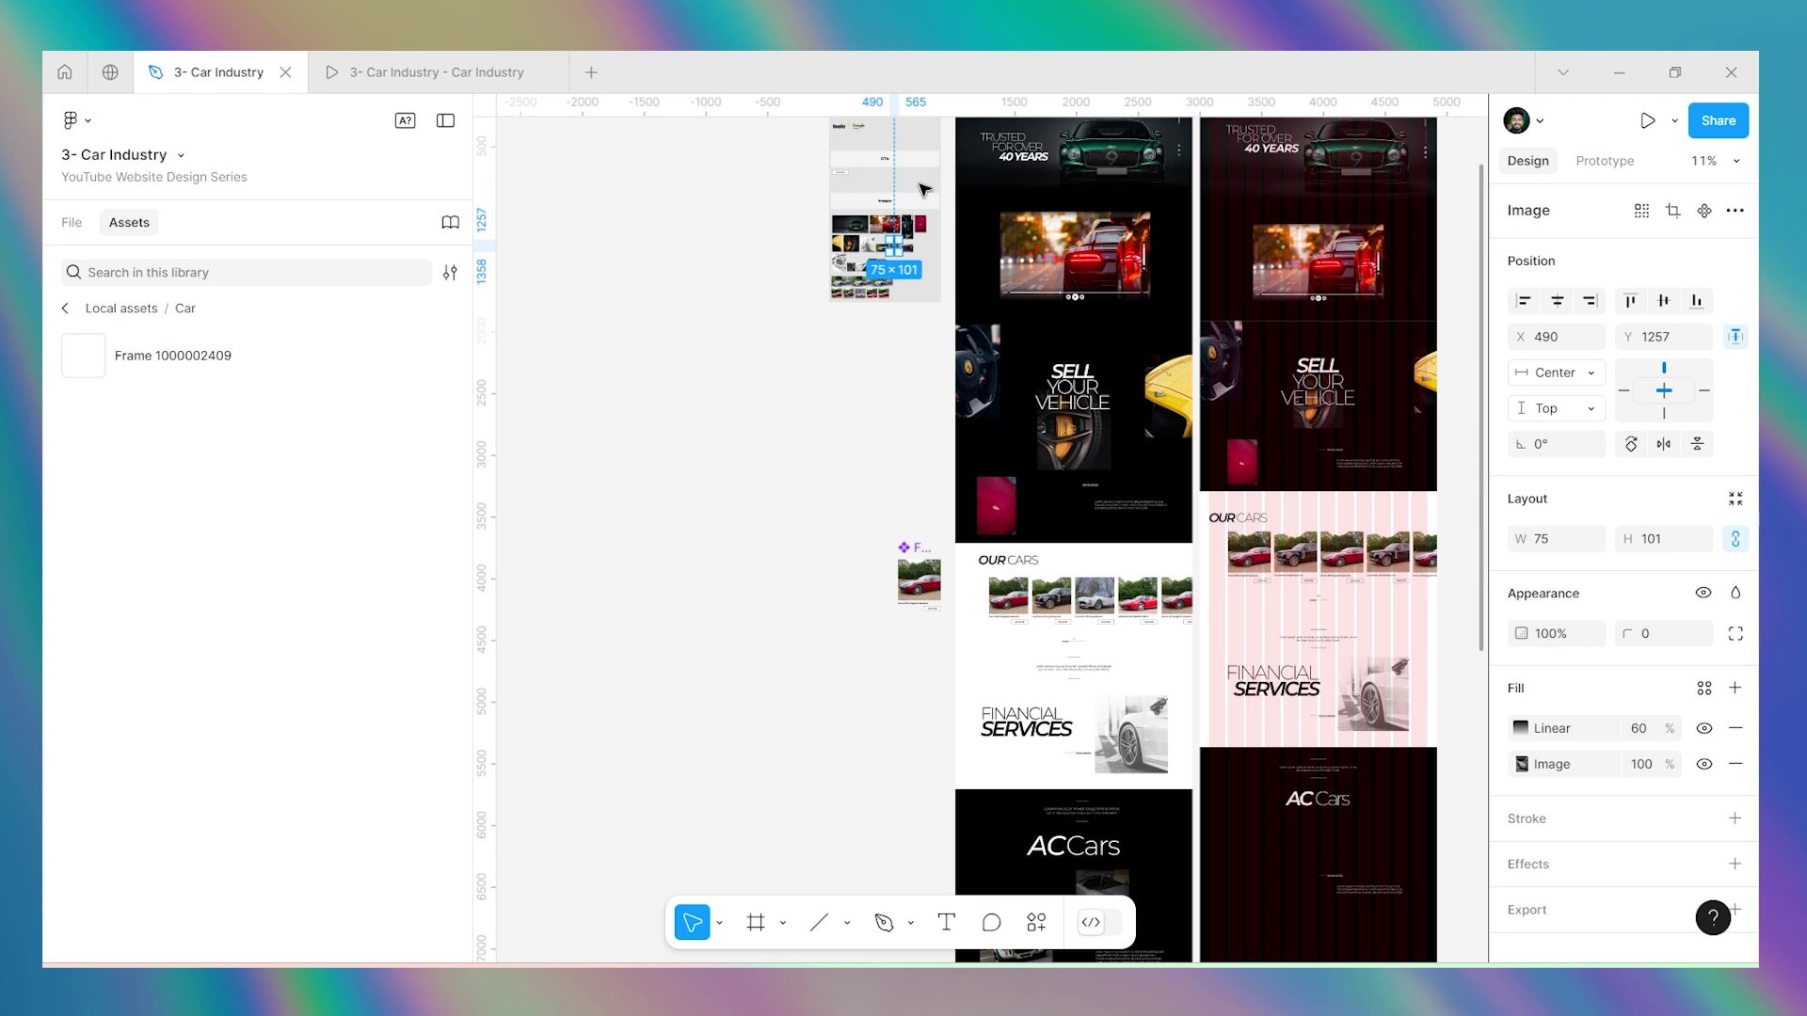
{"action": "left_click", "coordinate": [807, 463], "text": "shift"}
{"action": "left_click", "coordinate": [922, 455], "text": "shift"}
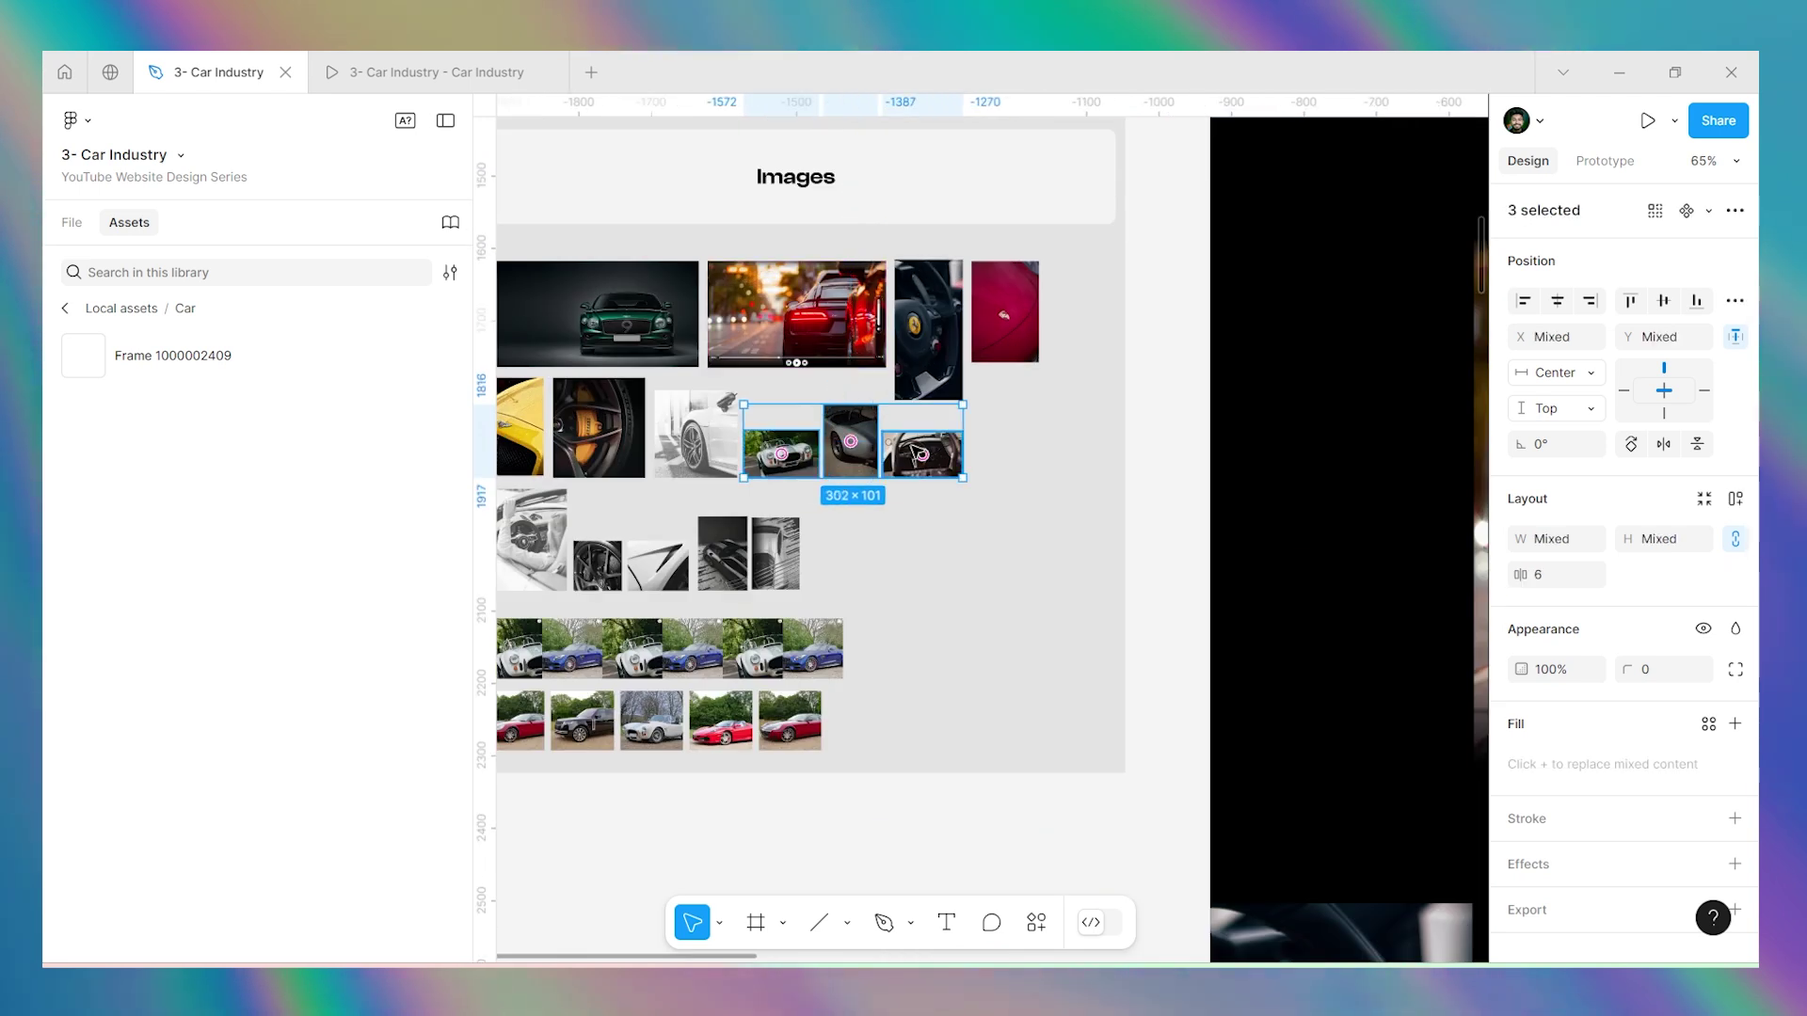
Copy the three classic car images from the Design System's Images section into the black AC Cars frame of the Car page.
{"action": "scroll", "coordinate": [715, 377], "scroll_direction": "down", "scroll_amount": 10}
{"action": "scroll", "coordinate": [847, 564], "scroll_direction": "up", "scroll_amount": 8}
{"action": "left_click", "coordinate": [880, 428]}
{"action": "key", "text": "ctrl+v"}
{"action": "left_click", "coordinate": [896, 537]}
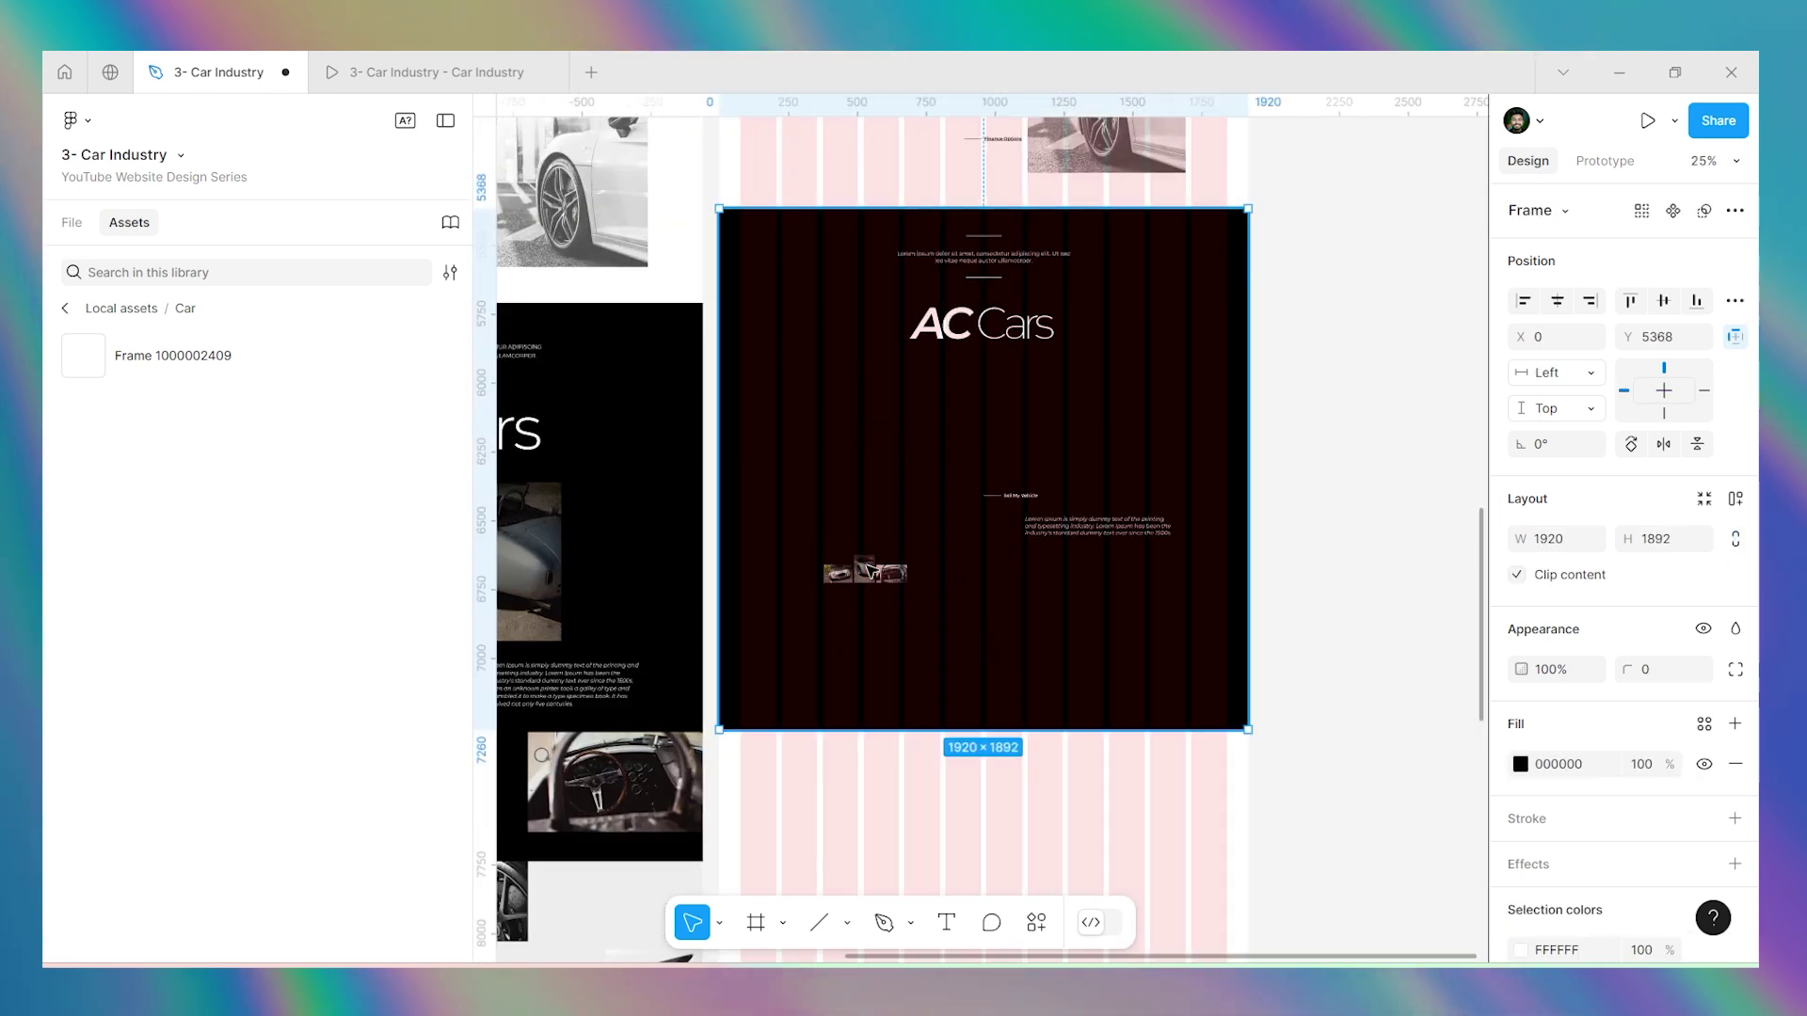
Enlarge the grey rear-fender car image beneath the AC Cars heading and place the italic paragraph under it at X 1119, Y 1066.
{"action": "left_click", "coordinate": [865, 569]}
{"action": "left_click_drag", "start_coordinate": [874, 549], "coordinate": [1049, 412]}
{"action": "left_click_drag", "start_coordinate": [1049, 412], "coordinate": [1066, 421]}
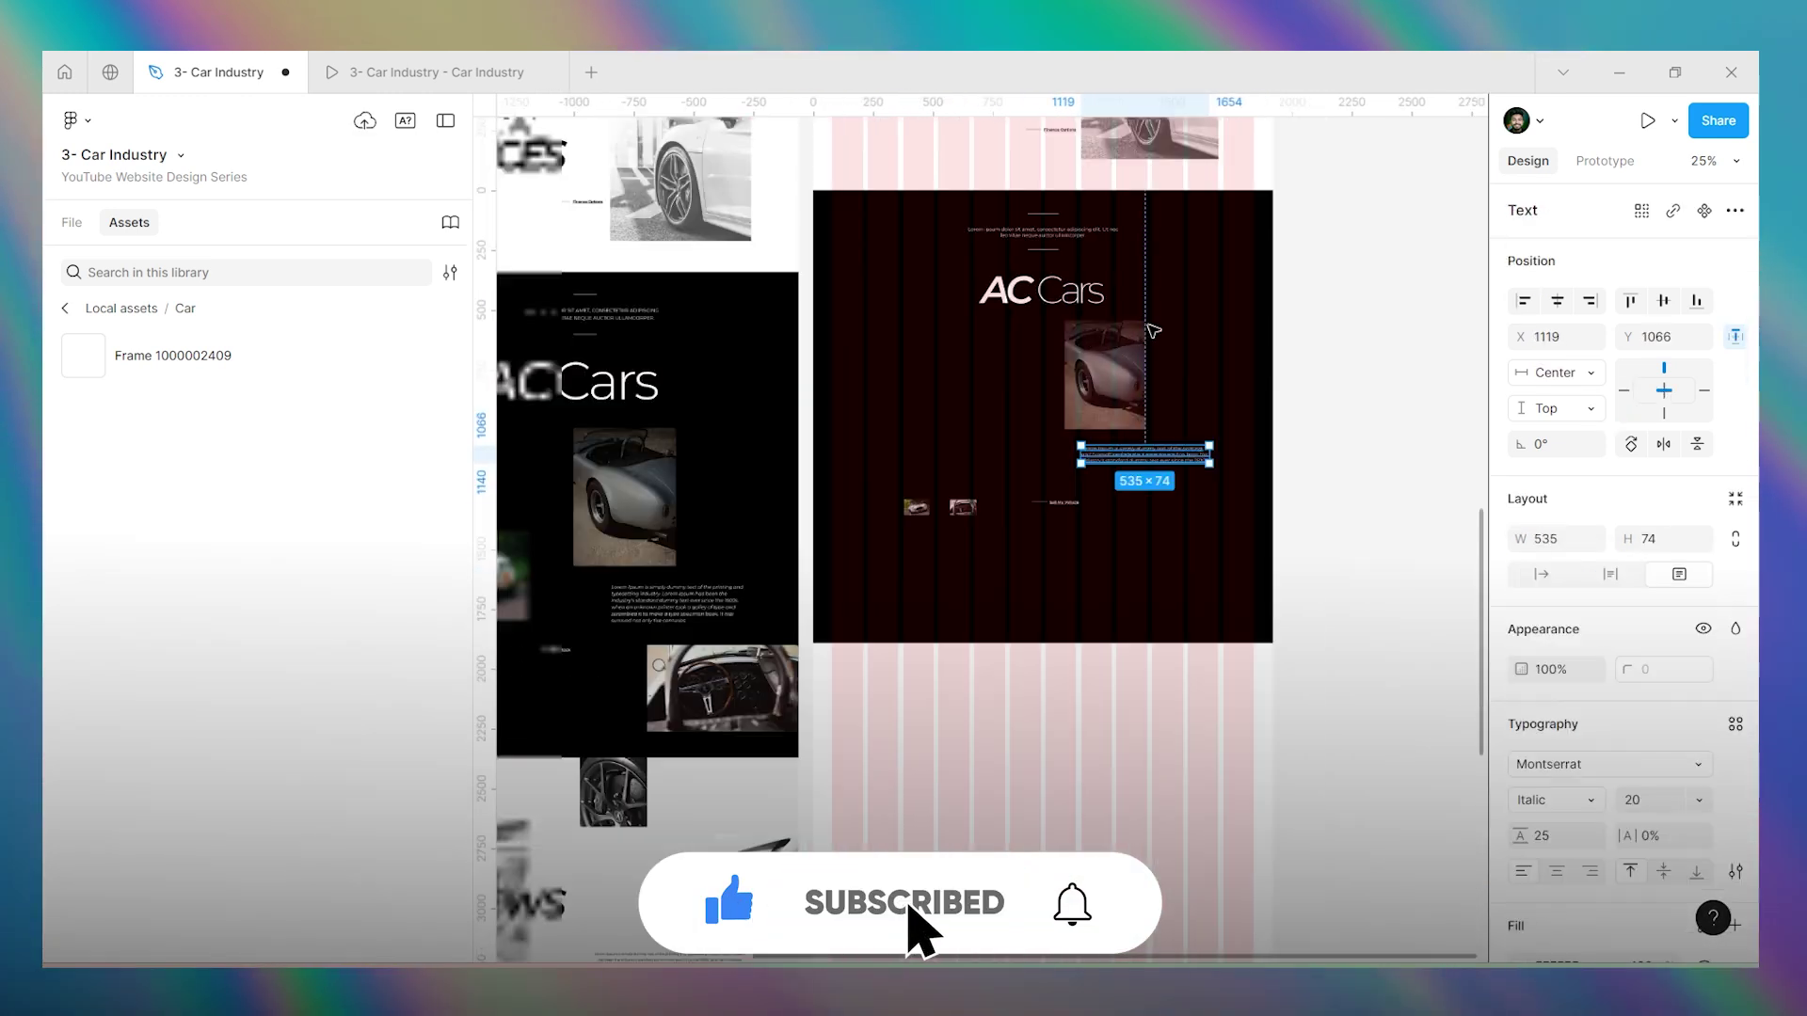
Enlarge the white roadster image on the left of the AC Cars frame and fit the interior image, about 655 × 378, against its right edge.
{"action": "left_click", "coordinate": [1019, 530]}
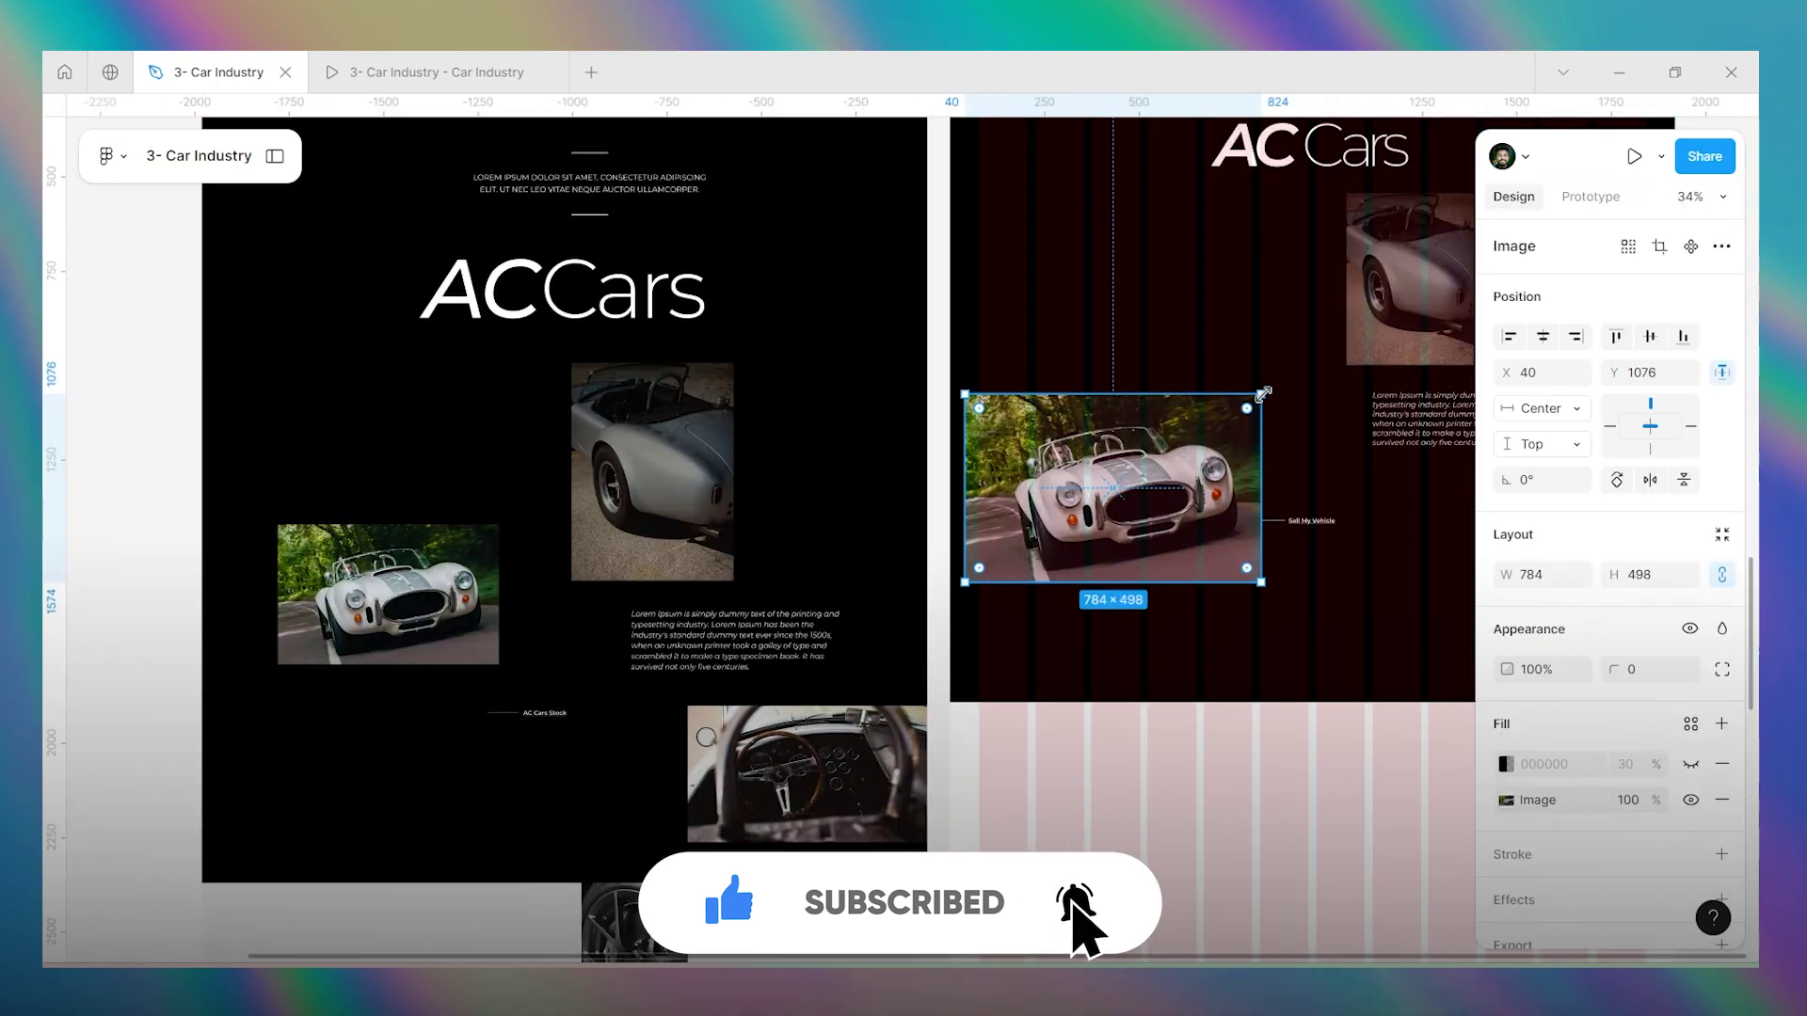
{"action": "left_click_drag", "start_coordinate": [1113, 484], "coordinate": [1185, 335]}
{"action": "double_click", "coordinate": [1184, 316]}
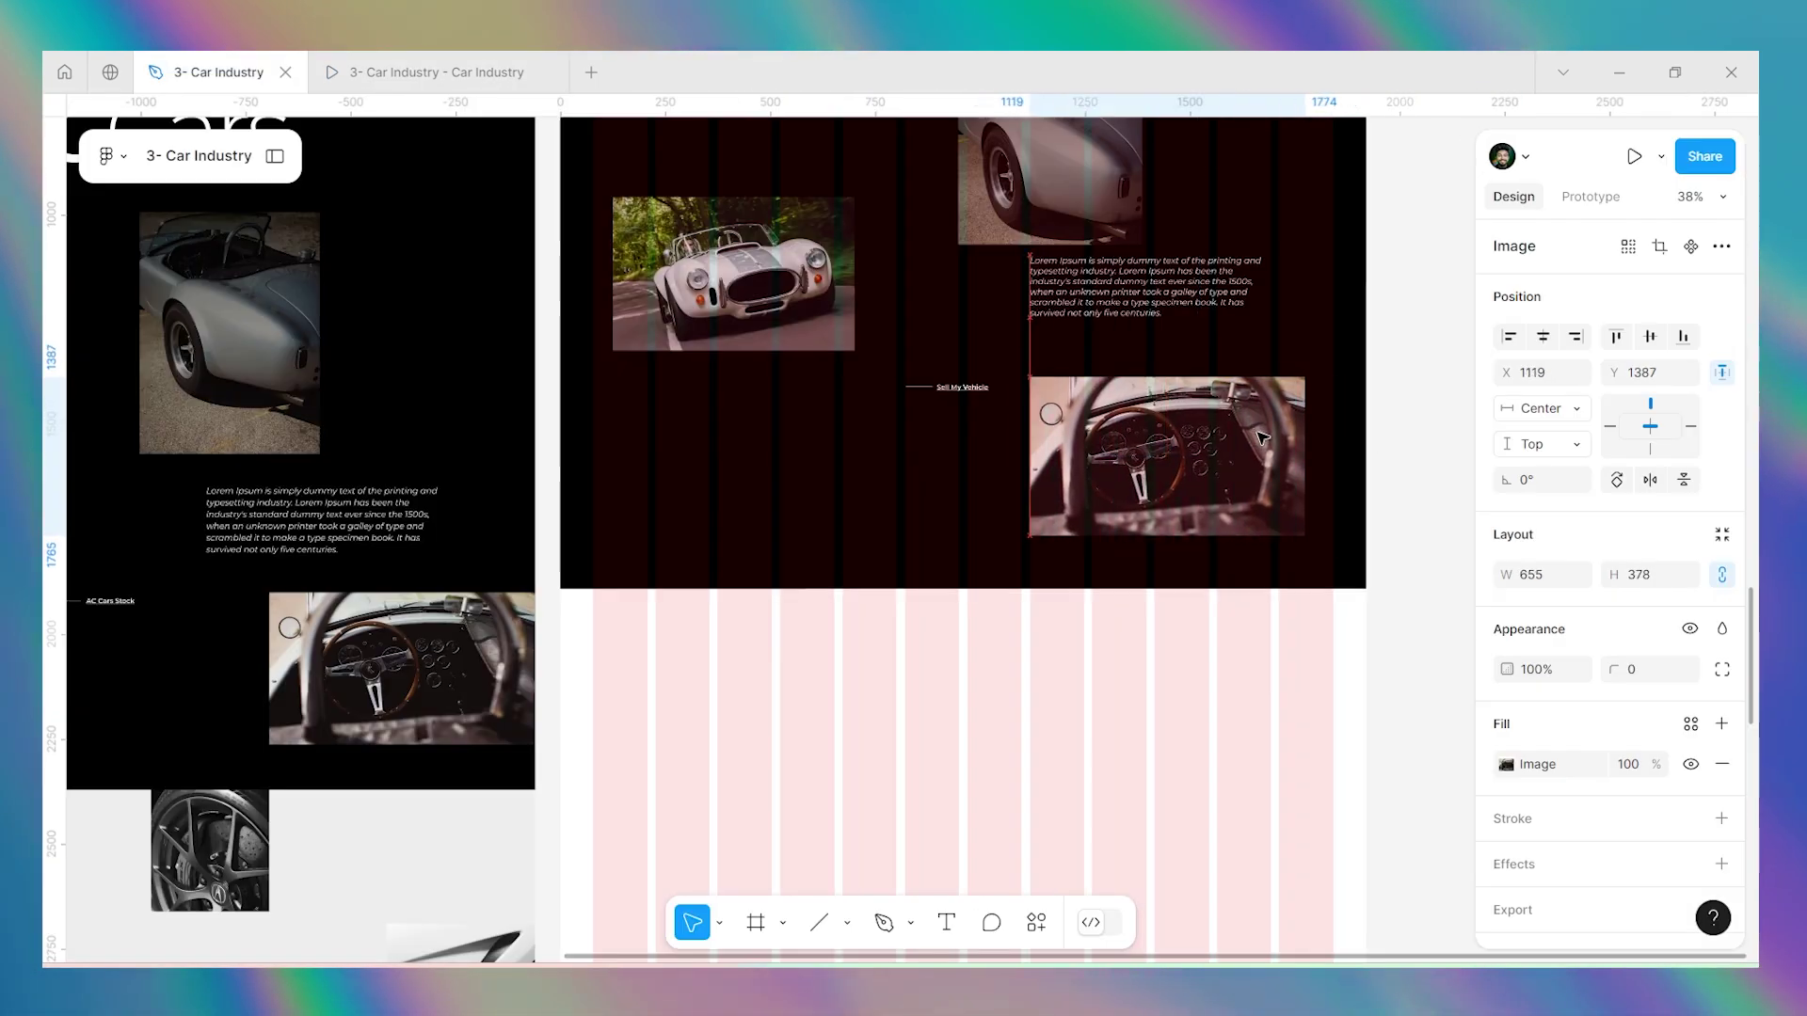
{"action": "scroll", "coordinate": [985, 358], "scroll_direction": "down", "scroll_amount": 2}
{"action": "left_click", "coordinate": [985, 358]}
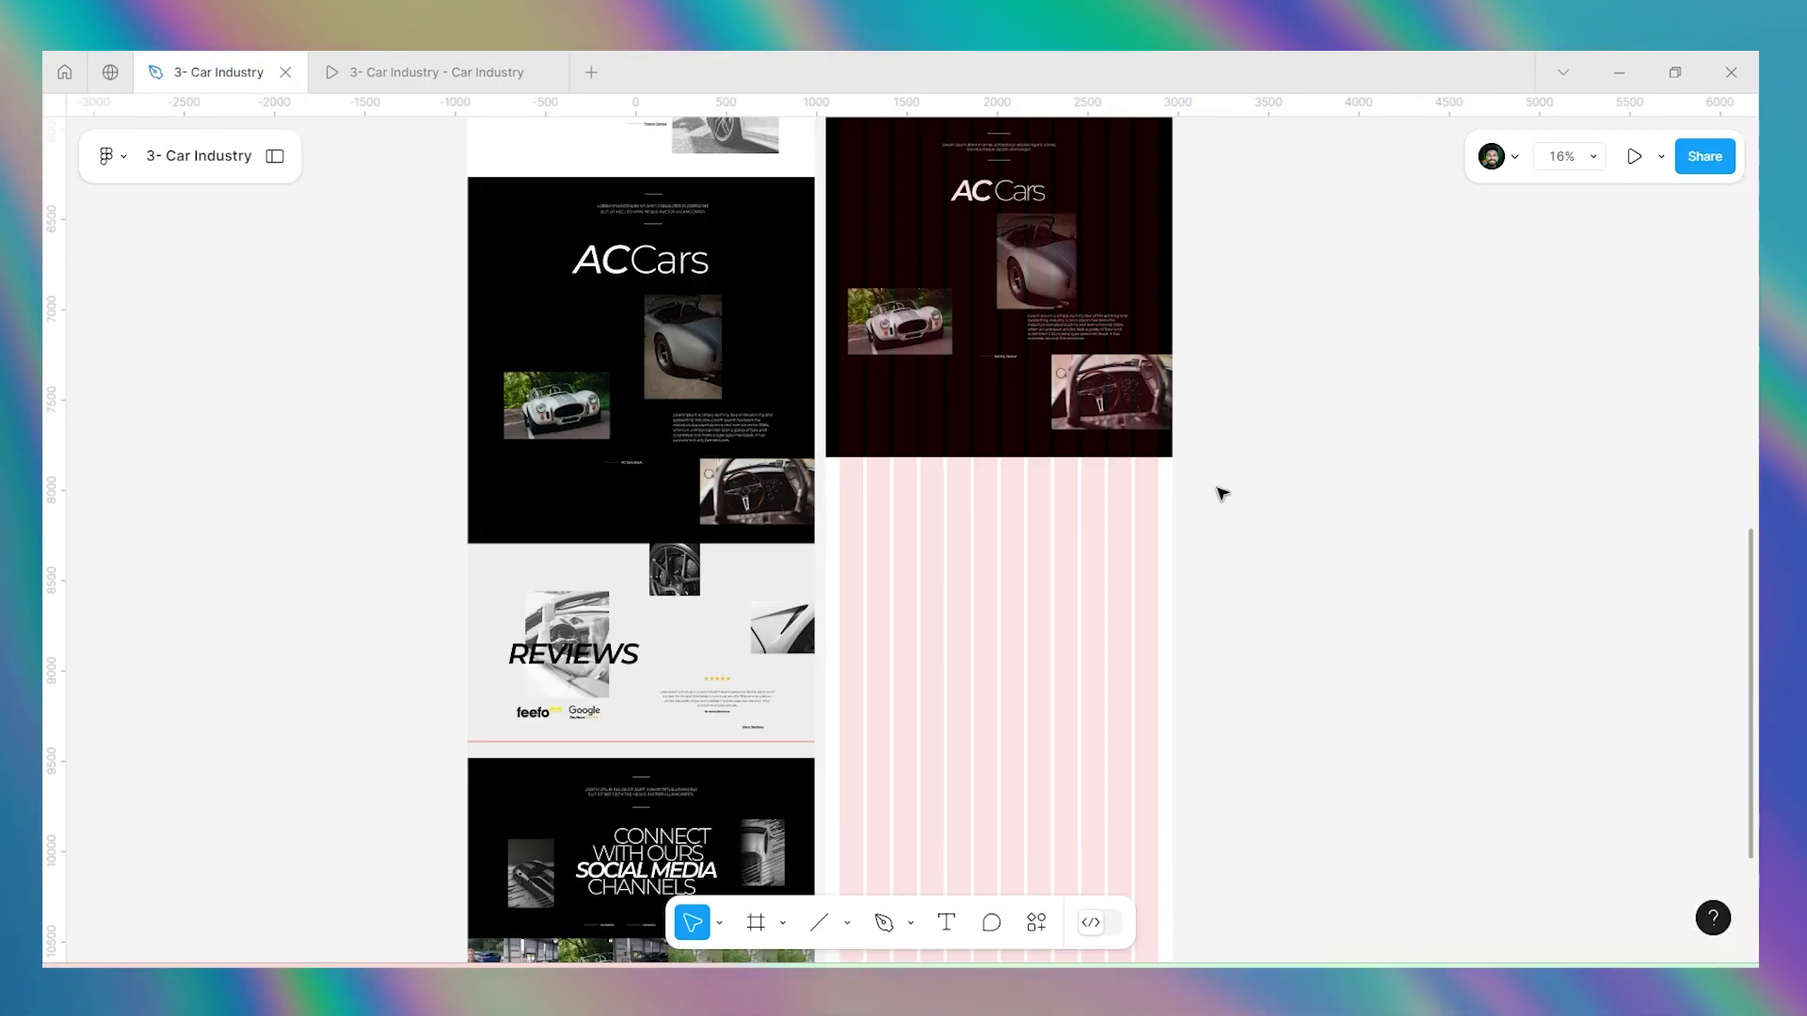
Shorten the black AC Cars frame so its lower edge sits just below the interior image.
{"action": "left_click", "coordinate": [1015, 451]}
{"action": "left_click_drag", "start_coordinate": [1014, 453], "coordinate": [1034, 447]}
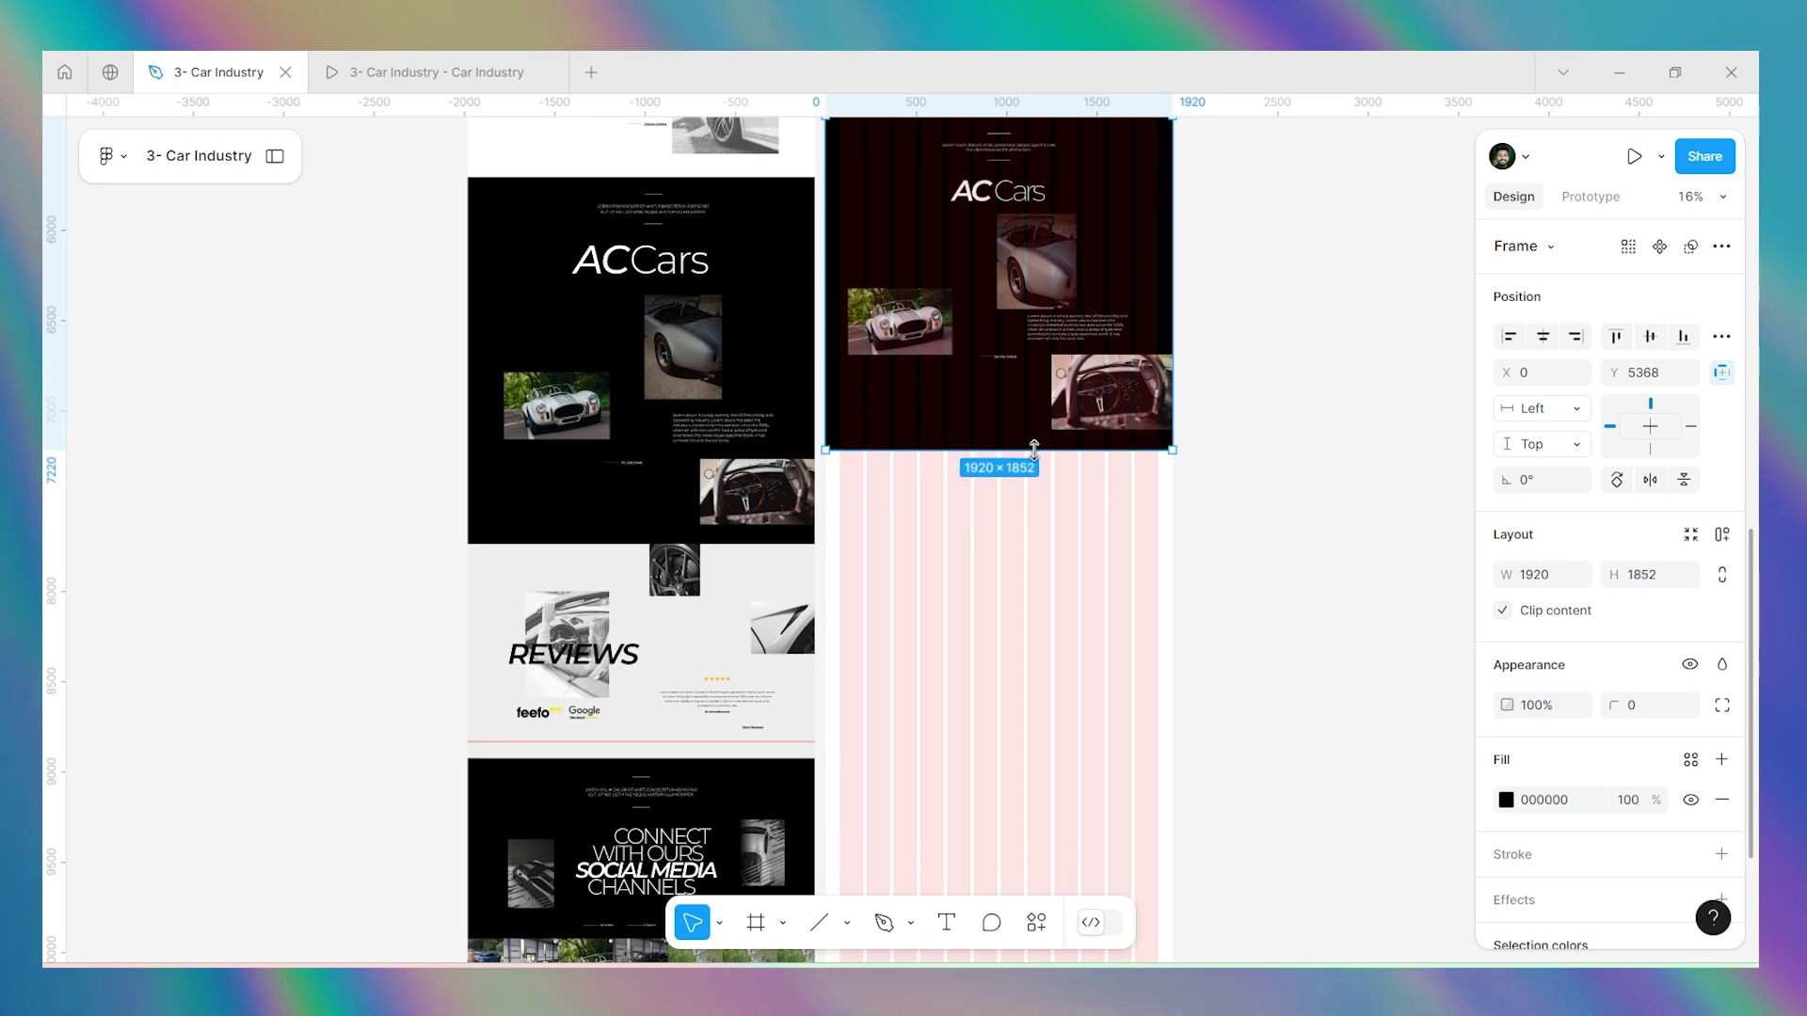
{"action": "left_click", "coordinate": [1294, 439]}
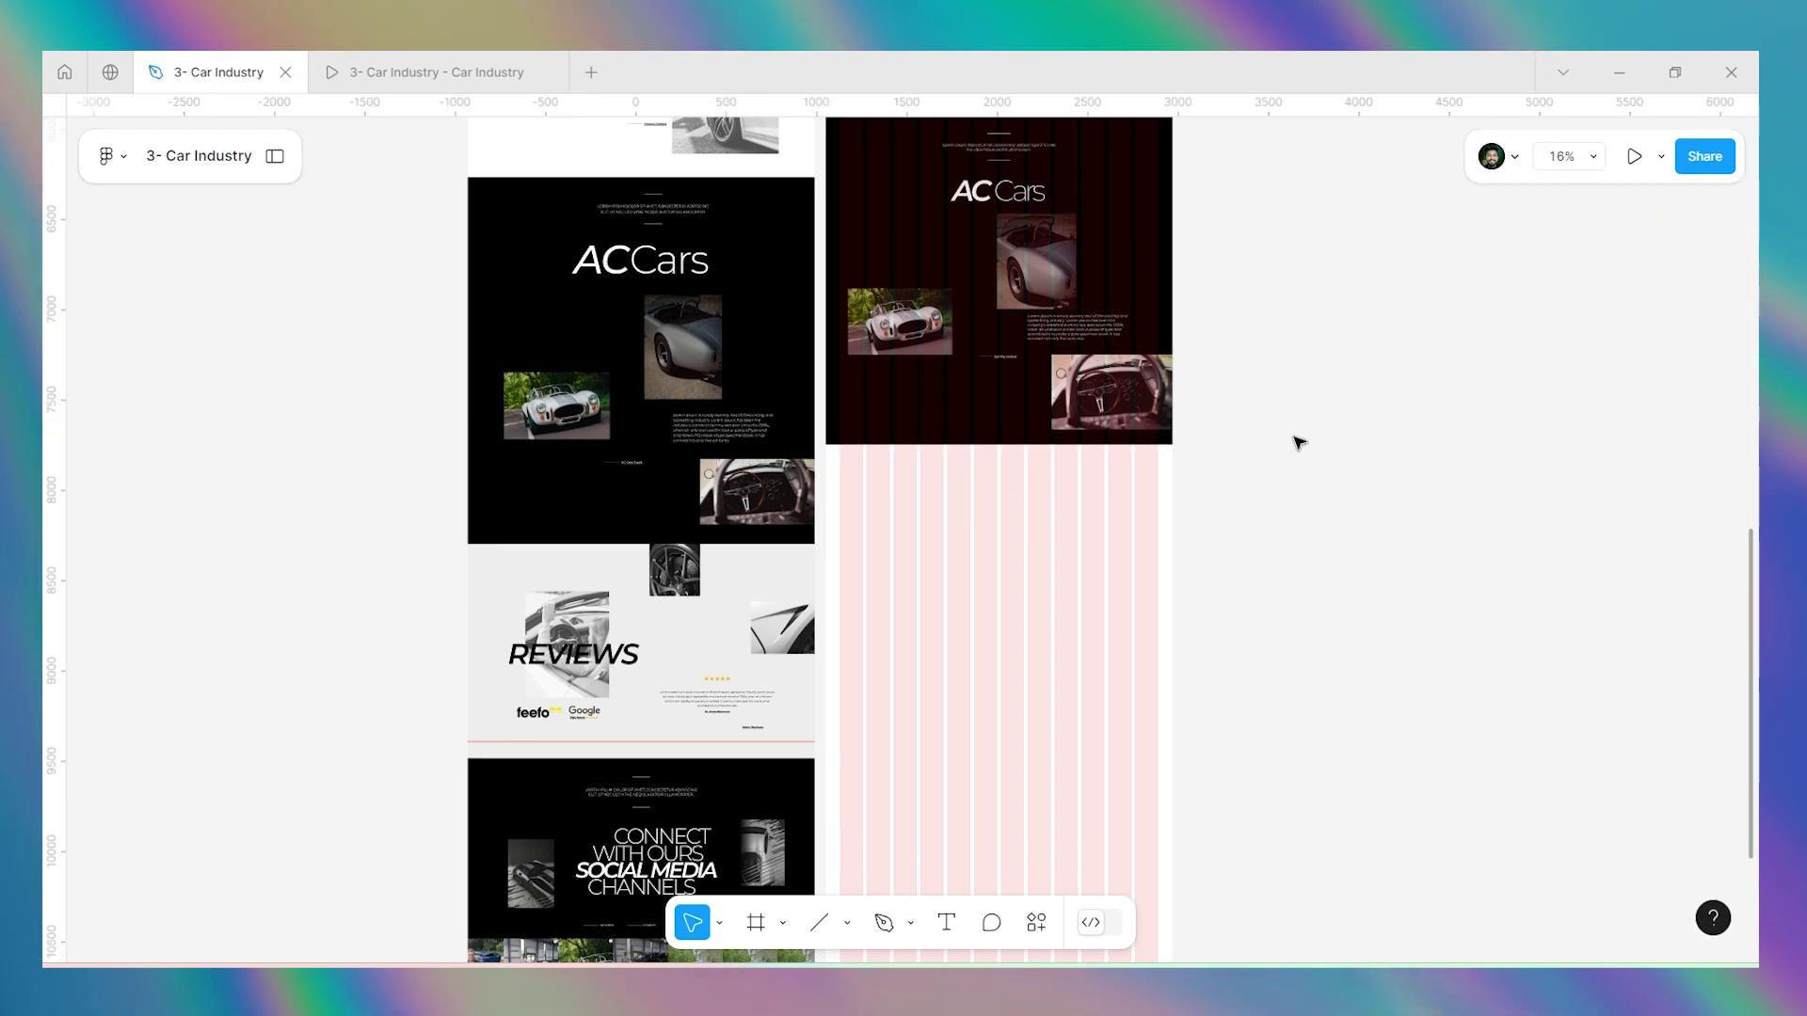
Copy the alloy wheel, white fender and dark car images from the Design System into the empty area below the Car page's AC Cars section.
{"action": "scroll", "coordinate": [1298, 442], "scroll_direction": "down", "scroll_amount": 1}
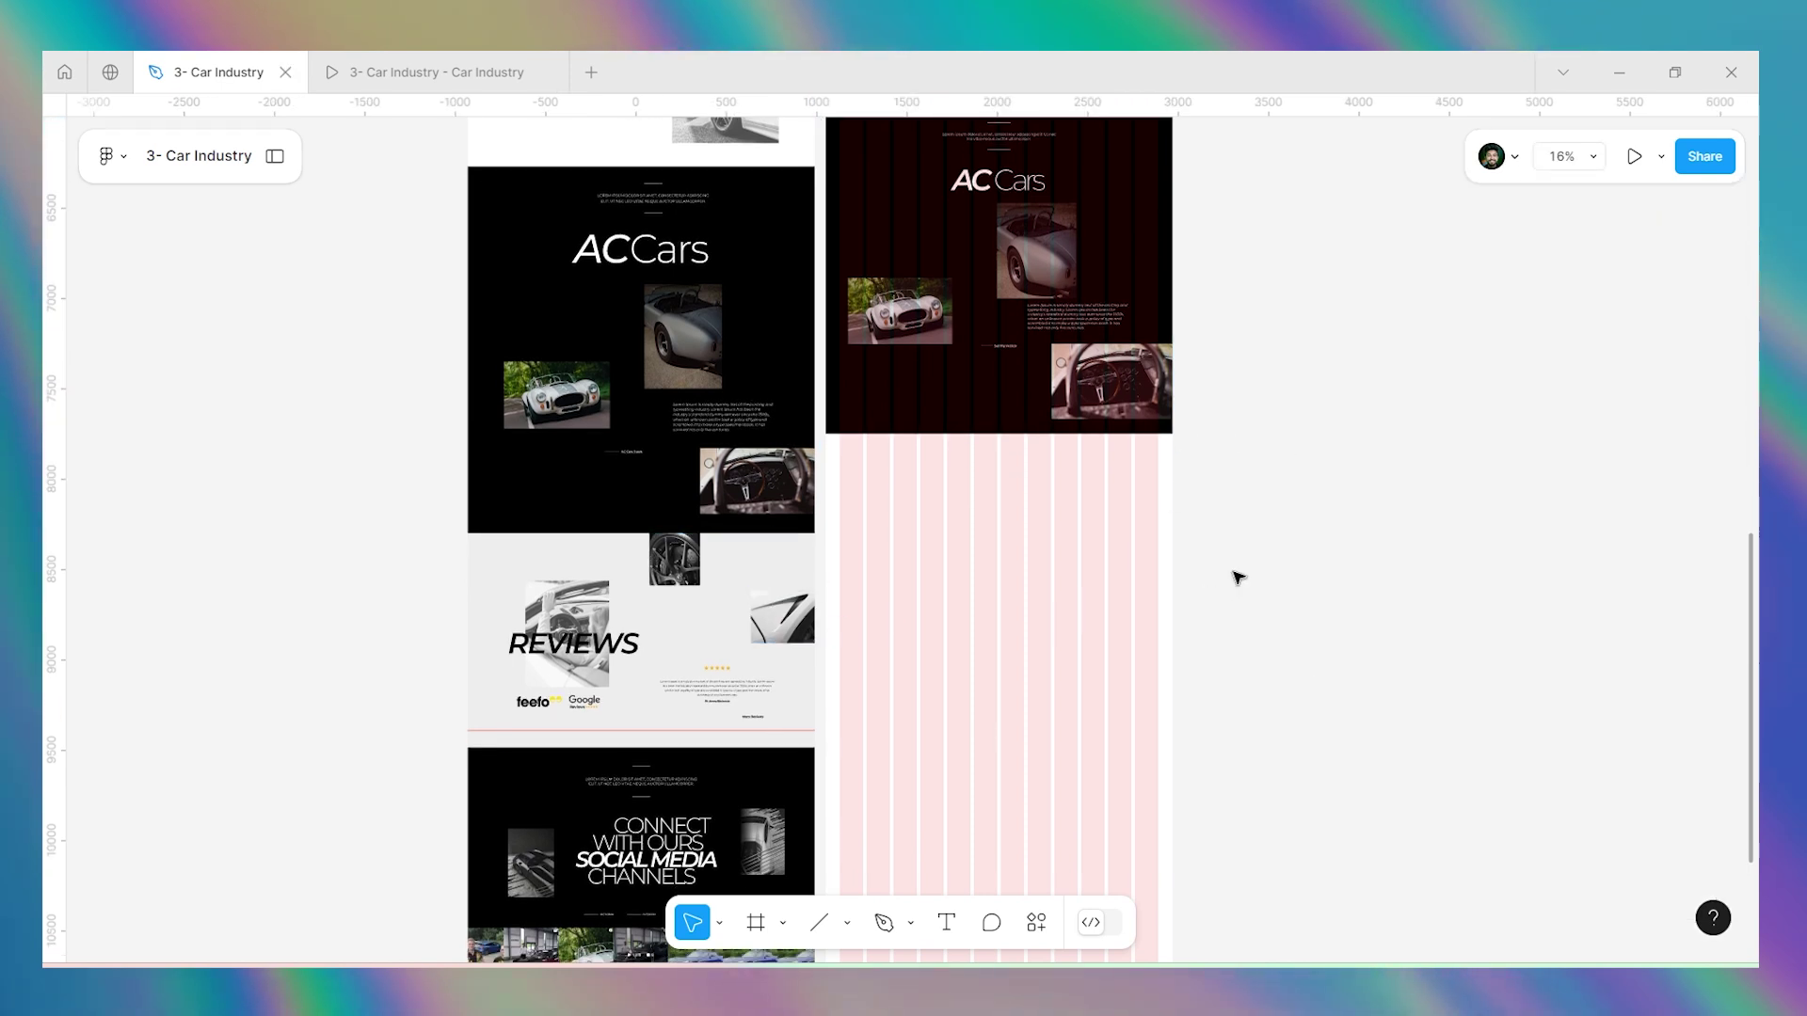
{"action": "scroll", "coordinate": [1238, 577], "scroll_direction": "down", "scroll_amount": 4}
{"action": "scroll", "coordinate": [1121, 573], "scroll_direction": "up", "scroll_amount": 3}
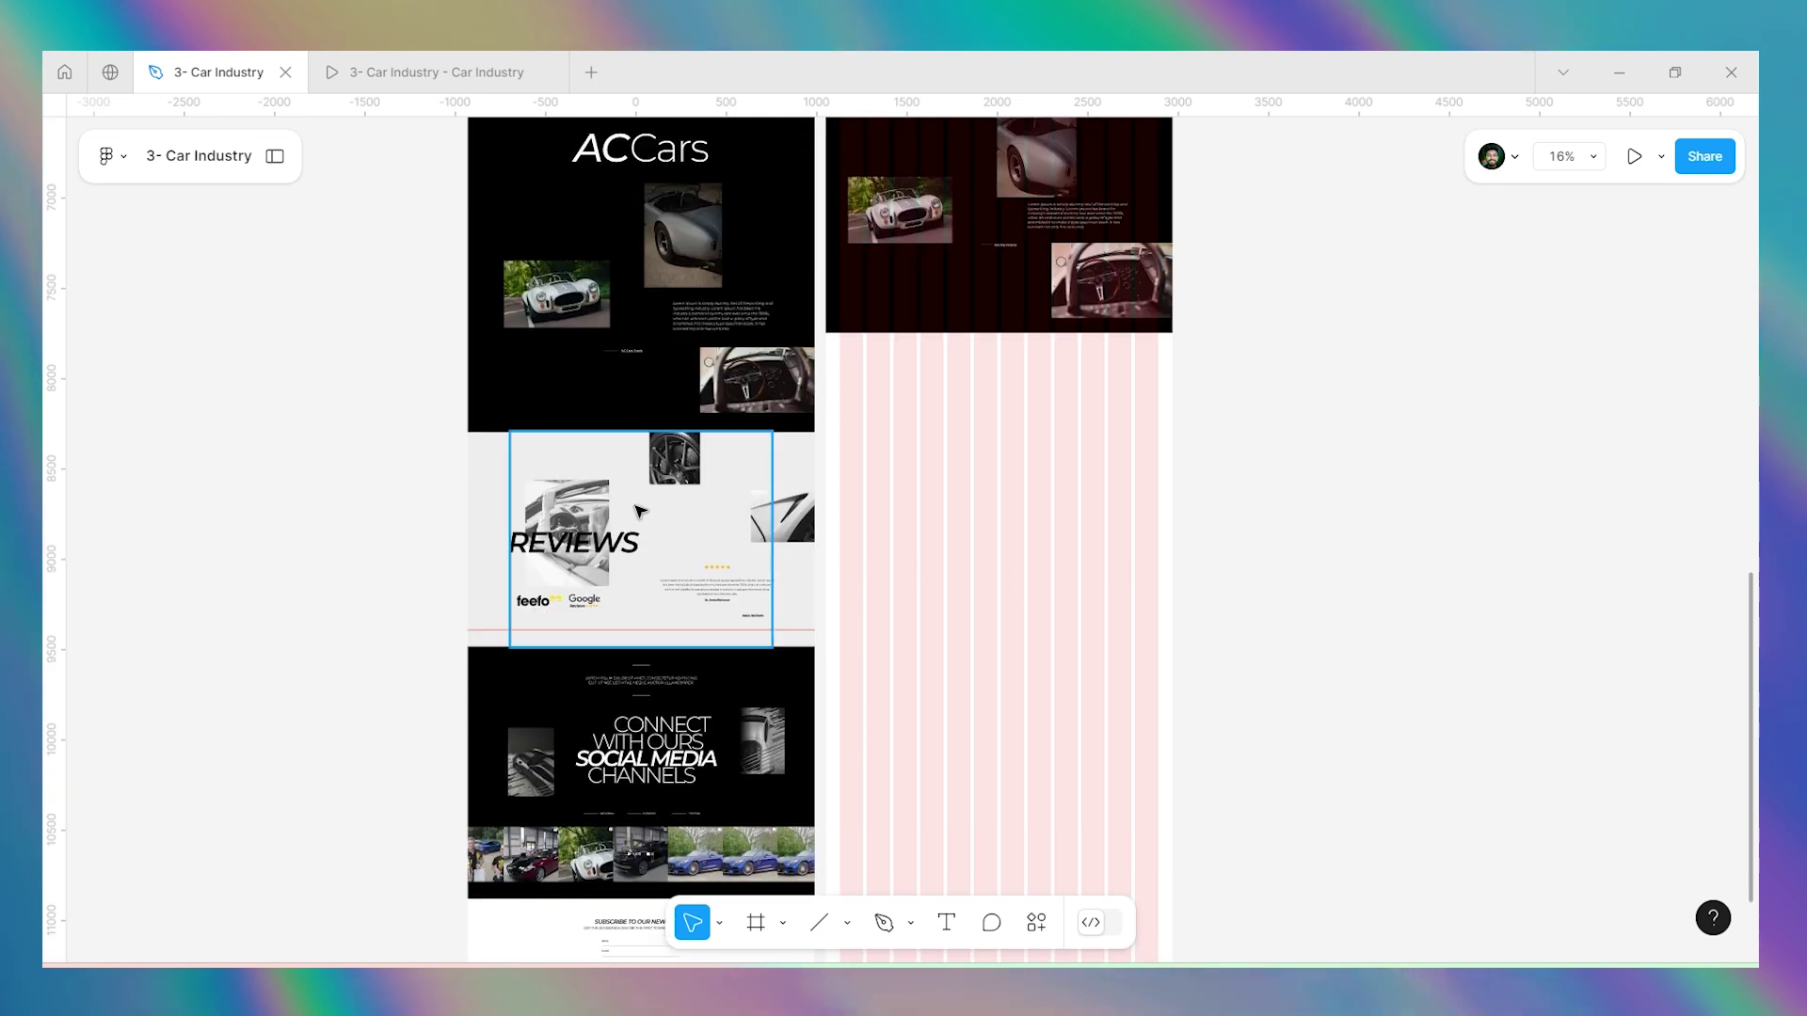
{"action": "scroll", "coordinate": [1166, 505], "scroll_direction": "down", "scroll_amount": 3}
{"action": "scroll", "coordinate": [941, 395], "scroll_direction": "up", "scroll_amount": 5}
{"action": "scroll", "coordinate": [661, 266], "scroll_direction": "up", "scroll_amount": 10}
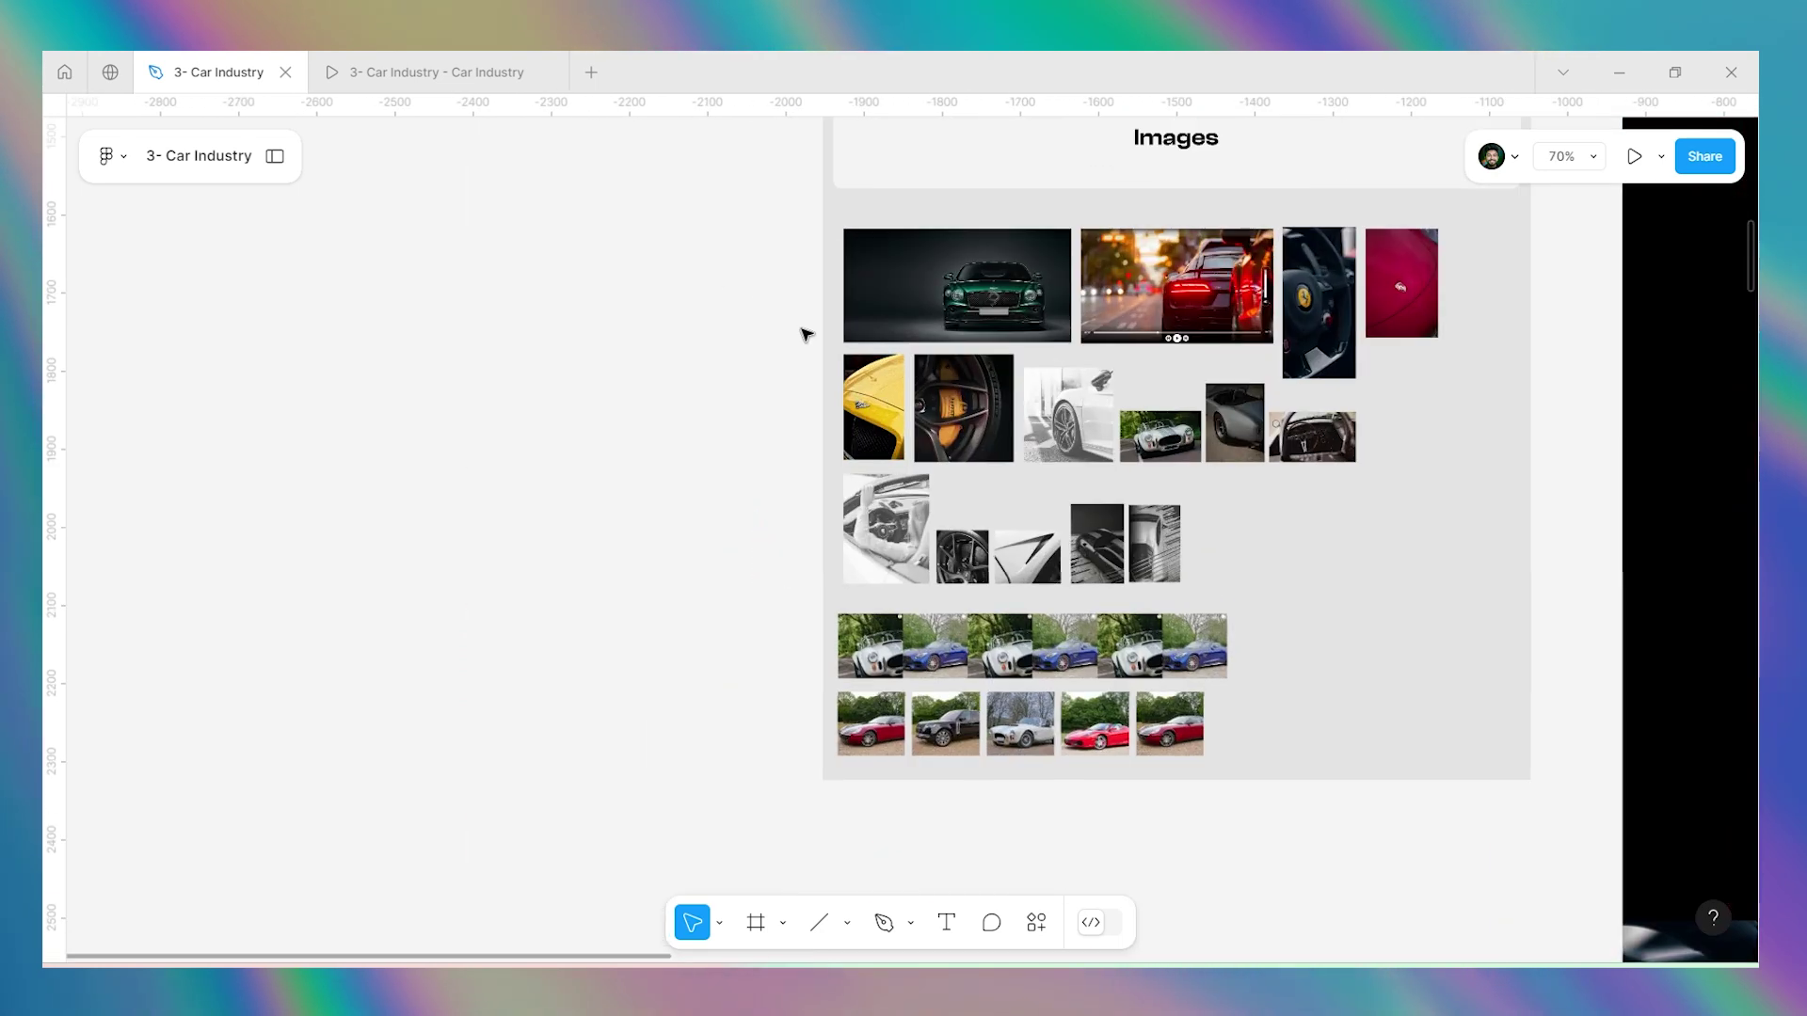
{"action": "left_click", "coordinate": [977, 562]}
{"action": "left_click", "coordinate": [1028, 559], "text": "shift"}
{"action": "left_click", "coordinate": [1096, 546], "text": "shift"}
{"action": "scroll", "coordinate": [559, 450], "scroll_direction": "down", "scroll_amount": 5}
{"action": "scroll", "coordinate": [559, 449], "scroll_direction": "down", "scroll_amount": 4}
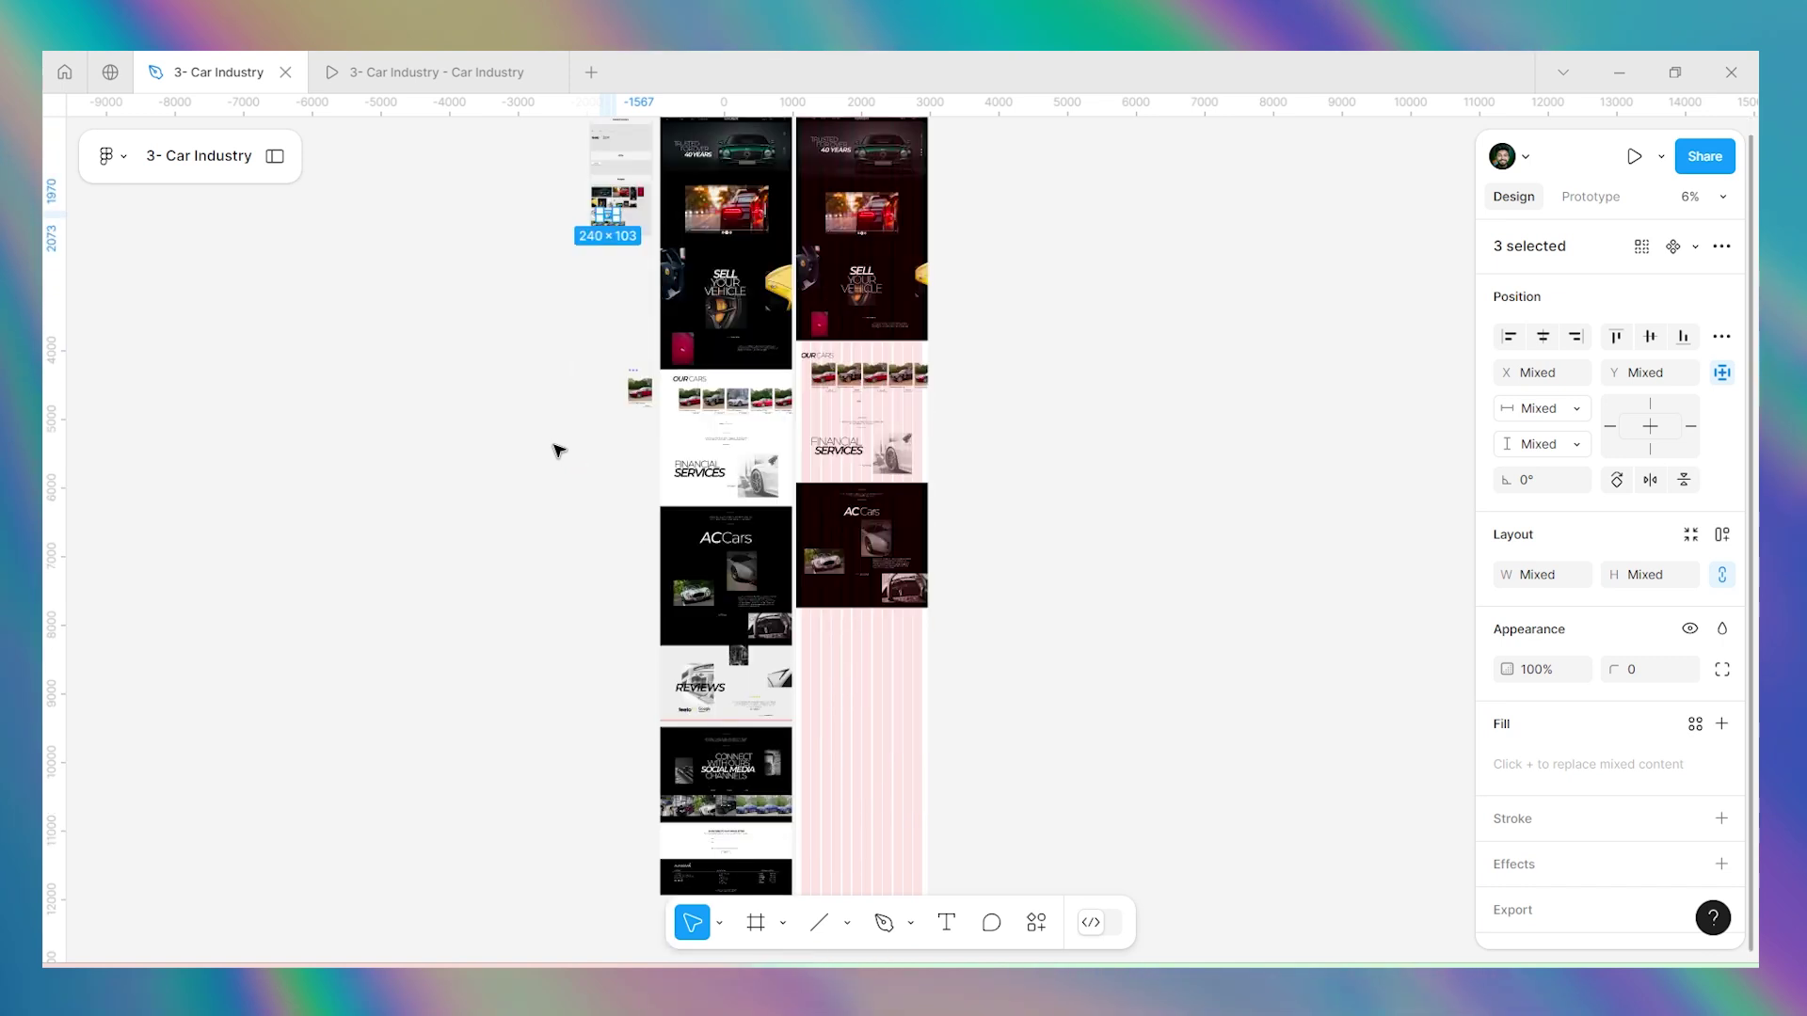
{"action": "left_click_drag", "start_coordinate": [621, 461], "coordinate": [903, 531]}
{"action": "scroll", "coordinate": [649, 492], "scroll_direction": "up", "scroll_amount": 3}
{"action": "scroll", "coordinate": [903, 531], "scroll_direction": "up", "scroll_amount": 2}
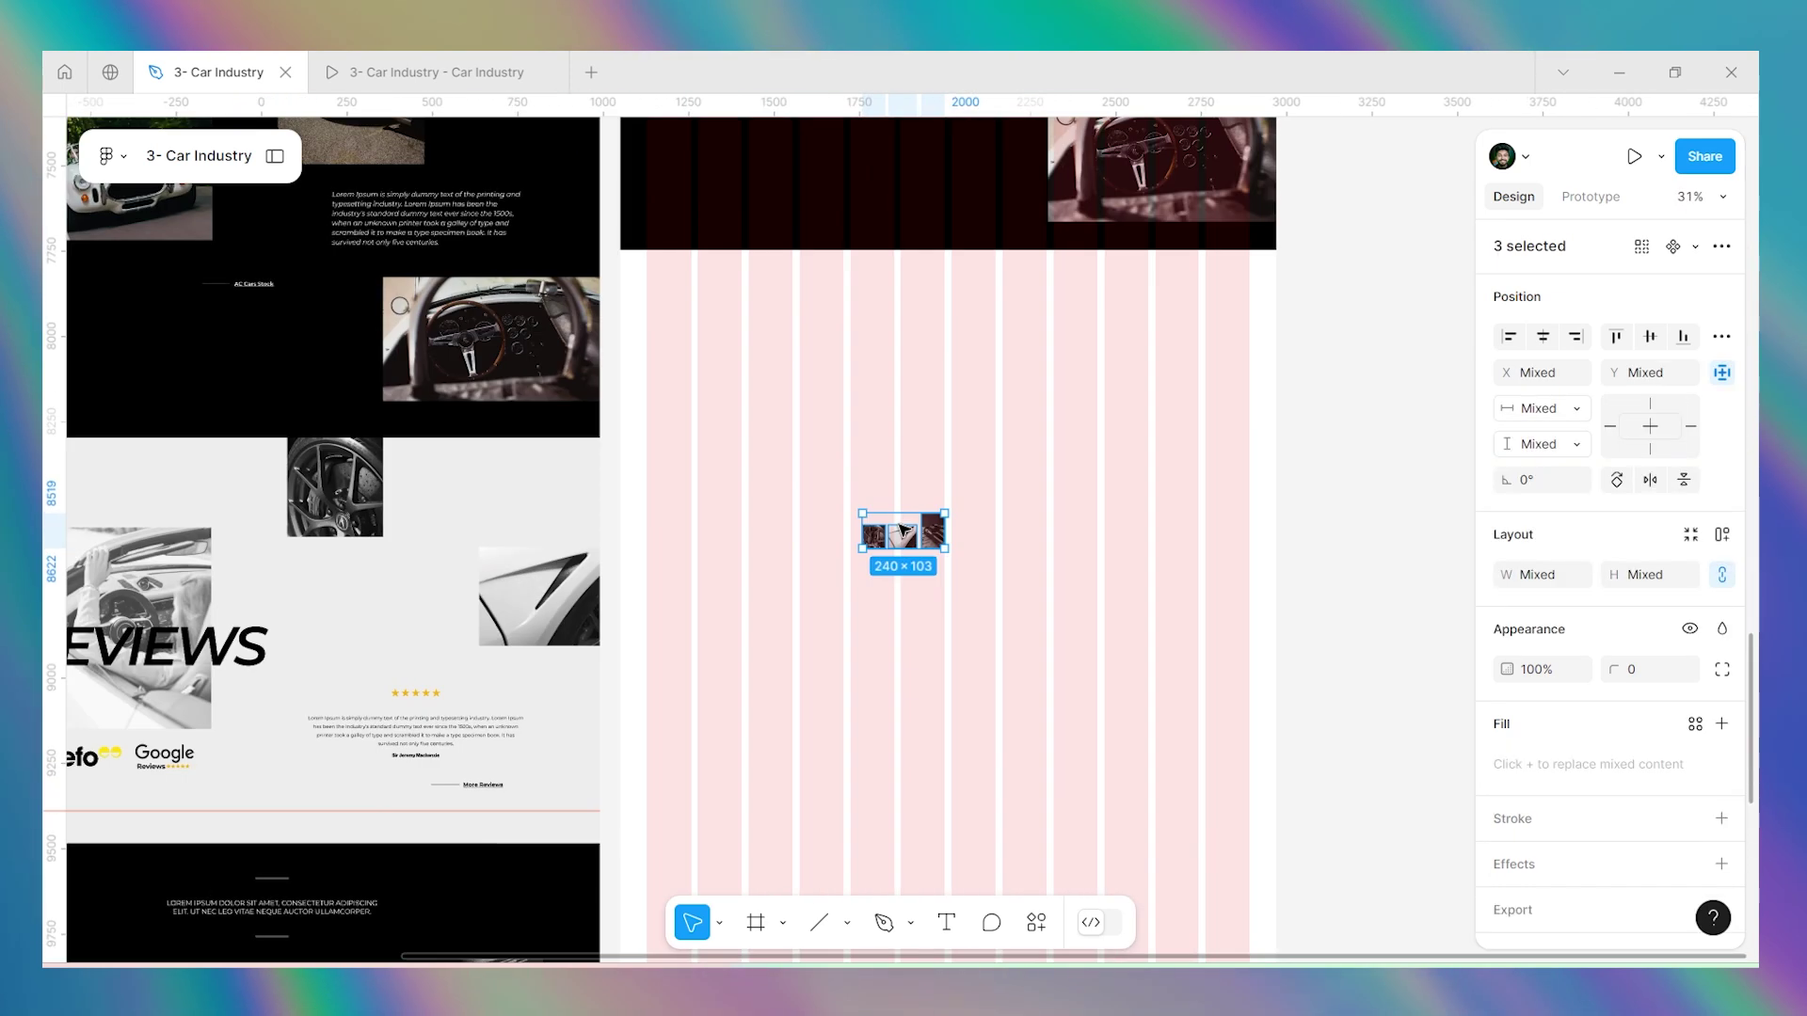
Enlarge the alloy wheel image to about 315 × 353 and place it at X 803 against the black section's lower edge.
{"action": "left_click", "coordinate": [904, 535]}
{"action": "left_click", "coordinate": [875, 534]}
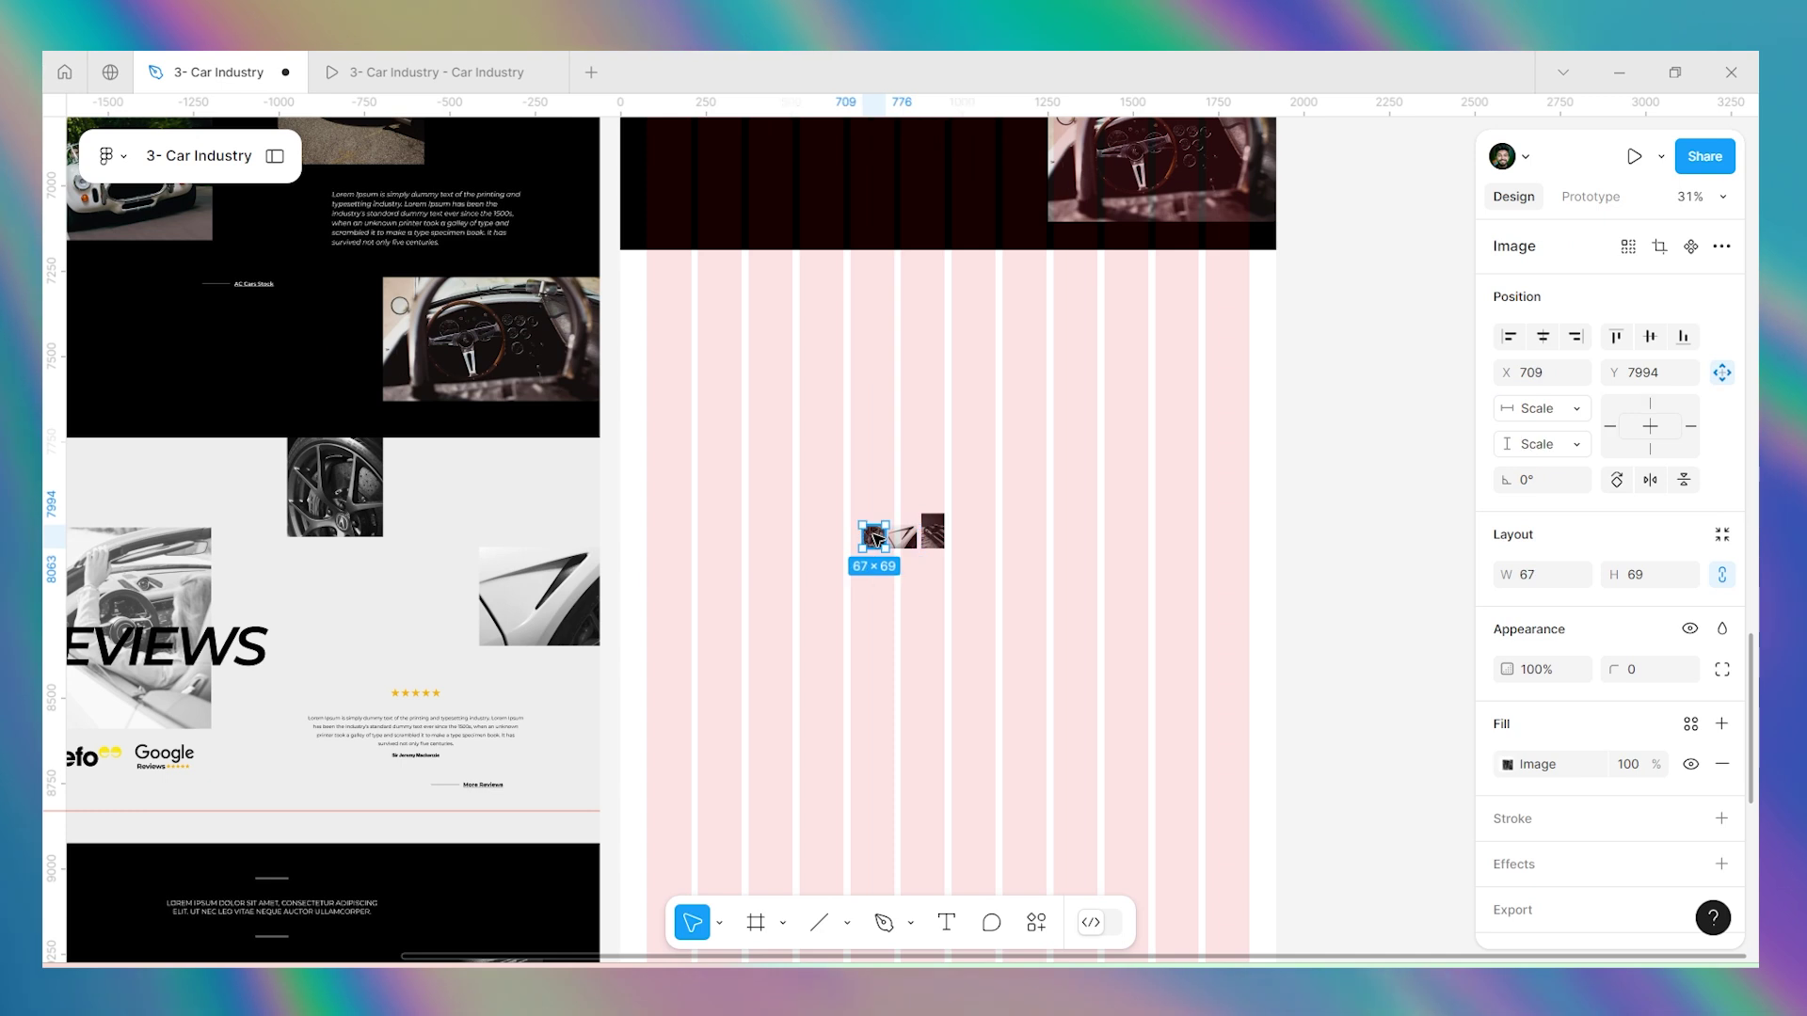
{"action": "scroll", "coordinate": [875, 532], "scroll_direction": "up", "scroll_amount": 3}
{"action": "scroll", "coordinate": [917, 550], "scroll_direction": "down", "scroll_amount": 4}
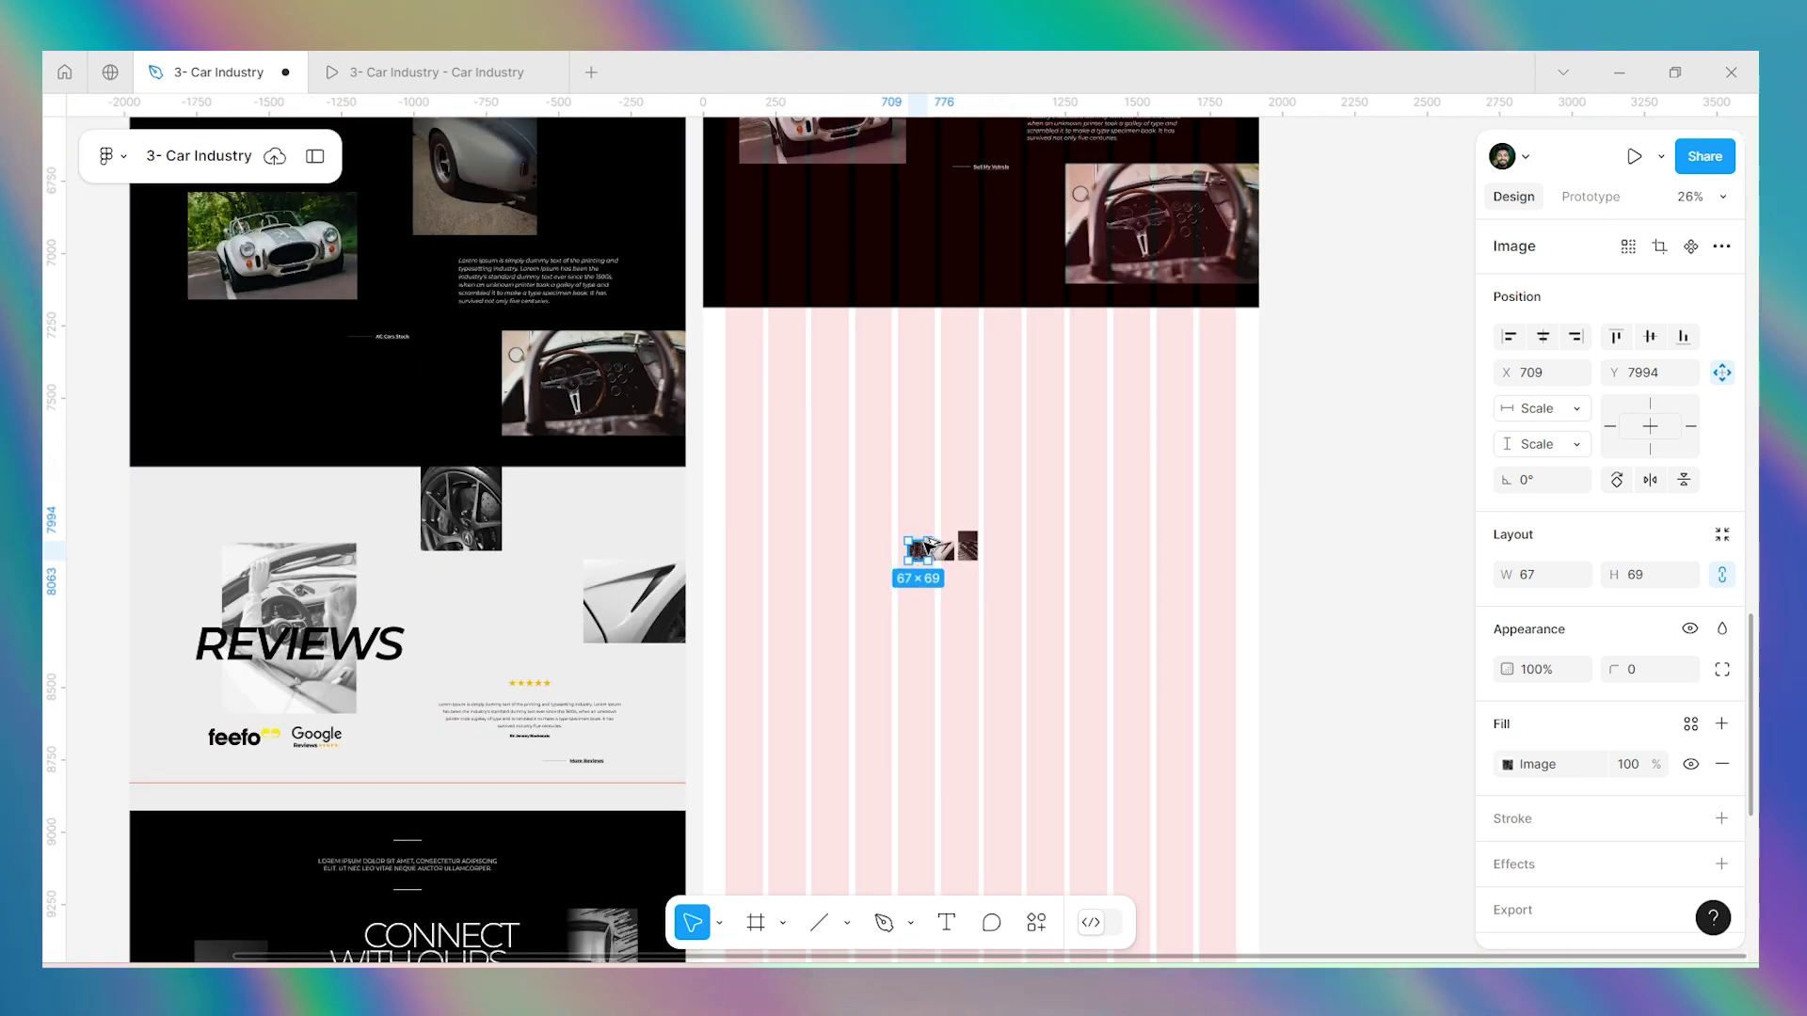
{"action": "left_click_drag", "start_coordinate": [931, 543], "coordinate": [987, 414]}
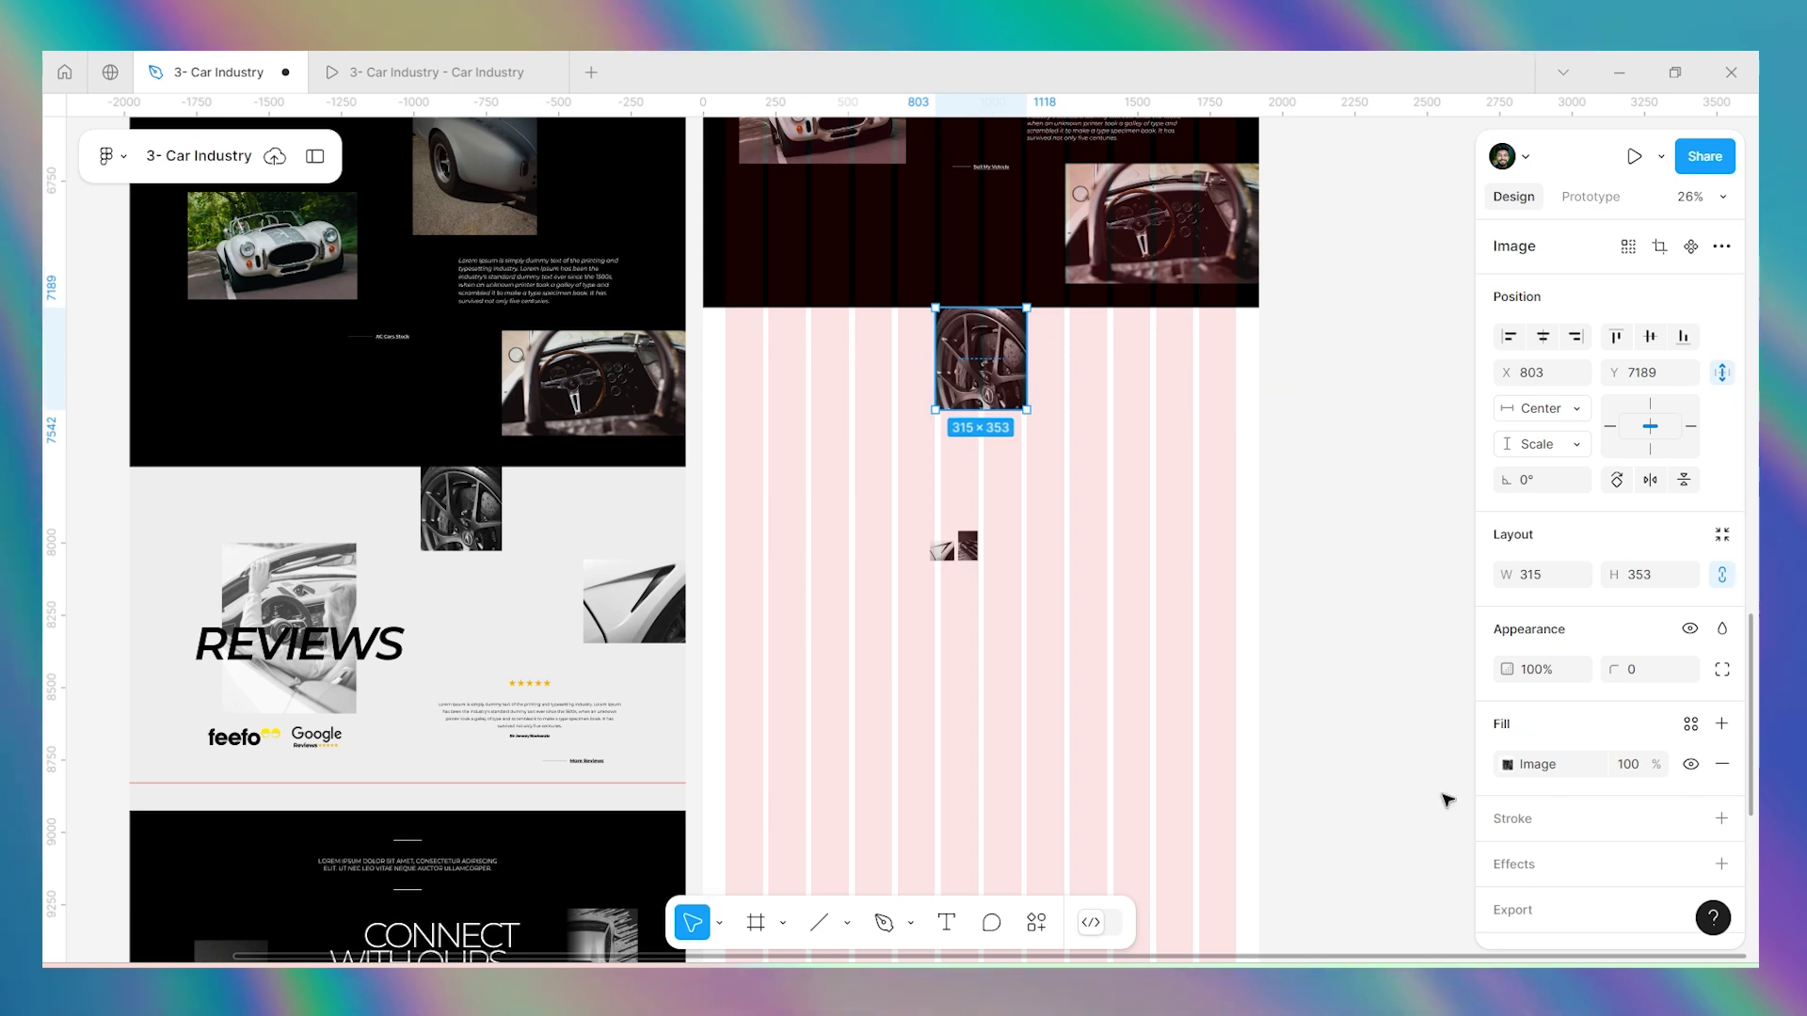
Switch the alloy wheel image's fill out of Crop mode and reduce the image height to about 338.
{"action": "left_click", "coordinate": [1506, 766]}
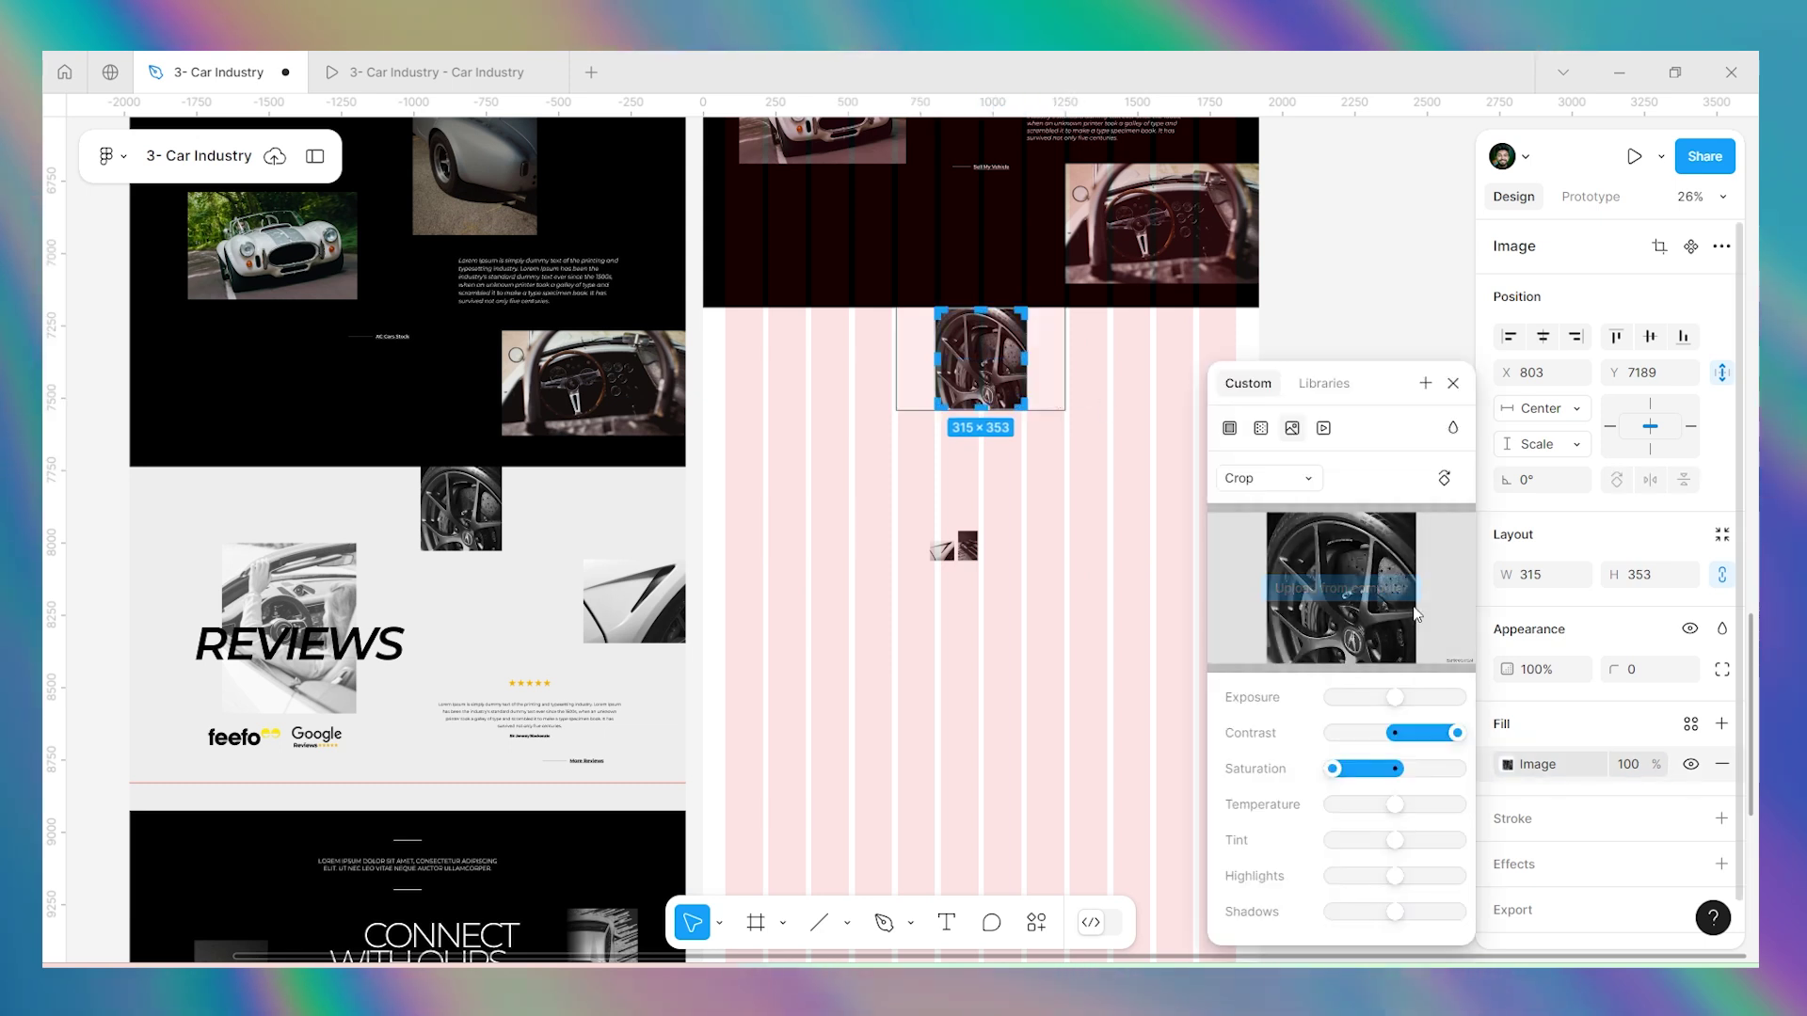
{"action": "left_click", "coordinate": [1267, 478]}
{"action": "left_click", "coordinate": [1242, 415]}
{"action": "left_click", "coordinate": [1365, 275]}
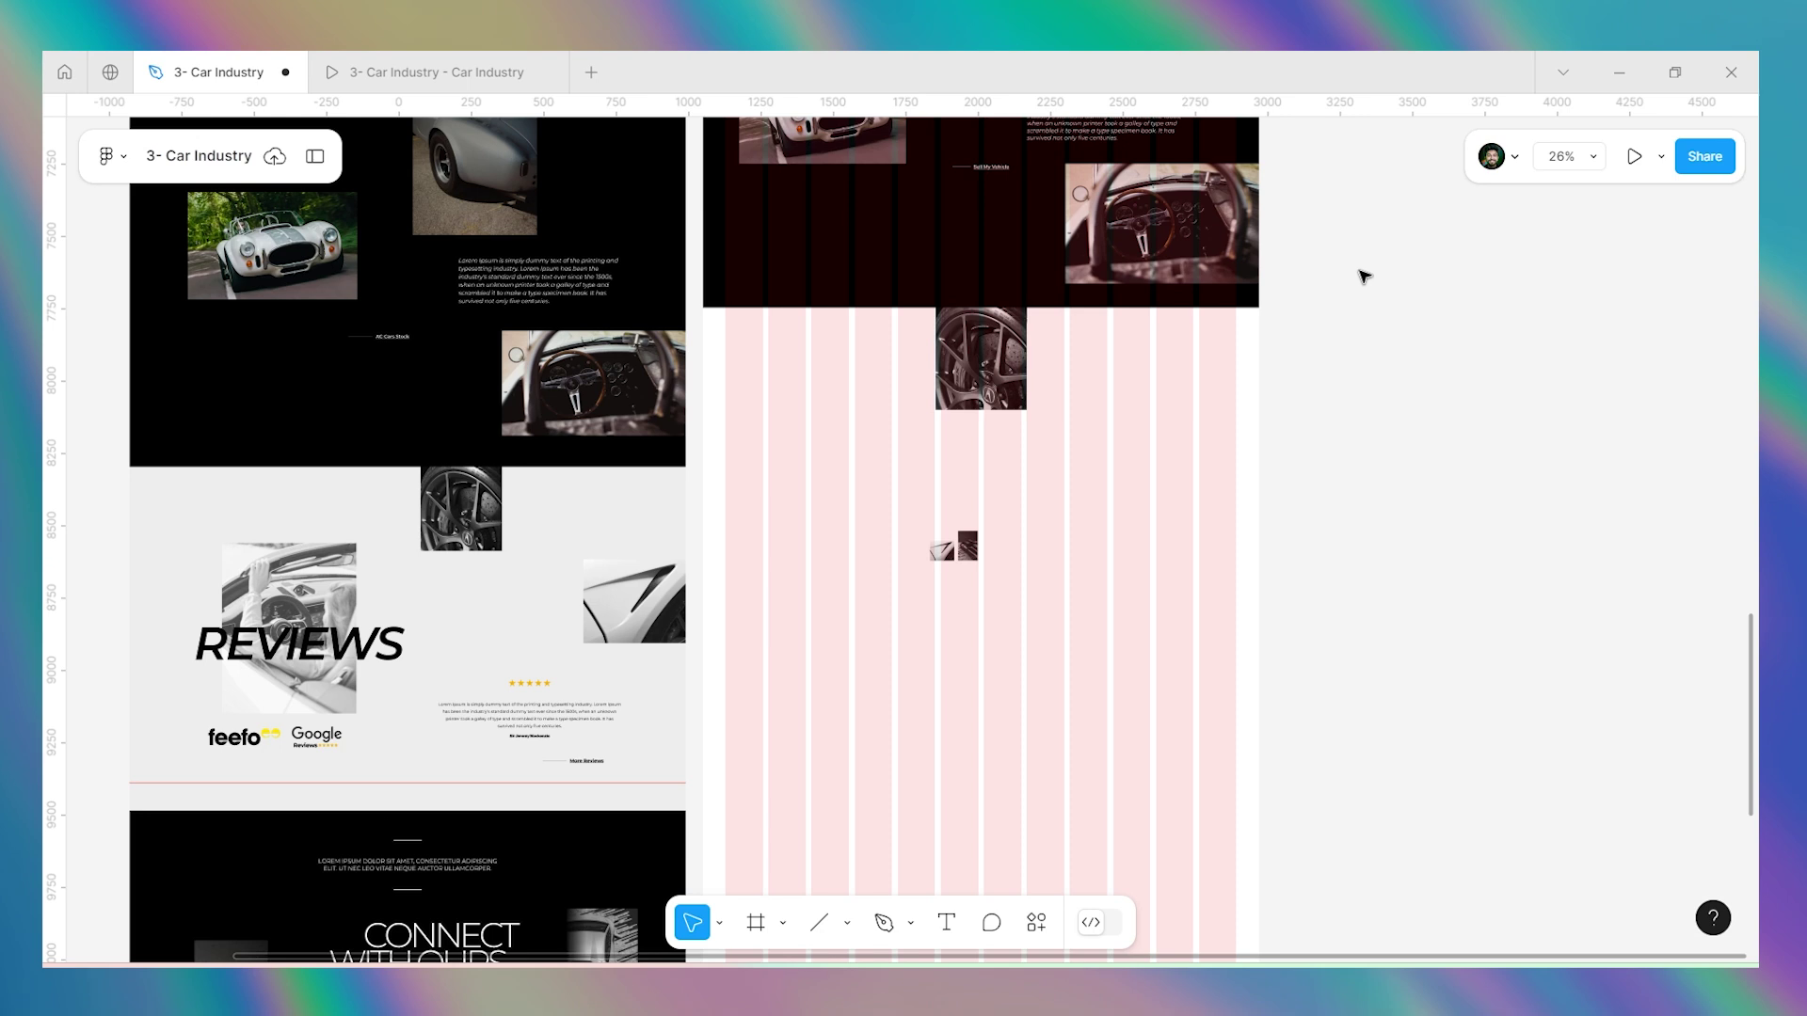
{"action": "left_click", "coordinate": [1002, 390]}
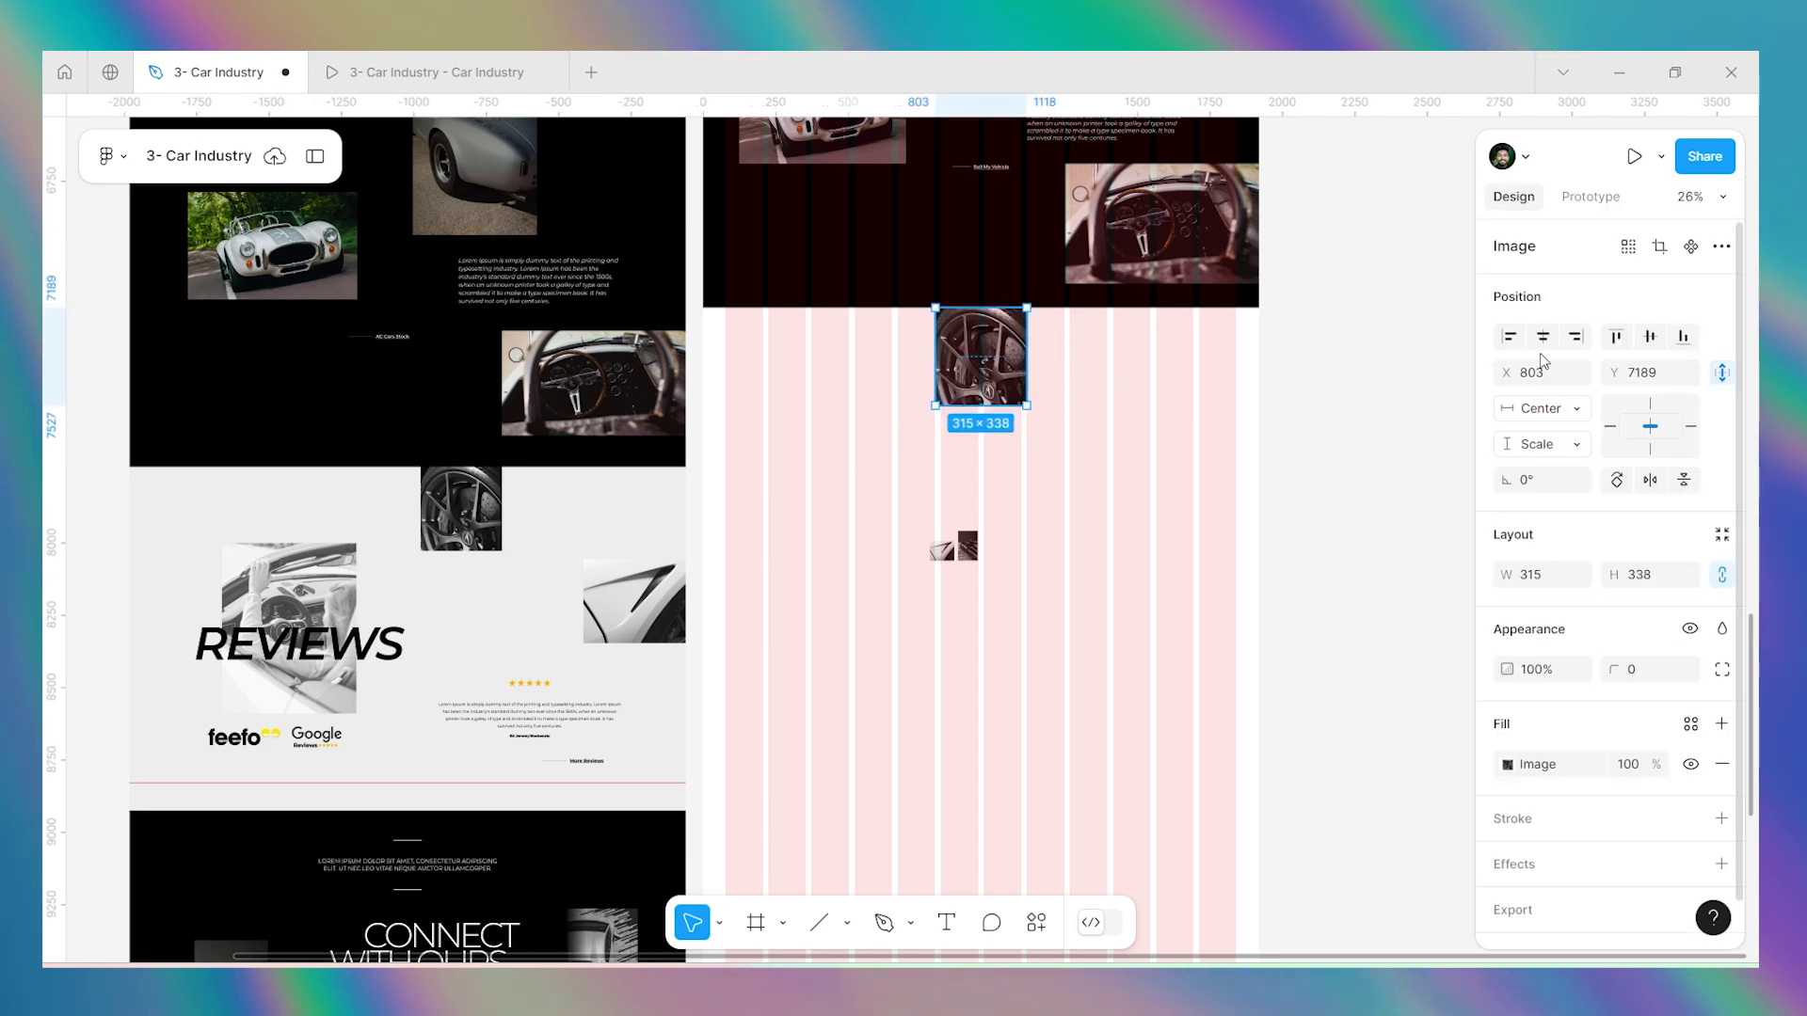
{"action": "left_click", "coordinate": [1240, 357]}
Enlarge the white fender image to about 574 × 471, place it at X 484, Y 7987, and move the small dark car image aside.
{"action": "left_click", "coordinate": [932, 541]}
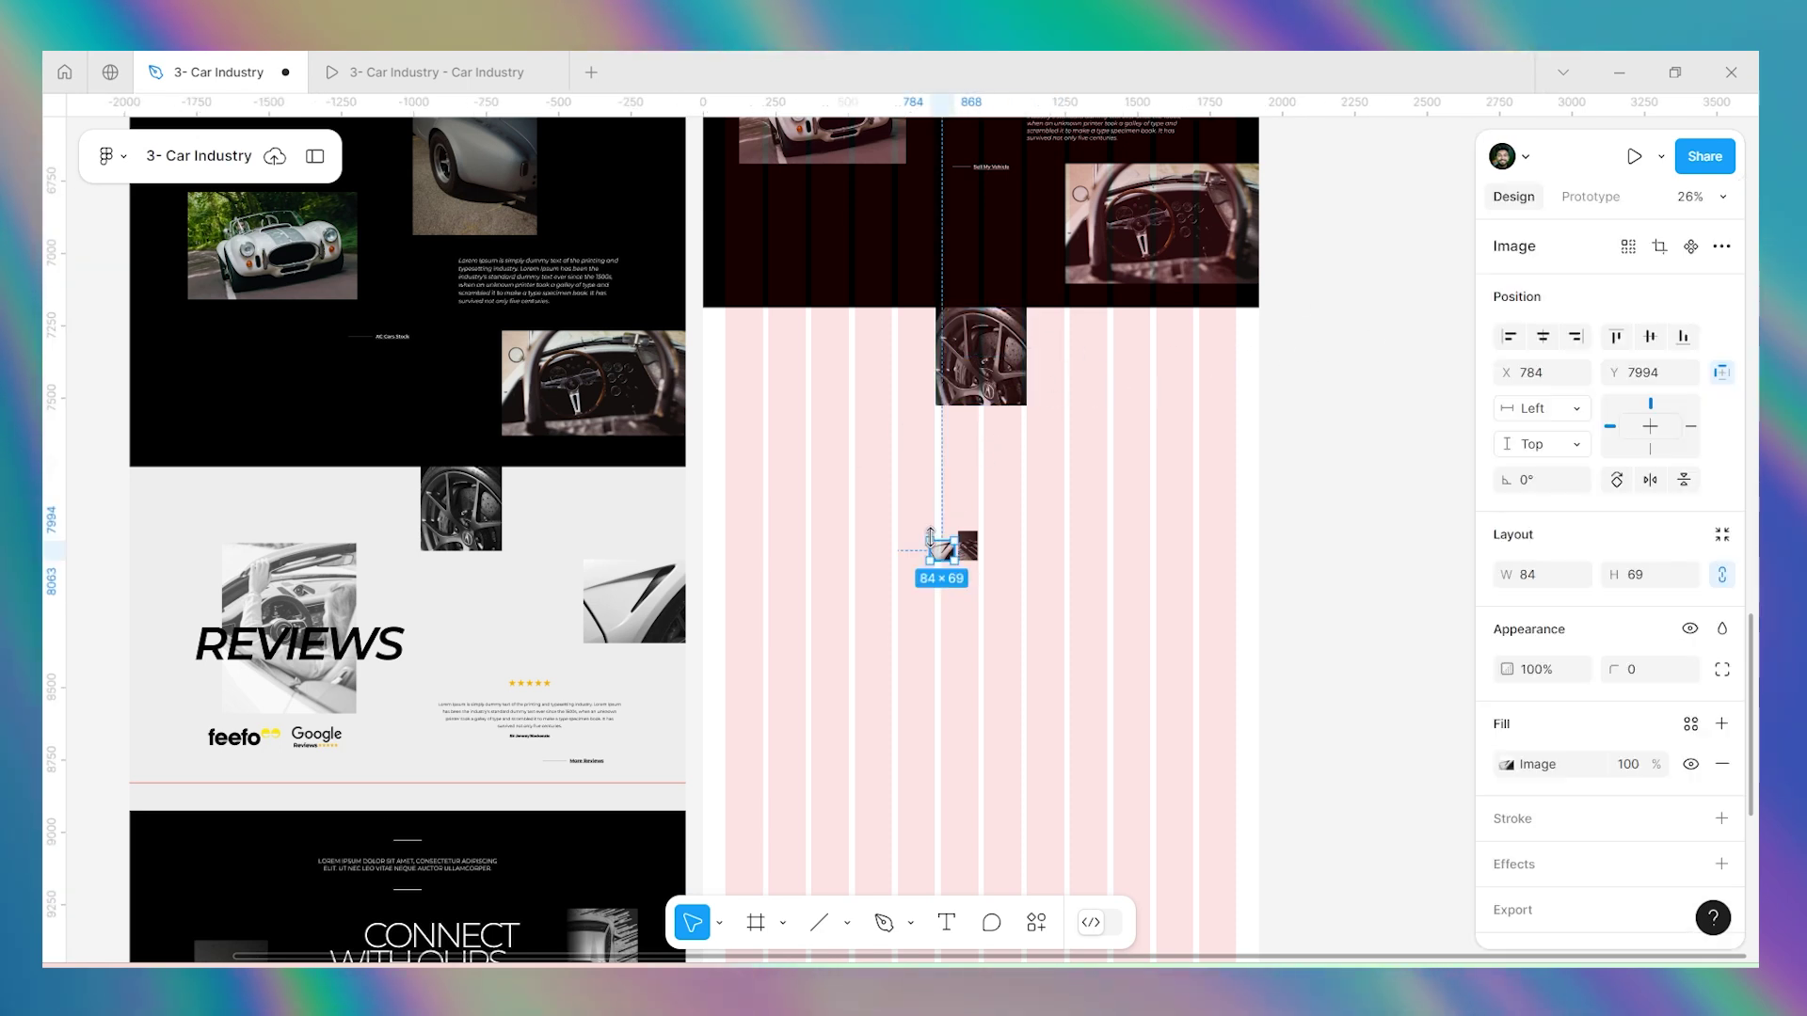
{"action": "left_click_drag", "start_coordinate": [929, 537], "coordinate": [740, 419]}
{"action": "left_click_drag", "start_coordinate": [975, 551], "coordinate": [1191, 495]}
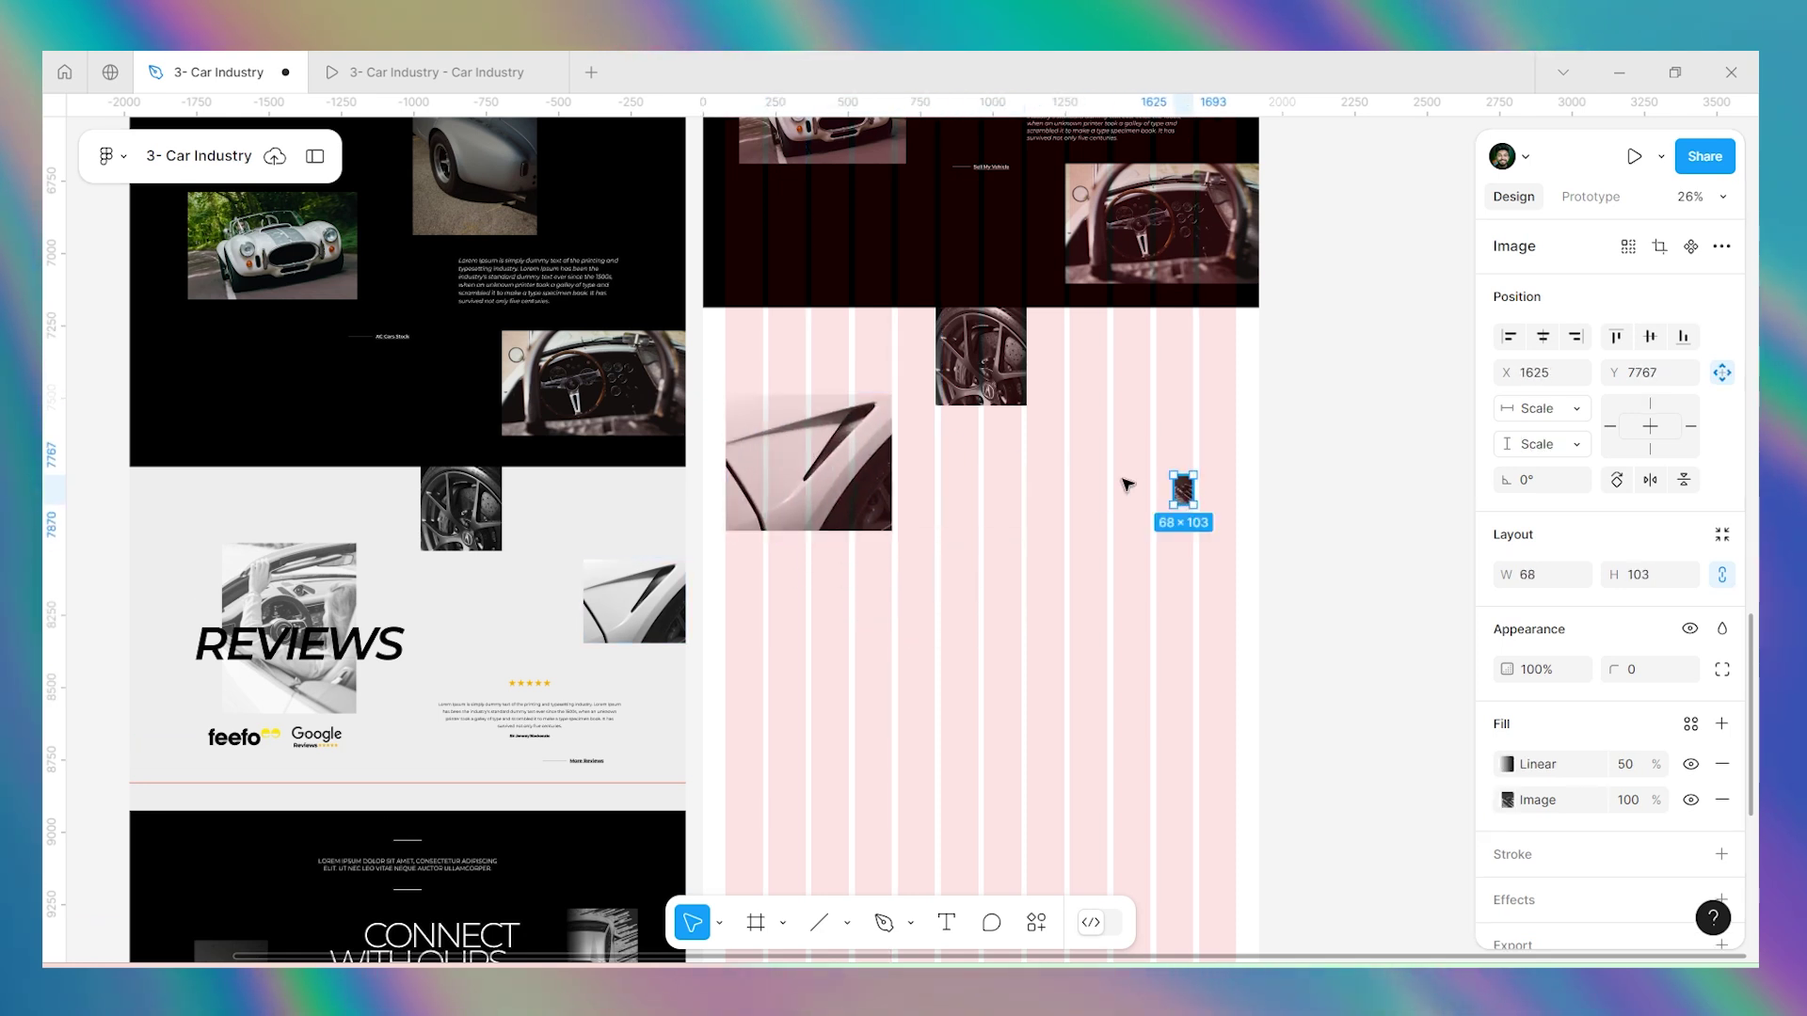
{"action": "left_click", "coordinate": [777, 457]}
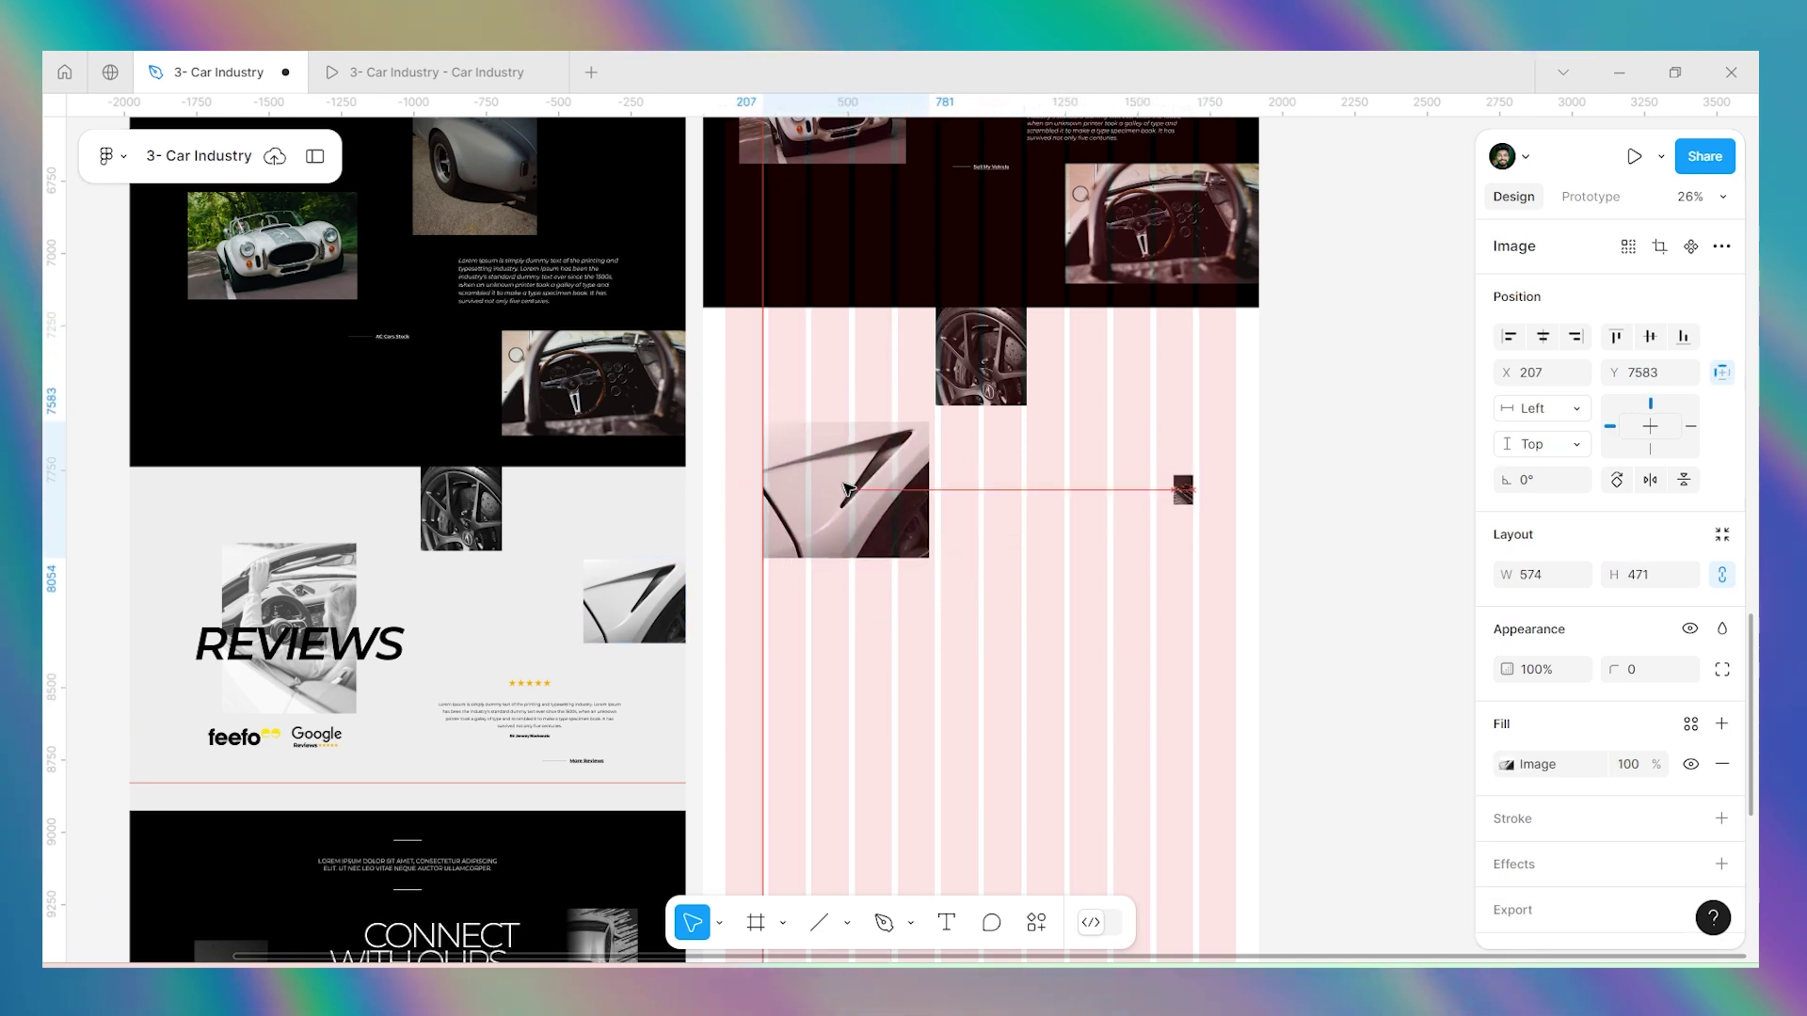
{"action": "left_click_drag", "start_coordinate": [819, 468], "coordinate": [937, 612]}
Cut the small dark car image out of the Car page's reviews area.
{"action": "scroll", "coordinate": [352, 663], "scroll_direction": "up", "scroll_amount": 4}
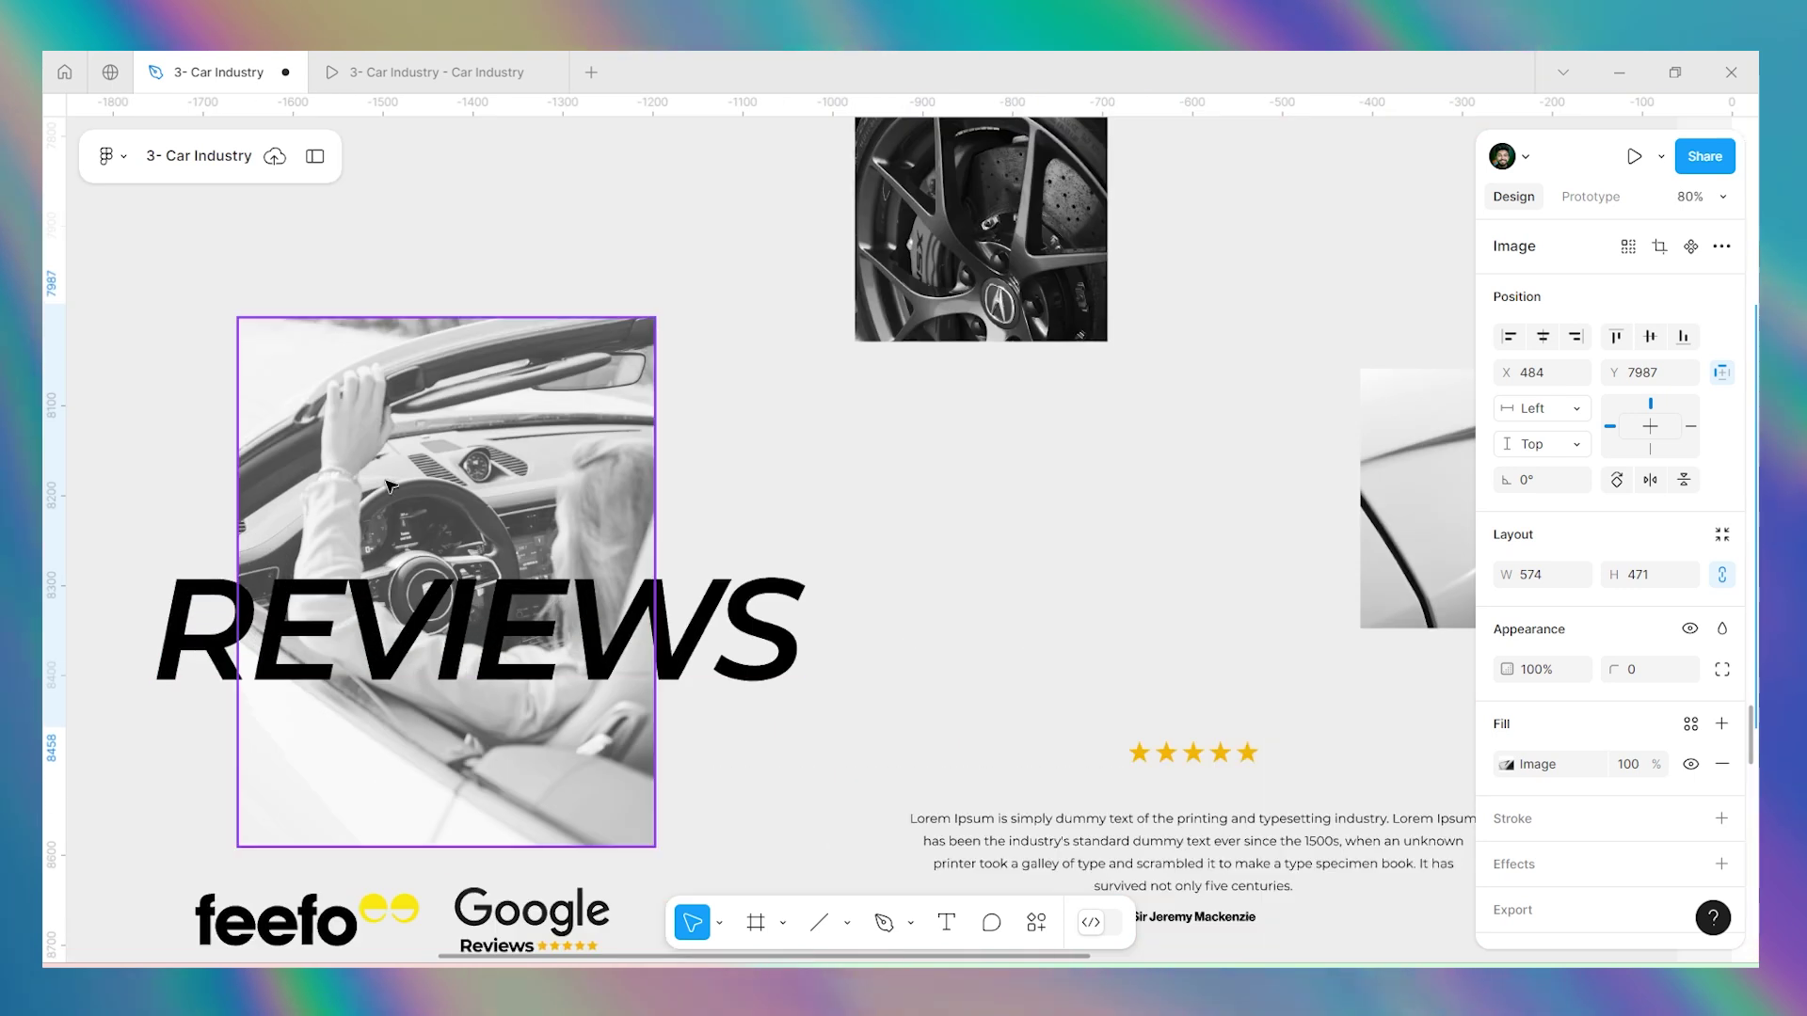
{"action": "scroll", "coordinate": [817, 422], "scroll_direction": "down", "scroll_amount": 6}
{"action": "scroll", "coordinate": [1075, 373], "scroll_direction": "up", "scroll_amount": 5}
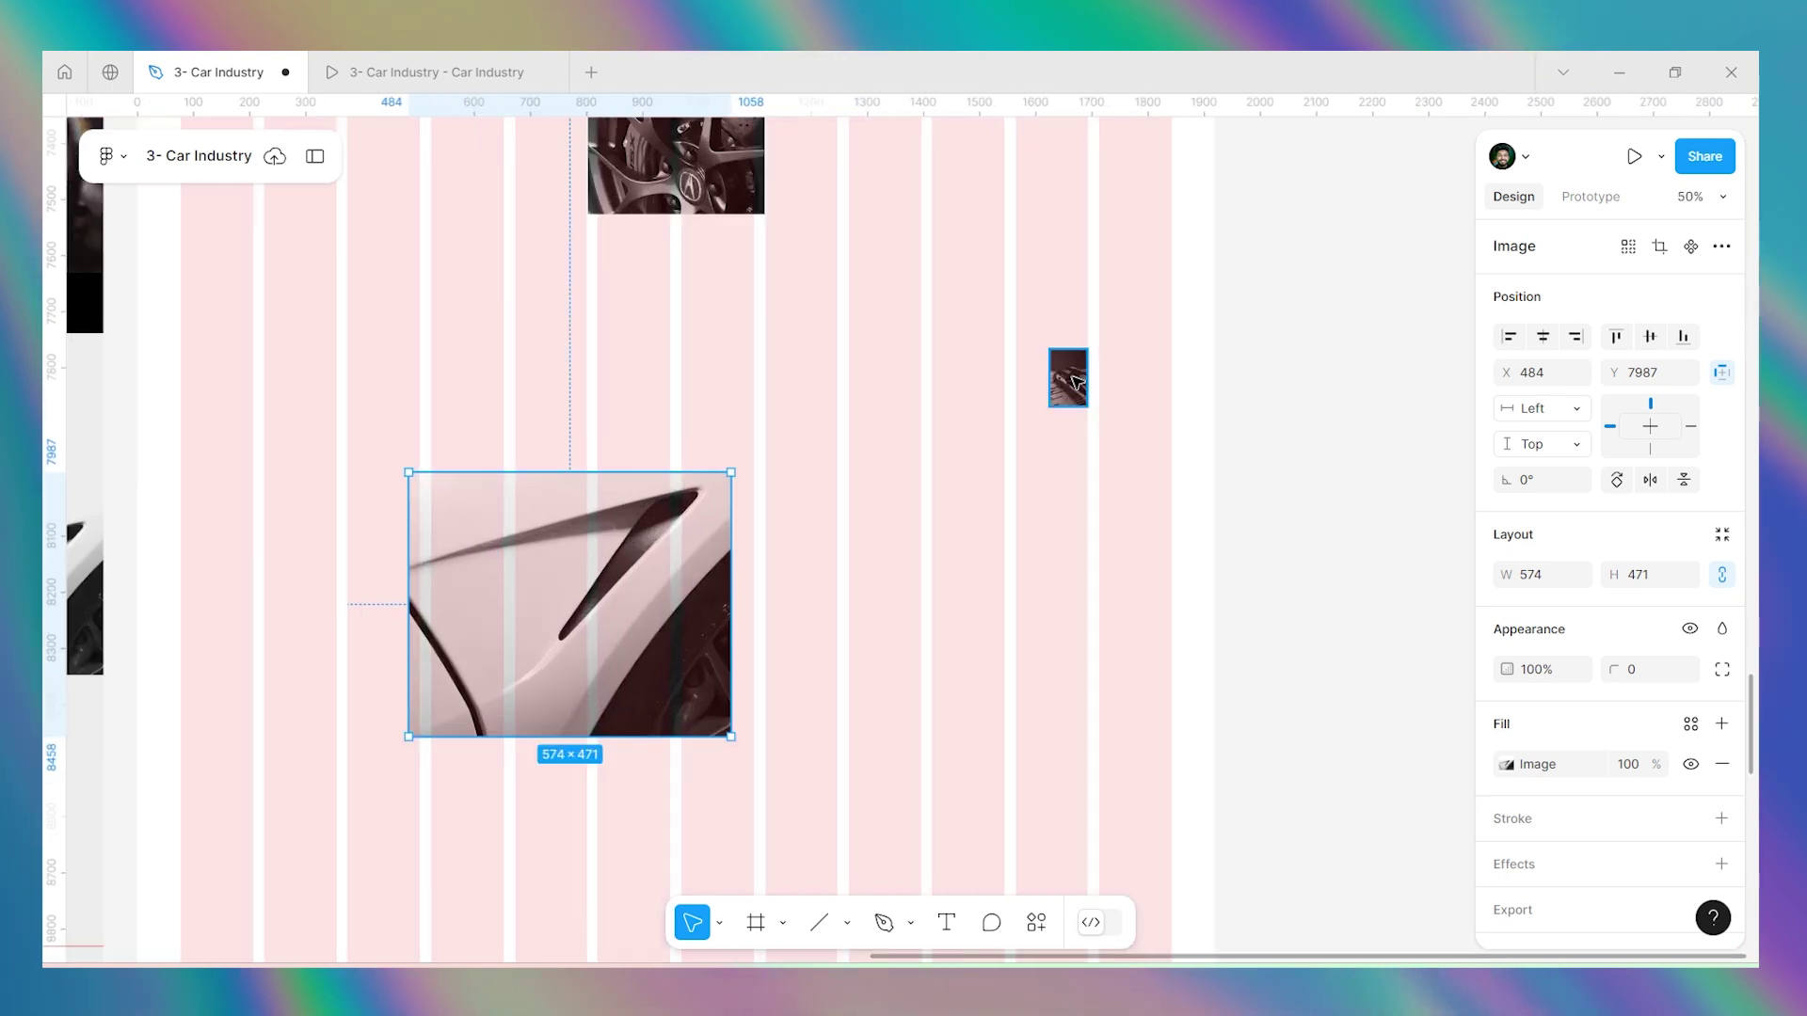
{"action": "left_click", "coordinate": [1069, 376]}
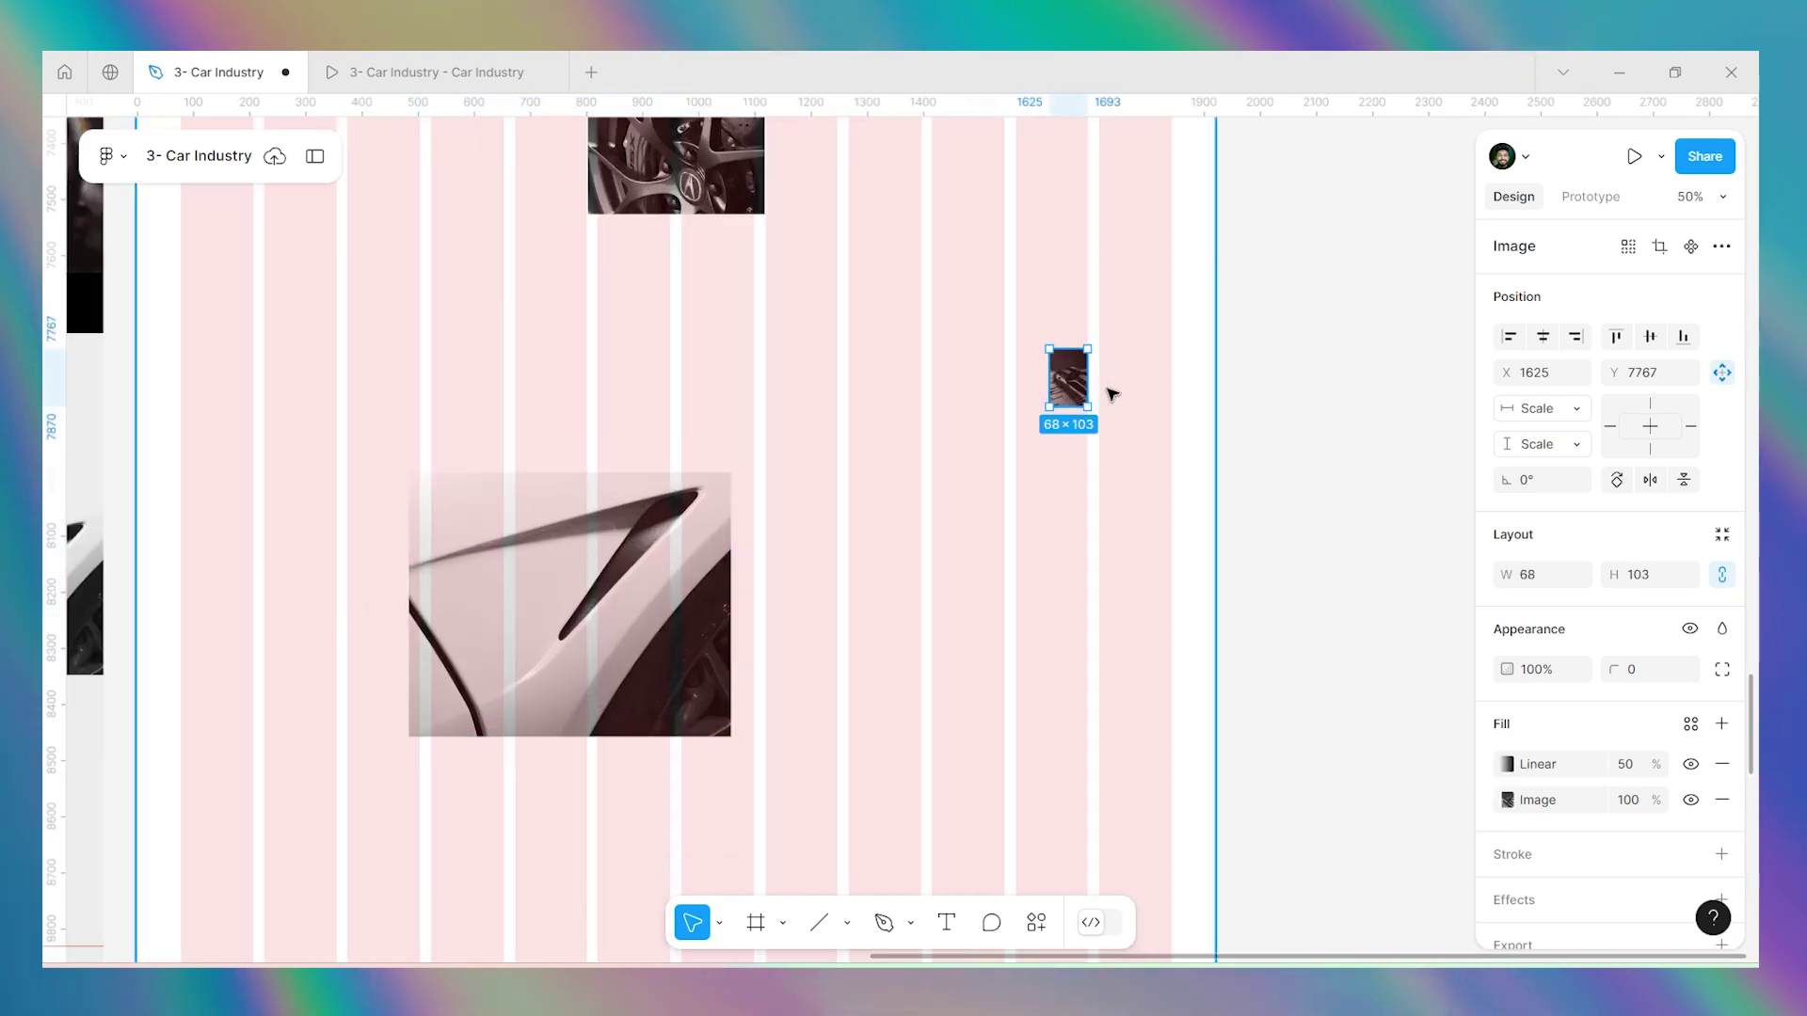
{"action": "left_click", "coordinate": [1182, 403]}
{"action": "scroll", "coordinate": [1189, 403], "scroll_direction": "down", "scroll_amount": 8}
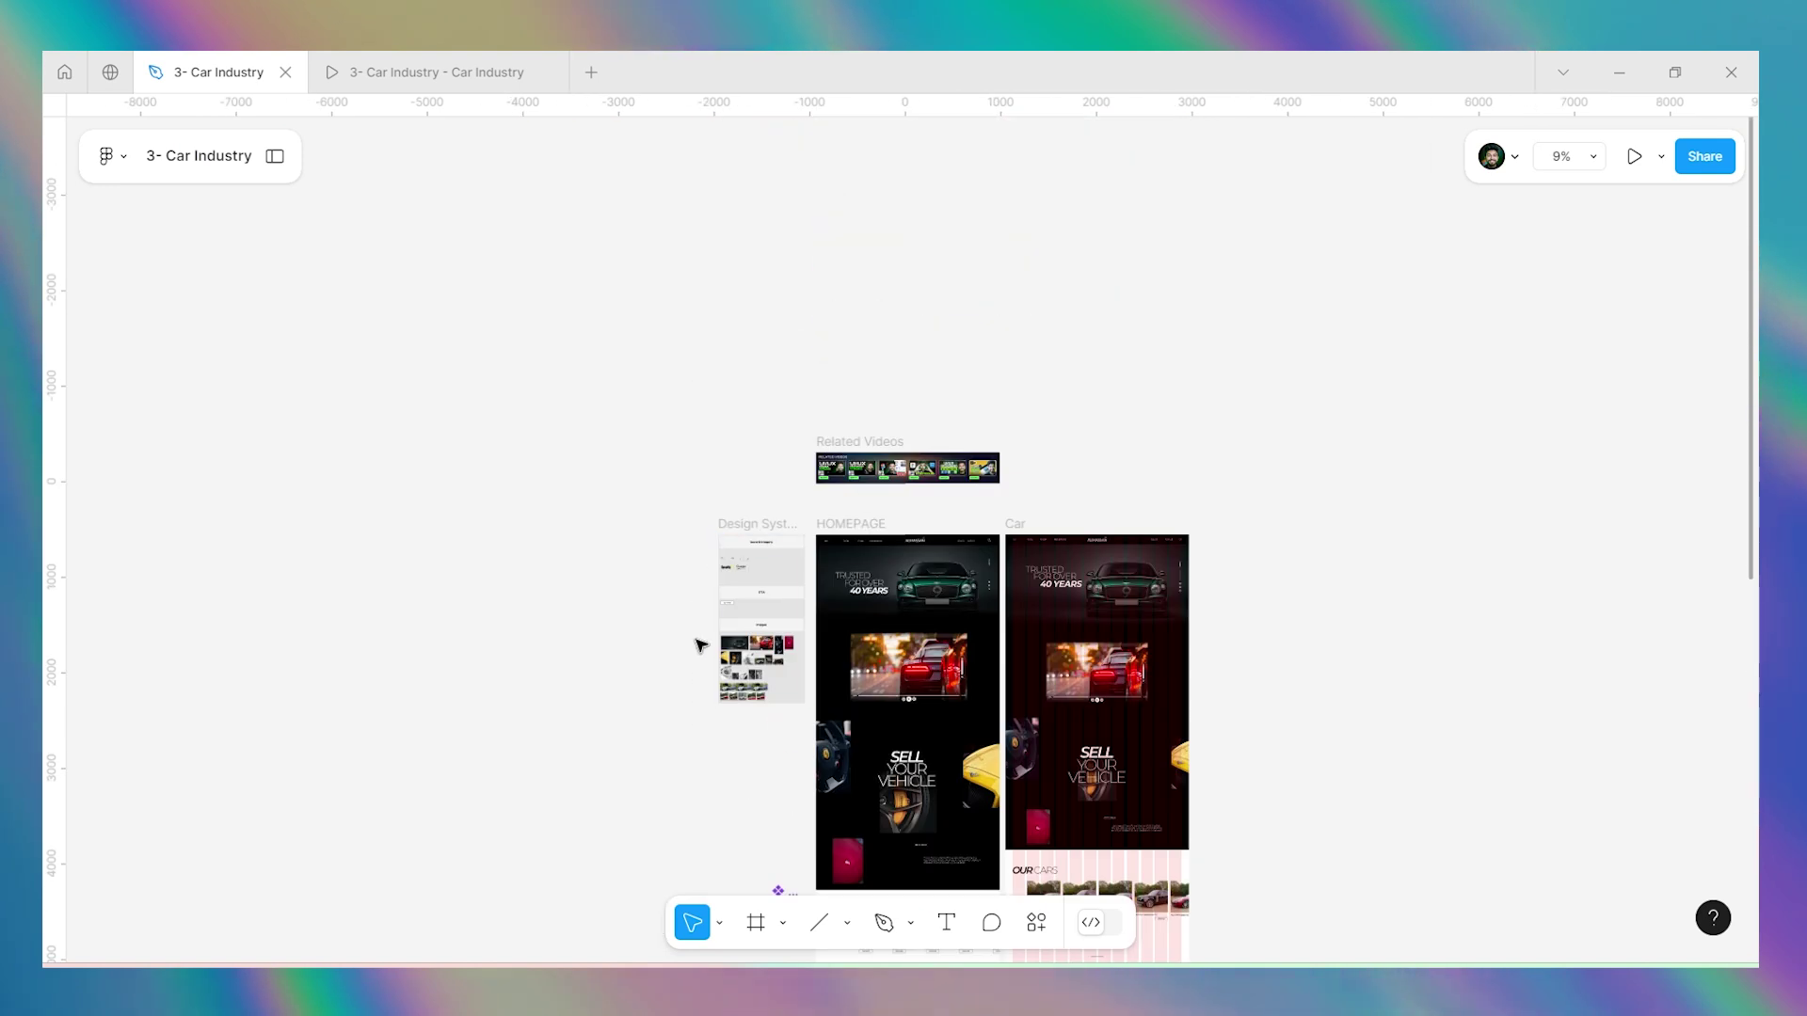
{"action": "scroll", "coordinate": [753, 710], "scroll_direction": "up", "scroll_amount": 8}
{"action": "left_click", "coordinate": [936, 343]}
{"action": "key", "text": "ctrl+v"}
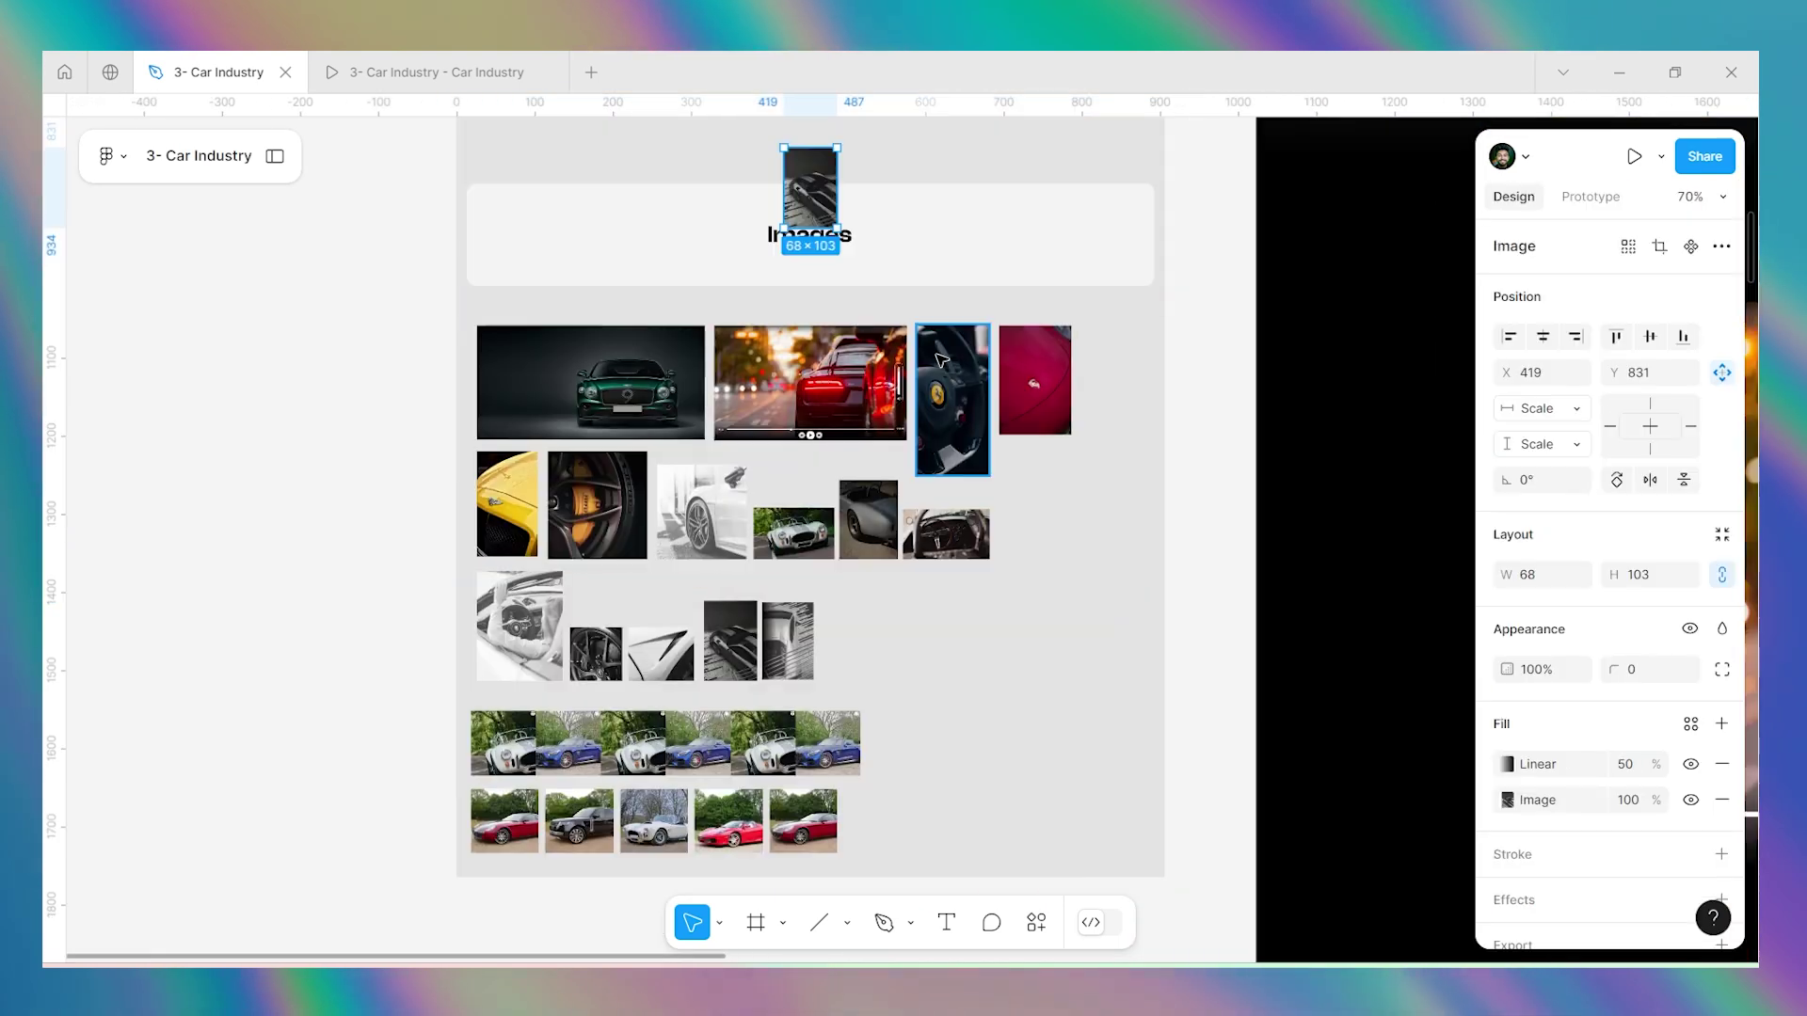
{"action": "left_click_drag", "start_coordinate": [815, 200], "coordinate": [941, 650]}
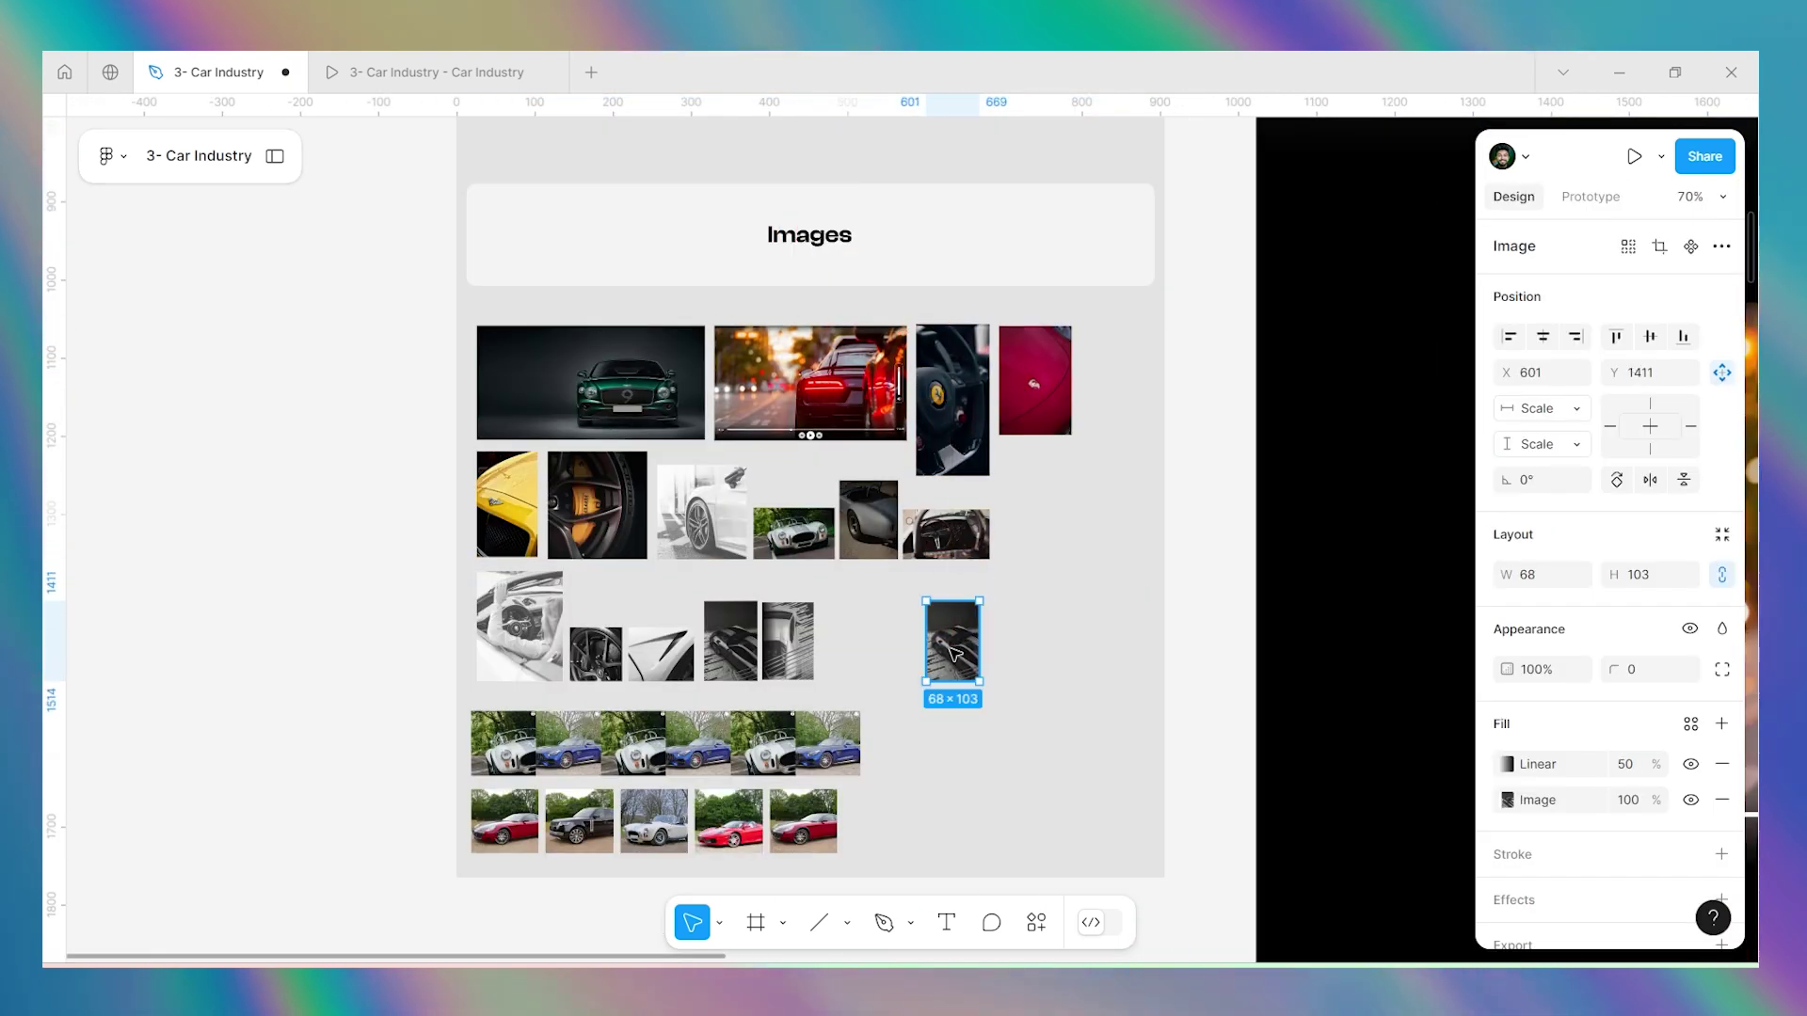
{"action": "key", "text": "Delete"}
Copy the pale driver-at-the-wheel image from the Design System and place it on the left of the Car page's reviews area.
{"action": "scroll", "coordinate": [819, 637], "scroll_direction": "down", "scroll_amount": 2}
{"action": "left_click", "coordinate": [522, 550]}
{"action": "scroll", "coordinate": [419, 443], "scroll_direction": "down", "scroll_amount": 10}
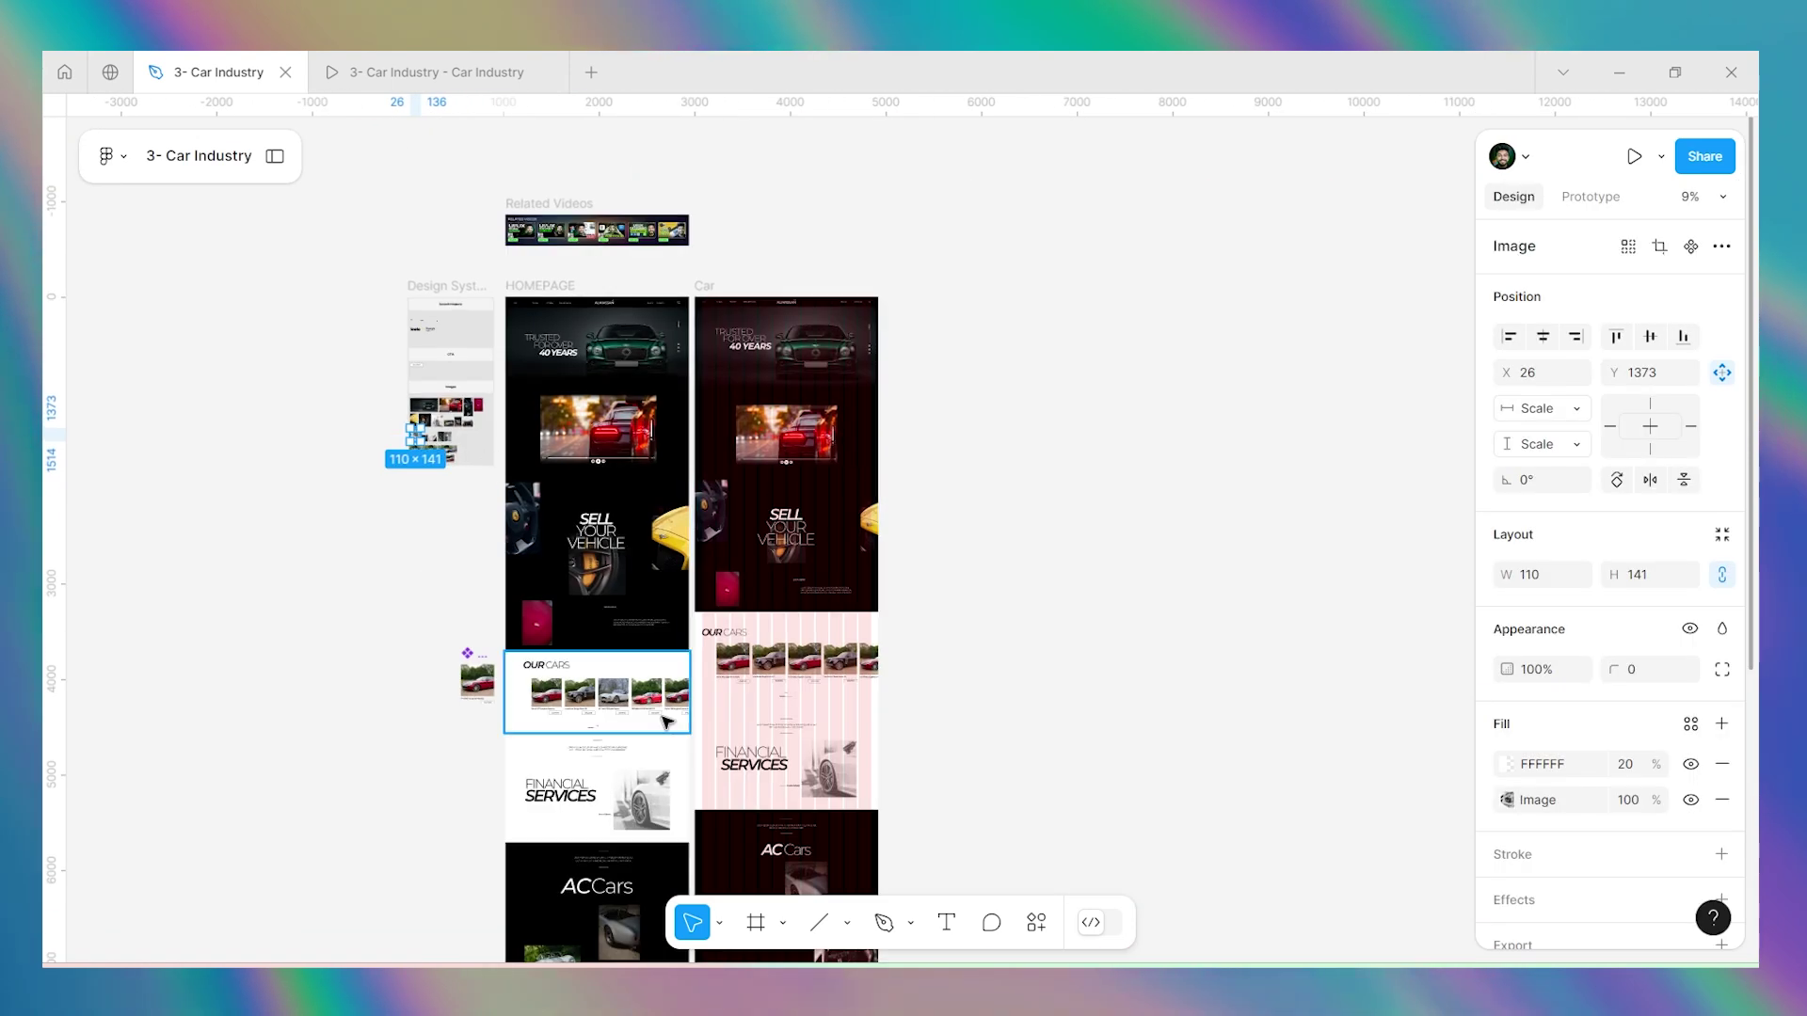
{"action": "scroll", "coordinate": [717, 538], "scroll_direction": "down", "scroll_amount": 6}
{"action": "scroll", "coordinate": [717, 537], "scroll_direction": "up", "scroll_amount": 5}
{"action": "left_click", "coordinate": [750, 286]}
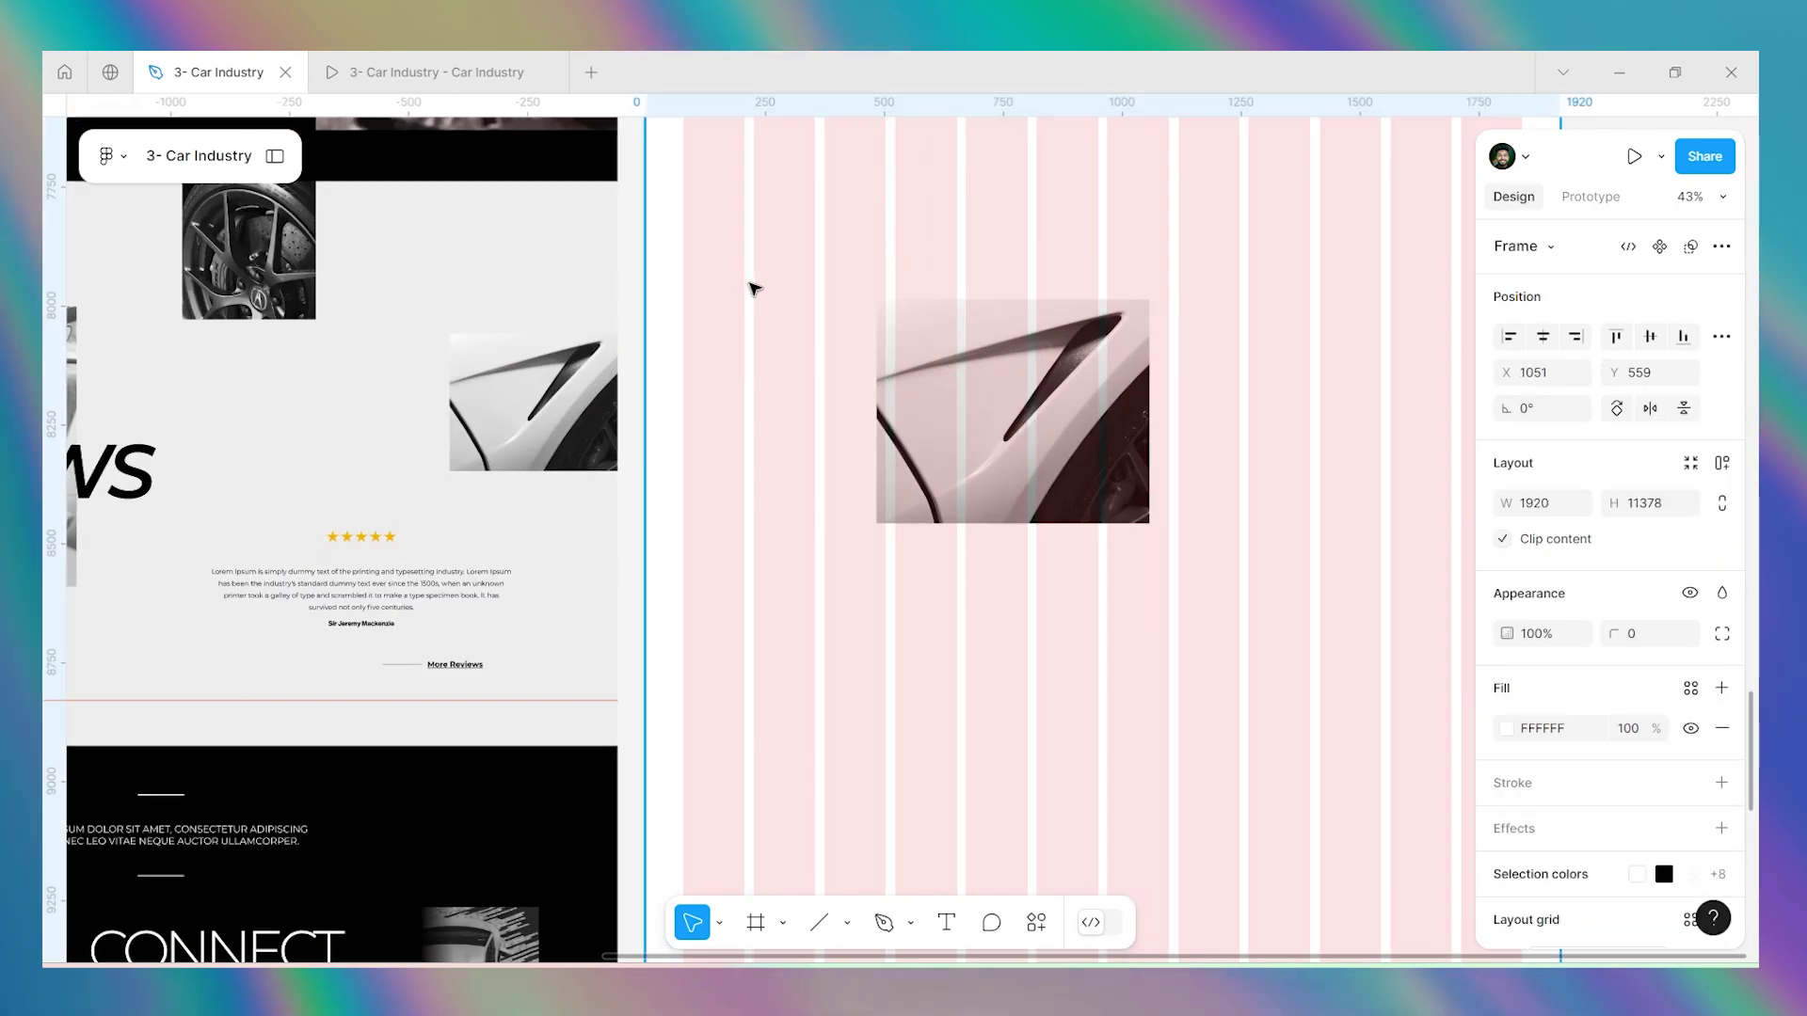
{"action": "key", "text": "ctrl+v"}
{"action": "scroll", "coordinate": [807, 500], "scroll_direction": "down", "scroll_amount": 3}
{"action": "left_click_drag", "start_coordinate": [856, 489], "coordinate": [820, 339]}
Move the white fender image to the right side of the reviews area and shrink it against the last grid column.
{"action": "left_click_drag", "start_coordinate": [900, 393], "coordinate": [1149, 311]}
{"action": "key", "text": "alt"}
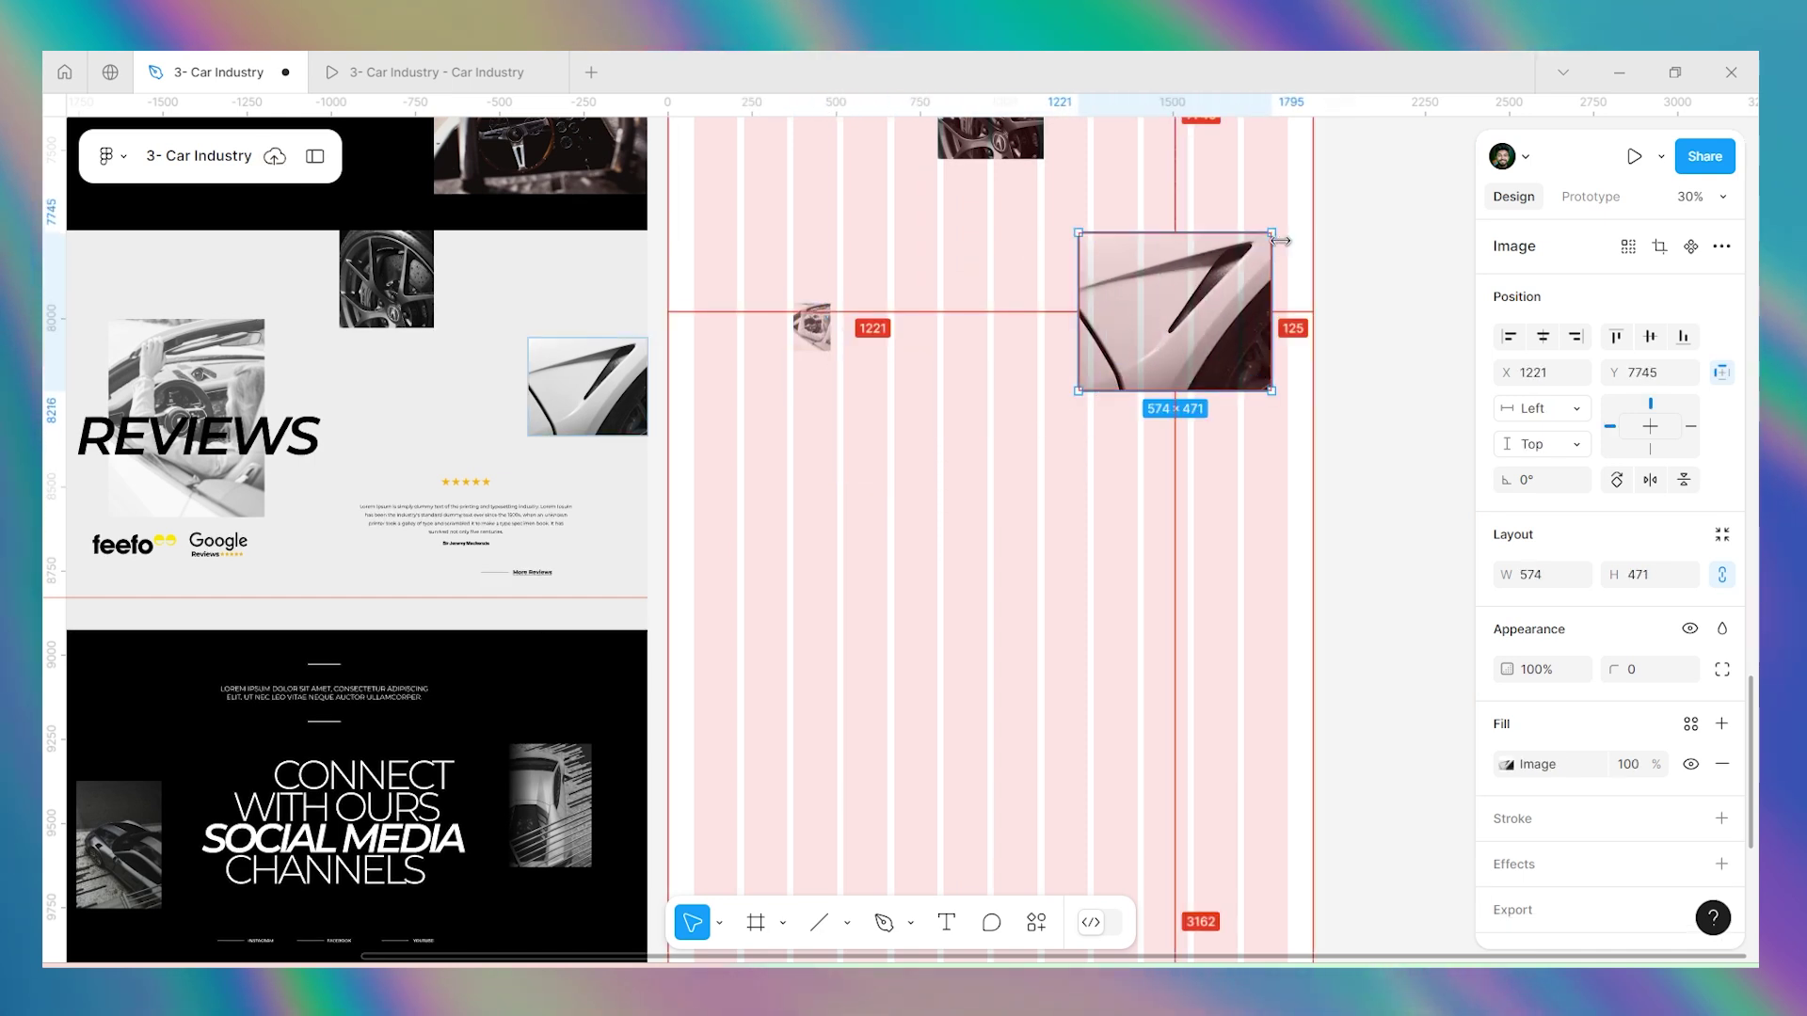
{"action": "left_click_drag", "start_coordinate": [1276, 234], "coordinate": [1222, 243]}
Enlarge the driver image to about 448 × 575, align it at X 227, and overlay the REVIEWS heading on it.
{"action": "left_click", "coordinate": [811, 326]}
{"action": "left_click_drag", "start_coordinate": [824, 298], "coordinate": [887, 229]}
{"action": "left_click_drag", "start_coordinate": [838, 320], "coordinate": [842, 275]}
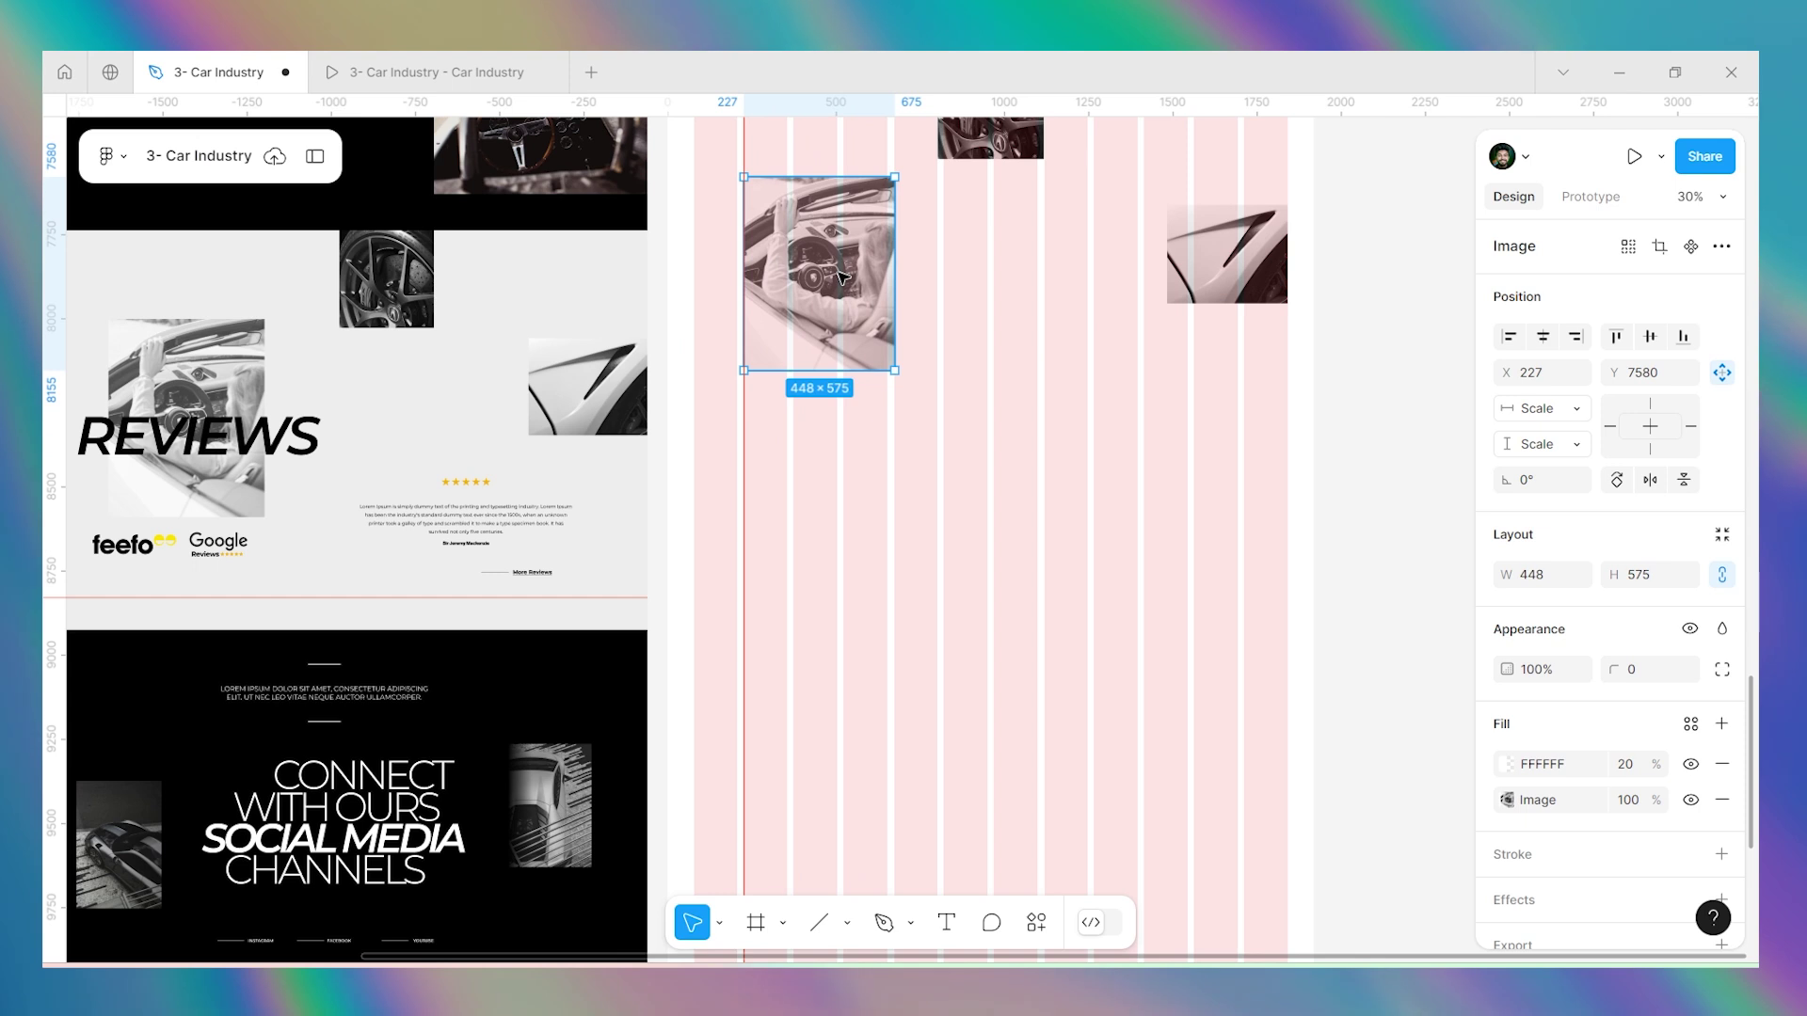
{"action": "scroll", "coordinate": [833, 356], "scroll_direction": "down", "scroll_amount": 2}
{"action": "key", "text": "Escape"}
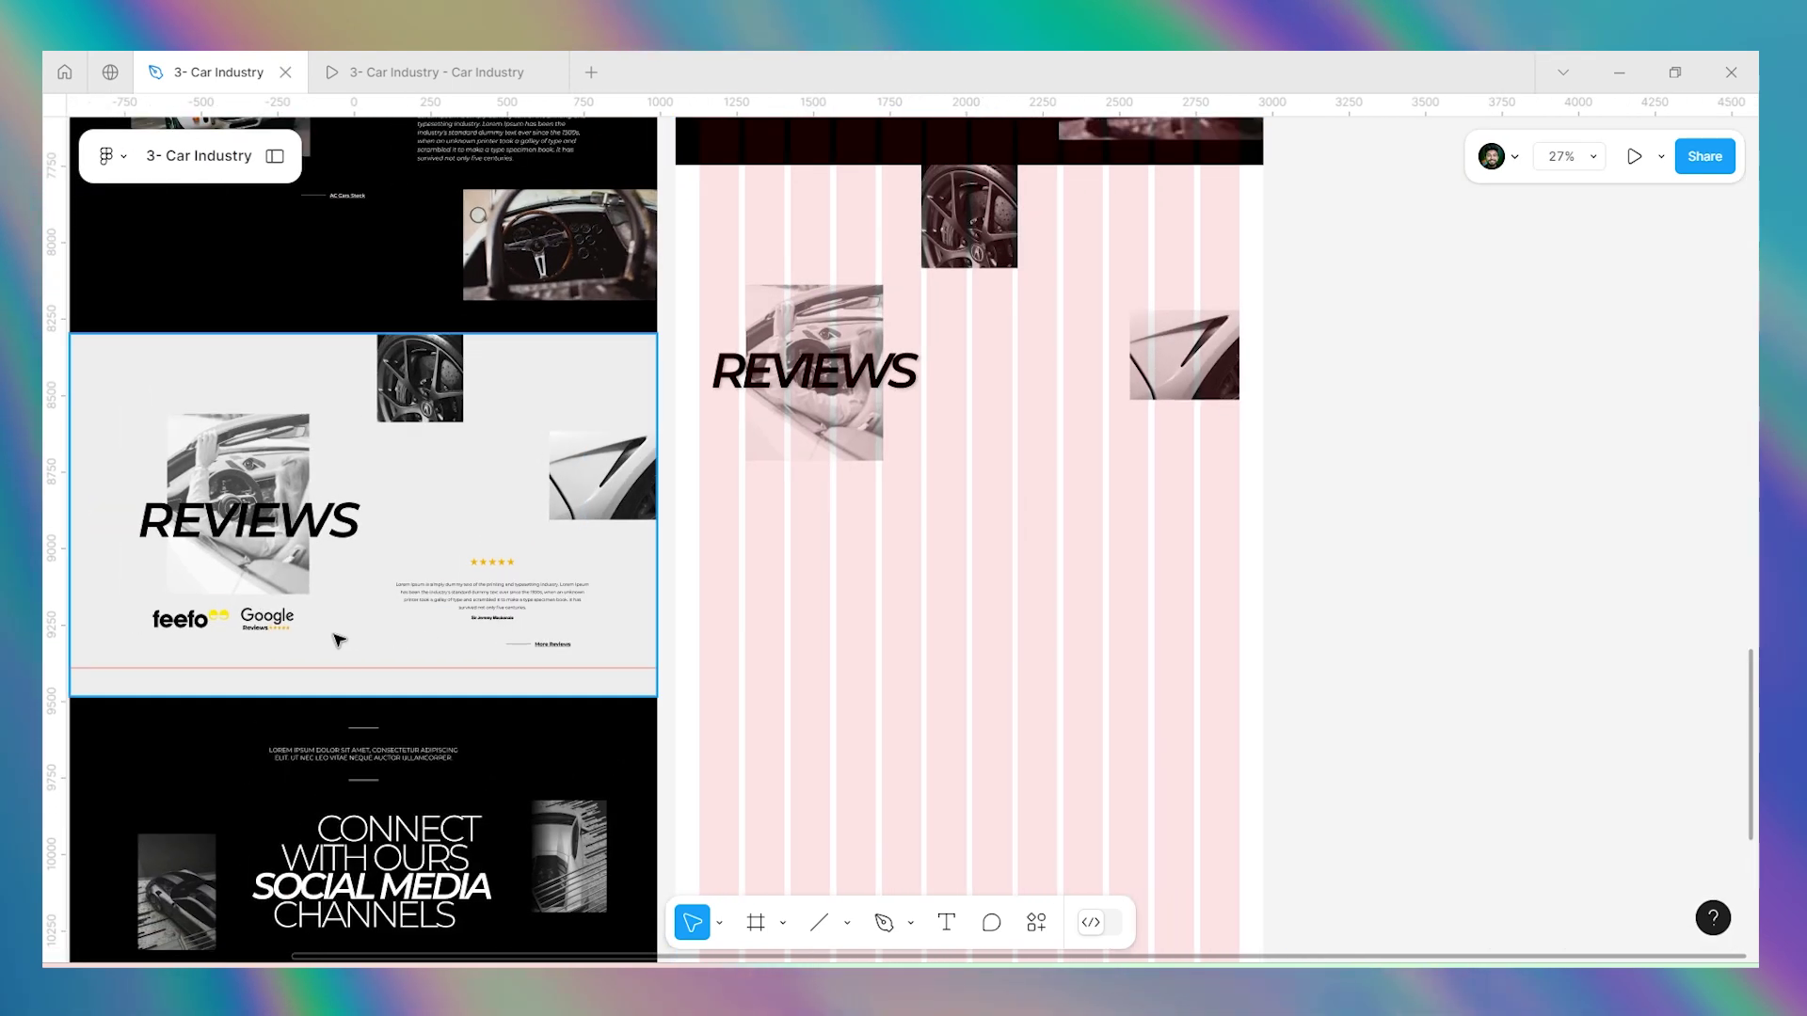
Copy the feefo and Google Reviews logo group from the Design System into the Car page's reviews area.
{"action": "scroll", "coordinate": [1092, 555], "scroll_direction": "down", "scroll_amount": 3}
{"action": "scroll", "coordinate": [727, 600], "scroll_direction": "up", "scroll_amount": 10}
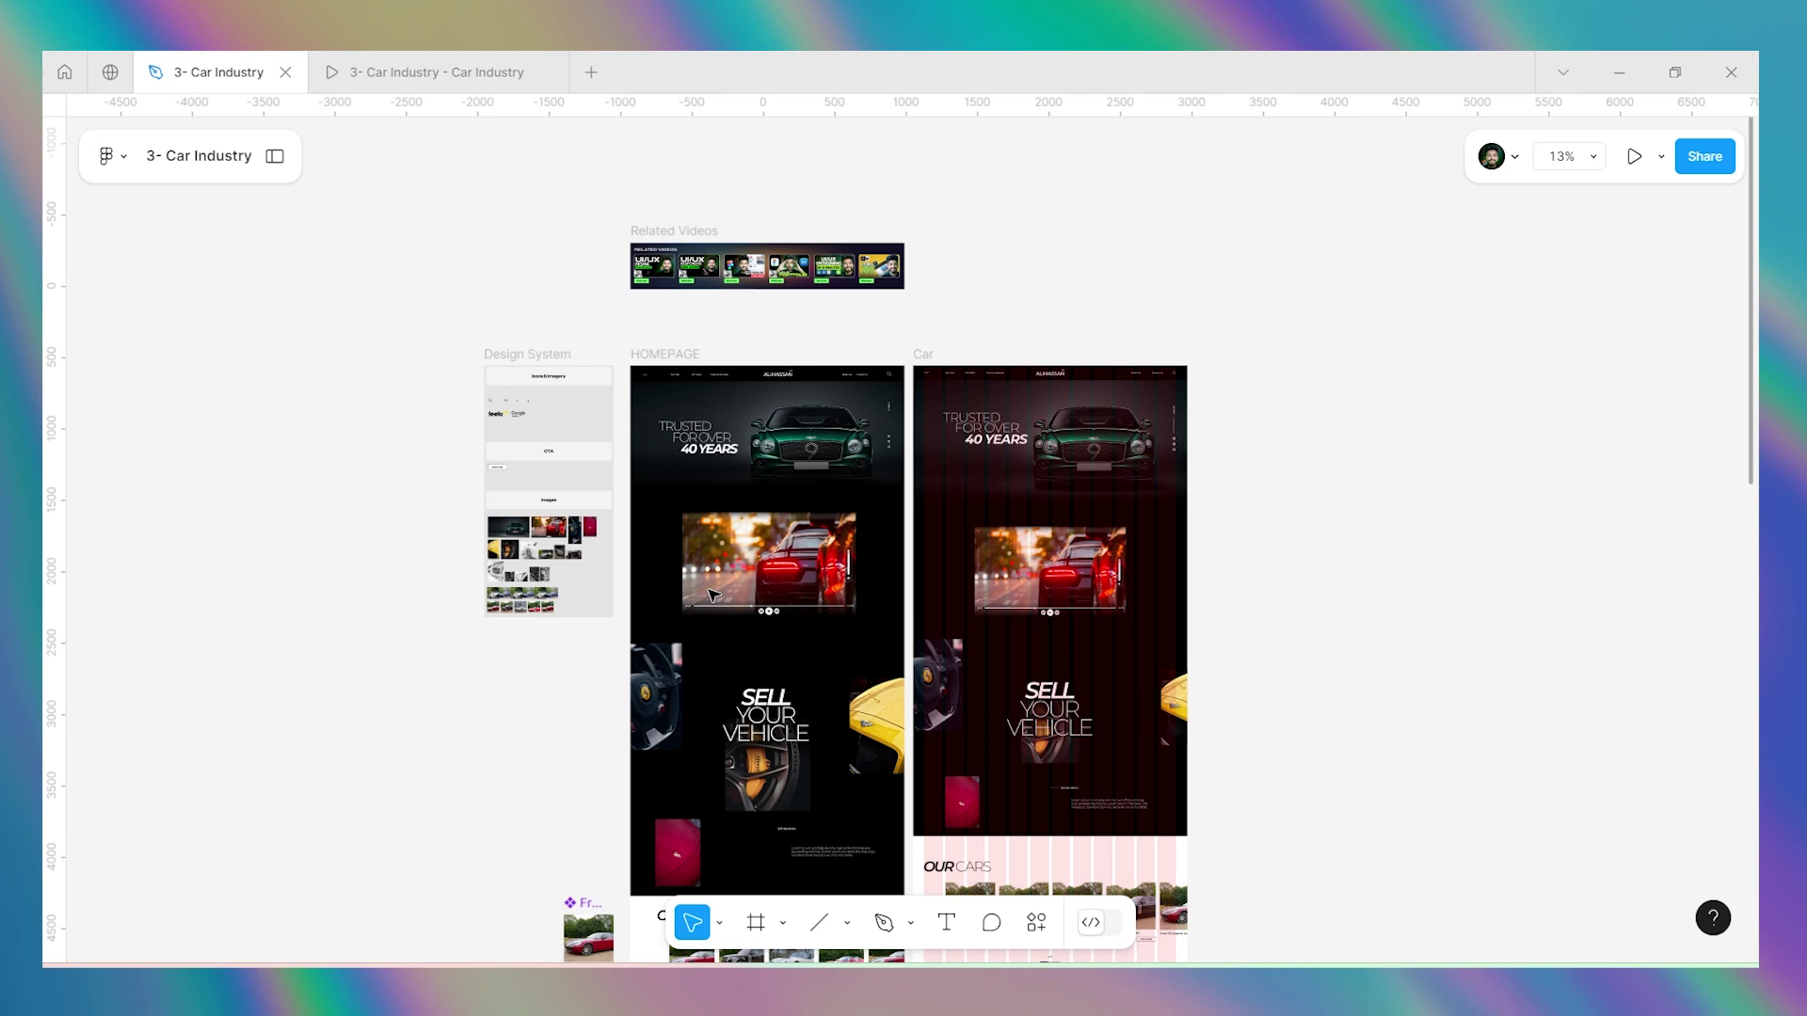
{"action": "scroll", "coordinate": [423, 341], "scroll_direction": "up", "scroll_amount": 8}
{"action": "left_click", "coordinate": [574, 583]}
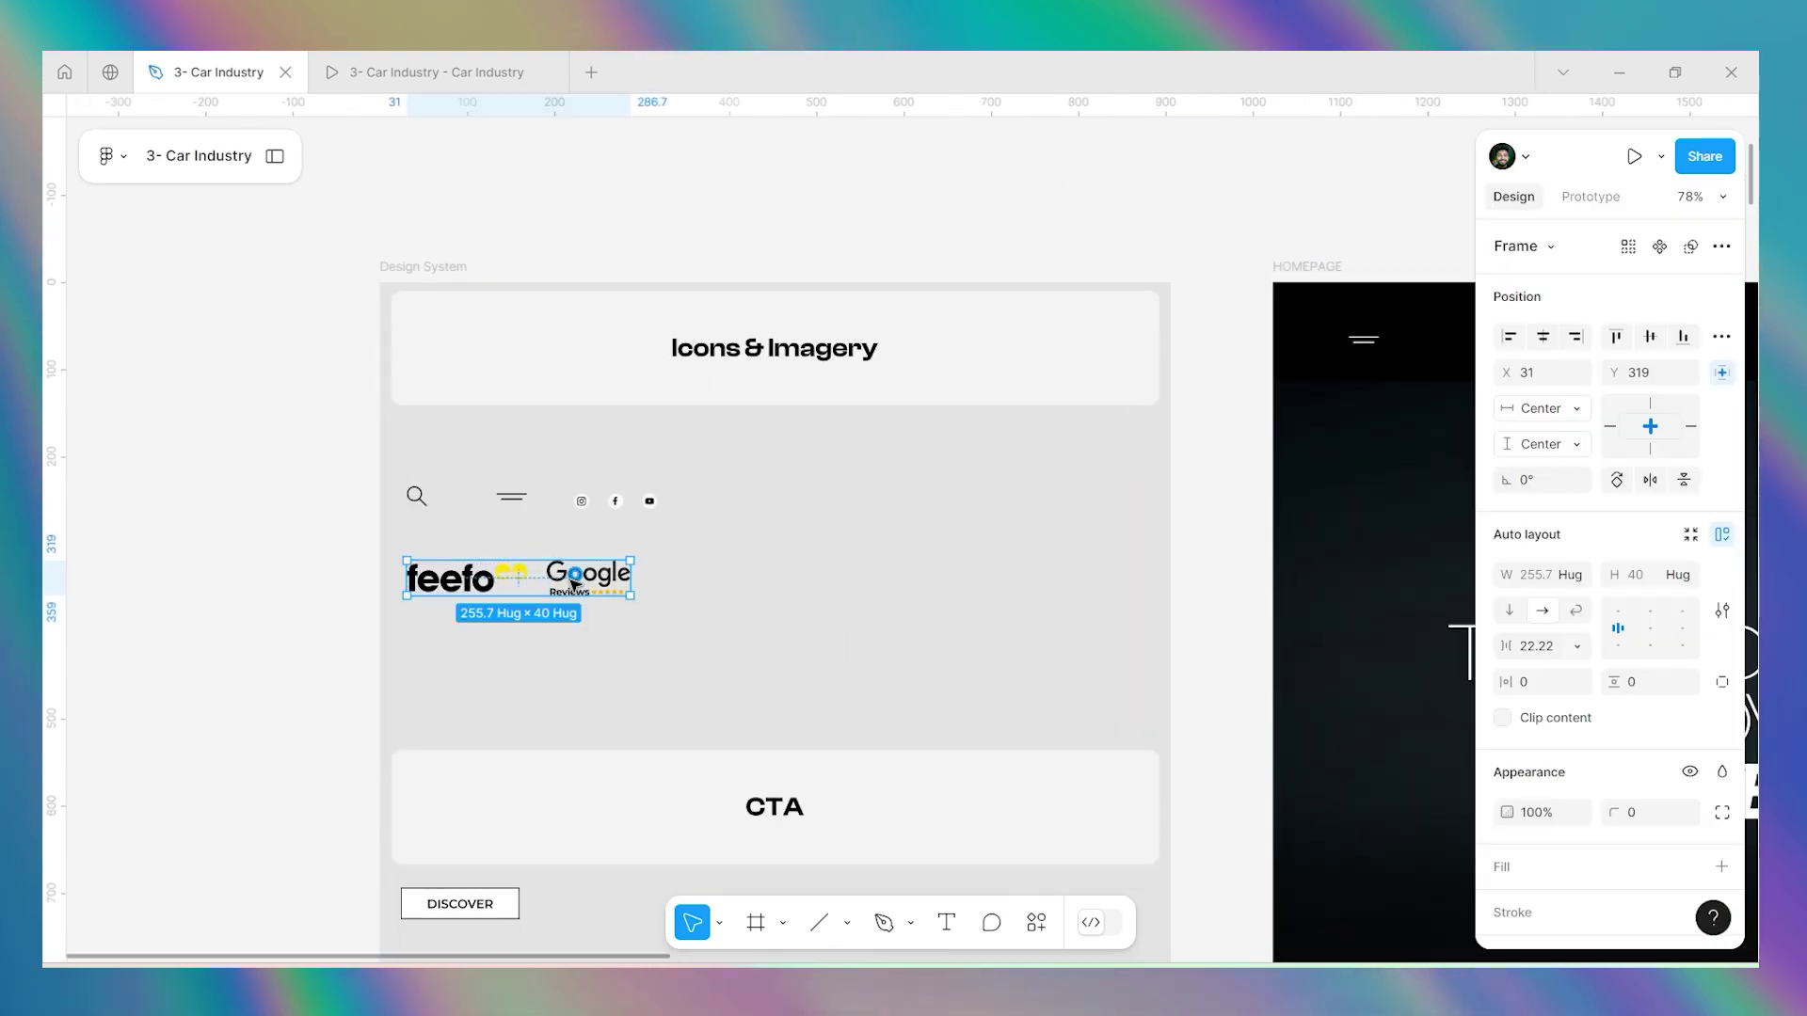
{"action": "scroll", "coordinate": [528, 403], "scroll_direction": "down", "scroll_amount": 10}
{"action": "scroll", "coordinate": [612, 414], "scroll_direction": "down", "scroll_amount": 5}
{"action": "left_click_drag", "start_coordinate": [523, 384], "coordinate": [852, 465]}
Scale the feefo and Google Reviews logo group to about 626 × 98 and position it below the driver image at X 227, Y 8306.
{"action": "scroll", "coordinate": [815, 451], "scroll_direction": "up", "scroll_amount": 5}
{"action": "scroll", "coordinate": [760, 463], "scroll_direction": "up", "scroll_amount": 4}
{"action": "left_click_drag", "start_coordinate": [1189, 588], "coordinate": [1029, 465]}
{"action": "key", "text": "k"}
{"action": "key", "text": "v"}
{"action": "left_click_drag", "start_coordinate": [922, 505], "coordinate": [901, 465]}
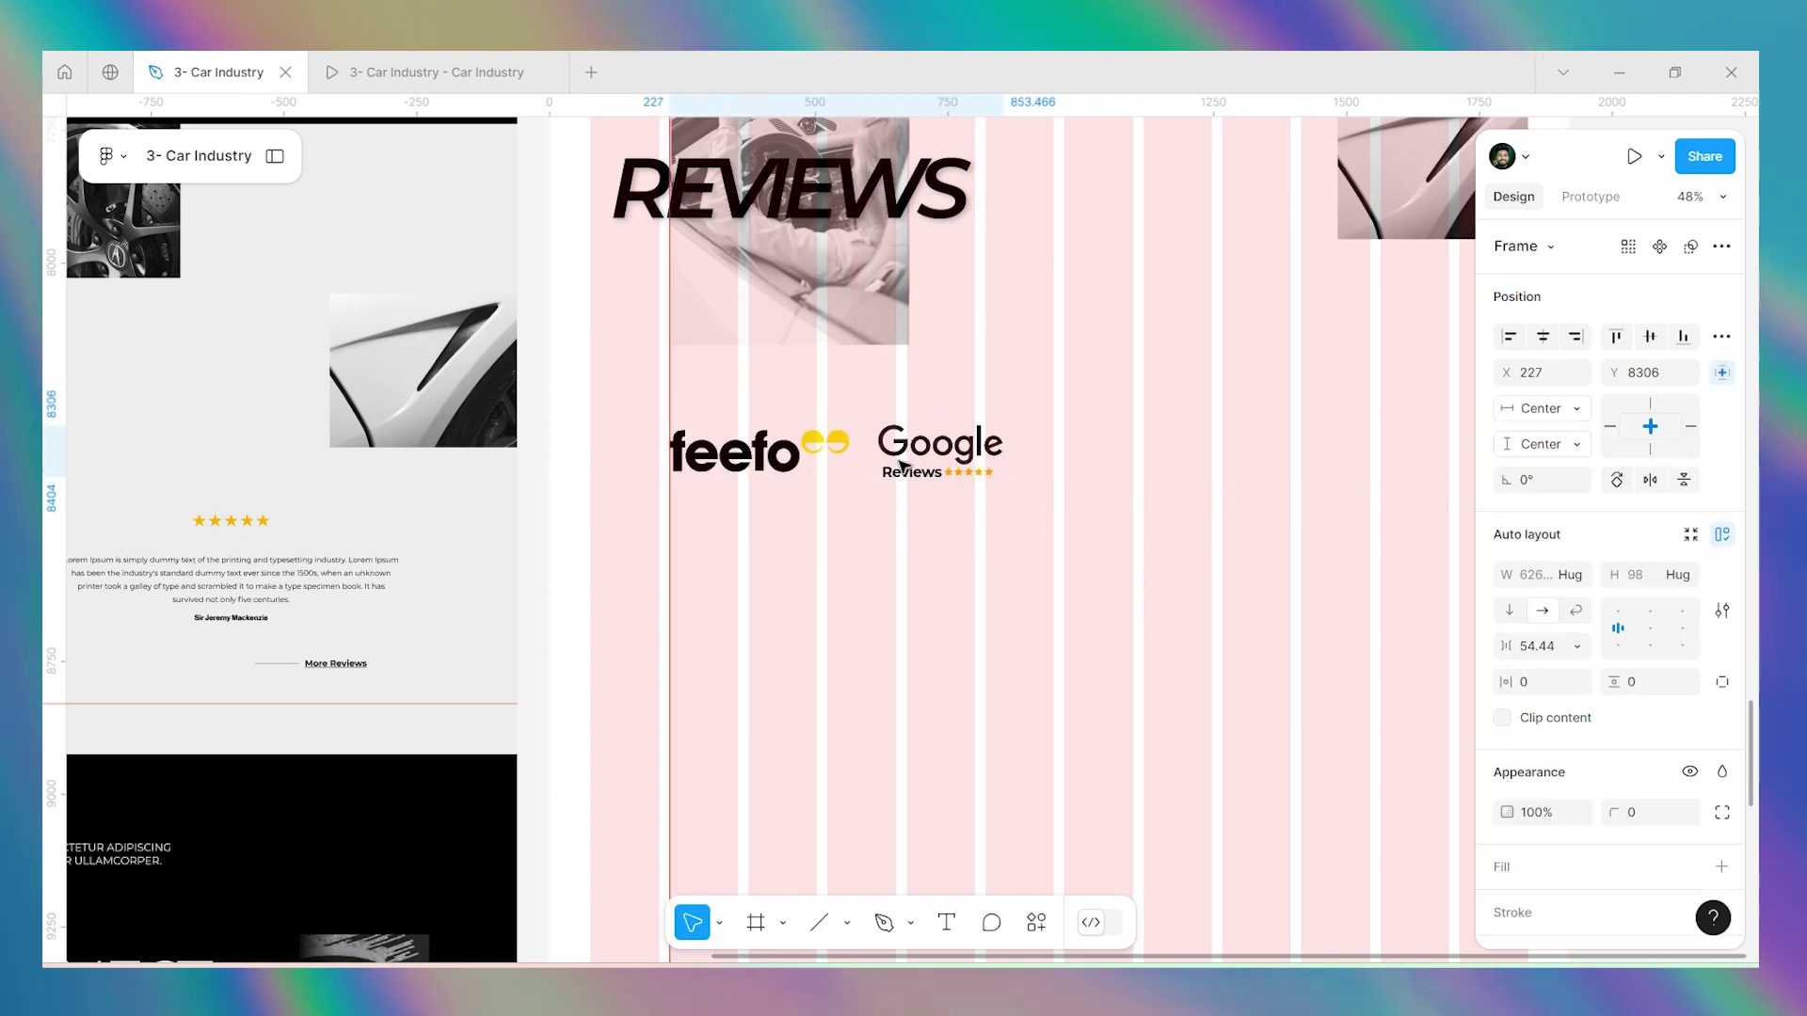
Scale the feefo and Google Reviews logo group down to about 446 × 70 at X 227, Y 8281.
{"action": "scroll", "coordinate": [902, 465], "scroll_direction": "down", "scroll_amount": 5}
{"action": "scroll", "coordinate": [941, 463], "scroll_direction": "up", "scroll_amount": 5}
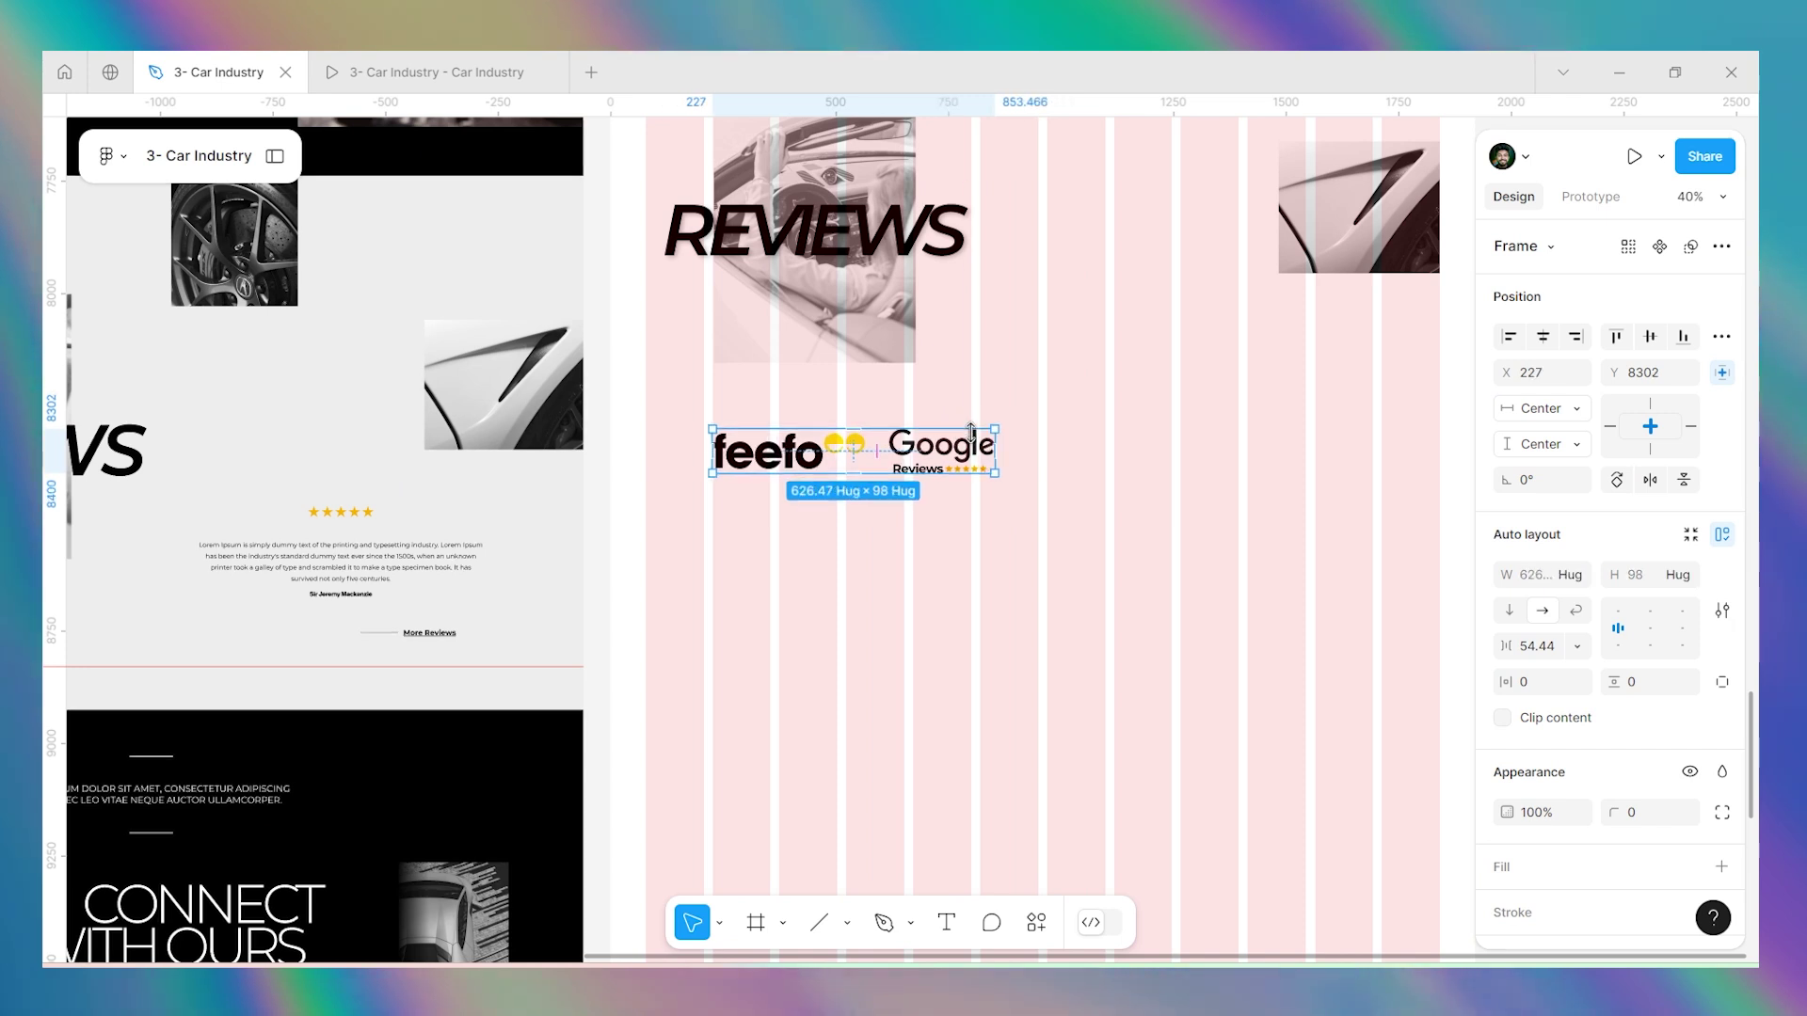
{"action": "key", "text": "k"}
{"action": "left_click_drag", "start_coordinate": [995, 432], "coordinate": [890, 447]}
{"action": "key", "text": "v"}
{"action": "scroll", "coordinate": [821, 437], "scroll_direction": "down", "scroll_amount": 4}
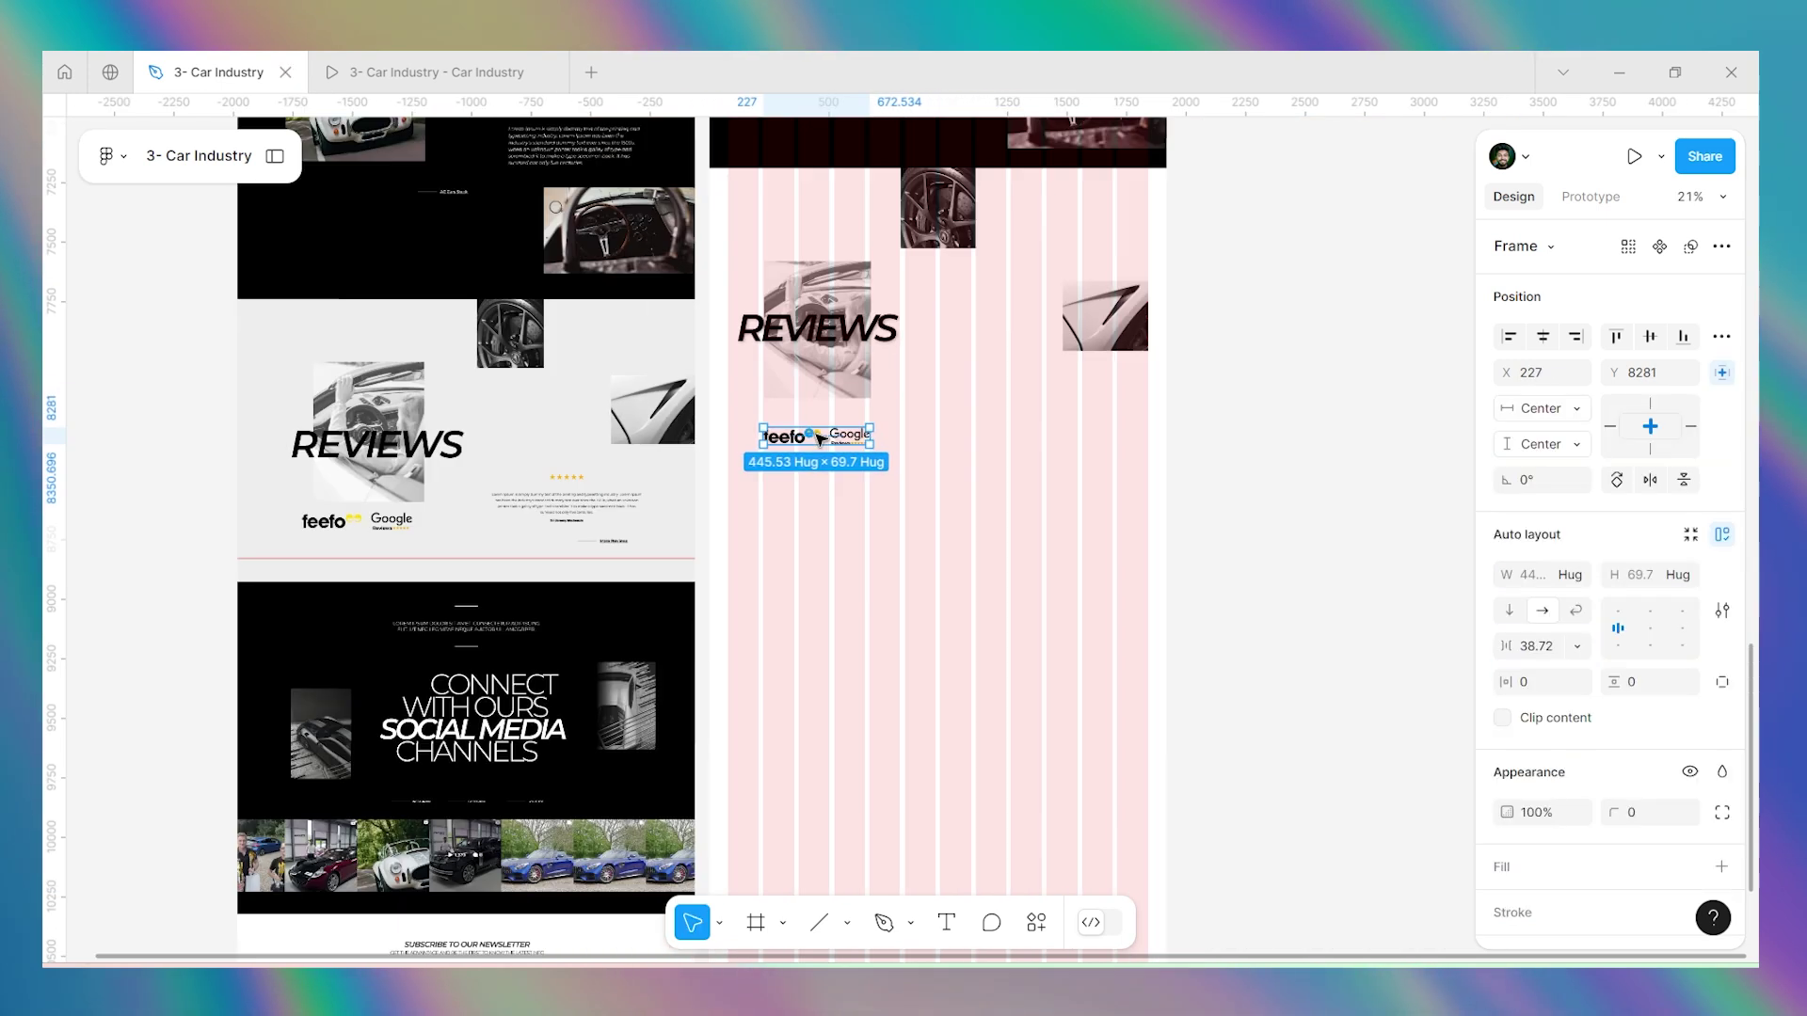
Widen the driver image to about 573 × 575 and set its image fill mode to Fill.
{"action": "scroll", "coordinate": [798, 311], "scroll_direction": "up", "scroll_amount": 3}
{"action": "left_click", "coordinate": [859, 300]}
{"action": "left_click_drag", "start_coordinate": [916, 300], "coordinate": [964, 303]}
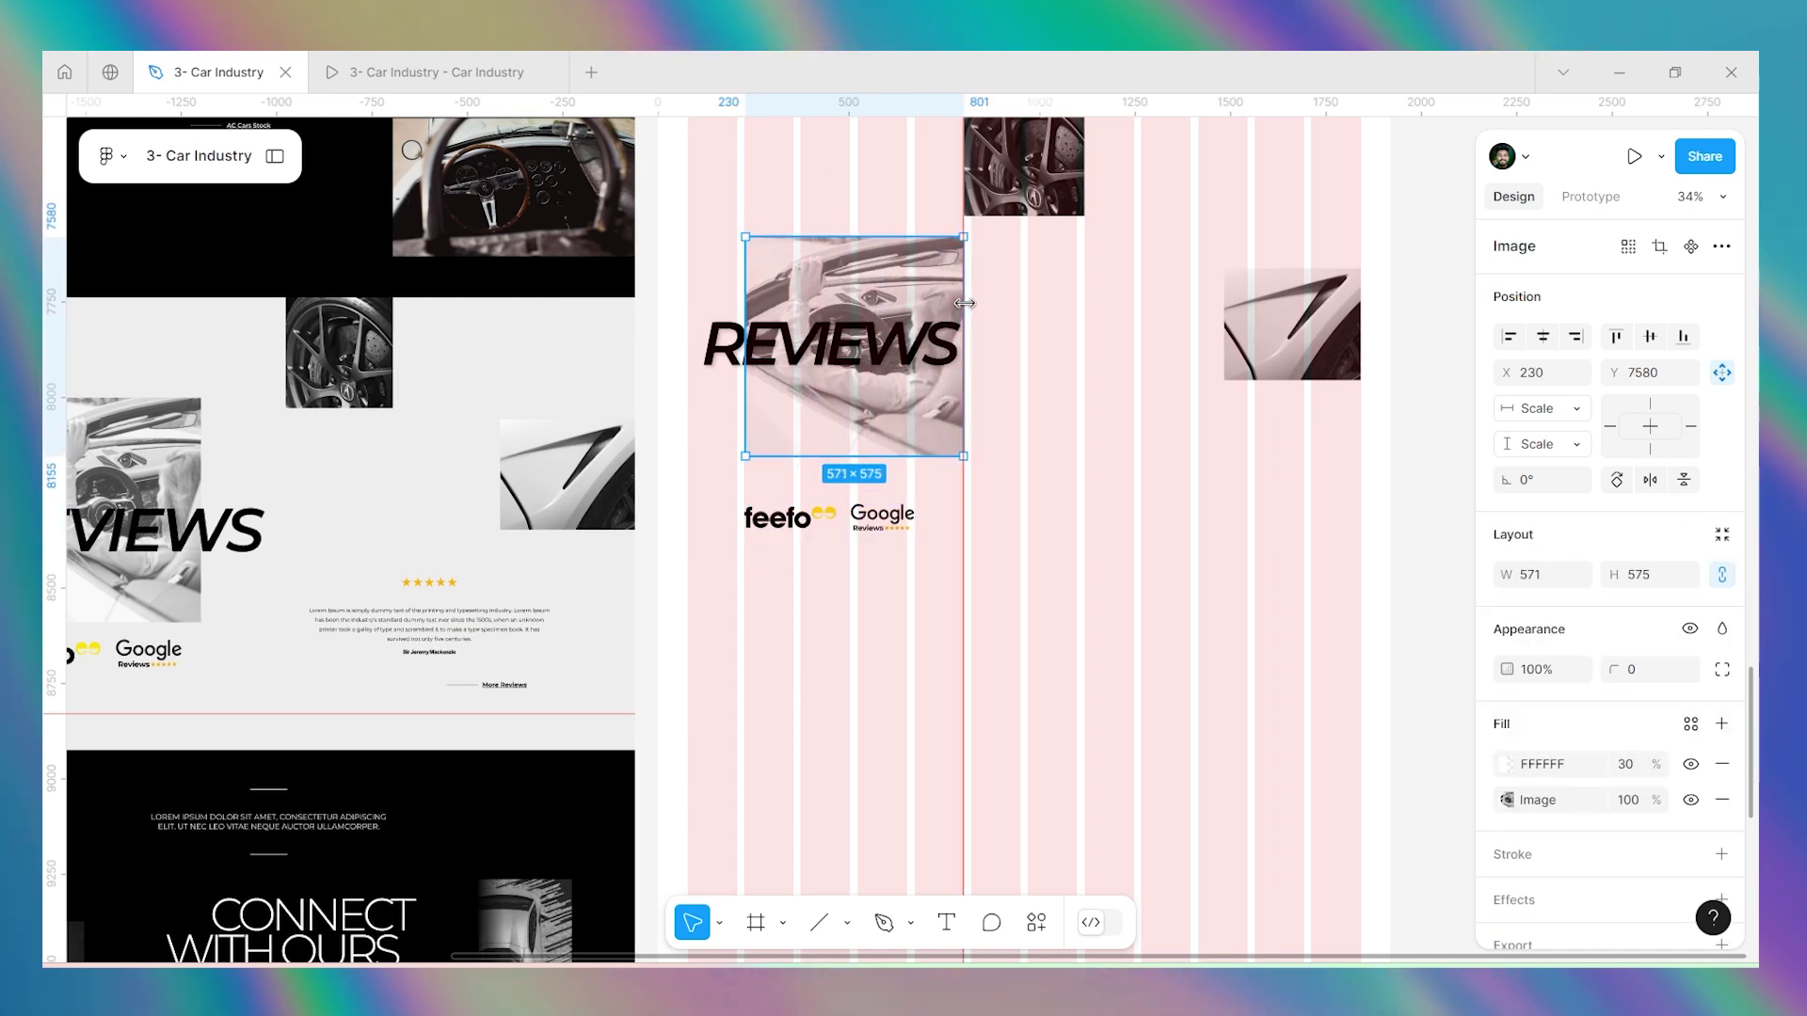
{"action": "double_click", "coordinate": [941, 303]}
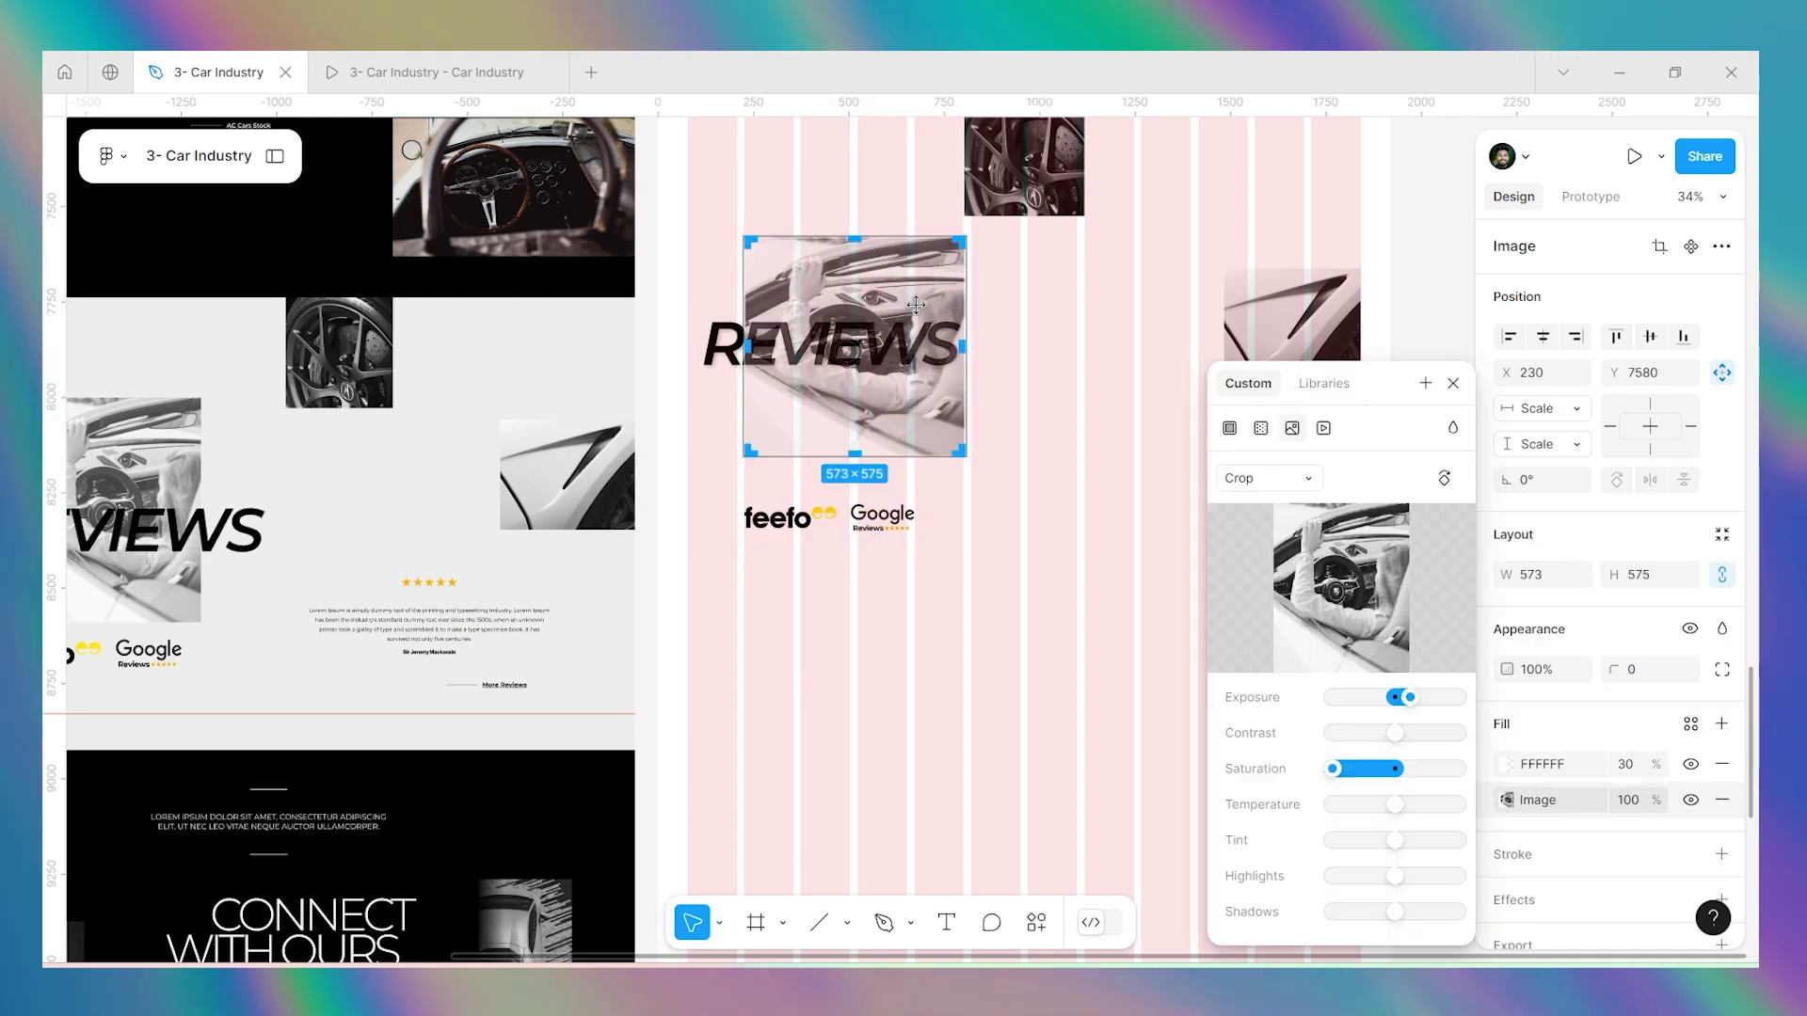
{"action": "left_click", "coordinate": [1243, 476]}
{"action": "left_click", "coordinate": [1259, 423]}
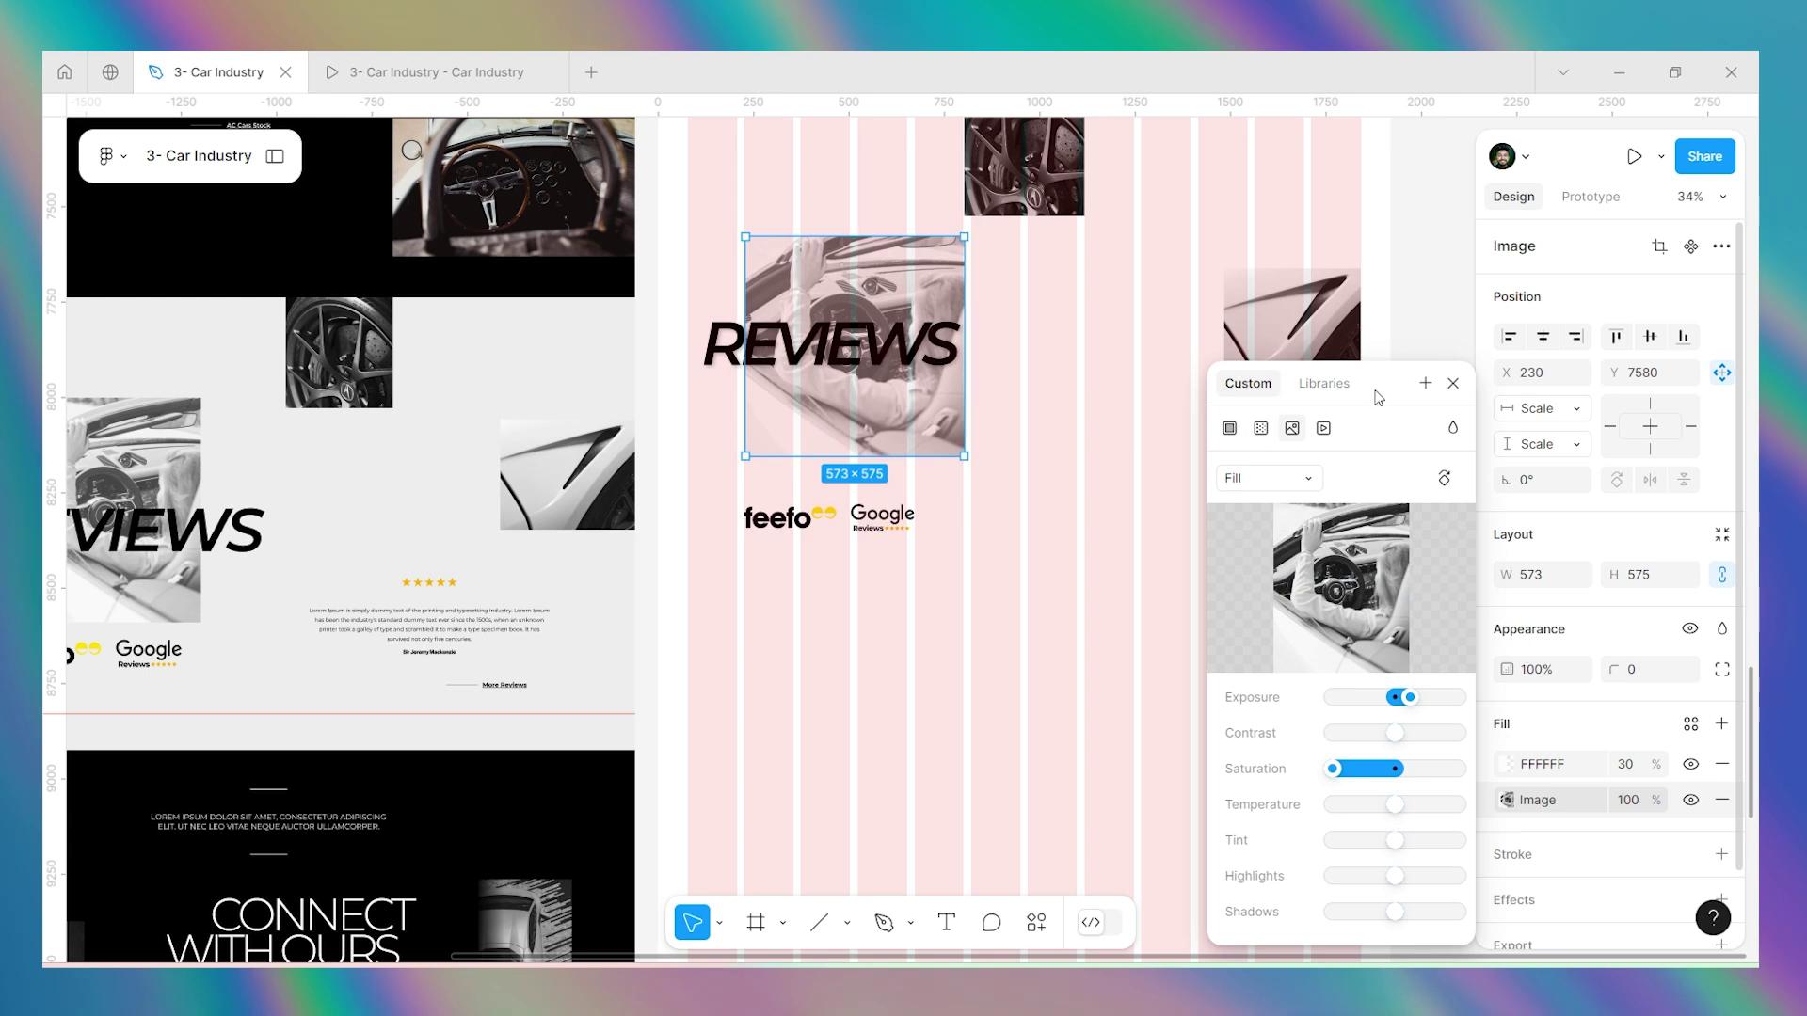
{"action": "left_click", "coordinate": [1452, 384]}
Try to shift the driver image left to X 81.
{"action": "left_click_drag", "start_coordinate": [807, 274], "coordinate": [753, 275]}
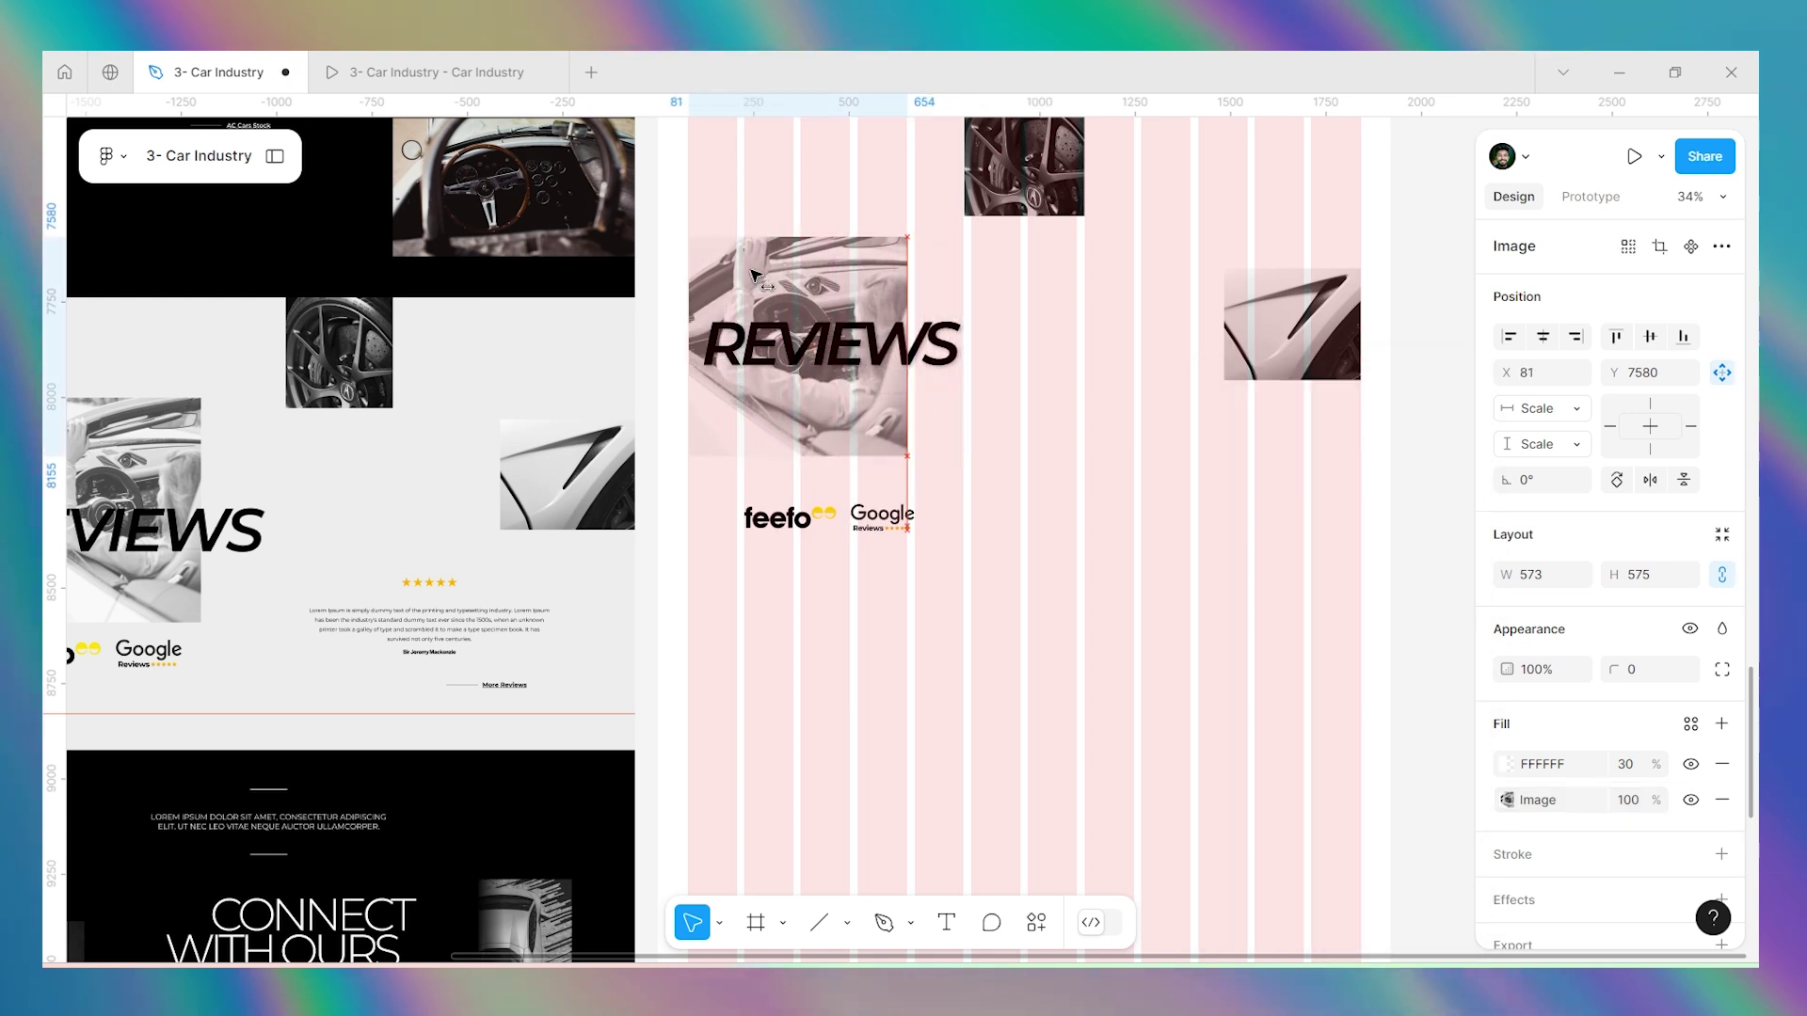
{"action": "left_click_drag", "start_coordinate": [772, 341], "coordinate": [772, 342]}
{"action": "key", "text": "ctrl+z"}
{"action": "key", "text": "ctrl+z"}
{"action": "key", "text": "ctrl+z"}
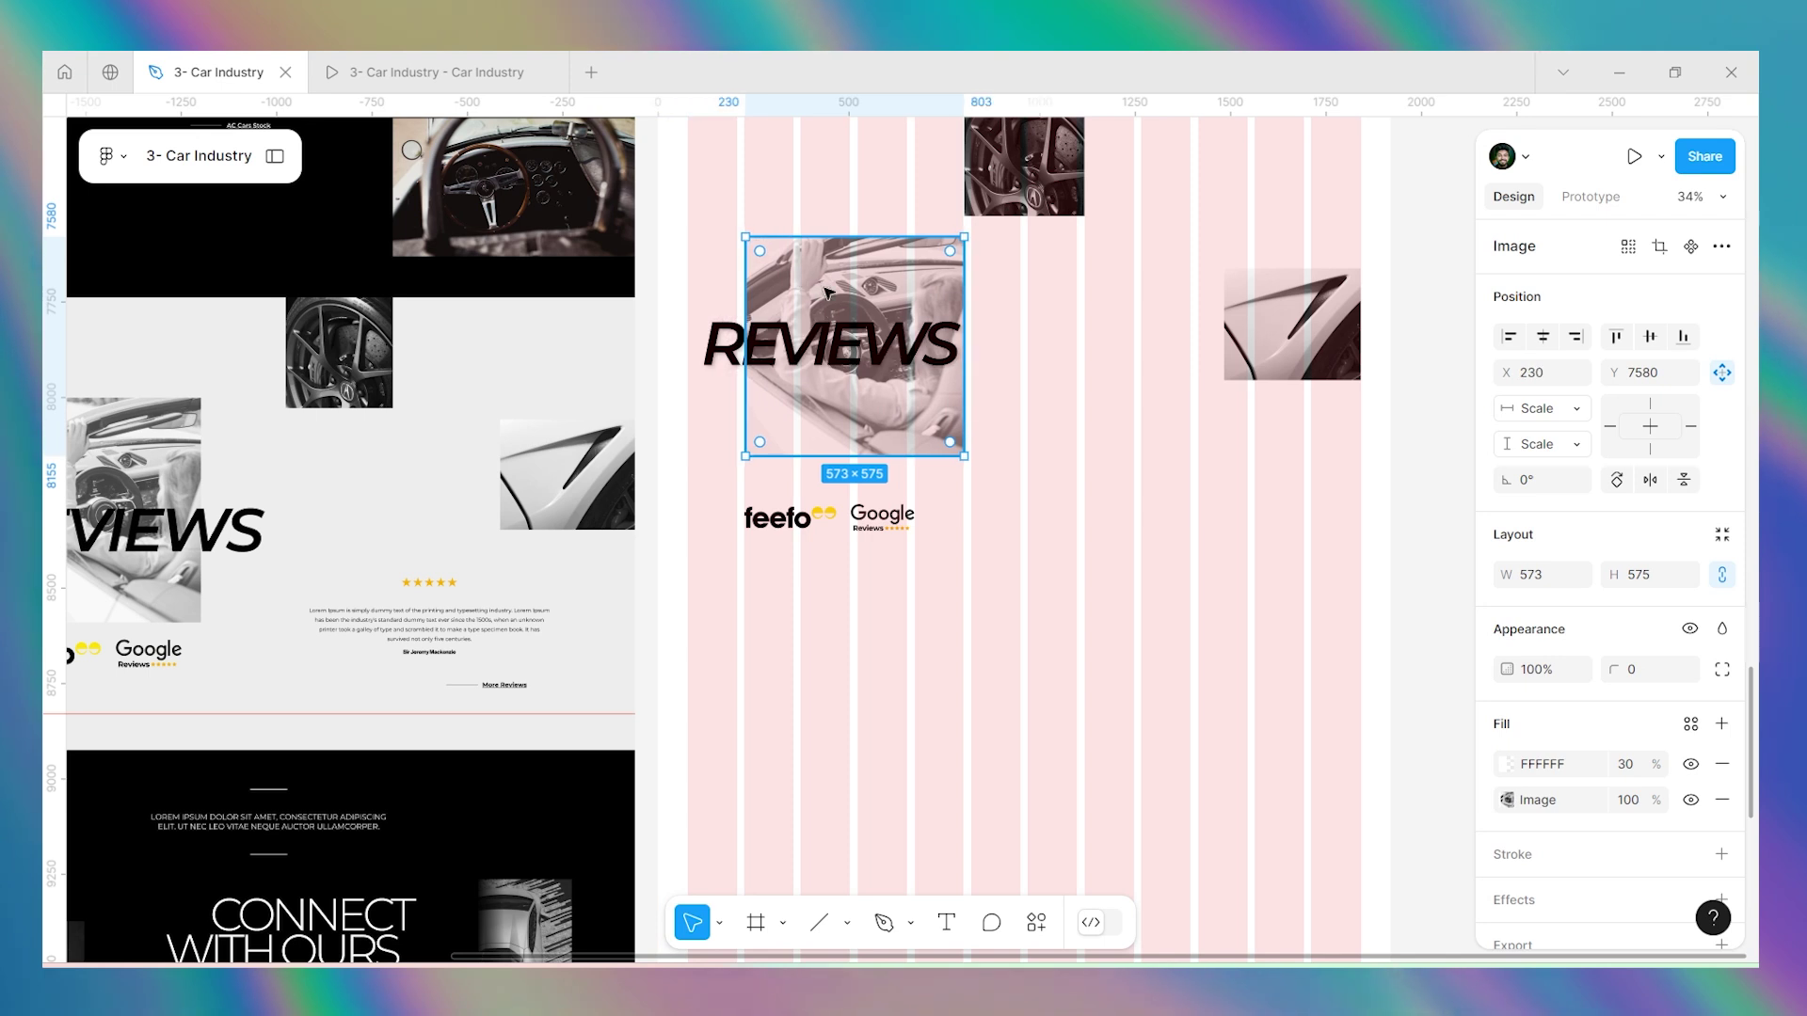
Reduce the height of the dark wheel image above the reviews area, making it about 315 × 302.
{"action": "key", "text": "Escape"}
{"action": "scroll", "coordinate": [1068, 376], "scroll_direction": "down", "scroll_amount": 5}
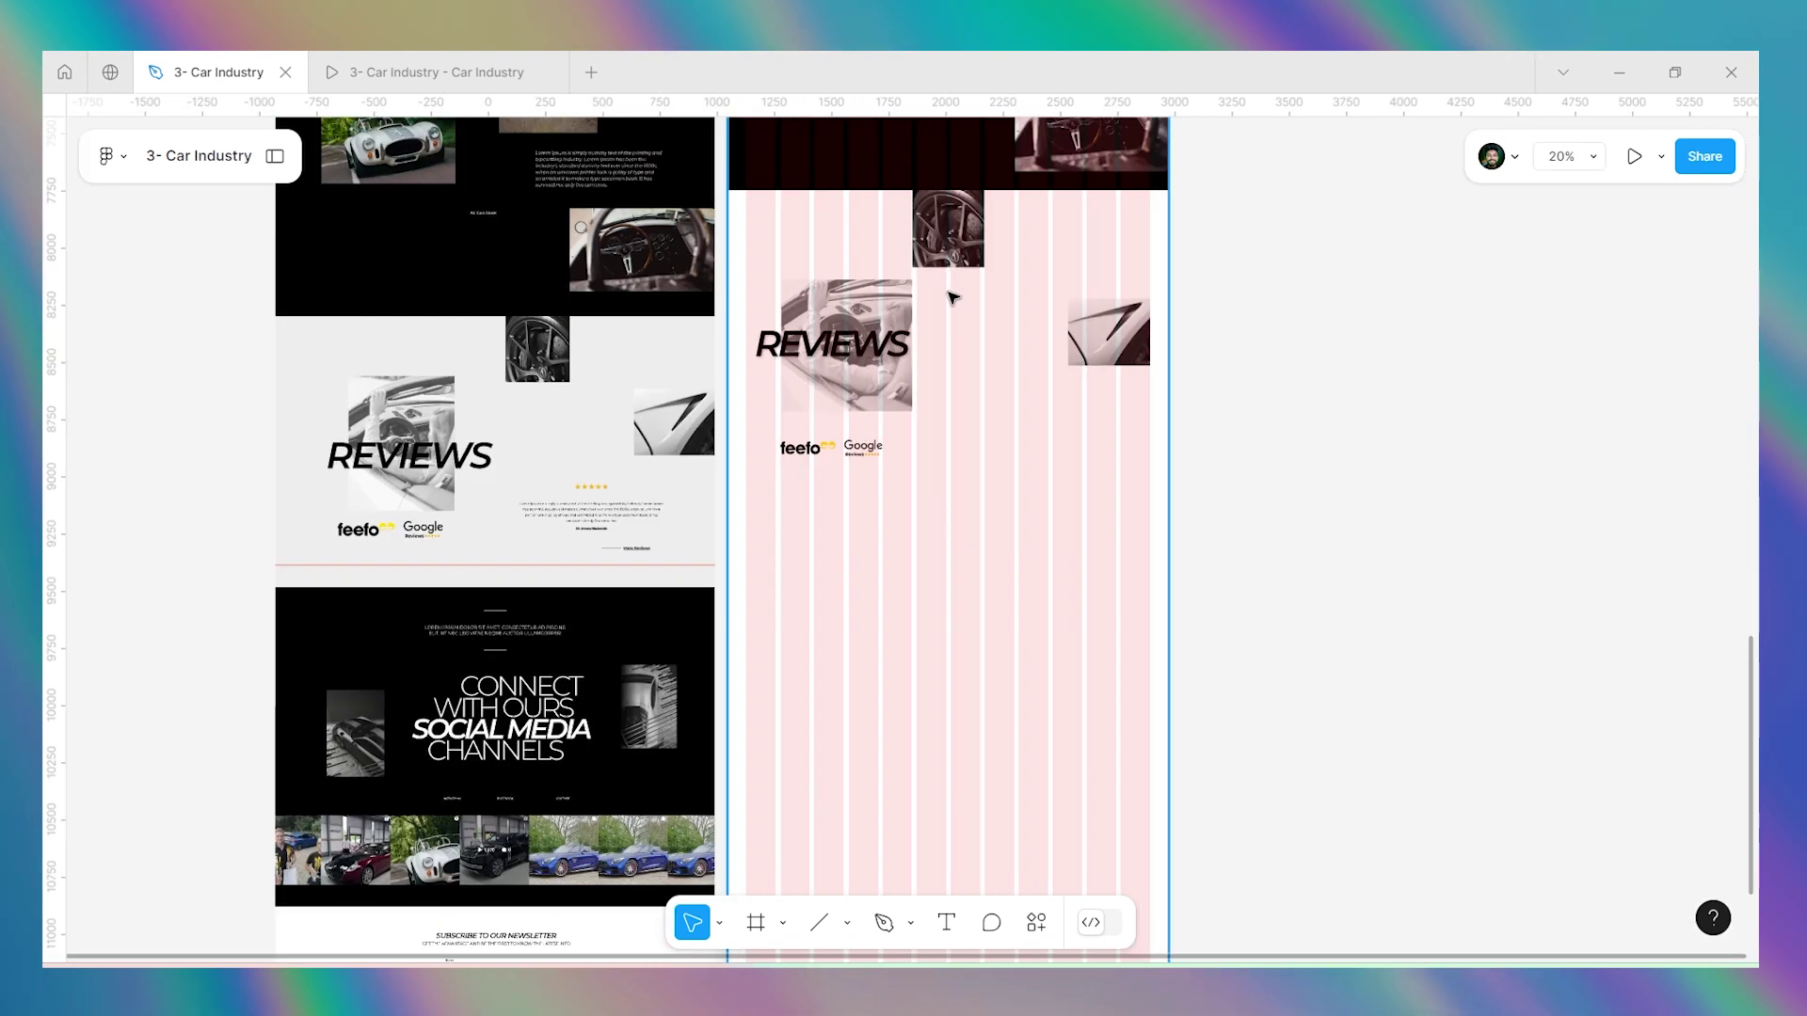
{"action": "left_click", "coordinate": [969, 254]}
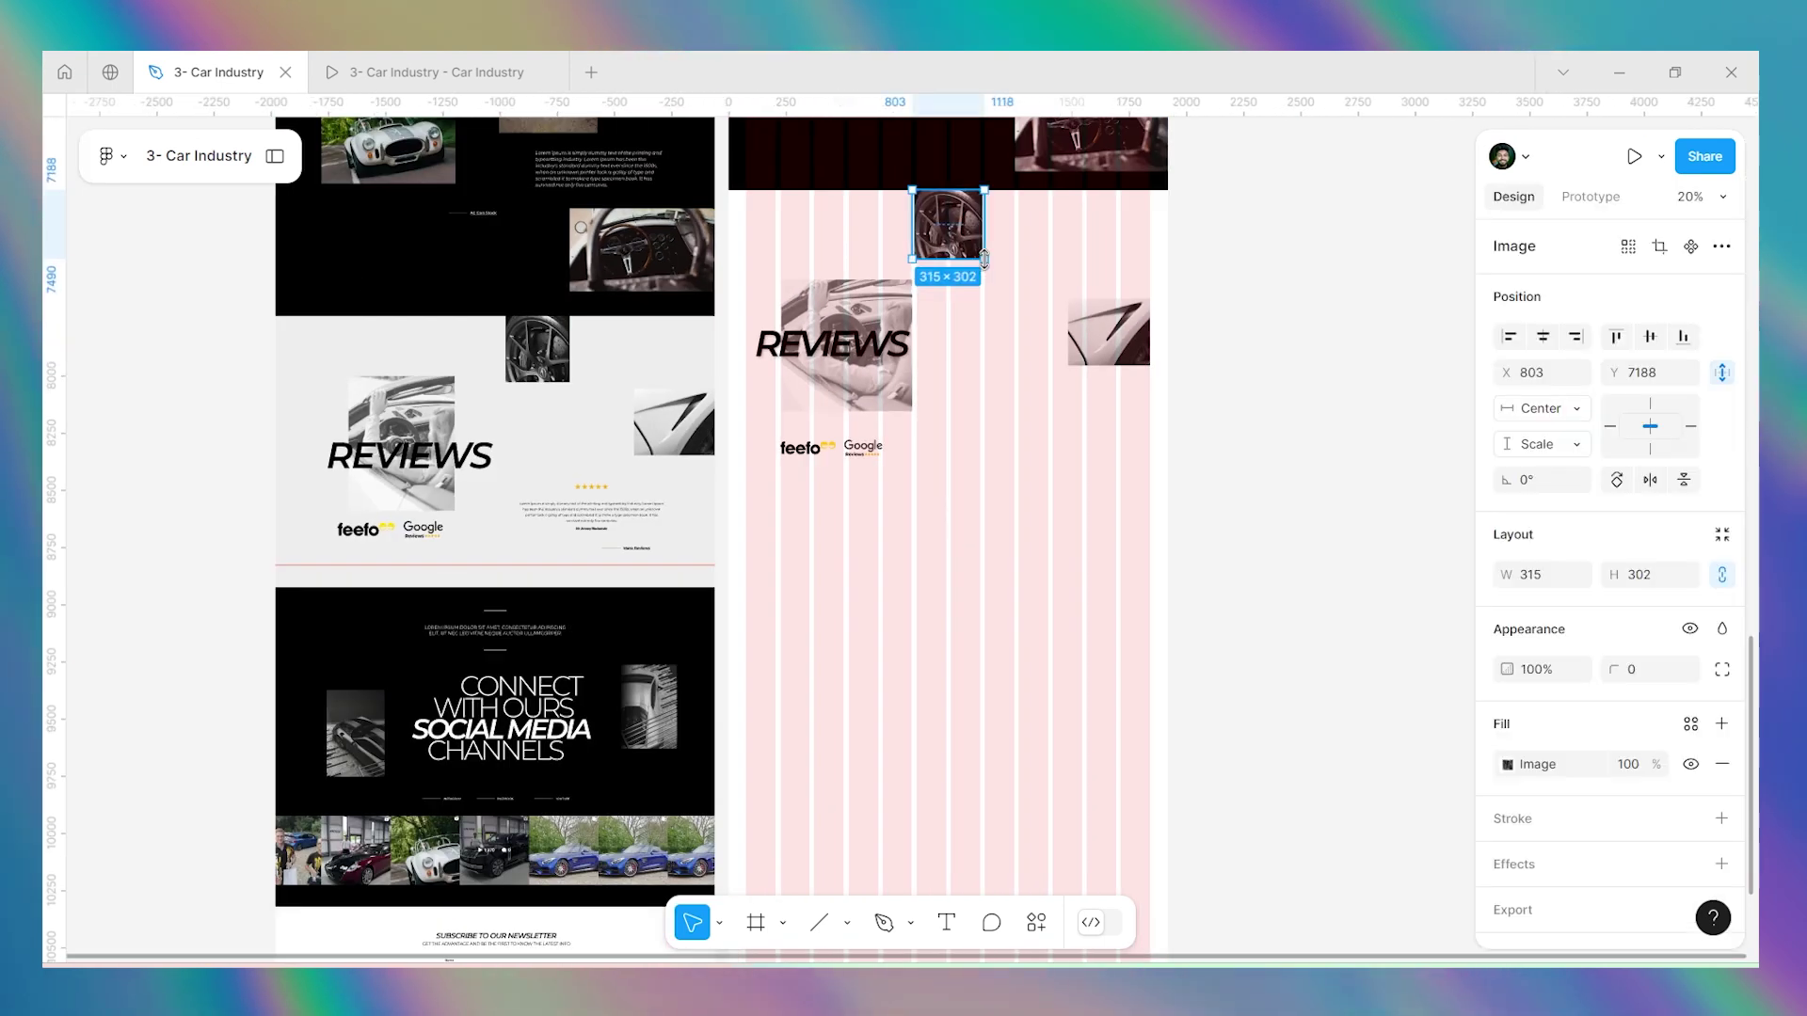
{"action": "key", "text": "Escape"}
Lower the driver image's upper edge to Y 7617, sizing the image to about 573 × 538.
{"action": "scroll", "coordinate": [742, 291], "scroll_direction": "up", "scroll_amount": 3}
{"action": "left_click", "coordinate": [900, 282]}
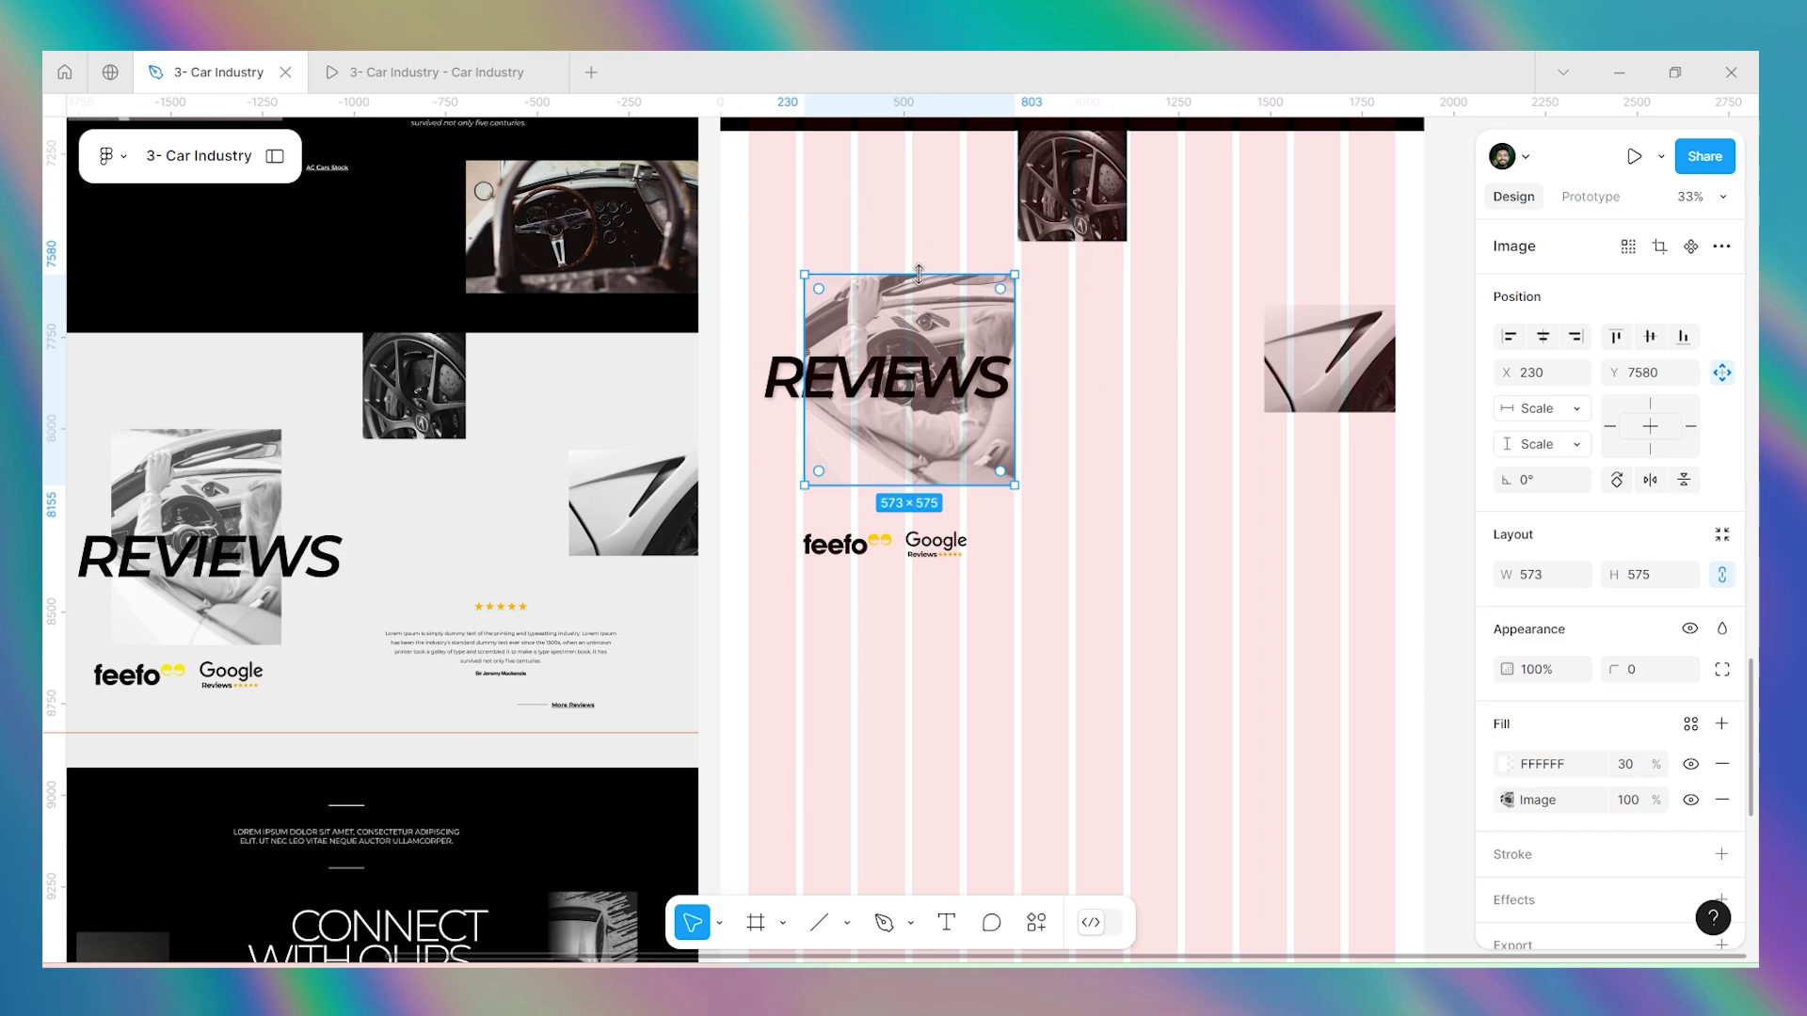
{"action": "left_click_drag", "start_coordinate": [900, 275], "coordinate": [887, 287]}
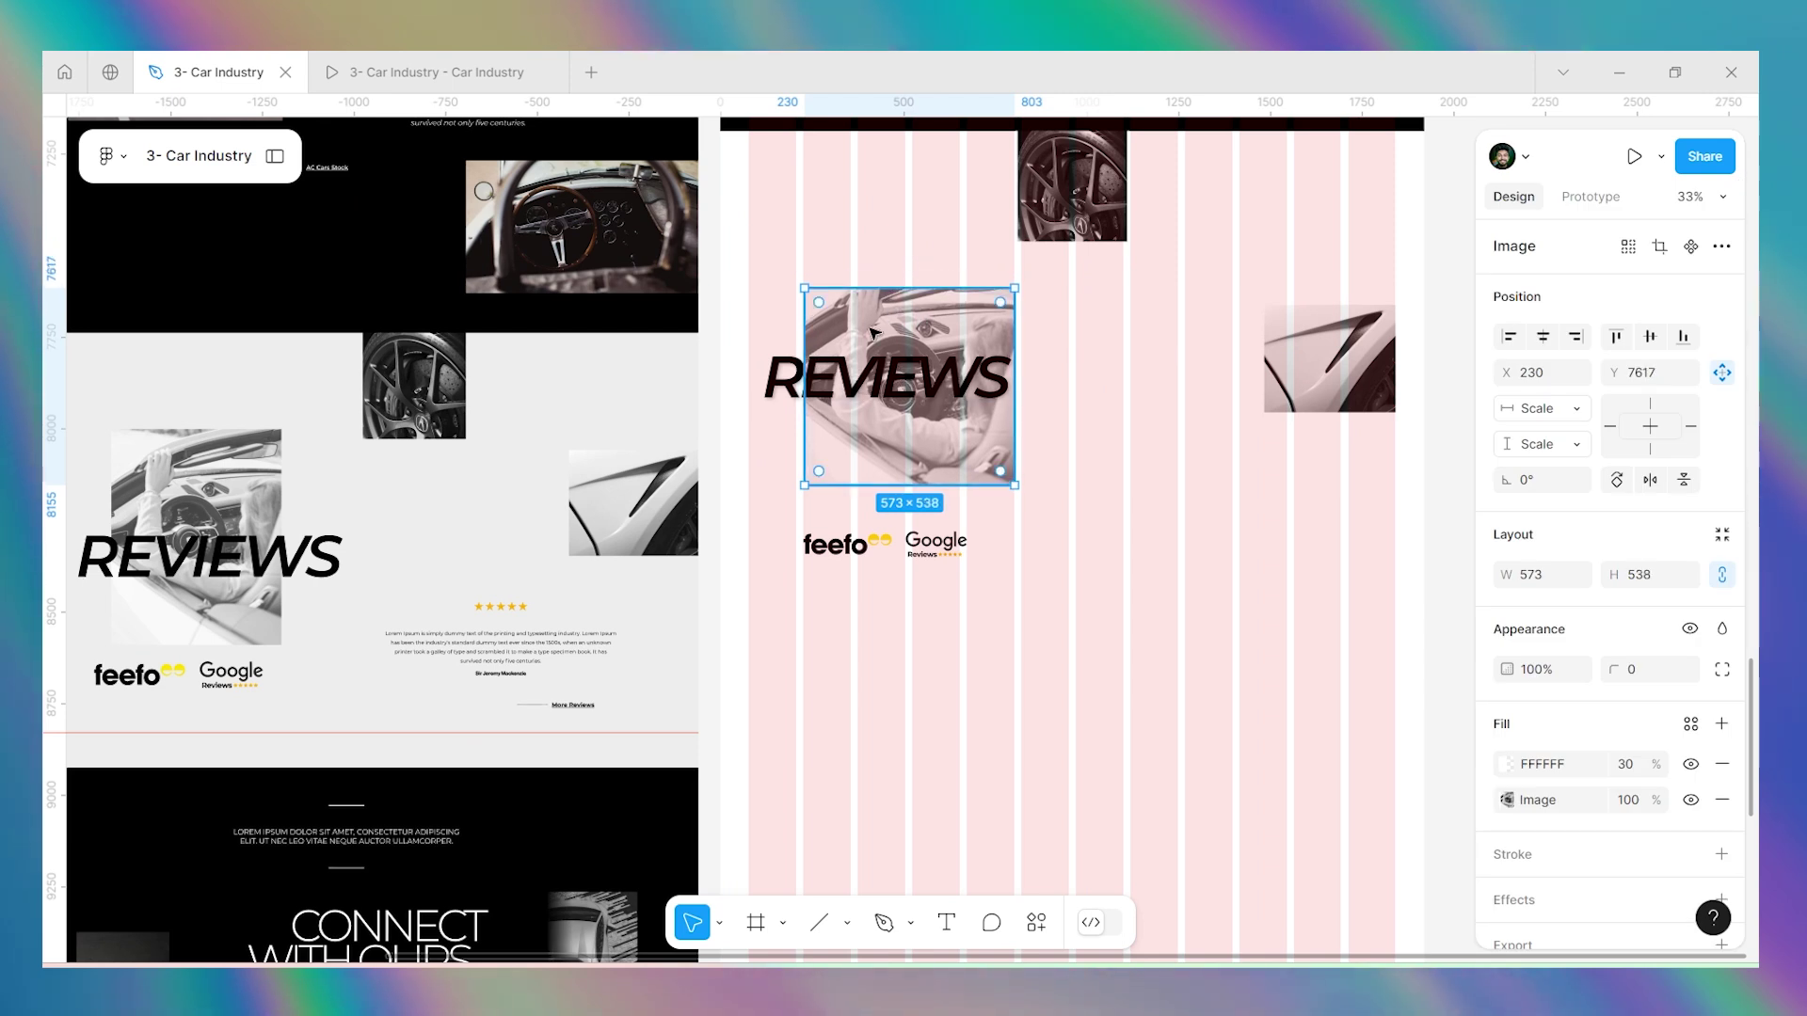
{"action": "left_click_drag", "start_coordinate": [805, 339], "coordinate": [826, 341]}
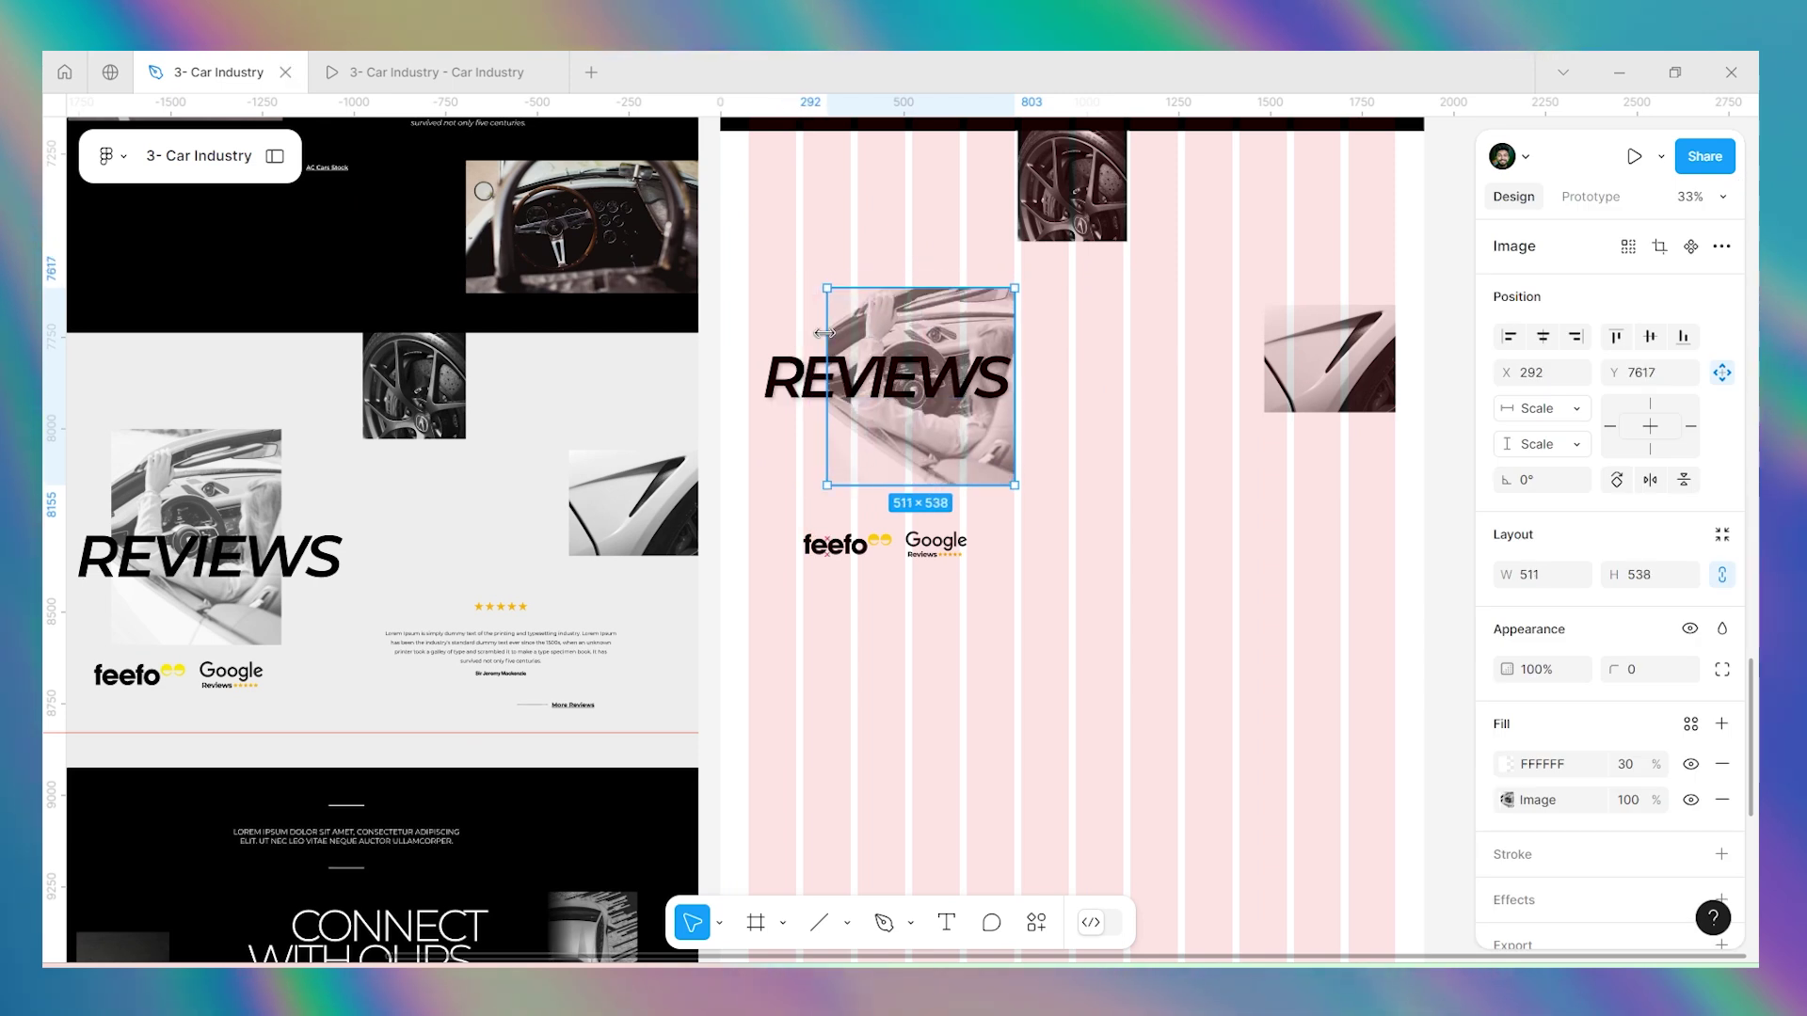
{"action": "key", "text": "ctrl+z"}
{"action": "key", "text": "Escape"}
Move the feefo and Google Reviews logos up, centre them horizontally under the driver image, and check the prototype preview.
{"action": "left_click_drag", "start_coordinate": [873, 553], "coordinate": [898, 534]}
{"action": "left_click", "coordinate": [909, 433], "text": "shift"}
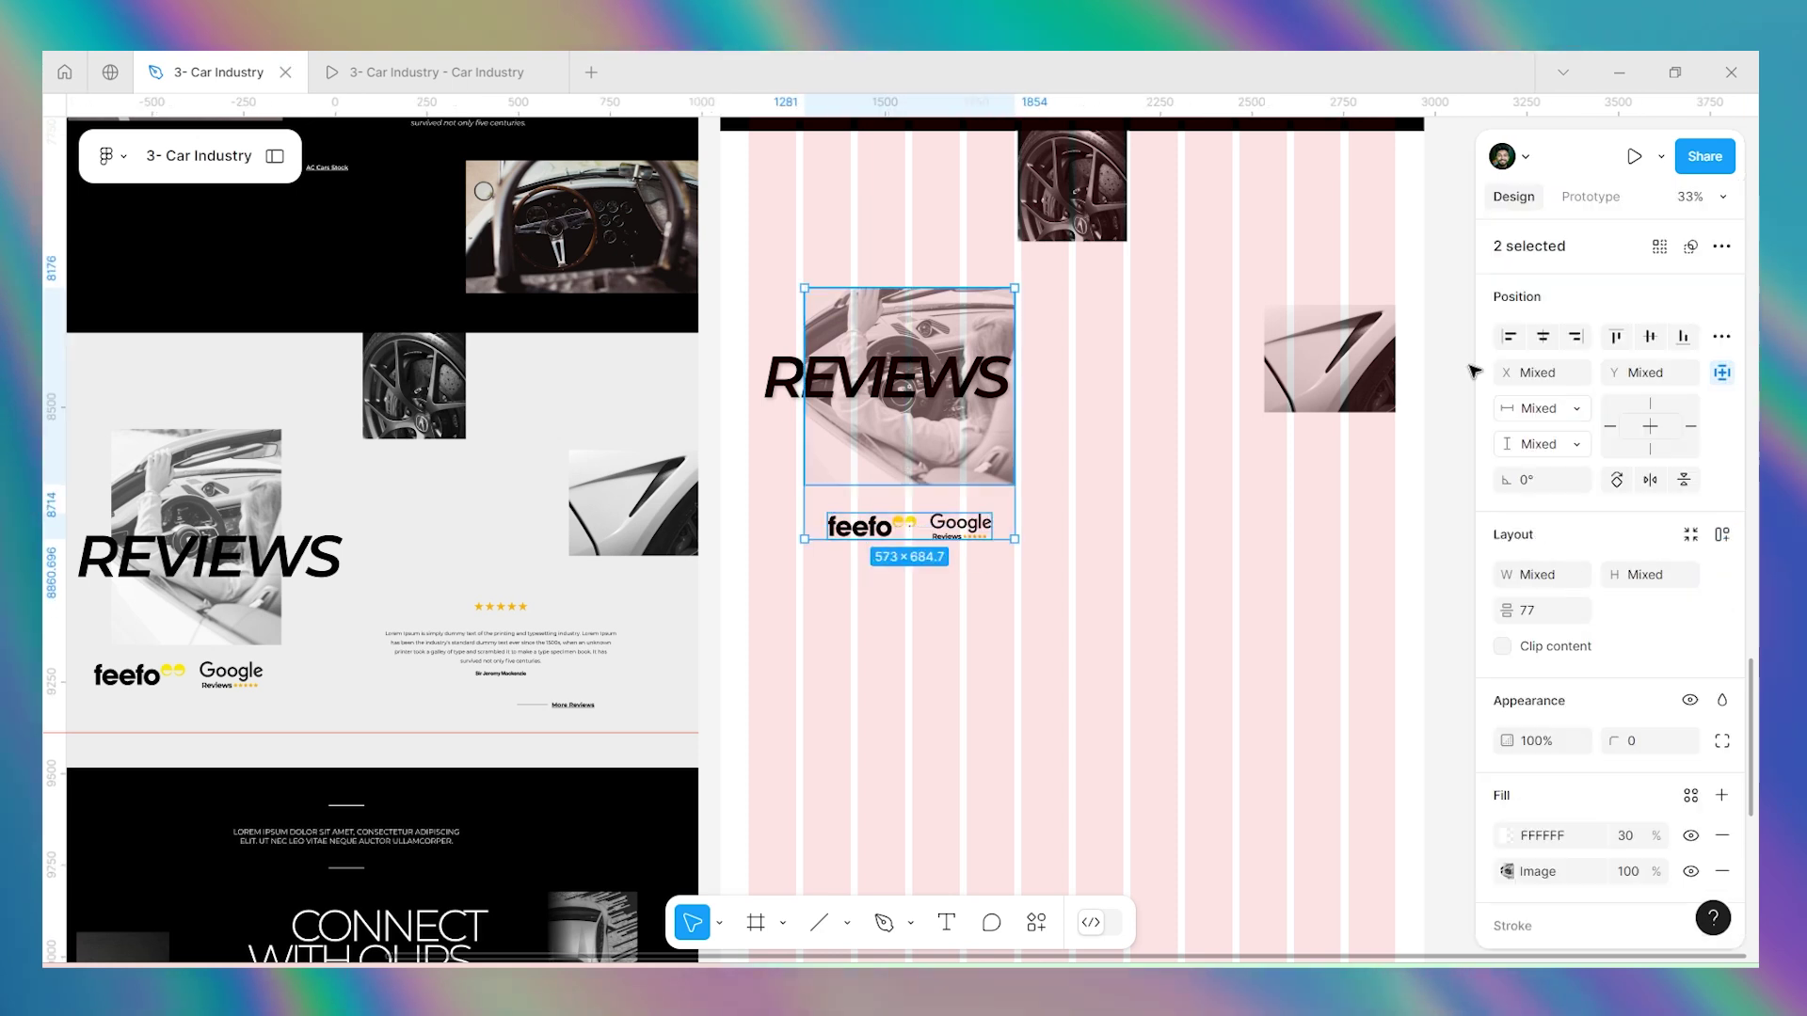
{"action": "left_click", "coordinate": [1205, 581]}
{"action": "left_click", "coordinate": [949, 516]}
{"action": "left_click", "coordinate": [951, 637]}
{"action": "key", "text": "ctrl+Tab"}
{"action": "scroll", "coordinate": [952, 643], "scroll_direction": "down", "scroll_amount": 1}
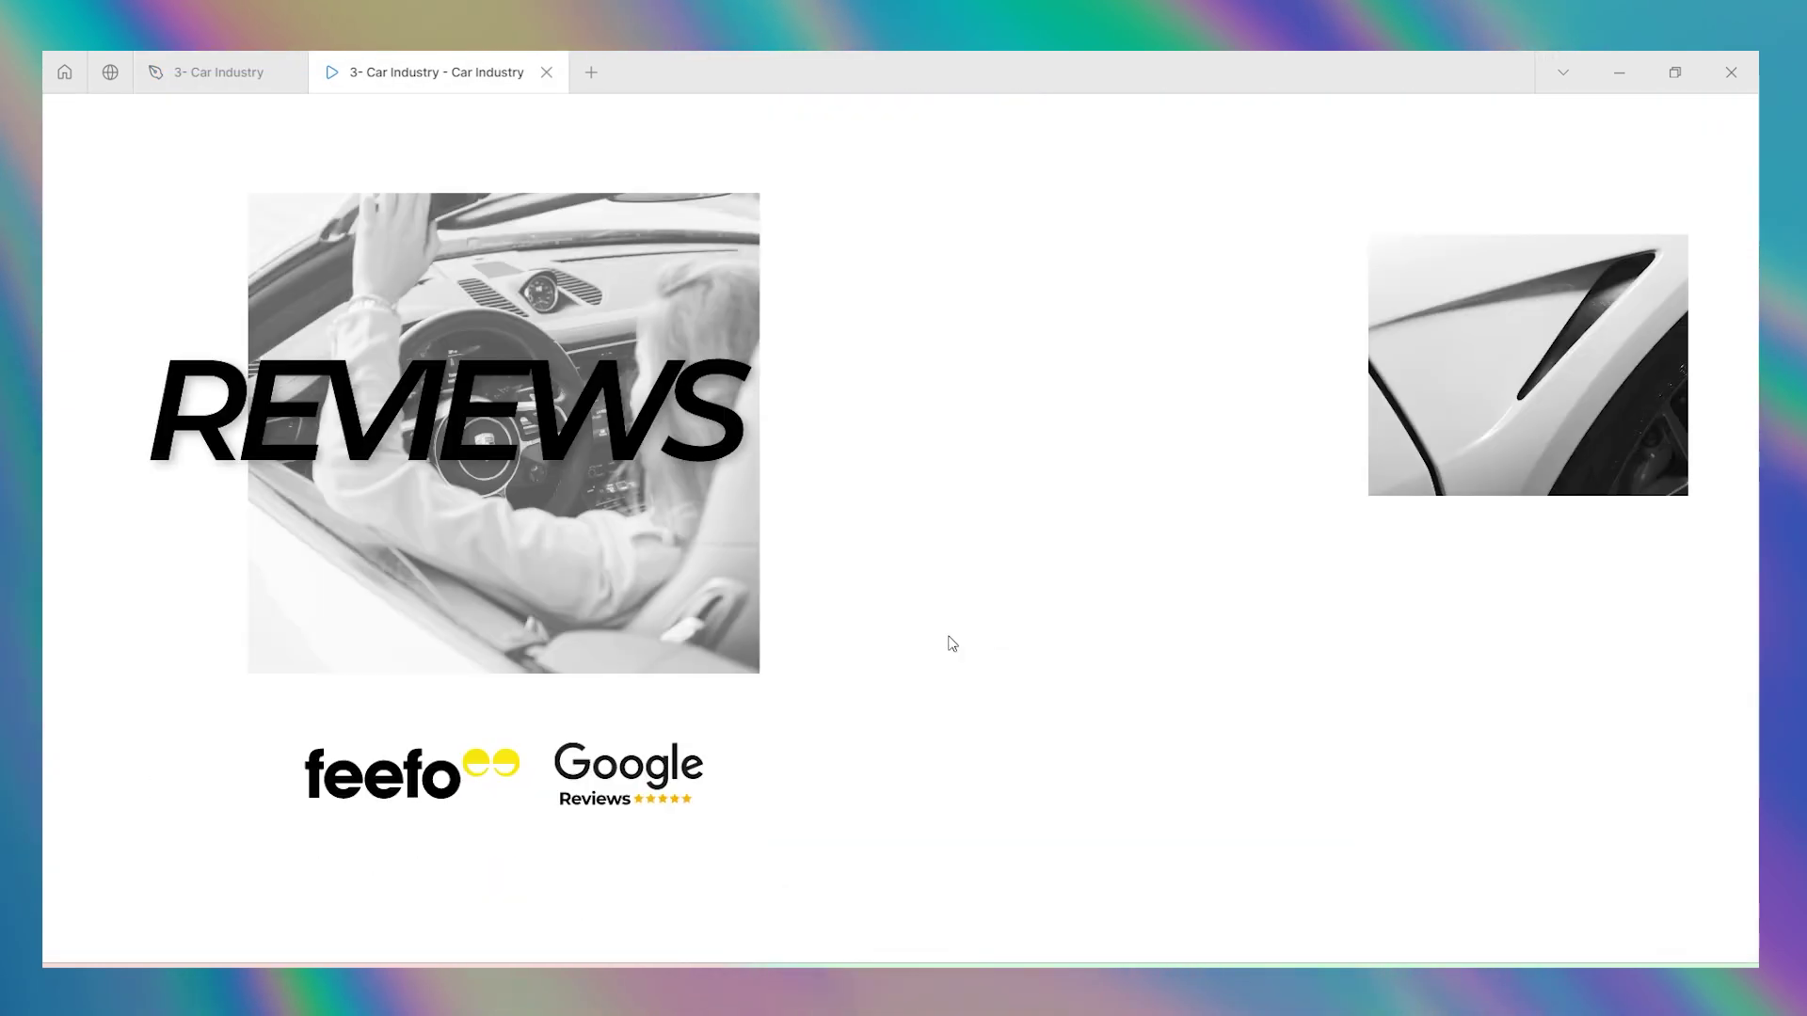
{"action": "key", "text": "ctrl+Tab"}
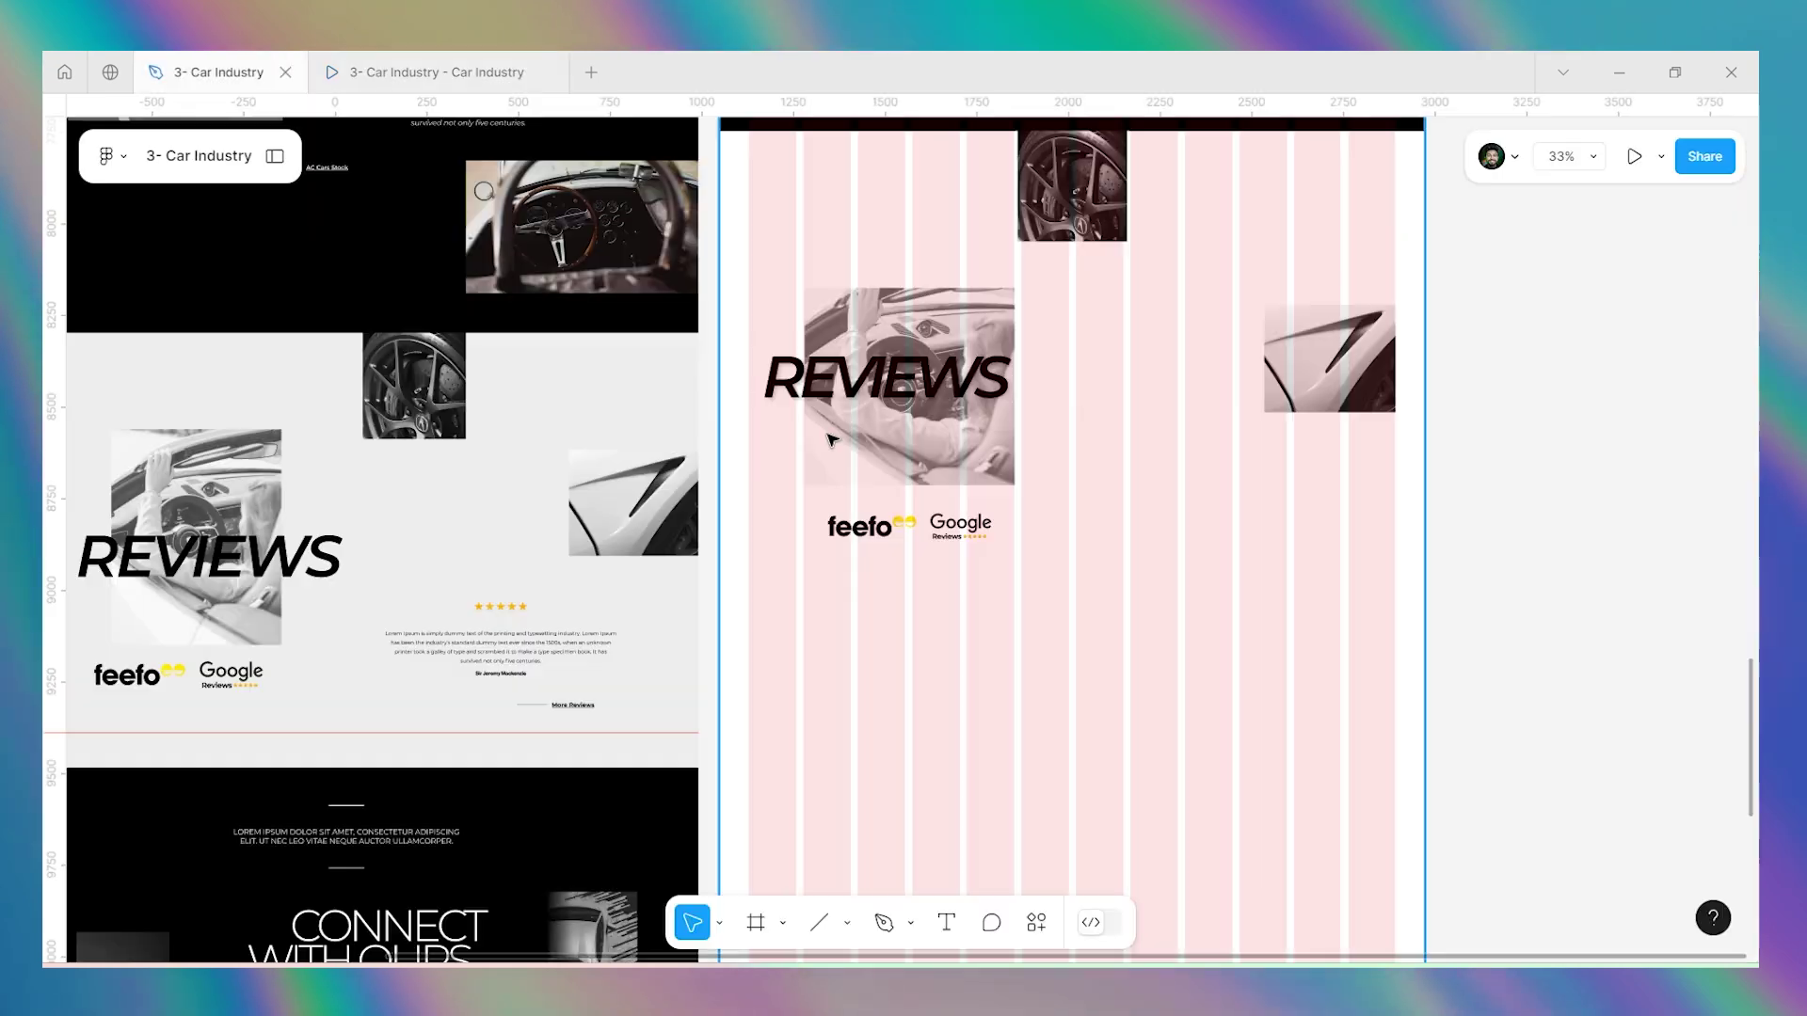
Move the REVIEWS heading to about X 179, centre it horizontally with the driver image, and check the prototype preview.
{"action": "left_click_drag", "start_coordinate": [901, 388], "coordinate": [922, 388]}
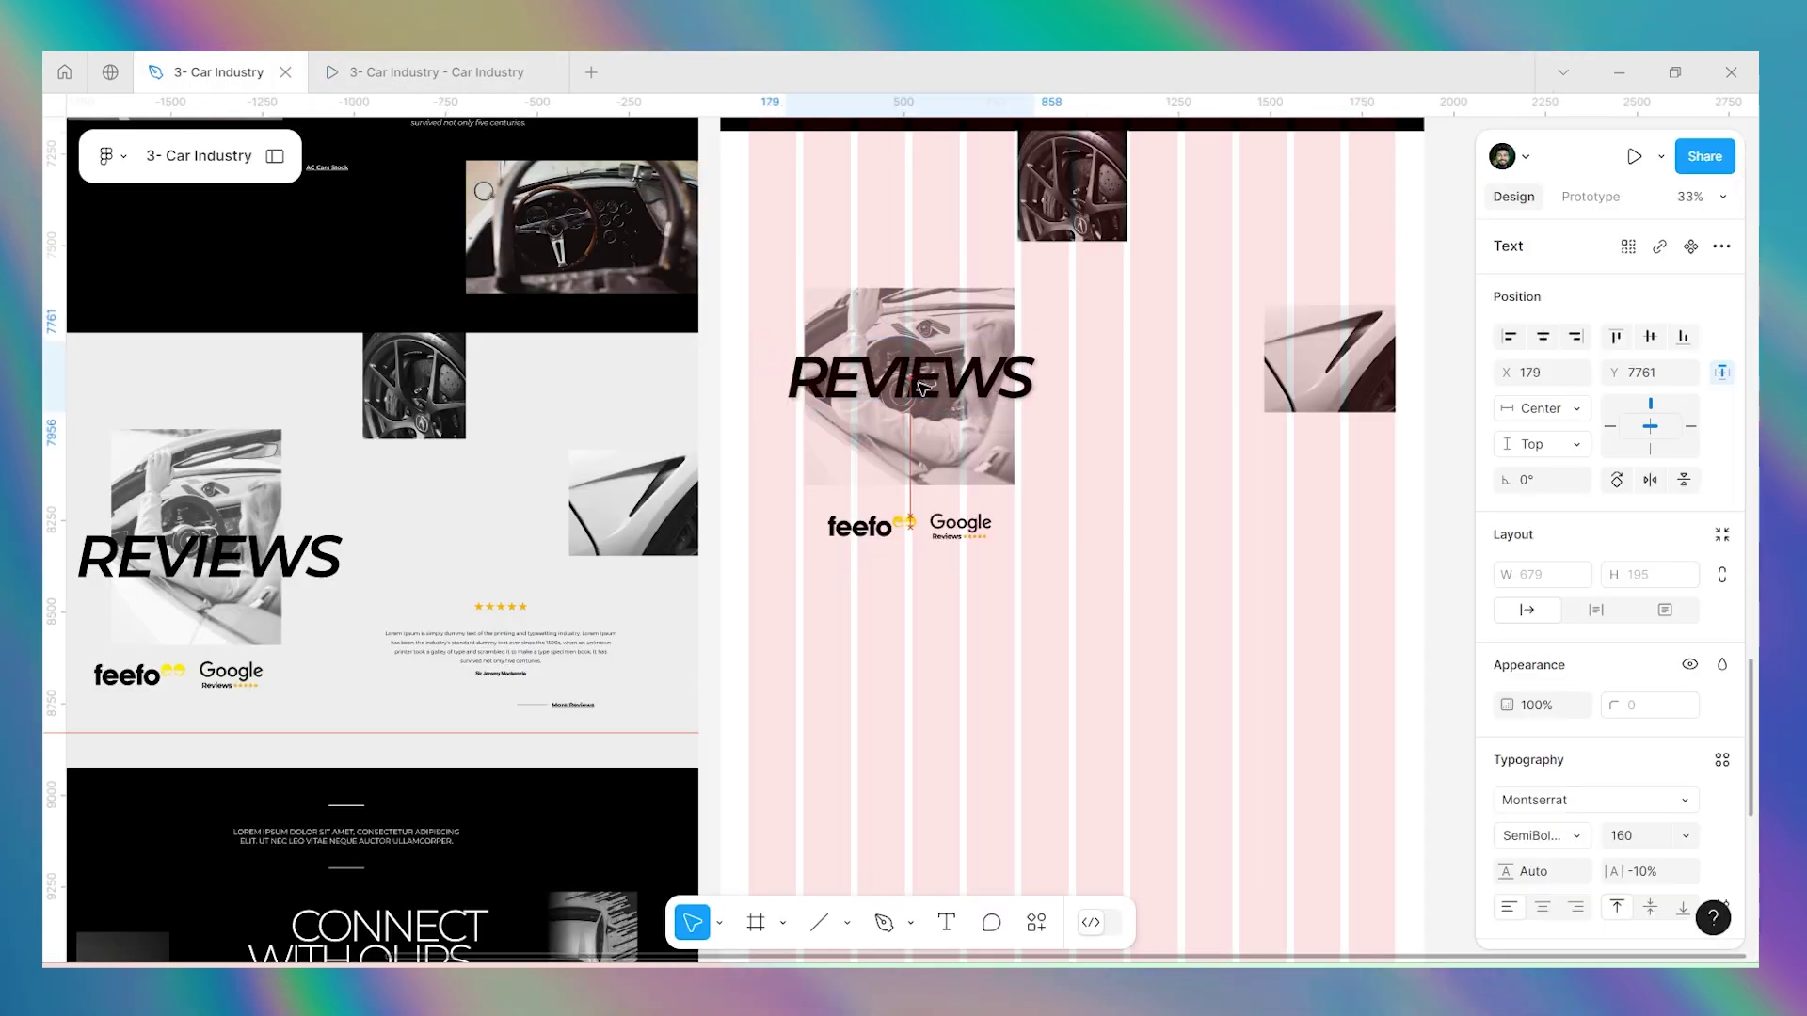
{"action": "left_click", "coordinate": [941, 437], "text": "shift"}
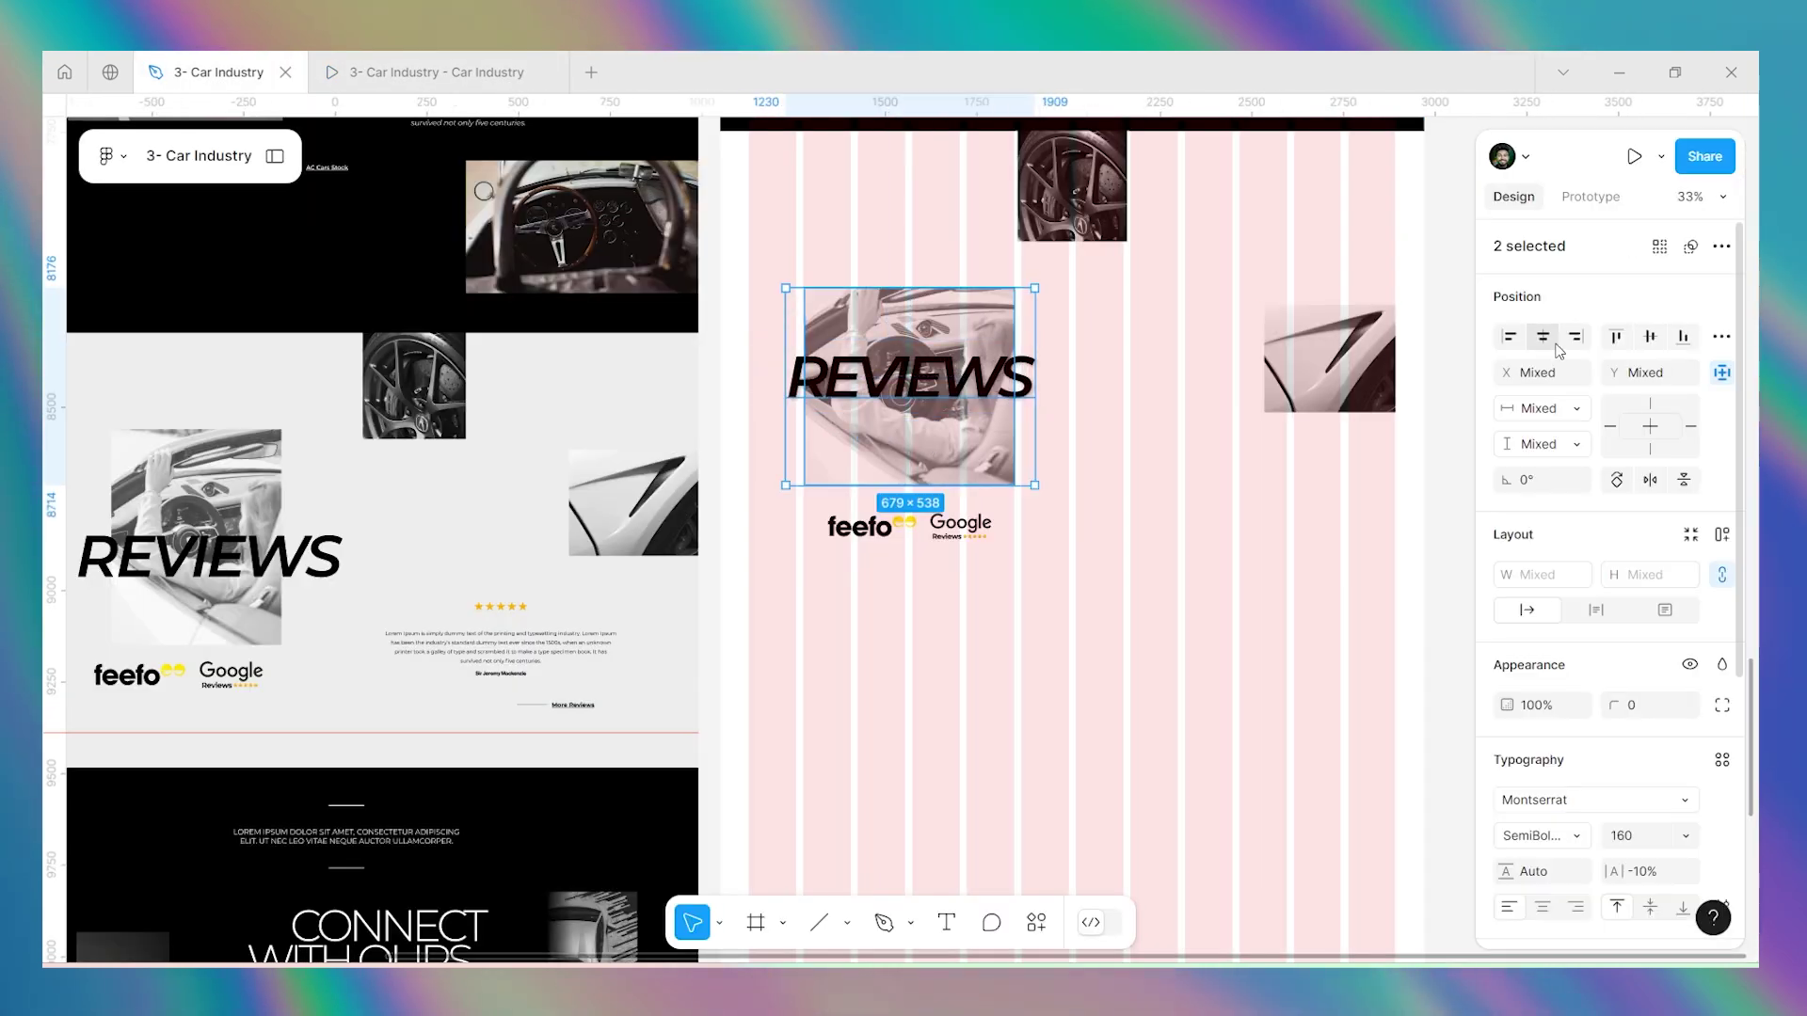
{"action": "left_click", "coordinate": [1117, 516]}
{"action": "key", "text": "ctrl+Tab"}
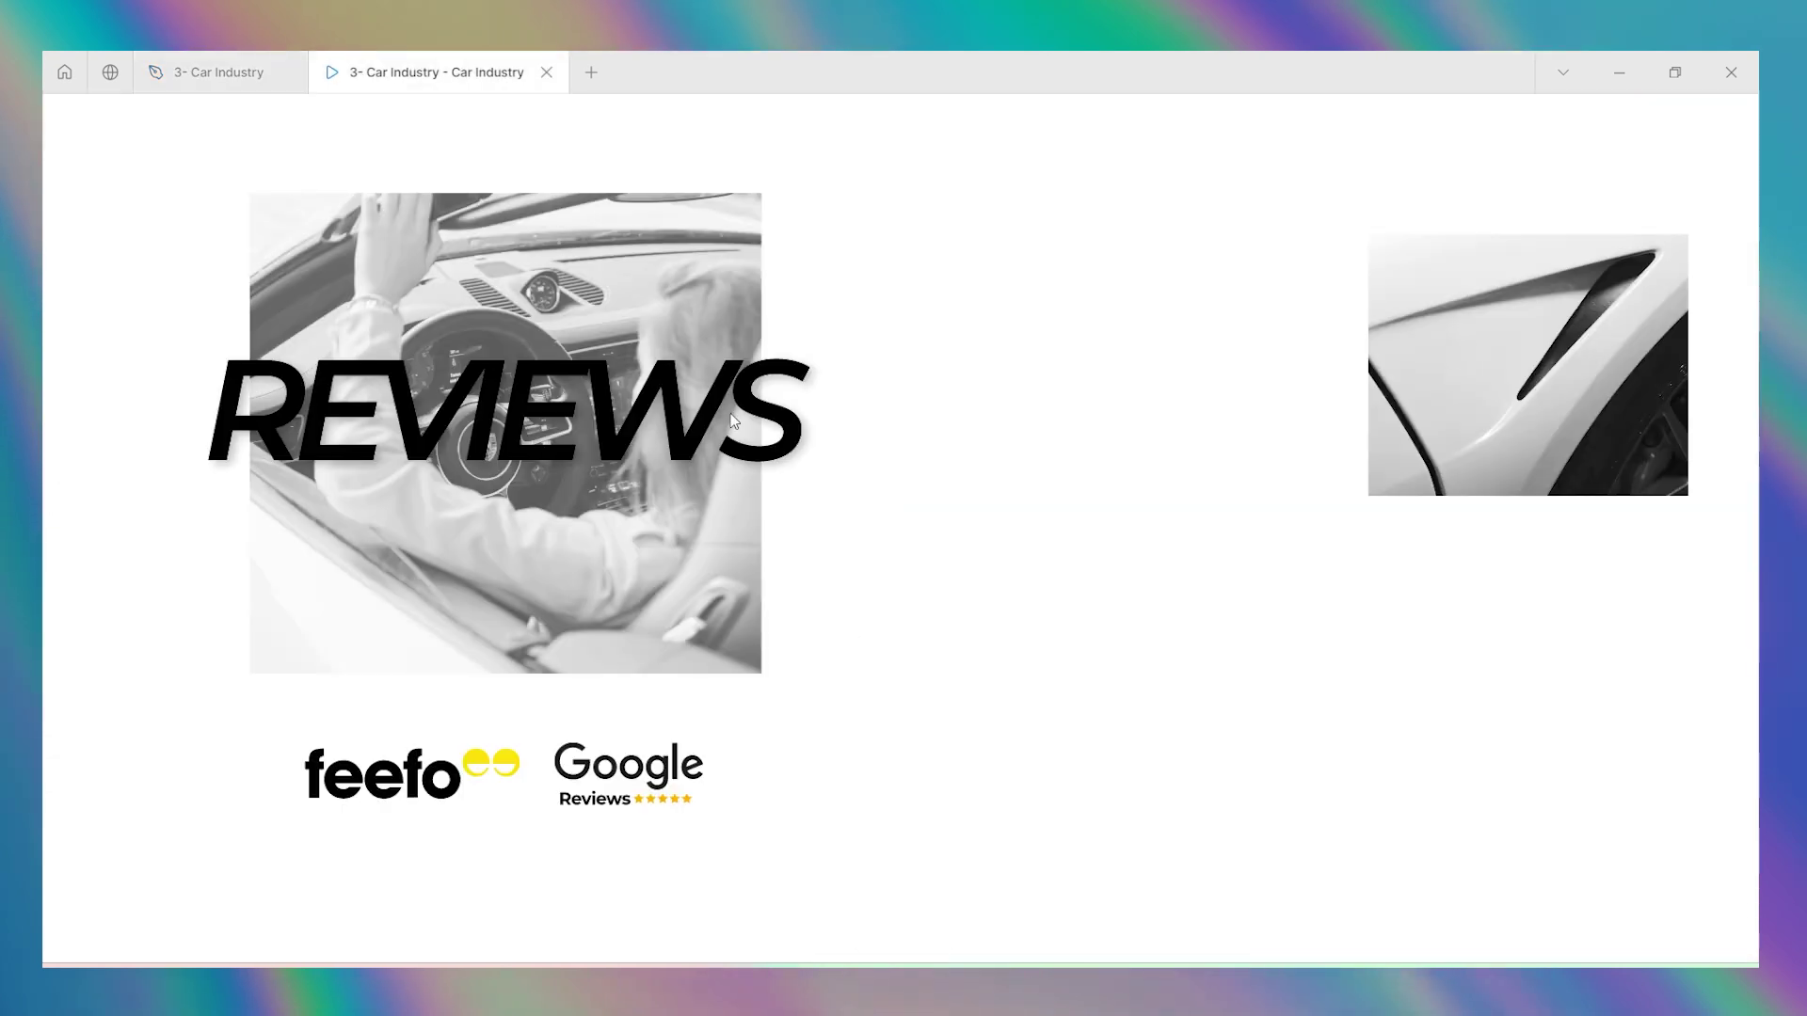
{"action": "key", "text": "ctrl+Tab"}
Make the driver image taller and narrower, centre it horizontally with the REVIEWS heading and review logos, and check the preview.
{"action": "left_click", "coordinate": [935, 477]}
{"action": "left_click_drag", "start_coordinate": [905, 486], "coordinate": [898, 505]}
{"action": "left_click_drag", "start_coordinate": [915, 275], "coordinate": [925, 261]}
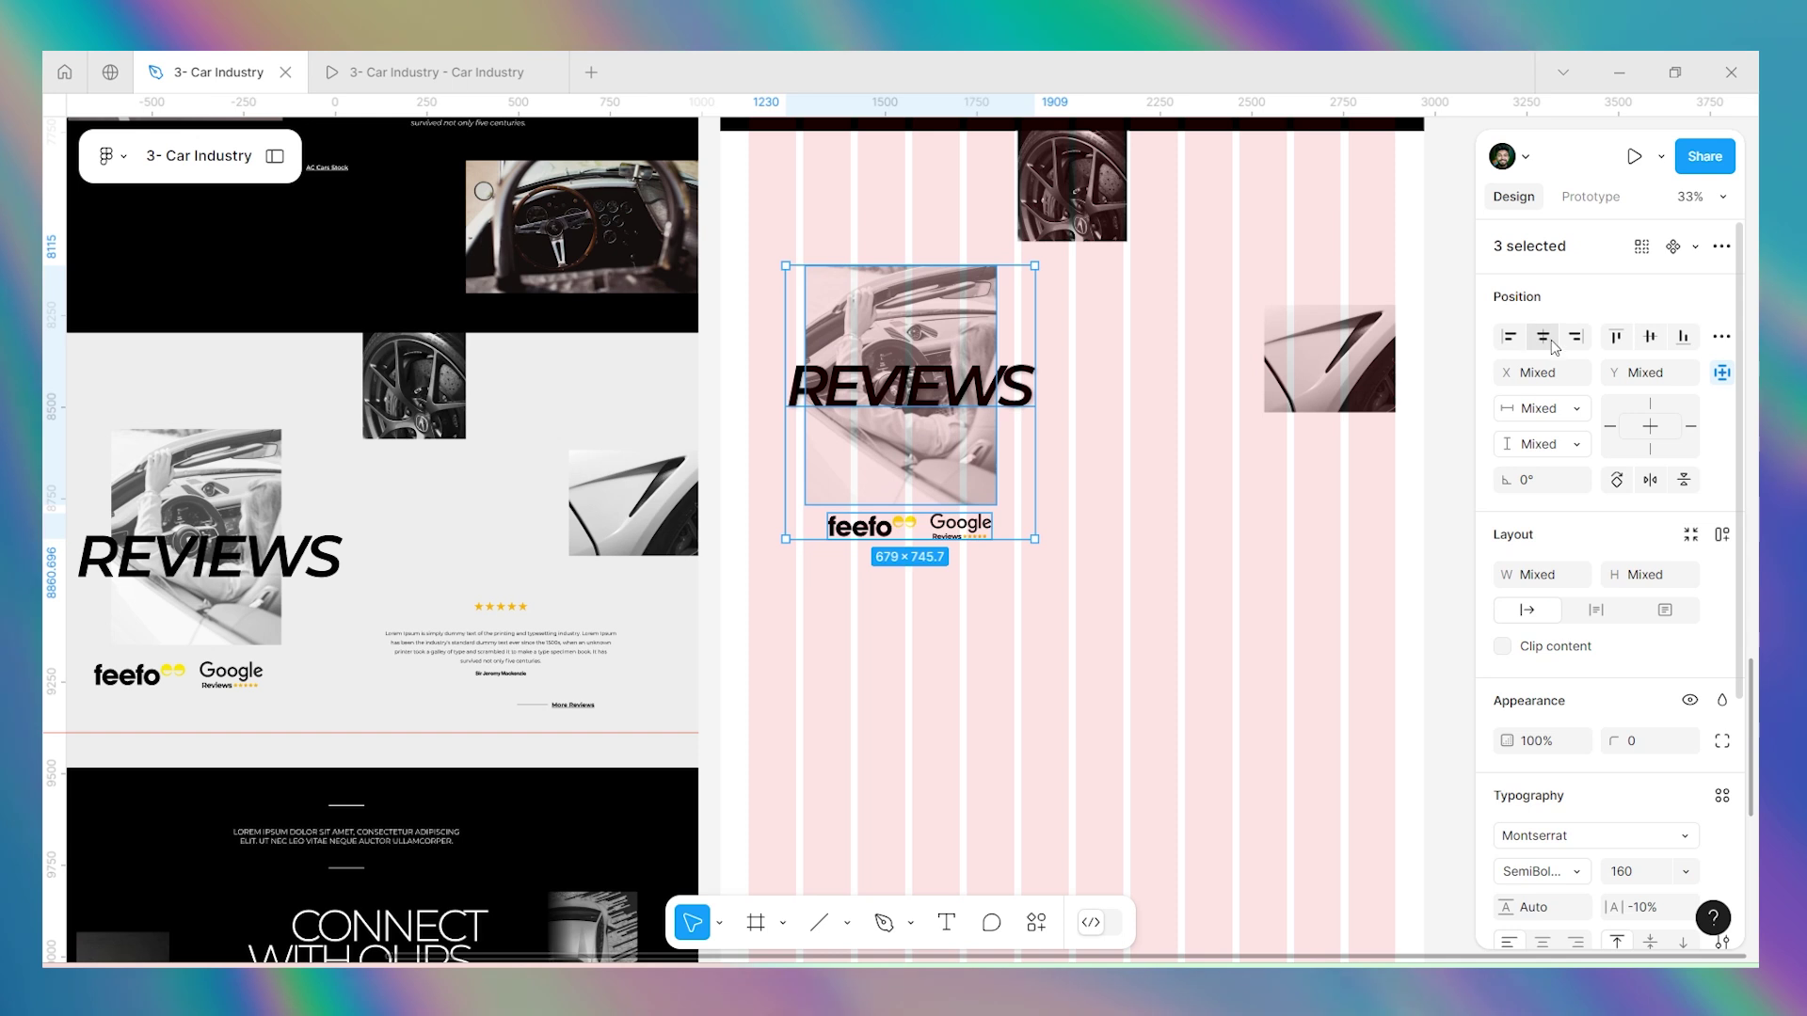
{"action": "left_click", "coordinate": [1546, 341]}
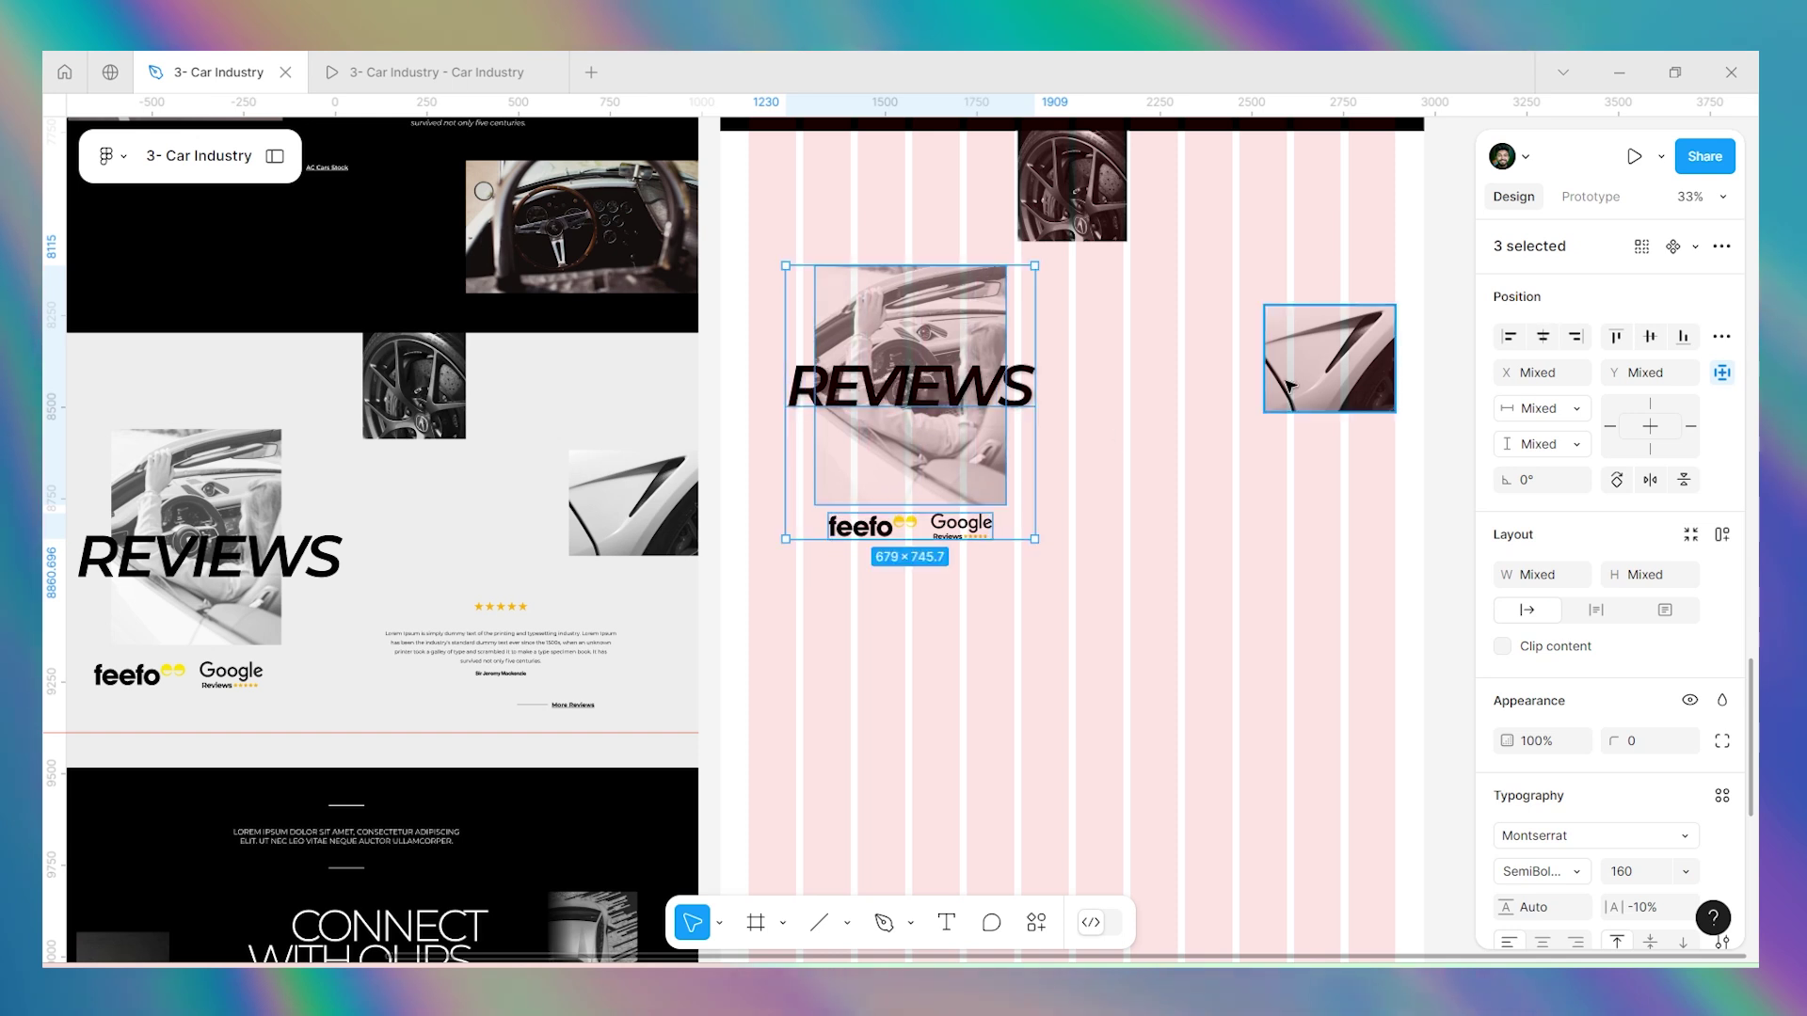
{"action": "left_click", "coordinate": [1150, 524]}
{"action": "key", "text": "ctrl+Tab"}
{"action": "key", "text": "ctrl+Tab"}
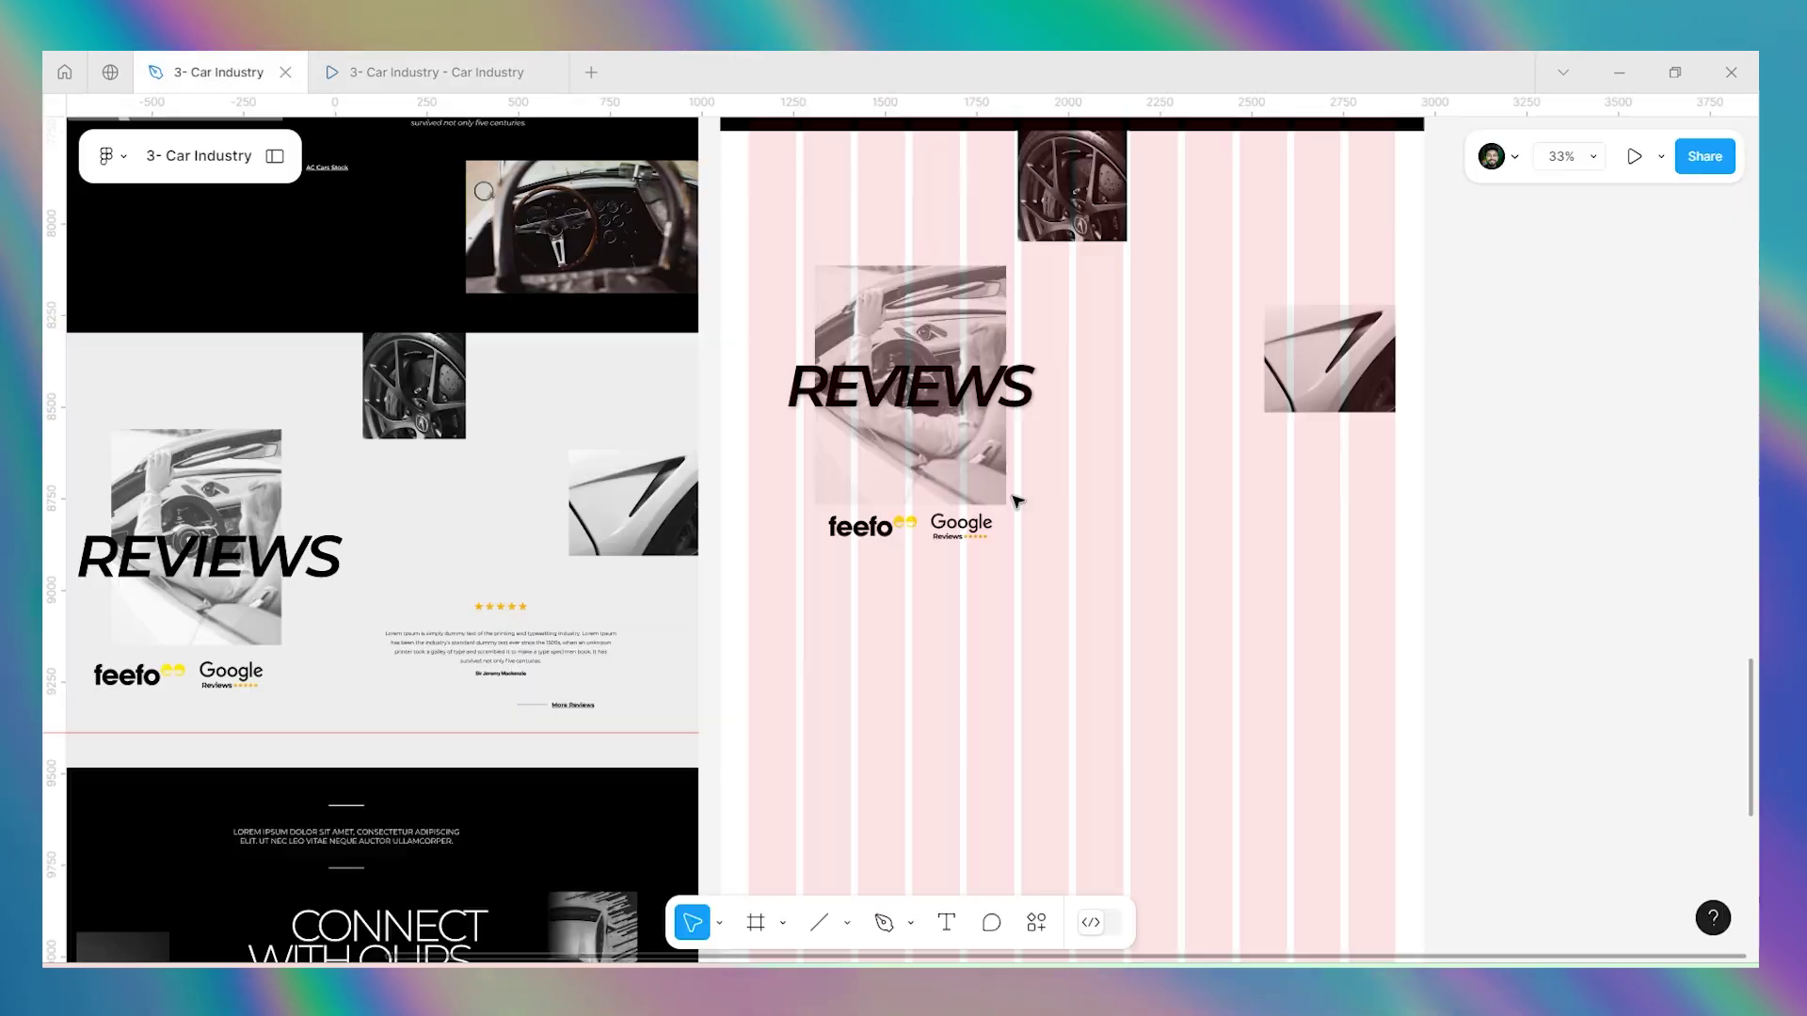
{"action": "scroll", "coordinate": [1084, 509], "scroll_direction": "down", "scroll_amount": 3}
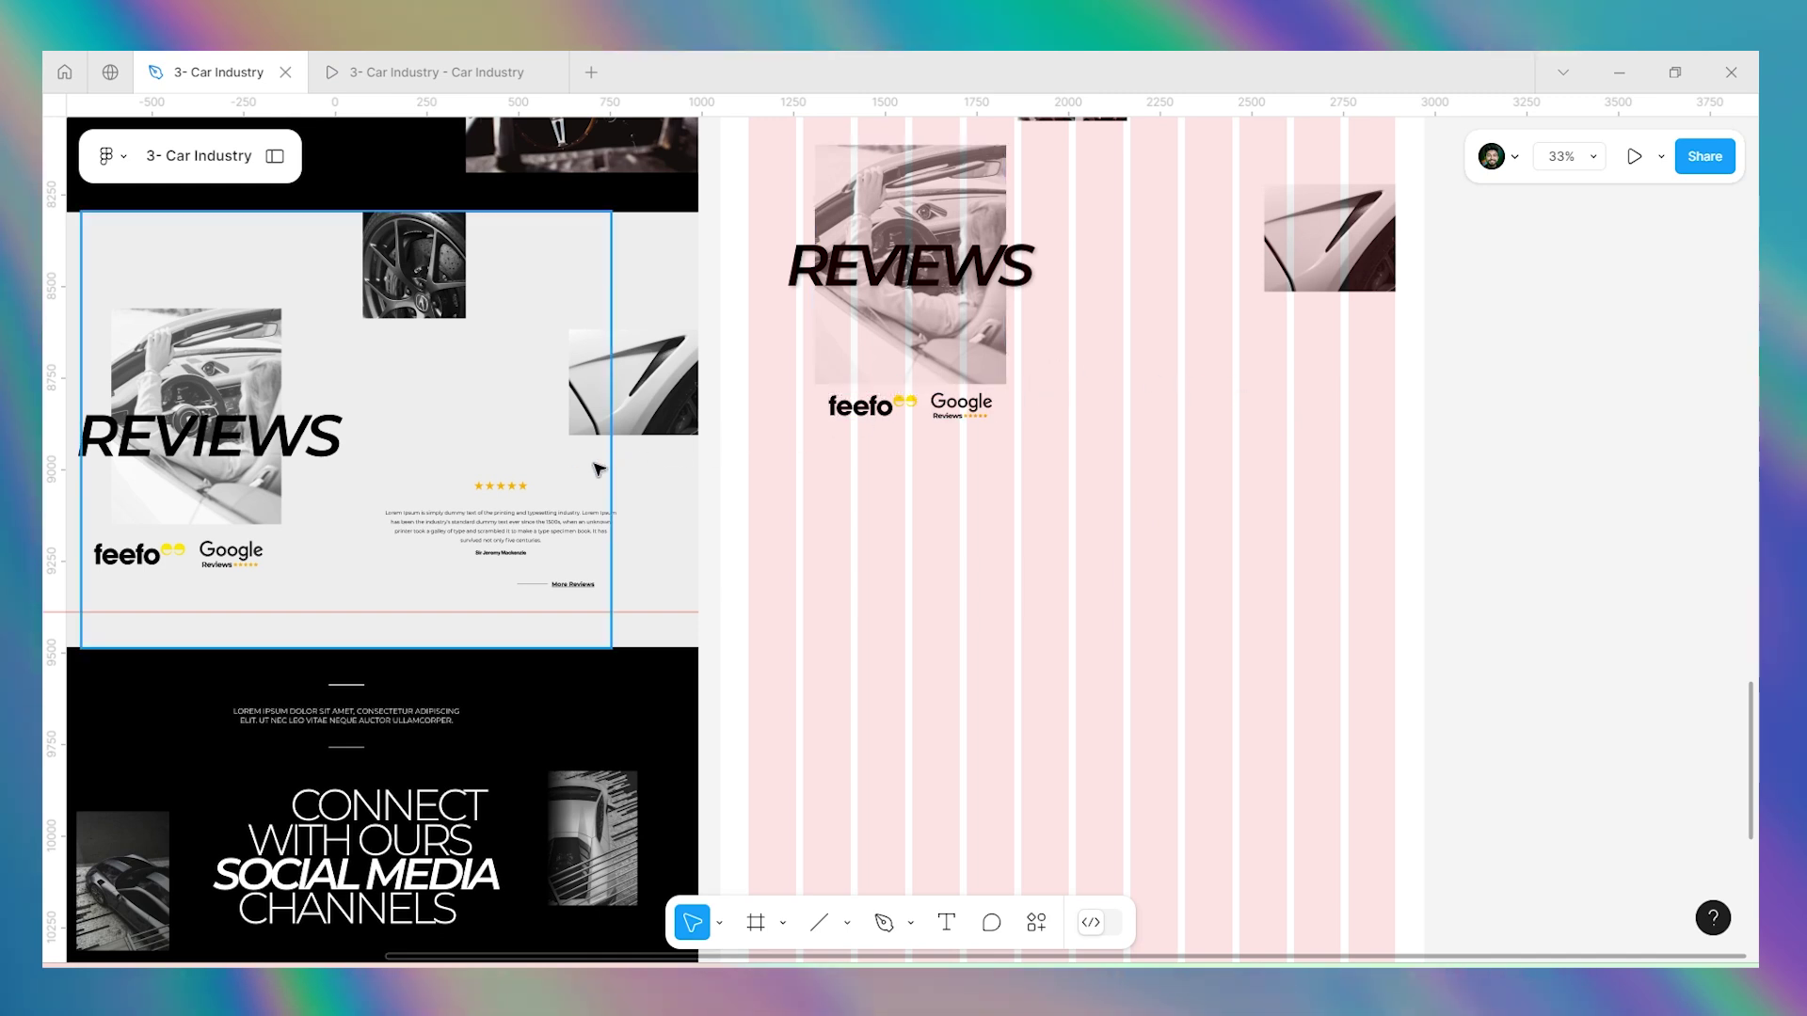
{"action": "left_click", "coordinate": [273, 156]}
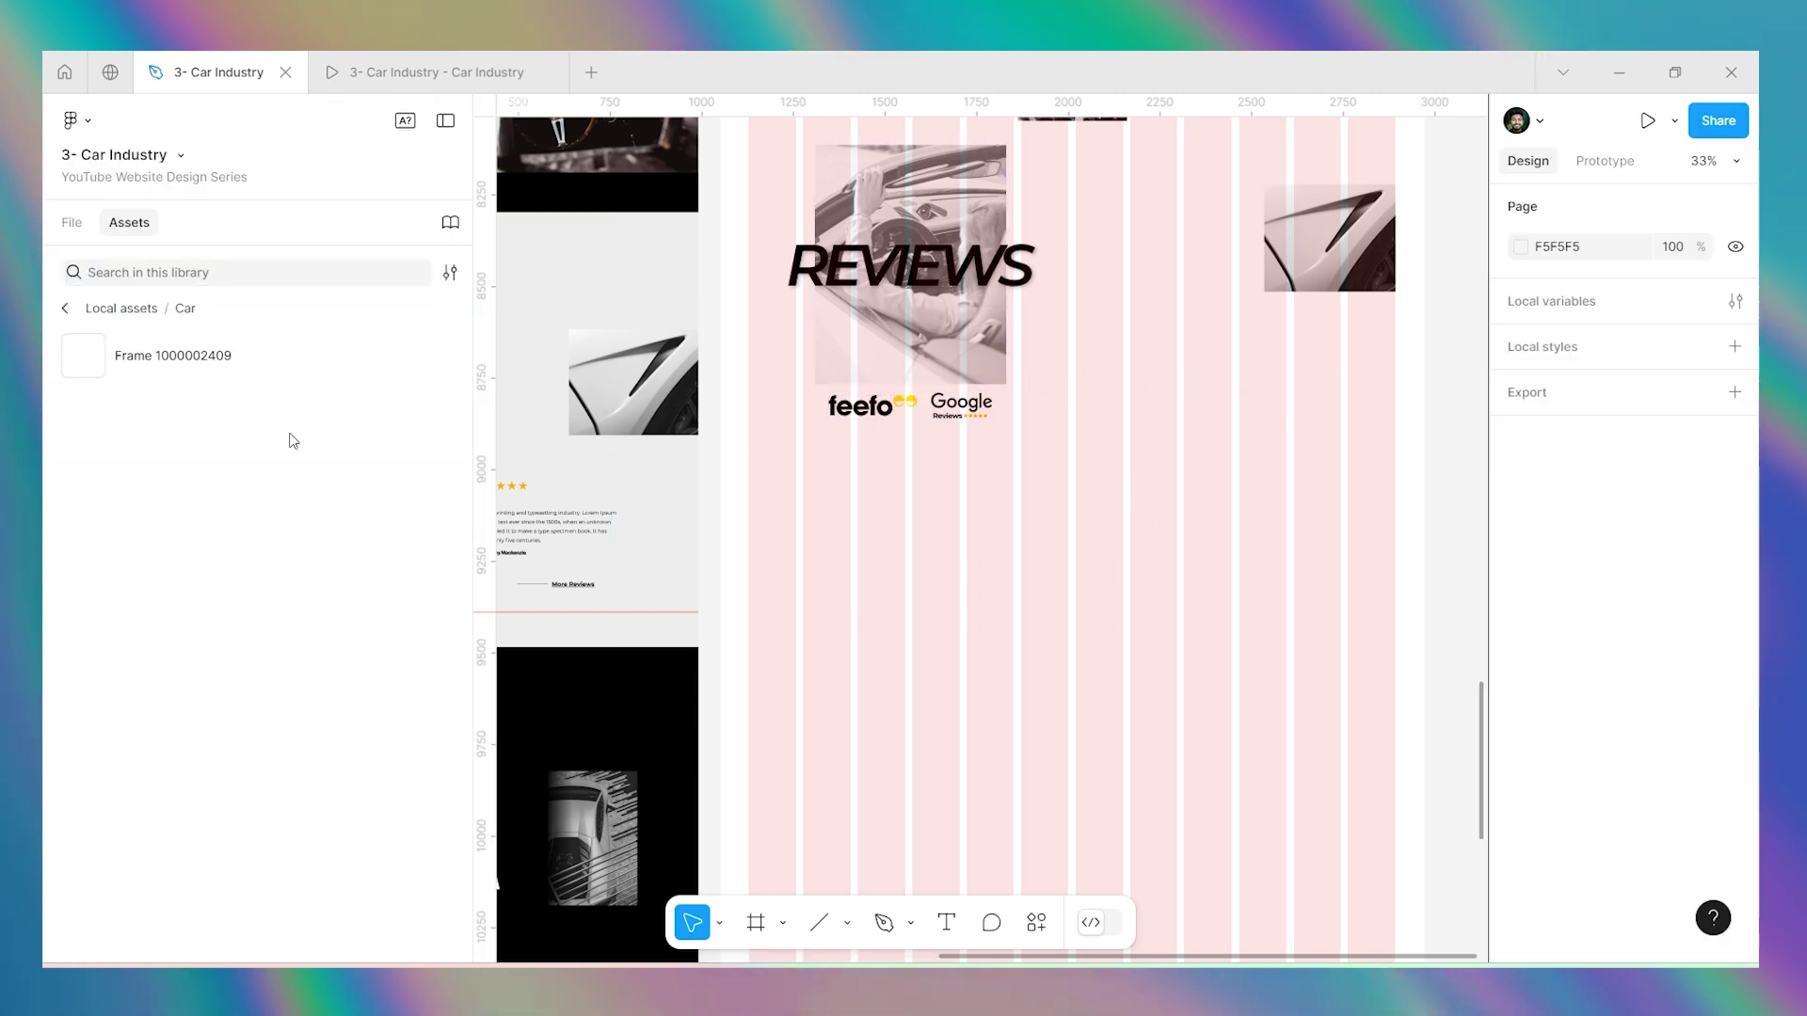
{"action": "left_click", "coordinate": [445, 123]}
Copy the 662 × 206 star-rated testimonial from the reference reviews section and place it below the white fender image at X 1119, Y 8094.
{"action": "left_click", "coordinate": [505, 492], "text": "ctrl"}
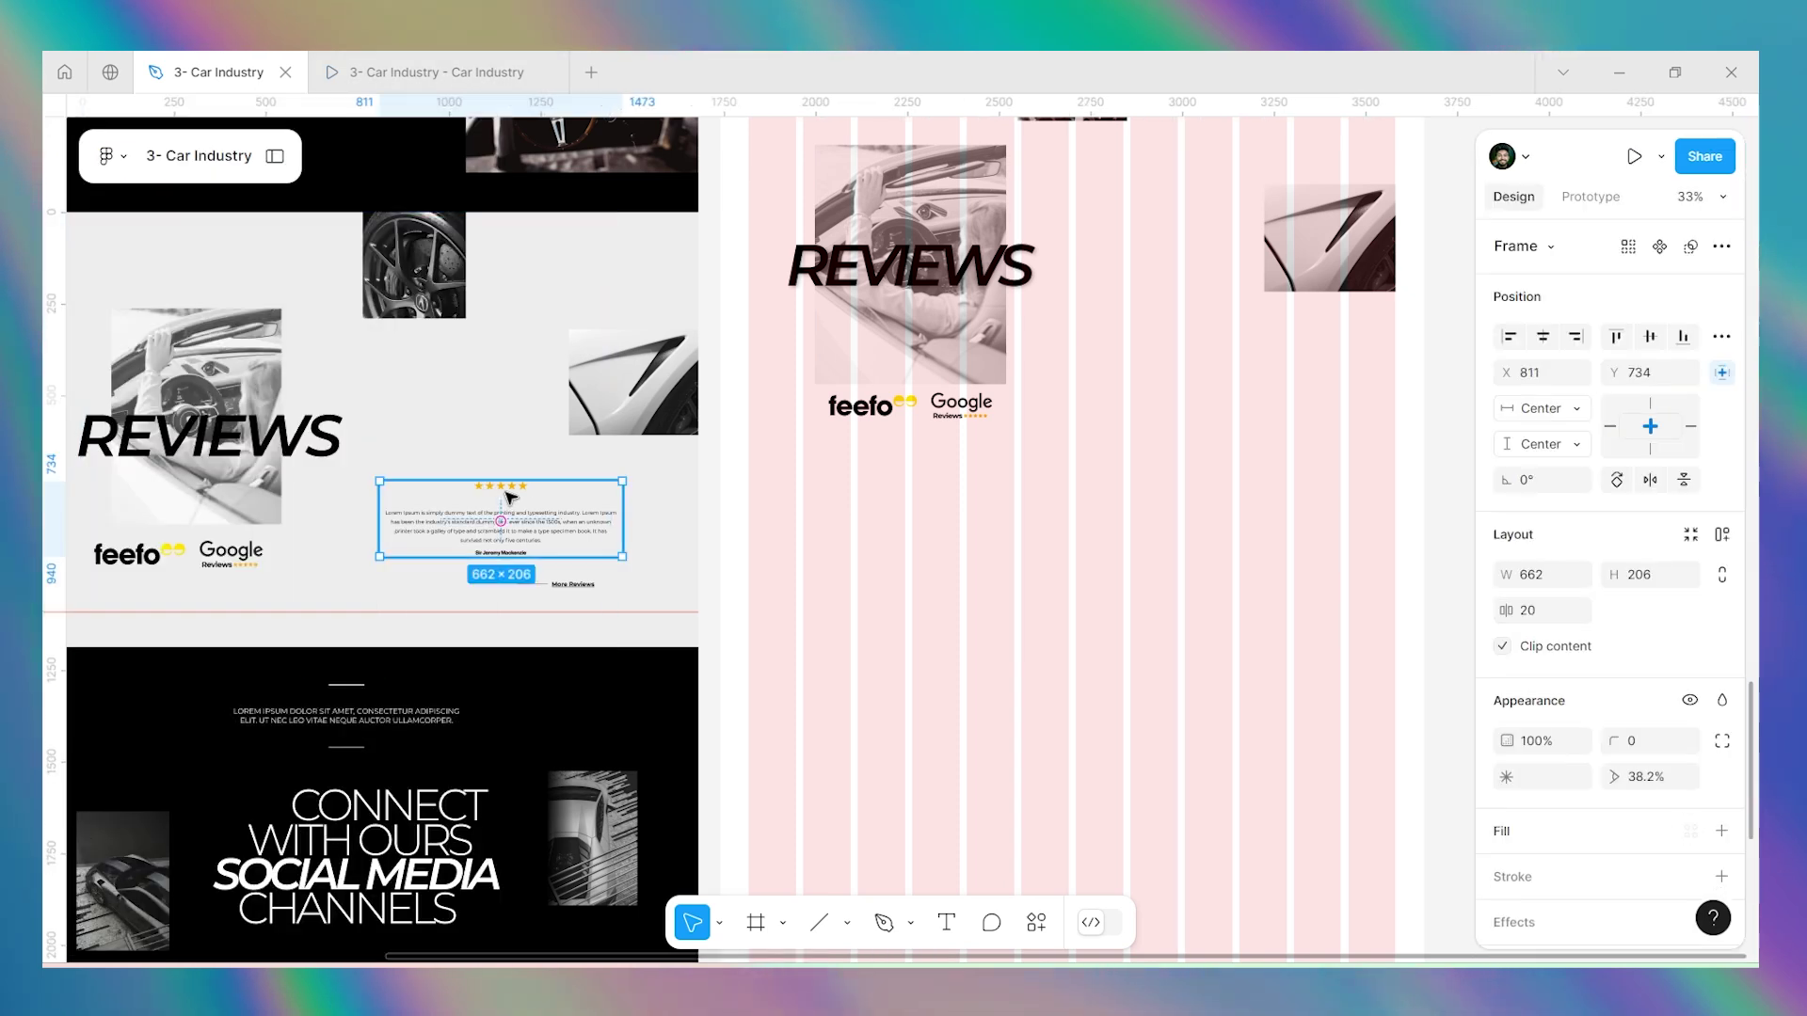
{"action": "key", "text": "shift+Return"}
{"action": "left_click", "coordinate": [742, 621]}
{"action": "left_click", "coordinate": [524, 489]}
{"action": "left_click_drag", "start_coordinate": [524, 492], "coordinate": [1261, 405]}
{"action": "scroll", "coordinate": [1318, 395], "scroll_direction": "up", "scroll_amount": 3}
{"action": "left_click_drag", "start_coordinate": [1176, 459], "coordinate": [1182, 459]}
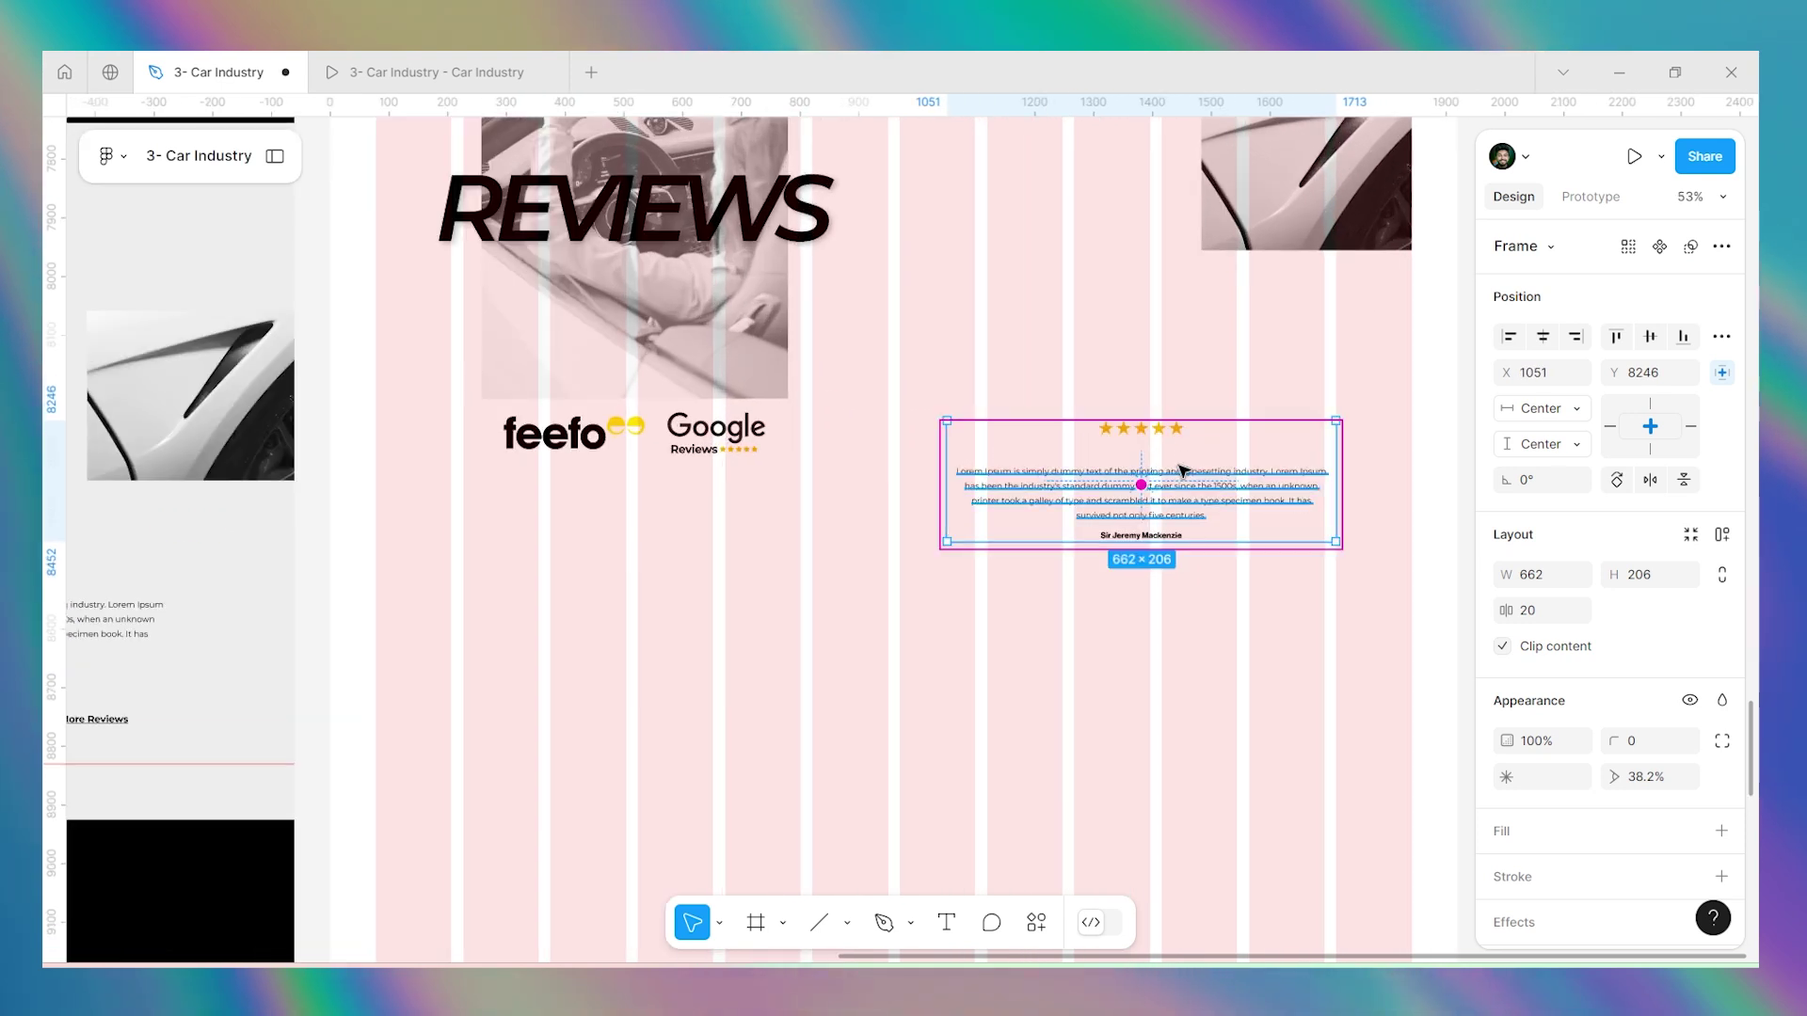
{"action": "left_click_drag", "start_coordinate": [1099, 466], "coordinate": [1119, 395]}
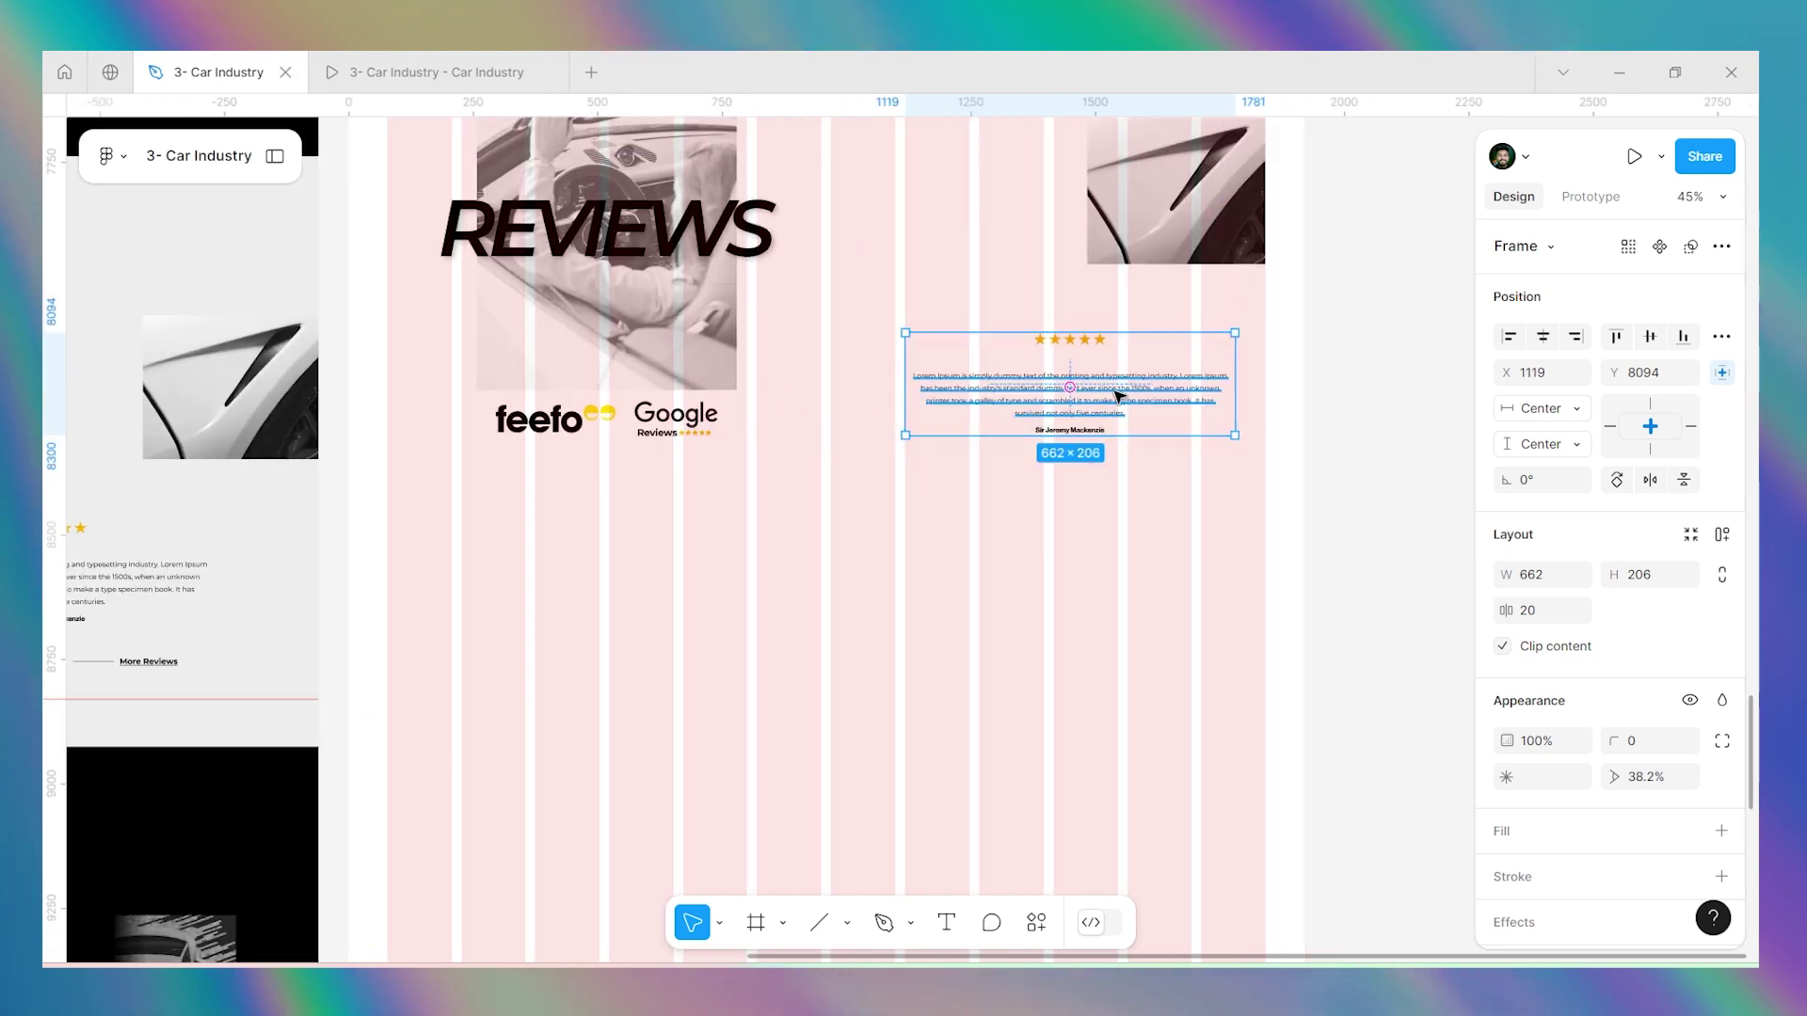
Change the reviewer's name in the copied testimonial to Montserrat Bold.
{"action": "double_click", "coordinate": [1120, 396]}
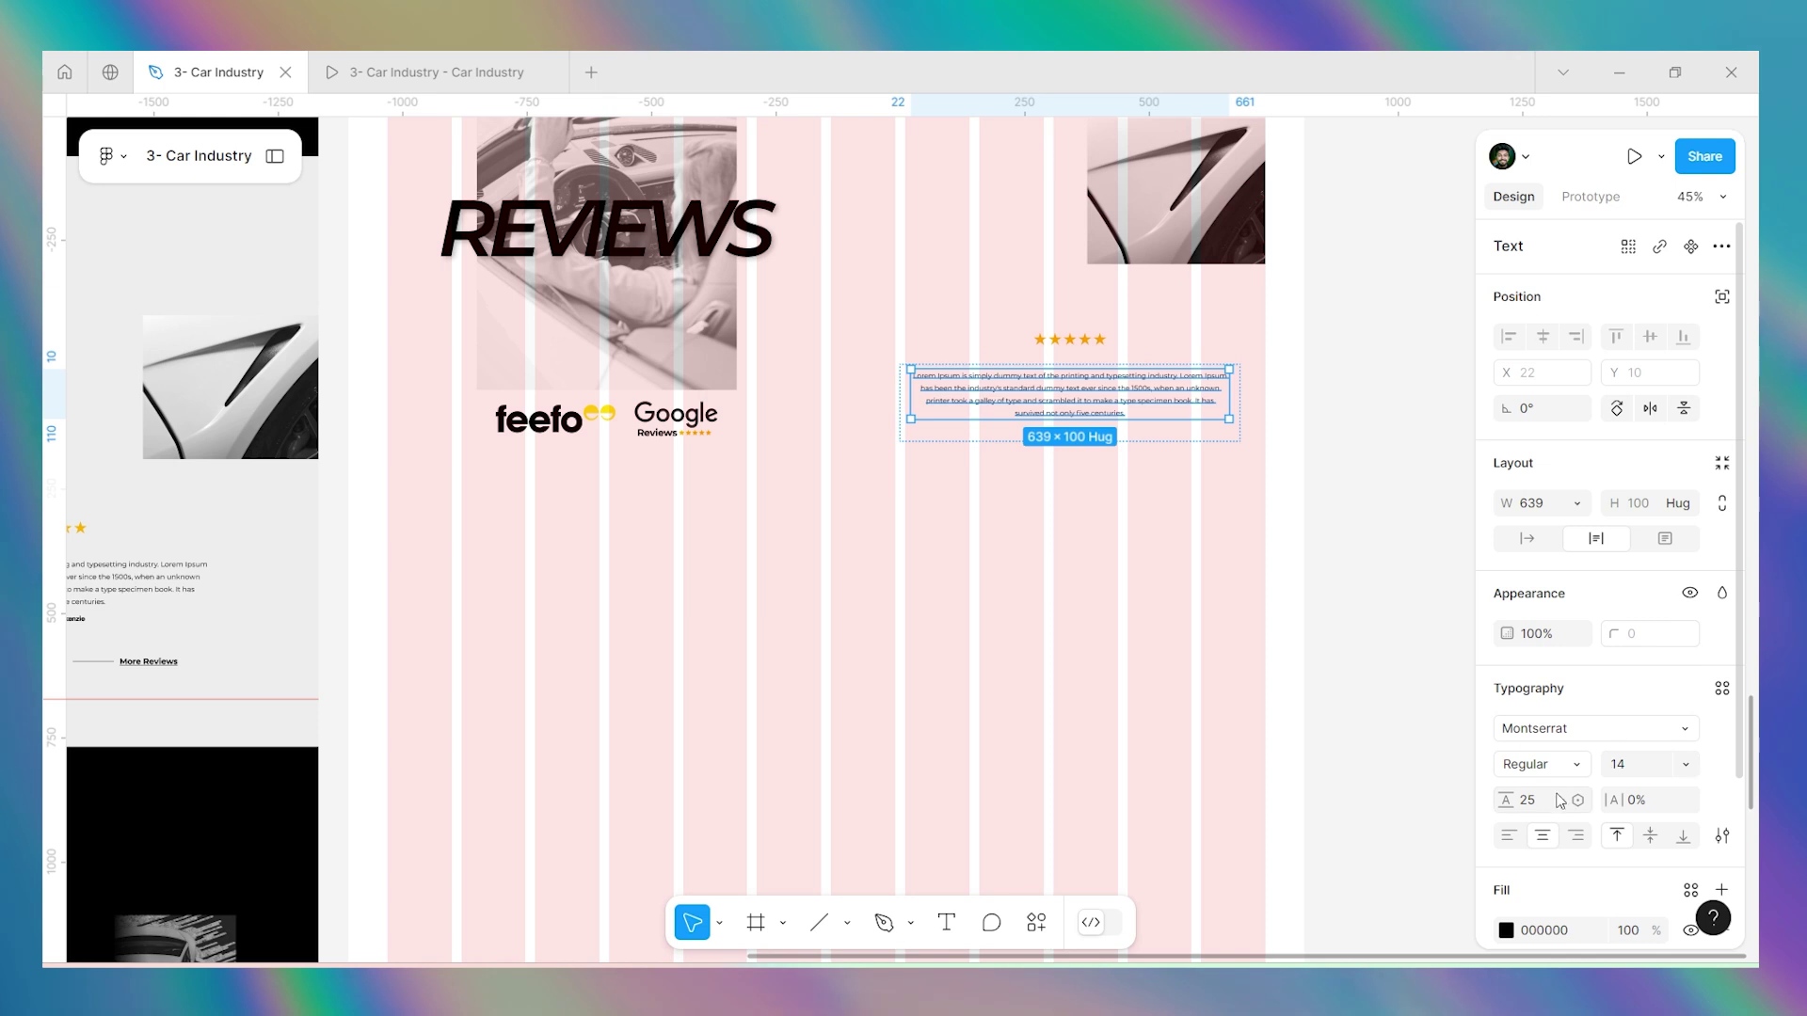
{"action": "scroll", "coordinate": [1103, 427], "scroll_direction": "up", "scroll_amount": 5}
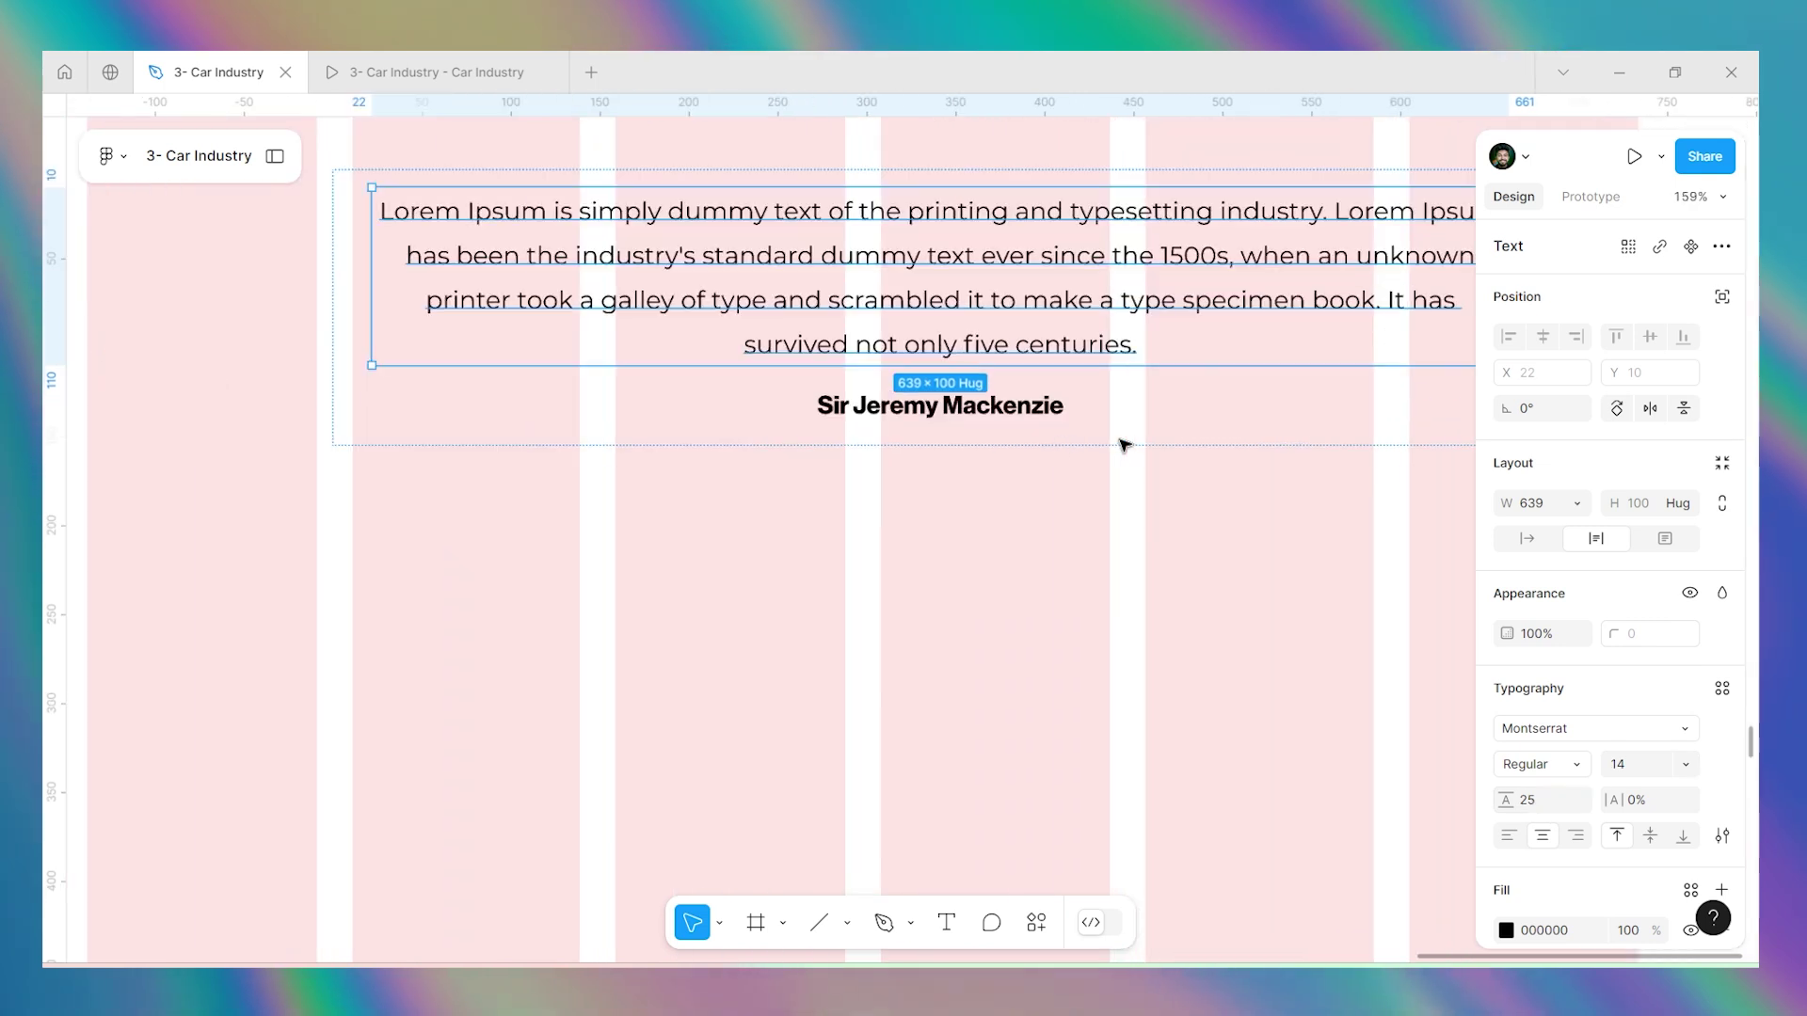
{"action": "left_click", "coordinate": [1023, 418]}
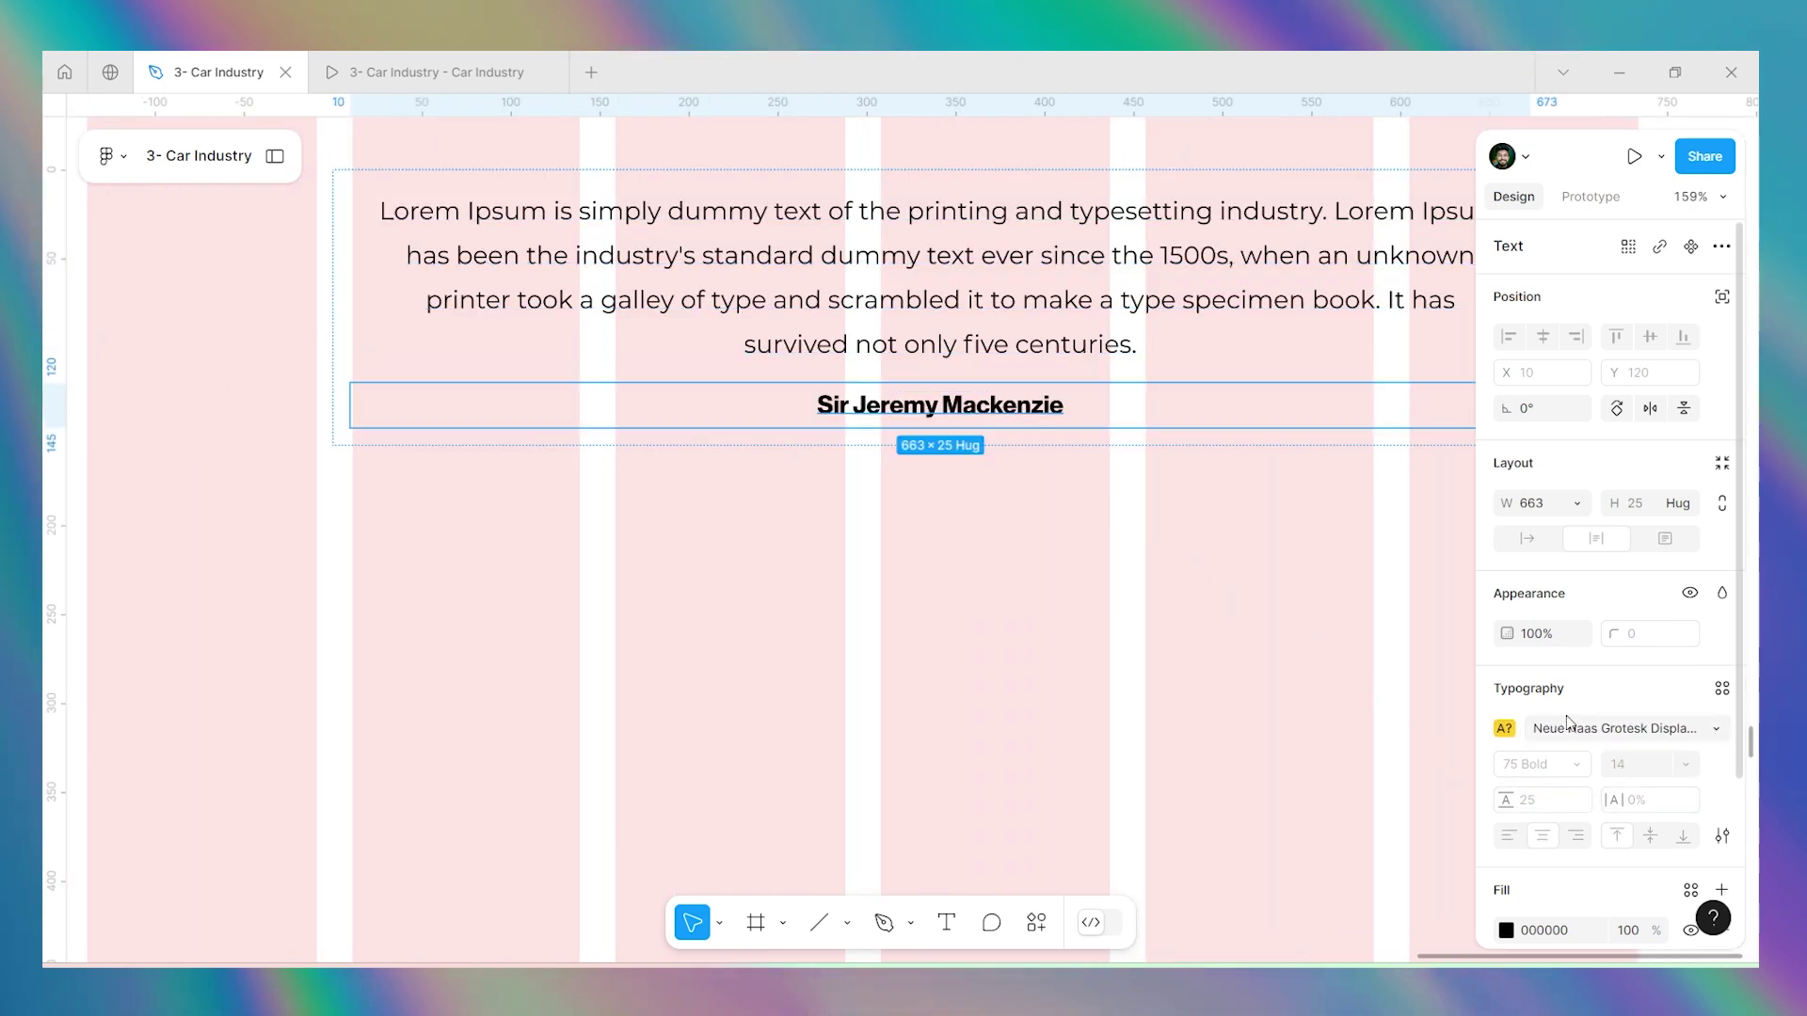
{"action": "left_click", "coordinate": [1547, 730]}
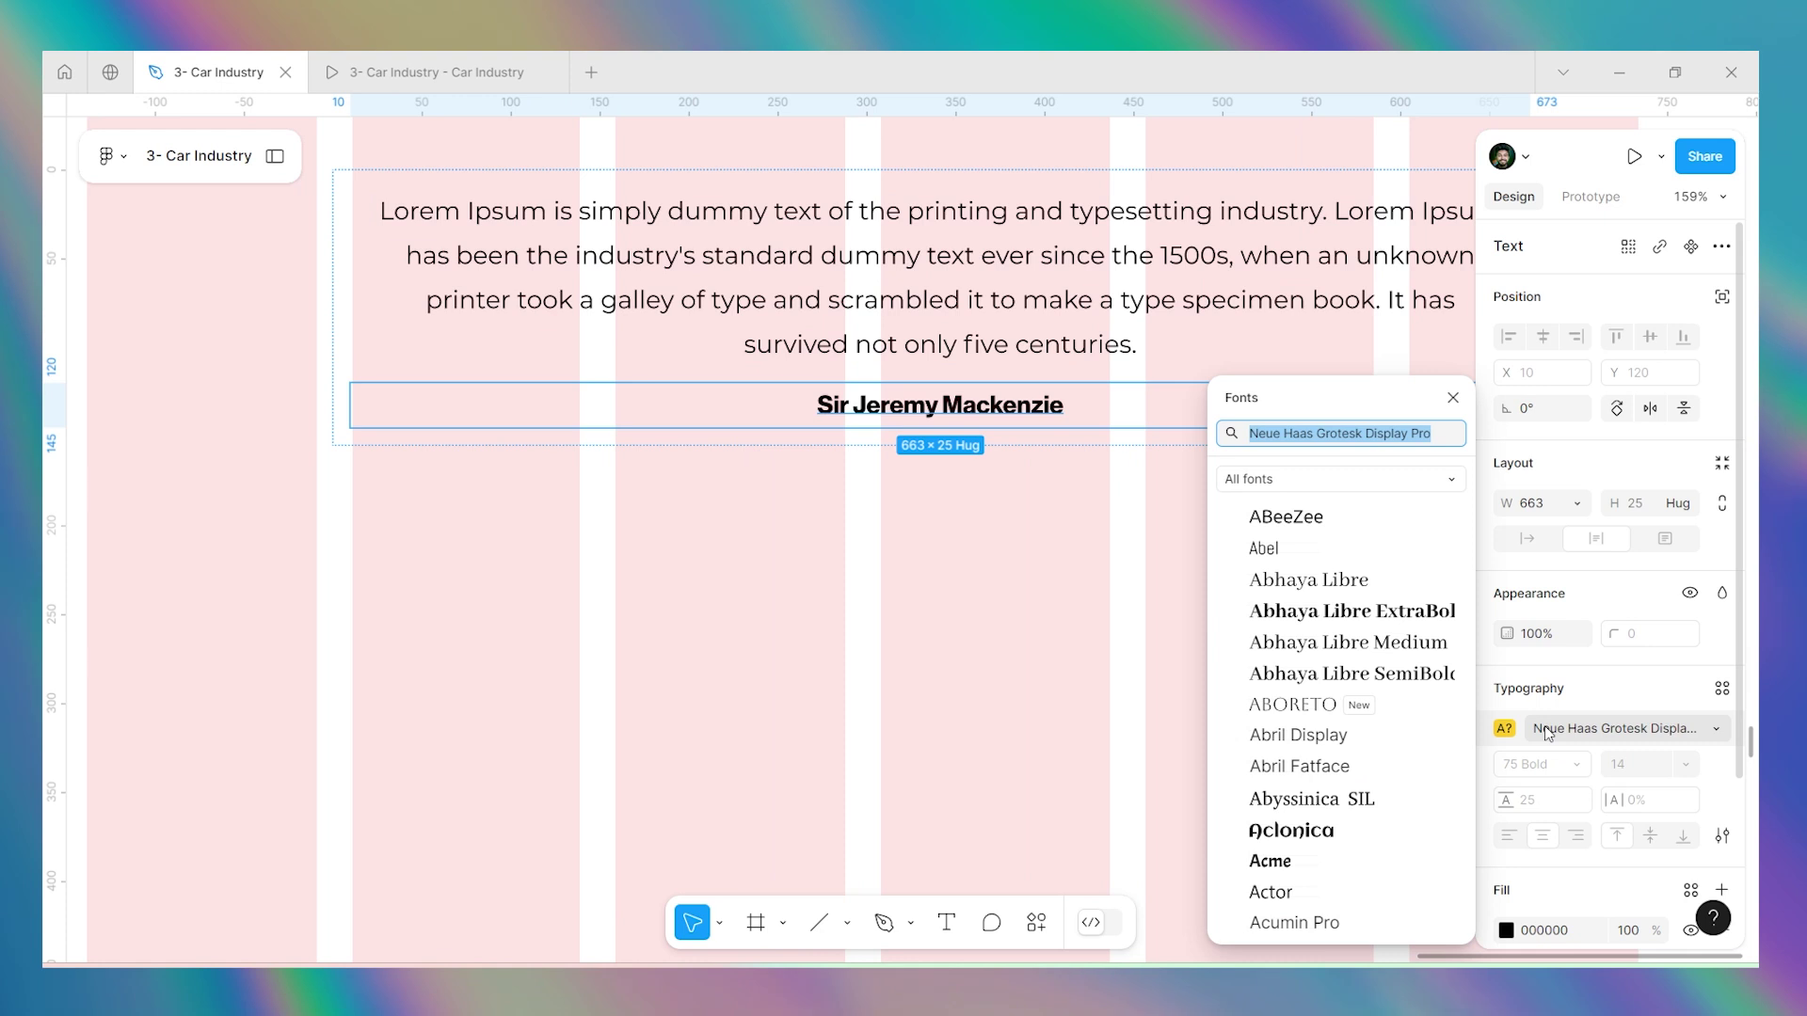
{"action": "type", "text": "mont"}
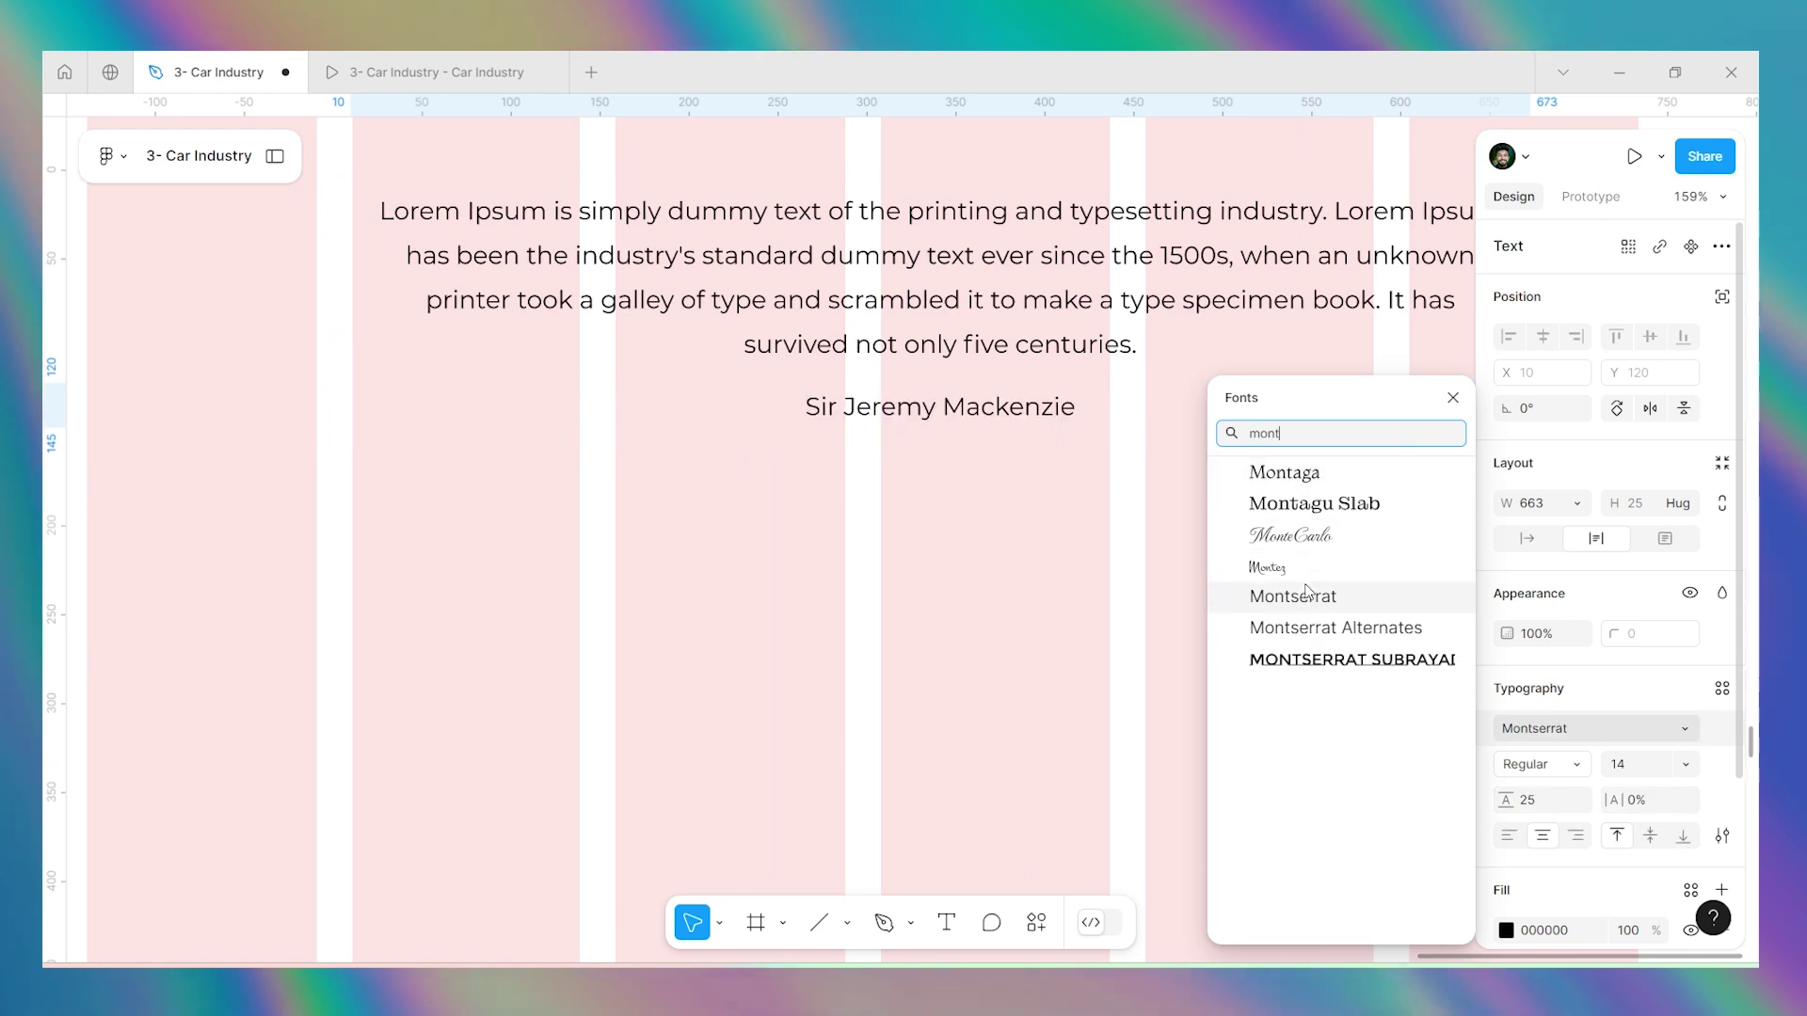
{"action": "left_click", "coordinate": [1306, 594]}
{"action": "left_click", "coordinate": [1535, 762]}
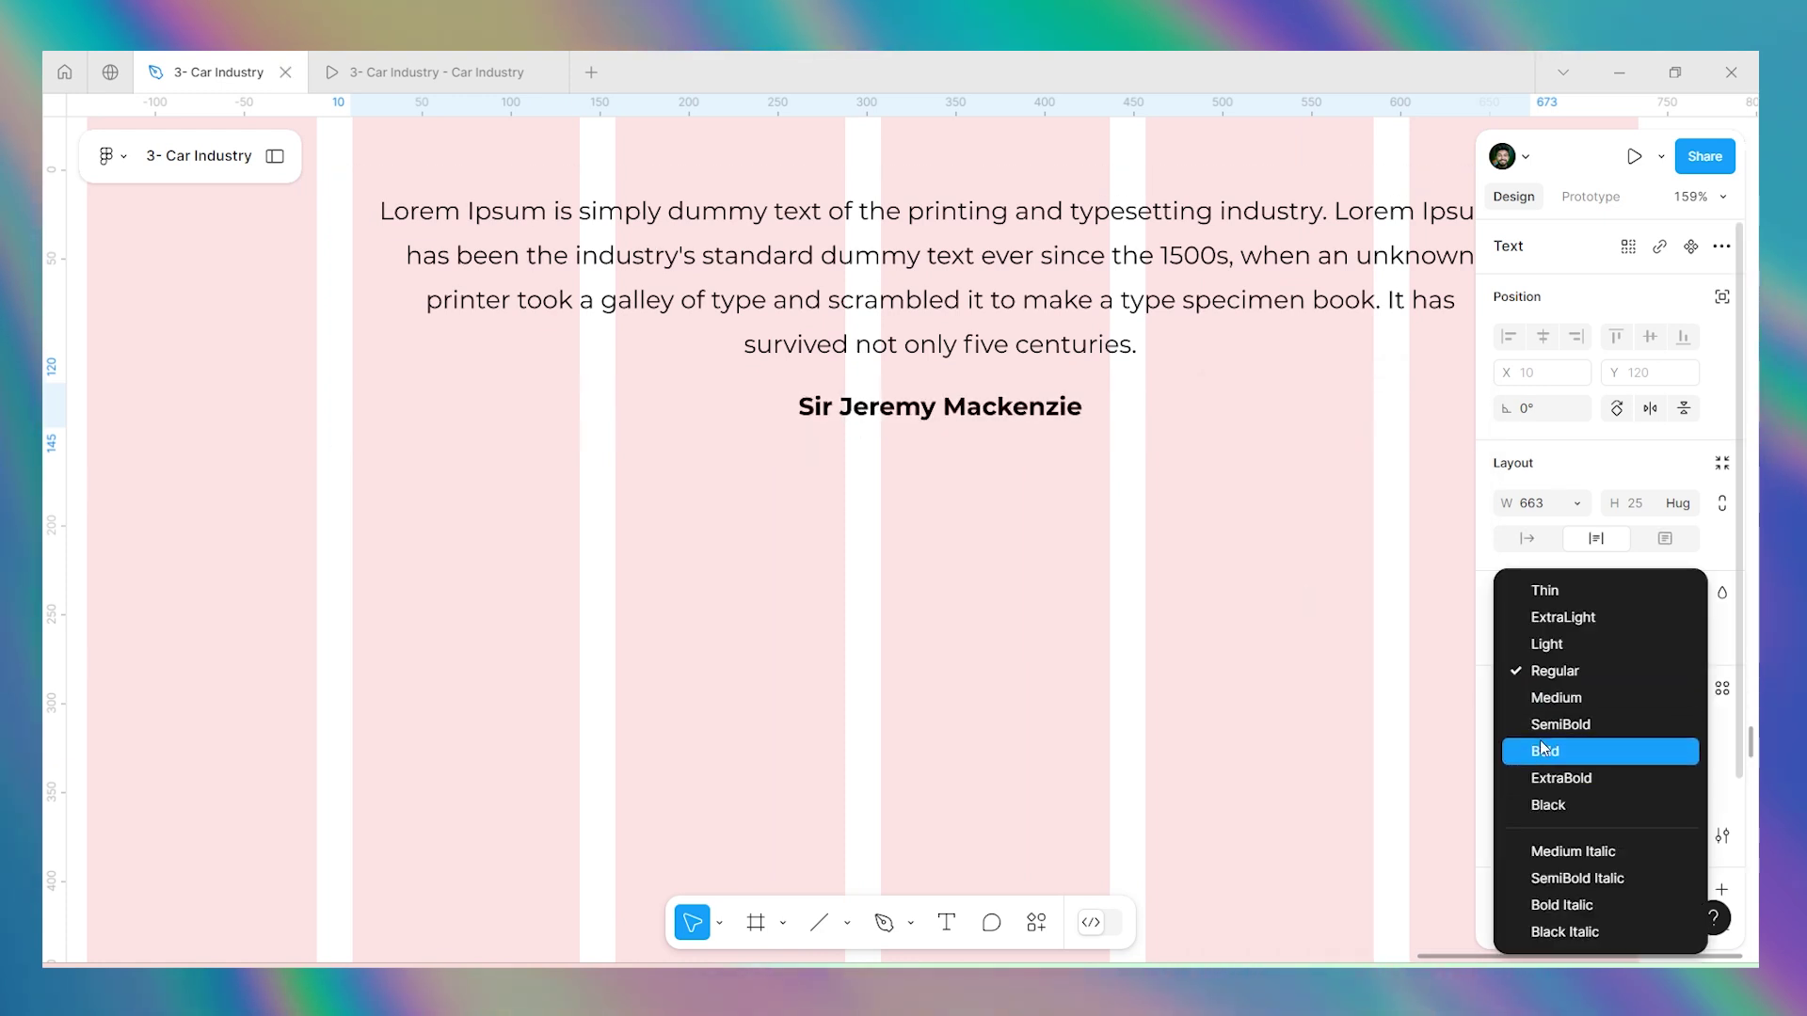
{"action": "left_click", "coordinate": [1543, 750]}
{"action": "scroll", "coordinate": [1035, 537], "scroll_direction": "down", "scroll_amount": 6}
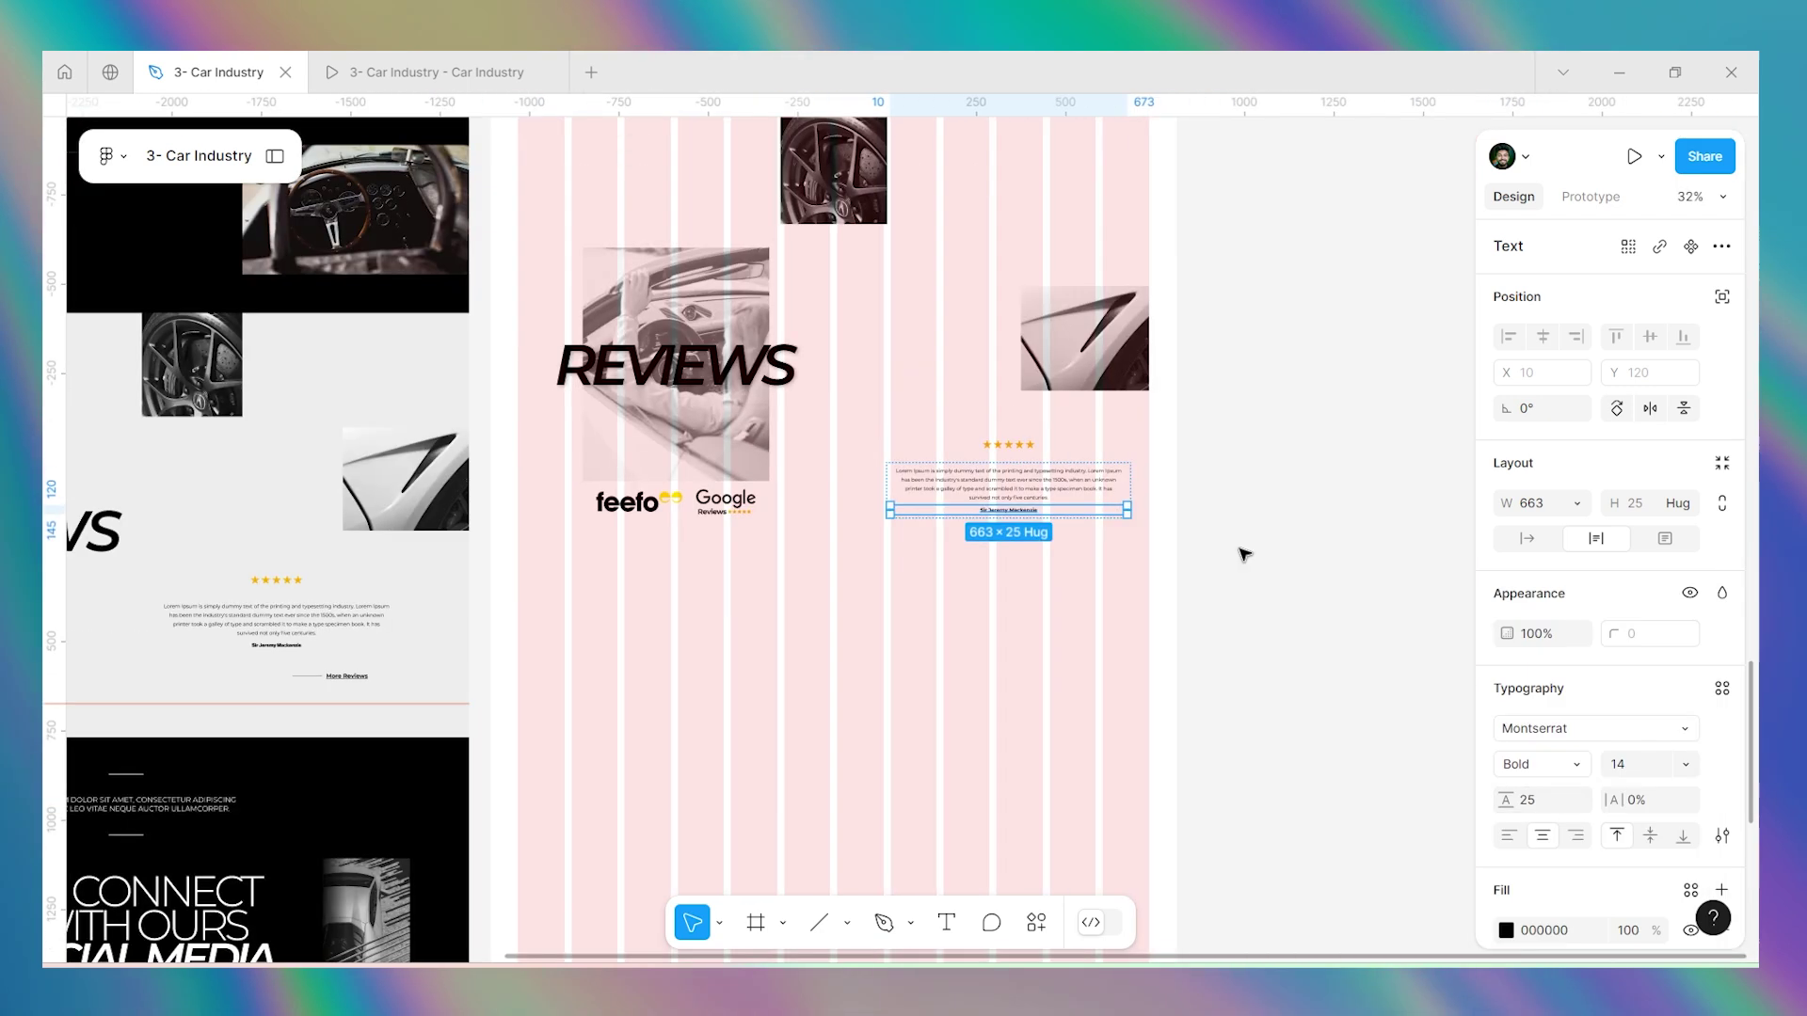
{"action": "scroll", "coordinate": [1176, 489], "scroll_direction": "down", "scroll_amount": 3}
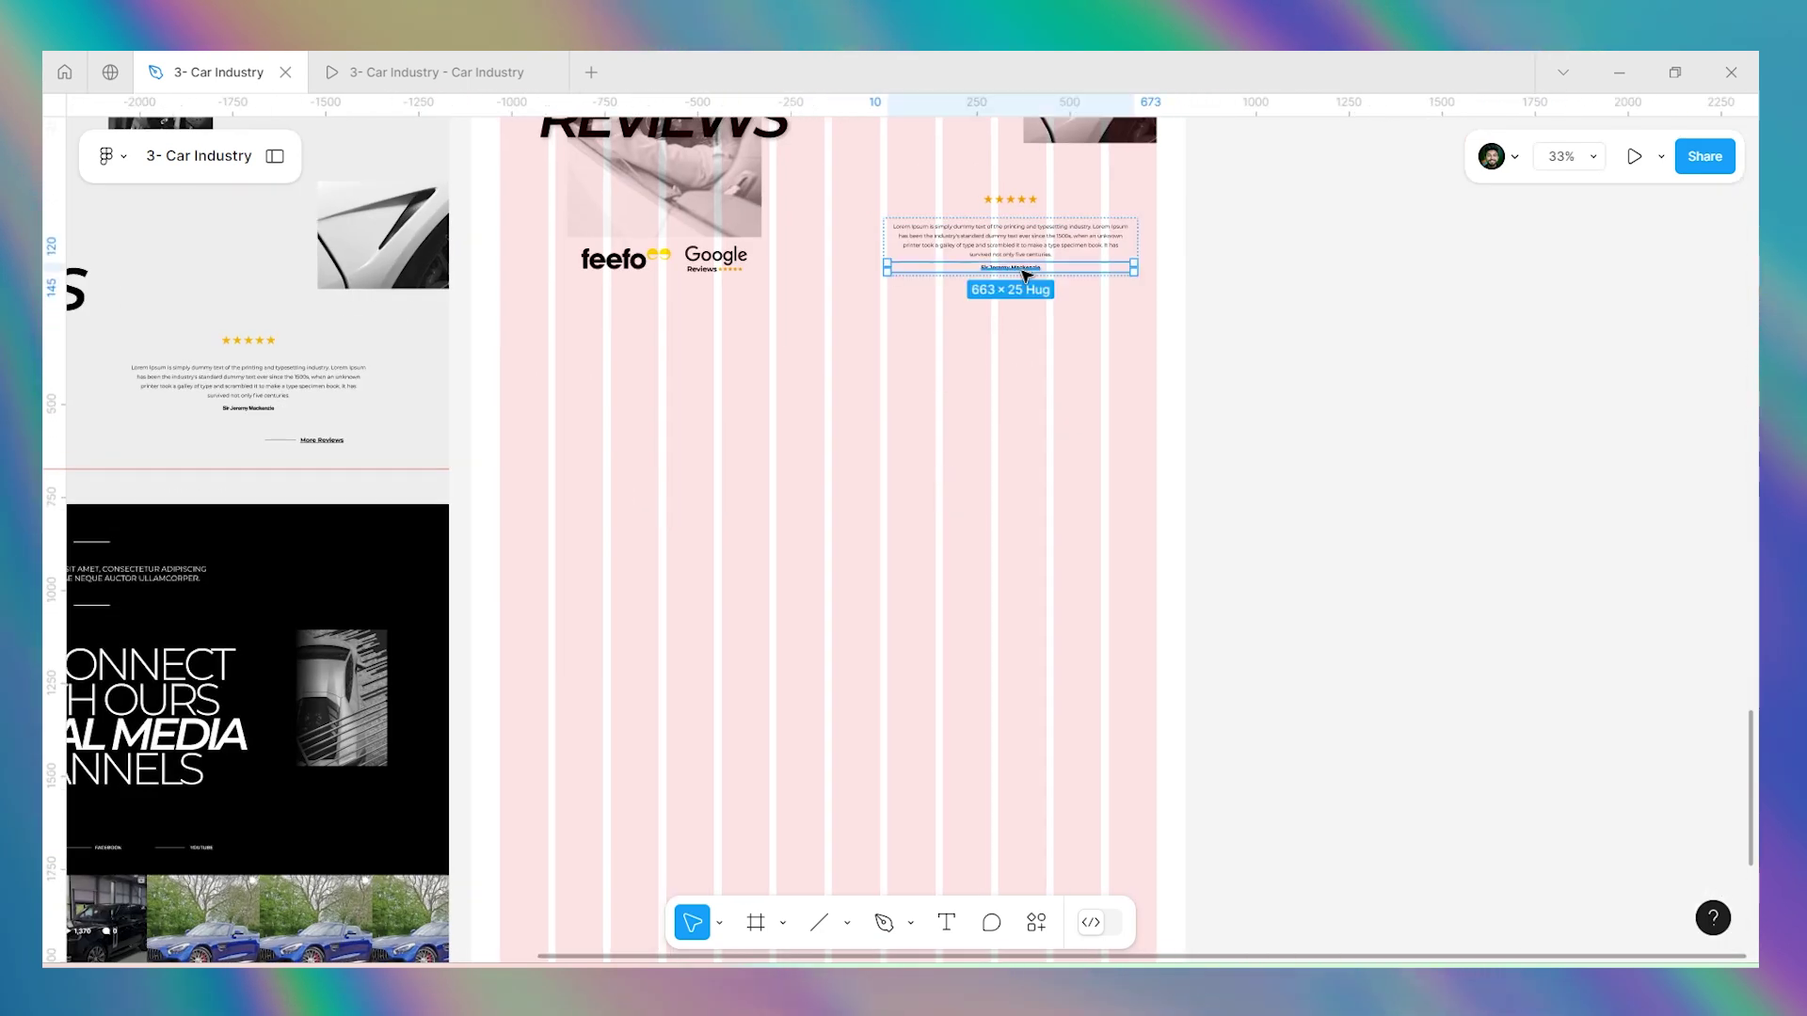
{"action": "left_click", "coordinate": [1183, 448]}
{"action": "scroll", "coordinate": [1186, 460], "scroll_direction": "up", "scroll_amount": 1}
{"action": "scroll", "coordinate": [1188, 462], "scroll_direction": "down", "scroll_amount": 3}
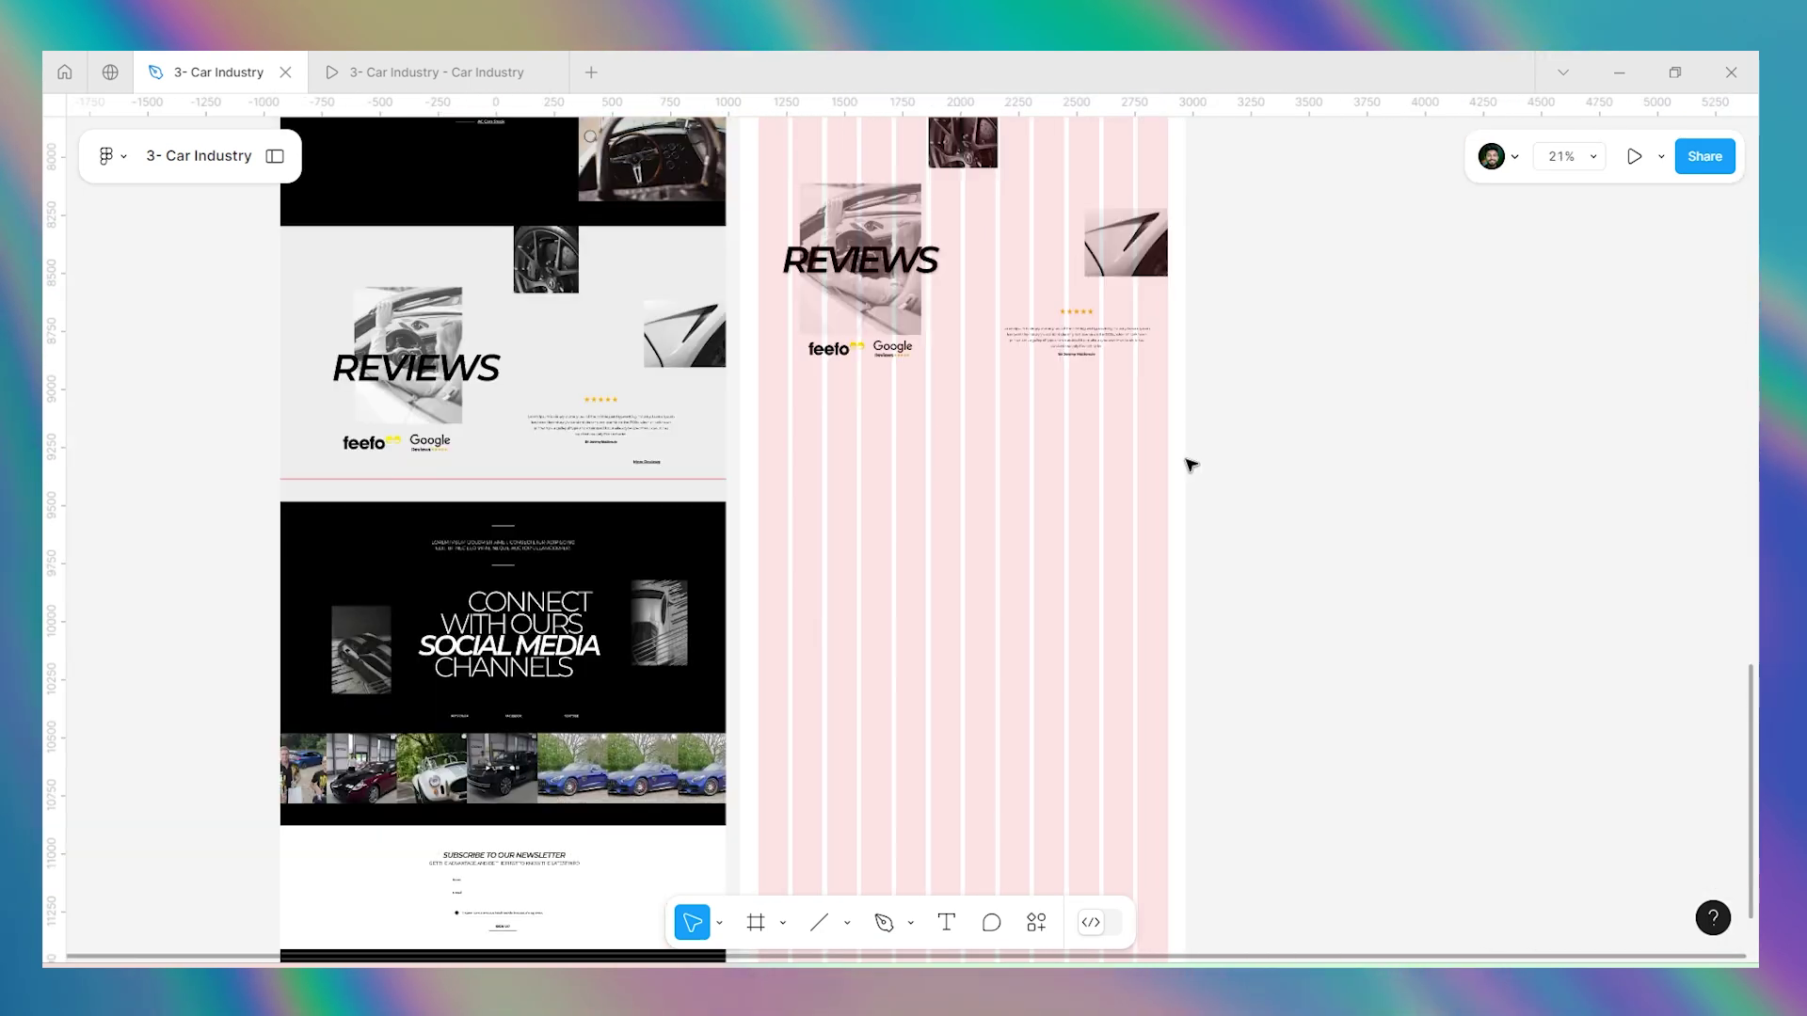
{"action": "scroll", "coordinate": [1188, 464], "scroll_direction": "up", "scroll_amount": 5}
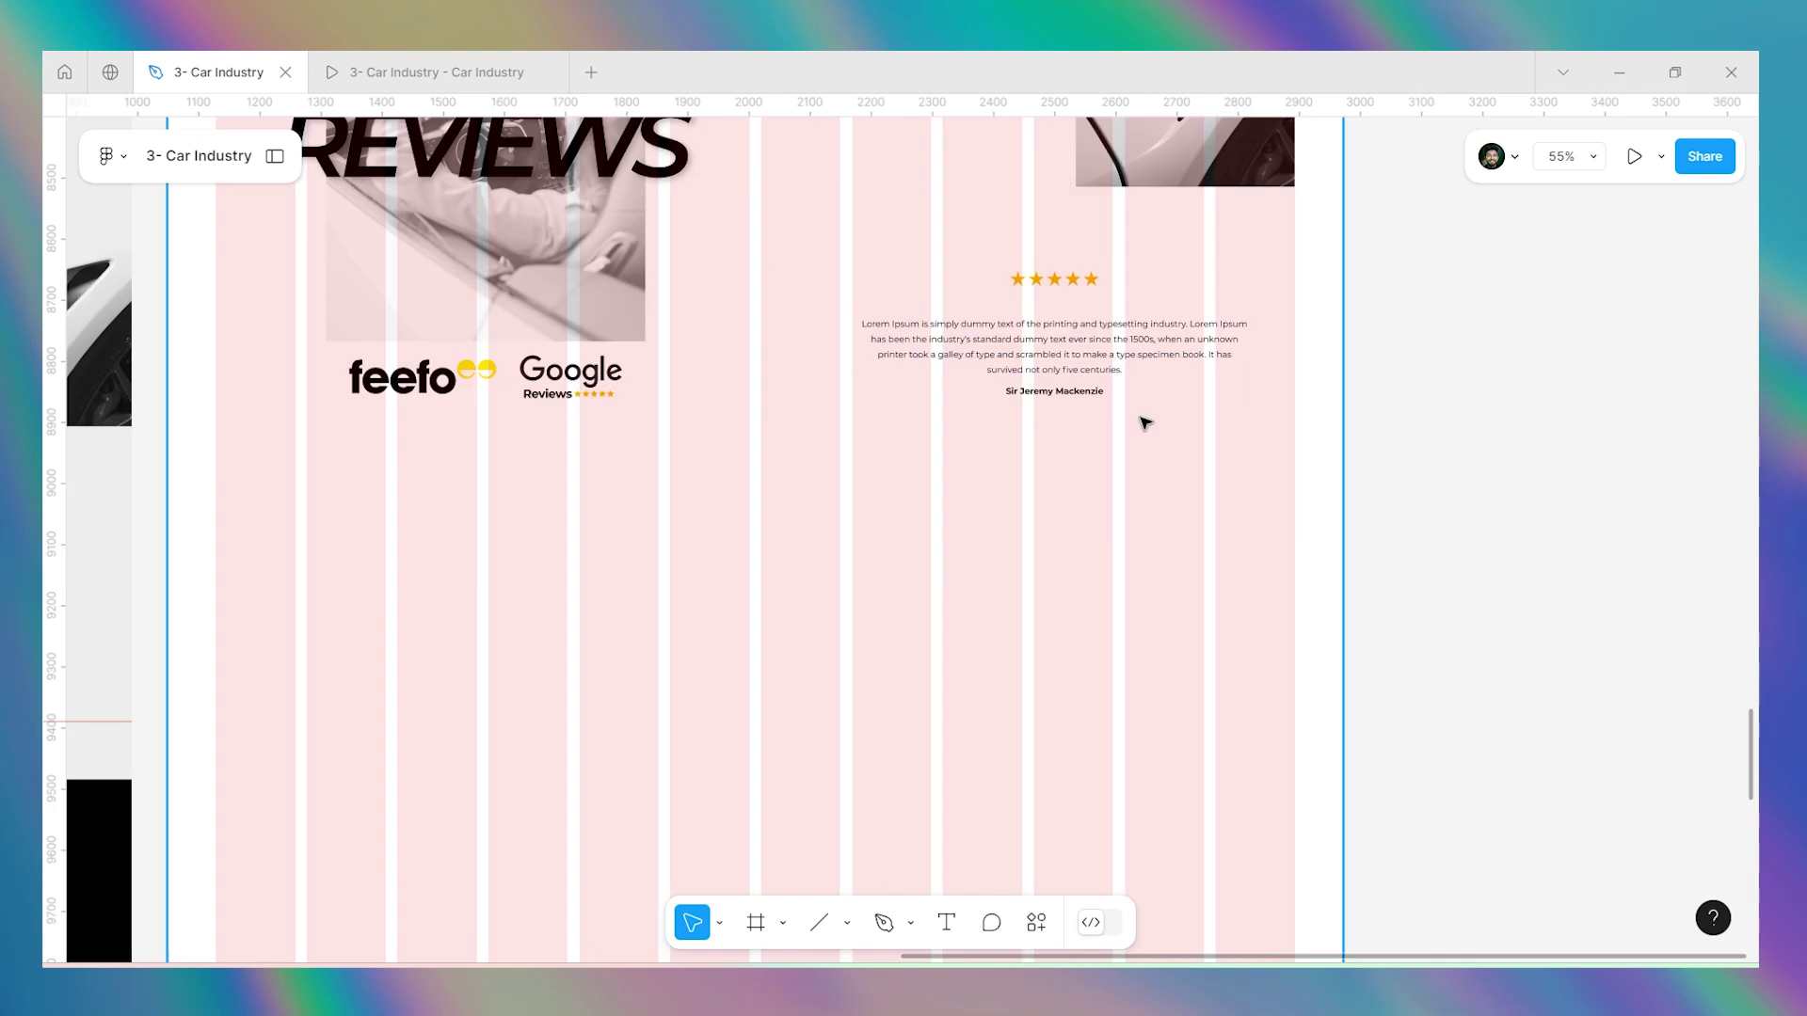
{"action": "left_click", "coordinate": [274, 155]}
{"action": "left_click_drag", "start_coordinate": [148, 373], "coordinate": [986, 430]}
{"action": "scroll", "coordinate": [1584, 809], "scroll_direction": "down", "scroll_amount": 3}
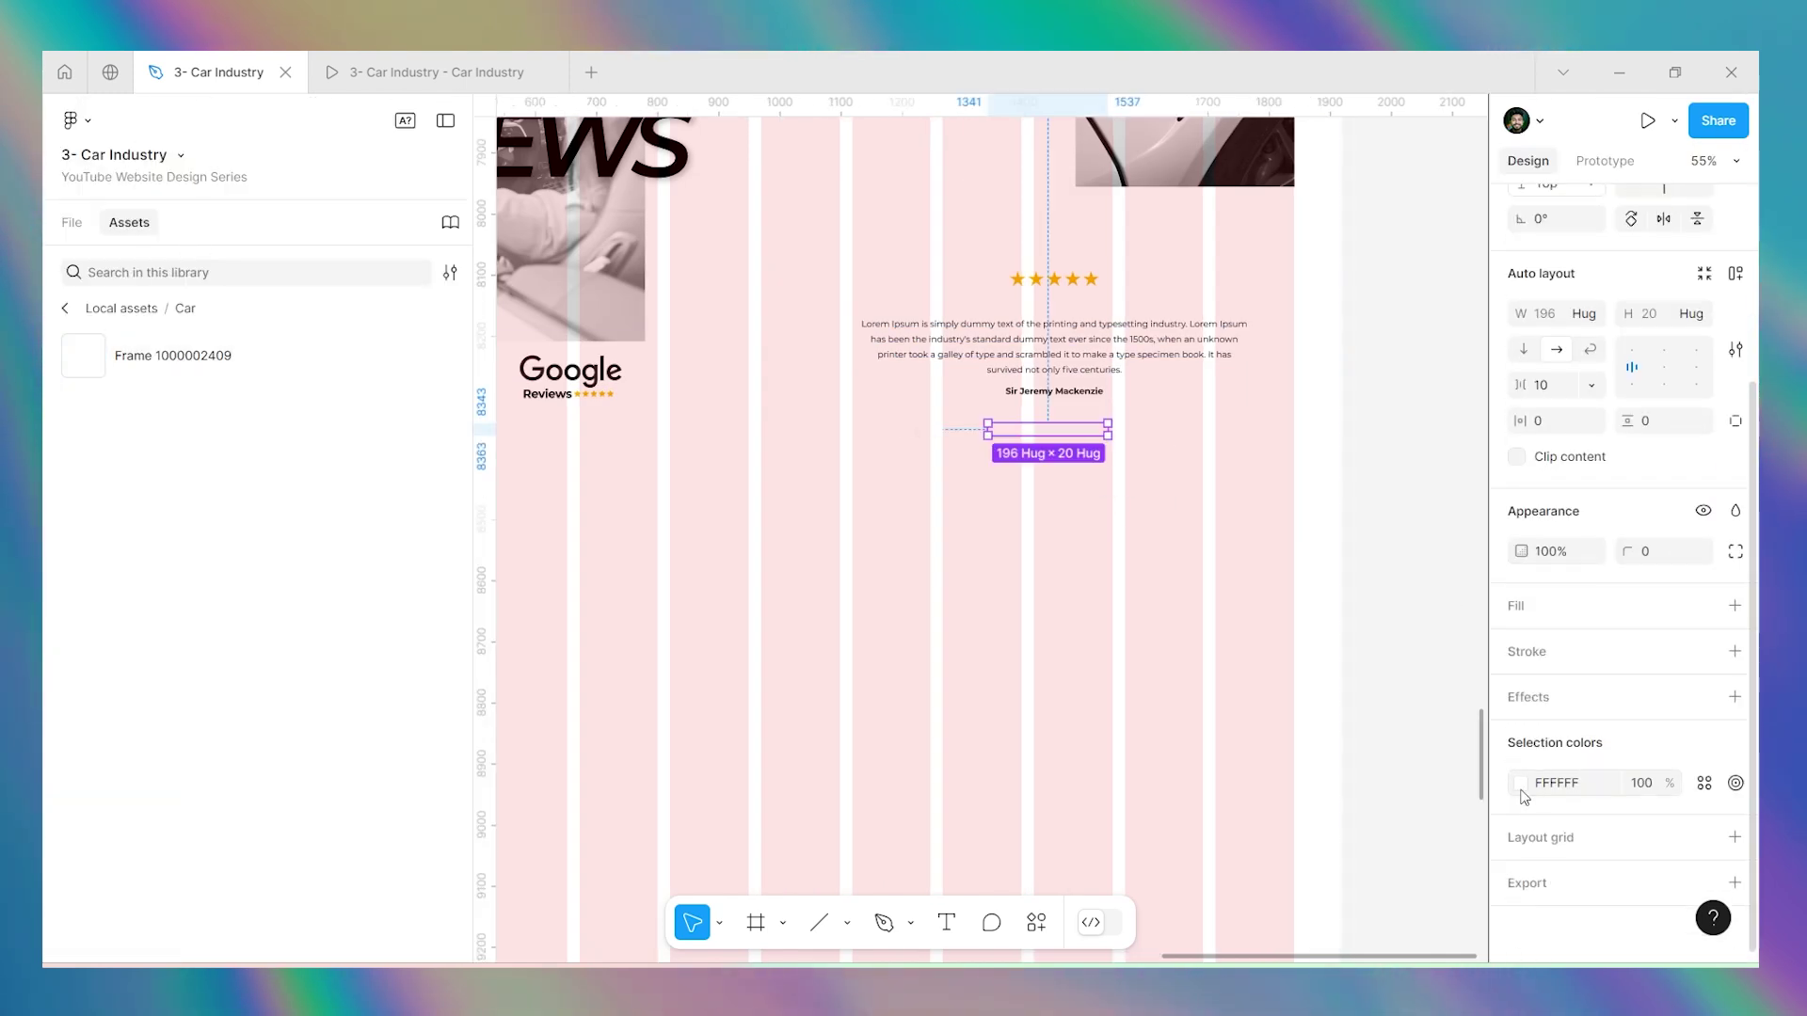
{"action": "left_click", "coordinate": [1520, 782]}
{"action": "left_click", "coordinate": [1248, 850]}
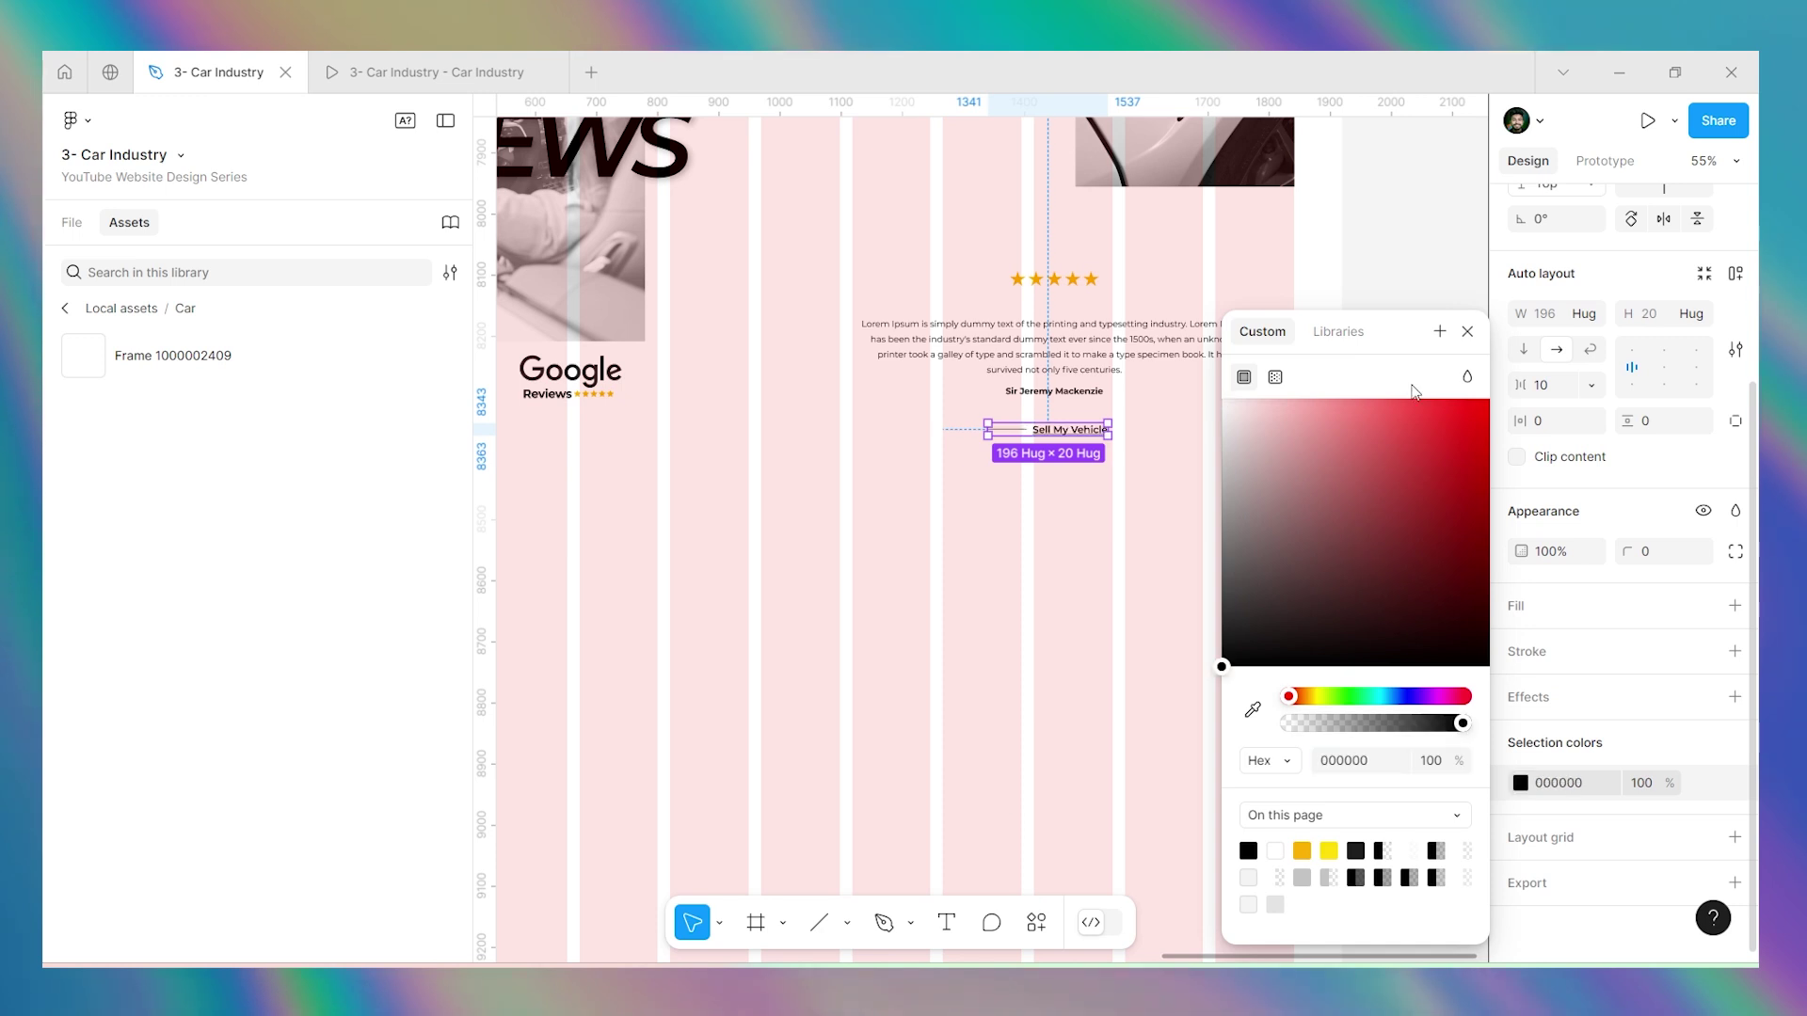
{"action": "left_click", "coordinate": [1467, 331]}
Change the link's text to More Reviews as in the reference and move it to X 1506, Y 8430 below the testimonial.
{"action": "scroll", "coordinate": [1035, 471], "scroll_direction": "down", "scroll_amount": 5}
{"action": "scroll", "coordinate": [895, 464], "scroll_direction": "up", "scroll_amount": 6}
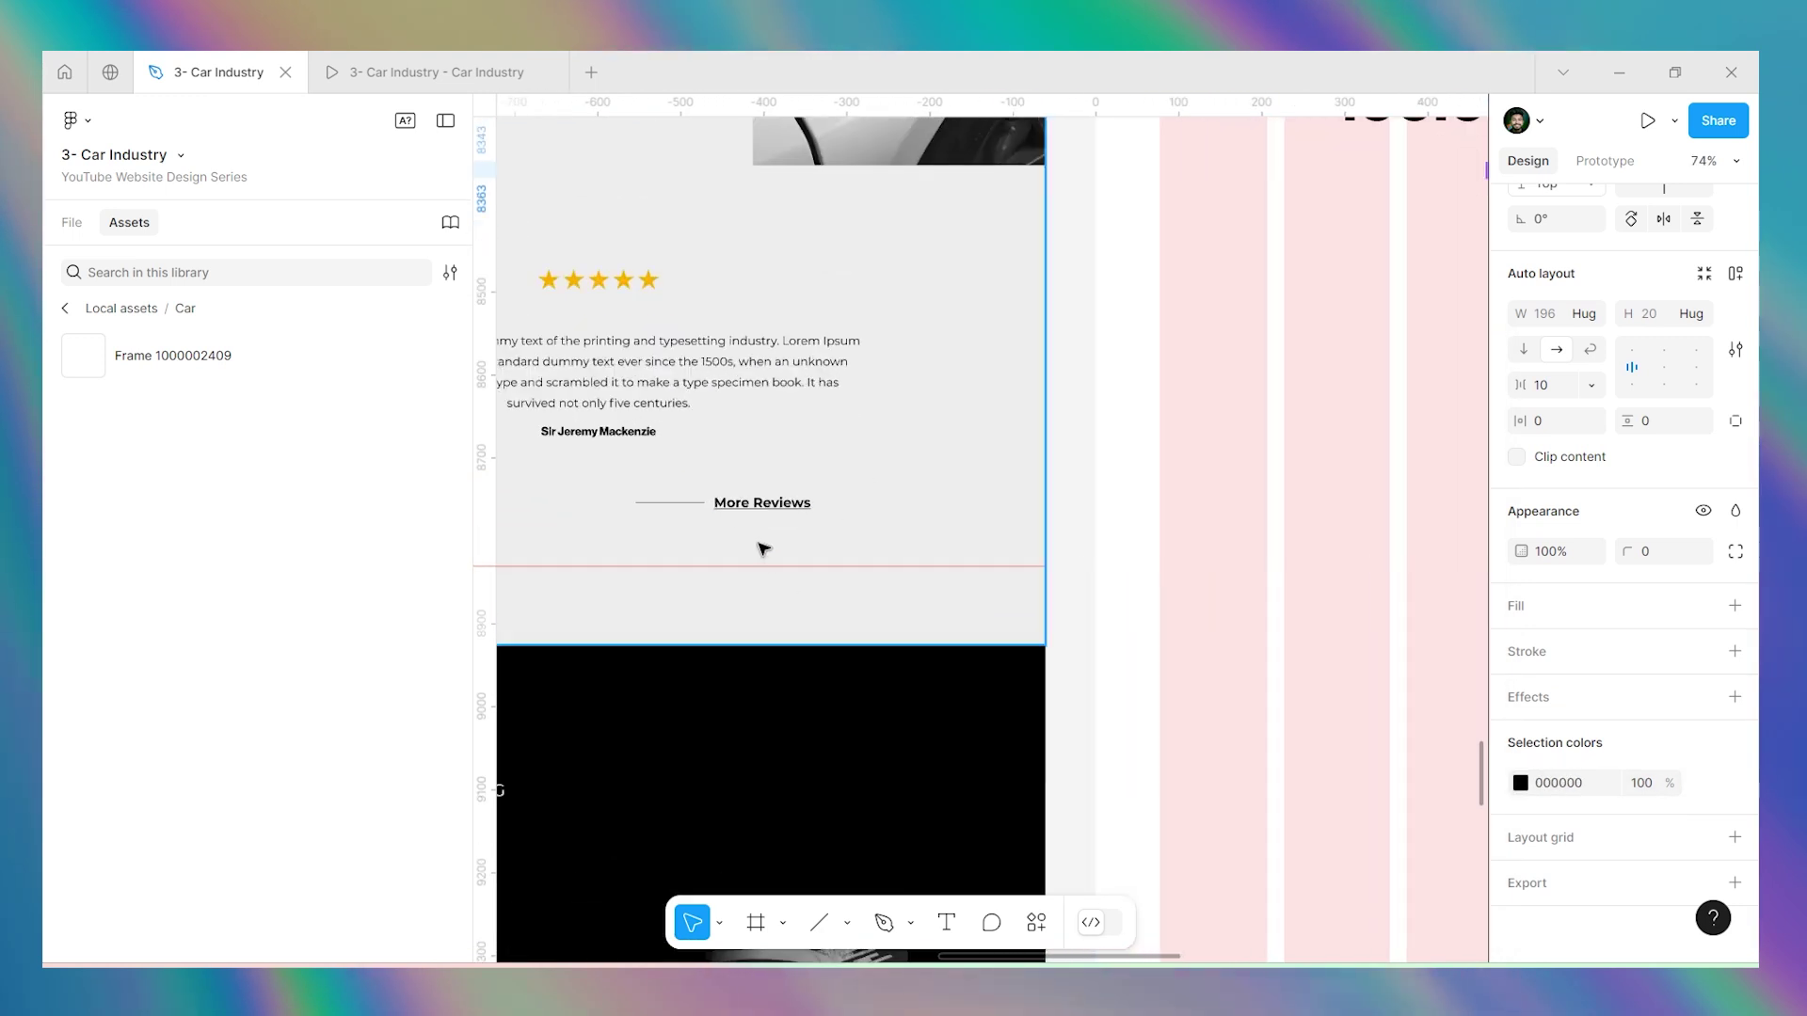
{"action": "scroll", "coordinate": [772, 559], "scroll_direction": "down", "scroll_amount": 6}
{"action": "scroll", "coordinate": [1298, 472], "scroll_direction": "up", "scroll_amount": 6}
{"action": "scroll", "coordinate": [798, 304], "scroll_direction": "up", "scroll_amount": 2}
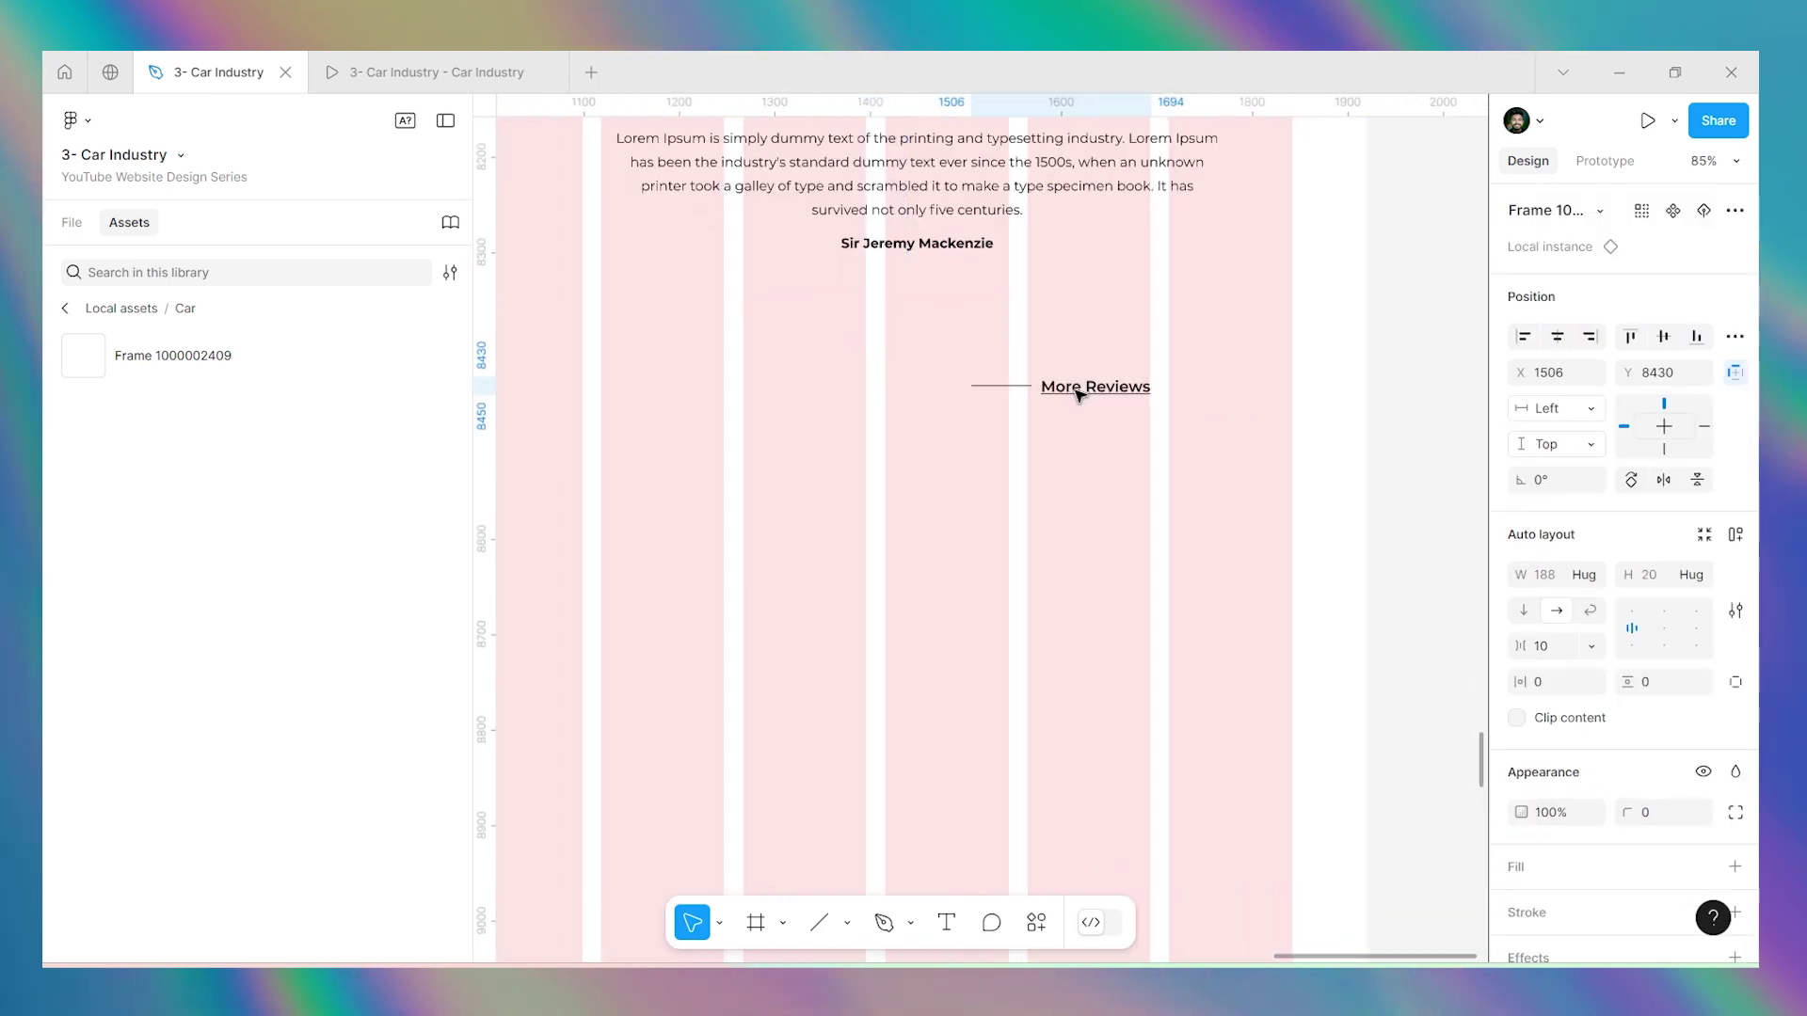
{"action": "left_click", "coordinate": [1120, 443]}
Duplicate the black 1920 × 1821 AC Cars section and place the copy below the Reviews section at X 0, Y 8473.
{"action": "scroll", "coordinate": [1138, 423], "scroll_direction": "down", "scroll_amount": 5}
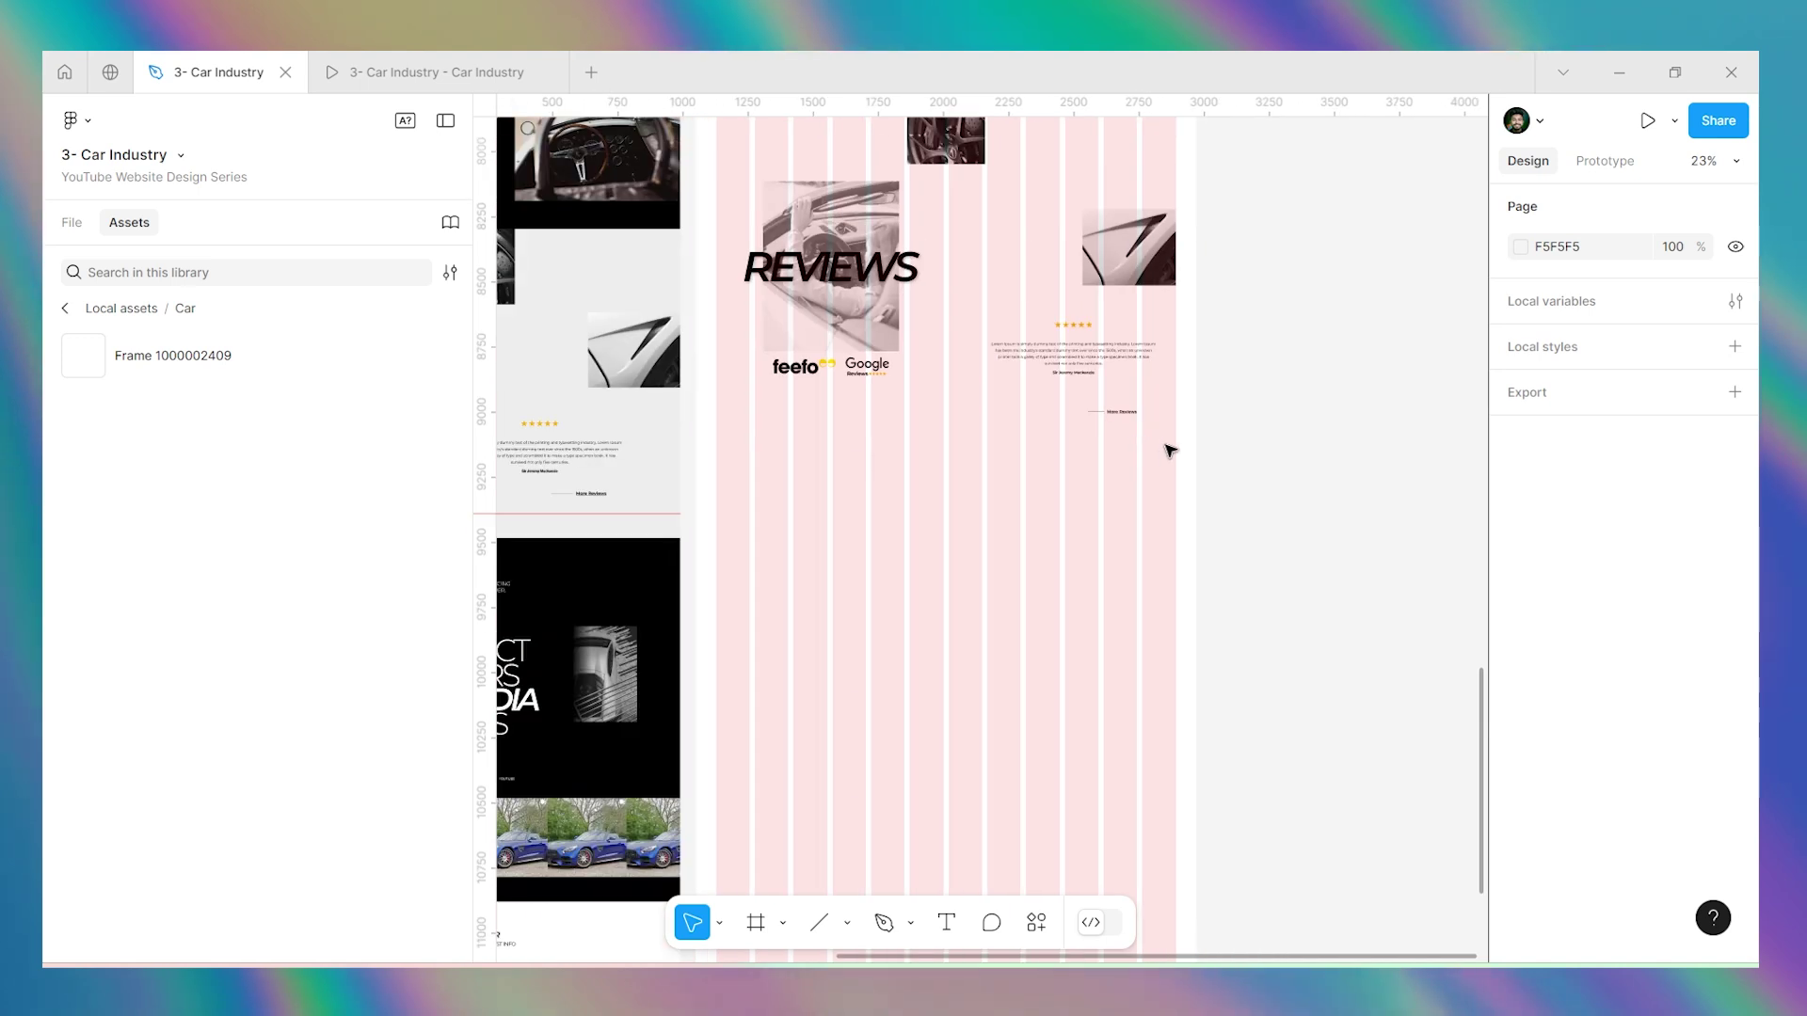
{"action": "scroll", "coordinate": [1134, 433], "scroll_direction": "down", "scroll_amount": 3}
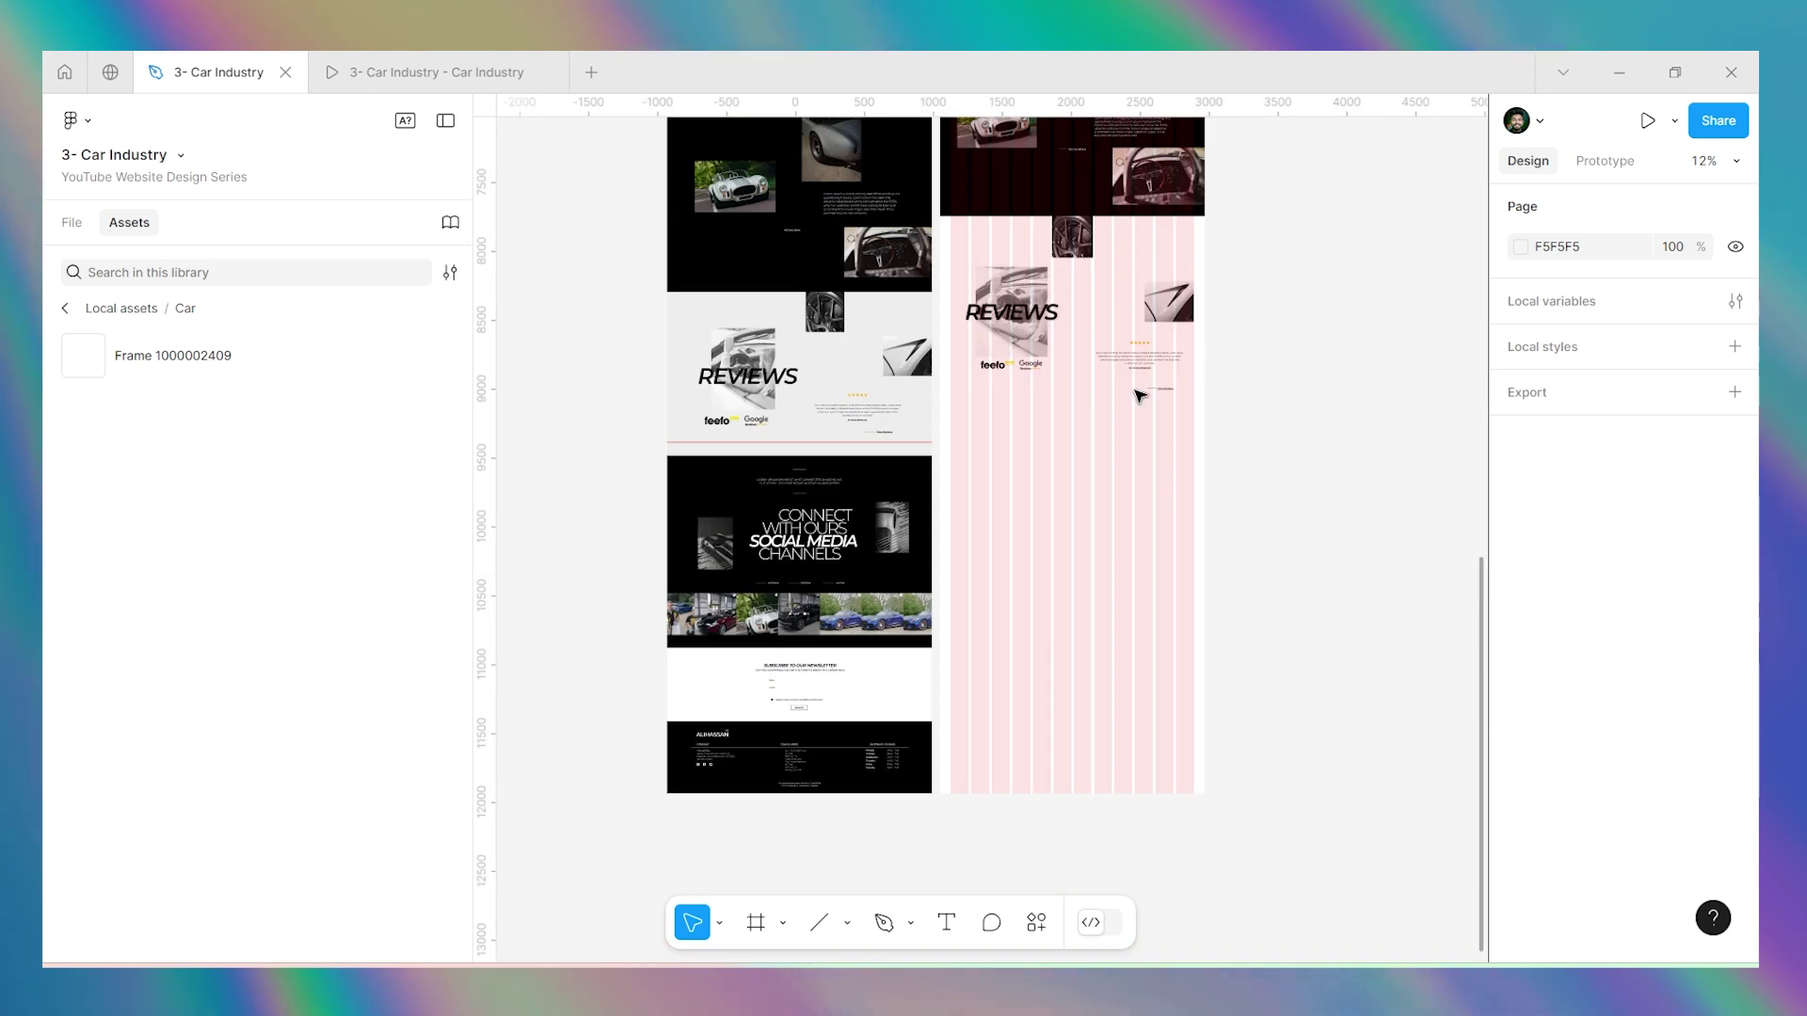
{"action": "left_click", "coordinate": [1149, 605]}
{"action": "key", "text": "Escape"}
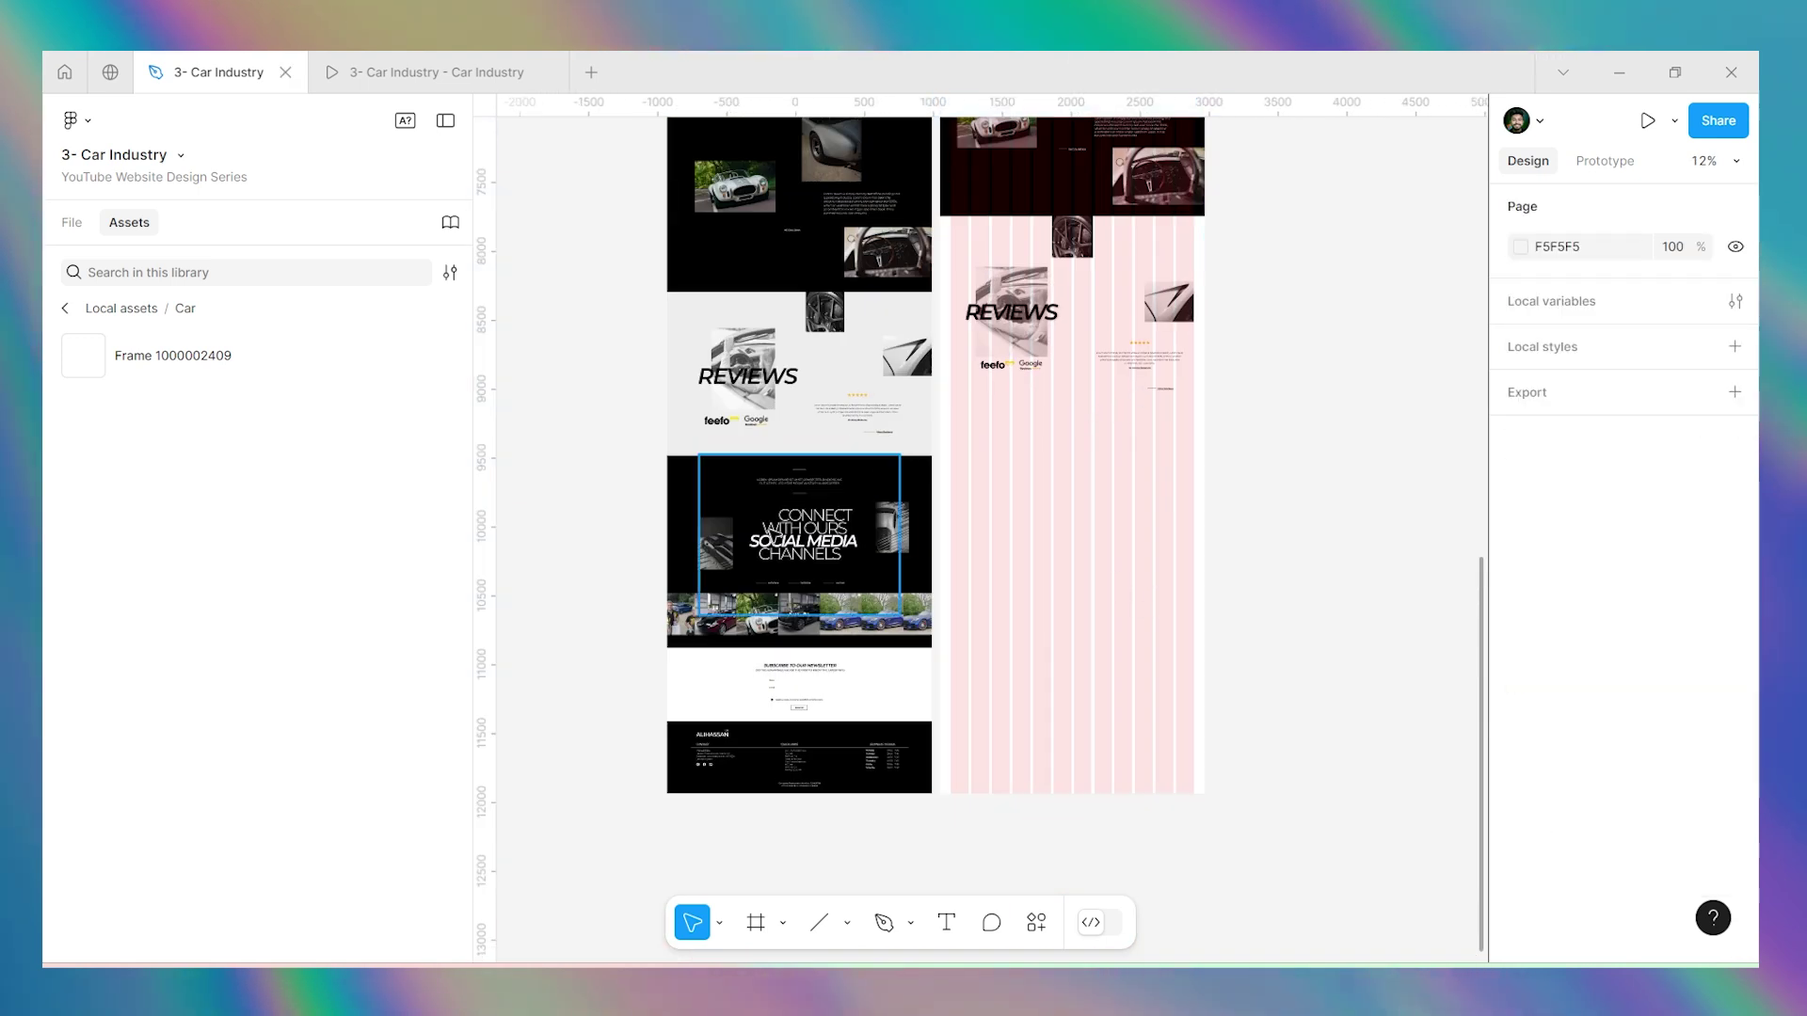
{"action": "left_click", "coordinate": [1084, 155]}
{"action": "left_click_drag", "start_coordinate": [1074, 149], "coordinate": [1047, 580]}
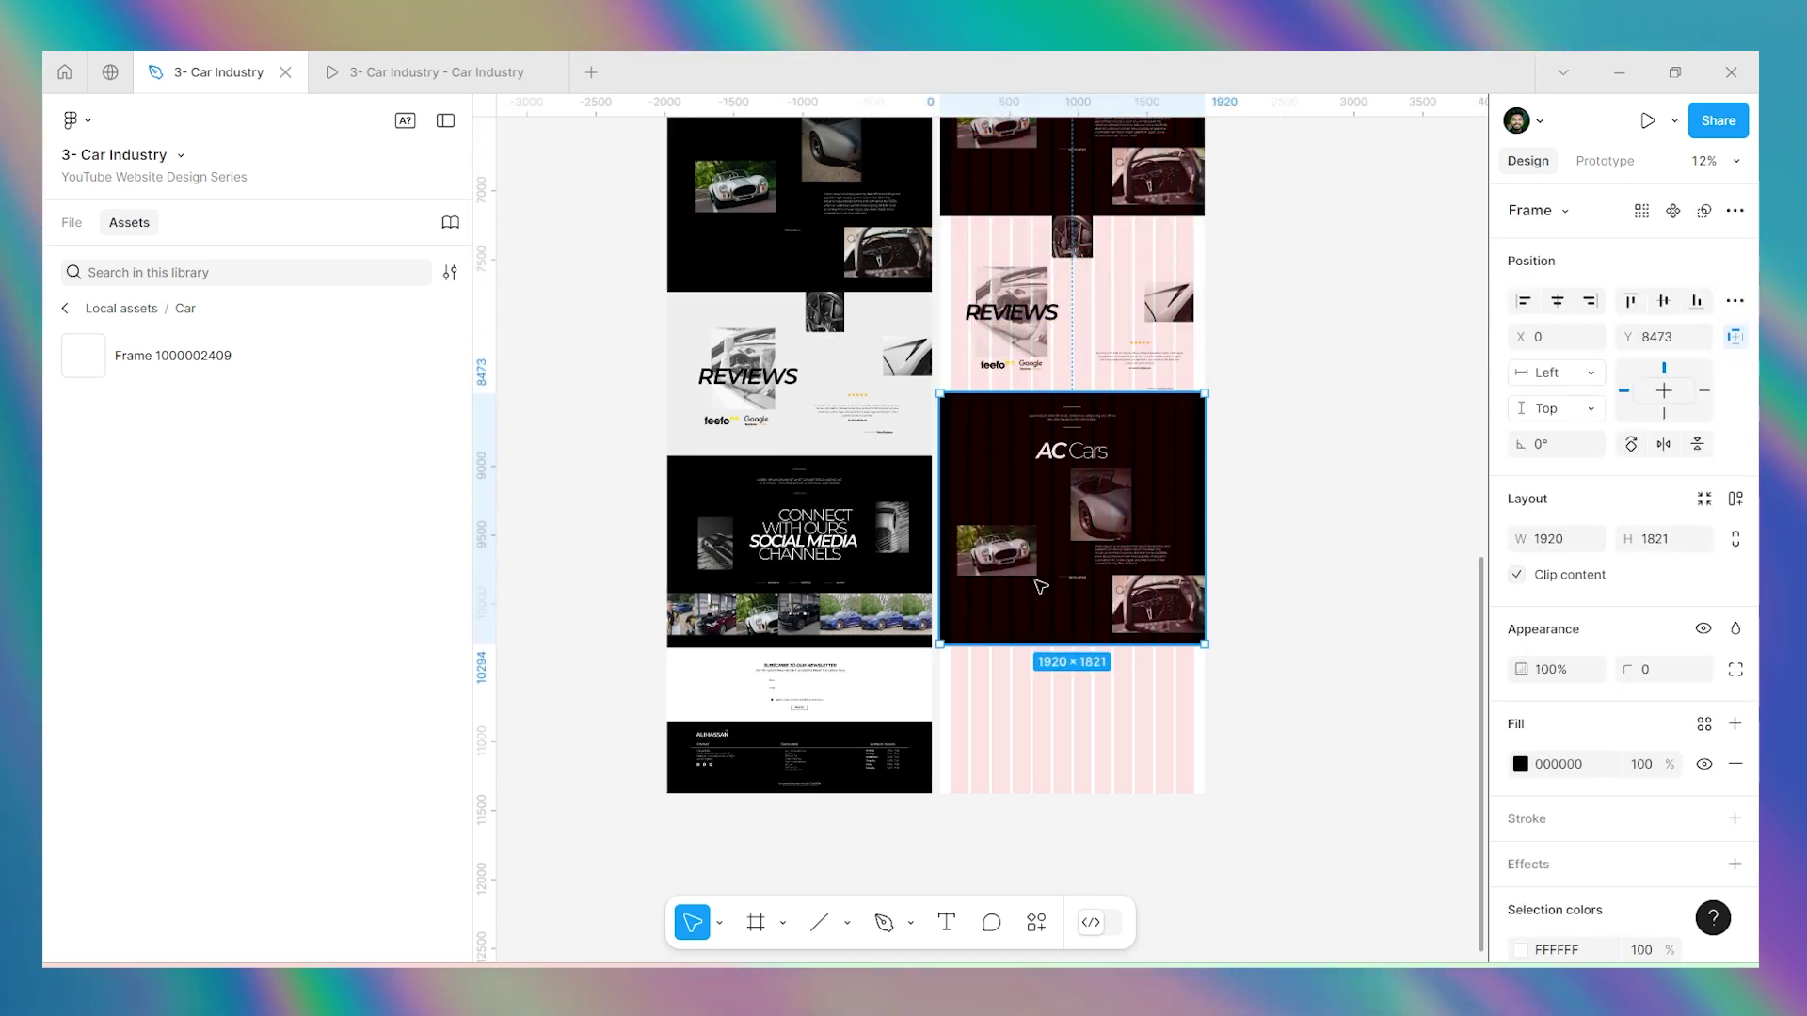
Adjust the gap below the More Reviews link by moving the duplicated AC Cars section to Y 8583.
{"action": "scroll", "coordinate": [1048, 580], "scroll_direction": "up", "scroll_amount": 6}
{"action": "scroll", "coordinate": [1047, 581], "scroll_direction": "down", "scroll_amount": 4}
{"action": "left_click_drag", "start_coordinate": [1095, 700], "coordinate": [1098, 723]}
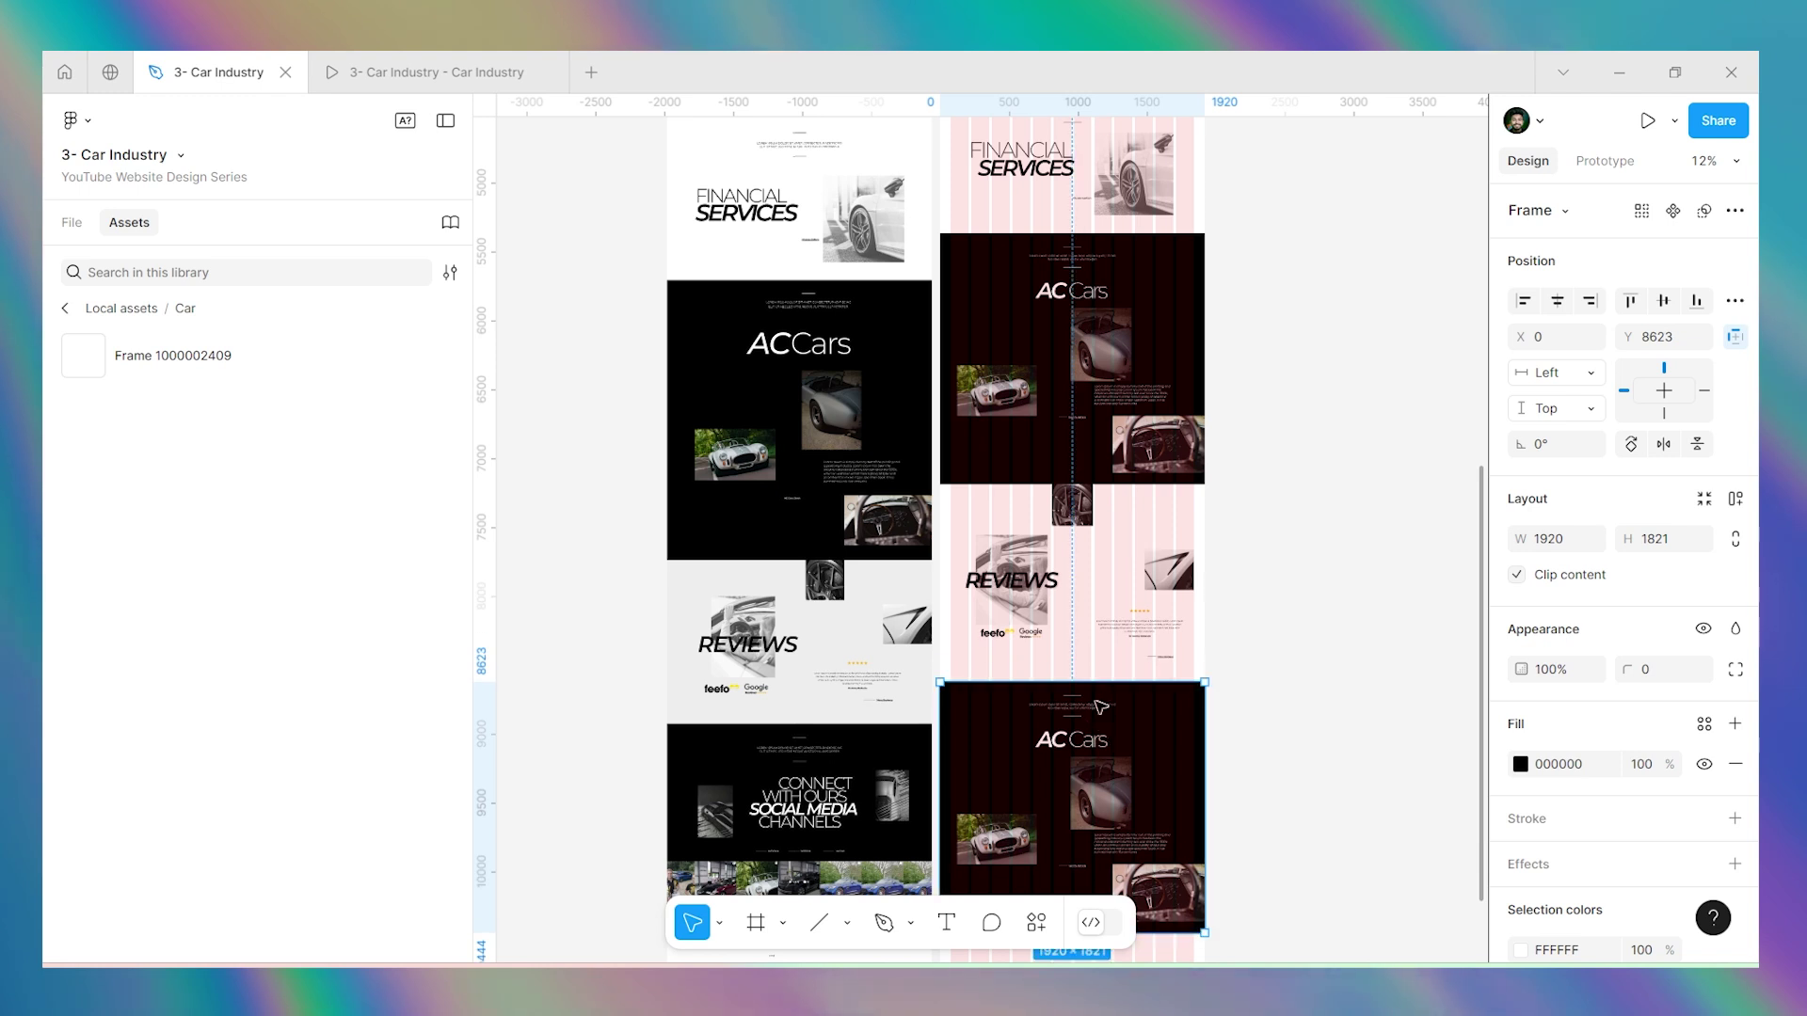
{"action": "scroll", "coordinate": [1098, 658], "scroll_direction": "up", "scroll_amount": 1}
{"action": "left_click", "coordinate": [1119, 242]}
{"action": "scroll", "coordinate": [1129, 283], "scroll_direction": "down", "scroll_amount": 5}
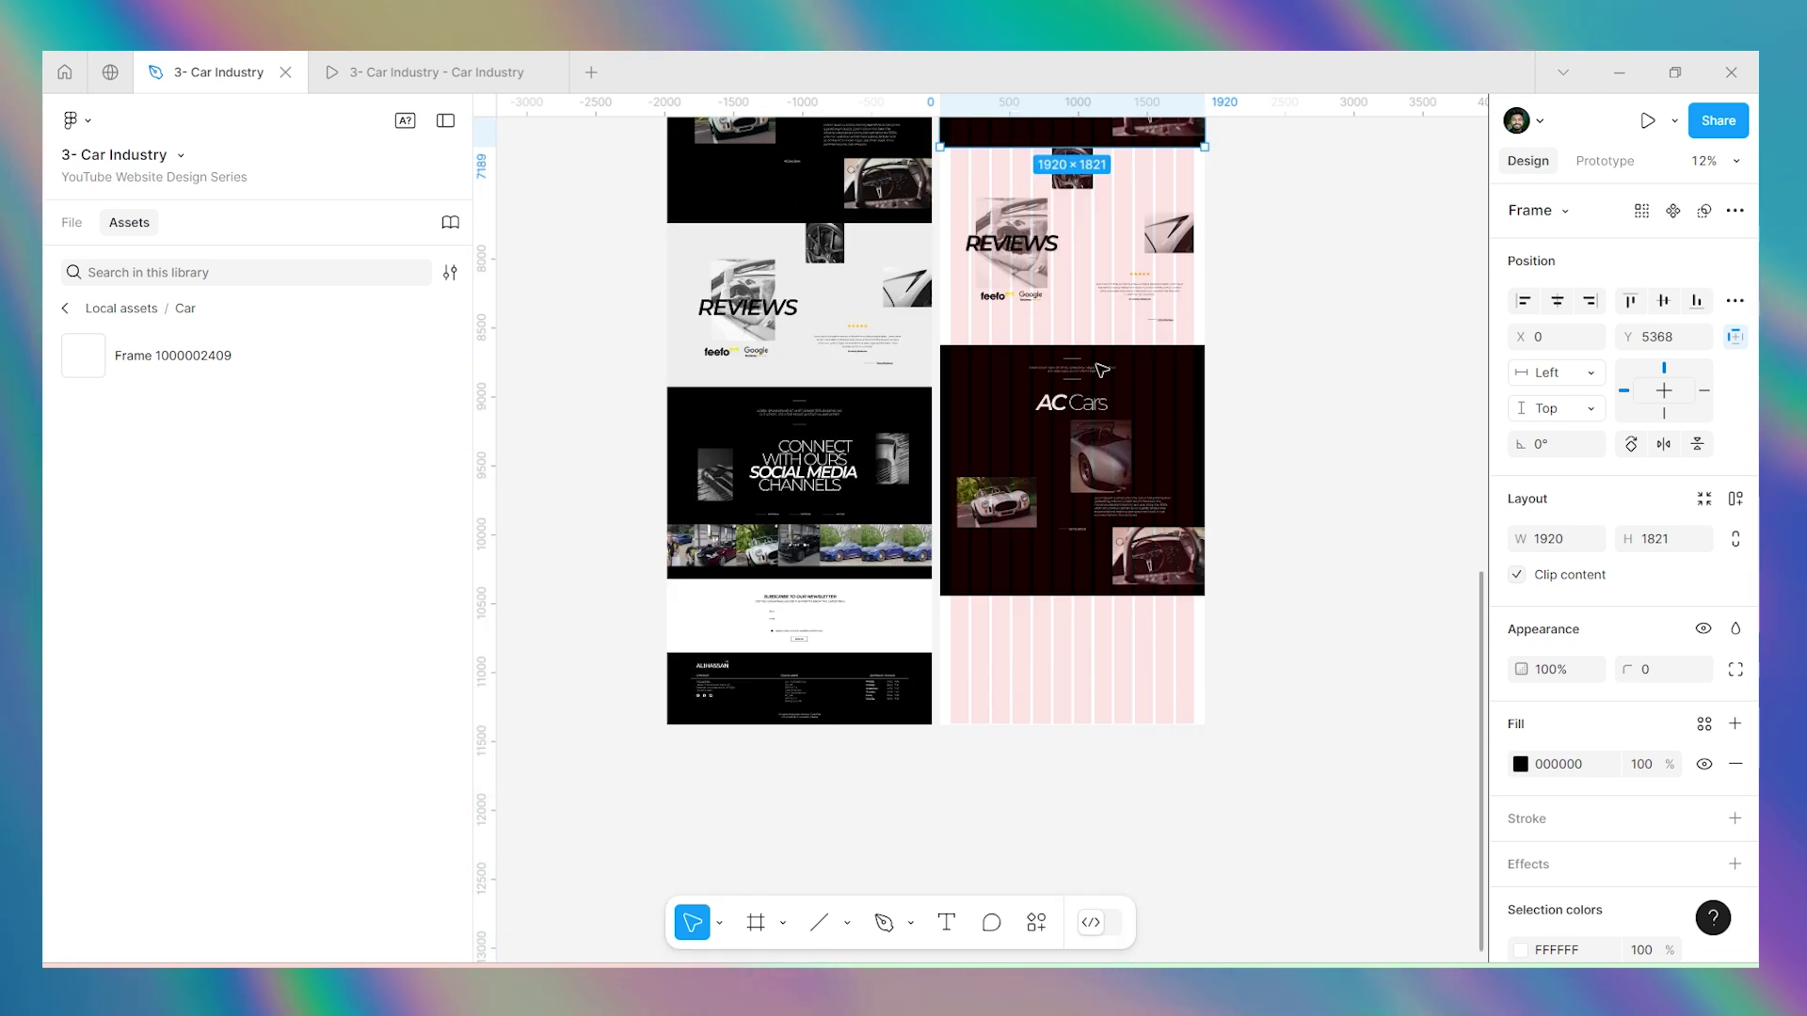
{"action": "left_click", "coordinate": [1162, 367]}
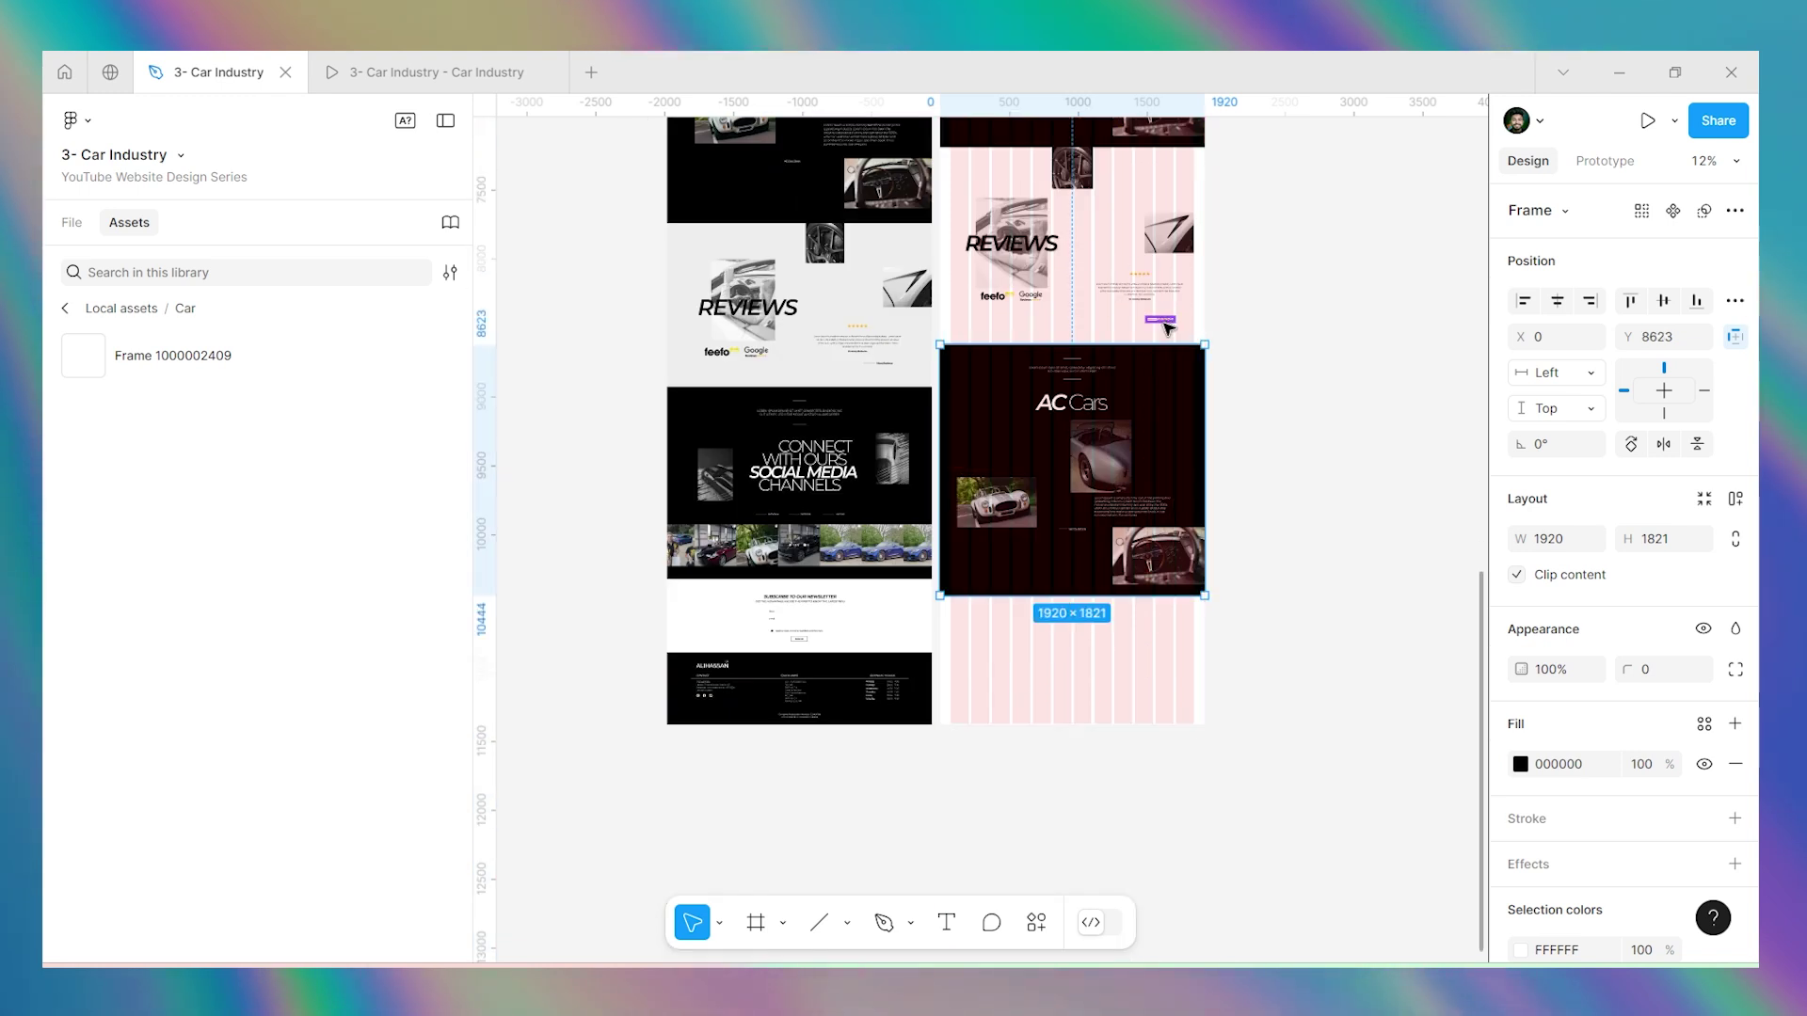
{"action": "key", "text": "shift+Up"}
{"action": "key", "text": "shift+Up"}
{"action": "key", "text": "shift+Up"}
{"action": "key", "text": "shift+Up"}
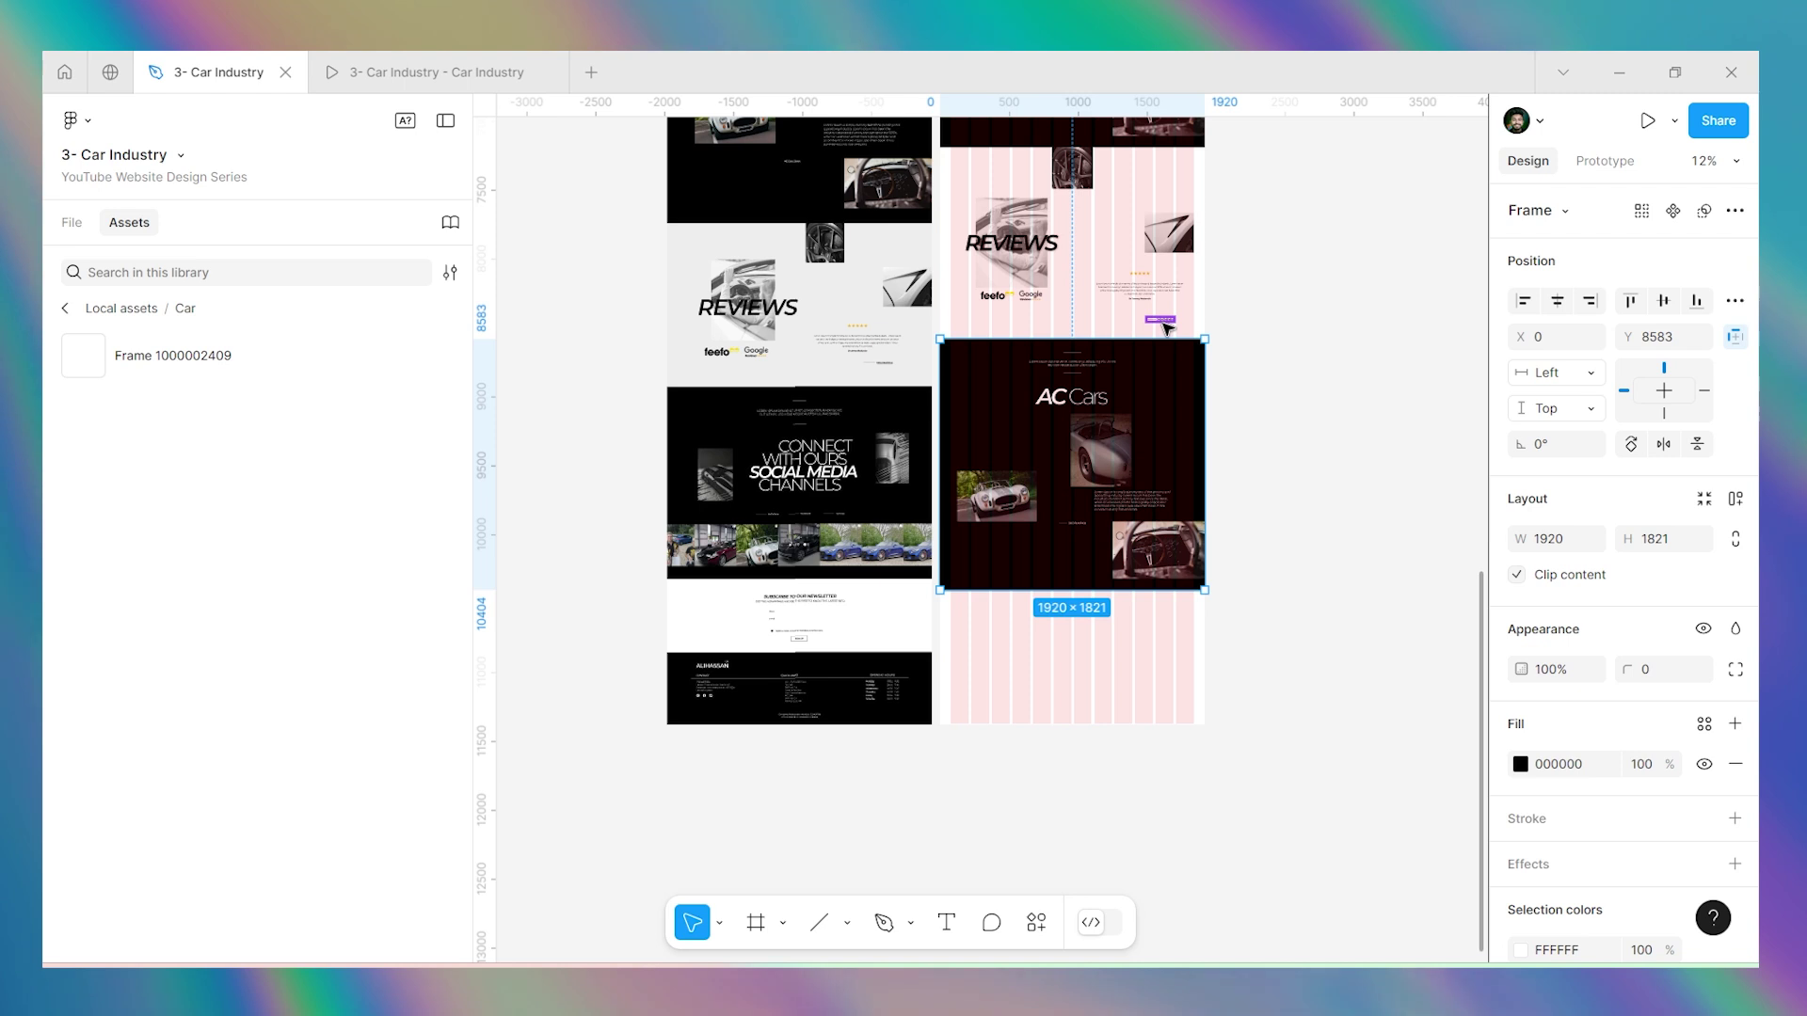
{"action": "left_click", "coordinate": [1314, 338]}
Delete the upright silver car image and the body paragraph from the duplicated AC Cars section.
{"action": "scroll", "coordinate": [1247, 338], "scroll_direction": "down", "scroll_amount": 2}
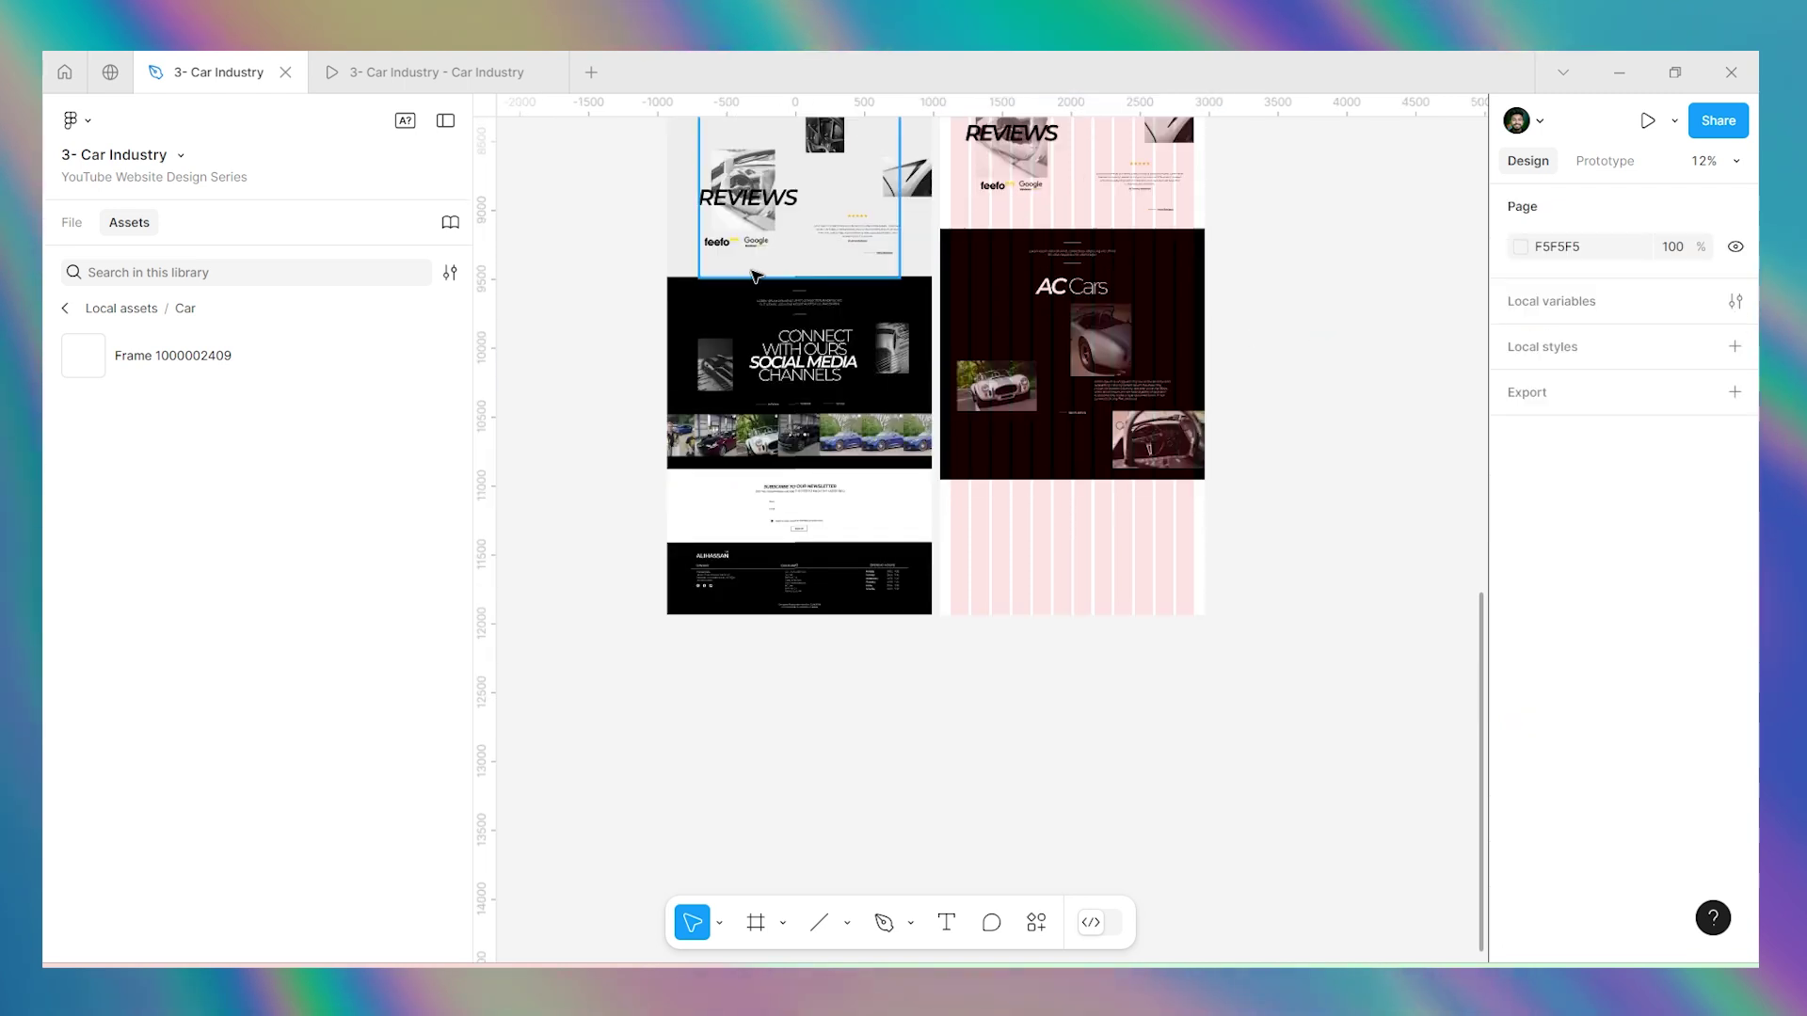
{"action": "scroll", "coordinate": [769, 314], "scroll_direction": "up", "scroll_amount": 5}
{"action": "scroll", "coordinate": [801, 340], "scroll_direction": "down", "scroll_amount": 4}
{"action": "scroll", "coordinate": [1228, 369], "scroll_direction": "up", "scroll_amount": 1}
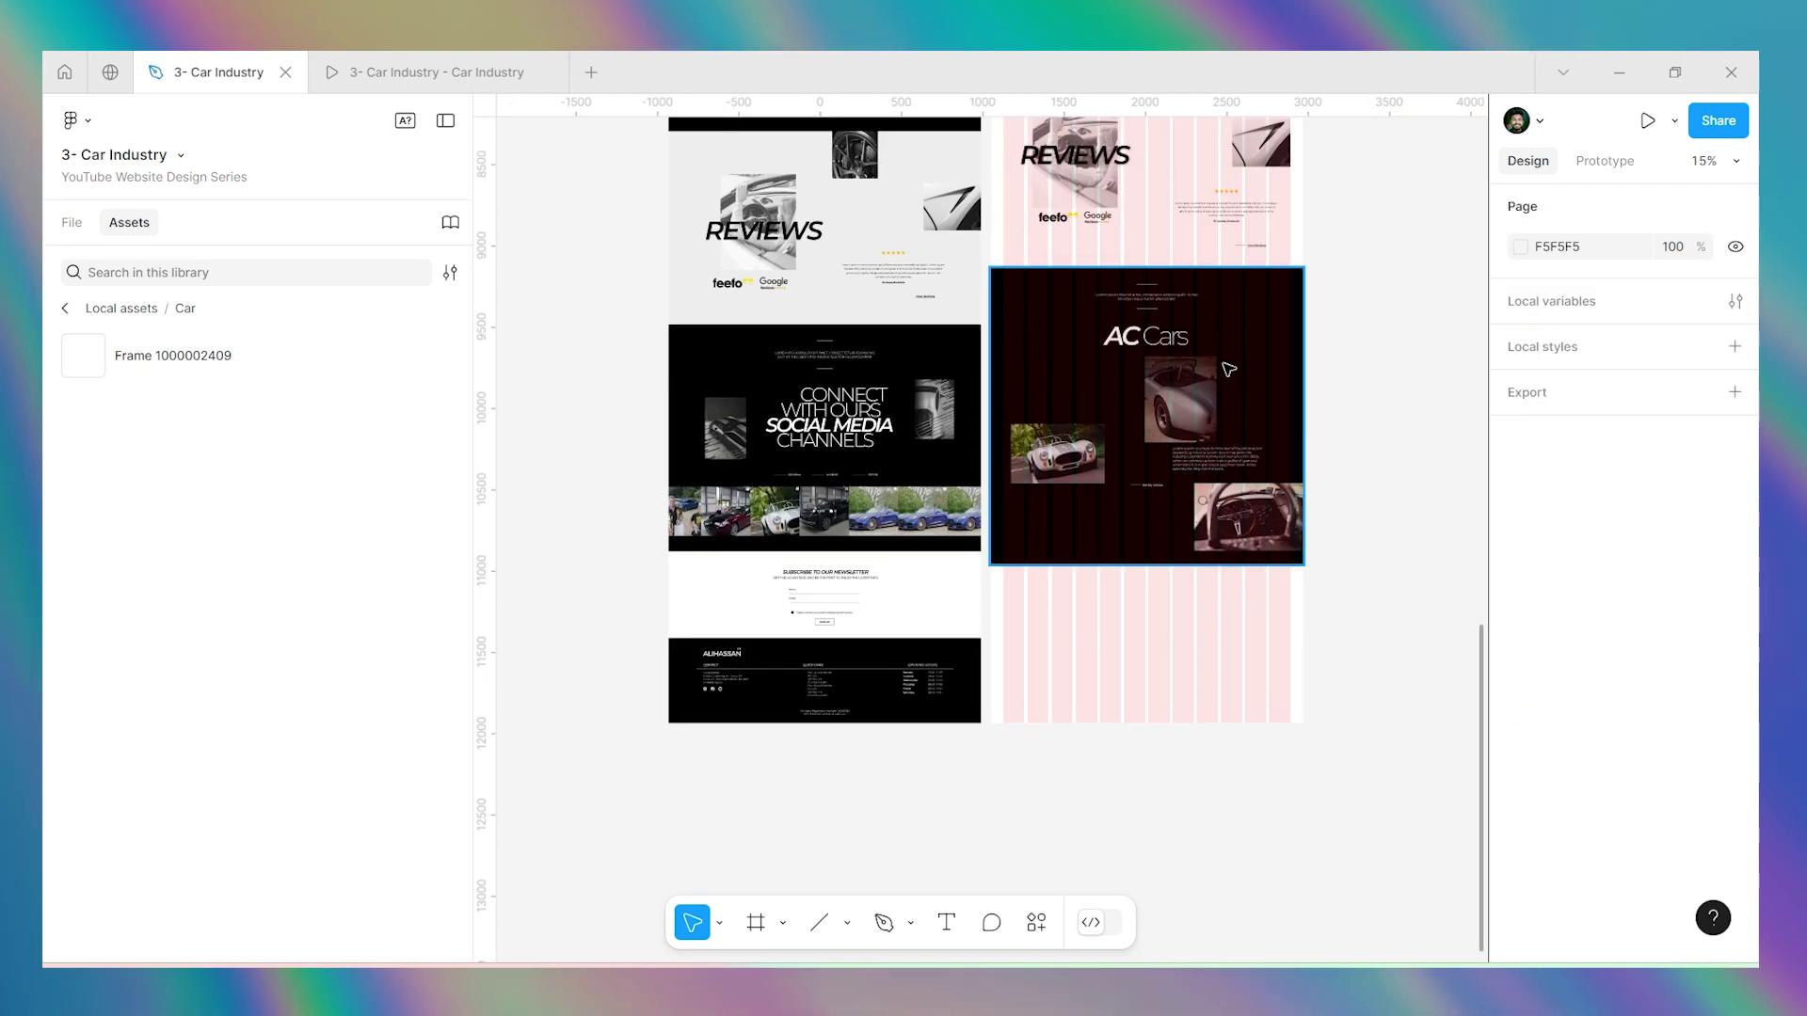
{"action": "scroll", "coordinate": [1174, 316], "scroll_direction": "up", "scroll_amount": 5}
{"action": "scroll", "coordinate": [1174, 316], "scroll_direction": "down", "scroll_amount": 4}
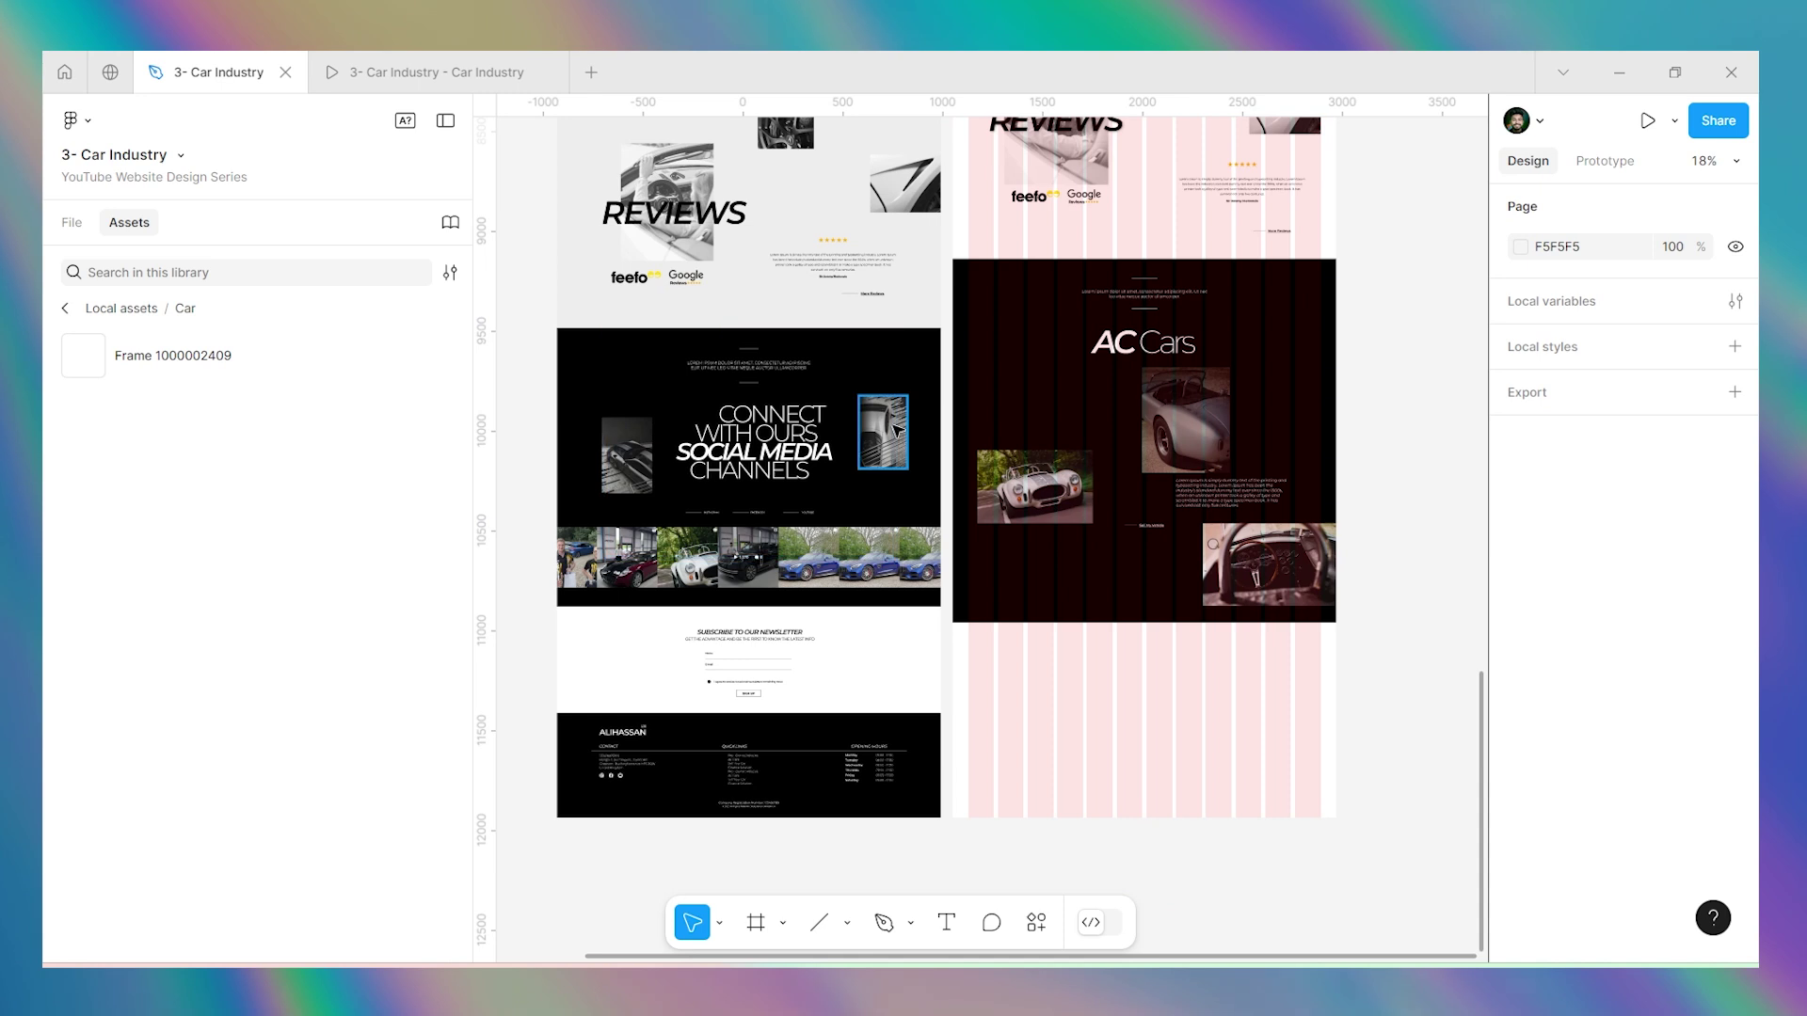
{"action": "scroll", "coordinate": [715, 393], "scroll_direction": "up", "scroll_amount": 4}
{"action": "scroll", "coordinate": [1035, 358], "scroll_direction": "down", "scroll_amount": 4}
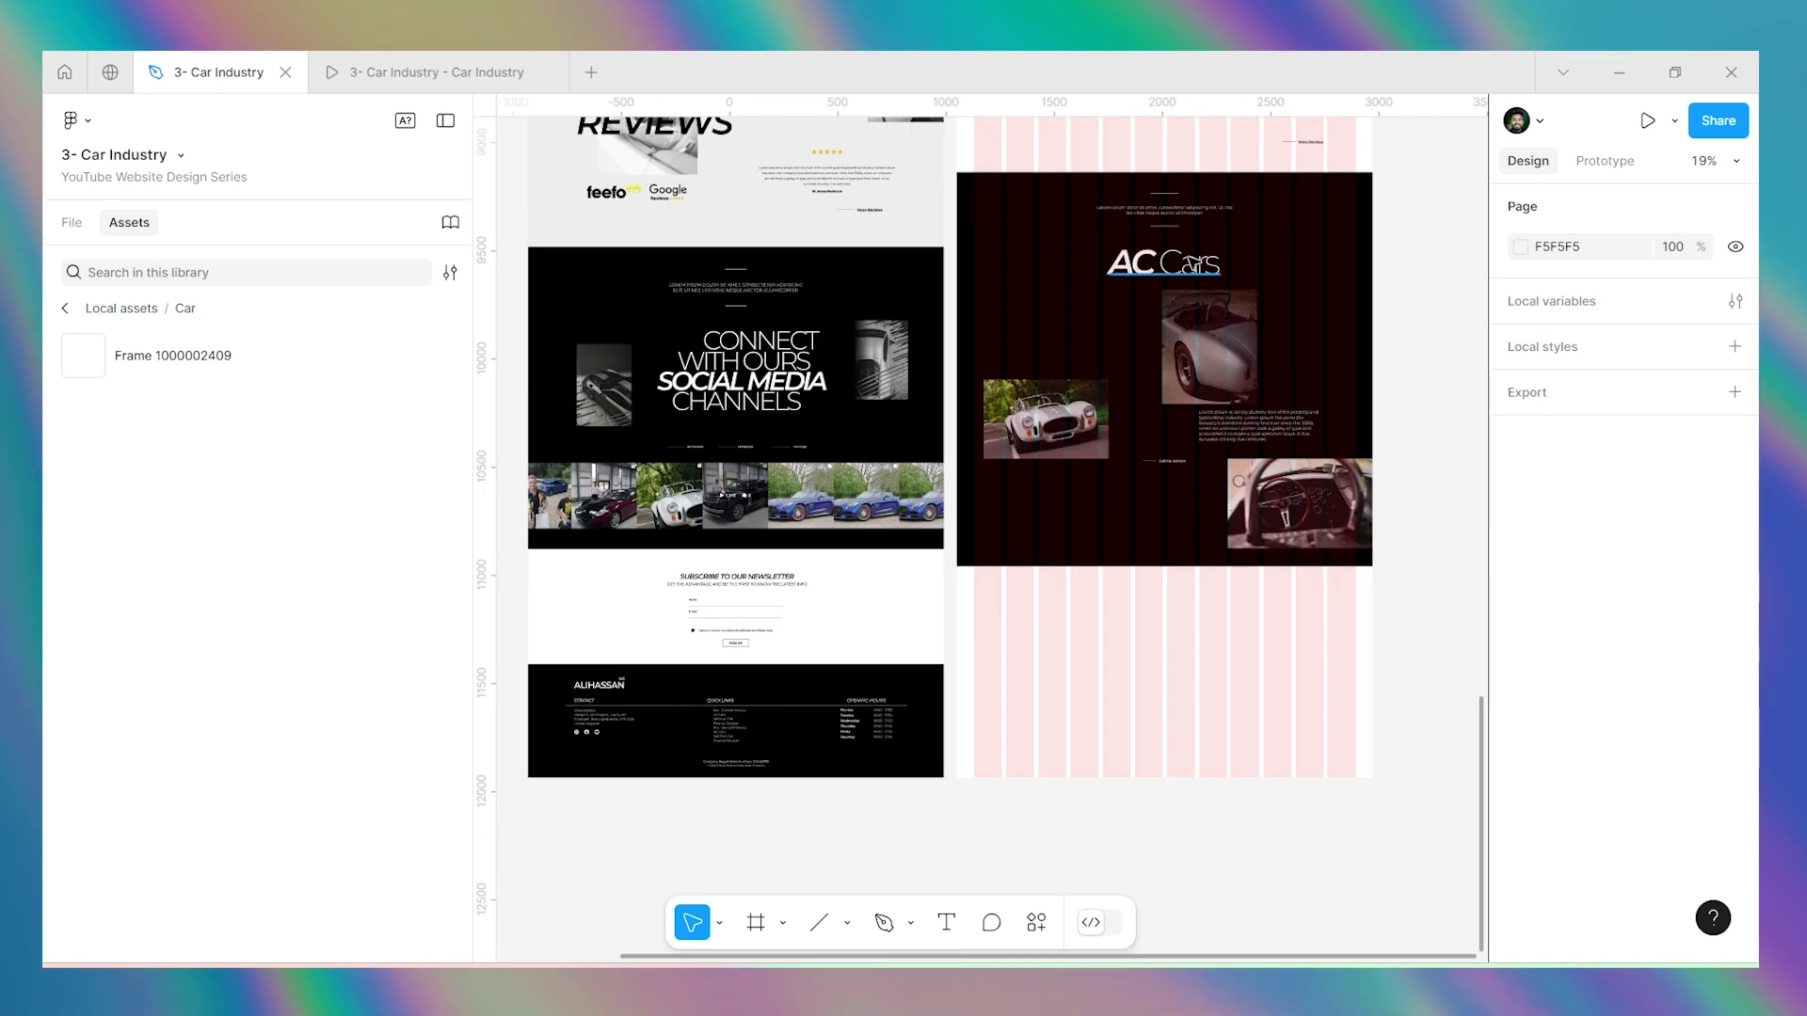
{"action": "scroll", "coordinate": [1203, 309], "scroll_direction": "up", "scroll_amount": 1}
{"action": "left_click", "coordinate": [1204, 324]}
{"action": "key", "text": "Delete"}
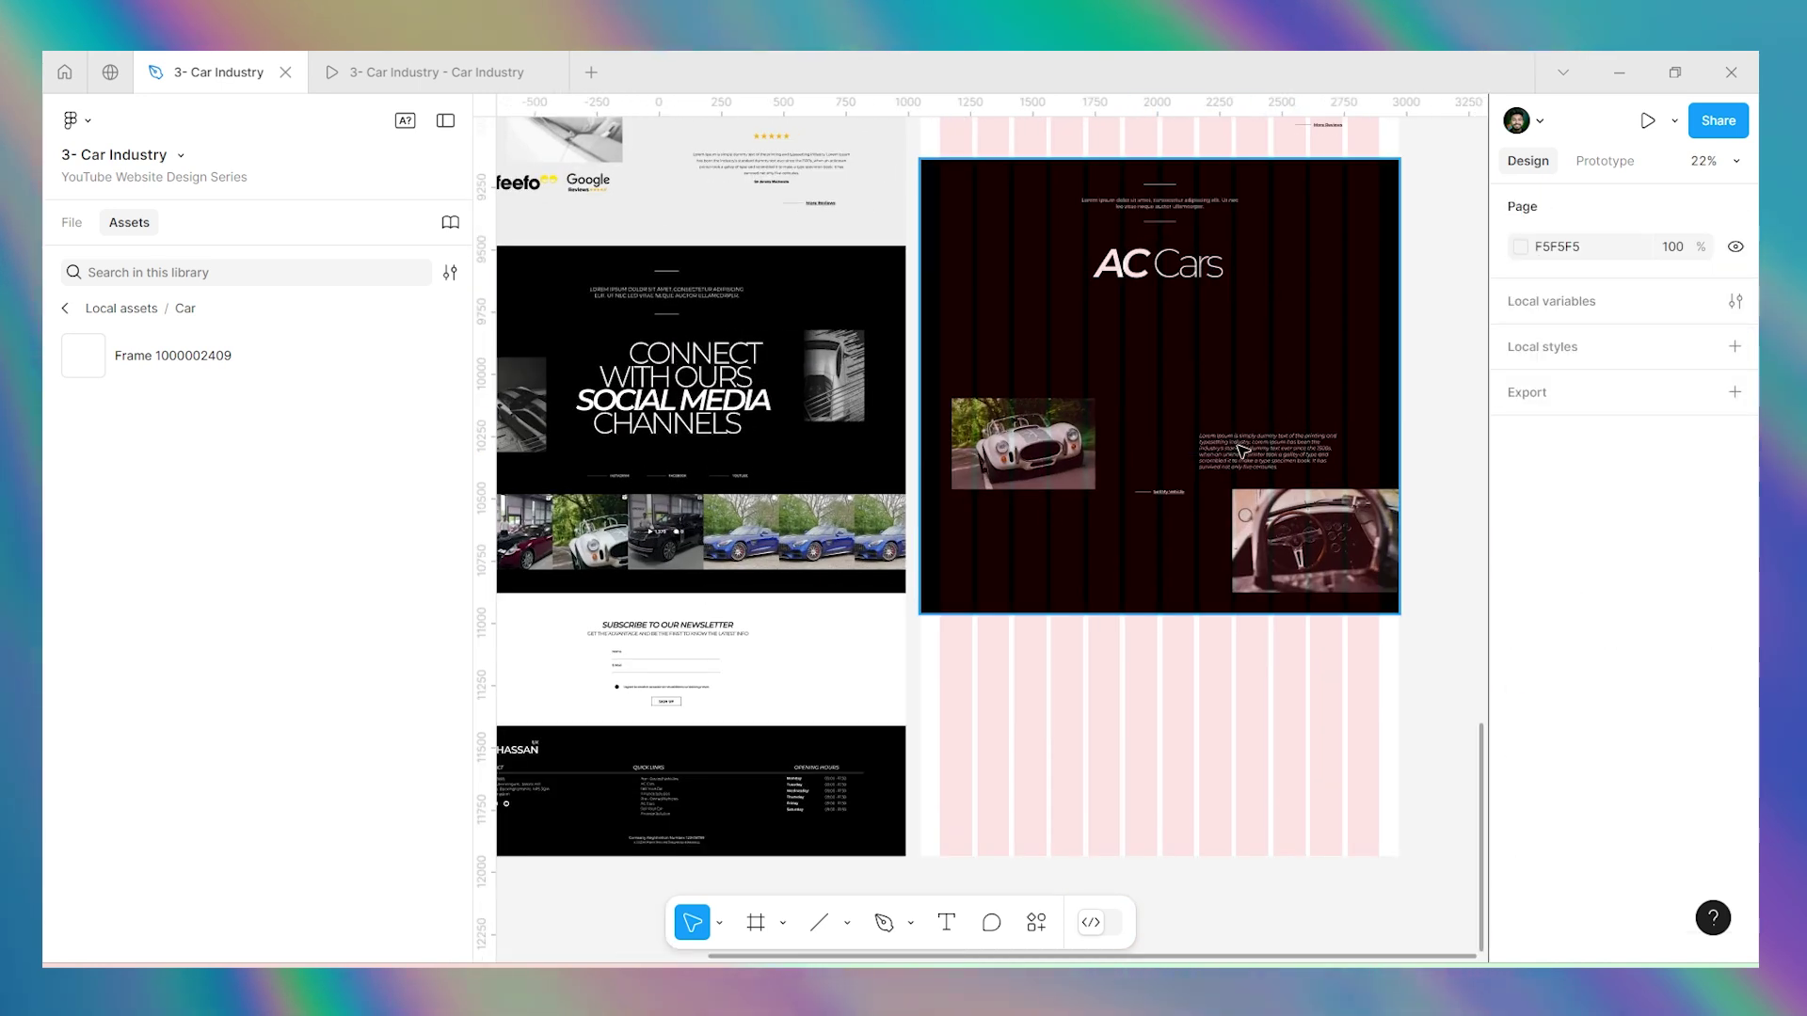
{"action": "left_click", "coordinate": [1247, 461]}
{"action": "key", "text": "Delete"}
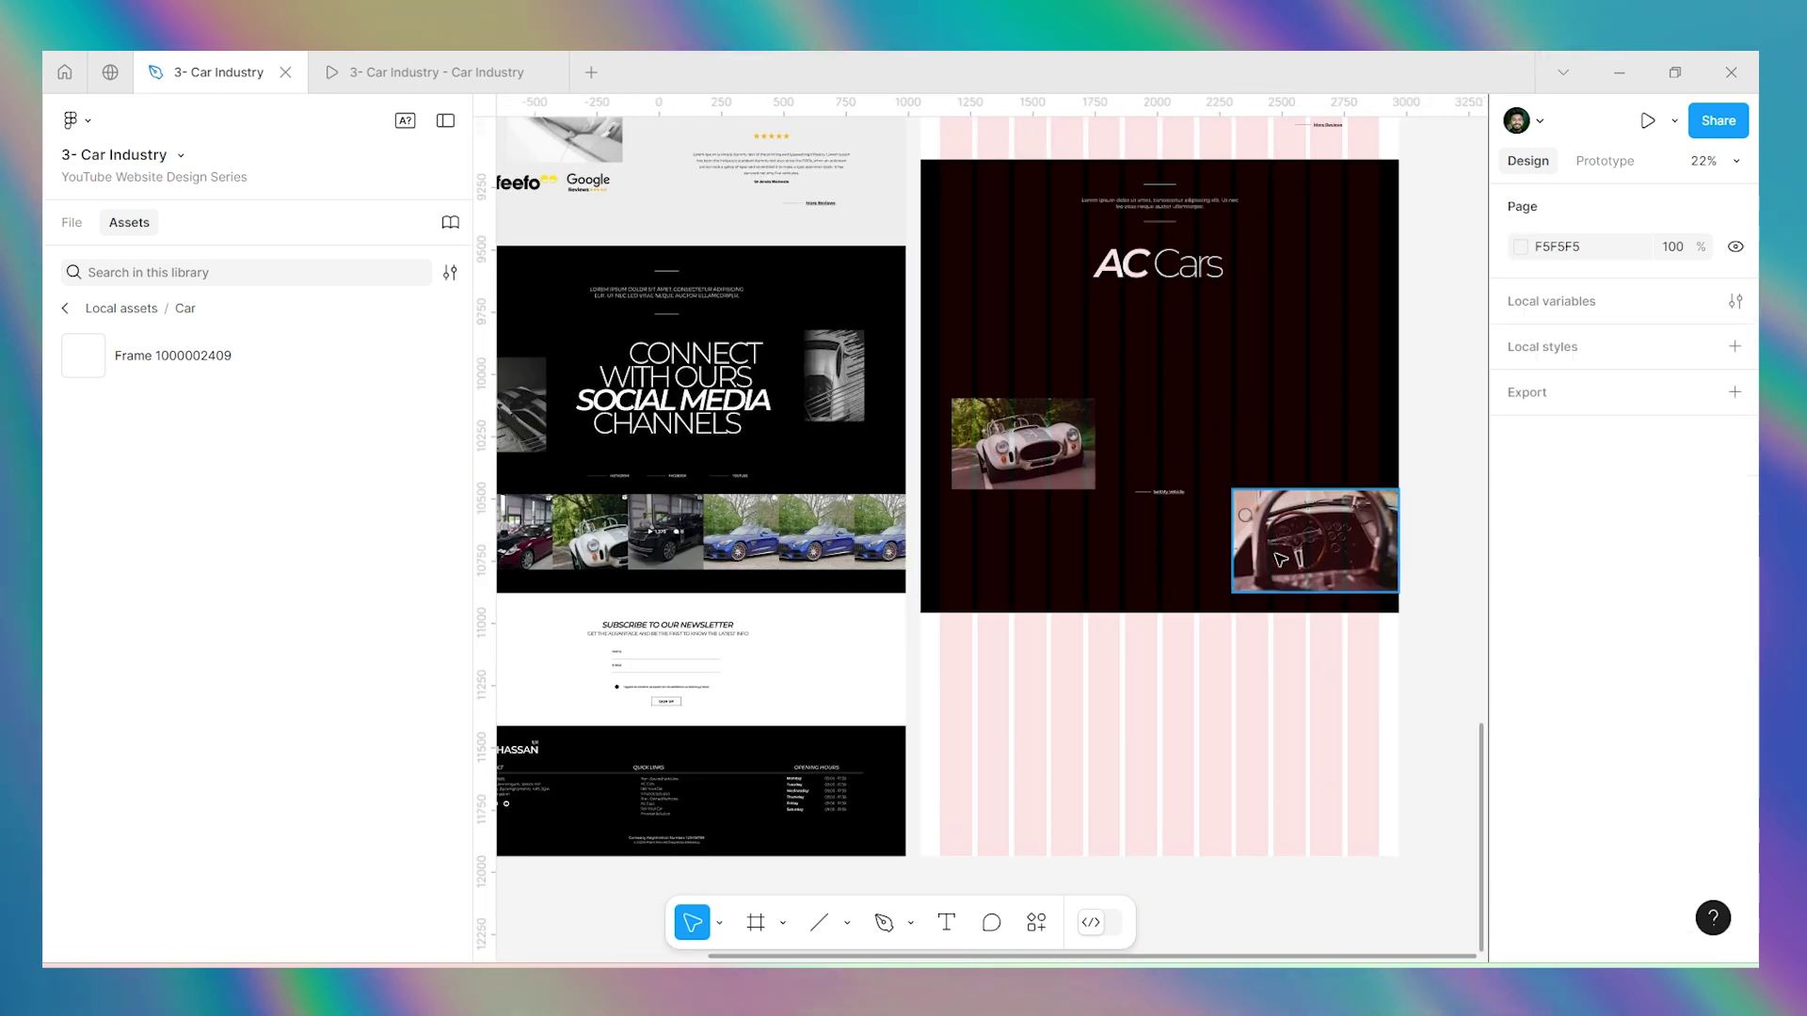
Delete the steering wheel image and the white car image from the duplicated section.
{"action": "left_click", "coordinate": [1240, 503]}
{"action": "key", "text": "Delete"}
{"action": "left_click", "coordinate": [1110, 452]}
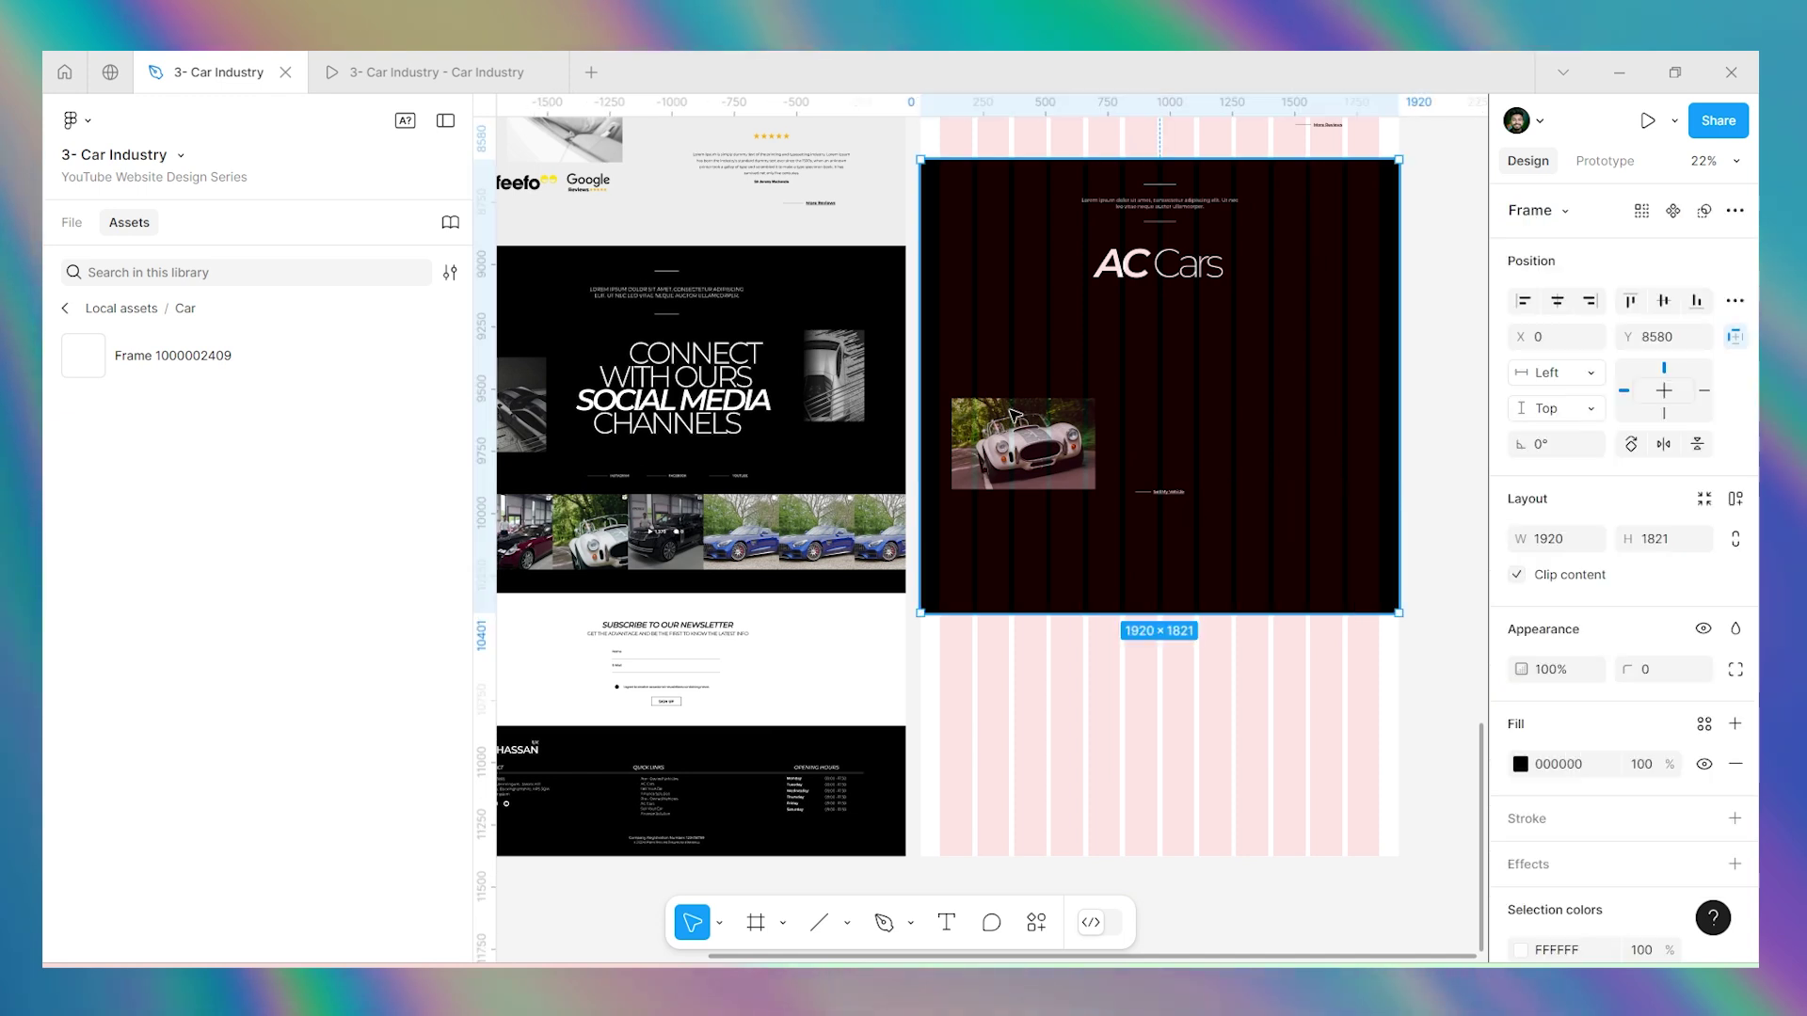
{"action": "left_click", "coordinate": [1014, 415]}
{"action": "key", "text": "Delete"}
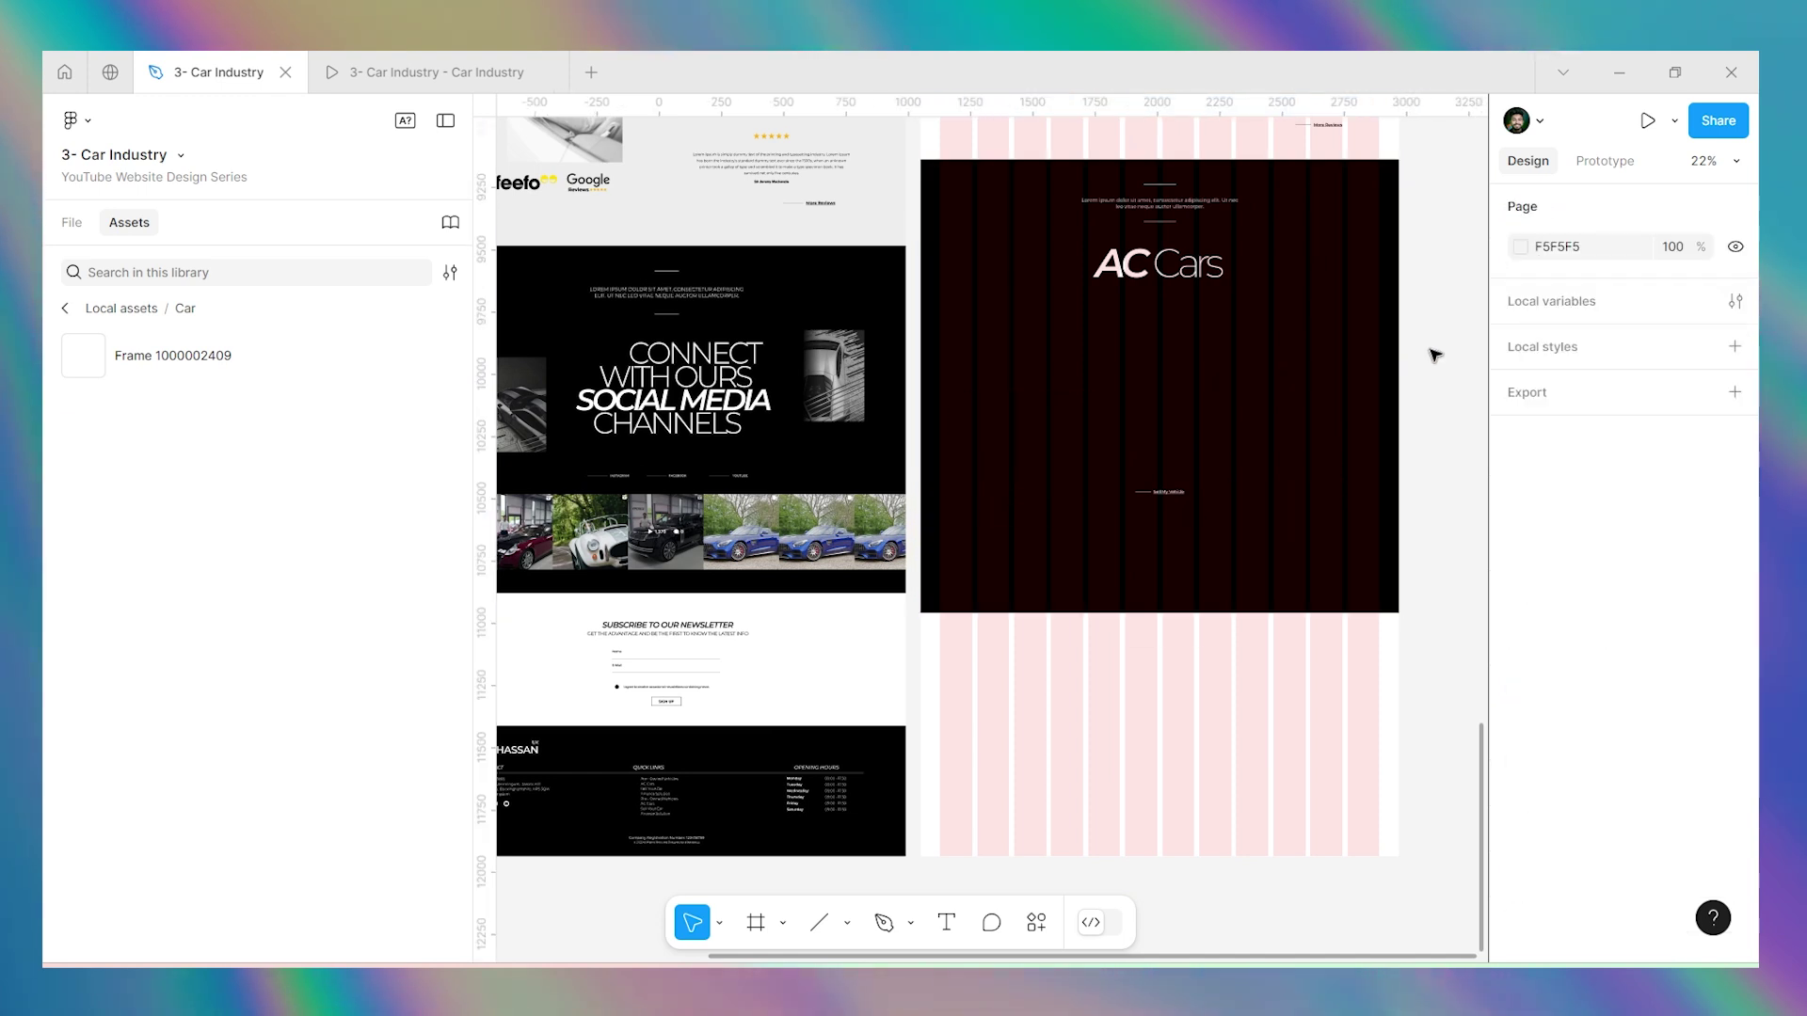
Replace the AC Cars heading with the stacked lines CONNECT, WITH OURS, SOCIAL MEDIA and CHANNELS, keeping SOCIAL MEDIA in bold italic.
{"action": "left_click", "coordinate": [1168, 264]}
{"action": "type", "text": "CONNECT"}
{"action": "left_click_drag", "start_coordinate": [1168, 264], "coordinate": [1169, 348]}
{"action": "type", "text": "WITH OURS SOCIAL MEDIA CHANNELS"}
{"action": "scroll", "coordinate": [1186, 343], "scroll_direction": "up", "scroll_amount": 3}
{"action": "scroll", "coordinate": [1016, 273], "scroll_direction": "down", "scroll_amount": 3}
{"action": "scroll", "coordinate": [1061, 508], "scroll_direction": "up", "scroll_amount": 5}
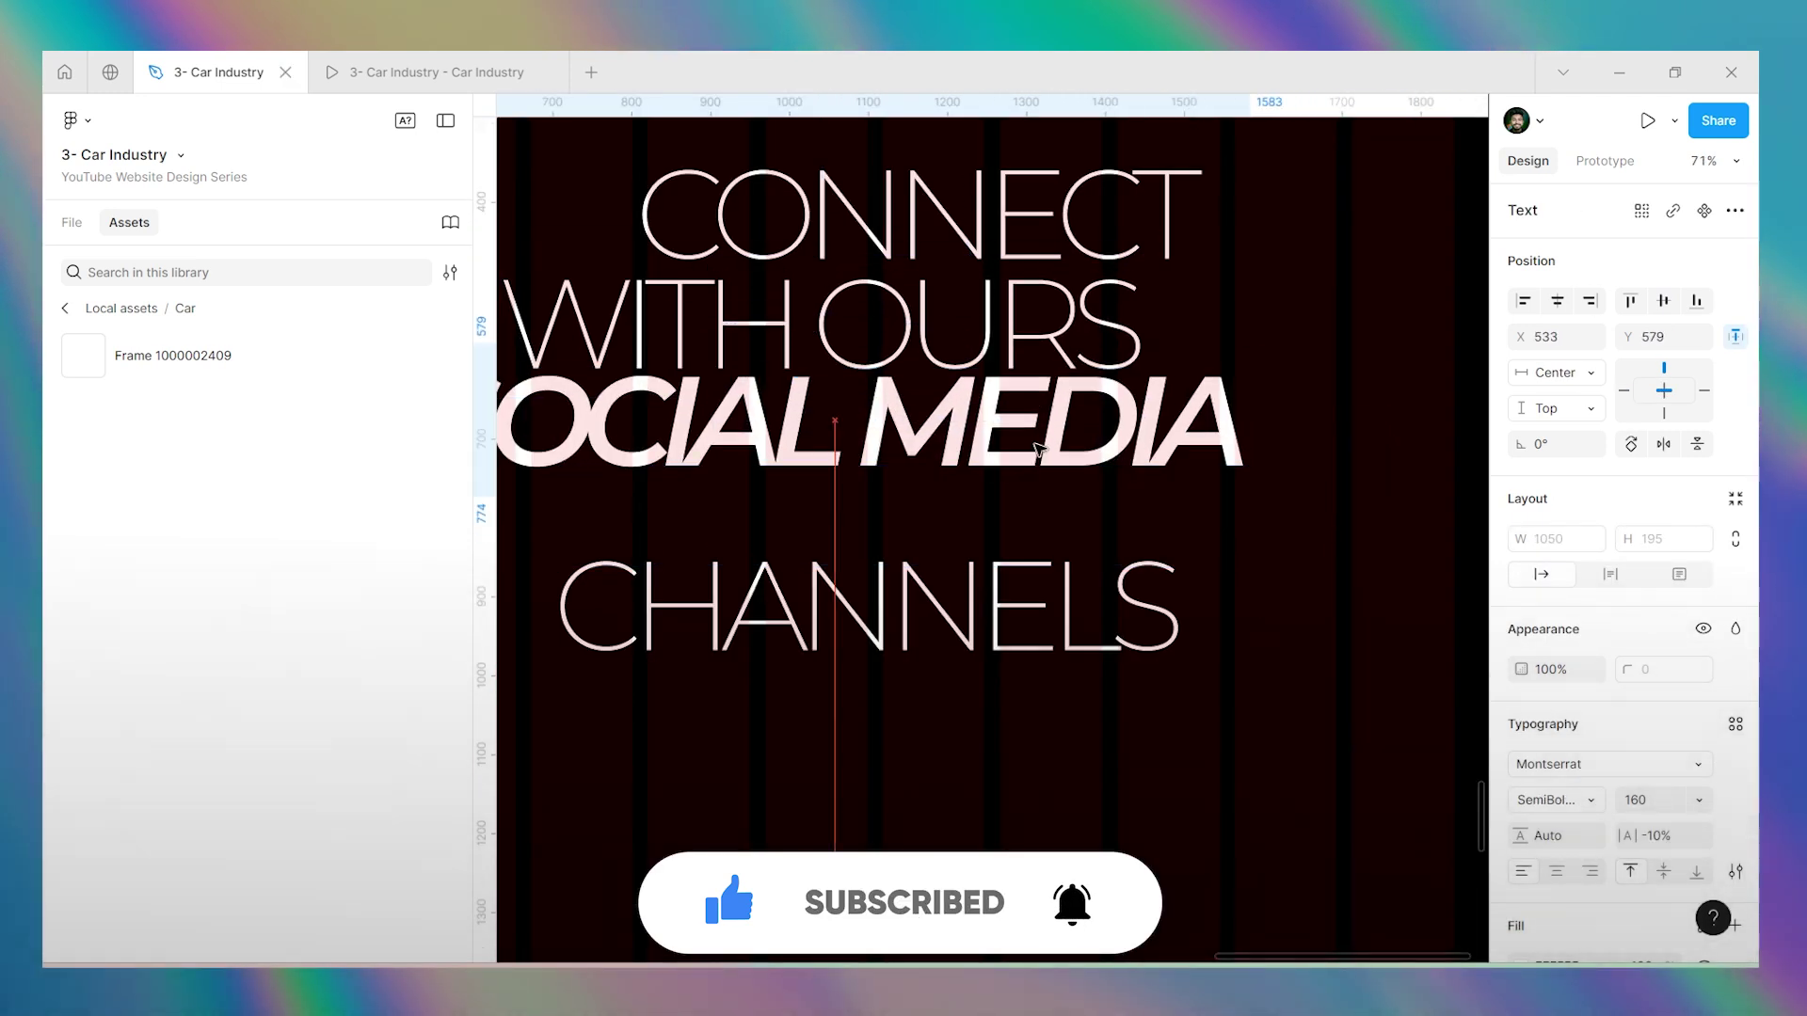
Tighten and group the heading lines as an 811 × 439 block below the intro text and centre it horizontally in the section.
{"action": "scroll", "coordinate": [1060, 508], "scroll_direction": "down", "scroll_amount": 6}
{"action": "scroll", "coordinate": [1108, 300], "scroll_direction": "up", "scroll_amount": 5}
{"action": "key", "text": "ctrl+g"}
{"action": "scroll", "coordinate": [1108, 299], "scroll_direction": "down", "scroll_amount": 5}
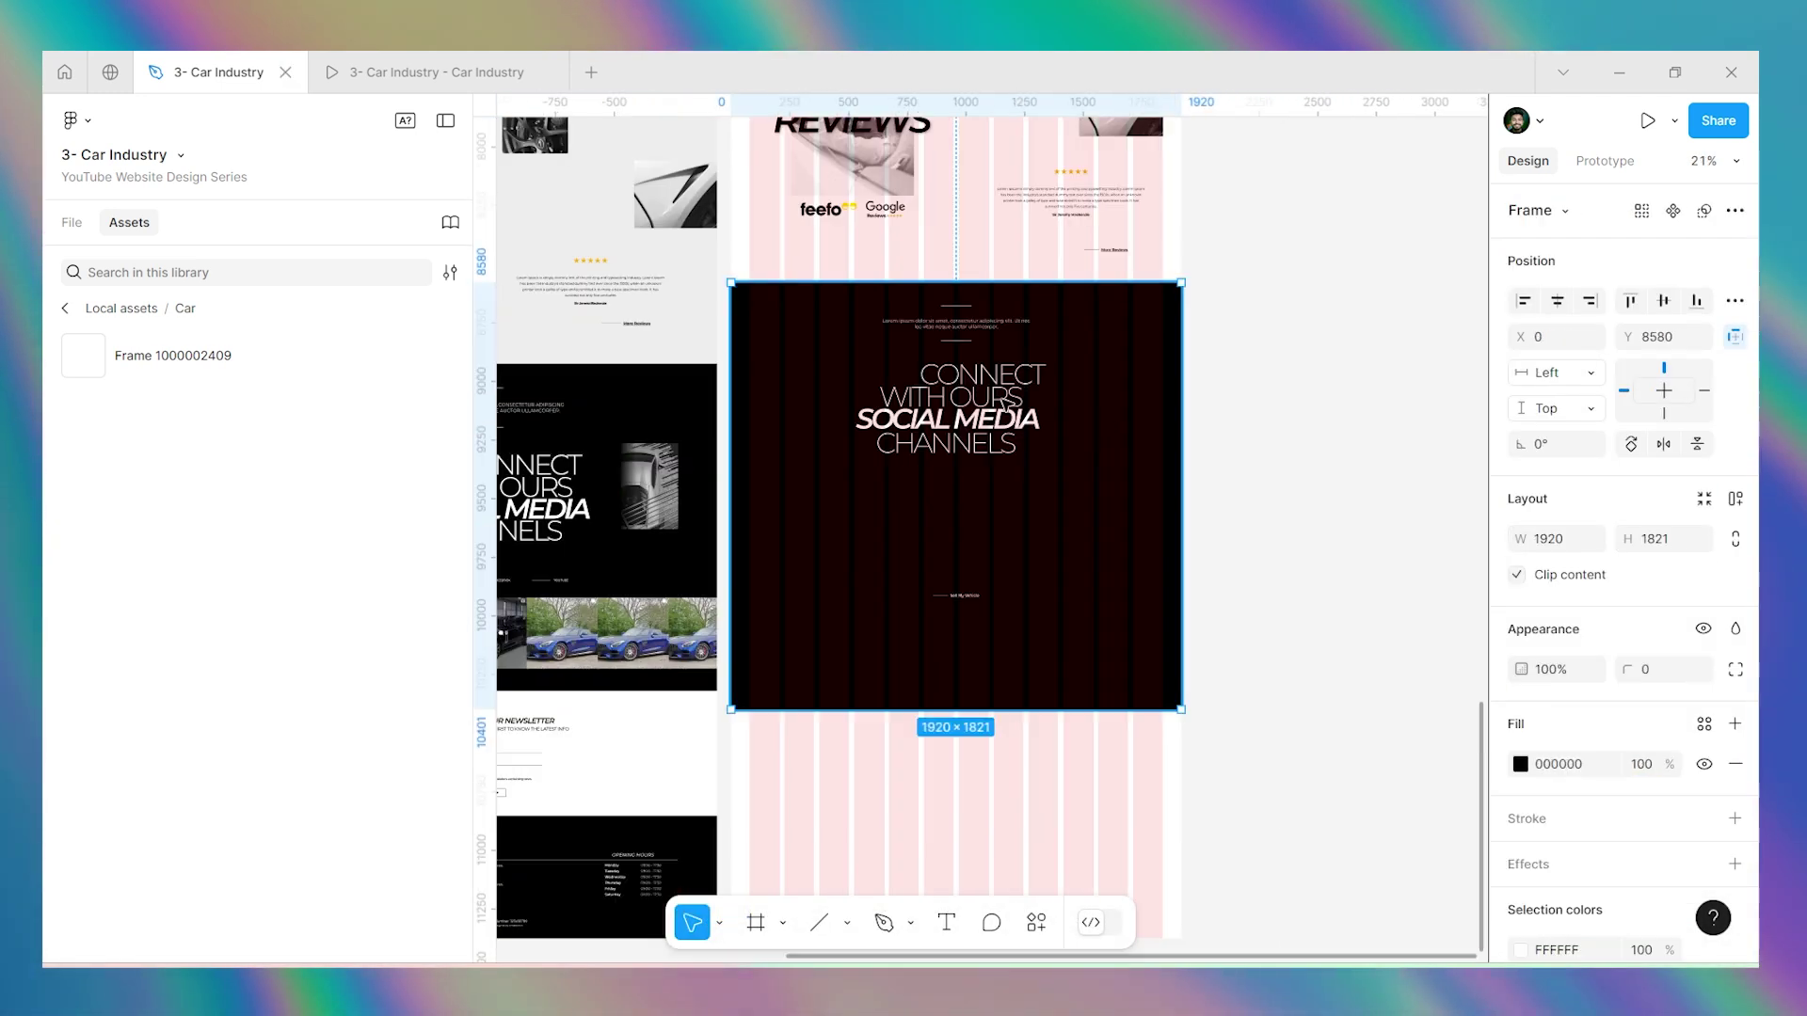
{"action": "left_click_drag", "start_coordinate": [1035, 442], "coordinate": [1052, 455]}
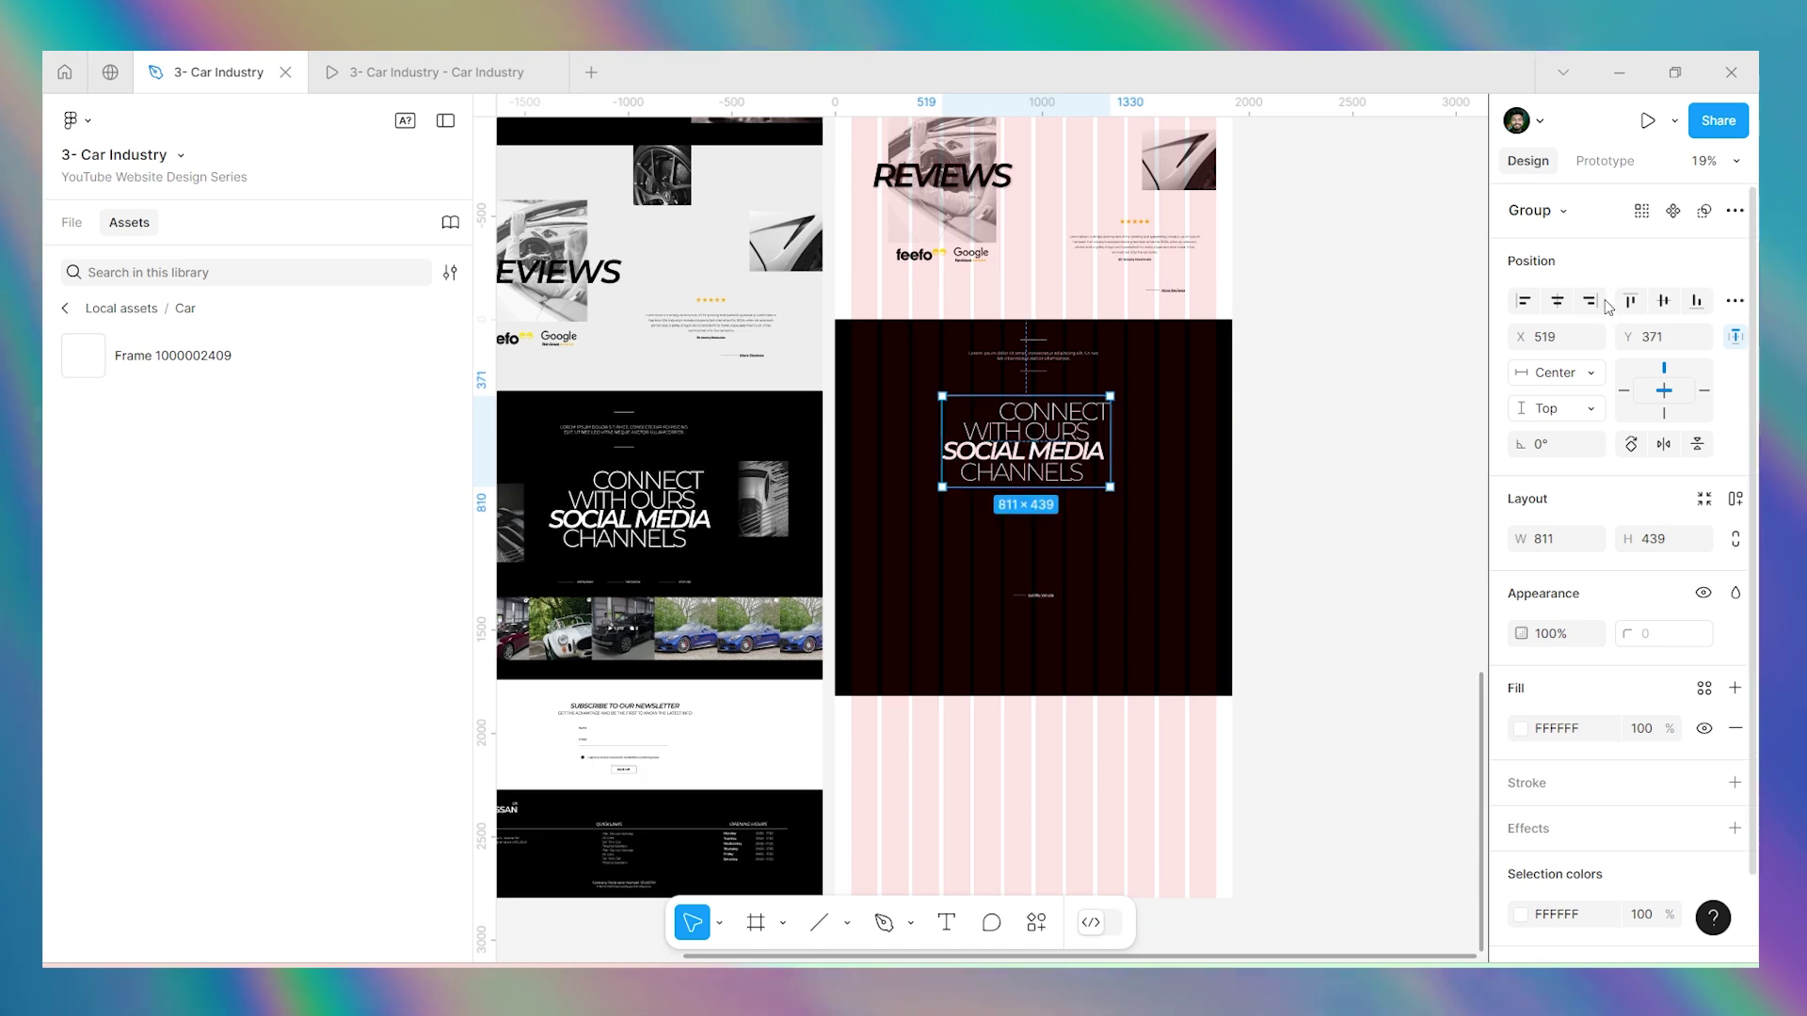
{"action": "left_click", "coordinate": [1558, 309]}
{"action": "left_click", "coordinate": [1294, 443]}
{"action": "scroll", "coordinate": [1294, 443], "scroll_direction": "down", "scroll_amount": 2}
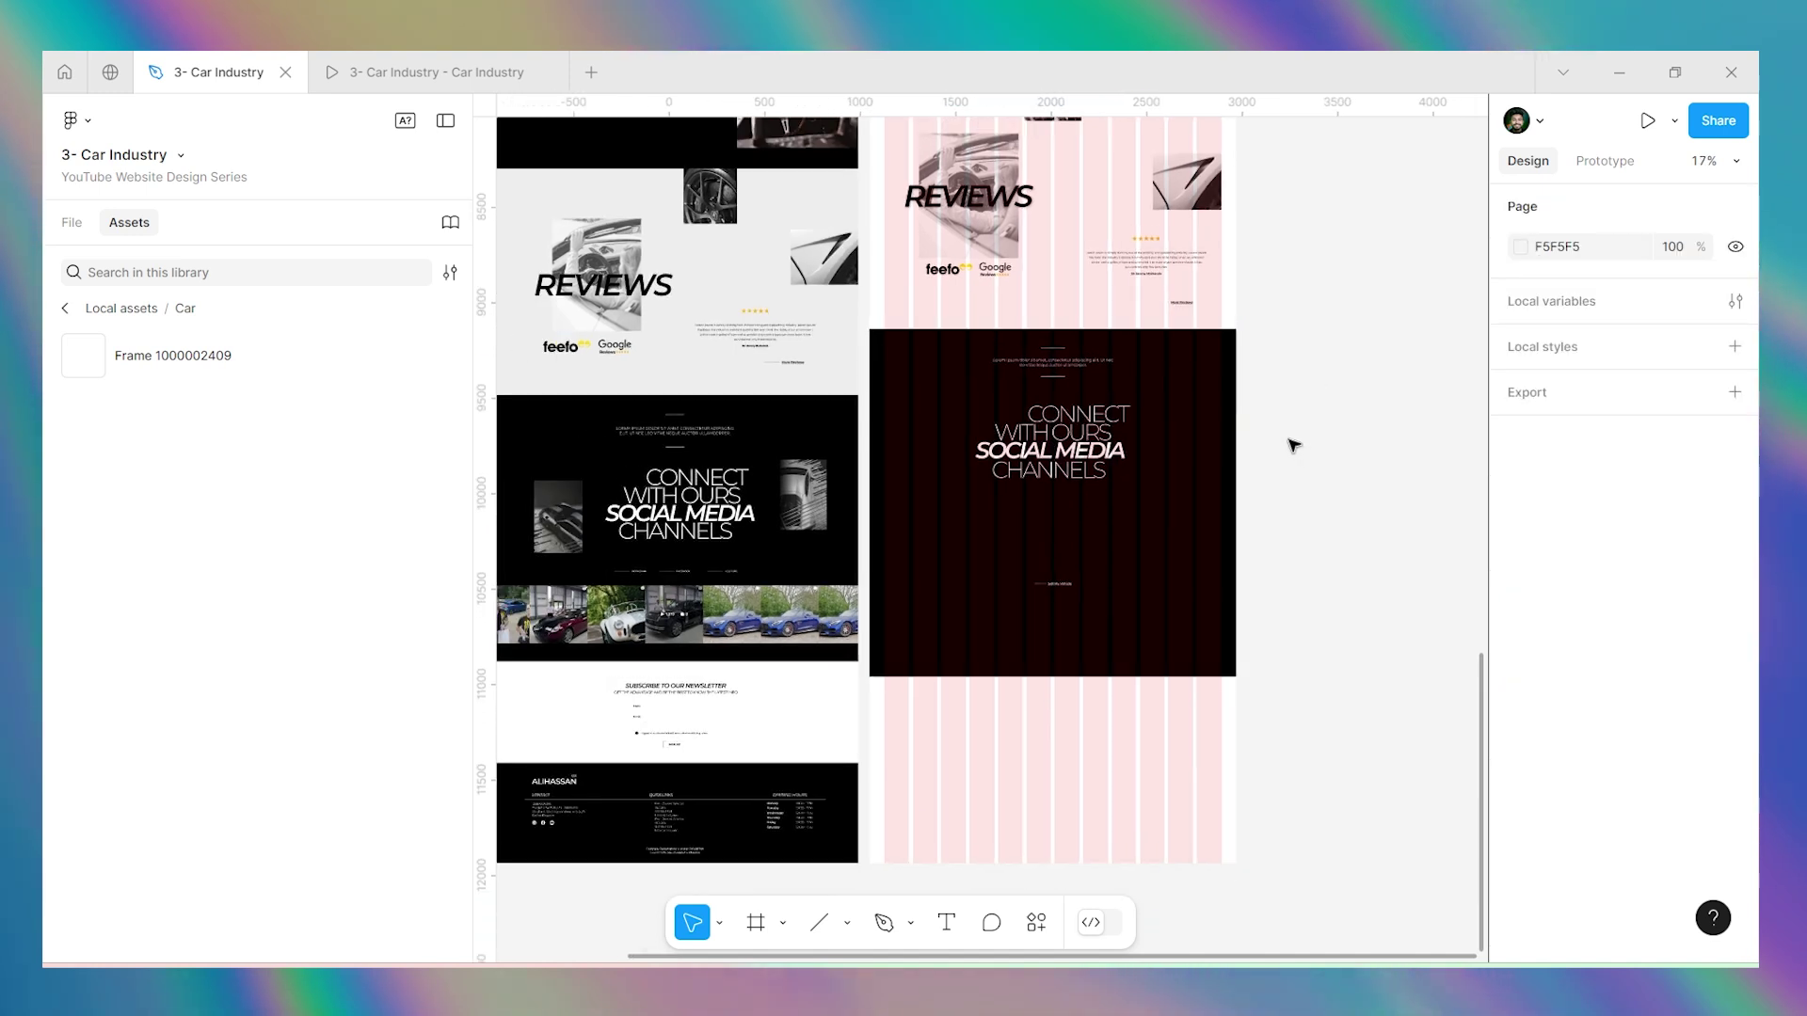
Copy the two upright black-and-white car images from the design system's Images area into the black social media section.
{"action": "scroll", "coordinate": [1166, 440], "scroll_direction": "down", "scroll_amount": 4}
{"action": "scroll", "coordinate": [865, 433], "scroll_direction": "up", "scroll_amount": 10}
{"action": "scroll", "coordinate": [866, 433], "scroll_direction": "up", "scroll_amount": 8}
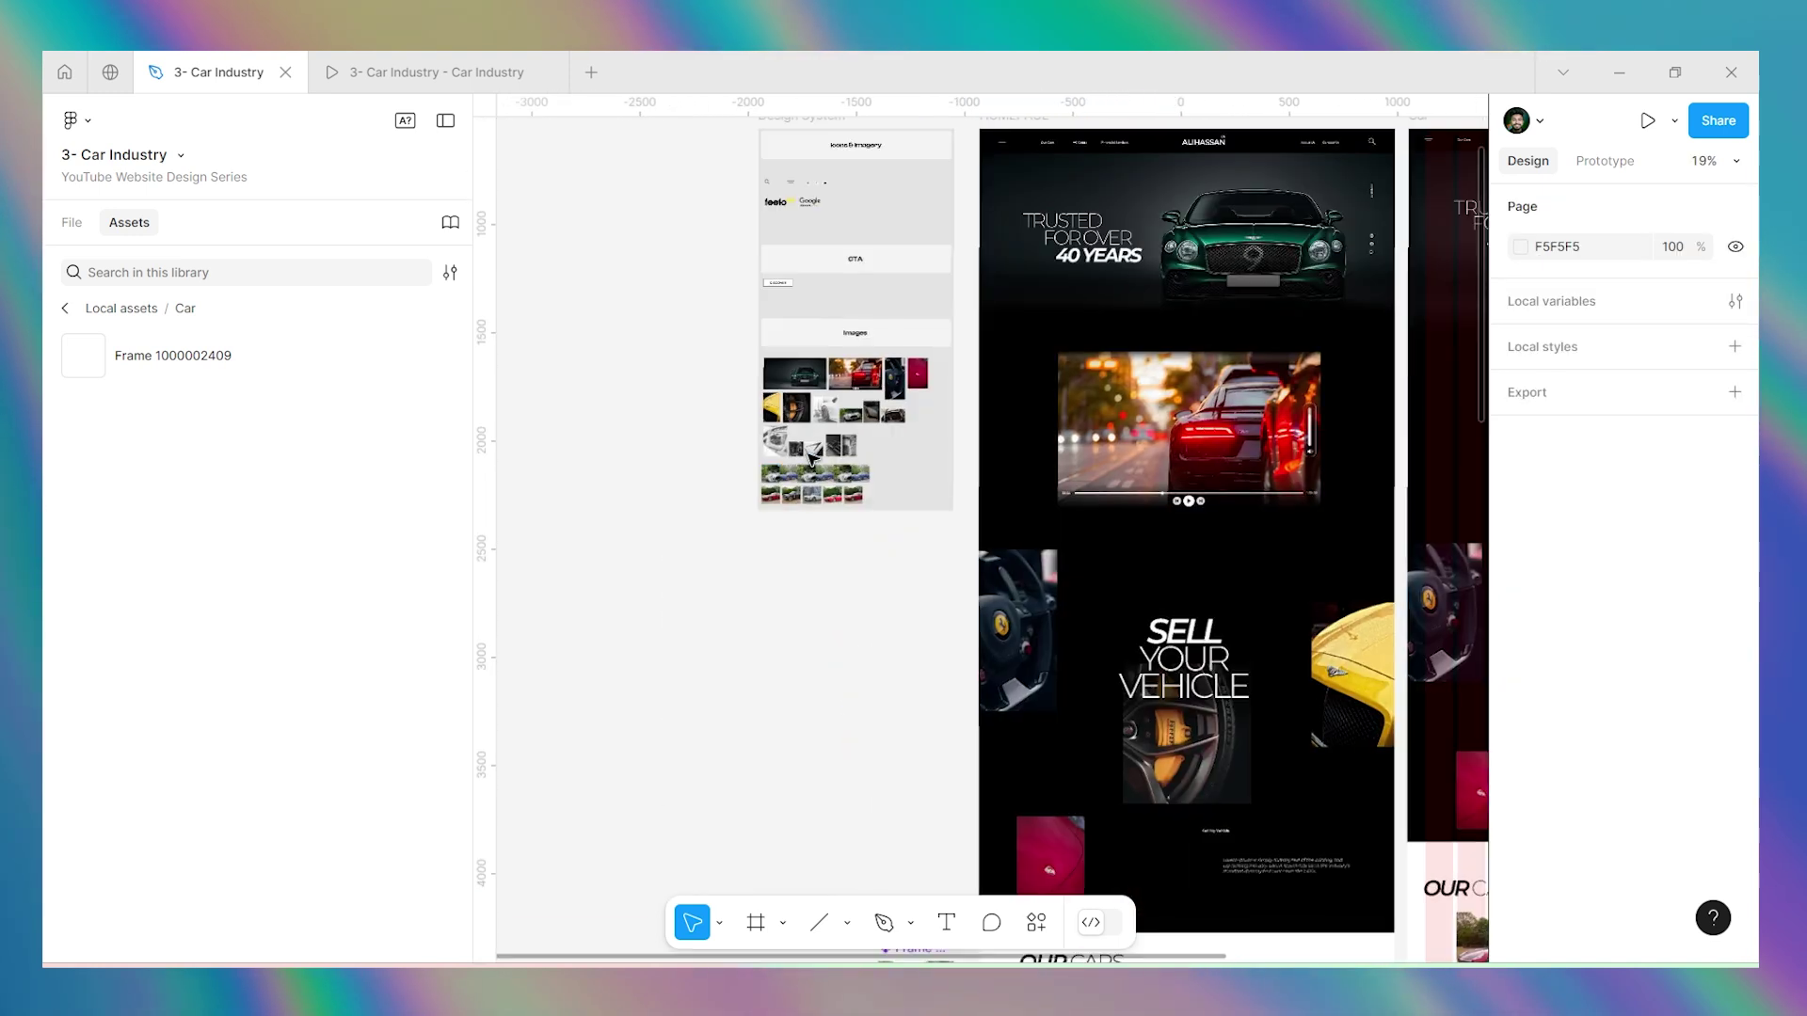
{"action": "scroll", "coordinate": [866, 433], "scroll_direction": "up", "scroll_amount": 3}
{"action": "left_click", "coordinate": [949, 379]}
{"action": "left_click", "coordinate": [1005, 379], "text": "shift"}
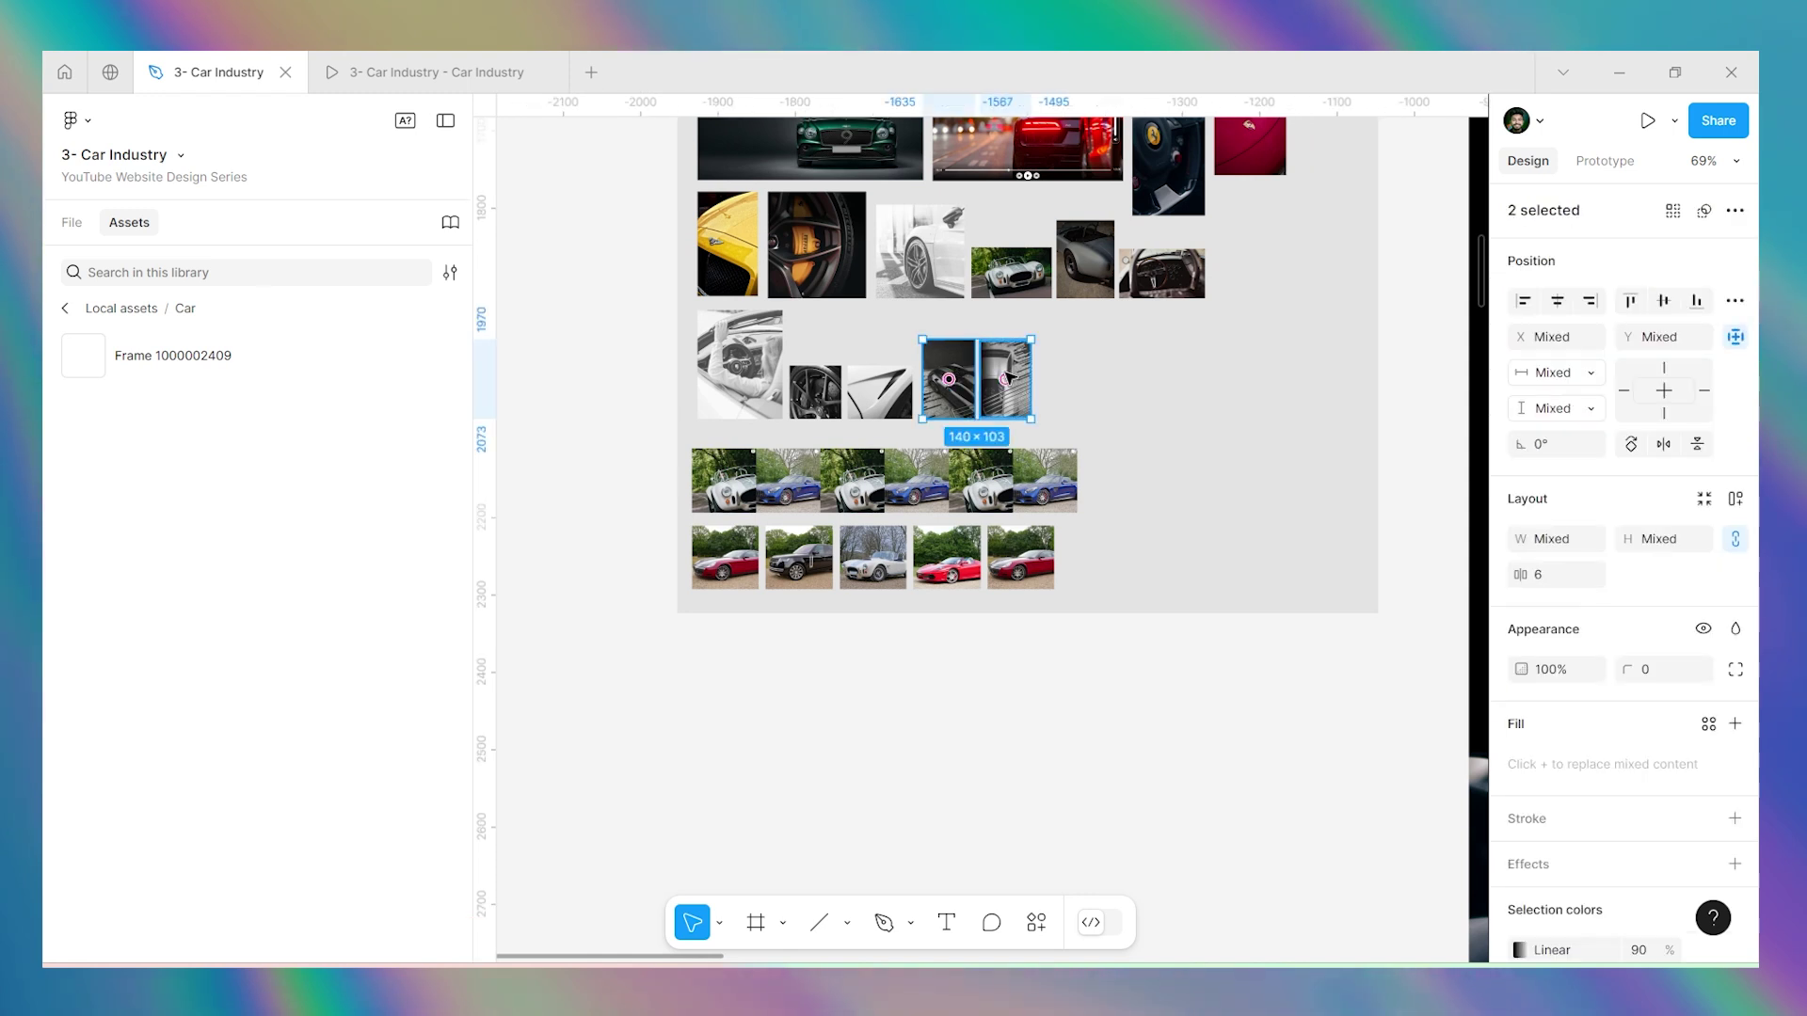
{"action": "scroll", "coordinate": [649, 366], "scroll_direction": "down", "scroll_amount": 10}
{"action": "scroll", "coordinate": [1181, 780], "scroll_direction": "down", "scroll_amount": 6}
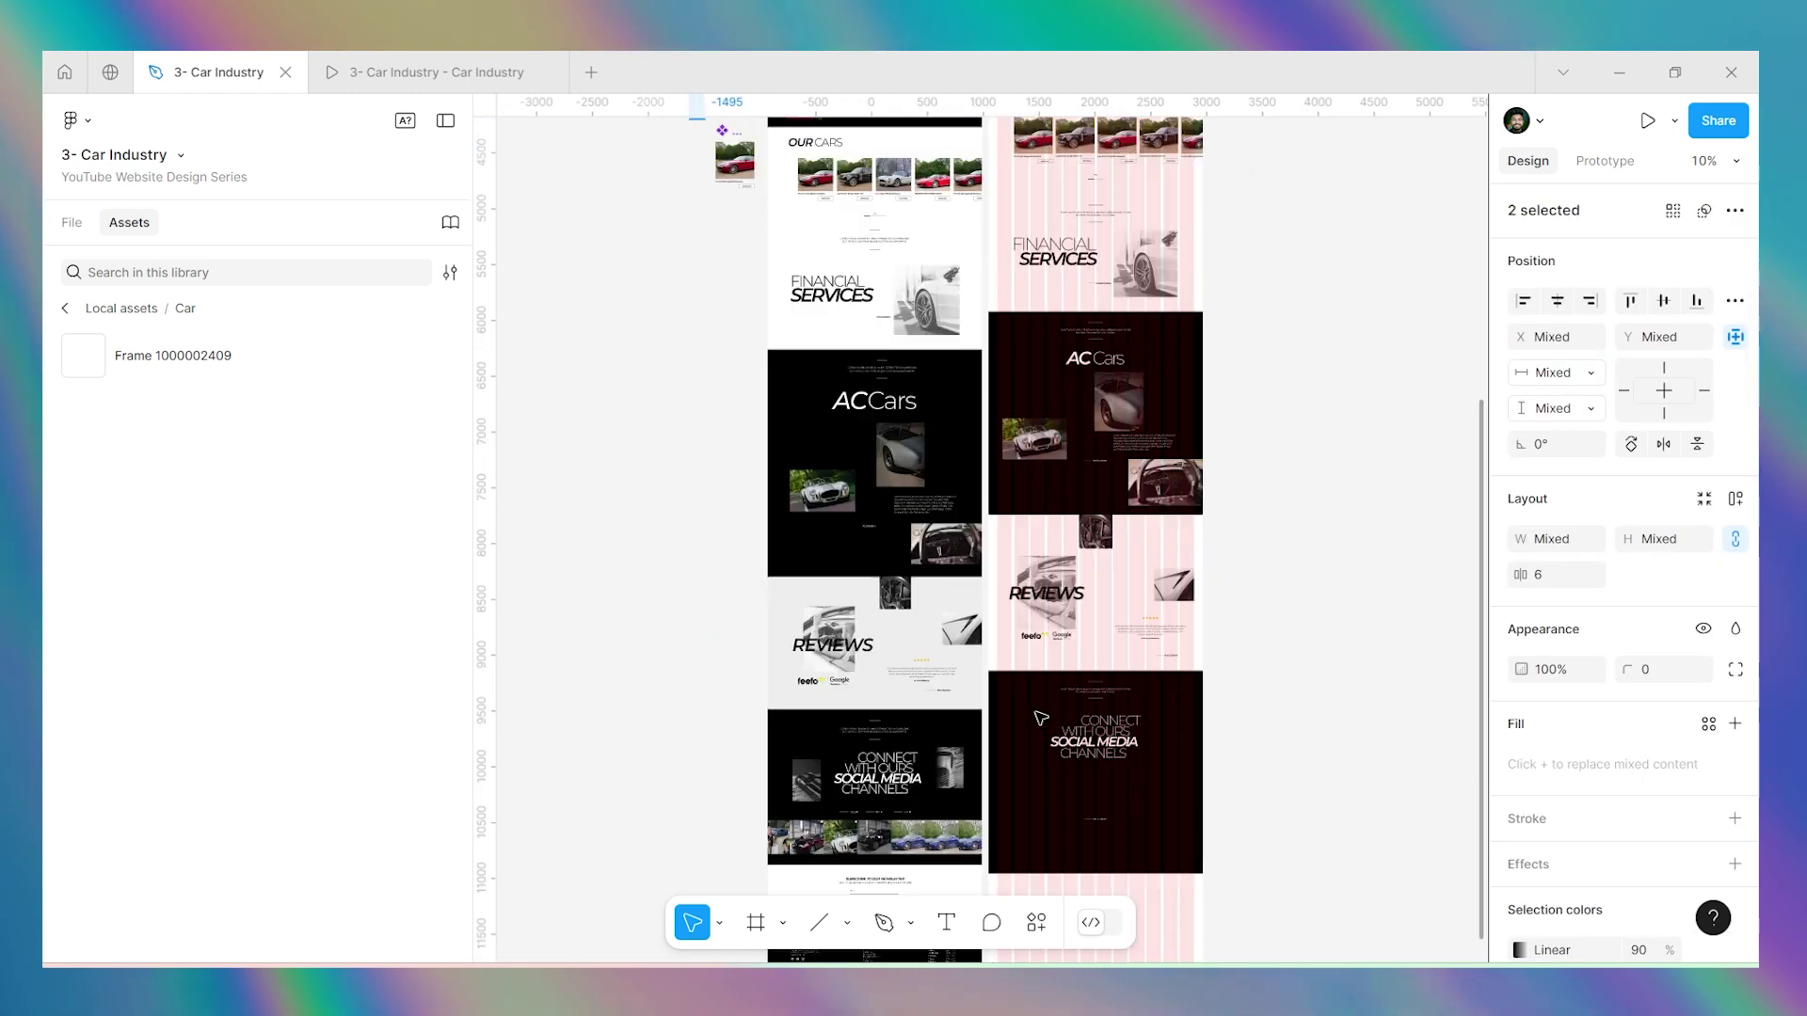
{"action": "scroll", "coordinate": [1181, 780], "scroll_direction": "up", "scroll_amount": 5}
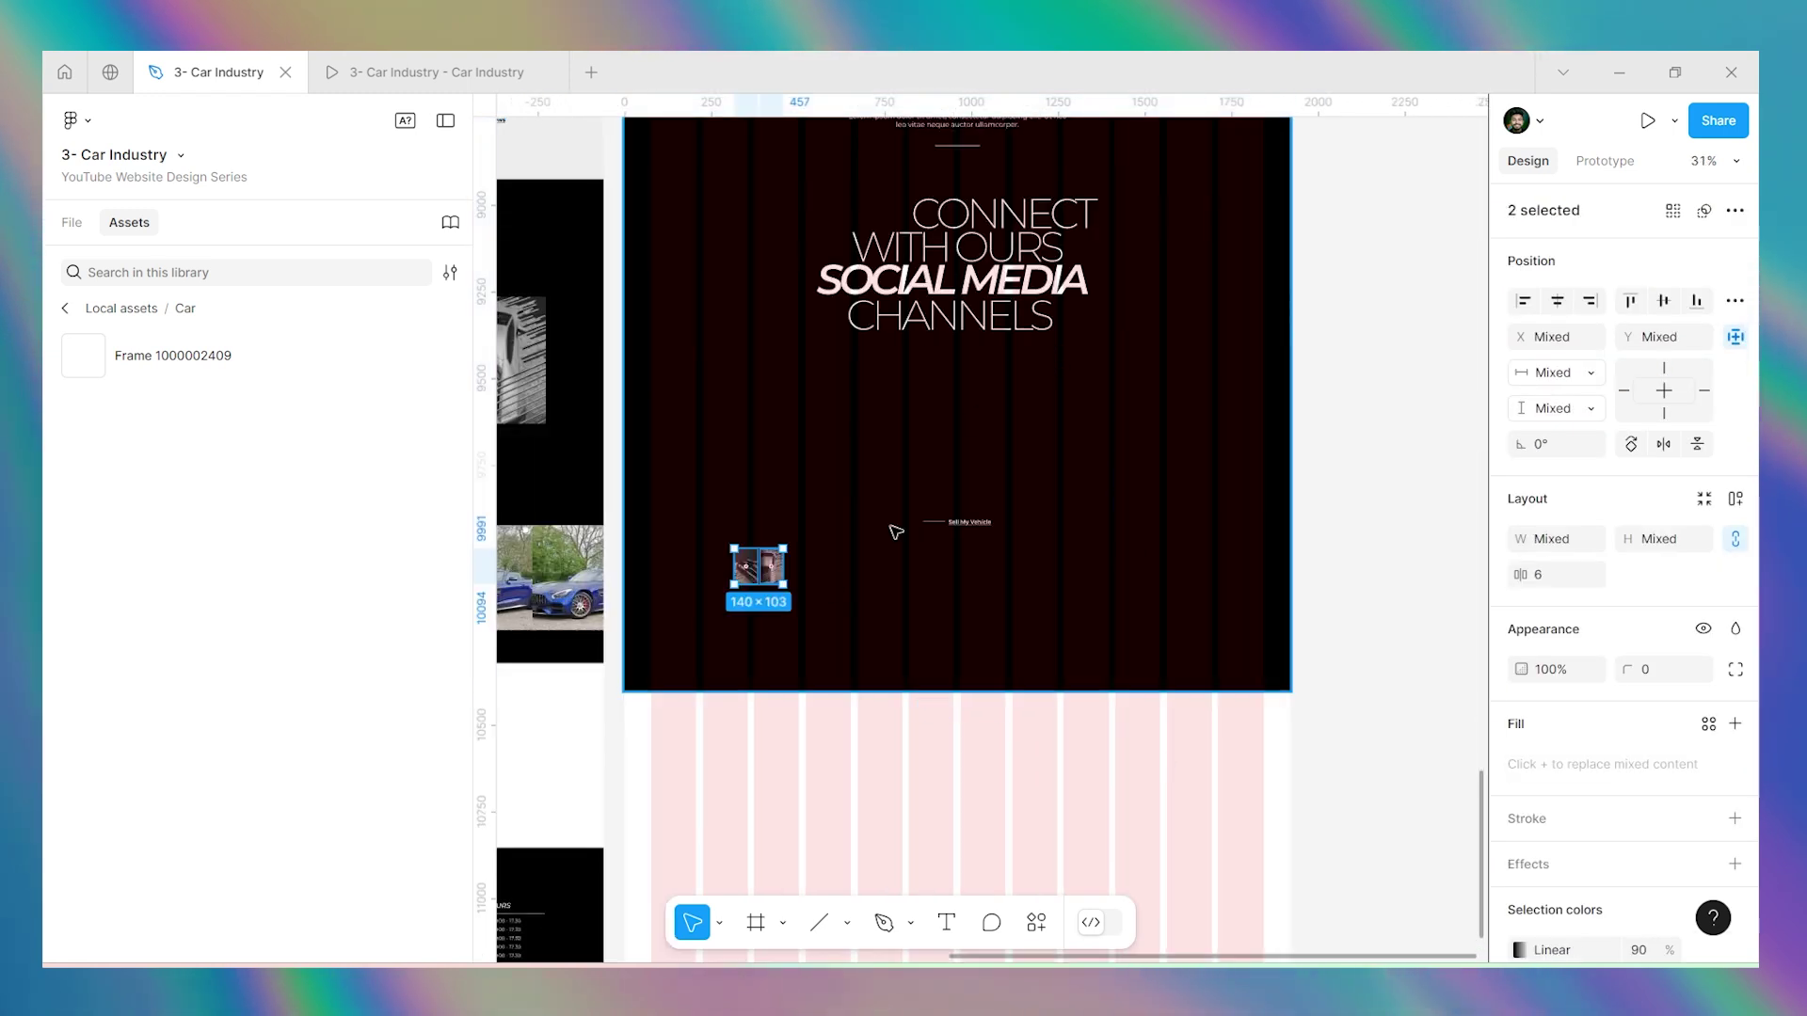
Enlarge the two copied car images together to 612 × 449 and place them below the heading at X 129, Y 9408.
{"action": "left_click_drag", "start_coordinate": [780, 547], "coordinate": [1038, 379]}
{"action": "scroll", "coordinate": [1069, 444], "scroll_direction": "down", "scroll_amount": 4}
{"action": "scroll", "coordinate": [950, 403], "scroll_direction": "up", "scroll_amount": 2}
{"action": "scroll", "coordinate": [950, 403], "scroll_direction": "up", "scroll_amount": 1}
{"action": "left_click_drag", "start_coordinate": [1101, 323], "coordinate": [1066, 360]}
{"action": "scroll", "coordinate": [1052, 367], "scroll_direction": "down", "scroll_amount": 2}
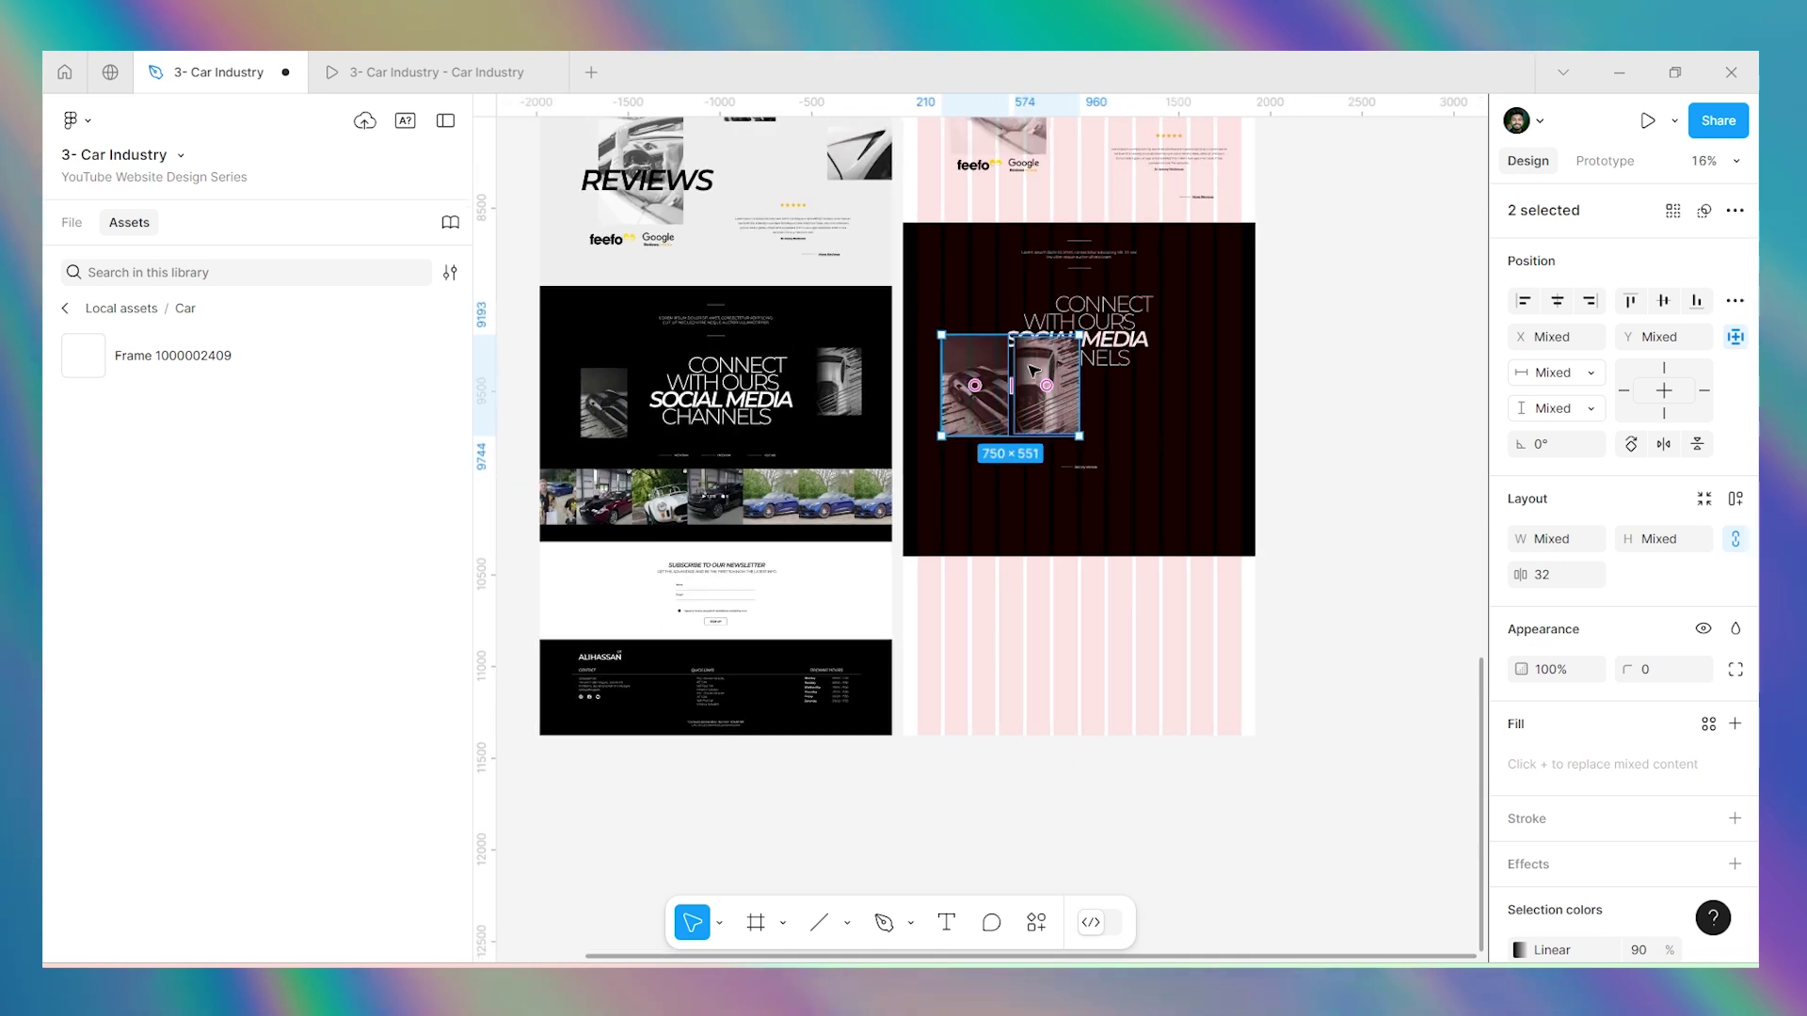
{"action": "scroll", "coordinate": [956, 373], "scroll_direction": "up", "scroll_amount": 5}
{"action": "left_click_drag", "start_coordinate": [1283, 283], "coordinate": [1246, 313]}
{"action": "left_click_drag", "start_coordinate": [1150, 406], "coordinate": [1099, 475]}
{"action": "scroll", "coordinate": [1099, 476], "scroll_direction": "down", "scroll_amount": 5}
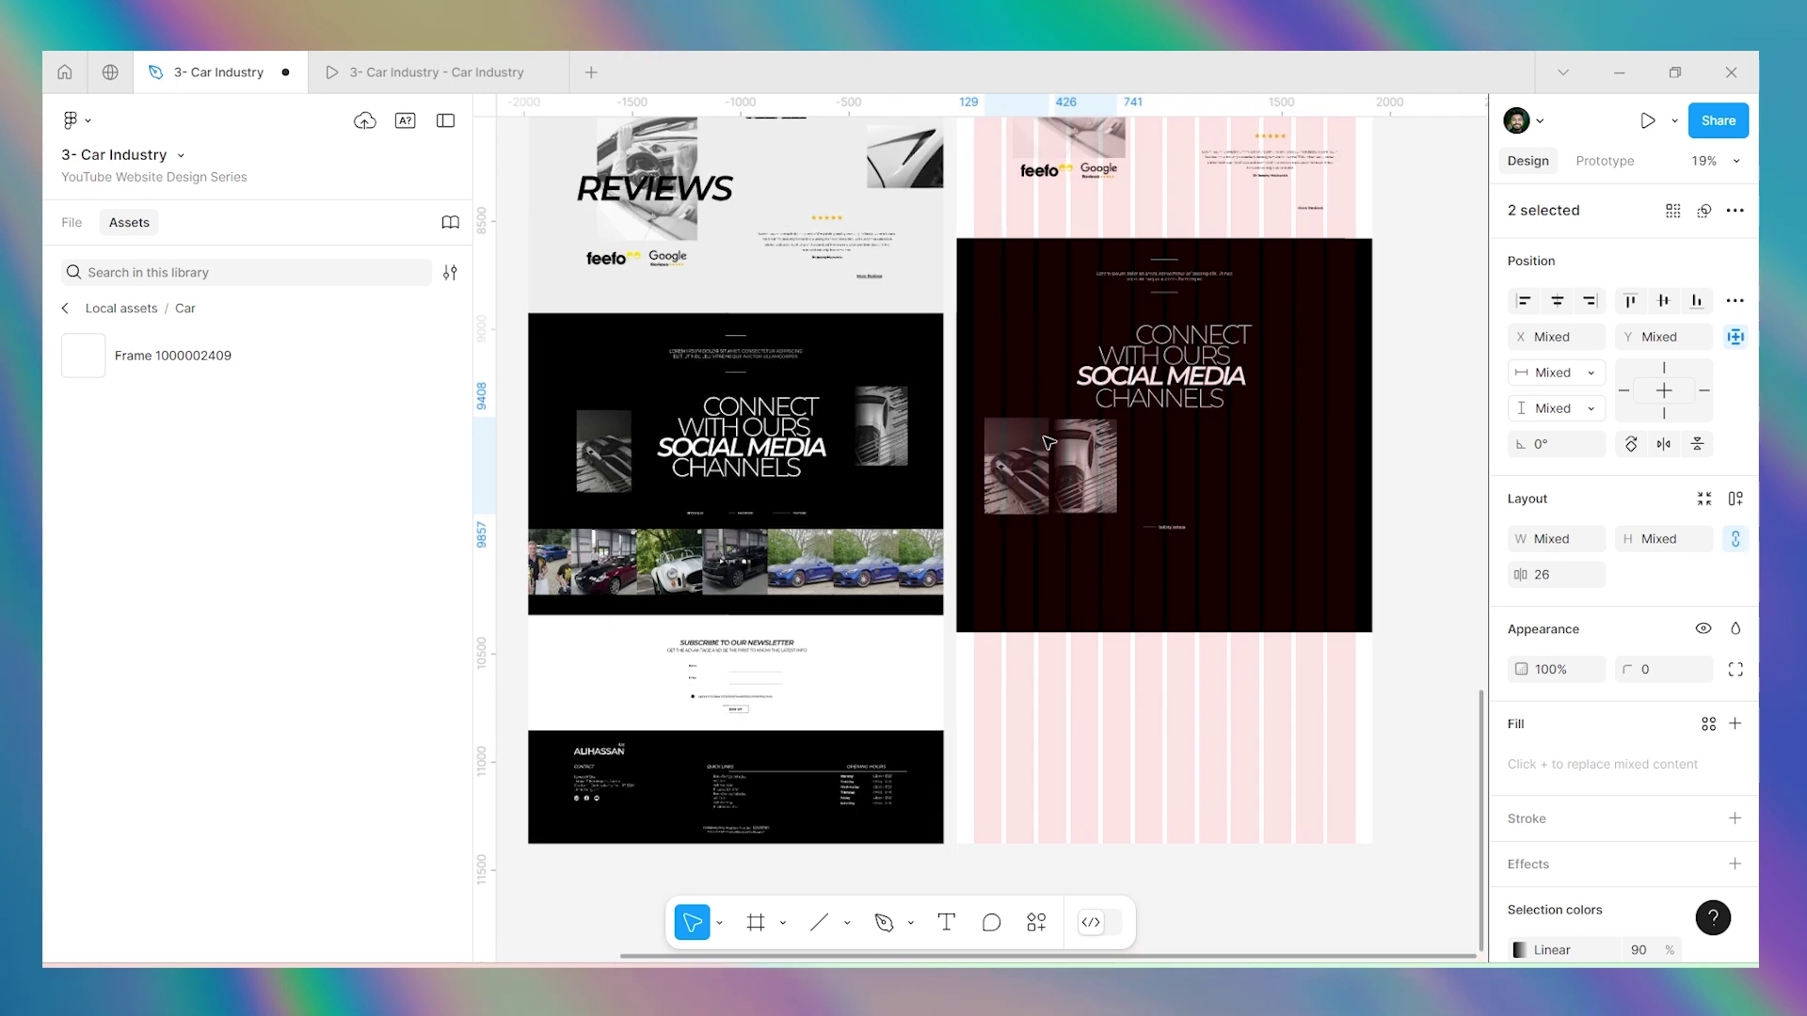
{"action": "scroll", "coordinate": [1090, 468], "scroll_direction": "up", "scroll_amount": 2}
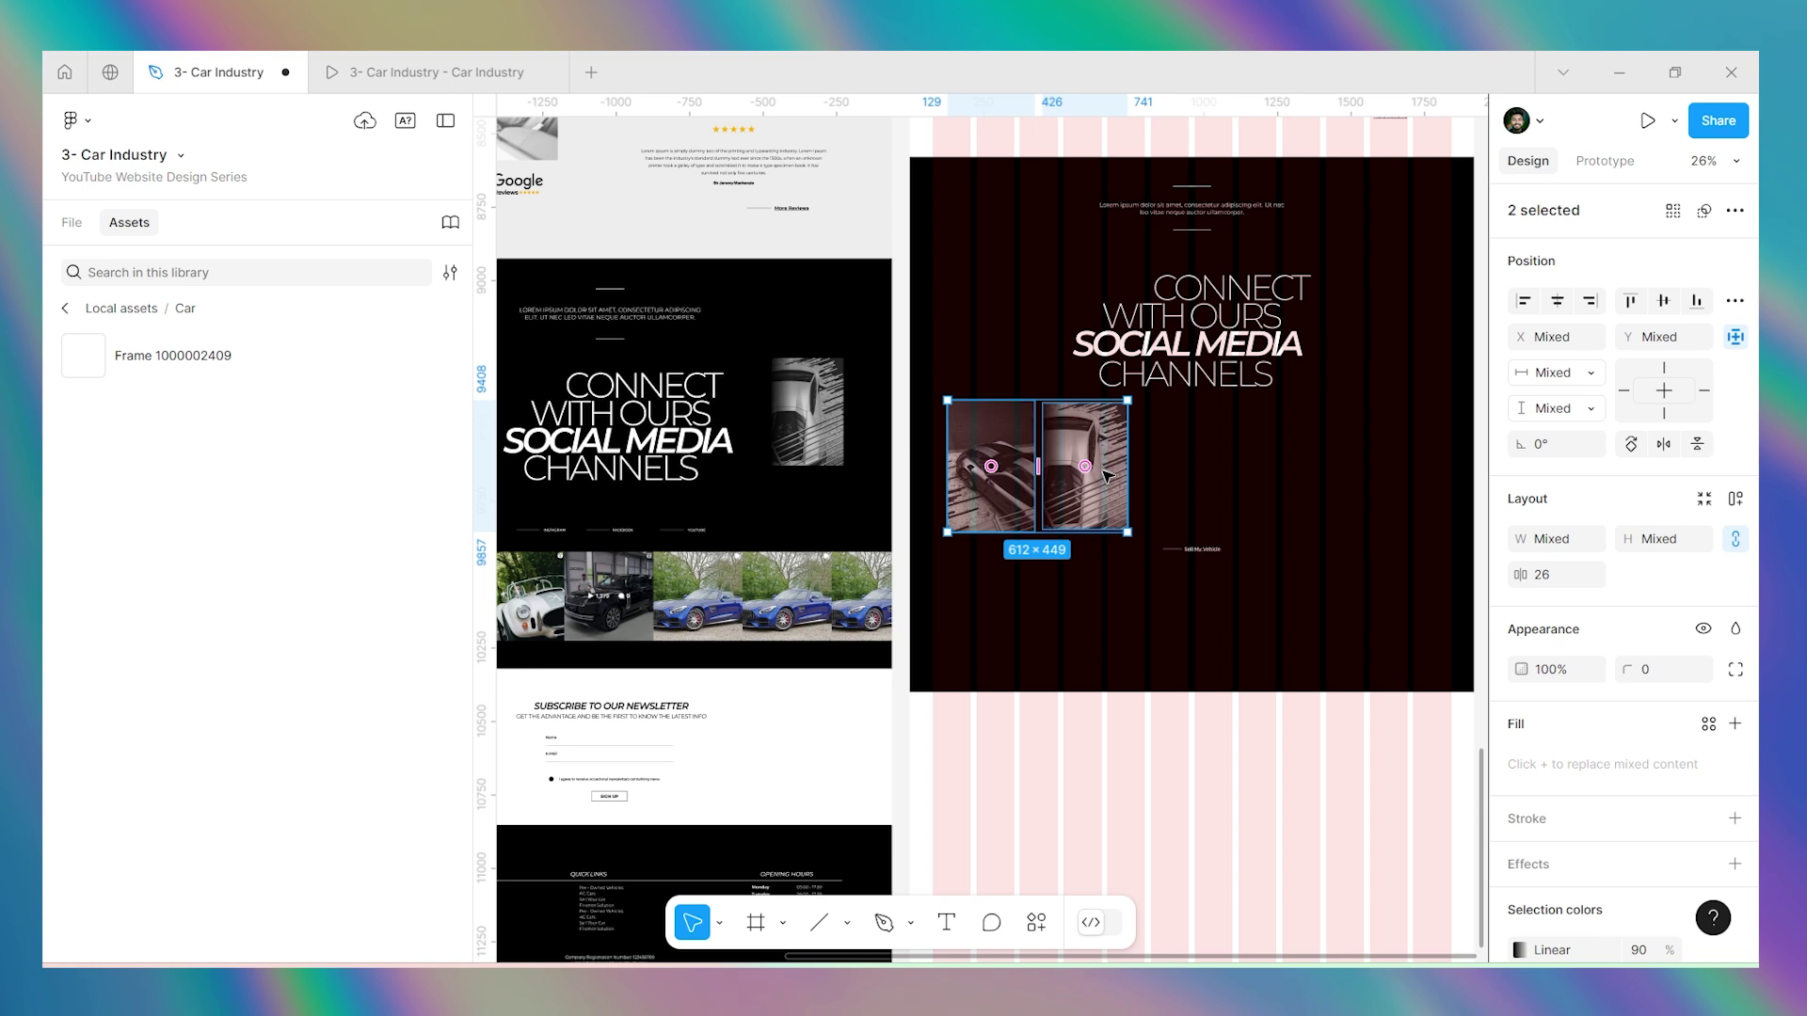
Move the dark sports car image beside the heading at X 127, Y 566 and resize it to 263 × 397.
{"action": "scroll", "coordinate": [1108, 475], "scroll_direction": "down", "scroll_amount": 3}
{"action": "left_click_drag", "start_coordinate": [1167, 376], "coordinate": [1104, 406]}
{"action": "left_click_drag", "start_coordinate": [1025, 455], "coordinate": [1006, 439]}
{"action": "scroll", "coordinate": [999, 412], "scroll_direction": "up", "scroll_amount": 4}
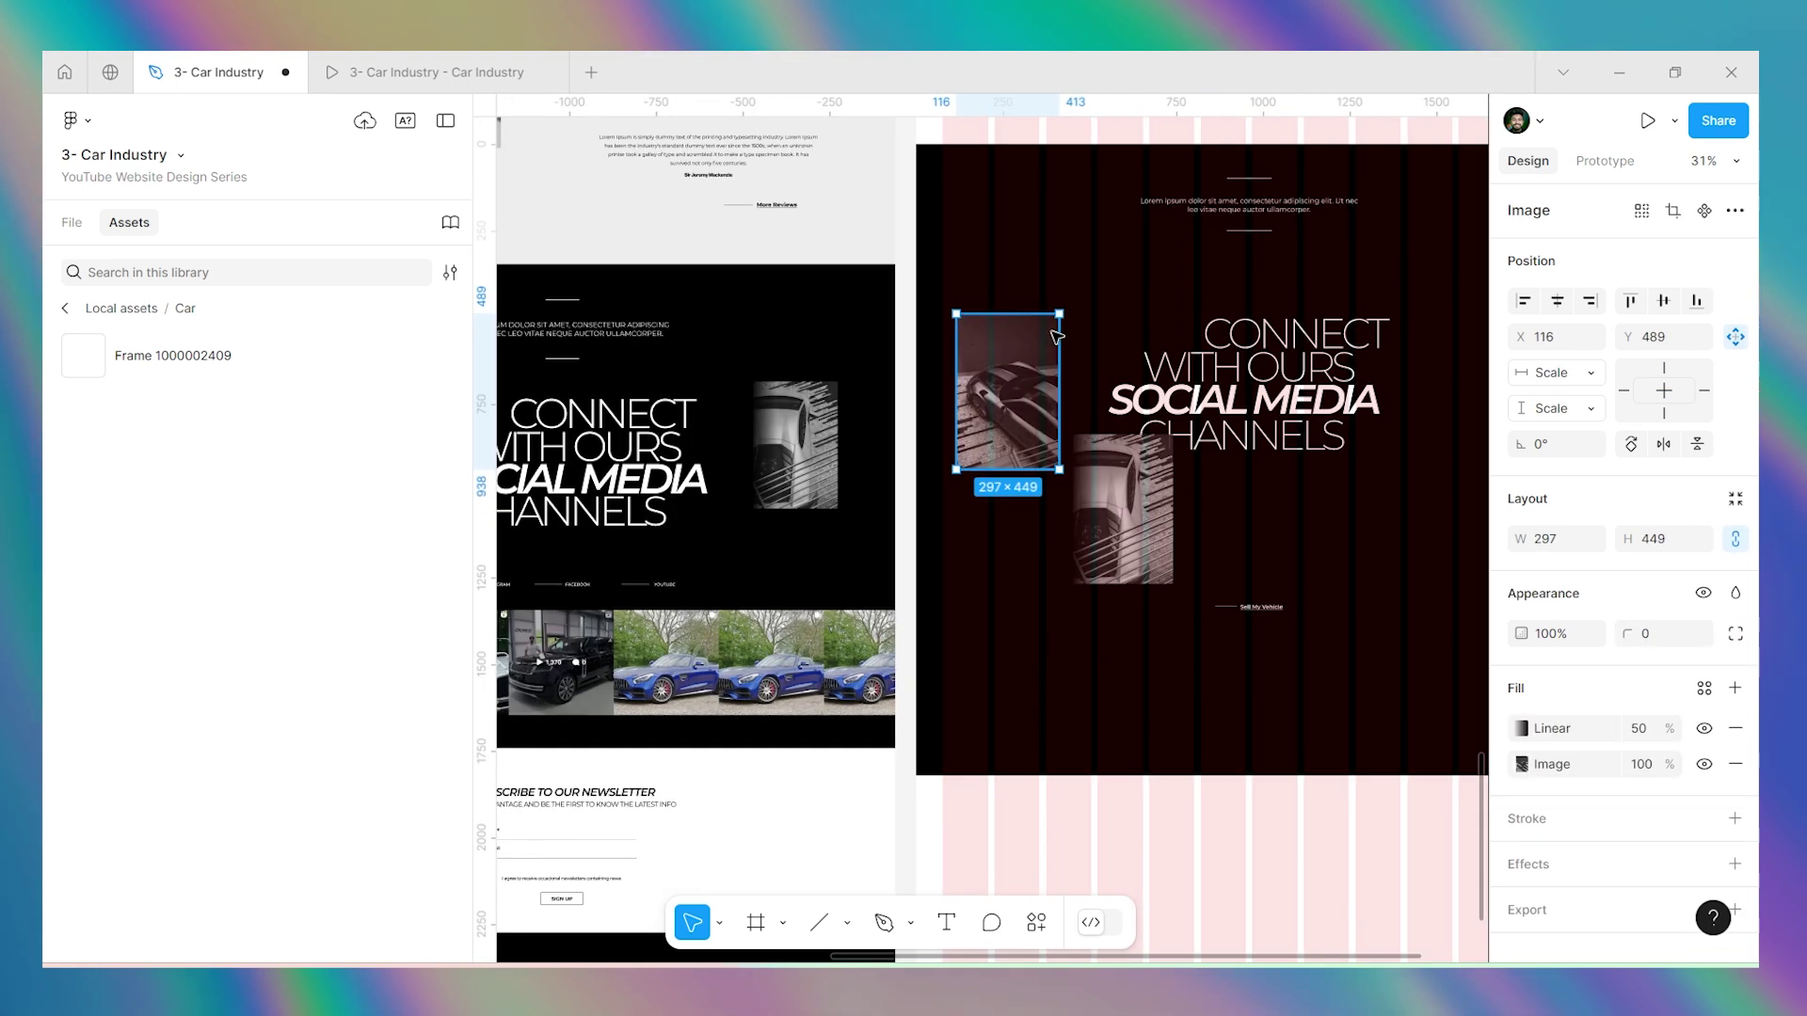
{"action": "mouse_move", "coordinate": [1054, 315]}
{"action": "left_mouse_down"}
{"action": "mouse_move", "coordinate": [1043, 359]}
{"action": "mouse_move", "coordinate": [1055, 323]}
{"action": "left_mouse_up"}
{"action": "left_click_drag", "start_coordinate": [1018, 384], "coordinate": [1014, 402]}
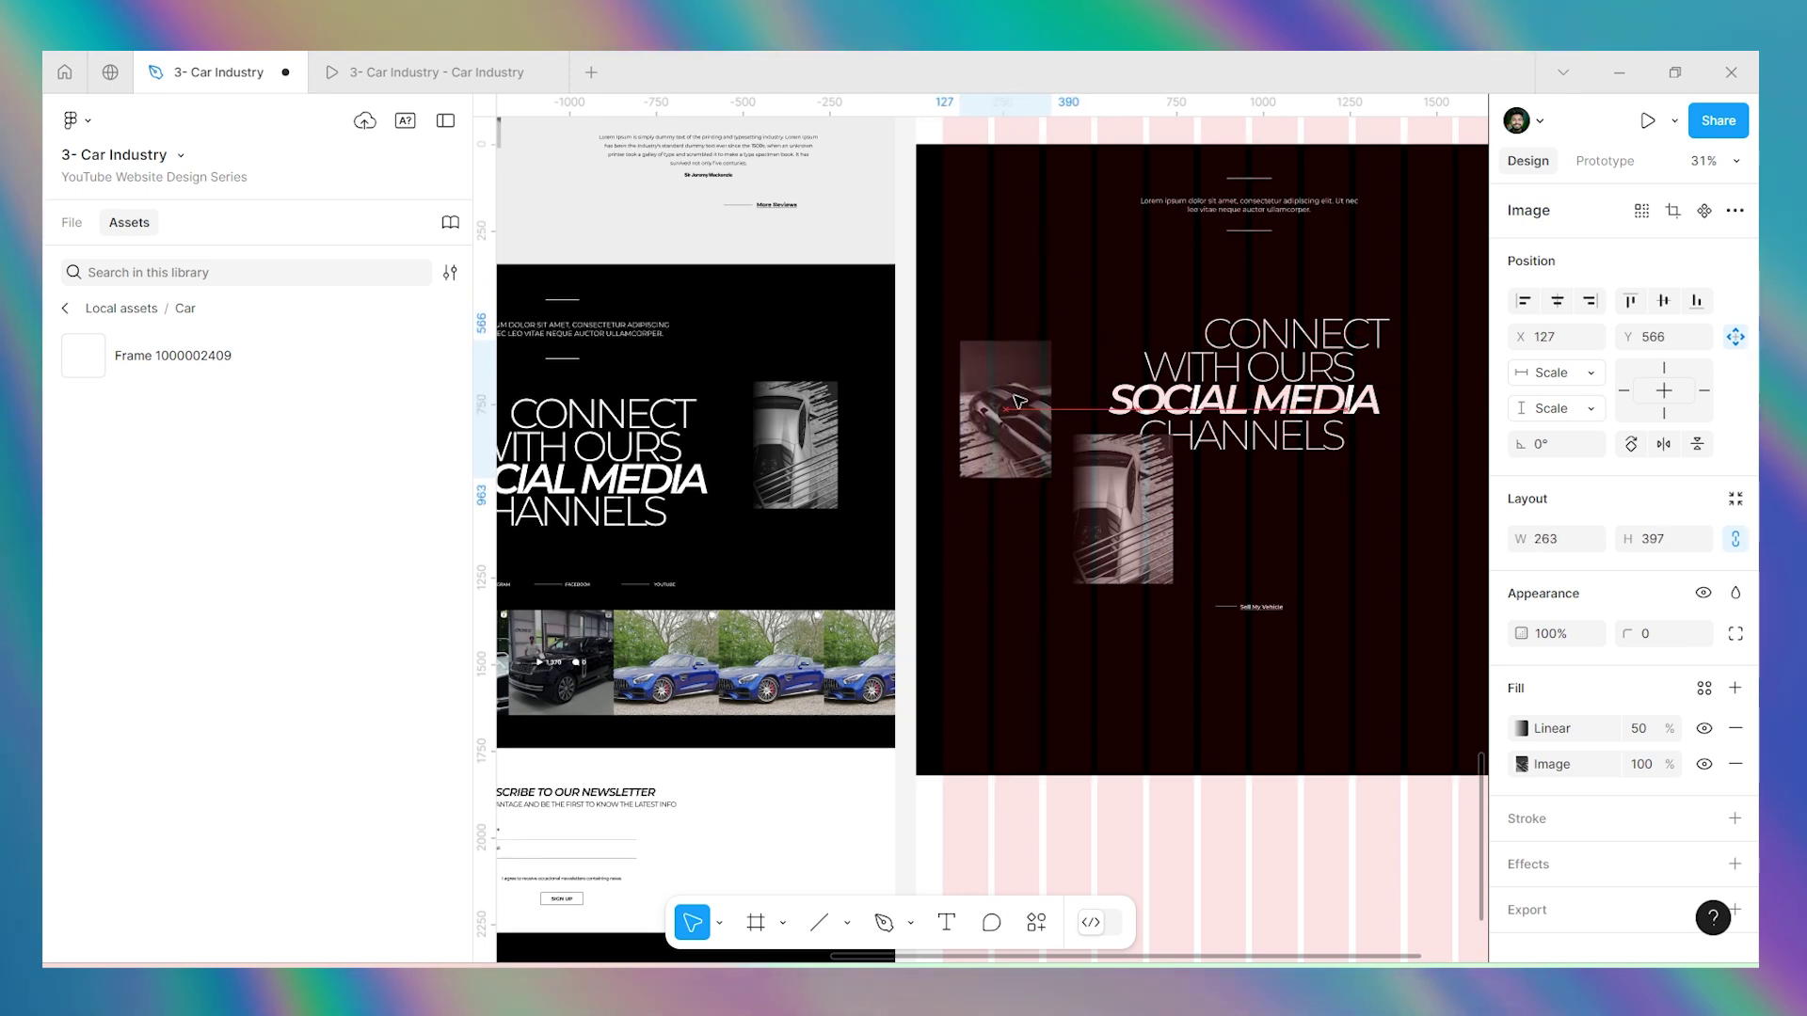
Move the overhead car image to the opposite side of the heading at X 1458, Y 532, vertically centred with SOCIAL MEDIA.
{"action": "scroll", "coordinate": [1019, 402], "scroll_direction": "down", "scroll_amount": 4}
{"action": "left_click_drag", "start_coordinate": [1021, 452], "coordinate": [1181, 404]}
{"action": "scroll", "coordinate": [1181, 405], "scroll_direction": "up", "scroll_amount": 5}
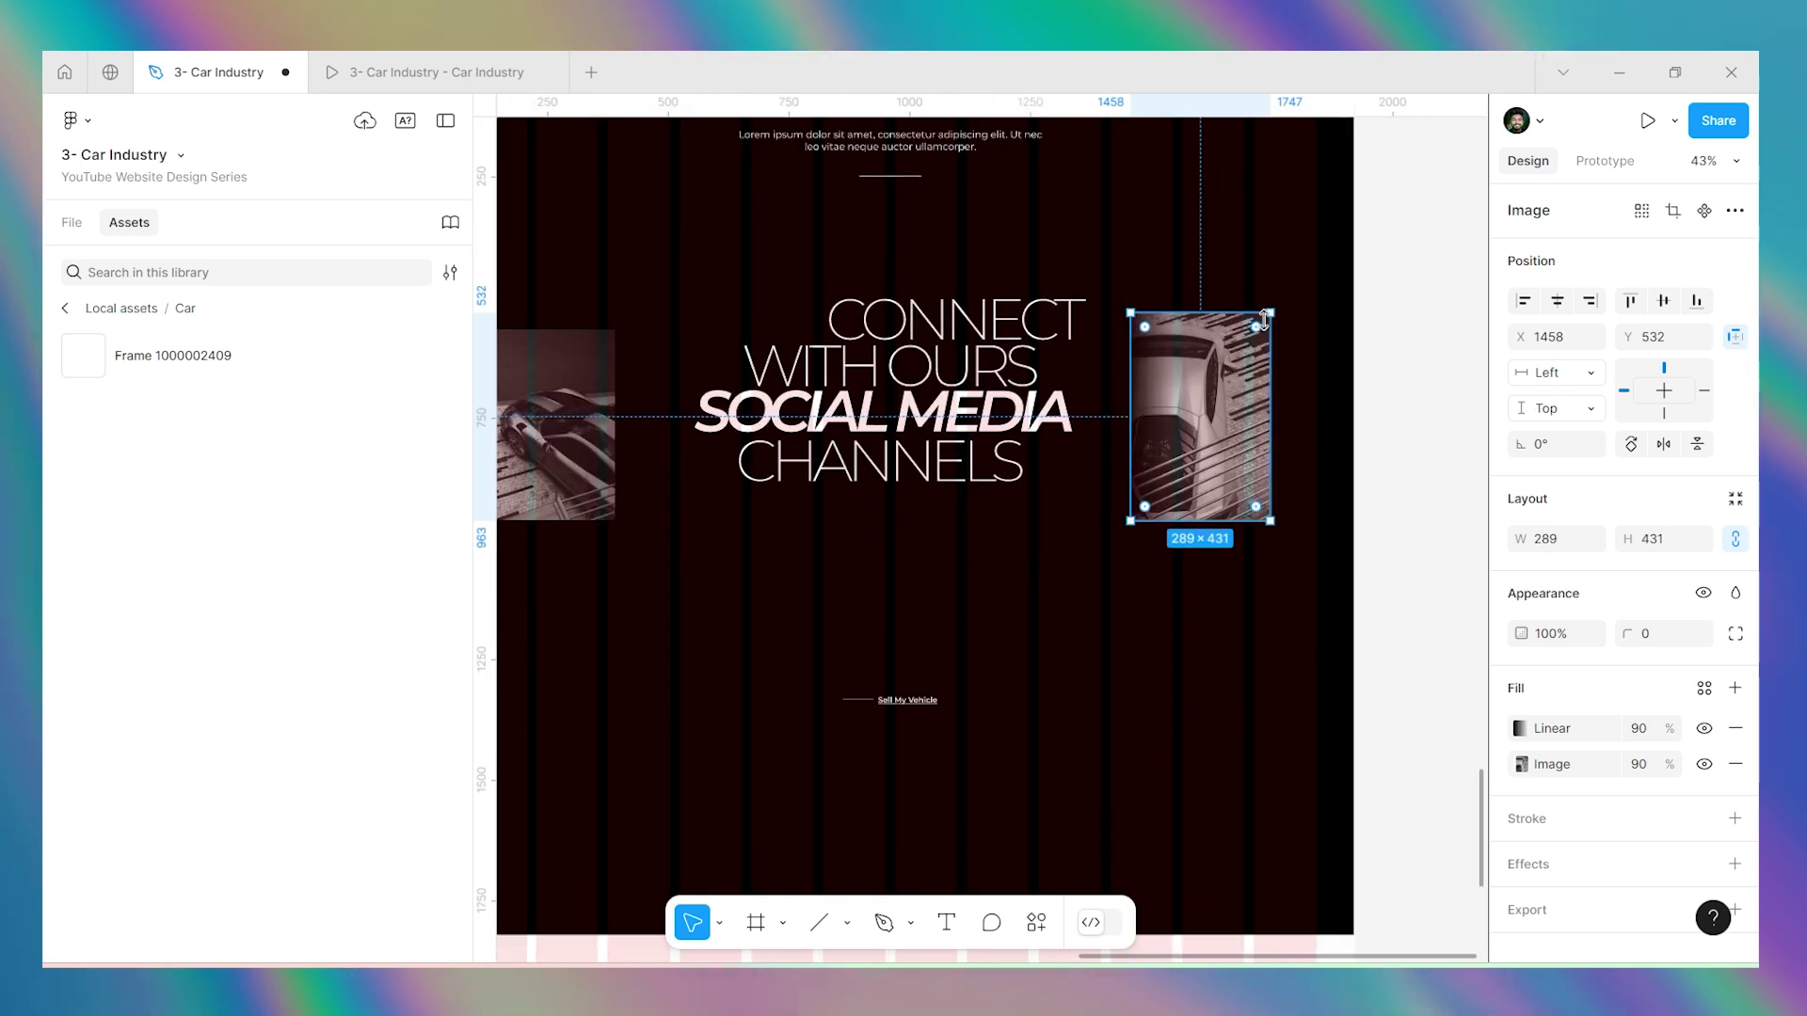
Resize the overhead car image to 243 × 363 at X 1604, Y 532, and move the sports car image to X 74, Y 566.
{"action": "left_click_drag", "start_coordinate": [1272, 314], "coordinate": [1259, 329]}
{"action": "left_click_drag", "start_coordinate": [1199, 417], "coordinate": [1259, 400]}
{"action": "scroll", "coordinate": [927, 451], "scroll_direction": "down", "scroll_amount": 5}
{"action": "scroll", "coordinate": [927, 452], "scroll_direction": "up", "scroll_amount": 5}
{"action": "left_click_drag", "start_coordinate": [922, 386], "coordinate": [900, 384]}
{"action": "scroll", "coordinate": [900, 384], "scroll_direction": "down", "scroll_amount": 5}
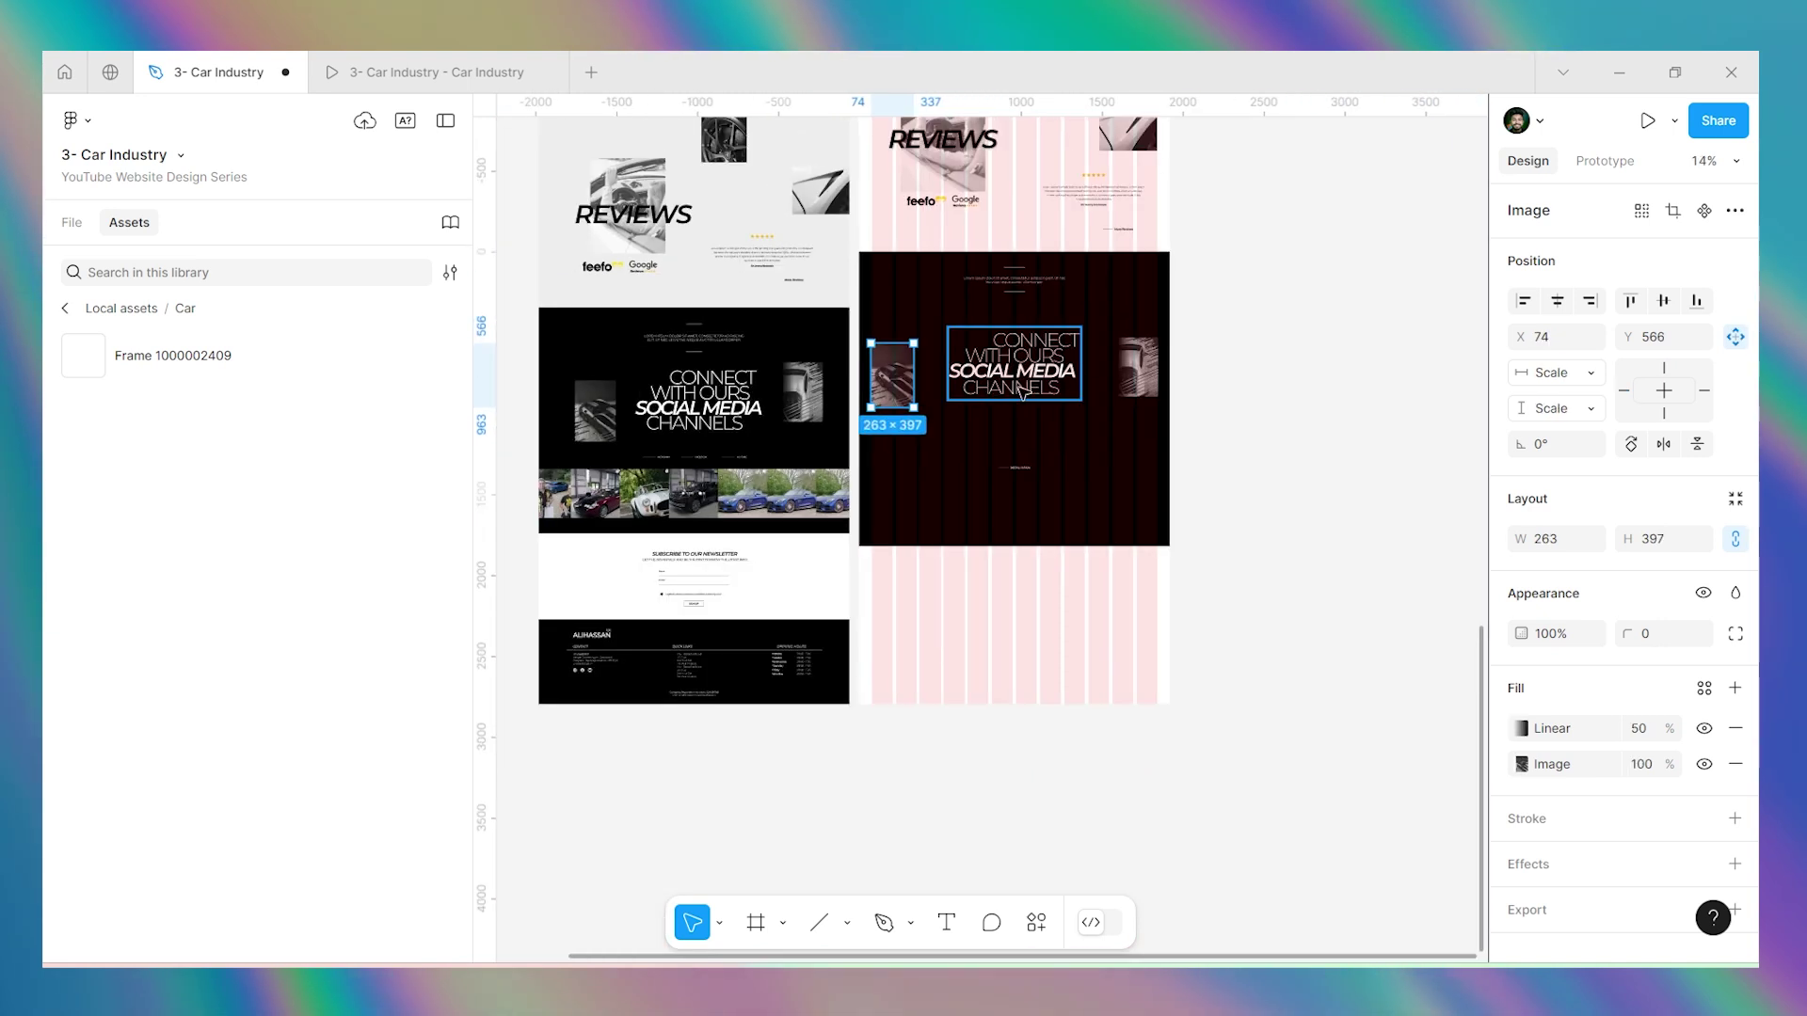
Distribute the two car images and the social media heading with equal horizontal spacing and align their bottom edges.
{"action": "left_click", "coordinate": [1137, 370], "text": "shift"}
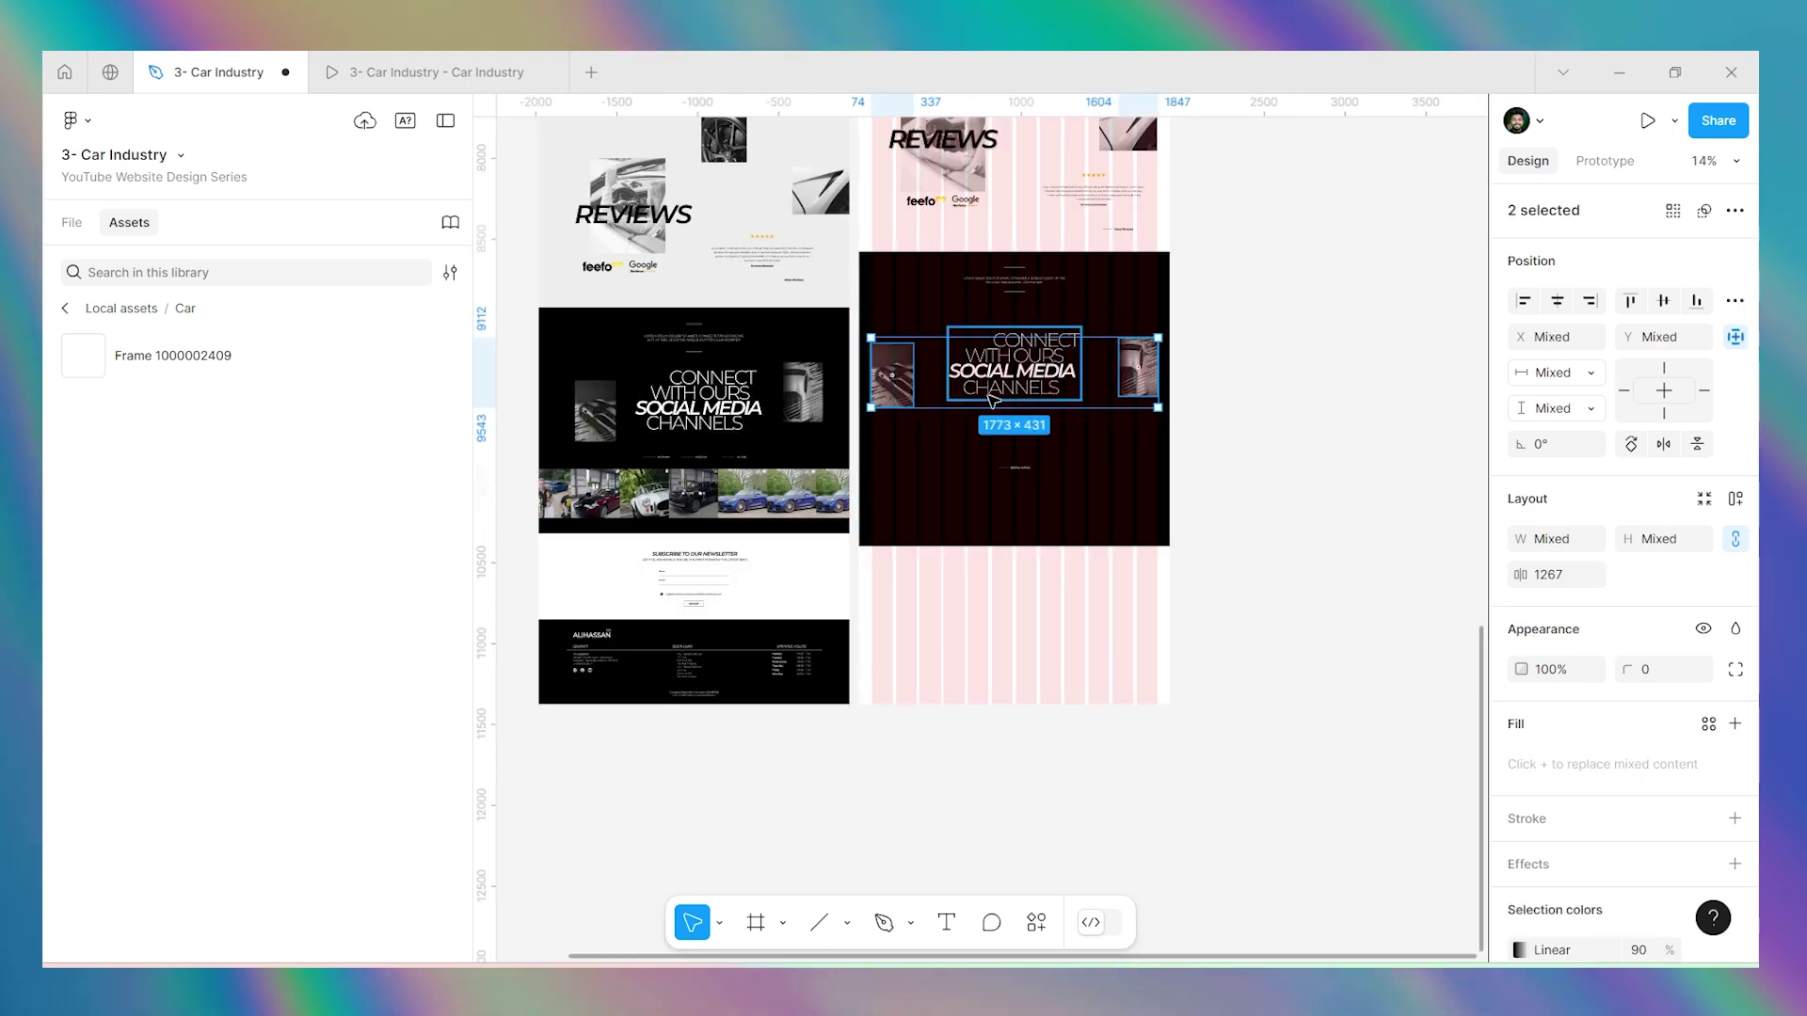
{"action": "left_click", "coordinate": [993, 400], "text": "shift"}
{"action": "left_click", "coordinate": [1734, 300]}
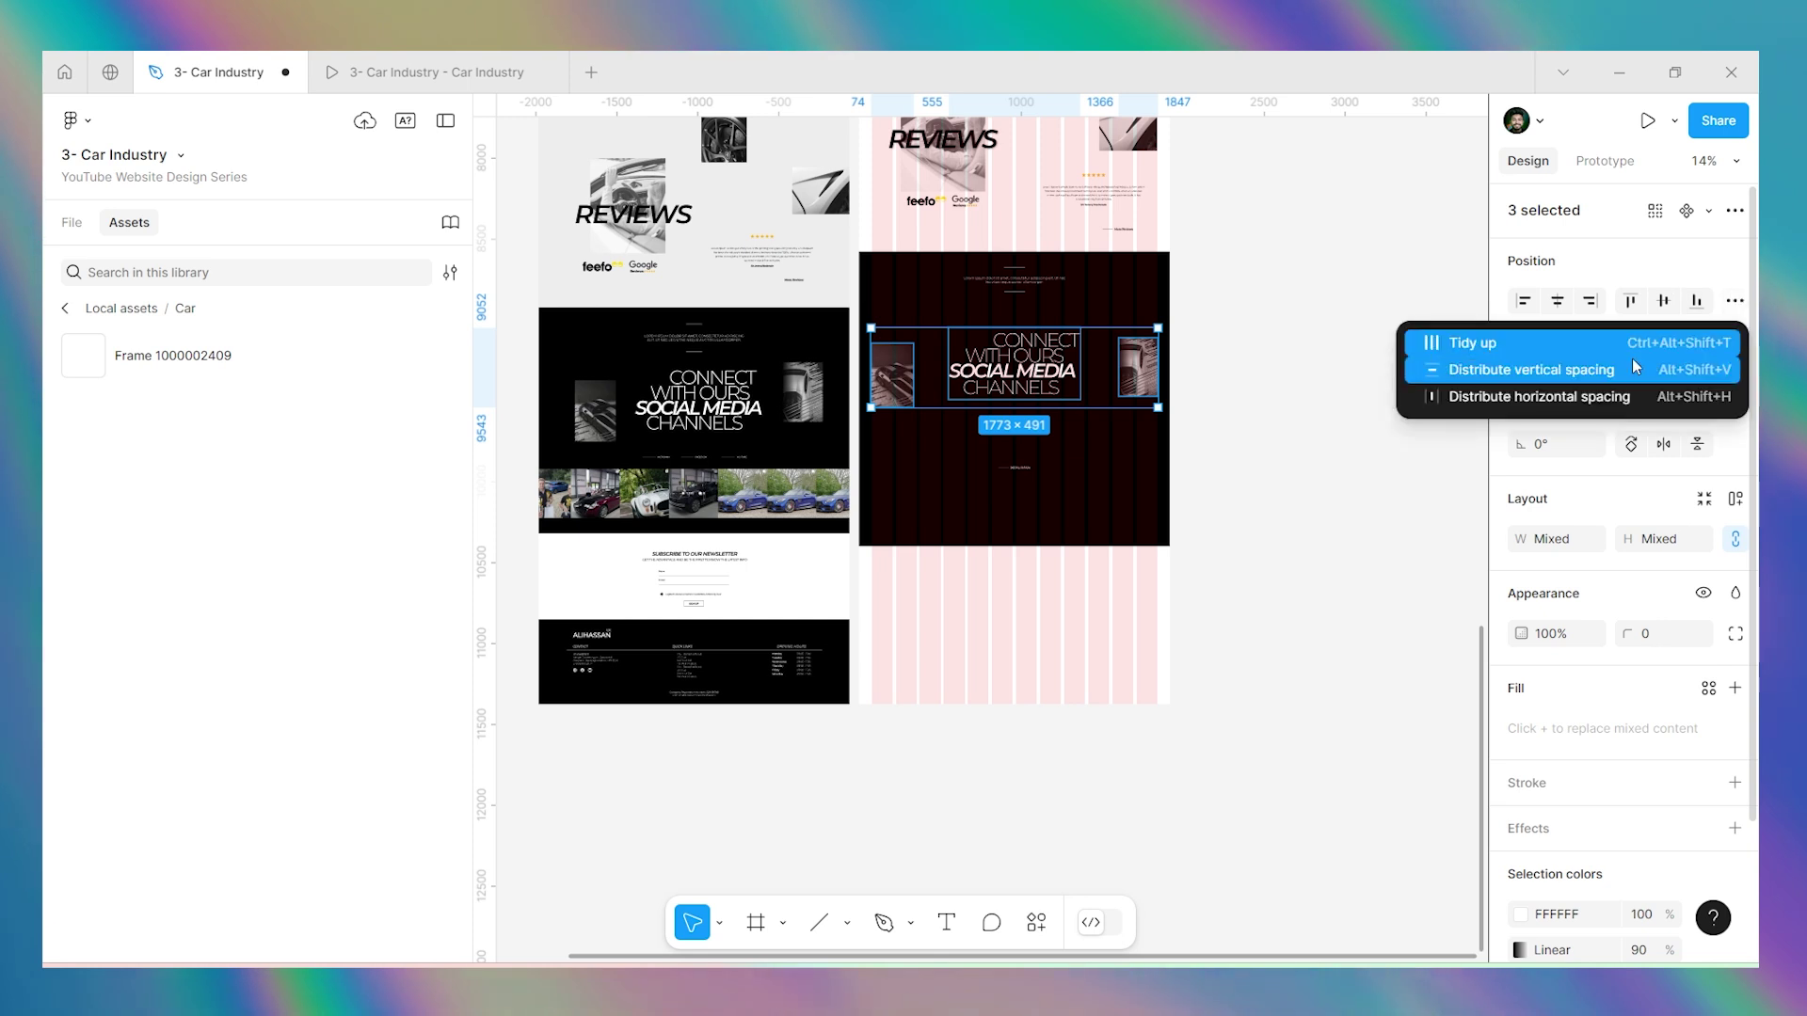
{"action": "left_click", "coordinate": [1543, 396]}
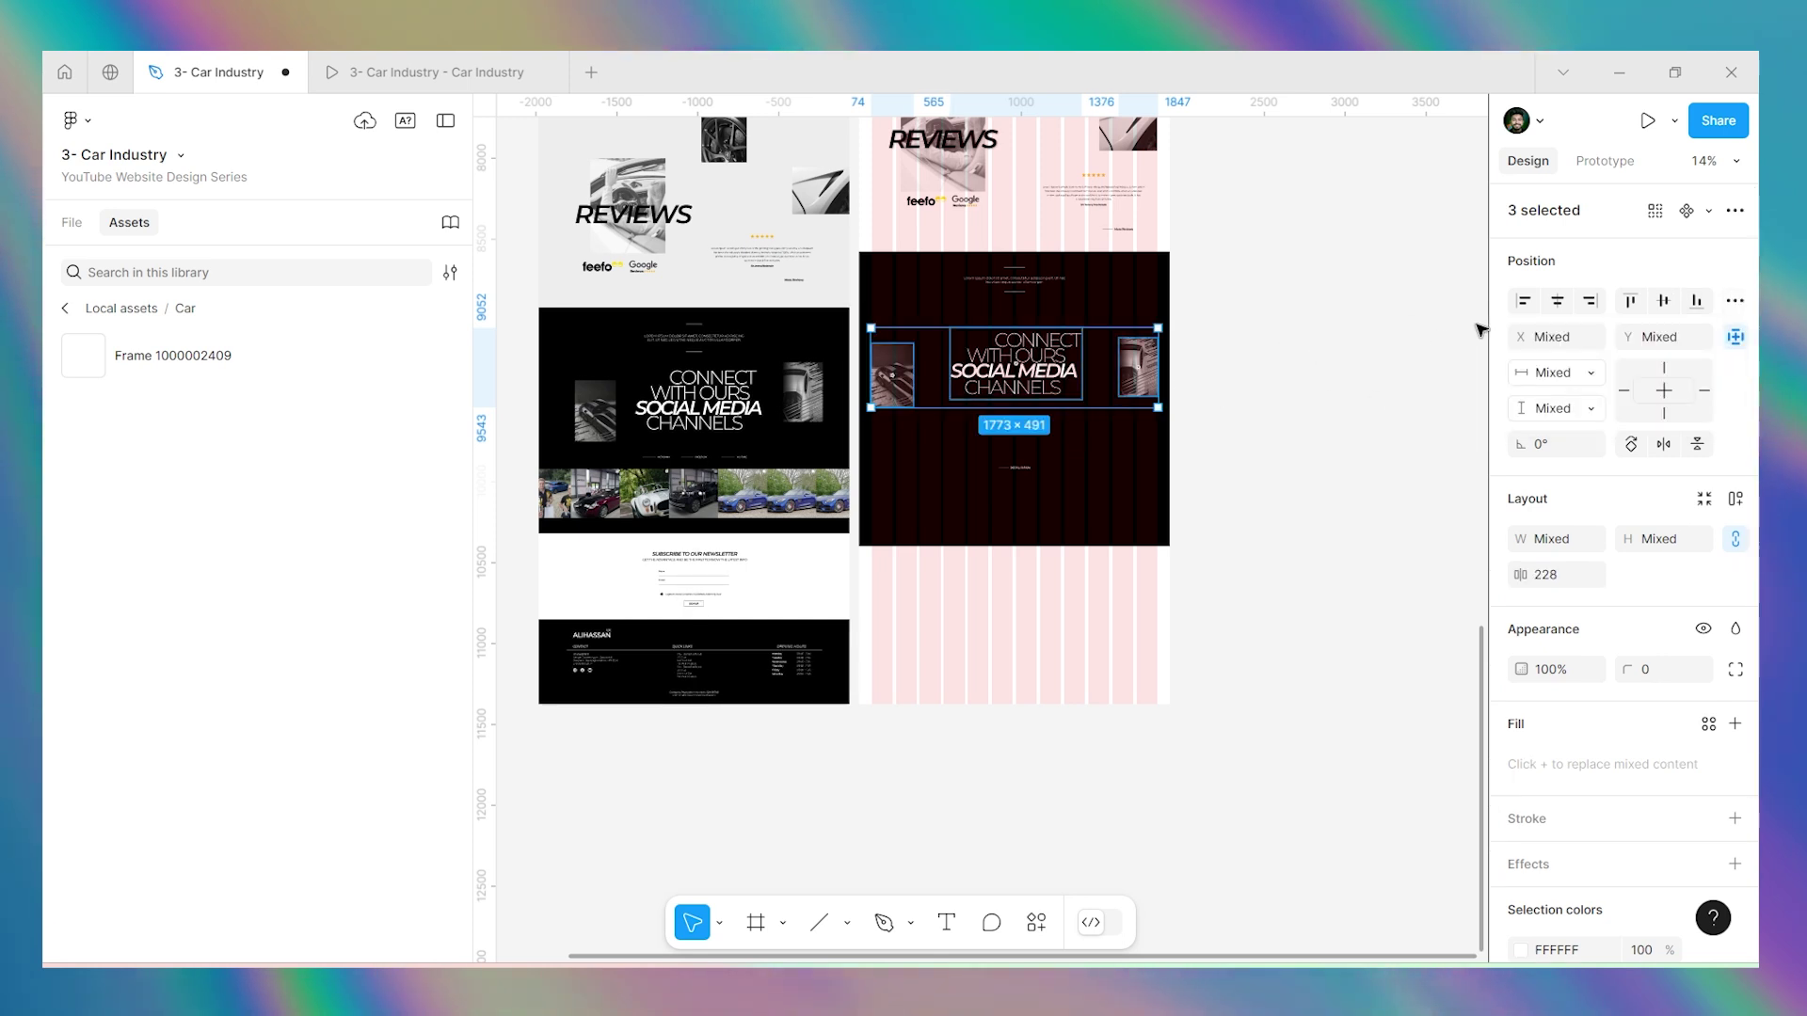
{"action": "left_click", "coordinate": [1696, 303]}
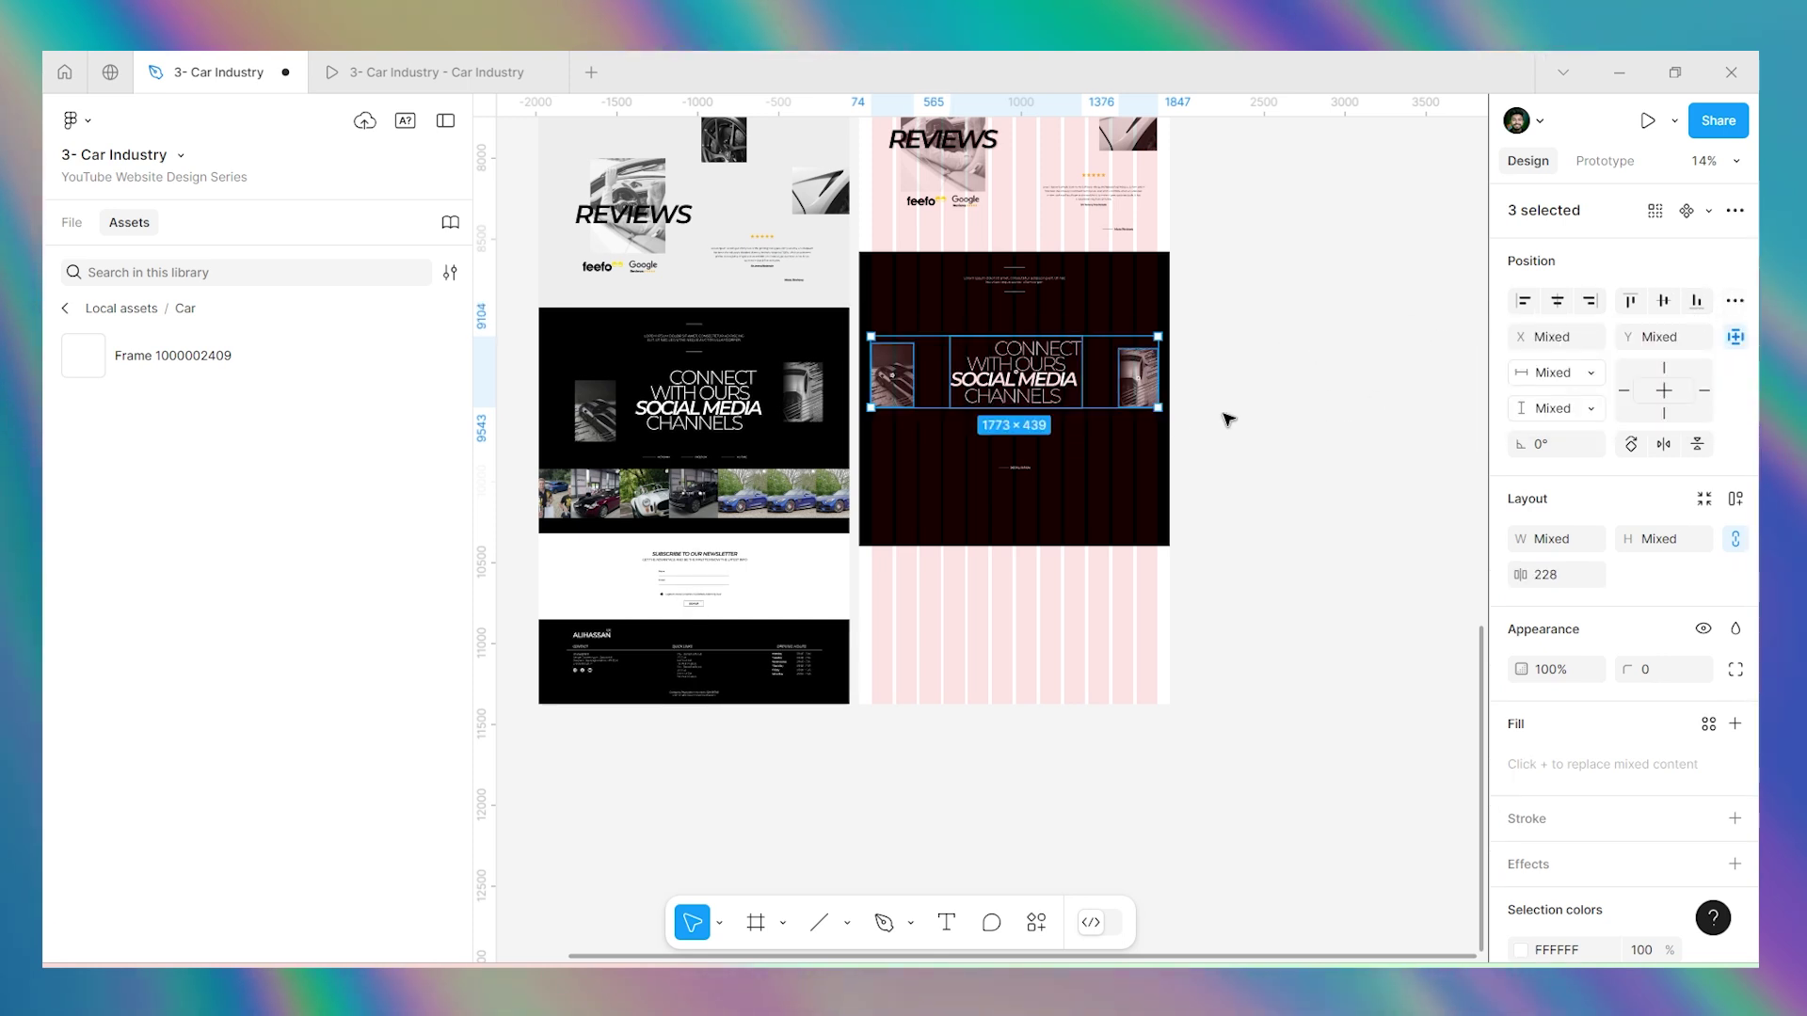
{"action": "left_click", "coordinate": [1289, 414]}
Raise the social media heading to Y 504 and the overhead car image to Y 470.
{"action": "left_click", "coordinate": [1140, 381]}
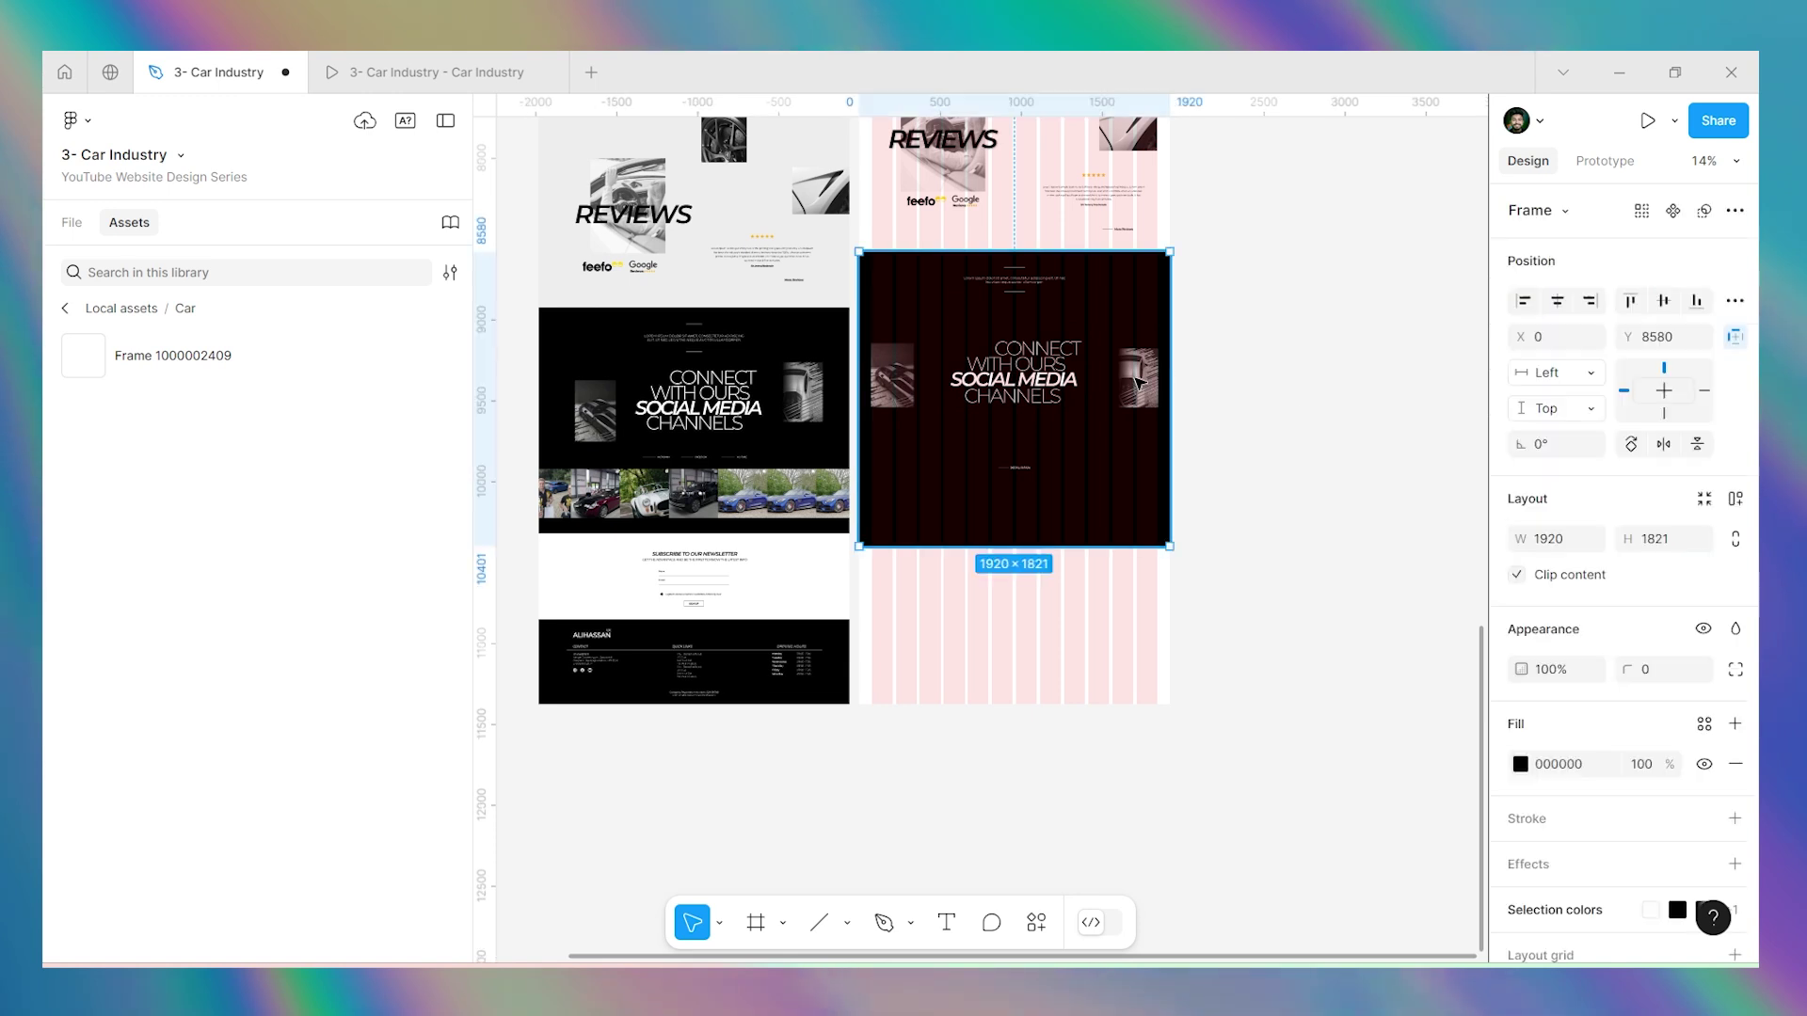
{"action": "left_click", "coordinate": [1031, 381]}
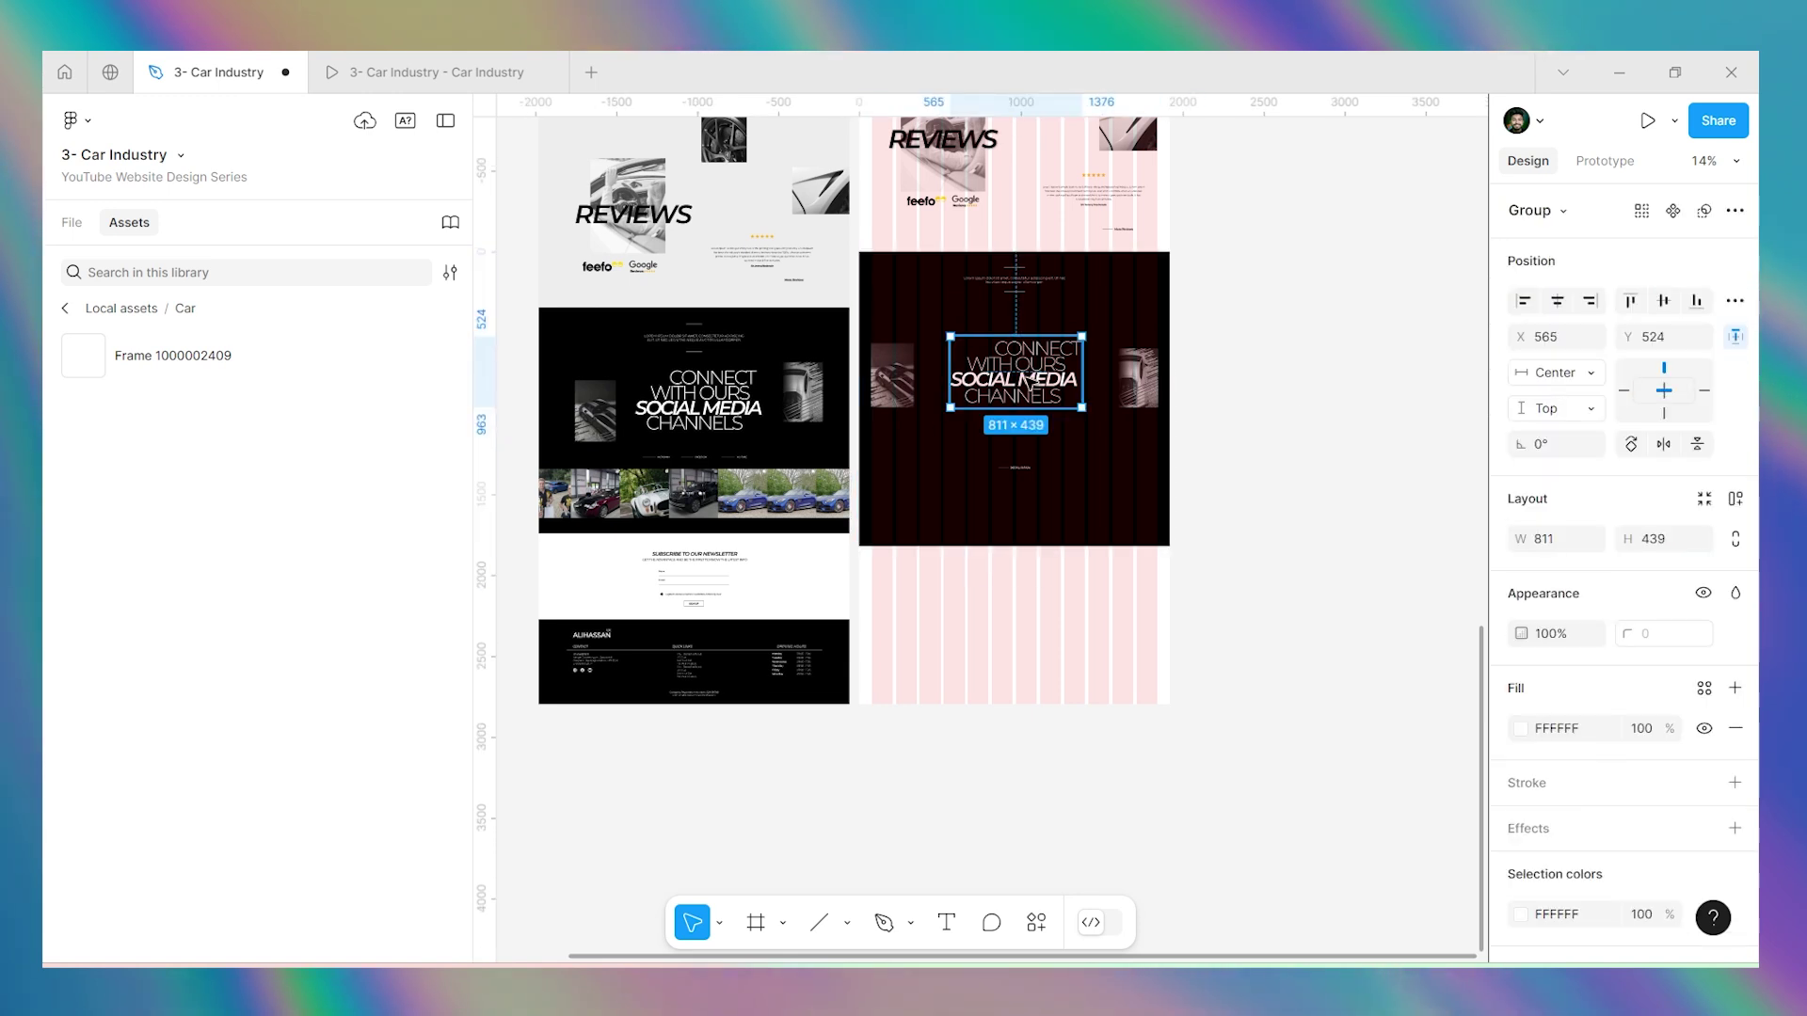
{"action": "key", "text": "shift+Up"}
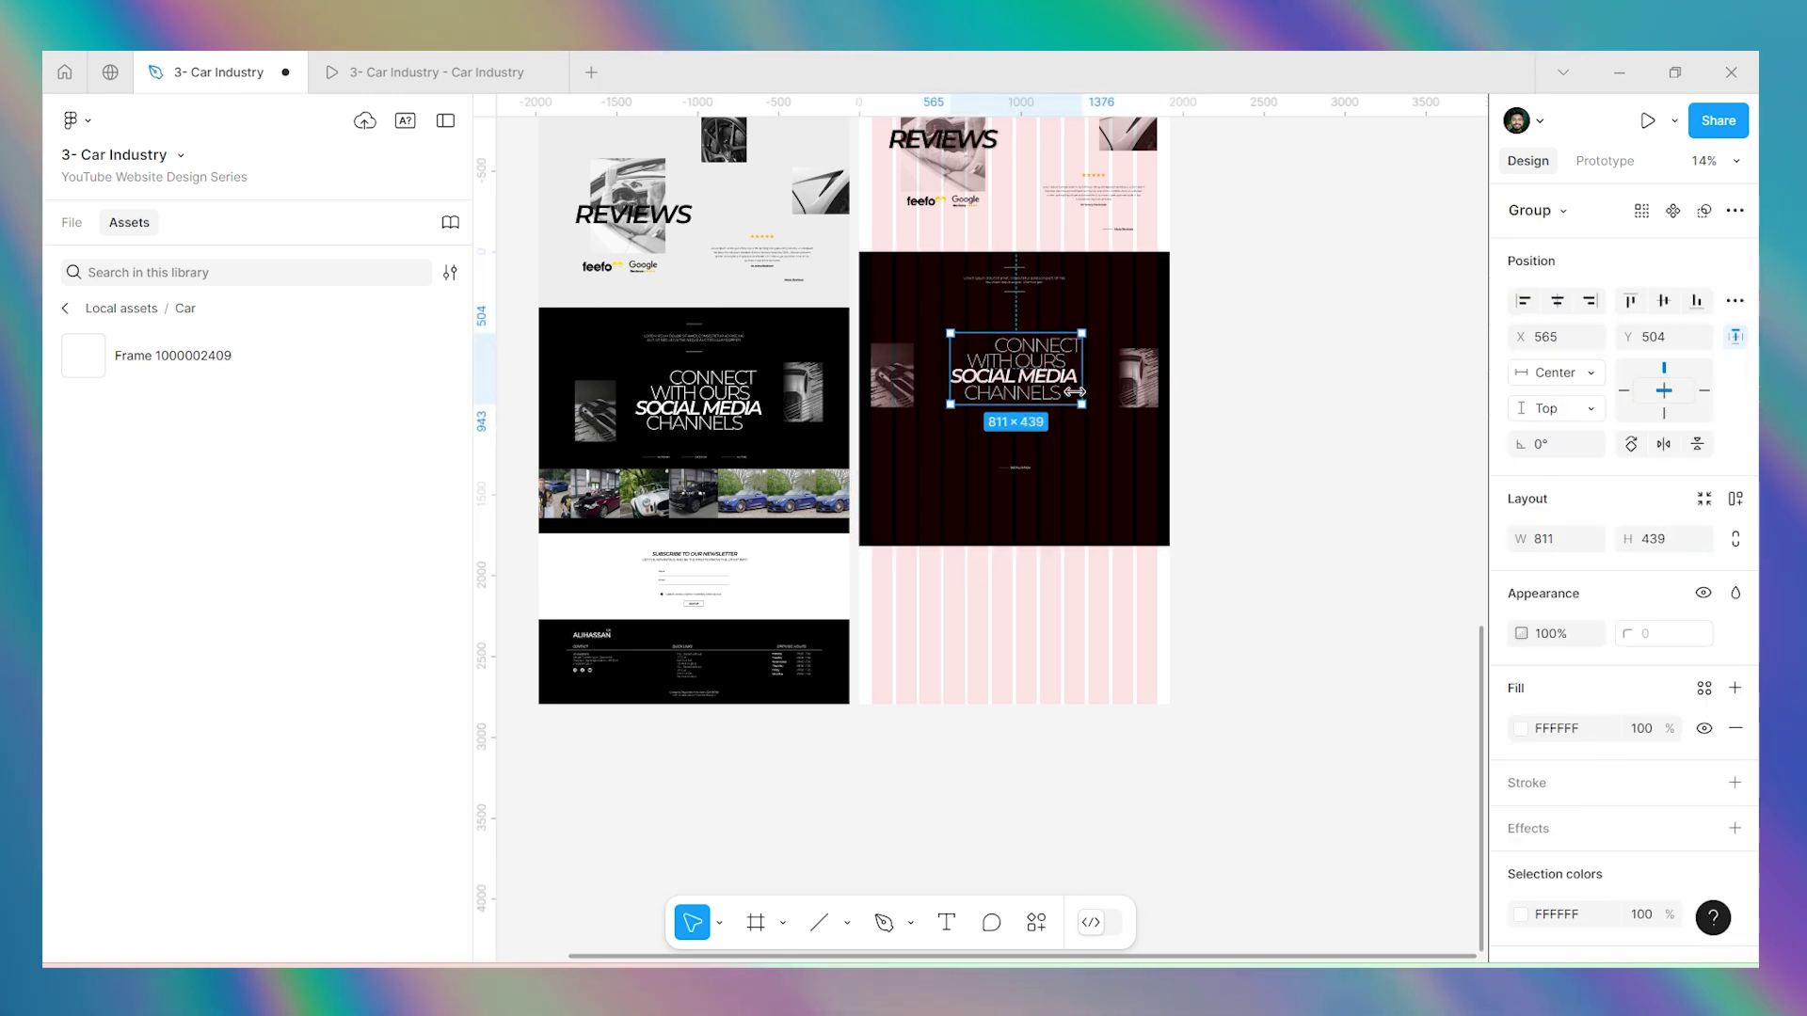
{"action": "left_click", "coordinate": [1136, 395]}
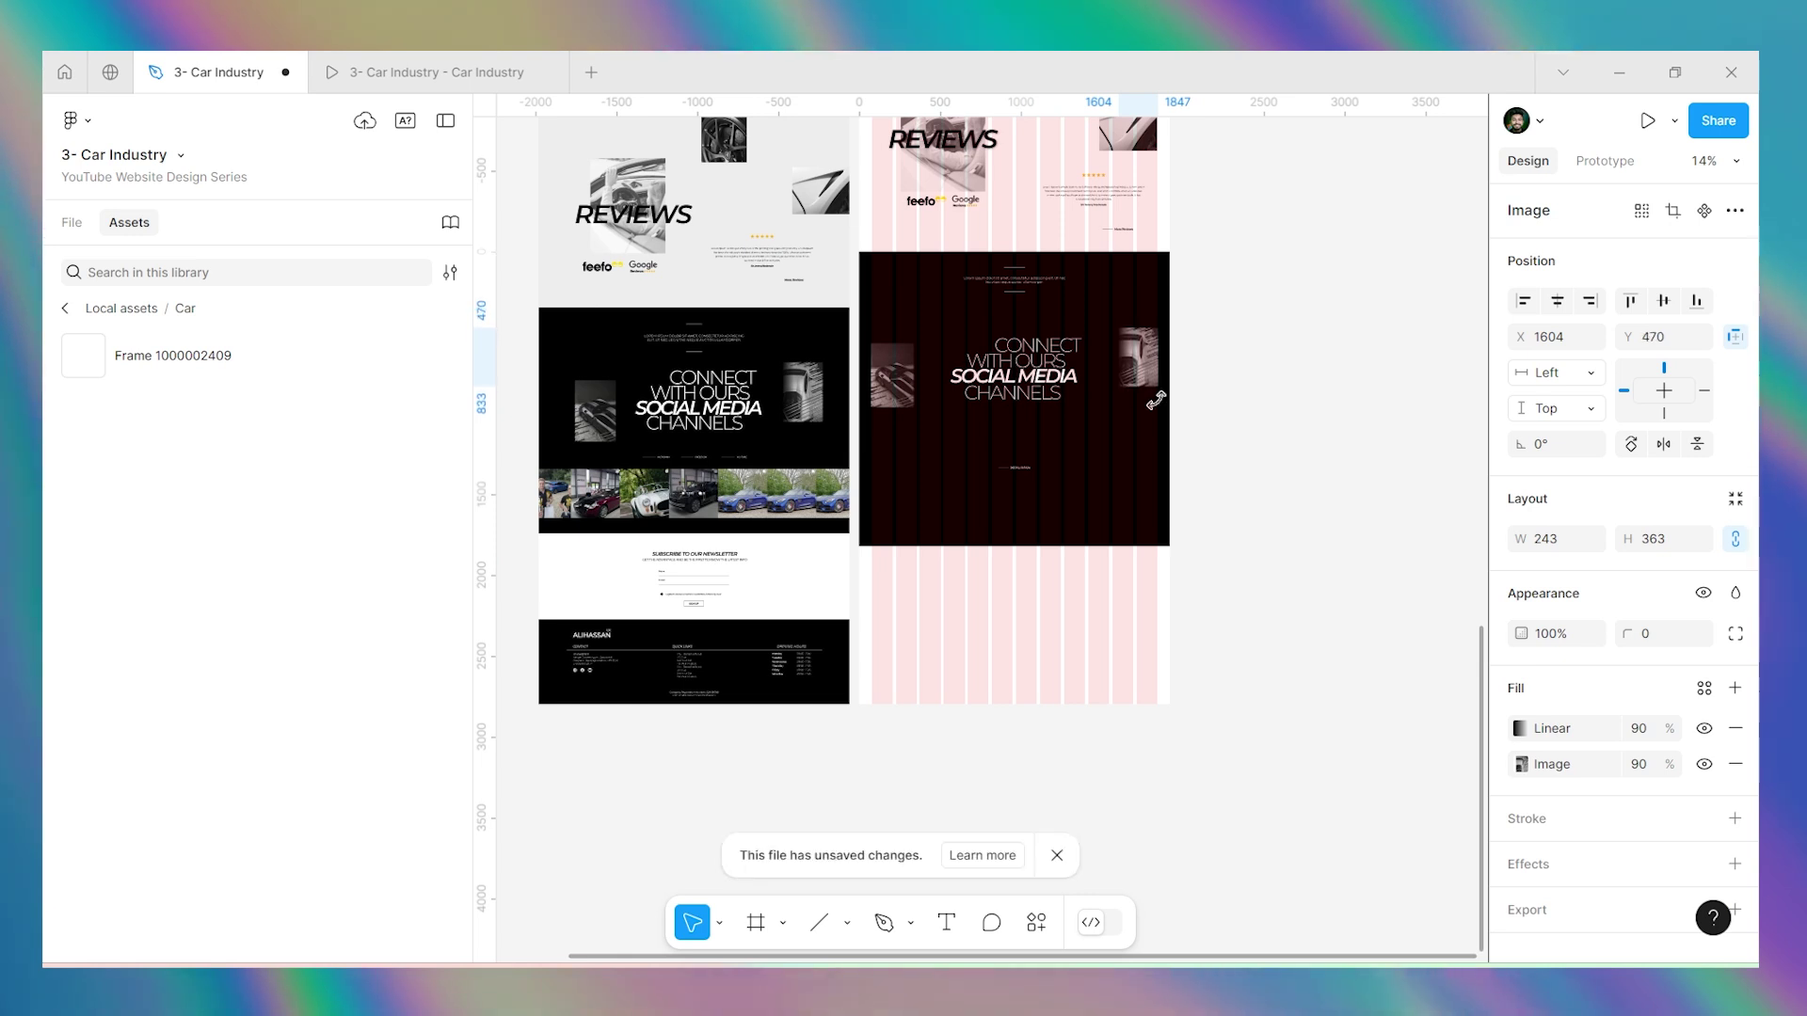
{"action": "left_click", "coordinate": [1239, 395]}
Preview the social media section's heading and car images in the prototype, and return to the design file.
{"action": "key", "text": "ctrl+alt+Return"}
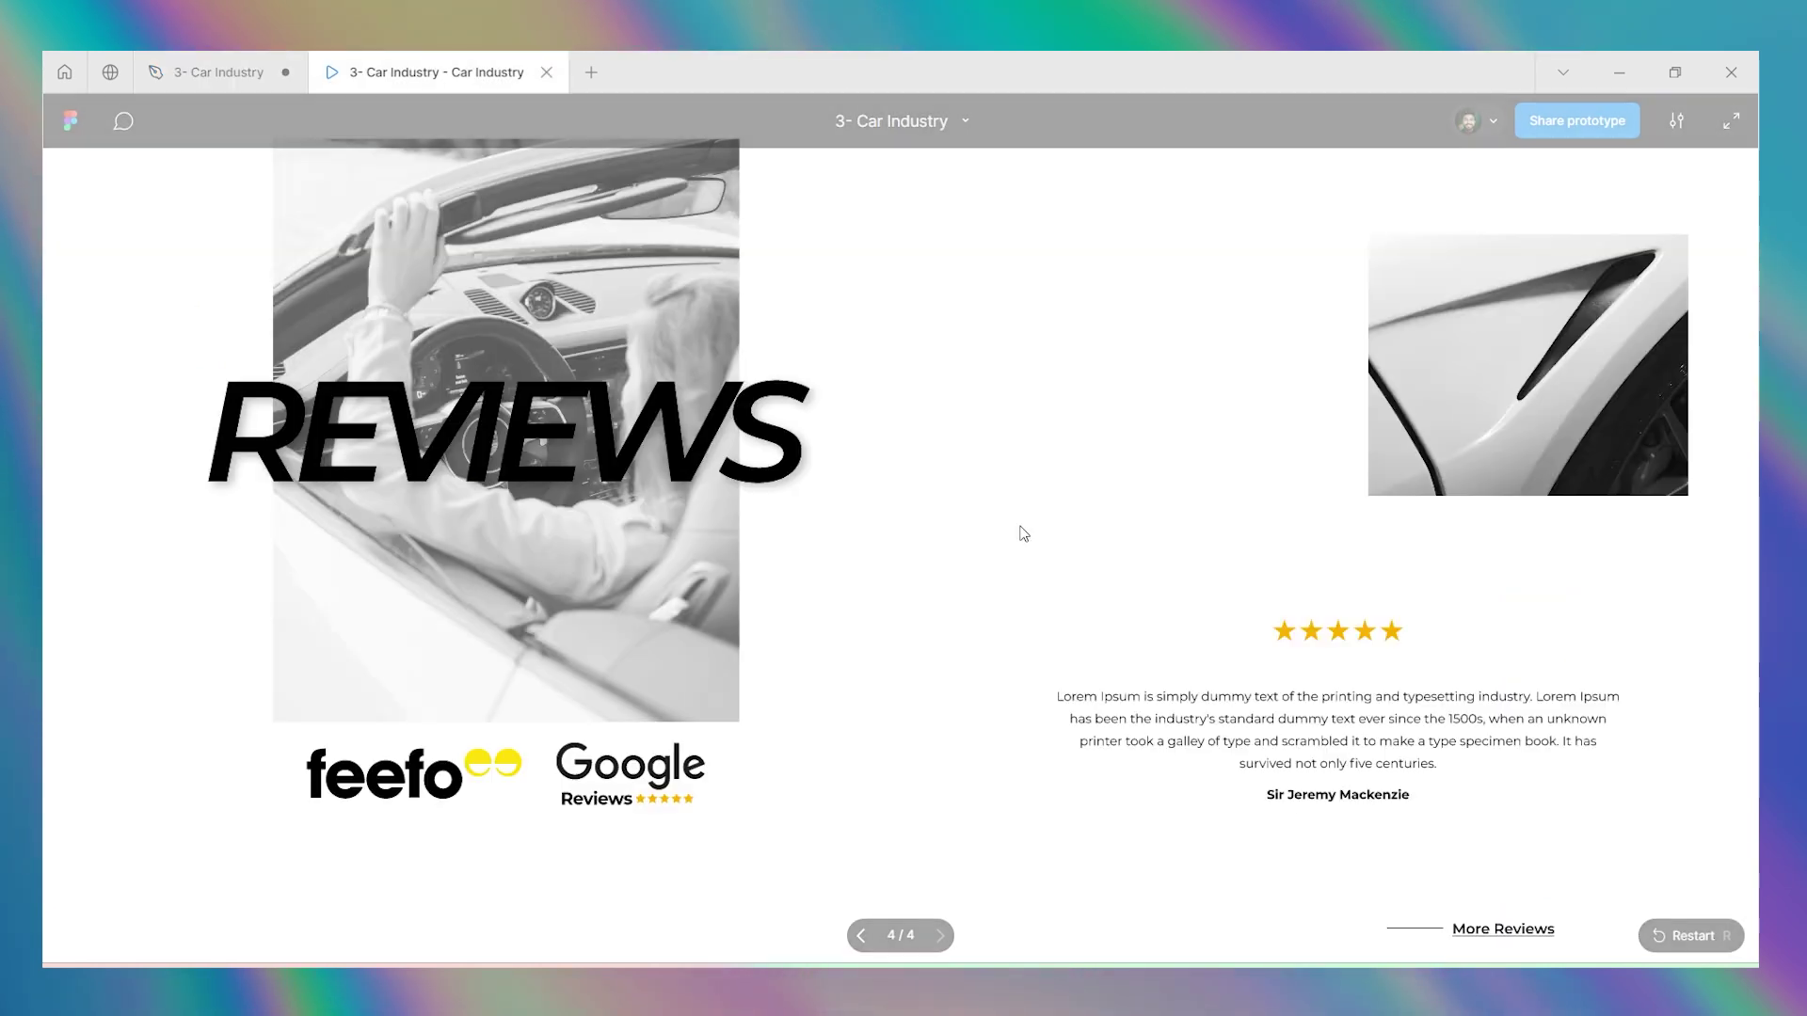
{"action": "scroll", "coordinate": [1016, 532], "scroll_direction": "down", "scroll_amount": 10}
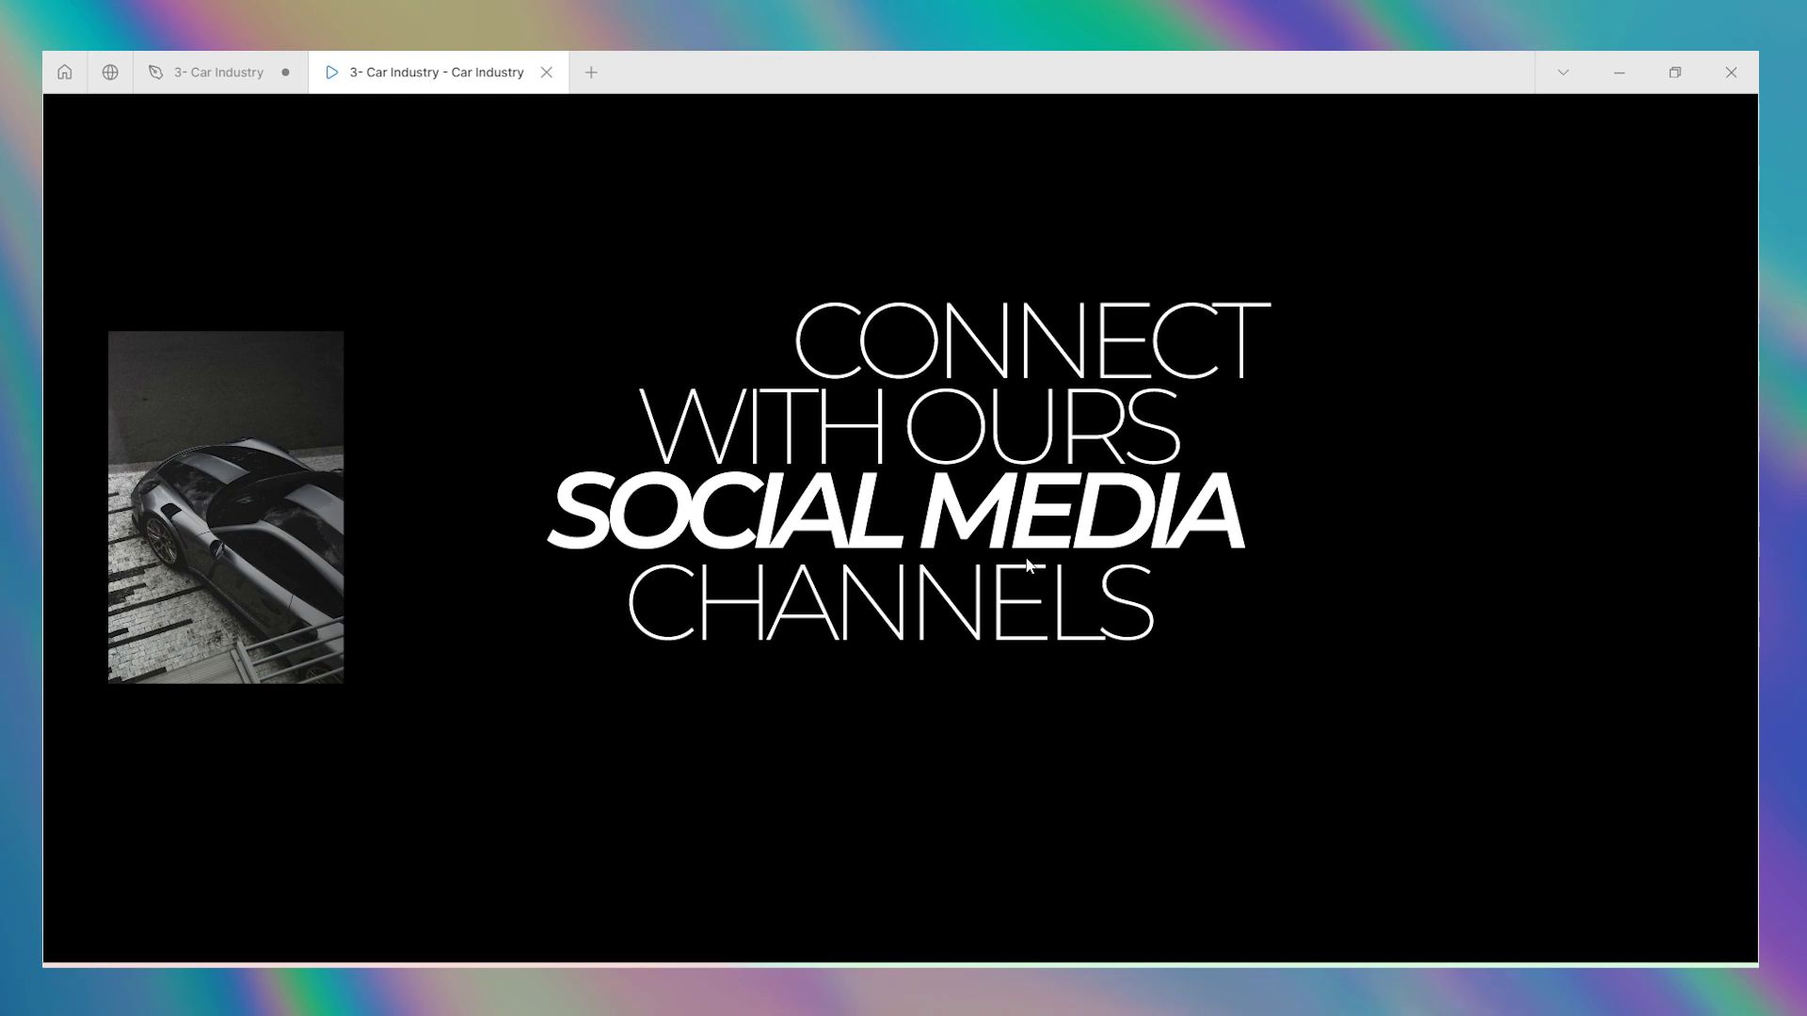
{"action": "key", "text": "ctrl+shift+Tab"}
{"action": "scroll", "coordinate": [1261, 466], "scroll_direction": "down", "scroll_amount": 1}
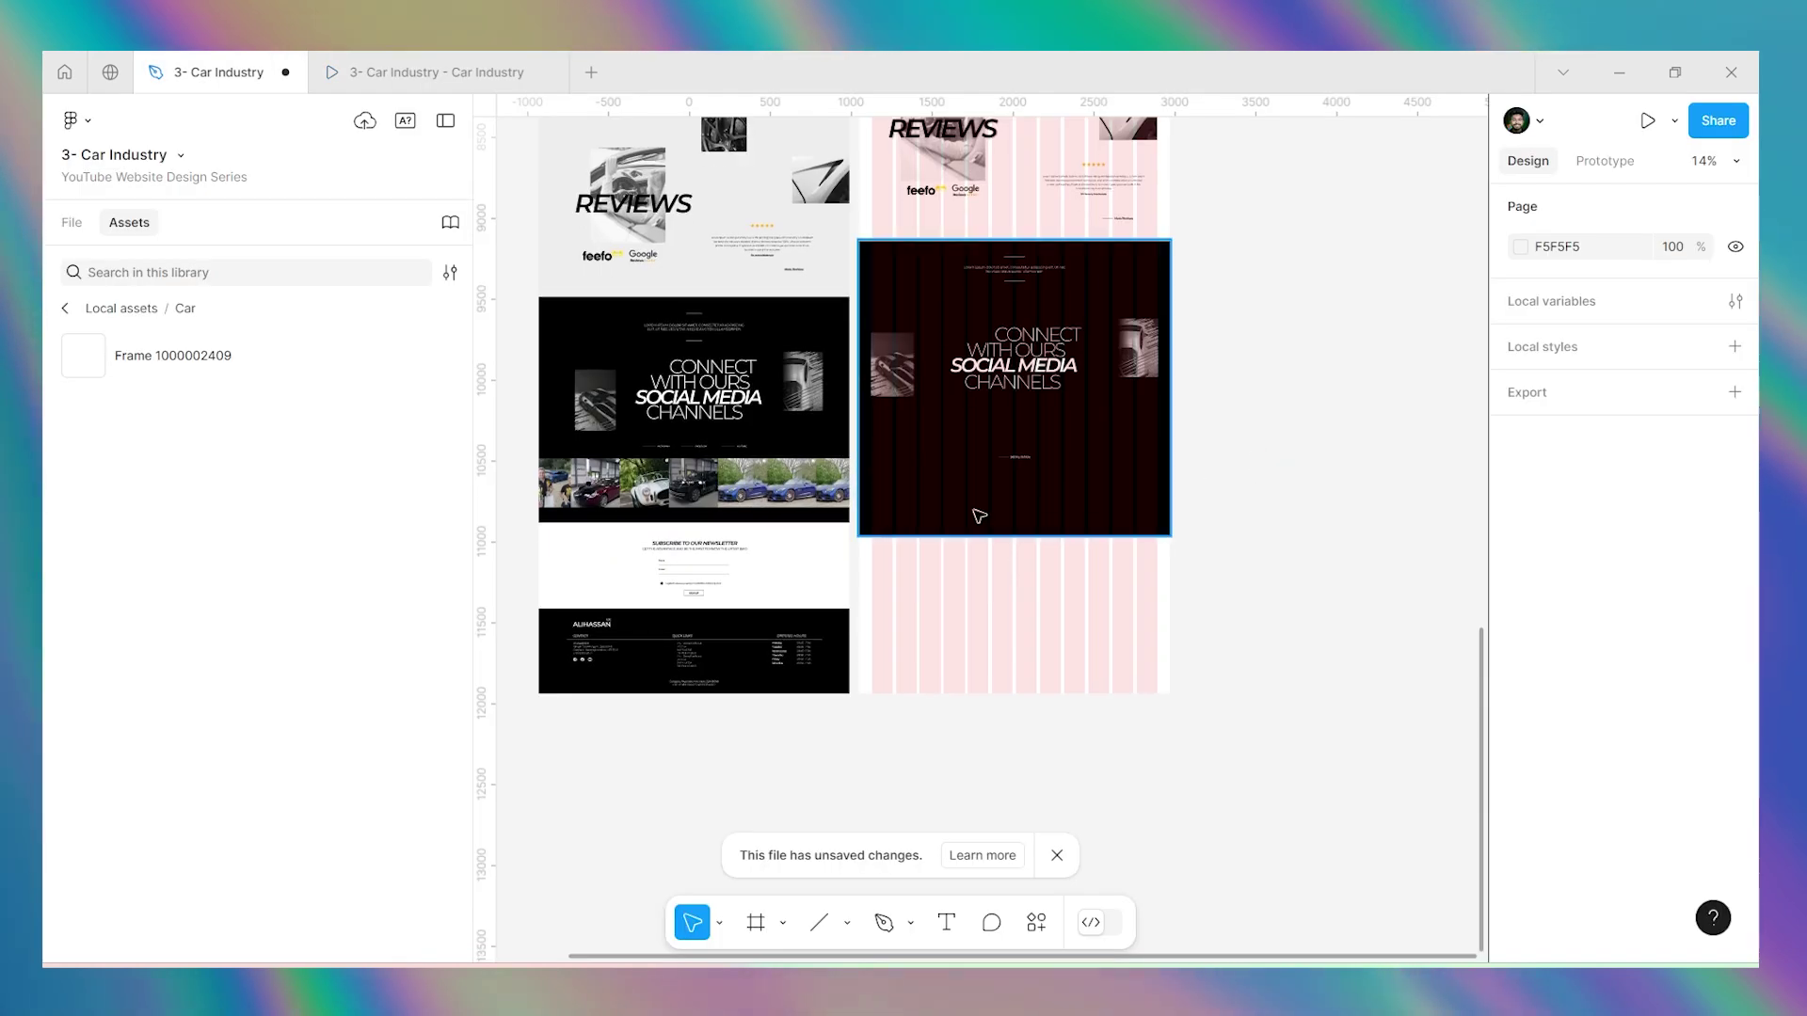
Move the Sell My Vehicle link below the social media heading to X 531, Y 1081, using the reference layout as a guide.
{"action": "scroll", "coordinate": [941, 453], "scroll_direction": "up", "scroll_amount": 5}
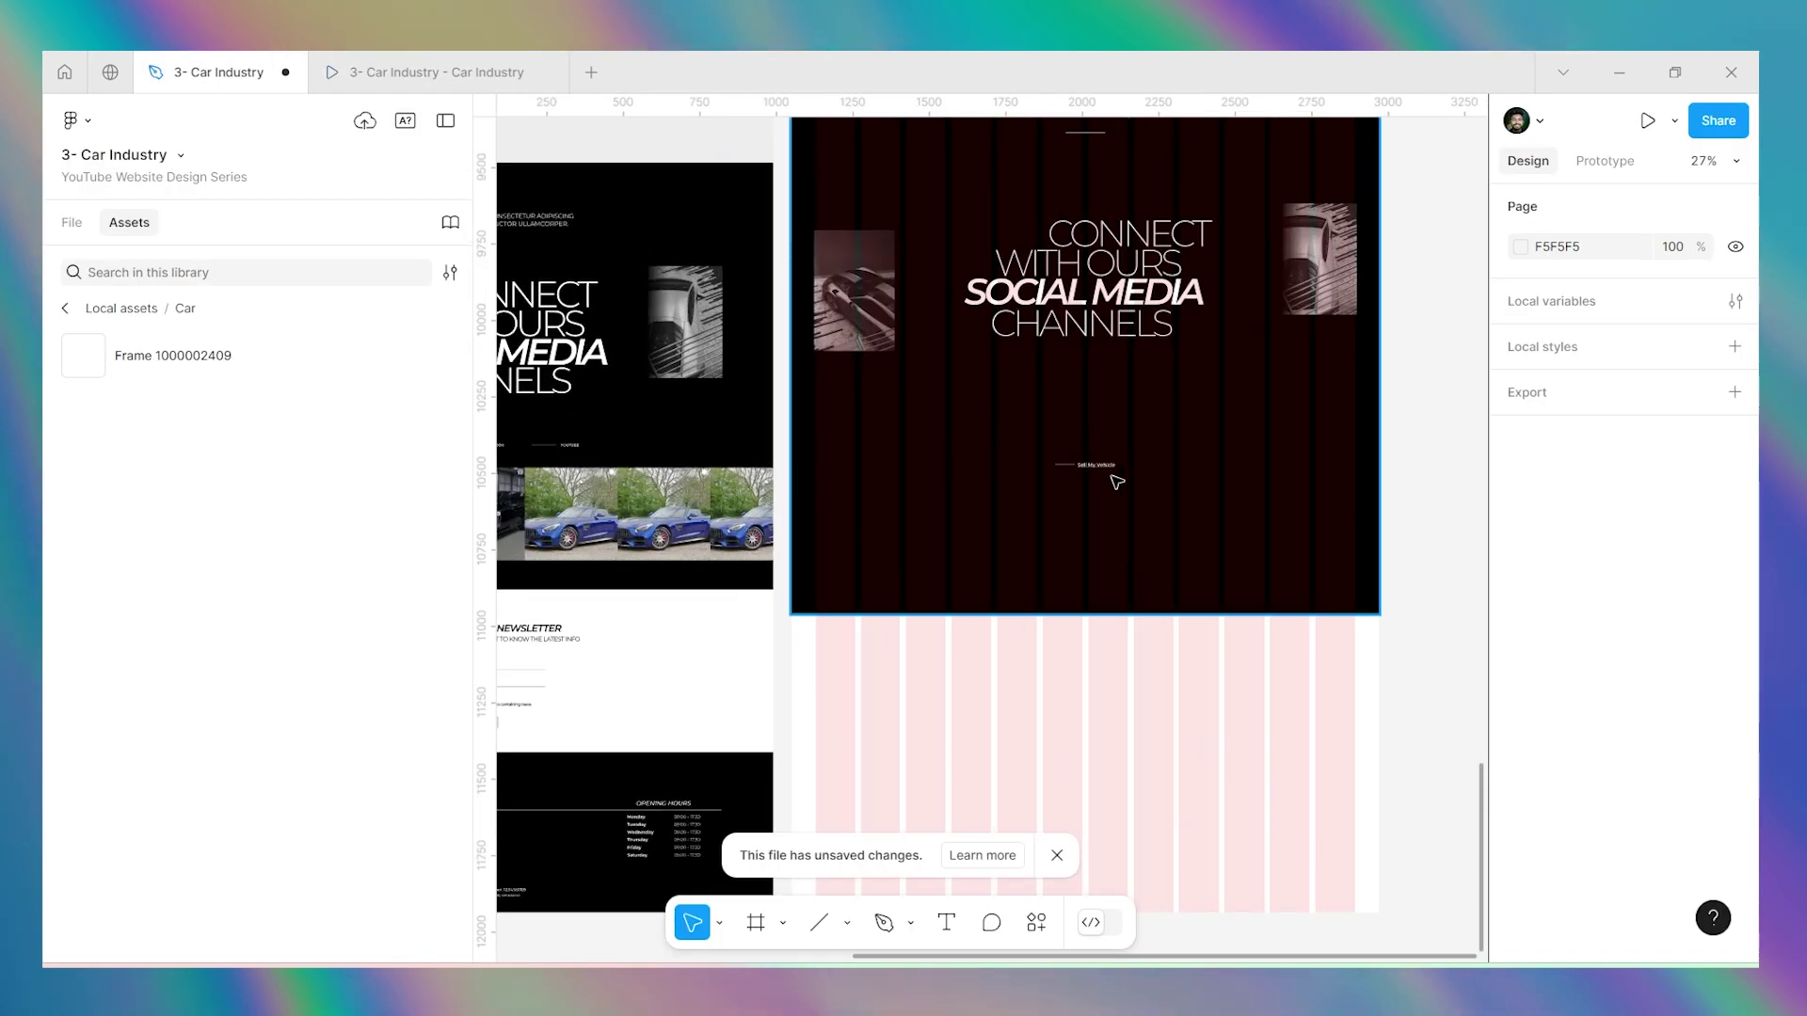
{"action": "left_click", "coordinate": [1069, 452]}
{"action": "scroll", "coordinate": [1073, 451], "scroll_direction": "down", "scroll_amount": 3}
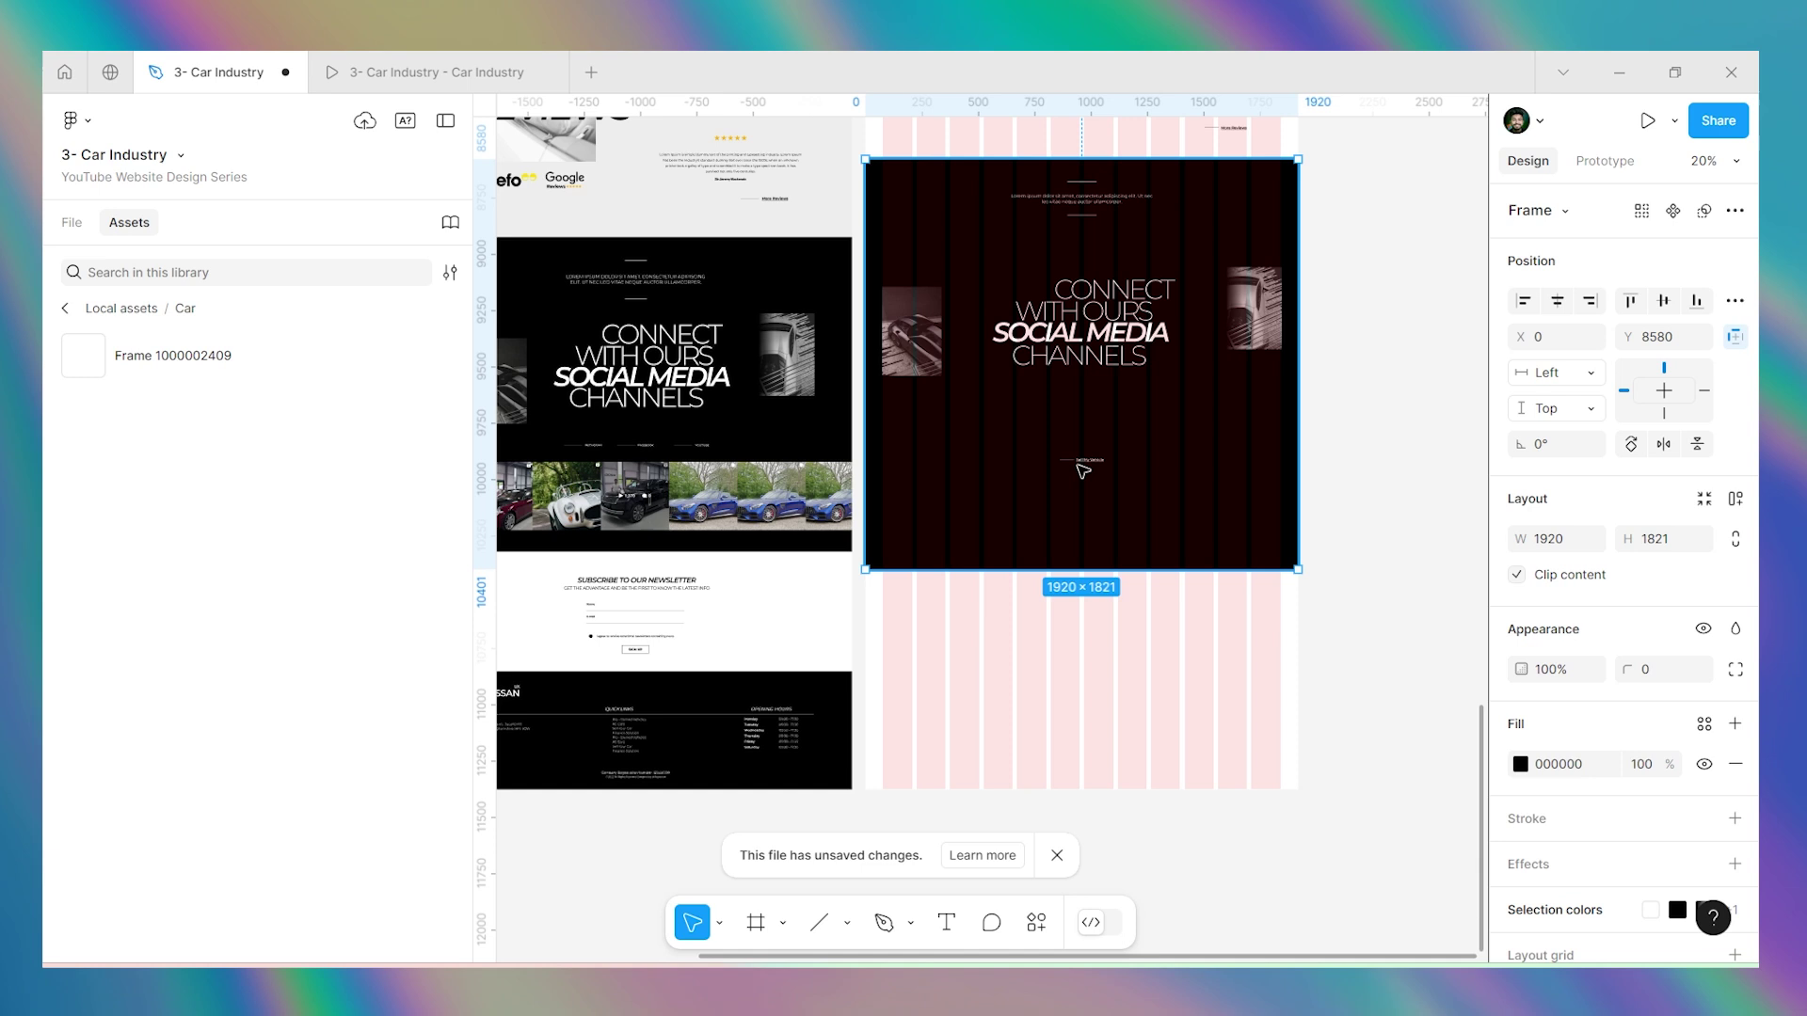
{"action": "left_click", "coordinate": [1087, 462]}
{"action": "left_click_drag", "start_coordinate": [1085, 463], "coordinate": [1007, 412]}
{"action": "scroll", "coordinate": [592, 448], "scroll_direction": "up", "scroll_amount": 6}
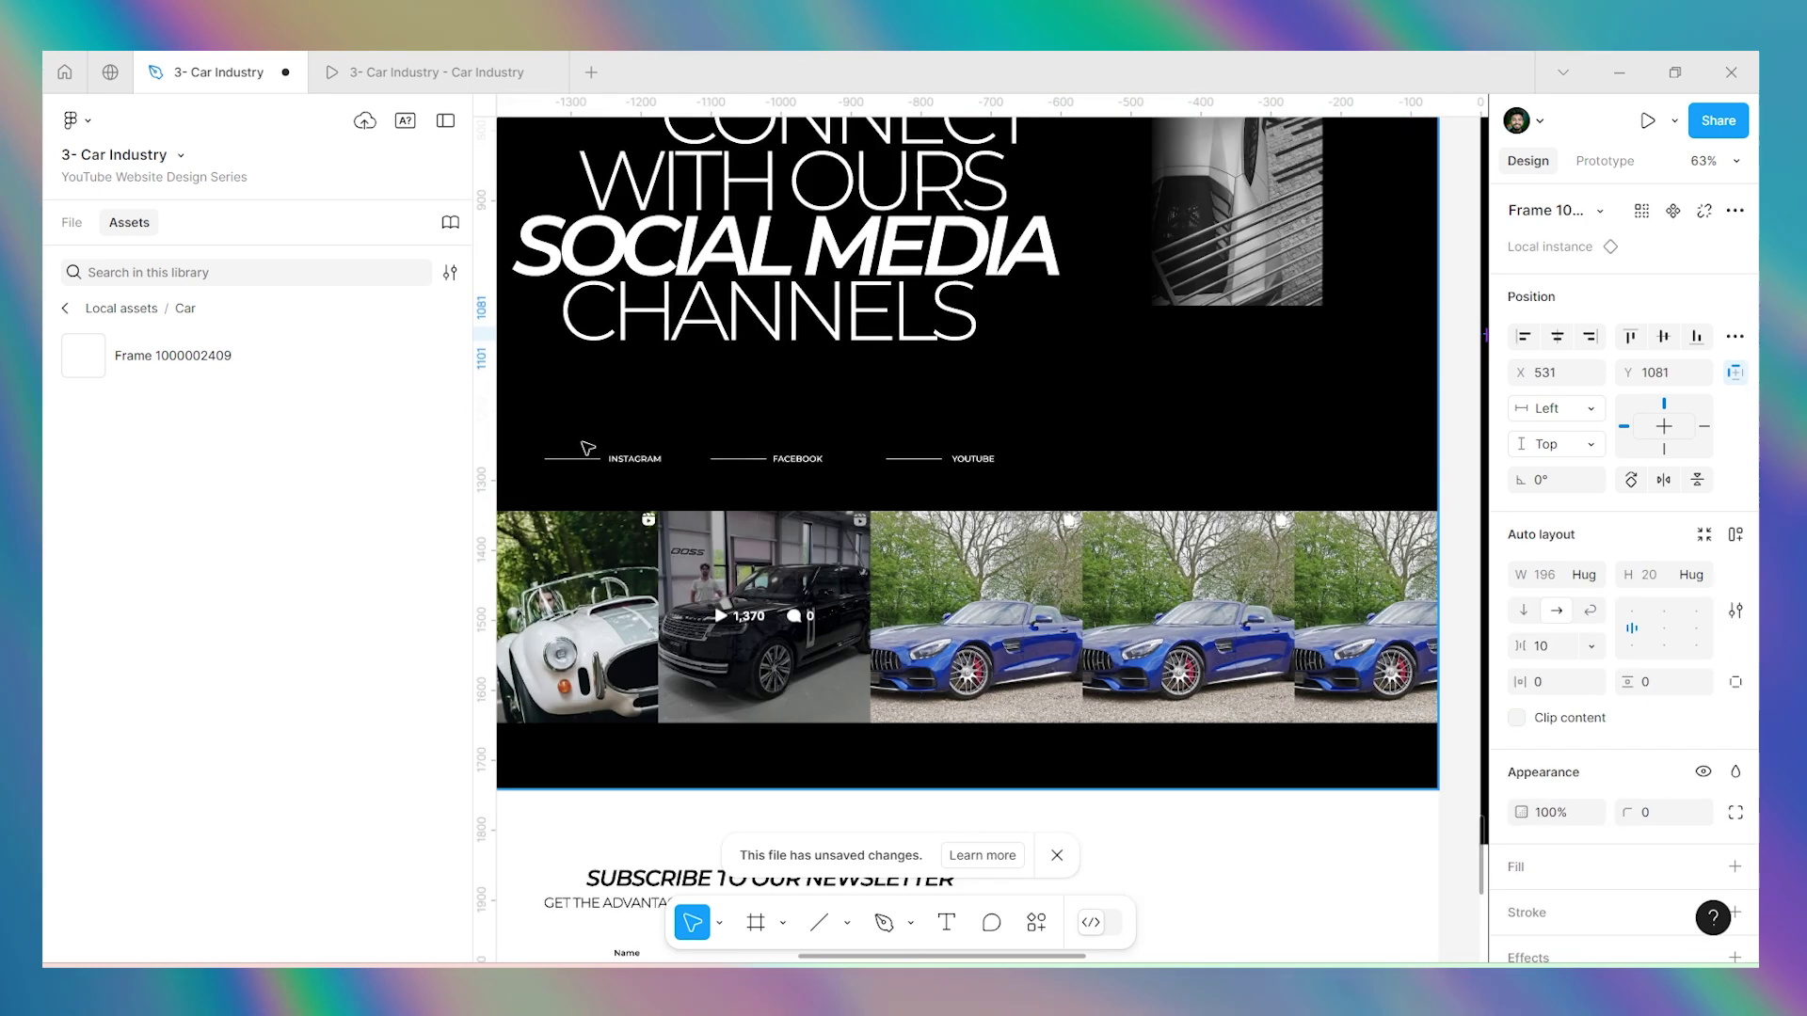
{"action": "scroll", "coordinate": [593, 449], "scroll_direction": "down", "scroll_amount": 3}
{"action": "scroll", "coordinate": [593, 449], "scroll_direction": "down", "scroll_amount": 2}
{"action": "scroll", "coordinate": [998, 414], "scroll_direction": "up", "scroll_amount": 6}
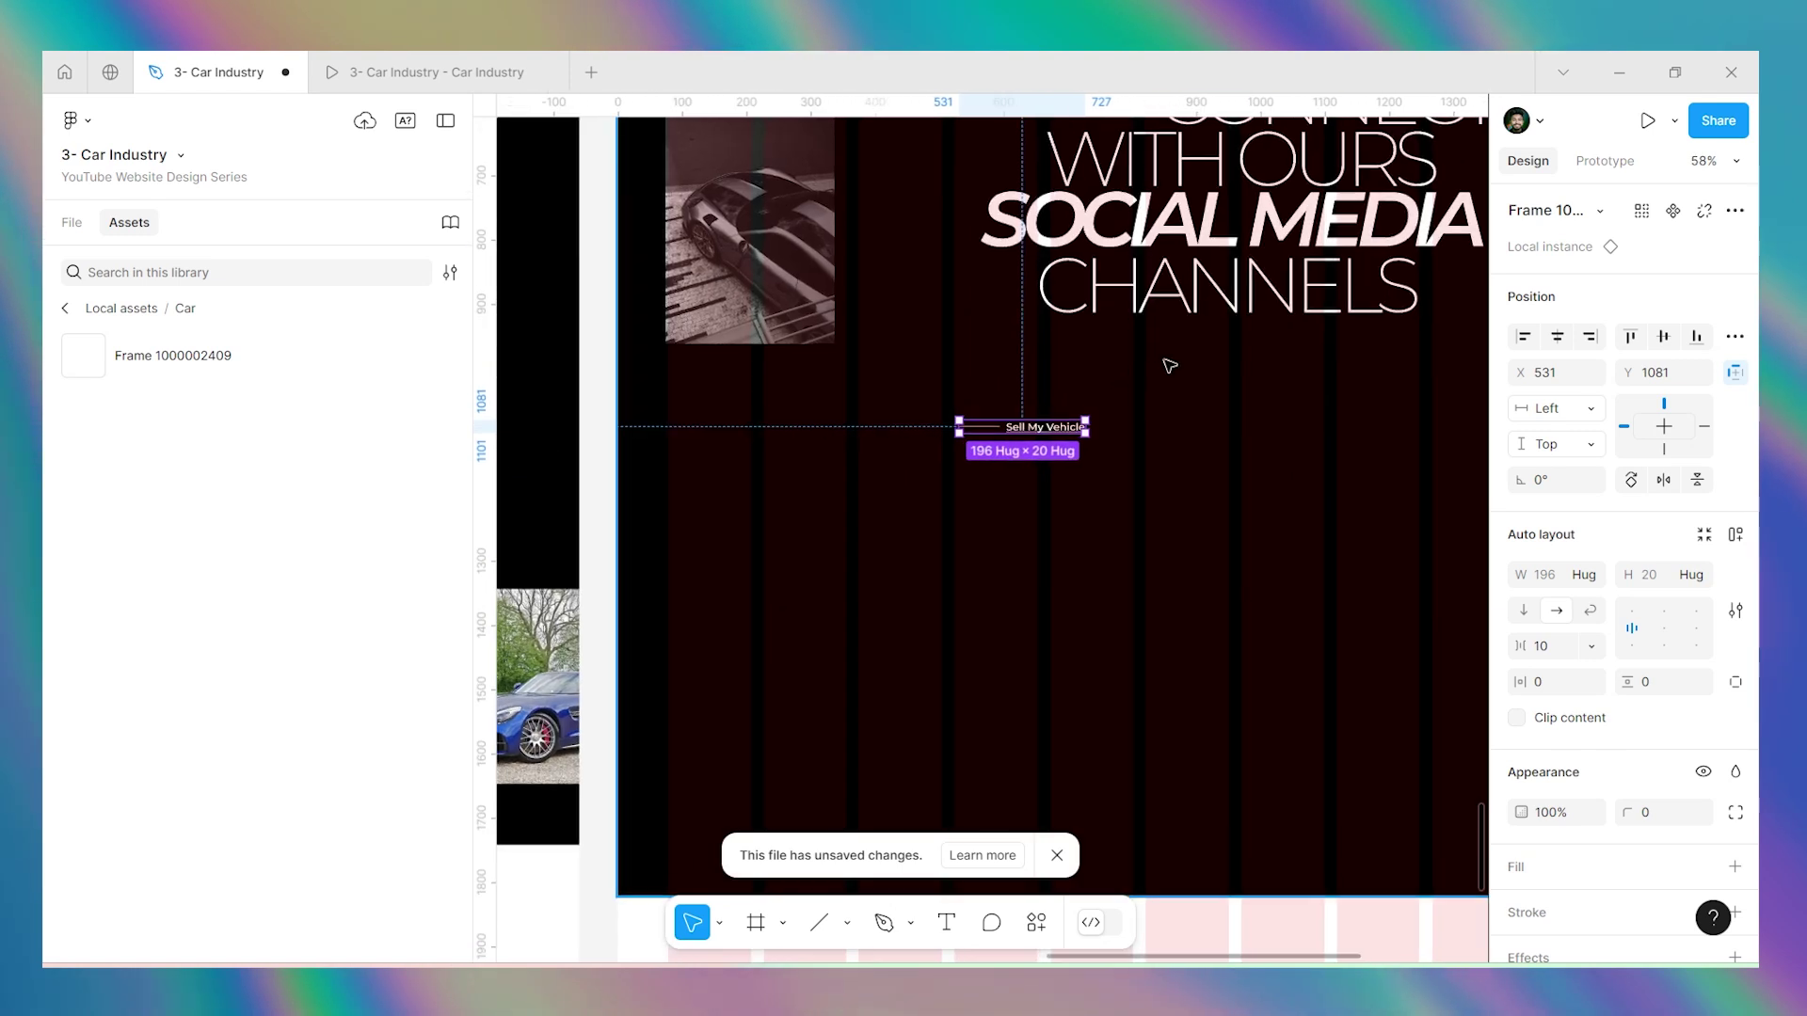
Change the Sell My Vehicle link's text to Instagram and set its case to uppercase.
{"action": "double_click", "coordinate": [979, 460]}
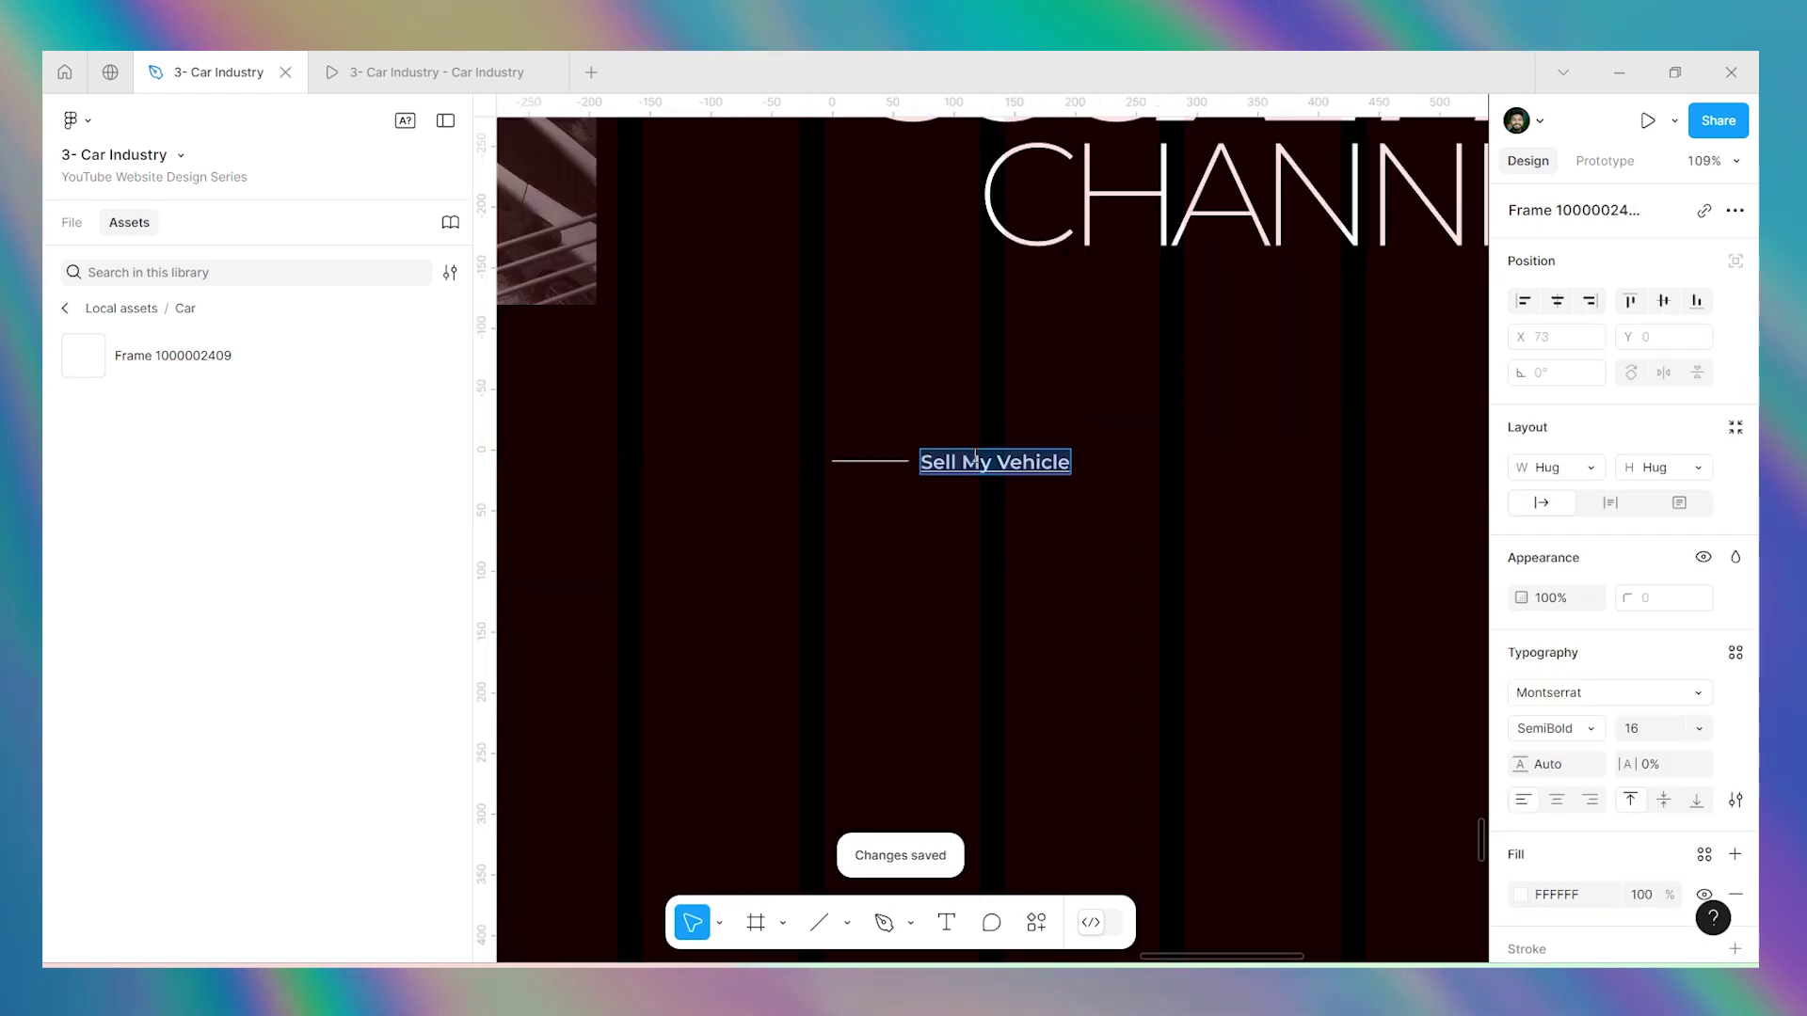
{"action": "type", "text": "Instagram"}
{"action": "left_click", "coordinate": [1735, 799]}
{"action": "left_click", "coordinate": [1351, 675]}
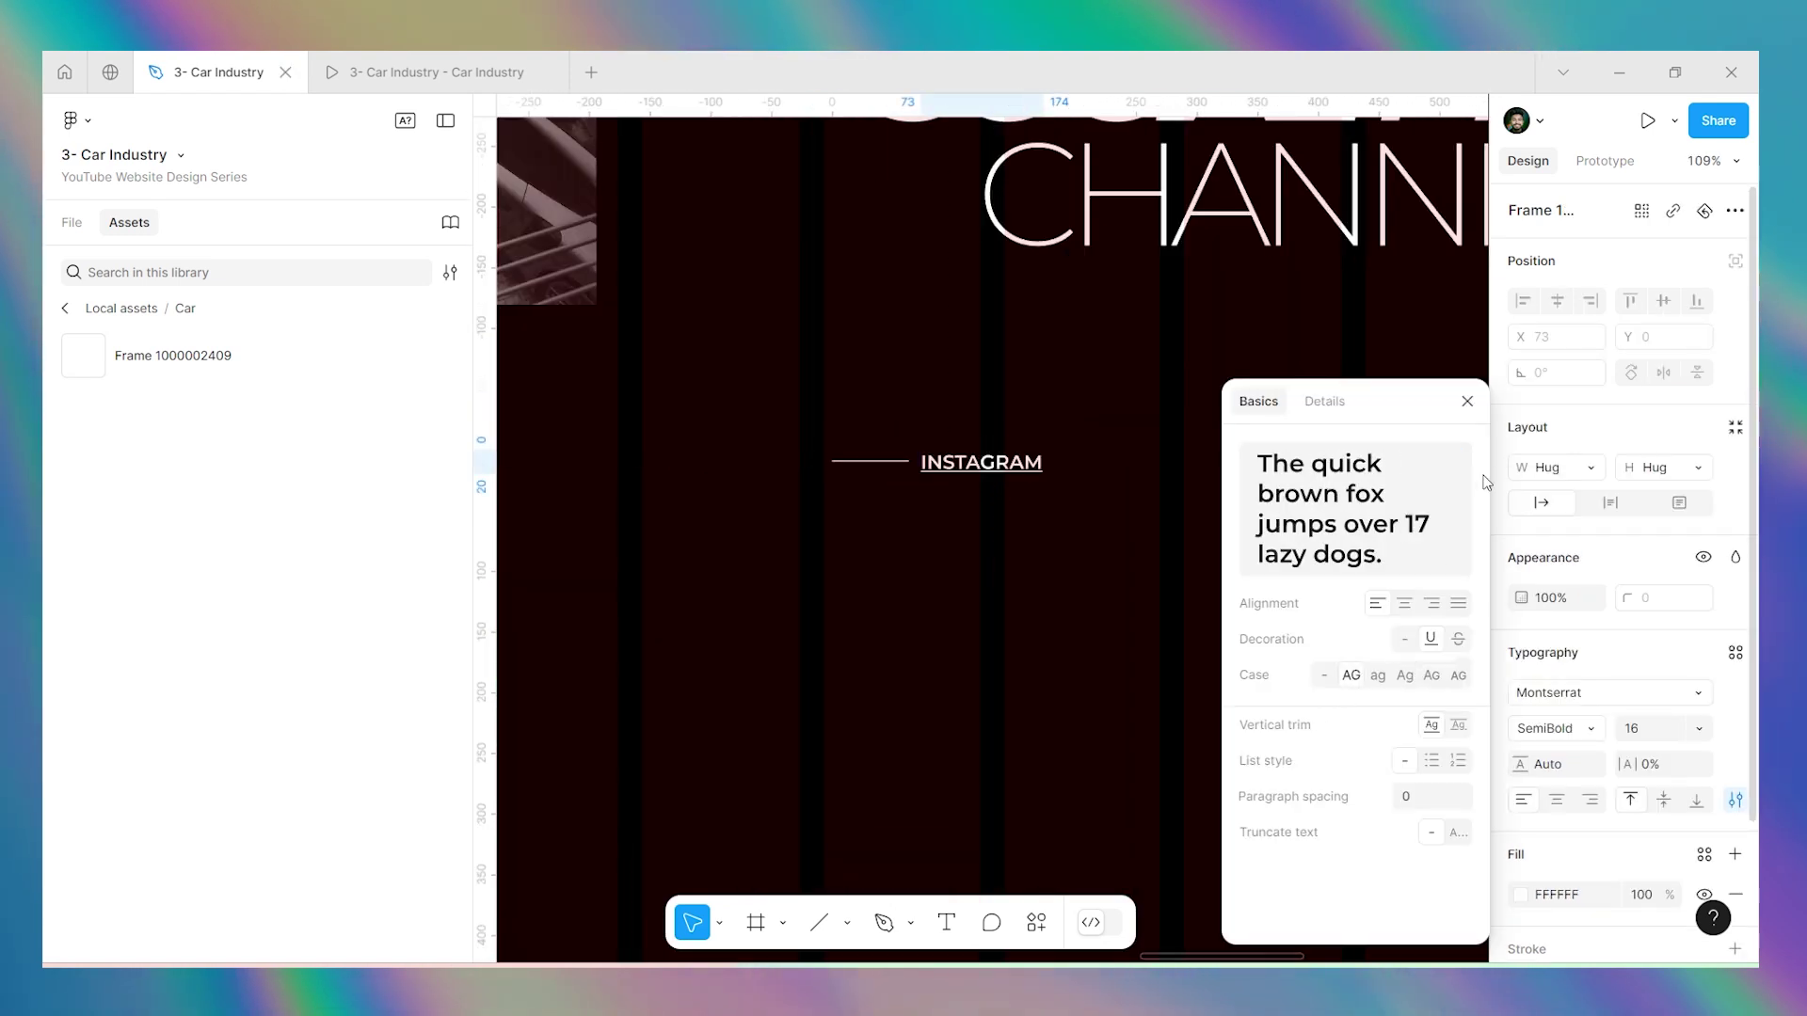
{"action": "left_click", "coordinate": [1467, 401]}
{"action": "key", "text": "Escape"}
{"action": "scroll", "coordinate": [658, 573], "scroll_direction": "down", "scroll_amount": 3}
{"action": "key", "text": "Escape"}
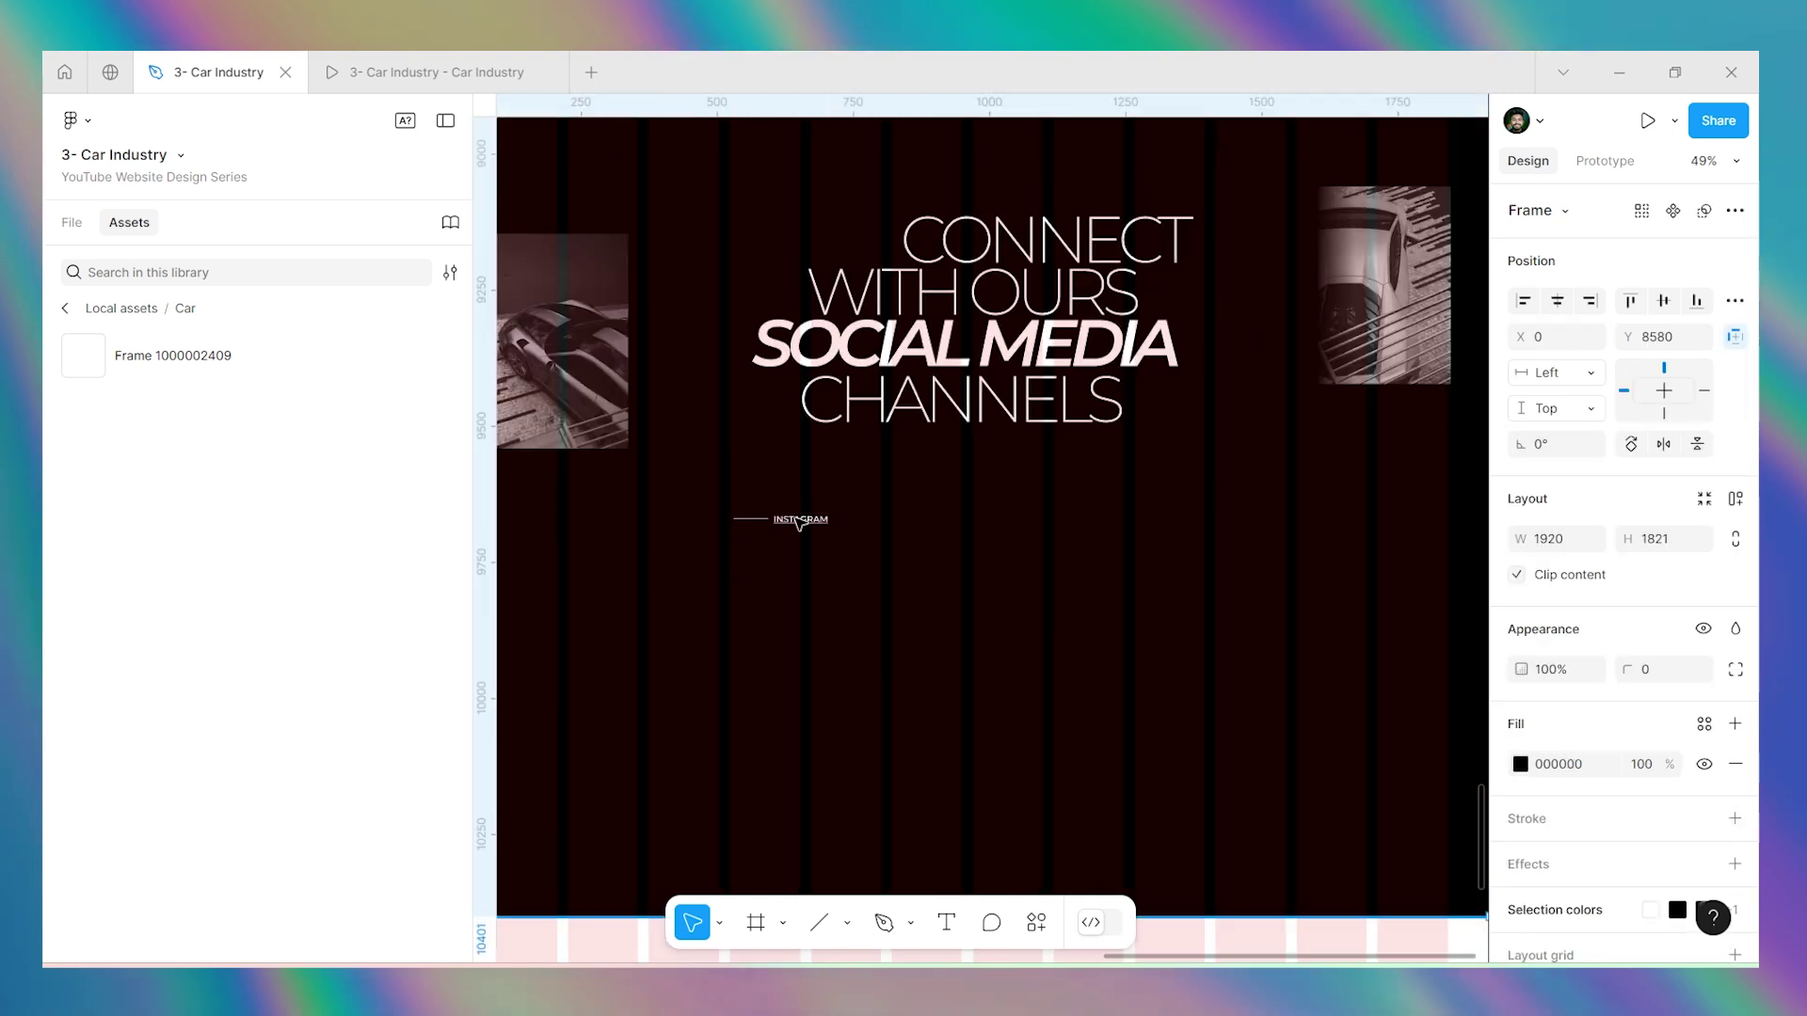
Duplicate the Instagram link beside the original at X 804, Y 1082.
{"action": "left_click_drag", "start_coordinate": [799, 523], "coordinate": [945, 528], "text": "alt"}
{"action": "key", "text": "Right"}
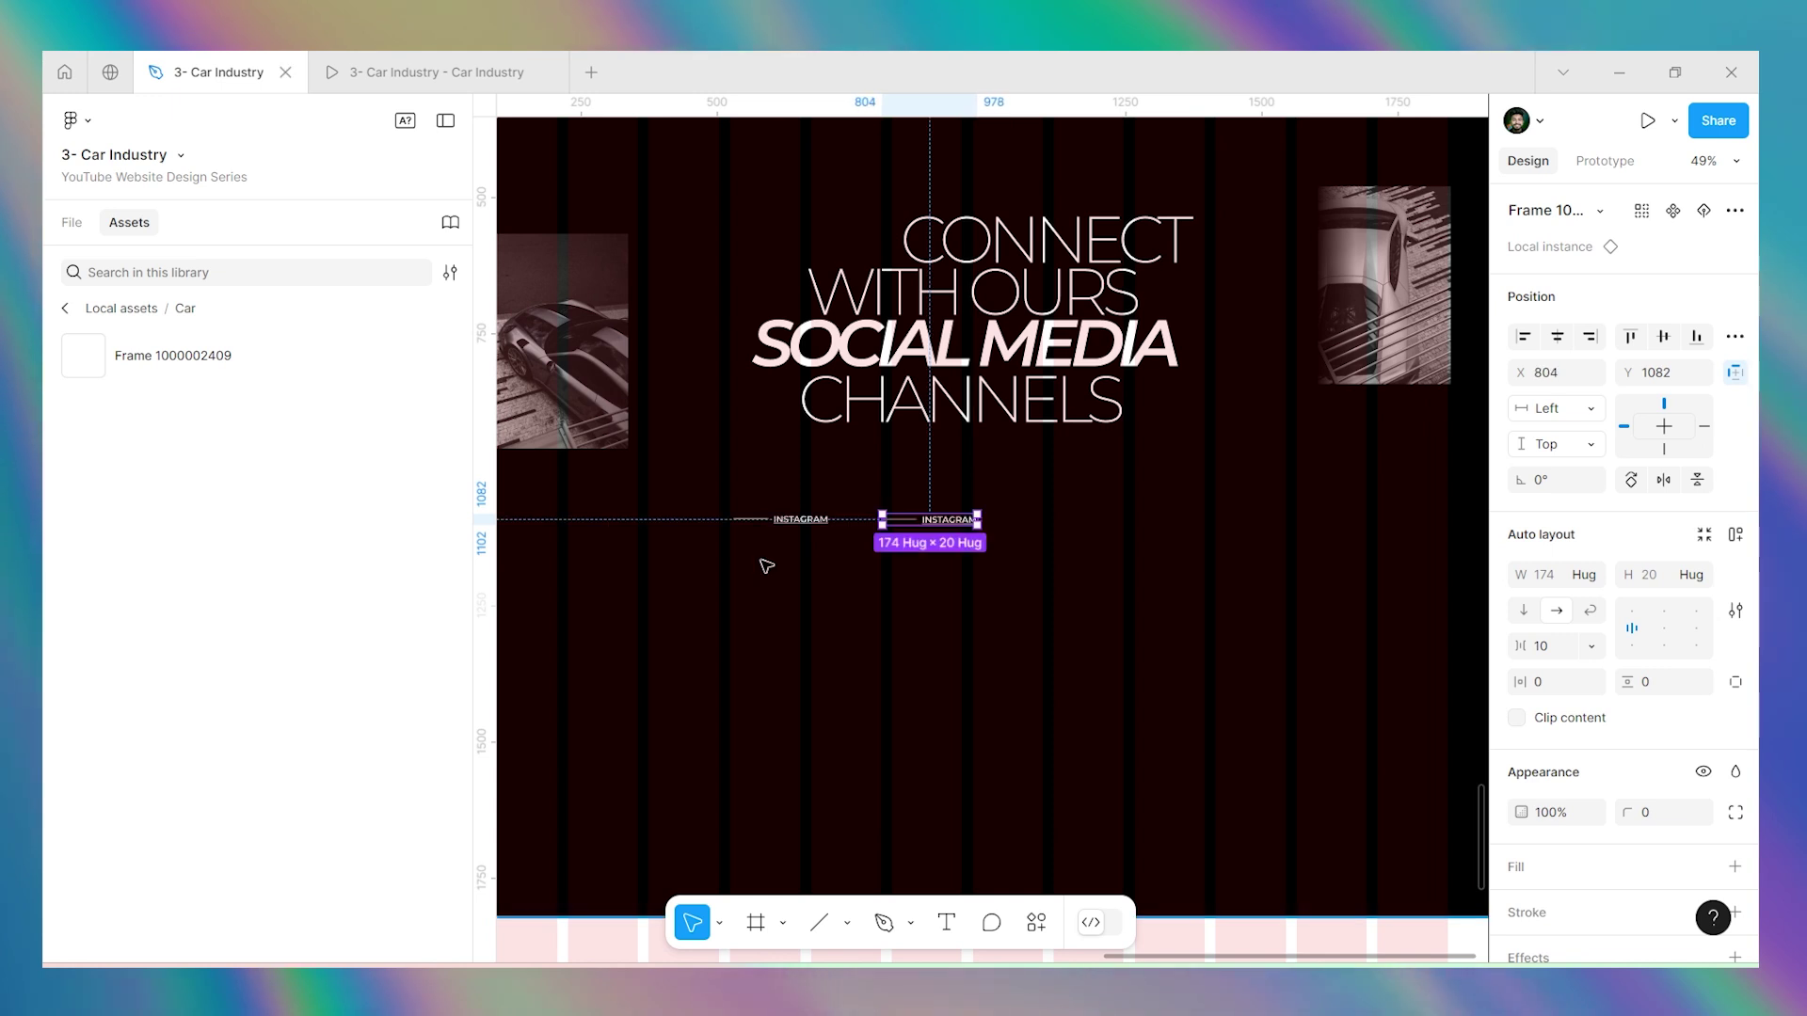
{"action": "key", "text": "alt"}
{"action": "mouse_move", "coordinate": [802, 527]}
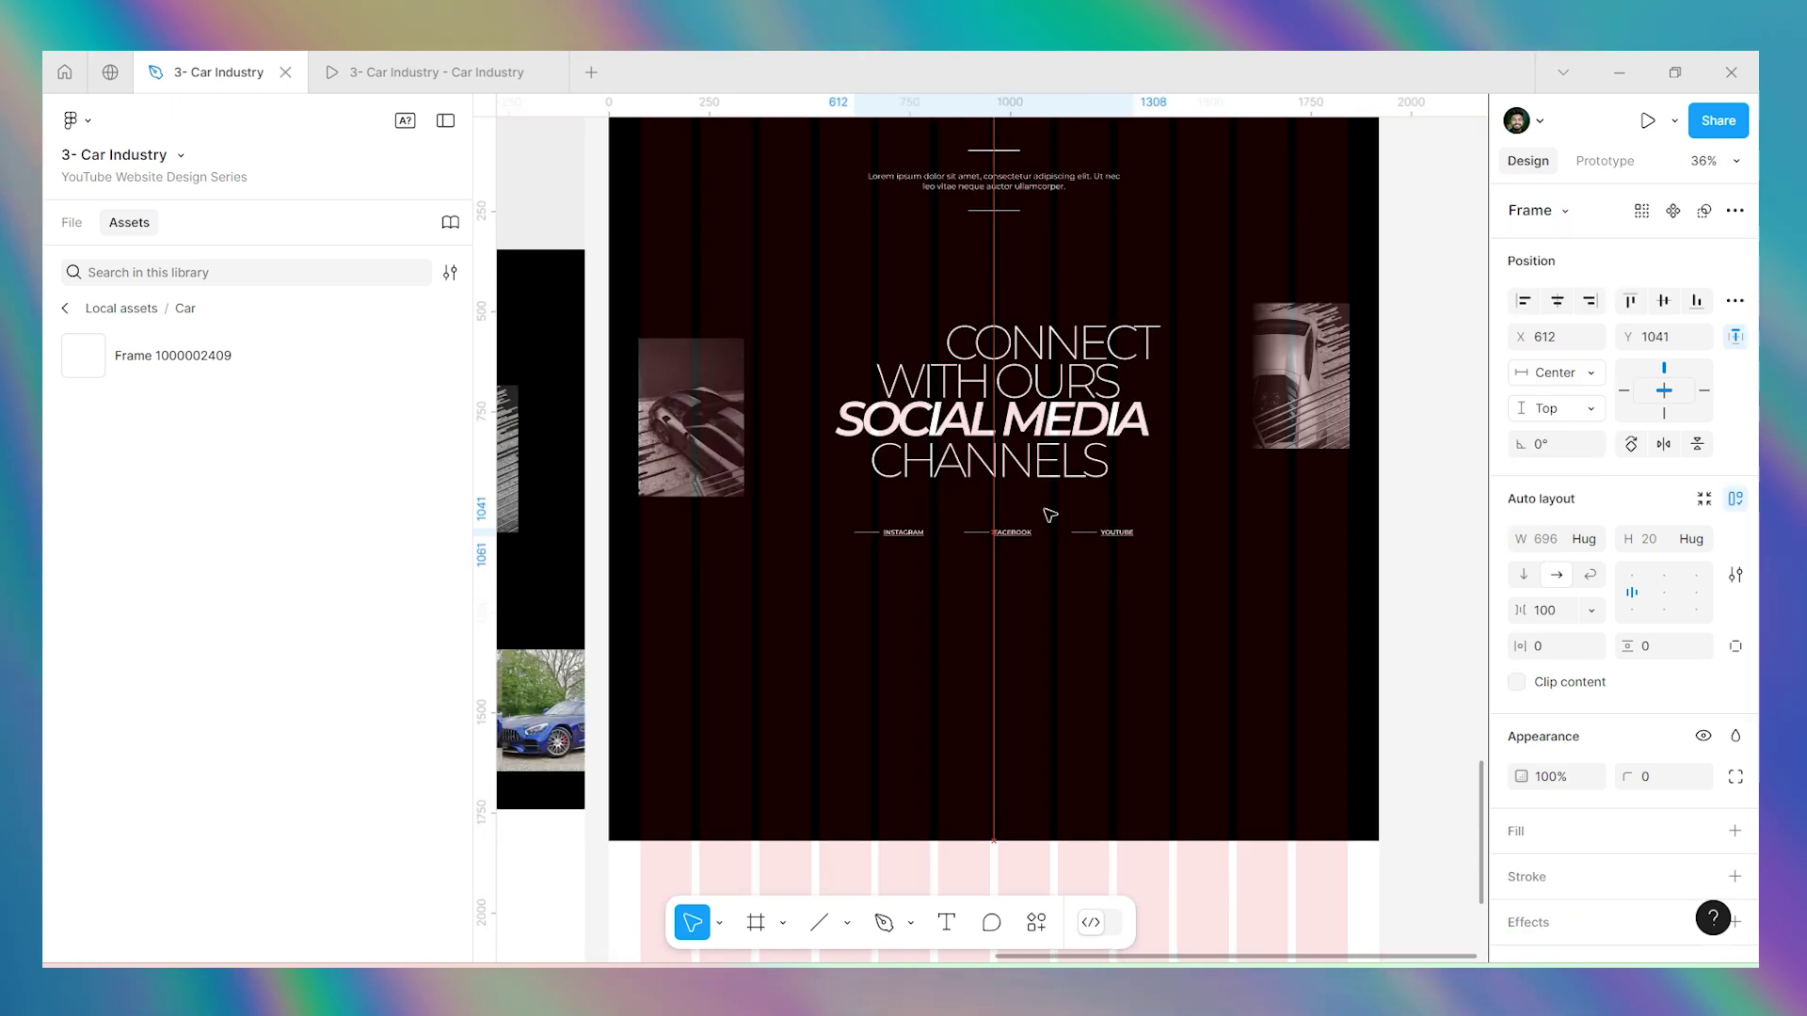
Adjust the Instagram, Facebook and YouTube link row's vertical position below the heading to Y 1043.
{"action": "key", "text": "Down"}
{"action": "key", "text": "Down"}
{"action": "key", "text": "Down"}
{"action": "key", "text": "Down"}
{"action": "key", "text": "Down"}
{"action": "key", "text": "Down"}
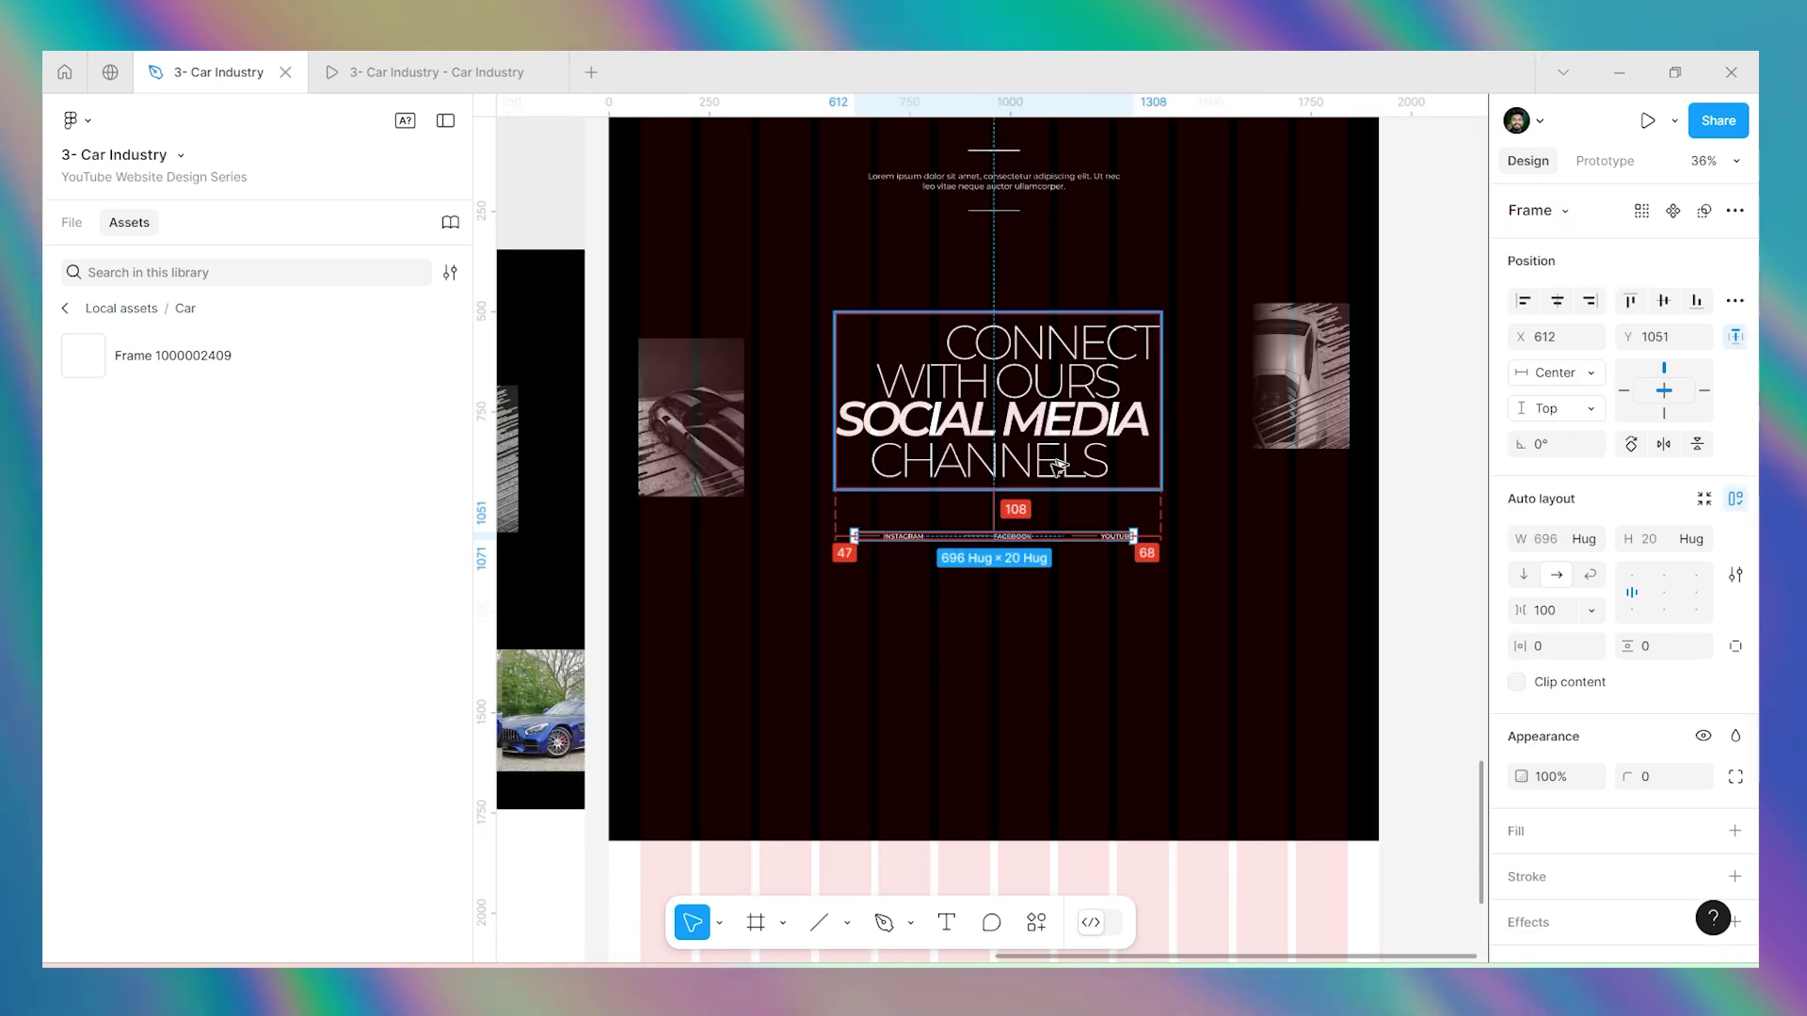
{"action": "key", "text": "Up"}
{"action": "left_click", "coordinate": [1053, 468]}
{"action": "key", "text": "Escape"}
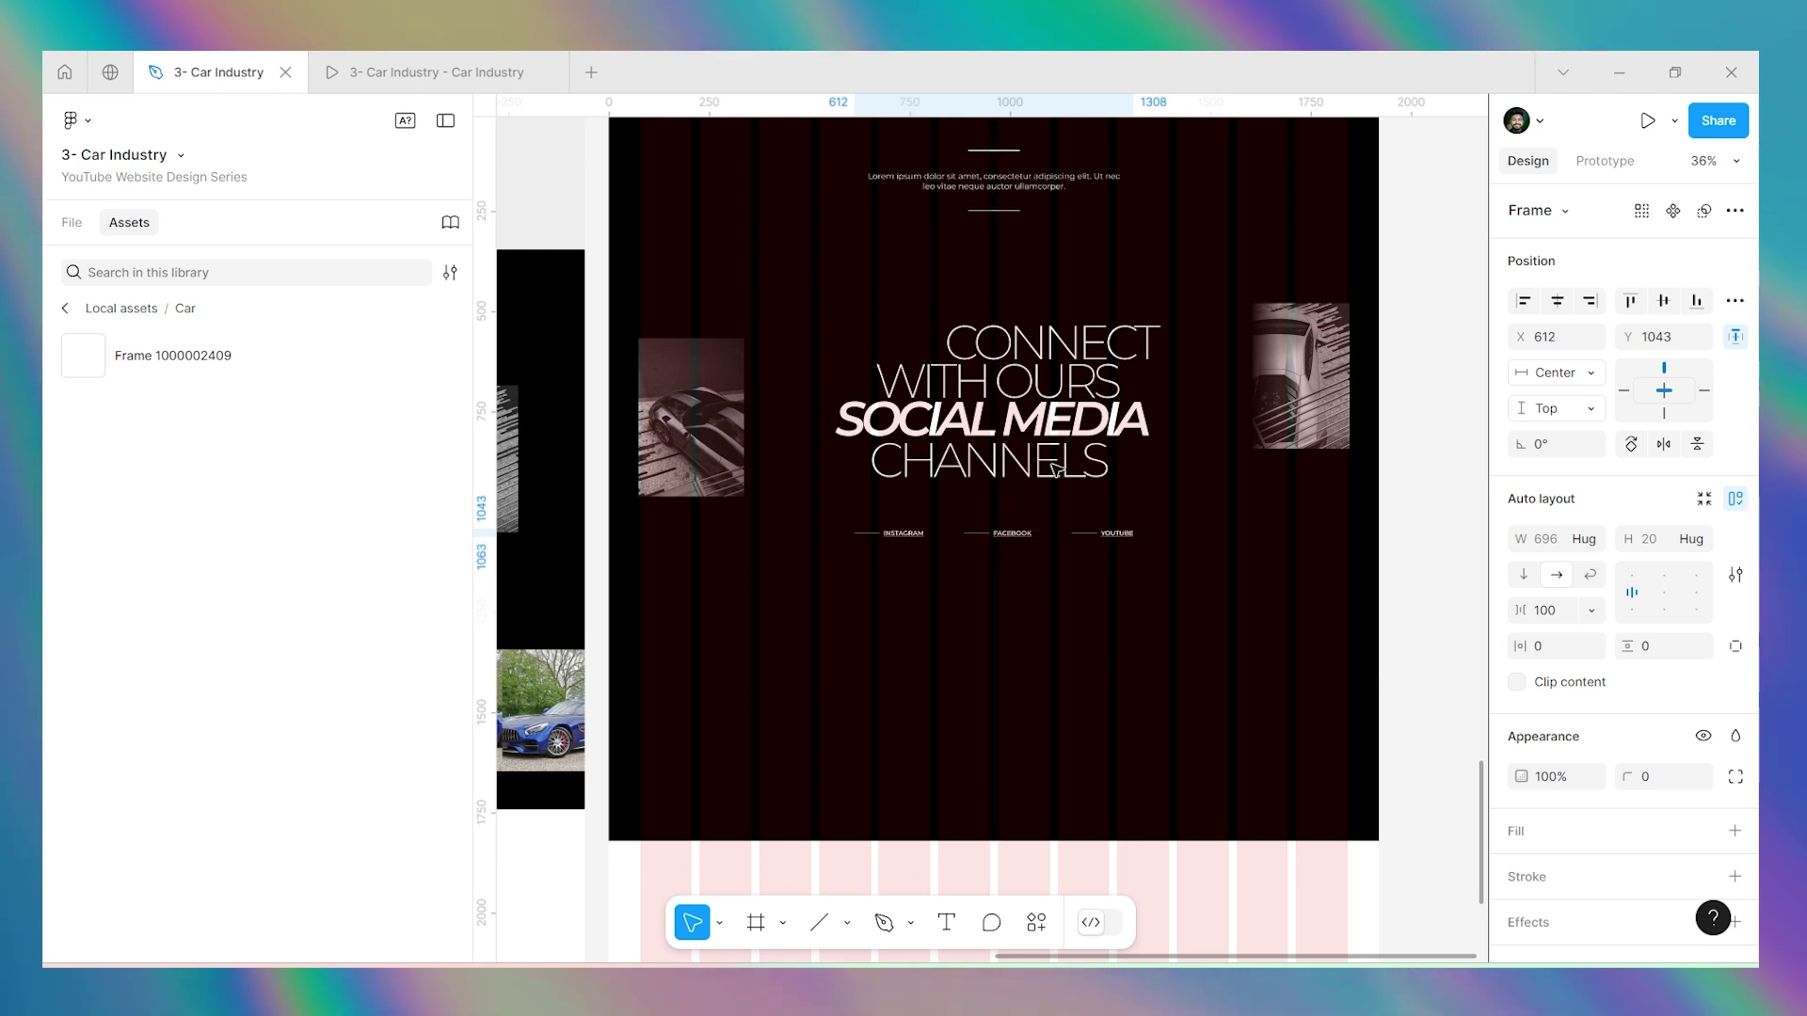
{"action": "scroll", "coordinate": [1324, 484], "scroll_direction": "down", "scroll_amount": 3}
{"action": "left_click", "coordinate": [1324, 485]}
{"action": "scroll", "coordinate": [1307, 480], "scroll_direction": "down", "scroll_amount": 2}
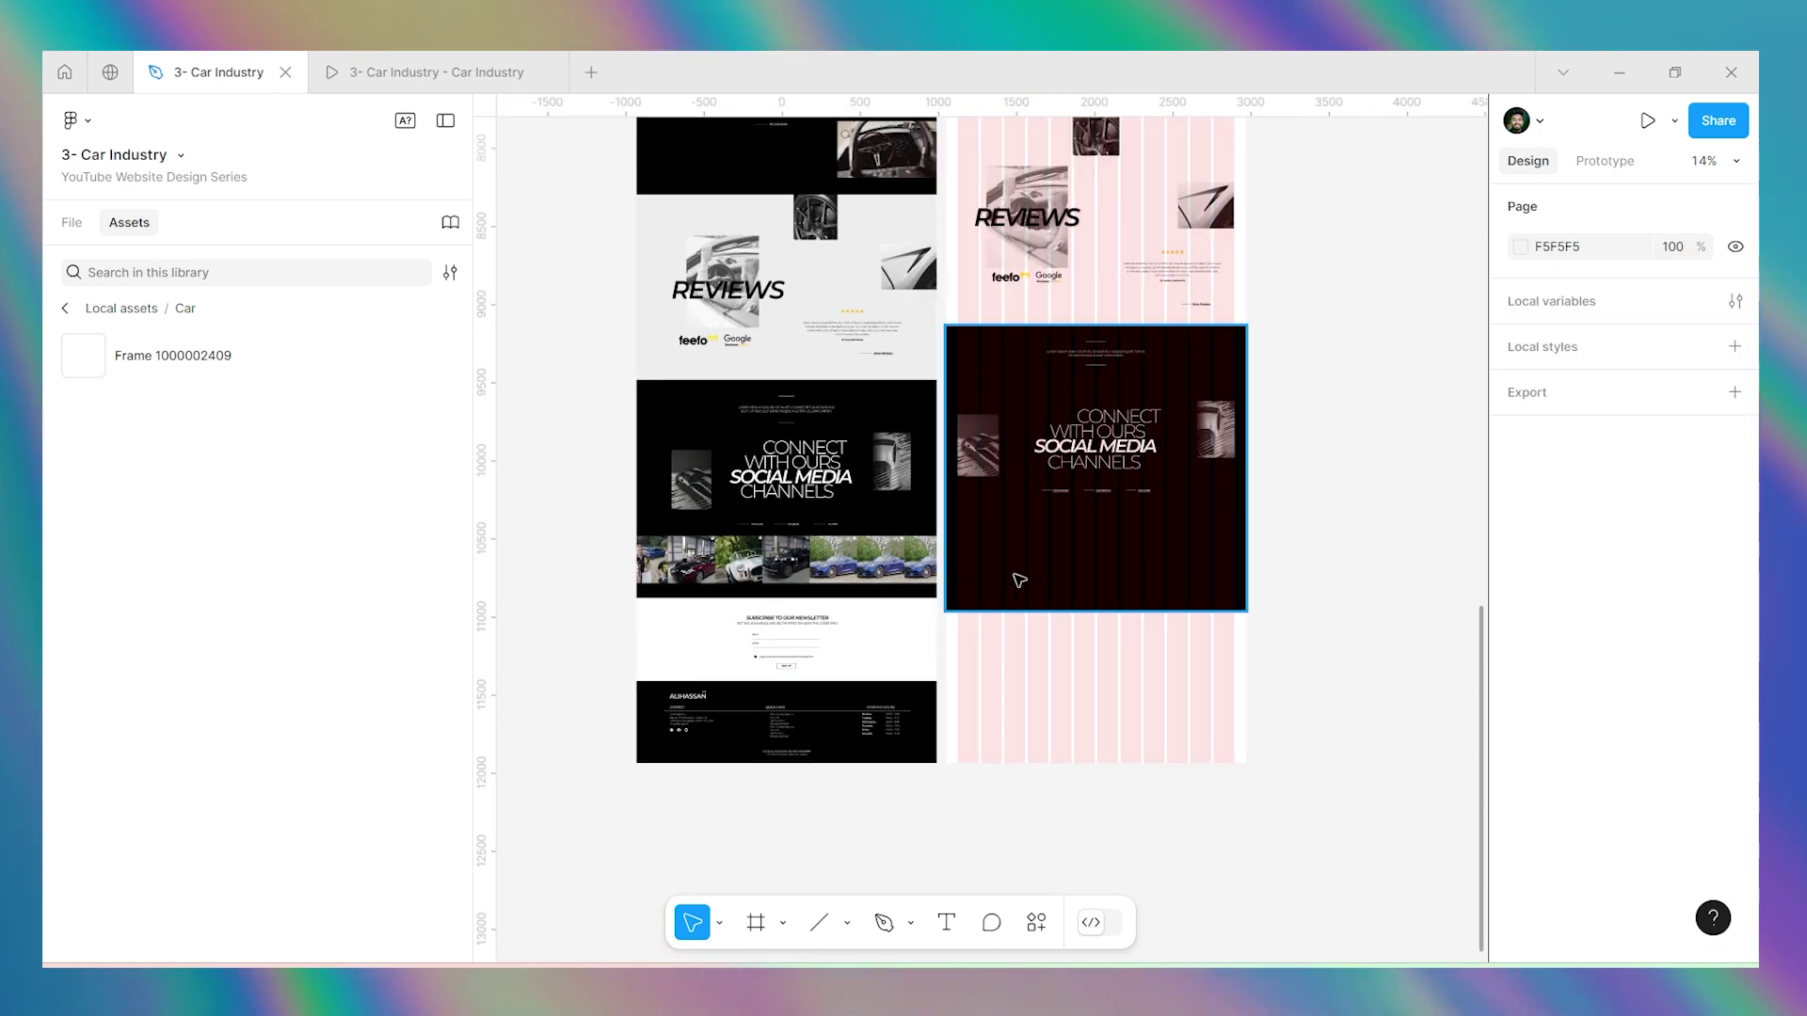
Copy the strip of car photos from the design system's Images area into the black social media section at X 65, Y 1552.
{"action": "scroll", "coordinate": [717, 560], "scroll_direction": "up", "scroll_amount": 5}
{"action": "scroll", "coordinate": [790, 467], "scroll_direction": "down", "scroll_amount": 6}
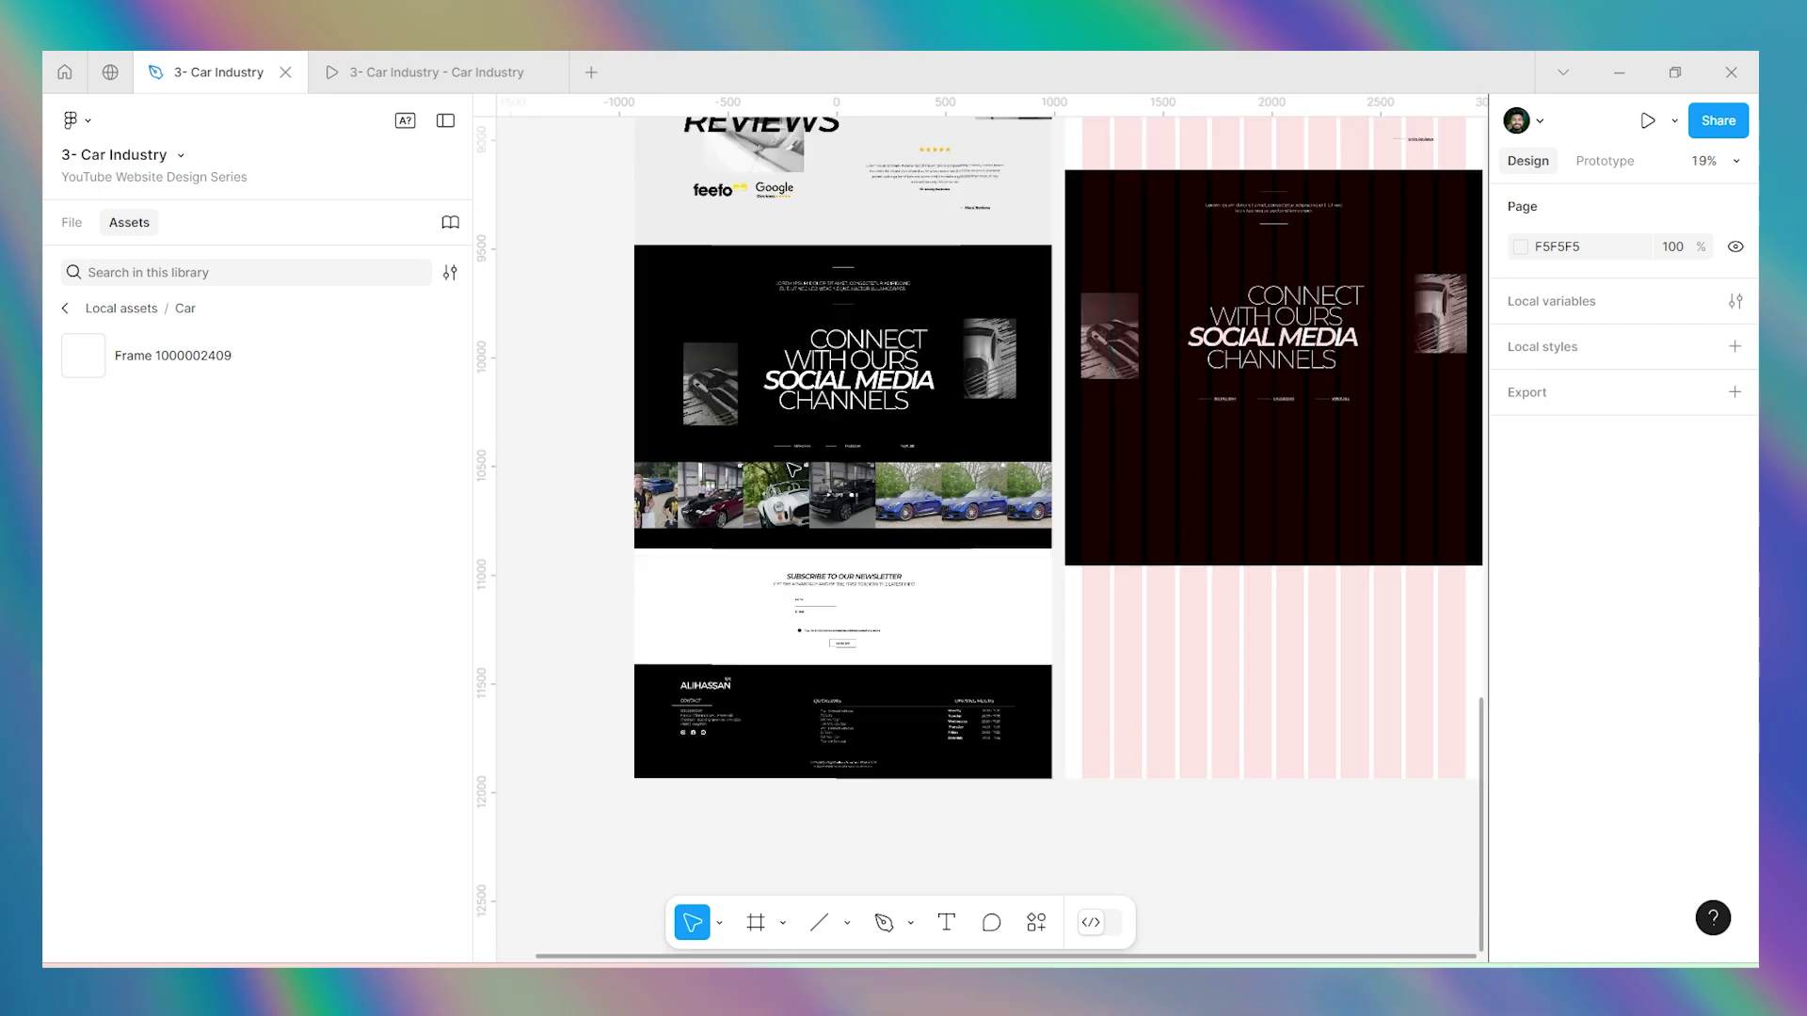
{"action": "scroll", "coordinate": [858, 554], "scroll_direction": "up", "scroll_amount": 1}
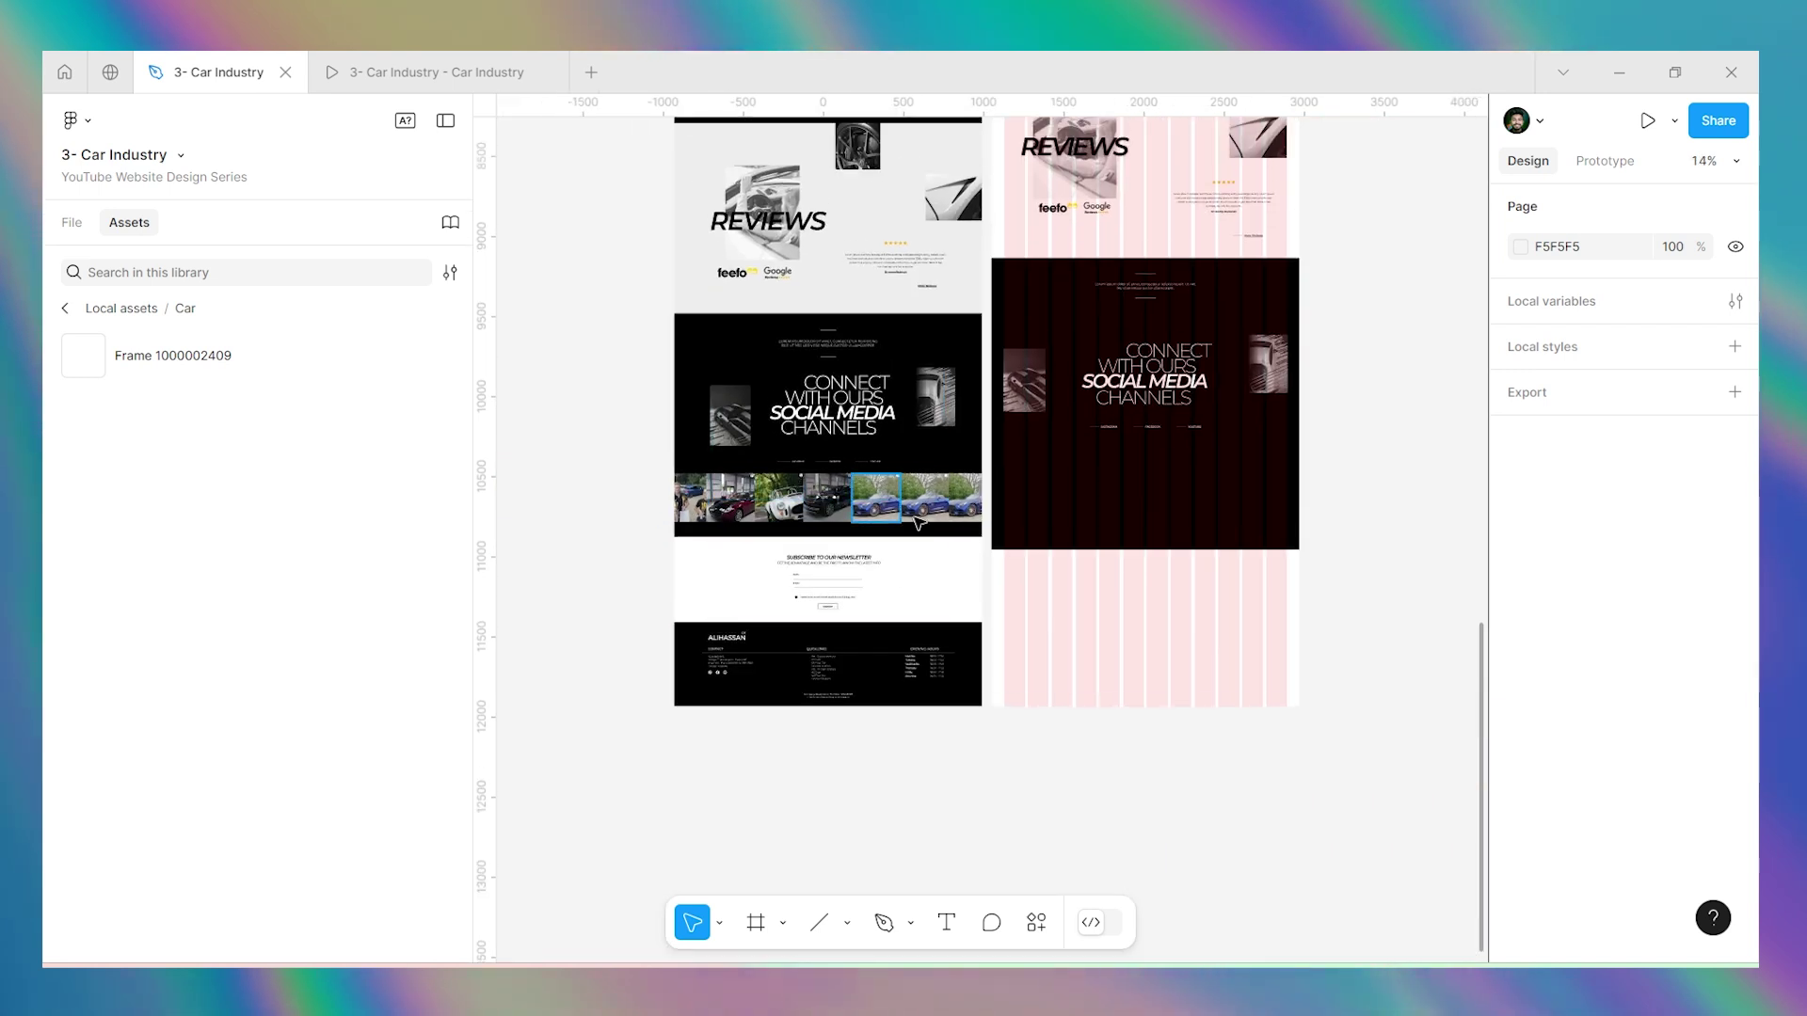
{"action": "scroll", "coordinate": [885, 530], "scroll_direction": "down", "scroll_amount": 2}
{"action": "scroll", "coordinate": [847, 470], "scroll_direction": "up", "scroll_amount": 5}
{"action": "scroll", "coordinate": [661, 139], "scroll_direction": "up", "scroll_amount": 10}
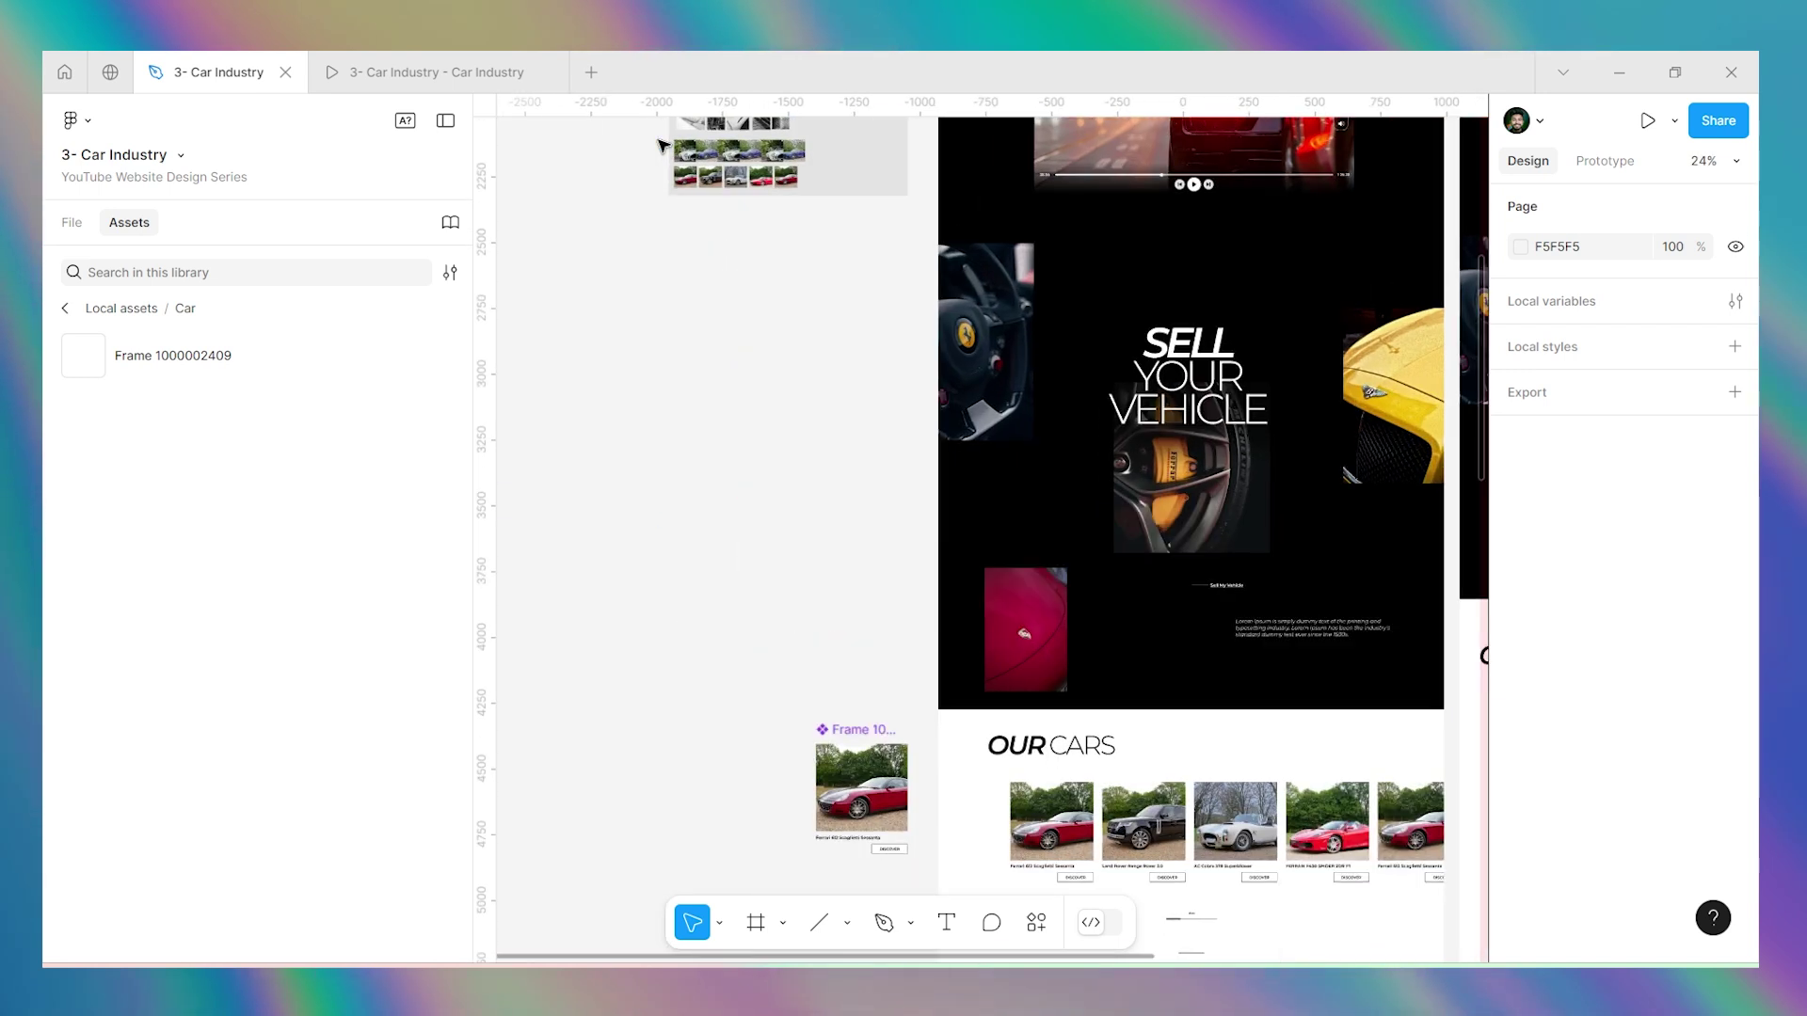
{"action": "left_click", "coordinate": [785, 167]}
{"action": "scroll", "coordinate": [786, 167], "scroll_direction": "down", "scroll_amount": 5}
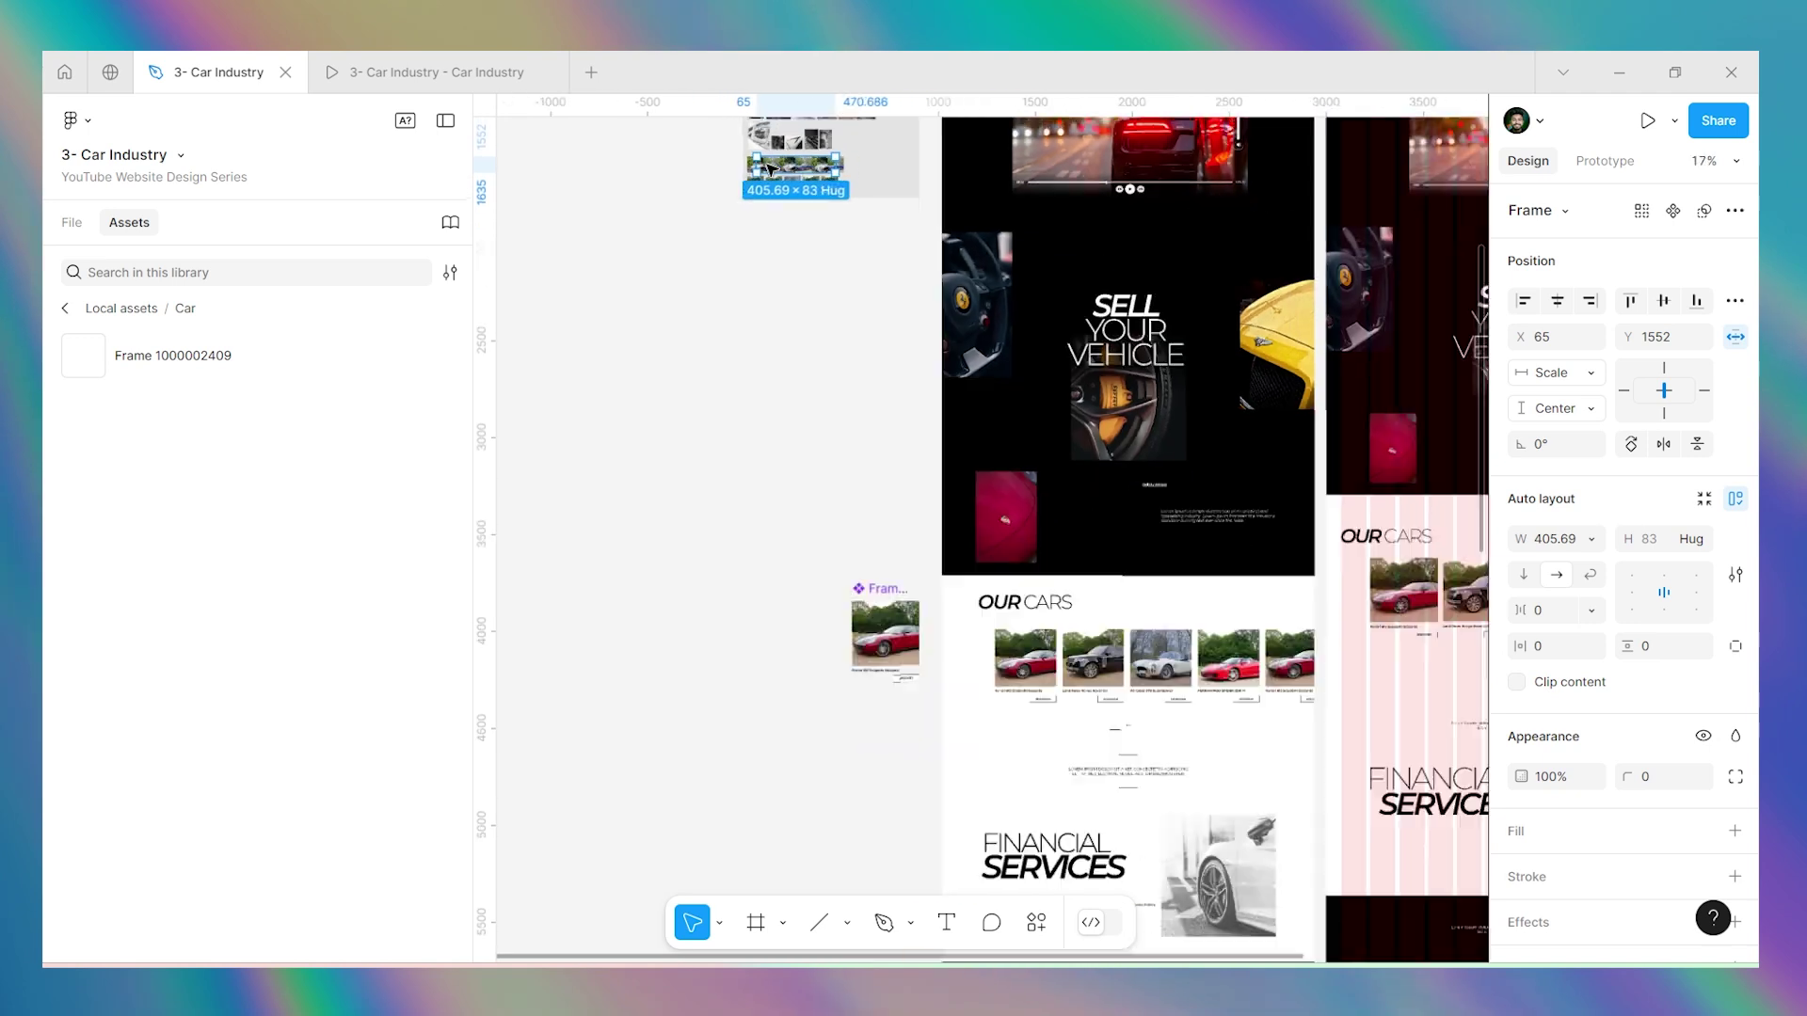
{"action": "scroll", "coordinate": [771, 178], "scroll_direction": "down", "scroll_amount": 4}
{"action": "scroll", "coordinate": [972, 718], "scroll_direction": "up", "scroll_amount": 8}
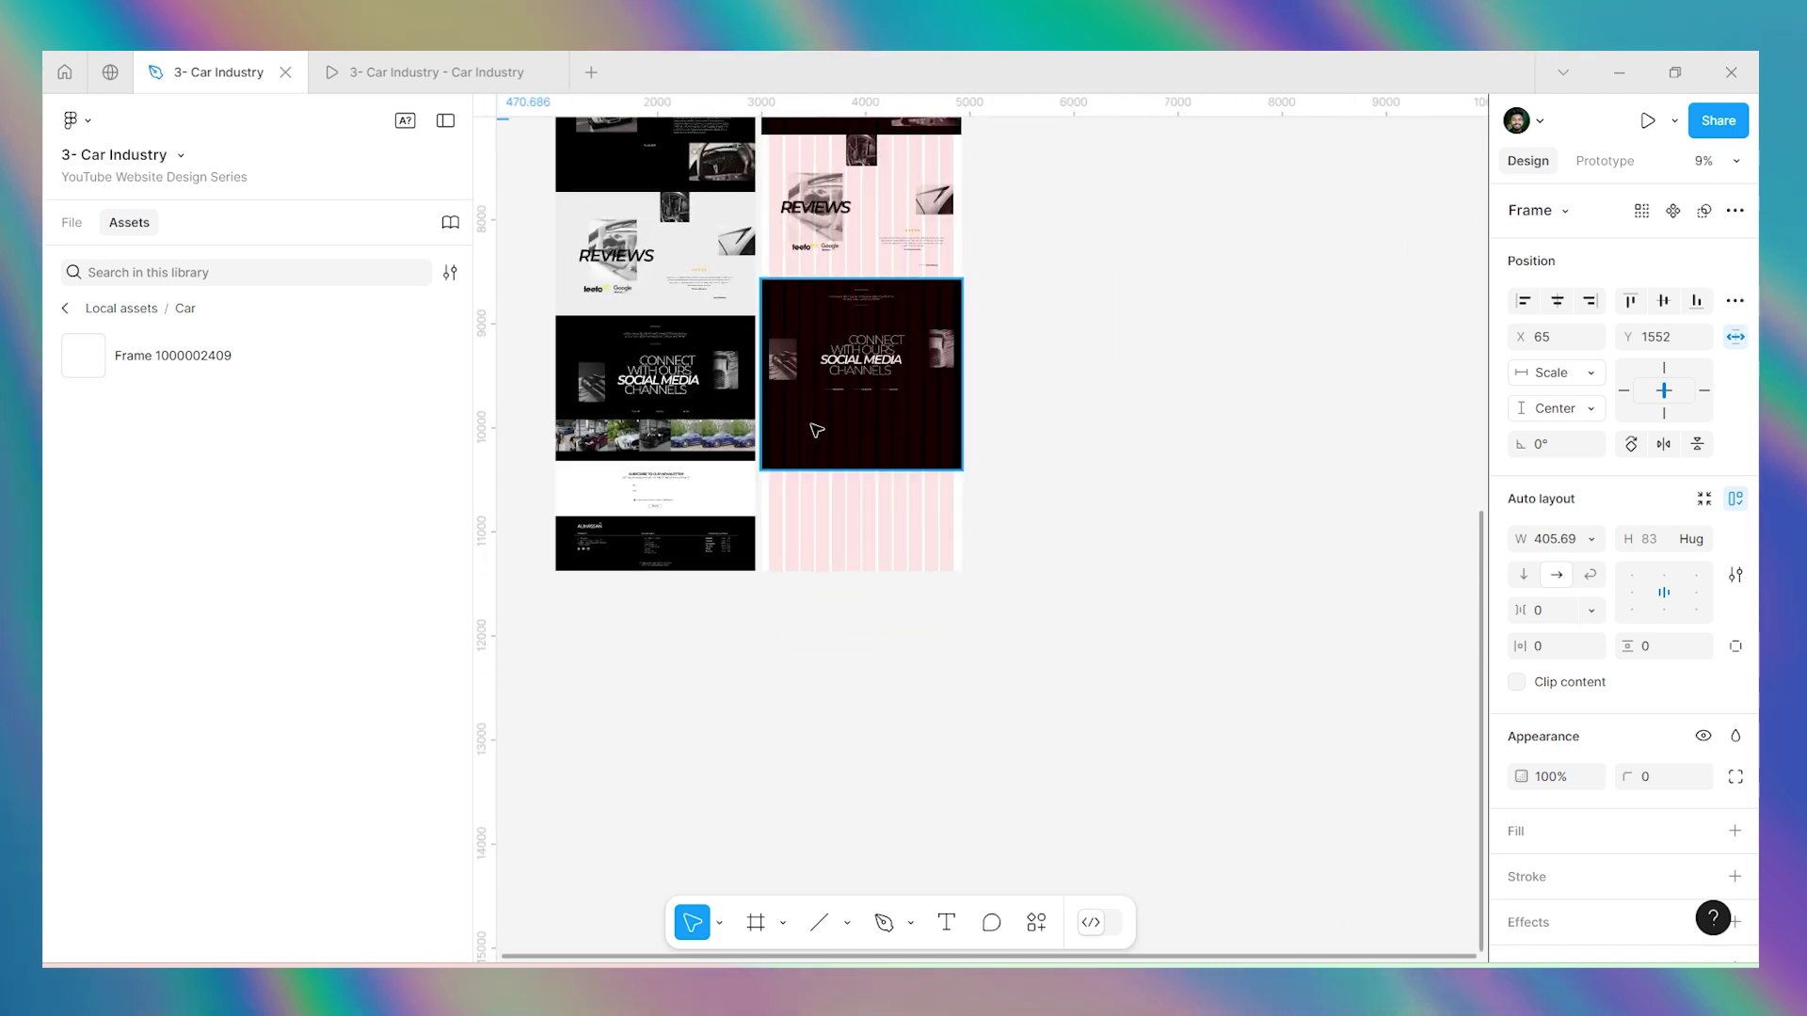
{"action": "scroll", "coordinate": [838, 424], "scroll_direction": "up", "scroll_amount": 3}
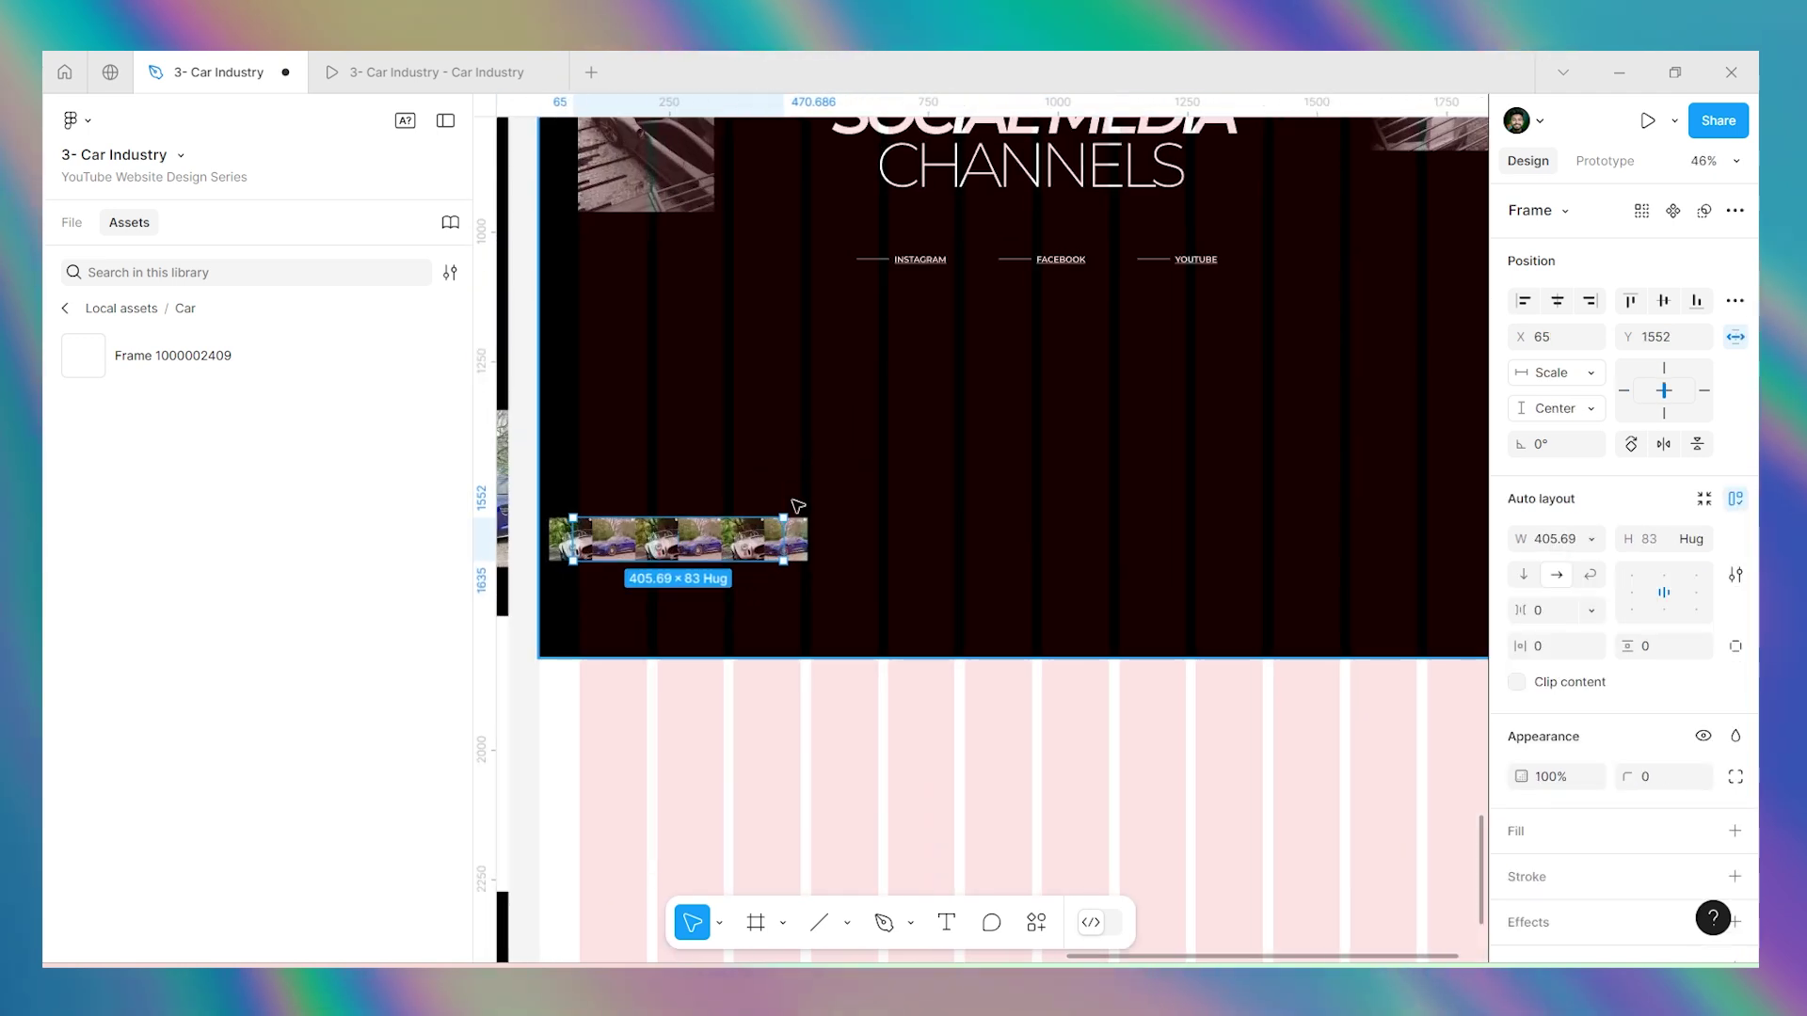
Scale the car photo strip to 1803 × 368.88 and place it below the social links at X 117, Y 1151.06.
{"action": "key", "text": "k"}
{"action": "left_click_drag", "start_coordinate": [782, 518], "coordinate": [988, 433]}
{"action": "scroll", "coordinate": [998, 443], "scroll_direction": "down", "scroll_amount": 3}
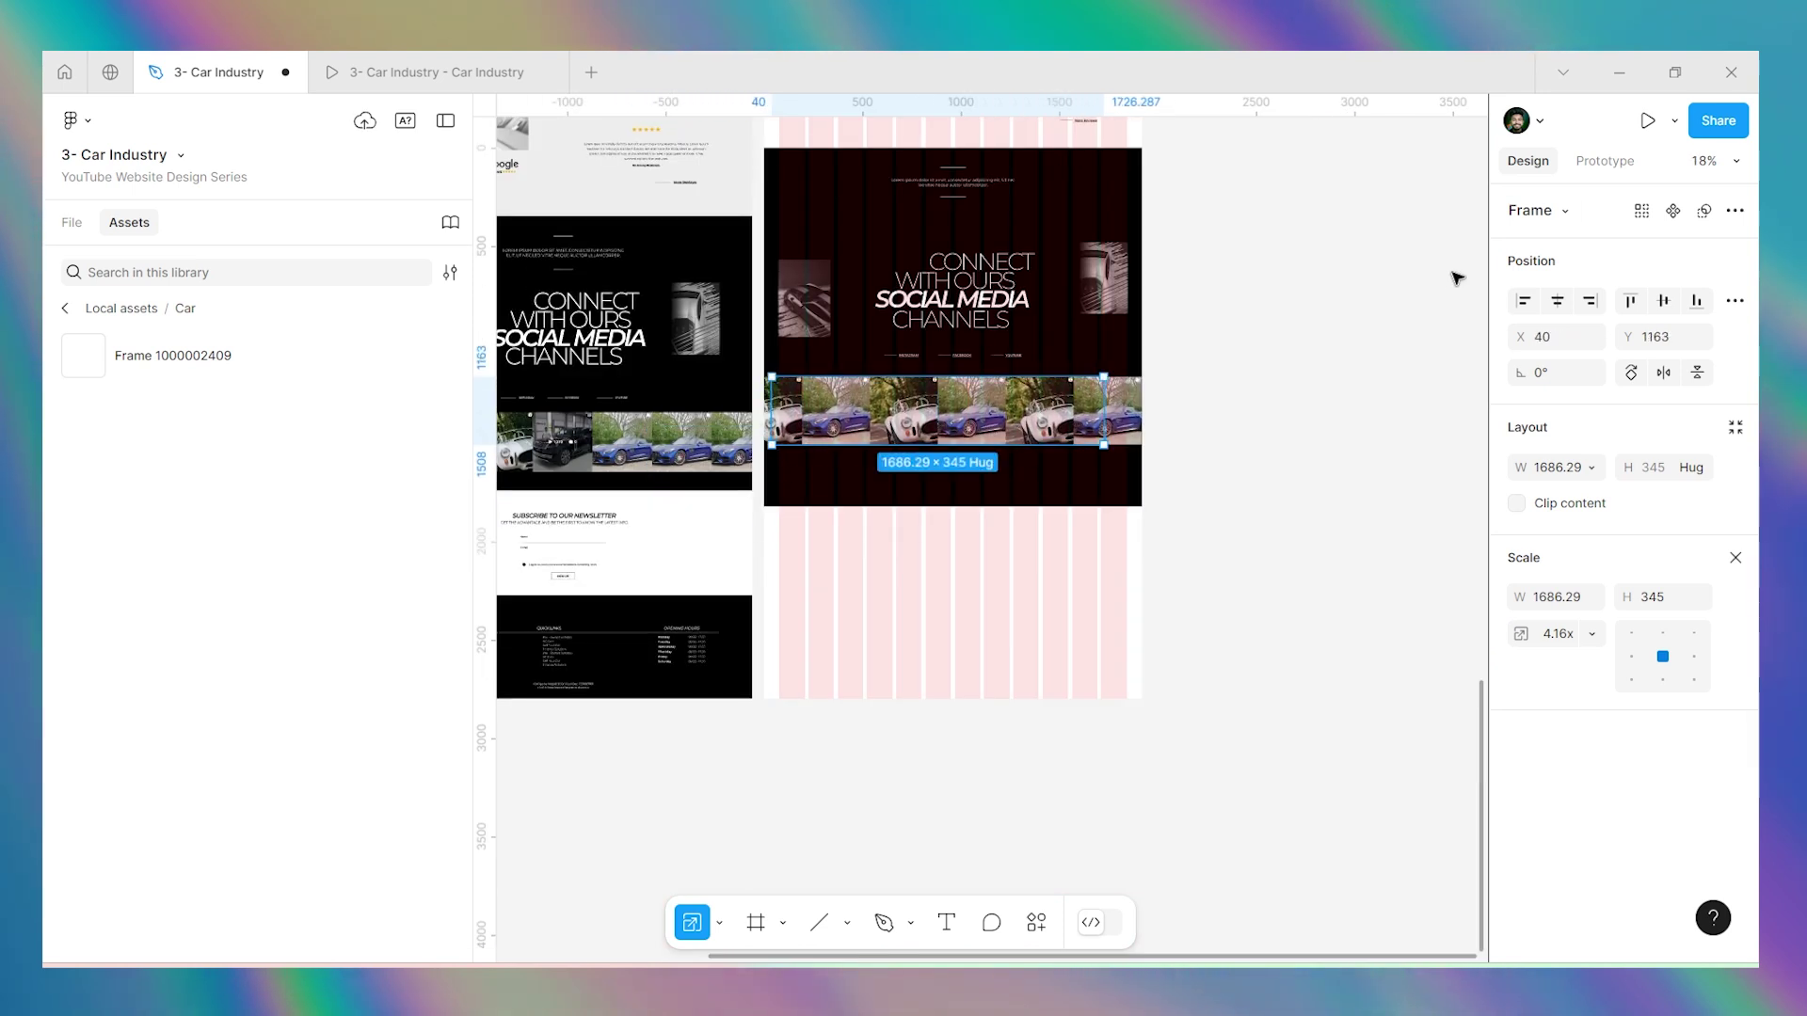
{"action": "left_click", "coordinate": [1557, 301]}
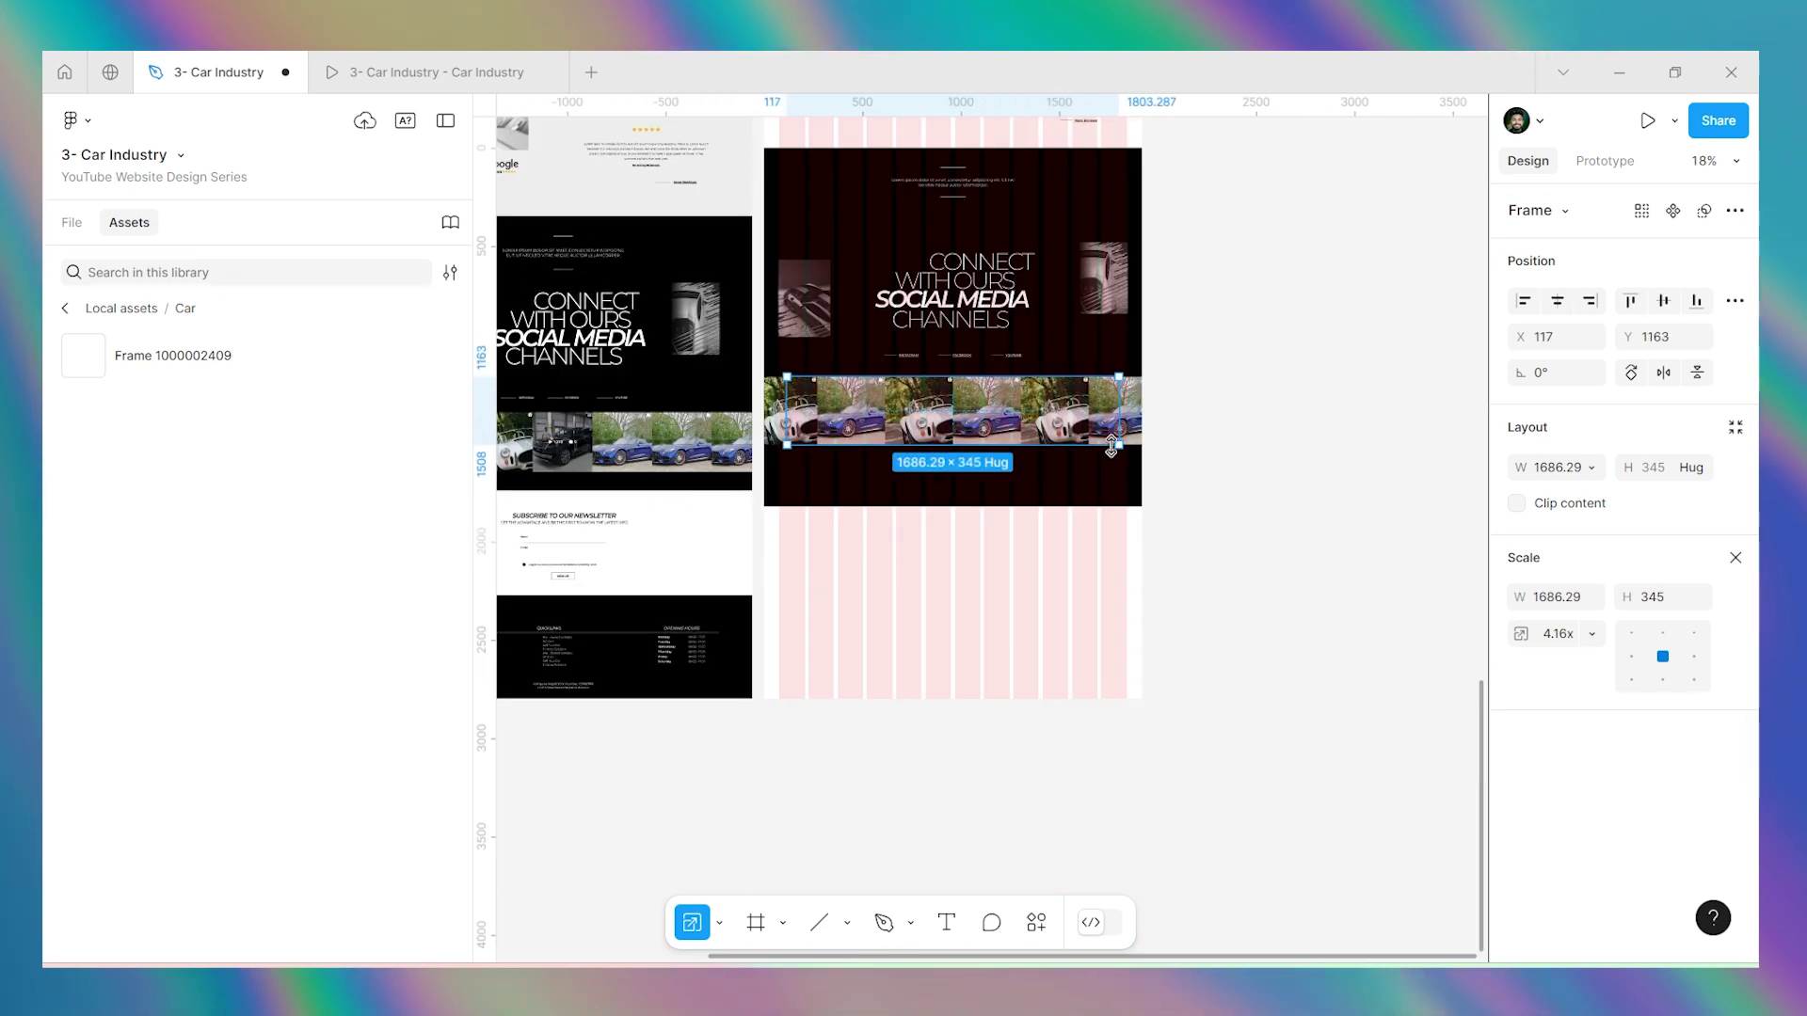
{"action": "left_click_drag", "start_coordinate": [1127, 419], "coordinate": [1143, 419]}
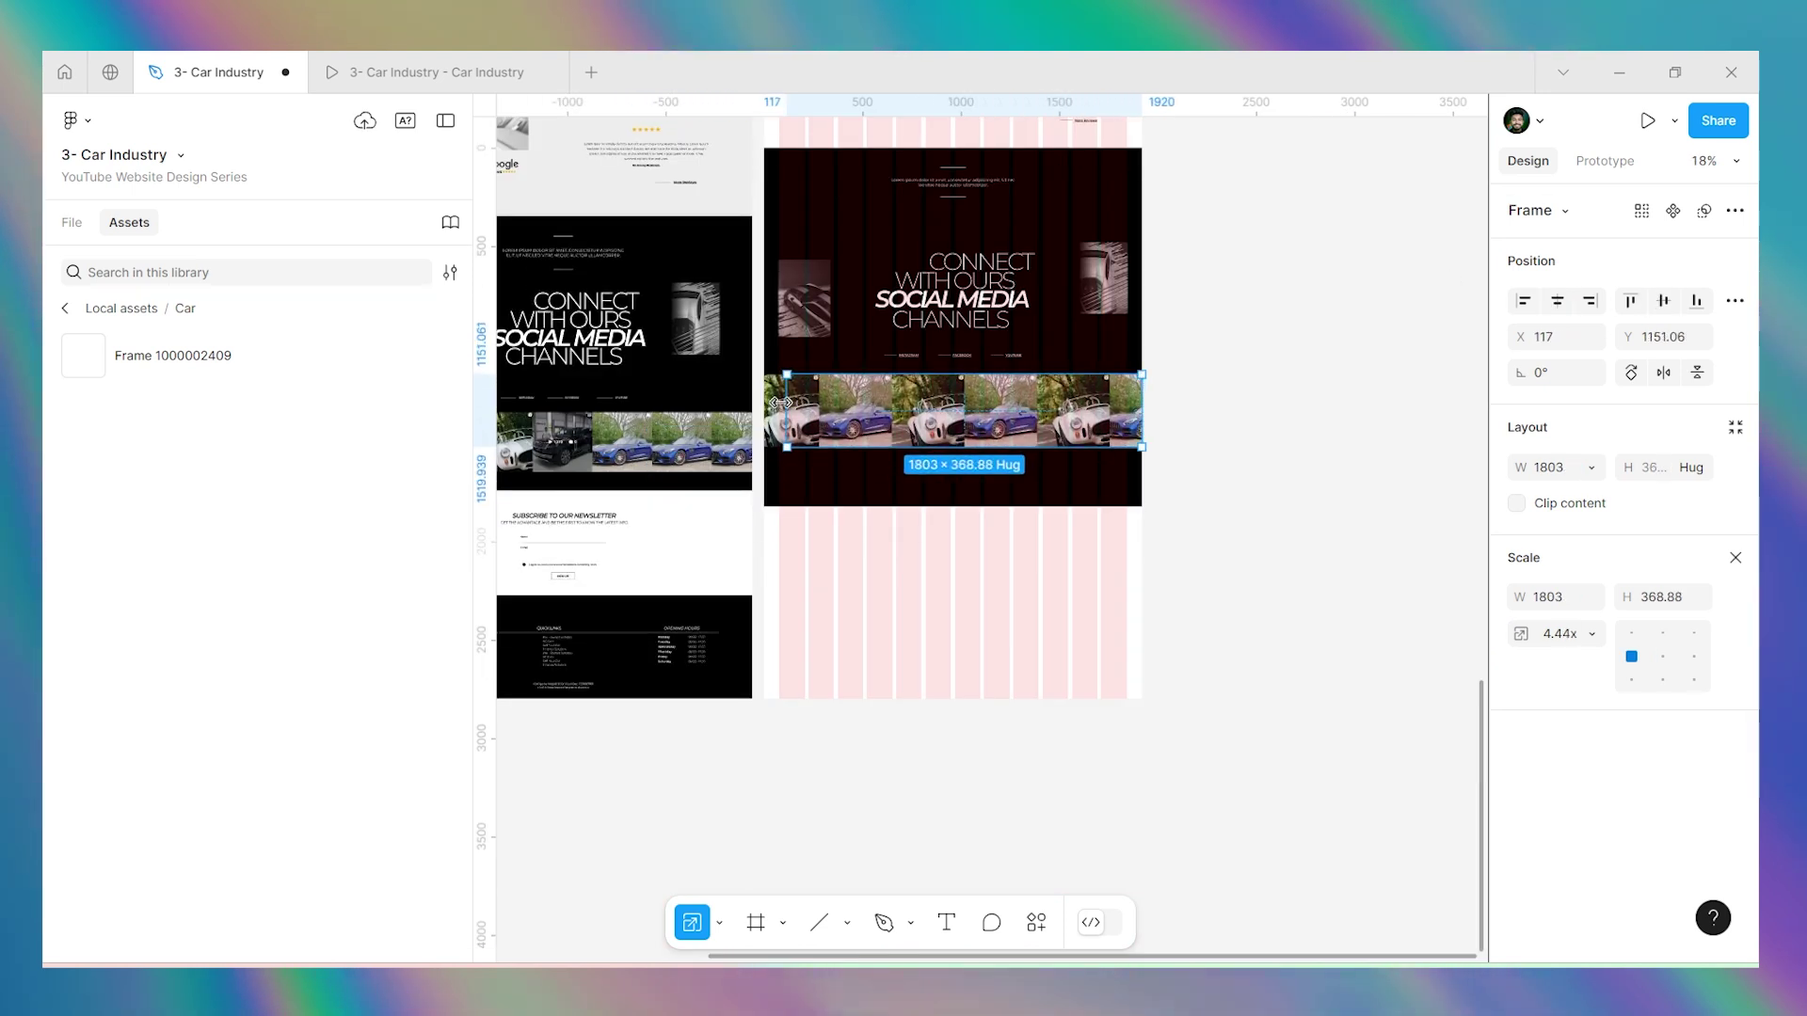
Check the social links and full-width car photo strip in the prototype, and return to the design file.
{"action": "key", "text": "ctrl+alt+Return"}
{"action": "scroll", "coordinate": [1093, 450], "scroll_direction": "down", "scroll_amount": 5}
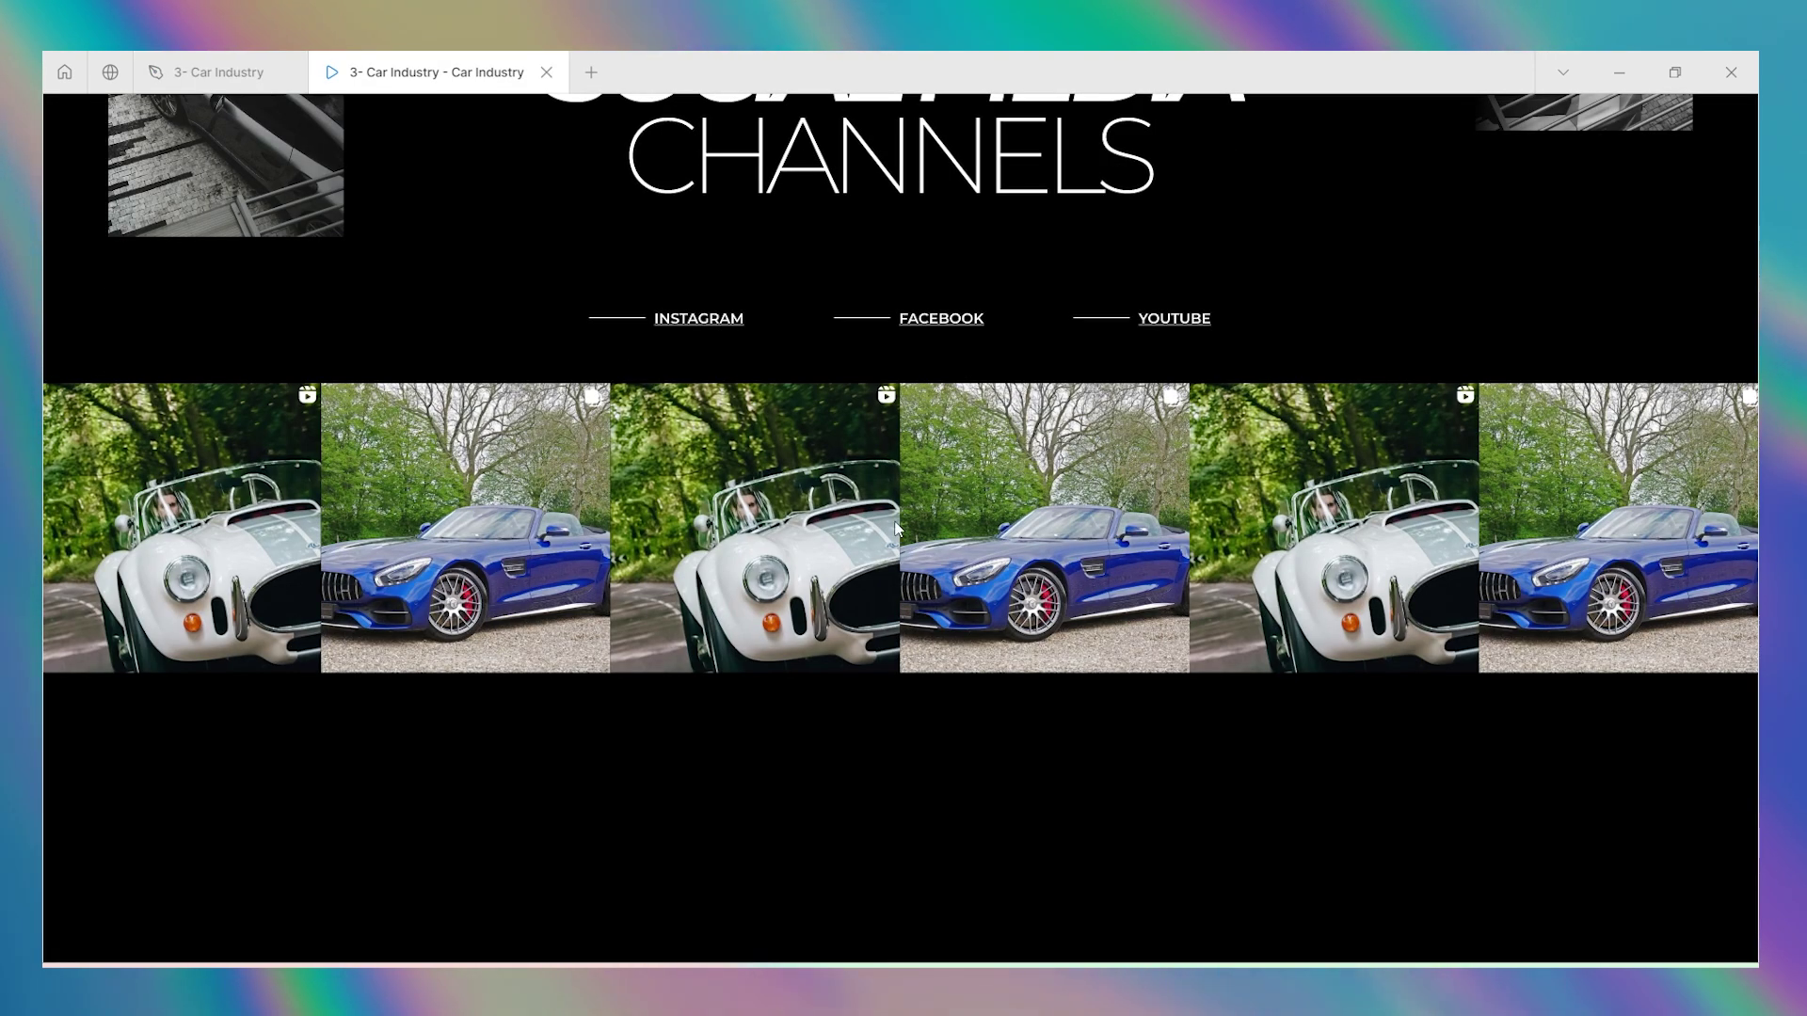
{"action": "key", "text": "ctrl+Tab"}
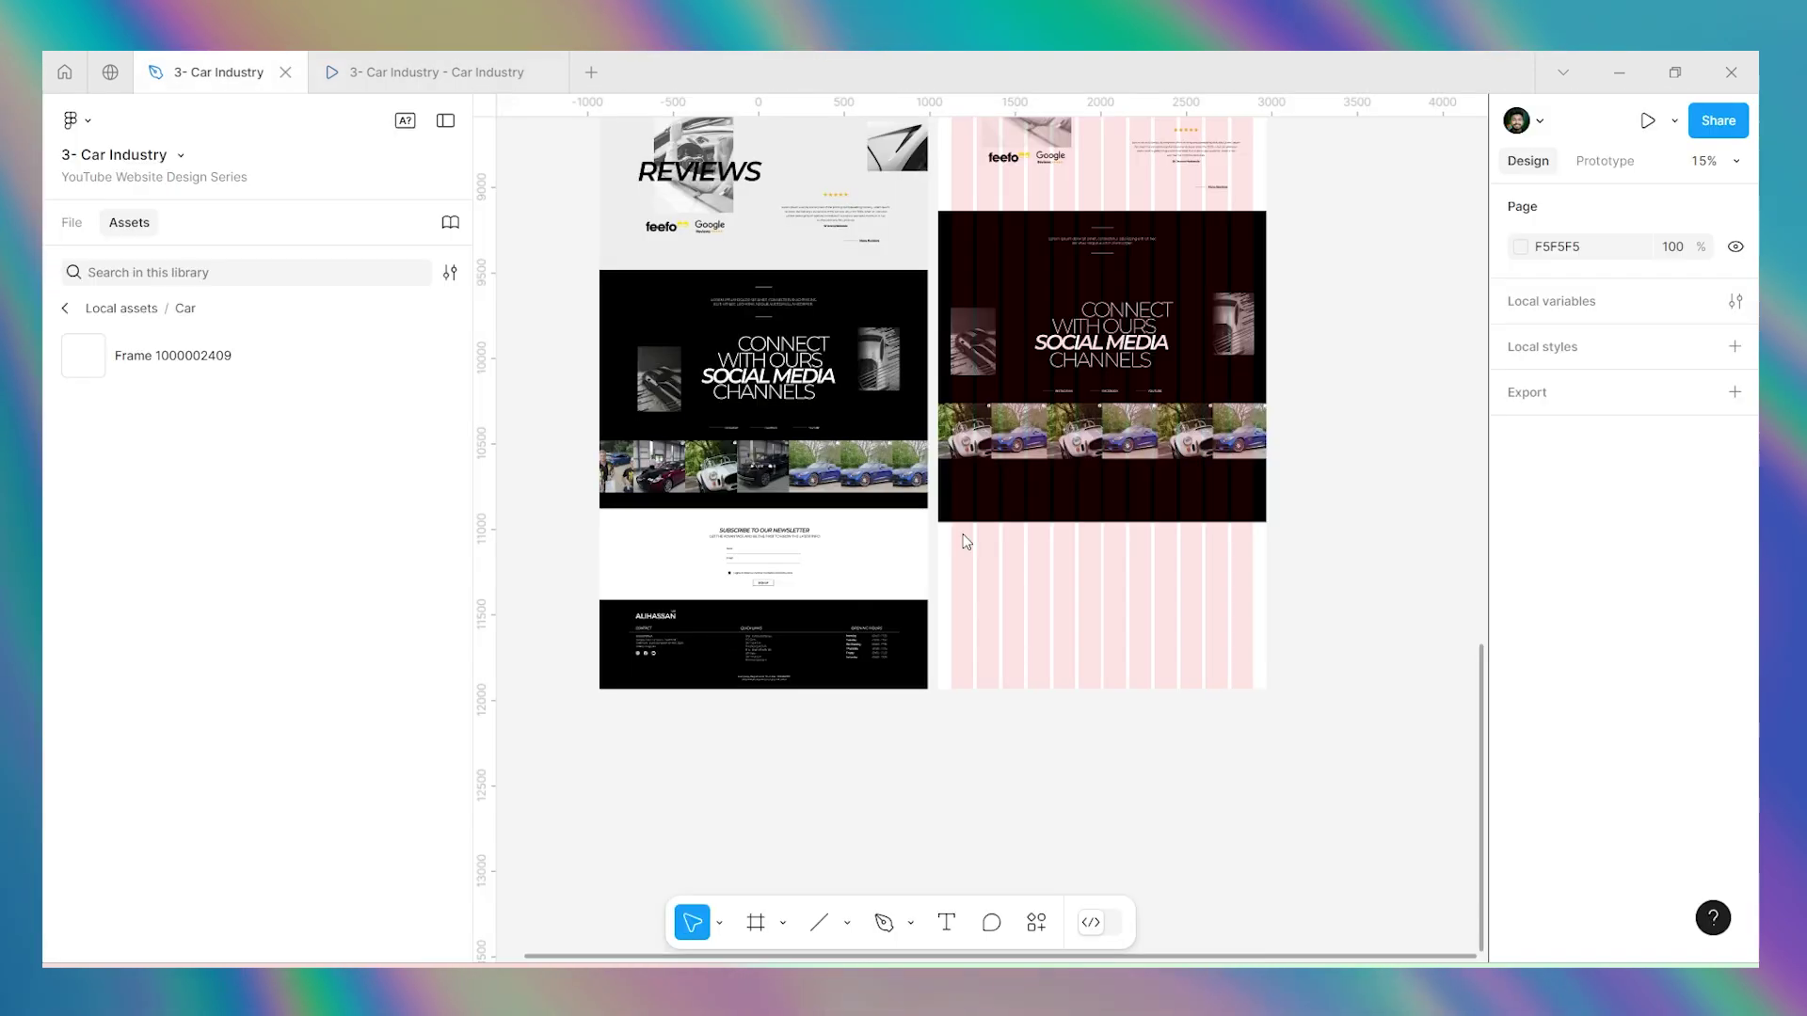
{"action": "scroll", "coordinate": [1223, 465], "scroll_direction": "down", "scroll_amount": 2}
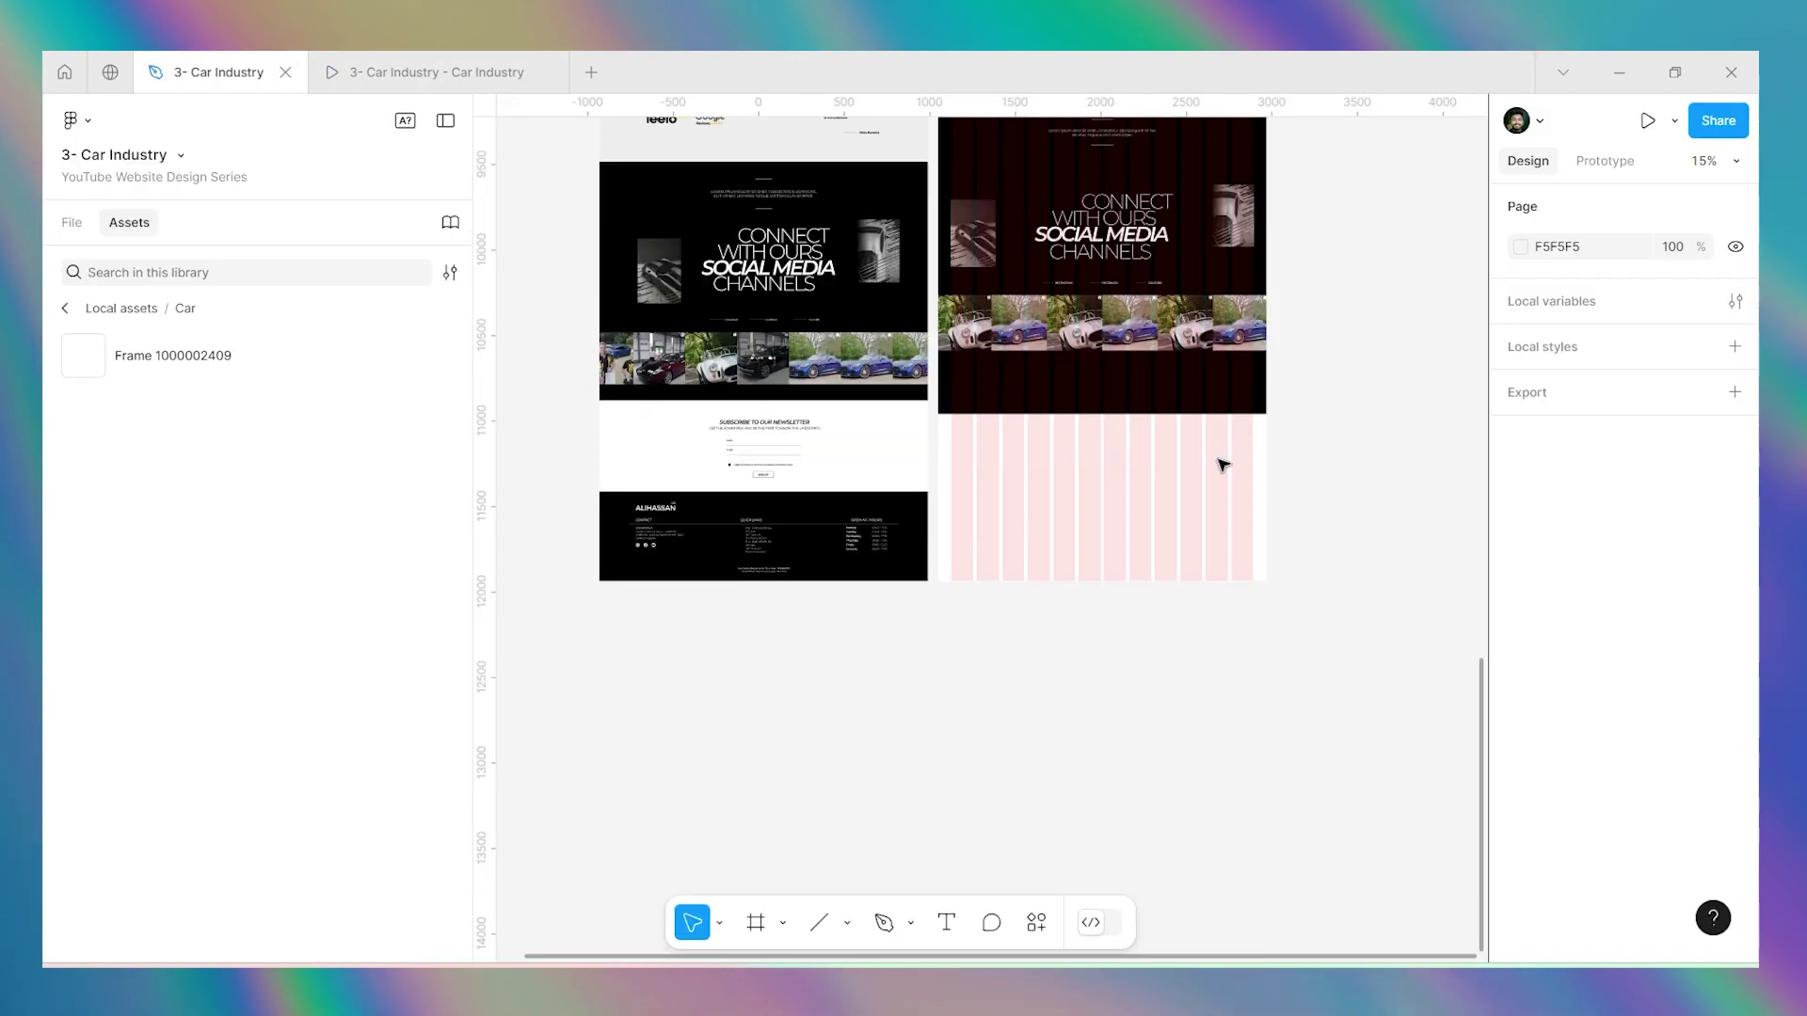
{"action": "left_click", "coordinate": [1149, 391]}
{"action": "left_click_drag", "start_coordinate": [1150, 414], "coordinate": [1151, 375]}
{"action": "key", "text": "ctrl+z"}
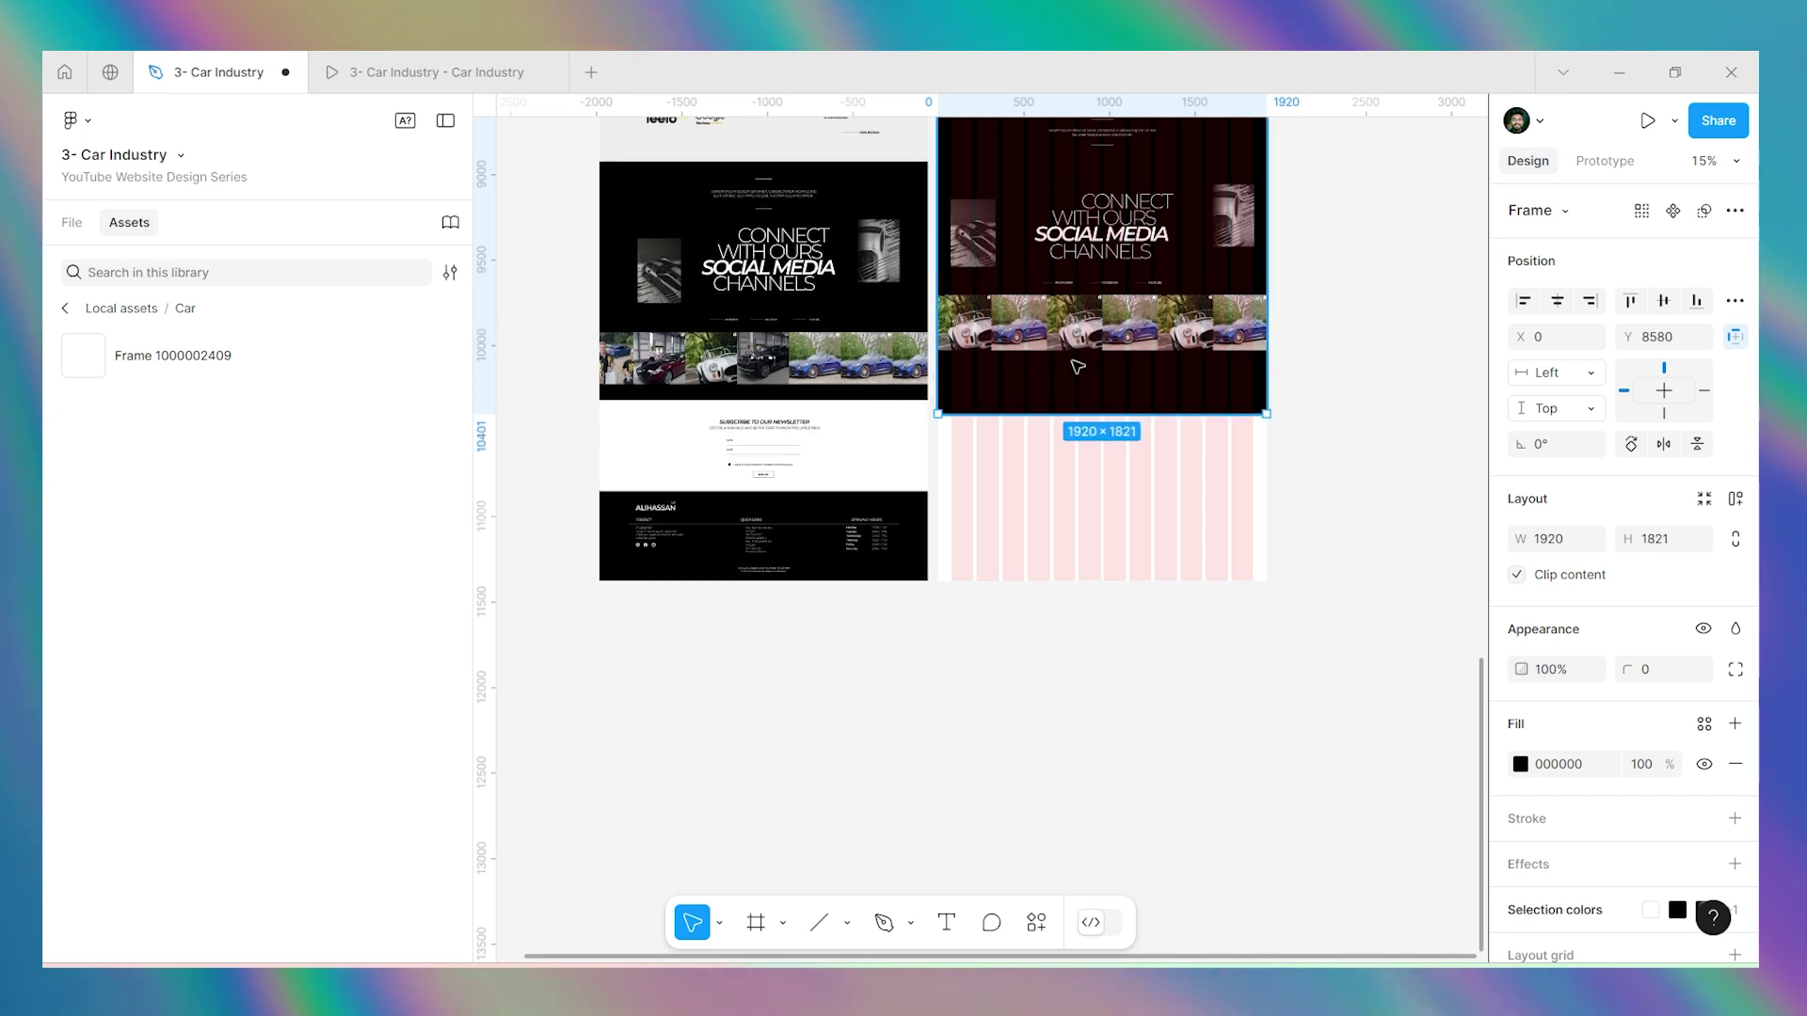
Pin the car photo strip to the top of the black social media section and shorten the section to 1920 × 1548.
{"action": "left_click", "coordinate": [1055, 346]}
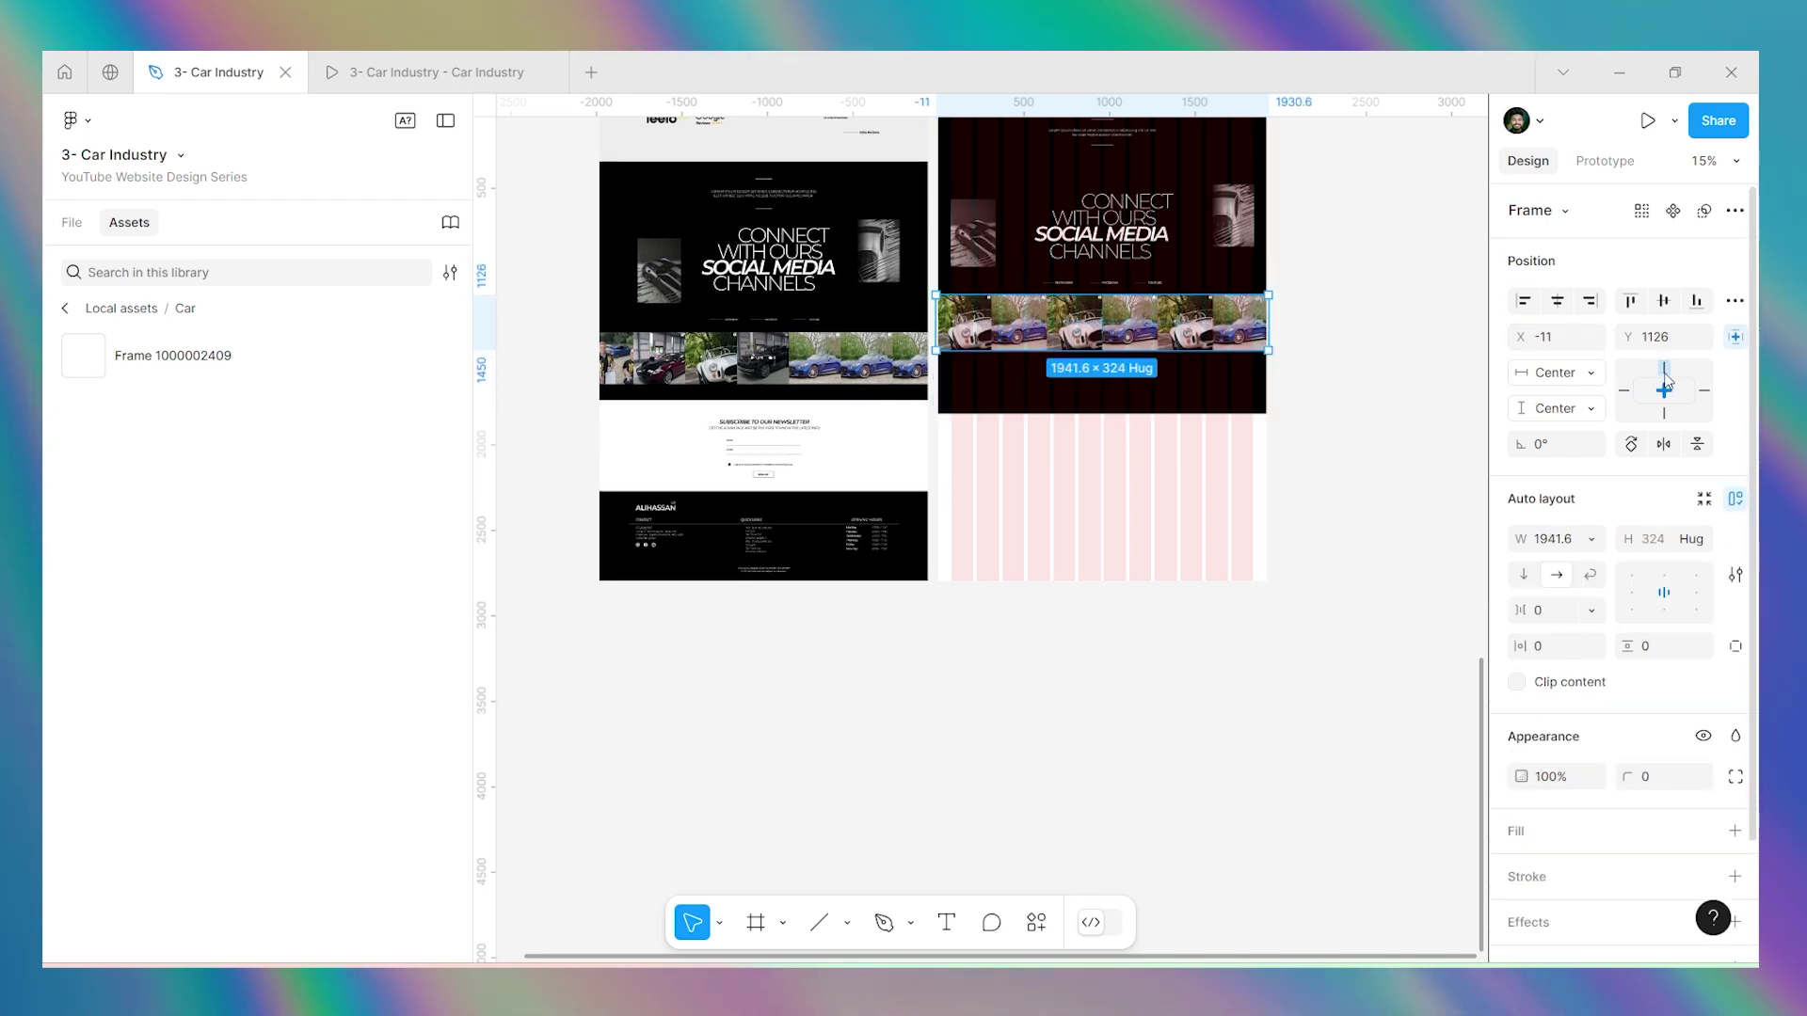
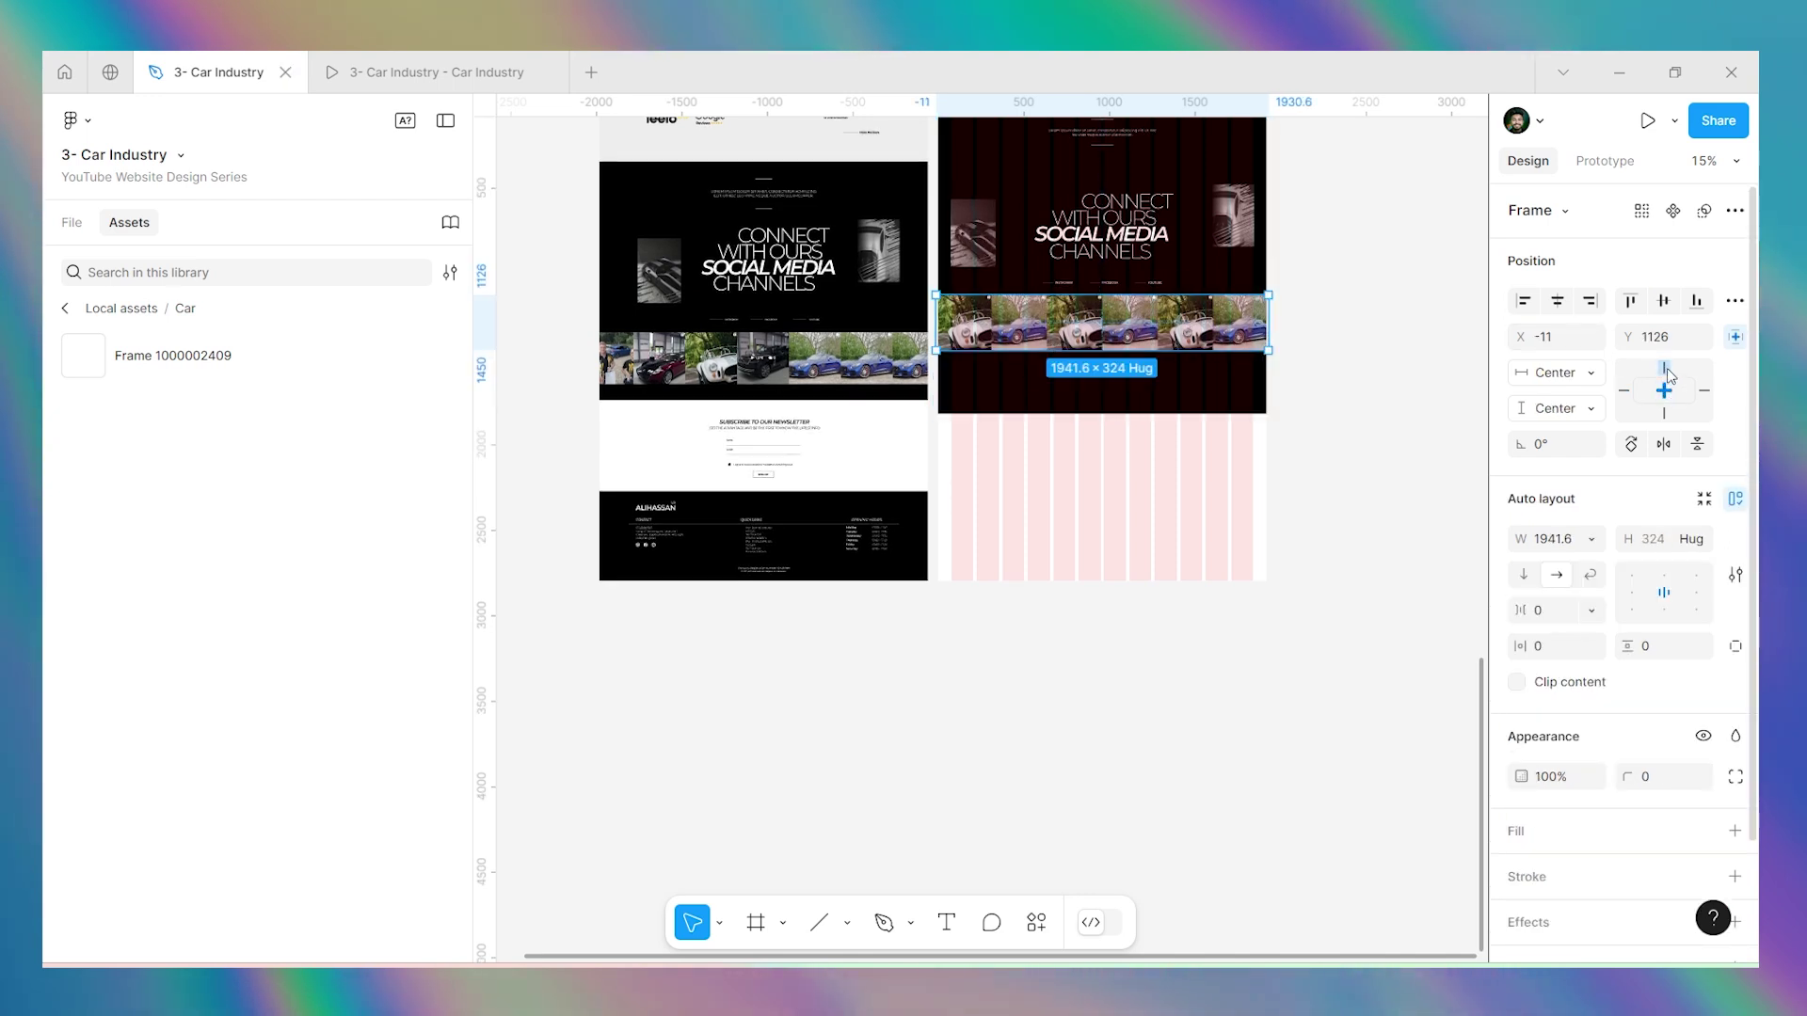
{"action": "key", "text": "Tab"}
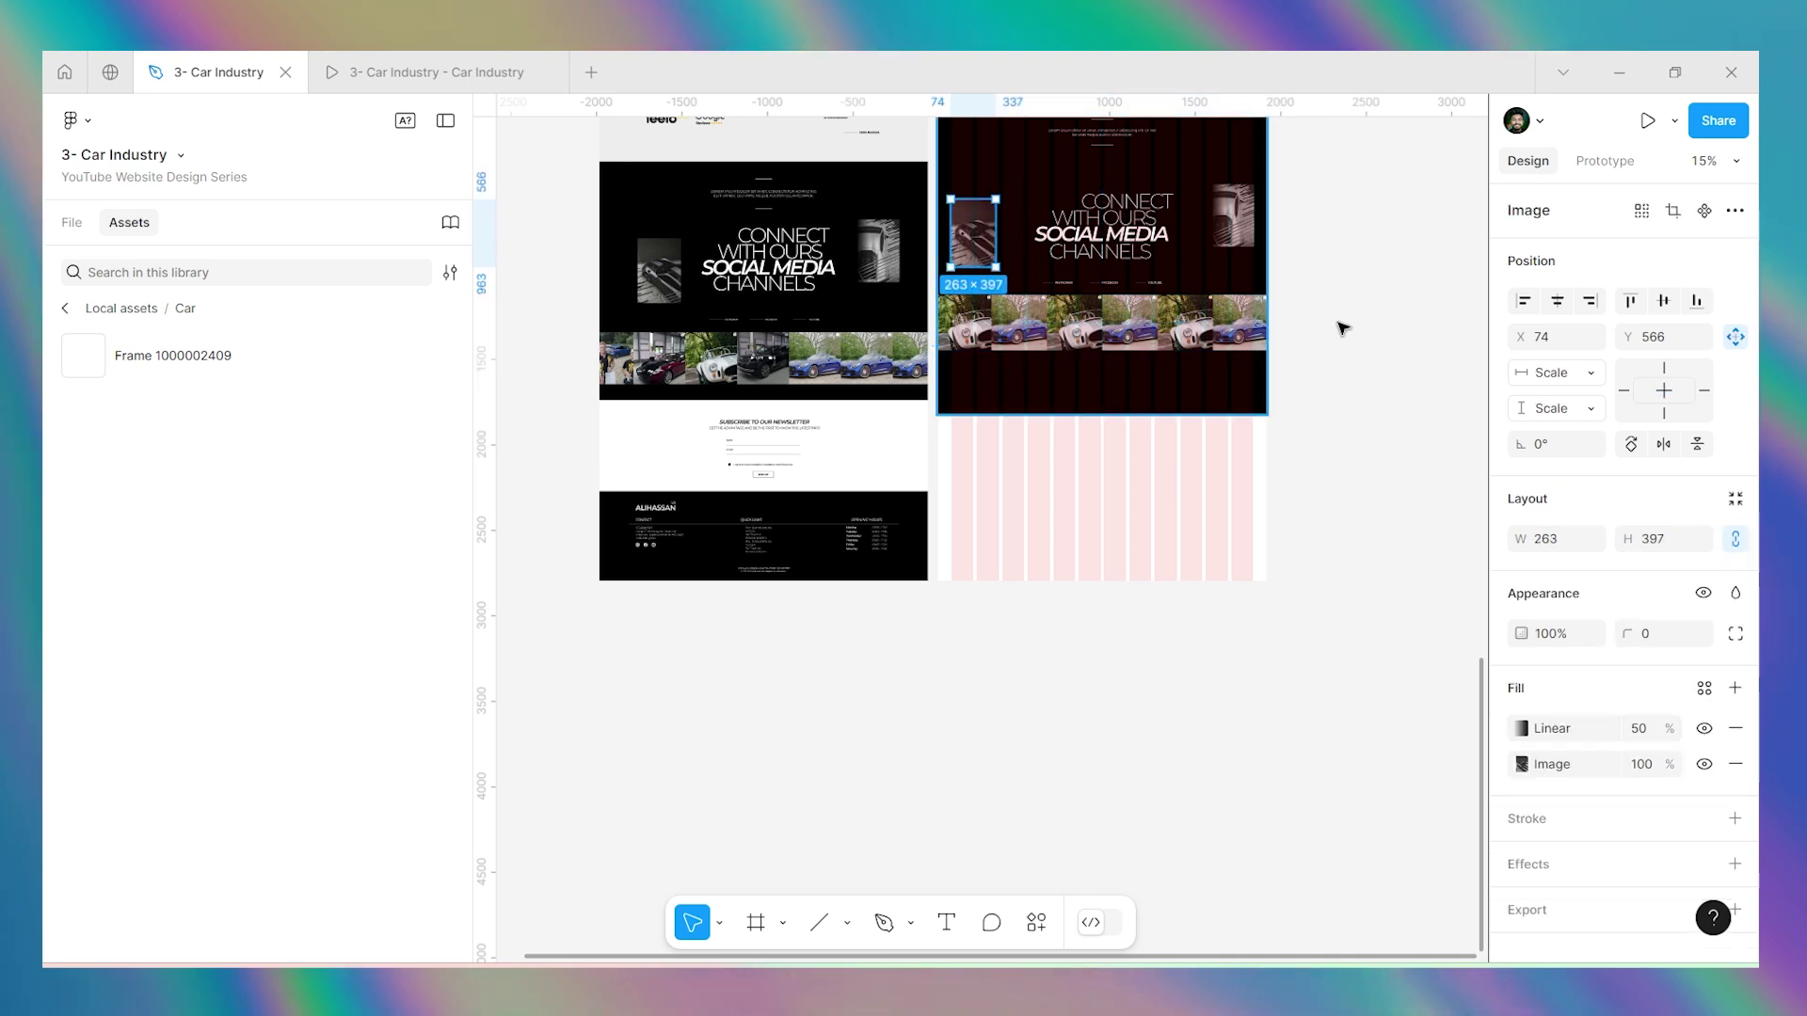
{"action": "left_click", "coordinate": [1141, 386]}
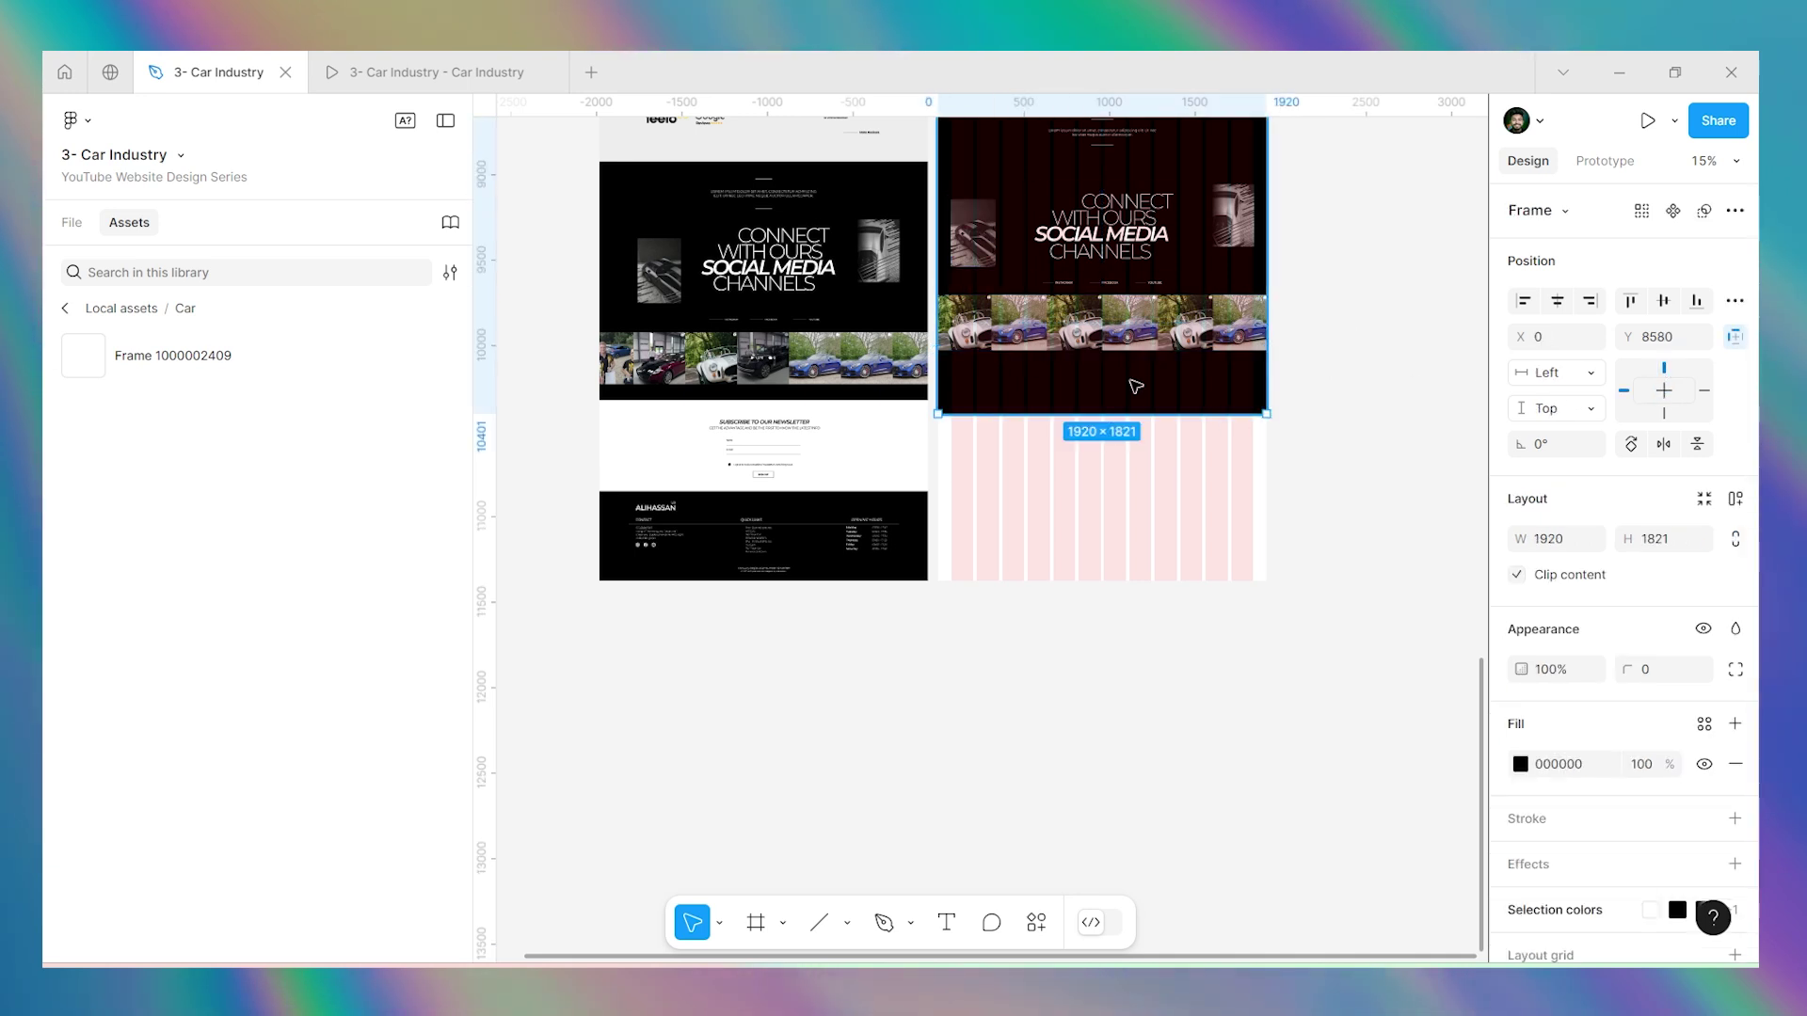
{"action": "left_click_drag", "start_coordinate": [1134, 414], "coordinate": [1140, 362]}
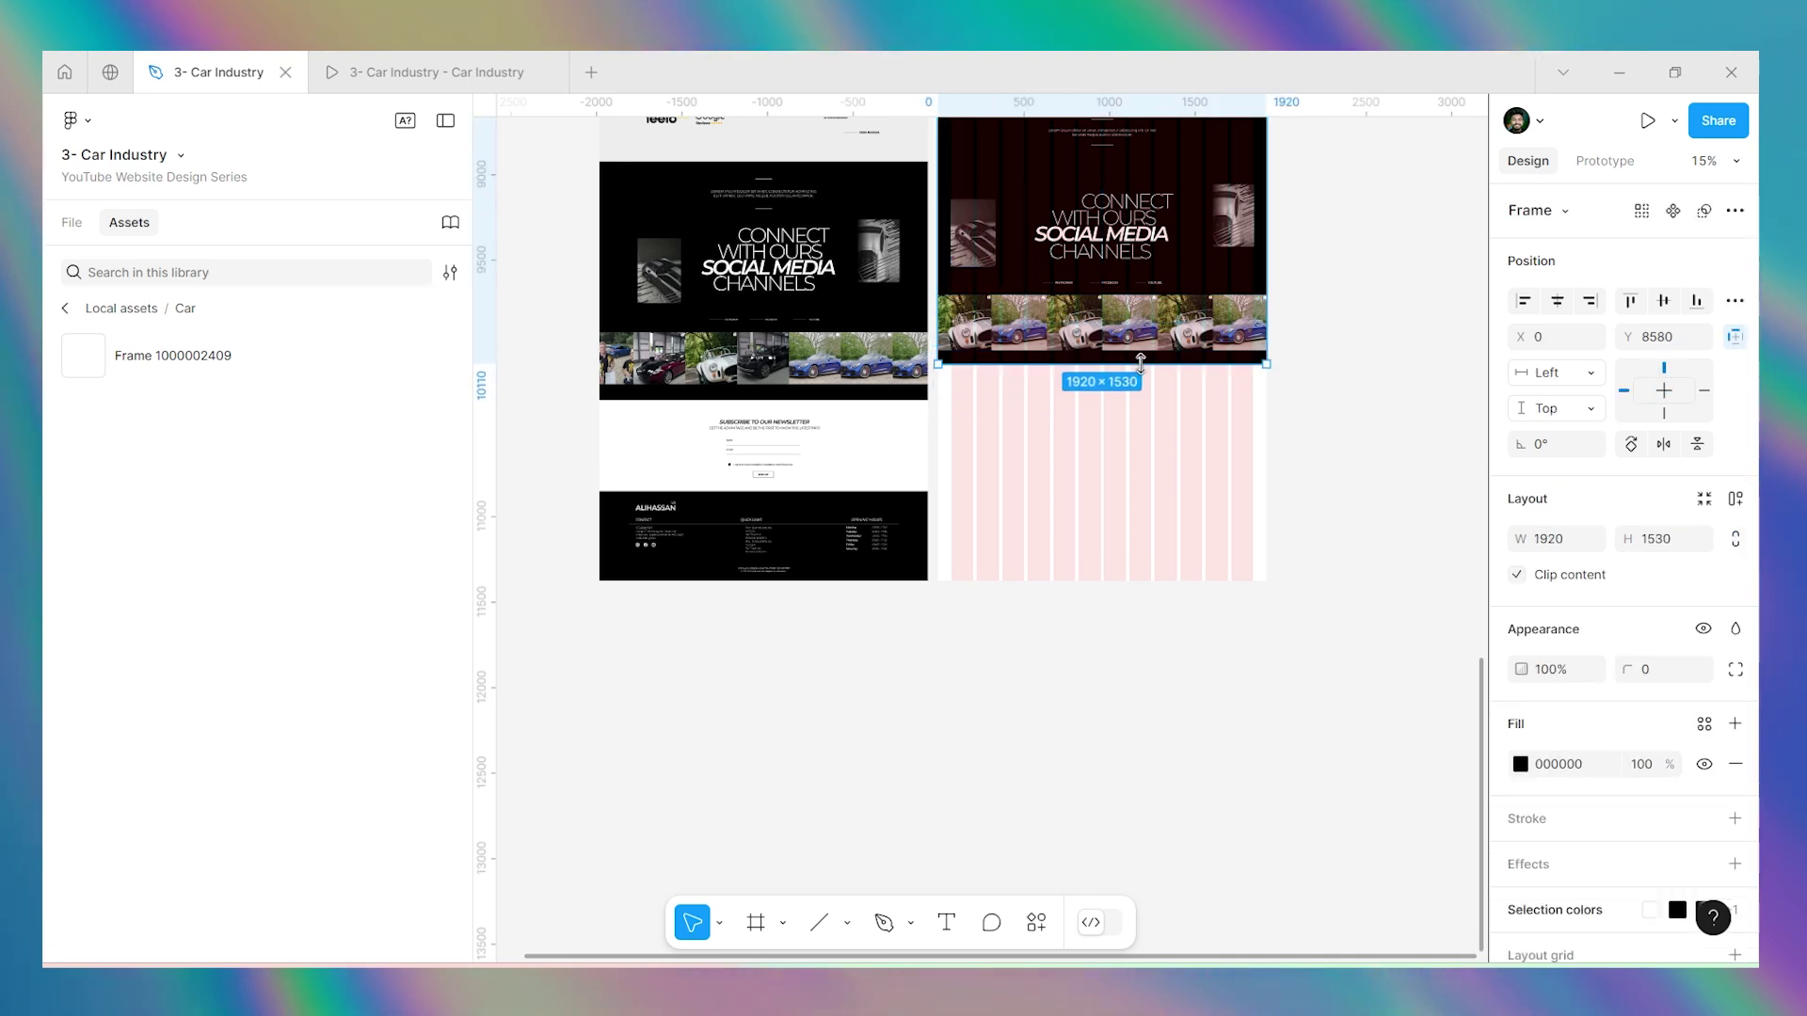
{"action": "scroll", "coordinate": [1140, 361], "scroll_direction": "up", "scroll_amount": 5}
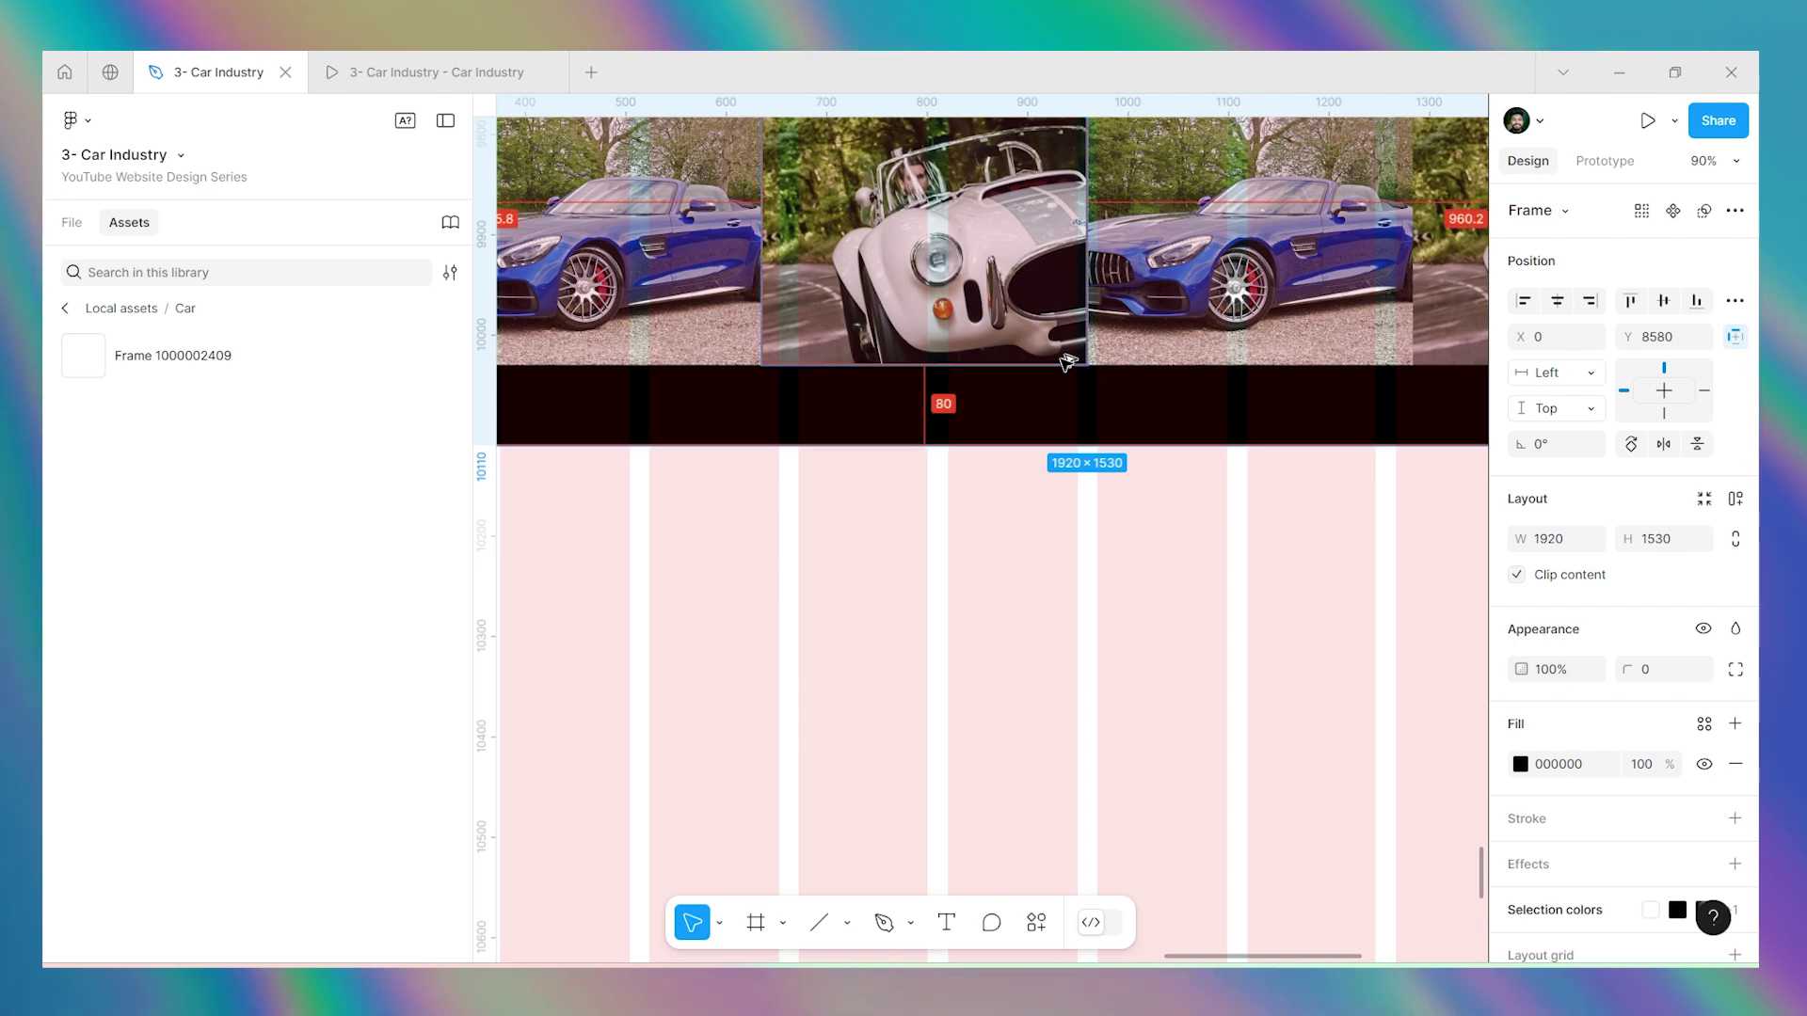
{"action": "left_click_drag", "start_coordinate": [1025, 443], "coordinate": [969, 462]}
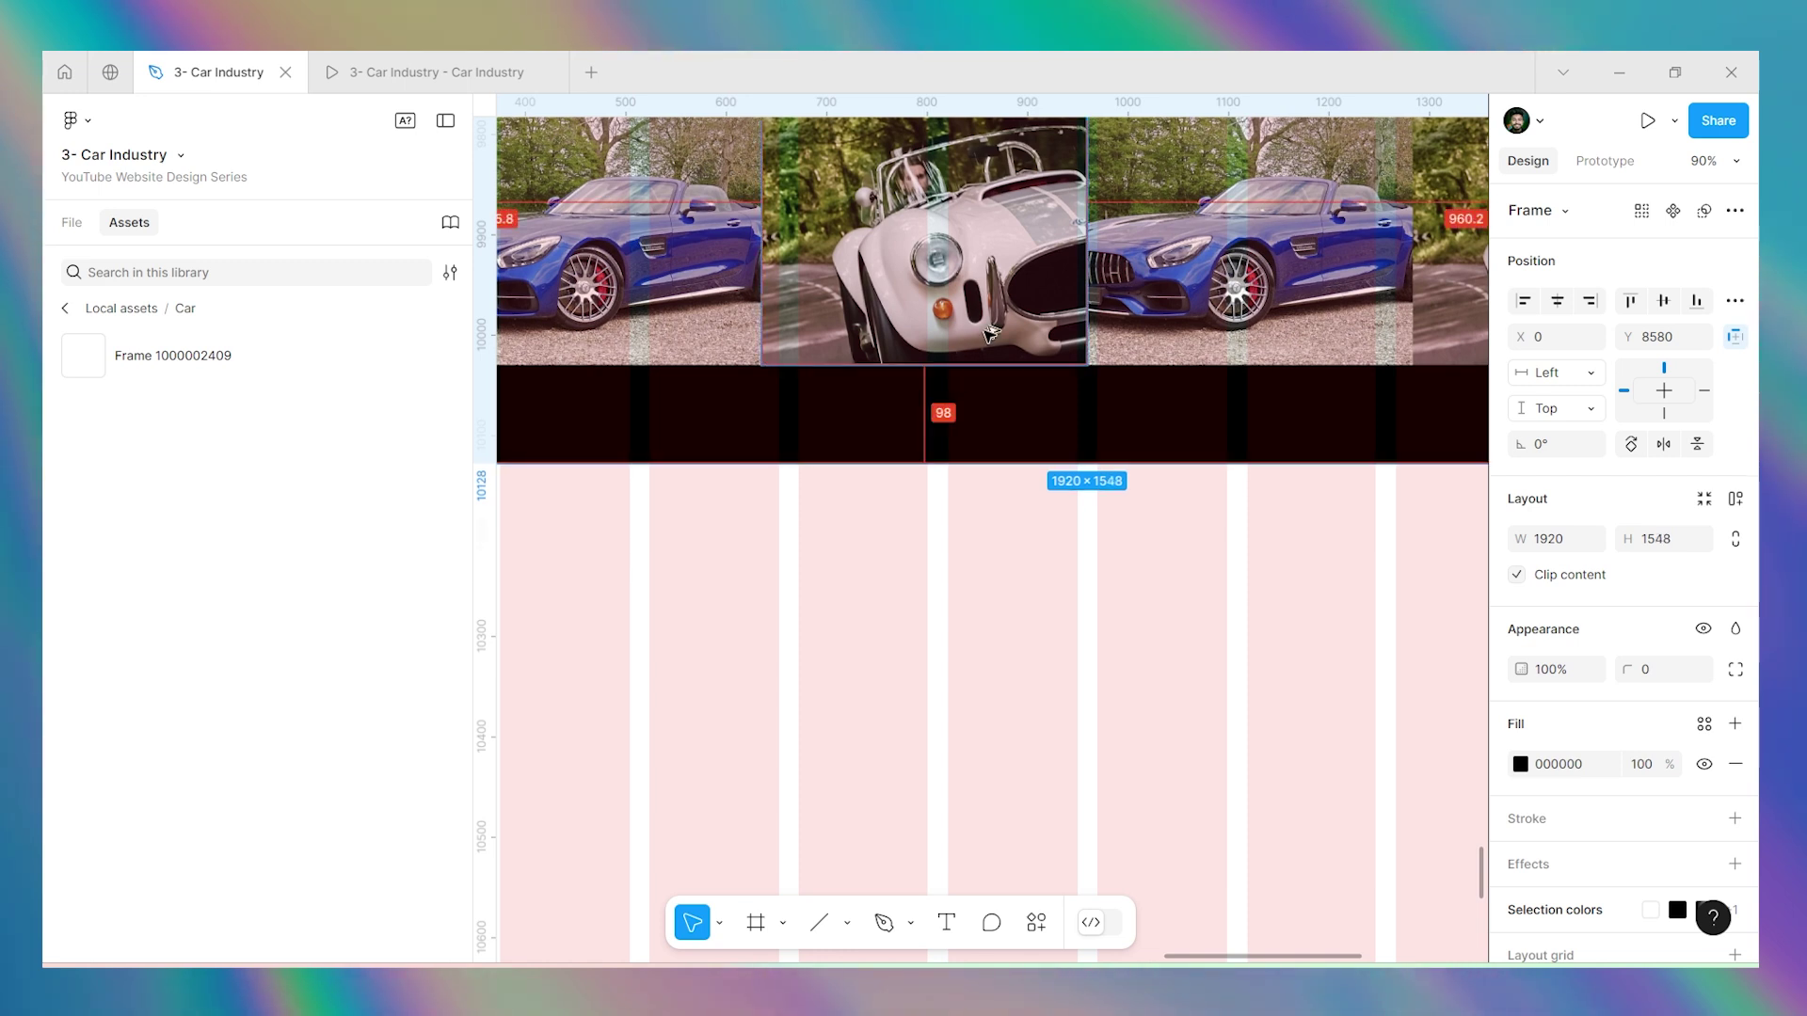
{"action": "scroll", "coordinate": [990, 334], "scroll_direction": "down", "scroll_amount": 10}
{"action": "key", "text": "Escape"}
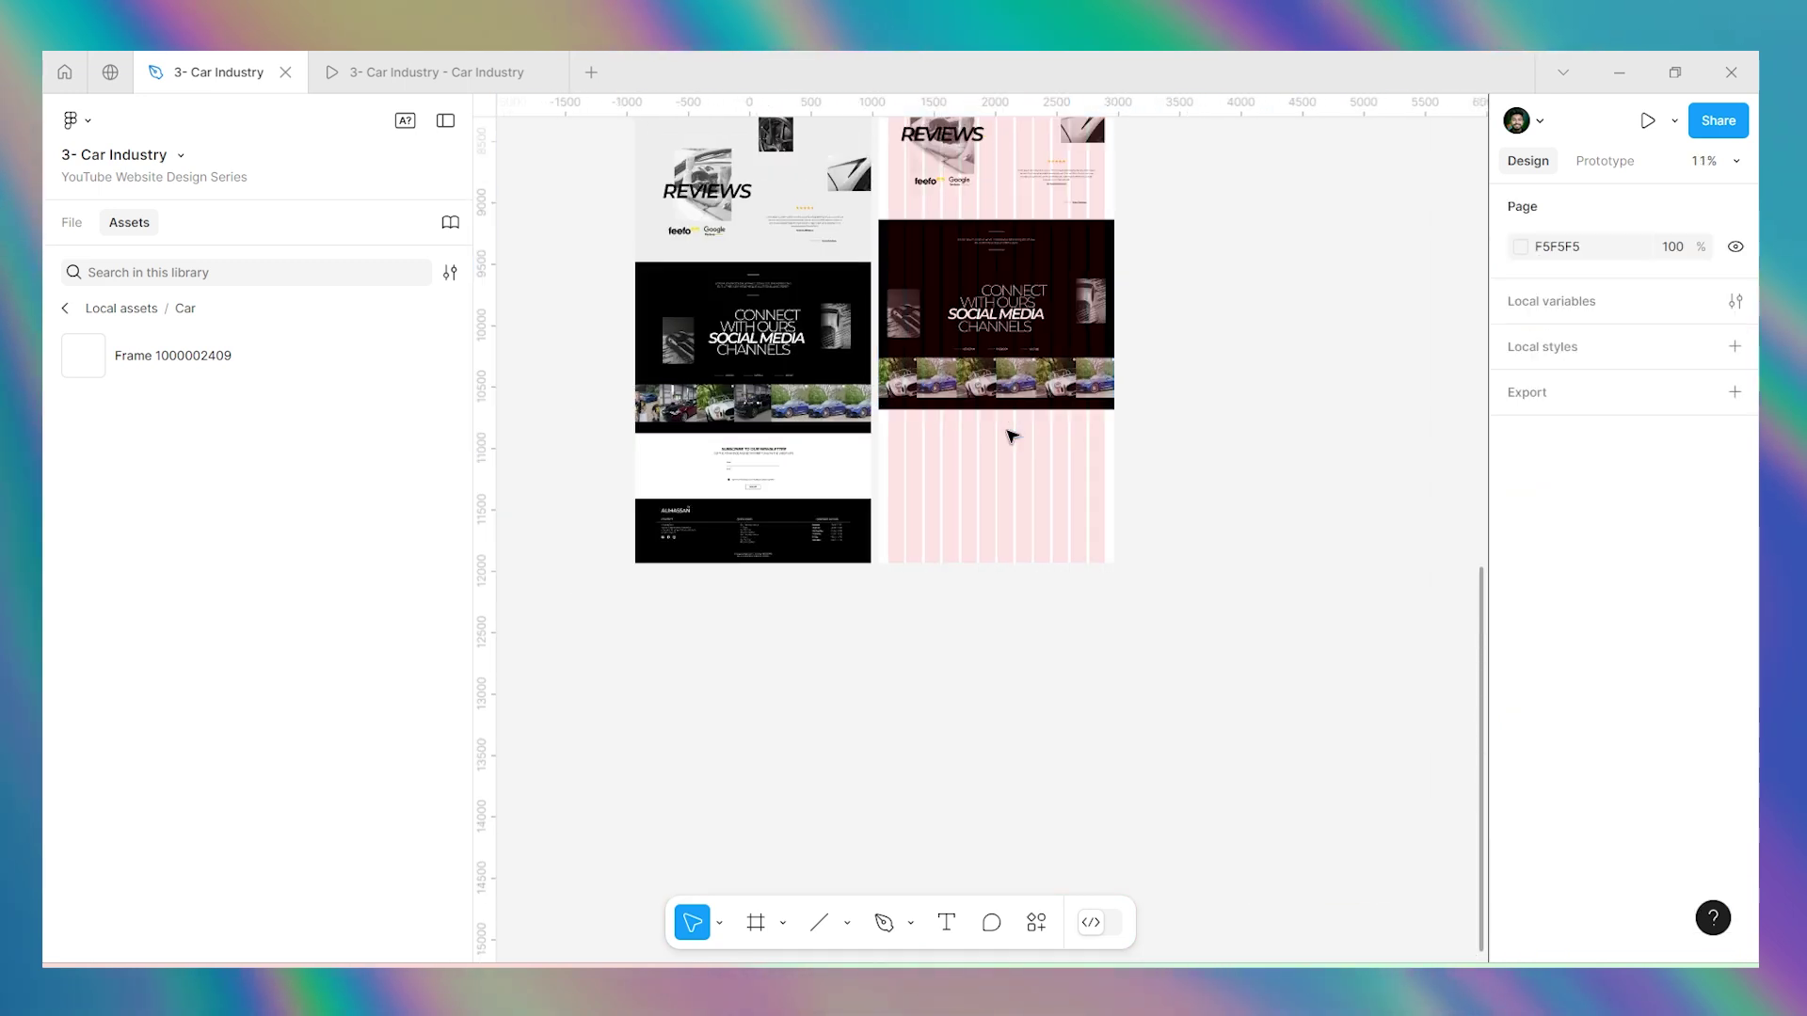
Add the texts SUBSCRIBE TO OUR NEWSLETTER and GET THE ADVANTAGE AND BE THE FIRST TO KNOW THE LATEST INFO below the black section.
{"action": "scroll", "coordinate": [679, 523], "scroll_direction": "up", "scroll_amount": 5}
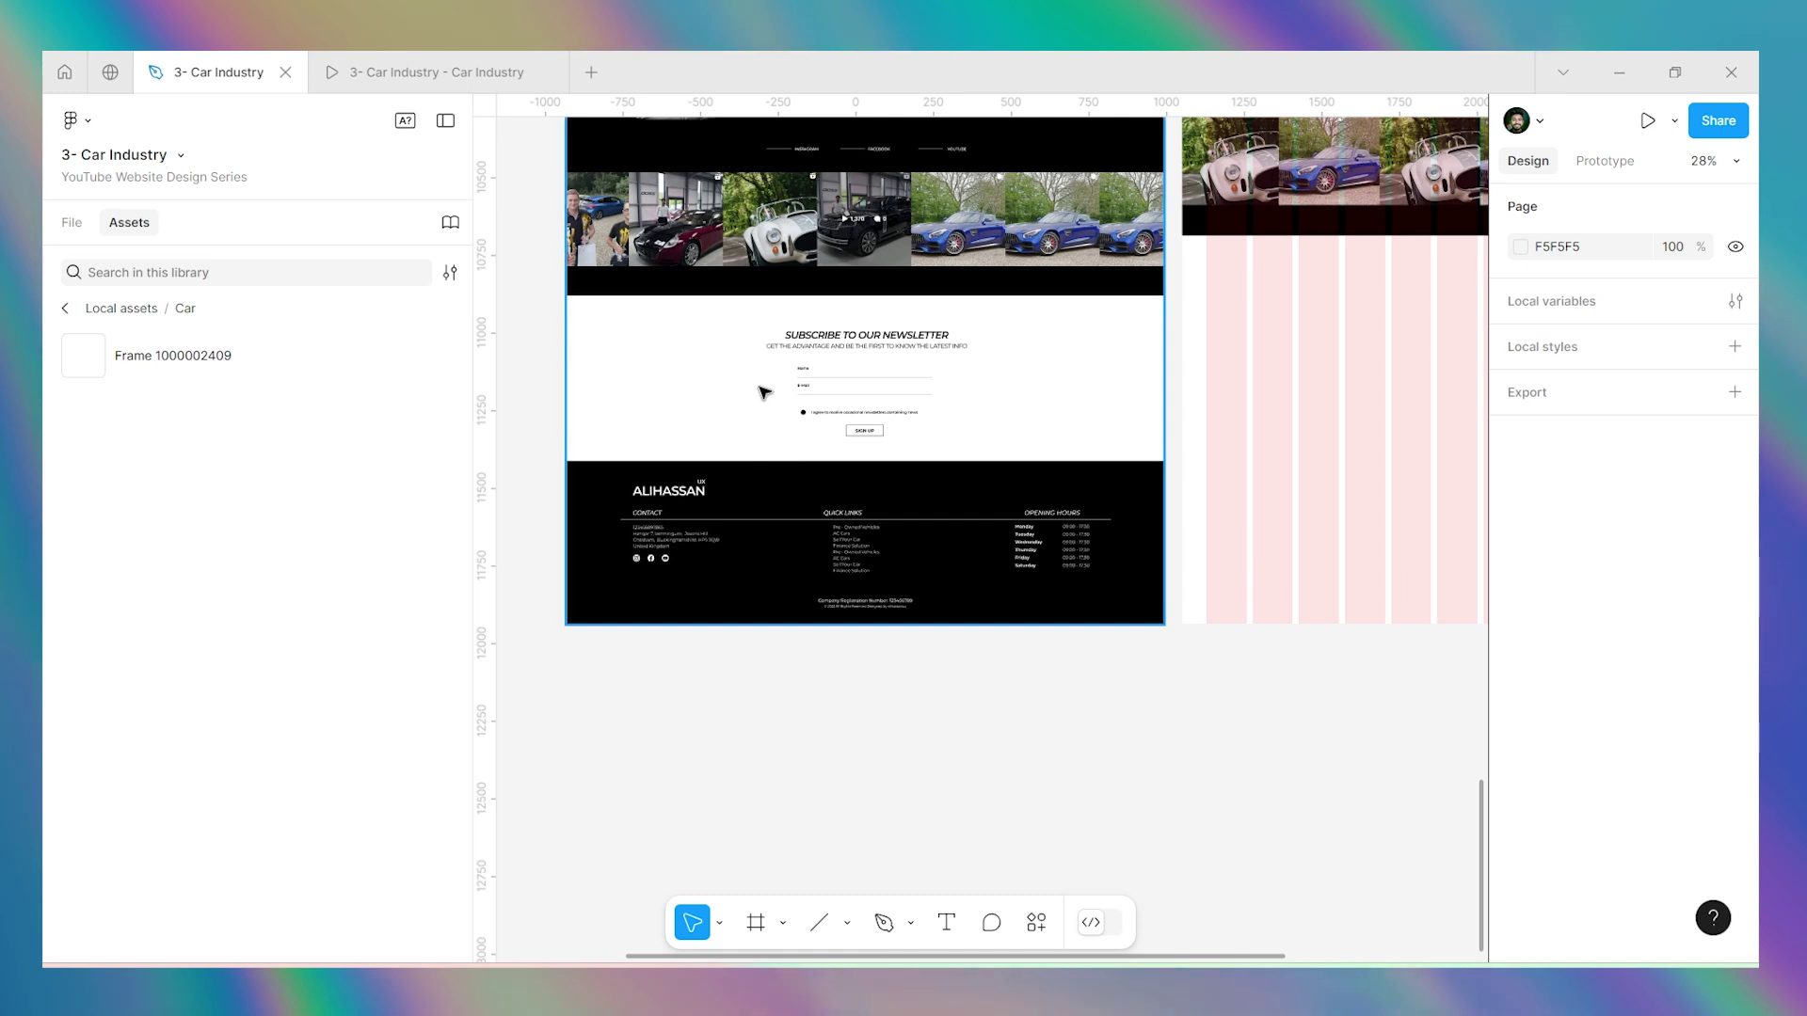
{"action": "scroll", "coordinate": [766, 392], "scroll_direction": "up", "scroll_amount": 2}
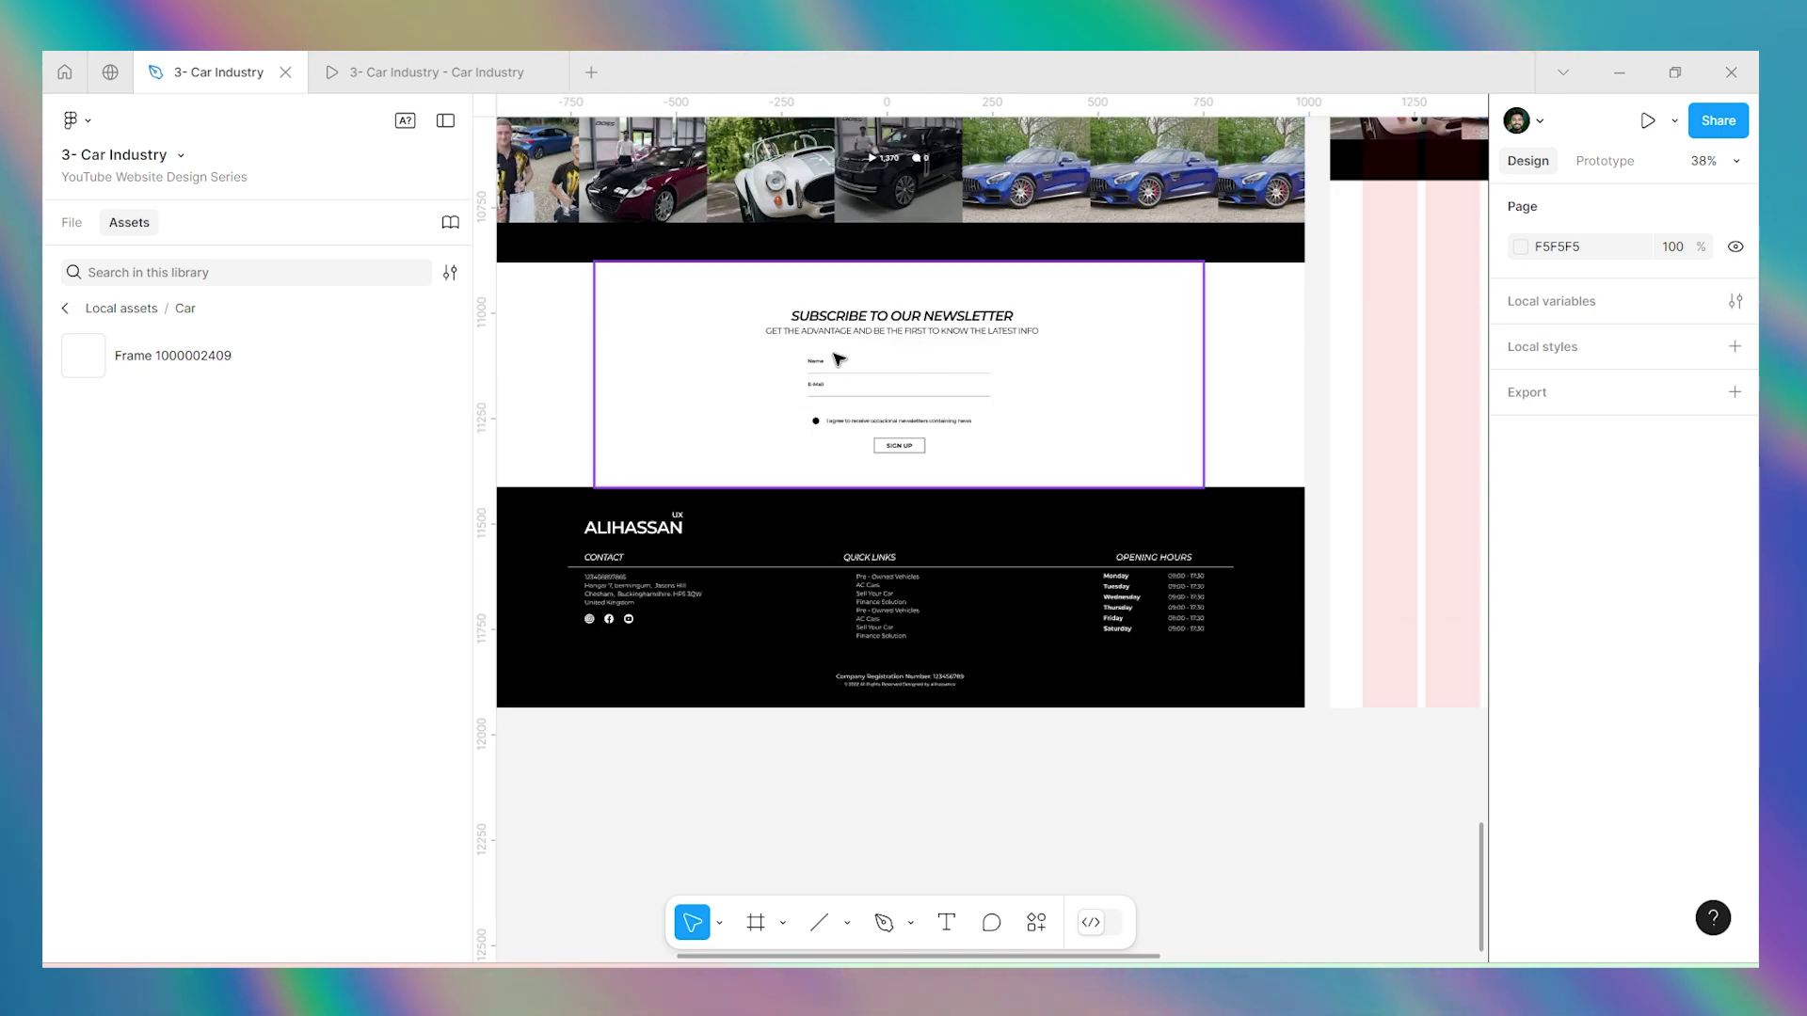
{"action": "scroll", "coordinate": [759, 354], "scroll_direction": "down", "scroll_amount": 2}
{"action": "scroll", "coordinate": [794, 347], "scroll_direction": "up", "scroll_amount": 4}
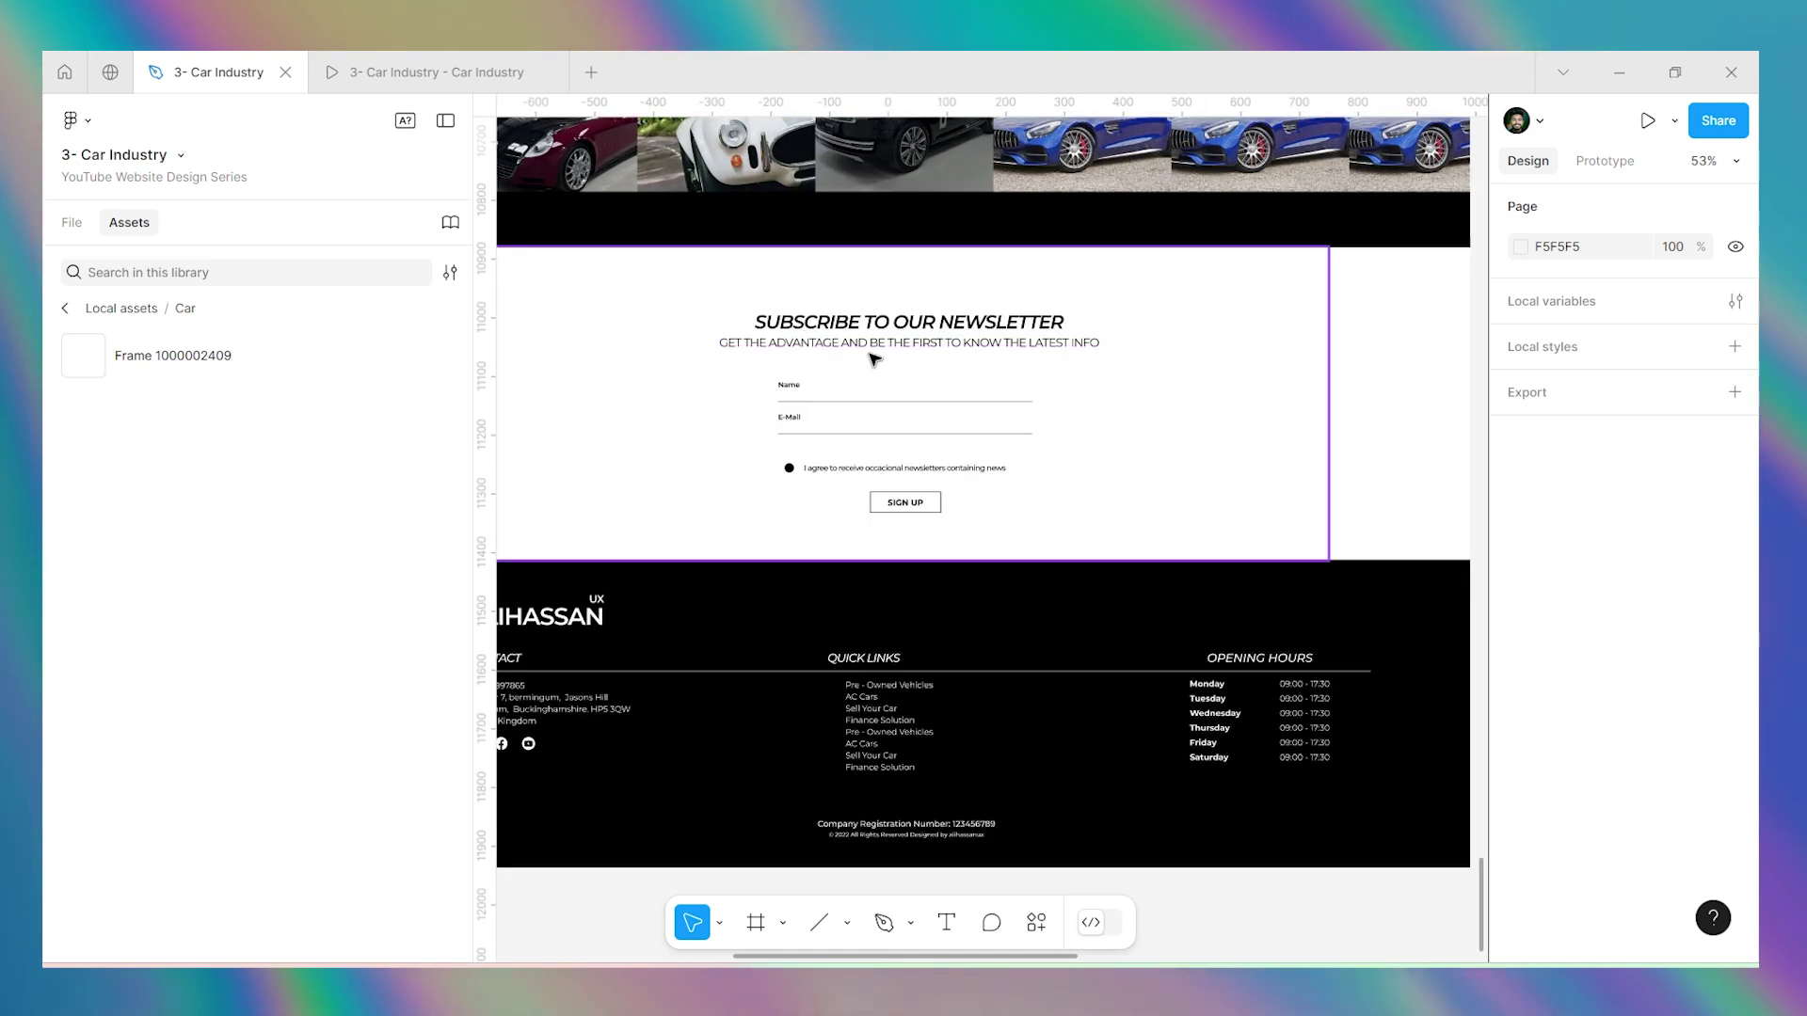
{"action": "key", "text": "t"}
{"action": "left_click", "coordinate": [832, 278]}
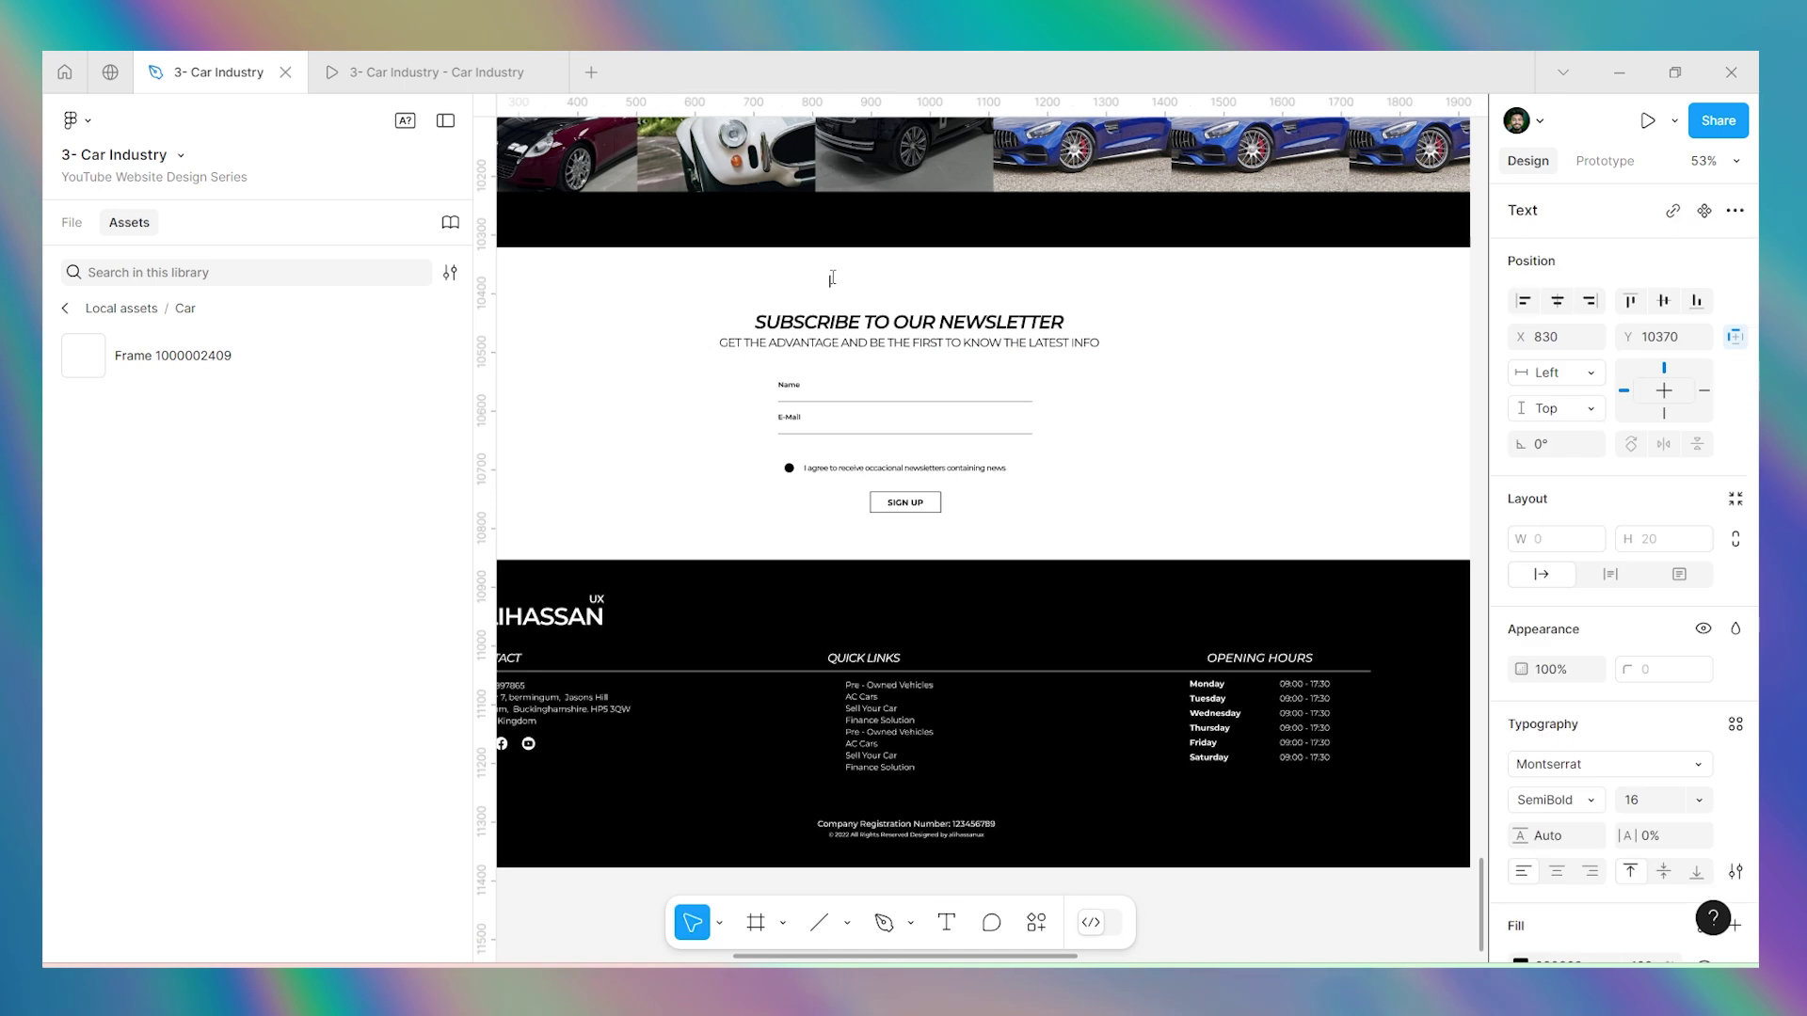
{"action": "key", "text": "Escape"}
{"action": "scroll", "coordinate": [1082, 311], "scroll_direction": "down", "scroll_amount": 5}
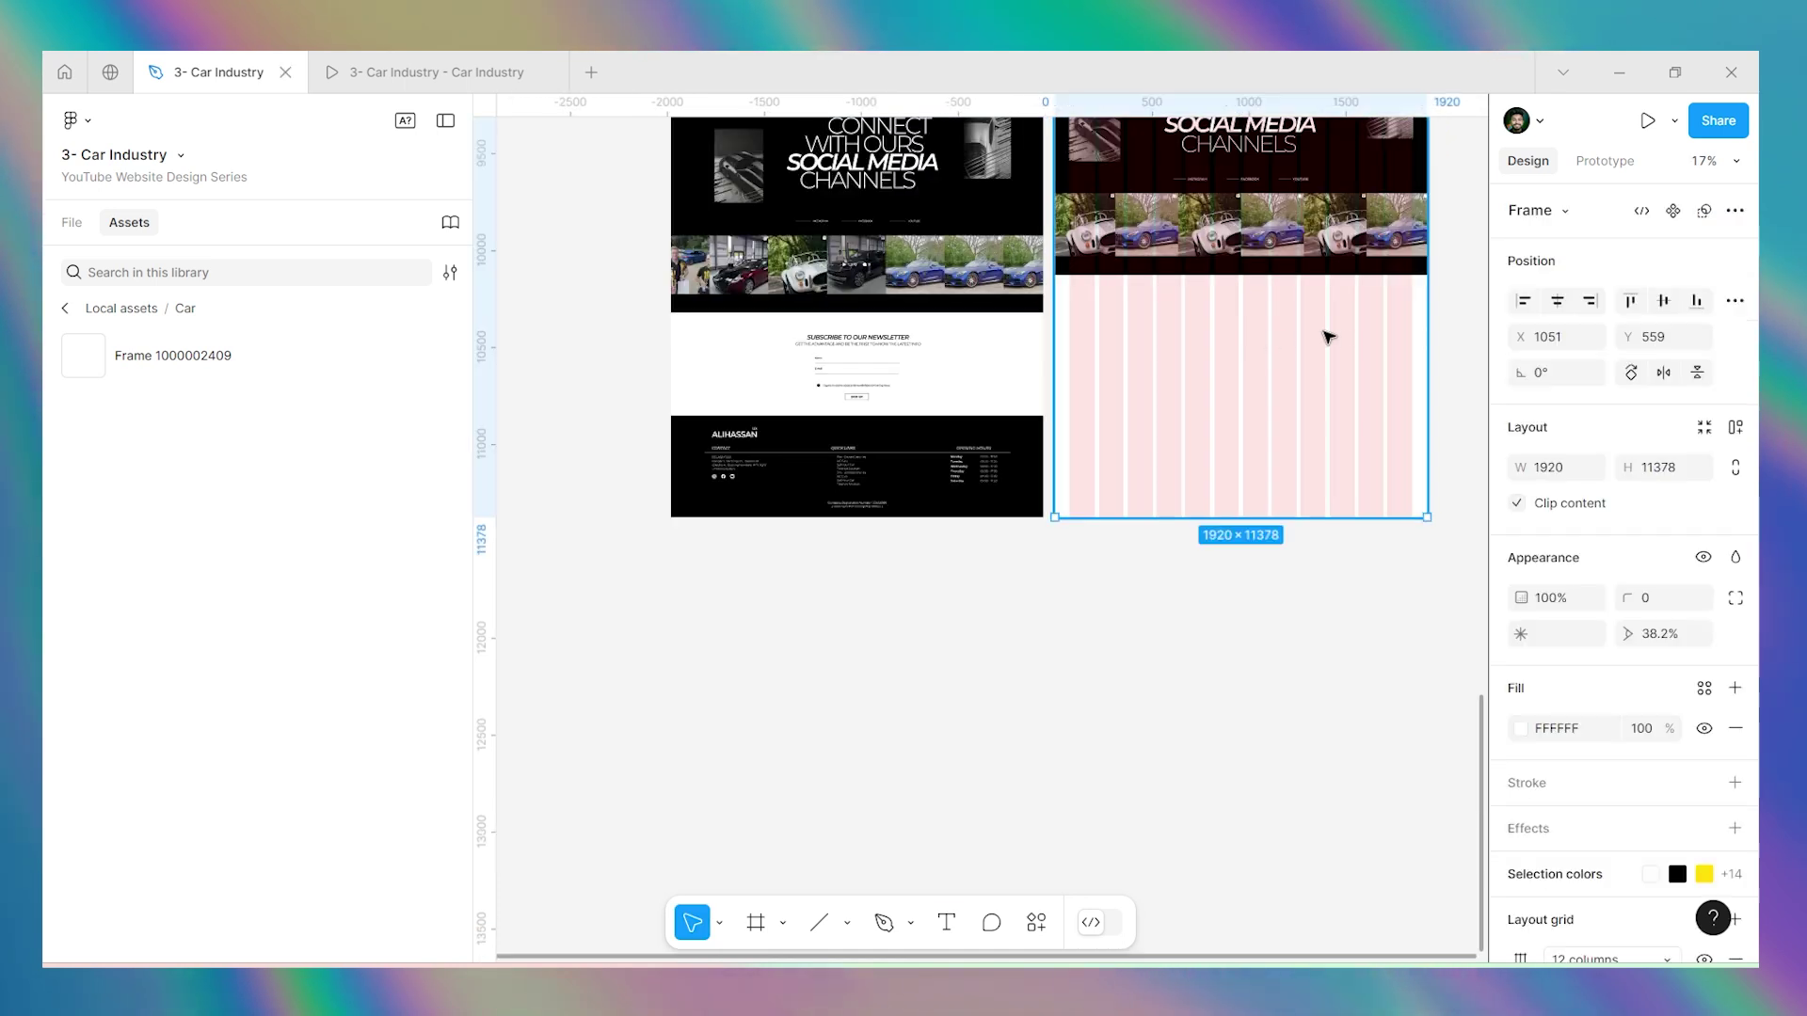
{"action": "left_click", "coordinate": [1328, 337]}
{"action": "key", "text": "shift+2"}
{"action": "key", "text": "ctrl+v"}
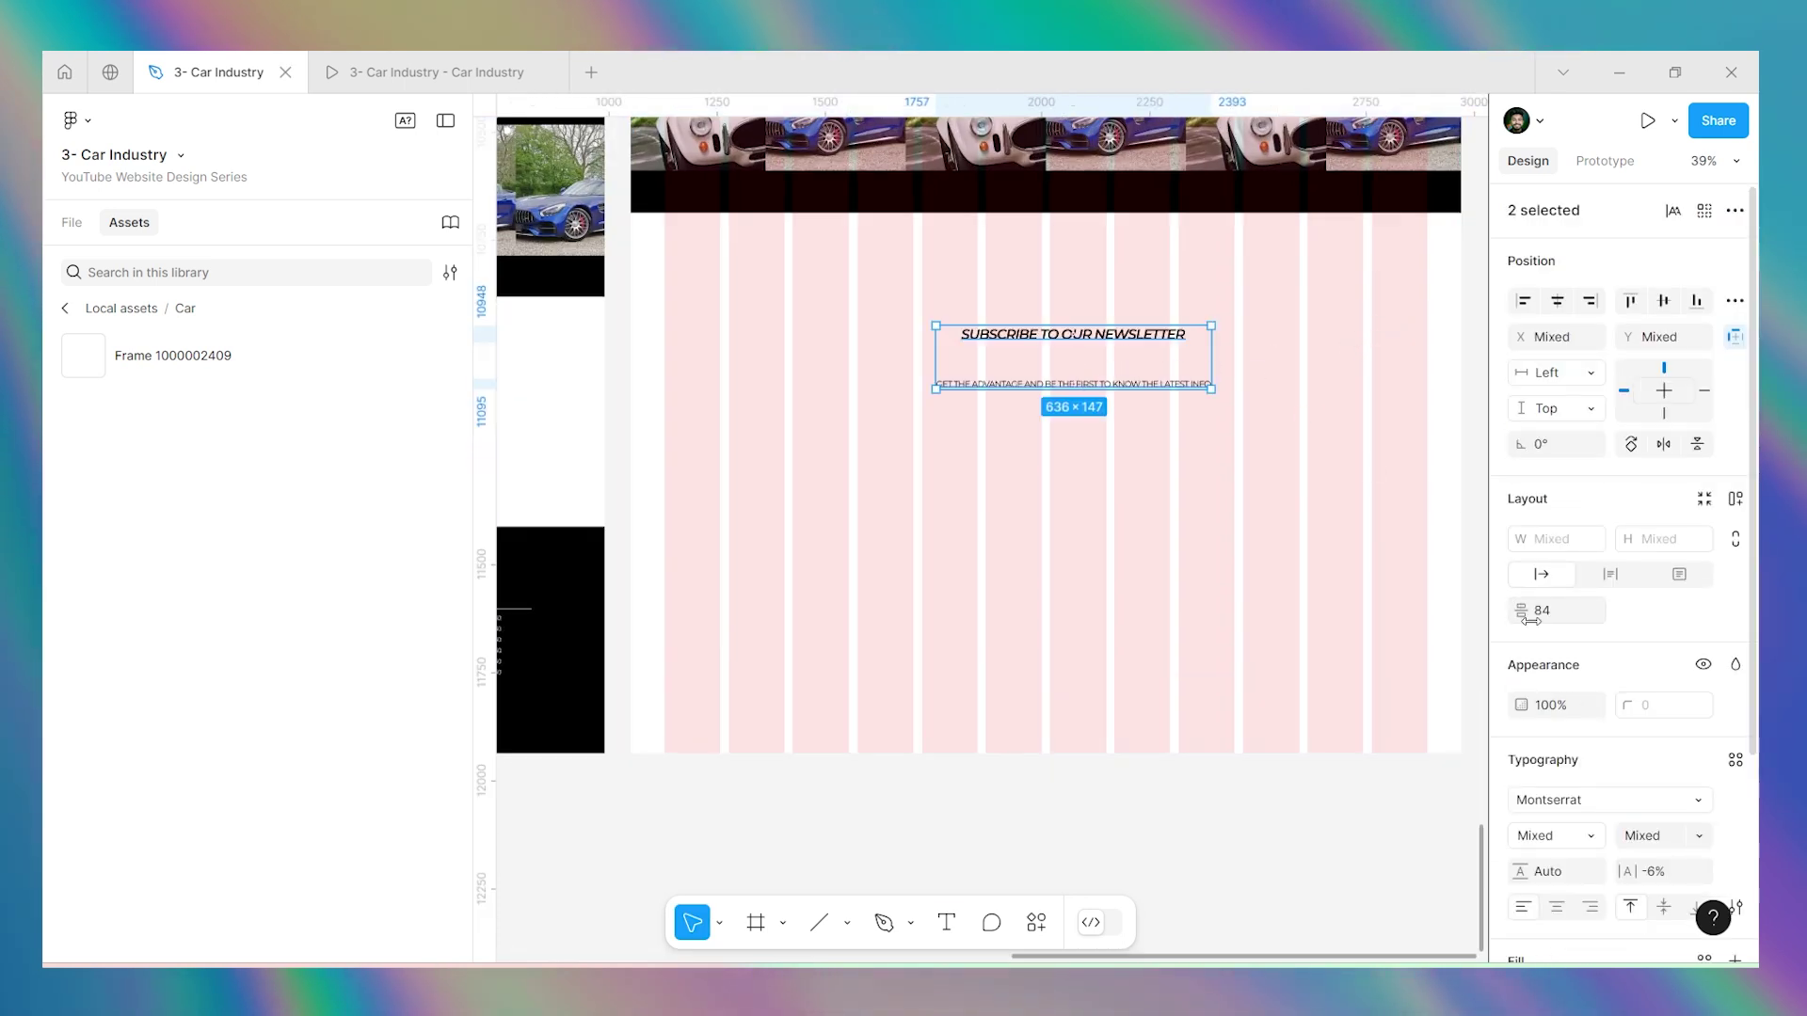
Set the vertical spacing between the two newsletter texts to 30 and wrap them in an auto layout frame.
{"action": "left_click_drag", "start_coordinate": [1543, 614], "coordinate": [1600, 613]}
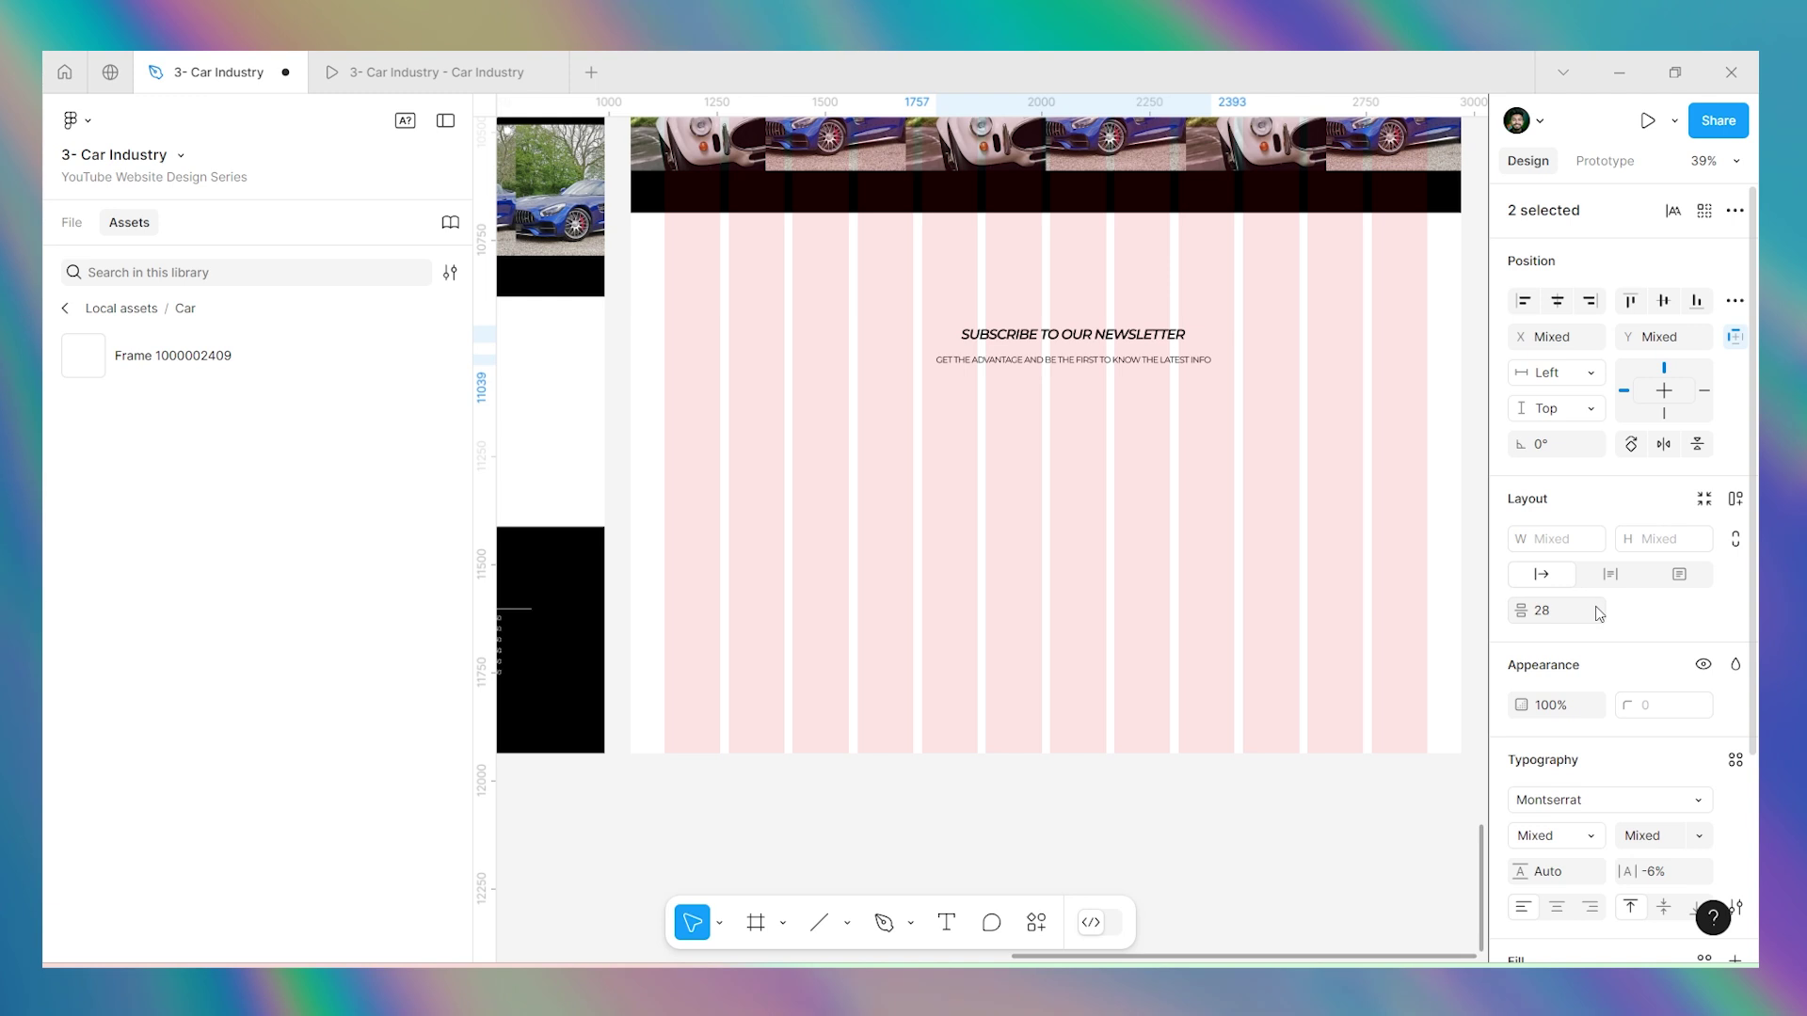
{"action": "type", "text": "30"}
{"action": "key", "text": "Return"}
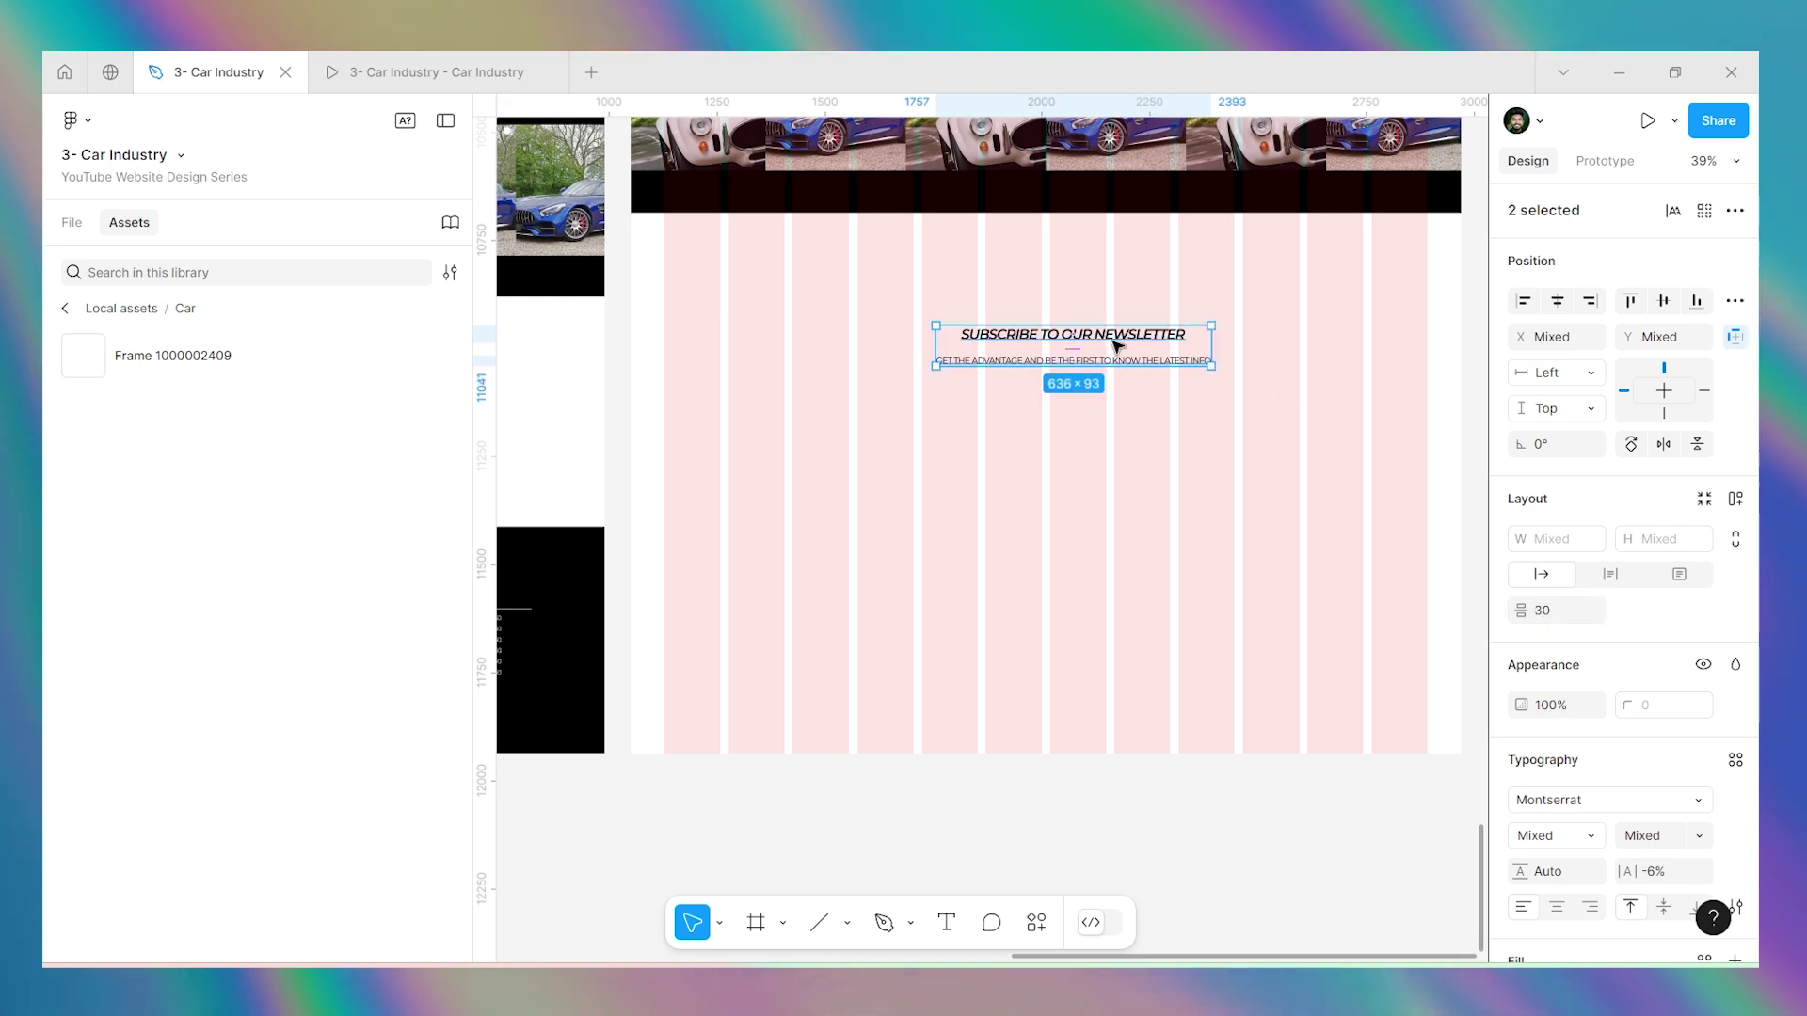
{"action": "key", "text": "shift+a"}
Center the newsletter heading frame horizontally in the page and position it below the black section at Y 10227.
{"action": "left_click_drag", "start_coordinate": [1121, 339], "coordinate": [1110, 285]}
{"action": "left_click", "coordinate": [1557, 300]}
{"action": "scroll", "coordinate": [1252, 330], "scroll_direction": "down", "scroll_amount": 5}
{"action": "scroll", "coordinate": [1174, 305], "scroll_direction": "up", "scroll_amount": 3}
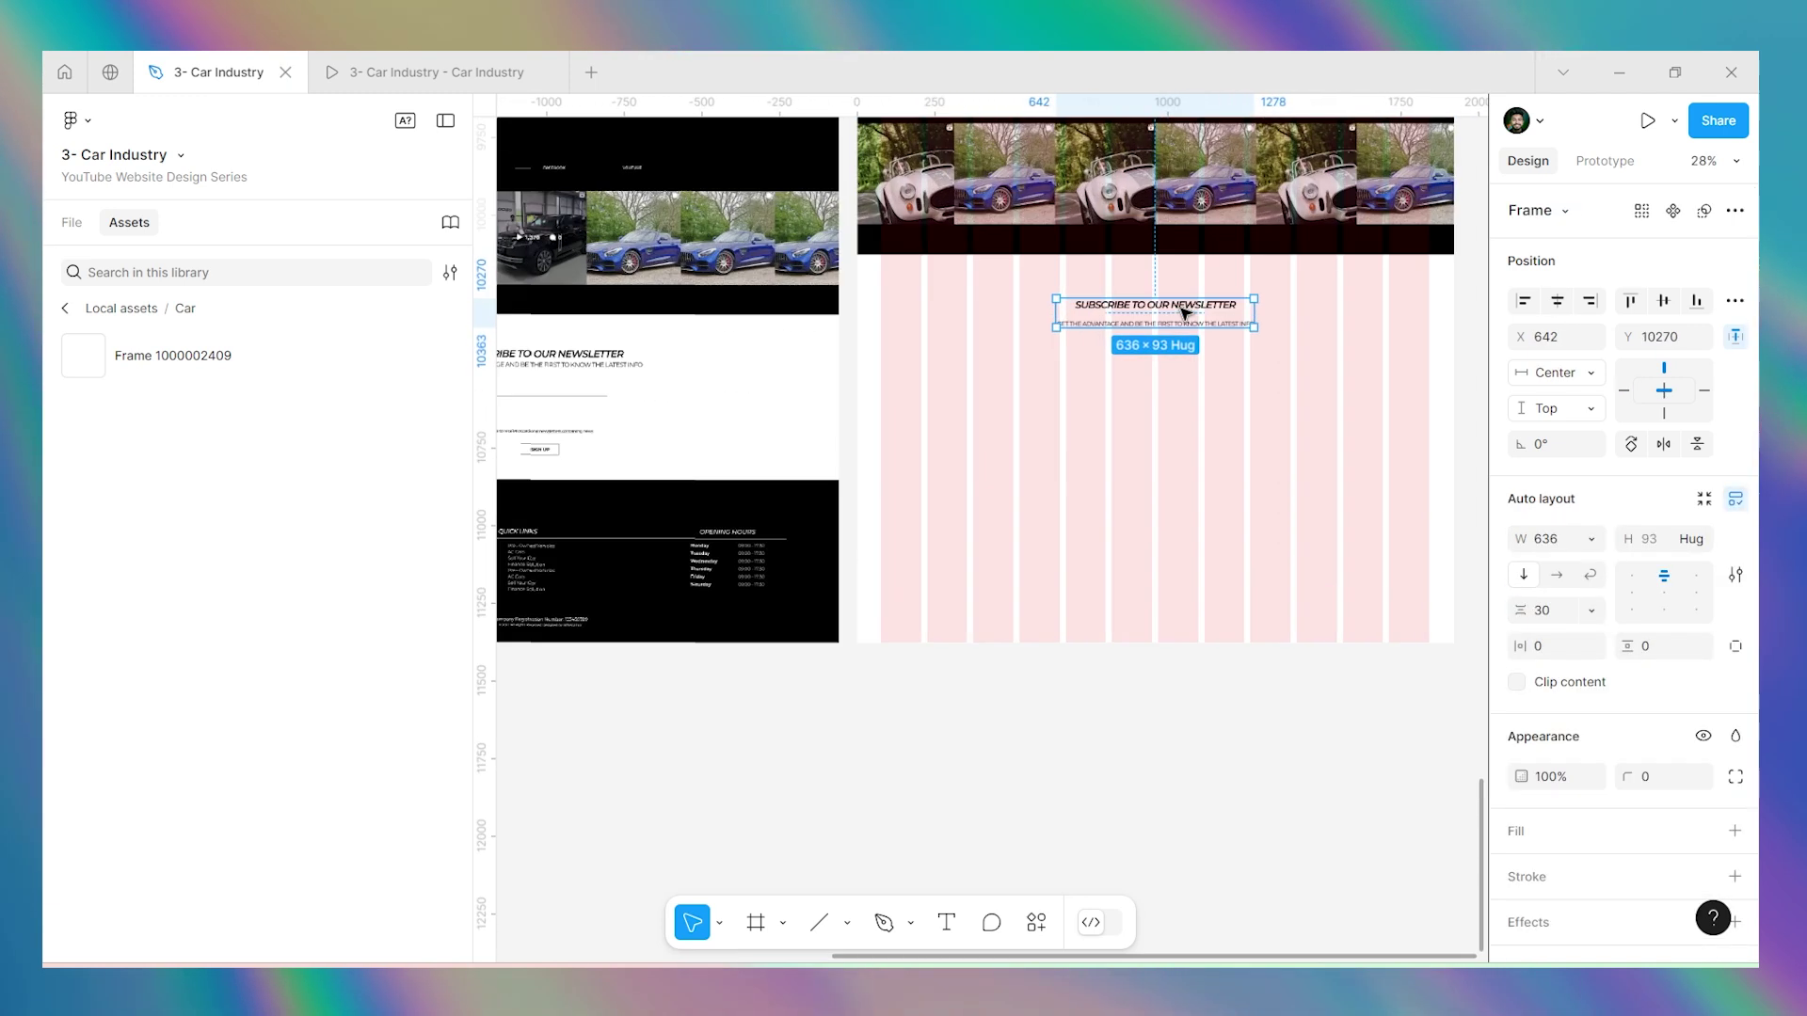
{"action": "key", "text": "shift+Up"}
{"action": "key", "text": "shift+Up"}
{"action": "key", "text": "shift+Up"}
{"action": "key", "text": "shift+Up"}
{"action": "key", "text": "shift+Up"}
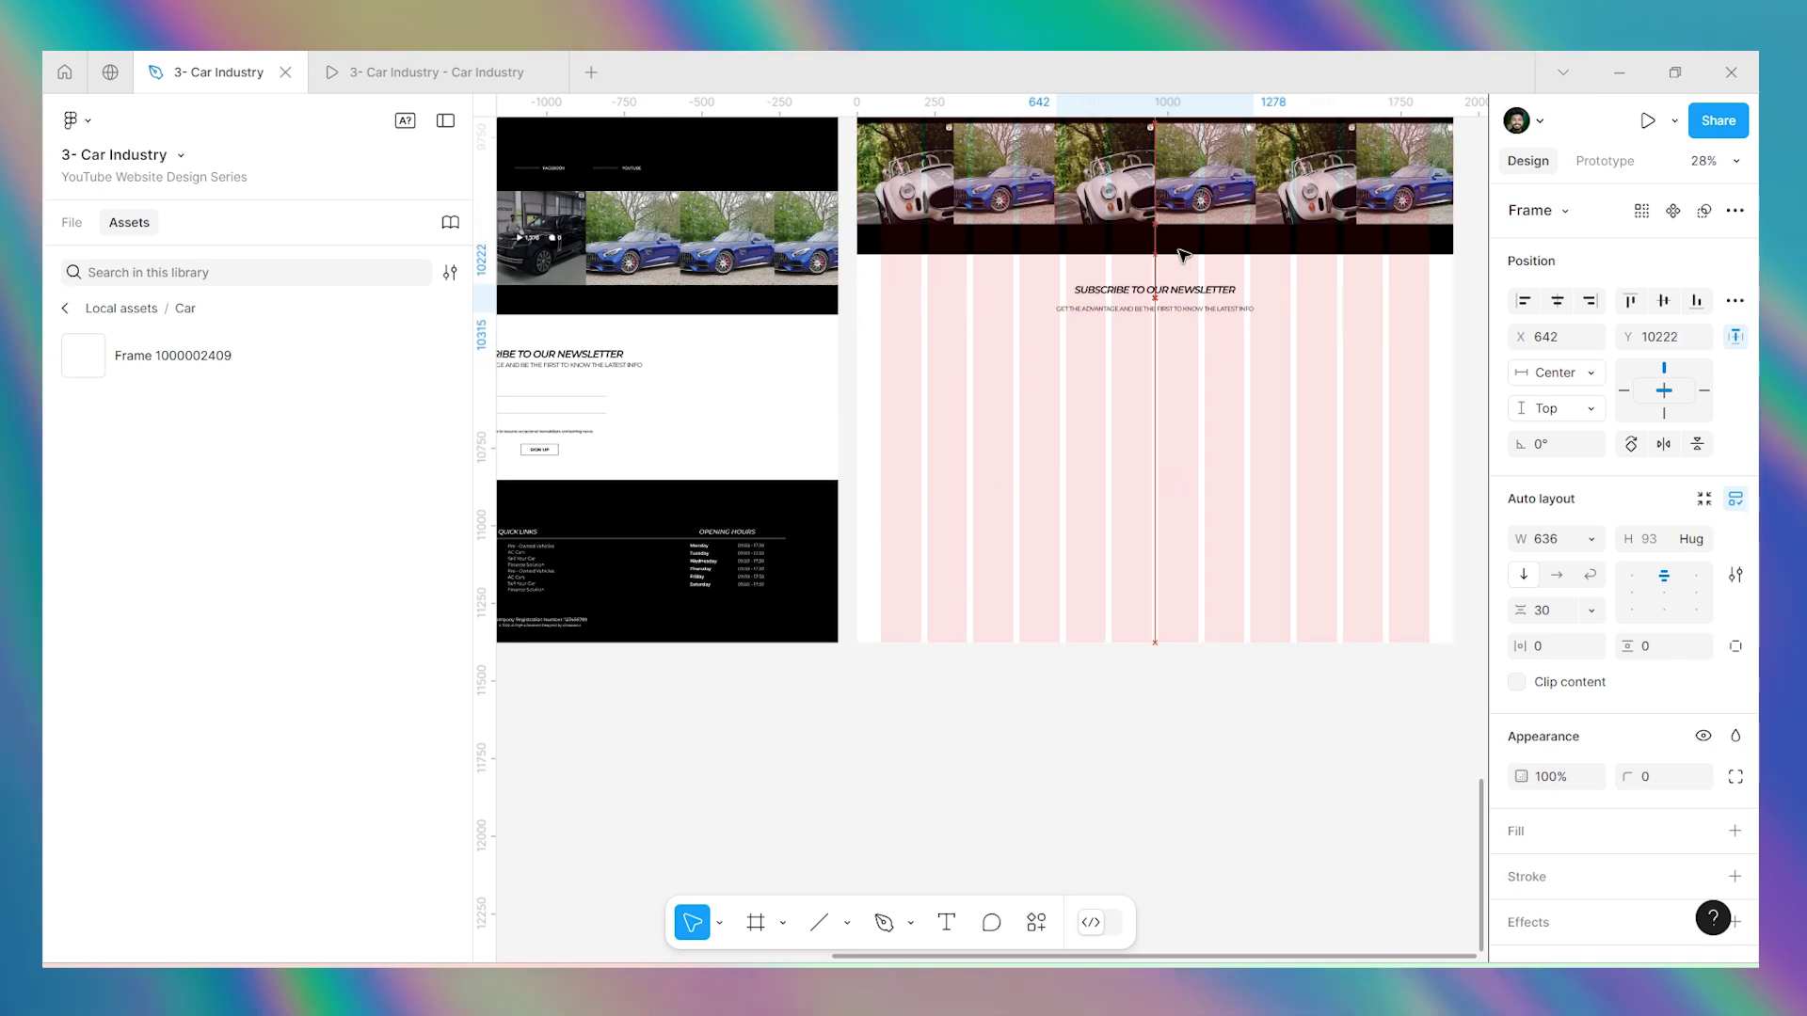
{"action": "key", "text": "Down"}
{"action": "key", "text": "Down"}
{"action": "key", "text": "Down"}
{"action": "key", "text": "Down"}
{"action": "key", "text": "Down"}
{"action": "key", "text": "Down"}
{"action": "key", "text": "Down"}
{"action": "key", "text": "Down"}
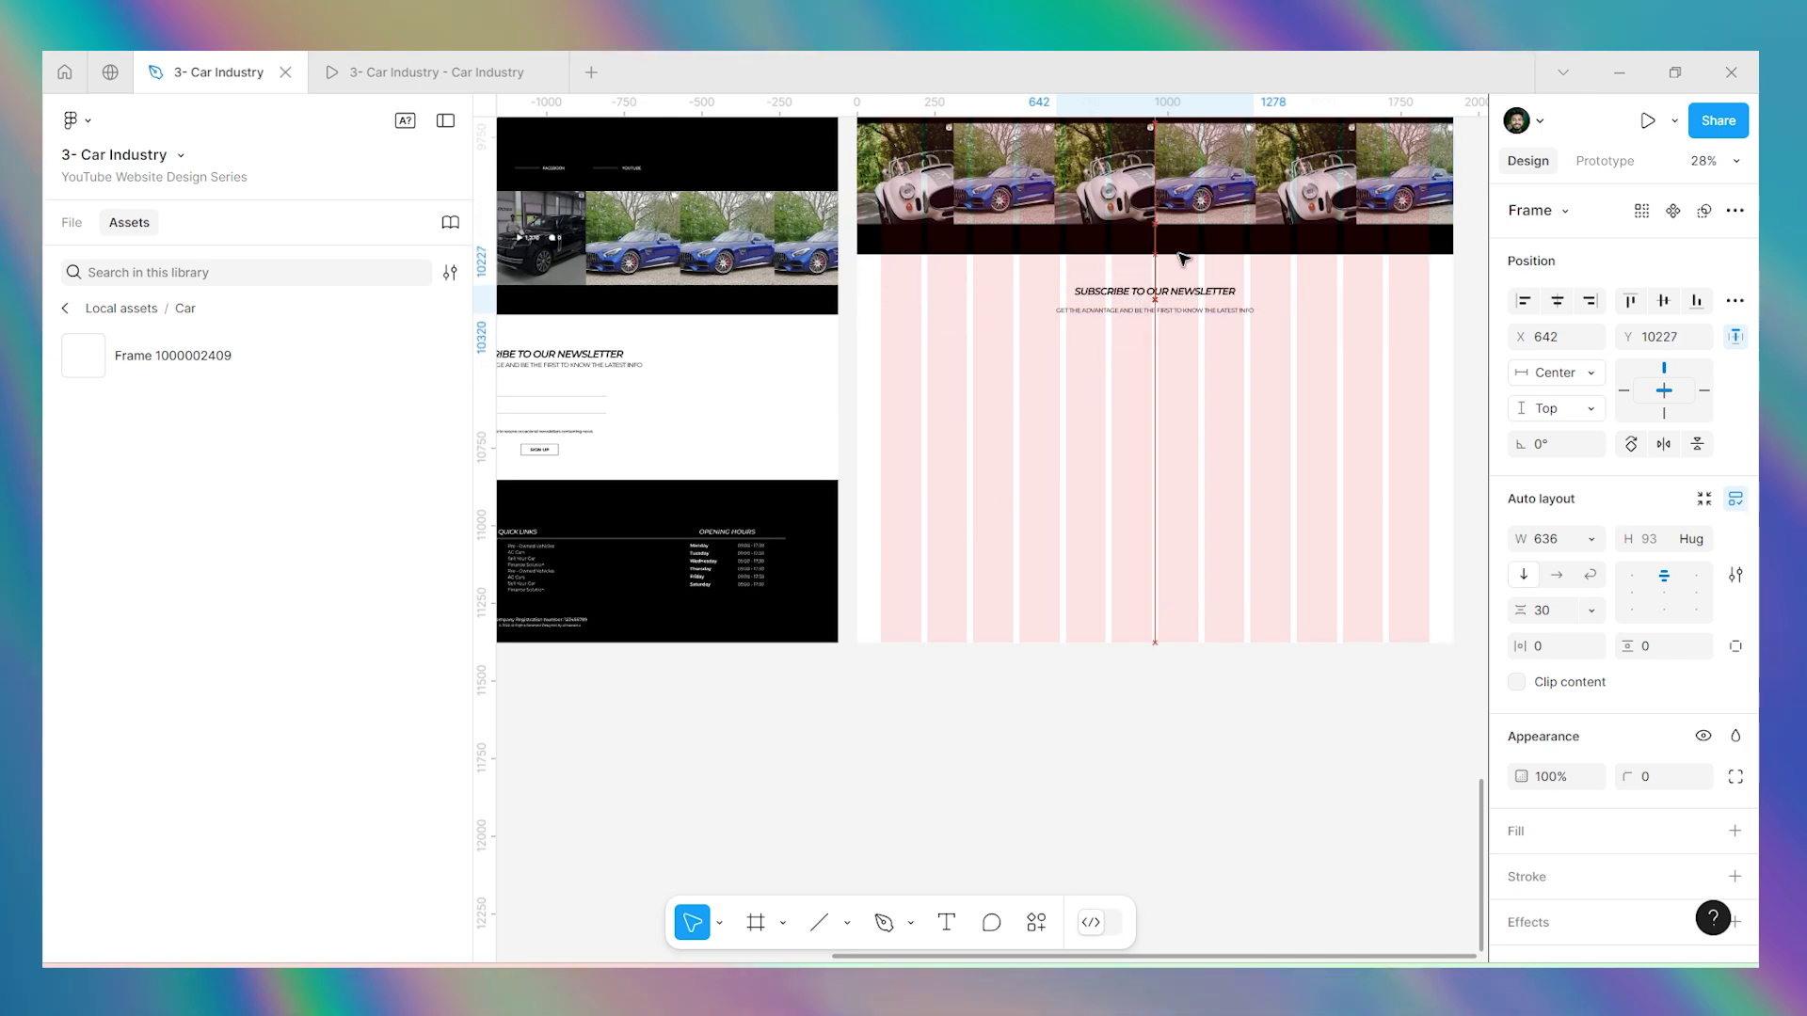
{"action": "key", "text": "alt"}
{"action": "key", "text": "Escape"}
{"action": "scroll", "coordinate": [1141, 355], "scroll_direction": "down", "scroll_amount": 5}
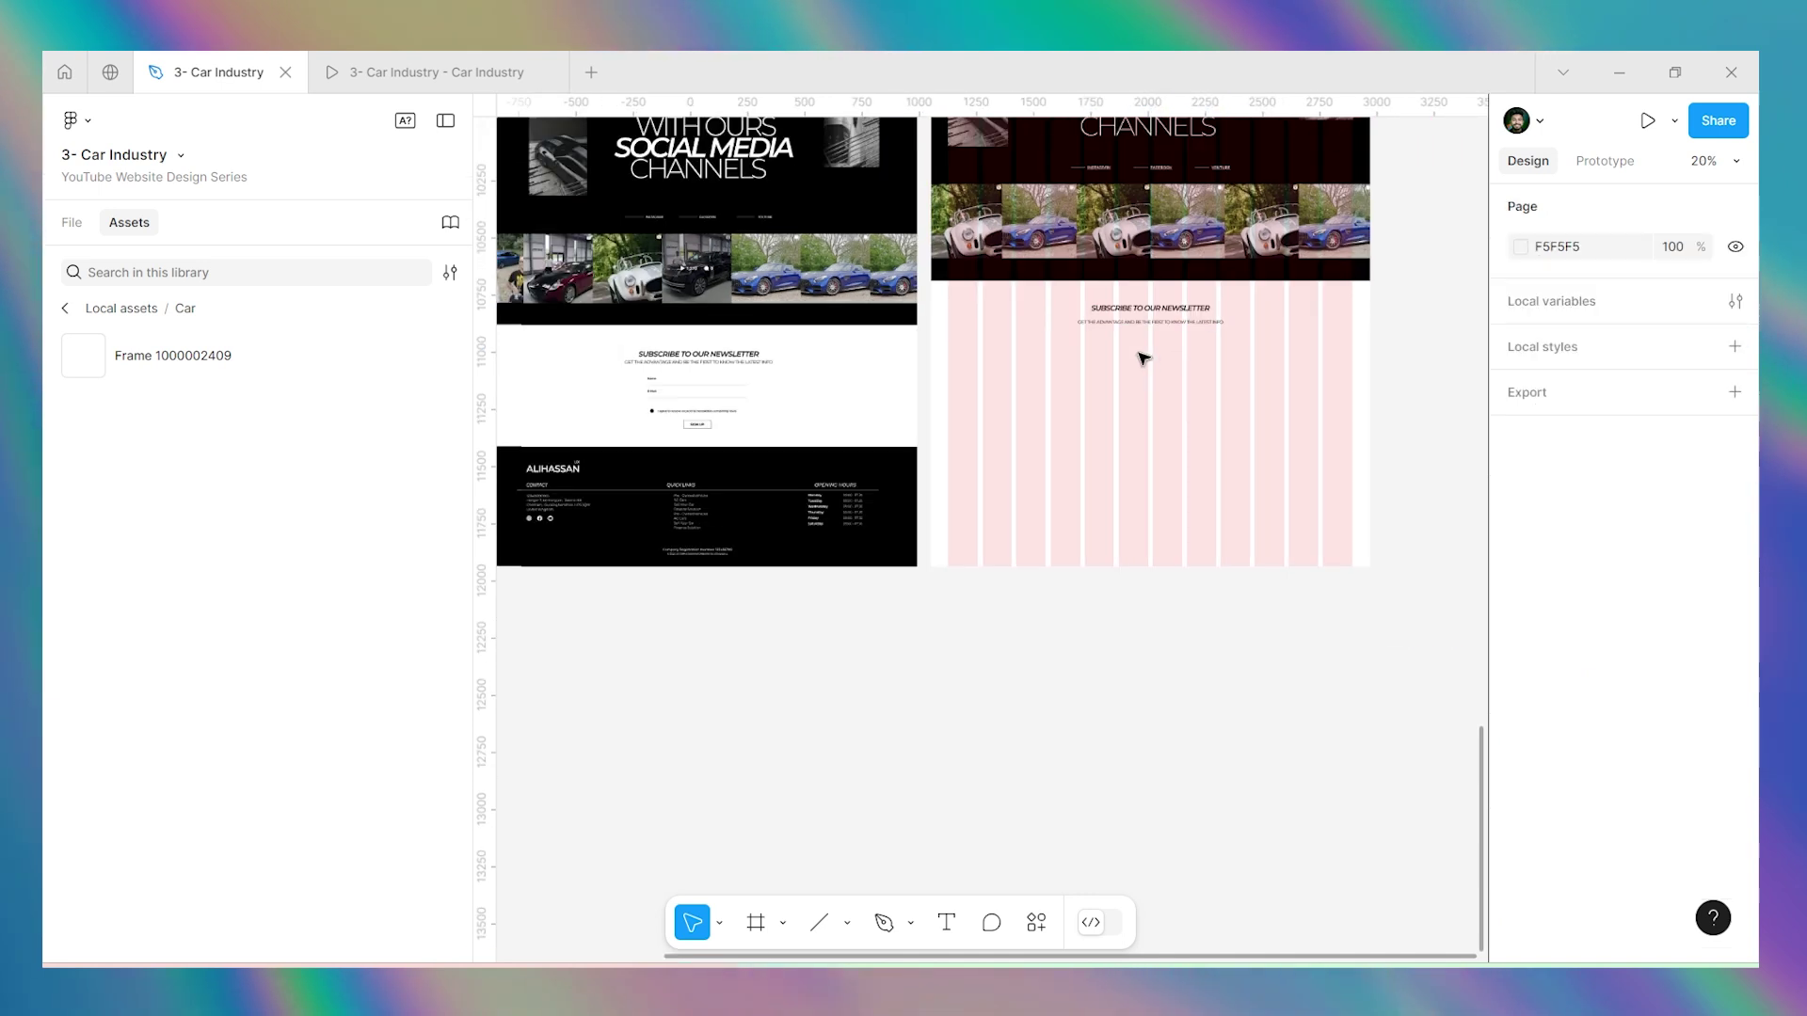
Draw a horizontal line about 872 wide below the newsletter subheading at X 524, Y 10408, for the first form field.
{"action": "scroll", "coordinate": [815, 377], "scroll_direction": "up", "scroll_amount": 5}
{"action": "scroll", "coordinate": [814, 376], "scroll_direction": "up", "scroll_amount": 4}
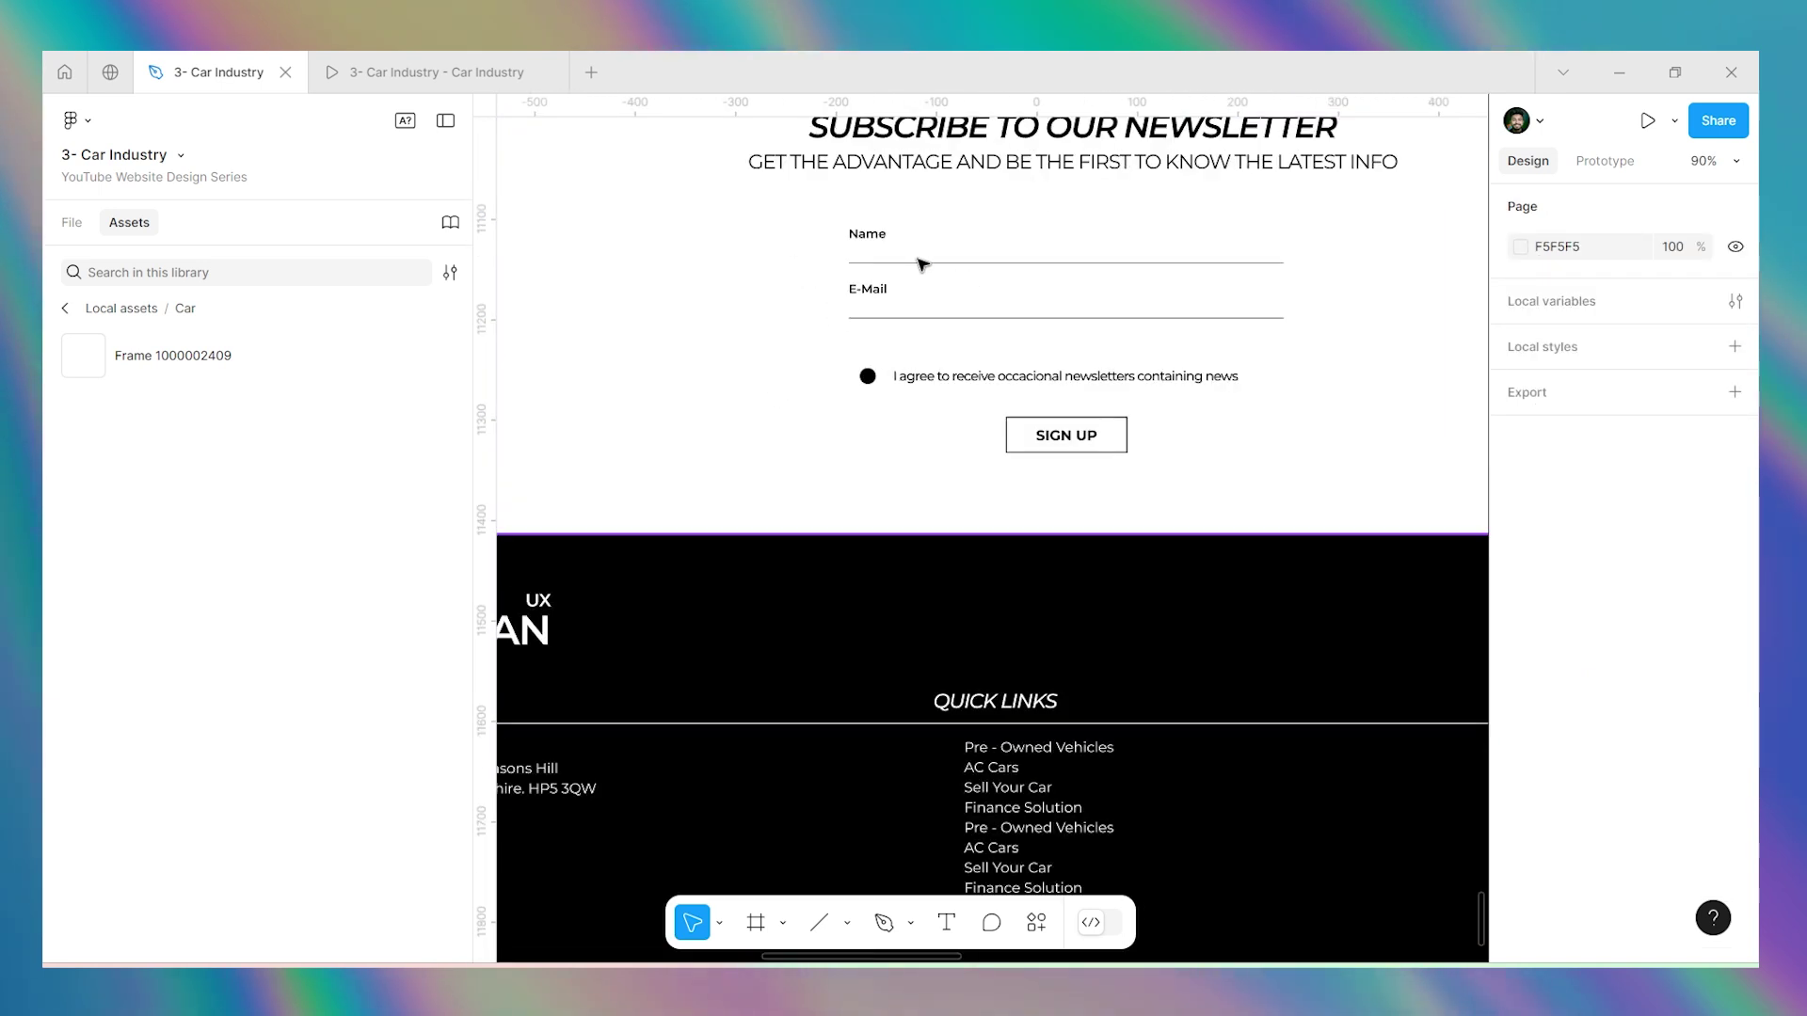
{"action": "scroll", "coordinate": [920, 265], "scroll_direction": "down", "scroll_amount": 10}
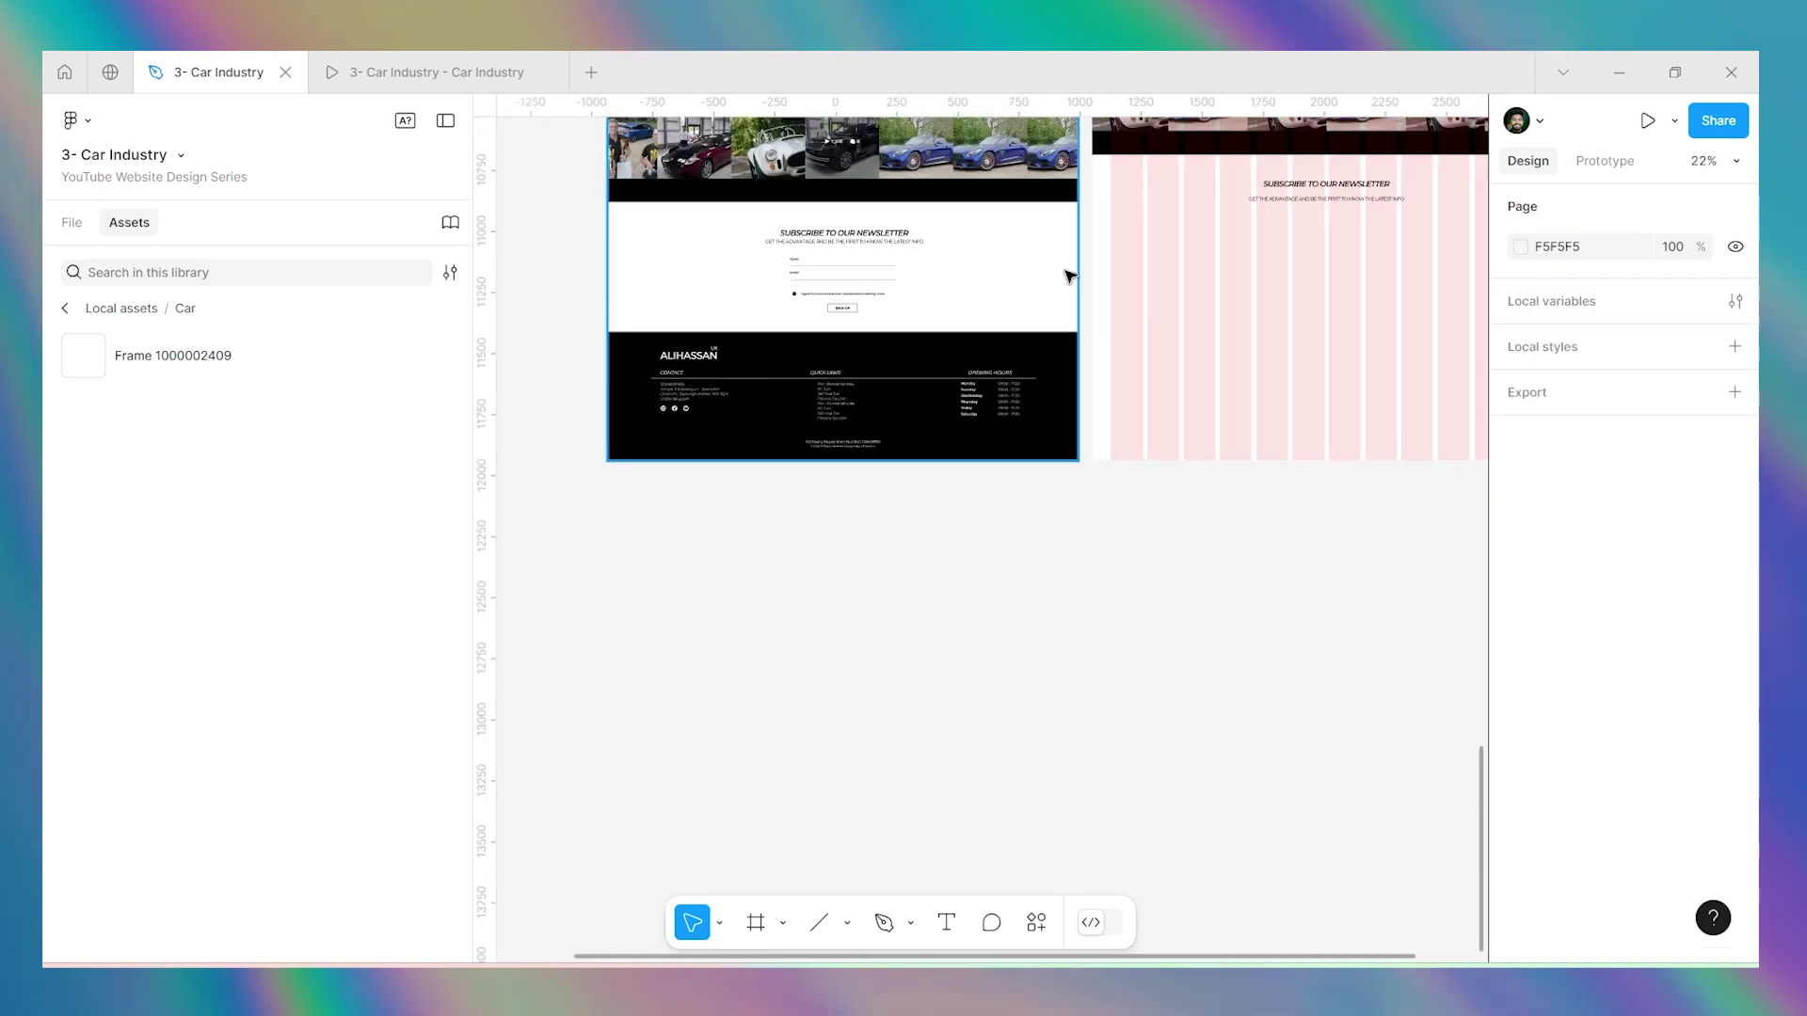
{"action": "scroll", "coordinate": [1440, 226], "scroll_direction": "right", "scroll_amount": 5}
{"action": "scroll", "coordinate": [1262, 230], "scroll_direction": "up", "scroll_amount": 6}
{"action": "scroll", "coordinate": [1262, 230], "scroll_direction": "down", "scroll_amount": 1}
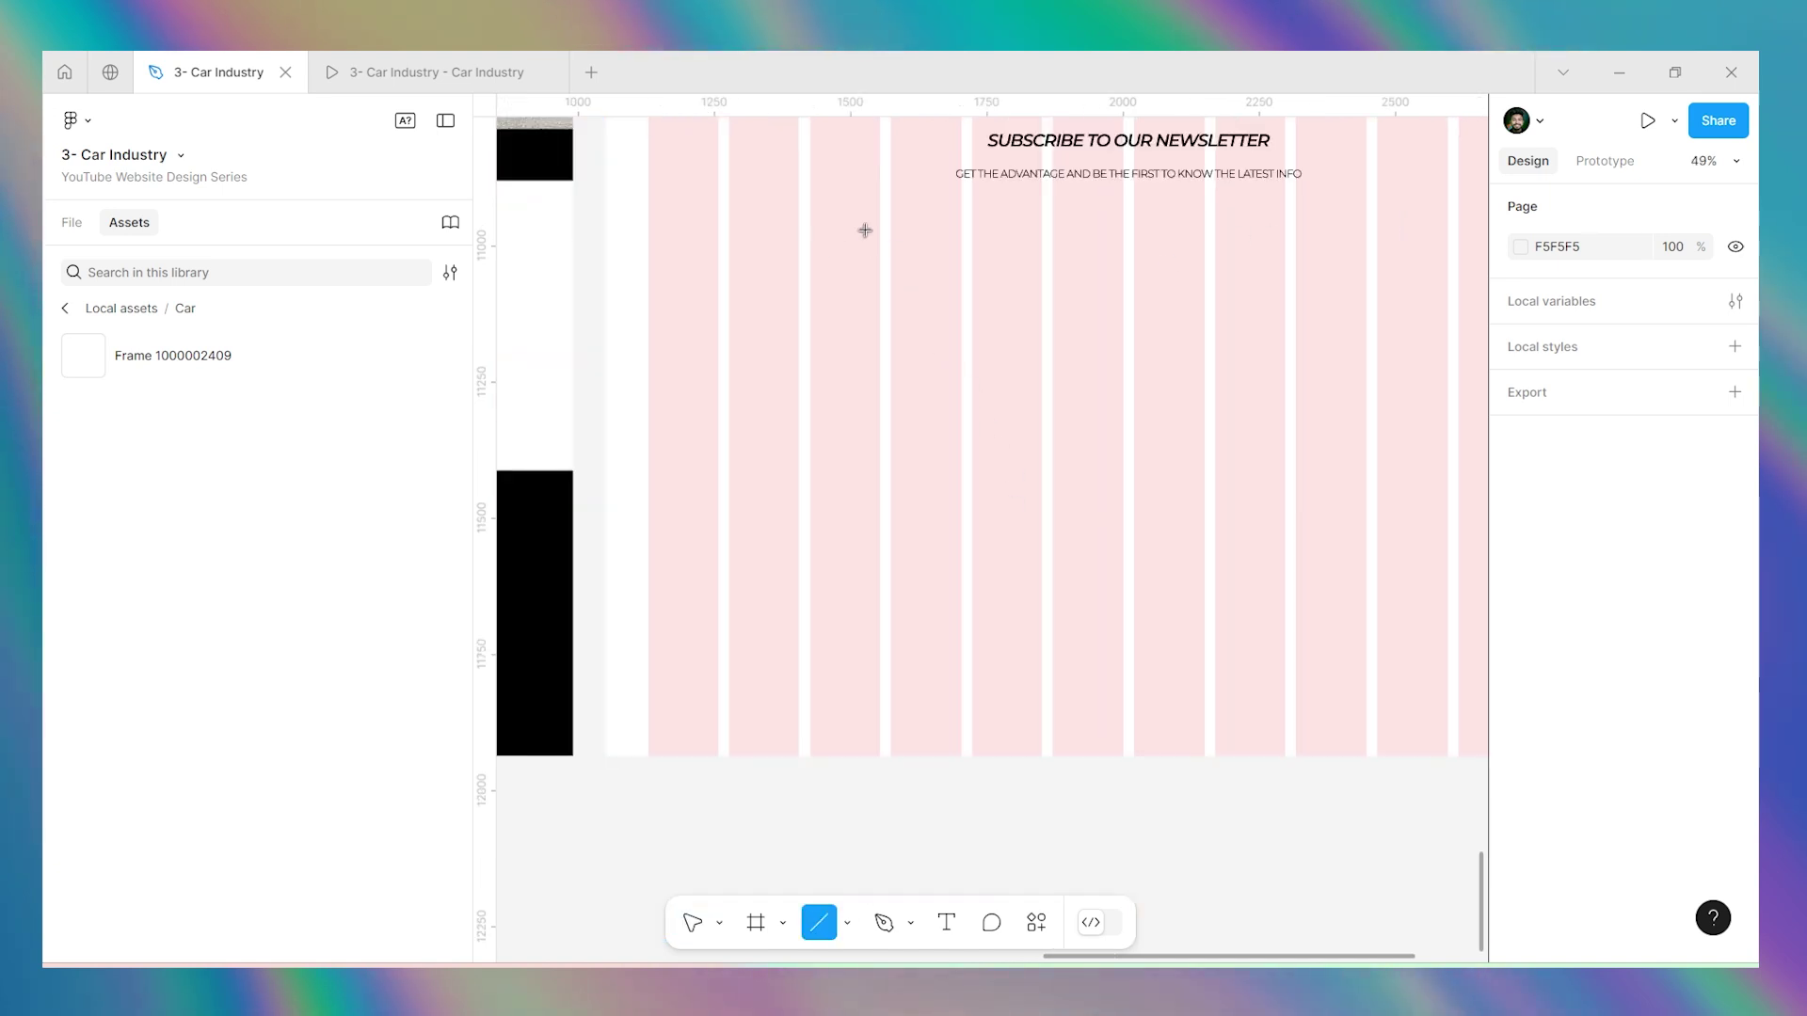
{"action": "left_click_drag", "start_coordinate": [892, 227], "coordinate": [1368, 244]}
{"action": "scroll", "coordinate": [1182, 306], "scroll_direction": "down", "scroll_amount": 3}
{"action": "scroll", "coordinate": [1195, 283], "scroll_direction": "down", "scroll_amount": 2}
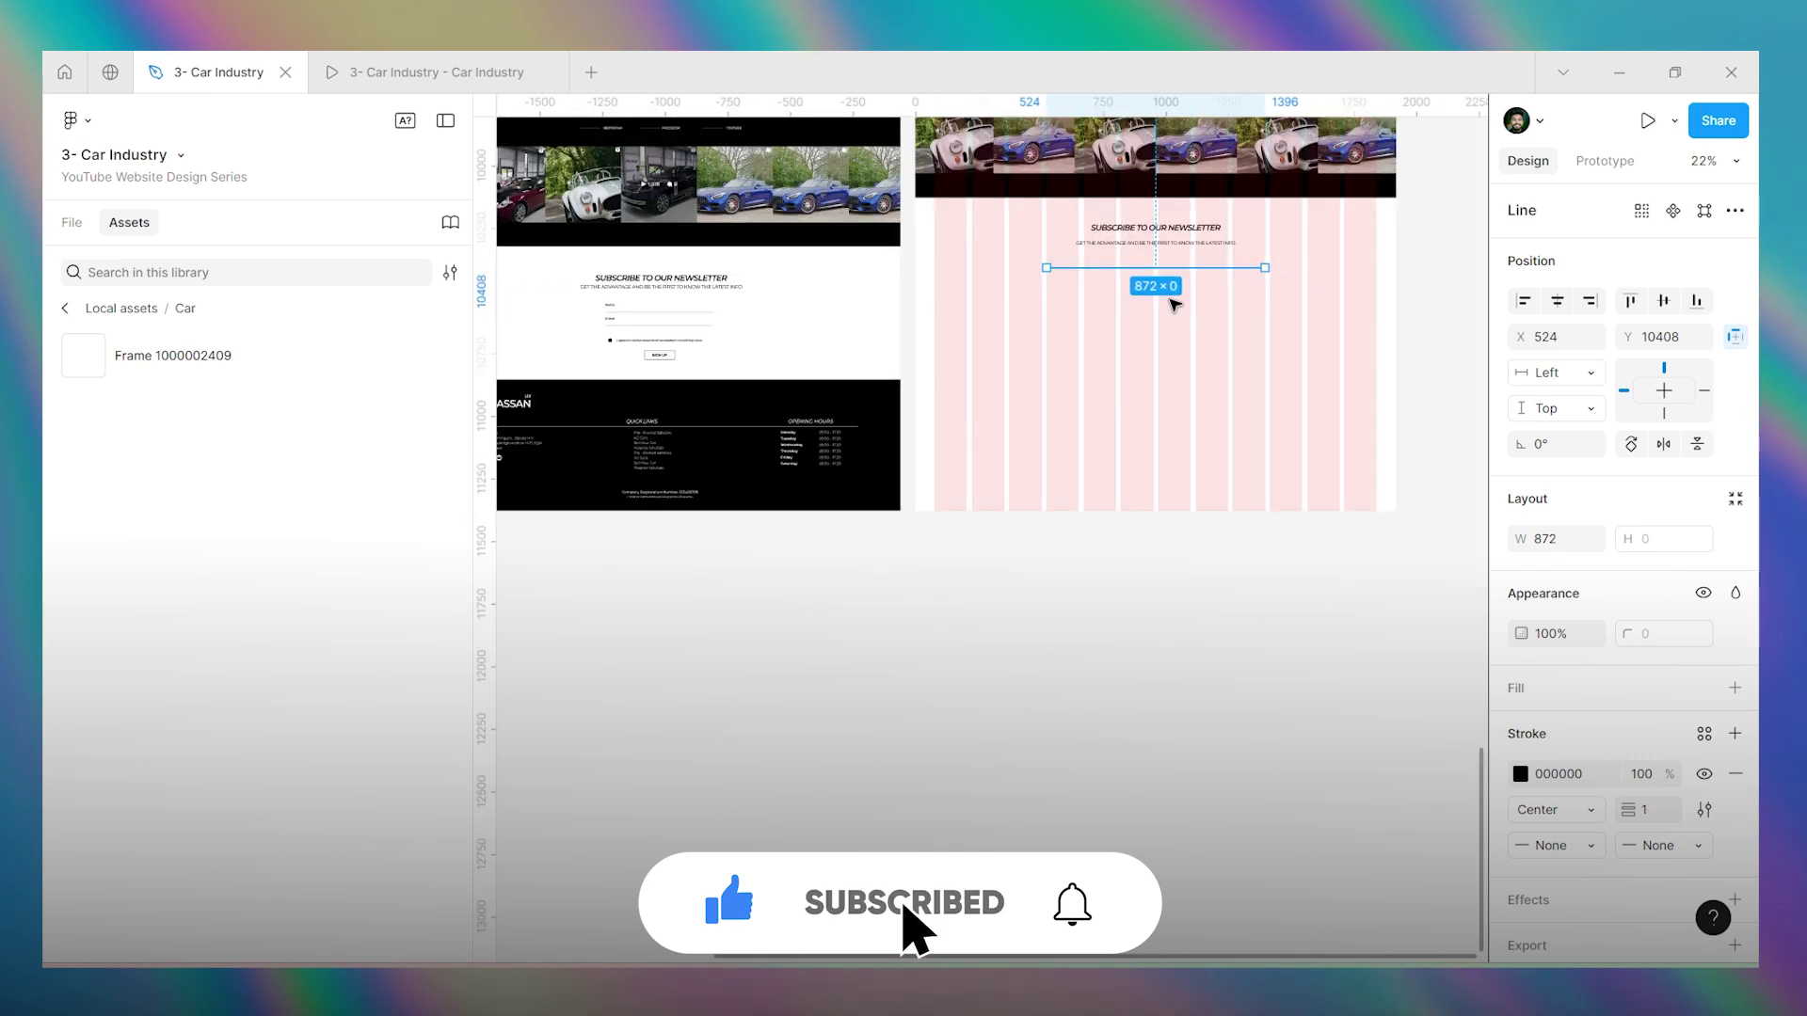
Shorten the form line from both ends to a width of 481 and center it horizontally in the page.
{"action": "scroll", "coordinate": [1209, 259], "scroll_direction": "up", "scroll_amount": 4}
{"action": "left_click_drag", "start_coordinate": [778, 309], "coordinate": [909, 311]}
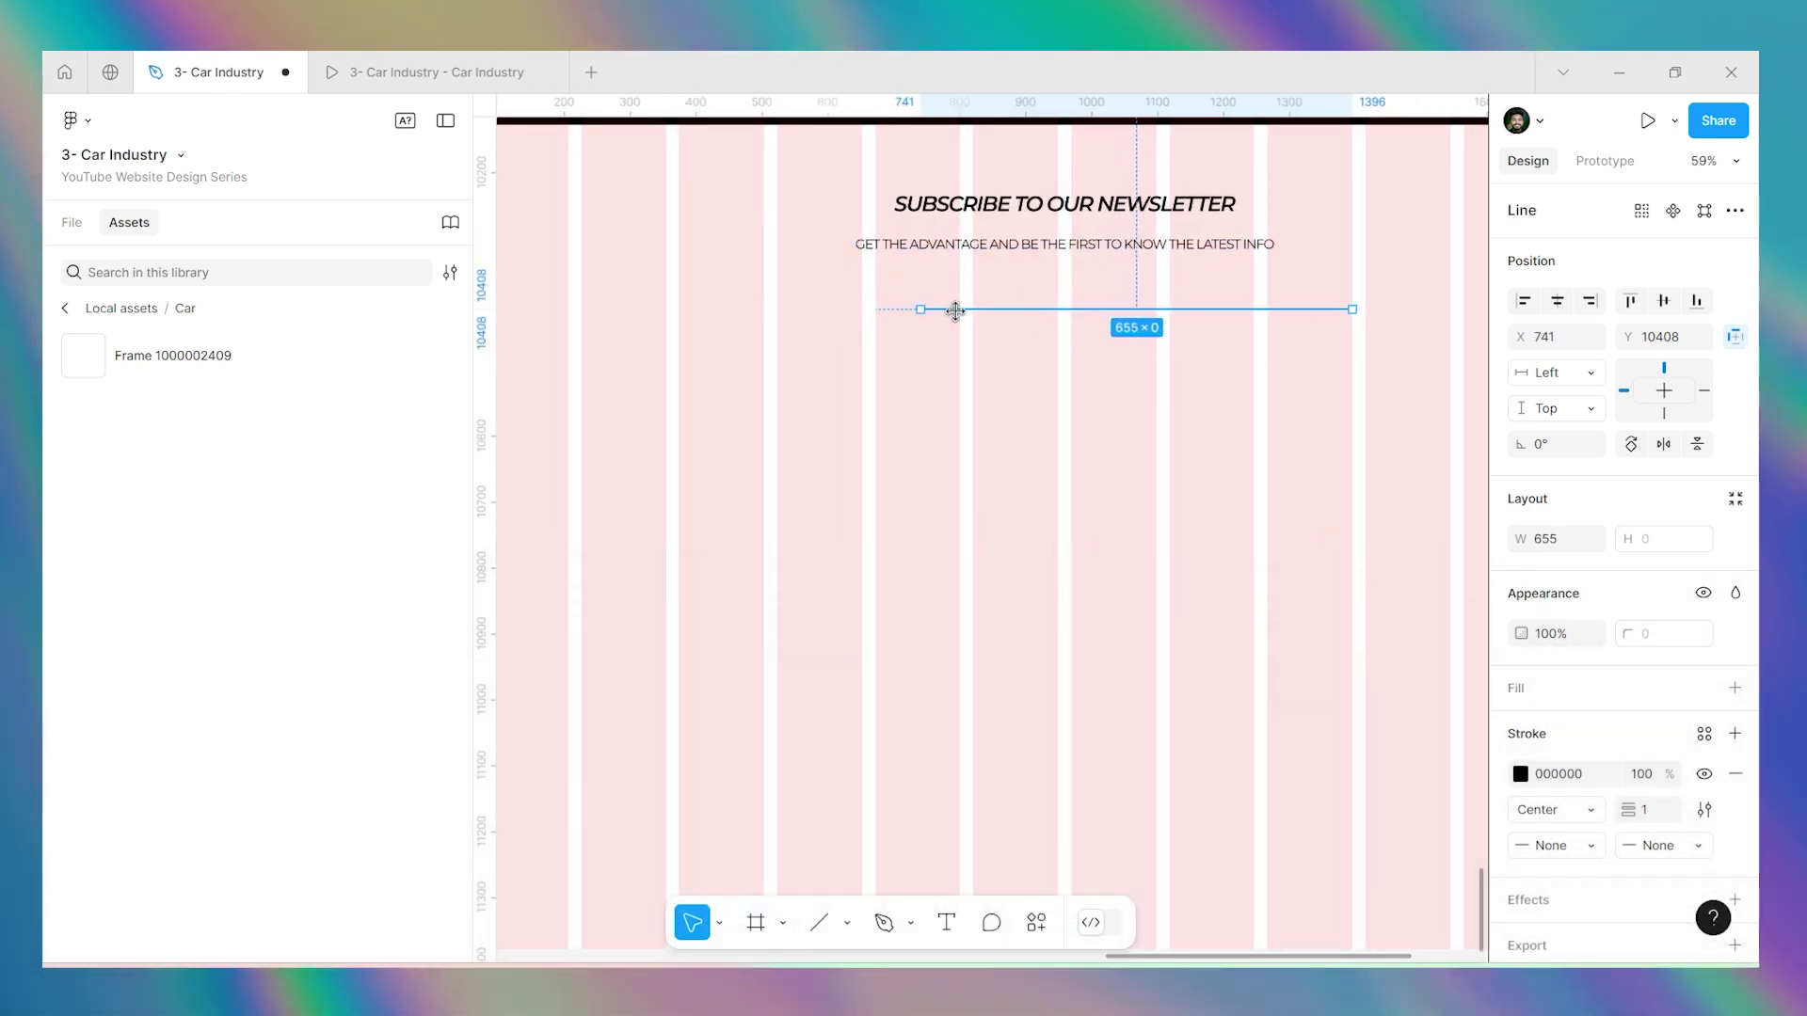
{"action": "left_click_drag", "start_coordinate": [1358, 310], "coordinate": [1237, 308]}
{"action": "left_click", "coordinate": [1553, 302]}
{"action": "scroll", "coordinate": [1037, 415], "scroll_direction": "down", "scroll_amount": 6}
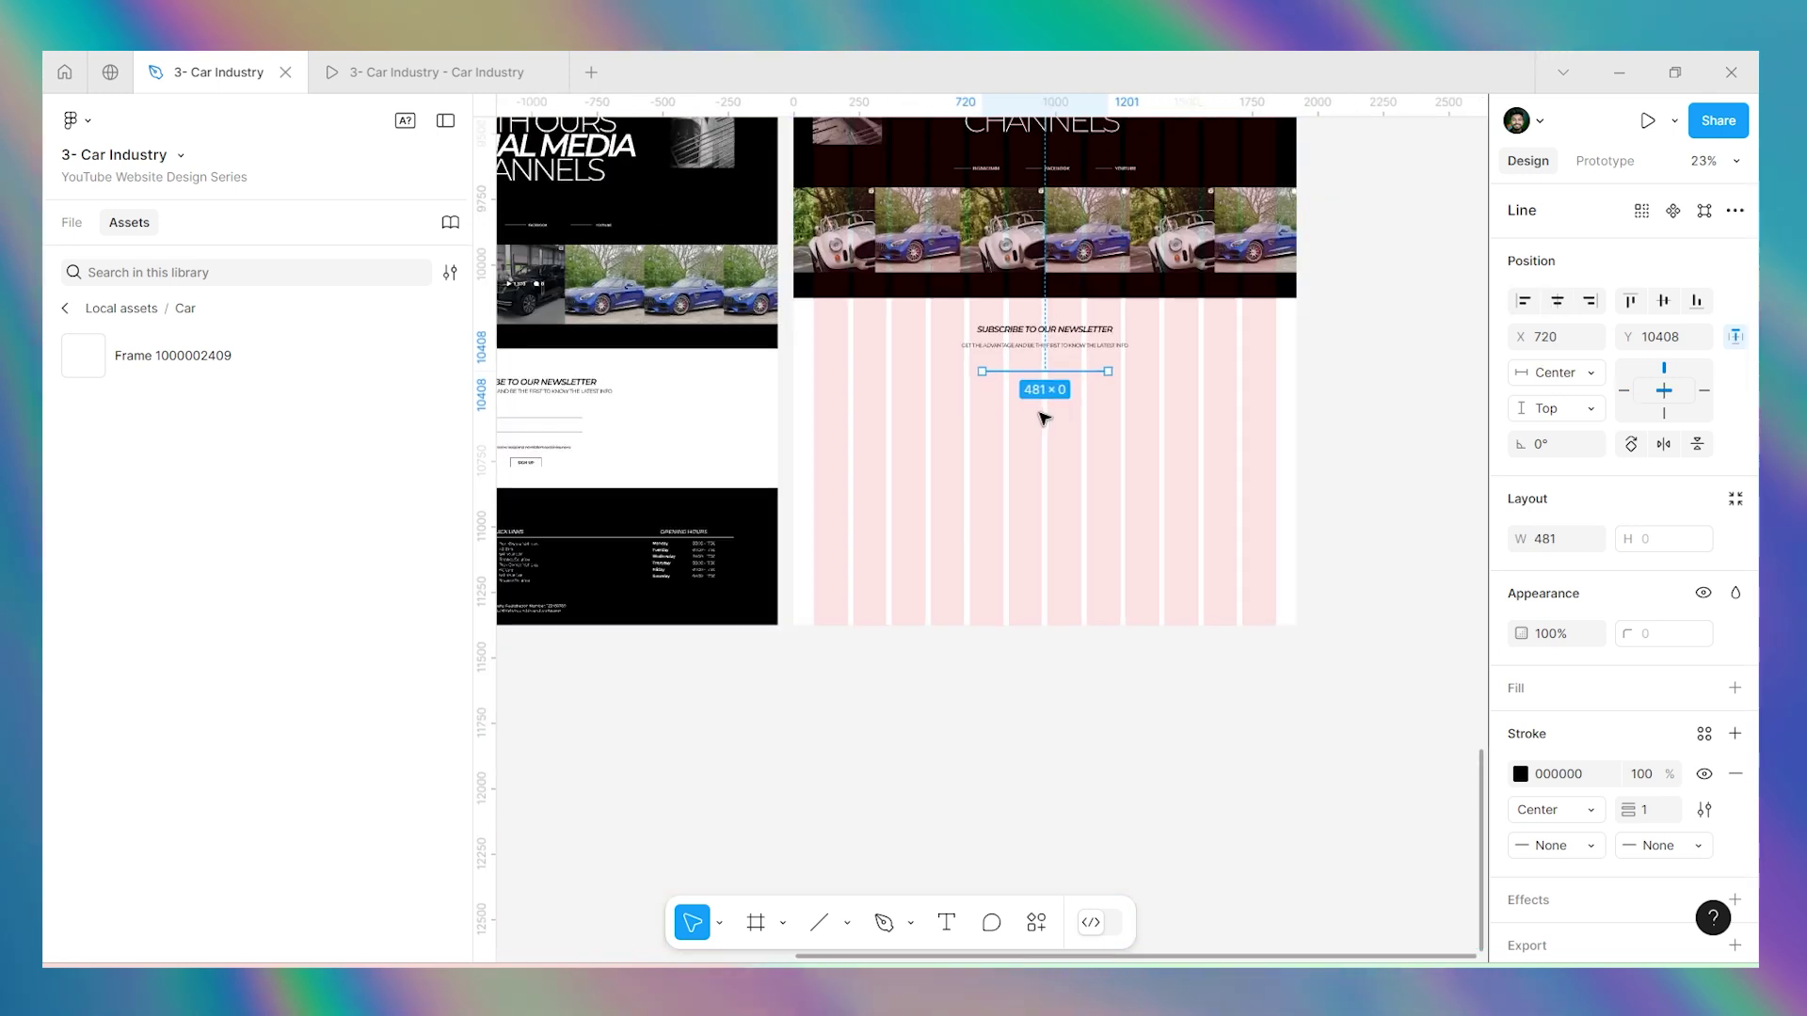
Duplicate the form line and move the copy 170 px straight down for the second field.
{"action": "scroll", "coordinate": [1042, 416], "scroll_direction": "up", "scroll_amount": 6}
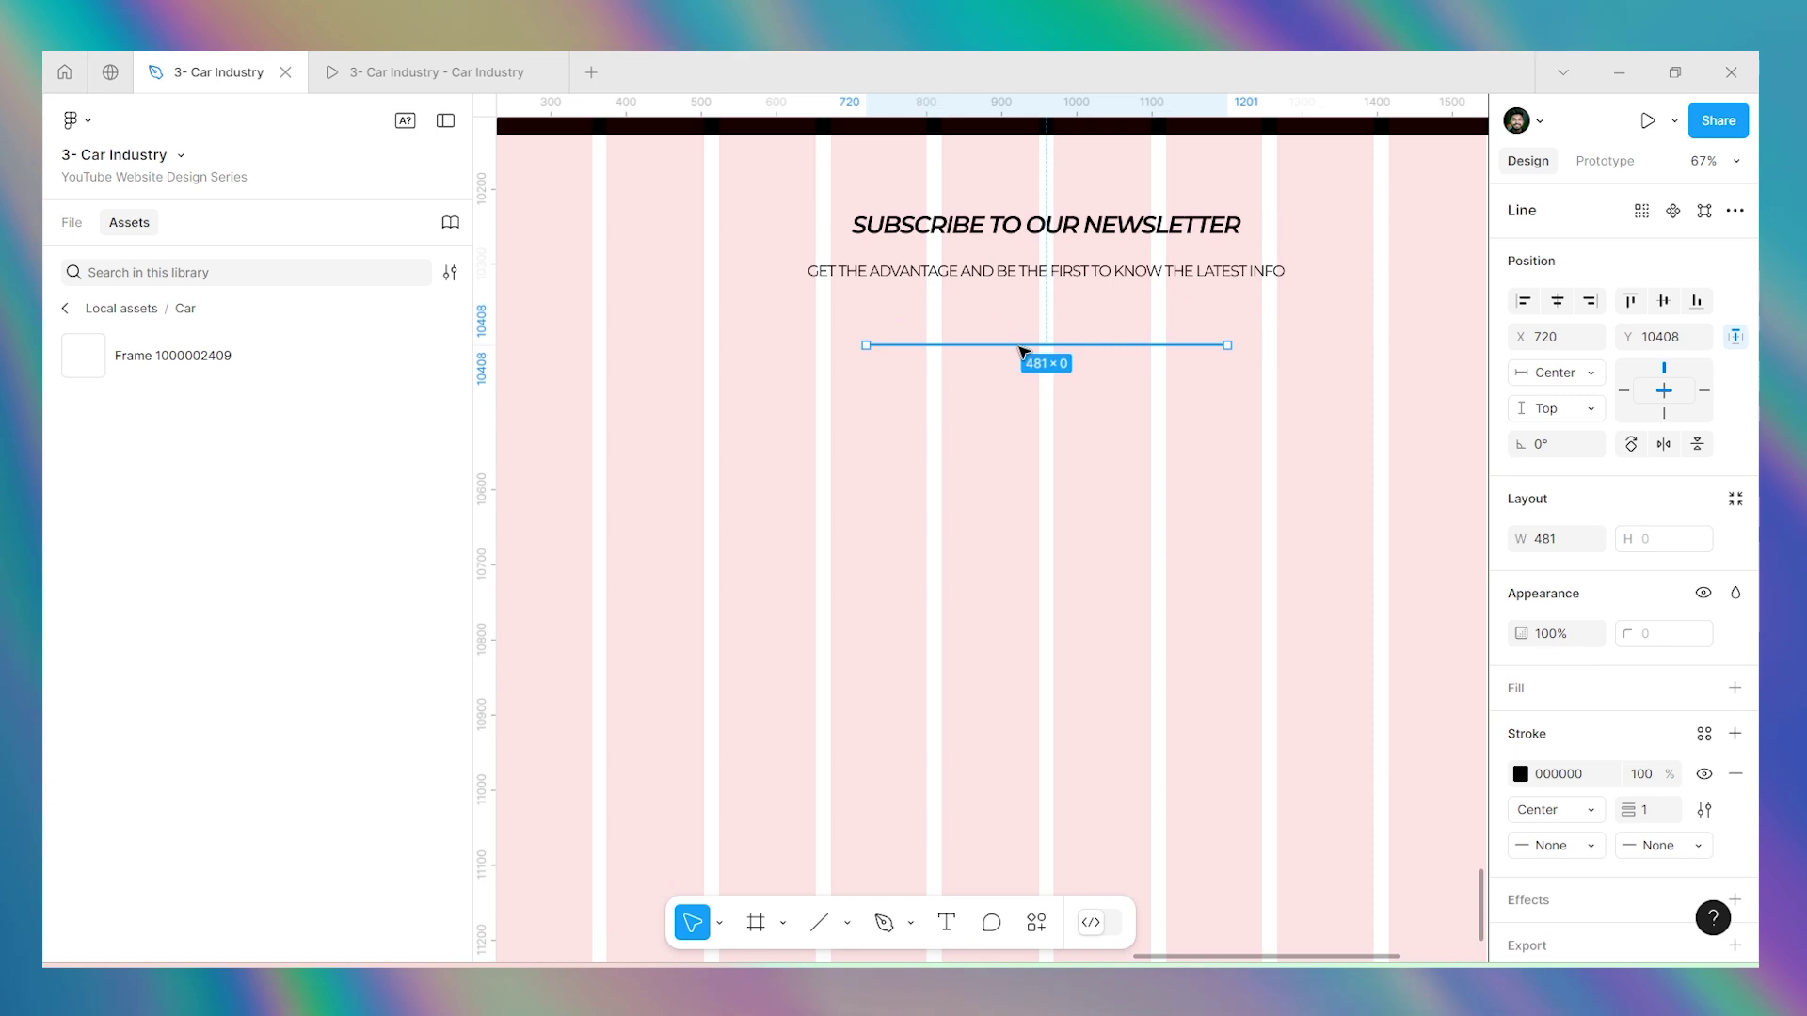
{"action": "key", "text": "ctrl+d"}
{"action": "key", "text": "shift+Down"}
{"action": "key", "text": "shift+Down"}
{"action": "key", "text": "shift+Down"}
{"action": "key", "text": "shift+Down"}
{"action": "key", "text": "shift+Down"}
{"action": "key", "text": "shift+Down"}
{"action": "key", "text": "shift+Down"}
{"action": "key", "text": "shift+Down"}
{"action": "key", "text": "shift+Down"}
{"action": "key", "text": "shift+Down"}
{"action": "key", "text": "shift+Down"}
{"action": "key", "text": "shift+Down"}
{"action": "key", "text": "shift+Down"}
{"action": "key", "text": "shift+Down"}
{"action": "key", "text": "shift+Down"}
{"action": "key", "text": "shift+Down"}
{"action": "key", "text": "shift+Down"}
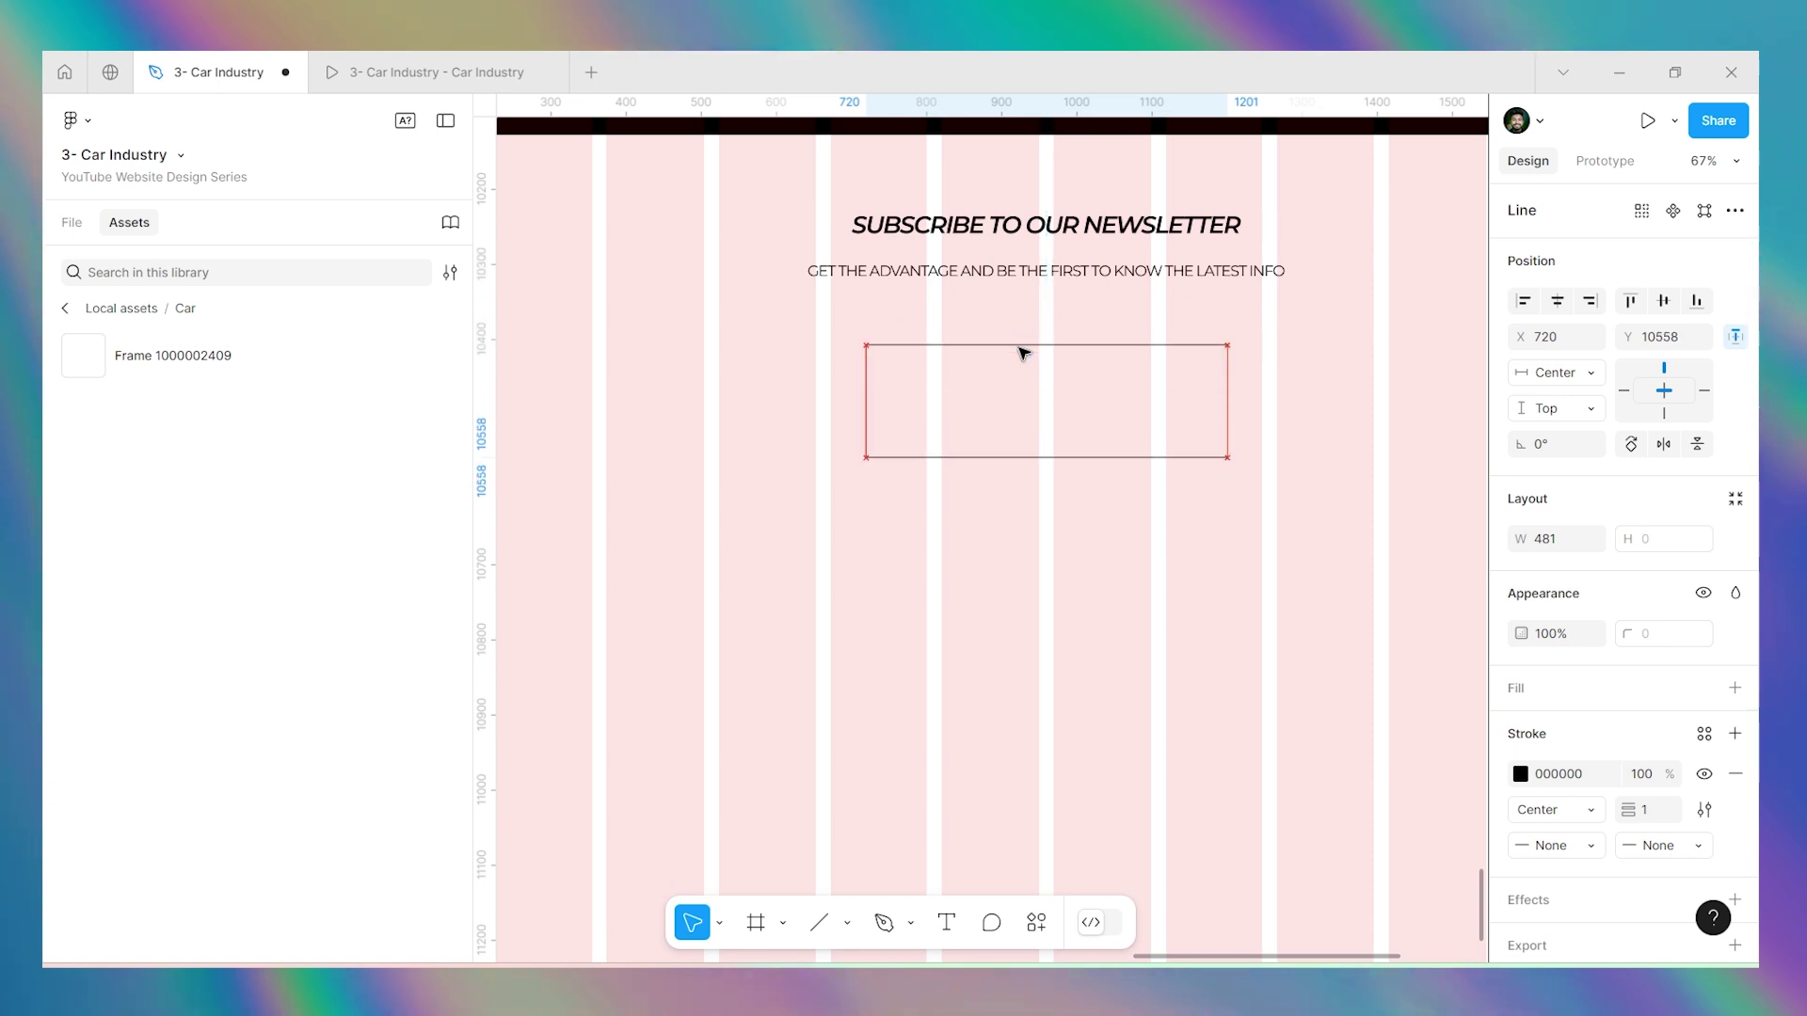
{"action": "key", "text": "Escape"}
Check the reference form's name label and add a "Name" text label above the first form line.
{"action": "scroll", "coordinate": [1005, 564], "scroll_direction": "down", "scroll_amount": 5}
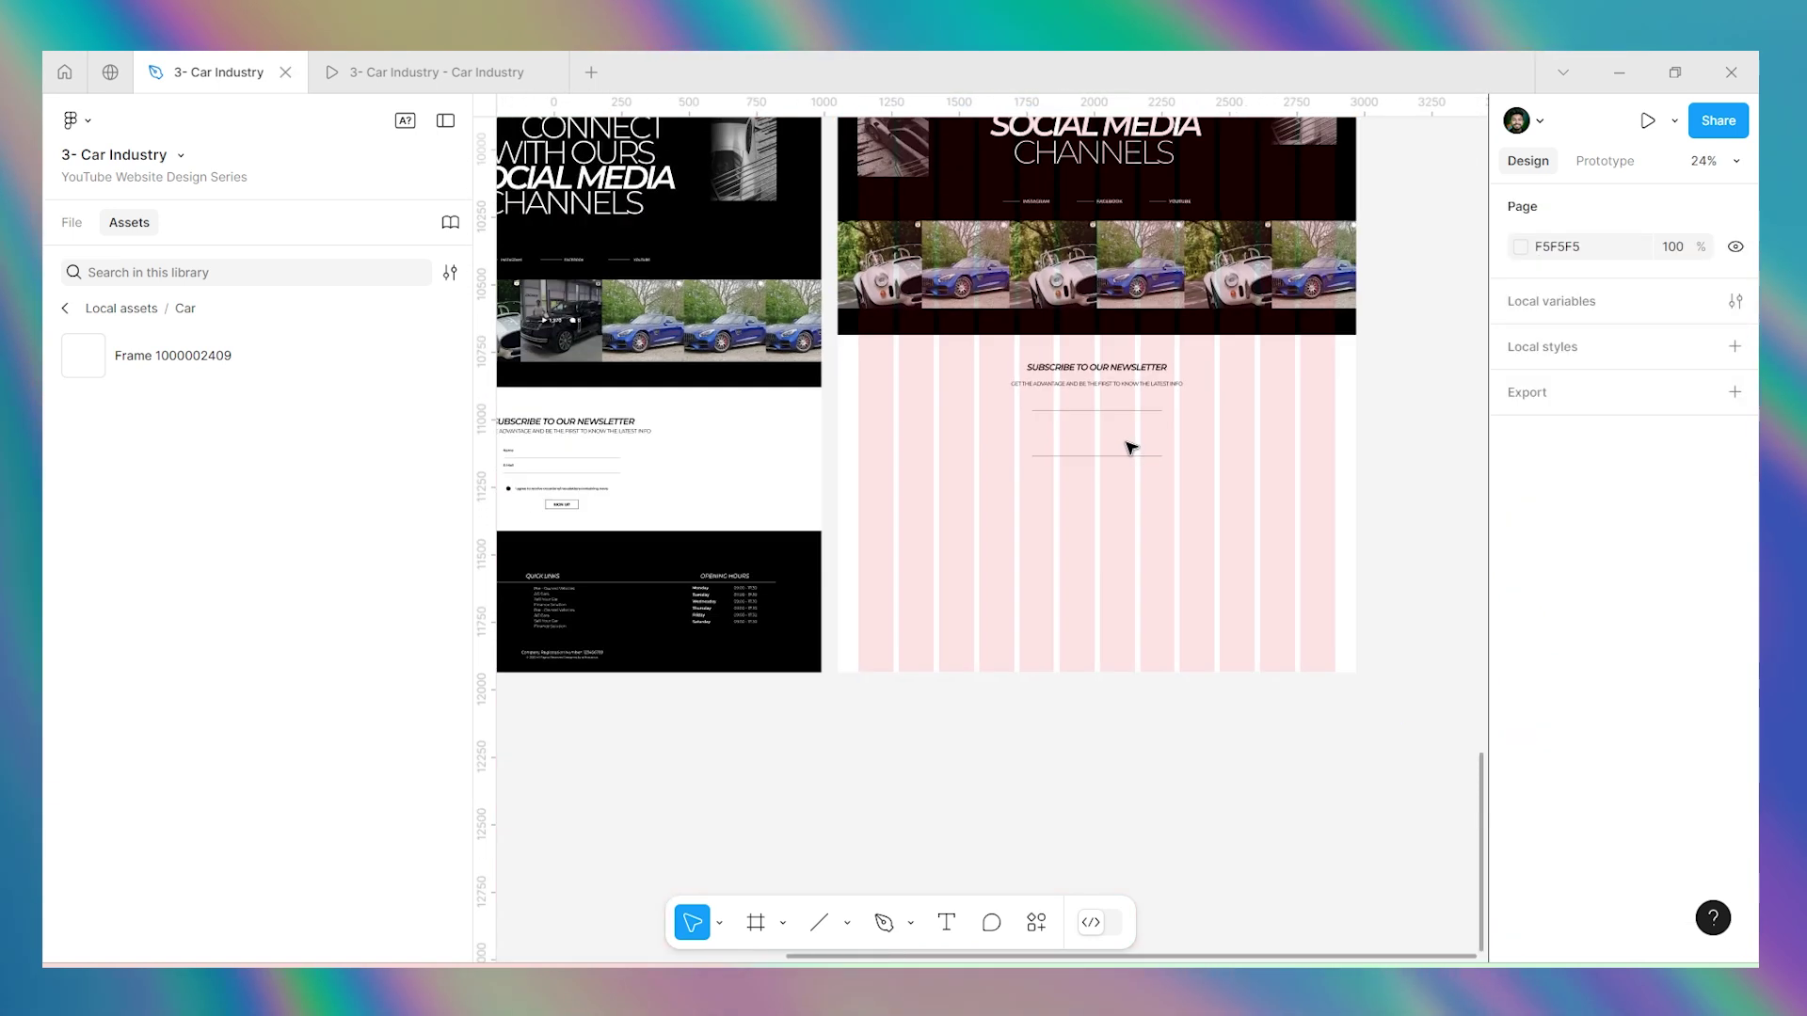
{"action": "scroll", "coordinate": [664, 463], "scroll_direction": "up", "scroll_amount": 4}
{"action": "scroll", "coordinate": [664, 463], "scroll_direction": "up", "scroll_amount": 8}
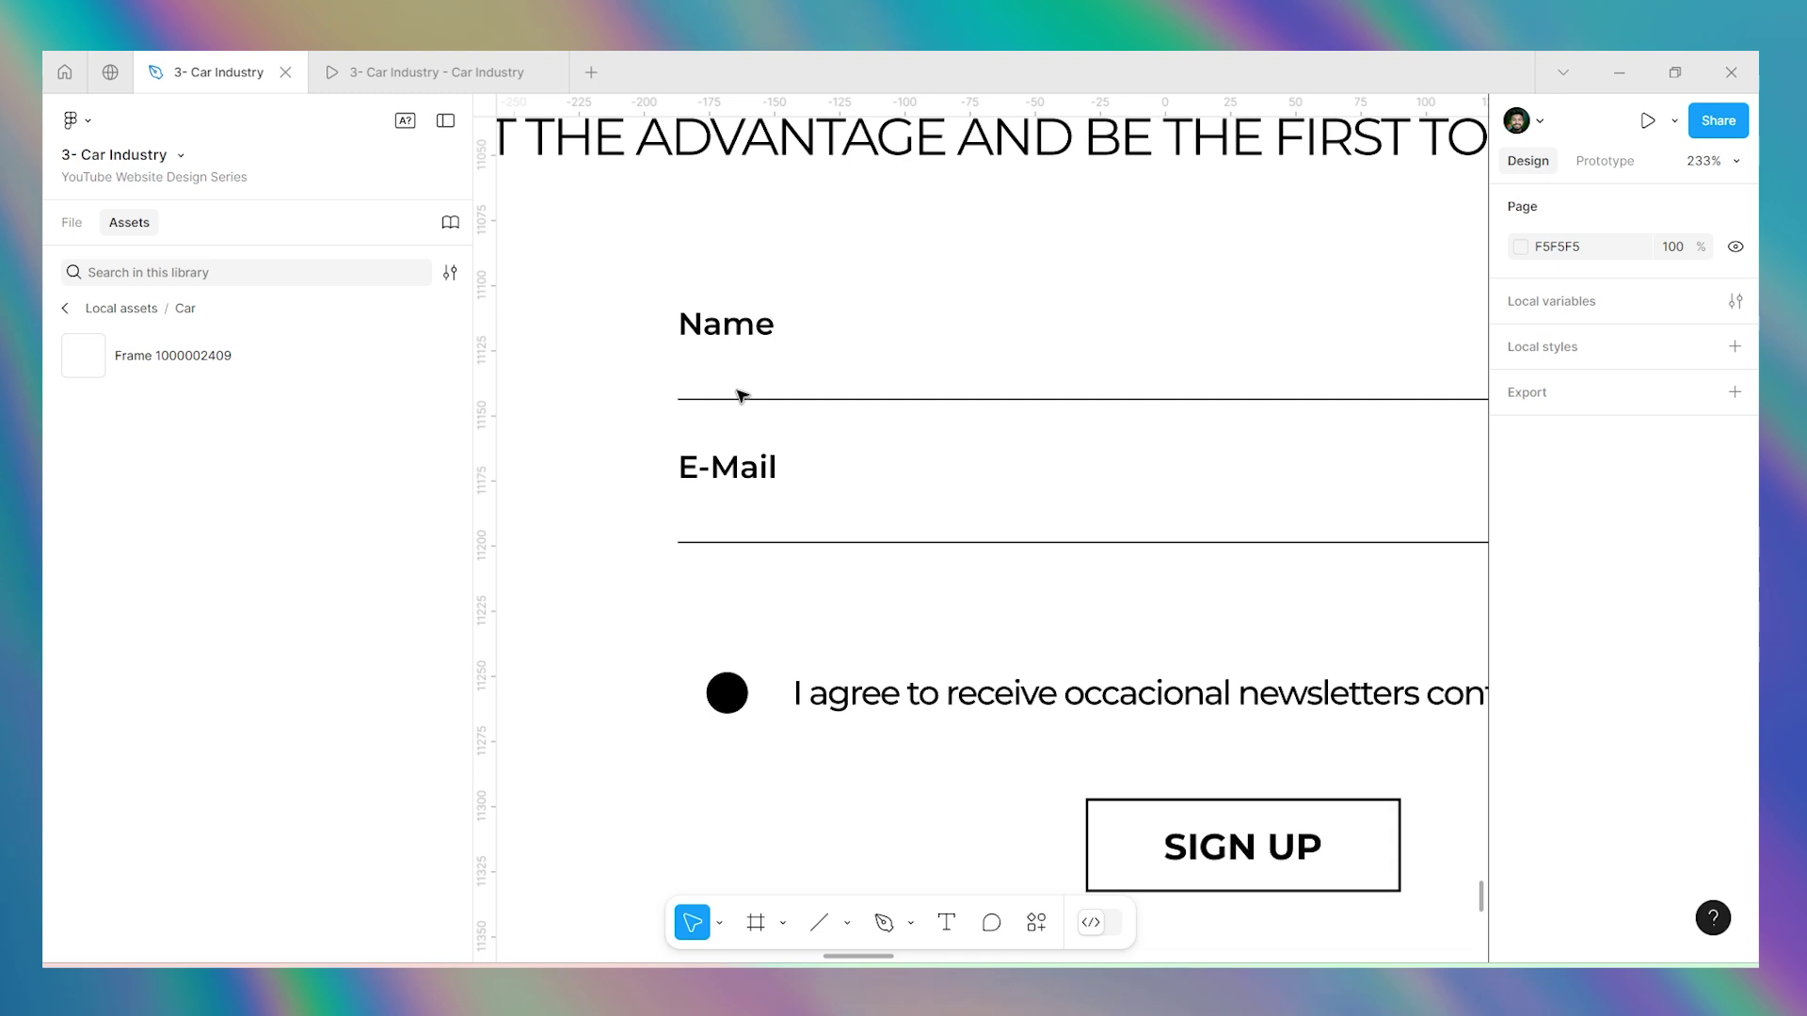
{"action": "scroll", "coordinate": [734, 395], "scroll_direction": "down", "scroll_amount": 4}
{"action": "left_click", "coordinate": [731, 368]}
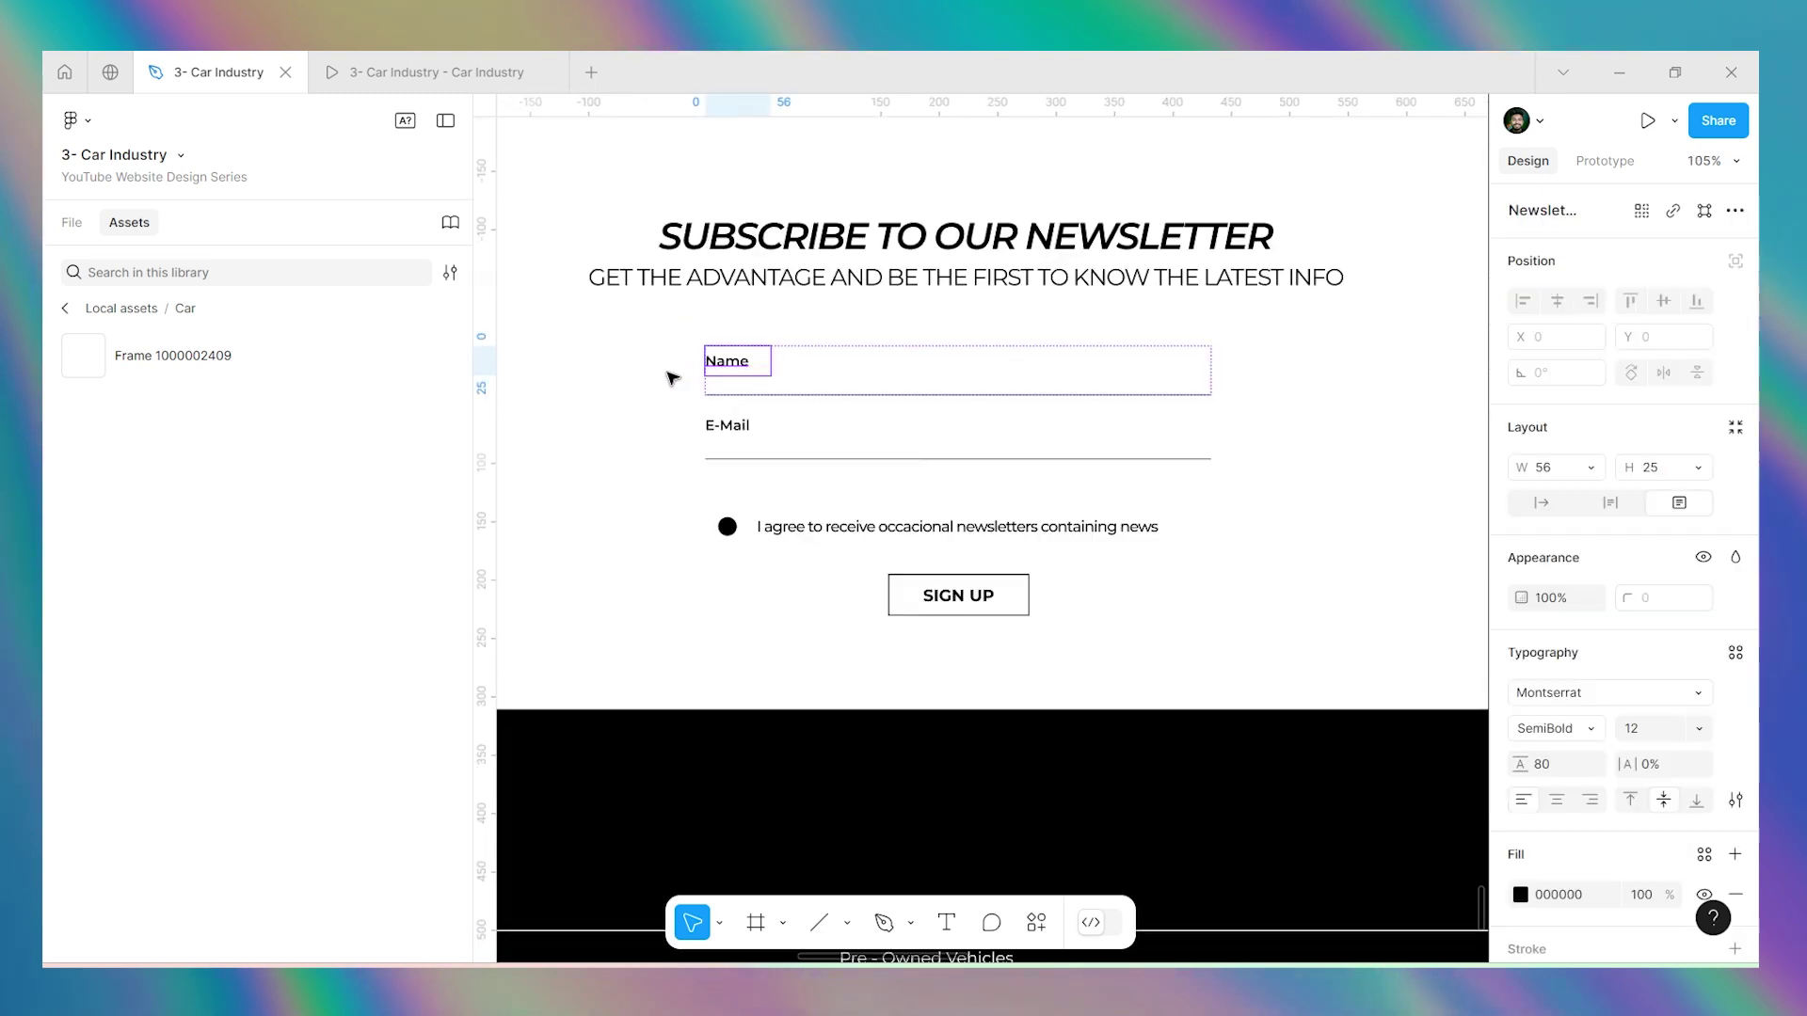
{"action": "scroll", "coordinate": [671, 377], "scroll_direction": "down", "scroll_amount": 6}
{"action": "scroll", "coordinate": [1092, 348], "scroll_direction": "up", "scroll_amount": 5}
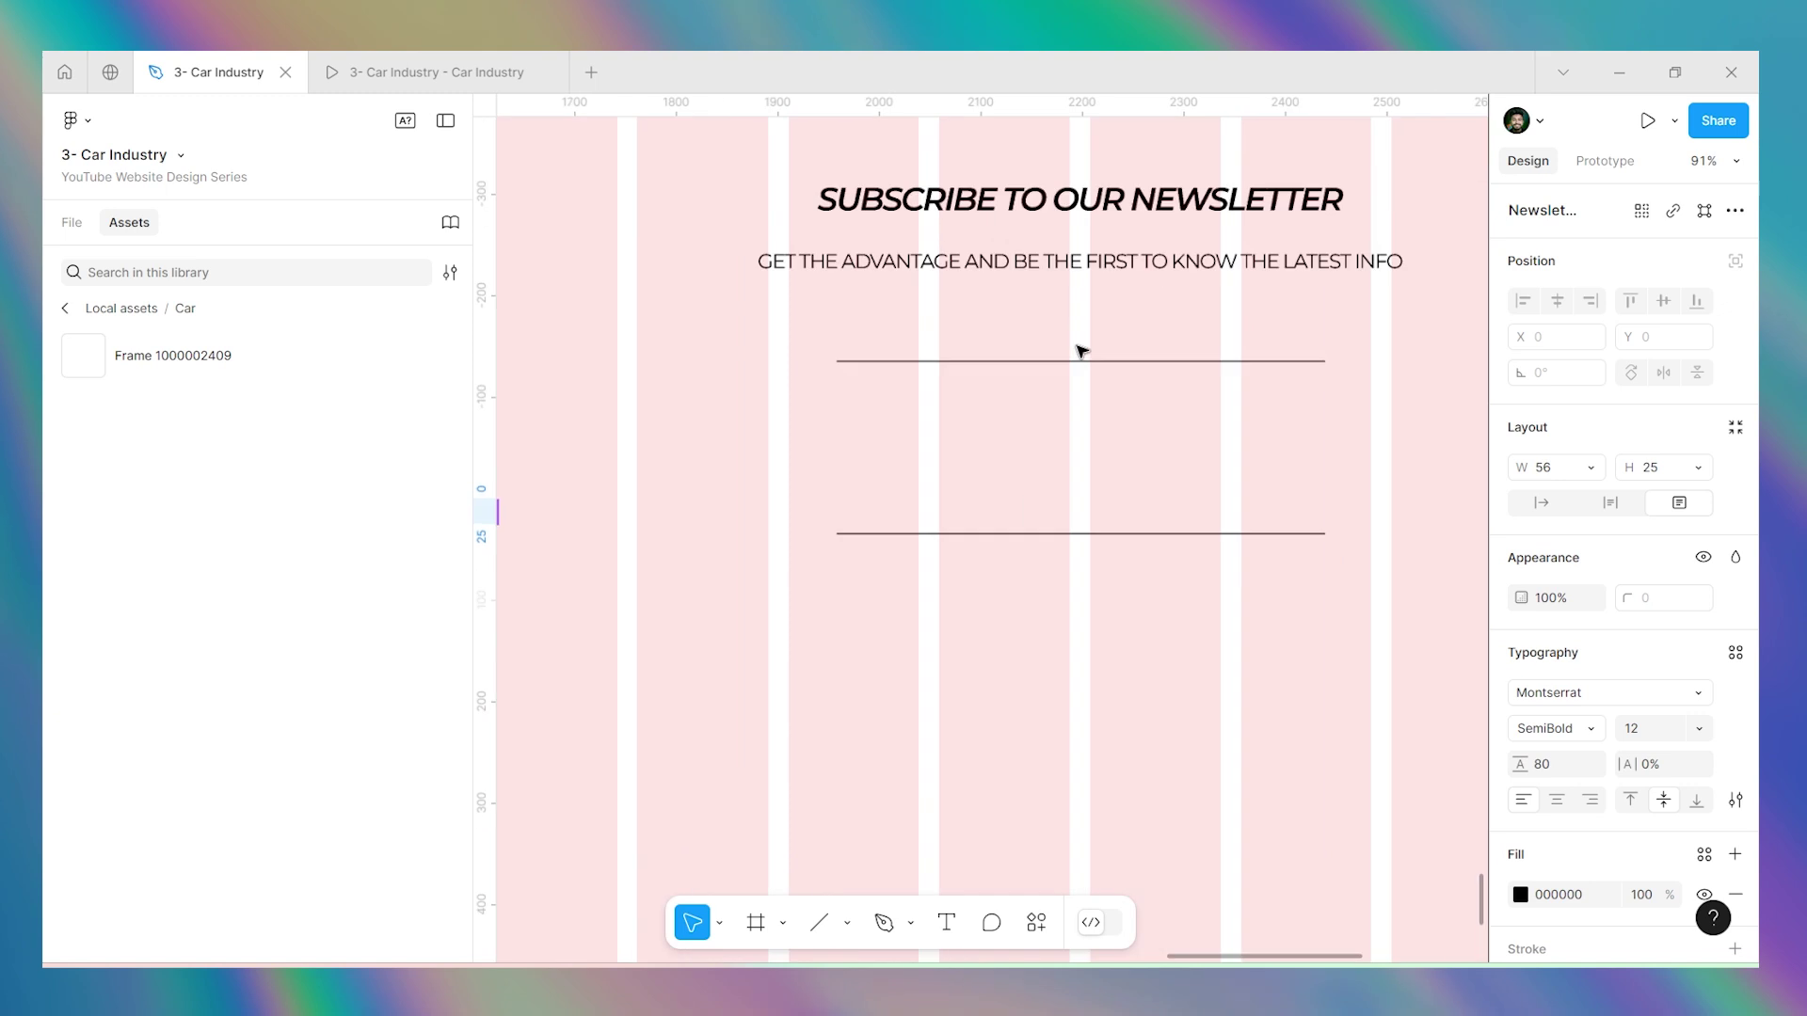
{"action": "left_click", "coordinate": [988, 361]}
{"action": "key", "text": "t"}
{"action": "left_click", "coordinate": [899, 321]}
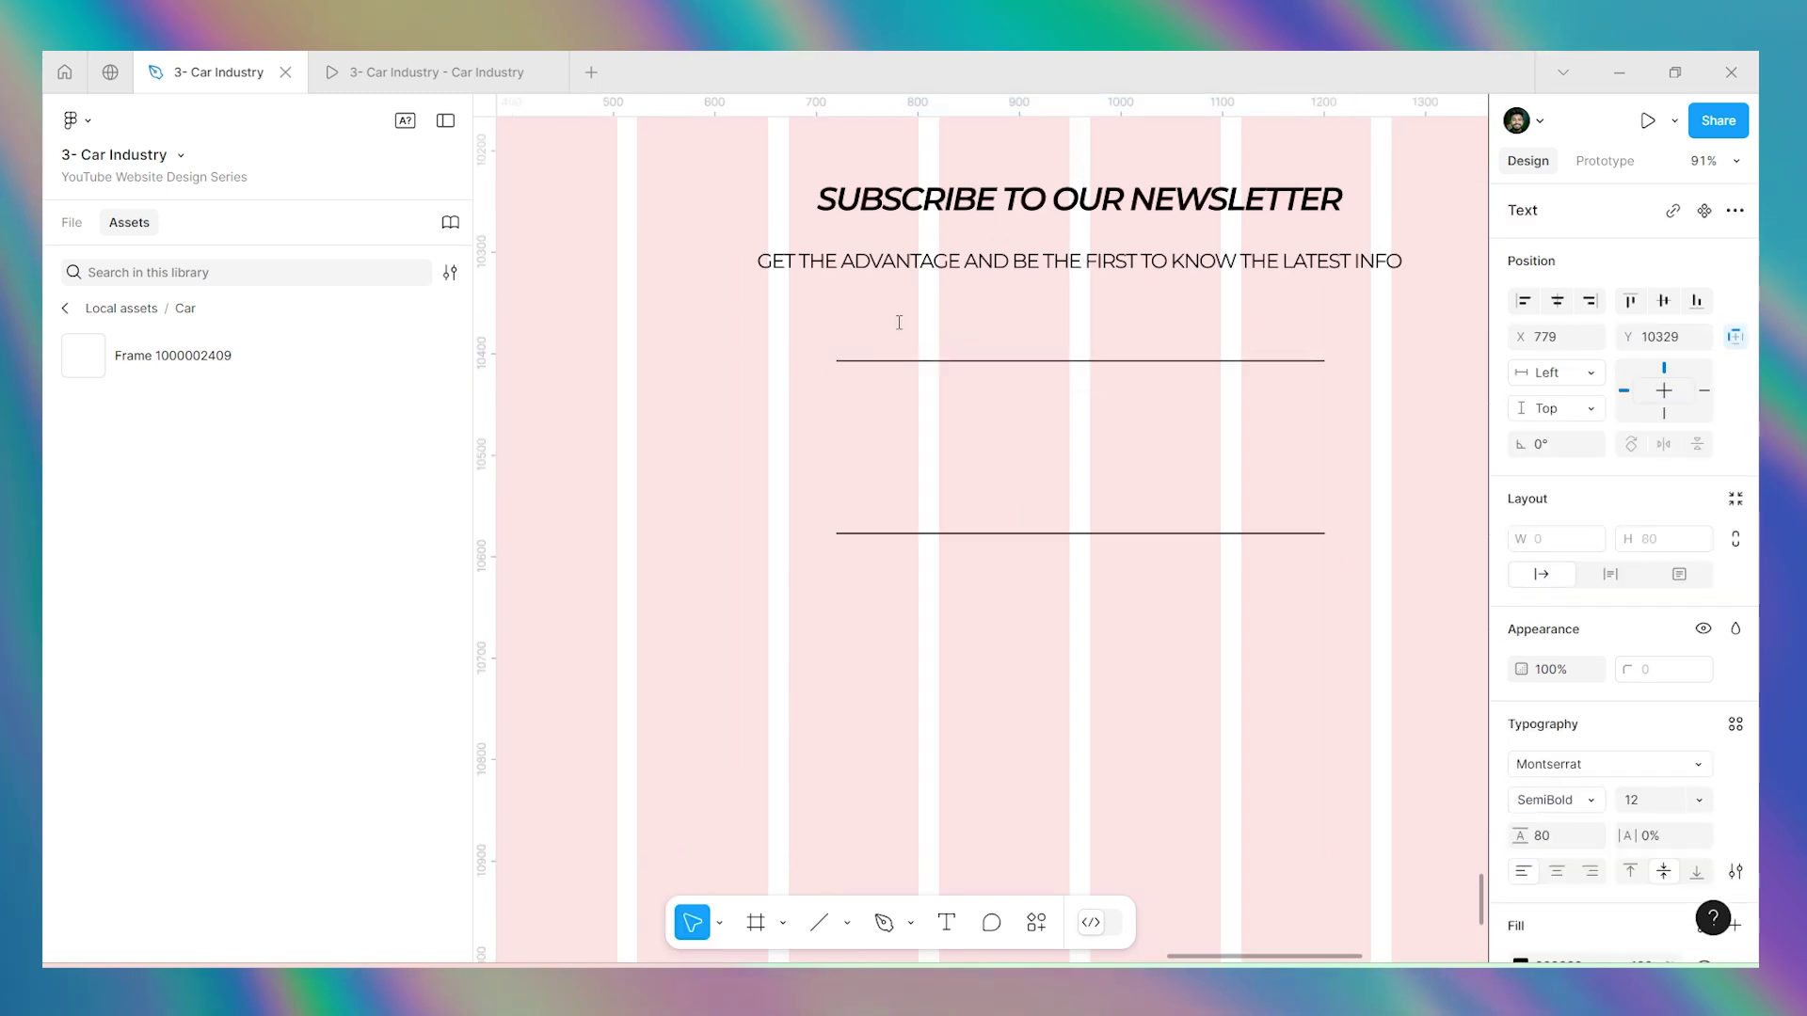
{"action": "type", "text": "Name"}
{"action": "key", "text": "Escape"}
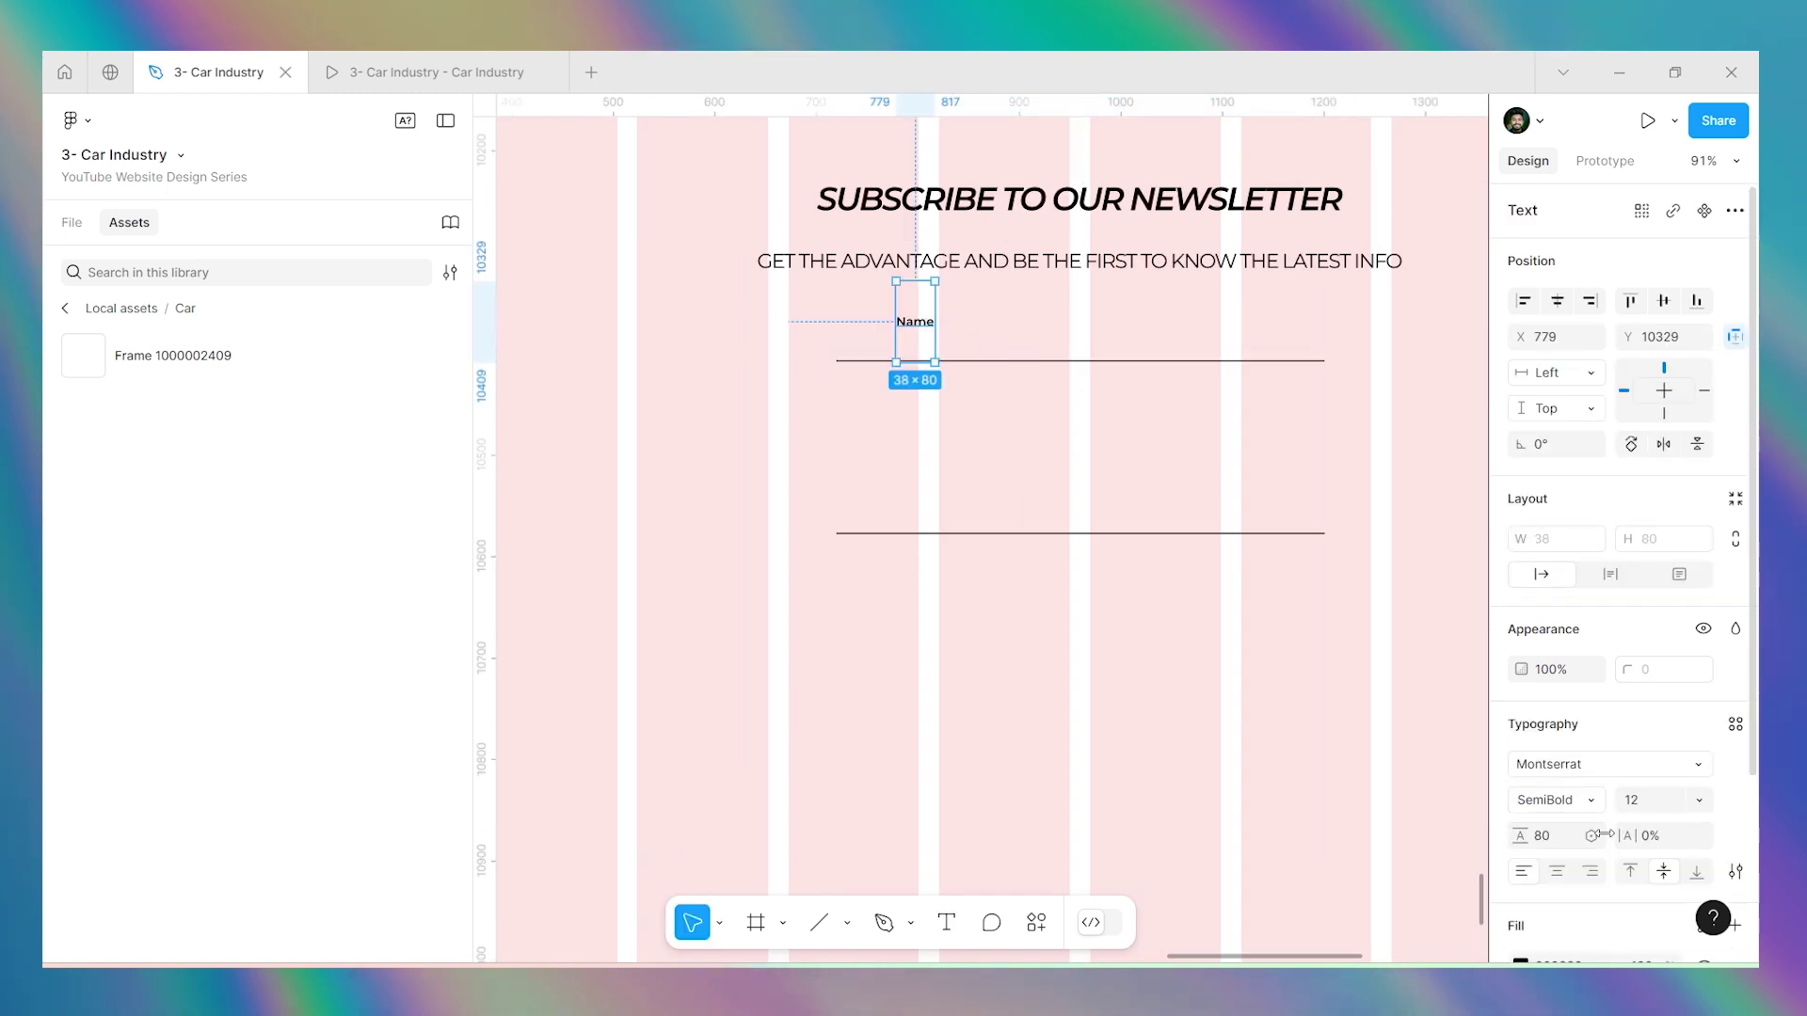
Trim the Name label vertically from cap height to baseline and align it with the first line's start at X 720, Y 10383.
{"action": "left_click", "coordinate": [1734, 875]}
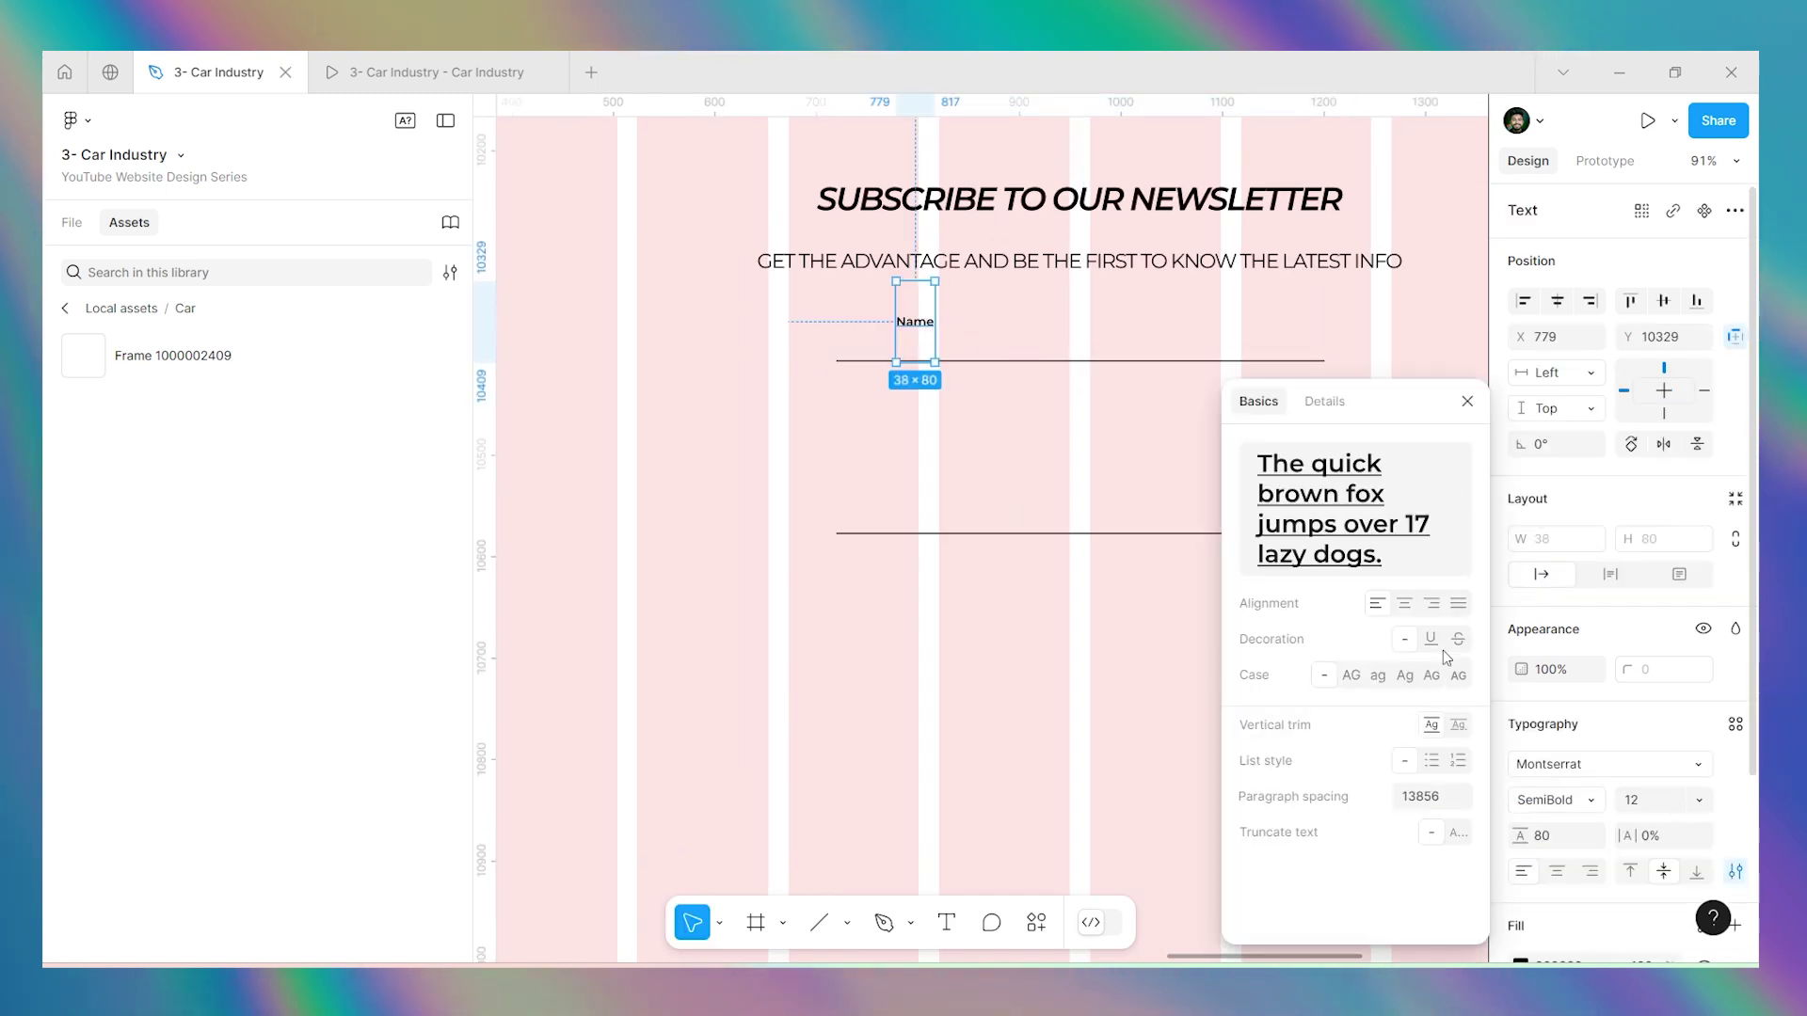
{"action": "left_click", "coordinate": [1462, 733]}
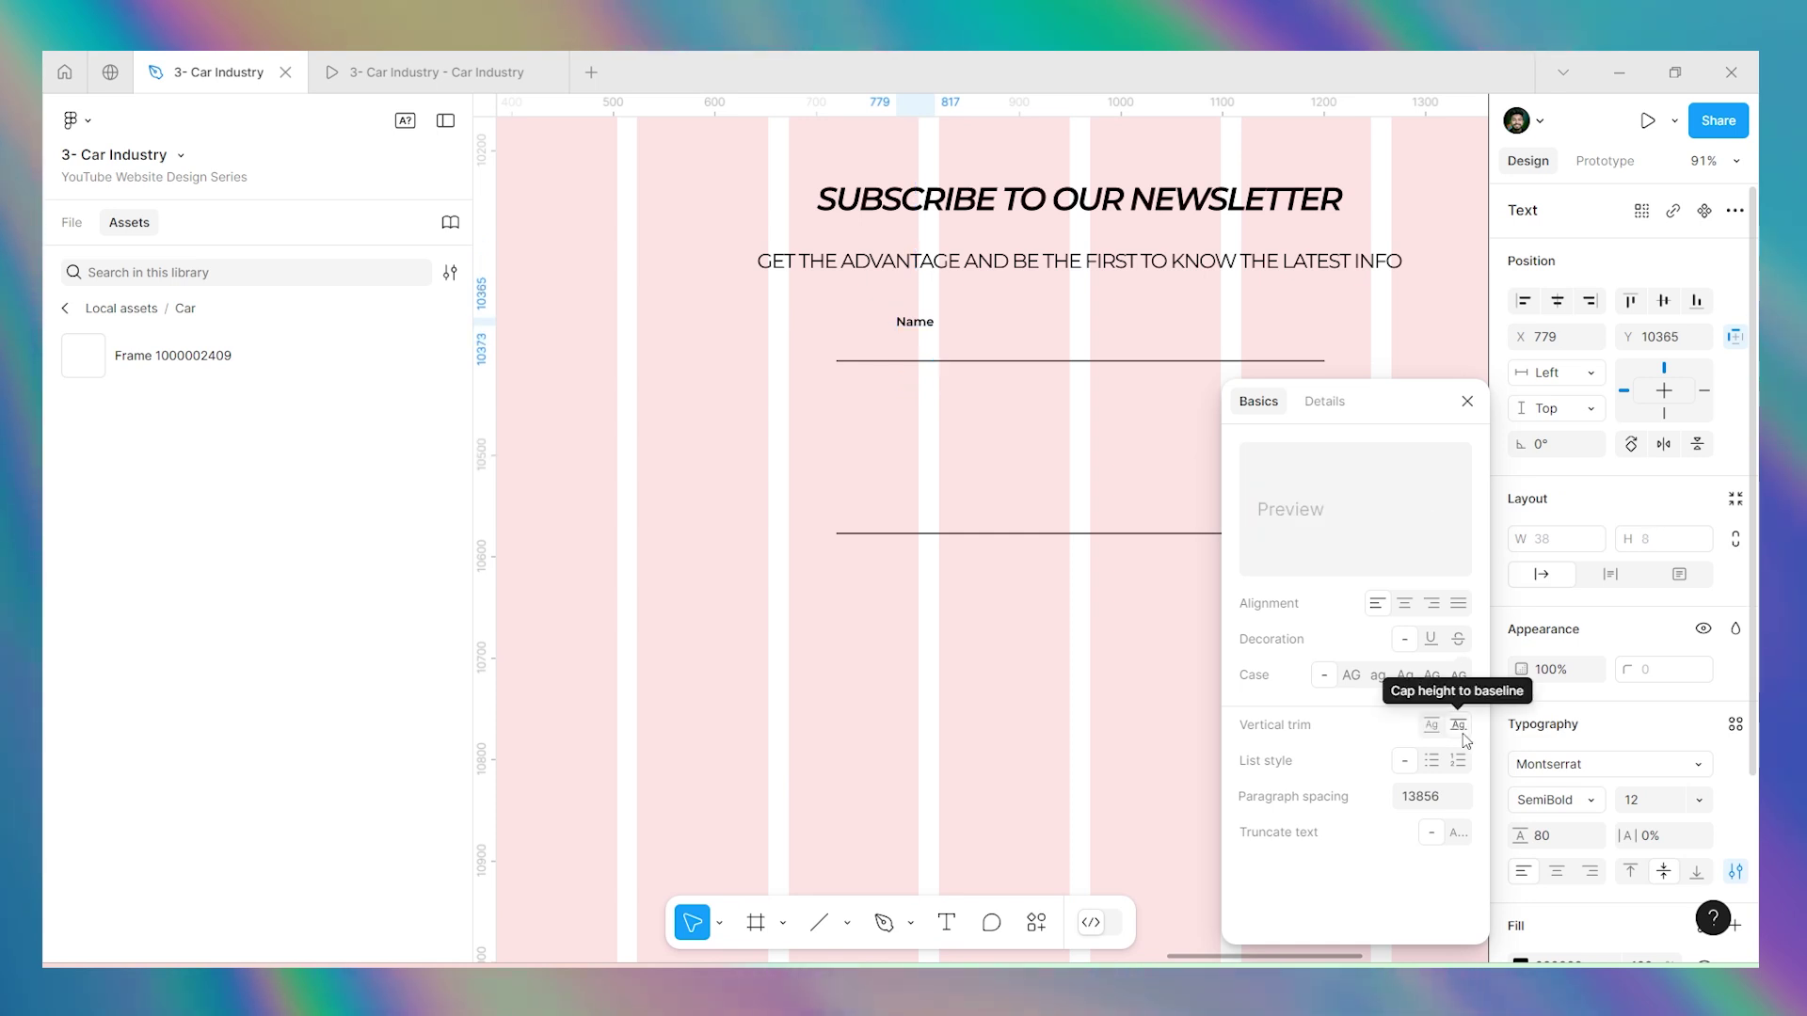
{"action": "left_click", "coordinate": [1467, 402]}
{"action": "scroll", "coordinate": [920, 313], "scroll_direction": "up", "scroll_amount": 5}
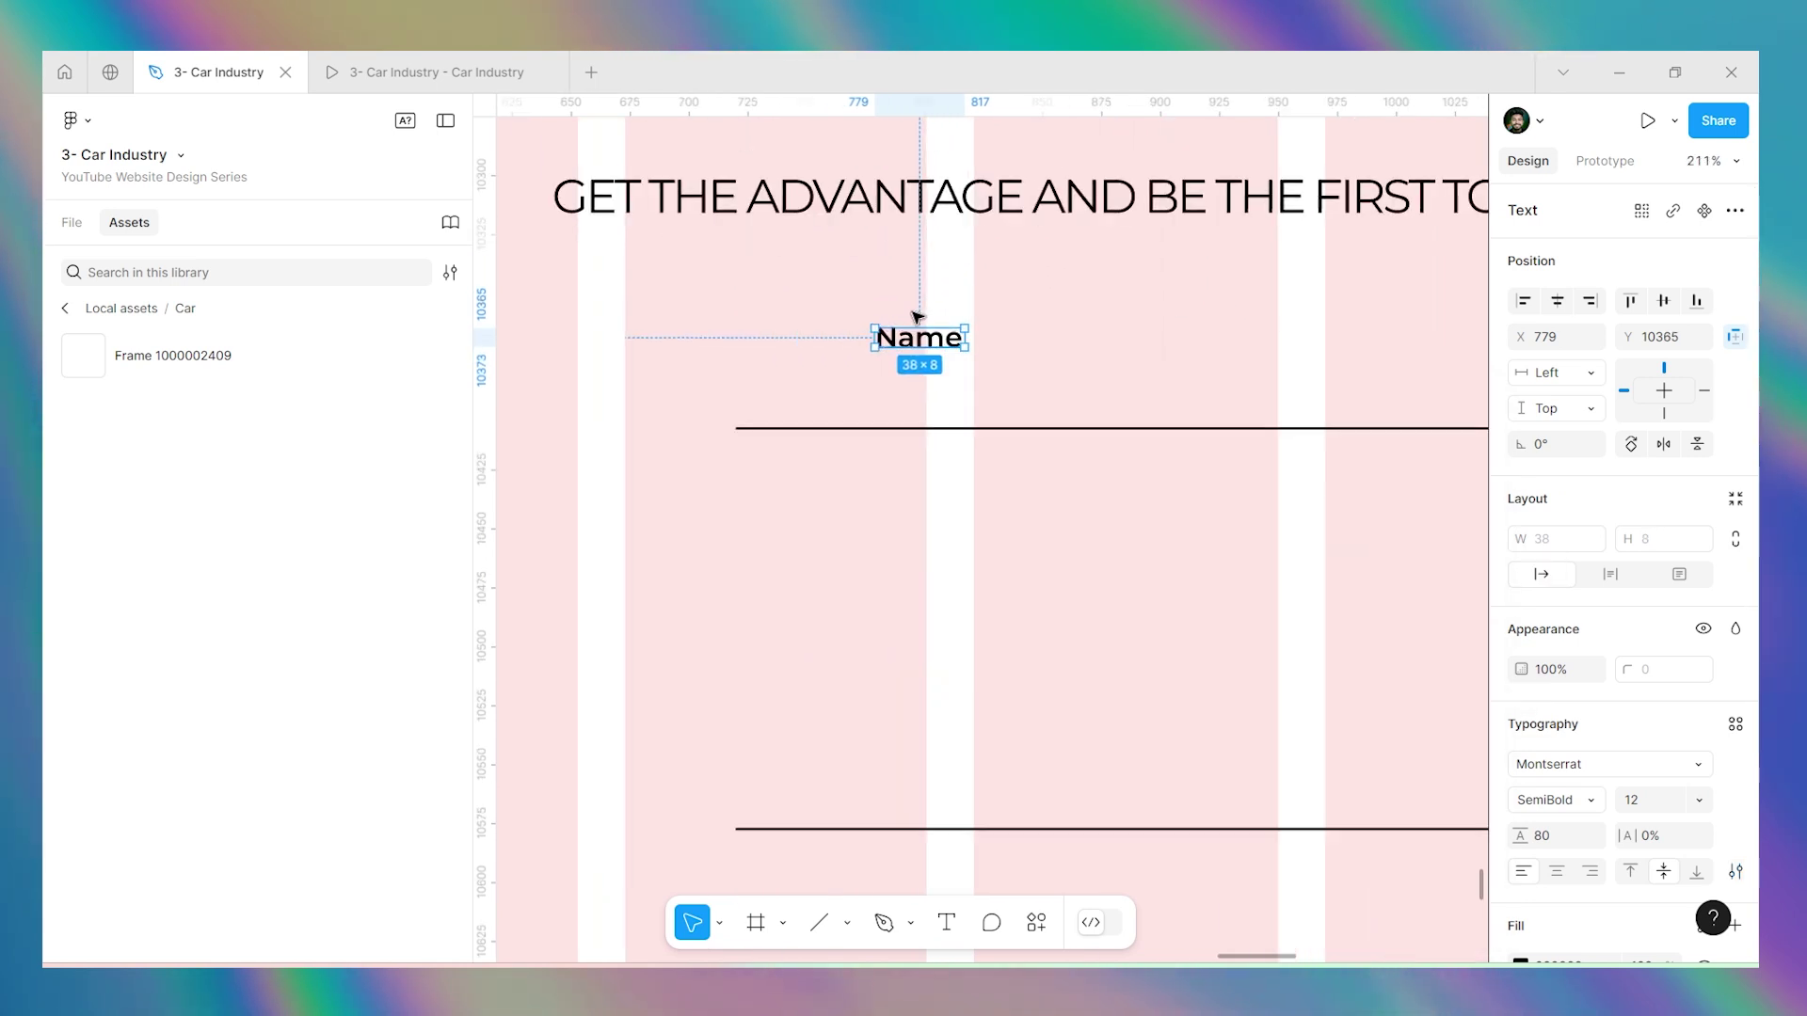
{"action": "left_click_drag", "start_coordinate": [799, 375], "coordinate": [781, 383]}
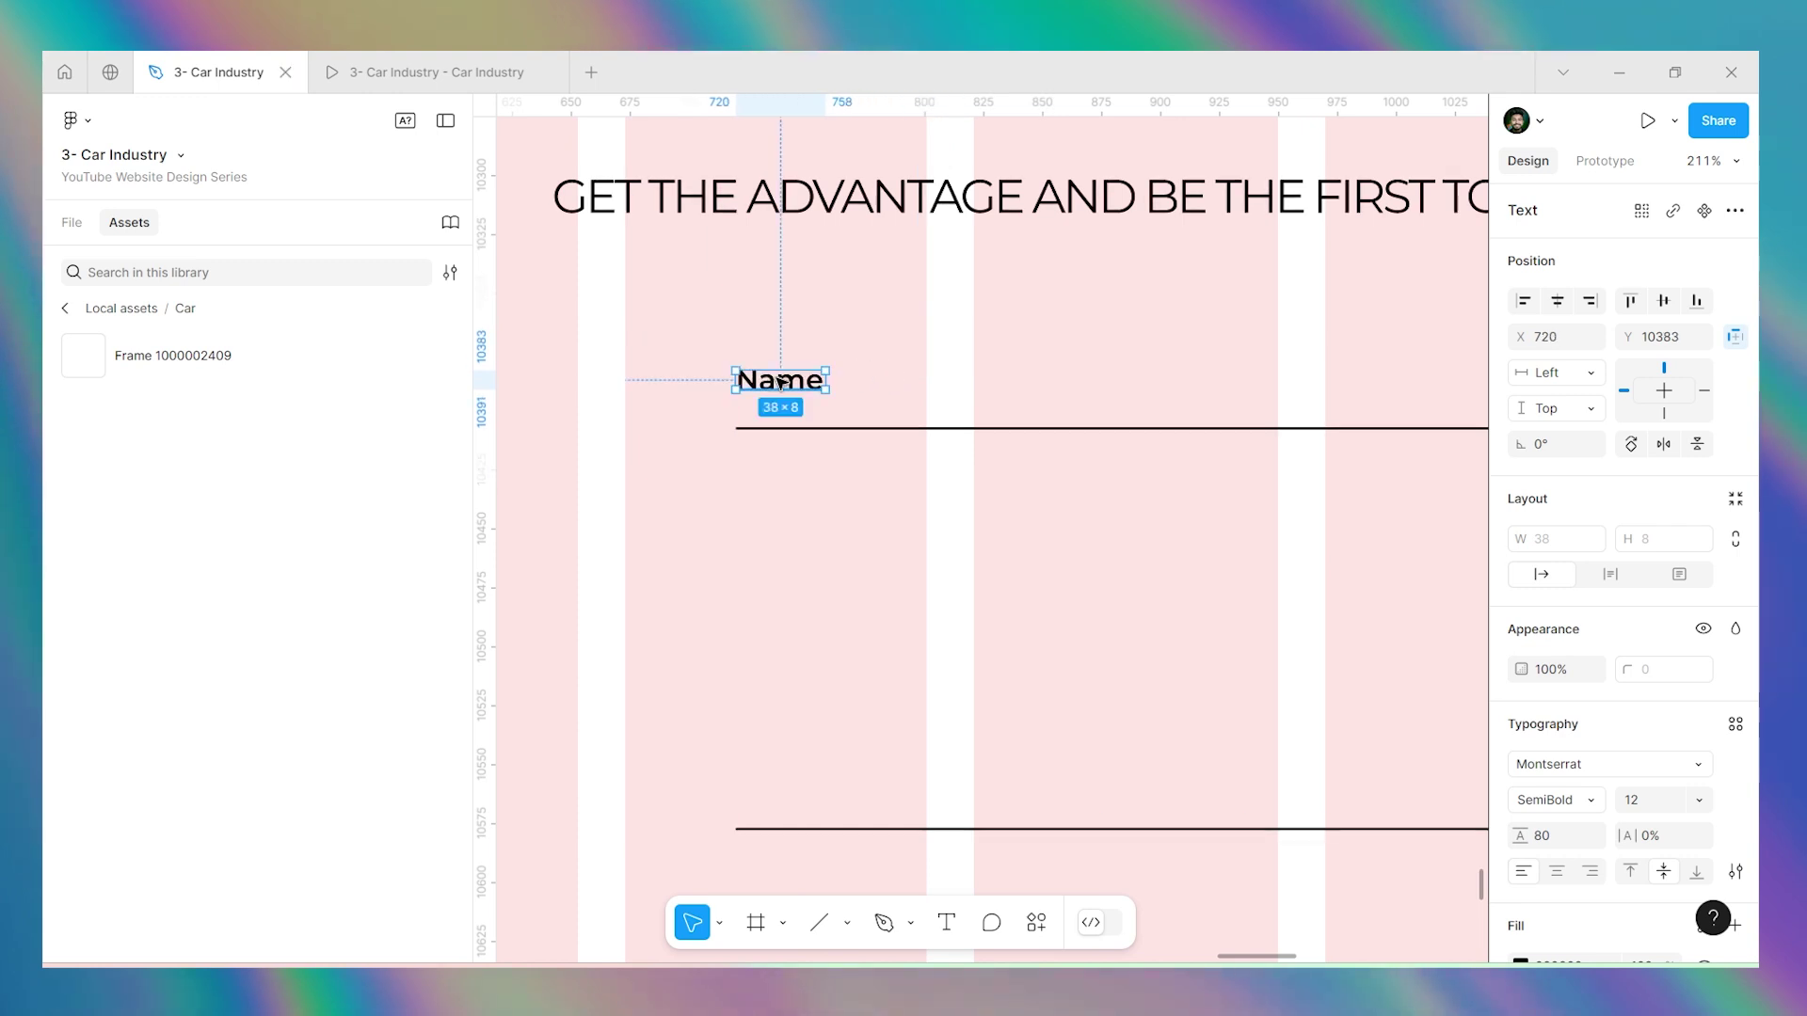
Duplicate the Name label straight down below the first line at Y 10441 and change the copy's text to "Email".
{"action": "scroll", "coordinate": [781, 383], "scroll_direction": "down", "scroll_amount": 10}
{"action": "scroll", "coordinate": [1012, 359], "scroll_direction": "up", "scroll_amount": 5}
{"action": "scroll", "coordinate": [623, 402], "scroll_direction": "up", "scroll_amount": 3}
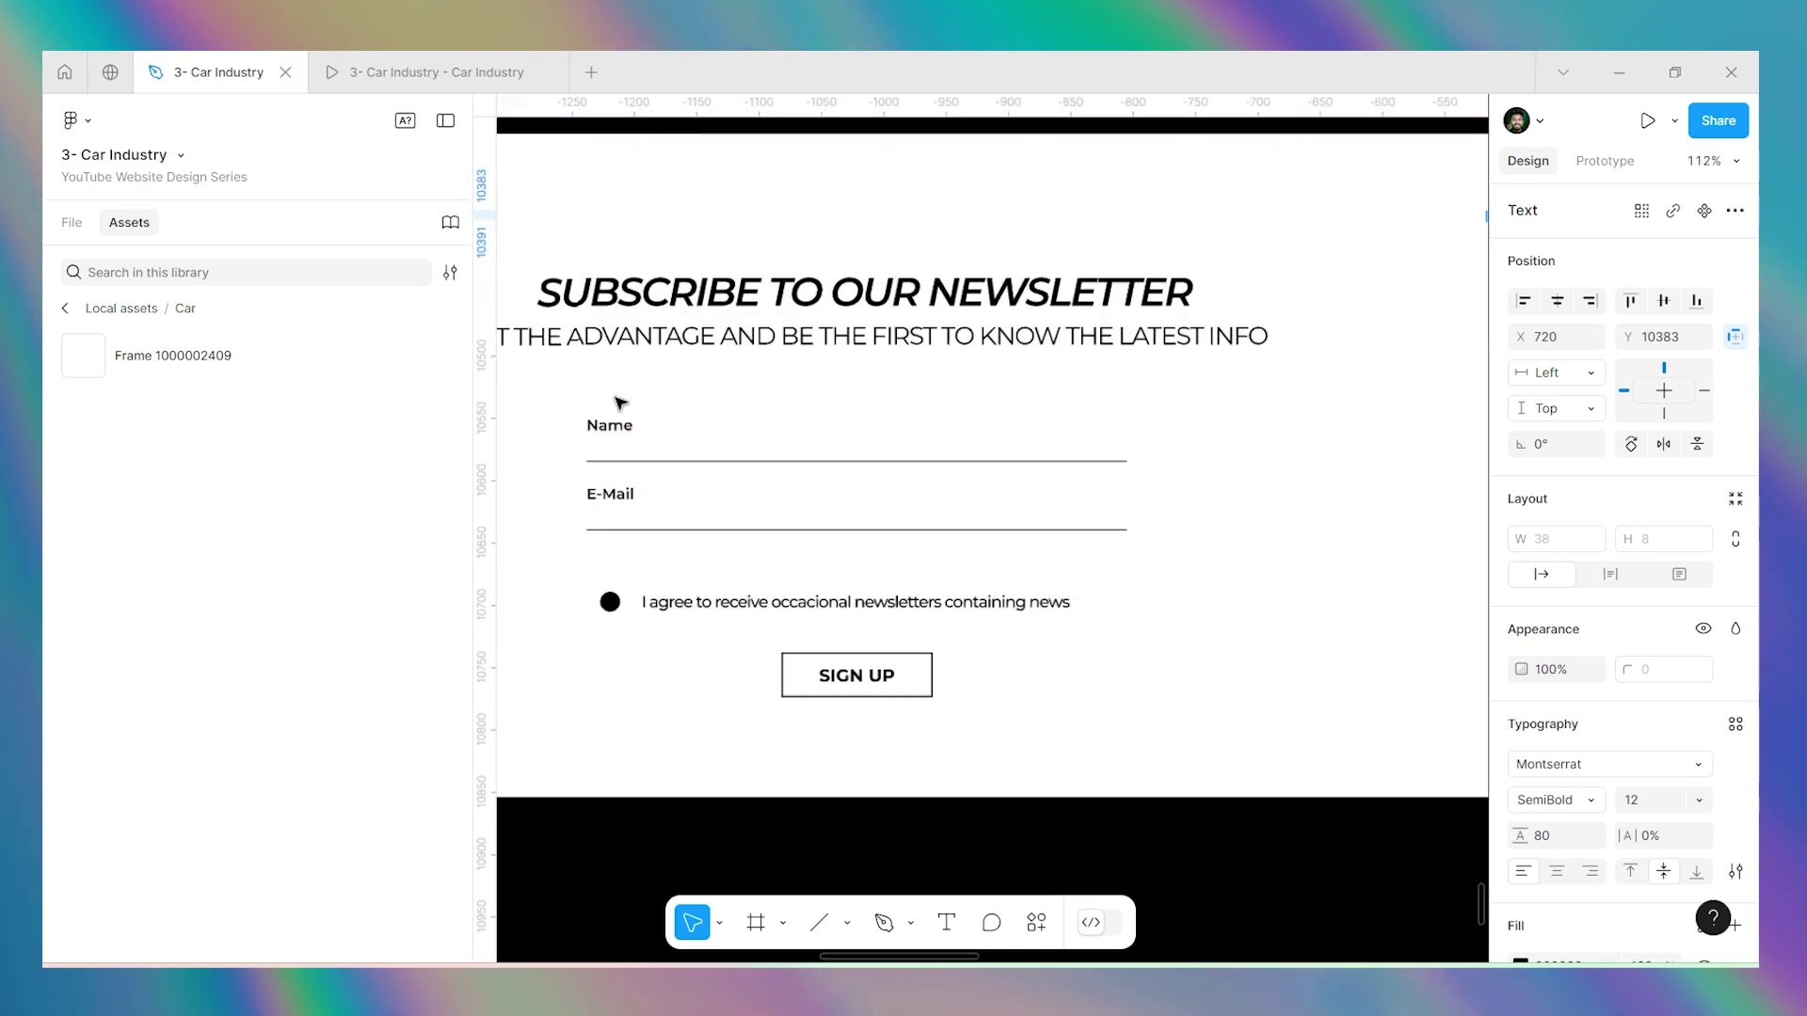
{"action": "scroll", "coordinate": [613, 417], "scroll_direction": "down", "scroll_amount": 5}
{"action": "scroll", "coordinate": [1101, 363], "scroll_direction": "up", "scroll_amount": 8}
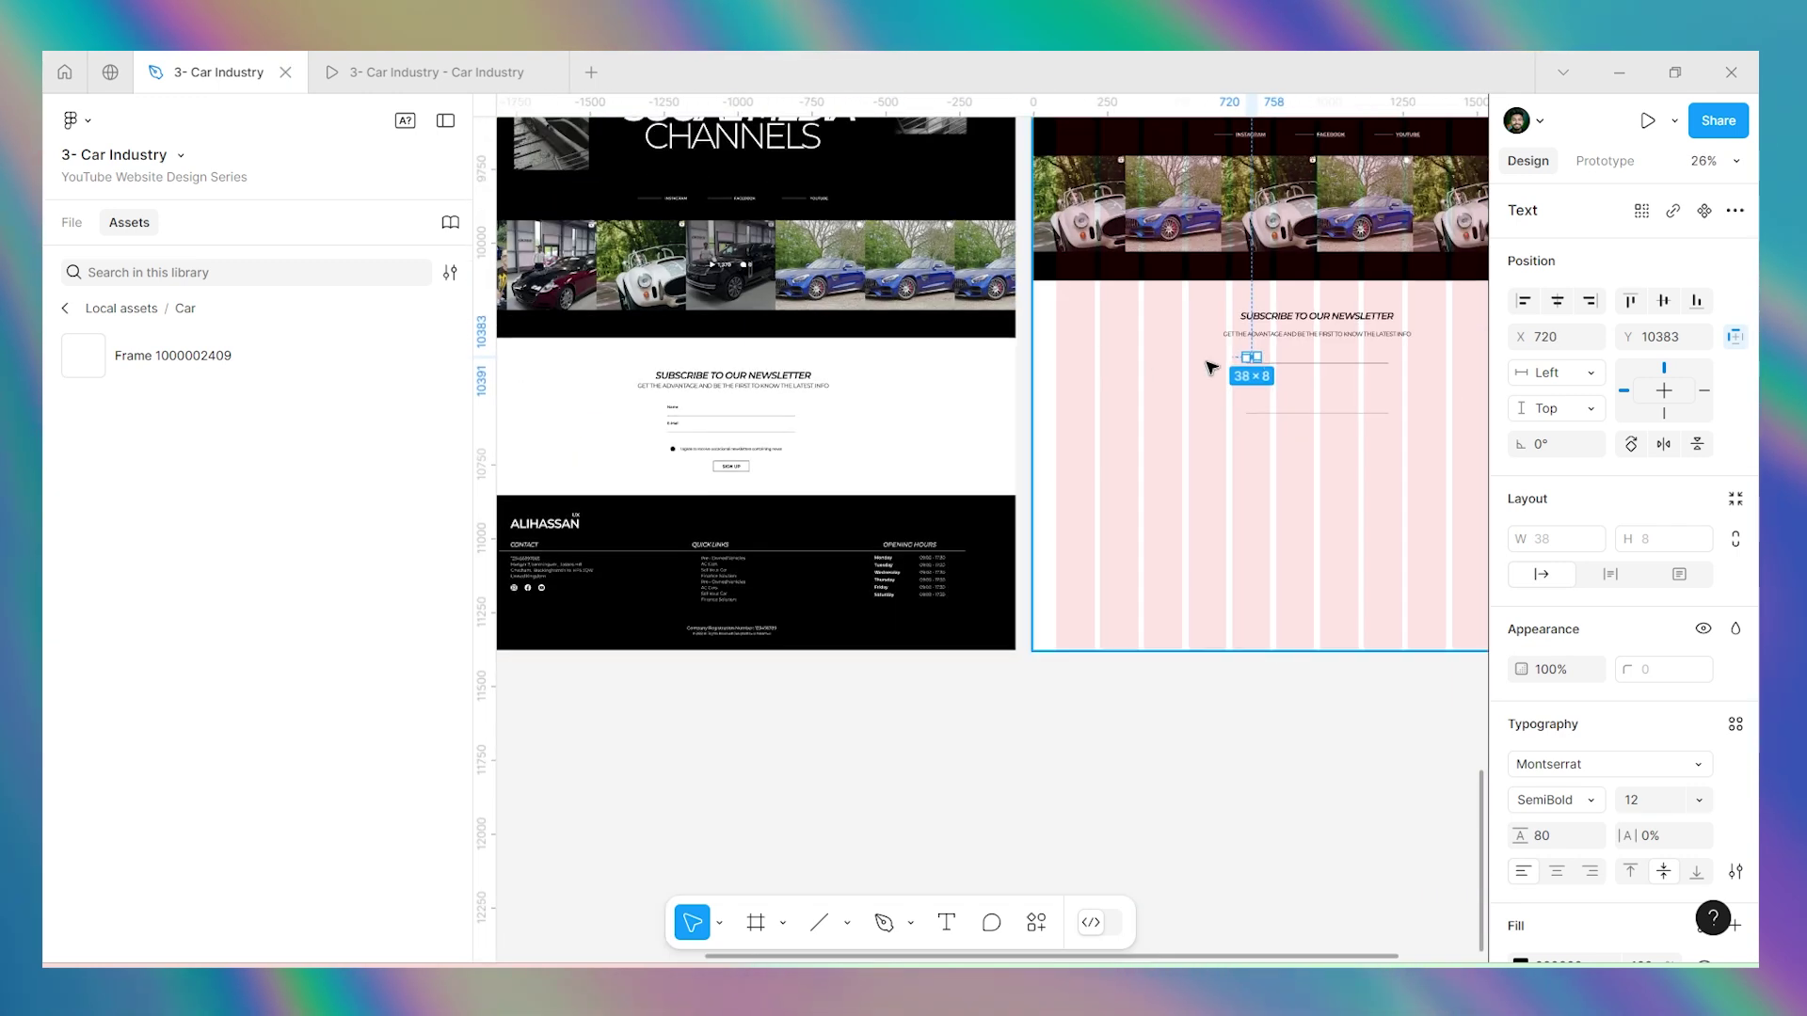
{"action": "left_click_drag", "start_coordinate": [809, 282], "coordinate": [811, 364]}
{"action": "double_click", "coordinate": [811, 367]}
{"action": "type", "text": "E"}
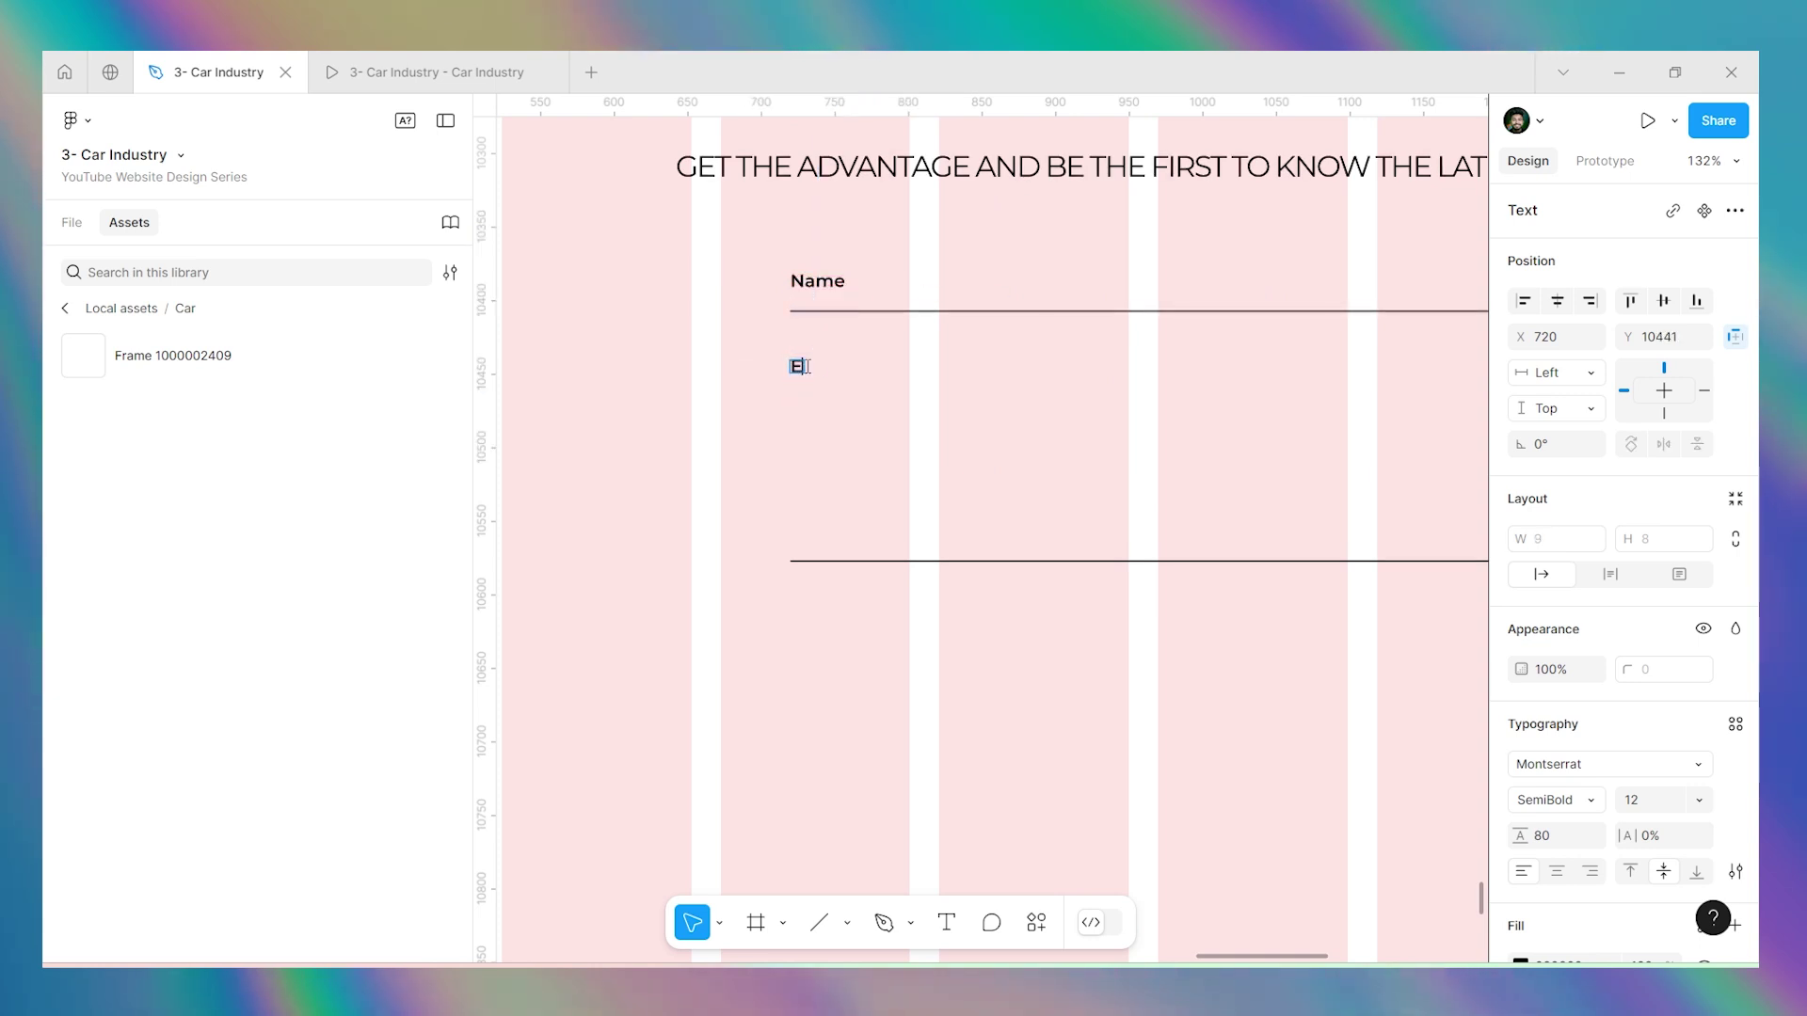
{"action": "key", "text": "Escape"}
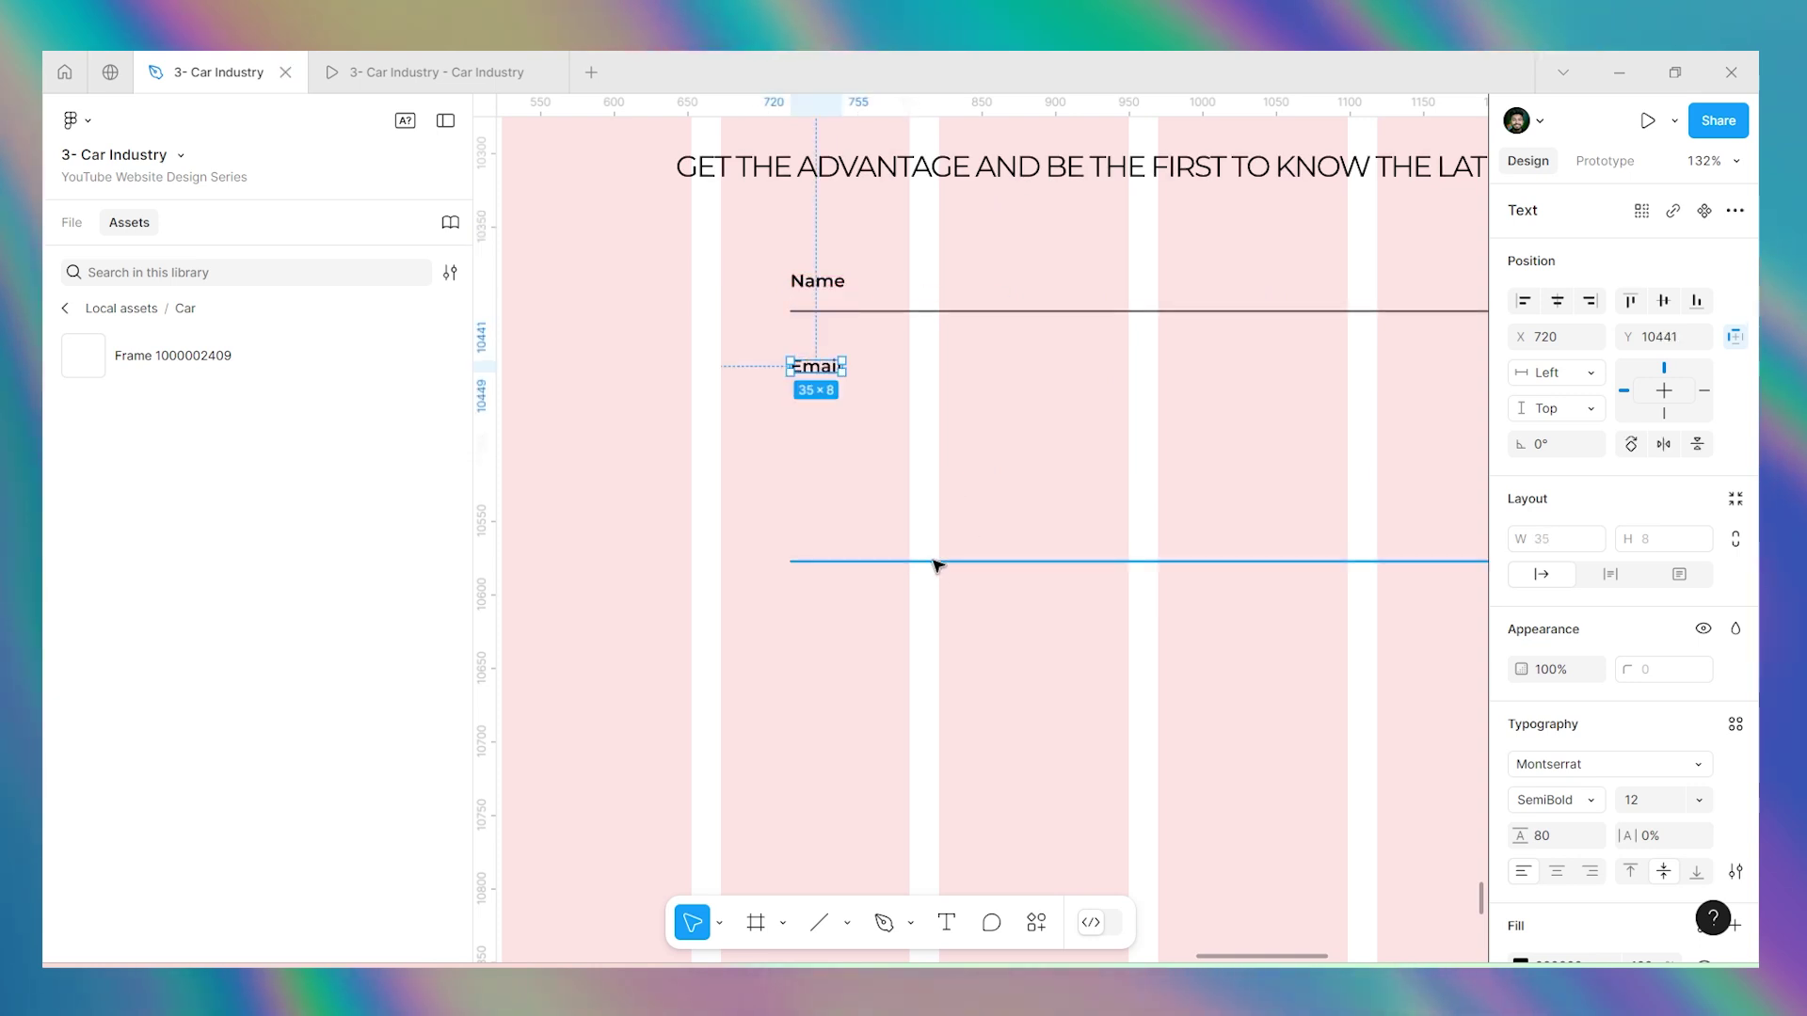
Move the second form line up to Y 10475 and combine it with the Email label in an auto layout with 20 spacing.
{"action": "left_click", "coordinate": [939, 562]}
{"action": "left_click_drag", "start_coordinate": [939, 562], "coordinate": [928, 407]}
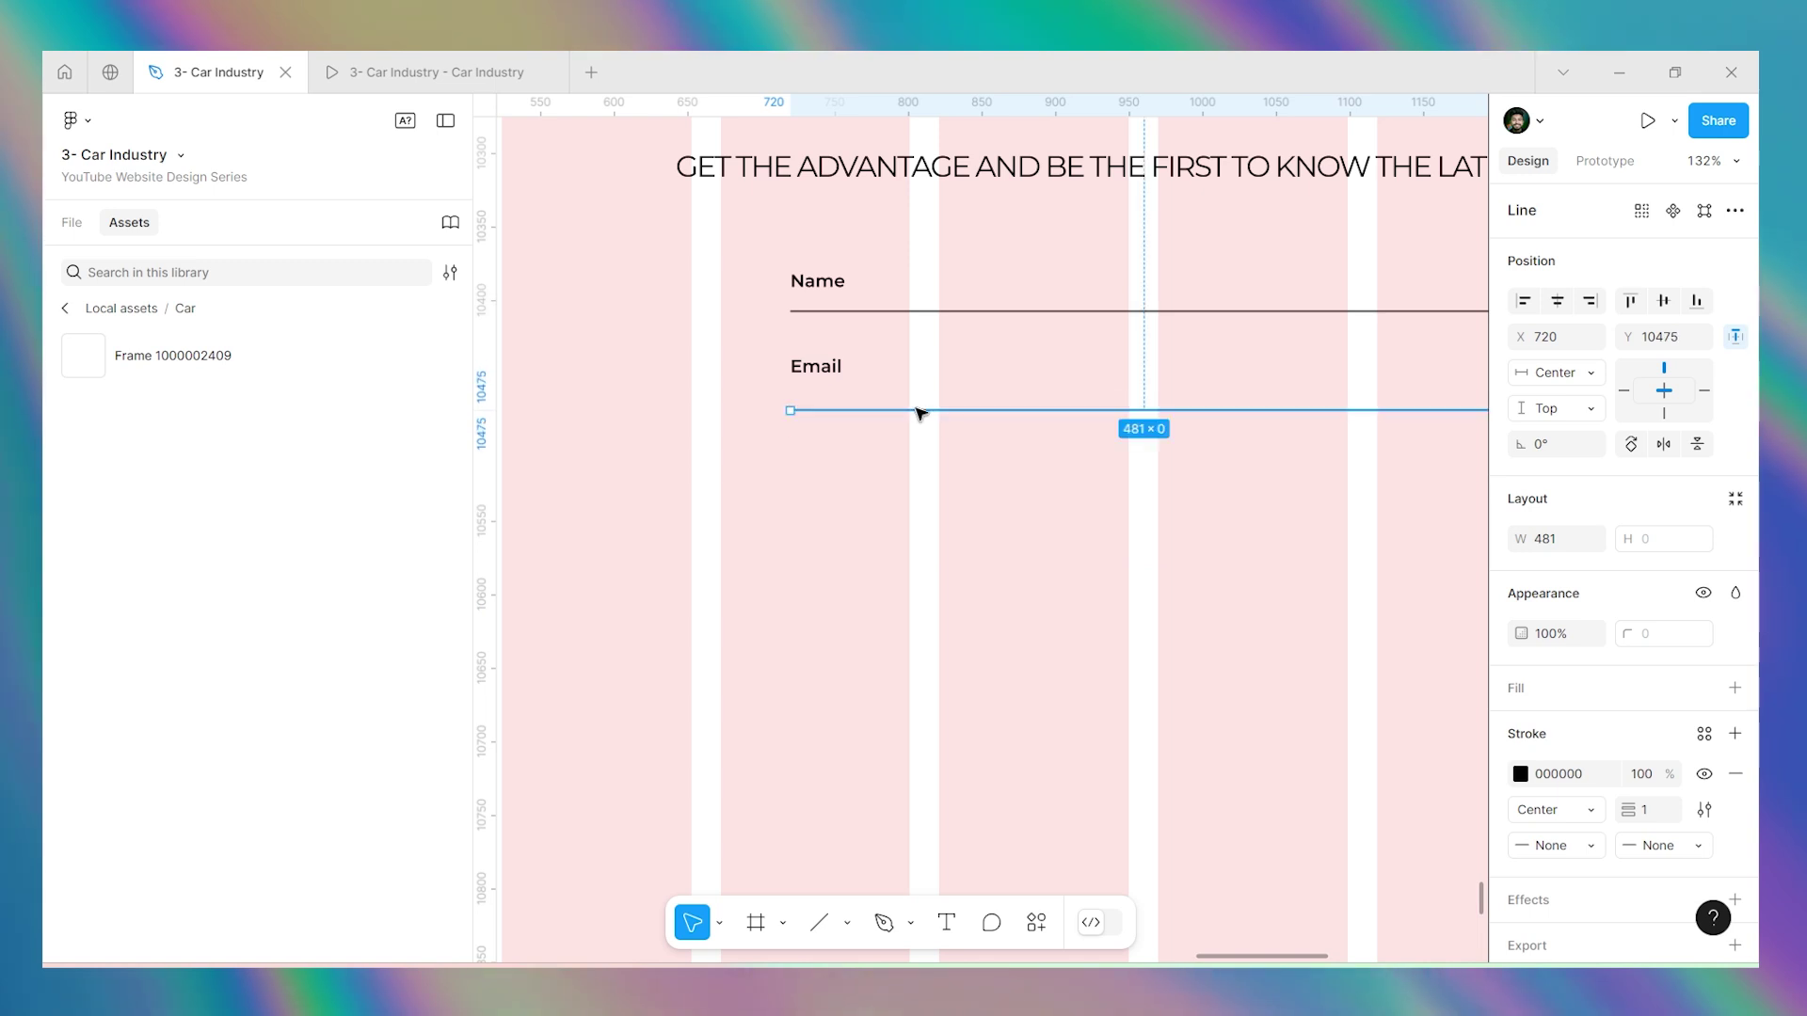
{"action": "key", "text": "shift+a"}
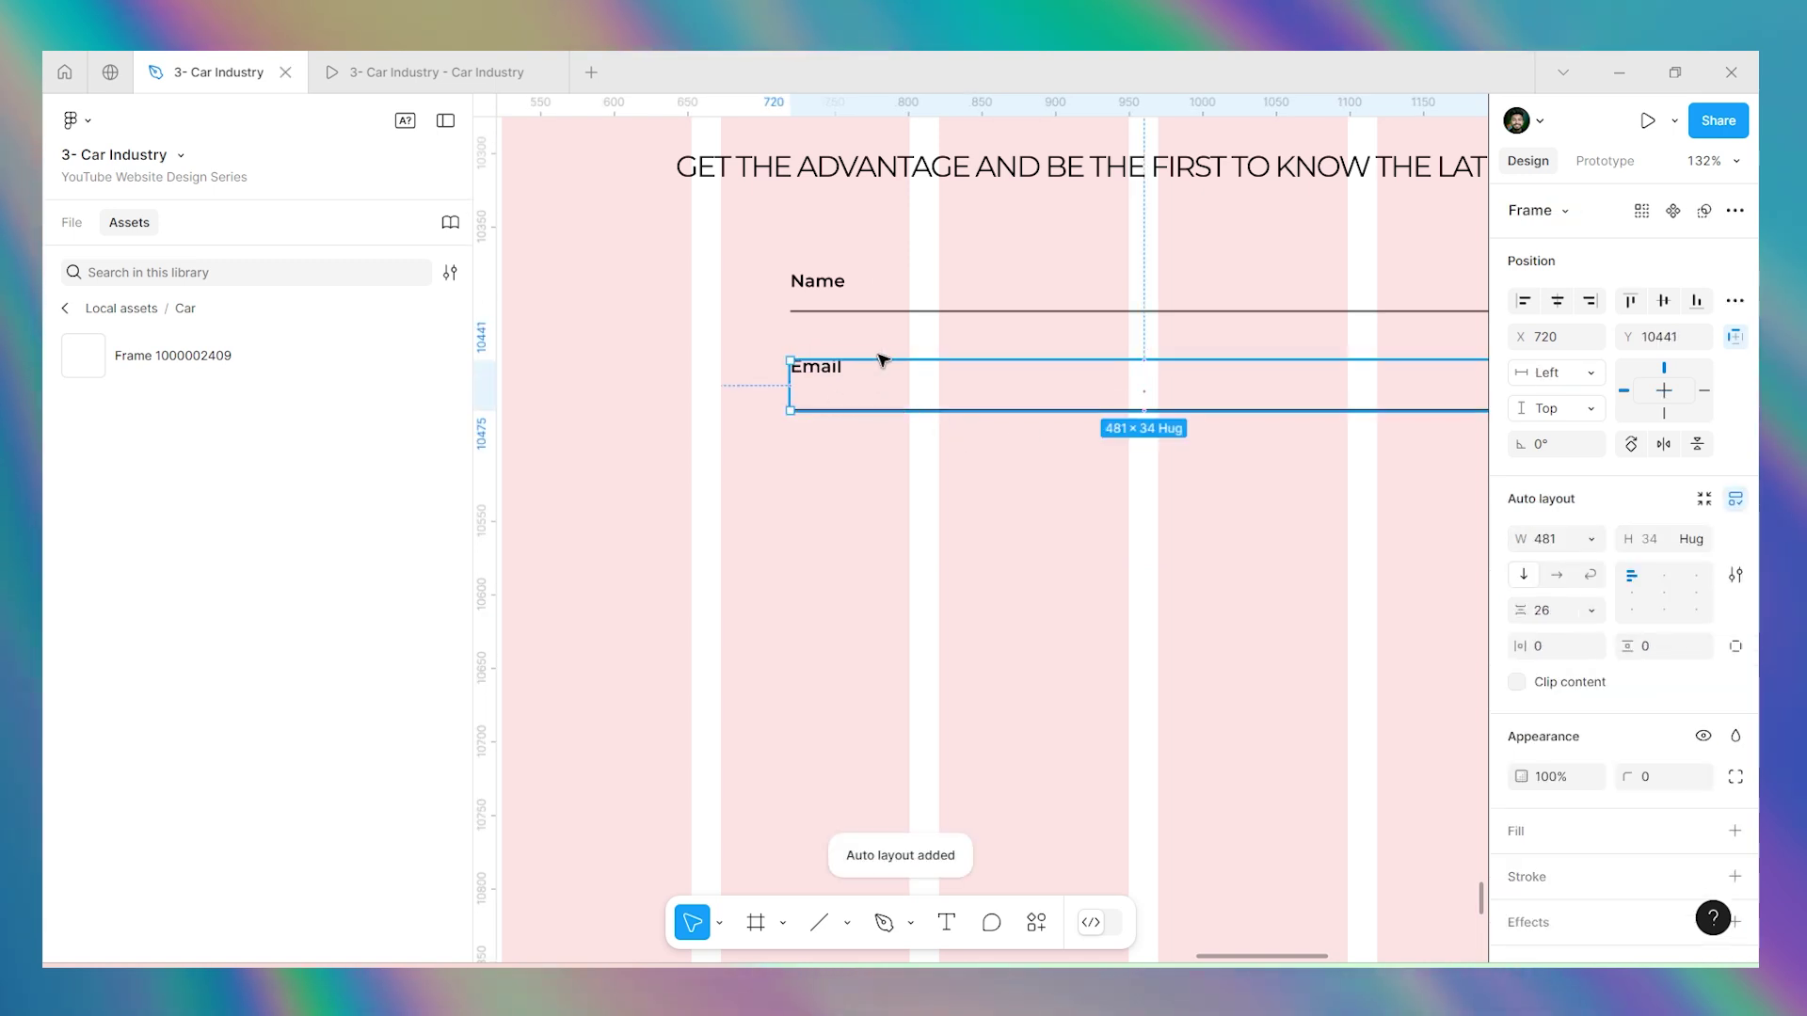
{"action": "left_click", "coordinate": [1542, 611]}
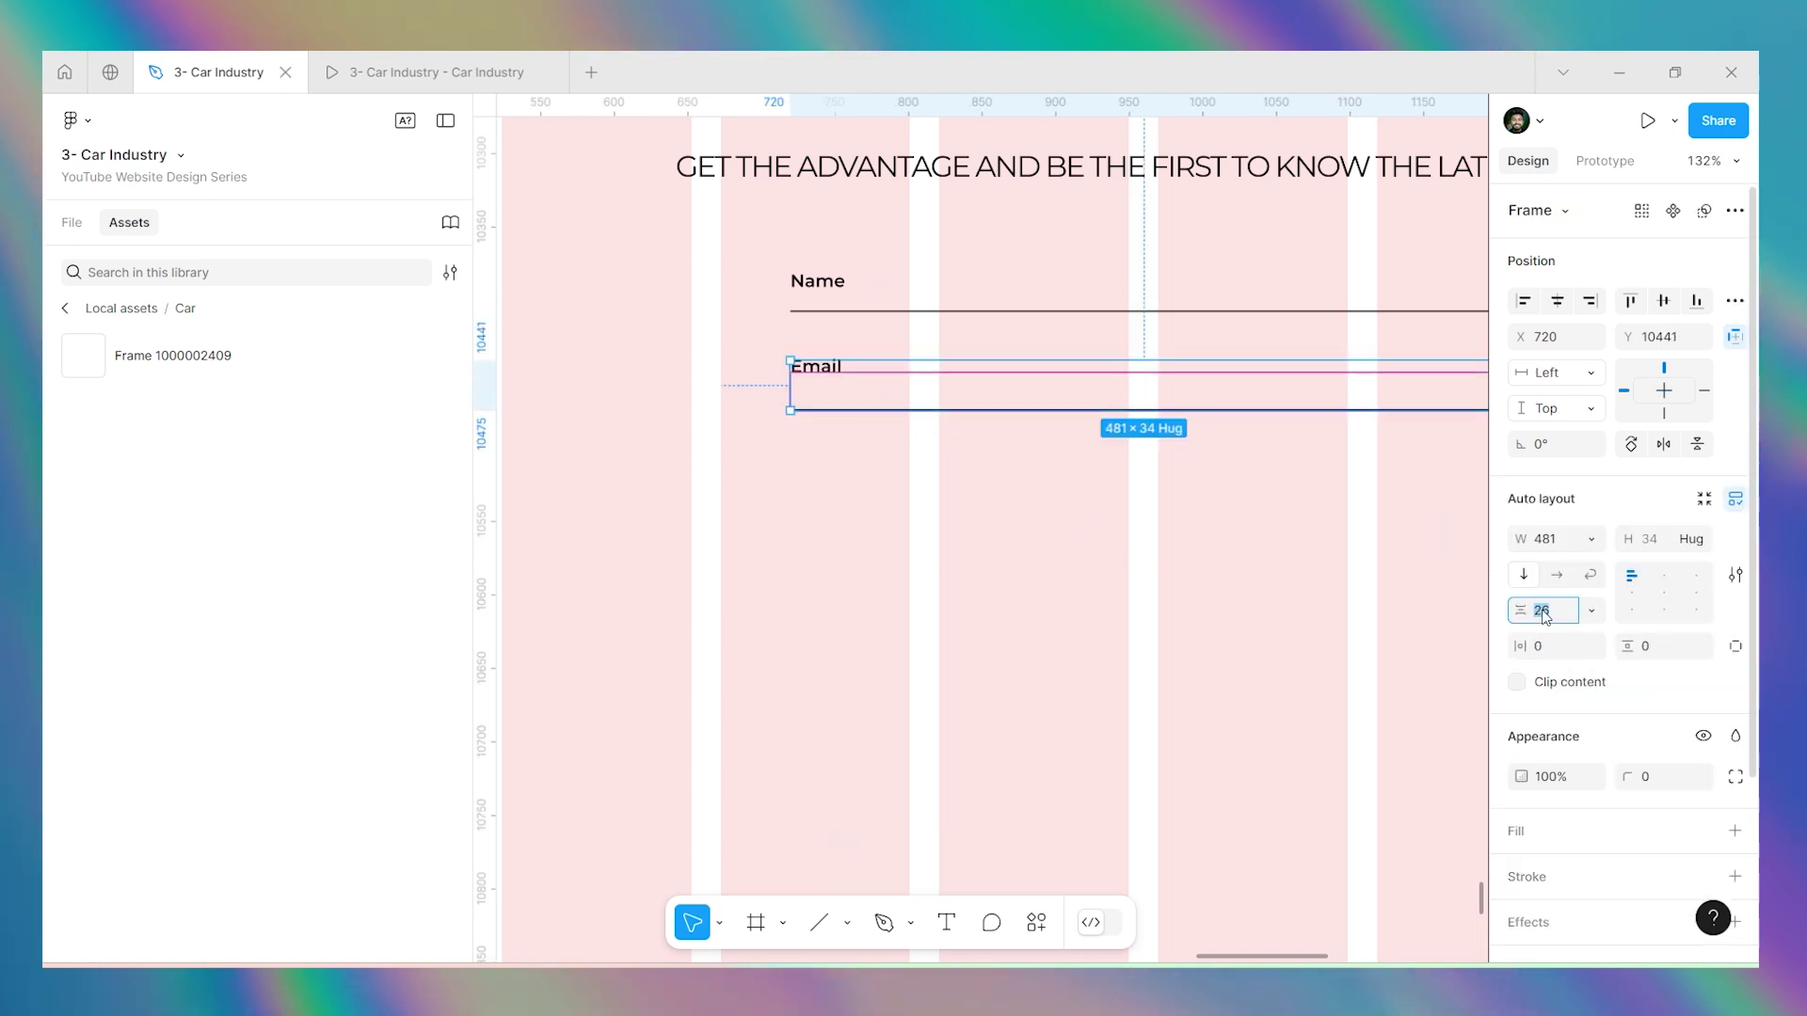
{"action": "type", "text": "20"}
{"action": "key", "text": "Return"}
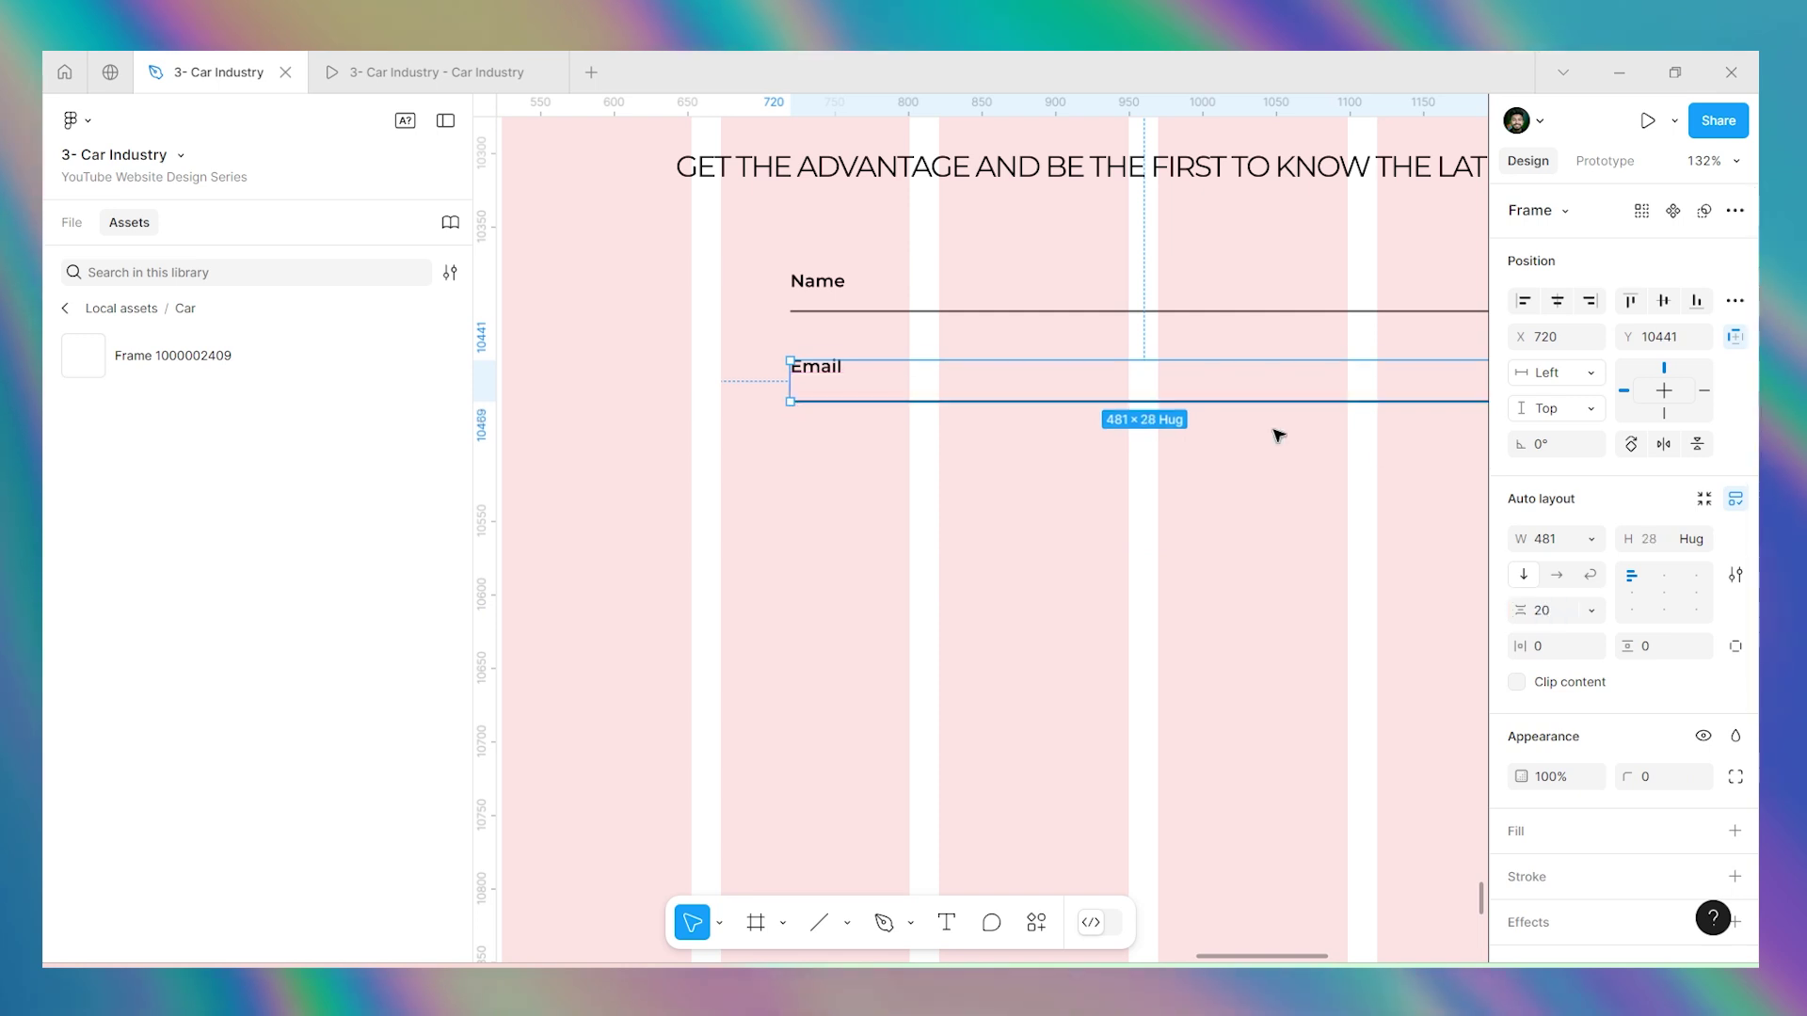
Combine the Name label and the first form line in a vertical auto layout with 20 spacing.
{"action": "double_click", "coordinate": [822, 285]}
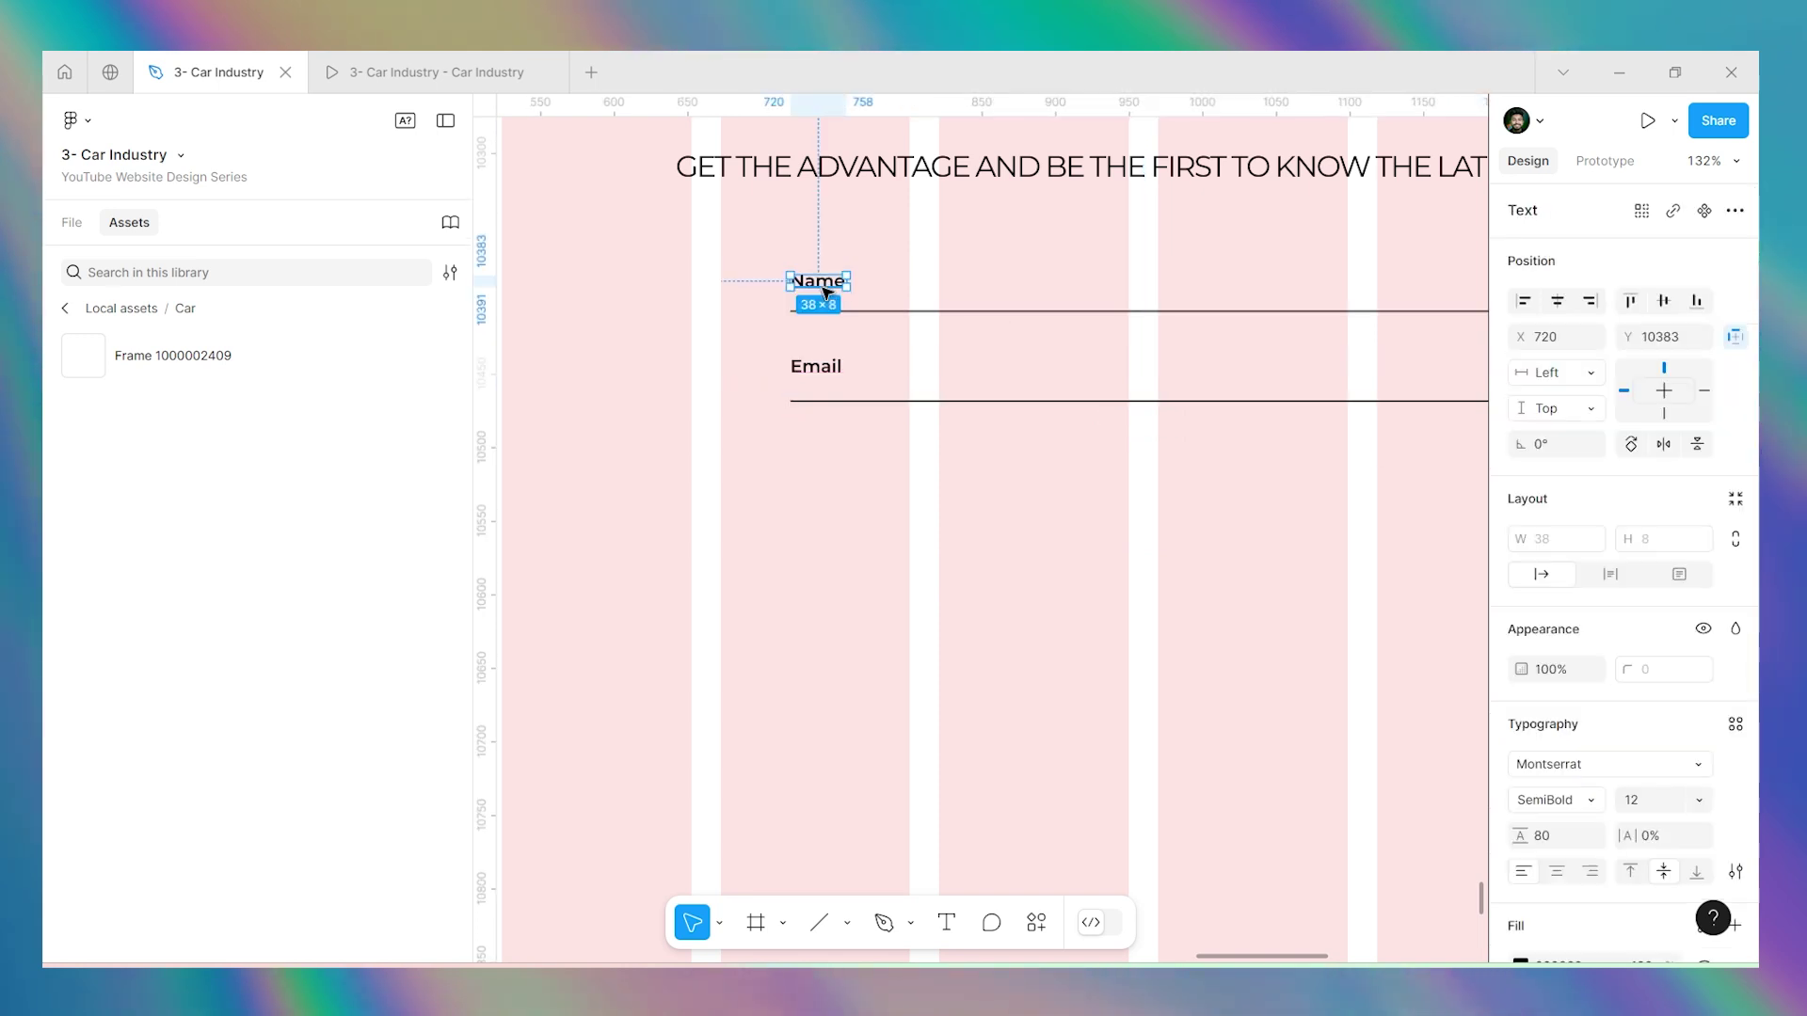
{"action": "left_click", "coordinate": [866, 311], "text": "shift"}
{"action": "key", "text": "shift+a"}
{"action": "left_click", "coordinate": [1564, 619]}
{"action": "type", "text": "20"}
{"action": "key", "text": "Return"}
Examine the auto layout spacing and line stroke of the name and e-mail fields in the reference newsletter form.
{"action": "scroll", "coordinate": [1101, 520], "scroll_direction": "down", "scroll_amount": 10}
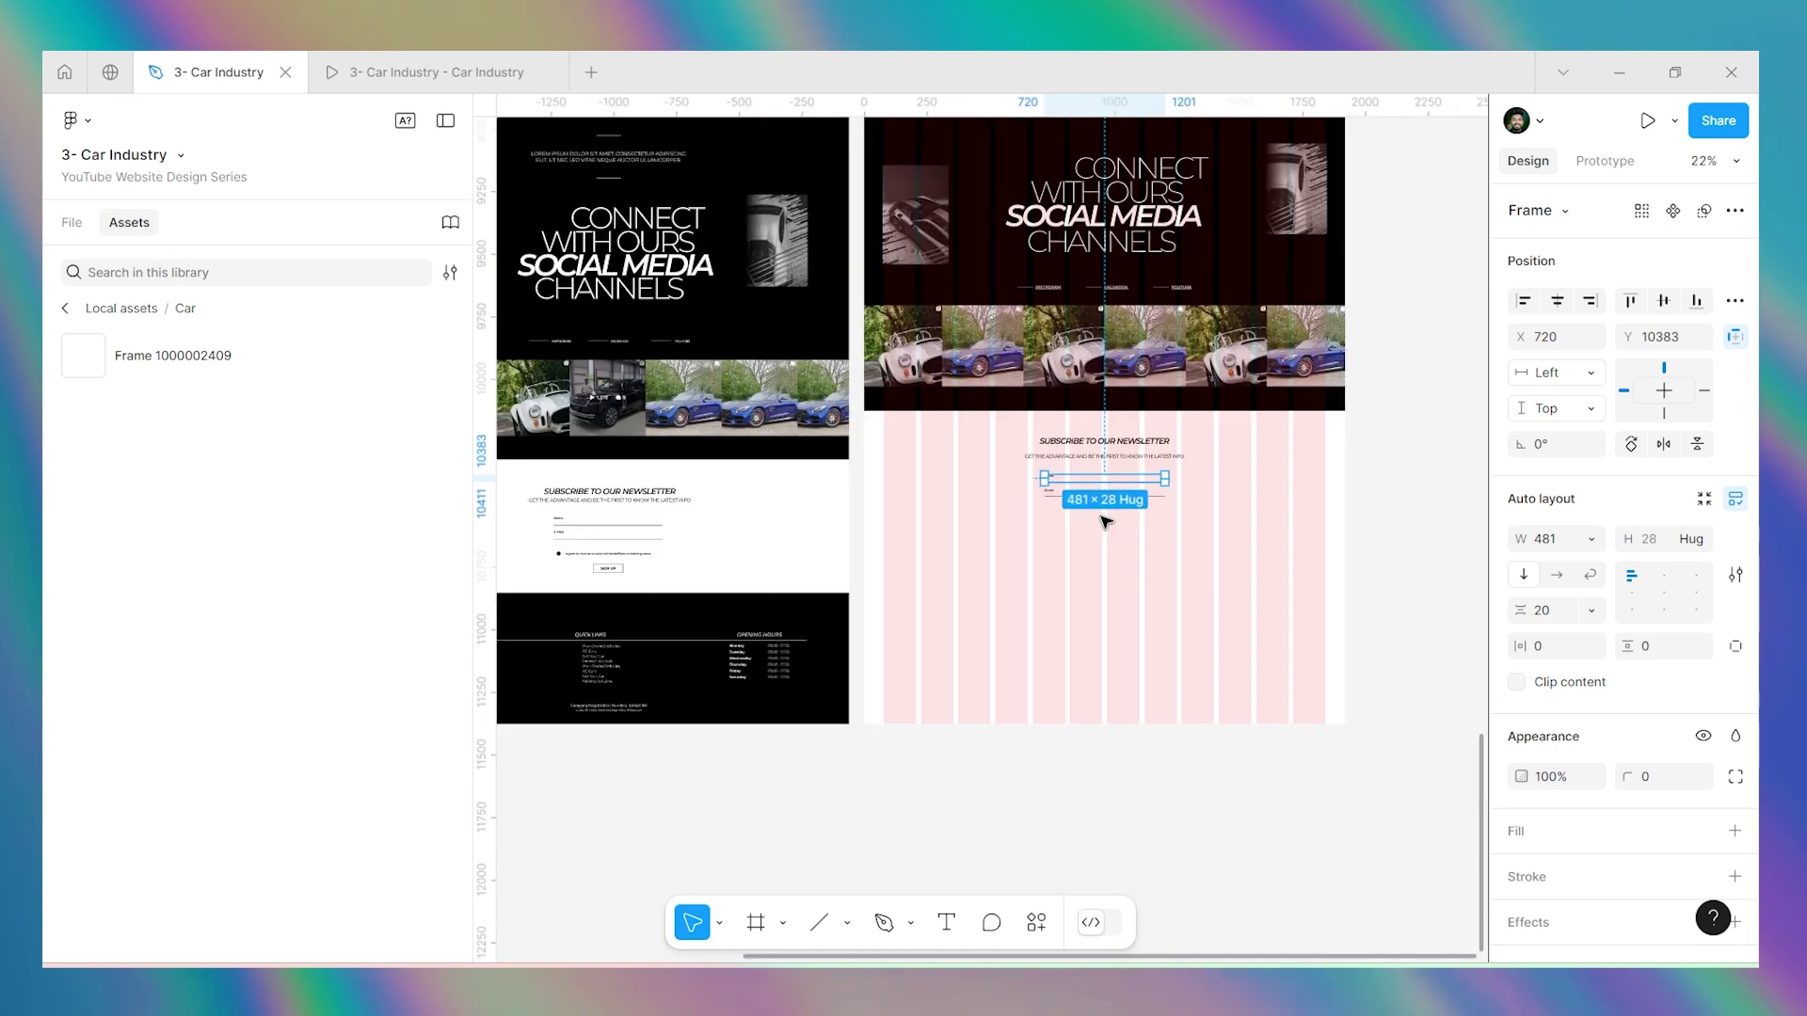
{"action": "left_click", "coordinate": [1138, 577]}
{"action": "scroll", "coordinate": [560, 532], "scroll_direction": "up", "scroll_amount": 12}
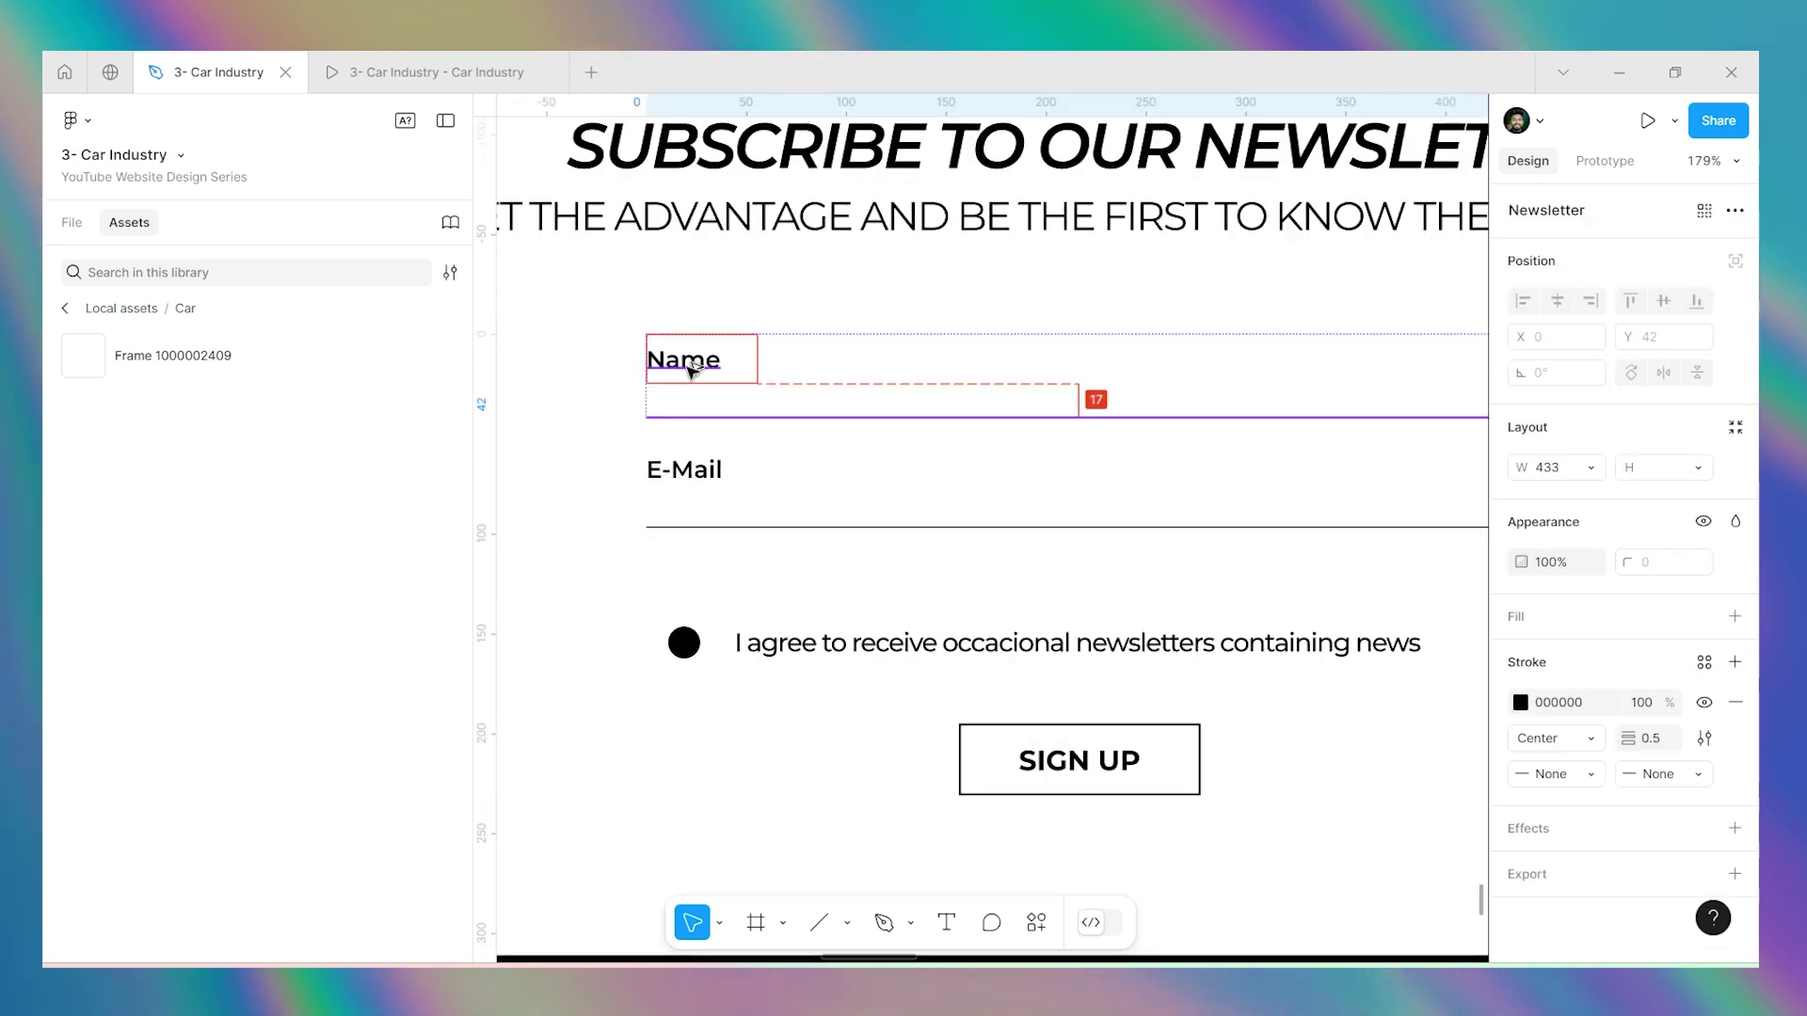
{"action": "left_click", "coordinate": [738, 502]}
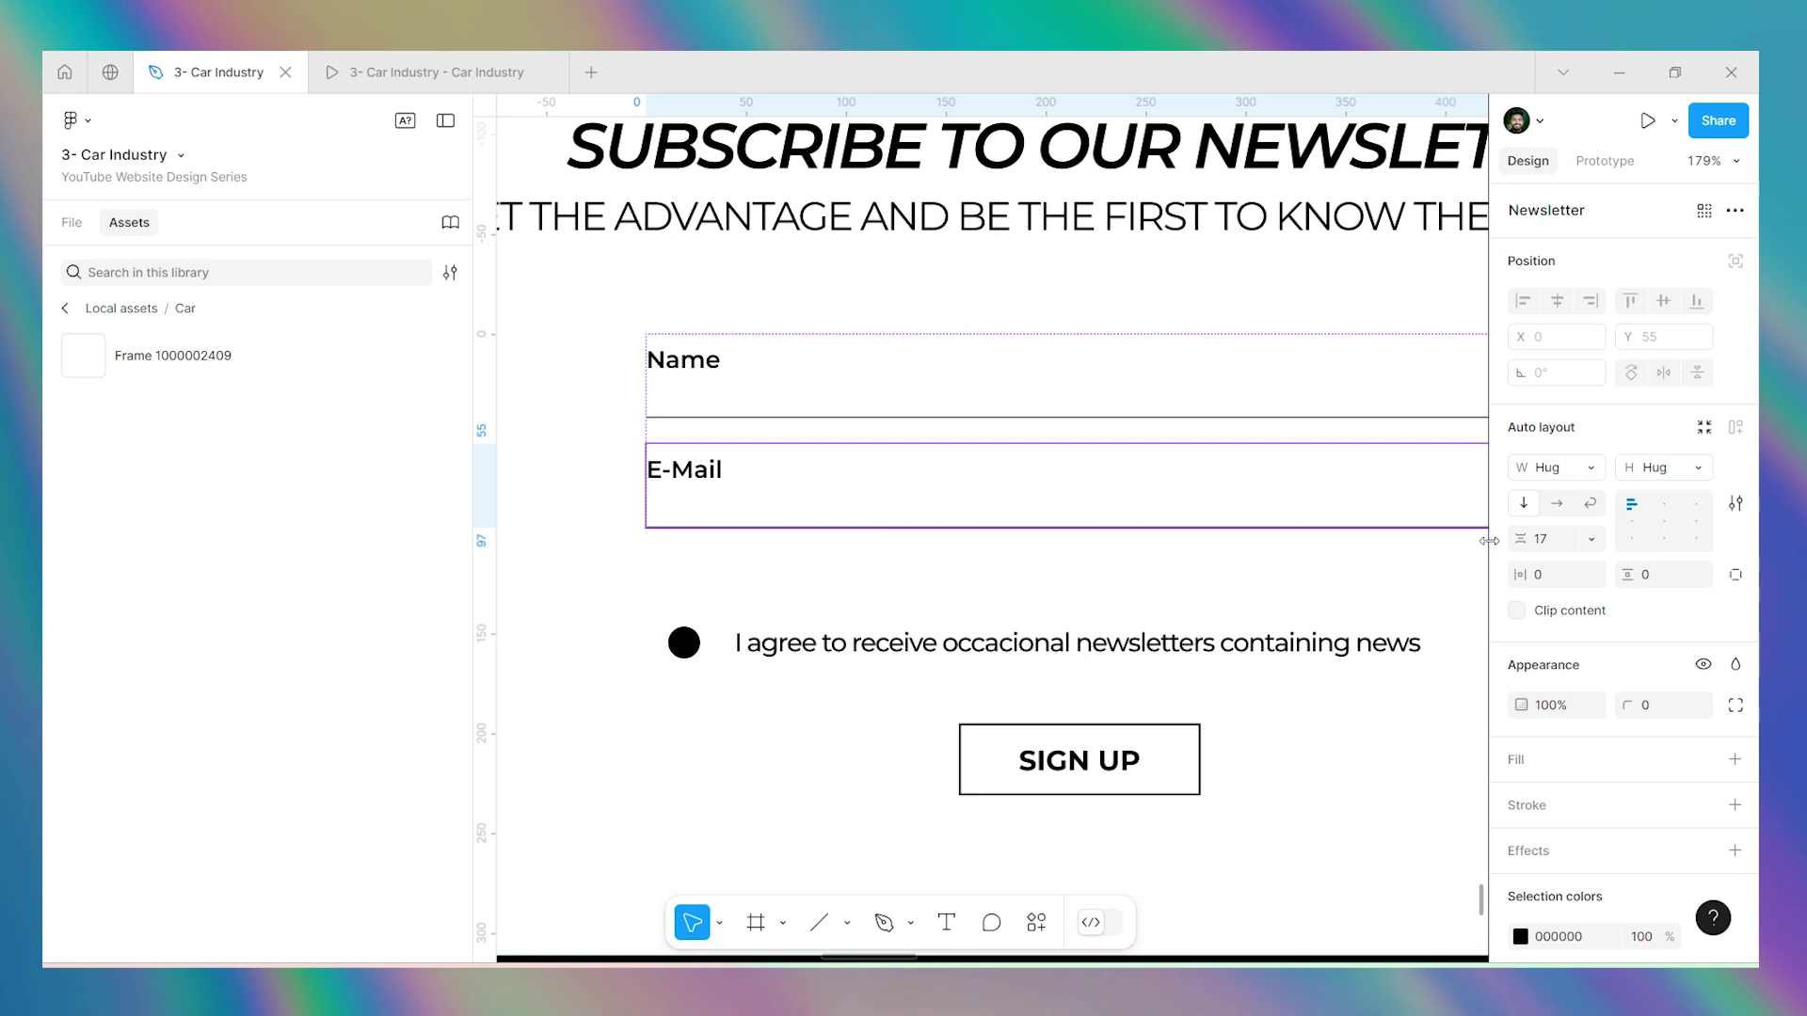
{"action": "left_click", "coordinate": [732, 410]}
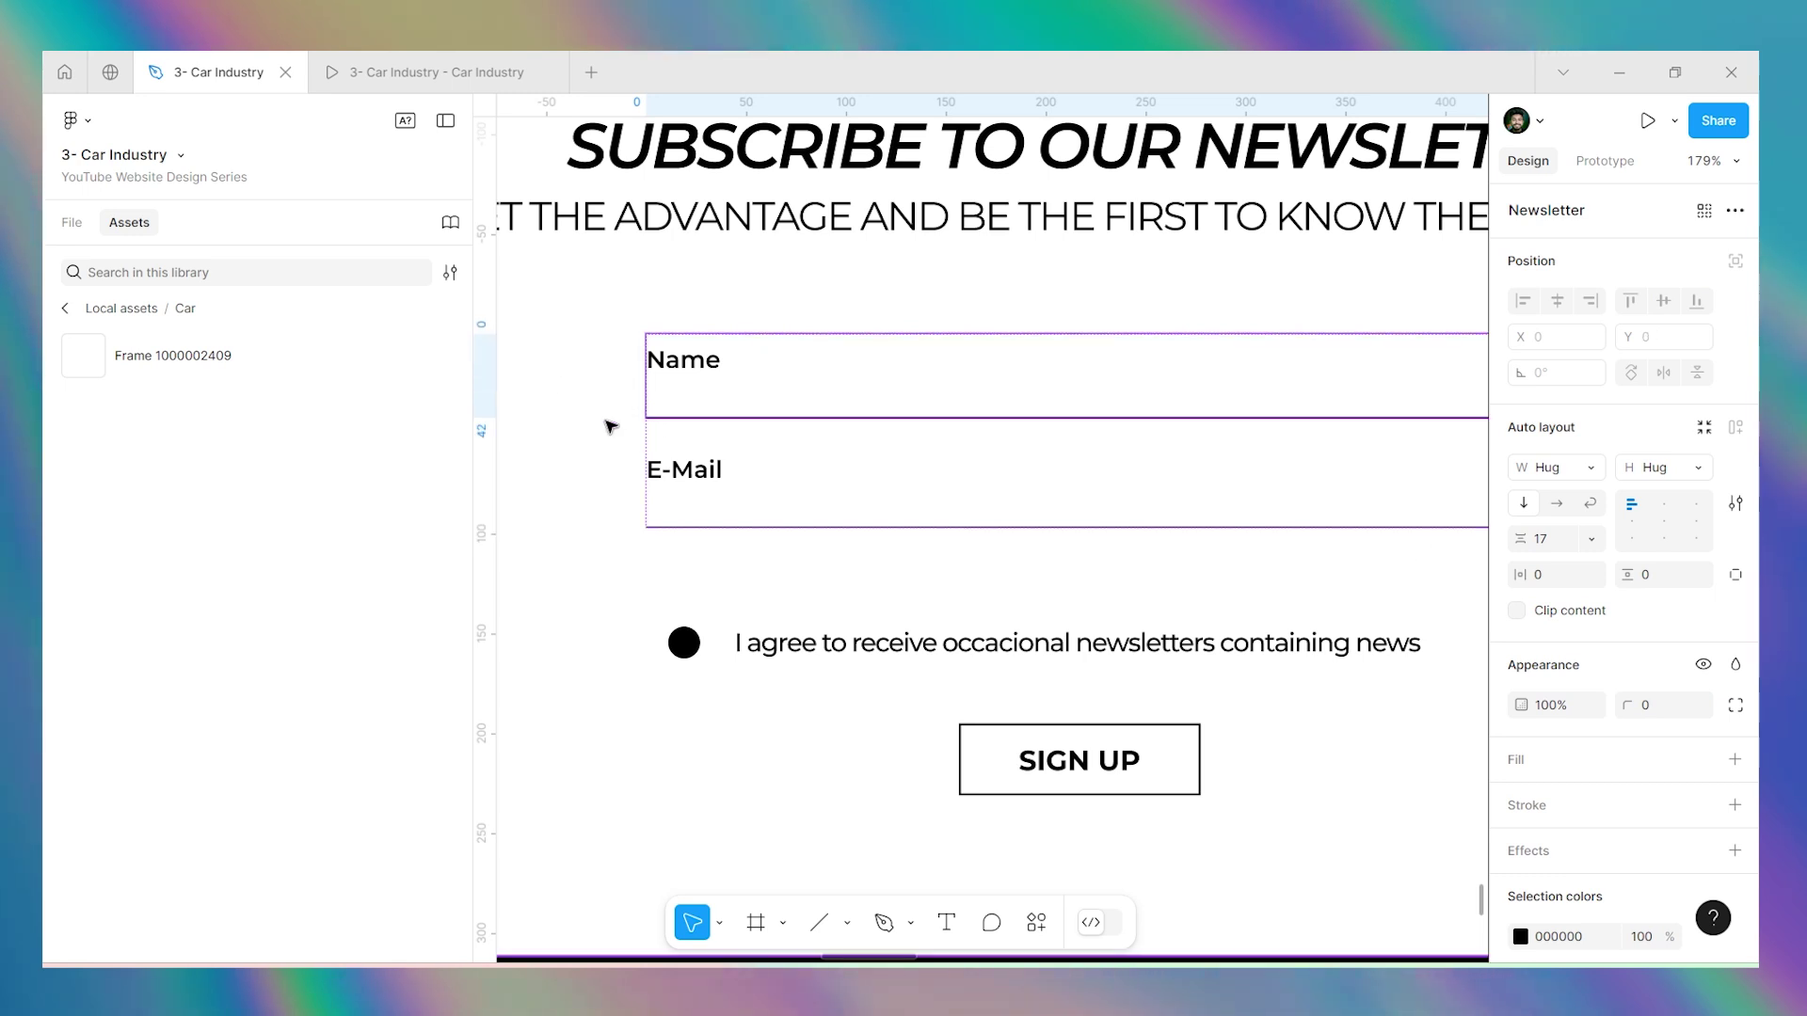
{"action": "left_click", "coordinate": [658, 439]}
{"action": "scroll", "coordinate": [659, 439], "scroll_direction": "down", "scroll_amount": 6}
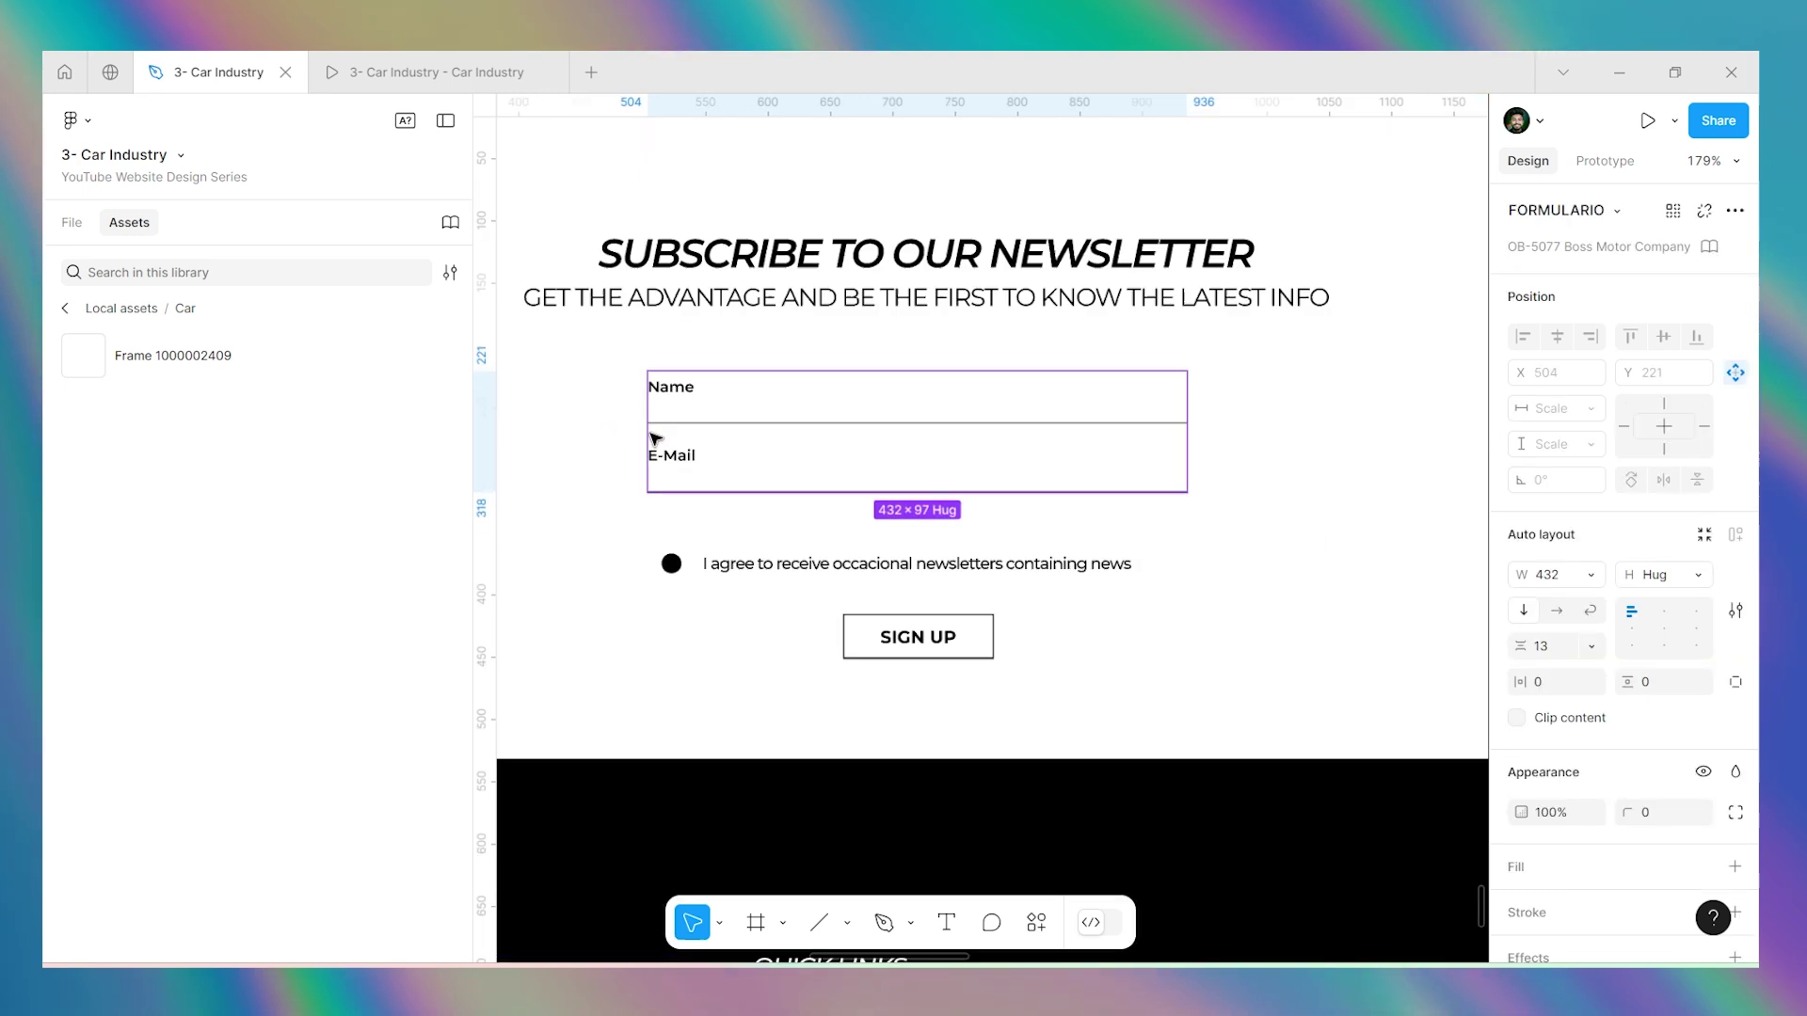
Combine the Name and Email field frames in one vertical auto layout with 30 spacing.
{"action": "scroll", "coordinate": [1243, 400], "scroll_direction": "up", "scroll_amount": 4}
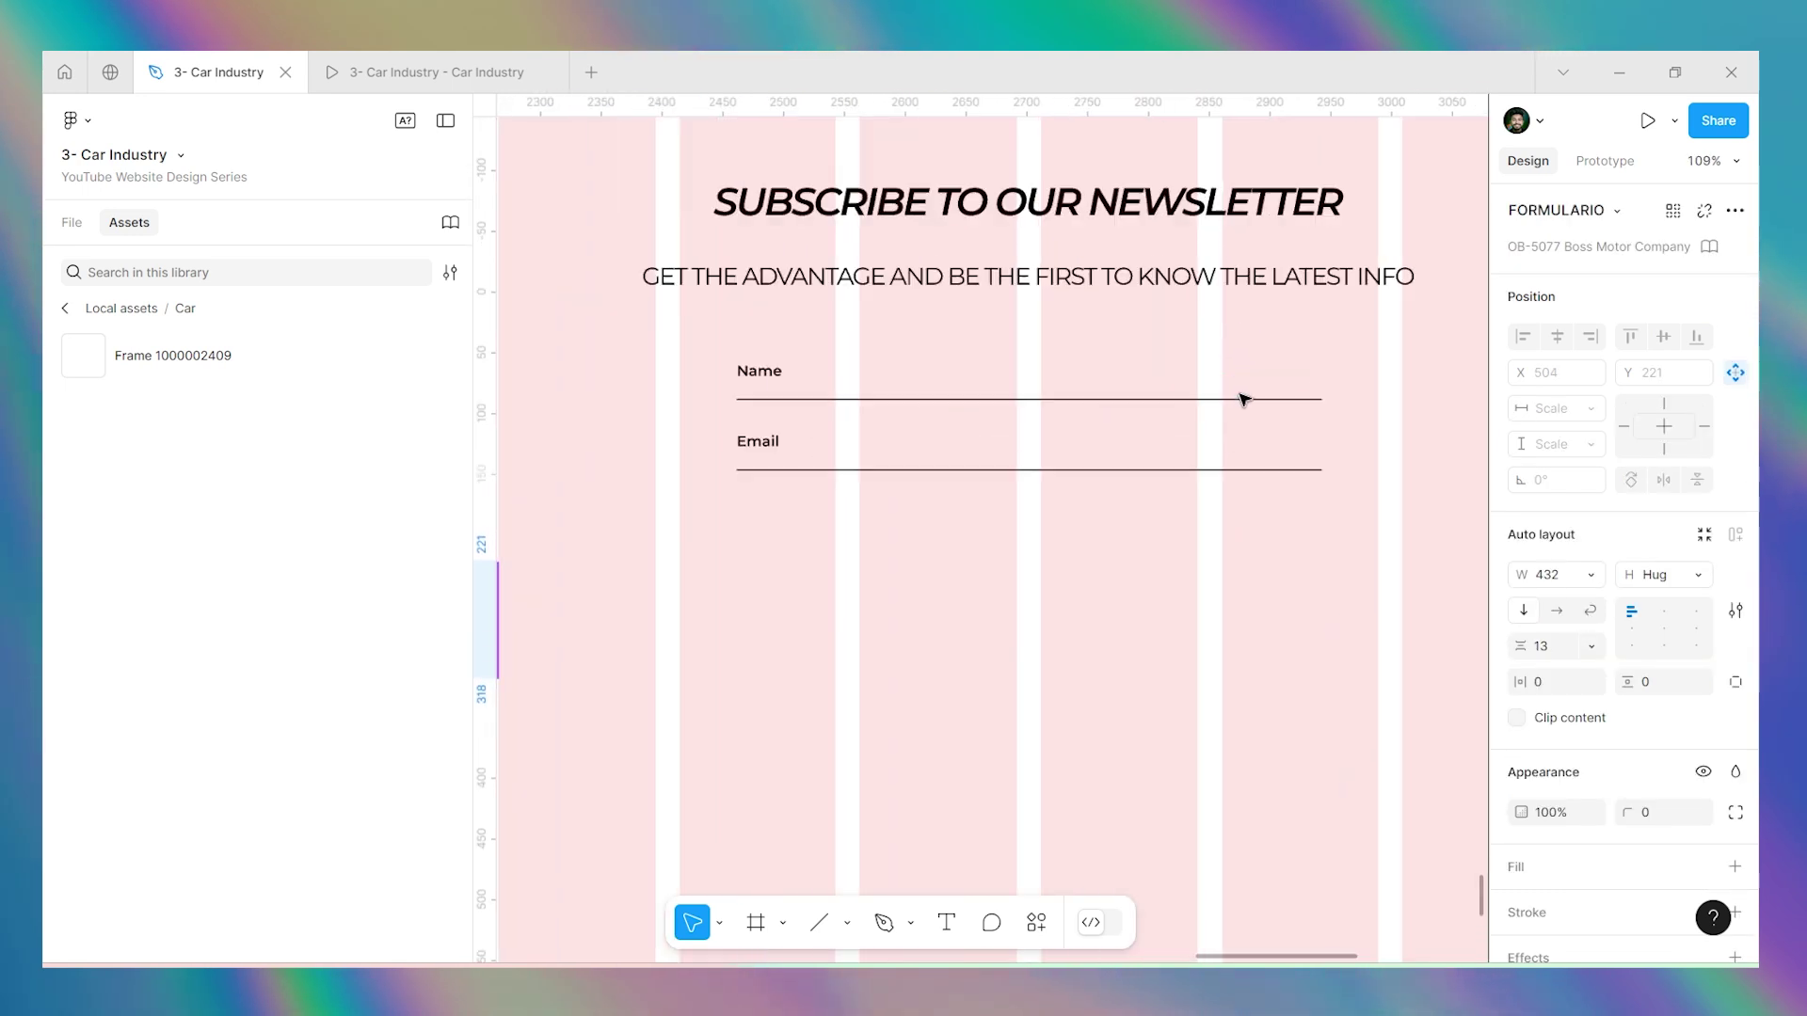
{"action": "left_click", "coordinate": [802, 382]}
{"action": "left_click", "coordinate": [838, 465]}
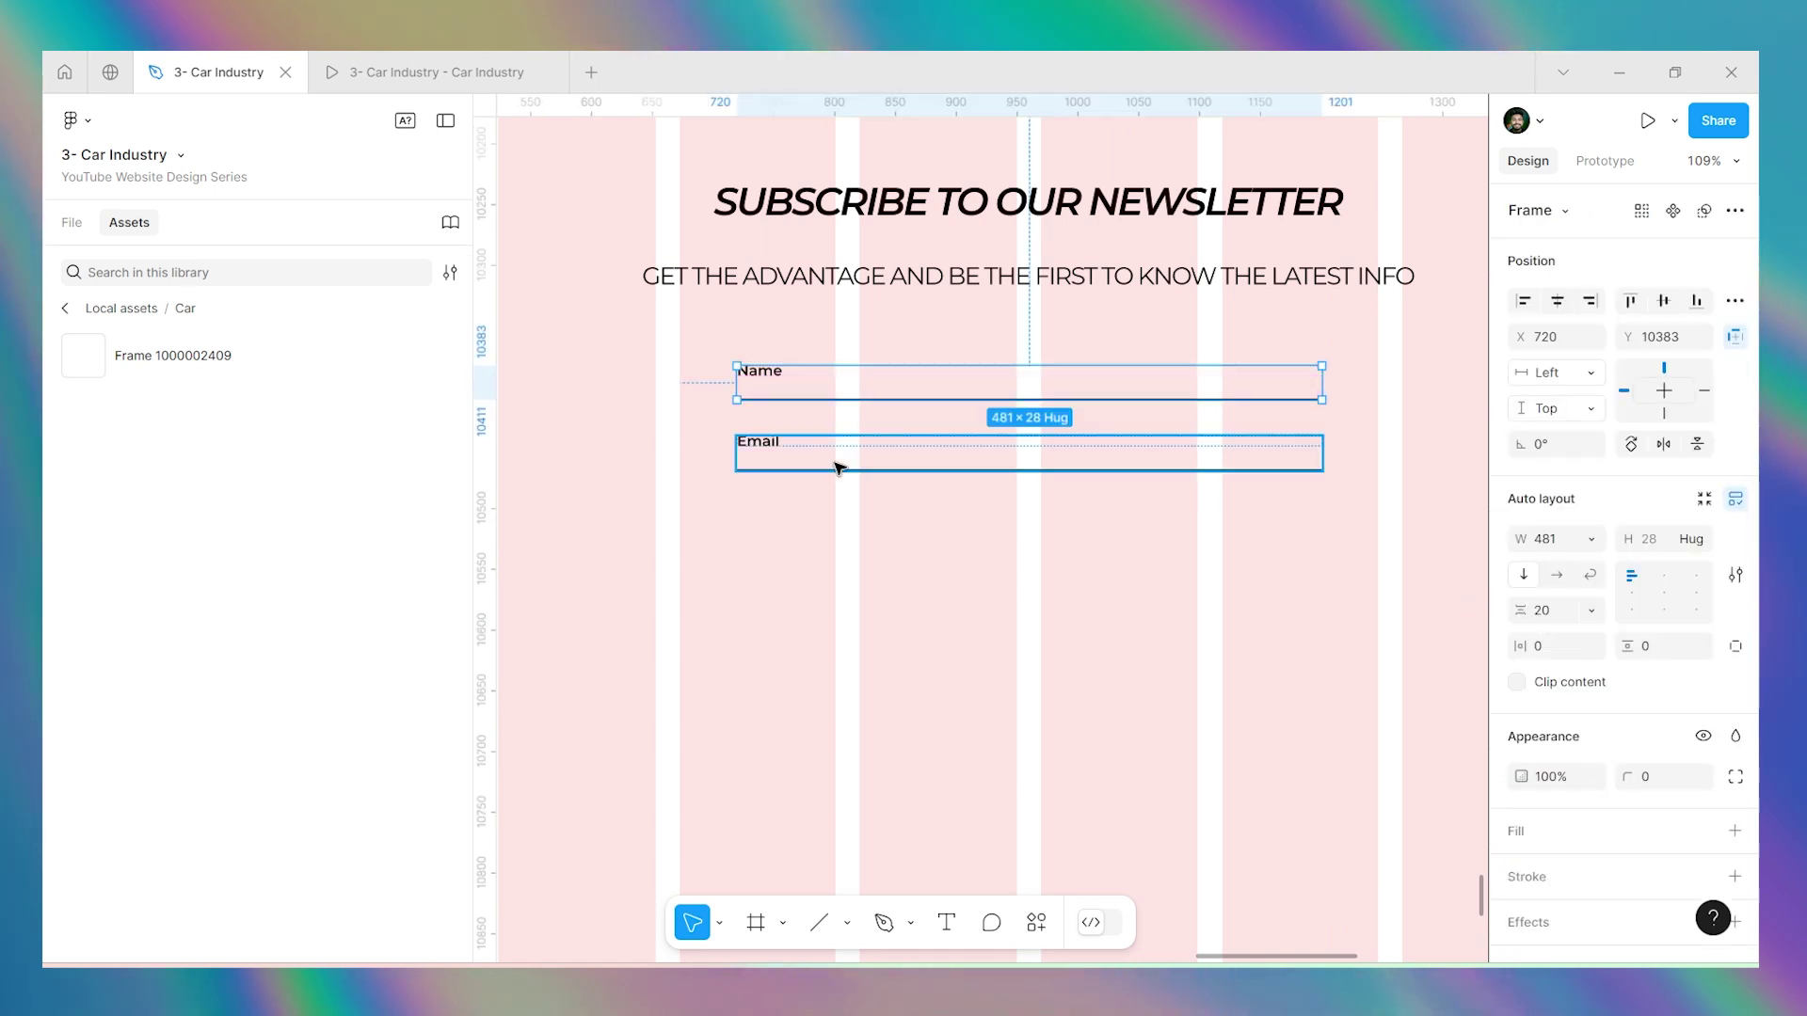
{"action": "left_click_drag", "start_coordinate": [1081, 392], "coordinate": [944, 464]}
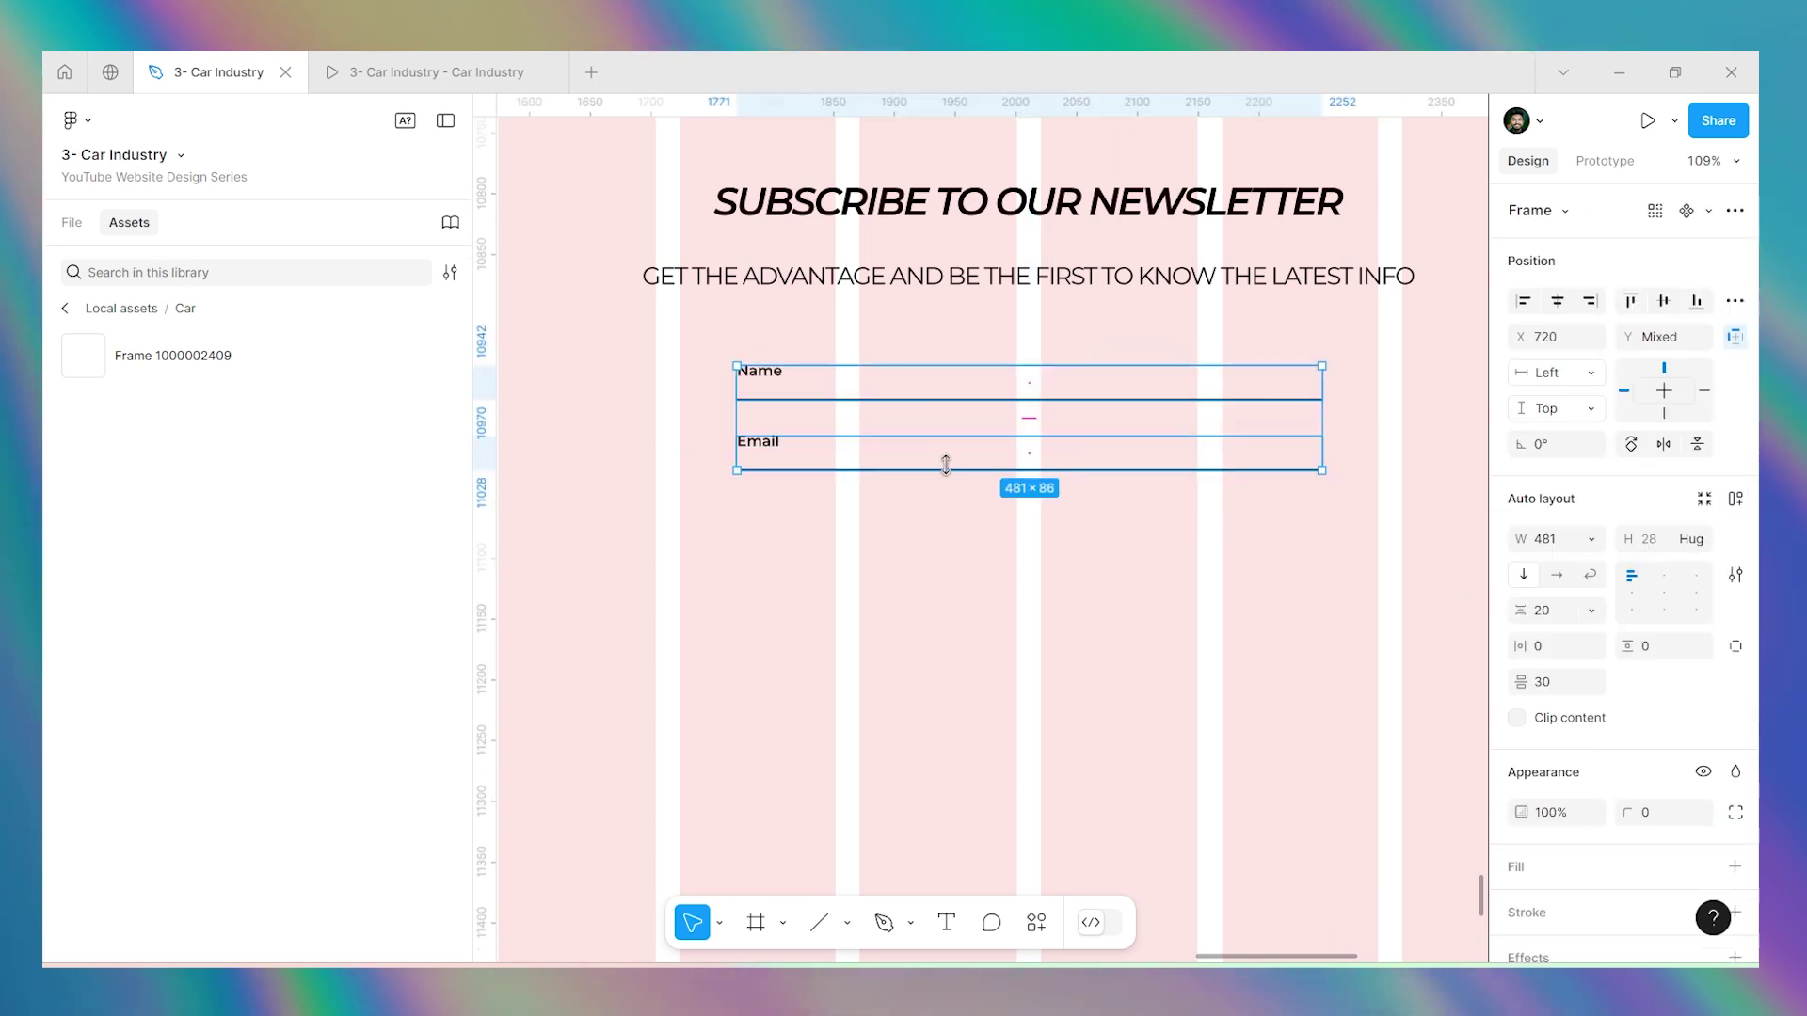
{"action": "key", "text": "shift+a"}
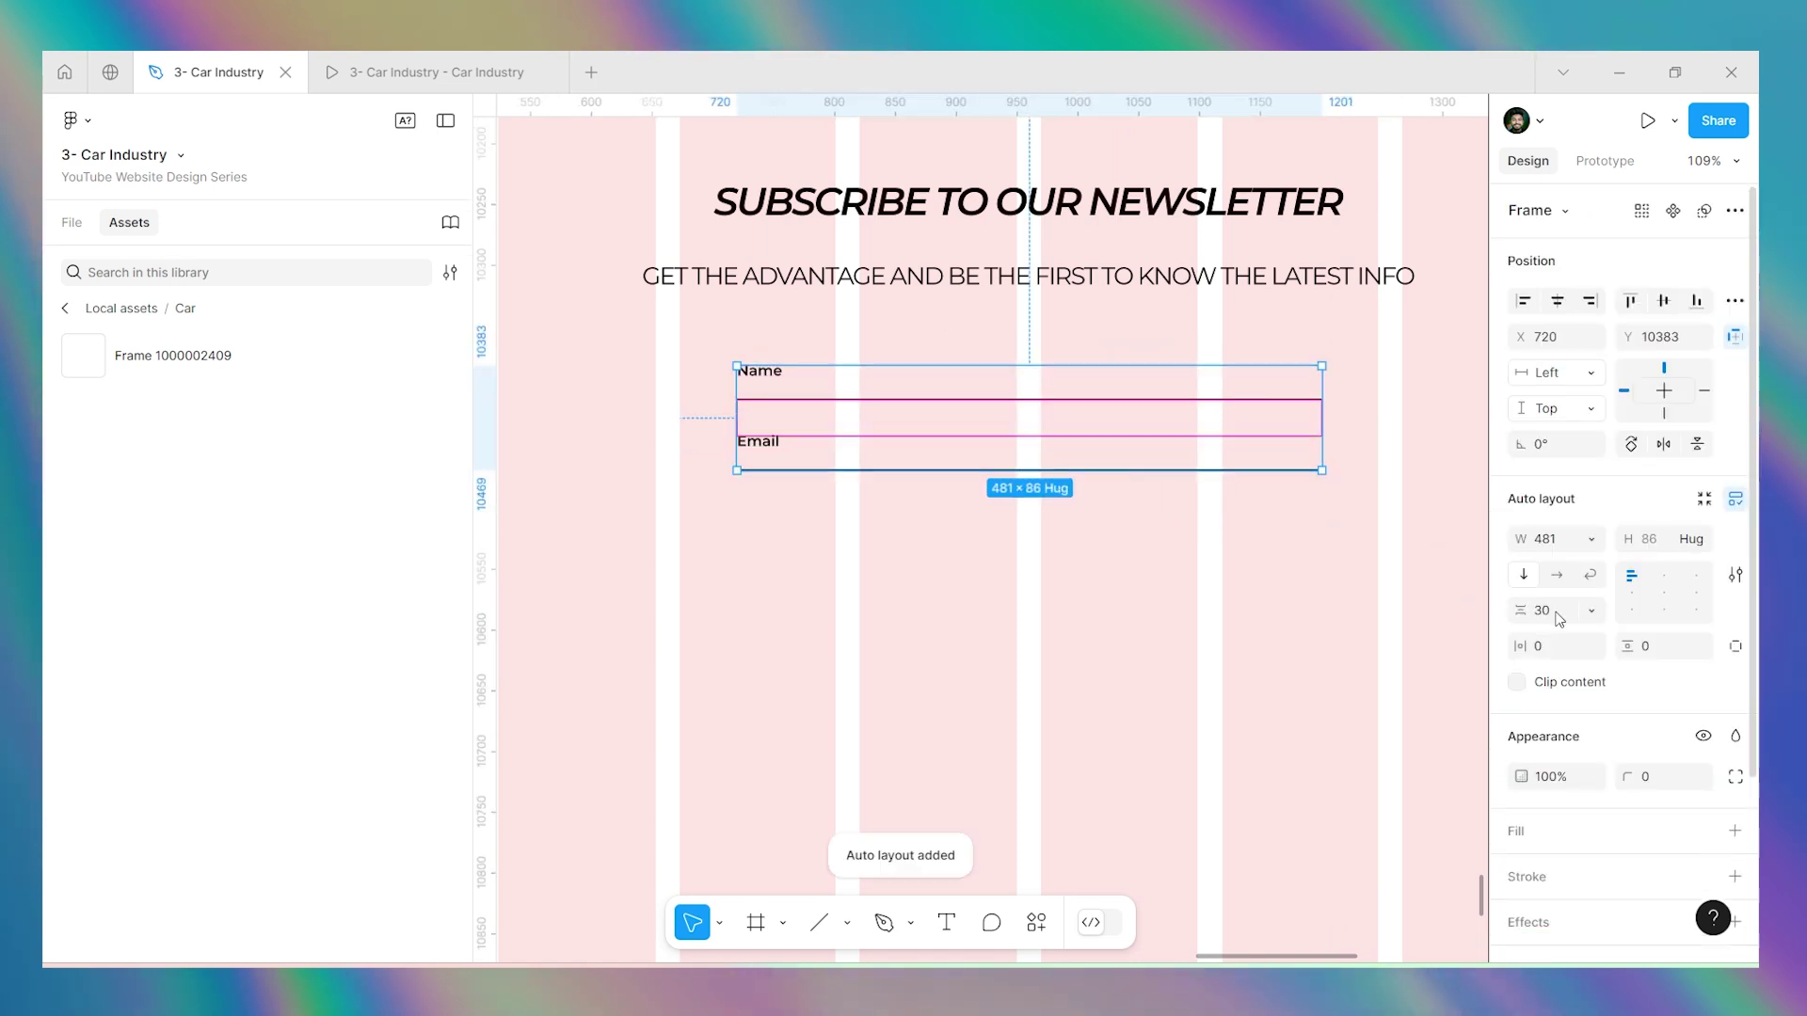
{"action": "double_click", "coordinate": [1565, 610]}
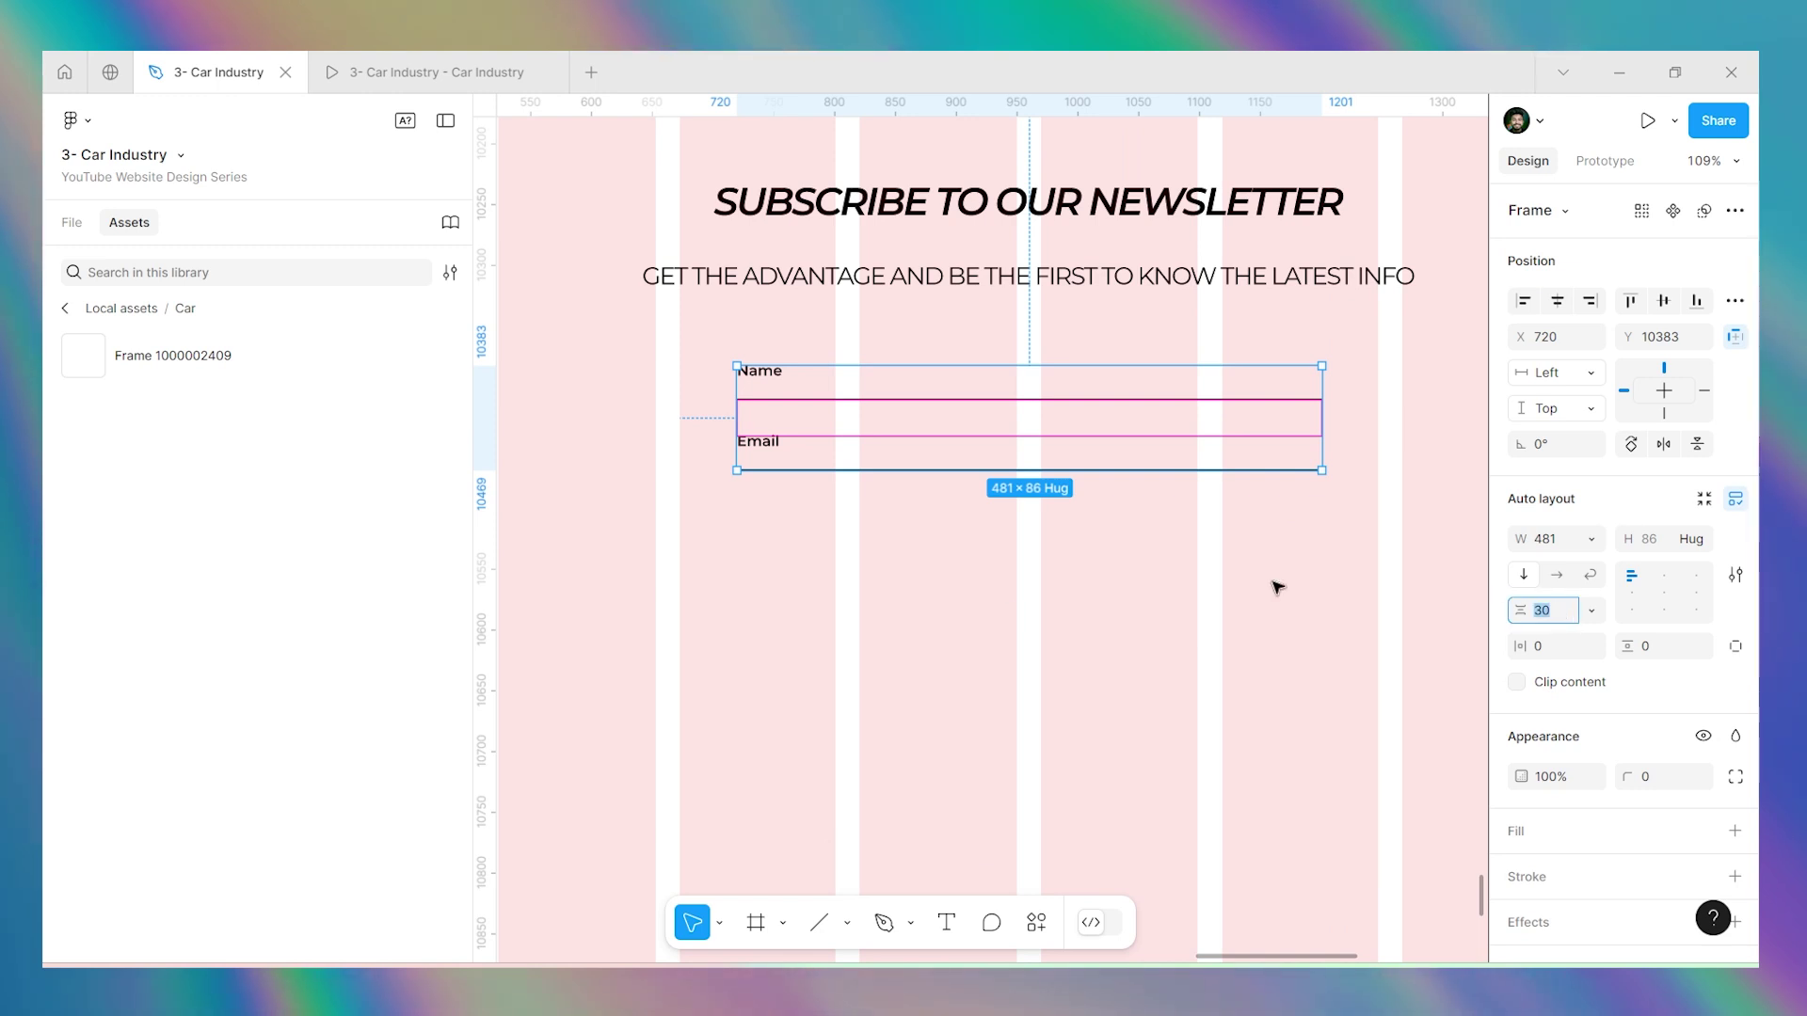
{"action": "left_click", "coordinate": [1081, 533]}
Inspect the two form lines and compare the combined field frame with the reference newsletter form.
{"action": "scroll", "coordinate": [1073, 472], "scroll_direction": "down", "scroll_amount": 5}
{"action": "scroll", "coordinate": [1089, 476], "scroll_direction": "up", "scroll_amount": 4}
{"action": "left_click", "coordinate": [1091, 471], "text": "ctrl"}
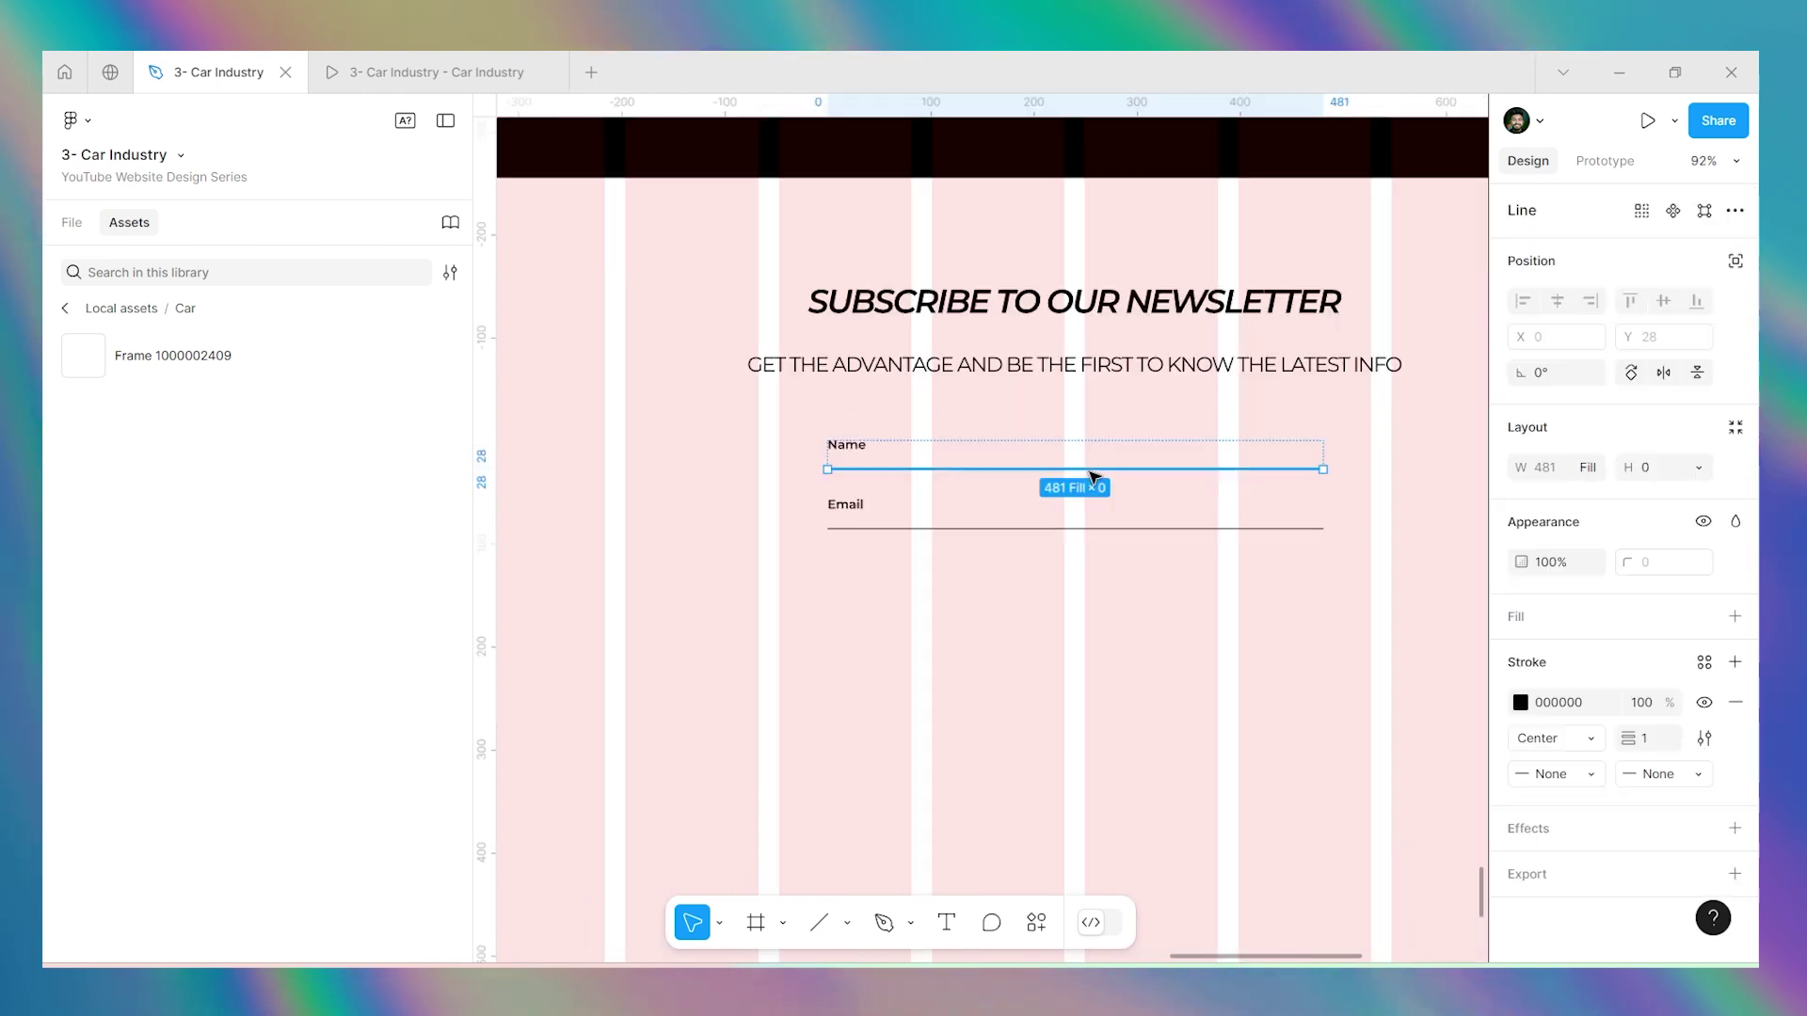
{"action": "left_click", "coordinate": [1120, 528], "text": "shift"}
{"action": "left_click", "coordinate": [1149, 593]}
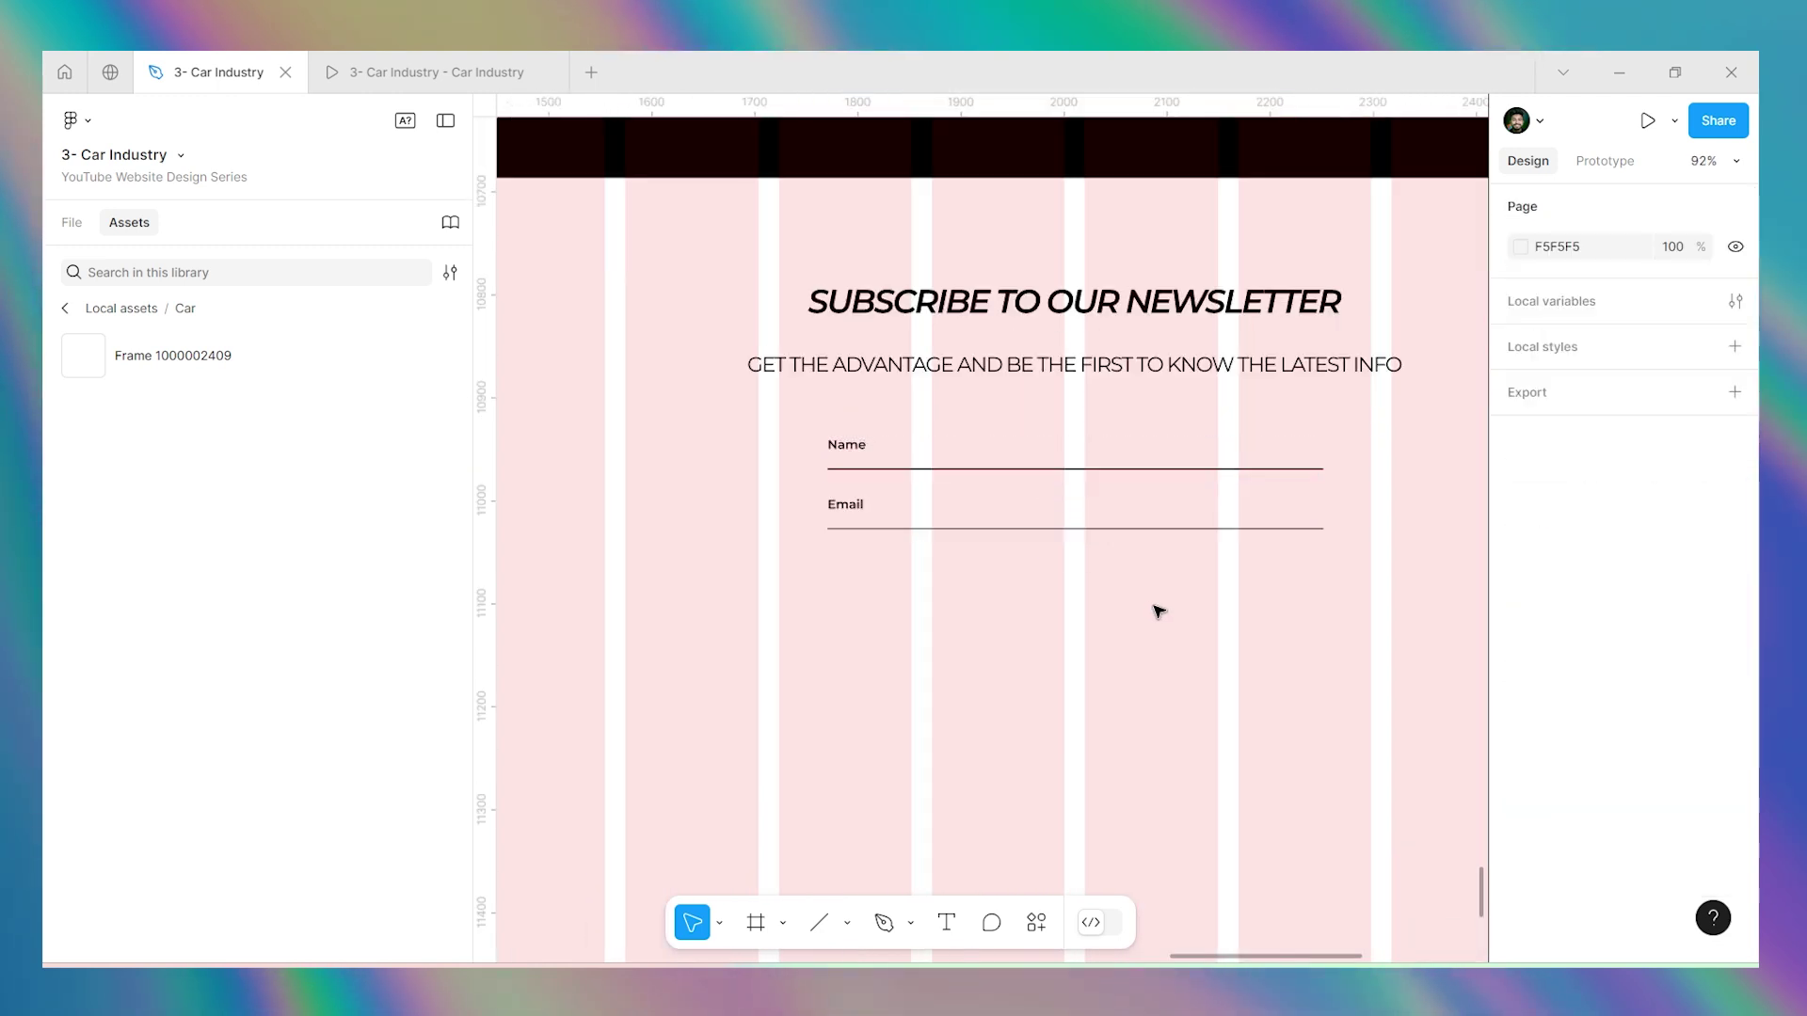
{"action": "scroll", "coordinate": [1152, 588], "scroll_direction": "down", "scroll_amount": 8}
{"action": "left_click", "coordinate": [1148, 555]}
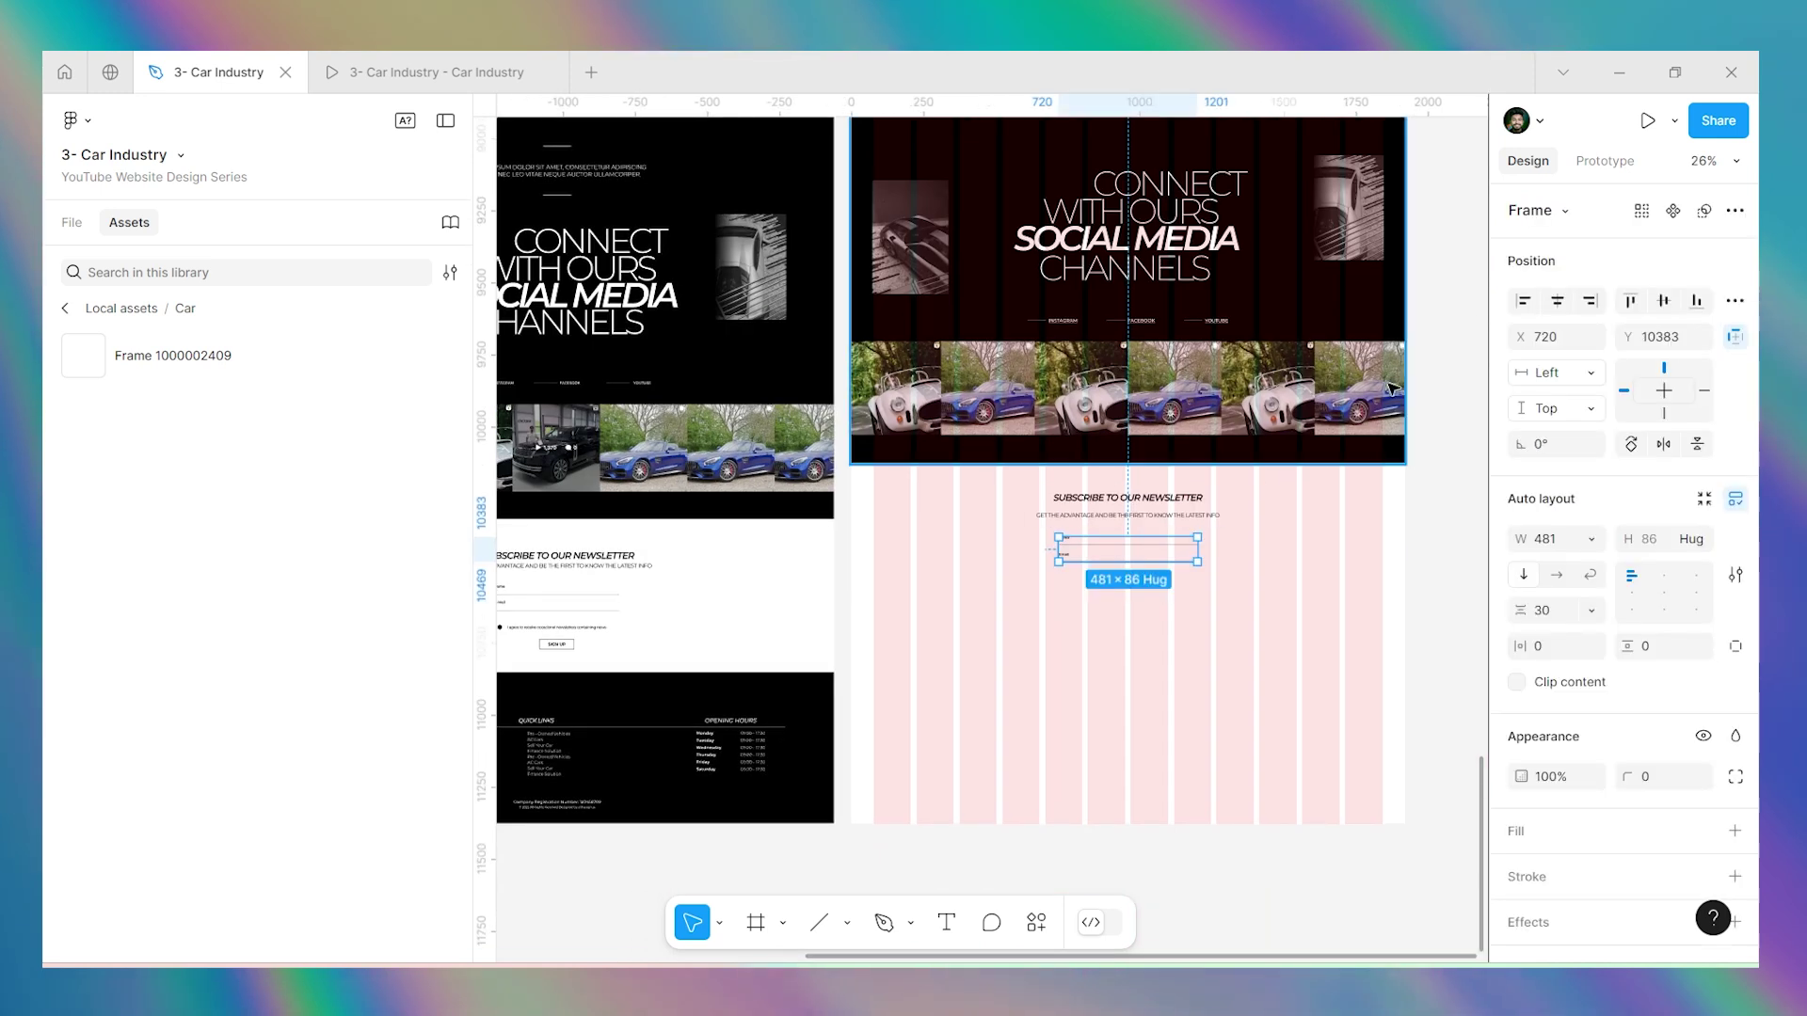
{"action": "left_click", "coordinate": [1117, 685]}
{"action": "scroll", "coordinate": [1117, 677], "scroll_direction": "down", "scroll_amount": 2}
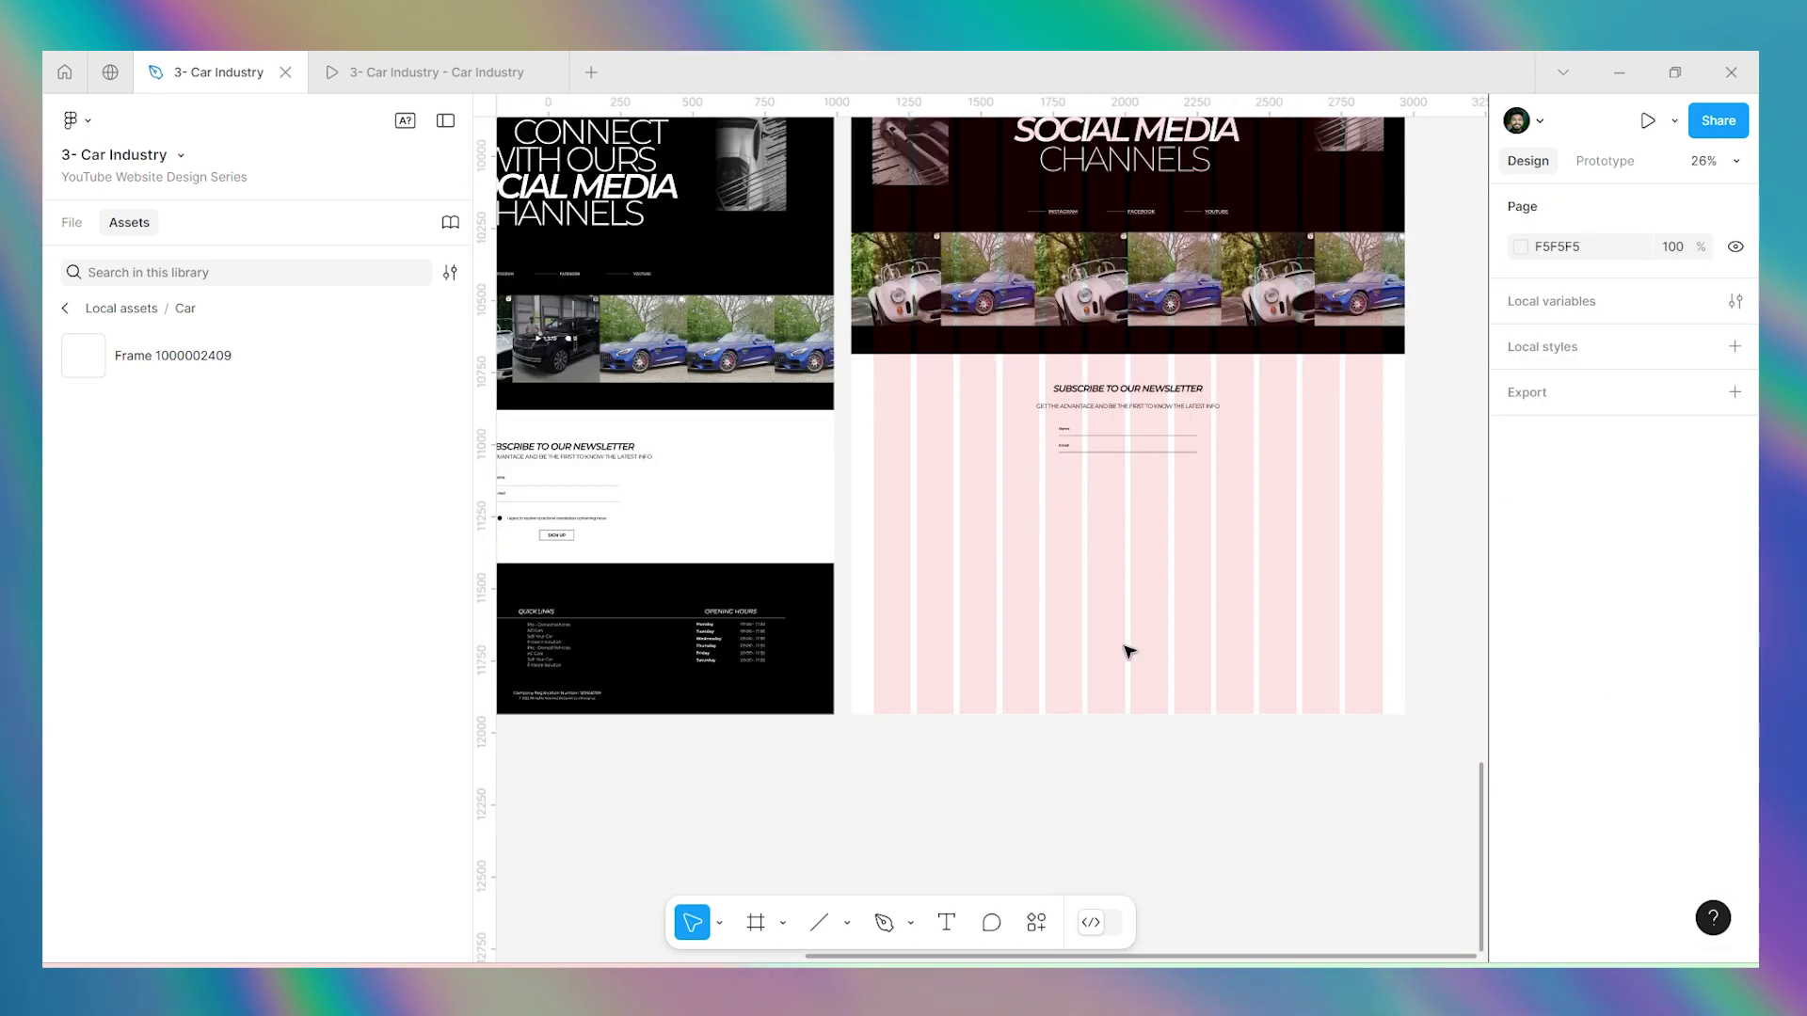
{"action": "scroll", "coordinate": [1242, 540], "scroll_direction": "down", "scroll_amount": 1}
{"action": "left_click", "coordinate": [616, 489]}
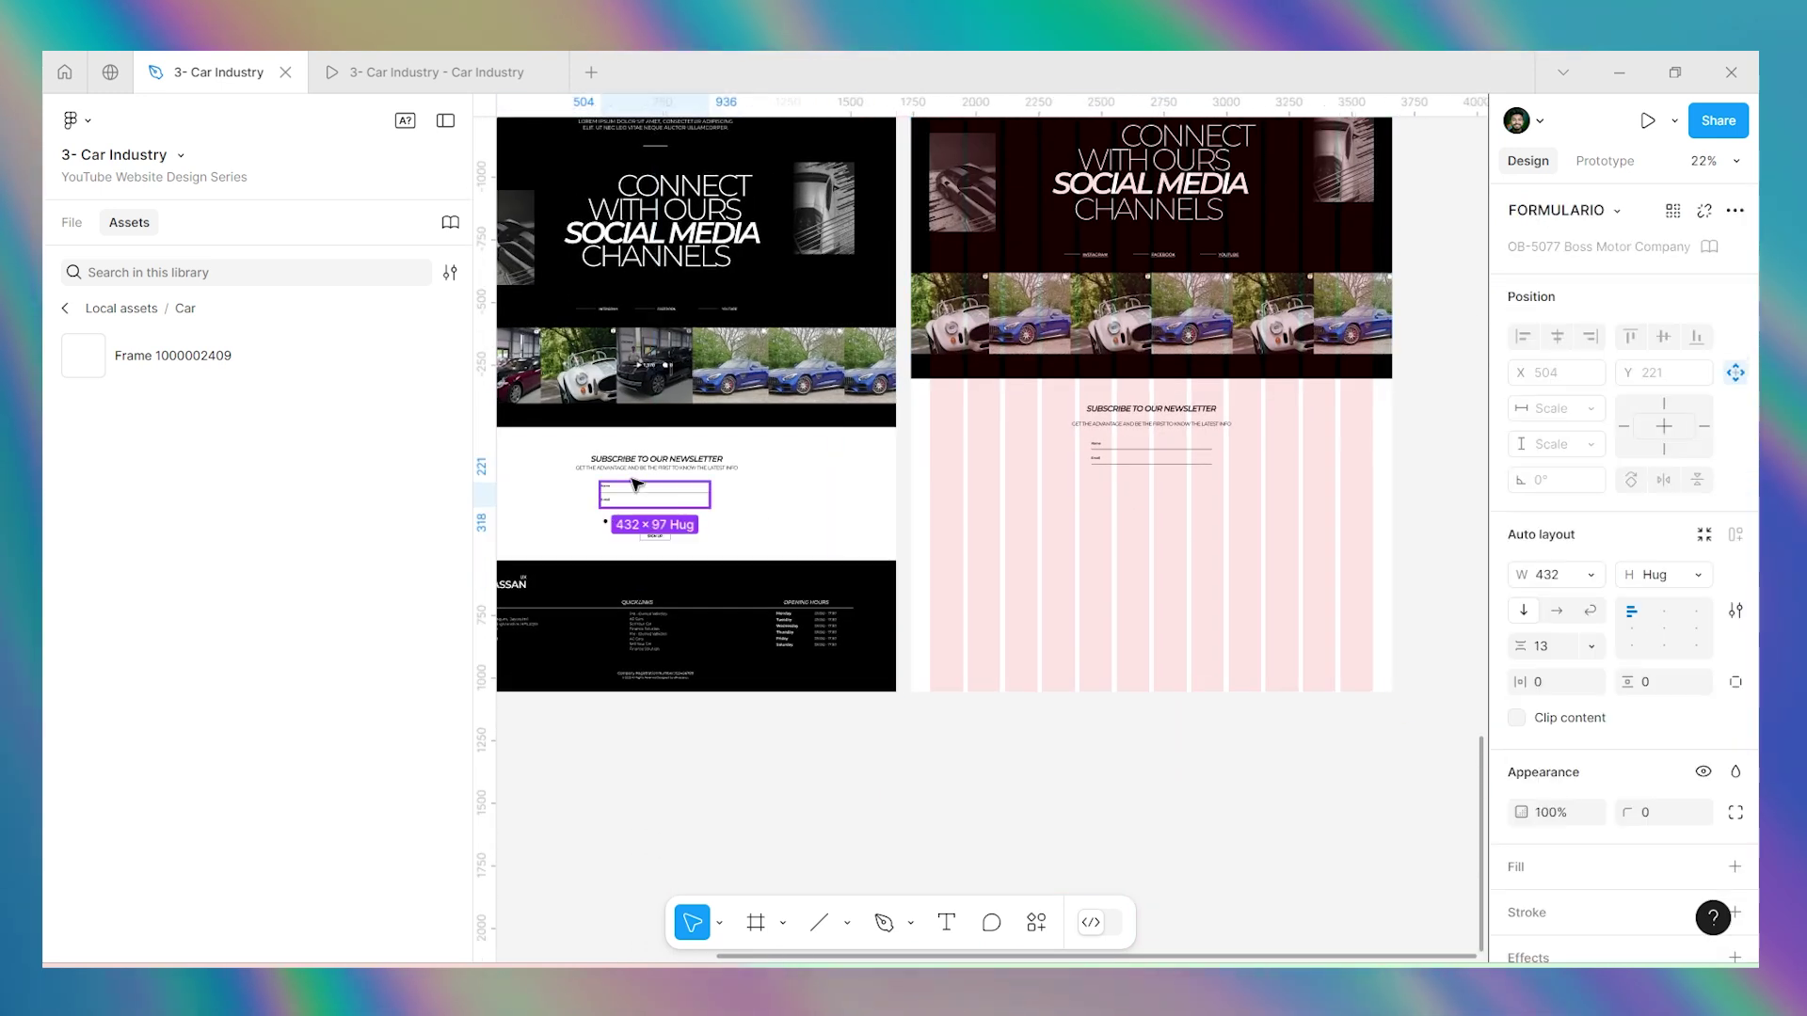
{"action": "scroll", "coordinate": [952, 464], "scroll_direction": "up", "scroll_amount": 5}
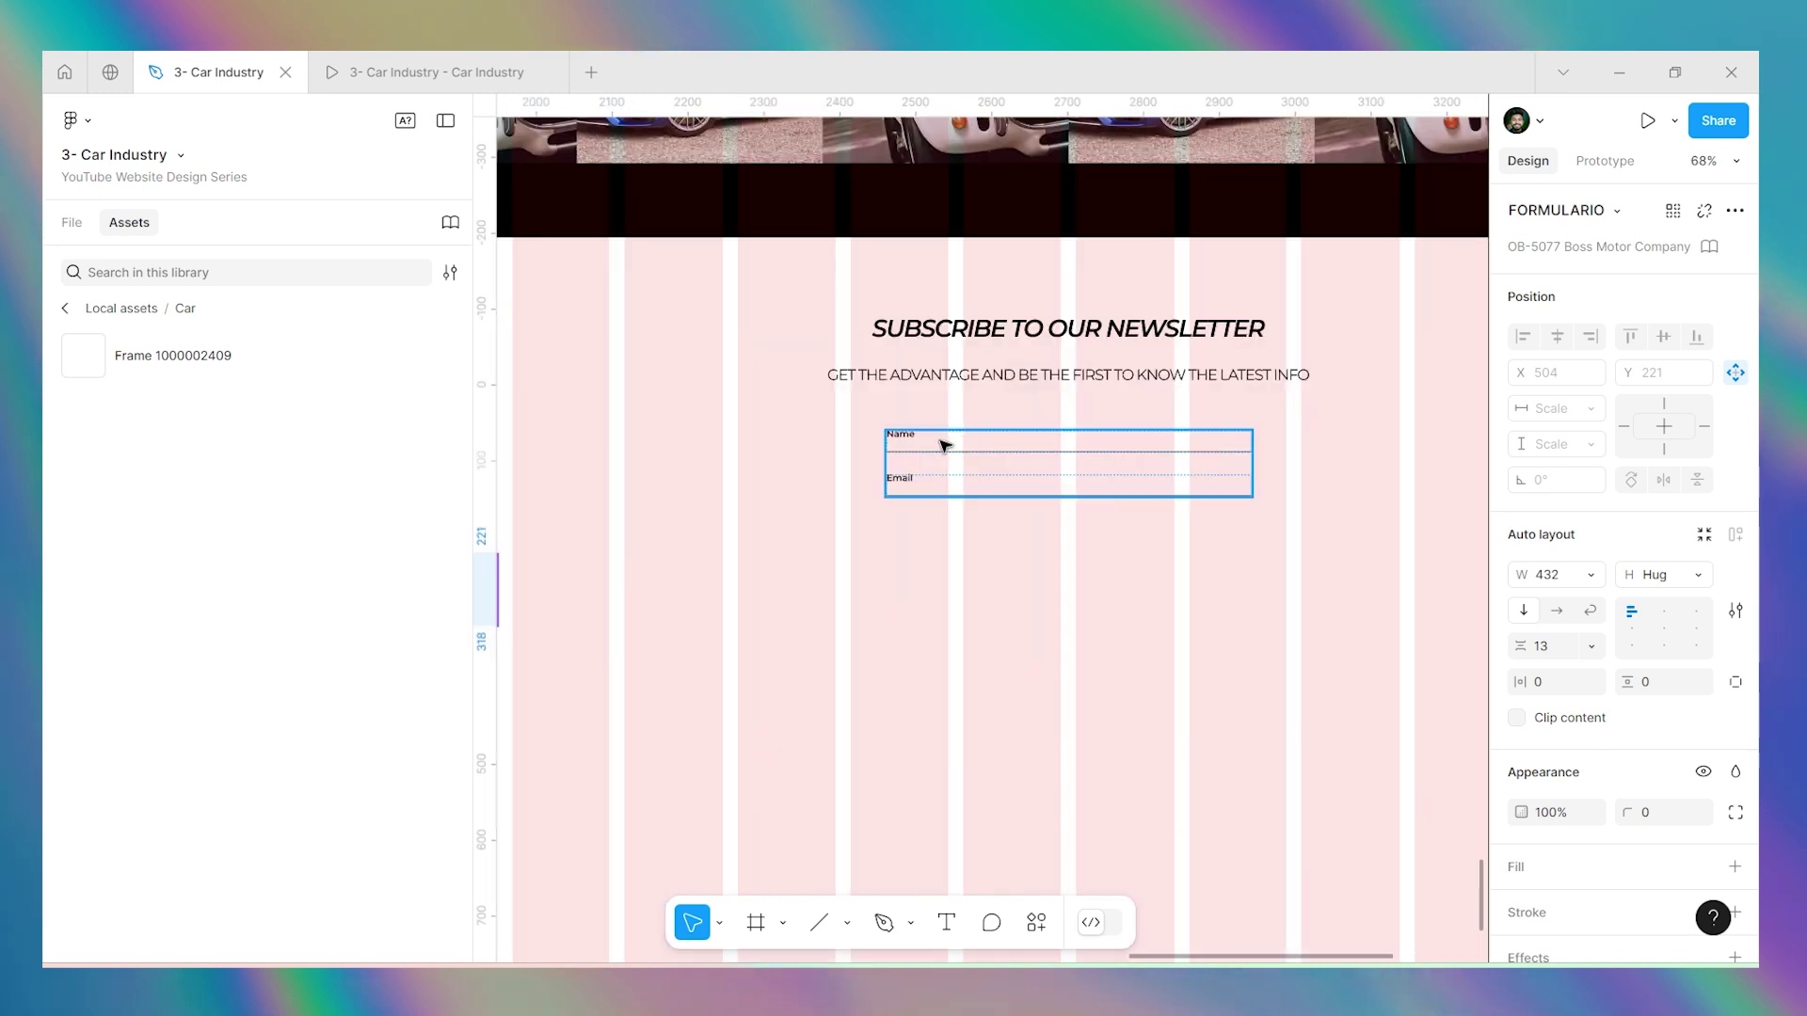
Nudge the combined Name and Email fields upward, closer to the newsletter subtitle.
{"action": "left_click", "coordinate": [946, 442]}
{"action": "key", "text": "Up"}
{"action": "key", "text": "Up"}
{"action": "key", "text": "Up"}
{"action": "key", "text": "Up"}
{"action": "key", "text": "Up"}
{"action": "key", "text": "Up"}
{"action": "key", "text": "Up"}
{"action": "key", "text": "Up"}
{"action": "key", "text": "Up"}
{"action": "key", "text": "Up"}
{"action": "key", "text": "Up"}
{"action": "key", "text": "Up"}
{"action": "key", "text": "Up"}
{"action": "key", "text": "Up"}
{"action": "key", "text": "Up"}
{"action": "key", "text": "Up"}
{"action": "key", "text": "Up"}
{"action": "key", "text": "Up"}
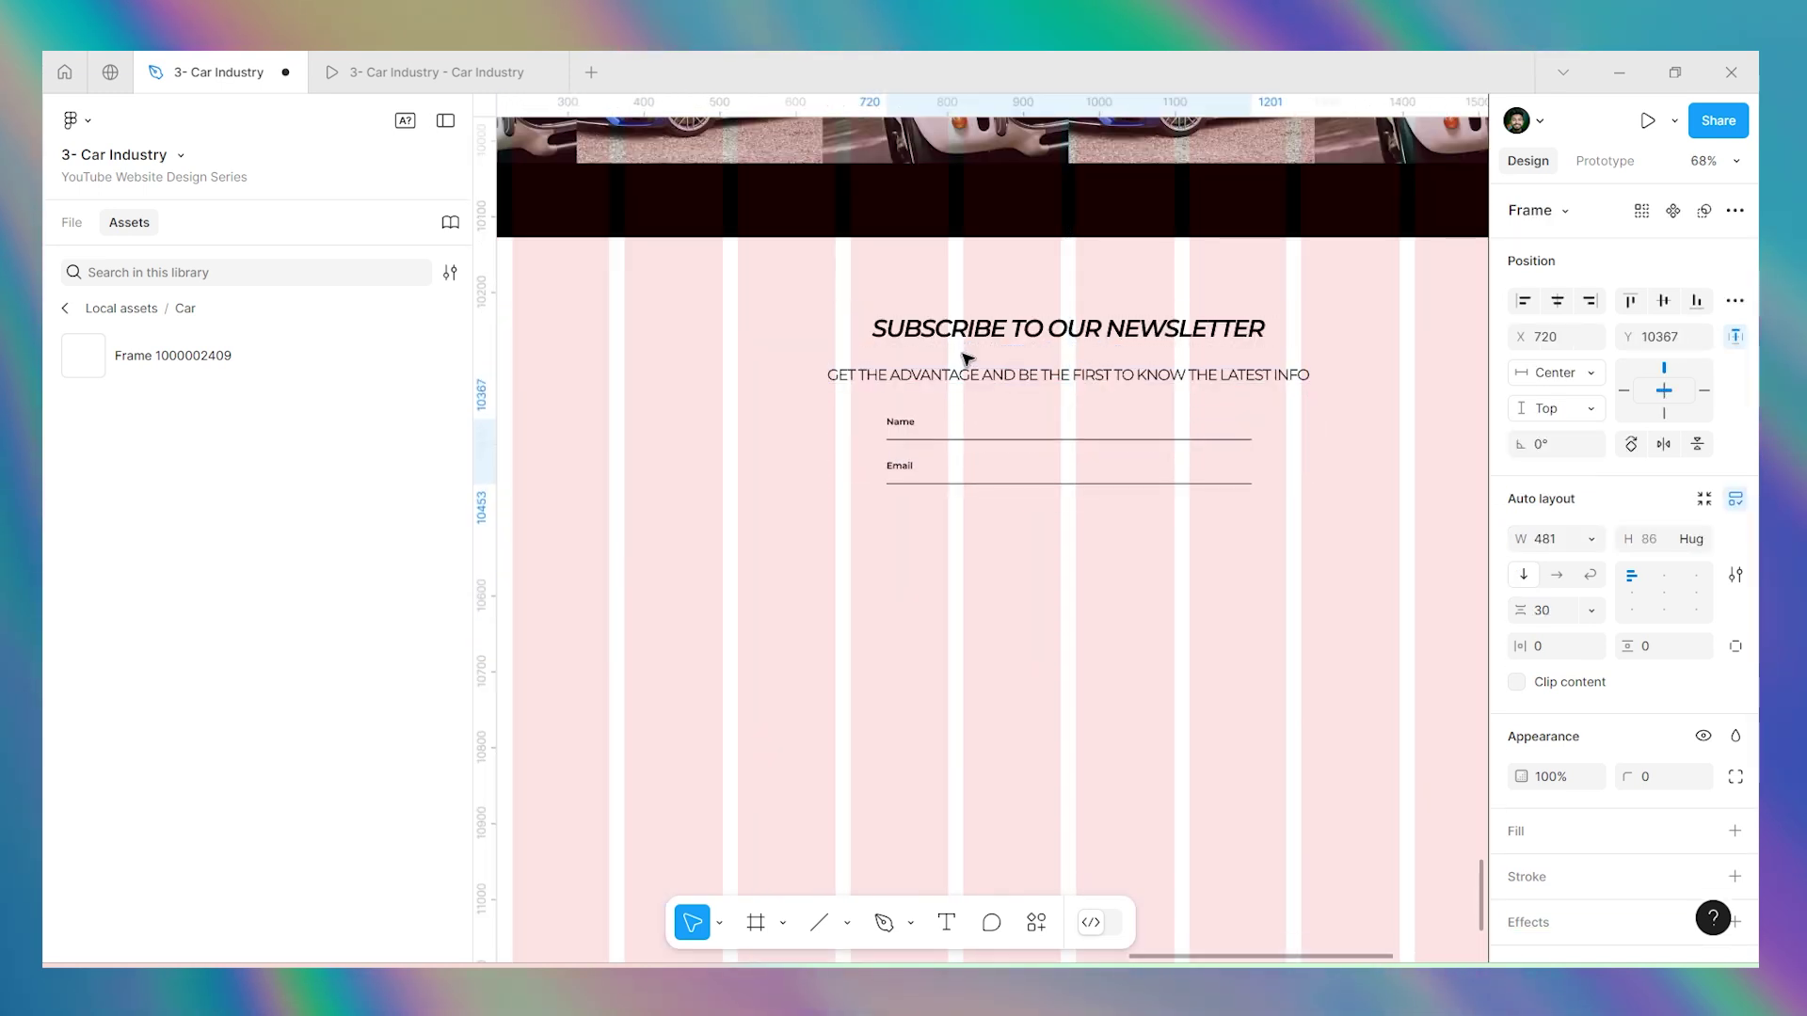
{"action": "key", "text": "Up"}
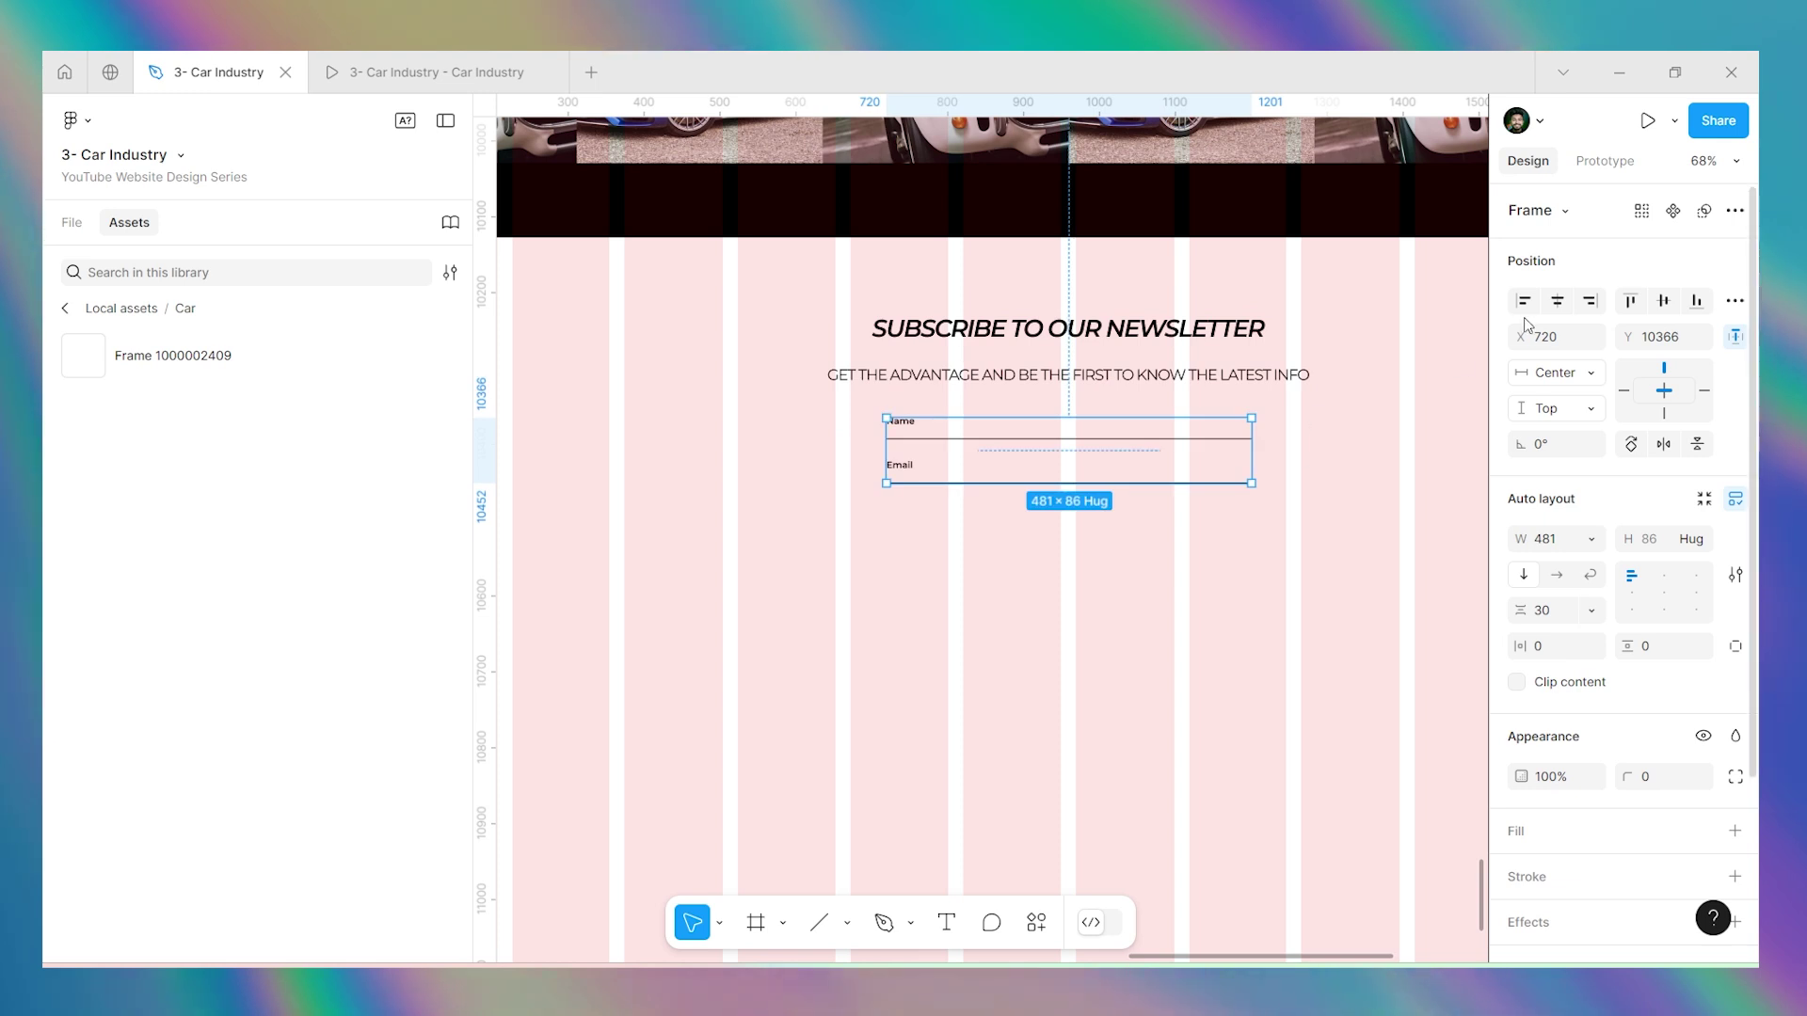
{"action": "left_click", "coordinate": [1125, 552]}
Copy the newsletter agreement text from the reference form into the Car frame and place it below the Email field.
{"action": "scroll", "coordinate": [1092, 528], "scroll_direction": "down", "scroll_amount": 10}
{"action": "scroll", "coordinate": [1092, 528], "scroll_direction": "down", "scroll_amount": 2}
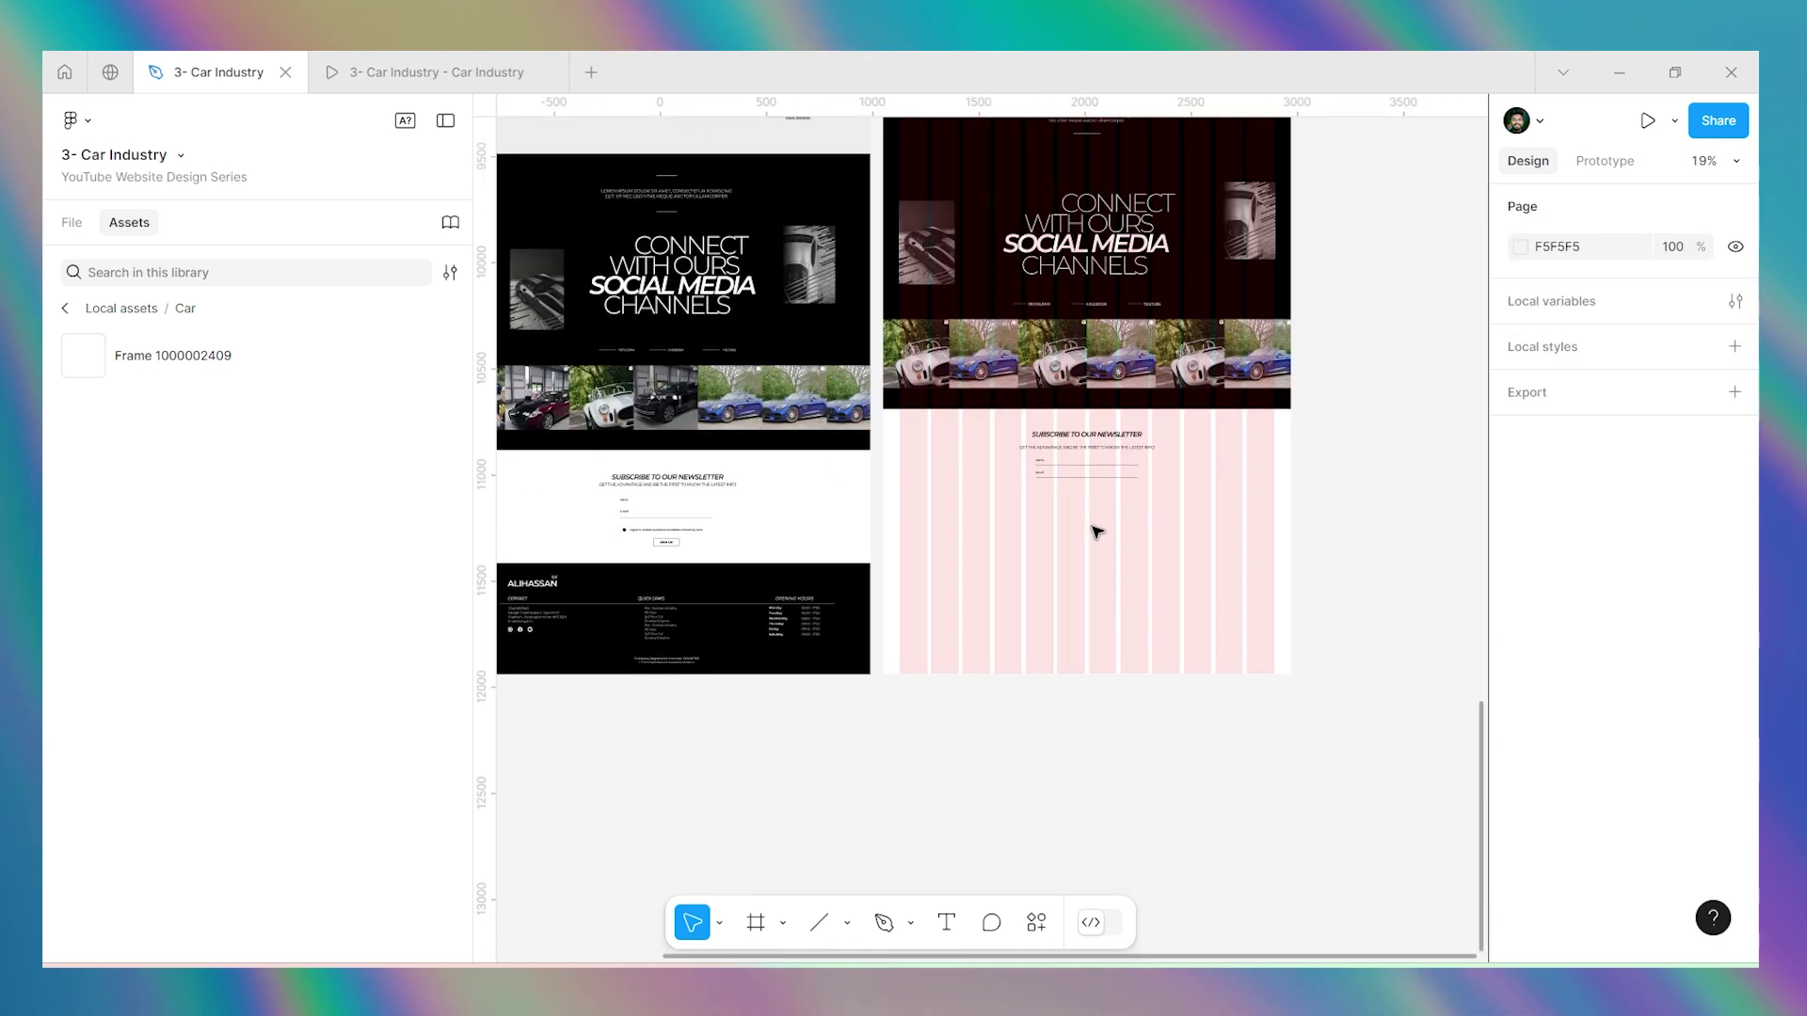
{"action": "scroll", "coordinate": [621, 539], "scroll_direction": "up", "scroll_amount": 10}
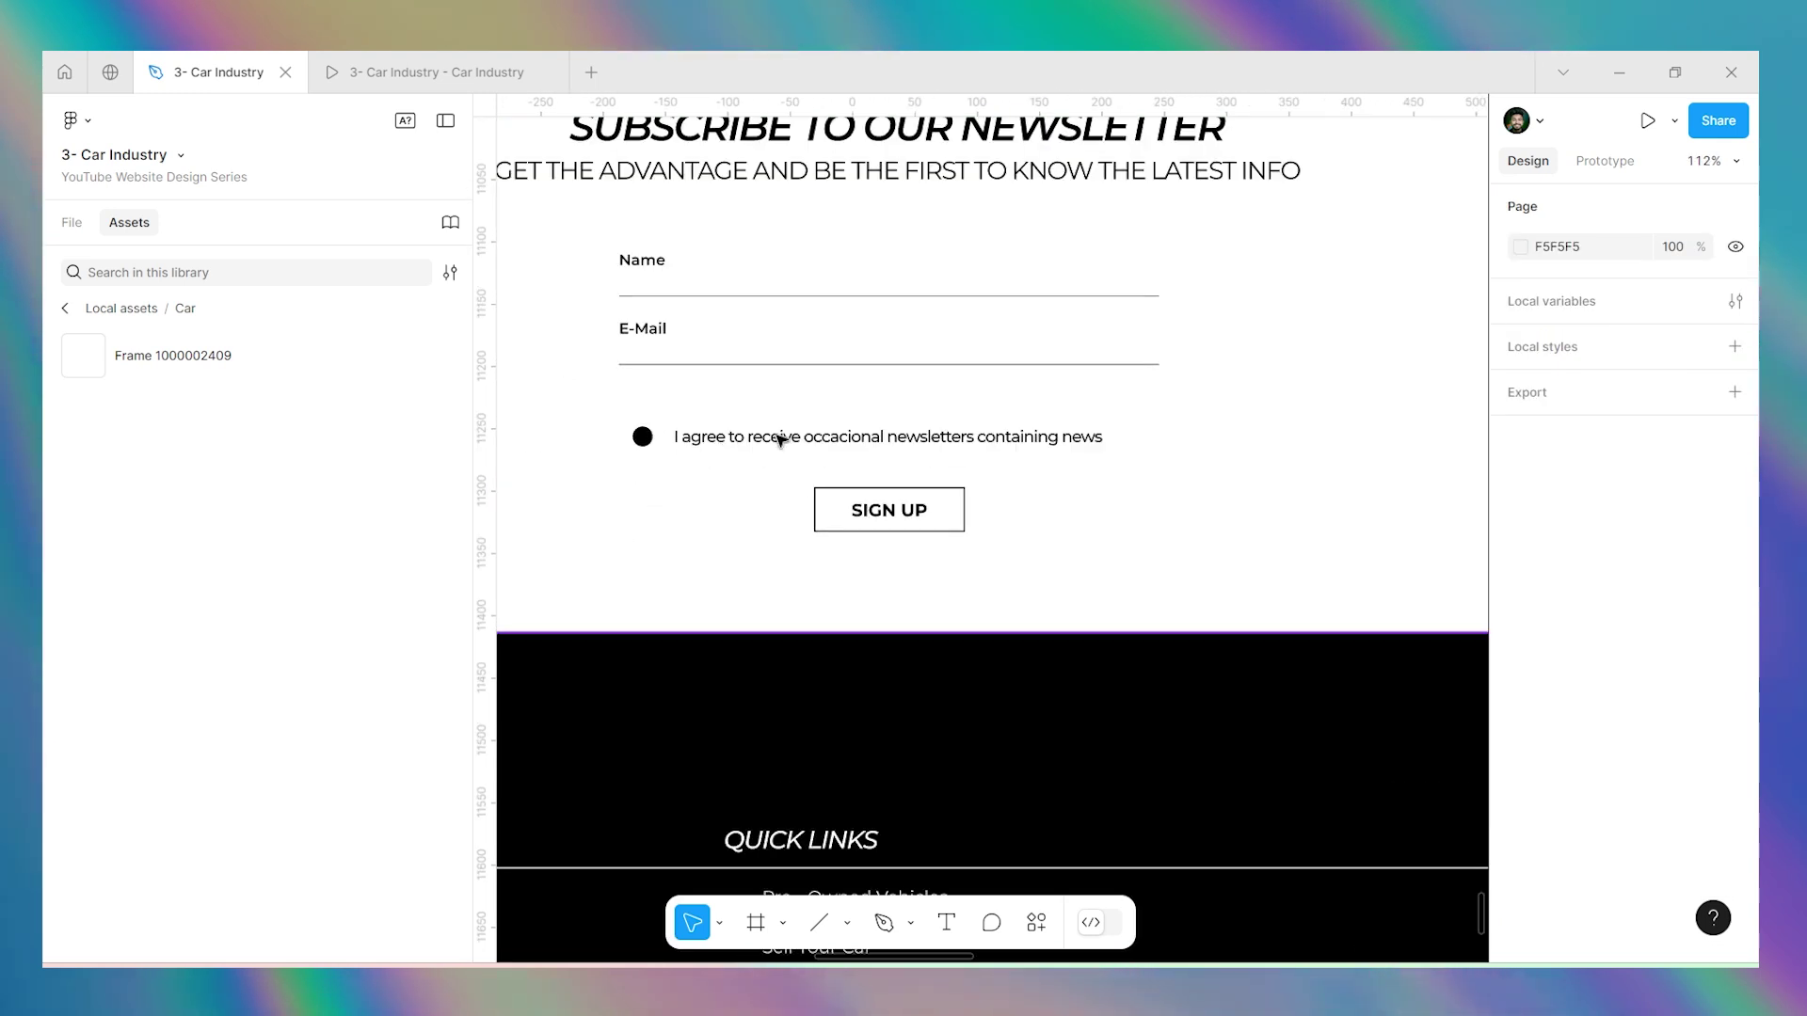
{"action": "left_click", "coordinate": [699, 448]}
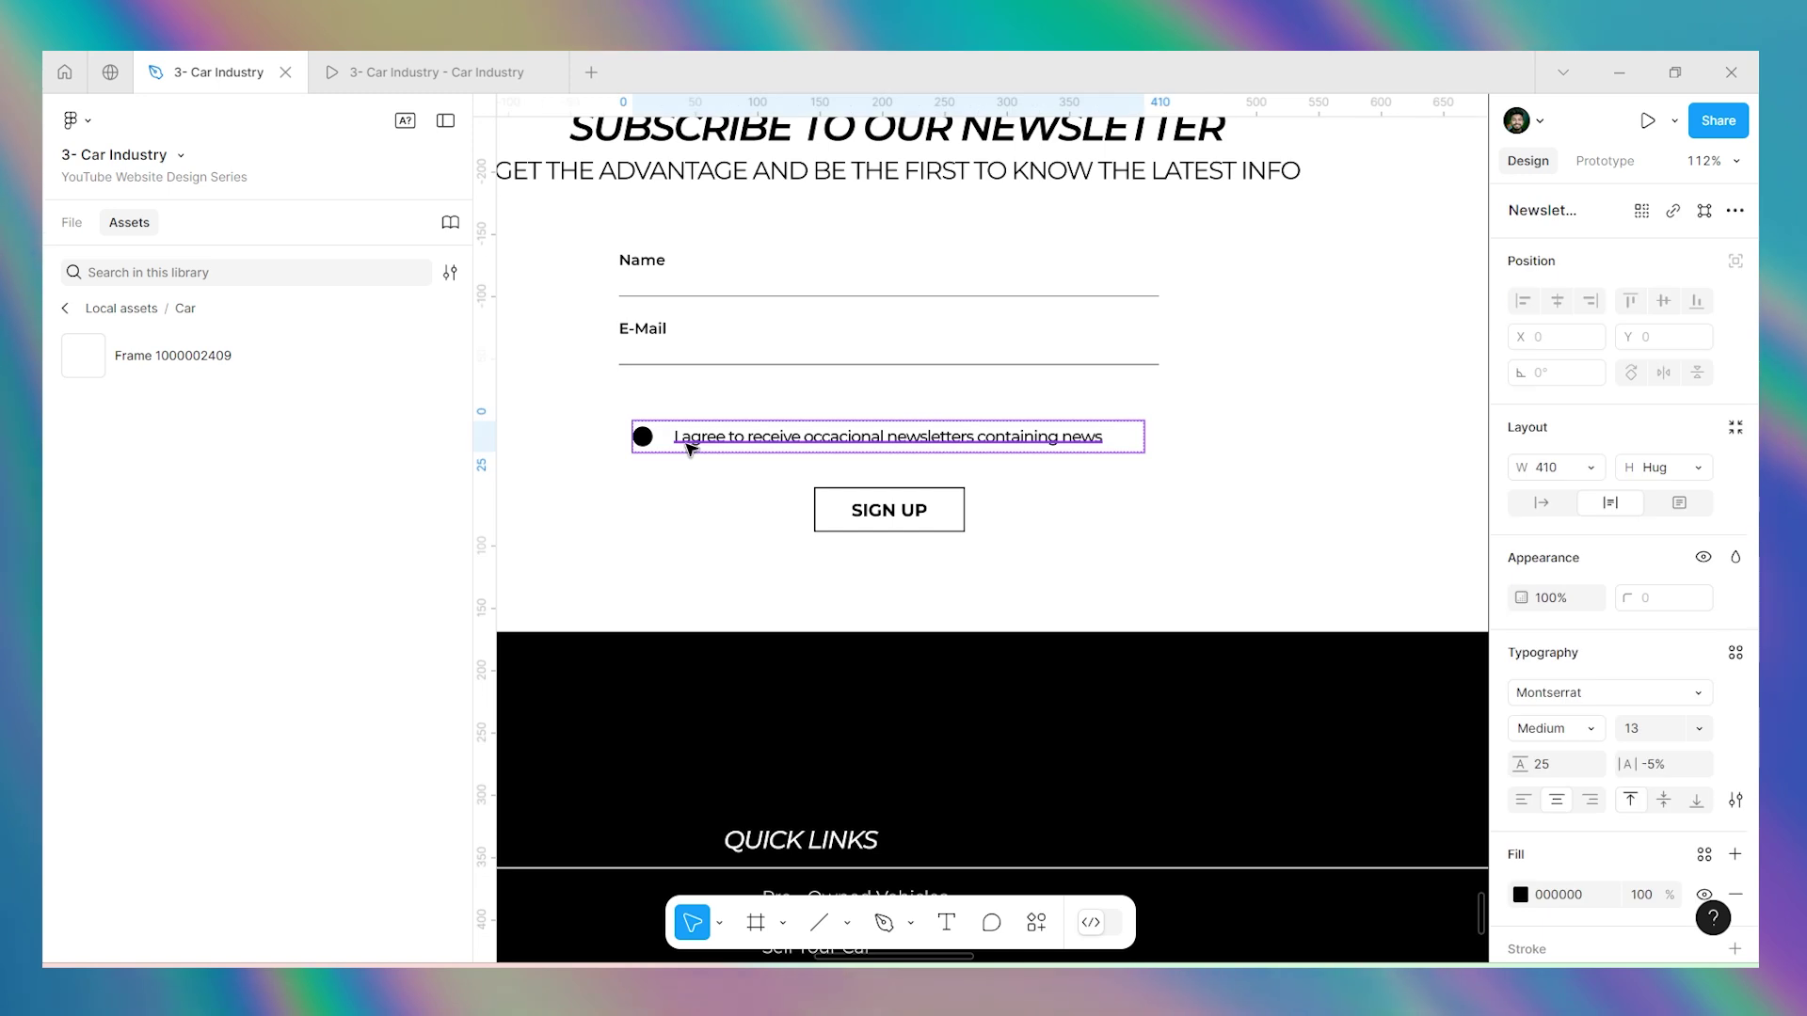
{"action": "left_click", "coordinate": [668, 528]}
{"action": "left_click", "coordinate": [735, 441], "text": "ctrl"}
{"action": "scroll", "coordinate": [584, 447], "scroll_direction": "down", "scroll_amount": 5}
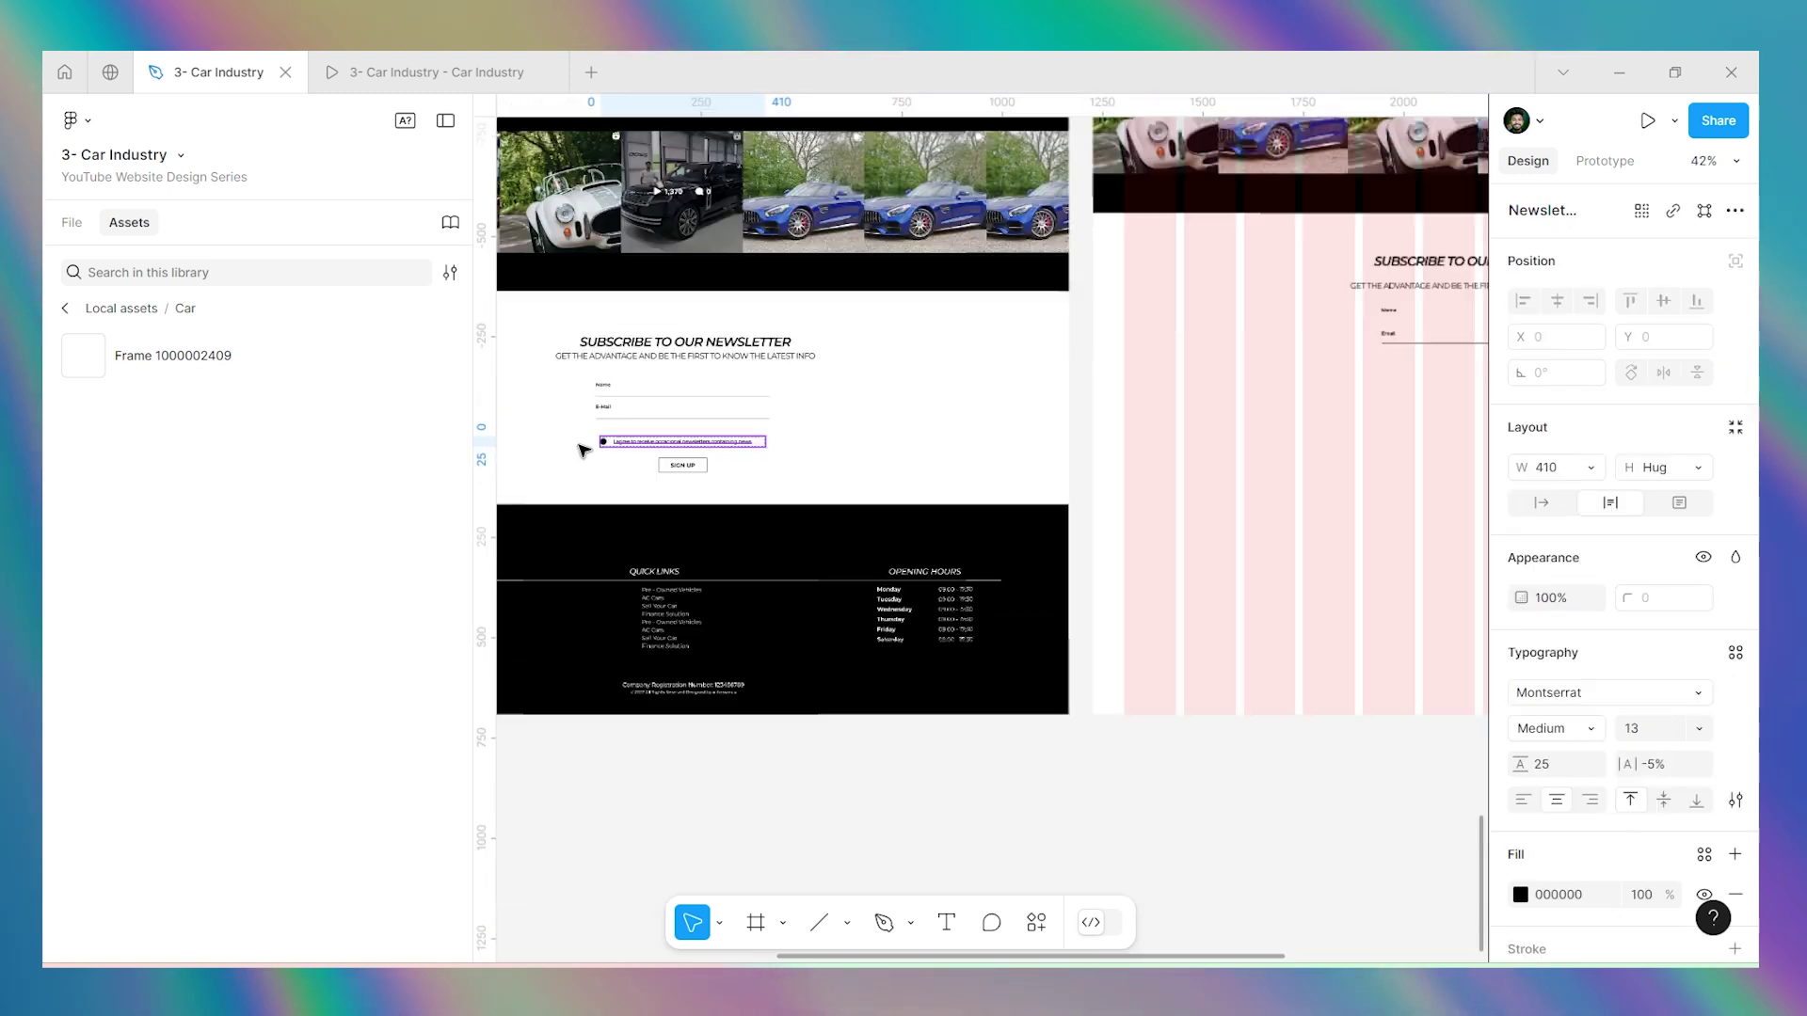
{"action": "scroll", "coordinate": [585, 449], "scroll_direction": "down", "scroll_amount": 3}
{"action": "scroll", "coordinate": [1092, 371], "scroll_direction": "up", "scroll_amount": 7}
{"action": "key", "text": "ctrl+v"}
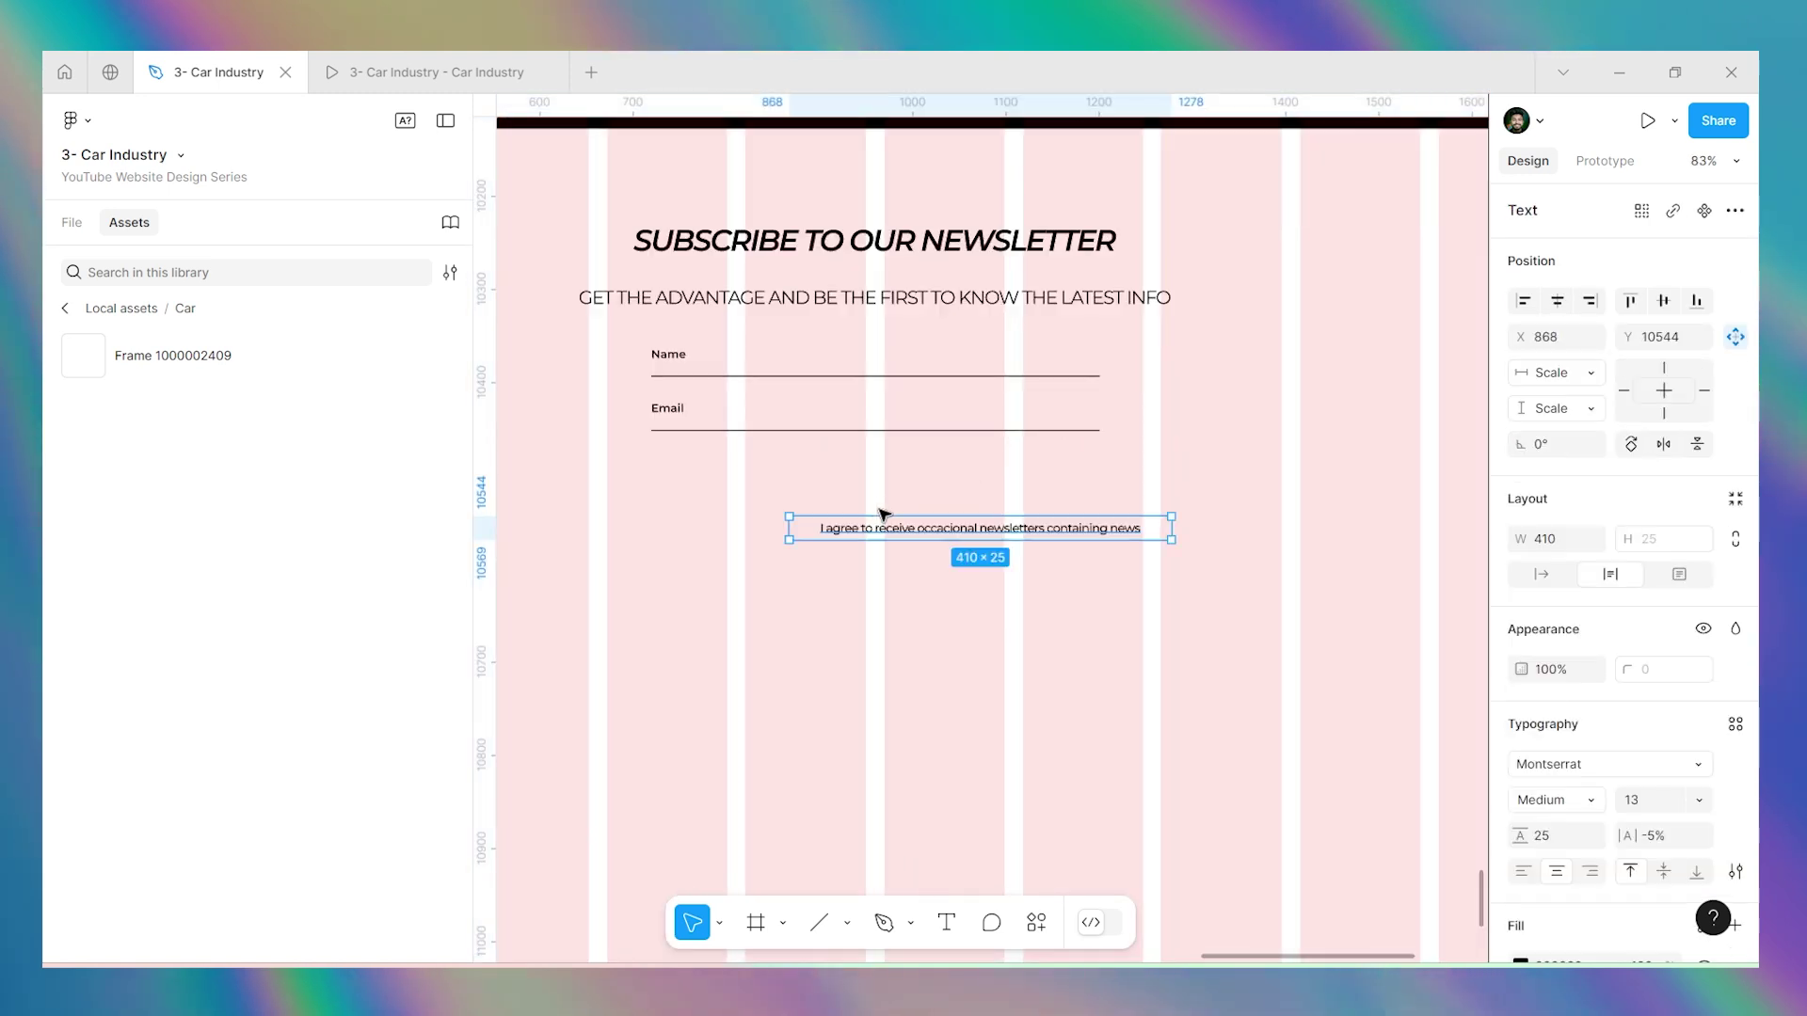
{"action": "left_click_drag", "start_coordinate": [884, 533], "coordinate": [838, 488]}
Draw a circle about 13 × 13 just before the agreement text and fill it with black 000000.
{"action": "scroll", "coordinate": [623, 500], "scroll_direction": "up", "scroll_amount": 5}
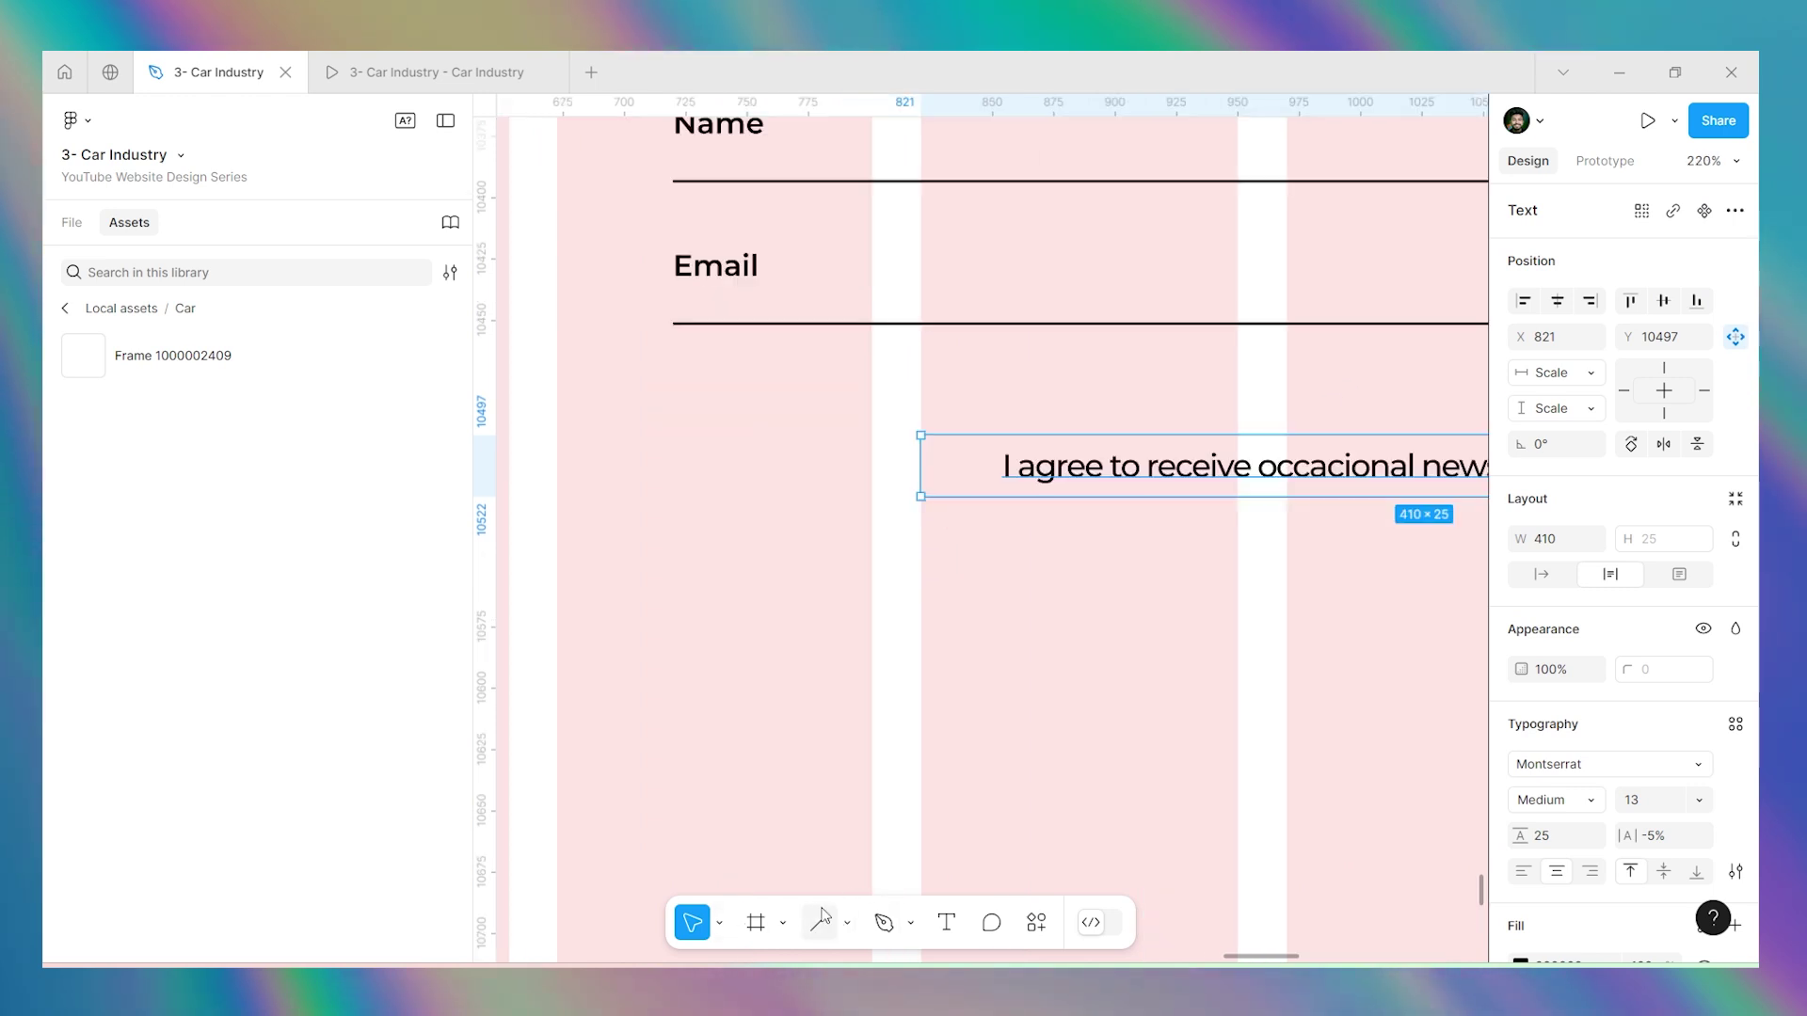
{"action": "left_click", "coordinate": [847, 922]}
{"action": "left_click", "coordinate": [870, 787]}
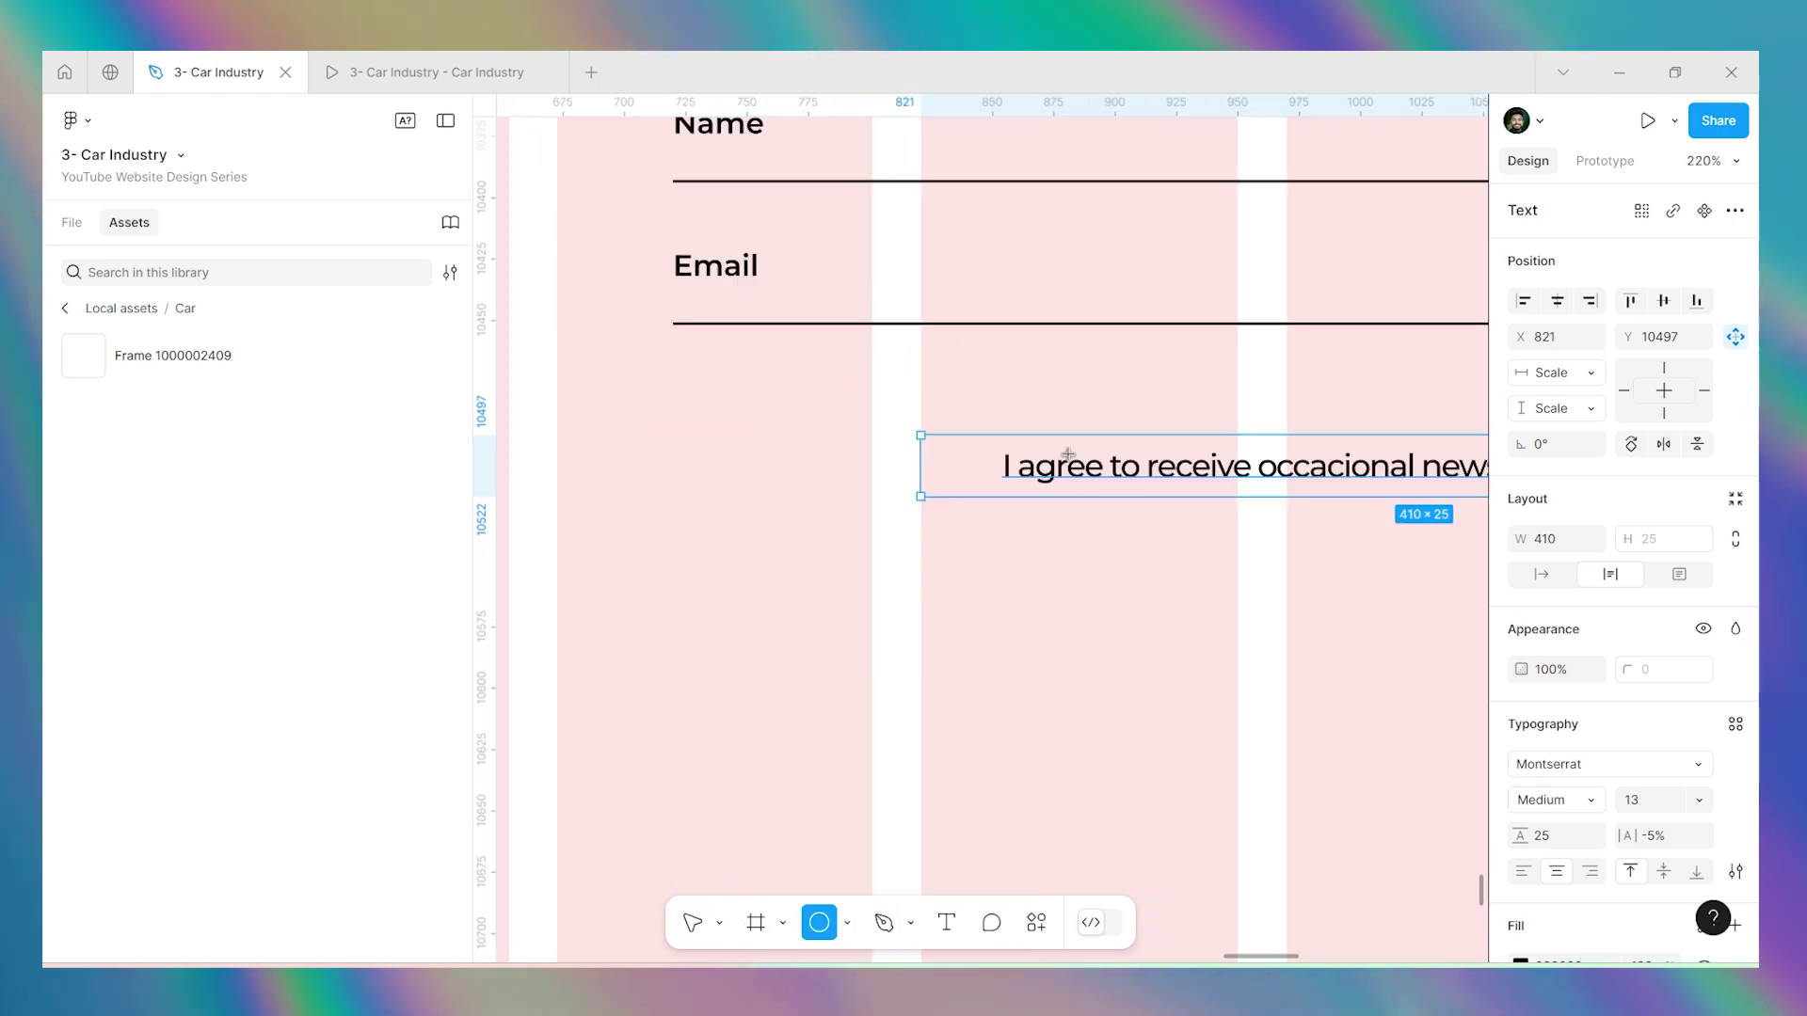
{"action": "scroll", "coordinate": [1058, 455], "scroll_direction": "up", "scroll_amount": 4}
{"action": "left_click_drag", "start_coordinate": [773, 432], "coordinate": [844, 506]}
{"action": "left_click", "coordinate": [1520, 729]}
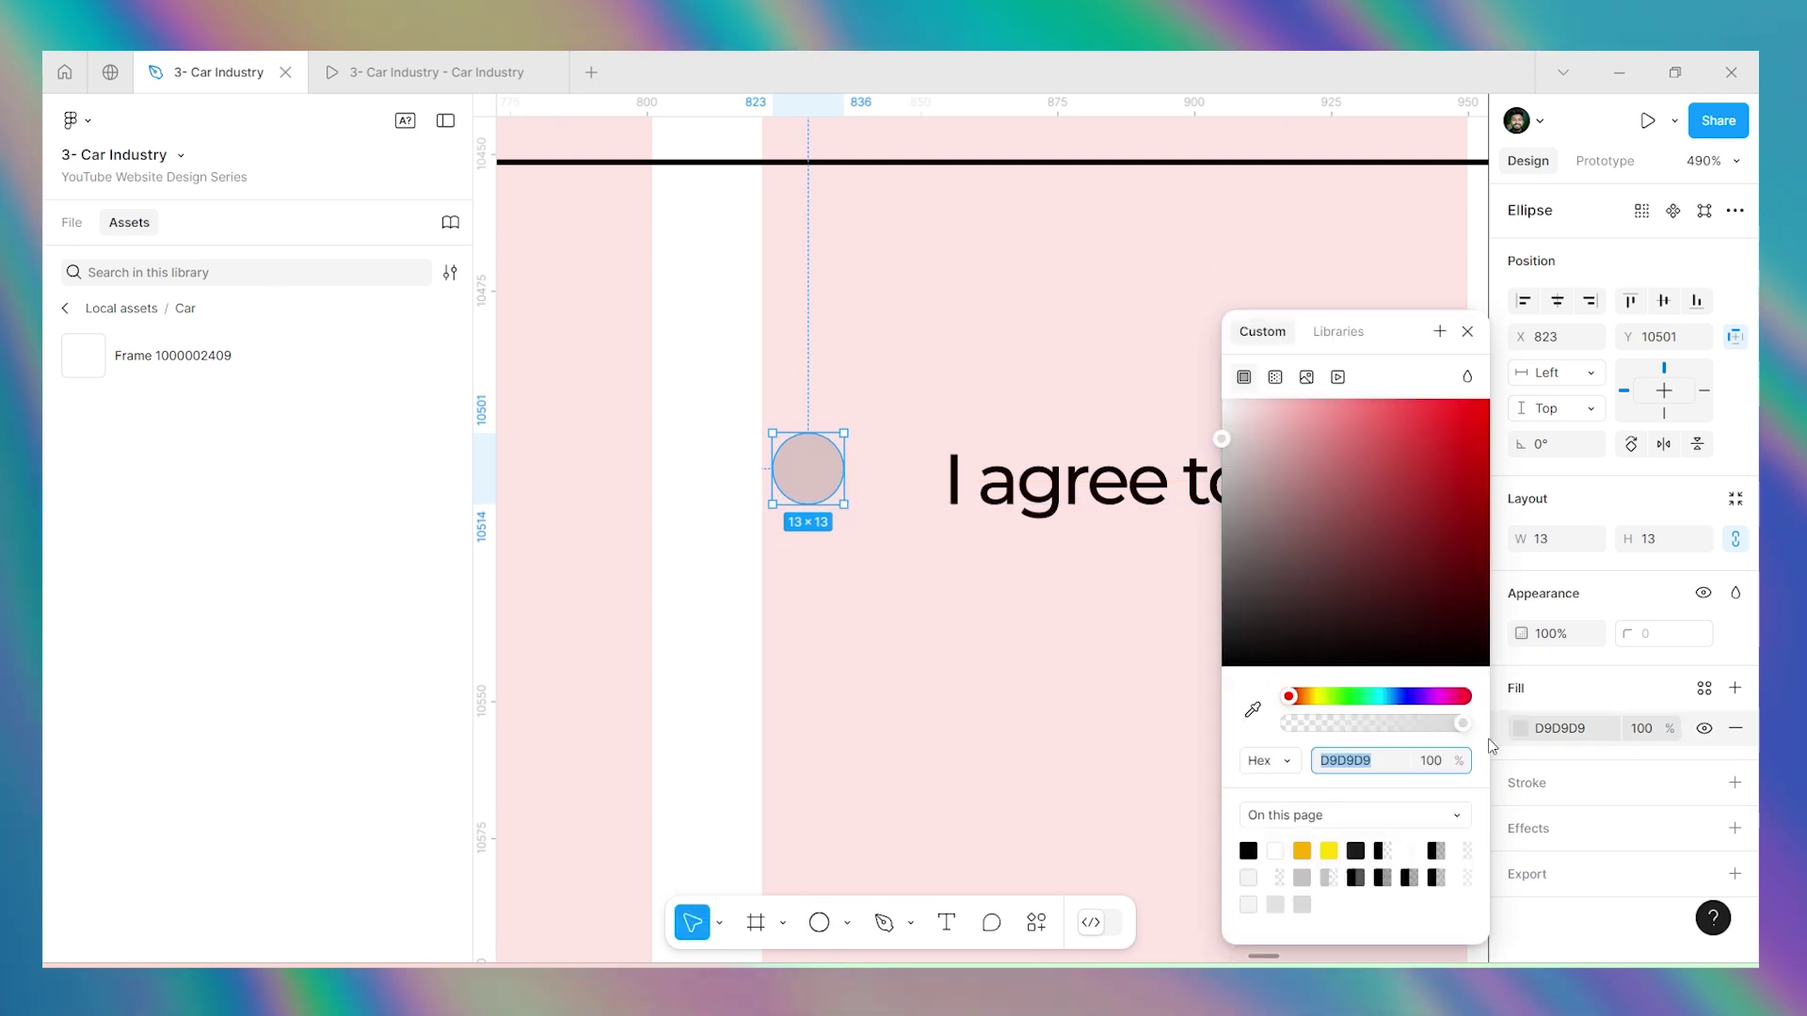
{"action": "left_click_drag", "start_coordinate": [1330, 597], "coordinate": [686, 822]}
{"action": "left_click", "coordinate": [1464, 332]}
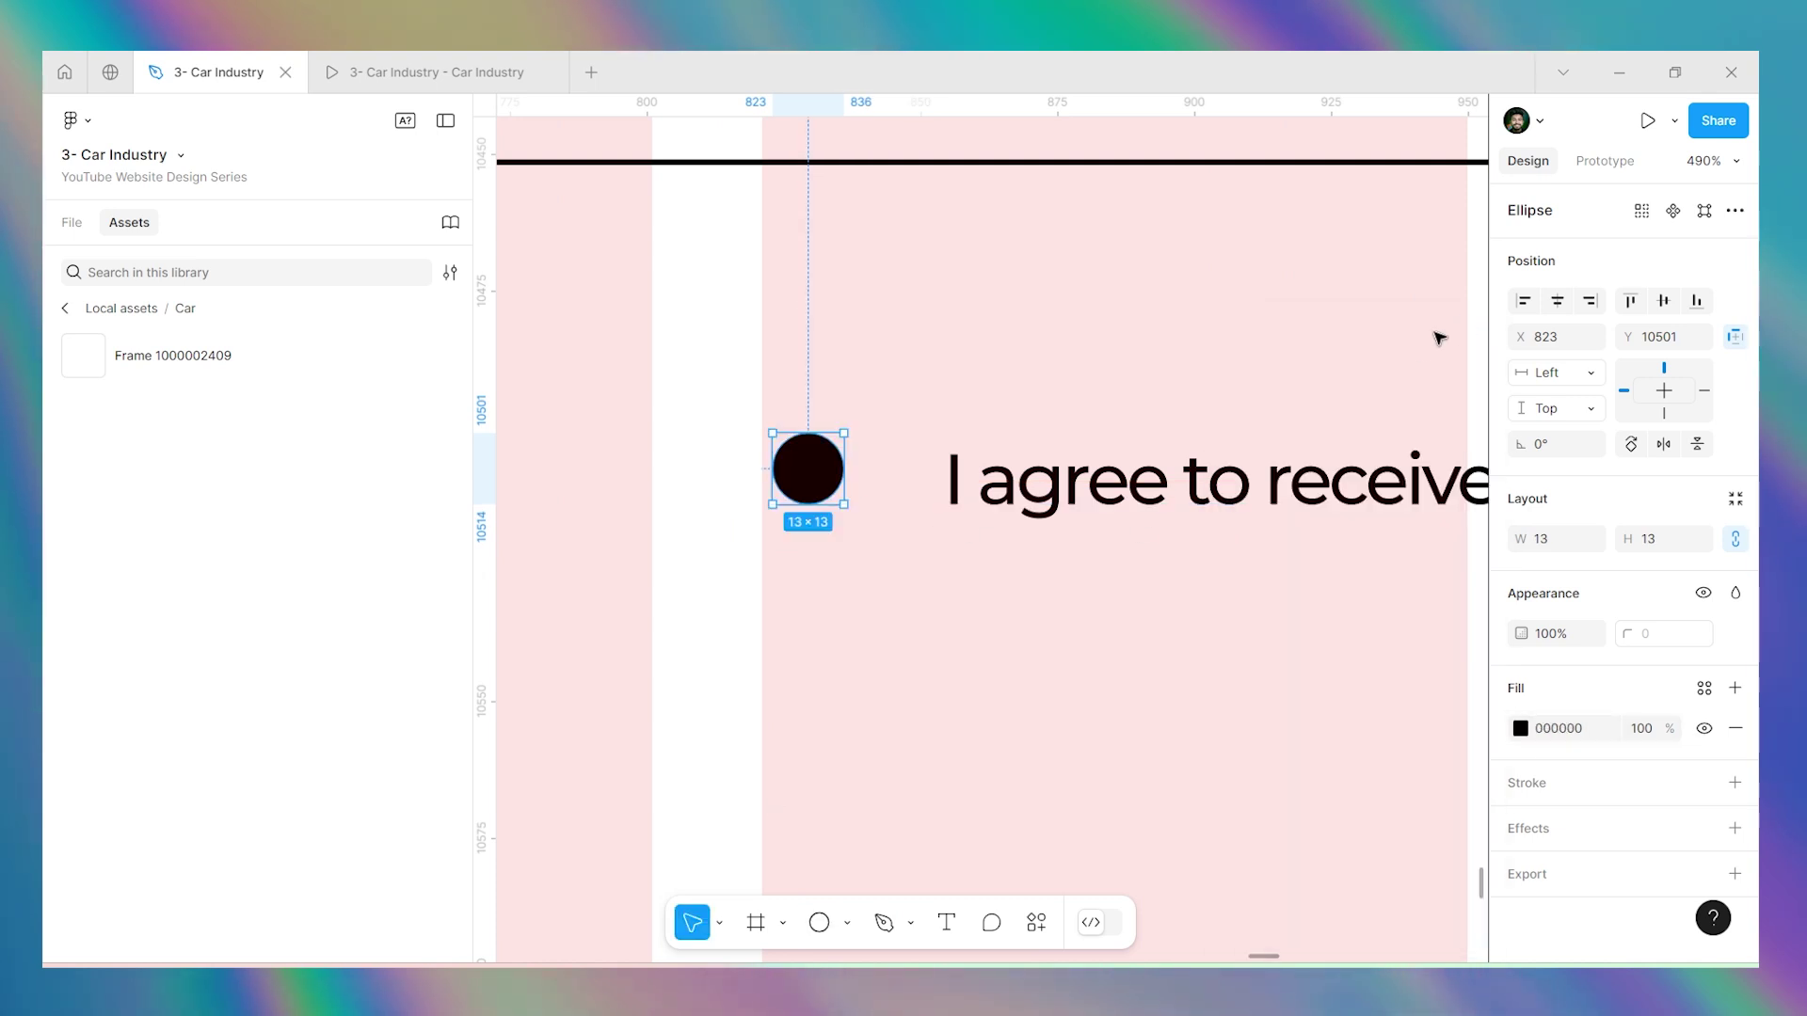
Combine the black circle and the agreement text in a horizontal auto layout and centre it horizontally in the Car frame.
{"action": "scroll", "coordinate": [835, 431], "scroll_direction": "down", "scroll_amount": 5}
{"action": "left_click", "coordinate": [1016, 451], "text": "shift"}
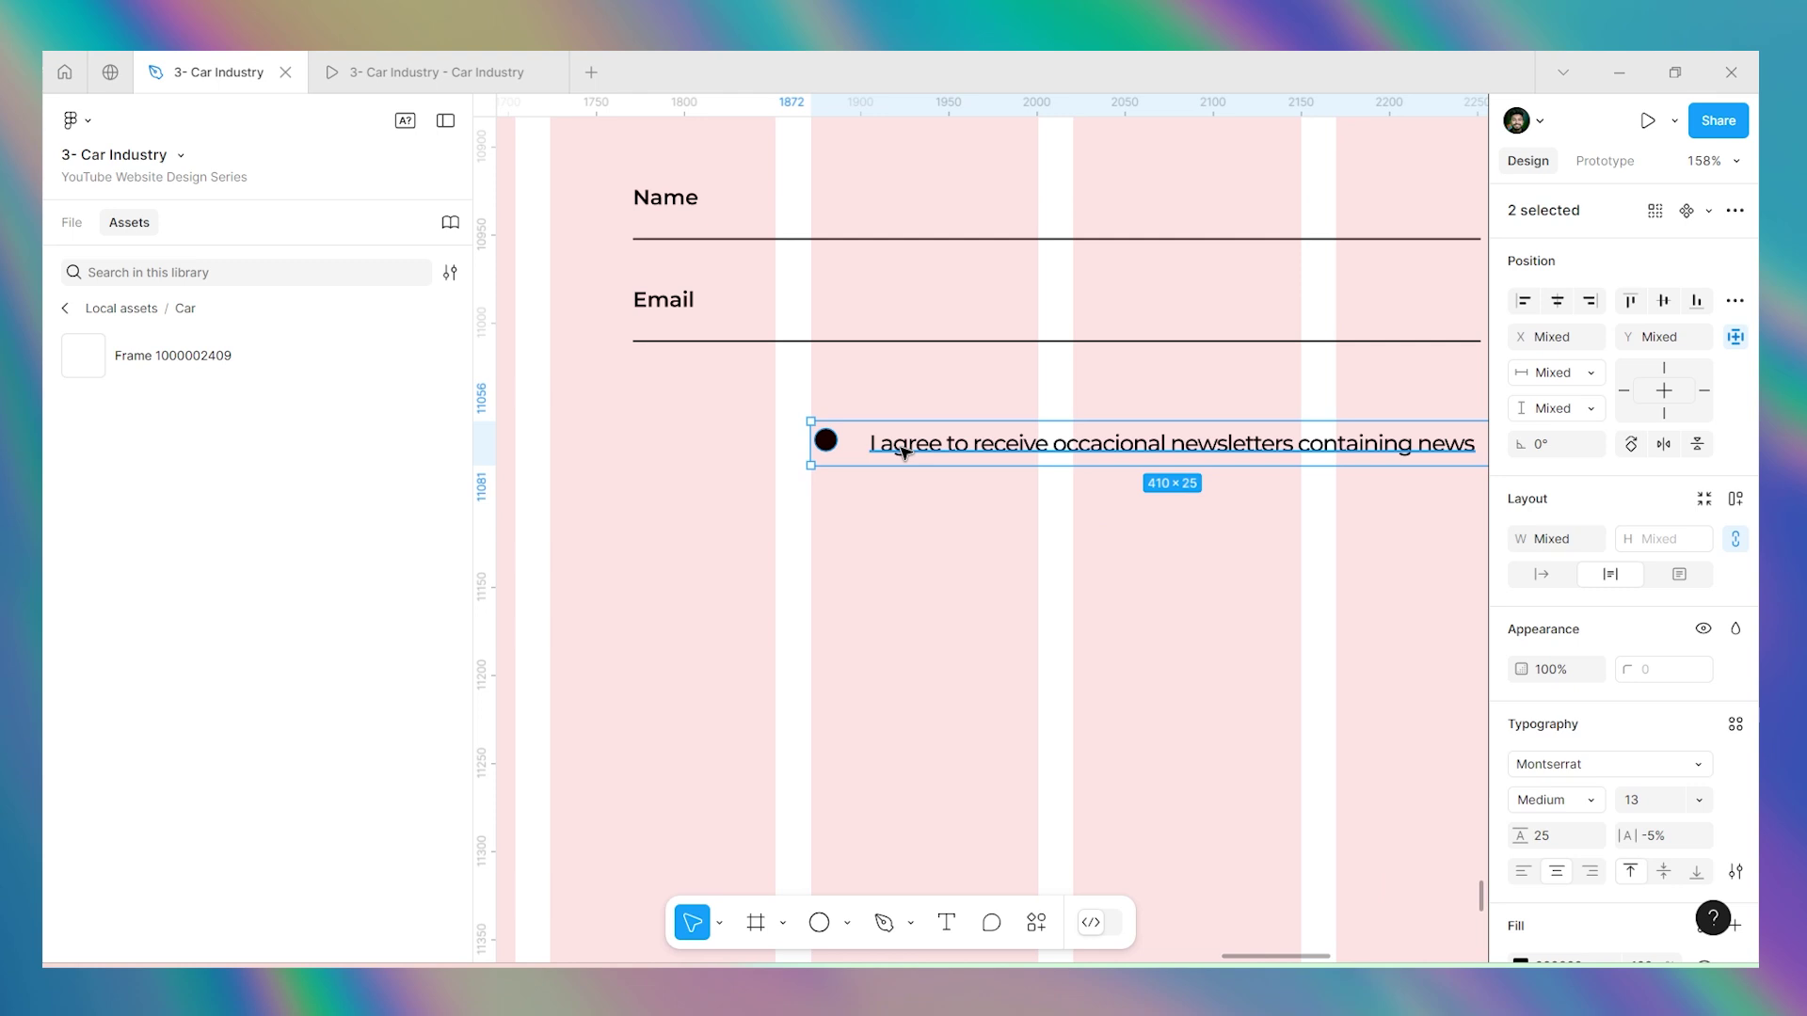
{"action": "key", "text": "shift+a"}
{"action": "scroll", "coordinate": [879, 449], "scroll_direction": "down", "scroll_amount": 4}
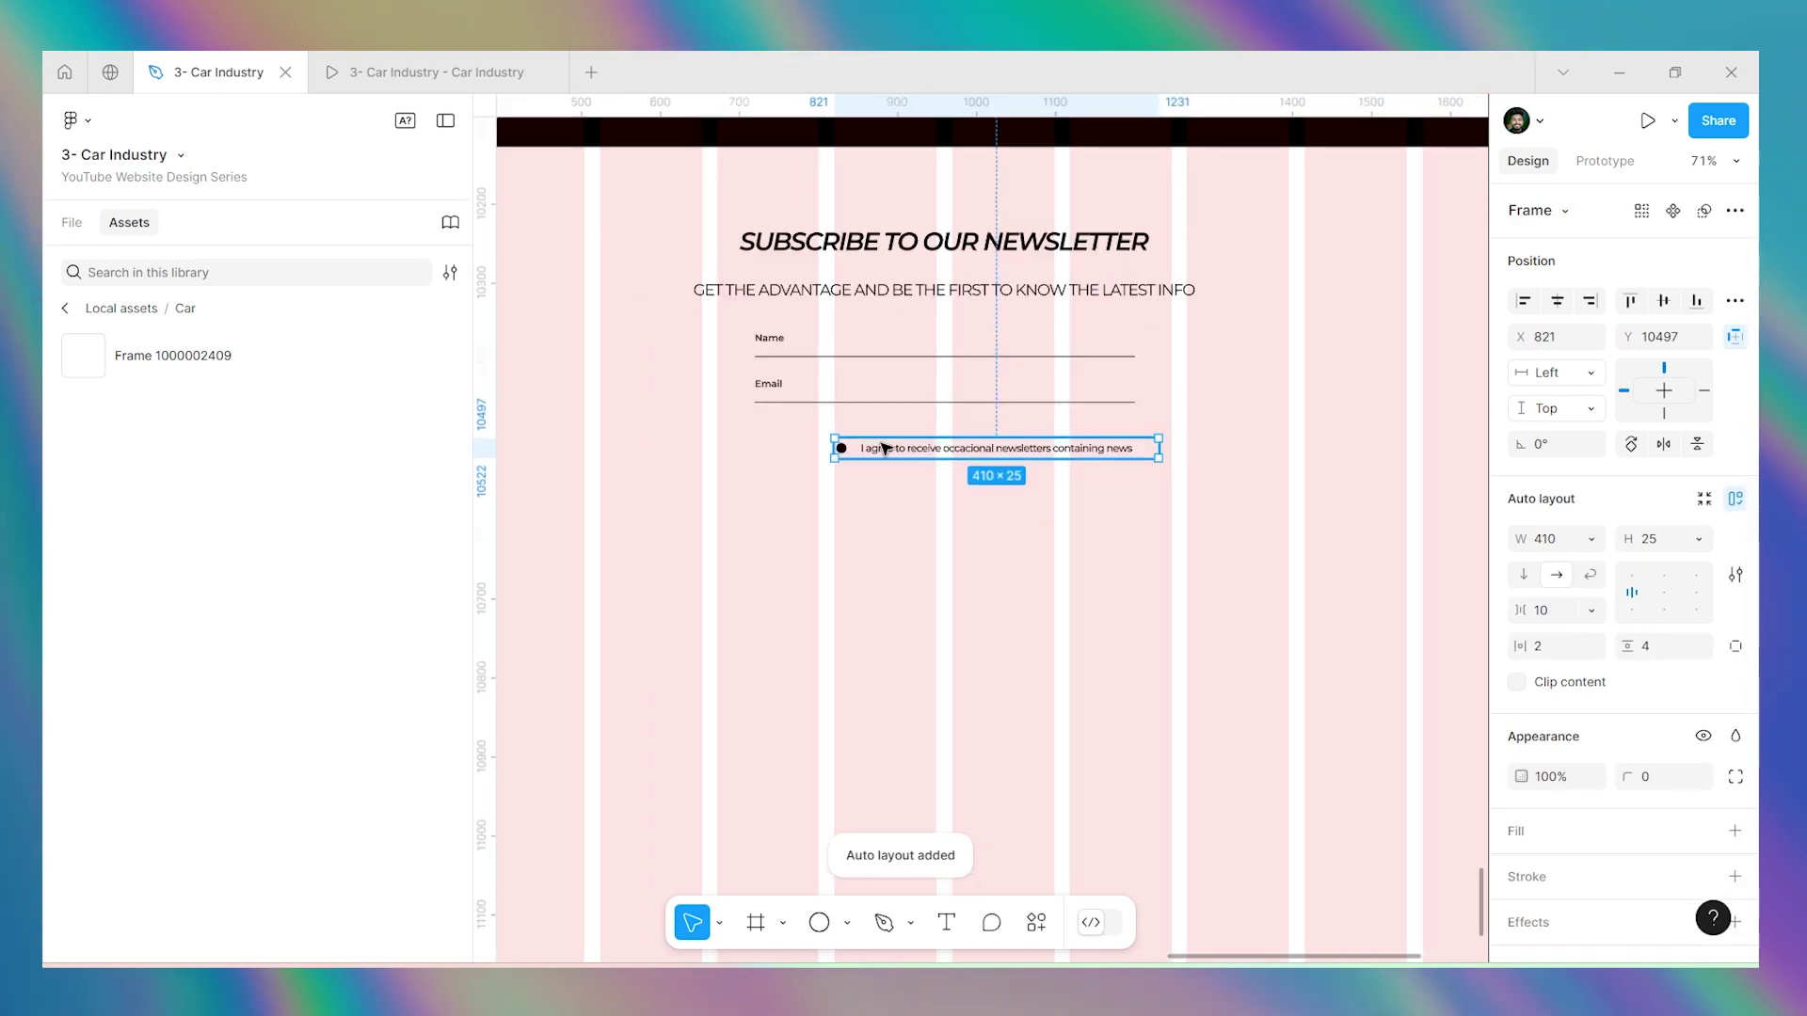
{"action": "scroll", "coordinate": [1045, 508], "scroll_direction": "down", "scroll_amount": 3}
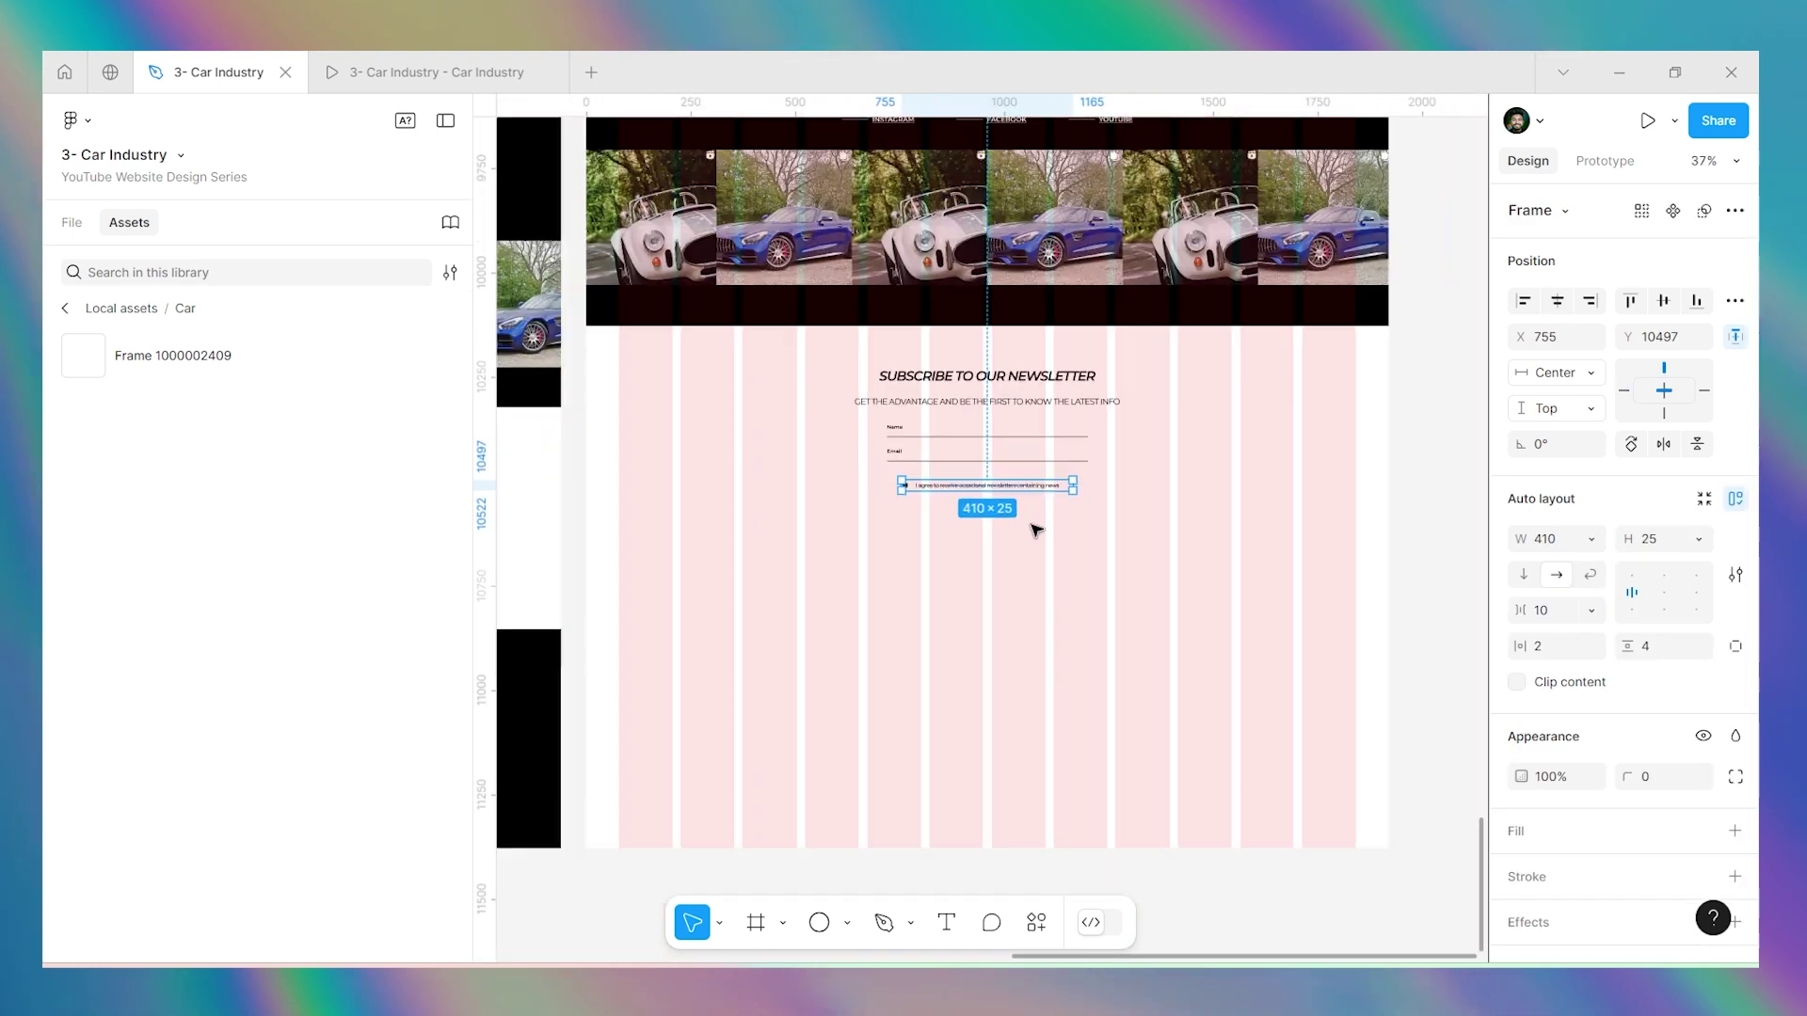
{"action": "left_click", "coordinate": [1082, 549]}
Compare the agreement row and the rest of the newsletter form with the reference newsletter section.
{"action": "scroll", "coordinate": [1157, 503], "scroll_direction": "down", "scroll_amount": 3}
{"action": "scroll", "coordinate": [1084, 462], "scroll_direction": "up", "scroll_amount": 3}
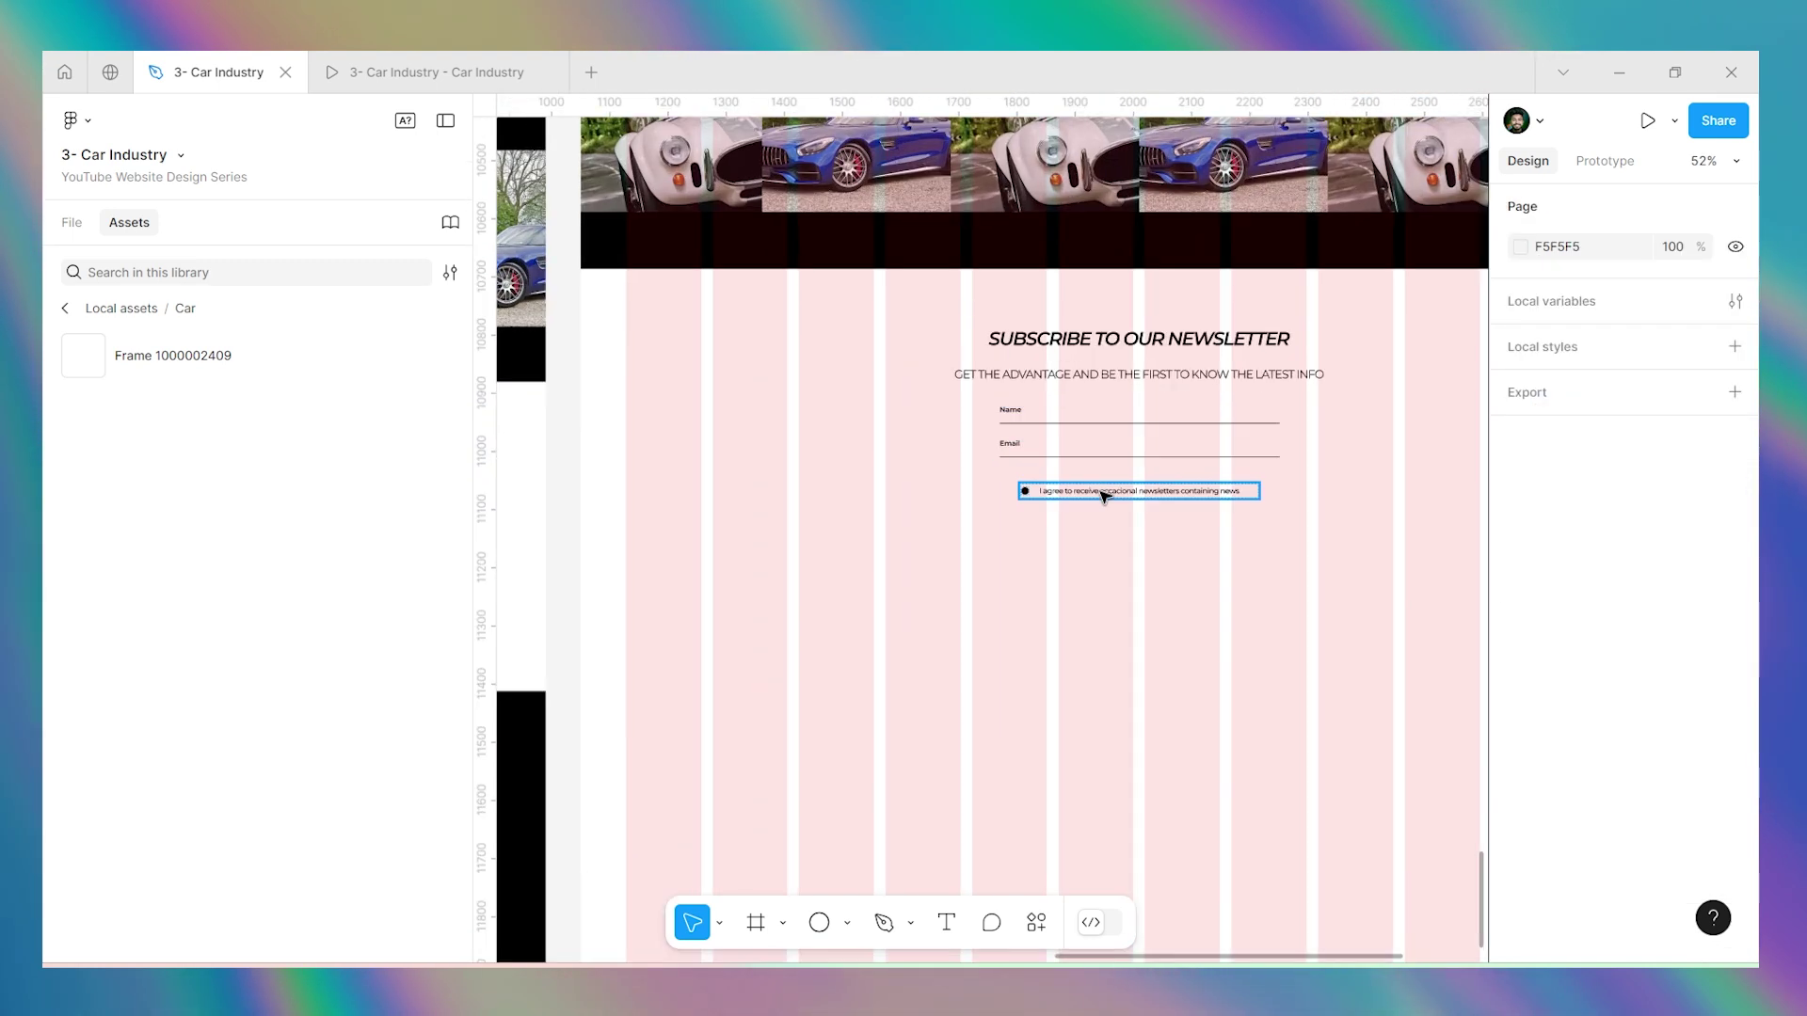
{"action": "left_click", "coordinate": [1110, 488]}
{"action": "left_click", "coordinate": [1169, 524]}
{"action": "scroll", "coordinate": [1170, 524], "scroll_direction": "down", "scroll_amount": 5}
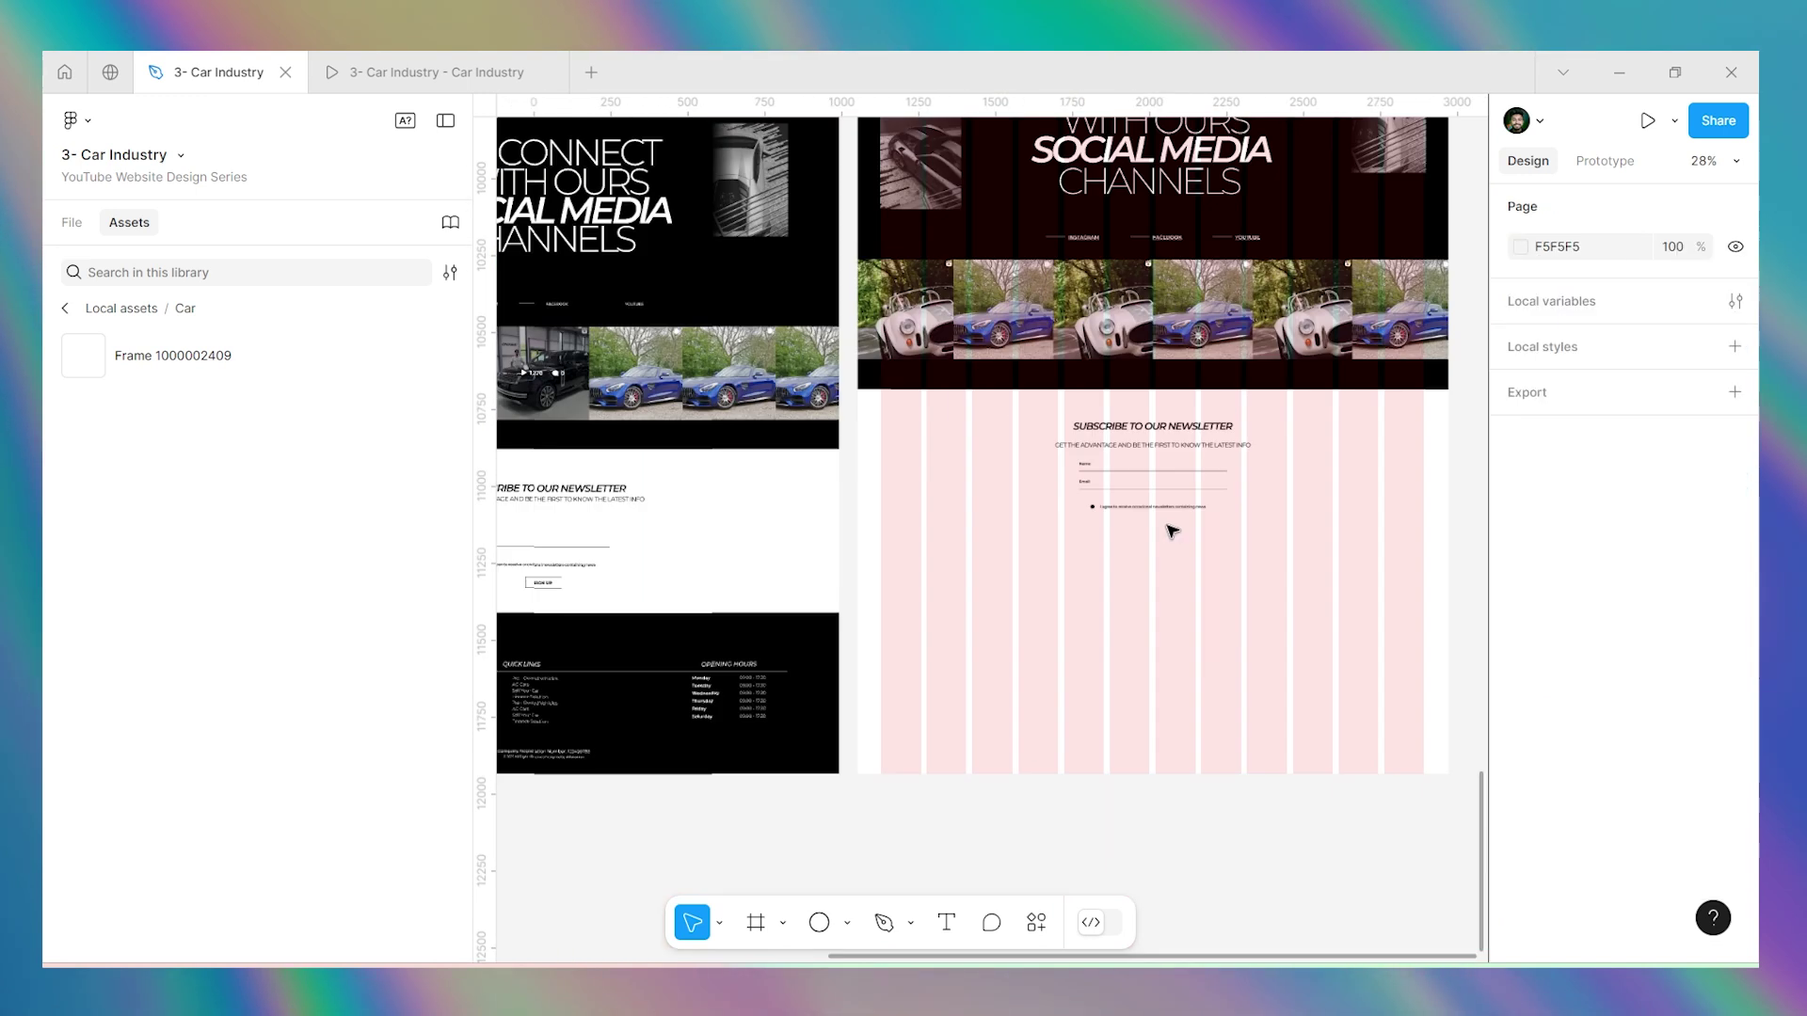
{"action": "scroll", "coordinate": [734, 565], "scroll_direction": "up", "scroll_amount": 4}
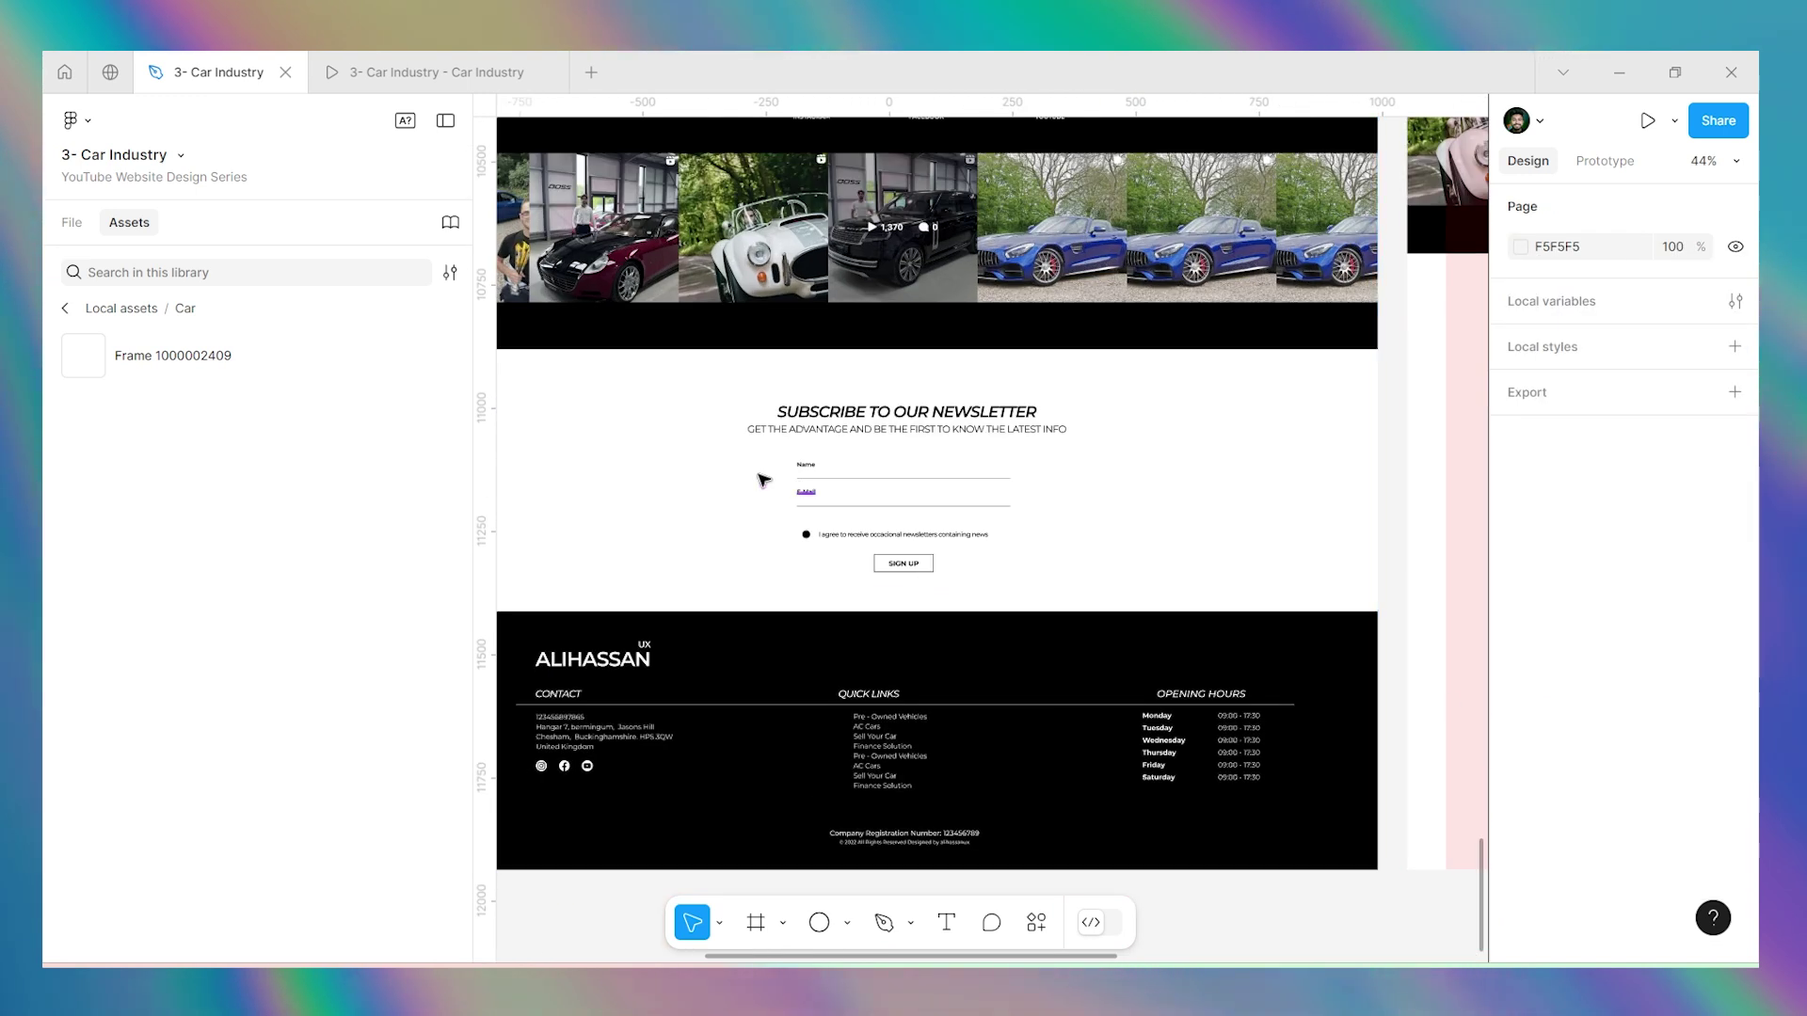
{"action": "scroll", "coordinate": [918, 527], "scroll_direction": "down", "scroll_amount": 6}
{"action": "scroll", "coordinate": [974, 442], "scroll_direction": "up", "scroll_amount": 6}
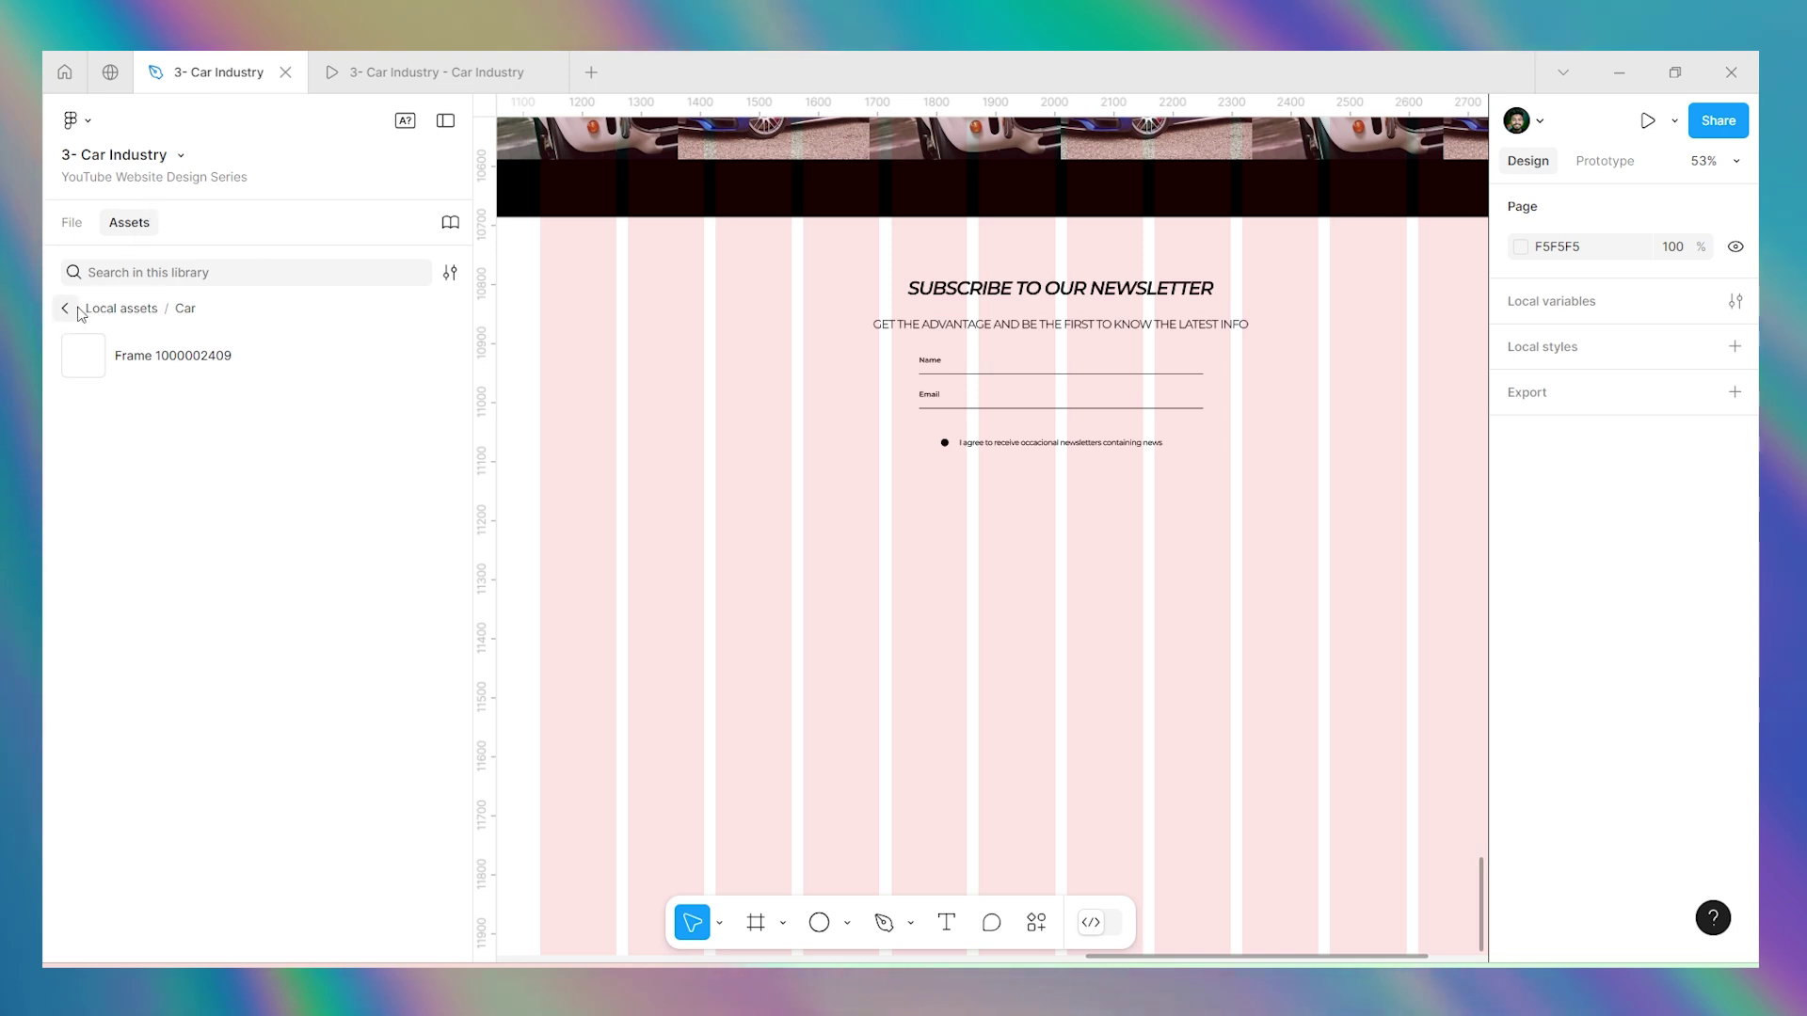
Turn the DISCOVER button under CTA in the Design System frame into a component.
{"action": "scroll", "coordinate": [1028, 455], "scroll_direction": "down", "scroll_amount": 8}
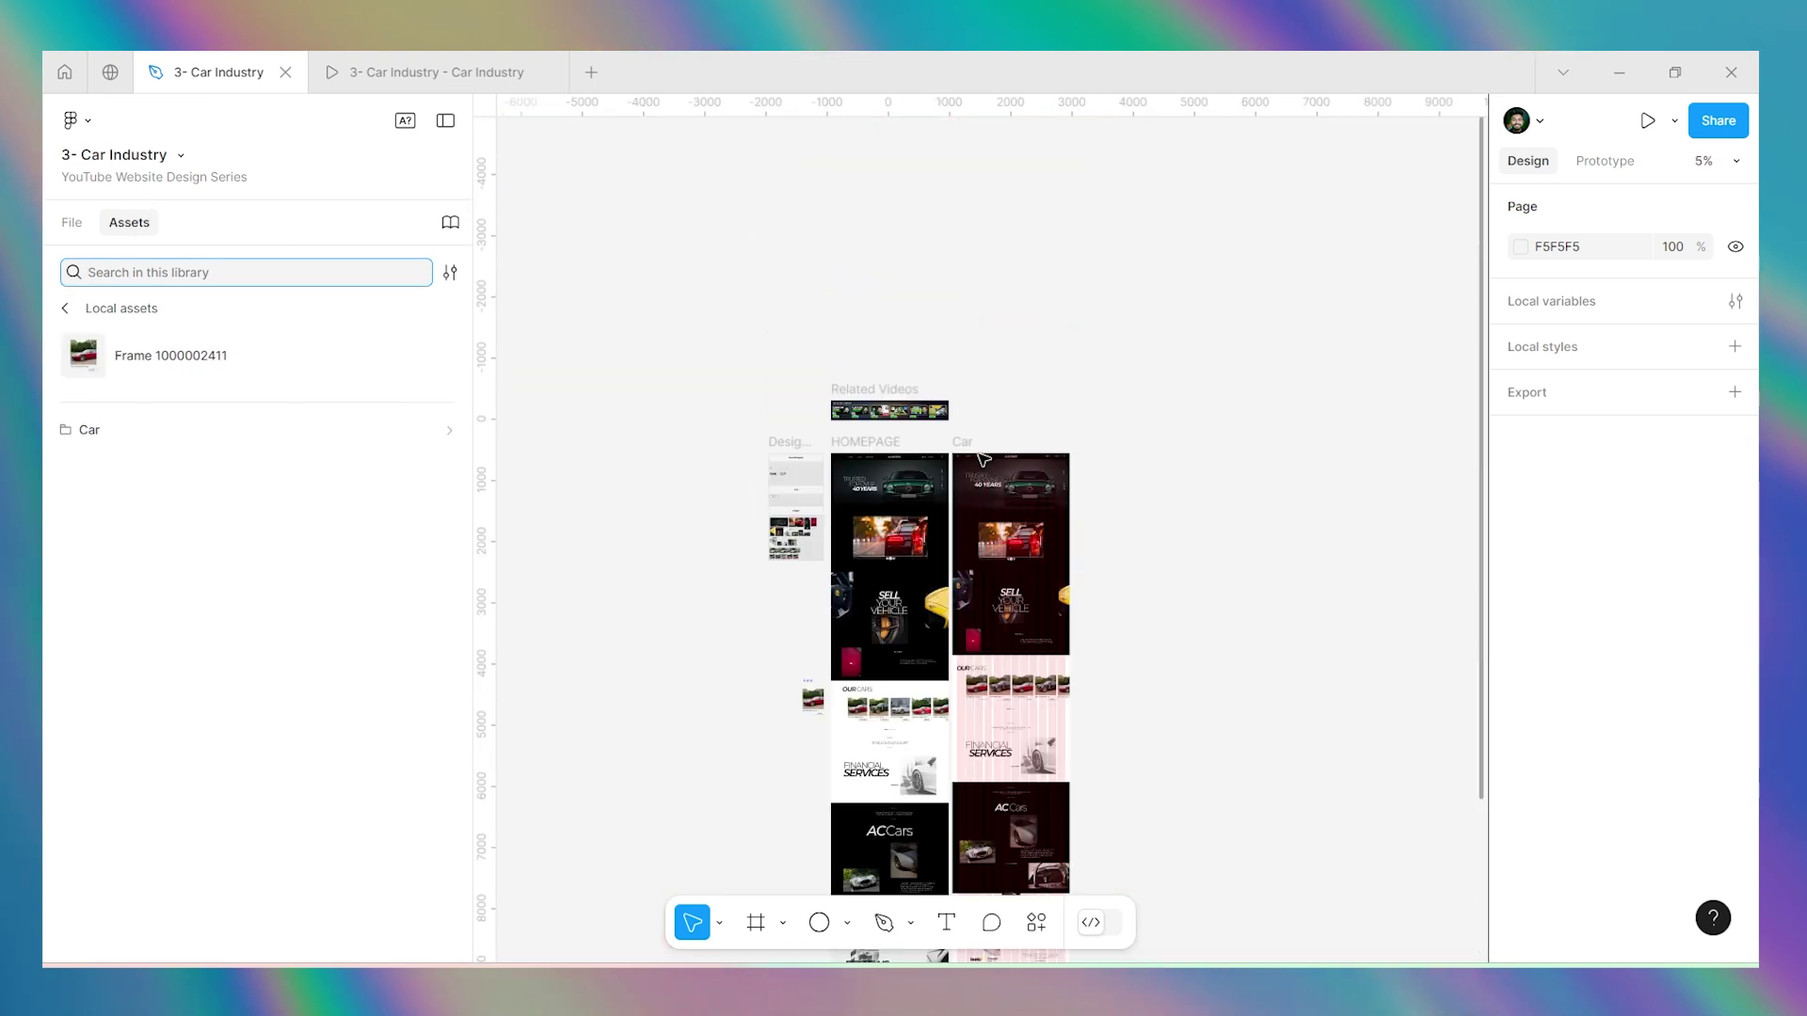
{"action": "scroll", "coordinate": [828, 487], "scroll_direction": "up", "scroll_amount": 3}
{"action": "scroll", "coordinate": [546, 508], "scroll_direction": "up", "scroll_amount": 3}
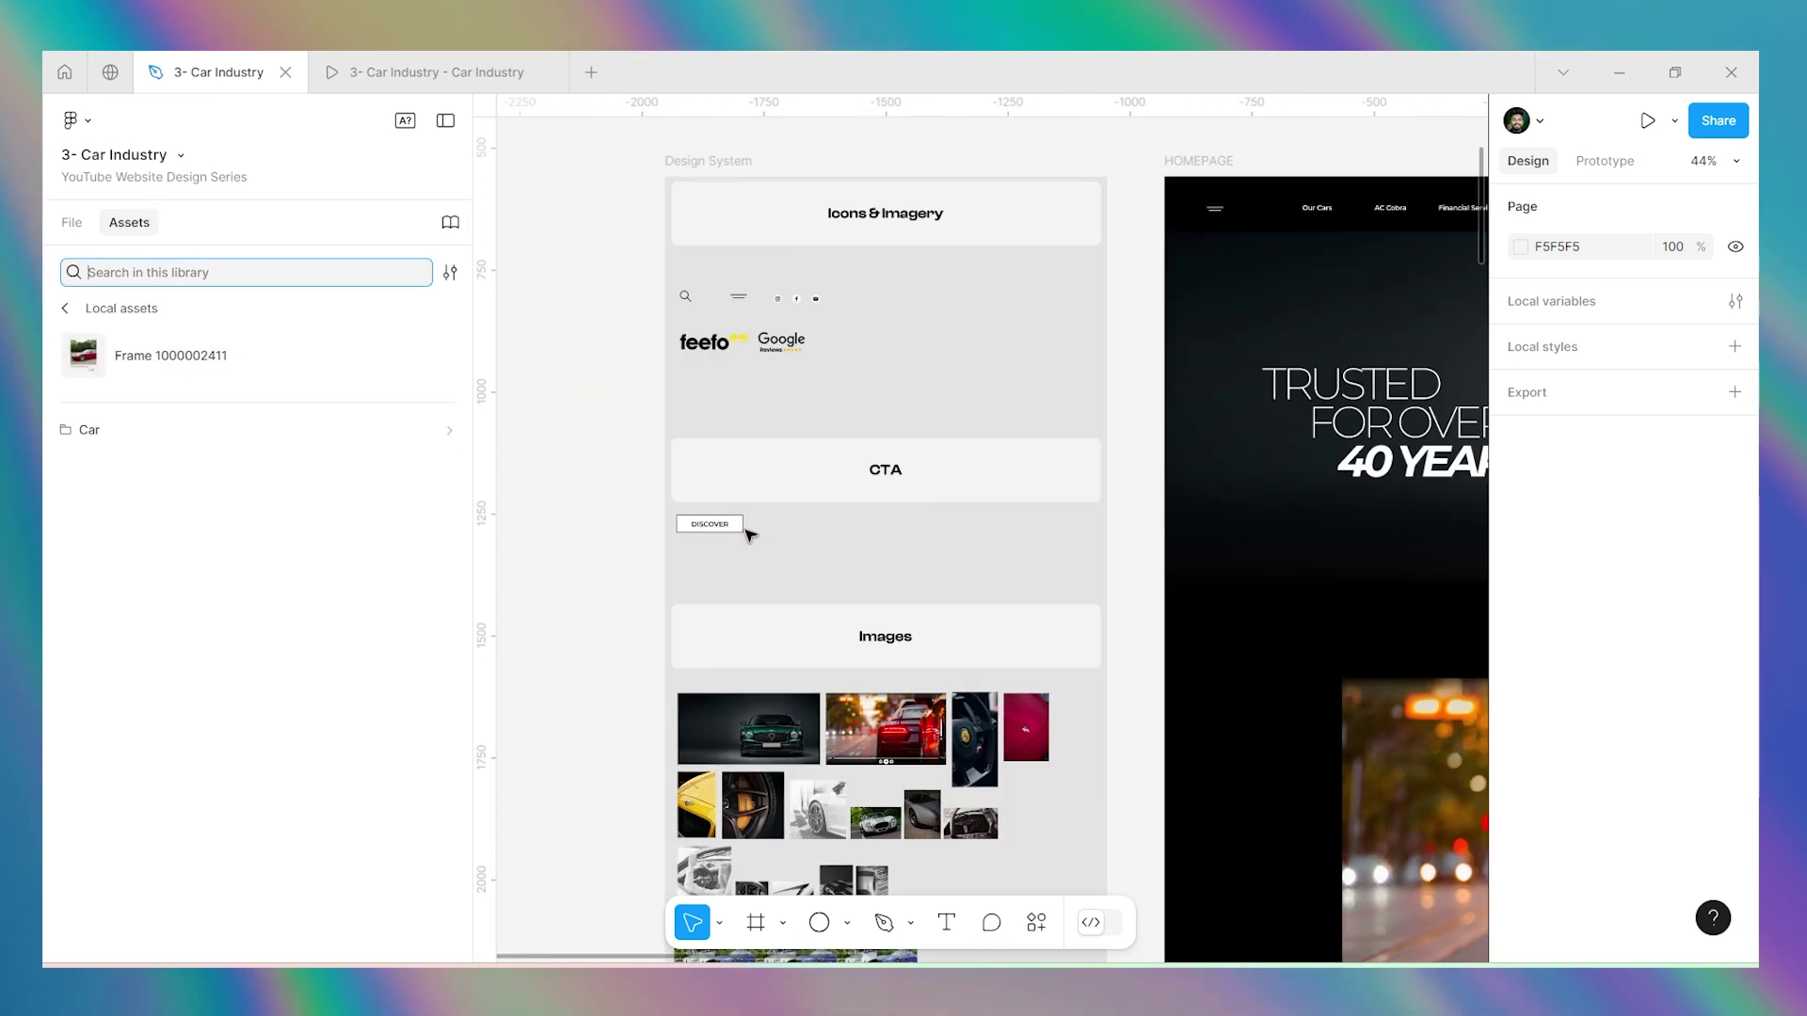
{"action": "left_click", "coordinate": [701, 524]}
{"action": "key", "text": "ctrl+alt+k"}
{"action": "scroll", "coordinate": [659, 508], "scroll_direction": "down", "scroll_amount": 4}
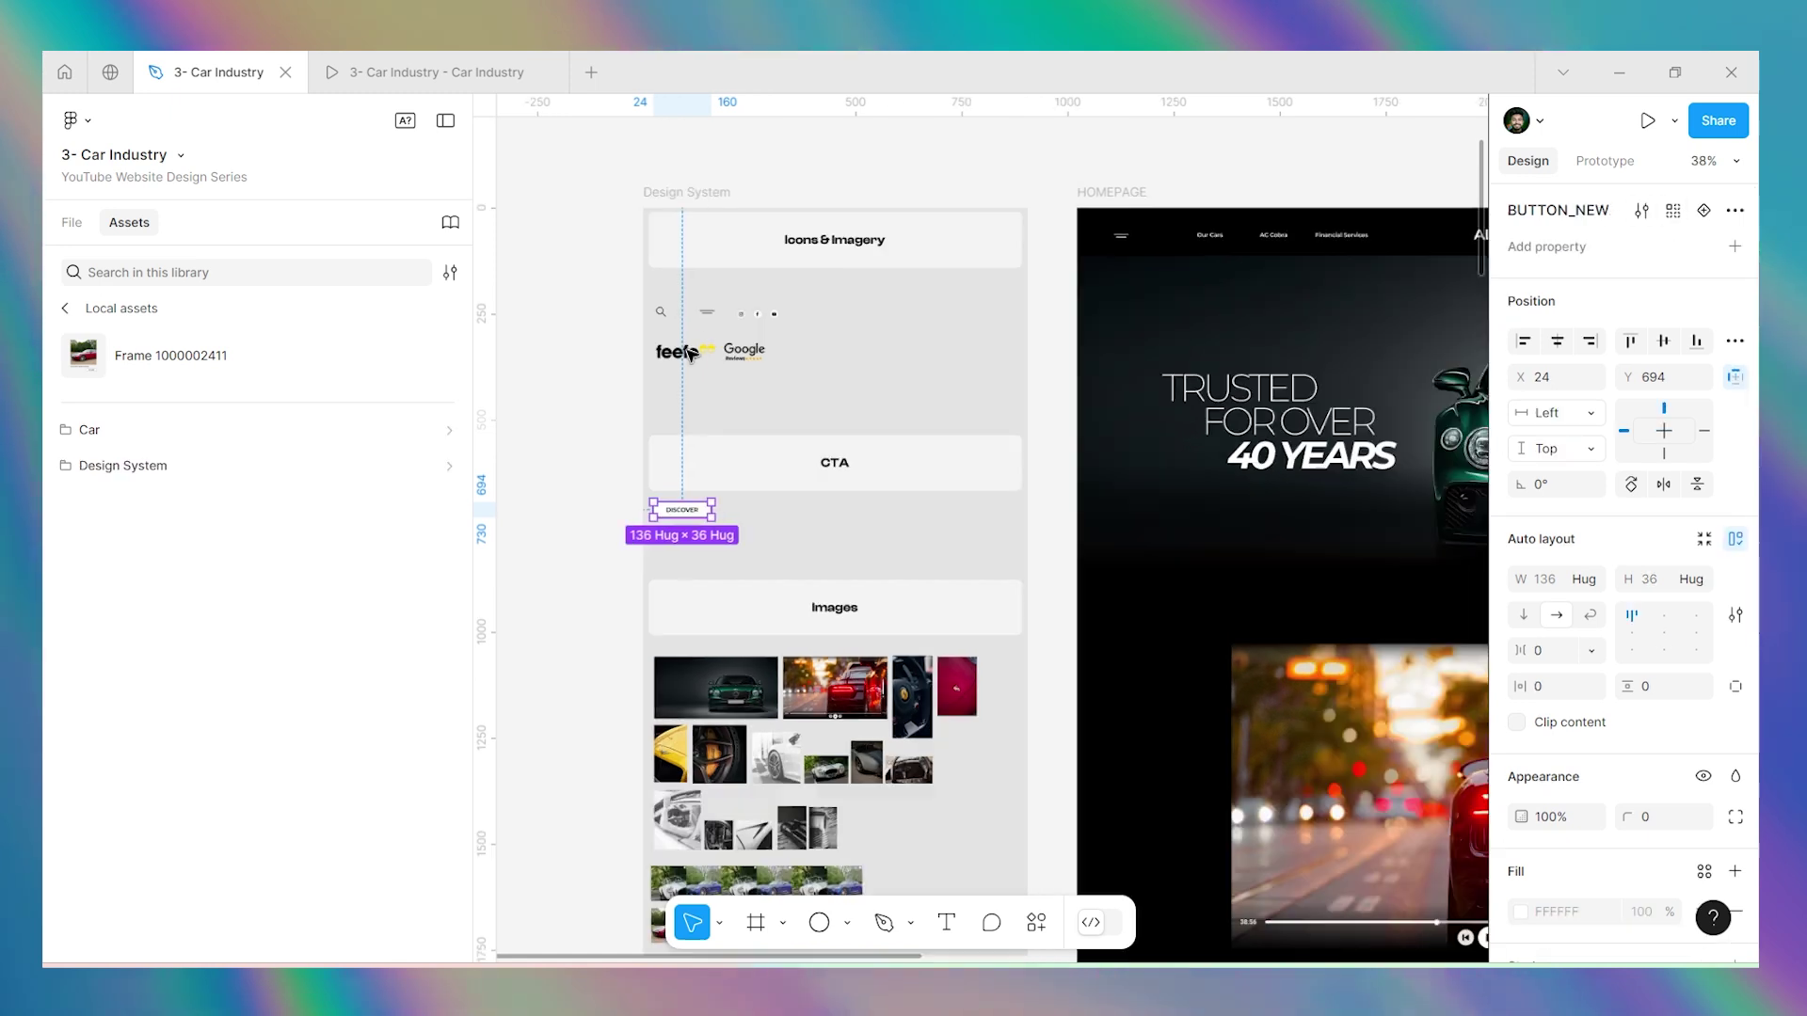
Place an instance of the BUTTON_NEW component below the agreement row and centre it horizontally in the Car frame.
{"action": "scroll", "coordinate": [800, 470], "scroll_direction": "down", "scroll_amount": 5}
{"action": "scroll", "coordinate": [910, 594], "scroll_direction": "up", "scroll_amount": 6}
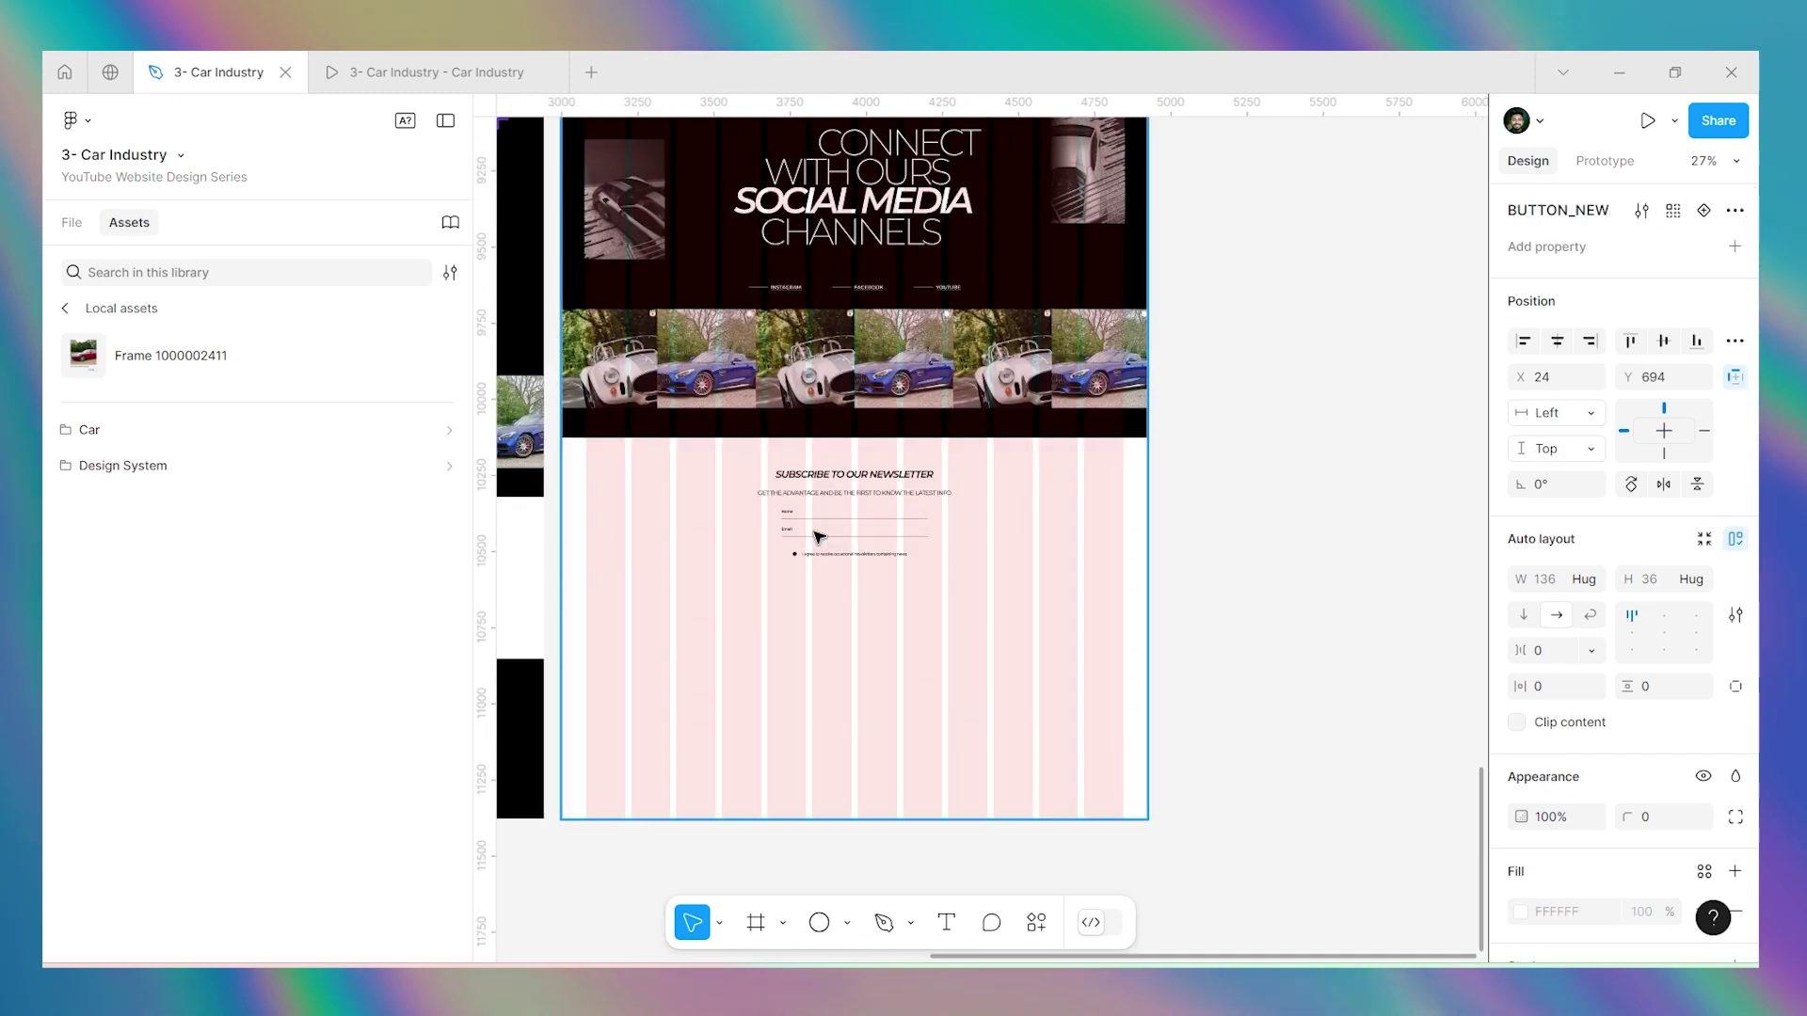
{"action": "left_click", "coordinate": [1000, 605]}
{"action": "scroll", "coordinate": [886, 534], "scroll_direction": "down", "scroll_amount": 1}
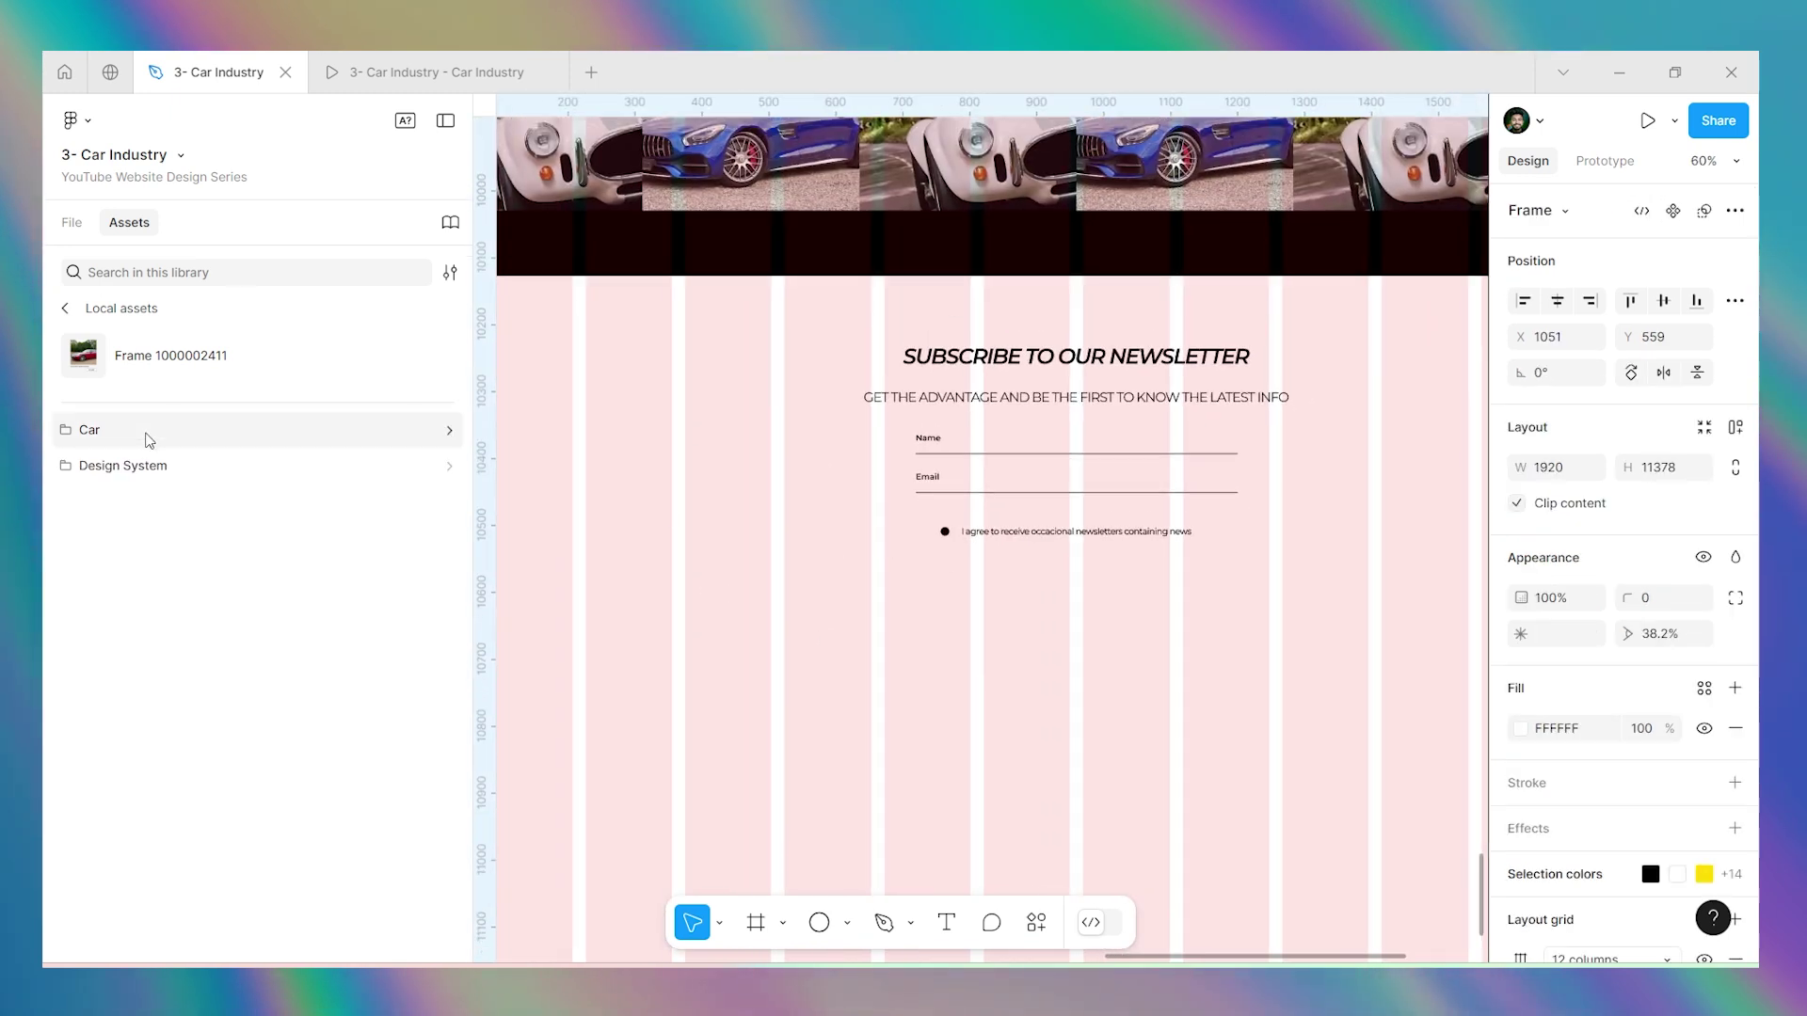
{"action": "left_click", "coordinate": [147, 432]}
{"action": "left_click", "coordinate": [65, 307]}
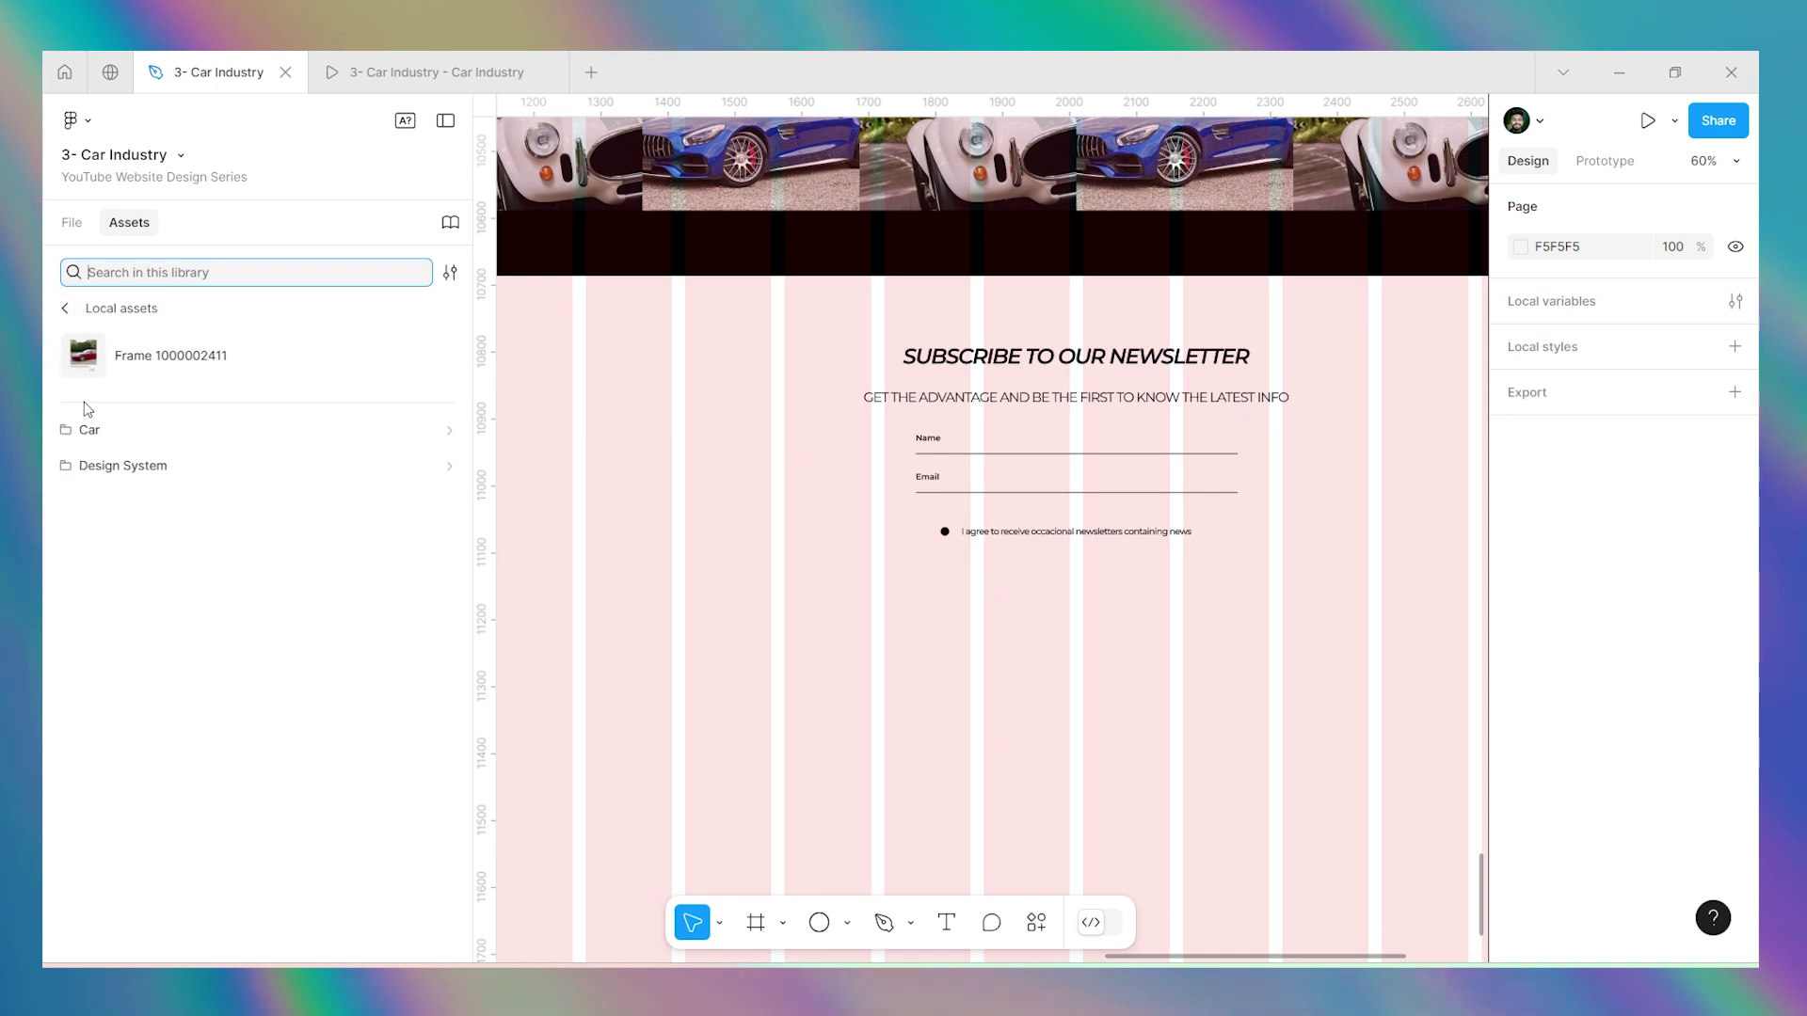
{"action": "left_click", "coordinate": [141, 465]}
{"action": "left_click_drag", "start_coordinate": [83, 355], "coordinate": [1051, 585]}
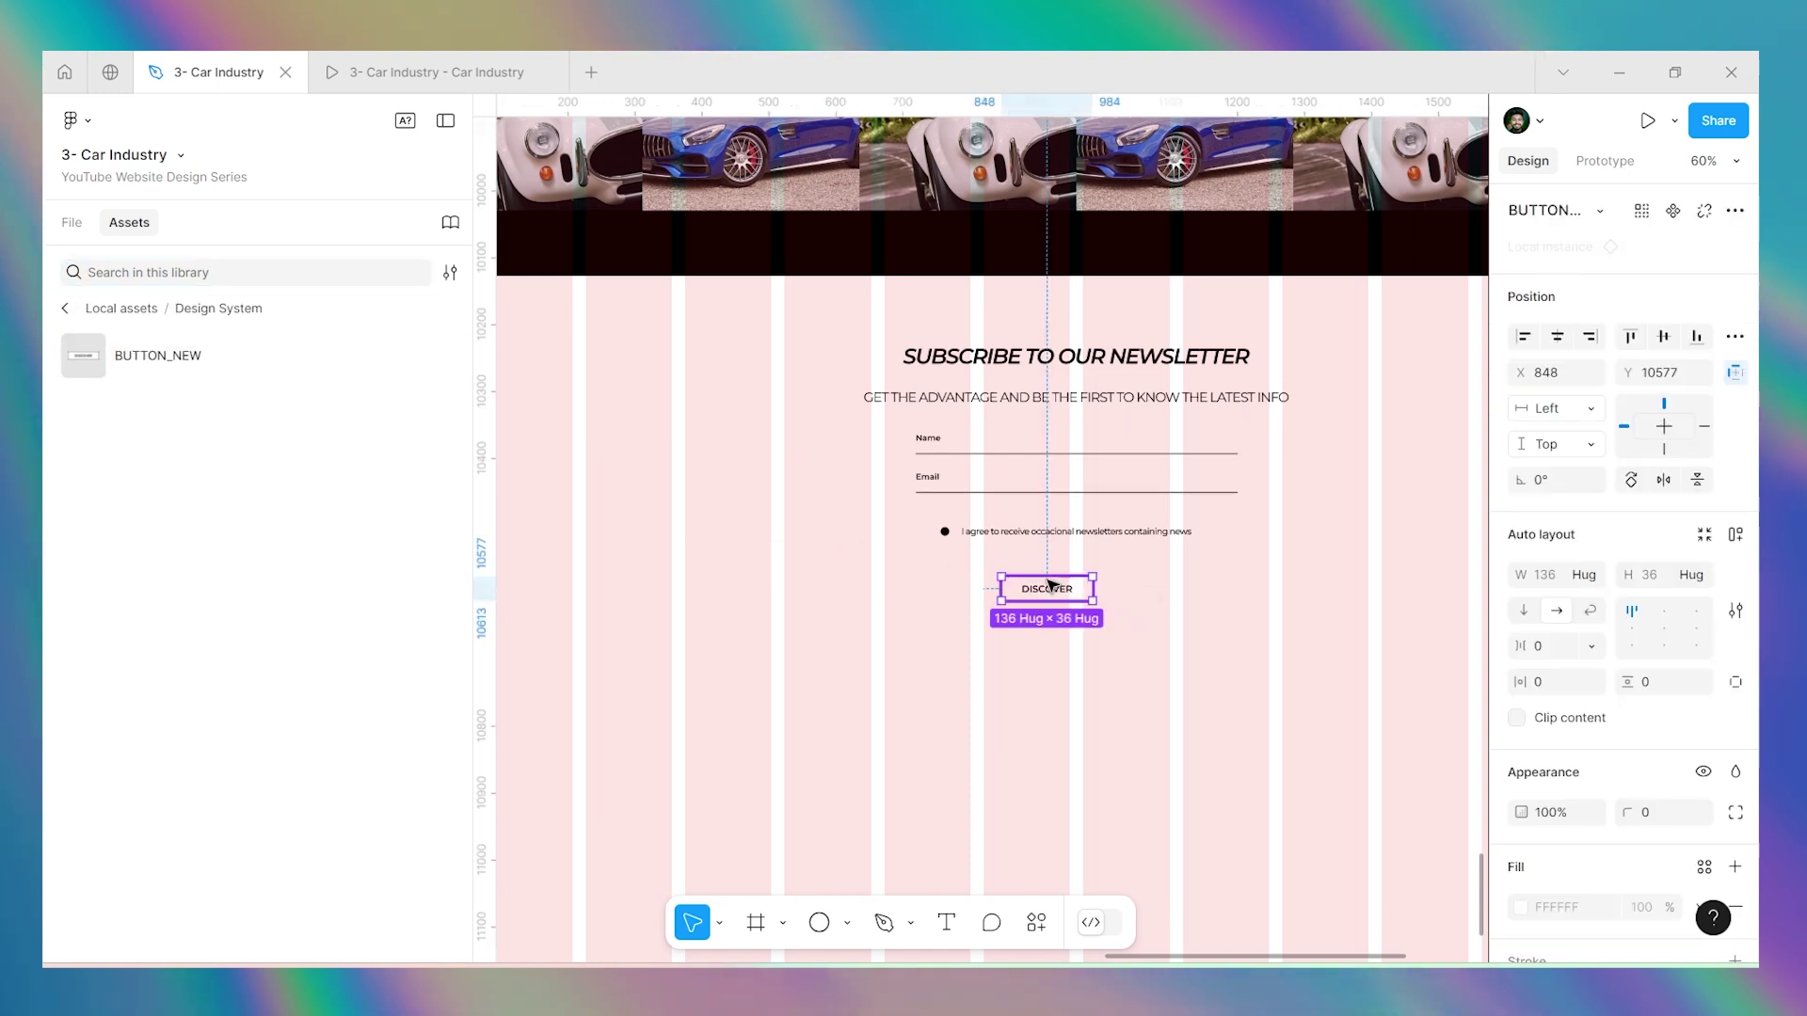
{"action": "left_click", "coordinate": [1557, 340]}
Combine the newsletter headings, form fields, agreement row and button in a centred vertical auto layout with 50 spacing.
{"action": "left_click", "coordinate": [1066, 537]}
{"action": "left_click", "coordinate": [1069, 480]}
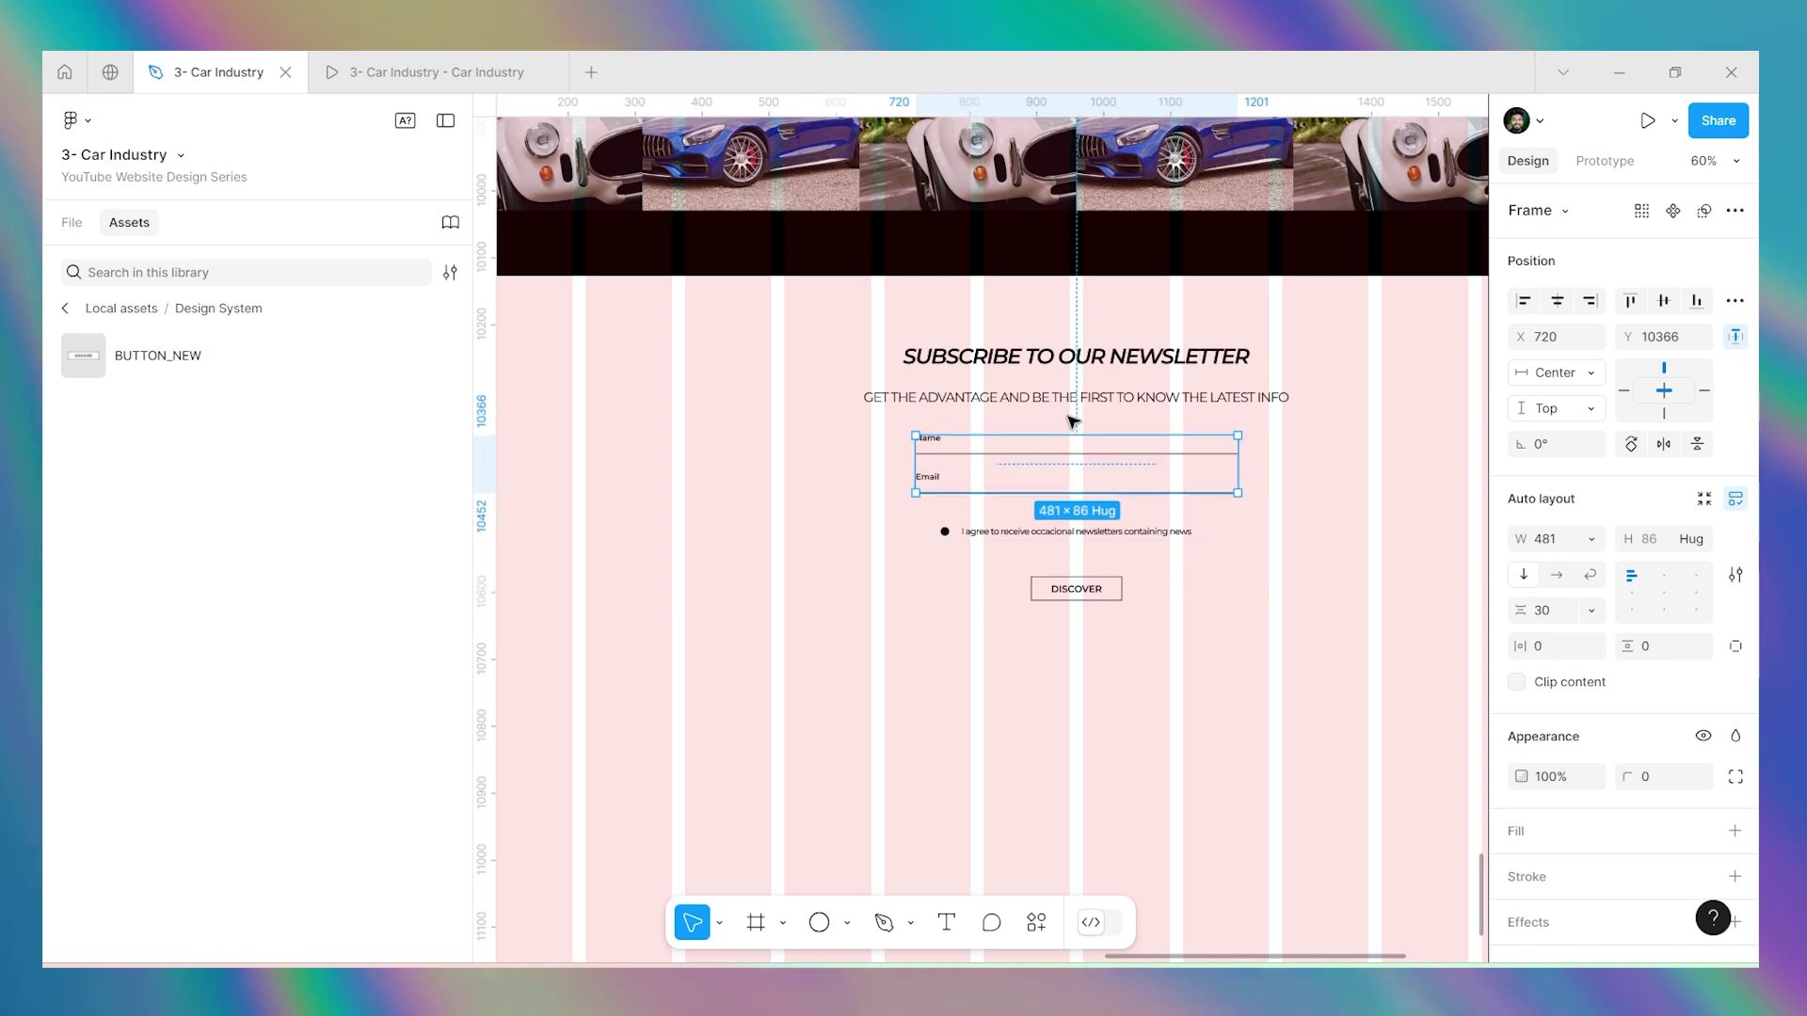
{"action": "left_click", "coordinate": [1072, 395]}
{"action": "left_click", "coordinate": [1074, 451], "text": "shift"}
{"action": "left_click", "coordinate": [1071, 536], "text": "shift"}
{"action": "left_click", "coordinate": [1075, 589], "text": "shift"}
{"action": "key", "text": "shift+a"}
{"action": "left_click_drag", "start_coordinate": [1526, 608], "coordinate": [1524, 607]}
{"action": "key", "text": "Return"}
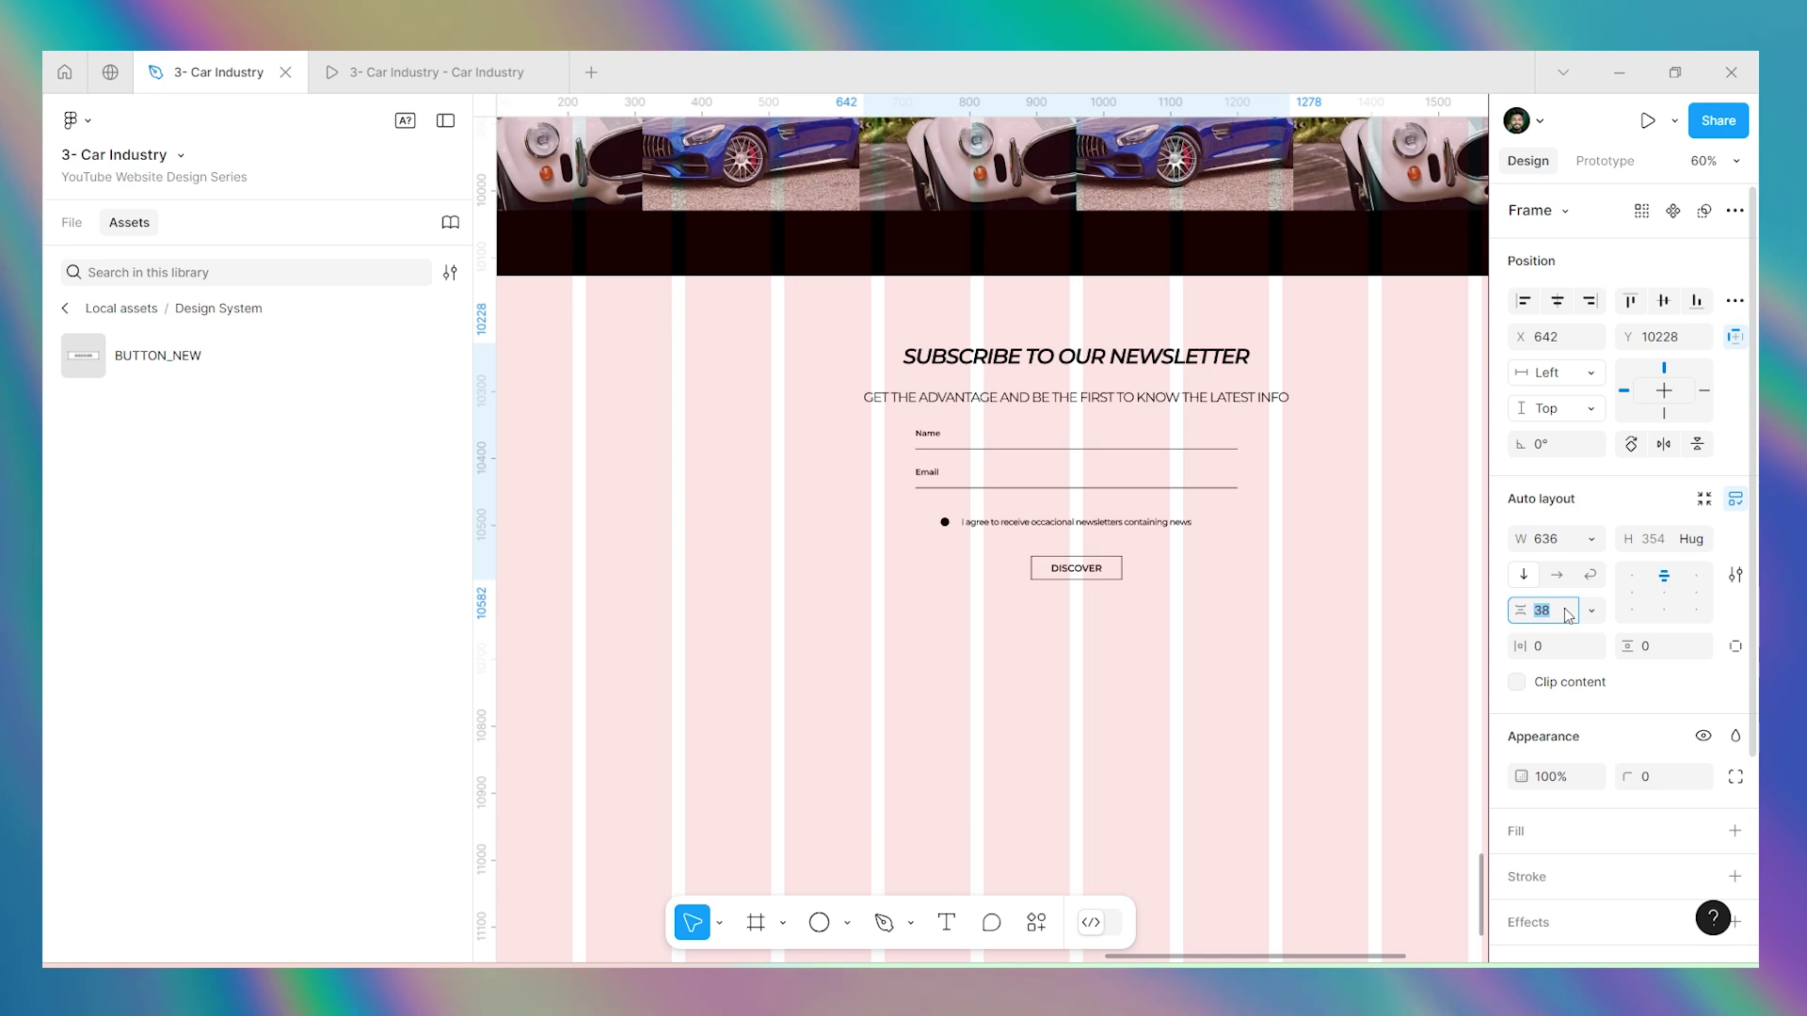
{"action": "type", "text": "50"}
{"action": "key", "text": "Return"}
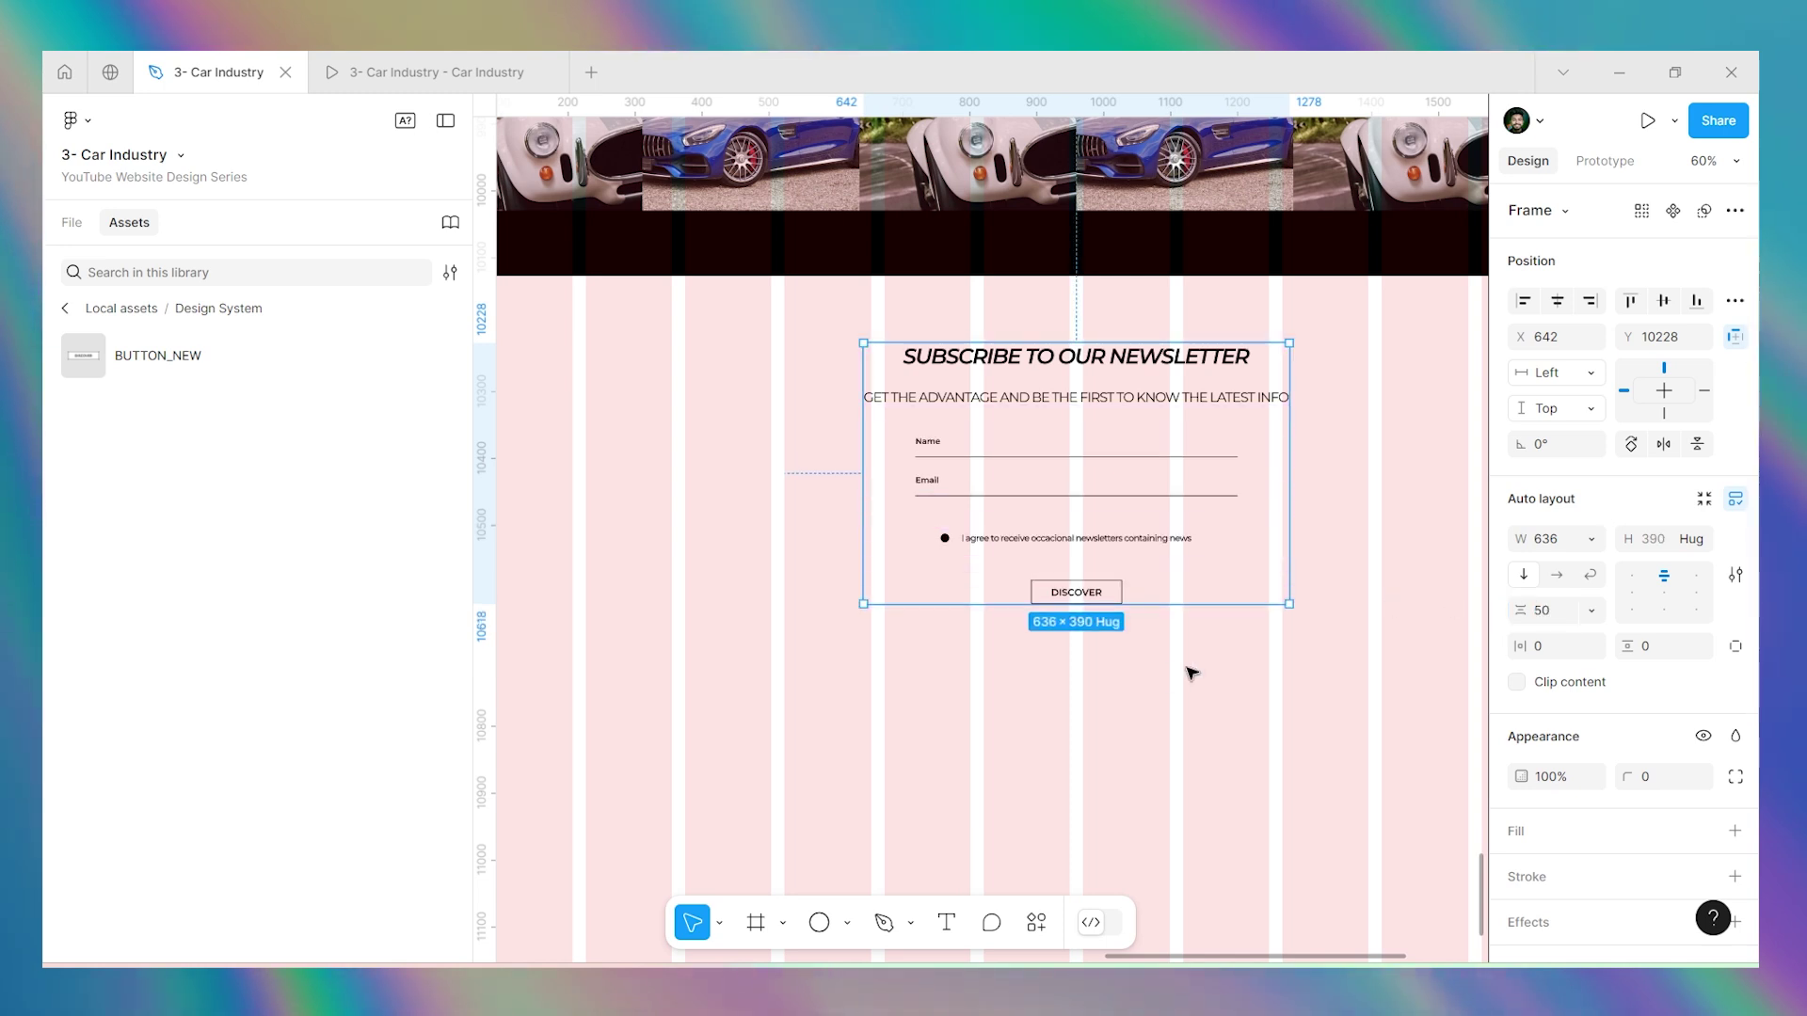
{"action": "left_click", "coordinate": [1165, 691]}
{"action": "left_click", "coordinate": [1082, 527]}
Duplicate the reference's black footer rectangle into the Car frame below the newsletter form and centre it horizontally.
{"action": "scroll", "coordinate": [1020, 355], "scroll_direction": "down", "scroll_amount": 5}
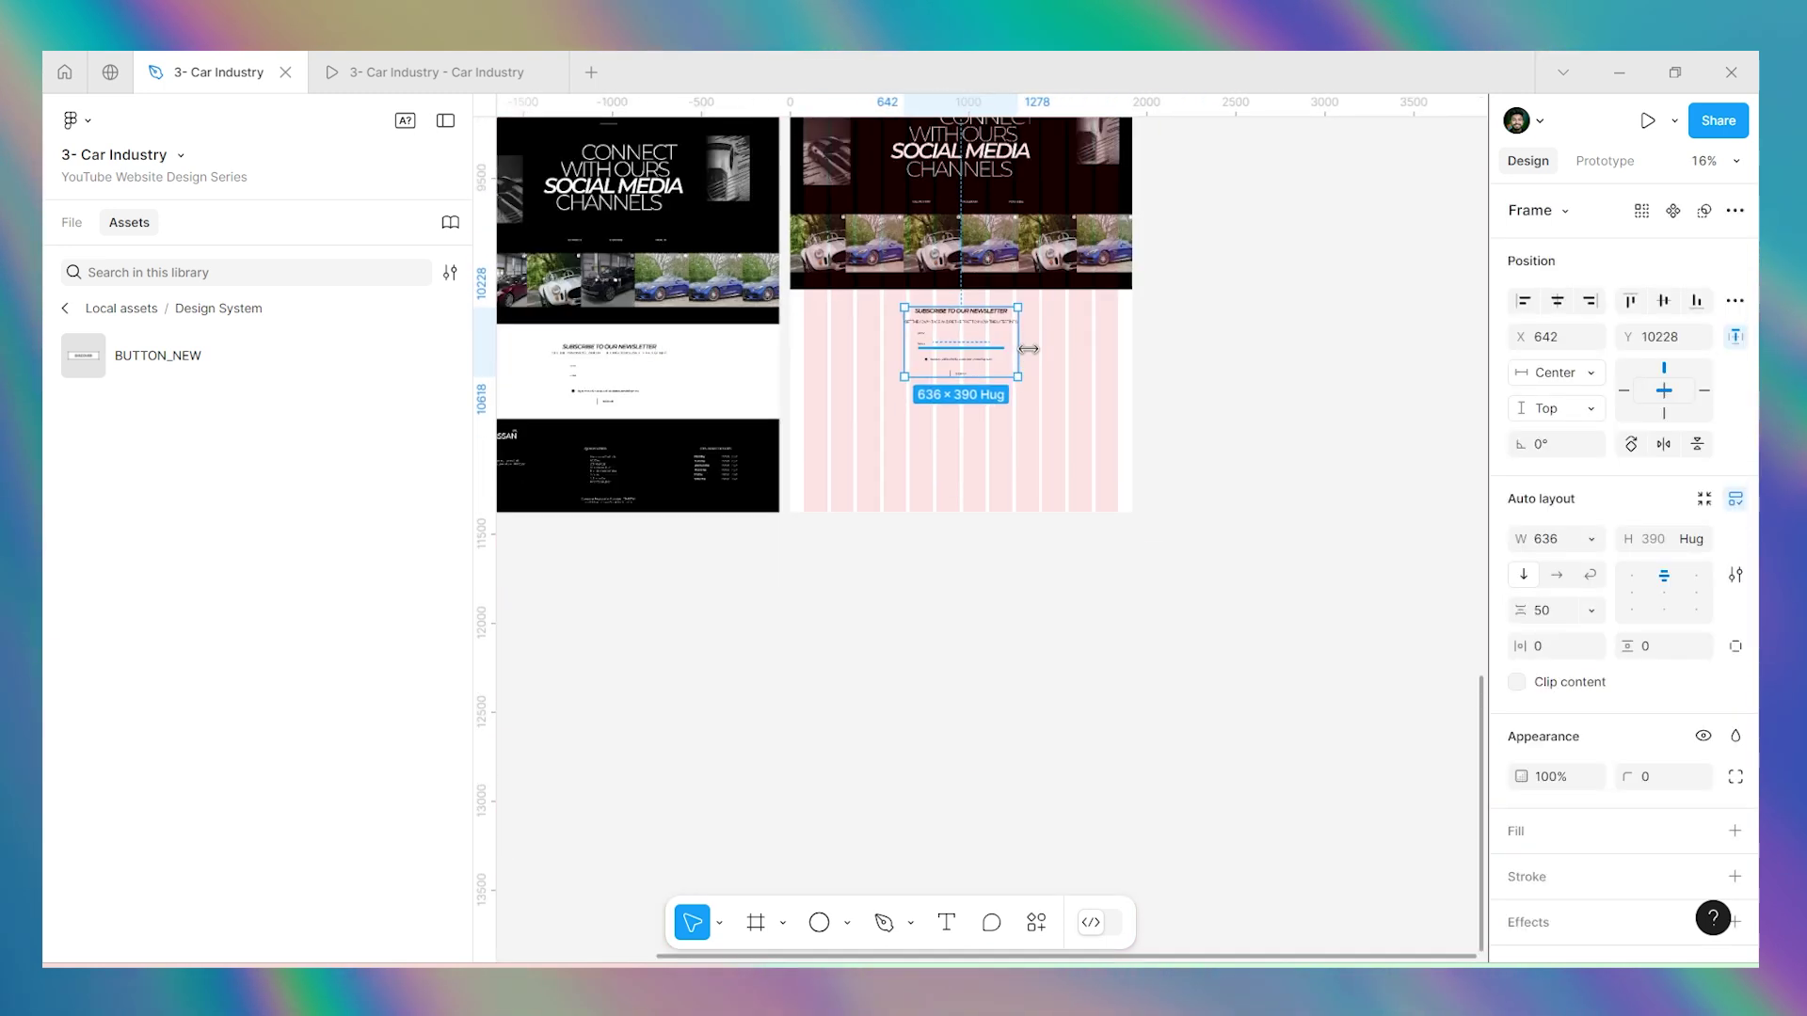
{"action": "scroll", "coordinate": [1078, 373], "scroll_direction": "up", "scroll_amount": 1}
{"action": "left_click", "coordinate": [1101, 472]}
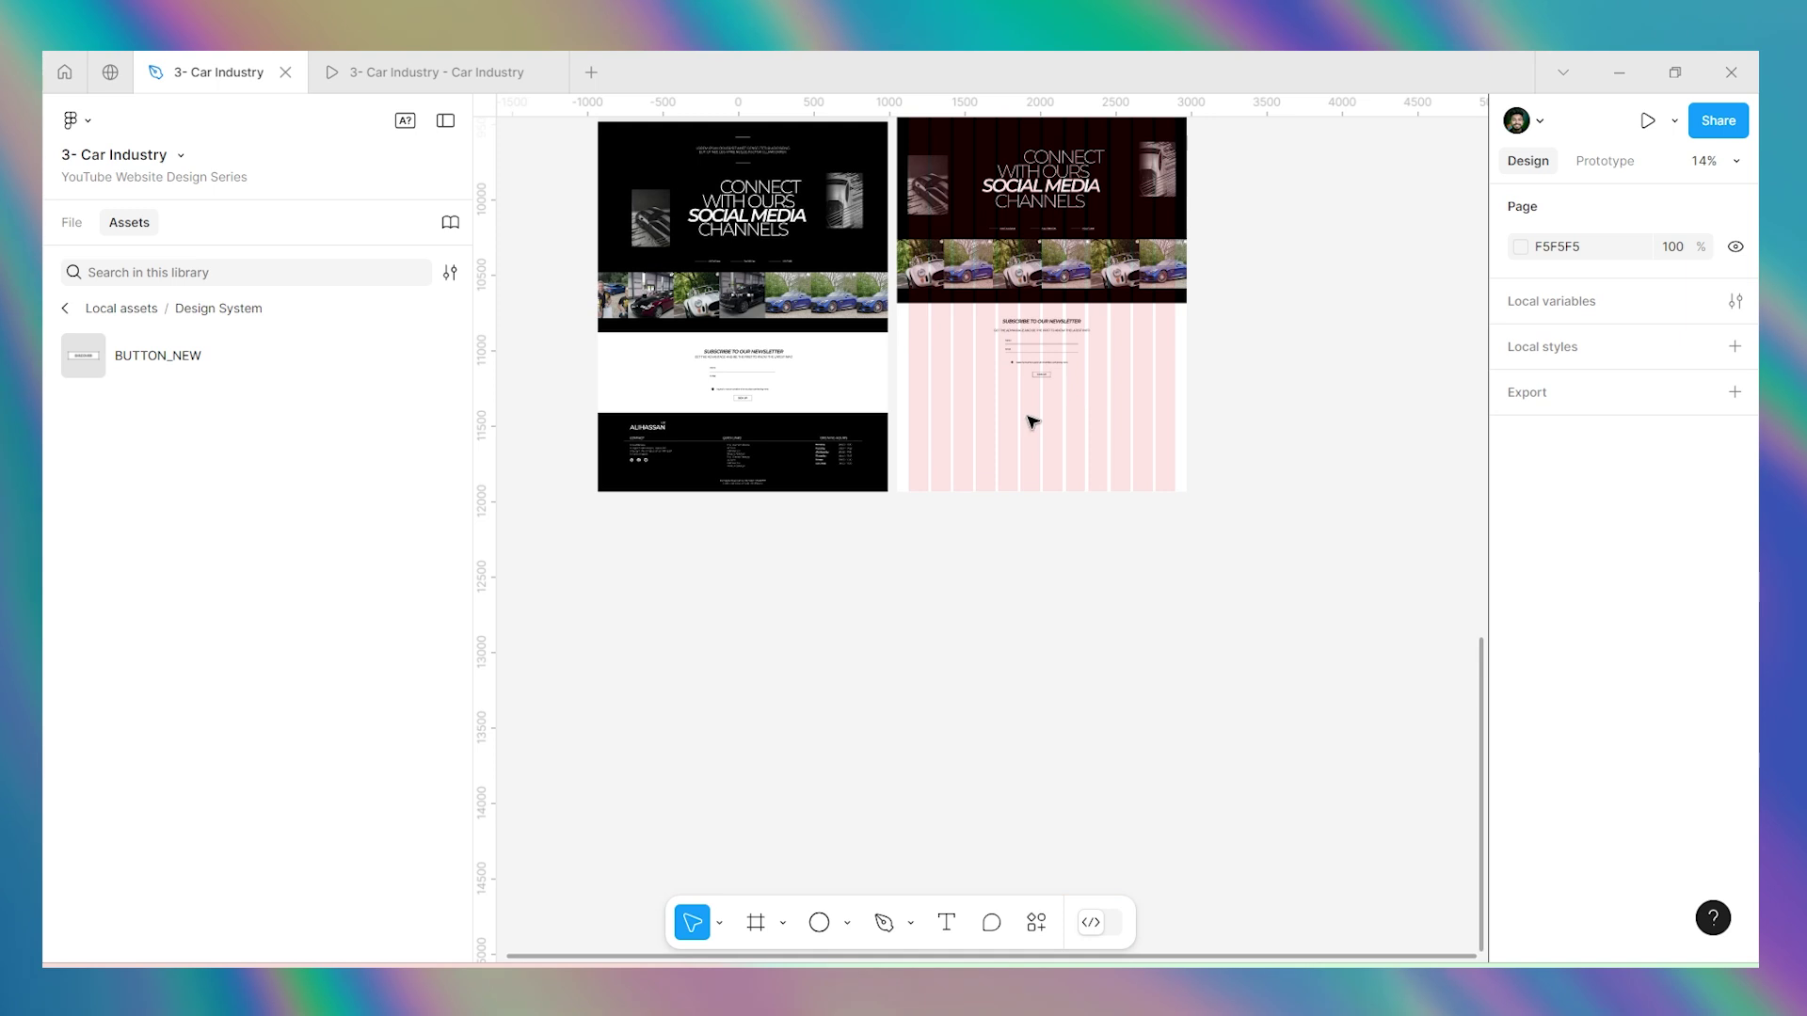
{"action": "left_click", "coordinate": [886, 448]}
{"action": "left_click_drag", "start_coordinate": [880, 451], "coordinate": [1179, 431]}
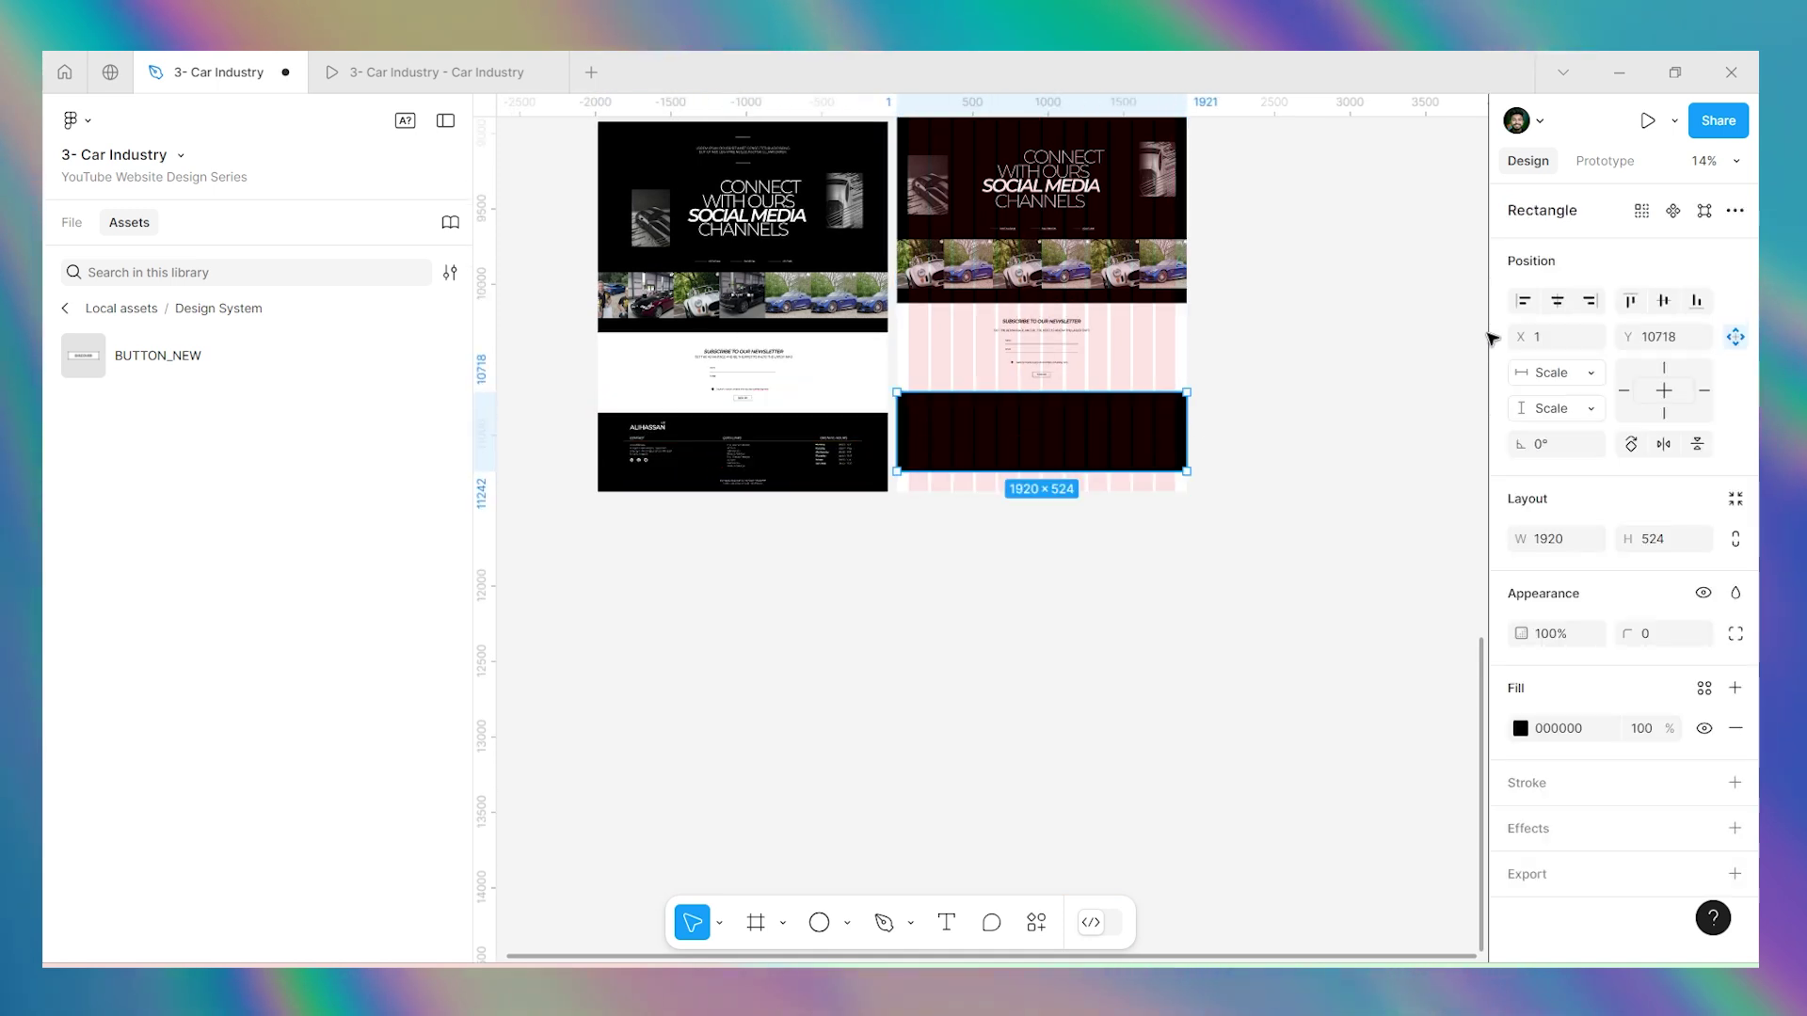
{"action": "scroll", "coordinate": [1036, 381], "scroll_direction": "up", "scroll_amount": 3}
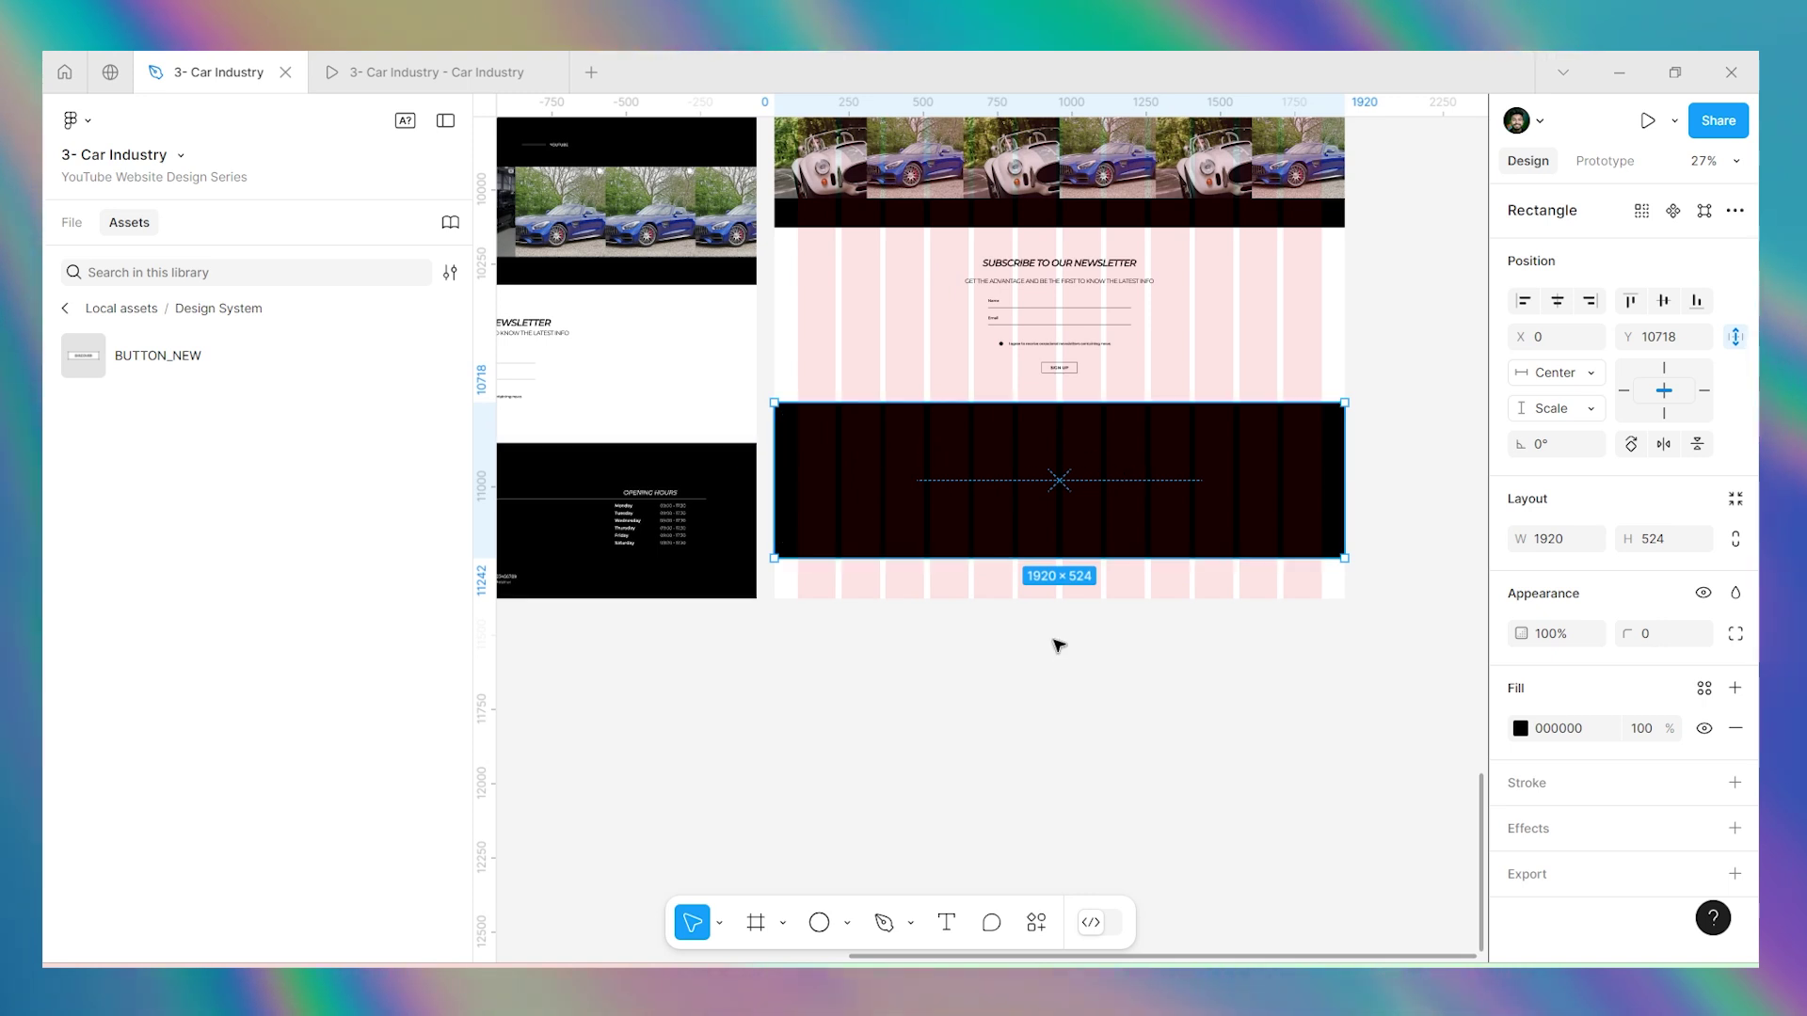
{"action": "key", "text": "Delete"}
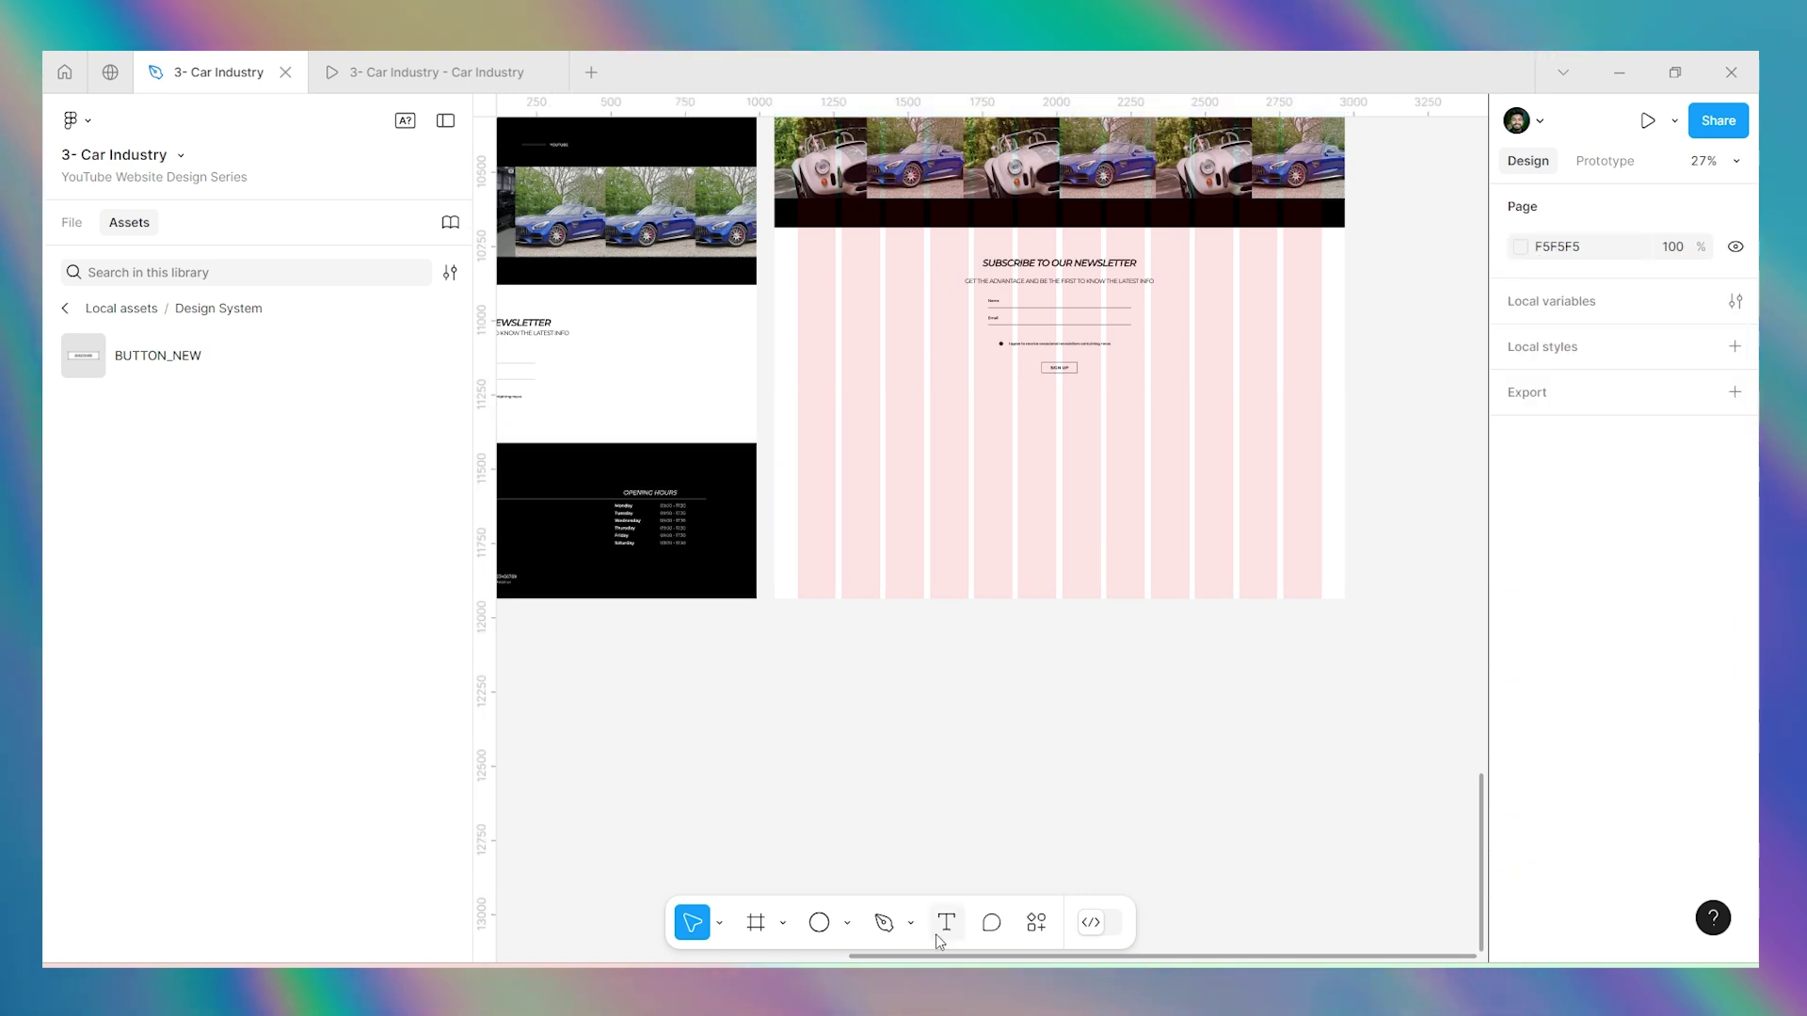
{"action": "left_click", "coordinate": [849, 921]}
{"action": "left_click", "coordinate": [875, 701]}
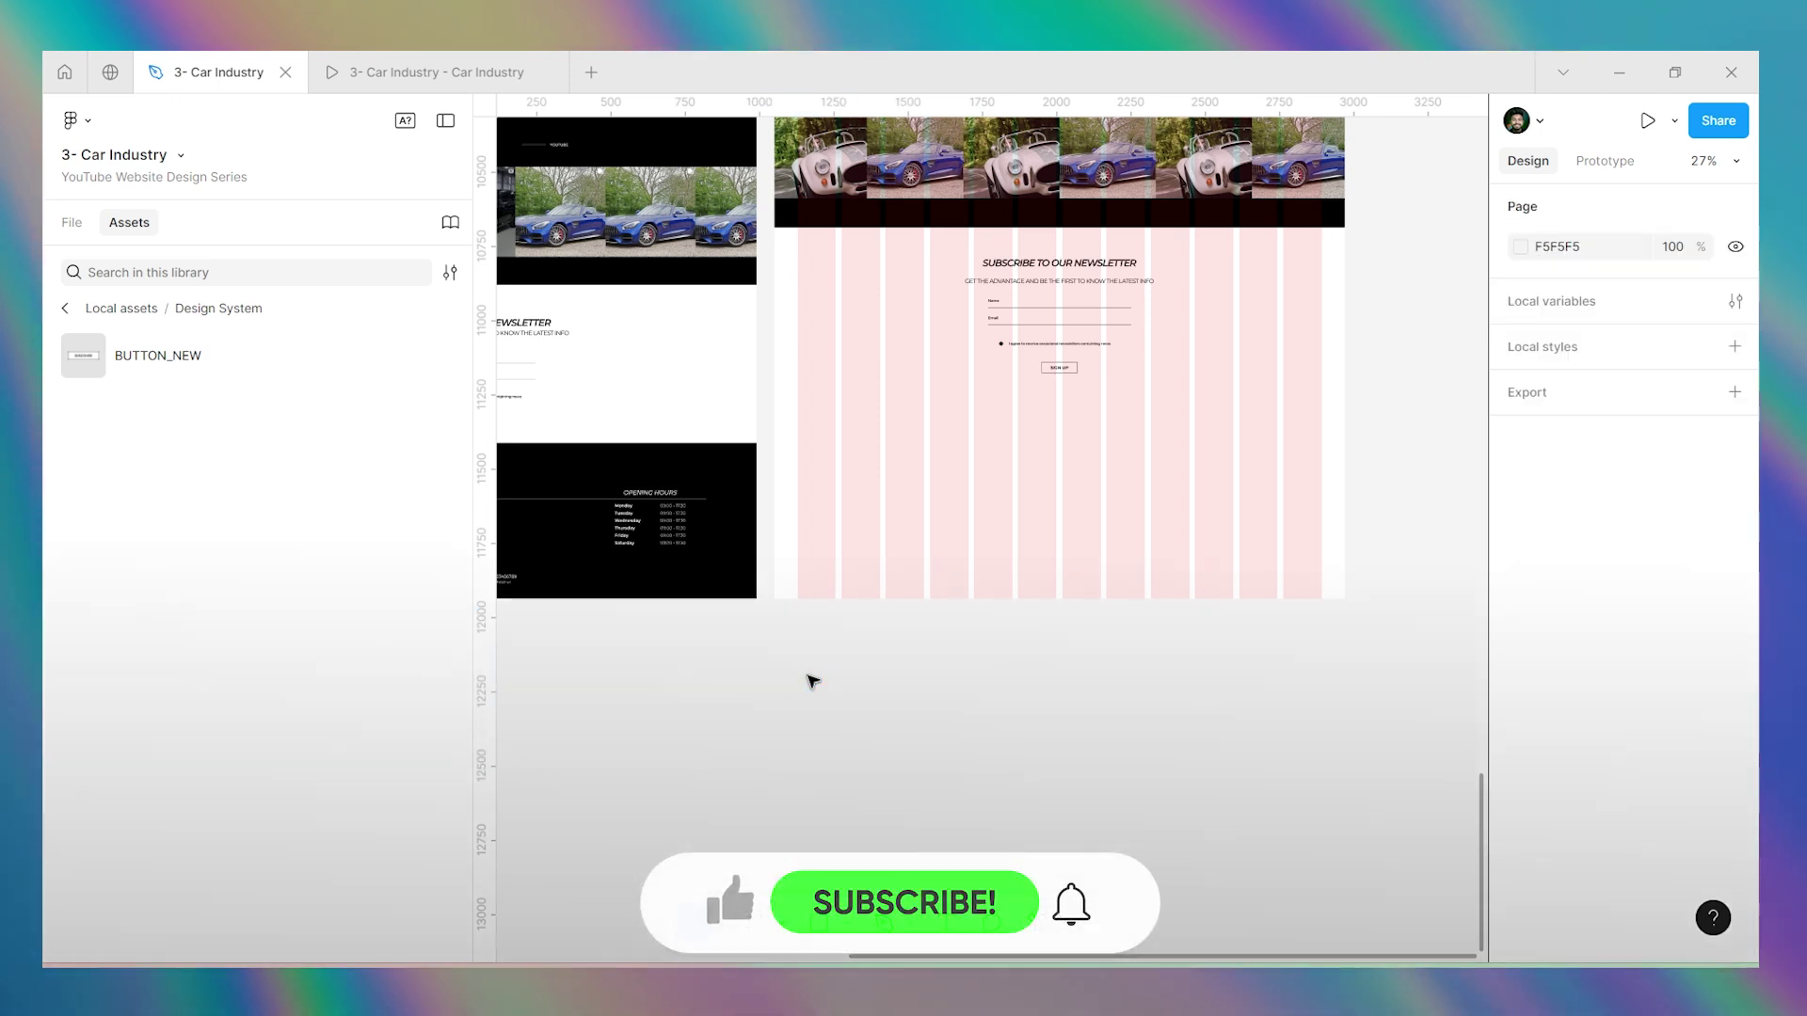
{"action": "key", "text": "ctrl+z"}
{"action": "scroll", "coordinate": [956, 631], "scroll_direction": "down", "scroll_amount": 3}
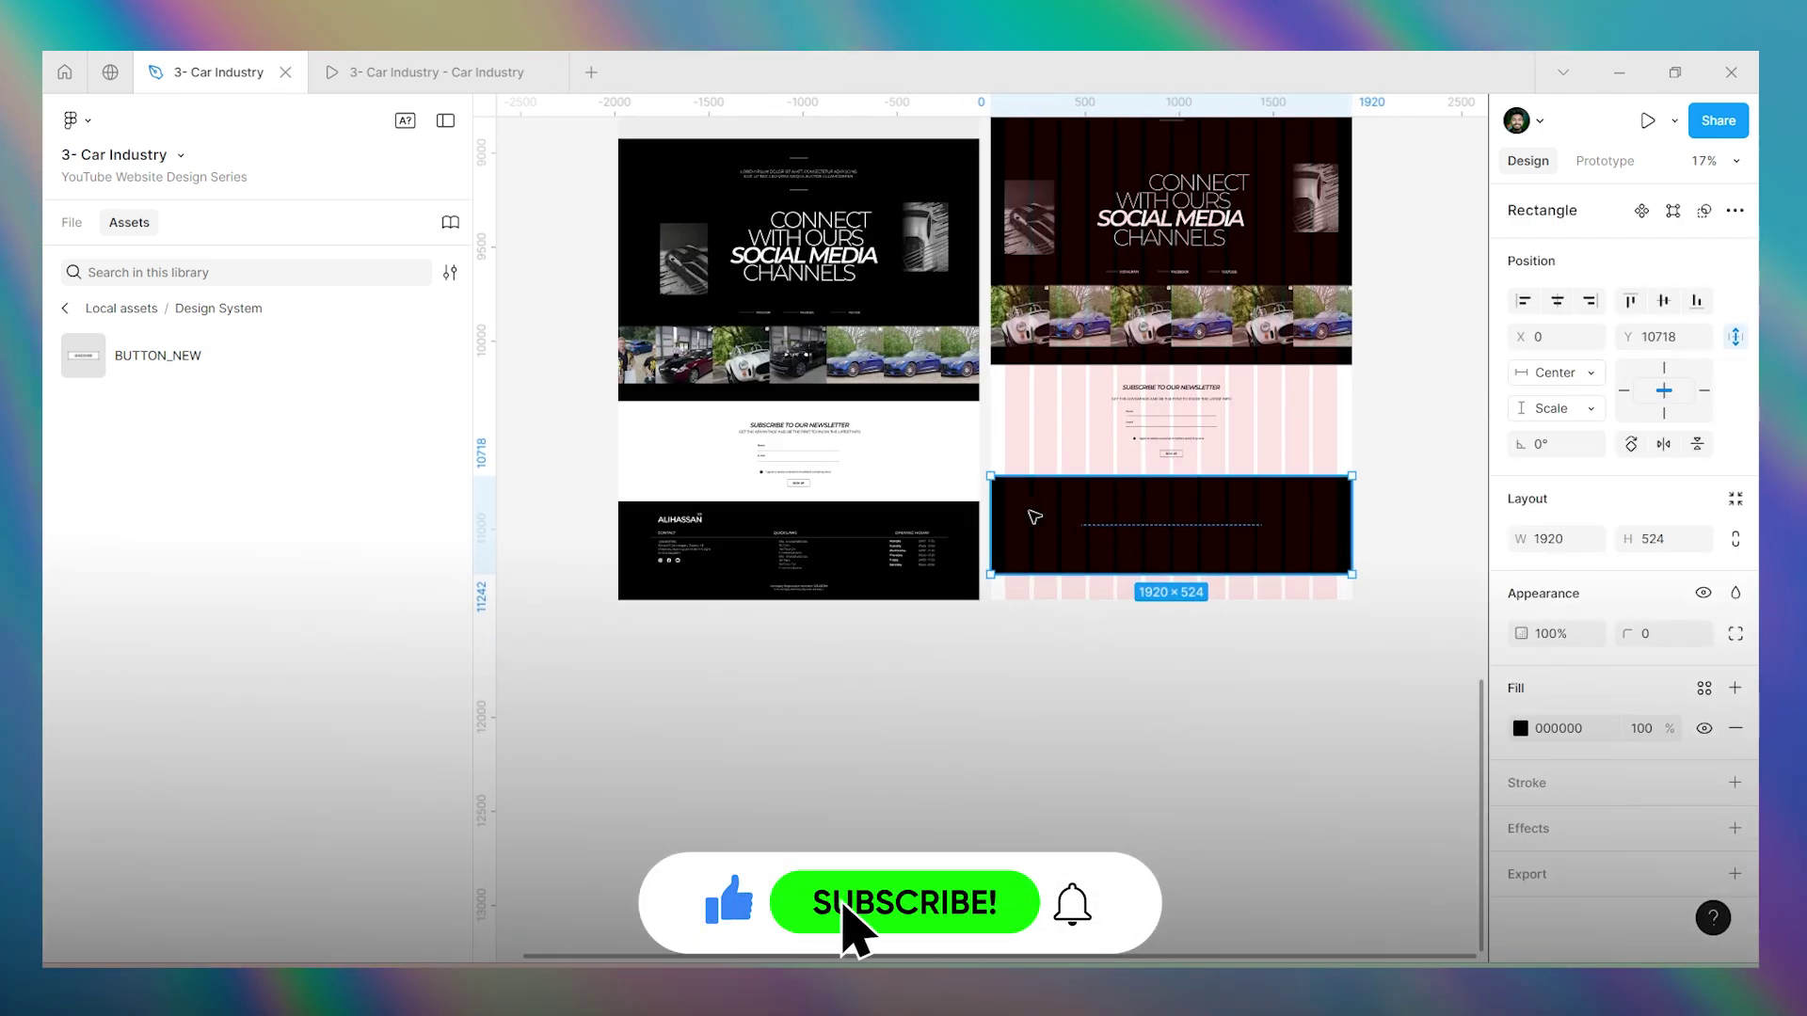
Copy the logo group from the Car frame's header into the upper-left area of its black footer.
{"action": "scroll", "coordinate": [1173, 499], "scroll_direction": "down", "scroll_amount": 3}
{"action": "scroll", "coordinate": [1068, 352], "scroll_direction": "up", "scroll_amount": 5}
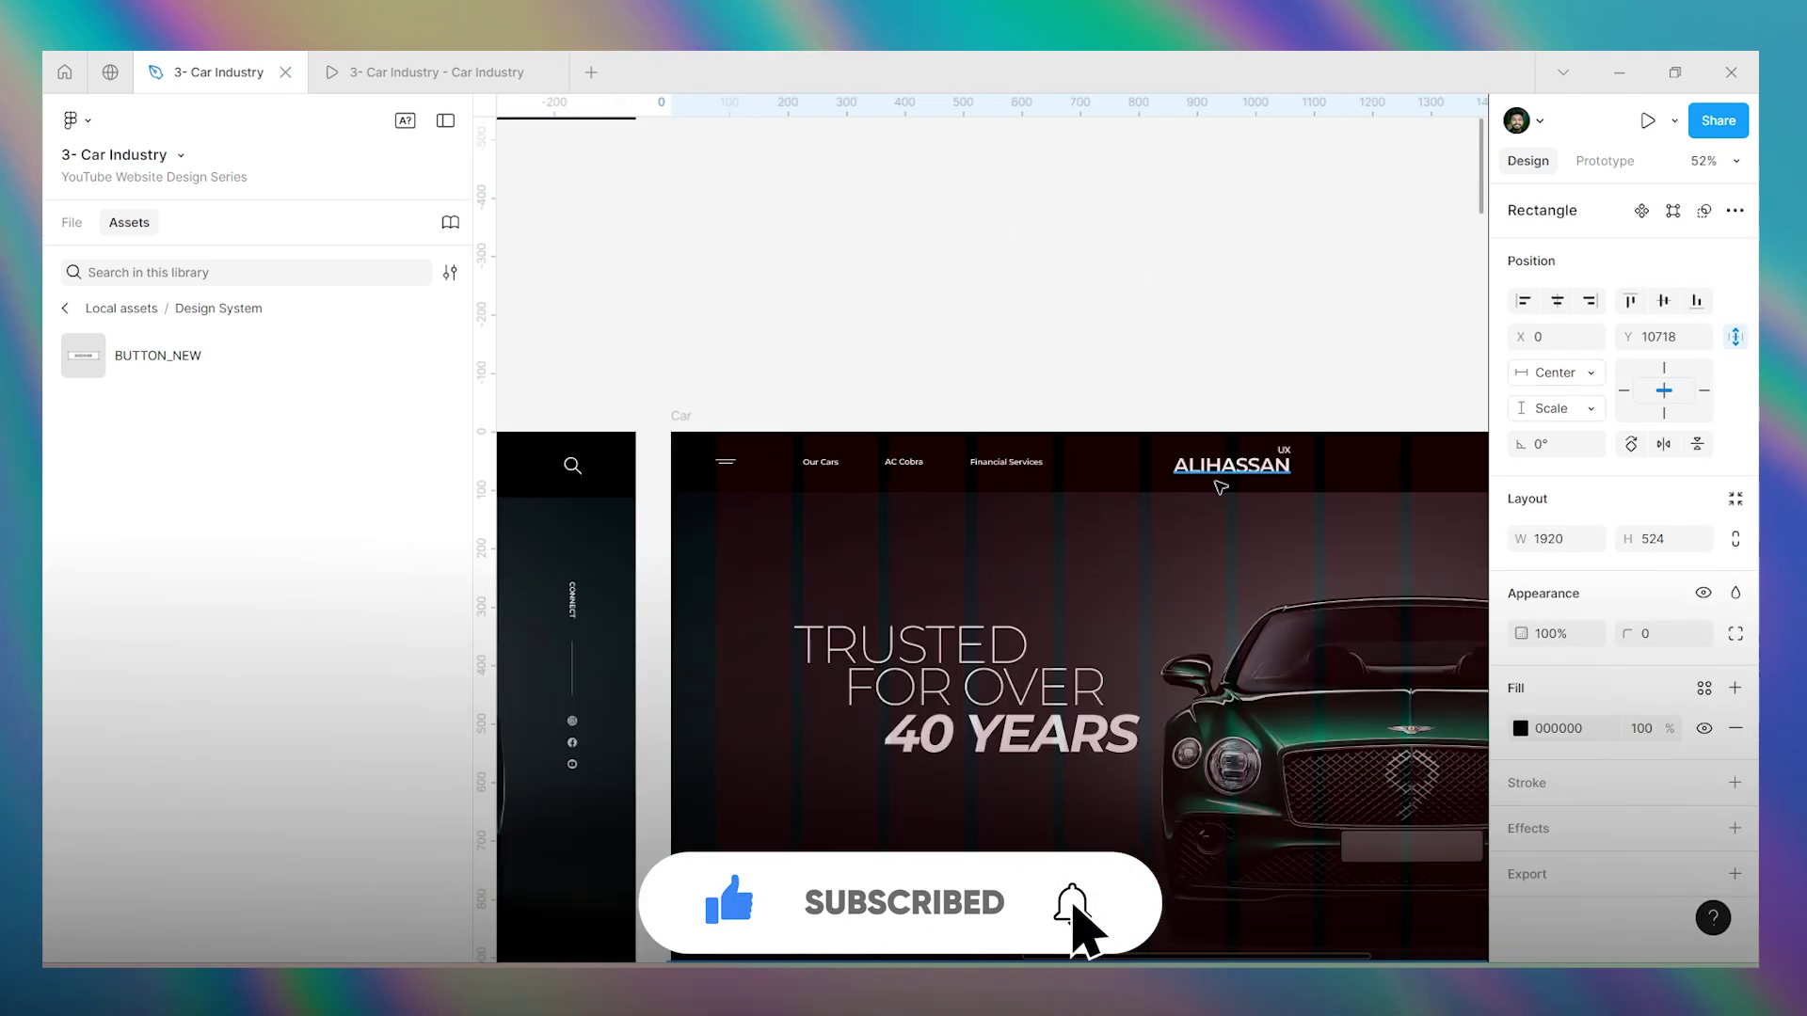
{"action": "left_click", "coordinate": [1236, 475]}
{"action": "scroll", "coordinate": [950, 329], "scroll_direction": "down", "scroll_amount": 5}
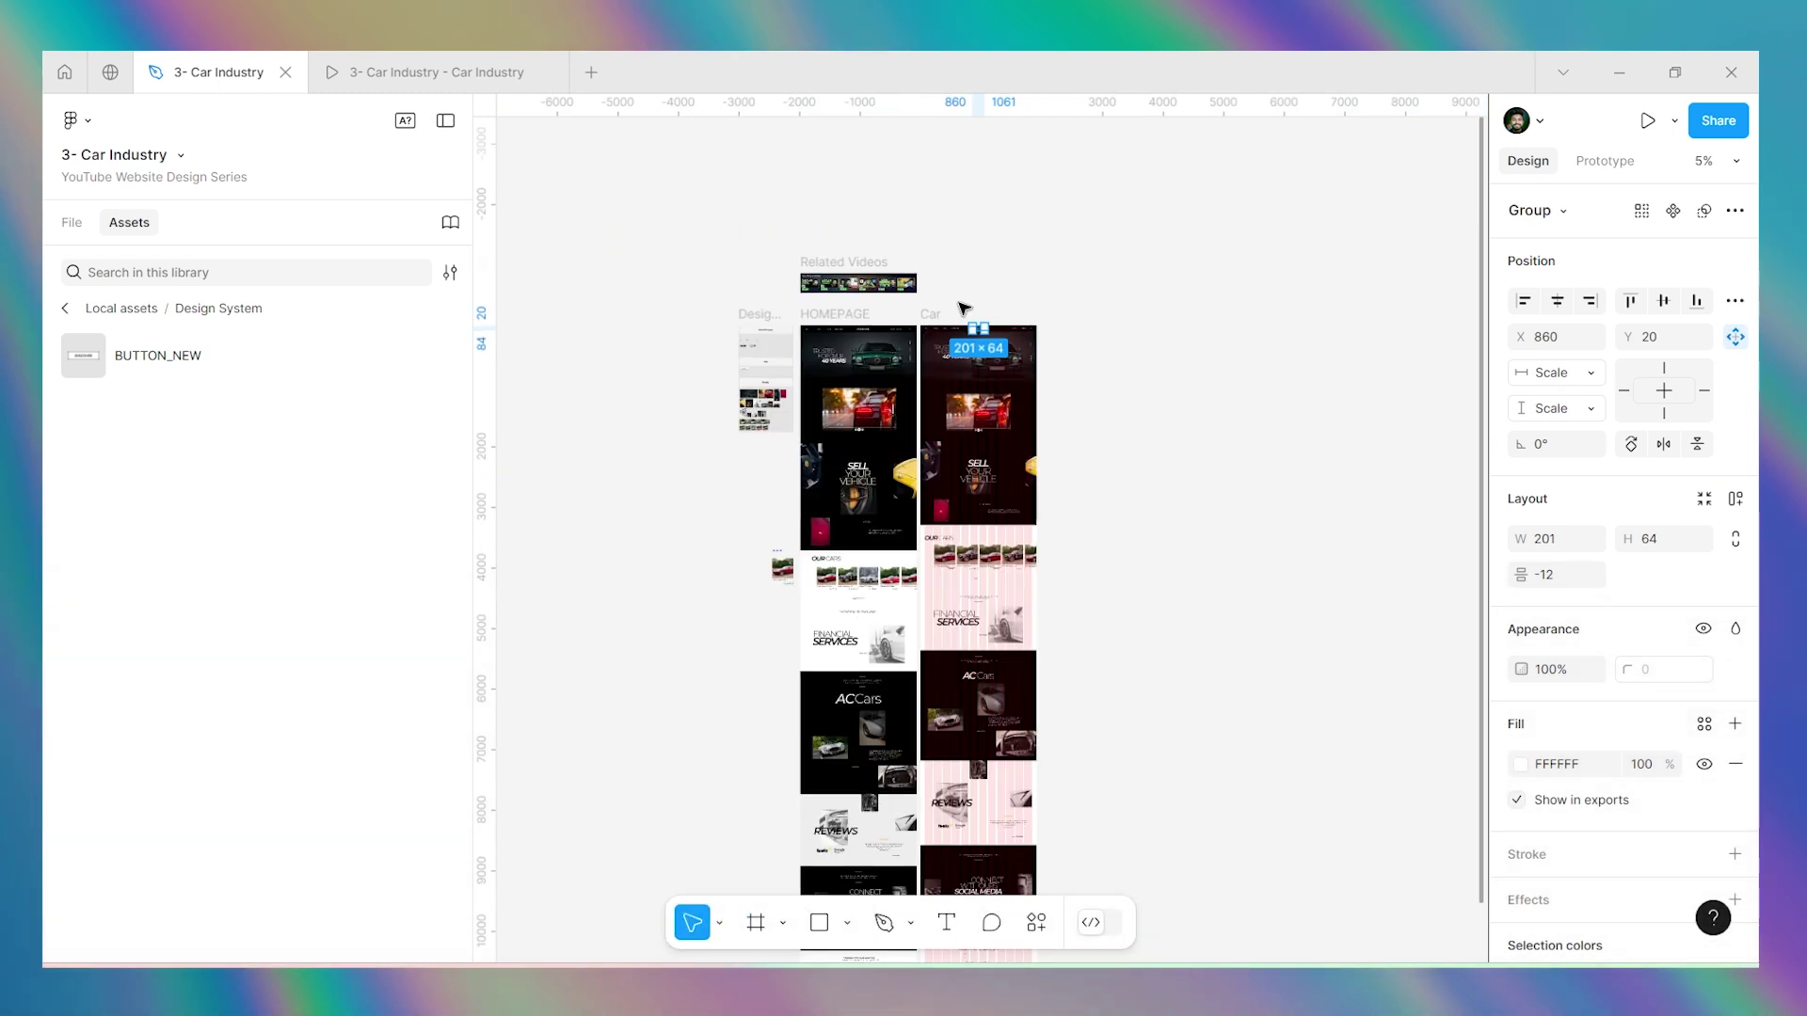
{"action": "scroll", "coordinate": [941, 396], "scroll_direction": "down", "scroll_amount": 5}
{"action": "scroll", "coordinate": [956, 402], "scroll_direction": "up", "scroll_amount": 10}
{"action": "key", "text": "ctrl+v"}
{"action": "left_click_drag", "start_coordinate": [1032, 544], "coordinate": [944, 321]}
{"action": "key", "text": "Escape"}
Draw a white horizontal line 1764 wide across the Car footer, just below the logo.
{"action": "scroll", "coordinate": [944, 322], "scroll_direction": "down", "scroll_amount": 10}
{"action": "scroll", "coordinate": [702, 407], "scroll_direction": "up", "scroll_amount": 10}
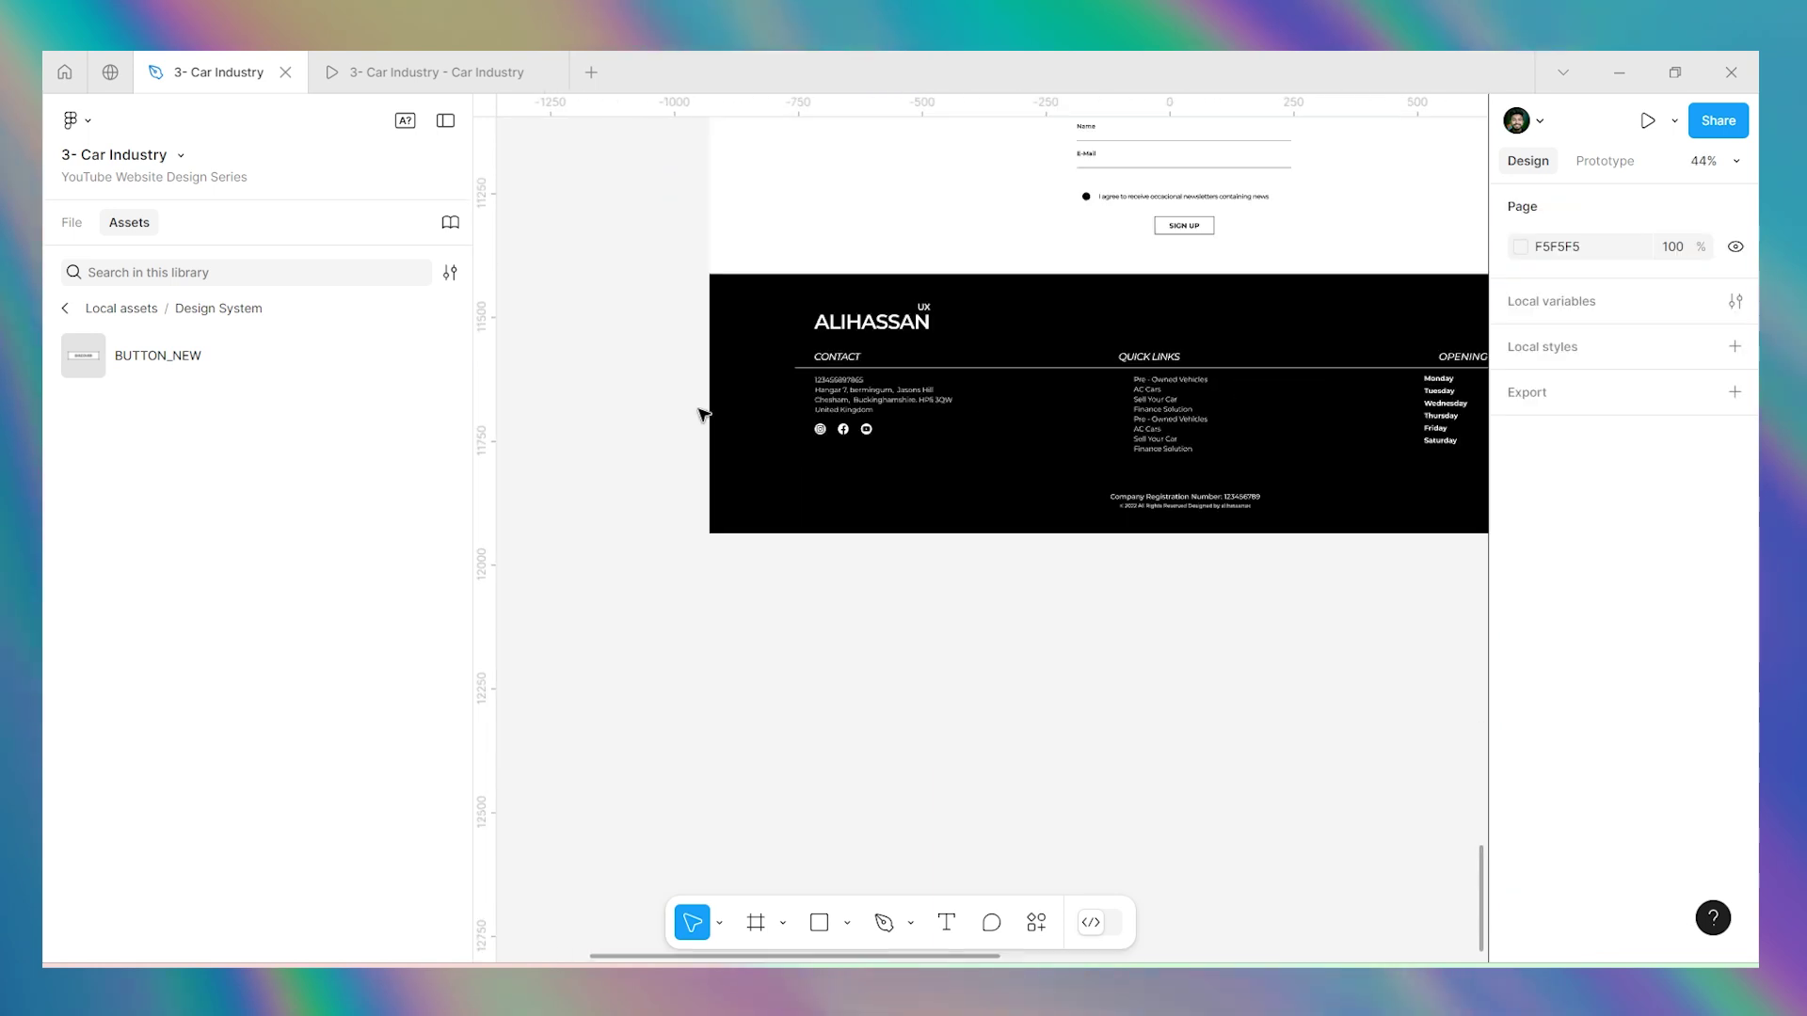
{"action": "scroll", "coordinate": [807, 309], "scroll_direction": "down", "scroll_amount": 3}
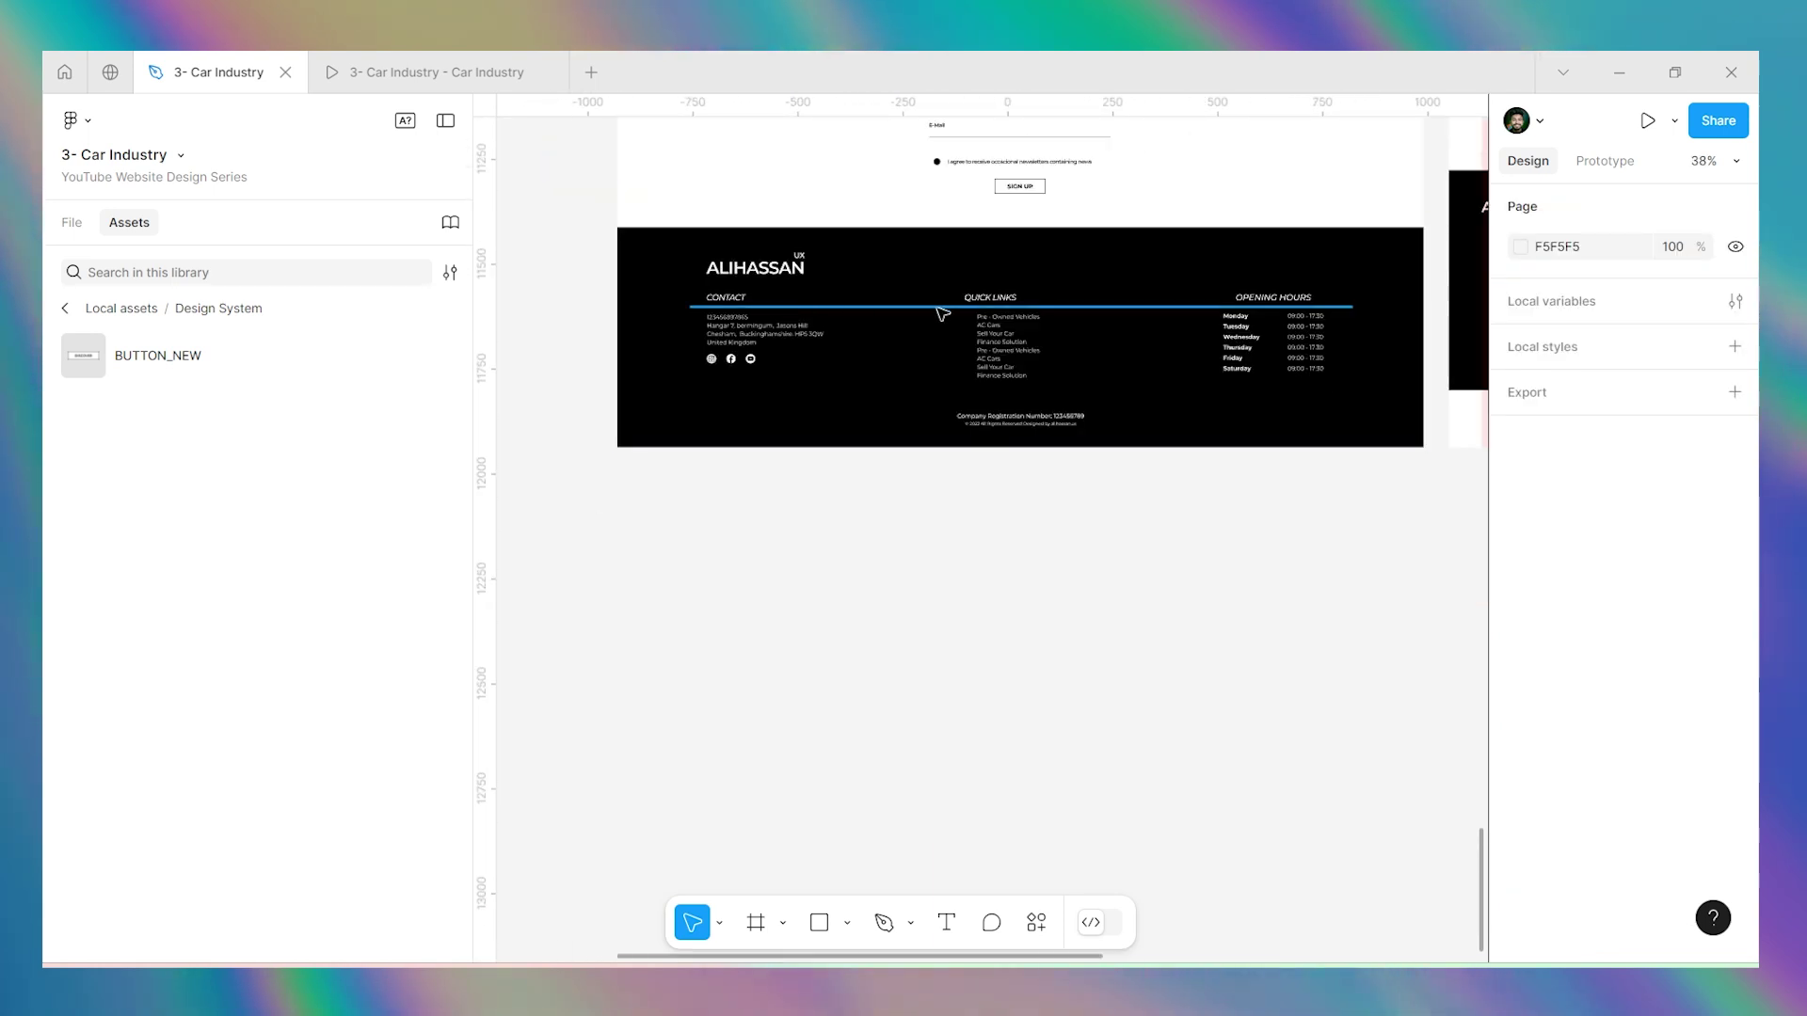
{"action": "scroll", "coordinate": [1303, 302], "scroll_direction": "right", "scroll_amount": 10}
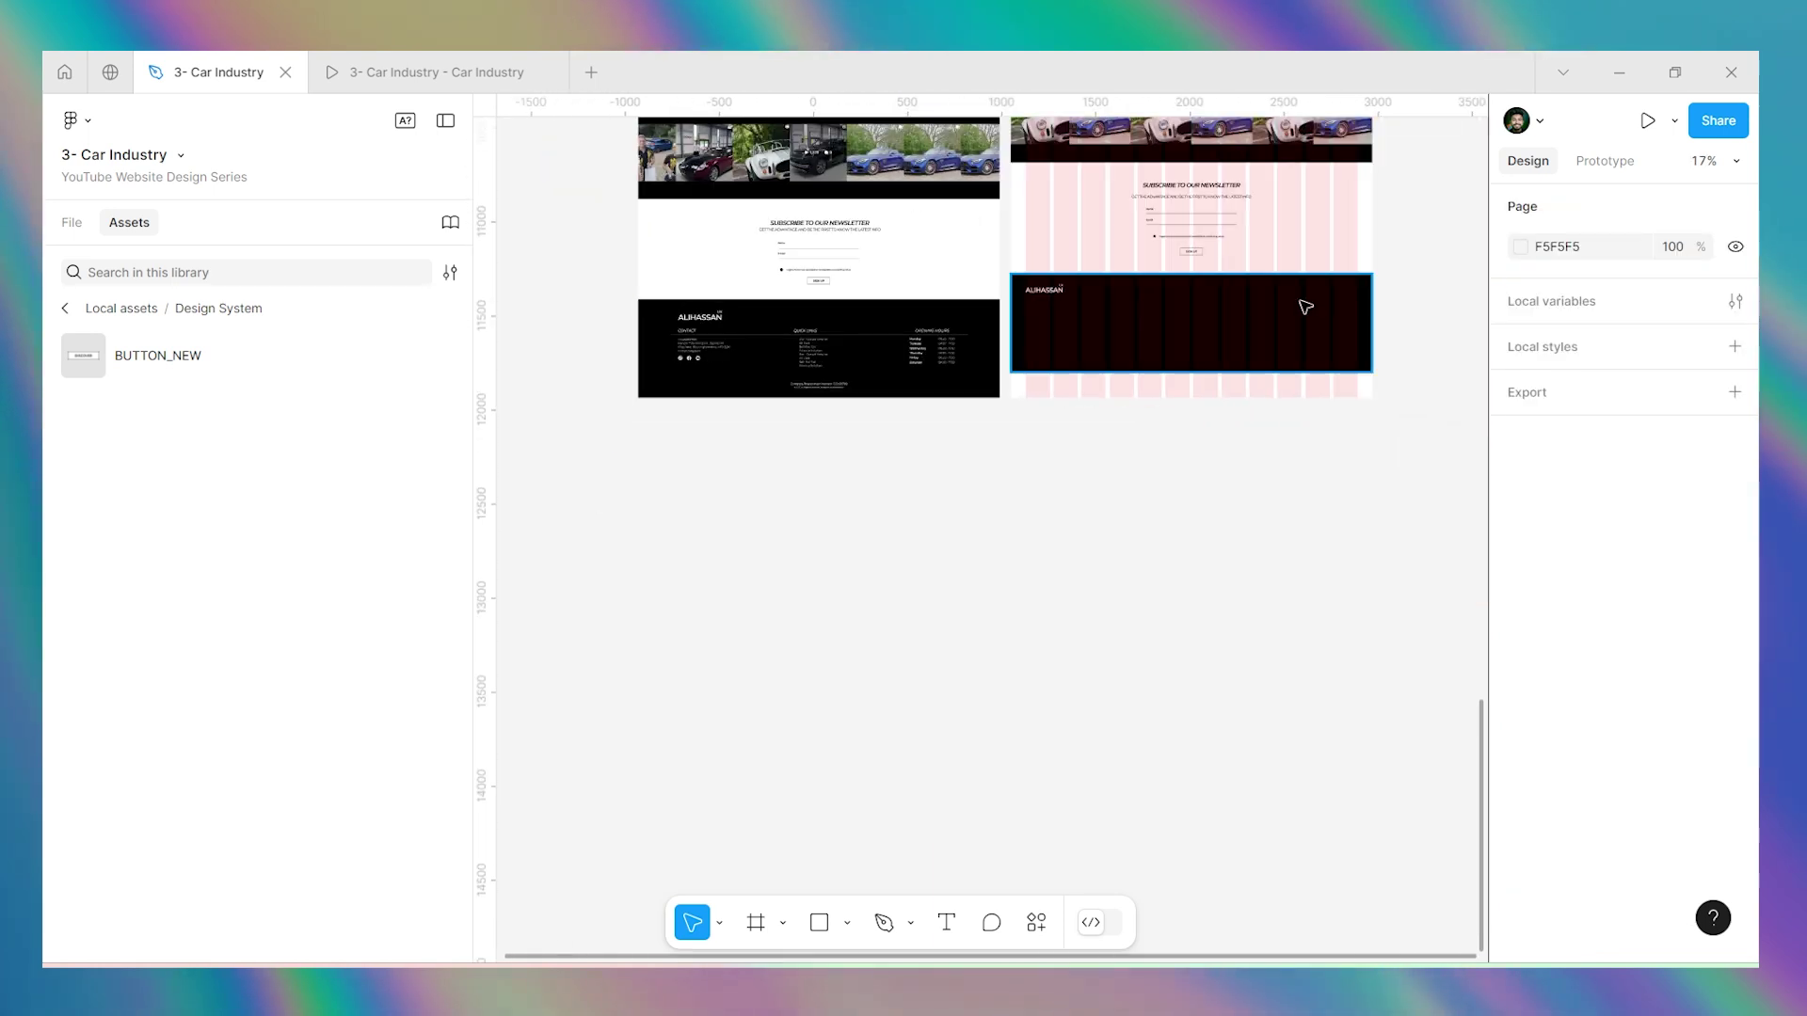
{"action": "left_click", "coordinate": [1014, 385]}
{"action": "scroll", "coordinate": [1014, 341], "scroll_direction": "up", "scroll_amount": 1}
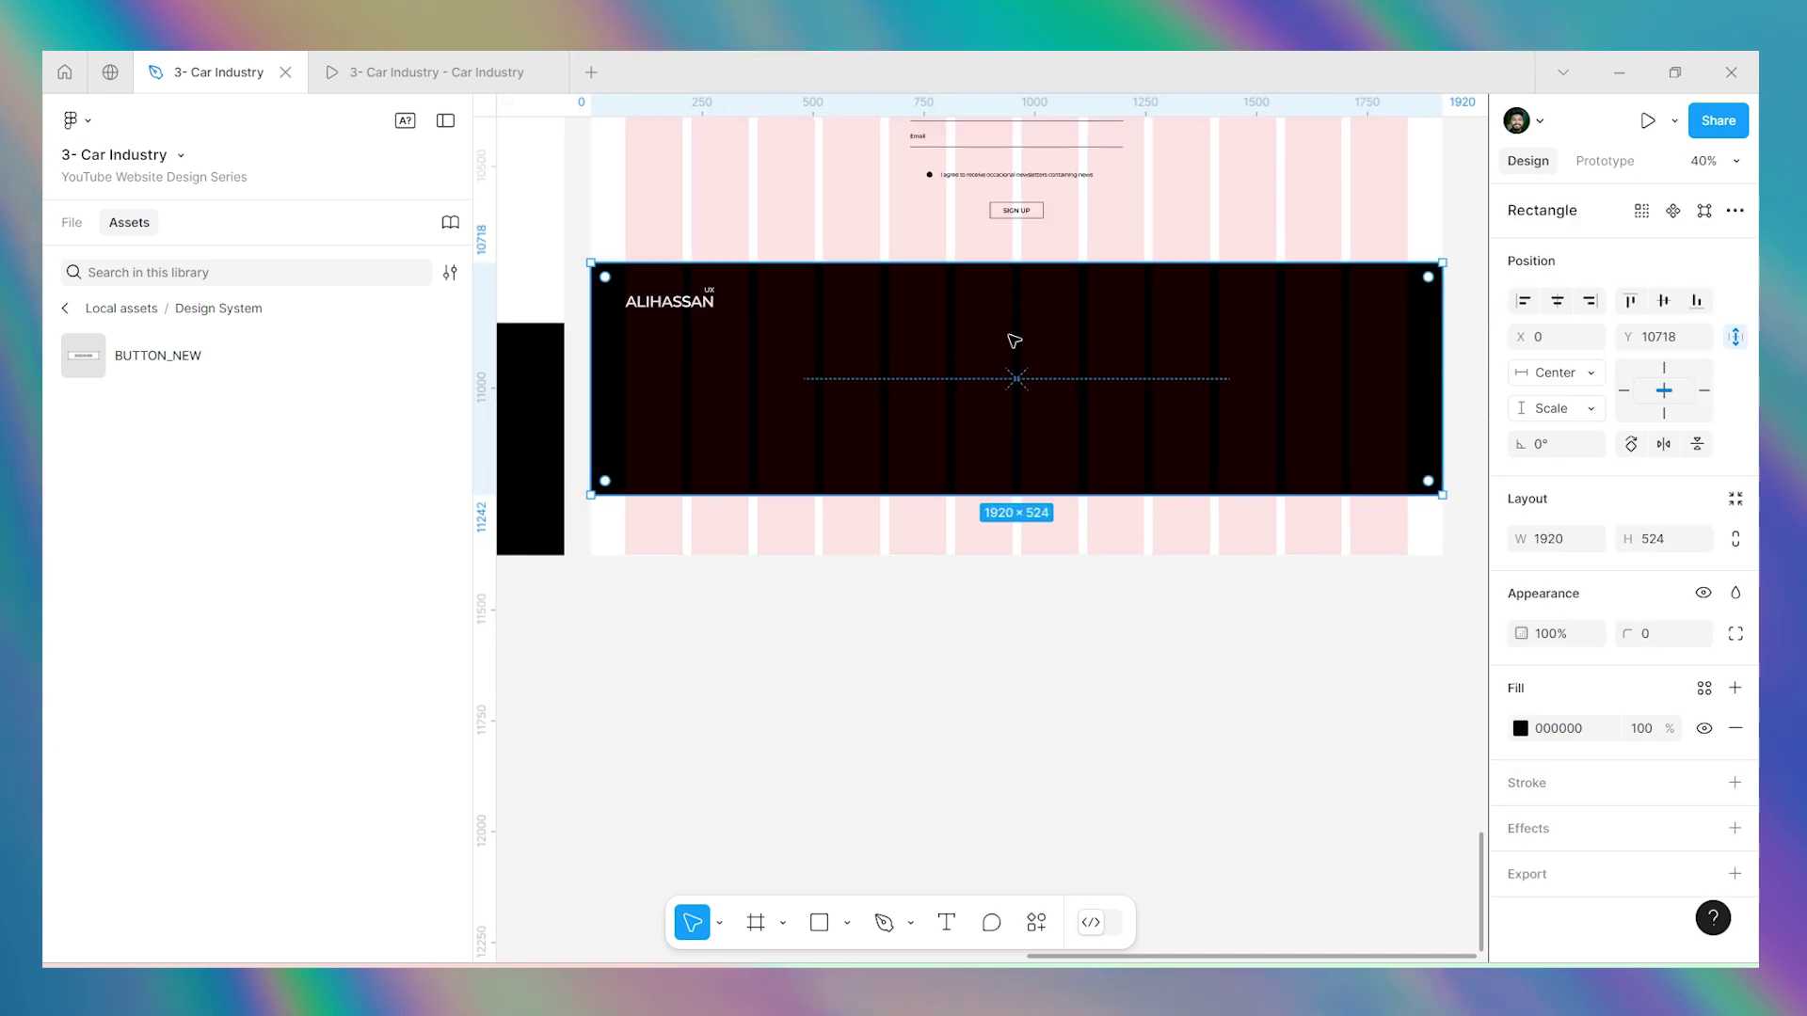
{"action": "left_click", "coordinate": [842, 932]}
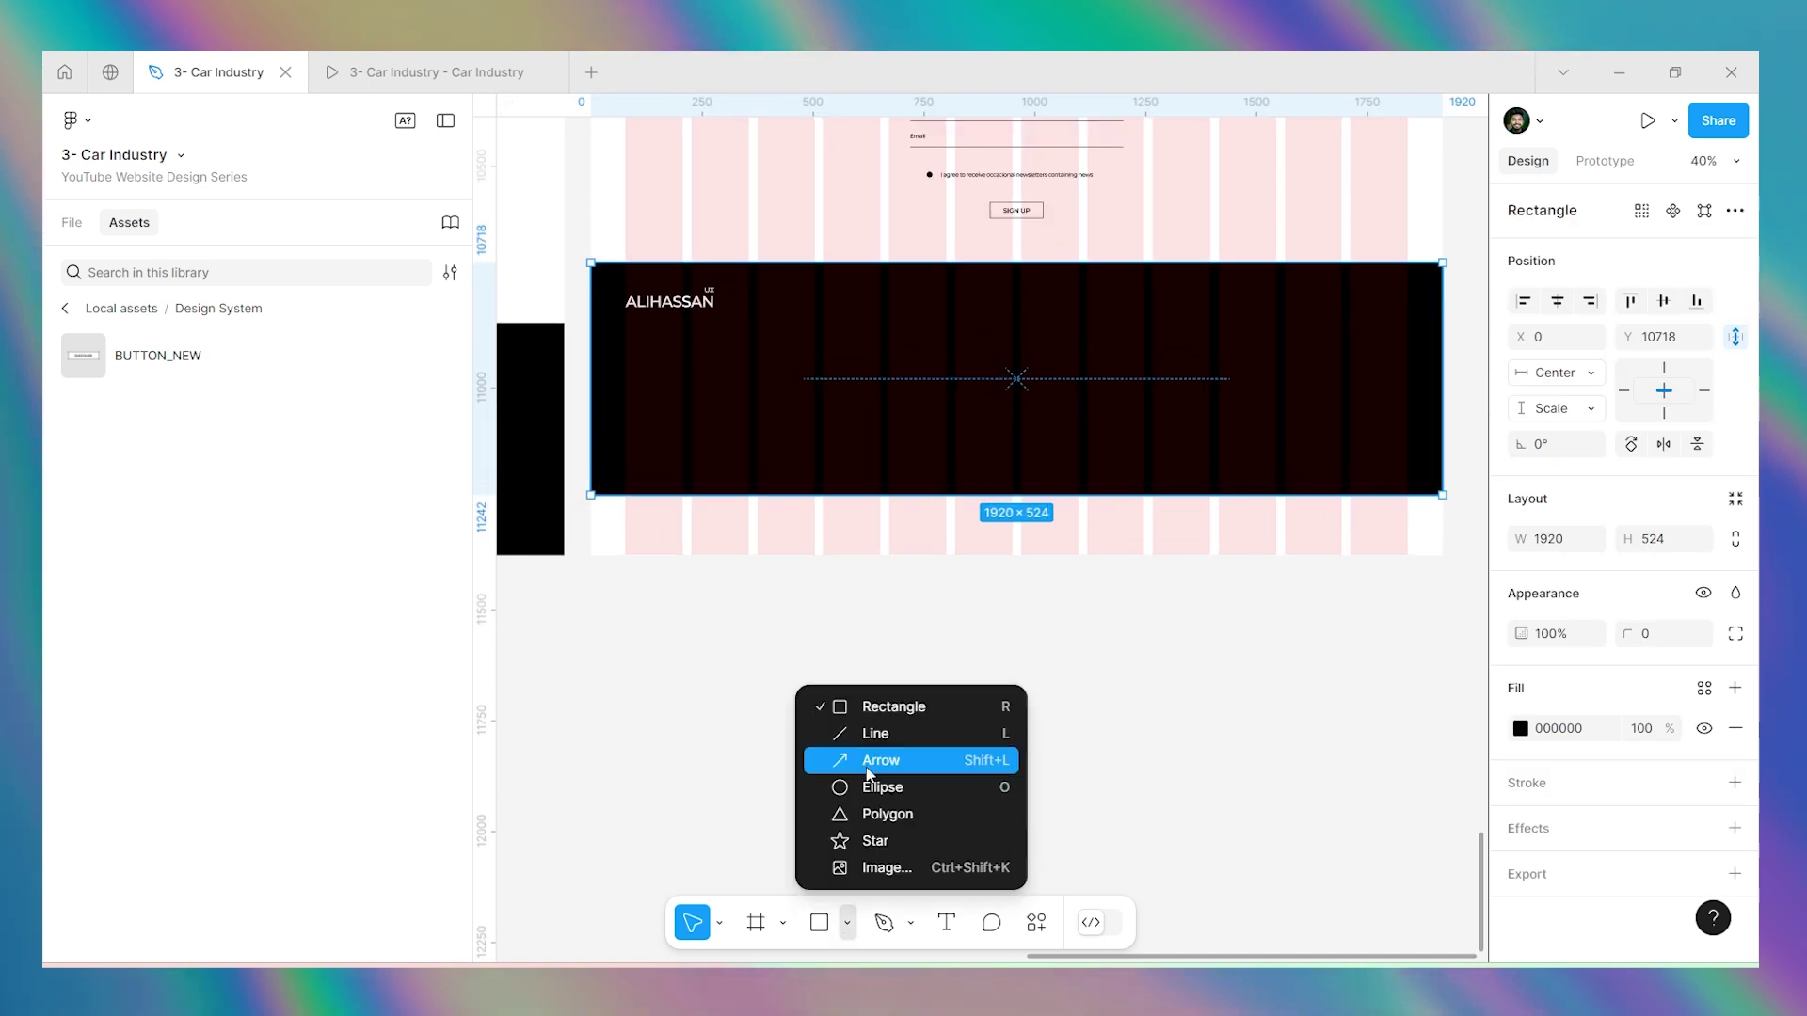
{"action": "left_click", "coordinate": [861, 732]}
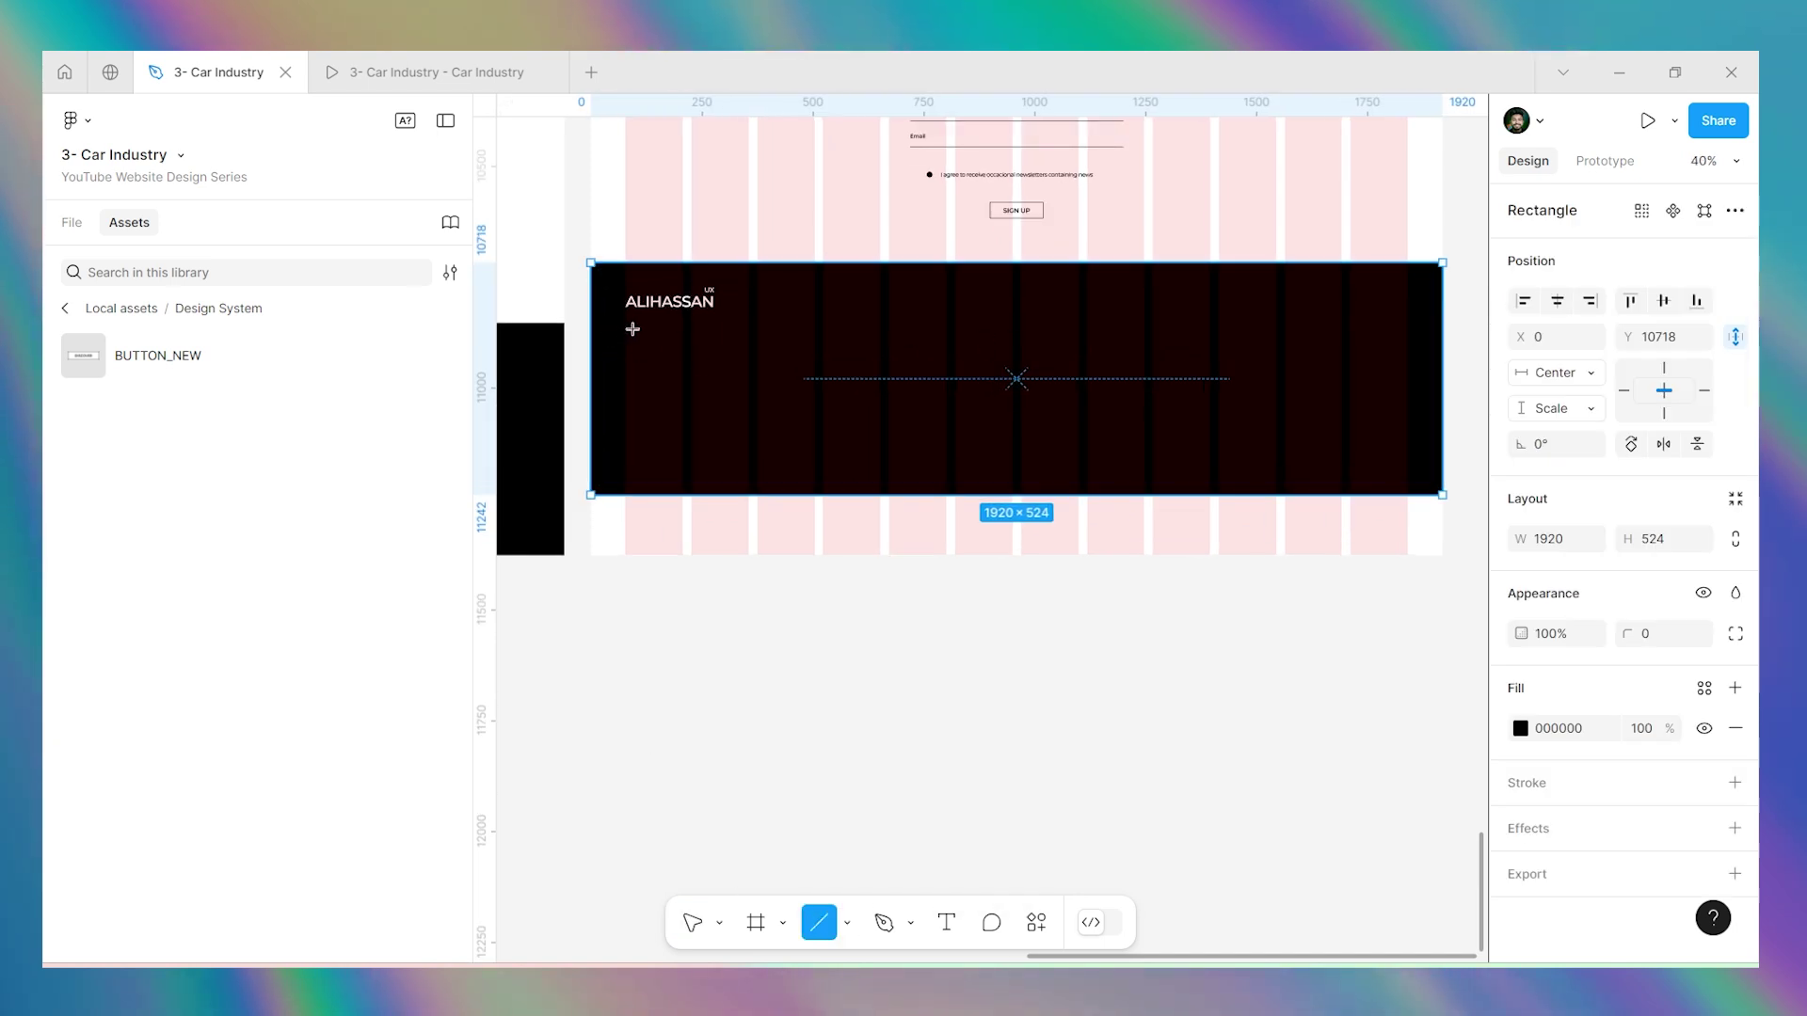
{"action": "left_click_drag", "start_coordinate": [629, 329], "coordinate": [1404, 366]}
{"action": "scroll", "coordinate": [1552, 724], "scroll_direction": "down", "scroll_amount": 1}
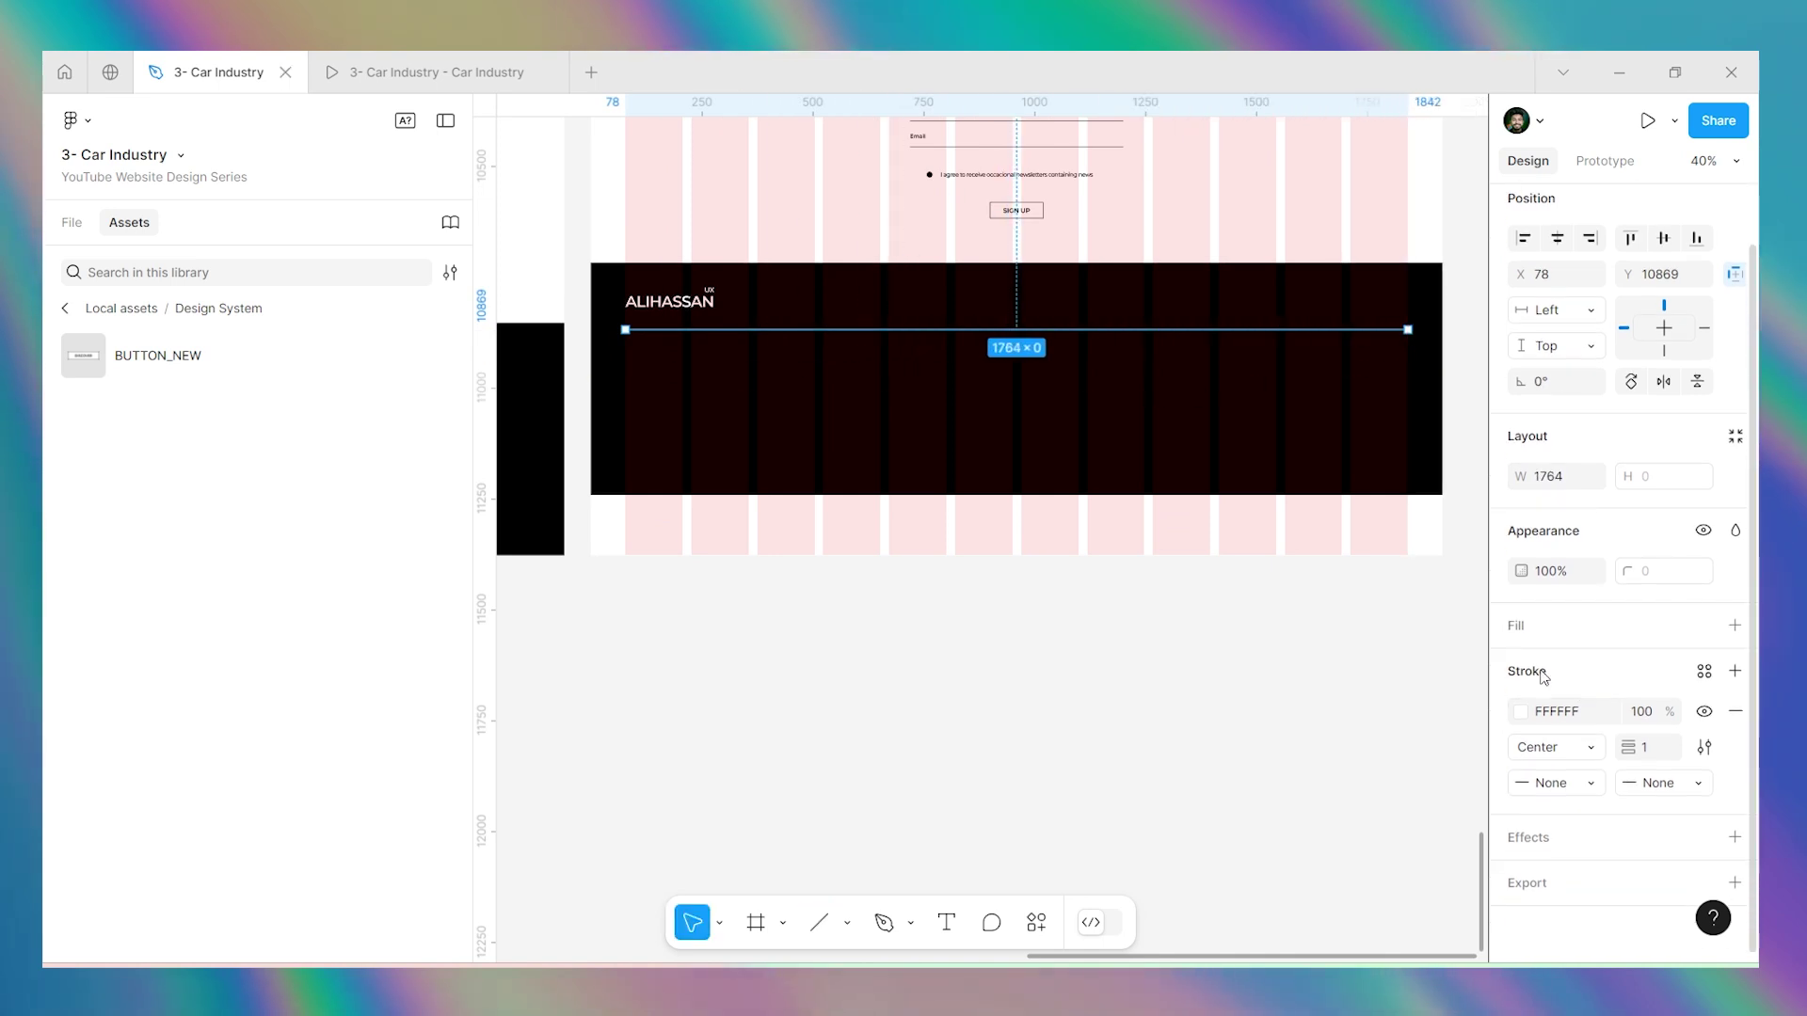
{"action": "left_click", "coordinate": [1129, 642]}
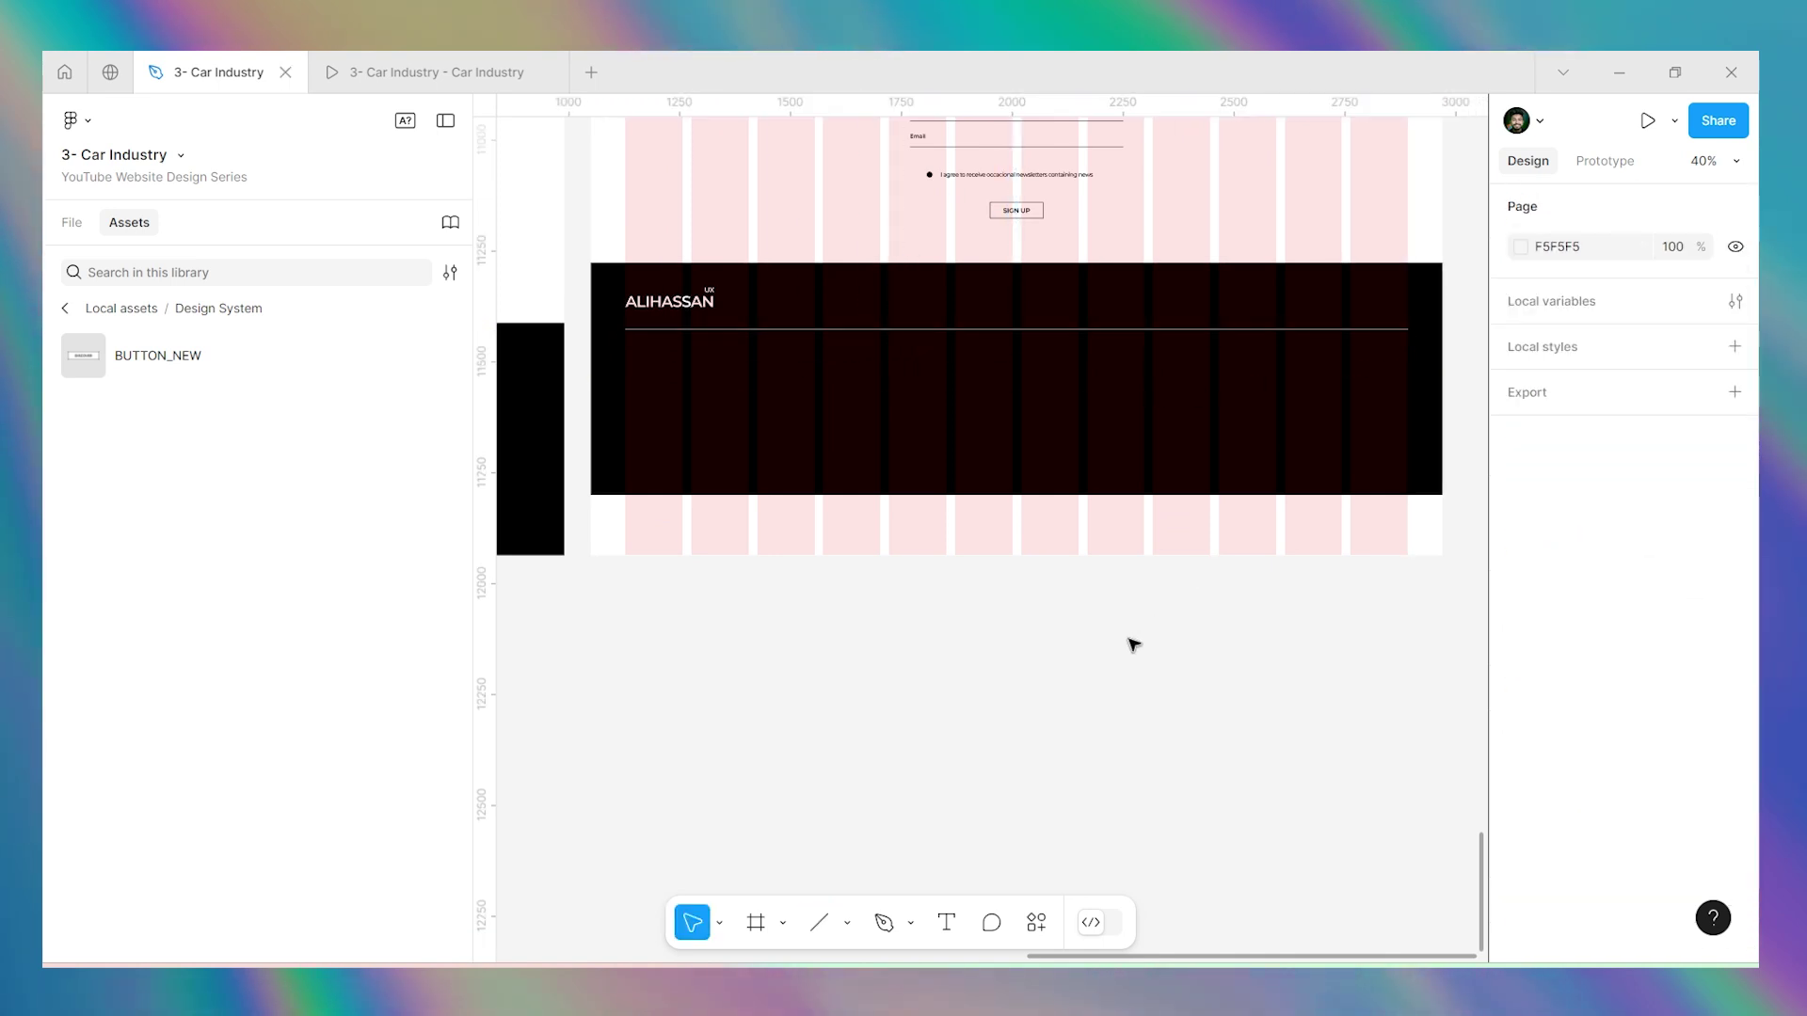
Nudge the footer line up to Y 10861, closer to the logo.
{"action": "left_click", "coordinate": [795, 330]}
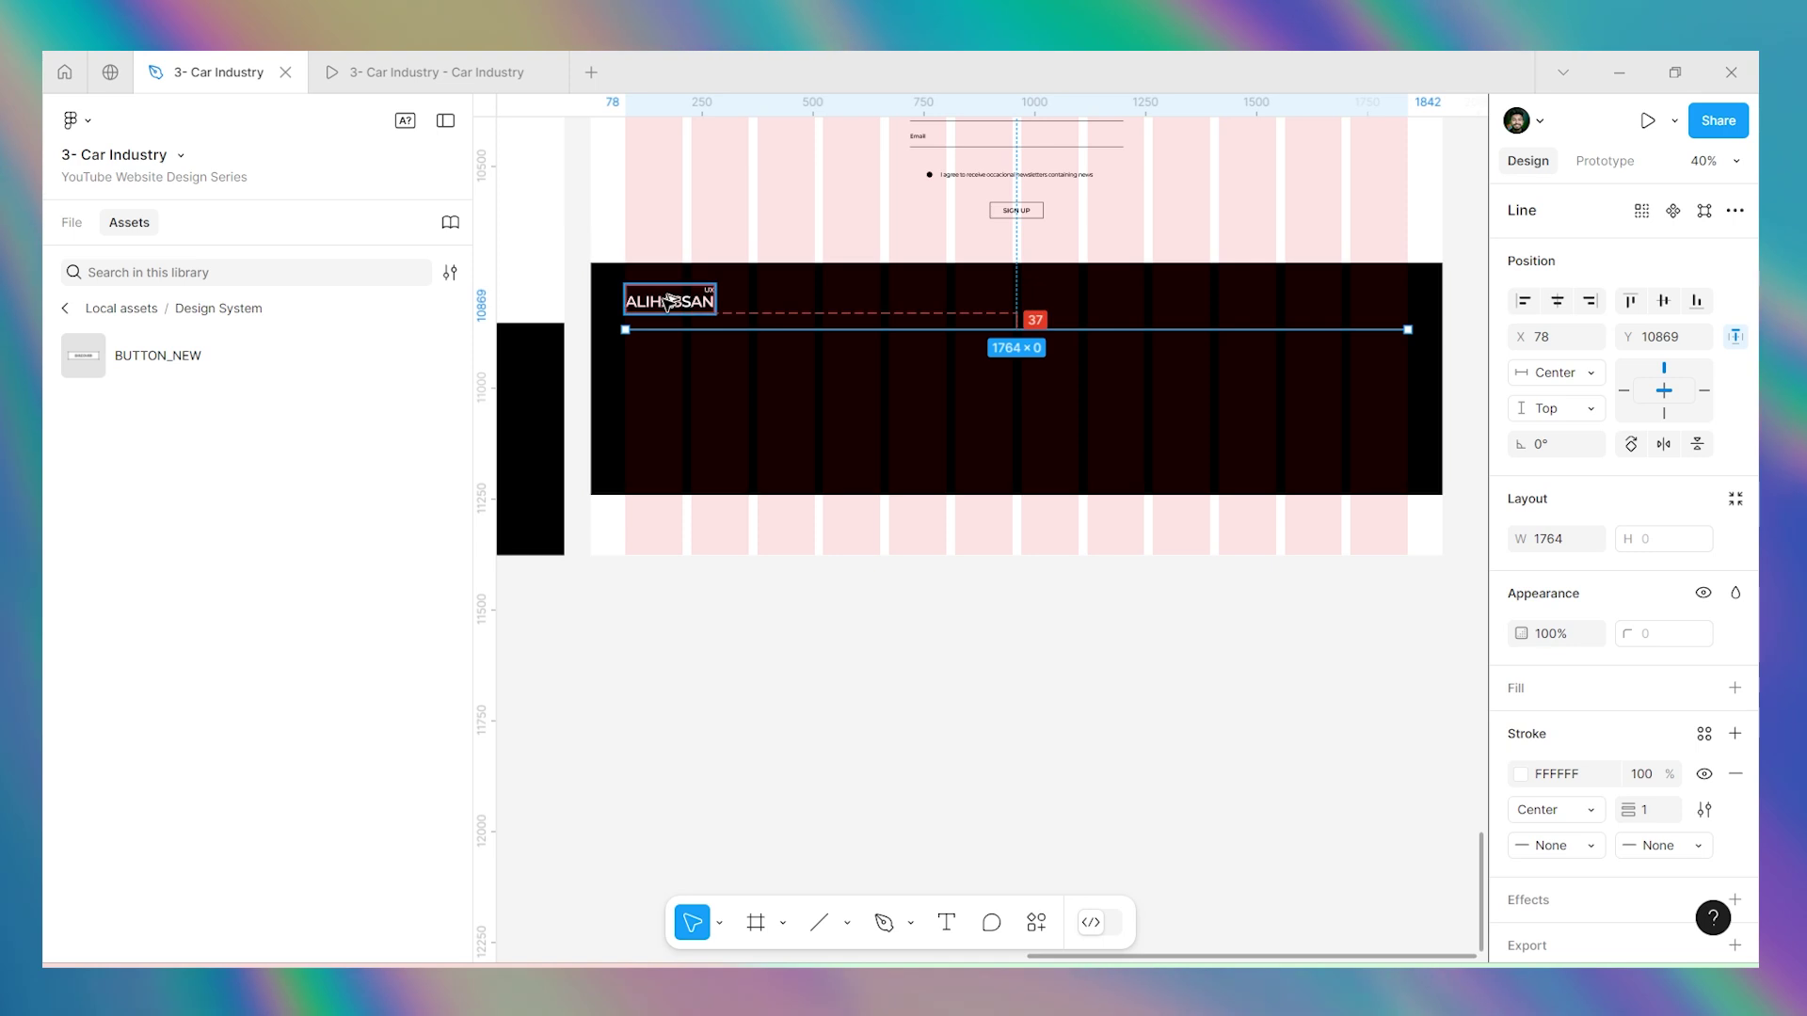
{"action": "key", "text": "Up"}
{"action": "key", "text": "Up"}
{"action": "key", "text": "Up"}
{"action": "key", "text": "Up"}
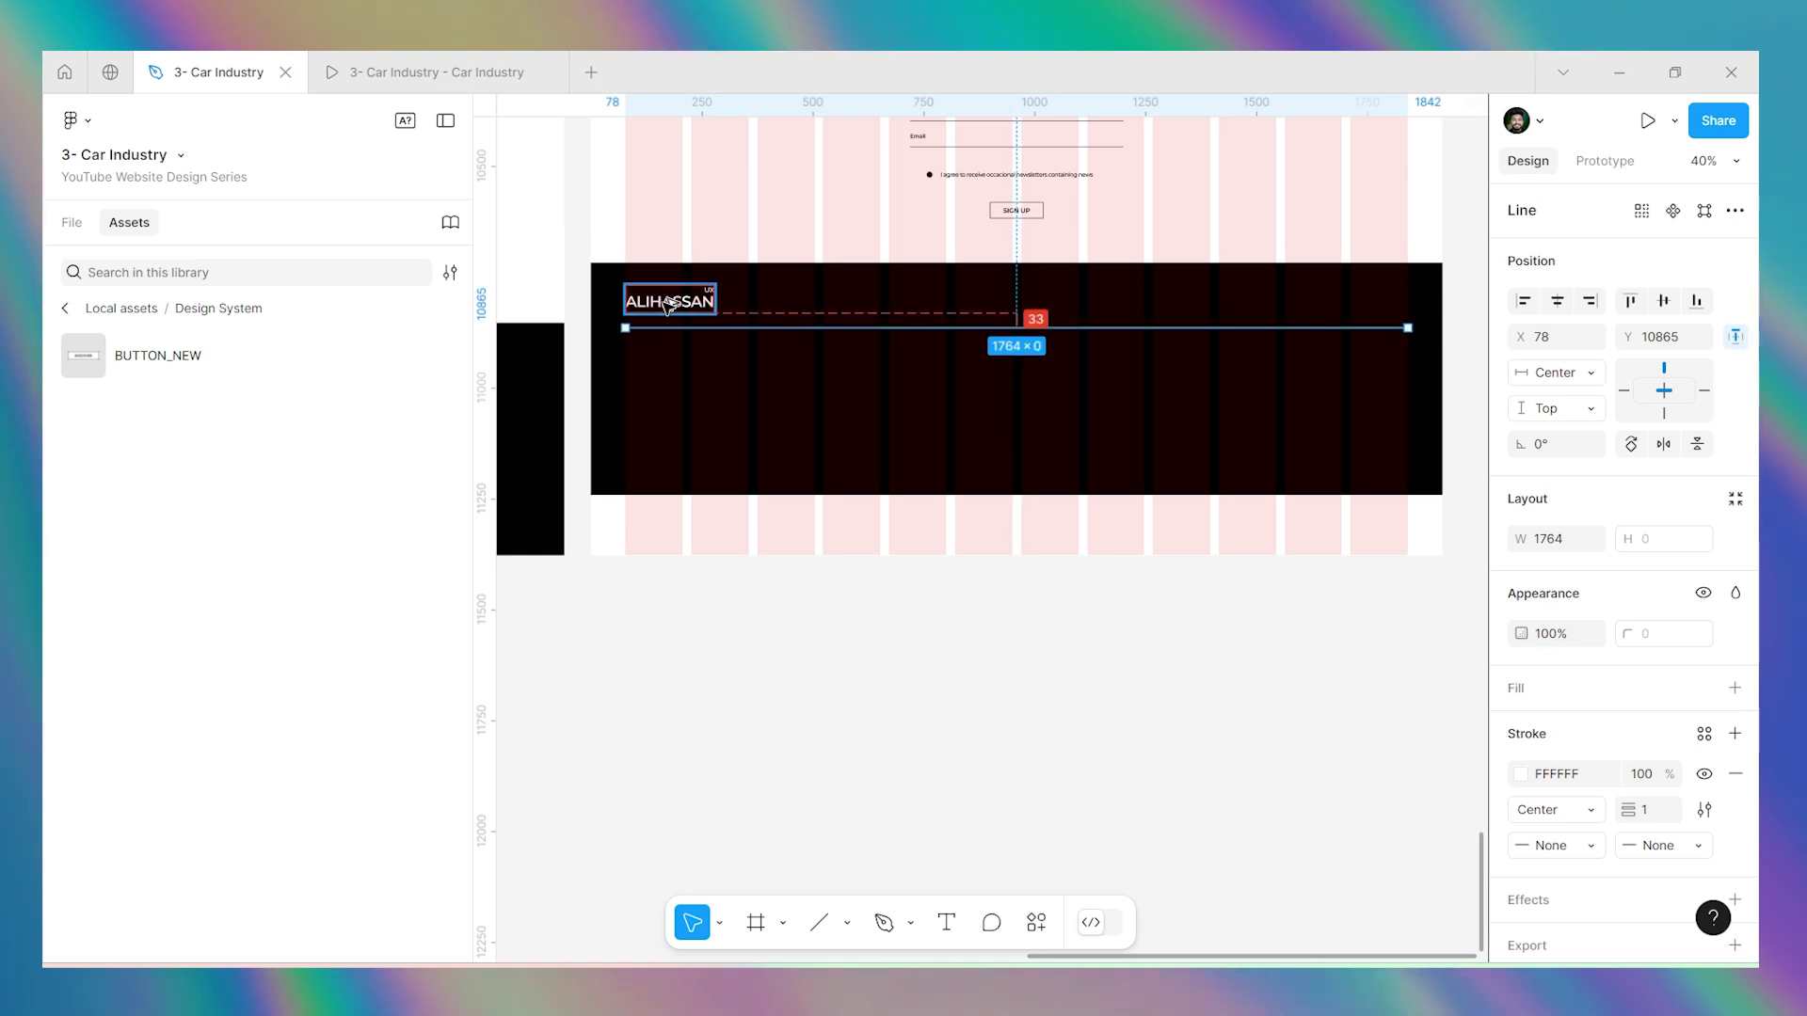
{"action": "key", "text": "Up"}
{"action": "key", "text": "Up"}
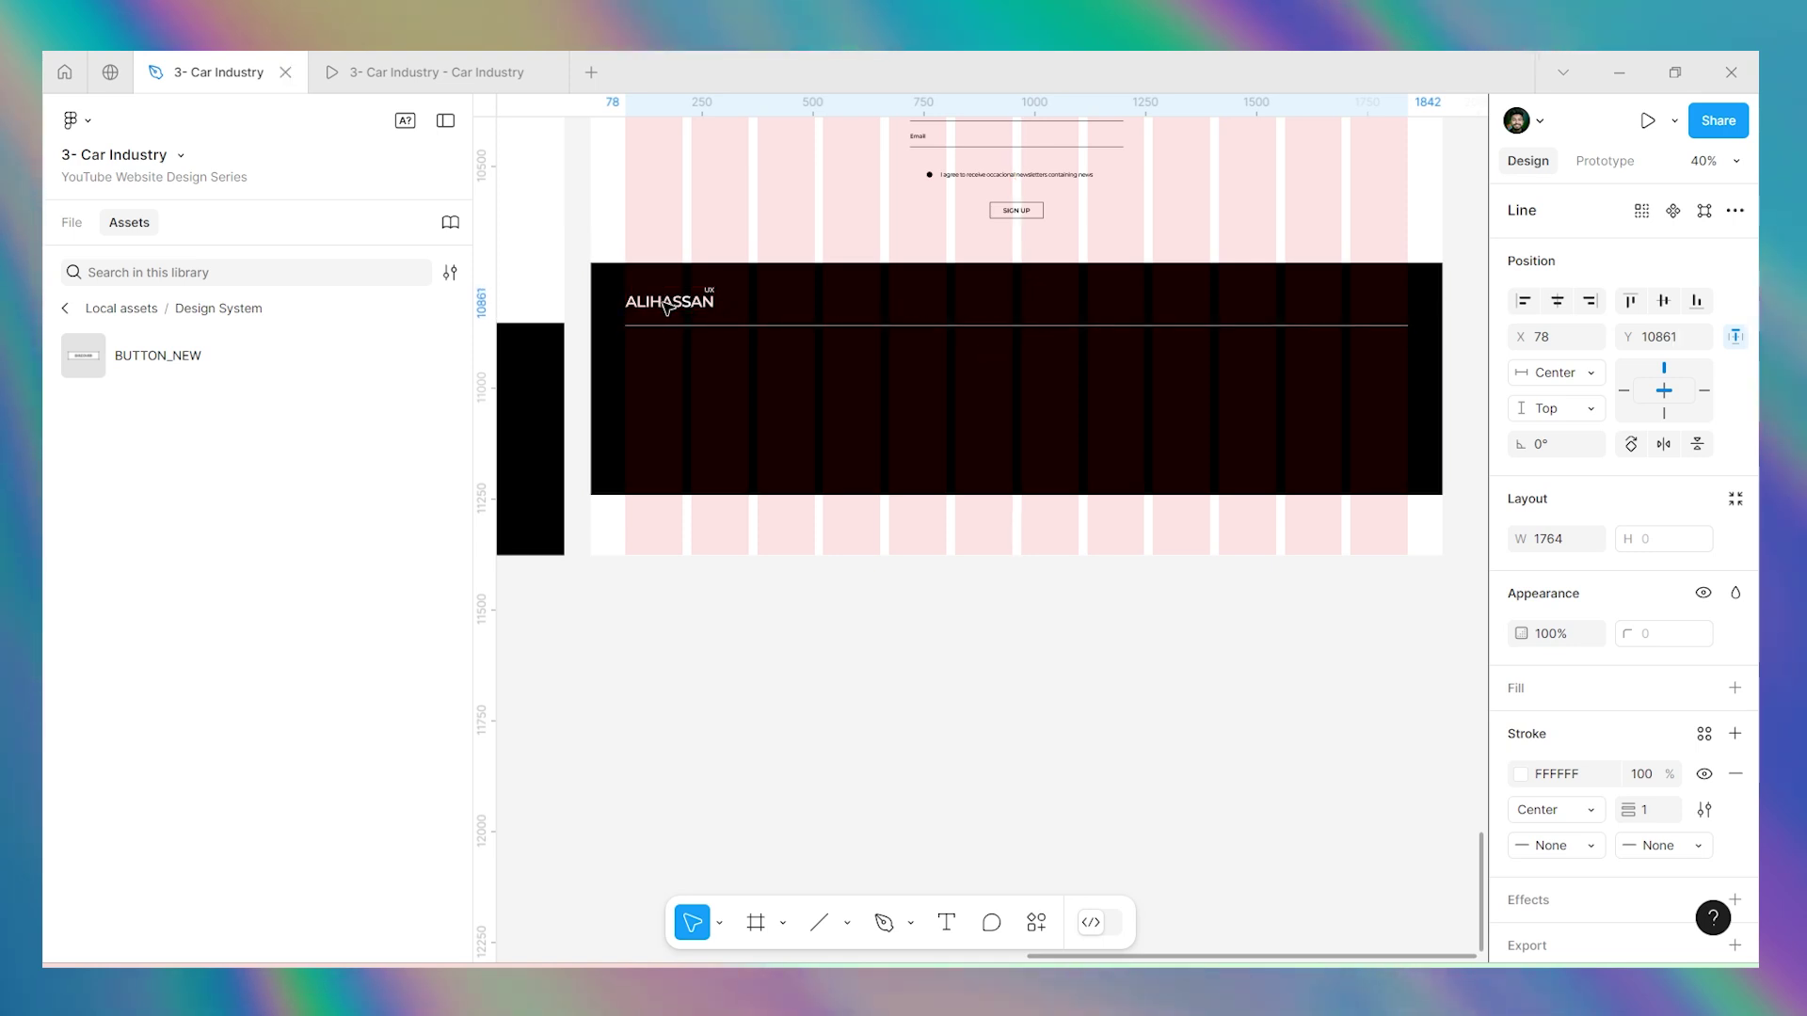
{"action": "left_click", "coordinate": [1286, 612]}
Copy the CONTACT, QUICK LINKS and OPENING HOURS columns from the reference footer into the Car footer.
{"action": "scroll", "coordinate": [1239, 533], "scroll_direction": "down", "scroll_amount": 5}
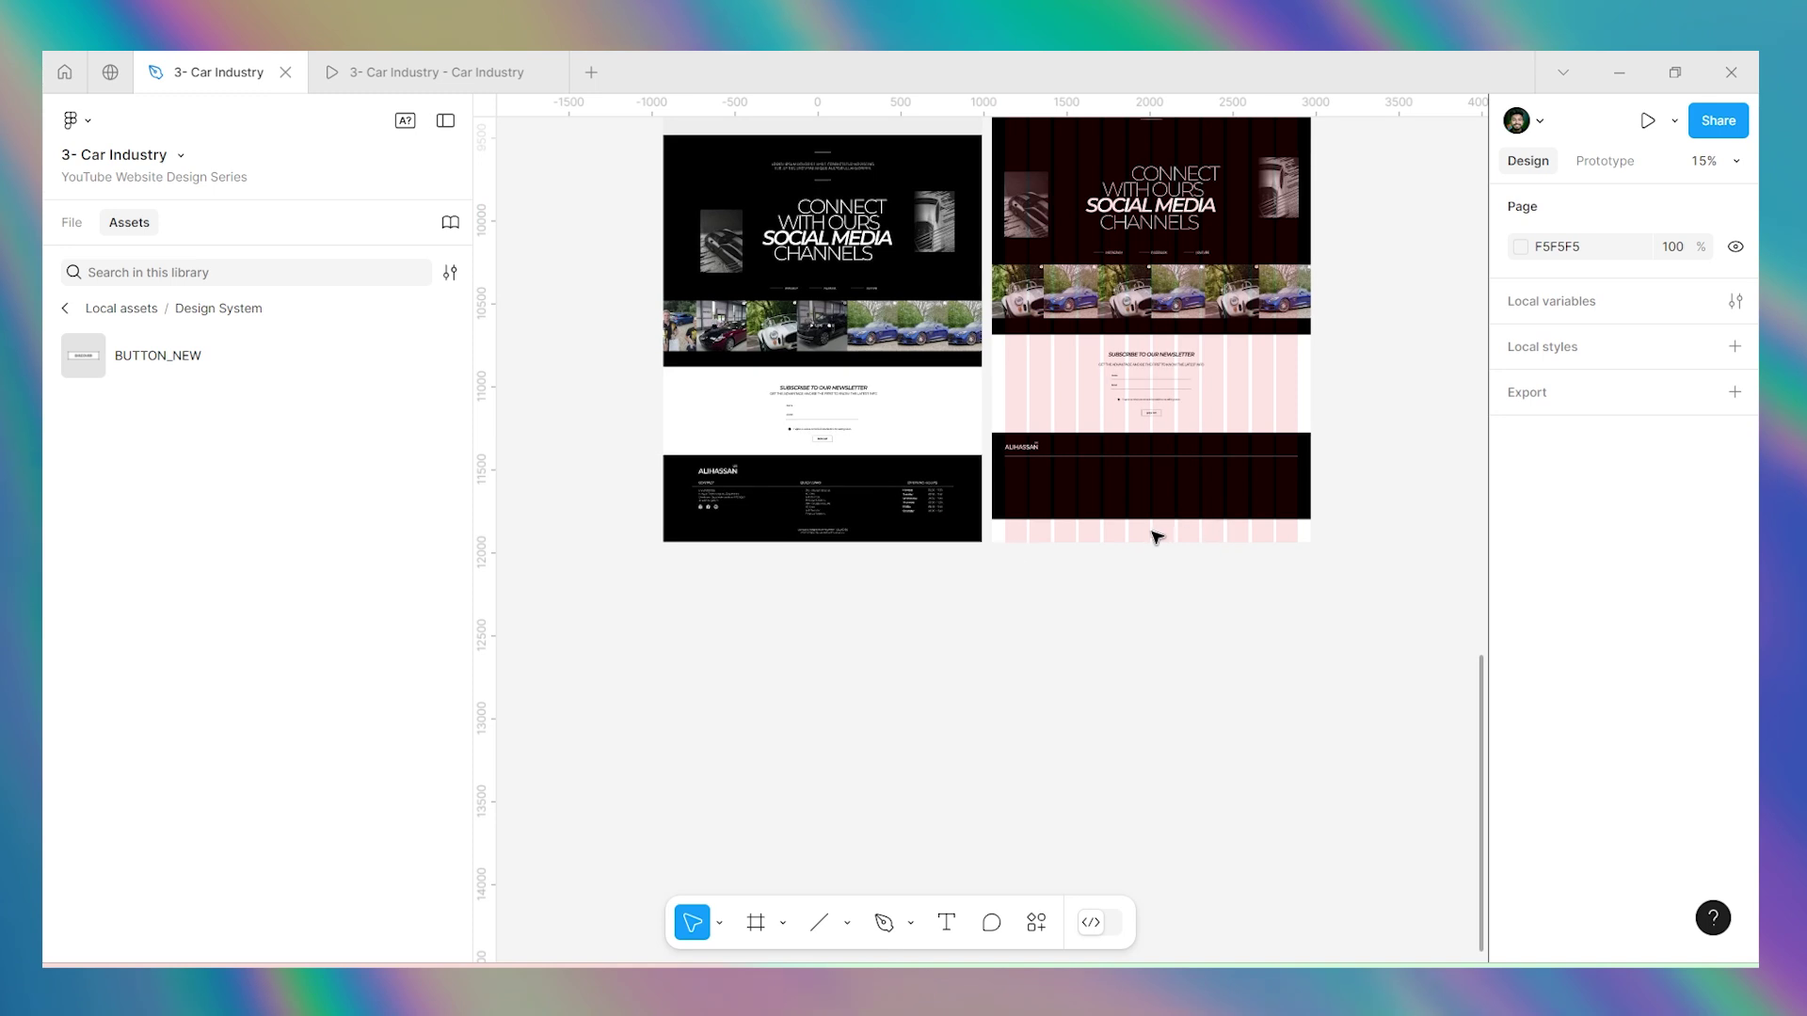
{"action": "scroll", "coordinate": [762, 499], "scroll_direction": "up", "scroll_amount": 10}
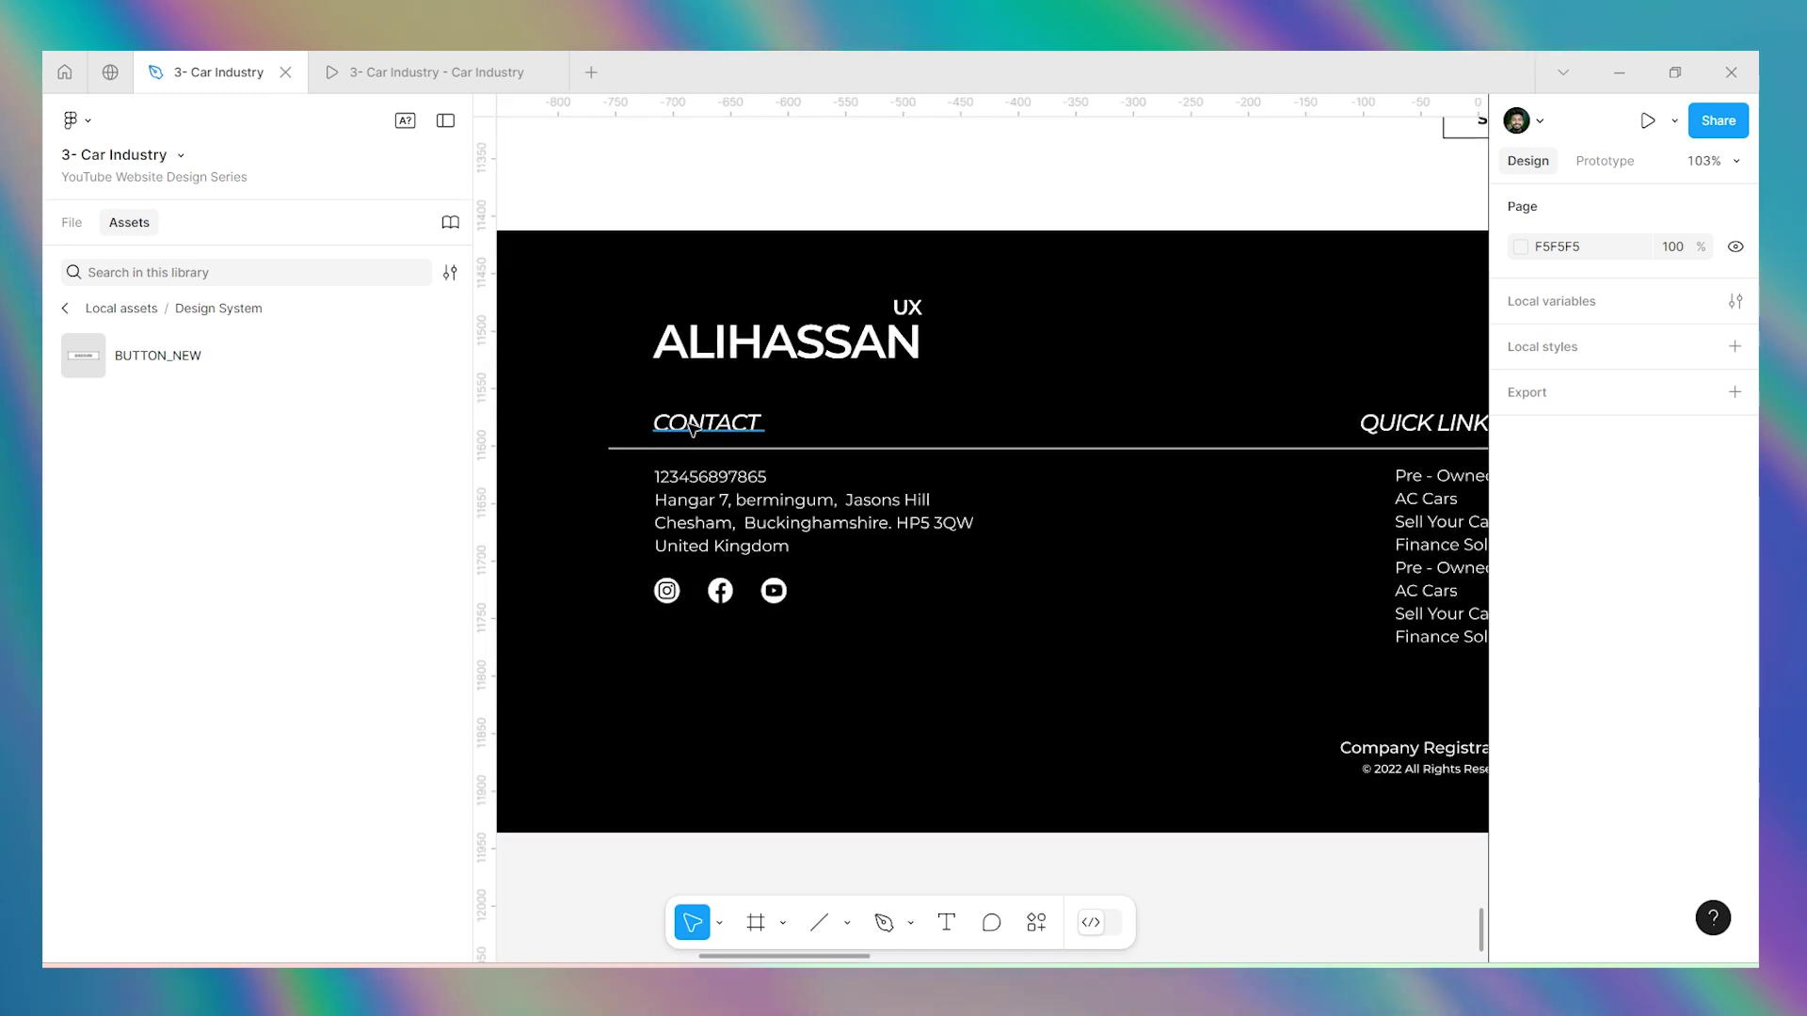
{"action": "scroll", "coordinate": [724, 492], "scroll_direction": "down", "scroll_amount": 7}
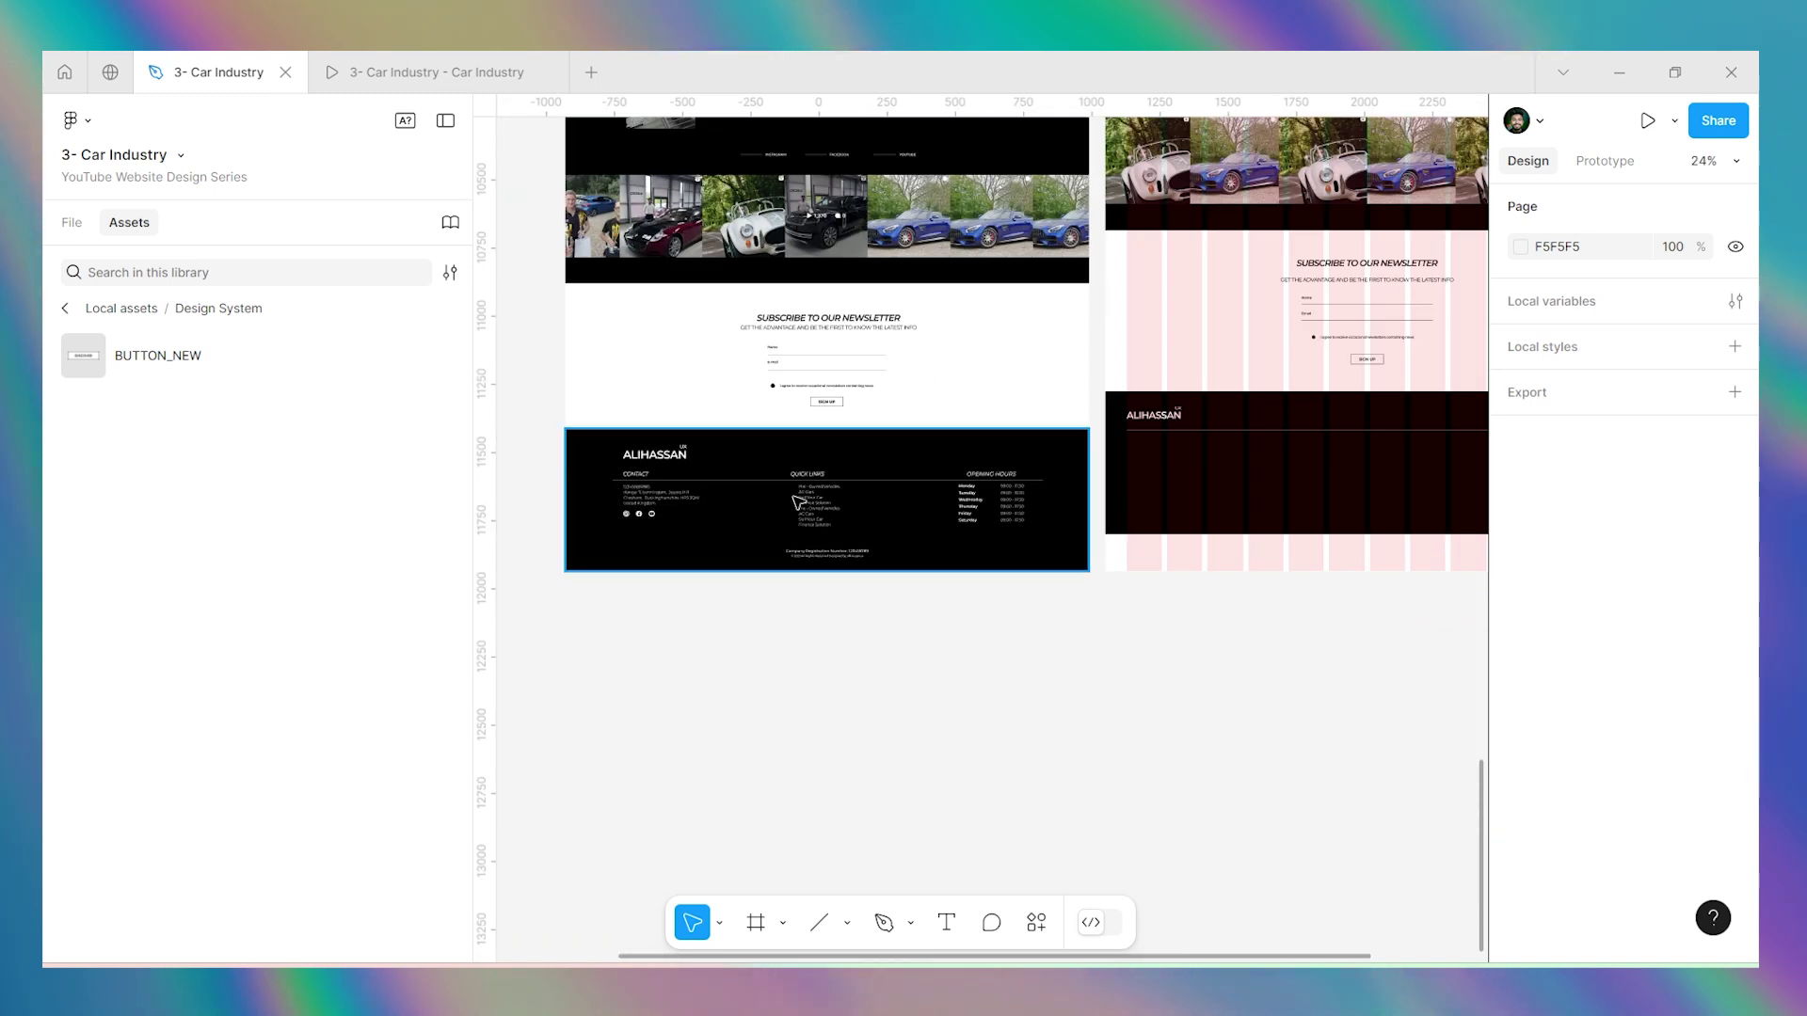
{"action": "scroll", "coordinate": [827, 493], "scroll_direction": "up", "scroll_amount": 3}
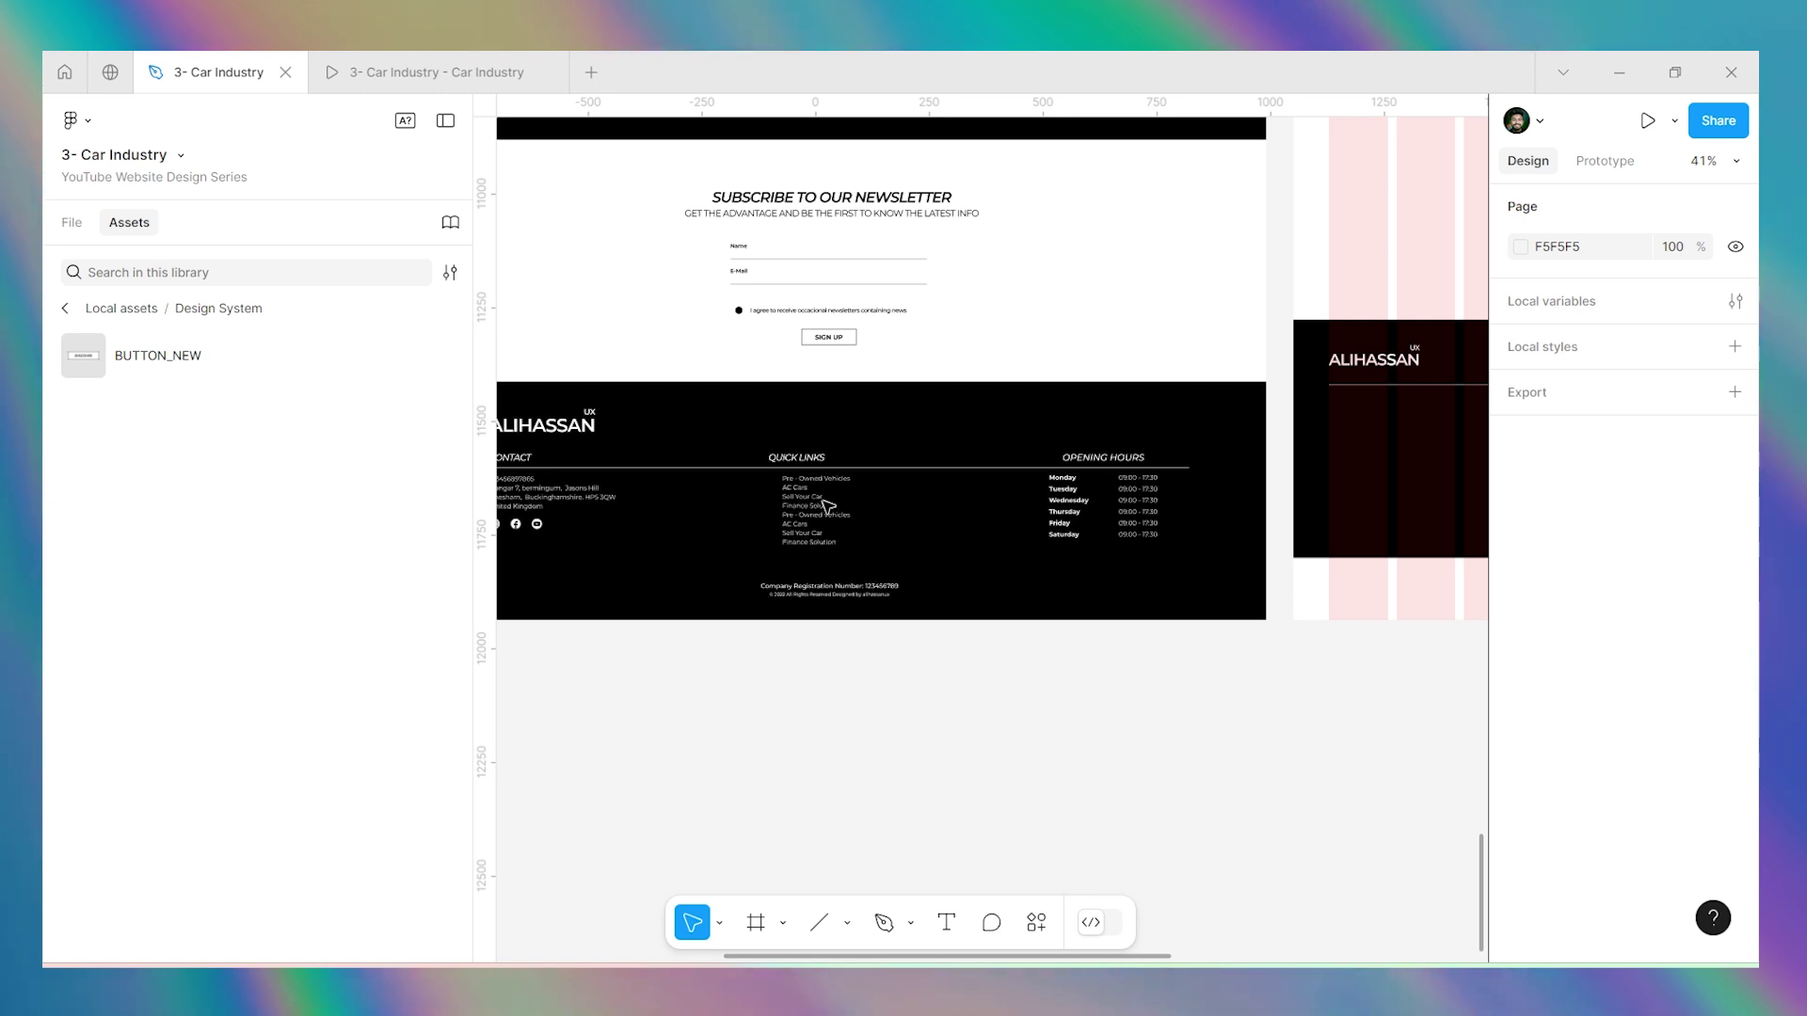
{"action": "scroll", "coordinate": [826, 507], "scroll_direction": "down", "scroll_amount": 2}
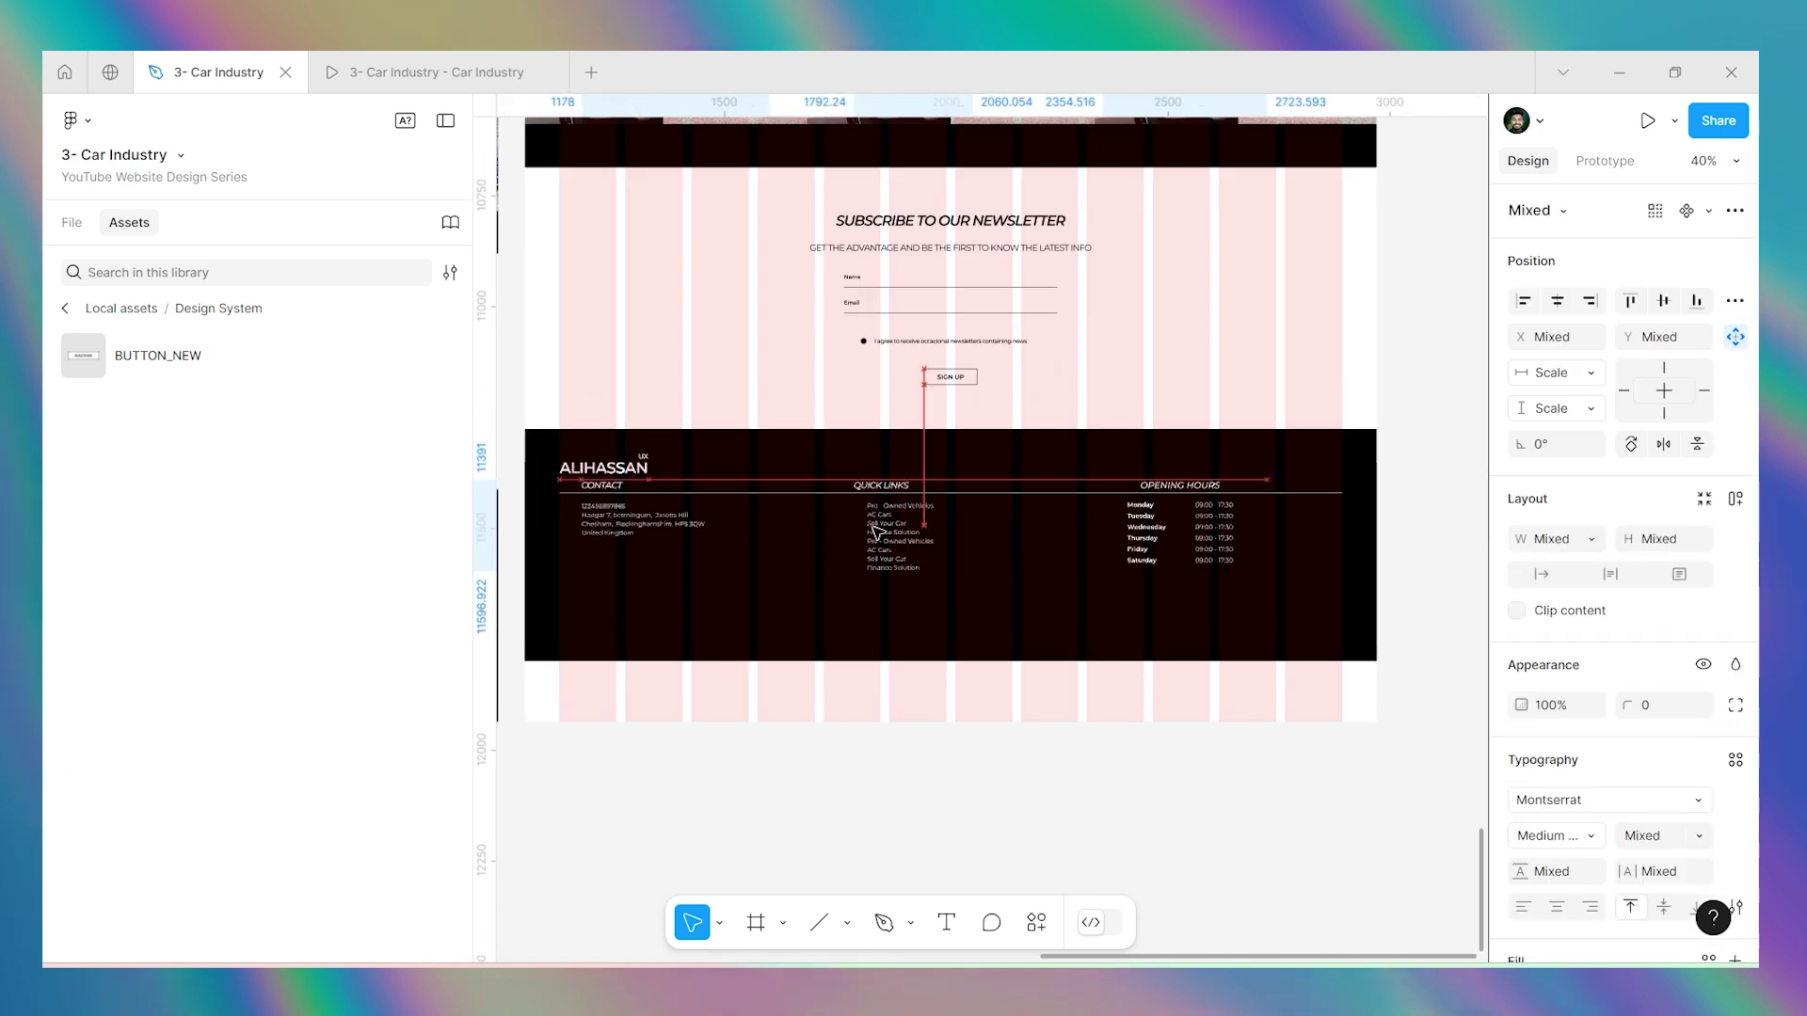
{"action": "left_click", "coordinate": [1048, 738]}
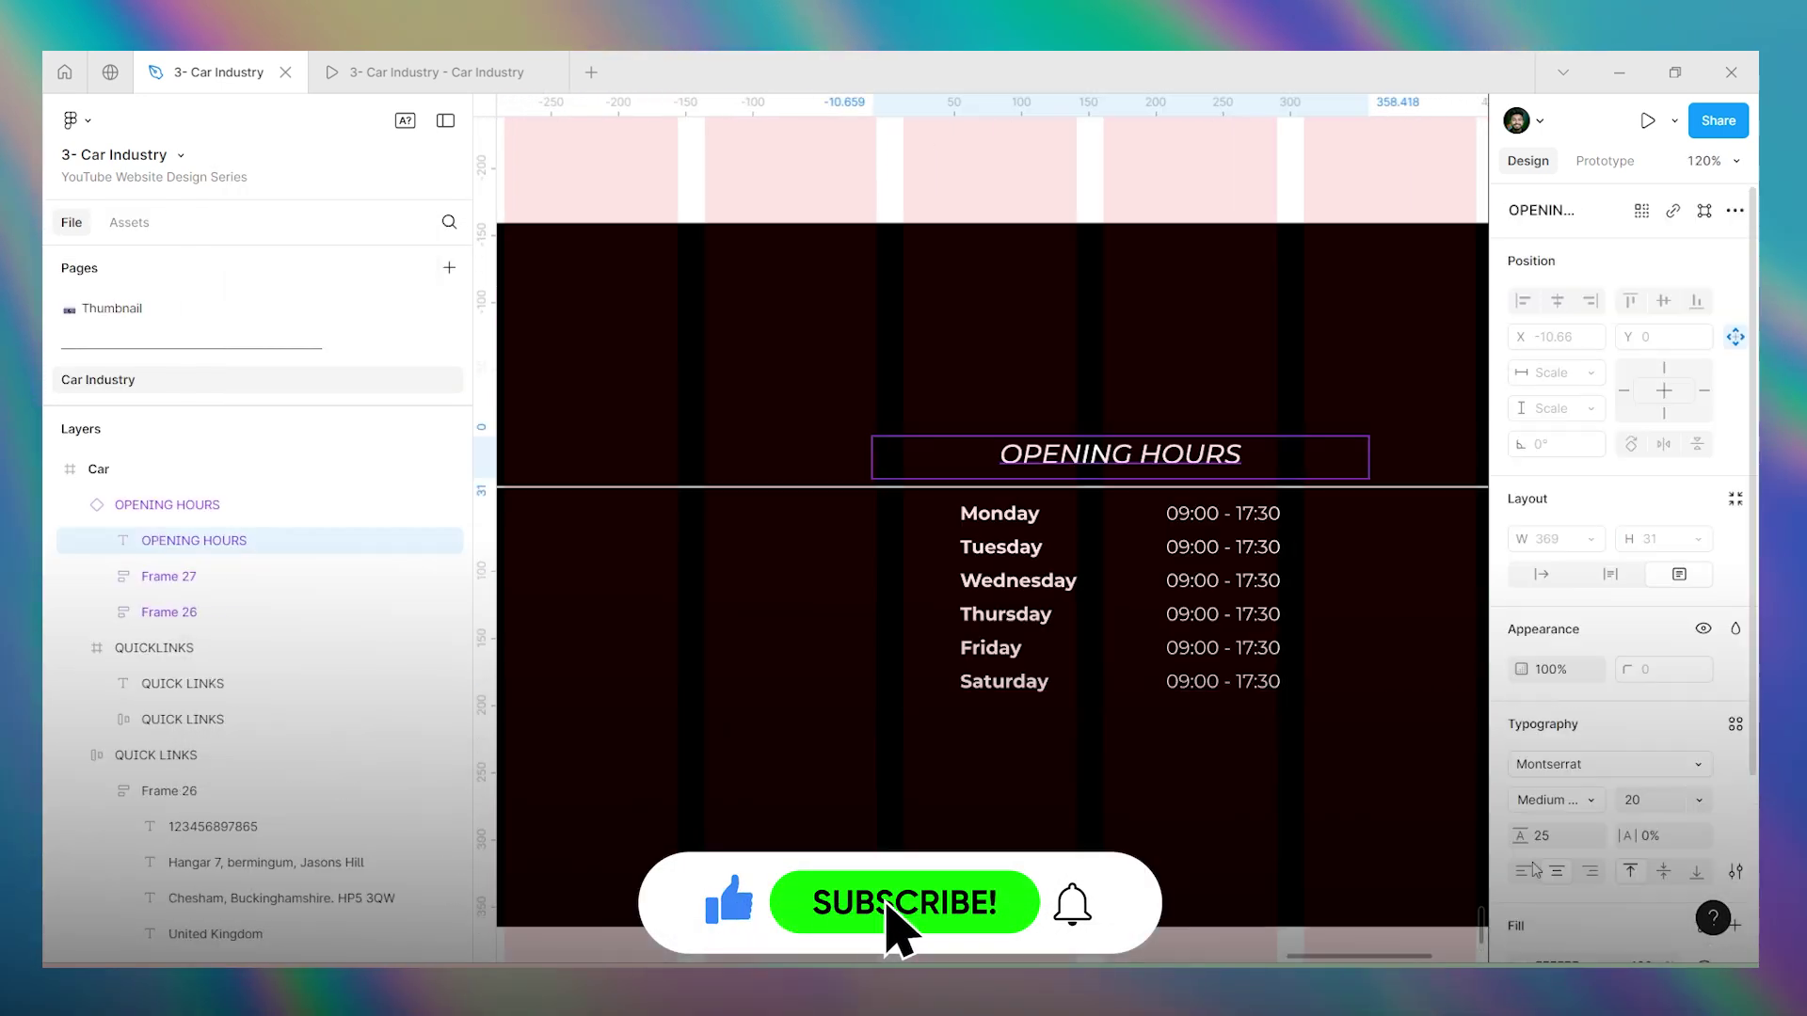
Combine the OPENING HOURS heading and its schedule in a left-aligned vertical auto layout.
{"action": "left_click", "coordinate": [1026, 593], "text": "shift"}
{"action": "key", "text": "shift+a"}
{"action": "scroll", "coordinate": [1226, 434], "scroll_direction": "down", "scroll_amount": 10}
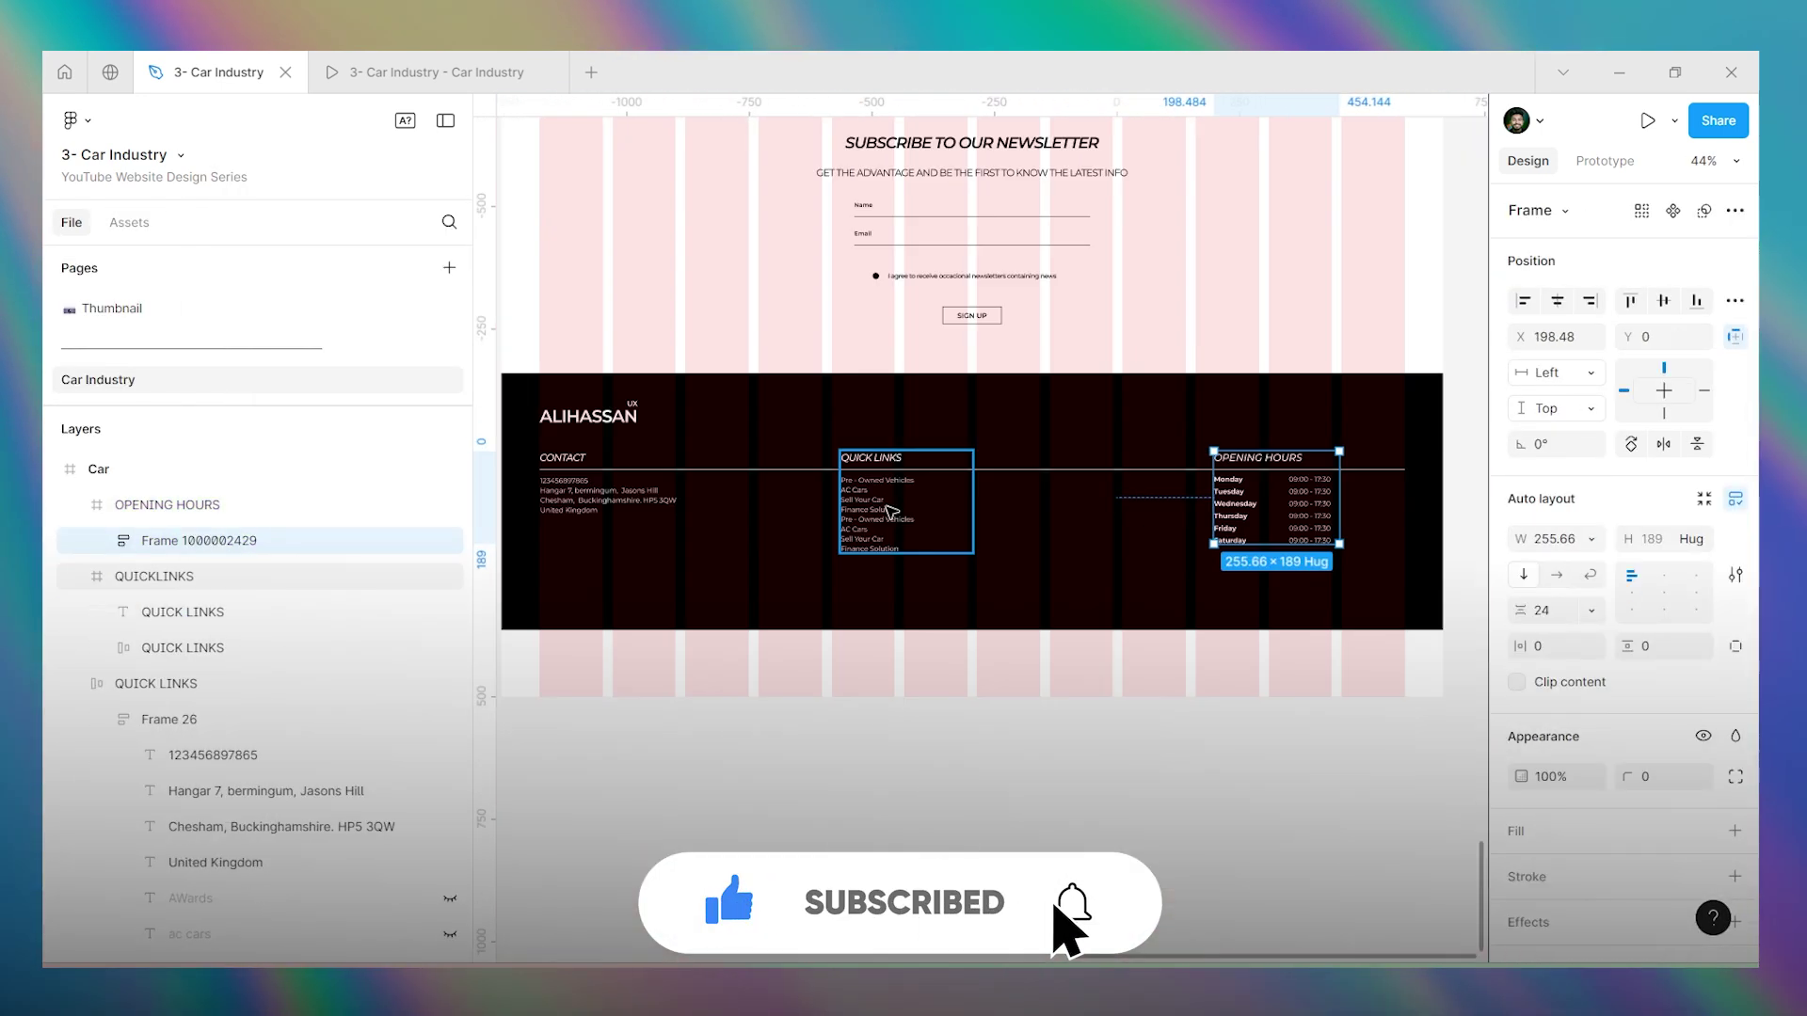
{"action": "key", "text": "Escape"}
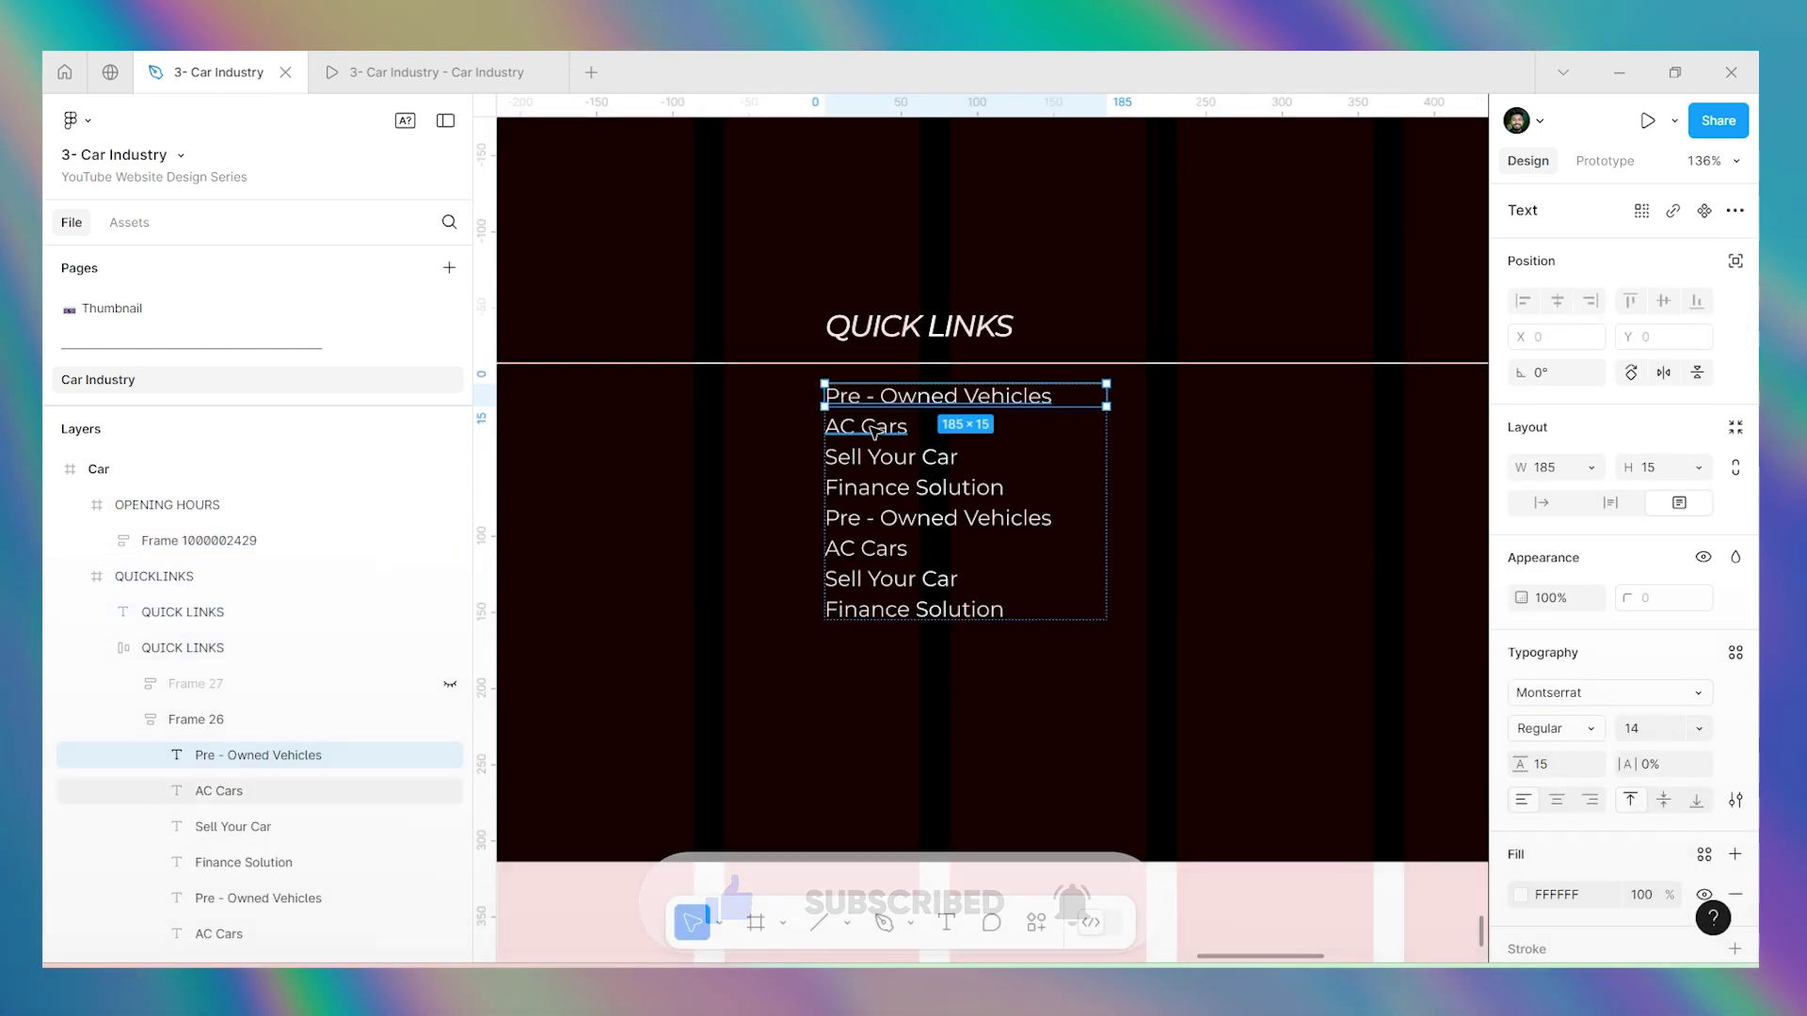
Combine the QUICK LINKS heading and link list in a vertical auto layout with 12 spacing, placed so the footer line separates them.
{"action": "key", "text": "Escape"}
{"action": "left_click", "coordinate": [178, 613], "text": "shift"}
{"action": "key", "text": "shift+a"}
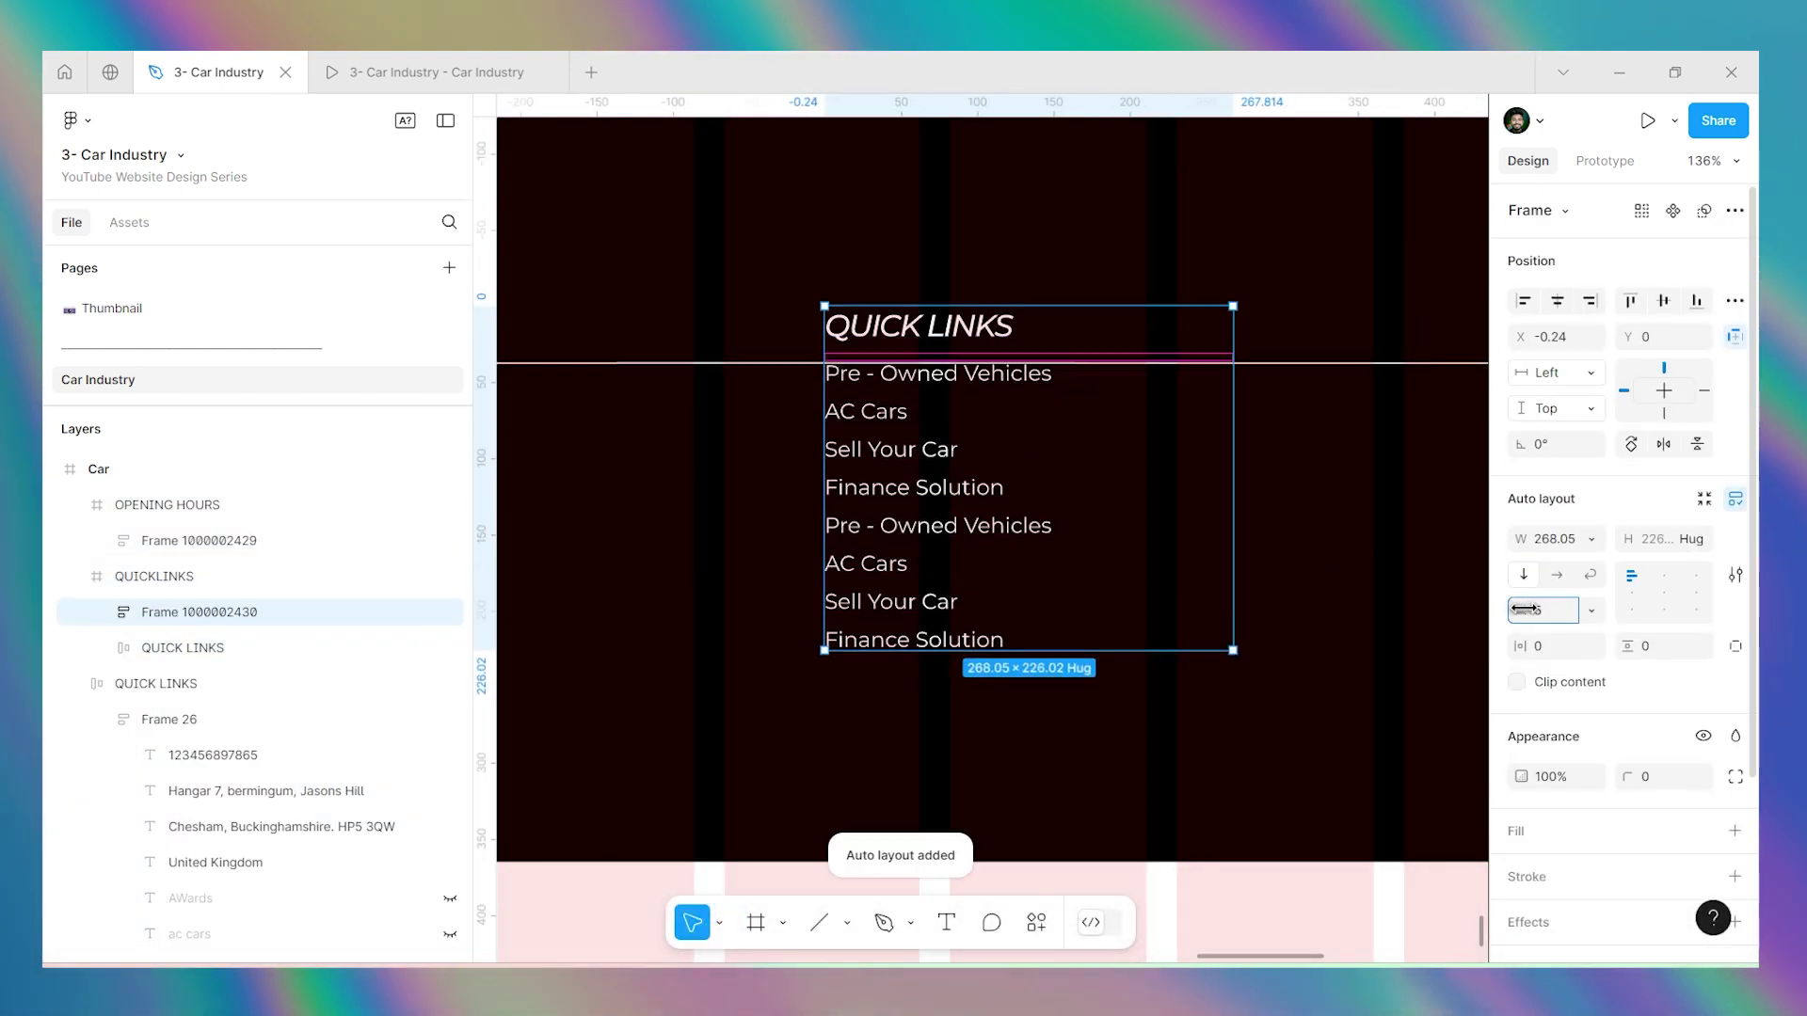
{"action": "type", "text": "1"}
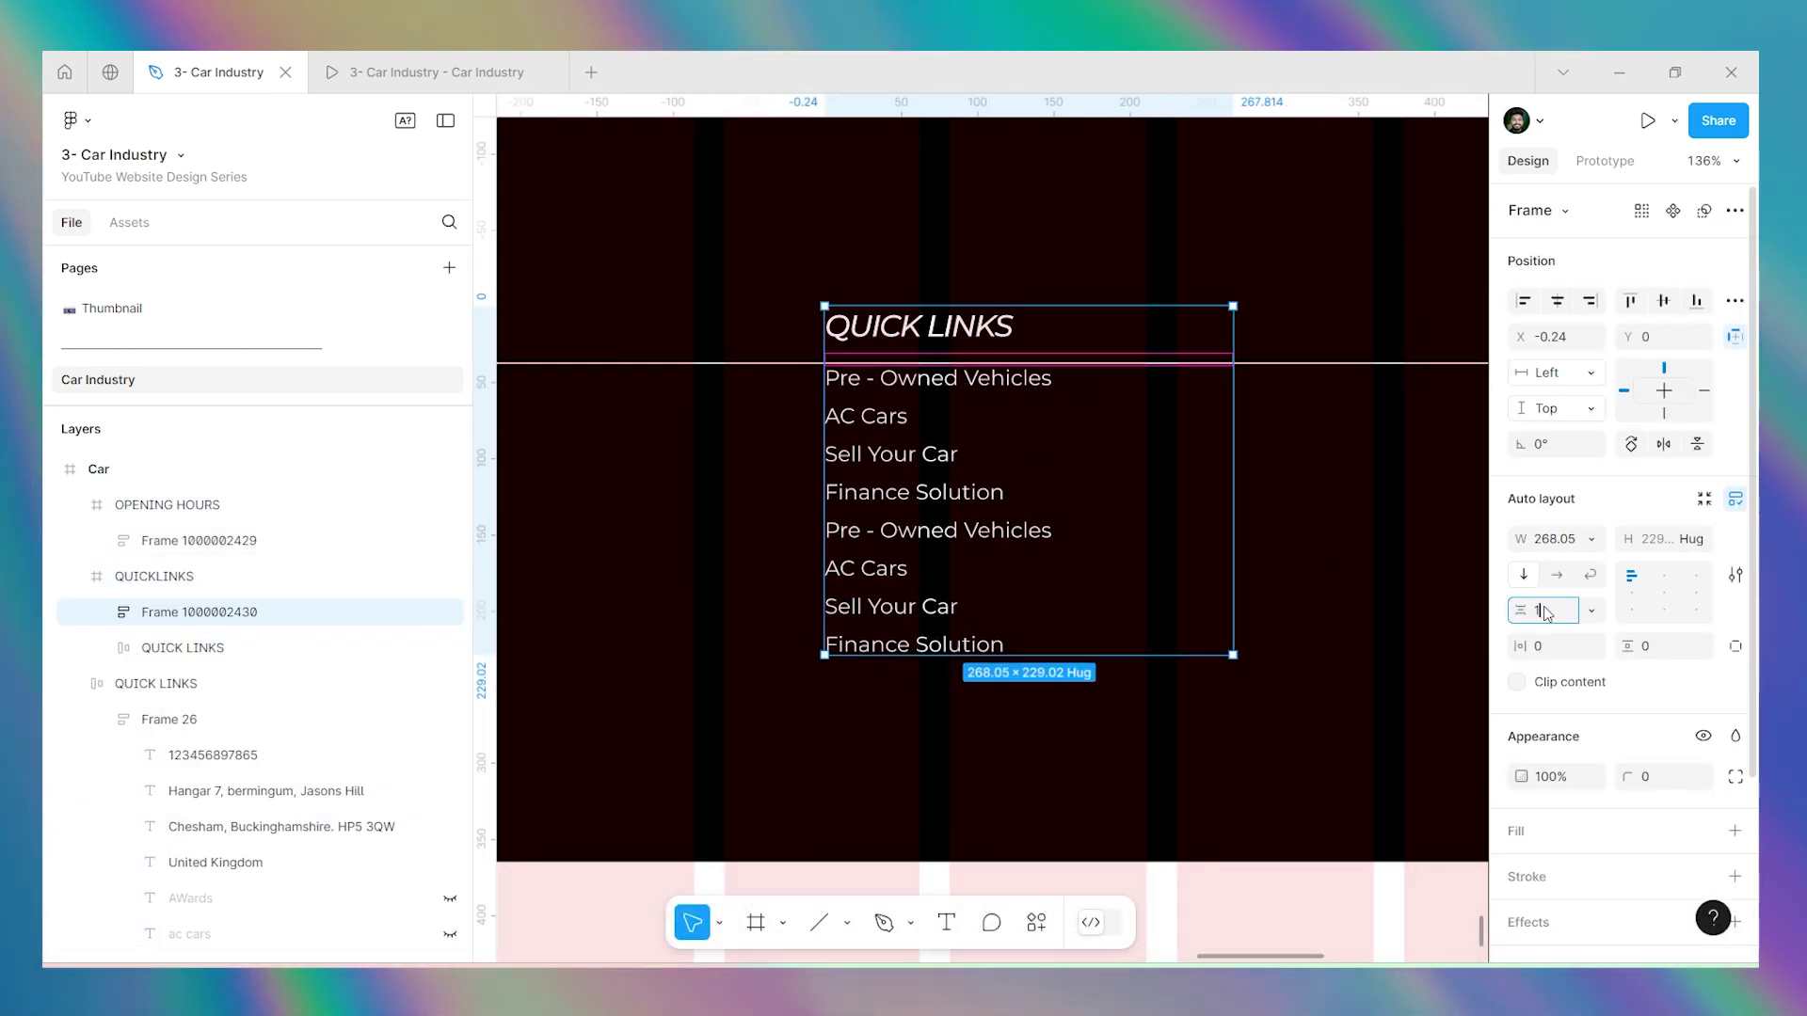
{"action": "type", "text": "2"}
{"action": "key", "text": "Return"}
{"action": "mouse_move", "coordinate": [954, 483]}
{"action": "left_mouse_down"}
{"action": "mouse_move", "coordinate": [947, 496]}
{"action": "mouse_move", "coordinate": [952, 467]}
{"action": "left_mouse_up"}
Combine the CONTACT heading and address lines in a vertical auto layout with 12 spacing, and move it to X 225, Y 10883.
{"action": "scroll", "coordinate": [1157, 414], "scroll_direction": "down", "scroll_amount": 5}
{"action": "scroll", "coordinate": [668, 419], "scroll_direction": "up", "scroll_amount": 3}
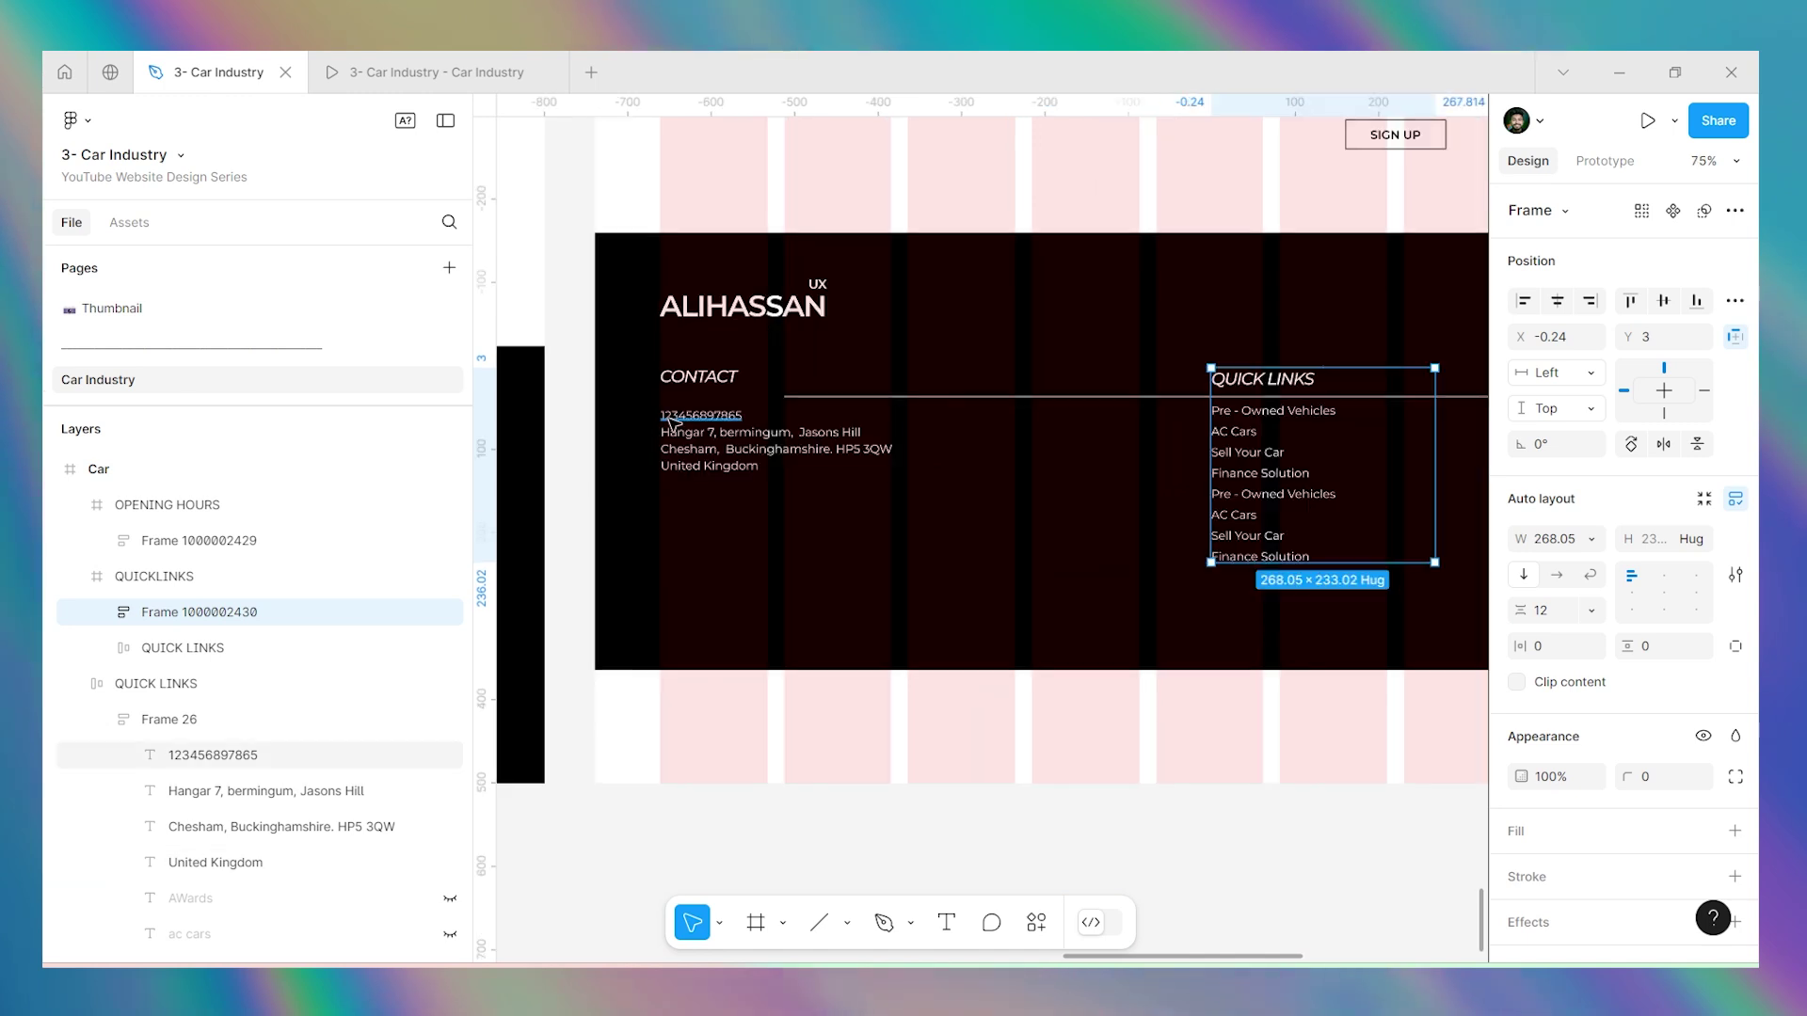
{"action": "scroll", "coordinate": [668, 418], "scroll_direction": "up", "scroll_amount": 4}
{"action": "left_click", "coordinate": [670, 414]}
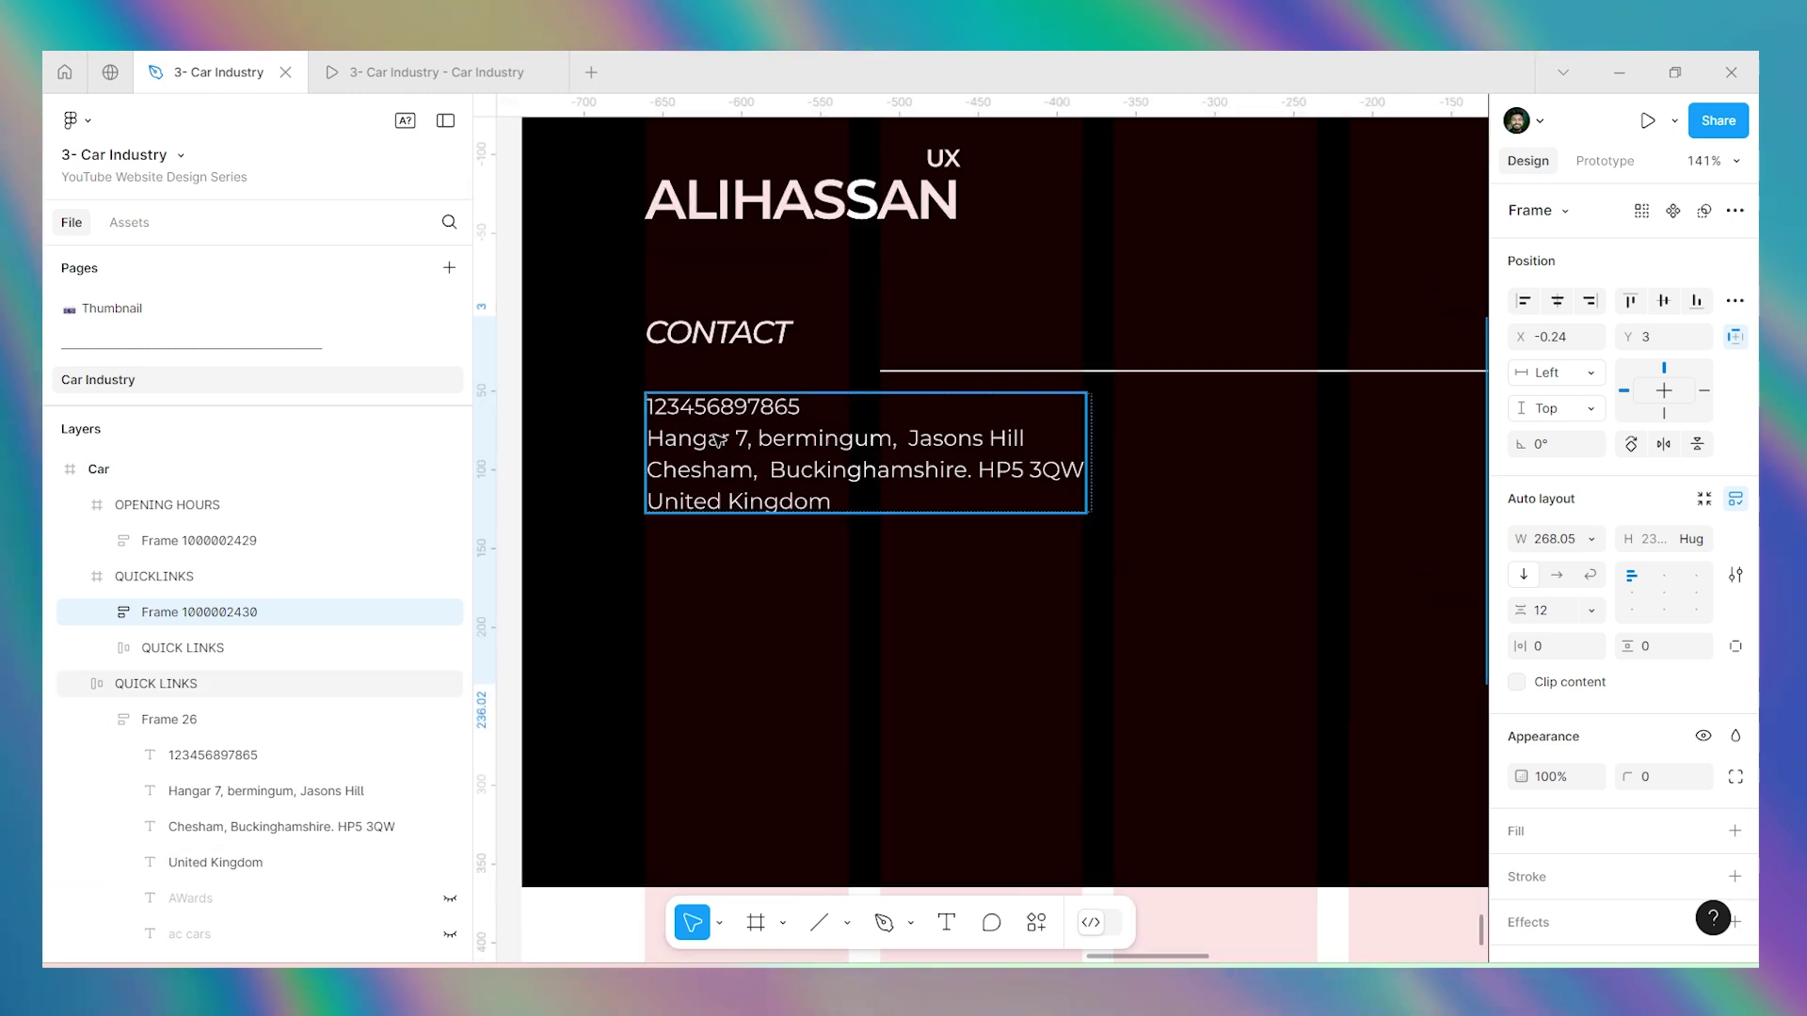
{"action": "left_click", "coordinate": [718, 341], "text": "shift"}
{"action": "key", "text": "shift+a"}
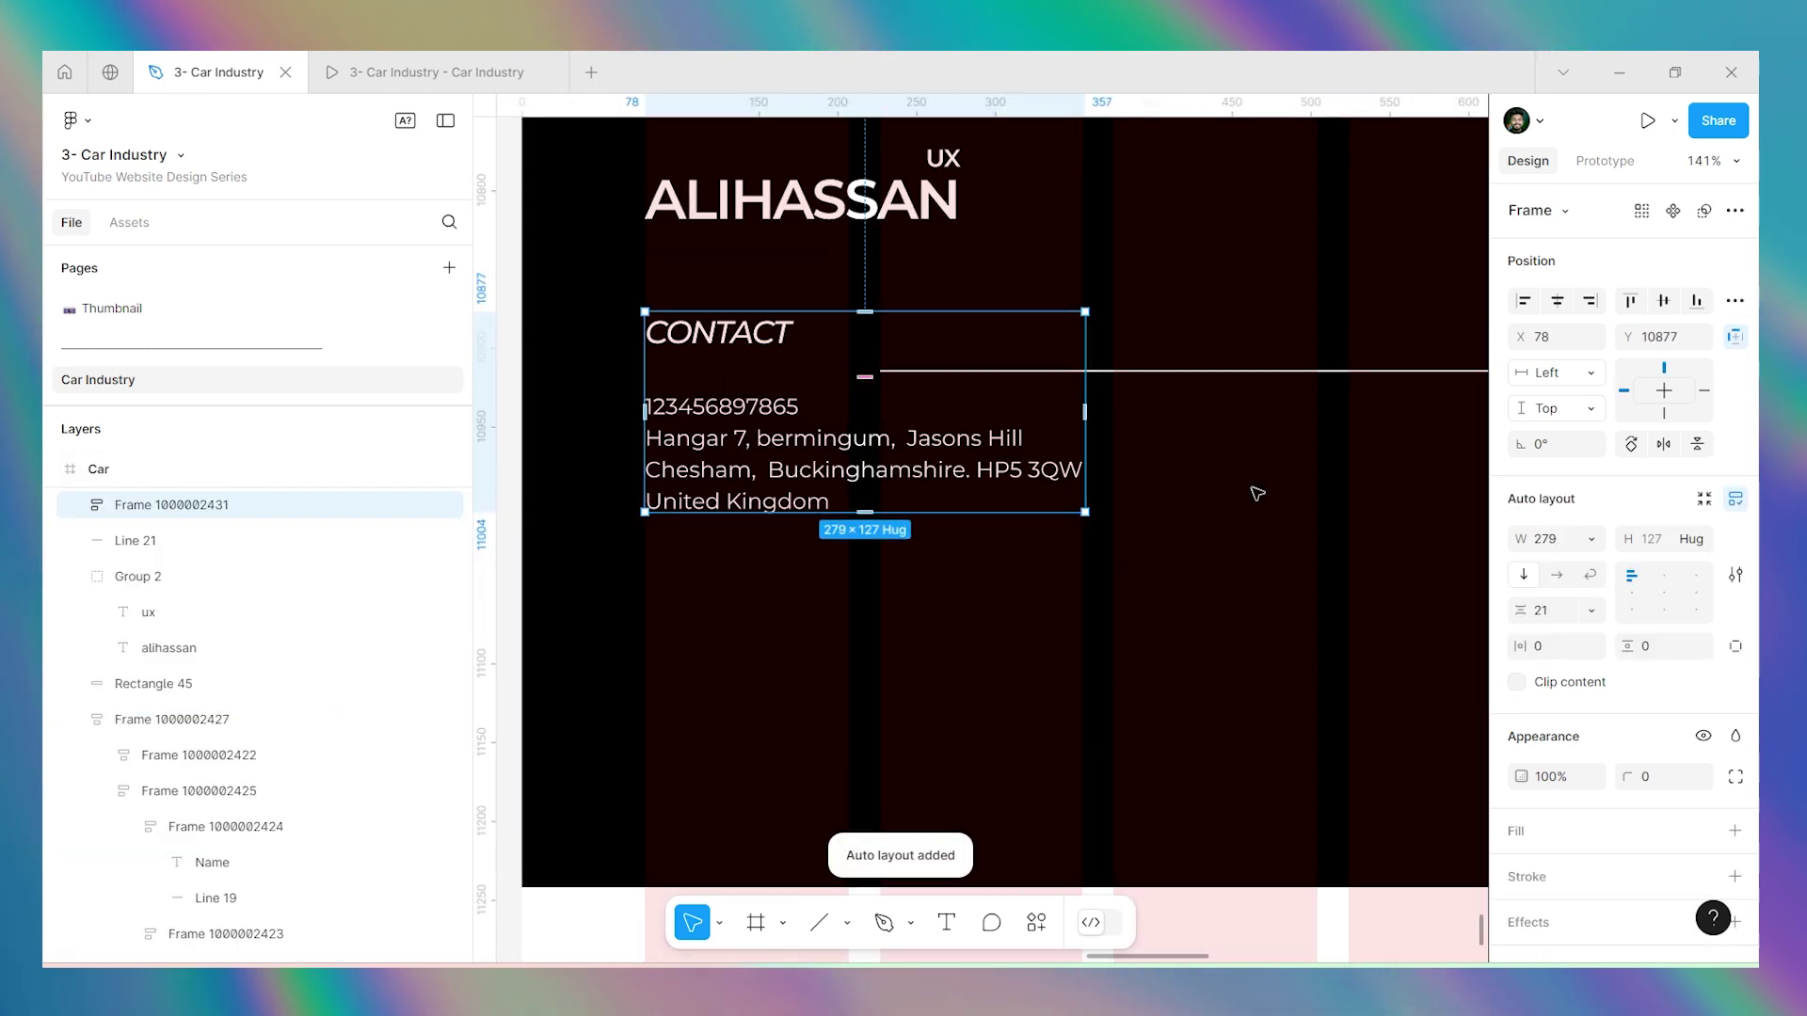
{"action": "left_click", "coordinate": [1547, 612]}
{"action": "type", "text": "12"}
{"action": "key", "text": "Return"}
{"action": "left_click_drag", "start_coordinate": [759, 451], "coordinate": [789, 461]}
{"action": "left_click_drag", "start_coordinate": [685, 428], "coordinate": [917, 462]}
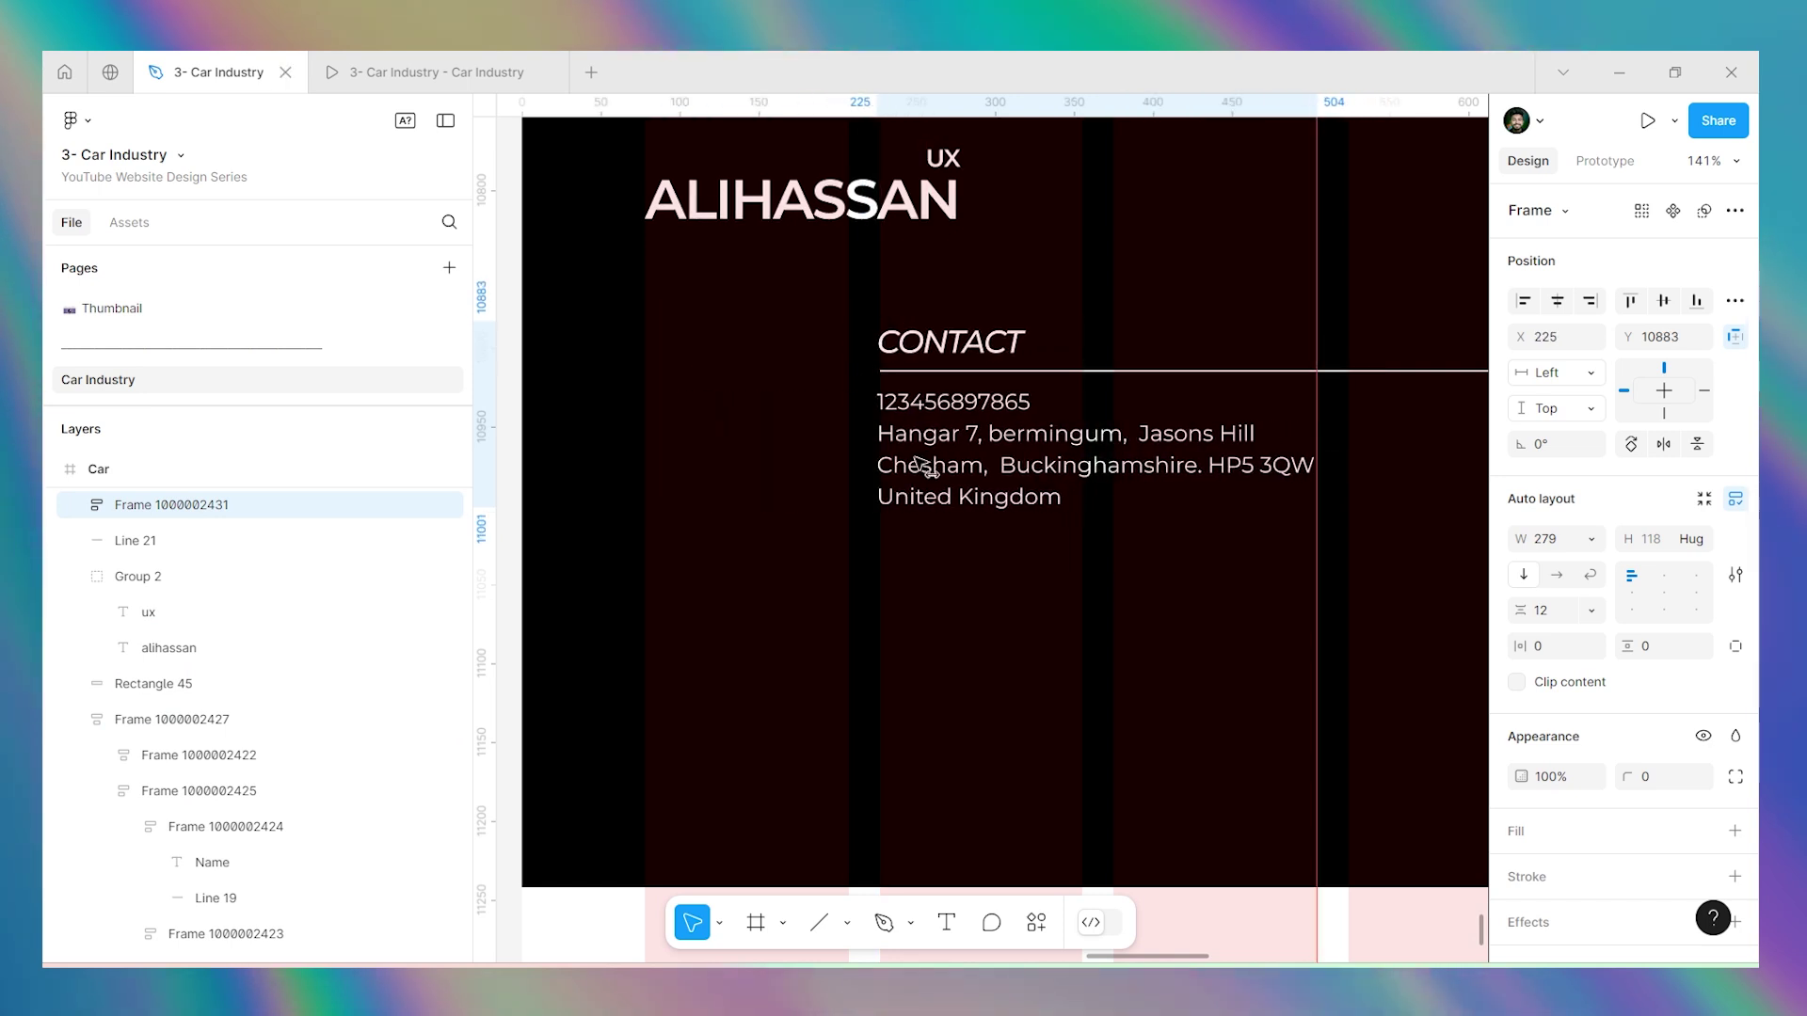
Shorten the Car frame to a height of 11156 so it ends at the footer's lower edge.
{"action": "scroll", "coordinate": [670, 444], "scroll_direction": "down", "scroll_amount": 5}
{"action": "left_click", "coordinate": [1087, 635]}
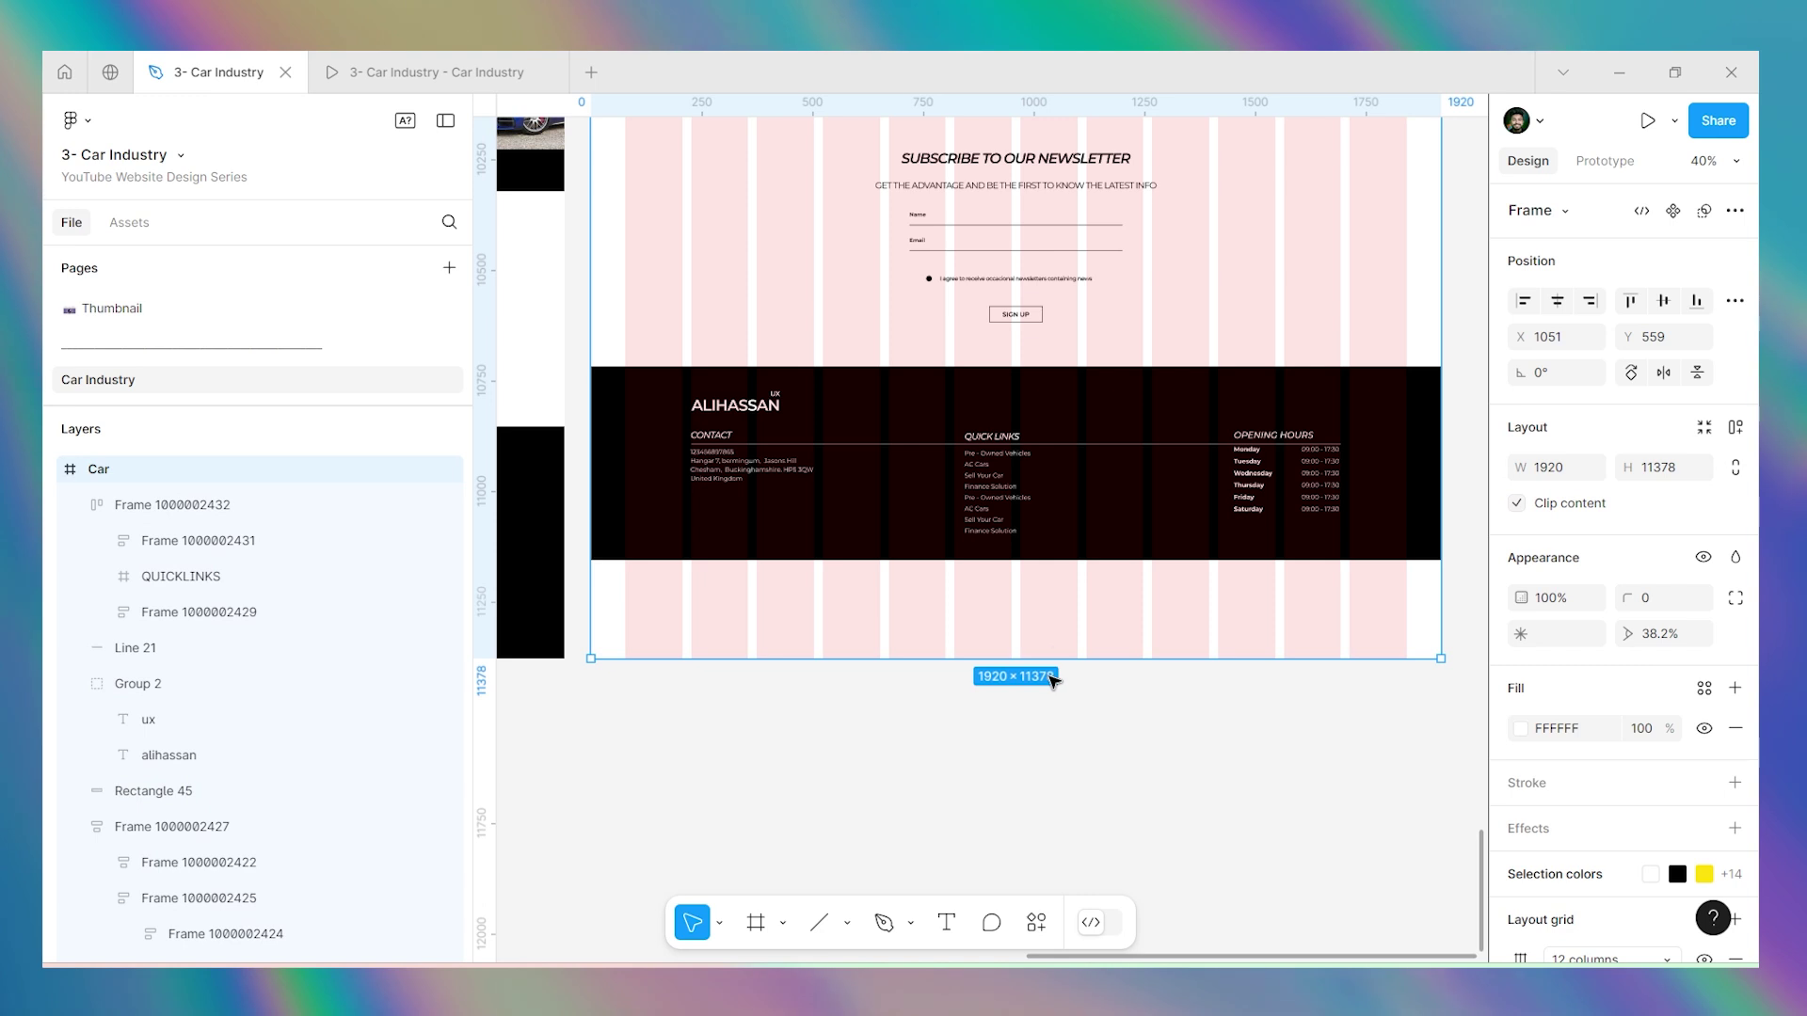
{"action": "left_click_drag", "start_coordinate": [1054, 652], "coordinate": [1057, 560]}
{"action": "key", "text": "ctrl+z"}
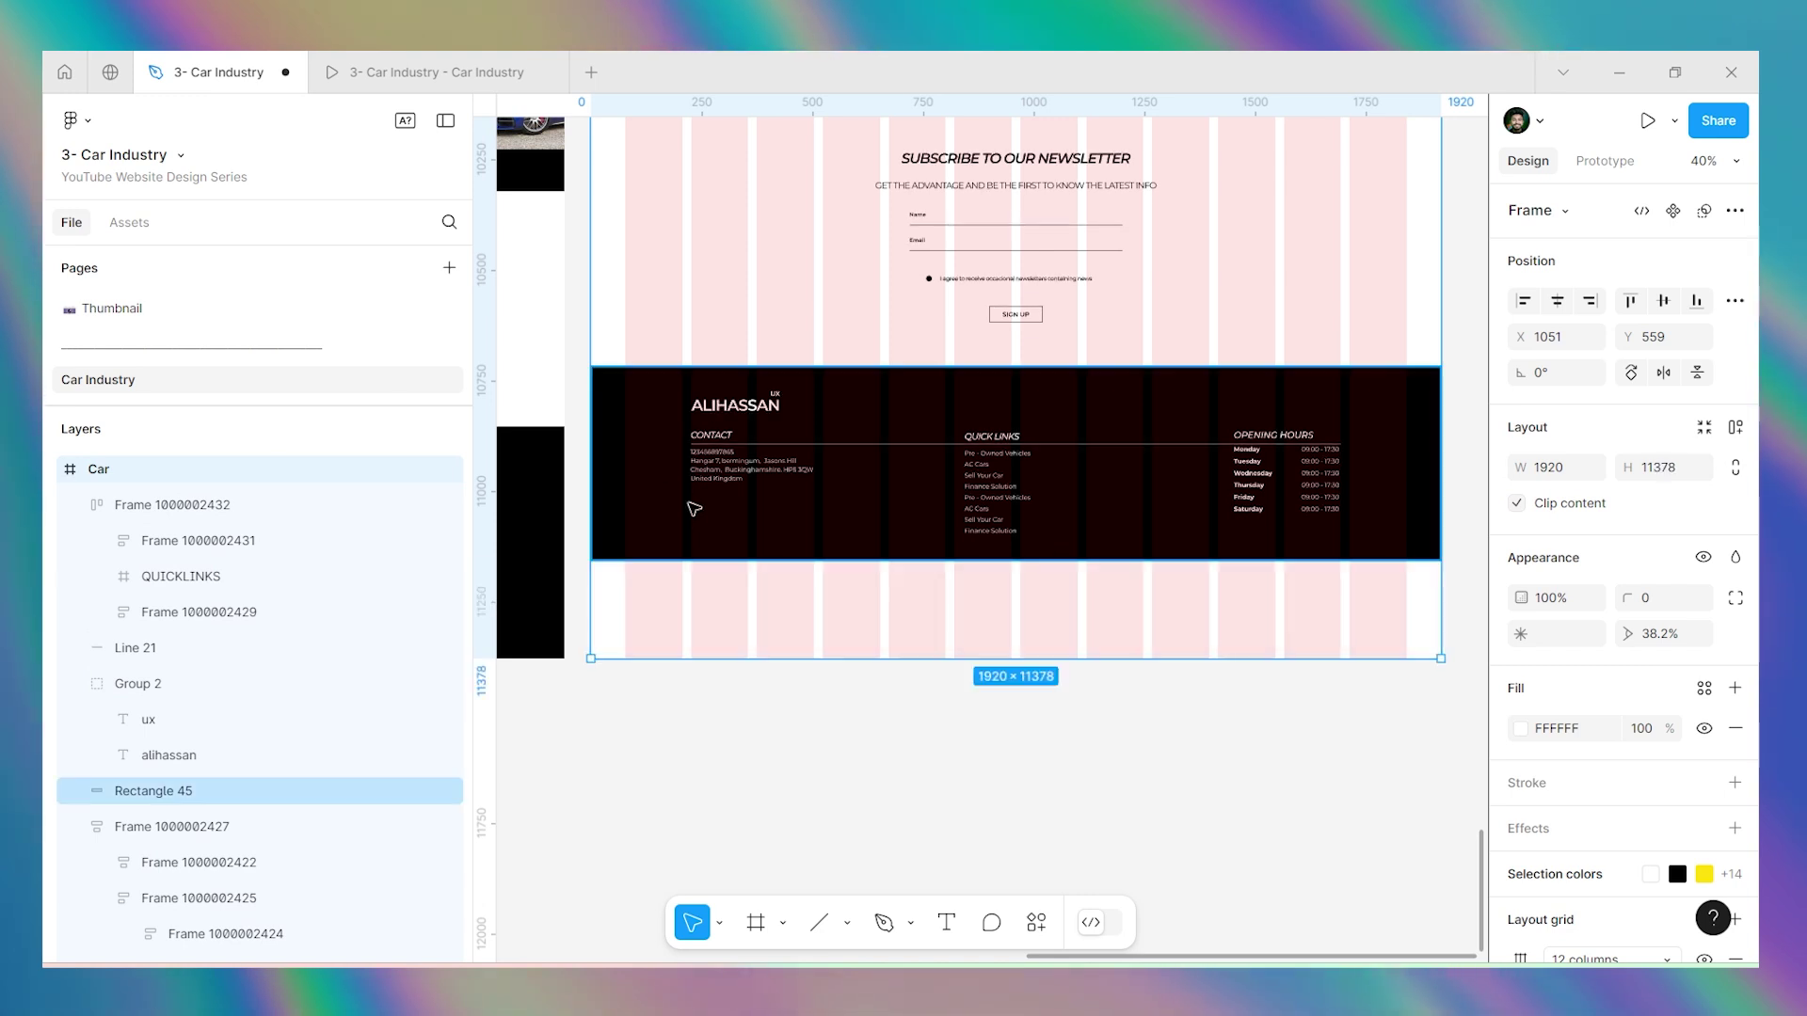
{"action": "left_click", "coordinate": [713, 405]}
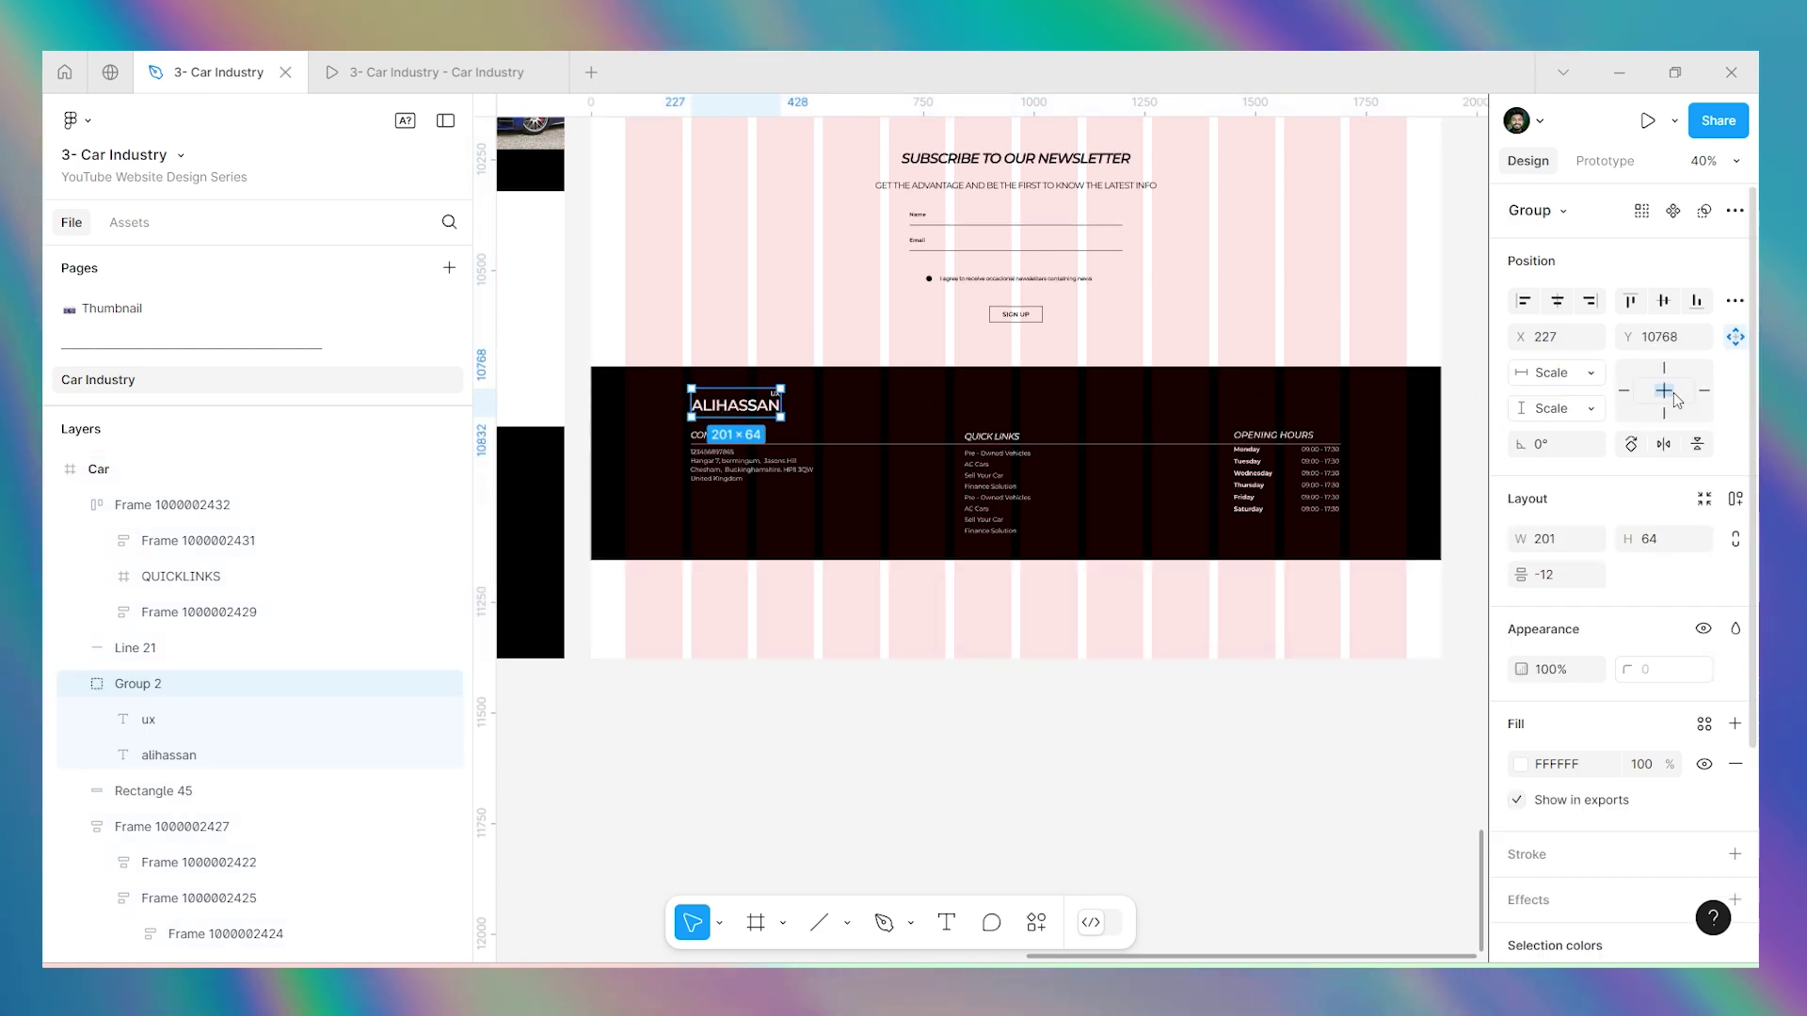
{"action": "key", "text": "Escape"}
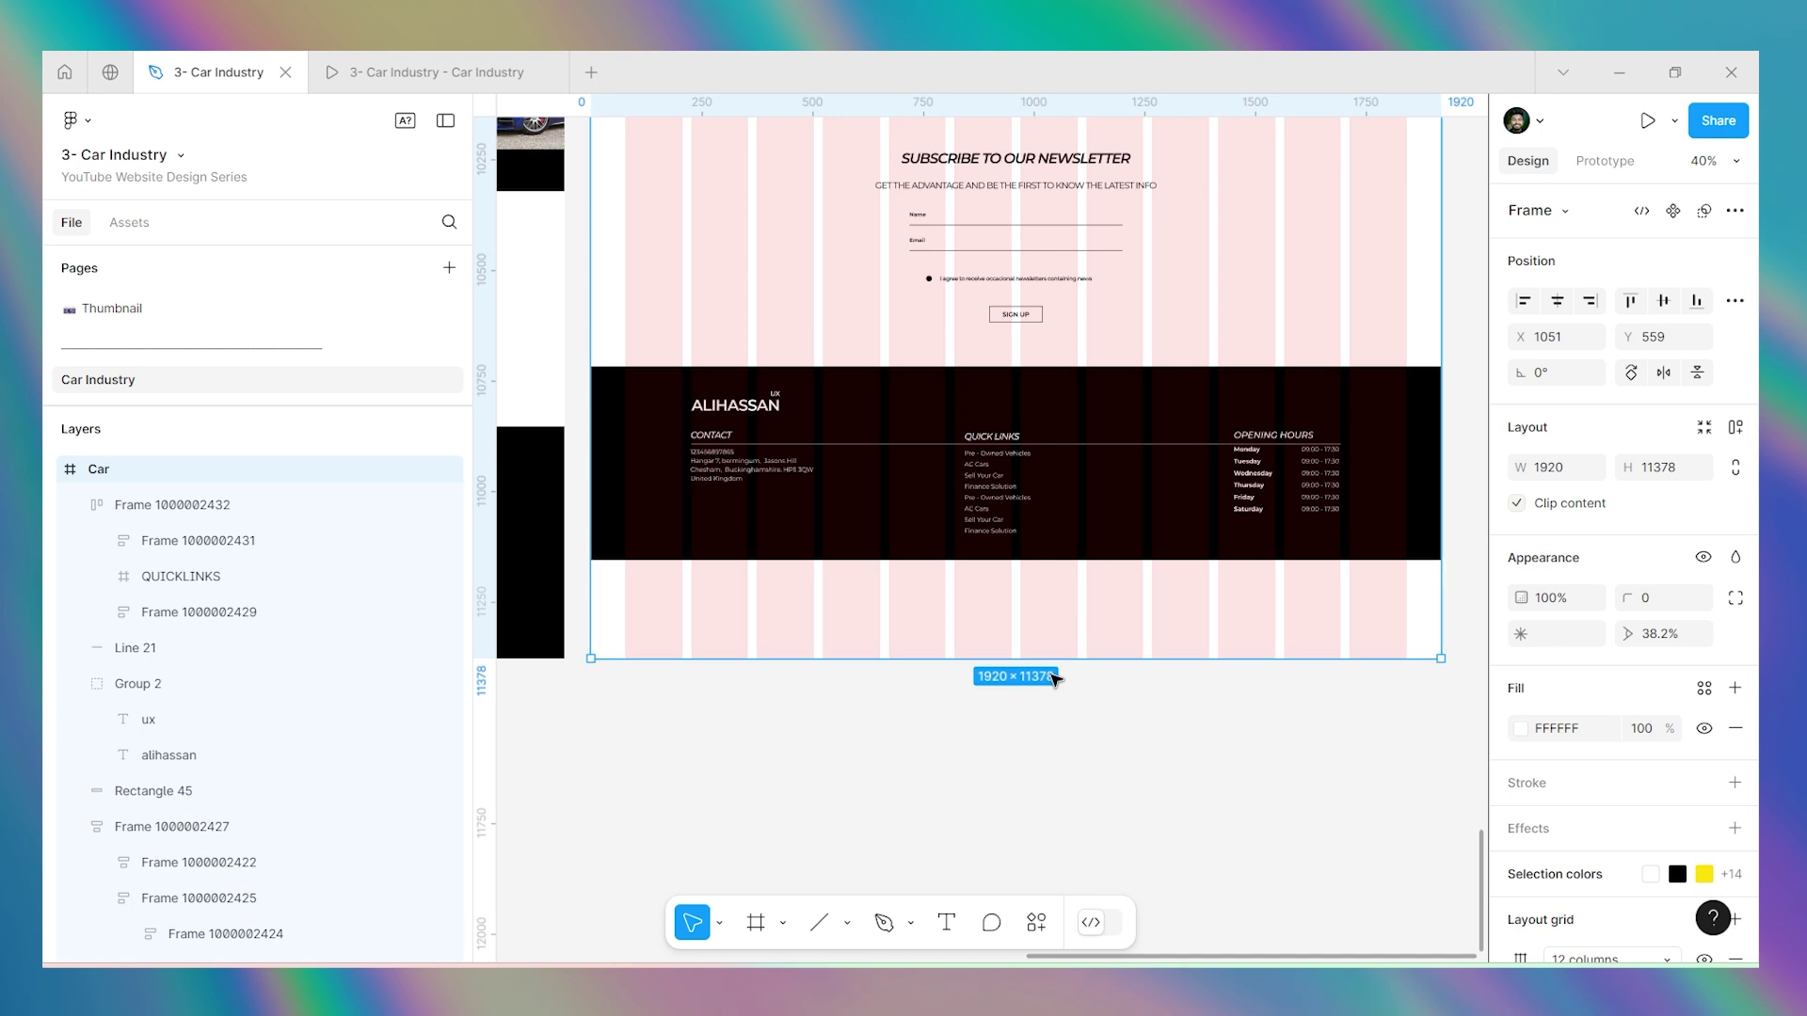
{"action": "left_click_drag", "start_coordinate": [1055, 653], "coordinate": [1064, 561]}
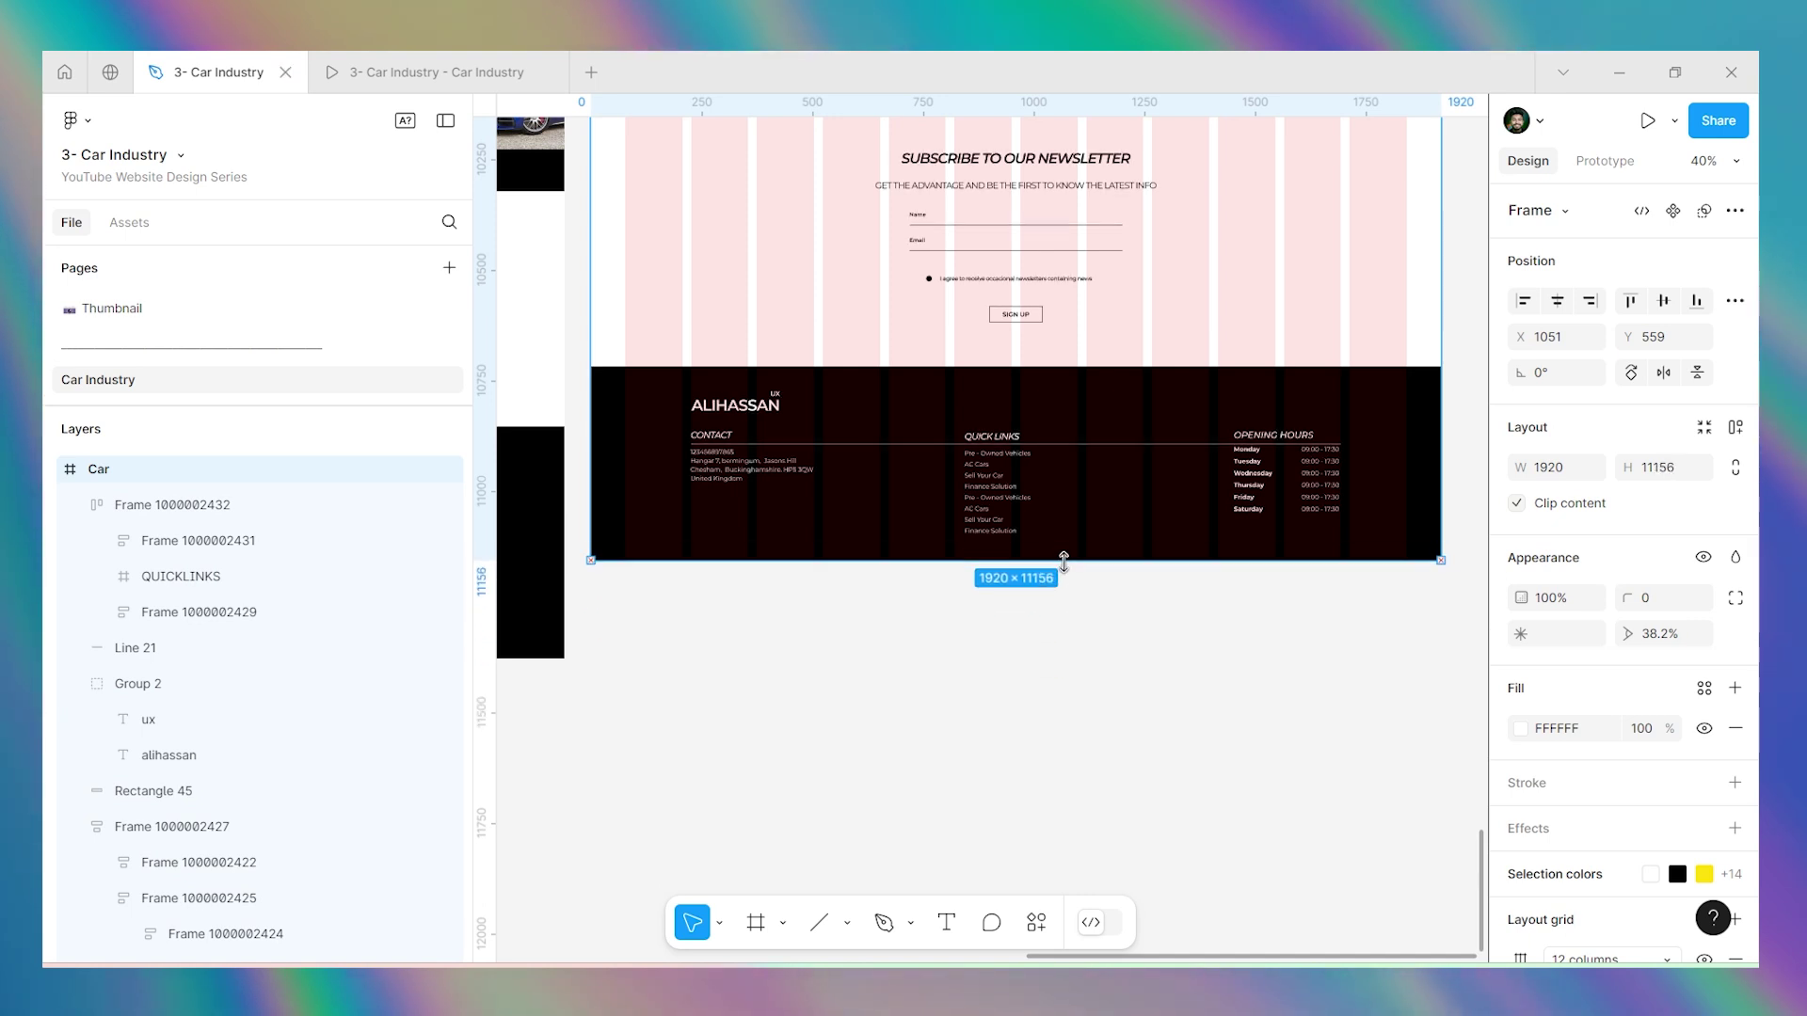
{"action": "left_click", "coordinate": [1049, 647]}
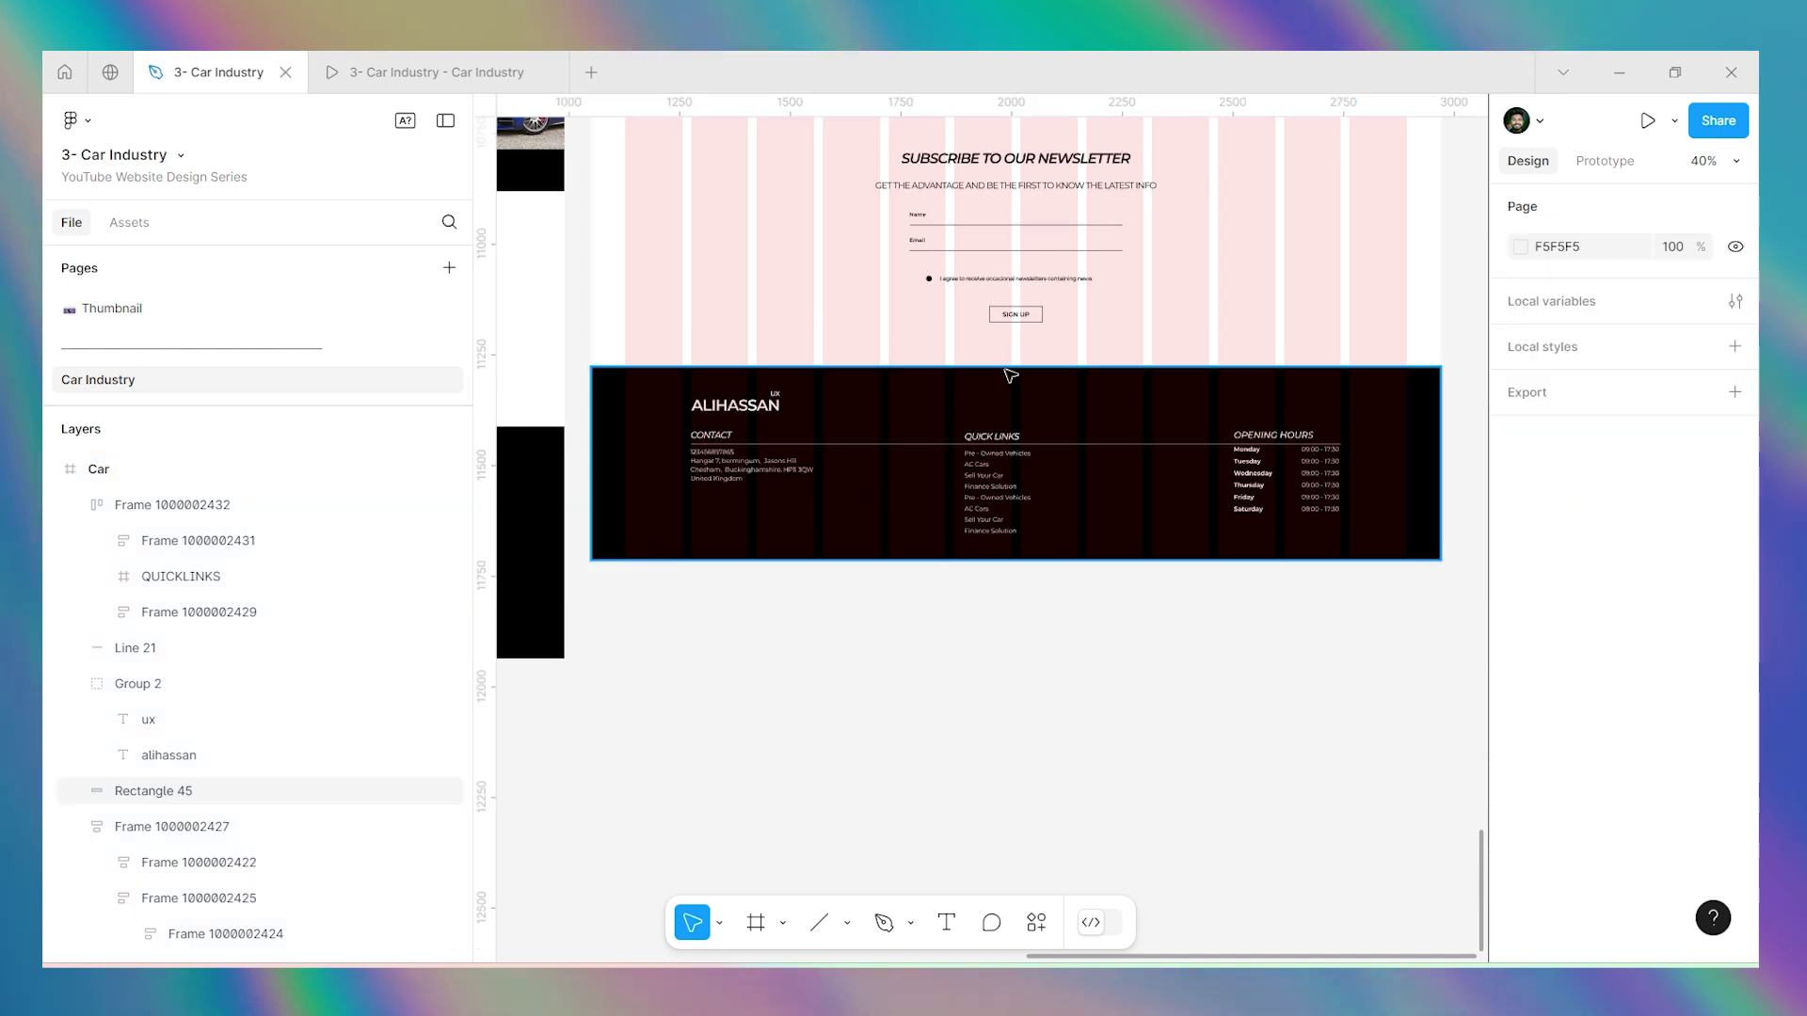
Preview the newsletter and footer sections in the prototype, and return to the reference footer in the design file.
{"action": "key", "text": "ctrl+alt+Return"}
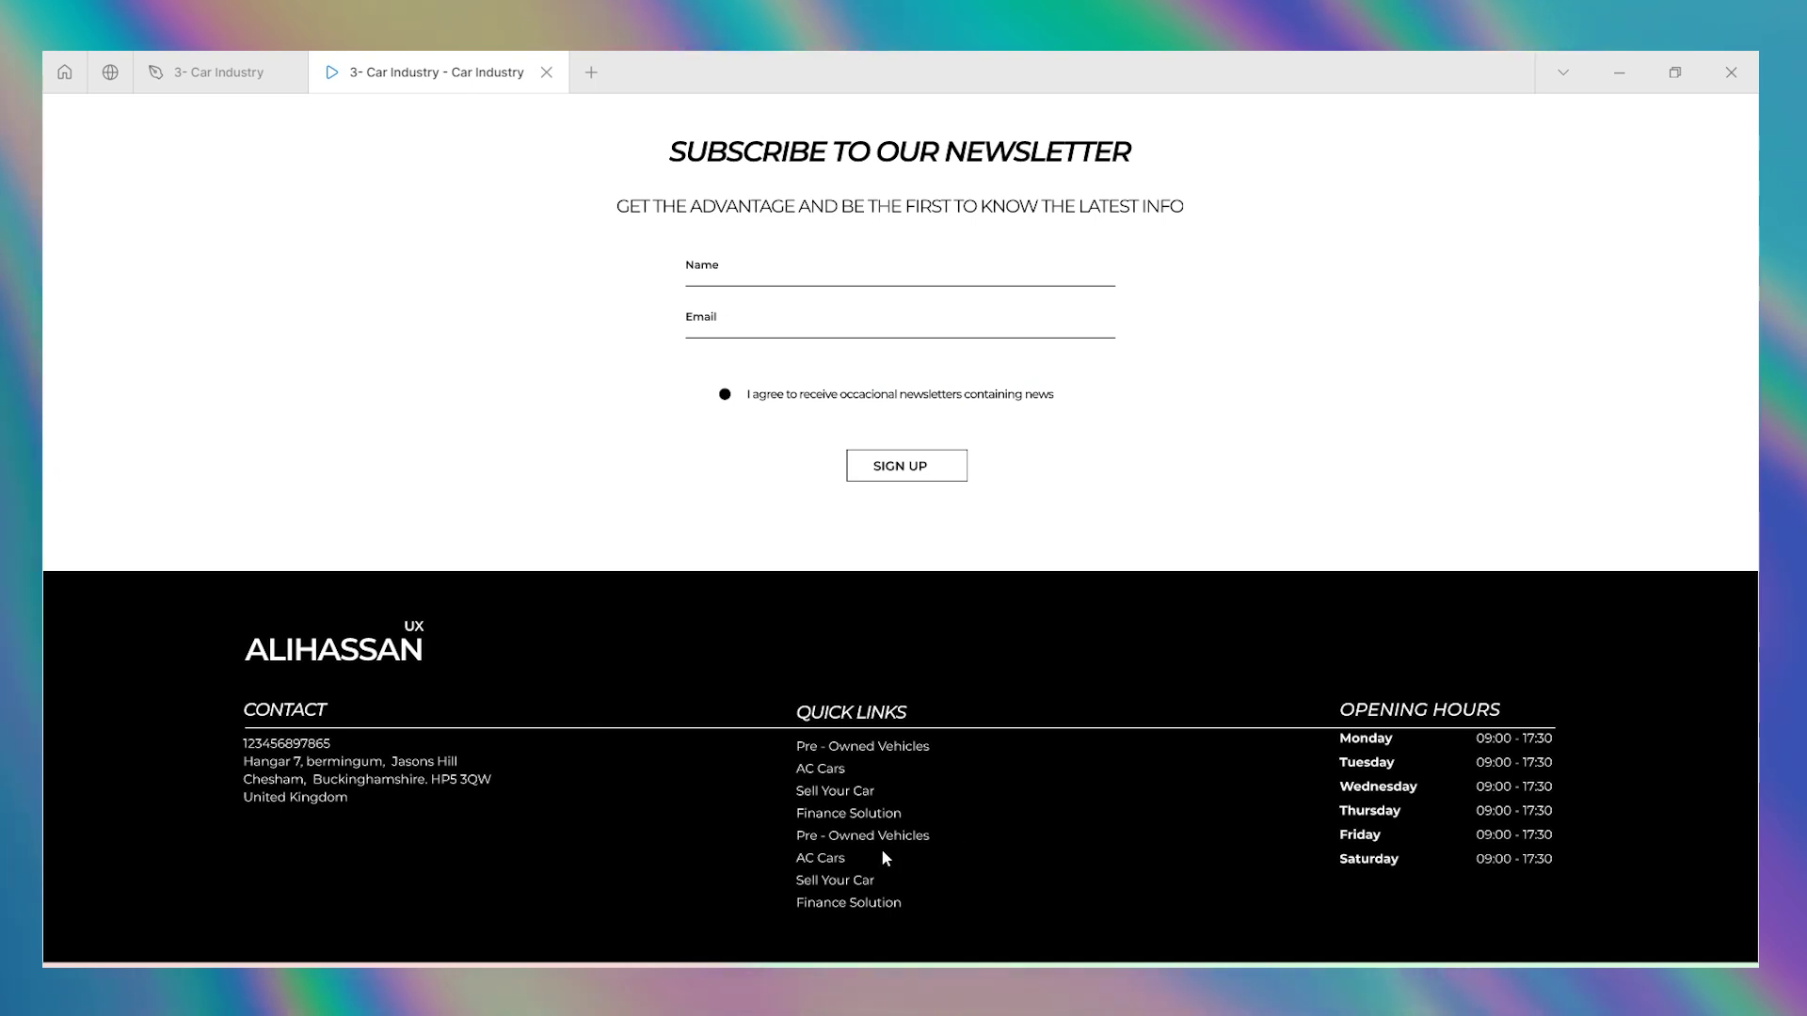
{"action": "key", "text": "ctrl+shift+Tab"}
{"action": "scroll", "coordinate": [789, 586], "scroll_direction": "up", "scroll_amount": 10}
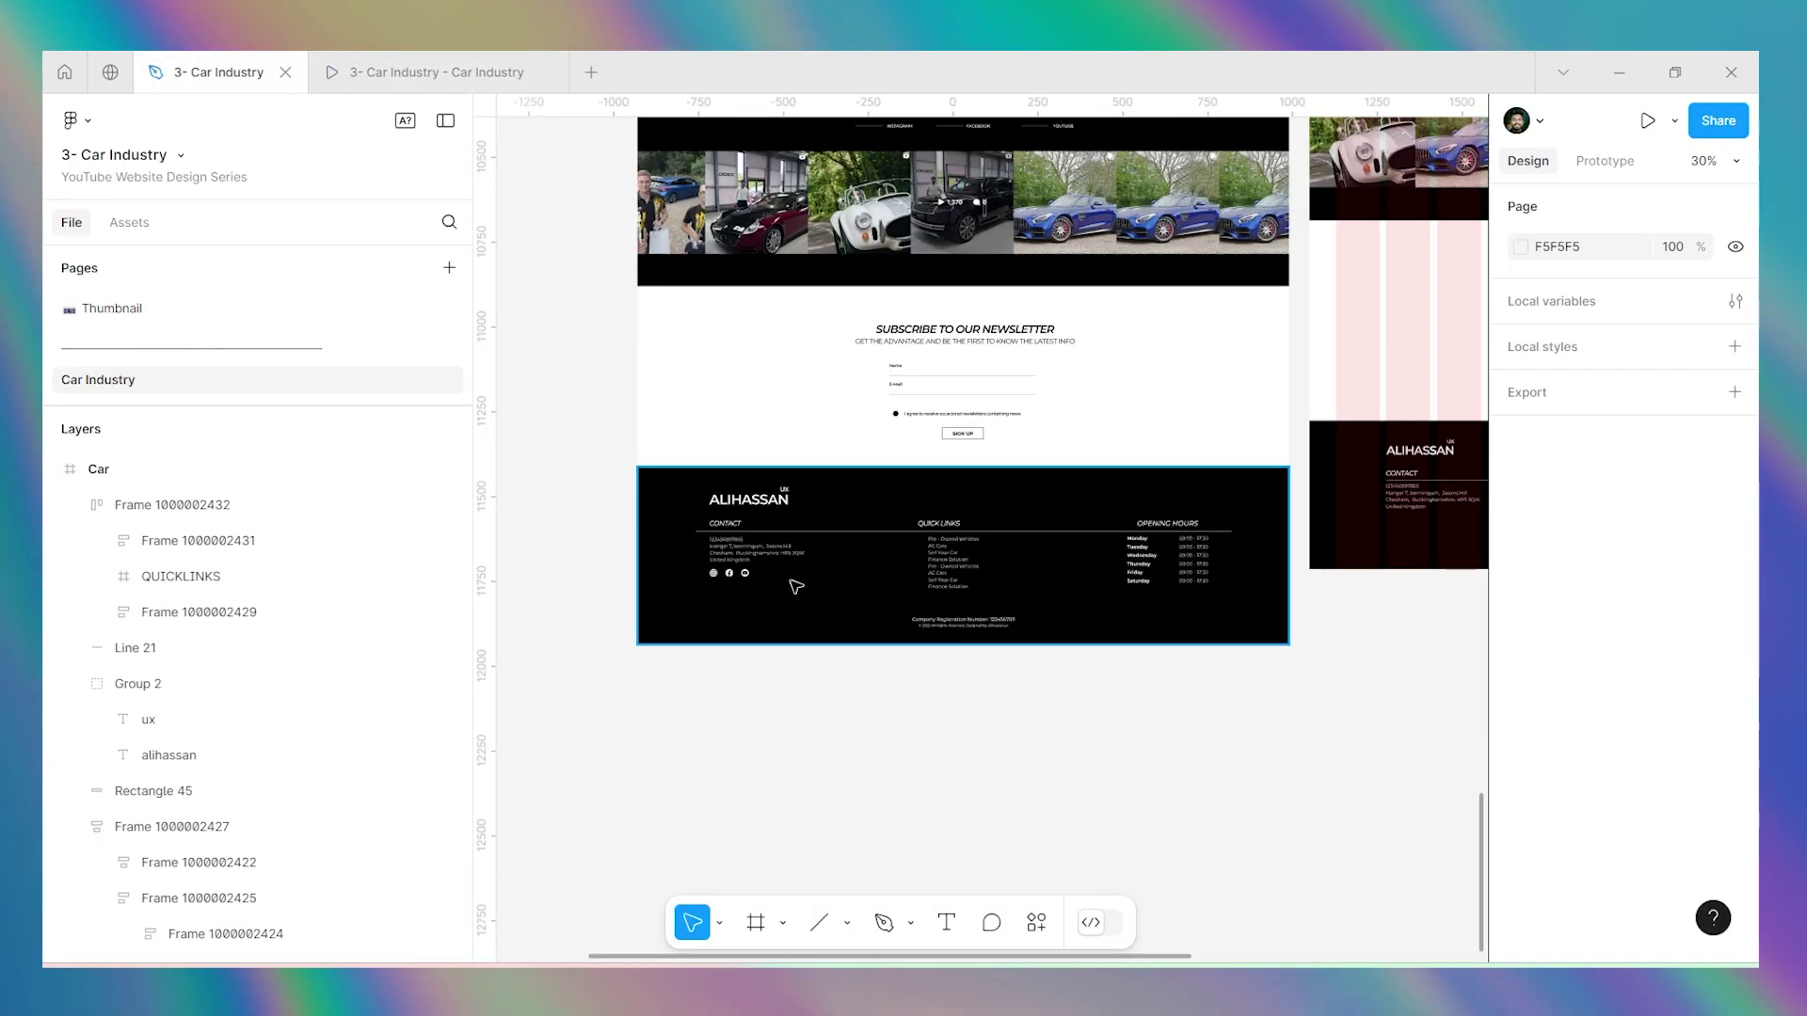
Copy the company registration and copyright lines from the HOMEPAGE reference footer into the lower middle of the Car frame's footer.
{"action": "scroll", "coordinate": [742, 598], "scroll_direction": "up", "scroll_amount": 5}
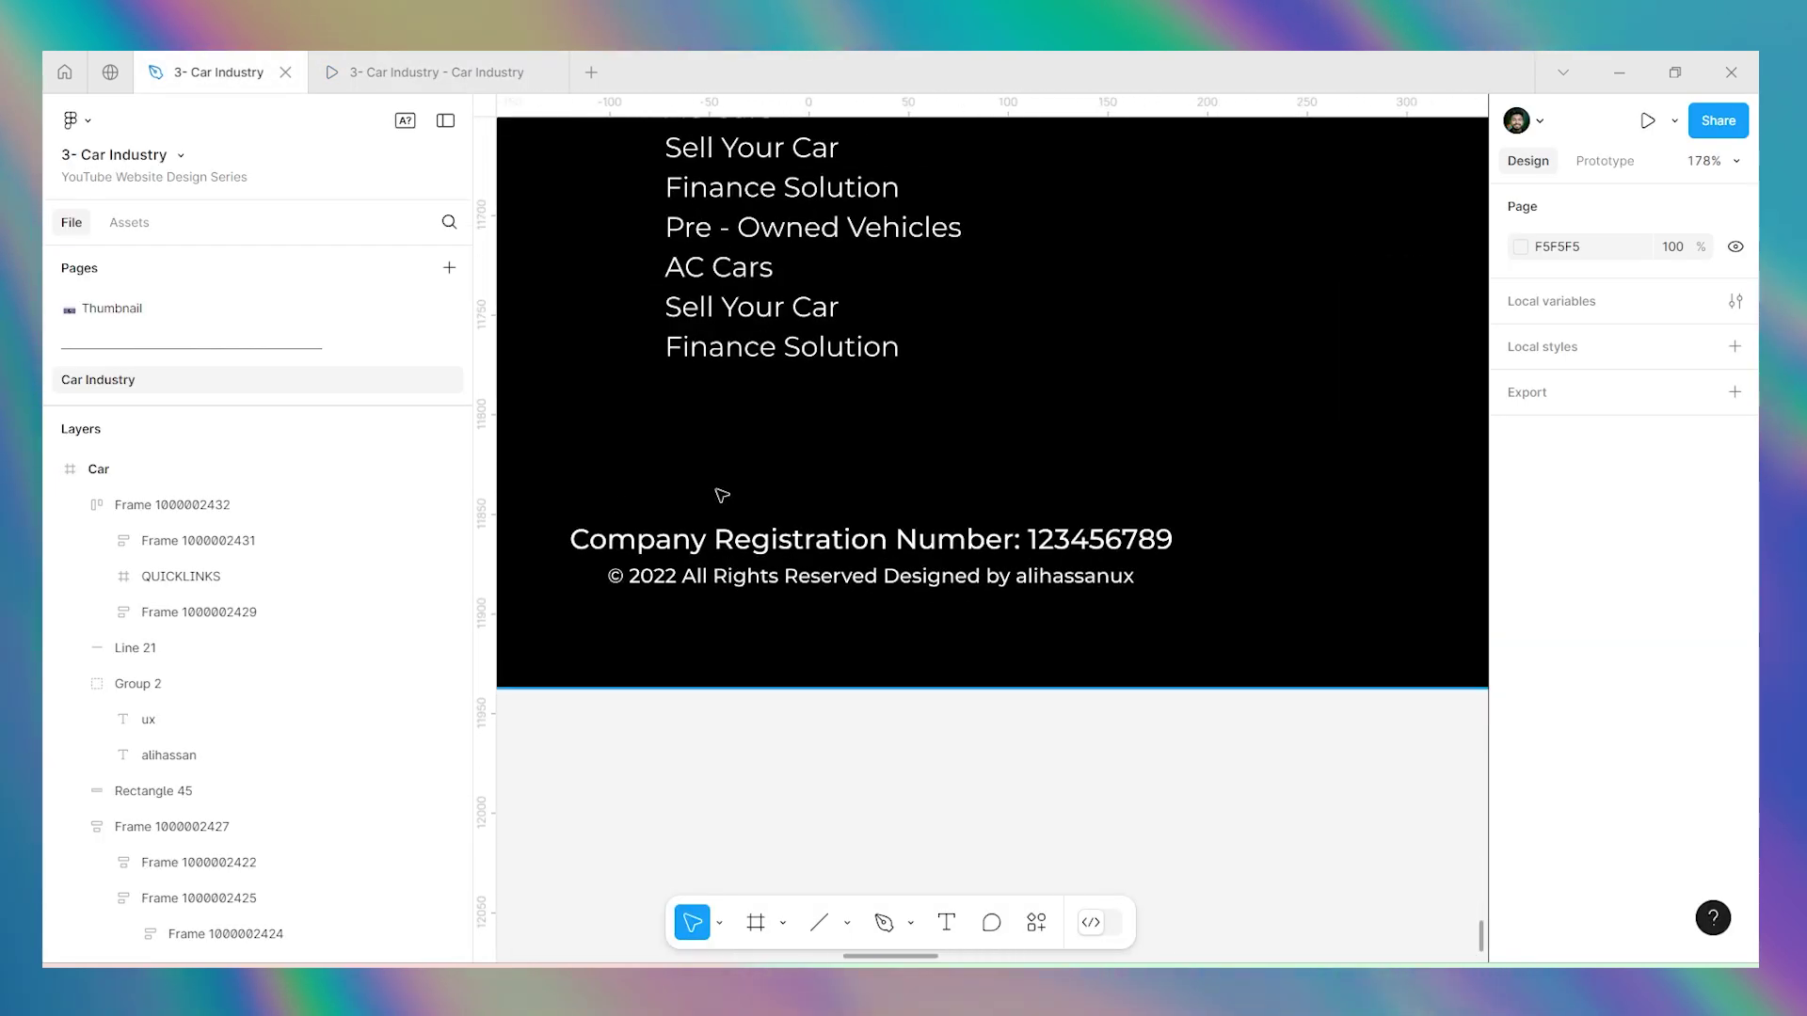
{"action": "left_click", "coordinate": [825, 555], "text": "ctrl"}
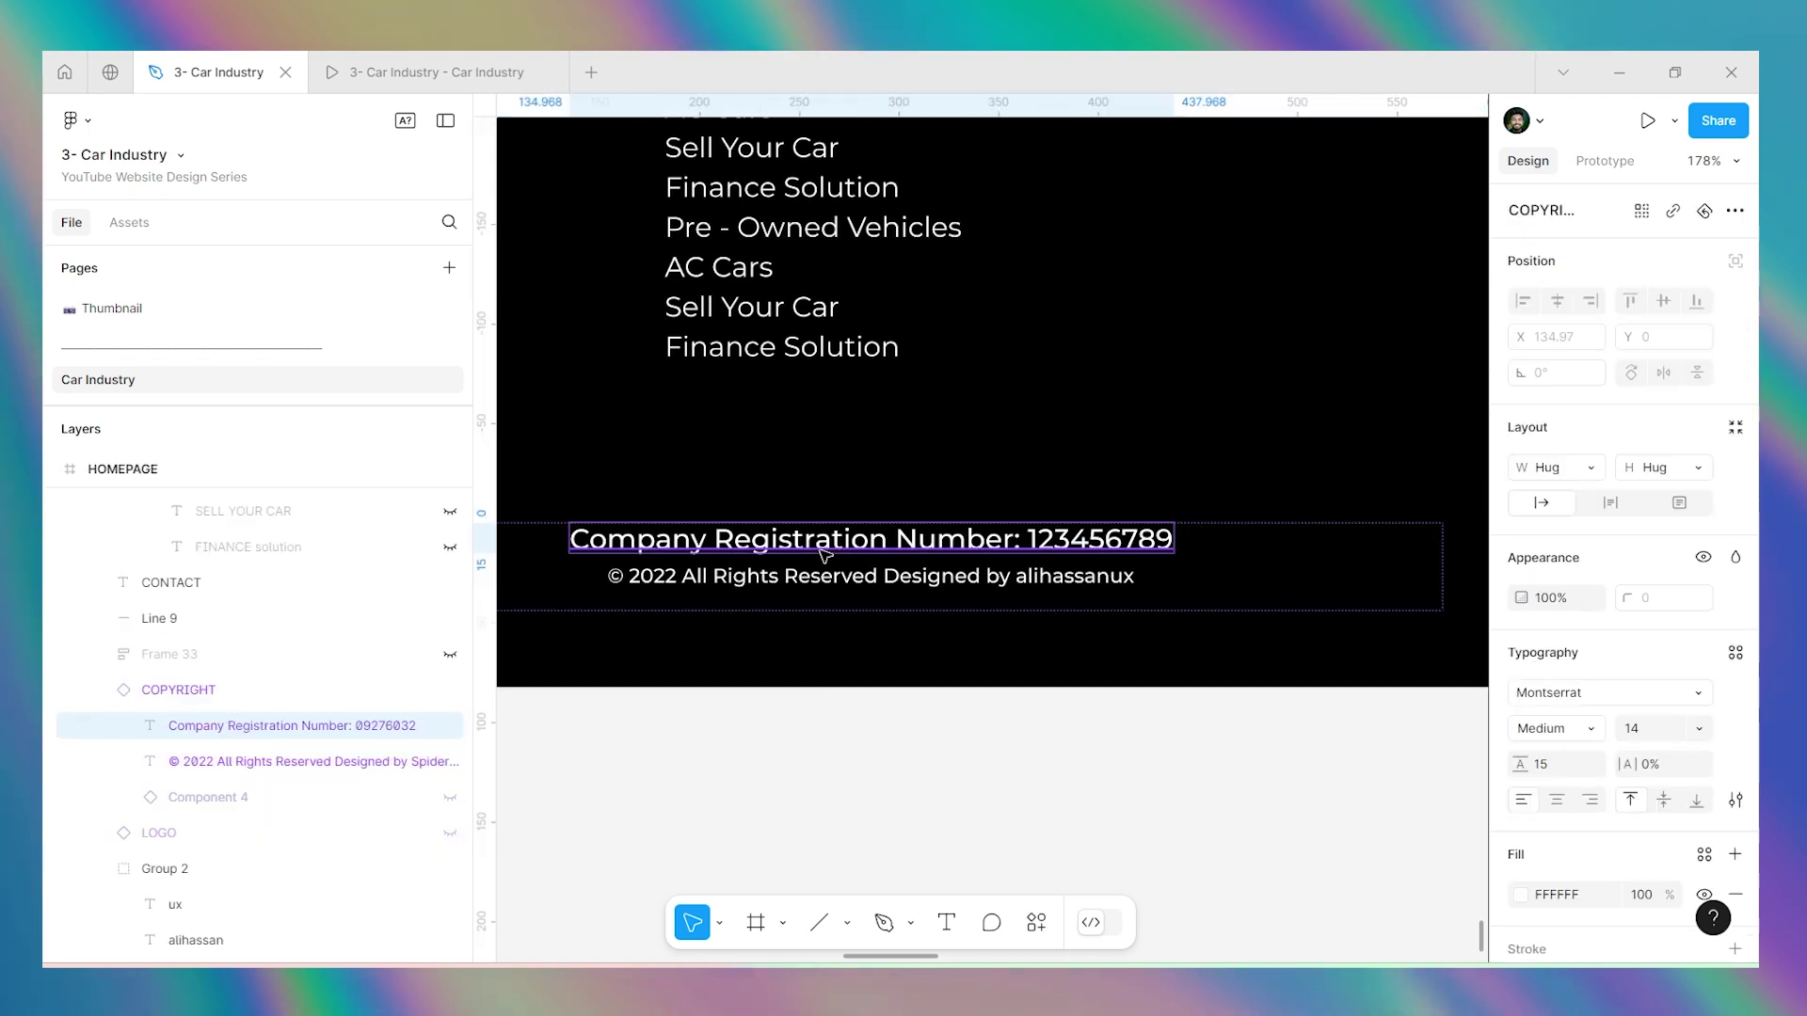
{"action": "left_click", "coordinate": [927, 610]}
{"action": "scroll", "coordinate": [823, 508], "scroll_direction": "down", "scroll_amount": 10}
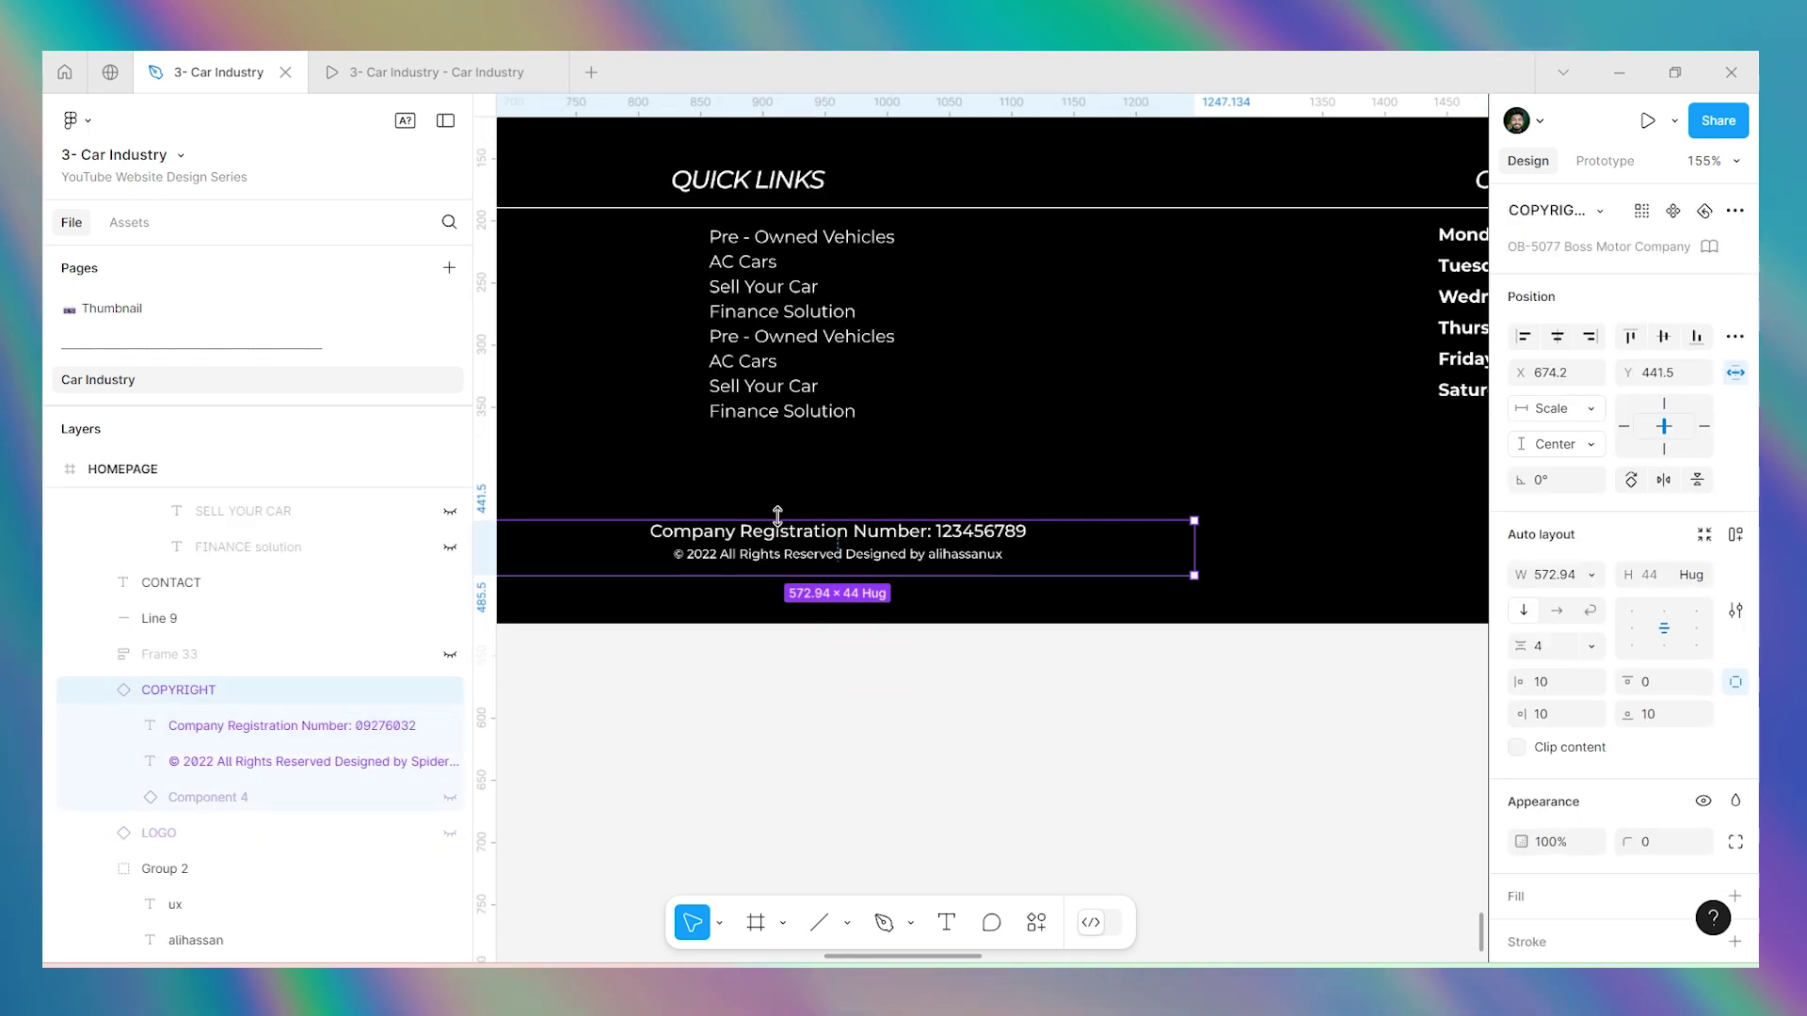
{"action": "scroll", "coordinate": [1002, 452], "scroll_direction": "down", "scroll_amount": 2}
{"action": "scroll", "coordinate": [1025, 529], "scroll_direction": "up", "scroll_amount": 5}
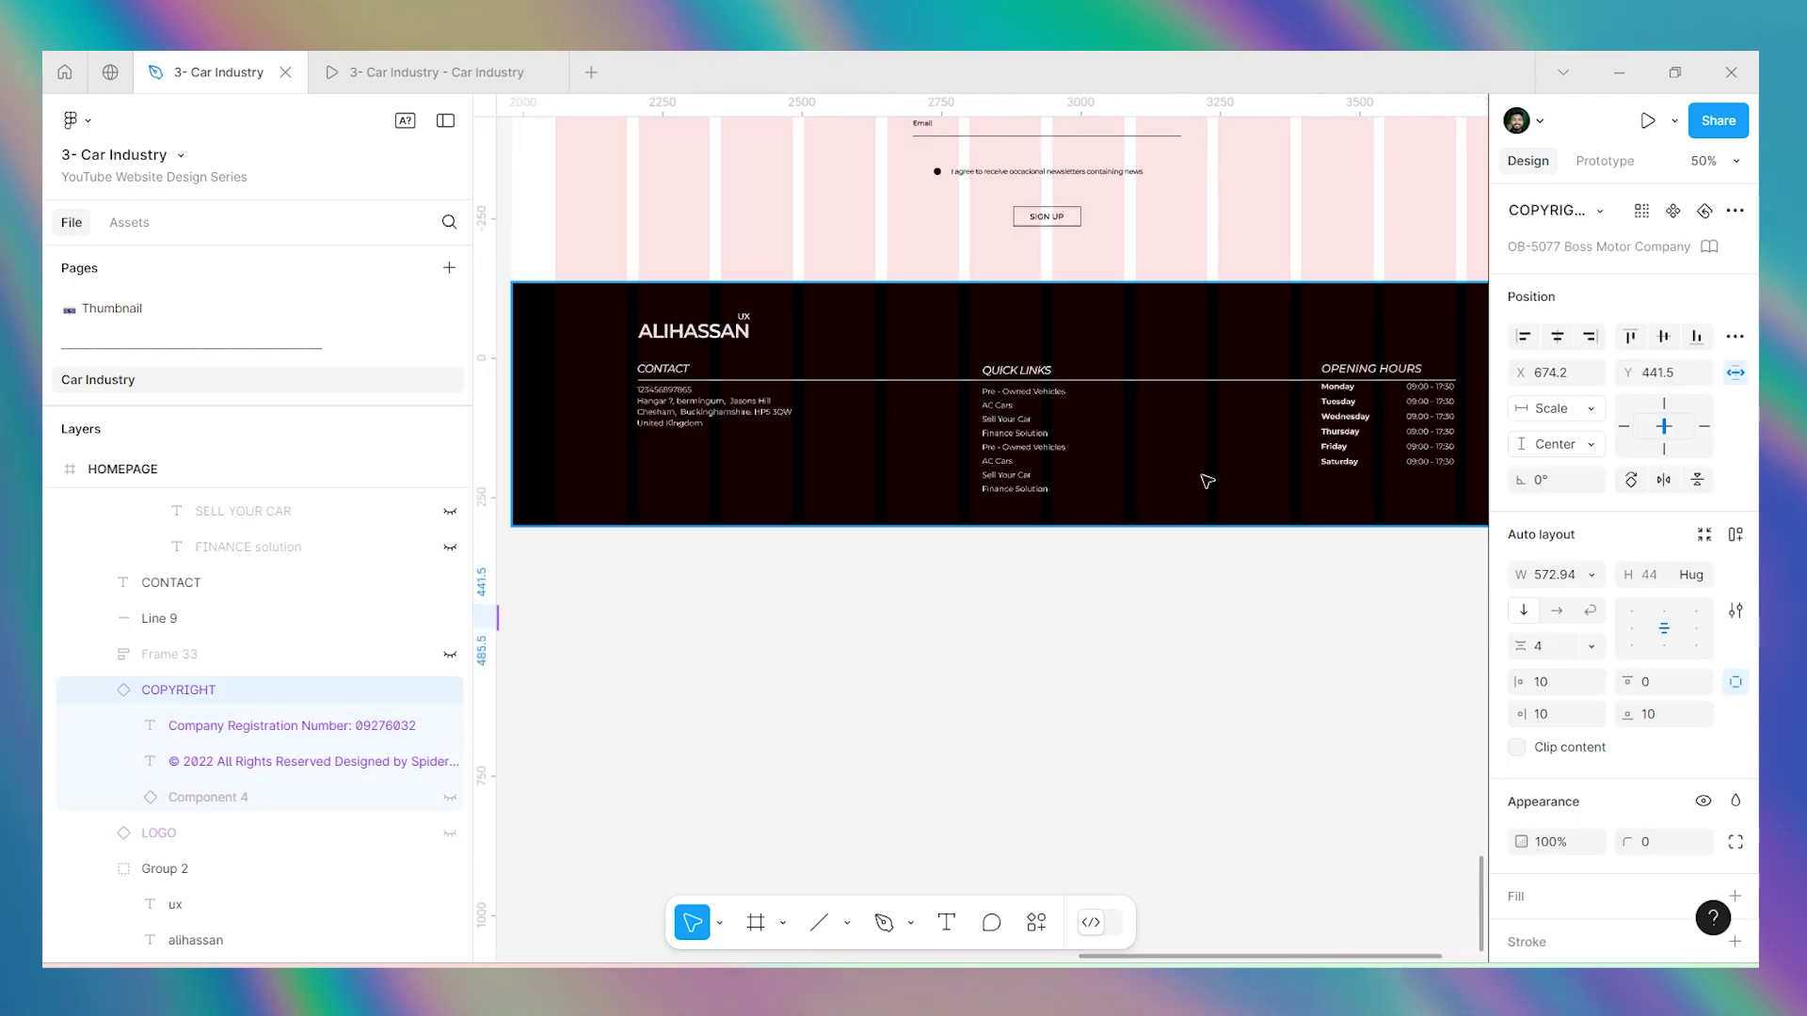
{"action": "scroll", "coordinate": [1023, 528], "scroll_direction": "up", "scroll_amount": 5}
{"action": "scroll", "coordinate": [1035, 565], "scroll_direction": "down", "scroll_amount": 5}
Check the Car footer in the prototype preview and return to the design file.
{"action": "key", "text": "ctrl+Tab"}
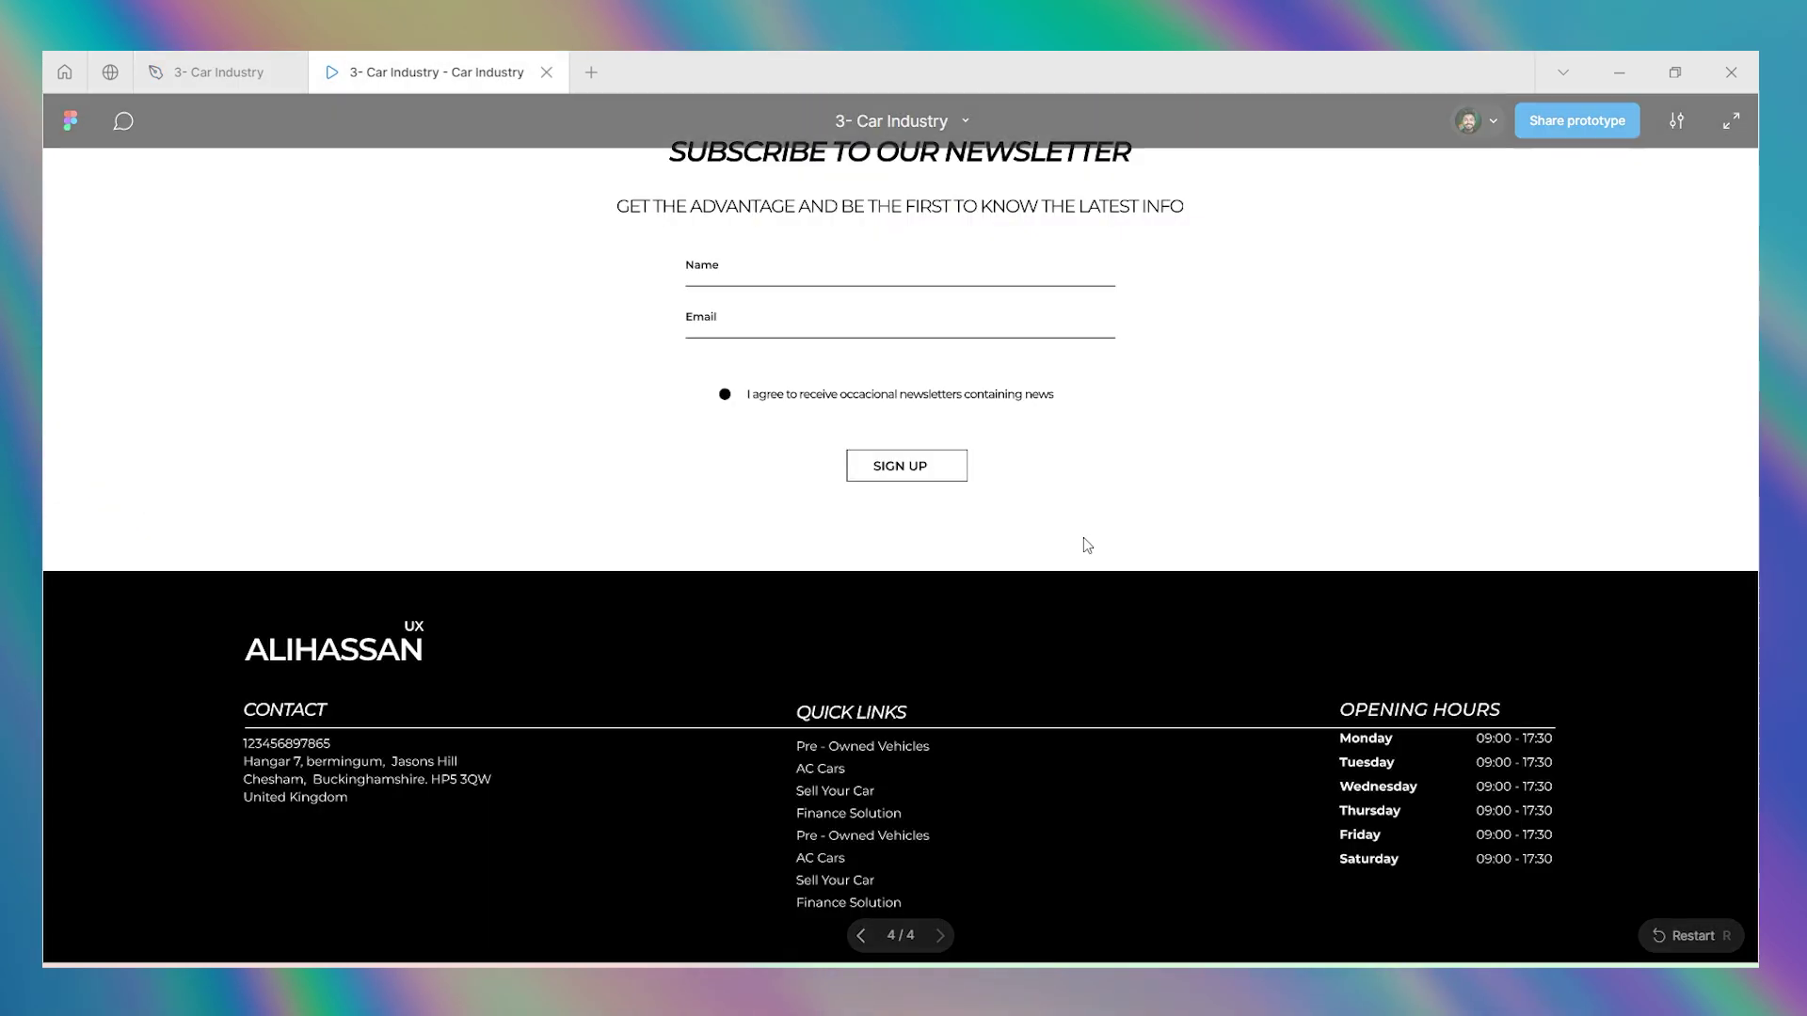
{"action": "scroll", "coordinate": [1082, 538], "scroll_direction": "down", "scroll_amount": 1}
{"action": "key", "text": "ctrl+Tab"}
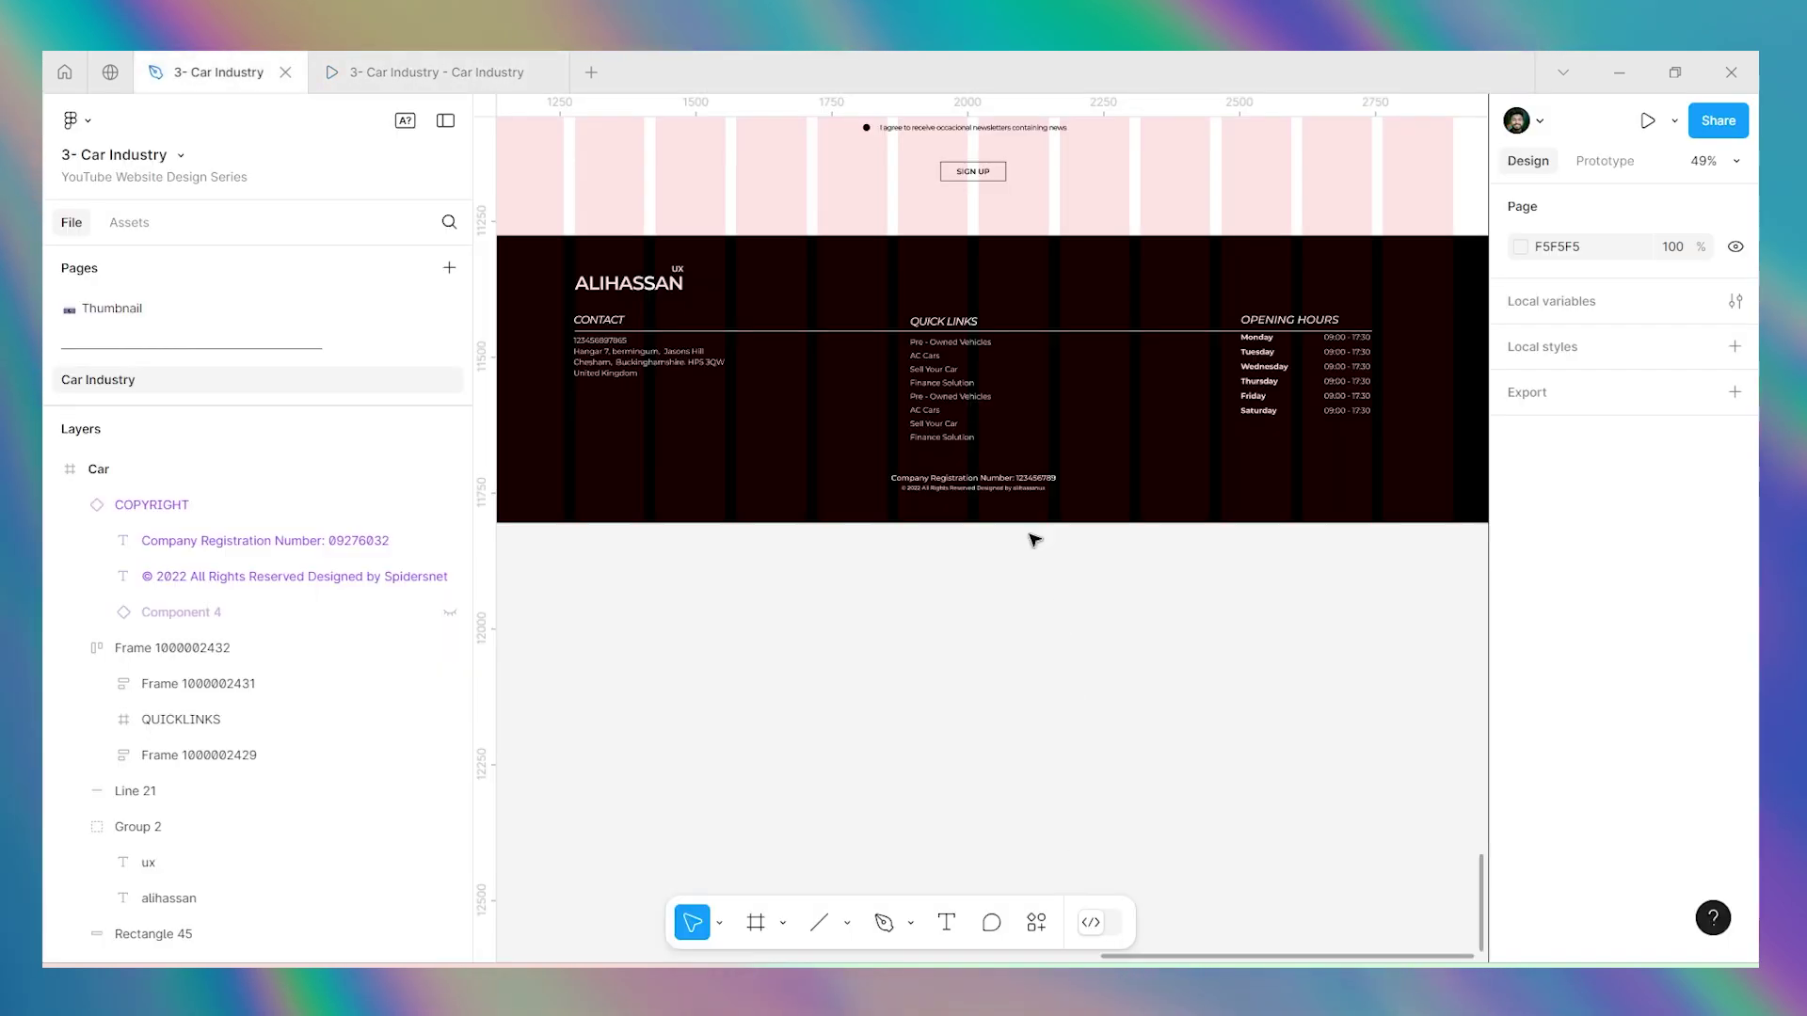
Enlarge the text of the footer's copyright line and set the company registration line to font size 18.
{"action": "left_click", "coordinate": [1003, 493]}
{"action": "left_click", "coordinate": [1058, 715]}
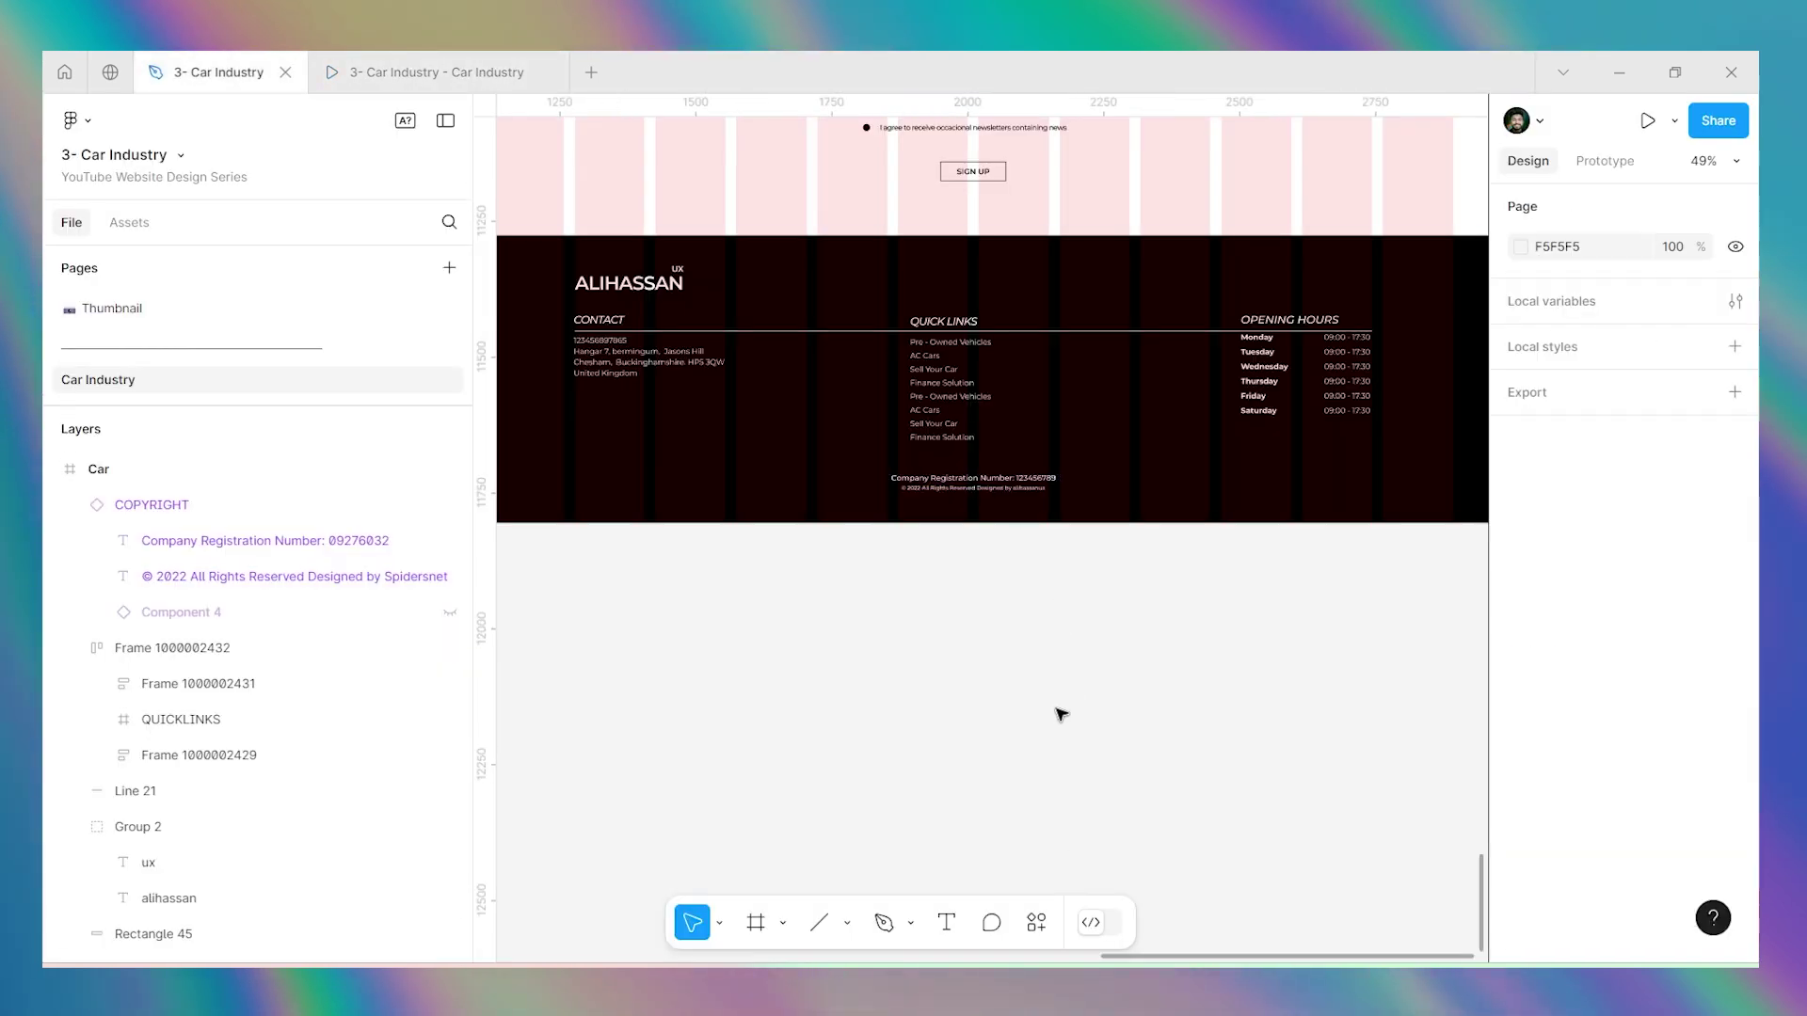
{"action": "left_click", "coordinate": [984, 489]}
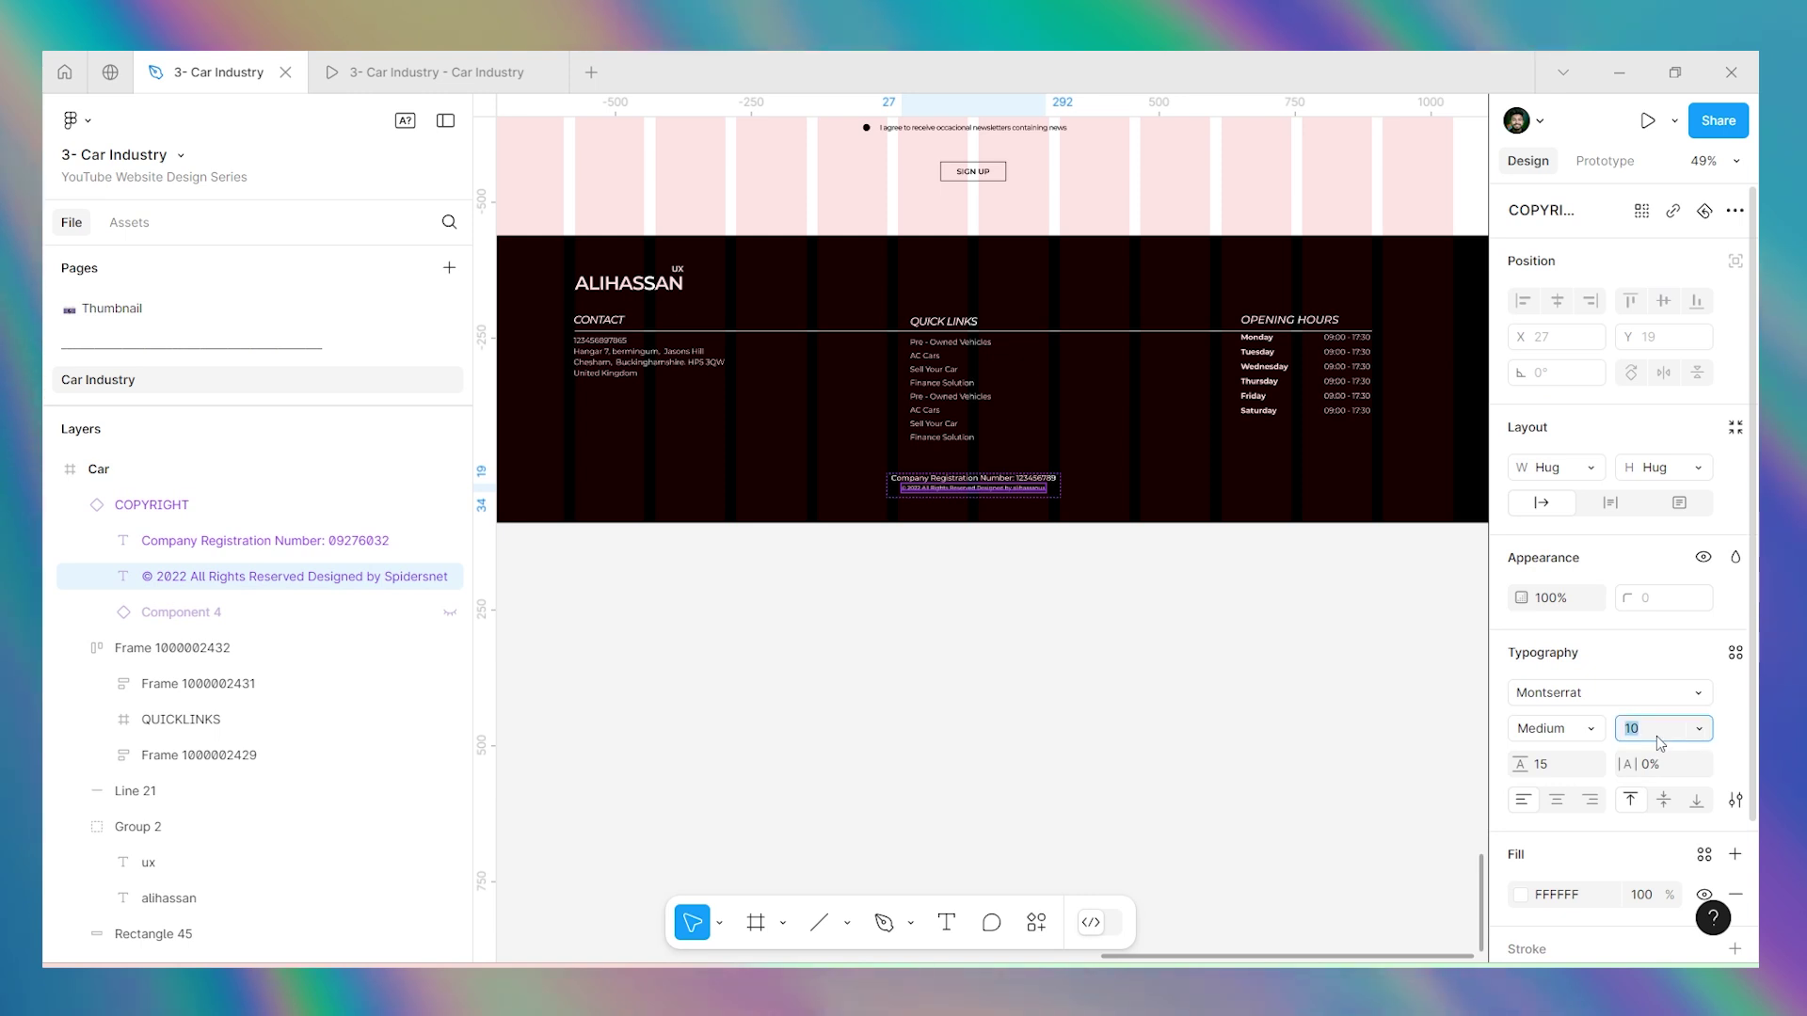
{"action": "scroll", "coordinate": [1017, 471], "scroll_direction": "up", "scroll_amount": 5}
{"action": "left_click", "coordinate": [1035, 504]}
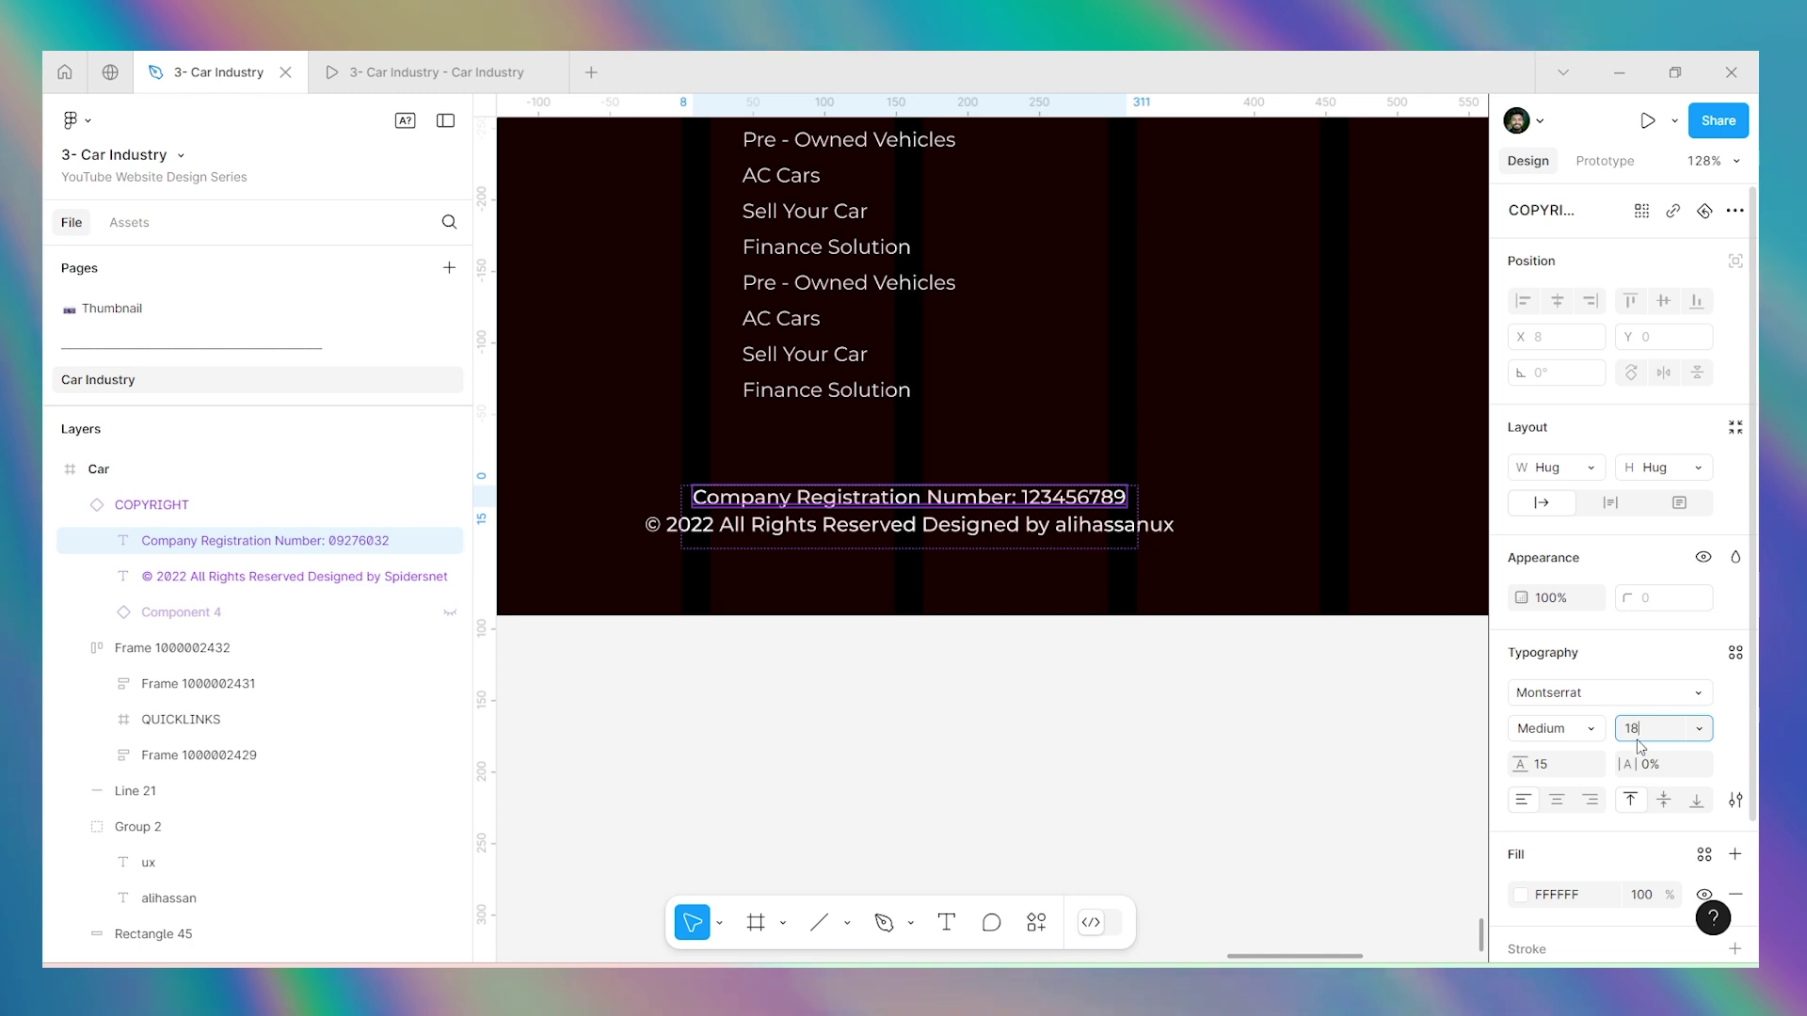
{"action": "left_click", "coordinate": [1638, 739]}
{"action": "type", "text": "18"}
{"action": "key", "text": "Return"}
{"action": "left_click", "coordinate": [1129, 693]}
Set the vertical spacing between the lines of the COPYRIGHT block to 10.
{"action": "left_click", "coordinate": [1073, 522]}
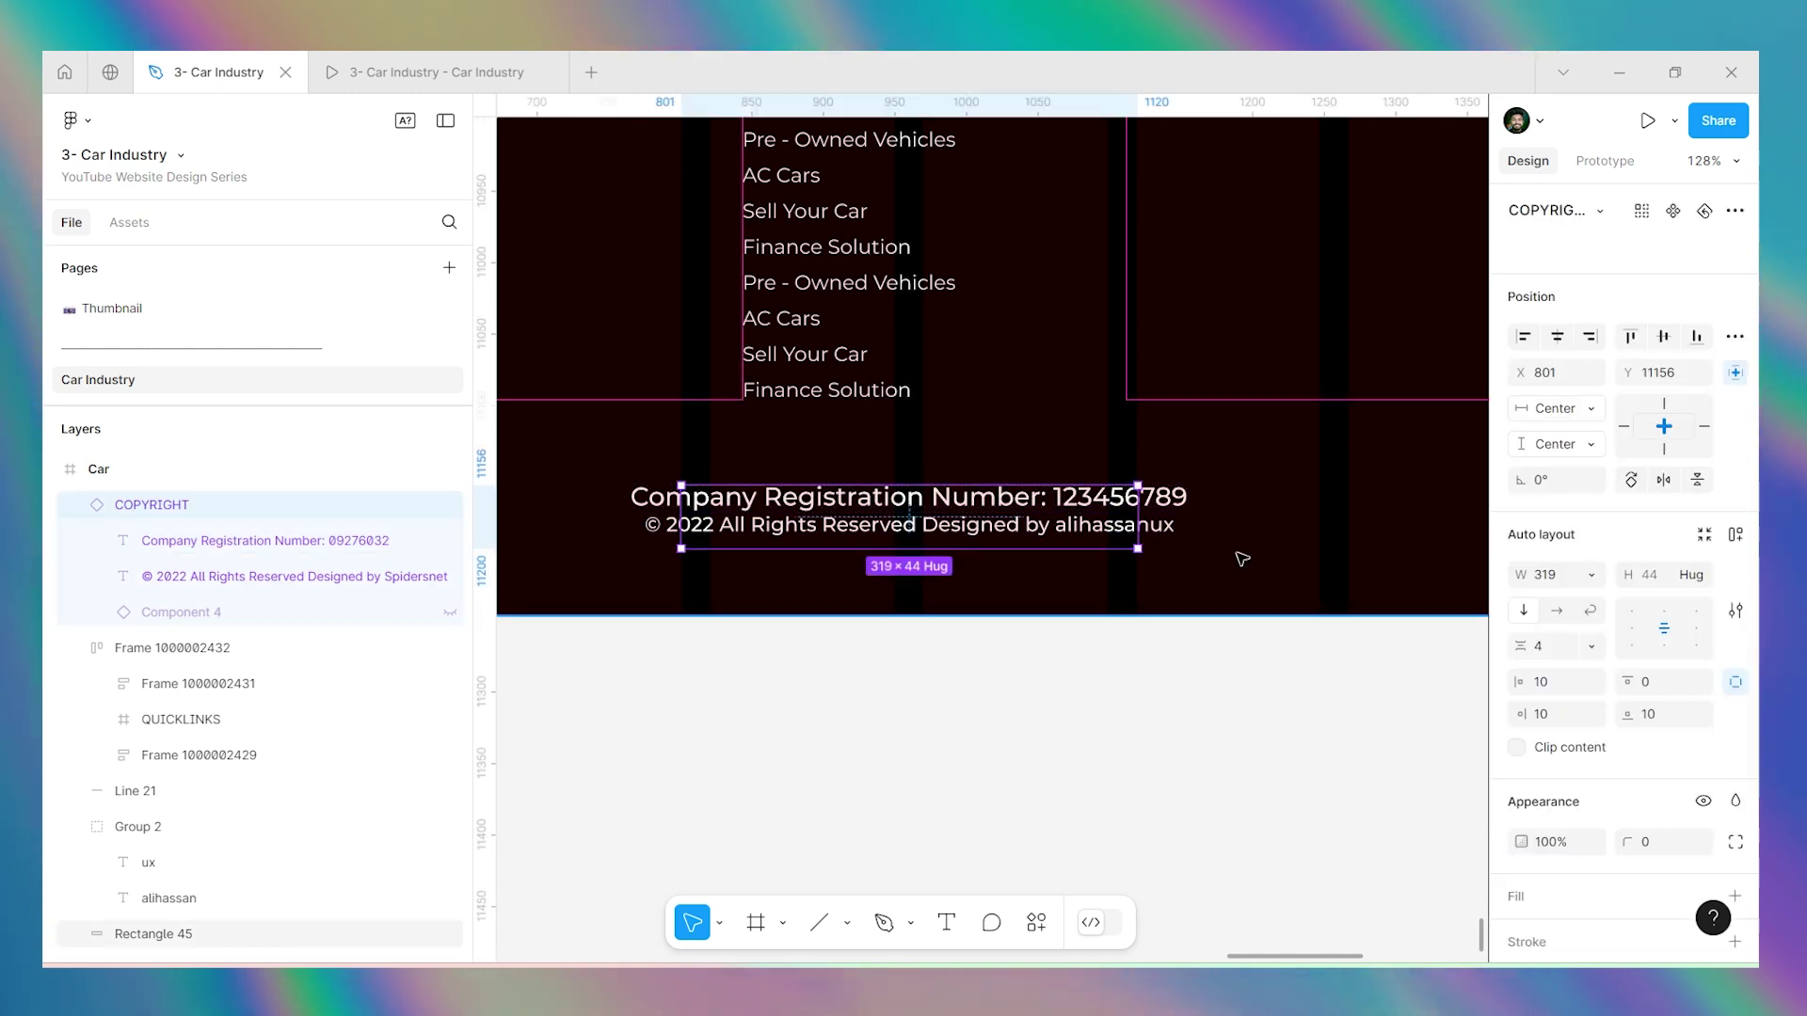
{"action": "left_click_drag", "start_coordinate": [1519, 657], "coordinate": [1520, 651]}
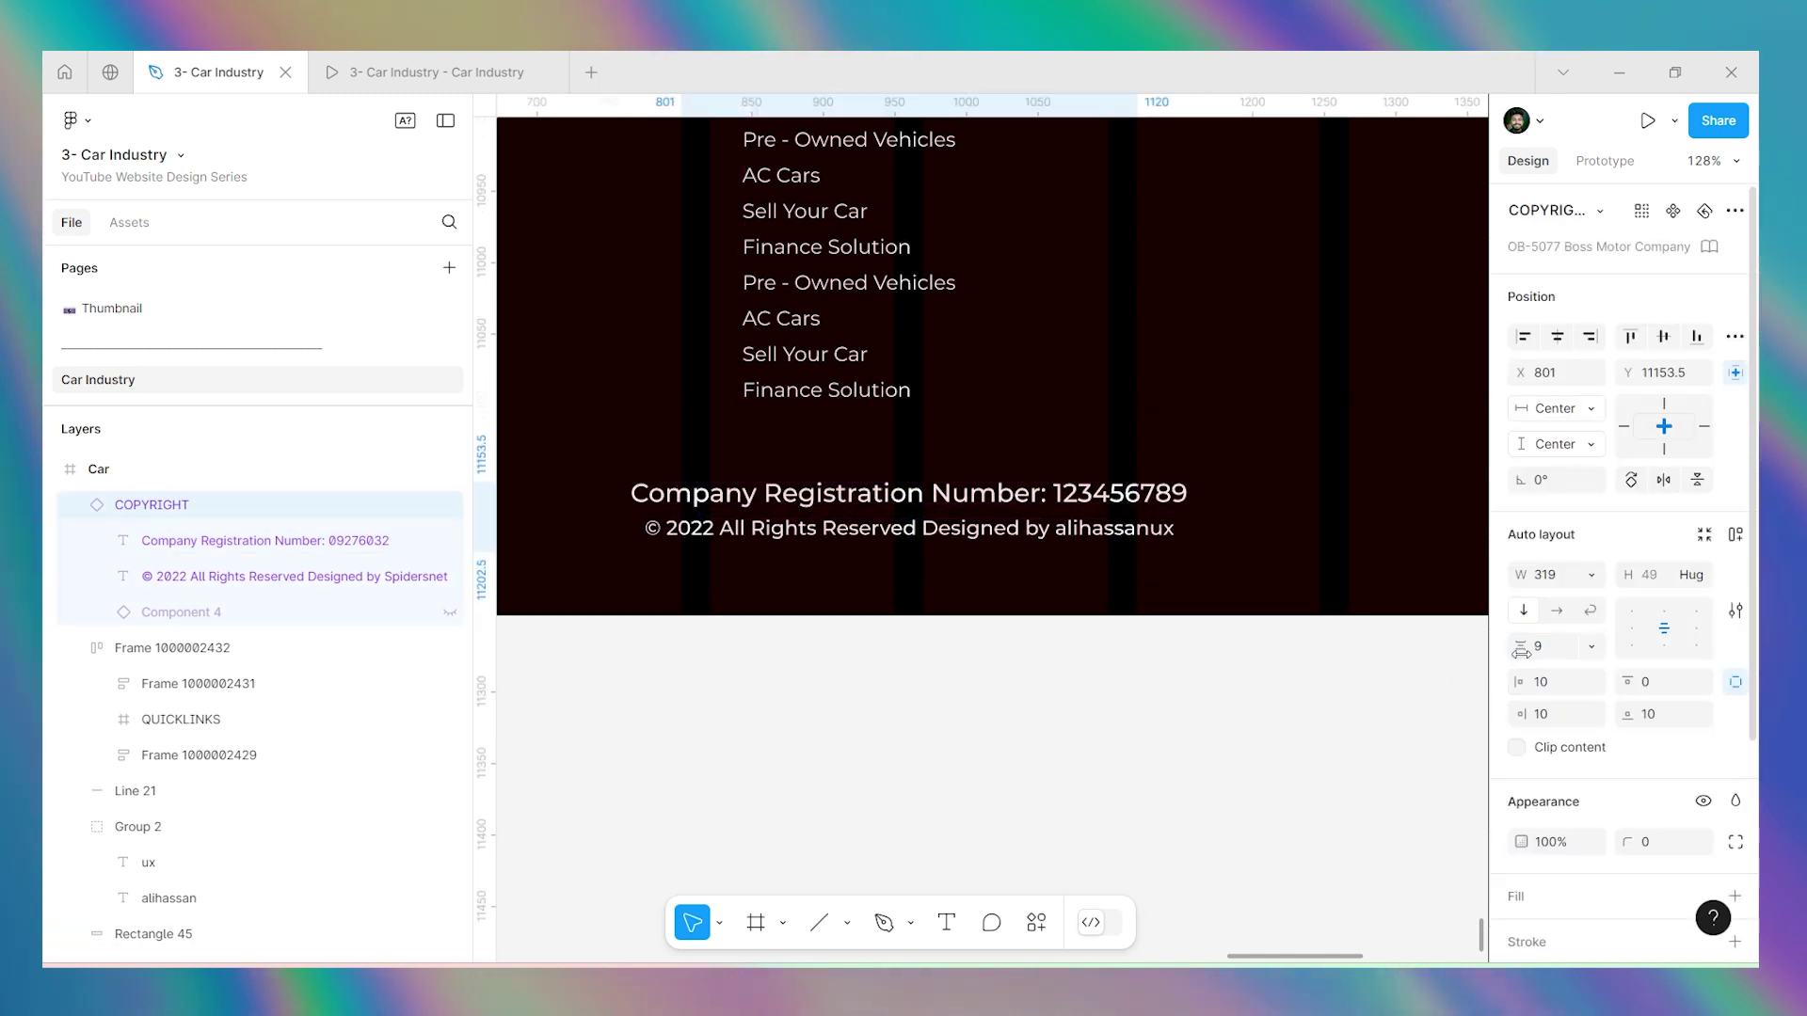
{"action": "key", "text": "Return"}
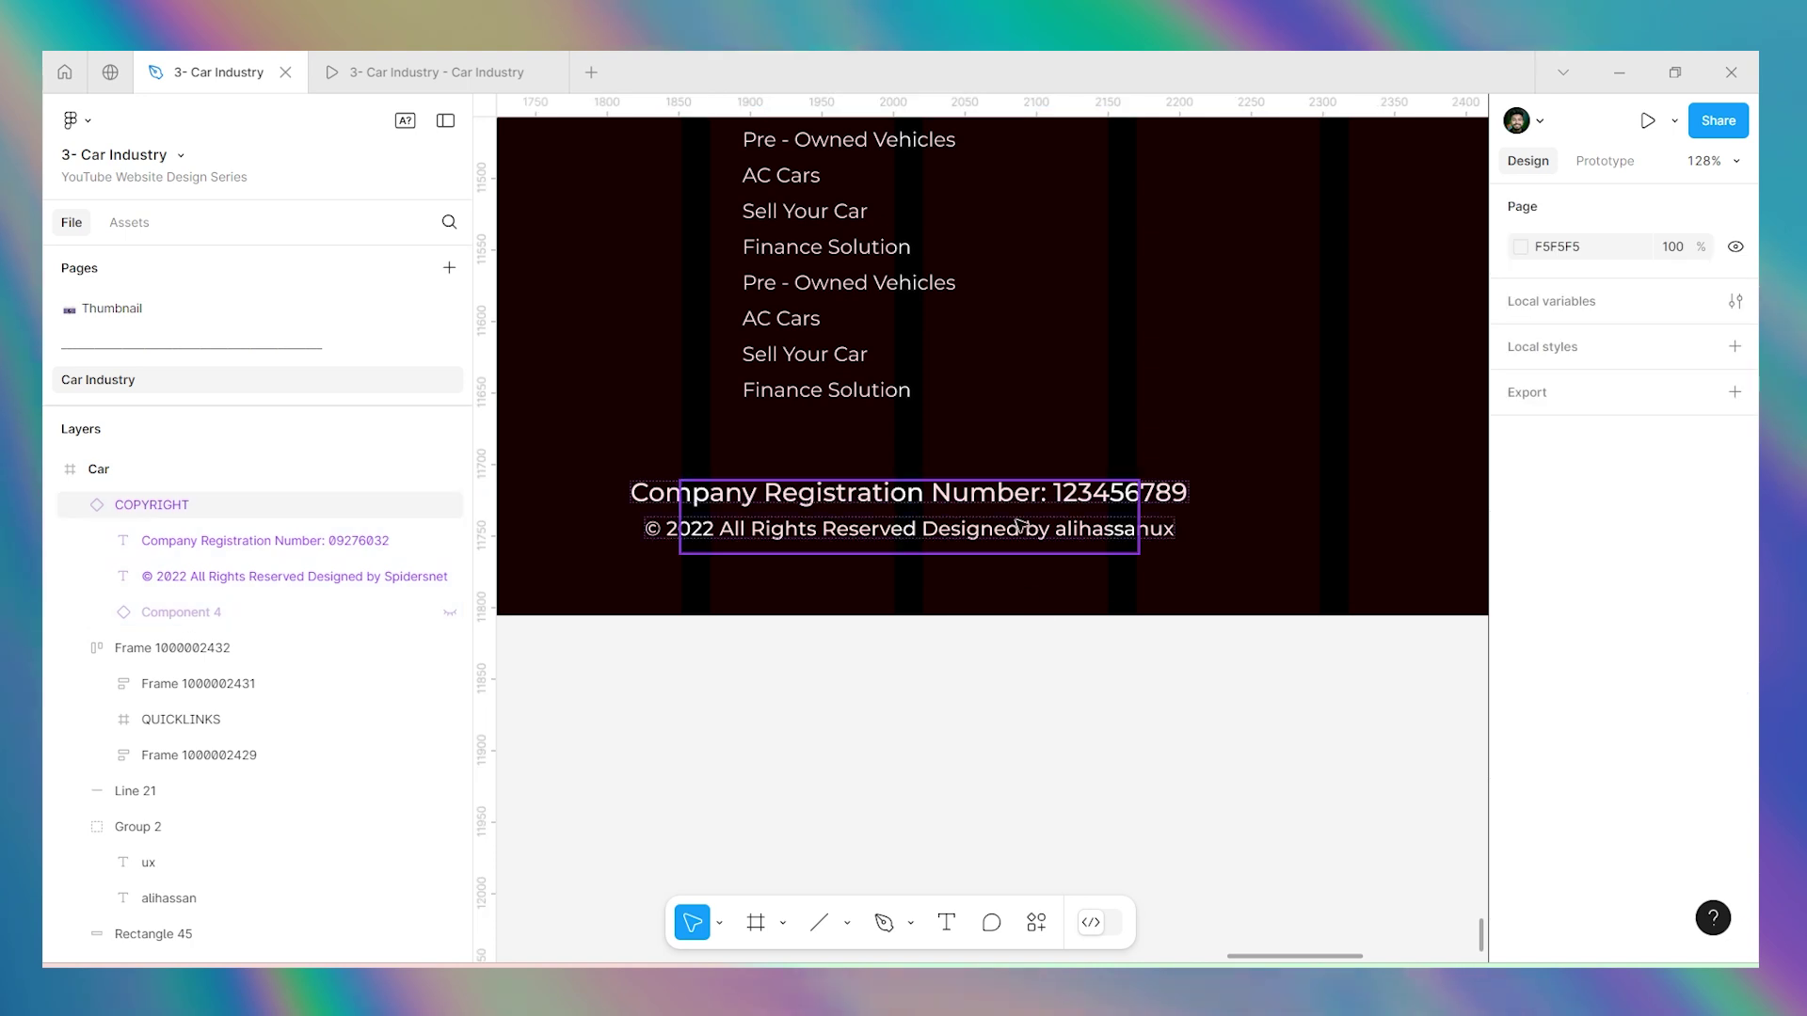
Widen the COPYRIGHT block to 393 so it encloses its text, and centre it horizontally in the Car frame.
{"action": "left_click_drag", "start_coordinate": [1139, 502], "coordinate": [1281, 503]}
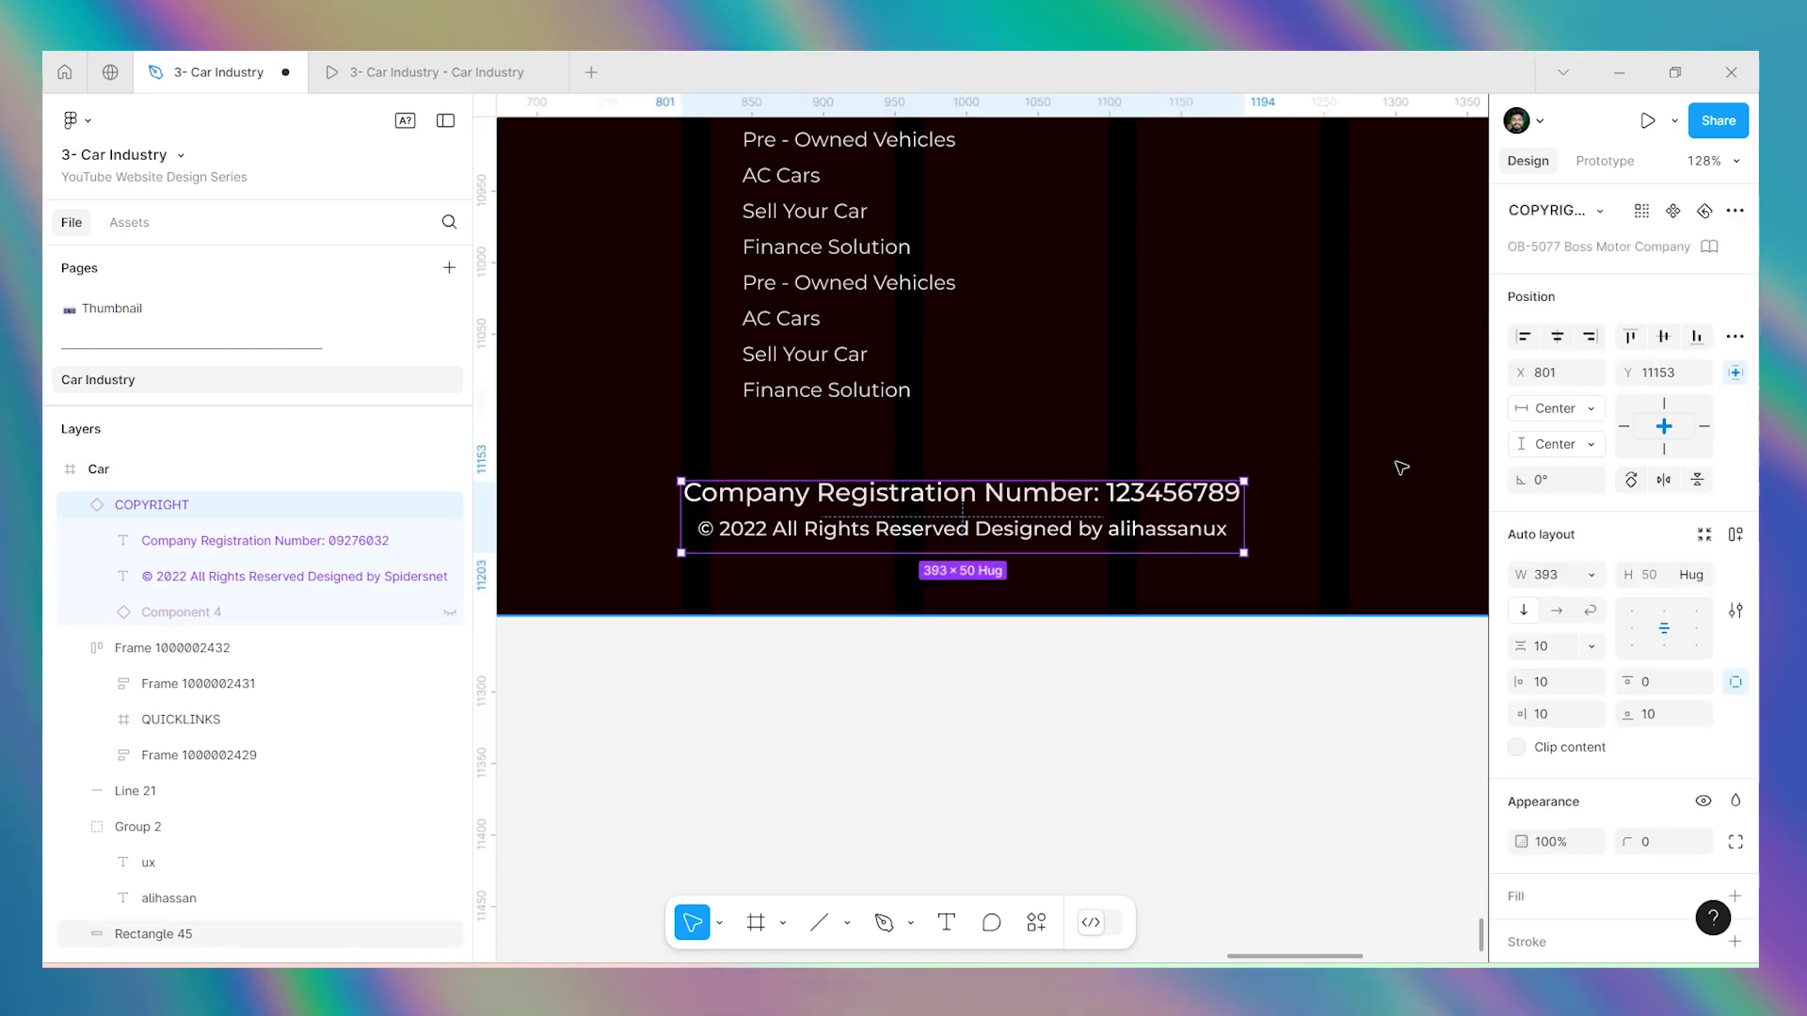
{"action": "left_click", "coordinate": [1557, 335]}
{"action": "left_click", "coordinate": [964, 750]}
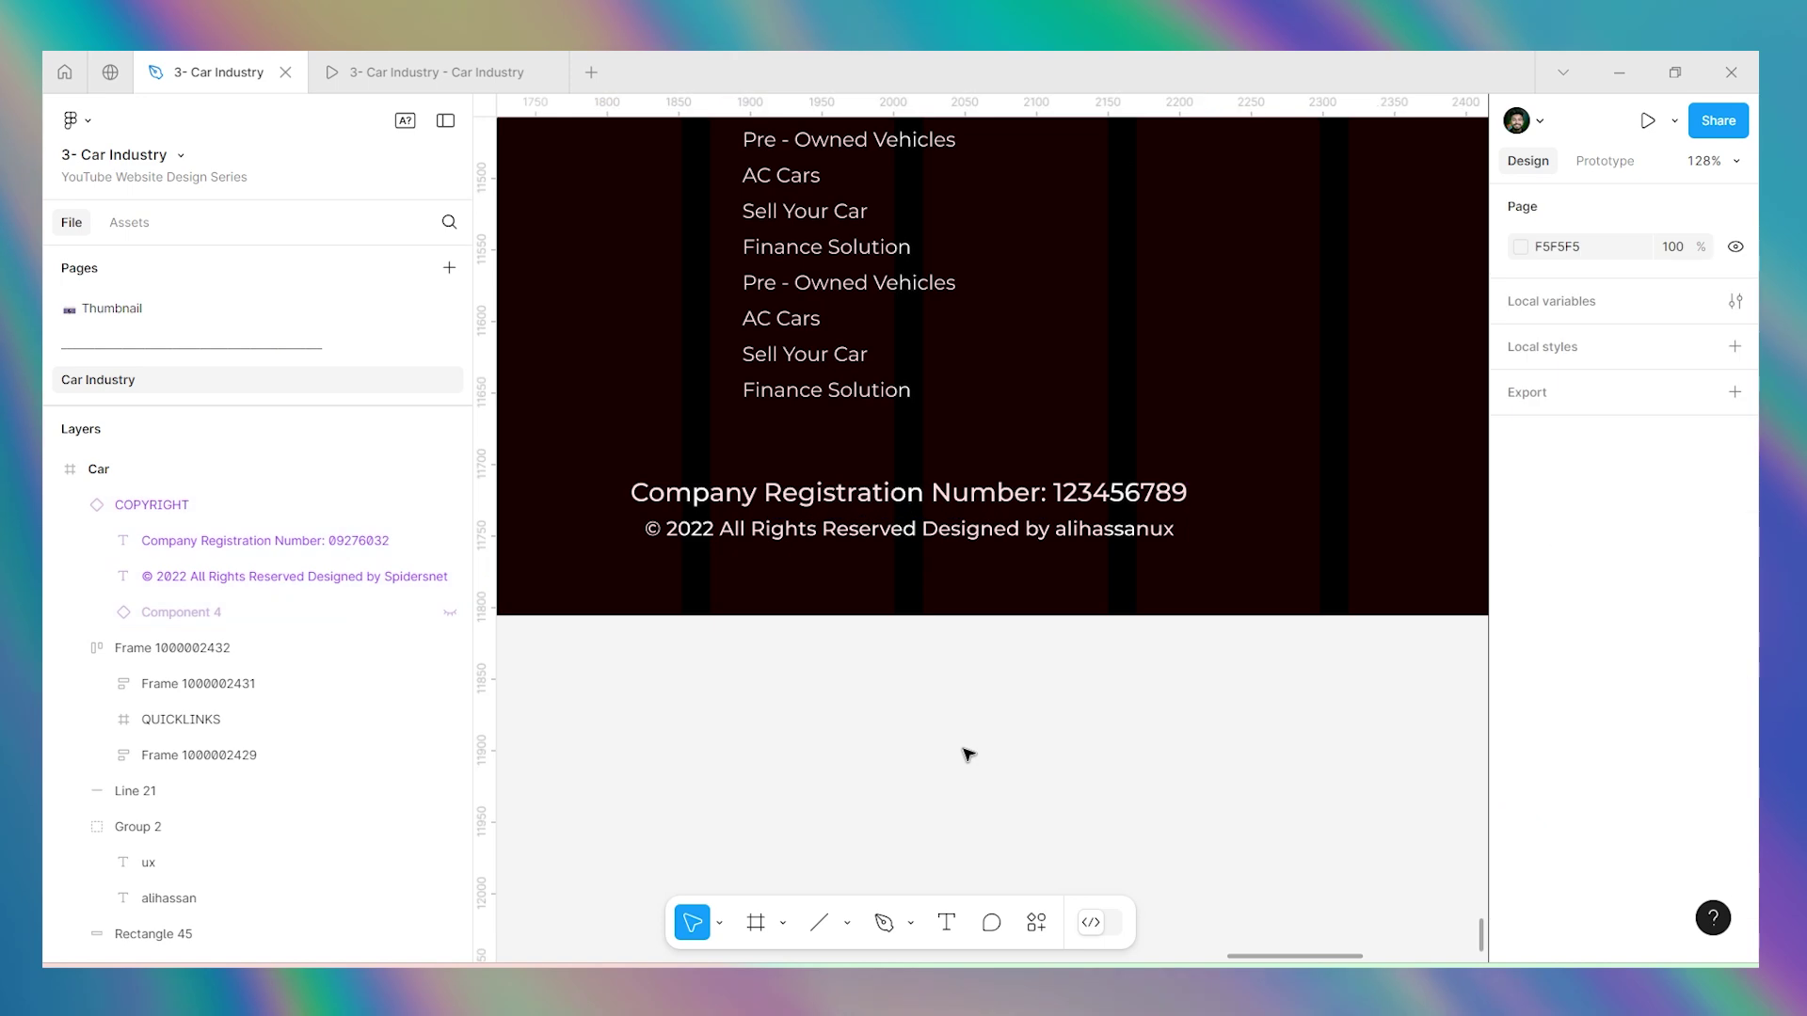
Review the whole Car homepage from footer to hero in the prototype, including in full screen, and return to the design file overview.
{"action": "key", "text": "ctrl+alt+Return"}
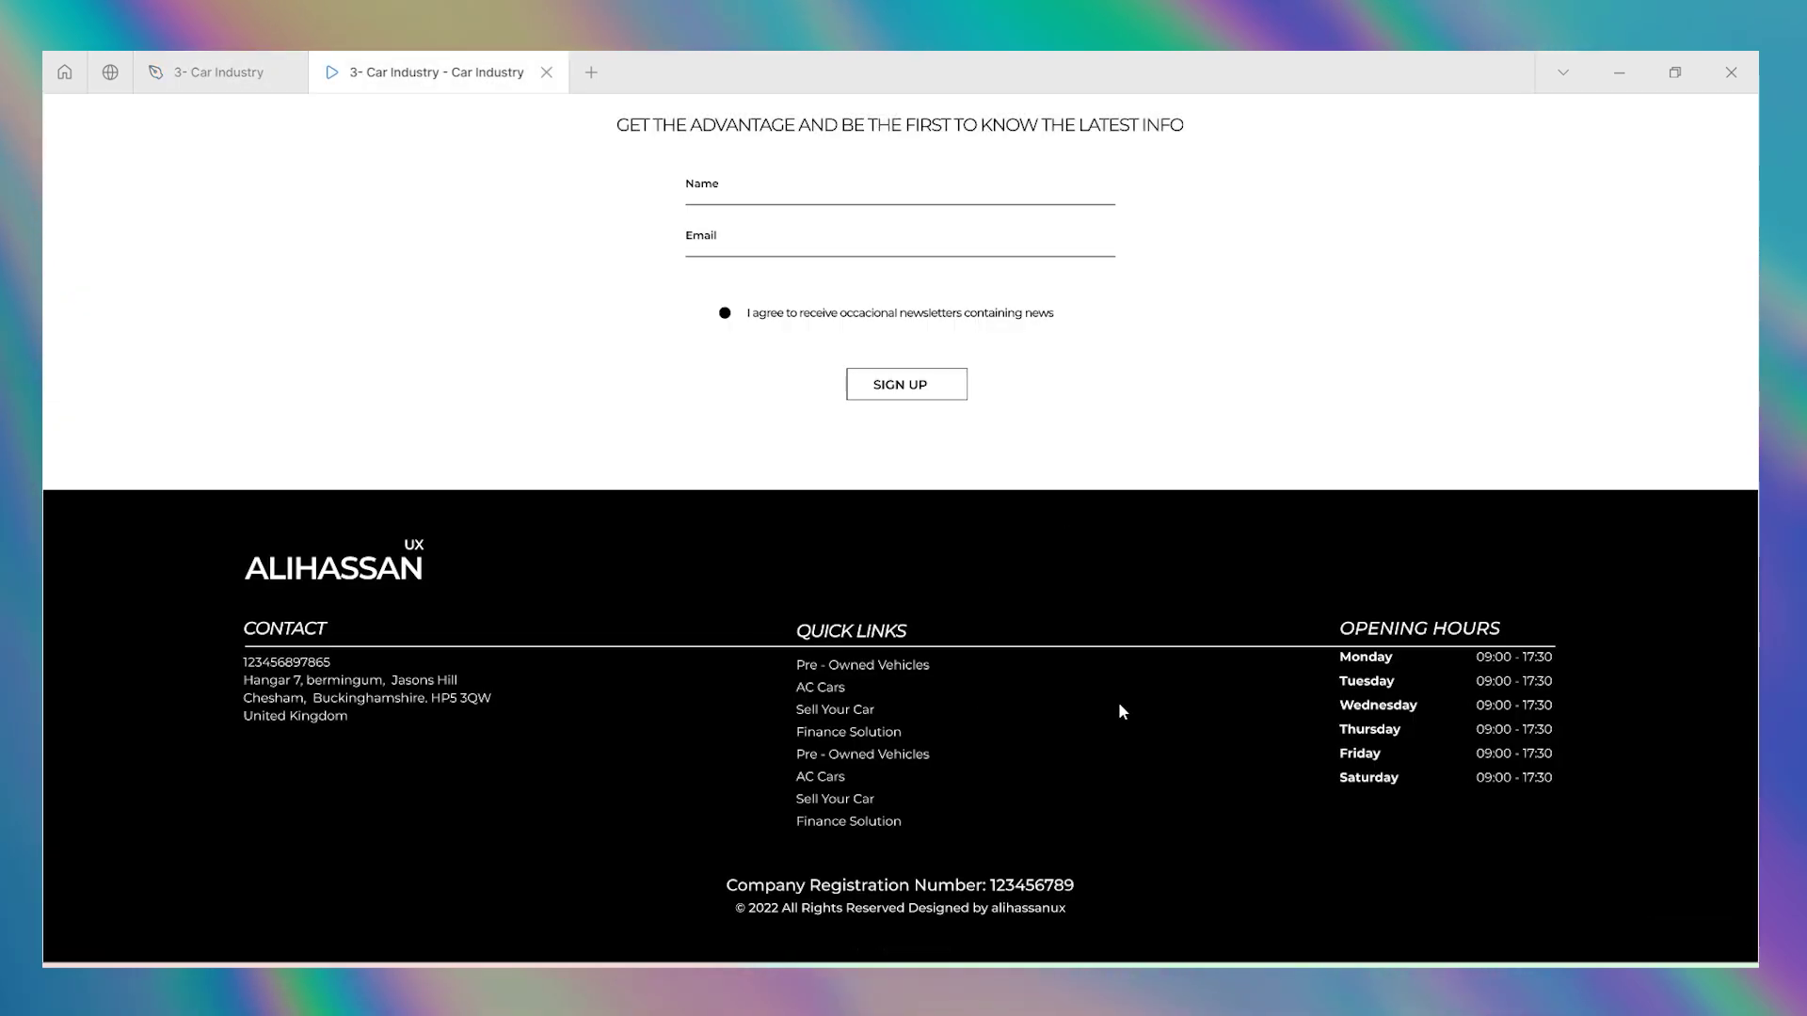
{"action": "scroll", "coordinate": [1209, 679], "scroll_direction": "up", "scroll_amount": 5}
{"action": "scroll", "coordinate": [1166, 670], "scroll_direction": "up", "scroll_amount": 20}
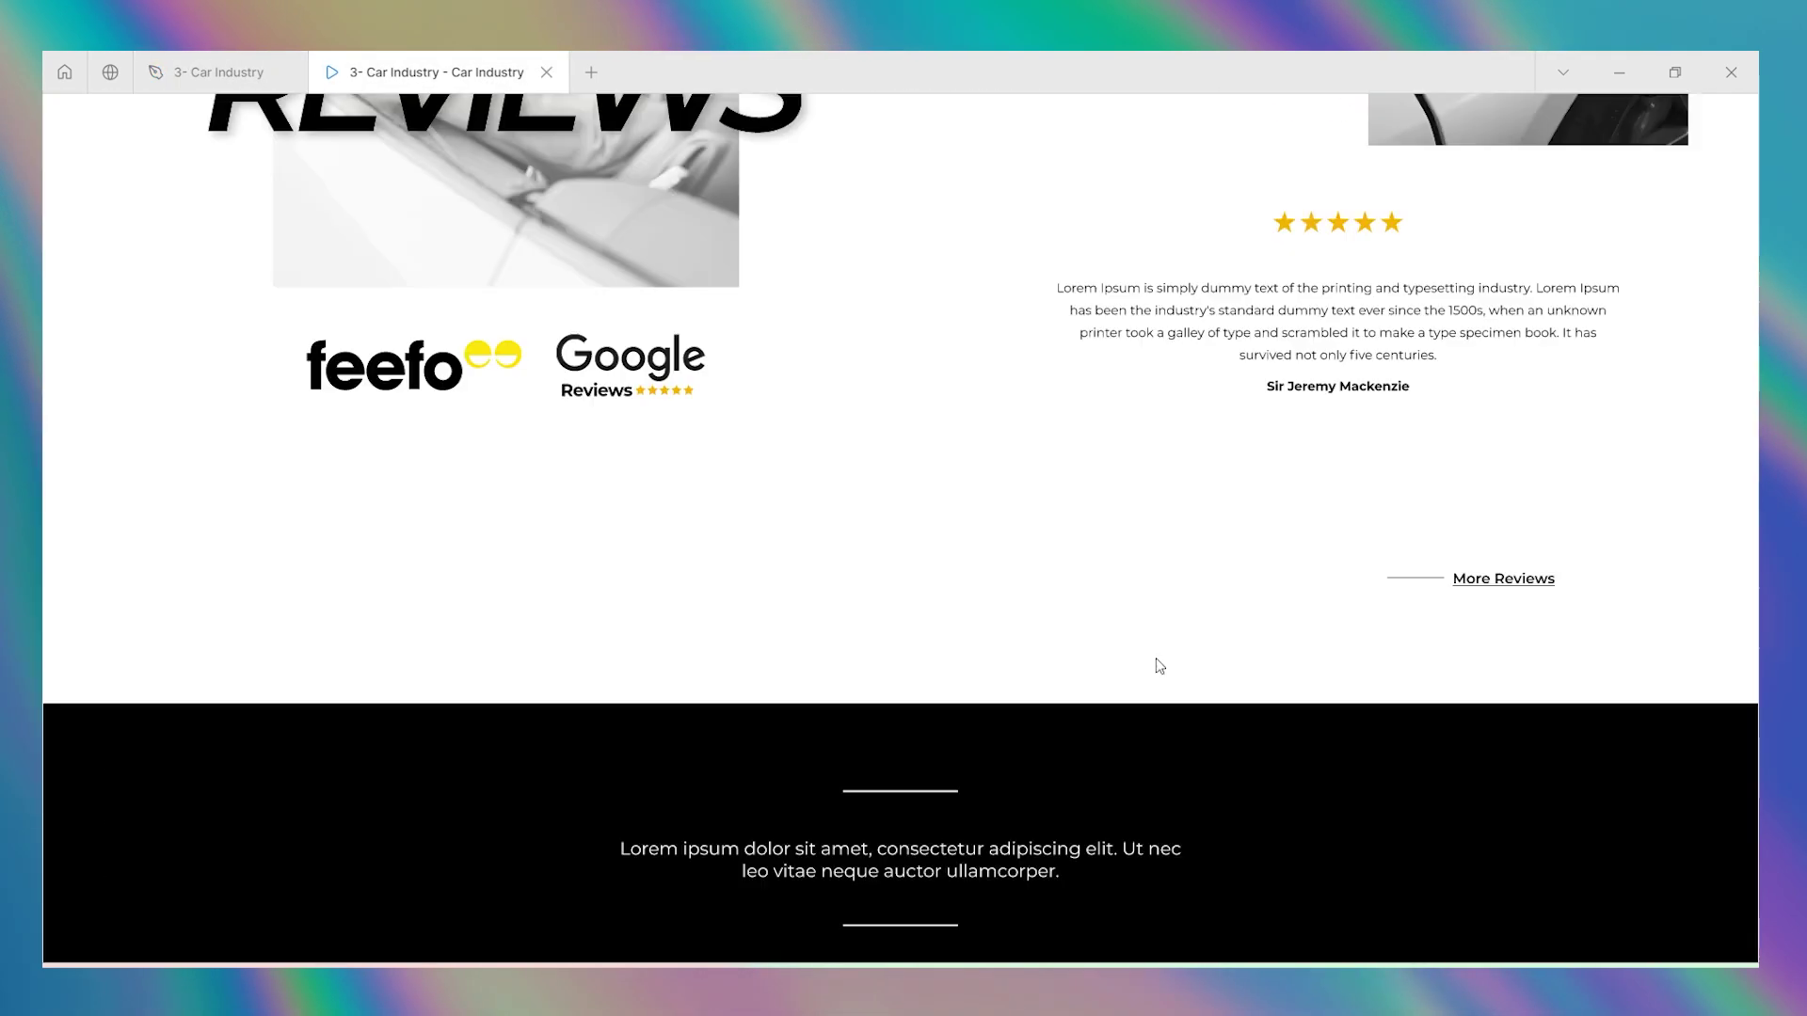
{"action": "scroll", "coordinate": [1159, 665], "scroll_direction": "up", "scroll_amount": 15}
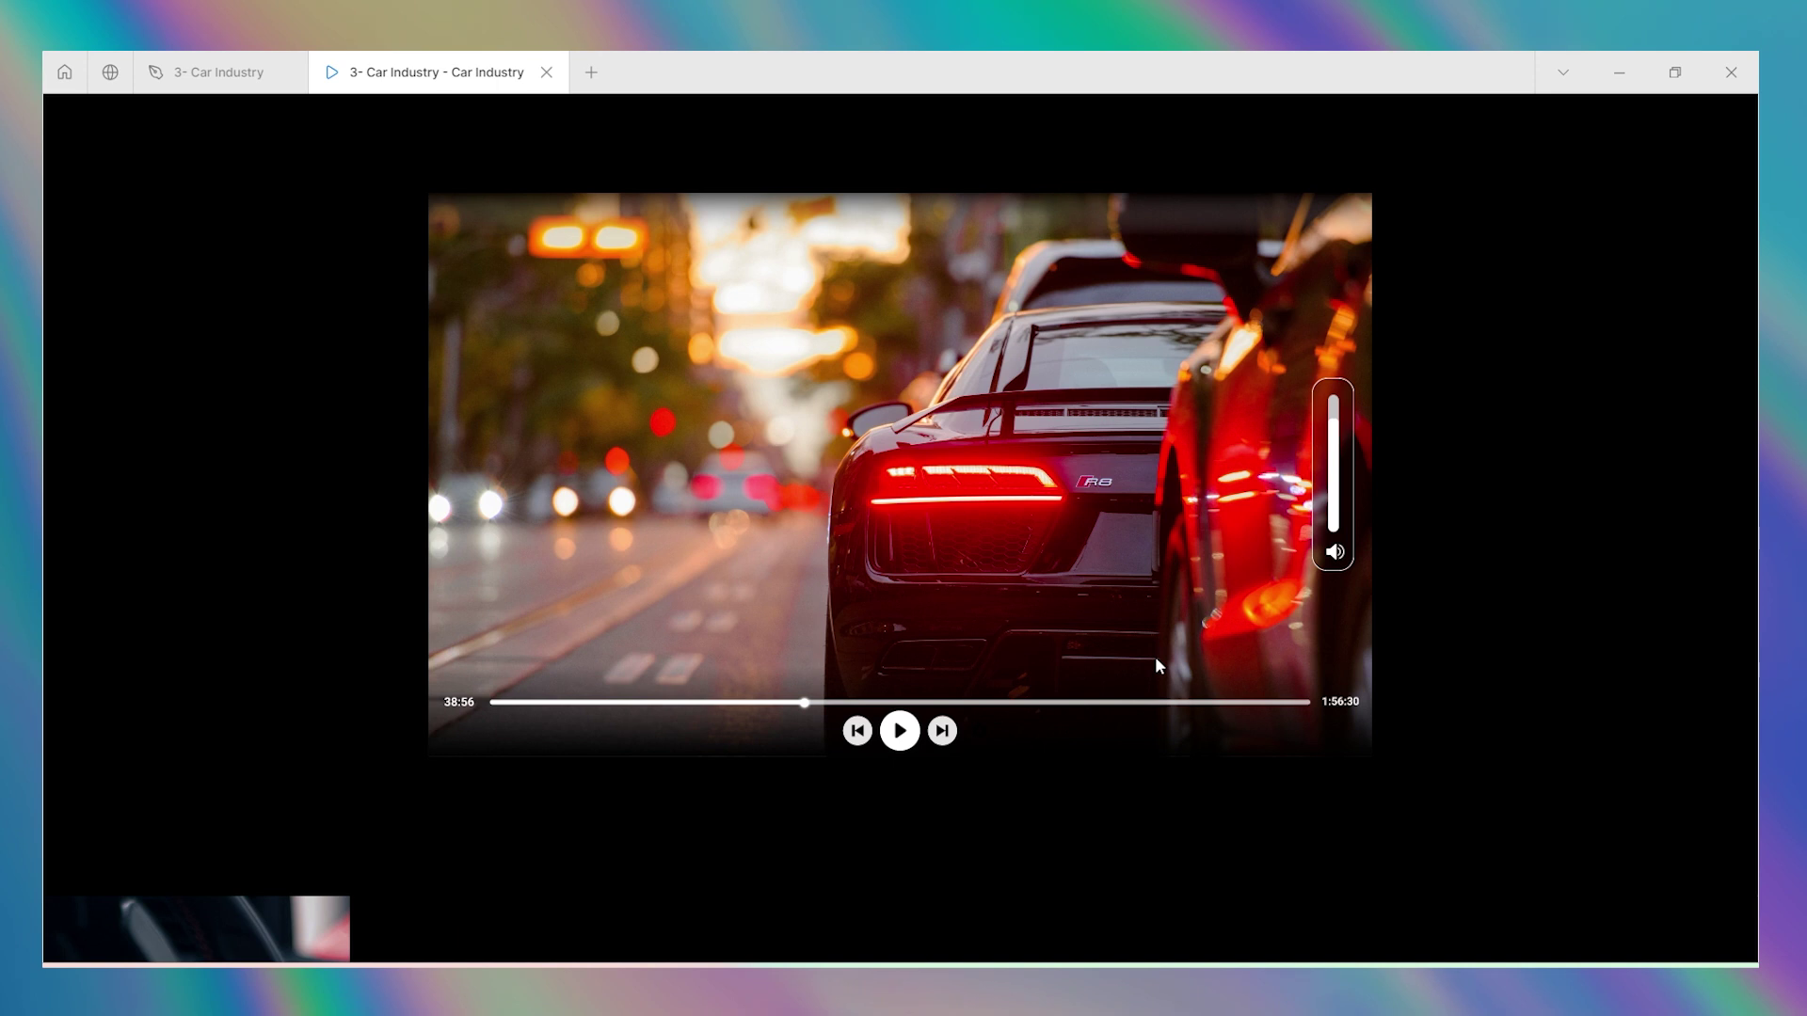
{"action": "left_click", "coordinate": [1697, 128]}
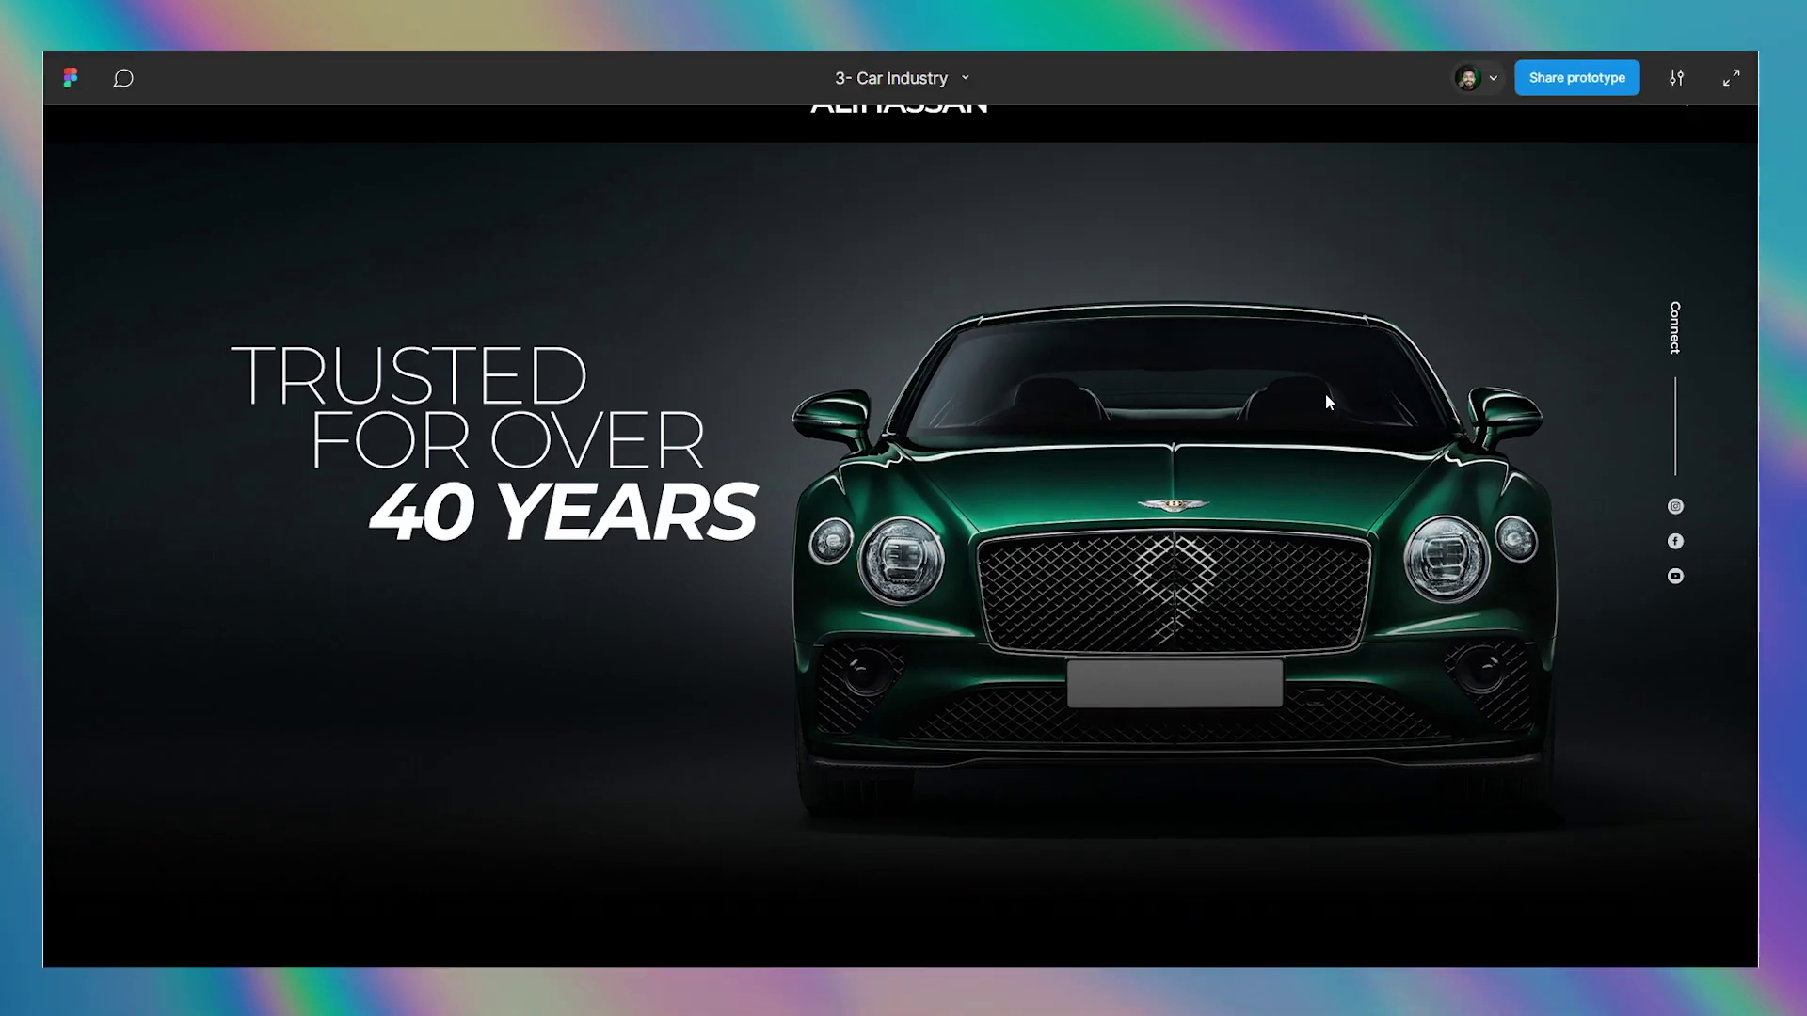
{"action": "scroll", "coordinate": [900, 508], "scroll_direction": "down", "scroll_amount": 20}
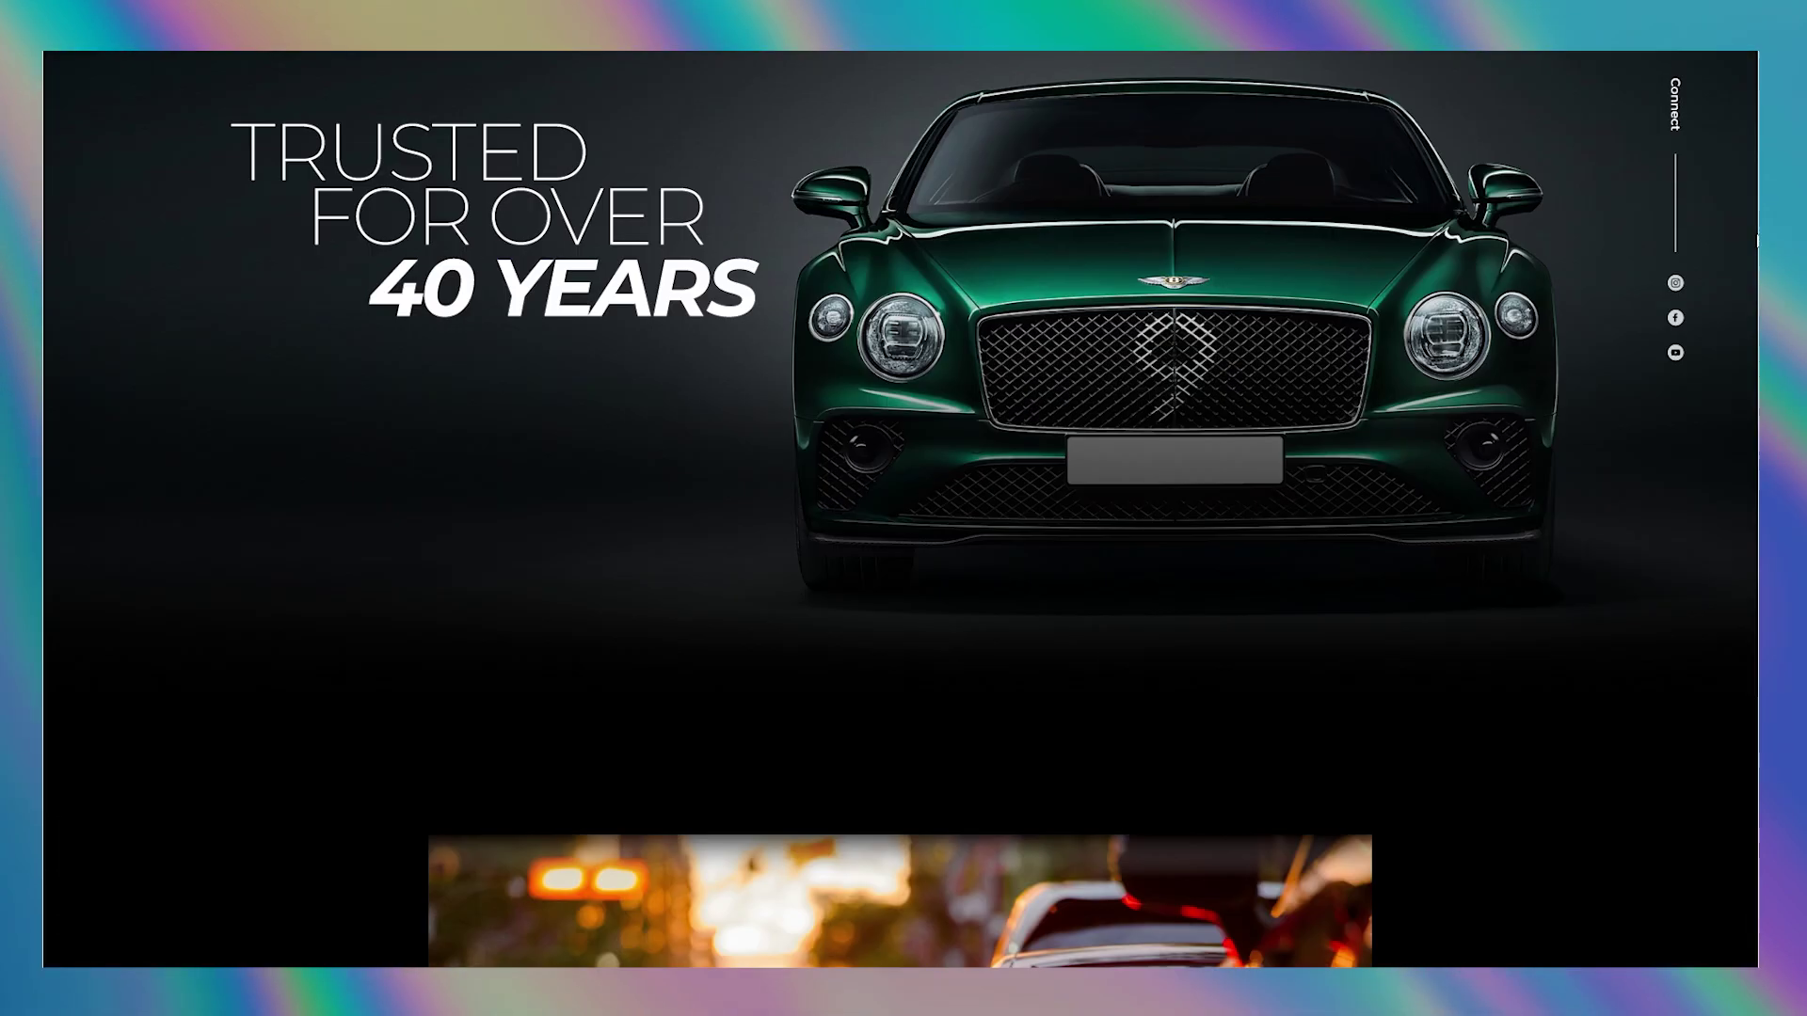
{"action": "scroll", "coordinate": [900, 508], "scroll_direction": "down", "scroll_amount": 15}
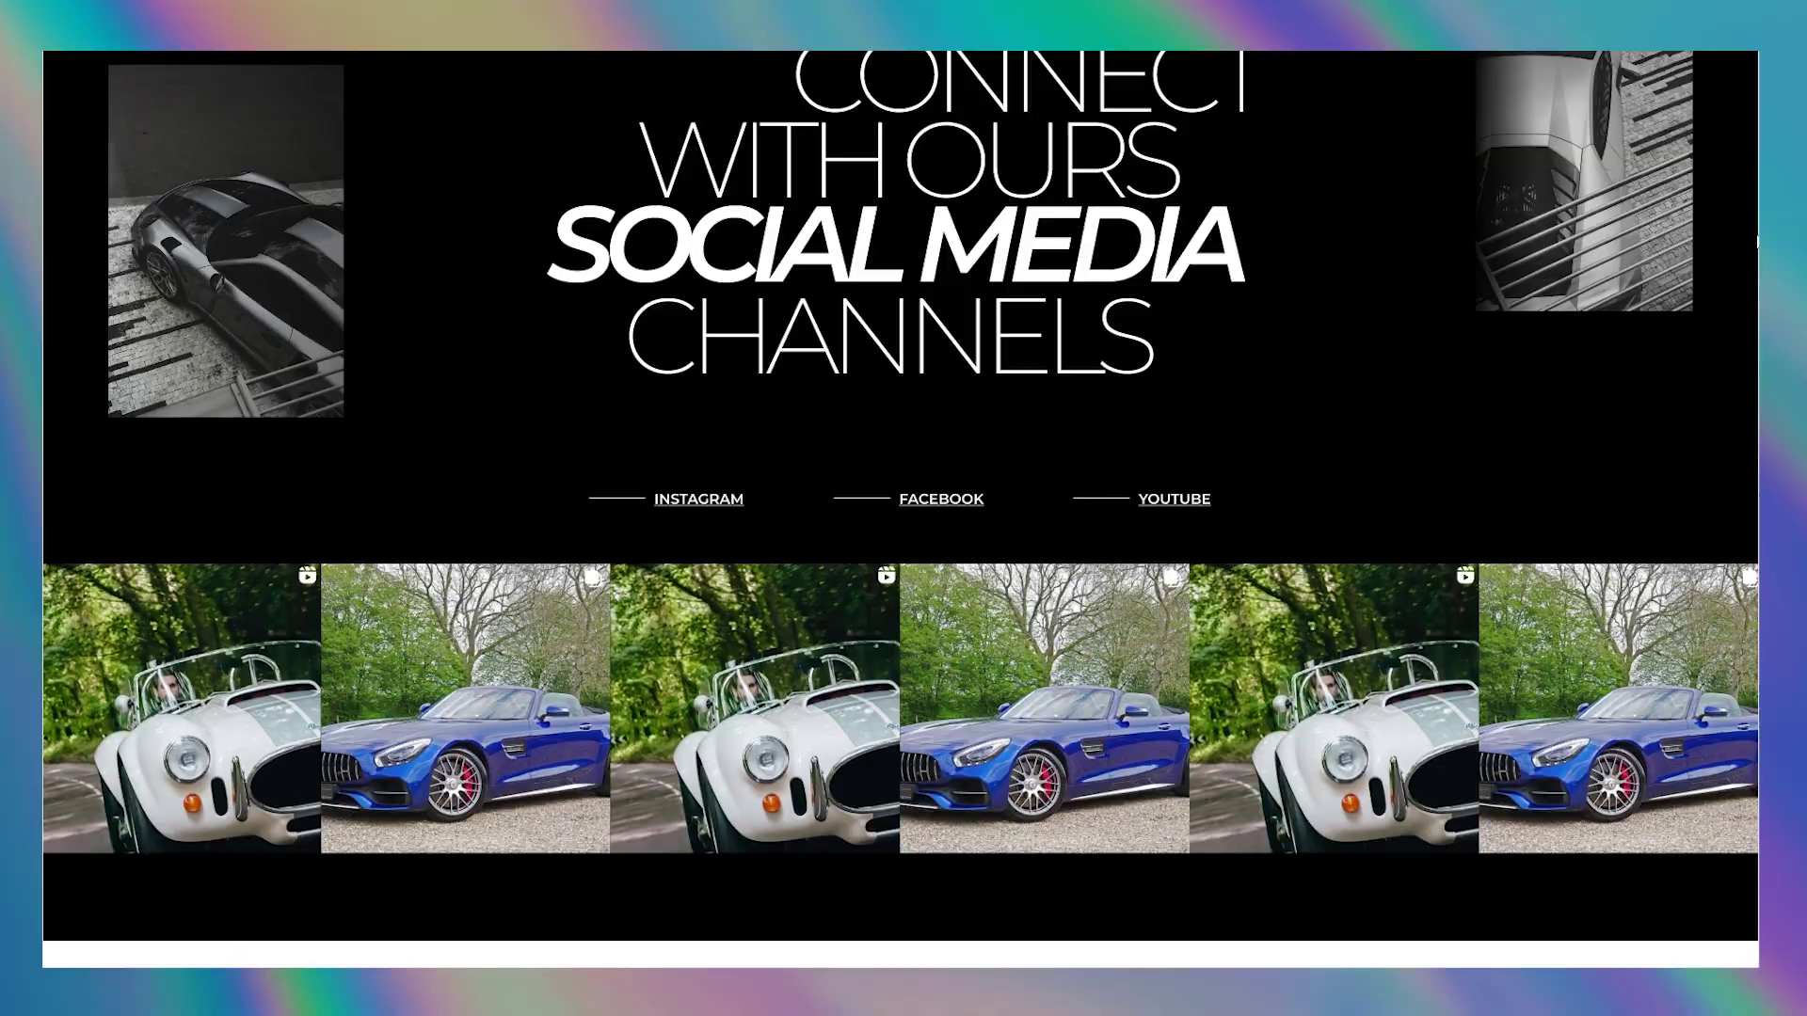
{"action": "scroll", "coordinate": [899, 508], "scroll_direction": "up", "scroll_amount": 6}
{"action": "key", "text": "Escape"}
{"action": "scroll", "coordinate": [1153, 414], "scroll_direction": "down", "scroll_amount": 3}
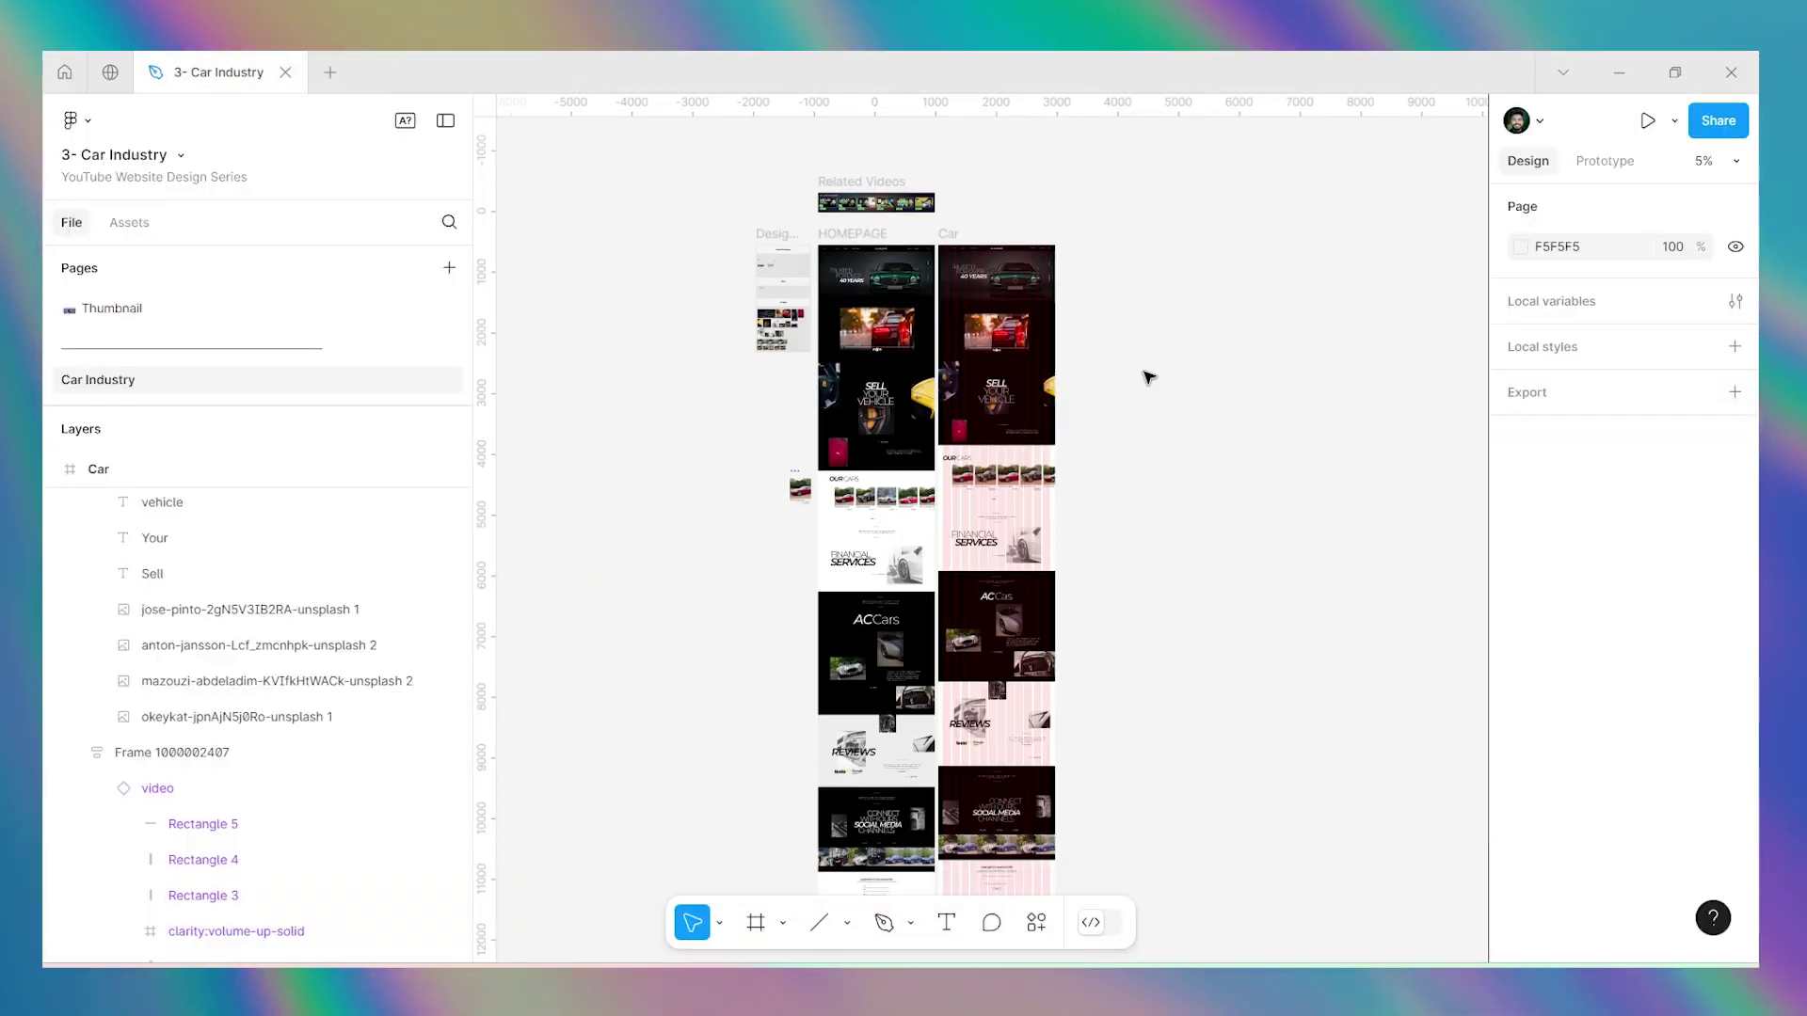